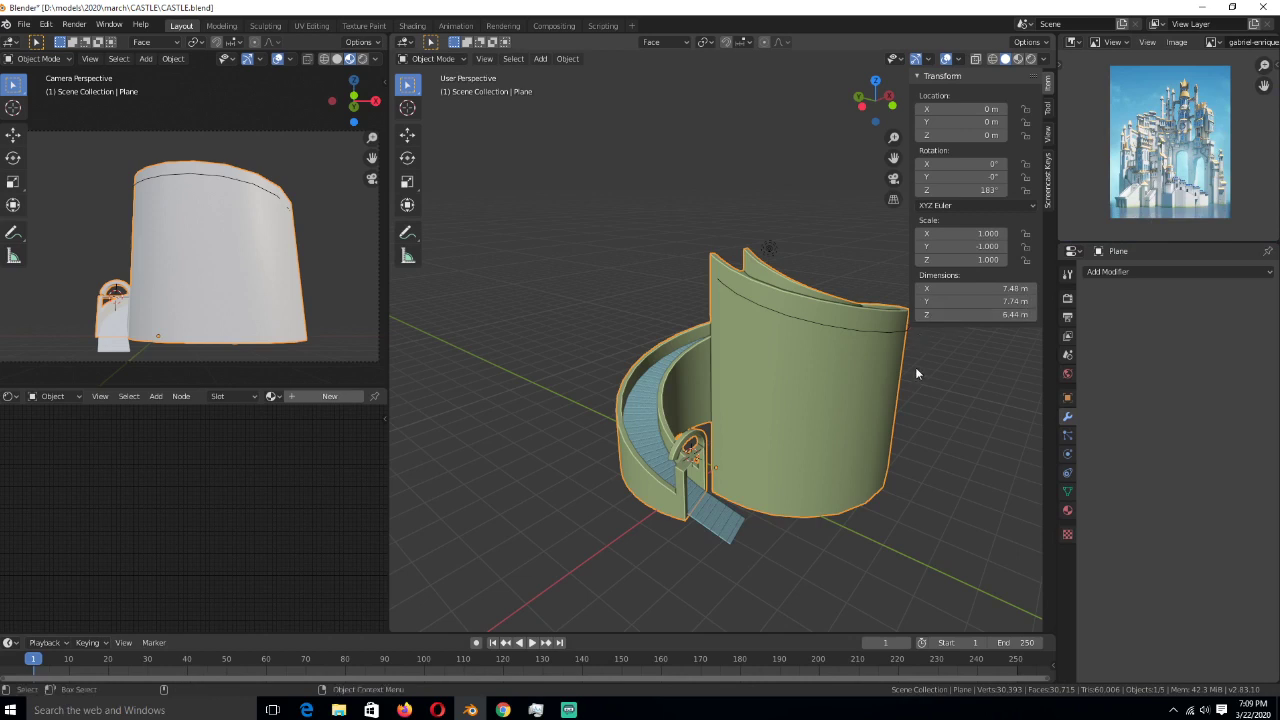
- Deselect the castle wall and hide the viewport's sidebar
{"action": "left_click", "coordinate": [949, 419]}
{"action": "key", "text": "n"}
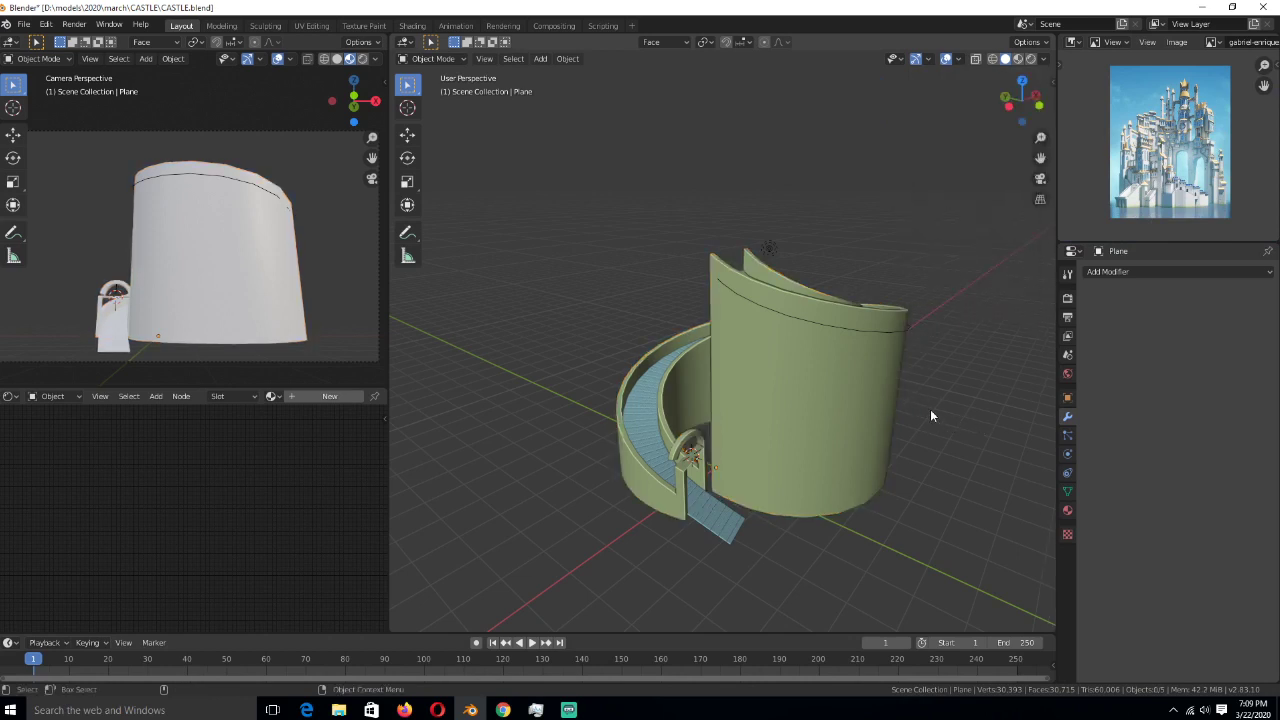
{"action": "middle_click_drag", "start_coordinate": [930, 410], "coordinate": [986, 412]}
{"action": "middle_click_drag", "start_coordinate": [889, 412], "coordinate": [942, 434]}
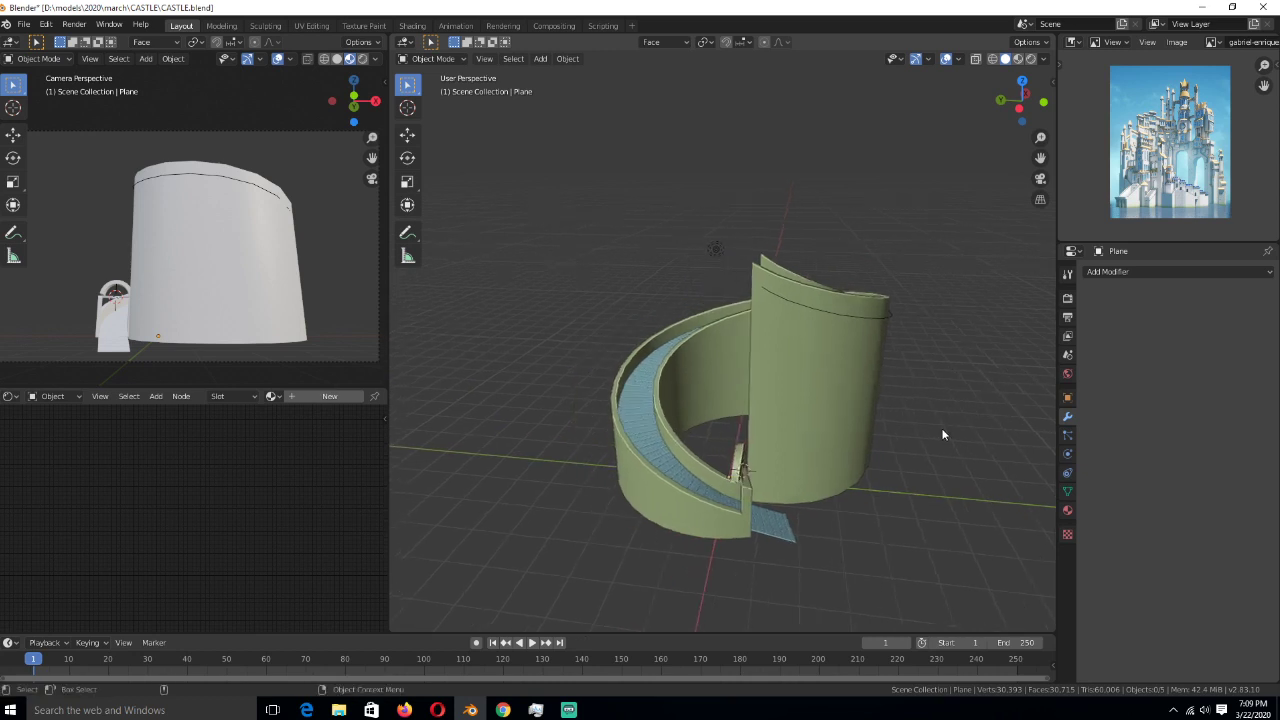
{"action": "scroll", "coordinate": [920, 430], "scroll_direction": "up", "scroll_amount": 3}
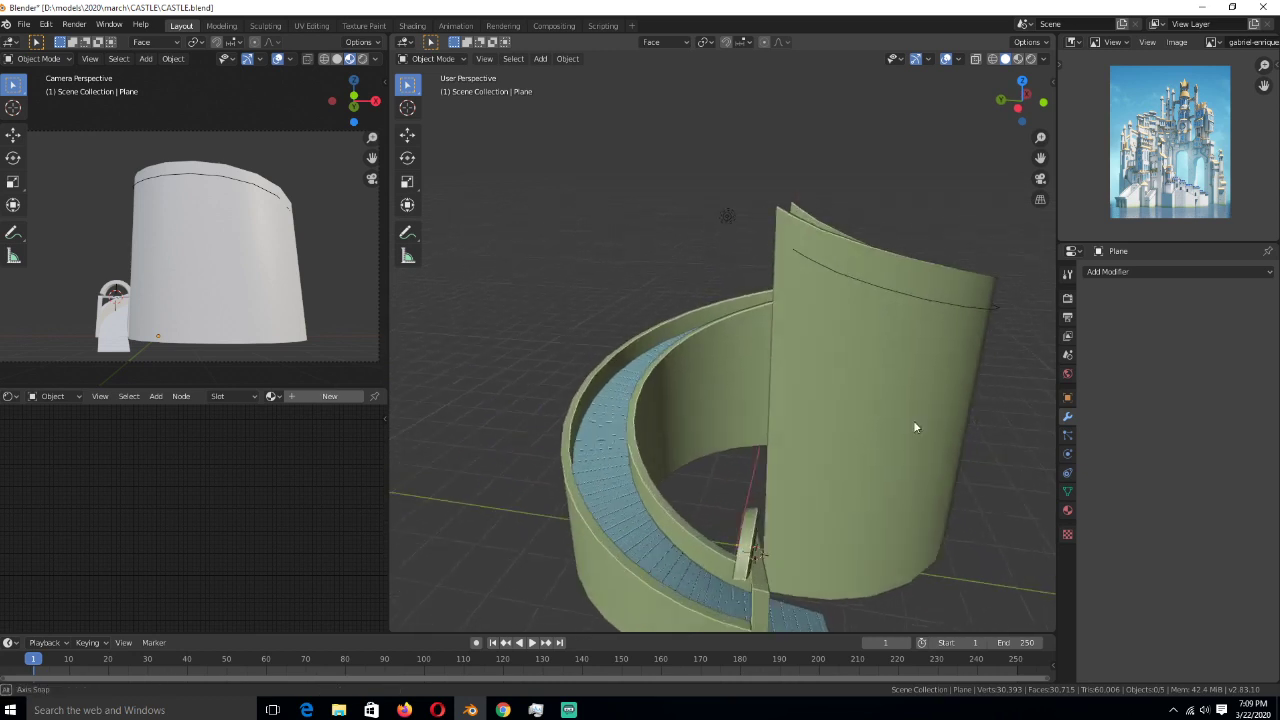
{"action": "scroll", "coordinate": [913, 427], "scroll_direction": "down", "scroll_amount": 3}
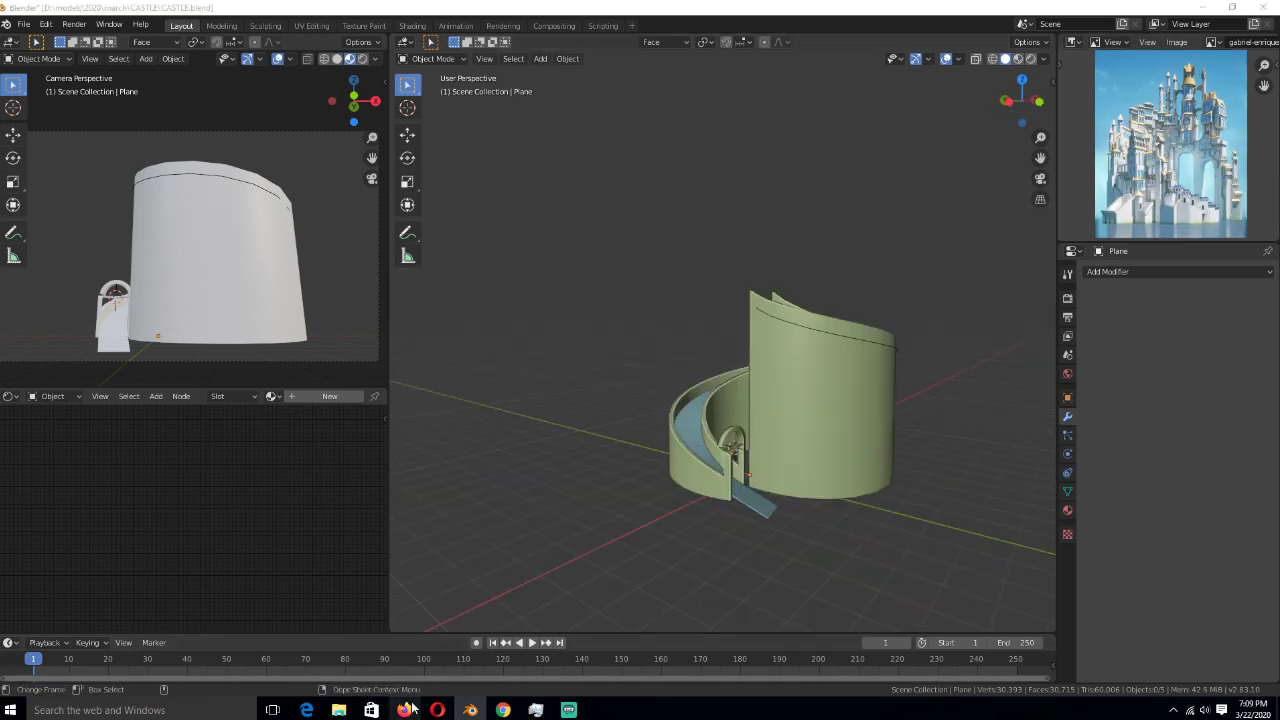
- Switch to Firefox and examine the castle concept artworks on the open ArtStation pages for reference
{"action": "left_click", "coordinate": [404, 710]}
{"action": "scroll", "coordinate": [448, 365], "scroll_direction": "down", "scroll_amount": 3}
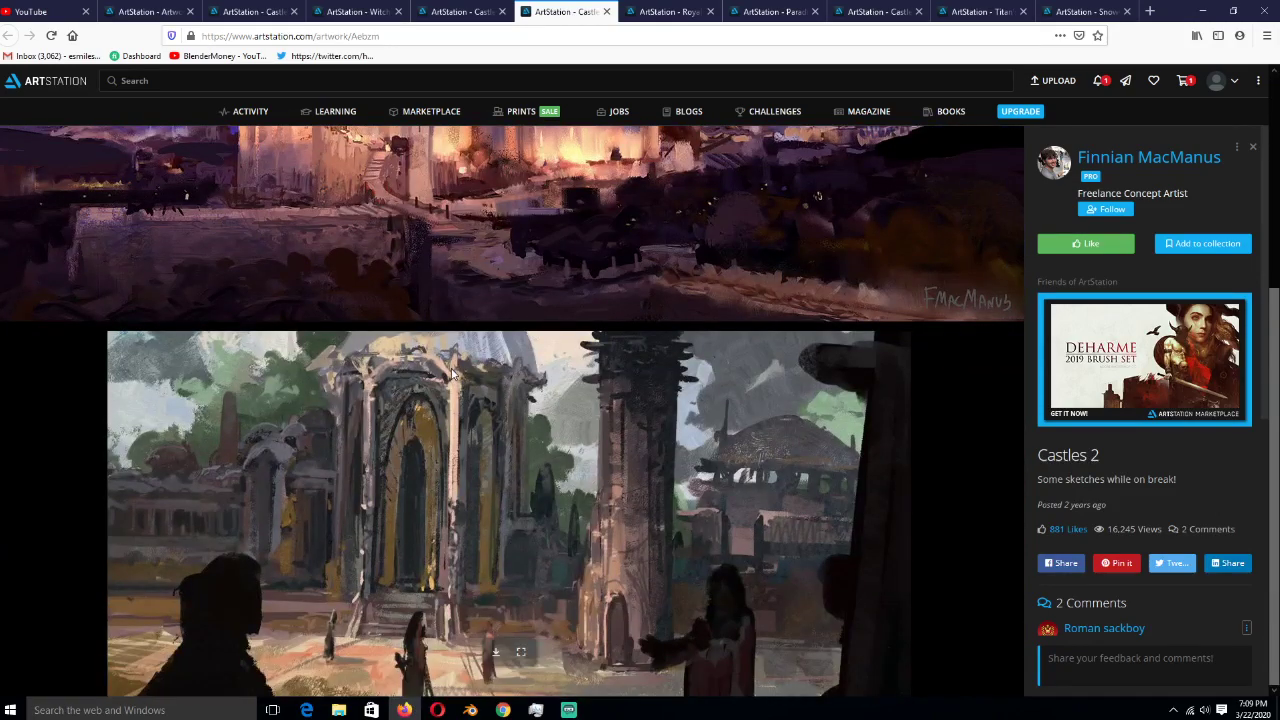
{"action": "scroll", "coordinate": [452, 373], "scroll_direction": "up", "scroll_amount": 3}
{"action": "key", "text": "ctrl+Tab"}
{"action": "scroll", "coordinate": [648, 485], "scroll_direction": "down", "scroll_amount": 3}
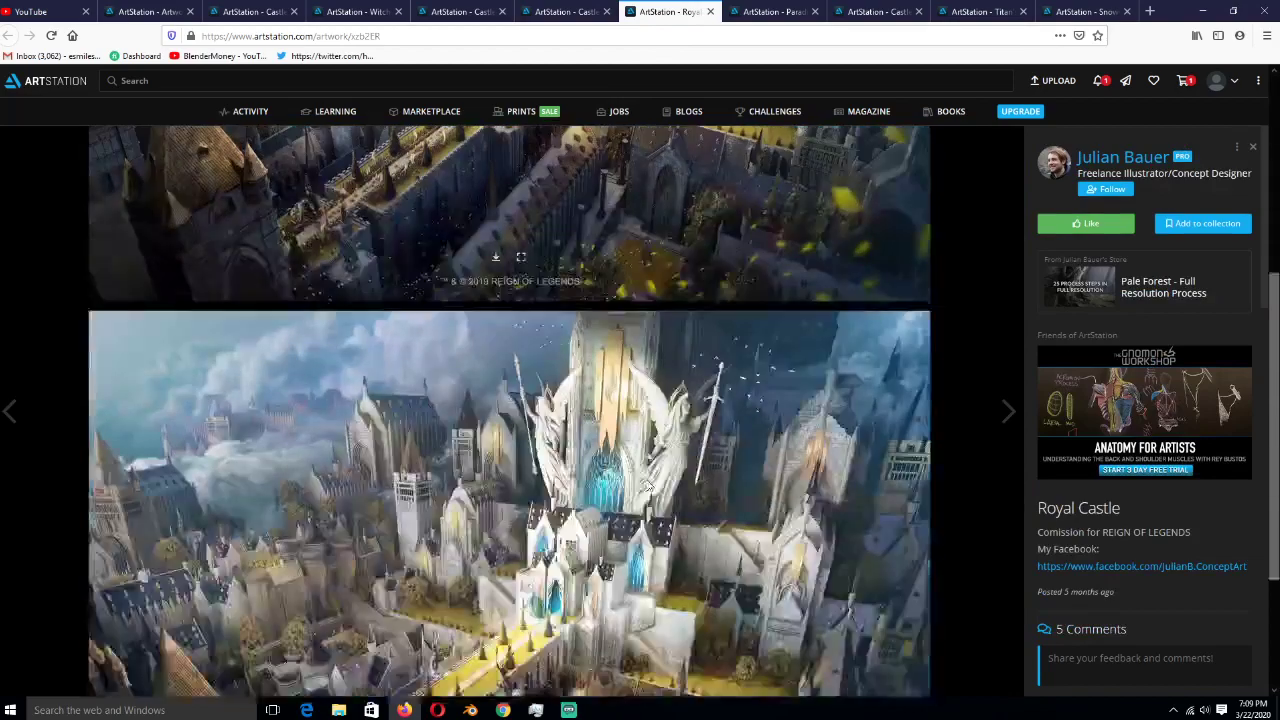
{"action": "scroll", "coordinate": [648, 485], "scroll_direction": "down", "scroll_amount": 2}
{"action": "left_click", "coordinate": [878, 11]}
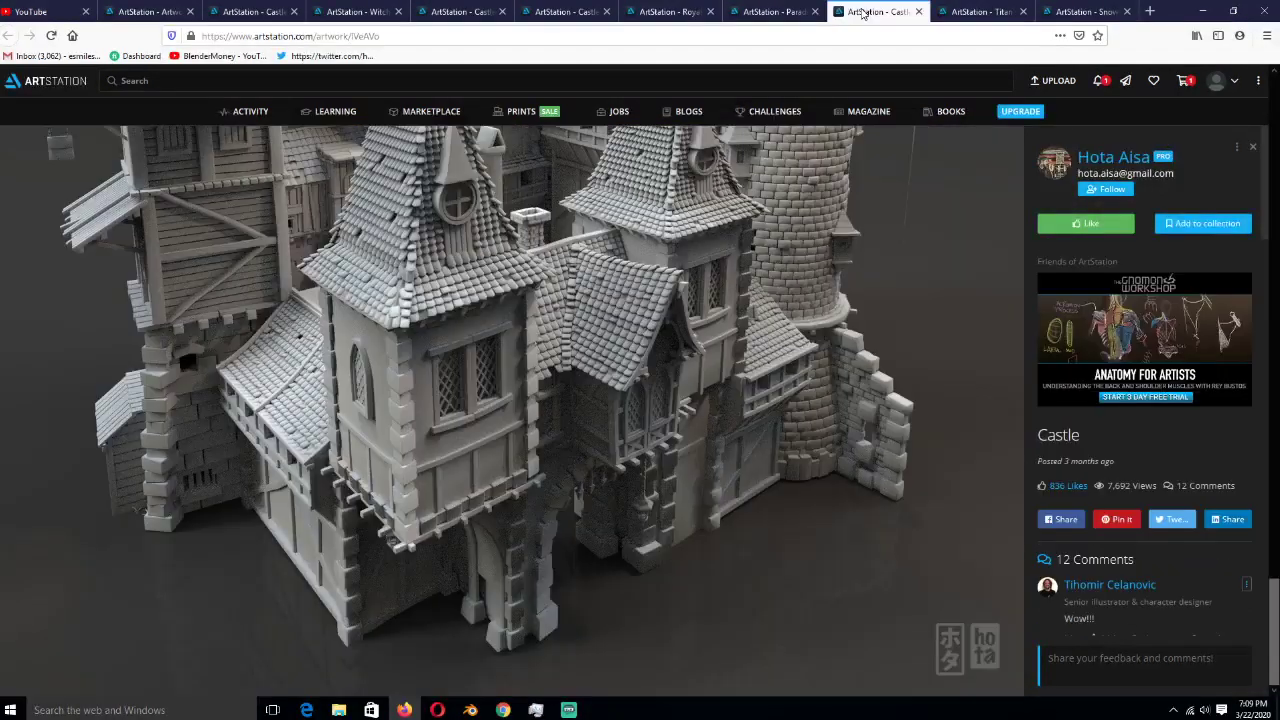
{"action": "left_click", "coordinate": [980, 11]}
{"action": "left_click", "coordinate": [1090, 11]}
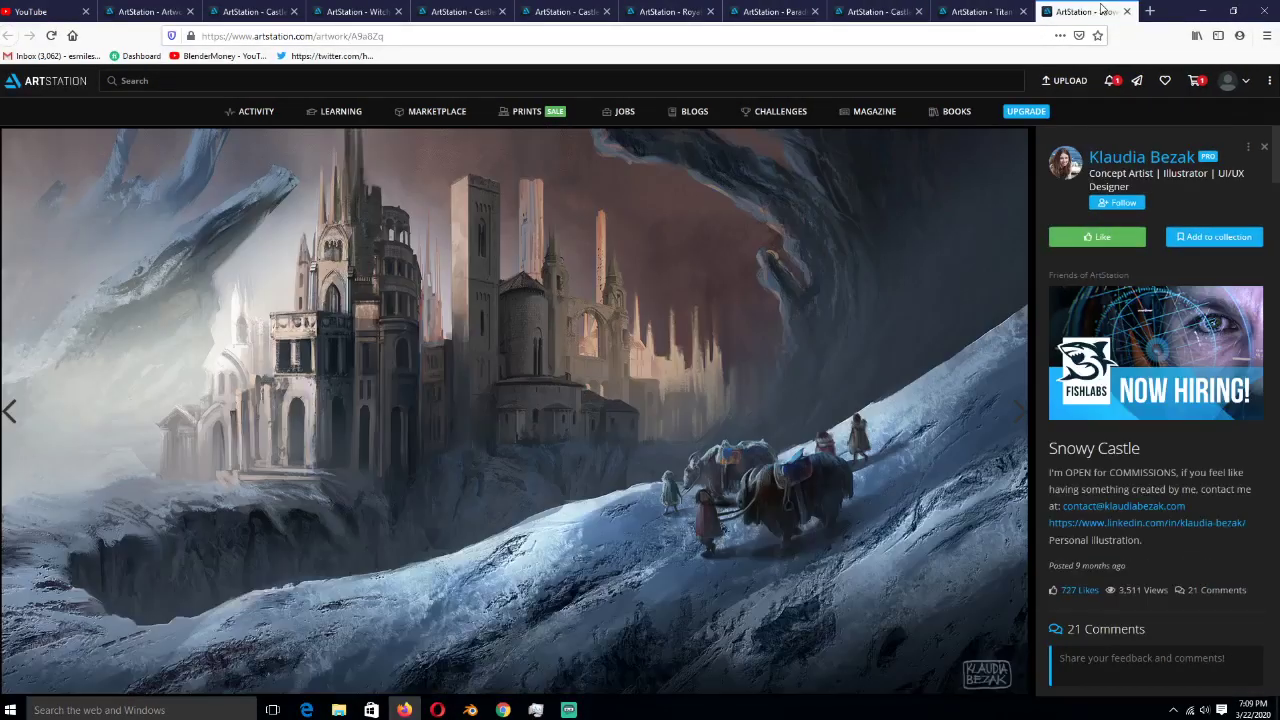
{"action": "left_click", "coordinate": [355, 11]}
{"action": "left_click", "coordinate": [255, 11]}
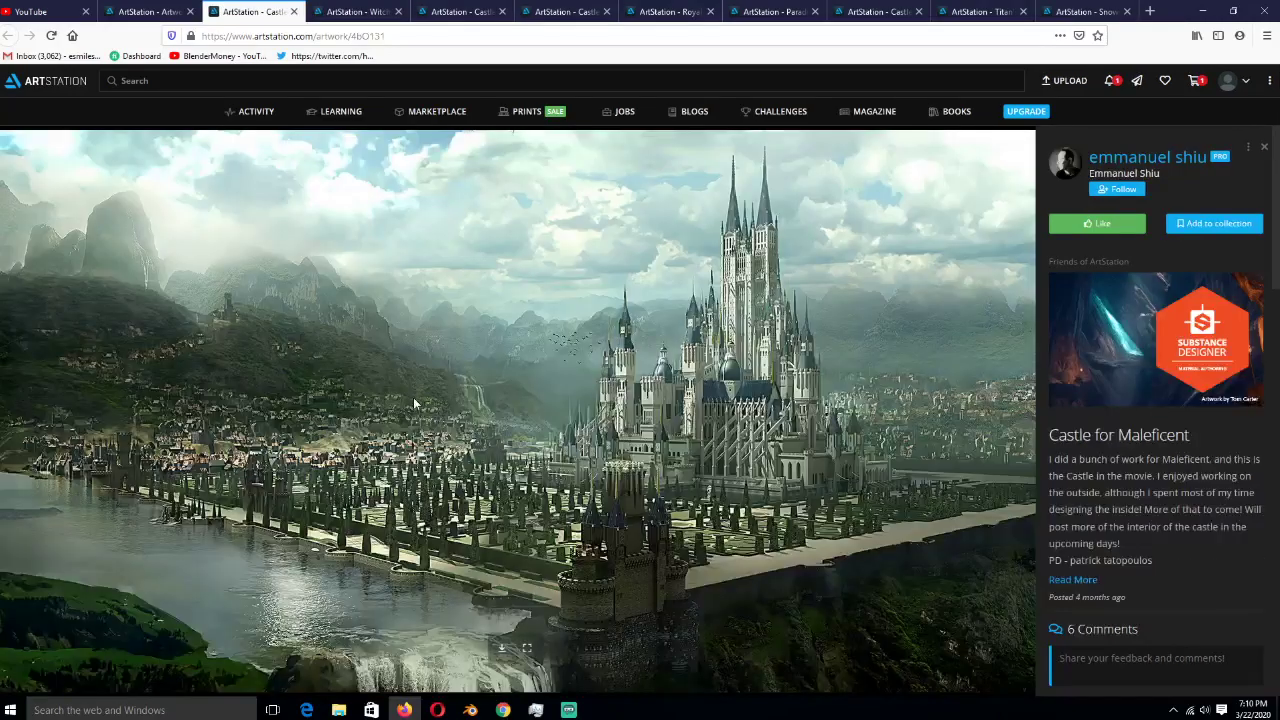
- Return to Blender, select the curved wall and enlarge the reference image area, zoomed in on the castle
{"action": "left_click", "coordinate": [470, 710]}
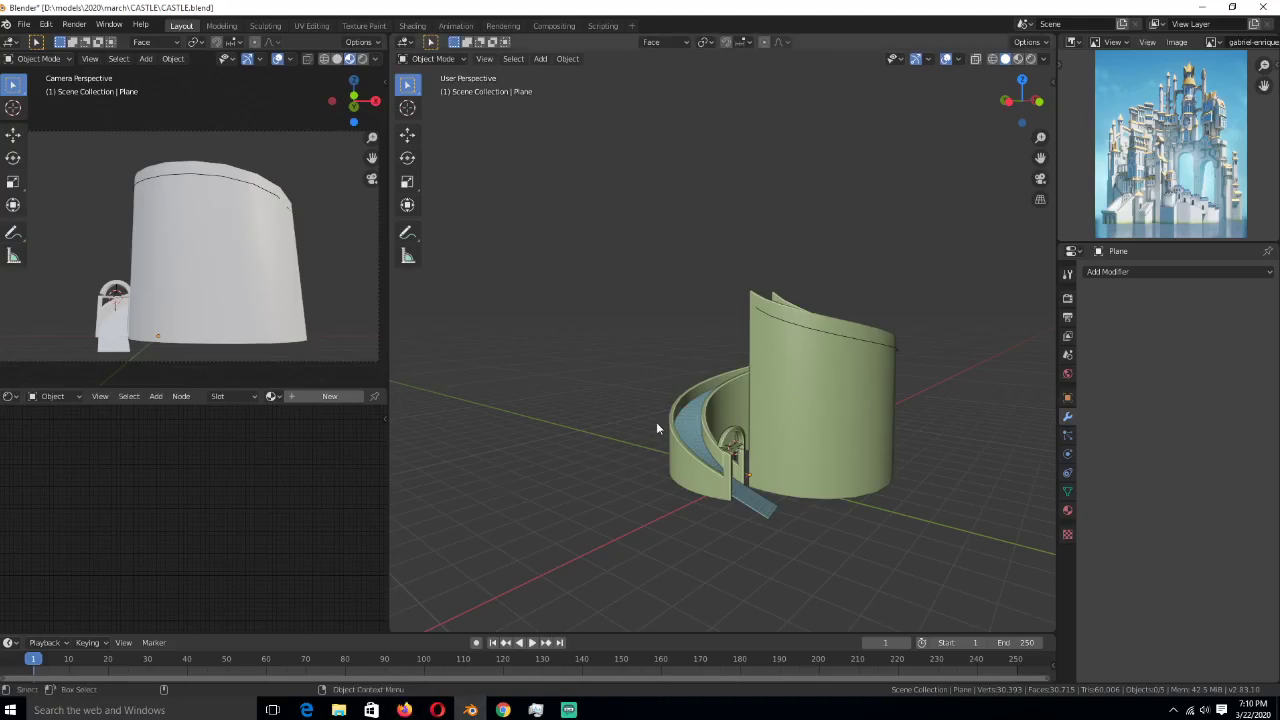
{"action": "left_click", "coordinate": [798, 414]}
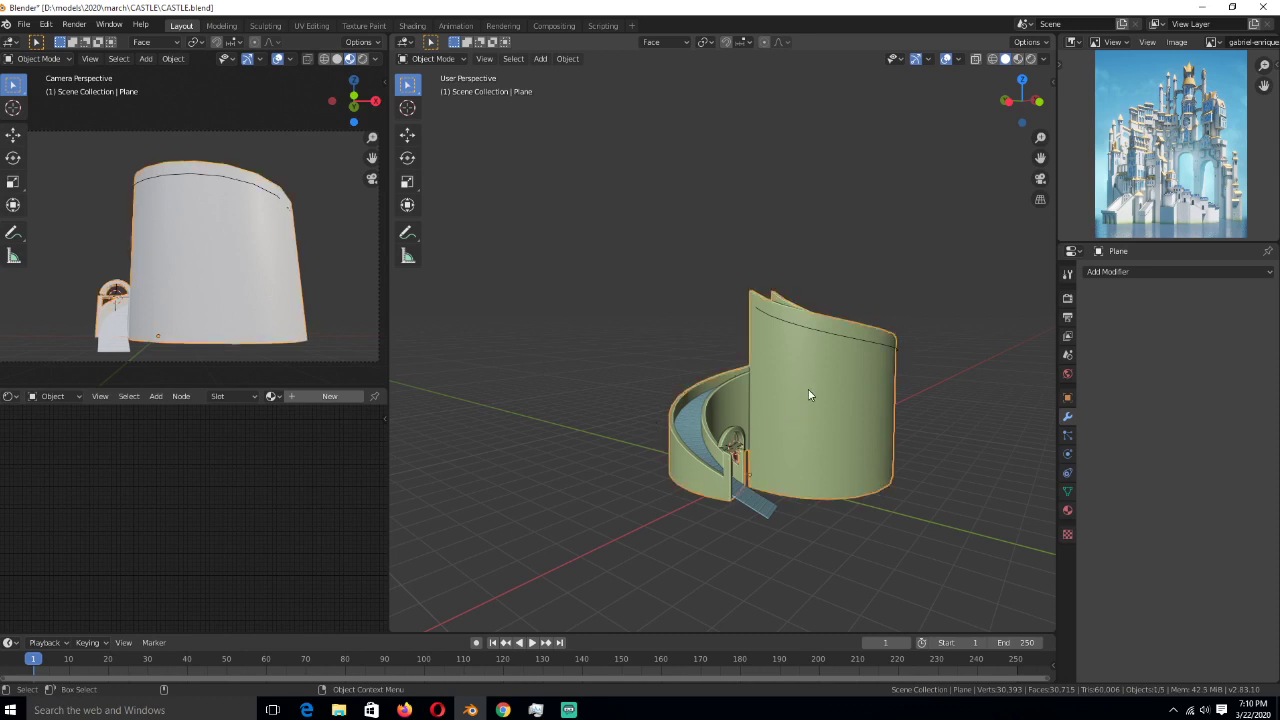
{"action": "key", "text": "KP_Decimal"}
{"action": "middle_click_drag", "start_coordinate": [801, 350], "coordinate": [828, 451]}
{"action": "scroll", "coordinate": [1168, 145], "scroll_direction": "up", "scroll_amount": 3}
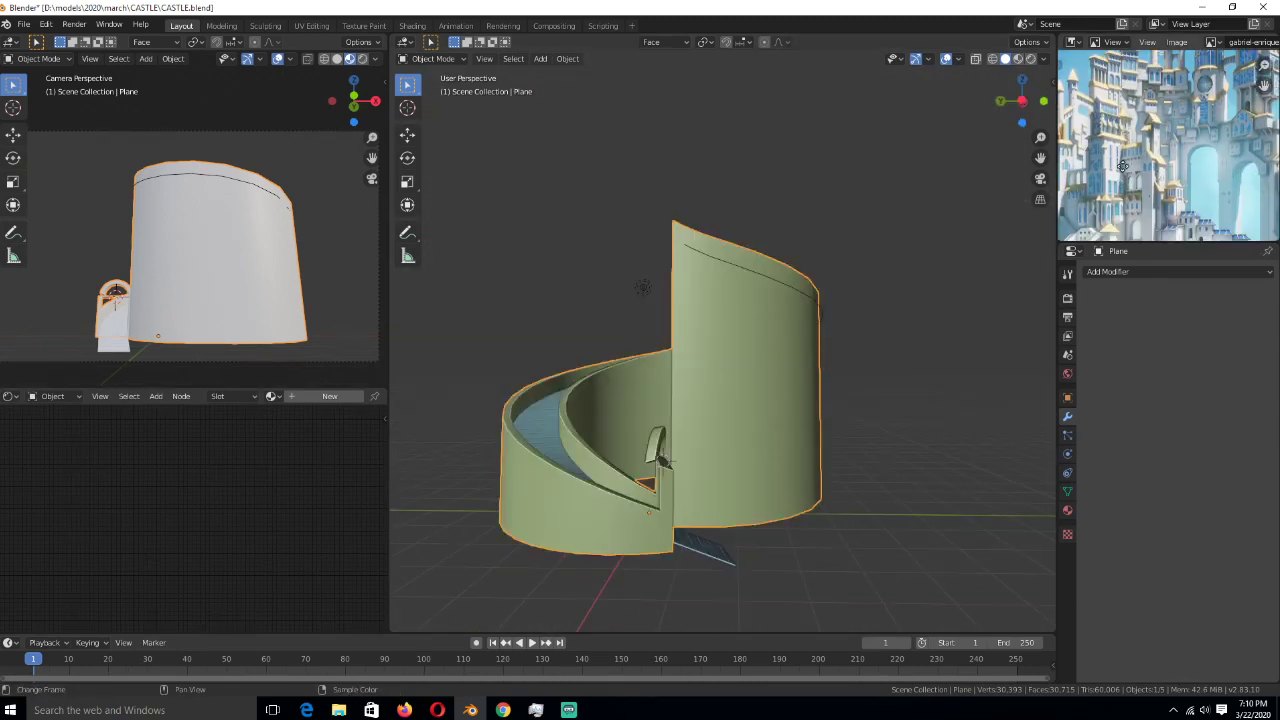
{"action": "scroll", "coordinate": [1123, 166], "scroll_direction": "up", "scroll_amount": 2}
{"action": "left_click_drag", "start_coordinate": [1057, 224], "coordinate": [974, 224]}
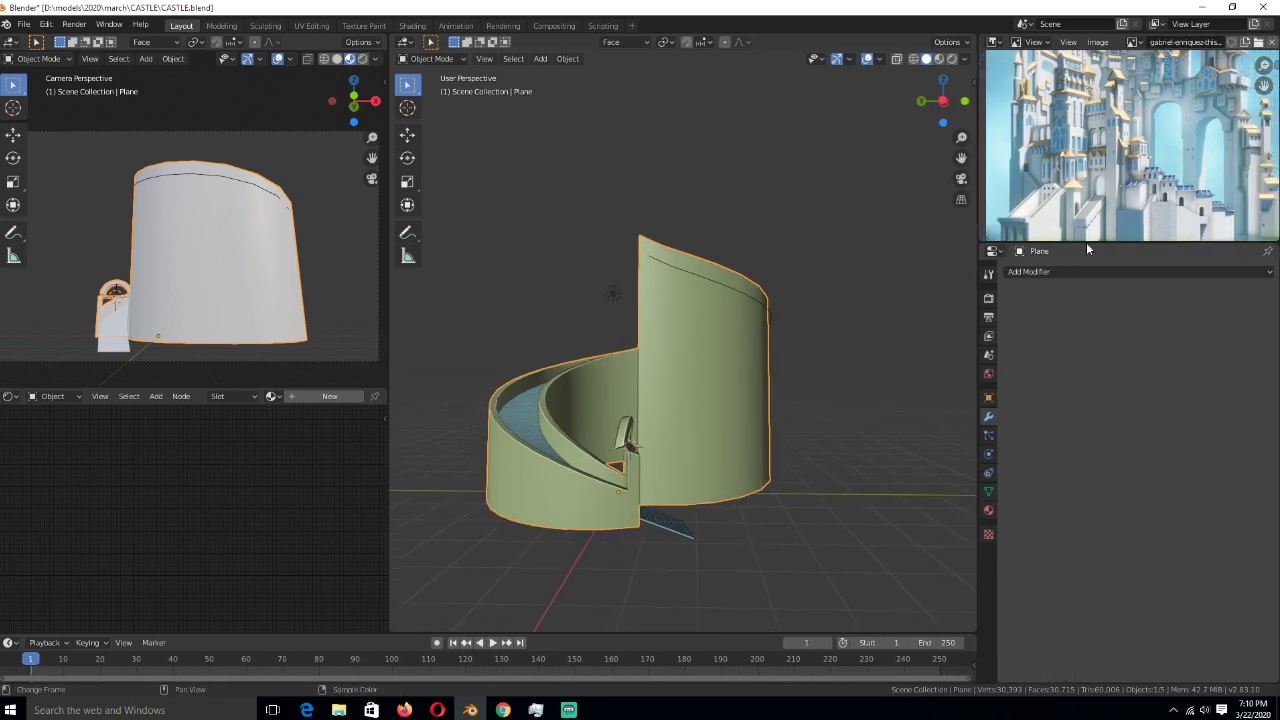
{"action": "left_click_drag", "start_coordinate": [1088, 244], "coordinate": [1088, 306]}
- In Edit Mode, cut three evenly spaced horizontal edge loops around the curved wall and clear the selection
{"action": "key", "text": "KP_7"}
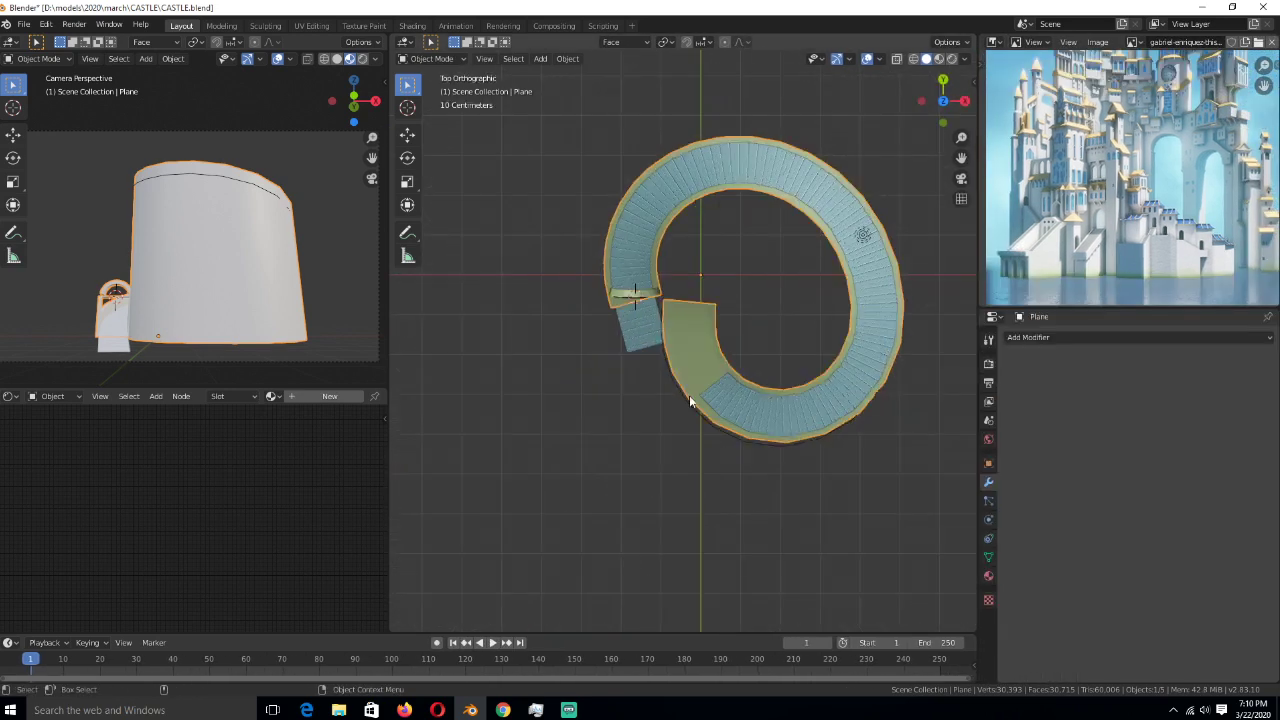
{"action": "middle_click_drag", "start_coordinate": [689, 398], "coordinate": [424, 205], "text": "shift"}
{"action": "key", "text": "Tab"}
{"action": "left_click", "coordinate": [407, 135]}
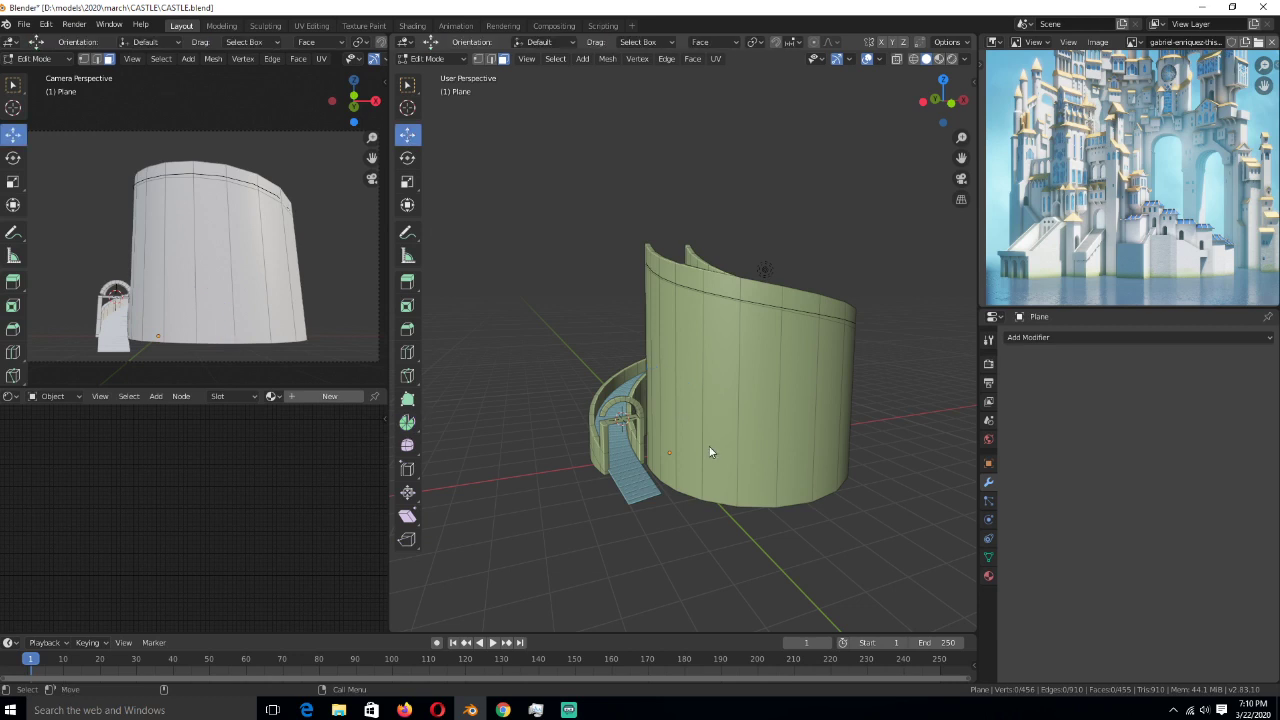
{"action": "key", "text": "ctrl+r"}
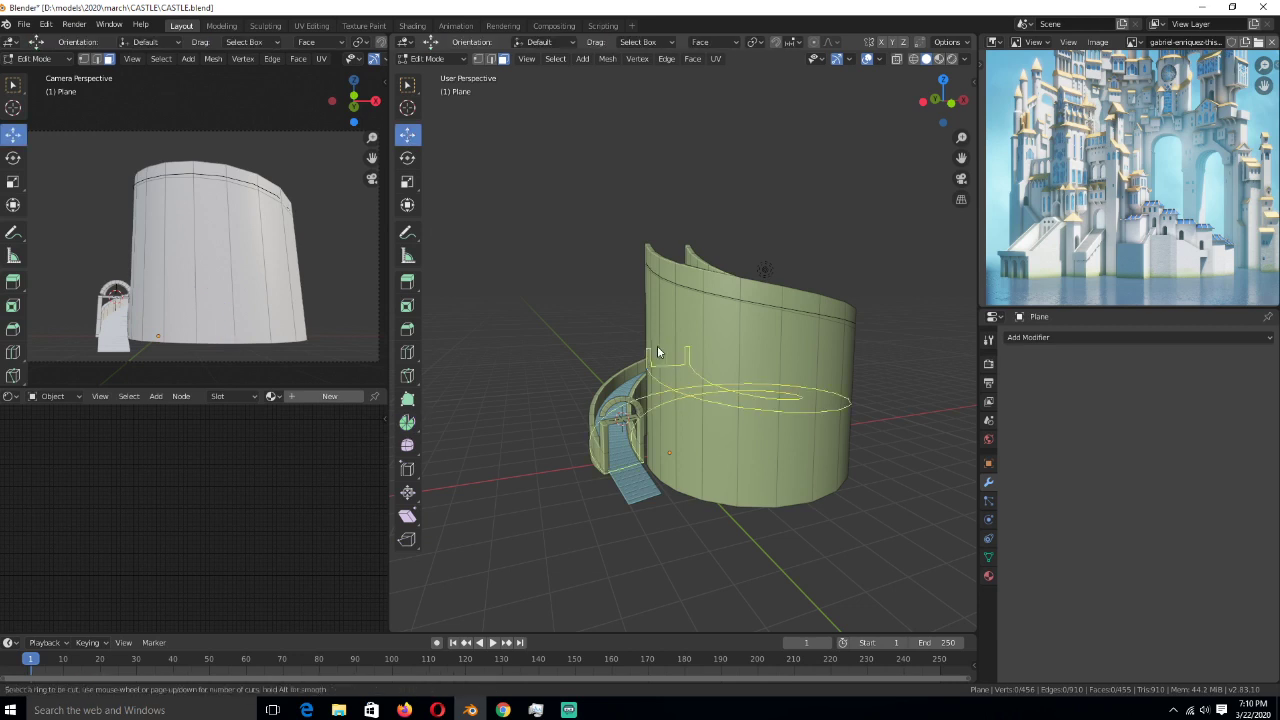
{"action": "scroll", "coordinate": [657, 345], "scroll_direction": "up", "scroll_amount": 2}
{"action": "left_click", "coordinate": [657, 345]}
{"action": "right_click", "coordinate": [774, 419]}
{"action": "middle_click_drag", "start_coordinate": [746, 447], "coordinate": [661, 518]}
{"action": "scroll", "coordinate": [661, 518], "scroll_direction": "up", "scroll_amount": 3}
{"action": "key", "text": "alt+a"}
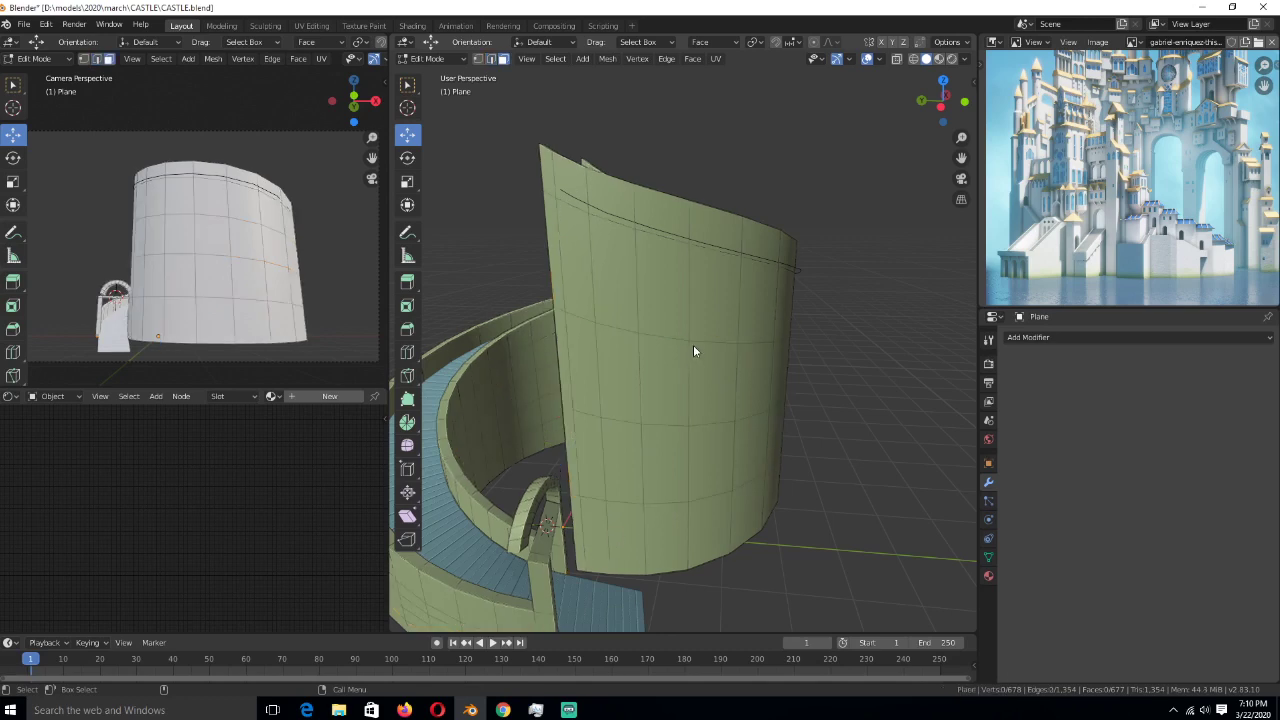
- Select the faces outlining a three-row block on the lower outer wall, beside the arched stair entrance
{"action": "middle_click_drag", "start_coordinate": [693, 345], "coordinate": [614, 343]}
{"action": "left_click", "coordinate": [624, 522]}
{"action": "middle_click_drag", "start_coordinate": [624, 522], "coordinate": [694, 471]}
{"action": "scroll", "coordinate": [747, 467], "scroll_direction": "up", "scroll_amount": 3}
{"action": "scroll", "coordinate": [747, 467], "scroll_direction": "down", "scroll_amount": 3}
{"action": "left_click", "coordinate": [690, 459], "text": "ctrl"}
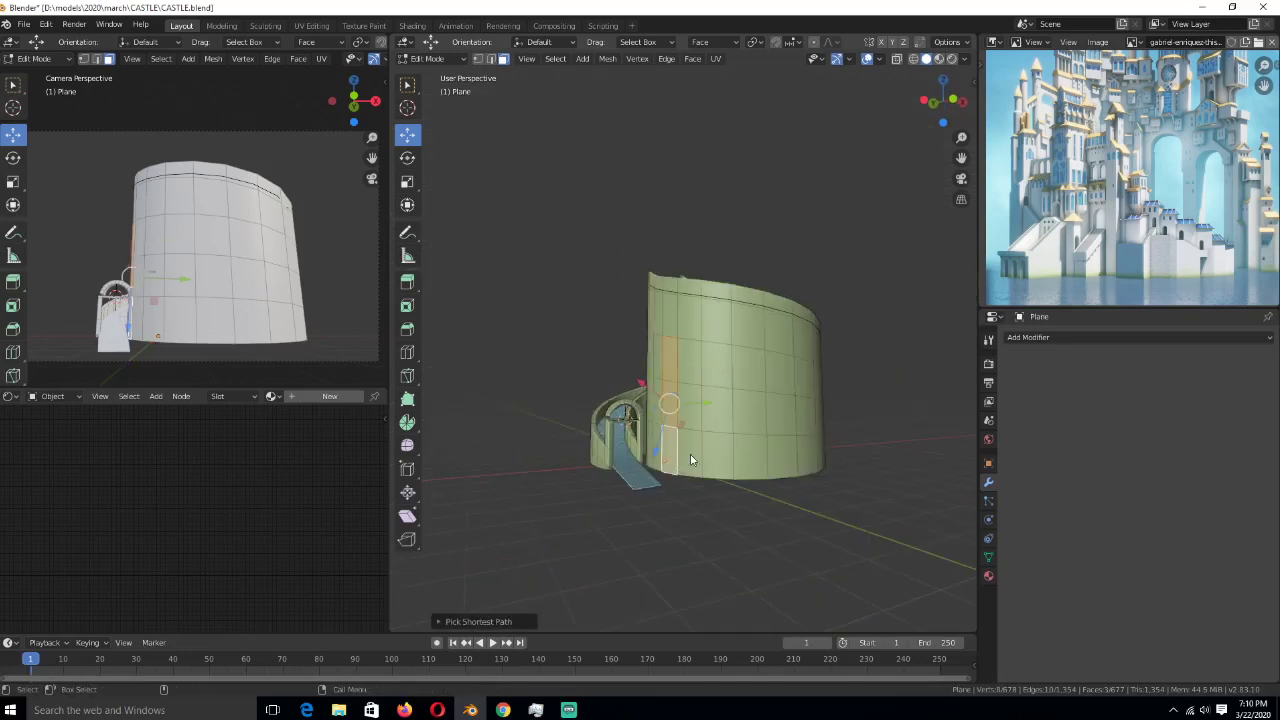
{"action": "left_click", "coordinate": [804, 457], "text": "ctrl"}
{"action": "middle_click_drag", "start_coordinate": [804, 457], "coordinate": [688, 387]}
{"action": "left_click", "coordinate": [680, 372], "text": "ctrl"}
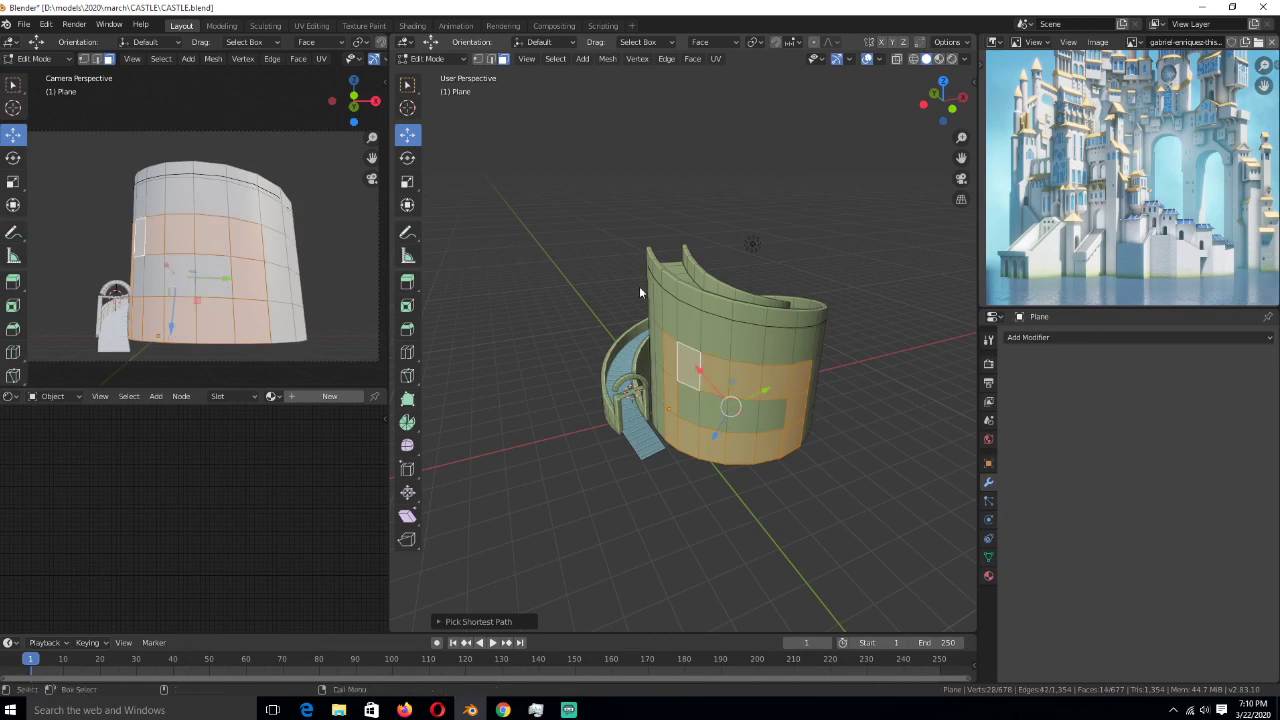
- Set the transform orientation to Global
{"action": "left_click", "coordinate": [535, 42]}
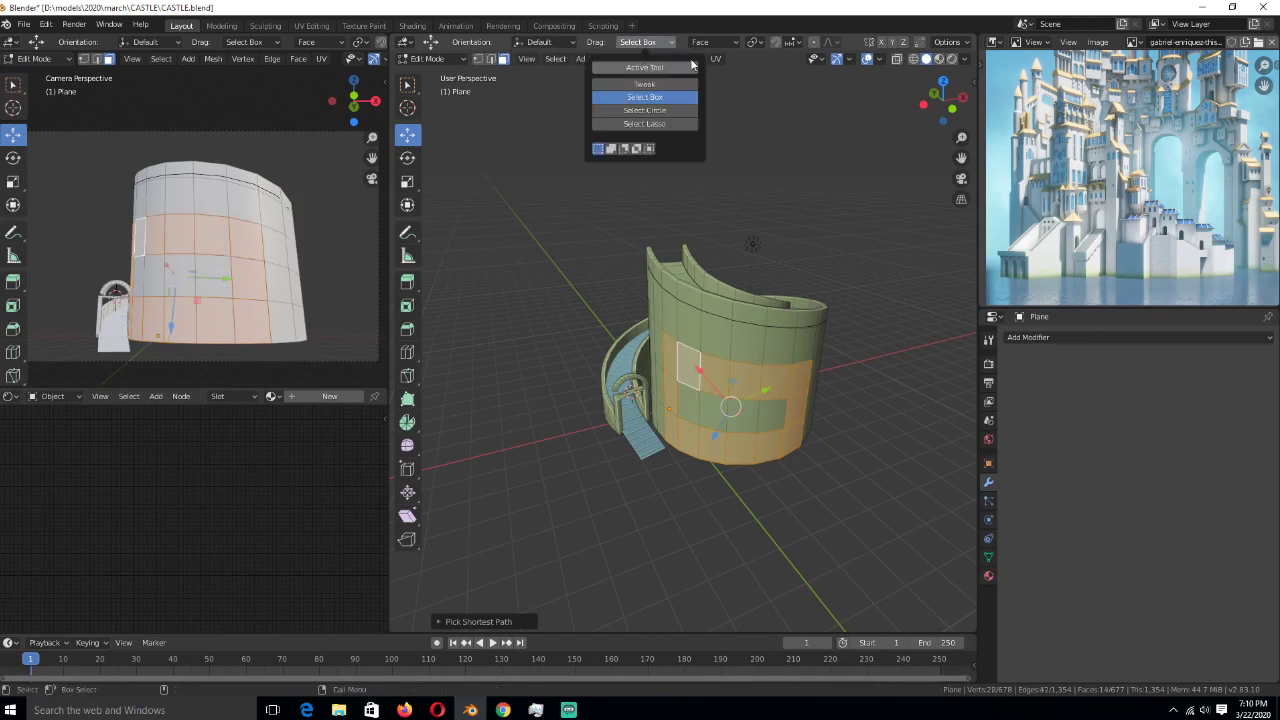
{"action": "left_click", "coordinate": [736, 43]}
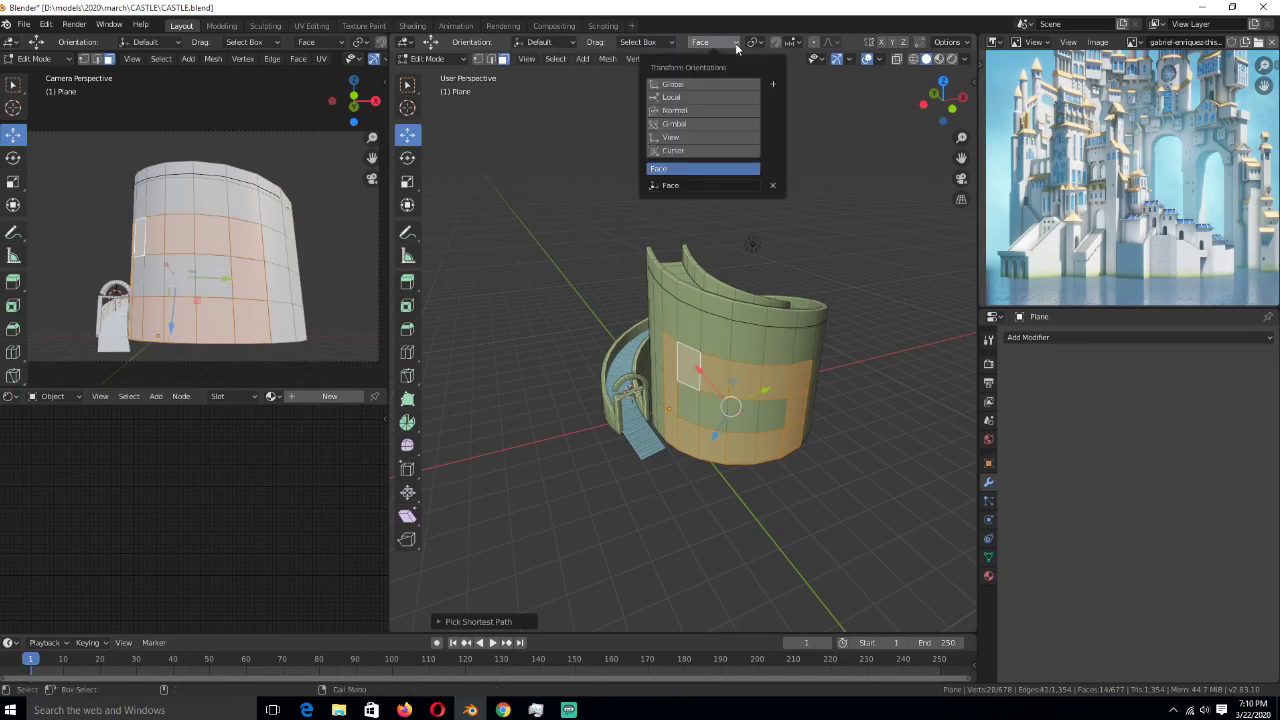
{"action": "left_click", "coordinate": [672, 84]}
- Add the unselected middle-row faces so the selection fills the whole block on the lower outer wall
{"action": "scroll", "coordinate": [819, 456], "scroll_direction": "up", "scroll_amount": 2}
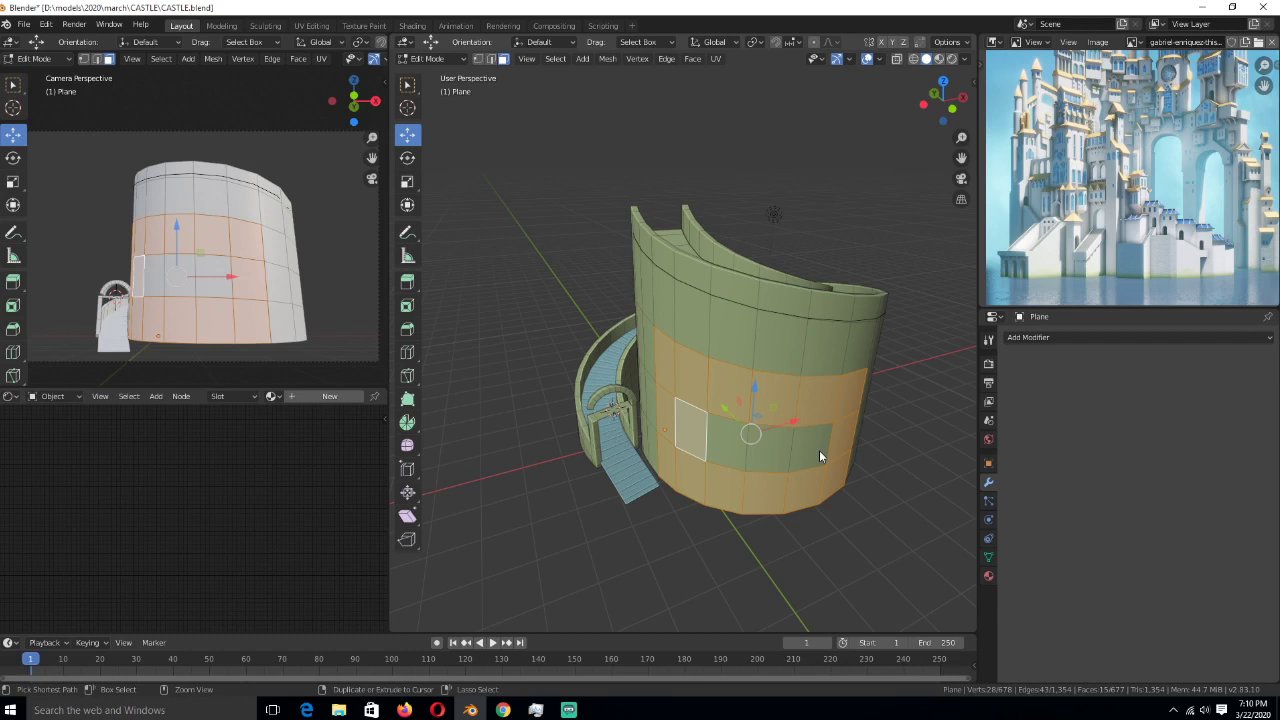
{"action": "left_click", "coordinate": [819, 450], "text": "ctrl"}
{"action": "middle_click_drag", "start_coordinate": [819, 450], "coordinate": [768, 509]}
{"action": "key", "text": "KP_7"}
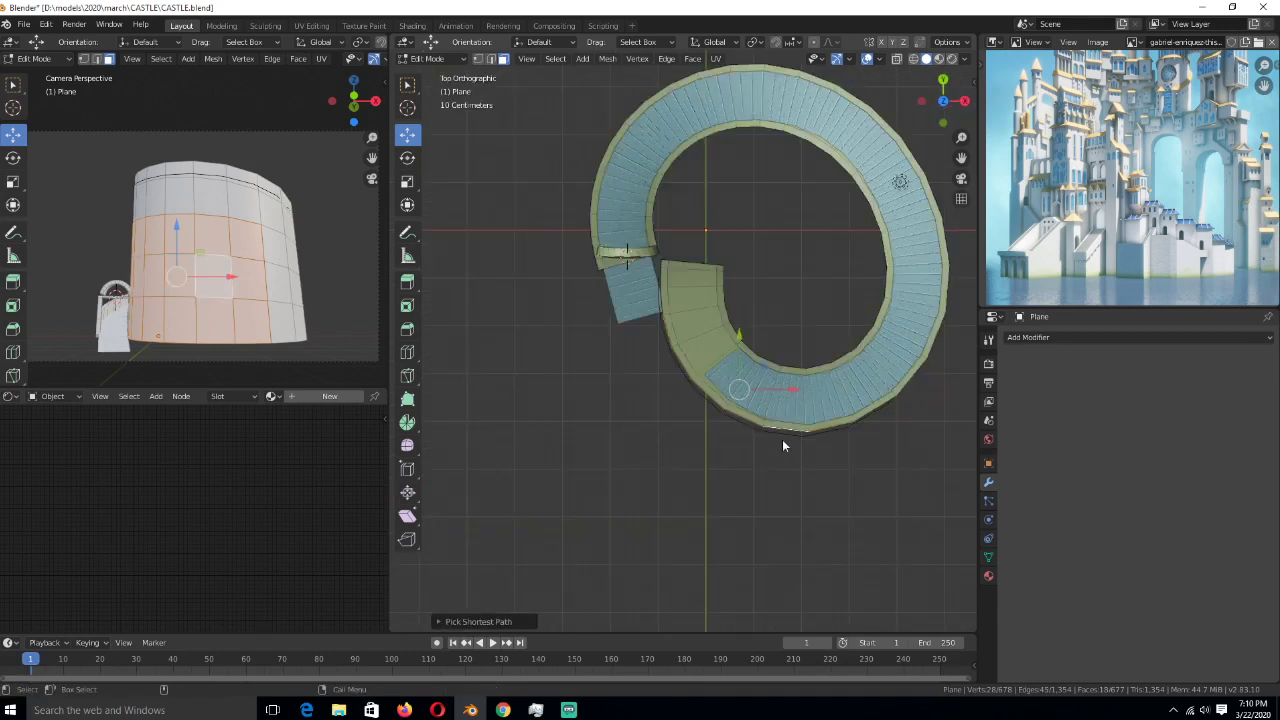
{"action": "middle_click_drag", "start_coordinate": [783, 446], "coordinate": [787, 392], "text": "shift"}
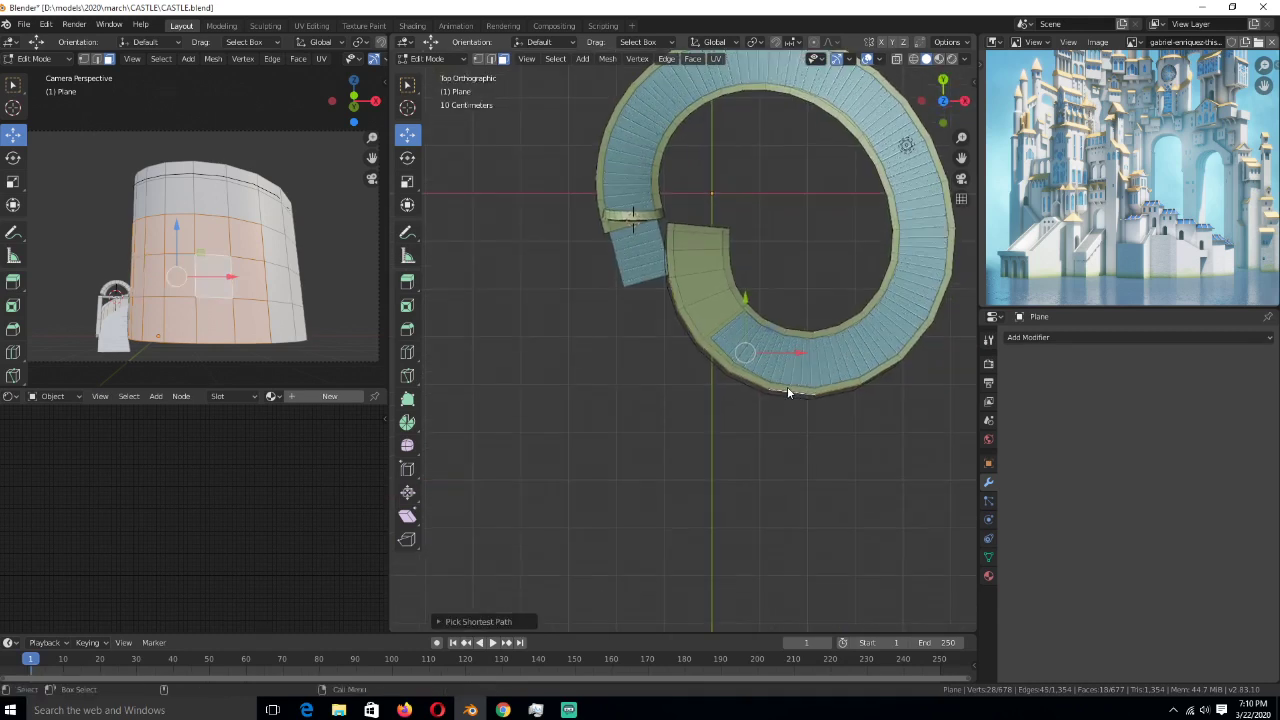
- Enable the Screencast Keys display and restore the cleared face selection on the lower wall
{"action": "key", "text": "alt"}
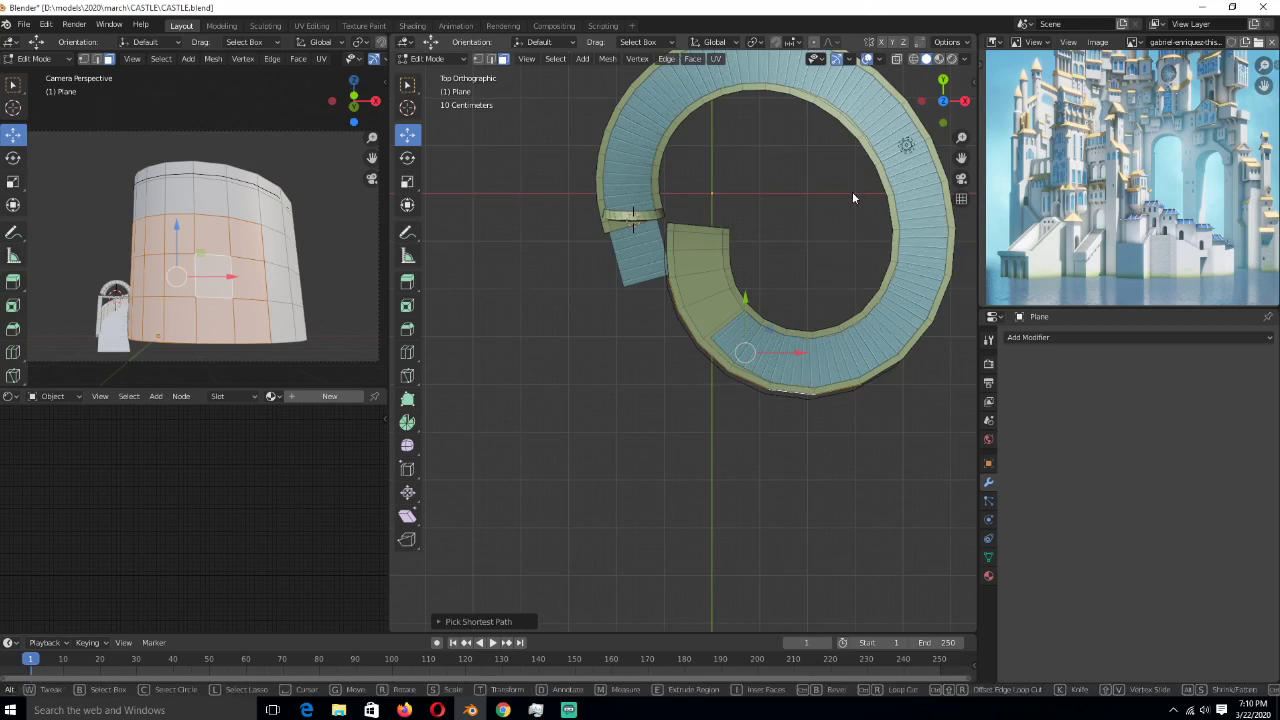
{"action": "key", "text": "alt+a"}
{"action": "key", "text": "n"}
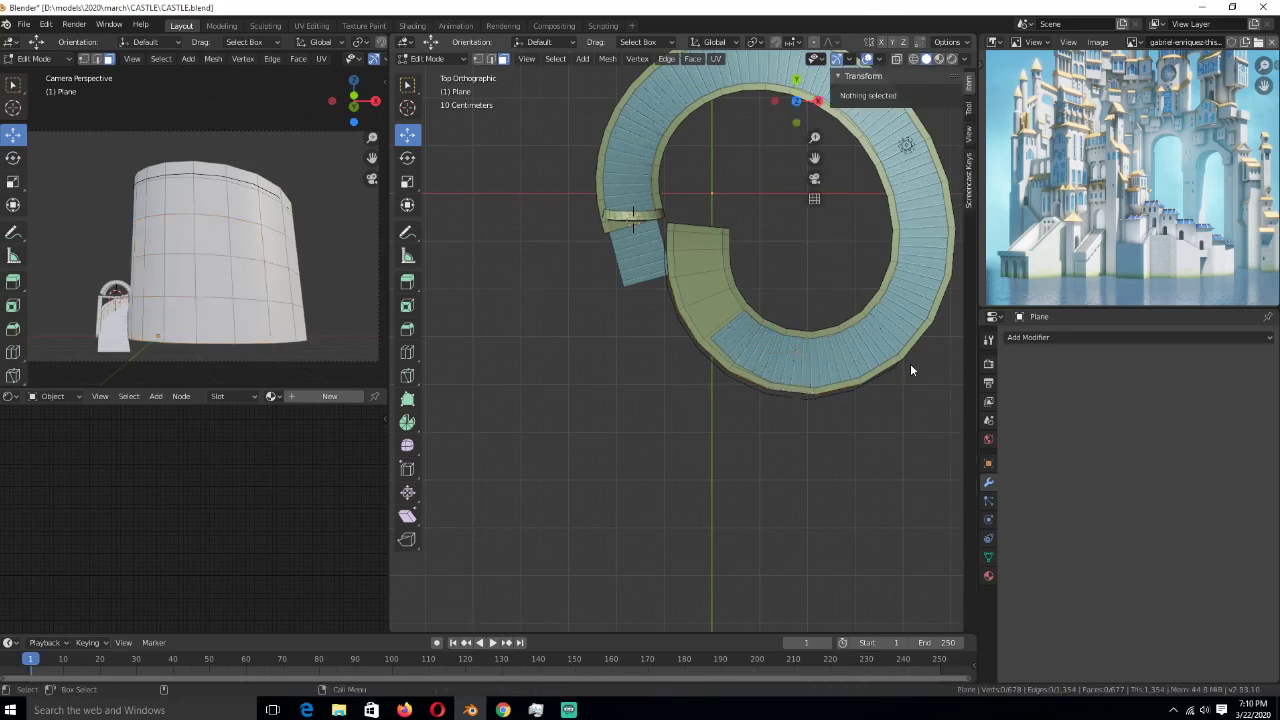
{"action": "left_click", "coordinate": [968, 176]}
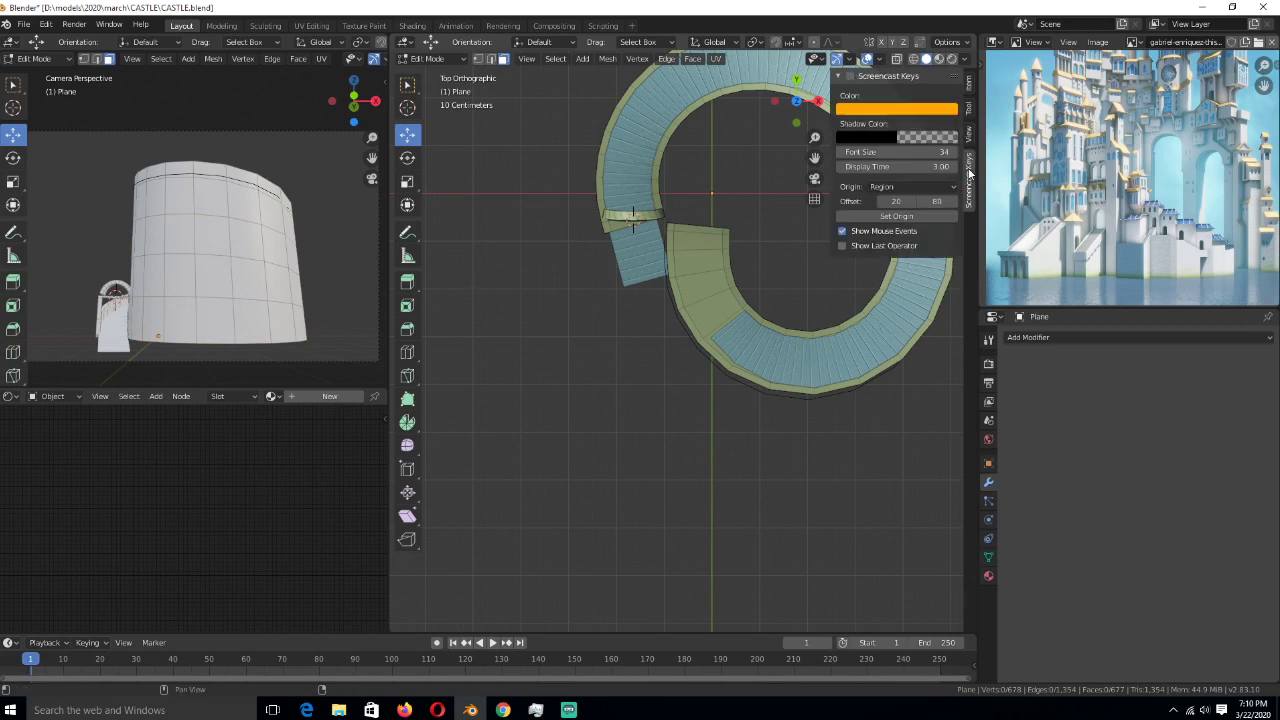
{"action": "key", "text": "n"}
{"action": "left_click_drag", "start_coordinate": [942, 100], "coordinate": [832, 275]}
{"action": "key", "text": "ctrl+z"}
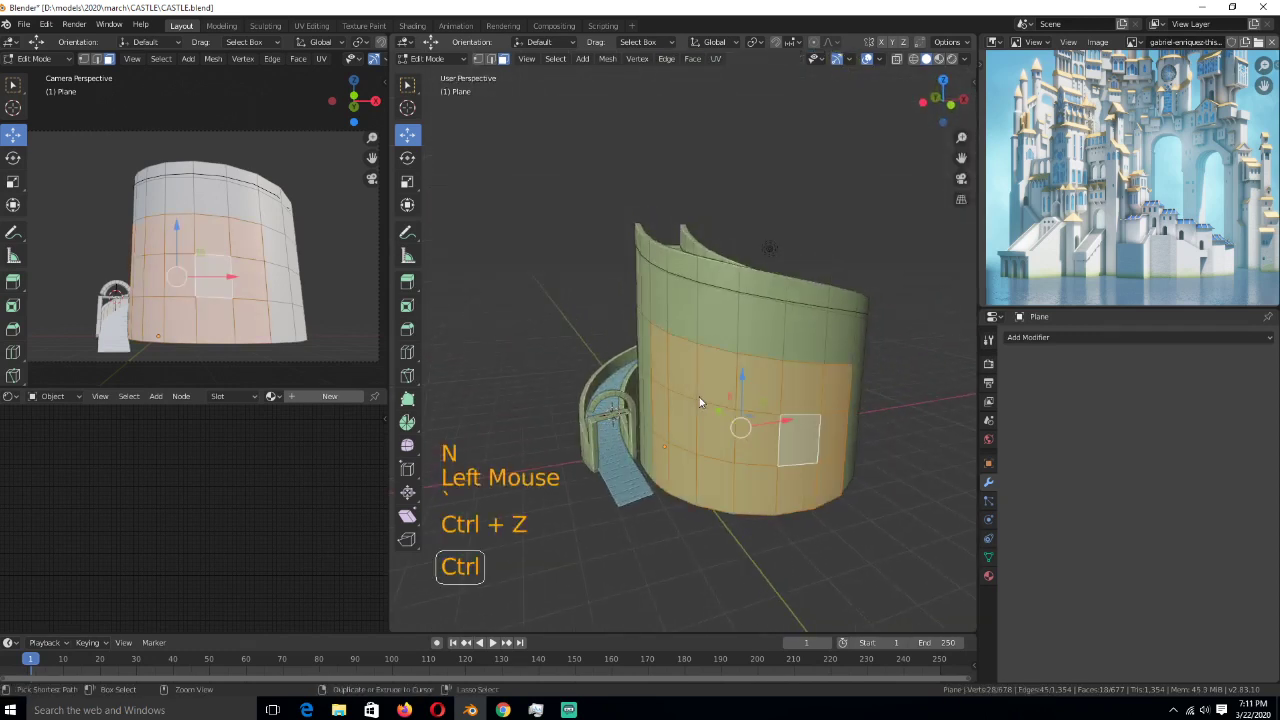
- Extrude the selected lower wall faces slightly outward along their normals and return to Object Mode
{"action": "key", "text": "alt+e"}
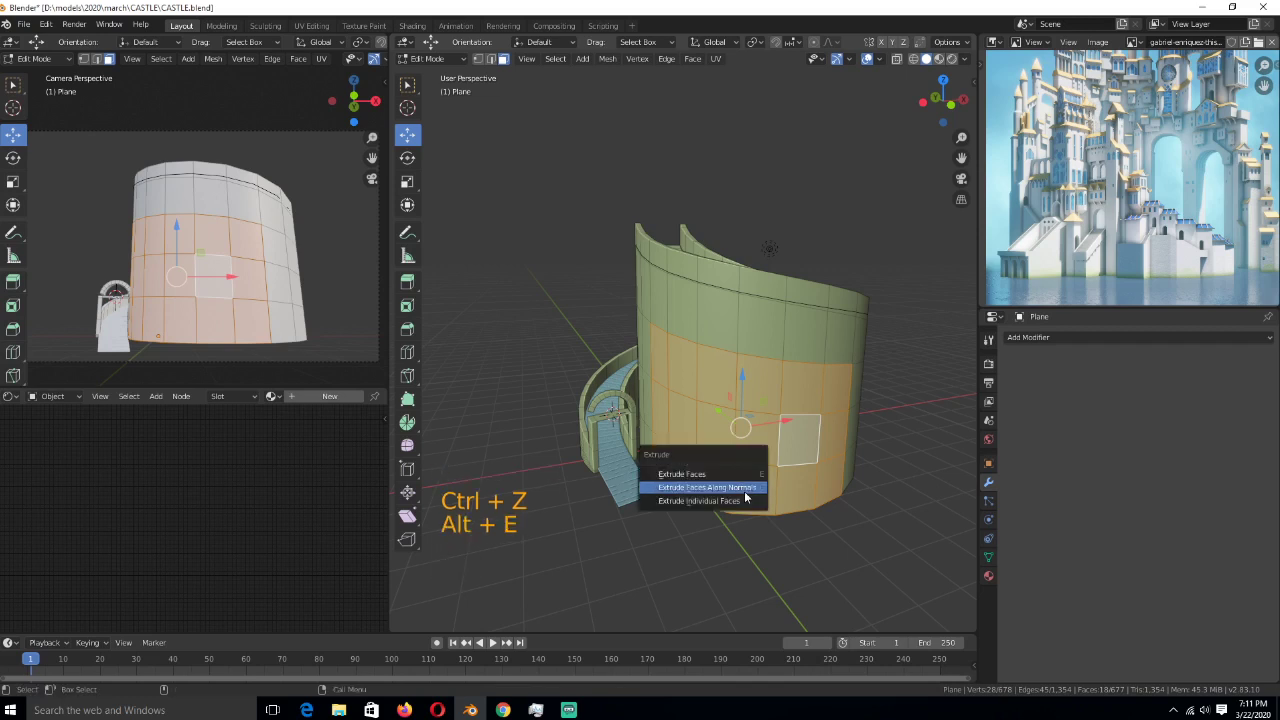
{"action": "left_click", "coordinate": [745, 488]}
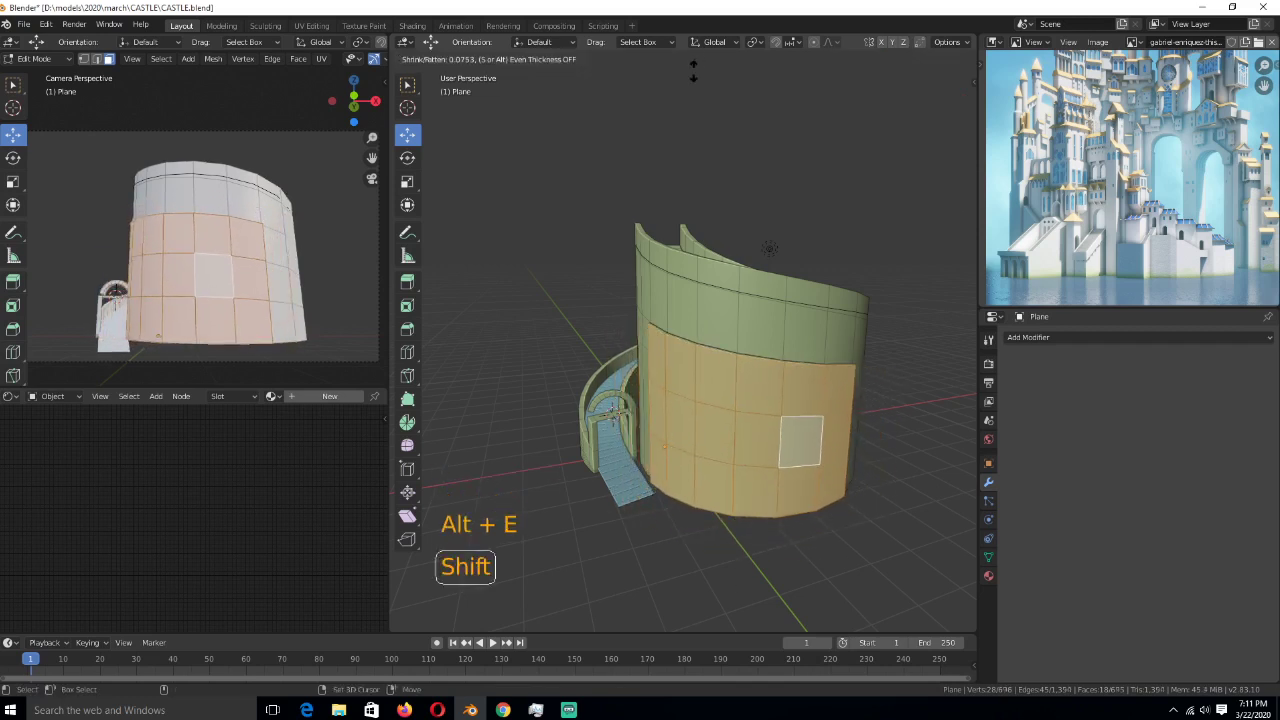
{"action": "left_click", "coordinate": [710, 603]}
{"action": "key", "text": "Tab"}
{"action": "scroll", "coordinate": [263, 283], "scroll_direction": "down", "scroll_amount": 1}
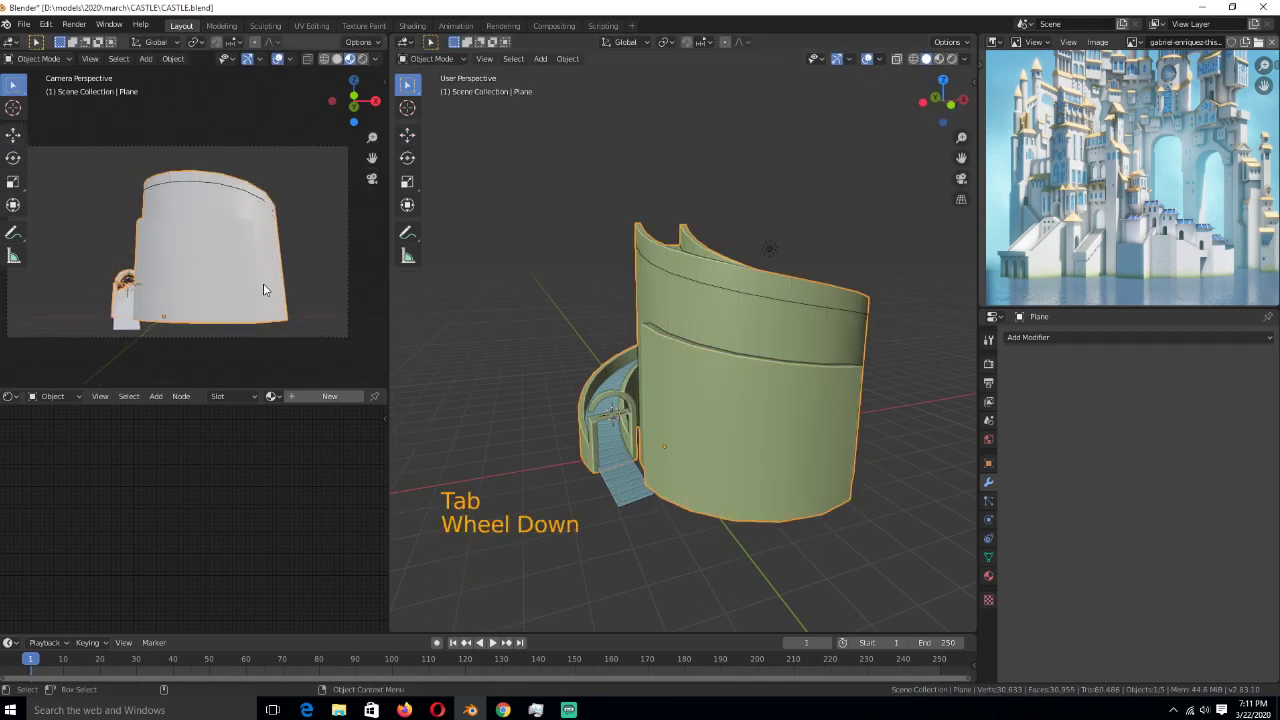
{"action": "middle_click_drag", "start_coordinate": [263, 283], "coordinate": [259, 326]}
{"action": "scroll", "coordinate": [677, 316], "scroll_direction": "down", "scroll_amount": 1}
- Place the 3D cursor inside the spiral ring, add a mesh circle there and scale it up in top view
{"action": "key", "text": "KP_7"}
{"action": "scroll", "coordinate": [780, 328], "scroll_direction": "up", "scroll_amount": 2}
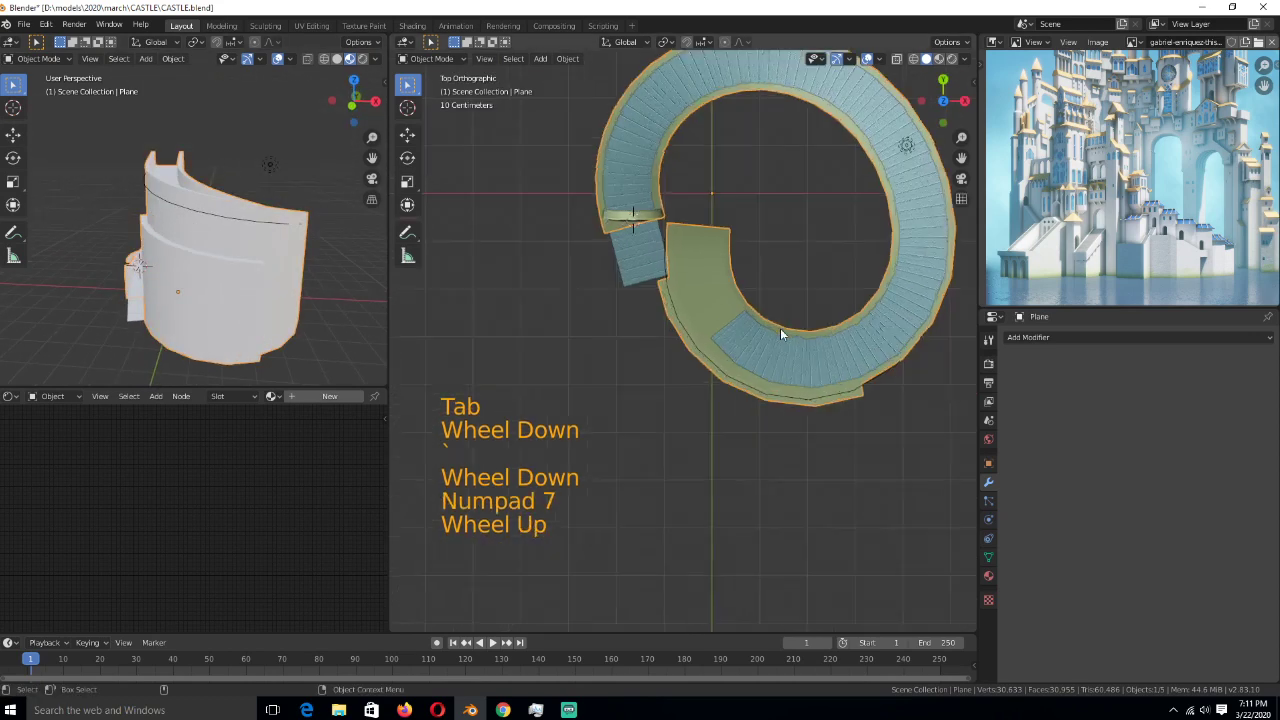
{"action": "right_click", "coordinate": [700, 215], "text": "shift"}
{"action": "key", "text": "shift+a"}
{"action": "mouse_move", "coordinate": [700, 215]}
{"action": "left_click", "coordinate": [804, 241]}
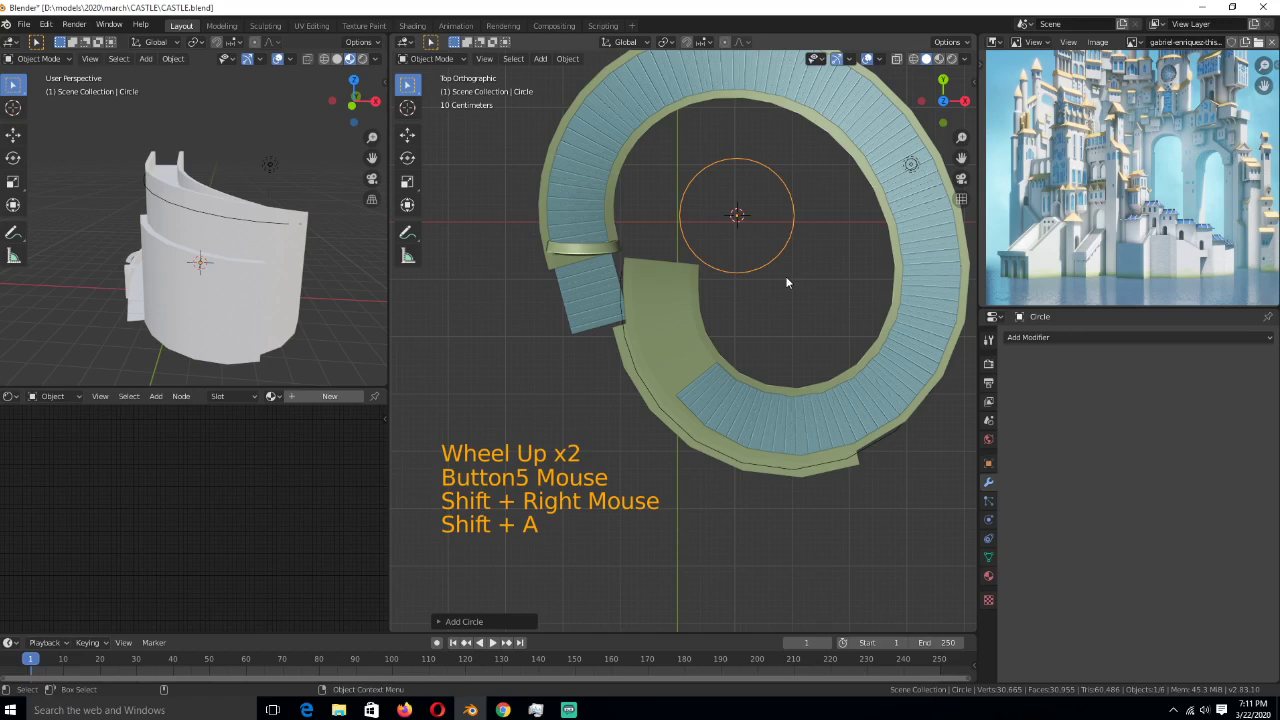
{"action": "key", "text": "s"}
{"action": "left_click", "coordinate": [863, 273]}
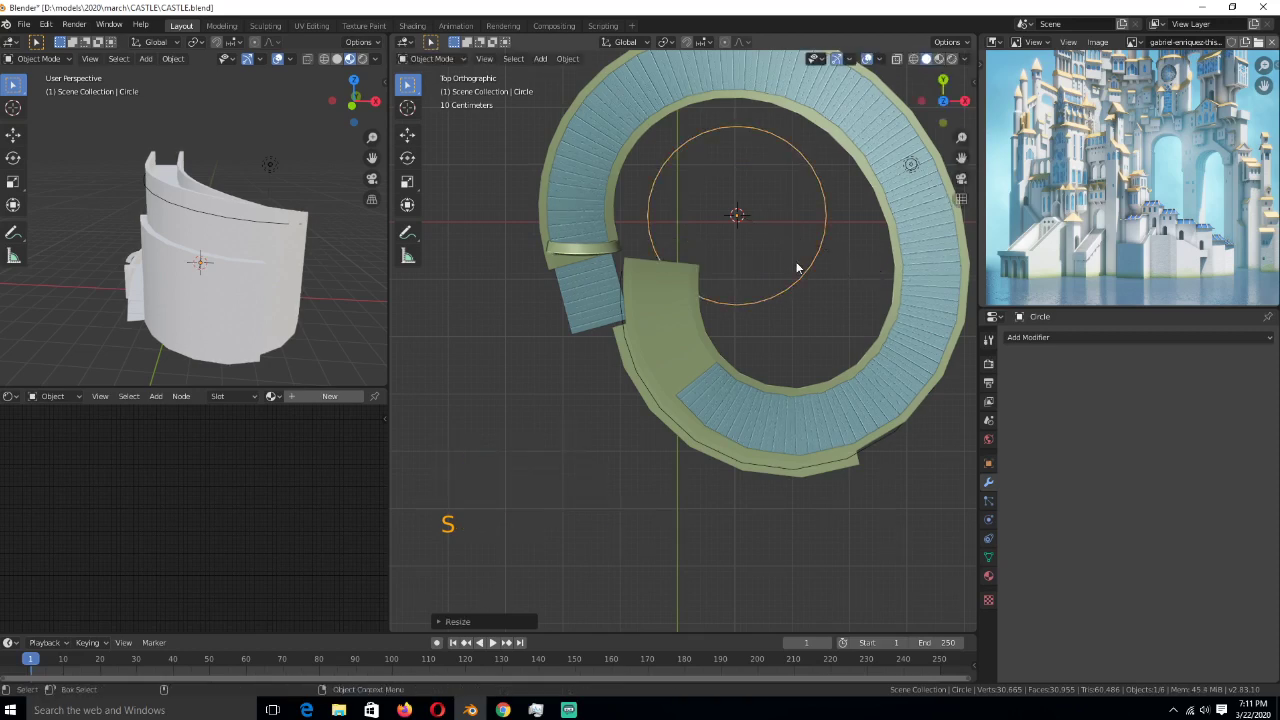
- Extrude the mesh circle straight up along Z into a round tower above the spiral wall and show the camera view
{"action": "key", "text": "Tab"}
{"action": "key", "text": "1"}
{"action": "scroll", "coordinate": [790, 290], "scroll_direction": "down", "scroll_amount": 5}
{"action": "key", "text": "grave"}
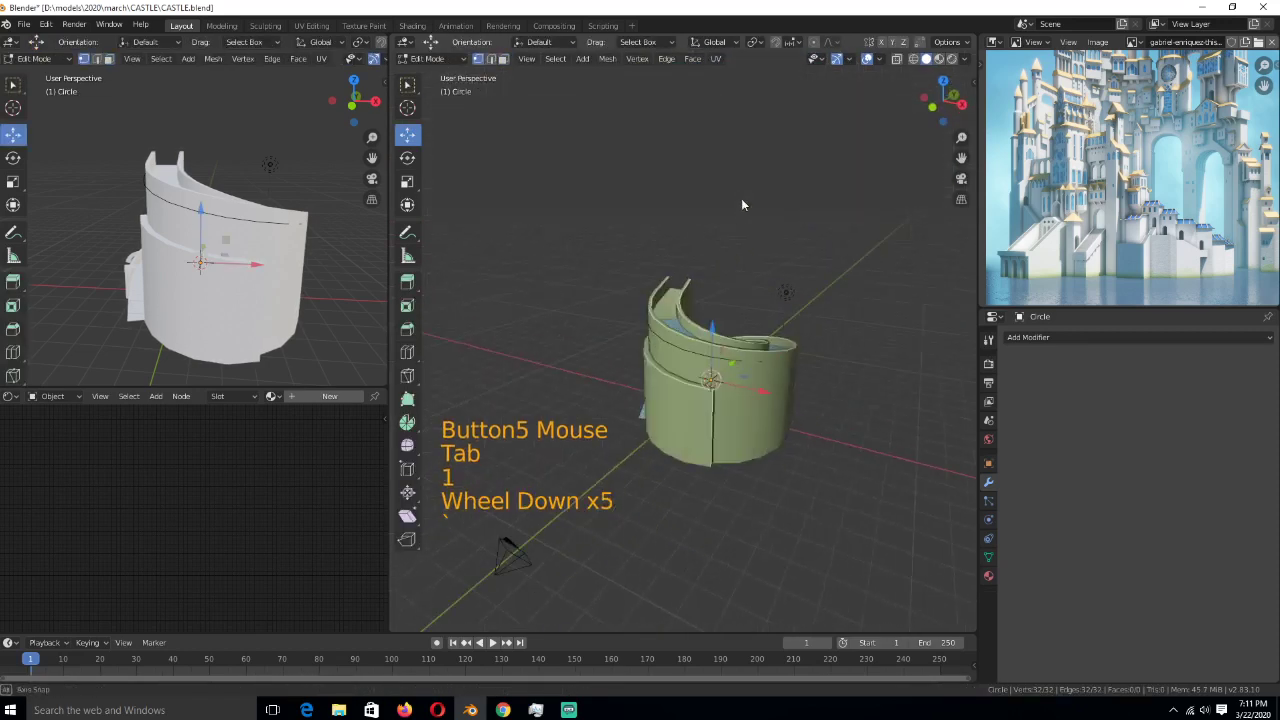
{"action": "key", "text": "grave"}
{"action": "key", "text": "e"}
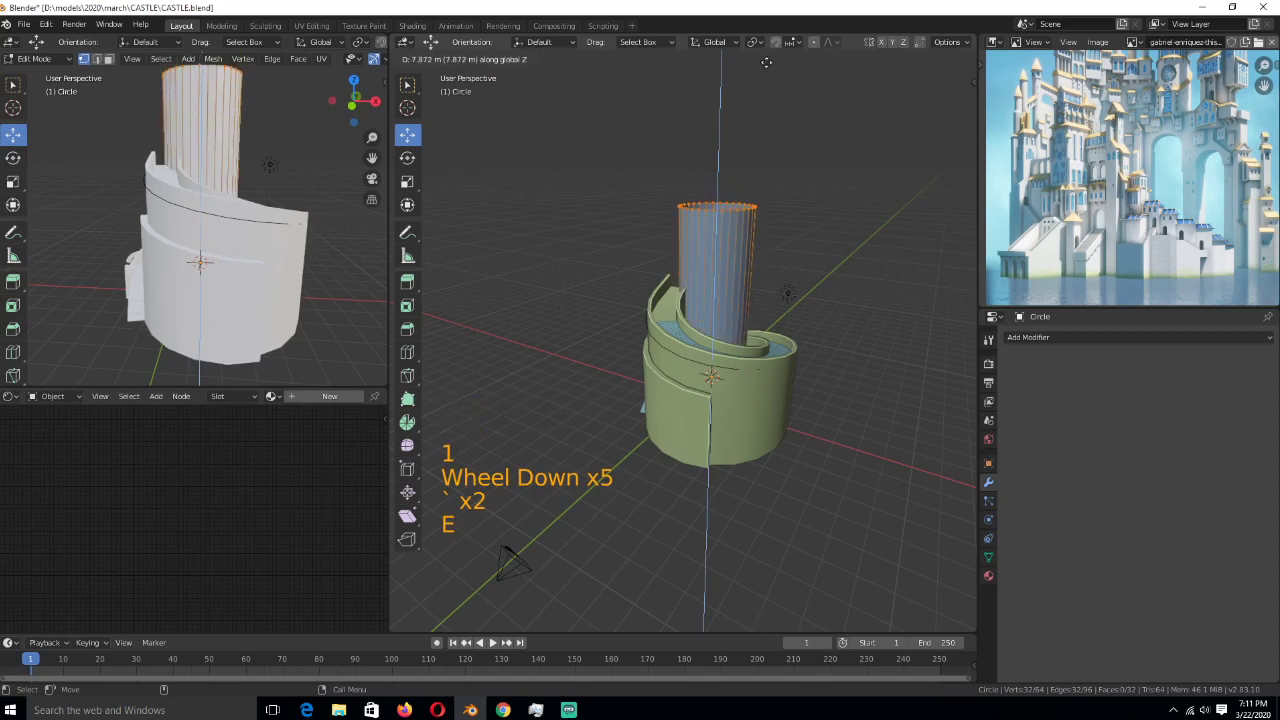
{"action": "left_click", "coordinate": [766, 62]}
{"action": "key", "text": "Tab"}
{"action": "scroll", "coordinate": [285, 207], "scroll_direction": "down", "scroll_amount": 4}
{"action": "key", "text": "KP_0"}
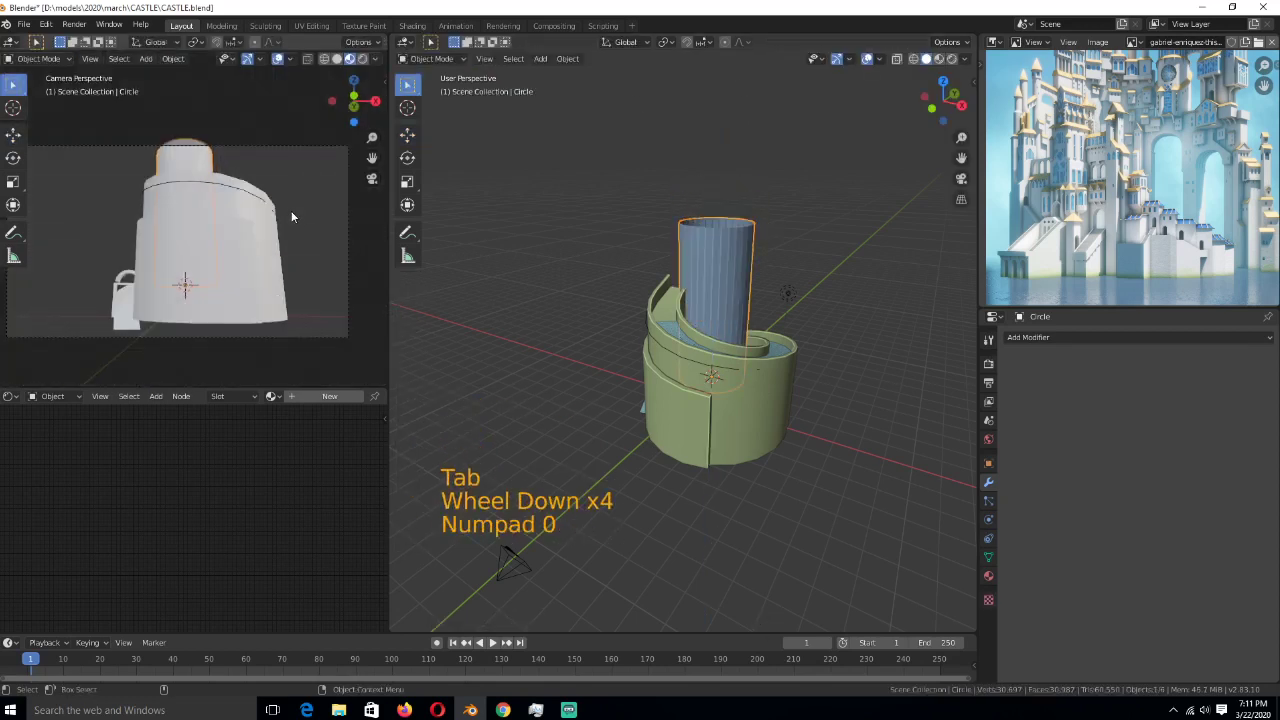
- Fill the open top of the round tower with a face
{"action": "middle_click_drag", "start_coordinate": [650, 268], "coordinate": [704, 296]}
{"action": "key", "text": "Tab"}
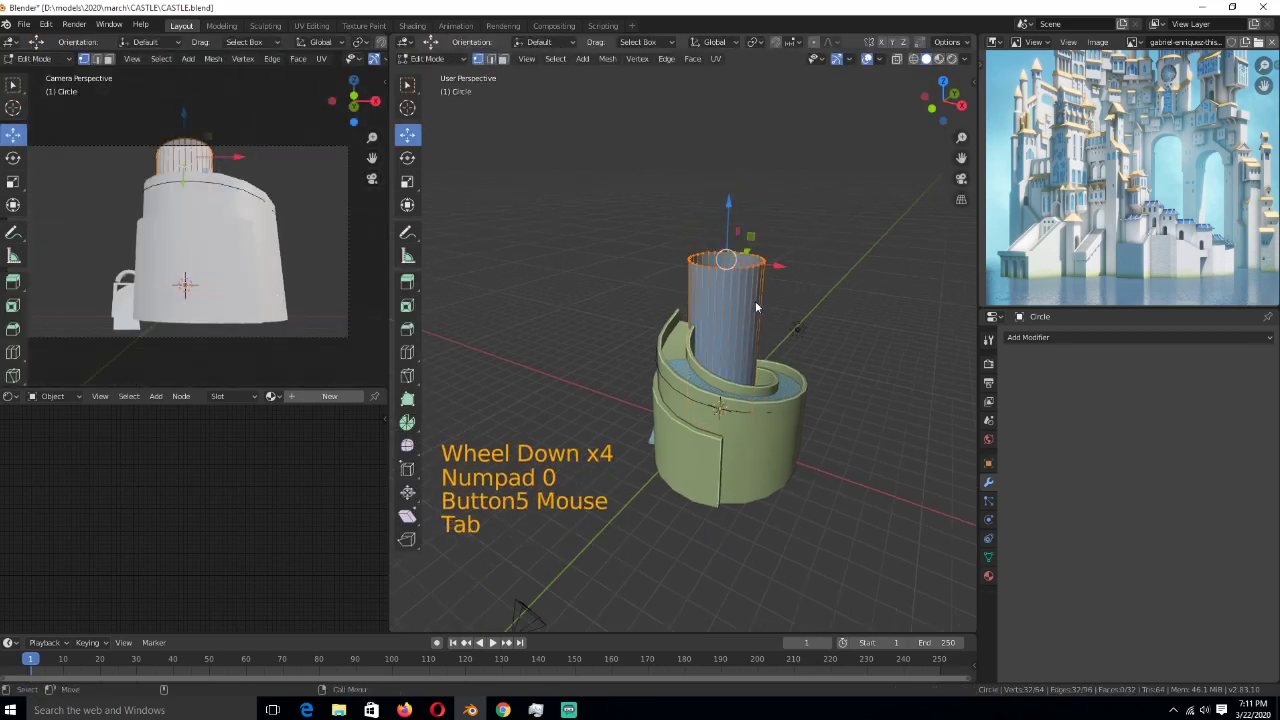
{"action": "key", "text": "f"}
{"action": "middle_click_drag", "start_coordinate": [790, 243], "coordinate": [755, 370]}
{"action": "scroll", "coordinate": [755, 370], "scroll_direction": "up", "scroll_amount": 2}
{"action": "key", "text": "KP_Decimal"}
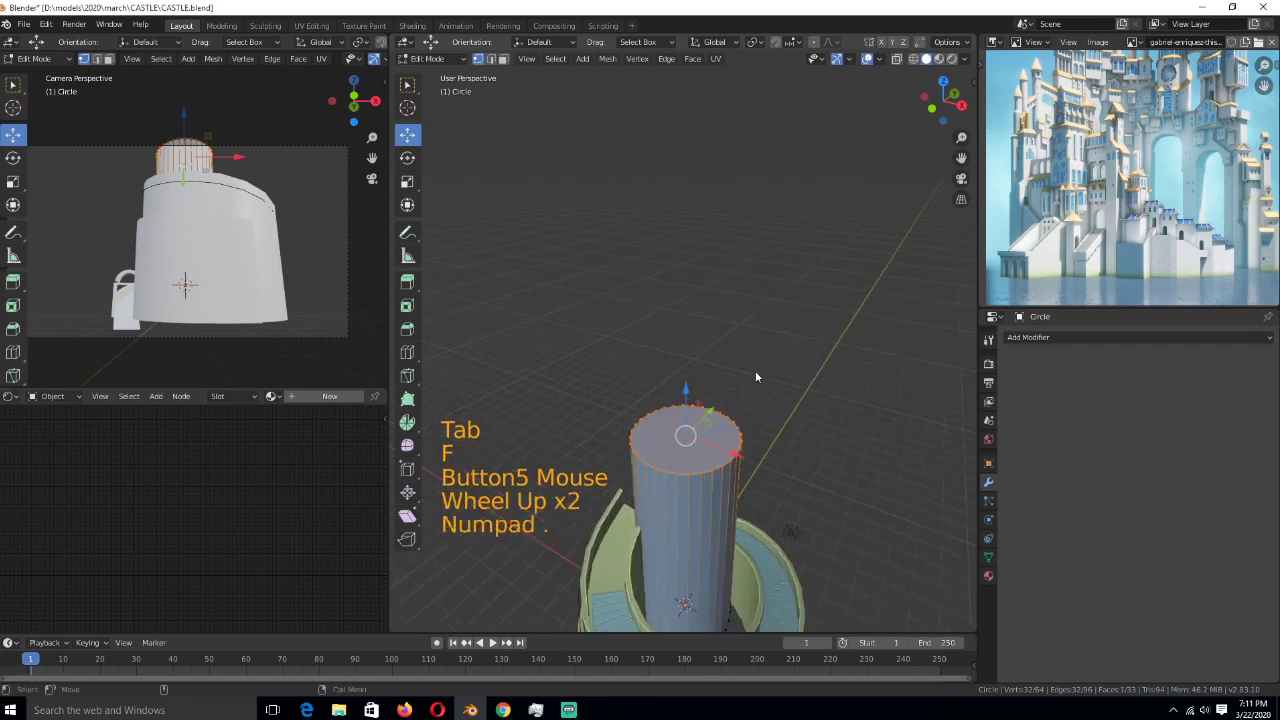
{"action": "scroll", "coordinate": [790, 340], "scroll_direction": "down", "scroll_amount": 5}
{"action": "scroll", "coordinate": [818, 326], "scroll_direction": "up", "scroll_amount": 2}
{"action": "scroll", "coordinate": [845, 312], "scroll_direction": "down", "scroll_amount": 2}
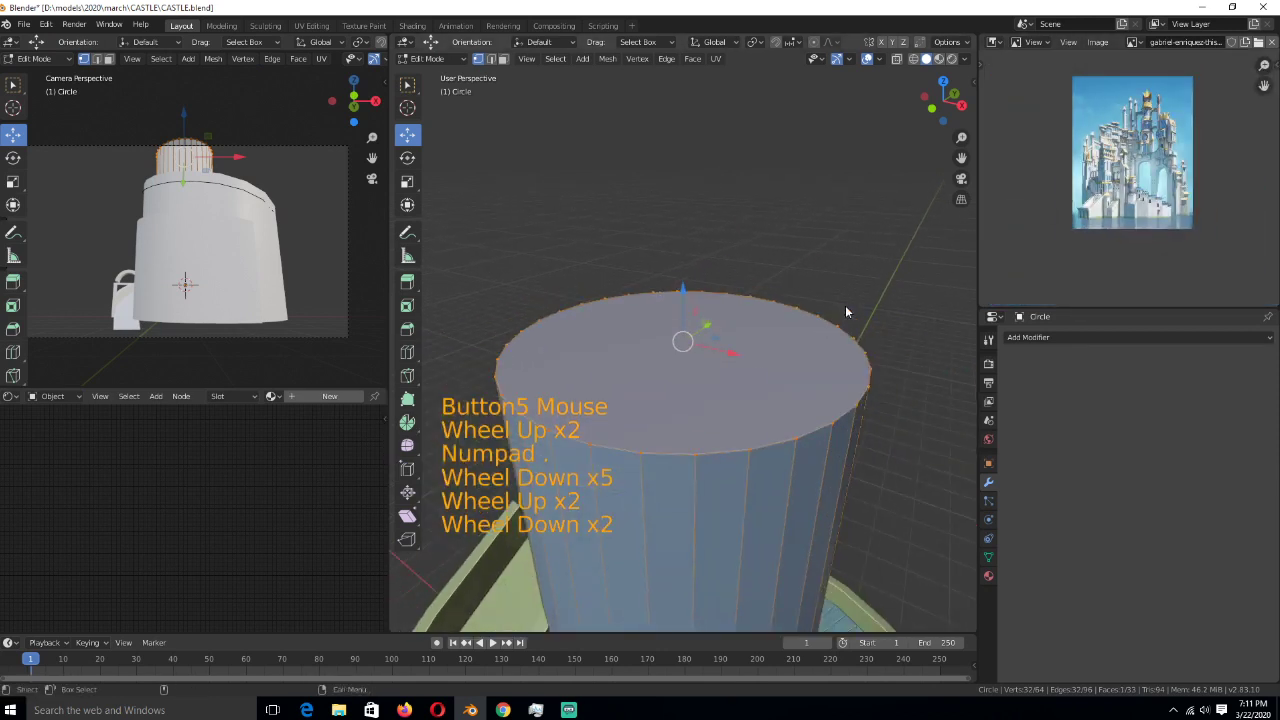
- Inset the tower's top face and extrude it upward into a narrower second tier, returning to Object Mode
{"action": "key", "text": "i"}
{"action": "left_click", "coordinate": [797, 330]}
{"action": "scroll", "coordinate": [792, 350], "scroll_direction": "down", "scroll_amount": 4}
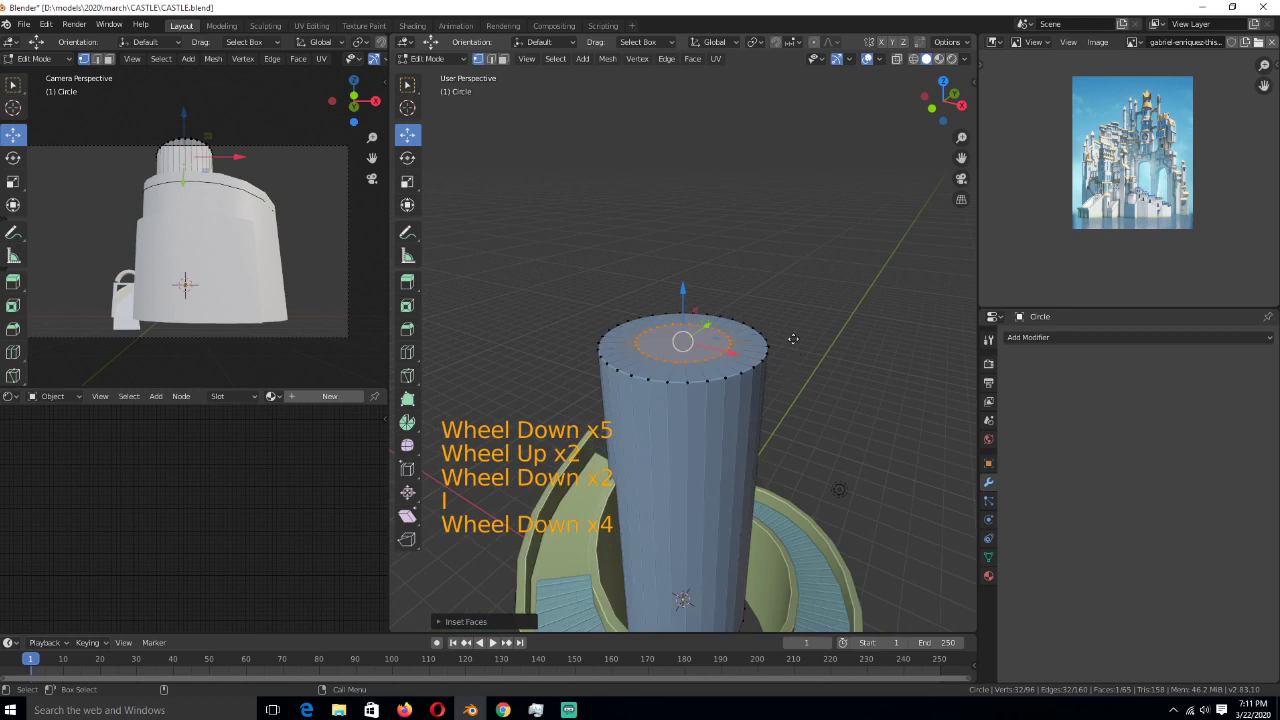
{"action": "key", "text": "e"}
{"action": "left_click", "coordinate": [805, 147]}
{"action": "key", "text": "Tab"}
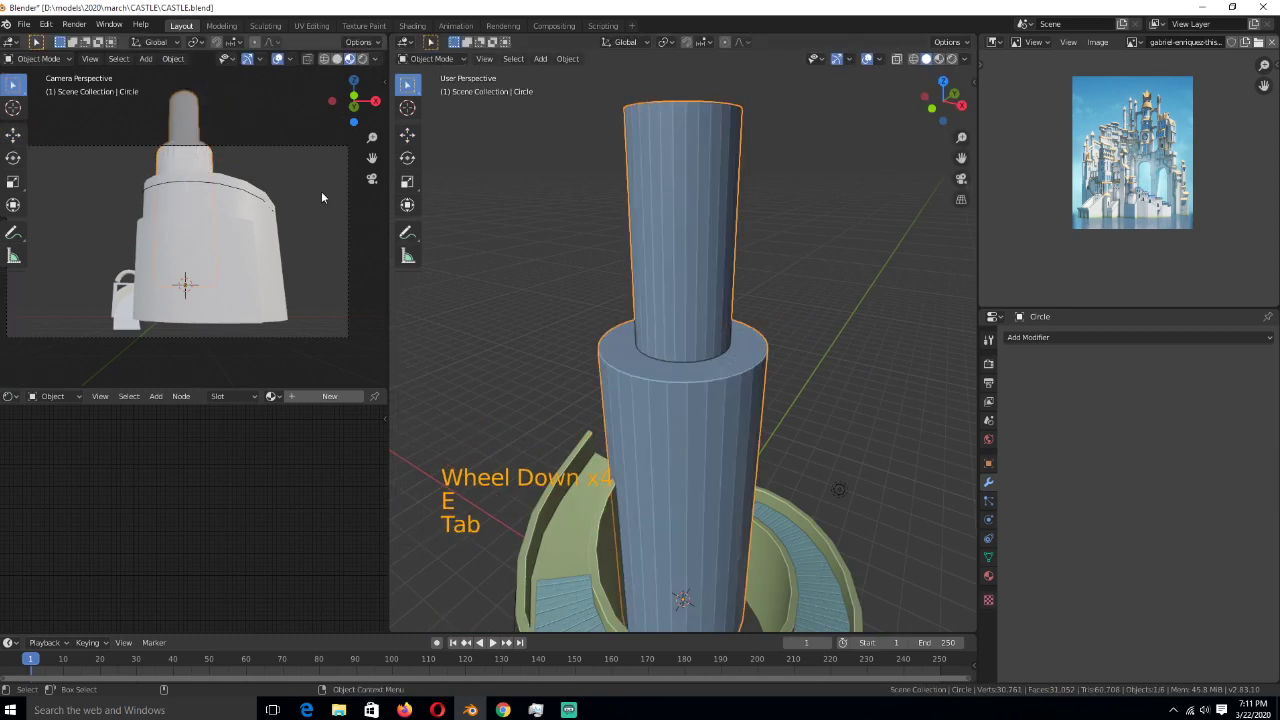
- Move the camera back along Y to about -18.8 m so the whole tower fits in the frame
{"action": "left_click", "coordinate": [325, 146]}
{"action": "scroll", "coordinate": [685, 365], "scroll_direction": "down", "scroll_amount": 11}
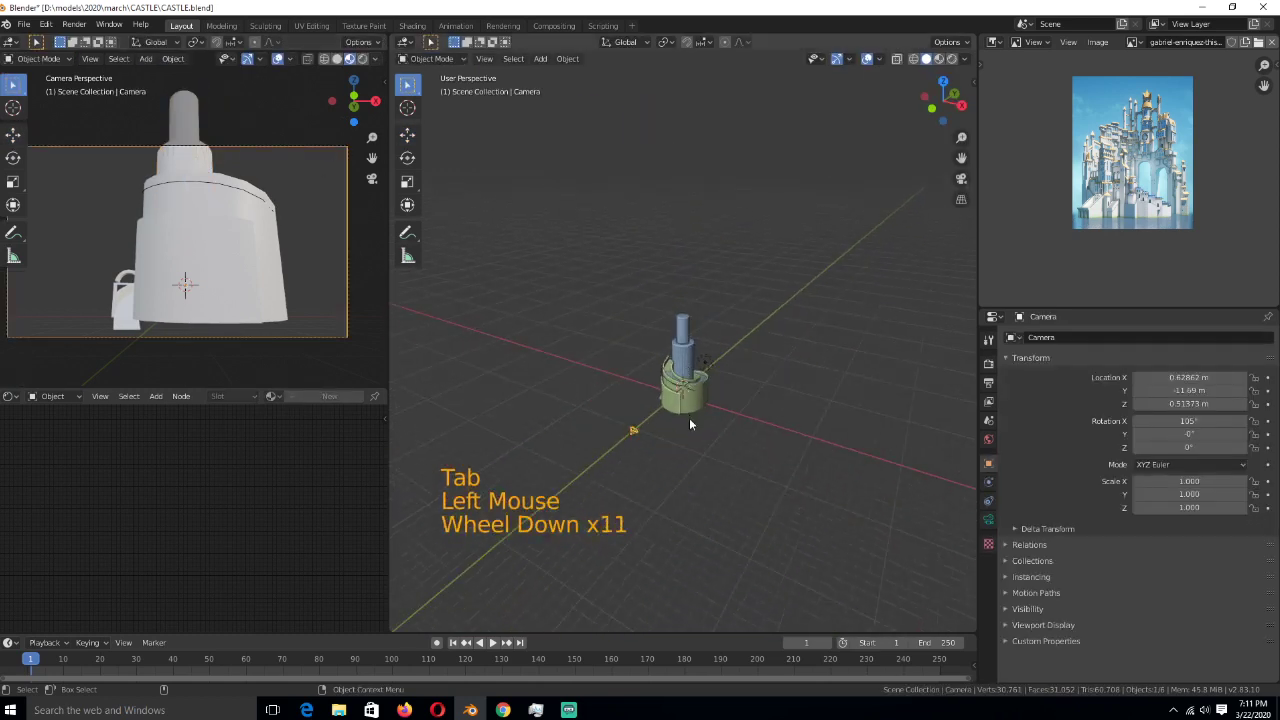
{"action": "key", "text": "g"}
{"action": "left_click", "coordinate": [687, 432]}
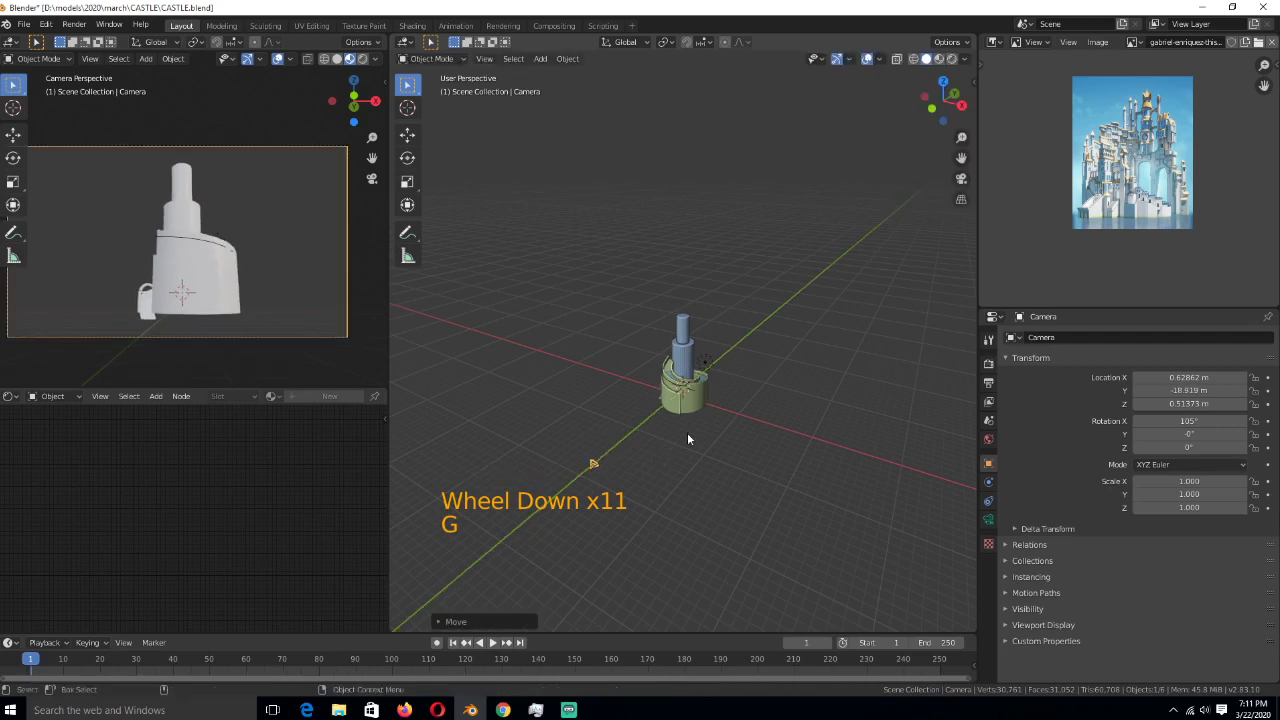
{"action": "scroll", "coordinate": [739, 361], "scroll_direction": "up", "scroll_amount": 7}
{"action": "left_click", "coordinate": [739, 361]}
{"action": "scroll", "coordinate": [693, 351], "scroll_direction": "up", "scroll_amount": 3}
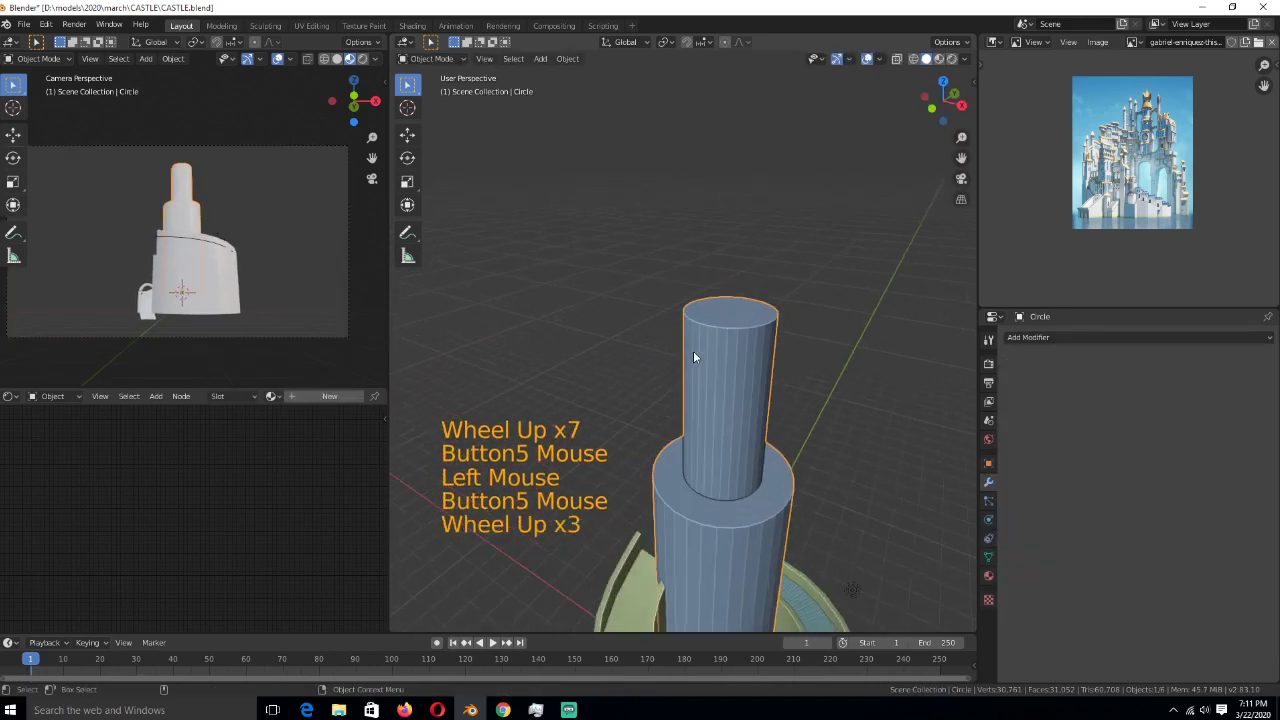
{"action": "scroll", "coordinate": [700, 390], "scroll_direction": "down", "scroll_amount": 4}
{"action": "key", "text": "grave"}
{"action": "middle_click_drag", "start_coordinate": [705, 418], "coordinate": [739, 242]}
{"action": "scroll", "coordinate": [698, 378], "scroll_direction": "up", "scroll_amount": 7}
{"action": "key", "text": "Tab"}
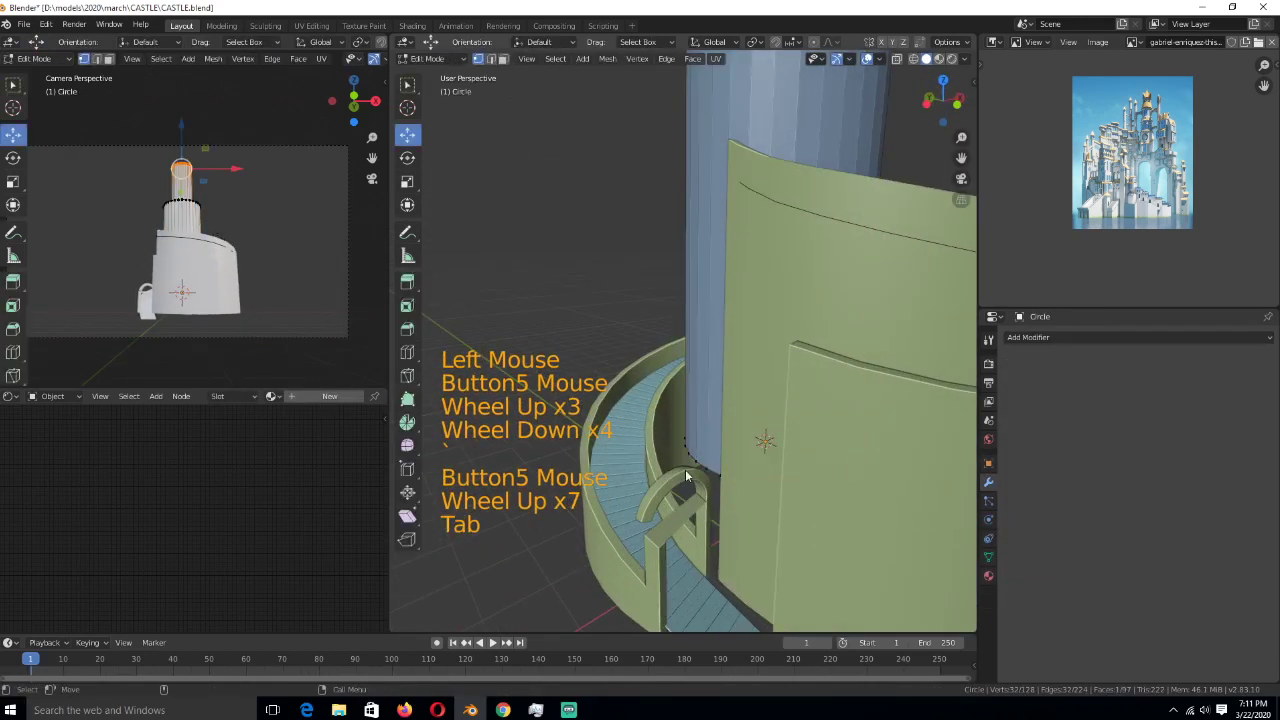
{"action": "left_click", "coordinate": [687, 477]}
{"action": "key", "text": "Tab"}
- Delete the faces of the curved arch above the stair gateway in the wall mesh, growing the selection from its end face
{"action": "left_click", "coordinate": [687, 485]}
{"action": "key", "text": "Tab"}
{"action": "left_click", "coordinate": [640, 519]}
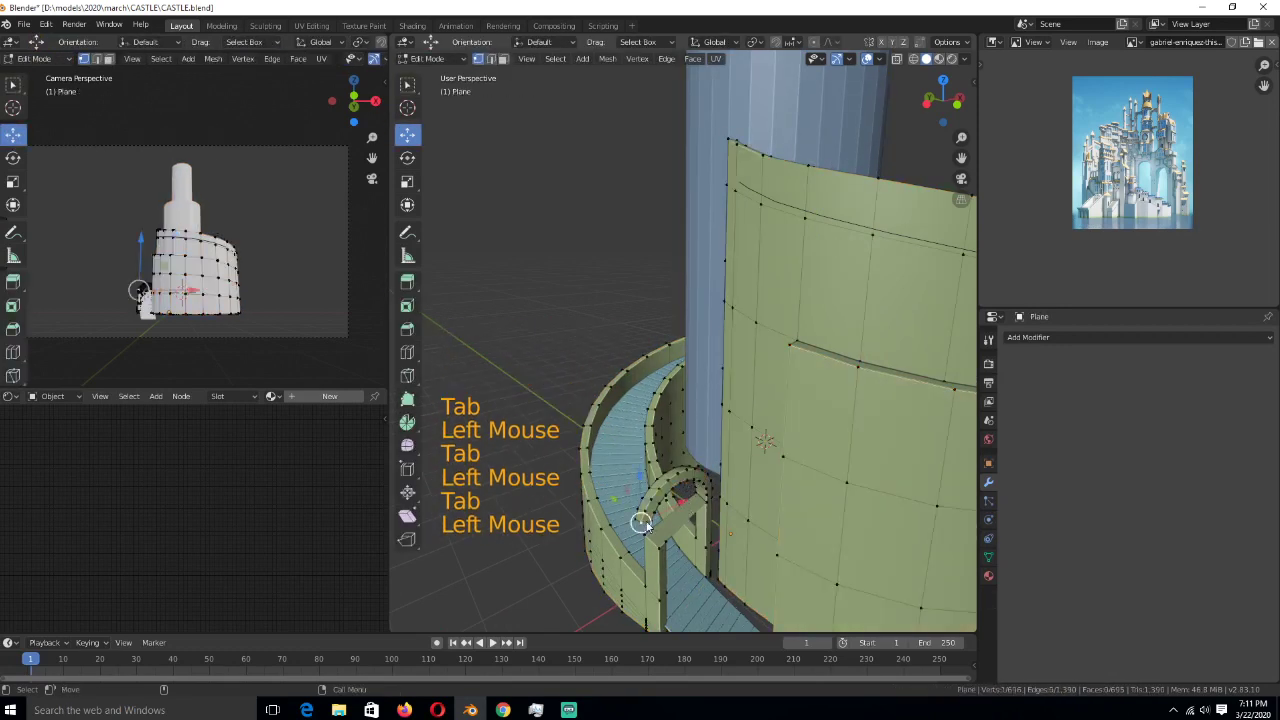
{"action": "key", "text": "KP_Decimal"}
{"action": "scroll", "coordinate": [675, 405], "scroll_direction": "down", "scroll_amount": 11}
{"action": "key", "text": "3"}
{"action": "left_click", "coordinate": [684, 363]}
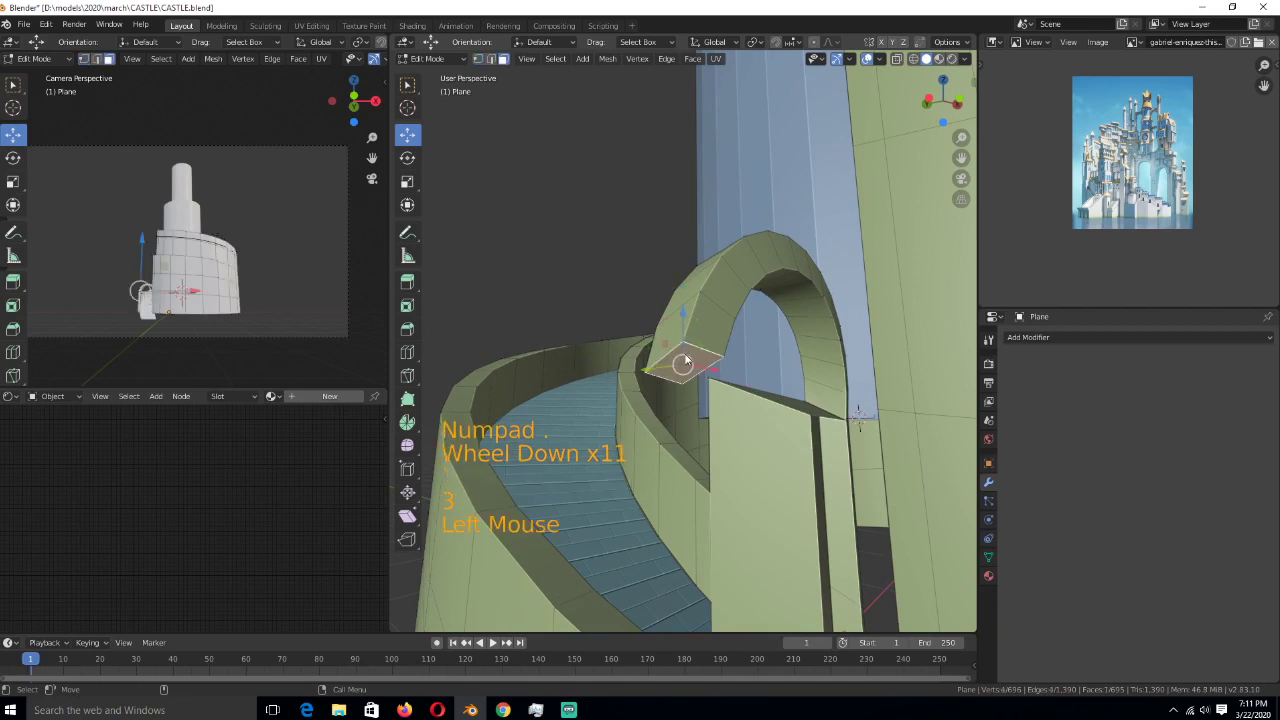
{"action": "key", "text": "ctrl+KP_Add"}
{"action": "key", "text": "ctrl+KP_Add"}
{"action": "key", "text": "ctrl+KP_Add"}
{"action": "key", "text": "ctrl+KP_Add"}
{"action": "key", "text": "ctrl+KP_Add"}
{"action": "key", "text": "ctrl+KP_Add"}
{"action": "key", "text": "ctrl+KP_Add"}
{"action": "key", "text": "ctrl+KP_Add"}
{"action": "key", "text": "ctrl+KP_Add"}
{"action": "key", "text": "ctrl+KP_Add"}
{"action": "key", "text": "ctrl+KP_Add"}
{"action": "key", "text": "ctrl+KP_Add"}
{"action": "key", "text": "ctrl+KP_Add"}
{"action": "key", "text": "ctrl+KP_Add"}
{"action": "key", "text": "ctrl+KP_Add"}
{"action": "key", "text": "ctrl+KP_Add"}
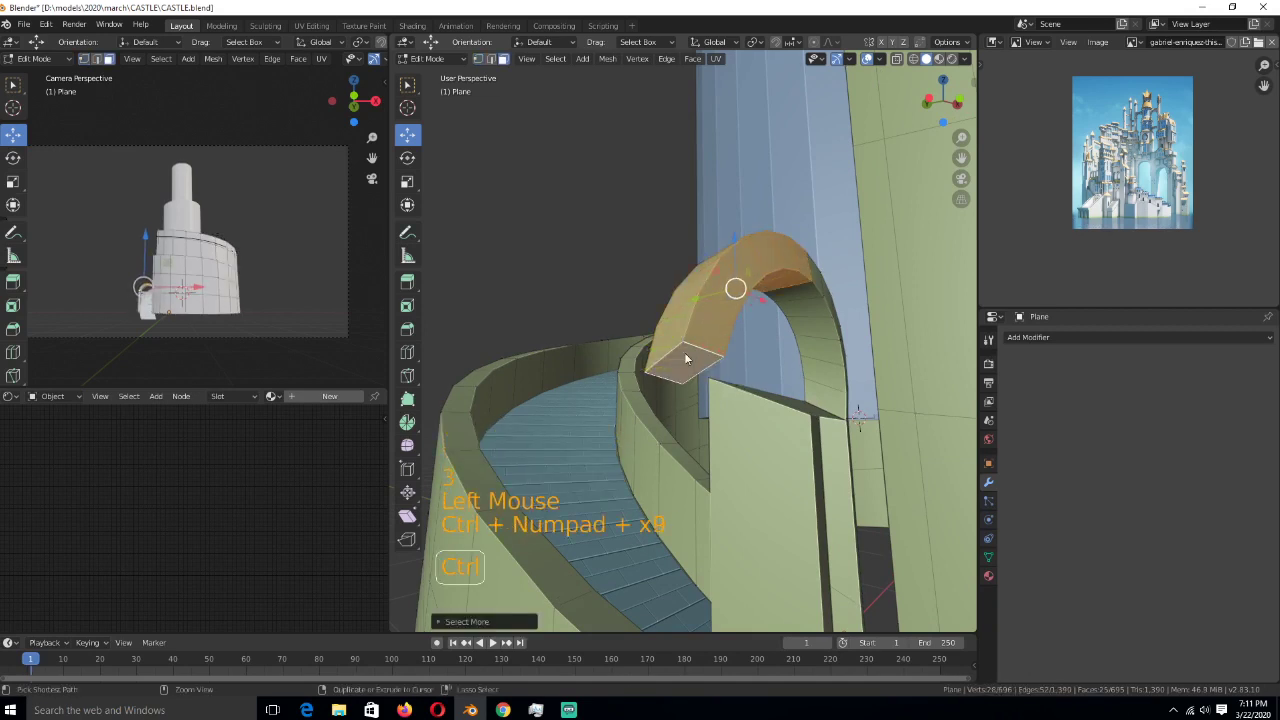
{"action": "key", "text": "ctrl+KP_Add"}
{"action": "key", "text": "ctrl+KP_Add"}
{"action": "key", "text": "x"}
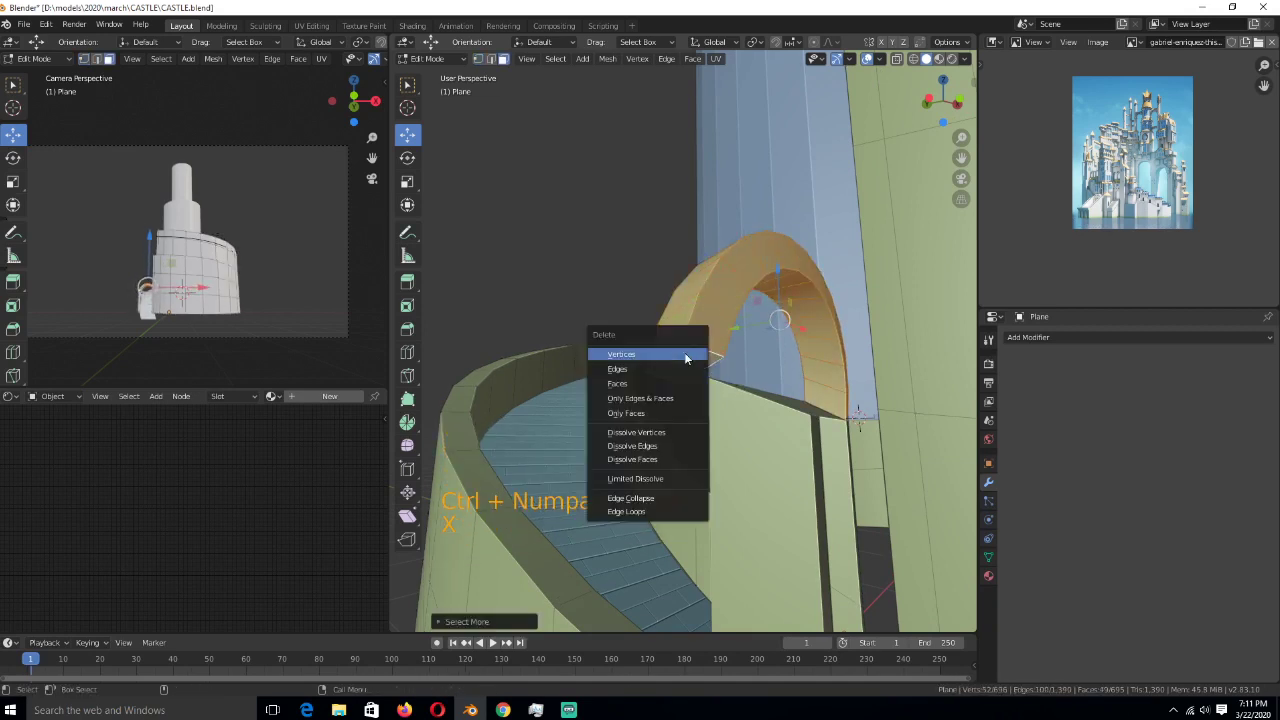
{"action": "left_click", "coordinate": [677, 384]}
- Delete the top face of the gateway's outer post
{"action": "middle_click_drag", "start_coordinate": [704, 383], "coordinate": [818, 385]}
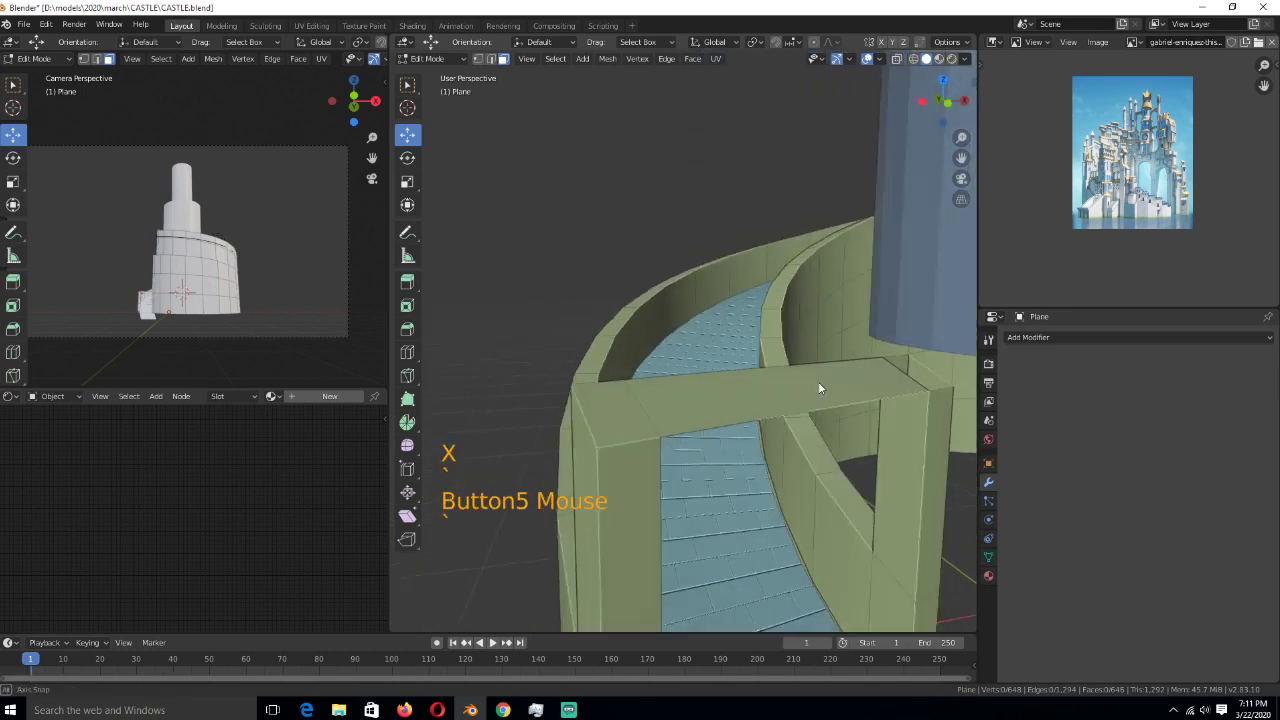
{"action": "scroll", "coordinate": [818, 381], "scroll_direction": "down", "scroll_amount": 2}
{"action": "key", "text": "3"}
{"action": "left_click", "coordinate": [633, 385]}
{"action": "key", "text": "x"}
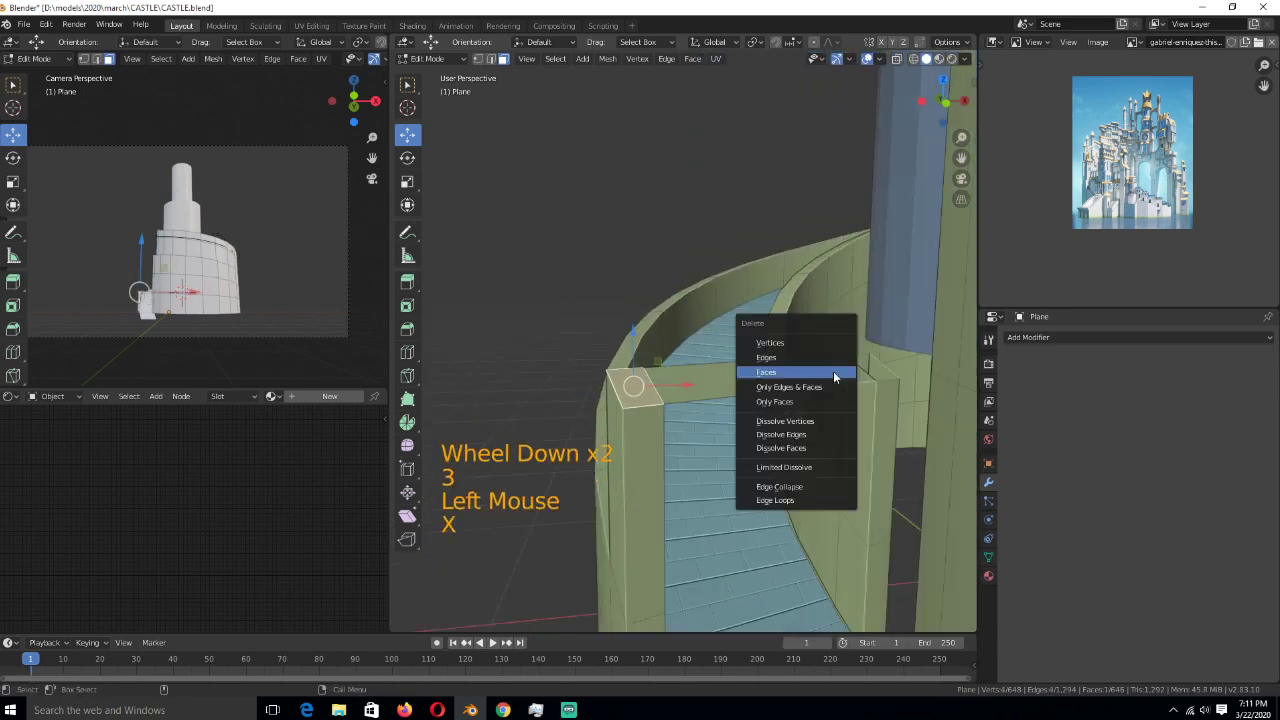
{"action": "left_click", "coordinate": [835, 373]}
- Extrude the front top edges of the gateway about 0.94 m upward along Z to form a flat panel
{"action": "key", "text": "1"}
{"action": "left_click", "coordinate": [638, 410]}
{"action": "left_click", "coordinate": [886, 389], "text": "ctrl"}
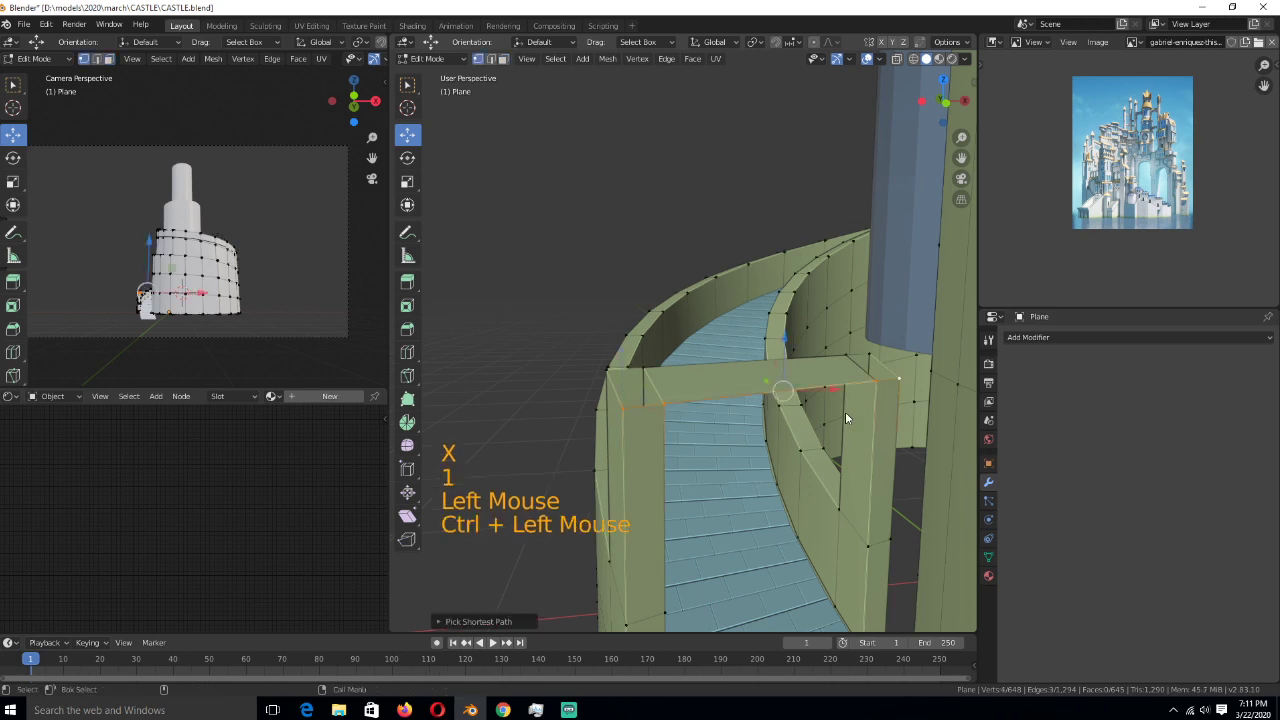
{"action": "scroll", "coordinate": [845, 412], "scroll_direction": "down", "scroll_amount": 2}
{"action": "key", "text": "e"}
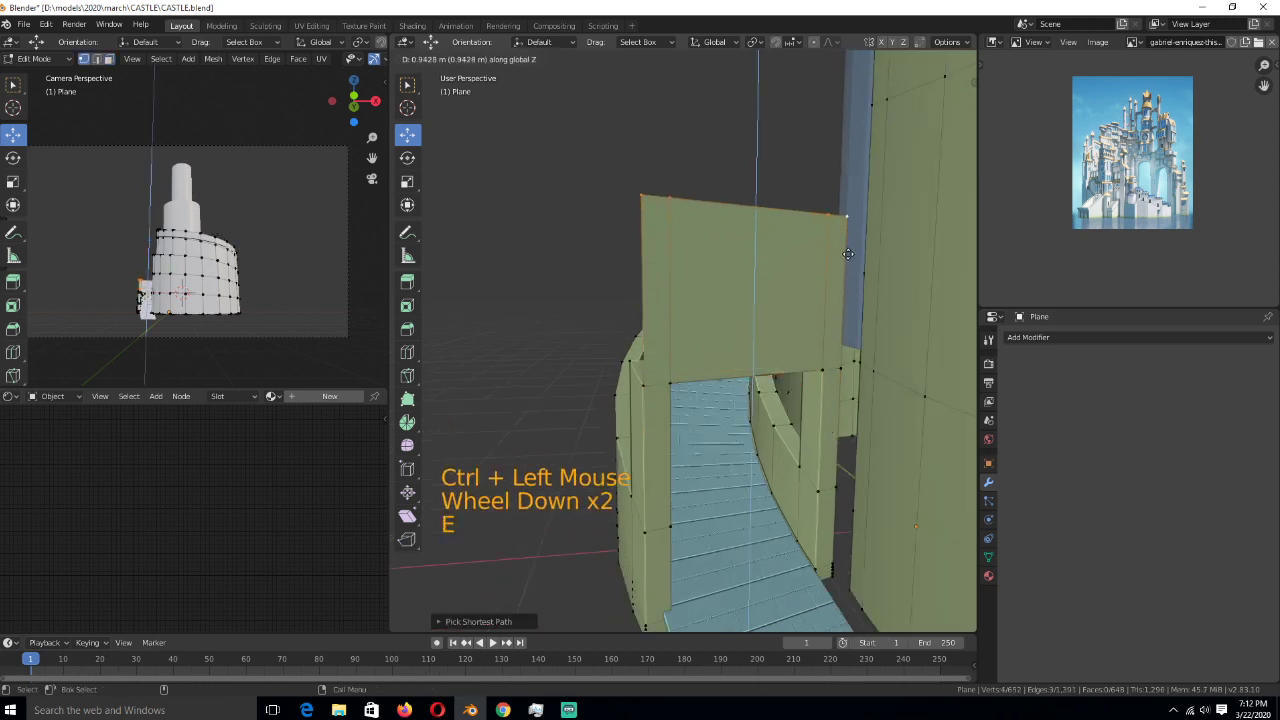
{"action": "left_click", "coordinate": [848, 254]}
{"action": "middle_click_drag", "start_coordinate": [838, 255], "coordinate": [821, 254]}
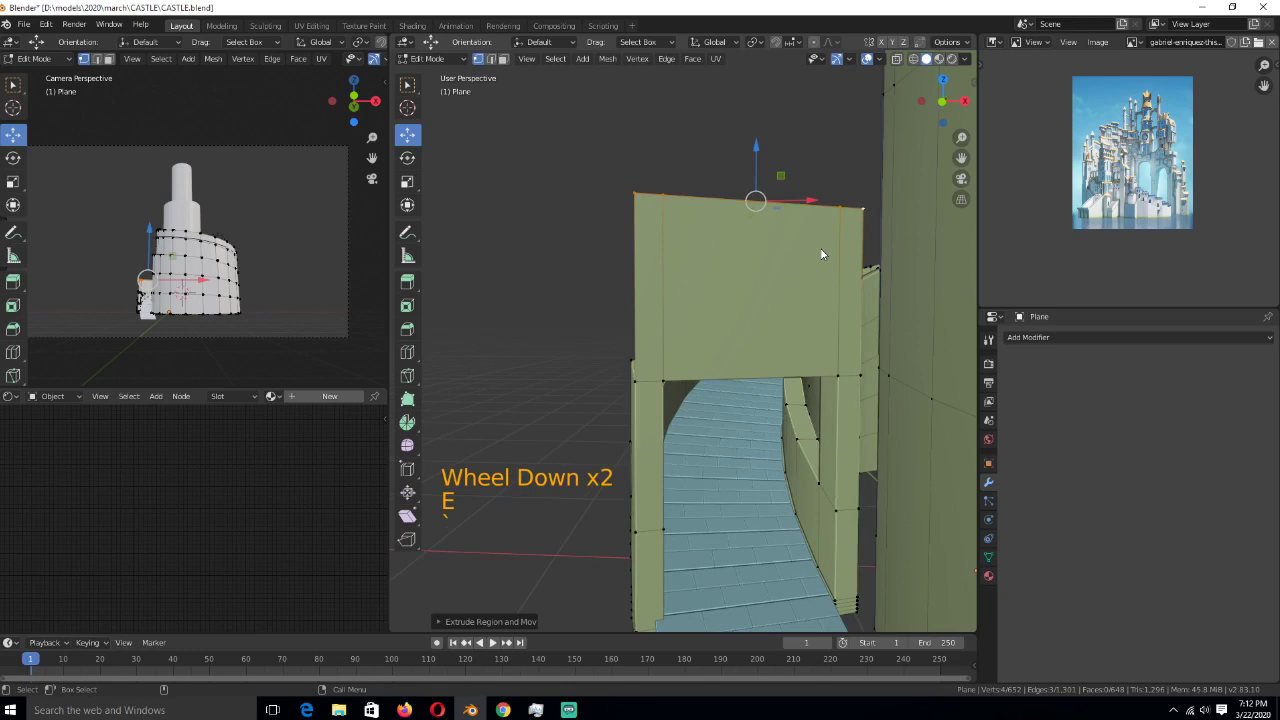
- Dissolve the two inner vertical edges of the extruded gateway panel to make it a single face
{"action": "left_click", "coordinate": [821, 254]}
{"action": "key", "text": "2"}
{"action": "left_click", "coordinate": [663, 262]}
{"action": "left_click", "coordinate": [821, 292], "text": "shift"}
{"action": "key", "text": "ctrl+x"}
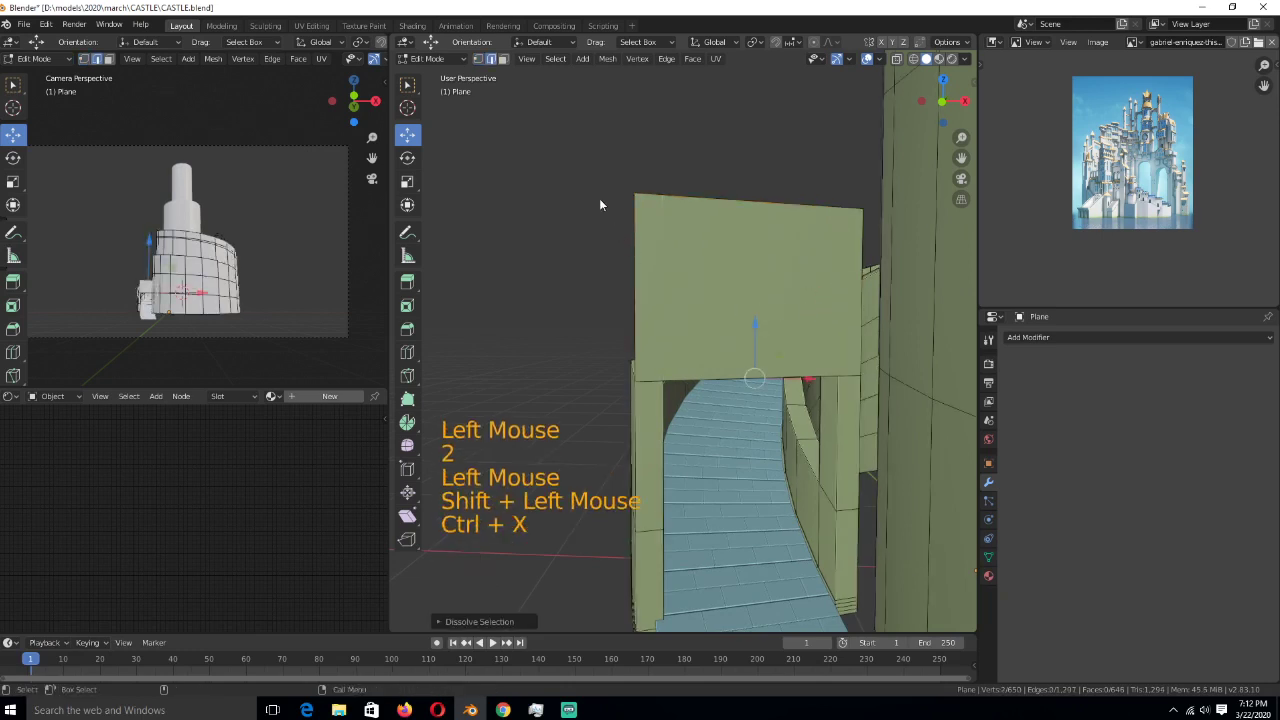
- Round the gateway panel's two top corners into an arch with a vertex bevel of 6 segments
{"action": "key", "text": "1"}
{"action": "left_click", "coordinate": [634, 196]}
{"action": "left_click", "coordinate": [862, 209], "text": "shift"}
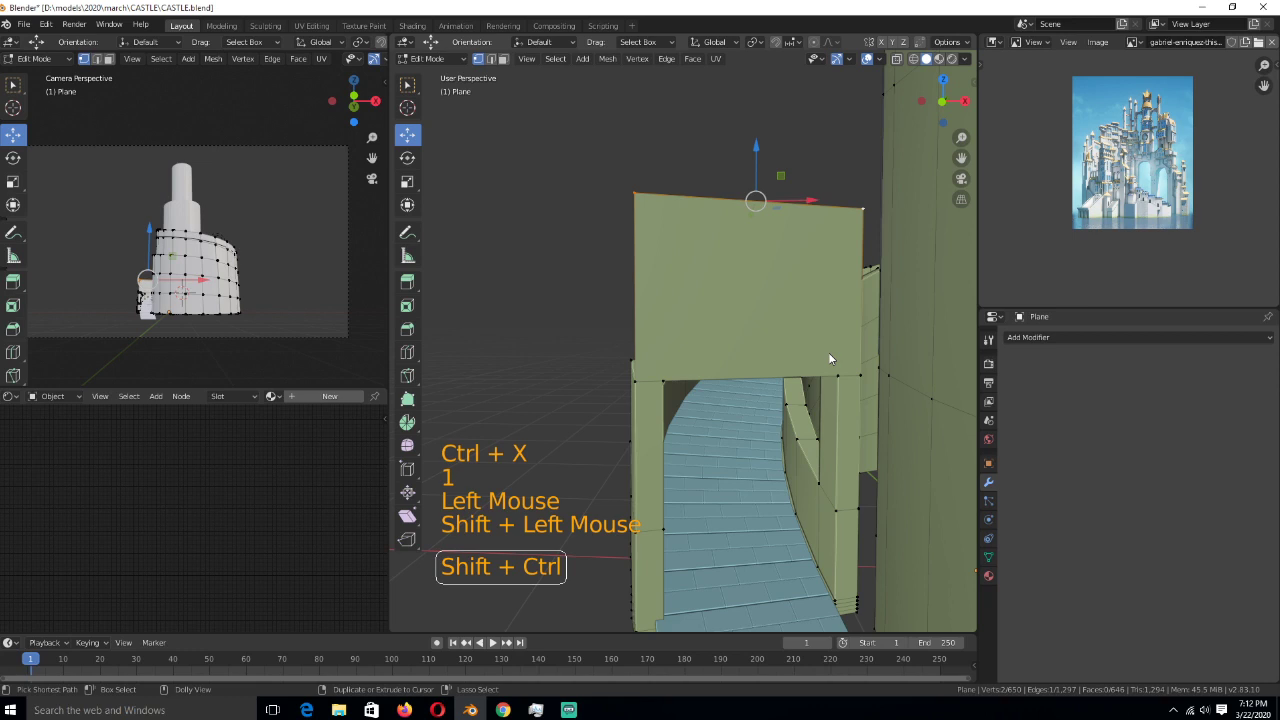
{"action": "key", "text": "shift+ctrl+b"}
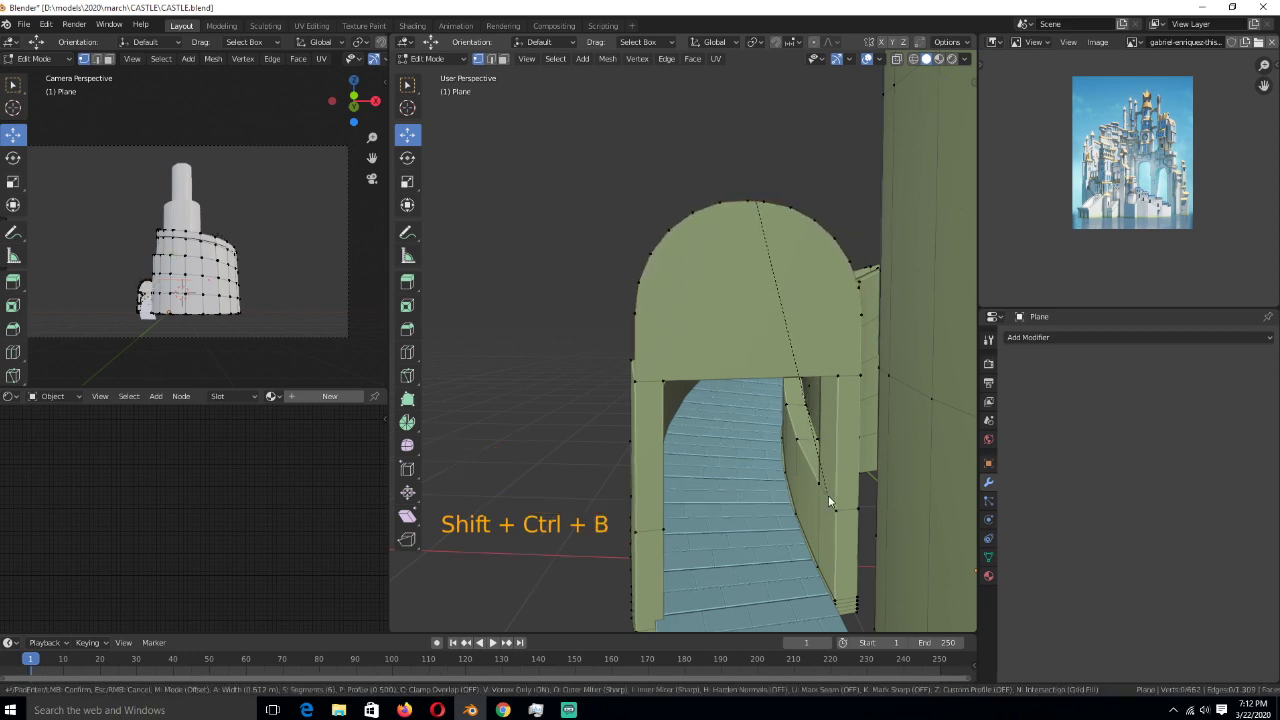
{"action": "left_click", "coordinate": [828, 499]}
- Try to select the outline of the rounded gateway panel as a shortest vertex path from behind
{"action": "key", "text": "Tab"}
{"action": "middle_click_drag", "start_coordinate": [828, 499], "coordinate": [808, 315]}
{"action": "key", "text": "Tab"}
{"action": "left_click", "coordinate": [758, 356]}
{"action": "left_click", "coordinate": [808, 315], "text": "ctrl"}
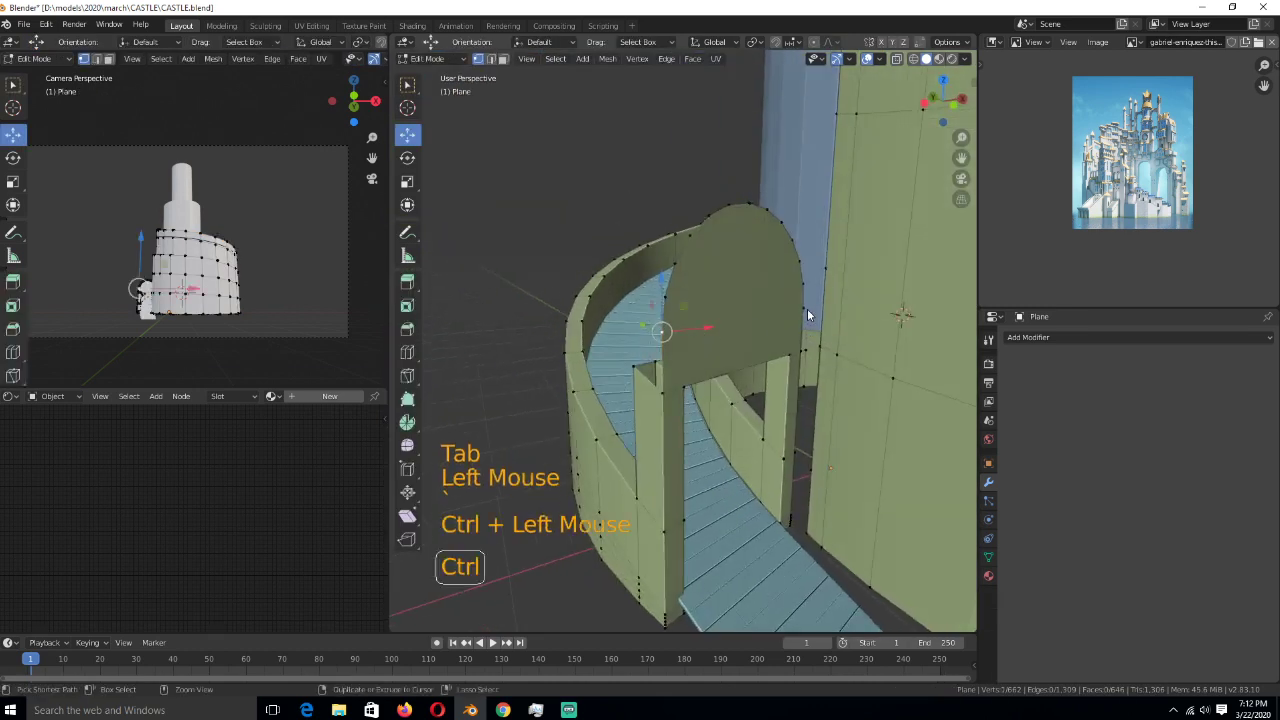
{"action": "left_click", "coordinate": [808, 315]}
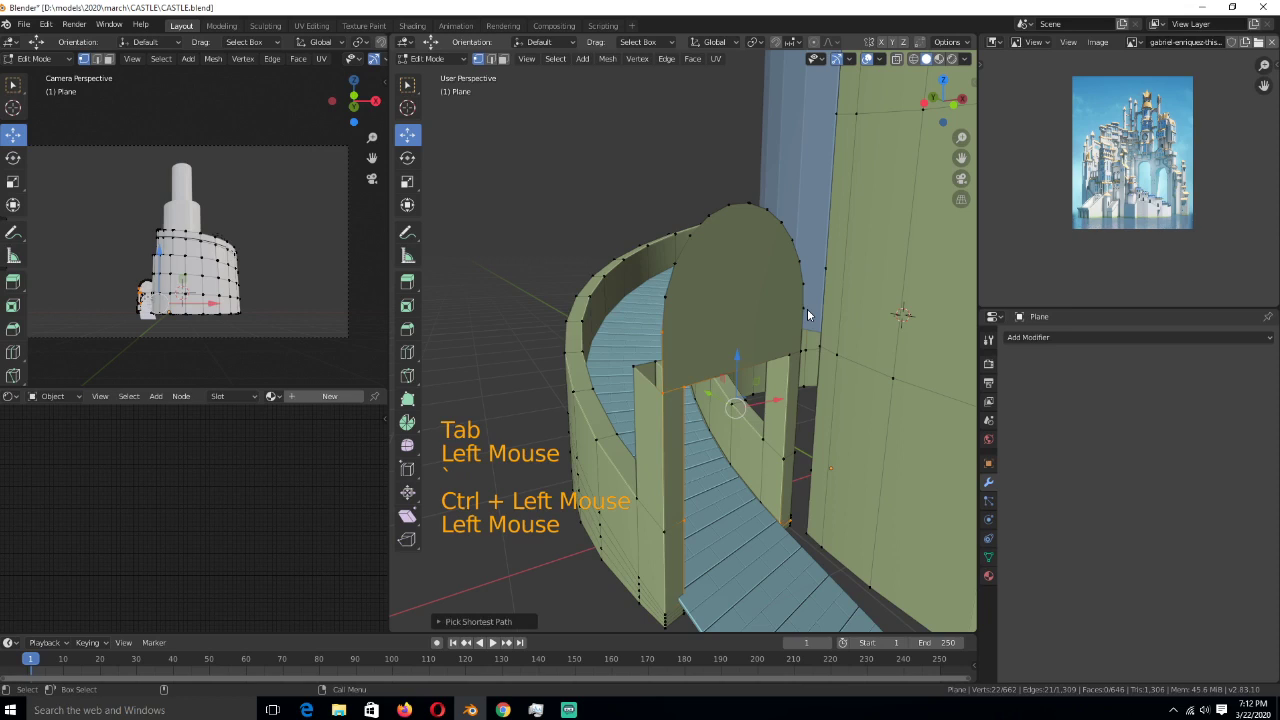
{"action": "left_click", "coordinate": [808, 315], "text": "ctrl"}
- Delete the rounded panel face above the gateway
{"action": "key", "text": "3"}
{"action": "left_click", "coordinate": [722, 316]}
{"action": "key", "text": "x"}
{"action": "left_click", "coordinate": [717, 316]}
- Select the edge loop around the top of the gateway, extrude it slightly upward and scale the new loop
{"action": "middle_click_drag", "start_coordinate": [717, 316], "coordinate": [720, 377]}
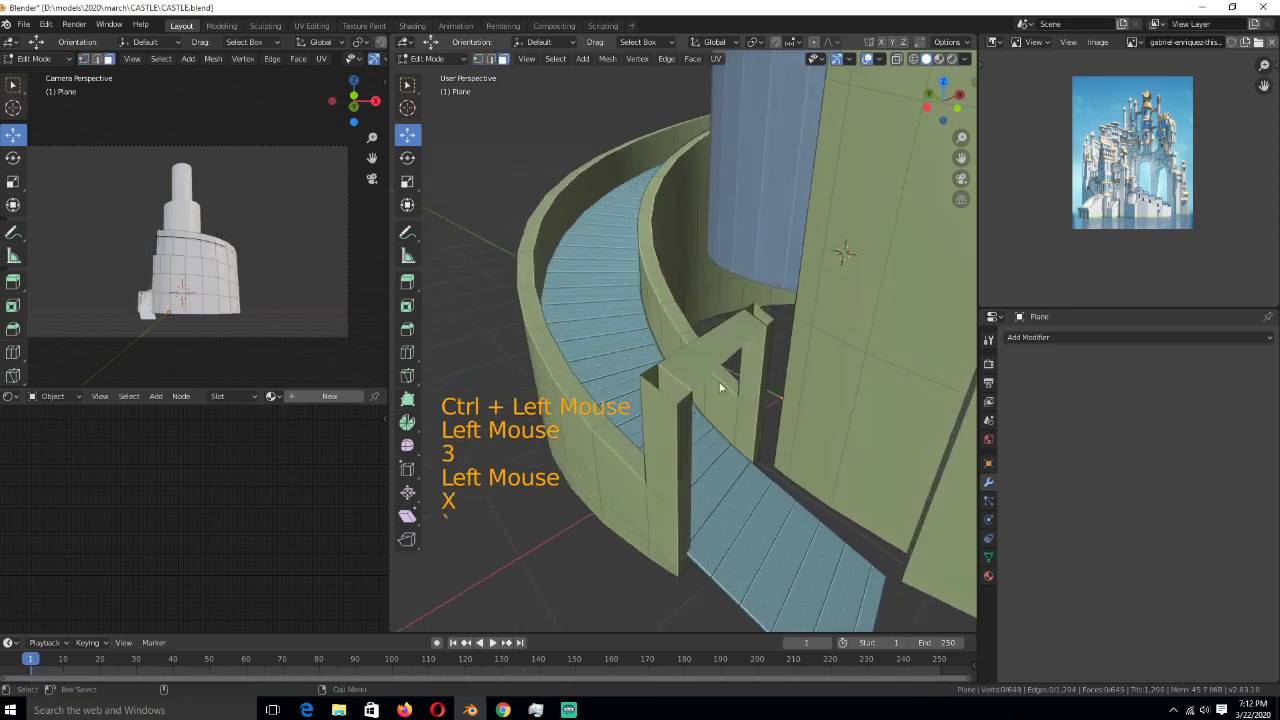
{"action": "key", "text": "2"}
{"action": "left_click", "coordinate": [731, 360]}
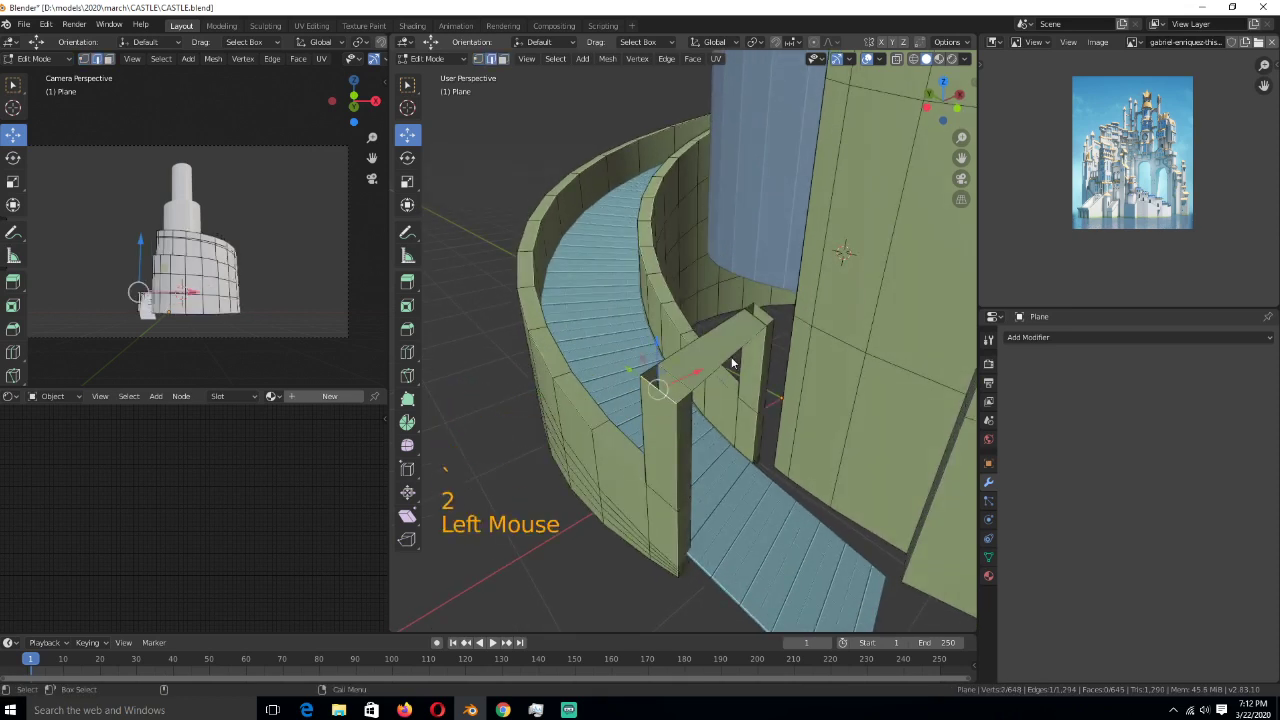
{"action": "left_click", "coordinate": [767, 317], "text": "shift"}
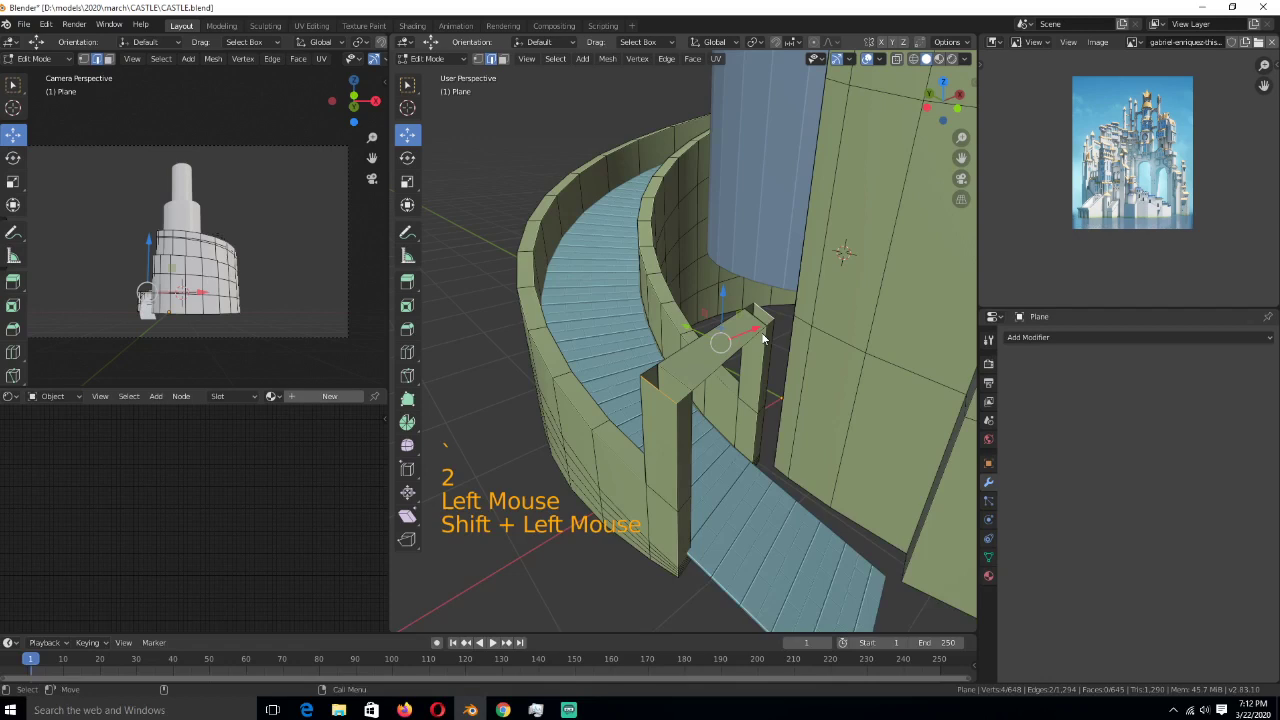
{"action": "middle_click_drag", "start_coordinate": [762, 340], "coordinate": [717, 367]}
{"action": "left_click", "coordinate": [717, 367], "text": "alt+shift"}
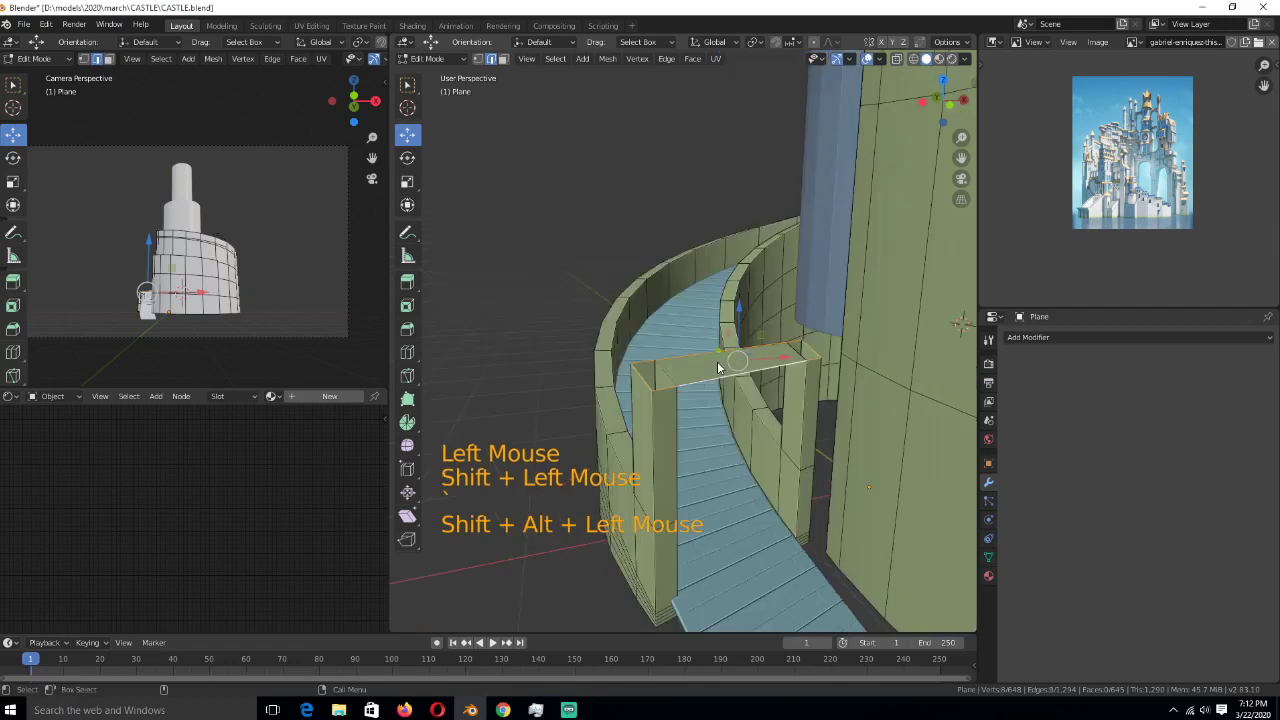
{"action": "key", "text": "e"}
{"action": "key", "text": "s"}
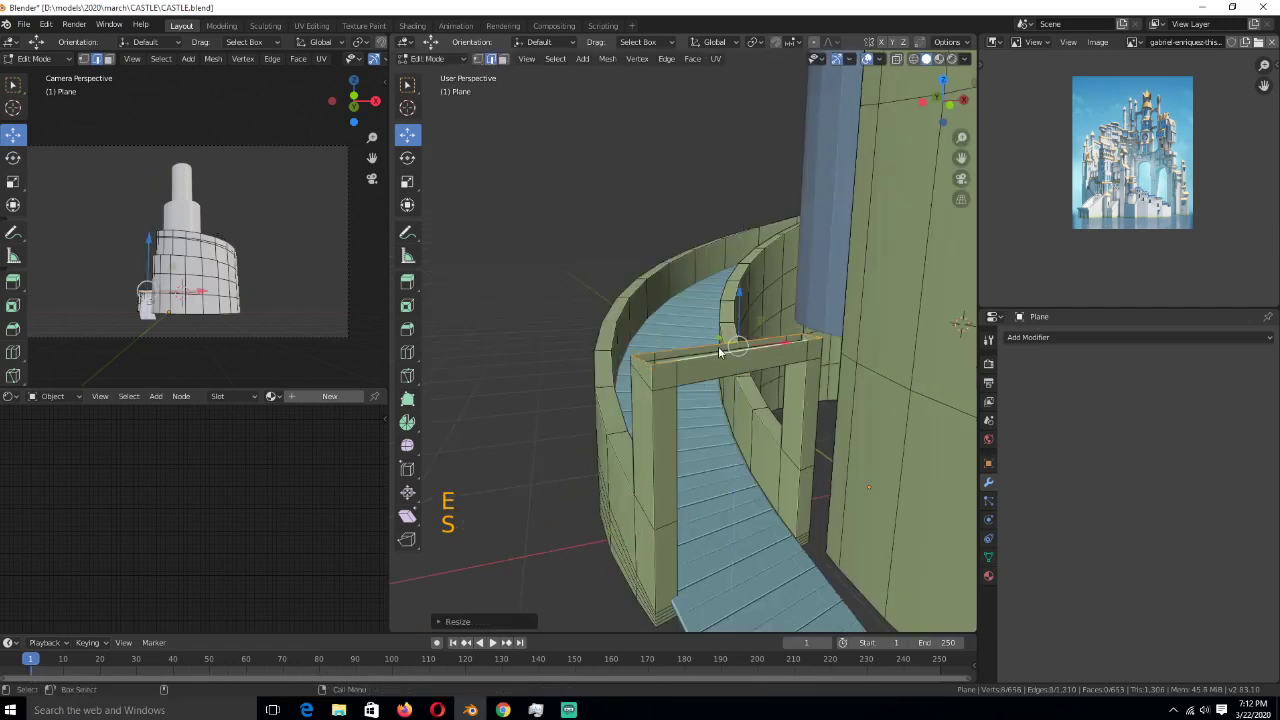
- Fill the gateway's top edge loop with a face and extrude it upward into a tall block
{"action": "key", "text": "f"}
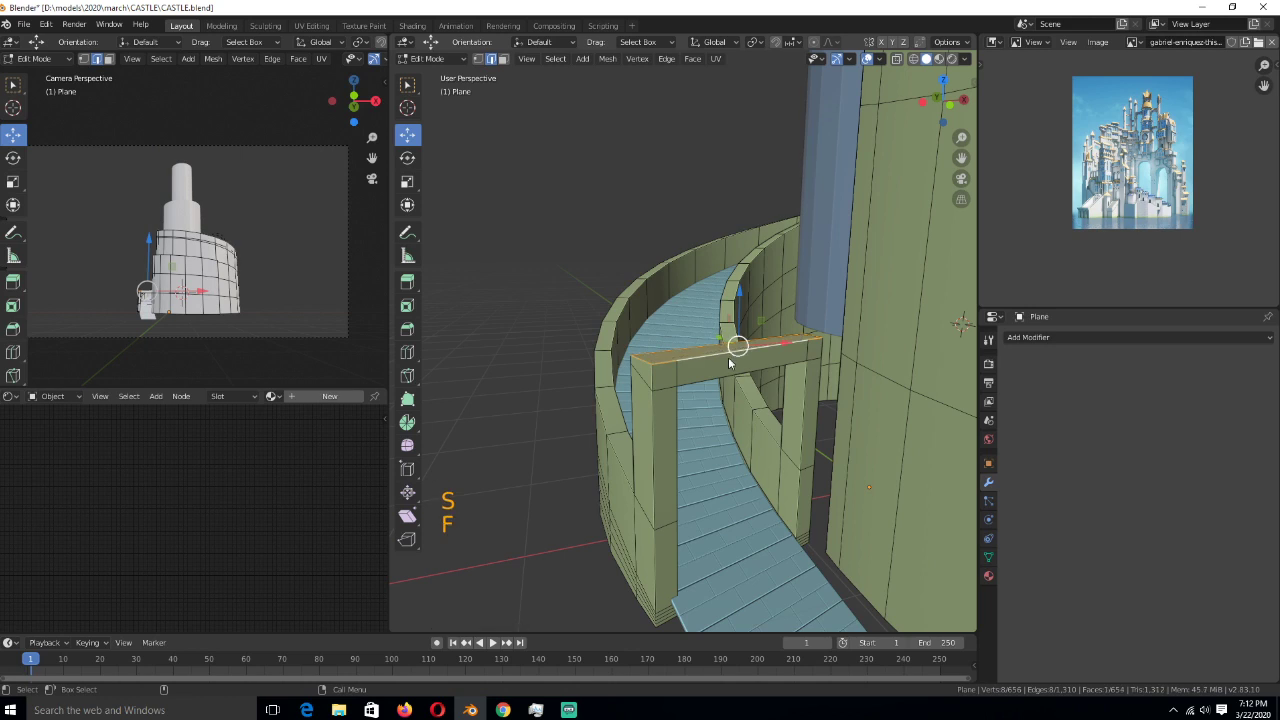
{"action": "key", "text": "e"}
{"action": "left_click", "coordinate": [709, 289]}
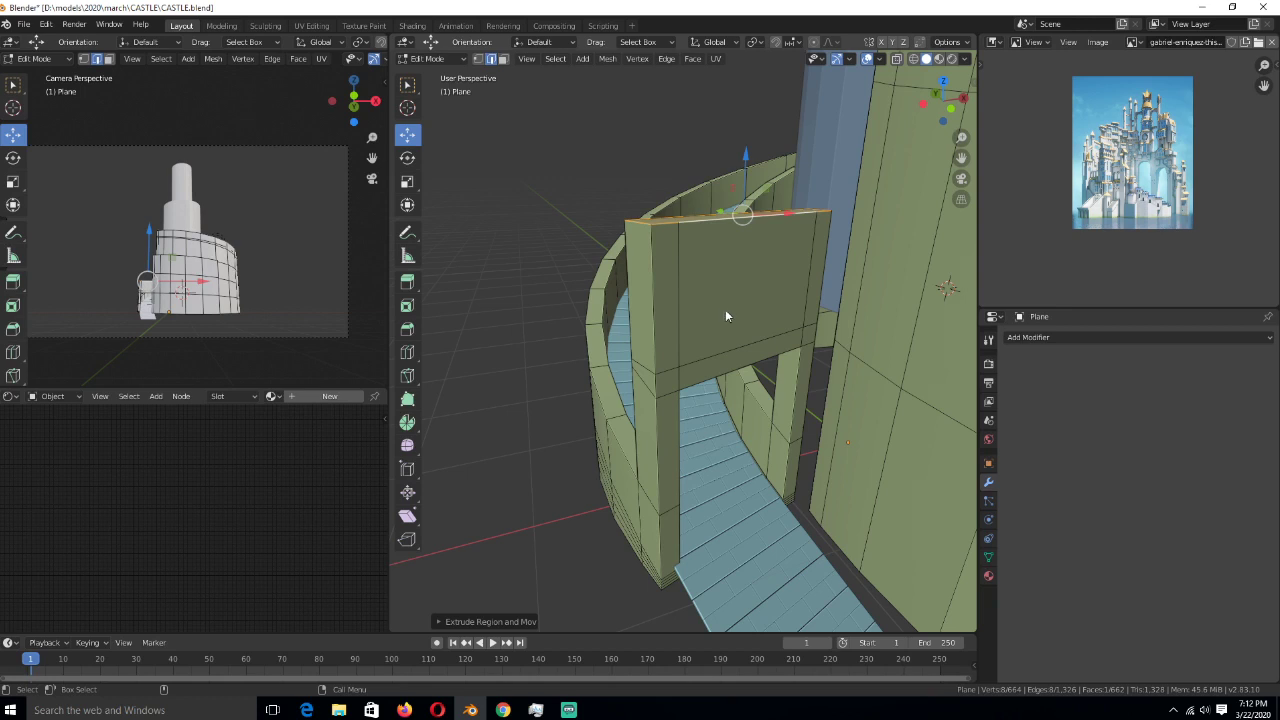
- Dissolve the two vertical edges on the front face of the block above the gateway
{"action": "middle_click_drag", "start_coordinate": [725, 309], "coordinate": [780, 315]}
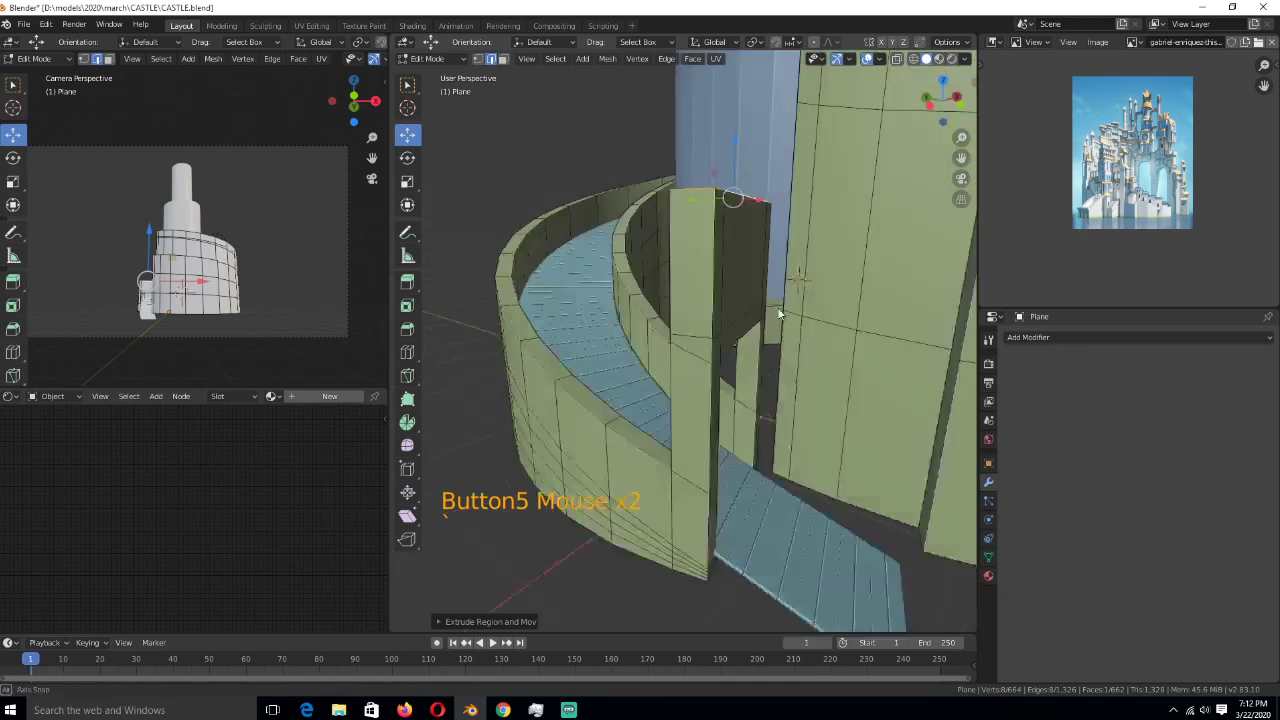
{"action": "left_click_drag", "start_coordinate": [780, 315], "coordinate": [812, 343], "text": "alt"}
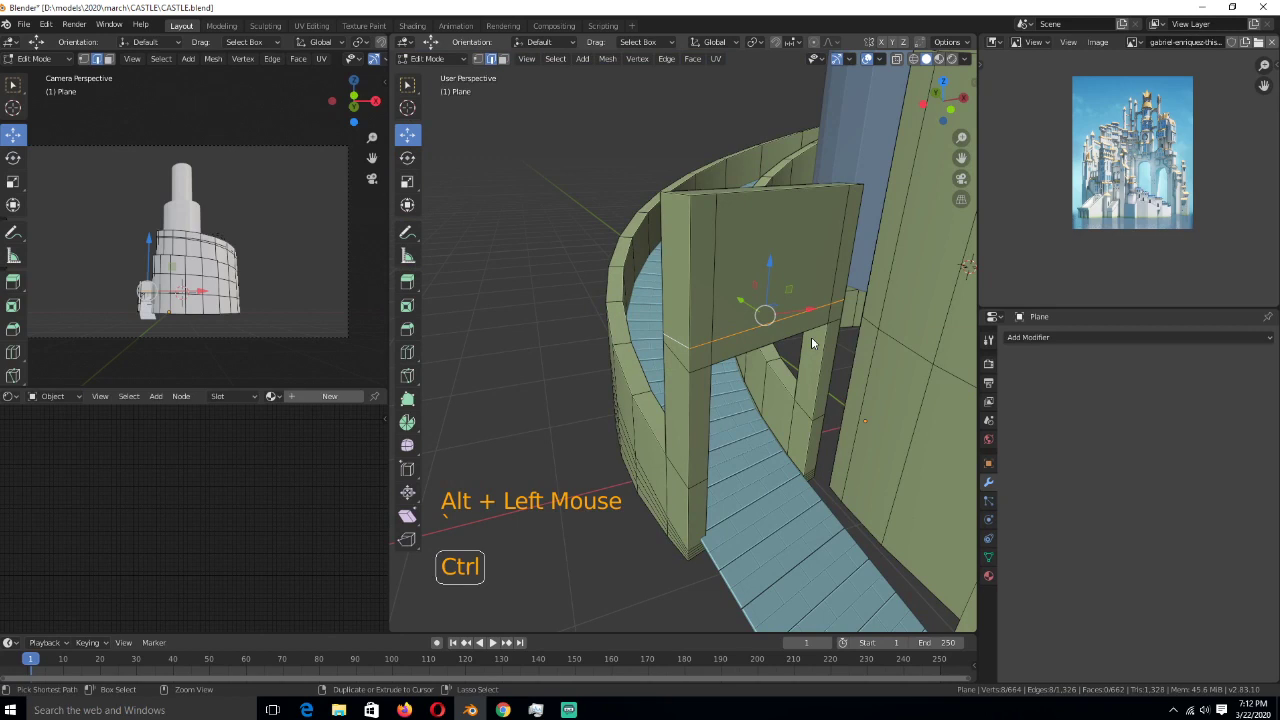
{"action": "middle_click_drag", "start_coordinate": [812, 343], "coordinate": [690, 301]}
{"action": "scroll", "coordinate": [690, 301], "scroll_direction": "up", "scroll_amount": 3}
{"action": "left_click", "coordinate": [690, 372]}
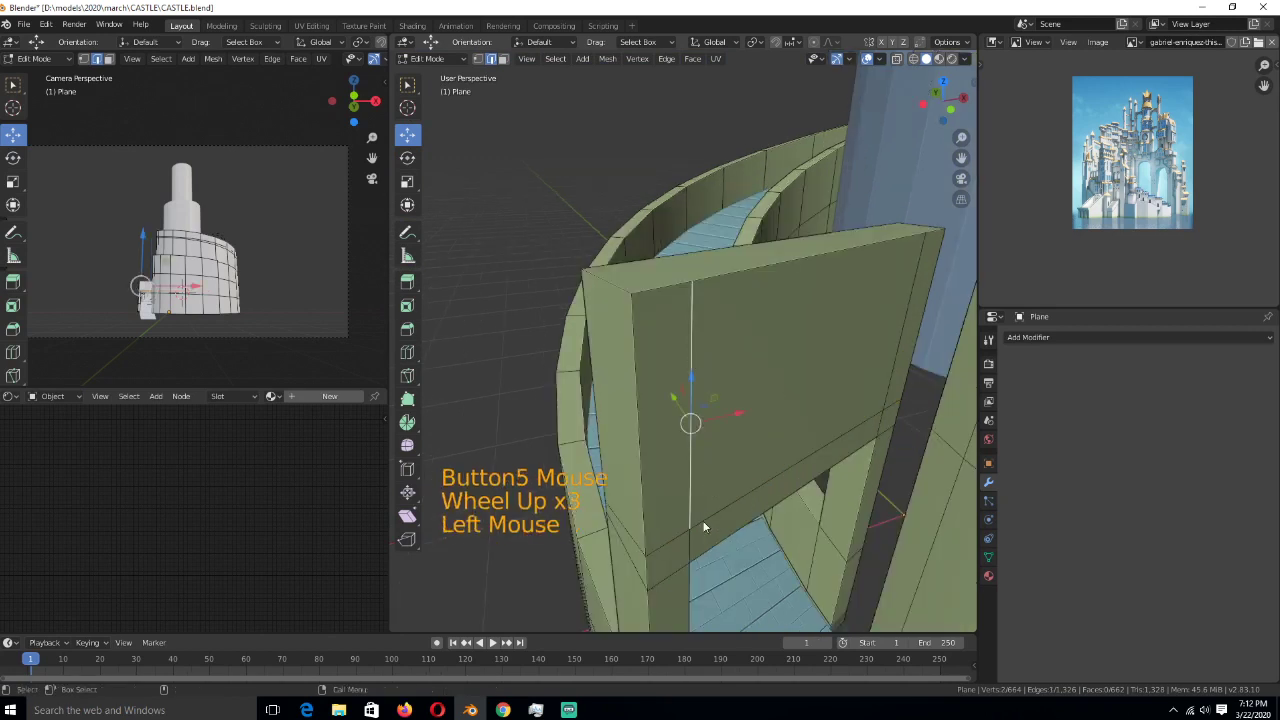
{"action": "middle_click_drag", "start_coordinate": [703, 527], "coordinate": [643, 494]}
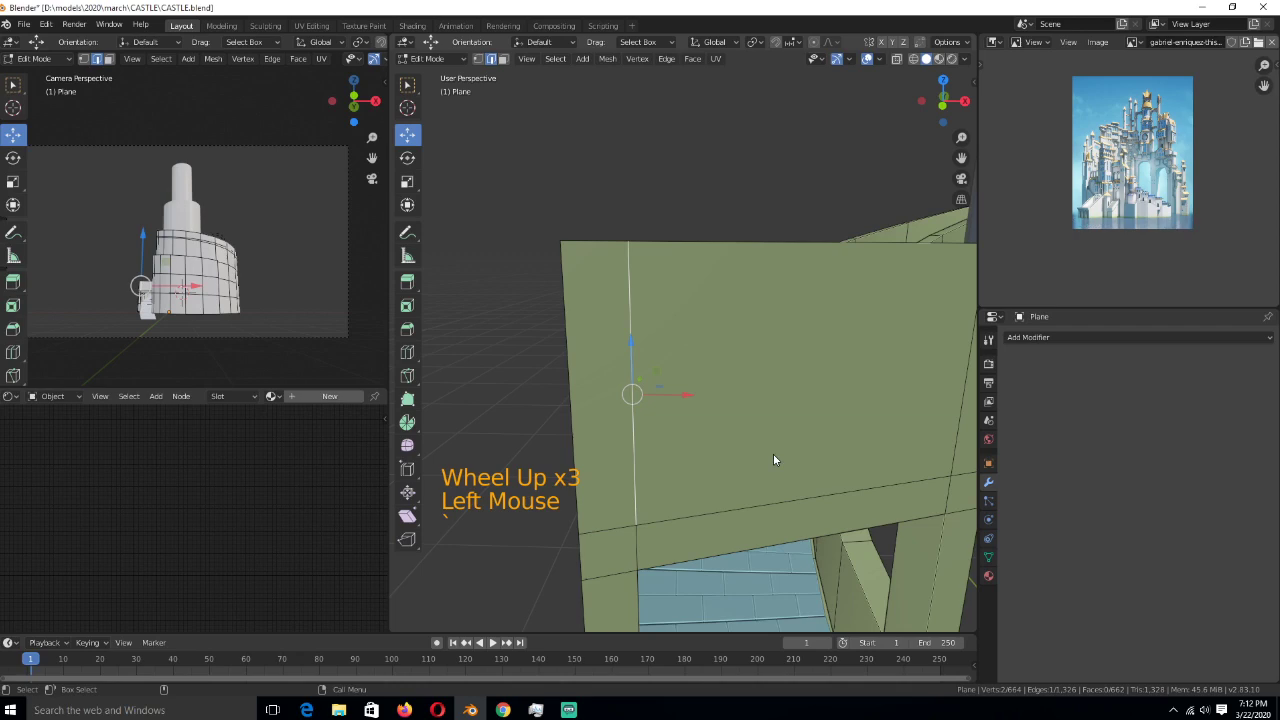
{"action": "middle_click_drag", "start_coordinate": [773, 459], "coordinate": [872, 438]}
{"action": "left_click", "coordinate": [872, 438], "text": "shift"}
{"action": "key", "text": "ctrl+x"}
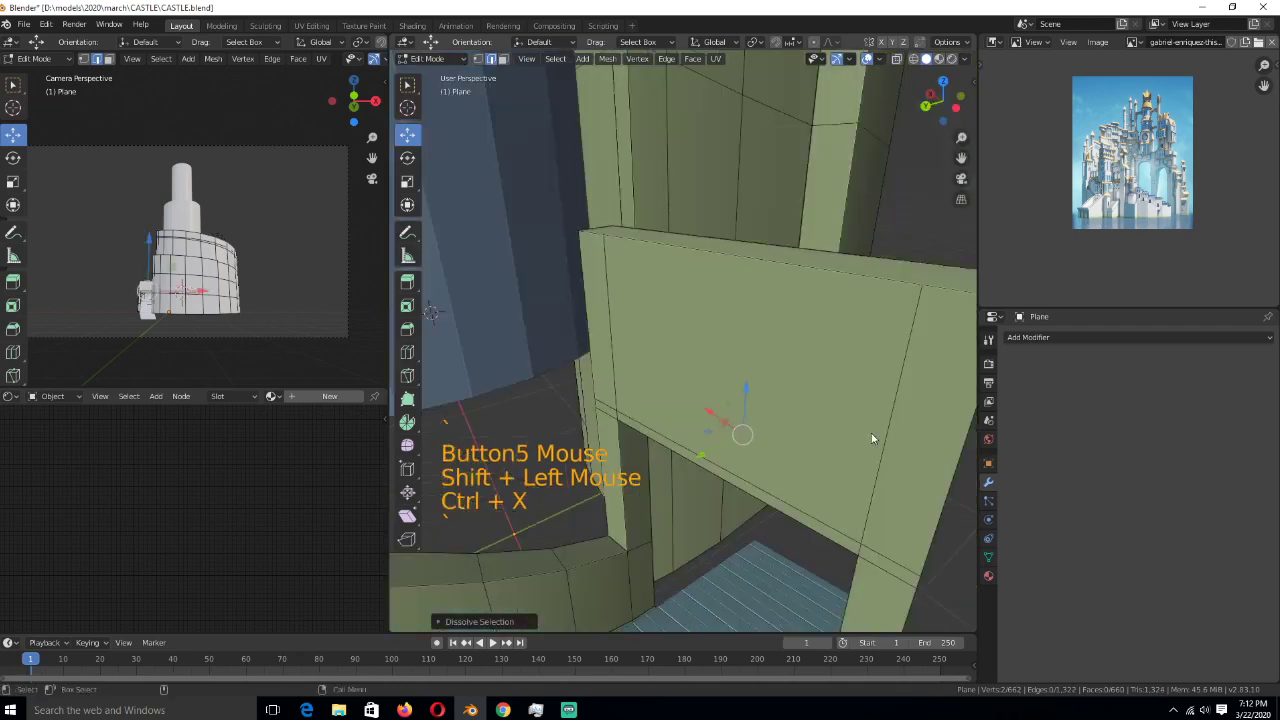
- Dissolve the two vertical edges on the rear face of the block above the gateway
{"action": "left_click", "coordinate": [811, 403]}
{"action": "left_click", "coordinate": [811, 403], "text": "shift"}
{"action": "key", "text": "ctrl+x"}
{"action": "scroll", "coordinate": [642, 405], "scroll_direction": "down", "scroll_amount": 3}
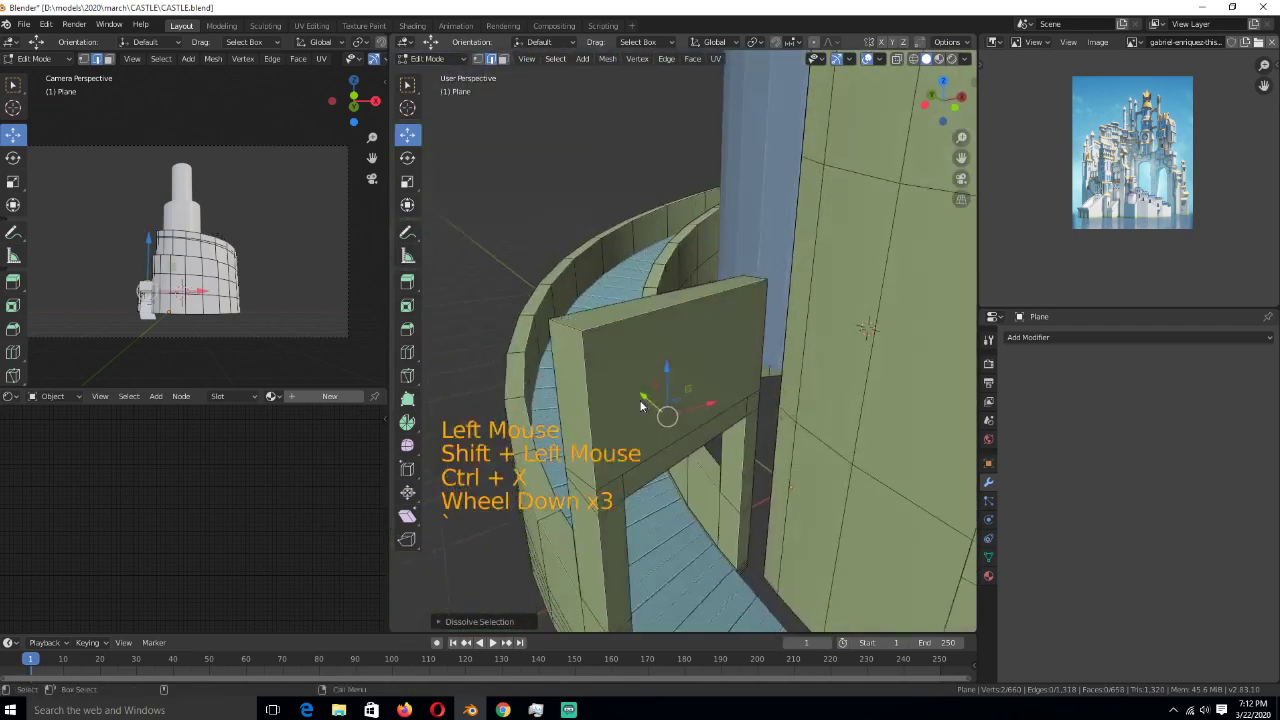
- Bevel the block's two short upper corner edges with 6 segments, wide enough to form a semicircular top
{"action": "left_click", "coordinate": [631, 334]}
{"action": "key", "text": "grave"}
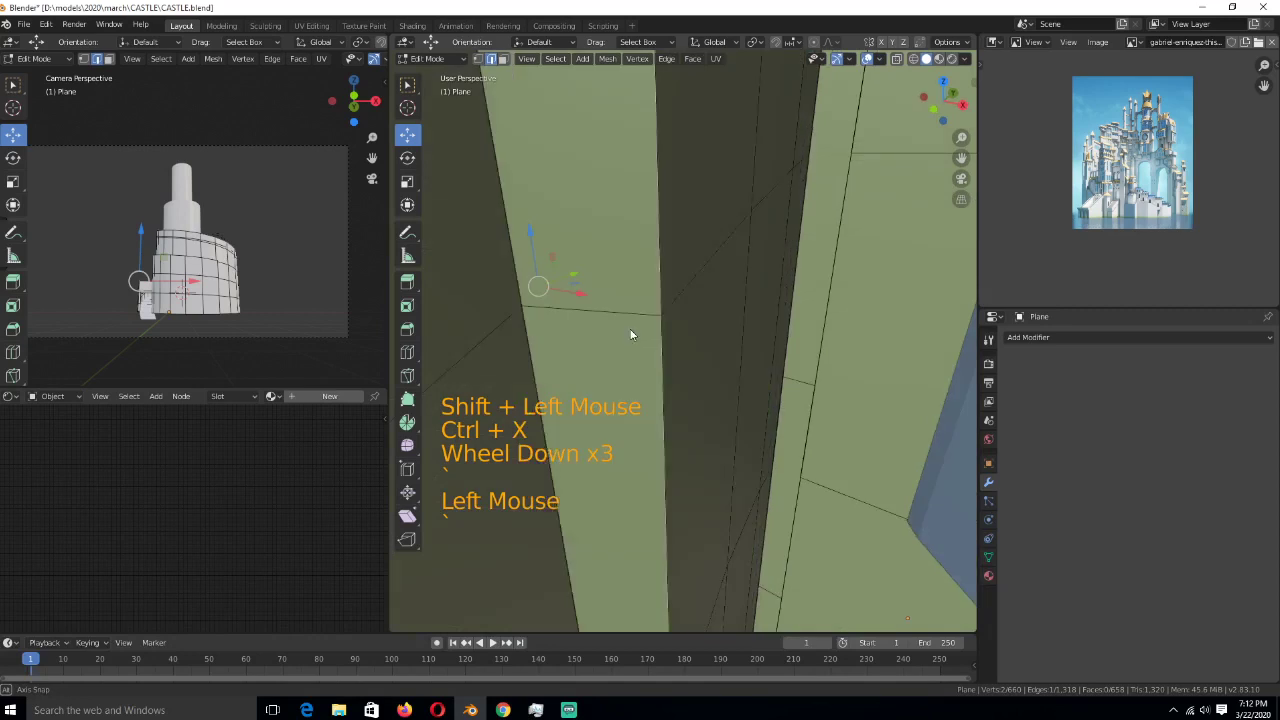
{"action": "key", "text": "grave"}
{"action": "left_click", "coordinate": [786, 306], "text": "shift"}
{"action": "key", "text": "grave"}
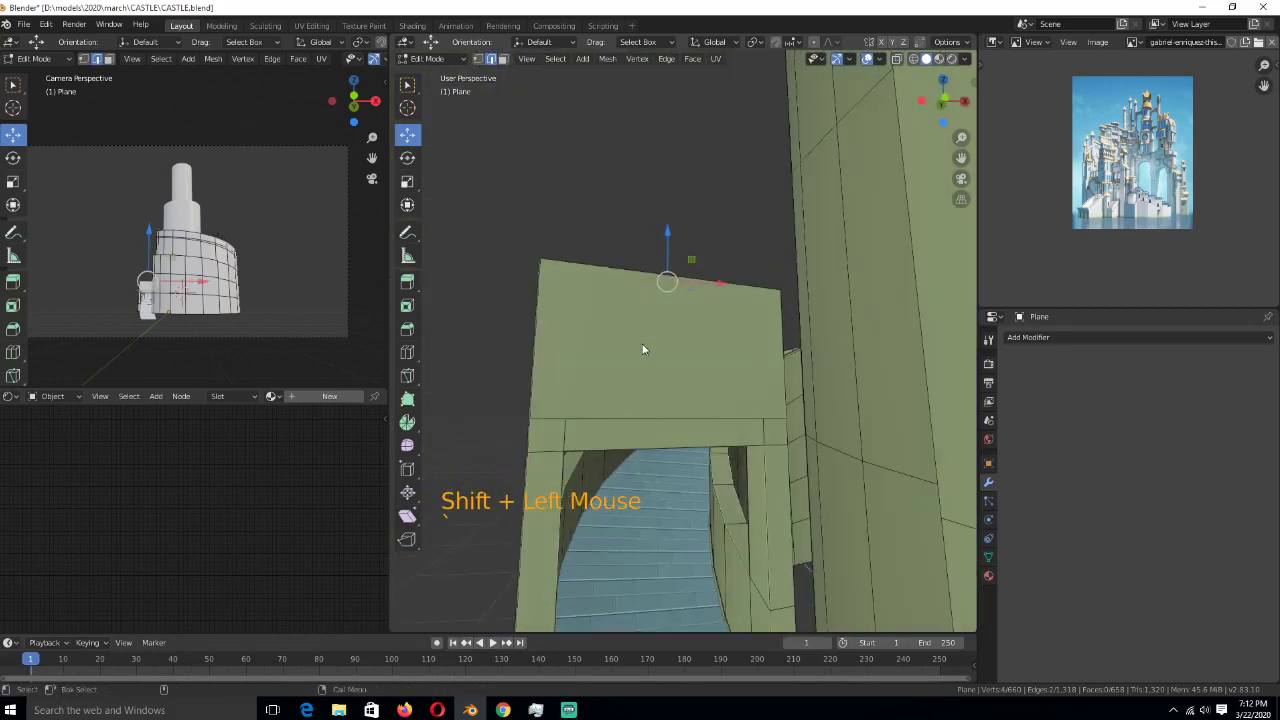
{"action": "key", "text": "ctrl+b"}
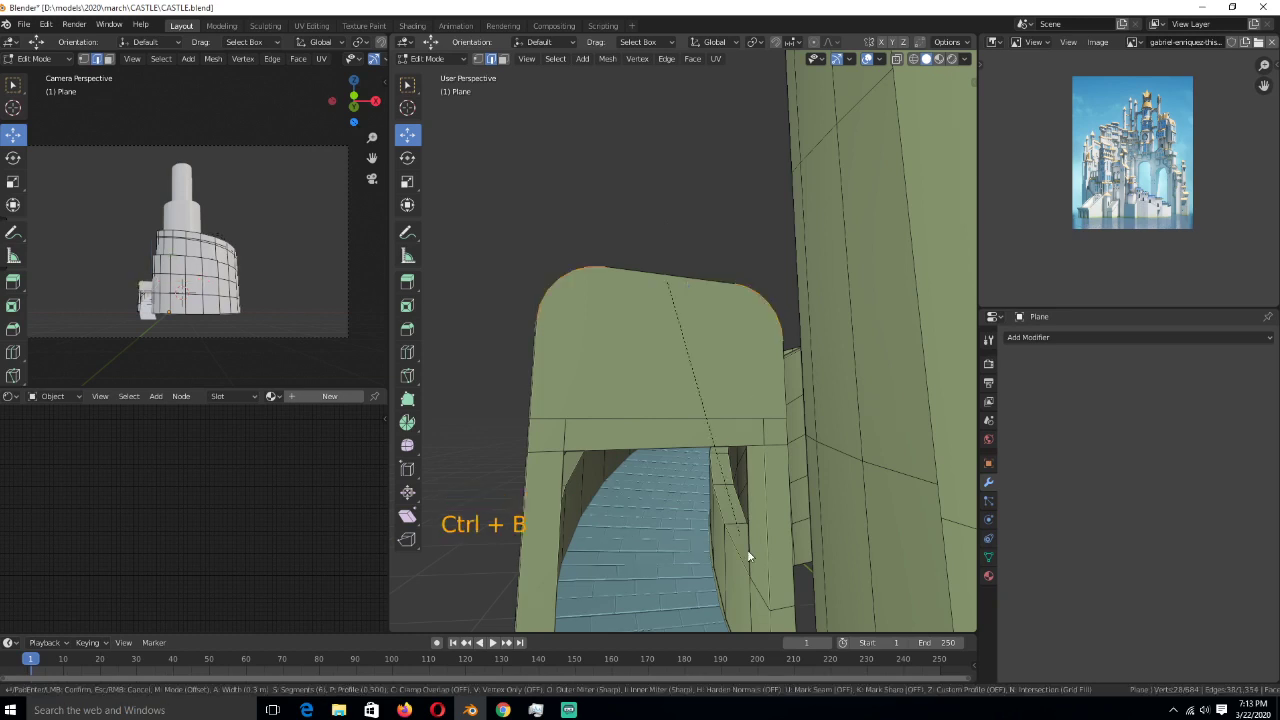
{"action": "left_click", "coordinate": [748, 556]}
{"action": "key", "text": "Tab"}
{"action": "middle_click_drag", "start_coordinate": [737, 535], "coordinate": [672, 356]}
{"action": "key", "text": "Tab"}
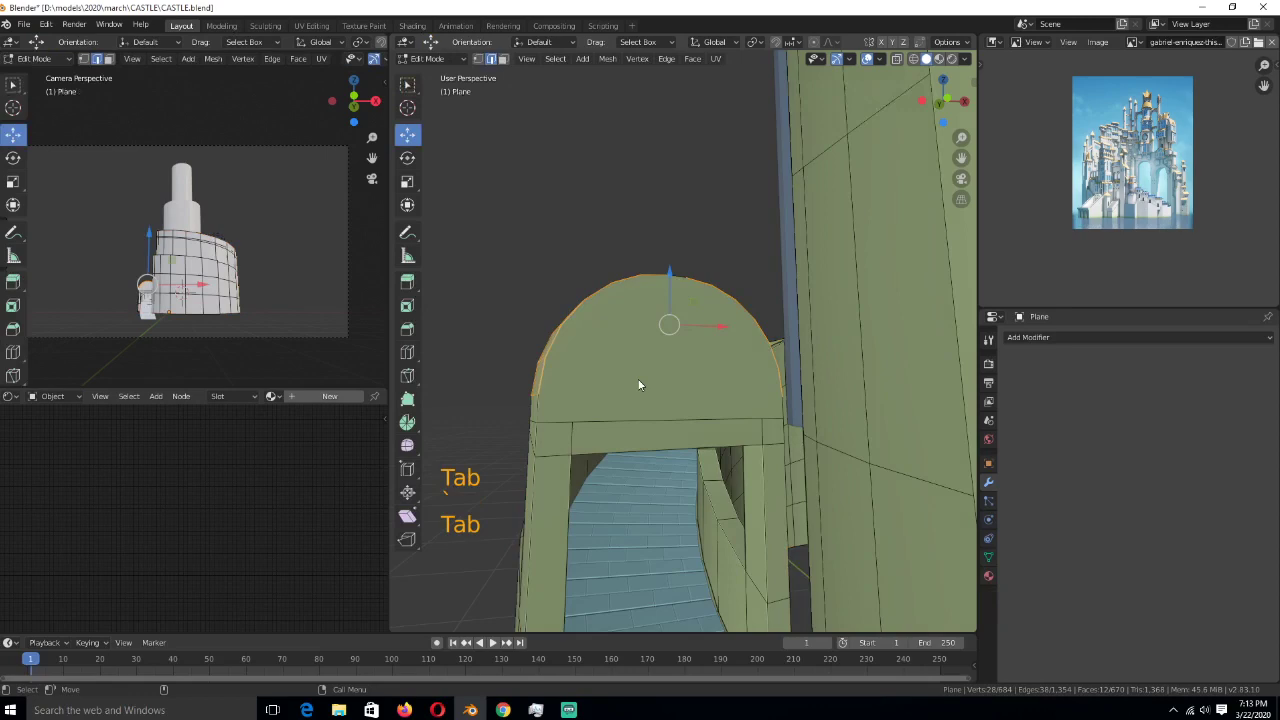
- Inset the front and rear semicircular faces together to form an even arch border
{"action": "key", "text": "3"}
{"action": "left_click", "coordinate": [616, 341]}
{"action": "middle_click_drag", "start_coordinate": [631, 373], "coordinate": [597, 340]}
{"action": "left_click", "coordinate": [730, 360], "text": "shift"}
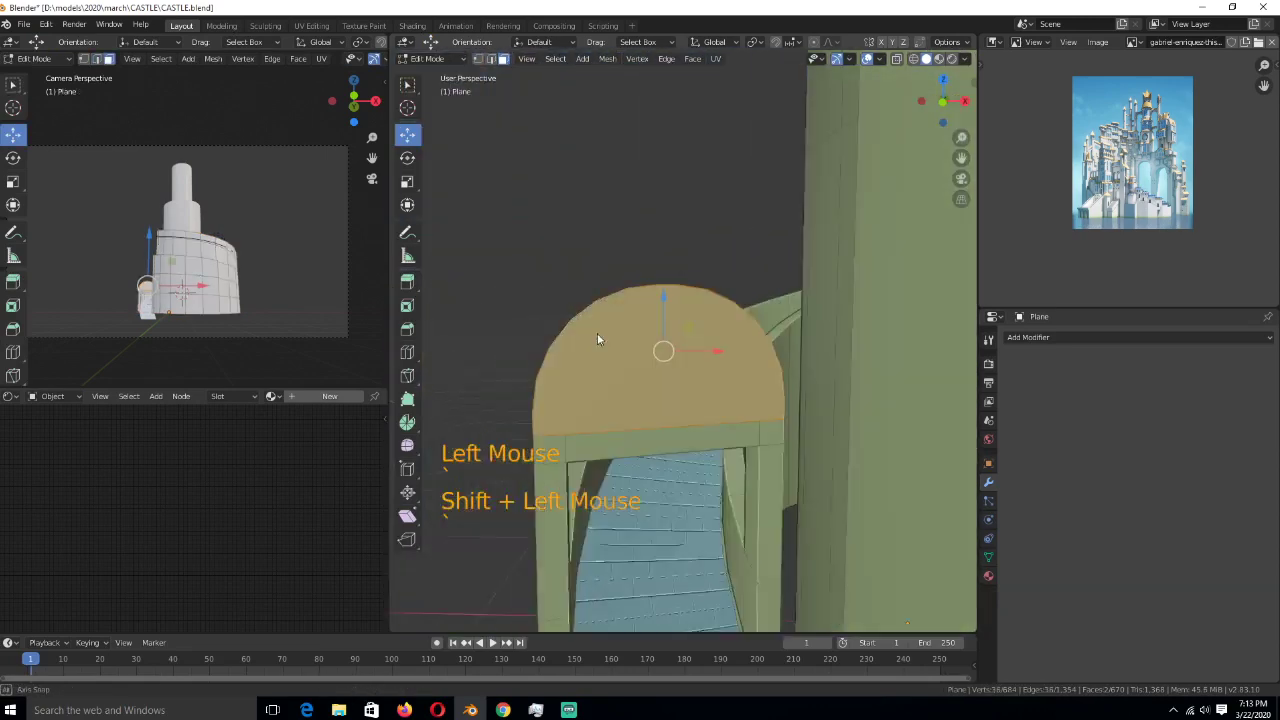
{"action": "key", "text": "i"}
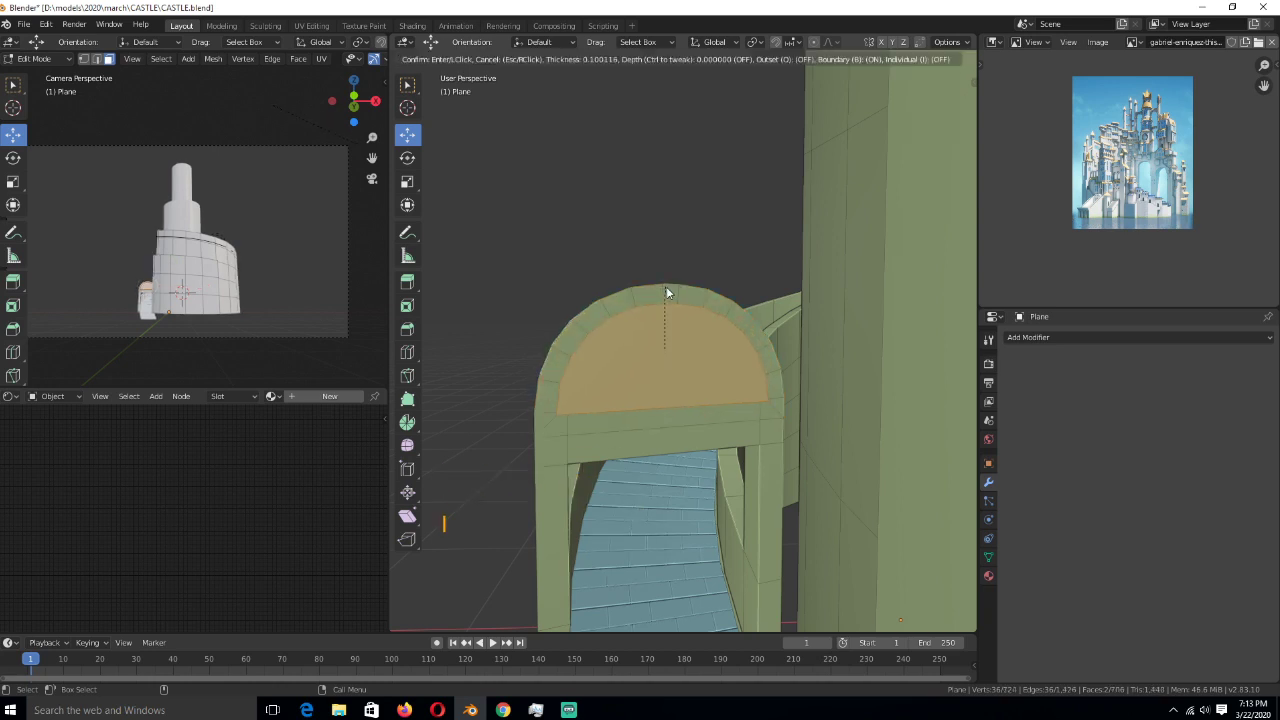
{"action": "left_click", "coordinate": [671, 297]}
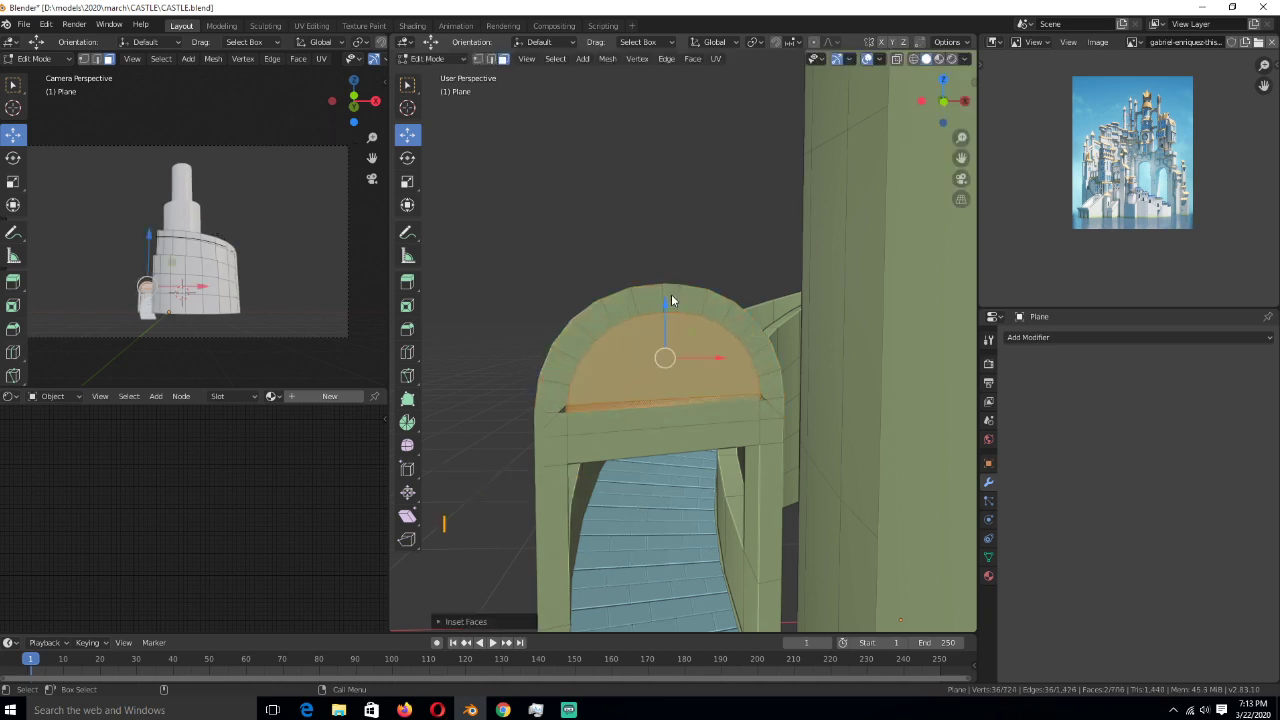
{"action": "scroll", "coordinate": [671, 297], "scroll_direction": "down", "scroll_amount": 1}
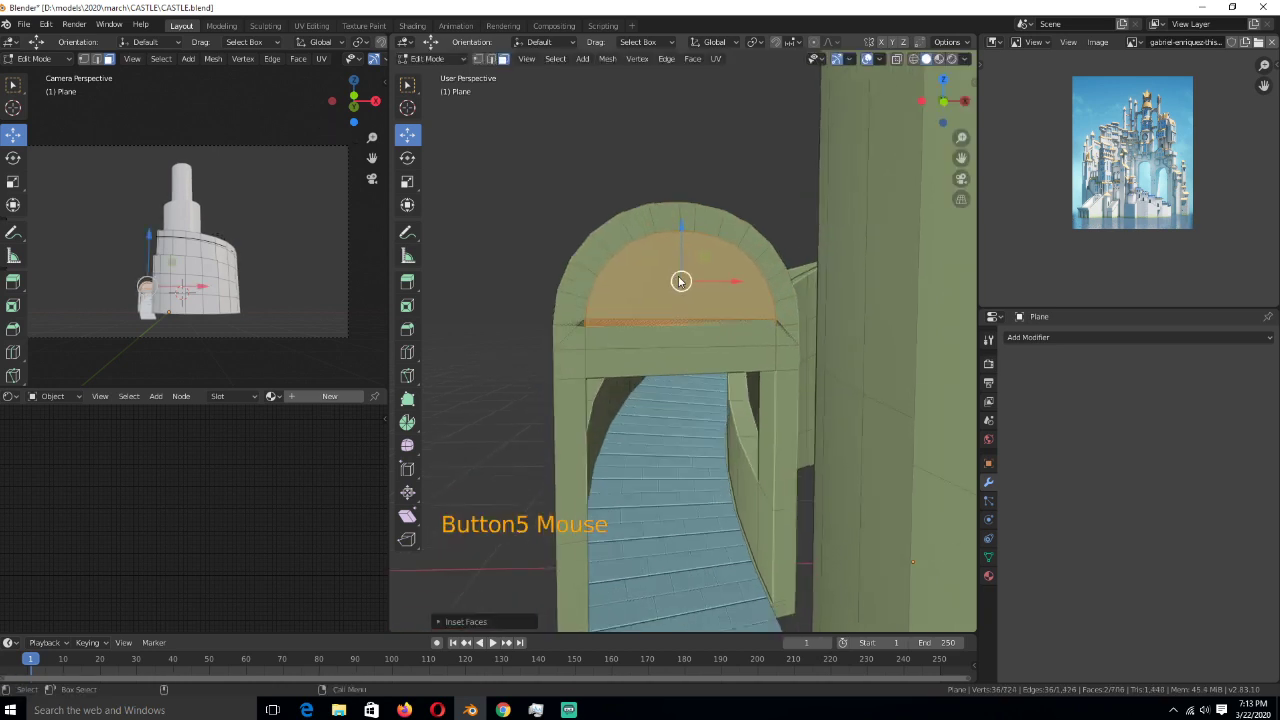
- Dissolve the surplus edges and vertices along the base of the front arch inset
{"action": "scroll", "coordinate": [680, 281], "scroll_direction": "up", "scroll_amount": 2}
{"action": "key", "text": "2"}
{"action": "left_click", "coordinate": [521, 308]}
{"action": "key", "text": "ctrl+x"}
{"action": "key", "text": "1"}
{"action": "left_click", "coordinate": [527, 306]}
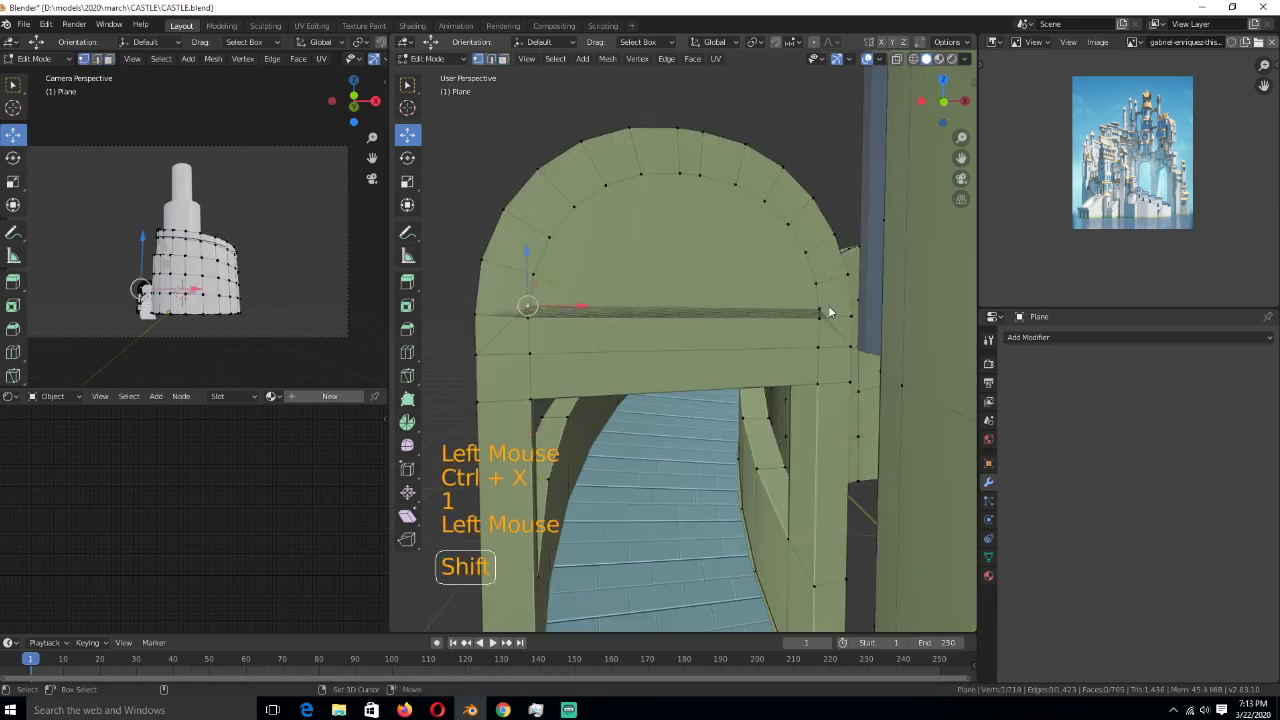
{"action": "left_click", "coordinate": [829, 312], "text": "shift"}
{"action": "key", "text": "ctrl+x"}
- Connect the two lower inset vertices on the front arch face to the crossbar vertices directly below them
{"action": "left_click", "coordinate": [600, 343]}
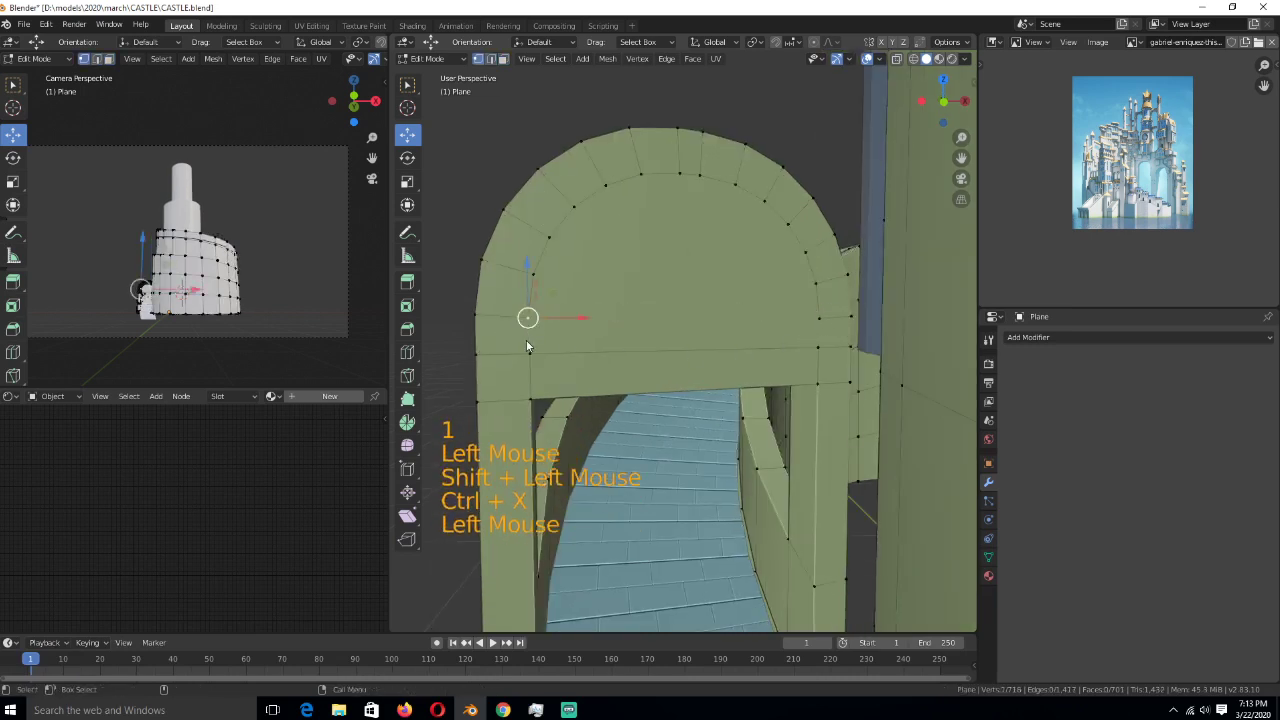
{"action": "left_click", "coordinate": [587, 342], "text": "shift"}
{"action": "key", "text": "j"}
{"action": "left_click", "coordinate": [820, 318]}
{"action": "left_click", "coordinate": [819, 348], "text": "shift"}
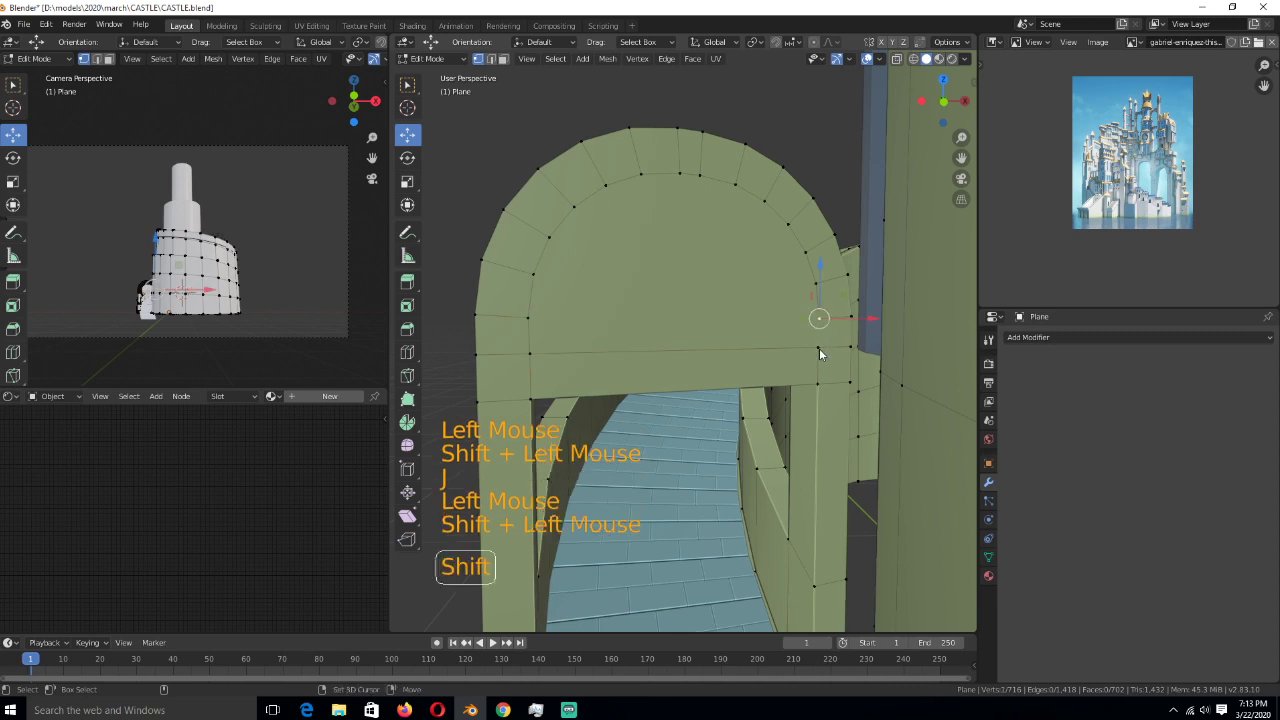
- Dissolve the inset's base edge and its diagonal corner edges on the rear arch face
{"action": "key", "text": "2"}
{"action": "left_click", "coordinate": [766, 322]}
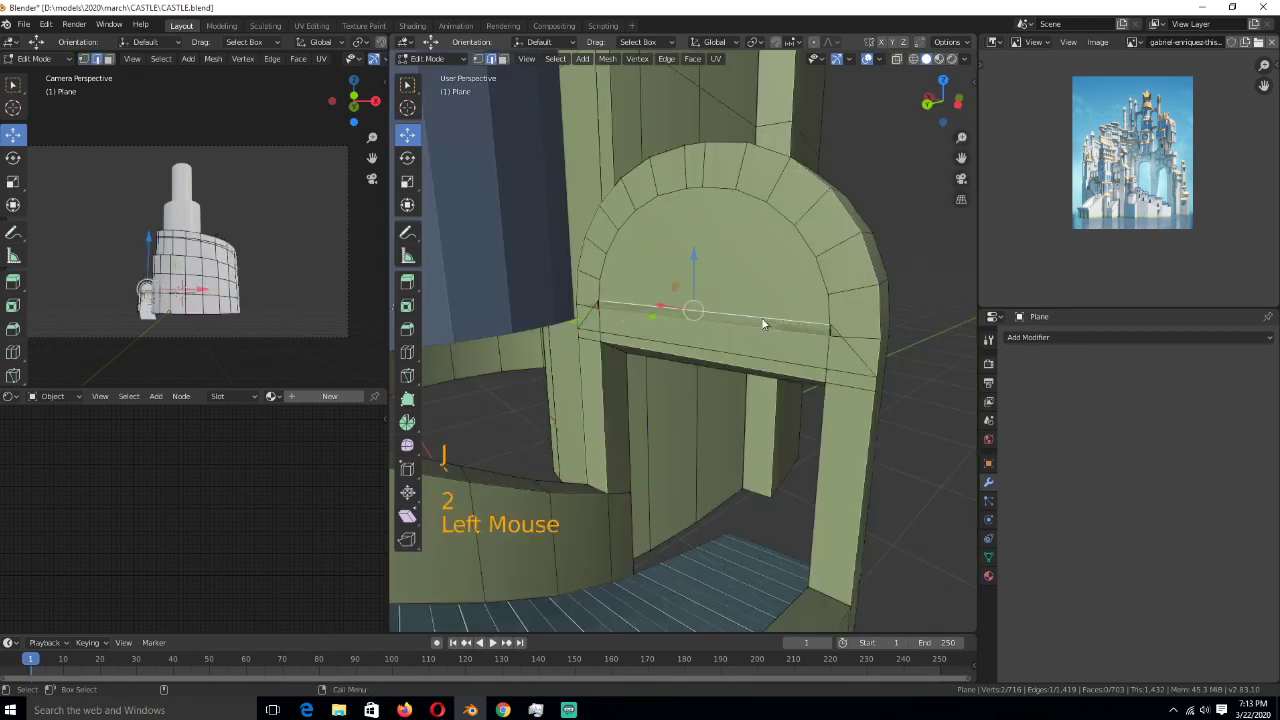
{"action": "key", "text": "ctrl+x"}
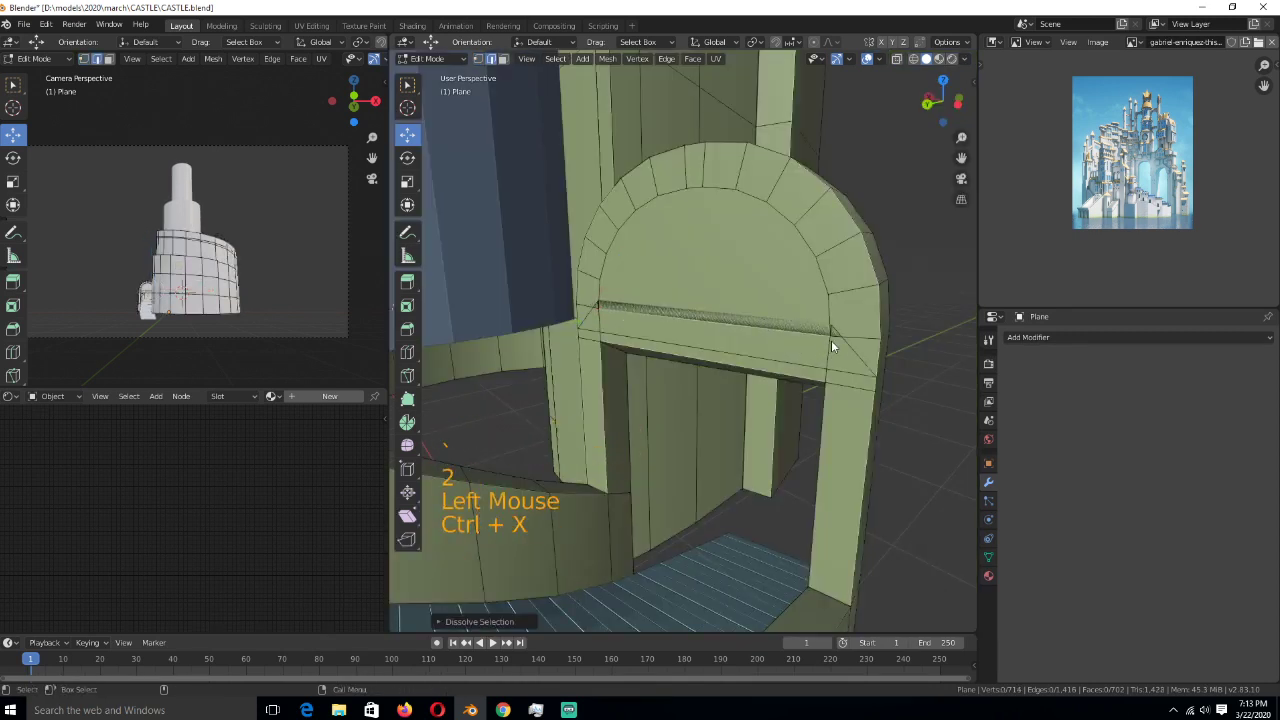
{"action": "left_click", "coordinate": [845, 345]}
{"action": "key", "text": "ctrl+x"}
{"action": "left_click", "coordinate": [605, 330]}
{"action": "key", "text": "ctrl+x"}
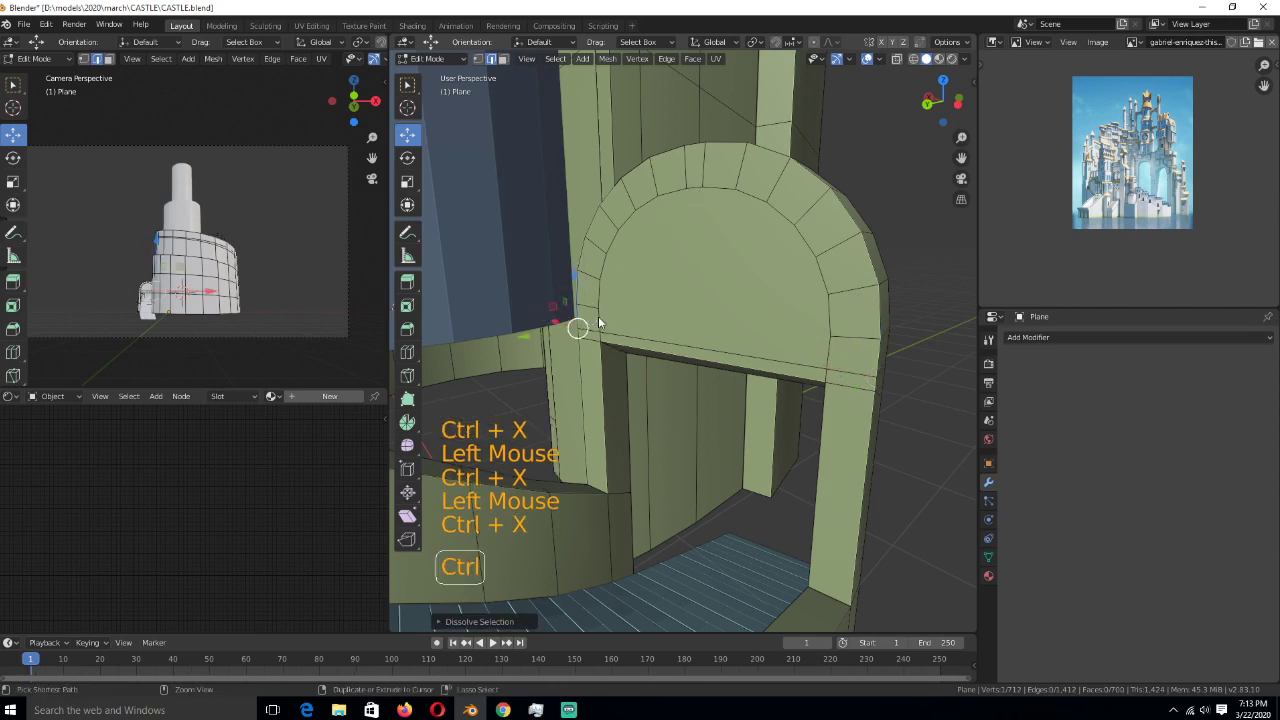
- Bridge the front and rear inner arch panels to cut an opening through the gateway above the crossbar
{"action": "key", "text": "3"}
{"action": "left_click", "coordinate": [800, 315]}
{"action": "middle_click_drag", "start_coordinate": [816, 306], "coordinate": [627, 316]}
{"action": "key", "text": "grave"}
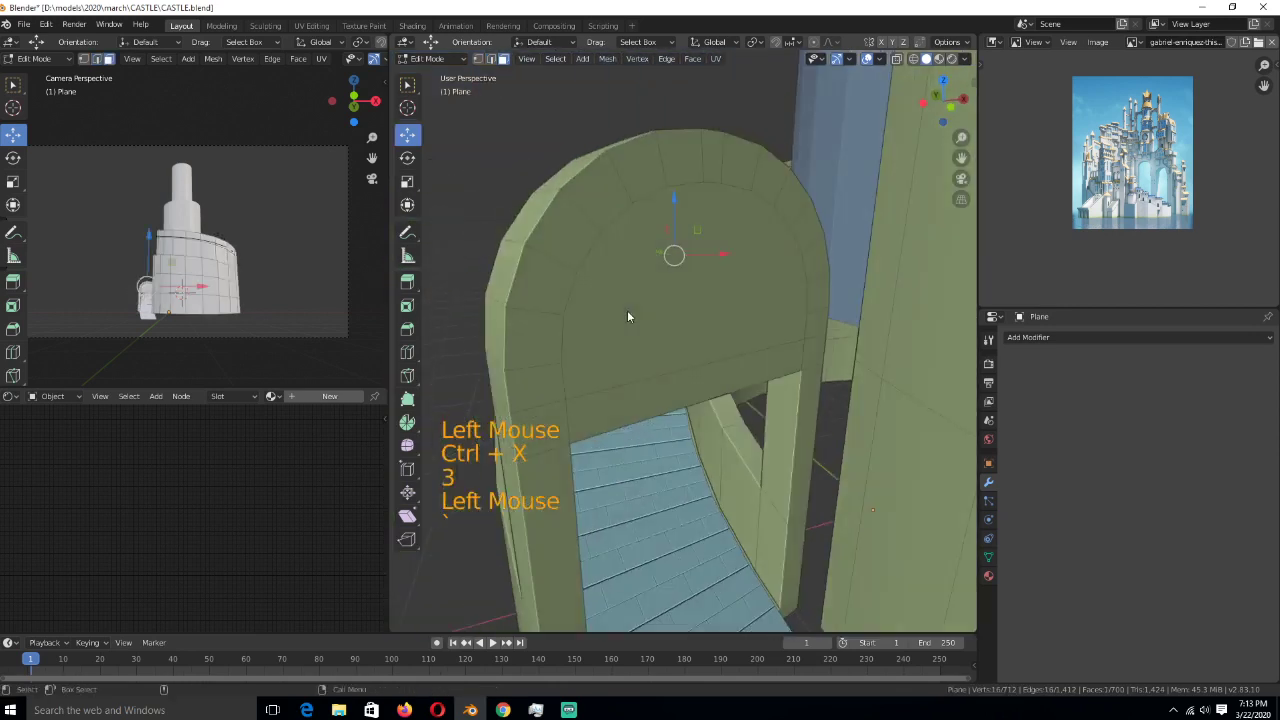
{"action": "left_click", "coordinate": [666, 304], "text": "shift"}
{"action": "key", "text": "x"}
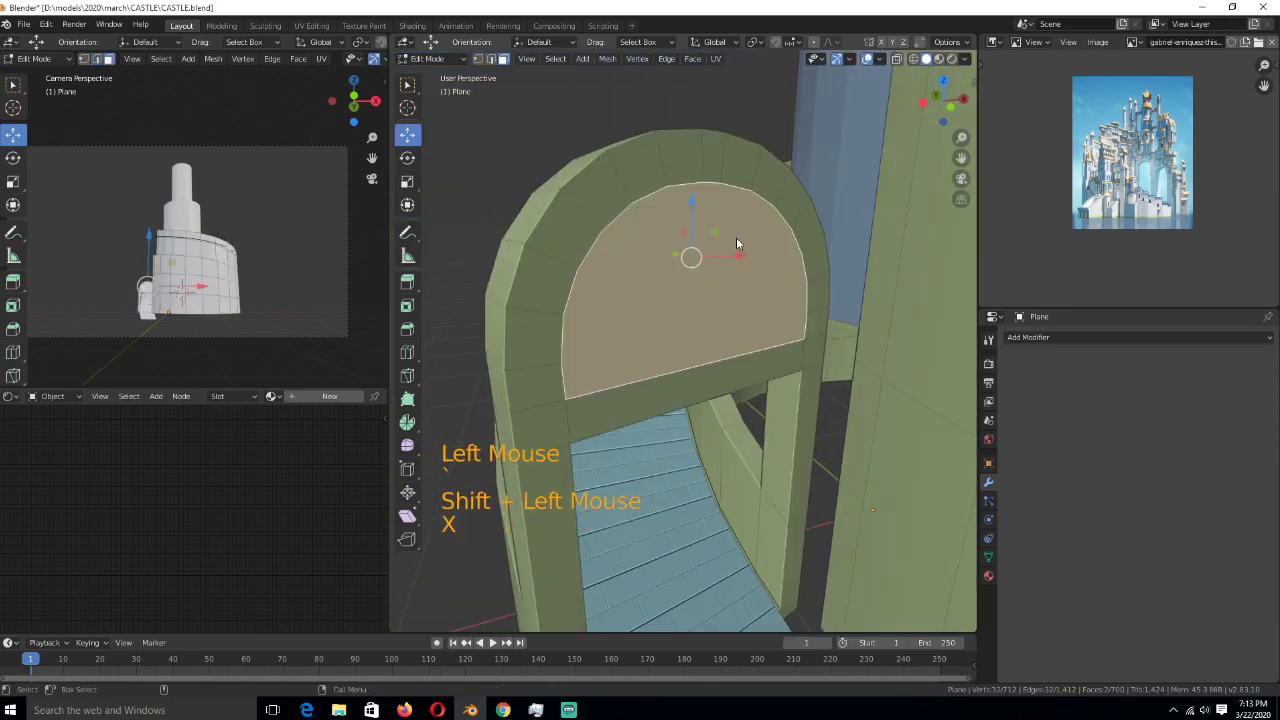
{"action": "right_click", "coordinate": [690, 215]}
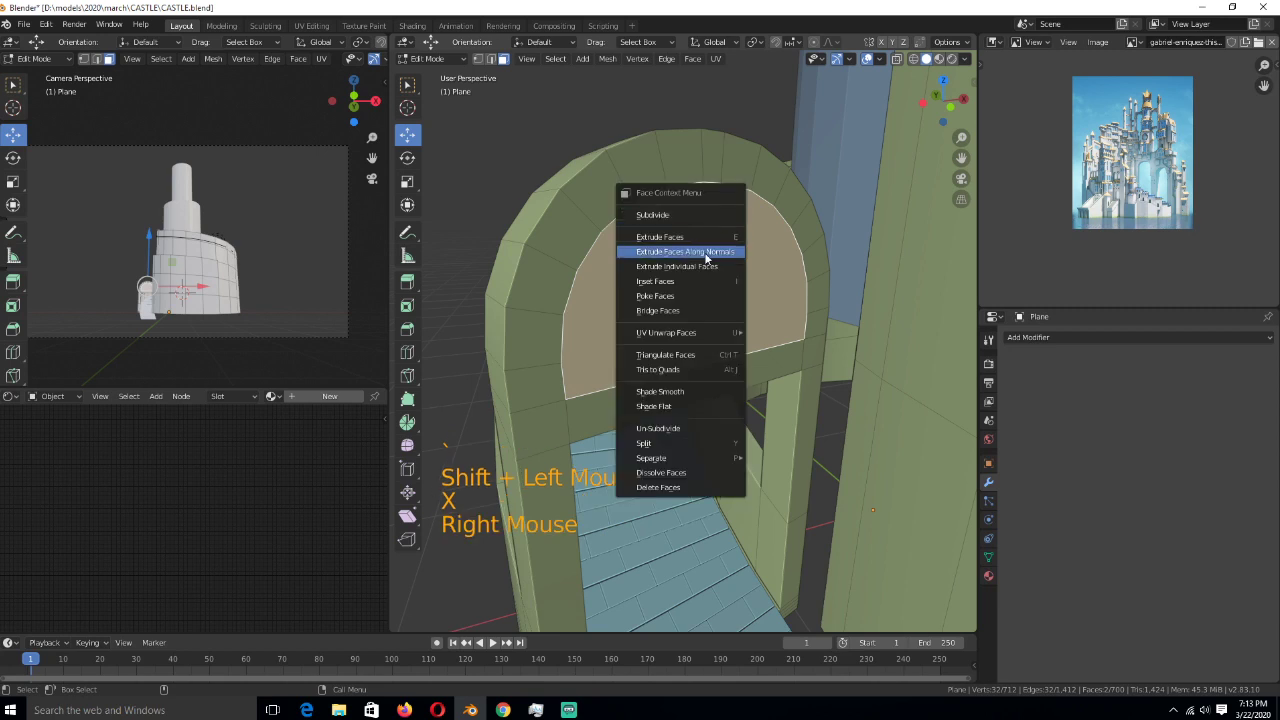
{"action": "key", "text": "Tab"}
{"action": "scroll", "coordinate": [684, 360], "scroll_direction": "down", "scroll_amount": 4}
{"action": "key", "text": "alt+a"}
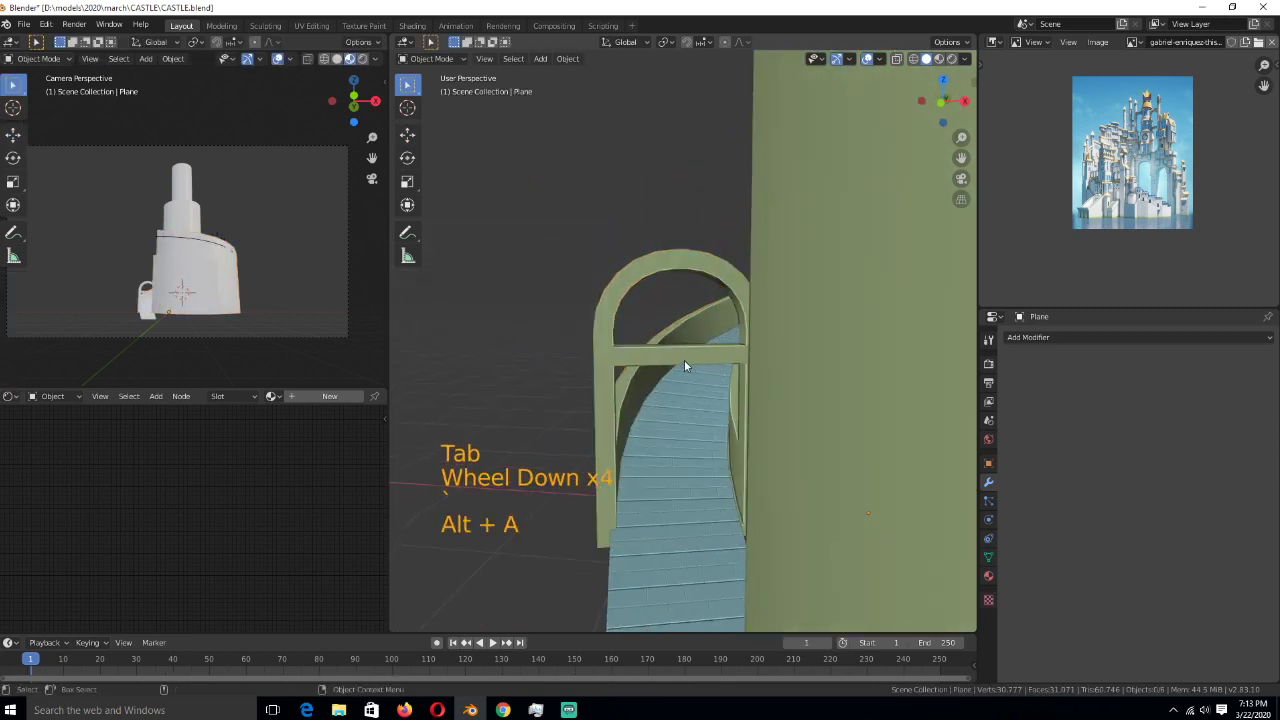
{"action": "scroll", "coordinate": [684, 360], "scroll_direction": "up", "scroll_amount": 3}
{"action": "scroll", "coordinate": [760, 388], "scroll_direction": "up", "scroll_amount": 1}
- Delete the faces of the crossbar spanning the gateway opening
{"action": "key", "text": "Tab"}
{"action": "left_click", "coordinate": [708, 380], "text": "alt"}
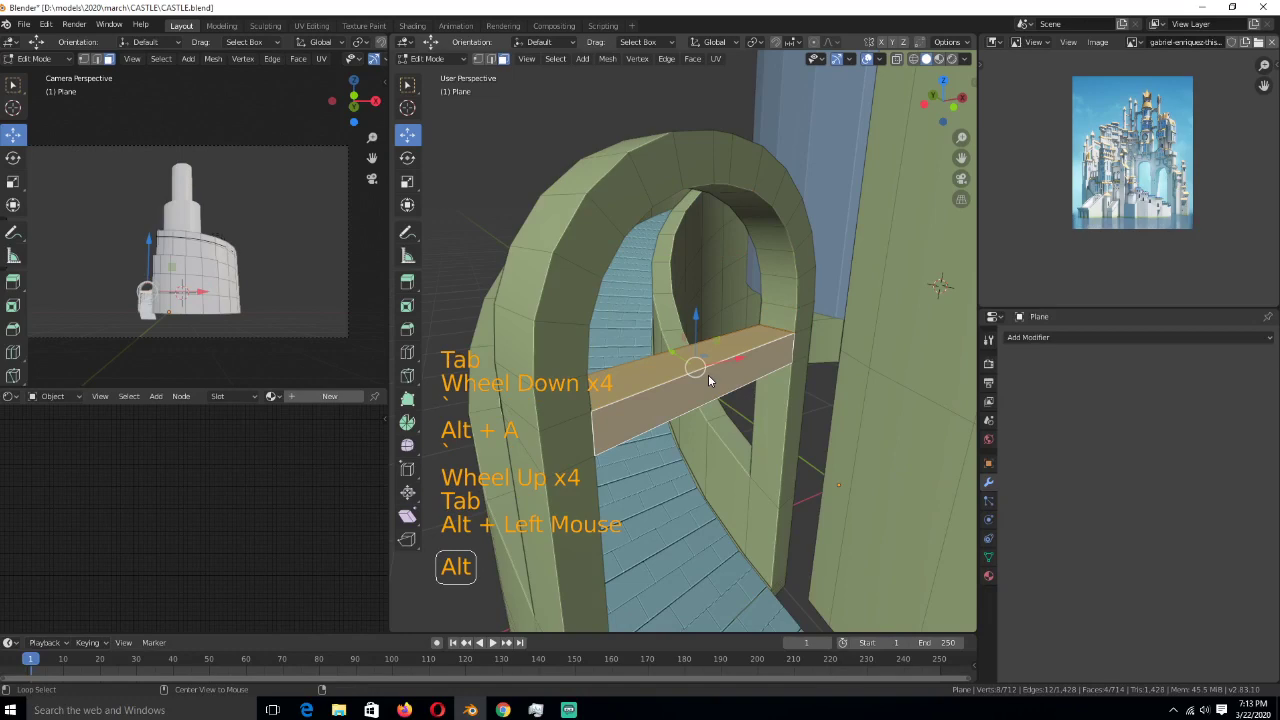
{"action": "key", "text": "x"}
- Fill the holes left by the crossbar on the inner sides of both gateway pillars
{"action": "key", "text": "2"}
{"action": "left_click", "coordinate": [774, 342], "text": "alt"}
{"action": "key", "text": "f"}
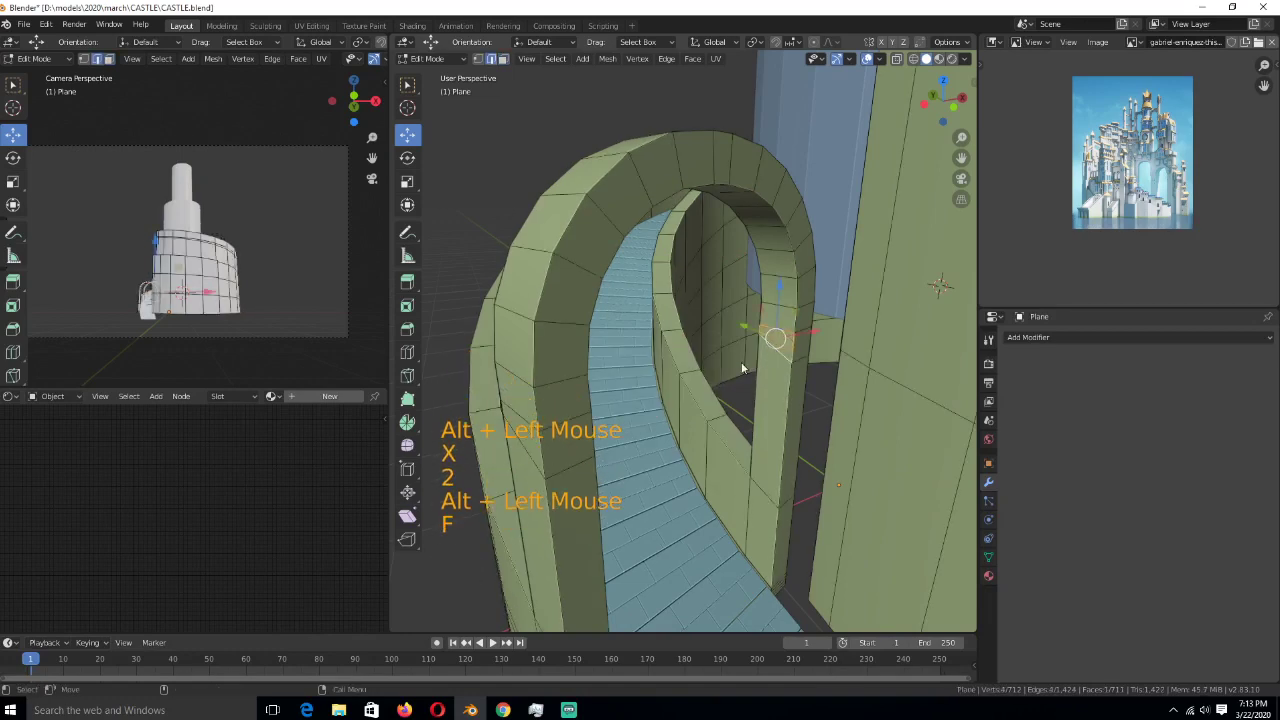
{"action": "scroll", "coordinate": [700, 370], "scroll_direction": "up", "scroll_amount": 5}
{"action": "key", "text": "grave"}
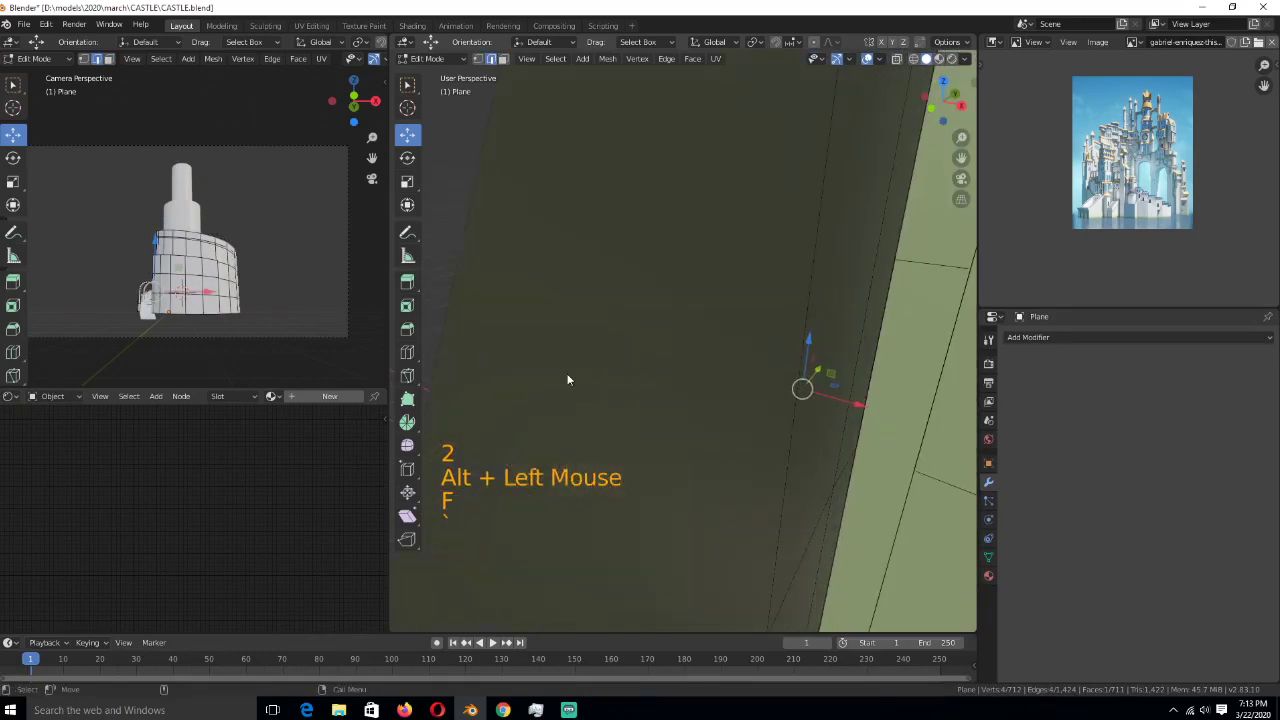
{"action": "key", "text": "KP_Decimal"}
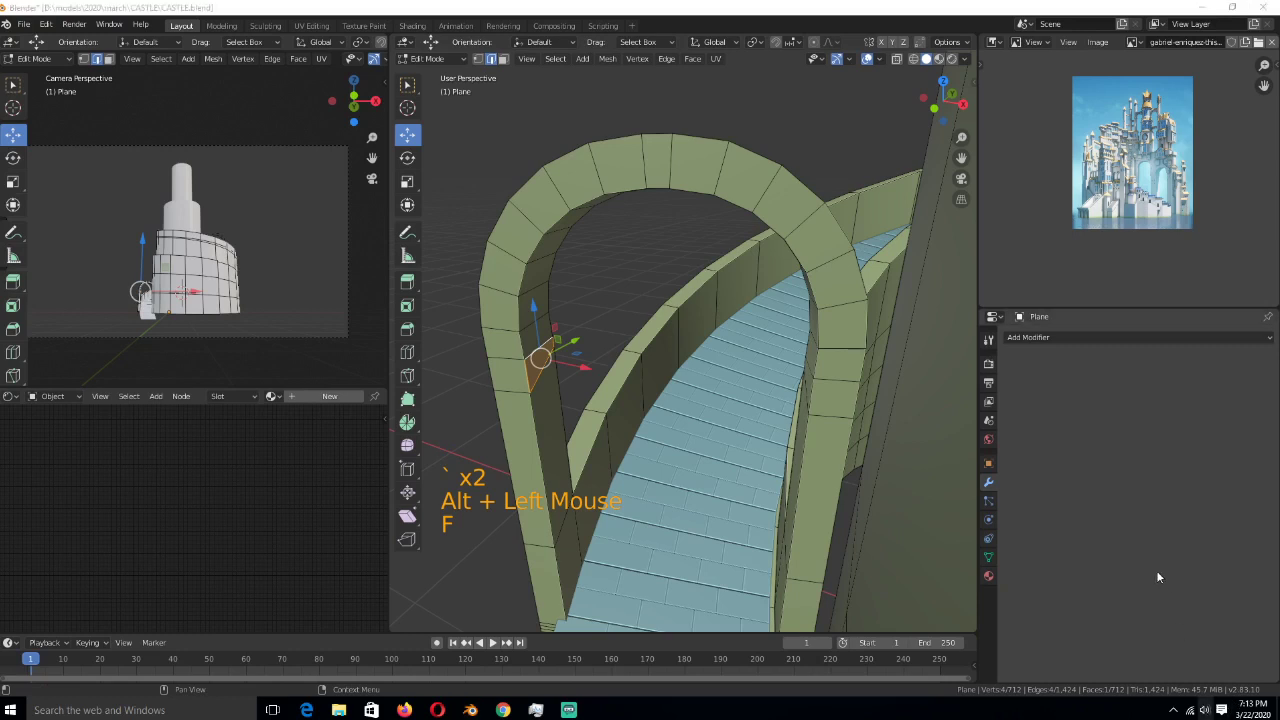
{"action": "key", "text": "XF86AudioLowerVolume"}
{"action": "key", "text": "XF86AudioLowerVolume"}
{"action": "key", "text": "XF86AudioLowerVolume"}
{"action": "key", "text": "XF86AudioLowerVolume"}
{"action": "key", "text": "XF86AudioLowerVolume"}
{"action": "key", "text": "XF86AudioLowerVolume"}
{"action": "key", "text": "XF86AudioLowerVolume"}
{"action": "key", "text": "XF86AudioLowerVolume"}
{"action": "left_click", "coordinate": [1153, 551]}
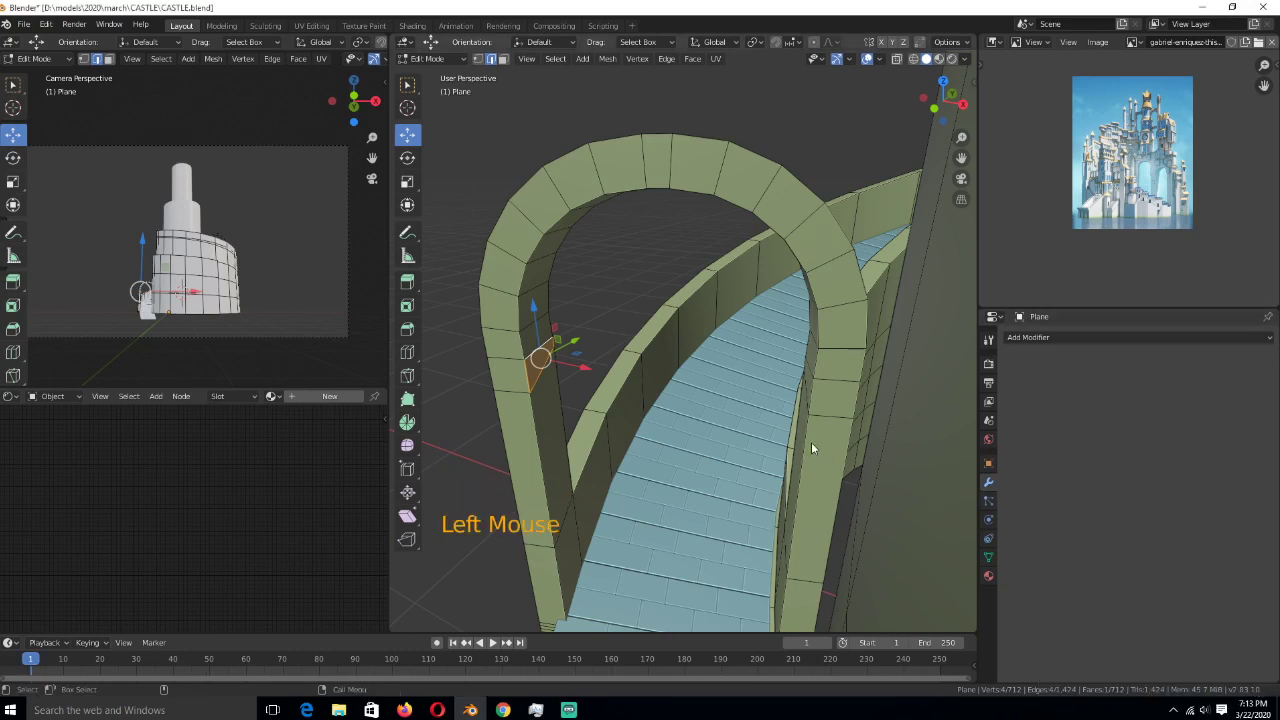
- Examine the arched gateway and the outer spiral wall outside mesh editing from several angles
{"action": "left_click", "coordinate": [816, 362]}
{"action": "key", "text": "Tab"}
{"action": "scroll", "coordinate": [840, 360], "scroll_direction": "down", "scroll_amount": 7}
{"action": "scroll", "coordinate": [798, 377], "scroll_direction": "up", "scroll_amount": 2}
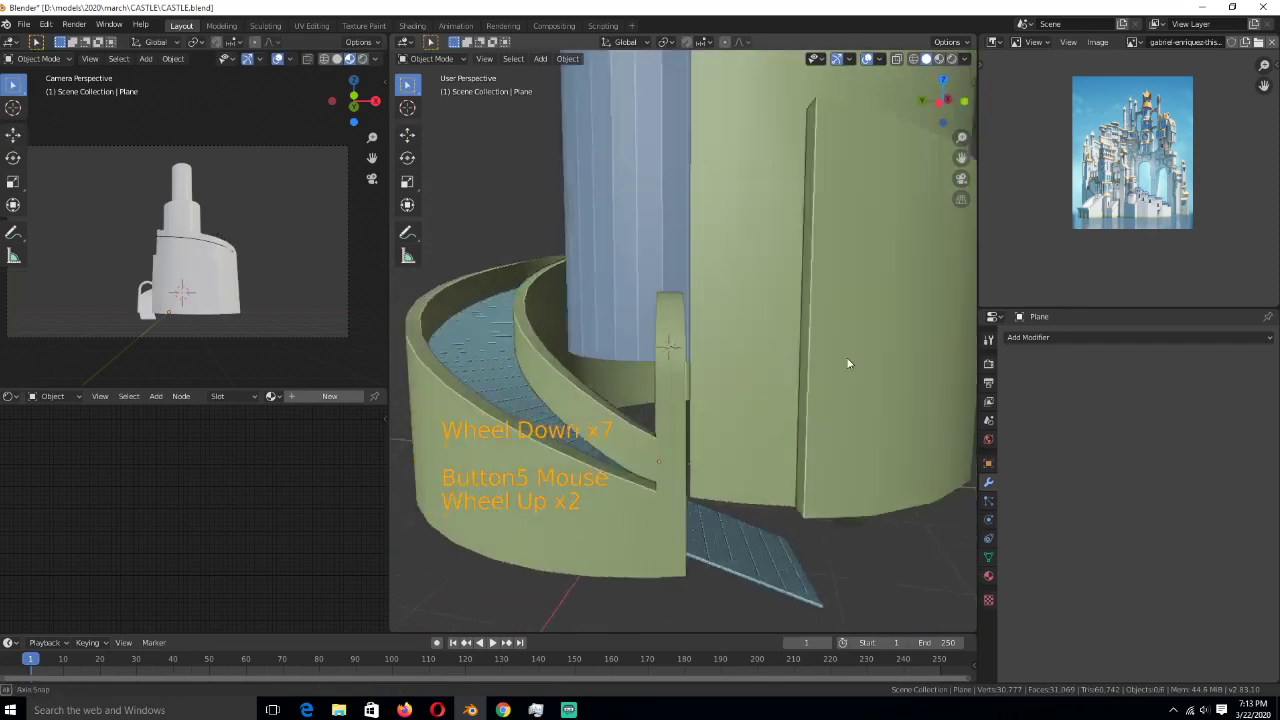
{"action": "scroll", "coordinate": [850, 363], "scroll_direction": "down", "scroll_amount": 4}
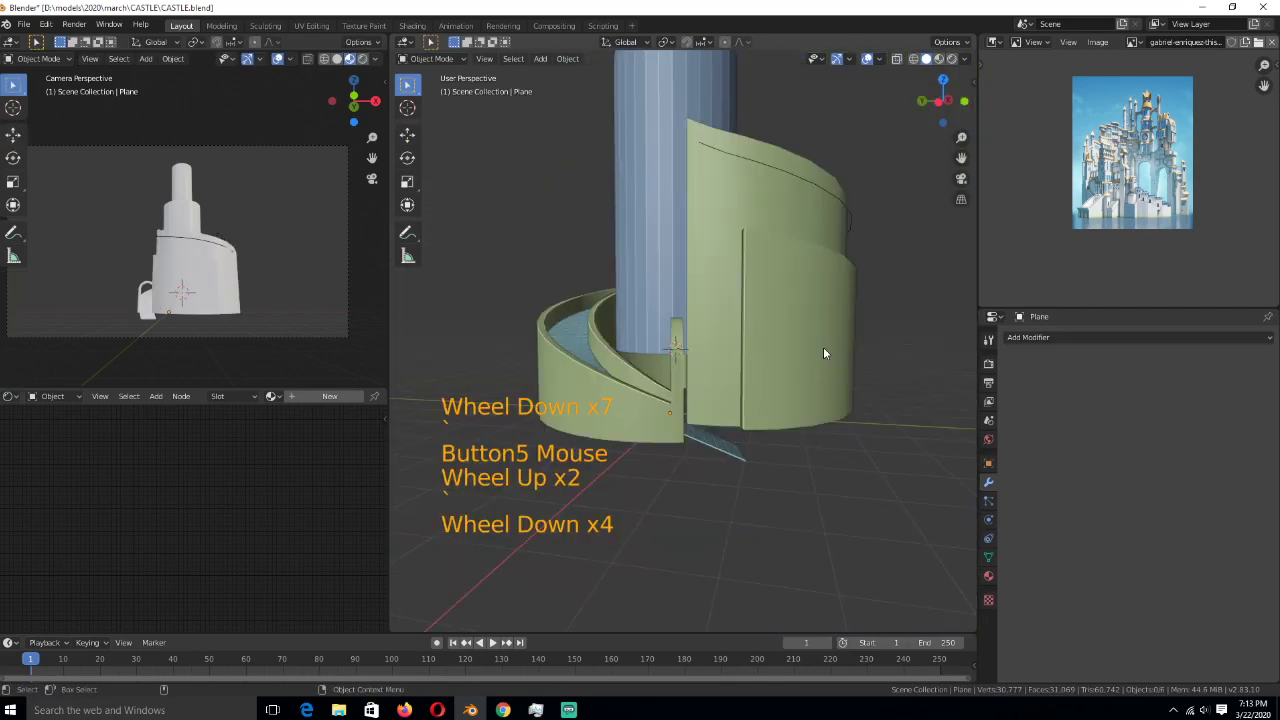
{"action": "scroll", "coordinate": [823, 347], "scroll_direction": "down", "scroll_amount": 1}
{"action": "middle_click_drag", "start_coordinate": [823, 347], "coordinate": [744, 438]}
- Push the faces of the lower outer spiral wall section outward along their normals with Shrink/Fatten
{"action": "key", "text": "Tab"}
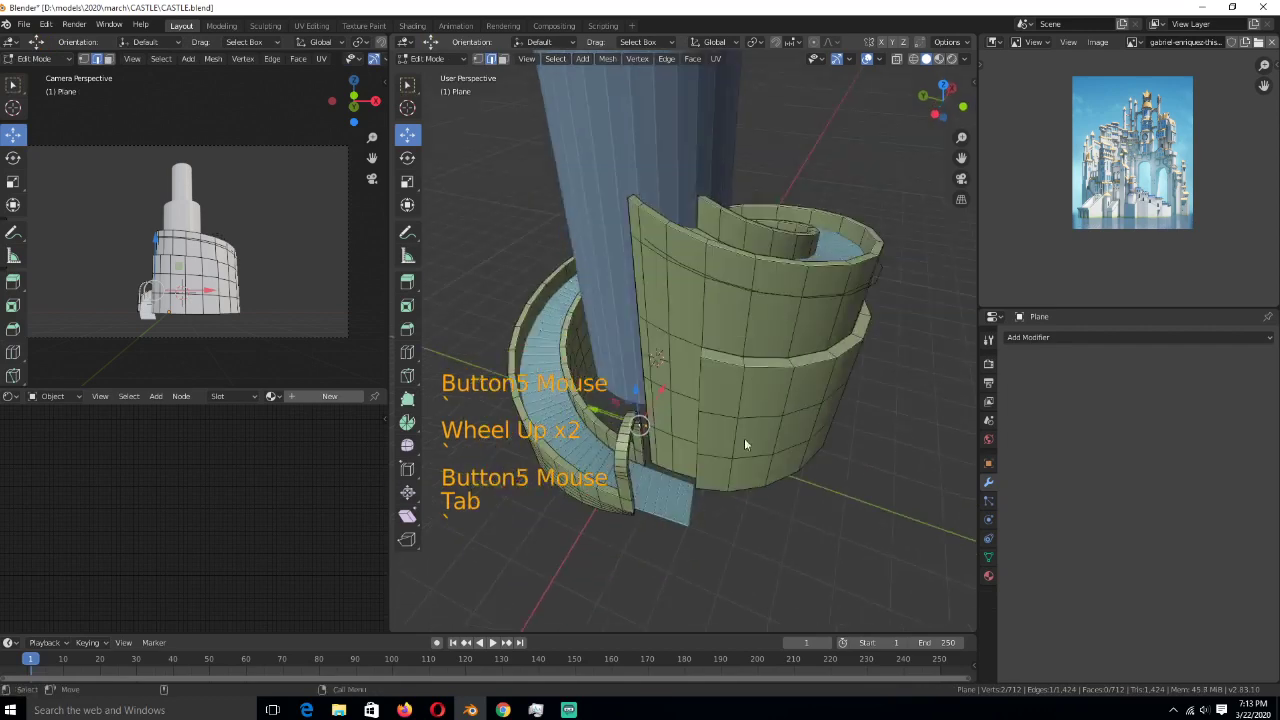
{"action": "left_click", "coordinate": [740, 394]}
{"action": "key", "text": "3"}
{"action": "key", "text": "4"}
{"action": "left_click", "coordinate": [728, 395]}
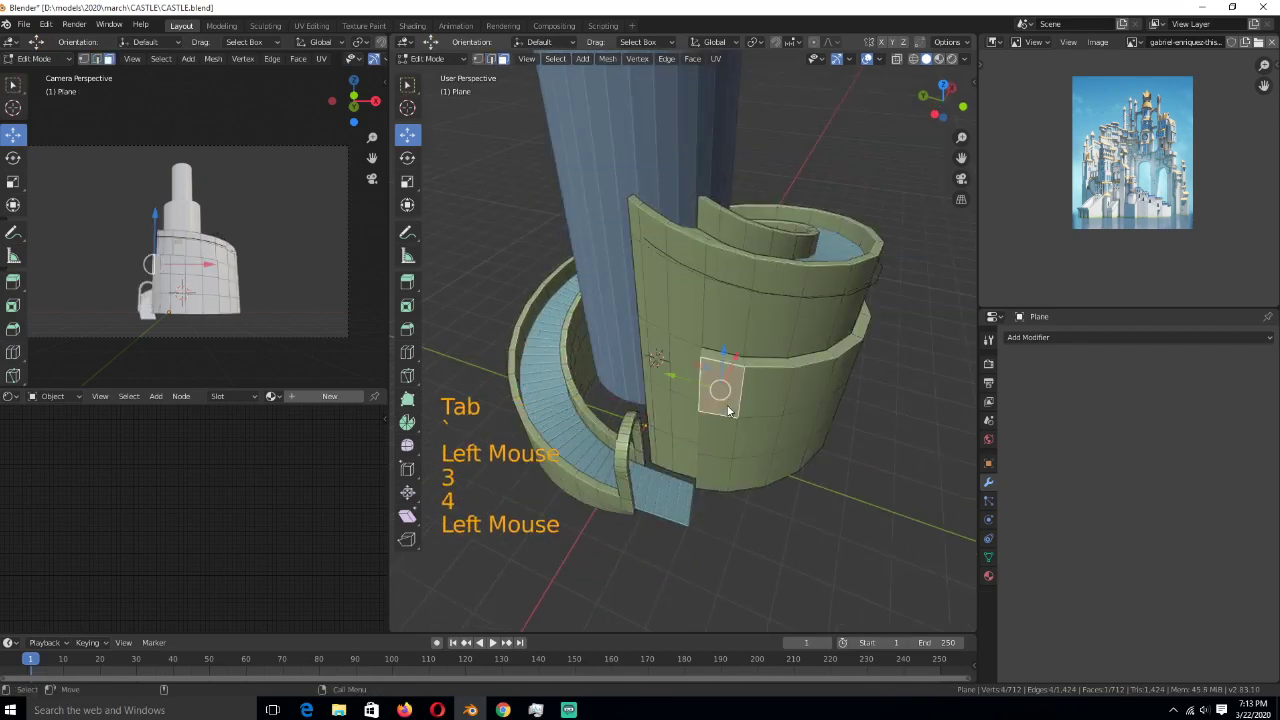
{"action": "left_click", "coordinate": [712, 455], "text": "ctrl"}
{"action": "middle_click_drag", "start_coordinate": [771, 481], "coordinate": [642, 339]}
{"action": "scroll", "coordinate": [744, 432], "scroll_direction": "down", "scroll_amount": 1}
{"action": "left_click", "coordinate": [642, 339], "text": "ctrl"}
{"action": "left_click", "coordinate": [641, 337], "text": "ctrl"}
{"action": "left_click", "coordinate": [682, 401], "text": "ctrl"}
{"action": "left_click", "coordinate": [789, 424], "text": "ctrl"}
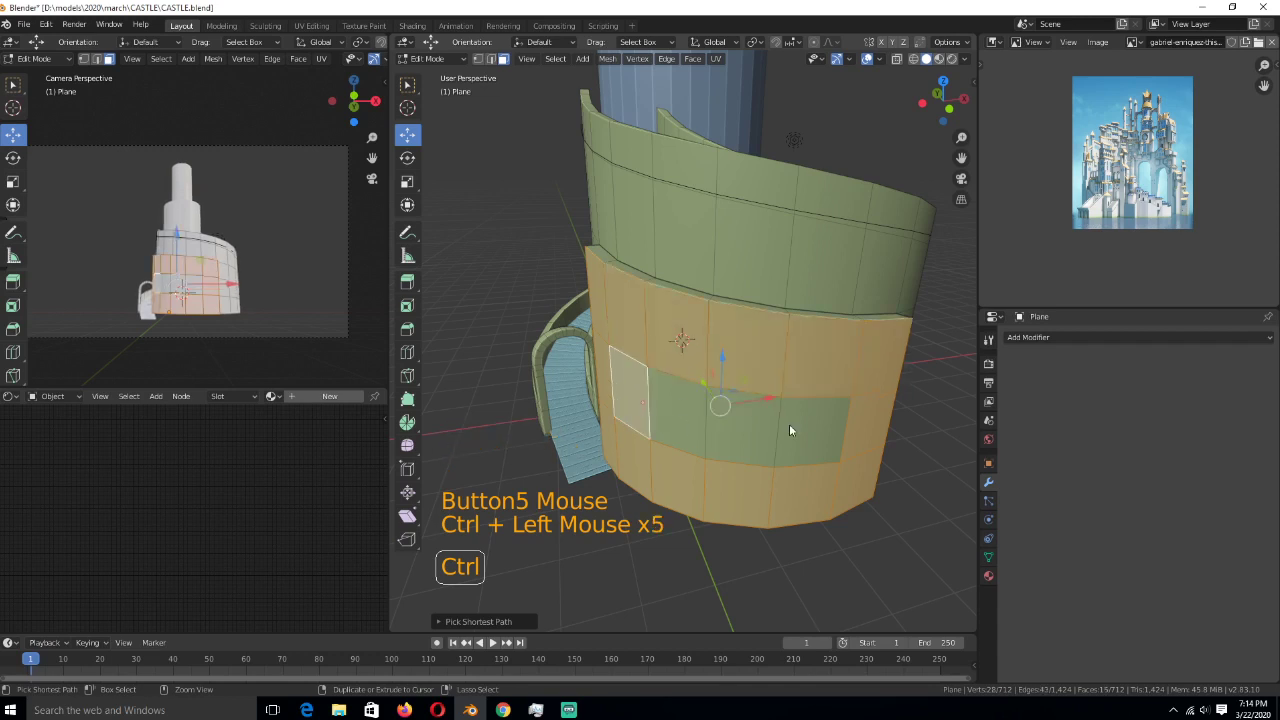
{"action": "middle_click_drag", "start_coordinate": [789, 424], "coordinate": [713, 450]}
{"action": "key", "text": "alt+d"}
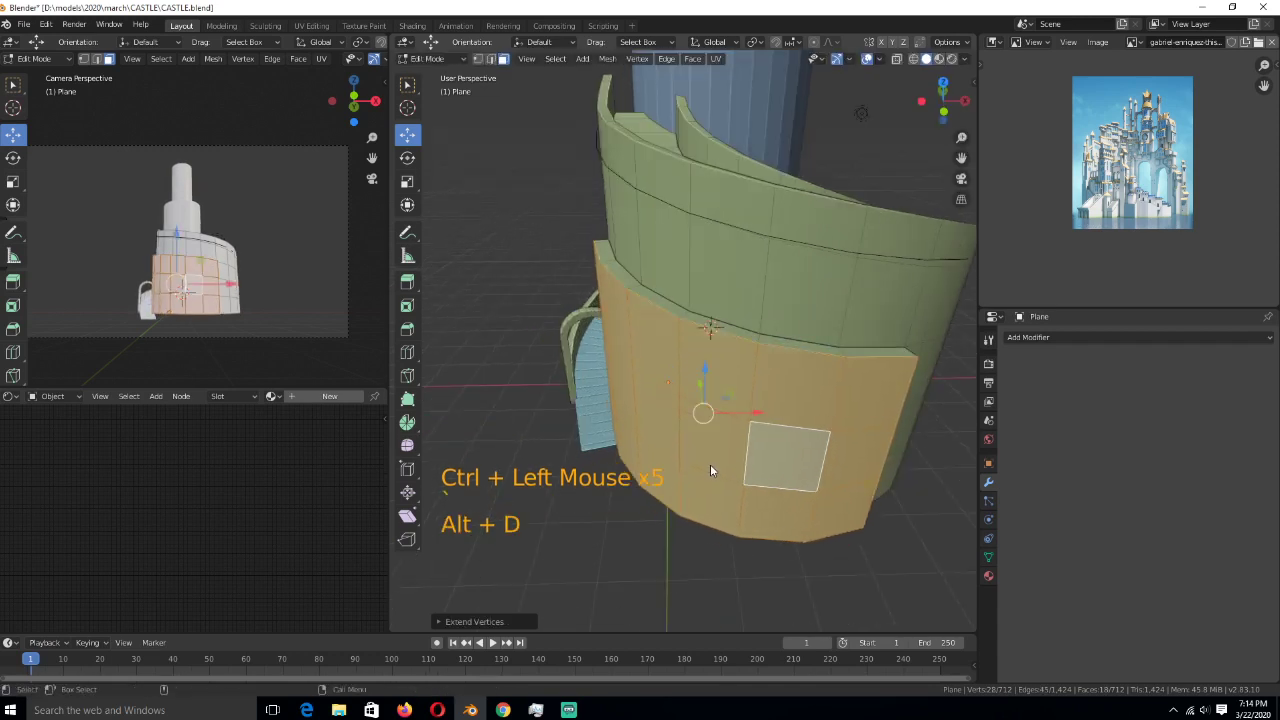
{"action": "key", "text": "alt+s"}
{"action": "key", "text": "shift"}
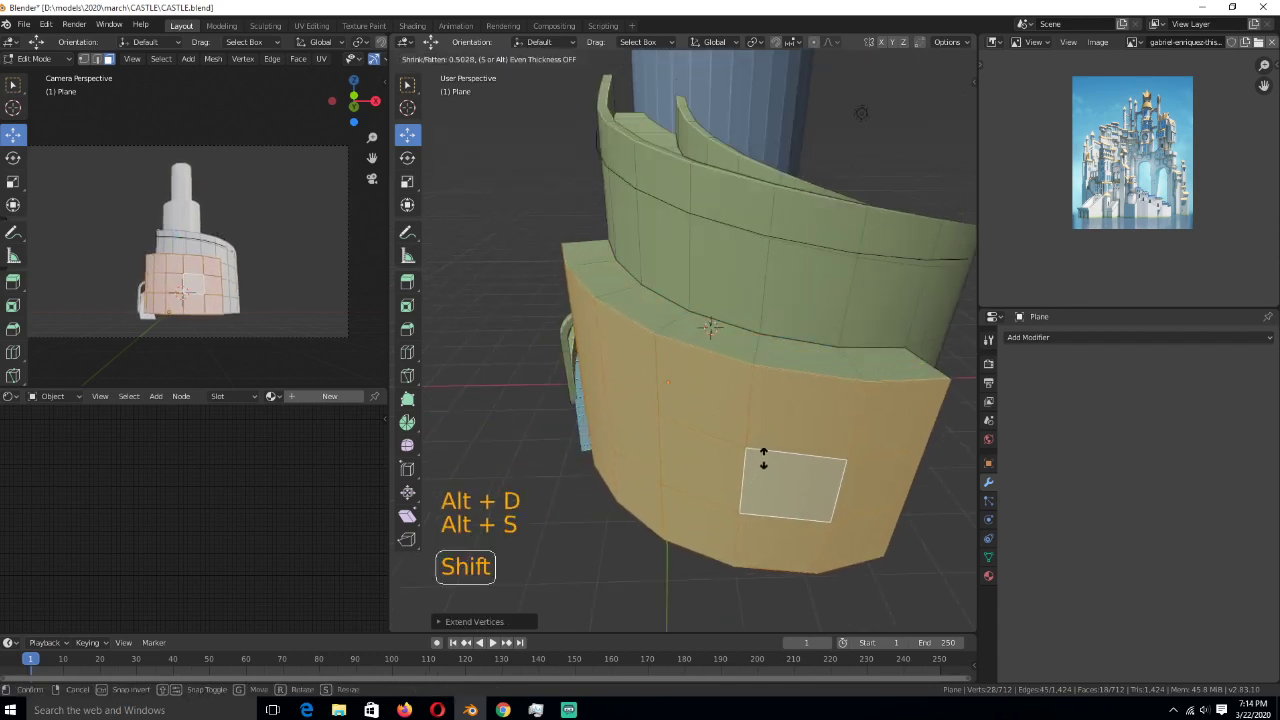
{"action": "left_click", "coordinate": [661, 545]}
{"action": "middle_click_drag", "start_coordinate": [661, 545], "coordinate": [720, 338]}
{"action": "key", "text": "Tab"}
- Shade the central tower smooth and enable Auto Smooth on its normals
{"action": "scroll", "coordinate": [646, 451], "scroll_direction": "down", "scroll_amount": 2}
{"action": "scroll", "coordinate": [666, 417], "scroll_direction": "down", "scroll_amount": 1}
{"action": "left_click", "coordinate": [720, 338]}
{"action": "right_click", "coordinate": [720, 338]}
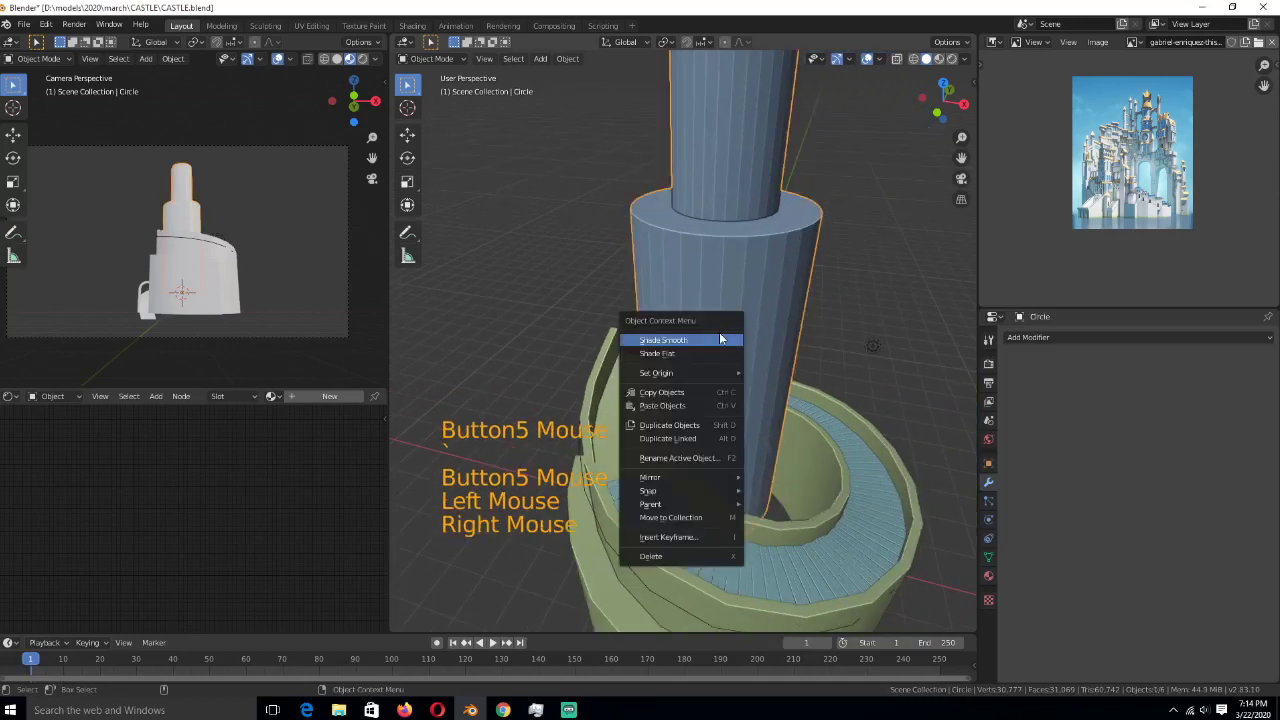
{"action": "scroll", "coordinate": [786, 383], "scroll_direction": "down", "scroll_amount": 1}
{"action": "left_click", "coordinate": [988, 557]}
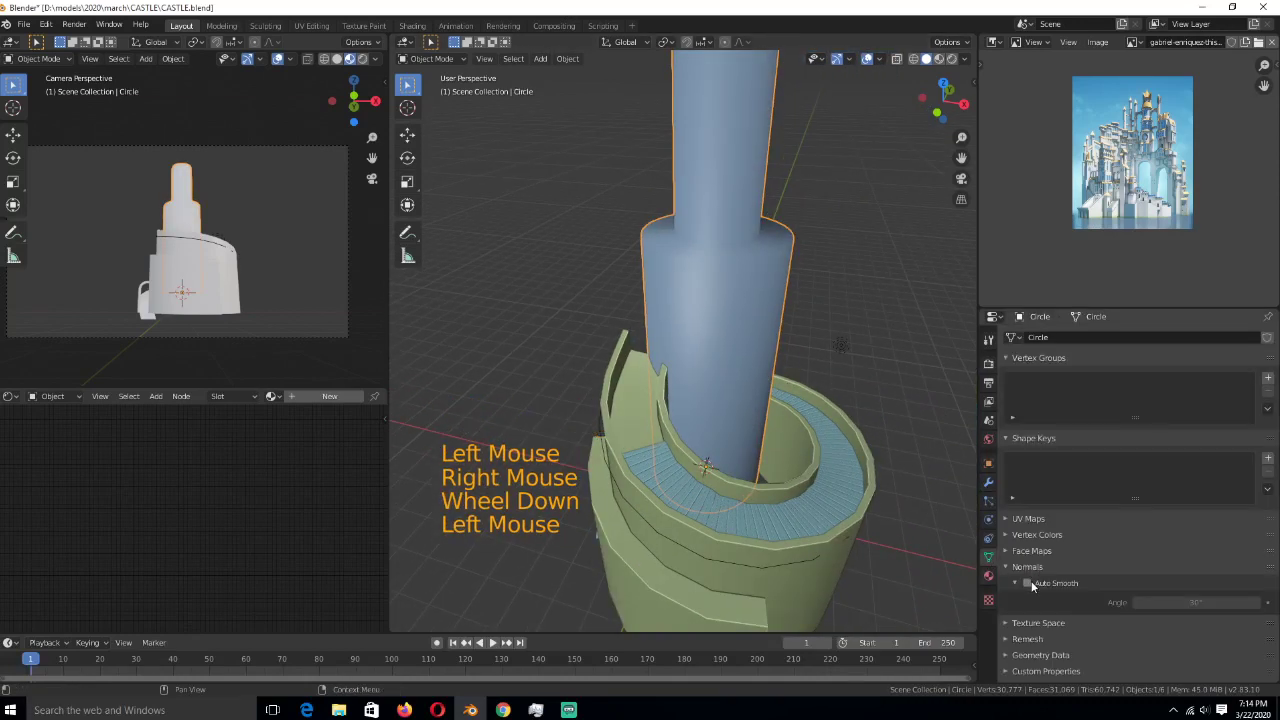
{"action": "left_click", "coordinate": [1027, 583]}
{"action": "scroll", "coordinate": [683, 340], "scroll_direction": "down", "scroll_amount": 1}
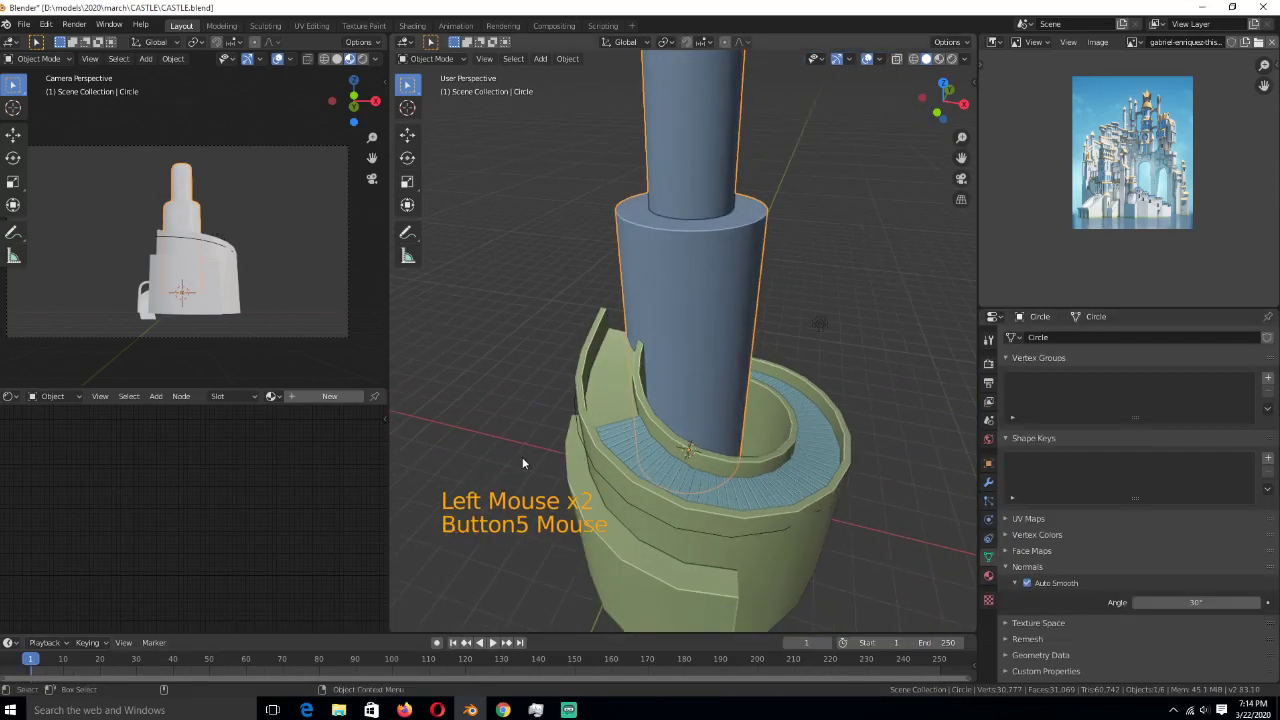
- Switch to Firefox and look through the open ArtStation castle artworks for reference, returning to Blender when done
{"action": "key", "text": "alt+Tab"}
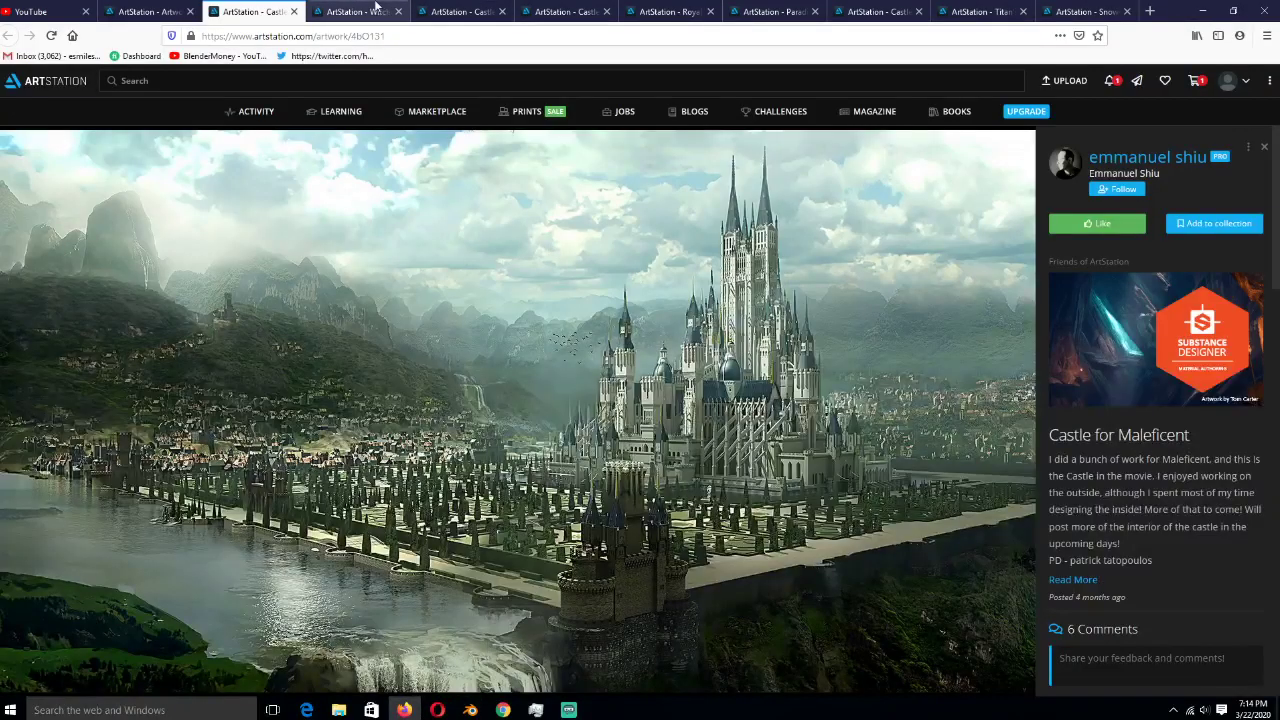
{"action": "left_click", "coordinate": [390, 13]}
{"action": "left_click", "coordinate": [462, 9]}
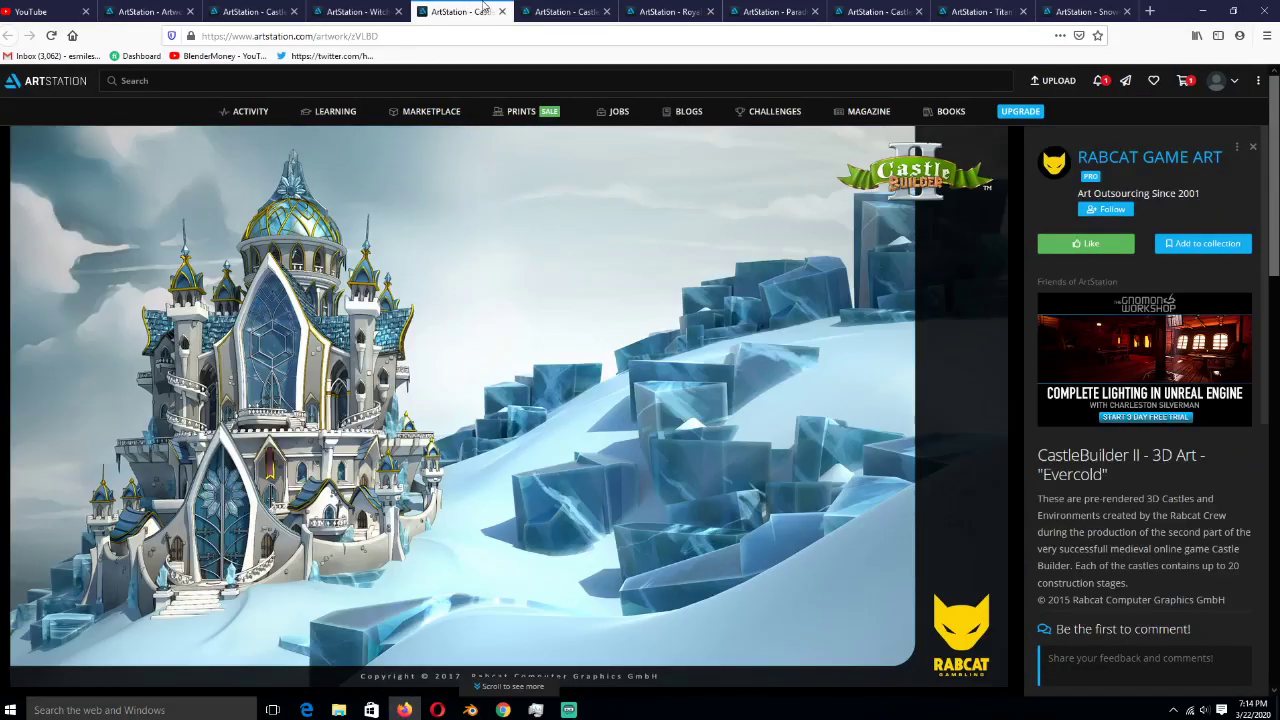
{"action": "left_click", "coordinate": [565, 10]}
{"action": "left_click", "coordinate": [655, 9]}
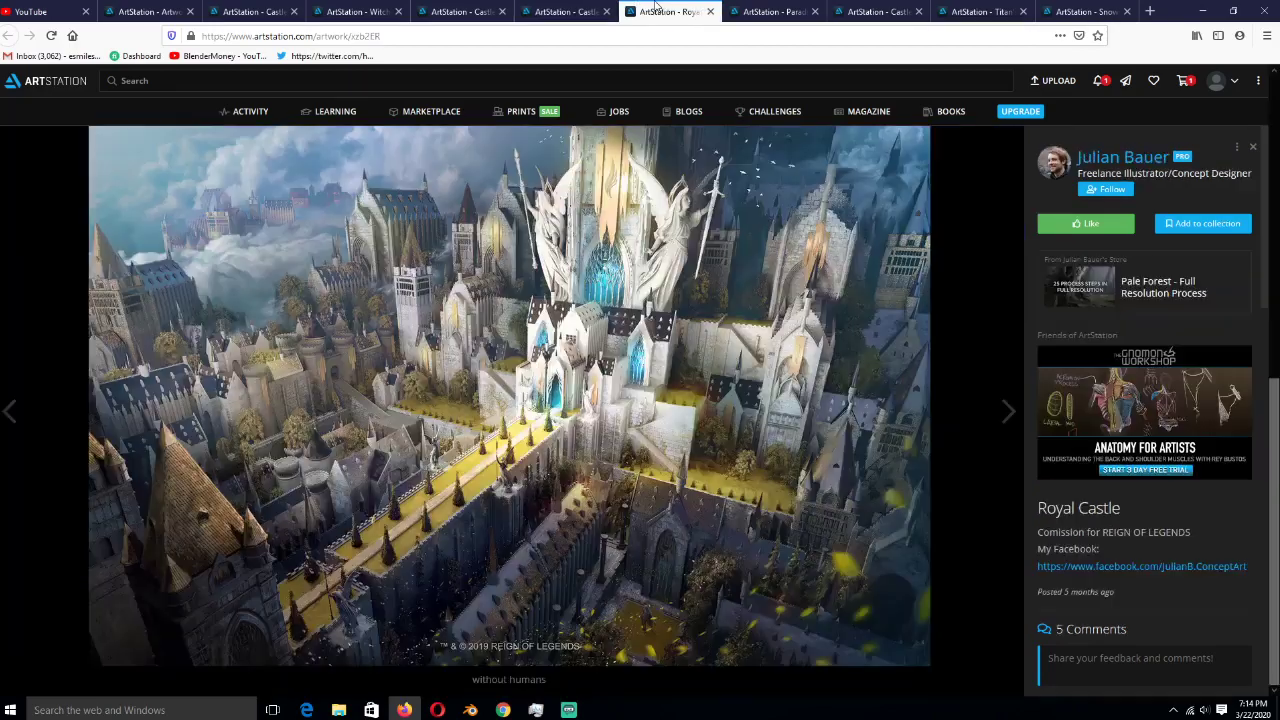
{"action": "left_click", "coordinate": [775, 10]}
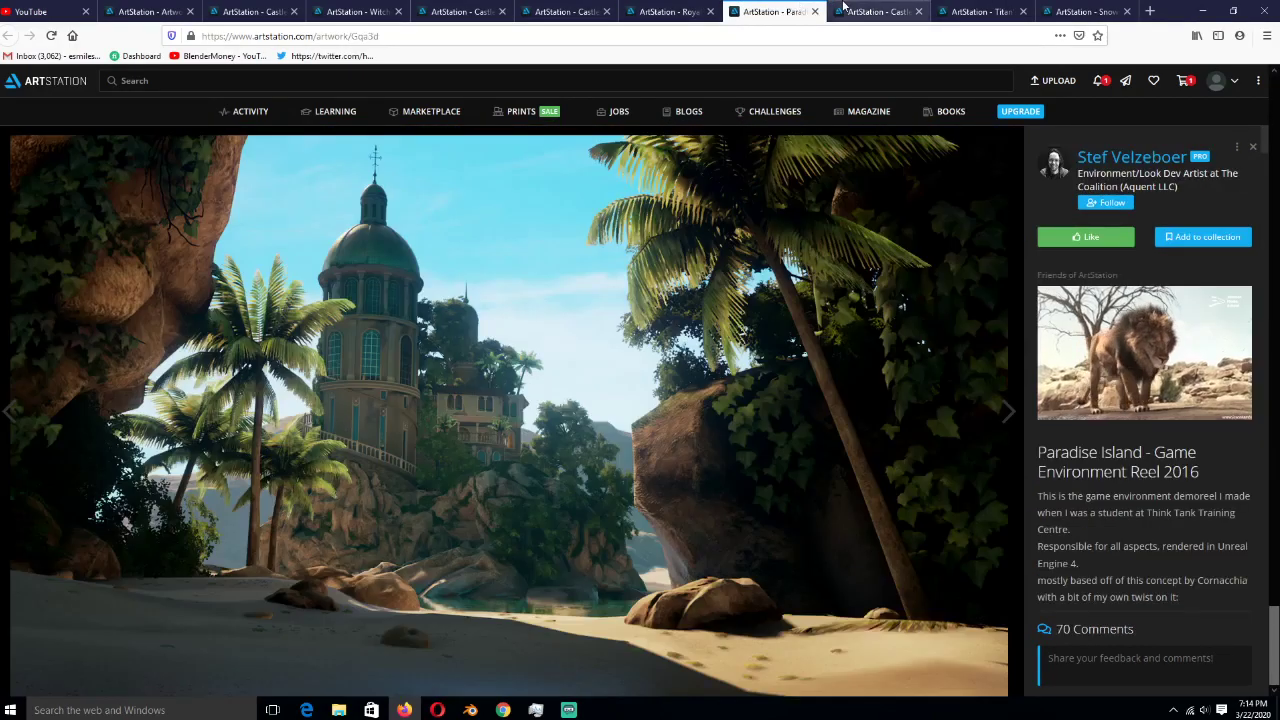
{"action": "left_click", "coordinate": [845, 10]}
{"action": "left_click", "coordinate": [775, 10]}
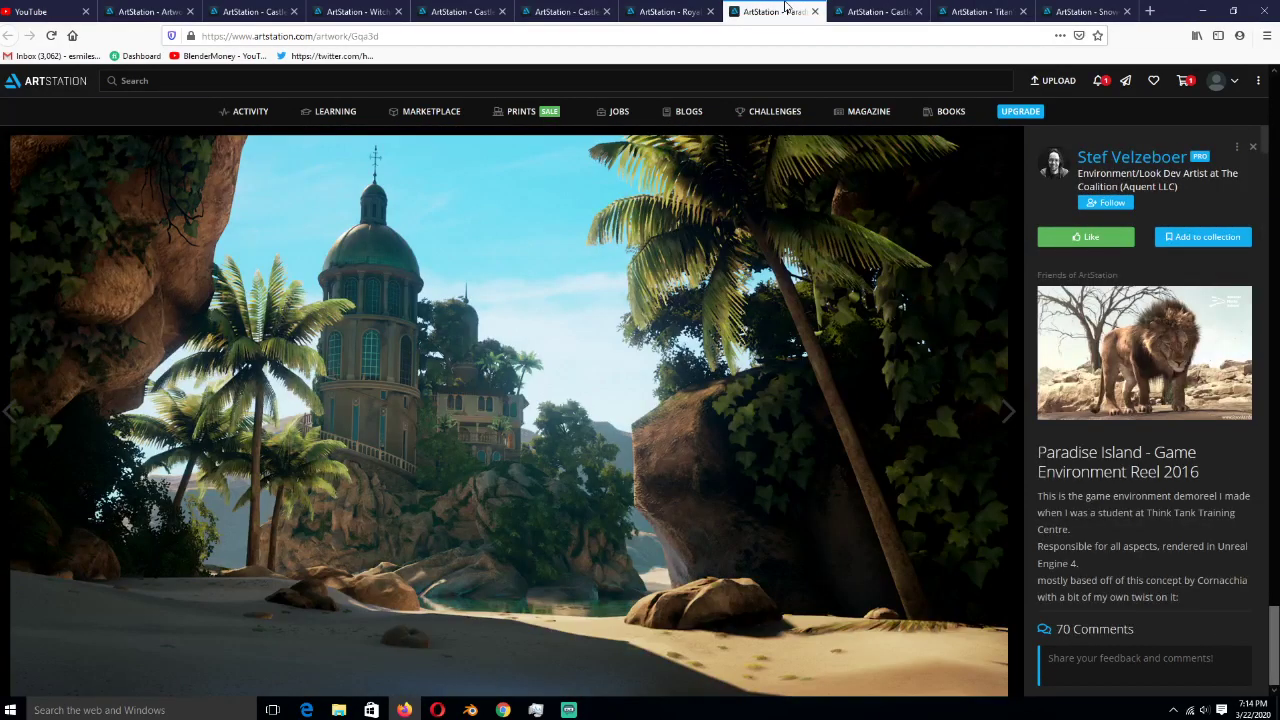
{"action": "left_click", "coordinate": [1043, 9]}
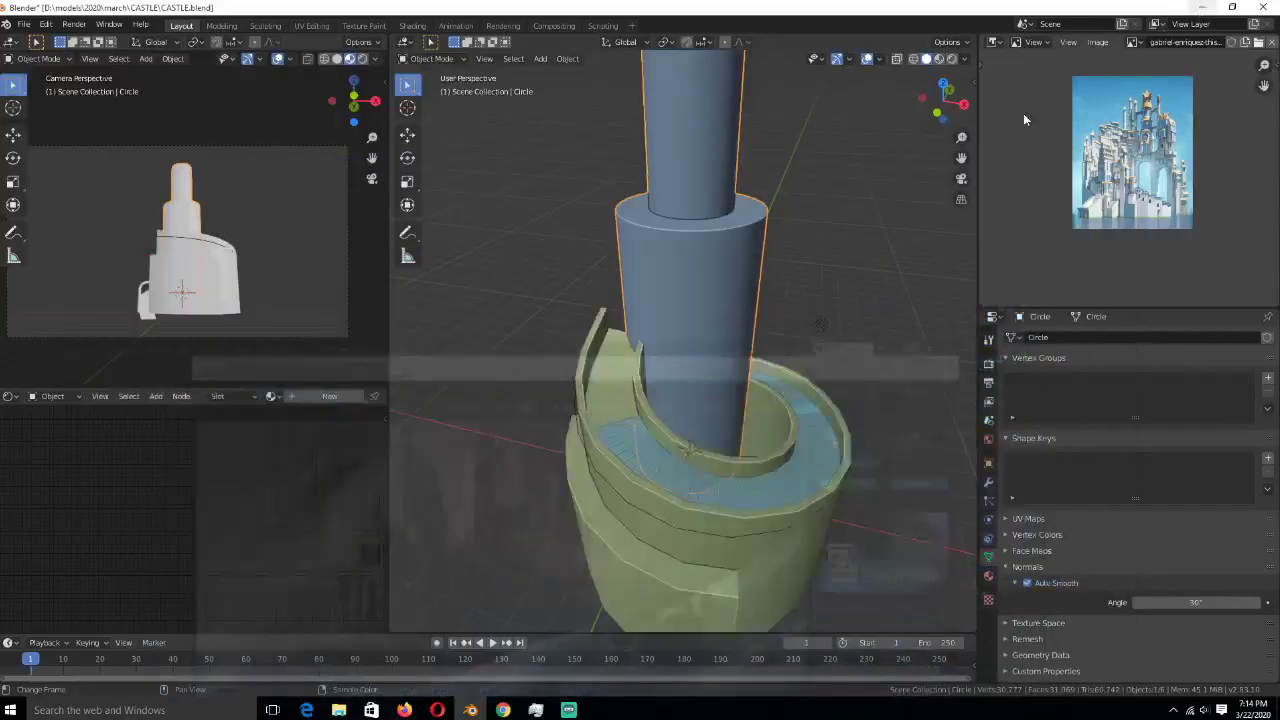
- Examine the castle from the front and compare it with a close-up of the reference image's lower buildings
{"action": "scroll", "coordinate": [754, 439], "scroll_direction": "down", "scroll_amount": 3}
{"action": "key", "text": "KP_1"}
{"action": "scroll", "coordinate": [754, 439], "scroll_direction": "up", "scroll_amount": 3}
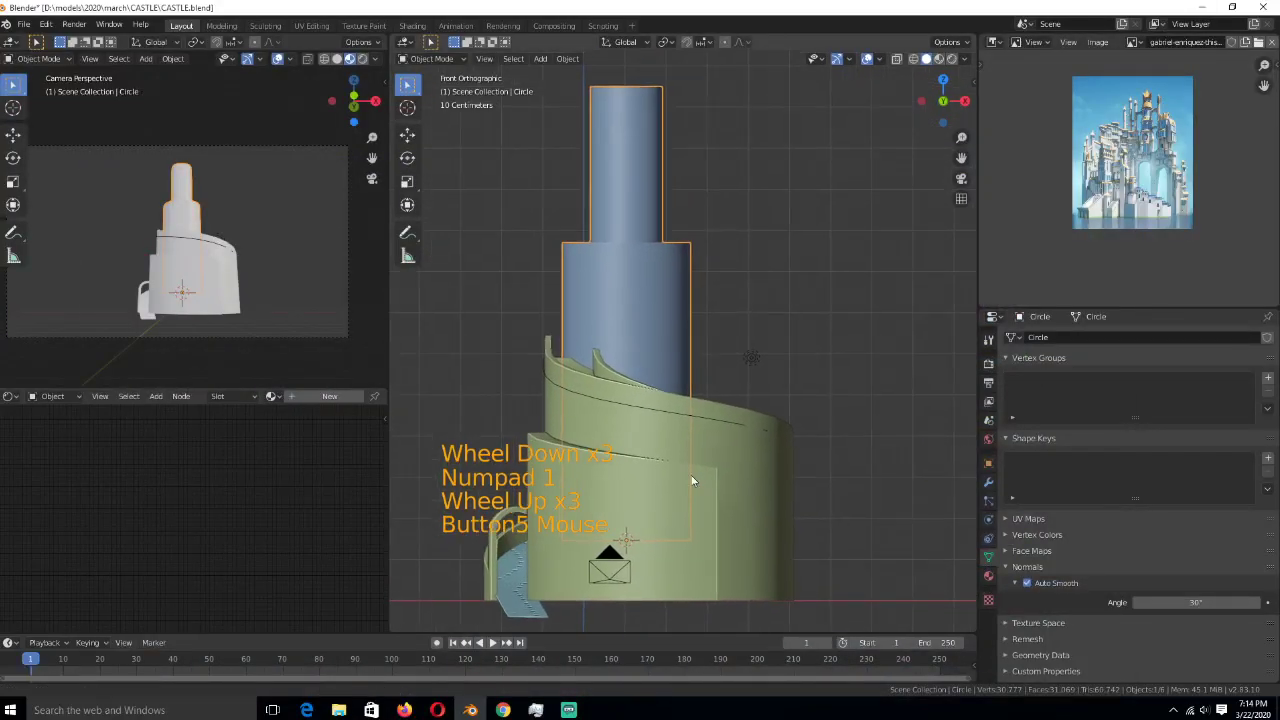
{"action": "scroll", "coordinate": [1139, 216], "scroll_direction": "up", "scroll_amount": 4}
{"action": "scroll", "coordinate": [1139, 216], "scroll_direction": "up", "scroll_amount": 1}
{"action": "middle_click", "coordinate": [1137, 217]}
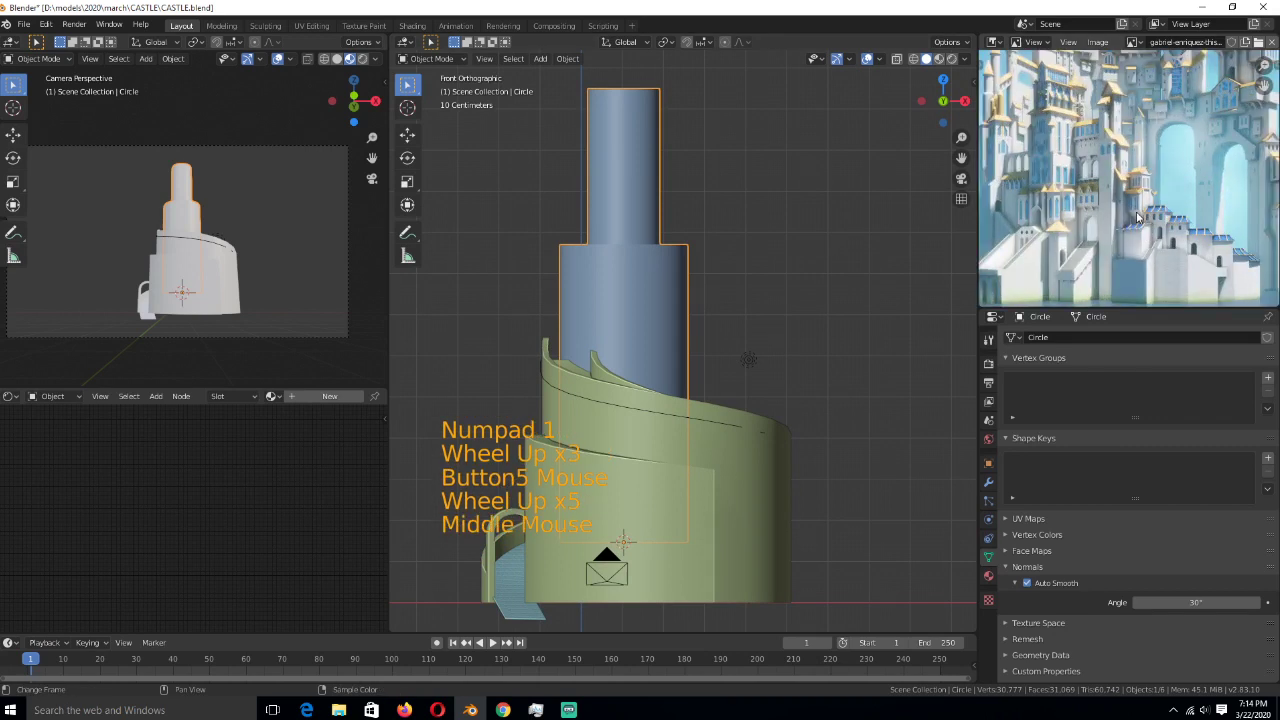
{"action": "scroll", "coordinate": [1137, 217], "scroll_direction": "down", "scroll_amount": 2}
{"action": "middle_click_drag", "start_coordinate": [900, 390], "coordinate": [837, 430]}
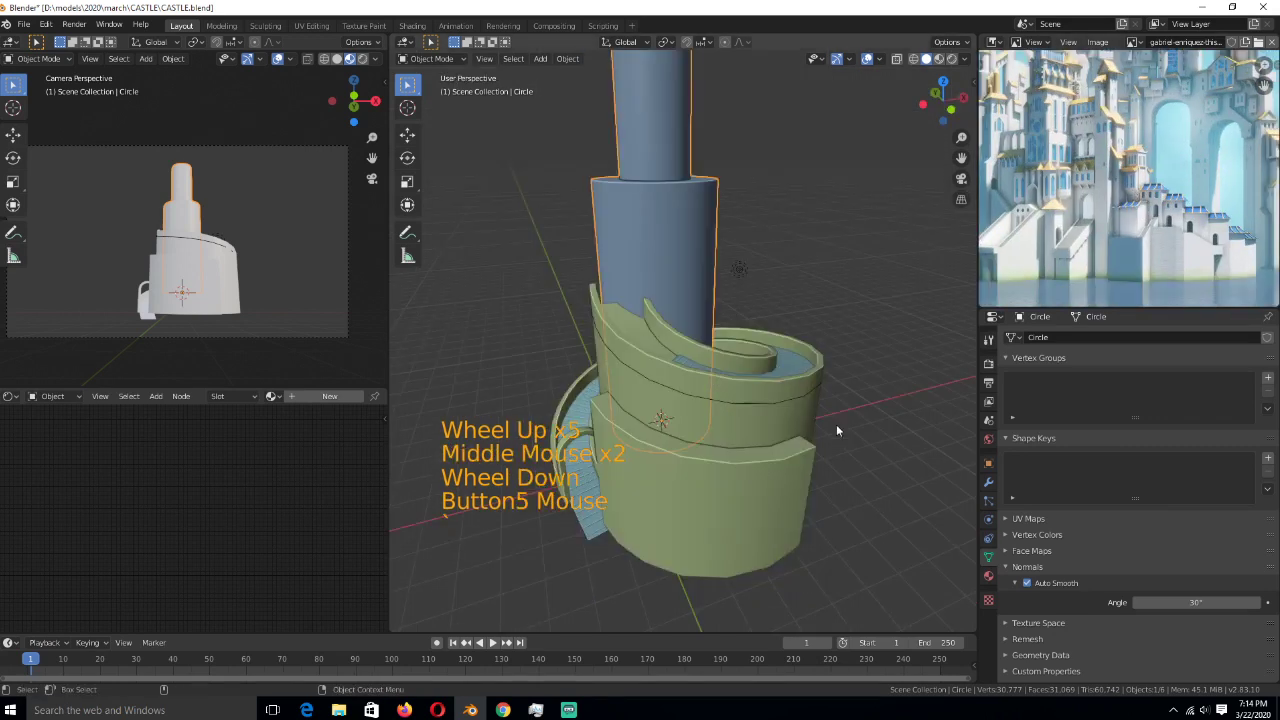
- Add a mesh cylinder and place it just outside the thickened spiral wall in the top view
{"action": "key", "text": "alt+a"}
{"action": "left_click", "coordinate": [751, 350]}
{"action": "scroll", "coordinate": [771, 440], "scroll_direction": "down", "scroll_amount": 3}
{"action": "key", "text": "KP_7"}
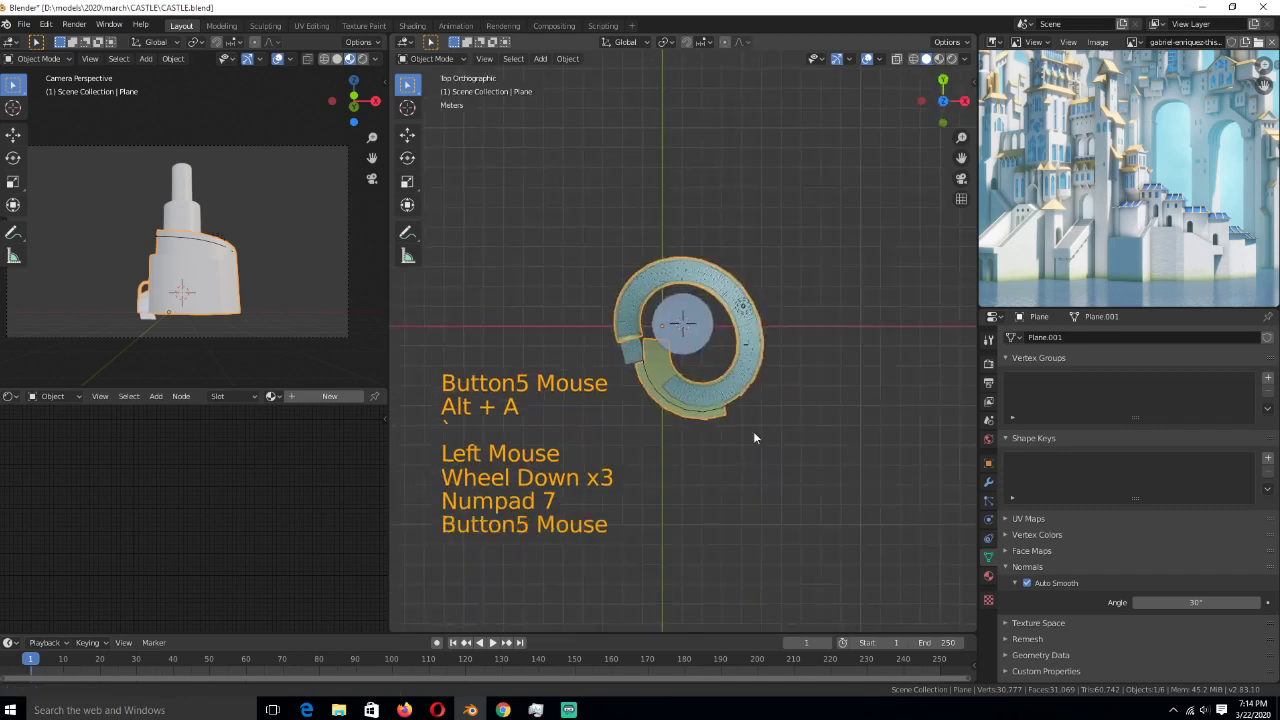
{"action": "key", "text": "shift+a"}
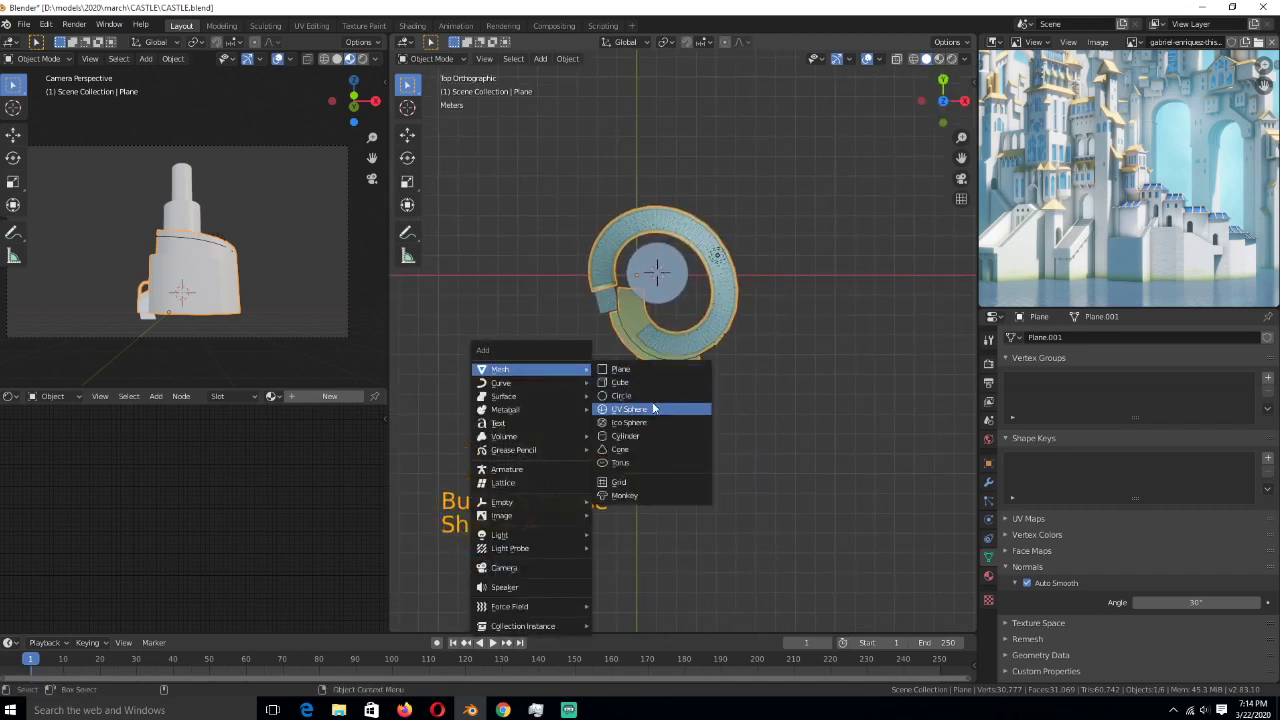
{"action": "left_click", "coordinate": [638, 437]}
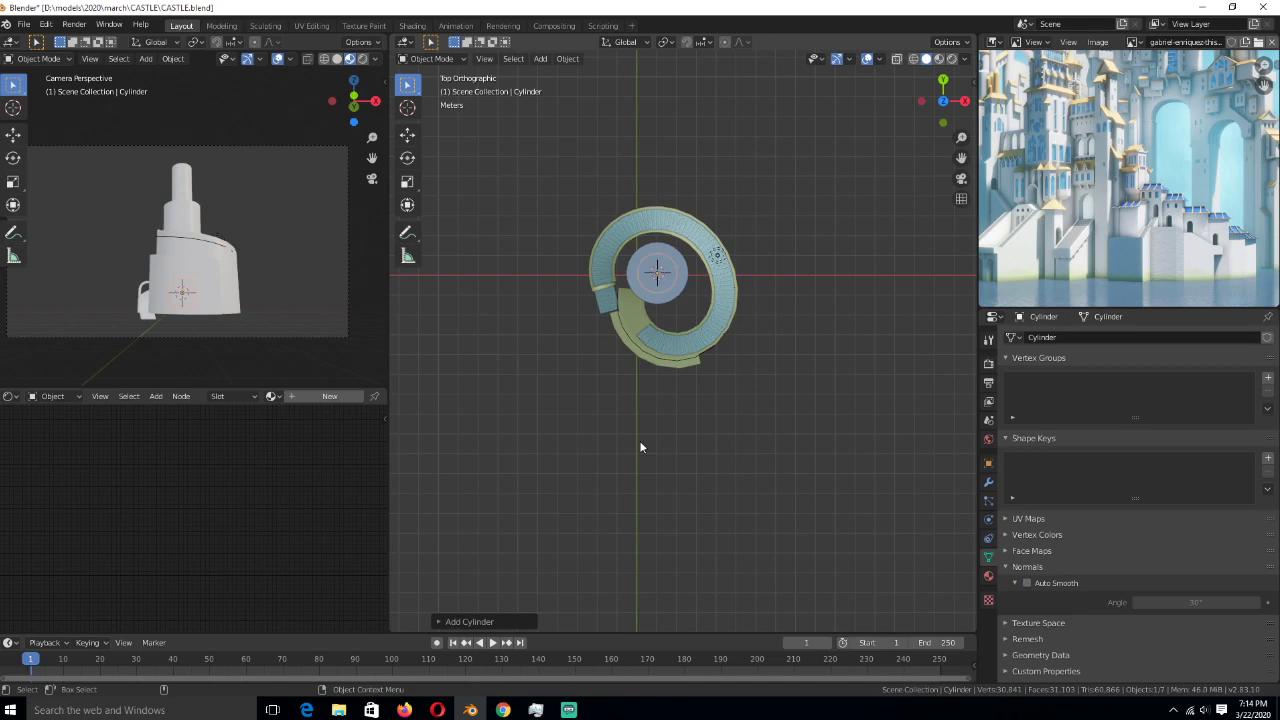
{"action": "key", "text": "g"}
{"action": "left_click", "coordinate": [684, 389]}
- Scale the new cylinder down horizontally into a slim column, keeping its height
{"action": "key", "text": "KP_Decimal"}
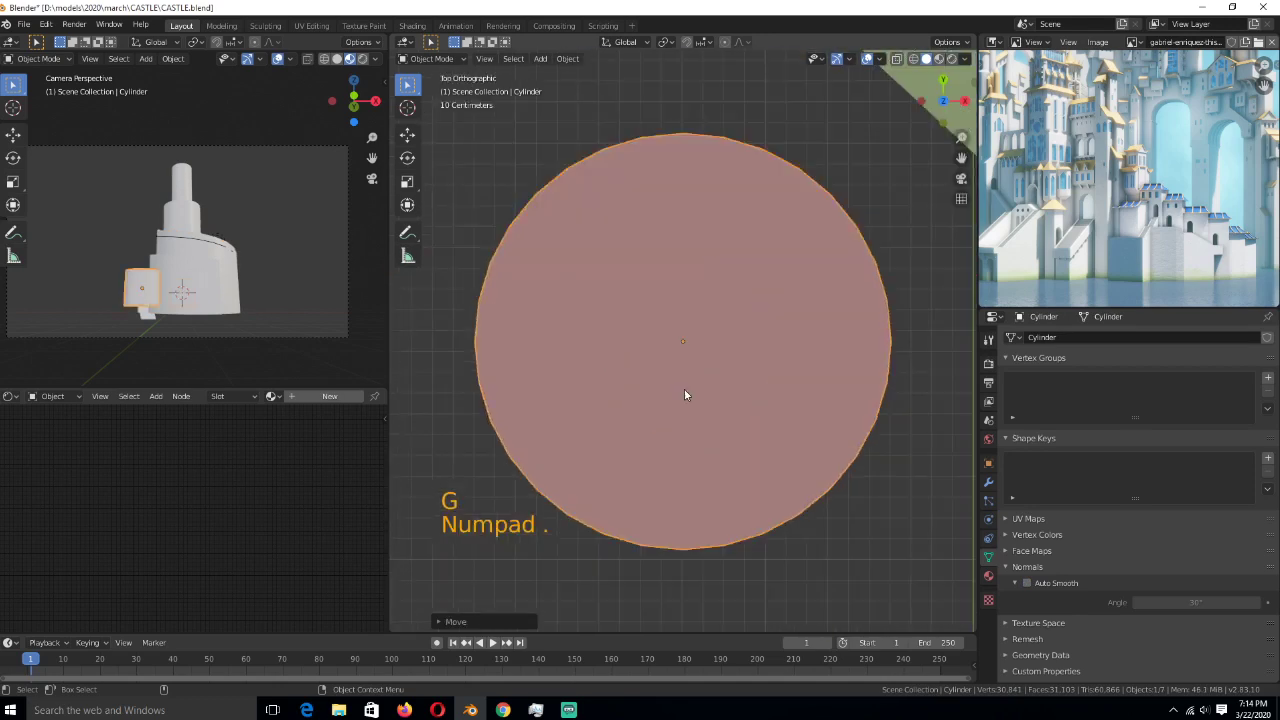
{"action": "scroll", "coordinate": [699, 393], "scroll_direction": "down", "scroll_amount": 4}
{"action": "scroll", "coordinate": [699, 393], "scroll_direction": "down", "scroll_amount": 5}
{"action": "middle_click_drag", "start_coordinate": [699, 393], "coordinate": [767, 363]}
{"action": "scroll", "coordinate": [767, 363], "scroll_direction": "up", "scroll_amount": 3}
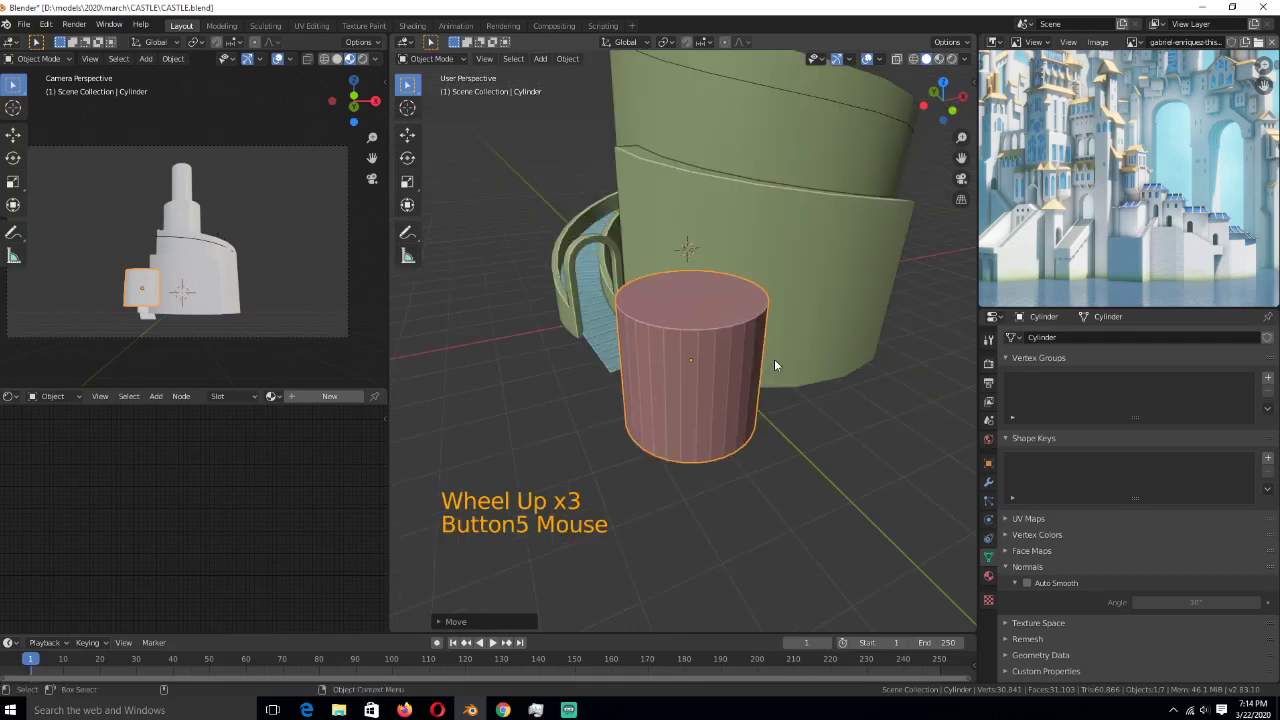
{"action": "key", "text": "s"}
{"action": "left_click", "coordinate": [720, 366]}
- Shade the slim cylinder smooth and enable Auto Smooth on its normals
{"action": "right_click", "coordinate": [720, 354]}
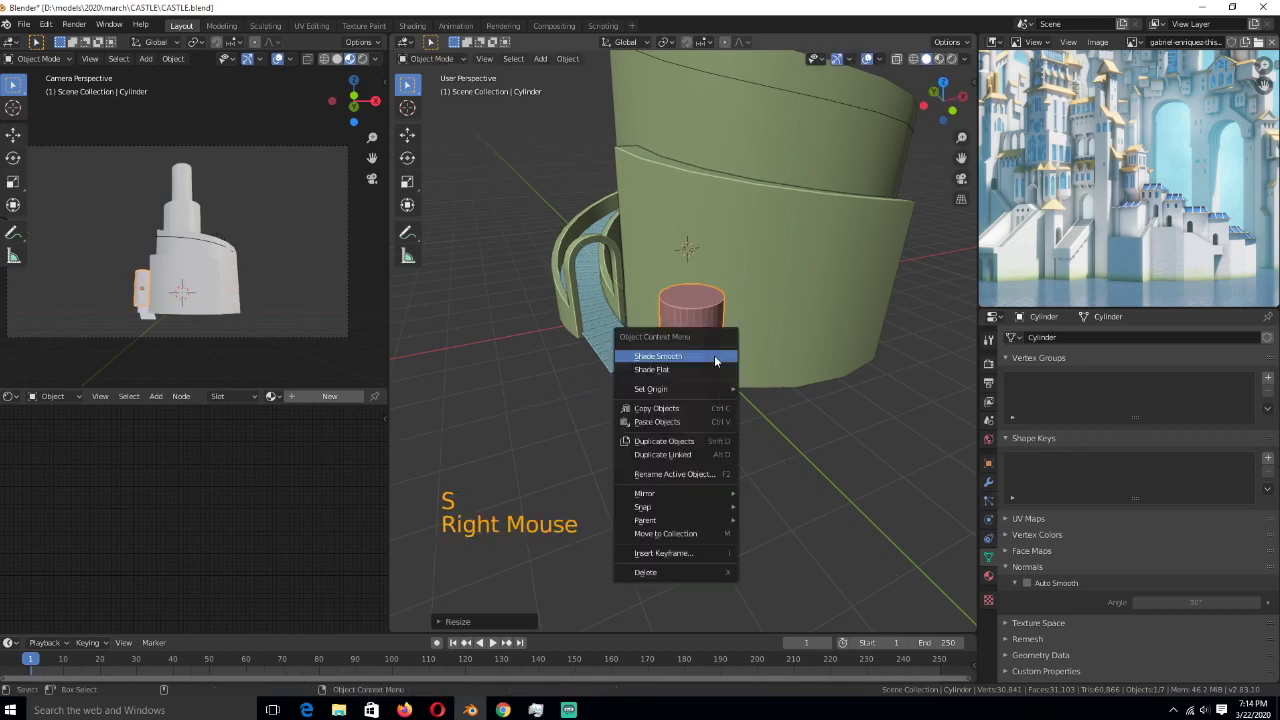
{"action": "left_click", "coordinate": [690, 352]}
{"action": "left_click", "coordinate": [1026, 582]}
{"action": "scroll", "coordinate": [640, 400], "scroll_direction": "up", "scroll_amount": 3}
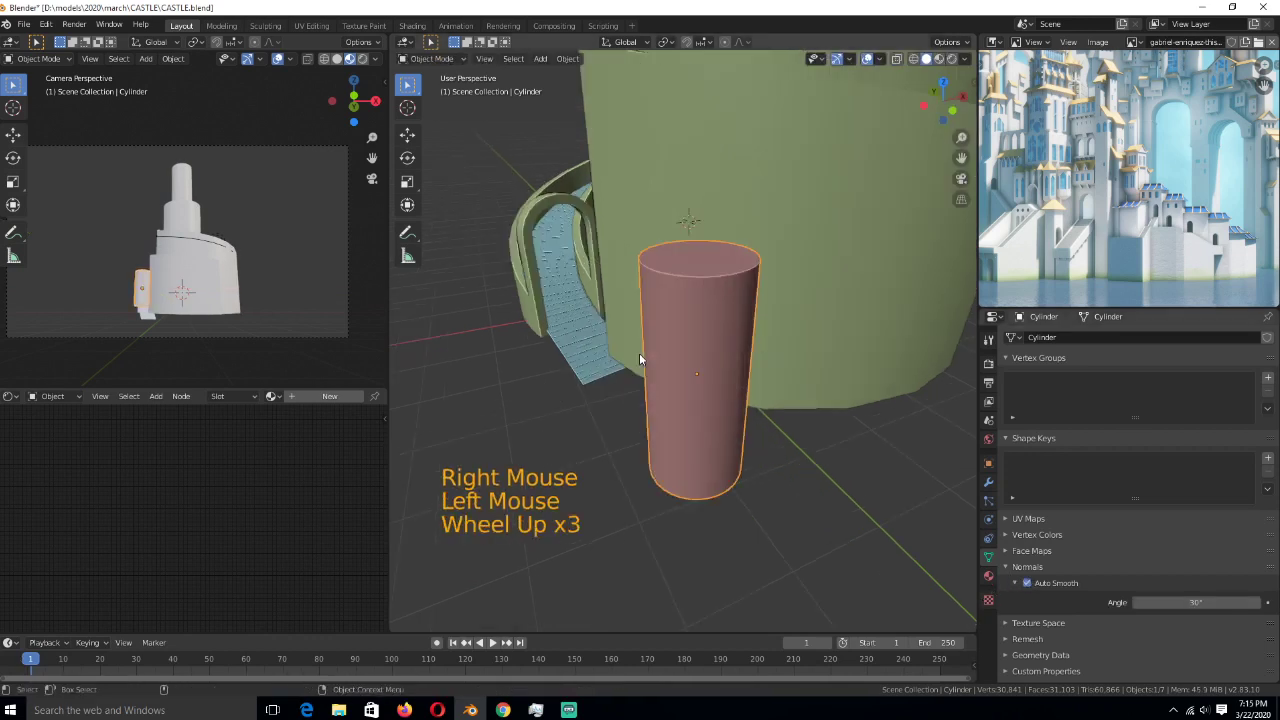
- Select the cylinder's top face in its mesh and apply the object's scale
{"action": "middle_click_drag", "start_coordinate": [655, 410], "coordinate": [632, 400]}
{"action": "key", "text": "Tab"}
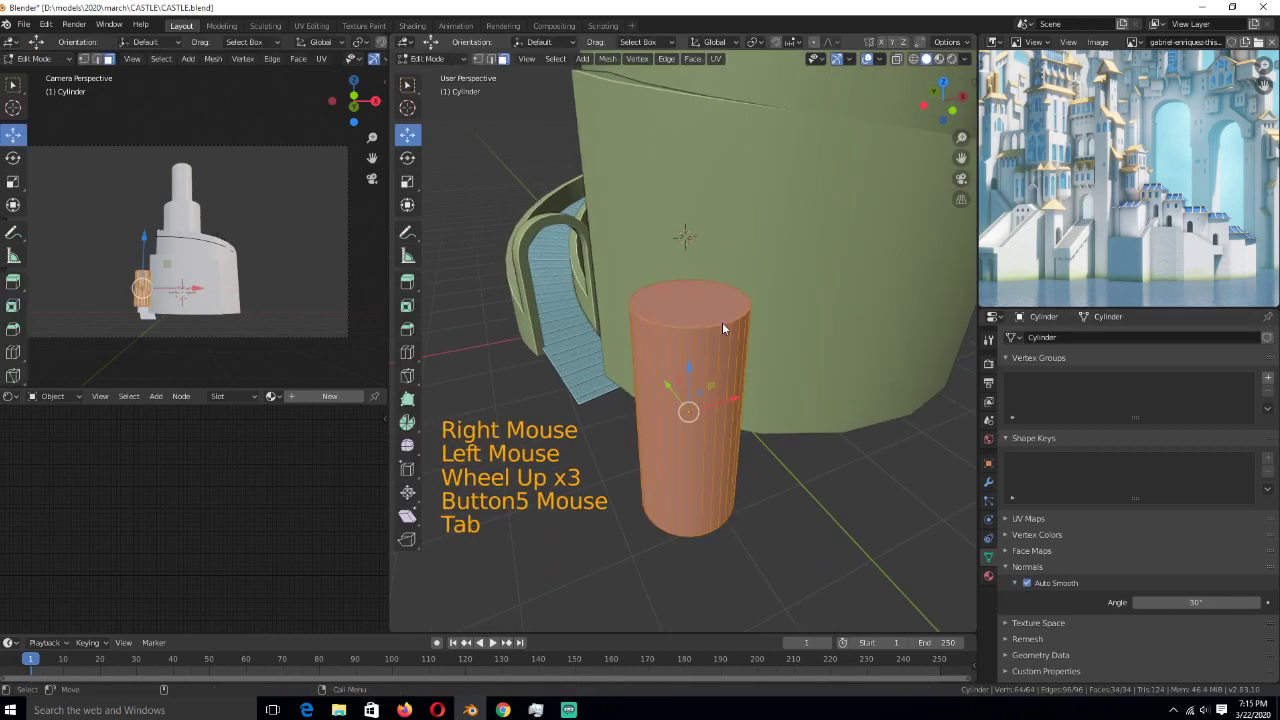
{"action": "key", "text": "3"}
{"action": "left_click", "coordinate": [722, 324]}
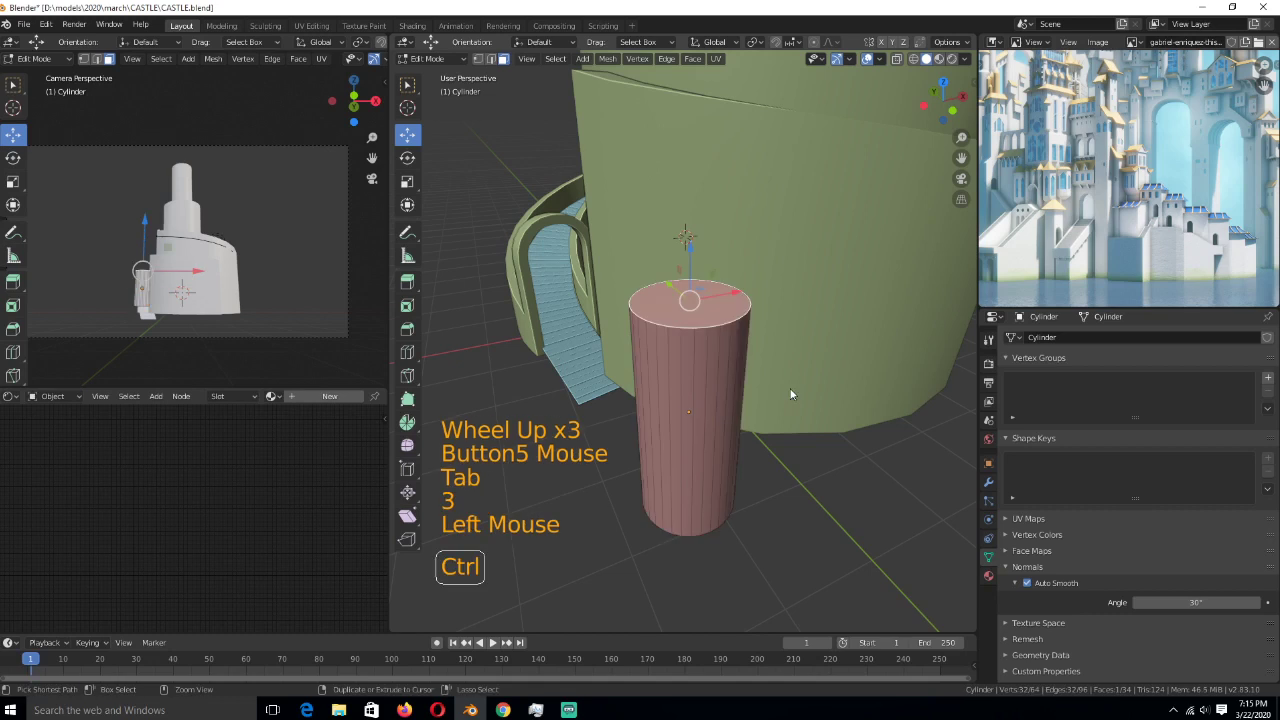
{"action": "key", "text": "ctrl+b"}
{"action": "key", "text": "Tab"}
{"action": "key", "text": "ctrl+a"}
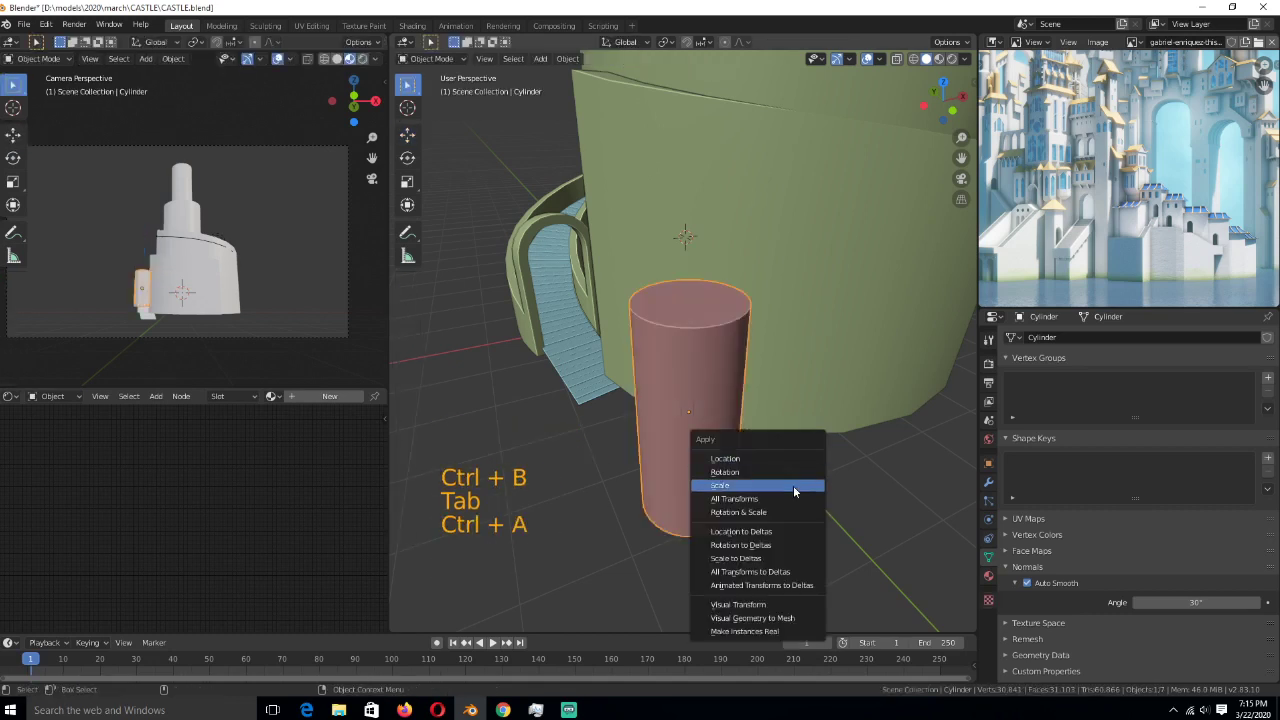
{"action": "left_click", "coordinate": [793, 486]}
- Bevel the edge of the cylinder's top face with 6 segments into a rounded dome
{"action": "key", "text": "Tab"}
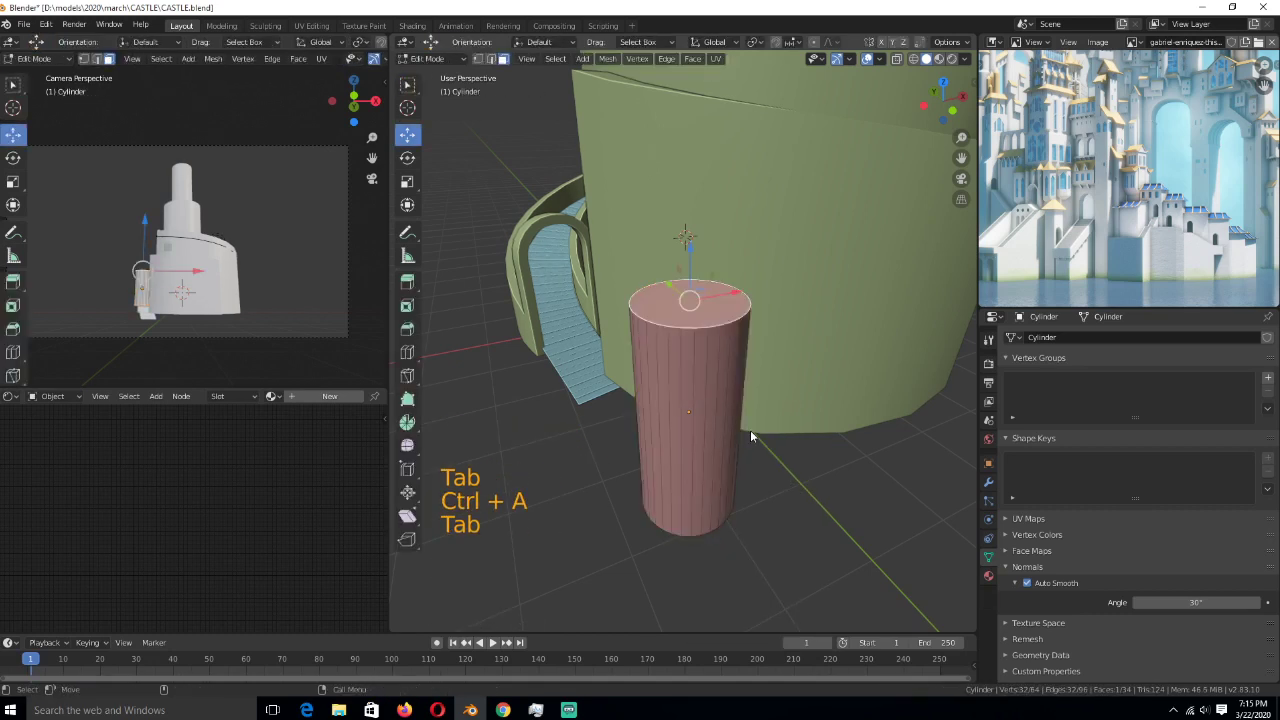
{"action": "key", "text": "ctrl+b"}
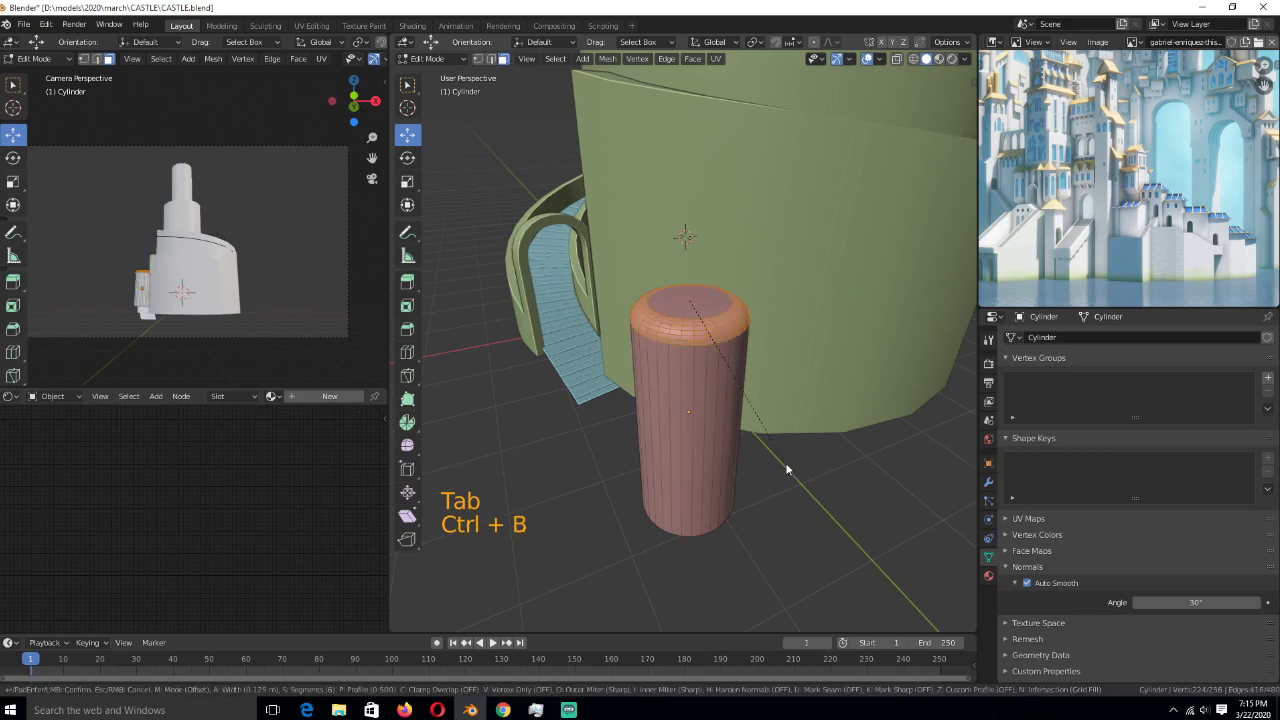
{"action": "left_click", "coordinate": [780, 471]}
{"action": "key", "text": "Tab"}
- Move the domed cylinder in the top view so that it sits against the thickened outer wall
{"action": "scroll", "coordinate": [752, 491], "scroll_direction": "down", "scroll_amount": 3}
{"action": "key", "text": "KP_7"}
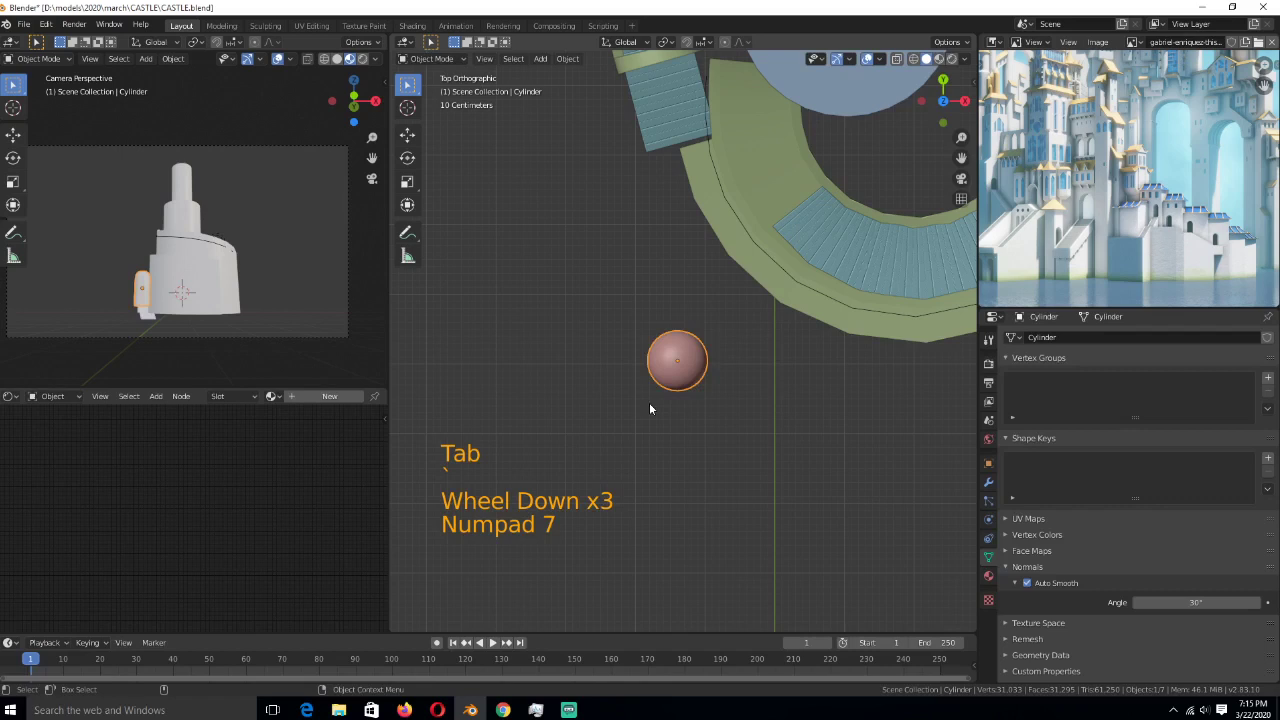
{"action": "key", "text": "g"}
{"action": "left_click", "coordinate": [738, 372]}
{"action": "key", "text": "grave"}
{"action": "key", "text": "grave"}
{"action": "middle_click_drag", "start_coordinate": [748, 276], "coordinate": [742, 232], "text": "shift"}
- Lower the cylinder's bottom face so the column reaches down to the base of the outer wall
{"action": "key", "text": "Tab"}
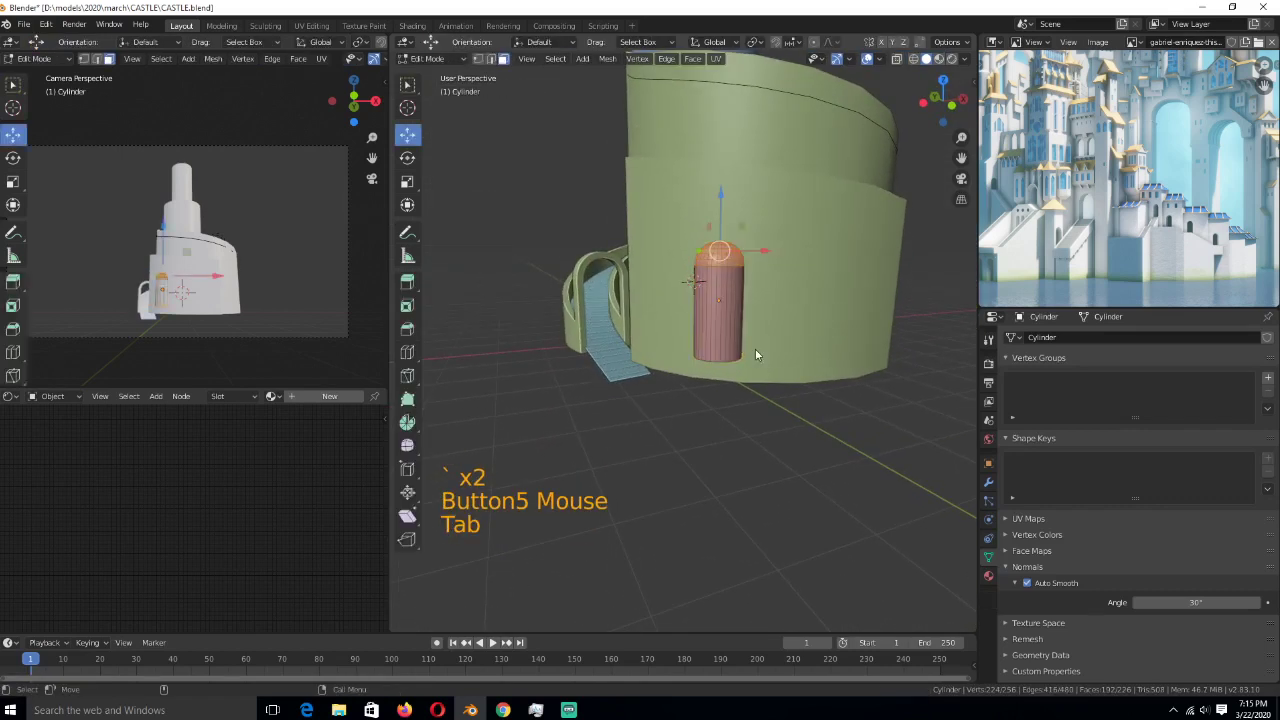
{"action": "key", "text": "grave"}
{"action": "left_click", "coordinate": [752, 383]}
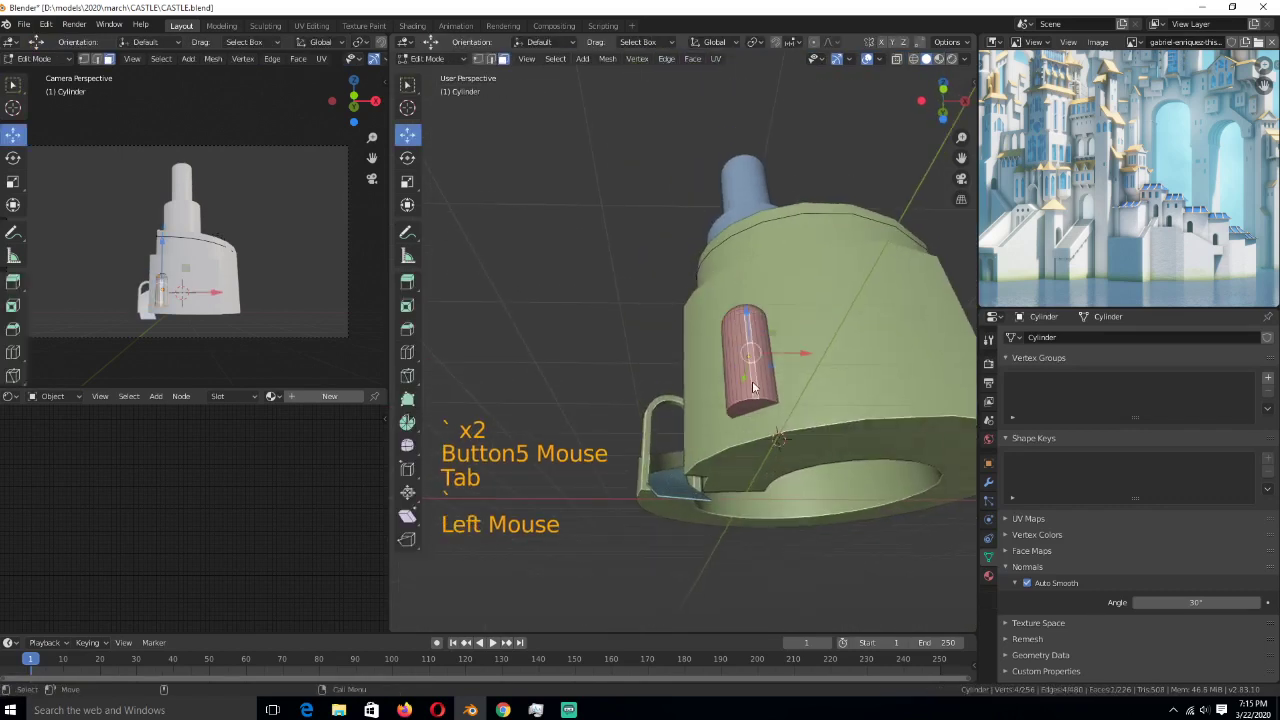
{"action": "left_click", "coordinate": [755, 408]}
{"action": "mouse_move", "coordinate": [750, 373]}
{"action": "left_mouse_down"}
{"action": "mouse_move", "coordinate": [755, 407]}
{"action": "mouse_move", "coordinate": [758, 391]}
{"action": "left_mouse_up"}
{"action": "key", "text": "Tab"}
{"action": "middle_click_drag", "start_coordinate": [758, 391], "coordinate": [808, 421]}
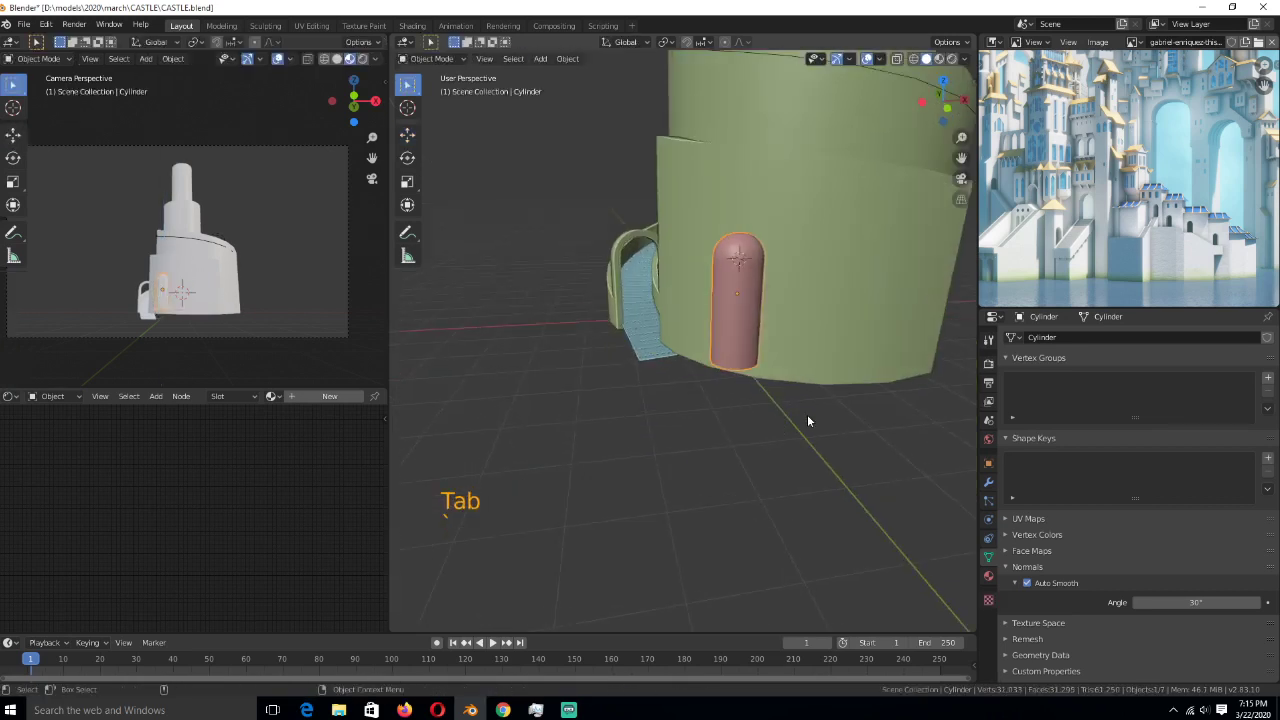
- Set the domed cylinder's viewport display to Wire so it is drawn as a wireframe
{"action": "left_click", "coordinate": [989, 463]}
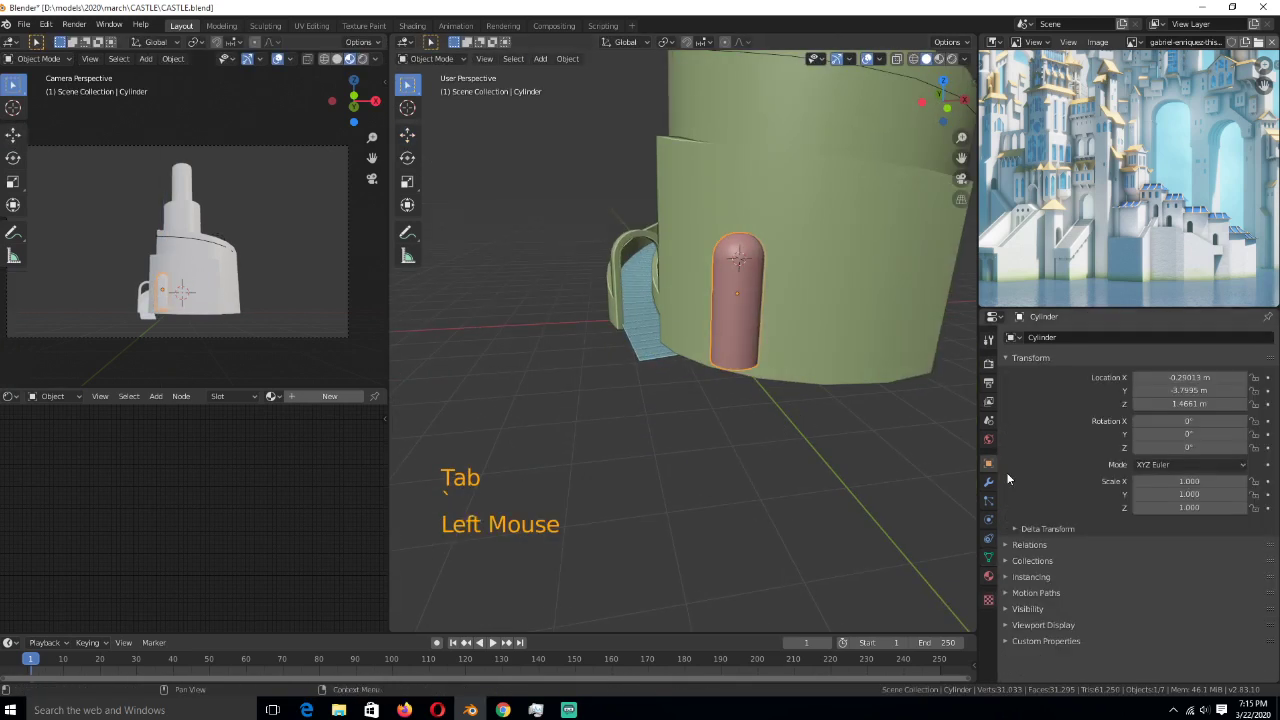
{"action": "left_click", "coordinate": [1043, 624]}
{"action": "scroll", "coordinate": [1118, 650], "scroll_direction": "down", "scroll_amount": 6}
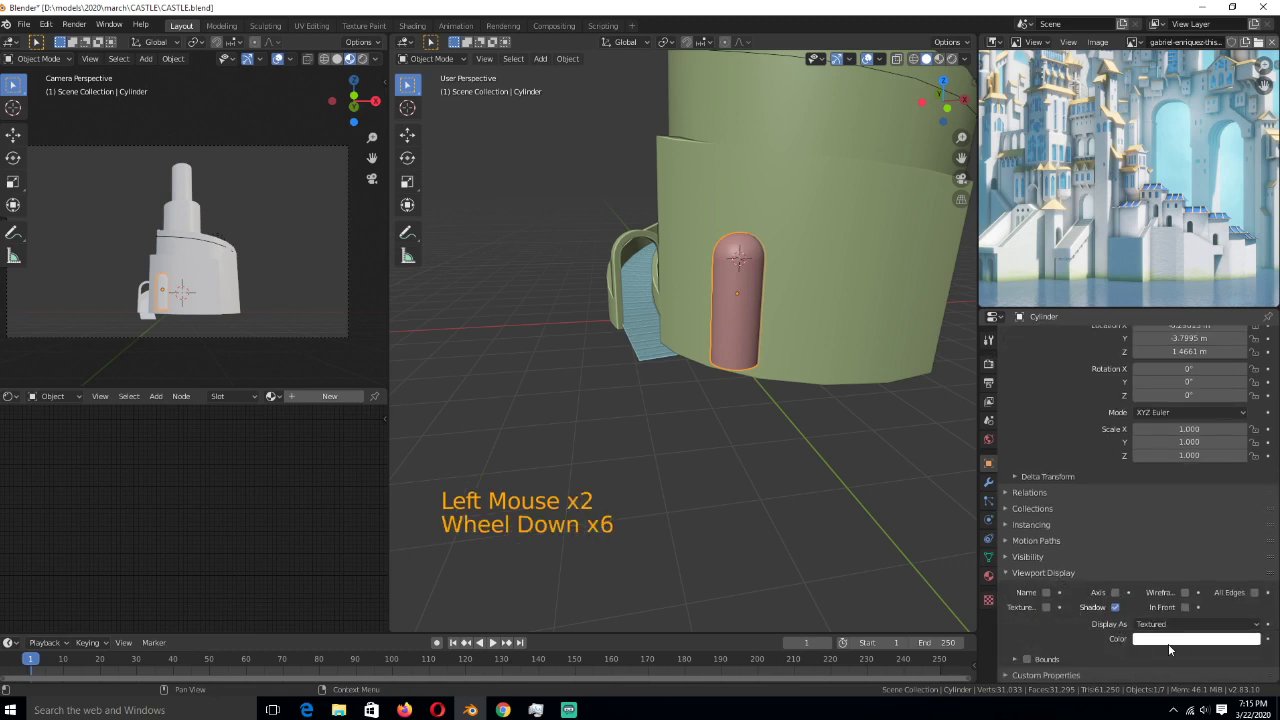
{"action": "left_click", "coordinate": [1180, 628]}
{"action": "left_click", "coordinate": [1168, 597]}
- Add a Boolean modifier to the spiral wall, set to Difference with the domed cylinder as the cutting object
{"action": "left_click", "coordinate": [837, 361]}
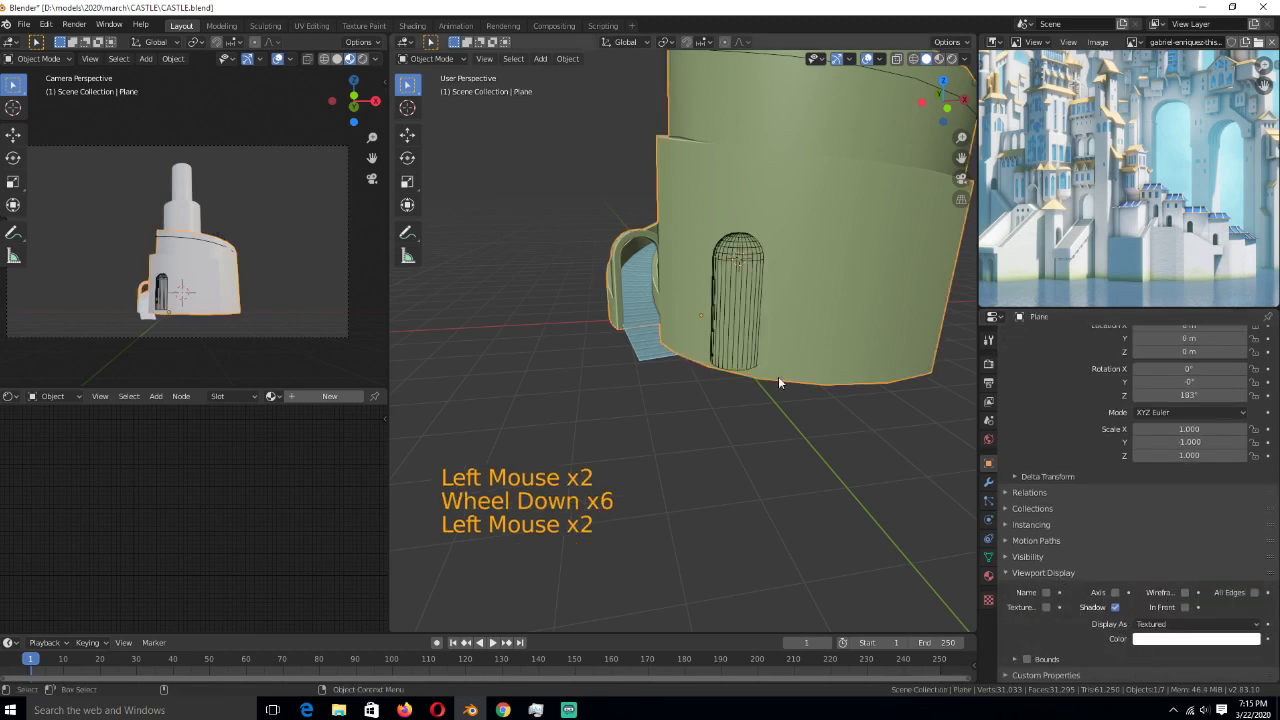
{"action": "middle_click_drag", "start_coordinate": [778, 378], "coordinate": [733, 410], "text": "shift"}
{"action": "left_click", "coordinate": [989, 483]}
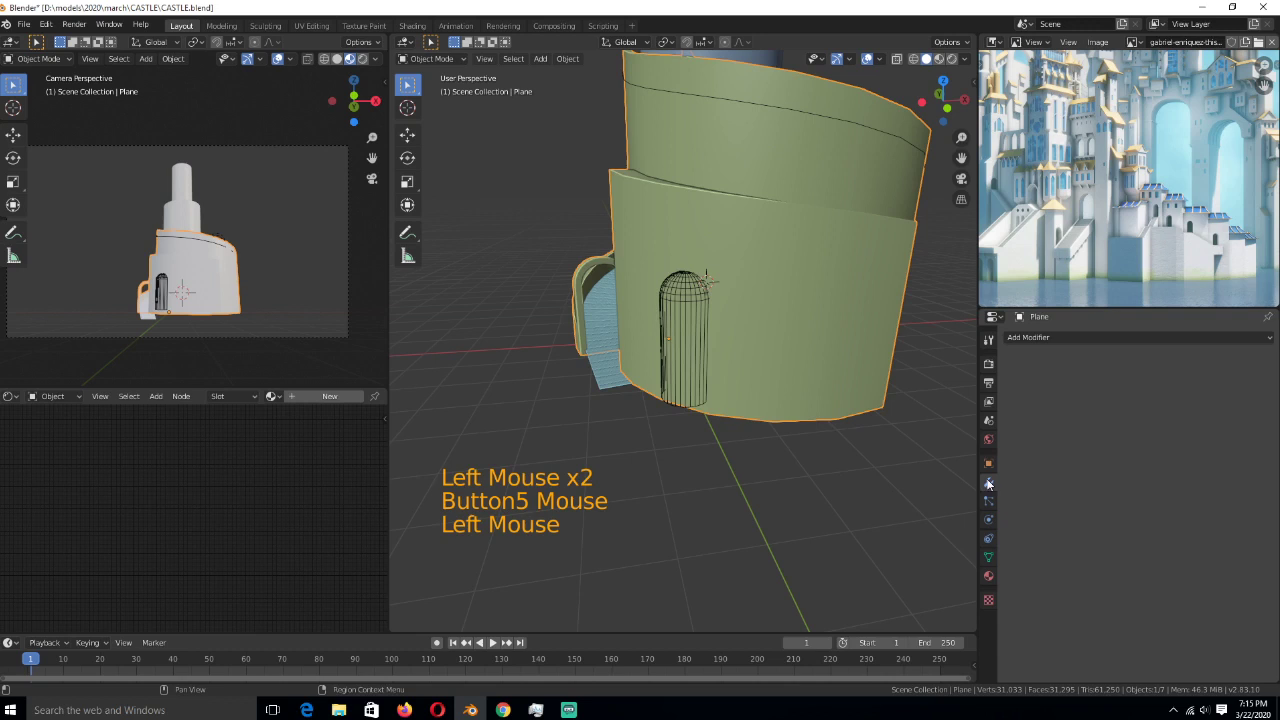
{"action": "left_click", "coordinate": [1060, 337]}
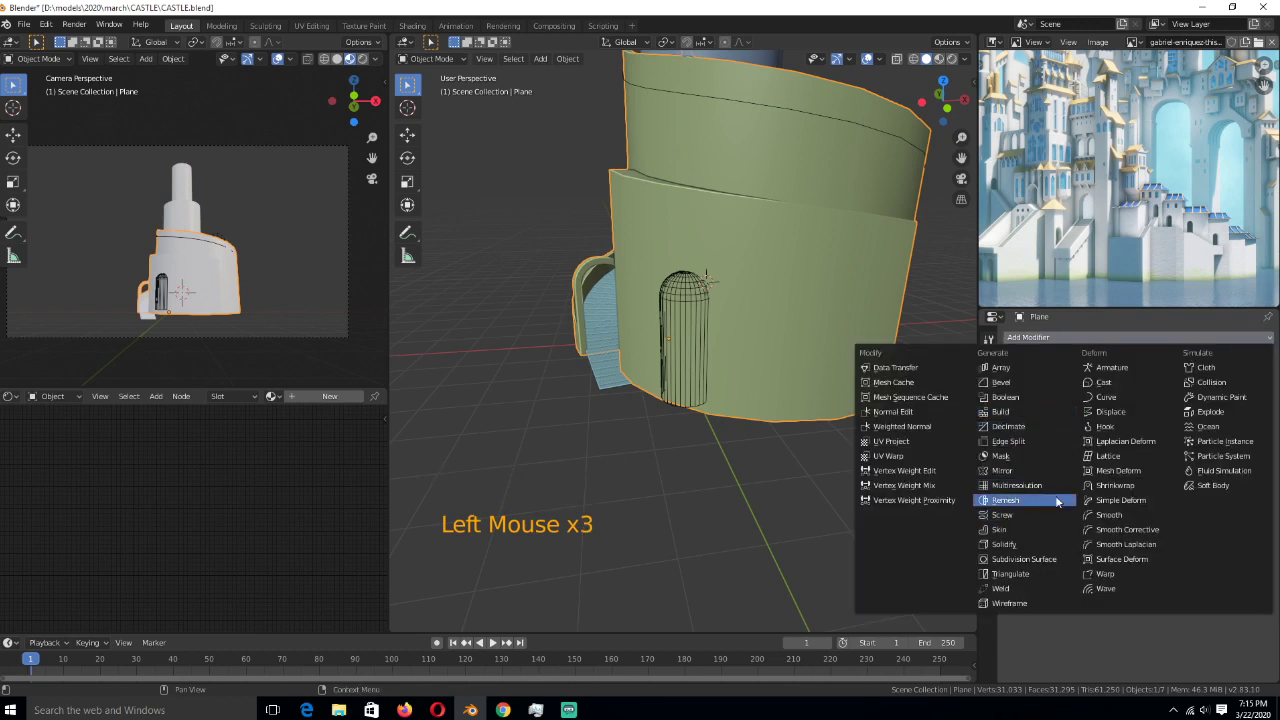
{"action": "left_click", "coordinate": [1005, 397]}
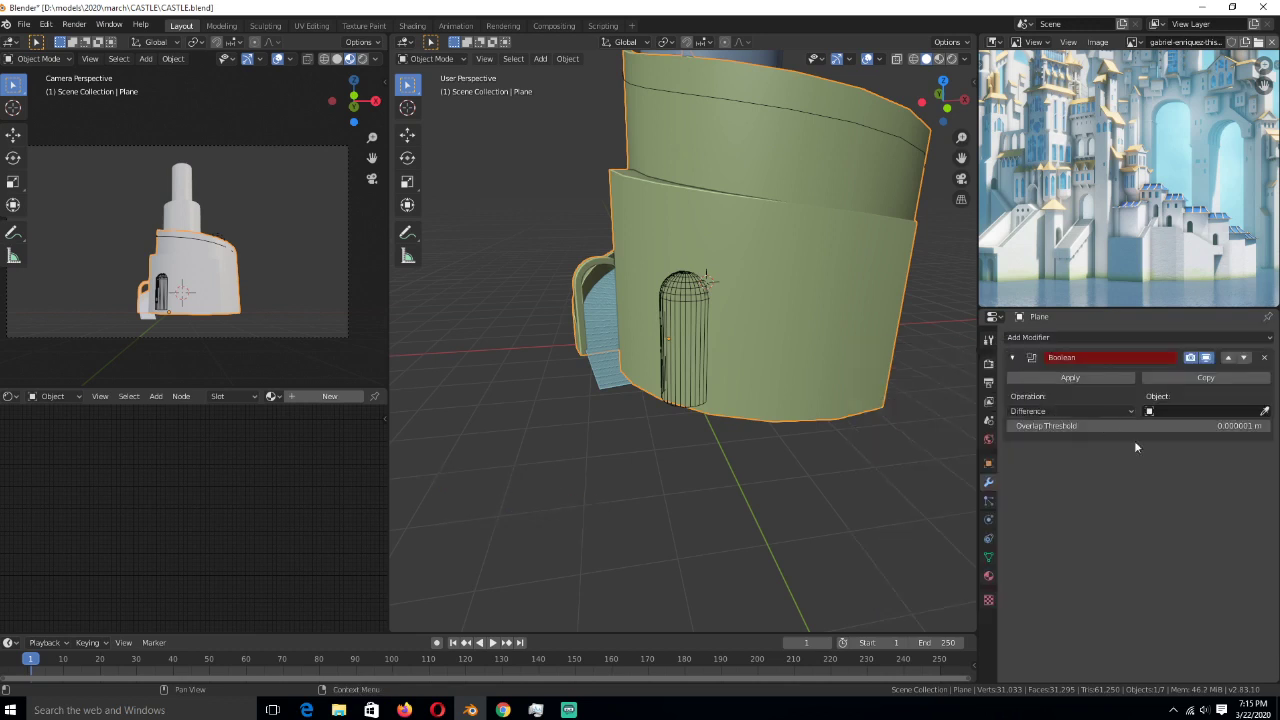
{"action": "left_click", "coordinate": [1264, 411]}
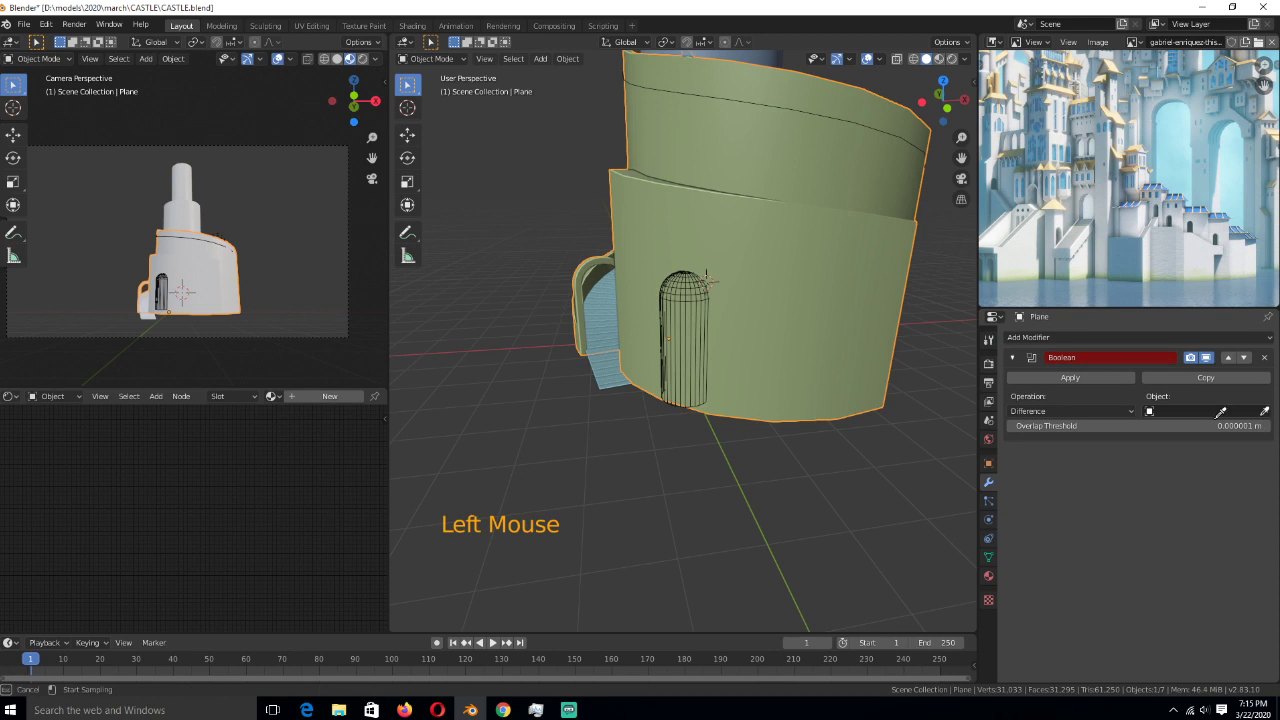
{"action": "key", "text": "alt+a"}
{"action": "left_click", "coordinate": [675, 331]}
{"action": "key", "text": "alt+a"}
- Set the small secondary viewport to solid shading, leave its camera view and frame the arched recess in the wall
{"action": "scroll", "coordinate": [163, 326], "scroll_direction": "up", "scroll_amount": 4}
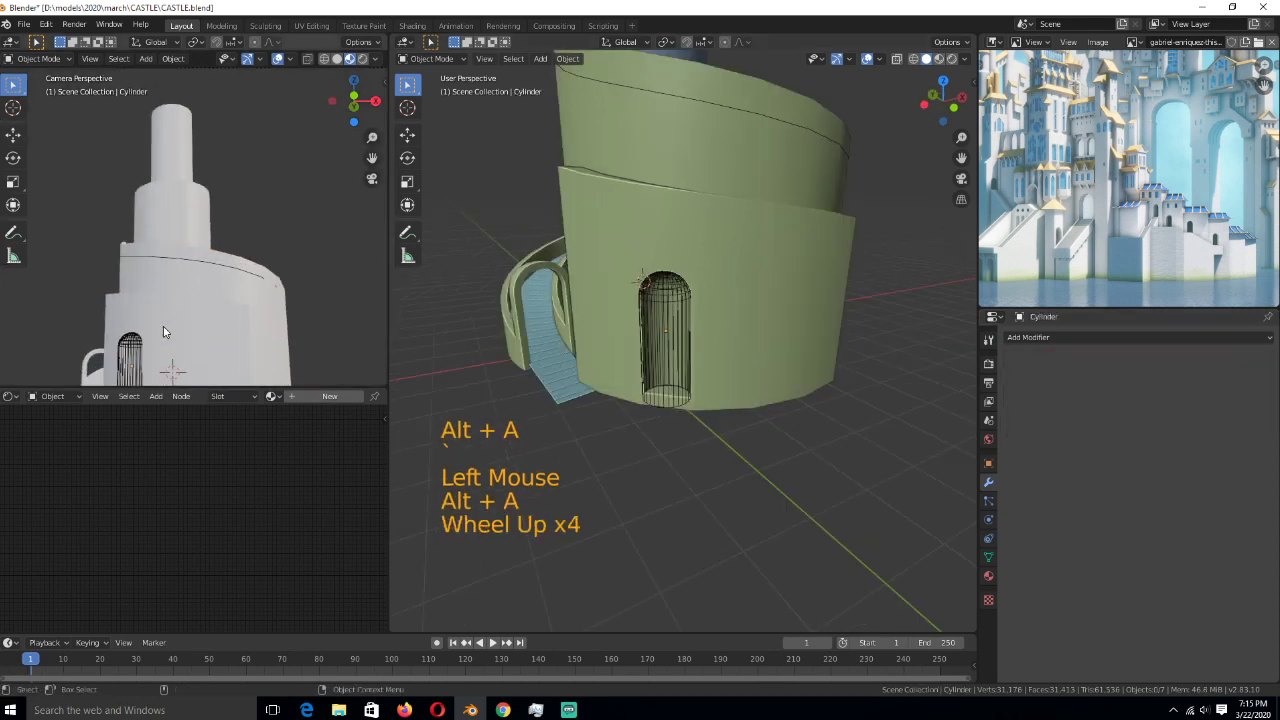
{"action": "left_click", "coordinate": [257, 58]}
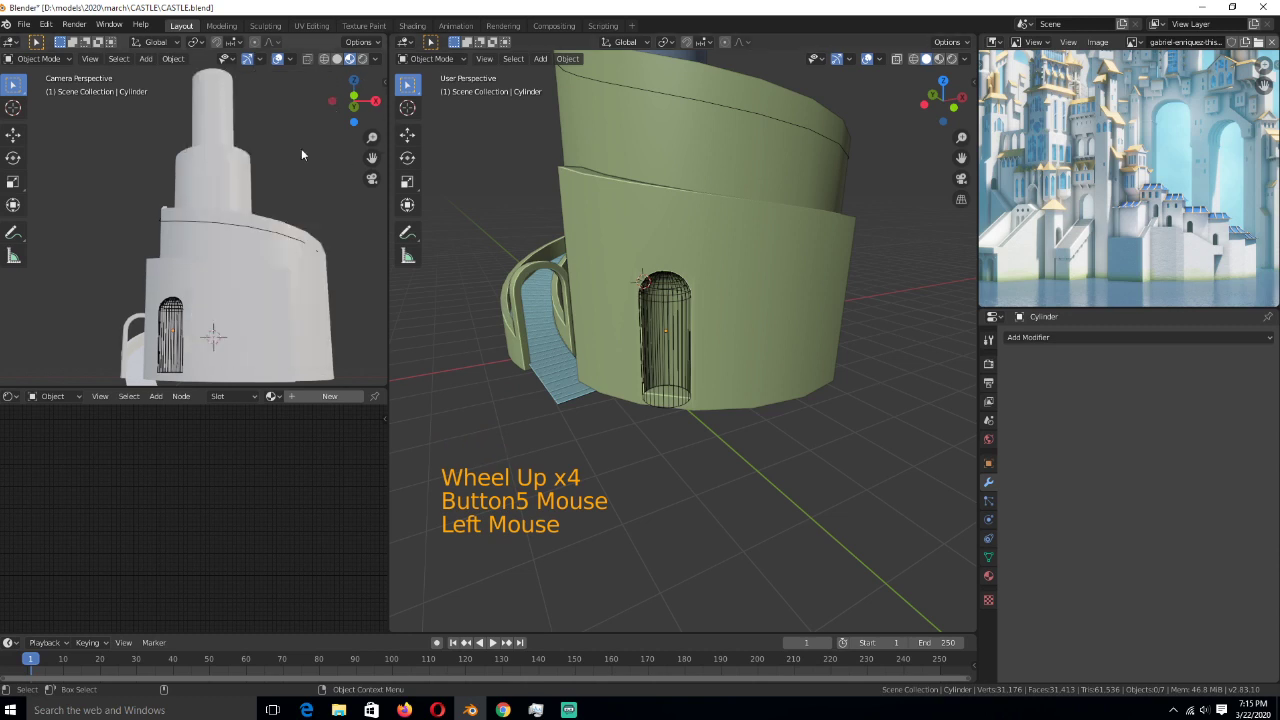
{"action": "left_click_drag", "start_coordinate": [352, 100], "coordinate": [343, 63]}
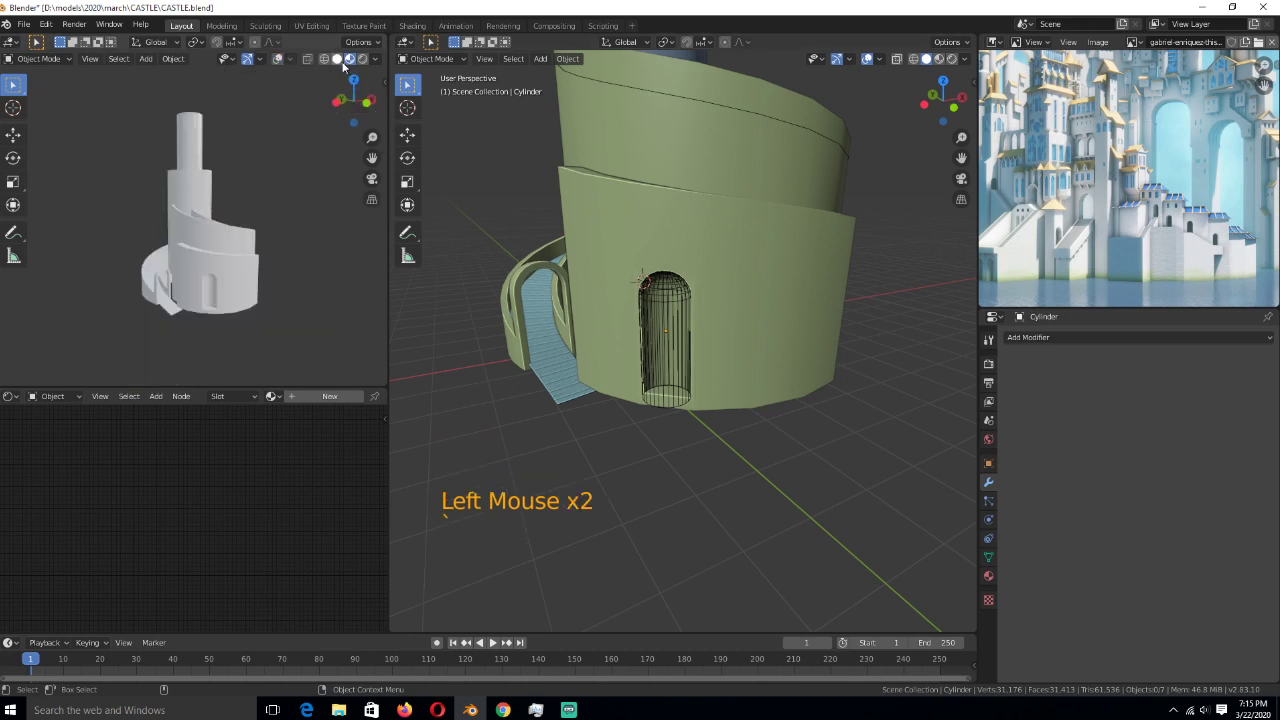
{"action": "left_click", "coordinate": [340, 59]}
{"action": "scroll", "coordinate": [200, 200], "scroll_direction": "up", "scroll_amount": 3}
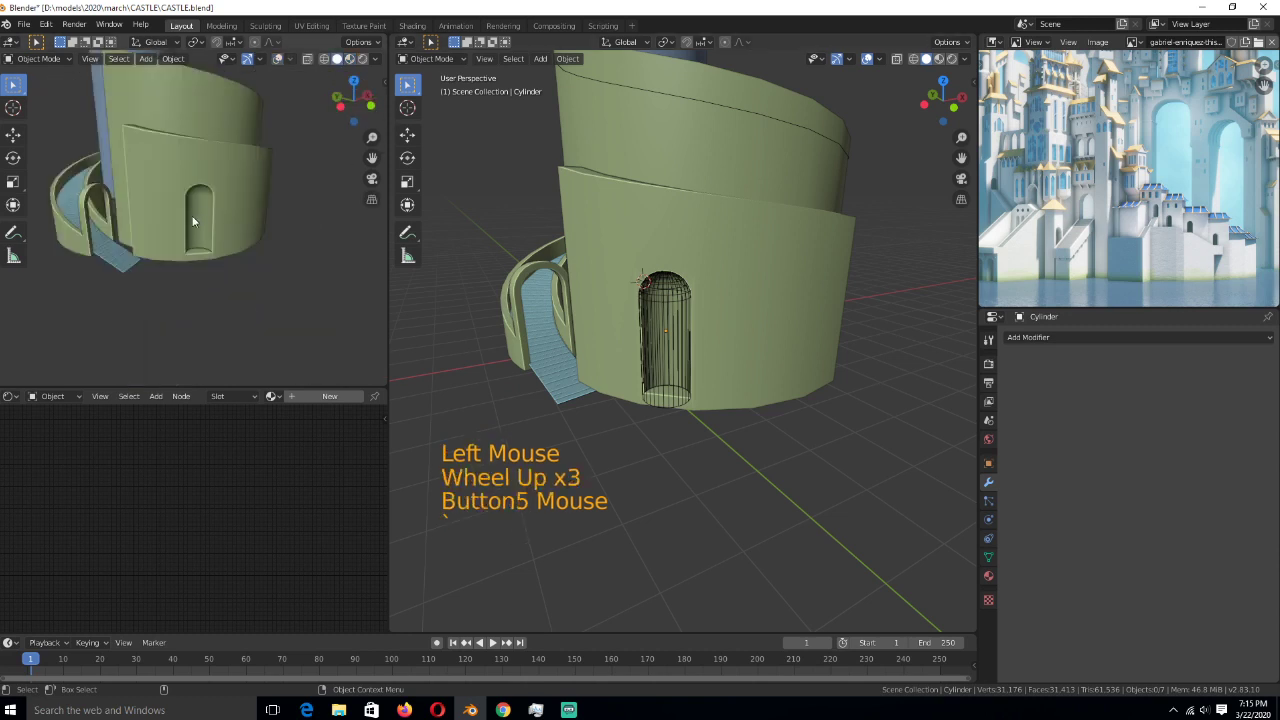
- Lower the cutting cylinder's bottom face below the wall's base so the arched recess is open at the bottom
{"action": "left_click", "coordinate": [674, 391]}
{"action": "key", "text": "Tab"}
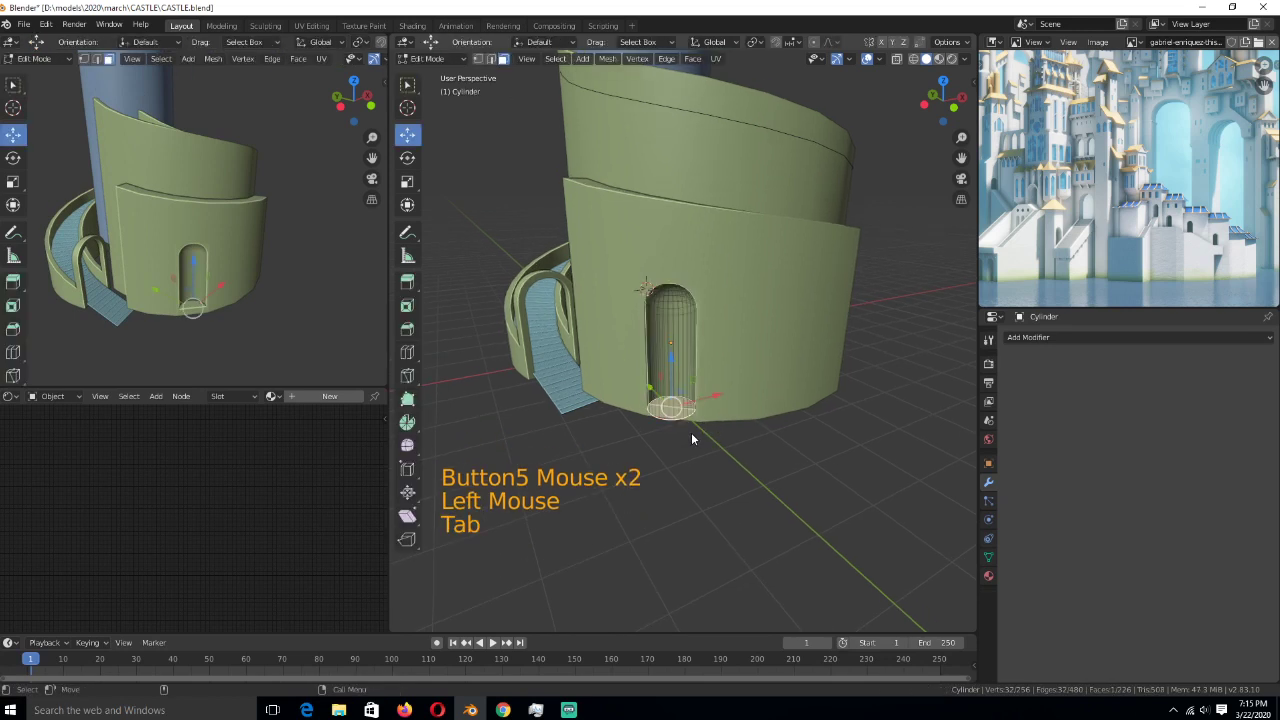
{"action": "key", "text": "grave"}
{"action": "key", "text": "grave"}
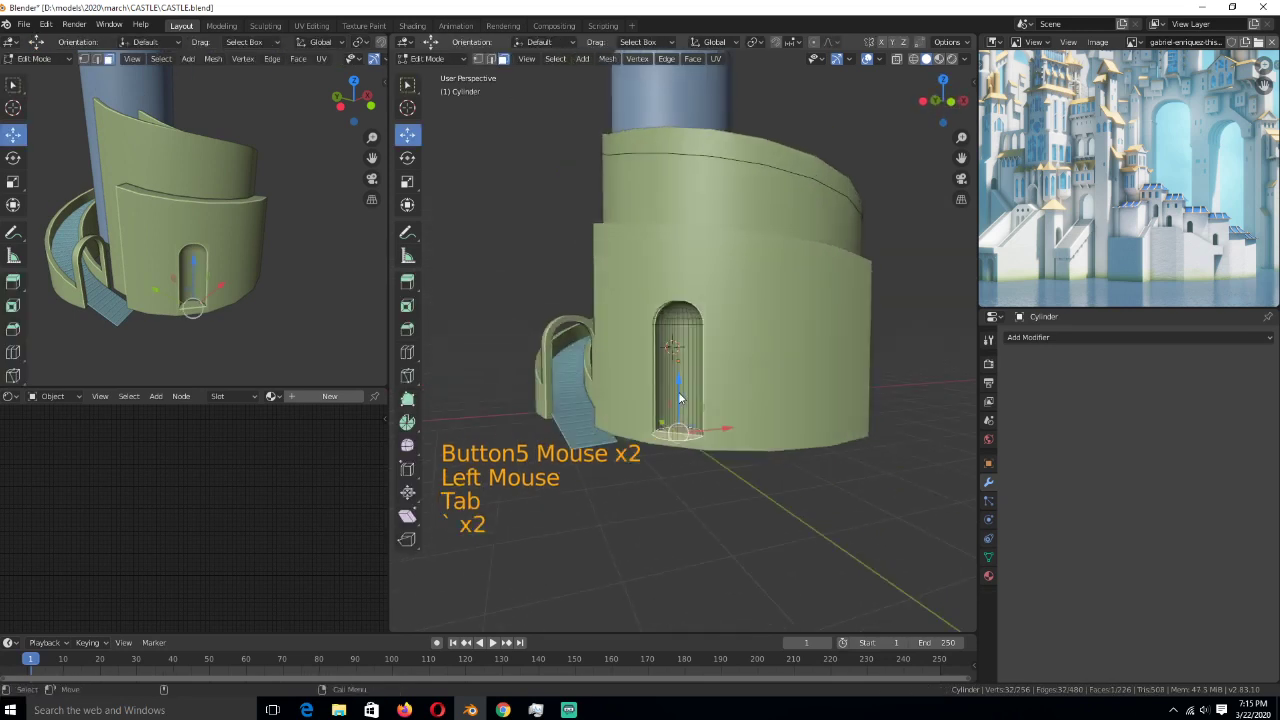
{"action": "left_click", "coordinate": [678, 391]}
{"action": "key", "text": "Tab"}
{"action": "key", "text": "grave"}
{"action": "key", "text": "KP_7"}
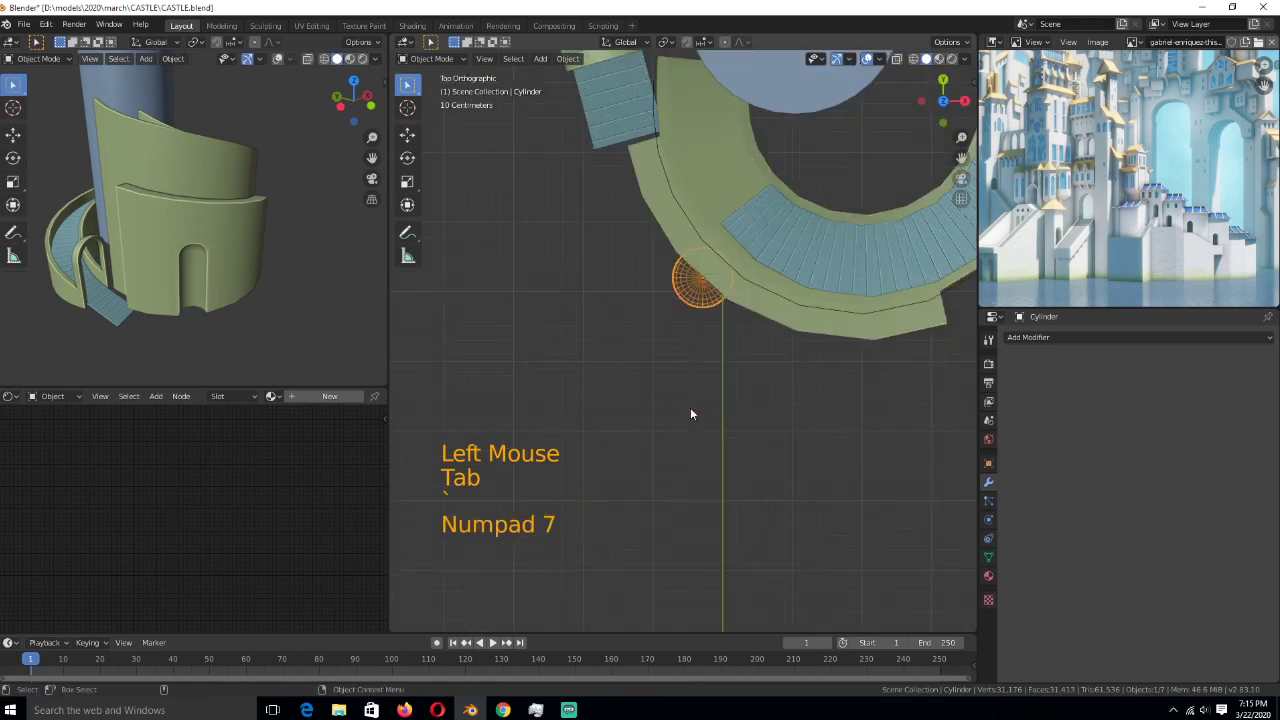
{"action": "scroll", "coordinate": [690, 413], "scroll_direction": "down", "scroll_amount": 2}
{"action": "key", "text": "Tab"}
{"action": "key", "text": "a"}
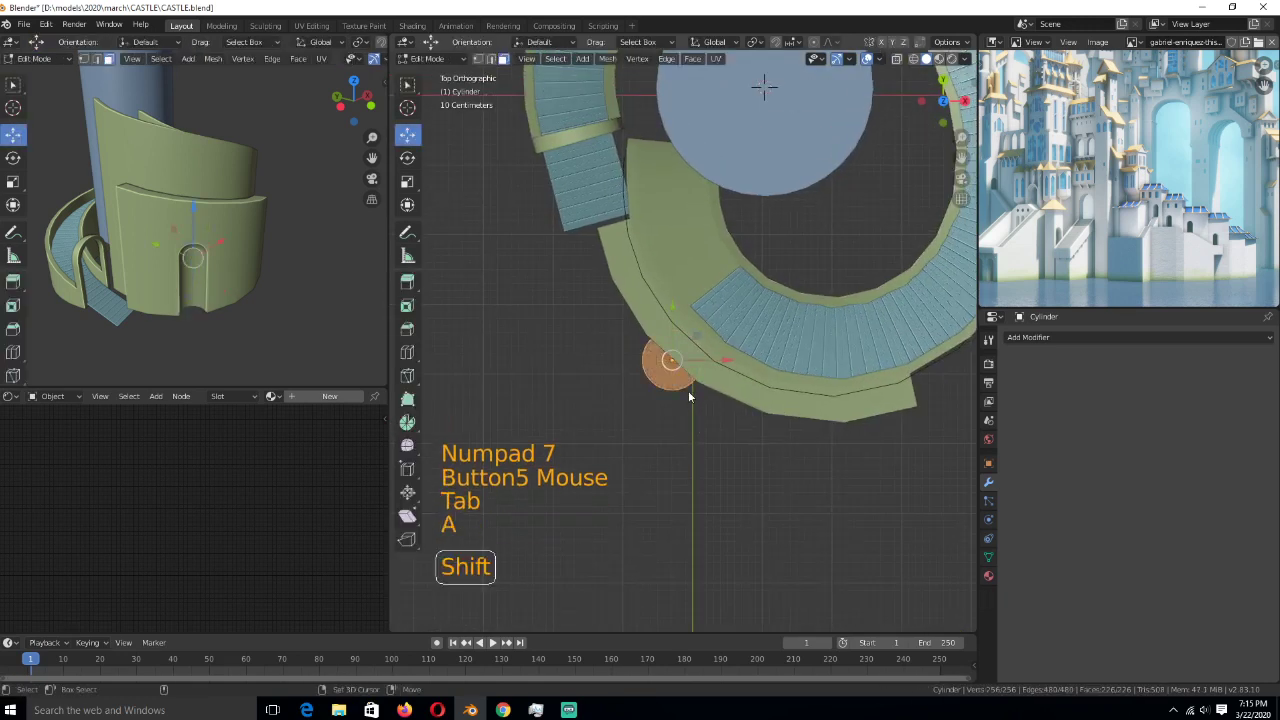
{"action": "key", "text": "shift+d"}
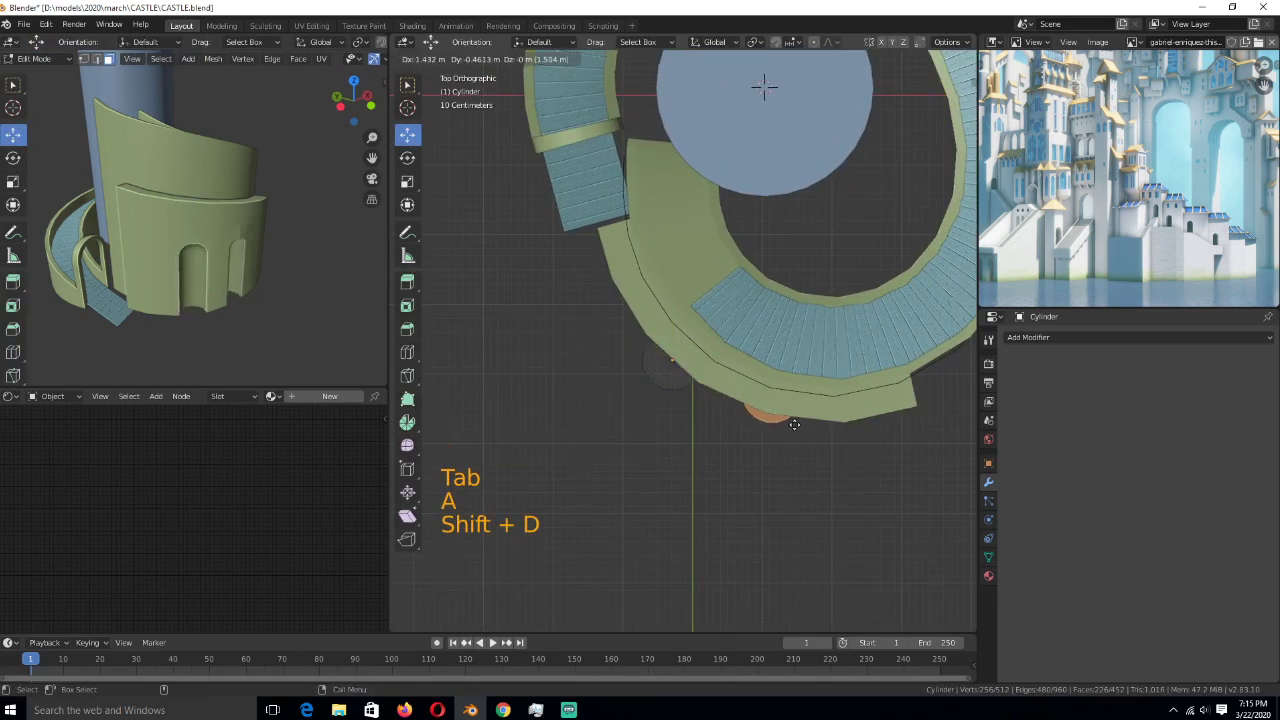
{"action": "right_click", "coordinate": [735, 412]}
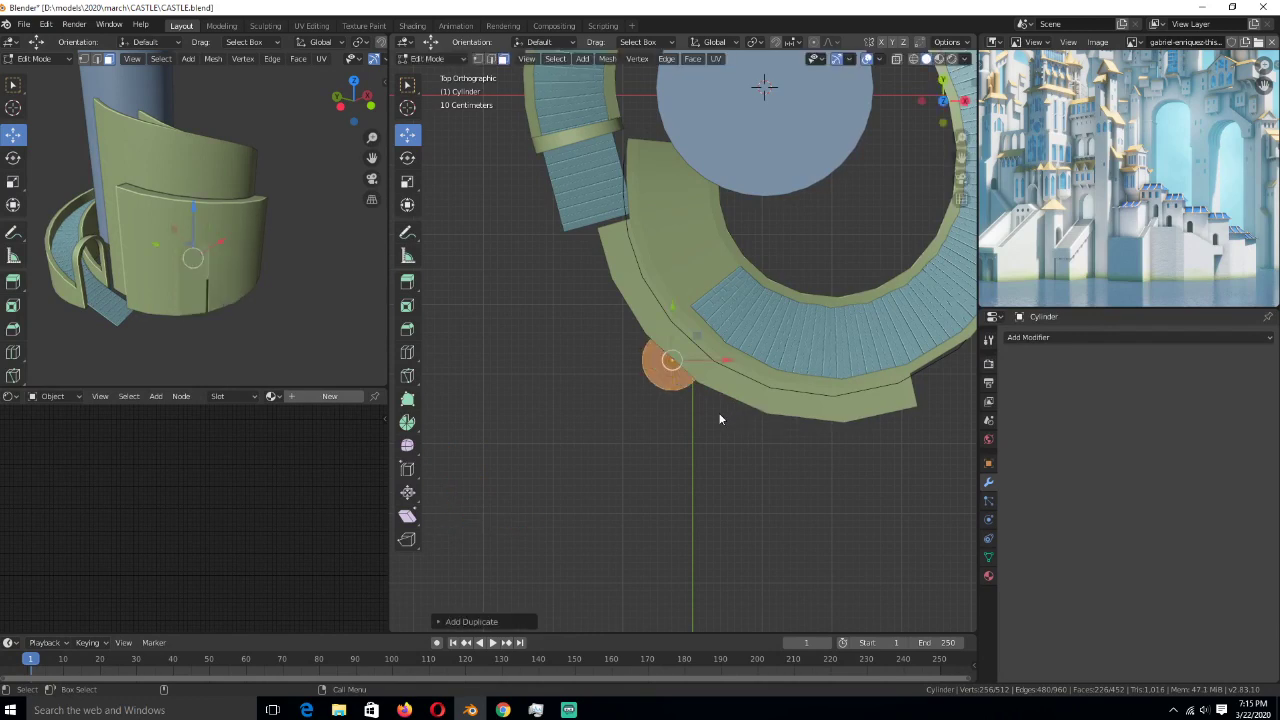
{"action": "key", "text": "x"}
{"action": "left_click", "coordinate": [718, 412]}
{"action": "key", "text": "Tab"}
- Place the 3D cursor near the centre of the outer wall's curve in the wireframe top view
{"action": "left_click", "coordinate": [724, 400]}
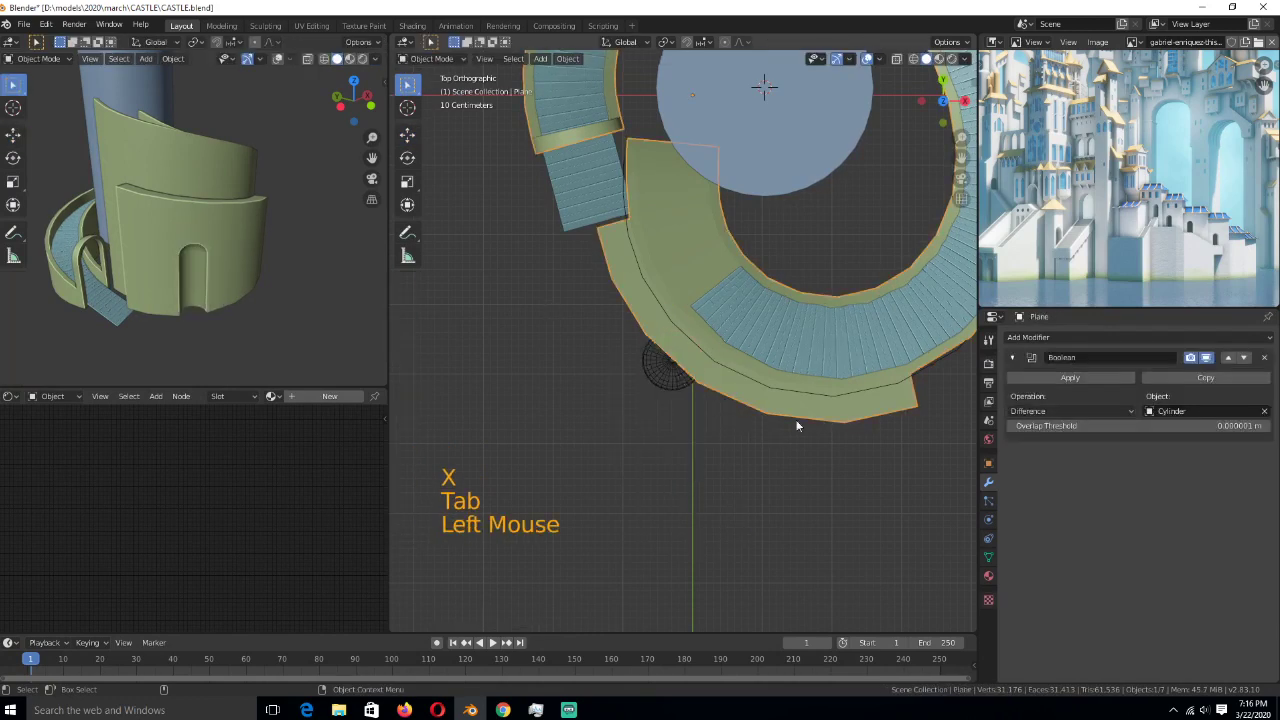
{"action": "scroll", "coordinate": [693, 492], "scroll_direction": "down", "scroll_amount": 1}
{"action": "scroll", "coordinate": [693, 487], "scroll_direction": "down", "scroll_amount": 3}
{"action": "key", "text": "Tab"}
{"action": "key", "text": "z"}
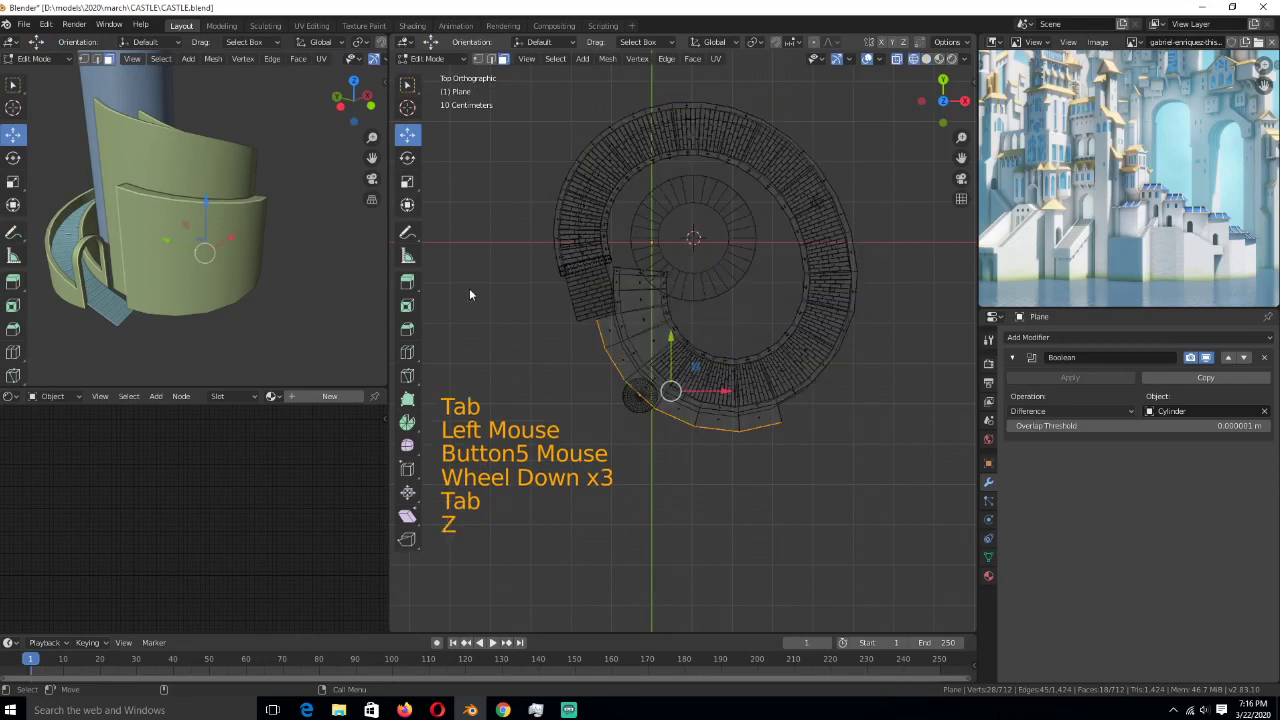
{"action": "key", "text": "Tab"}
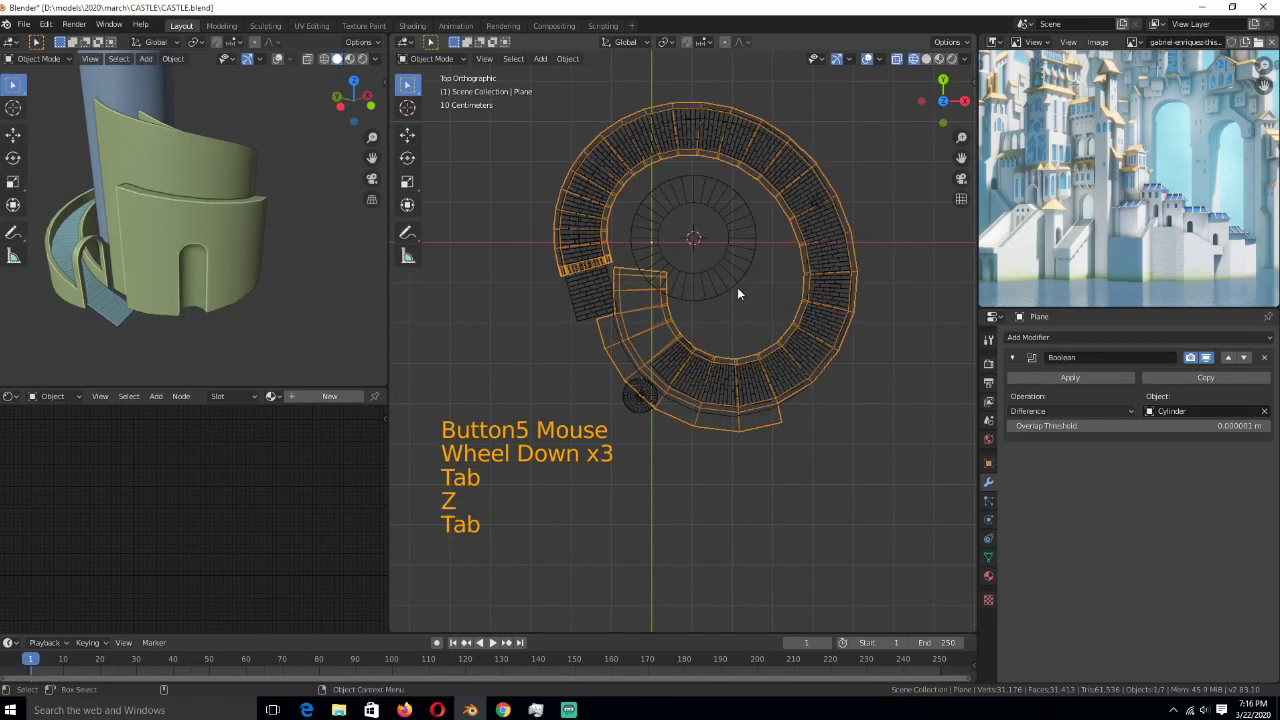
{"action": "right_click", "coordinate": [727, 291], "text": "shift"}
{"action": "right_click", "coordinate": [727, 291], "text": "shift"}
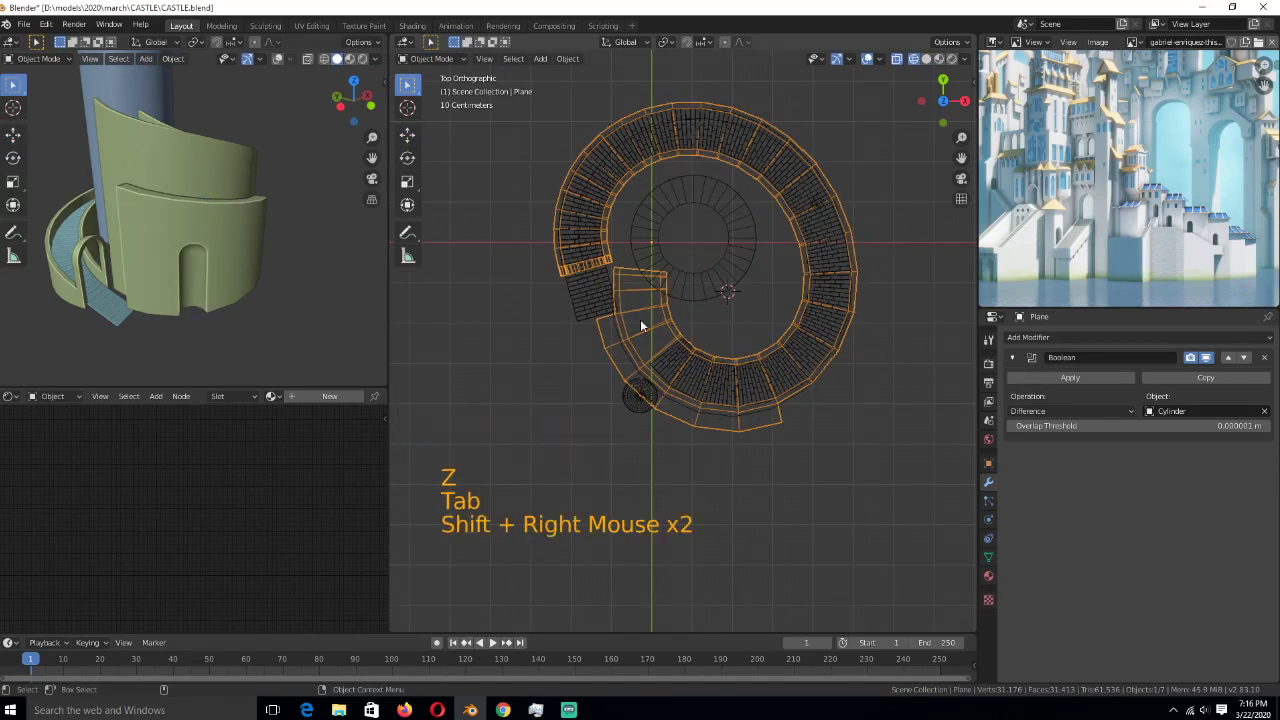
- Select the cutting cylinder's whole mesh in Edit Mode and set the transform pivot point to the 3D cursor
{"action": "key", "text": "Tab"}
{"action": "key", "text": "a"}
{"action": "key", "text": "Tab"}
{"action": "left_click", "coordinate": [644, 403]}
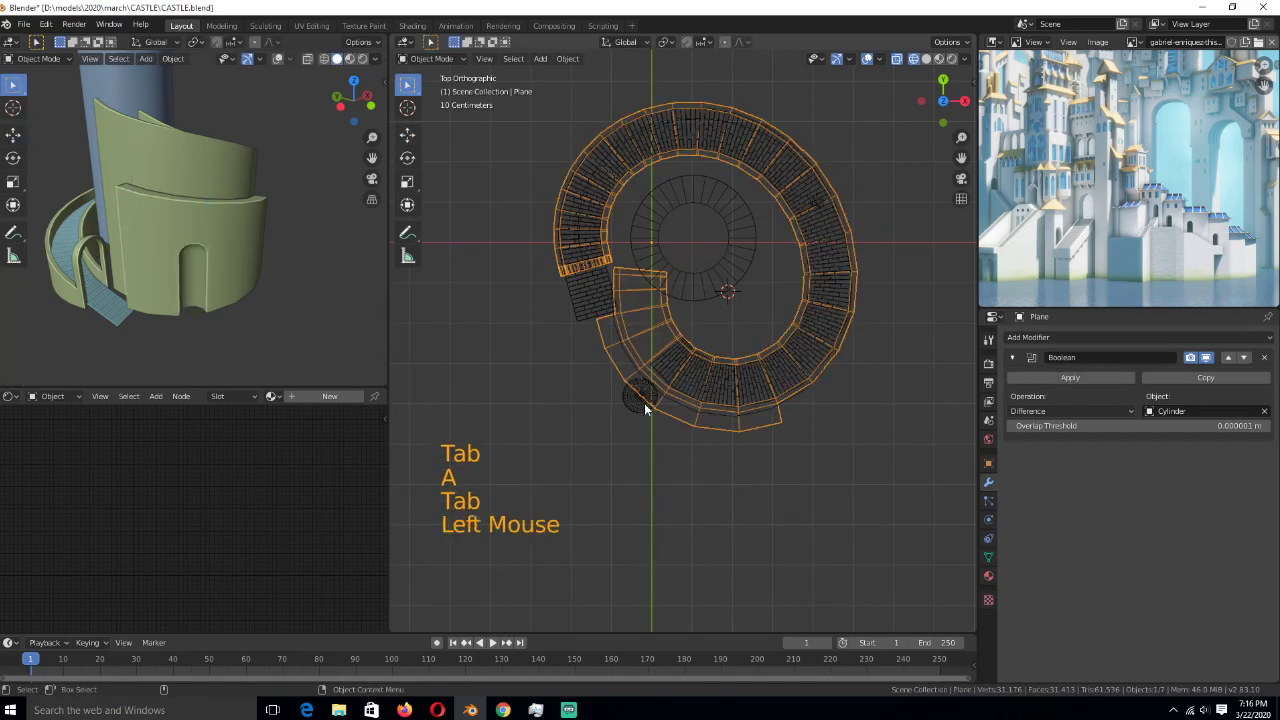
{"action": "key", "text": "Tab"}
{"action": "key", "text": "a"}
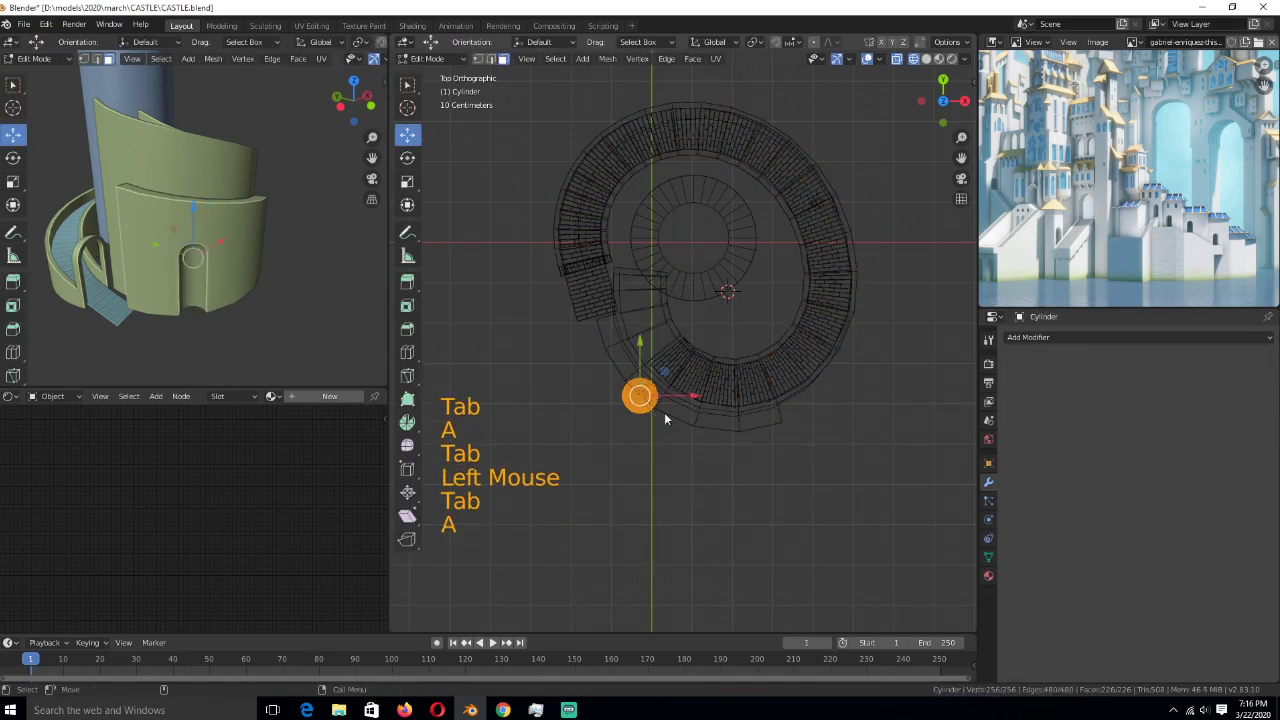
{"action": "key", "text": "period"}
{"action": "left_click", "coordinate": [785, 414]}
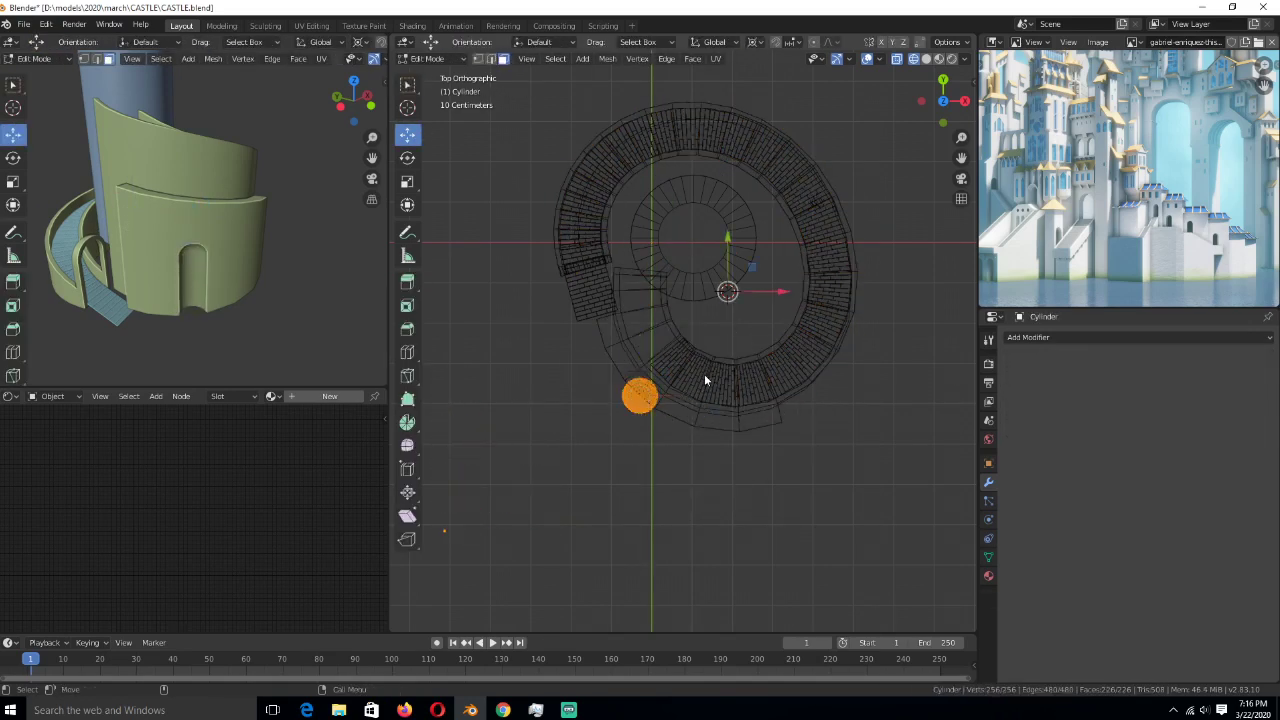
- Duplicate the cylinder twice within its mesh, rotating each copy further counterclockwise along the outer wall around the 3D cursor
{"action": "key", "text": "shift"}
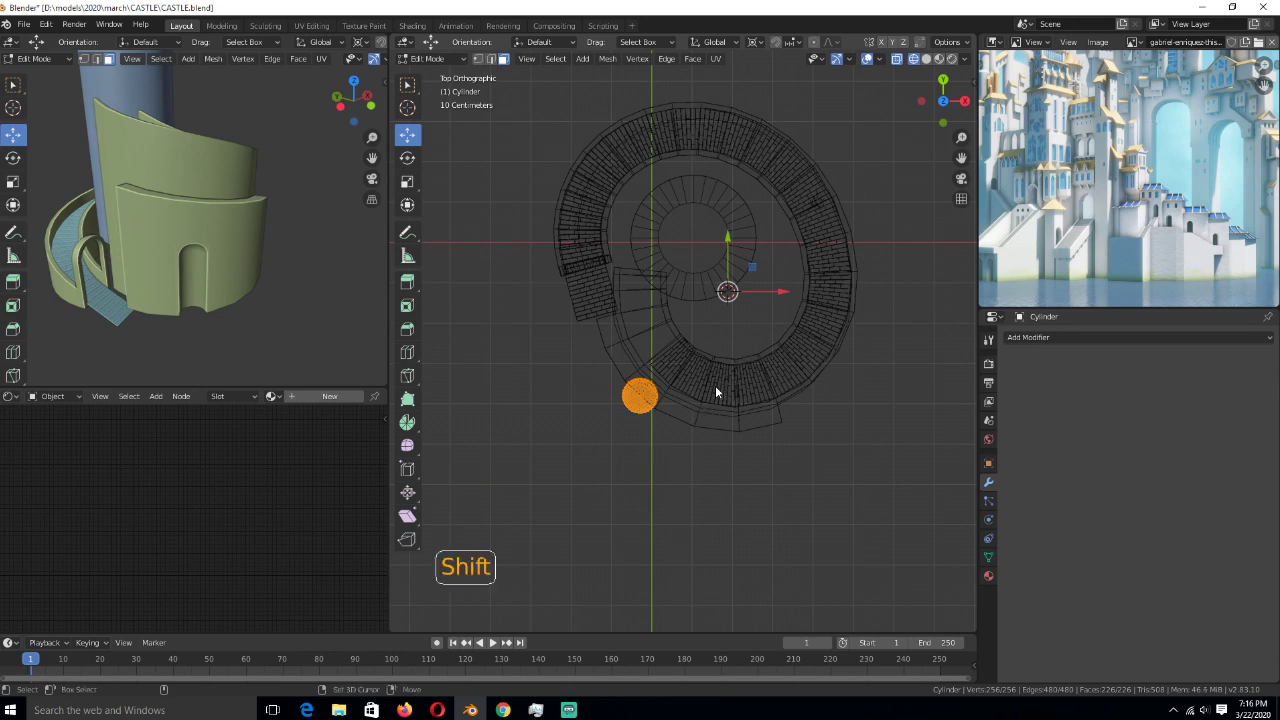
{"action": "key", "text": "shift+d"}
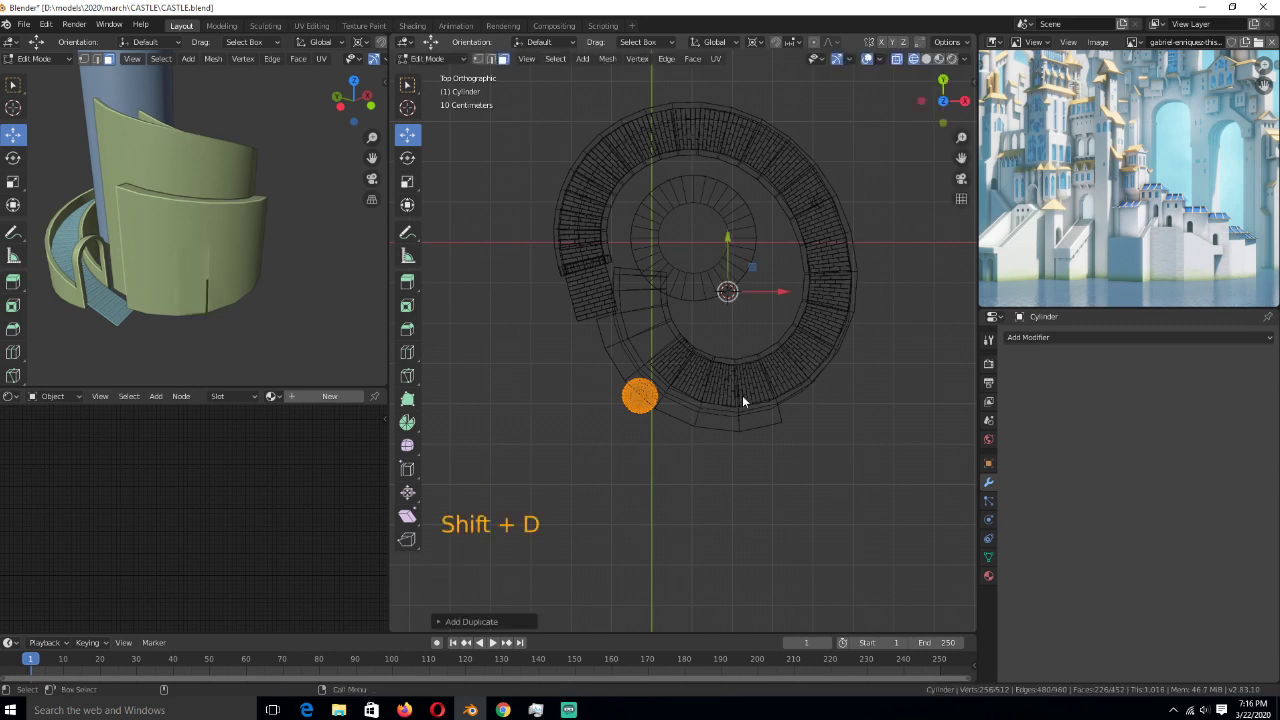
{"action": "key", "text": "r"}
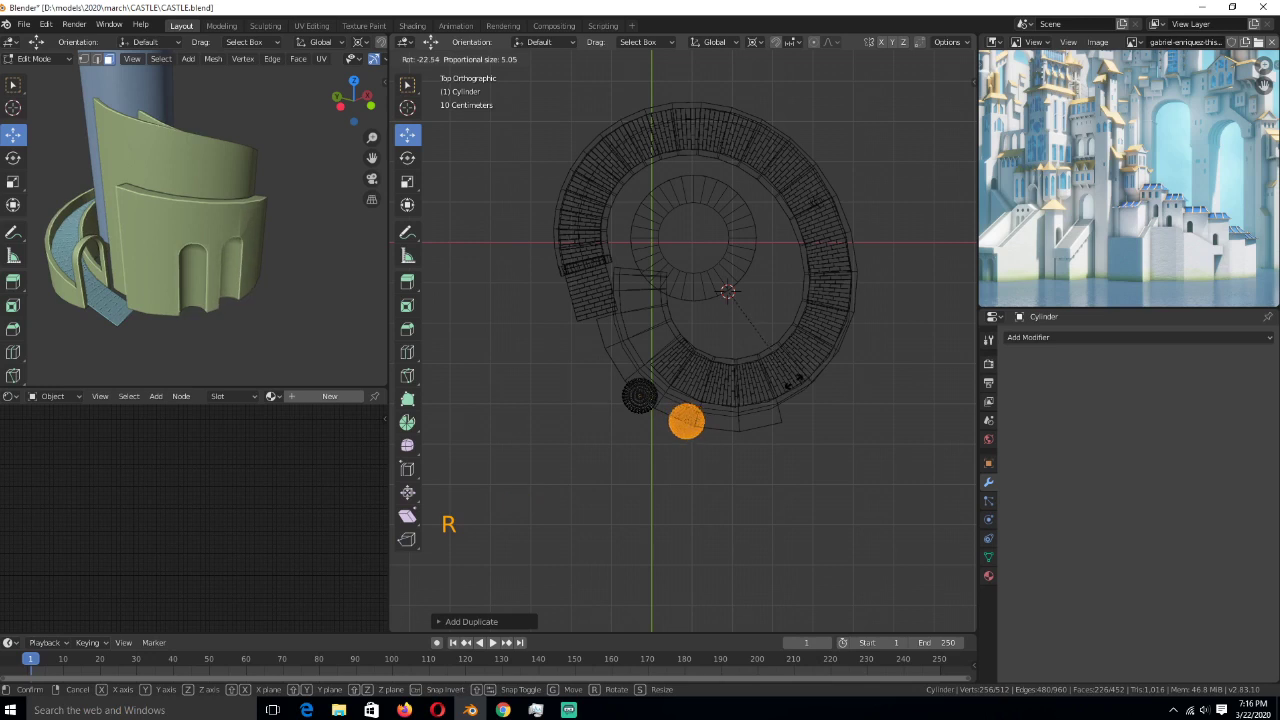
{"action": "left_click", "coordinate": [790, 390]}
{"action": "key", "text": "shift+d"}
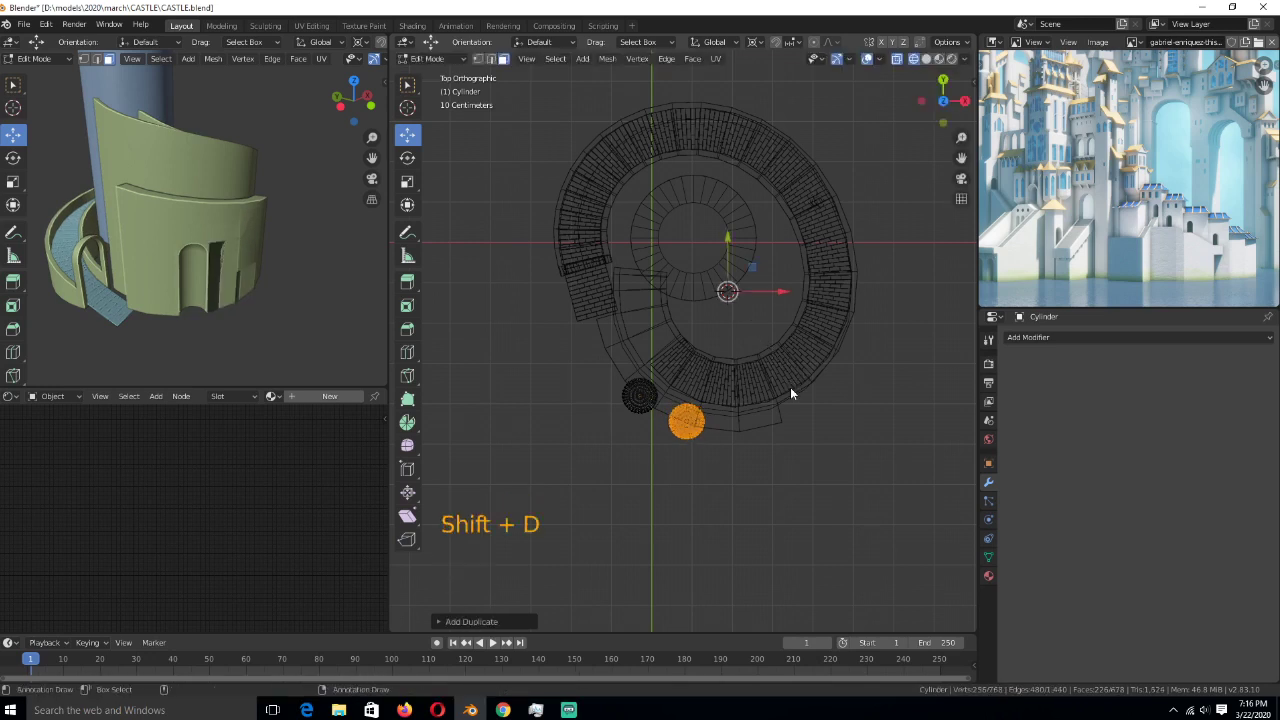
{"action": "key", "text": "r"}
{"action": "left_click", "coordinate": [845, 368]}
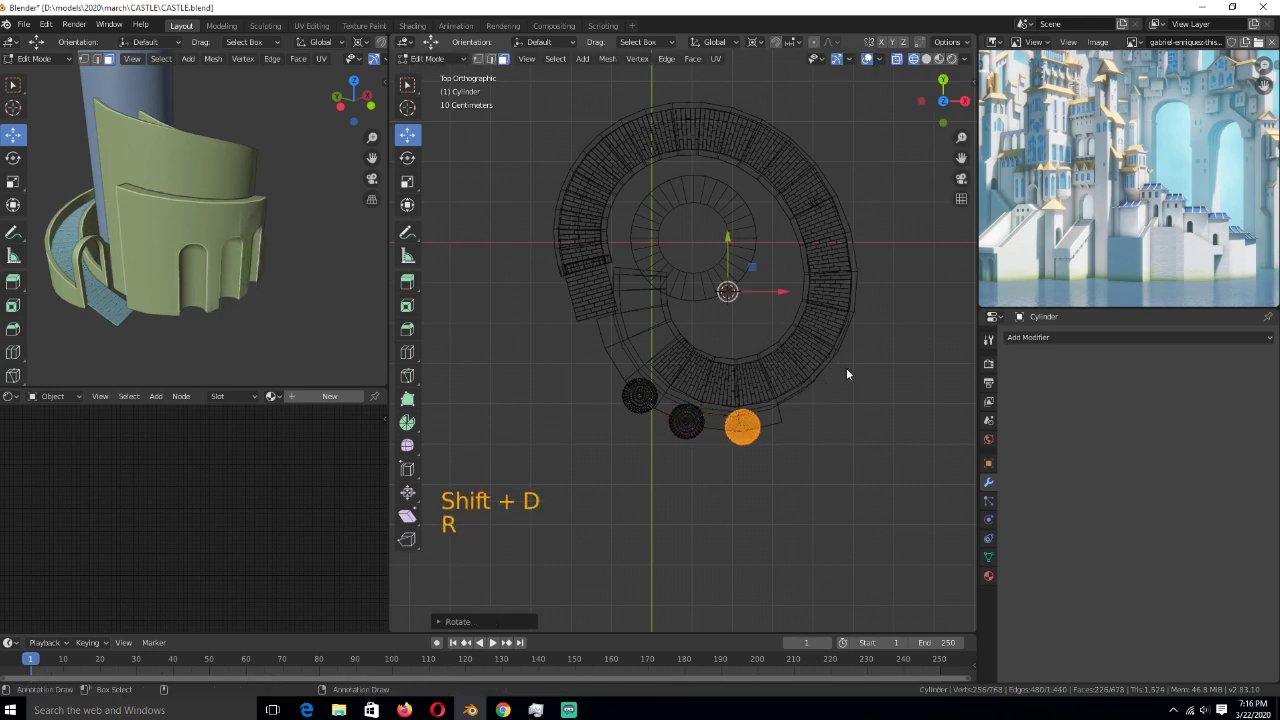
- Add a third rotated copy of the cylinder on the stair side of the original and return to solid Object Mode
{"action": "key", "text": "shift+d"}
{"action": "key", "text": "r"}
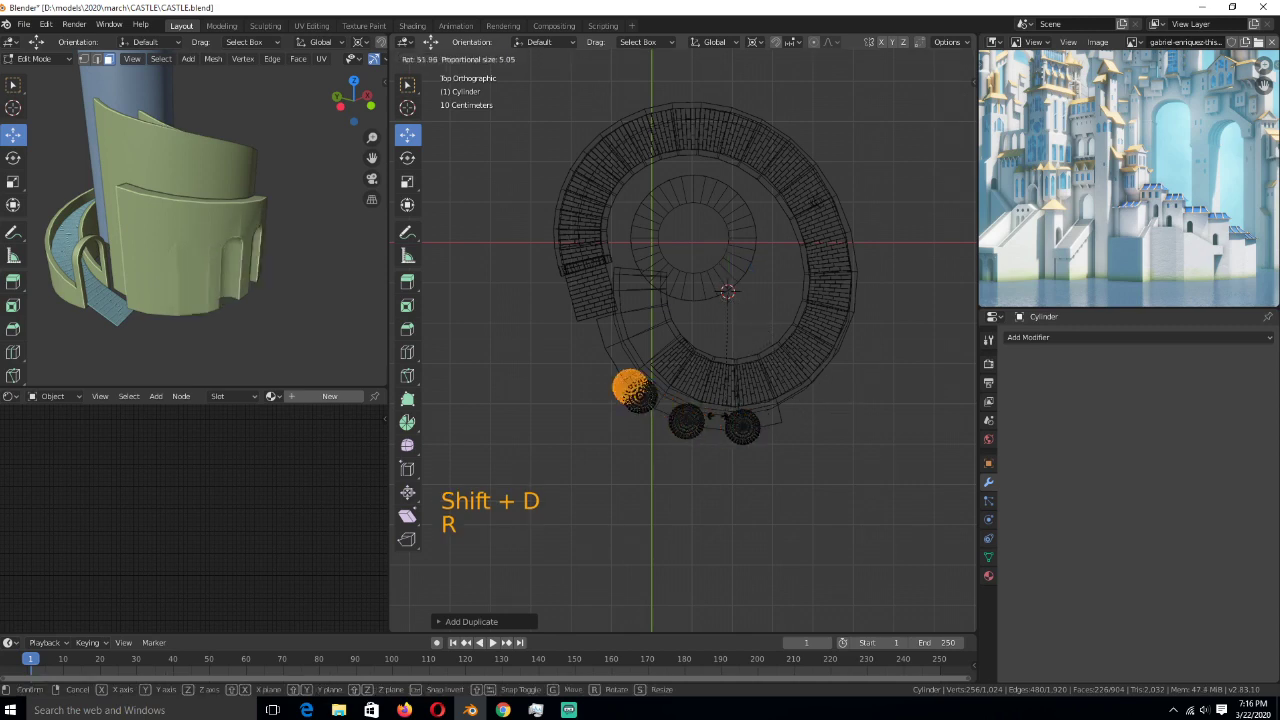
{"action": "left_click", "coordinate": [661, 477]}
{"action": "key", "text": "Tab"}
{"action": "key", "text": "z"}
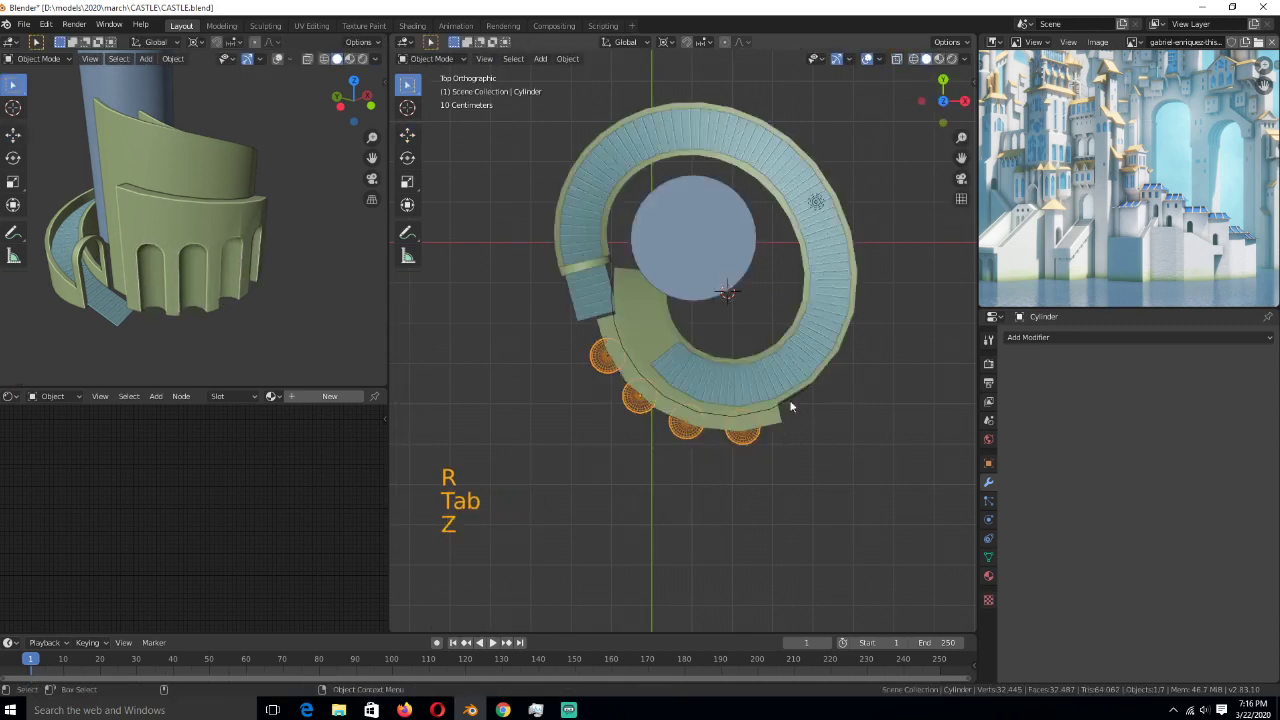
- Select the domed top of the cutting cylinder nearest the stairs, centre the transform pivot on the selection, and move the dome up
{"action": "middle_click_drag", "start_coordinate": [661, 477], "coordinate": [851, 214]}
{"action": "key", "text": "grave"}
{"action": "key", "text": "Tab"}
{"action": "scroll", "coordinate": [680, 366], "scroll_direction": "up", "scroll_amount": 3}
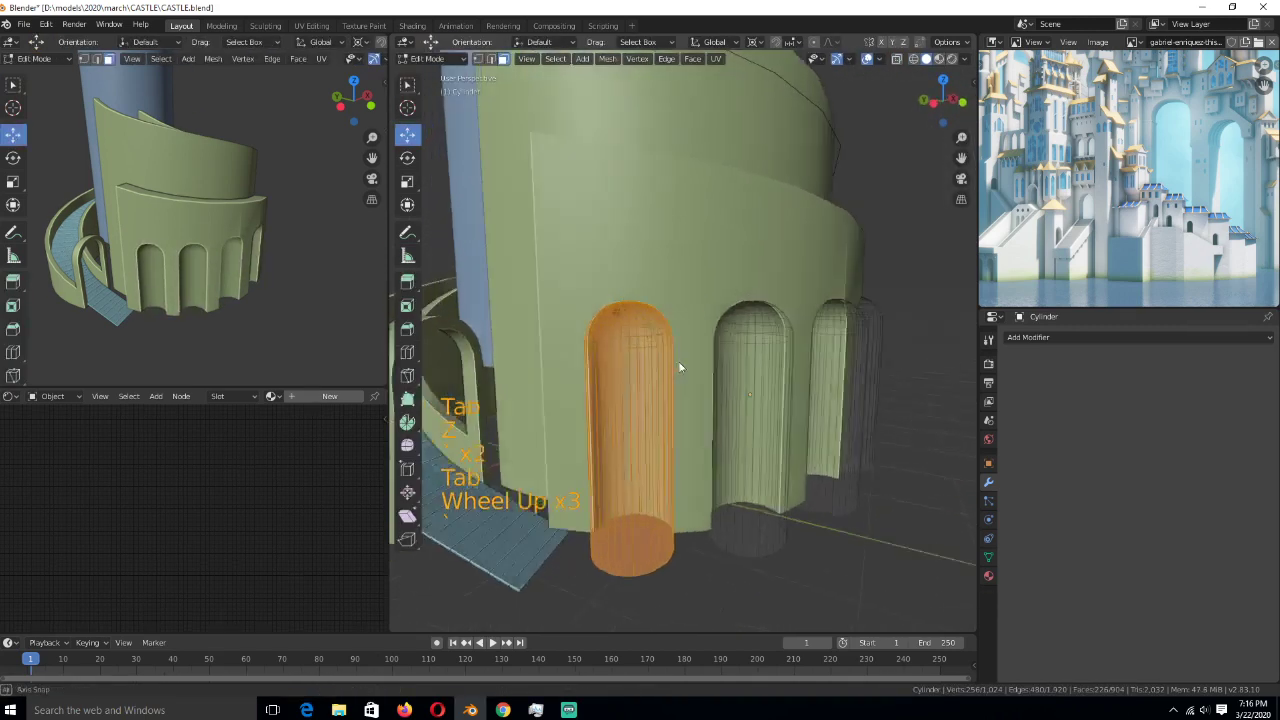
{"action": "key", "text": "grave"}
{"action": "key", "text": "1"}
{"action": "key", "text": "z"}
{"action": "key", "text": "alt+a"}
{"action": "left_click_drag", "start_coordinate": [518, 264], "coordinate": [628, 362]}
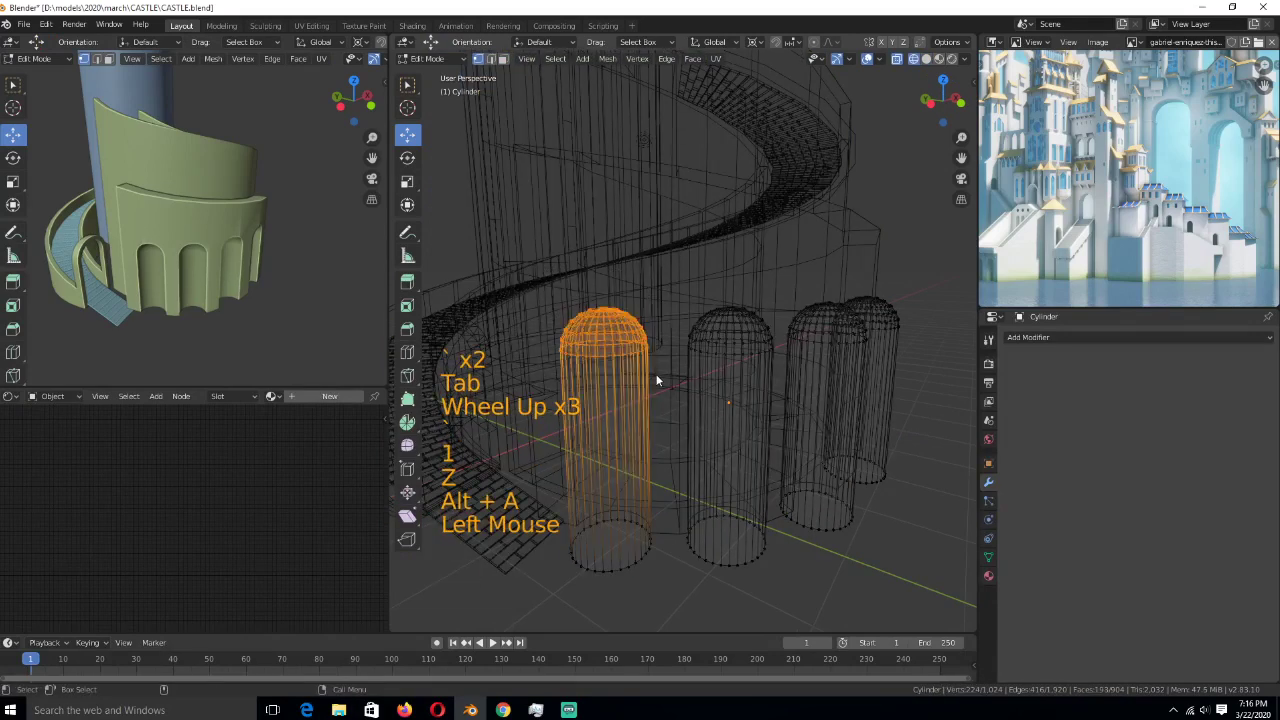
{"action": "key", "text": "z"}
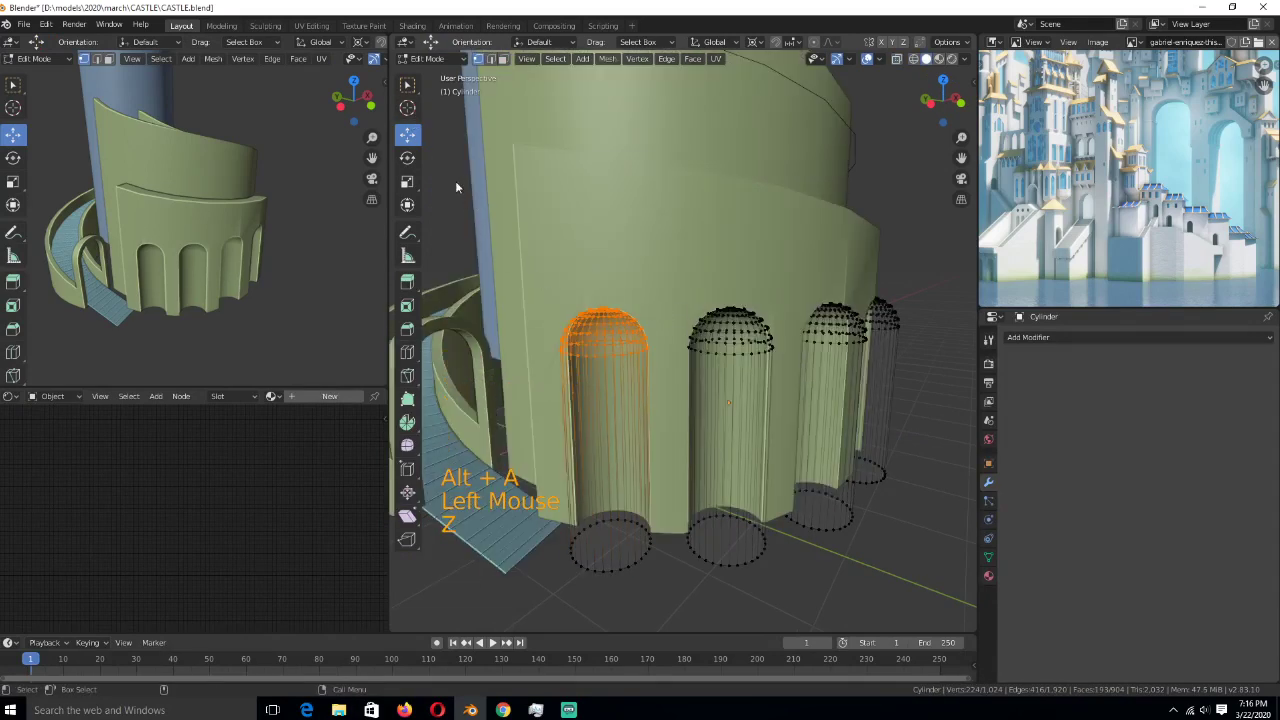
{"action": "key", "text": "shift+s"}
{"action": "left_click", "coordinate": [573, 188]}
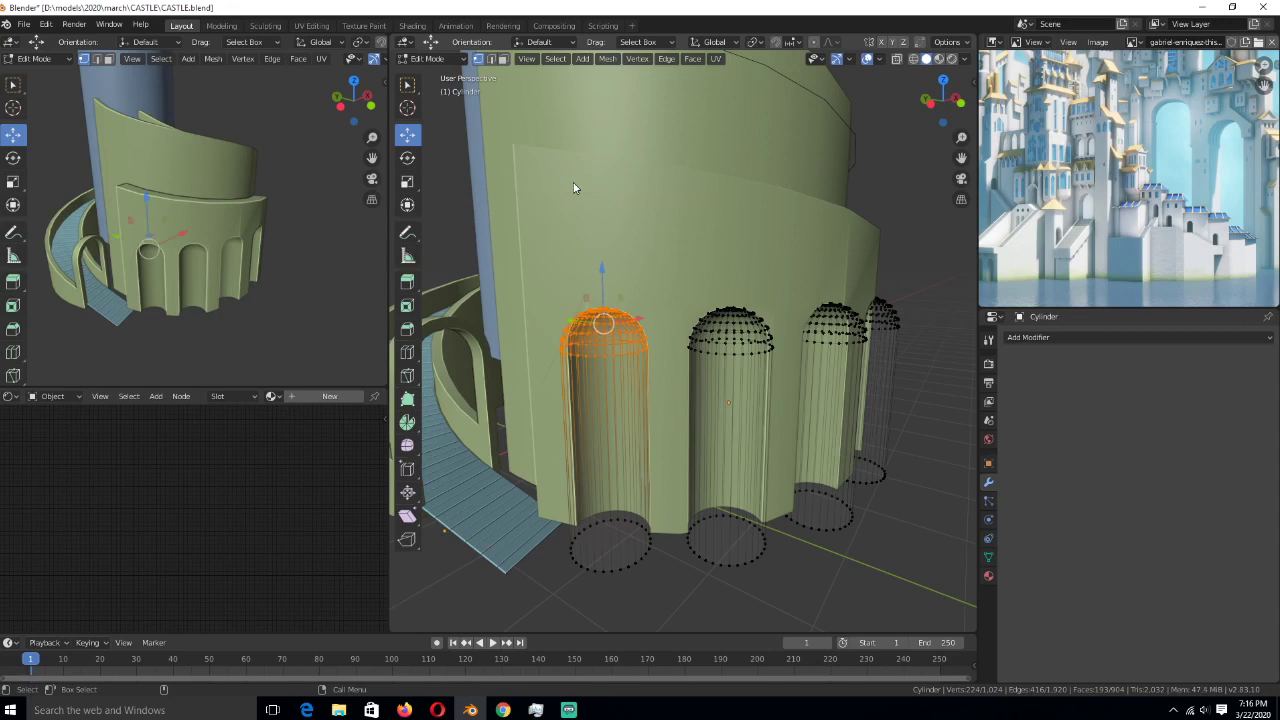
{"action": "left_click_drag", "start_coordinate": [609, 361], "coordinate": [613, 249]}
- Try to raise the domed top of the second cutting cylinder from the stairs
{"action": "middle_click_drag", "start_coordinate": [799, 385], "coordinate": [722, 354]}
{"action": "left_click", "coordinate": [722, 354]}
{"action": "left_click_drag", "start_coordinate": [714, 335], "coordinate": [655, 413]}
{"action": "key", "text": "z"}
{"action": "key", "text": "z"}
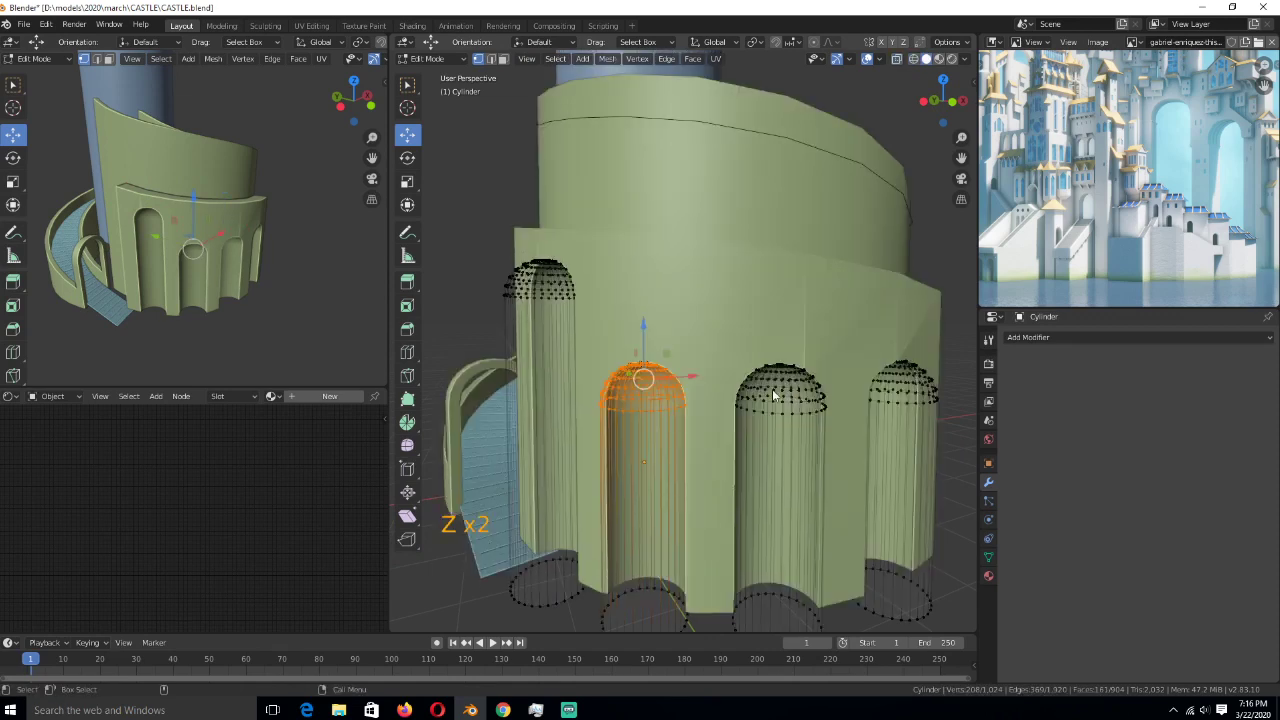
{"action": "left_click", "coordinate": [655, 348]}
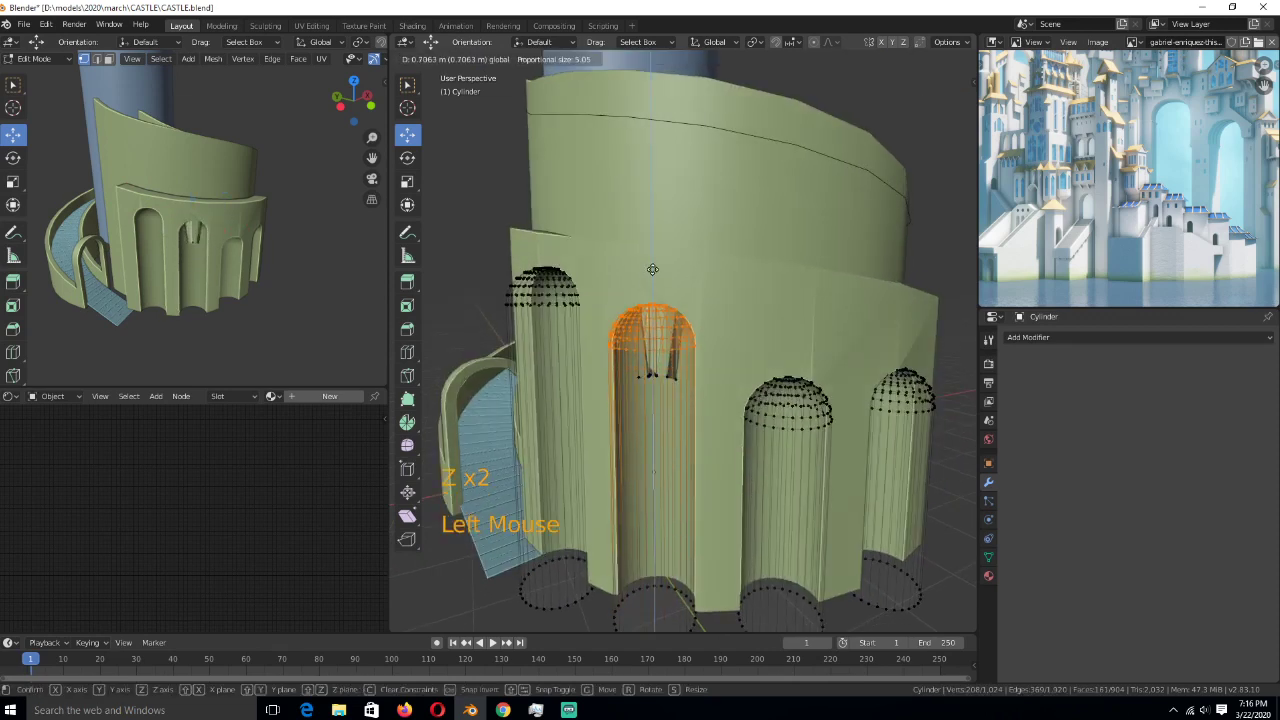
{"action": "key", "text": "ctrl+z"}
- Select the second cylinder's complete domed top in wireframe view and raise it about 0.75 m along Z
{"action": "key", "text": "z"}
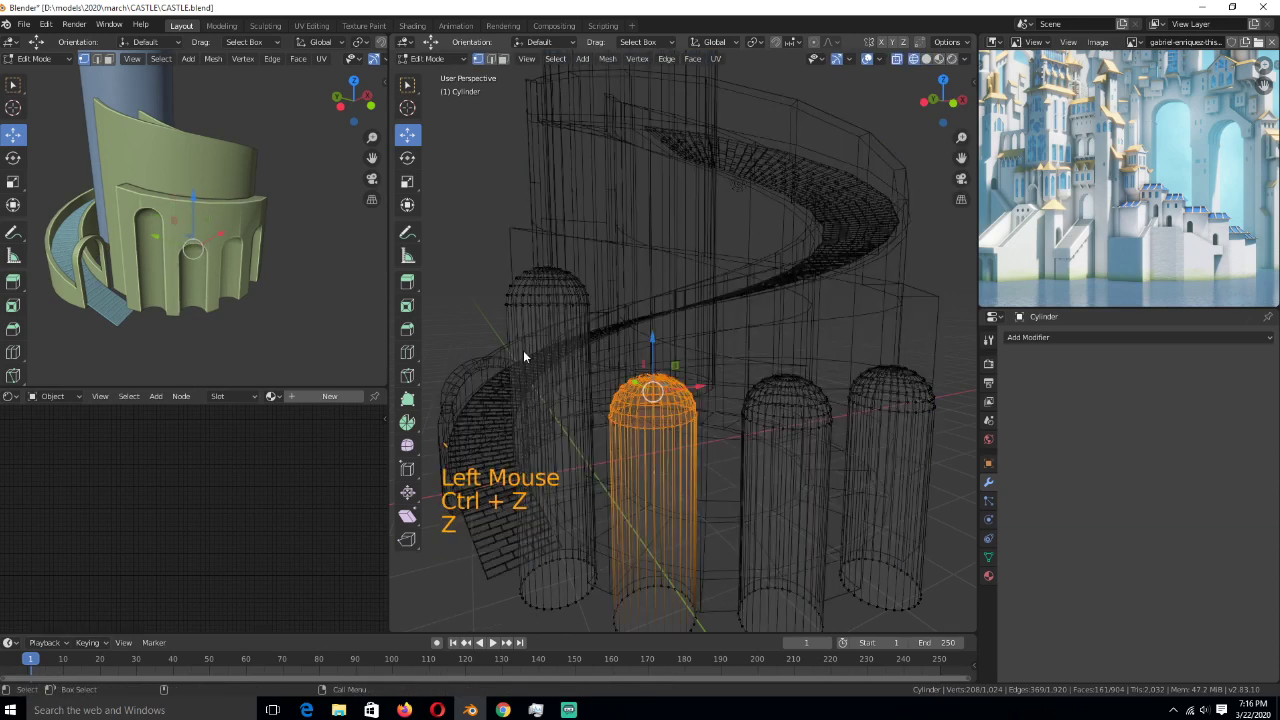
{"action": "key", "text": "z"}
{"action": "left_click", "coordinate": [661, 266]}
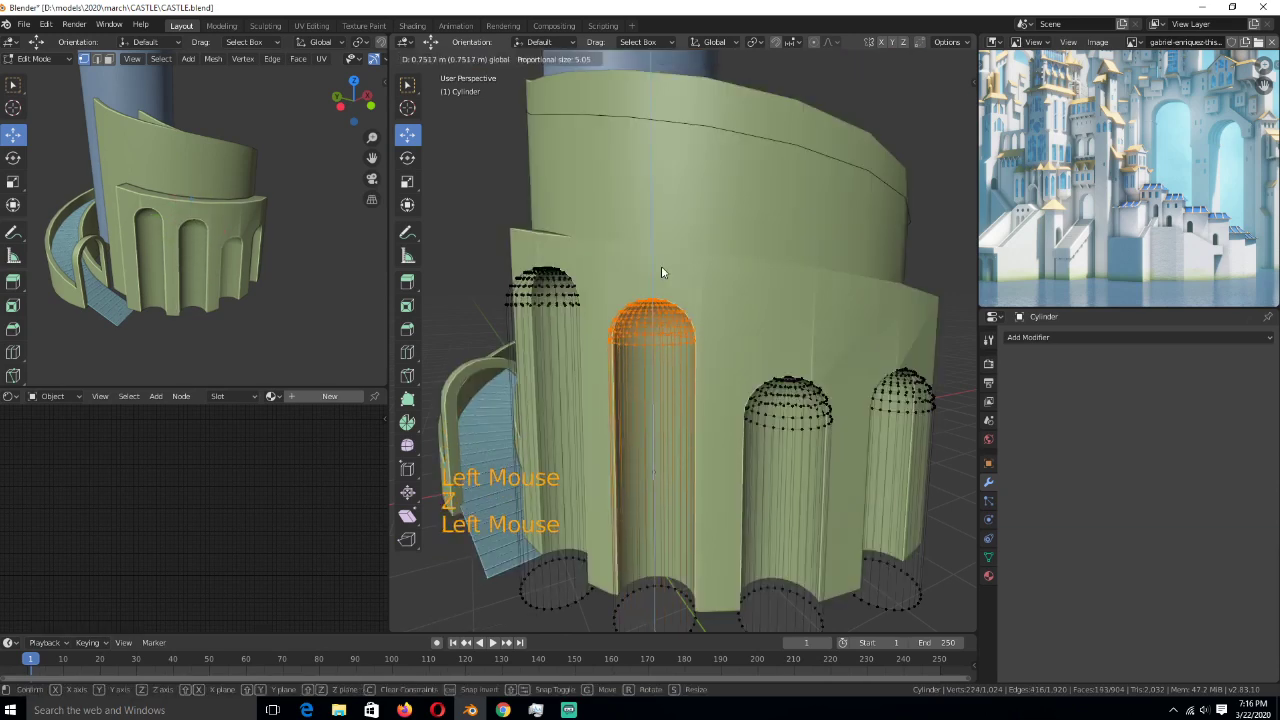
- Select the third cutting cylinder's domed top and raise it about 0.6 m along Z
{"action": "key", "text": "grave"}
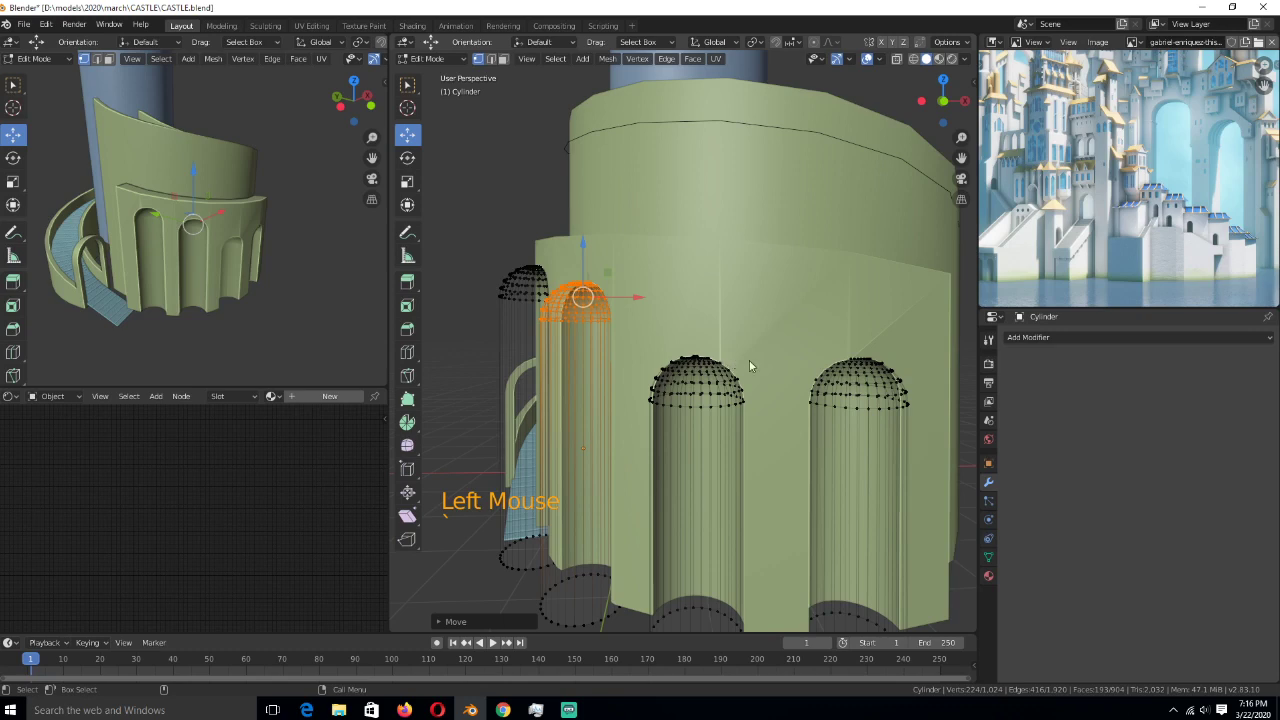
{"action": "key", "text": "z"}
{"action": "left_click", "coordinate": [660, 437]}
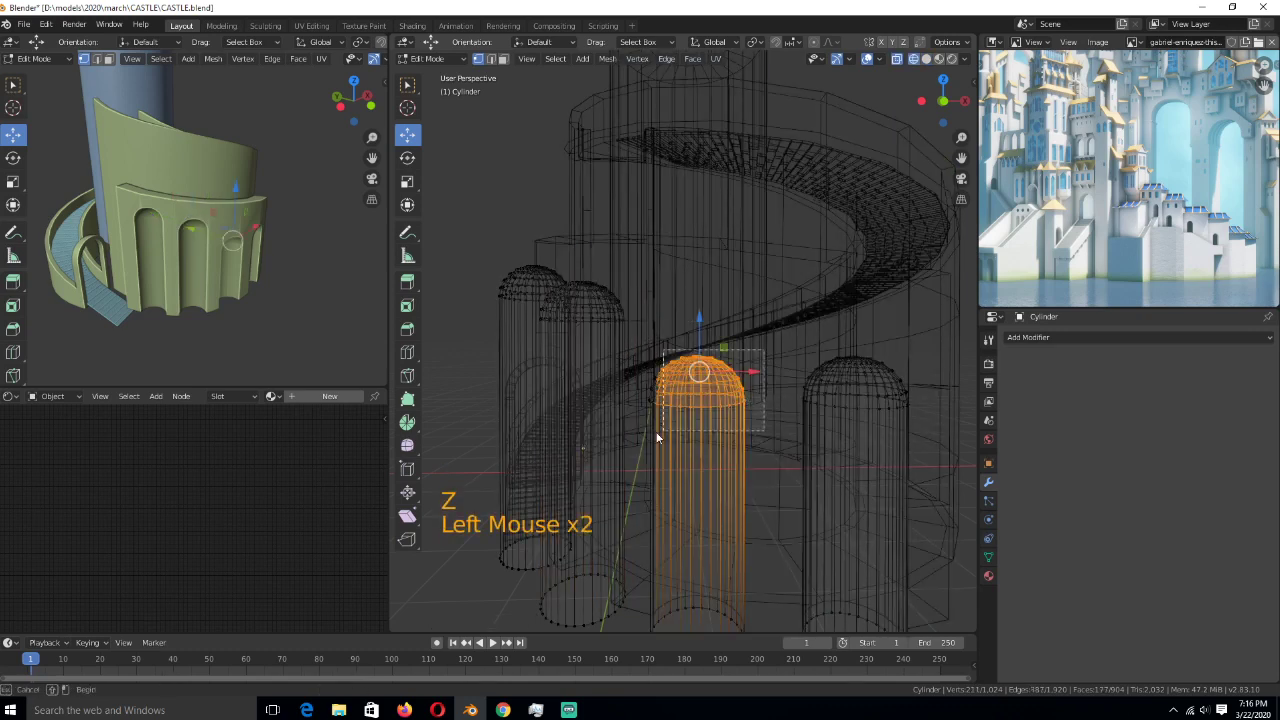
{"action": "key", "text": "z"}
{"action": "left_click", "coordinate": [698, 342]}
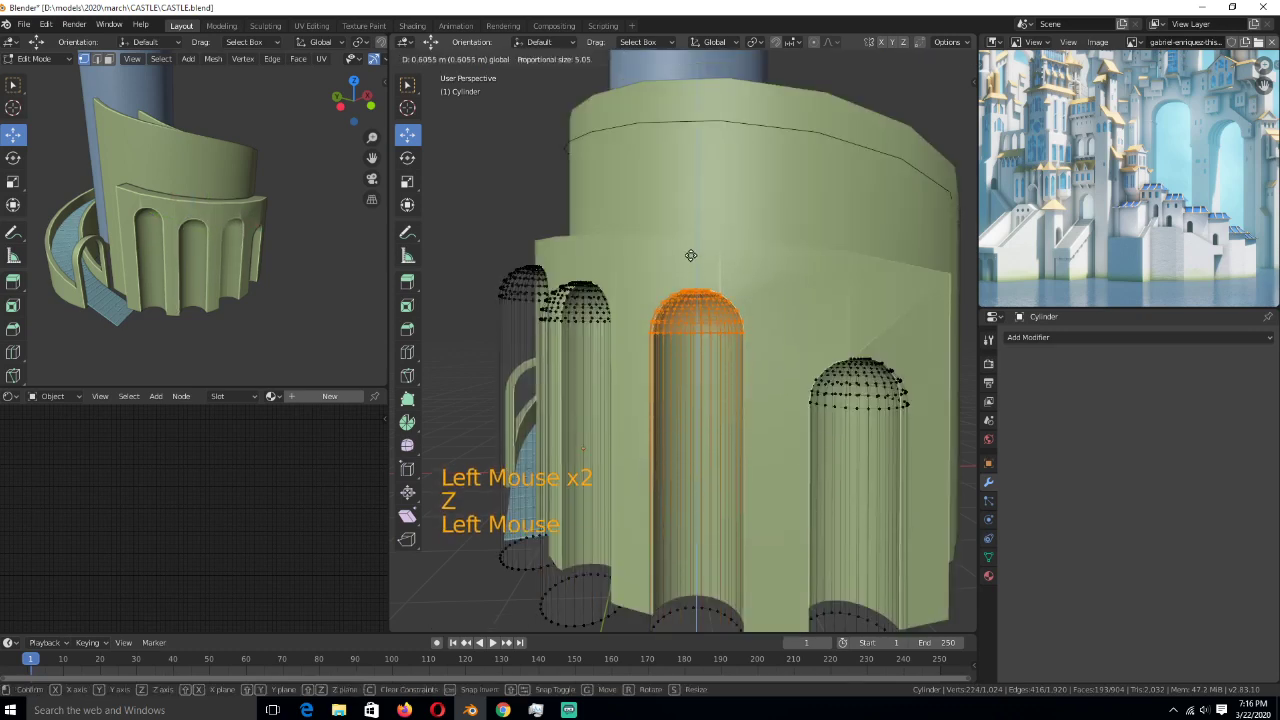
- Raise the domed top of the fourth cutting cylinder slightly along Z, then return to Object Mode with nothing selected
{"action": "key", "text": "Tab"}
{"action": "scroll", "coordinate": [607, 413], "scroll_direction": "up", "scroll_amount": 2}
{"action": "key", "text": "Tab"}
{"action": "key", "text": "z"}
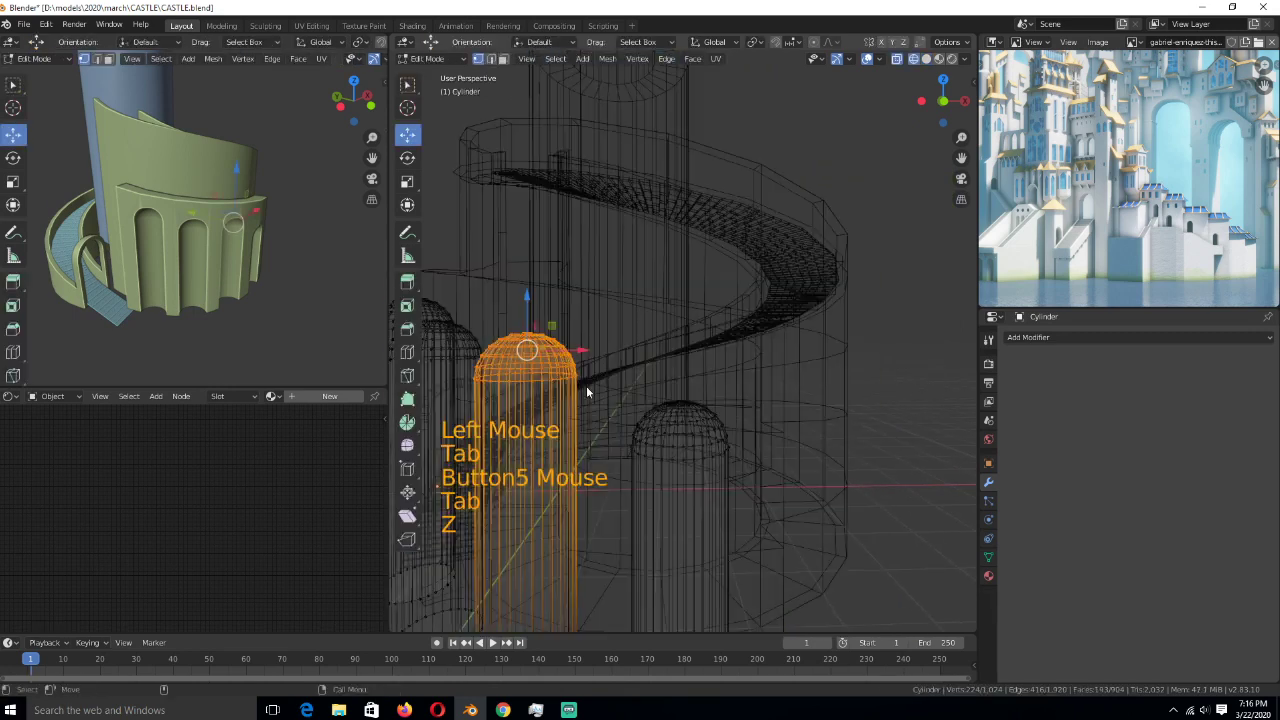
{"action": "left_click_drag", "start_coordinate": [586, 386], "coordinate": [755, 478]}
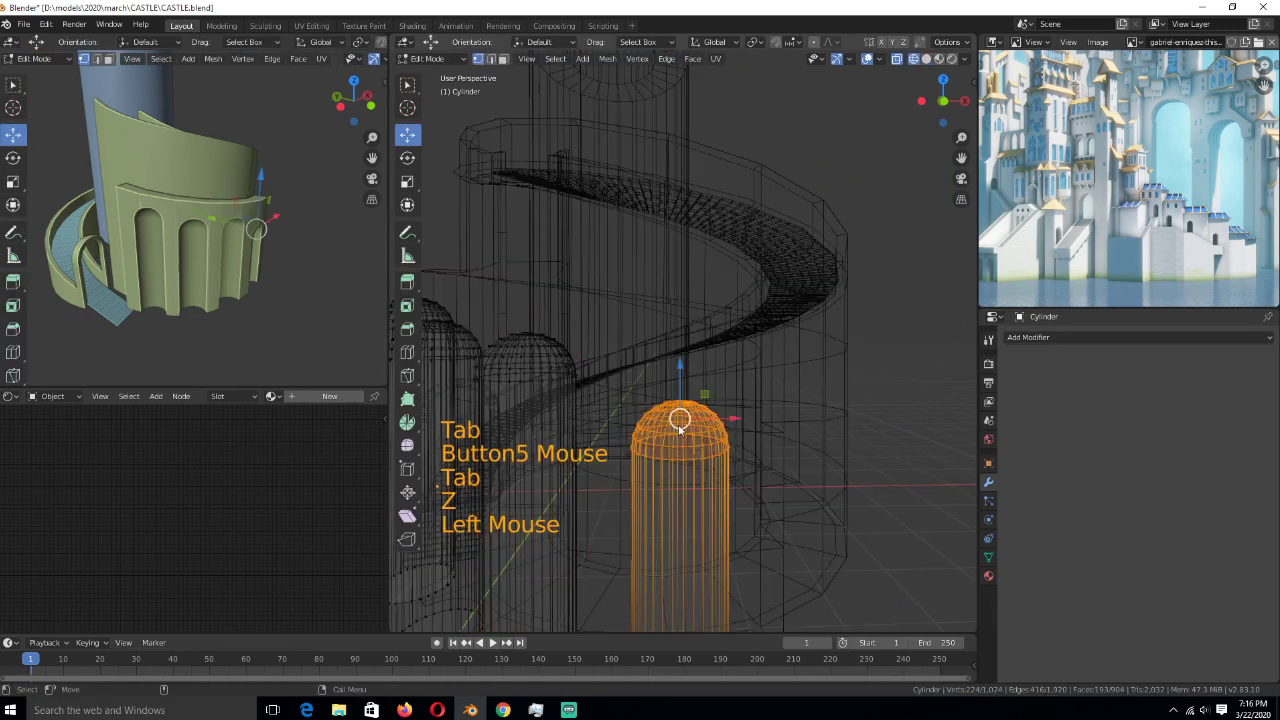
{"action": "key", "text": "z"}
{"action": "left_click", "coordinate": [740, 423]}
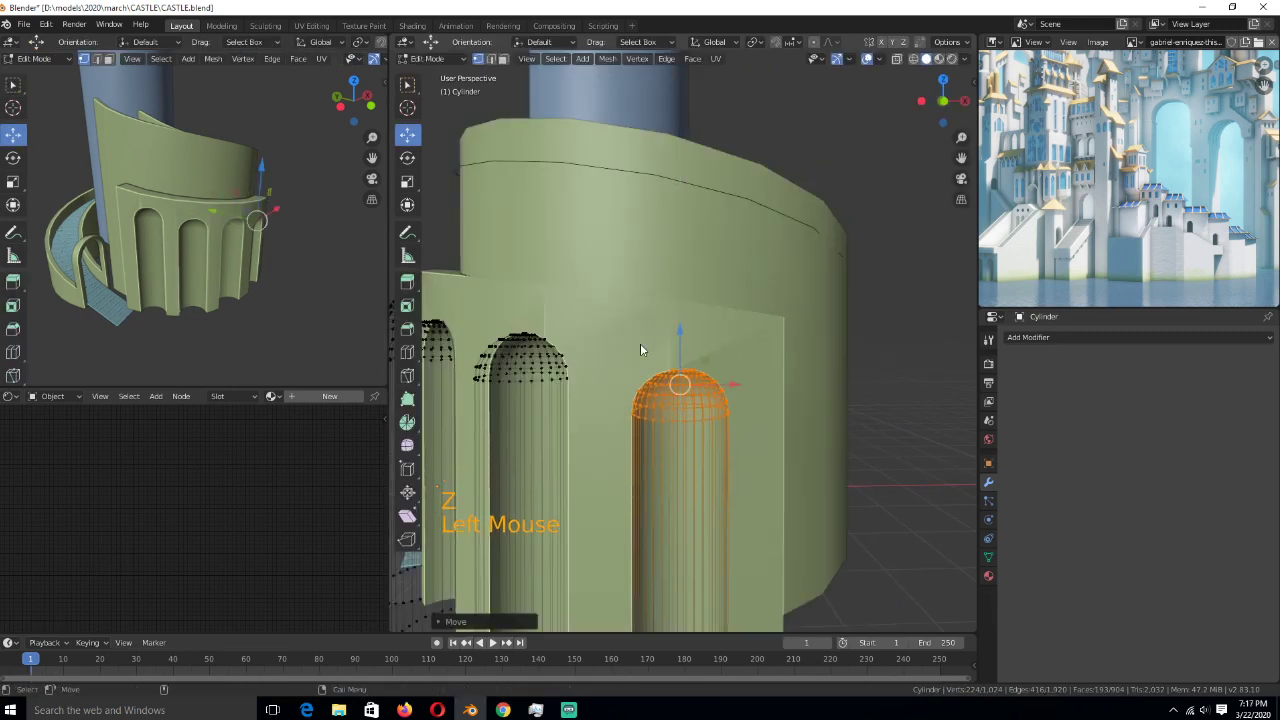
{"action": "key", "text": "Tab"}
{"action": "scroll", "coordinate": [595, 398], "scroll_direction": "down", "scroll_amount": 4}
{"action": "key", "text": "alt+a"}
- Examine the arched recesses and both ends of the thickened outer wall from several angles
{"action": "key", "text": "grave"}
{"action": "key", "text": "grave"}
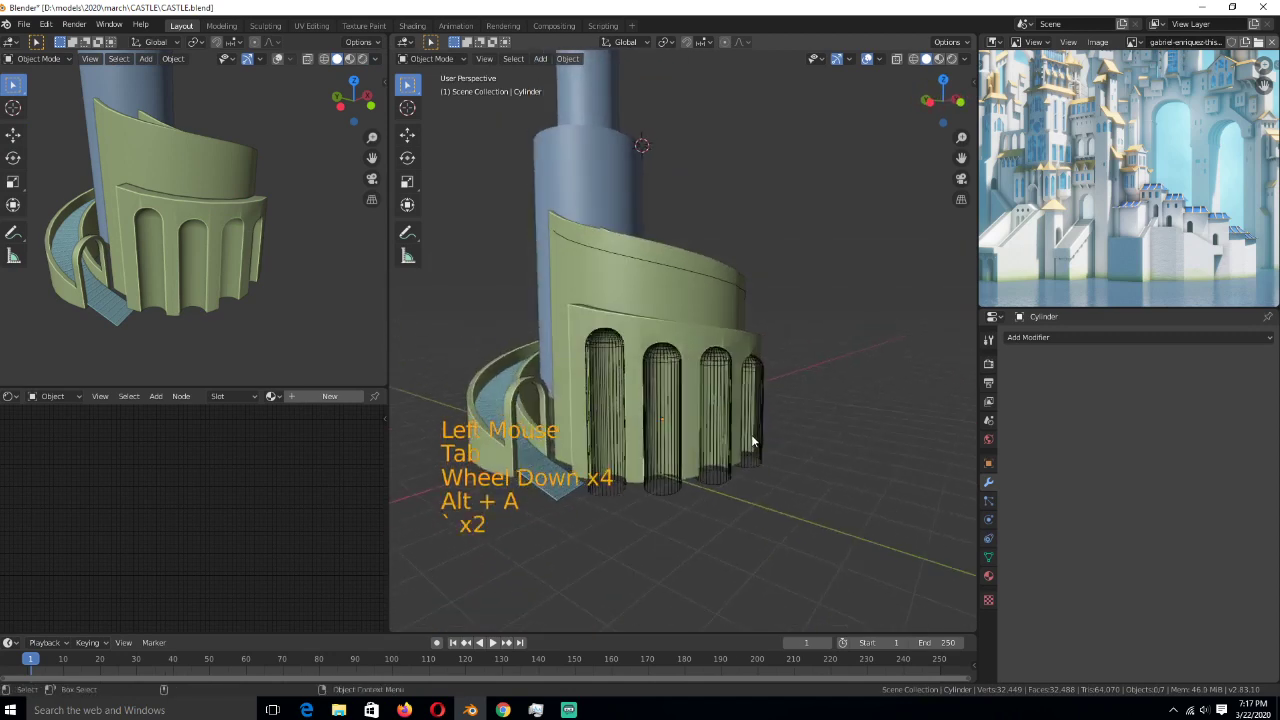
{"action": "middle_click_drag", "start_coordinate": [751, 434], "coordinate": [707, 491]}
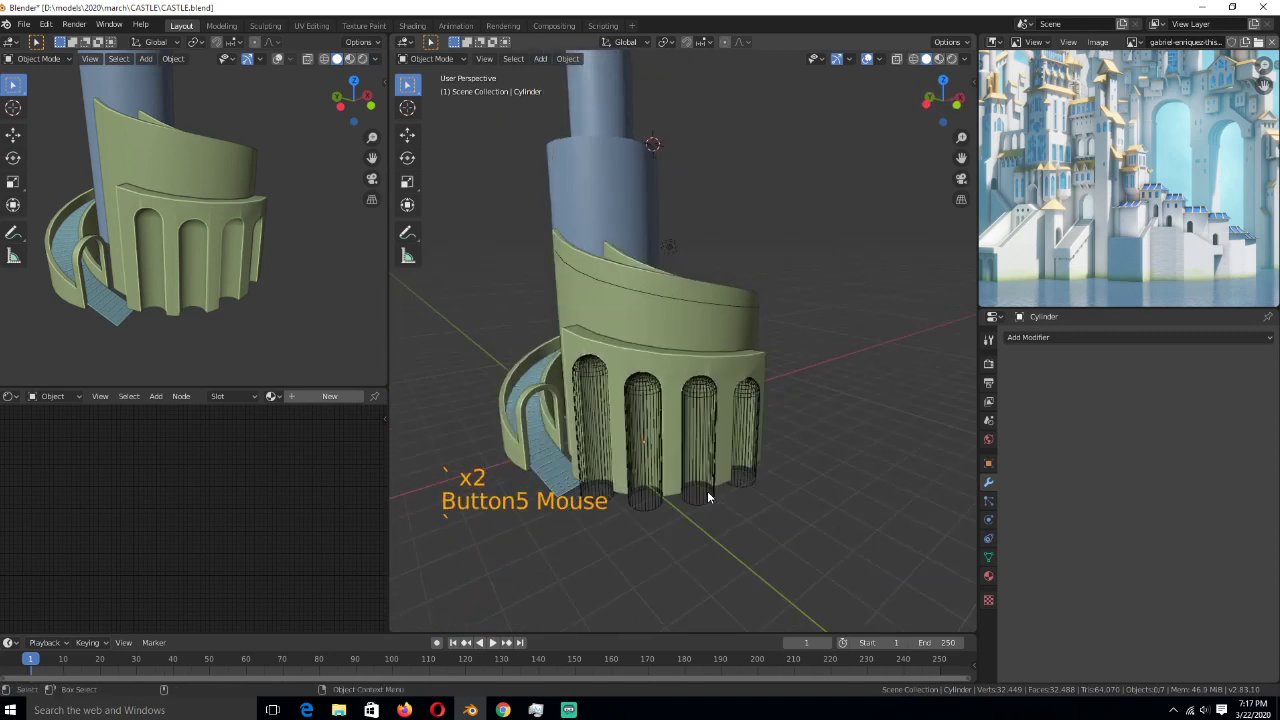
{"action": "scroll", "coordinate": [675, 498], "scroll_direction": "down", "scroll_amount": 1}
{"action": "scroll", "coordinate": [675, 490], "scroll_direction": "up", "scroll_amount": 2}
{"action": "scroll", "coordinate": [610, 452], "scroll_direction": "up", "scroll_amount": 2}
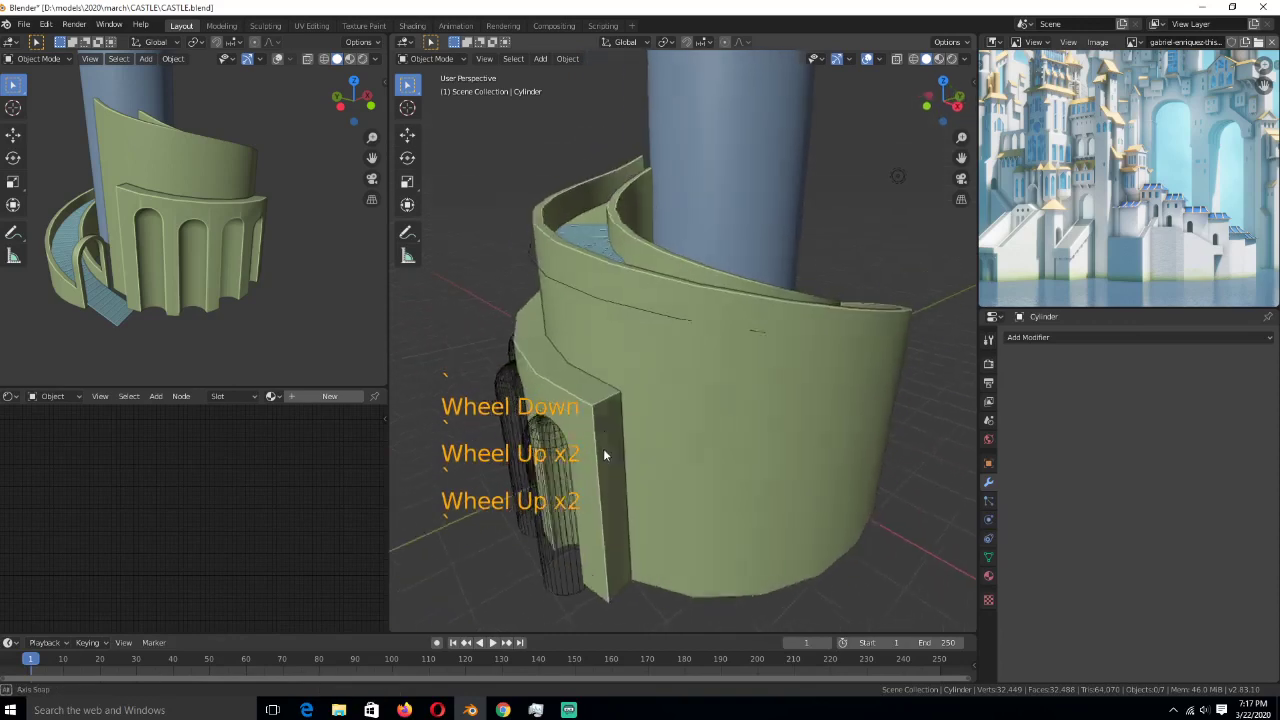
{"action": "middle_click_drag", "start_coordinate": [603, 448], "coordinate": [810, 458]}
{"action": "key", "text": "Tab"}
{"action": "key", "text": "Tab"}
- Delete the narrow end faces of the outer wall's thickened section on the stair side
{"action": "left_click", "coordinate": [656, 392]}
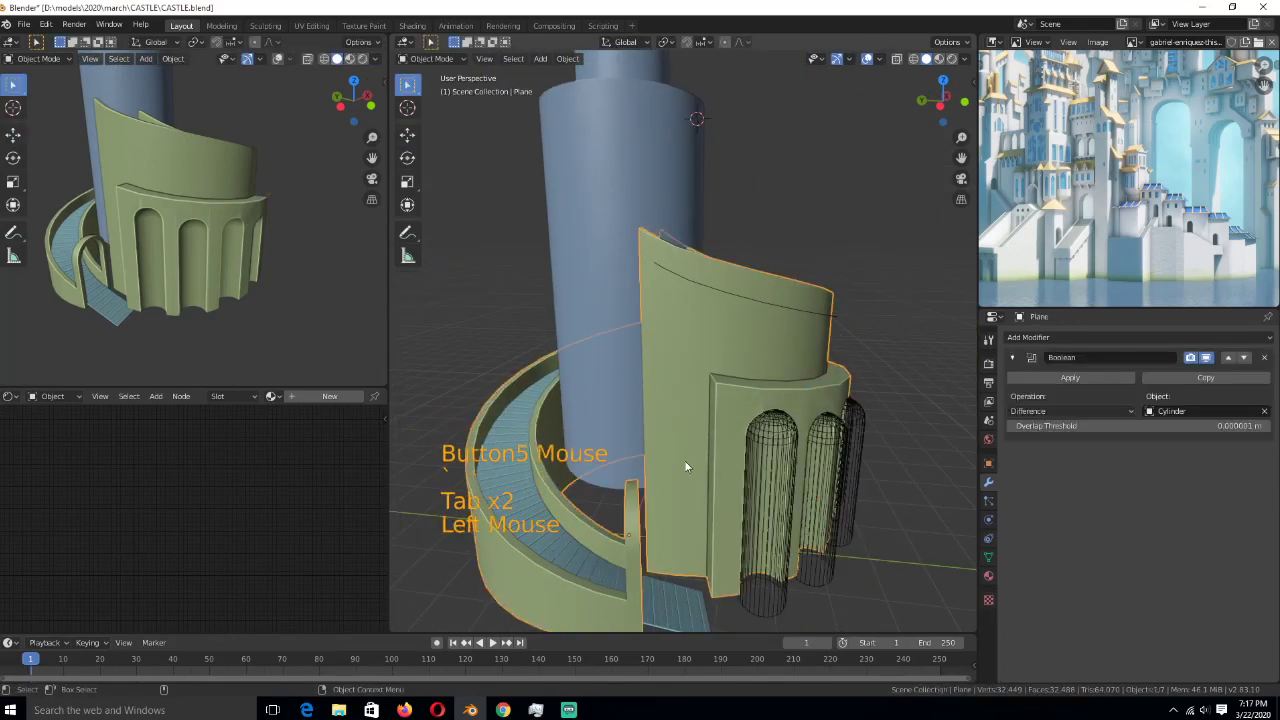
{"action": "middle_click_drag", "start_coordinate": [702, 457], "coordinate": [753, 370]}
{"action": "key", "text": "Tab"}
{"action": "scroll", "coordinate": [700, 499], "scroll_direction": "up", "scroll_amount": 2}
{"action": "key", "text": "alt+a"}
{"action": "key", "text": "alt+a"}
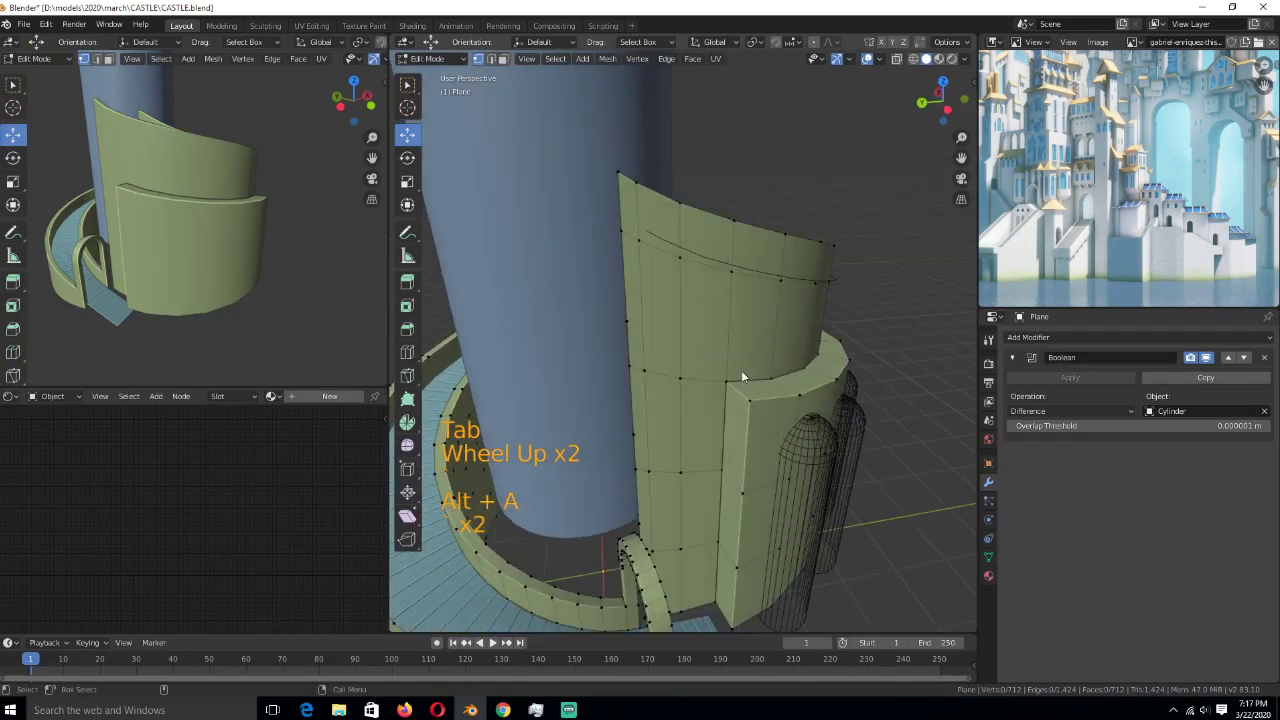
{"action": "middle_click_drag", "start_coordinate": [748, 318], "coordinate": [717, 387]}
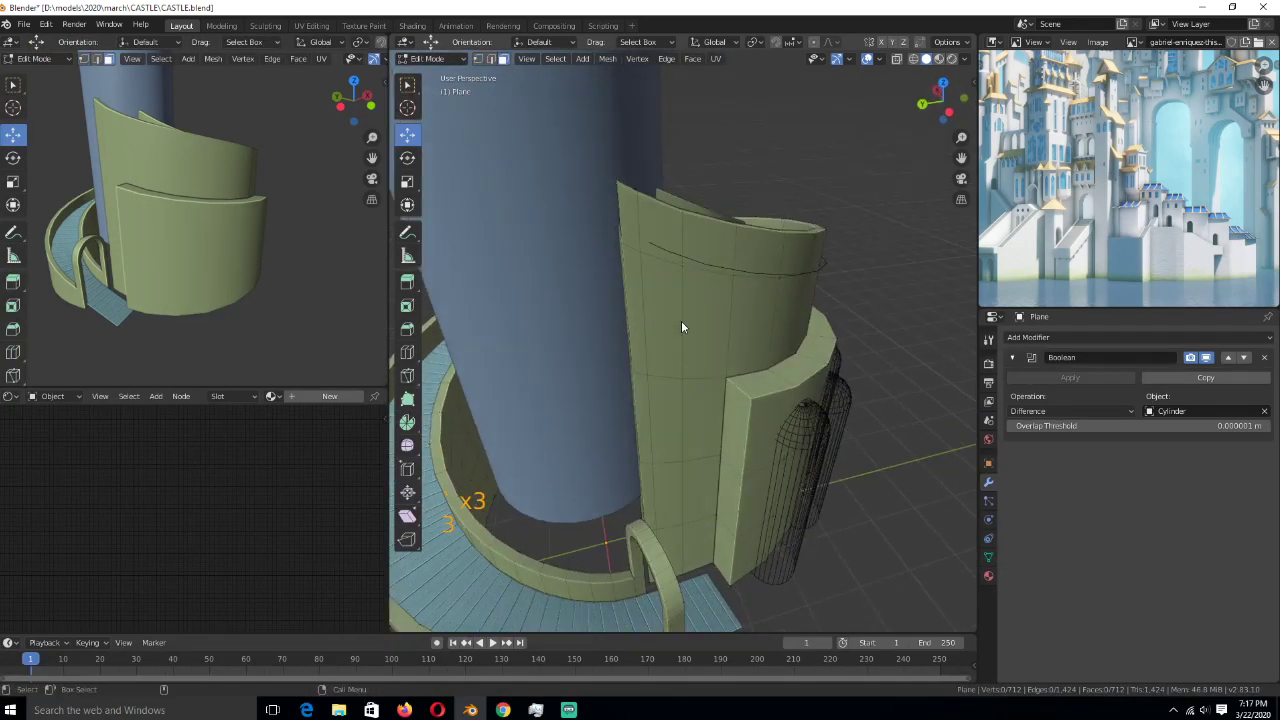
{"action": "left_click", "coordinate": [740, 412]}
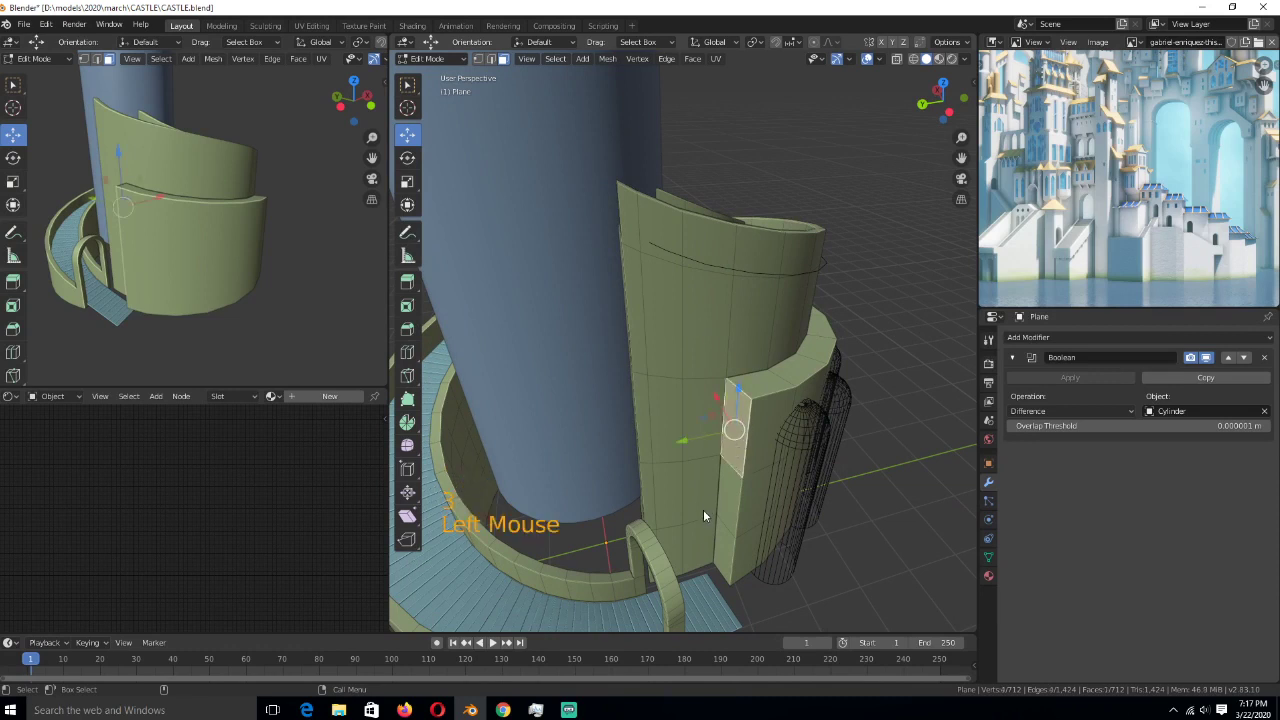
{"action": "left_click", "coordinate": [729, 550], "text": "ctrl"}
{"action": "key", "text": "x"}
{"action": "left_click", "coordinate": [730, 557]}
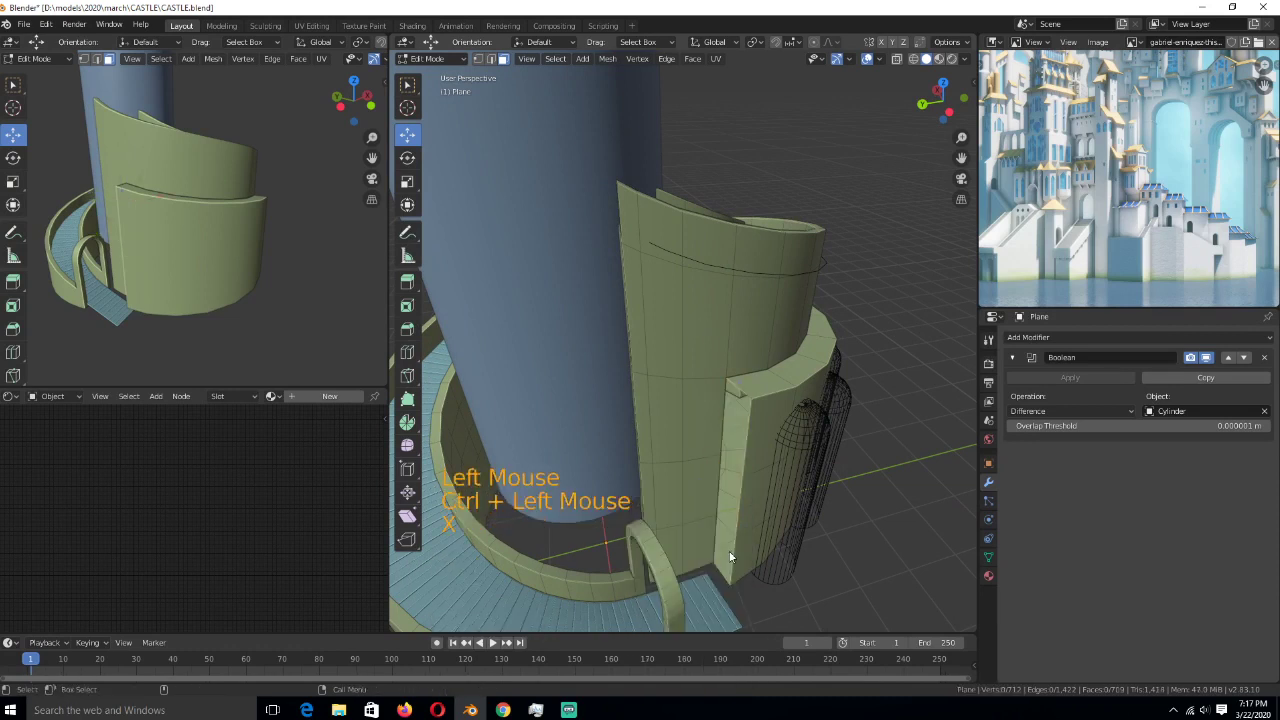
- Extrude the tall block of wall faces between the thickened section and the stair entrance outward along their normals by about 0.45
{"action": "left_click", "coordinate": [700, 545]}
{"action": "left_click", "coordinate": [713, 392], "text": "ctrl"}
{"action": "left_click", "coordinate": [639, 389], "text": "ctrl"}
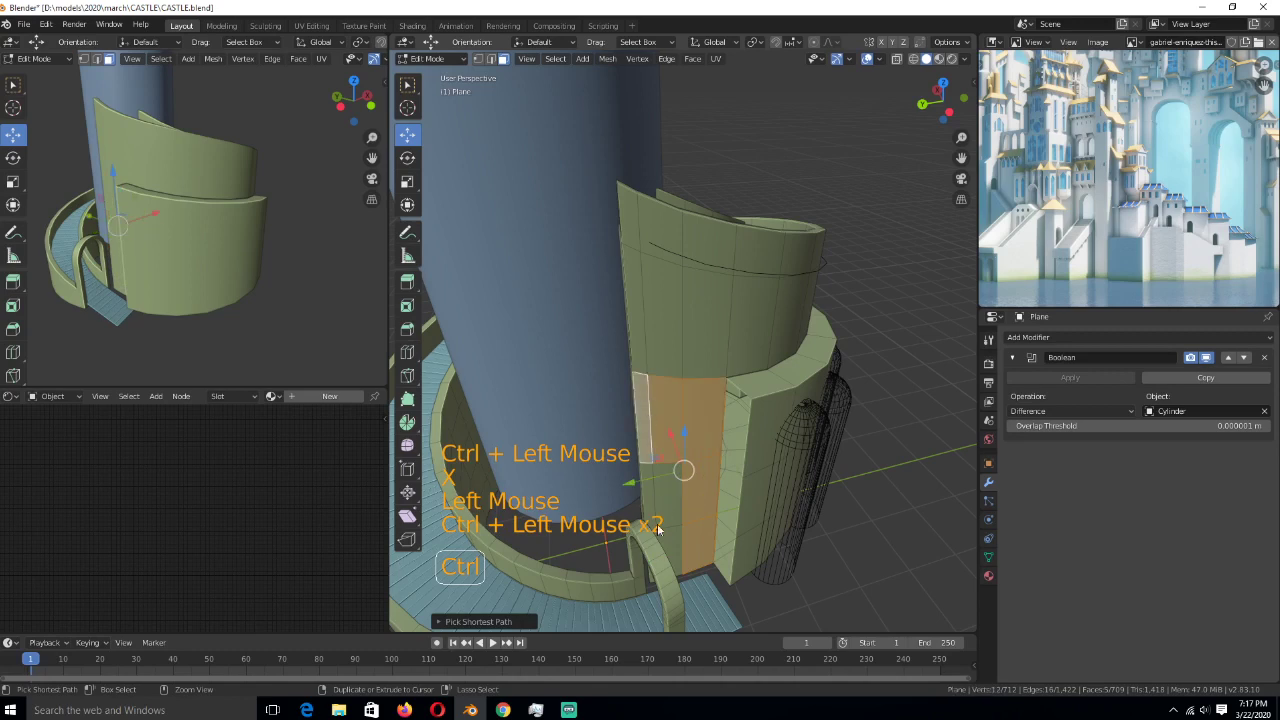
{"action": "left_click", "coordinate": [652, 580], "text": "ctrl"}
{"action": "left_click", "coordinate": [666, 490], "text": "ctrl"}
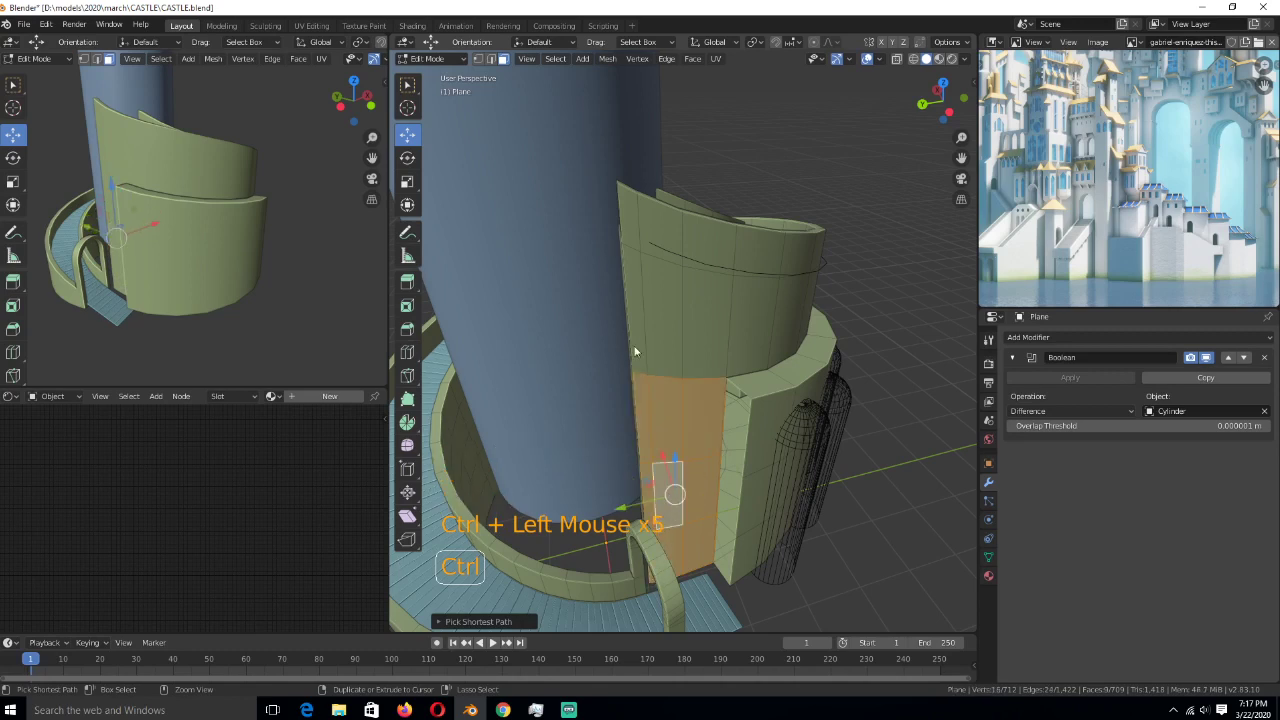
{"action": "left_click", "coordinate": [632, 318], "text": "ctrl"}
{"action": "left_click", "coordinate": [686, 316], "text": "ctrl"}
{"action": "middle_click_drag", "start_coordinate": [698, 370], "coordinate": [642, 393]}
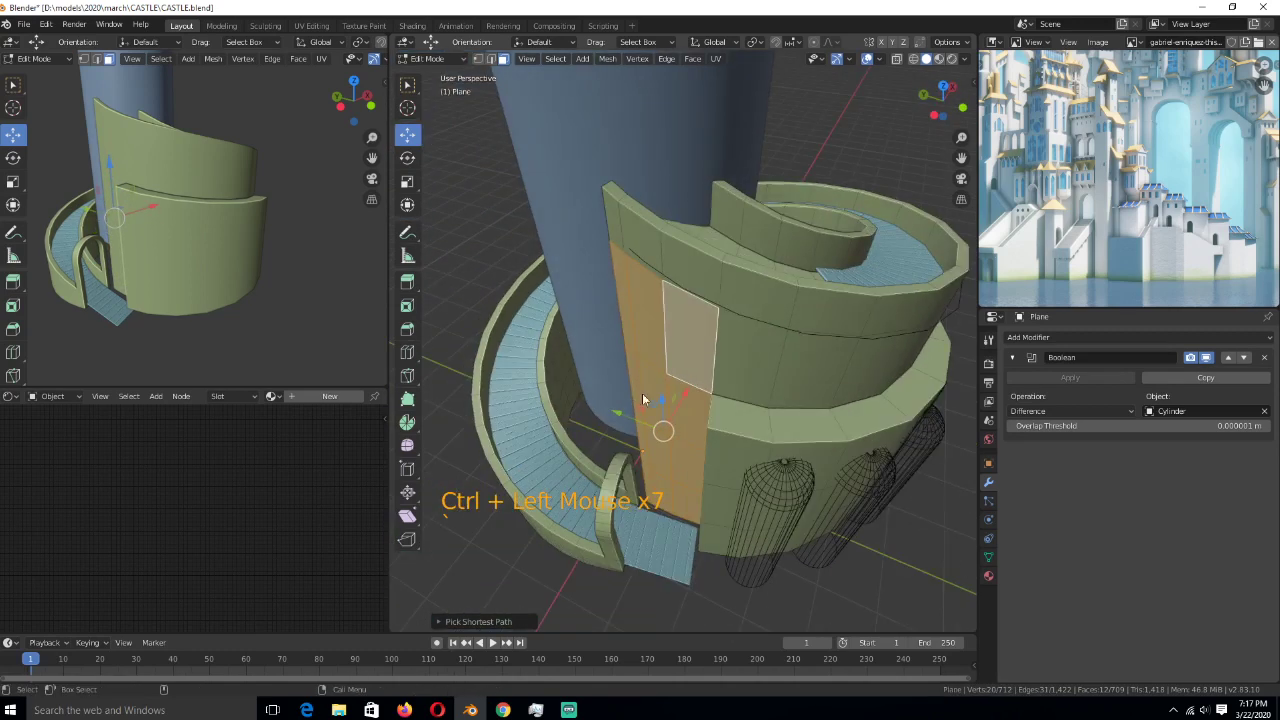
{"action": "key", "text": "alt+e"}
{"action": "left_click", "coordinate": [667, 395]}
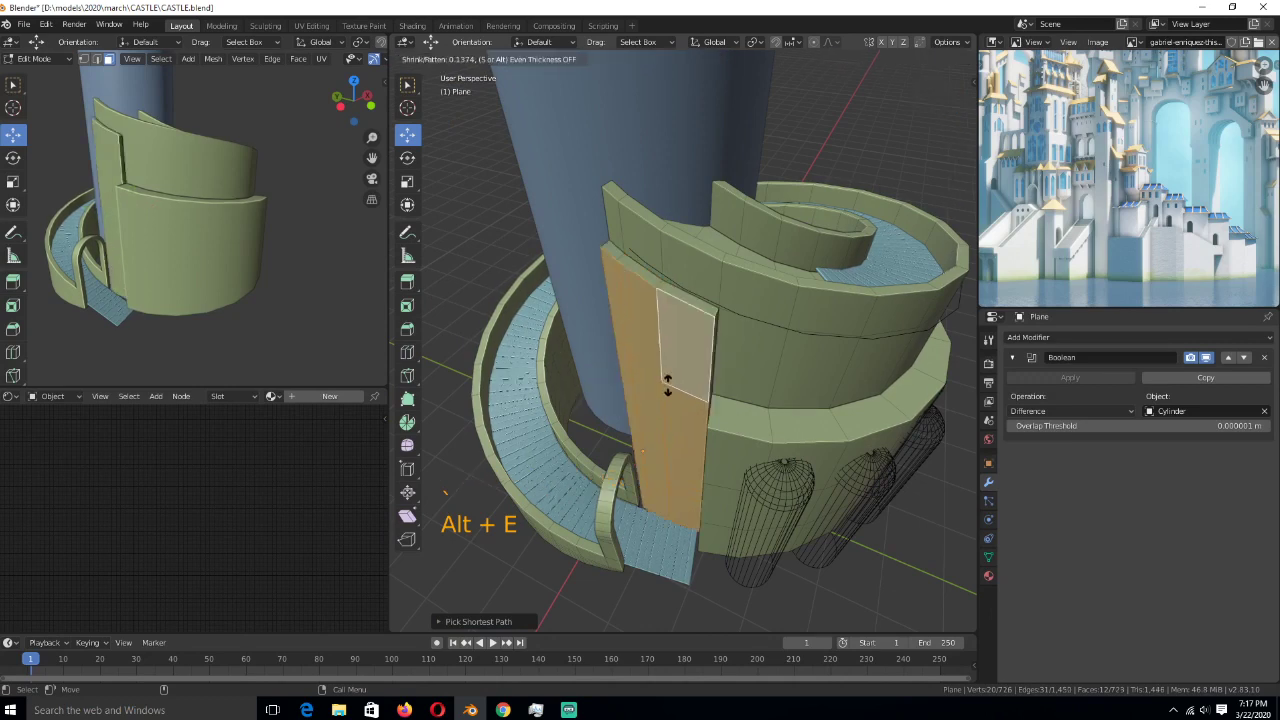
{"action": "key", "text": "shift"}
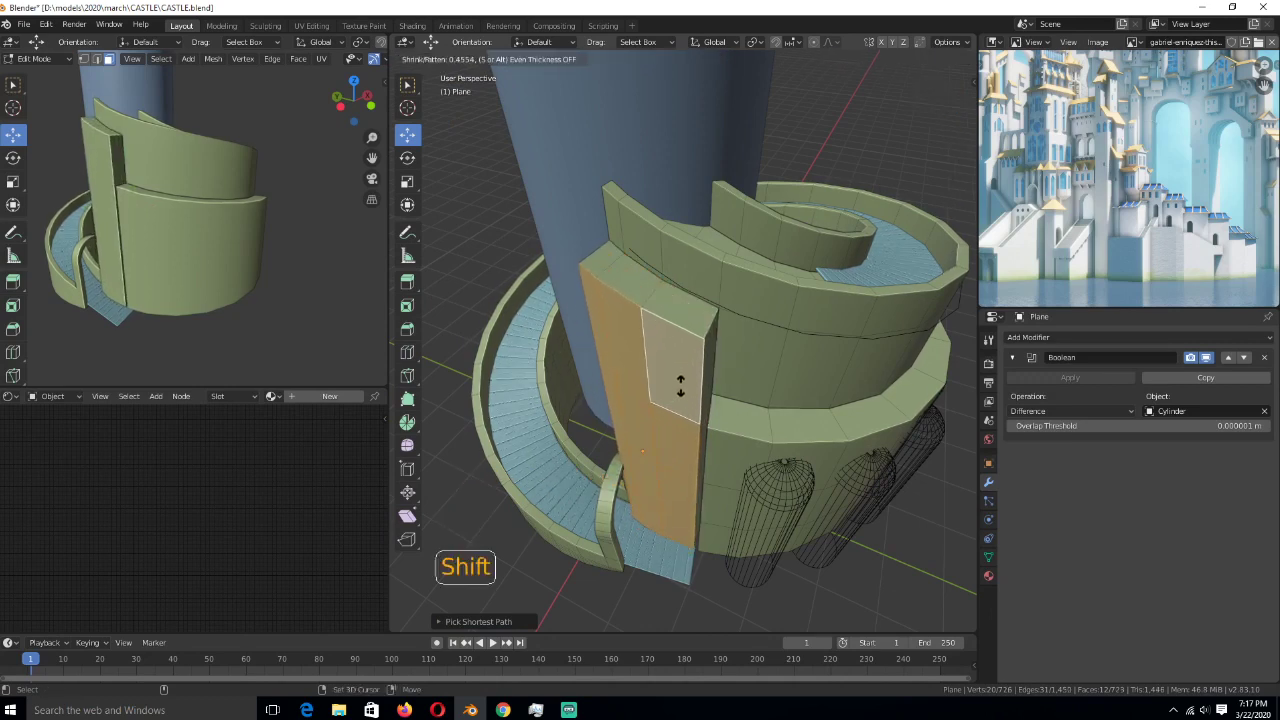
{"action": "left_click", "coordinate": [680, 386]}
- Delete the thin side faces of the new extrusion where it meets the thickened wall section
{"action": "key", "text": "Tab"}
{"action": "scroll", "coordinate": [704, 446], "scroll_direction": "up", "scroll_amount": 5}
{"action": "key", "text": "Tab"}
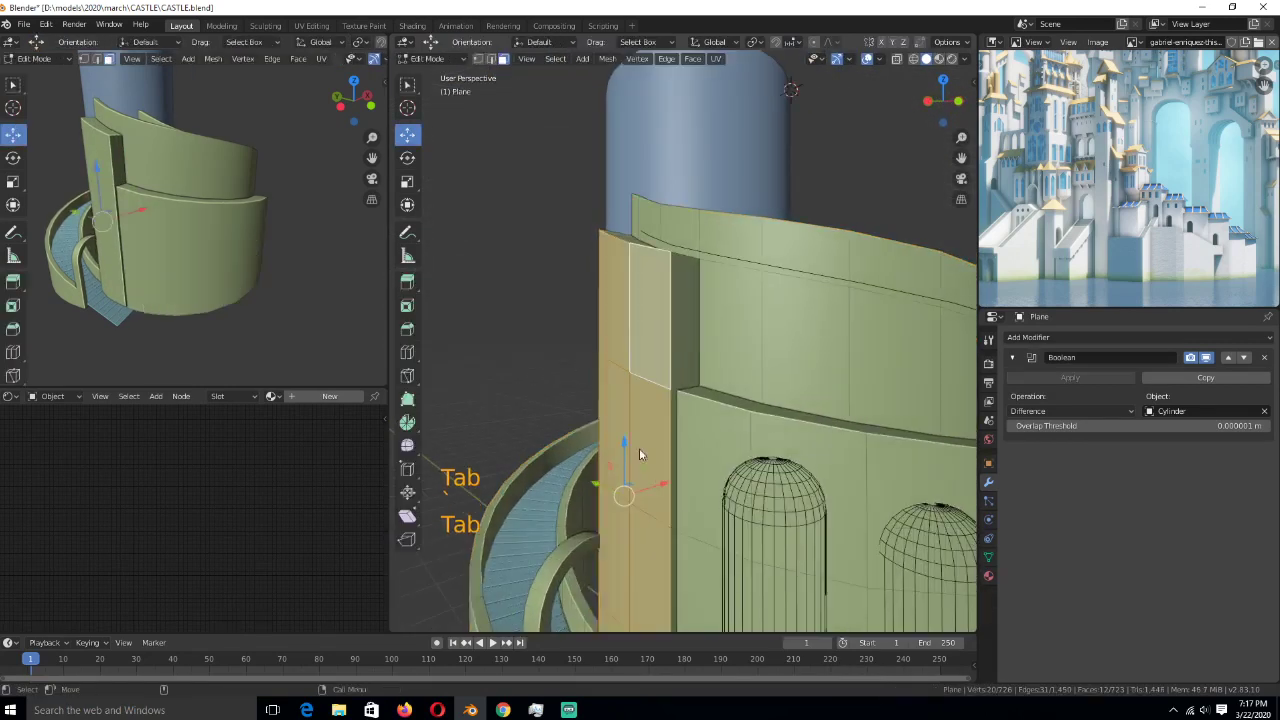
{"action": "scroll", "coordinate": [668, 432], "scroll_direction": "up", "scroll_amount": 3}
{"action": "left_click", "coordinate": [684, 421]}
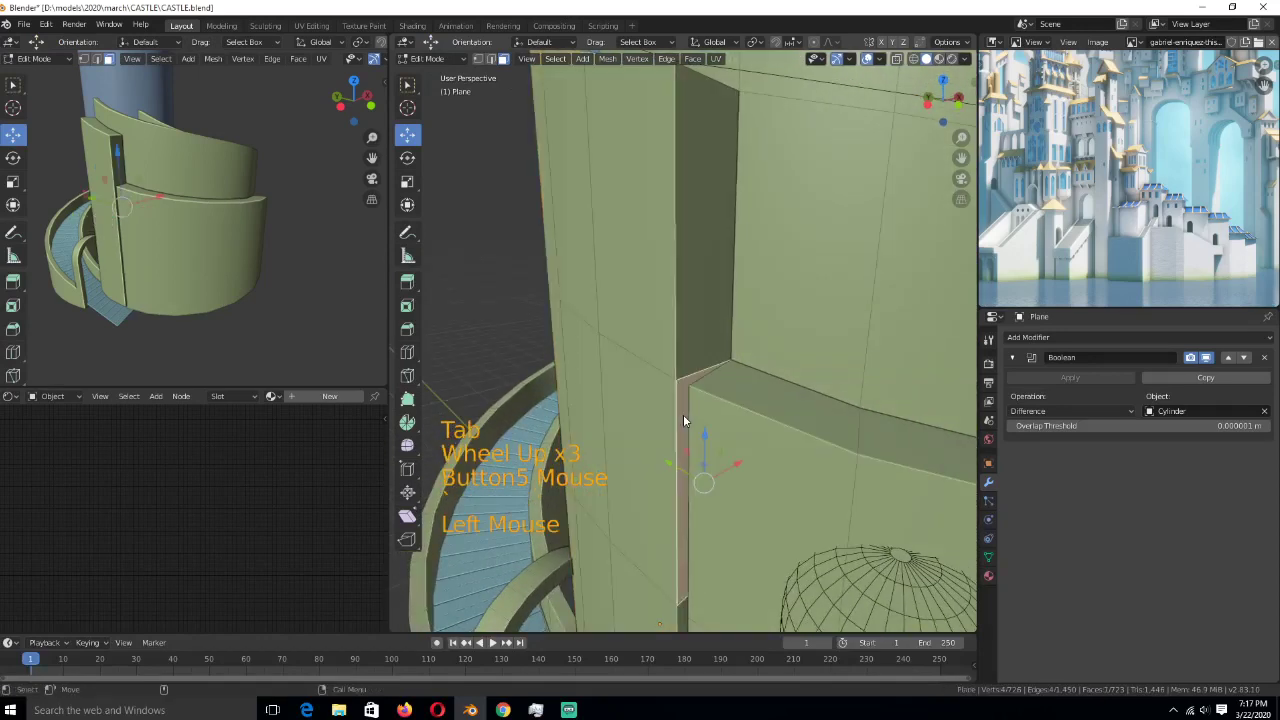
{"action": "scroll", "coordinate": [690, 450], "scroll_direction": "down", "scroll_amount": 4}
{"action": "middle_click_drag", "start_coordinate": [690, 450], "coordinate": [696, 483]}
{"action": "scroll", "coordinate": [705, 456], "scroll_direction": "up", "scroll_amount": 1}
{"action": "left_click", "coordinate": [706, 487], "text": "ctrl"}
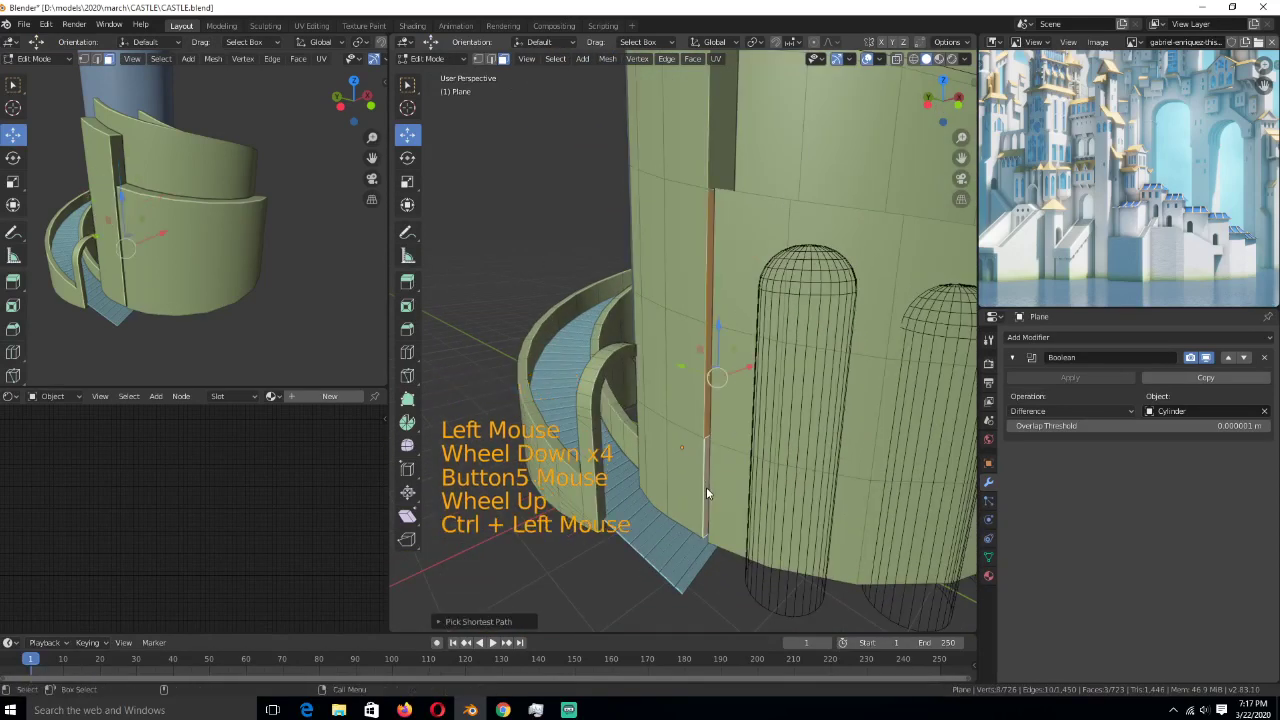
{"action": "key", "text": "x"}
{"action": "left_click", "coordinate": [704, 488]}
- Merge the paired vertices along the lower part of the seam between the new extrusion and the thickened wall section
{"action": "key", "text": "1"}
{"action": "left_click", "coordinate": [716, 470]}
{"action": "left_click", "coordinate": [730, 467], "text": "shift"}
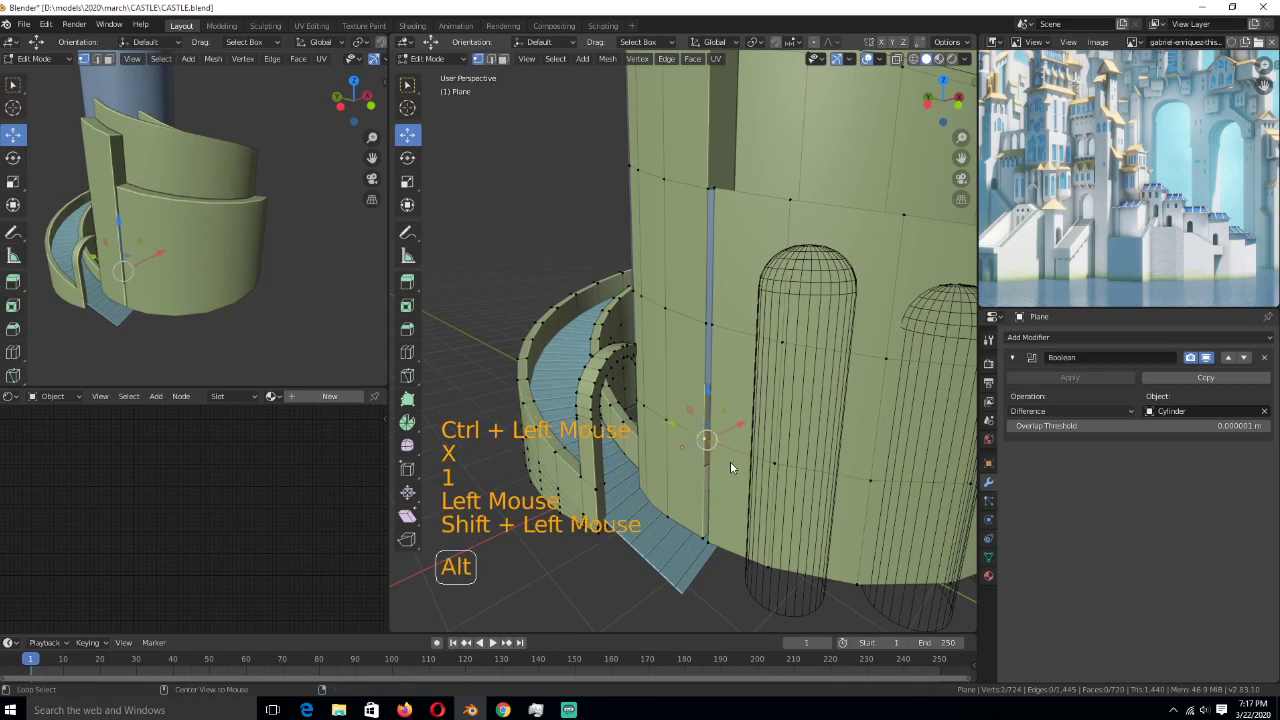
{"action": "key", "text": "alt+m"}
{"action": "left_click", "coordinate": [726, 492]}
{"action": "left_click", "coordinate": [692, 536], "text": "shift"}
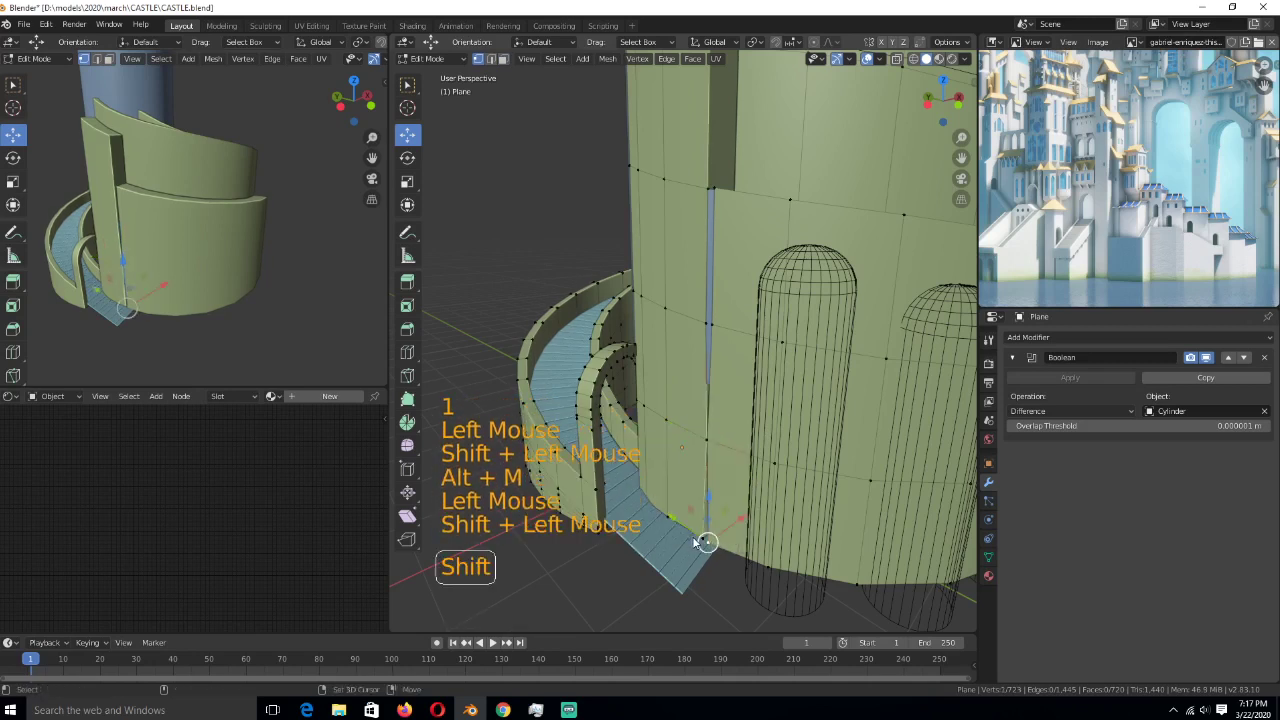
{"action": "key", "text": "shift+r"}
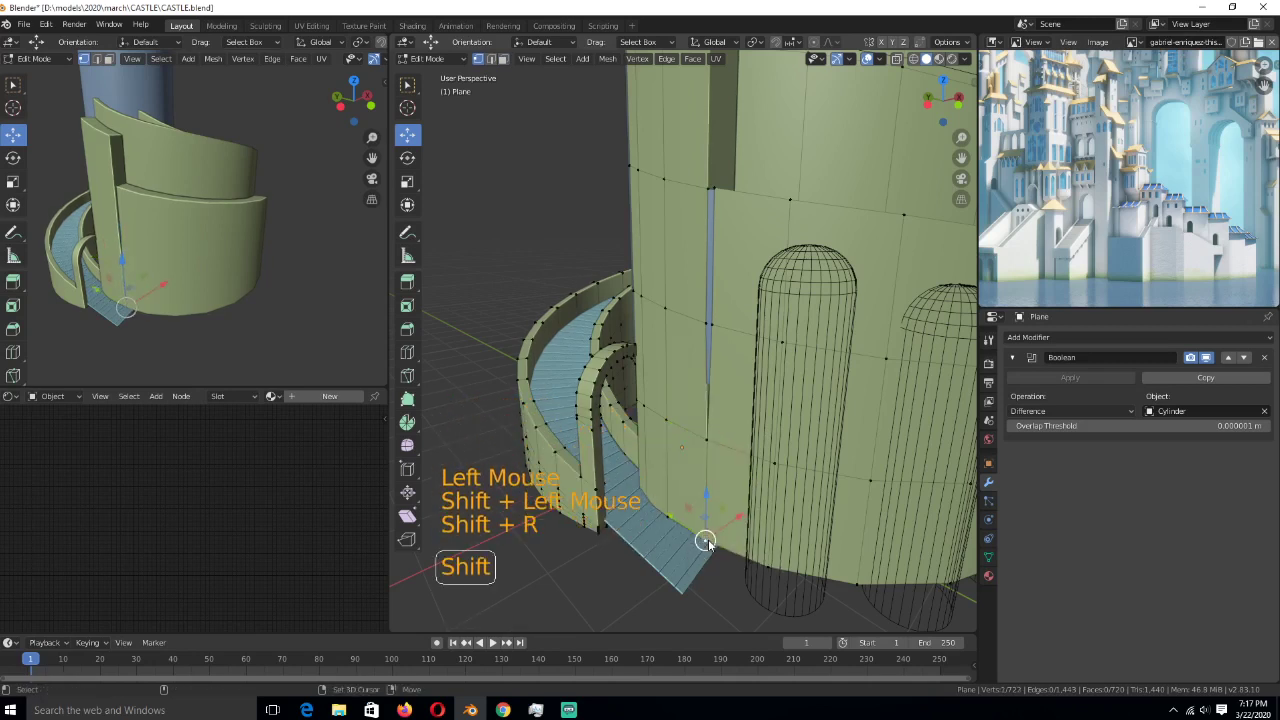
- Merge the remaining vertex pairs up the seam to the foot of the tall block's exposed side, and leave mesh editing
{"action": "left_click", "coordinate": [706, 325]}
{"action": "left_click", "coordinate": [709, 324], "text": "shift"}
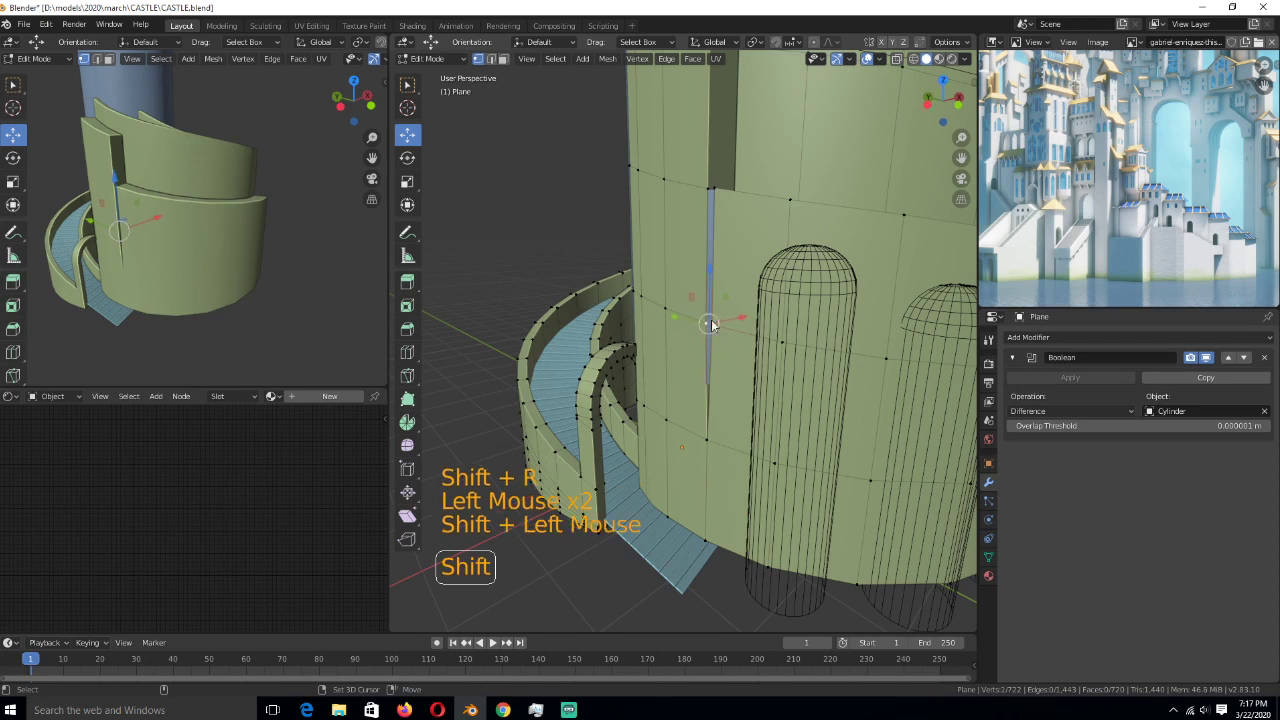
{"action": "key", "text": "shift+r"}
{"action": "left_click", "coordinate": [712, 214]}
{"action": "left_click", "coordinate": [711, 222], "text": "shift"}
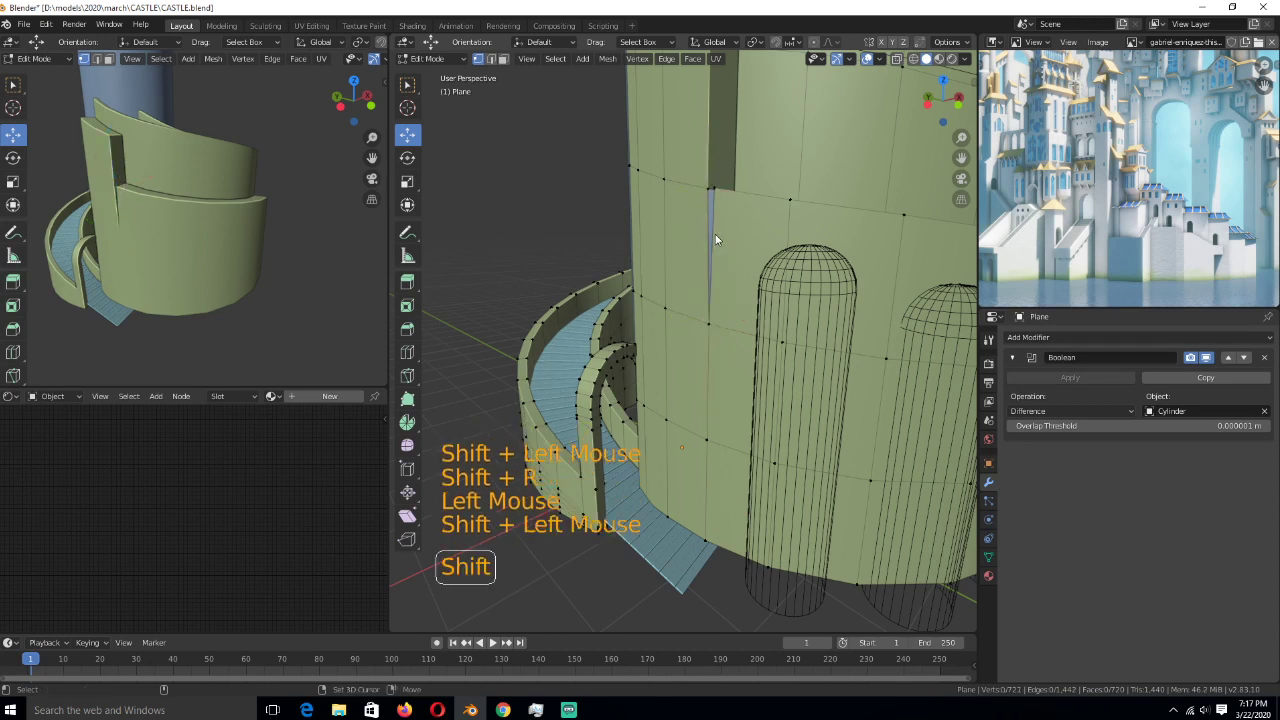
{"action": "left_click", "coordinate": [716, 205]}
{"action": "left_click", "coordinate": [740, 212], "text": "shift"}
{"action": "key", "text": "shift+r"}
{"action": "key", "text": "Tab"}
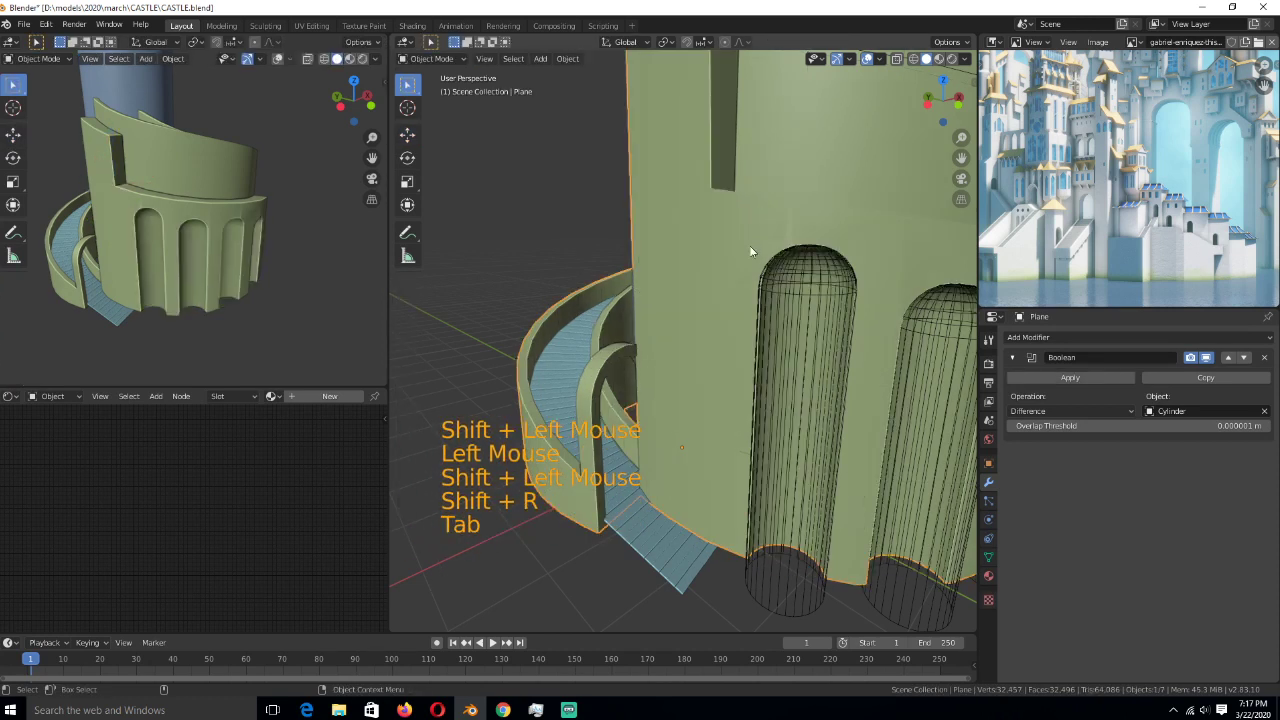
- Add a horizontal loop cut through the tall block's exposed side face and the adjoining upper wall, slid slightly upward
{"action": "middle_click_drag", "start_coordinate": [749, 245], "coordinate": [700, 297]}
{"action": "key", "text": "Tab"}
{"action": "key", "text": "Tab"}
{"action": "key", "text": "Tab"}
{"action": "scroll", "coordinate": [740, 330], "scroll_direction": "down", "scroll_amount": 1}
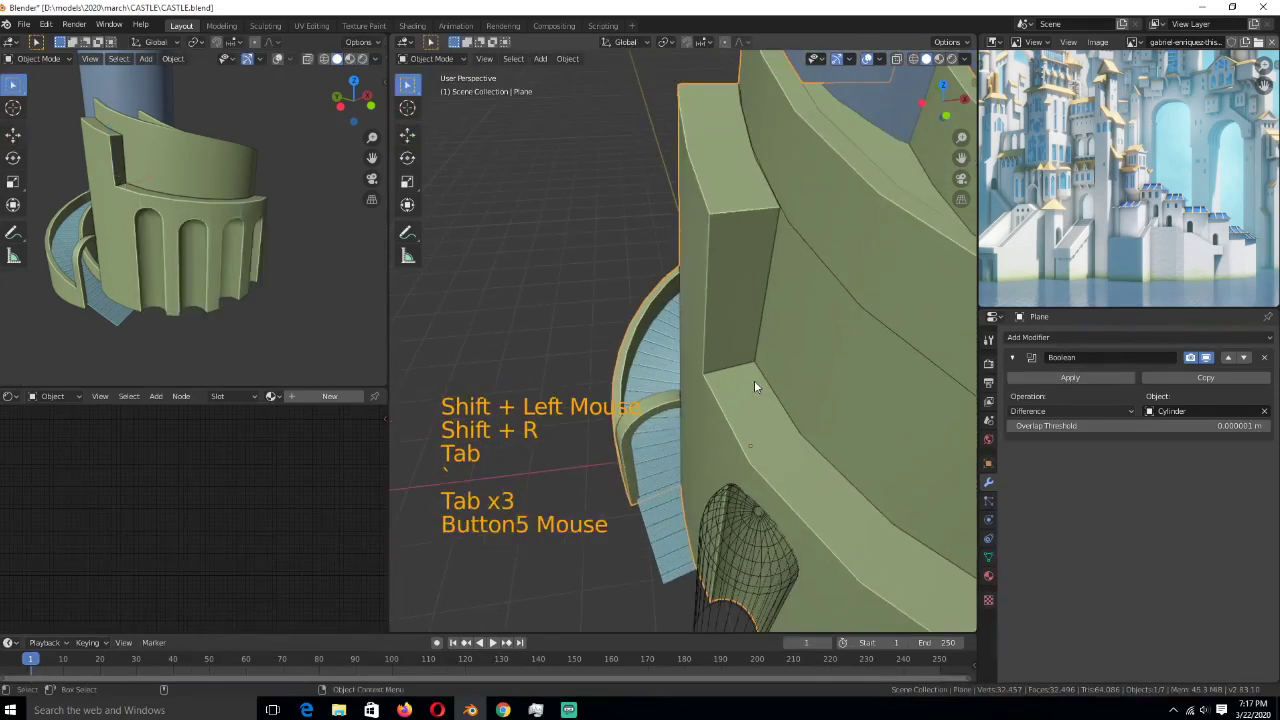
{"action": "middle_click_drag", "start_coordinate": [754, 385], "coordinate": [744, 210]}
{"action": "key", "text": "Tab"}
{"action": "key", "text": "ctrl+r"}
{"action": "left_click", "coordinate": [718, 195]}
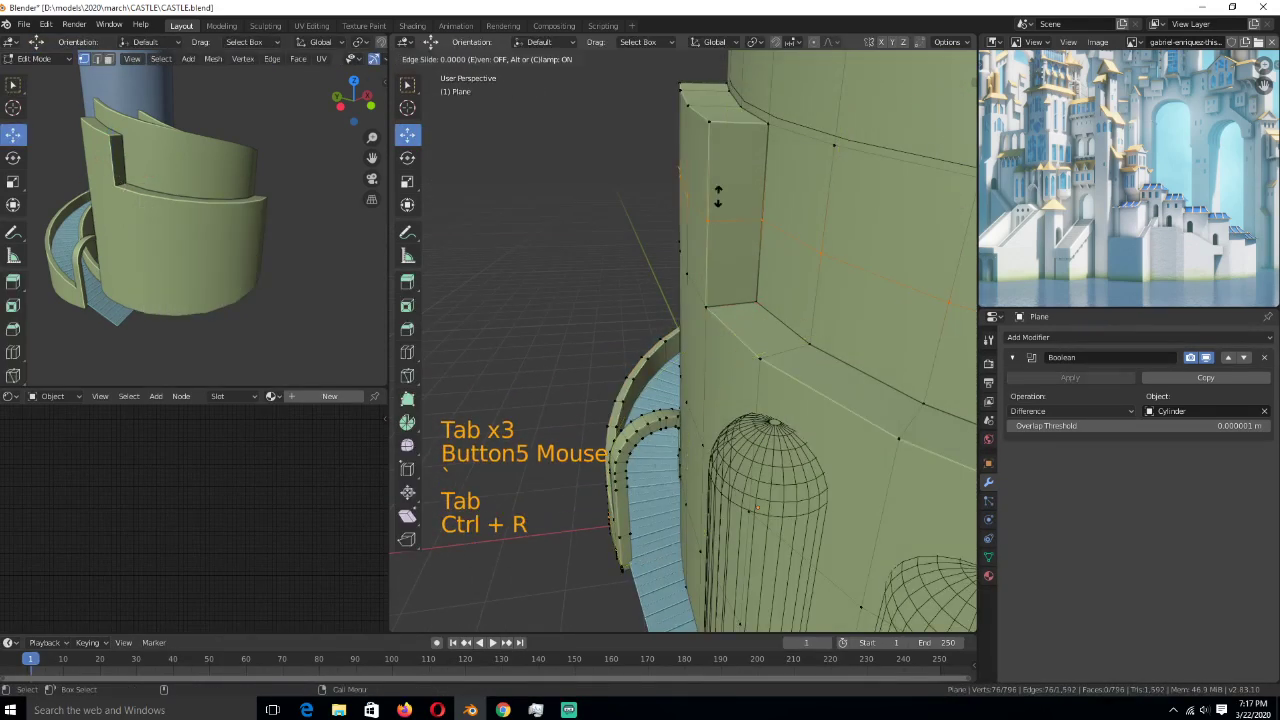
{"action": "left_click", "coordinate": [725, 190]}
{"action": "key", "text": "alt+a"}
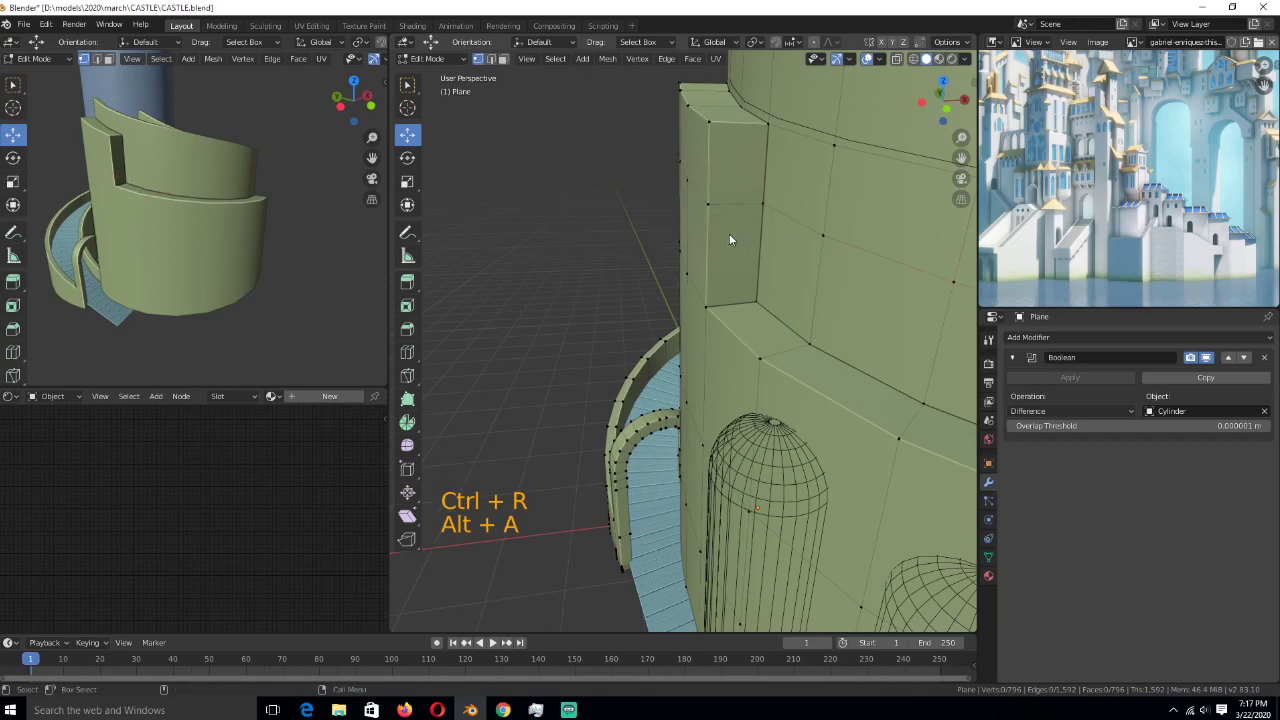
- Add a lengthwise loop cut along the middle of the thickened wall section's top ledge
{"action": "scroll", "coordinate": [740, 280], "scroll_direction": "down", "scroll_amount": 2}
{"action": "middle_click_drag", "start_coordinate": [749, 325], "coordinate": [700, 330]}
{"action": "key", "text": "Tab"}
{"action": "scroll", "coordinate": [751, 252], "scroll_direction": "down", "scroll_amount": 2}
{"action": "middle_click_drag", "start_coordinate": [751, 252], "coordinate": [672, 302]}
{"action": "middle_click_drag", "start_coordinate": [792, 324], "coordinate": [728, 414]}
{"action": "scroll", "coordinate": [743, 373], "scroll_direction": "up", "scroll_amount": 3}
{"action": "key", "text": "Tab"}
{"action": "key", "text": "ctrl+r"}
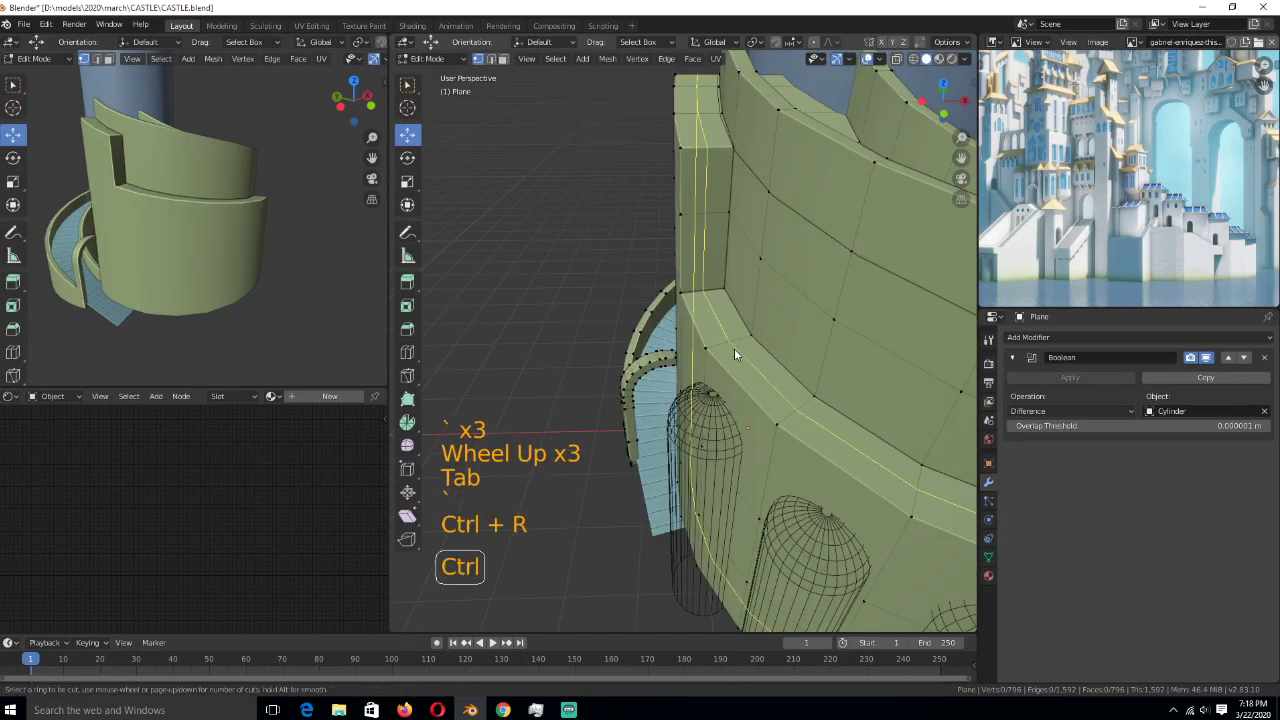
{"action": "left_click", "coordinate": [734, 348]}
- Bevel the new ledge loop into two parallel loops that enclose a wide central strip
{"action": "scroll", "coordinate": [694, 396], "scroll_direction": "down", "scroll_amount": 4}
{"action": "middle_click_drag", "start_coordinate": [694, 396], "coordinate": [787, 357]}
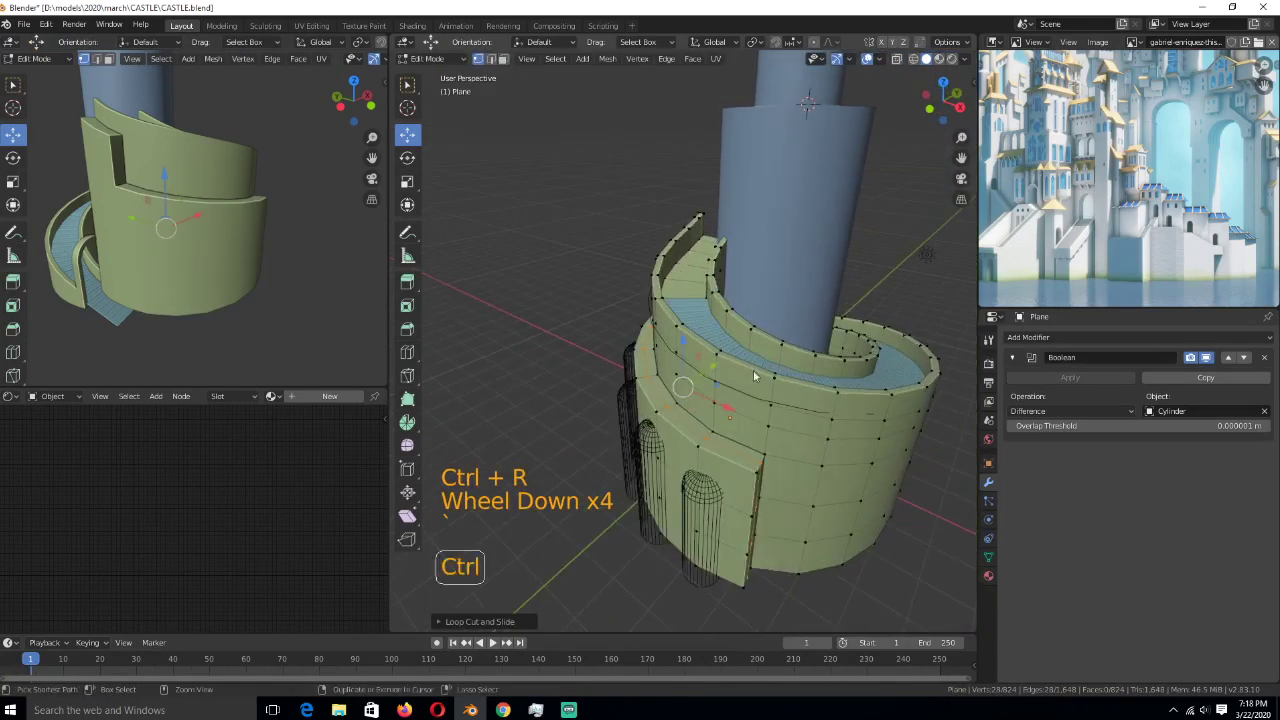
{"action": "key", "text": "ctrl+b"}
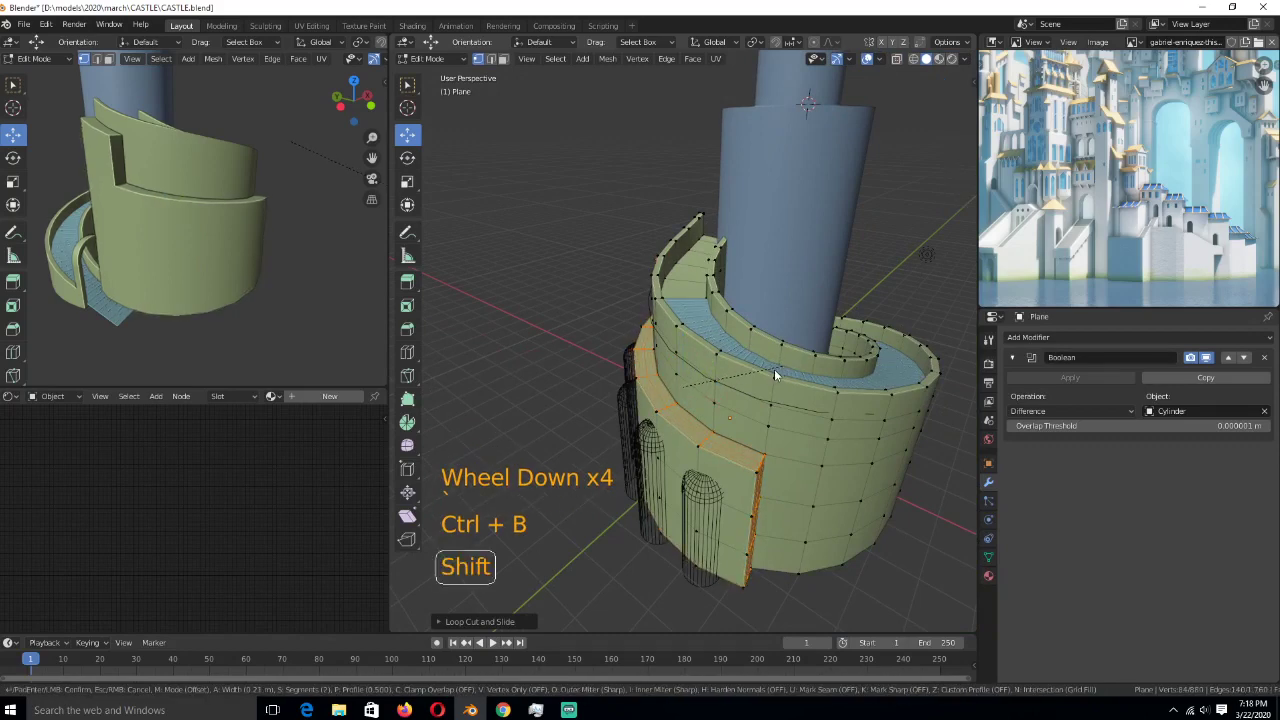
{"action": "left_click", "coordinate": [765, 378], "text": "shift"}
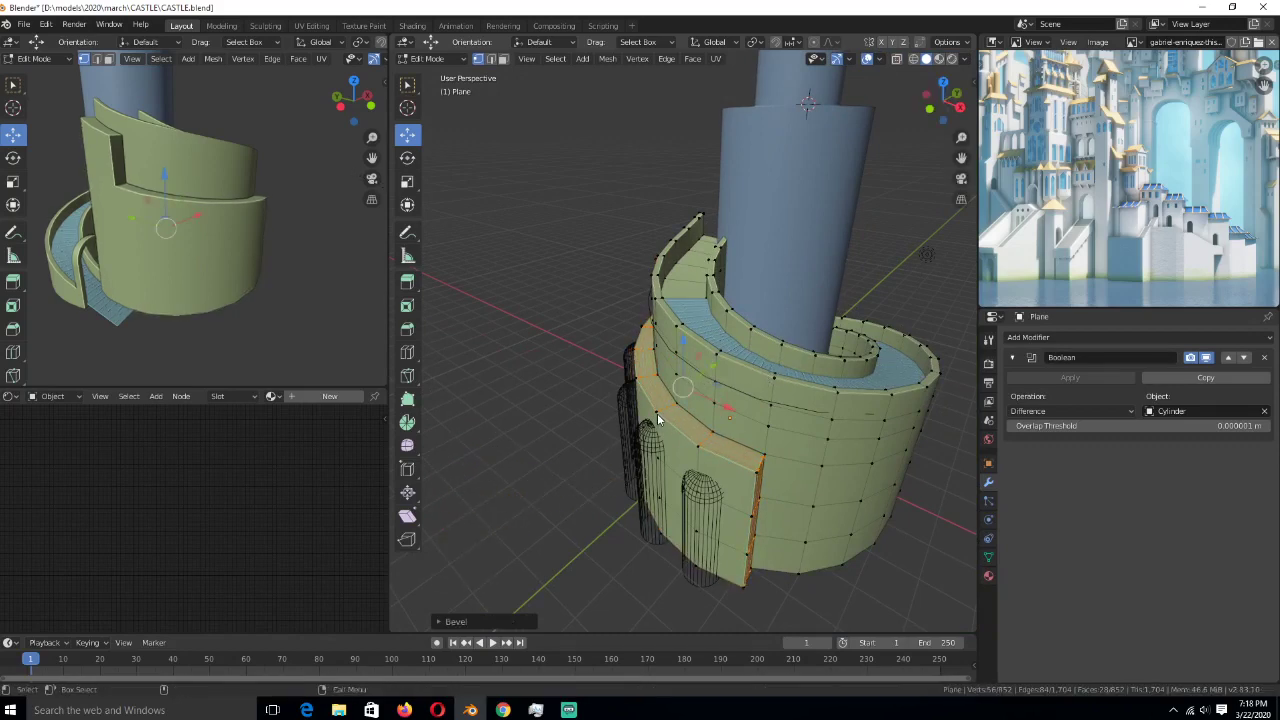
- Extrude the central strip of ledge faces downward along its normals to form a shallow channel along the thickened wall's top
{"action": "scroll", "coordinate": [657, 413], "scroll_direction": "up", "scroll_amount": 3}
{"action": "scroll", "coordinate": [713, 443], "scroll_direction": "down", "scroll_amount": 1}
{"action": "key", "text": "3"}
{"action": "left_click", "coordinate": [689, 336]}
{"action": "left_click", "coordinate": [680, 345]}
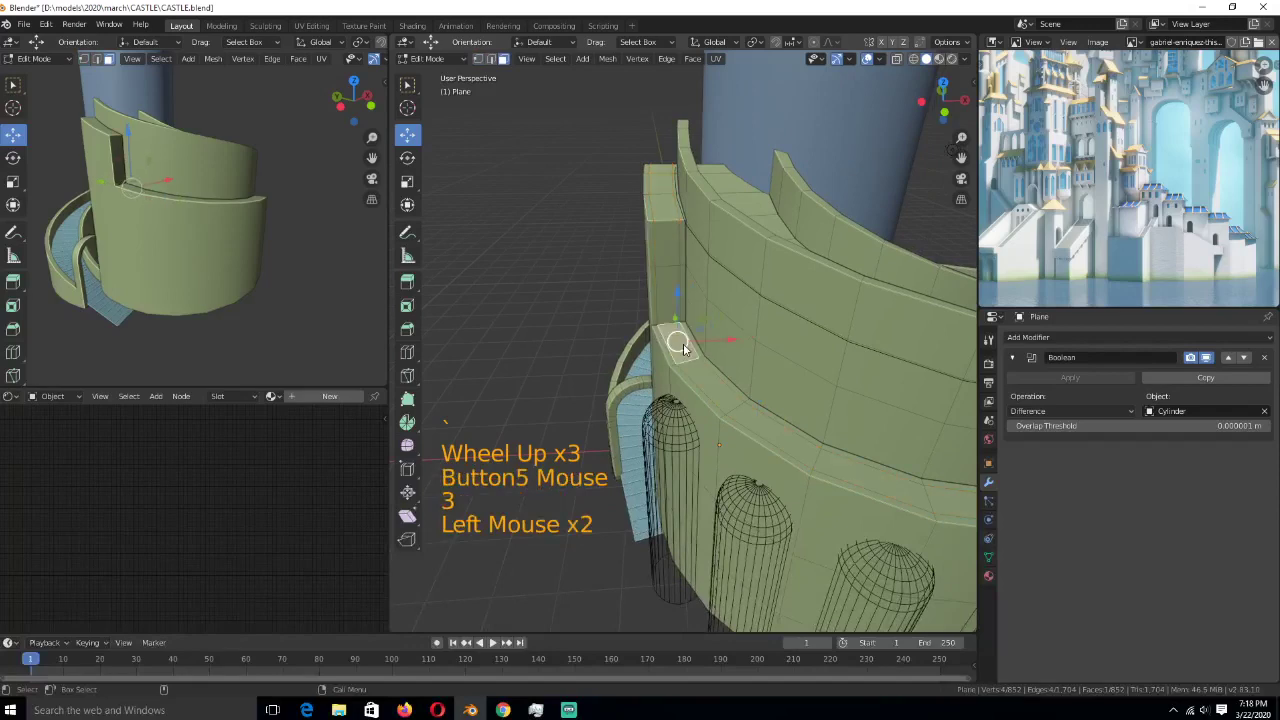
{"action": "middle_click_drag", "start_coordinate": [683, 347], "coordinate": [589, 353]}
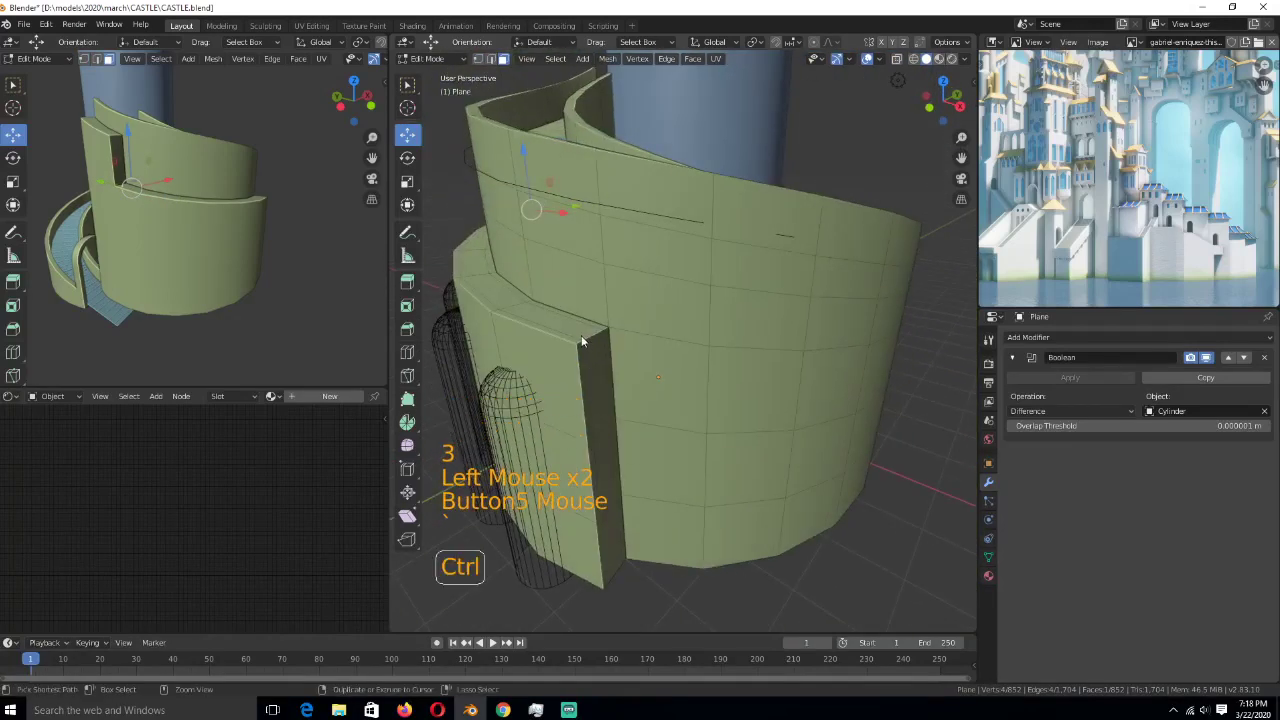
{"action": "left_click", "coordinate": [588, 334], "text": "ctrl"}
{"action": "key", "text": "e"}
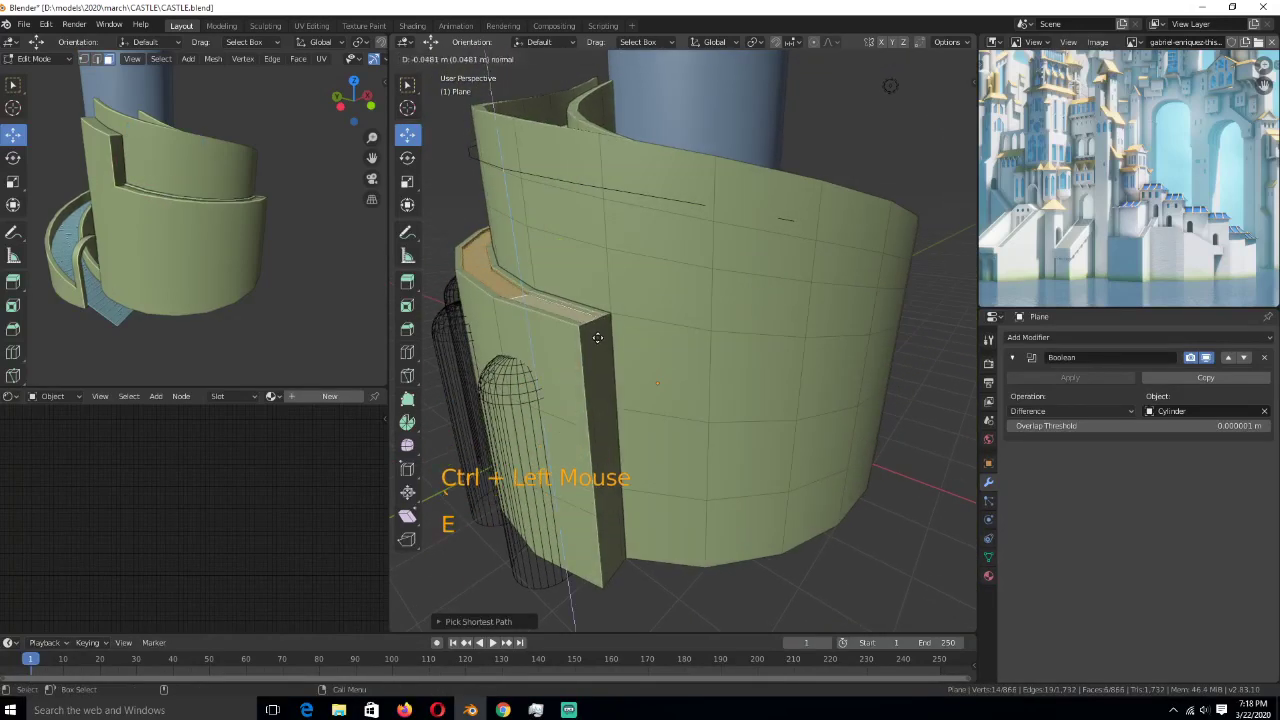
{"action": "left_click", "coordinate": [598, 340]}
- Delete the leftover faces closing the channel's far end and the uppermost end faces on both sides of the gap
{"action": "key", "text": "x"}
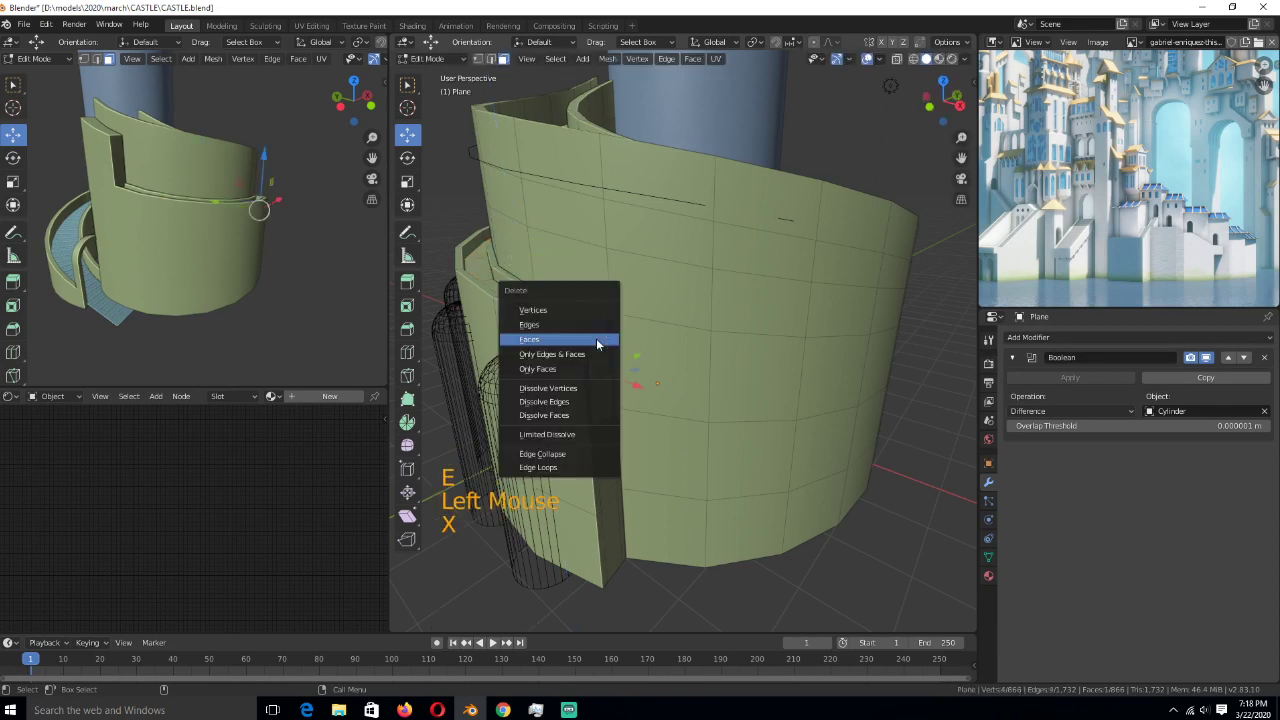
{"action": "left_click", "coordinate": [596, 338]}
{"action": "mouse_move", "coordinate": [570, 342]}
{"action": "middle_mouse_down"}
{"action": "mouse_move", "coordinate": [570, 376]}
{"action": "mouse_move", "coordinate": [576, 352]}
{"action": "middle_mouse_up"}
{"action": "left_click", "coordinate": [540, 346]}
{"action": "key", "text": "x"}
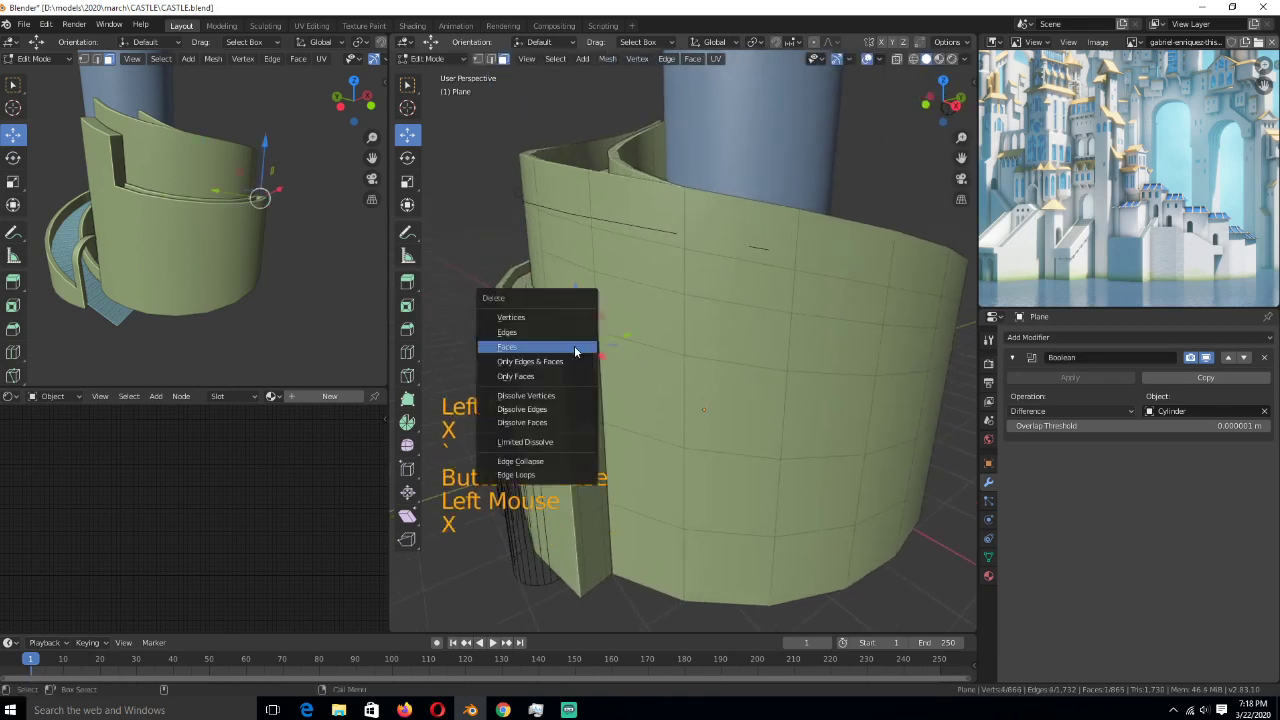
{"action": "scroll", "coordinate": [564, 410], "scroll_direction": "up", "scroll_amount": 2}
{"action": "middle_click_drag", "start_coordinate": [564, 410], "coordinate": [557, 373]}
{"action": "left_click", "coordinate": [557, 373]}
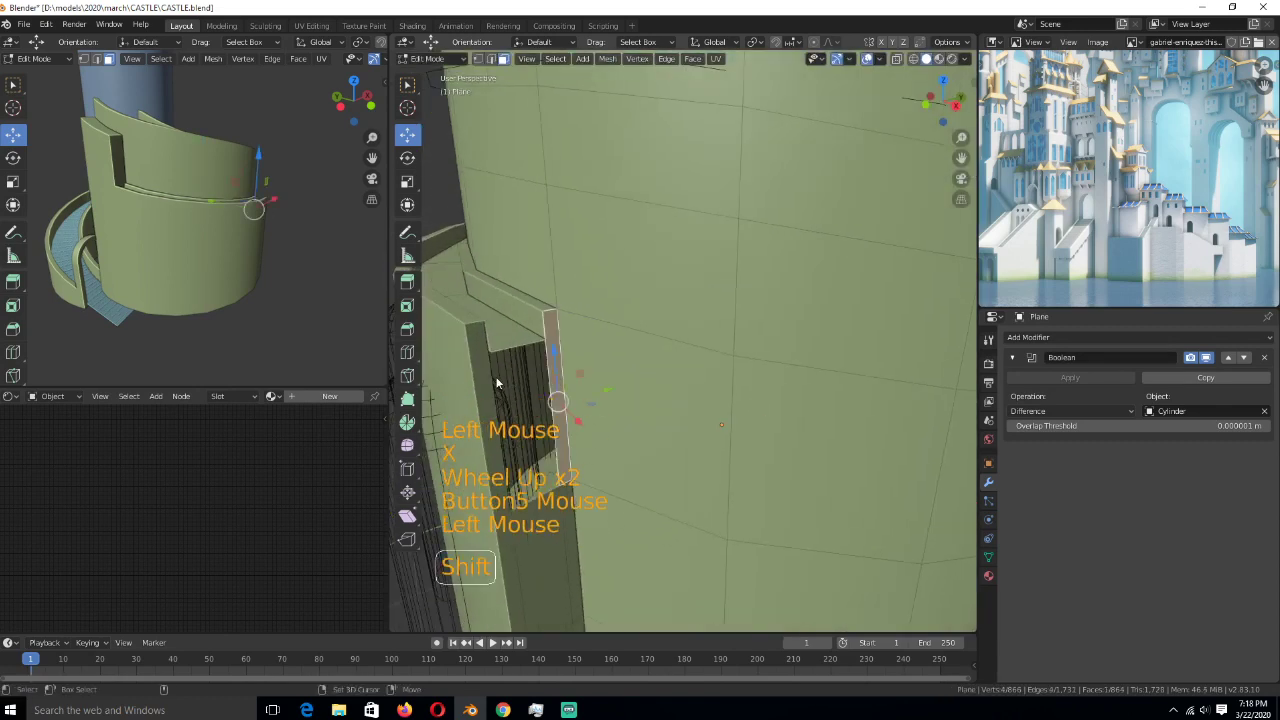
{"action": "left_click", "coordinate": [487, 373], "text": "shift"}
{"action": "key", "text": "x"}
{"action": "left_click", "coordinate": [486, 374]}
- Fill the open boundary at the thickened wall's end with a single face, and leave mesh editing
{"action": "key", "text": "2"}
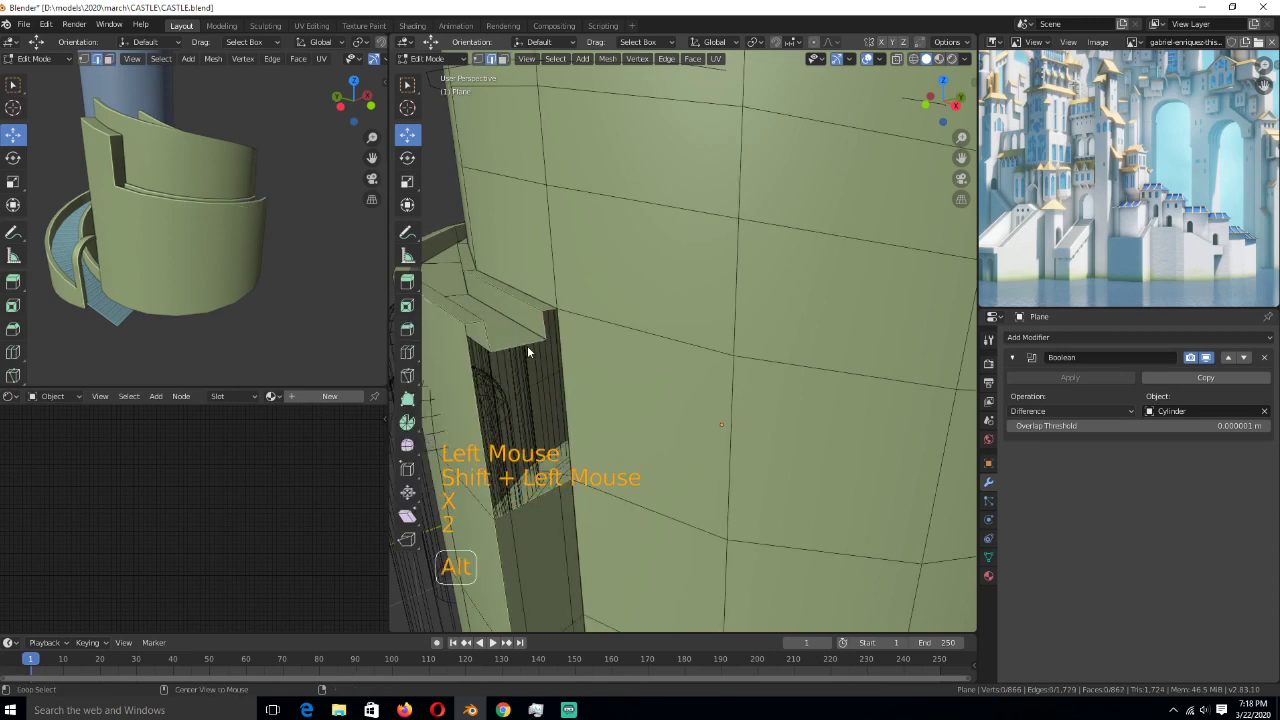
{"action": "left_click", "coordinate": [527, 345], "text": "alt"}
{"action": "key", "text": "f"}
{"action": "key", "text": "grave"}
{"action": "key", "text": "Tab"}
{"action": "scroll", "coordinate": [542, 410], "scroll_direction": "down", "scroll_amount": 4}
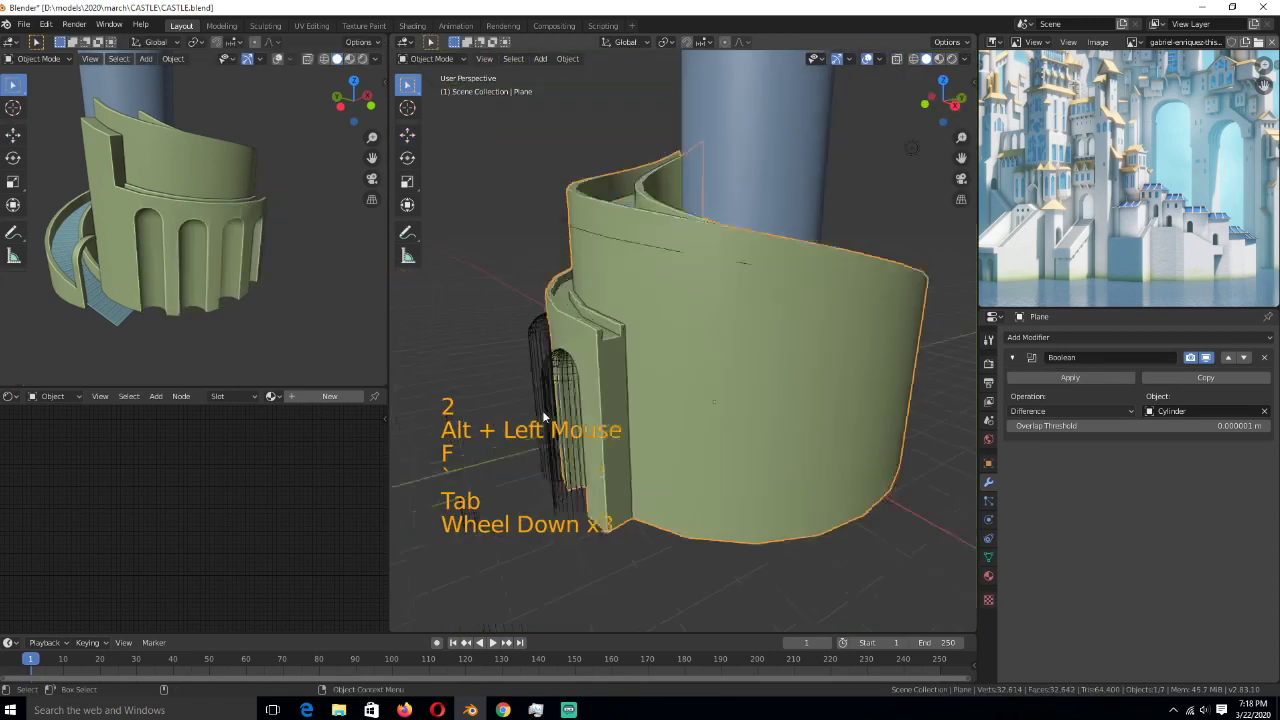
- Duplicate all four arched Boolean cutters and raise the copies to the upper wall above the originals
{"action": "middle_click_drag", "start_coordinate": [542, 410], "coordinate": [690, 459]}
{"action": "key", "text": "grave"}
{"action": "key", "text": "alt+a"}
{"action": "key", "text": "Tab"}
{"action": "middle_click_drag", "start_coordinate": [719, 413], "coordinate": [605, 418]}
{"action": "key", "text": "Tab"}
{"action": "left_click", "coordinate": [605, 414]}
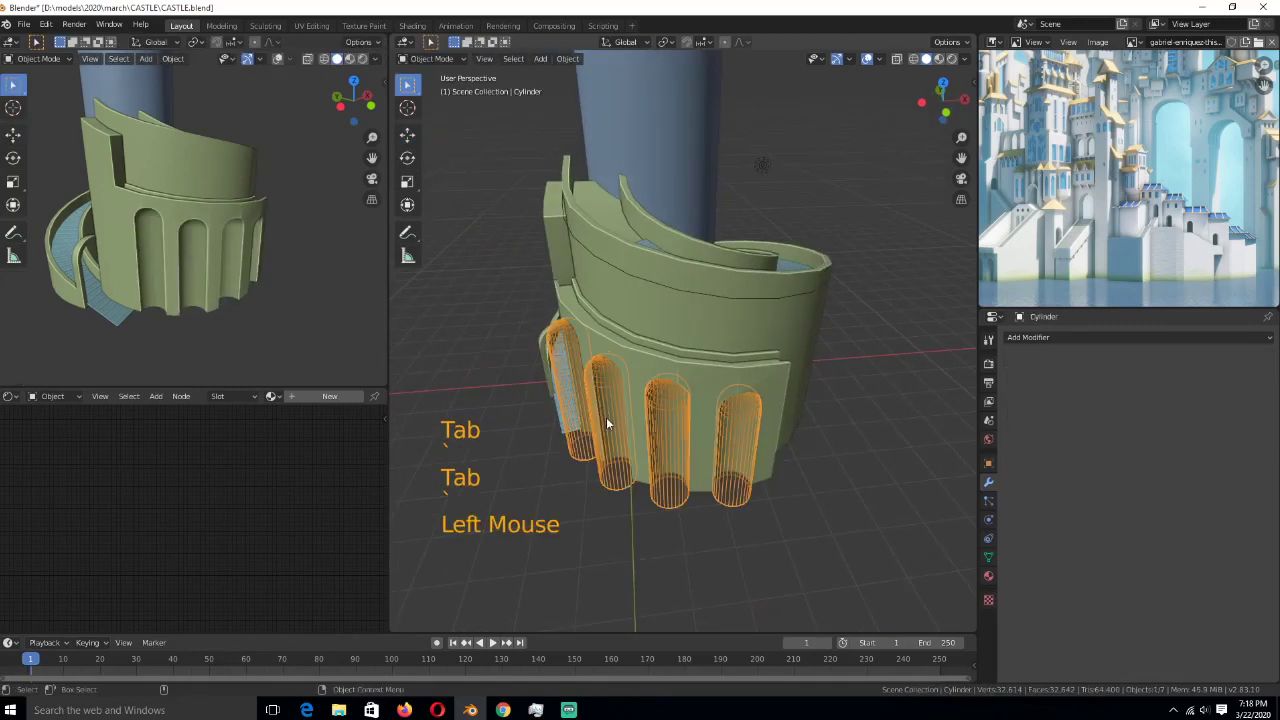
{"action": "key", "text": "Tab"}
{"action": "key", "text": "a"}
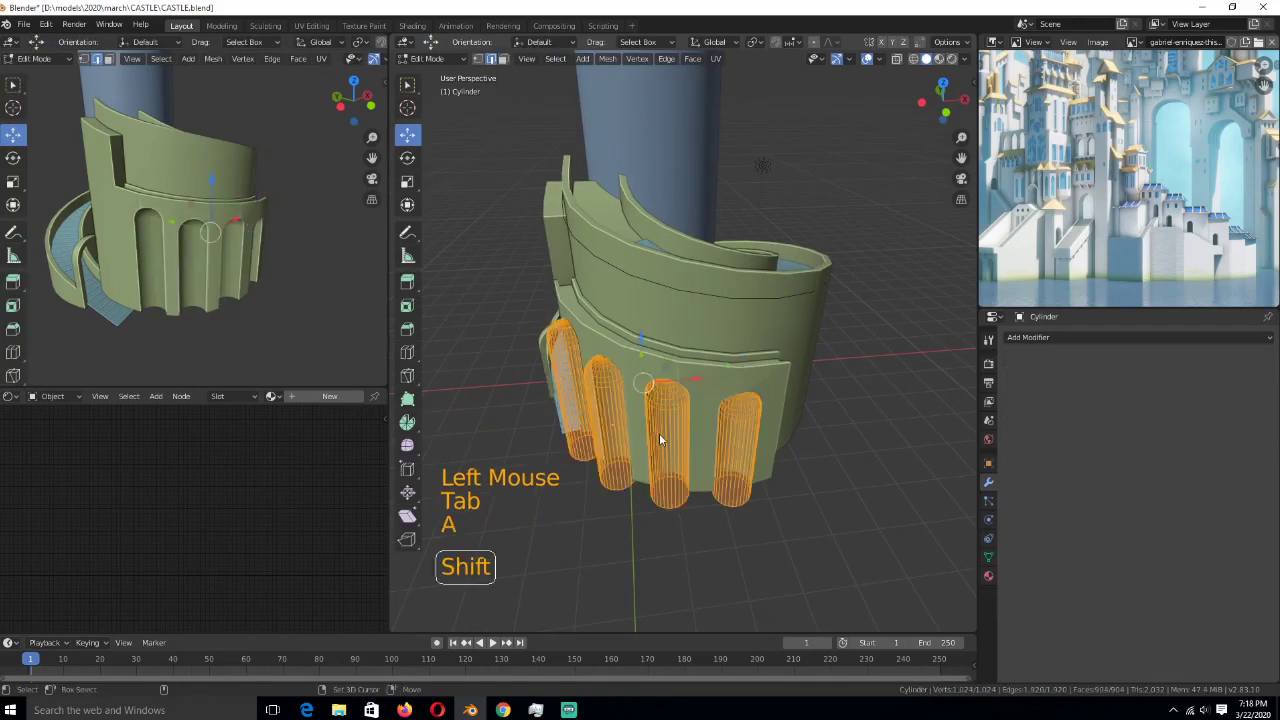
{"action": "key", "text": "shift+d"}
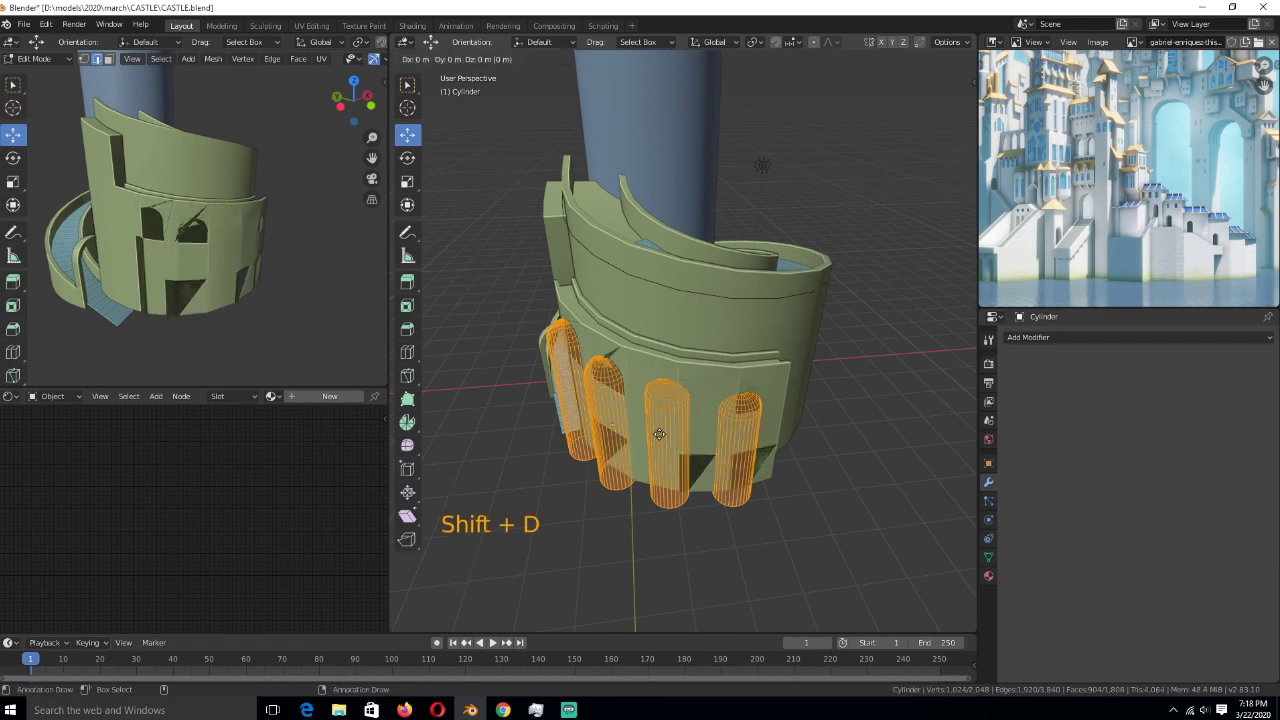
{"action": "left_click", "coordinate": [668, 301]}
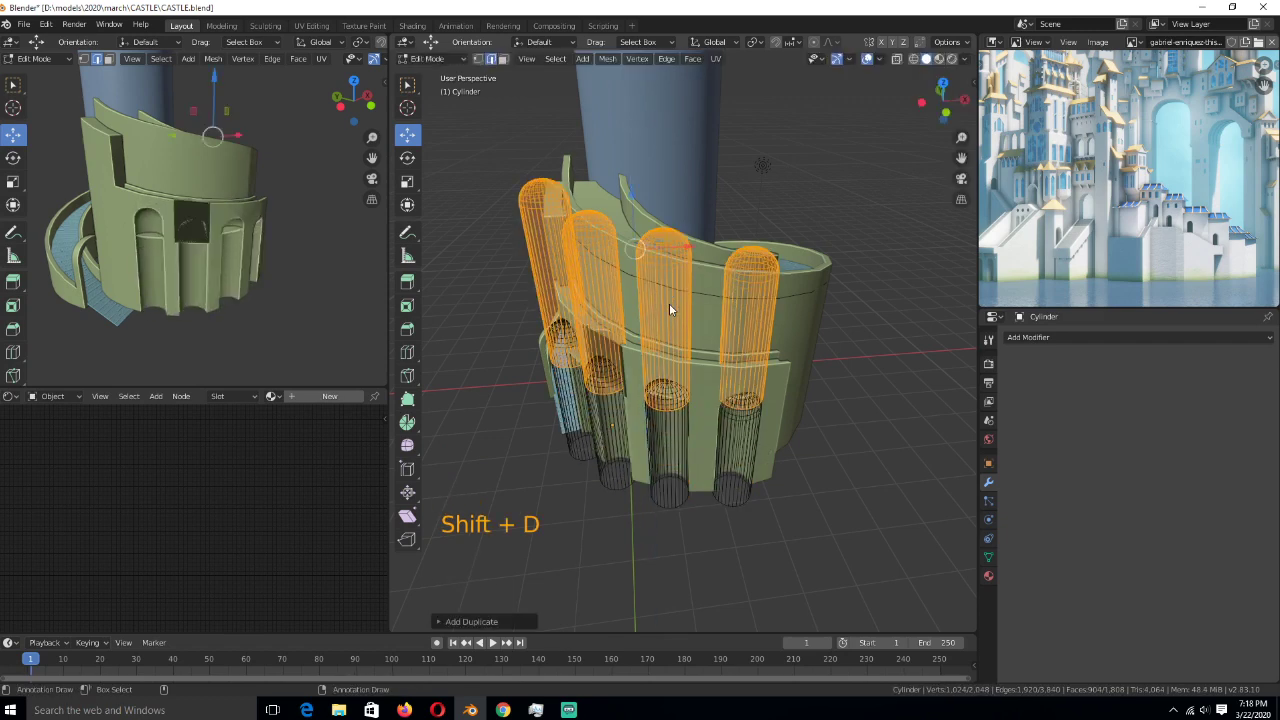
- Scale the duplicated cutters horizontally about the 3D cursor to about 0.8, keeping their height, to bring them into the upper wall
{"action": "key", "text": "KP_7"}
{"action": "key", "text": "period"}
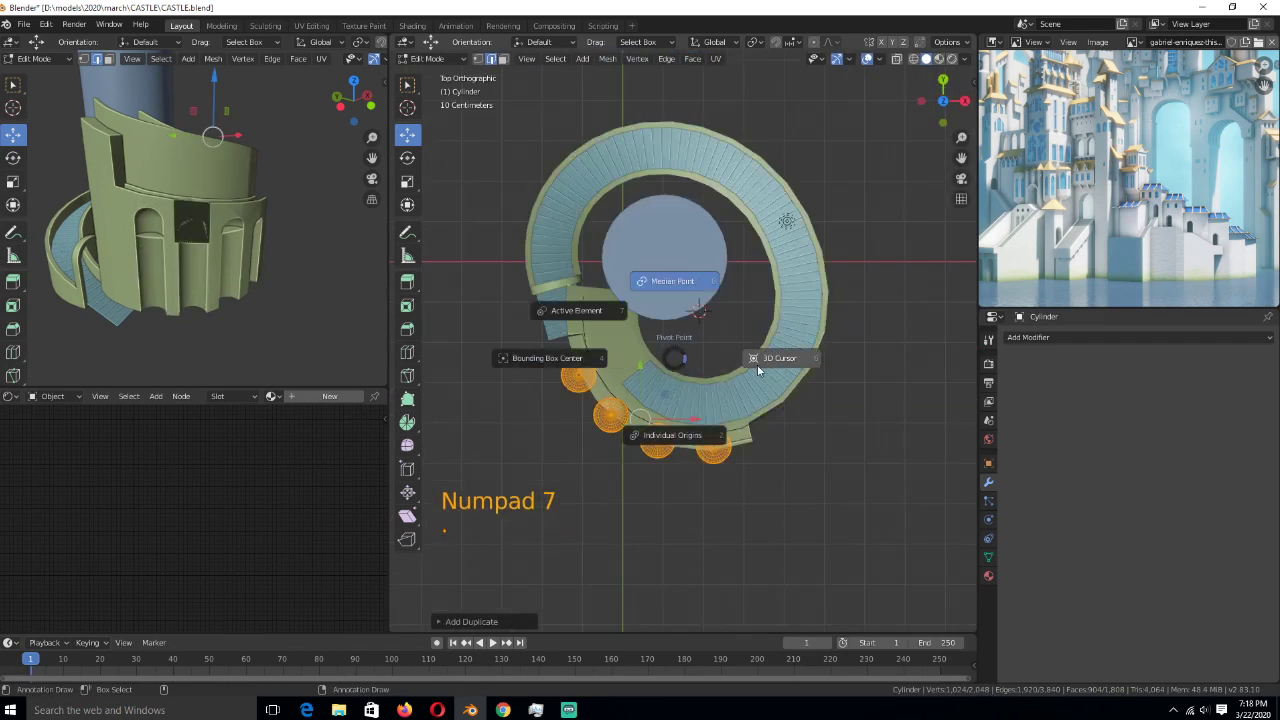
{"action": "left_click", "coordinate": [787, 360]}
{"action": "key", "text": "s"}
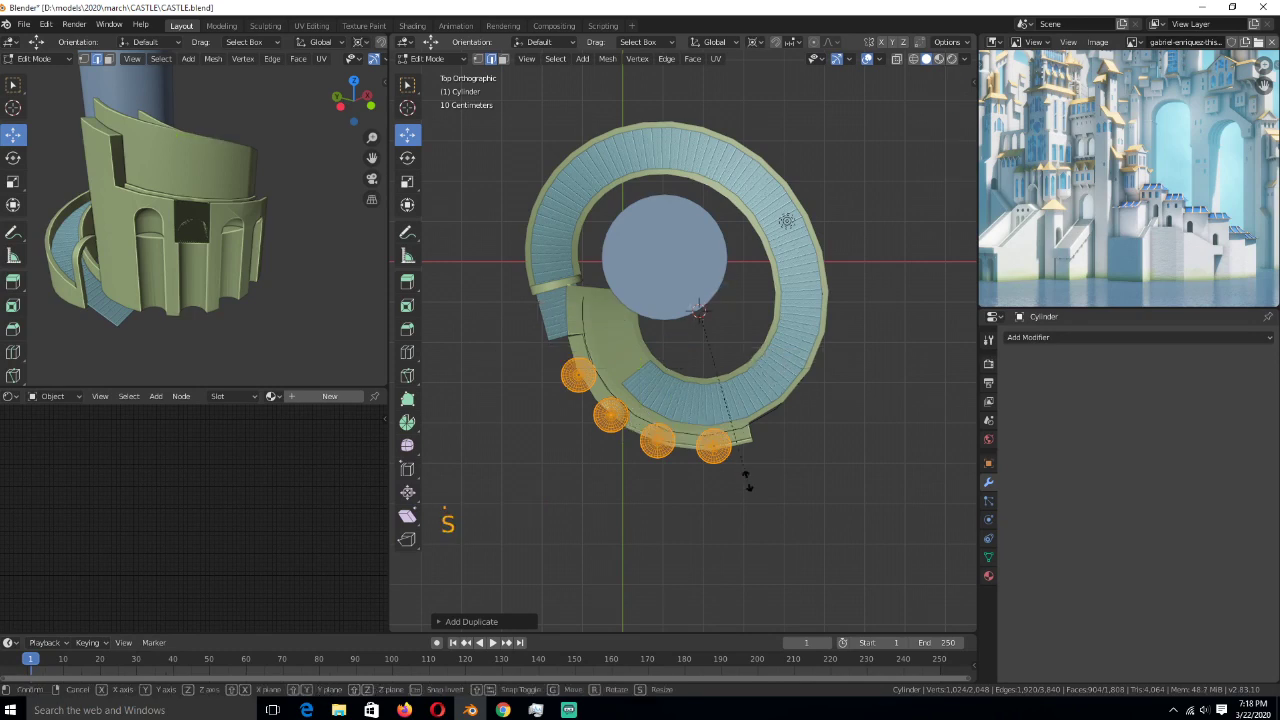
{"action": "key", "text": "shift+z"}
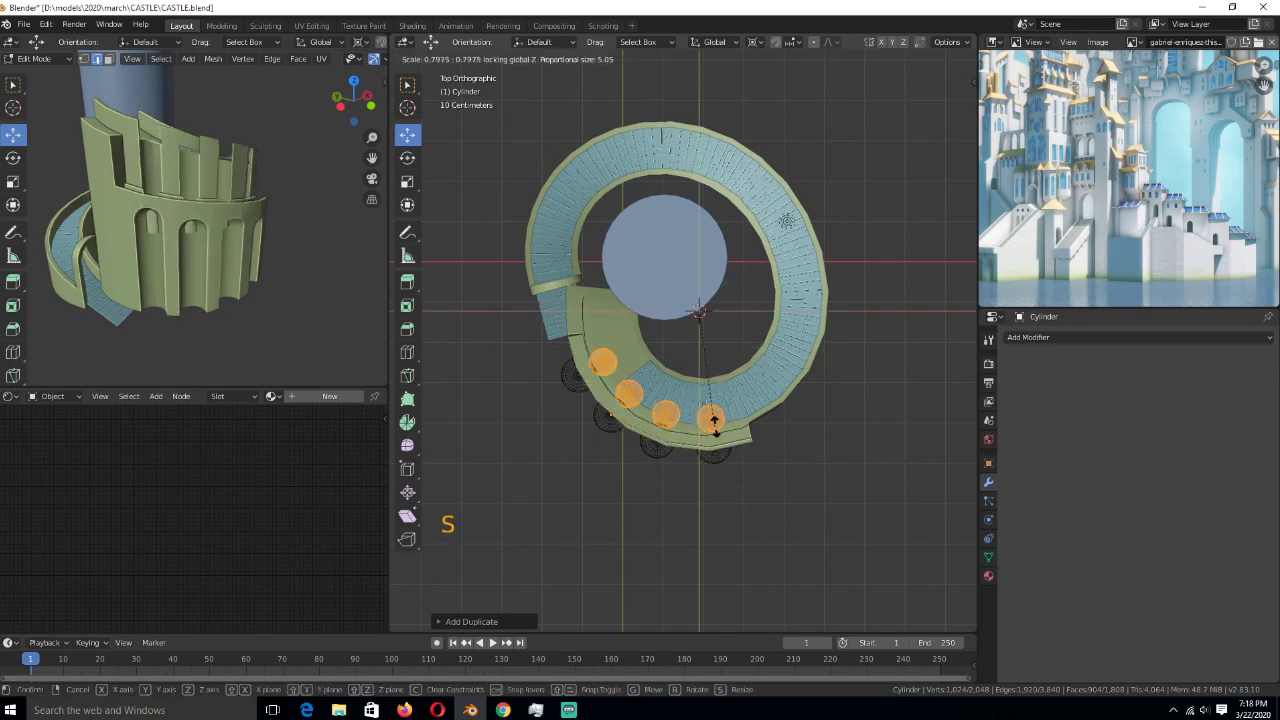
{"action": "left_click", "coordinate": [714, 421]}
- Move the duplicated cutters straight up by about 1.5 m so their bases sit above the lower wall's ledge
{"action": "mouse_move", "coordinate": [715, 426]}
{"action": "middle_mouse_down"}
{"action": "mouse_move", "coordinate": [735, 330]}
{"action": "mouse_move", "coordinate": [779, 378]}
{"action": "mouse_move", "coordinate": [813, 377]}
{"action": "mouse_move", "coordinate": [480, 340]}
{"action": "middle_mouse_up"}
{"action": "scroll", "coordinate": [744, 352], "scroll_direction": "up", "scroll_amount": 2}
{"action": "key", "text": "1"}
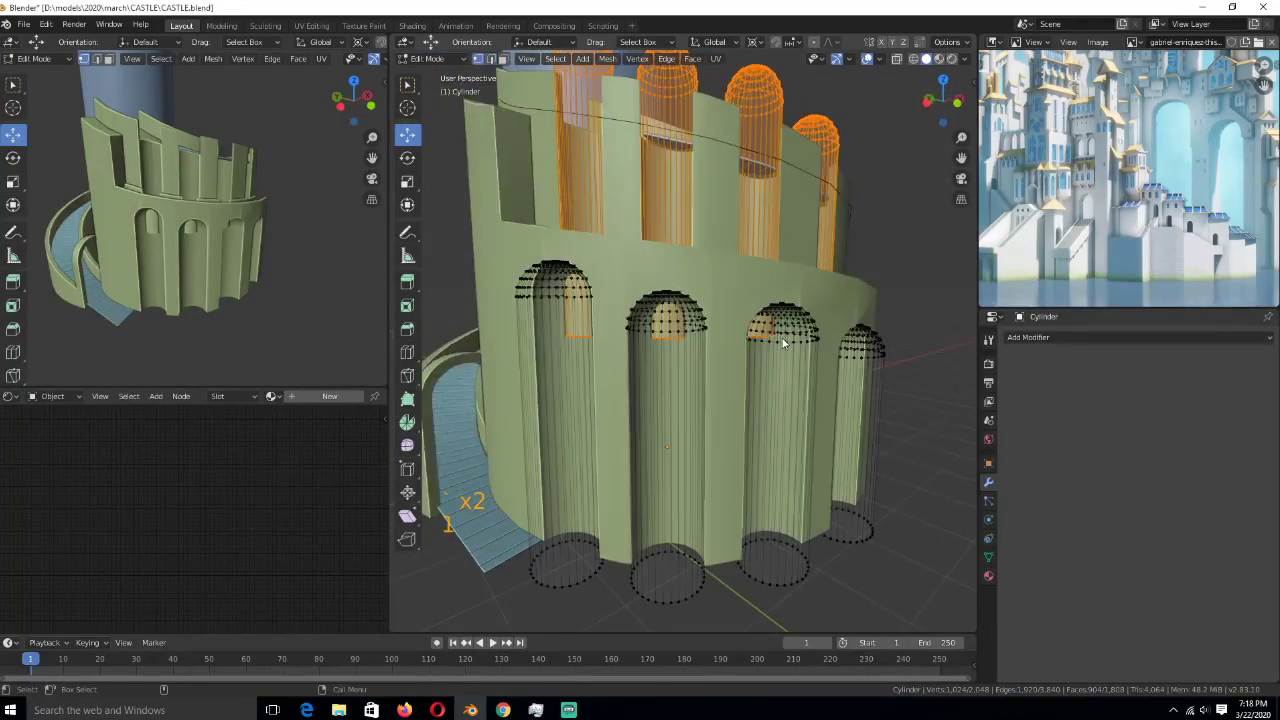
{"action": "key", "text": "z"}
{"action": "left_click", "coordinate": [520, 342]}
{"action": "scroll", "coordinate": [640, 341], "scroll_direction": "down", "scroll_amount": 2}
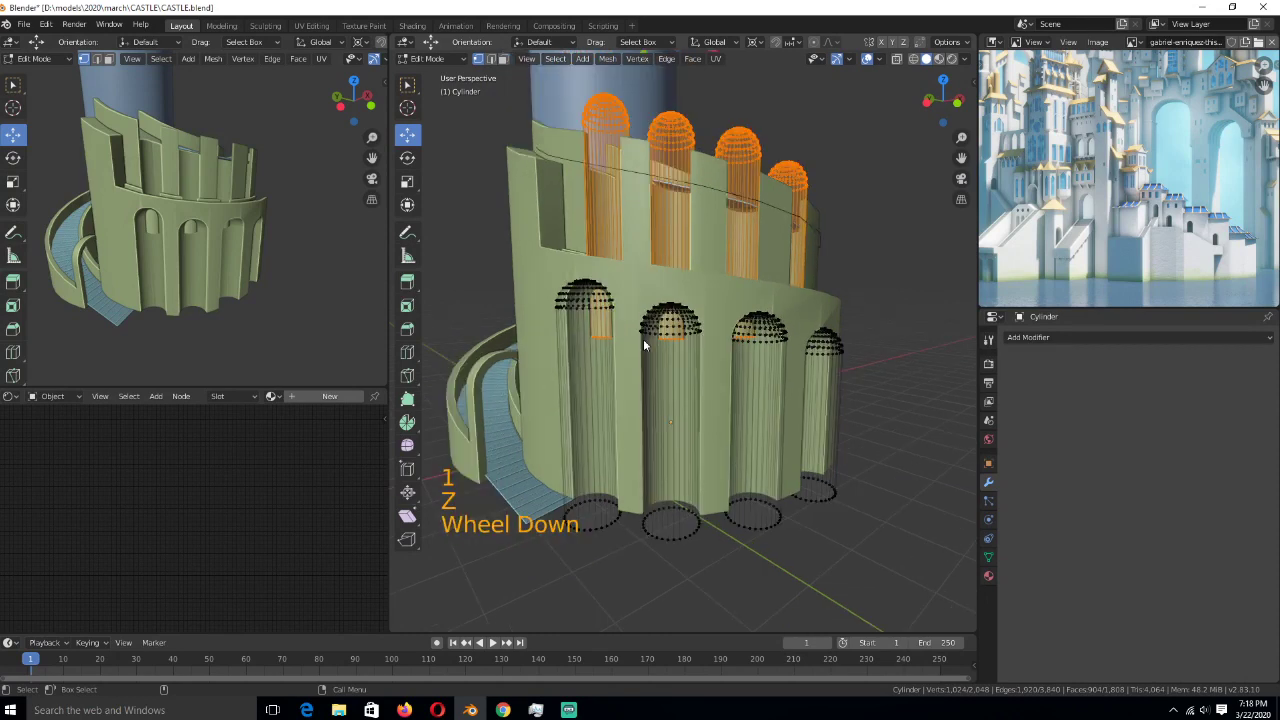
{"action": "key", "text": "g"}
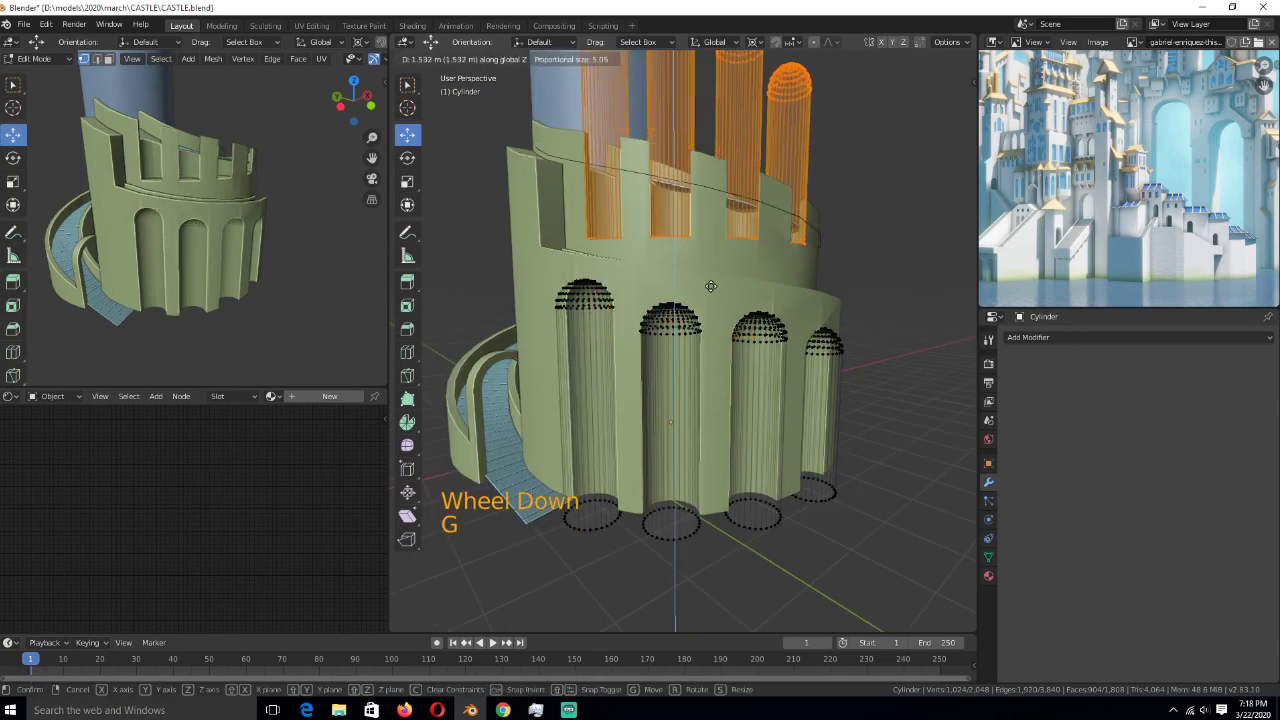
{"action": "left_click", "coordinate": [711, 294]}
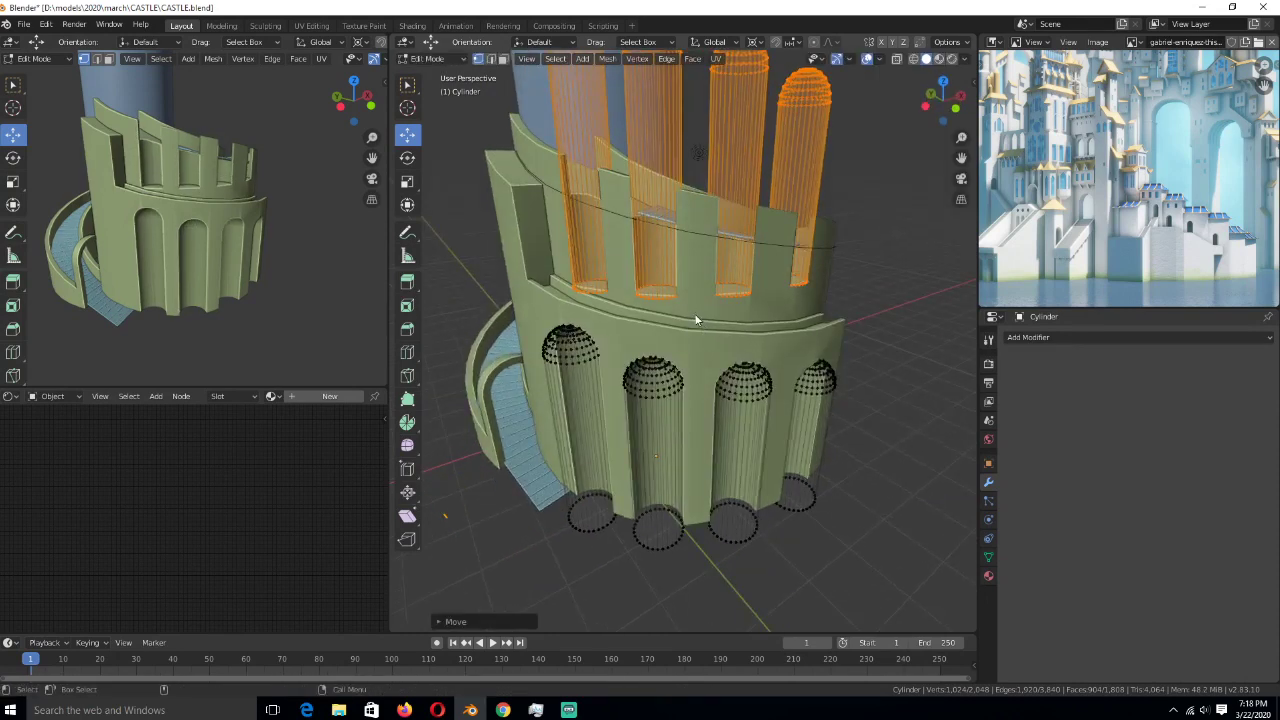
- Set the pivot point to Median Point and lower the base rings of the four upper cutters toward the ledge
{"action": "key", "text": "KP_1"}
{"action": "scroll", "coordinate": [599, 291], "scroll_direction": "up", "scroll_amount": 3}
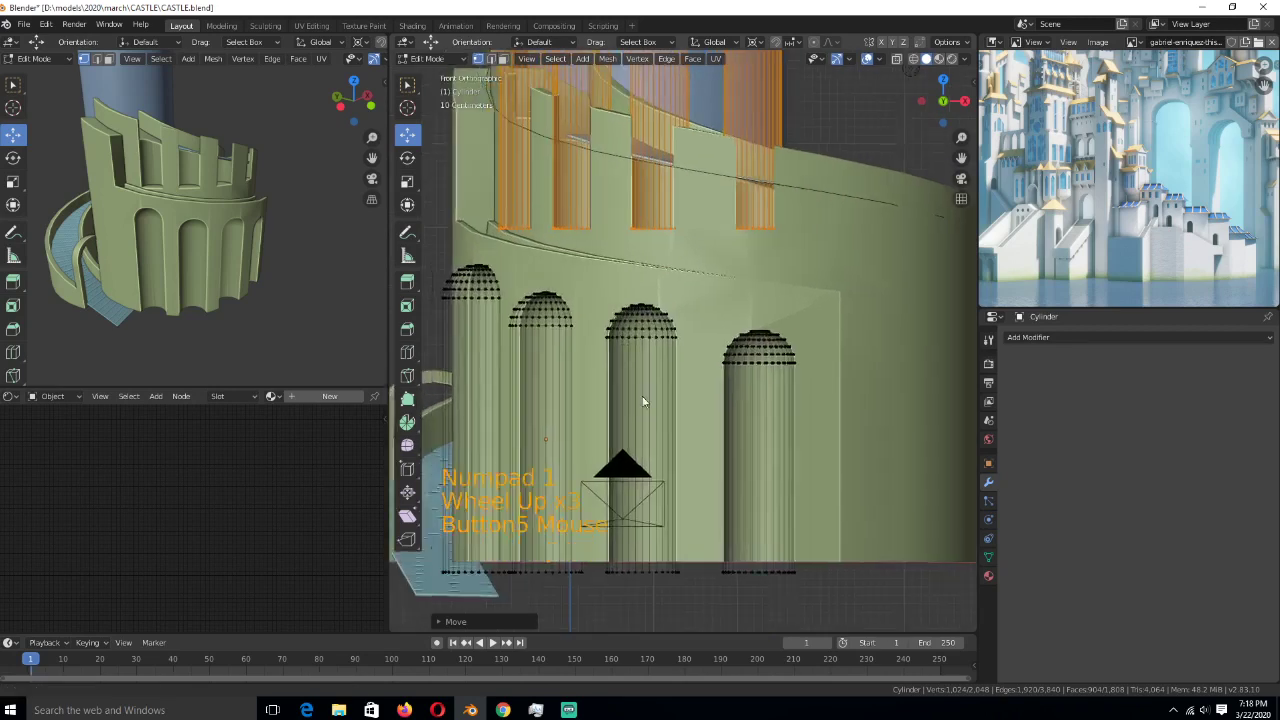
{"action": "middle_click_drag", "start_coordinate": [620, 330], "coordinate": [637, 396]}
{"action": "key", "text": "z"}
{"action": "left_click_drag", "start_coordinate": [527, 284], "coordinate": [867, 343]}
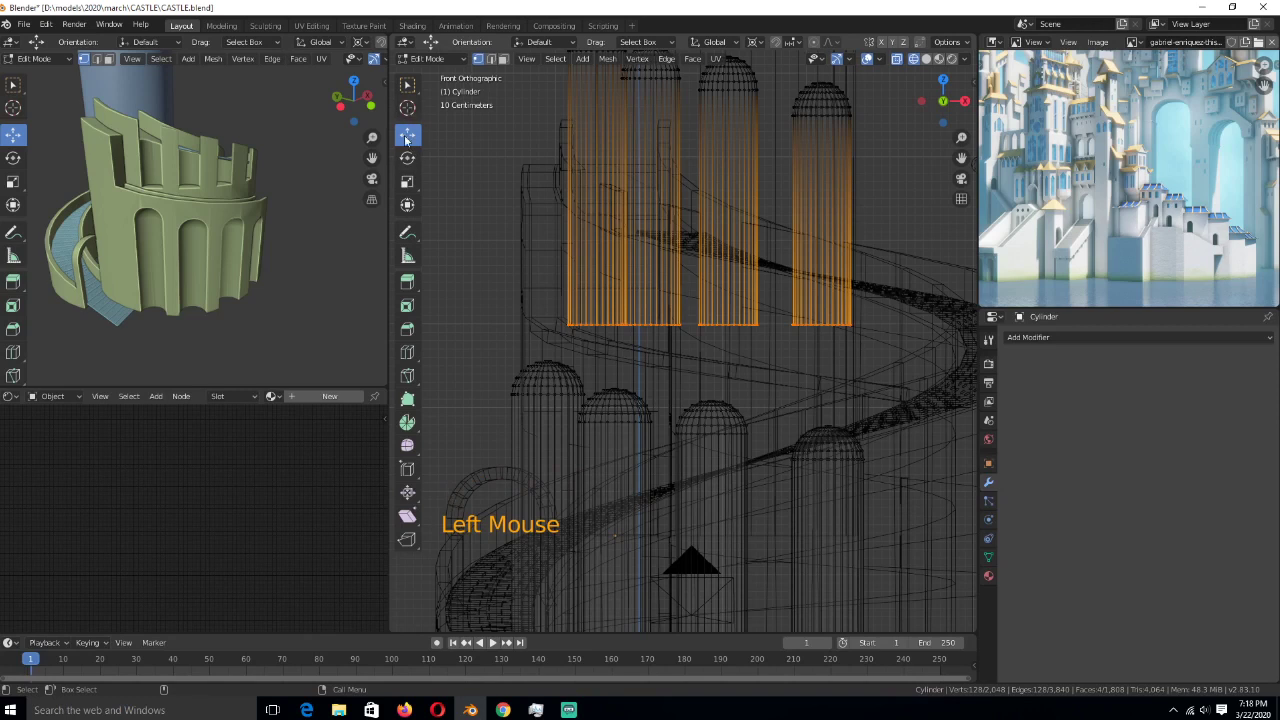
{"action": "key", "text": "shift+s"}
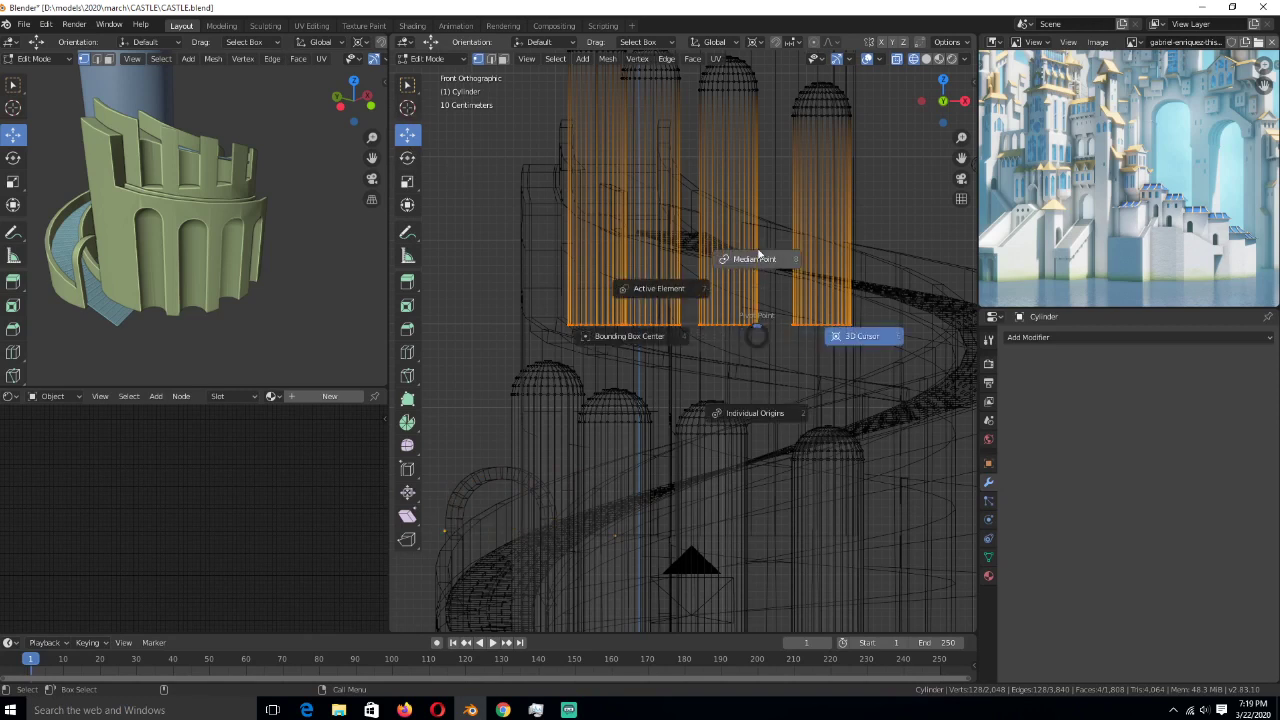
{"action": "left_click", "coordinate": [659, 274]}
{"action": "left_click_drag", "start_coordinate": [697, 265], "coordinate": [698, 298]}
- Readjust the height of the four upper cutters' base rings so the recess floors sit just above the ledge
{"action": "scroll", "coordinate": [220, 280], "scroll_direction": "up", "scroll_amount": 3}
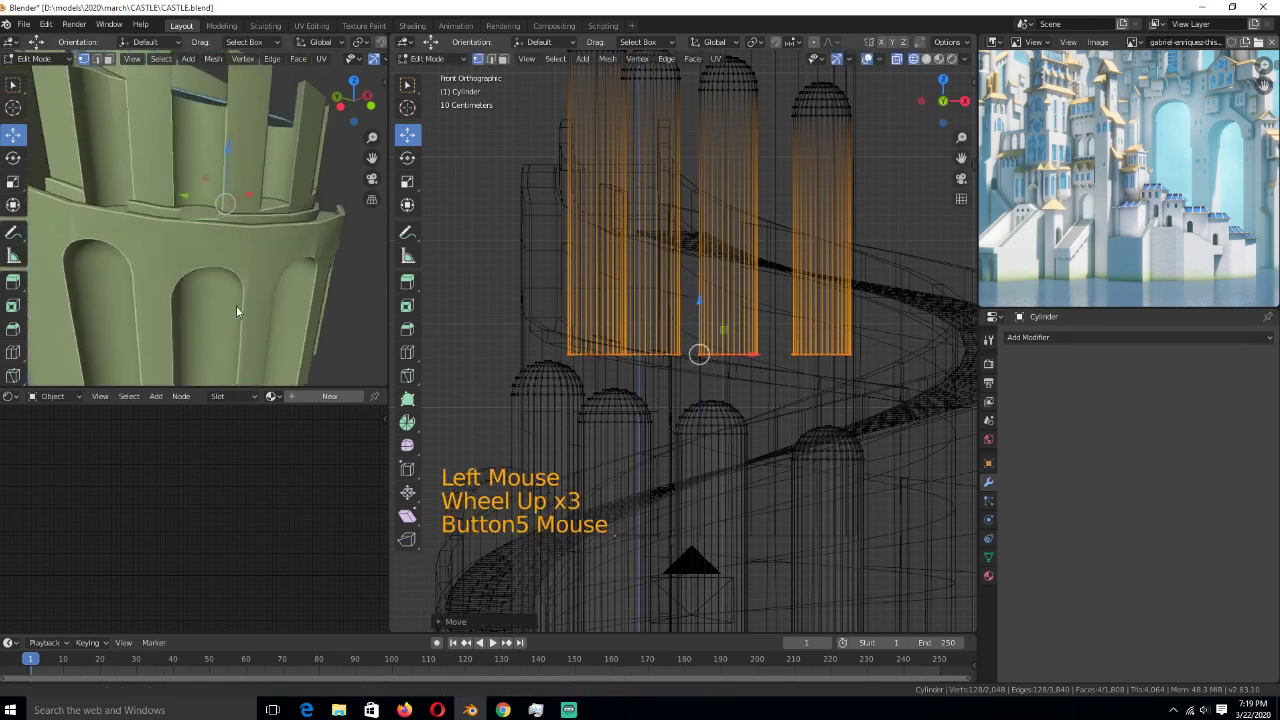
{"action": "scroll", "coordinate": [247, 371], "scroll_direction": "up", "scroll_amount": 1}
{"action": "scroll", "coordinate": [245, 371], "scroll_direction": "up", "scroll_amount": 1}
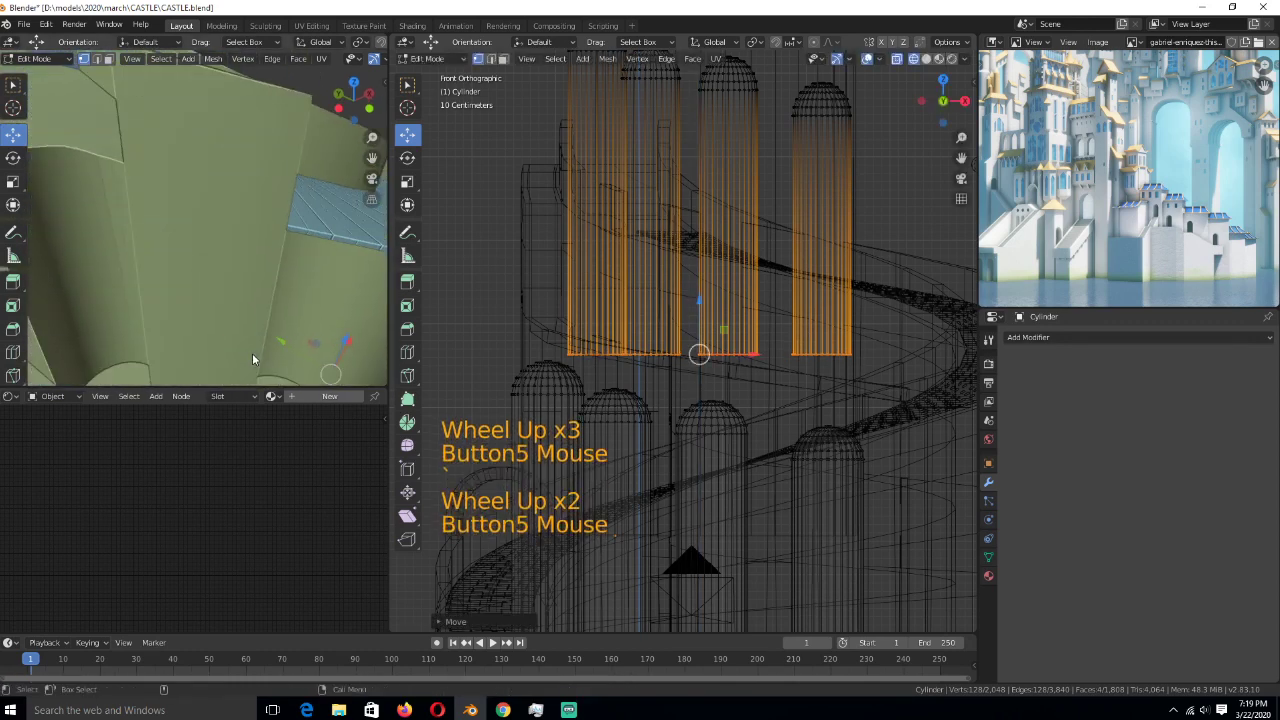
{"action": "scroll", "coordinate": [251, 353], "scroll_direction": "down", "scroll_amount": 1}
{"action": "scroll", "coordinate": [256, 343], "scroll_direction": "down", "scroll_amount": 1}
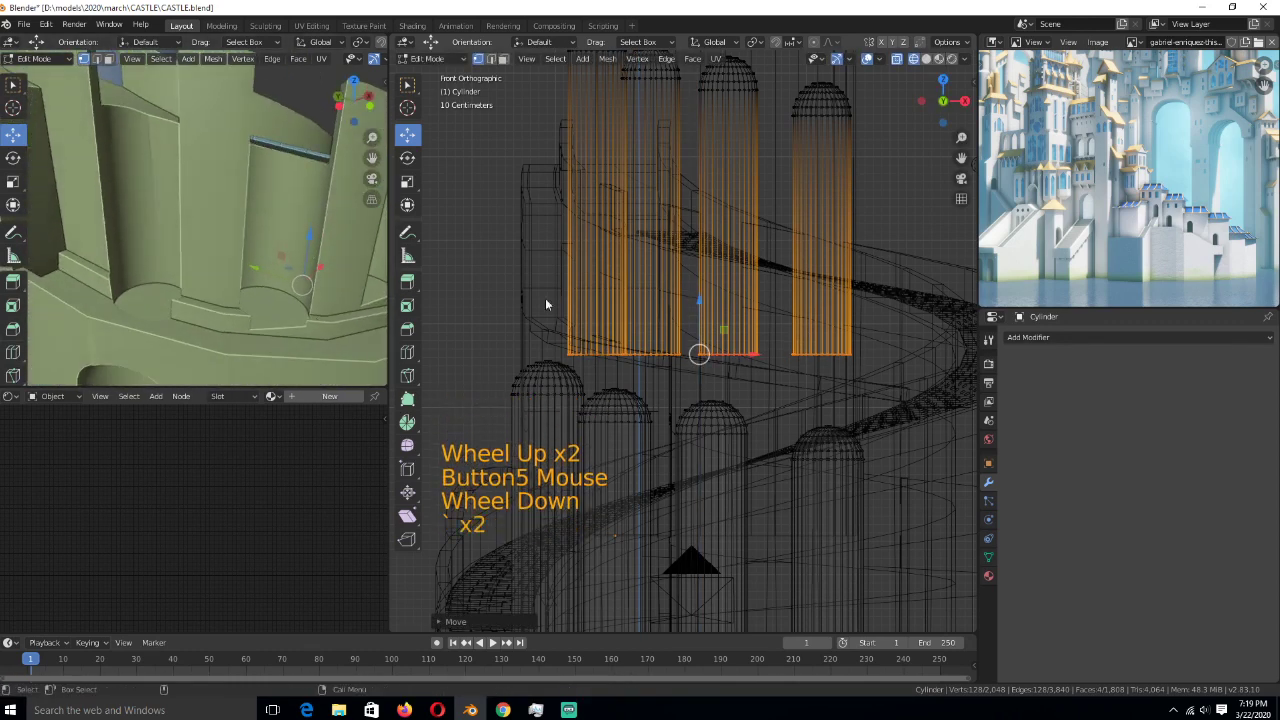
{"action": "left_click_drag", "start_coordinate": [697, 309], "coordinate": [643, 369]}
- Lower the second upper cutter's base ring slightly to follow the sloping ledge
{"action": "scroll", "coordinate": [670, 355], "scroll_direction": "down", "scroll_amount": 1}
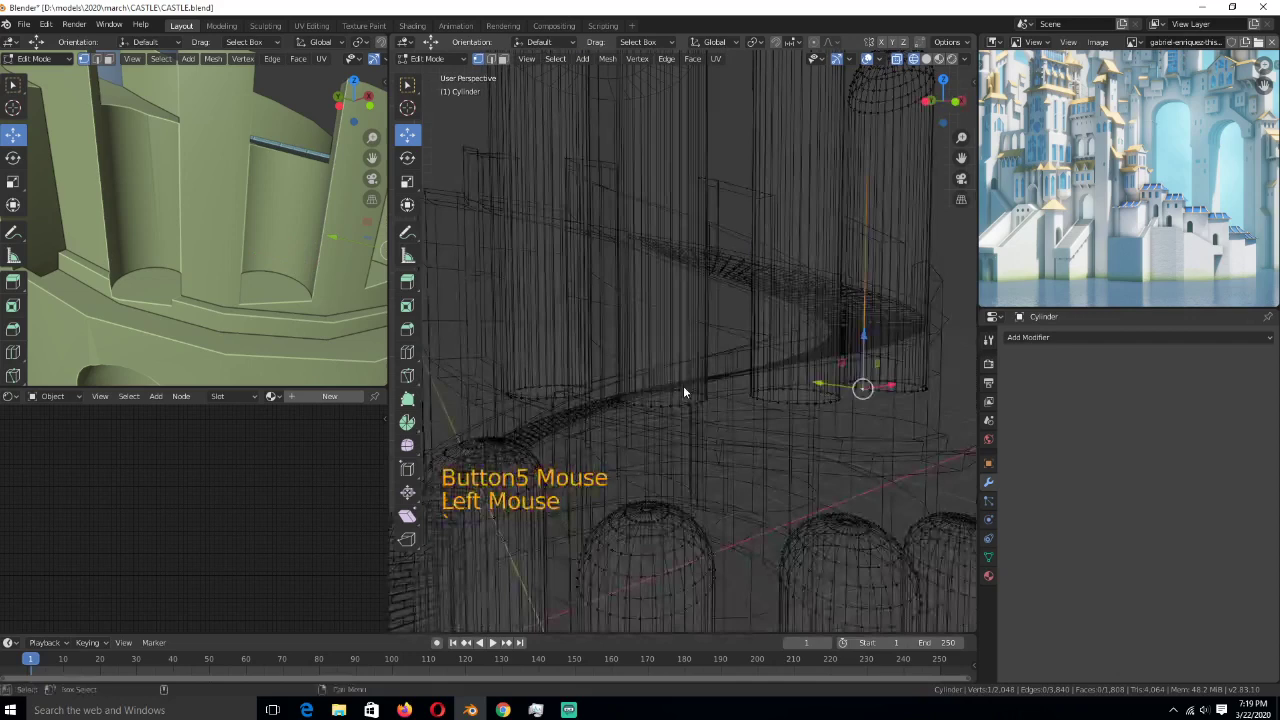
{"action": "key", "text": "z"}
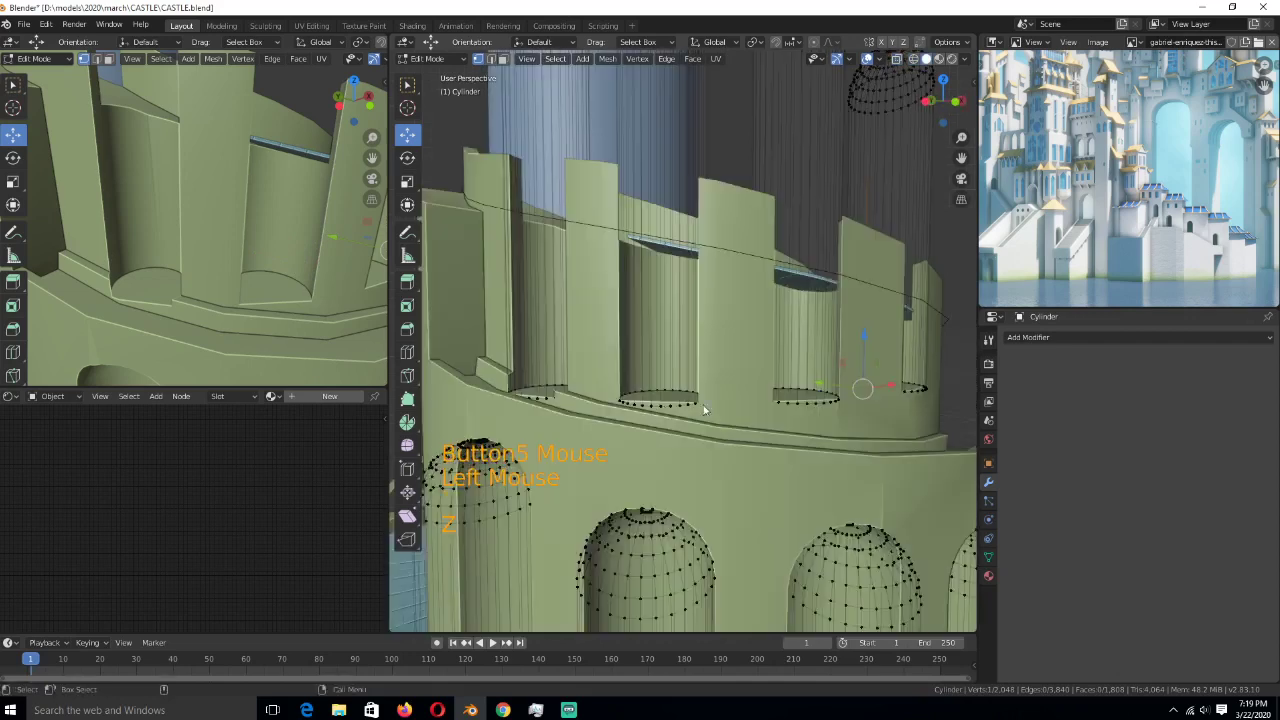
{"action": "middle_click_drag", "start_coordinate": [635, 393], "coordinate": [643, 393]}
{"action": "key", "text": "z"}
{"action": "left_click_drag", "start_coordinate": [614, 375], "coordinate": [731, 437]}
{"action": "key", "text": "z"}
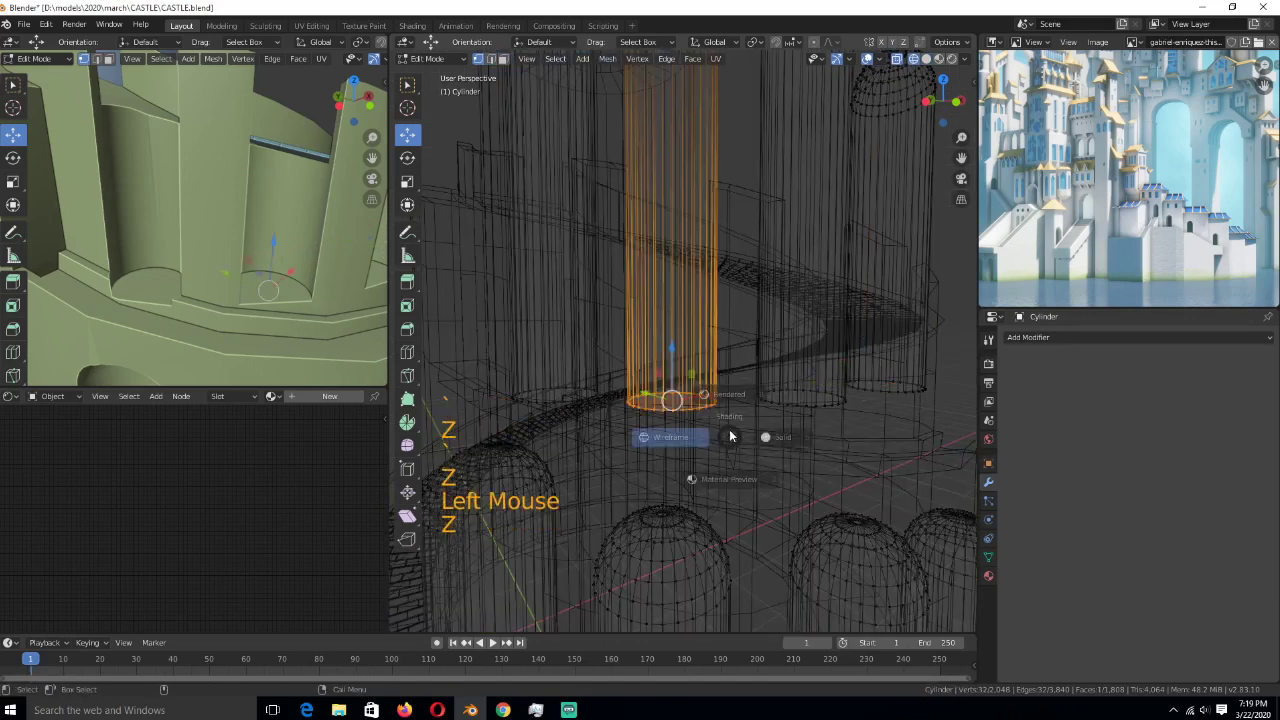
{"action": "left_click_drag", "start_coordinate": [668, 355], "coordinate": [670, 366]}
- Lower the third upper cutter's base ring slightly so its recess floor follows the sloping ledge
{"action": "scroll", "coordinate": [650, 390], "scroll_direction": "down", "scroll_amount": 3}
{"action": "key", "text": "z"}
{"action": "left_click", "coordinate": [560, 372]}
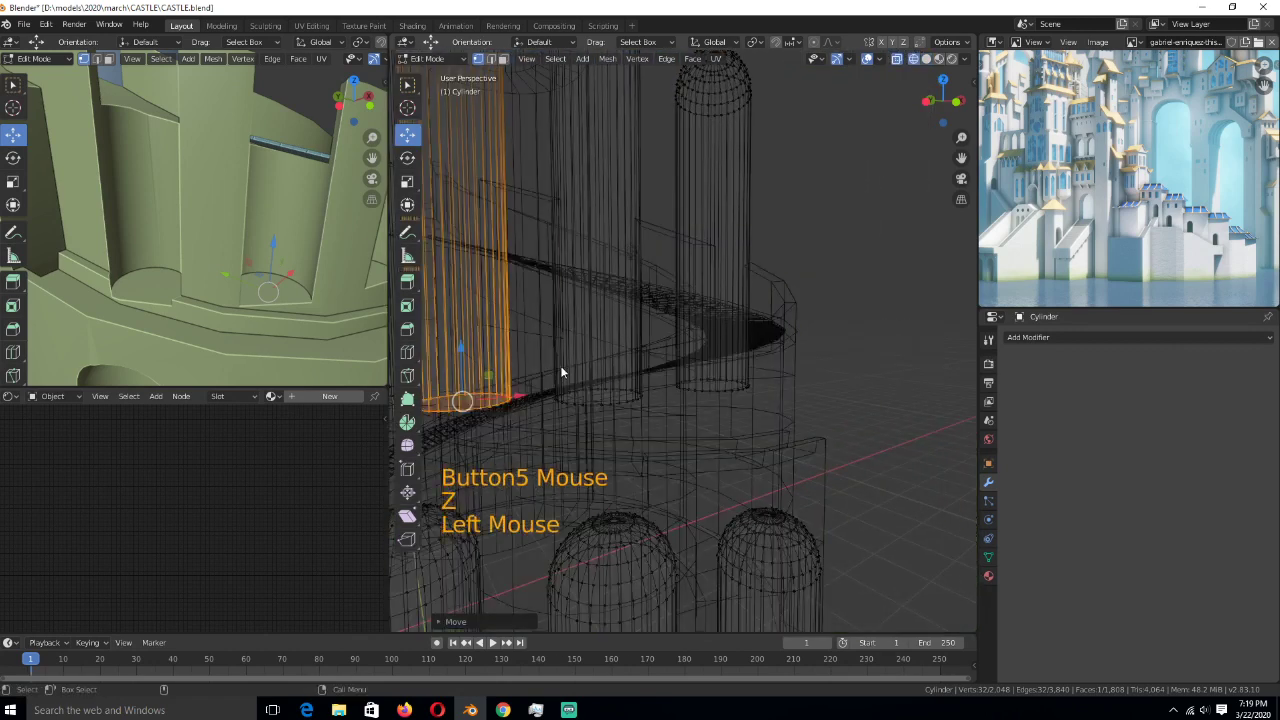
{"action": "left_click", "coordinate": [560, 365]}
{"action": "key", "text": "ctrl+z"}
{"action": "left_click", "coordinate": [547, 357]}
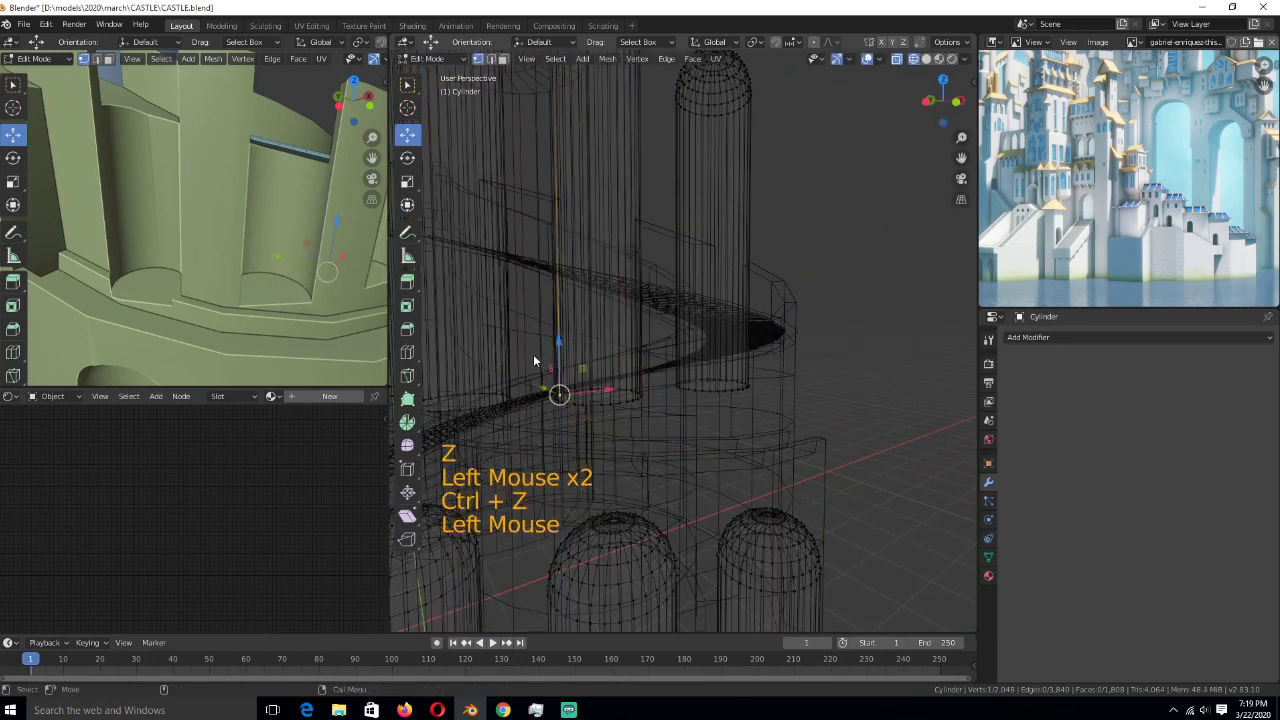
{"action": "scroll", "coordinate": [289, 293], "scroll_direction": "down", "scroll_amount": 4}
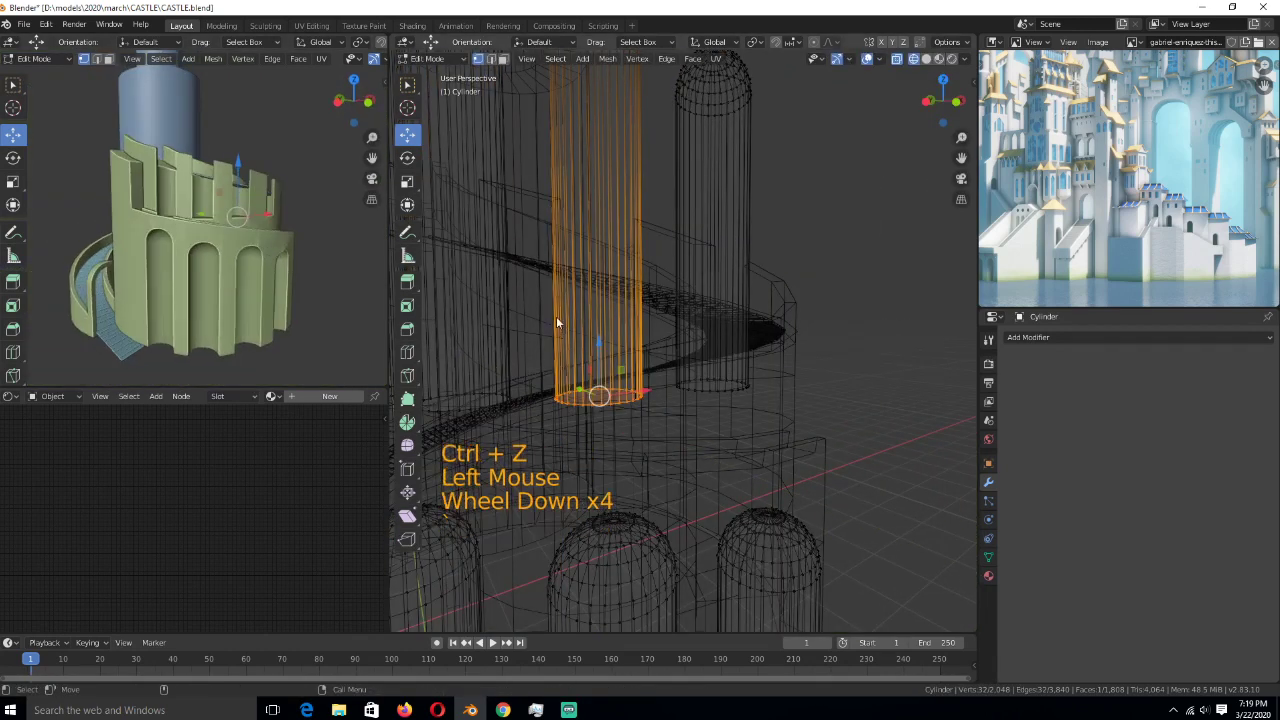
{"action": "left_click_drag", "start_coordinate": [600, 352], "coordinate": [605, 365]}
- Lower the fourth upper cutter's base ring further to bring its recess floor down toward the ledge
{"action": "middle_click_drag", "start_coordinate": [605, 365], "coordinate": [629, 377]}
{"action": "key", "text": "z"}
{"action": "left_click_drag", "start_coordinate": [605, 340], "coordinate": [713, 399]}
{"action": "left_click_drag", "start_coordinate": [660, 341], "coordinate": [668, 380]}
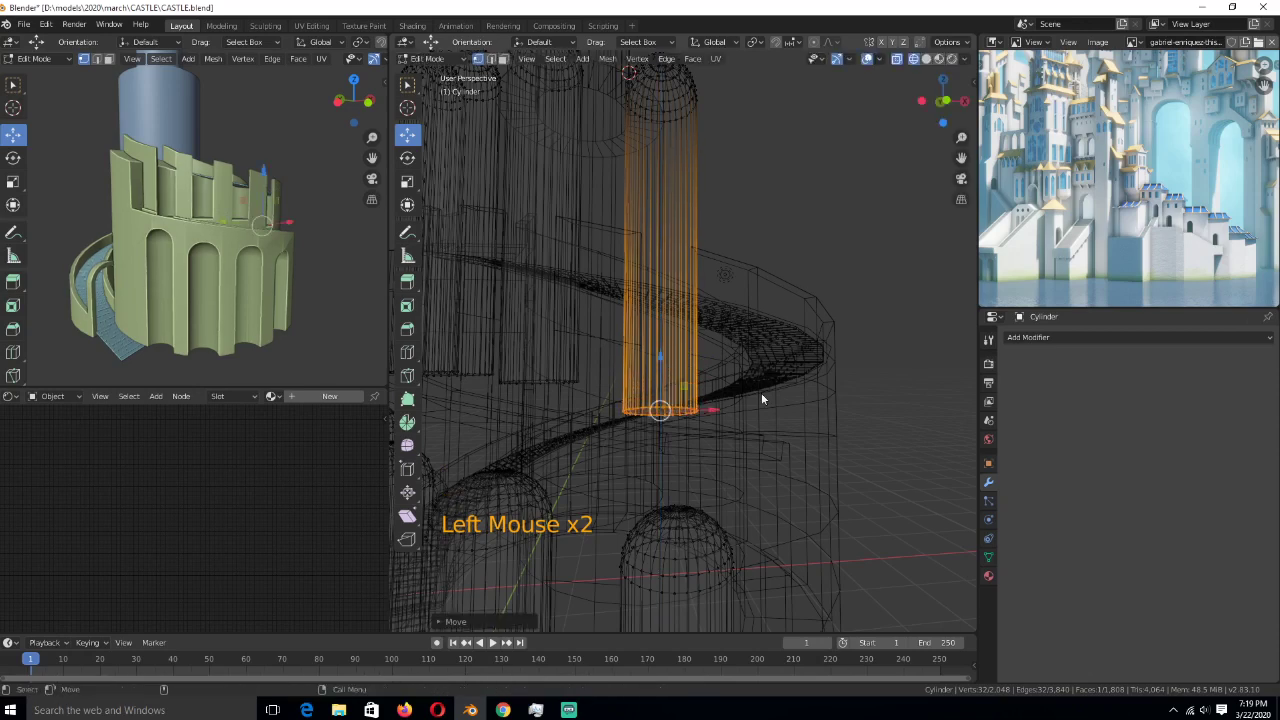
- Leave mesh editing and compare the upper-wall recesses with the arches in the castle reference image
{"action": "key", "text": "z"}
{"action": "key", "text": "Tab"}
{"action": "scroll", "coordinate": [658, 432], "scroll_direction": "down", "scroll_amount": 3}
{"action": "key", "text": "grave"}
{"action": "key", "text": "alt+a"}
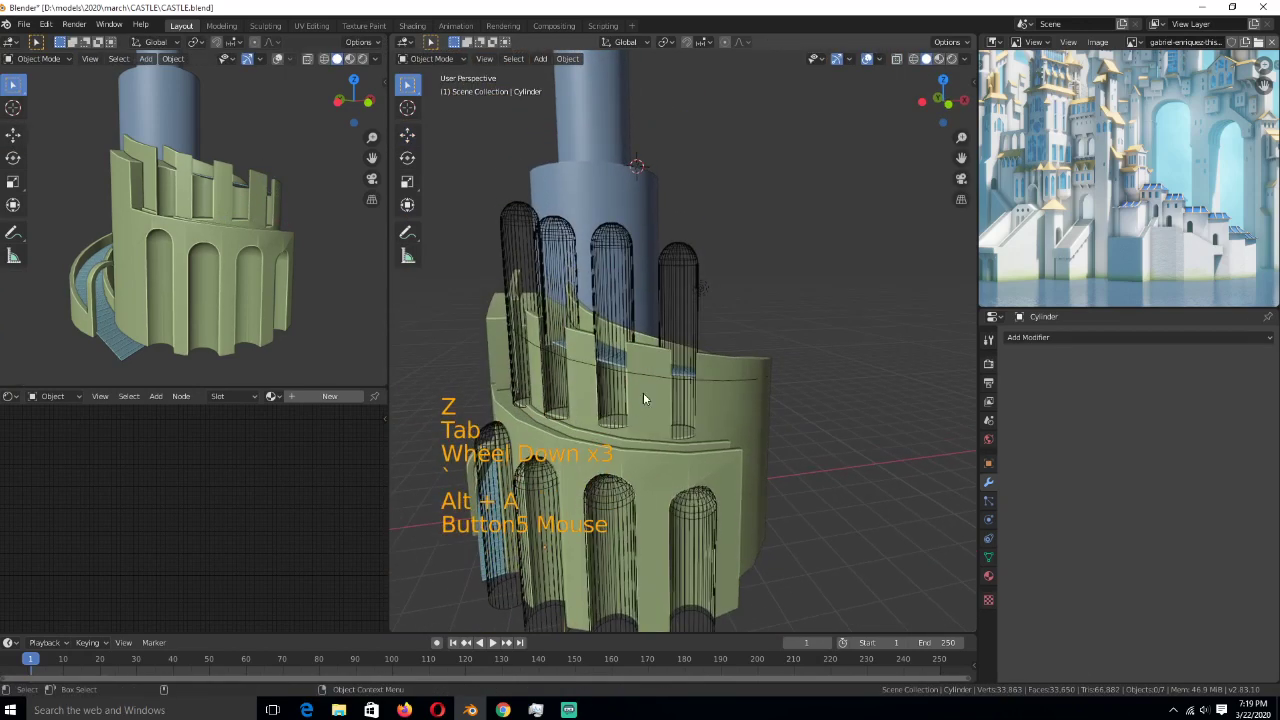
{"action": "scroll", "coordinate": [1050, 230], "scroll_direction": "down", "scroll_amount": 2}
{"action": "middle_click_drag", "start_coordinate": [1048, 230], "coordinate": [1073, 263]}
{"action": "key", "text": "grave"}
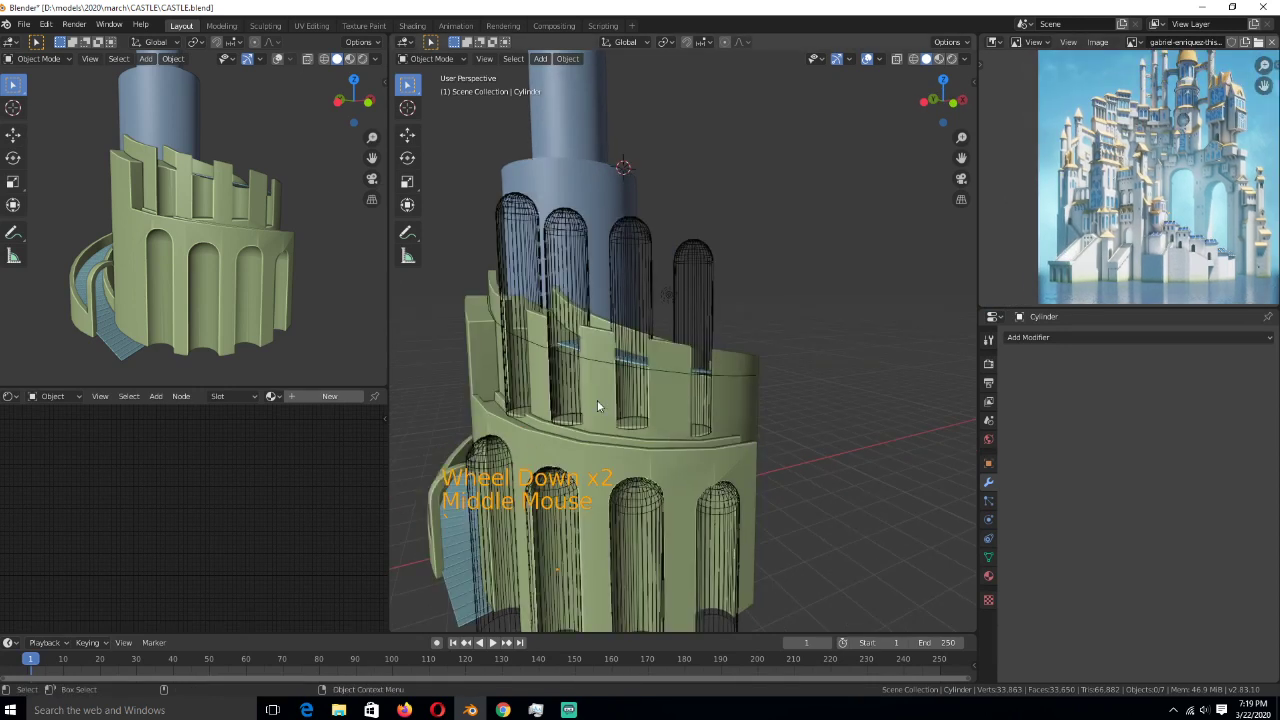
{"action": "scroll", "coordinate": [1017, 258], "scroll_direction": "up", "scroll_amount": 1}
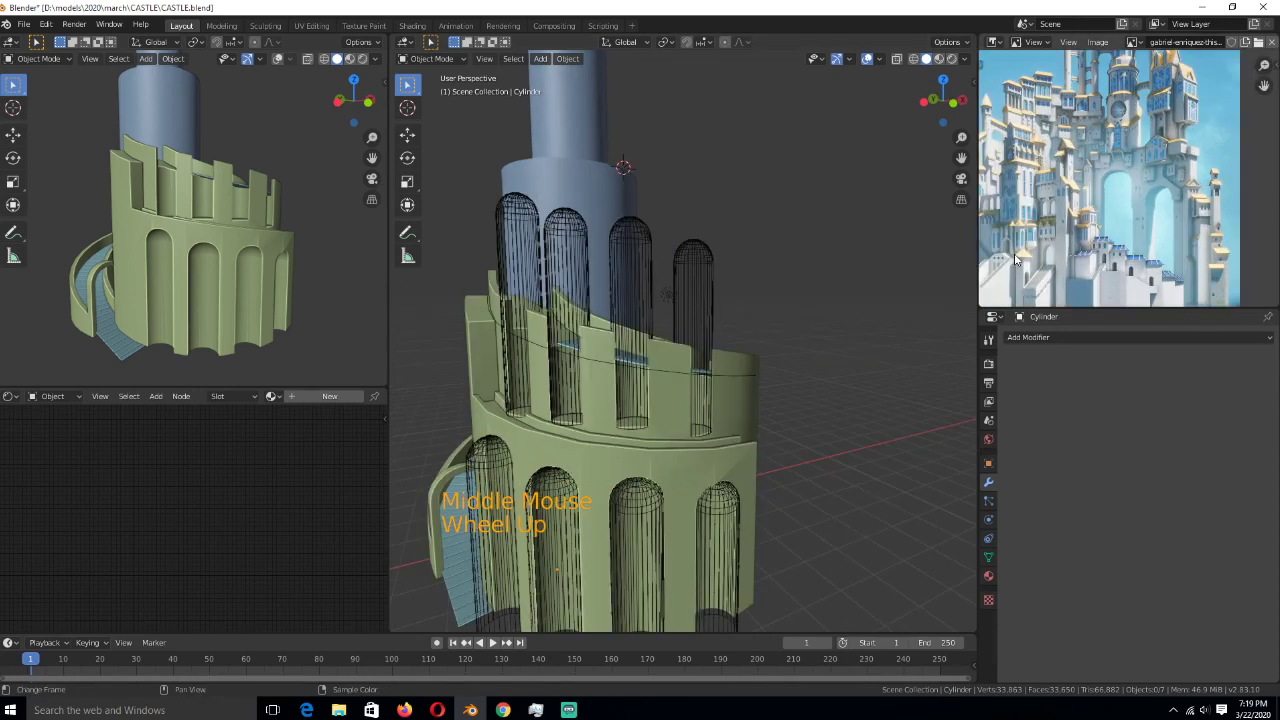
{"action": "scroll", "coordinate": [1017, 258], "scroll_direction": "down", "scroll_amount": 1}
- Lower the domed tops of the four upper cutters into the upper wall to form closed arches, and leave mesh editing
{"action": "left_click", "coordinate": [697, 266]}
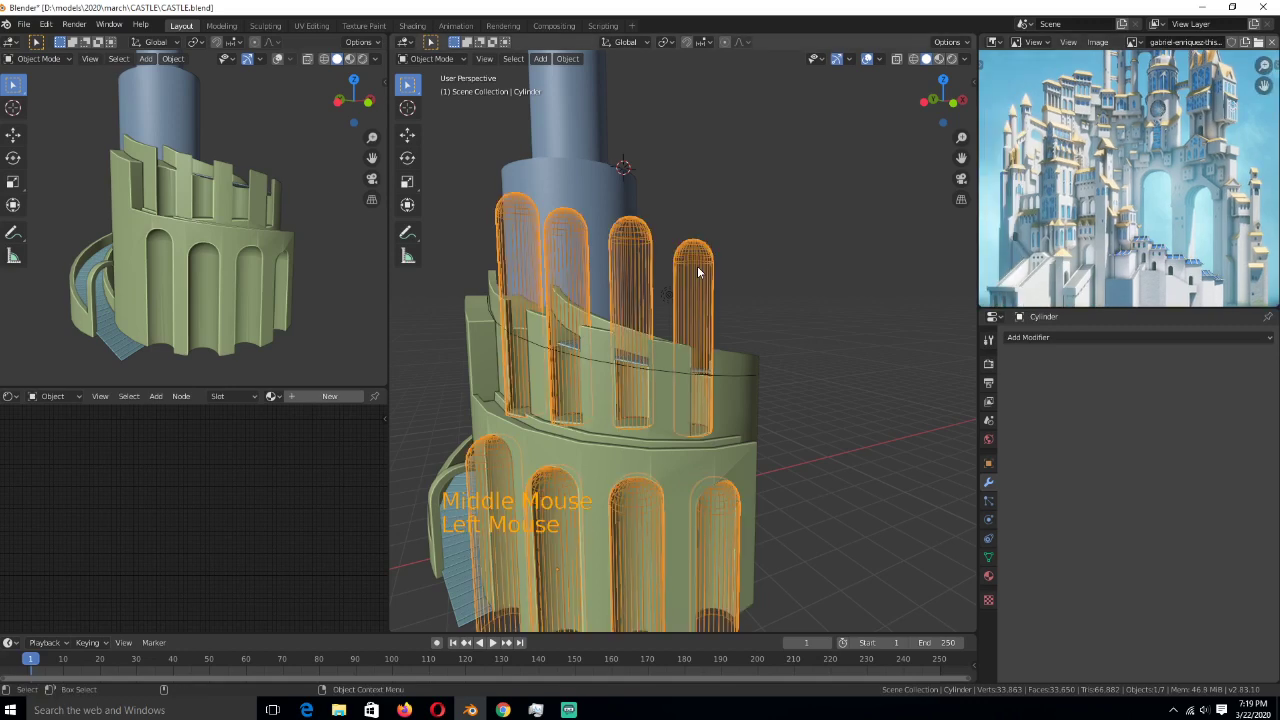
{"action": "key", "text": "Tab"}
{"action": "key", "text": "z"}
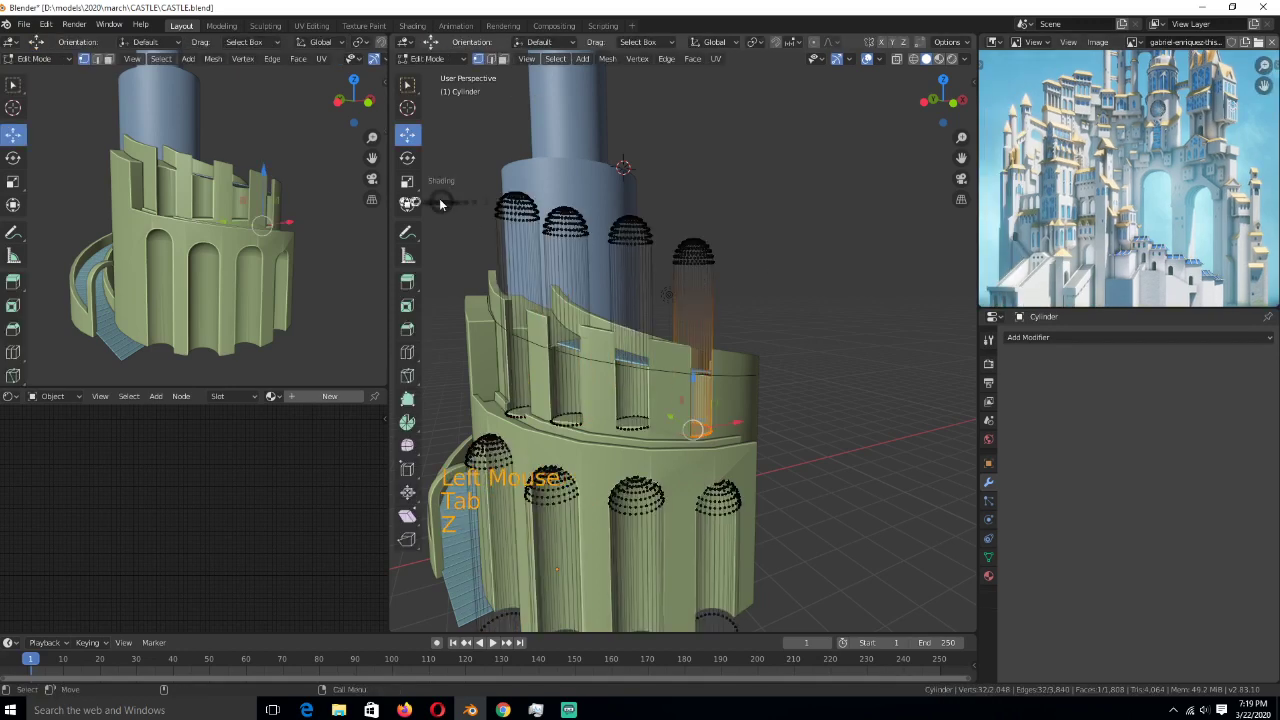
{"action": "key", "text": "alt+a"}
{"action": "key", "text": "z"}
{"action": "left_click_drag", "start_coordinate": [465, 155], "coordinate": [773, 316]}
{"action": "key", "text": "z"}
{"action": "left_click", "coordinate": [622, 160]}
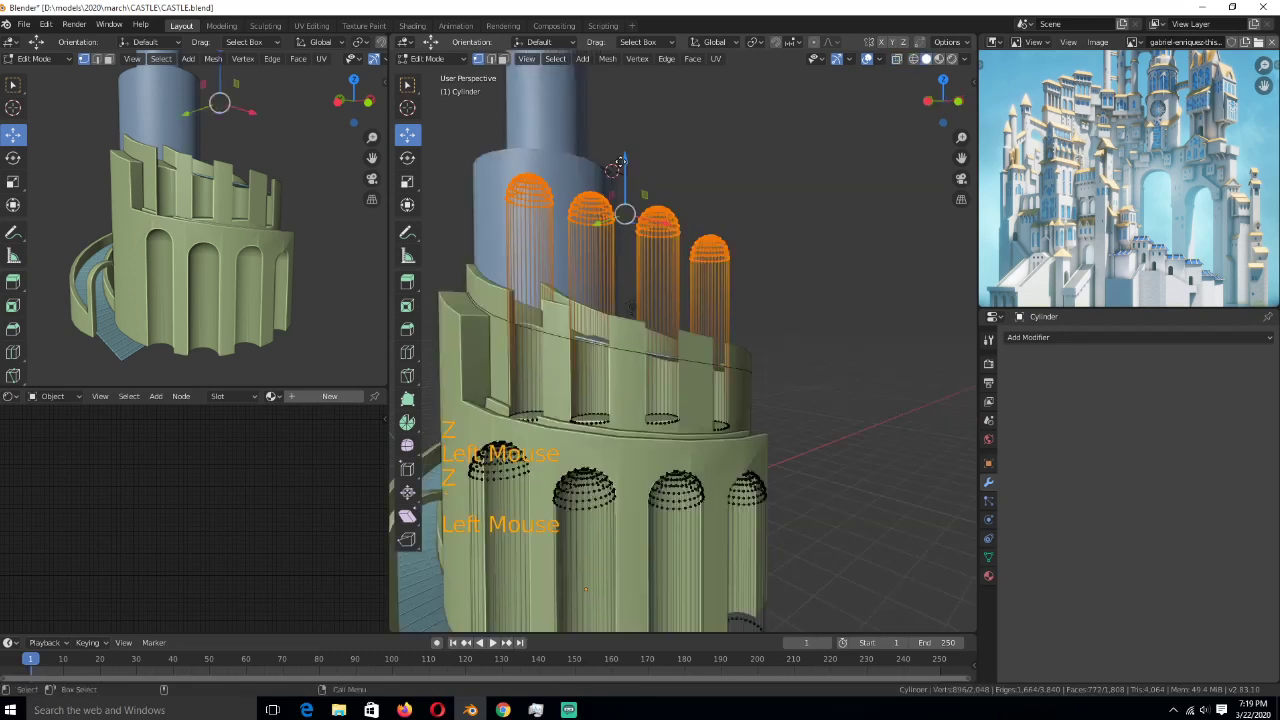
{"action": "left_click_drag", "start_coordinate": [622, 160], "coordinate": [627, 287]}
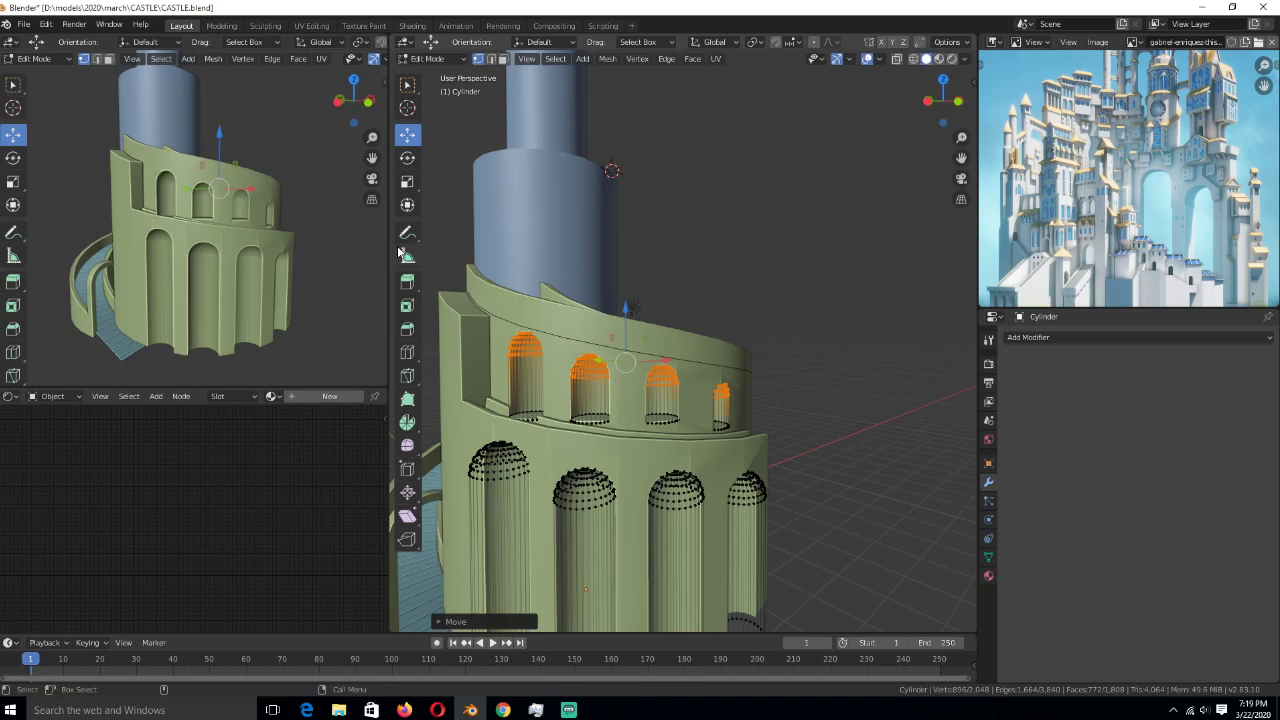
{"action": "left_click", "coordinate": [800, 396]}
{"action": "key", "text": "Tab"}
{"action": "key", "text": "alt+a"}
{"action": "scroll", "coordinate": [800, 396], "scroll_direction": "down", "scroll_amount": 4}
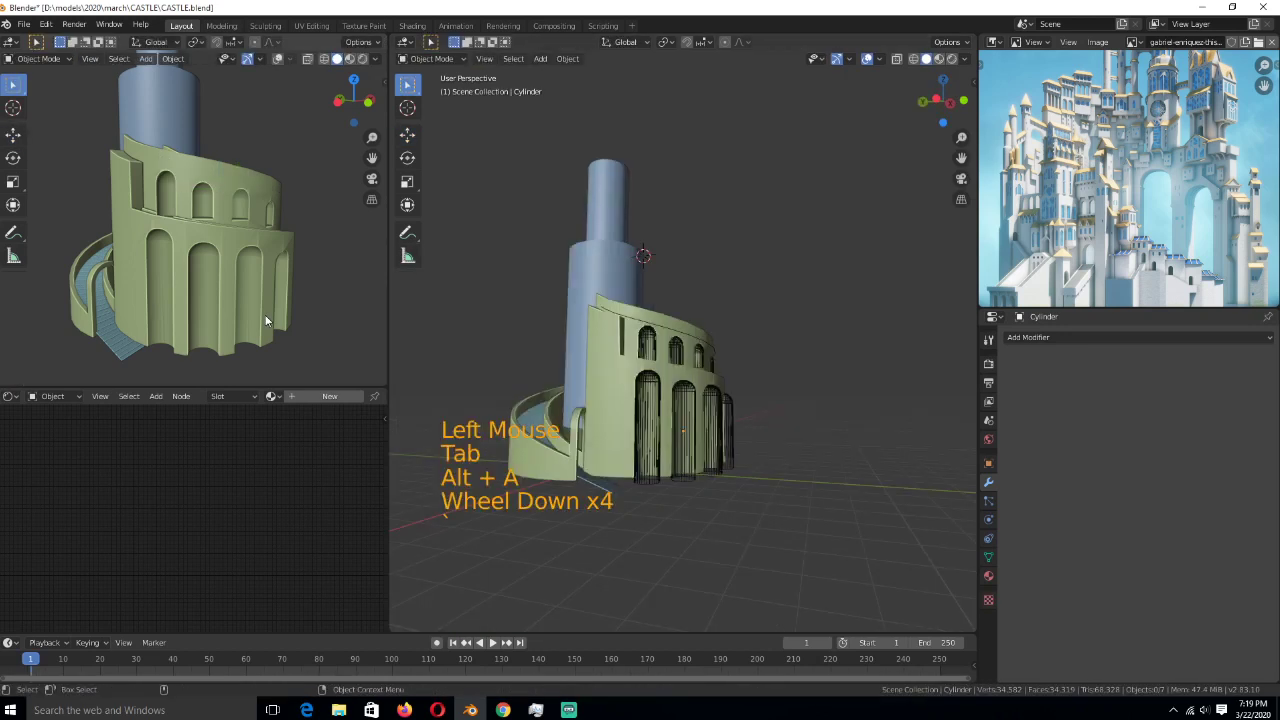
{"action": "middle_click_drag", "start_coordinate": [266, 320], "coordinate": [275, 305]}
{"action": "scroll", "coordinate": [671, 470], "scroll_direction": "up", "scroll_amount": 2}
{"action": "left_click", "coordinate": [671, 470]}
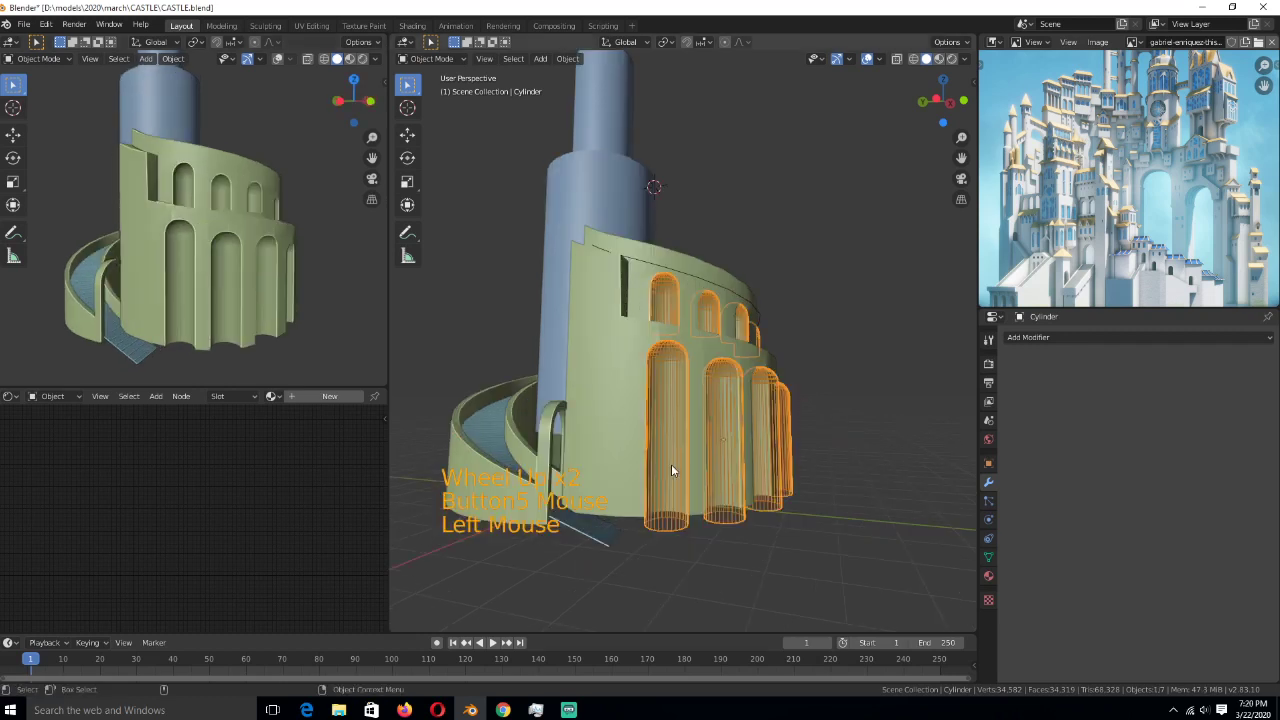
{"action": "key", "text": "Tab"}
{"action": "left_click", "coordinate": [671, 530]}
{"action": "key", "text": "ctrl+l"}
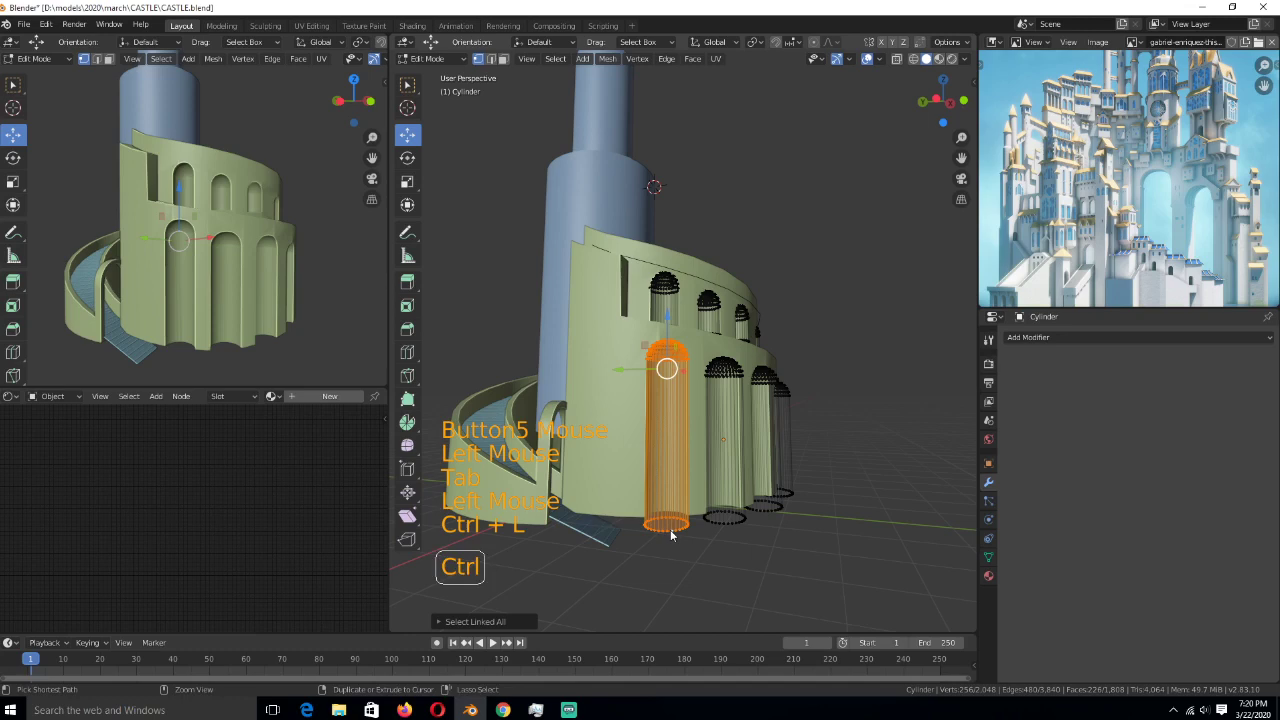
{"action": "key", "text": "KP_7"}
- Switch to Firefox, browse Google image results for "load of the rings castle", and return to Blender
{"action": "left_click", "coordinate": [405, 710]}
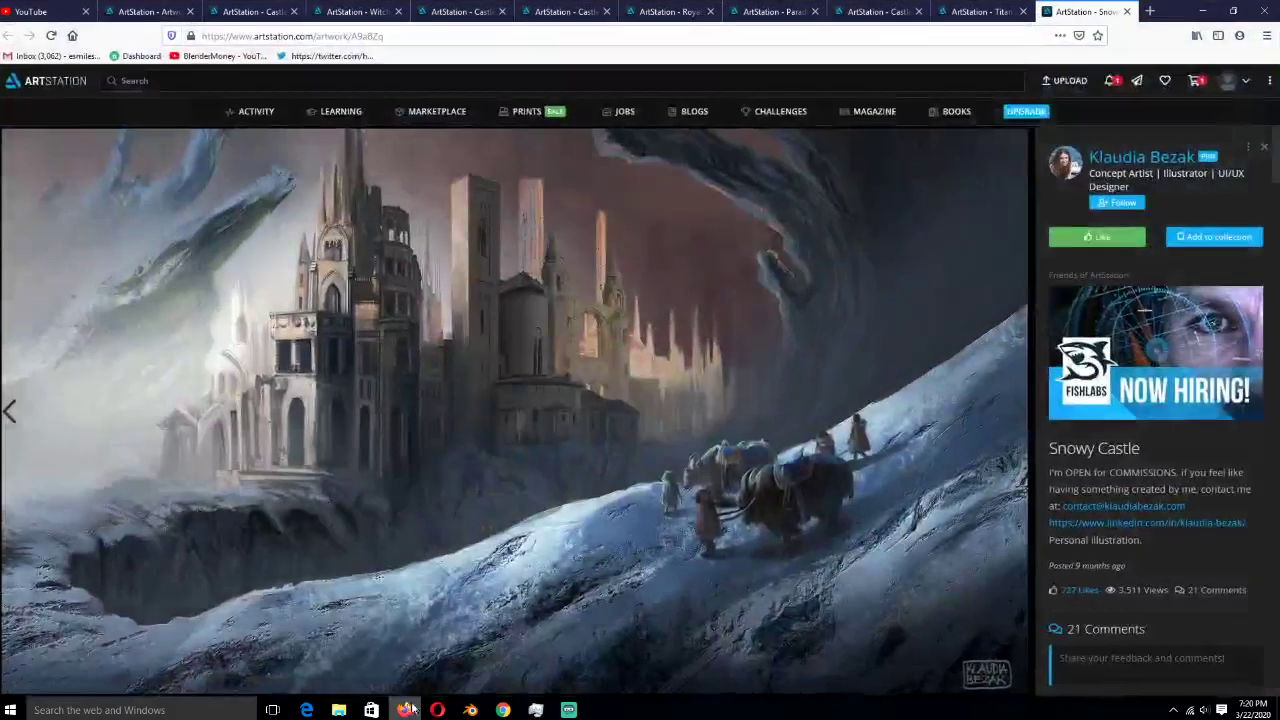
{"action": "key", "text": "ctrl+t"}
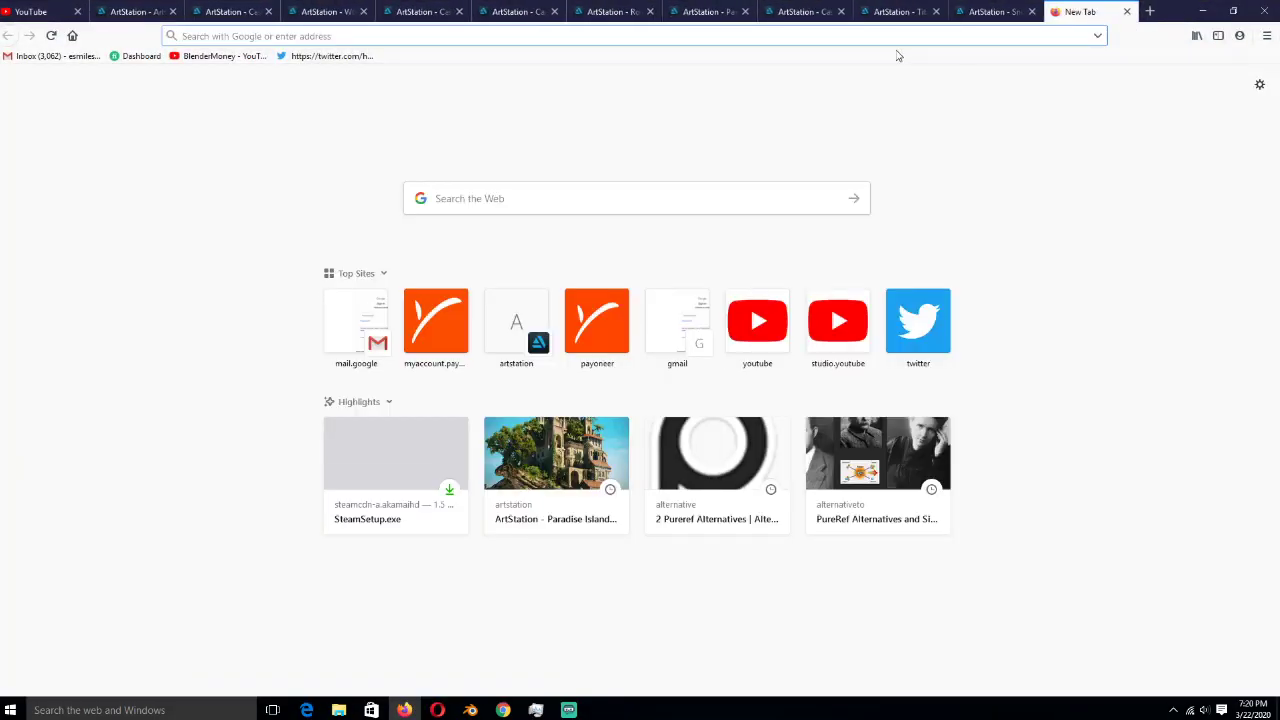
{"action": "type", "text": "l"}
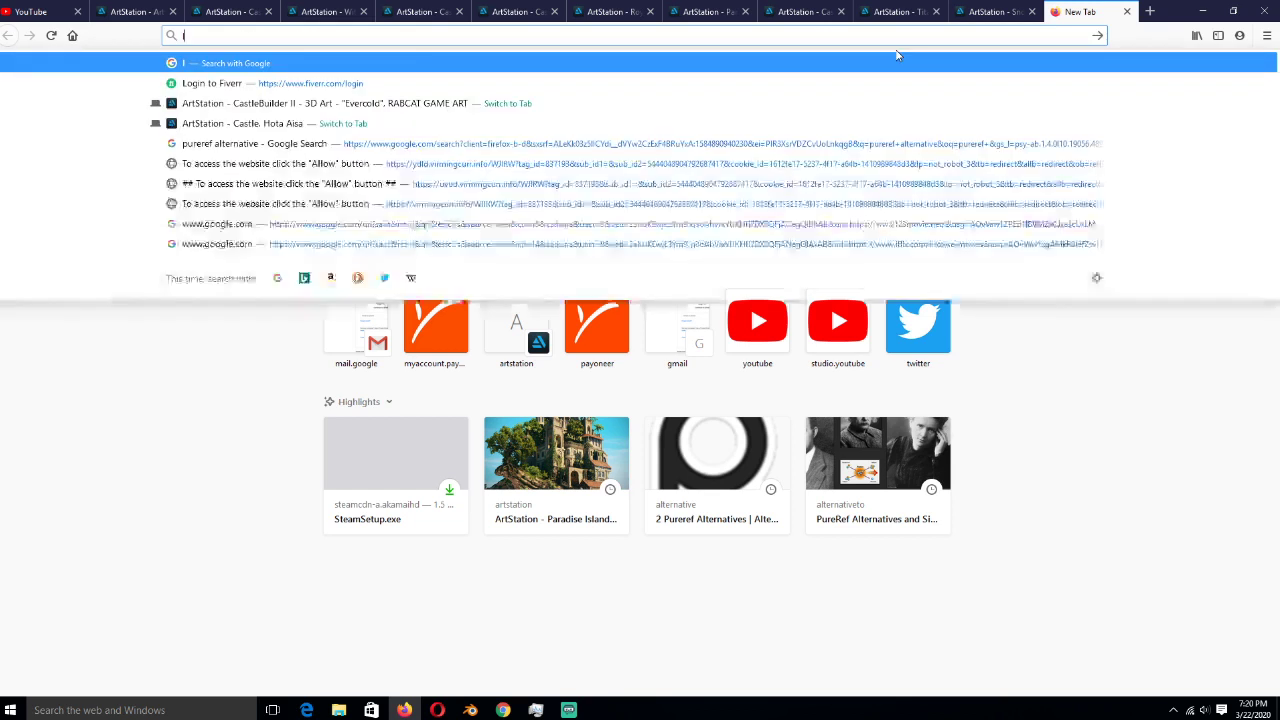
{"action": "type", "text": "oad of the rings castl"}
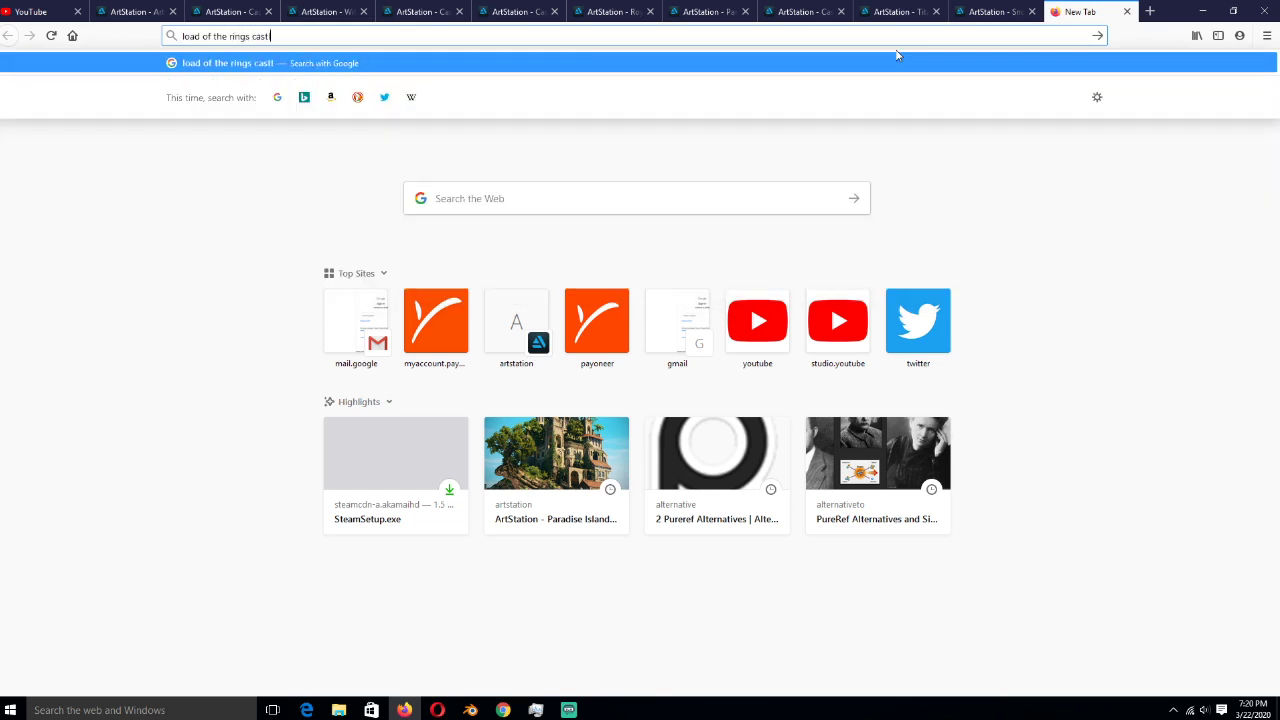
{"action": "type", "text": "e"}
{"action": "key", "text": "Return"}
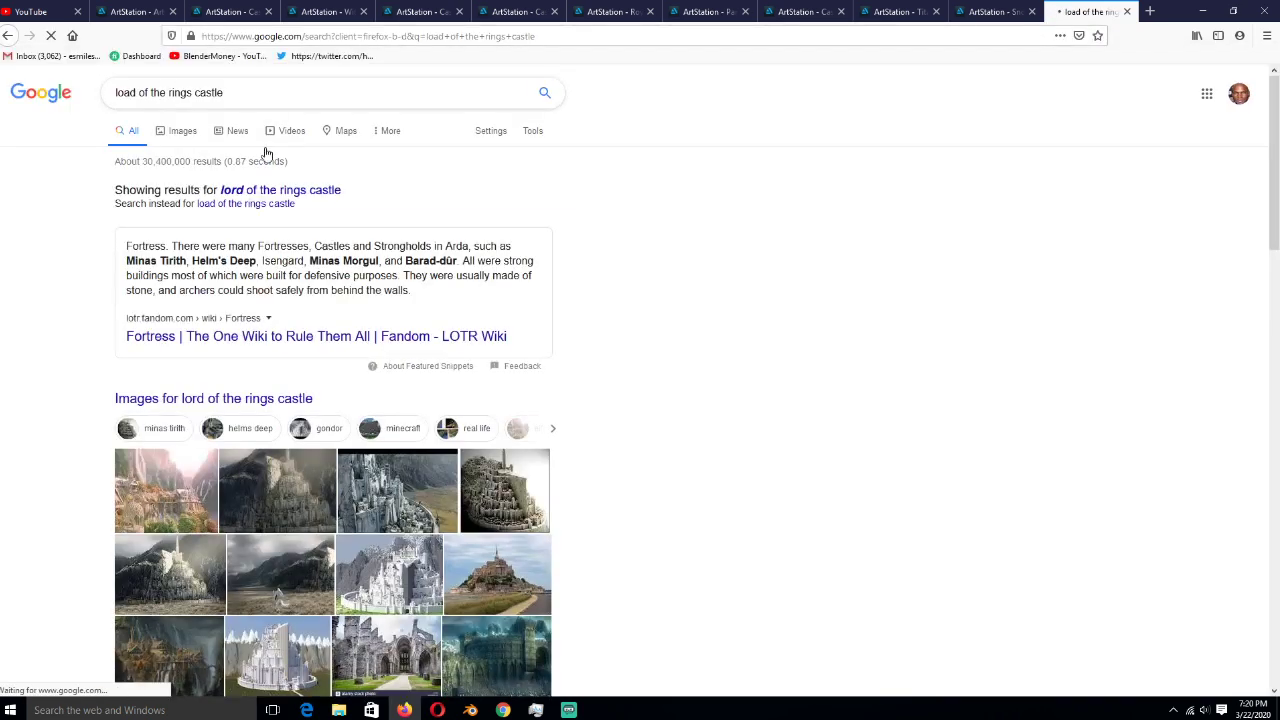
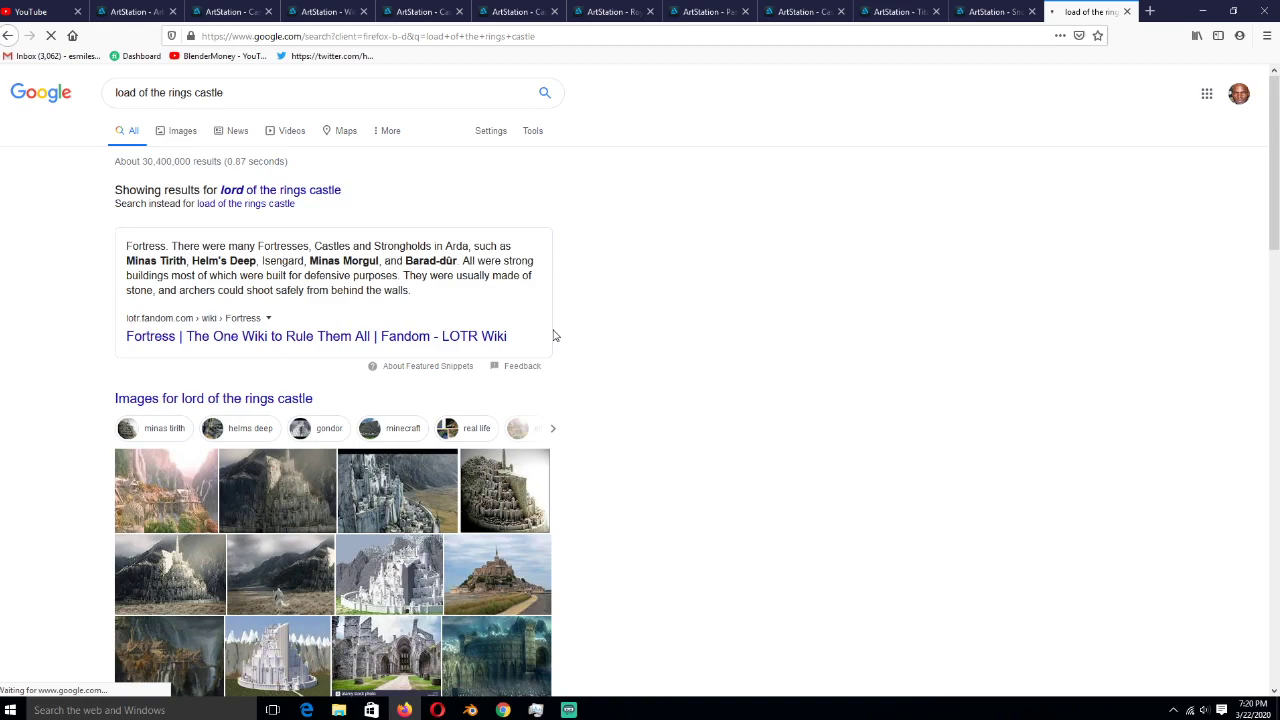
{"action": "scroll", "coordinate": [566, 440], "scroll_direction": "down", "scroll_amount": 3}
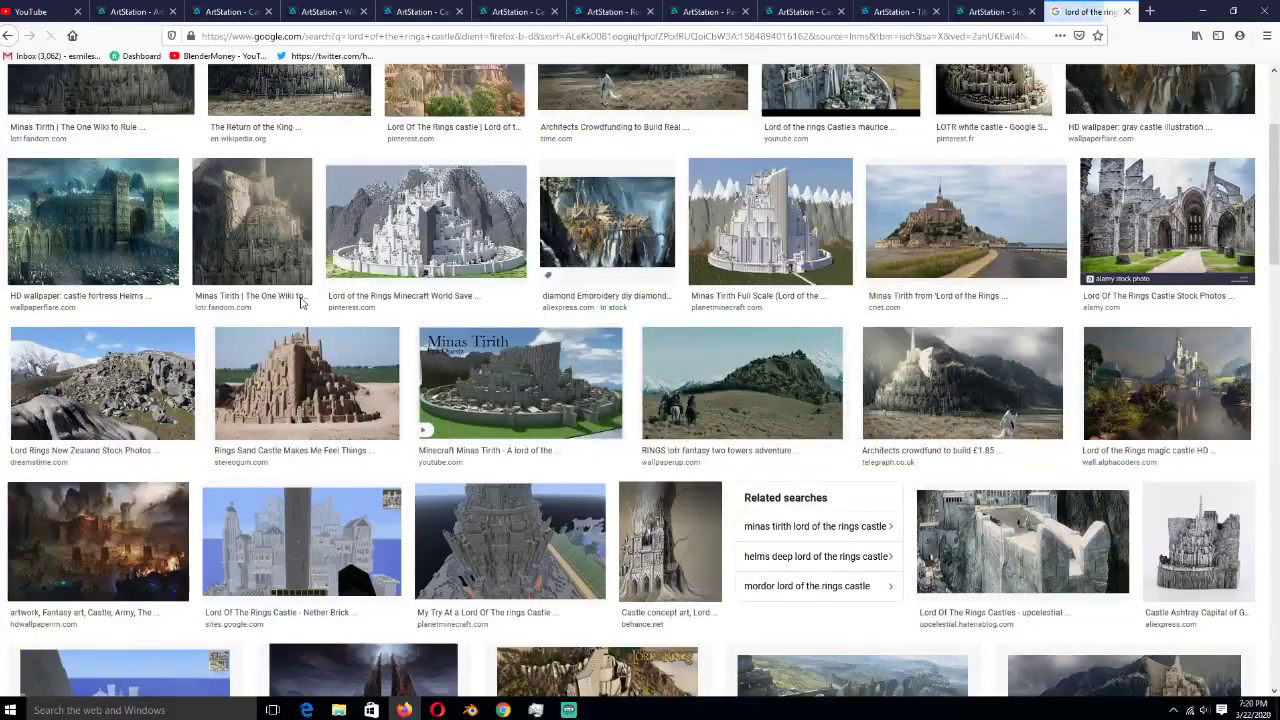
{"action": "key", "text": "super+Down"}
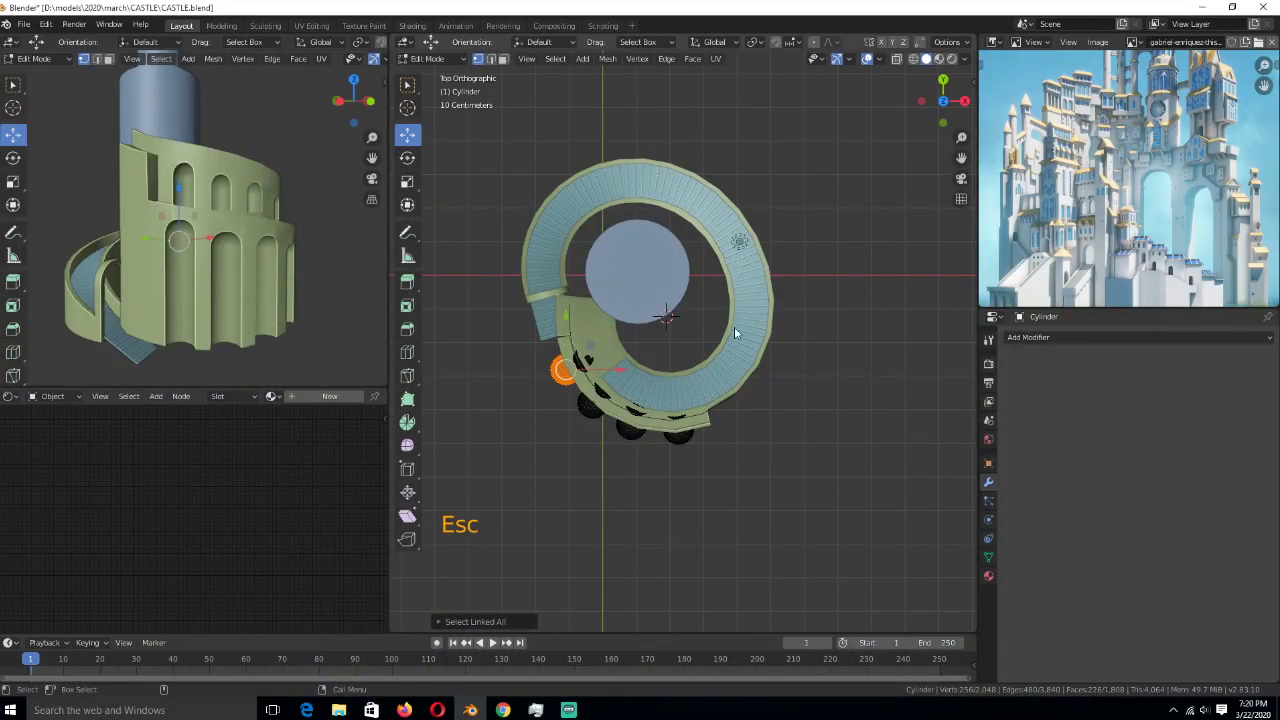
- Deselect the lower cutter, leave mesh editing and examine both tiers of arched recesses around the outer wall
{"action": "left_click", "coordinate": [749, 440]}
{"action": "key", "text": "grave"}
{"action": "middle_click_drag", "start_coordinate": [740, 311], "coordinate": [762, 378]}
{"action": "scroll", "coordinate": [696, 448], "scroll_direction": "up", "scroll_amount": 3}
{"action": "key", "text": "grave"}
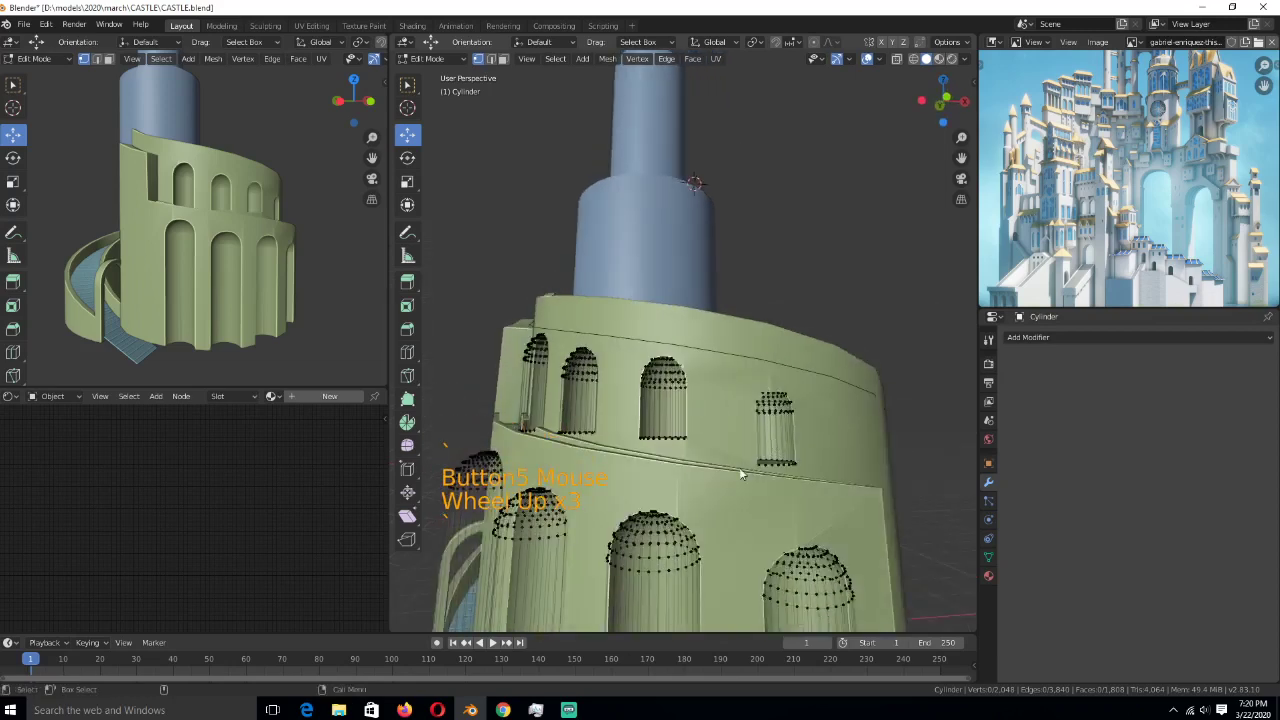
{"action": "key", "text": "grave"}
{"action": "left_click", "coordinate": [701, 547]}
{"action": "key", "text": "Tab"}
{"action": "middle_click_drag", "start_coordinate": [771, 523], "coordinate": [840, 427]}
{"action": "scroll", "coordinate": [770, 421], "scroll_direction": "up", "scroll_amount": 3}
{"action": "scroll", "coordinate": [790, 420], "scroll_direction": "down", "scroll_amount": 3}
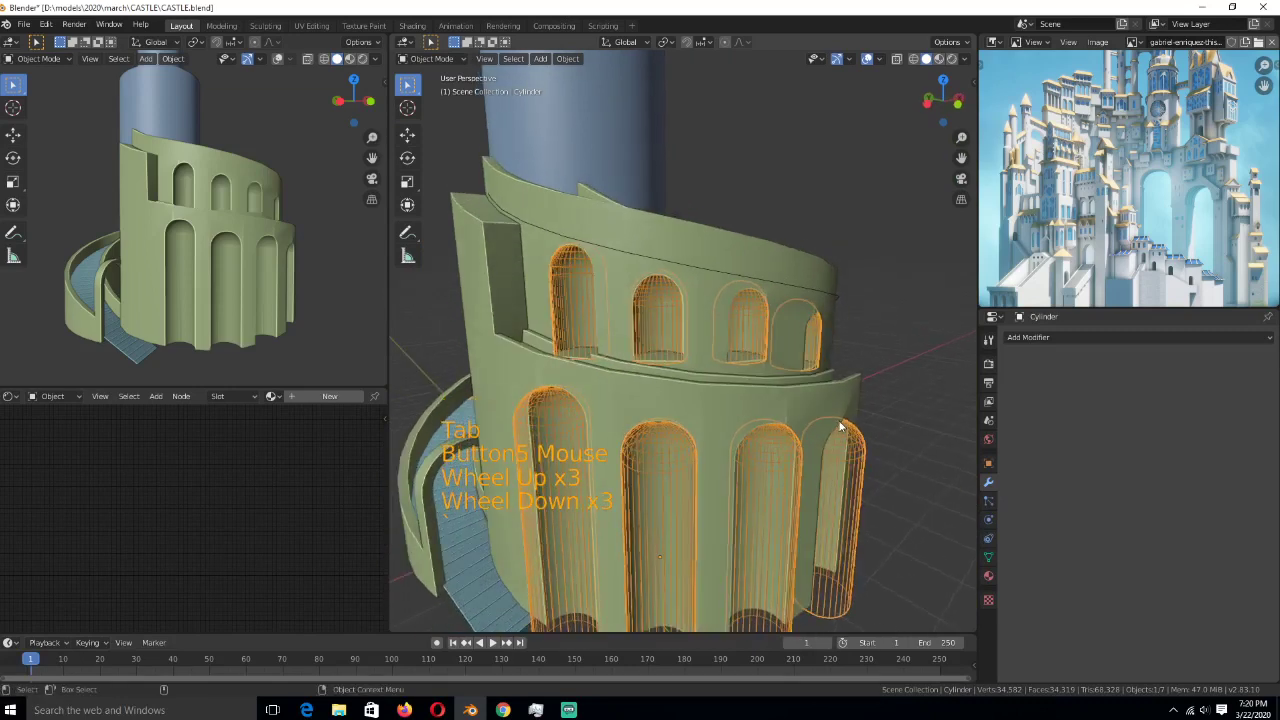
- Shift the upper arch cutter farthest from the tall wall slot outward along Y, working from the top view
{"action": "key", "text": "KP_7"}
{"action": "scroll", "coordinate": [803, 470], "scroll_direction": "up", "scroll_amount": 3}
{"action": "key", "text": "Tab"}
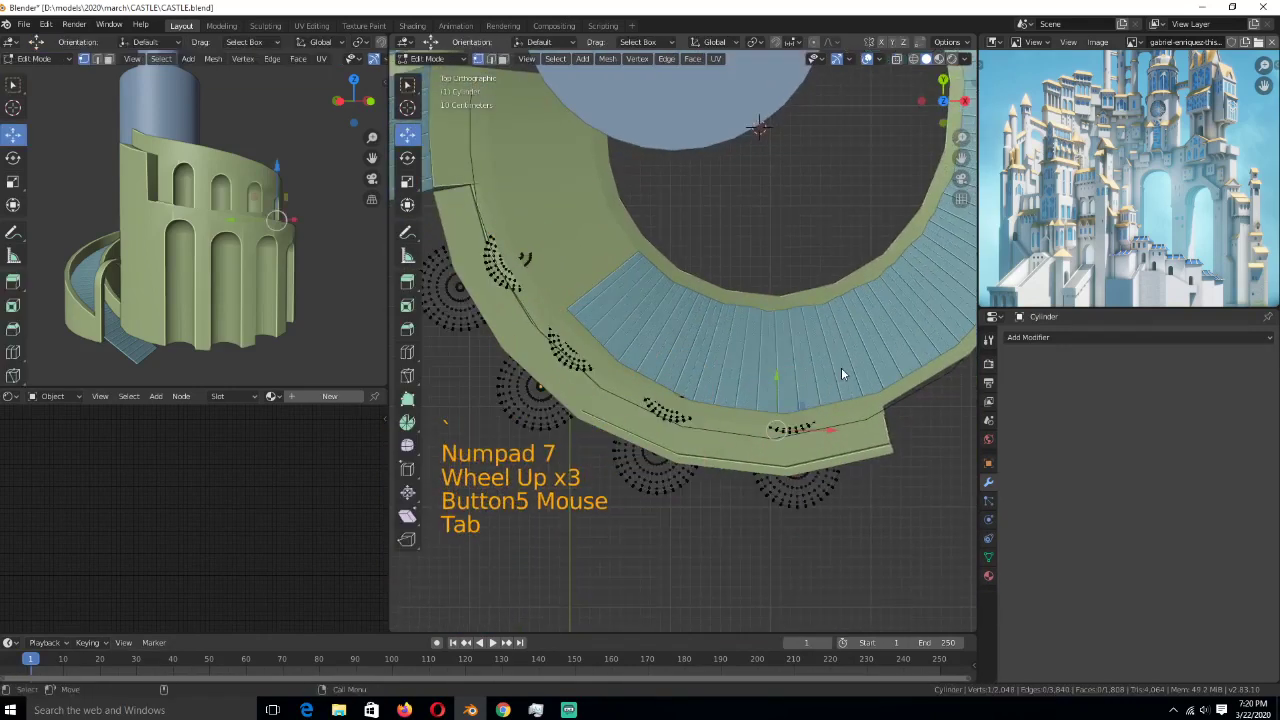
{"action": "left_click", "coordinate": [777, 430]}
{"action": "key", "text": "ctrl"}
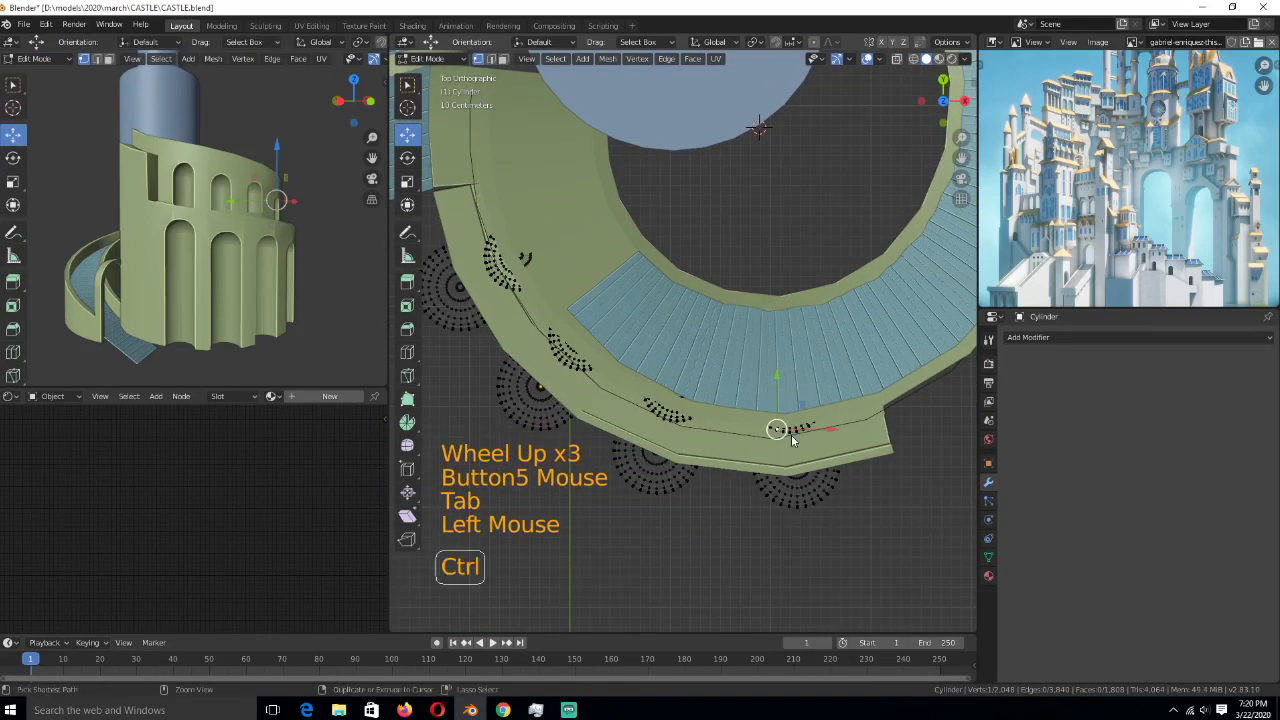
{"action": "key", "text": "ctrl+l"}
{"action": "scroll", "coordinate": [795, 420], "scroll_direction": "up", "scroll_amount": 2}
{"action": "key", "text": "z"}
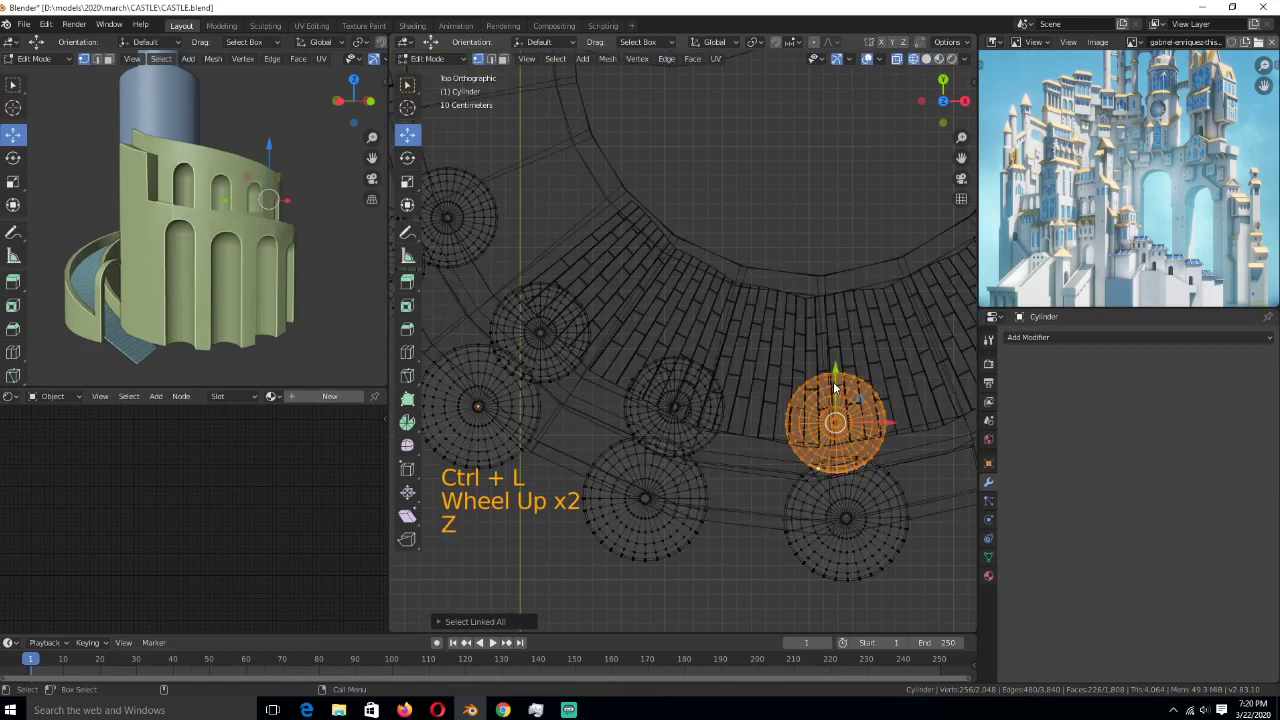
{"action": "left_click_drag", "start_coordinate": [835, 388], "coordinate": [843, 411]}
- Nudge the next two upper cutters slightly to align them with the curved wall, and leave mesh editing
{"action": "left_click", "coordinate": [672, 411]}
{"action": "key", "text": "ctrl"}
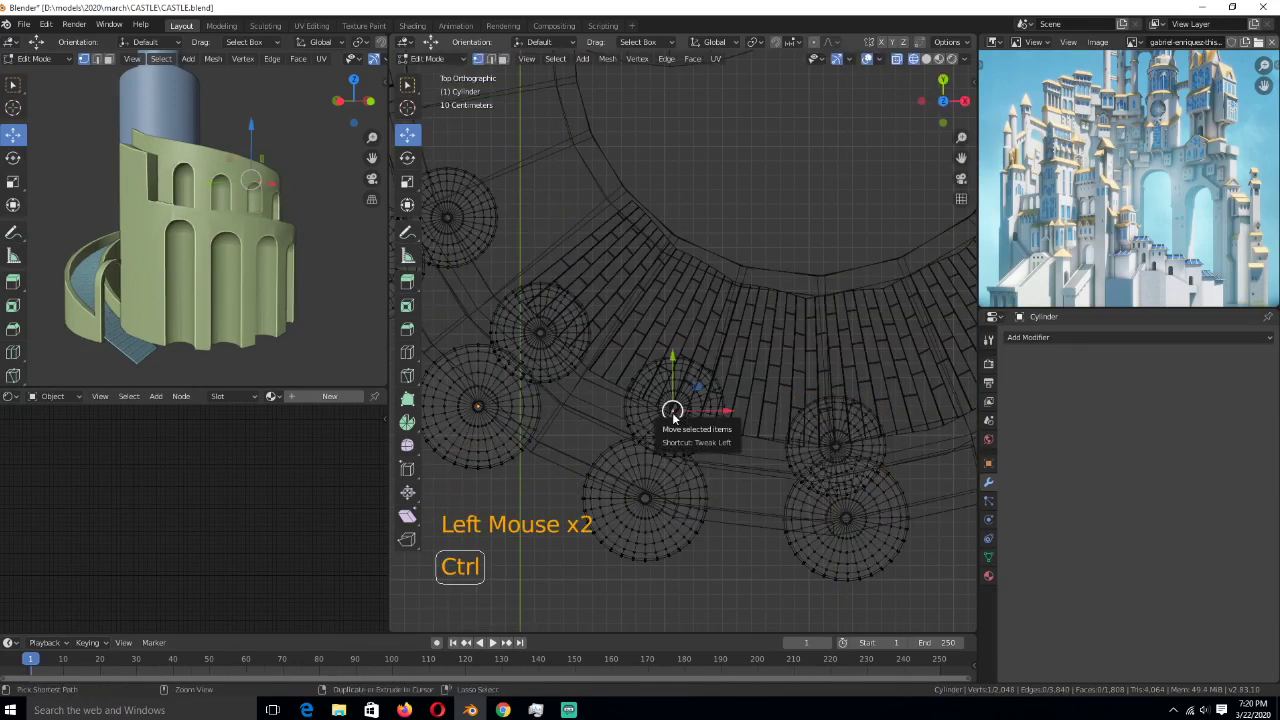
{"action": "key", "text": "ctrl+l"}
{"action": "left_click_drag", "start_coordinate": [670, 383], "coordinate": [673, 391]}
{"action": "left_click", "coordinate": [541, 333]}
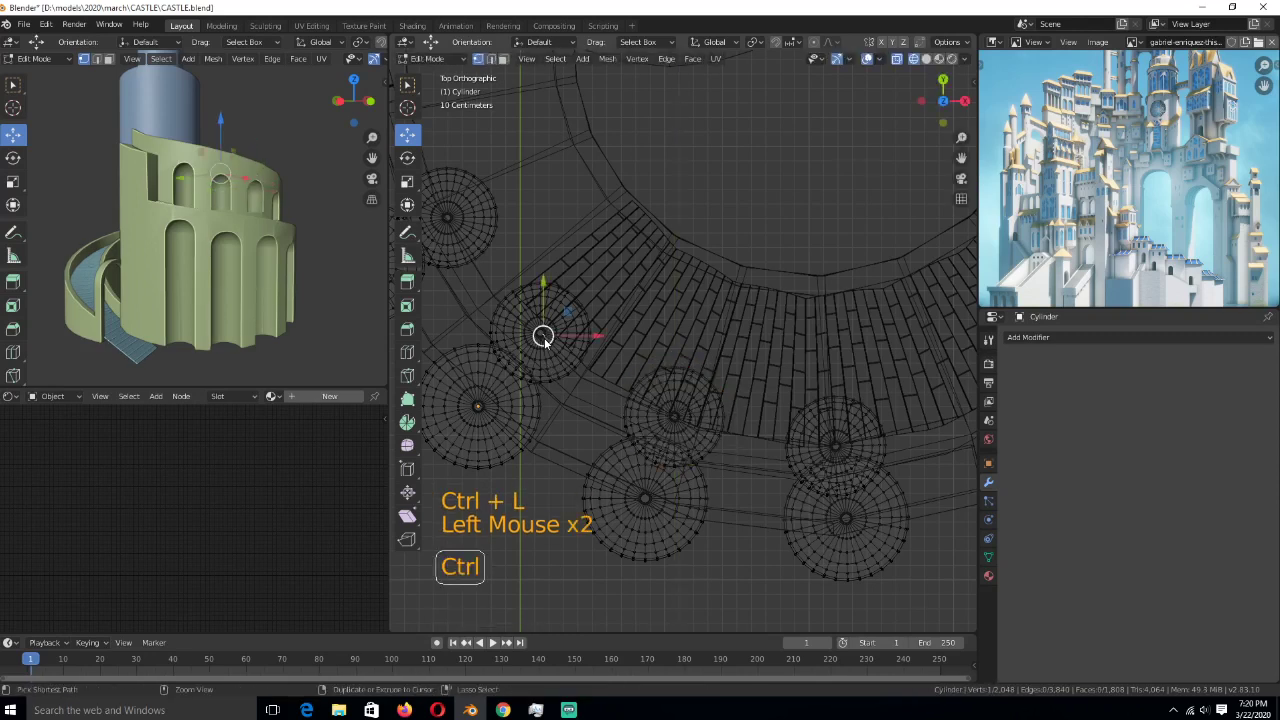
{"action": "key", "text": "ctrl+l"}
{"action": "left_click", "coordinate": [588, 332]}
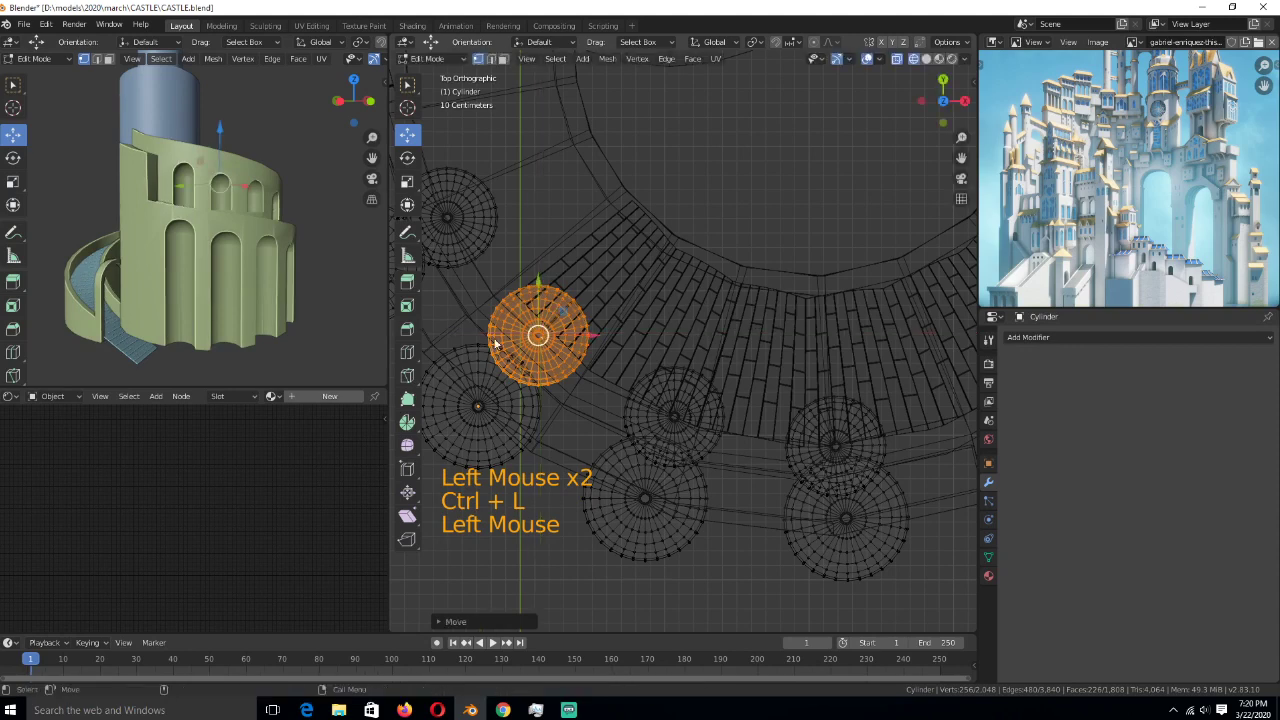
{"action": "key", "text": "Tab"}
{"action": "key", "text": "alt+a"}
- Raise the bottom face of the upper cutter closest to the tall wall slot to shorten its recess, and leave mesh editing
{"action": "middle_click_drag", "start_coordinate": [259, 275], "coordinate": [228, 305]}
{"action": "scroll", "coordinate": [228, 305], "scroll_direction": "down", "scroll_amount": 2}
{"action": "middle_click_drag", "start_coordinate": [580, 423], "coordinate": [617, 343]}
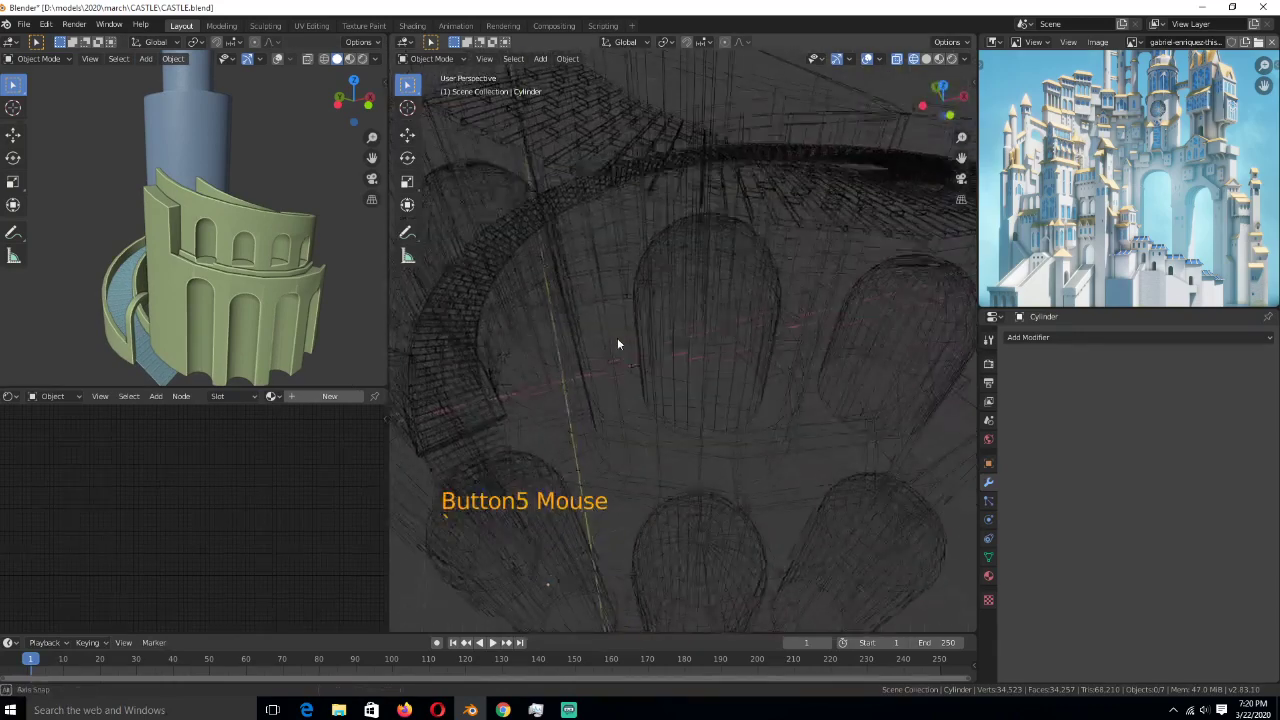
{"action": "key", "text": "z"}
{"action": "key", "text": "Tab"}
{"action": "middle_click_drag", "start_coordinate": [616, 400], "coordinate": [554, 354]}
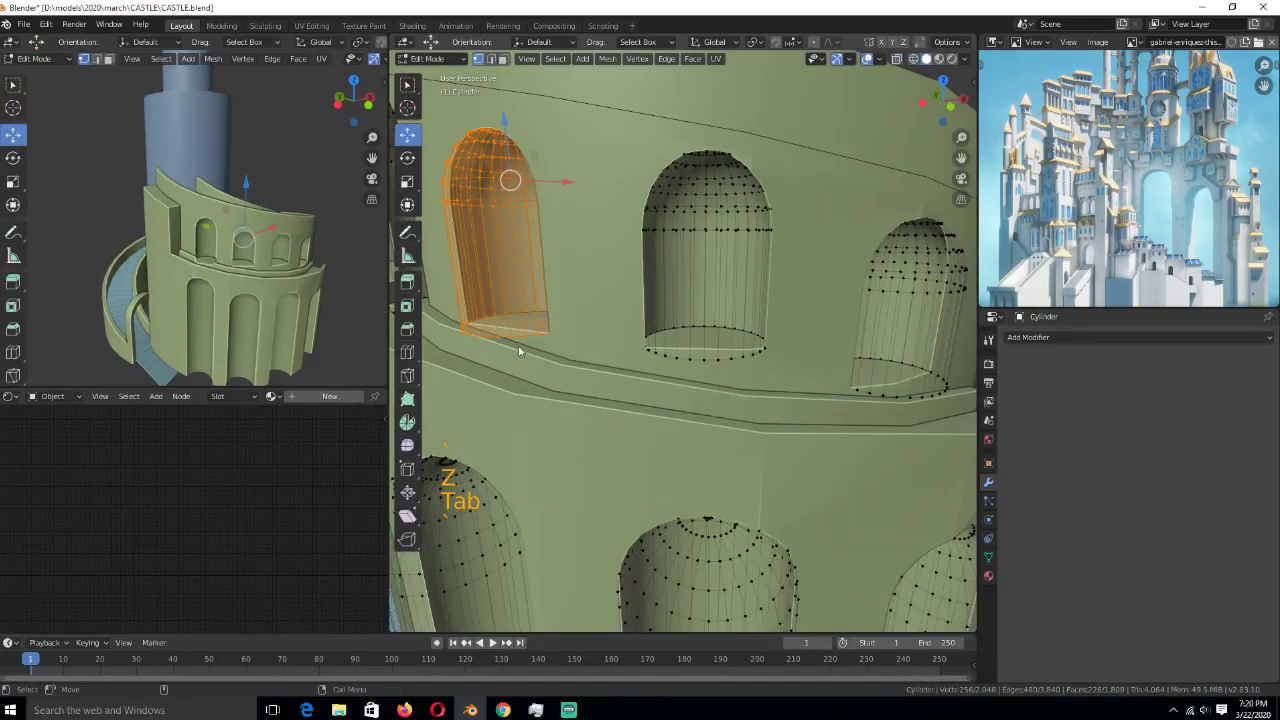
{"action": "key", "text": "3"}
{"action": "left_click", "coordinate": [512, 332]}
{"action": "key", "text": "z"}
{"action": "left_click", "coordinate": [392, 335]}
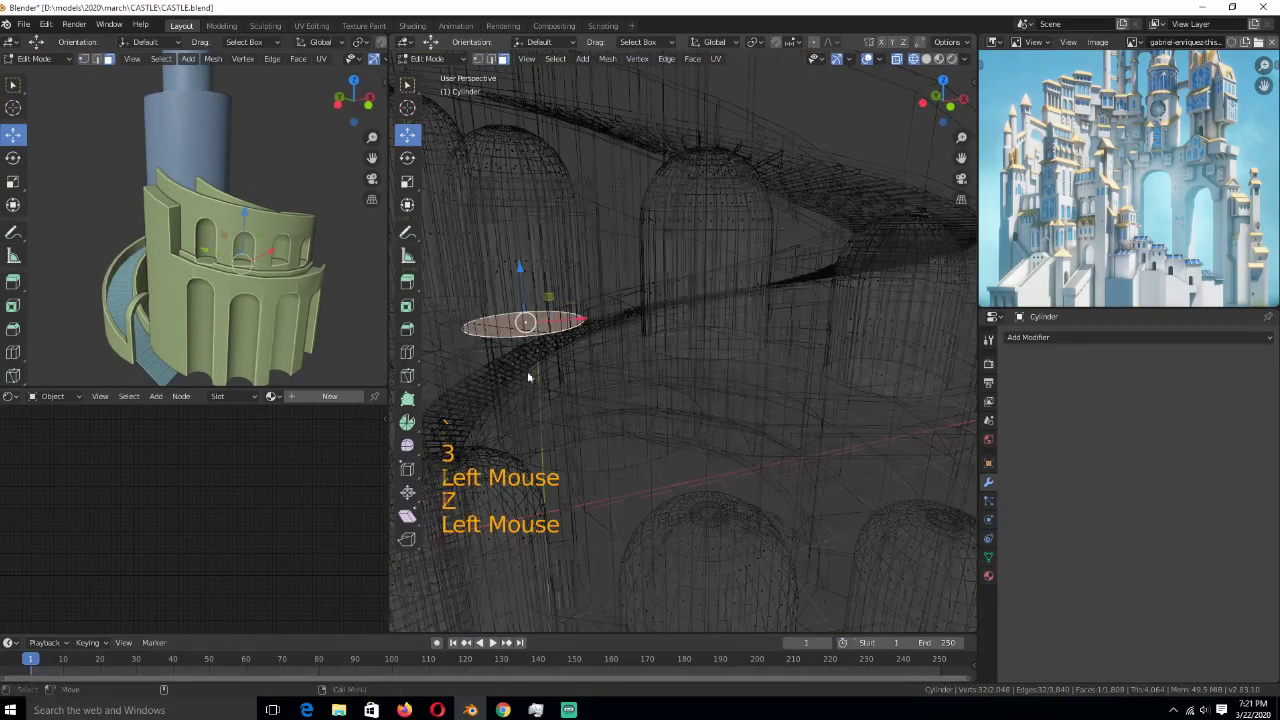
{"action": "scroll", "coordinate": [663, 392], "scroll_direction": "down", "scroll_amount": 1}
{"action": "left_click", "coordinate": [585, 336]}
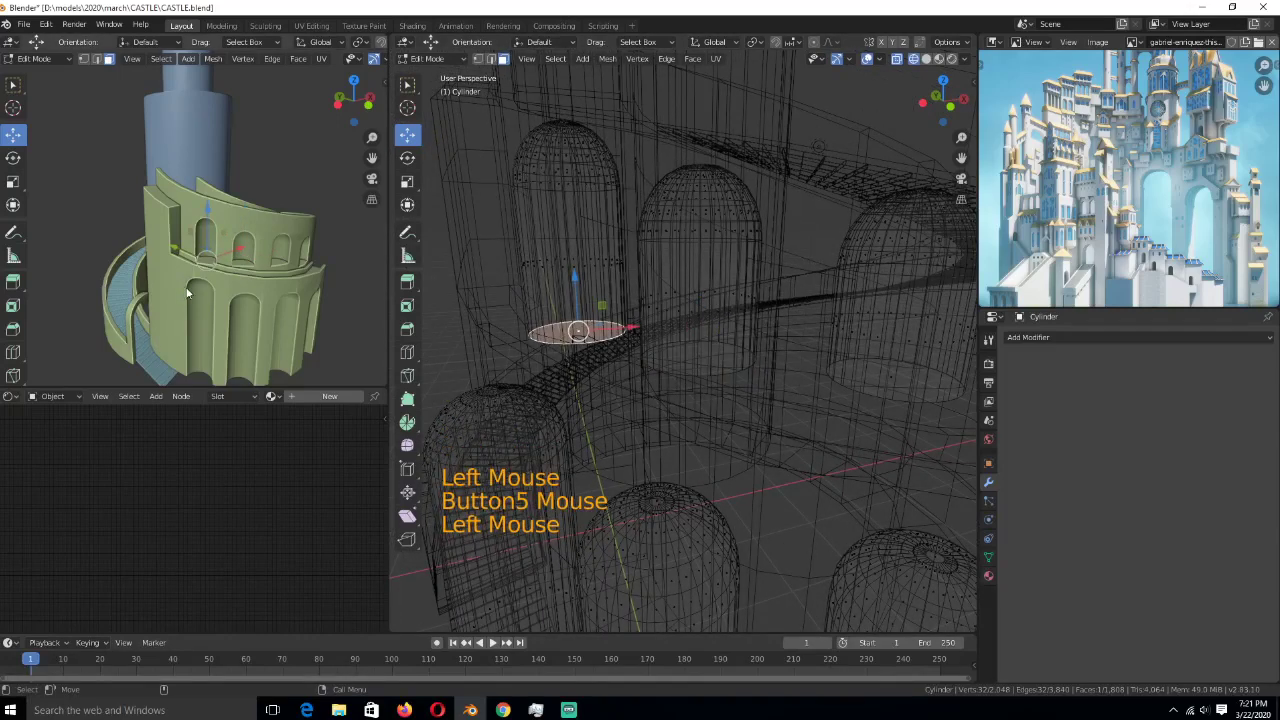
{"action": "scroll", "coordinate": [260, 320], "scroll_direction": "up", "scroll_amount": 3}
{"action": "key", "text": "z"}
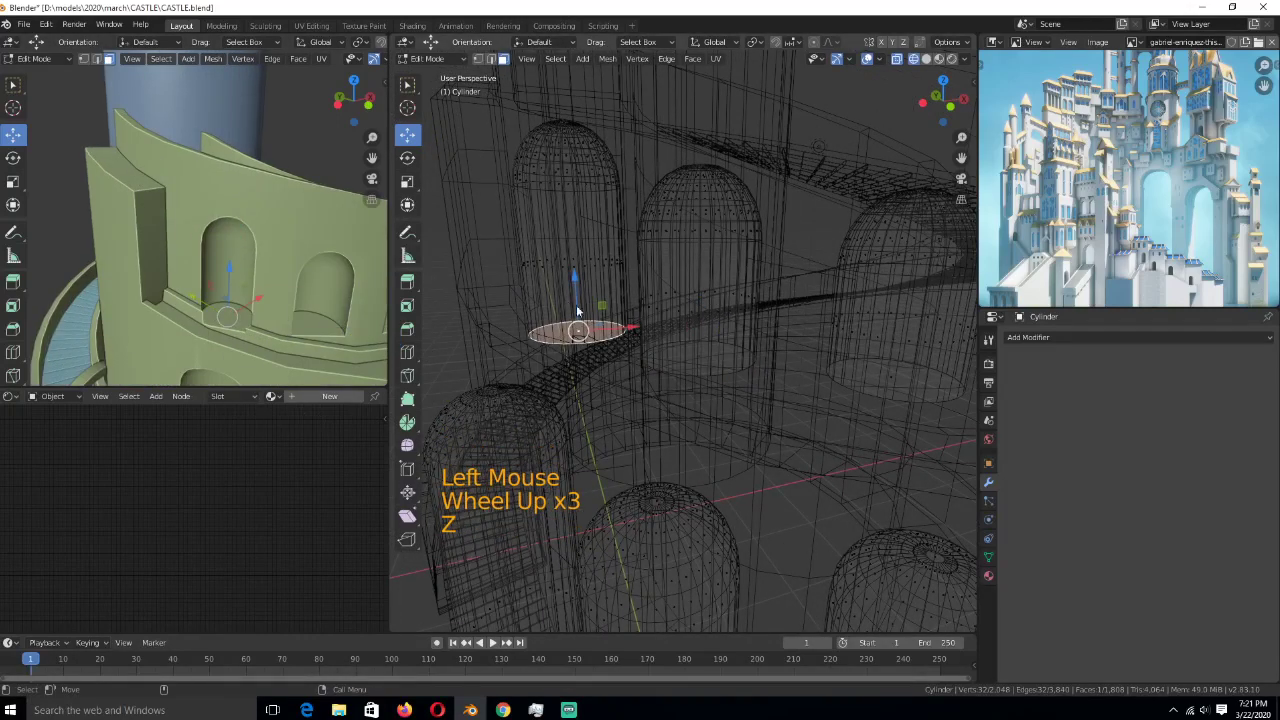
{"action": "key", "text": "z"}
{"action": "left_click_drag", "start_coordinate": [573, 289], "coordinate": [574, 256]}
{"action": "key", "text": "Tab"}
{"action": "scroll", "coordinate": [574, 256], "scroll_direction": "down", "scroll_amount": 5}
{"action": "scroll", "coordinate": [216, 320], "scroll_direction": "down", "scroll_amount": 3}
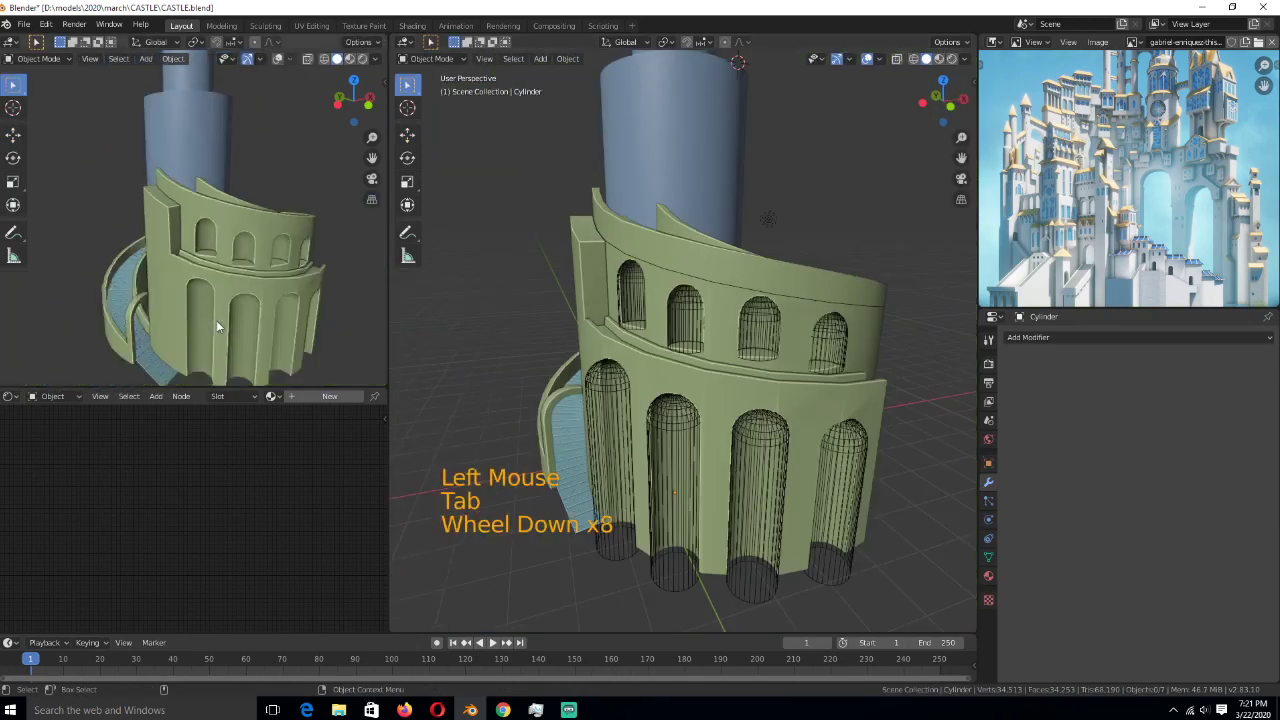
{"action": "key", "text": "alt+a"}
- Open the outer wall's mesh for editing and clear its face selection
{"action": "middle_click_drag", "start_coordinate": [188, 279], "coordinate": [300, 224]}
{"action": "middle_click_drag", "start_coordinate": [700, 330], "coordinate": [729, 405]}
{"action": "scroll", "coordinate": [724, 391], "scroll_direction": "down", "scroll_amount": 3}
{"action": "left_click", "coordinate": [729, 405]}
{"action": "key", "text": "Tab"}
{"action": "scroll", "coordinate": [739, 463], "scroll_direction": "up", "scroll_amount": 2}
{"action": "middle_click_drag", "start_coordinate": [739, 463], "coordinate": [608, 492]}
{"action": "key", "text": "alt+a"}
{"action": "left_click", "coordinate": [709, 427]}
{"action": "scroll", "coordinate": [709, 427], "scroll_direction": "down", "scroll_amount": 1}
{"action": "left_click", "coordinate": [685, 492], "text": "ctrl"}
{"action": "key", "text": "grave"}
{"action": "key", "text": "grave"}
{"action": "left_click", "coordinate": [756, 486], "text": "ctrl"}
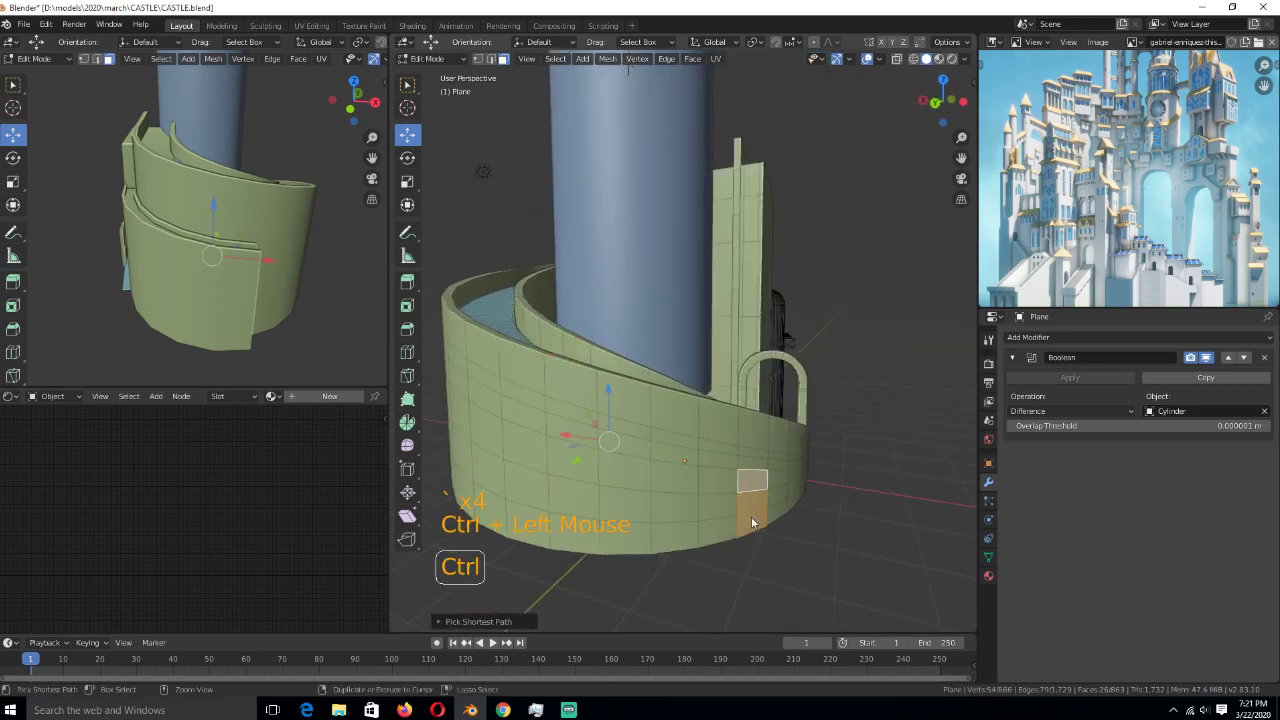
{"action": "middle_click_drag", "start_coordinate": [680, 523], "coordinate": [887, 478]}
- Select the band of lower faces around the outer wall, leaving a gap before the wall section with the arches
{"action": "left_click", "coordinate": [639, 320]}
{"action": "middle_click_drag", "start_coordinate": [638, 322], "coordinate": [640, 380]}
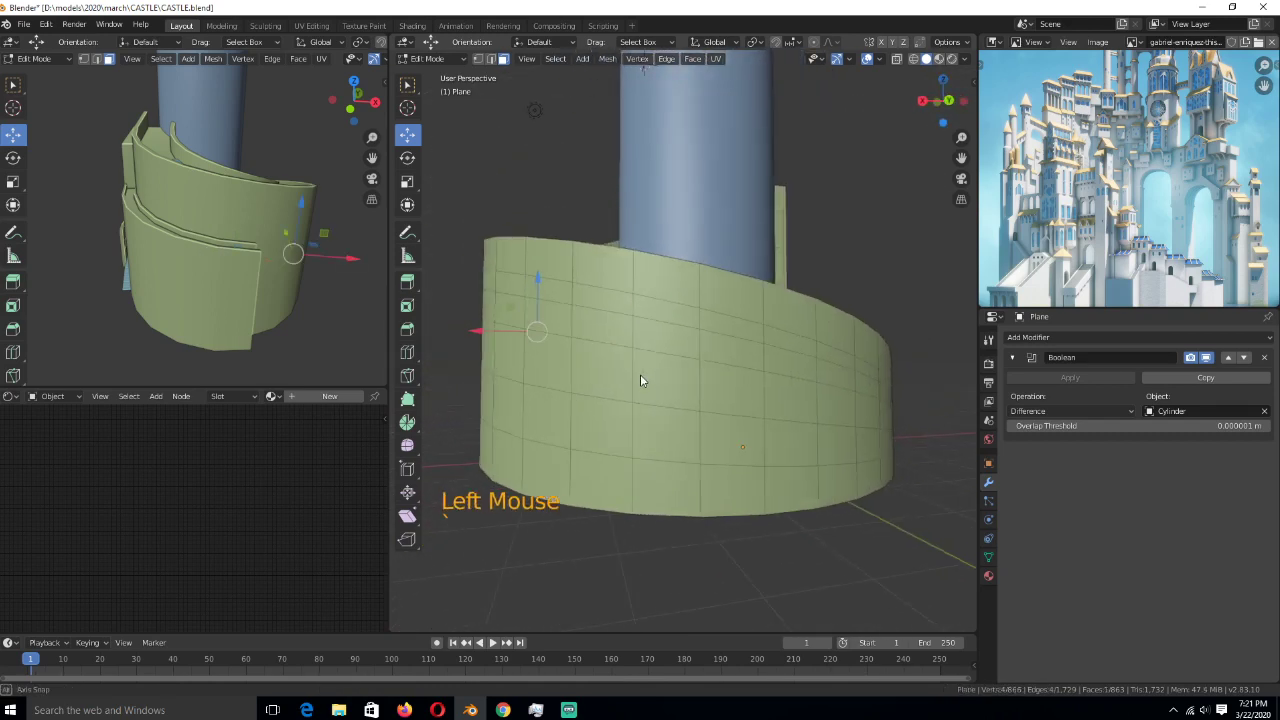
{"action": "left_click", "coordinate": [836, 406], "text": "ctrl"}
{"action": "left_click", "coordinate": [841, 486], "text": "ctrl"}
{"action": "middle_click_drag", "start_coordinate": [737, 491], "coordinate": [686, 470]}
{"action": "left_click", "coordinate": [686, 470], "text": "ctrl"}
{"action": "middle_click_drag", "start_coordinate": [752, 422], "coordinate": [814, 502]}
{"action": "left_click", "coordinate": [653, 473], "text": "ctrl"}
{"action": "left_click", "coordinate": [735, 460], "text": "ctrl"}
{"action": "left_click", "coordinate": [814, 502], "text": "ctrl"}
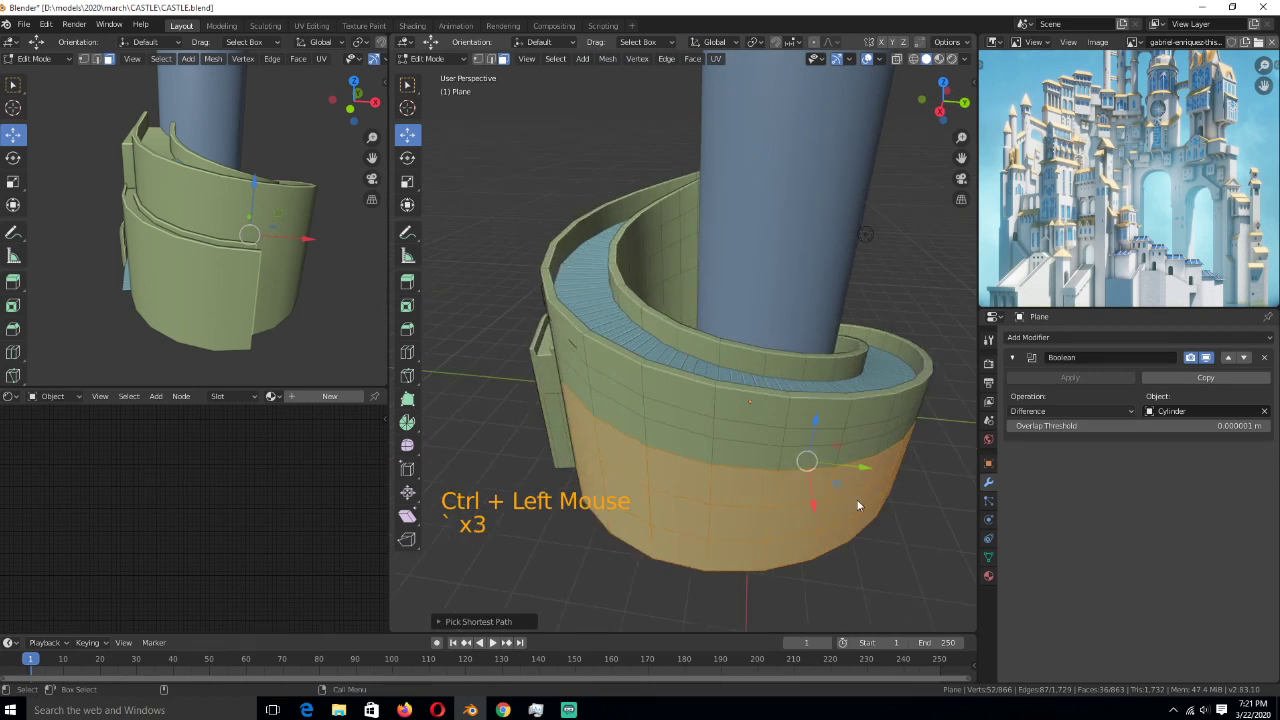
- Extrude the selected lower wall faces outward along their normals by about 0.43
{"action": "key", "text": "KP_7"}
{"action": "key", "text": "alt+e"}
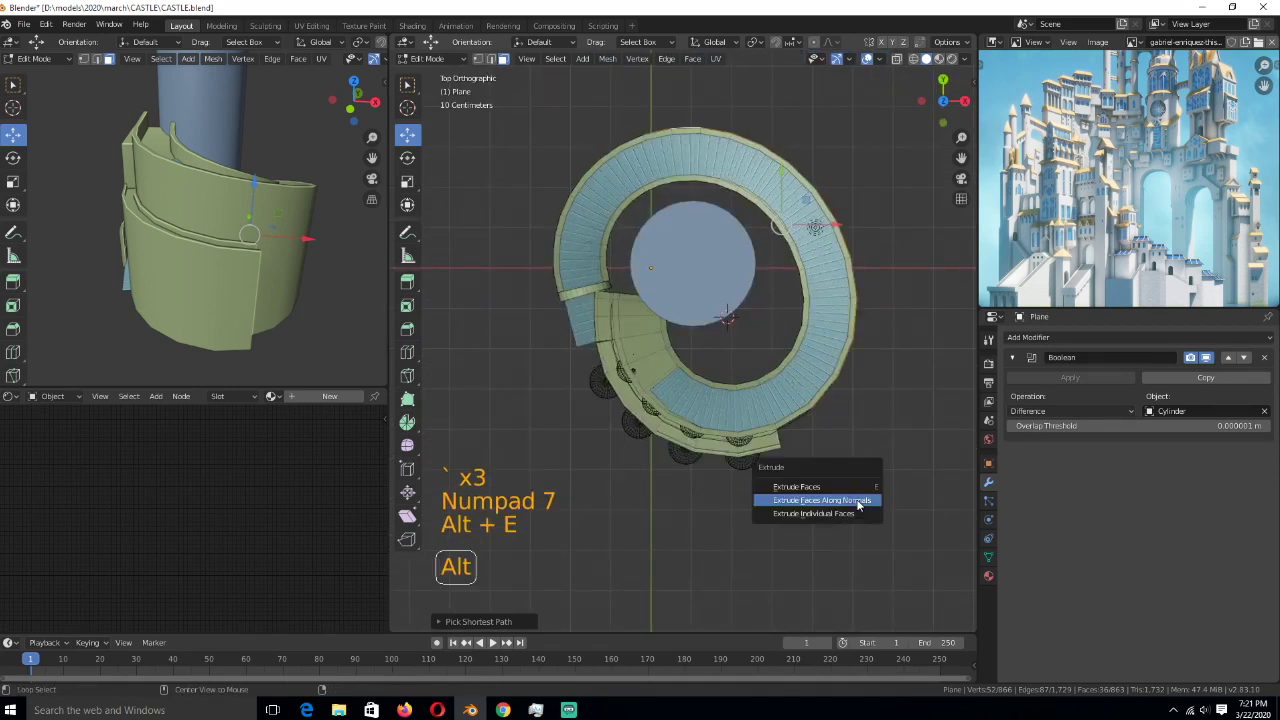
{"action": "left_click", "coordinate": [857, 500]}
{"action": "key", "text": "shift"}
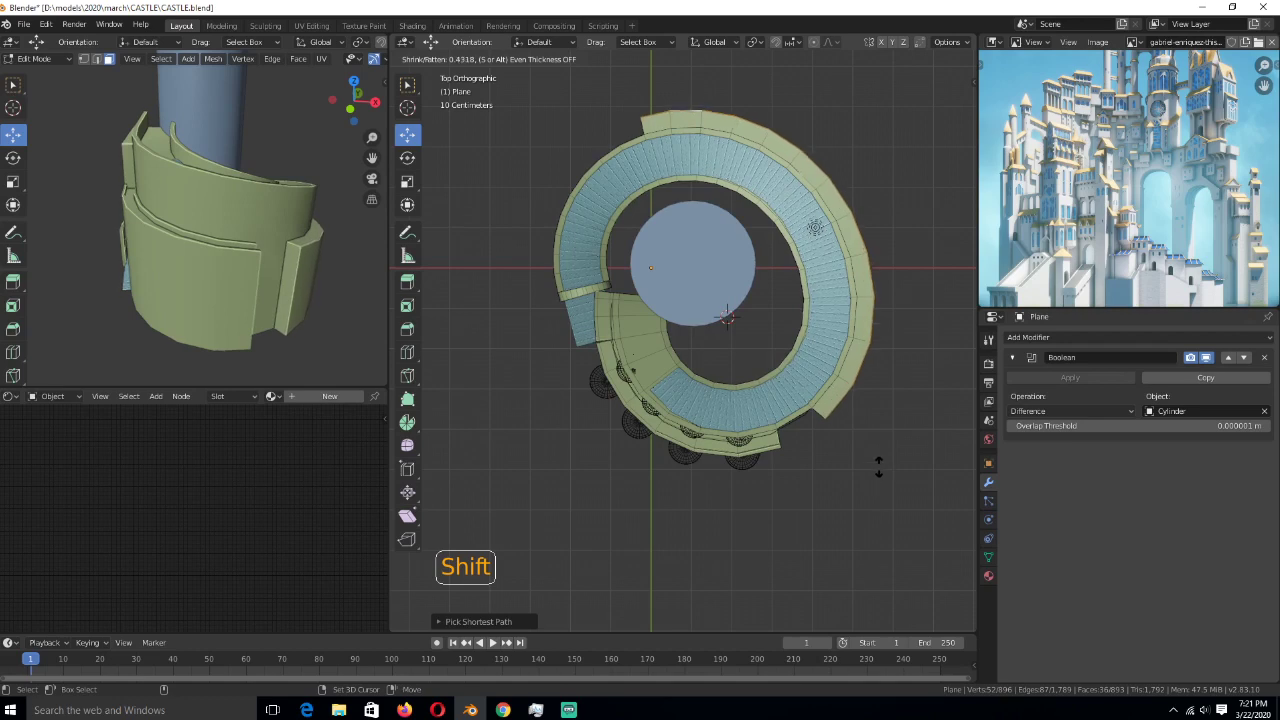
{"action": "left_click", "coordinate": [865, 482]}
- Add a centred loop cut along the top ledge of the extruded lower wall band
{"action": "middle_click_drag", "start_coordinate": [863, 484], "coordinate": [737, 331]}
{"action": "scroll", "coordinate": [703, 390], "scroll_direction": "up", "scroll_amount": 3}
{"action": "middle_click_drag", "start_coordinate": [703, 385], "coordinate": [752, 382]}
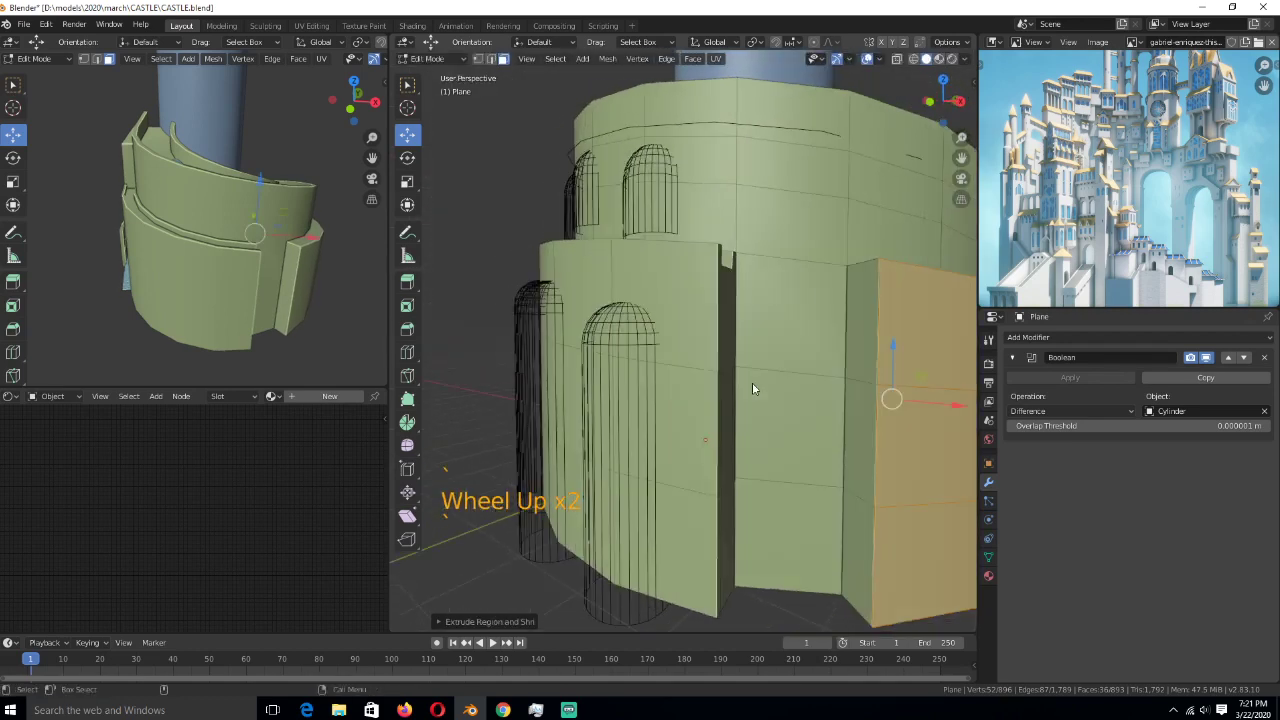
{"action": "scroll", "coordinate": [700, 370], "scroll_direction": "up", "scroll_amount": 2}
{"action": "scroll", "coordinate": [741, 398], "scroll_direction": "down", "scroll_amount": 3}
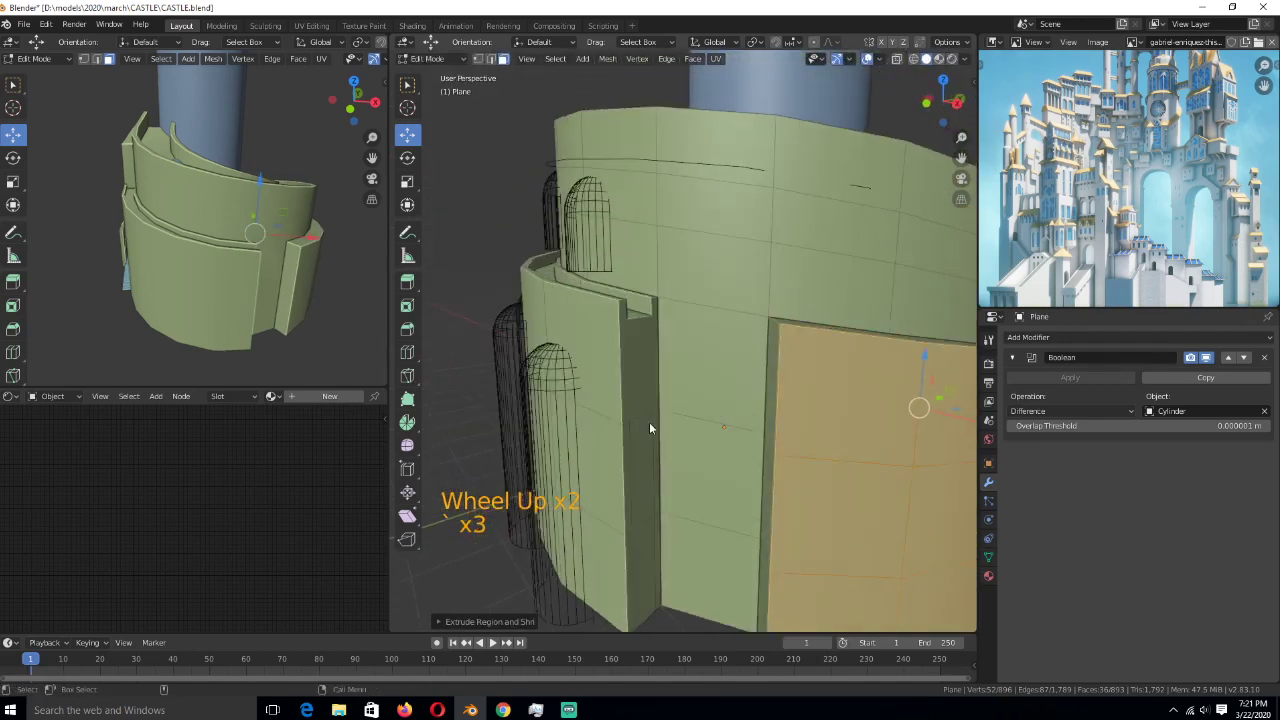
{"action": "middle_click_drag", "start_coordinate": [649, 422], "coordinate": [618, 264], "text": "shift"}
{"action": "left_click", "coordinate": [607, 256]}
{"action": "key", "text": "grave"}
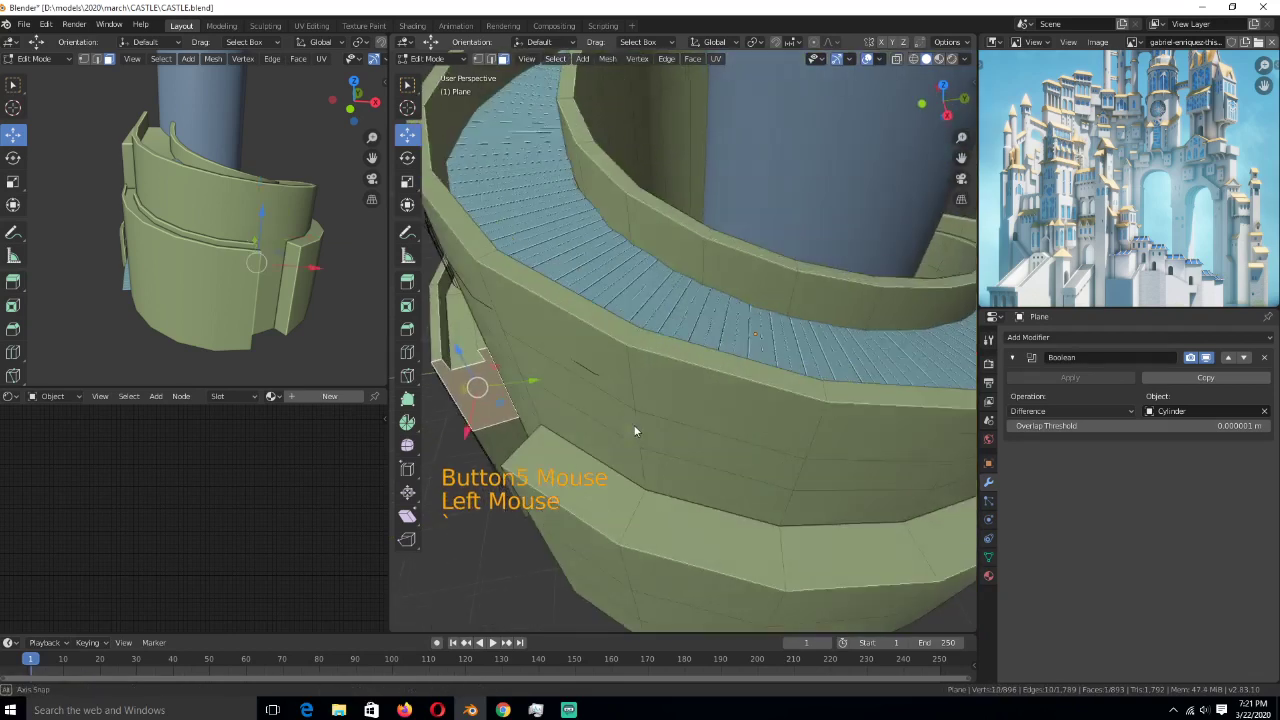
{"action": "key", "text": "ctrl+r"}
{"action": "left_click", "coordinate": [533, 443]}
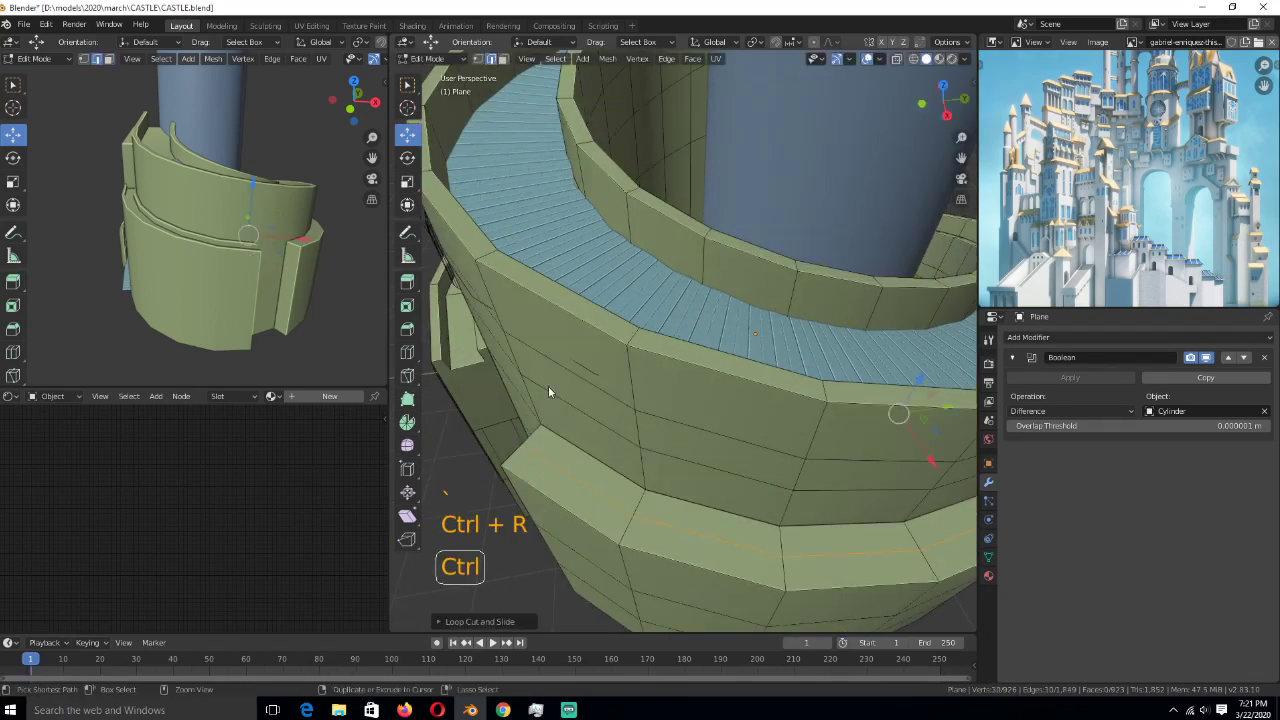
- Bevel the ledge's centre loop to a width of about 0.15 m, leaving narrow rims on both sides
{"action": "key", "text": "ctrl+b"}
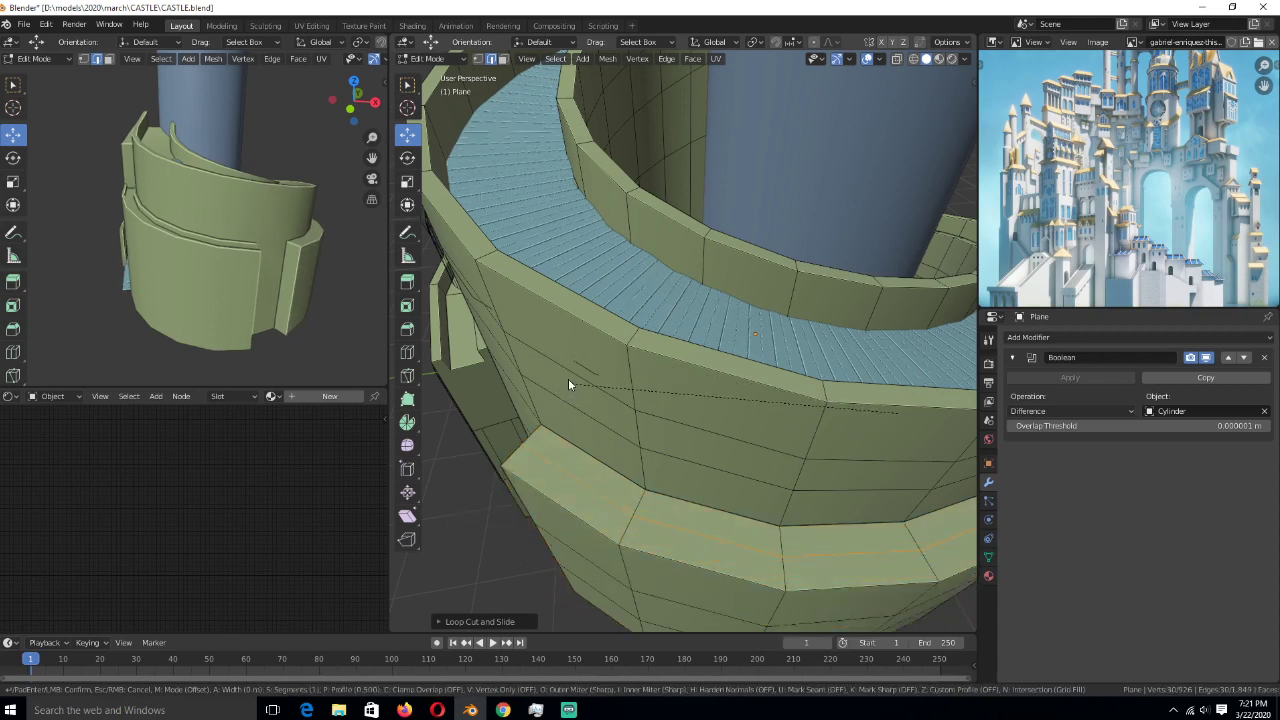
{"action": "right_click", "coordinate": [610, 428]}
{"action": "scroll", "coordinate": [619, 472], "scroll_direction": "down", "scroll_amount": 2}
{"action": "key", "text": "ctrl+b"}
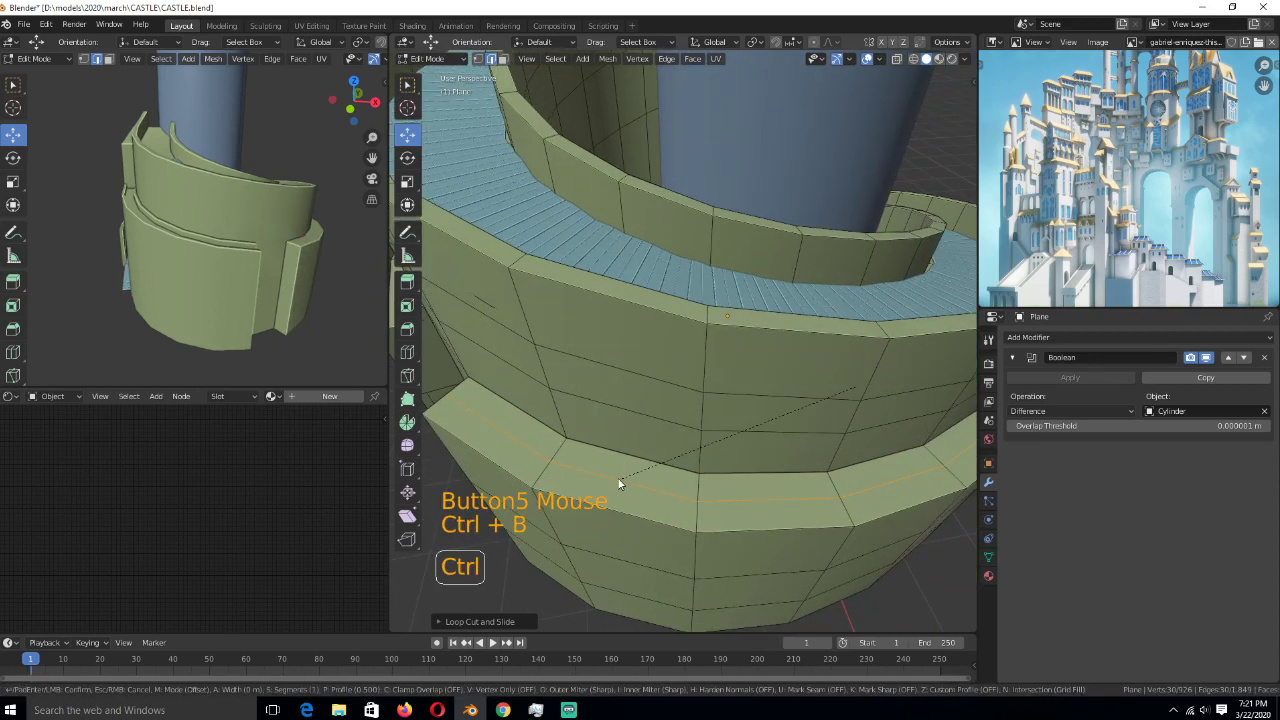
{"action": "key", "text": "shift"}
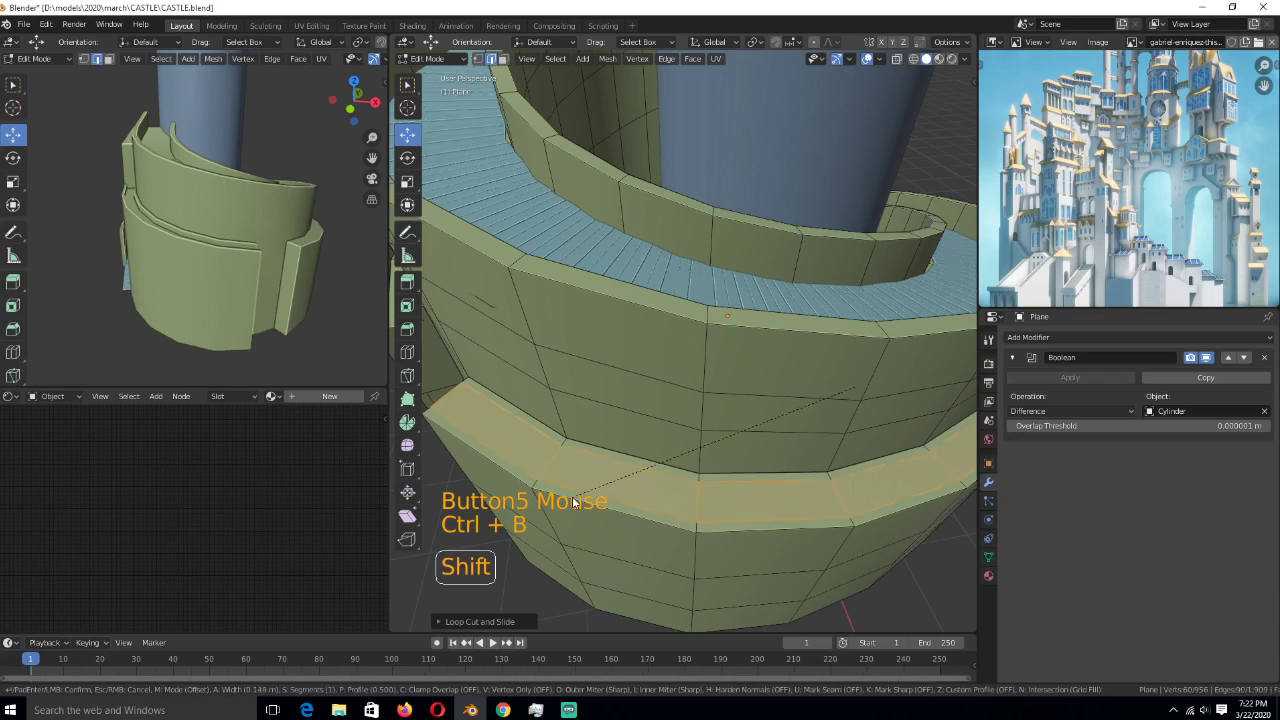
{"action": "left_click", "coordinate": [569, 498]}
- Select the strip of faces between the two narrow rims along the whole ledge top
{"action": "key", "text": "3"}
{"action": "left_click", "coordinate": [490, 437]}
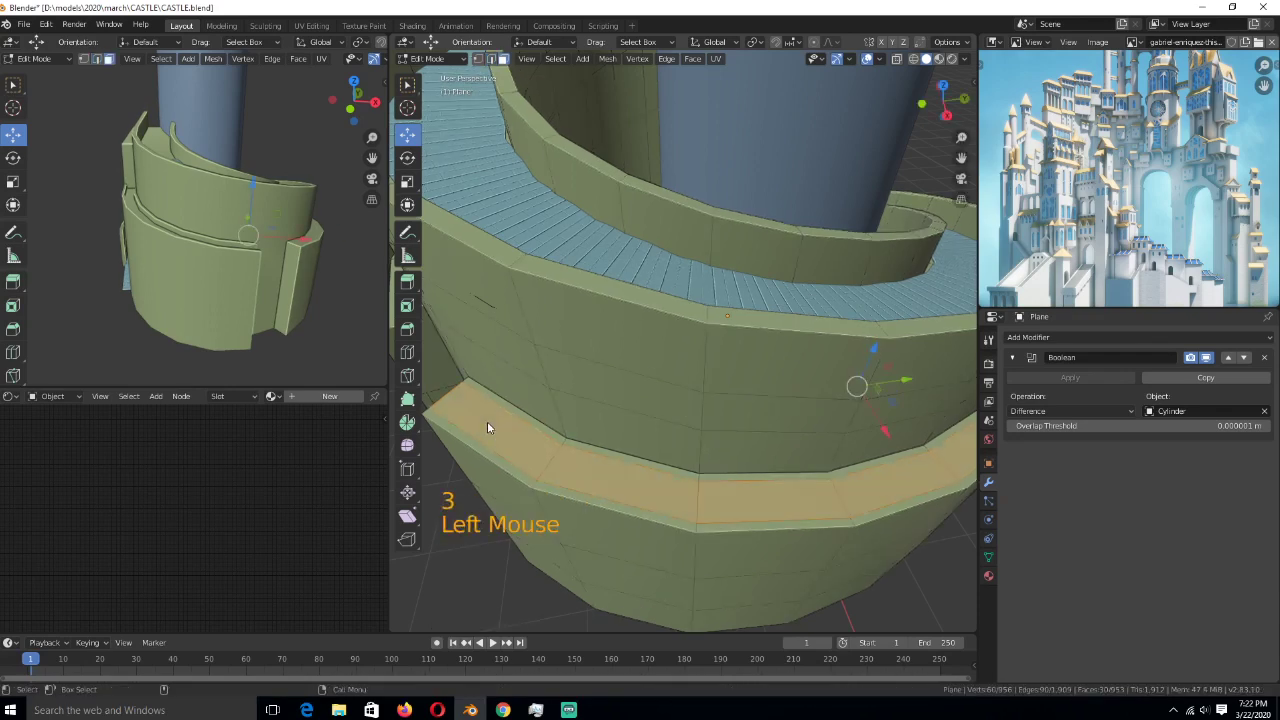
{"action": "scroll", "coordinate": [620, 480], "scroll_direction": "down", "scroll_amount": 5}
{"action": "scroll", "coordinate": [560, 500], "scroll_direction": "up", "scroll_amount": 3}
{"action": "scroll", "coordinate": [576, 542], "scroll_direction": "up", "scroll_amount": 3}
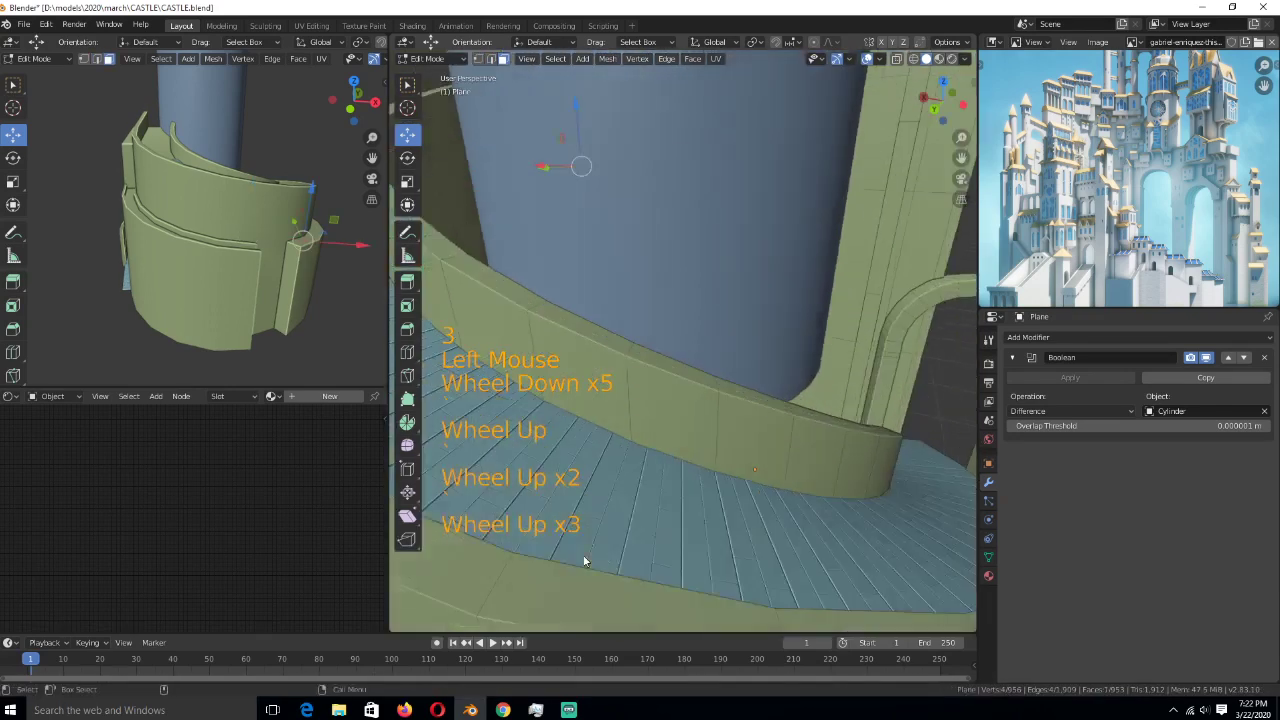
{"action": "scroll", "coordinate": [600, 562], "scroll_direction": "down", "scroll_amount": 3}
{"action": "scroll", "coordinate": [632, 535], "scroll_direction": "up", "scroll_amount": 1}
{"action": "key", "text": "ctrl"}
{"action": "left_click", "coordinate": [623, 515], "text": "ctrl"}
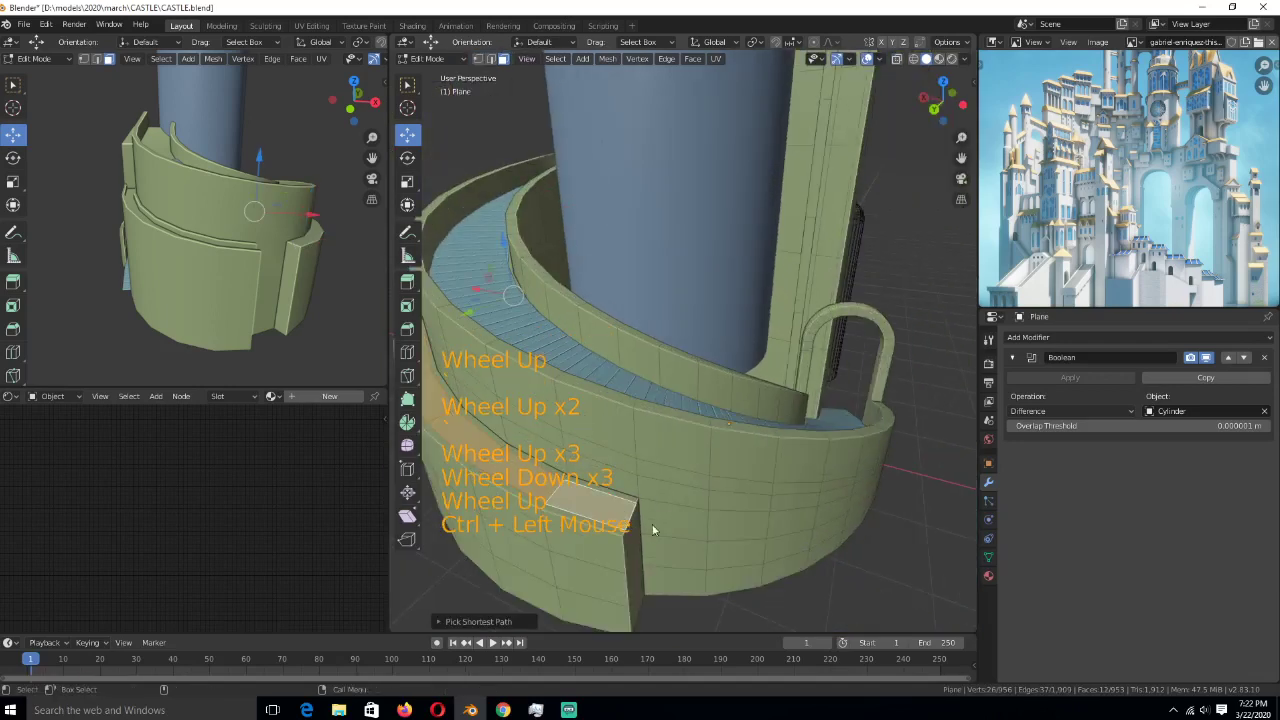
{"action": "middle_click_drag", "start_coordinate": [651, 526], "coordinate": [746, 483]}
- Reduce the font size of the Screencast Keys overlay
{"action": "key", "text": "n"}
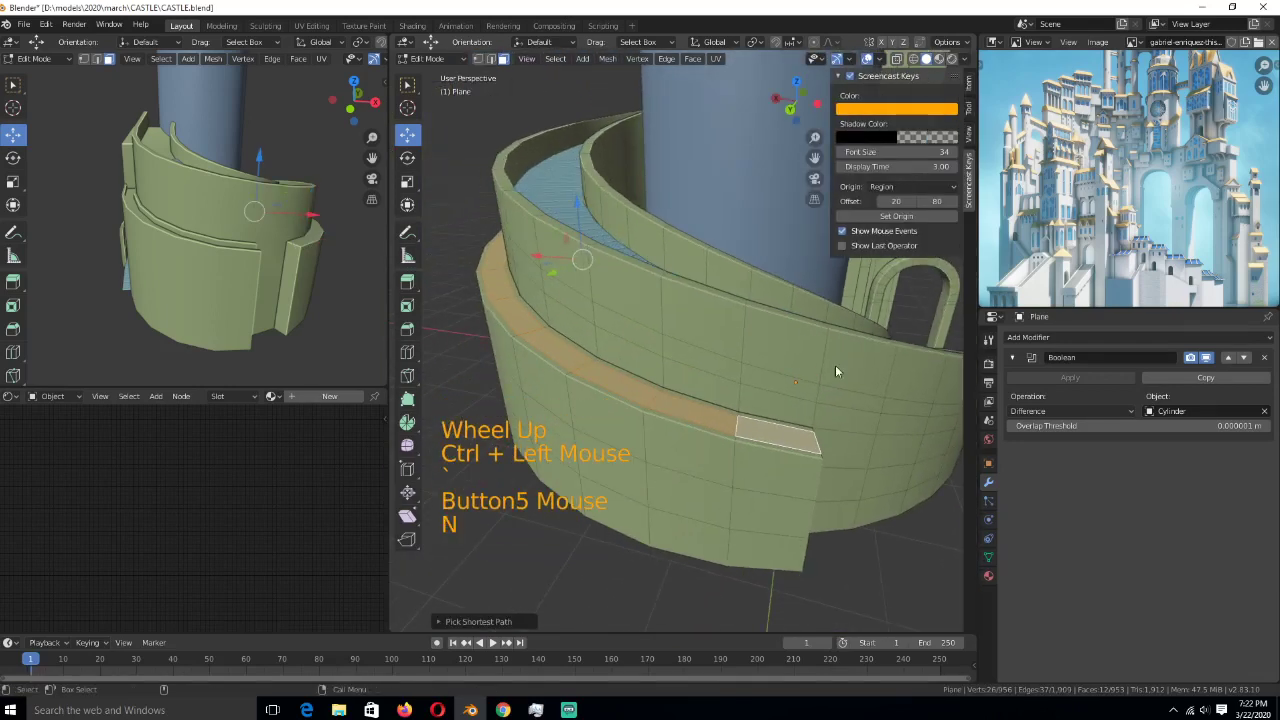
{"action": "left_click", "coordinate": [970, 198]}
{"action": "left_click_drag", "start_coordinate": [921, 153], "coordinate": [880, 153]}
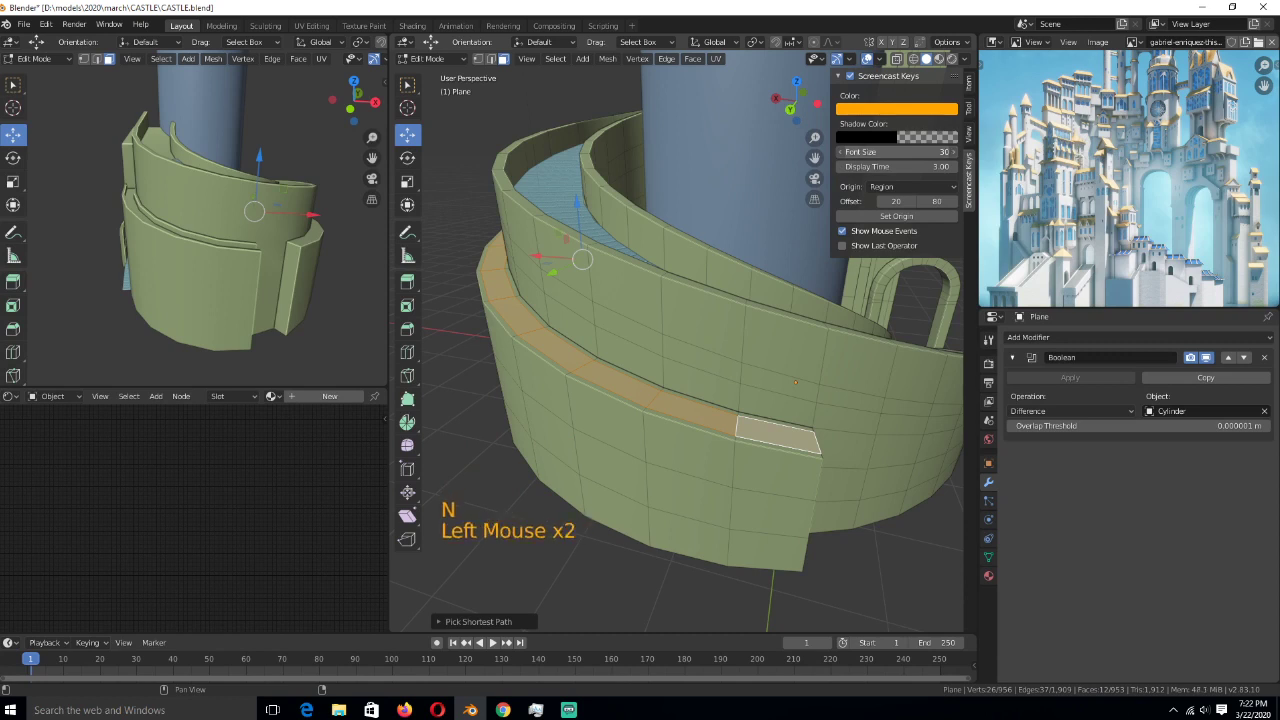
{"action": "key", "text": "n"}
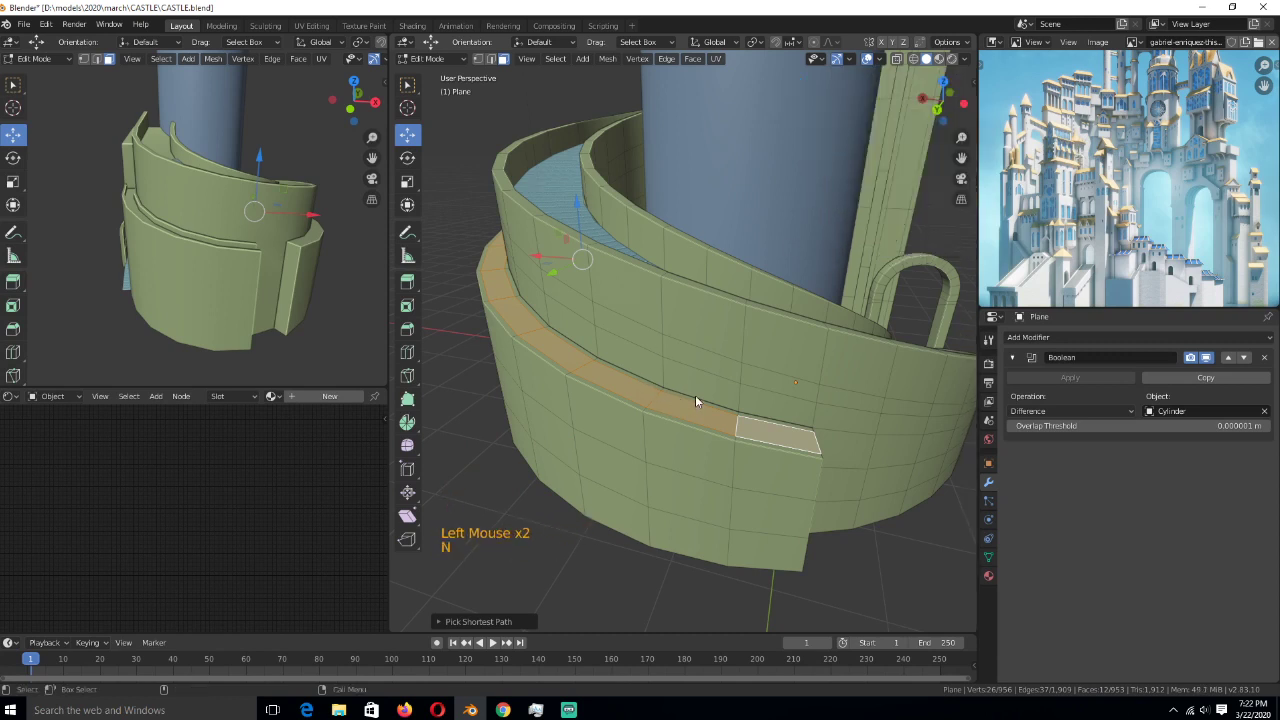
- Extrude the selected ledge strip inward along its normals to form a sunken walkway between raised rims
{"action": "key", "text": "alt+e"}
{"action": "left_click", "coordinate": [700, 374]}
{"action": "key", "text": "shift"}
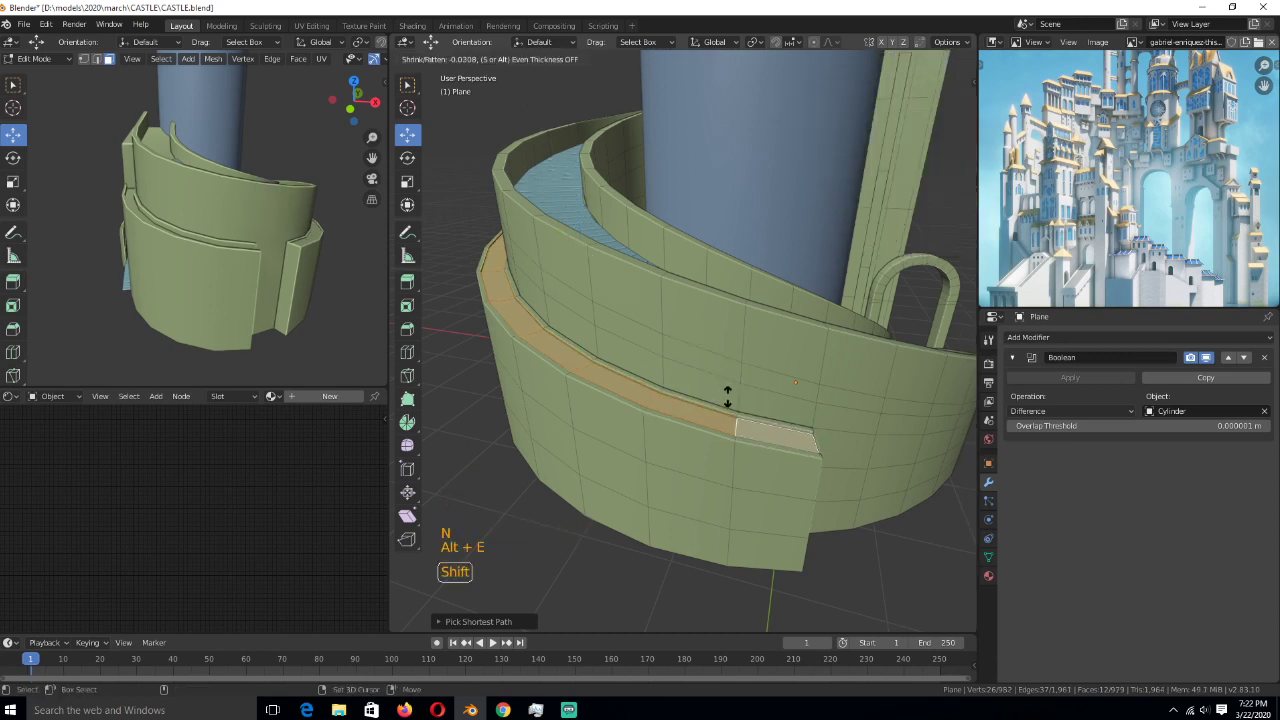
{"action": "left_click", "coordinate": [727, 424]}
{"action": "mouse_move", "coordinate": [727, 424]}
{"action": "middle_mouse_down"}
{"action": "mouse_move", "coordinate": [621, 397]}
{"action": "mouse_move", "coordinate": [714, 416]}
{"action": "middle_mouse_up"}
- Delete the wide upper face on the end of the extruded band and the walkway end face behind it
{"action": "scroll", "coordinate": [714, 416], "scroll_direction": "down", "scroll_amount": 3}
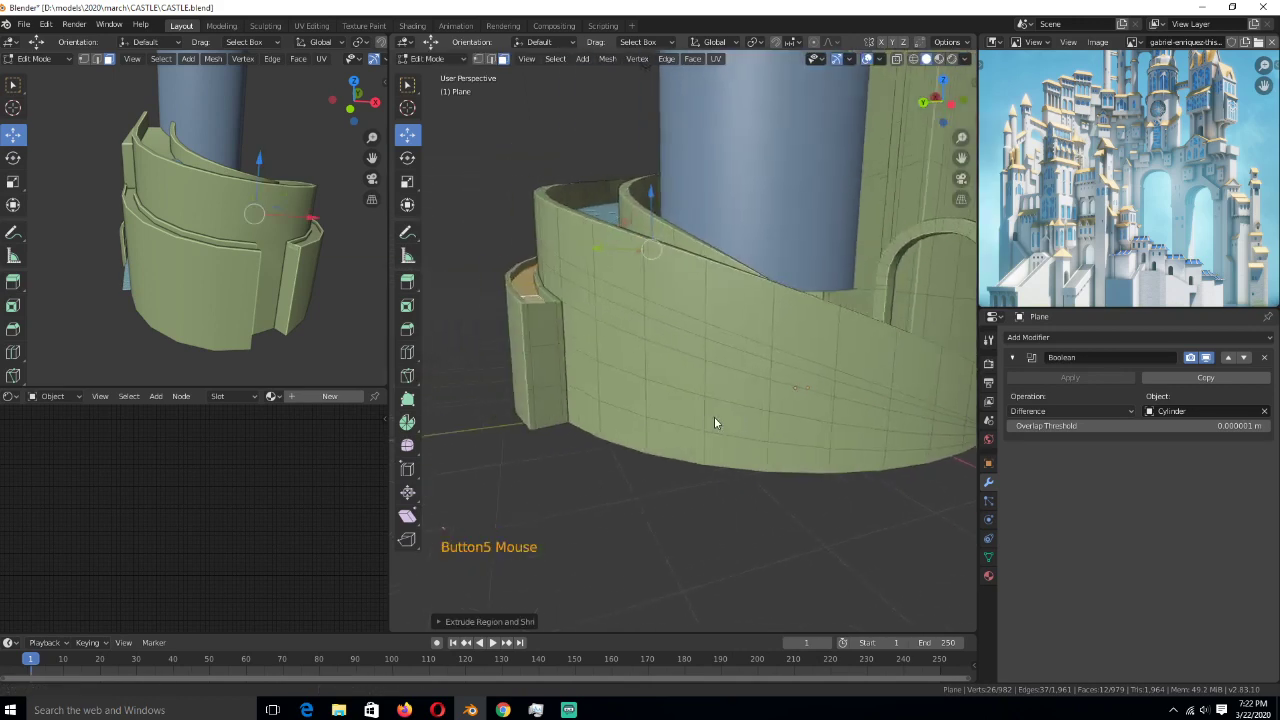
{"action": "scroll", "coordinate": [777, 434], "scroll_direction": "up", "scroll_amount": 3}
{"action": "left_click", "coordinate": [602, 368]}
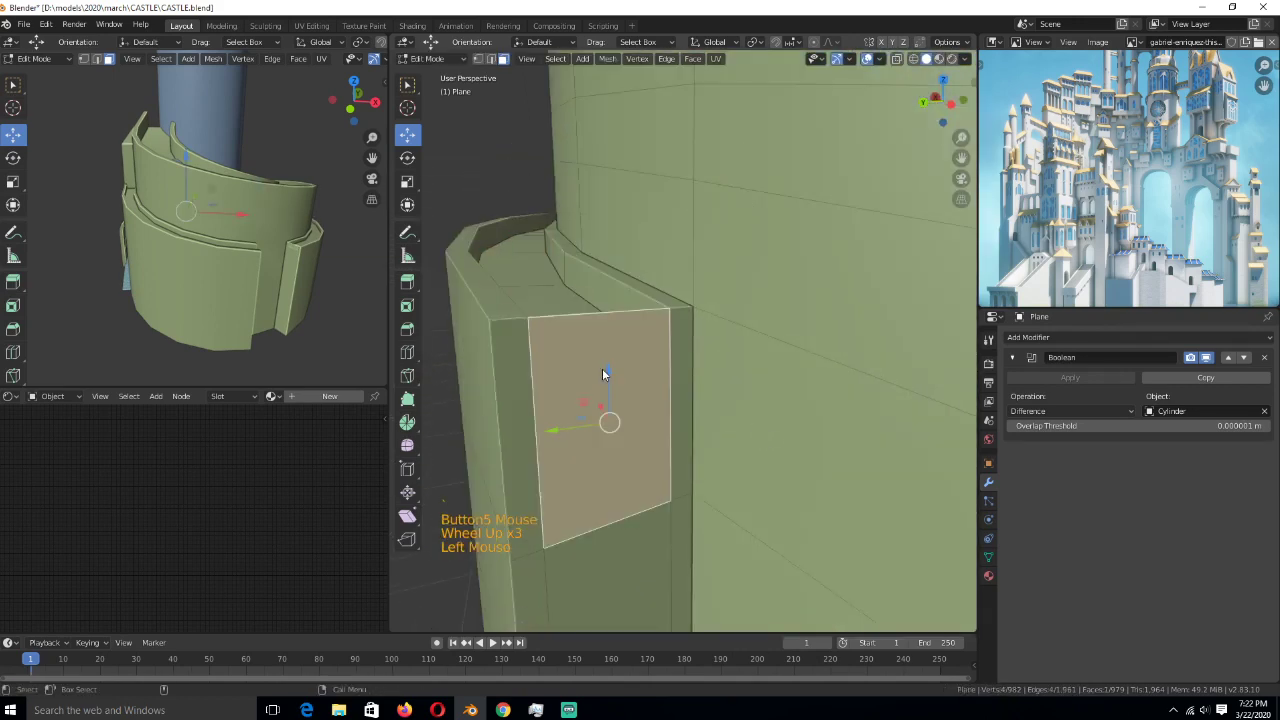
{"action": "key", "text": "x"}
{"action": "left_click", "coordinate": [602, 369]}
{"action": "key", "text": "x"}
{"action": "left_click", "coordinate": [558, 337]}
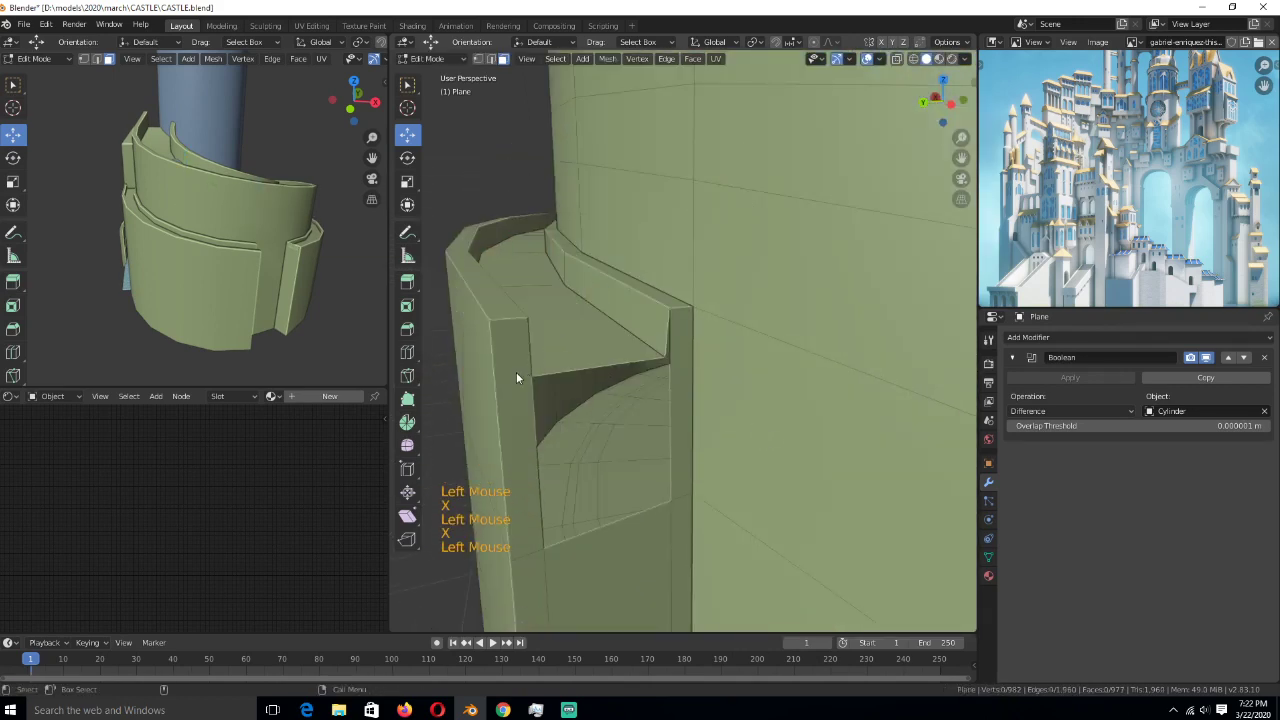
- Delete the two narrow upper end faces on either side of the opening
{"action": "left_click", "coordinate": [516, 372]}
{"action": "key", "text": "shift"}
{"action": "left_click", "coordinate": [684, 385], "text": "shift"}
{"action": "key", "text": "x"}
{"action": "left_click", "coordinate": [640, 384]}
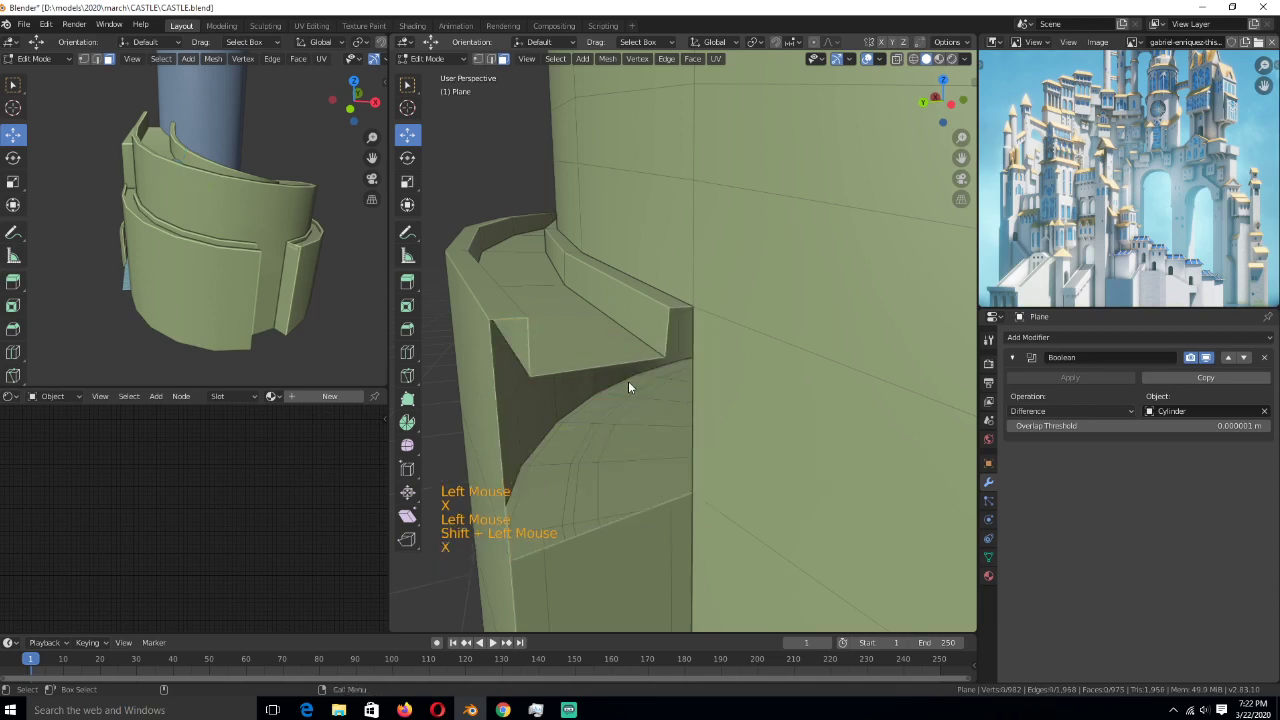
- Fill the open end of the extruded band with a single face following its notched outline
{"action": "key", "text": "2"}
{"action": "left_click", "coordinate": [623, 368], "text": "alt"}
{"action": "key", "text": "f"}
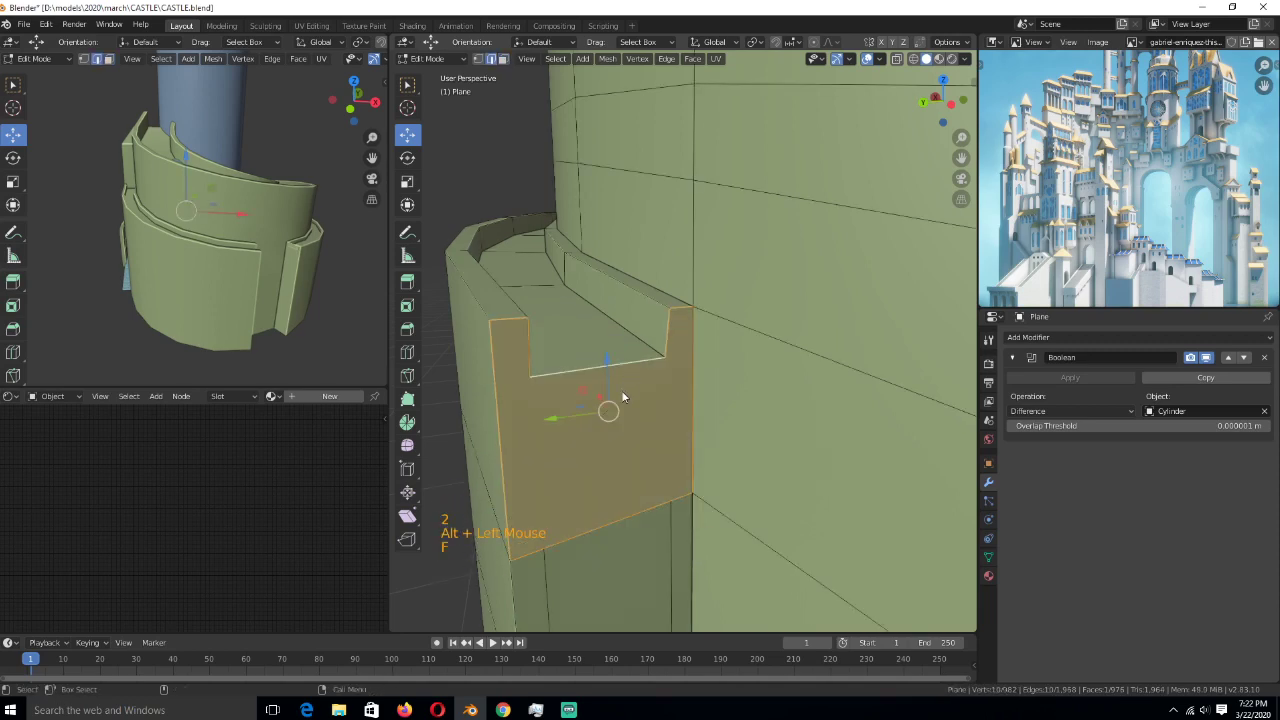
- Delete the notched end face and the two wide faces below it on one side of the gap in the lower wall
{"action": "key", "text": "Tab"}
{"action": "scroll", "coordinate": [833, 520], "scroll_direction": "down", "scroll_amount": 5}
{"action": "scroll", "coordinate": [666, 449], "scroll_direction": "up", "scroll_amount": 1}
{"action": "middle_click_drag", "start_coordinate": [660, 455], "coordinate": [733, 345]}
{"action": "key", "text": "Tab"}
{"action": "scroll", "coordinate": [733, 338], "scroll_direction": "up", "scroll_amount": 3}
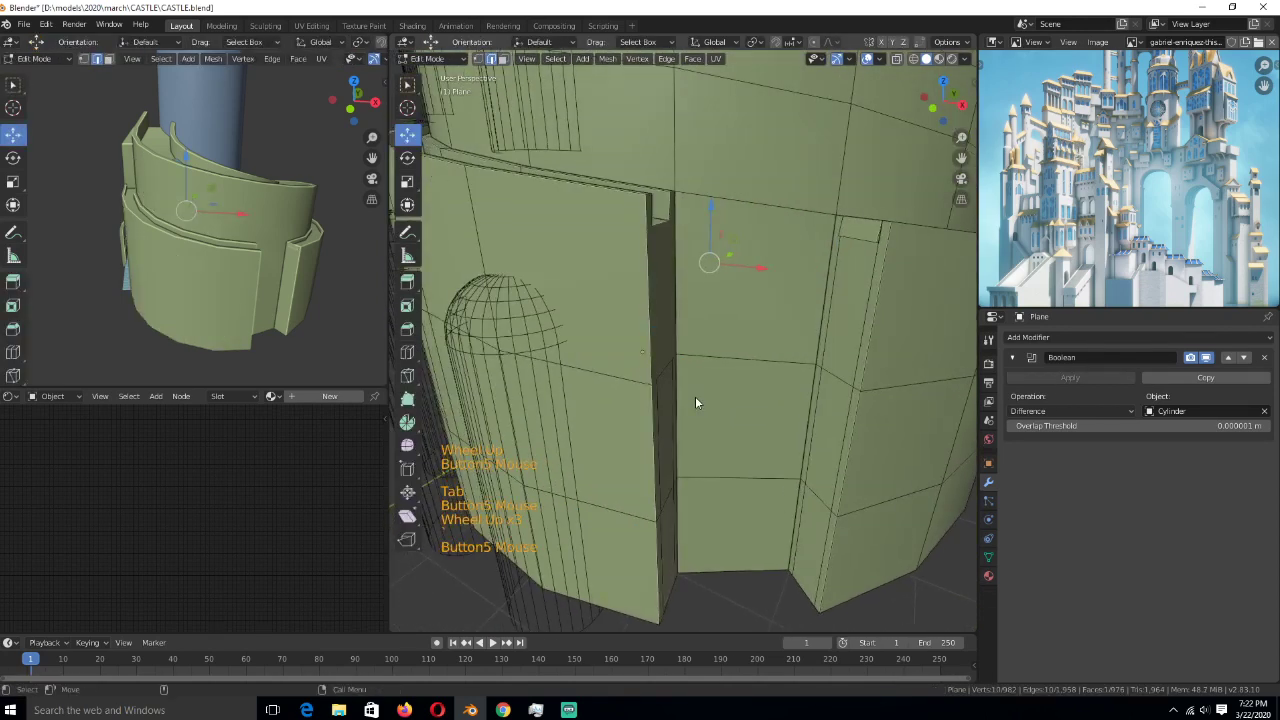
{"action": "middle_click_drag", "start_coordinate": [581, 336], "coordinate": [560, 367]}
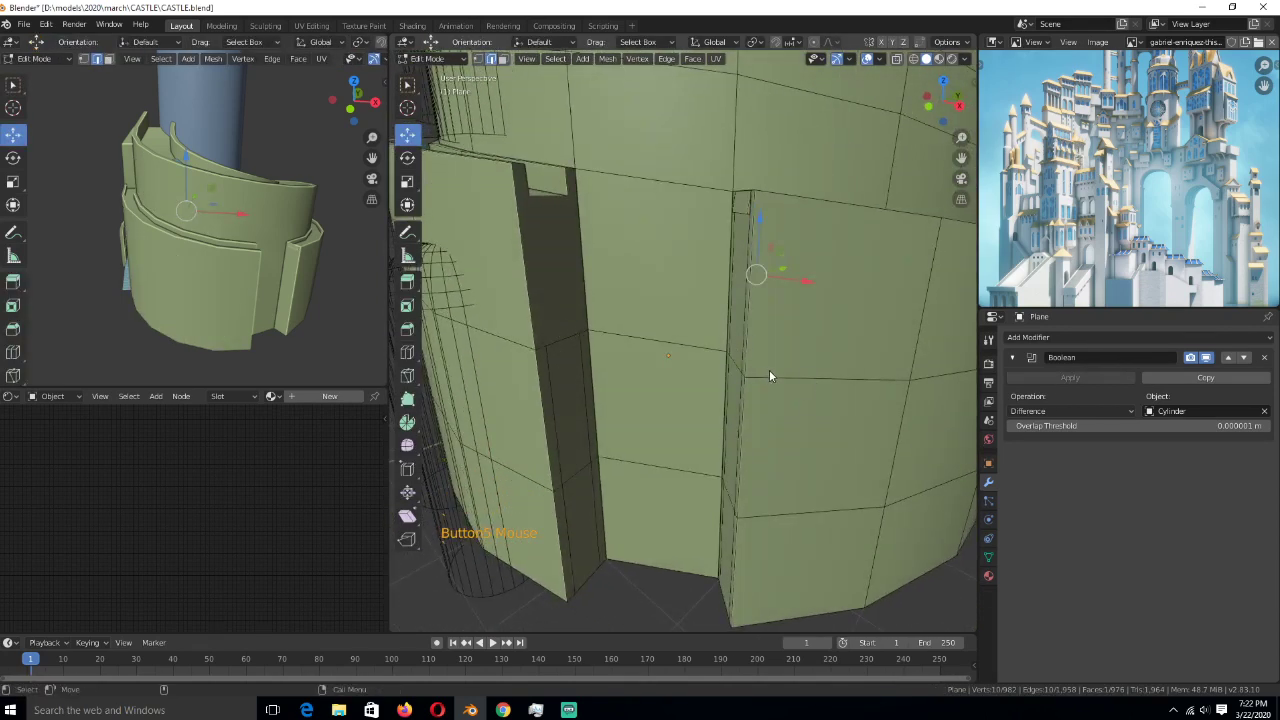
{"action": "middle_click_drag", "start_coordinate": [769, 374], "coordinate": [794, 374]}
{"action": "key", "text": "3"}
{"action": "left_click", "coordinate": [591, 287]}
{"action": "left_click", "coordinate": [612, 470], "text": "shift"}
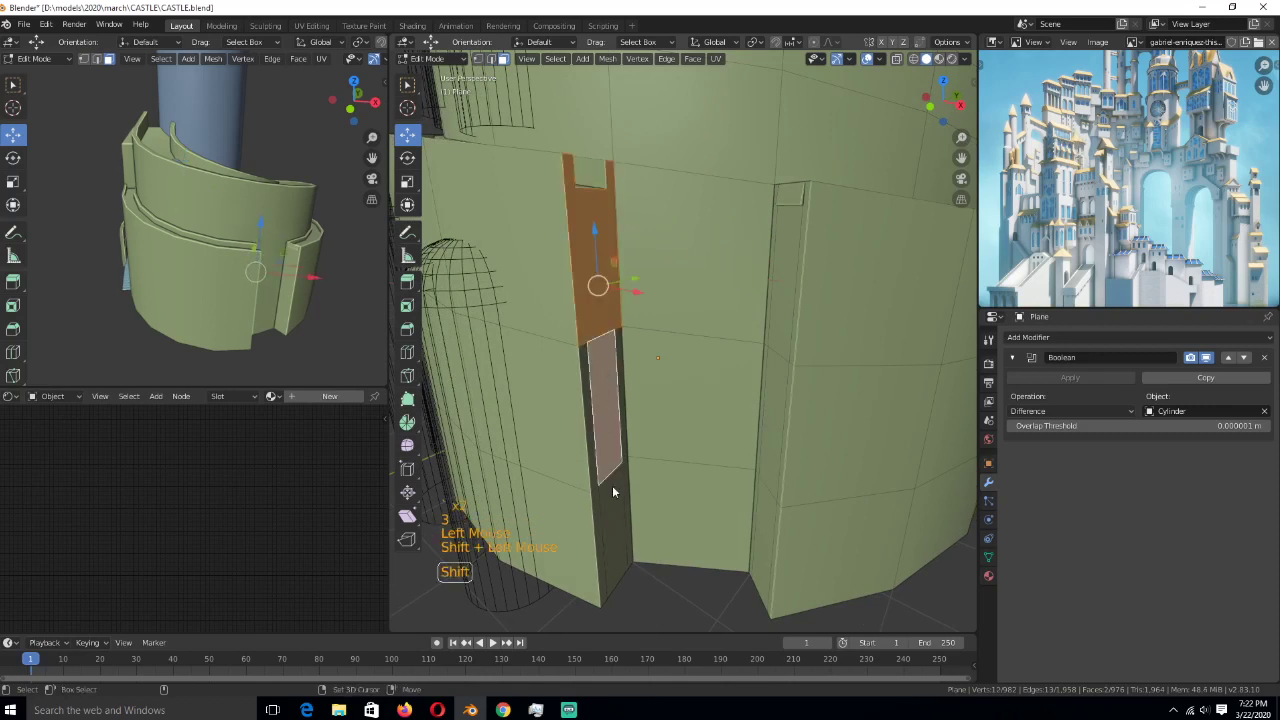
{"action": "left_click", "coordinate": [615, 522], "text": "shift"}
{"action": "key", "text": "x"}
{"action": "left_click", "coordinate": [614, 516]}
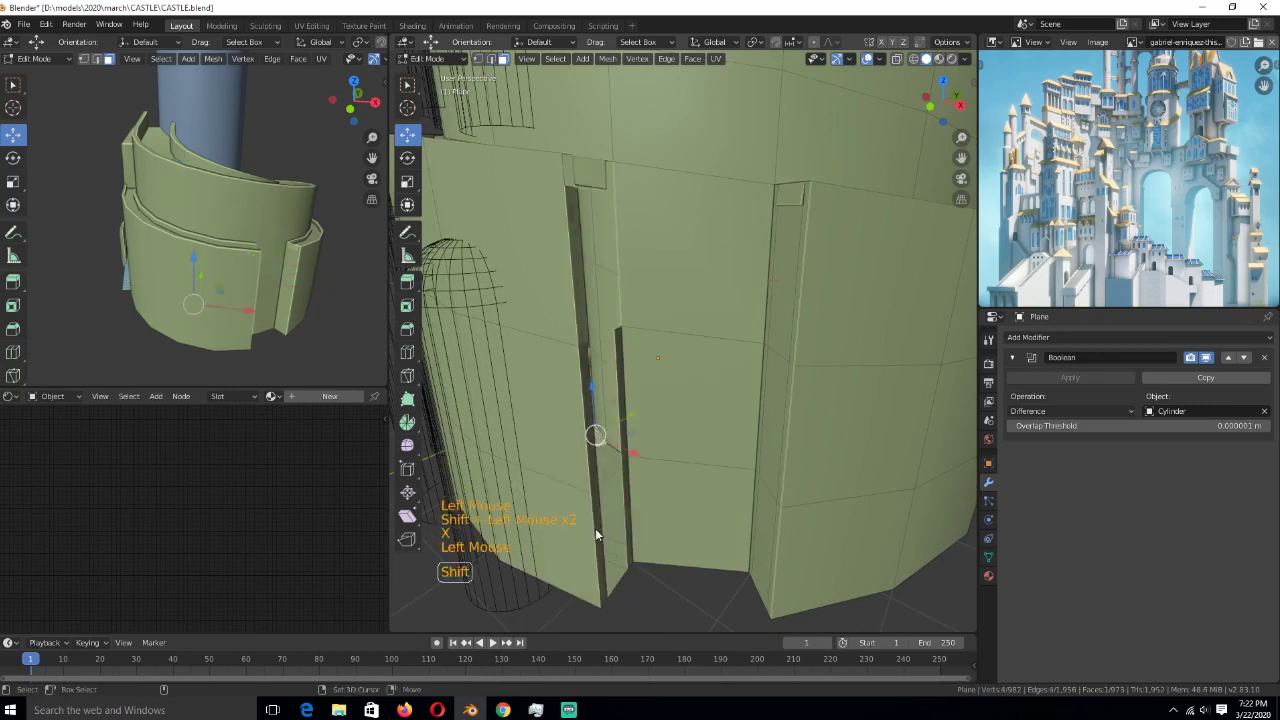
- Delete the four remaining narrow end faces along both edges of that opening
{"action": "left_click", "coordinate": [595, 463]}
{"action": "left_click", "coordinate": [598, 554], "text": "ctrl"}
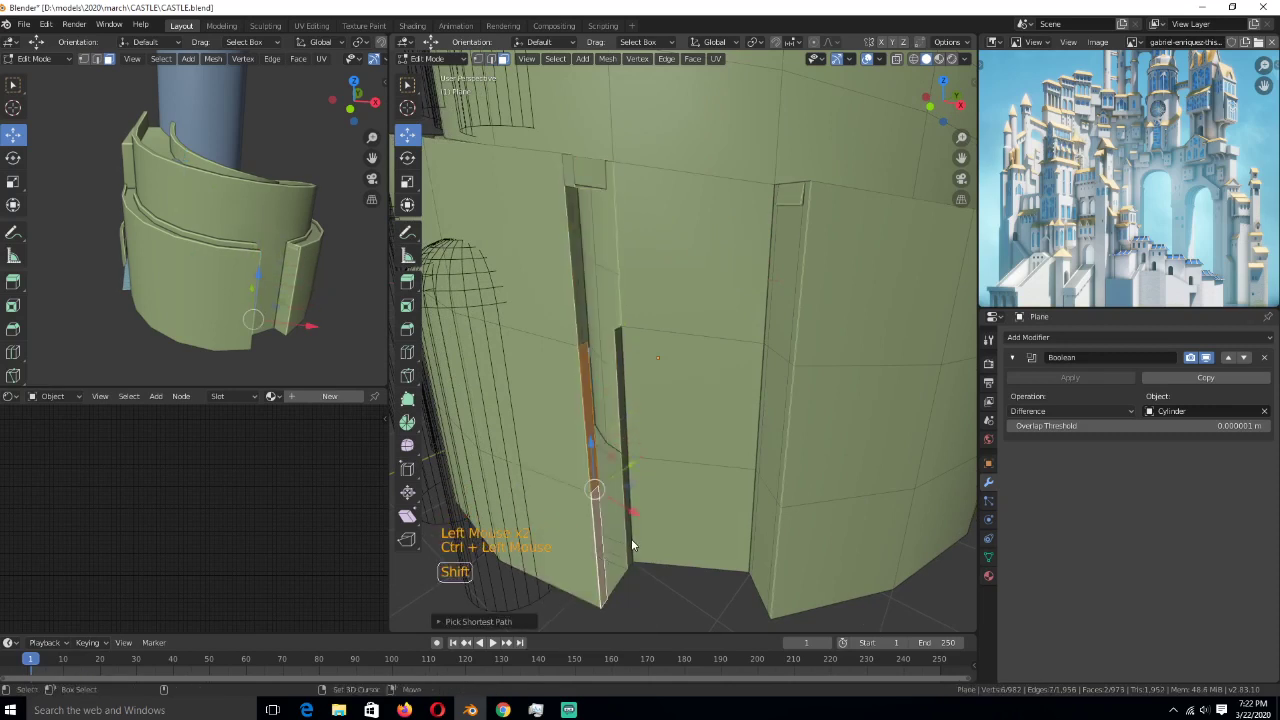
{"action": "left_click", "coordinate": [631, 538], "text": "shift"}
{"action": "left_click", "coordinate": [625, 417], "text": "shift"}
{"action": "key", "text": "x"}
{"action": "left_click", "coordinate": [625, 417]}
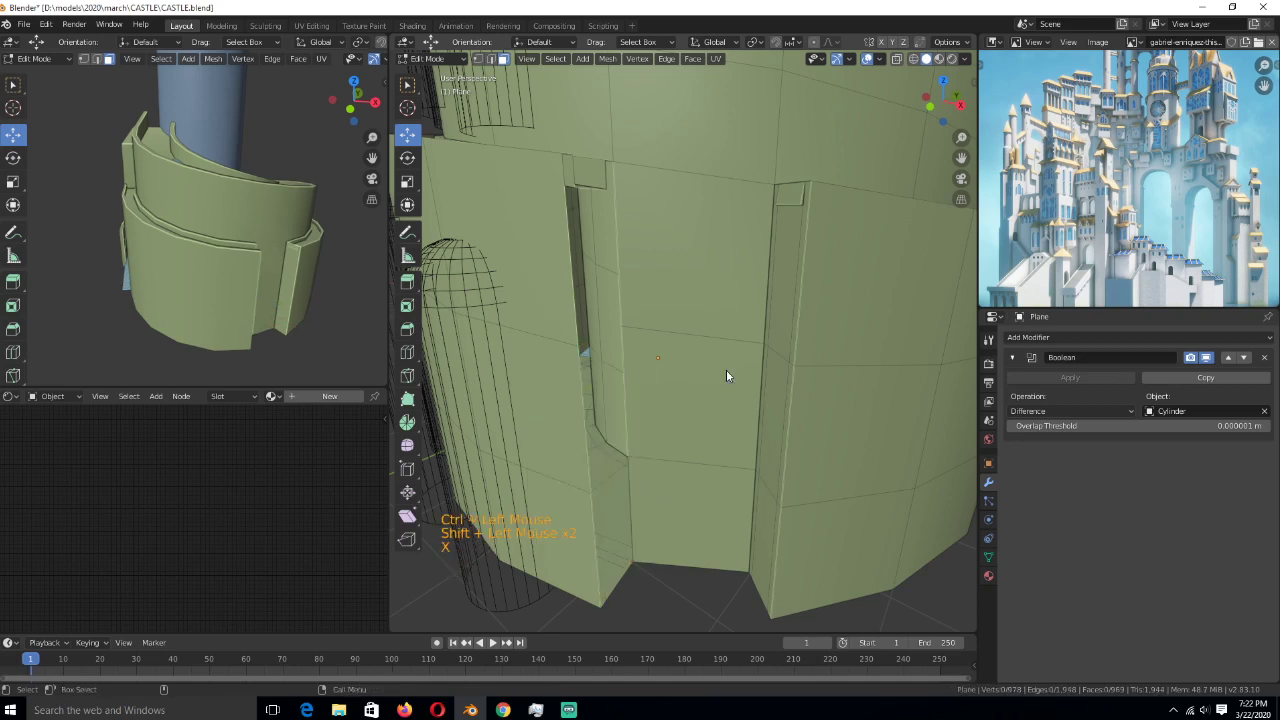
- Delete the three stacked central faces on the opposite end of the band across the gap
{"action": "left_click", "coordinate": [768, 560], "text": "ctrl"}
{"action": "key", "text": "x"}
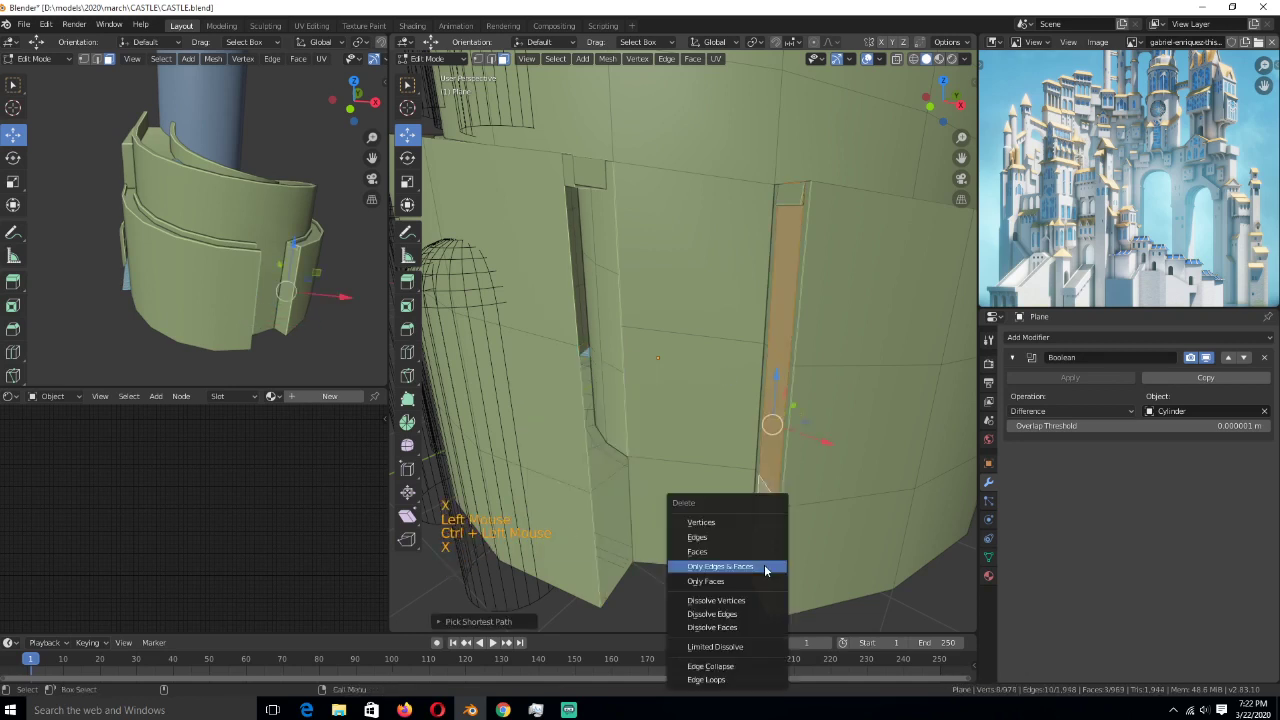
{"action": "left_click", "coordinate": [766, 569]}
{"action": "key", "text": "ctrl+z"}
{"action": "middle_click_drag", "start_coordinate": [794, 563], "coordinate": [843, 498]}
{"action": "key", "text": "x"}
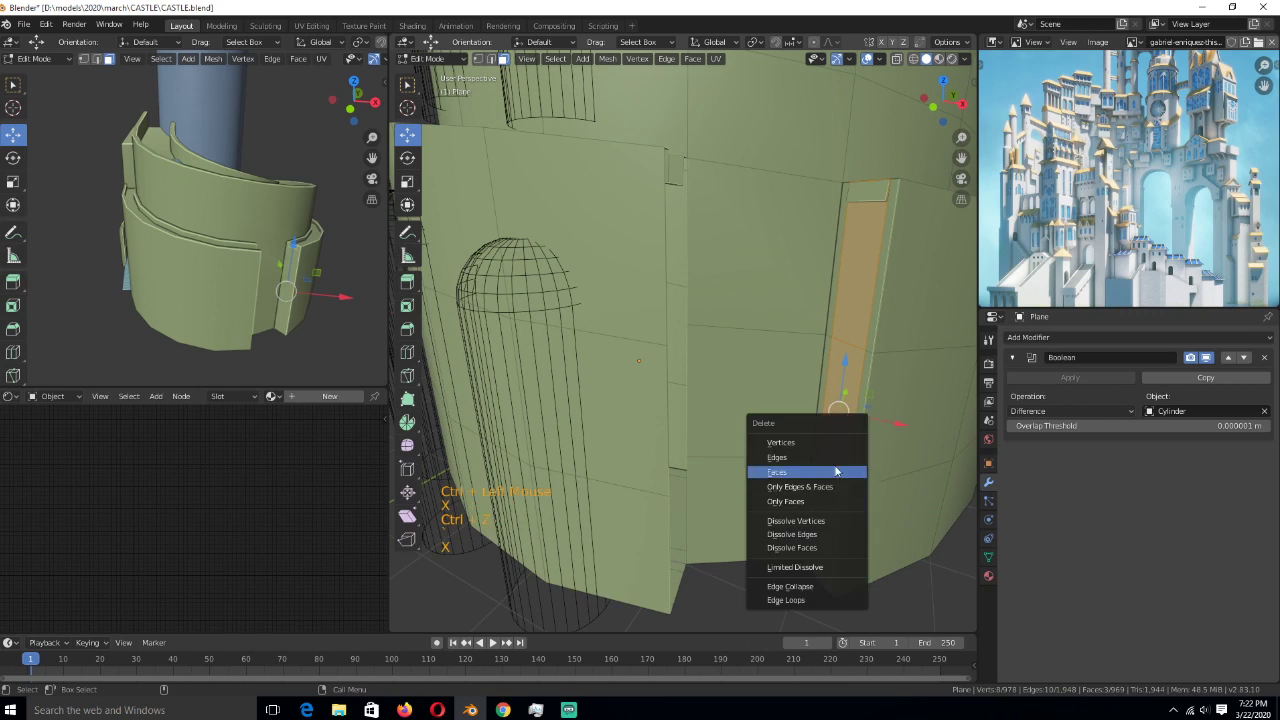
{"action": "left_click", "coordinate": [836, 471]}
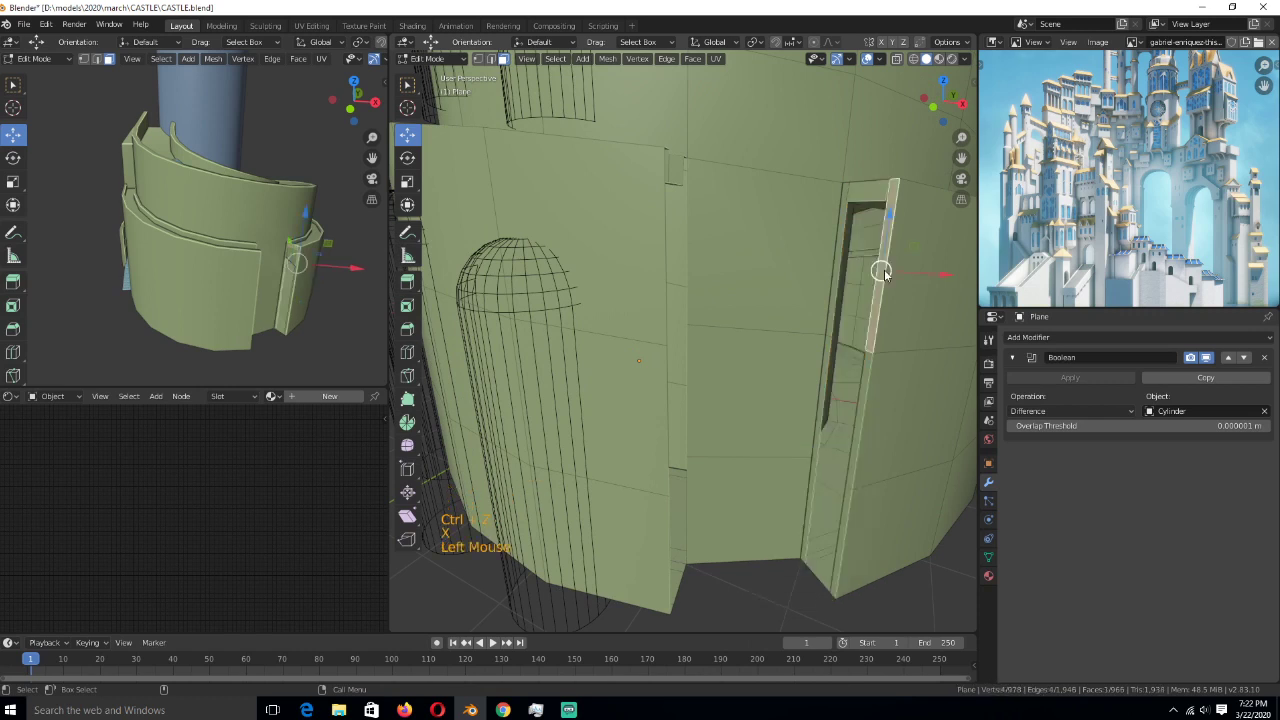
- Delete the narrow face strips running down both sides of the second end opening
{"action": "left_click", "coordinate": [840, 540]}
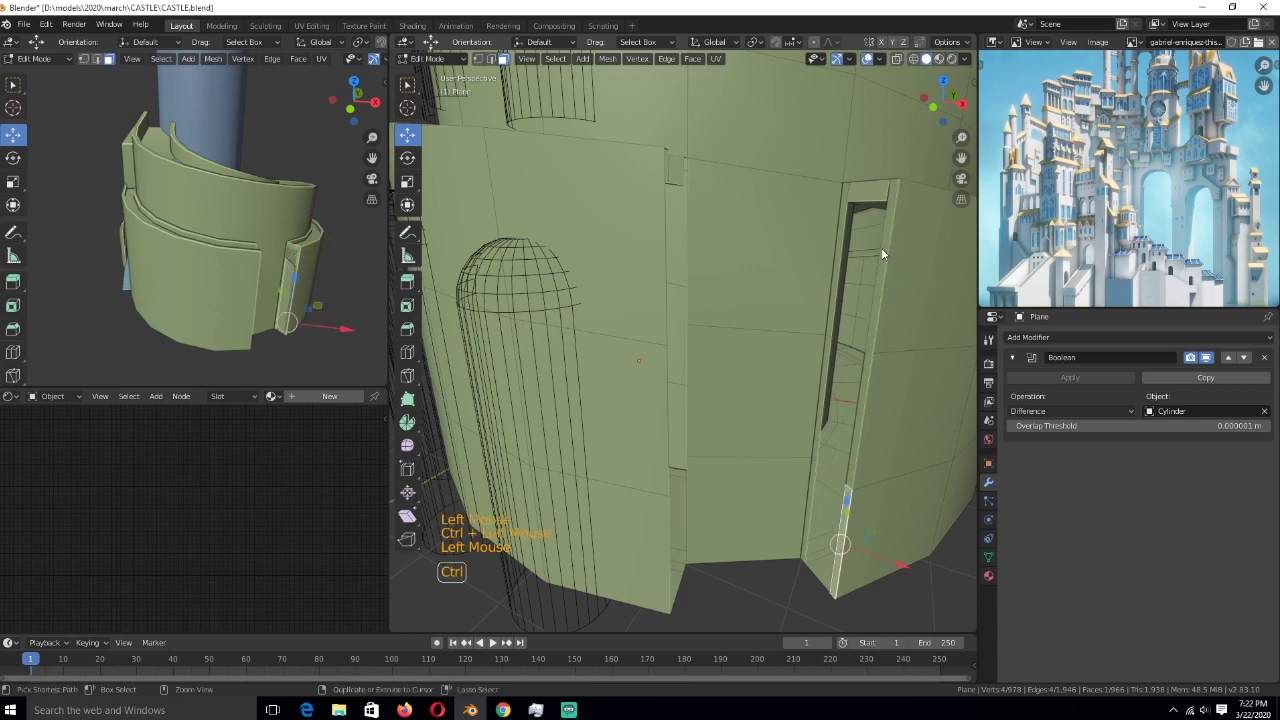
{"action": "left_click", "coordinate": [886, 248], "text": "ctrl"}
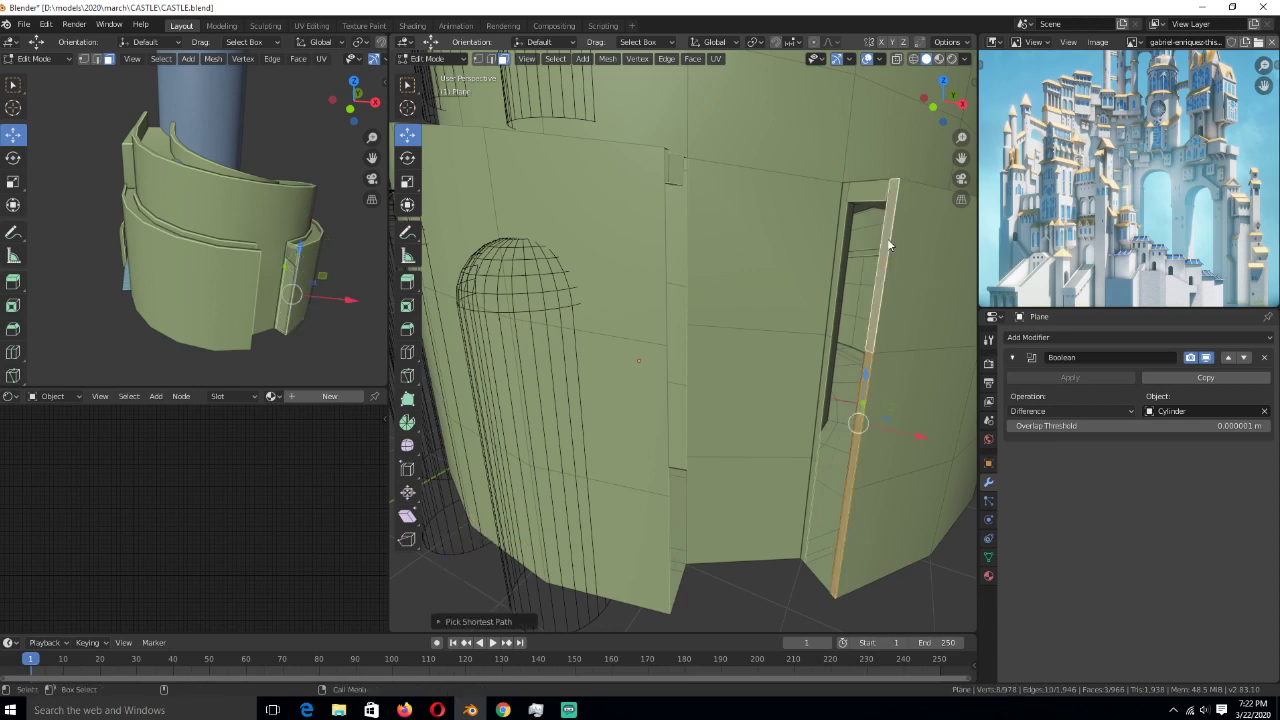
{"action": "key", "text": "x"}
{"action": "left_click", "coordinate": [887, 238]}
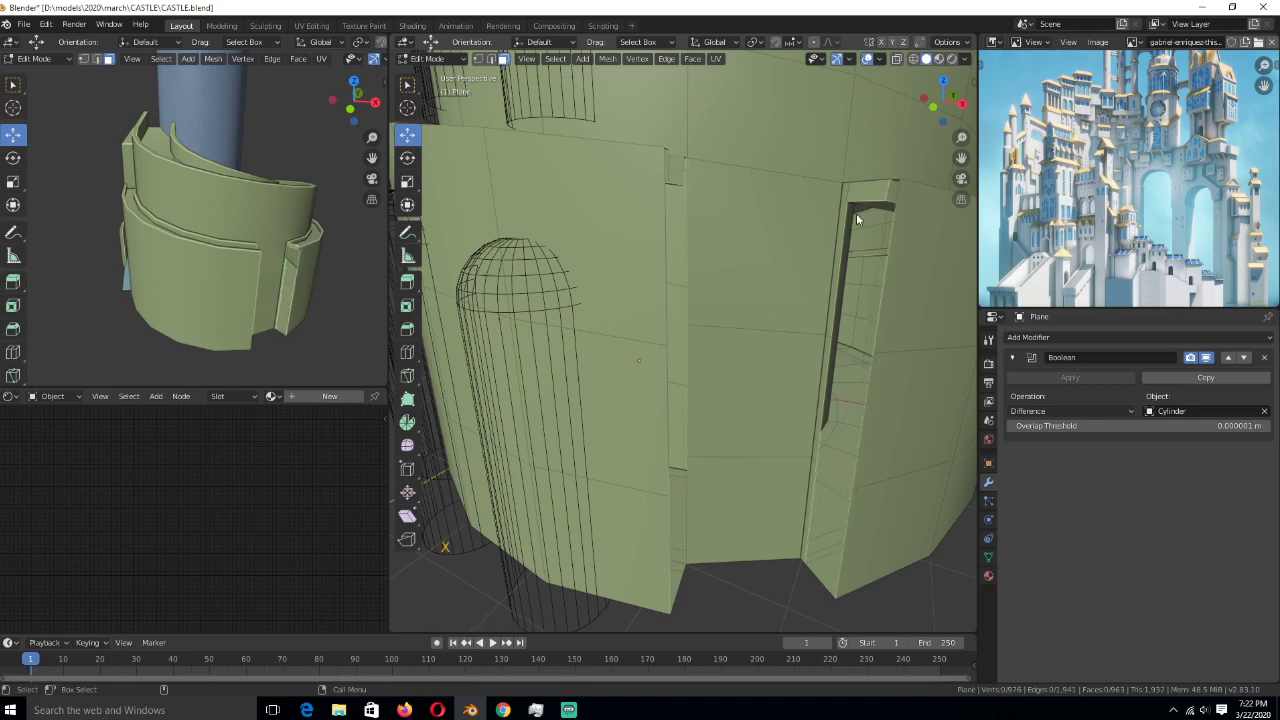
{"action": "left_click", "coordinate": [856, 213]}
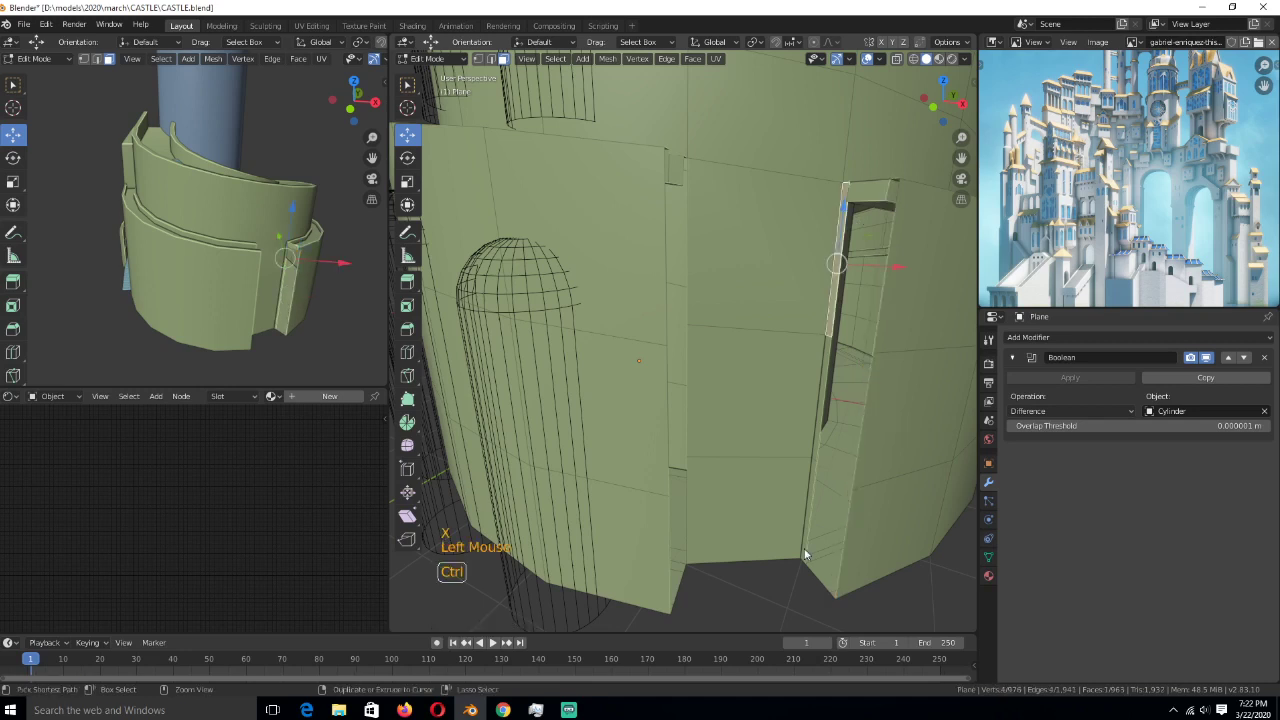
{"action": "left_click", "coordinate": [806, 555], "text": "ctrl"}
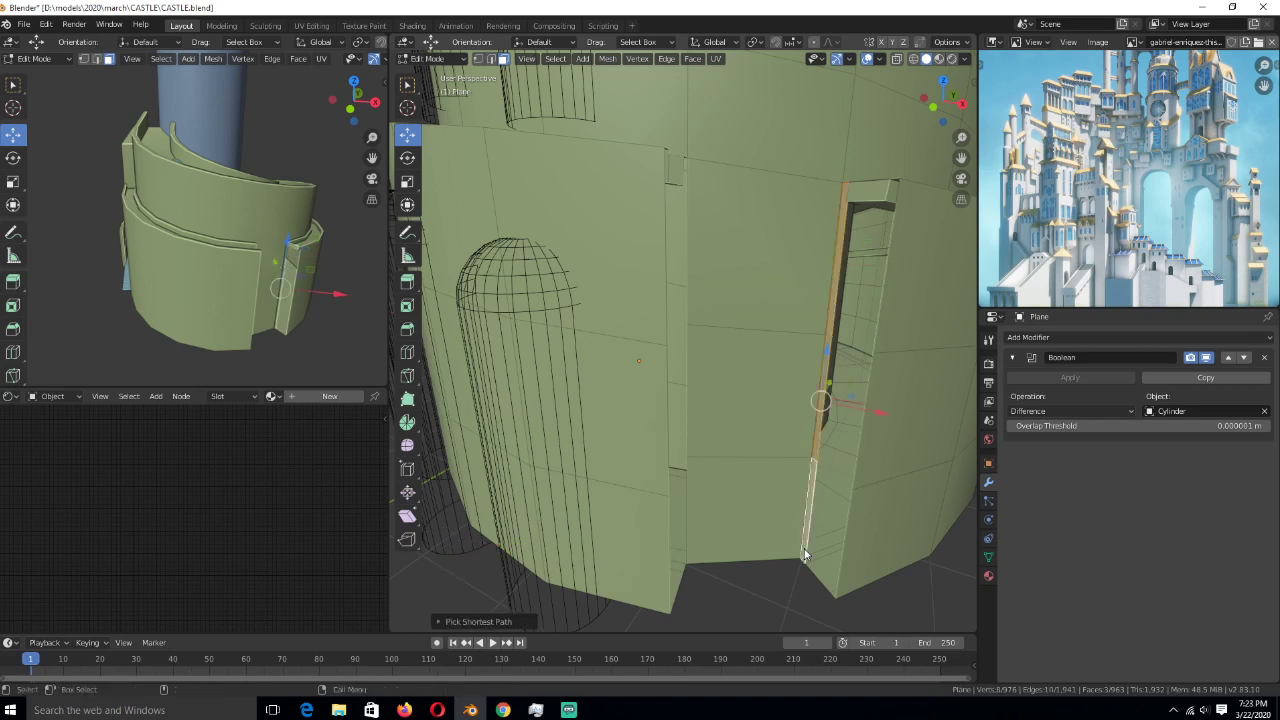
{"action": "key", "text": "ctrl+x"}
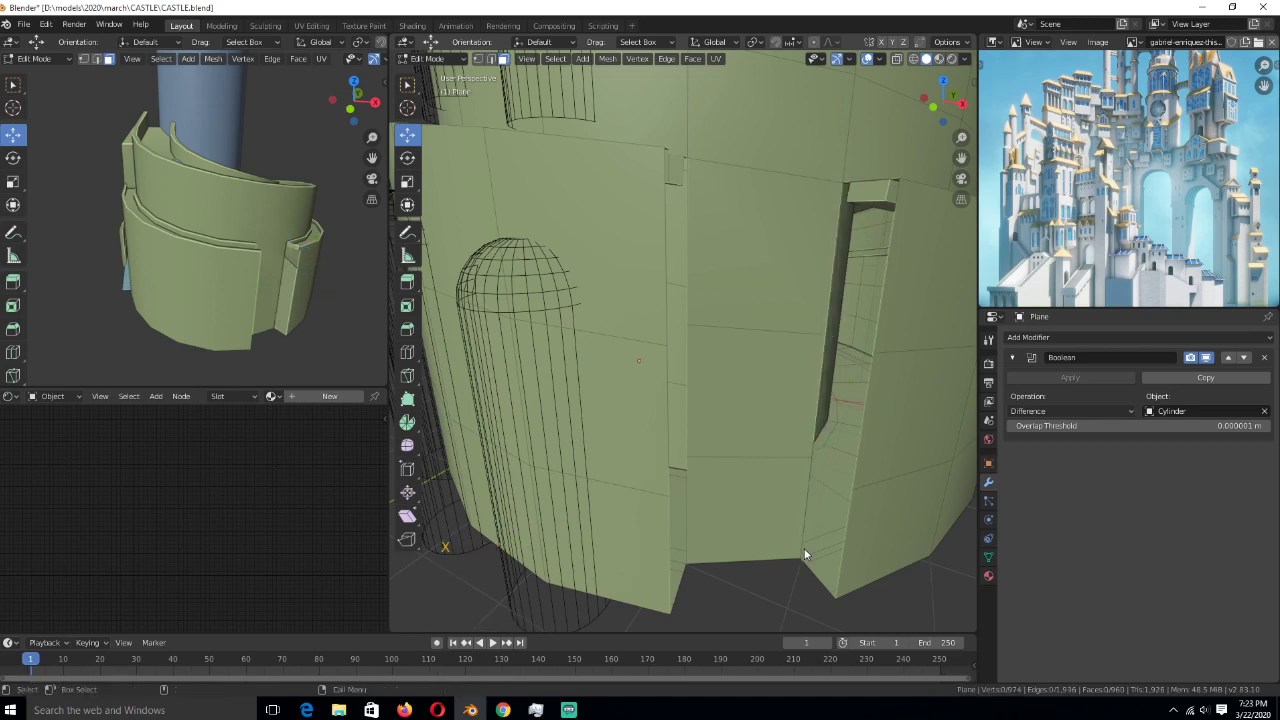
- Close the gap in the lower outer wall with three stacked faces between the facing vertical edges
{"action": "scroll", "coordinate": [652, 352], "scroll_direction": "down", "scroll_amount": 2}
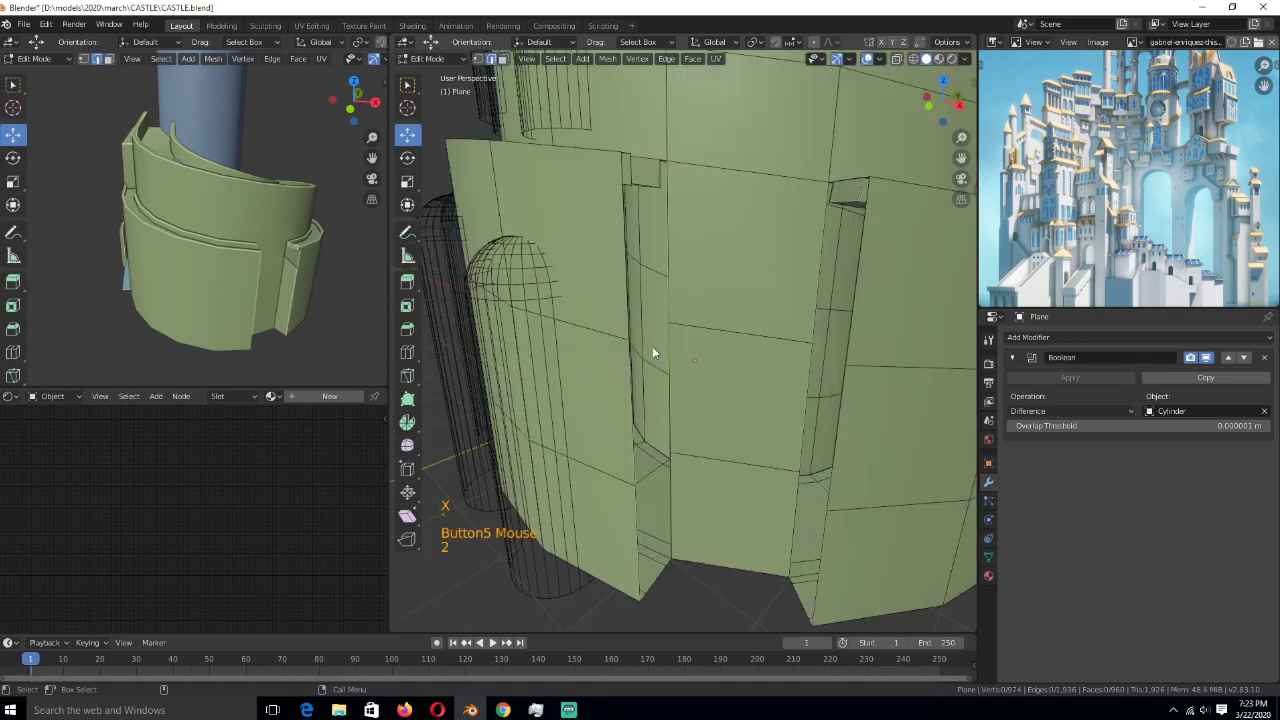
{"action": "left_click", "coordinate": [652, 352]}
{"action": "scroll", "coordinate": [730, 566], "scroll_direction": "down", "scroll_amount": 3}
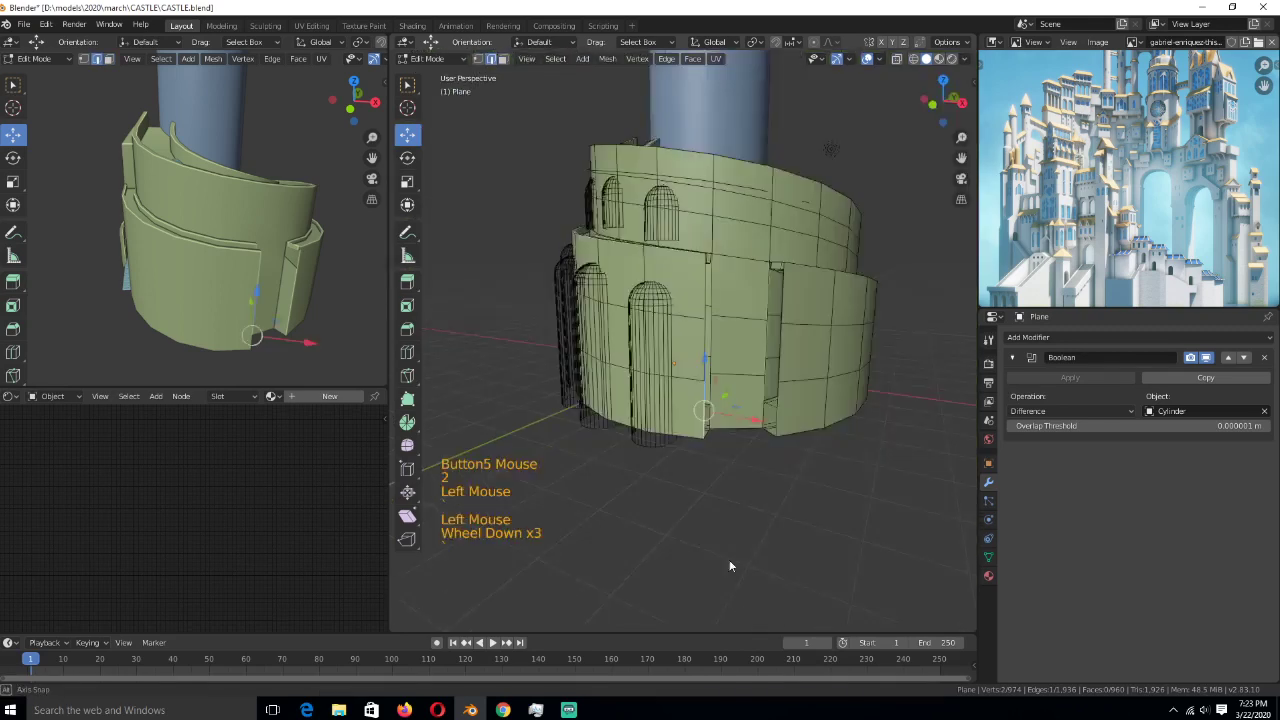
{"action": "scroll", "coordinate": [730, 566], "scroll_direction": "up", "scroll_amount": 2}
{"action": "left_click", "coordinate": [711, 572], "text": "shift"}
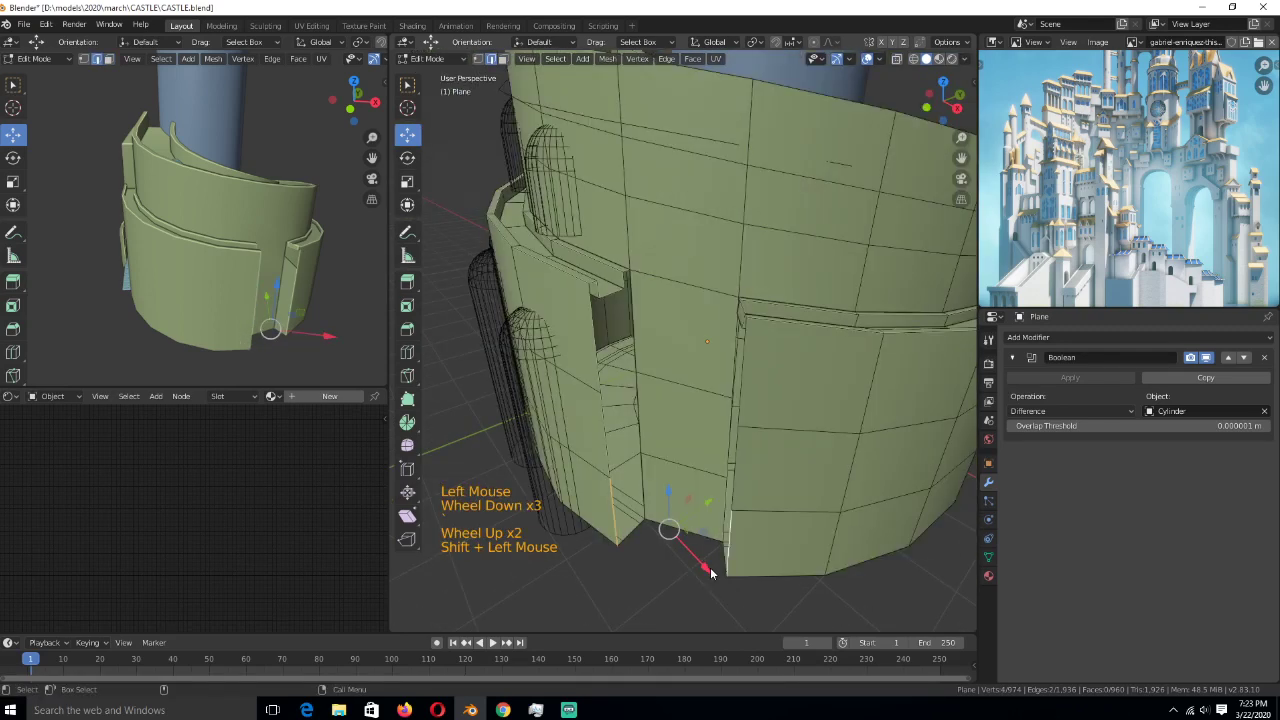
{"action": "key", "text": "f"}
{"action": "left_click", "coordinate": [727, 465]}
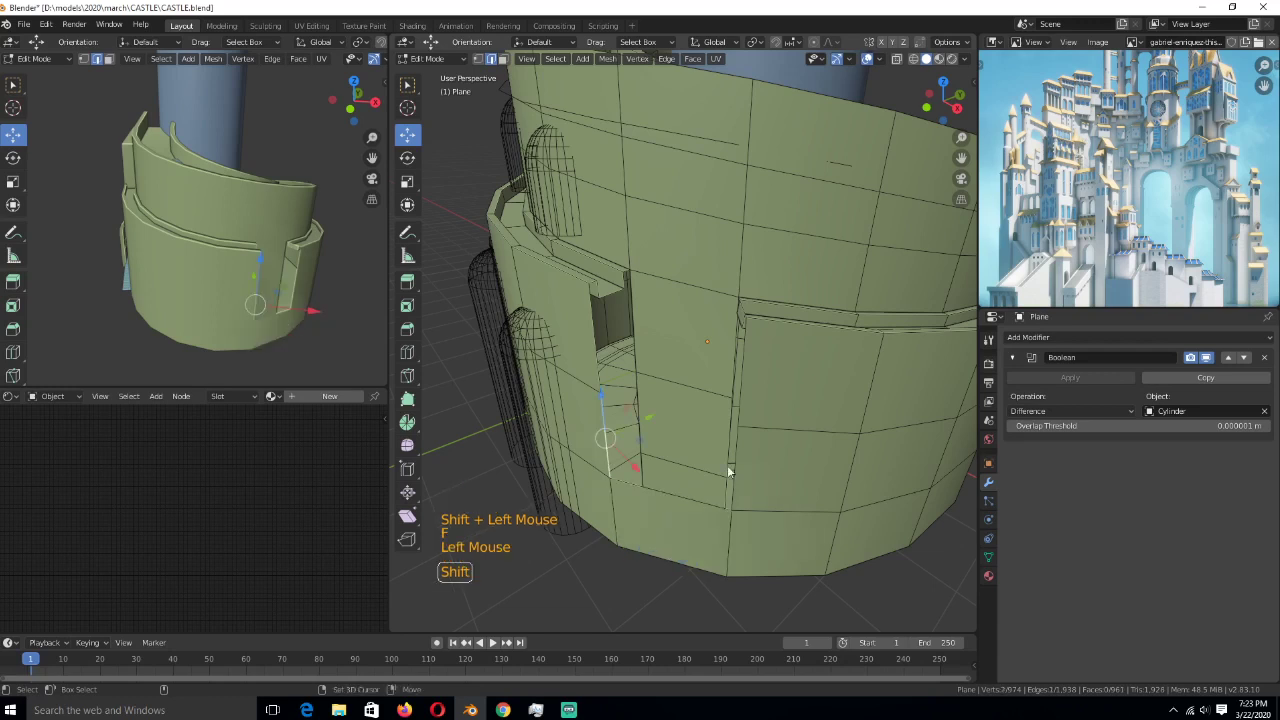
{"action": "left_click", "coordinate": [727, 465], "text": "shift"}
{"action": "key", "text": "f"}
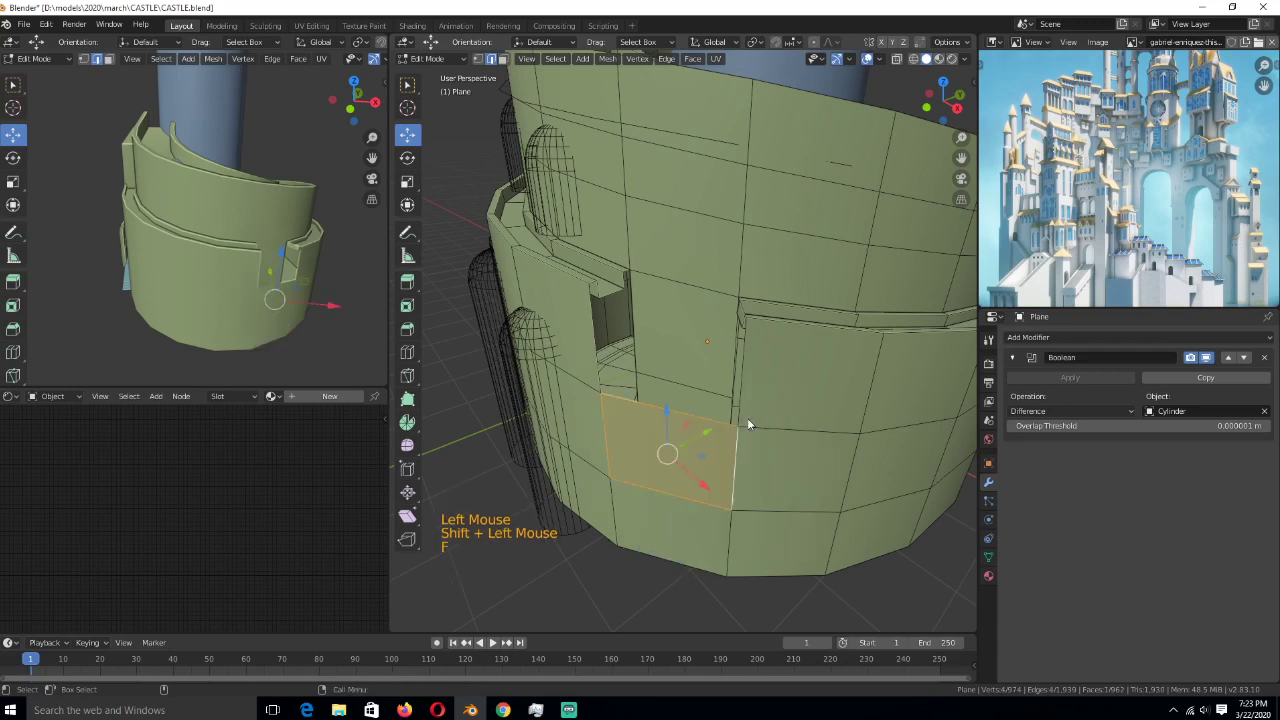
{"action": "left_click", "coordinate": [740, 415]}
{"action": "left_click", "coordinate": [590, 357], "text": "shift"}
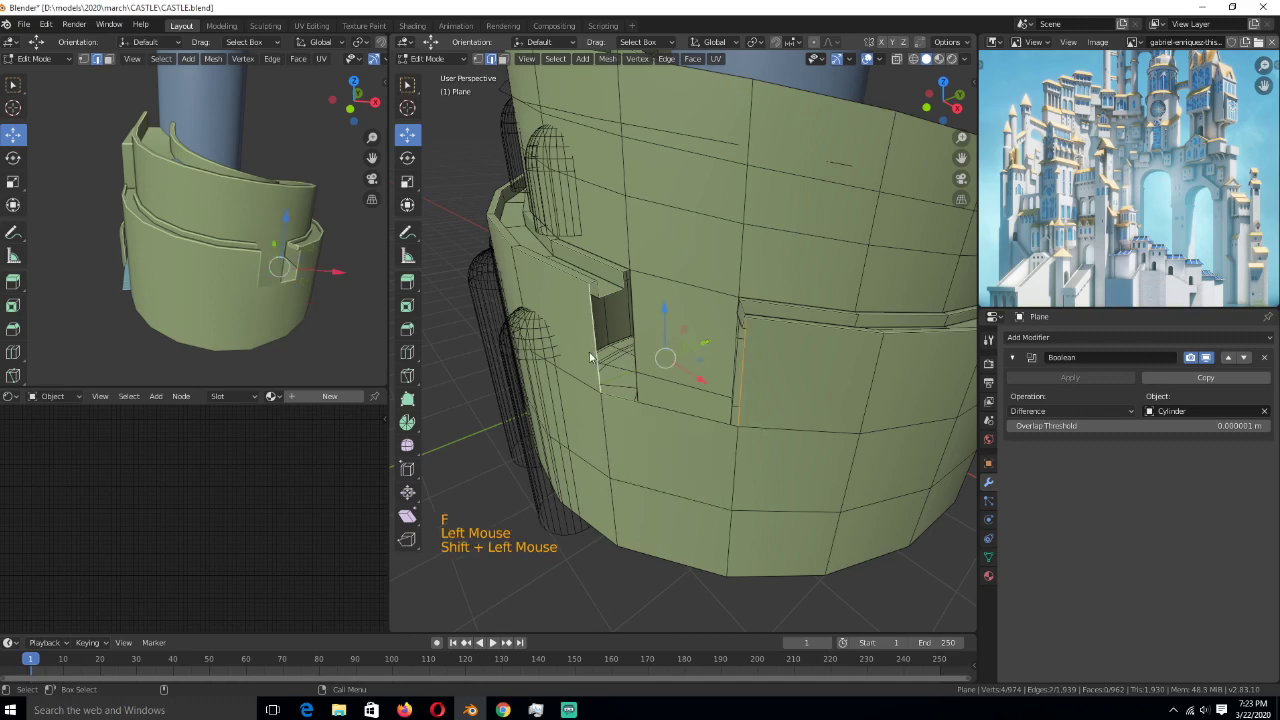
{"action": "key", "text": "f"}
- Delete the face blocking the walkway's end at the gap and fill the missing floor section between the two floor edges
{"action": "middle_click_drag", "start_coordinate": [590, 357], "coordinate": [673, 444]}
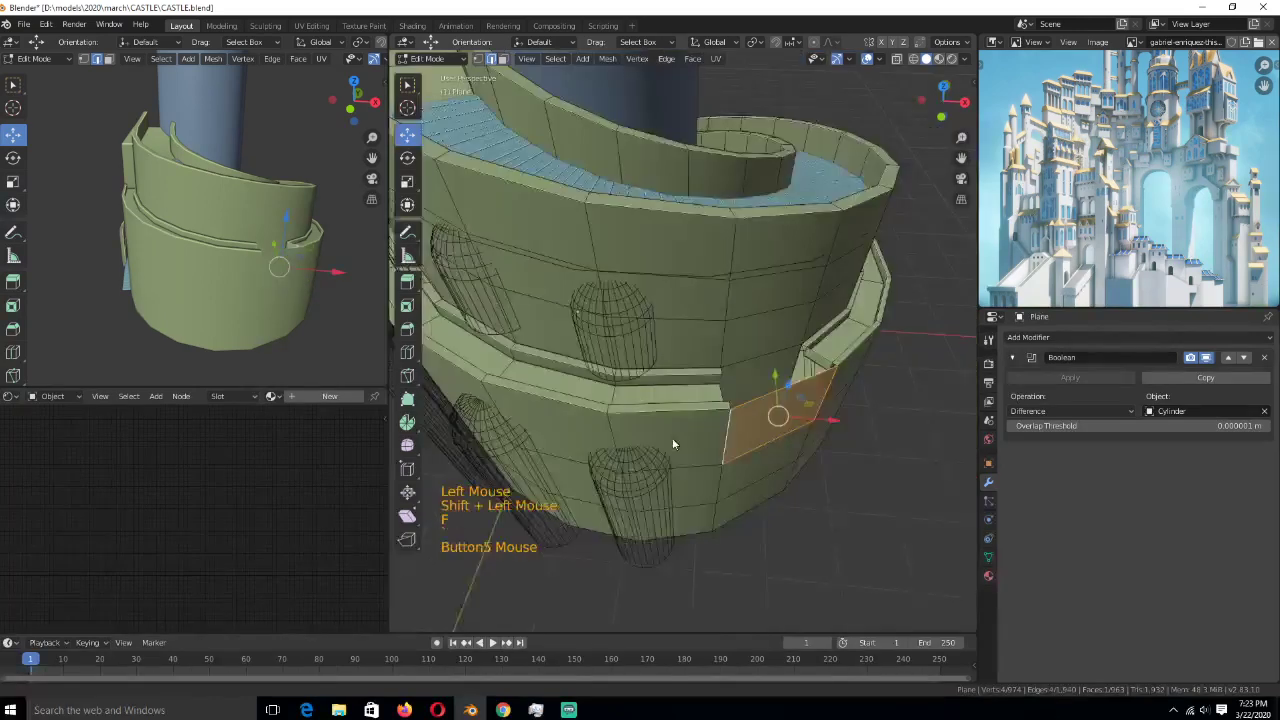
{"action": "scroll", "coordinate": [673, 444], "scroll_direction": "up", "scroll_amount": 2}
{"action": "key", "text": "3"}
{"action": "left_click", "coordinate": [941, 379]}
{"action": "key", "text": "x"}
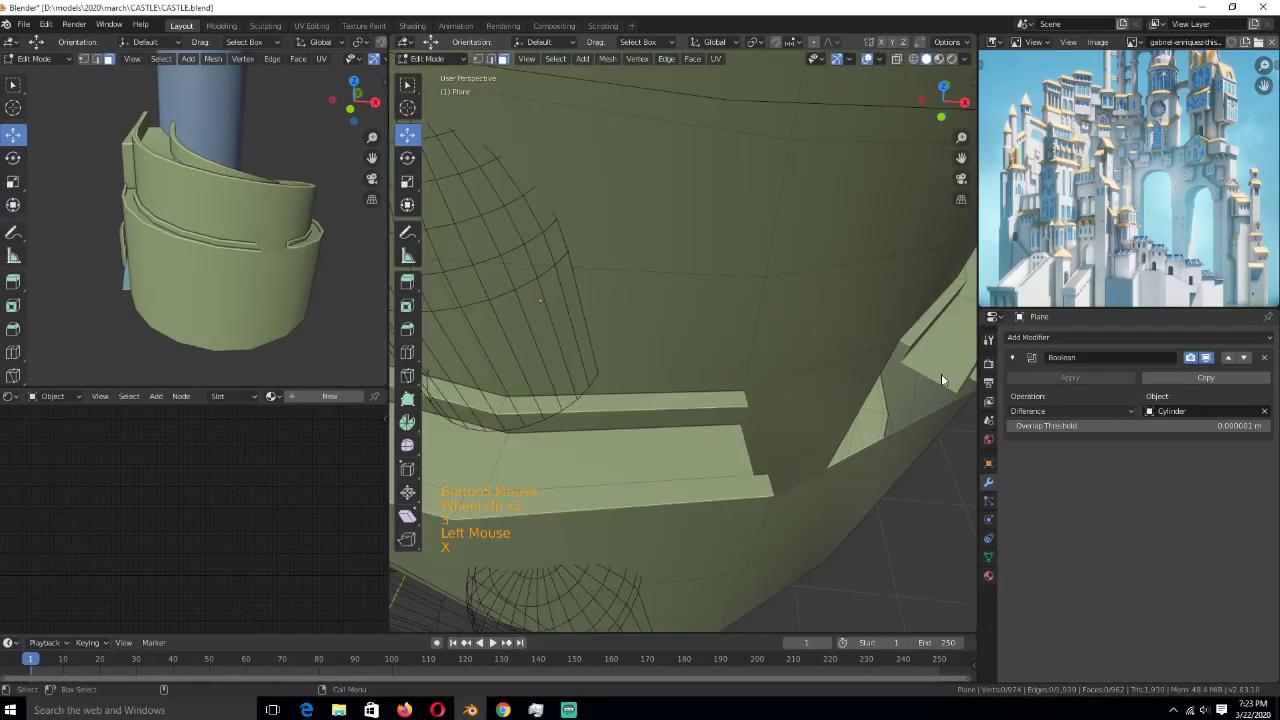
{"action": "key", "text": "2"}
{"action": "left_click", "coordinate": [941, 373]}
{"action": "left_click", "coordinate": [746, 447], "text": "shift"}
{"action": "key", "text": "f"}
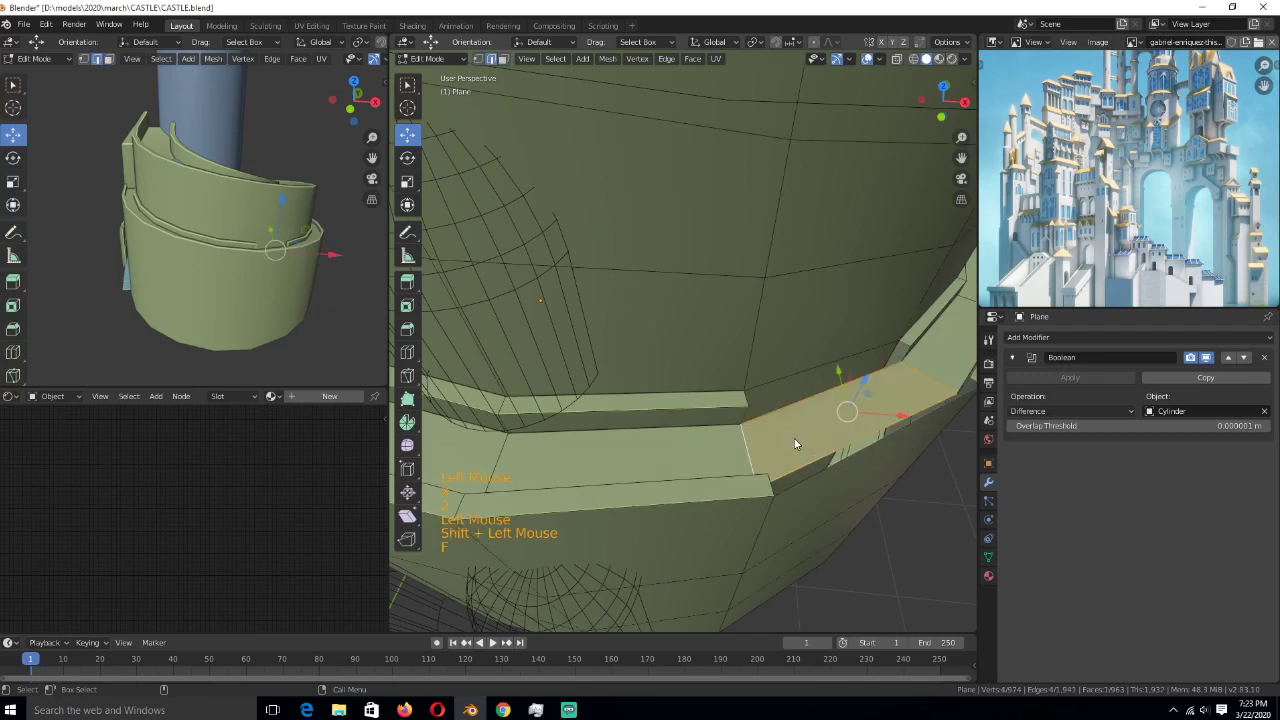
- Delete the hidden inner wall faces behind the closed gap and save the file
{"action": "middle_click_drag", "start_coordinate": [796, 443], "coordinate": [793, 525]}
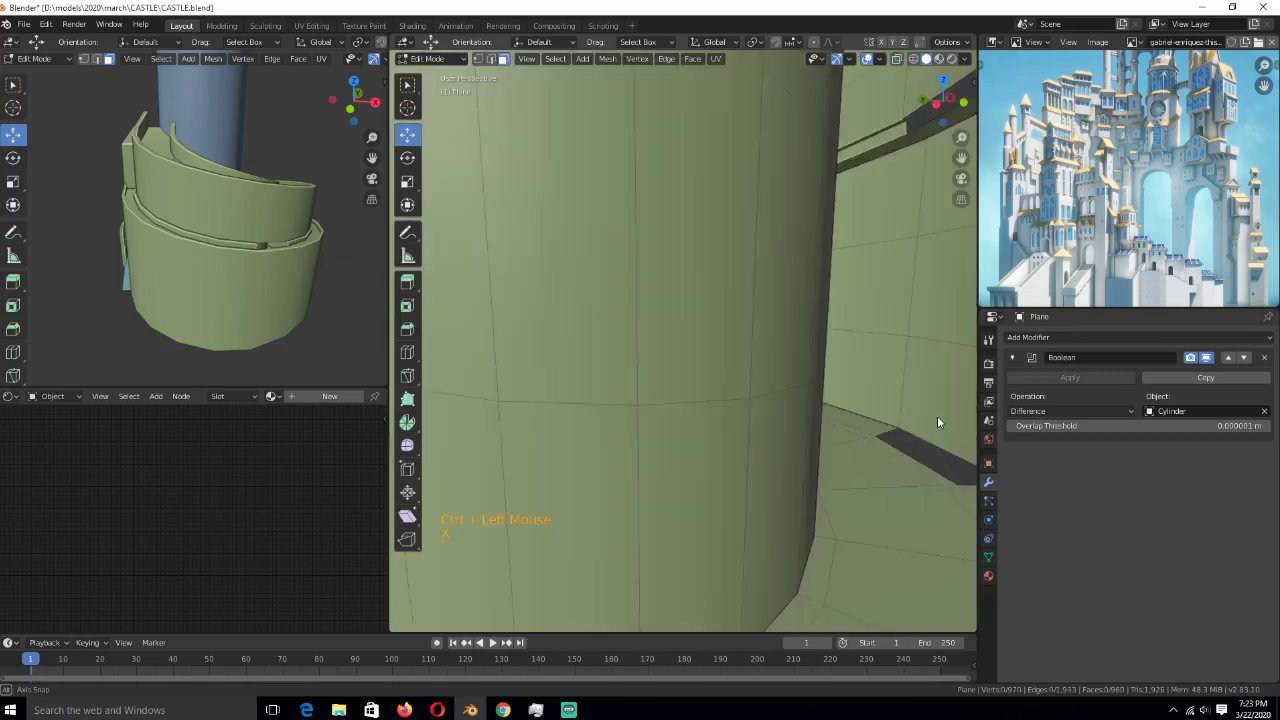
{"action": "scroll", "coordinate": [937, 422], "scroll_direction": "down", "scroll_amount": 2}
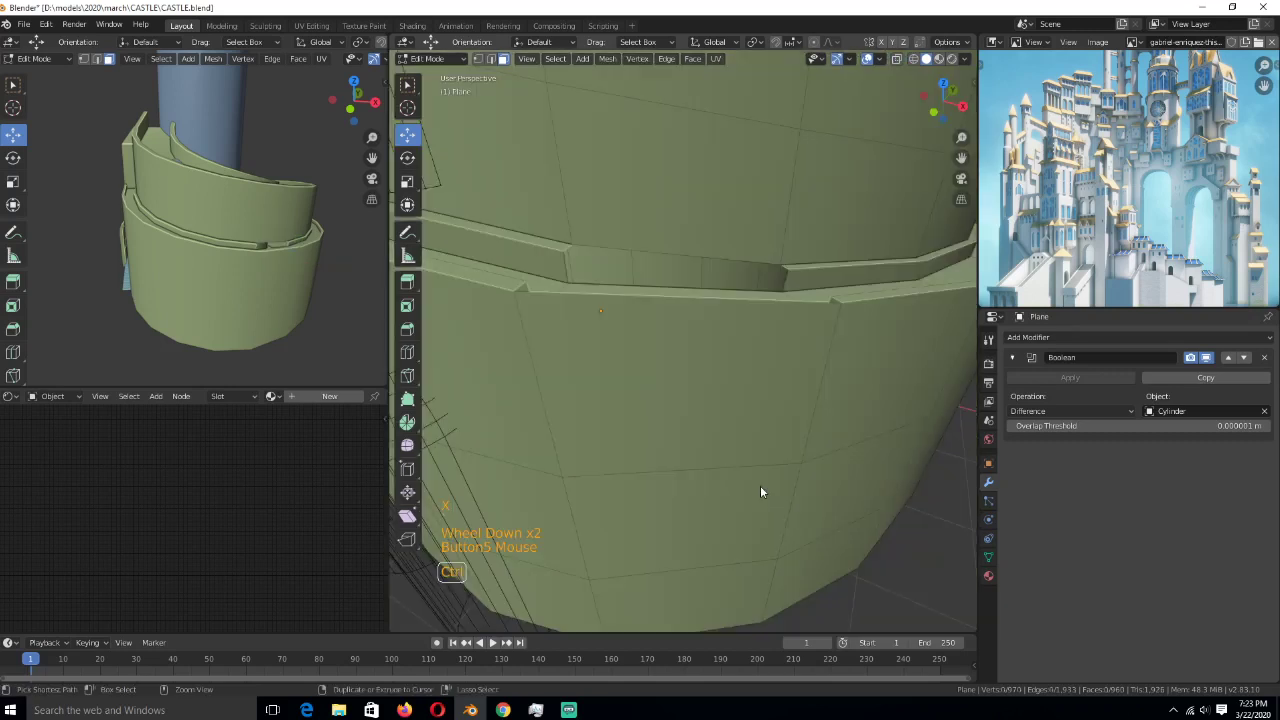
{"action": "key", "text": "ctrl+s"}
{"action": "middle_click_drag", "start_coordinate": [760, 488], "coordinate": [741, 522]}
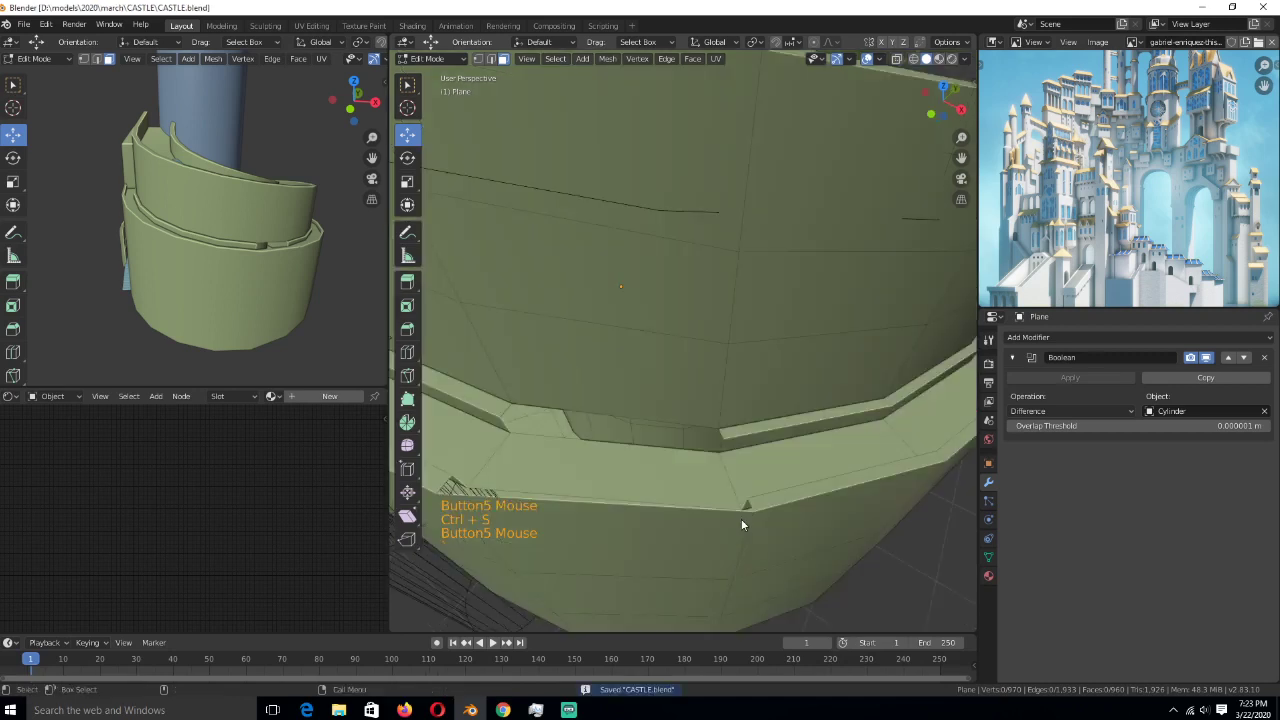
{"action": "scroll", "coordinate": [745, 515], "scroll_direction": "down", "scroll_amount": 3}
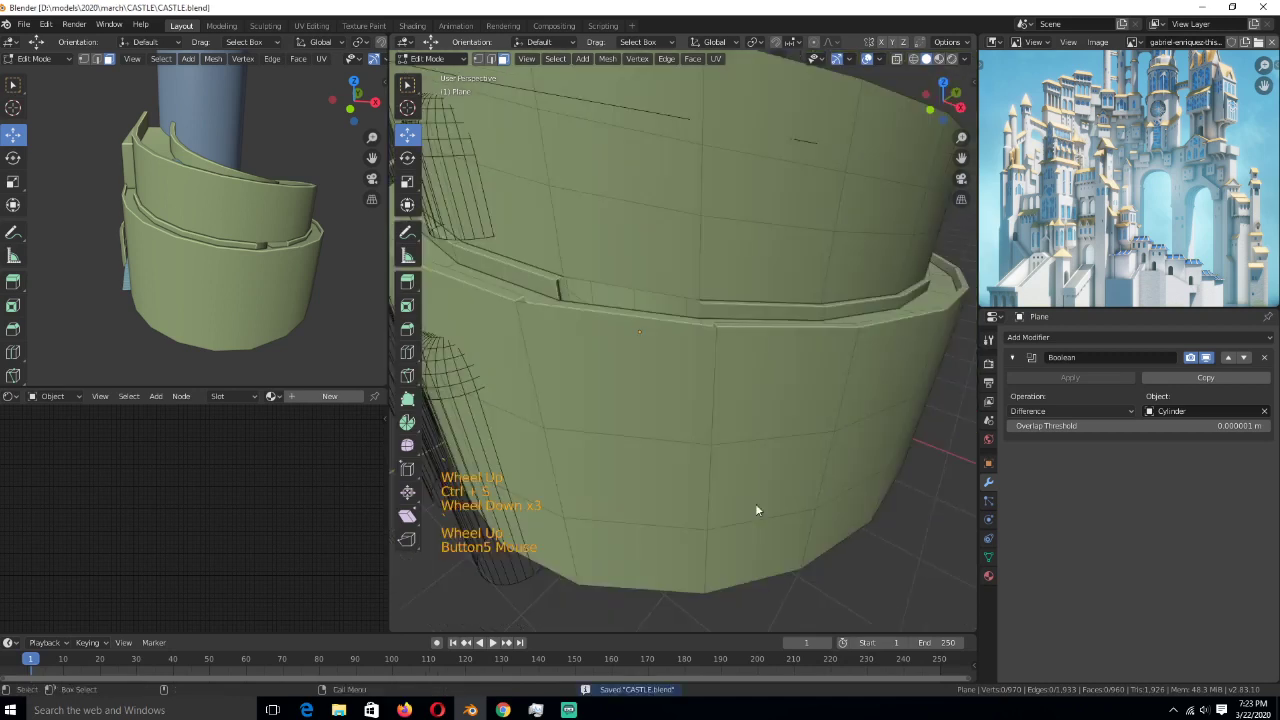
{"action": "scroll", "coordinate": [757, 511], "scroll_direction": "up", "scroll_amount": 2}
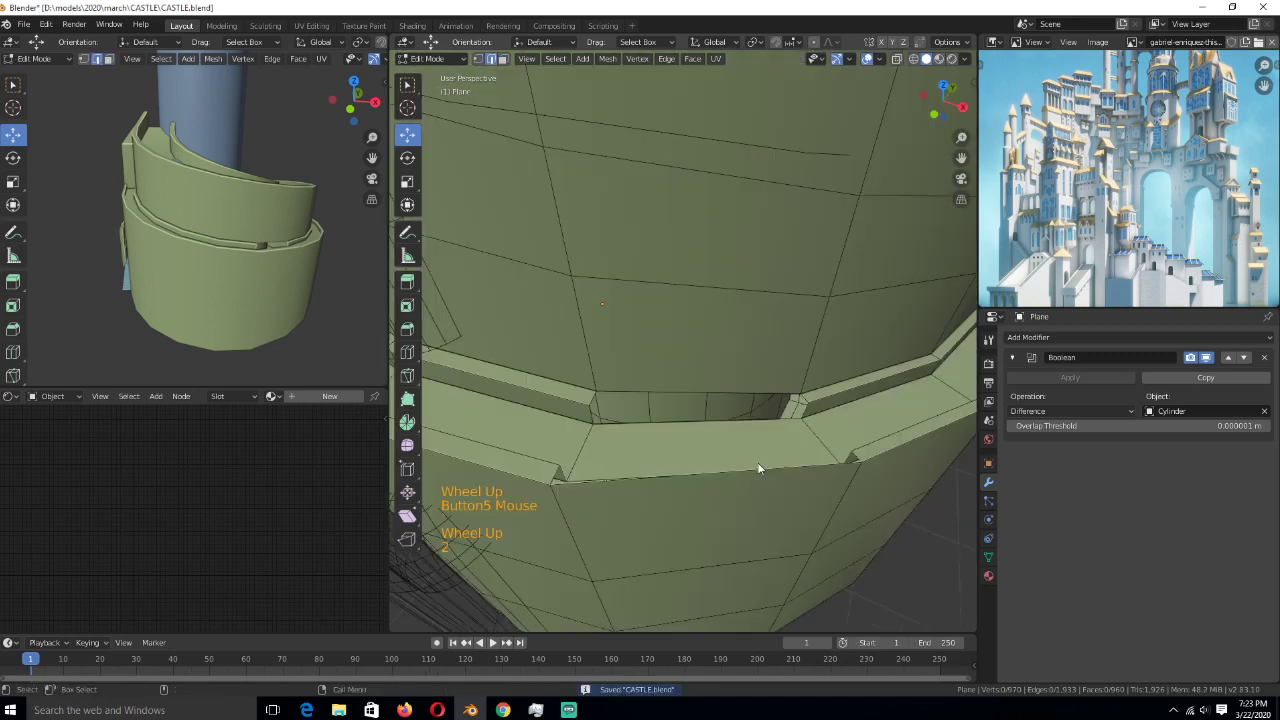
- Fill the missing inner rim section above the walkway floor with a front face and a top face
{"action": "middle_click_drag", "start_coordinate": [757, 468], "coordinate": [760, 340]}
{"action": "left_click", "coordinate": [580, 315]}
{"action": "left_click", "coordinate": [800, 324], "text": "shift"}
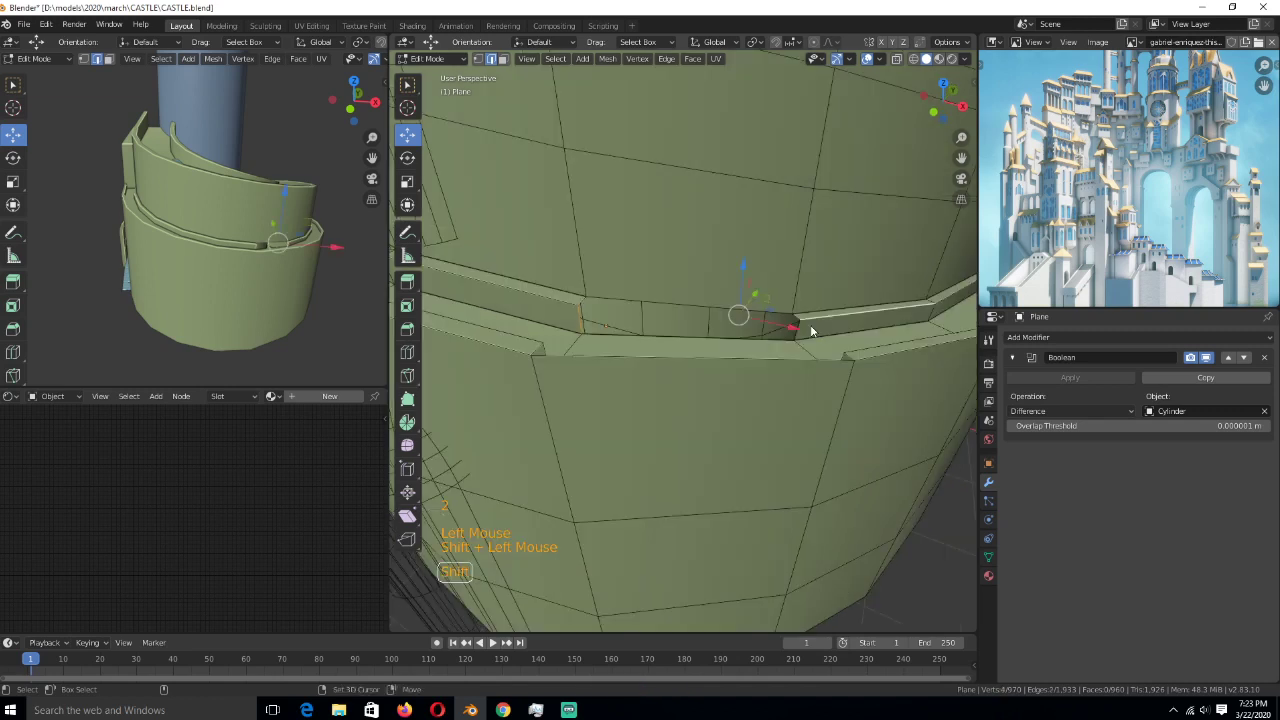
{"action": "key", "text": "ctrl+z"}
{"action": "left_click", "coordinate": [803, 356], "text": "shift"}
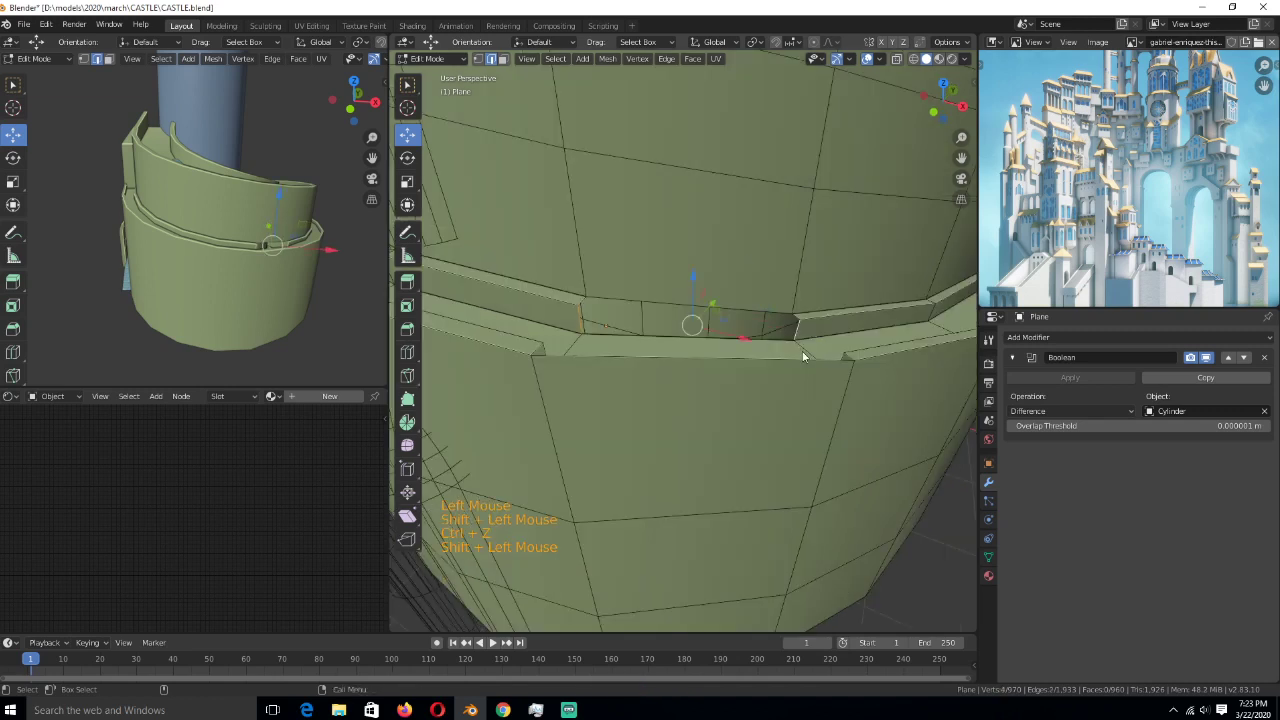
{"action": "key", "text": "f"}
{"action": "left_click", "coordinate": [686, 320], "text": "alt"}
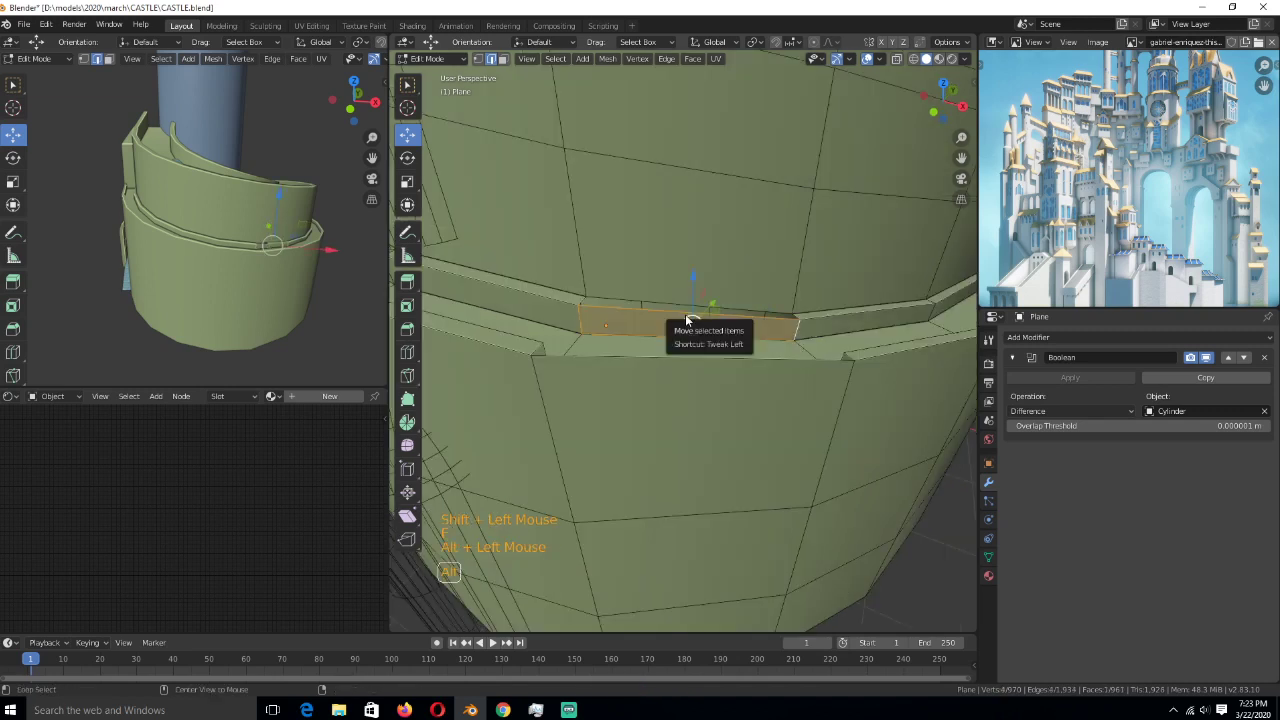
{"action": "key", "text": "f"}
- Fill the missing section of the walkway's outer rim at the gap with a top face and an inner side face, and save the file
{"action": "middle_click_drag", "start_coordinate": [686, 320], "coordinate": [836, 398]}
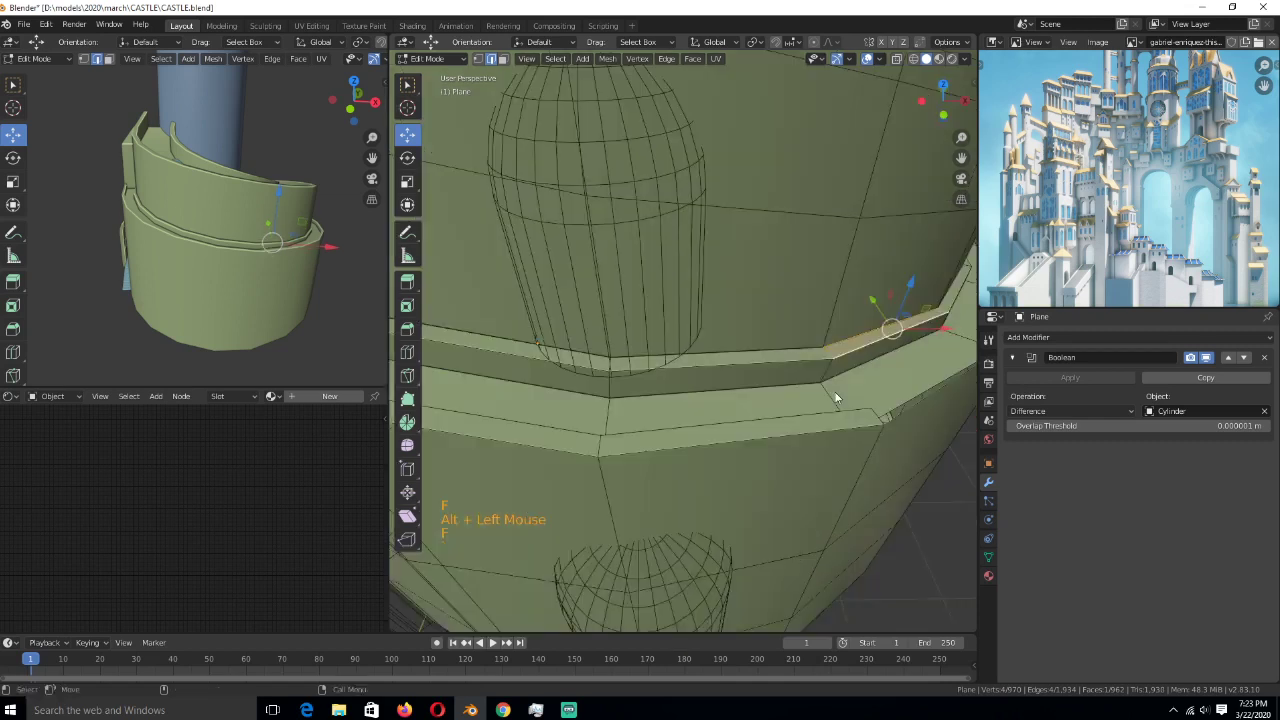
{"action": "scroll", "coordinate": [836, 398], "scroll_direction": "down", "scroll_amount": 3}
{"action": "left_click", "coordinate": [565, 413]}
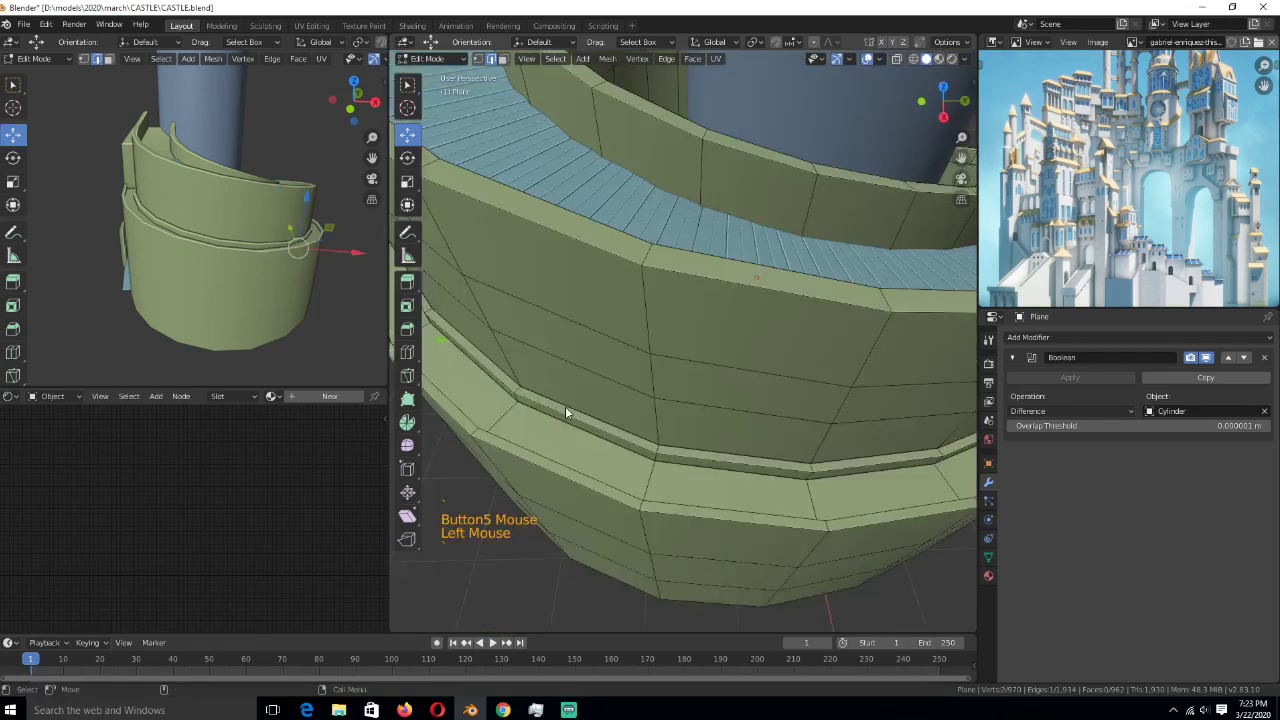
{"action": "scroll", "coordinate": [565, 413], "scroll_direction": "down", "scroll_amount": 2}
{"action": "middle_click_drag", "start_coordinate": [565, 413], "coordinate": [510, 215]}
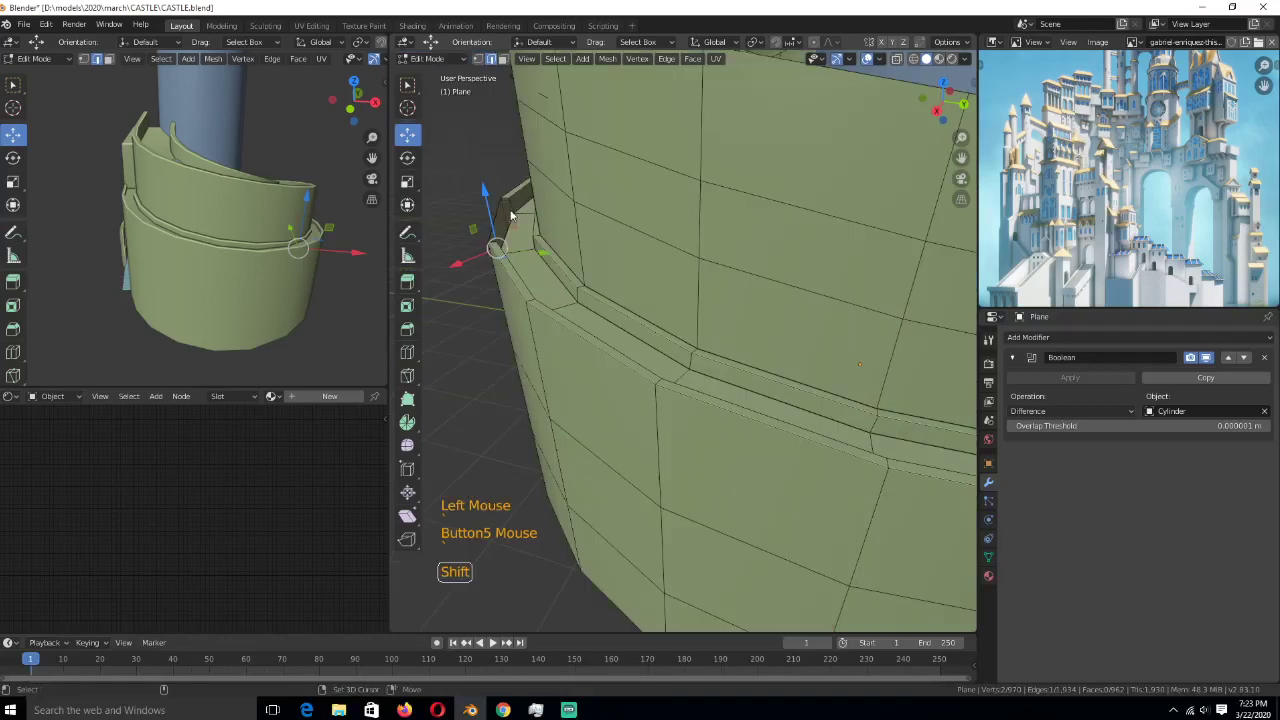
{"action": "left_click", "coordinate": [512, 220], "text": "shift"}
{"action": "key", "text": "ctrl+z"}
{"action": "left_click", "coordinate": [520, 240], "text": "shift"}
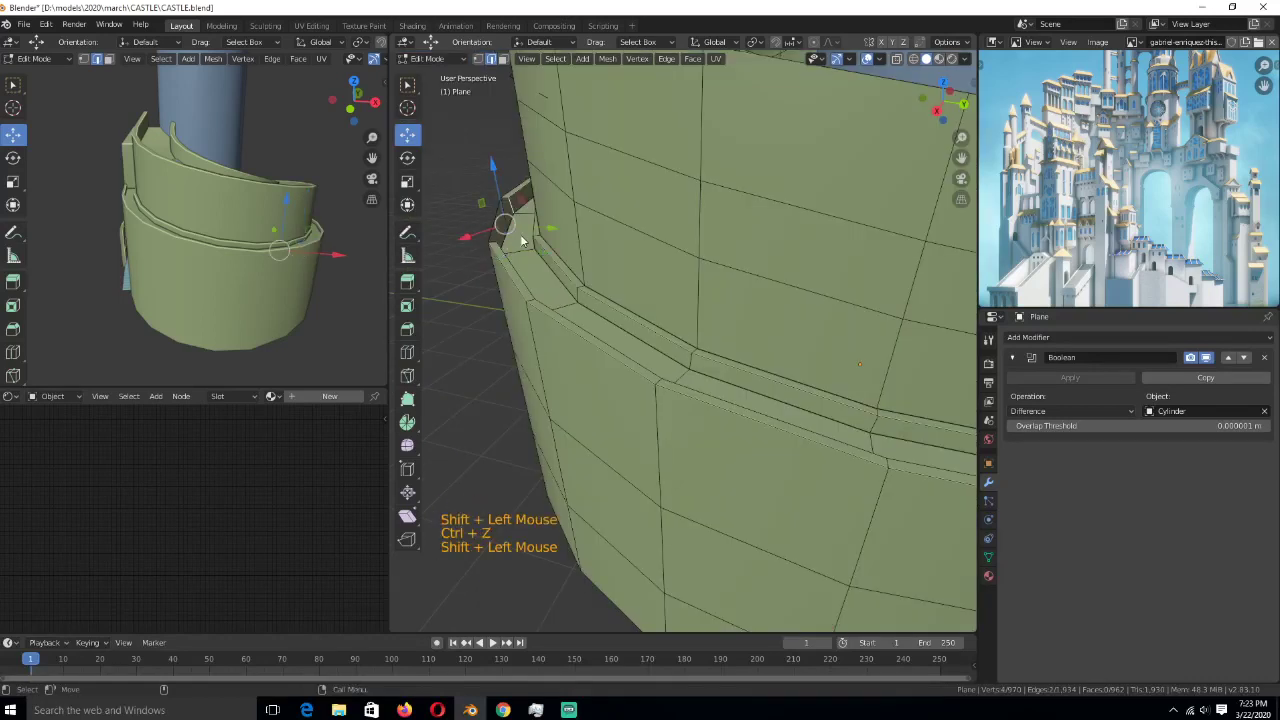
{"action": "key", "text": "f"}
{"action": "left_click", "coordinate": [520, 234], "text": "alt"}
{"action": "key", "text": "f"}
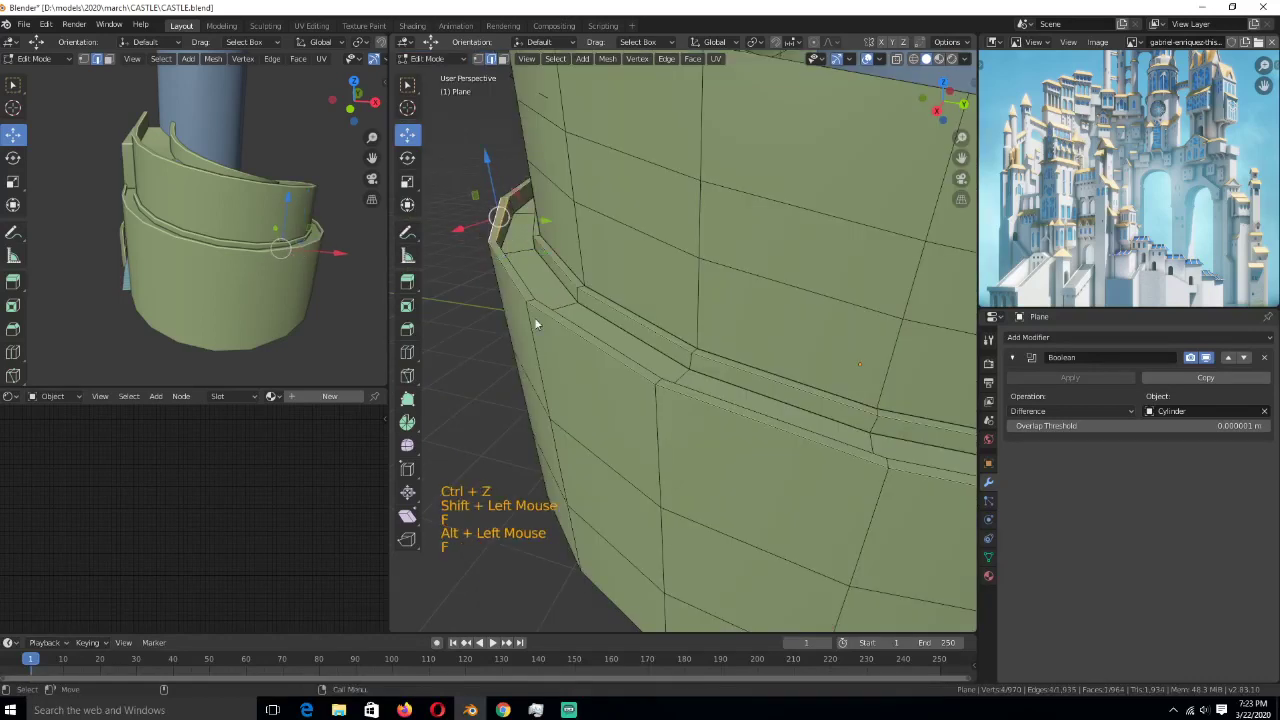
{"action": "key", "text": "Tab"}
{"action": "key", "text": "ctrl+s"}
{"action": "scroll", "coordinate": [712, 371], "scroll_direction": "down", "scroll_amount": 3}
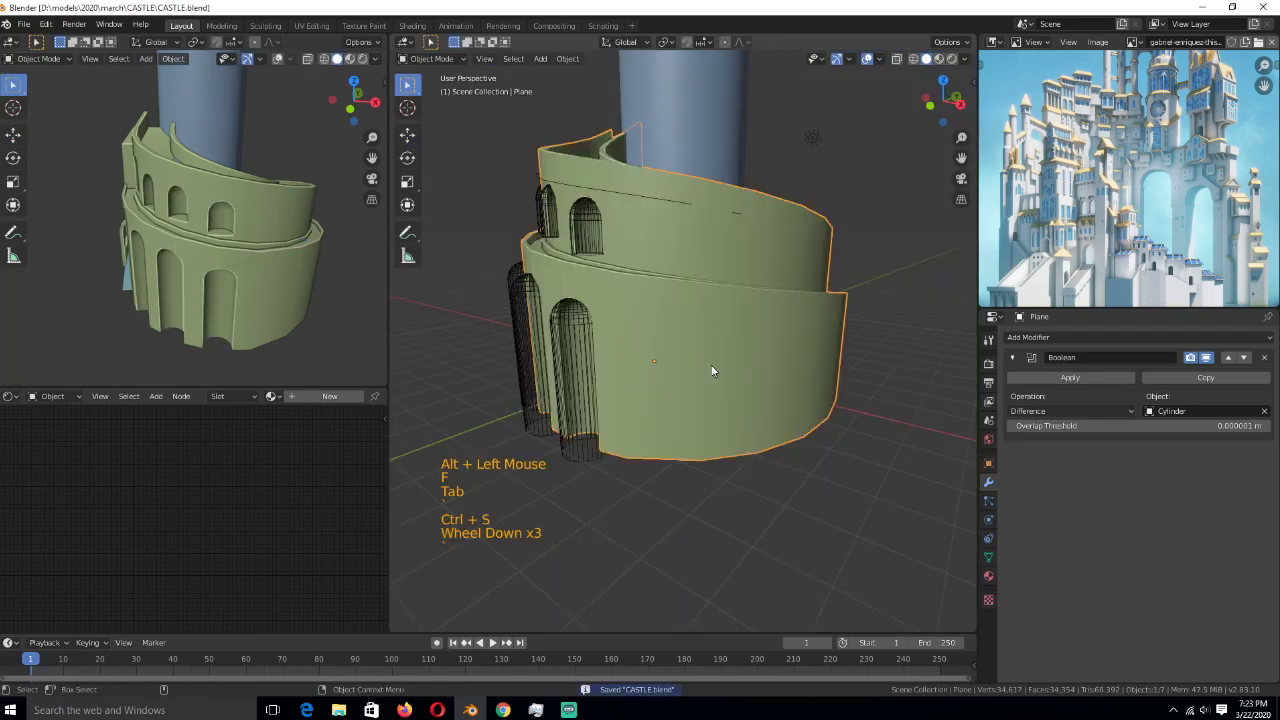
{"action": "key", "text": "ctrl+s"}
- Select the entire tall arch cutter at the end of the lower row within the cylinder cutter mesh
{"action": "middle_click_drag", "start_coordinate": [712, 371], "coordinate": [810, 468], "text": "shift"}
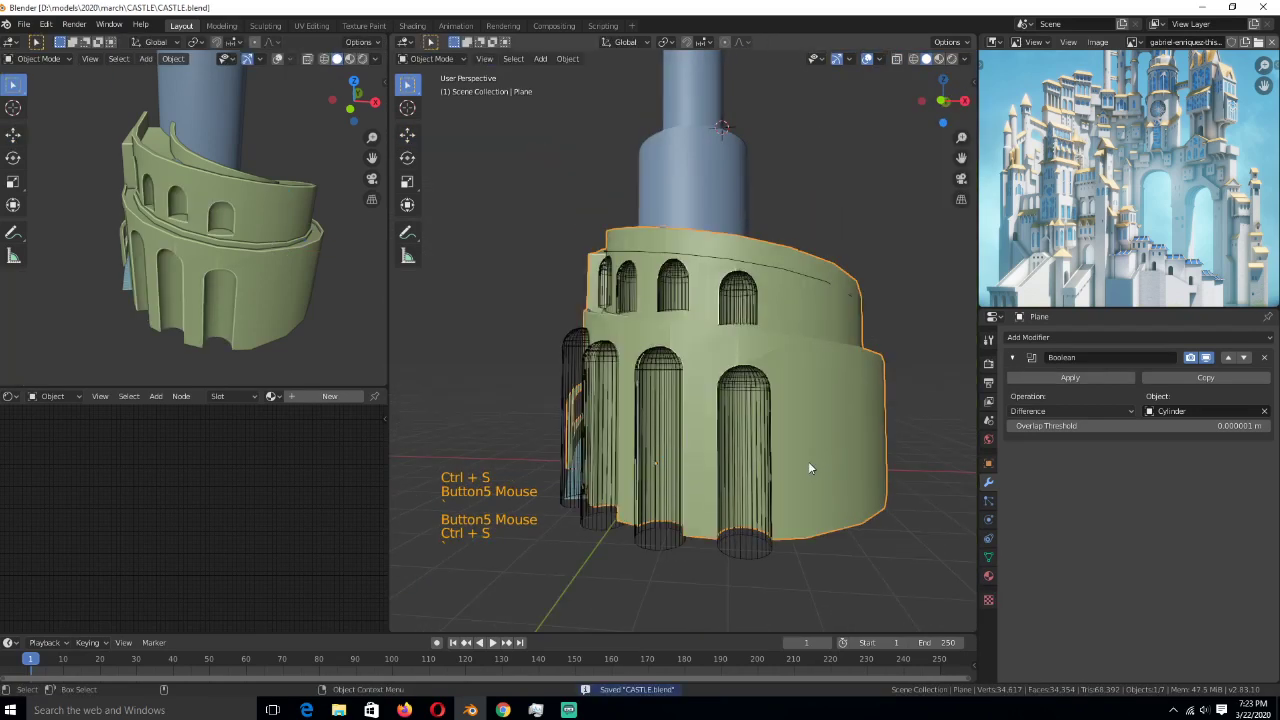
{"action": "left_click", "coordinate": [745, 537]}
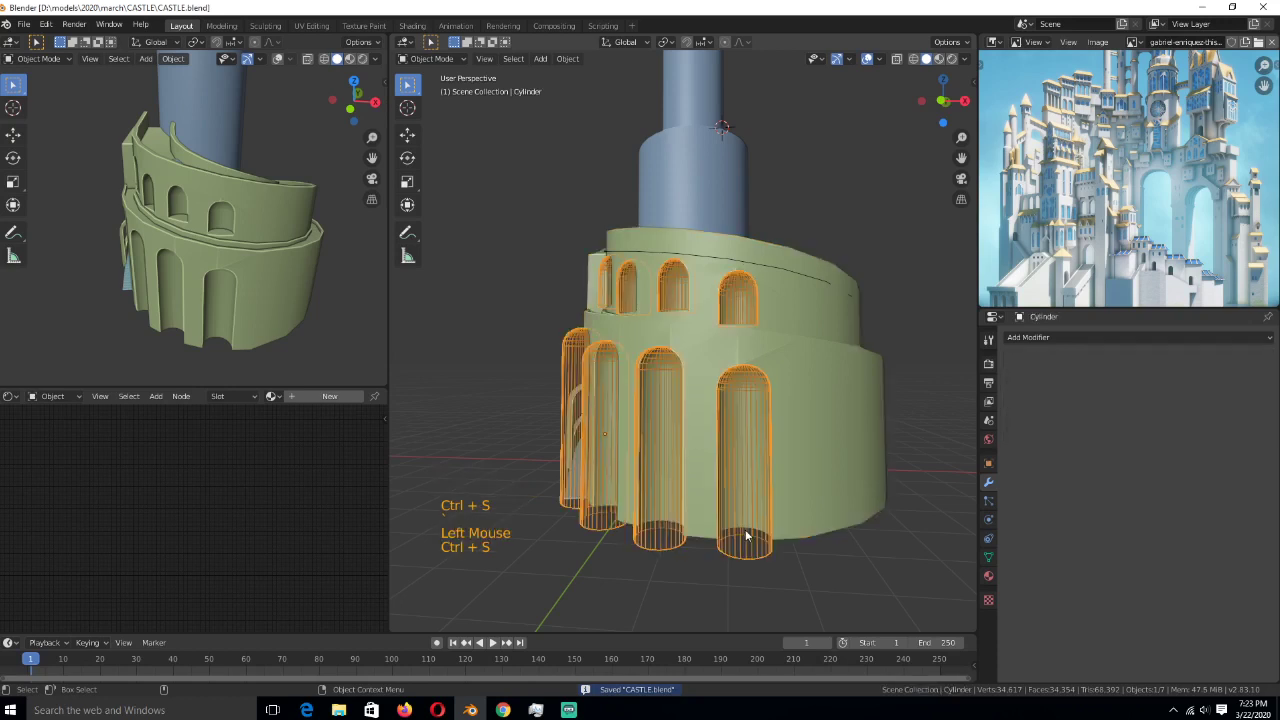
{"action": "key", "text": "Tab"}
{"action": "key", "text": "1"}
{"action": "left_click", "coordinate": [756, 559]}
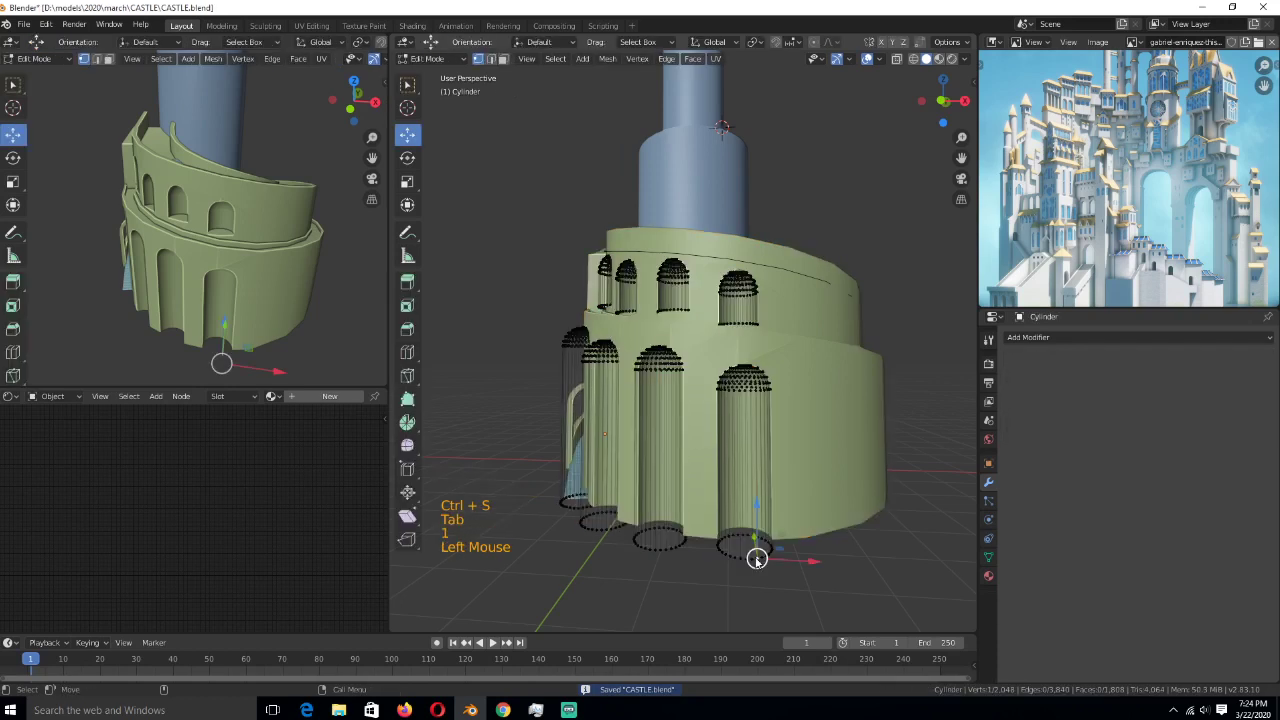
{"action": "key", "text": "ctrl+l"}
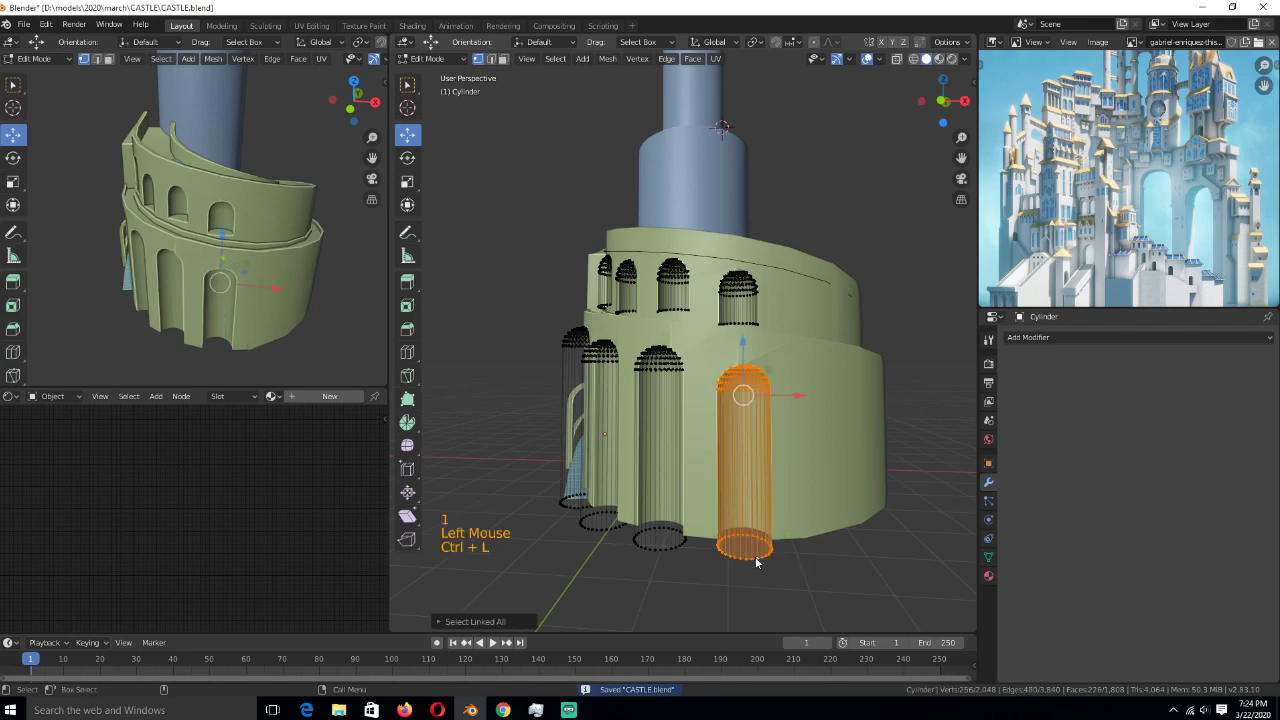
- Set the pivot to the 3D cursor and rotate a duplicate of the selected arch cutter around it to the next spot along the wall
{"action": "key", "text": "KP_7"}
{"action": "scroll", "coordinate": [756, 562], "scroll_direction": "down", "scroll_amount": 1}
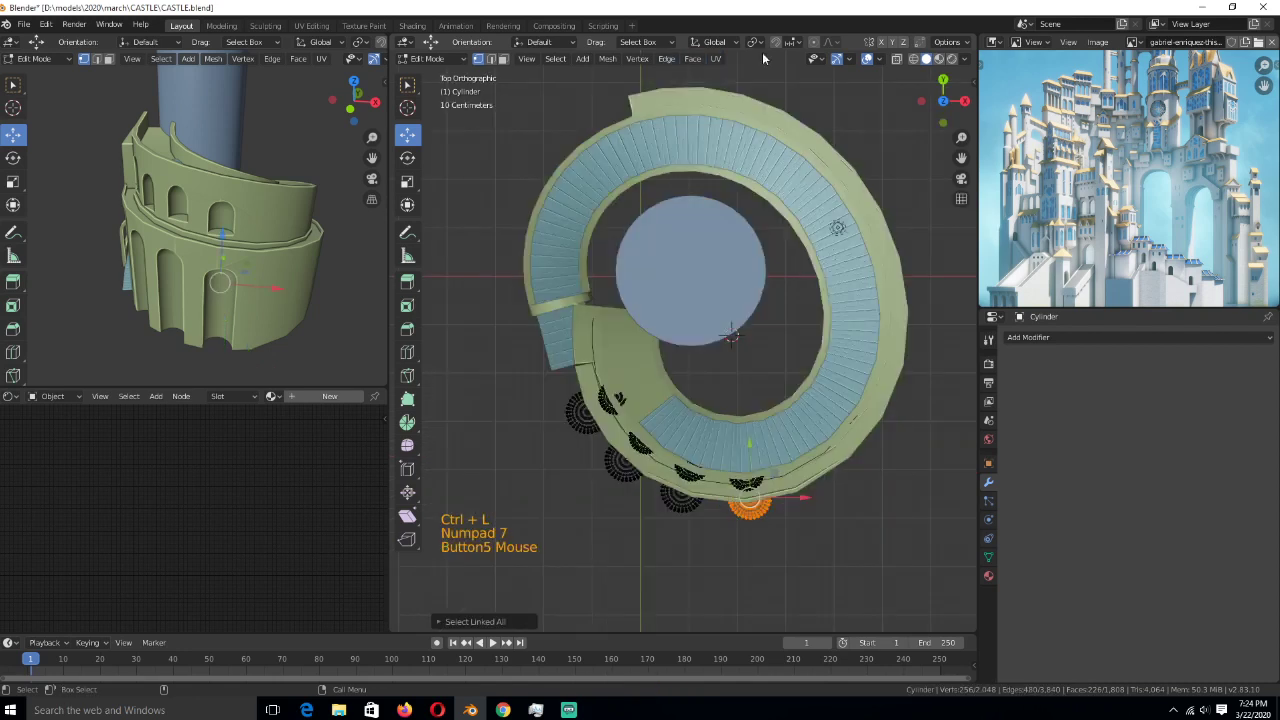
{"action": "key", "text": "Tab"}
{"action": "scroll", "coordinate": [680, 432], "scroll_direction": "down", "scroll_amount": 1}
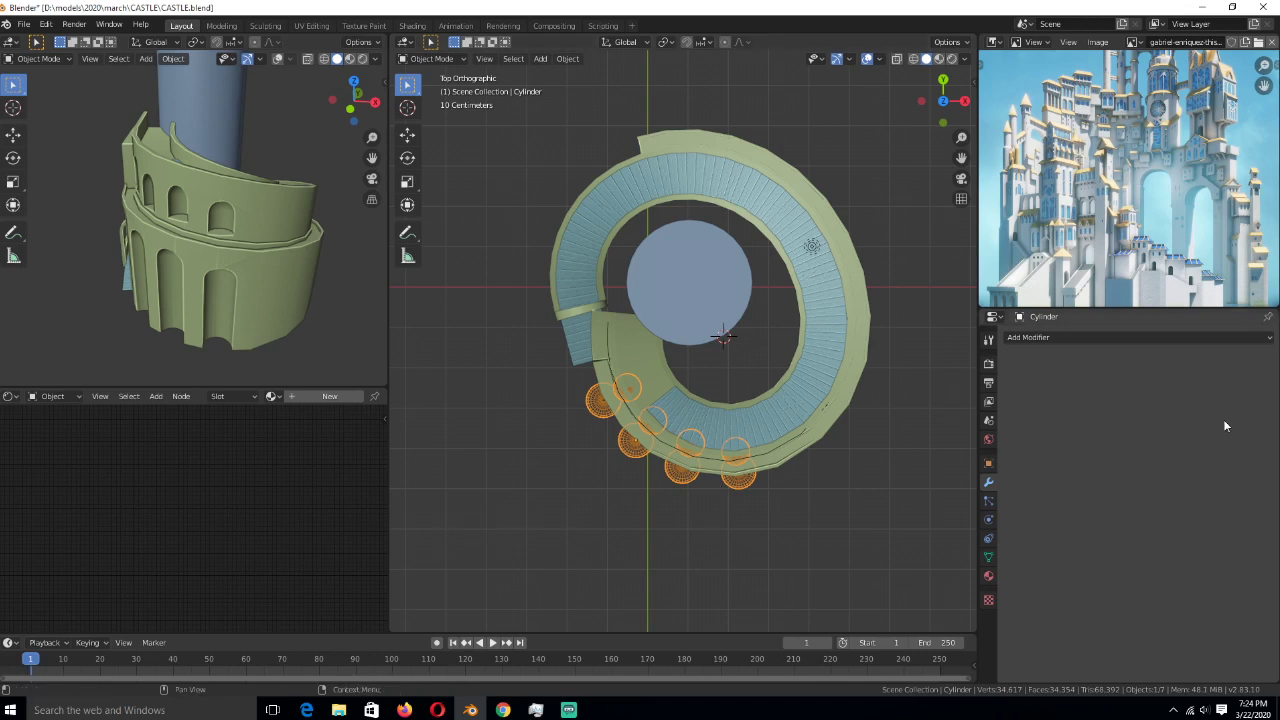
{"action": "key", "text": "Tab"}
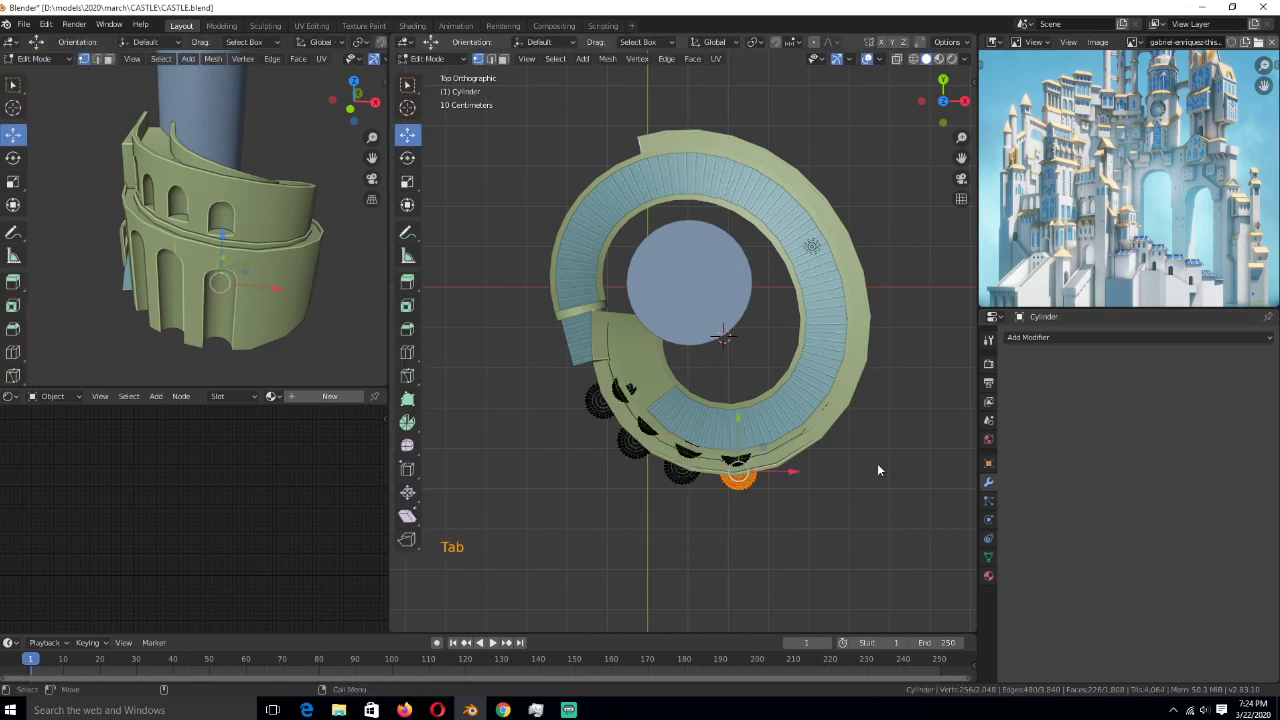
{"action": "key", "text": "period"}
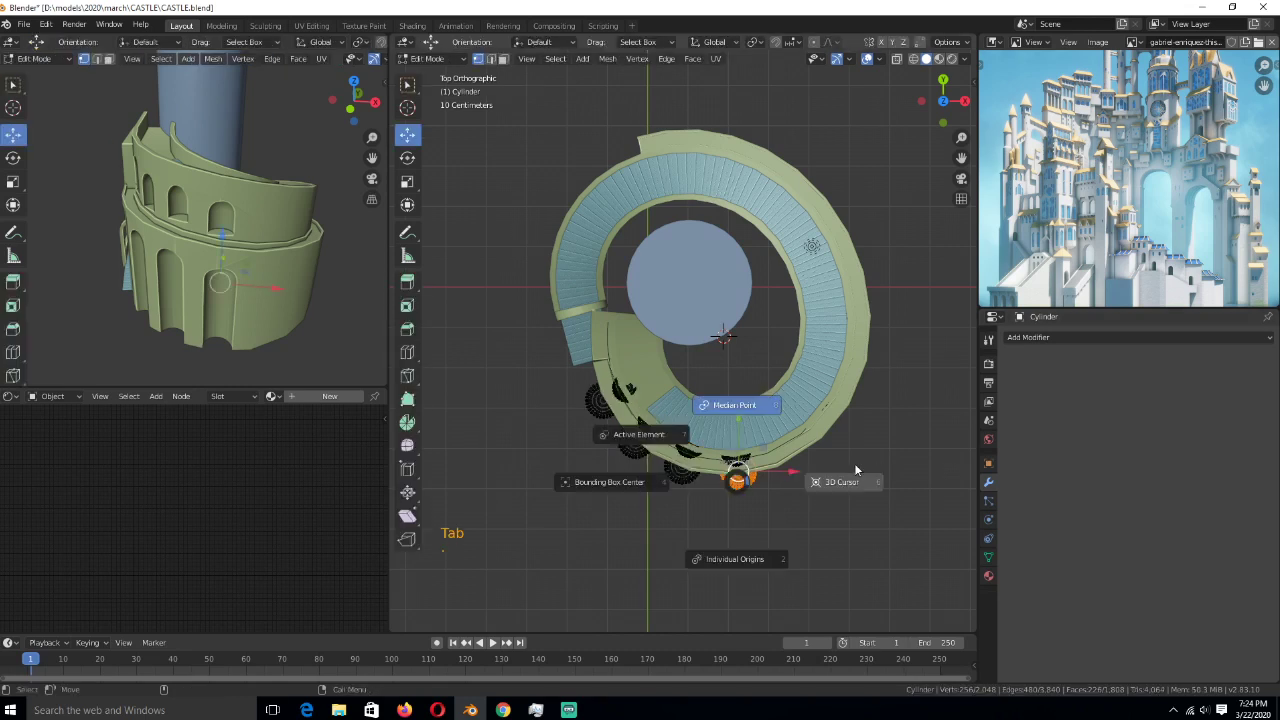
{"action": "left_click", "coordinate": [845, 470]}
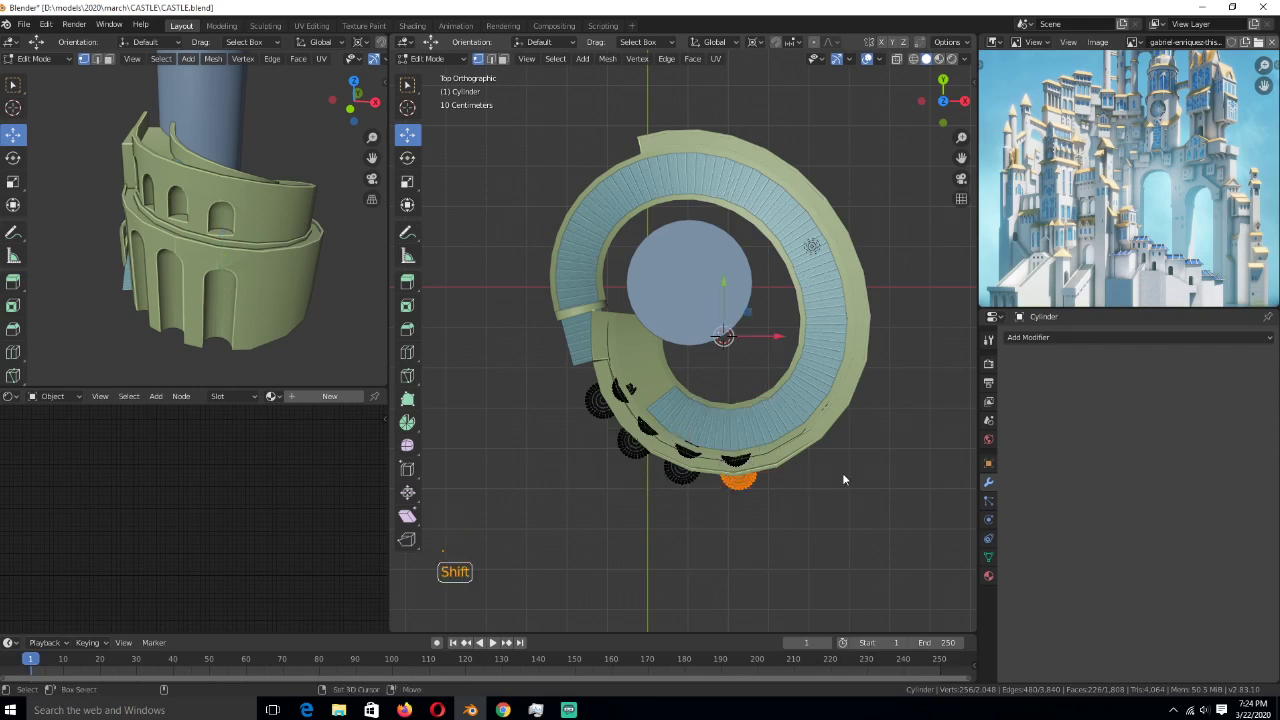
{"action": "key", "text": "shift+d"}
{"action": "key", "text": "r"}
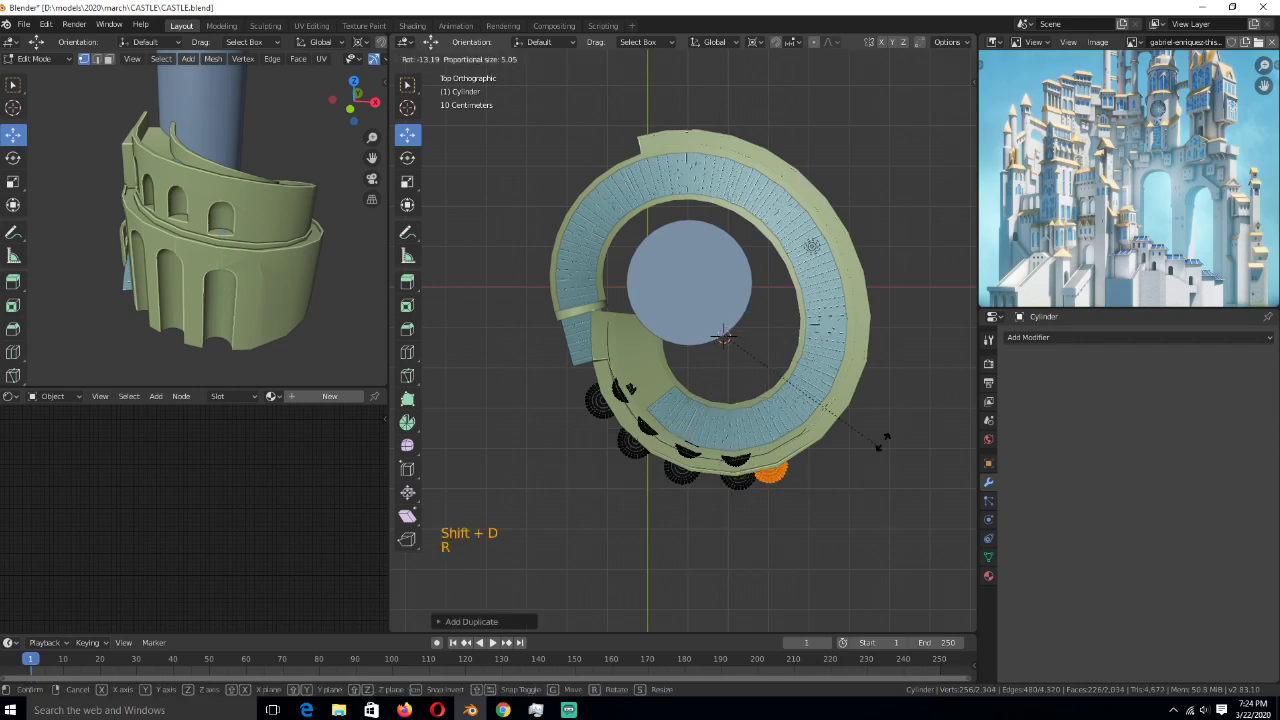
{"action": "left_click", "coordinate": [886, 432]}
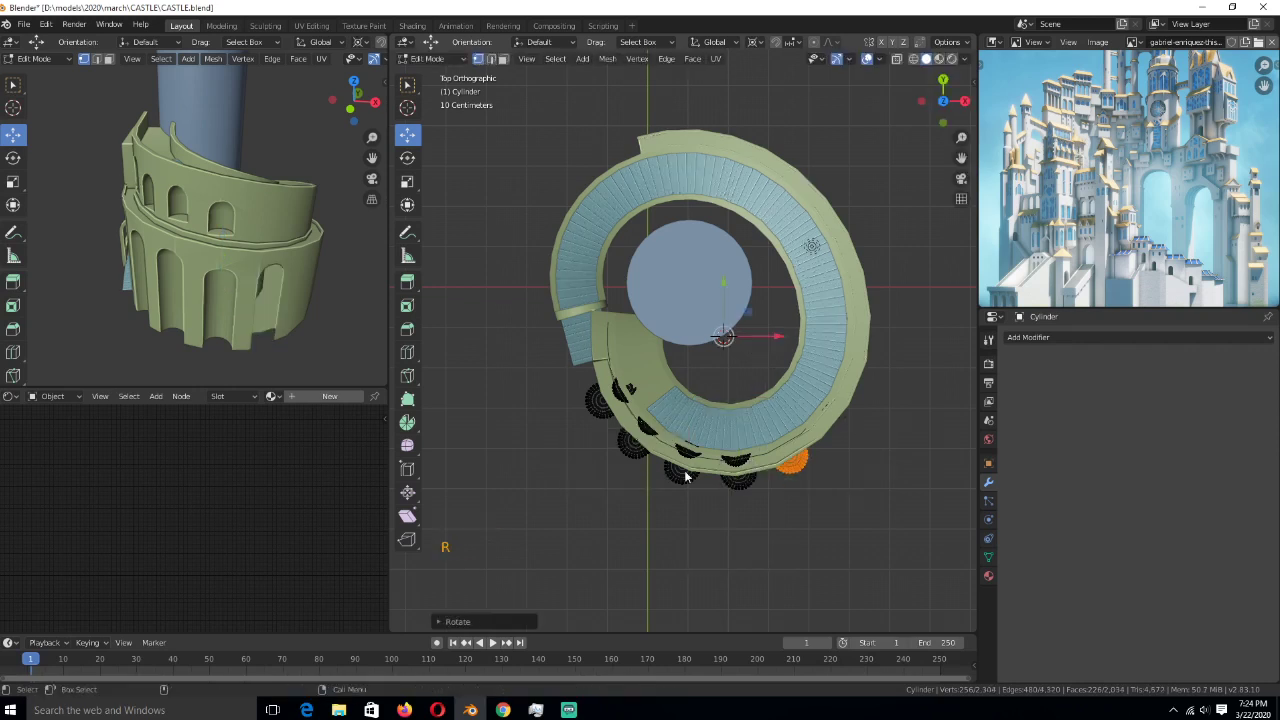
{"action": "key", "text": "Tab"}
- Fill the open gap in the castle wall's underside beneath the new arch cutter with a face
{"action": "middle_click_drag", "start_coordinate": [686, 477], "coordinate": [808, 320]}
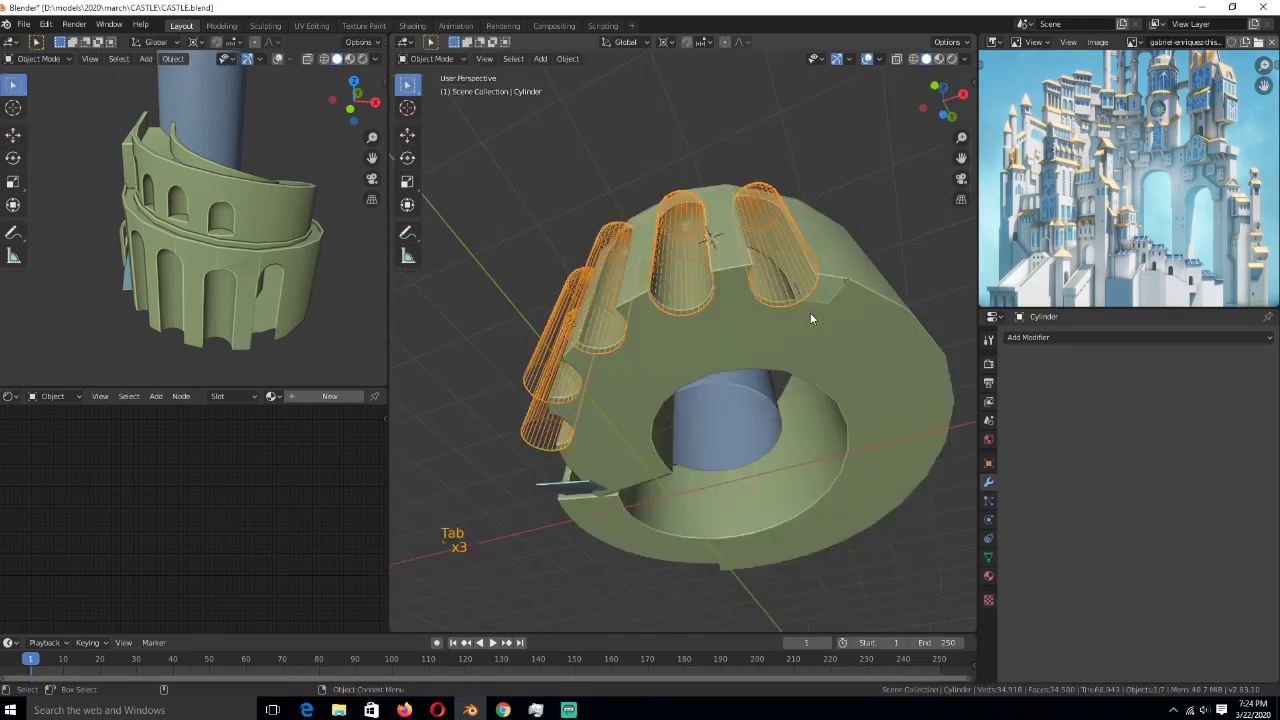
{"action": "left_click", "coordinate": [748, 334]}
{"action": "scroll", "coordinate": [747, 329], "scroll_direction": "up", "scroll_amount": 1}
{"action": "left_click", "coordinate": [747, 329]}
{"action": "key", "text": "Tab"}
{"action": "middle_click_drag", "start_coordinate": [688, 336], "coordinate": [799, 304]}
{"action": "key", "text": "3"}
{"action": "left_click", "coordinate": [799, 304], "text": "alt"}
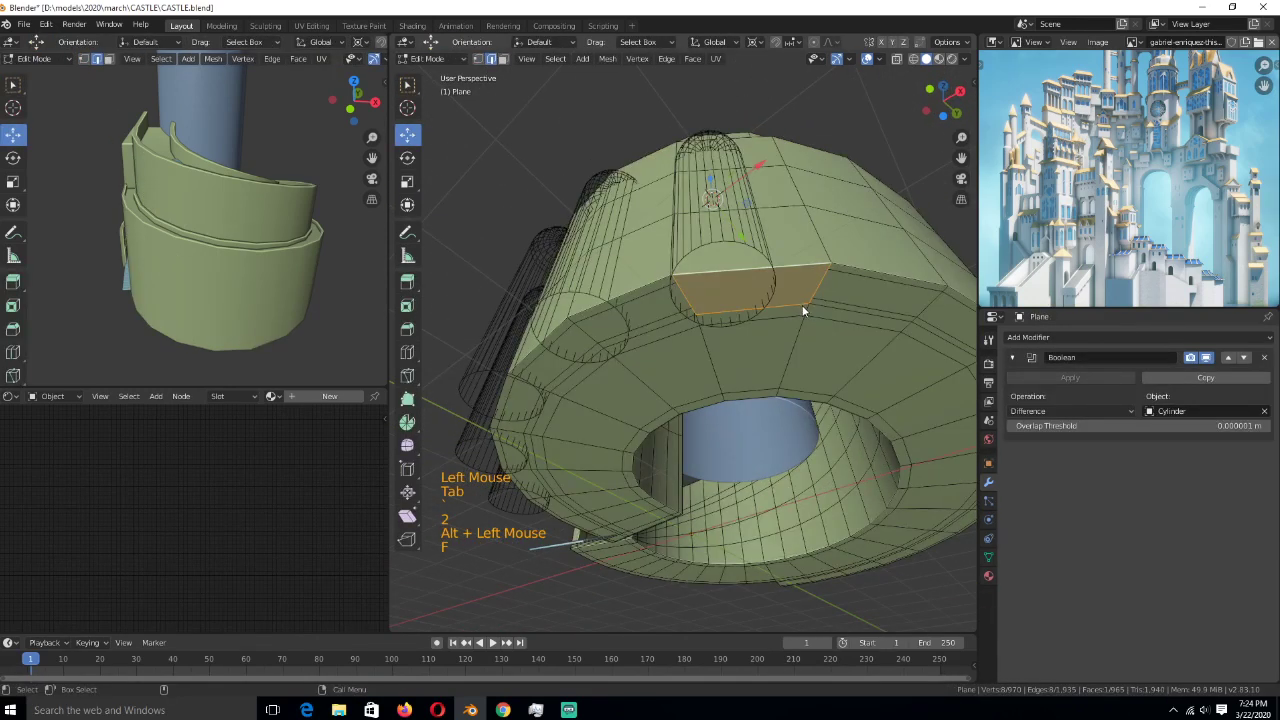
{"action": "key", "text": "f"}
- Split the new underside face by connecting its opposite outer and inner corner vertices with two edges, and save the file
{"action": "key", "text": "1"}
{"action": "left_click", "coordinate": [820, 274]}
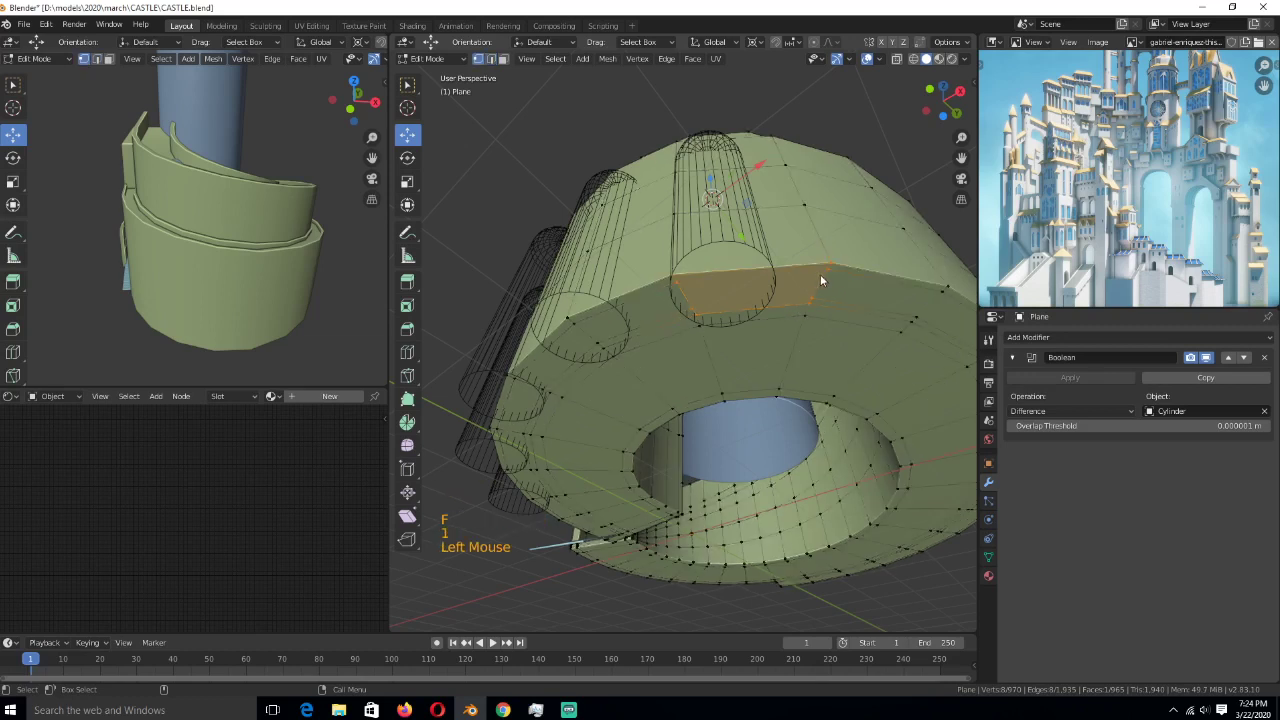
{"action": "left_click", "coordinate": [681, 287], "text": "shift"}
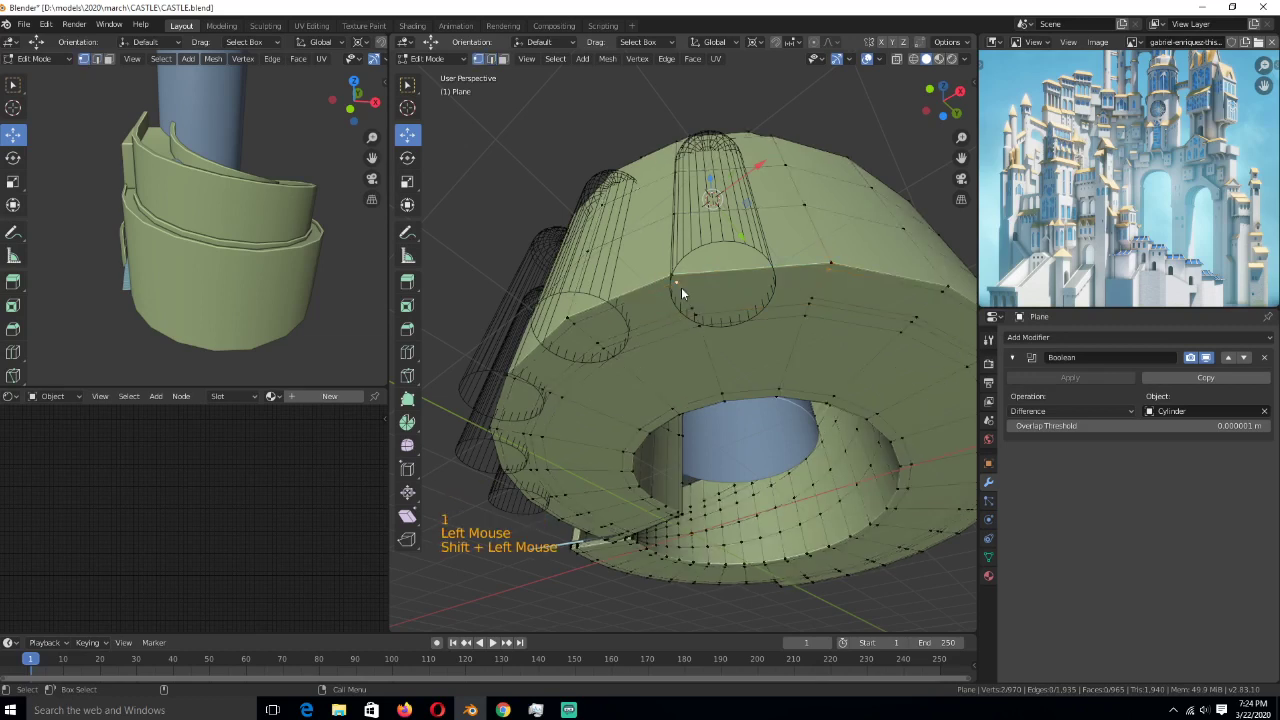
{"action": "key", "text": "j"}
{"action": "left_click", "coordinate": [792, 304]}
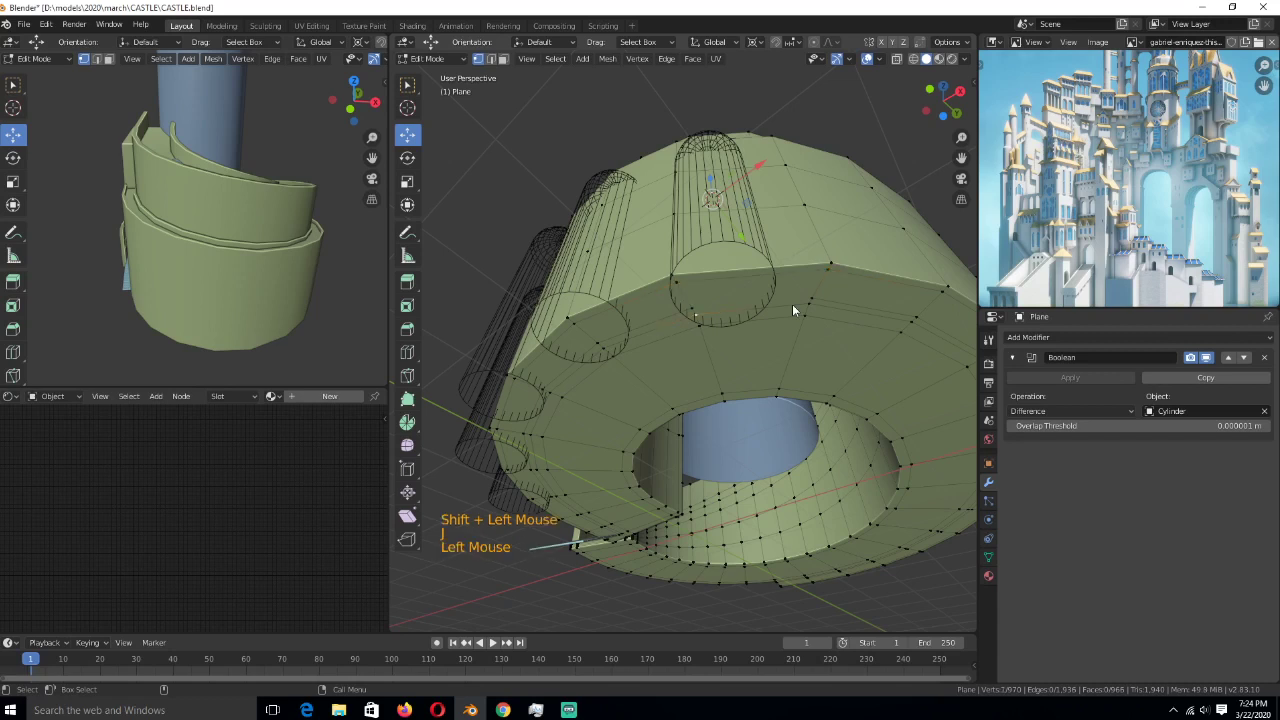
{"action": "left_click", "coordinate": [792, 304]}
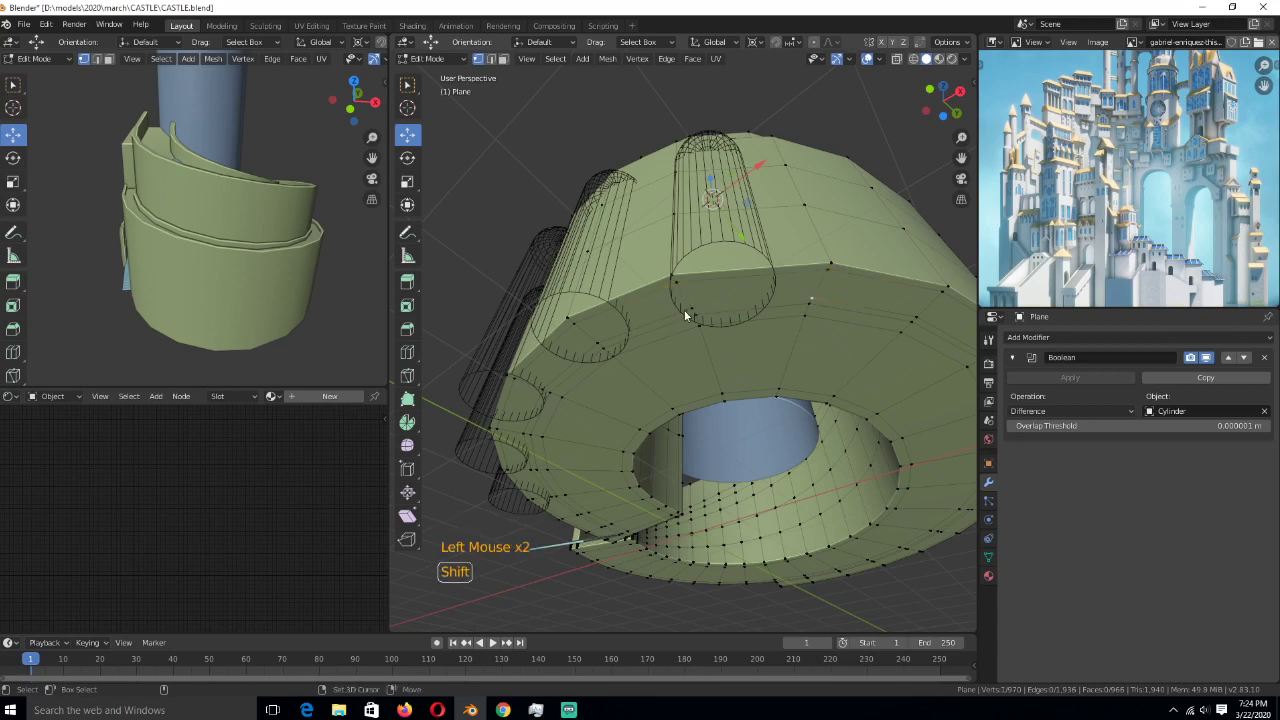
{"action": "left_click", "coordinate": [691, 307], "text": "shift"}
{"action": "key", "text": "j"}
{"action": "key", "text": "Tab"}
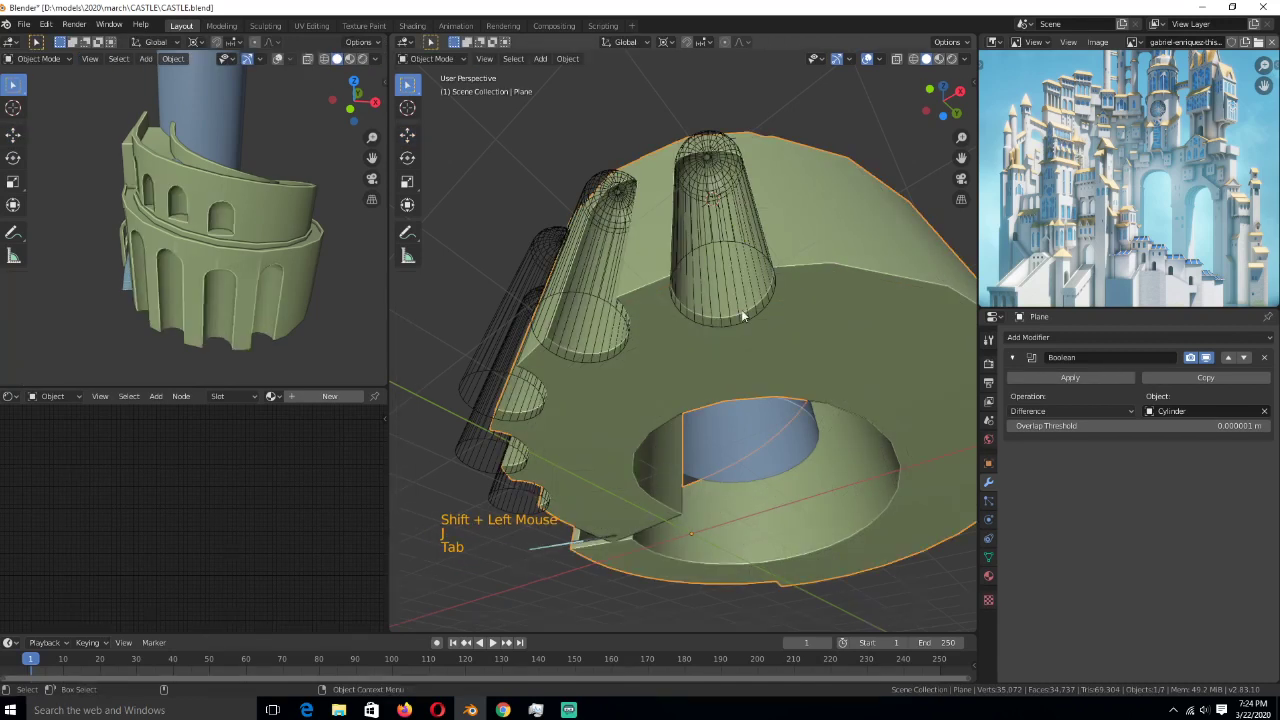
{"action": "key", "text": "ctrl+s"}
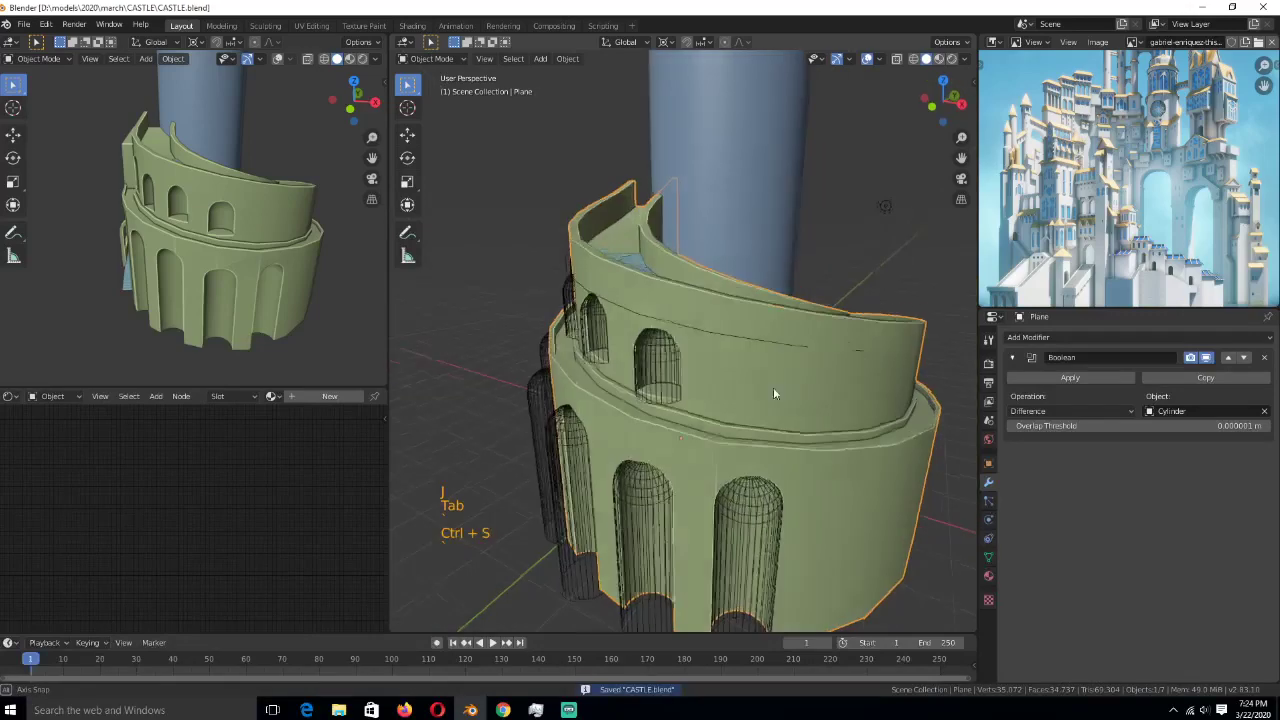
{"action": "scroll", "coordinate": [771, 396], "scroll_direction": "down", "scroll_amount": 1}
{"action": "key", "text": "ctrl+s"}
- Duplicate the newest tall arch cutter and rotate the copy around the 3D cursor in top view to the following spot along the lower wall
{"action": "mouse_move", "coordinate": [772, 388]}
{"action": "middle_mouse_down"}
{"action": "mouse_move", "coordinate": [793, 393]}
{"action": "mouse_move", "coordinate": [763, 381]}
{"action": "middle_mouse_up"}
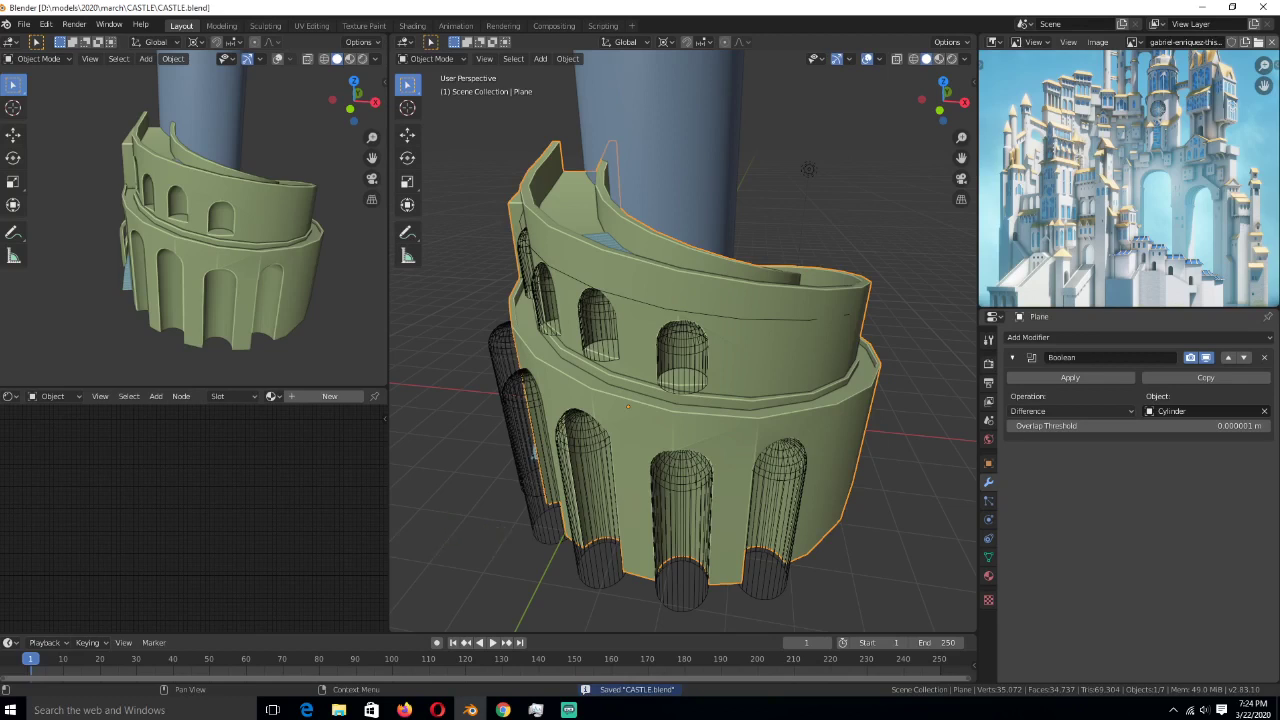
{"action": "middle_click_drag", "start_coordinate": [915, 280], "coordinate": [940, 272]}
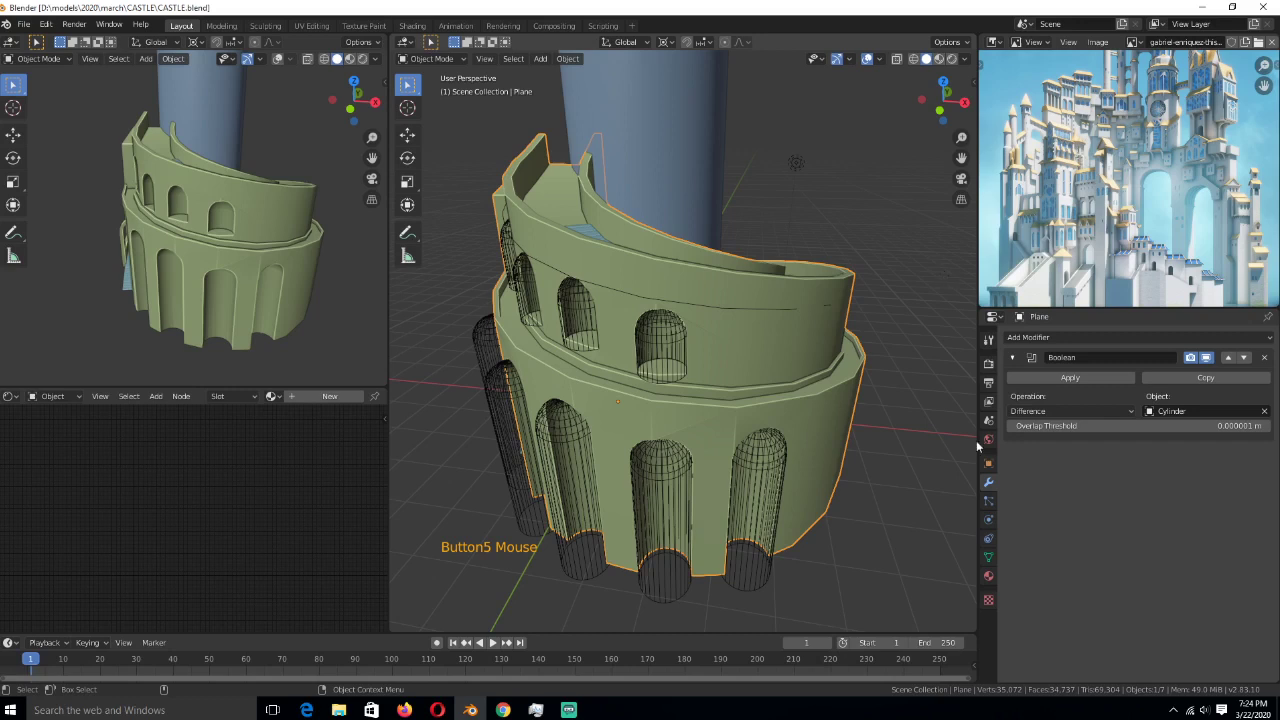
{"action": "left_click", "coordinate": [781, 565]}
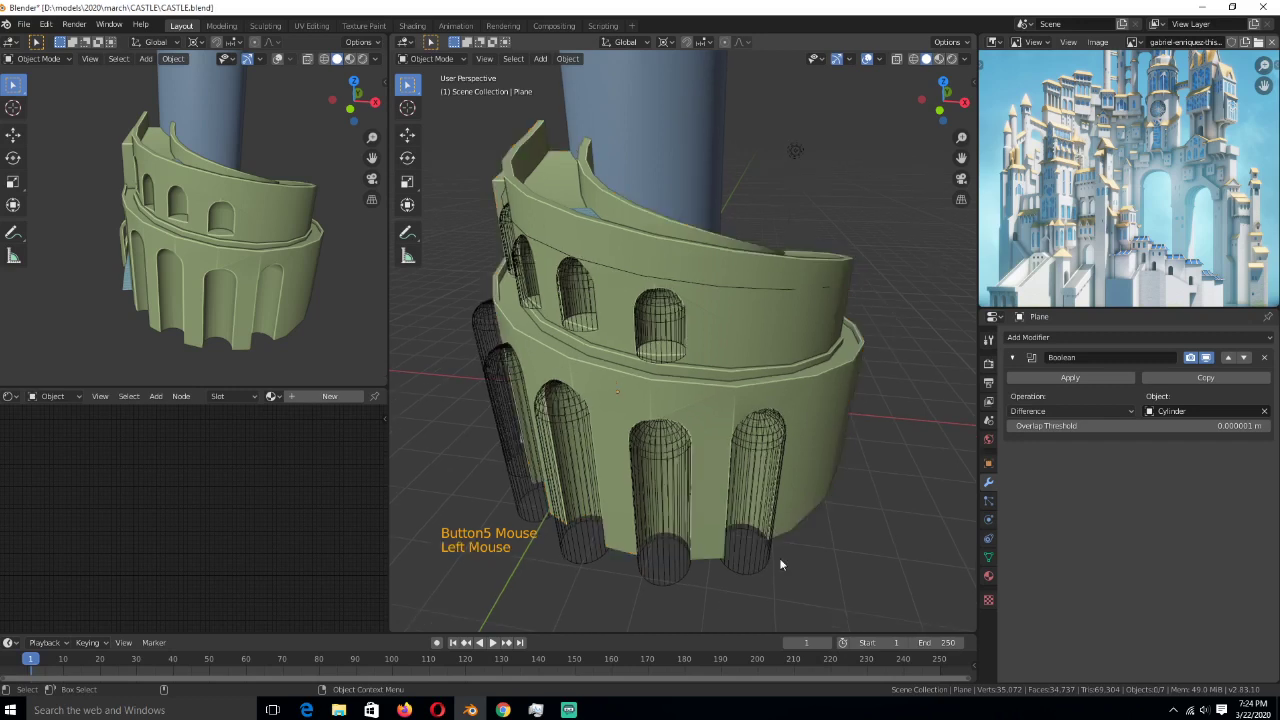
{"action": "left_click", "coordinate": [757, 568]}
{"action": "left_click", "coordinate": [757, 568]}
{"action": "key", "text": "Tab"}
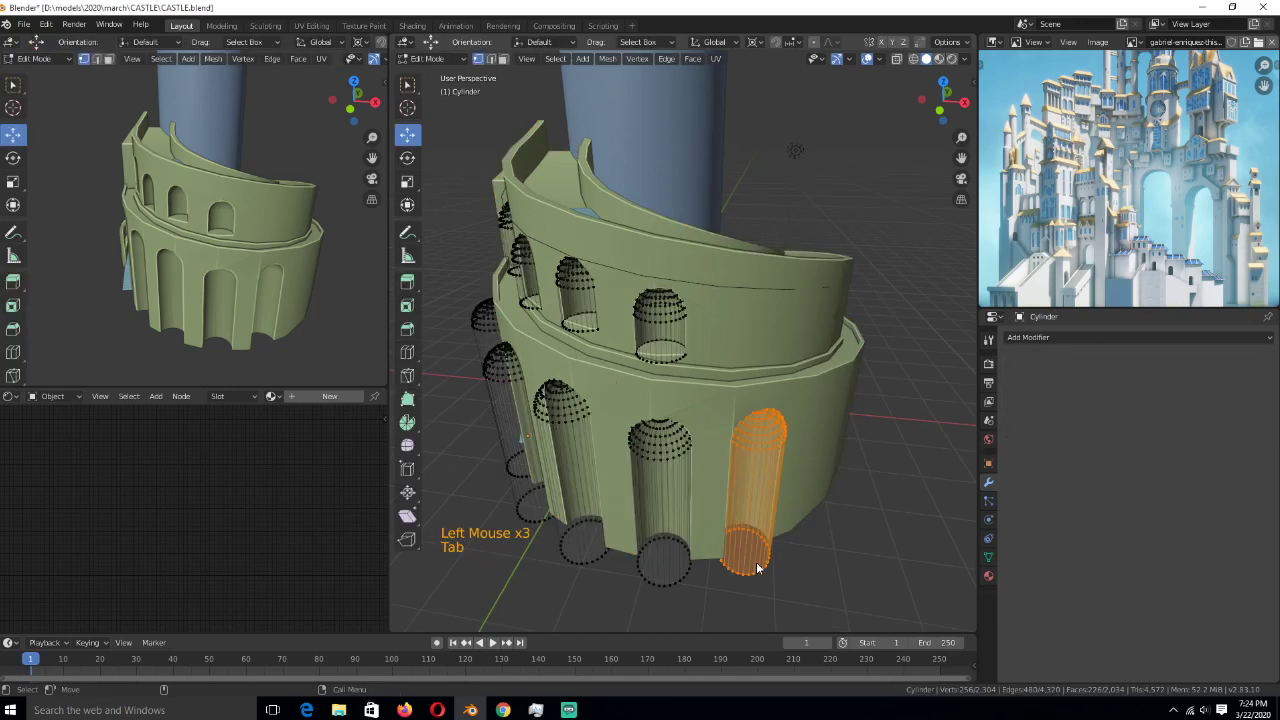
{"action": "key", "text": "KP_7"}
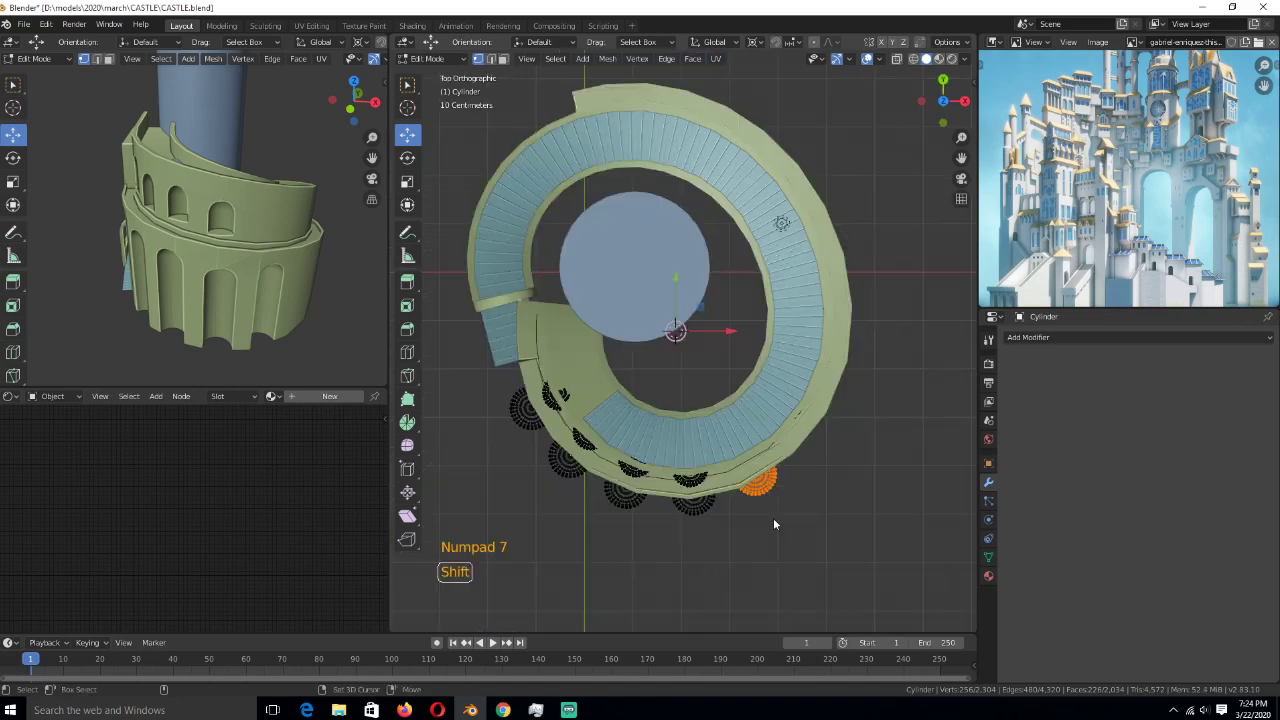
{"action": "key", "text": "shift+d"}
{"action": "key", "text": "r"}
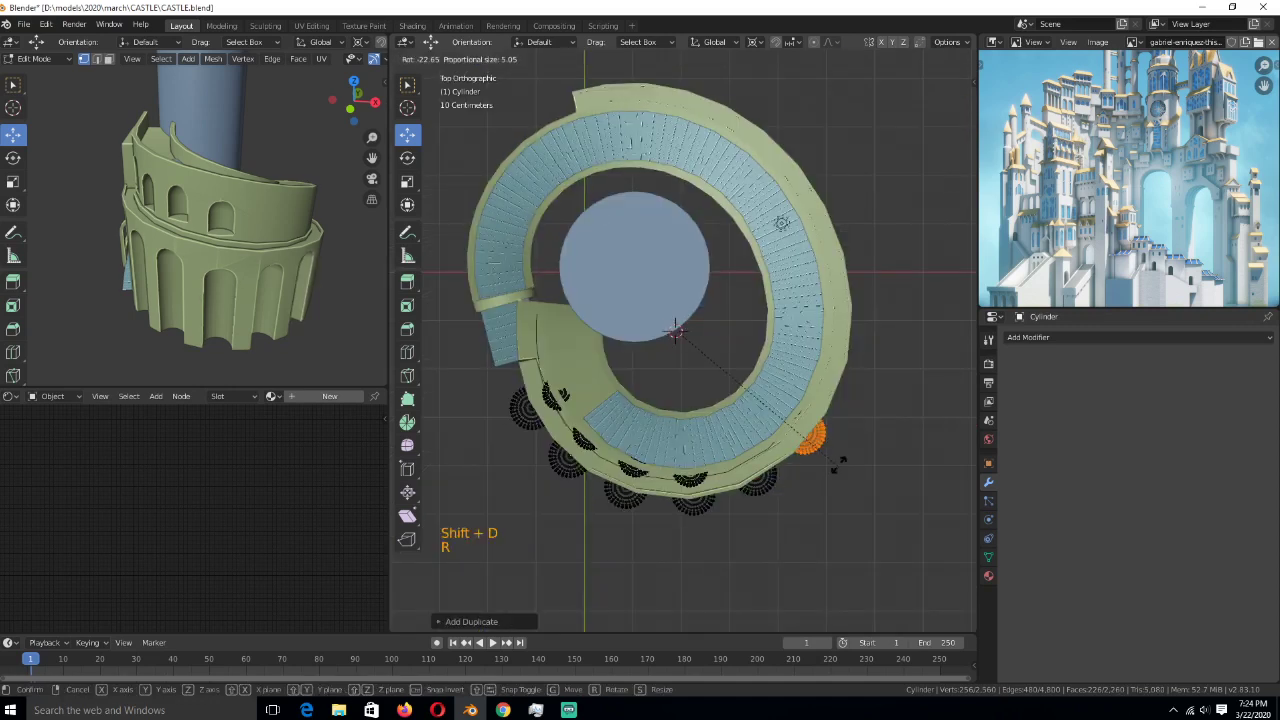
{"action": "left_click", "coordinate": [840, 467]}
{"action": "key", "text": "shift+r"}
{"action": "key", "text": "shift+r"}
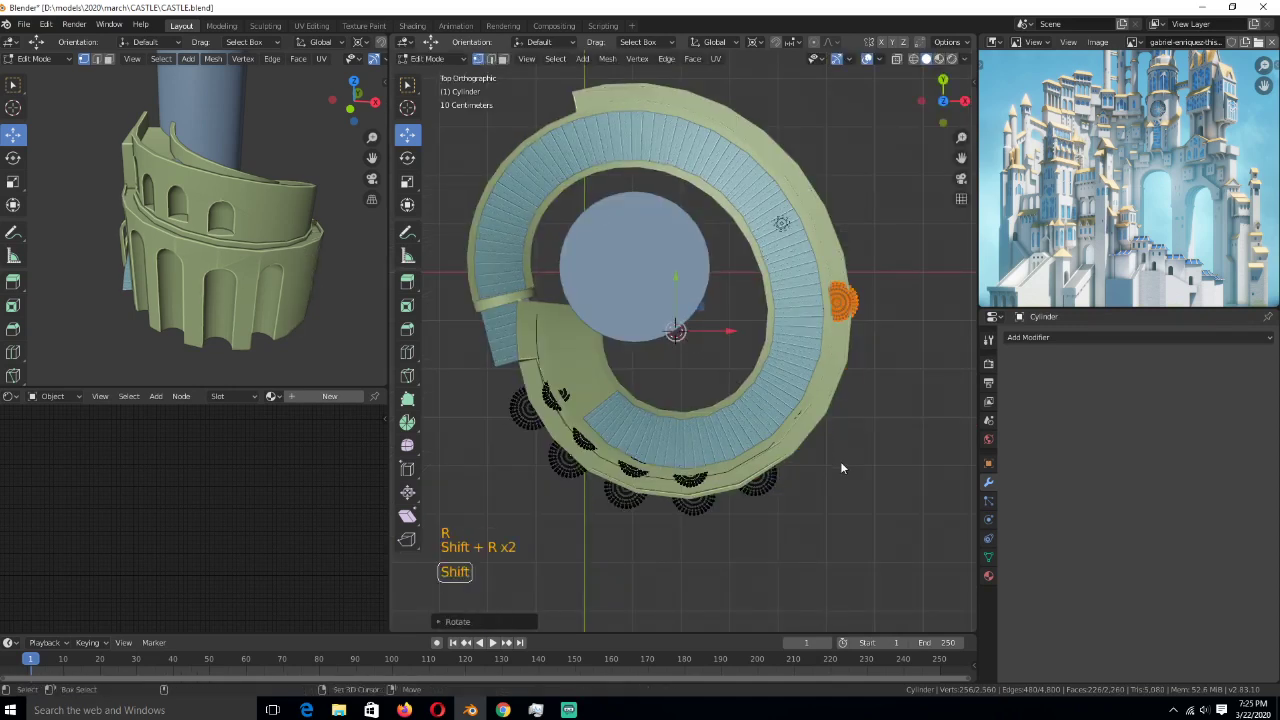
{"action": "key", "text": "ctrl+z"}
{"action": "key", "text": "ctrl+z"}
- Rotate another duplicate of the arch cutter around the 3D cursor, lower it about 0.27 m along Z, and save the file
{"action": "key", "text": "shift+d"}
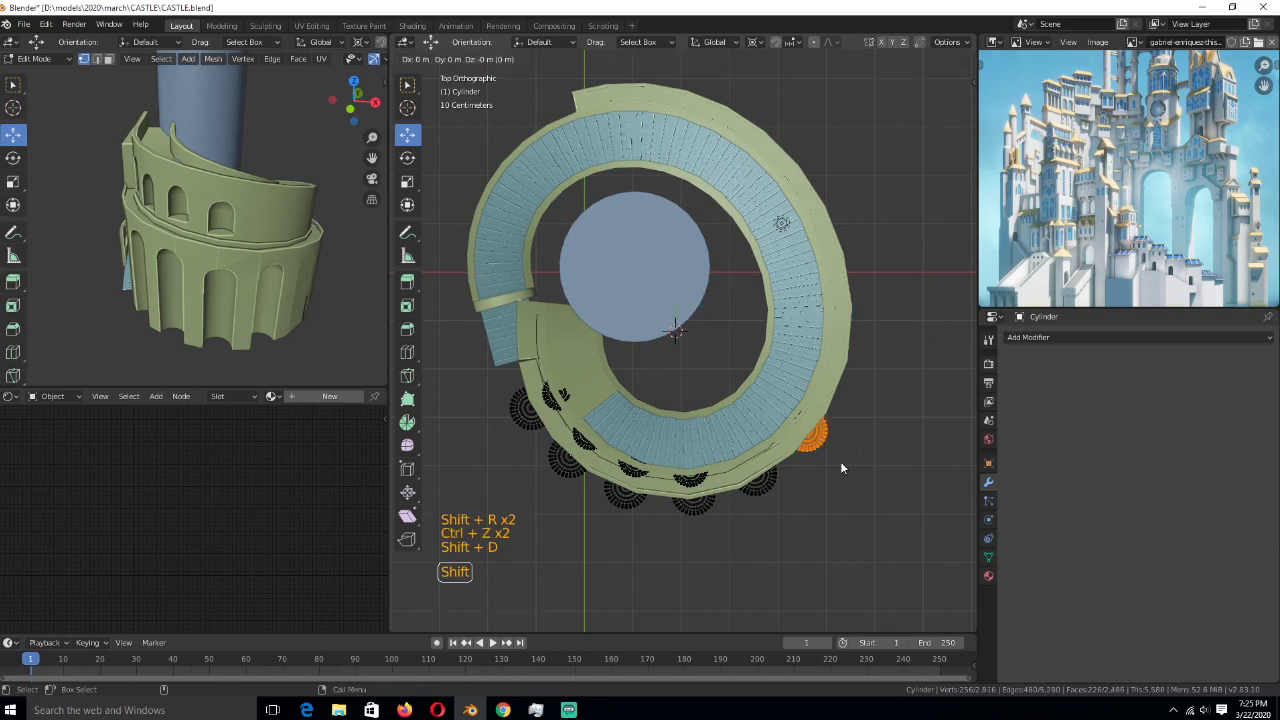
{"action": "key", "text": "r"}
{"action": "left_click", "coordinate": [888, 385]}
{"action": "middle_click_drag", "start_coordinate": [888, 385], "coordinate": [832, 356]}
{"action": "key", "text": "g"}
{"action": "key", "text": "z"}
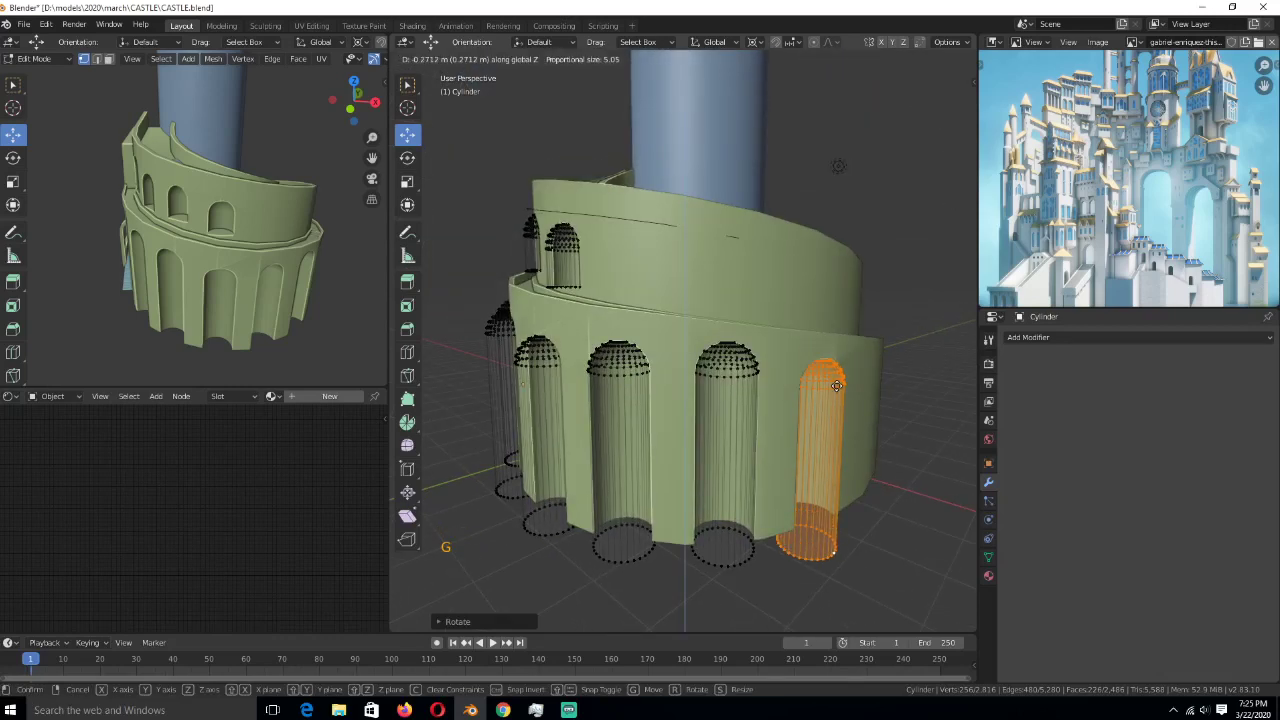
{"action": "left_click", "coordinate": [834, 378]}
{"action": "key", "text": "Tab"}
{"action": "key", "text": "ctrl+s"}
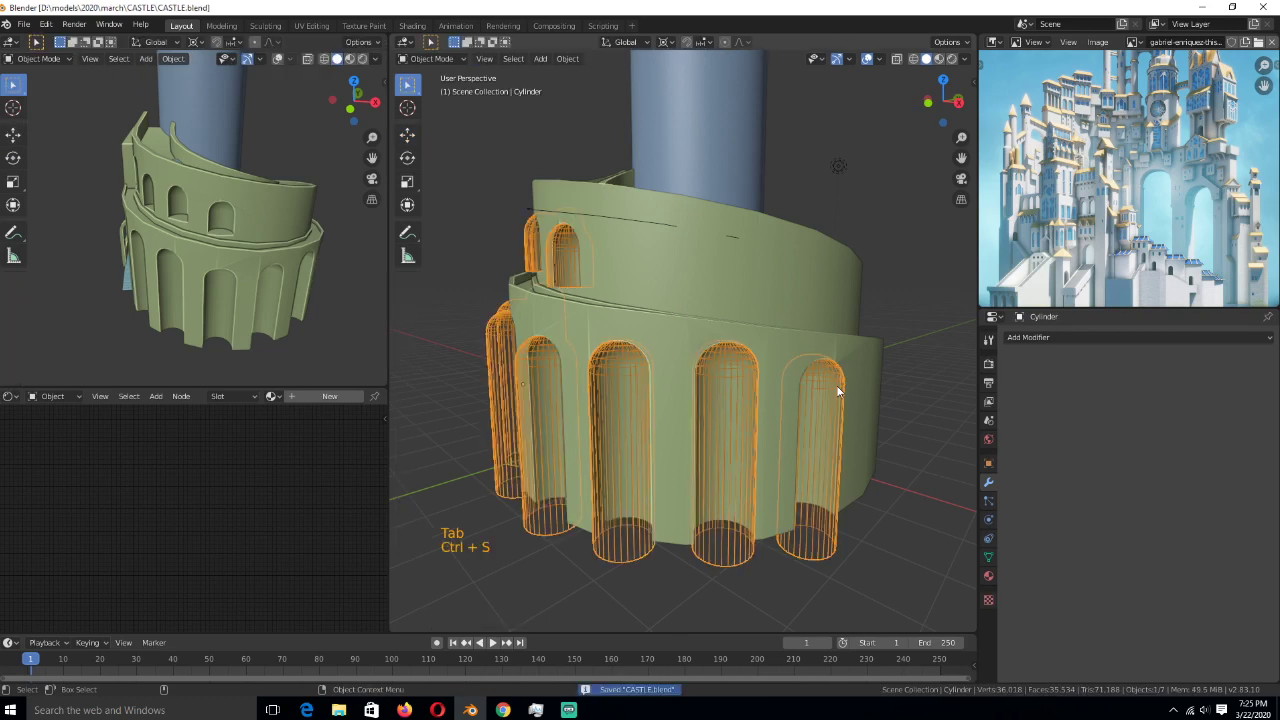
- Save the file, duplicate the newest tall arch cutter, and rotate the copy around the 3D cursor to the following spot along the lower wall
{"action": "key", "text": "ctrl+s"}
{"action": "mouse_move", "coordinate": [838, 390]}
{"action": "middle_mouse_down"}
{"action": "mouse_move", "coordinate": [822, 333]}
{"action": "mouse_move", "coordinate": [818, 440]}
{"action": "mouse_move", "coordinate": [816, 372]}
{"action": "mouse_move", "coordinate": [855, 396]}
{"action": "mouse_move", "coordinate": [835, 397]}
{"action": "mouse_move", "coordinate": [836, 414]}
{"action": "middle_mouse_up"}
{"action": "left_click", "coordinate": [856, 395]}
{"action": "key", "text": "ctrl+s"}
{"action": "left_click", "coordinate": [856, 395]}
{"action": "key", "text": "ctrl+s"}
{"action": "key", "text": "Tab"}
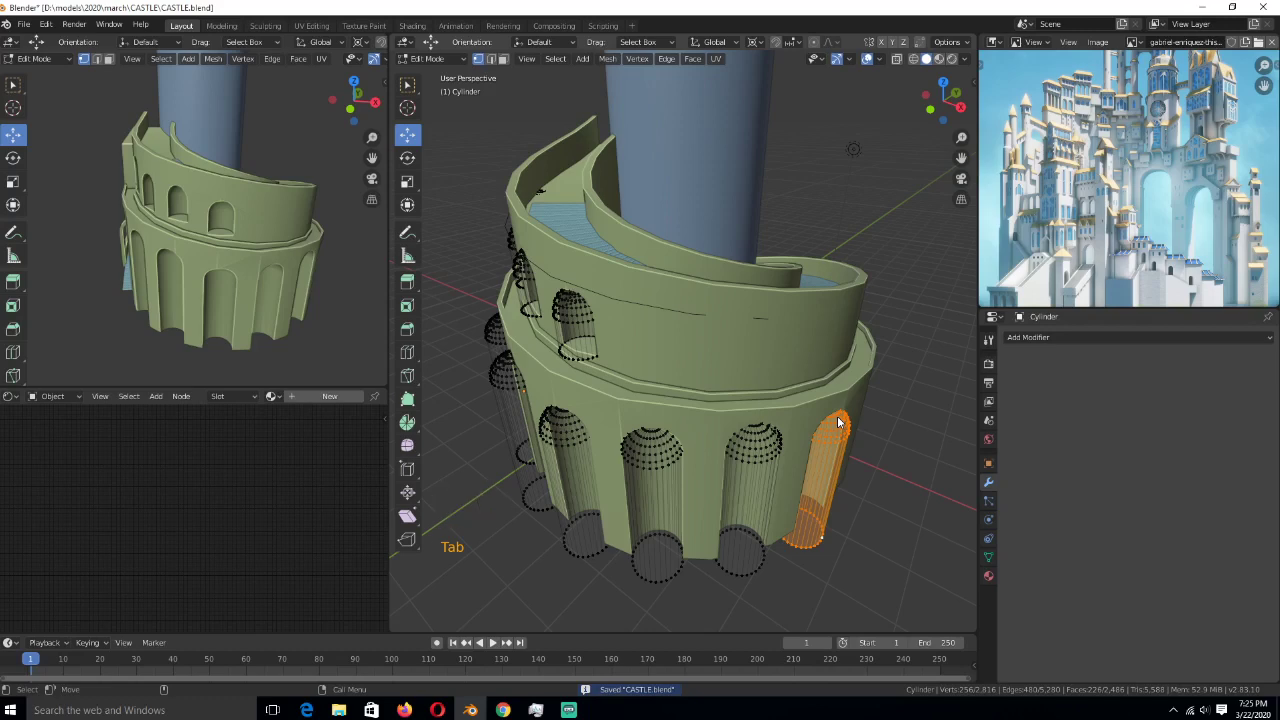
{"action": "key", "text": "KP_7"}
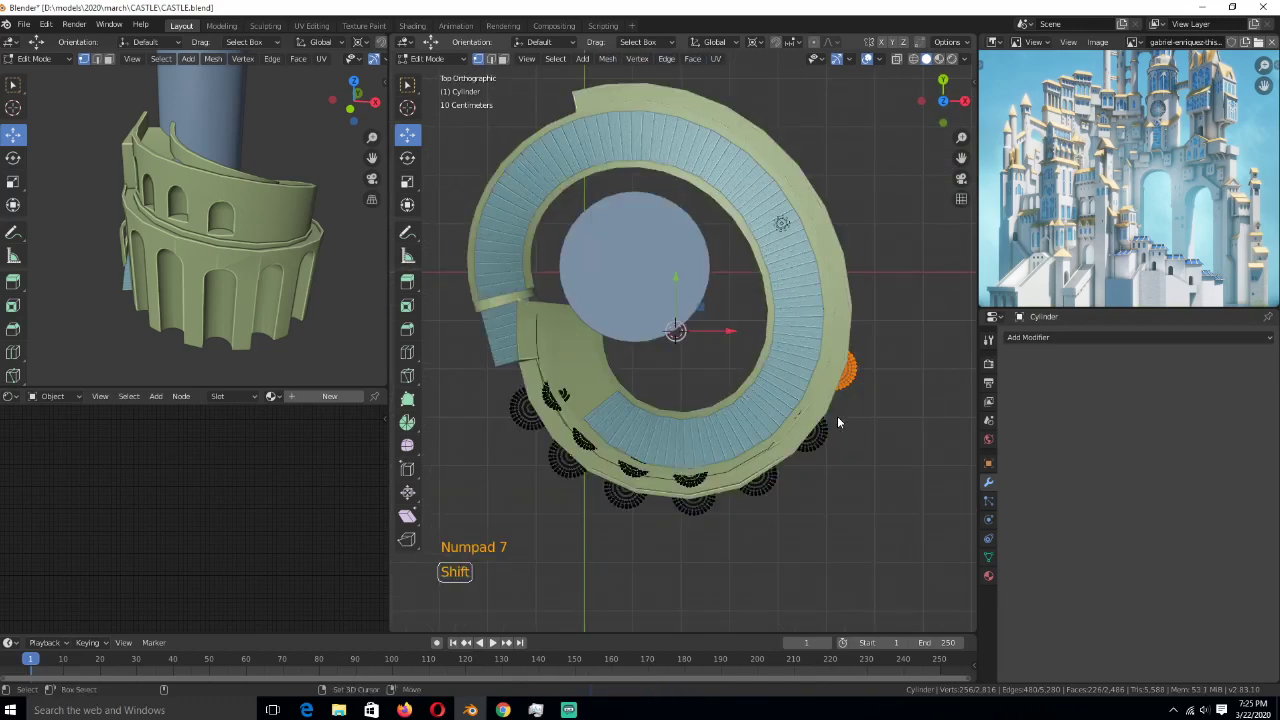
{"action": "key", "text": "shift+d"}
{"action": "key", "text": "r"}
{"action": "left_click", "coordinate": [875, 310]}
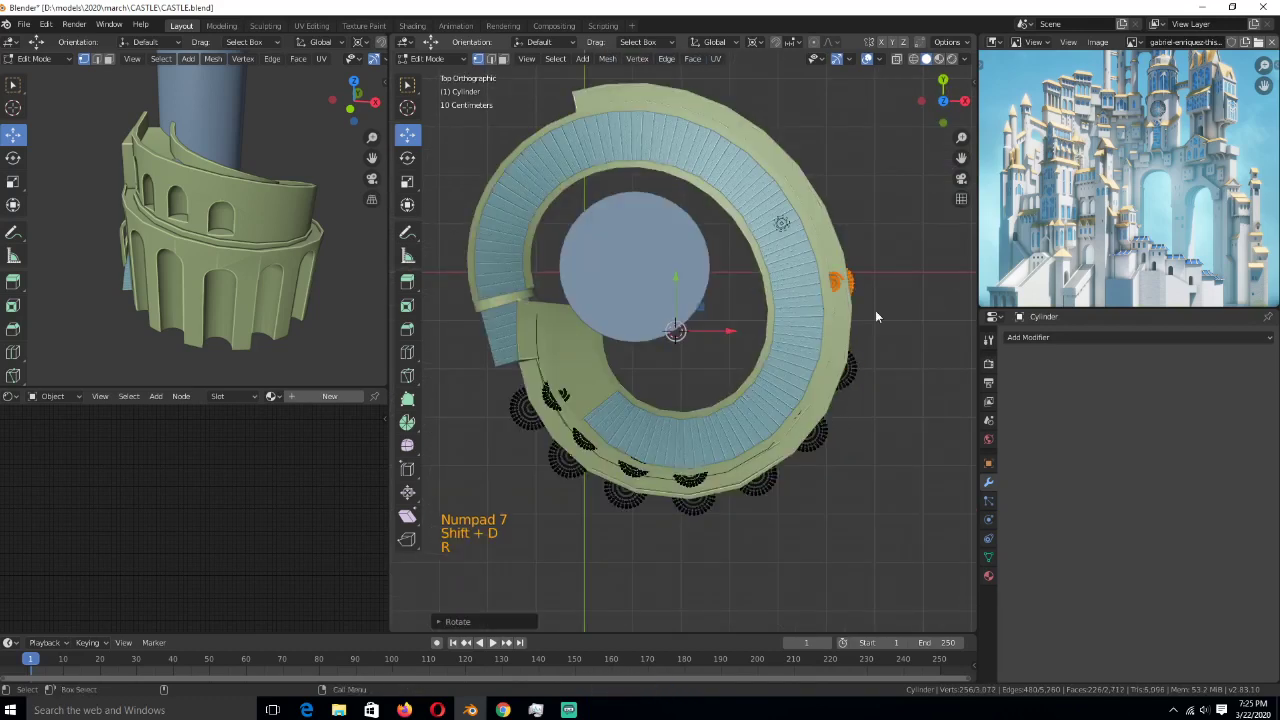
- Shift the copied tall arch cutter slightly outward in top view so it cuts the lower wall's outer face, and save the file
{"action": "middle_click_drag", "start_coordinate": [836, 342], "coordinate": [818, 373], "text": "shift"}
{"action": "key", "text": "g"}
{"action": "left_click", "coordinate": [824, 376]}
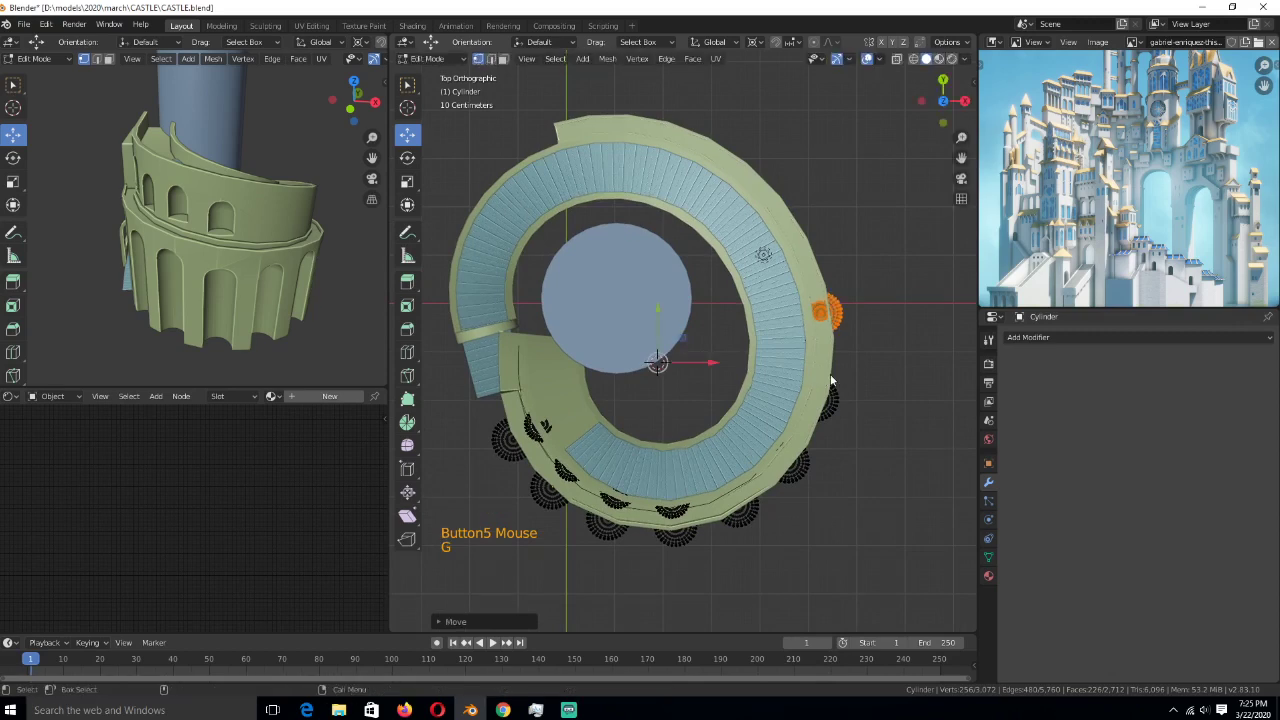
{"action": "middle_click_drag", "start_coordinate": [830, 374], "coordinate": [799, 375]}
{"action": "key", "text": "Tab"}
{"action": "key", "text": "alt+a"}
{"action": "middle_click_drag", "start_coordinate": [384, 276], "coordinate": [212, 290]}
{"action": "left_click", "coordinate": [212, 290]}
{"action": "key", "text": "Tab"}
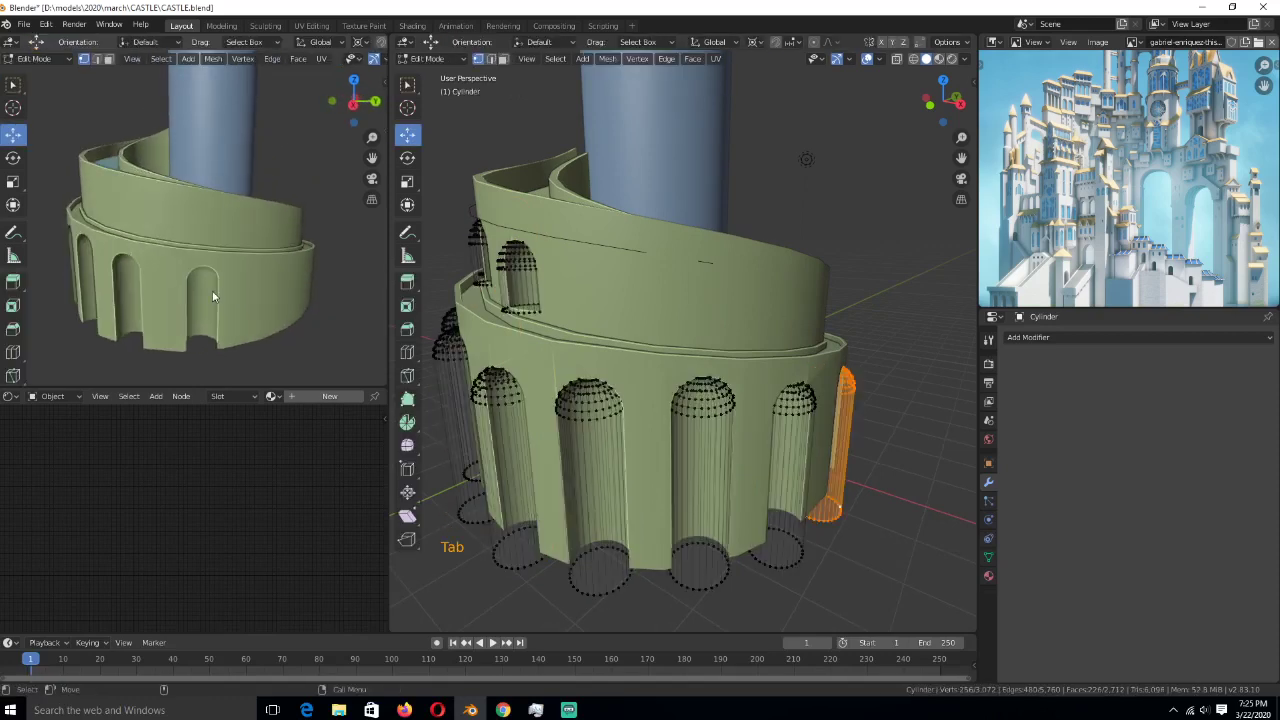
{"action": "middle_click_drag", "start_coordinate": [754, 386], "coordinate": [691, 370]}
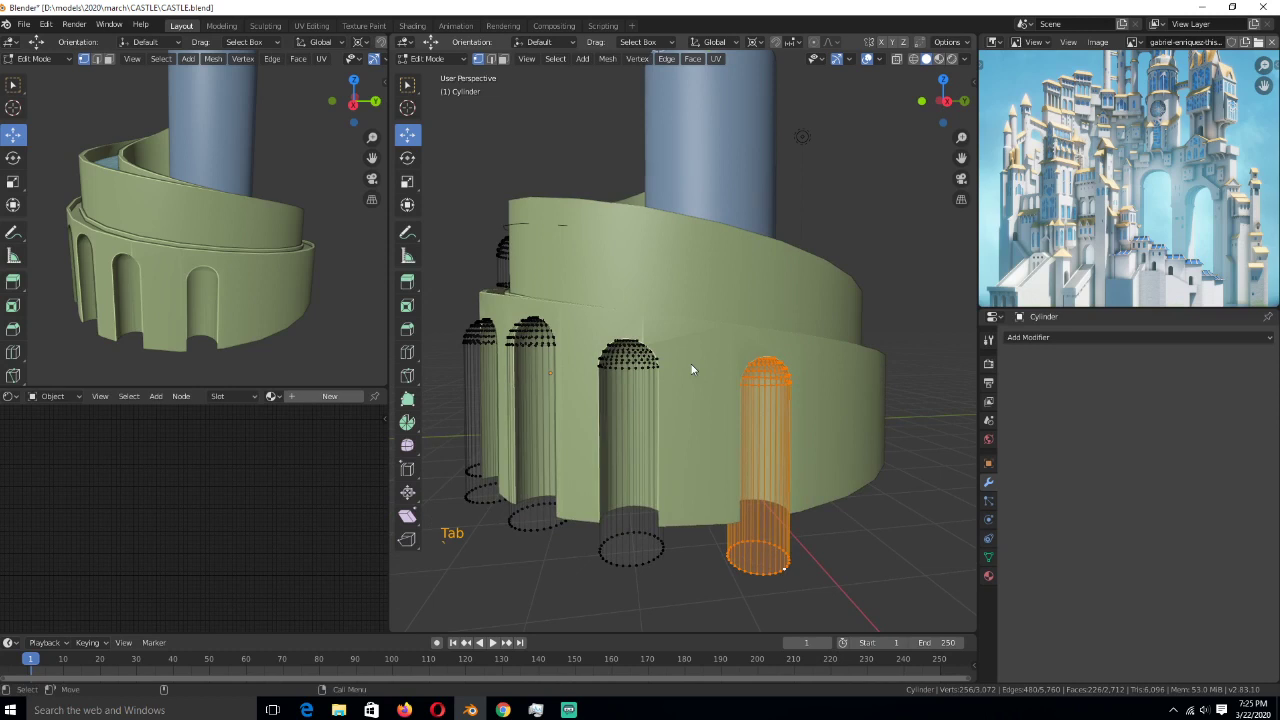
{"action": "key", "text": "Tab"}
{"action": "key", "text": "ctrl+s"}
{"action": "scroll", "coordinate": [759, 385], "scroll_direction": "down", "scroll_amount": 1}
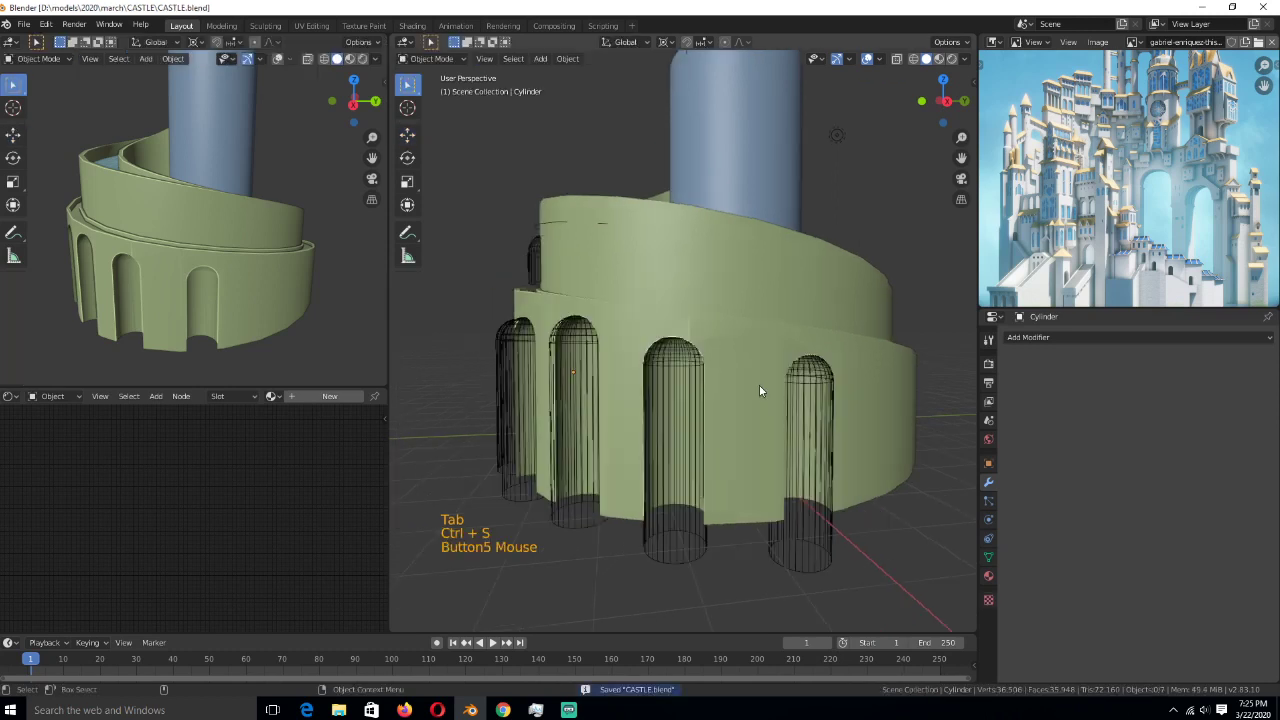
{"action": "key", "text": "ctrl+s"}
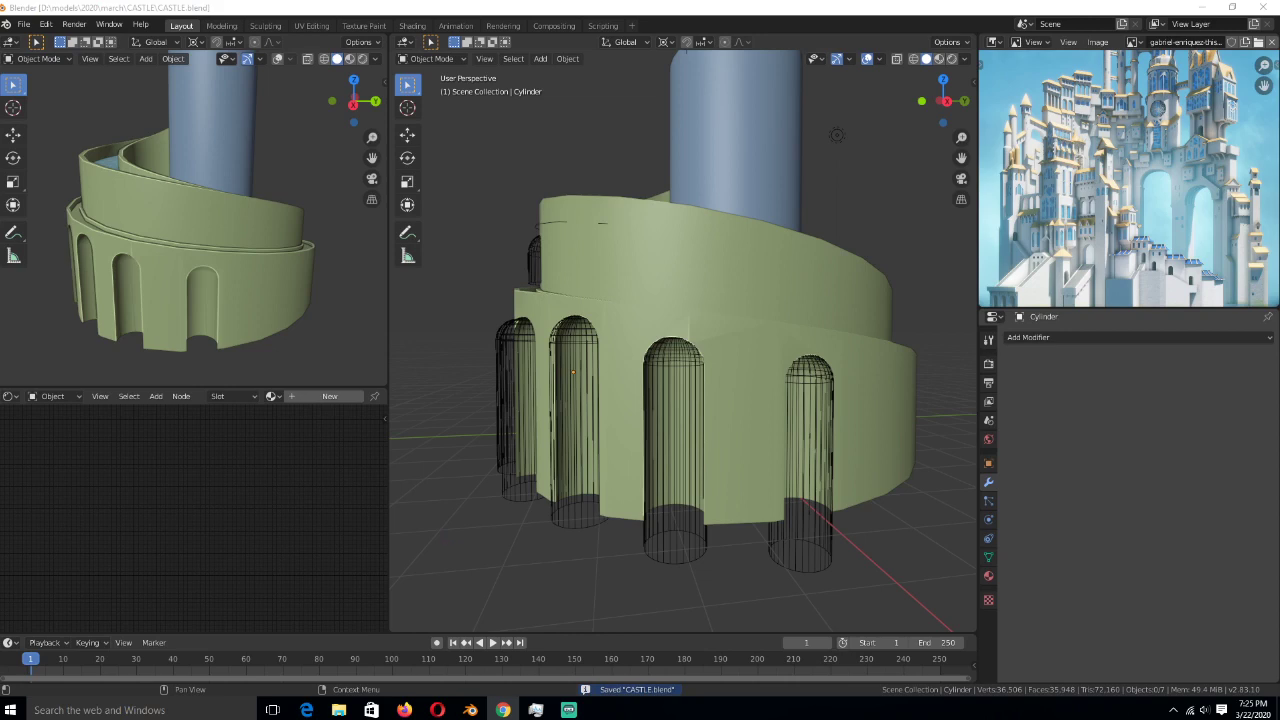
- Duplicate the last small arch cutter of the upper row and rotate the copy around the 3D cursor to the following spot along the upper wall
{"action": "left_click", "coordinate": [808, 457]}
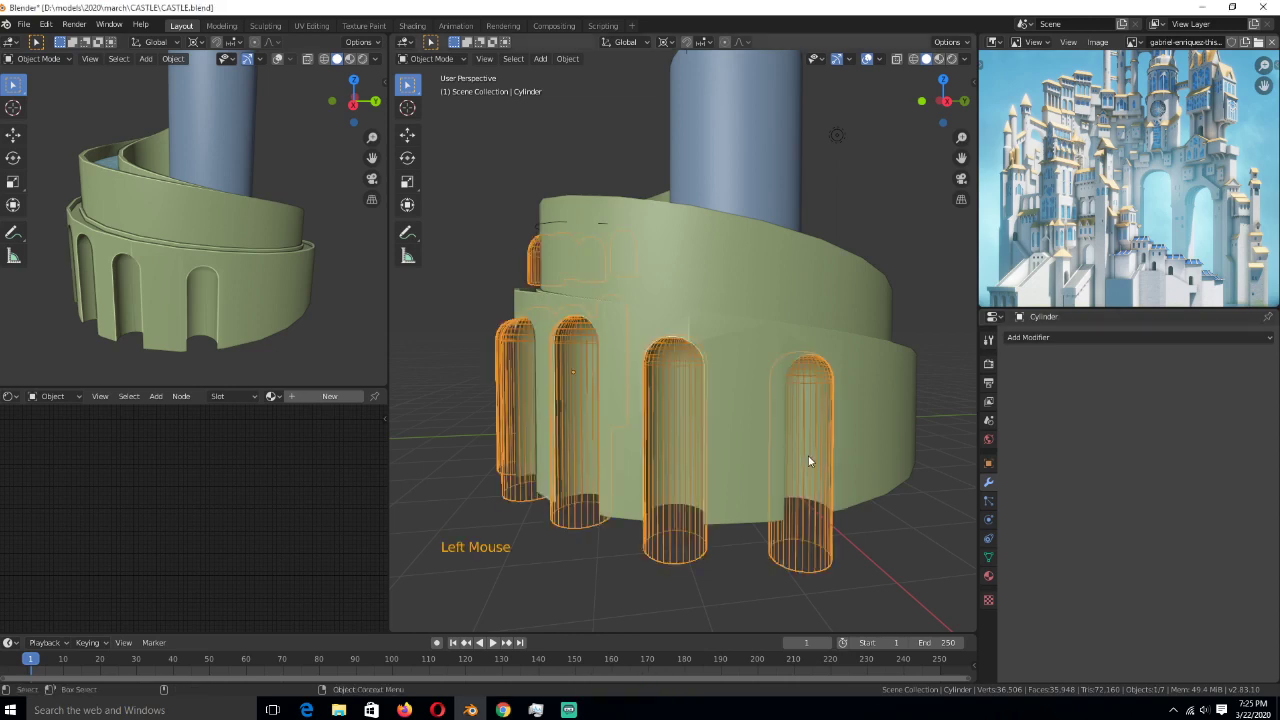
{"action": "middle_click_drag", "start_coordinate": [808, 457], "coordinate": [710, 268]}
{"action": "key", "text": "alt+a"}
{"action": "key", "text": "alt+a"}
{"action": "key", "text": "alt+a"}
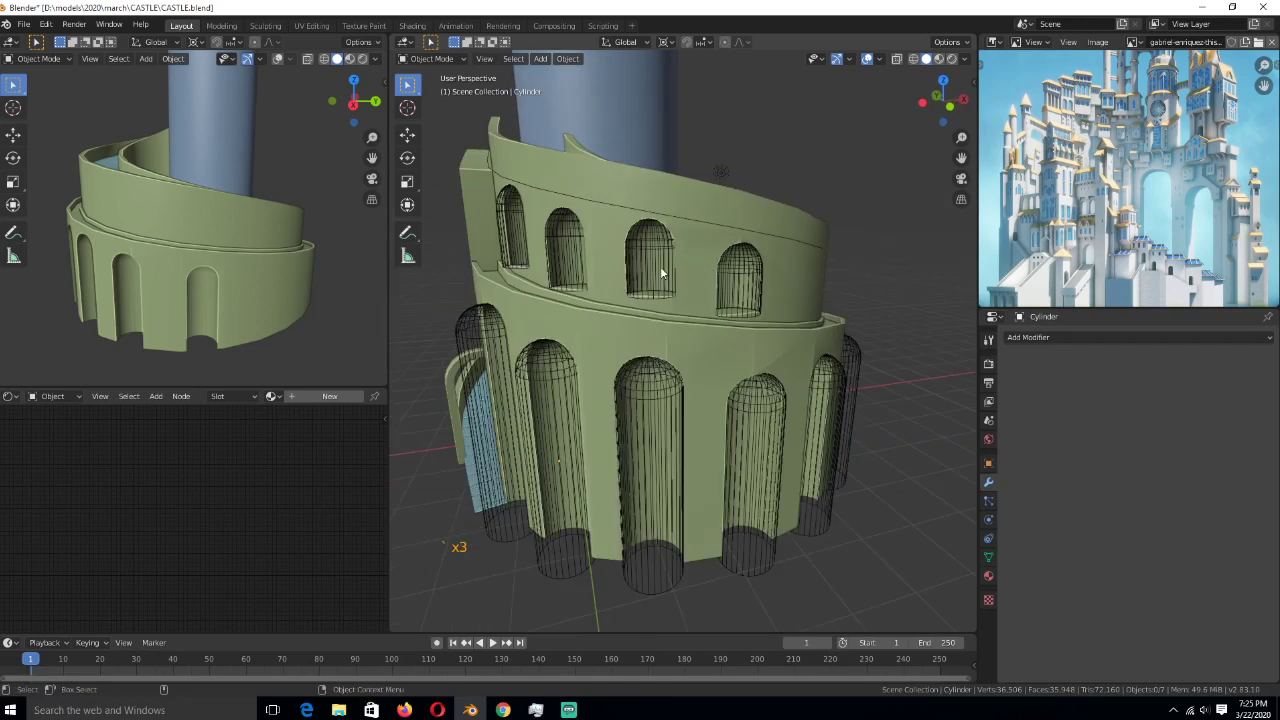
{"action": "middle_click_drag", "start_coordinate": [178, 237], "coordinate": [110, 238]}
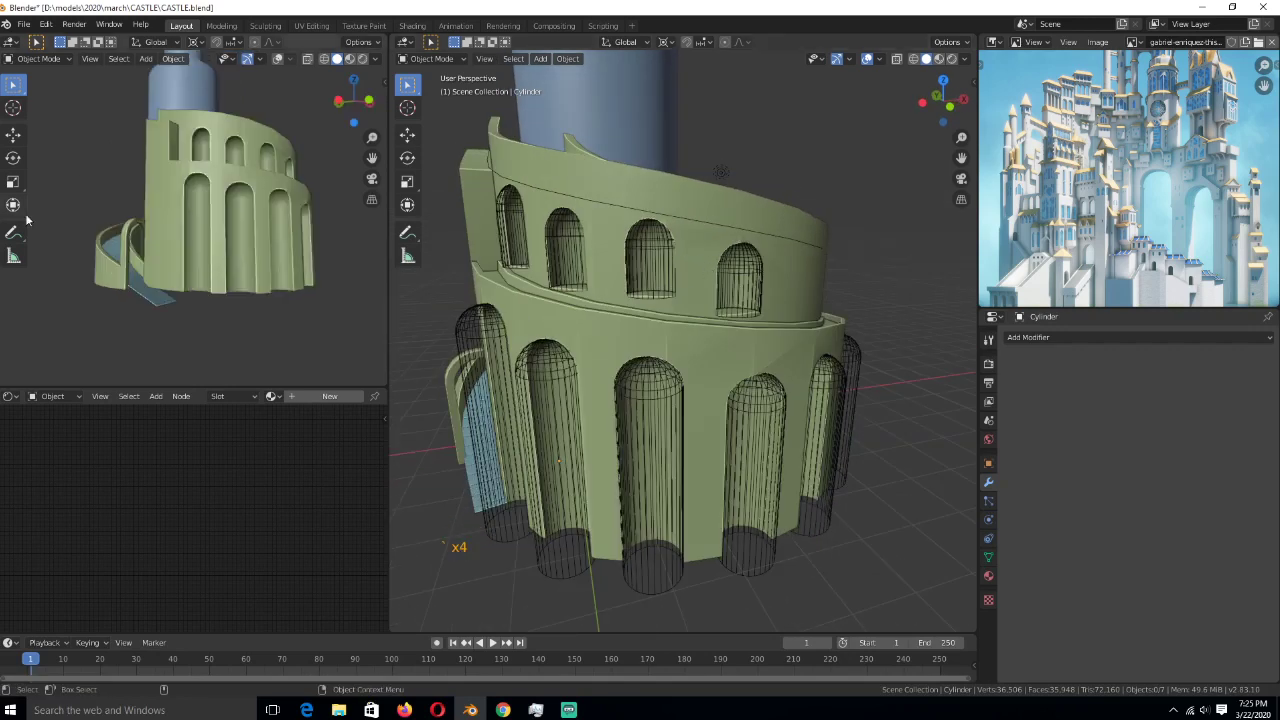
{"action": "scroll", "coordinate": [91, 239], "scroll_direction": "down", "scroll_amount": 5}
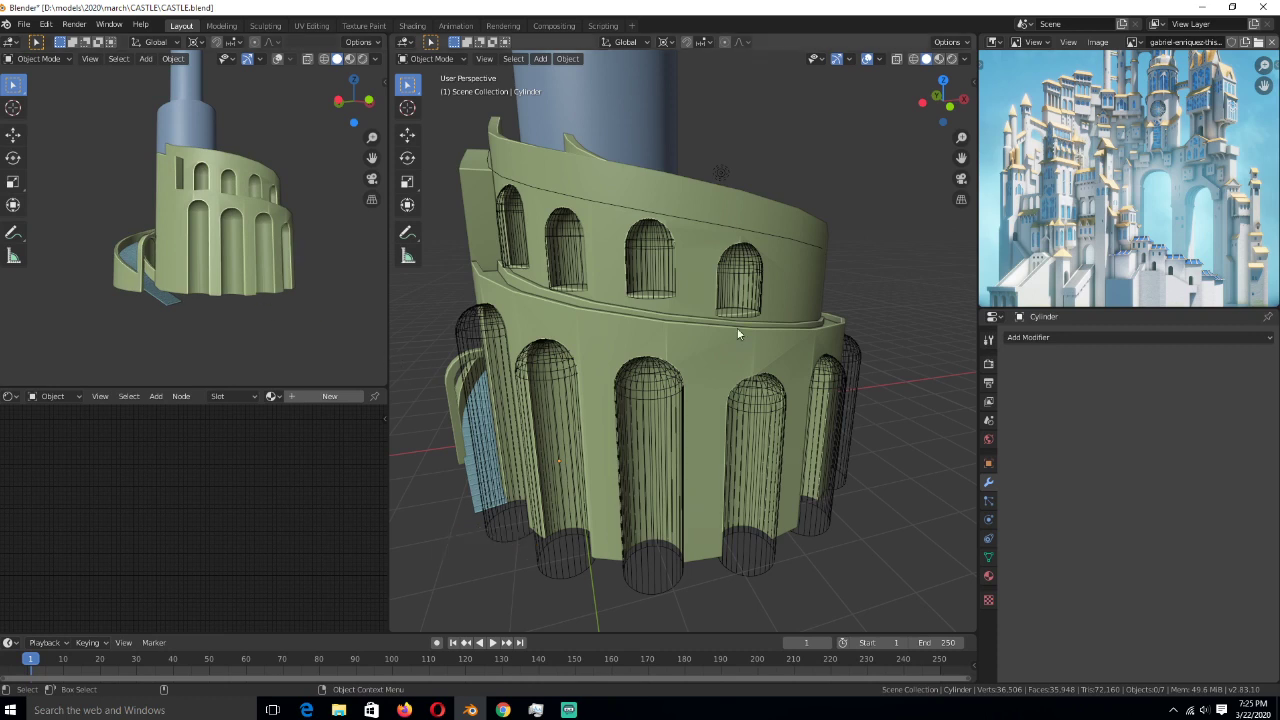
{"action": "left_click", "coordinate": [744, 264]}
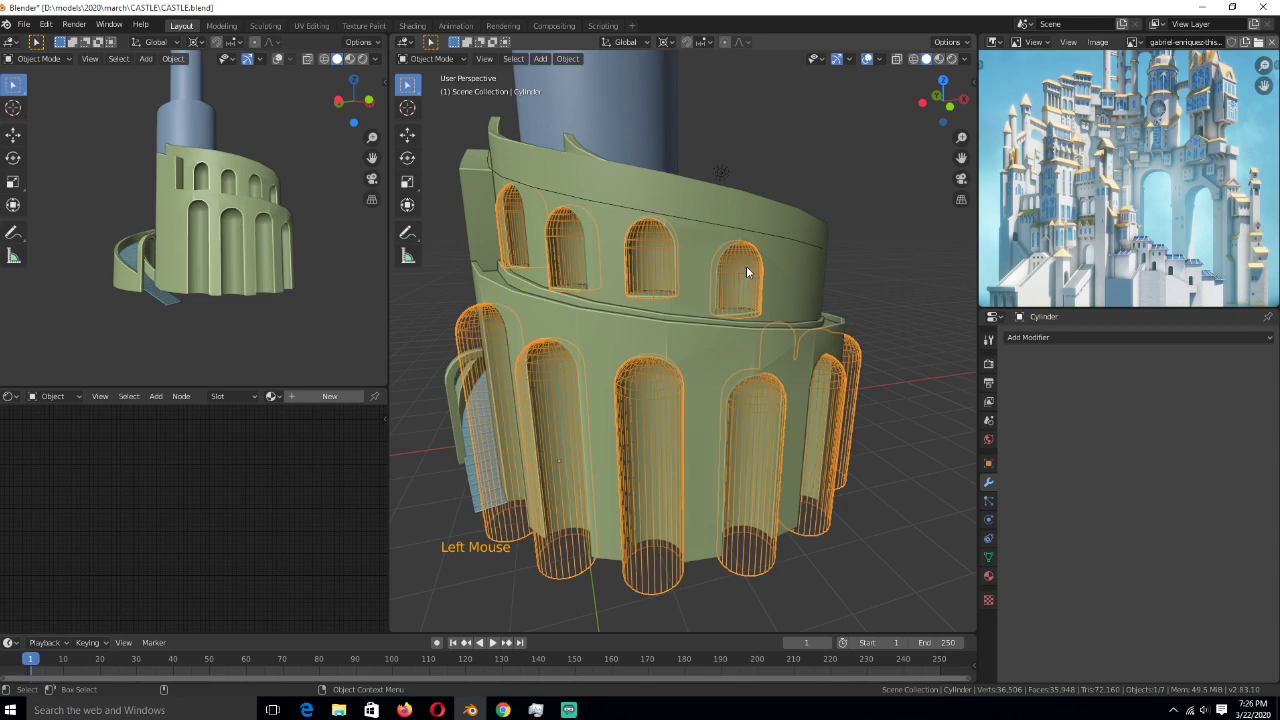
{"action": "key", "text": "Tab"}
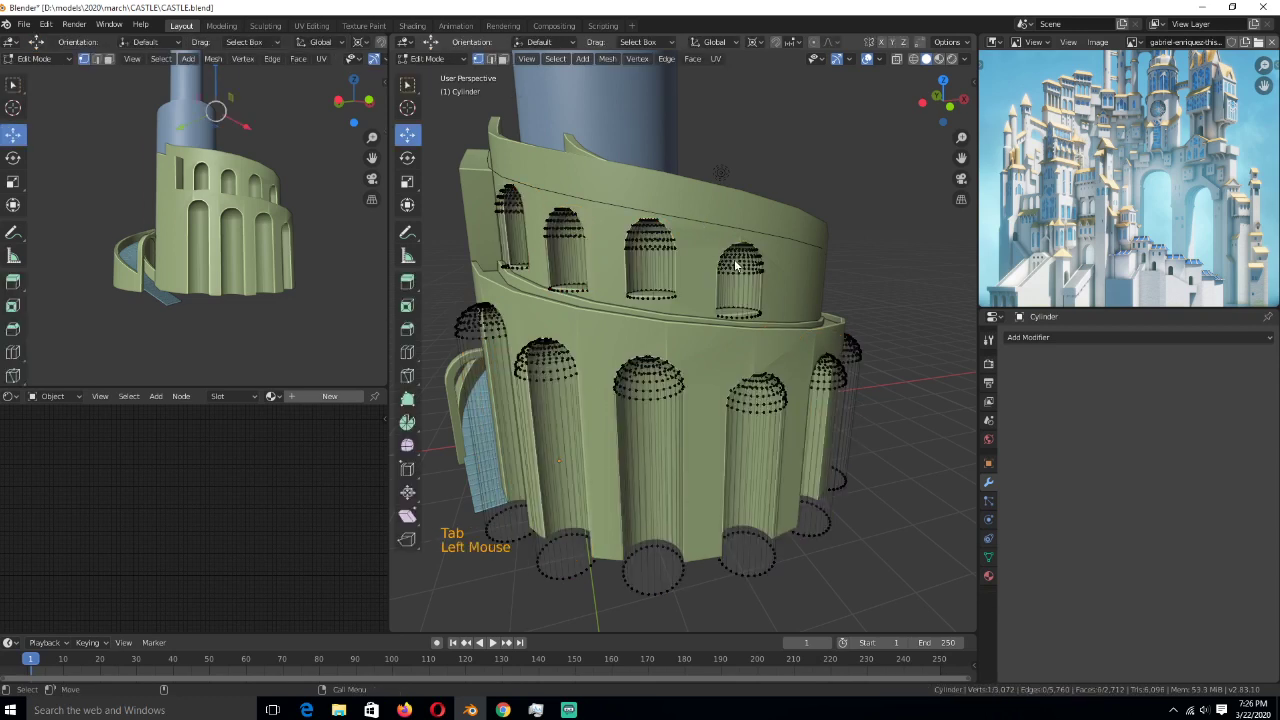
{"action": "key", "text": "ctrl+l"}
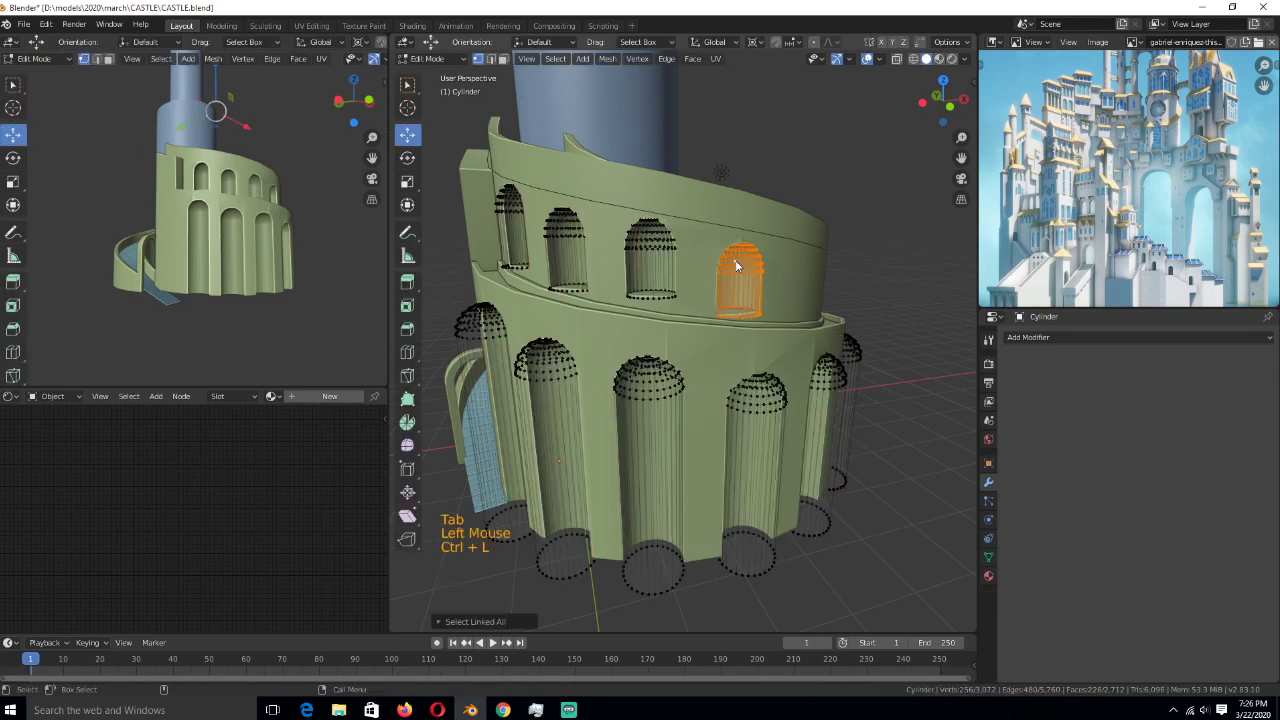
{"action": "key", "text": "KP_7"}
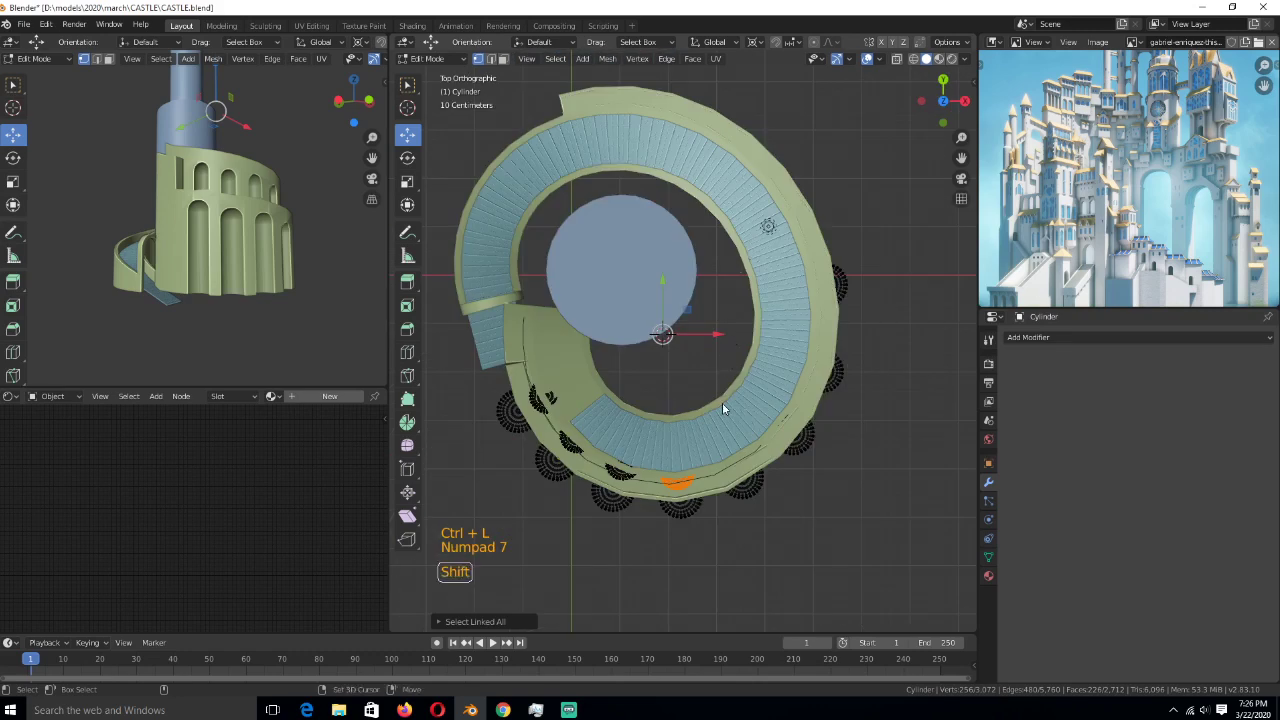
{"action": "key", "text": "shift+d"}
{"action": "key", "text": "r"}
{"action": "left_click", "coordinate": [777, 400]}
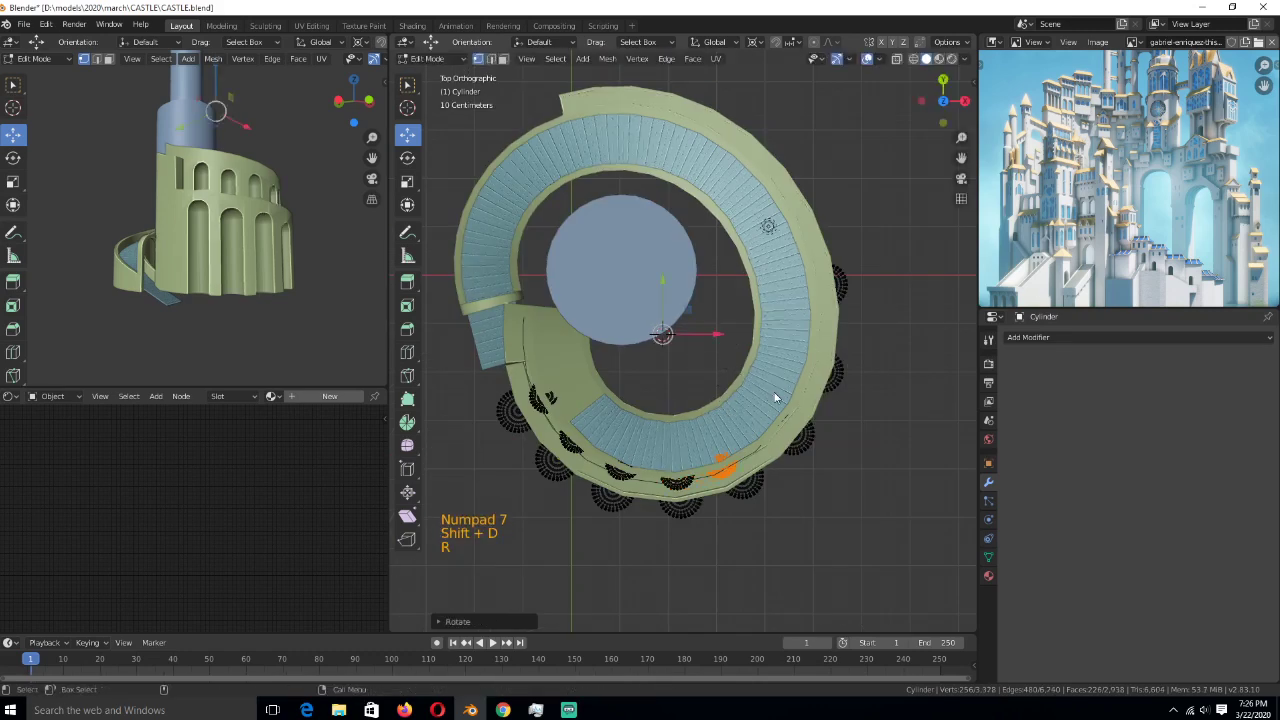
- Move the new small arch cutter onto the upper wall in top view and lower it slightly along Z to follow the sloping wall
{"action": "scroll", "coordinate": [737, 343], "scroll_direction": "down", "scroll_amount": 1}
{"action": "scroll", "coordinate": [318, 343], "scroll_direction": "up", "scroll_amount": 6}
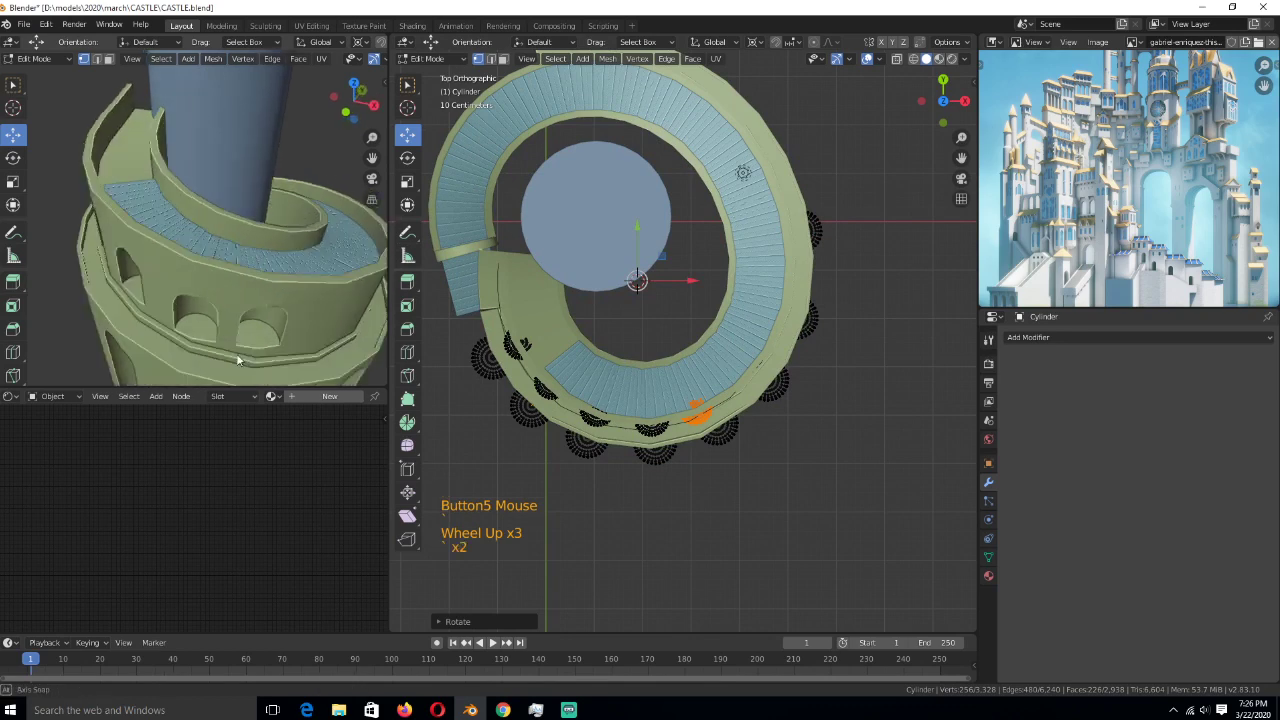
{"action": "key", "text": "g"}
{"action": "key", "text": "g"}
{"action": "left_click", "coordinate": [686, 350]}
{"action": "middle_click_drag", "start_coordinate": [686, 350], "coordinate": [669, 235]}
{"action": "key", "text": "g"}
{"action": "key", "text": "z"}
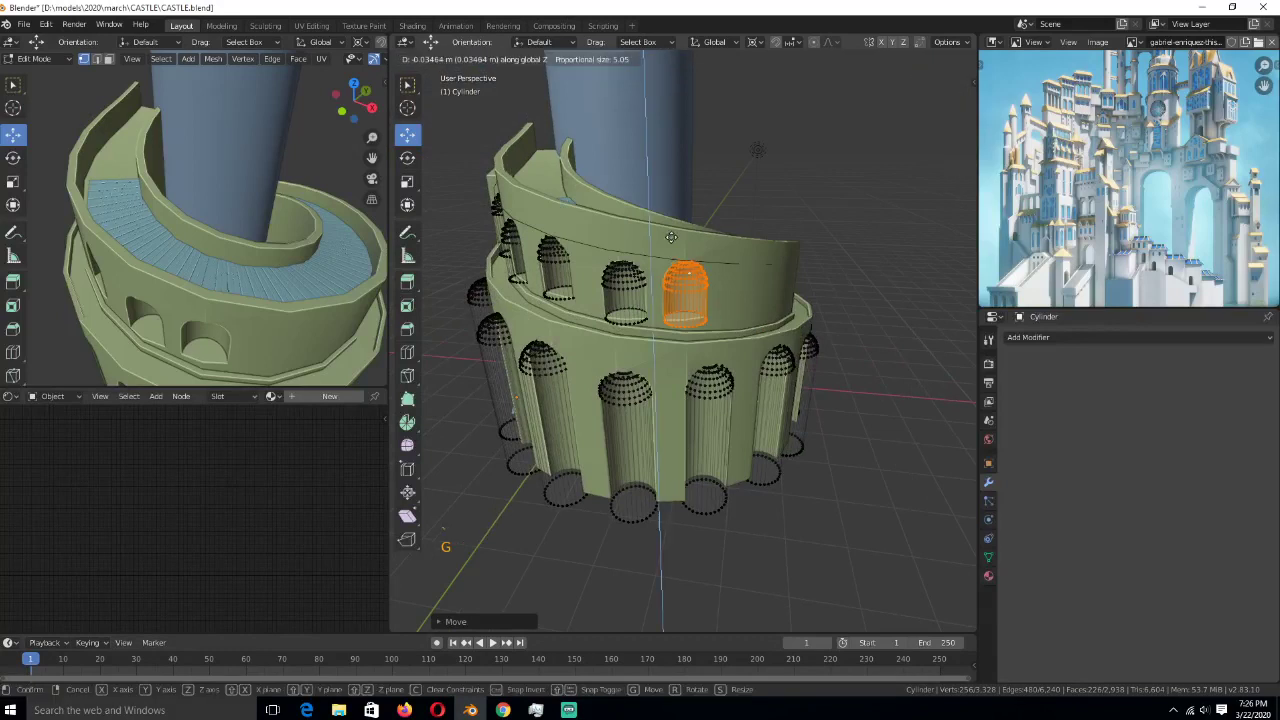
{"action": "left_click", "coordinate": [674, 243]}
{"action": "middle_click_drag", "start_coordinate": [719, 290], "coordinate": [696, 293]}
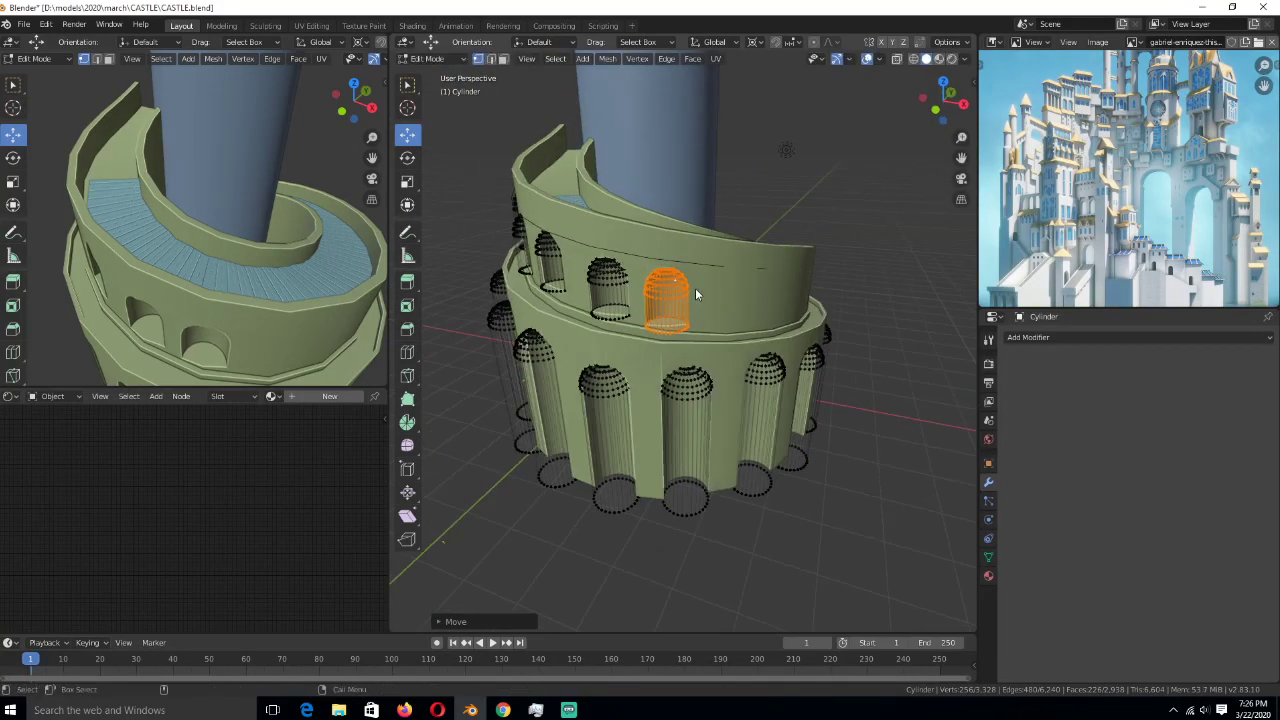
- Rotate another duplicate of the small arch cutter around the 3D cursor in top view and lower it about 0.14 m along Z
{"action": "key", "text": "KP_7"}
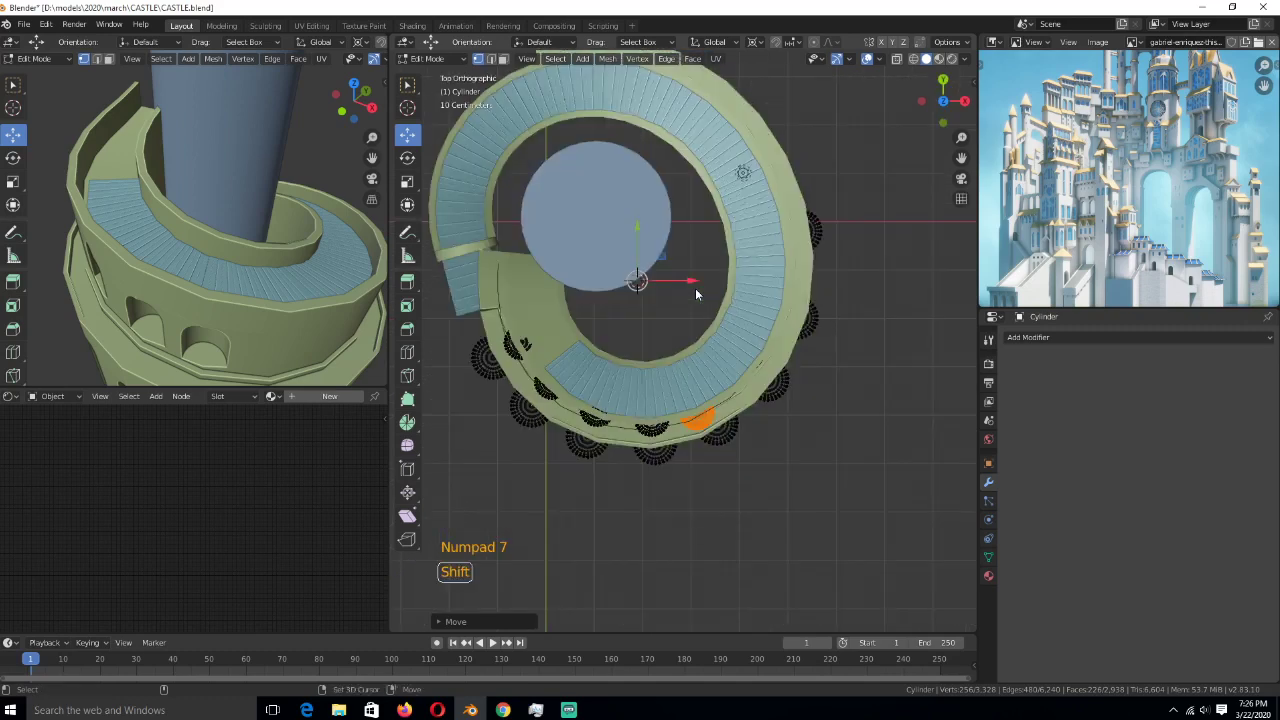
{"action": "key", "text": "shift+d"}
{"action": "key", "text": "r"}
{"action": "left_click", "coordinate": [694, 266]}
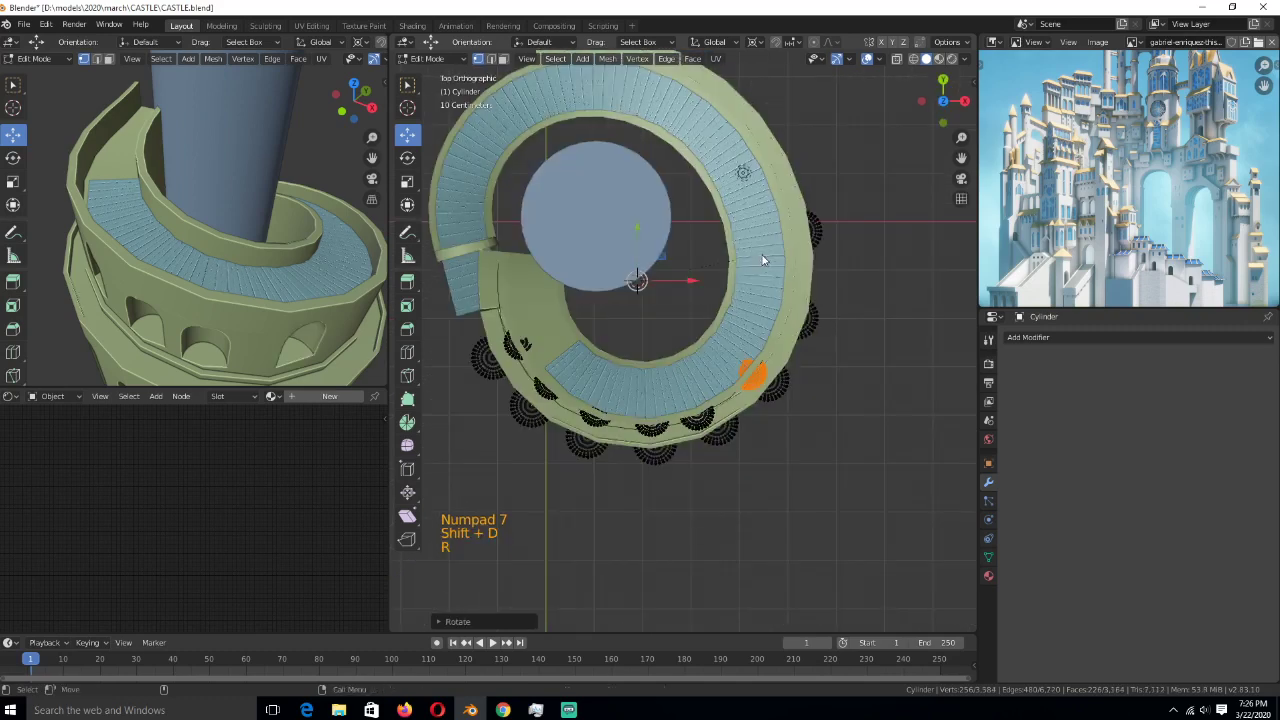
{"action": "middle_click_drag", "start_coordinate": [125, 262], "coordinate": [173, 189]}
{"action": "middle_click_drag", "start_coordinate": [705, 380], "coordinate": [713, 256]}
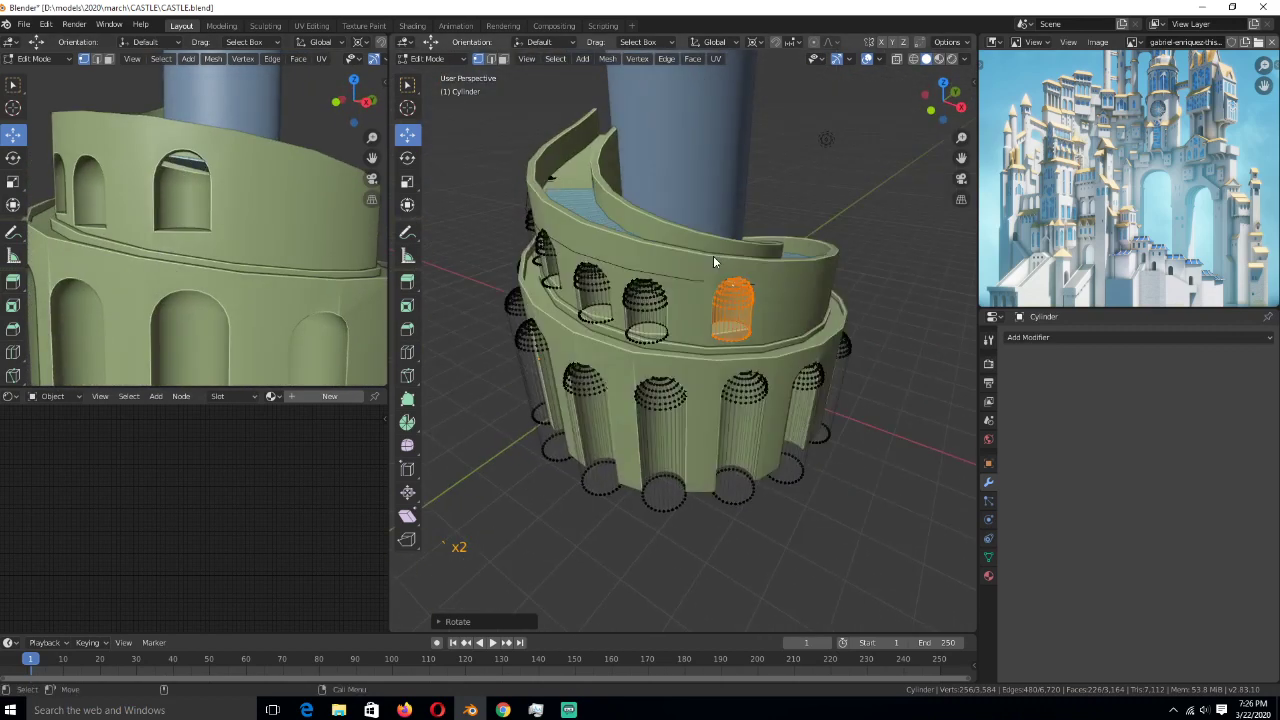
{"action": "key", "text": "g"}
{"action": "key", "text": "z"}
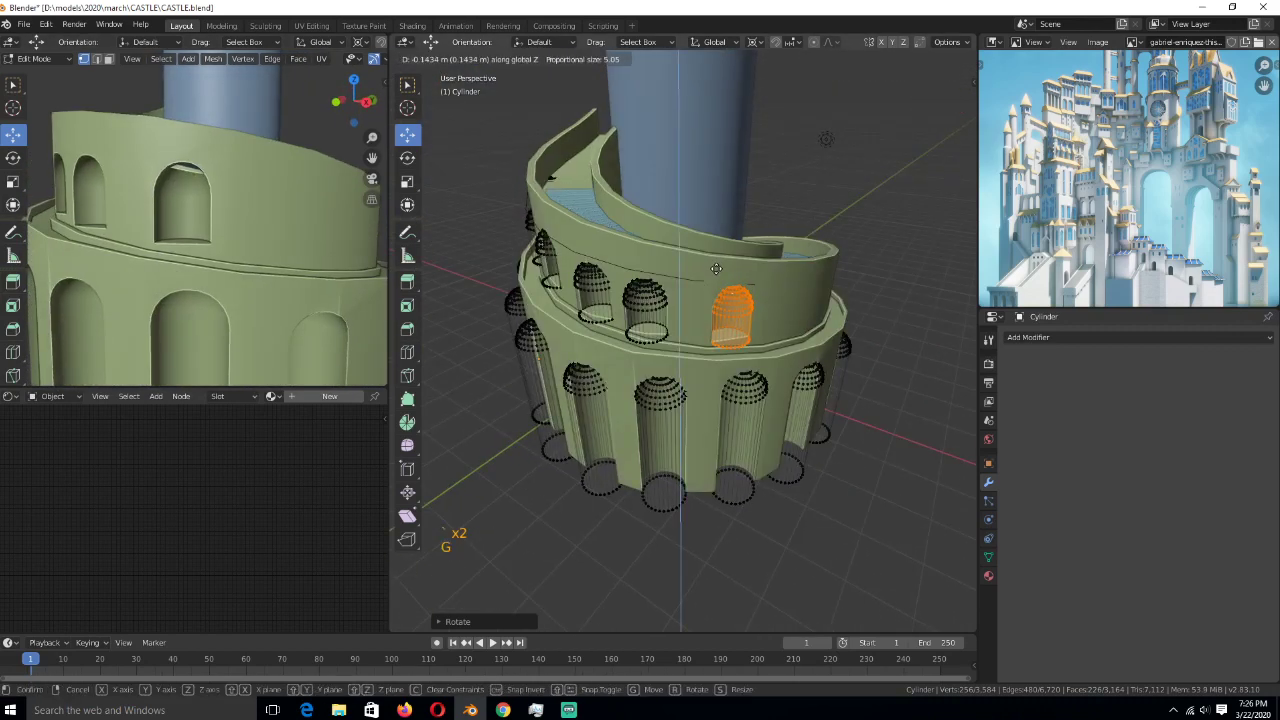
{"action": "left_click", "coordinate": [716, 269]}
- Fine-tune the newest upper arch cutter's height along Z
{"action": "key", "text": "Tab"}
{"action": "scroll", "coordinate": [197, 273], "scroll_direction": "down", "scroll_amount": 4}
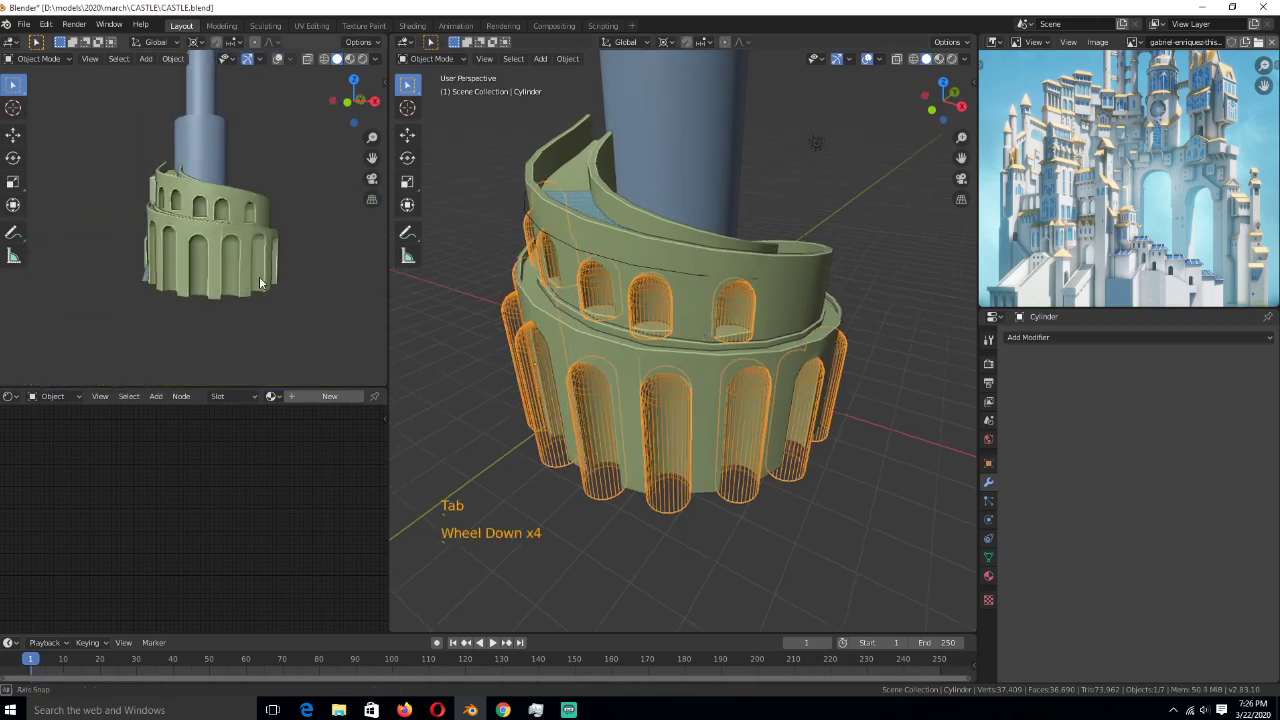
{"action": "key", "text": "Tab"}
{"action": "scroll", "coordinate": [843, 316], "scroll_direction": "up", "scroll_amount": 1}
{"action": "key", "text": "g"}
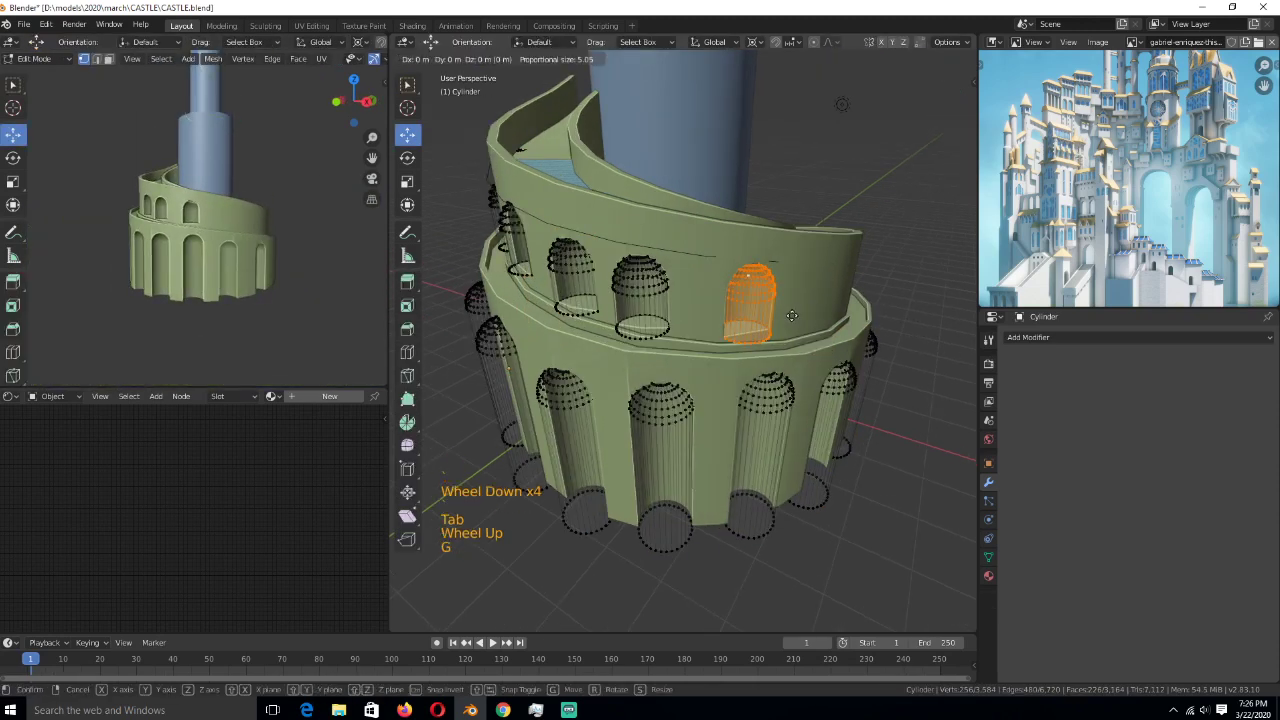
{"action": "key", "text": "z"}
{"action": "left_click", "coordinate": [748, 320]}
{"action": "key", "text": "Tab"}
- Select the whole upper arch cutter directly above the central tall arch and lower it slightly along Z
{"action": "middle_click_drag", "start_coordinate": [748, 320], "coordinate": [650, 225]}
{"action": "key", "text": "Tab"}
{"action": "left_click", "coordinate": [638, 220]}
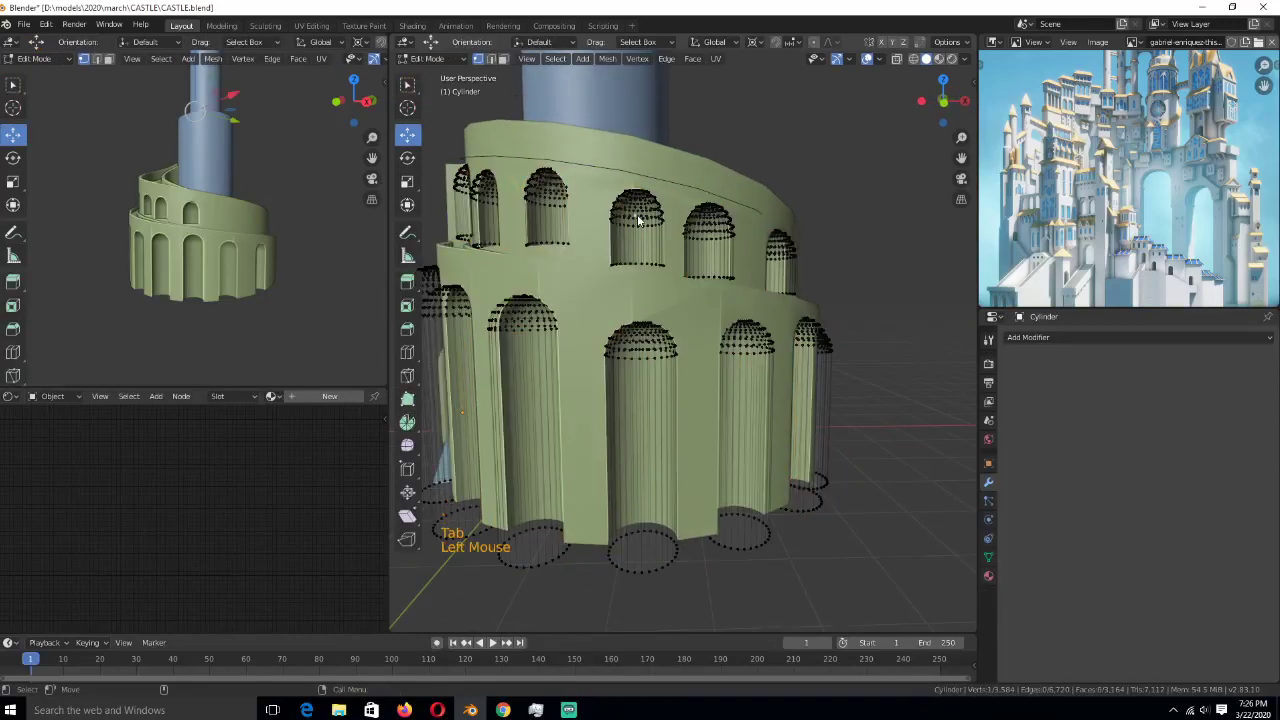
{"action": "key", "text": "ctrl+l"}
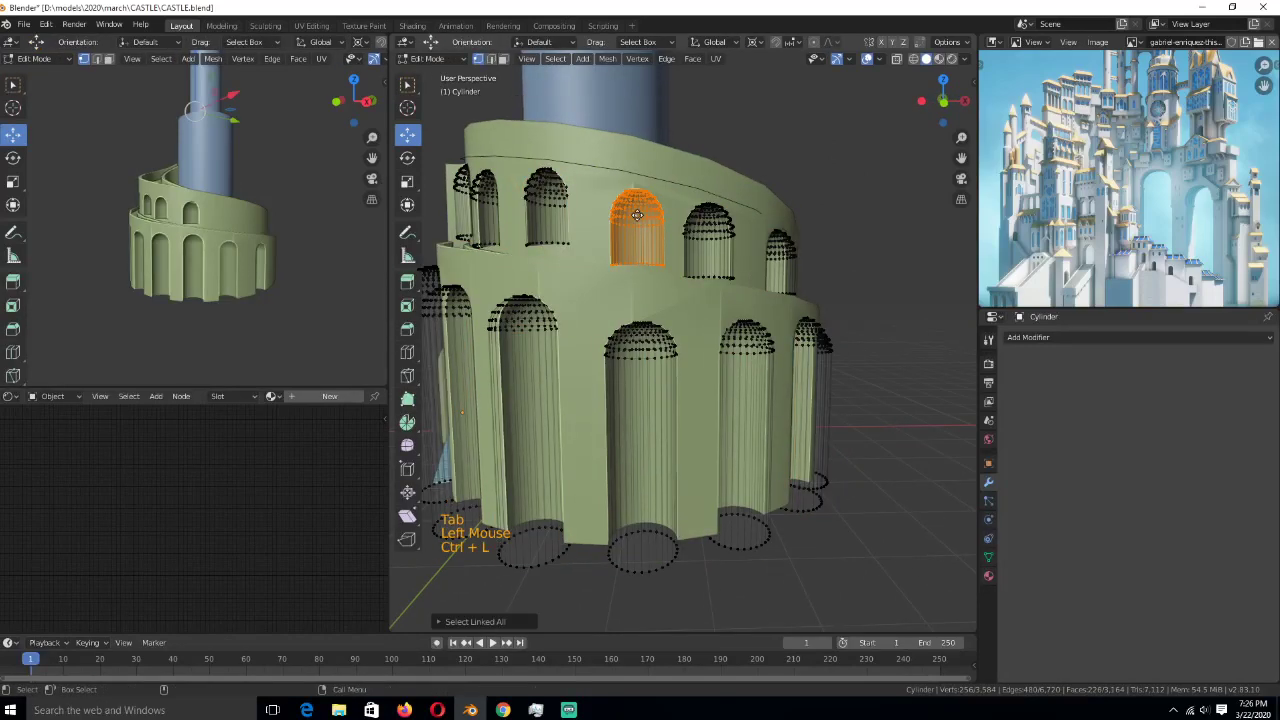
{"action": "key", "text": "g"}
{"action": "key", "text": "z"}
{"action": "left_click", "coordinate": [638, 218]}
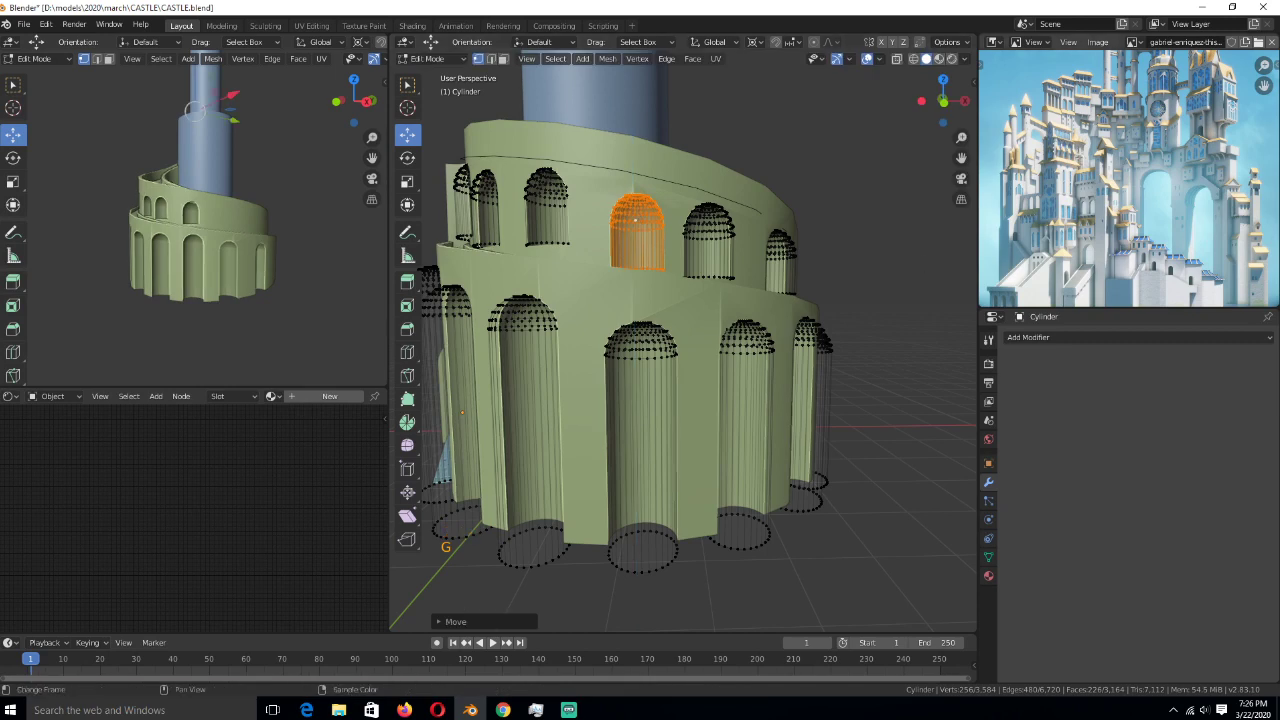
{"action": "left_click", "coordinate": [821, 301]}
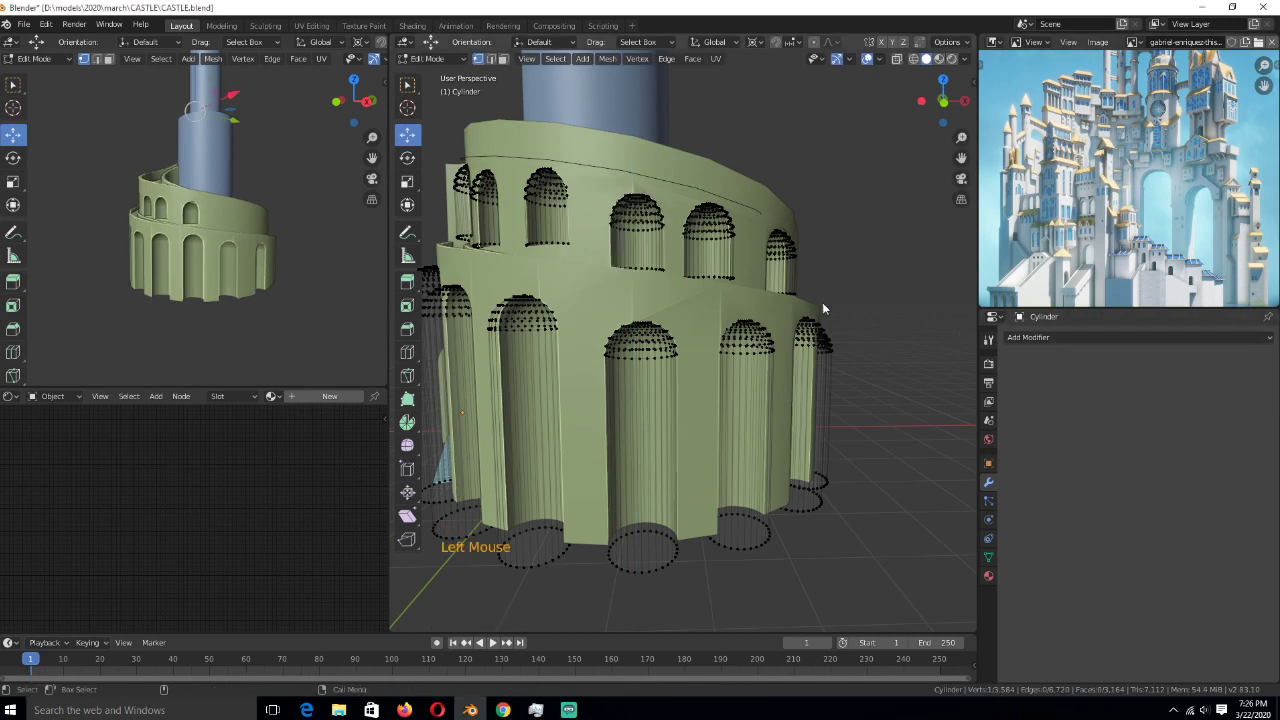
- Leave mesh editing of the wall's arch cutters, clear the selection, save the file, and show the camera view in the small viewport
{"action": "key", "text": "Tab"}
{"action": "left_click", "coordinate": [819, 223]}
{"action": "key", "text": "ctrl+s"}
{"action": "middle_click_drag", "start_coordinate": [839, 251], "coordinate": [722, 286]}
{"action": "key", "text": "alt+a"}
{"action": "key", "text": "ctrl+s"}
{"action": "middle_click_drag", "start_coordinate": [703, 337], "coordinate": [740, 360]}
{"action": "middle_click_drag", "start_coordinate": [220, 275], "coordinate": [279, 276]}
{"action": "scroll", "coordinate": [279, 276], "scroll_direction": "down", "scroll_amount": 4}
{"action": "scroll", "coordinate": [279, 276], "scroll_direction": "up", "scroll_amount": 2}
{"action": "key", "text": "KP_0"}
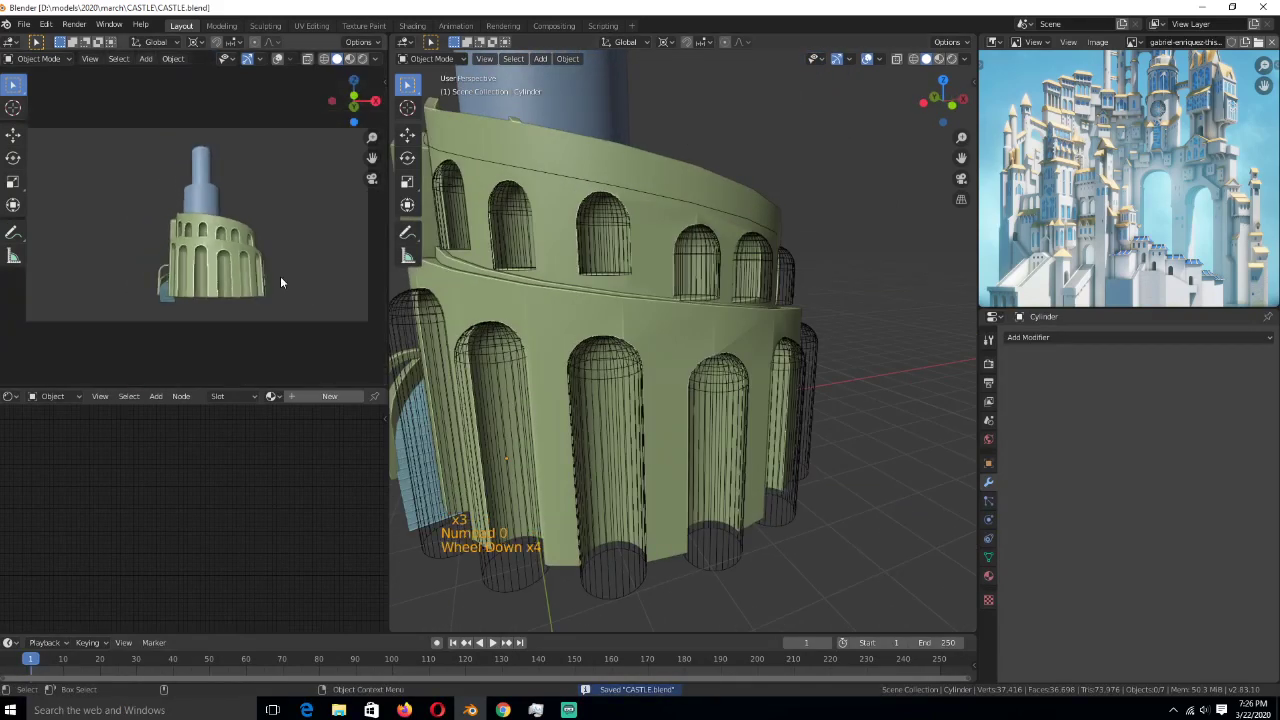
{"action": "middle_click_drag", "start_coordinate": [588, 240], "coordinate": [618, 291]}
{"action": "left_click", "coordinate": [603, 272]}
{"action": "scroll", "coordinate": [612, 298], "scroll_direction": "down", "scroll_amount": 1}
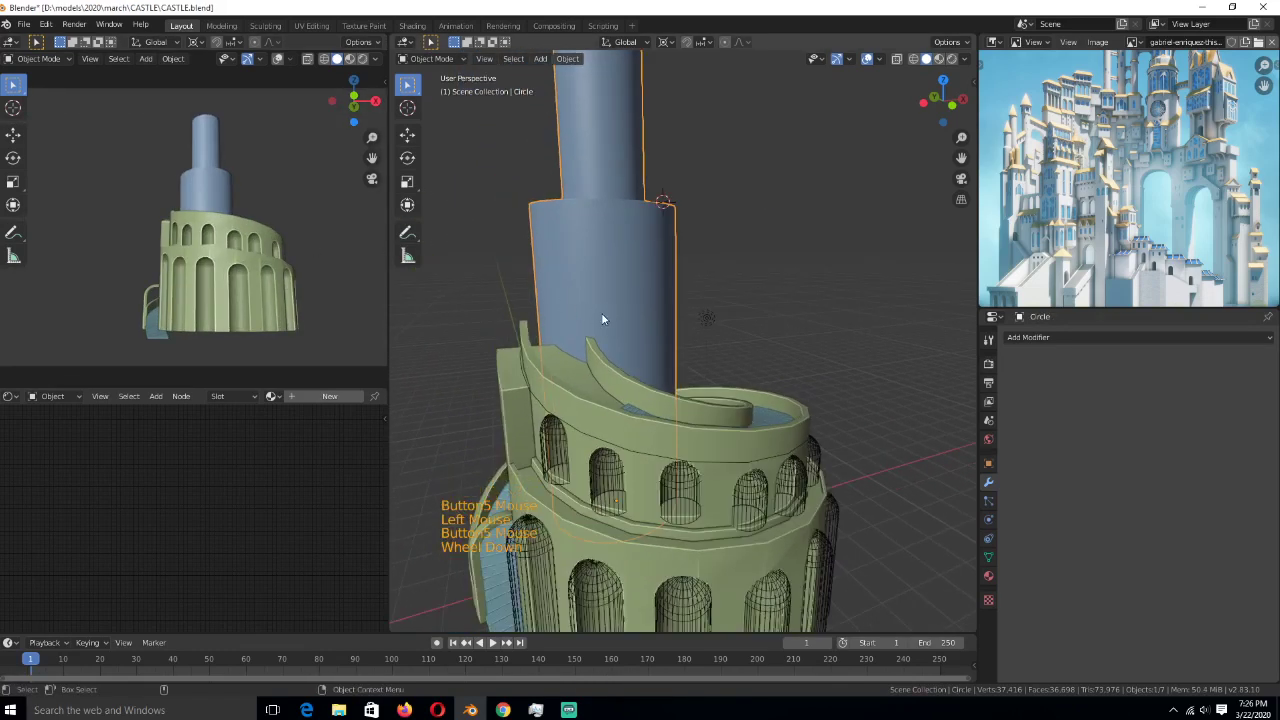
{"action": "key", "text": "Tab"}
{"action": "key", "text": "Tab"}
- In front view, duplicate one tall arch cutter from the lower wall, place it beside the tower, and separate it into its own object
{"action": "key", "text": "KP_1"}
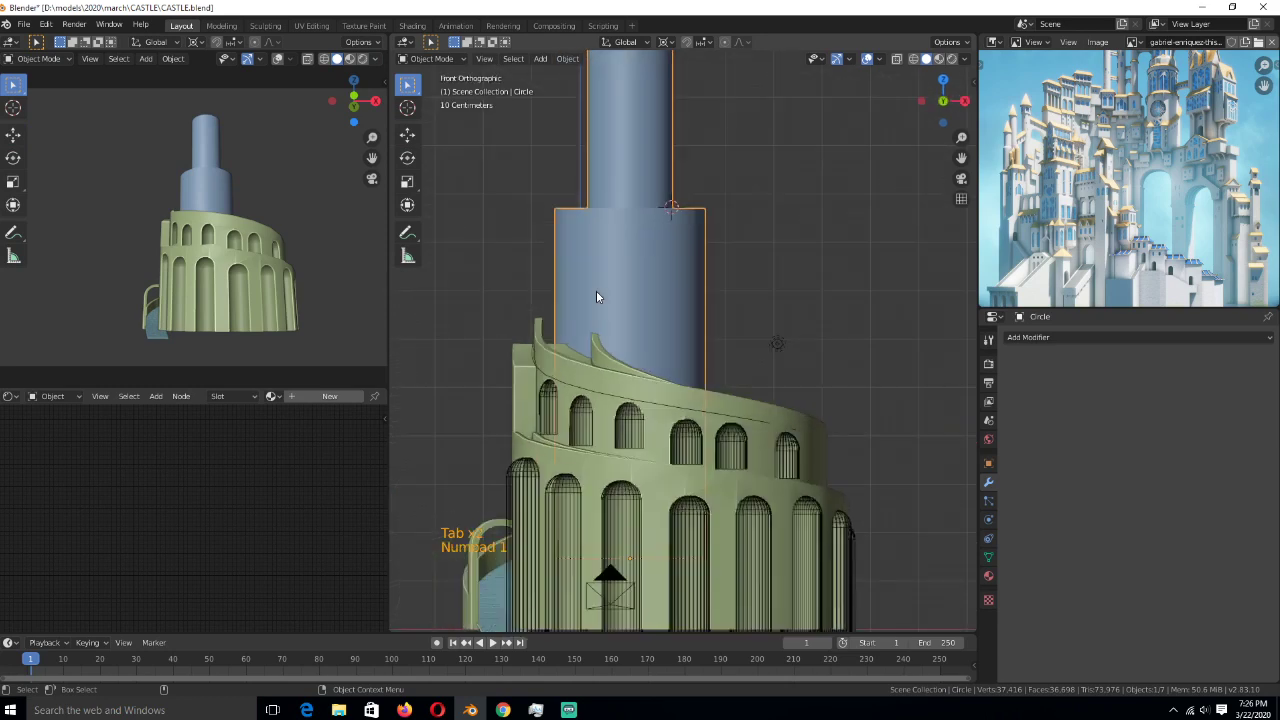
{"action": "key", "text": "Tab"}
{"action": "key", "text": "Tab"}
{"action": "left_click", "coordinate": [698, 530]}
{"action": "key", "text": "Tab"}
{"action": "left_click", "coordinate": [692, 514]}
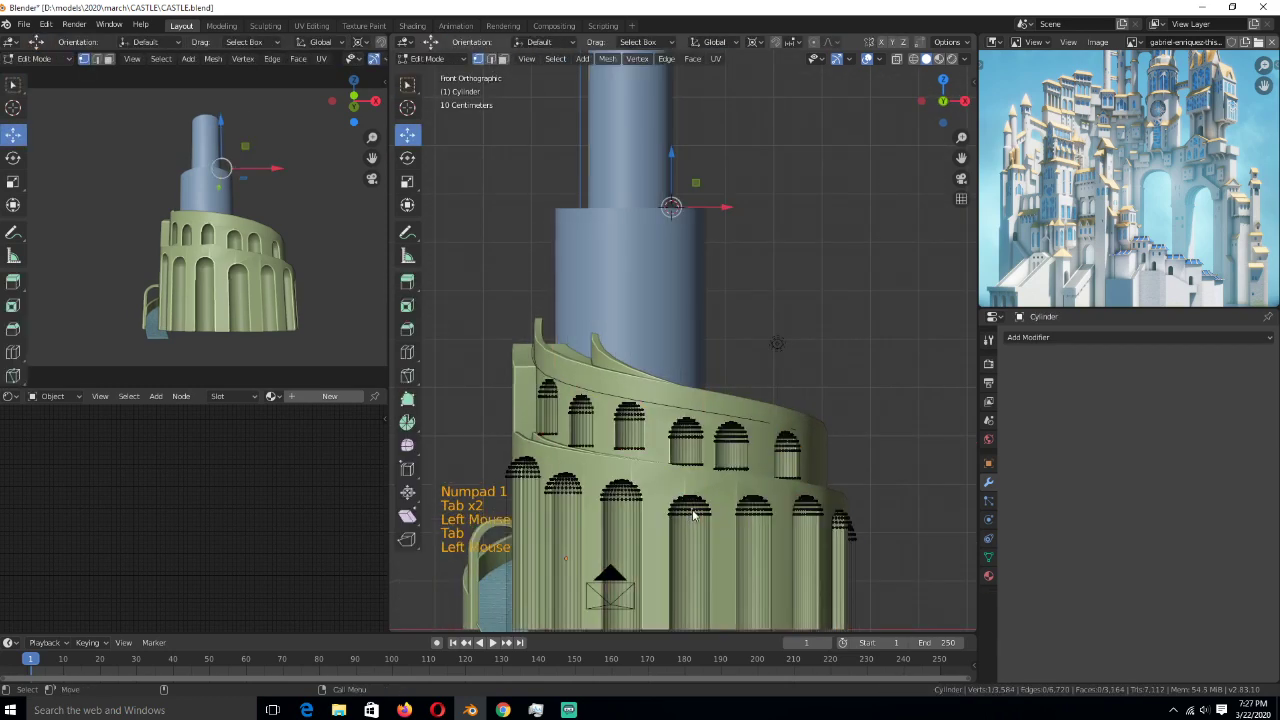
{"action": "key", "text": "ctrl+l"}
{"action": "key", "text": "shift+d"}
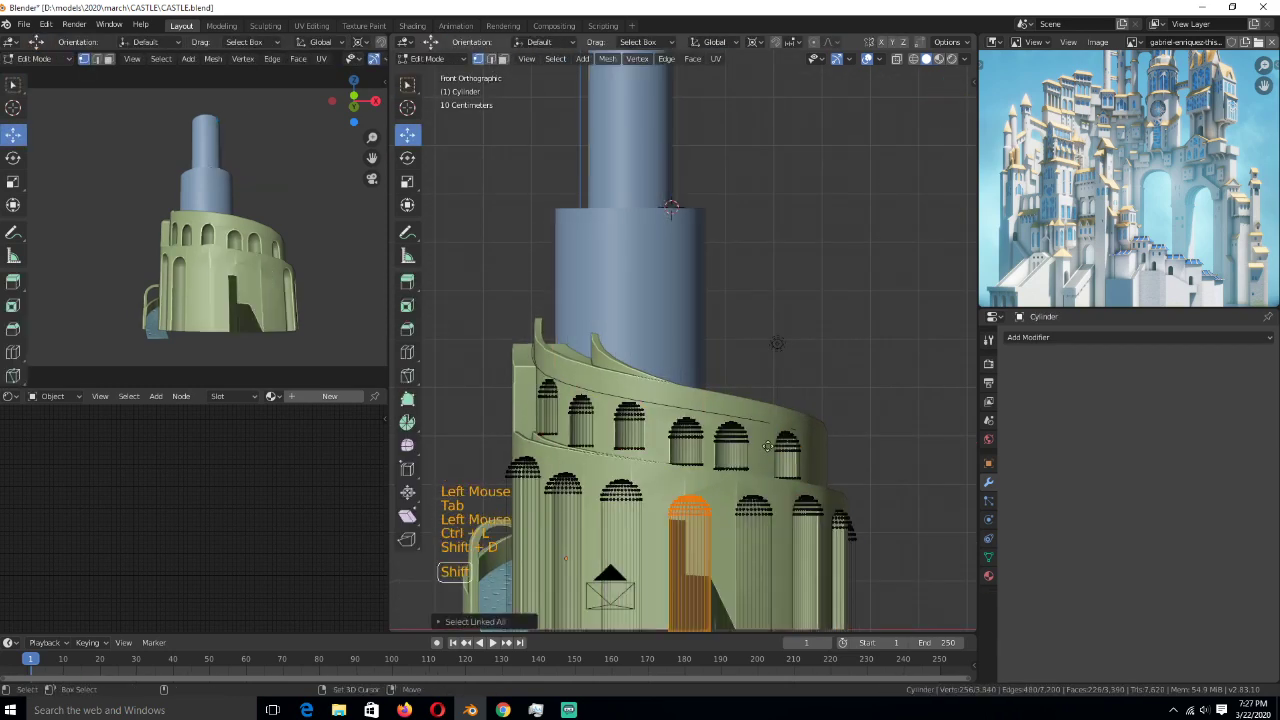
{"action": "left_click", "coordinate": [789, 218]}
{"action": "key", "text": "p"}
{"action": "left_click", "coordinate": [790, 250]}
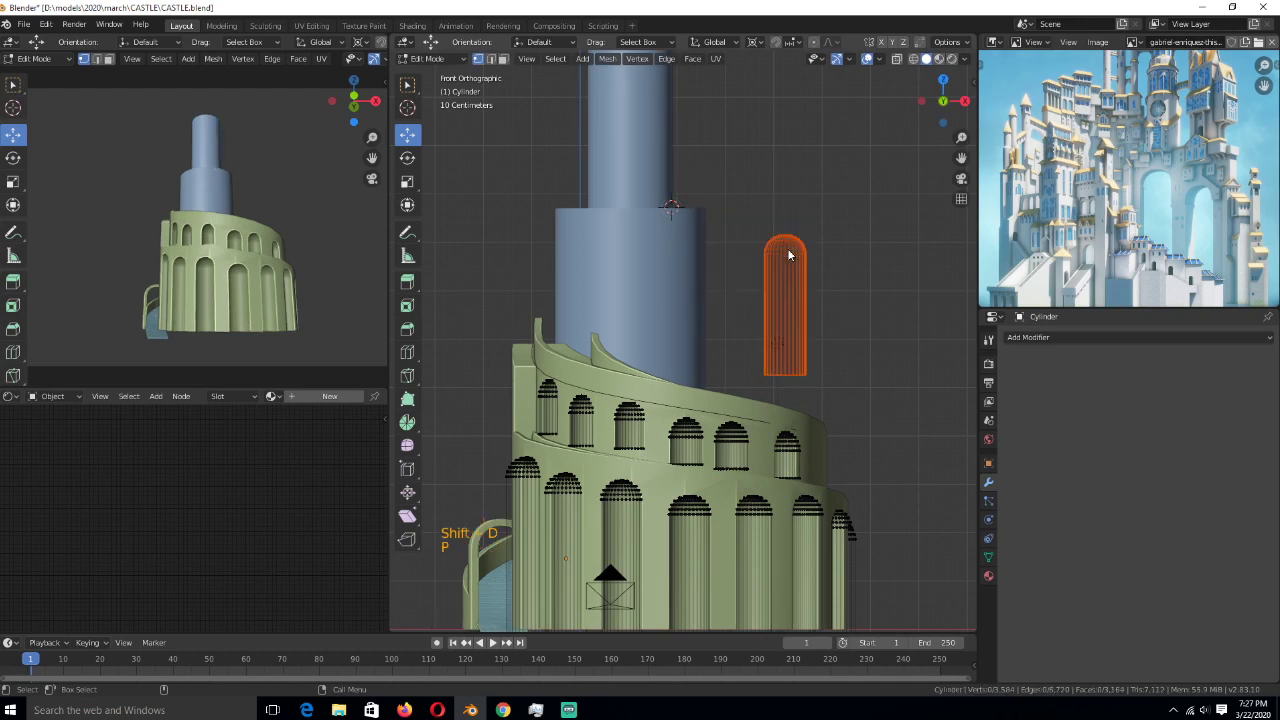
- Return to Object Mode and set the separated arch cutter's origin to its geometry
{"action": "key", "text": "Tab"}
{"action": "left_click", "coordinate": [793, 258]}
{"action": "right_click", "coordinate": [793, 258]}
{"action": "mouse_move", "coordinate": [785, 285]}
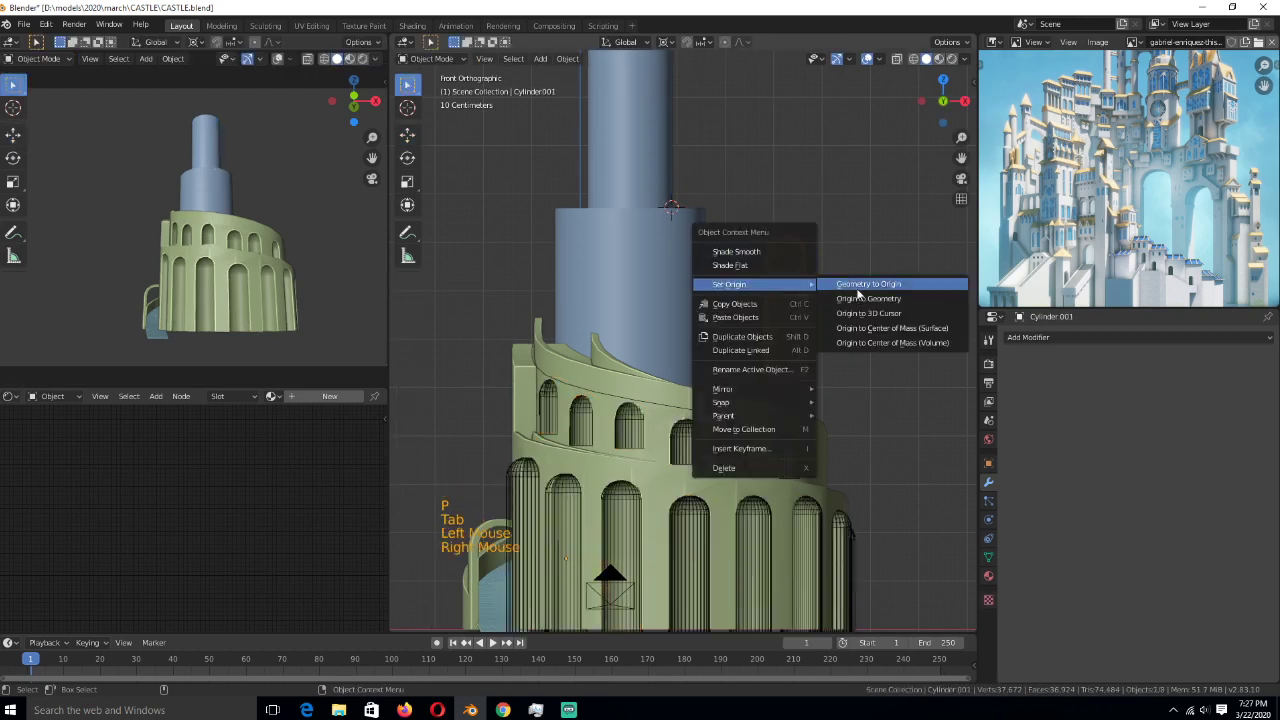
{"action": "left_click", "coordinate": [907, 297]}
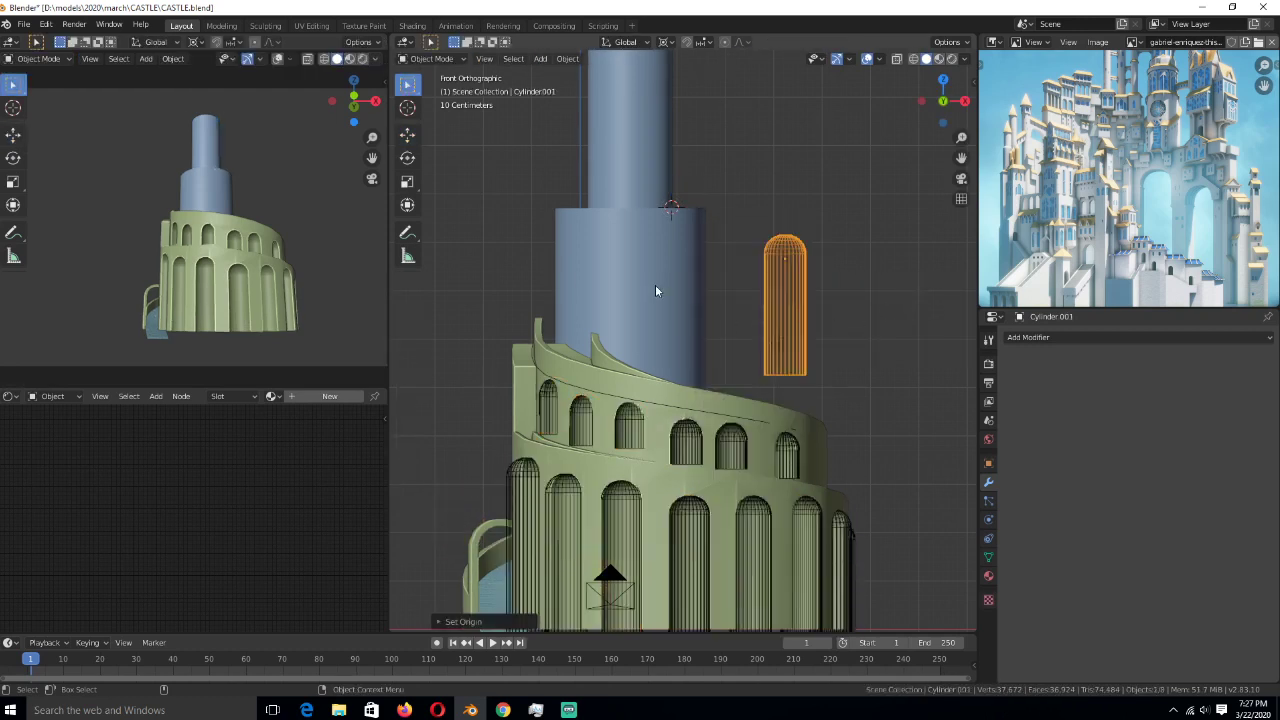
- In top view, move the arch cutter onto the front edge of the tower's wide lower cylinder
{"action": "key", "text": "KP_7"}
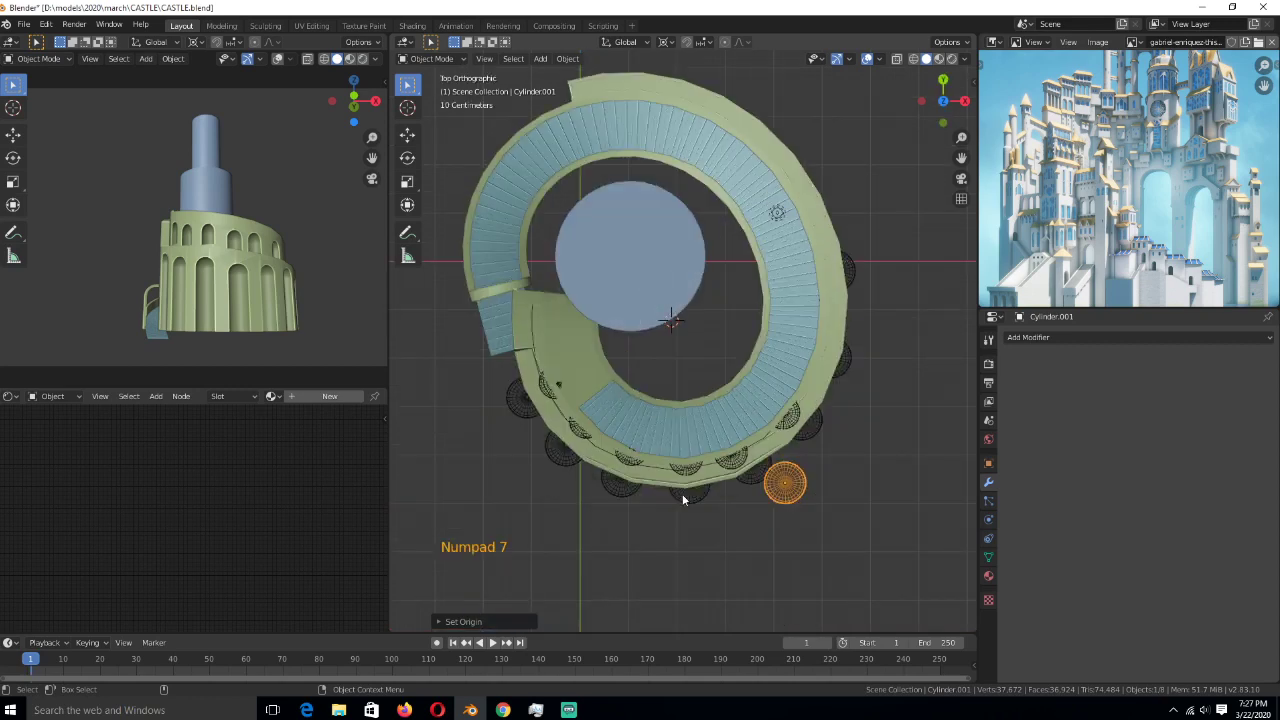
{"action": "key", "text": "g"}
{"action": "left_click", "coordinate": [560, 332]}
{"action": "middle_click_drag", "start_coordinate": [570, 323], "coordinate": [595, 224]}
- Add a Boolean modifier with the Difference operation to the blue tower, using the arch cutter as its object
{"action": "left_click", "coordinate": [596, 224]}
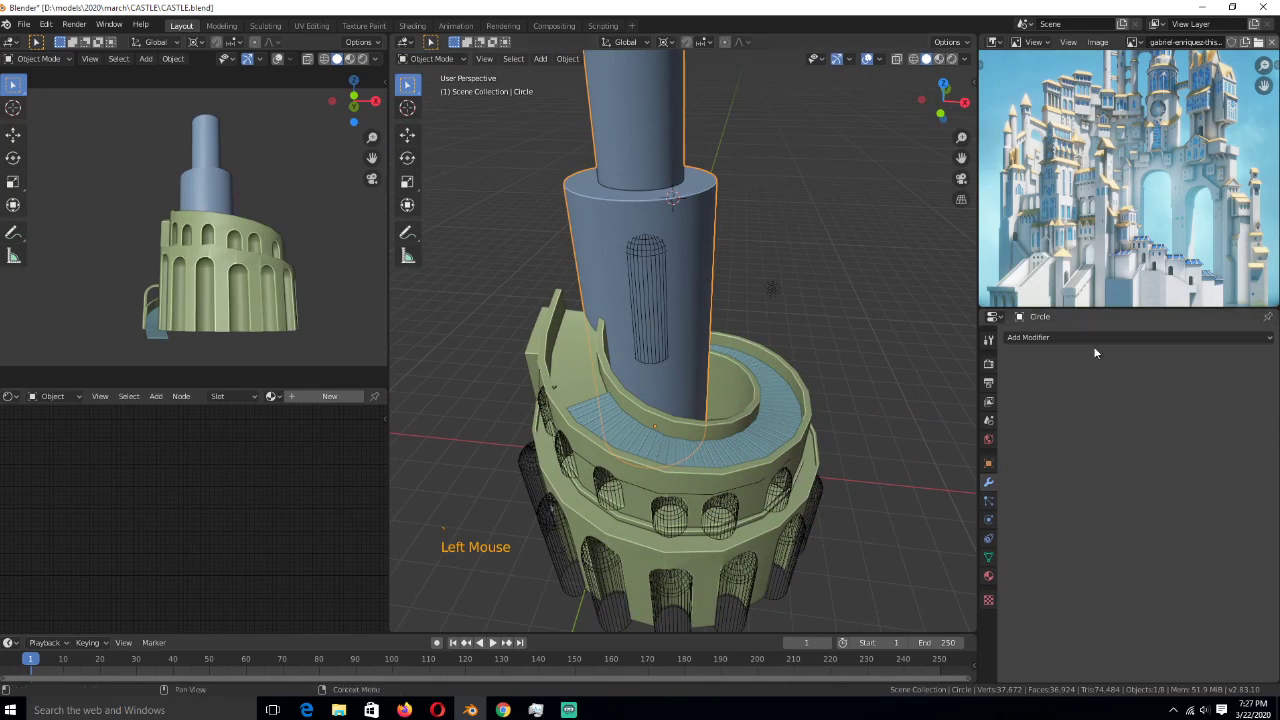
{"action": "scroll", "coordinate": [740, 380], "scroll_direction": "up", "scroll_amount": 2}
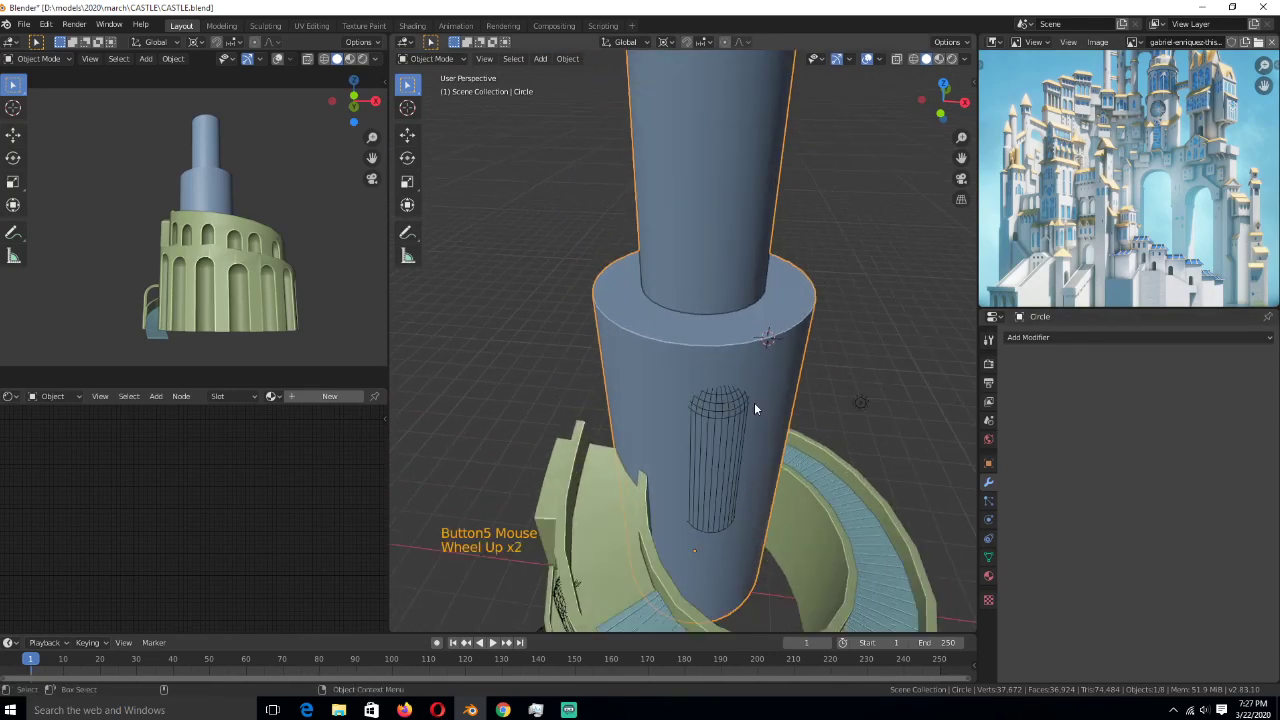
{"action": "left_click", "coordinate": [1074, 339]}
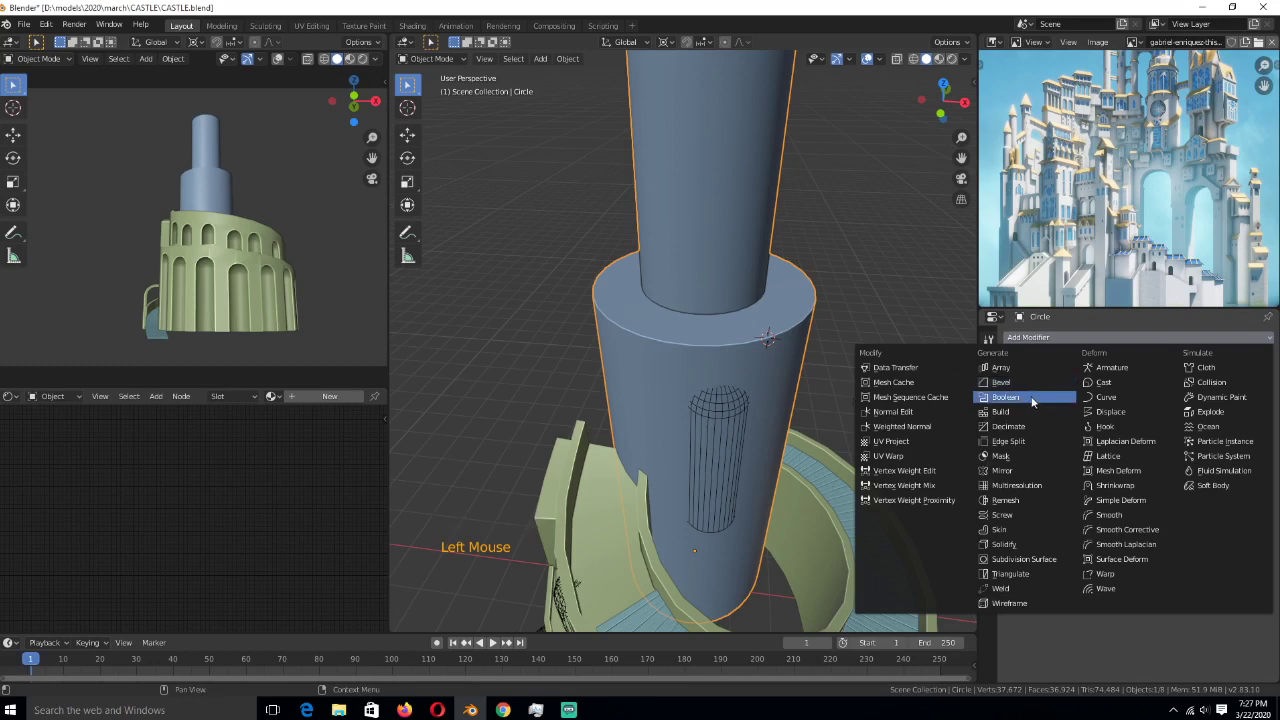
{"action": "left_click", "coordinate": [1025, 397]}
{"action": "left_click", "coordinate": [1264, 414]}
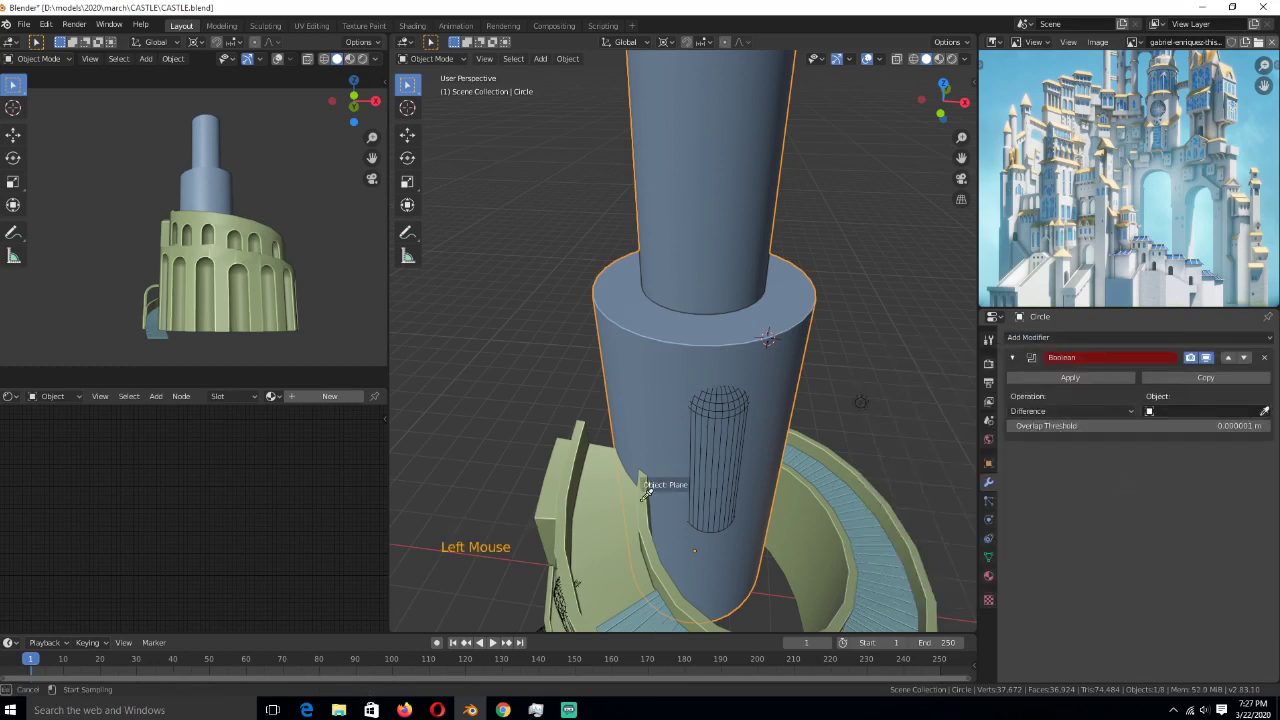
{"action": "left_click", "coordinate": [730, 438]}
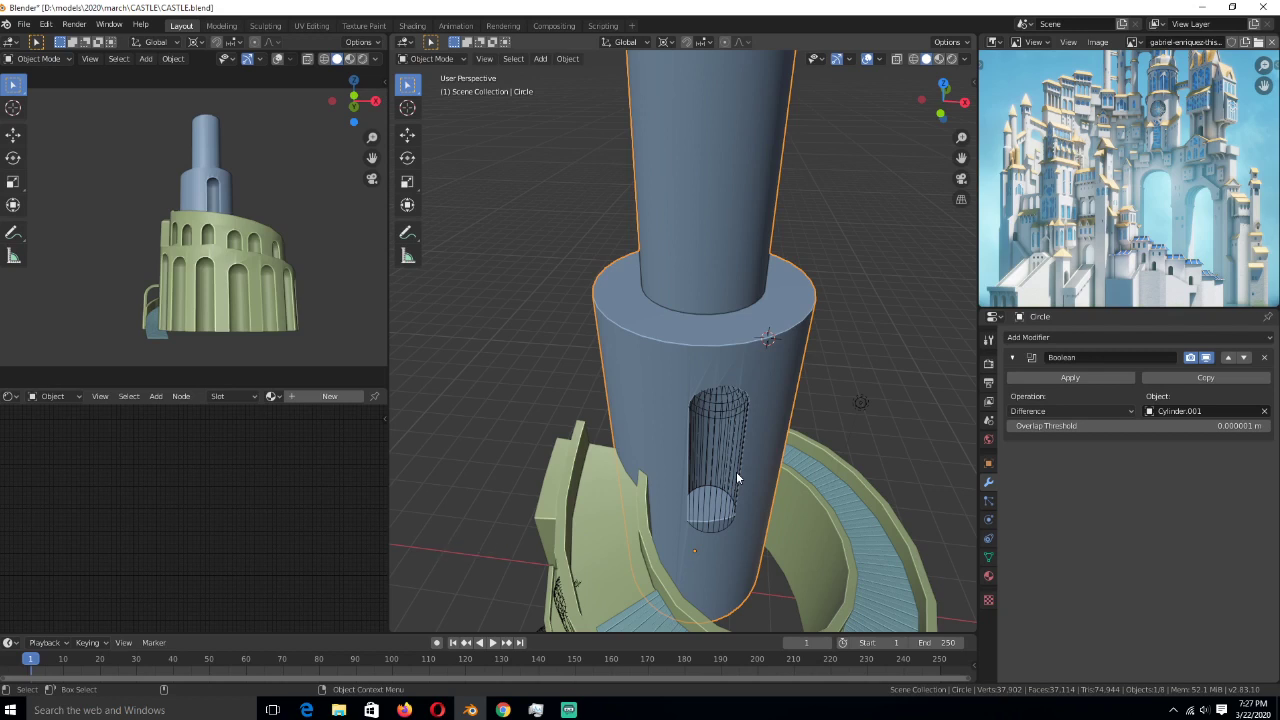
- Raise the arch cutter along Z so its opening sits higher on the tower's wide lower cylinder
{"action": "left_click", "coordinate": [736, 455]}
{"action": "middle_click_drag", "start_coordinate": [734, 455], "coordinate": [735, 429]}
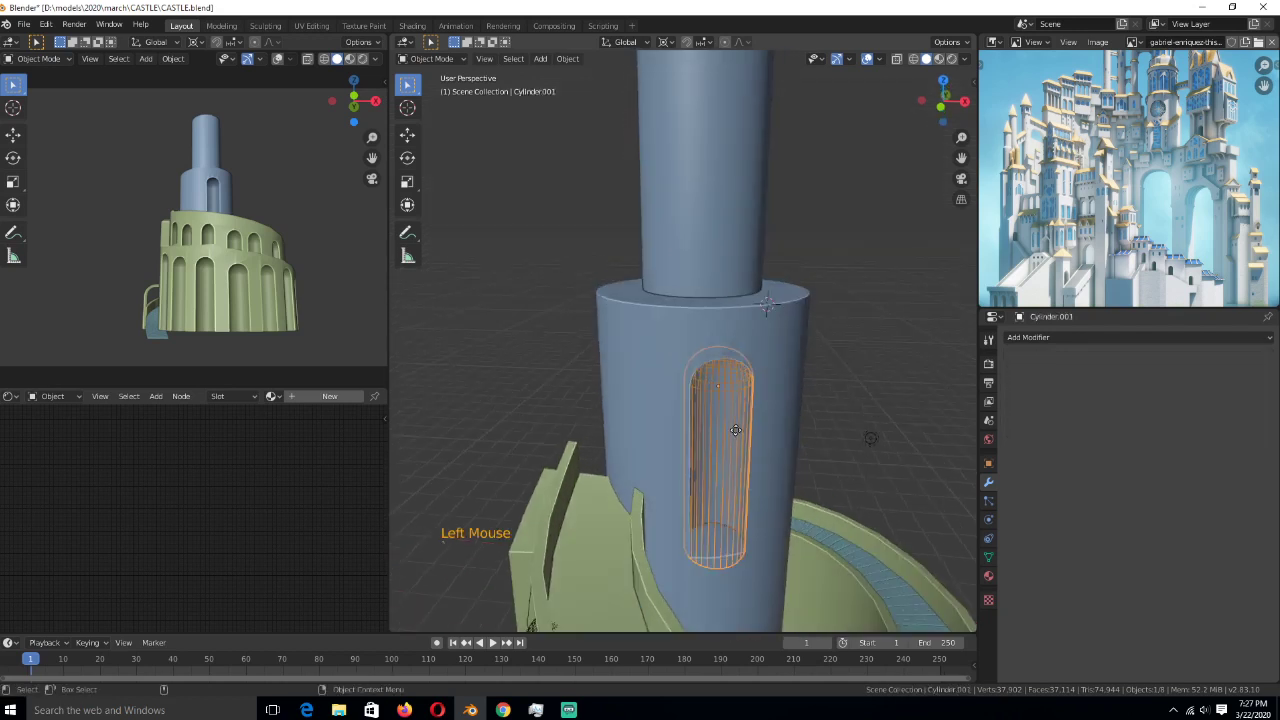
{"action": "key", "text": "g"}
{"action": "key", "text": "z"}
{"action": "left_click", "coordinate": [745, 401]}
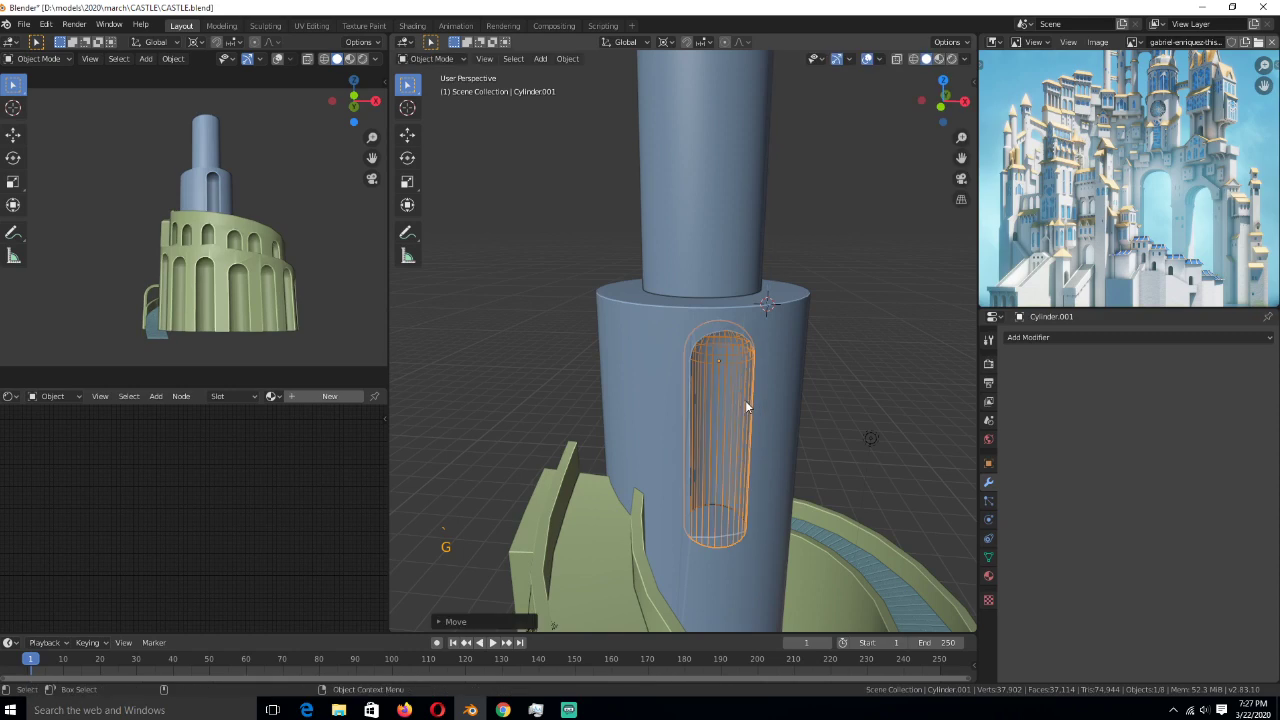
- Snap the 3D cursor to the centre of the blue tower in top view
{"action": "key", "text": "KP_7"}
{"action": "left_click", "coordinate": [729, 372]}
{"action": "key", "text": "shift+s"}
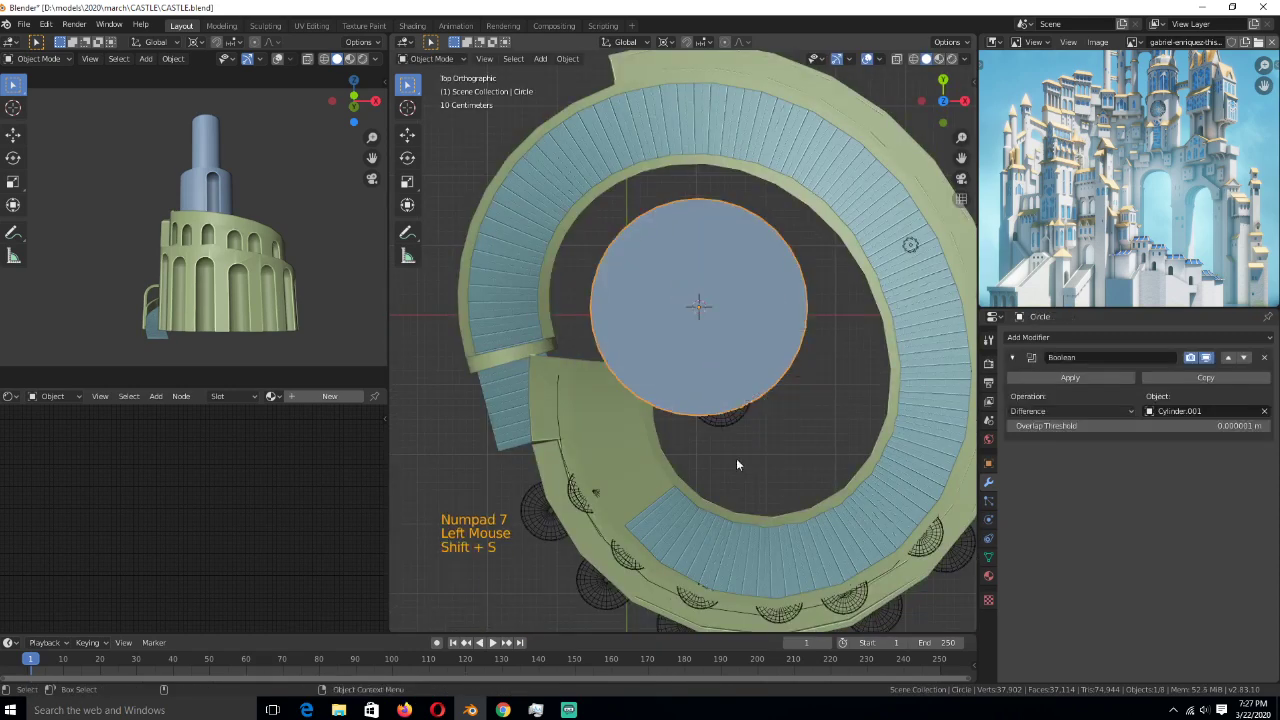
{"action": "left_click", "coordinate": [737, 462]}
- Spin the whole arch cutter mesh around the tower's centre about Z in 12 steps, saving the file beforehand
{"action": "left_click", "coordinate": [730, 428]}
{"action": "key", "text": "Tab"}
{"action": "key", "text": "a"}
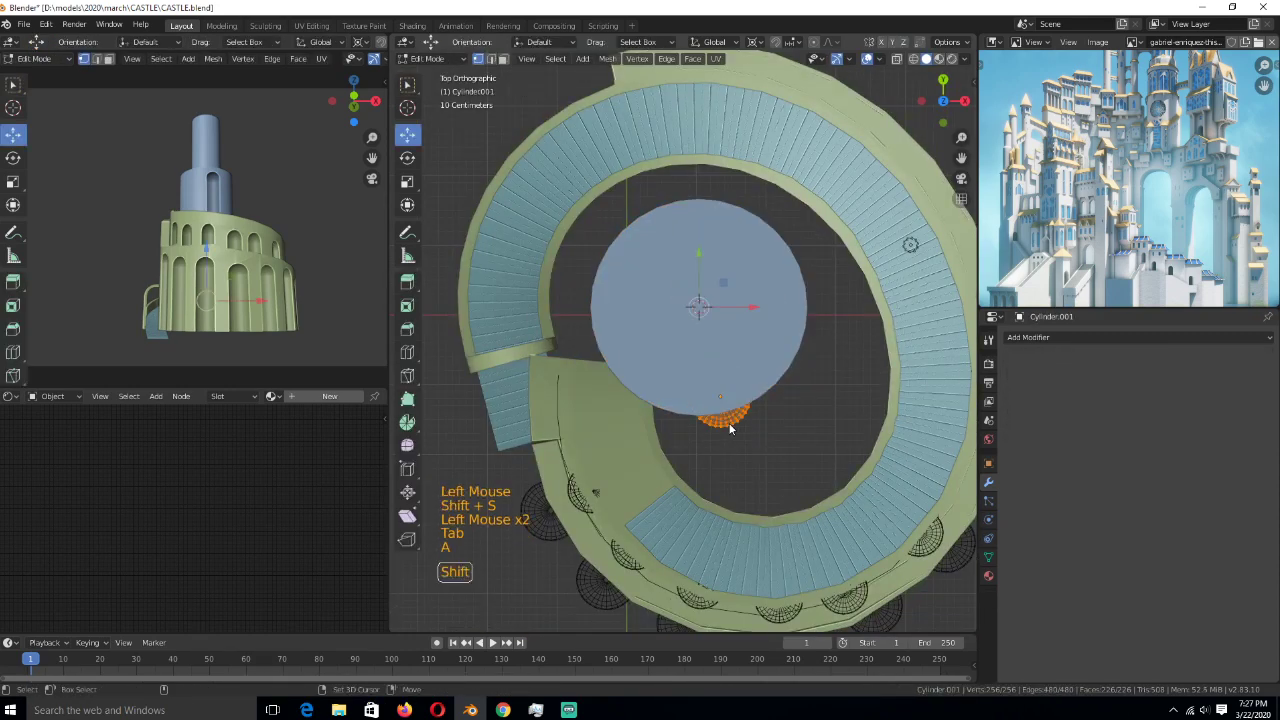
{"action": "key", "text": "shift+d"}
{"action": "key", "text": "ctrl+z"}
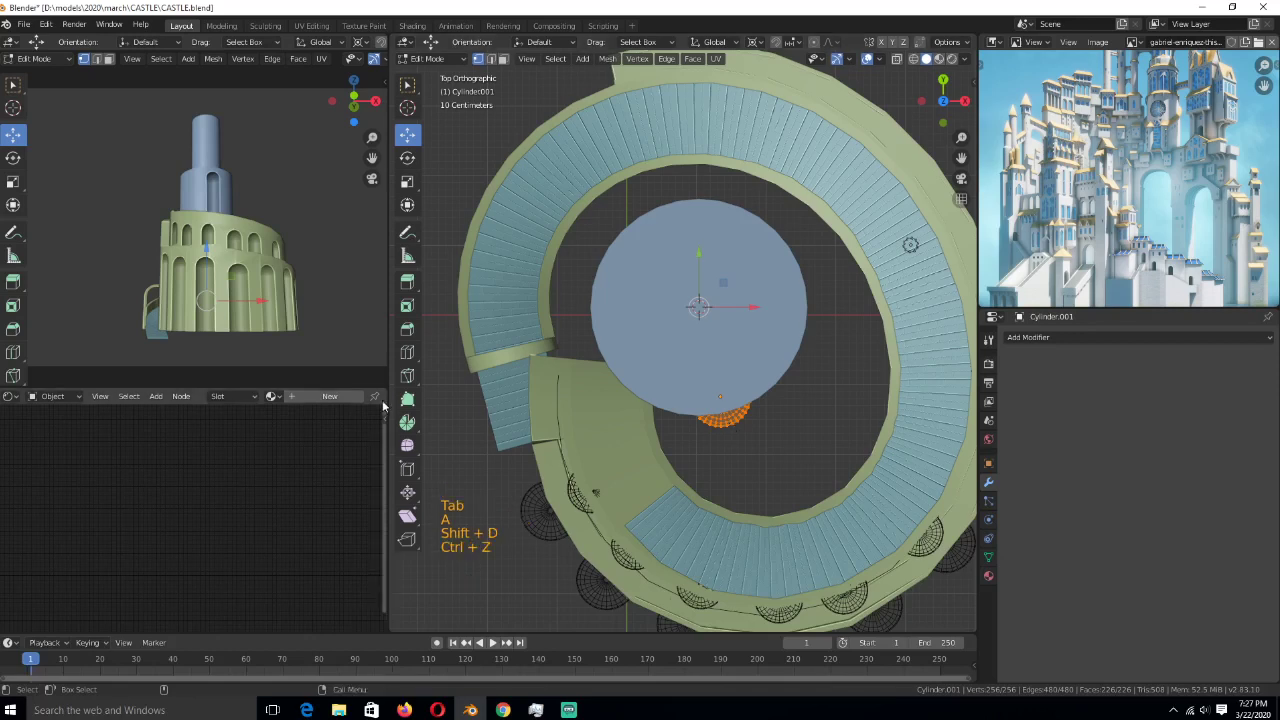
{"action": "left_click", "coordinate": [407, 422]}
{"action": "key", "text": "Tab"}
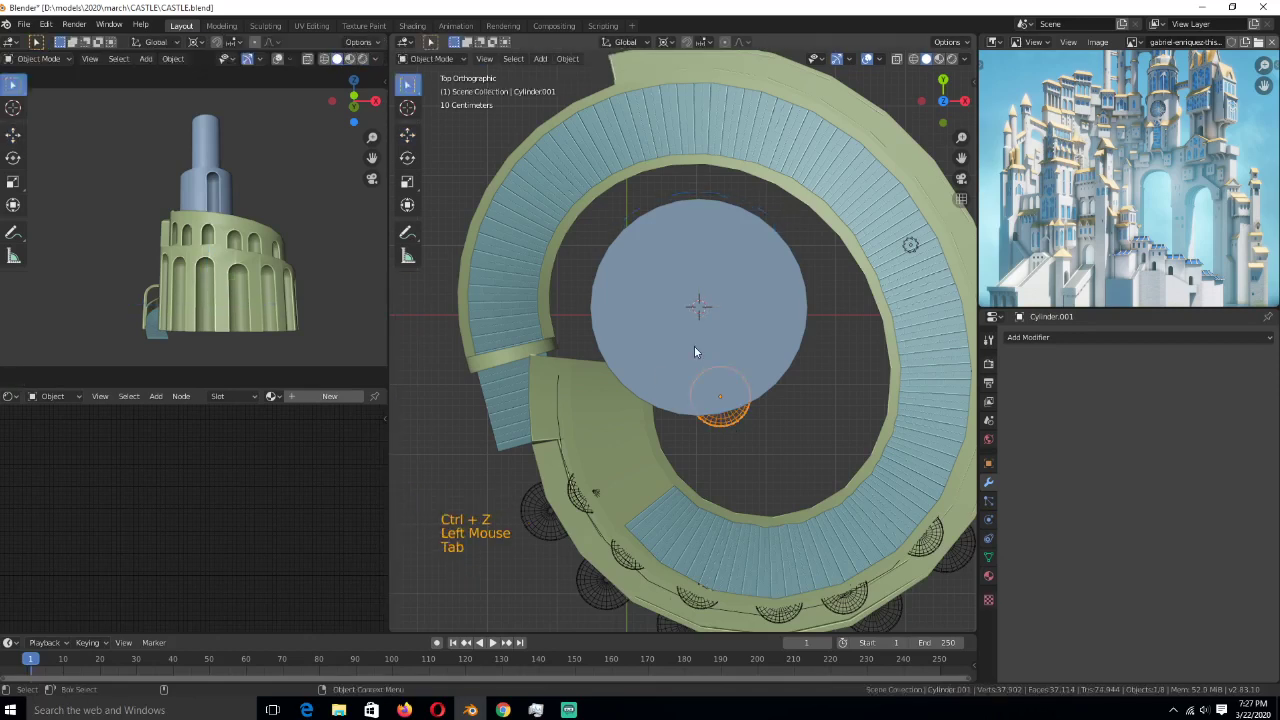
{"action": "key", "text": "ctrl+s"}
{"action": "key", "text": "Tab"}
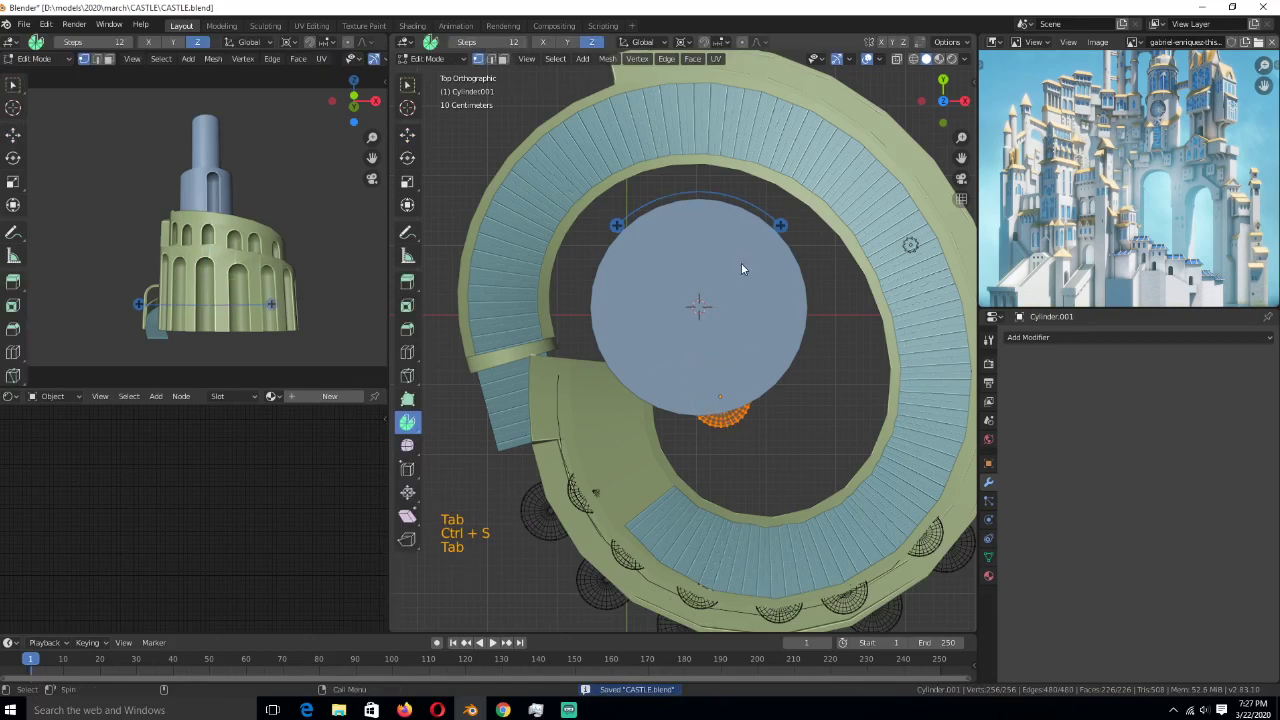
{"action": "mouse_move", "coordinate": [611, 225]}
{"action": "left_mouse_down"}
{"action": "mouse_move", "coordinate": [581, 282]}
{"action": "mouse_move", "coordinate": [615, 393]}
{"action": "mouse_move", "coordinate": [717, 421]}
{"action": "mouse_move", "coordinate": [650, 410]}
{"action": "mouse_move", "coordinate": [600, 320]}
{"action": "mouse_move", "coordinate": [615, 250]}
{"action": "left_mouse_up"}
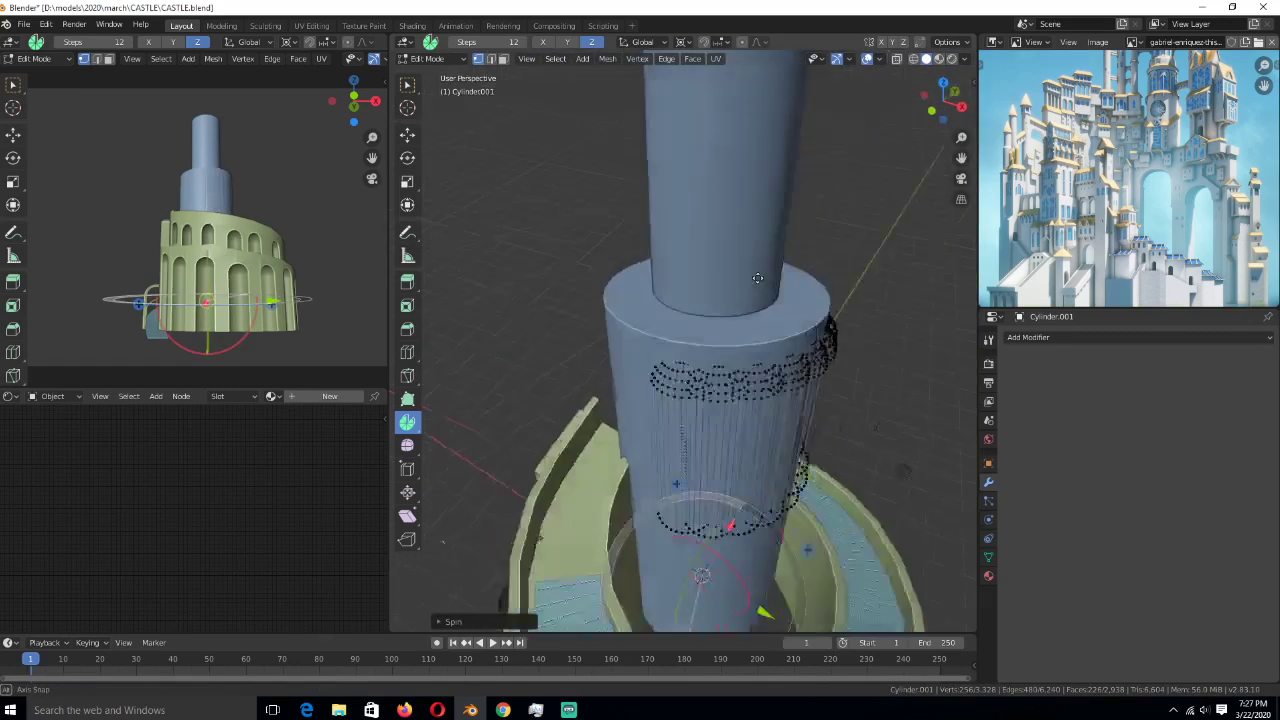
- Set the spin to use duplicates, with 7 steps and an angle of 317°, spacing separate arch cutters around the tower
{"action": "middle_click_drag", "start_coordinate": [615, 250], "coordinate": [620, 421]}
{"action": "left_click", "coordinate": [475, 622]}
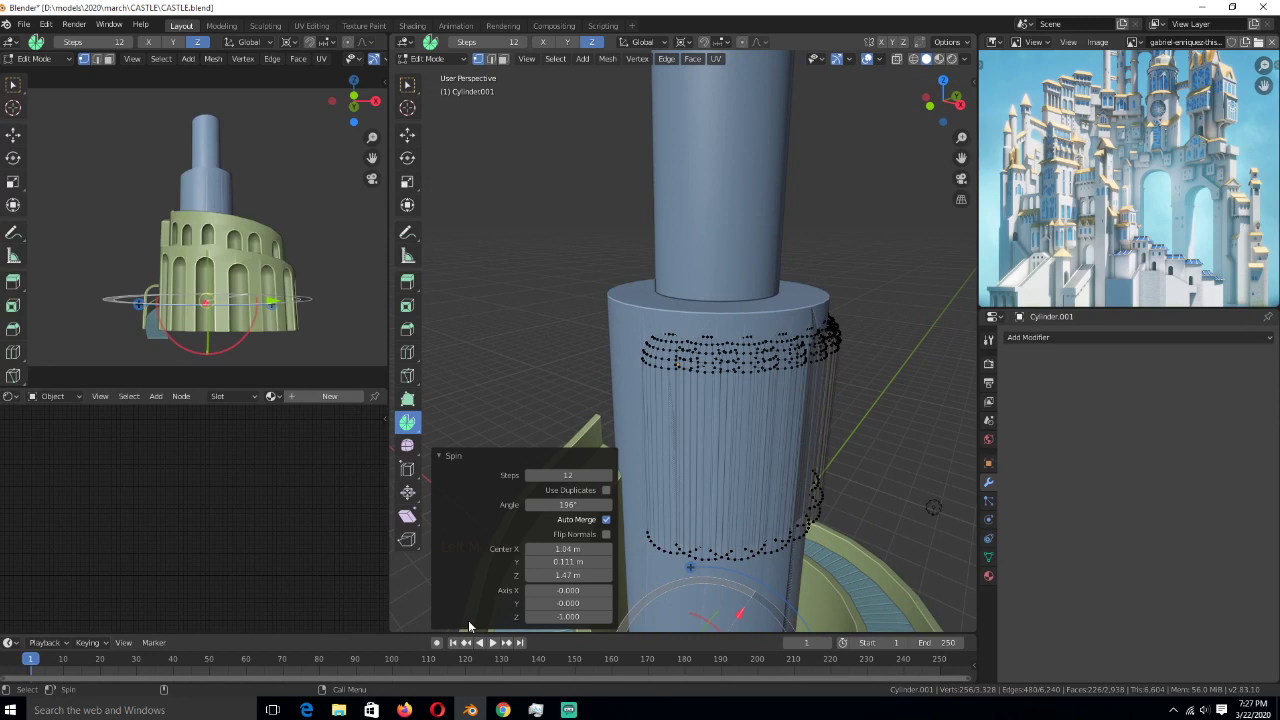
{"action": "left_click", "coordinate": [607, 490]}
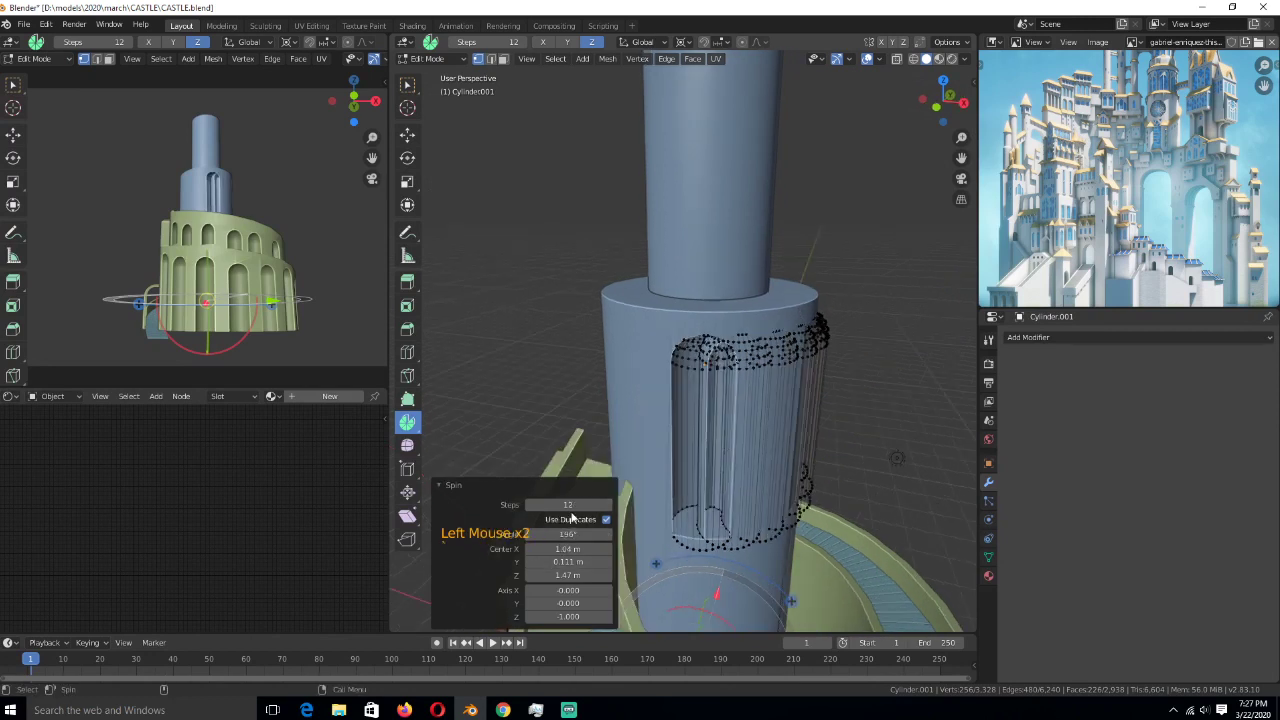
{"action": "left_click_drag", "start_coordinate": [570, 505], "coordinate": [540, 505]}
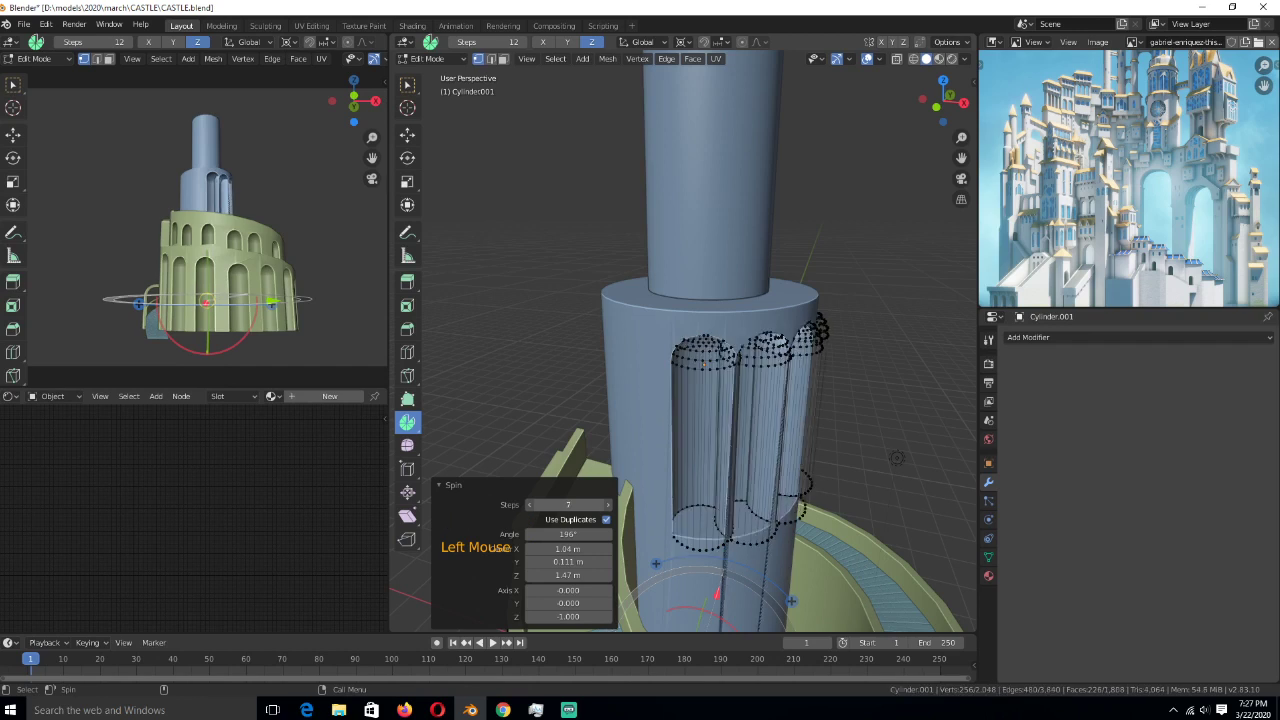
{"action": "left_click_drag", "start_coordinate": [566, 534], "coordinate": [691, 534]}
{"action": "middle_click_drag", "start_coordinate": [596, 362], "coordinate": [686, 338]}
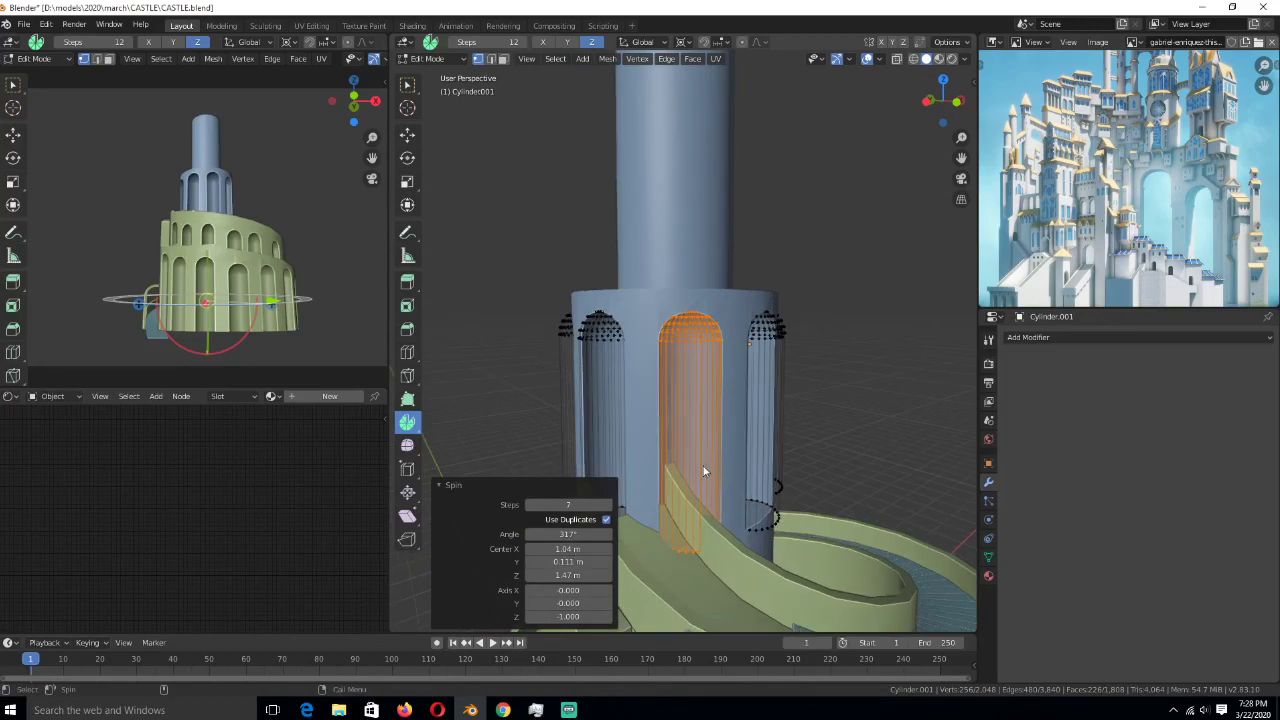
- In top view, shift the spin's centre to about 0.929 m in X and 0.188 m in Y
{"action": "key", "text": "KP_7"}
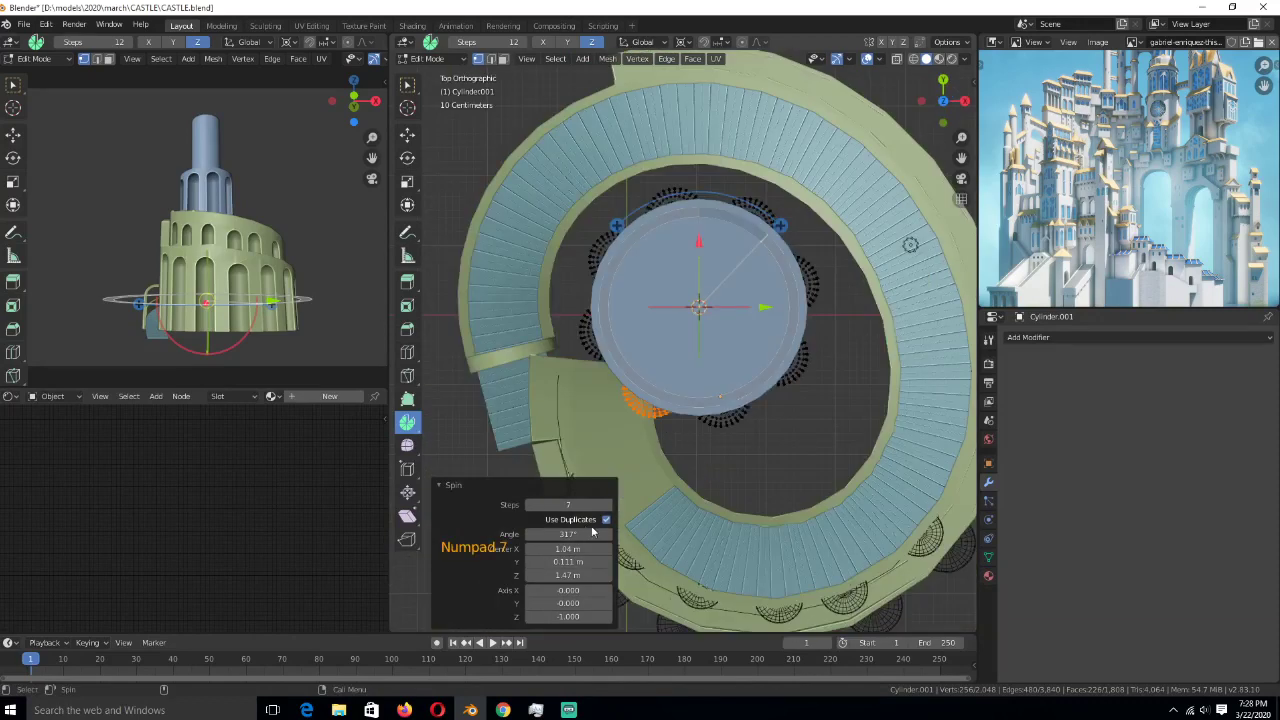
{"action": "left_click_drag", "start_coordinate": [772, 313], "coordinate": [700, 235]}
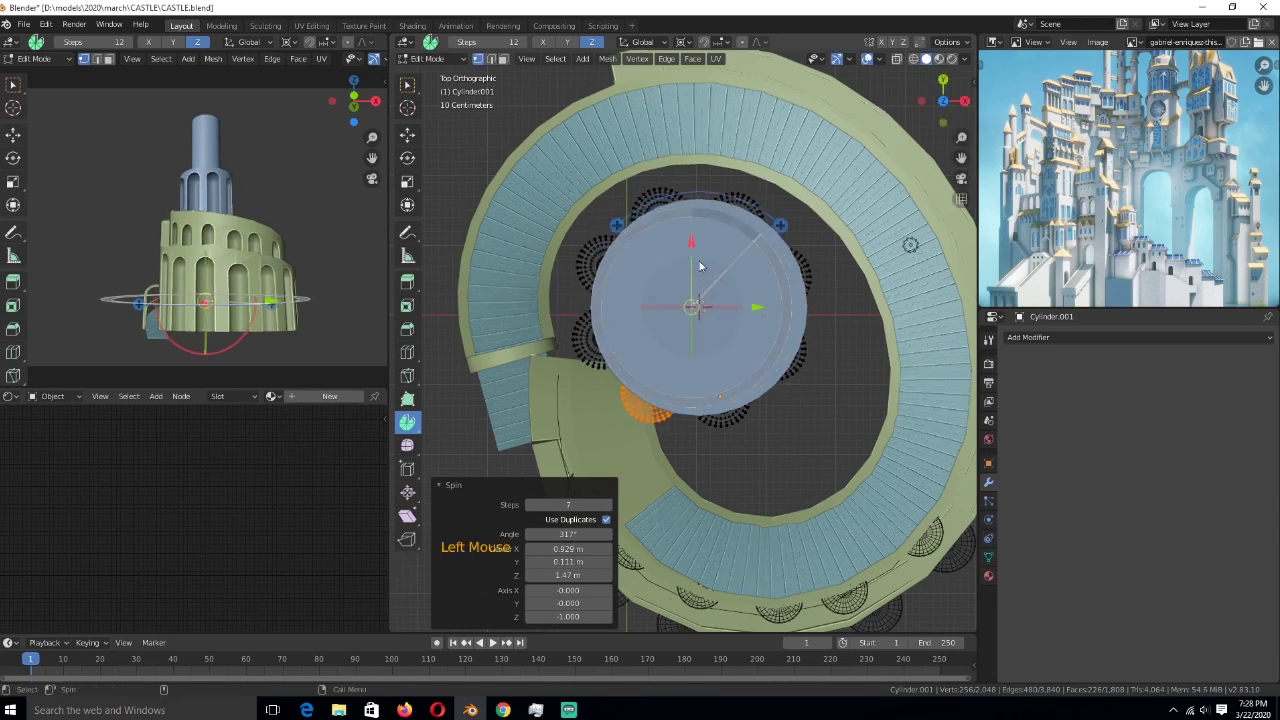
{"action": "left_click", "coordinate": [691, 239]}
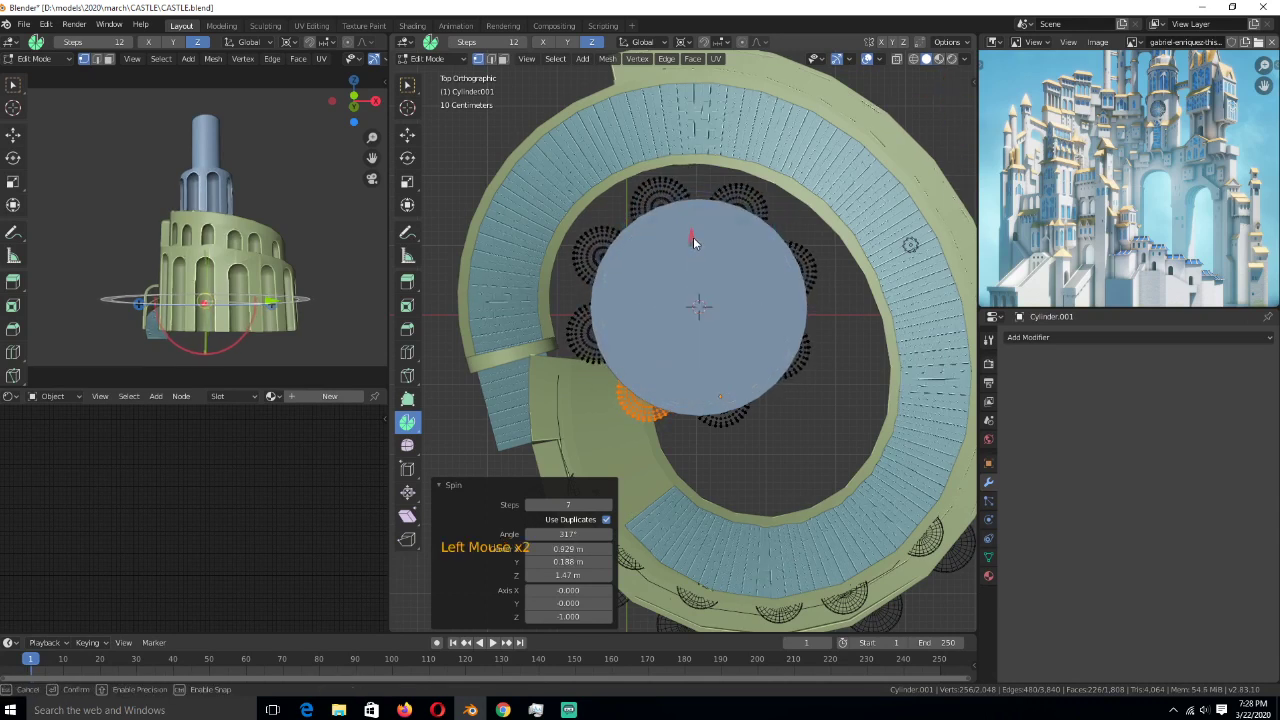
- Nudge all the spun arch cutters slightly along Y around the tower, leave mesh editing and clear the selection
{"action": "key", "text": "a"}
{"action": "left_click", "coordinate": [407, 134]}
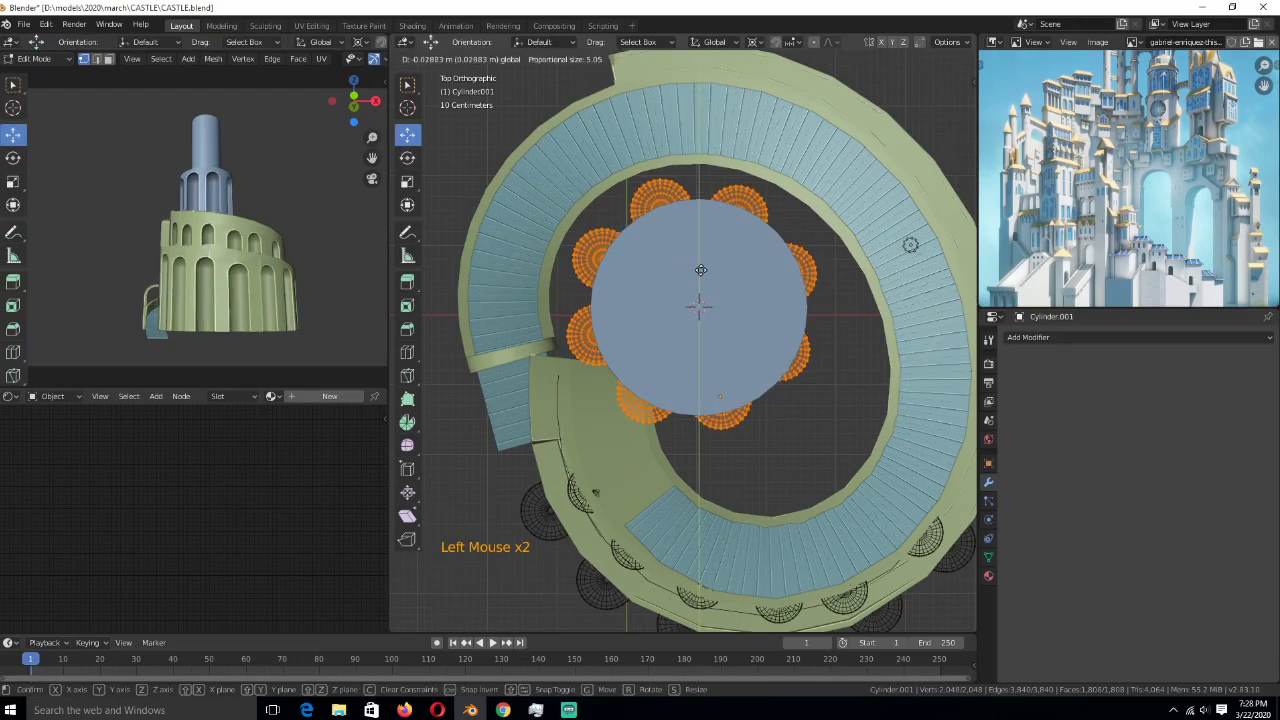
{"action": "key", "text": "Tab"}
{"action": "middle_click_drag", "start_coordinate": [785, 390], "coordinate": [727, 259]}
{"action": "key", "text": "alt+a"}
{"action": "scroll", "coordinate": [727, 259], "scroll_direction": "down", "scroll_amount": 3}
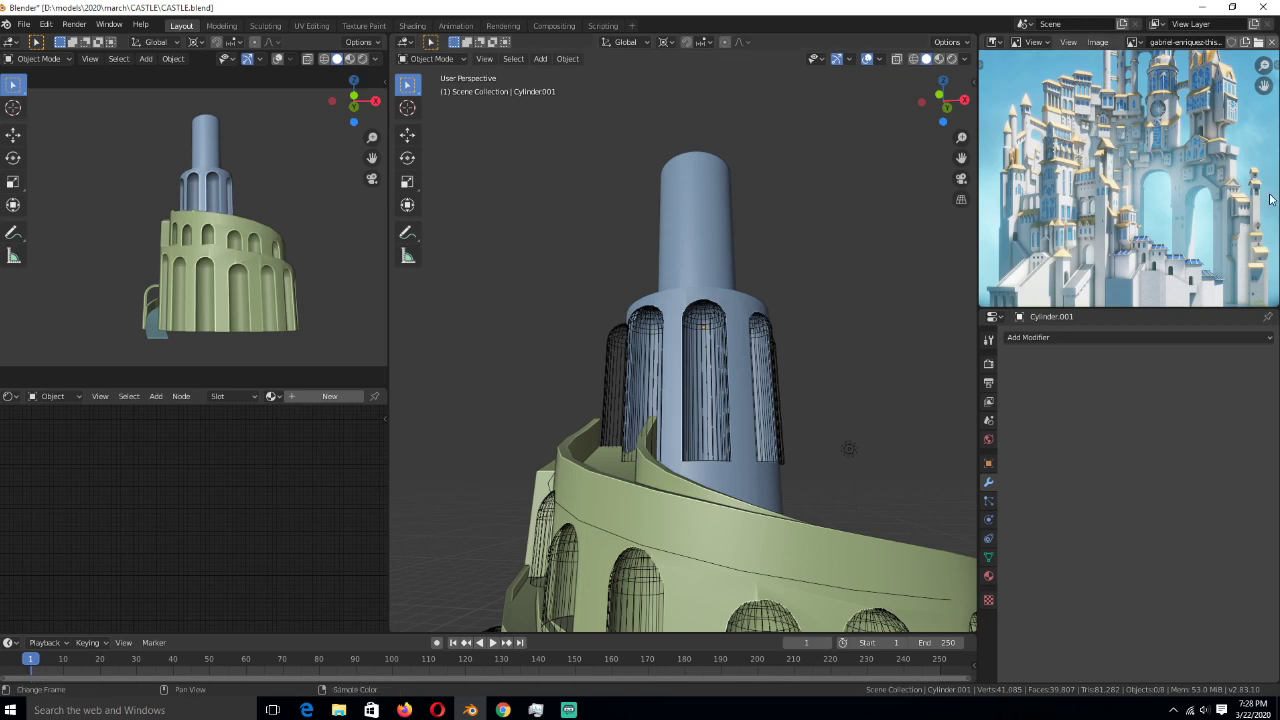
{"action": "left_click", "coordinate": [503, 710]}
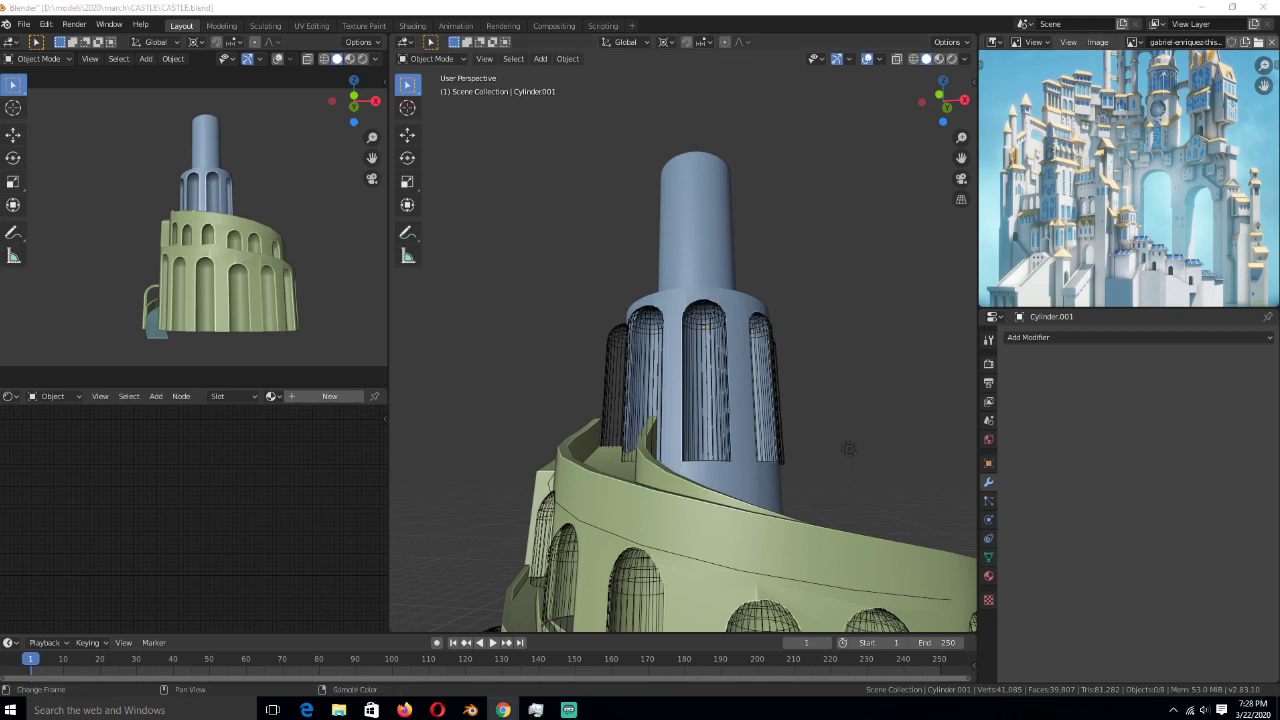
{"action": "left_click", "coordinate": [766, 331]}
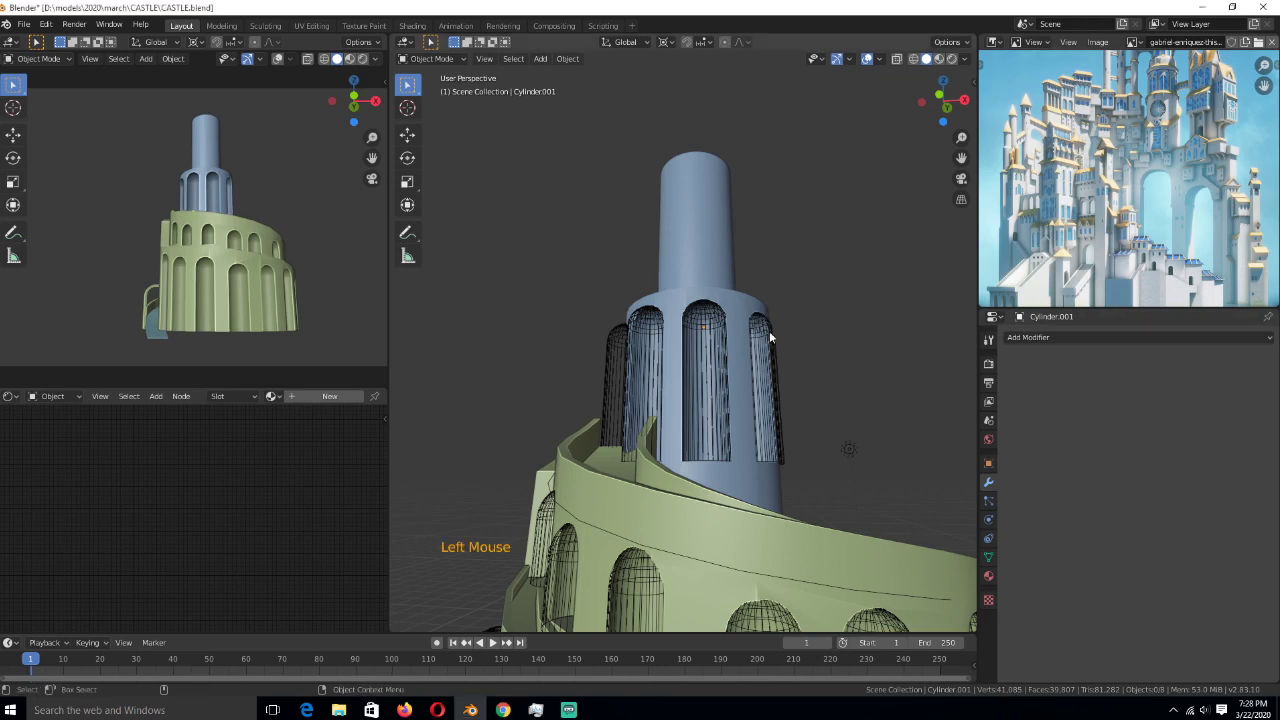
{"action": "scroll", "coordinate": [700, 330], "scroll_direction": "up", "scroll_amount": 2}
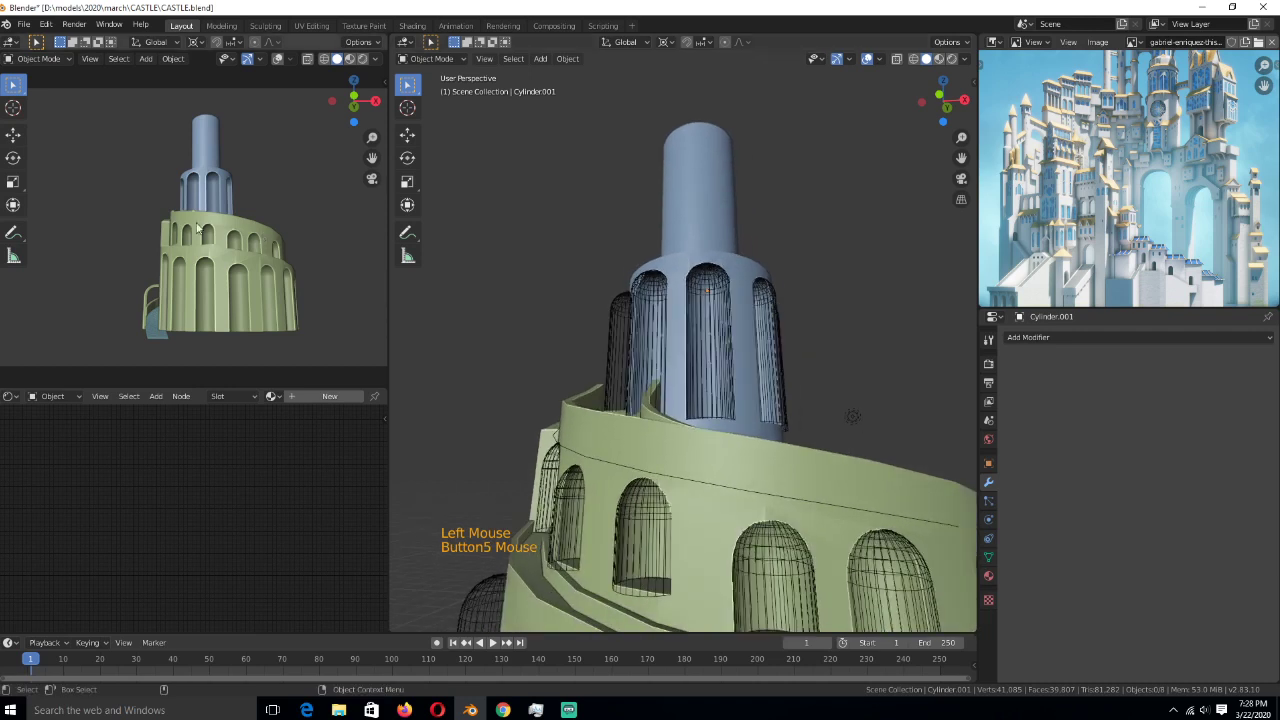
{"action": "middle_click_drag", "start_coordinate": [198, 228], "coordinate": [333, 296]}
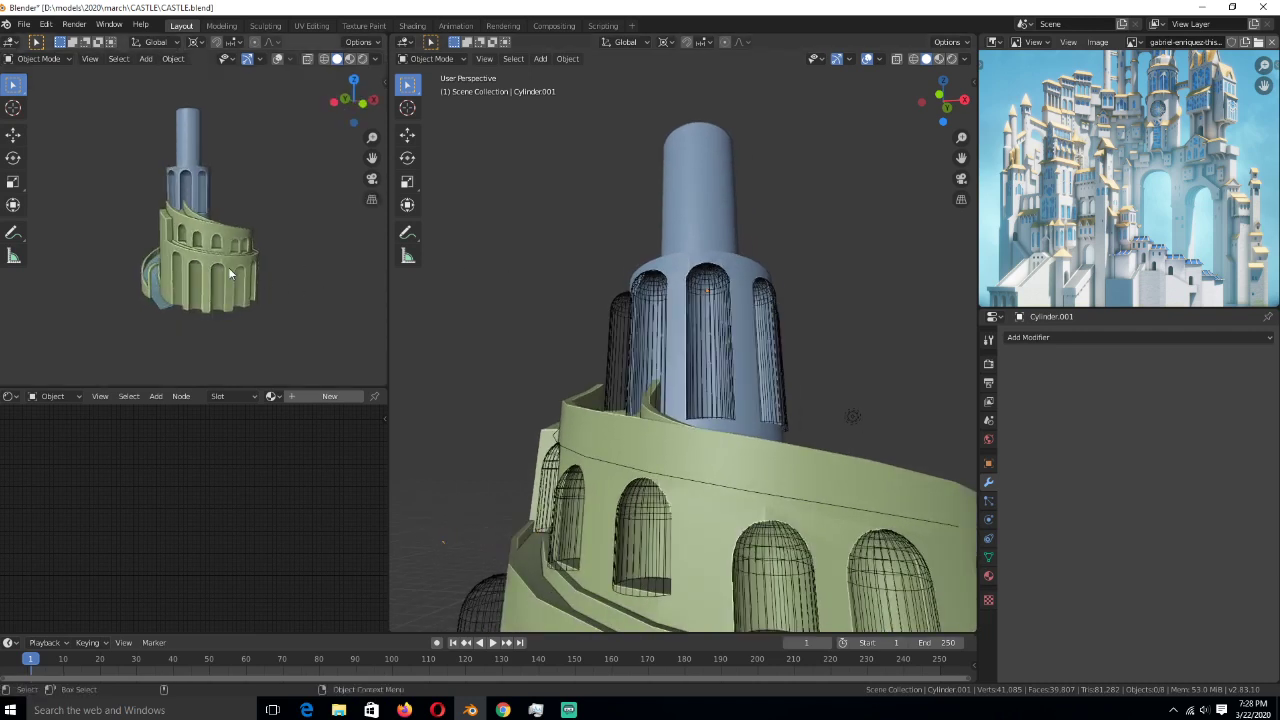
- Shorten all the tower's arch cutters by raising their bottom vertices about 1.65 m along Z, and return to solid shading
{"action": "key", "text": "KP_0"}
{"action": "left_click", "coordinate": [724, 327]}
{"action": "key", "text": "Tab"}
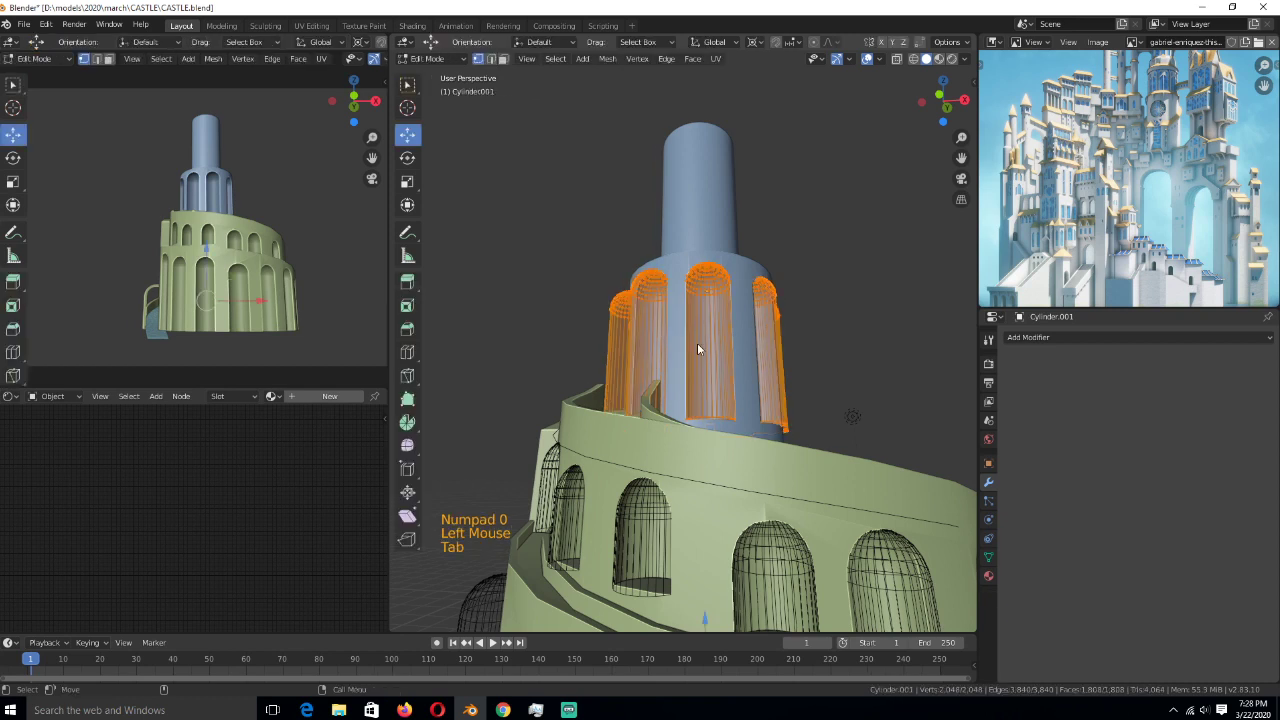
{"action": "key", "text": "z"}
{"action": "key", "text": "1"}
{"action": "left_click", "coordinate": [562, 371]}
{"action": "left_click_drag", "start_coordinate": [527, 379], "coordinate": [899, 477]}
{"action": "key", "text": "g"}
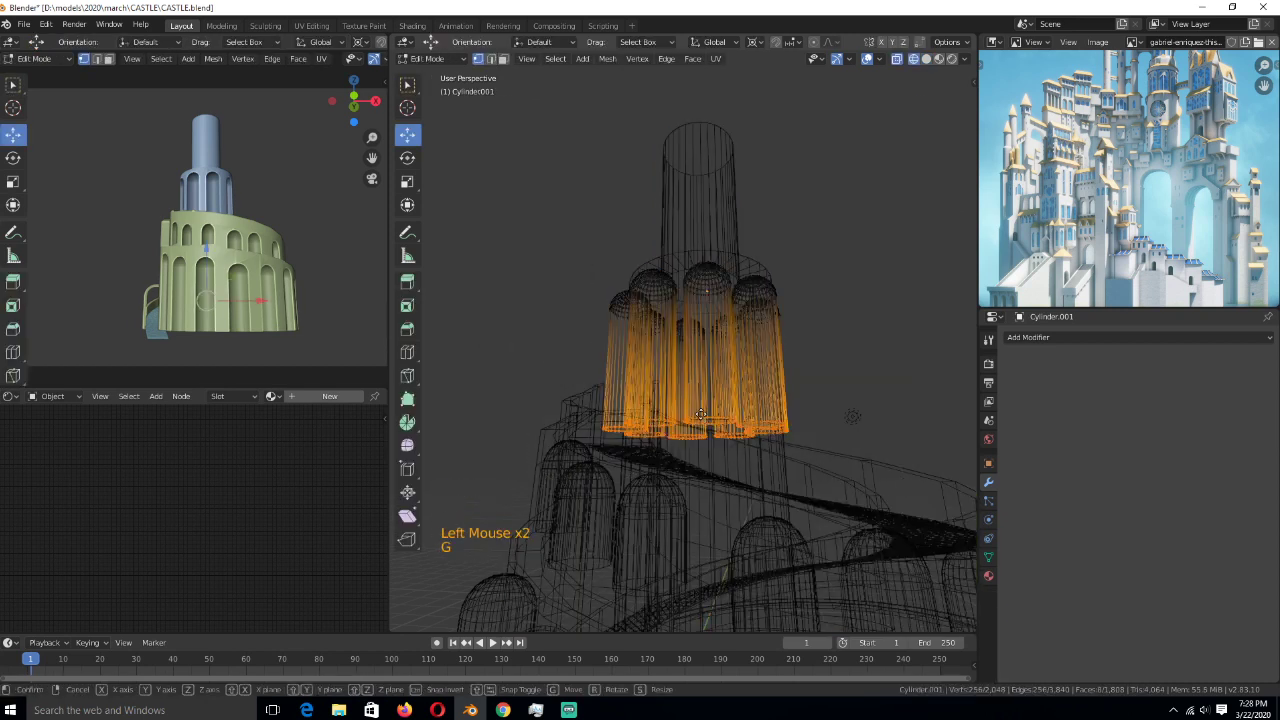
{"action": "key", "text": "z"}
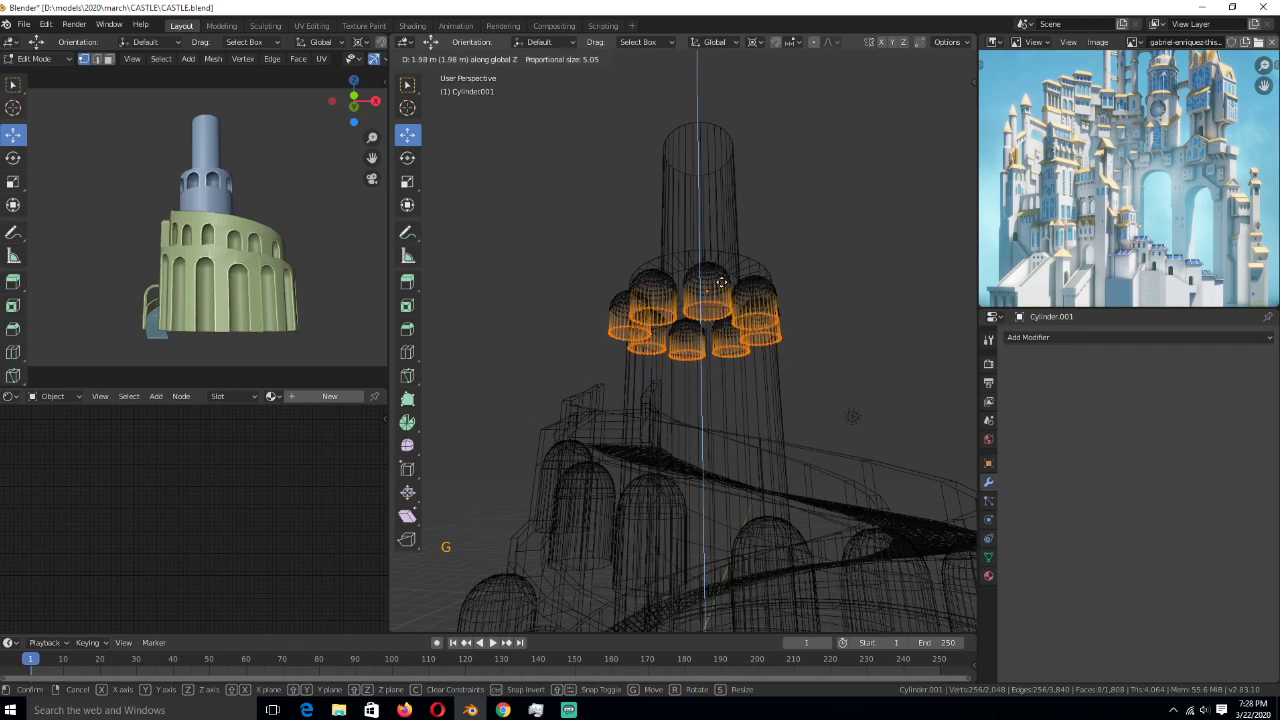
{"action": "left_click", "coordinate": [720, 283]}
{"action": "key", "text": "KP_1"}
{"action": "scroll", "coordinate": [728, 332], "scroll_direction": "up", "scroll_amount": 2}
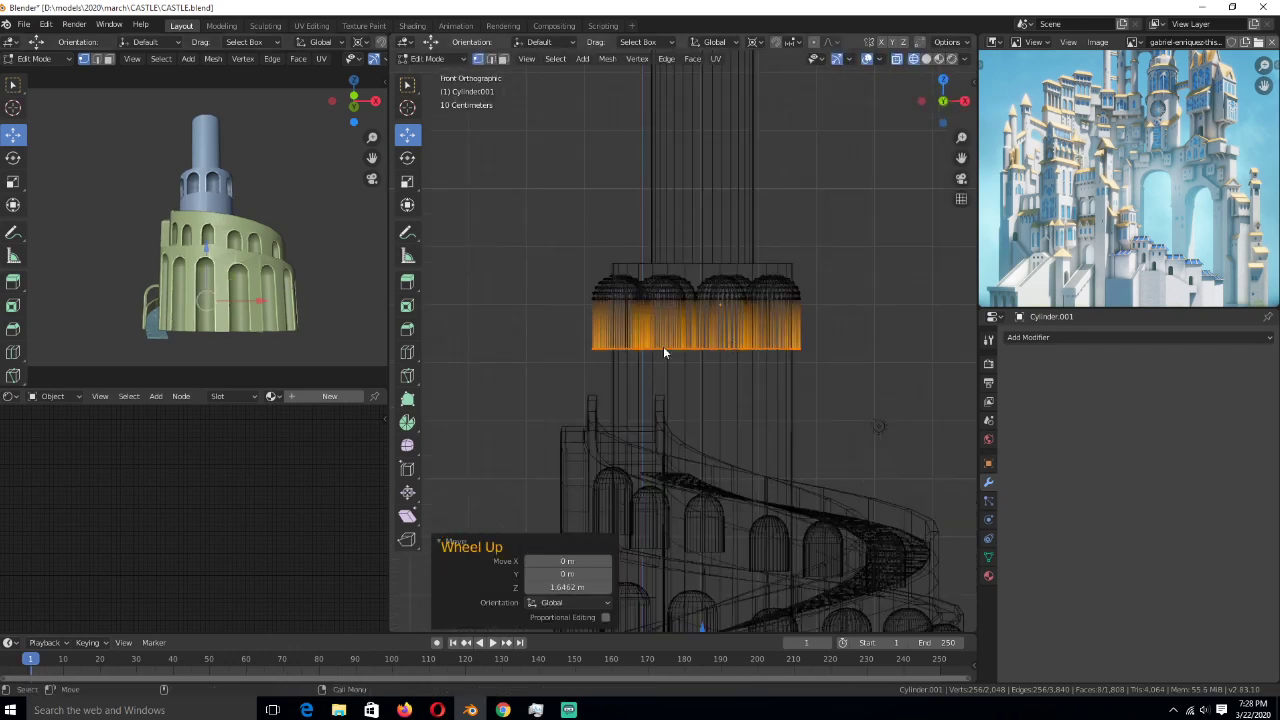
{"action": "key", "text": "z"}
{"action": "key", "text": "z"}
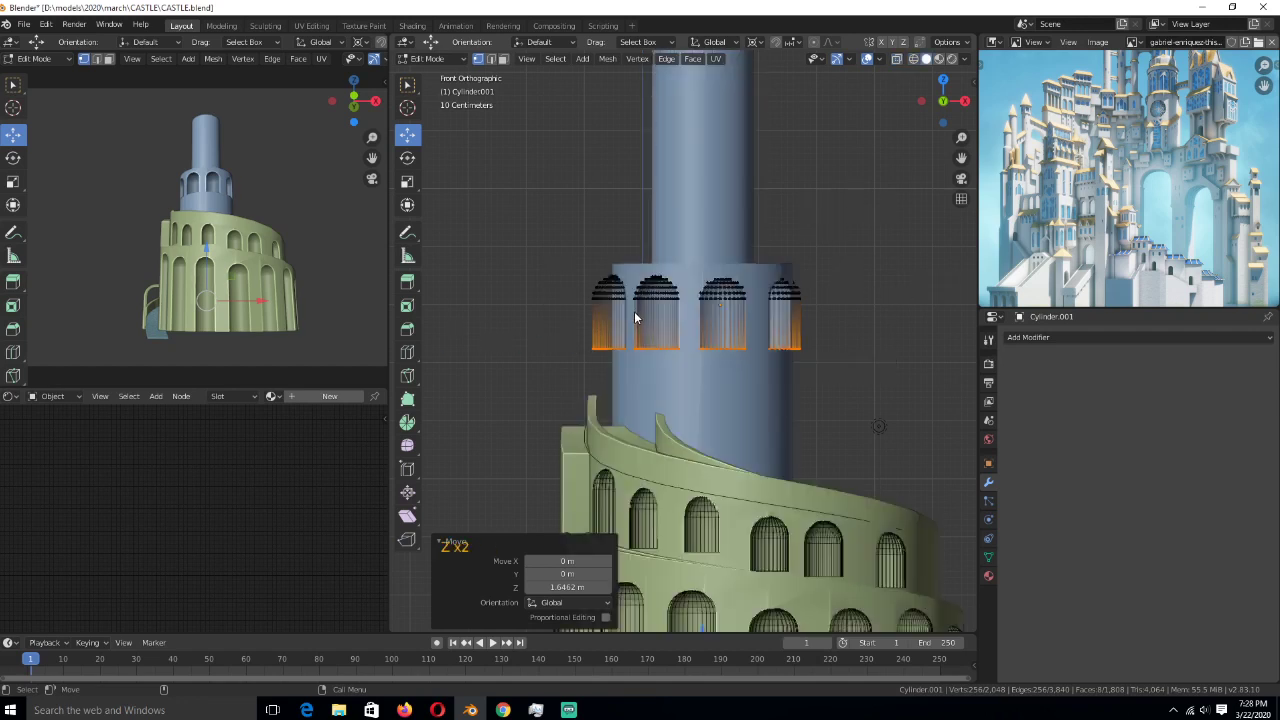
{"action": "left_click", "coordinate": [620, 309]}
{"action": "key", "text": "ctrl+l"}
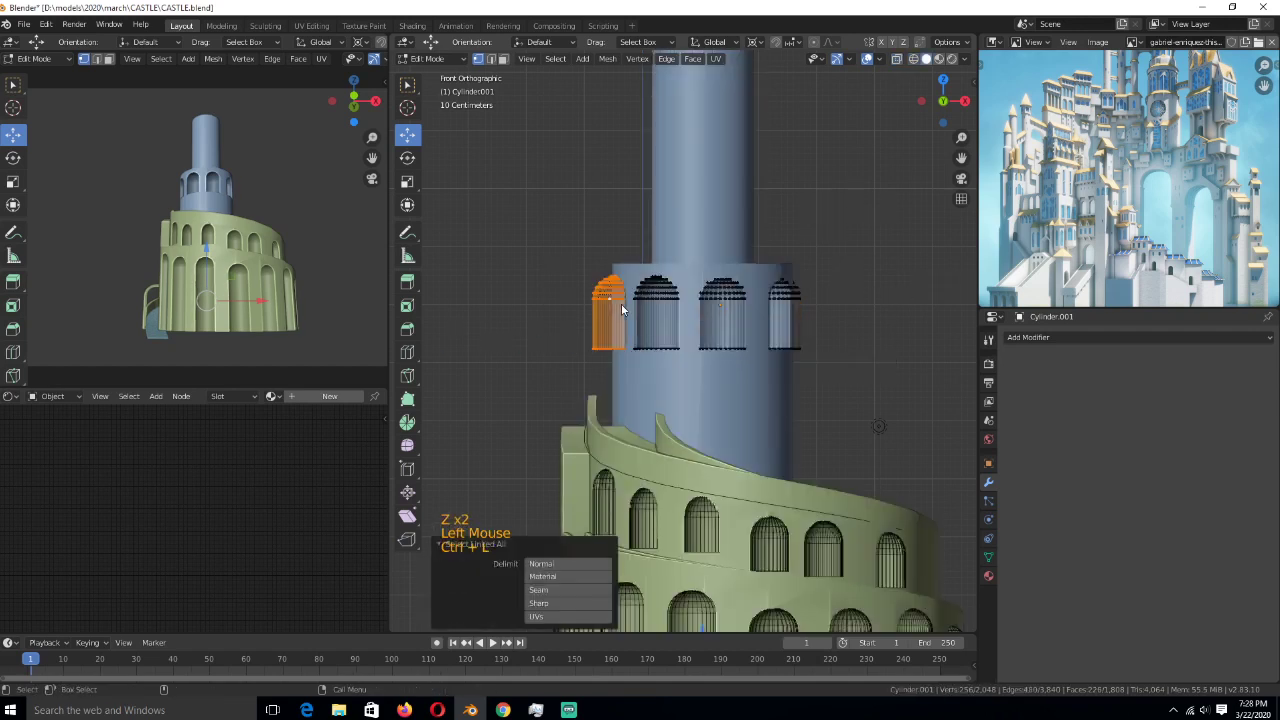
{"action": "key", "text": "g"}
{"action": "key", "text": "z"}
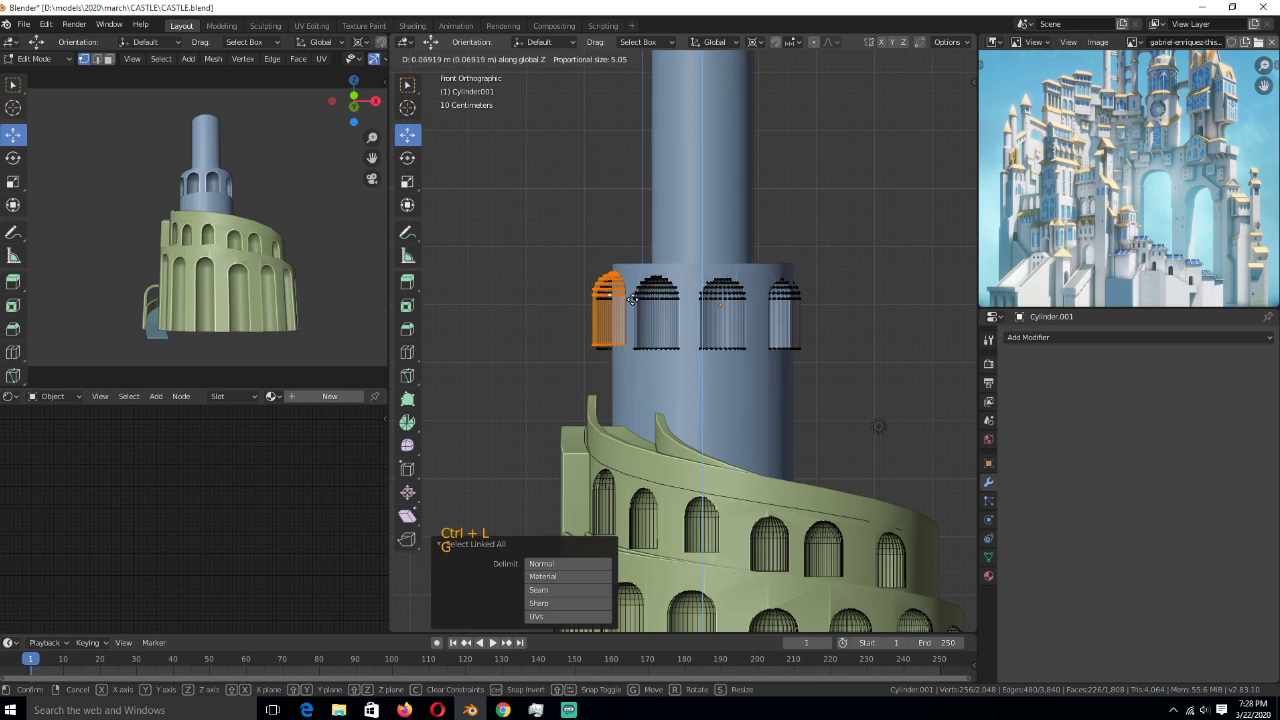
{"action": "left_click", "coordinate": [632, 312]}
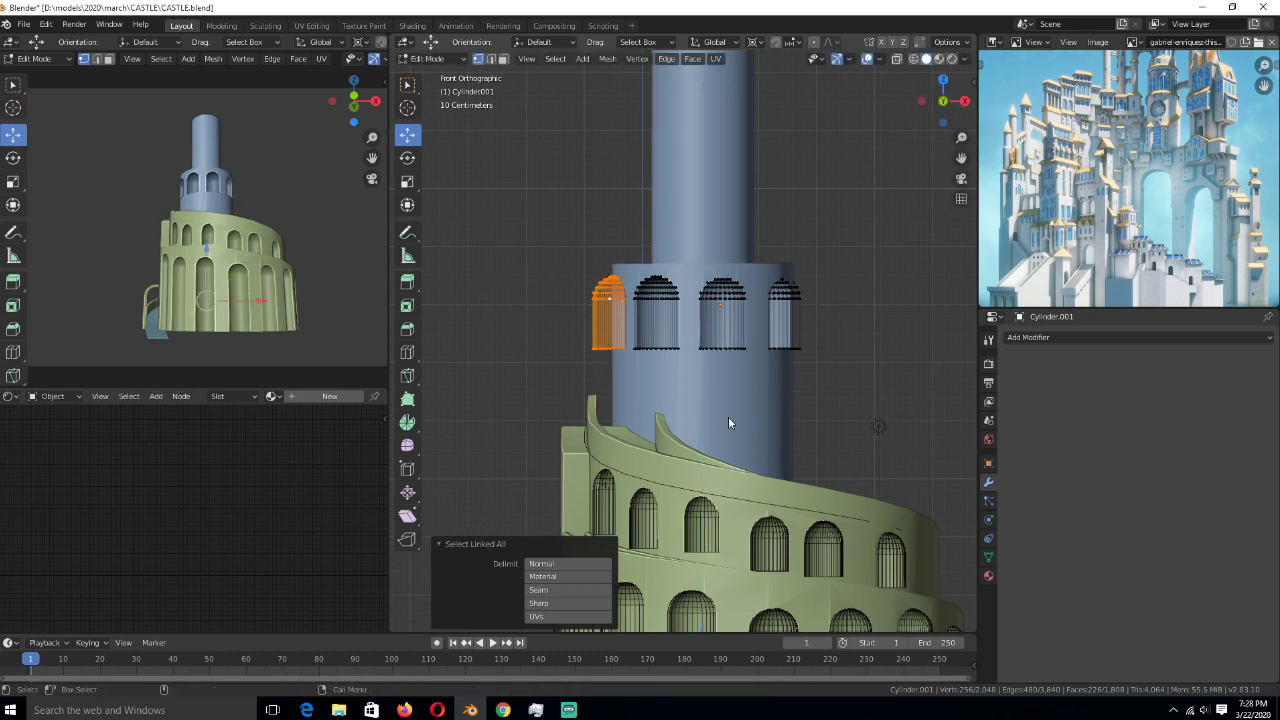
- In front view, lower the whole second arch cutter from the left slightly along Z to start a descending row
{"action": "double_click", "coordinate": [665, 337]}
{"action": "key", "text": "ctrl+l"}
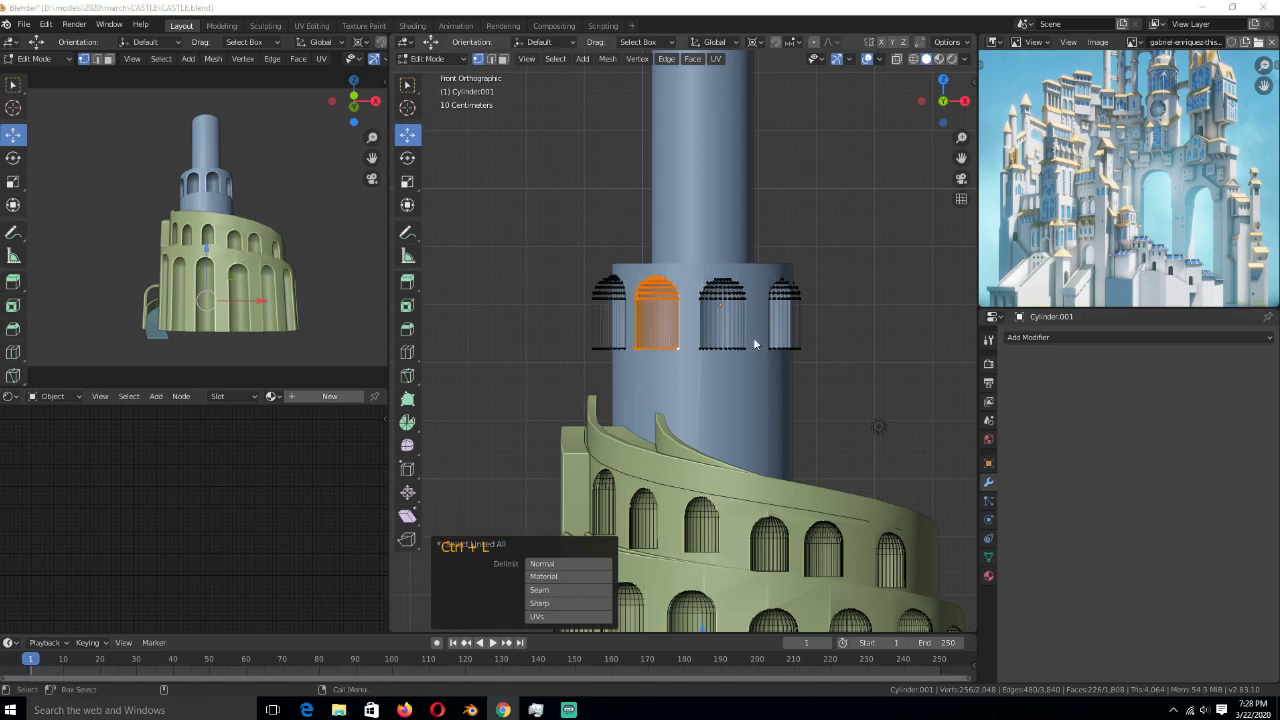
{"action": "left_click", "coordinate": [857, 38]}
{"action": "key", "text": "g"}
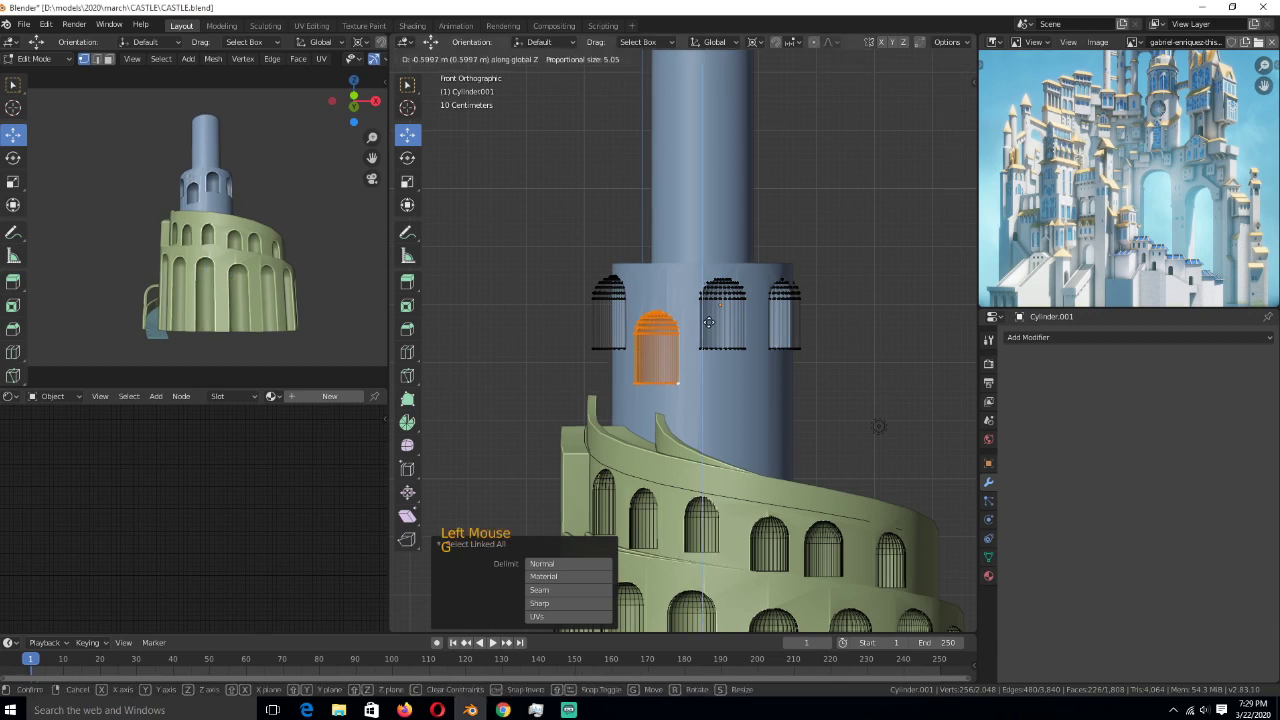
{"action": "left_click", "coordinate": [715, 335]}
- Lower the whole third arch cutter from the left by about 0.76 m along Z
{"action": "left_click", "coordinate": [715, 335]}
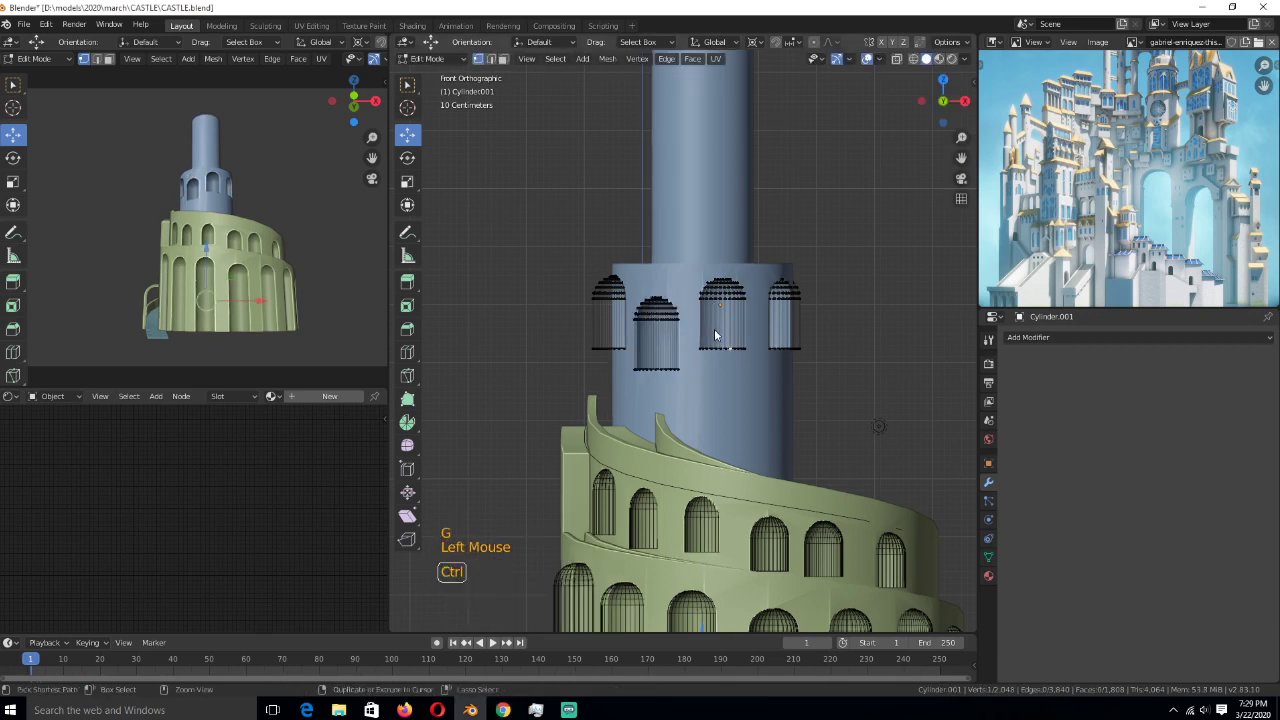
{"action": "key", "text": "ctrl+l"}
{"action": "key", "text": "g"}
{"action": "key", "text": "z"}
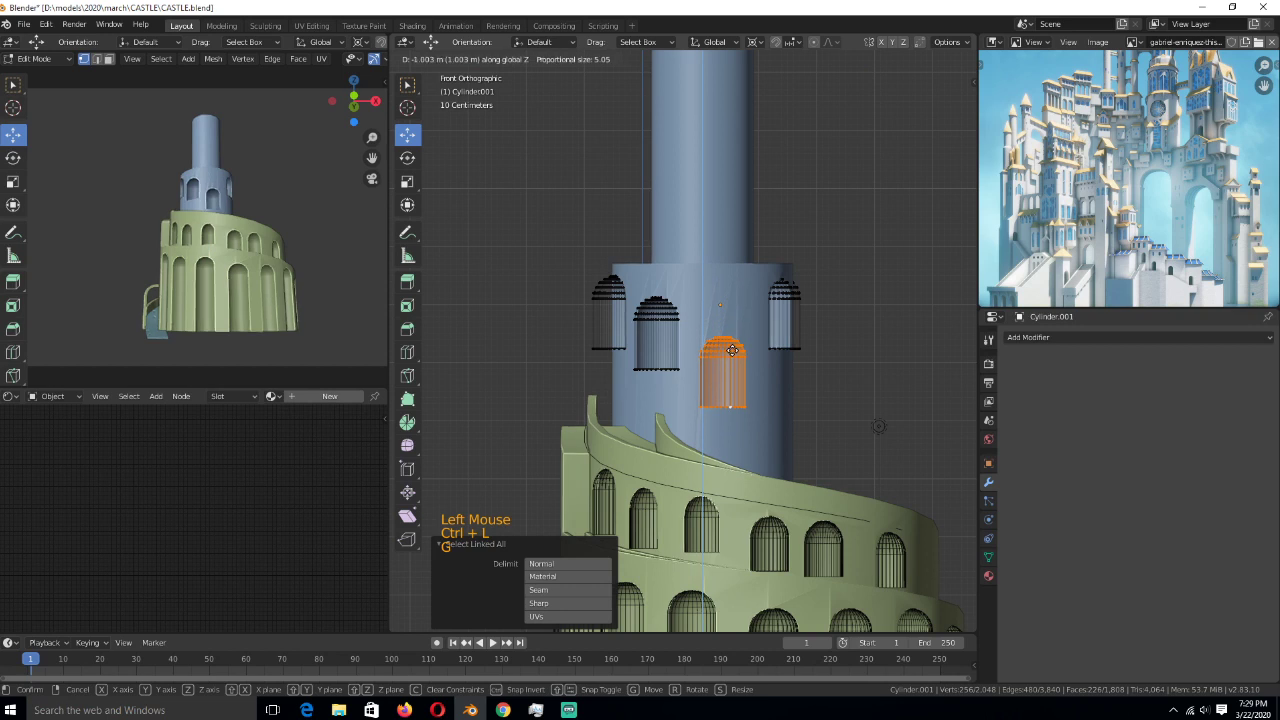
{"action": "left_click", "coordinate": [733, 331]}
- Lower the whole fourth front arch cutter, near the tower's right edge, by about 1.42 m along Z
{"action": "left_click", "coordinate": [789, 338]}
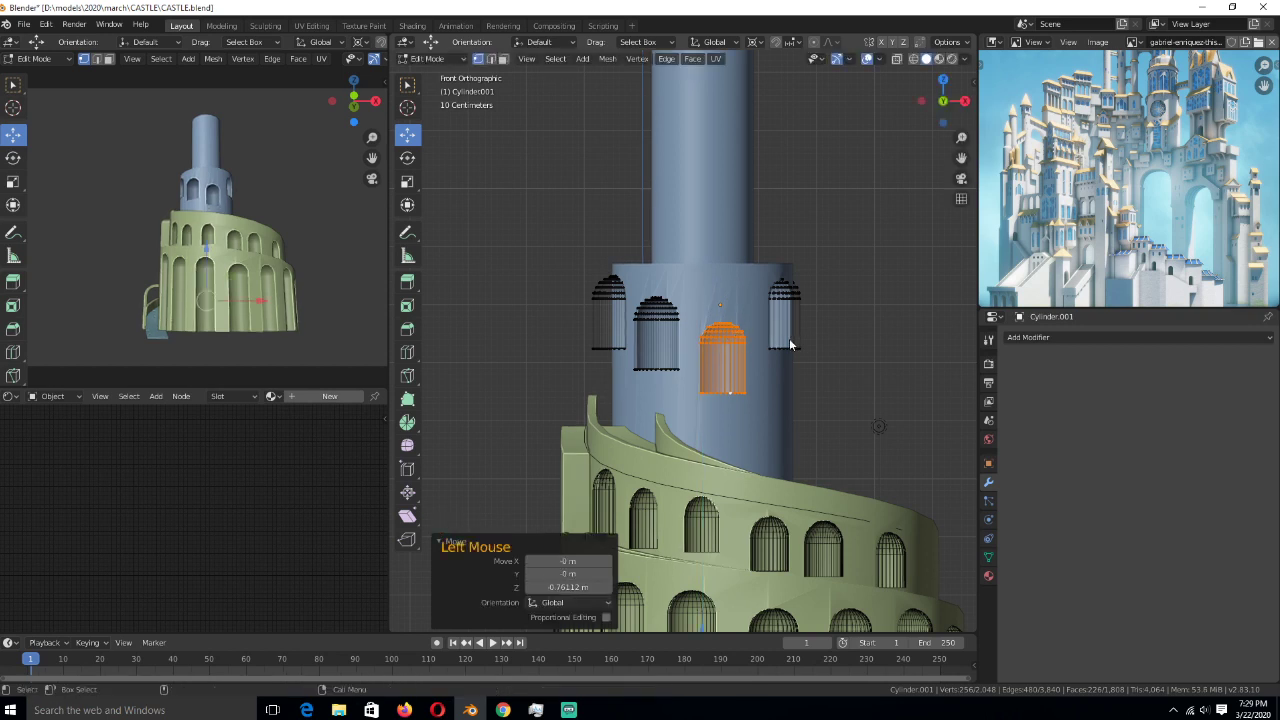
{"action": "left_click", "coordinate": [790, 341]}
{"action": "key", "text": "ctrl+l"}
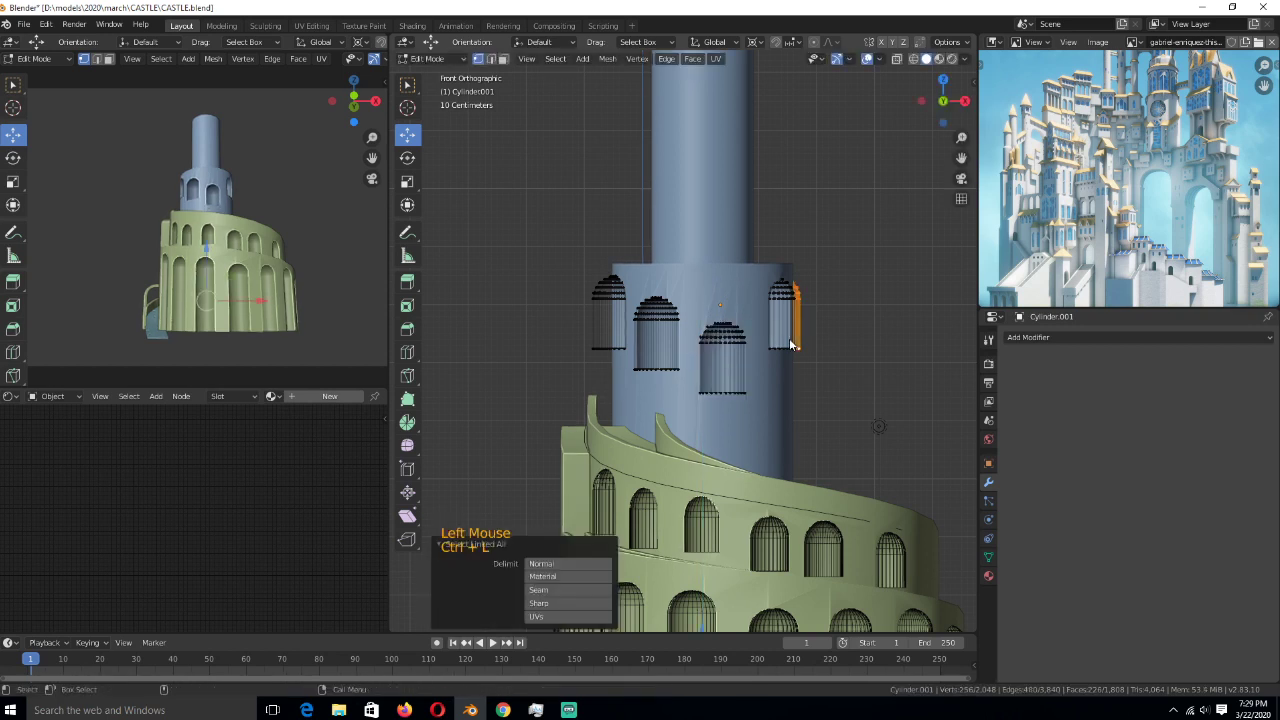
{"action": "left_click", "coordinate": [790, 344]}
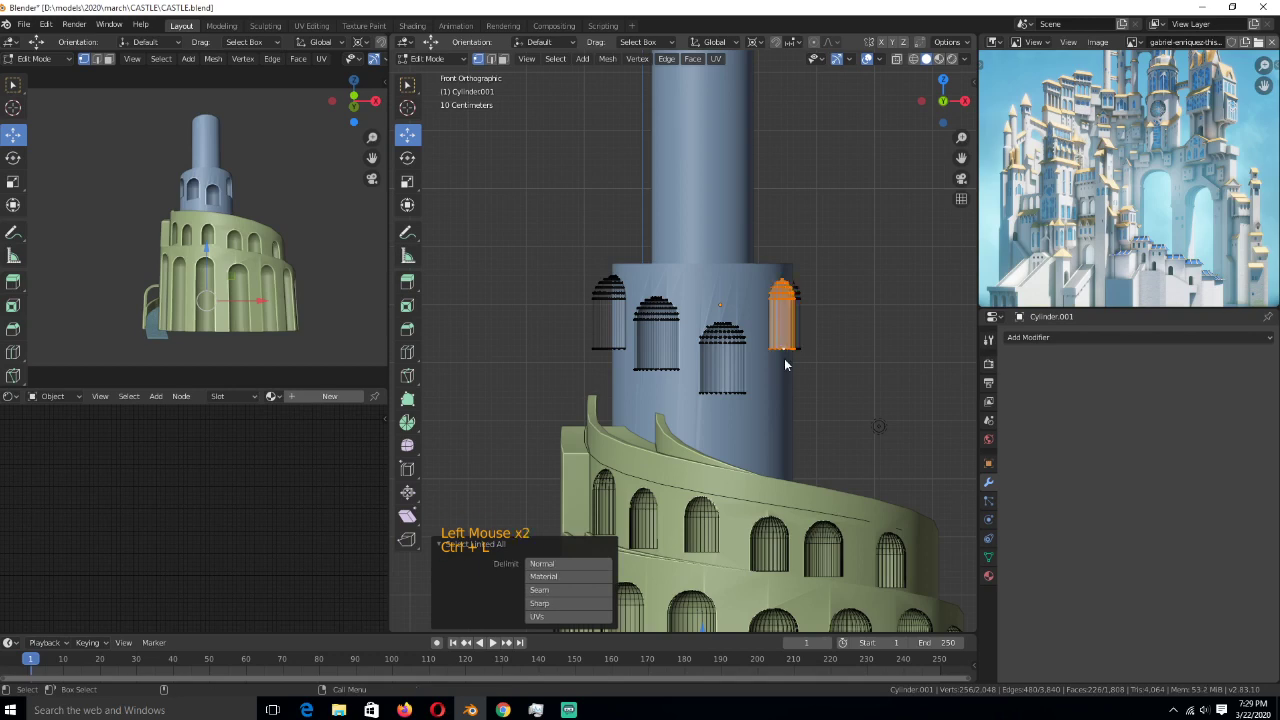
{"action": "key", "text": "g"}
{"action": "key", "text": "z"}
{"action": "left_click", "coordinate": [821, 350]}
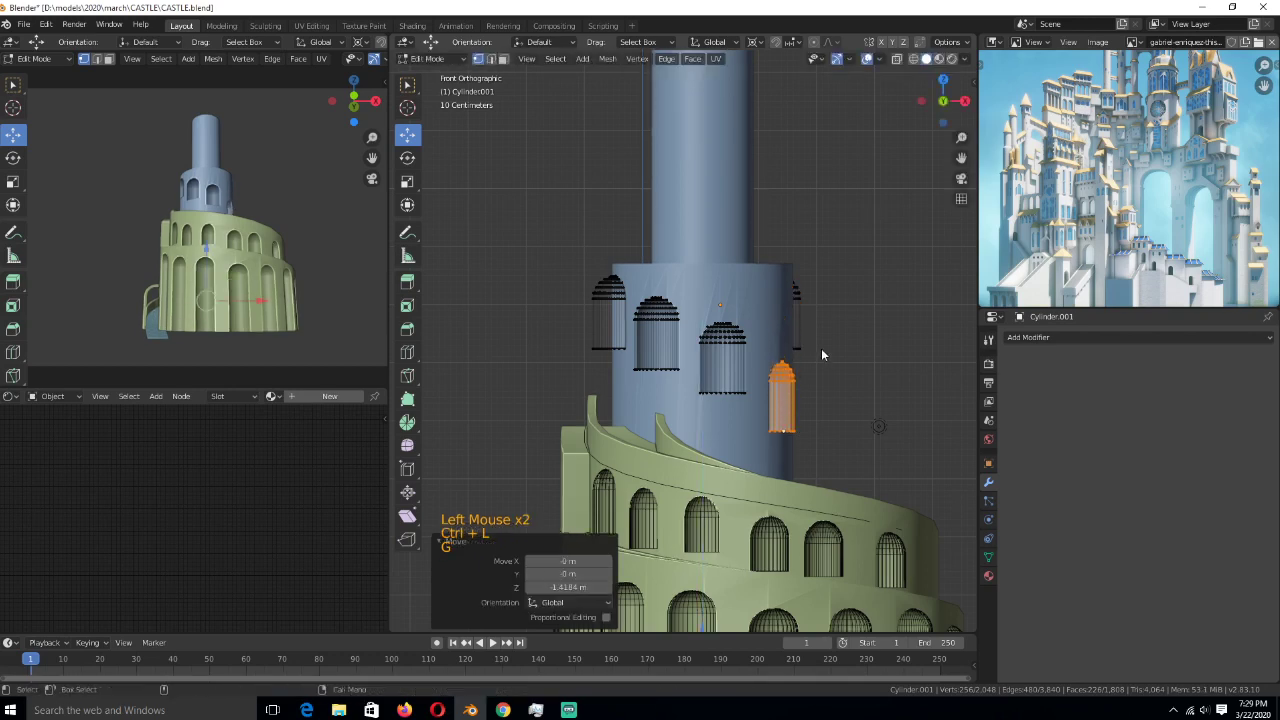
- Delete the four arch cutters on the back of the tower that were not lowered
{"action": "middle_click_drag", "start_coordinate": [821, 350], "coordinate": [678, 378]}
{"action": "left_click", "coordinate": [628, 446], "text": "shift"}
{"action": "left_click", "coordinate": [750, 352], "text": "shift"}
{"action": "middle_click_drag", "start_coordinate": [750, 352], "coordinate": [622, 333]}
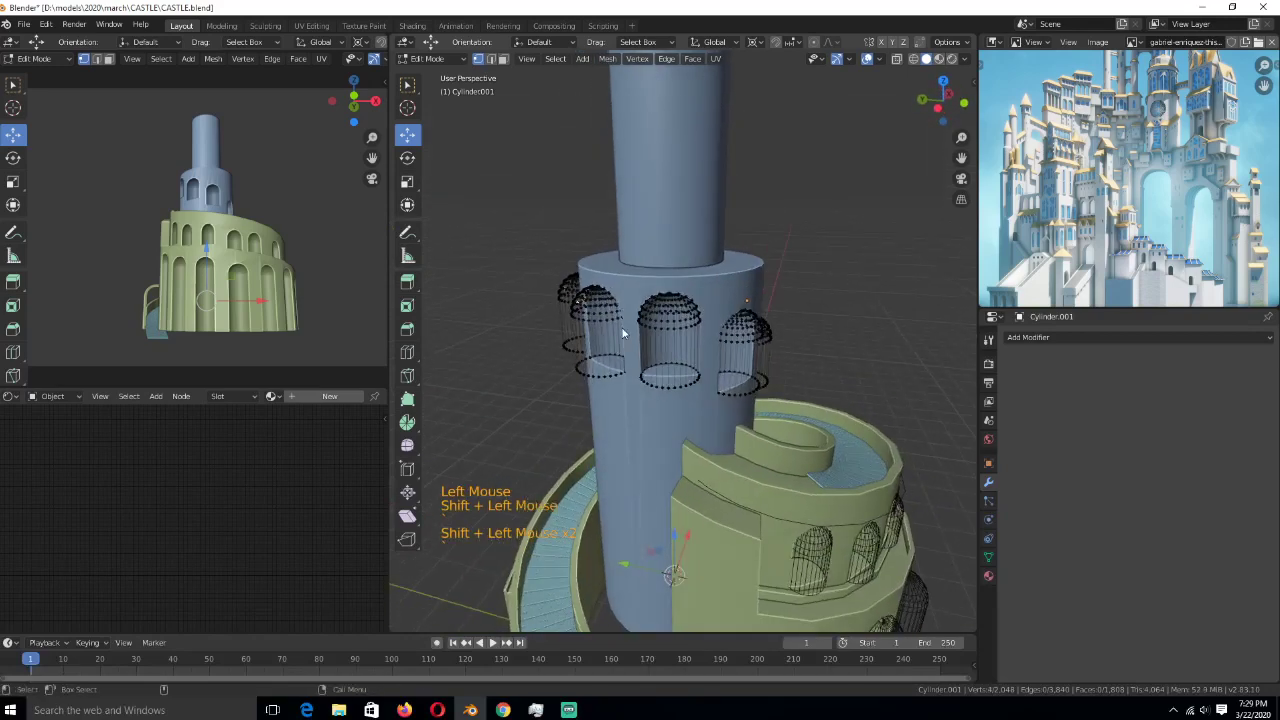
{"action": "key", "text": "ctrl+l"}
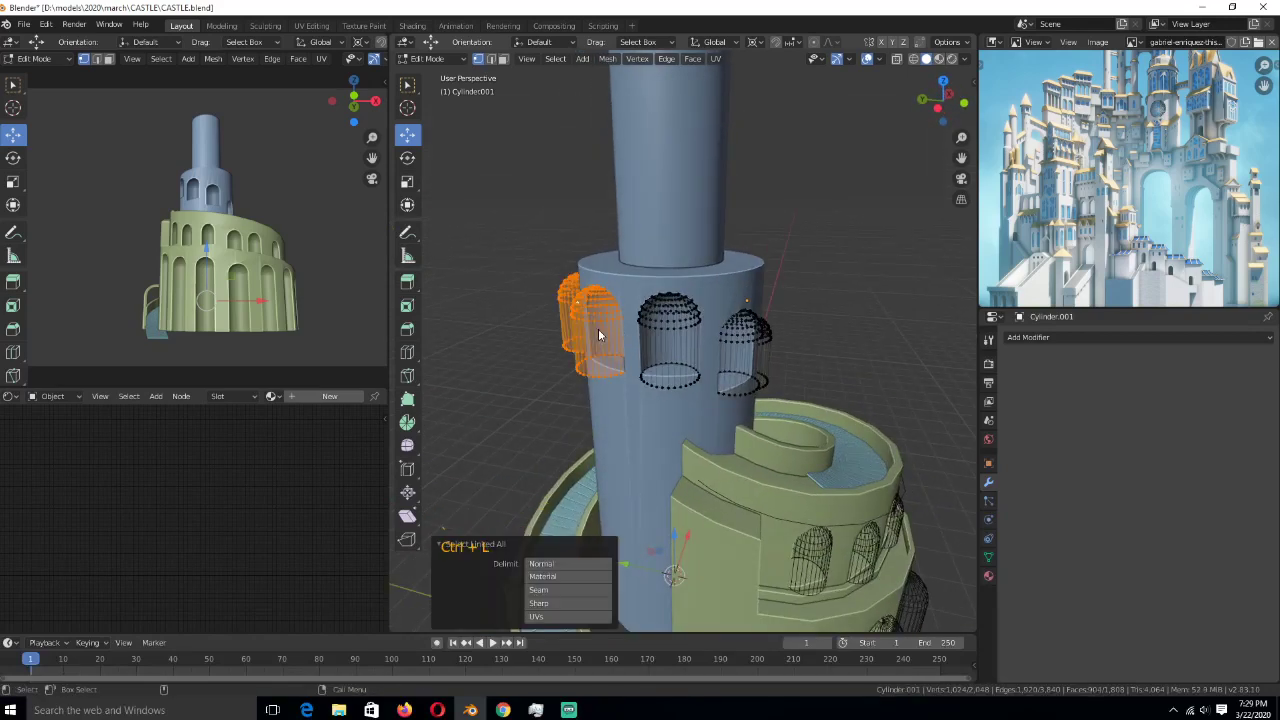
{"action": "key", "text": "x"}
{"action": "left_click", "coordinate": [535, 301]}
- In top view, duplicate the four remaining arch cutters and rotate the copies about -178° to the tower's opposite side
{"action": "key", "text": "KP_7"}
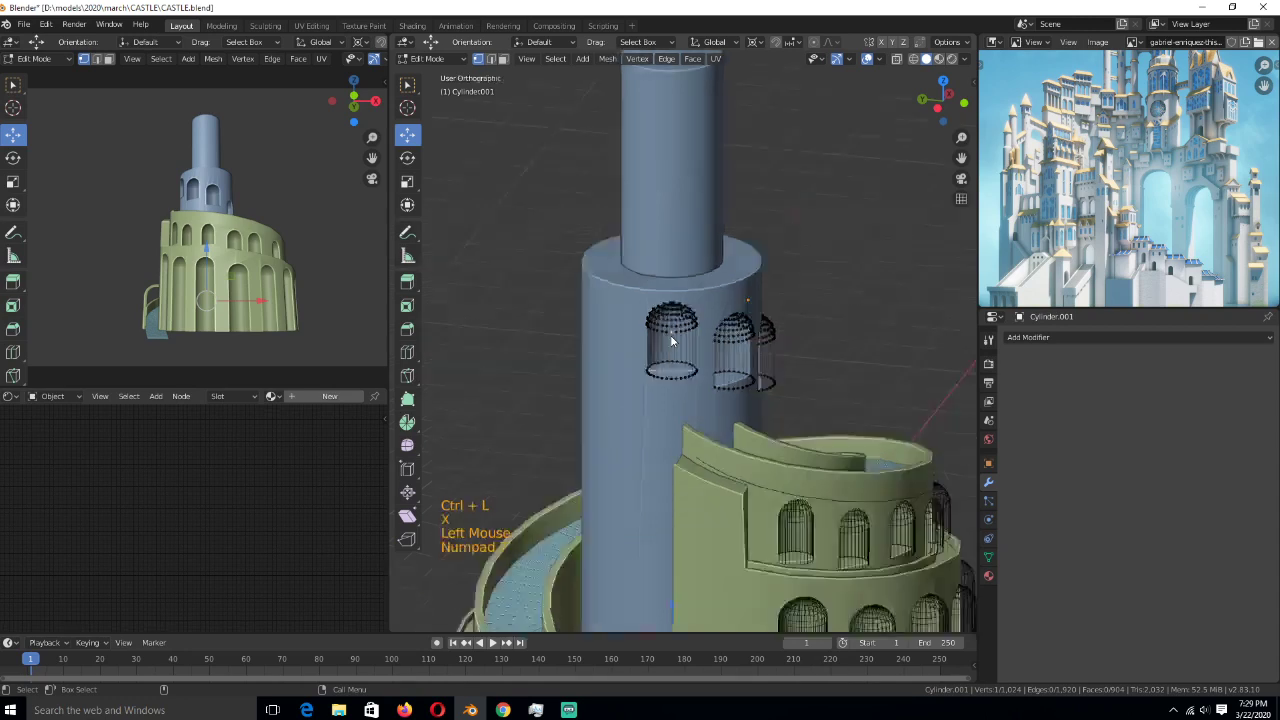
{"action": "key", "text": "z"}
{"action": "left_click_drag", "start_coordinate": [538, 242], "coordinate": [818, 472]}
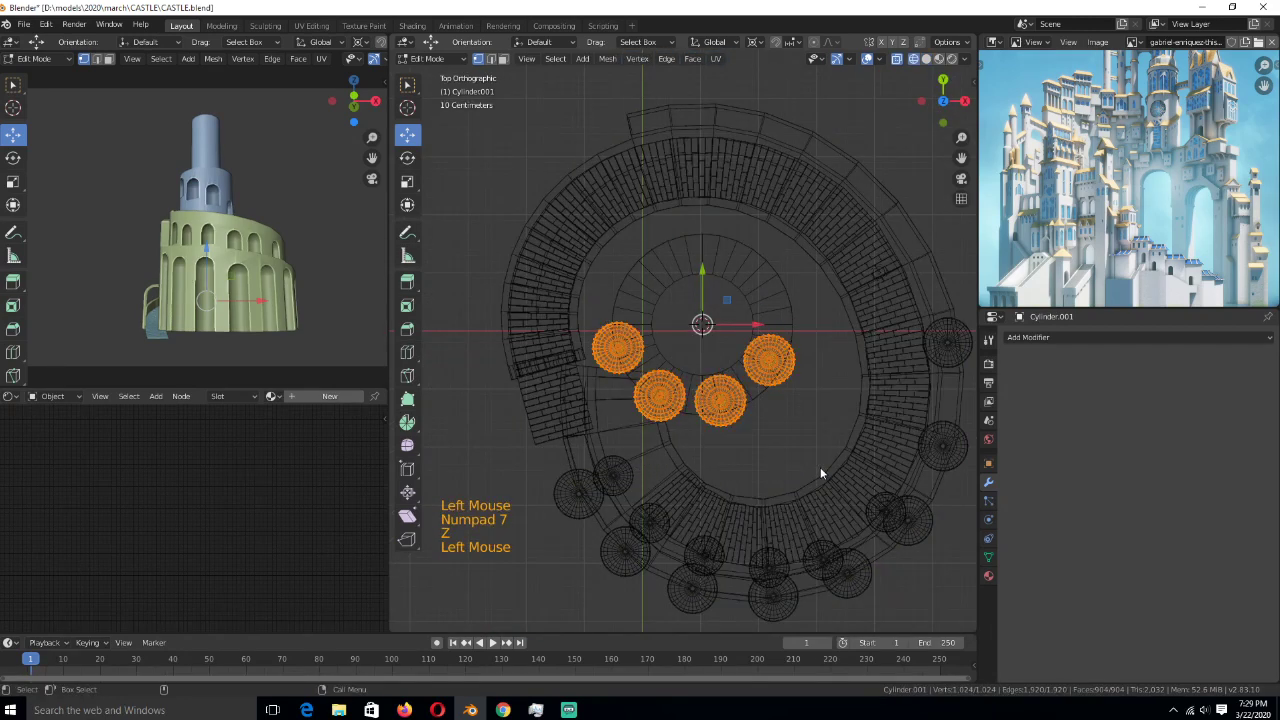
{"action": "key", "text": "shift+d"}
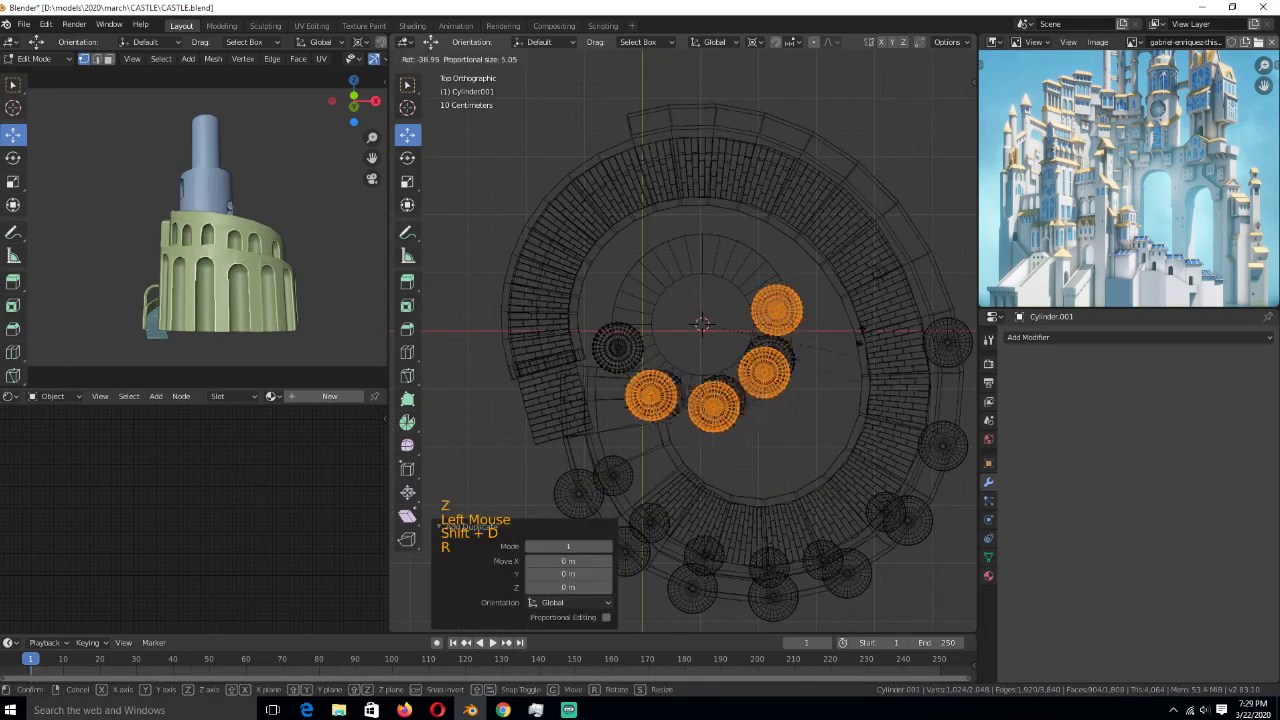
{"action": "key", "text": "r"}
{"action": "left_click", "coordinate": [663, 289]}
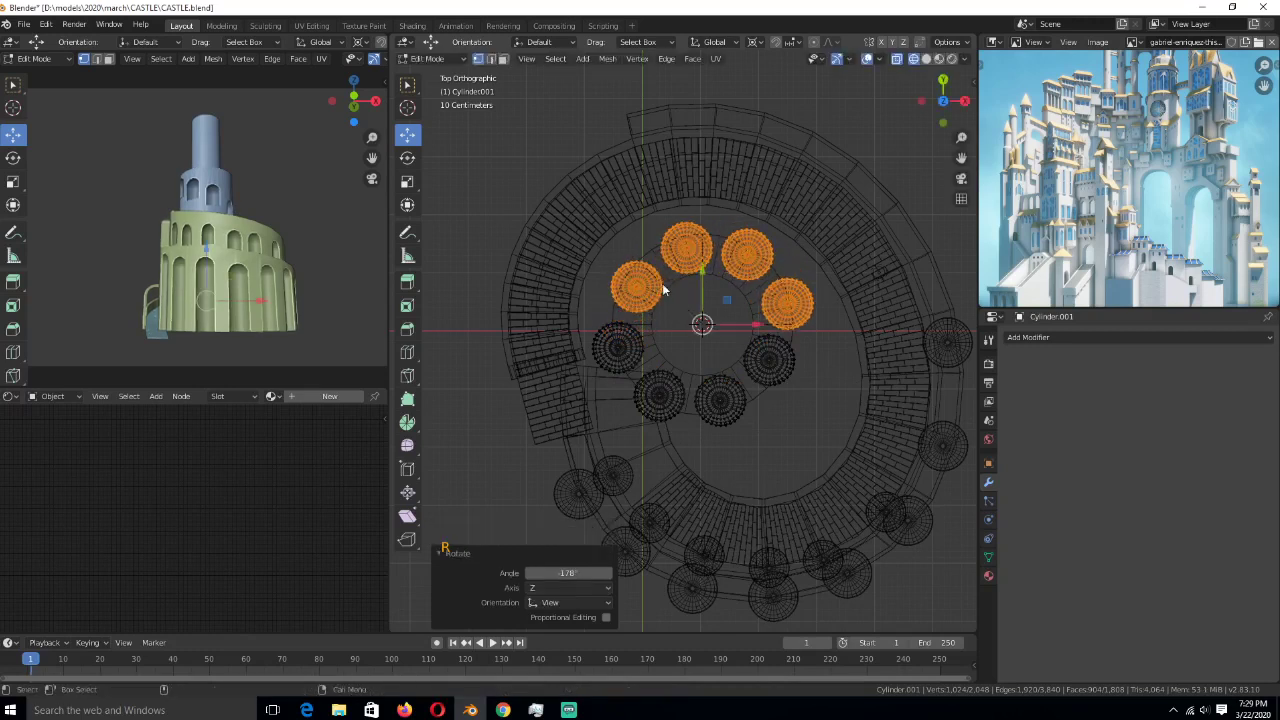
- In right view, lower the duplicated arch cutters about 1.97 m along Z to continue the descending spiral, and leave mesh editing
{"action": "key", "text": "shift+z"}
{"action": "key", "text": "KP_3"}
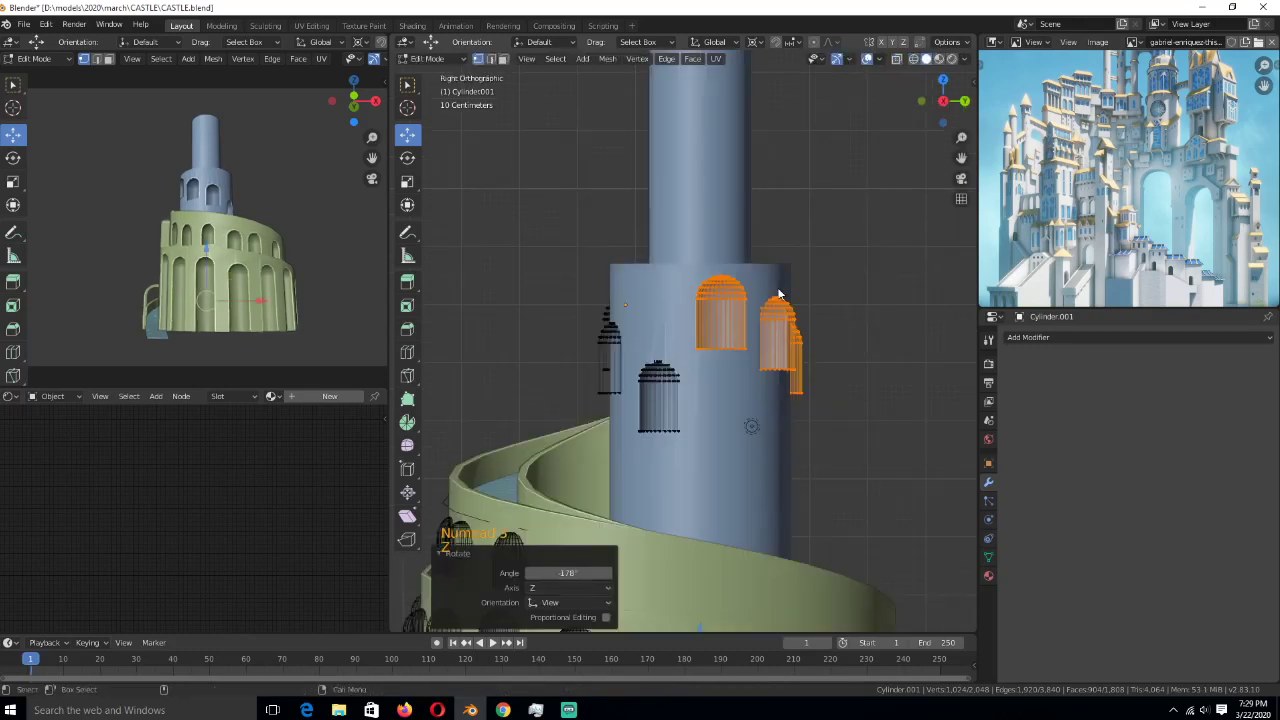
{"action": "key", "text": "g"}
{"action": "key", "text": "z"}
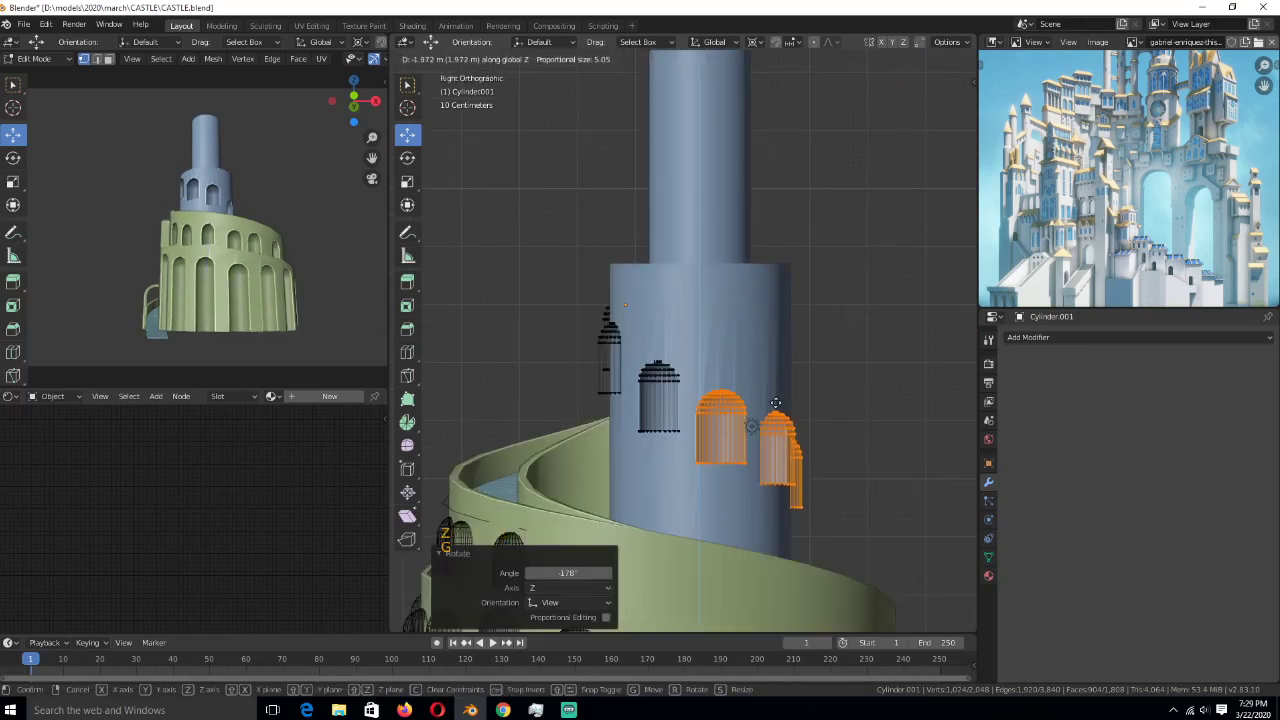
{"action": "left_click", "coordinate": [776, 403]}
{"action": "key", "text": "Tab"}
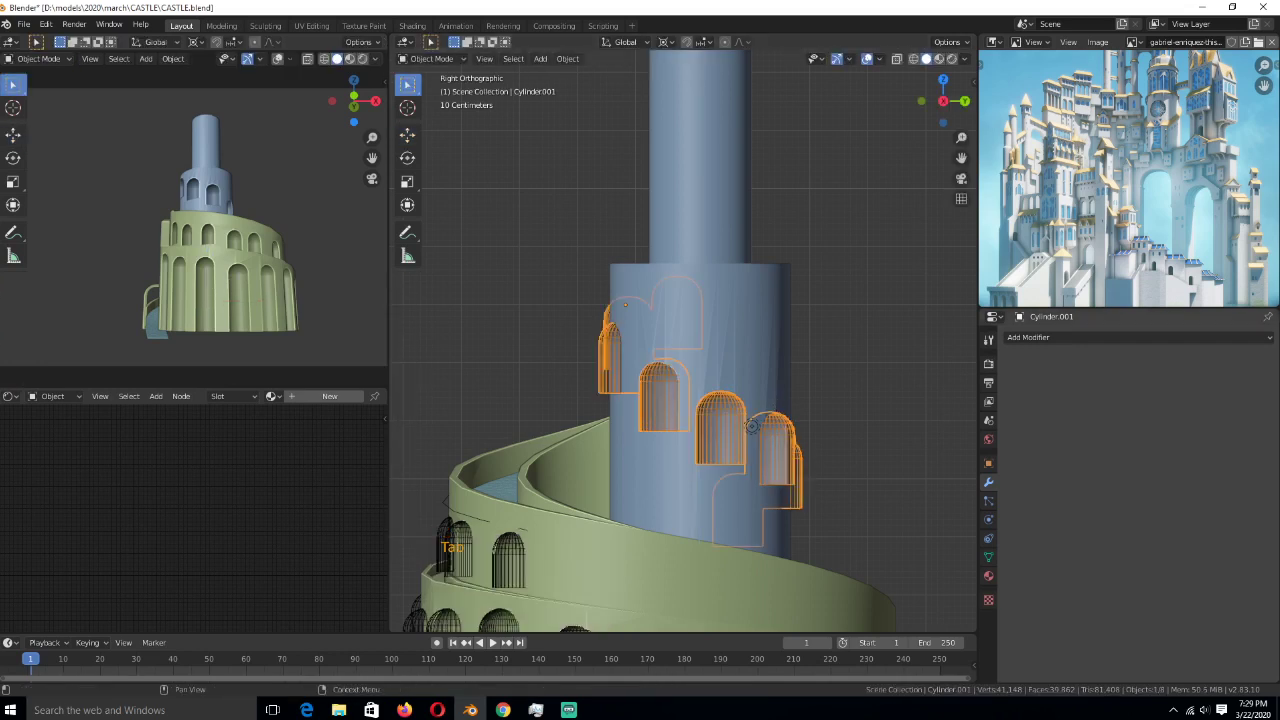
- Select the blue tower and examine its spiralling arch cutters from several sides alongside the whole reference image
{"action": "key", "text": "alt+Tab"}
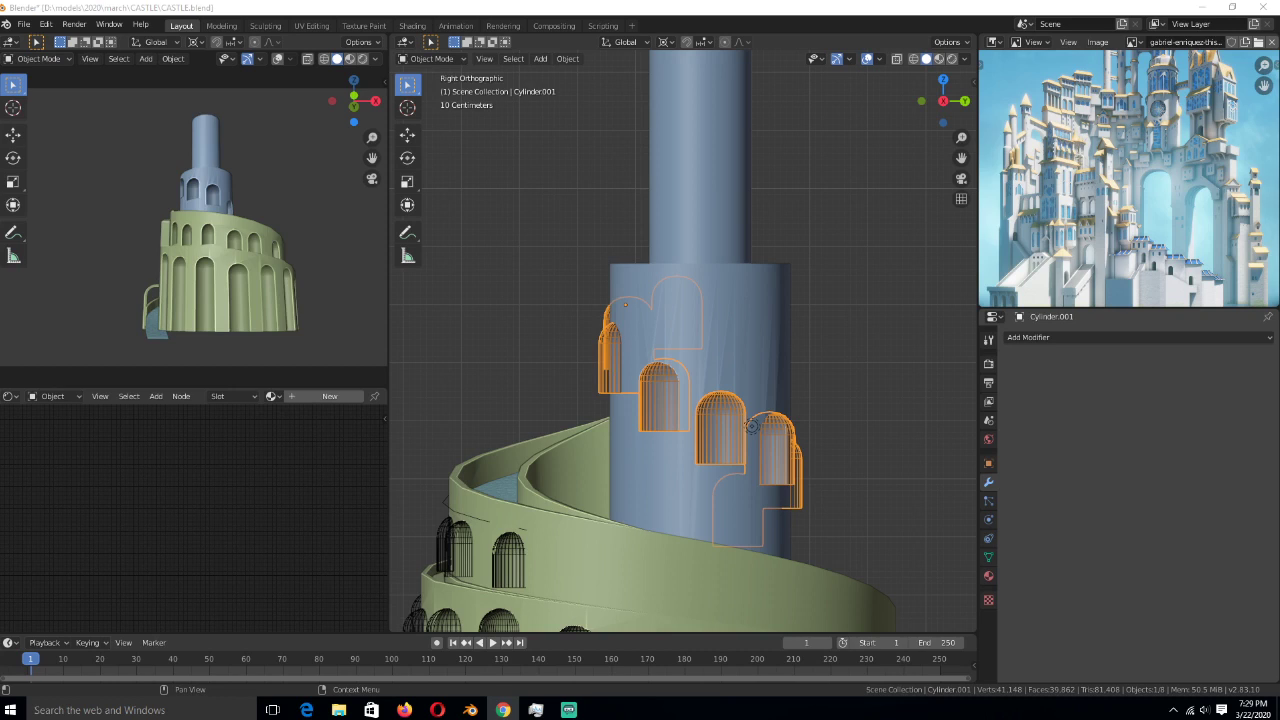
{"action": "left_click", "coordinate": [952, 407]}
{"action": "scroll", "coordinate": [634, 347], "scroll_direction": "down", "scroll_amount": 2}
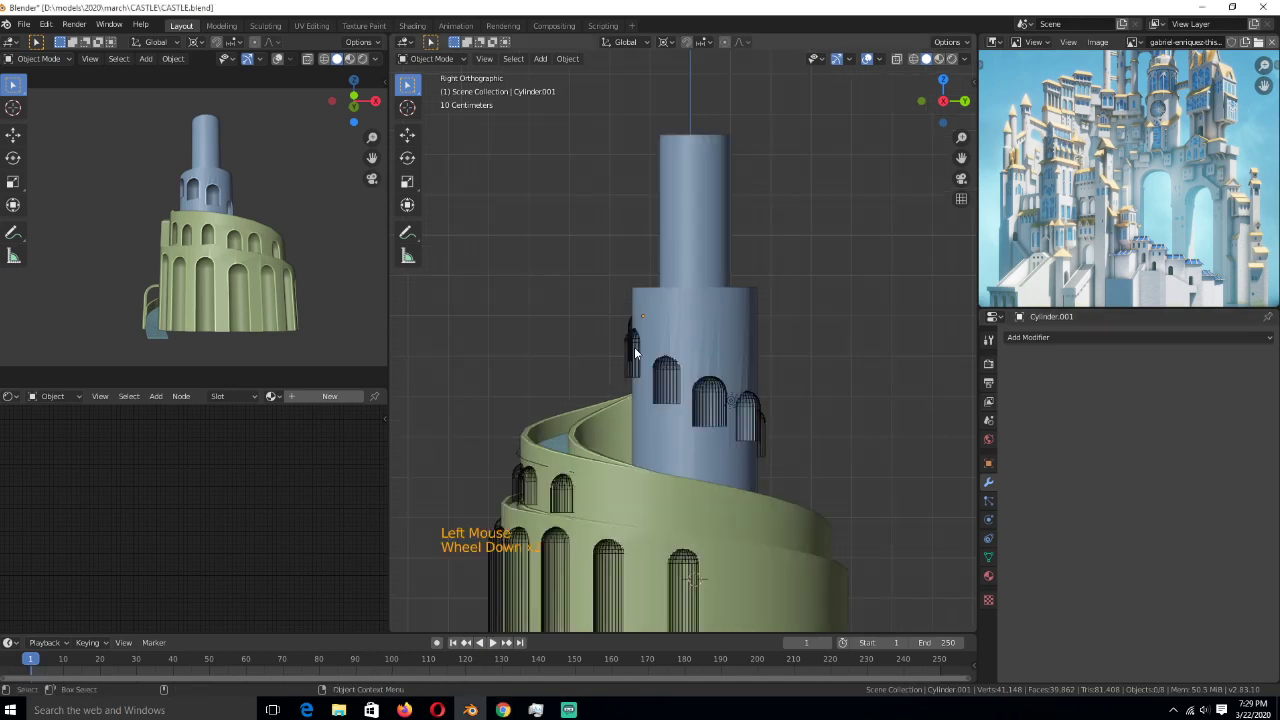
{"action": "left_click", "coordinate": [720, 339]}
{"action": "middle_click_drag", "start_coordinate": [720, 339], "coordinate": [773, 319]}
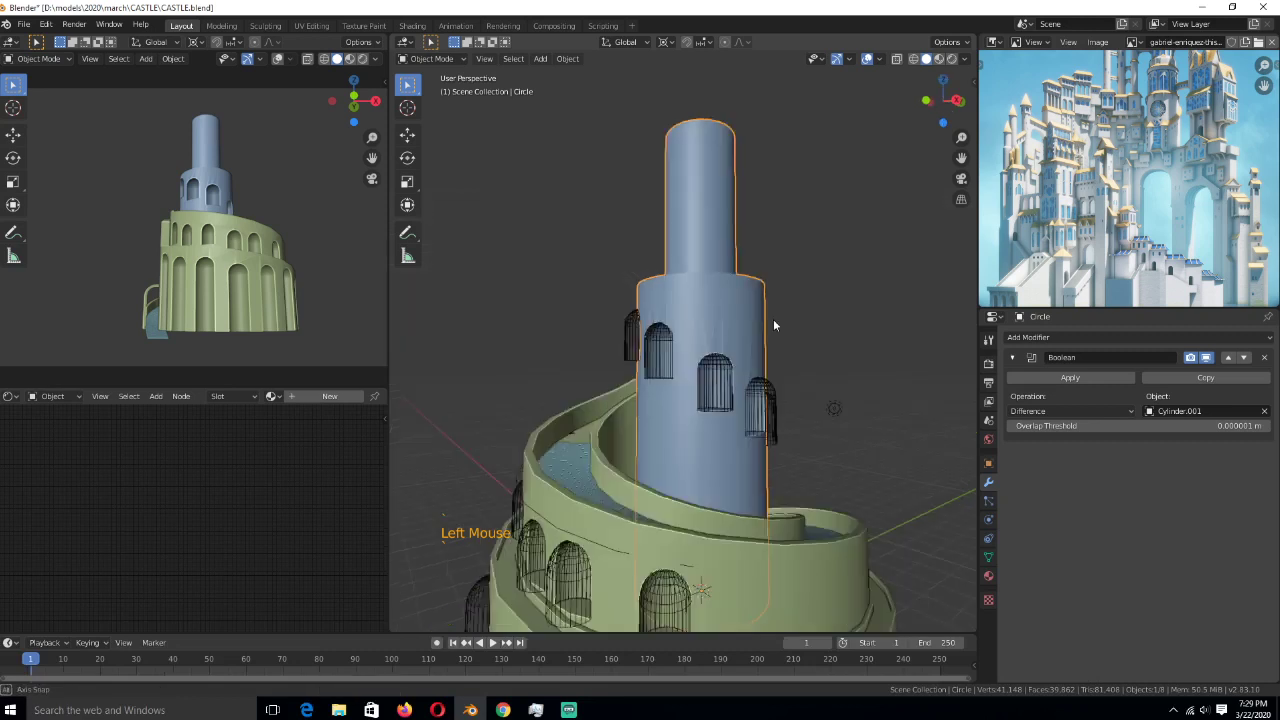
{"action": "key", "text": "KP_1"}
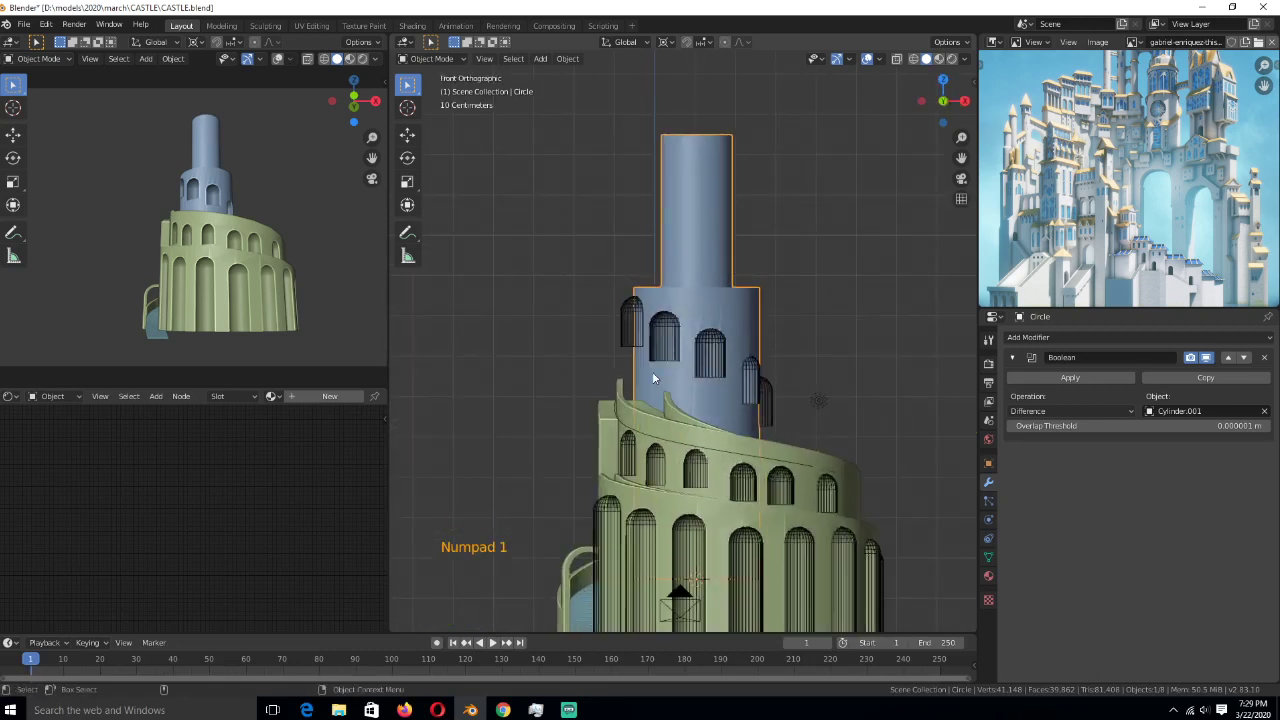
{"action": "middle_click_drag", "start_coordinate": [652, 378], "coordinate": [761, 436]}
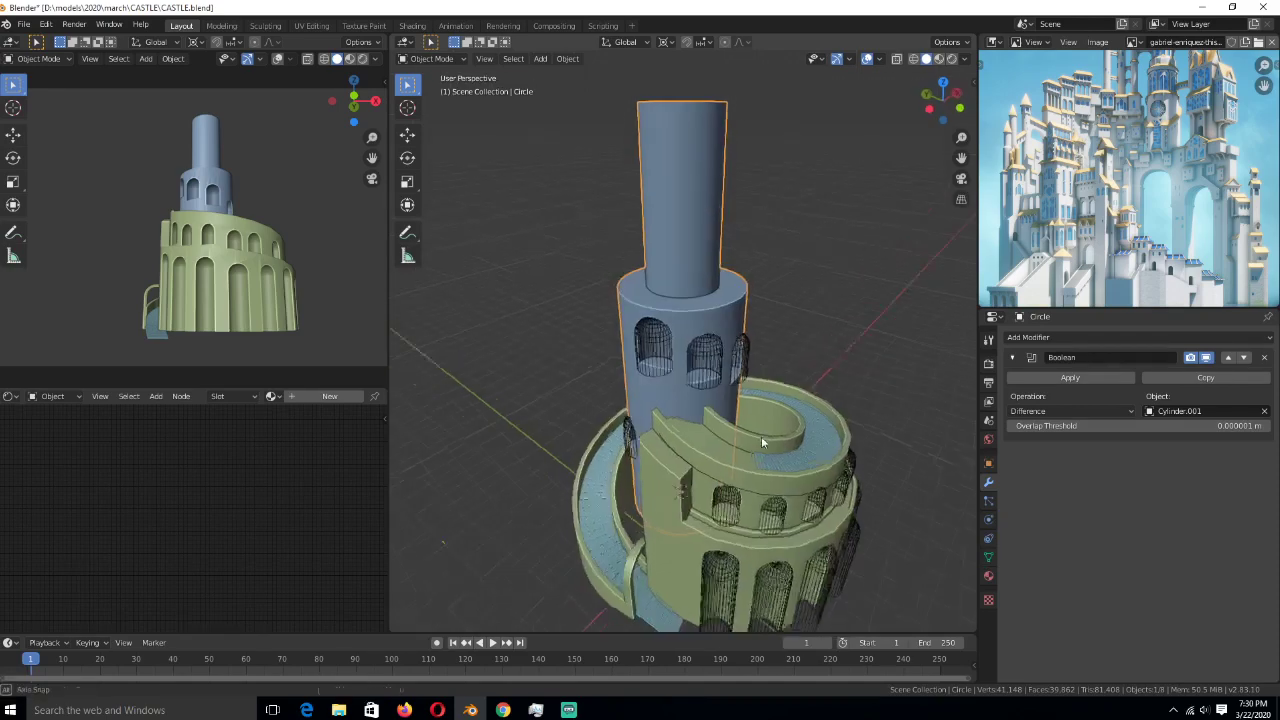
{"action": "scroll", "coordinate": [1128, 178], "scroll_direction": "down", "scroll_amount": 2}
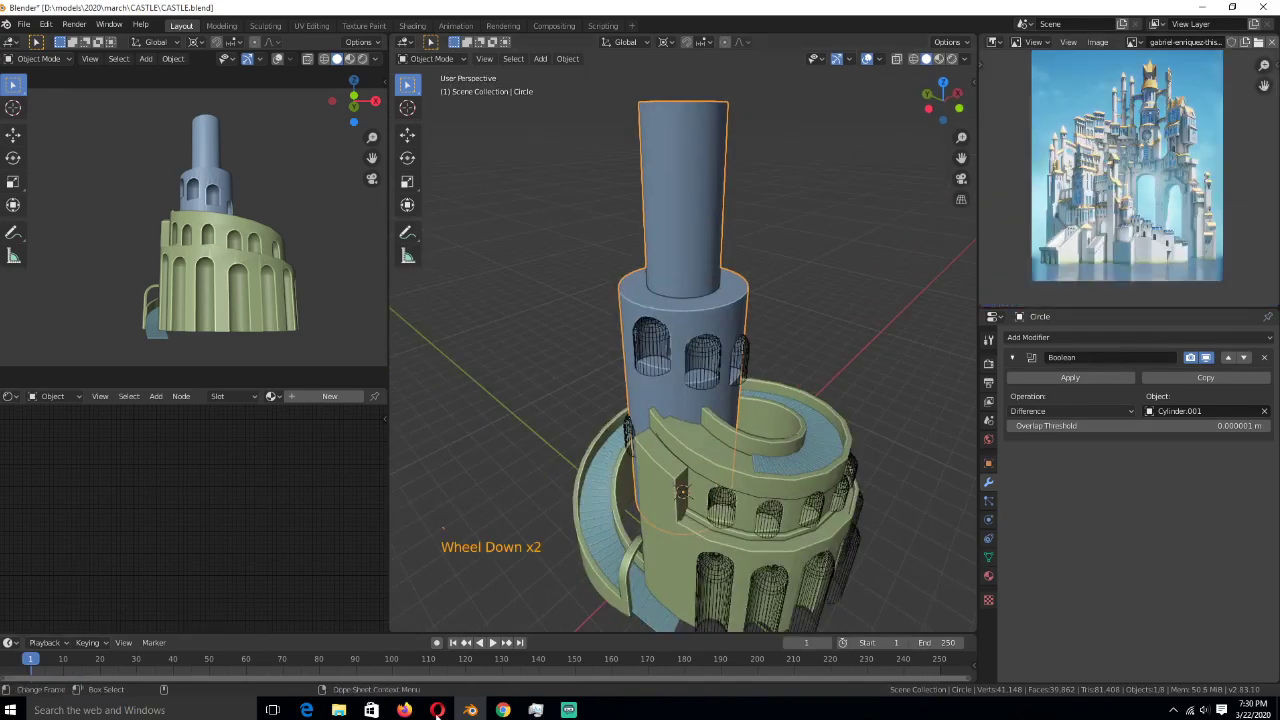
- Switch to Firefox, look through the ArtStation castle artworks including Witcher castle, and return to Blender to view the whole castle from the front
{"action": "left_click", "coordinate": [405, 709]}
{"action": "left_click", "coordinate": [160, 11]}
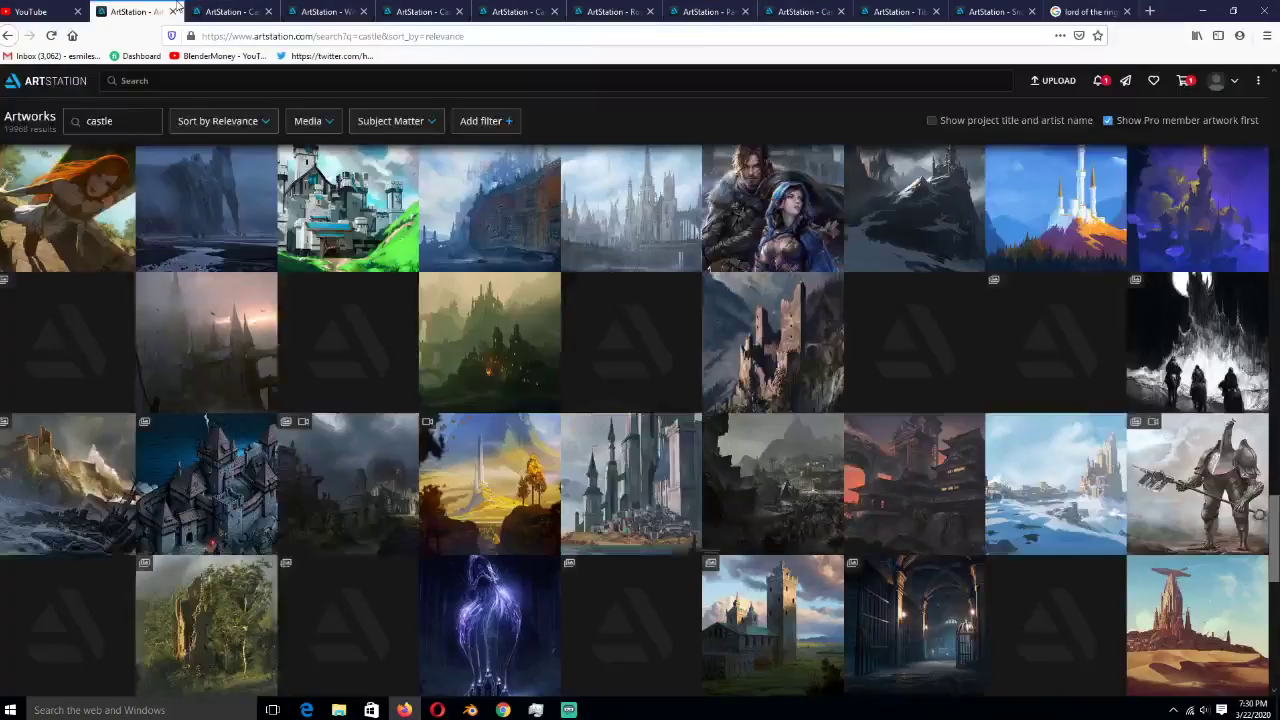
{"action": "left_click", "coordinate": [232, 10]}
{"action": "left_click", "coordinate": [330, 11]}
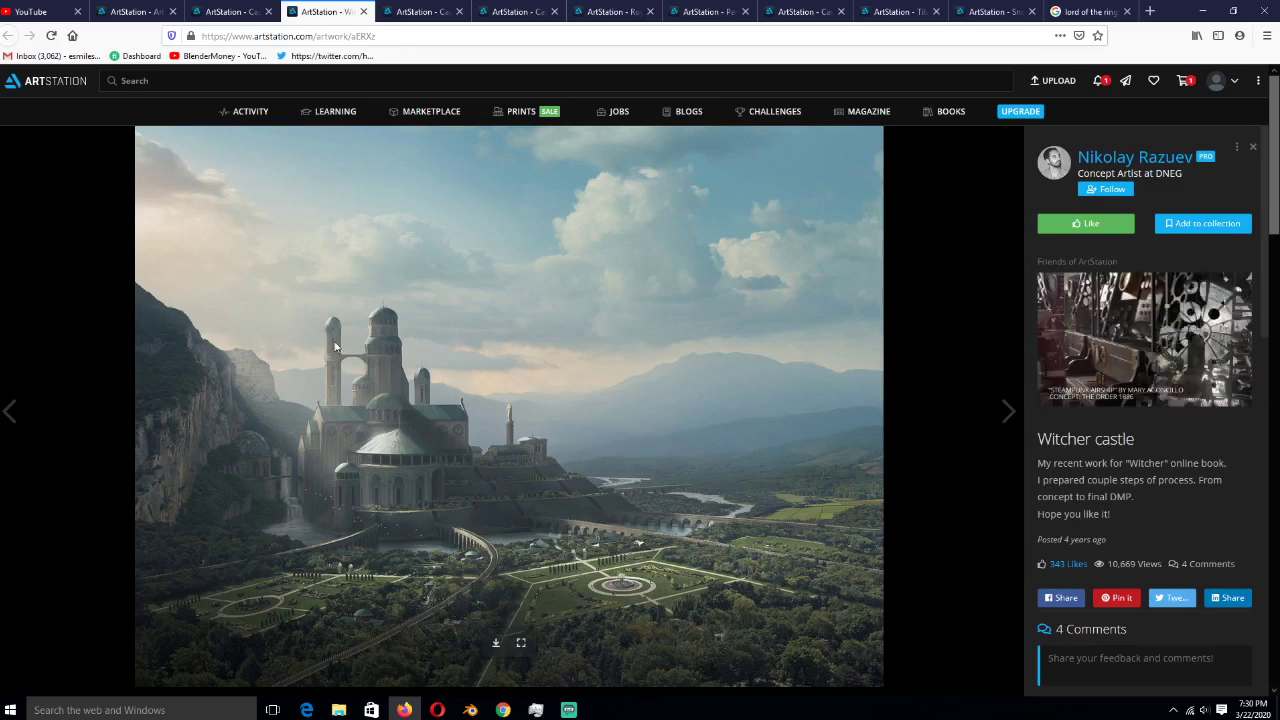
{"action": "left_click", "coordinate": [1207, 11]}
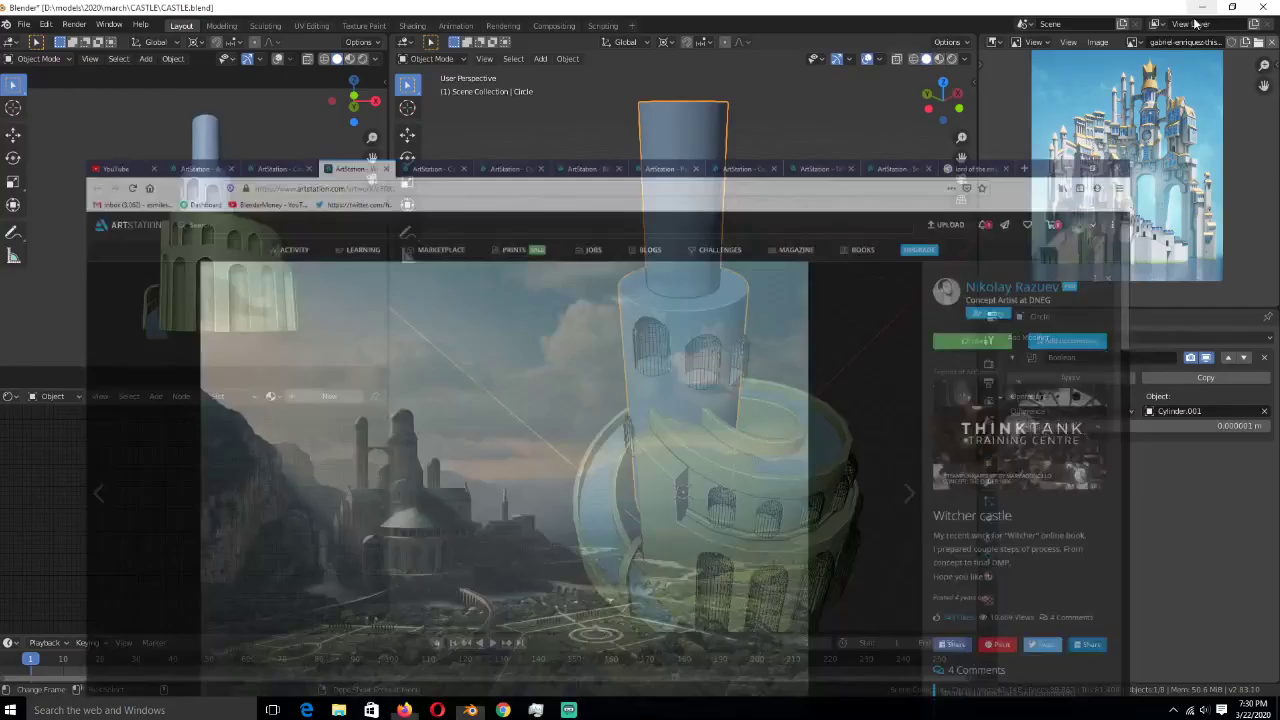
{"action": "key", "text": "KP_1"}
{"action": "scroll", "coordinate": [722, 299], "scroll_direction": "down", "scroll_amount": 5}
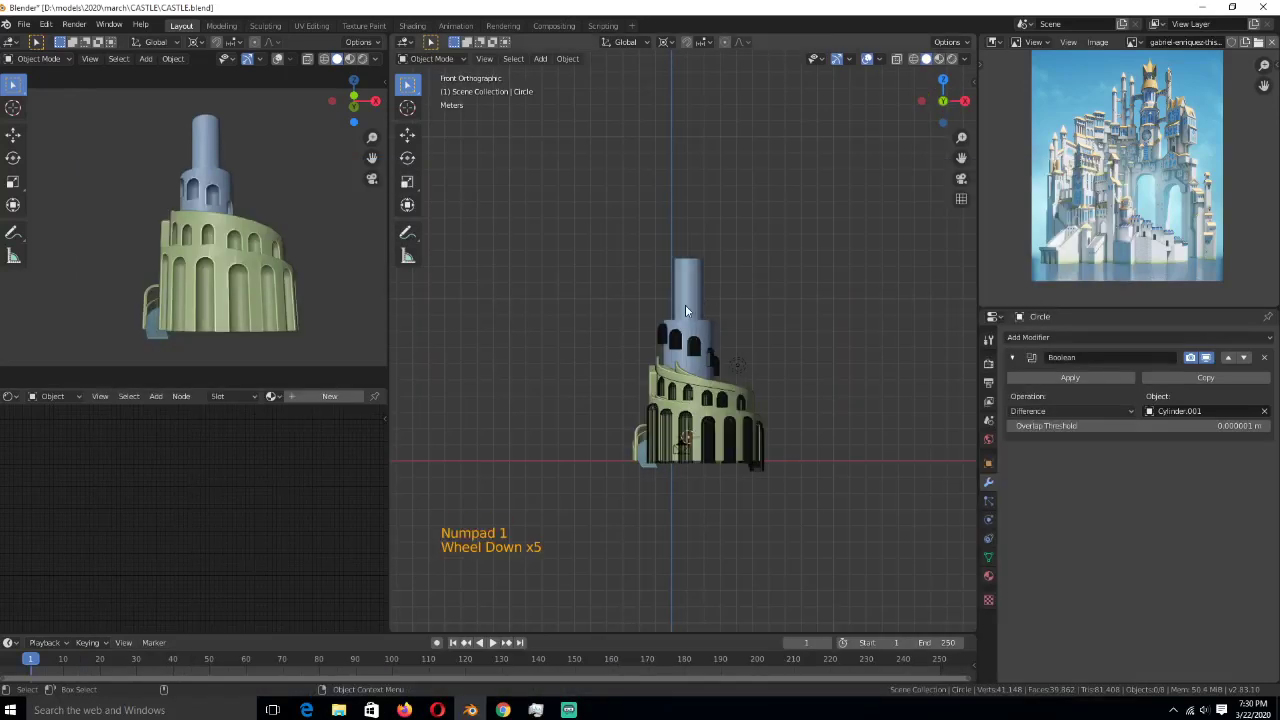
- In top view, scale the blue tower and its arch cutters to about 0.669 in X and Y and reposition them inside the spiral
{"action": "key", "text": "KP_7"}
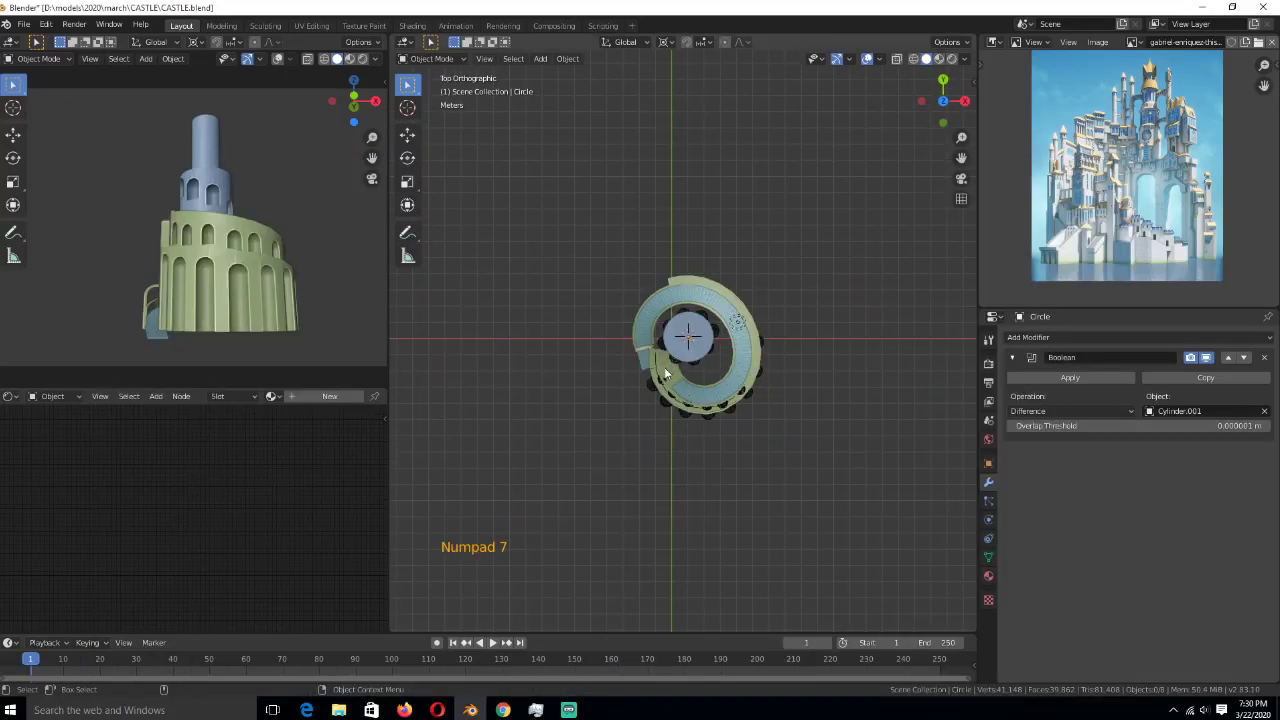
{"action": "middle_click_drag", "start_coordinate": [668, 364], "coordinate": [588, 227]}
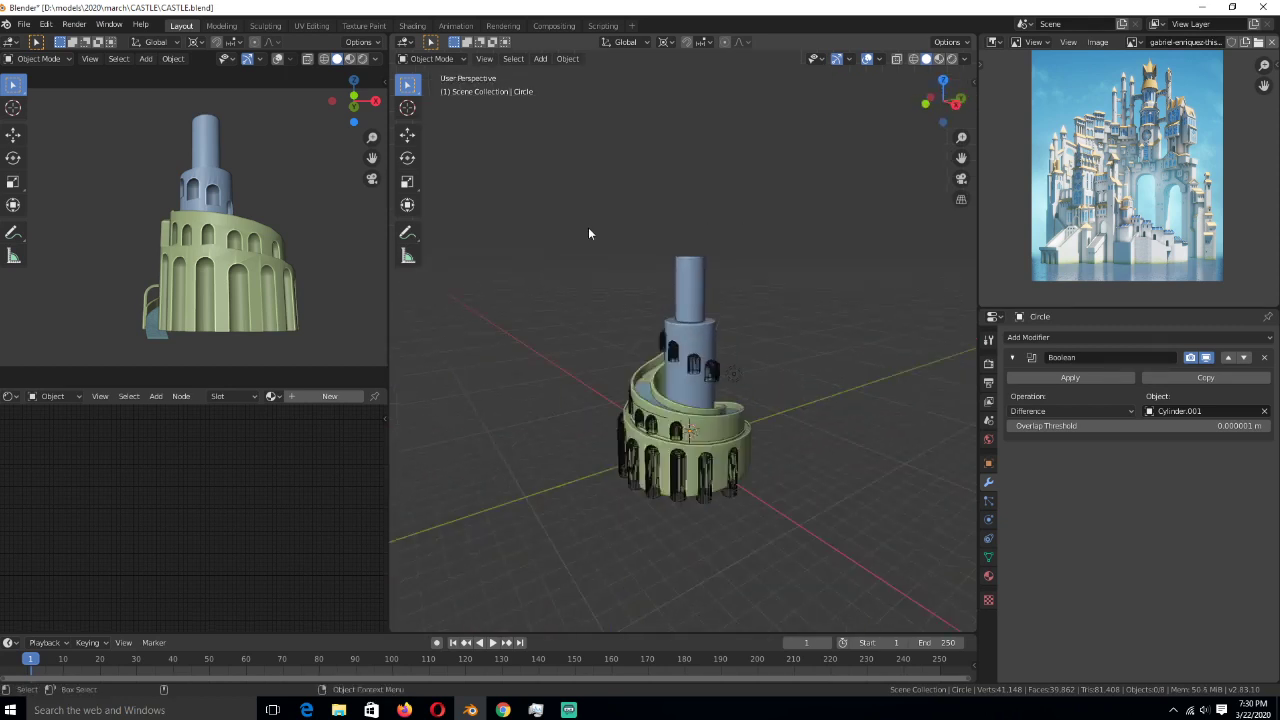
{"action": "key", "text": "KP_7"}
{"action": "scroll", "coordinate": [725, 289], "scroll_direction": "up", "scroll_amount": 5}
{"action": "left_click", "coordinate": [725, 289]}
{"action": "left_click", "coordinate": [725, 289], "text": "shift"}
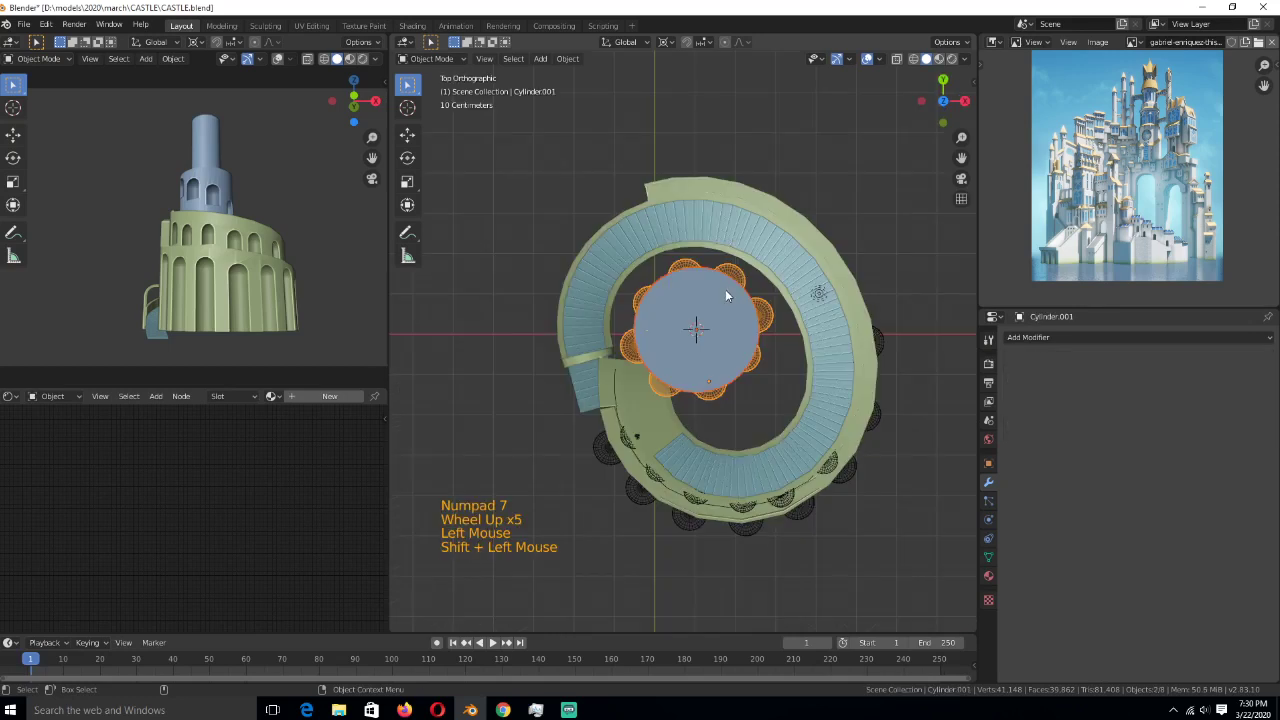
{"action": "key", "text": "g"}
{"action": "key", "text": "s"}
{"action": "key", "text": "shift+z"}
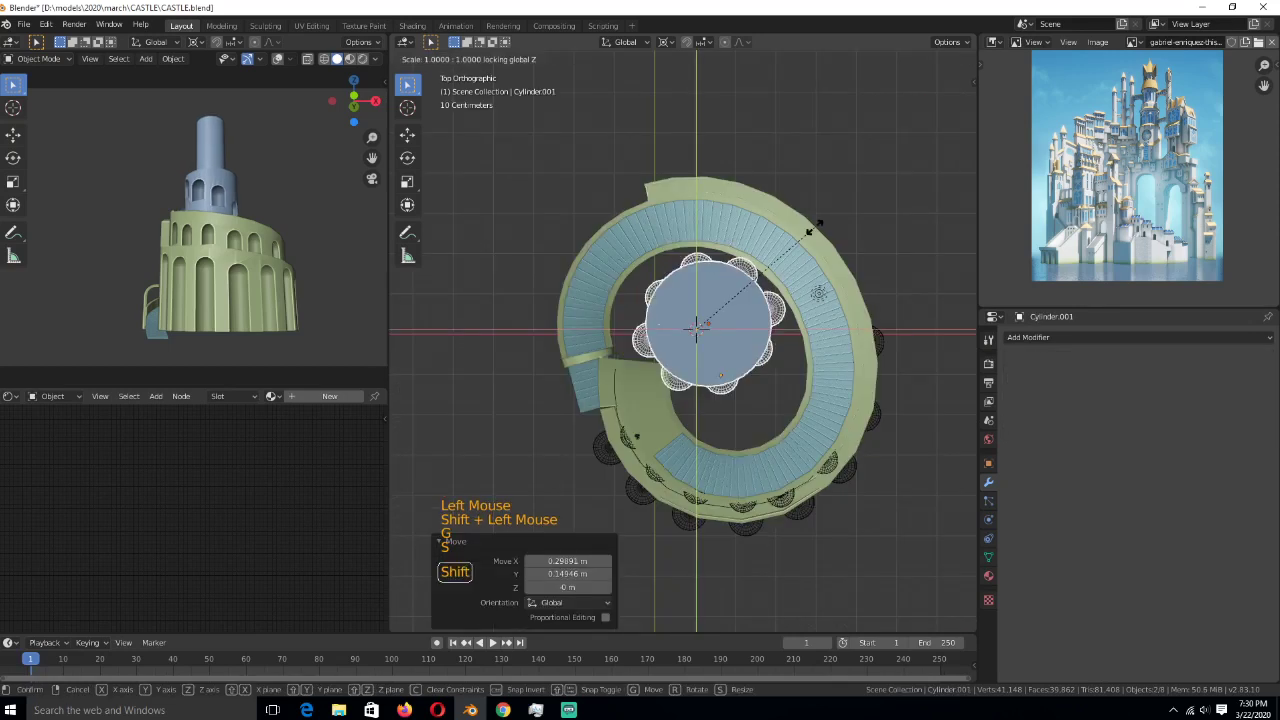
{"action": "left_click", "coordinate": [762, 274]}
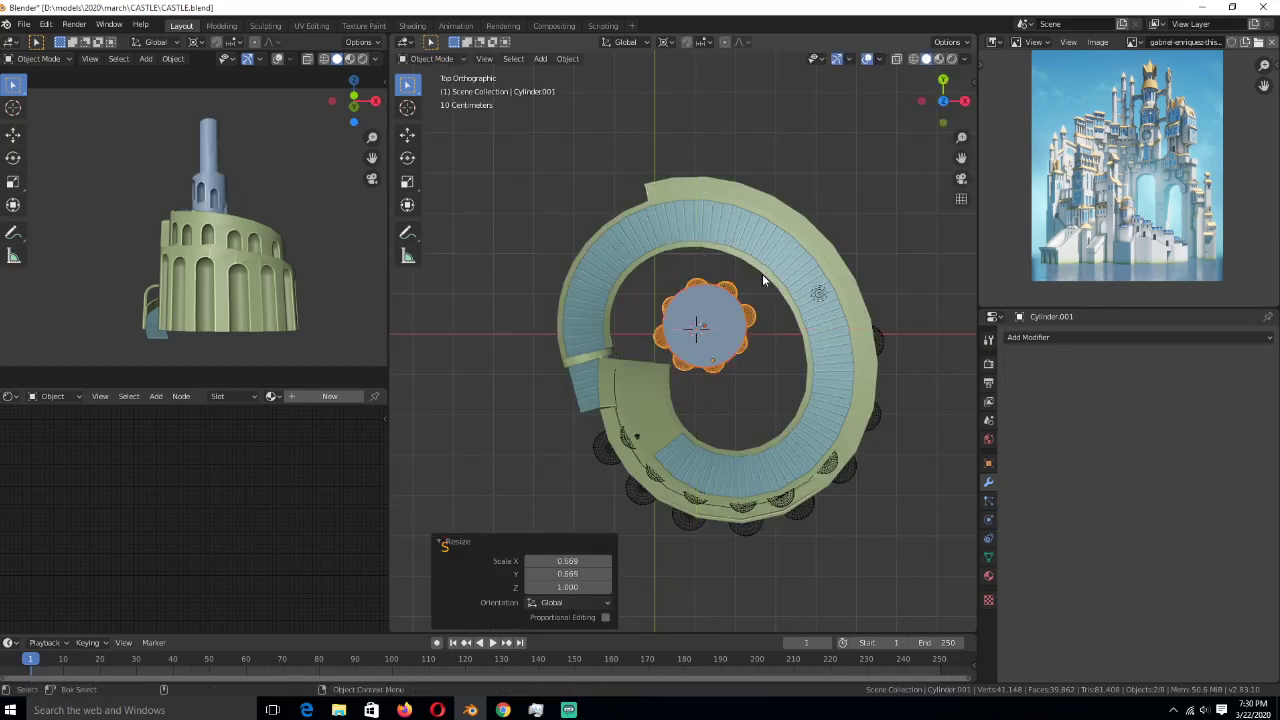
{"action": "key", "text": "g"}
{"action": "left_click", "coordinate": [780, 275]}
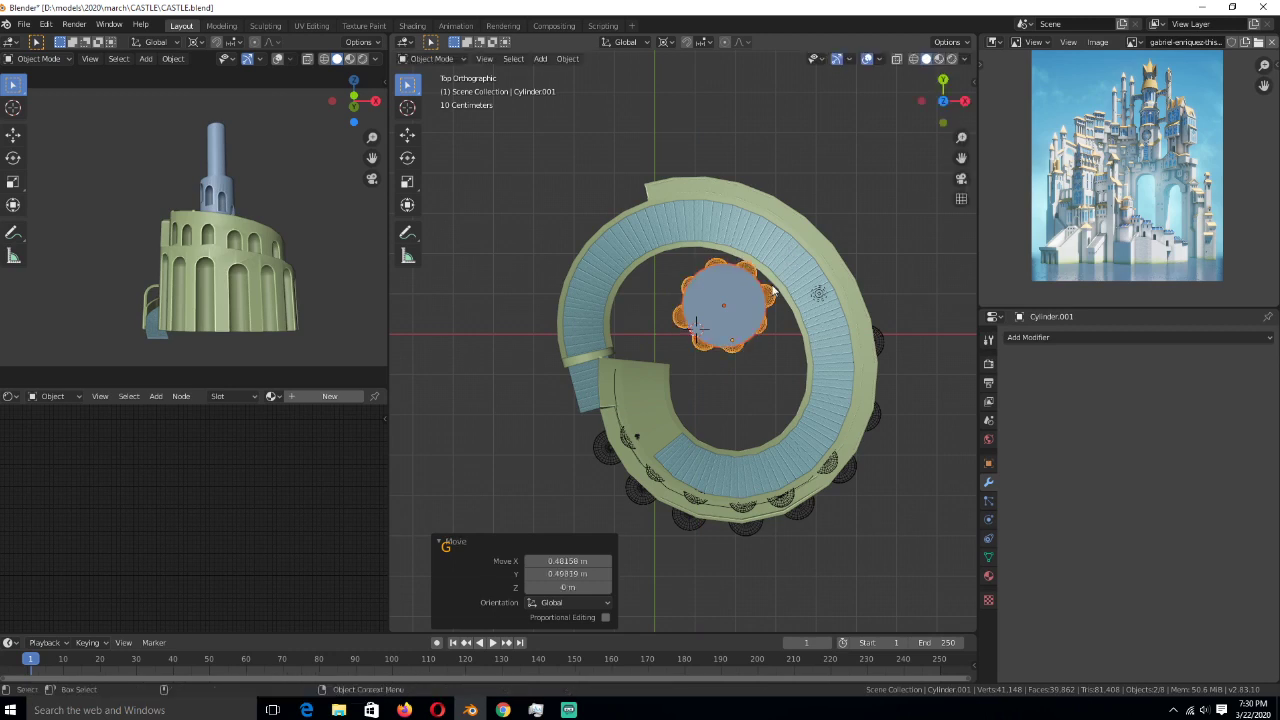
- Duplicate the blue tower without its arch cutters, offsetting the copy about -2.04 m in X and -1.06 m in Y
{"action": "left_click", "coordinate": [772, 290]}
{"action": "key", "text": "shift+d"}
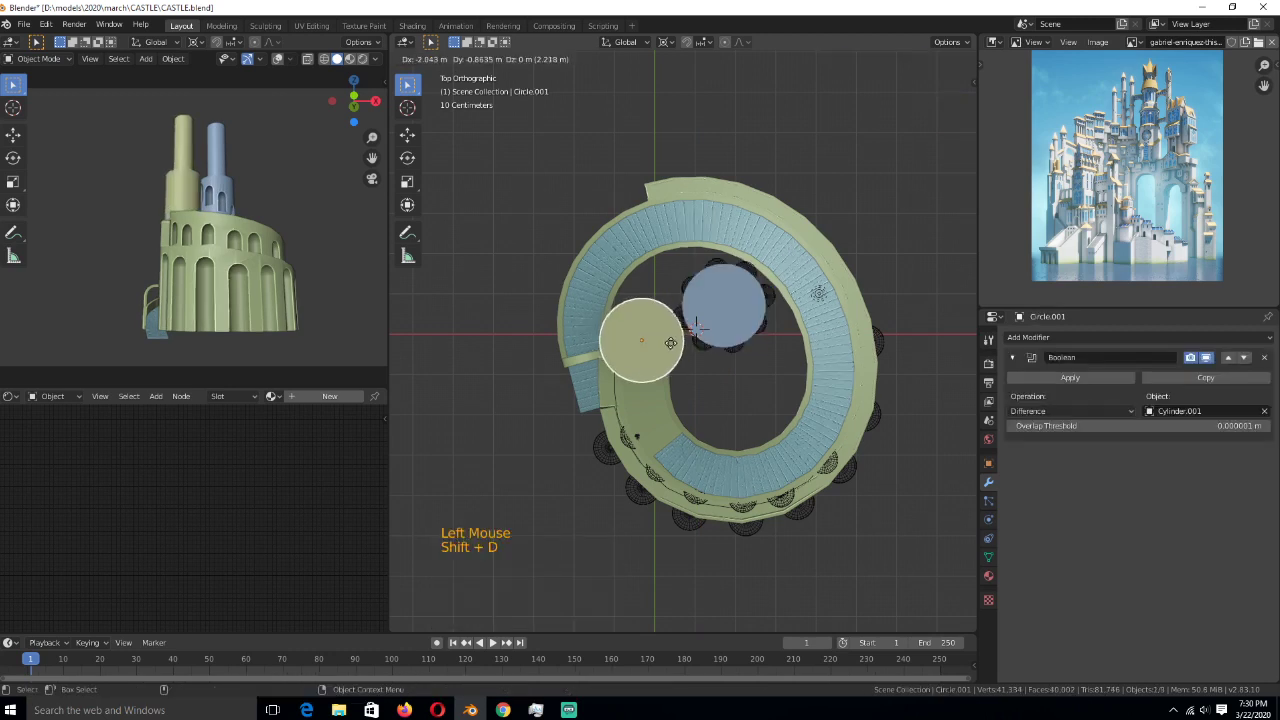
{"action": "left_click", "coordinate": [690, 355]}
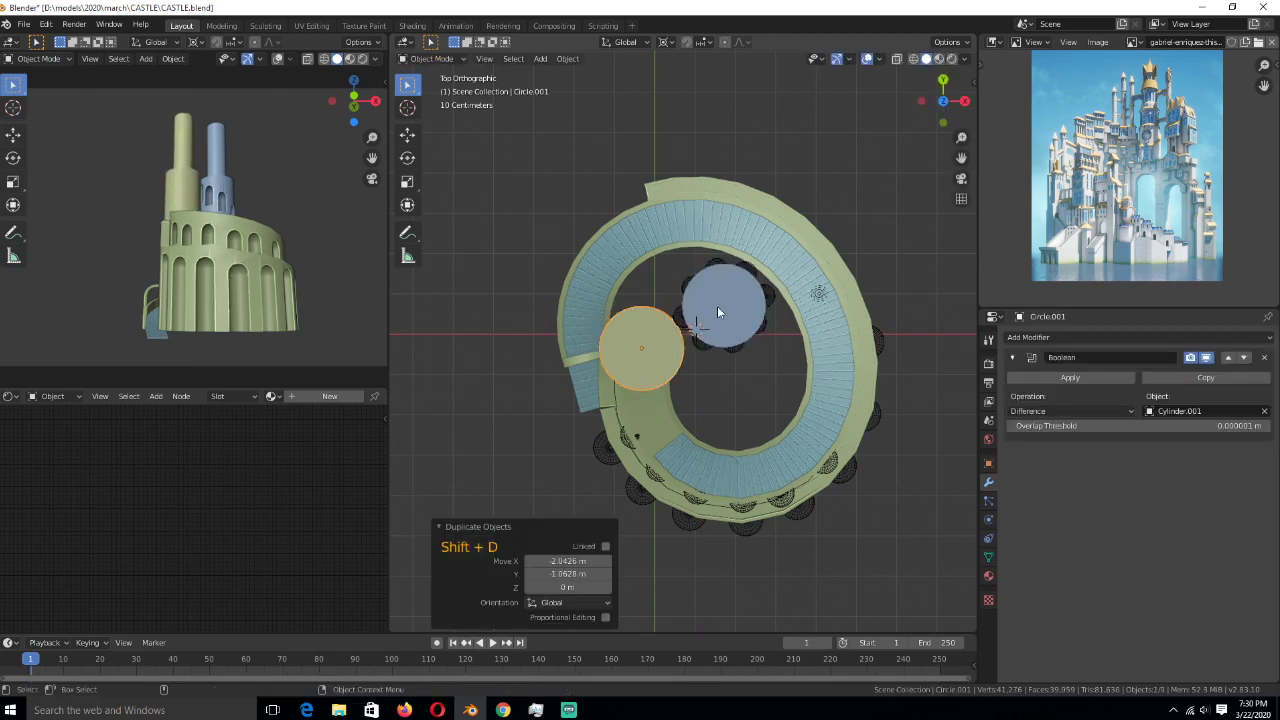
{"action": "middle_click_drag", "start_coordinate": [717, 306], "coordinate": [664, 316]}
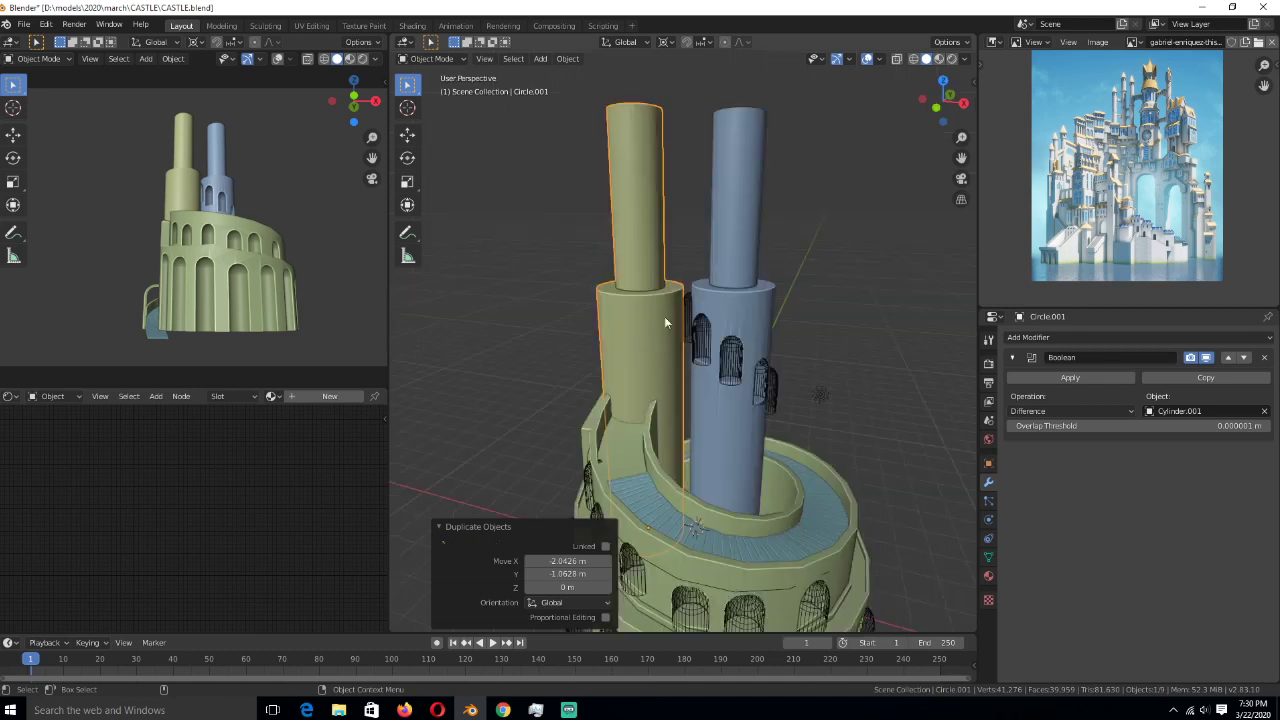
{"action": "key", "text": "z"}
{"action": "right_click", "coordinate": [667, 280]}
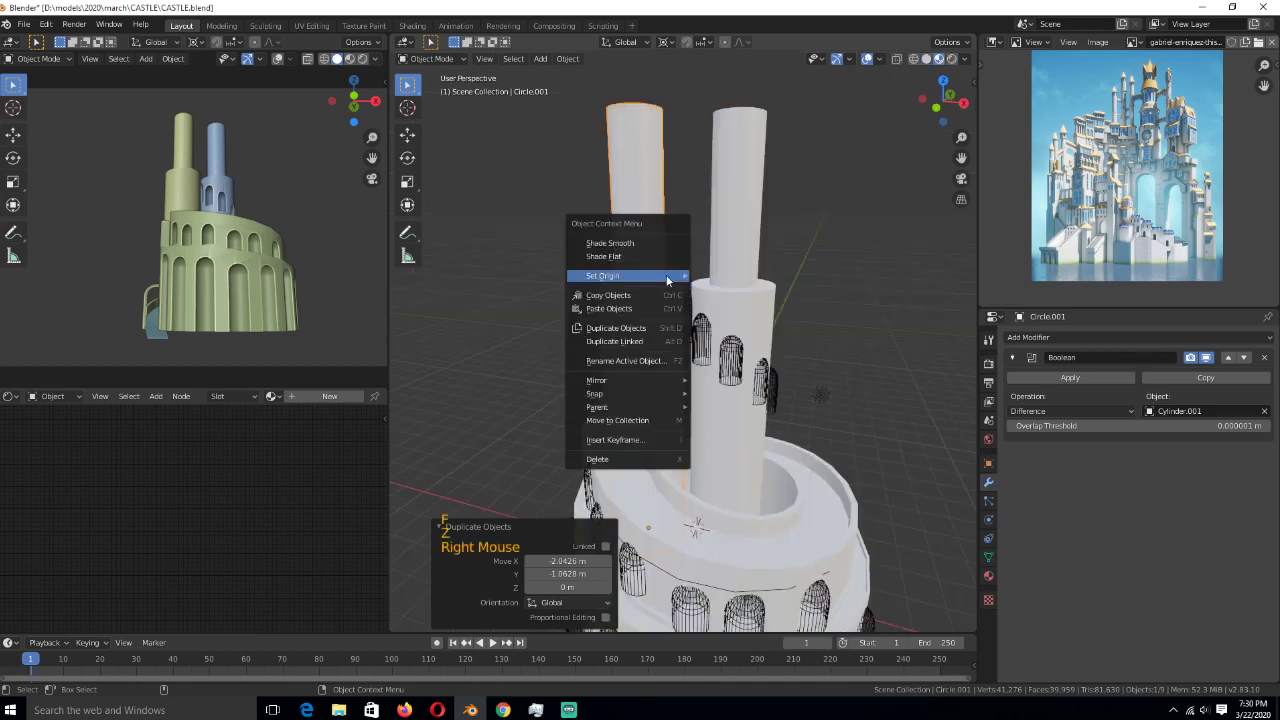
{"action": "key", "text": "Escape"}
{"action": "key", "text": "z"}
{"action": "left_click", "coordinate": [737, 184]}
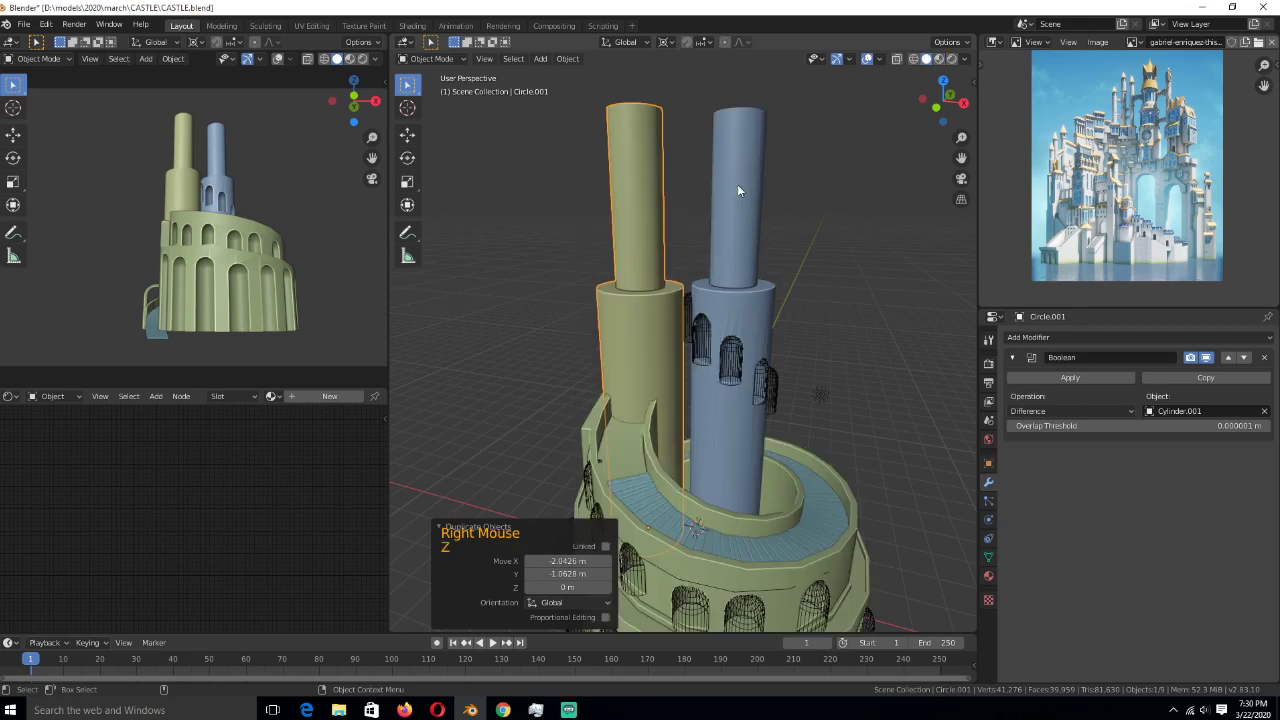
- Lower the duplicated green tower about 2.22 m along Z
{"action": "key", "text": "g"}
{"action": "key", "text": "z"}
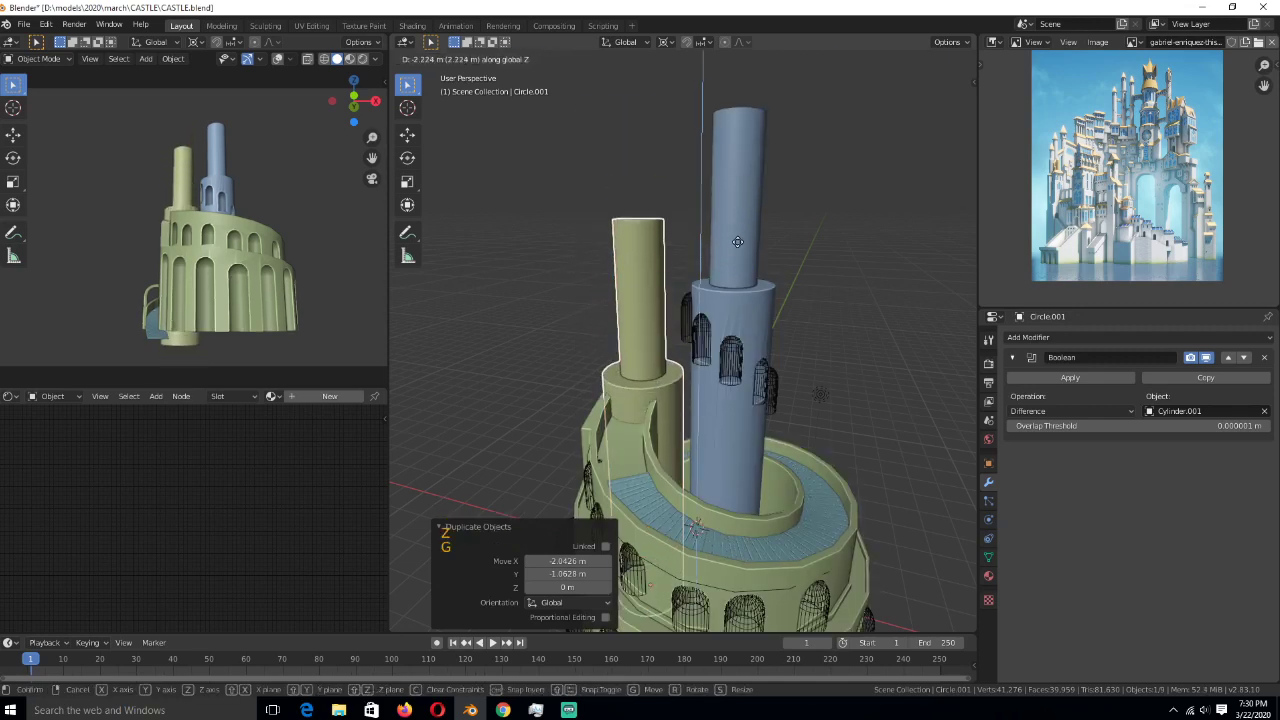
{"action": "left_click", "coordinate": [737, 242]}
- Raise the green tower's top face along Z to lengthen its narrow upper shaft, and leave mesh editing
{"action": "mouse_move", "coordinate": [737, 242]}
{"action": "middle_mouse_down"}
{"action": "mouse_move", "coordinate": [782, 243]}
{"action": "mouse_move", "coordinate": [750, 235]}
{"action": "middle_mouse_up"}
{"action": "key", "text": "Tab"}
{"action": "key", "text": "g"}
{"action": "key", "text": "z"}
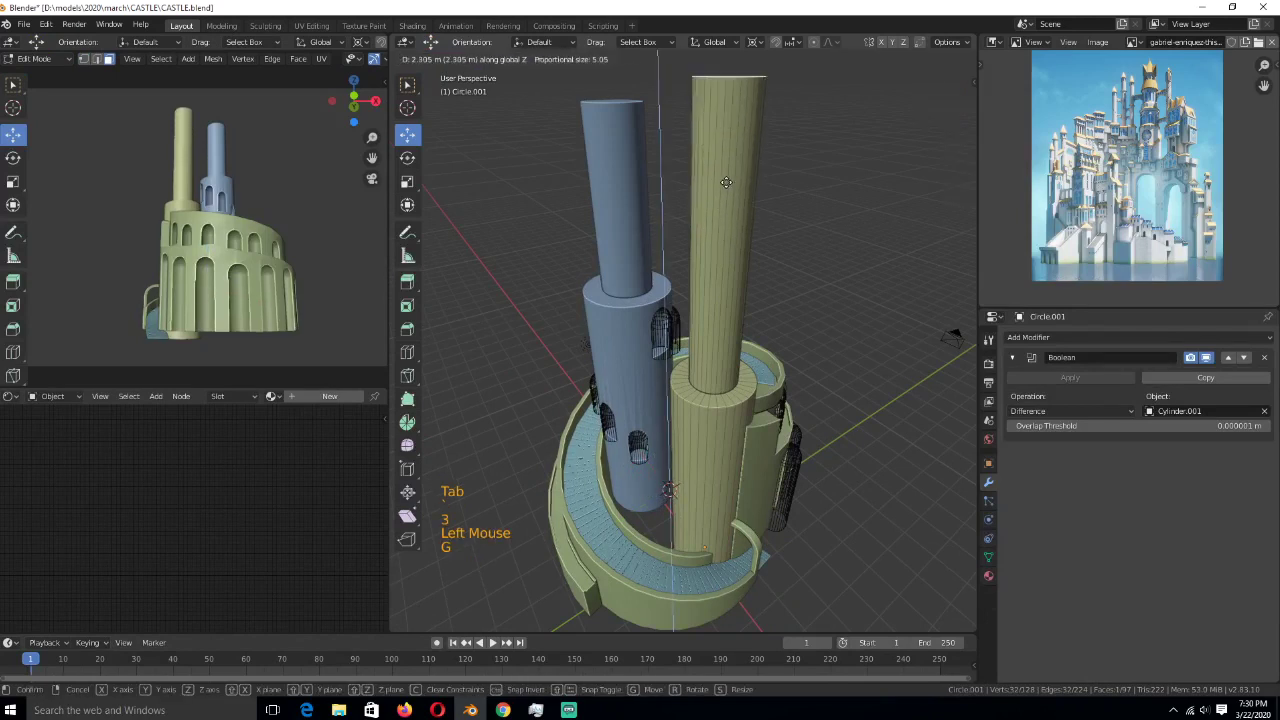
{"action": "left_click", "coordinate": [715, 204]}
{"action": "scroll", "coordinate": [715, 210], "scroll_direction": "down", "scroll_amount": 1}
{"action": "key", "text": "Tab"}
- Raise the blue tower's top face about 1.86 m along Z to lengthen its upper shaft
{"action": "left_click", "coordinate": [628, 222]}
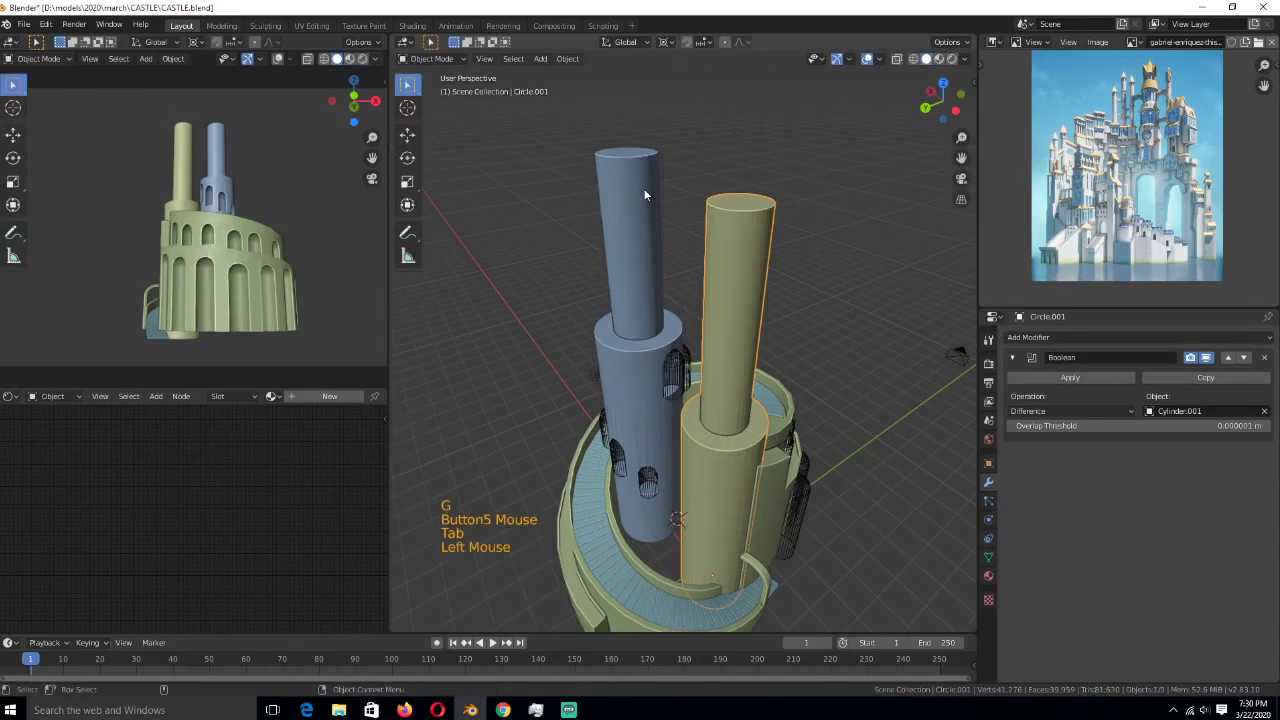
{"action": "key", "text": "Tab"}
{"action": "left_click", "coordinate": [634, 162]}
{"action": "key", "text": "g"}
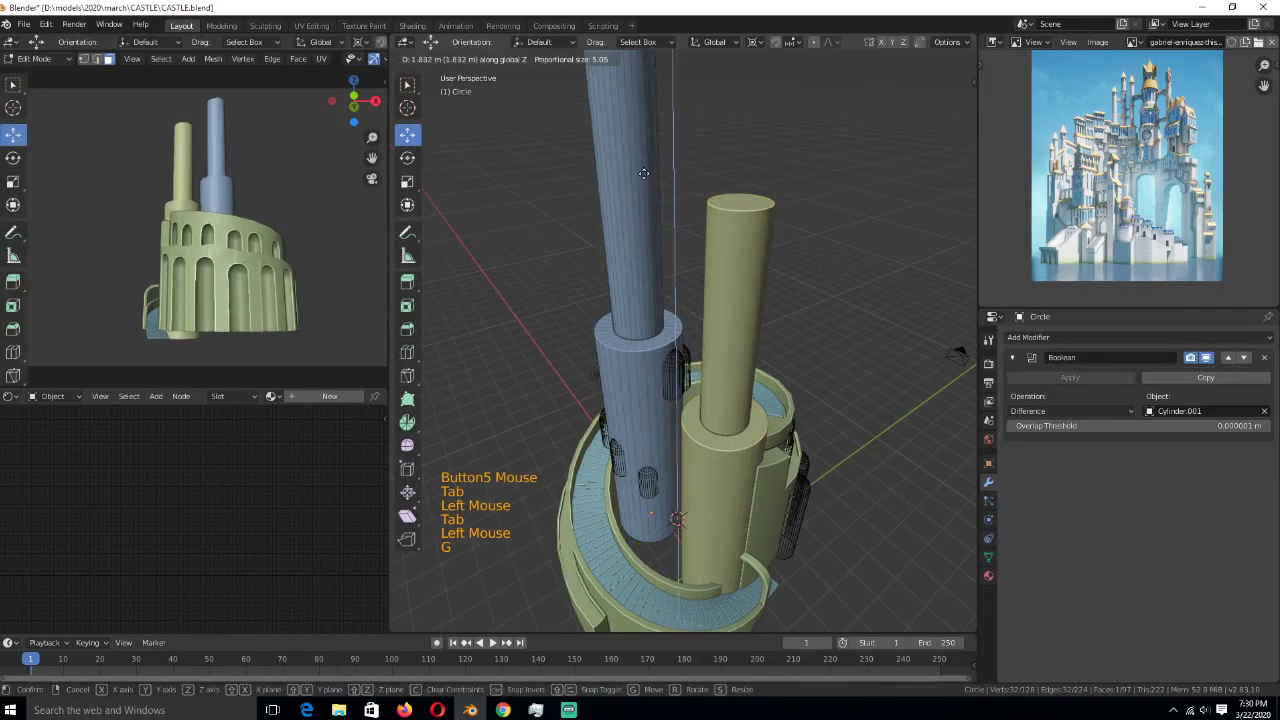
{"action": "left_click", "coordinate": [646, 196]}
{"action": "scroll", "coordinate": [665, 305], "scroll_direction": "down", "scroll_amount": 1}
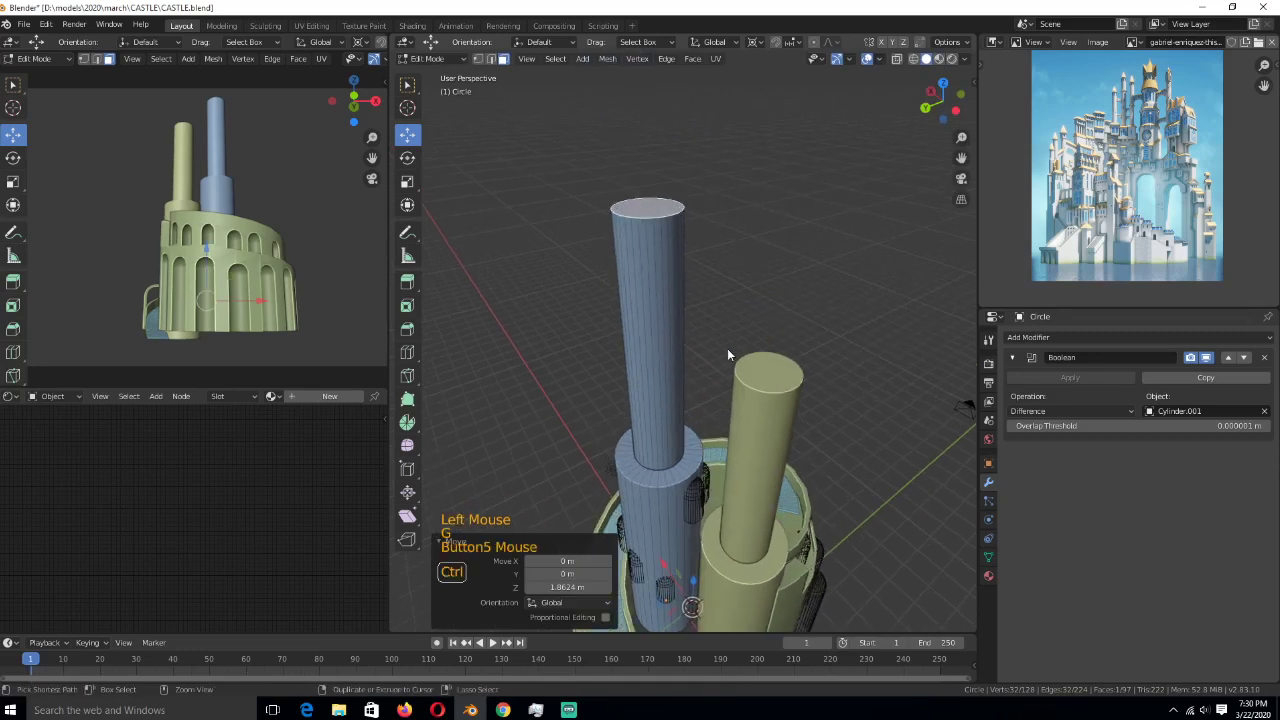
- Bevel the blue tower's top rim with 3 segments and return to object mode
{"action": "key", "text": "ctrl+b"}
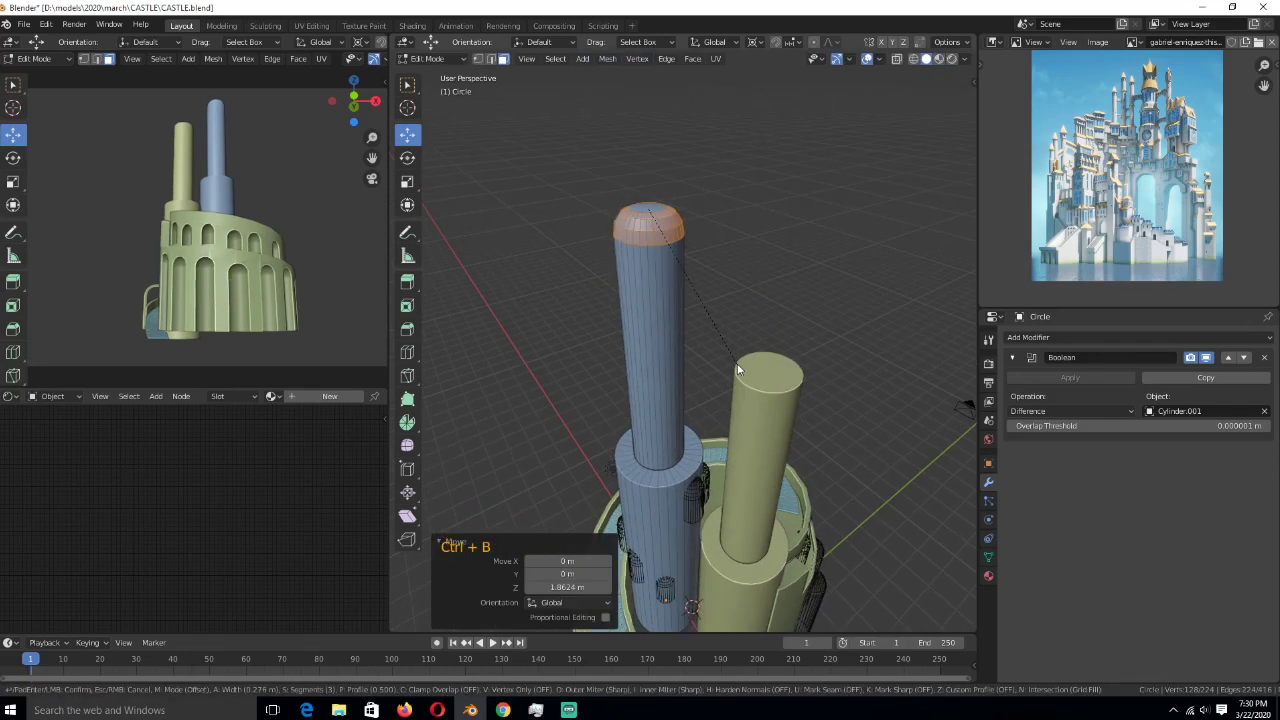
{"action": "left_click", "coordinate": [705, 340]}
{"action": "key", "text": "Tab"}
{"action": "right_click", "coordinate": [703, 346]}
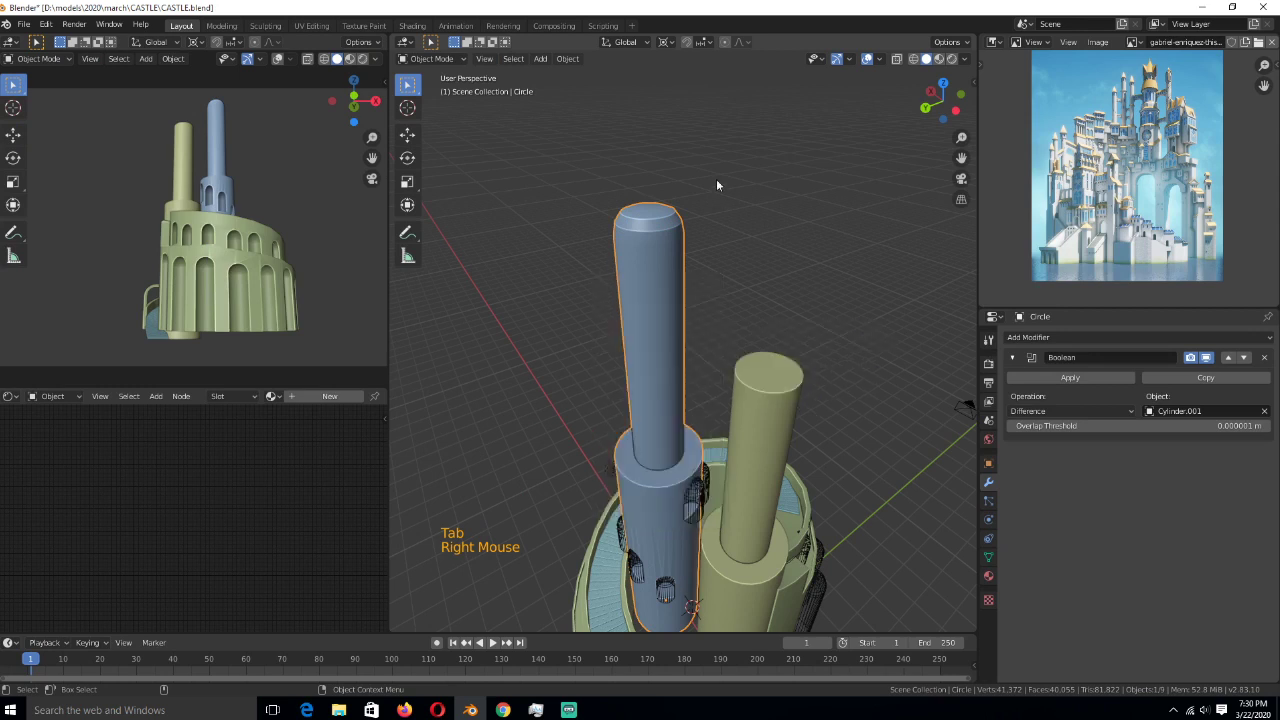
- Set the Auto Smooth angle to 45° for both the blue tower and the green tower
{"action": "left_click", "coordinate": [988, 557]}
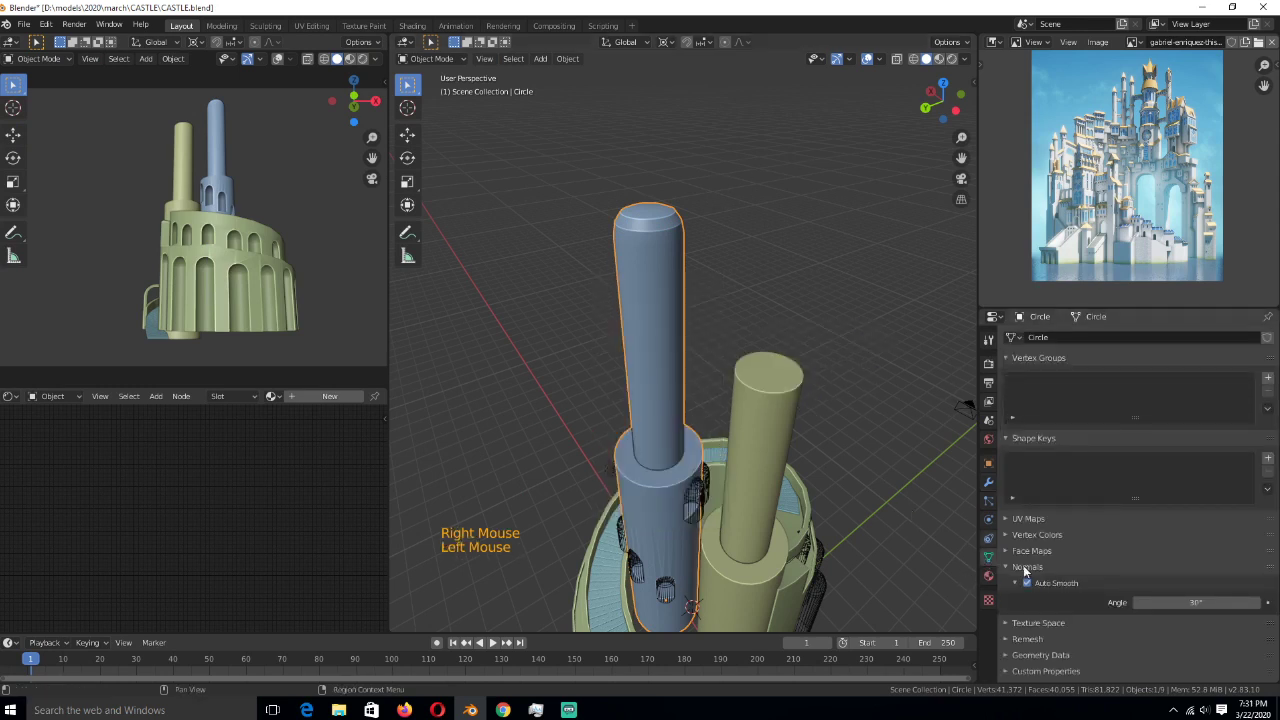
{"action": "double_click", "coordinate": [1207, 603]}
{"action": "type", "text": "45"}
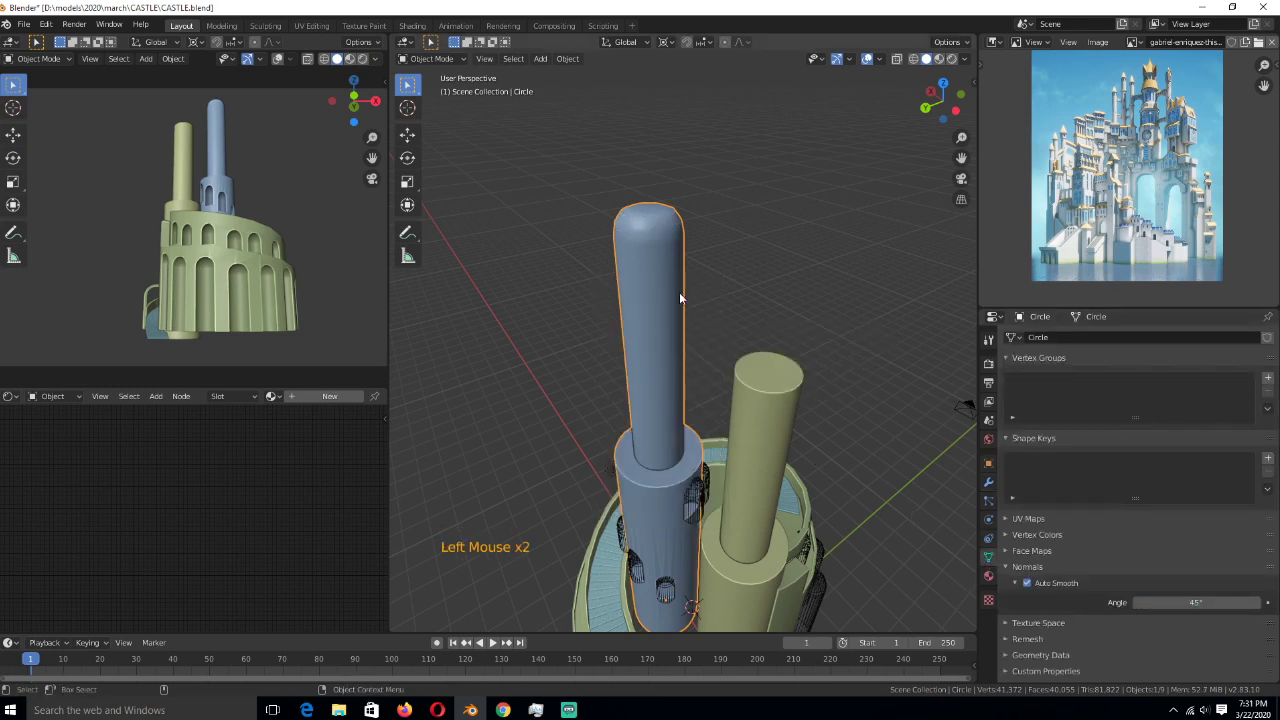
{"action": "left_click", "coordinate": [780, 425]}
{"action": "left_click_drag", "start_coordinate": [1195, 602], "coordinate": [1240, 602]}
- Bevel the green tower's top rim into a rounded cap matching the blue tower, and leave mesh editing
{"action": "scroll", "coordinate": [759, 443], "scroll_direction": "down", "scroll_amount": 1}
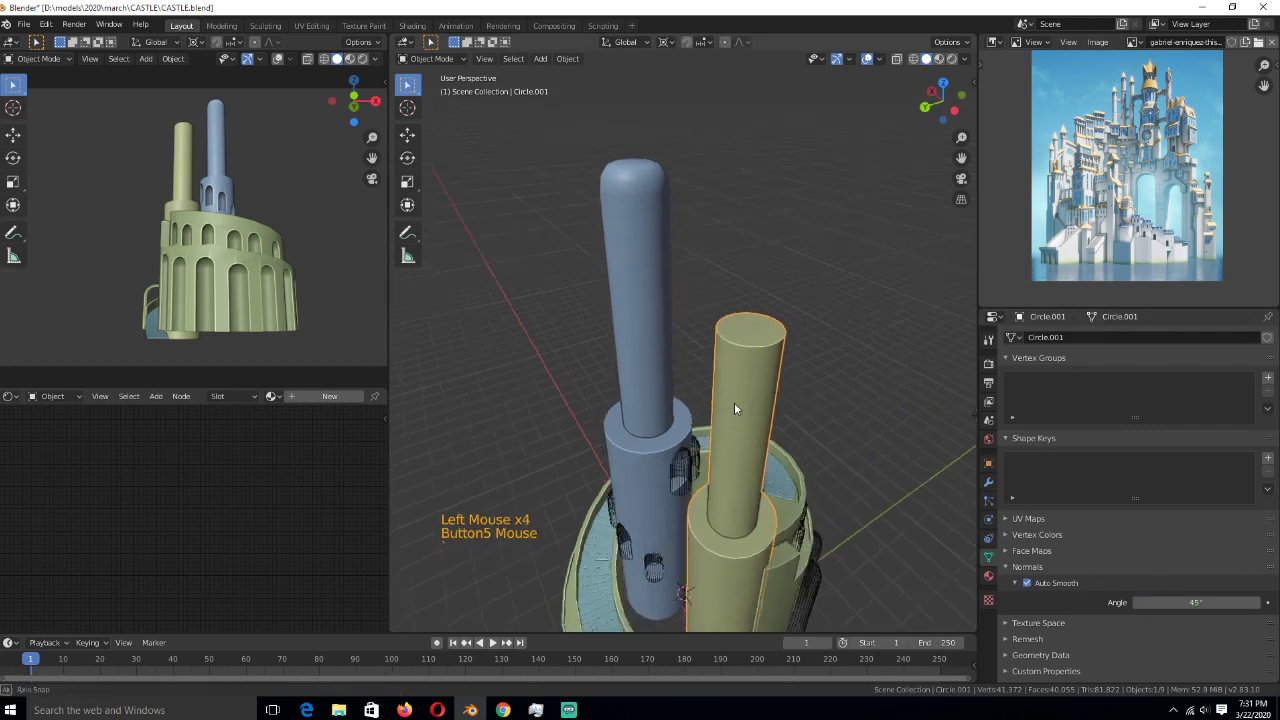
{"action": "scroll", "coordinate": [749, 398], "scroll_direction": "down", "scroll_amount": 1}
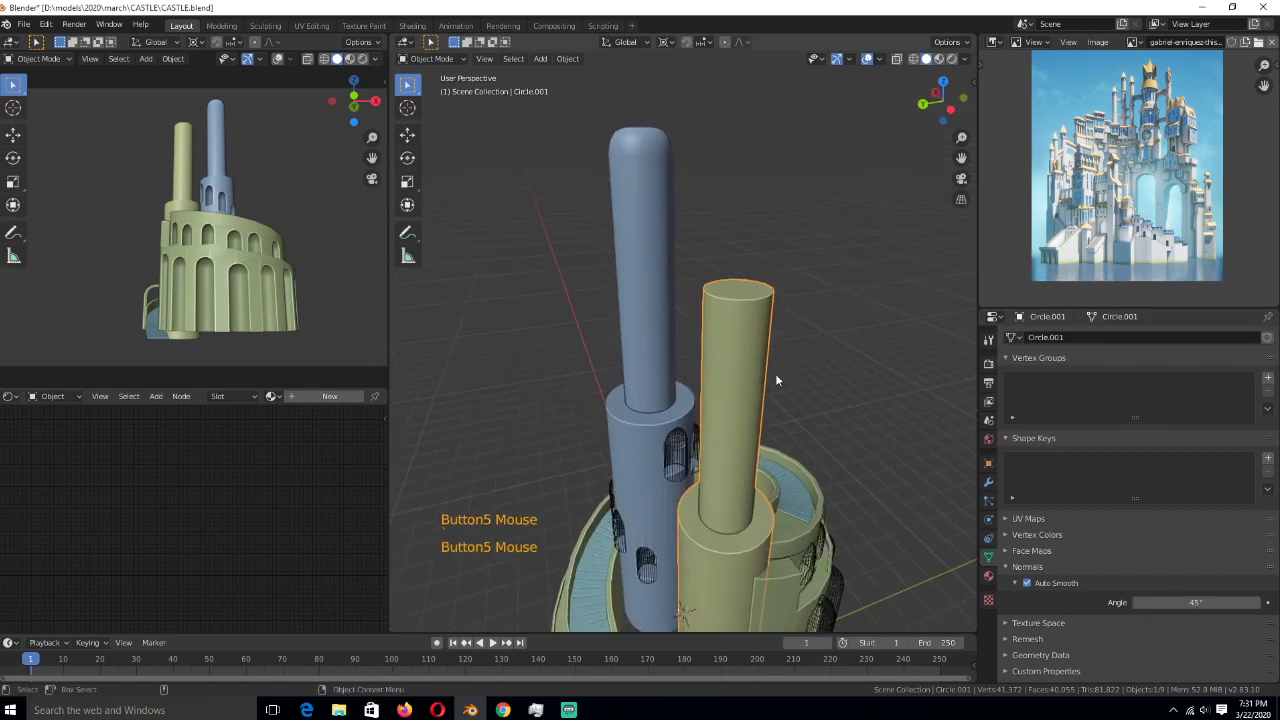
{"action": "key", "text": "Tab"}
{"action": "key", "text": "ctrl"}
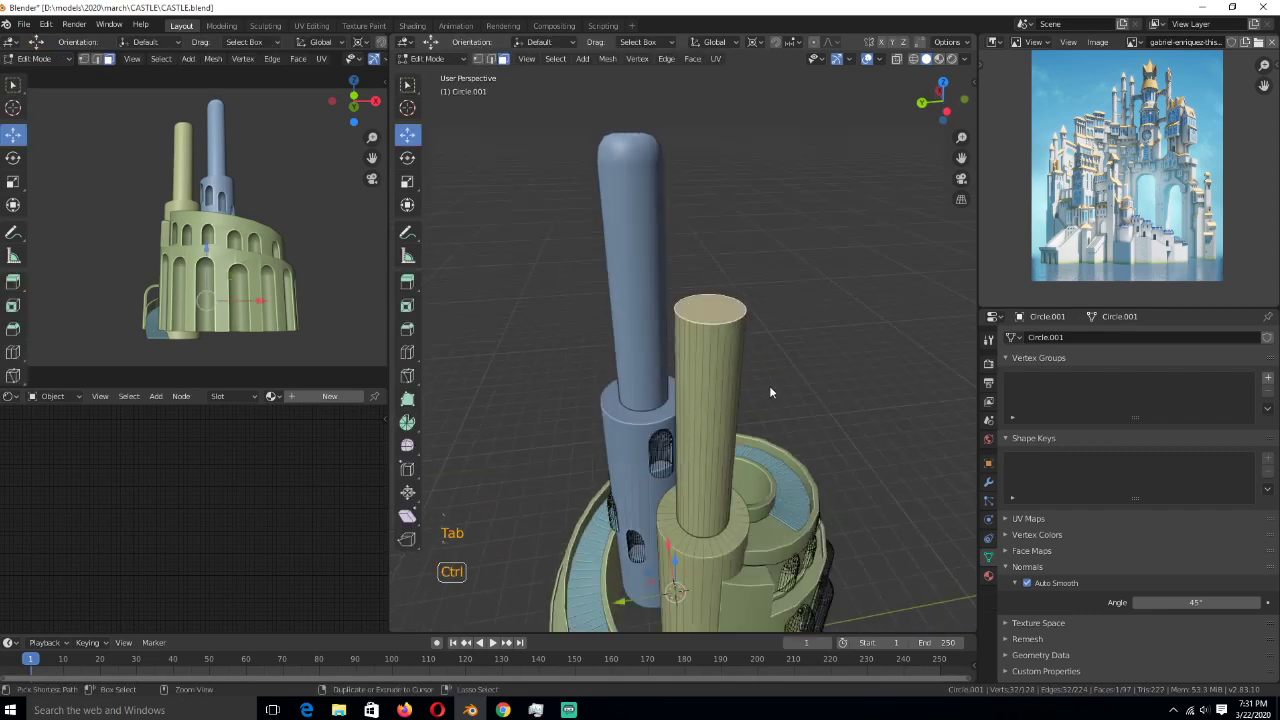
{"action": "key", "text": "ctrl+b"}
{"action": "left_click", "coordinate": [774, 396]}
{"action": "key", "text": "Tab"}
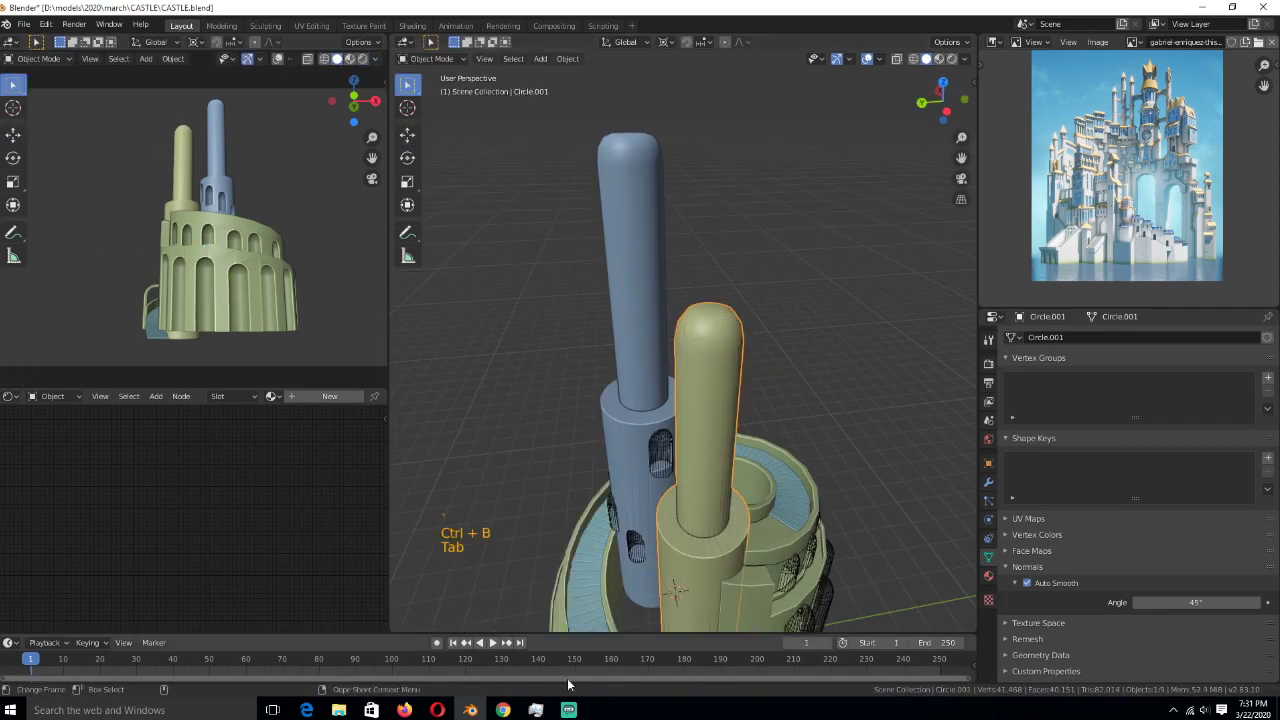
- Compare the two towers with the Witcher castle artwork in Firefox, and examine them in front and right views in Blender
{"action": "left_click", "coordinate": [404, 710]}
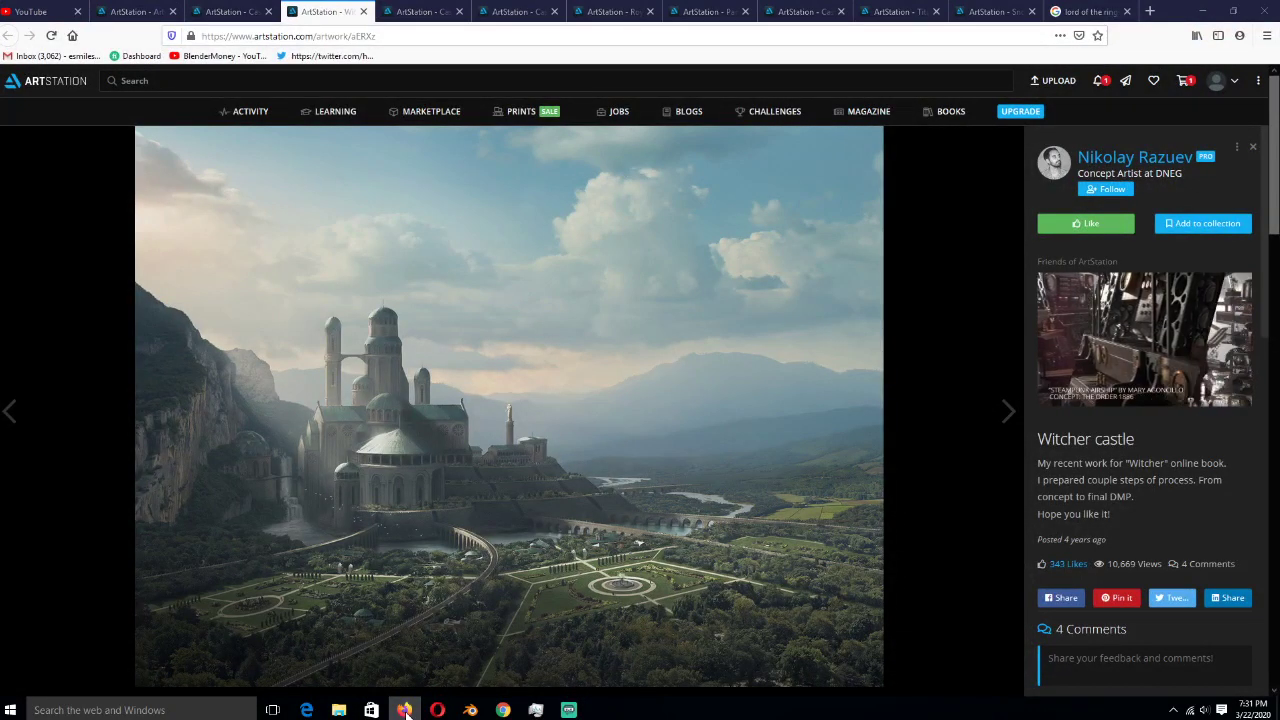
{"action": "left_click", "coordinate": [404, 710]}
{"action": "middle_click_drag", "start_coordinate": [530, 433], "coordinate": [710, 359]}
{"action": "key", "text": "Tab"}
{"action": "key", "text": "alt+a"}
{"action": "key", "text": "Tab"}
{"action": "scroll", "coordinate": [666, 406], "scroll_direction": "down", "scroll_amount": 1}
{"action": "key", "text": "alt+a"}
{"action": "key", "text": "alt+a"}
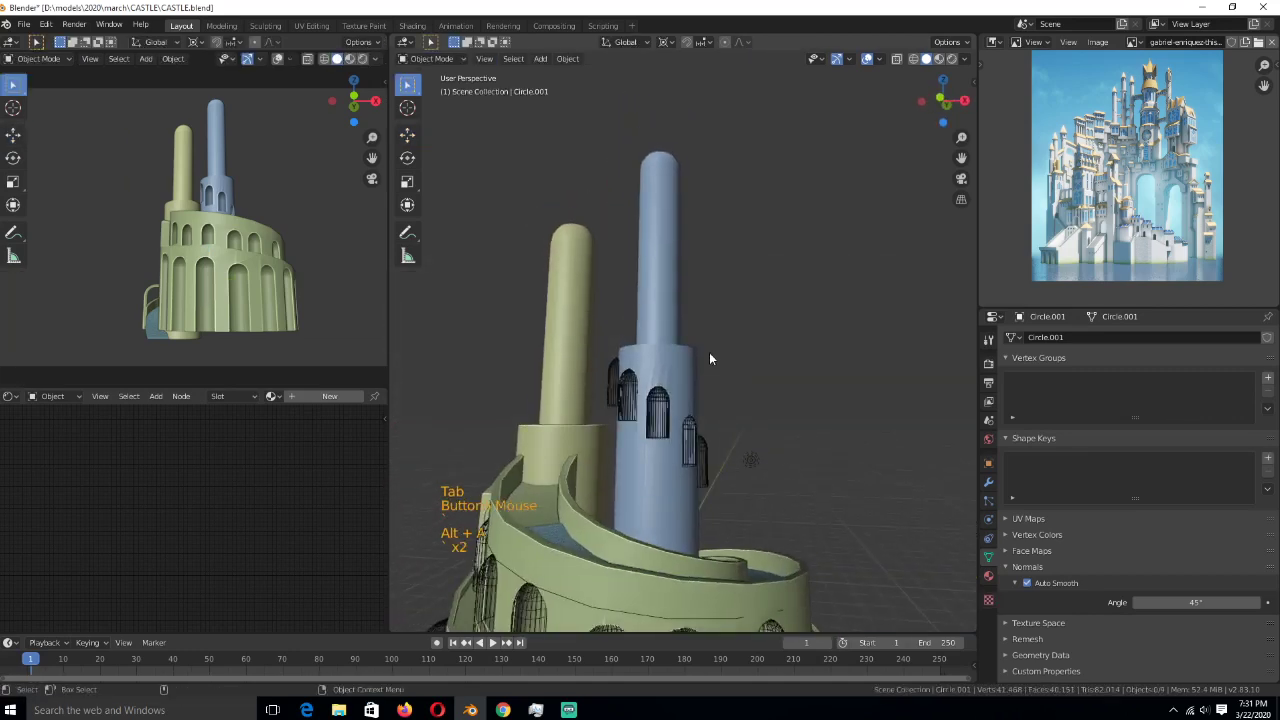
{"action": "key", "text": "KP_1"}
{"action": "key", "text": "KP_3"}
{"action": "key", "text": "KP_1"}
{"action": "scroll", "coordinate": [296, 280], "scroll_direction": "down", "scroll_amount": 1}
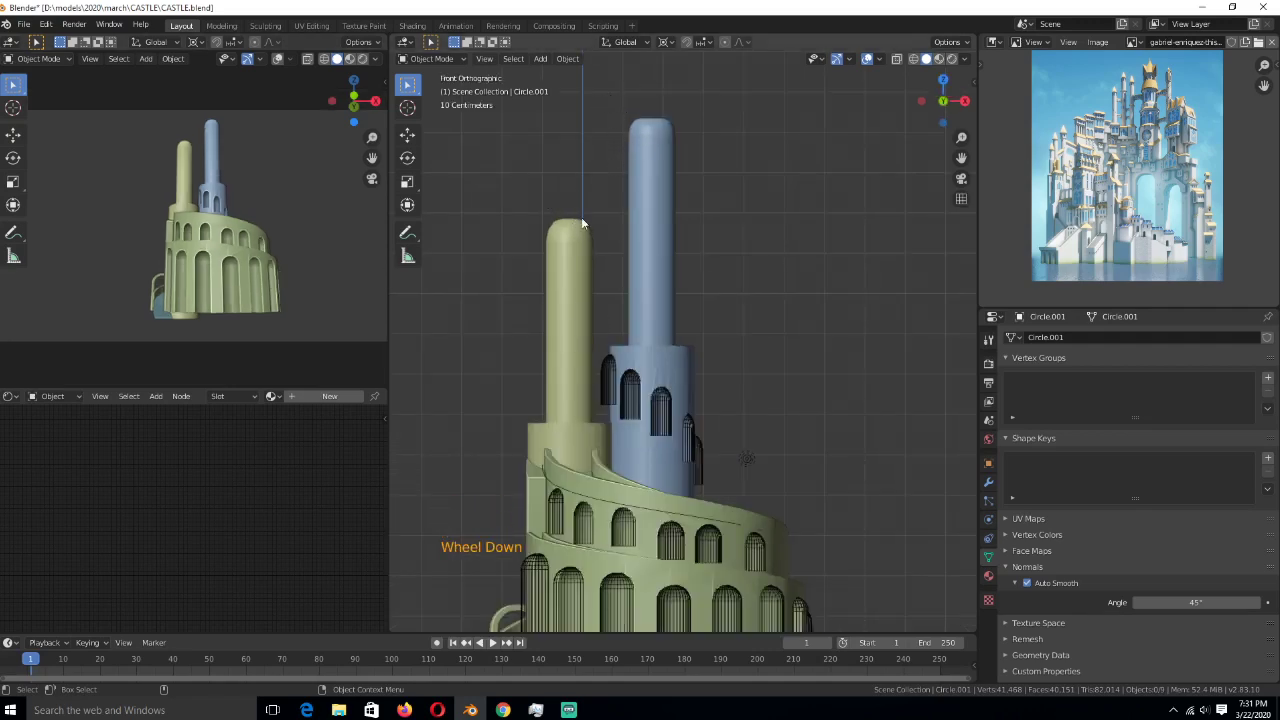
{"action": "left_click", "coordinate": [404, 710]}
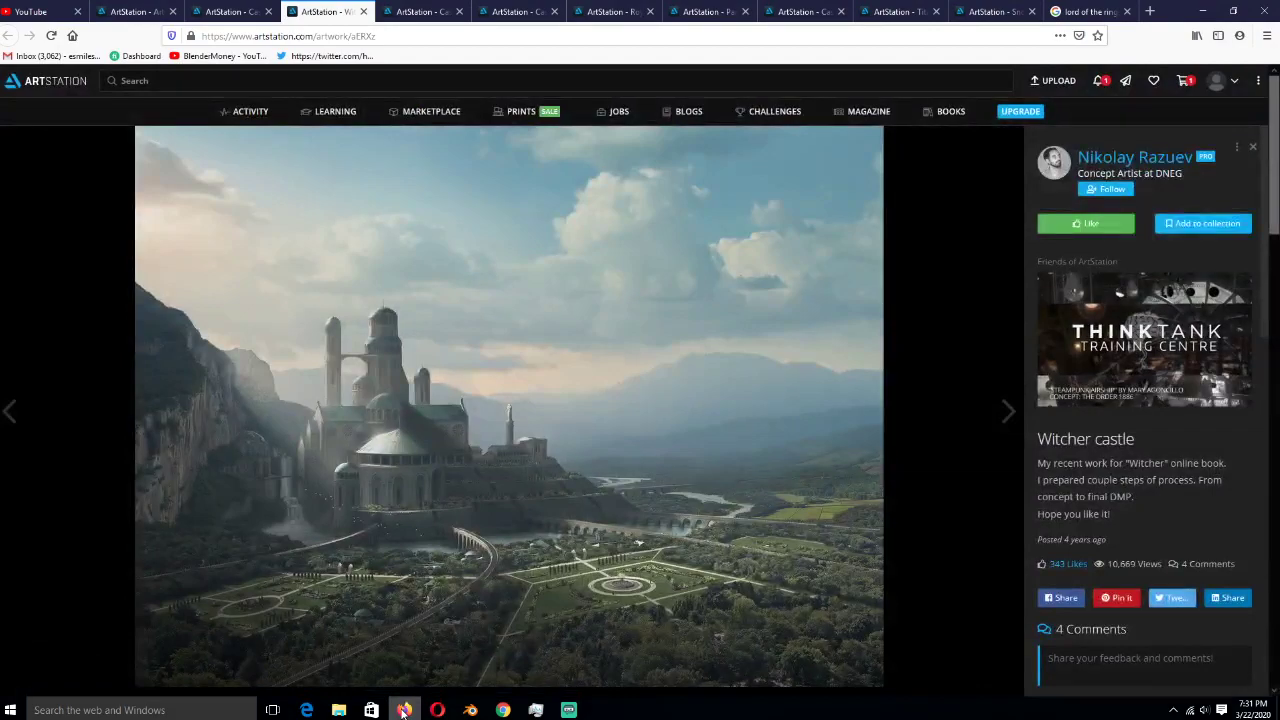
{"action": "left_click", "coordinate": [470, 710]}
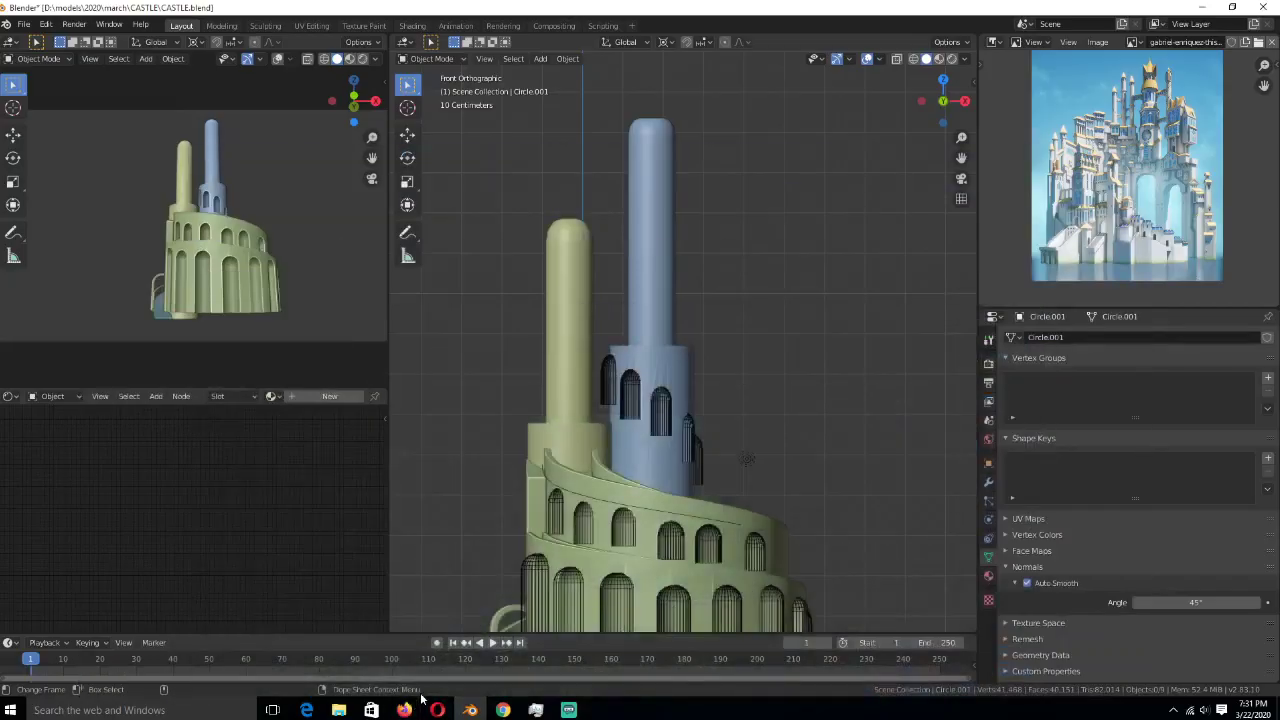
- In wireframe front view, raise the blue tower's shoulder ring between its wide and narrow sections about 1.74 m along Z
{"action": "left_click", "coordinate": [695, 361]}
{"action": "key", "text": "Tab"}
{"action": "key", "text": "z"}
{"action": "key", "text": "1"}
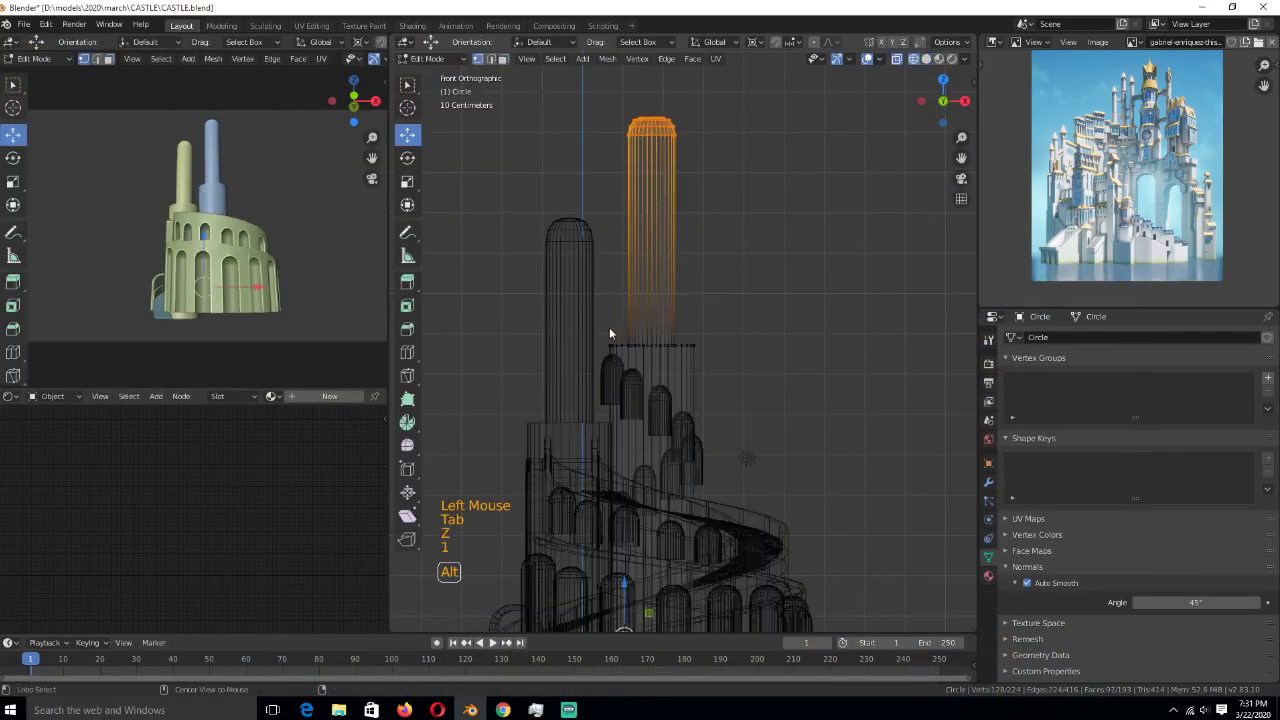
{"action": "key", "text": "alt+a"}
{"action": "left_click_drag", "start_coordinate": [603, 329], "coordinate": [808, 375]}
{"action": "key", "text": "g"}
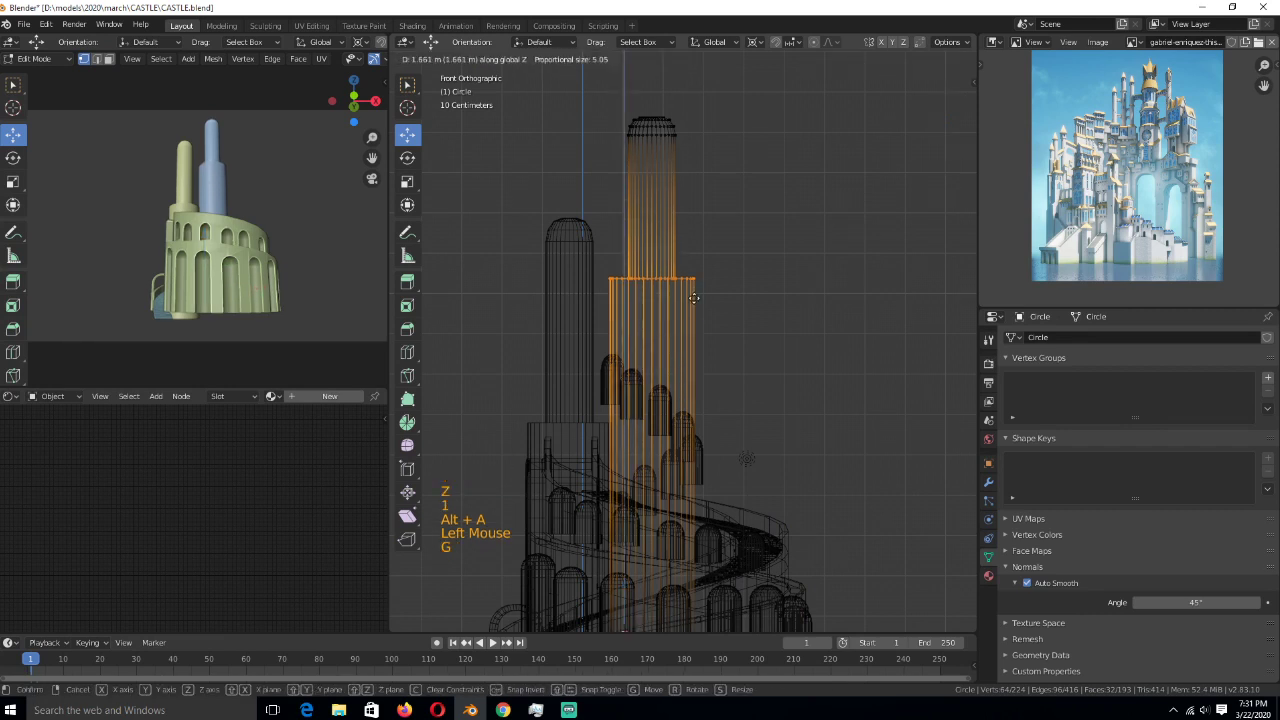
{"action": "left_click", "coordinate": [694, 295]}
- Bevel only the outer edge loop of the blue tower's shoulder with 3 segments, and leave mesh editing
{"action": "key", "text": "ctrl+b"}
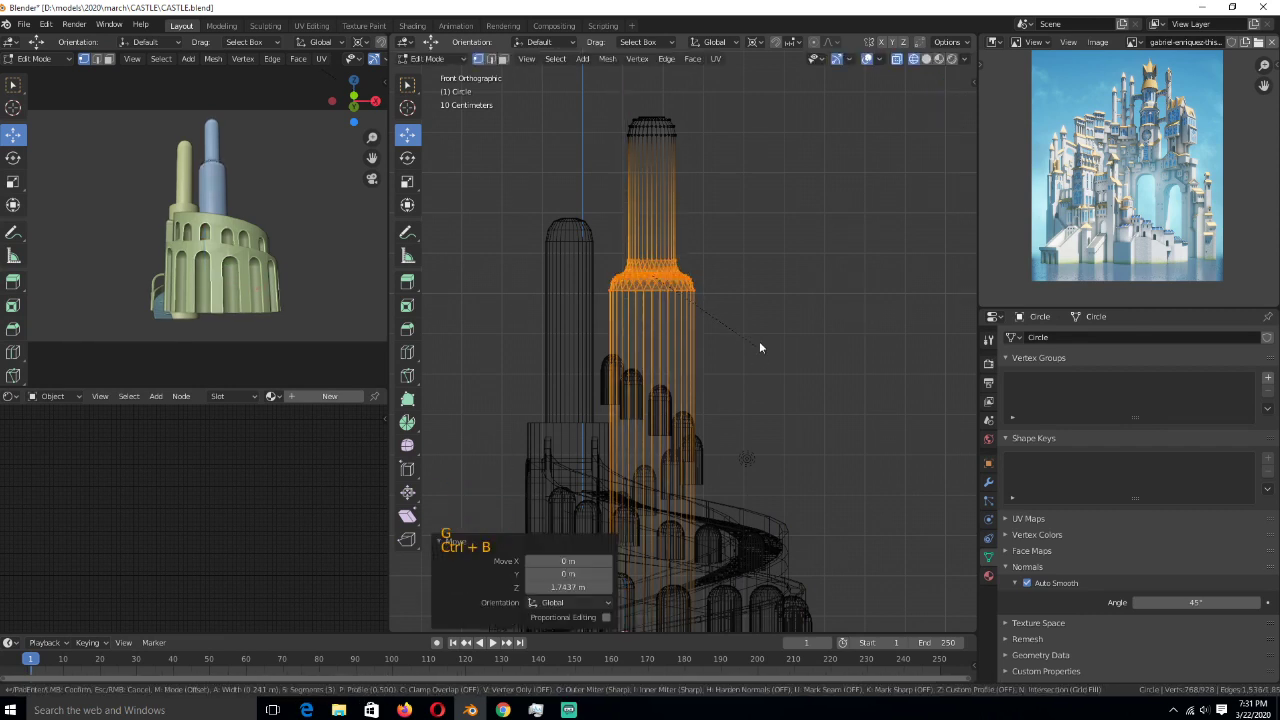
{"action": "key", "text": "Escape"}
{"action": "key", "text": "z"}
{"action": "middle_click_drag", "start_coordinate": [711, 346], "coordinate": [790, 390]}
{"action": "scroll", "coordinate": [660, 280], "scroll_direction": "up", "scroll_amount": 4}
{"action": "left_click", "coordinate": [644, 222], "text": "alt"}
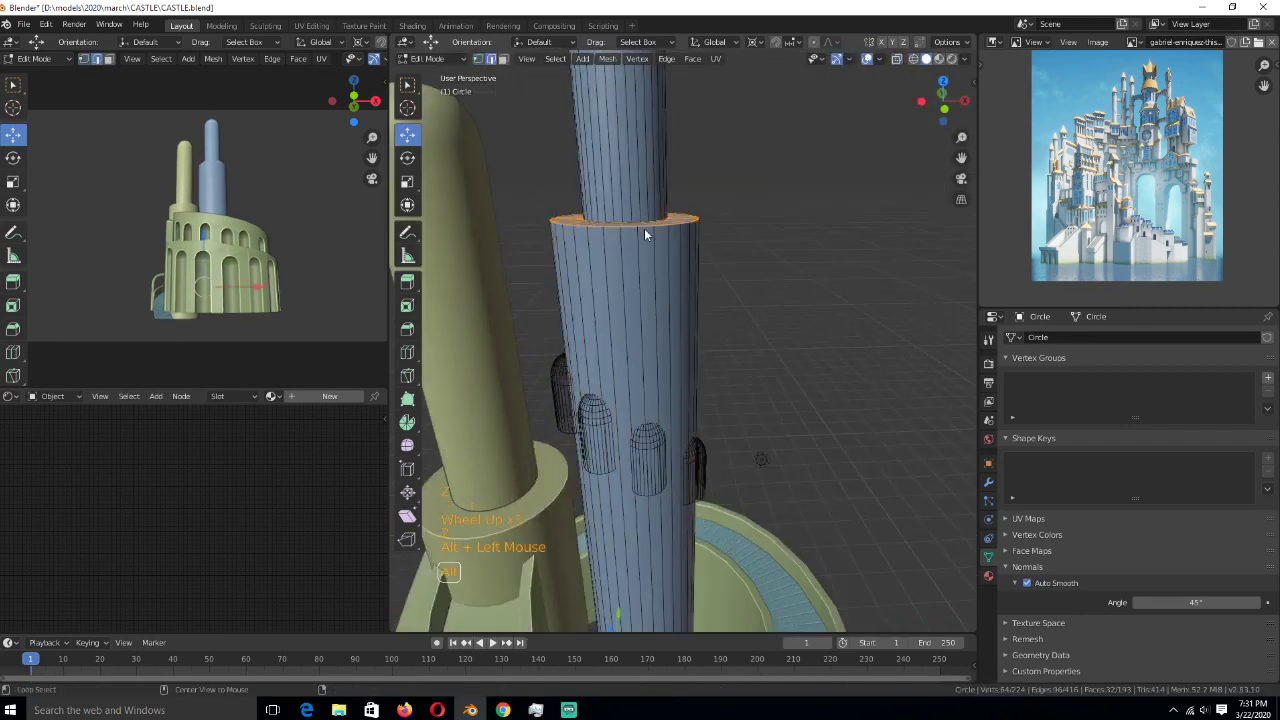
{"action": "key", "text": "ctrl+KP_Subtract"}
{"action": "key", "text": "ctrl+b"}
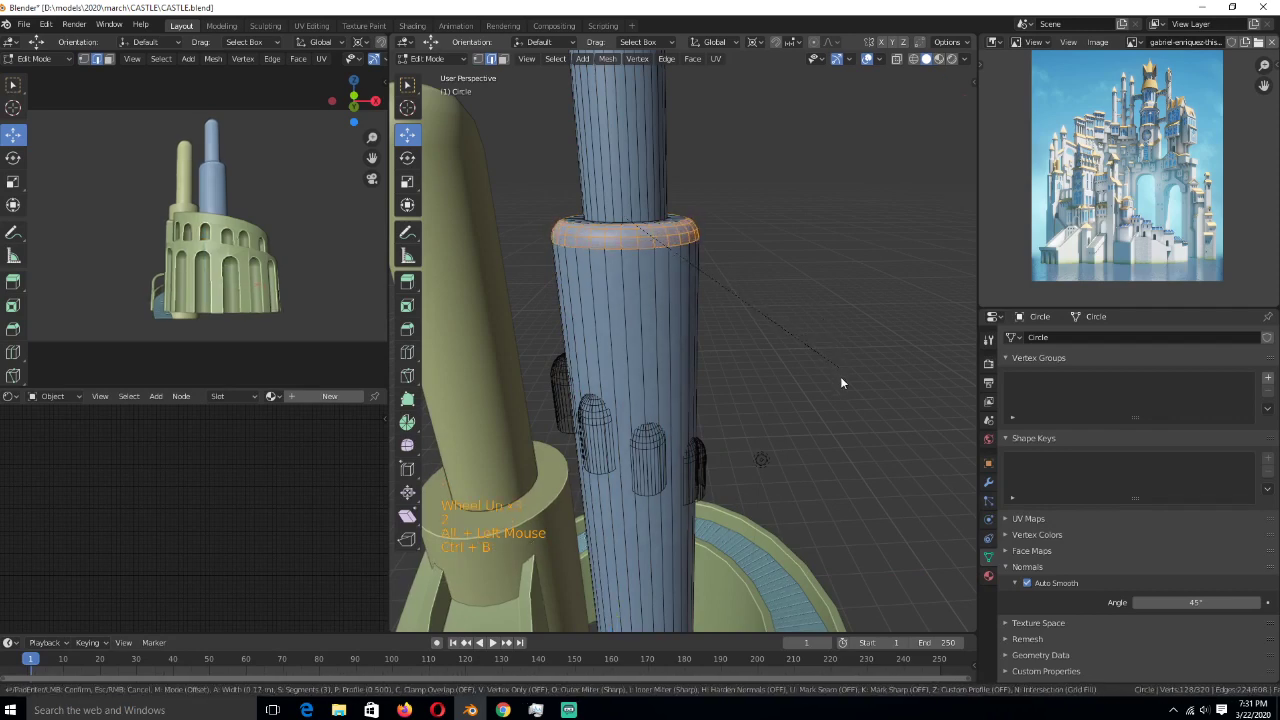
{"action": "left_click", "coordinate": [843, 393]}
{"action": "key", "text": "Tab"}
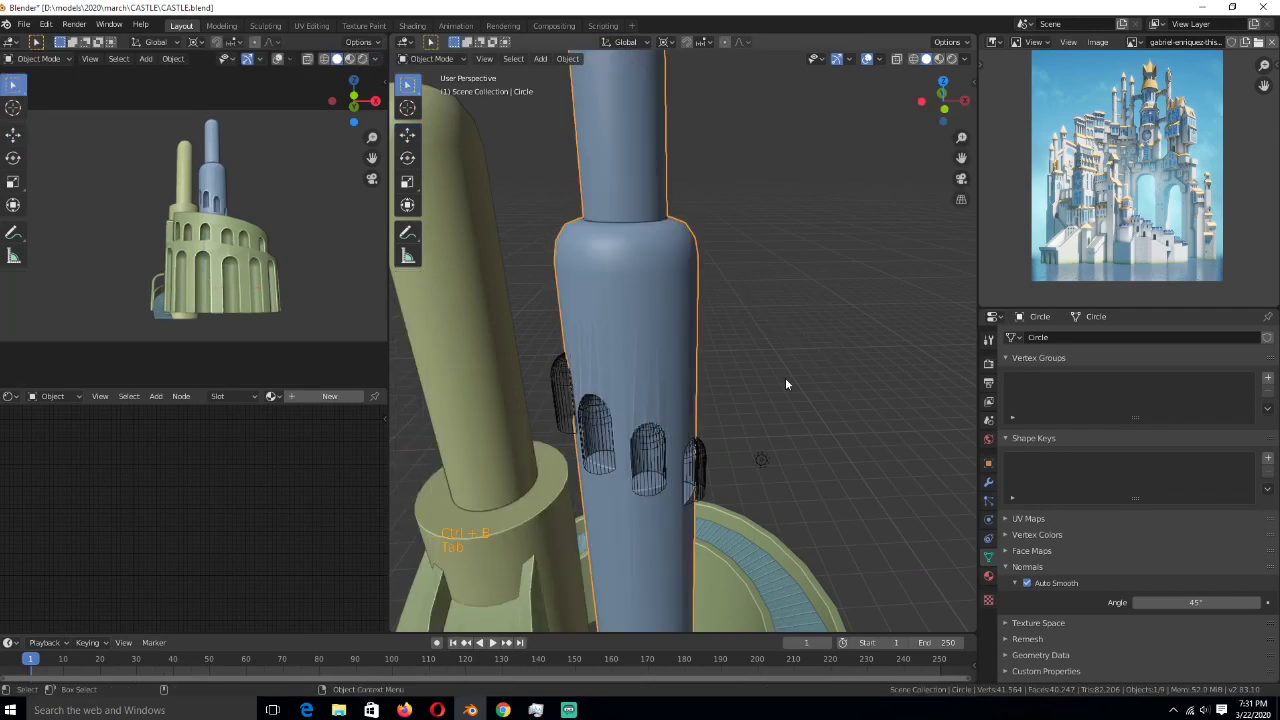
- Select the green spiral arcade in the preview viewport and show that viewport in Material Preview shading
{"action": "key", "text": "KP_1"}
{"action": "scroll", "coordinate": [785, 380], "scroll_direction": "down", "scroll_amount": 2}
{"action": "scroll", "coordinate": [745, 350], "scroll_direction": "down", "scroll_amount": 1}
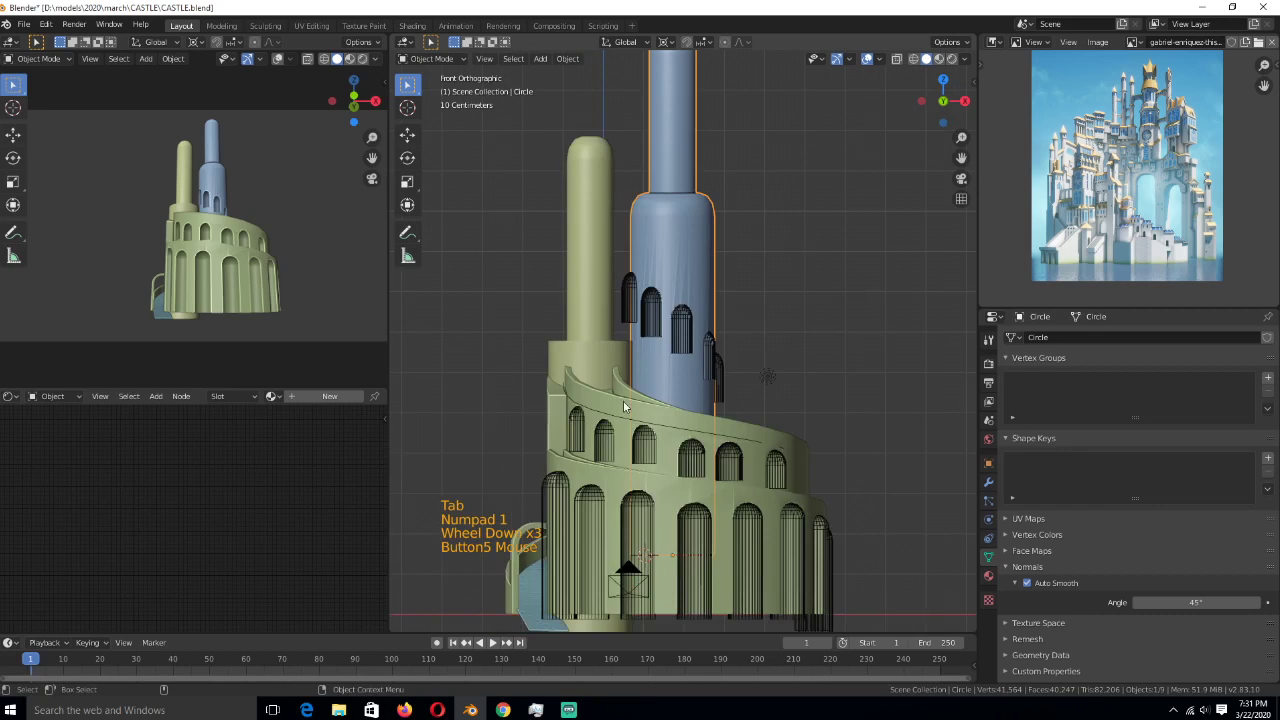
{"action": "scroll", "coordinate": [660, 410], "scroll_direction": "down", "scroll_amount": 1}
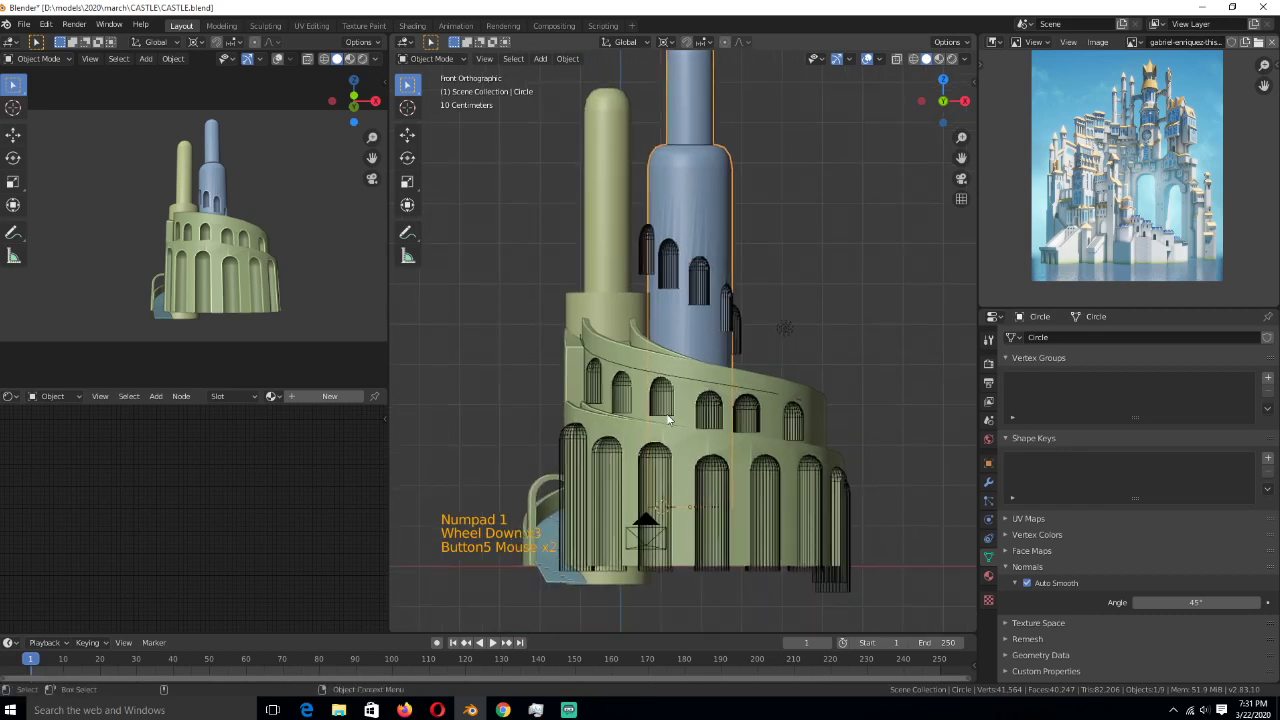
{"action": "scroll", "coordinate": [668, 420], "scroll_direction": "up", "scroll_amount": 2}
{"action": "scroll", "coordinate": [239, 306], "scroll_direction": "up", "scroll_amount": 2}
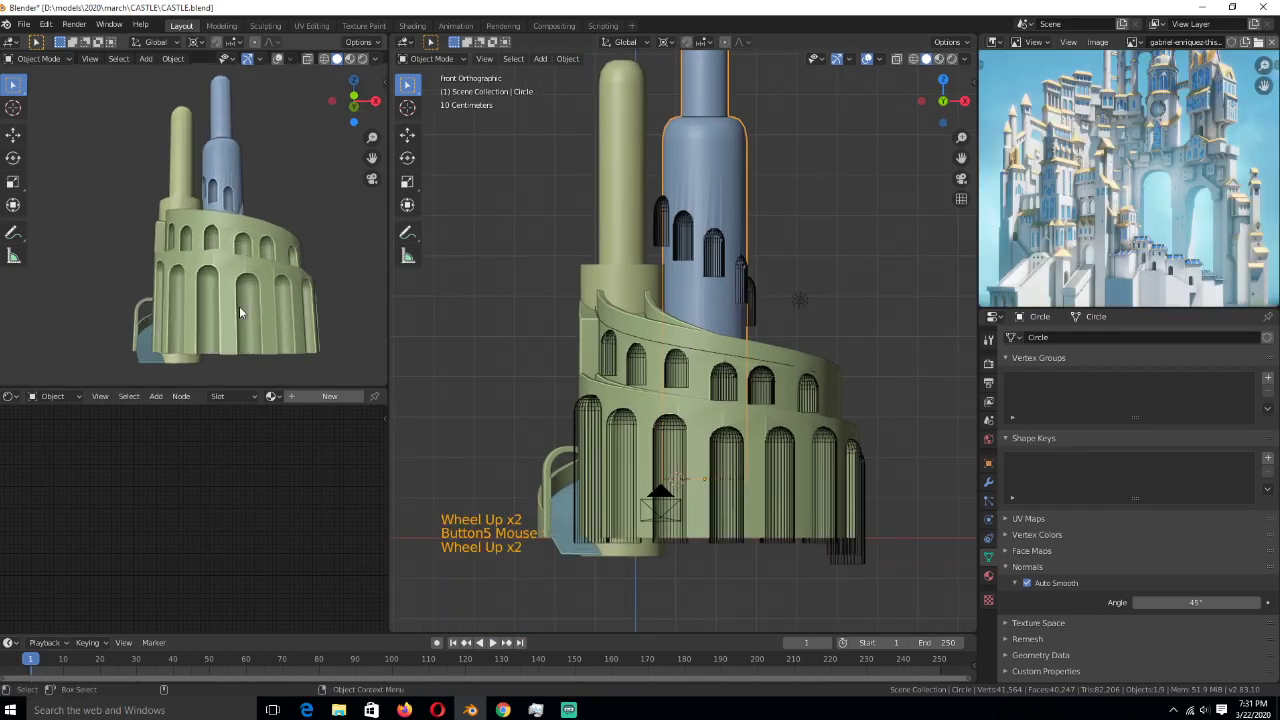
{"action": "left_click", "coordinate": [239, 306]}
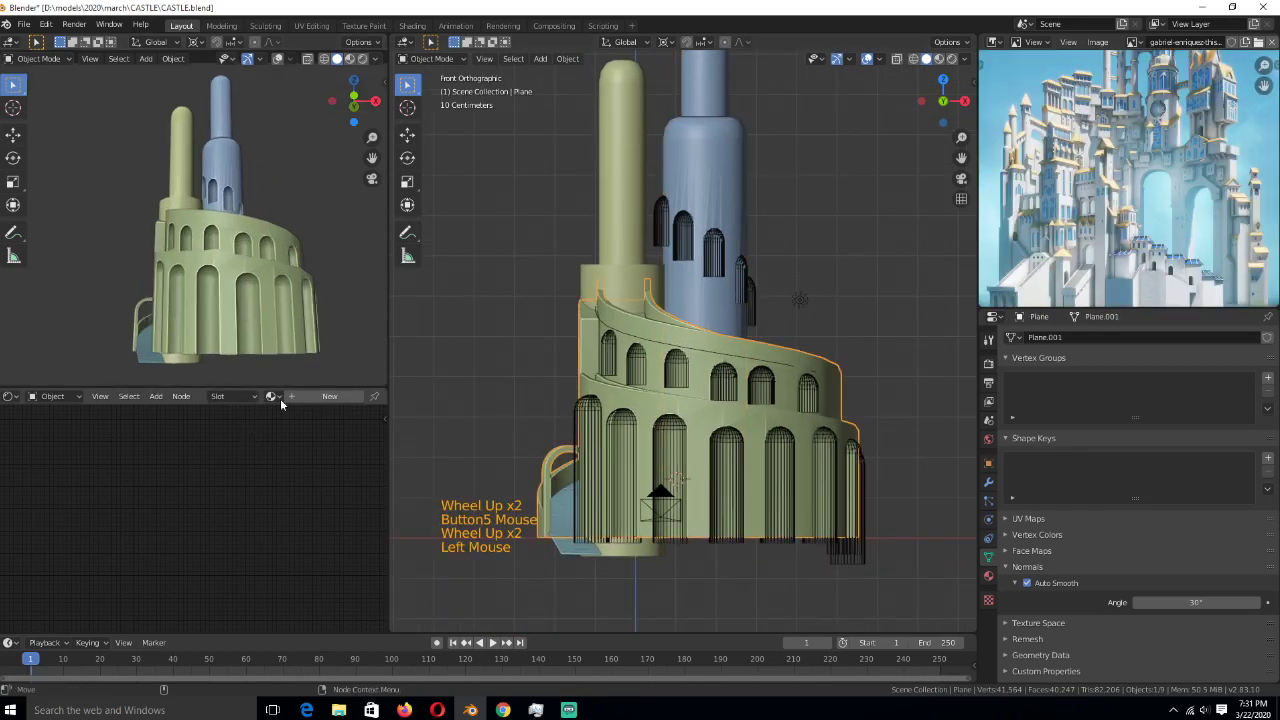
{"action": "left_click", "coordinate": [337, 58]}
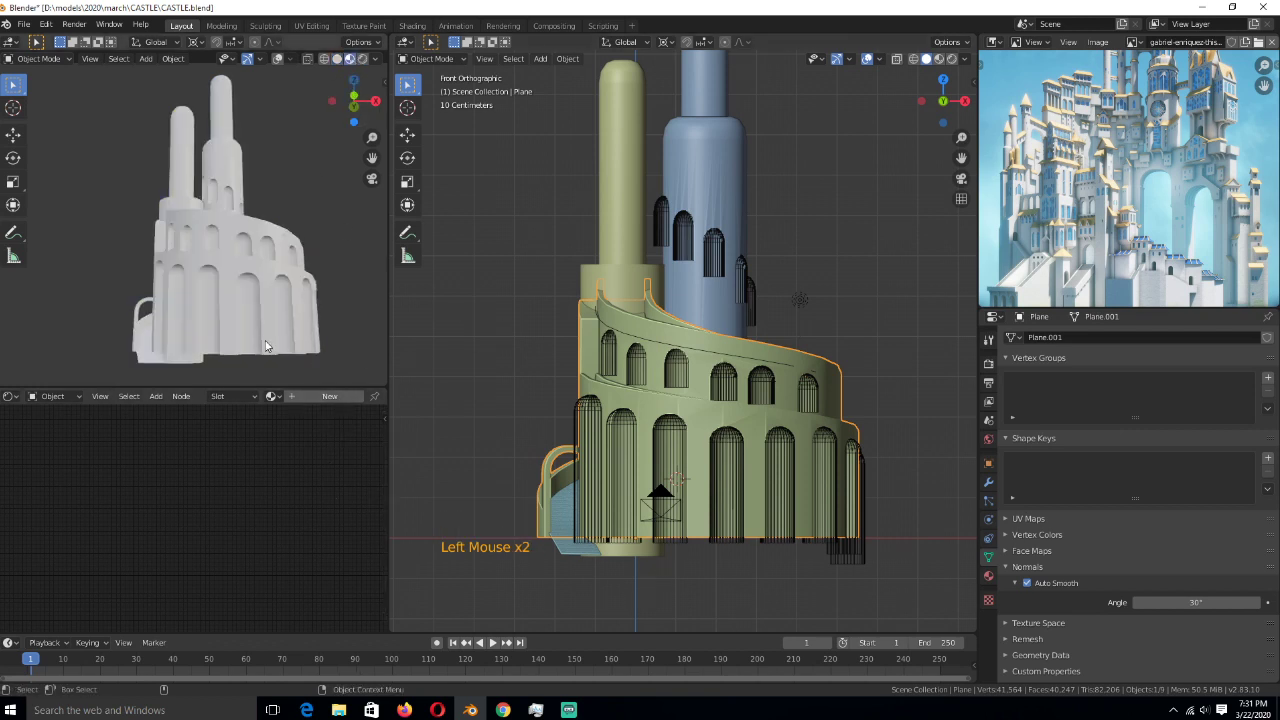
{"action": "scroll", "coordinate": [1108, 198], "scroll_direction": "down", "scroll_amount": 2}
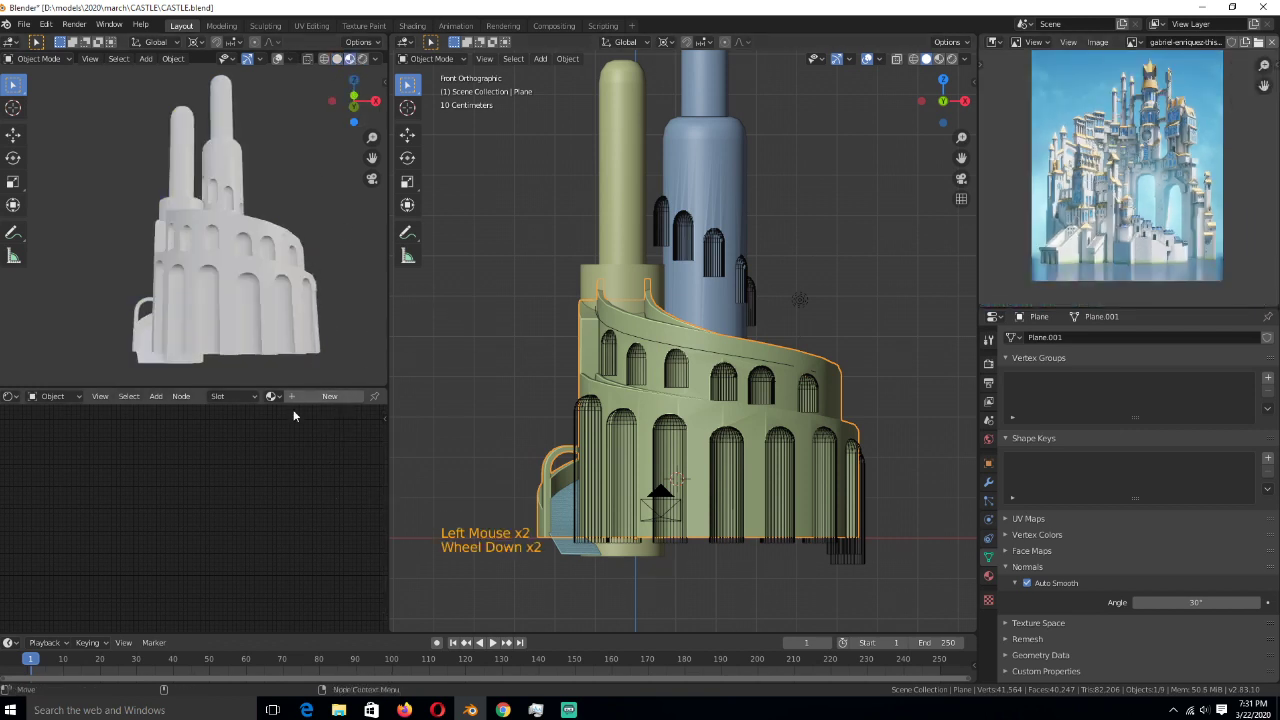
- Create a new material for the spiral arcade and add an Image Texture node beside its Principled BSDF
{"action": "left_click", "coordinate": [322, 397]}
{"action": "scroll", "coordinate": [67, 555], "scroll_direction": "up", "scroll_amount": 11}
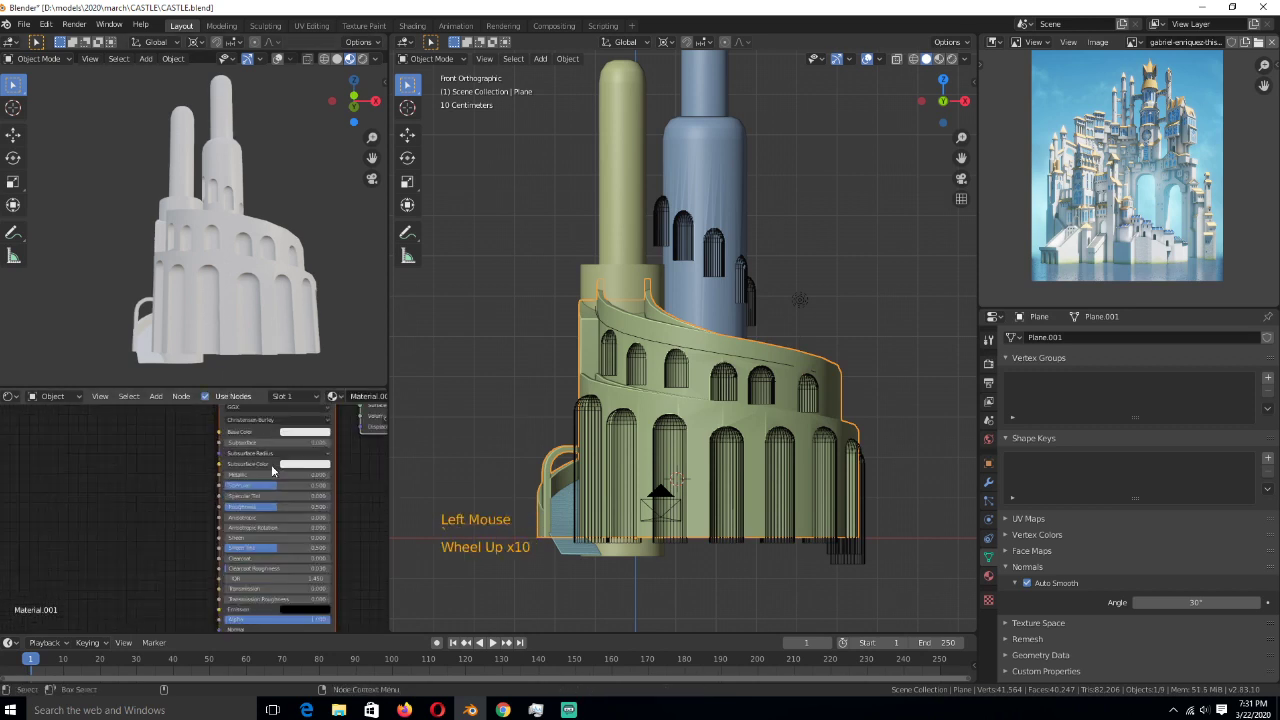
{"action": "left_click", "coordinate": [65, 555]}
{"action": "key", "text": "shift+a"}
{"action": "mouse_move", "coordinate": [70, 568]}
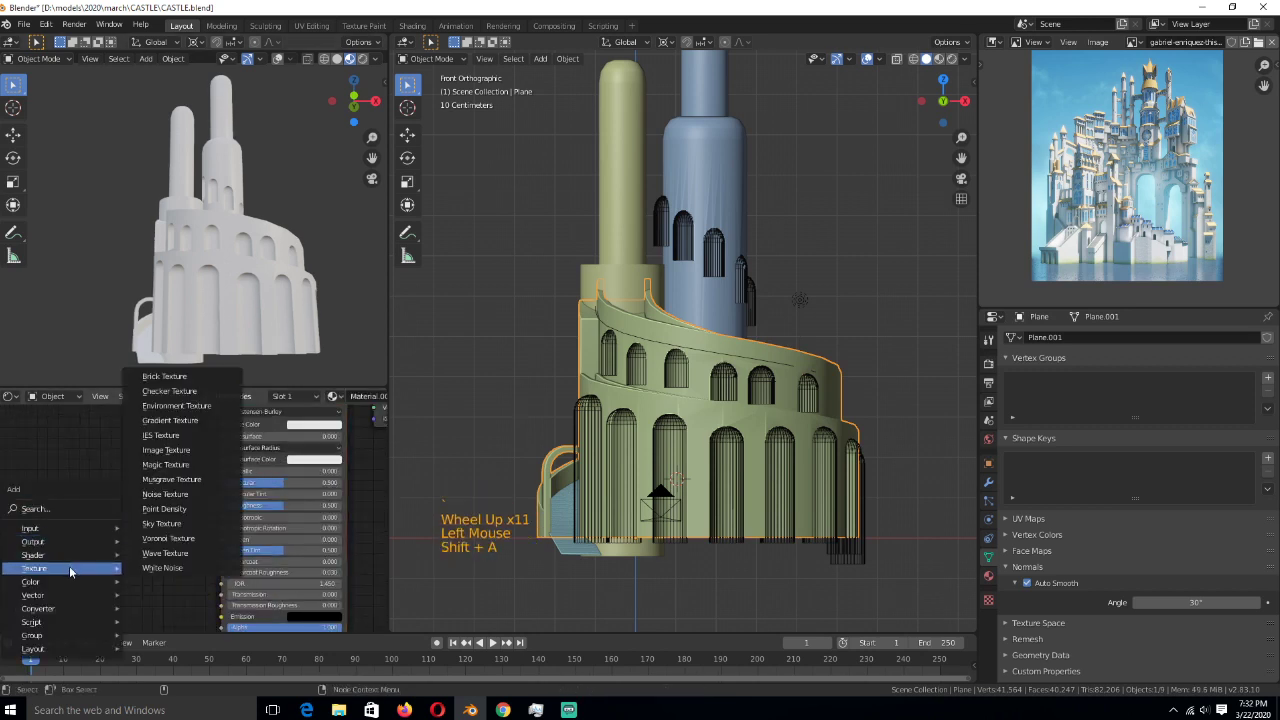
{"action": "left_click", "coordinate": [166, 450]}
{"action": "left_click", "coordinate": [110, 470]}
- Browse for the Image Texture node's image in the D:\textures folder, with files displayed as thumbnails
{"action": "left_click", "coordinate": [145, 503]}
{"action": "left_click", "coordinate": [340, 488]}
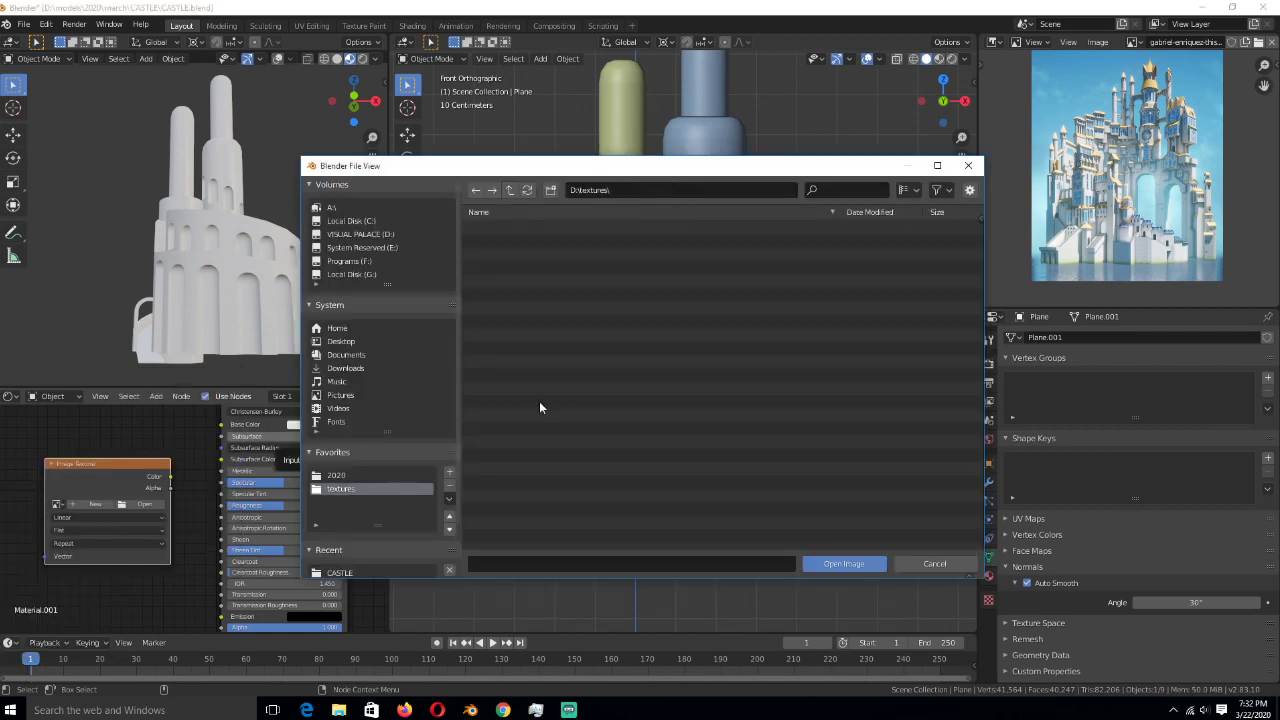
{"action": "left_click", "coordinate": [905, 190]}
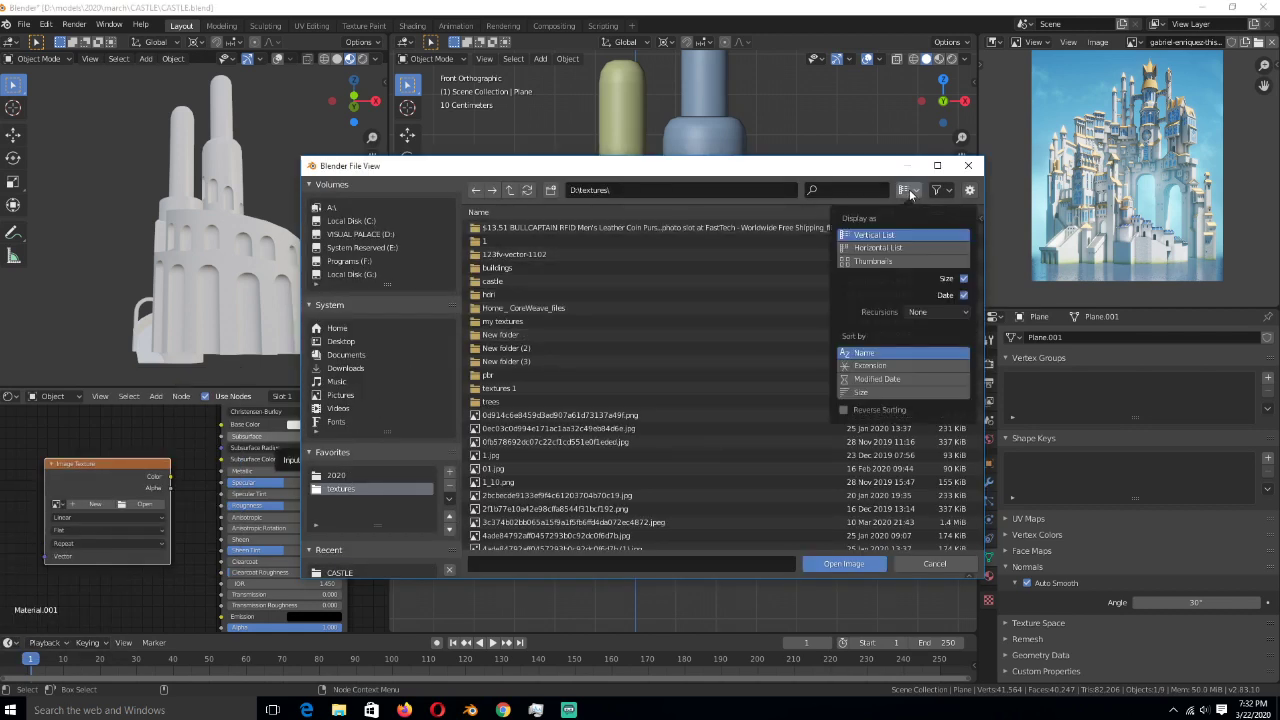
{"action": "left_click", "coordinate": [906, 261]}
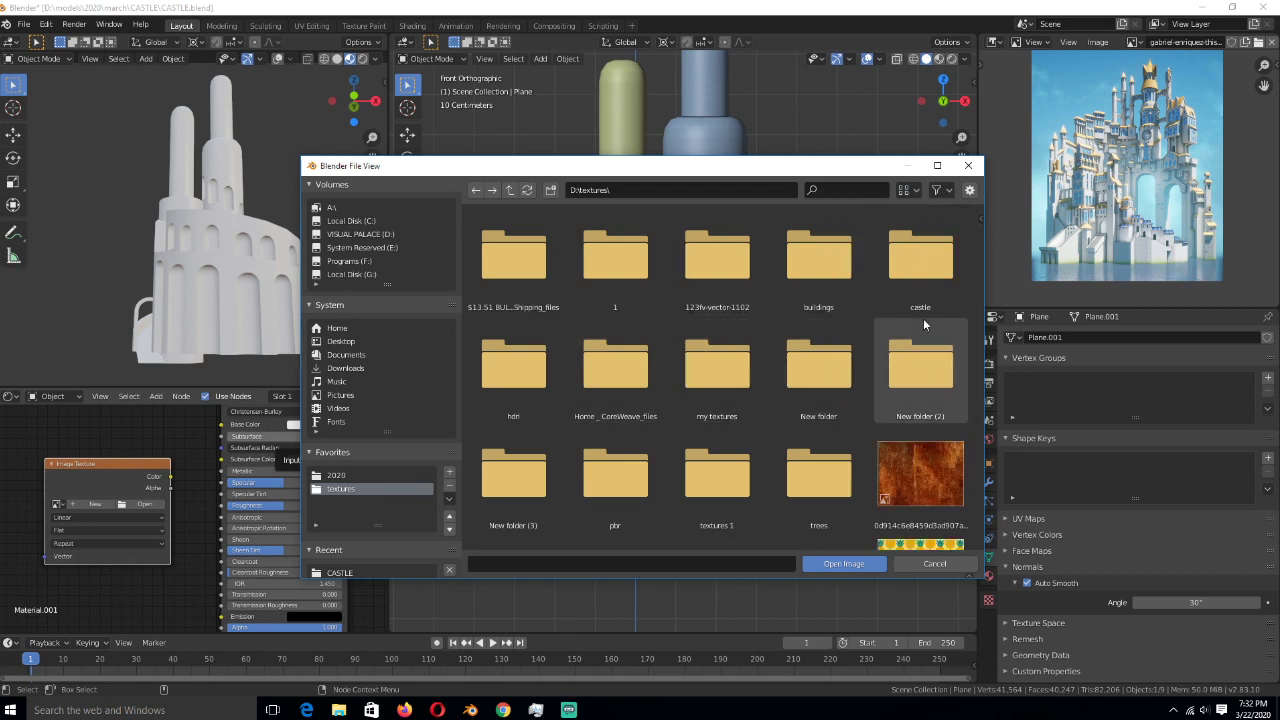
- Load Ground20_col.jpg from the pbr textures folder into the Image Texture node and reselect the spiral arcade
{"action": "double_click", "coordinate": [730, 399]}
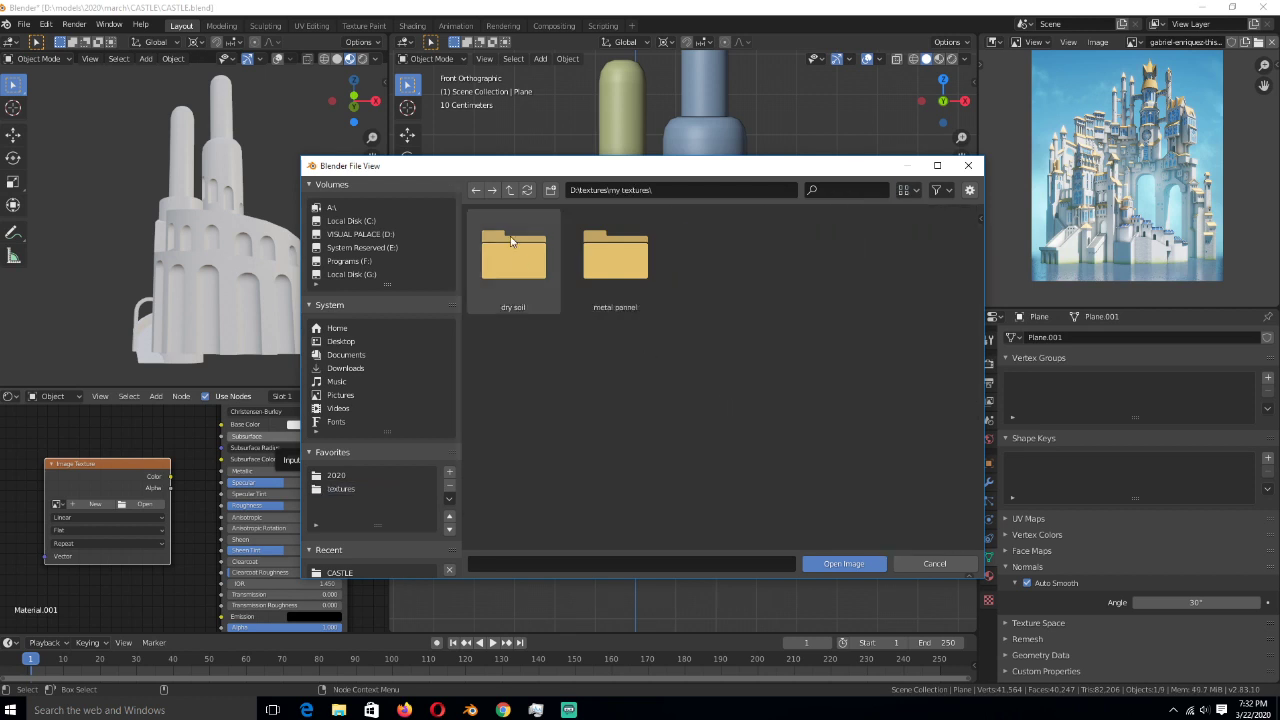
{"action": "left_click", "coordinate": [340, 488]}
{"action": "scroll", "coordinate": [737, 408], "scroll_direction": "down", "scroll_amount": 2}
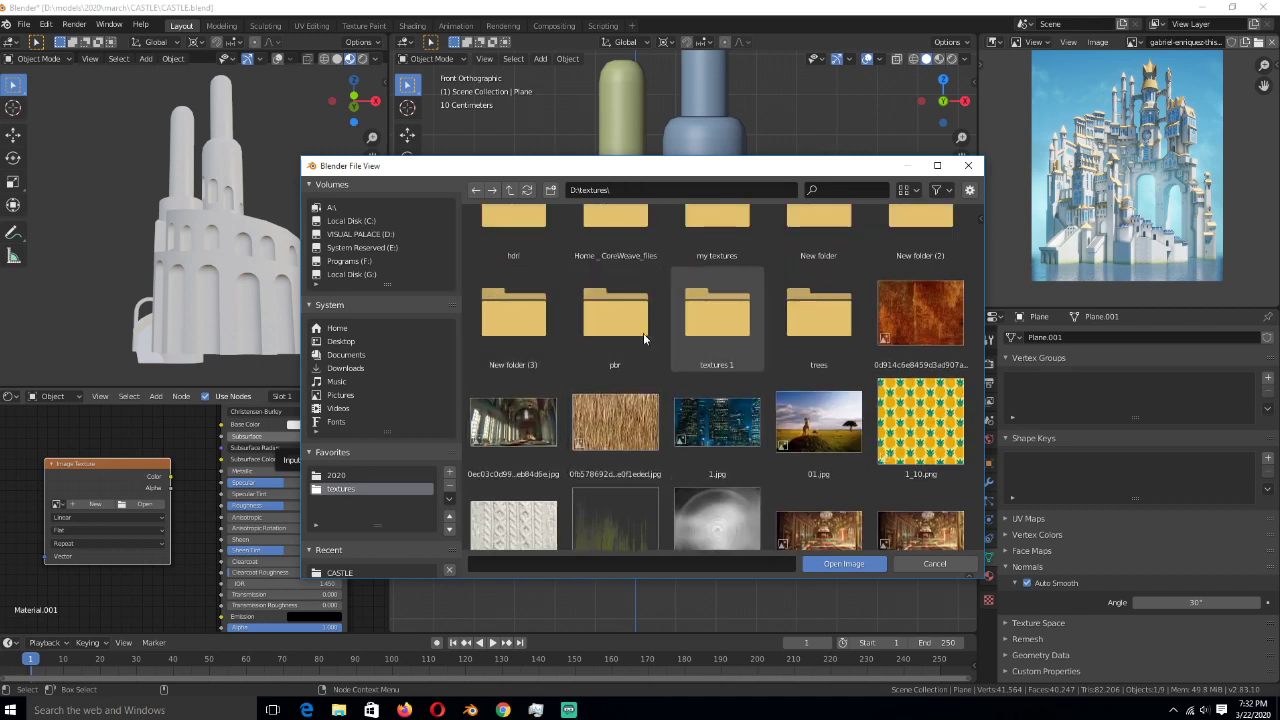
{"action": "left_click", "coordinate": [629, 333]}
{"action": "double_click", "coordinate": [629, 333]}
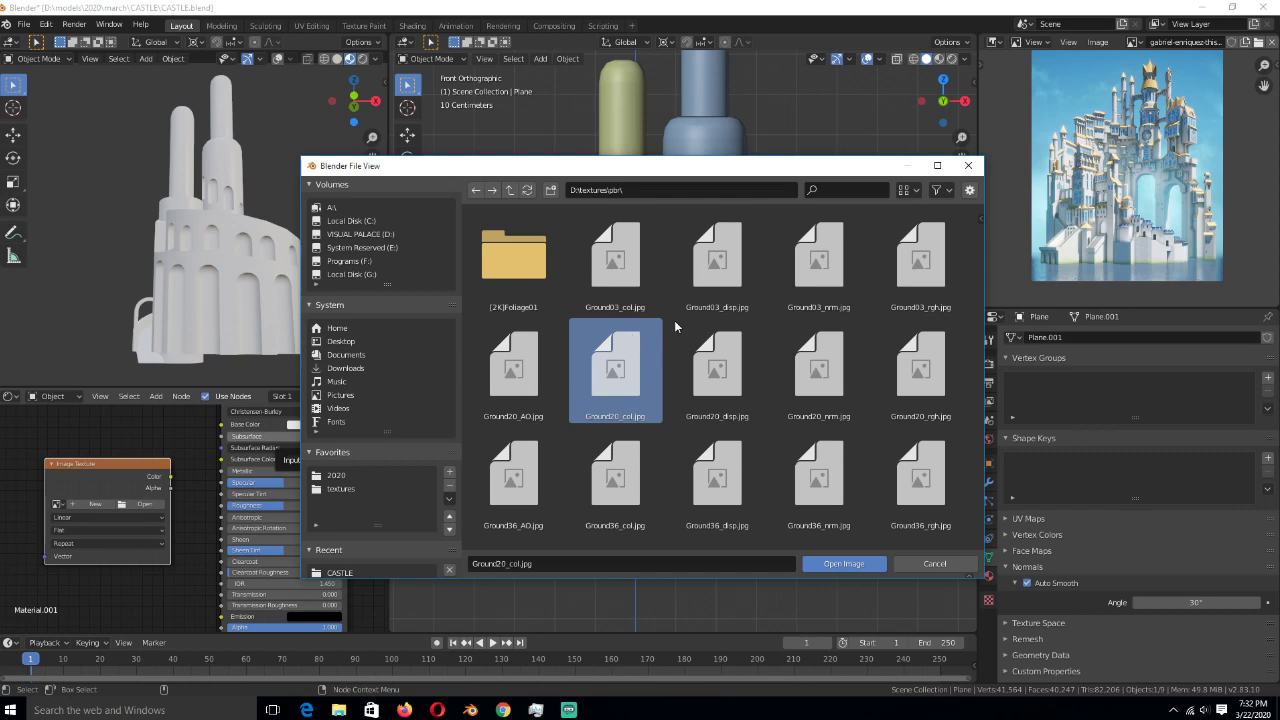
{"action": "key", "text": "Escape"}
{"action": "left_click", "coordinate": [673, 358]}
{"action": "scroll", "coordinate": [673, 358], "scroll_direction": "down", "scroll_amount": 2}
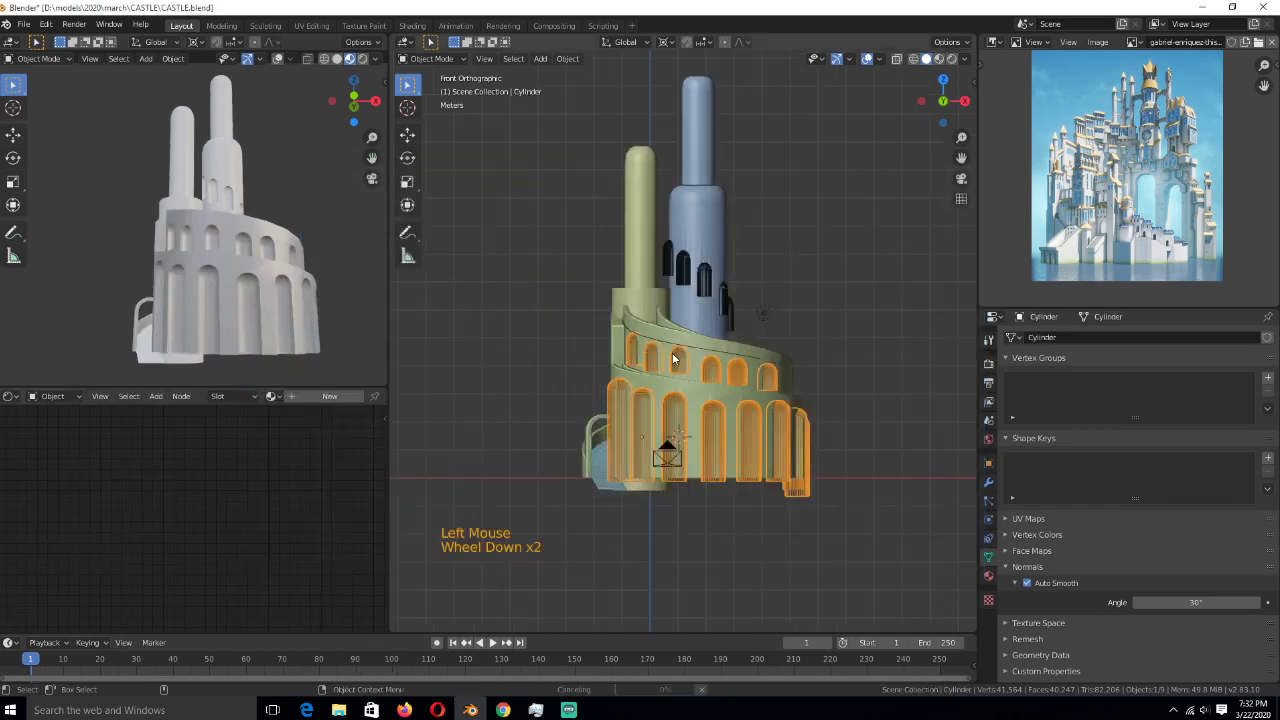
{"action": "left_click", "coordinate": [652, 325]}
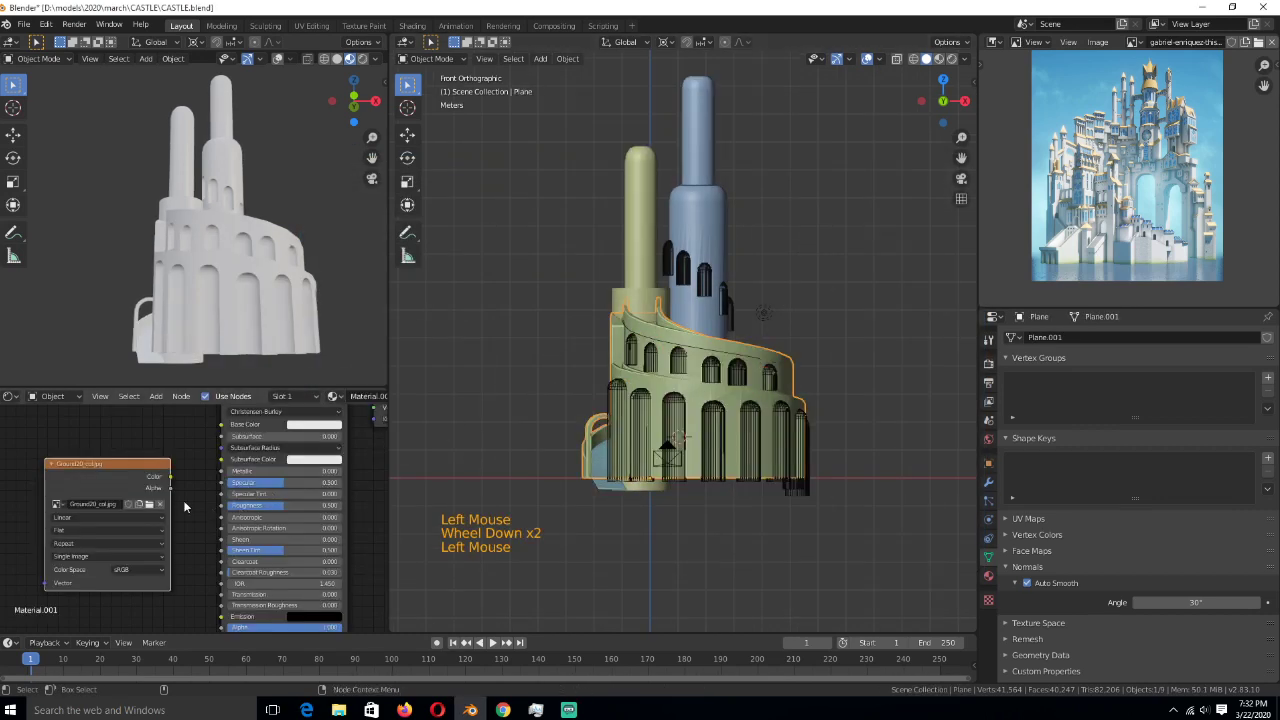
- Try to preview the Ground20_col.jpg texture node directly on the spiral arcade
{"action": "left_click", "coordinate": [134, 480], "text": "ctrl+shift"}
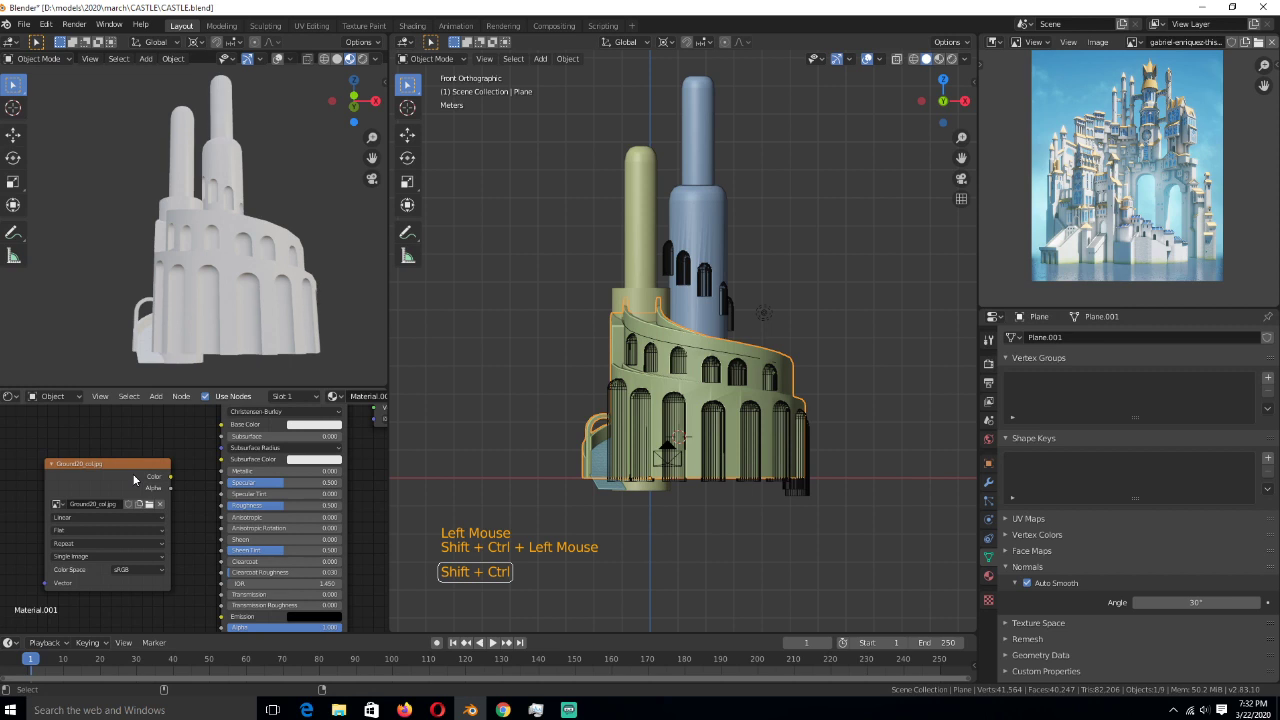
{"action": "left_click", "coordinate": [134, 480], "text": "ctrl+shift"}
{"action": "left_click", "coordinate": [134, 480], "text": "ctrl+shift"}
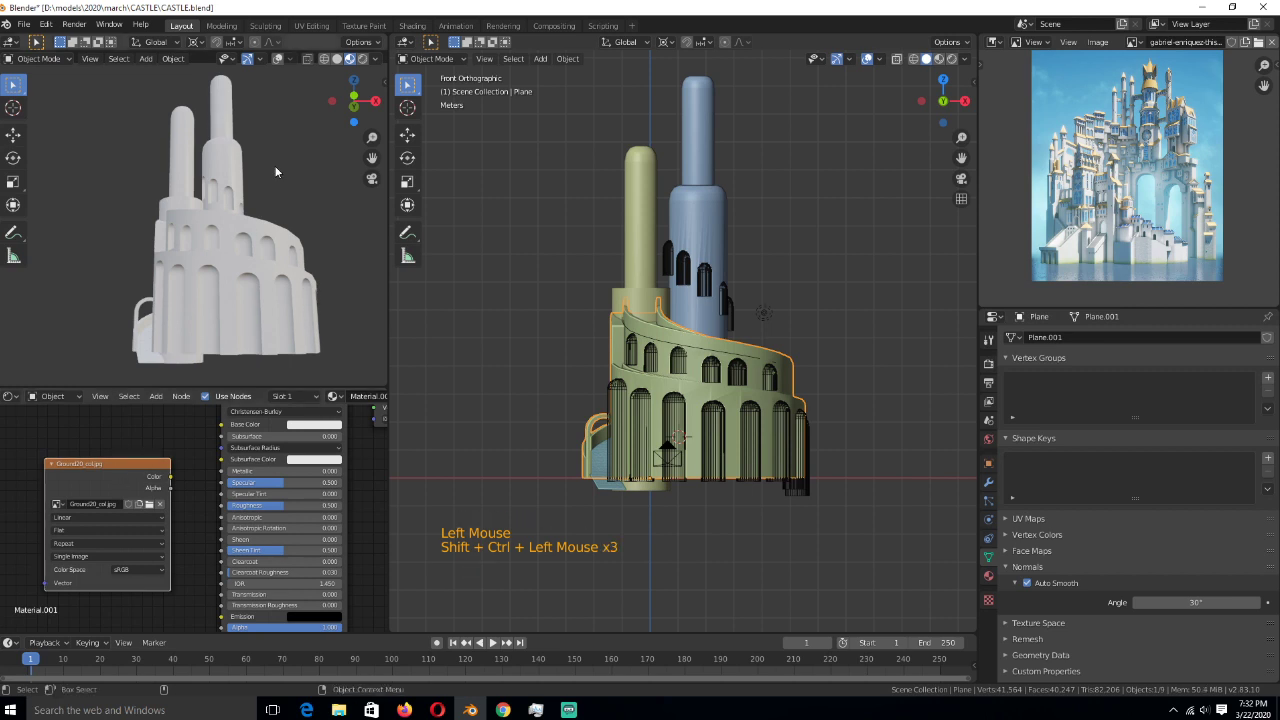
- Make sure the Node Wrangler add-on is enabled in the preferences, and save the file
{"action": "key", "text": "ctrl+s"}
{"action": "left_click", "coordinate": [46, 28]}
{"action": "left_click", "coordinate": [85, 214]}
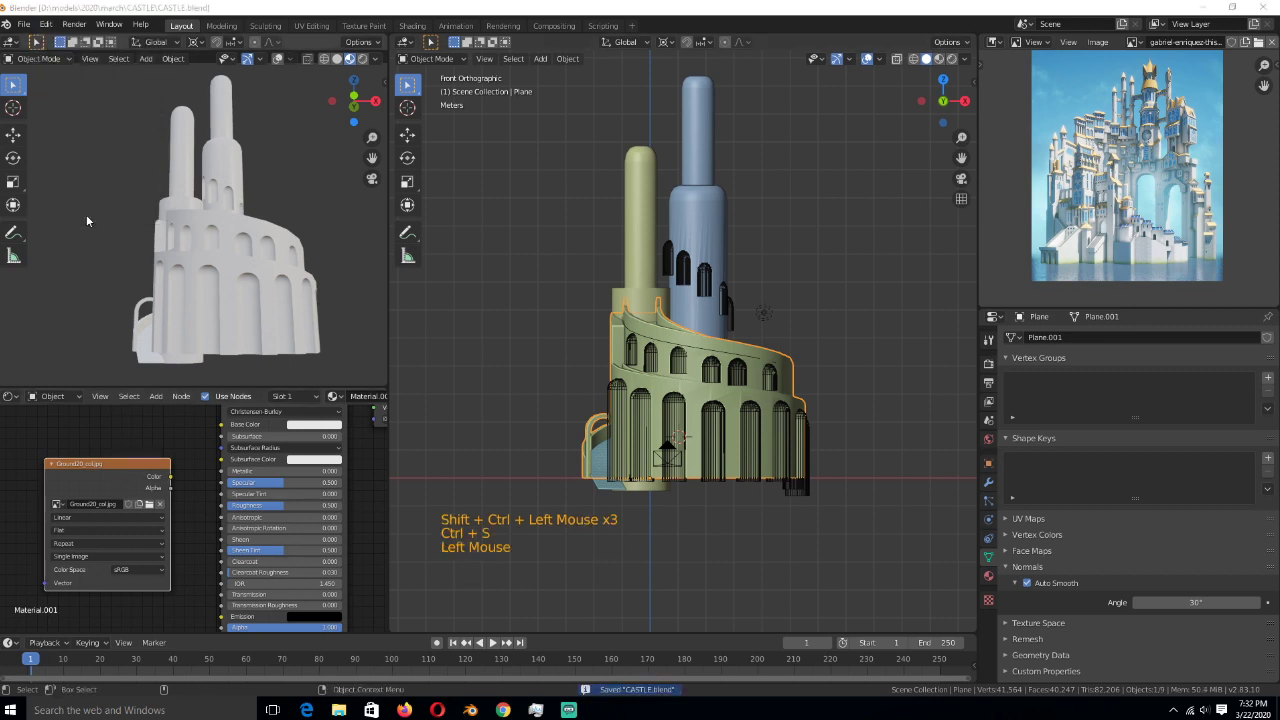
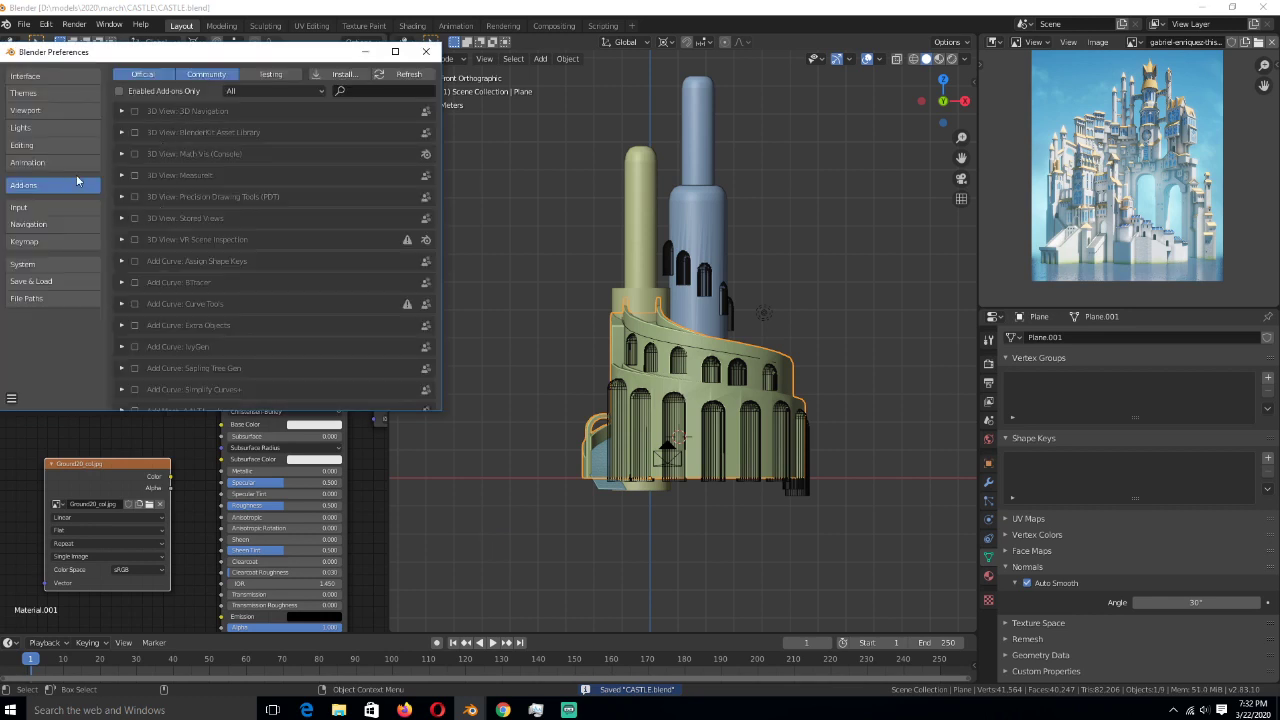
{"action": "left_click", "coordinate": [358, 90]}
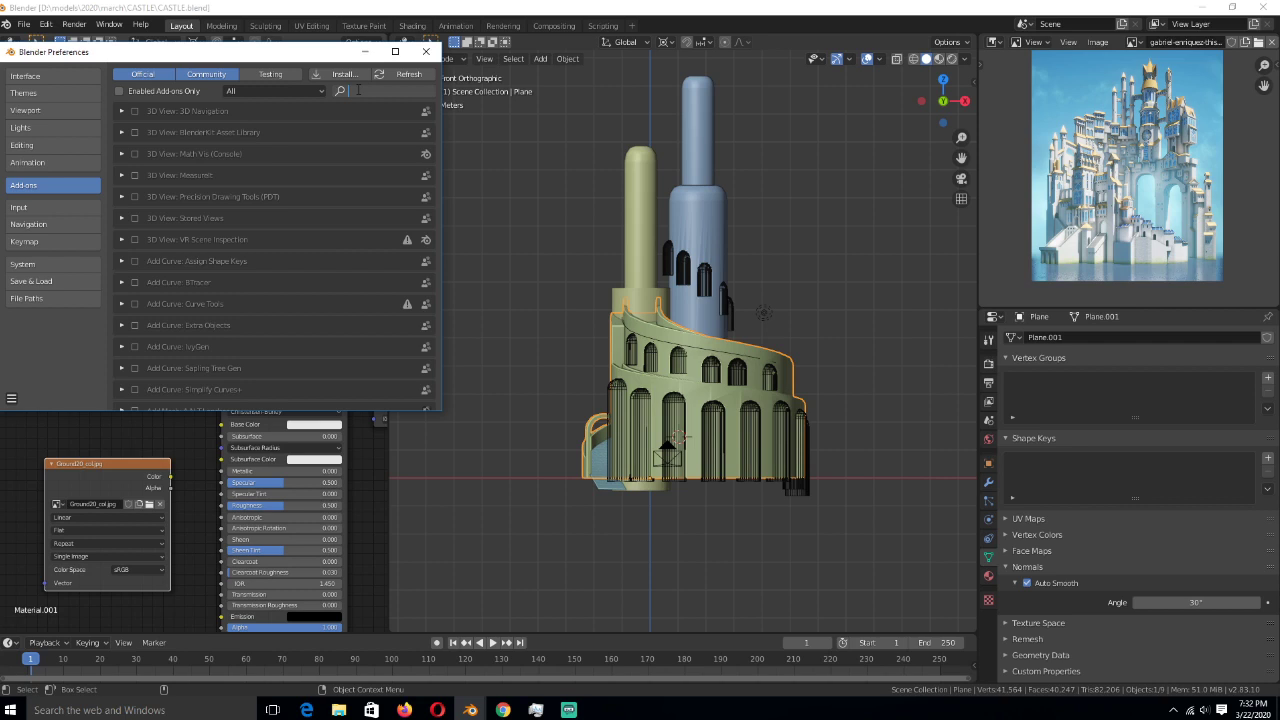
{"action": "type", "text": "node"}
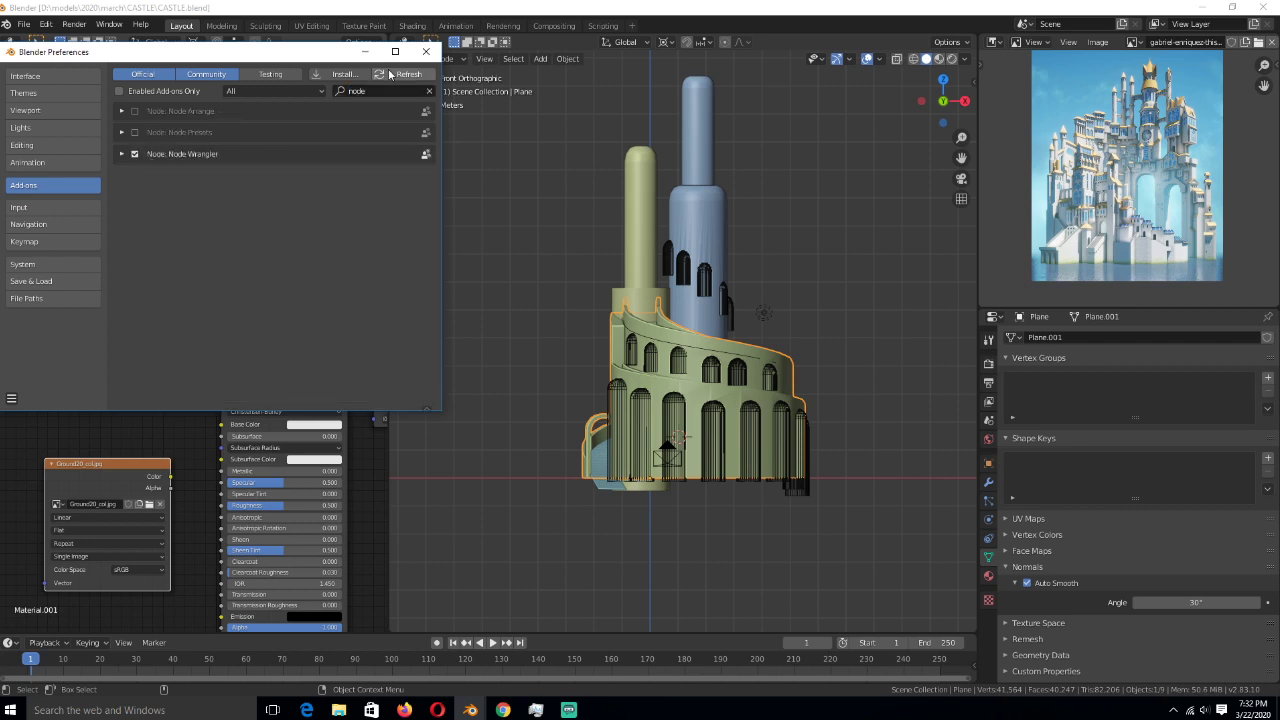
{"action": "left_click", "coordinate": [426, 51]}
{"action": "key", "text": "ctrl+s"}
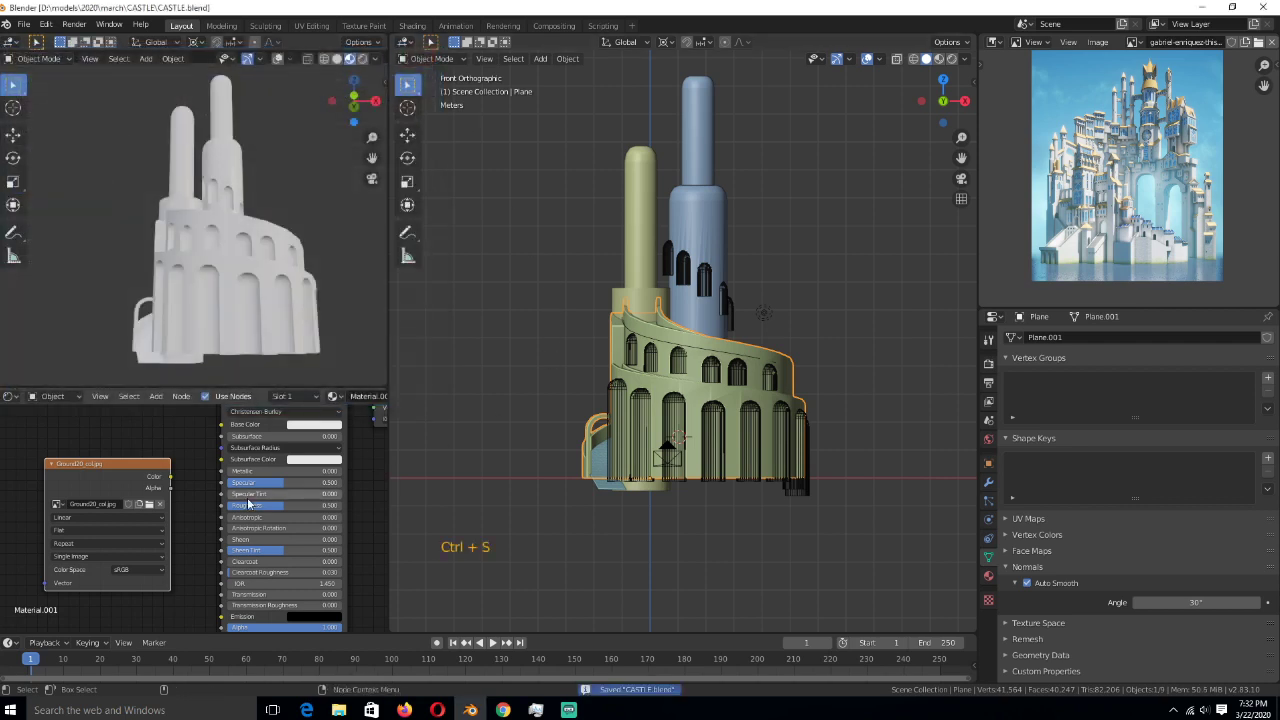
- Preview the image texture node's colour directly on the spiral arcade's surface with Node Wrangler
{"action": "left_click", "coordinate": [107, 520], "text": "ctrl+shift"}
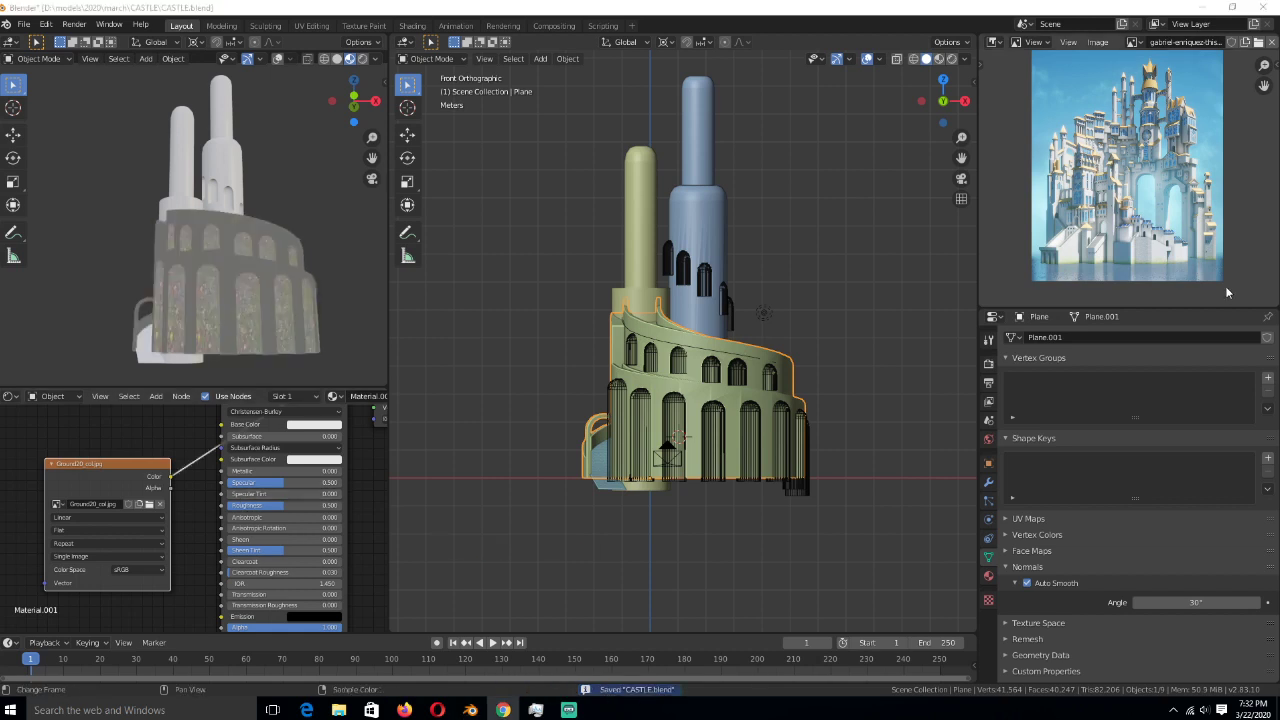
{"action": "scroll", "coordinate": [150, 500], "scroll_direction": "up", "scroll_amount": 4}
{"action": "left_click", "coordinate": [200, 450]}
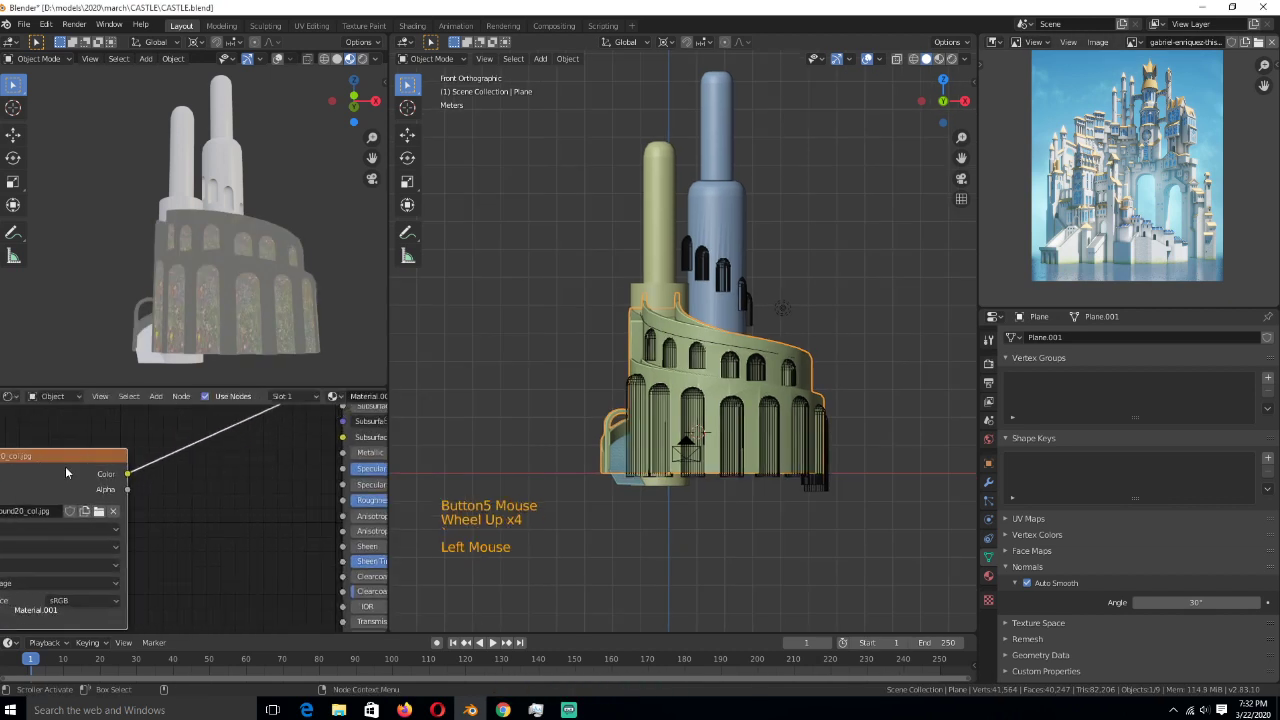
{"action": "scroll", "coordinate": [224, 292], "scroll_direction": "up", "scroll_amount": 5}
- Replace the texture node's image with PavingStones05_rgh.jpg from the pbr folder
{"action": "left_click", "coordinate": [239, 504]}
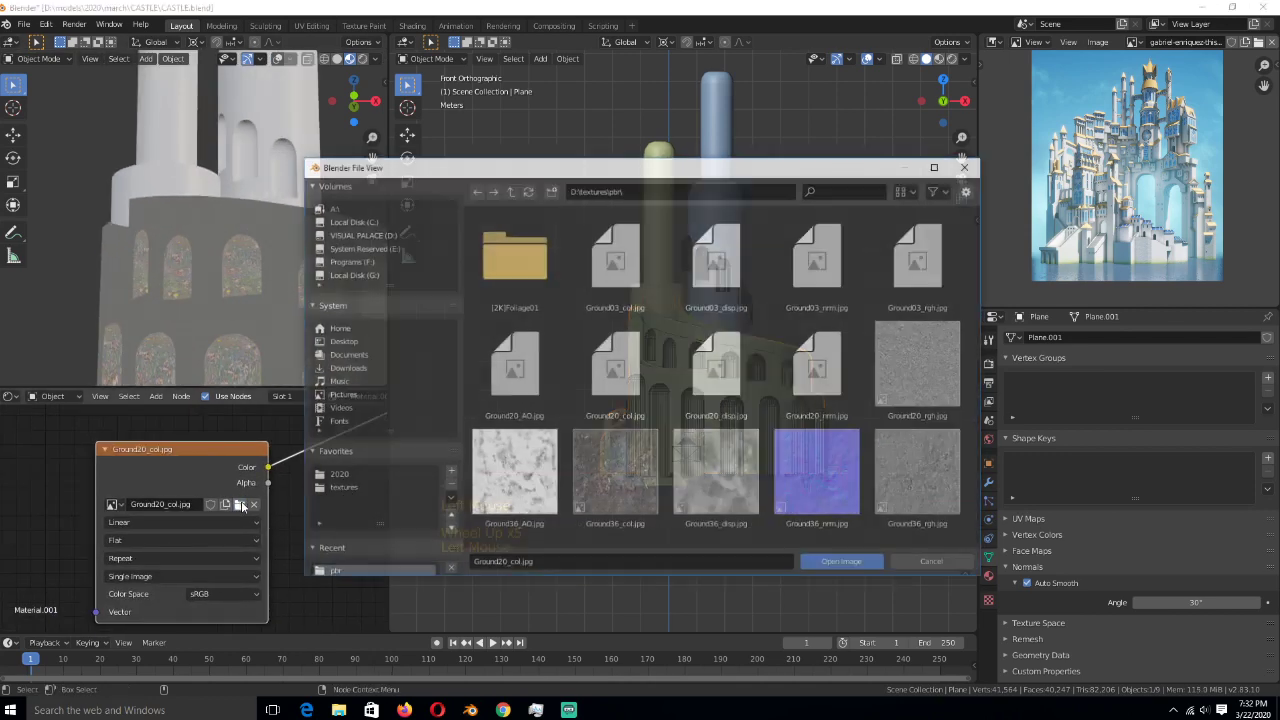
{"action": "scroll", "coordinate": [743, 445], "scroll_direction": "down", "scroll_amount": 3}
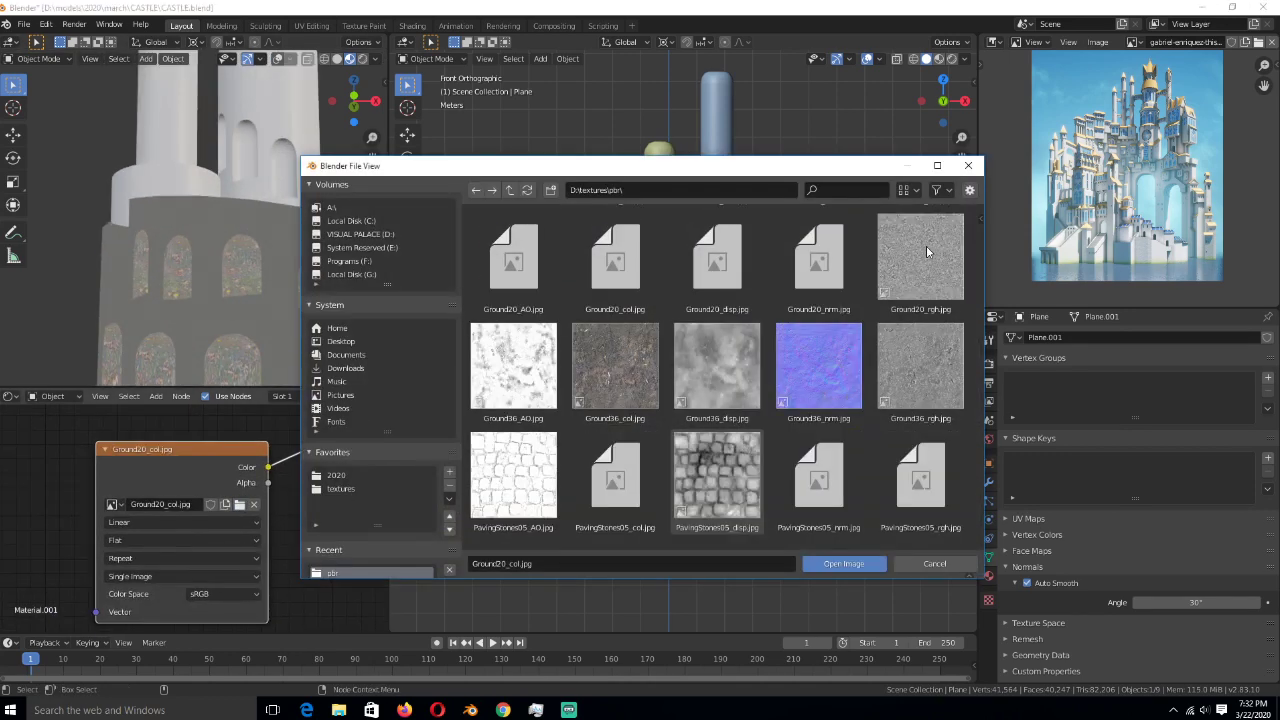
{"action": "scroll", "coordinate": [925, 256], "scroll_direction": "down", "scroll_amount": 1}
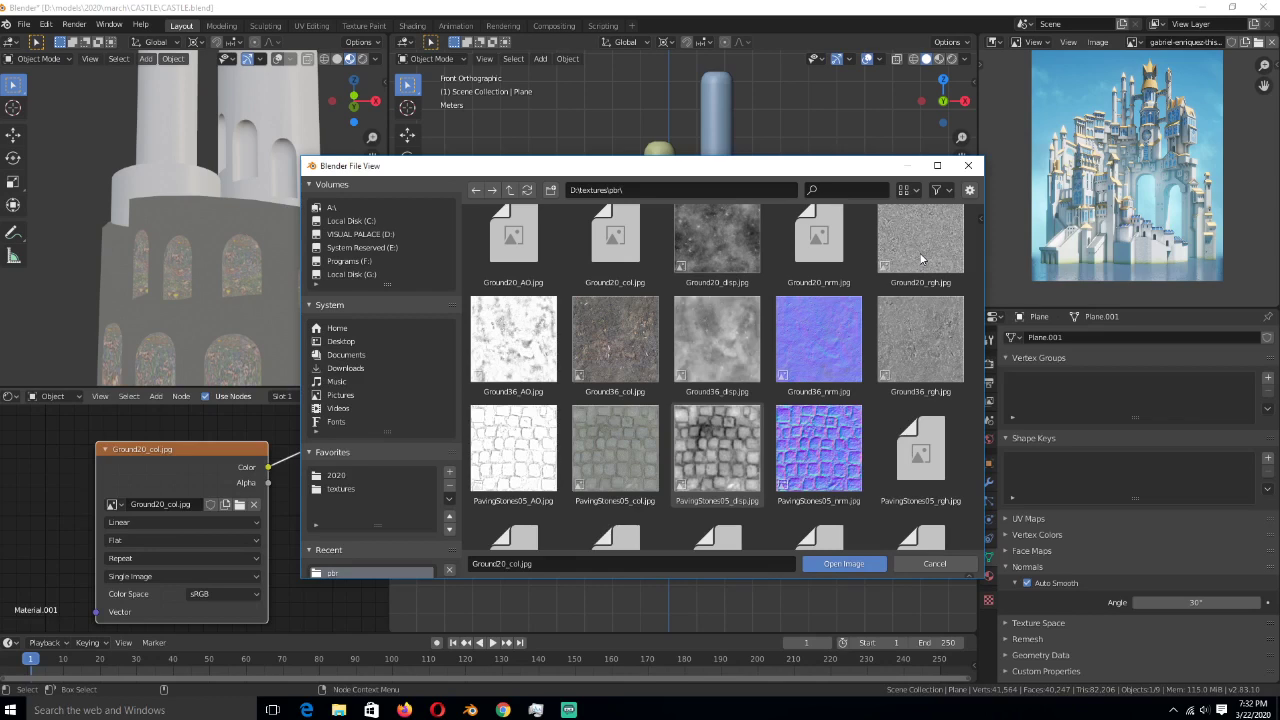
{"action": "scroll", "coordinate": [921, 259], "scroll_direction": "down", "scroll_amount": 4}
{"action": "double_click", "coordinate": [921, 262]}
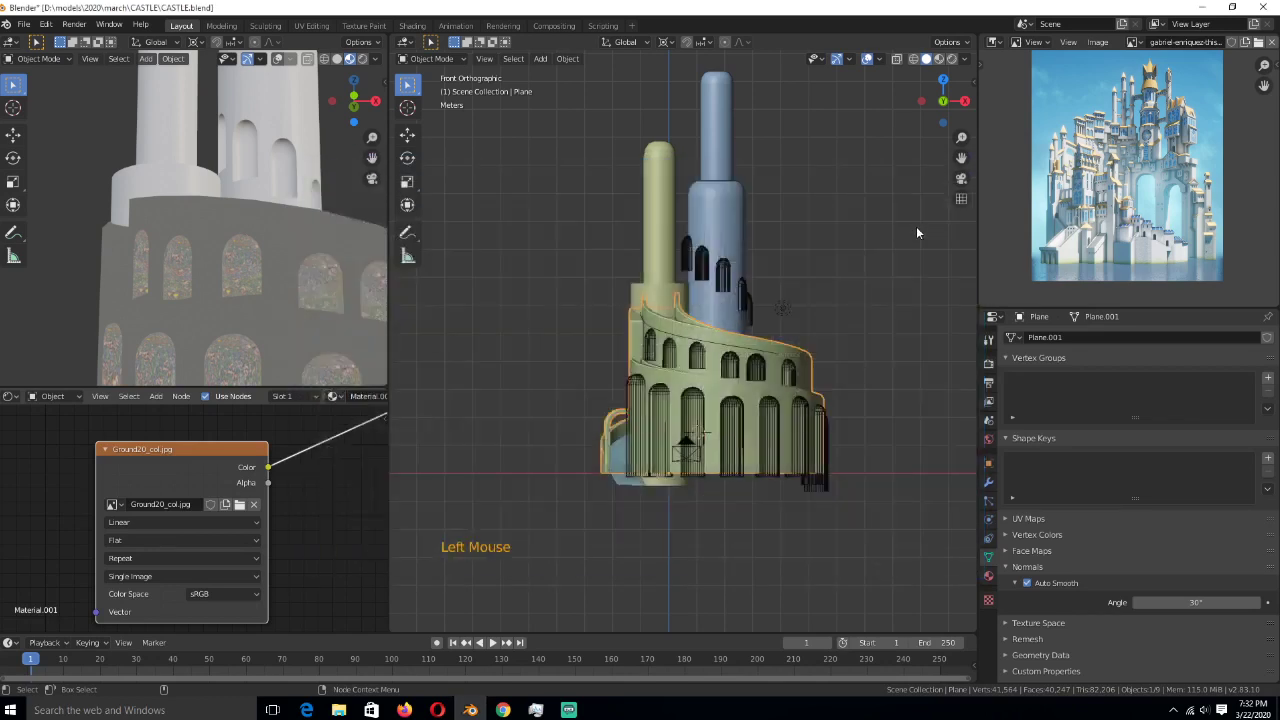
- Replace the texture node's image with Ground20_rgh.jpg from the pbr folder
{"action": "left_click", "coordinate": [239, 504]}
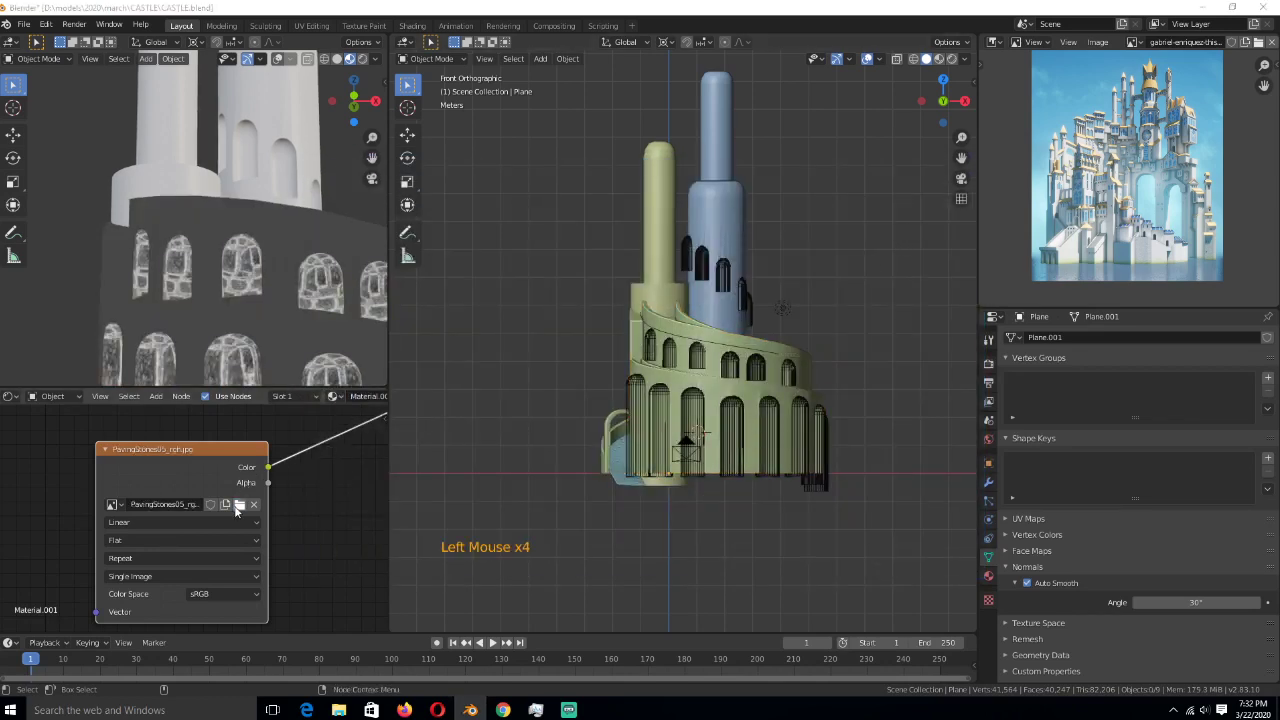
{"action": "left_click", "coordinate": [917, 344]}
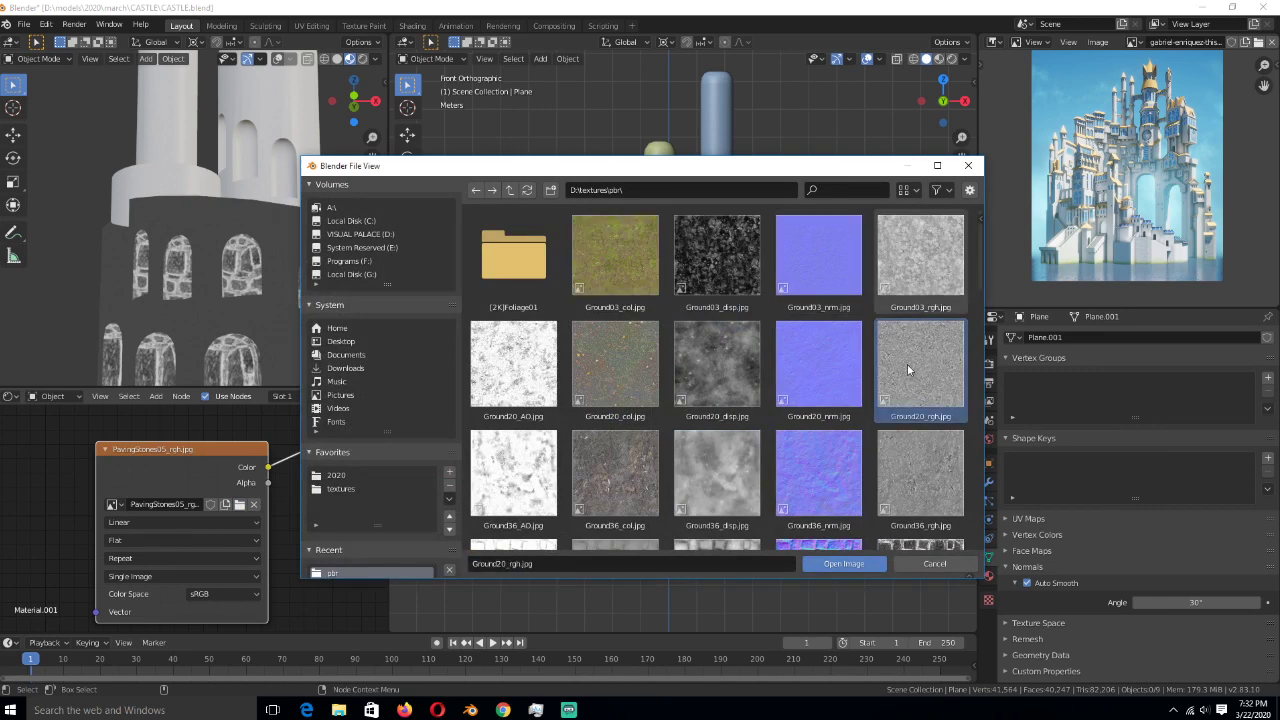
{"action": "left_click", "coordinate": [845, 566]}
{"action": "left_click", "coordinate": [844, 565]}
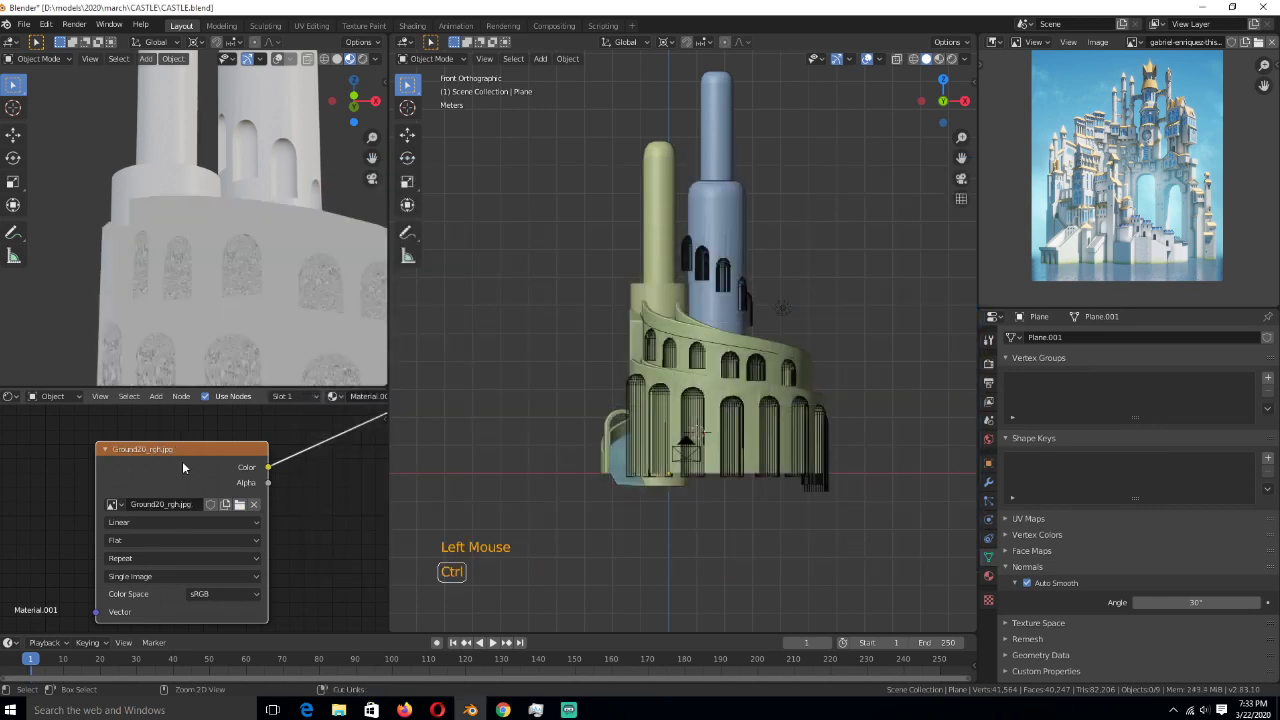
- Add Mapping and Texture Coordinate nodes feeding the Ground20_rgh.jpg texture node
{"action": "key", "text": "ctrl+t"}
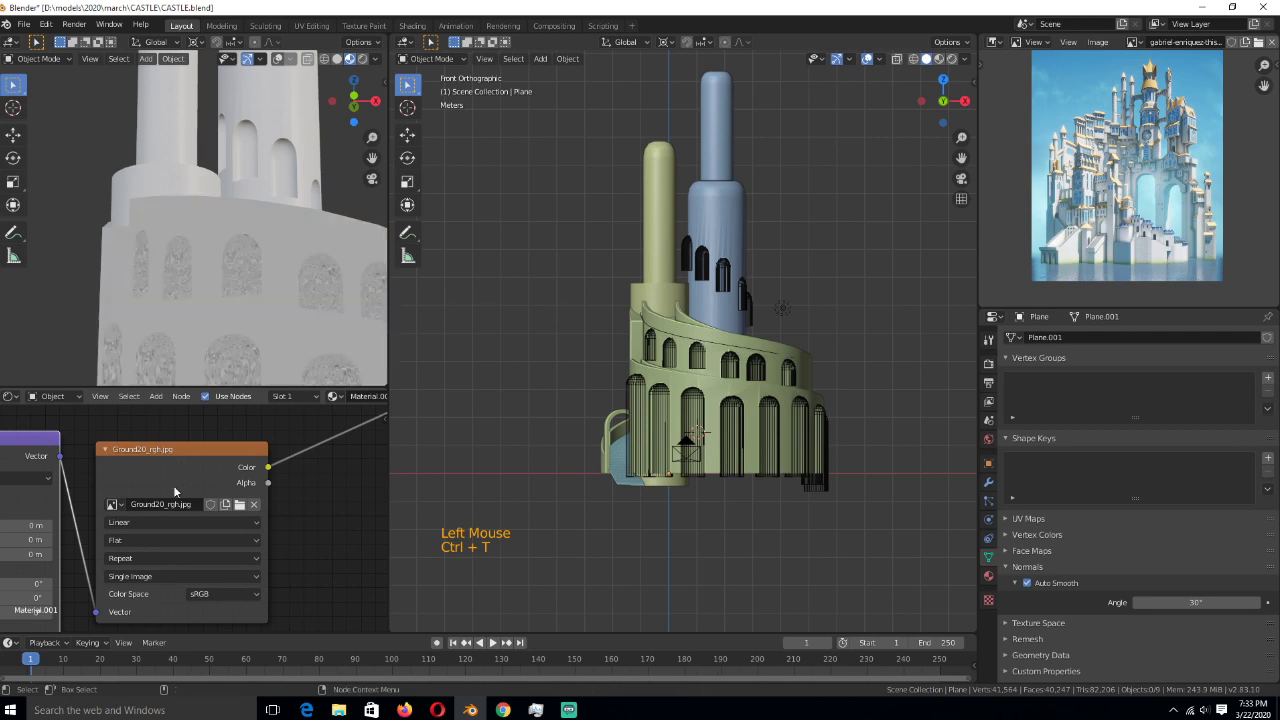
{"action": "middle_click_drag", "start_coordinate": [177, 490], "coordinate": [240, 493]}
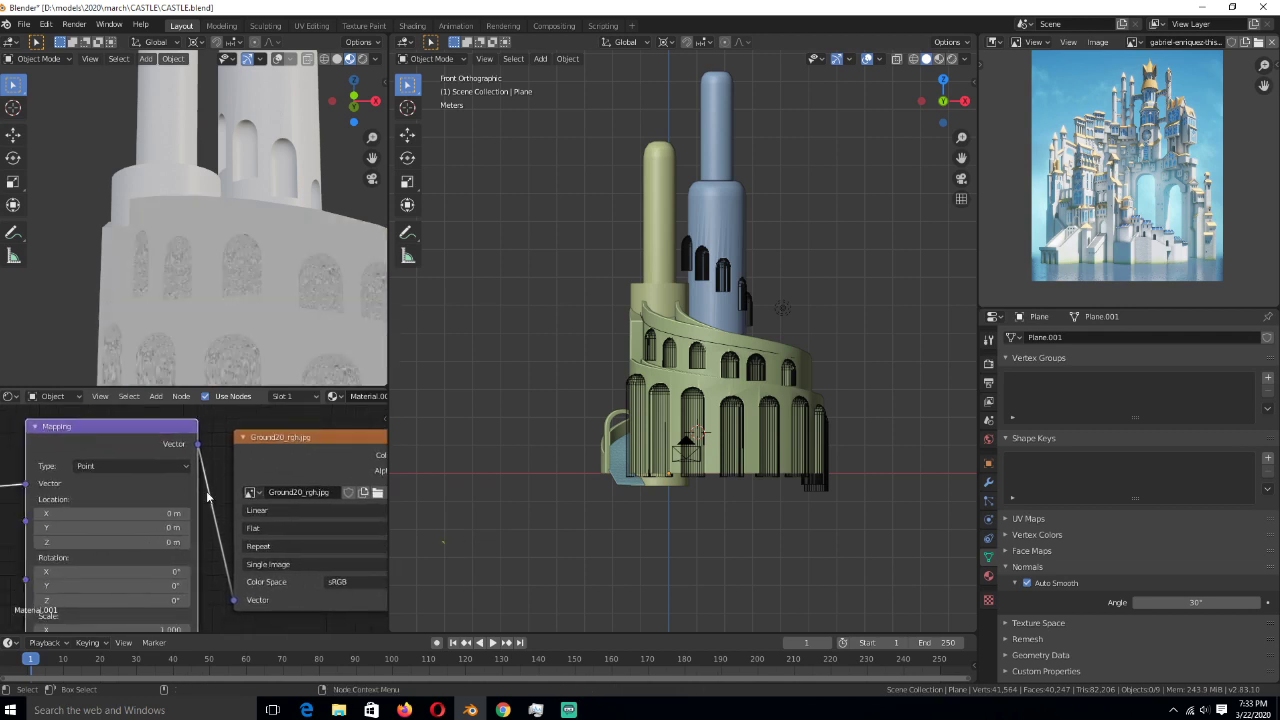
{"action": "scroll", "coordinate": [210, 498], "scroll_direction": "down", "scroll_amount": 3}
{"action": "scroll", "coordinate": [216, 513], "scroll_direction": "down", "scroll_amount": 2}
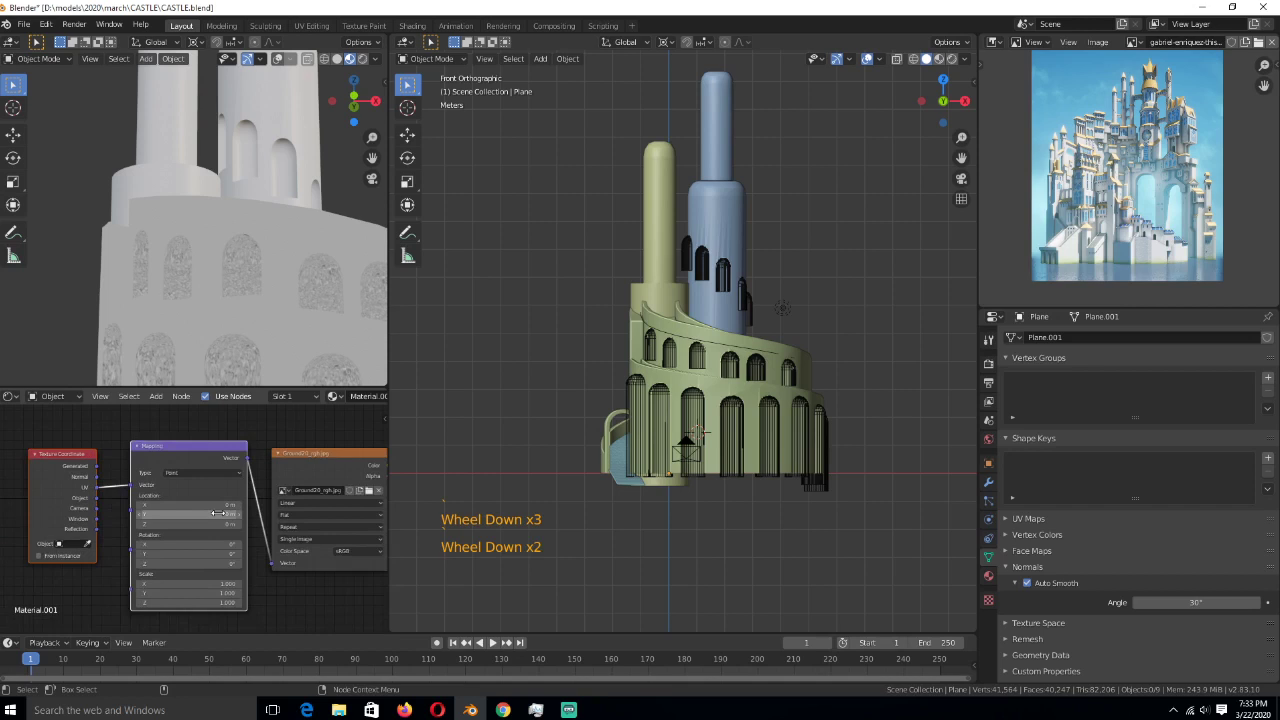
- Change the Ground20_rgh.jpg texture node's projection from Flat to Box
{"action": "scroll", "coordinate": [216, 513], "scroll_direction": "up", "scroll_amount": 6}
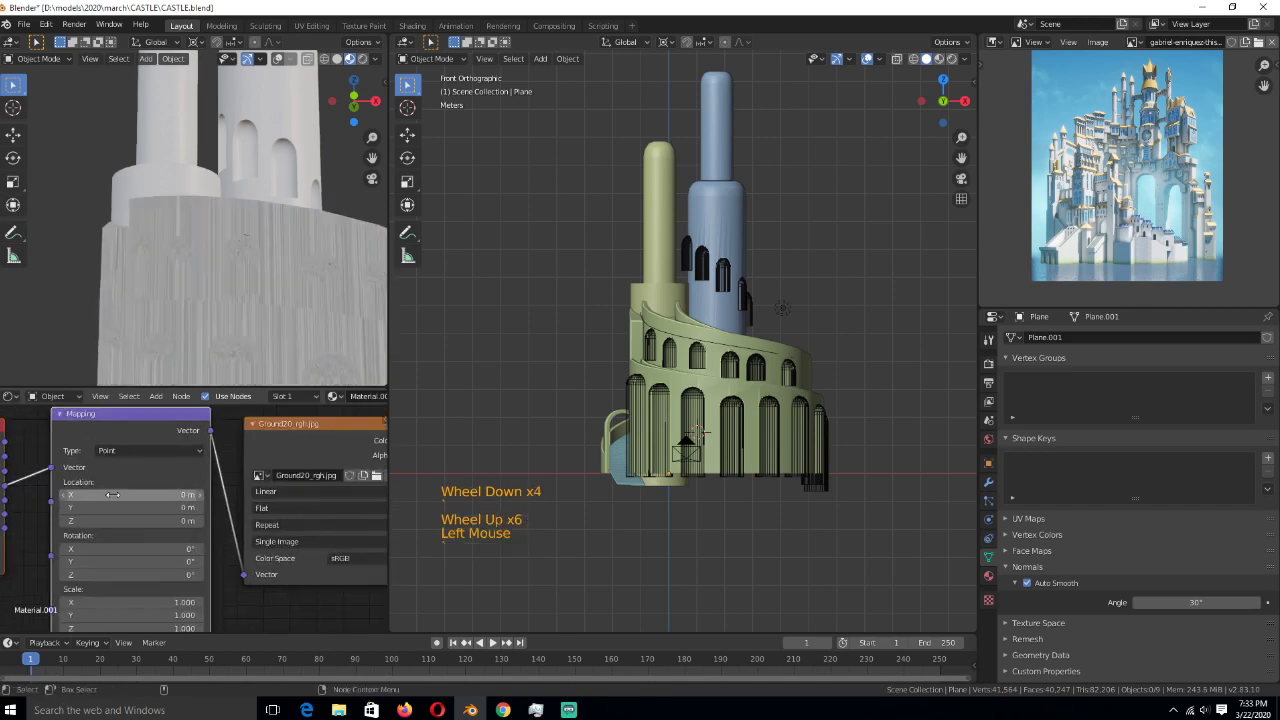
{"action": "left_click", "coordinate": [198, 514]}
{"action": "left_click", "coordinate": [190, 543]}
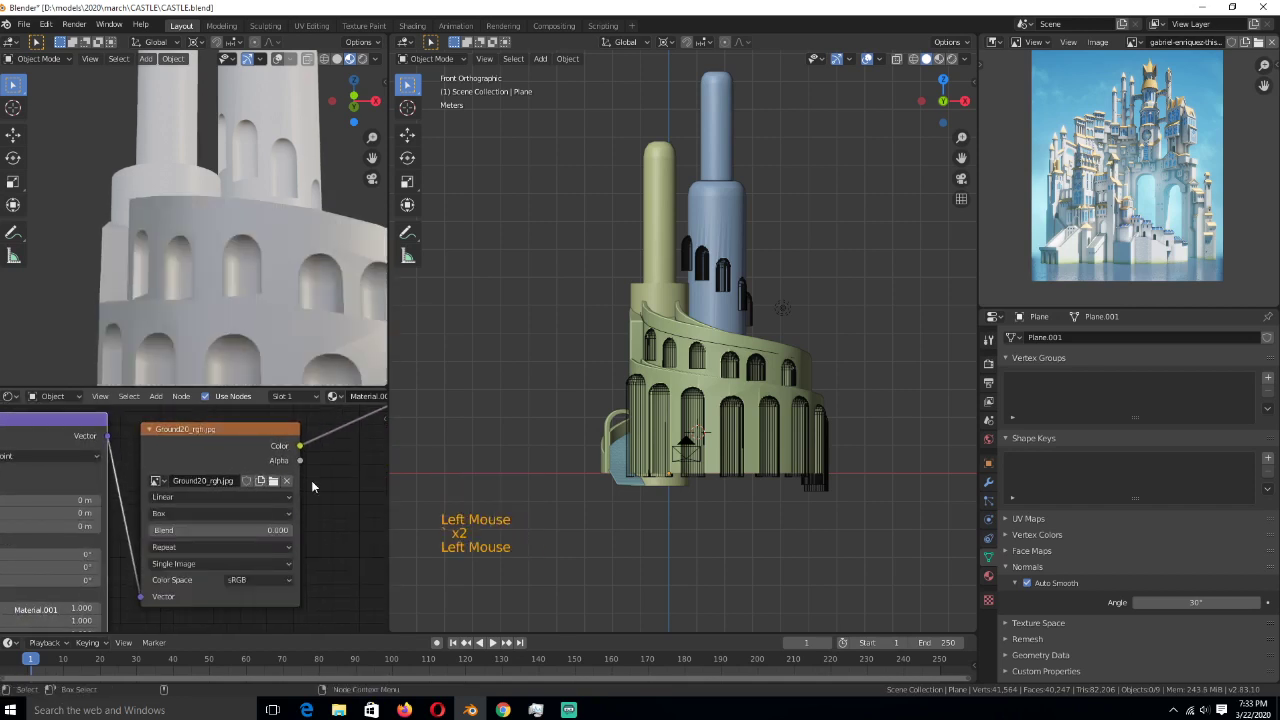
- Connect the Ground20_rgh.jpg texture's Color output to the Principled BSDF's Roughness input
{"action": "middle_click_drag", "start_coordinate": [349, 471], "coordinate": [217, 492]}
{"action": "scroll", "coordinate": [217, 492], "scroll_direction": "down", "scroll_amount": 5}
{"action": "scroll", "coordinate": [229, 237], "scroll_direction": "down", "scroll_amount": 4}
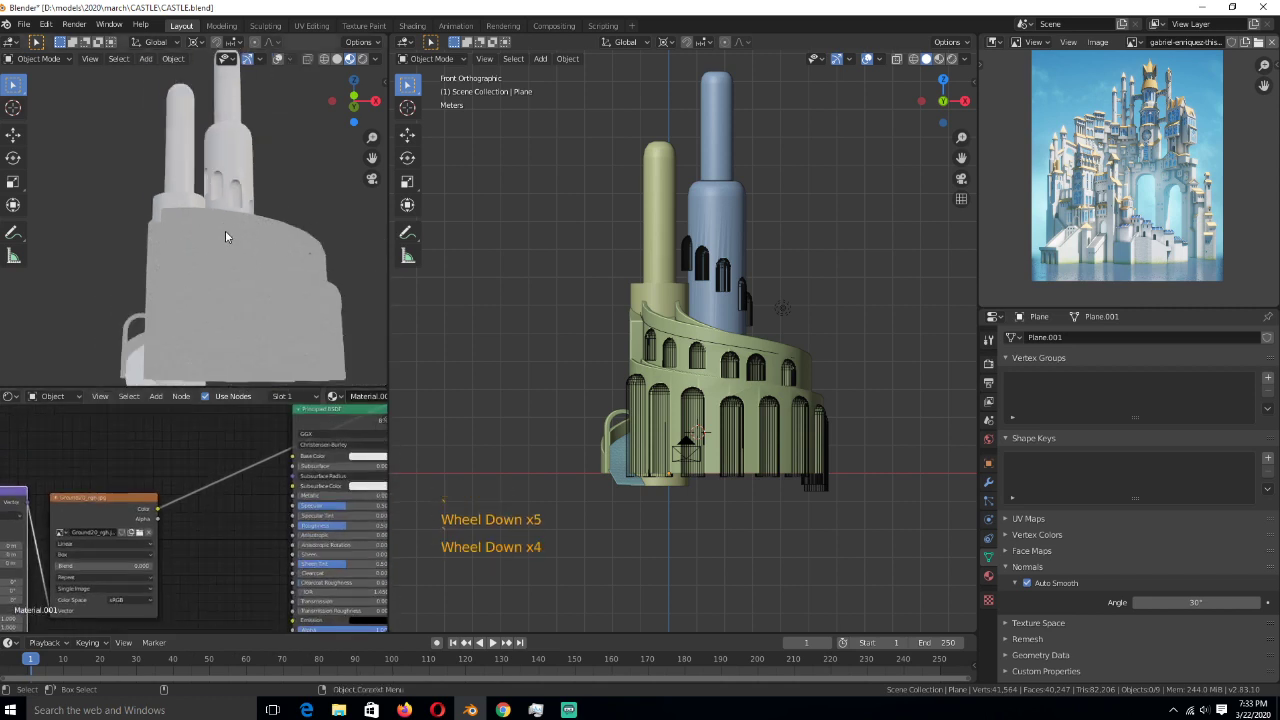
{"action": "scroll", "coordinate": [167, 486], "scroll_direction": "up", "scroll_amount": 2}
{"action": "scroll", "coordinate": [167, 486], "scroll_direction": "up", "scroll_amount": 2}
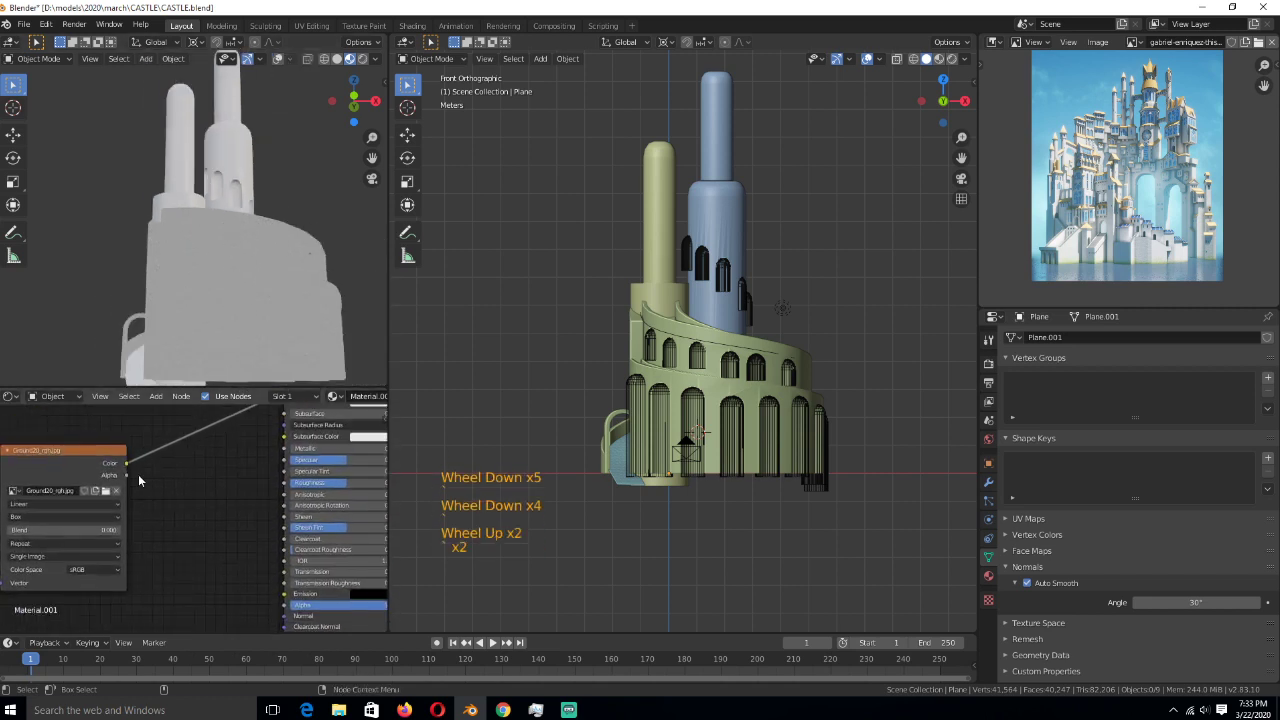
{"action": "key", "text": "shift+a"}
{"action": "mouse_move", "coordinate": [136, 530]}
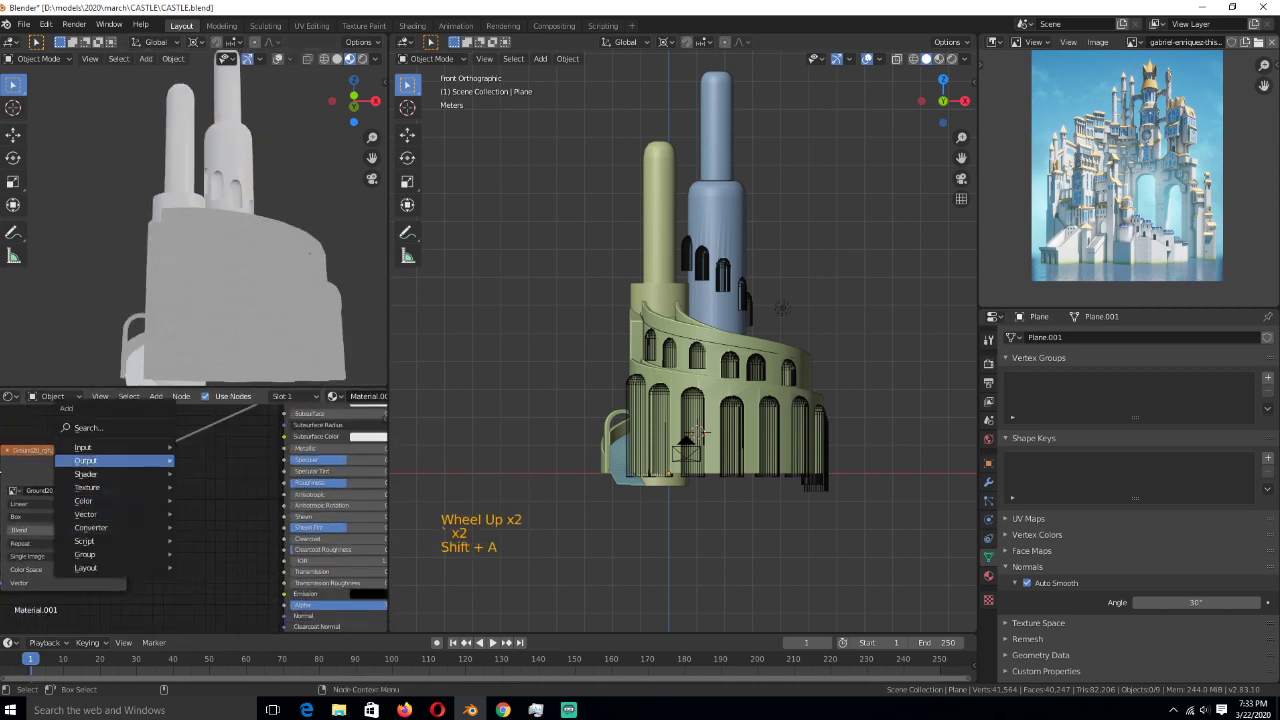
{"action": "left_click_drag", "start_coordinate": [123, 462], "coordinate": [285, 484]}
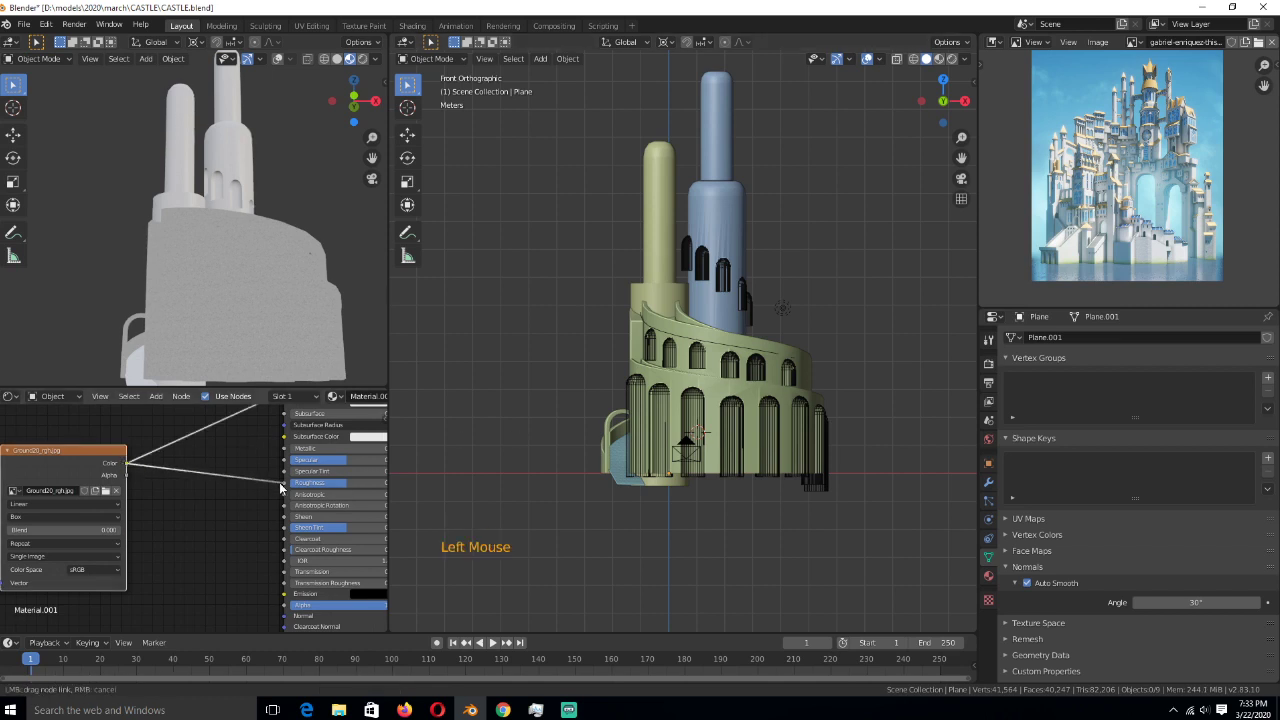
- Add a Bump node with the texture's colour feeding its Height and its Normal output linked to the Principled BSDF's Normal
{"action": "middle_click_drag", "start_coordinate": [285, 484], "coordinate": [226, 545]}
{"action": "key", "text": "shift+a"}
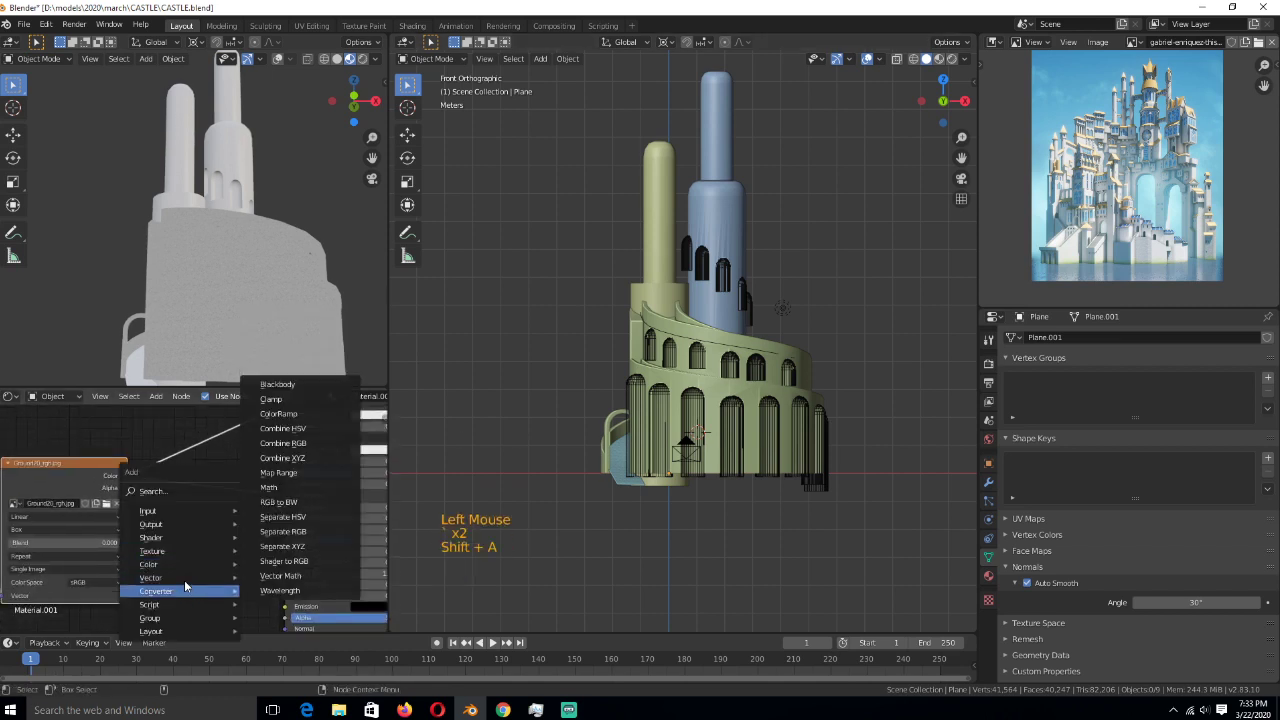
{"action": "mouse_move", "coordinate": [150, 578]}
{"action": "left_click", "coordinate": [307, 461]}
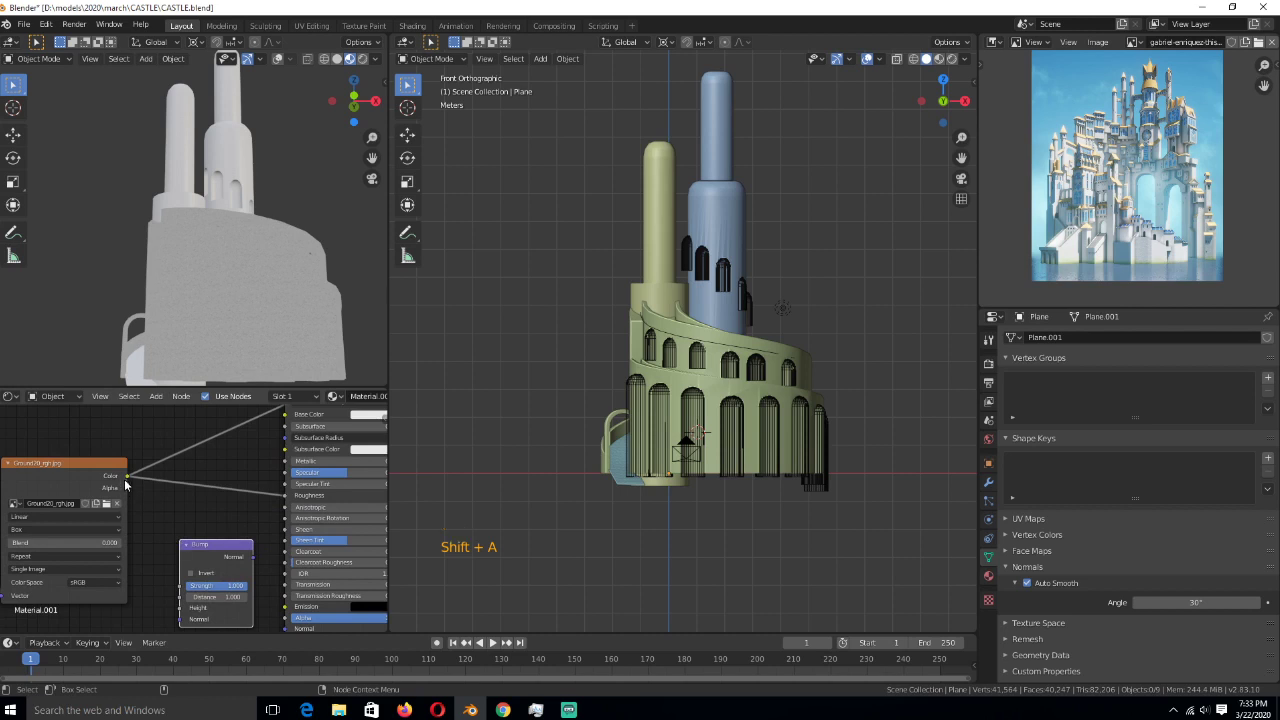
{"action": "left_click", "coordinate": [176, 594]}
{"action": "middle_click_drag", "start_coordinate": [176, 594], "coordinate": [126, 535]}
{"action": "left_click_drag", "start_coordinate": [204, 497], "coordinate": [238, 569]}
- Preview the Principled BSDF on the spiral arcade and lower the Bump node's strength
{"action": "left_click", "coordinate": [300, 574], "text": "ctrl+shift"}
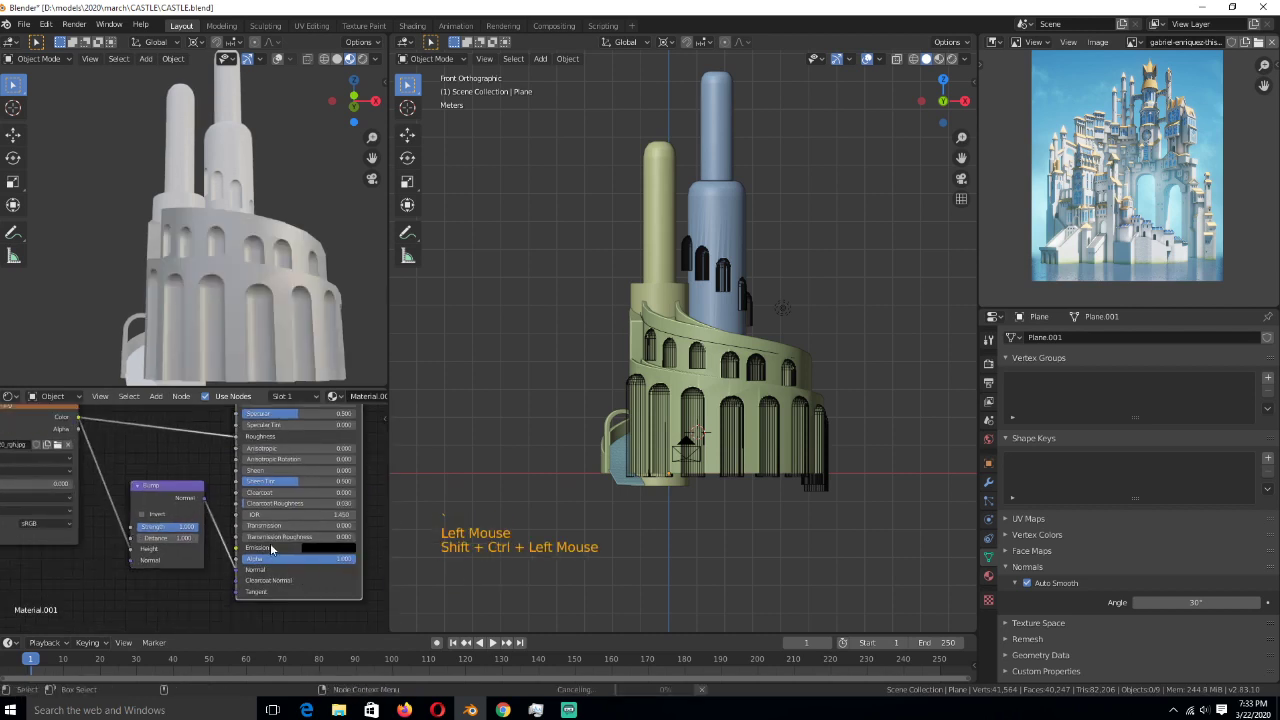
{"action": "scroll", "coordinate": [270, 547], "scroll_direction": "up", "scroll_amount": 3}
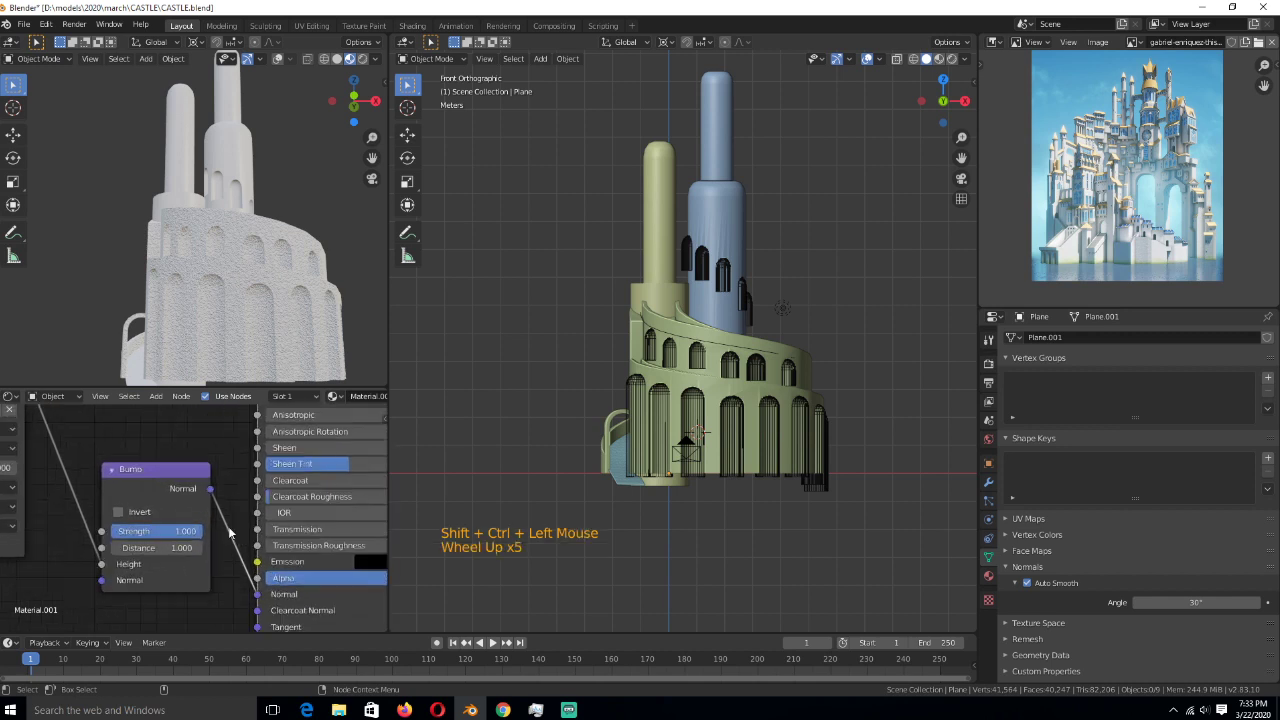
{"action": "mouse_move", "coordinate": [160, 531]}
{"action": "left_mouse_down"}
{"action": "mouse_move", "coordinate": [135, 531]}
{"action": "mouse_move", "coordinate": [146, 531]}
{"action": "left_mouse_up"}
- Set the Principled BSDF's Base Color to a pale bluish grey sampled from the castle reference image
{"action": "middle_click_drag", "start_coordinate": [162, 461], "coordinate": [22, 649]}
{"action": "left_click", "coordinate": [256, 466]}
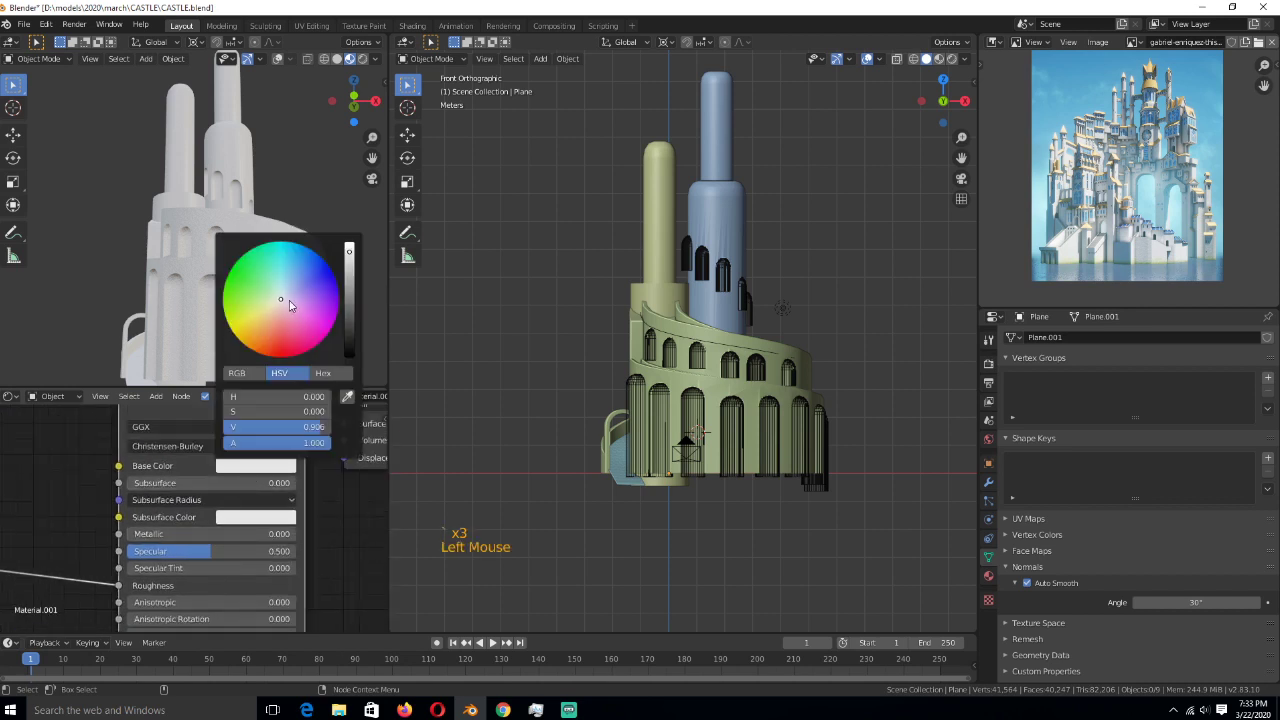
{"action": "left_click", "coordinate": [347, 397]}
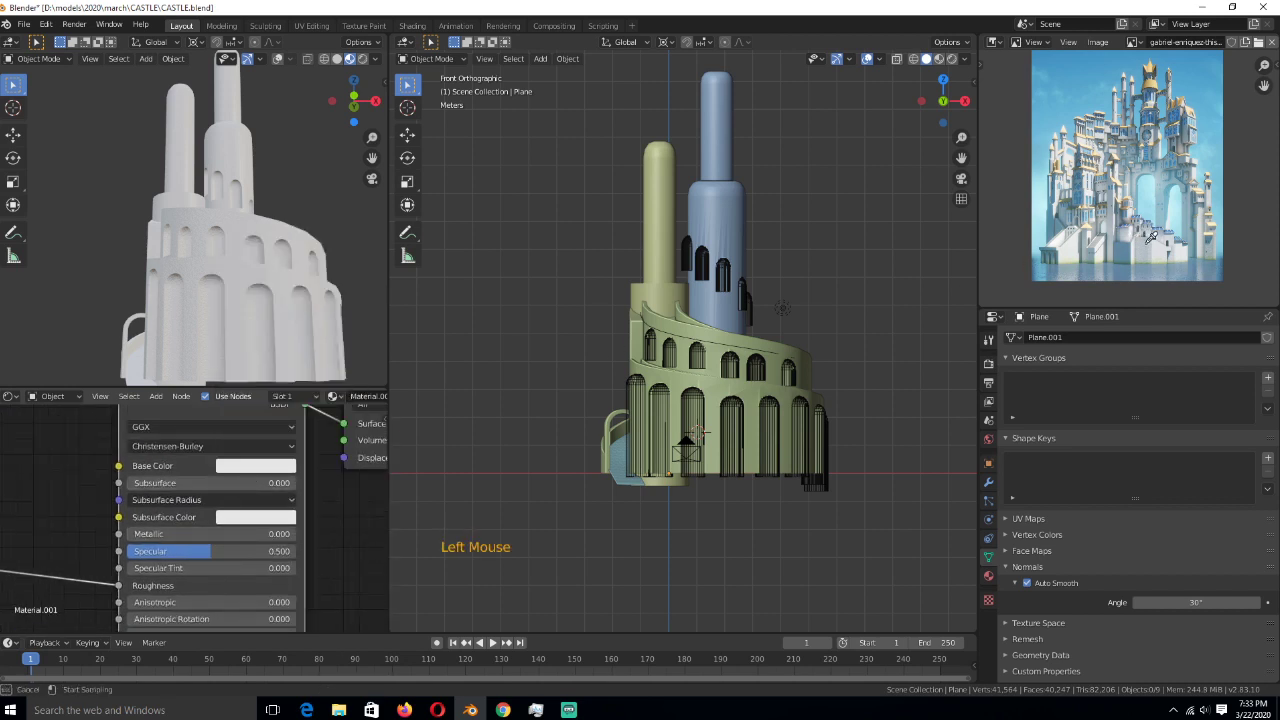
{"action": "left_click", "coordinate": [1128, 231]}
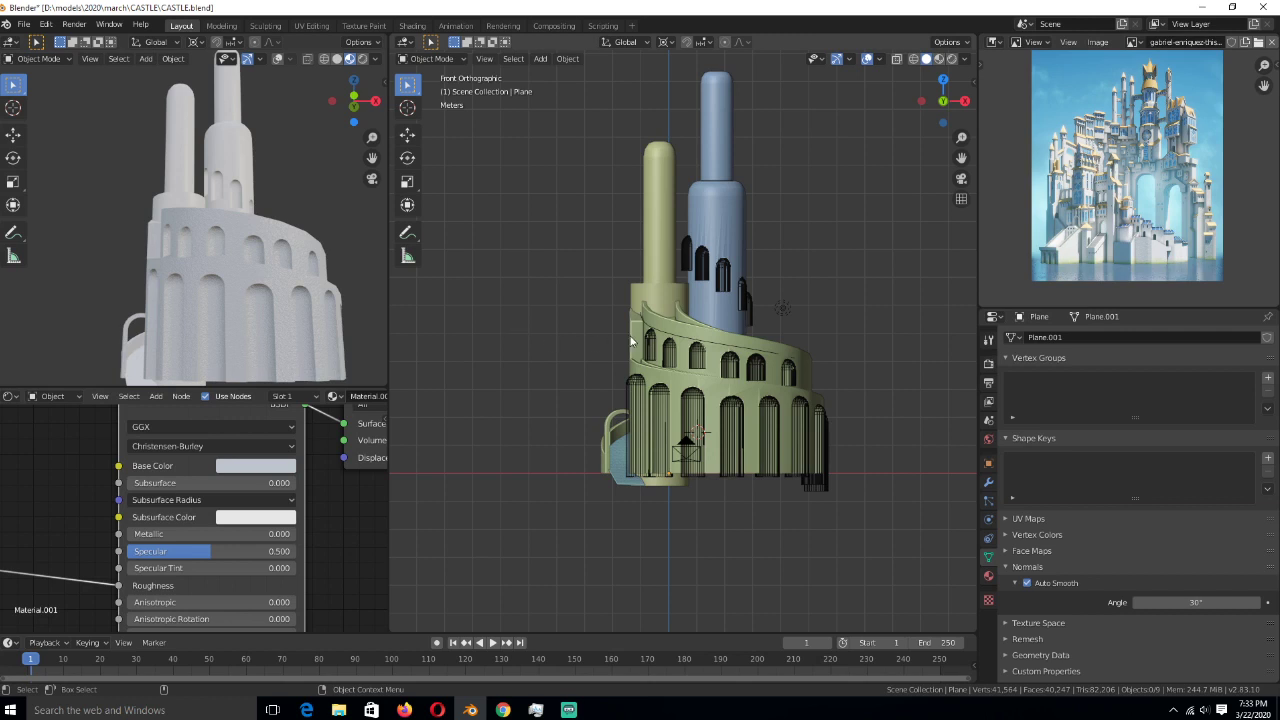
- Link the spiral arcade's material to both round towers, leaving everything deselected
{"action": "left_click", "coordinate": [580, 336]}
{"action": "scroll", "coordinate": [670, 389], "scroll_direction": "up", "scroll_amount": 2}
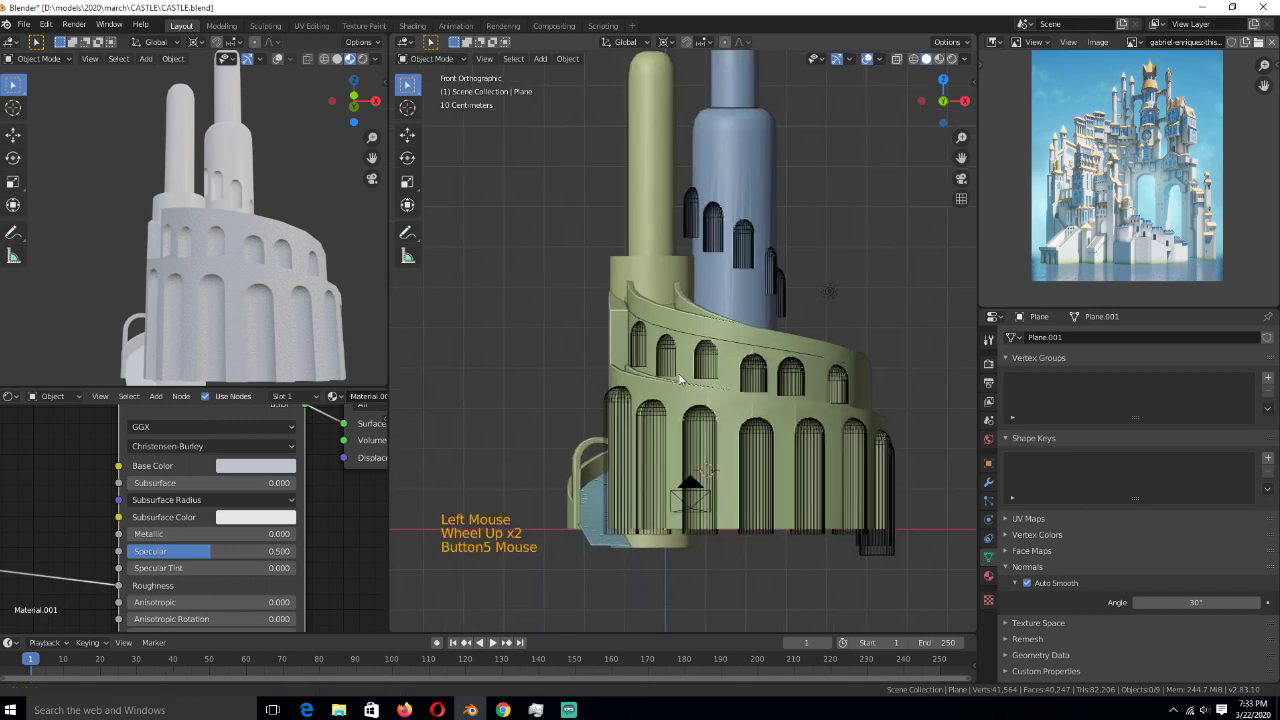
{"action": "scroll", "coordinate": [668, 366], "scroll_direction": "up", "scroll_amount": 1}
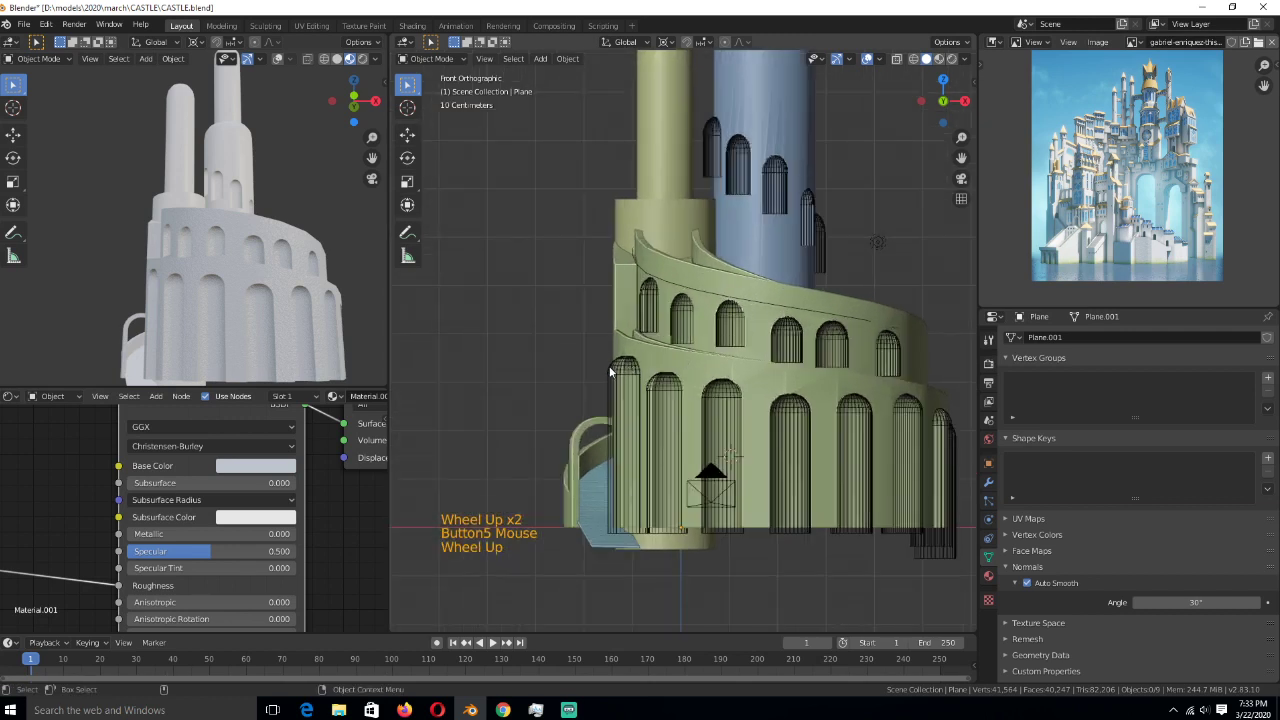
{"action": "scroll", "coordinate": [200, 230], "scroll_direction": "down", "scroll_amount": 2}
{"action": "left_click", "coordinate": [770, 186]}
{"action": "left_click", "coordinate": [778, 150]}
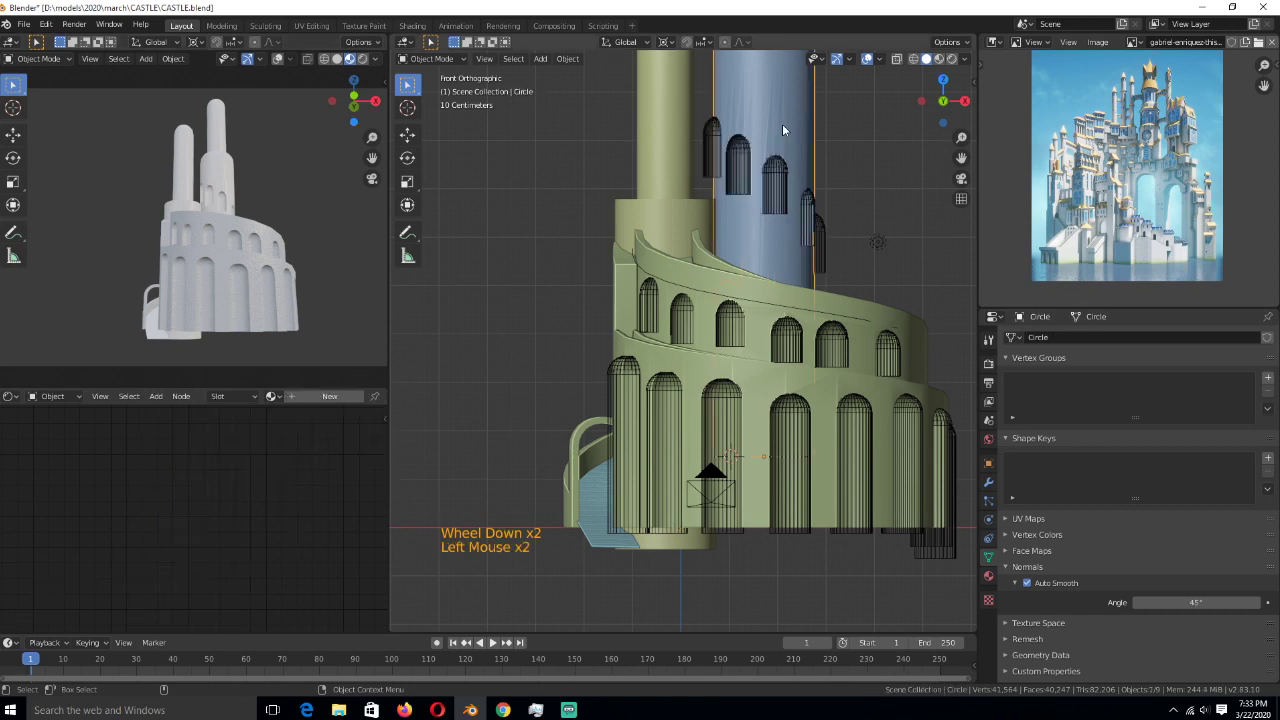
{"action": "left_click", "coordinate": [659, 176], "text": "shift"}
{"action": "left_click", "coordinate": [668, 200], "text": "shift"}
{"action": "key", "text": "ctrl+l"}
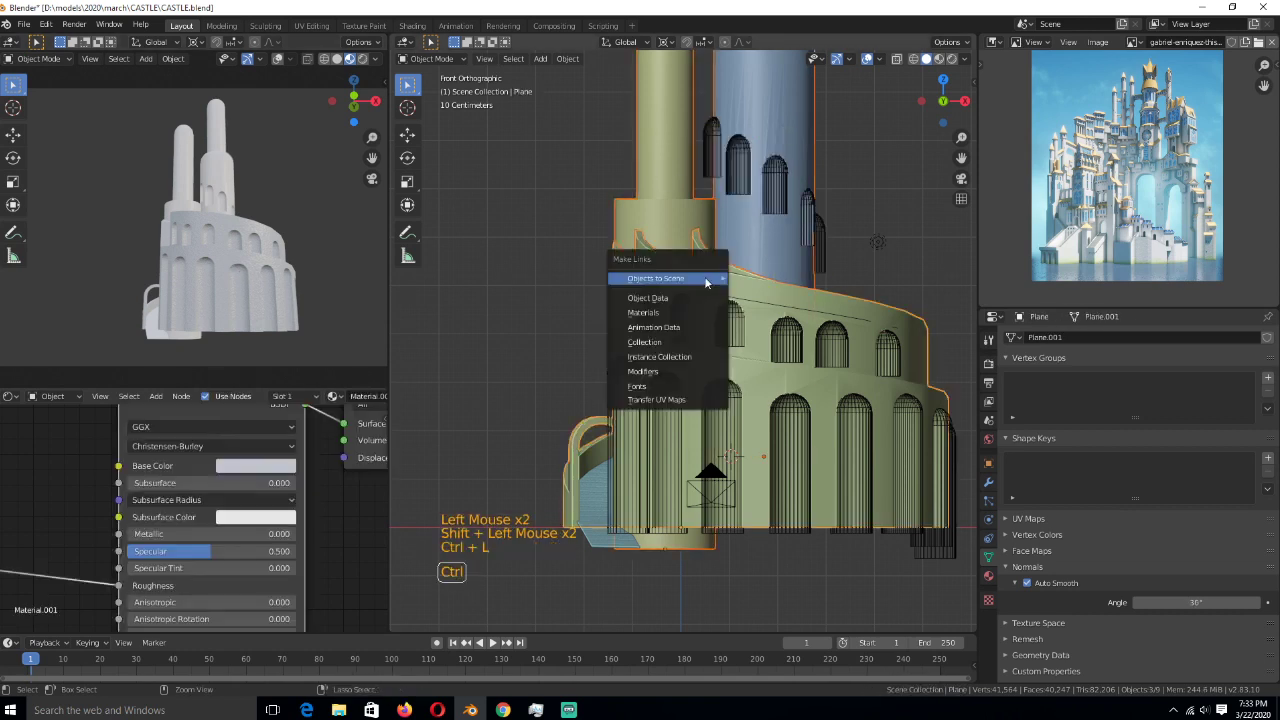
{"action": "left_click", "coordinate": [703, 313]}
{"action": "key", "text": "alt+a"}
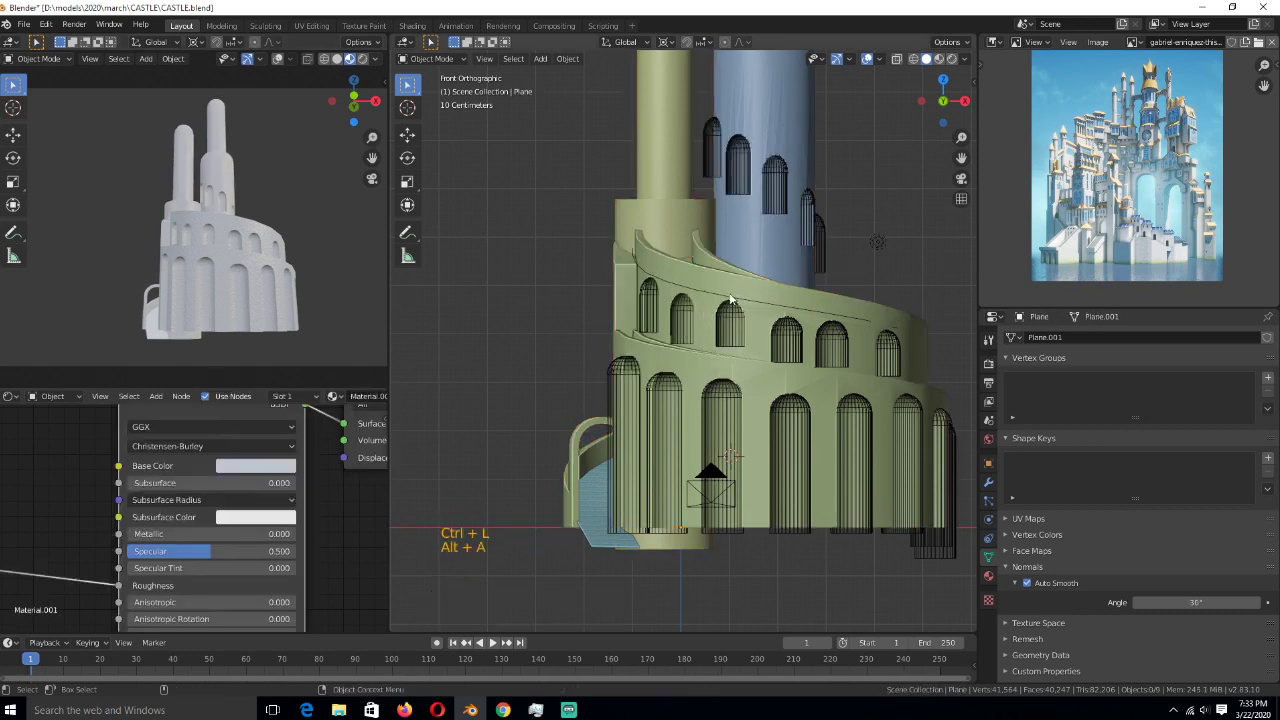
- Separate the rounded cap faces of the shorter green tower into their own object and return to Object Mode
{"action": "scroll", "coordinate": [717, 280], "scroll_direction": "down", "scroll_amount": 2}
{"action": "middle_click_drag", "start_coordinate": [717, 278], "coordinate": [723, 174]}
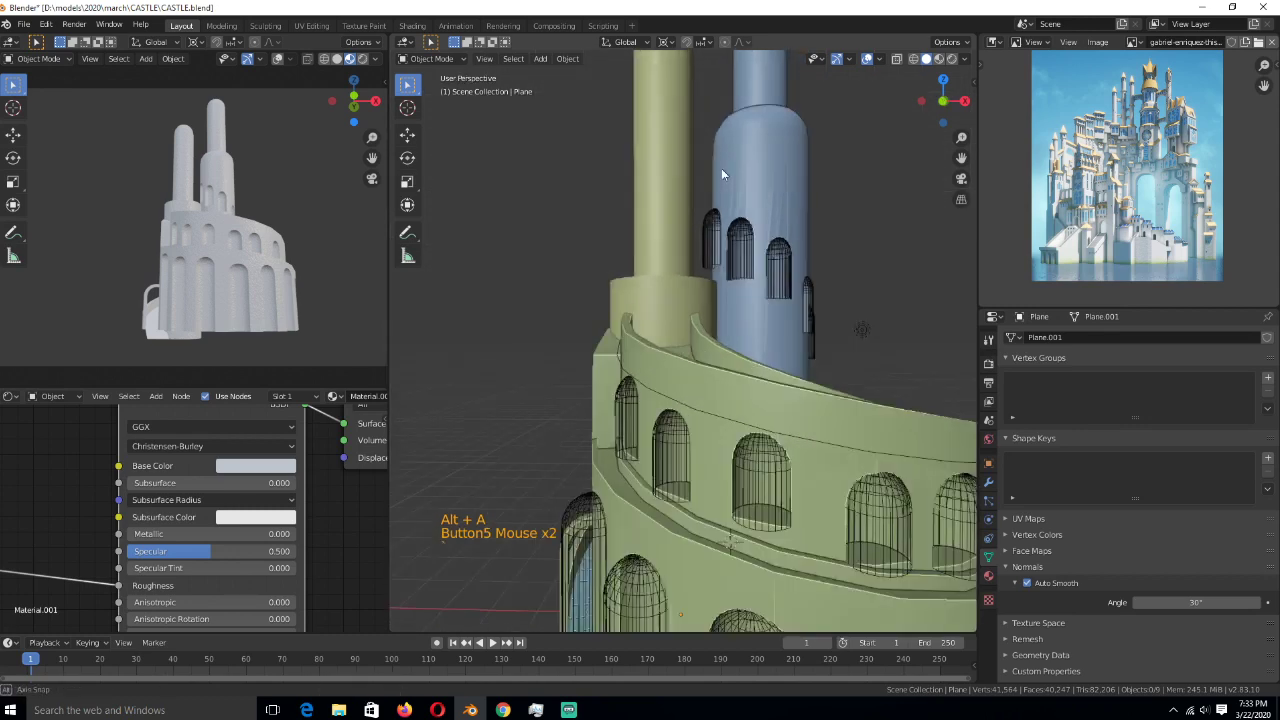
{"action": "scroll", "coordinate": [721, 168], "scroll_direction": "down", "scroll_amount": 1}
{"action": "double_click", "coordinate": [577, 300]}
{"action": "key", "text": "Tab"}
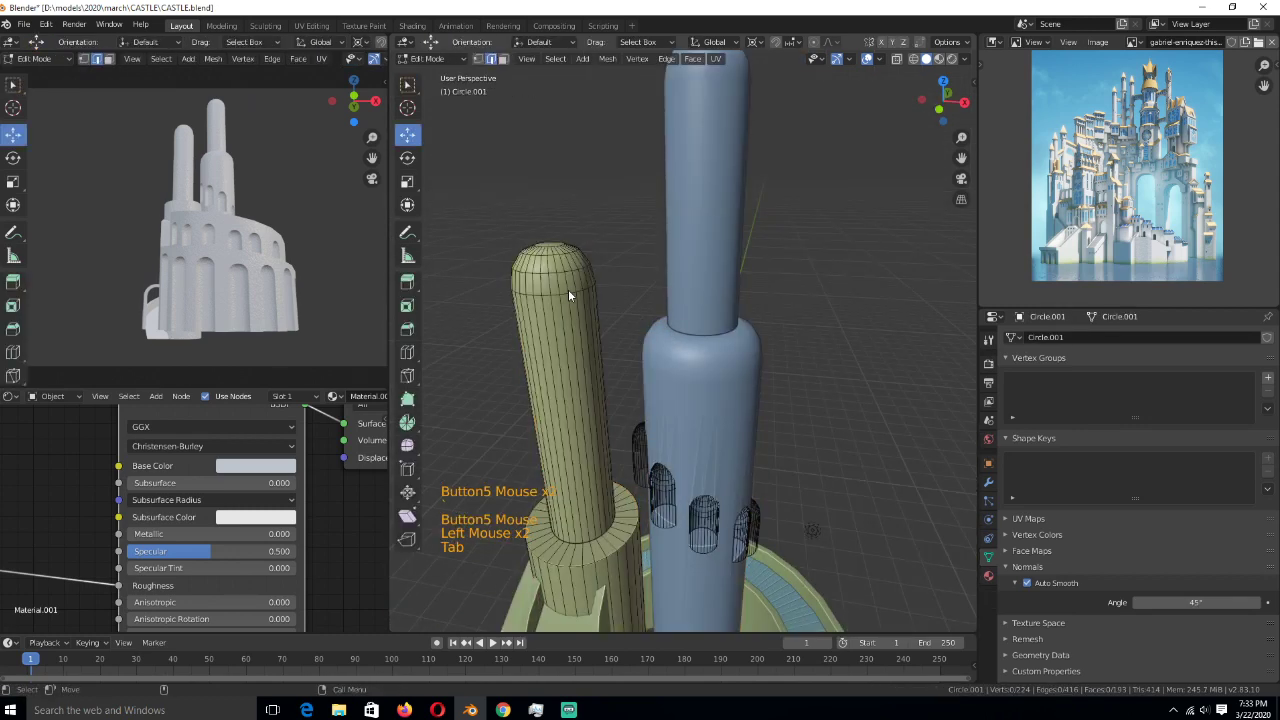
{"action": "scroll", "coordinate": [568, 289], "scroll_direction": "down", "scroll_amount": 1}
{"action": "scroll", "coordinate": [585, 342], "scroll_direction": "up", "scroll_amount": 2}
{"action": "double_click", "coordinate": [488, 275]}
{"action": "key", "text": "3"}
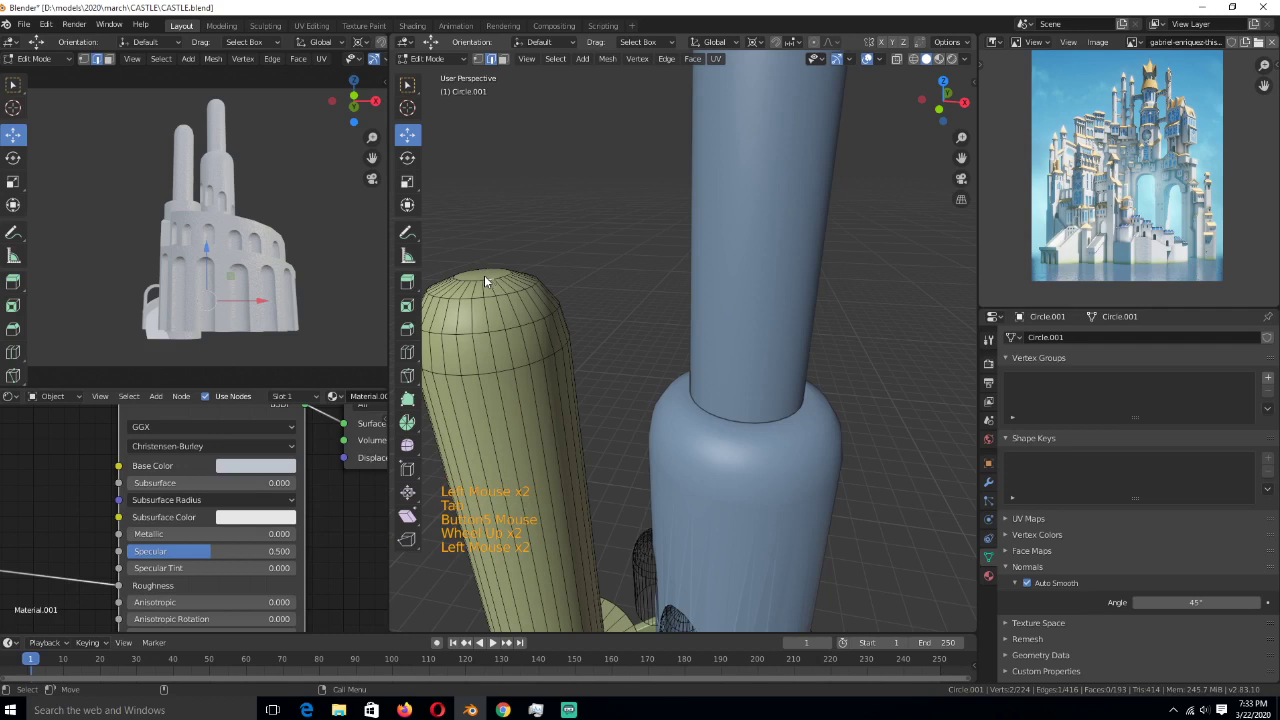
{"action": "left_click", "coordinate": [484, 275]}
{"action": "key", "text": "ctrl+KP_Add"}
{"action": "key", "text": "ctrl+KP_Add"}
{"action": "key", "text": "ctrl+KP_Add"}
{"action": "key", "text": "ctrl+KP_Add"}
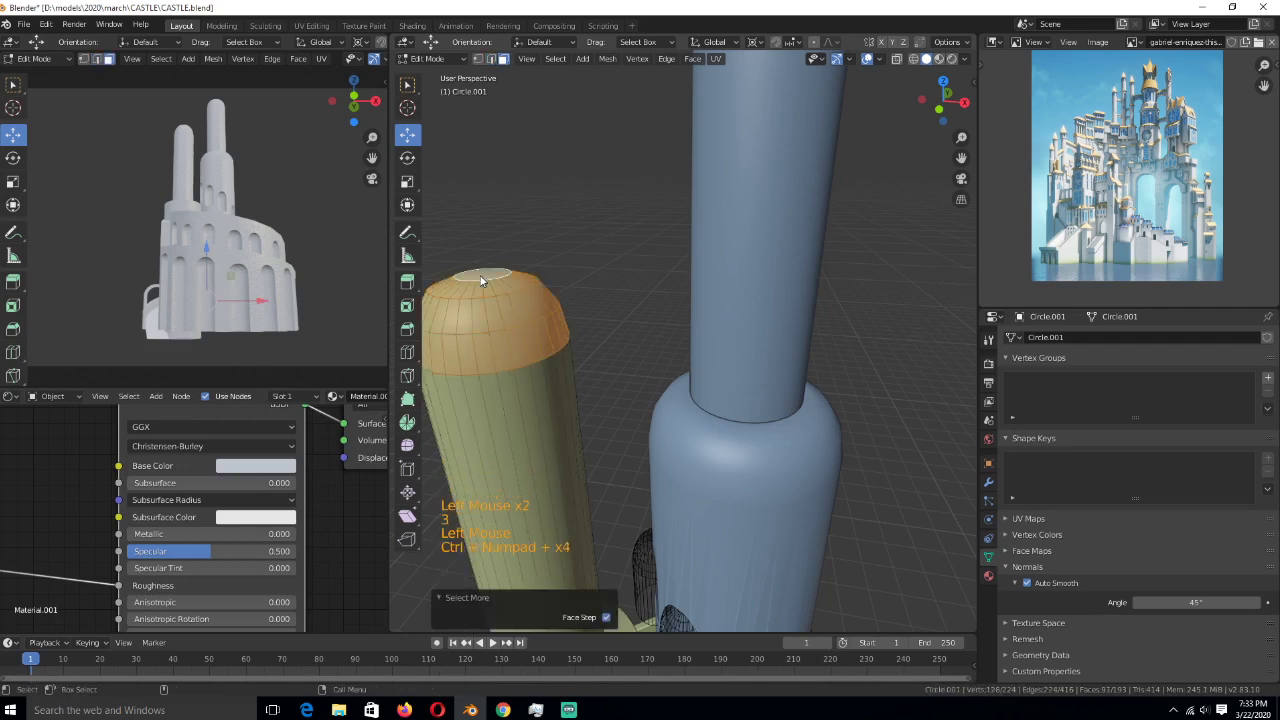
{"action": "key", "text": "p"}
{"action": "key", "text": "Tab"}
- Open the separated tower cap in Edit Mode and select its bottom vertex loop
{"action": "left_click", "coordinate": [496, 306]}
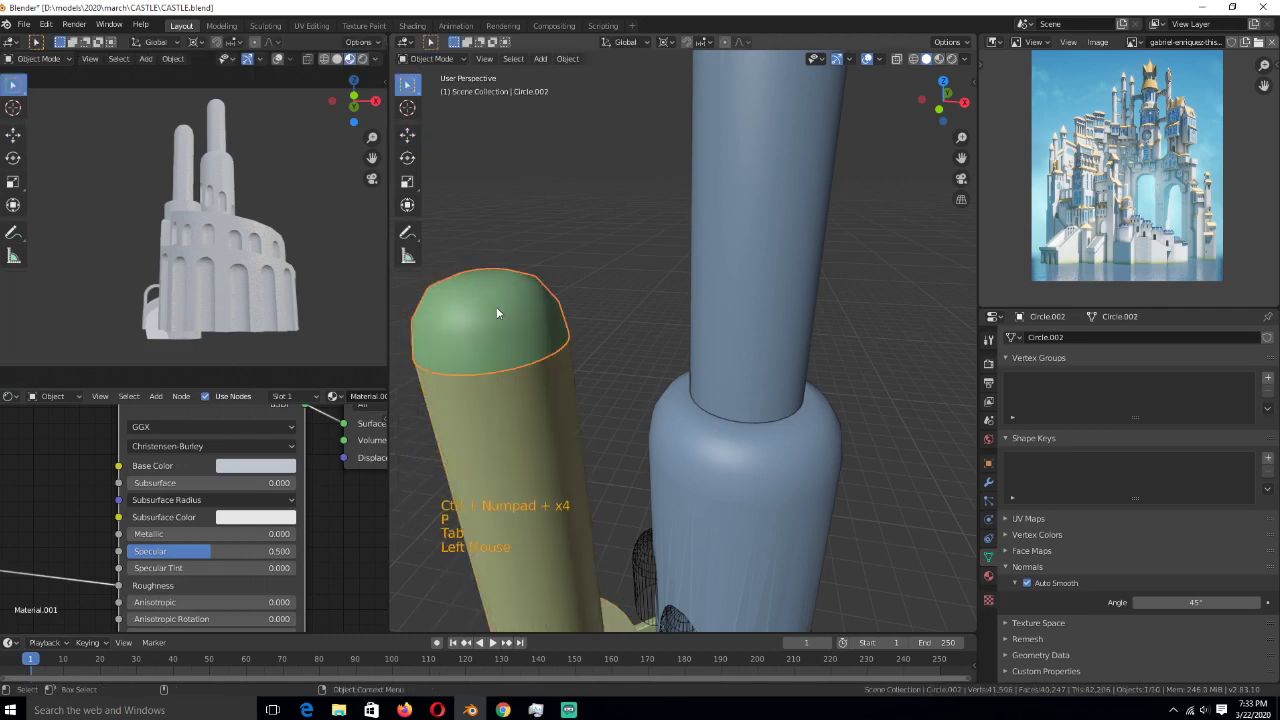
{"action": "key", "text": "KP_Decimal"}
{"action": "key", "text": "Tab"}
{"action": "scroll", "coordinate": [496, 313], "scroll_direction": "down", "scroll_amount": 5}
{"action": "key", "text": "1"}
{"action": "left_click", "coordinate": [700, 424], "text": "alt"}
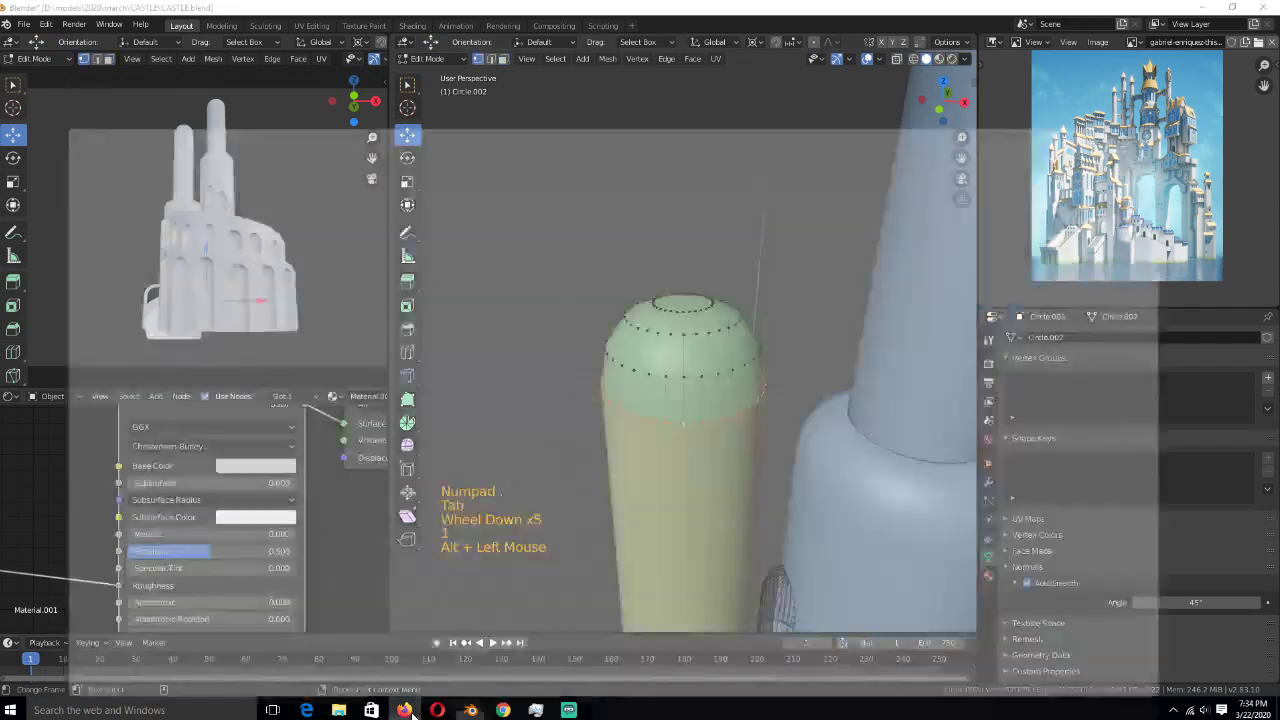
- Switch to Firefox to check the Witcher castle reference on ArtStation, and return to Blender
{"action": "left_click", "coordinate": [405, 710]}
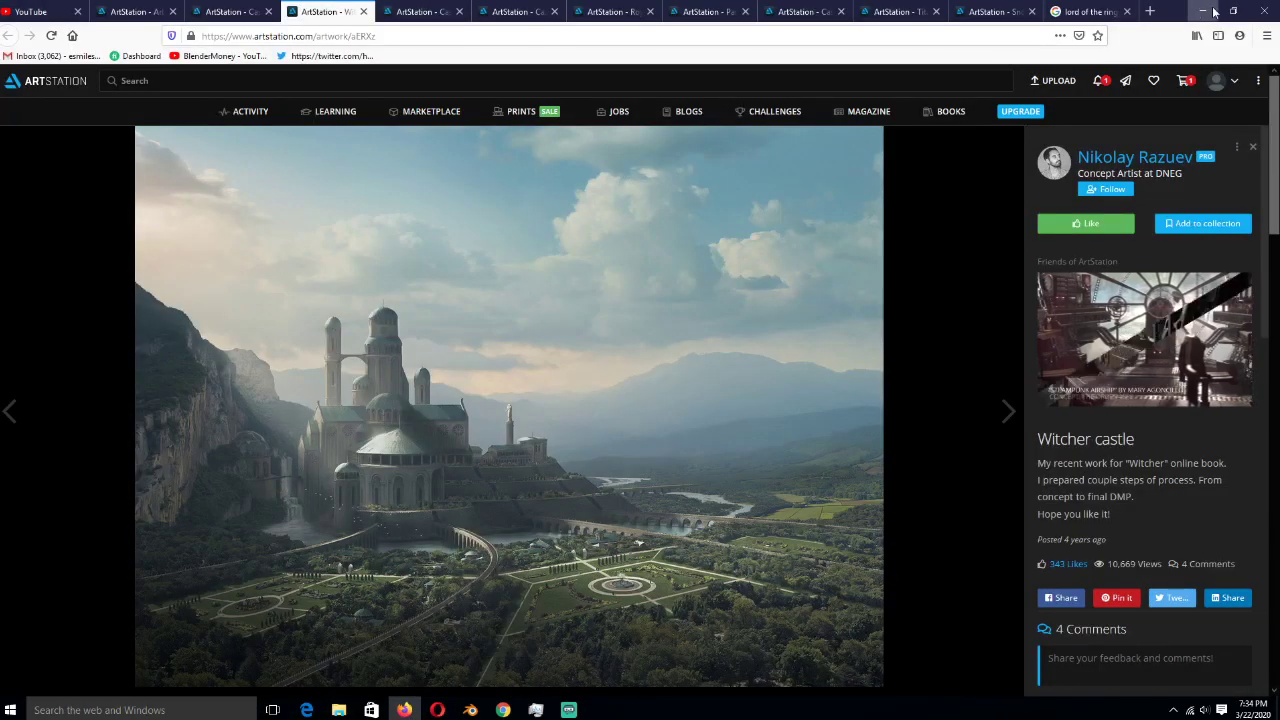
{"action": "left_click", "coordinate": [1200, 10]}
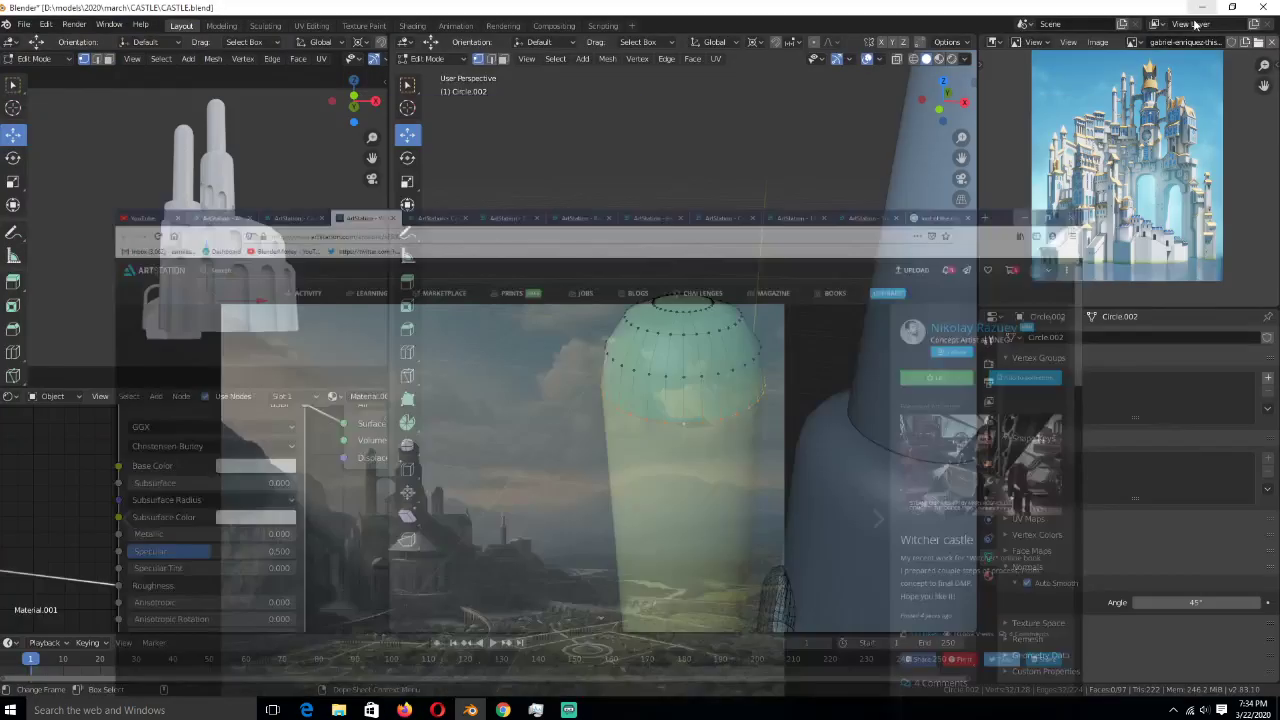
- Extrude the cap's bottom loop in top view and scale it outward by 1.285 to form a flat rim
{"action": "key", "text": "KP_7"}
{"action": "scroll", "coordinate": [775, 362], "scroll_direction": "up", "scroll_amount": 3}
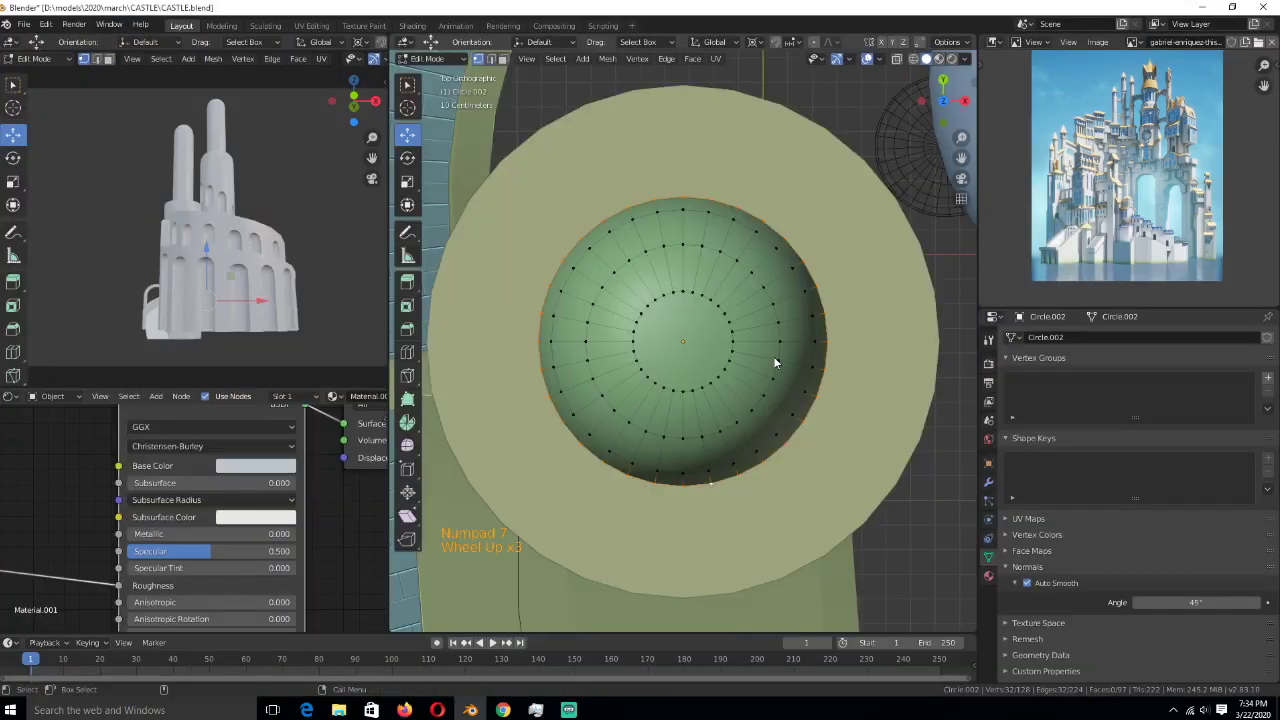
{"action": "key", "text": "e"}
{"action": "key", "text": "s"}
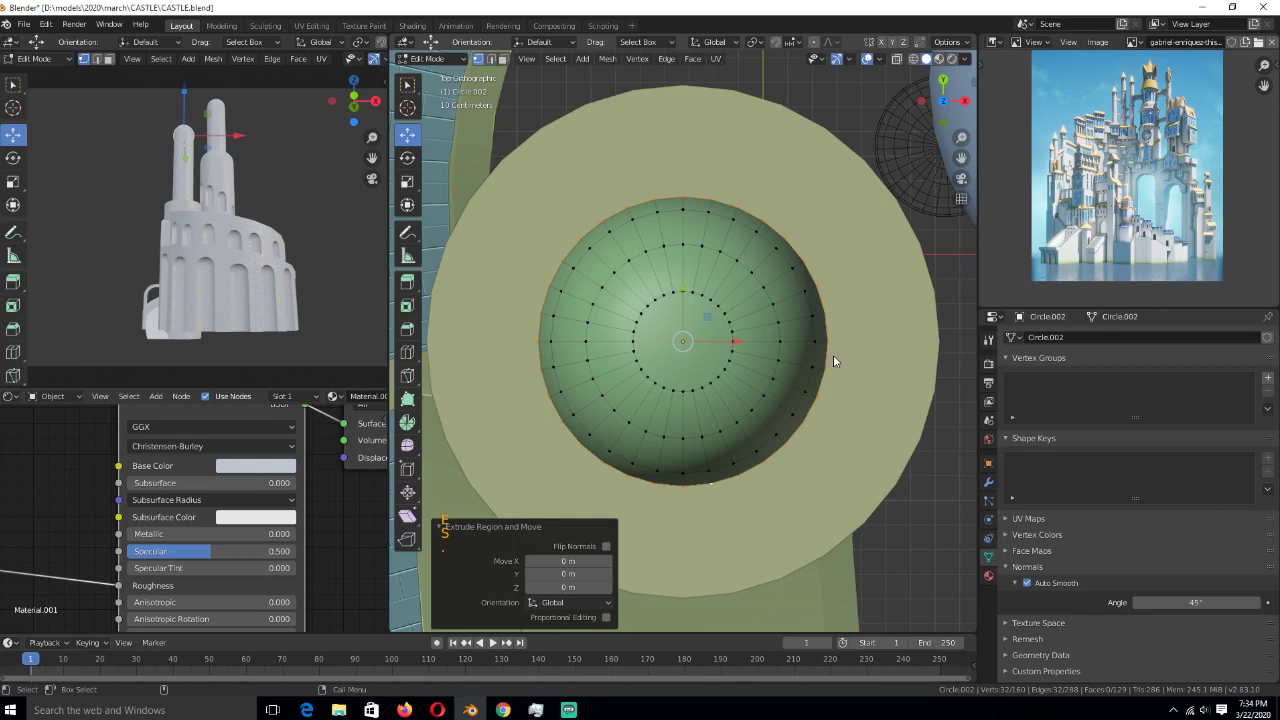
{"action": "key", "text": "s"}
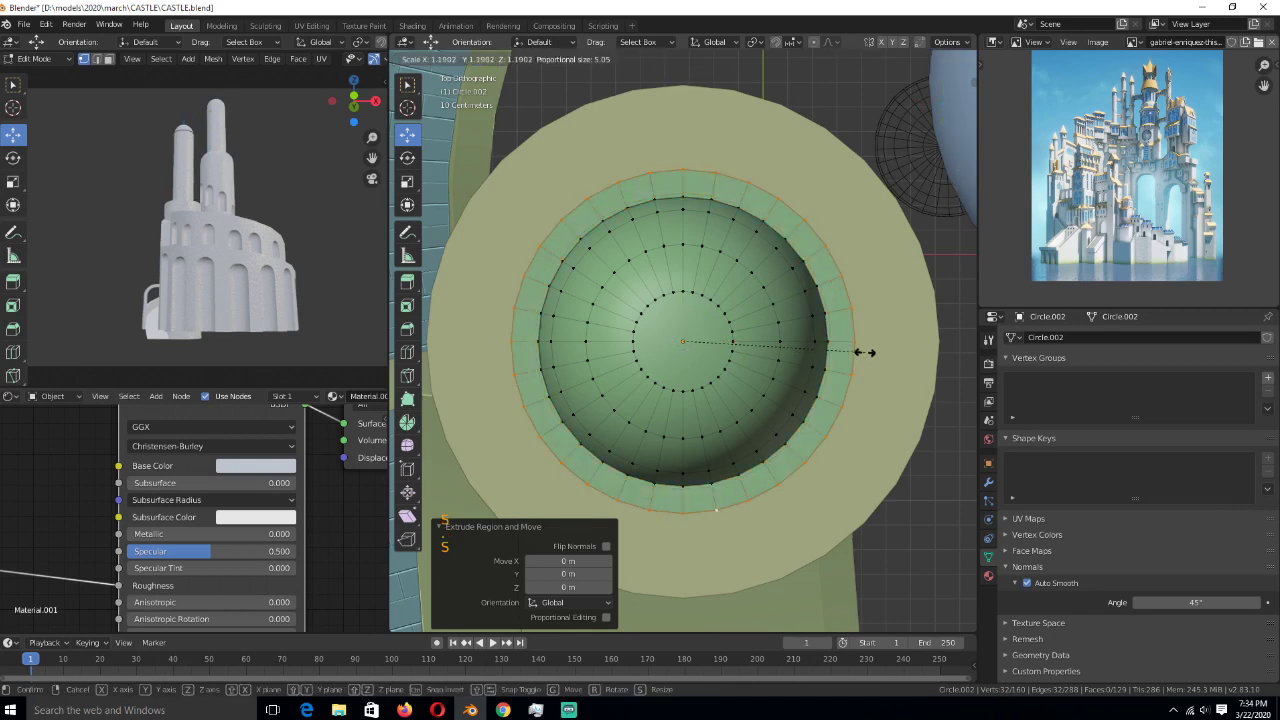
{"action": "left_click", "coordinate": [875, 320]}
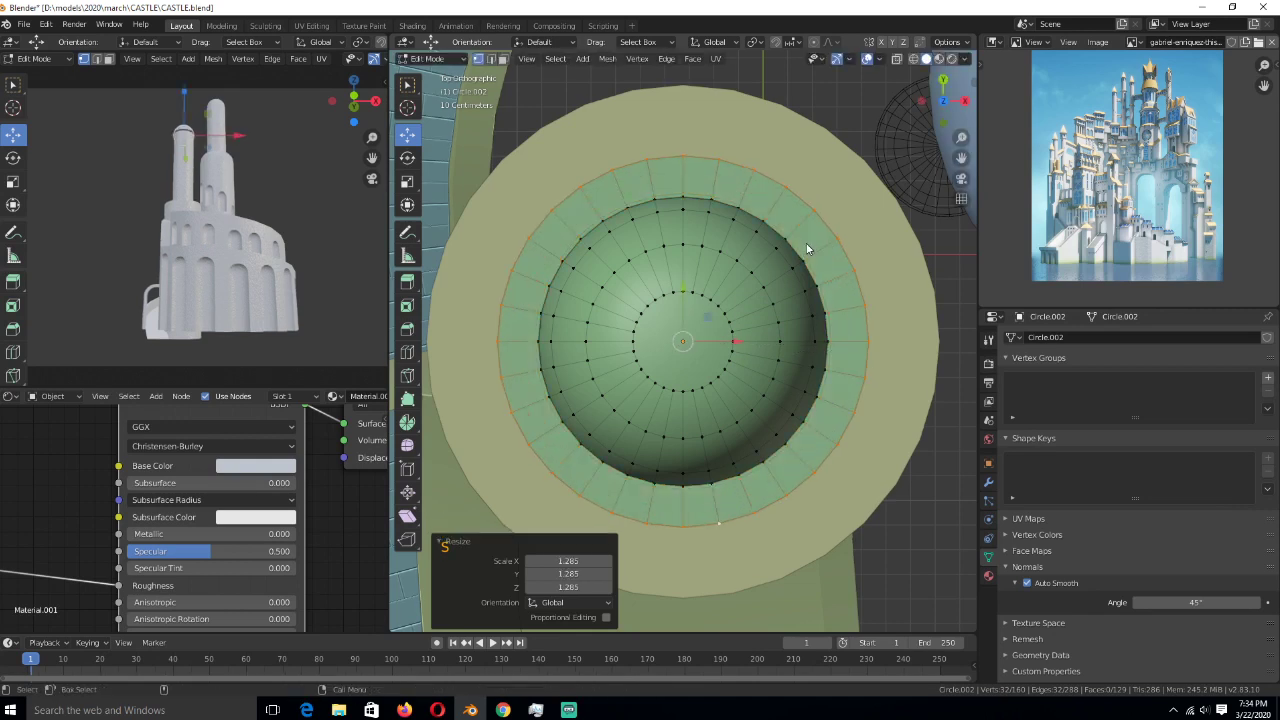
- Select eight evenly spaced vertices around the cap rim's outer edge and enable proportional editing
{"action": "left_click", "coordinate": [764, 197], "text": "shift"}
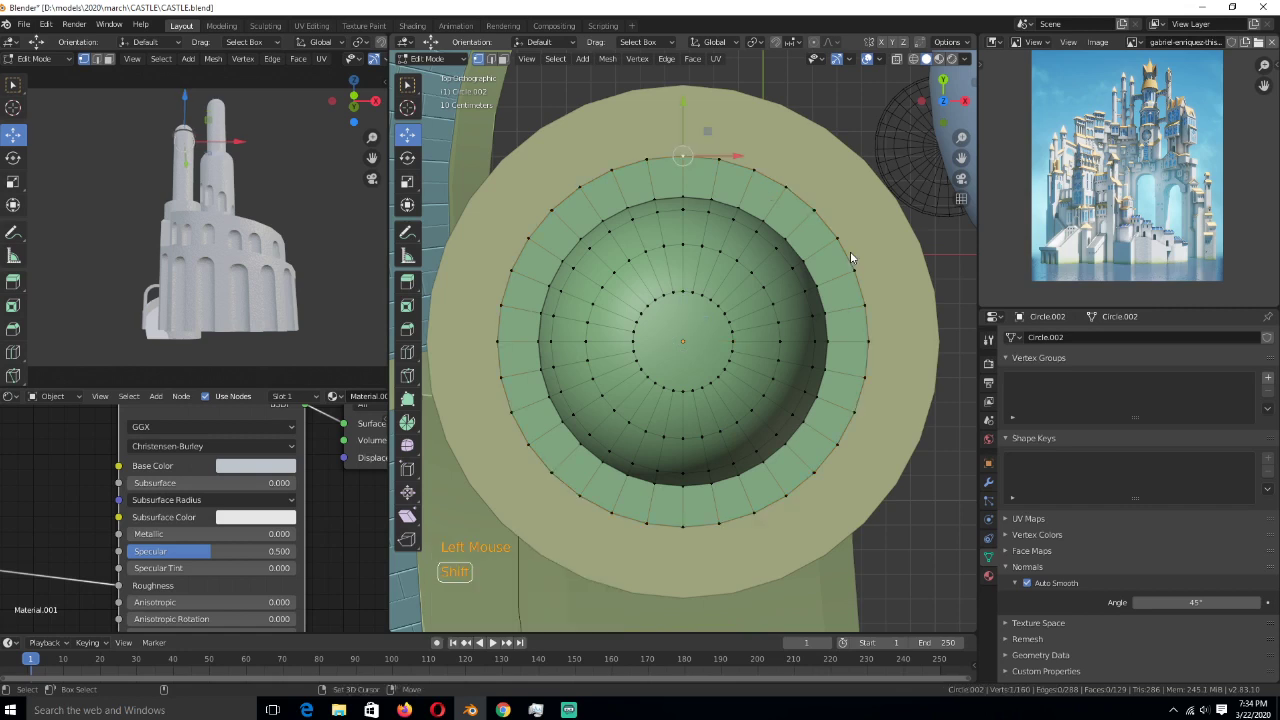
{"action": "left_click", "coordinate": [856, 313], "text": "shift"}
{"action": "left_click", "coordinate": [495, 350], "text": "shift"}
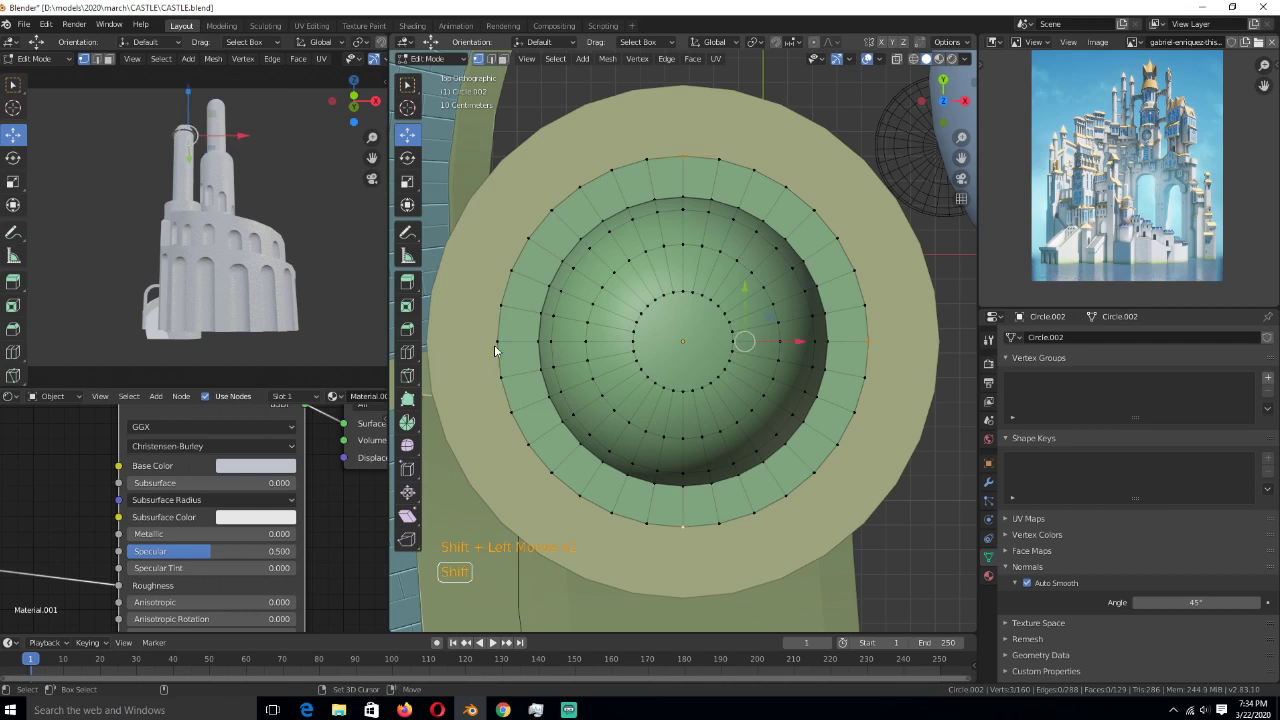
{"action": "left_click", "coordinate": [805, 200], "text": "shift"}
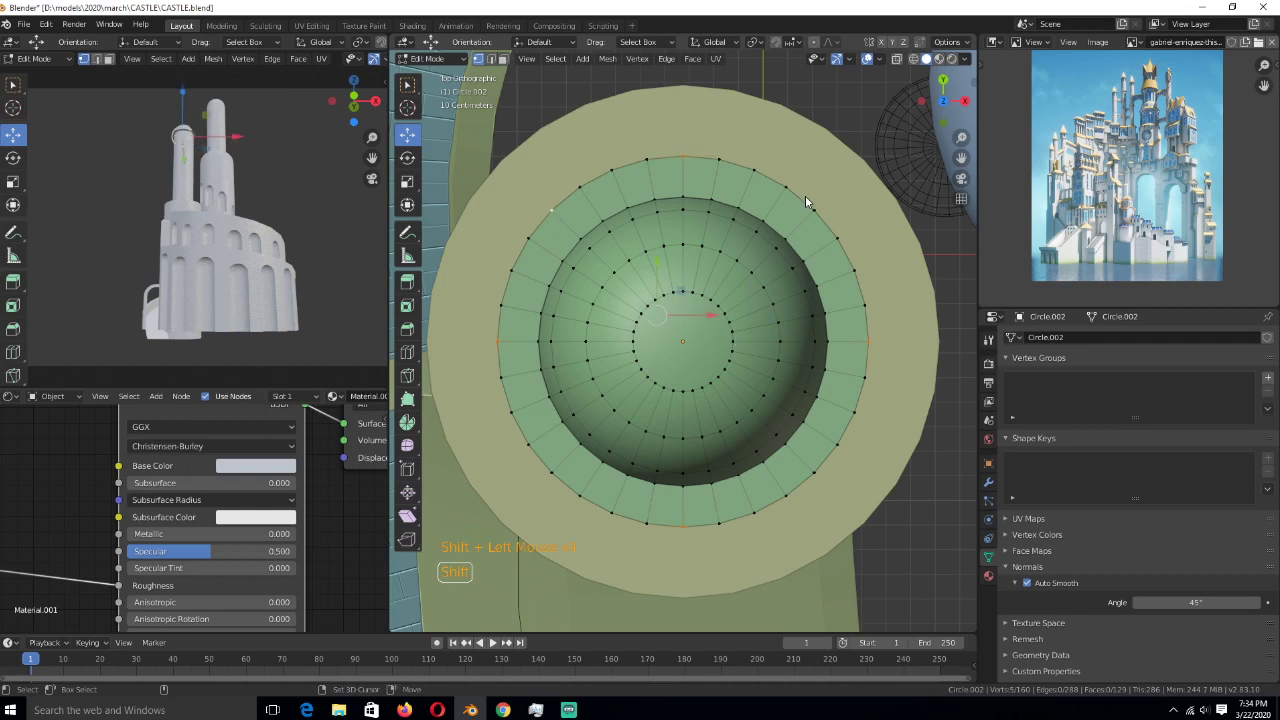
{"action": "left_click", "coordinate": [548, 485], "text": "shift"}
{"action": "key", "text": "o"}
{"action": "key", "text": "s"}
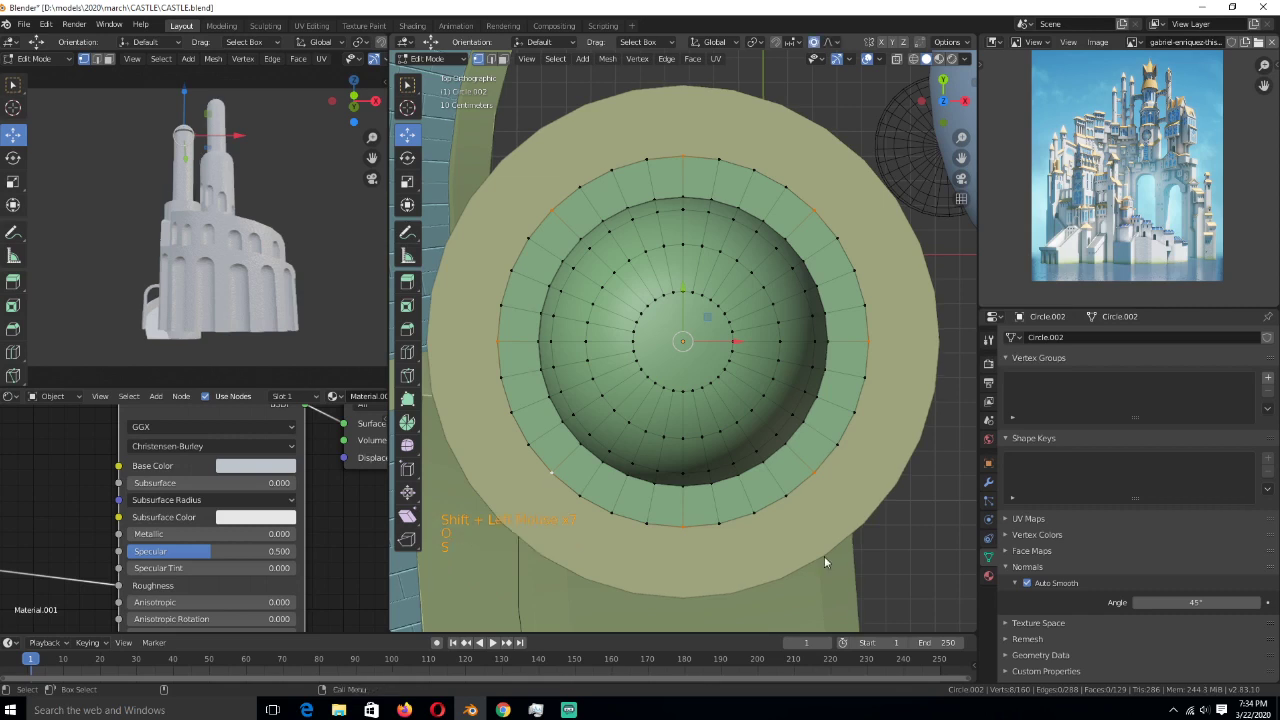
{"action": "left_click", "coordinate": [835, 432]}
{"action": "key", "text": "s"}
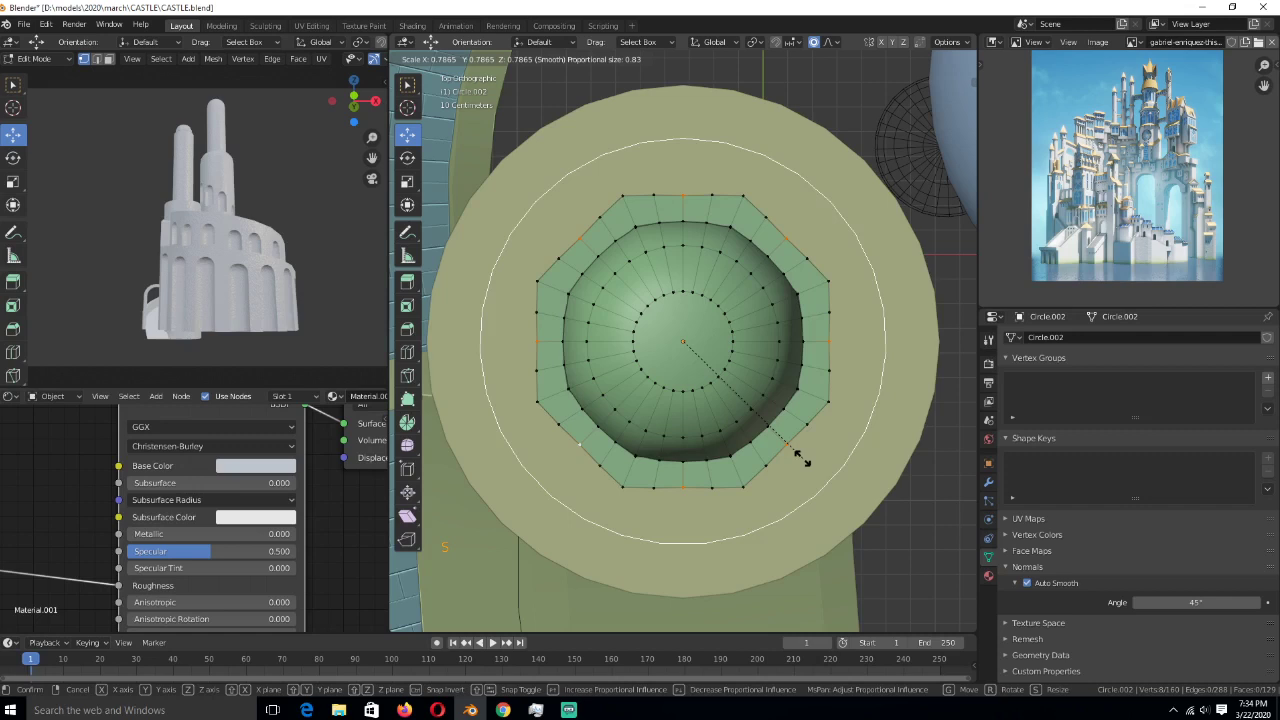
{"action": "right_click", "coordinate": [799, 457]}
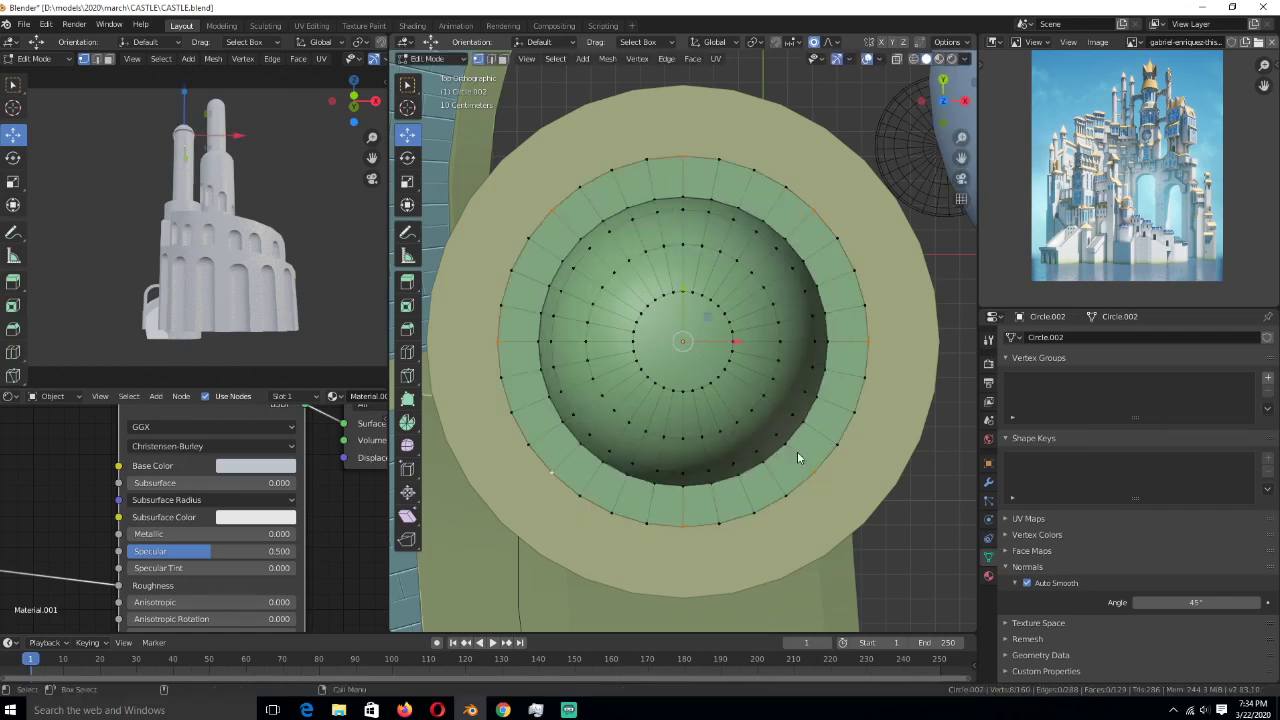
{"action": "middle_click_drag", "start_coordinate": [797, 457], "coordinate": [862, 352]}
{"action": "key", "text": "s"}
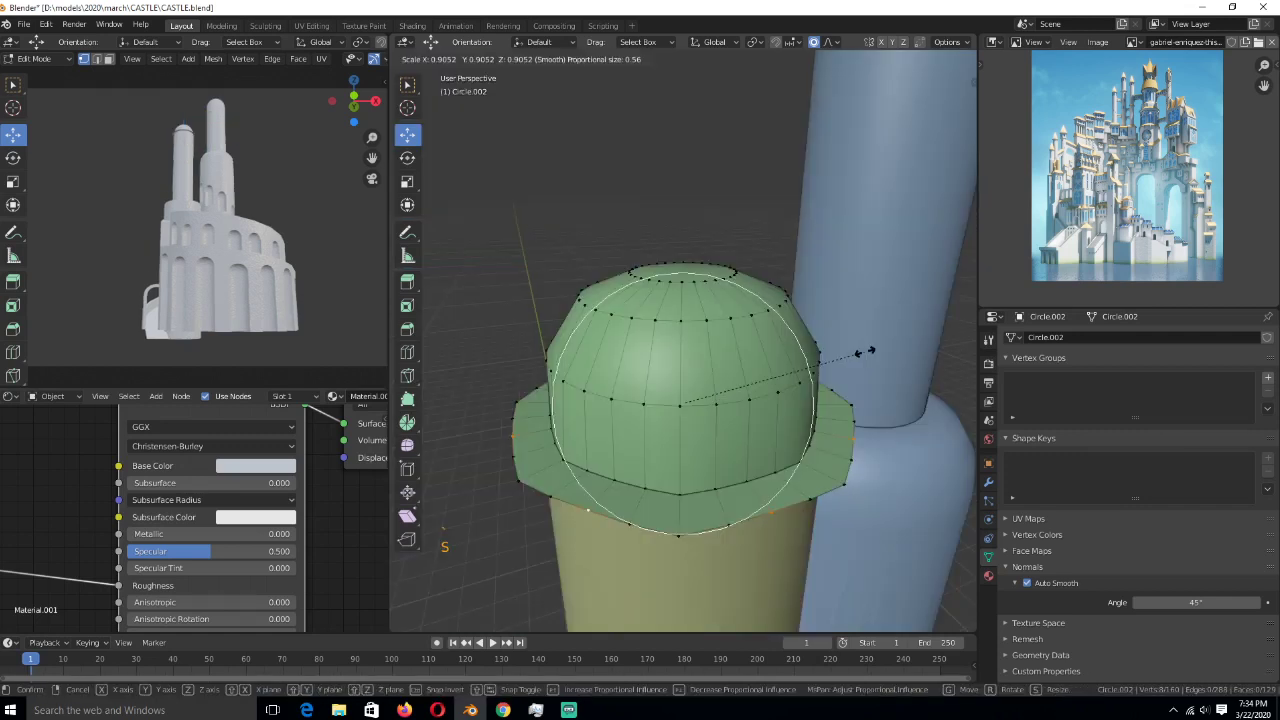
{"action": "right_click", "coordinate": [862, 352]}
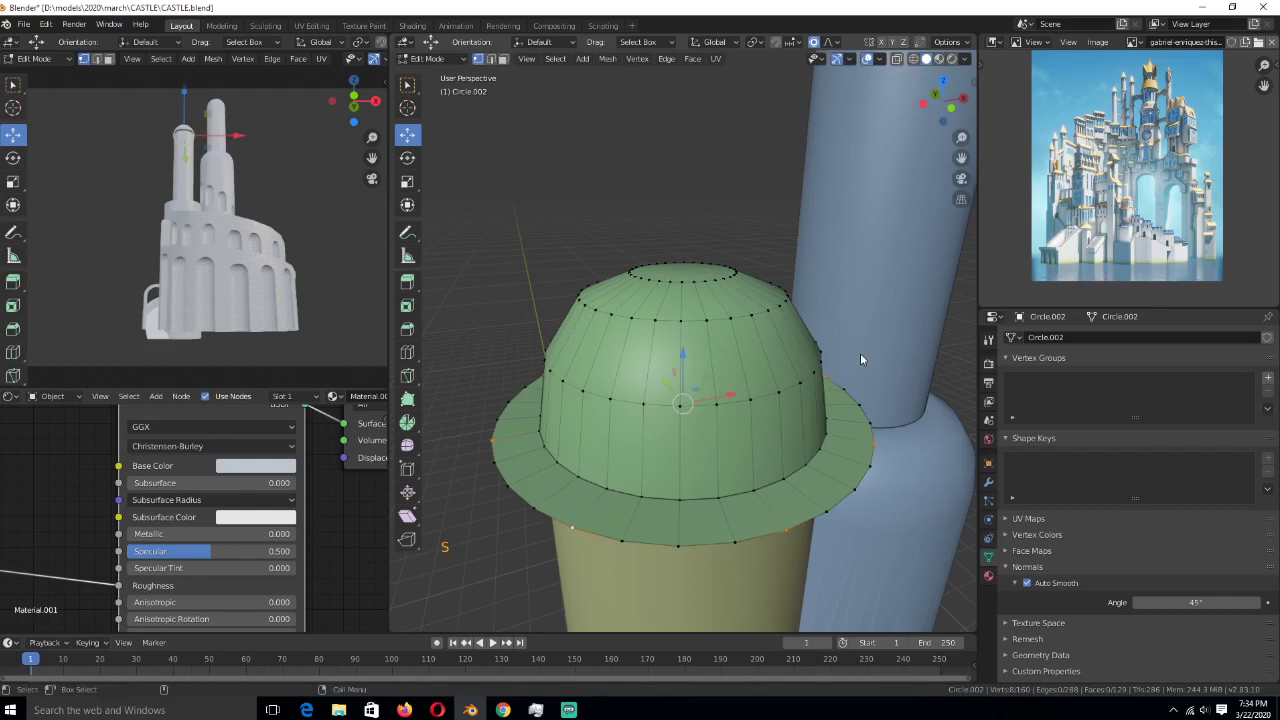
- Offset the eight selected rim vertices by 0.0692 m with Shrink/Fatten and proportional editing
{"action": "key", "text": "alt+s"}
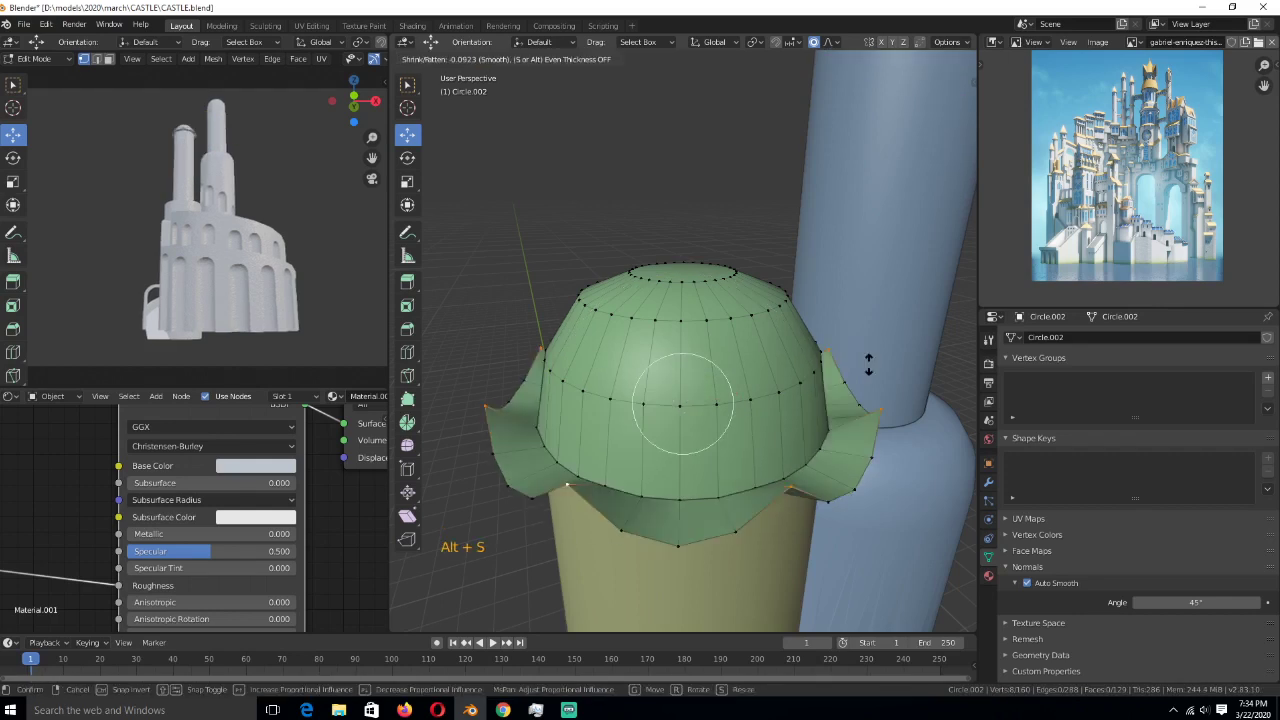
{"action": "left_click", "coordinate": [868, 365]}
{"action": "middle_click_drag", "start_coordinate": [868, 365], "coordinate": [797, 412]}
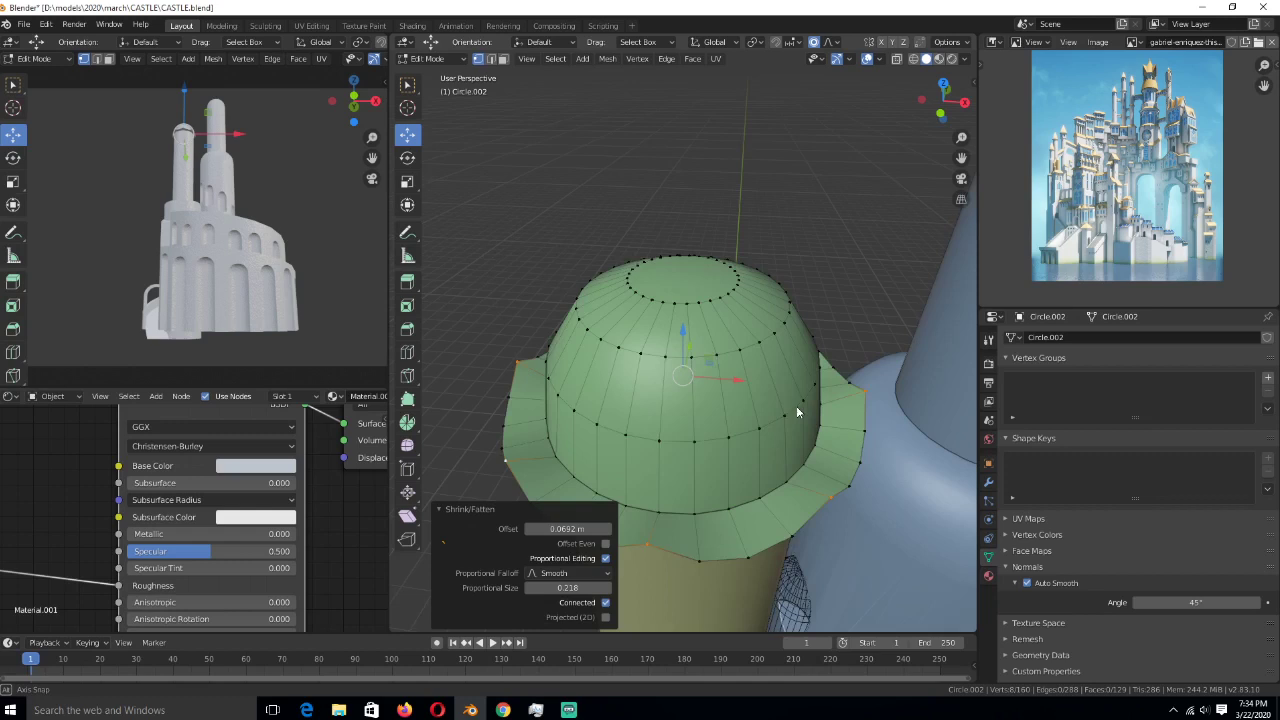
- Add the dome's eight matching vertical edge lines to the selection, sink them about 0.0909 m with Shrink/Fatten, and return to Object Mode
{"action": "left_click", "coordinate": [796, 405], "text": "shift"}
{"action": "key", "text": "KP_7"}
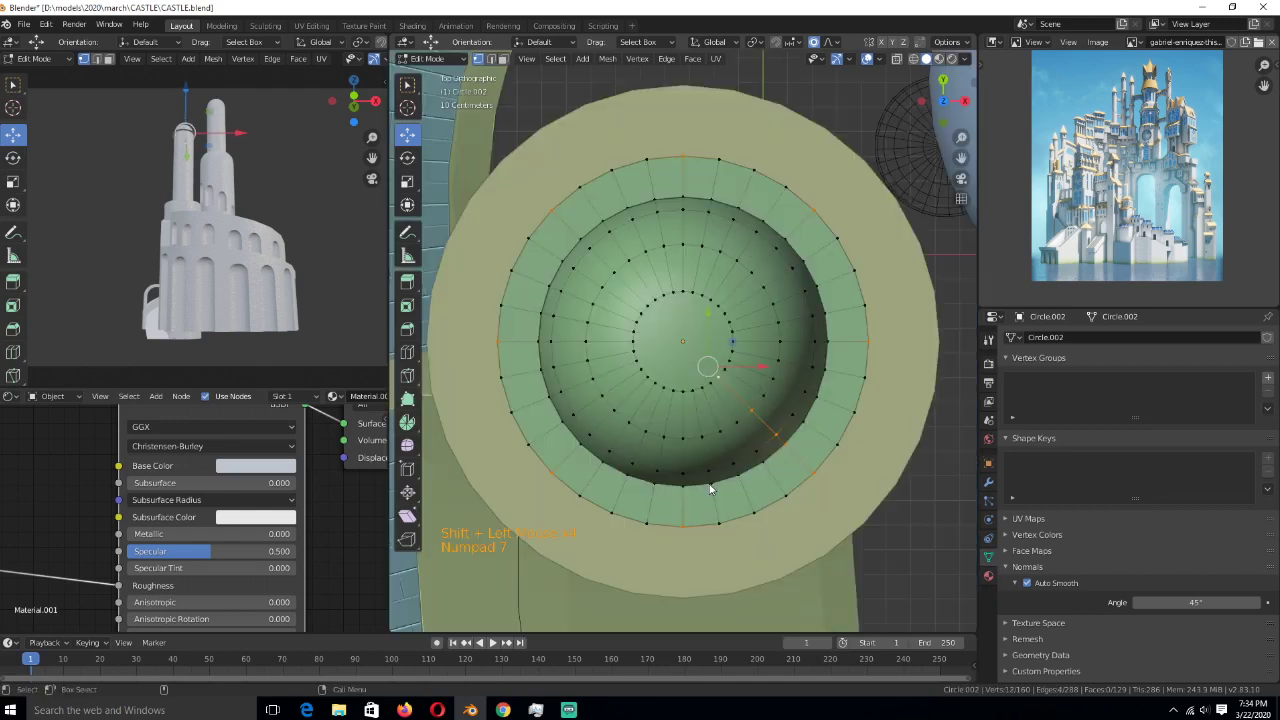
{"action": "left_click", "coordinate": [571, 344], "text": "alt+shift"}
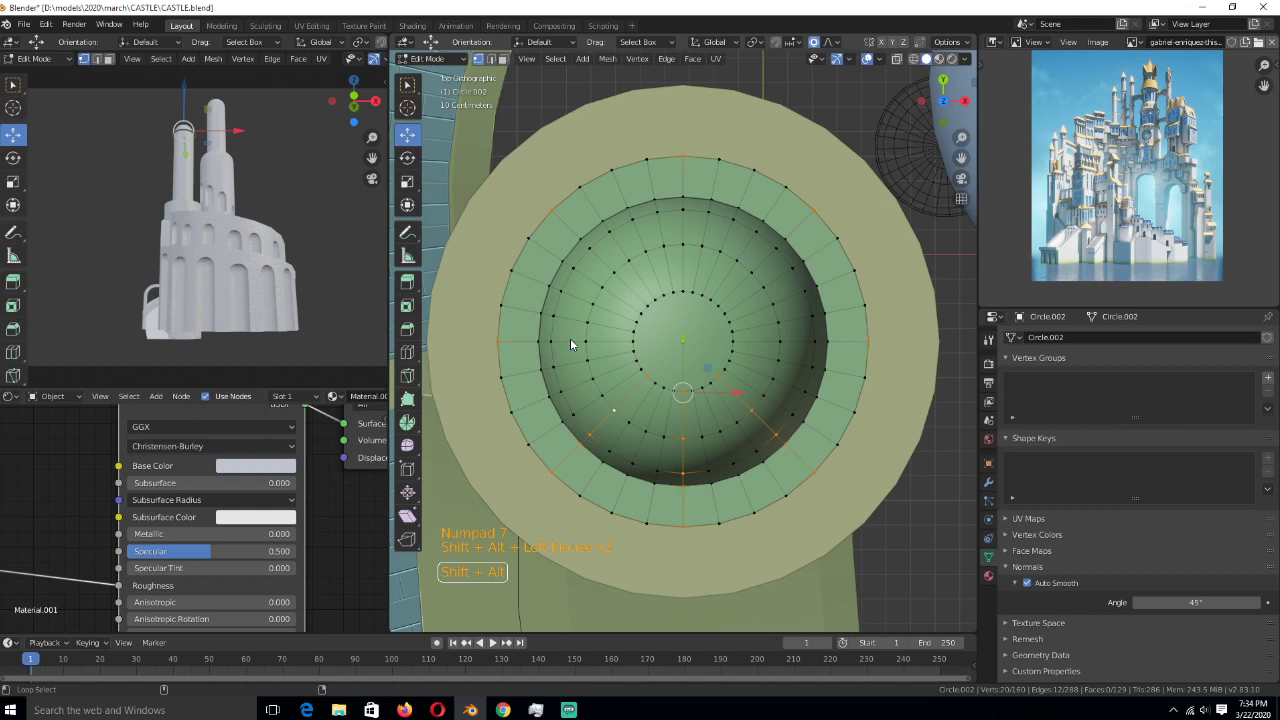
{"action": "left_click", "coordinate": [689, 225], "text": "alt+shift"}
{"action": "left_click", "coordinate": [820, 356], "text": "alt+shift"}
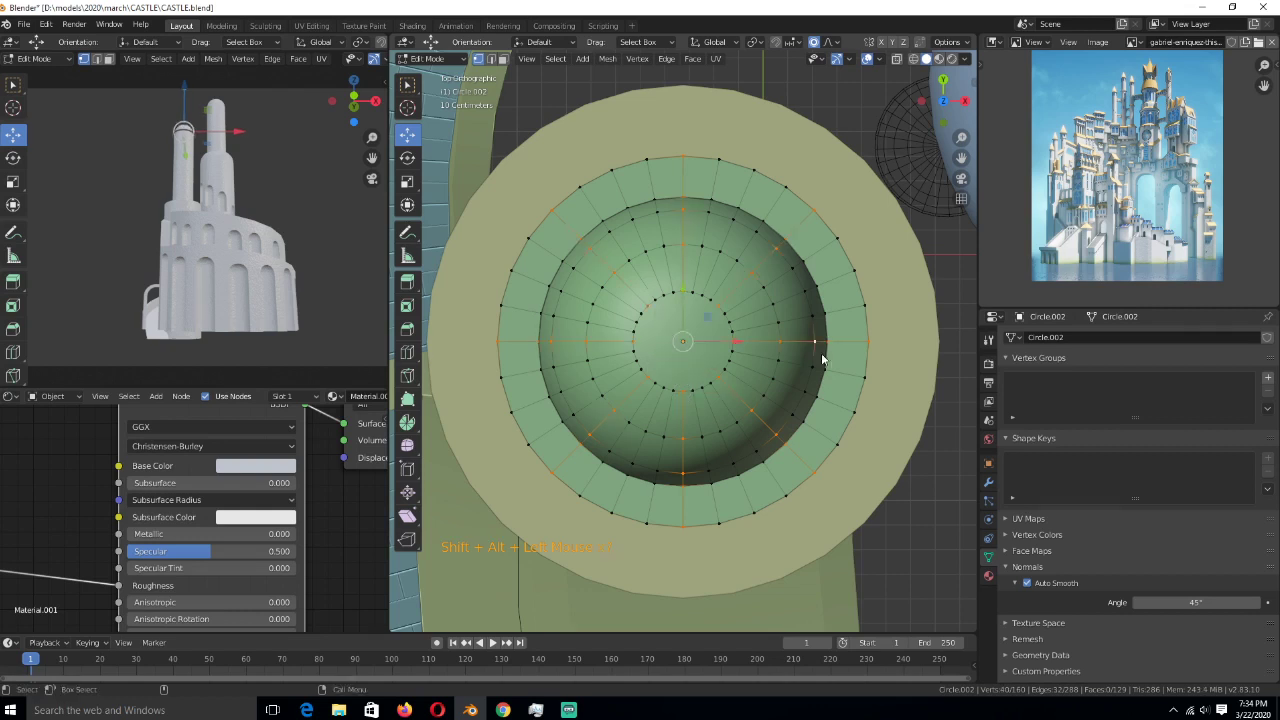
{"action": "middle_click_drag", "start_coordinate": [822, 360], "coordinate": [808, 290]}
{"action": "key", "text": "alt+s"}
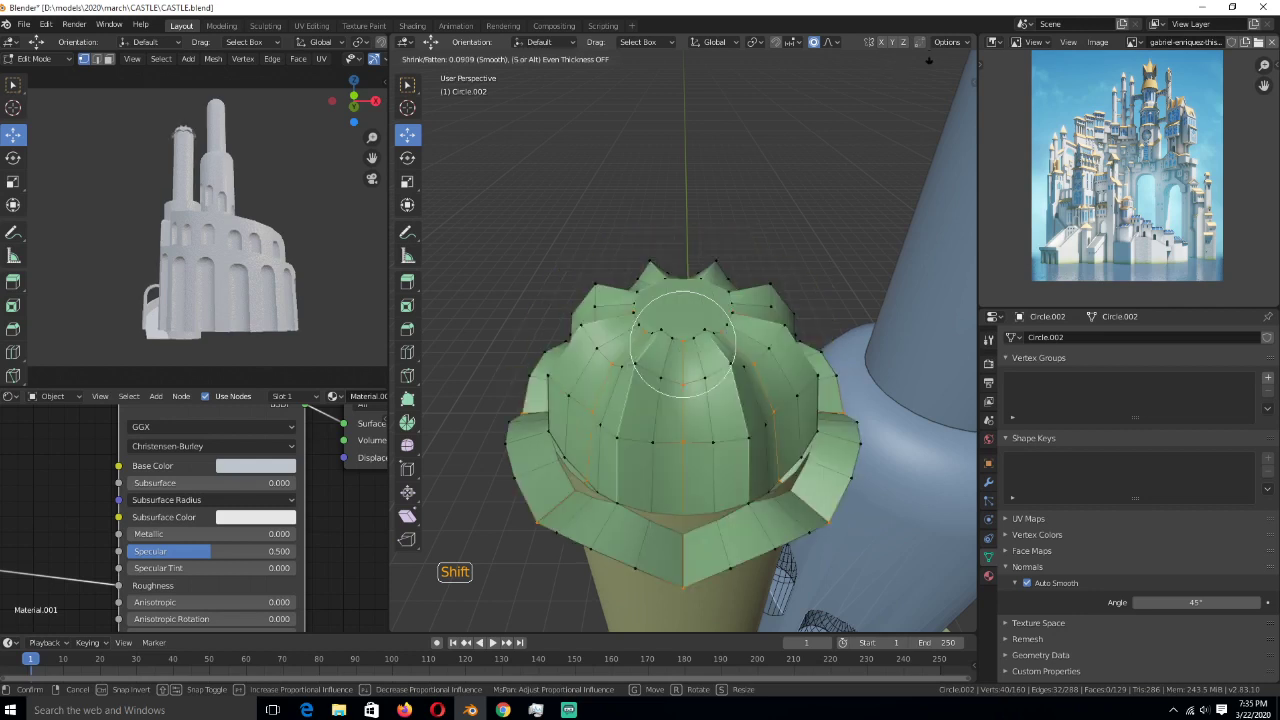
{"action": "key", "text": "Tab"}
{"action": "right_click", "coordinate": [752, 337]}
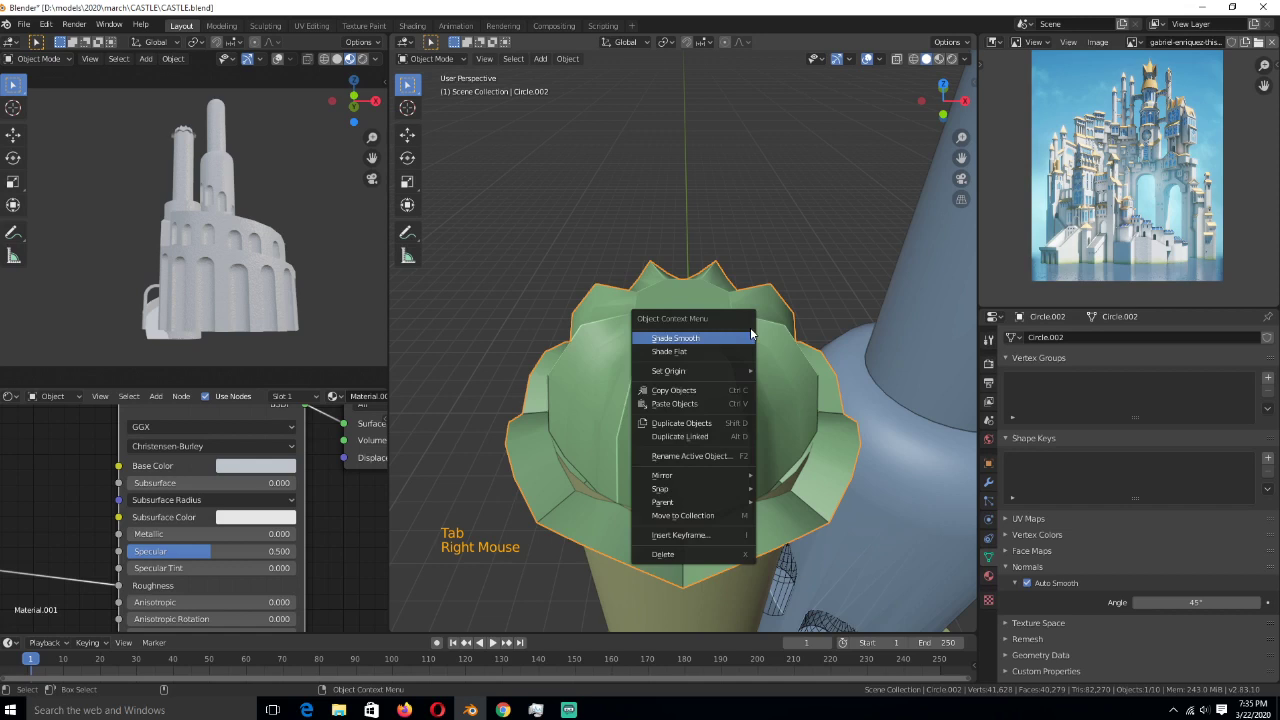
{"action": "middle_click_drag", "start_coordinate": [752, 337], "coordinate": [797, 270]}
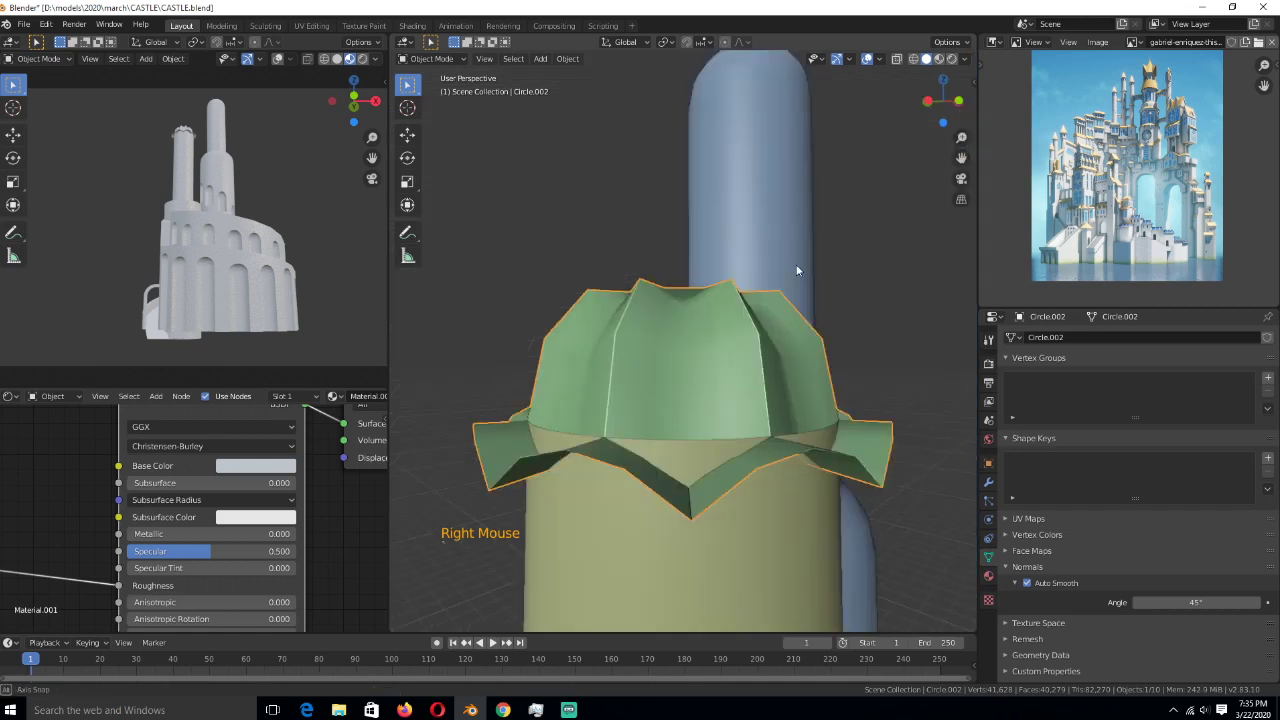
- Select the whole fluted cap mesh in Edit Mode, raise it on the tower top, and return to Object Mode
{"action": "key", "text": "Tab"}
{"action": "key", "text": "a"}
{"action": "key", "text": "g"}
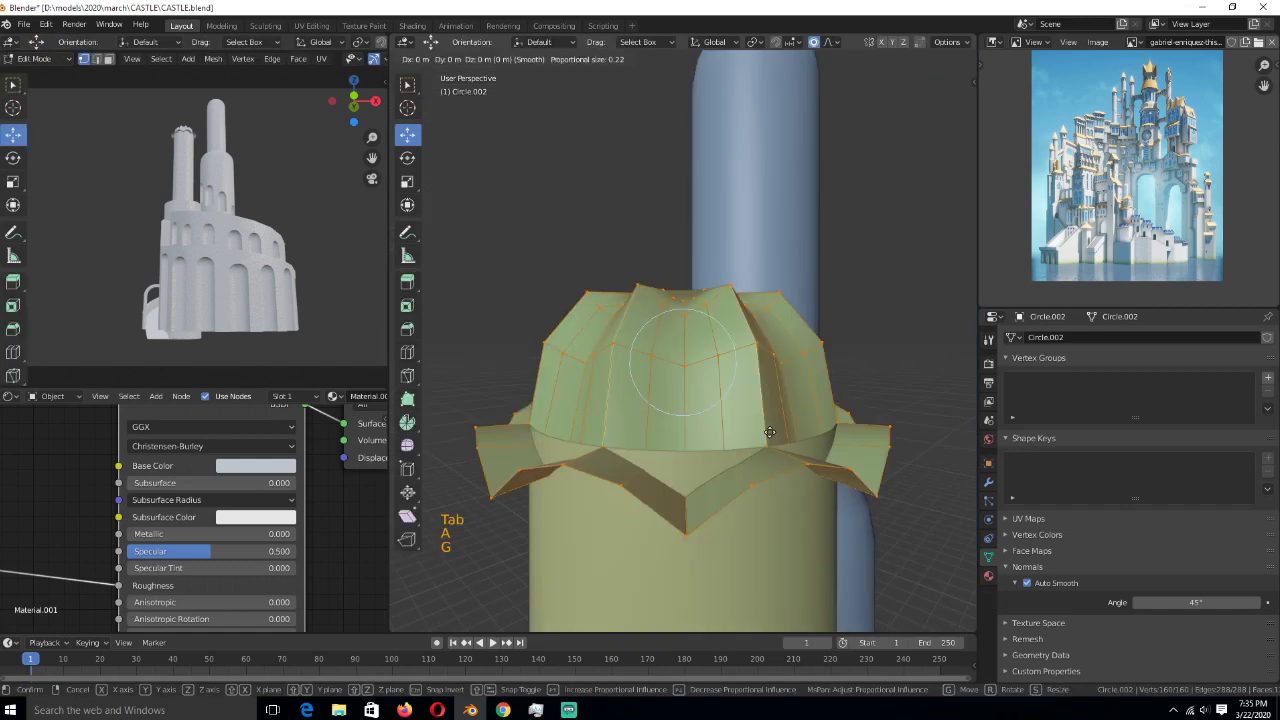
{"action": "key", "text": "Tab"}
{"action": "right_click", "coordinate": [776, 384]}
{"action": "mouse_move", "coordinate": [776, 384]}
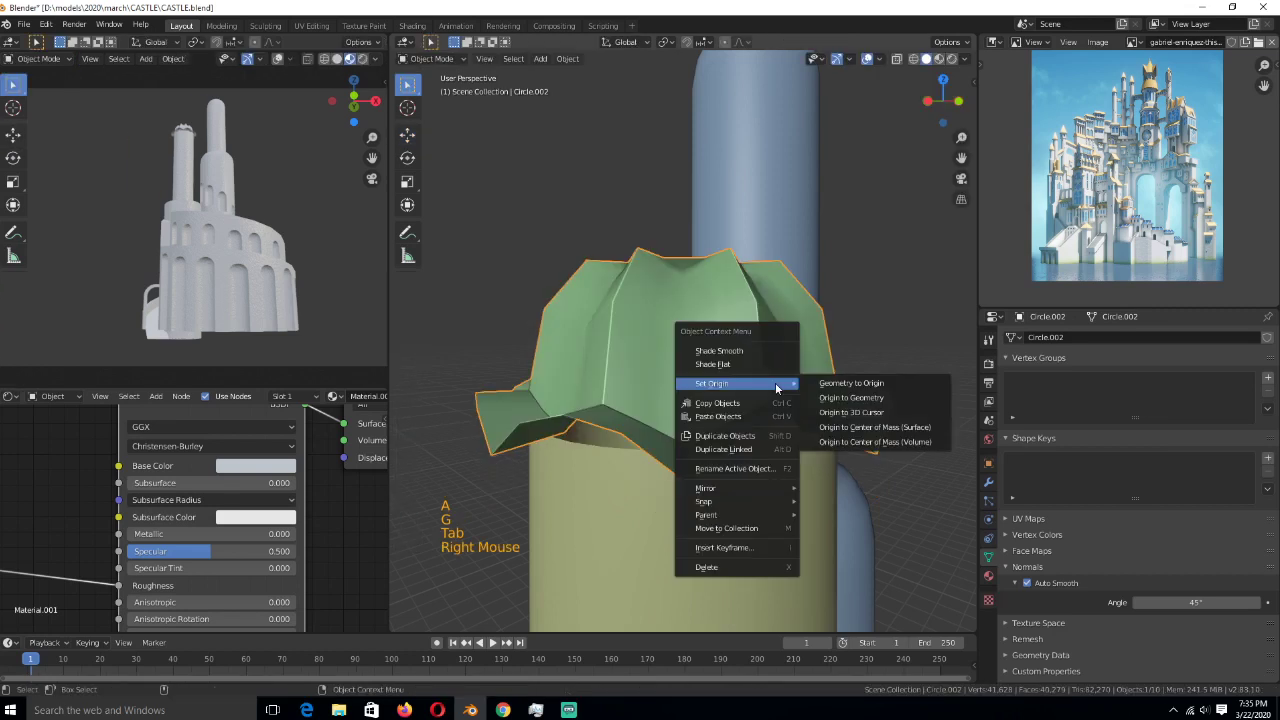
- Add a level 2 Subdivision modifier to the fluted cap
{"action": "left_click", "coordinate": [988, 483]}
{"action": "key", "text": "ctrl+2"}
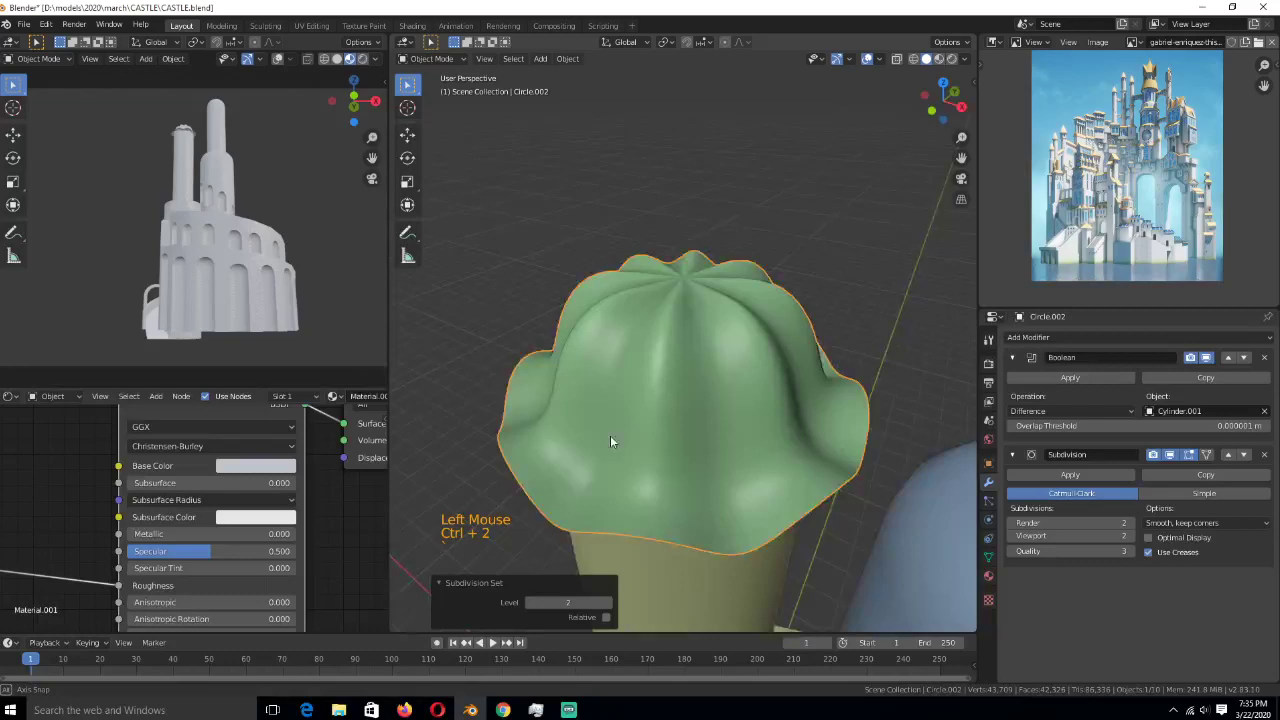
{"action": "scroll", "coordinate": [610, 441], "scroll_direction": "down", "scroll_amount": 4}
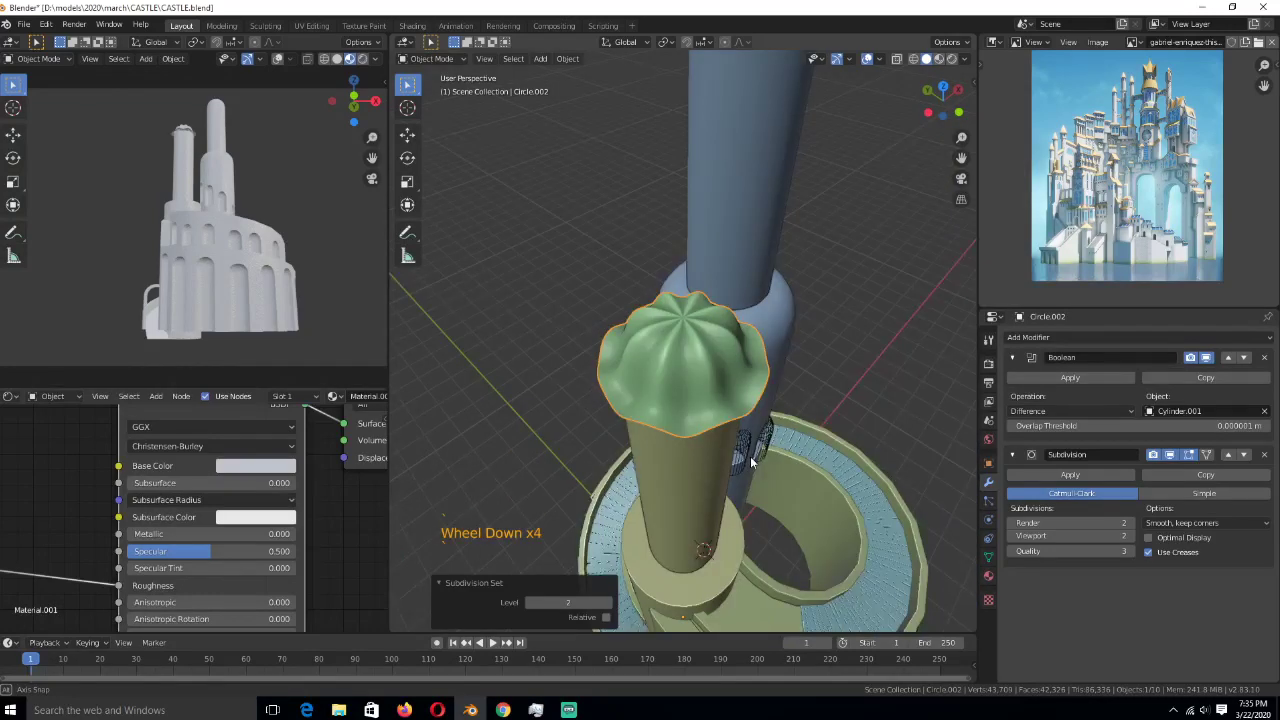
{"action": "scroll", "coordinate": [752, 461], "scroll_direction": "up", "scroll_amount": 2}
- Delete the vertices of the cap rim's outer edge loop, leaving only the fluted dome
{"action": "key", "text": "Tab"}
{"action": "left_click", "coordinate": [755, 432], "text": "alt"}
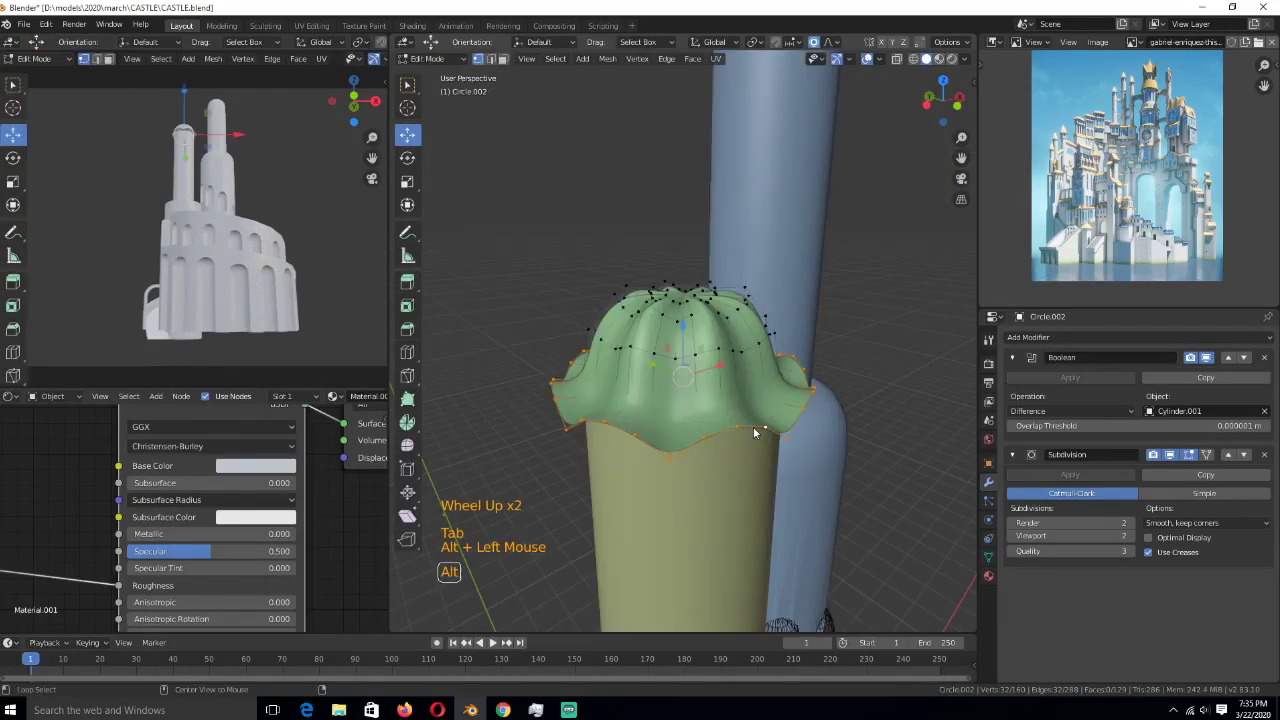
{"action": "key", "text": "x"}
{"action": "left_click", "coordinate": [755, 432]}
{"action": "key", "text": "Tab"}
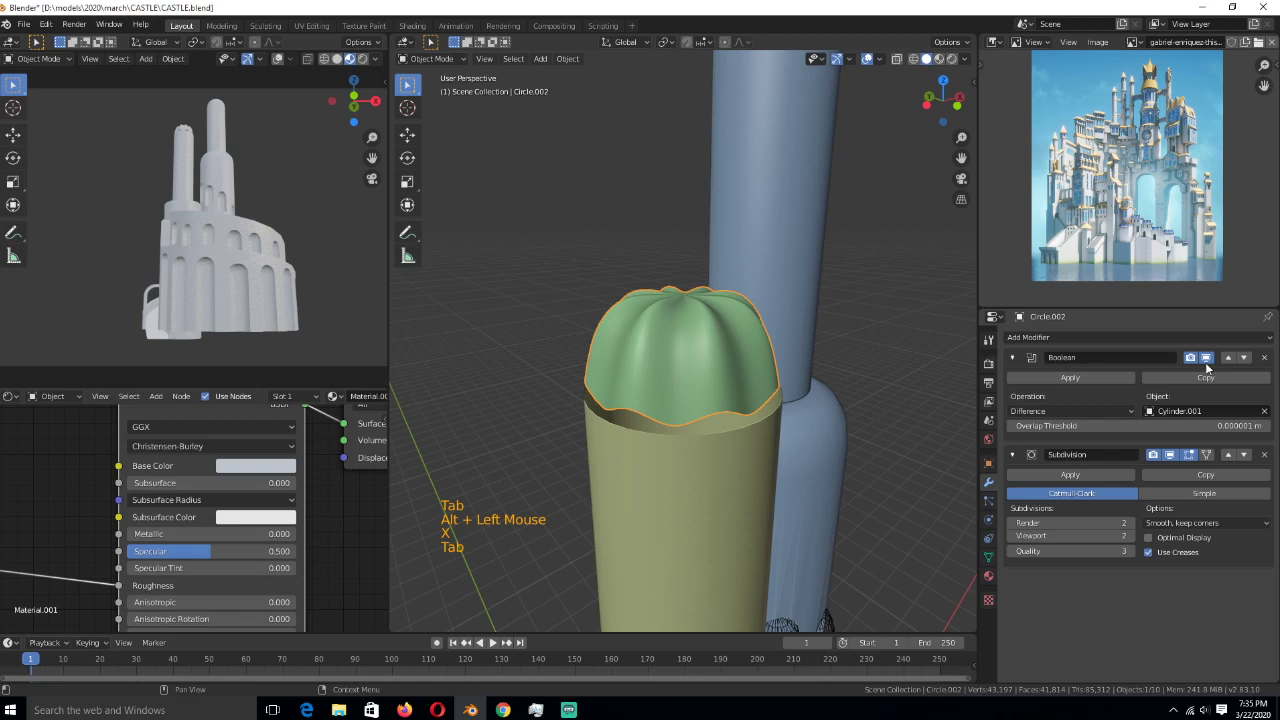
- Remove the Boolean modifier from the cap and save the castle file
{"action": "left_click", "coordinate": [1264, 358]}
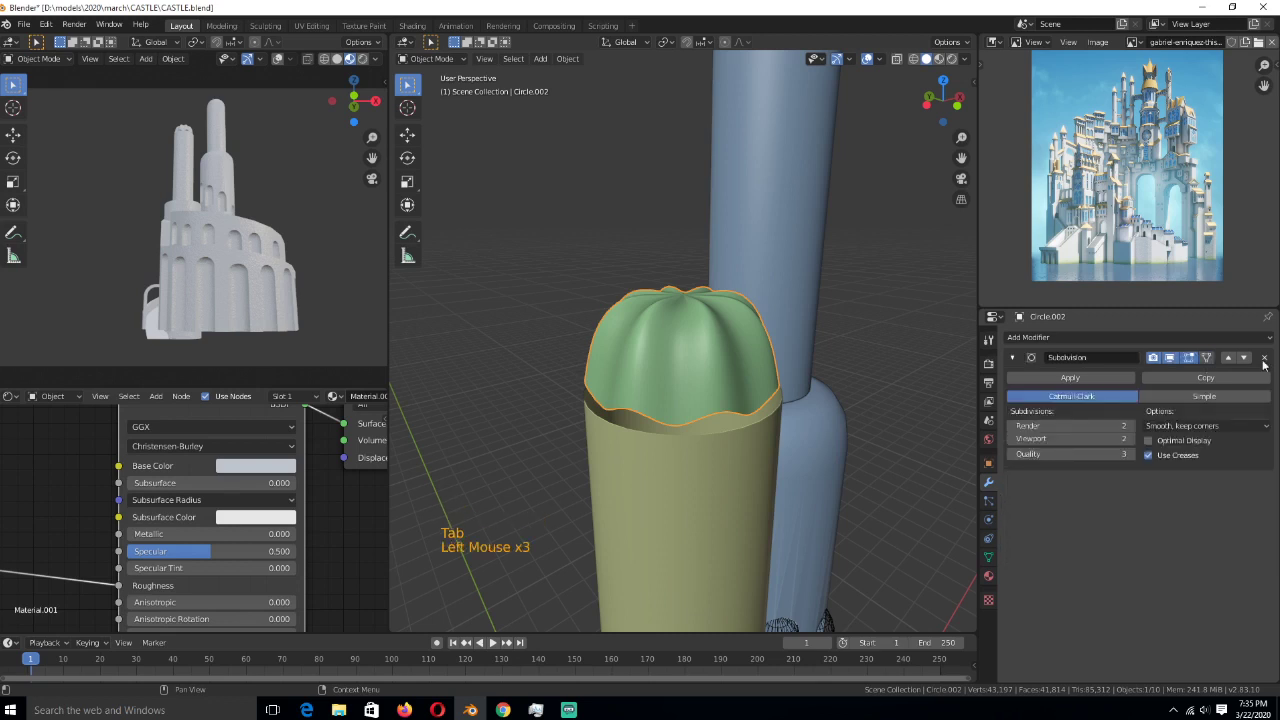
{"action": "key", "text": "ctrl+s"}
{"action": "scroll", "coordinate": [629, 430], "scroll_direction": "down", "scroll_amount": 1}
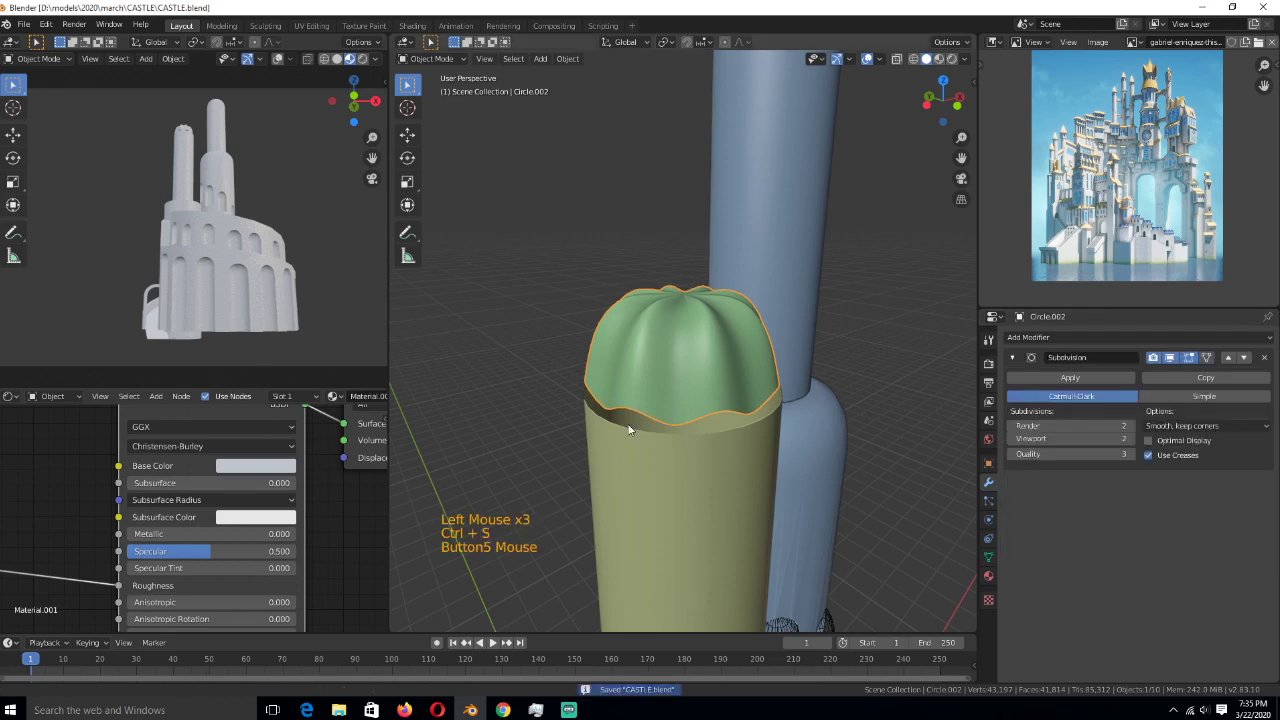
{"action": "middle_click_drag", "start_coordinate": [629, 430], "coordinate": [638, 408], "text": "shift"}
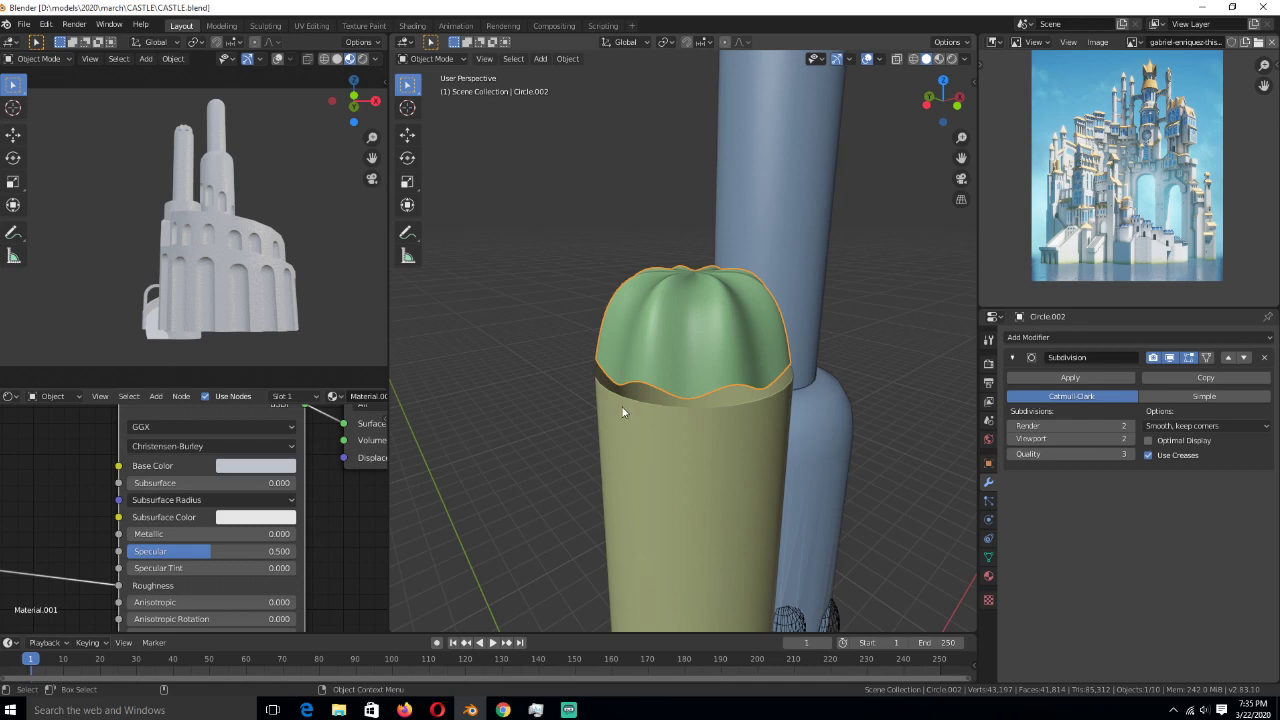
- Remove the Subdivision modifier from the cap
{"action": "left_click", "coordinate": [1130, 432]}
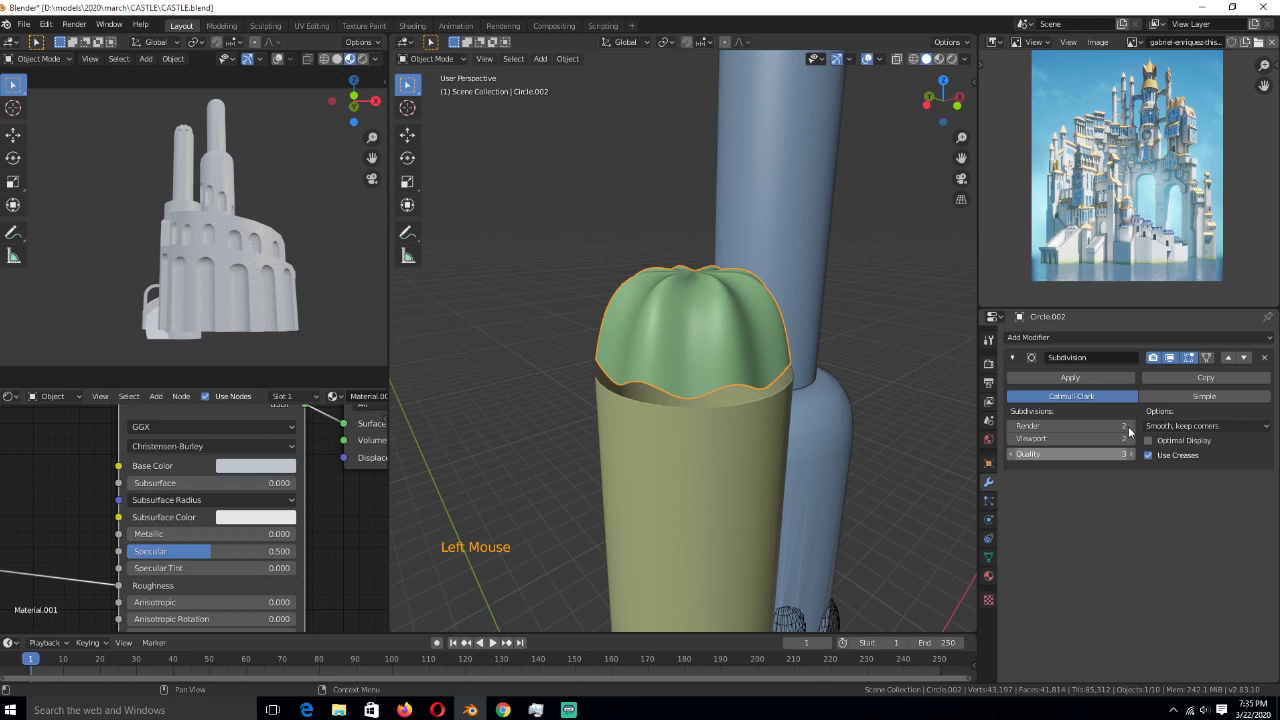
{"action": "left_click", "coordinate": [1264, 357]}
- Extrude the dome's bottom edge loop in place and lower it 0.071667 m along Z with proportional editing off
{"action": "key", "text": "Tab"}
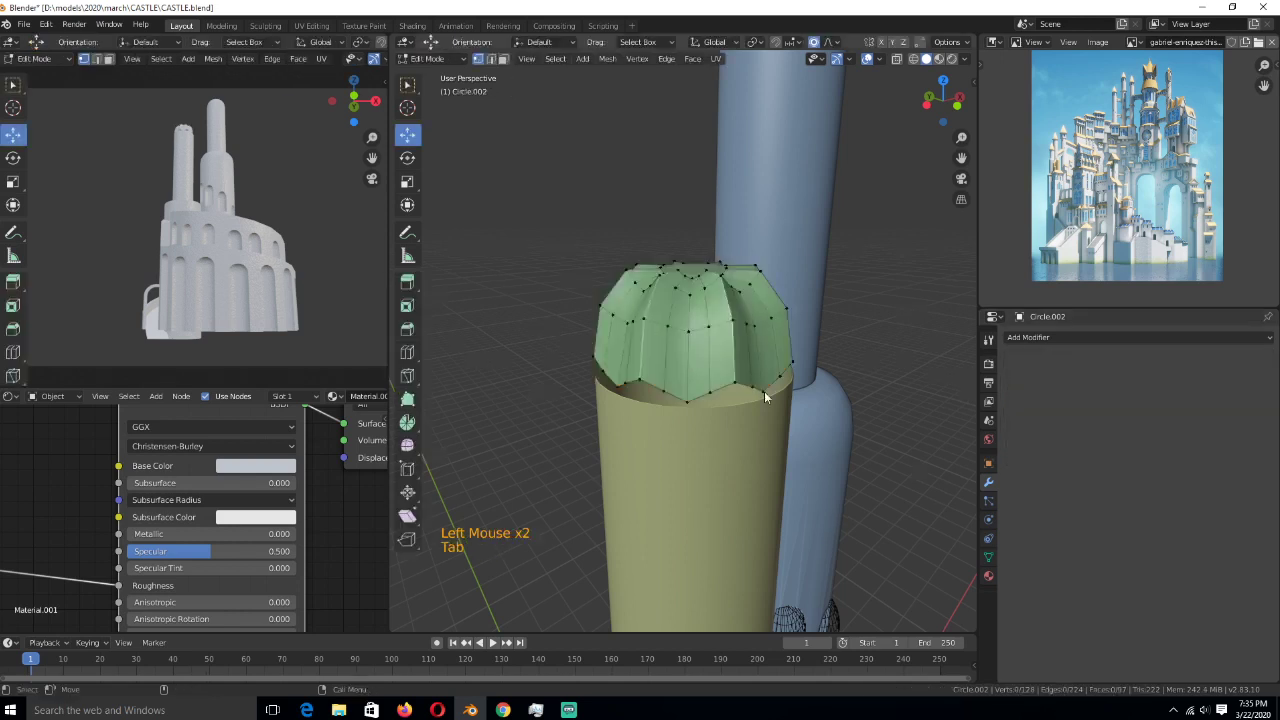
{"action": "scroll", "coordinate": [764, 395], "scroll_direction": "up", "scroll_amount": 2}
{"action": "key", "text": "2"}
{"action": "left_click", "coordinate": [786, 433], "text": "alt"}
{"action": "key", "text": "e"}
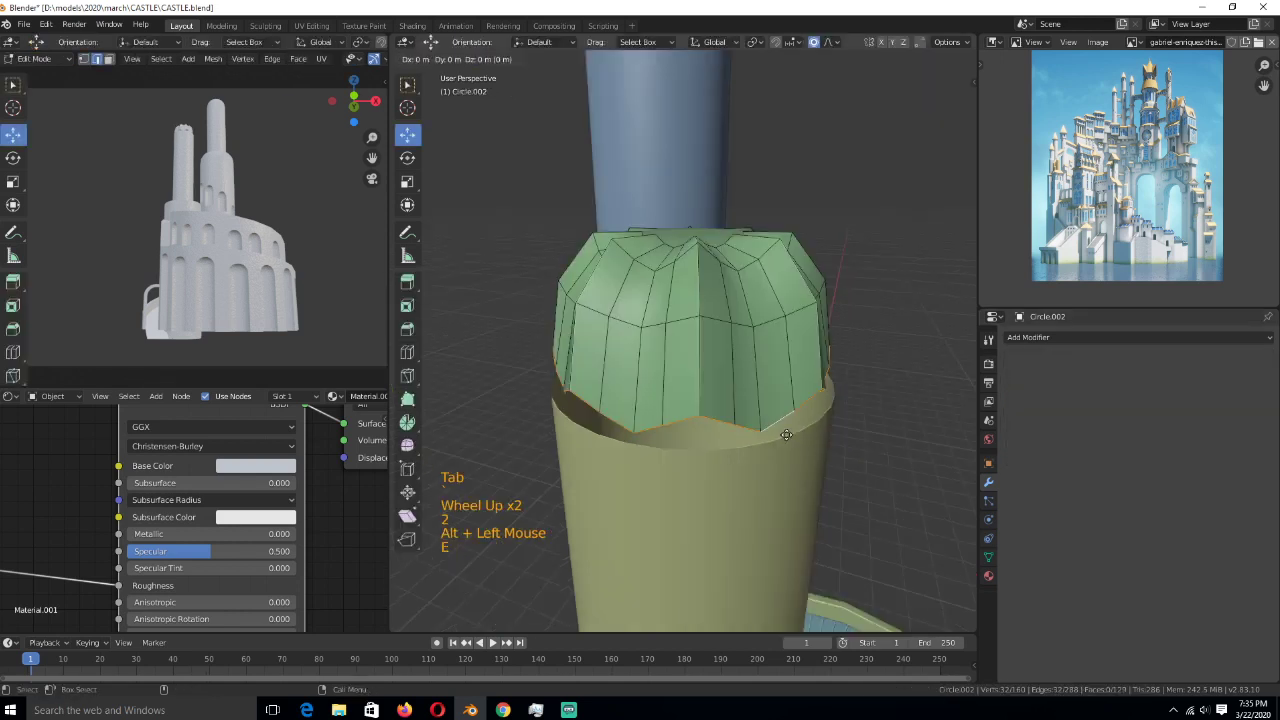
{"action": "key", "text": "Escape"}
{"action": "key", "text": "g"}
{"action": "key", "text": "z"}
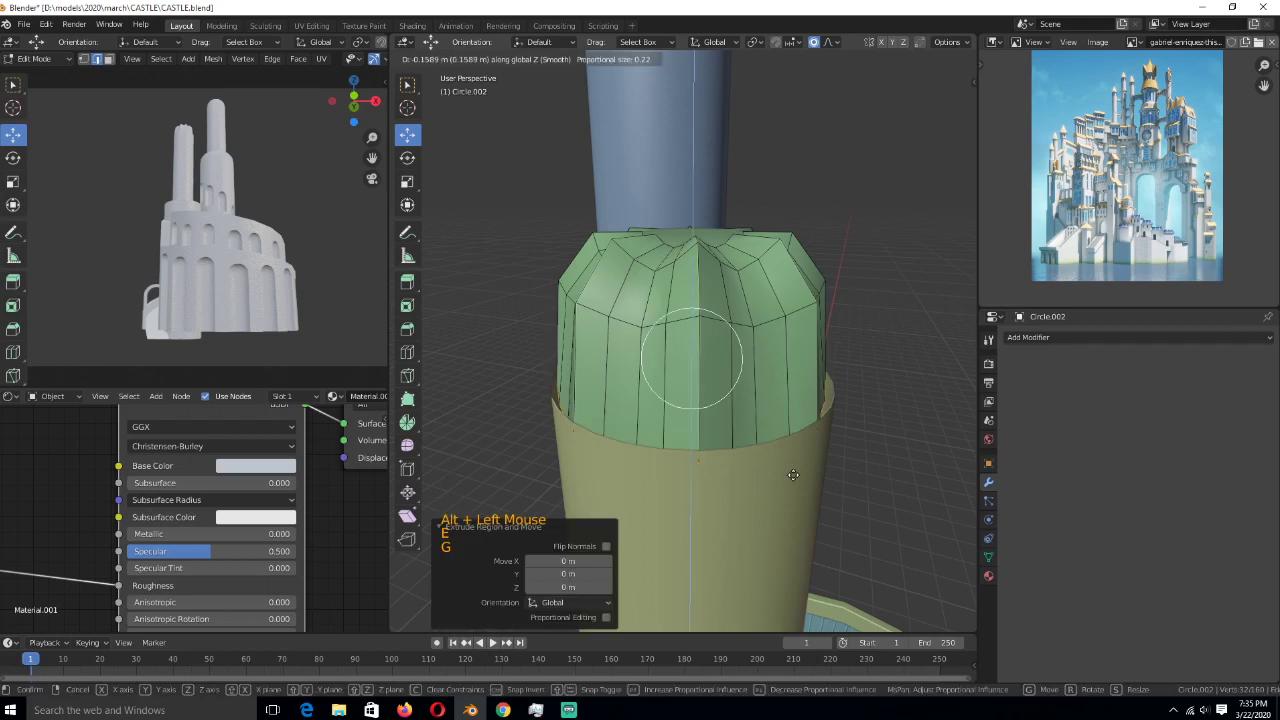
{"action": "key", "text": "o"}
{"action": "left_click", "coordinate": [753, 451]}
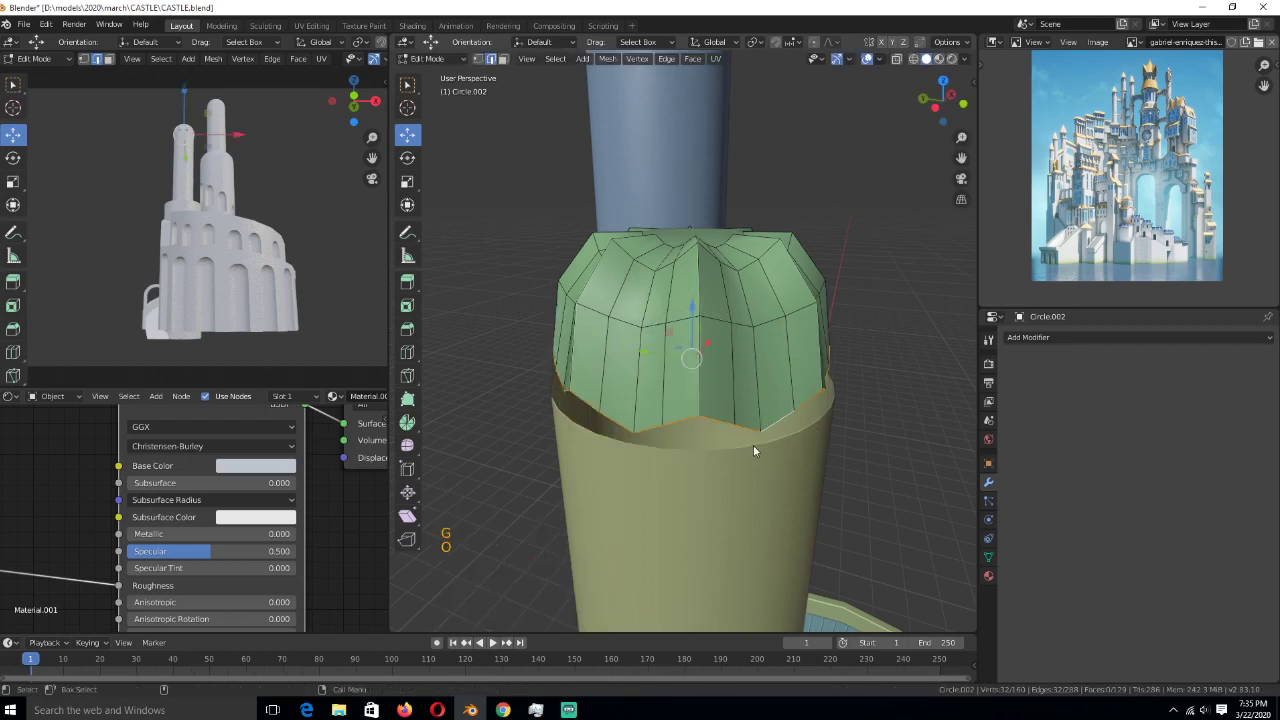
{"action": "left_click", "coordinate": [778, 466]}
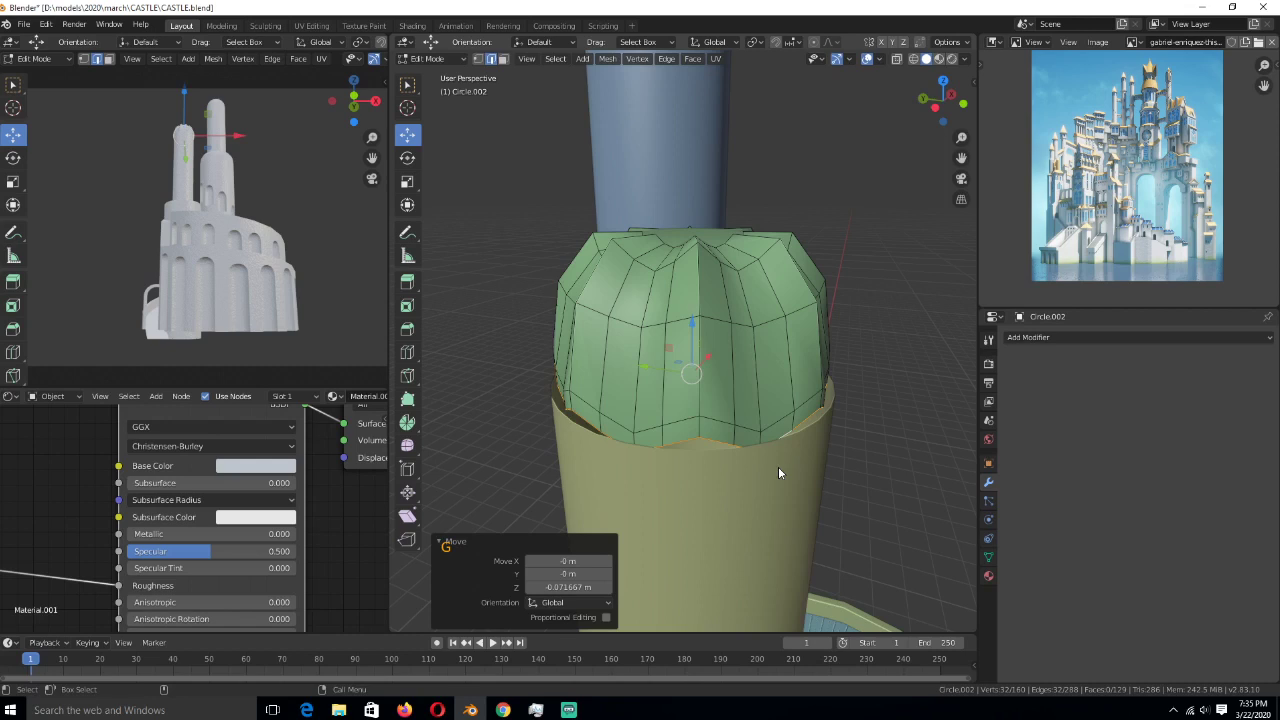
- Flare the cap's base by scaling the bottom edge loop by 1.230 and the loop above it by about 1.121
{"action": "key", "text": "s"}
{"action": "left_click", "coordinate": [760, 415]}
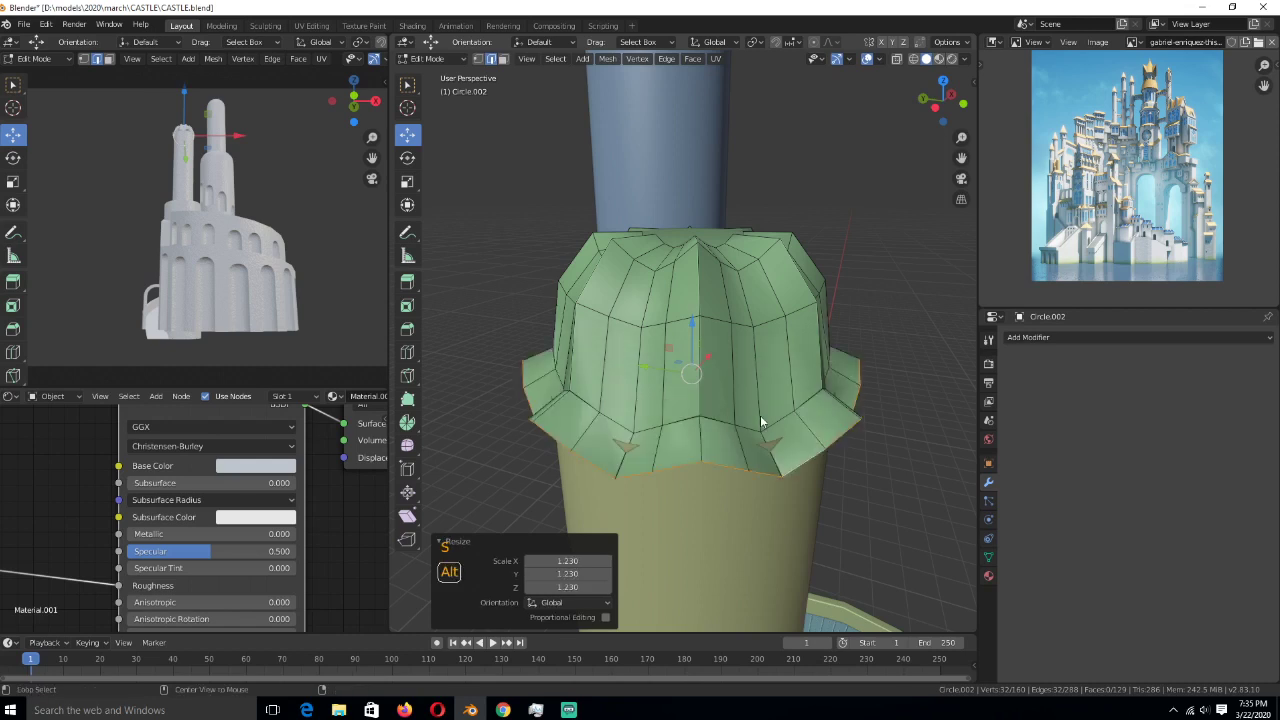
{"action": "left_click", "coordinate": [760, 415], "text": "alt"}
{"action": "key", "text": "s"}
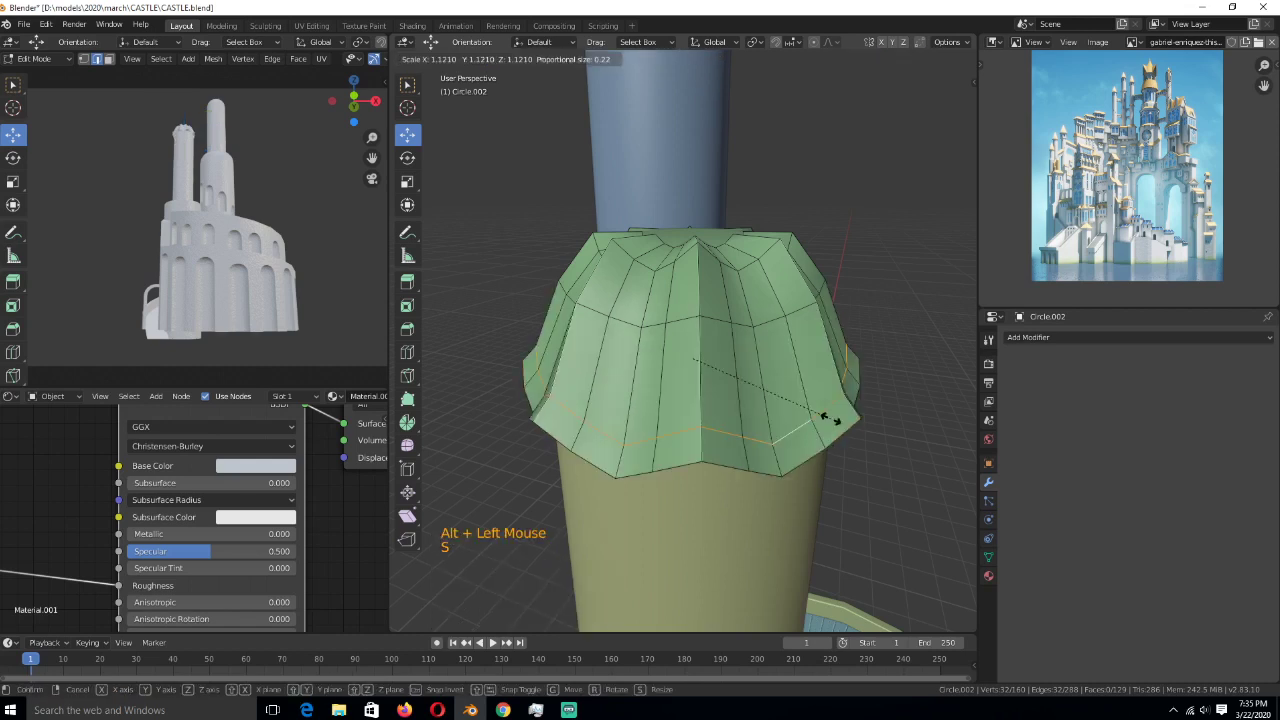
{"action": "left_click", "coordinate": [828, 418]}
- Add a centred edge loop around the lower half of the cap and scale it by about 1.055
{"action": "left_click", "coordinate": [768, 322], "text": "alt"}
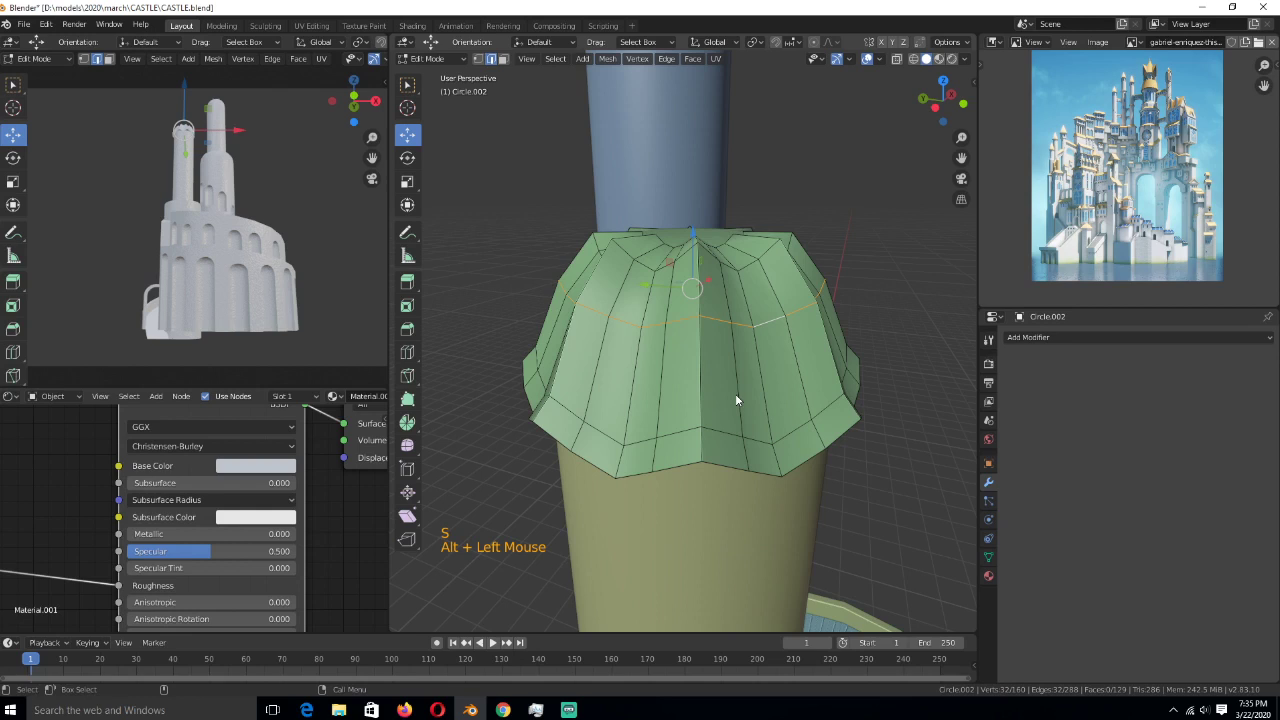
{"action": "key", "text": "ctrl+r"}
{"action": "left_click", "coordinate": [735, 400]}
{"action": "right_click", "coordinate": [735, 400]}
{"action": "key", "text": "s"}
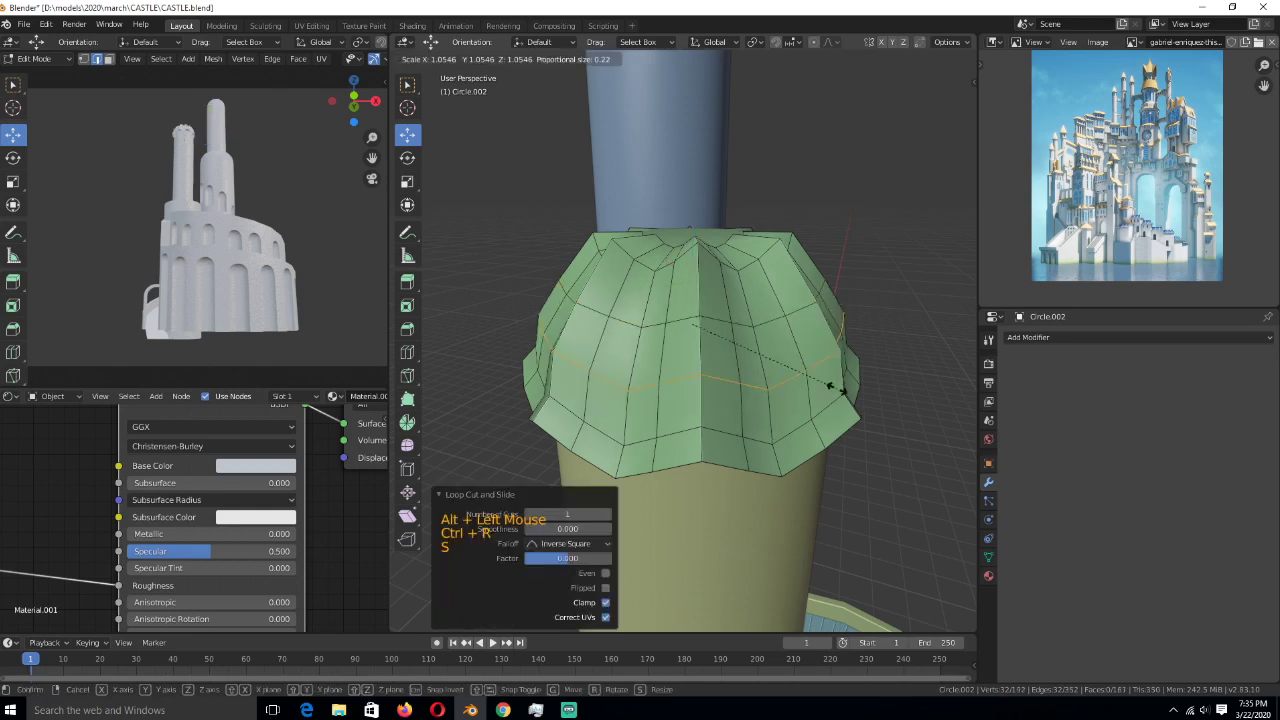
- Select all the vertical ridge edges around the cap and bevel them narrowly with three segments
{"action": "left_click", "coordinate": [583, 355], "text": "alt"}
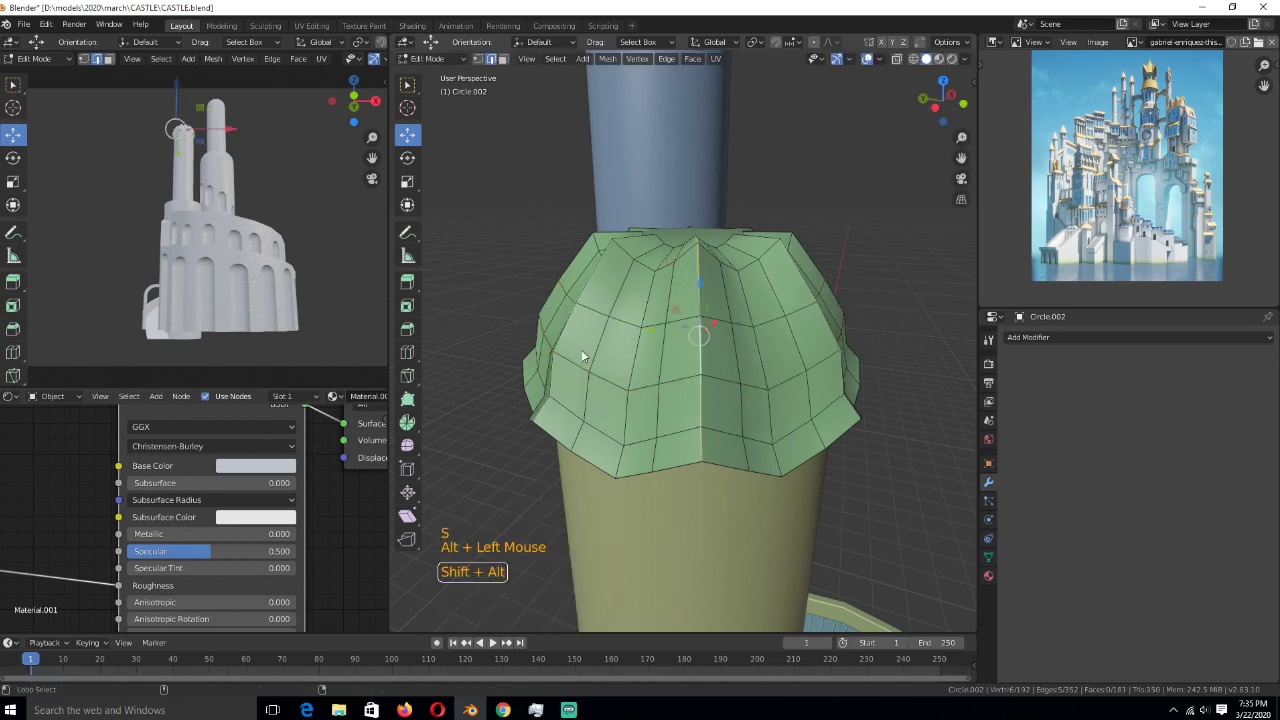
{"action": "left_click", "coordinate": [567, 303], "text": "alt+shift"}
{"action": "middle_click_drag", "start_coordinate": [583, 355], "coordinate": [793, 338]}
{"action": "left_click", "coordinate": [567, 298], "text": "alt+shift"}
{"action": "left_click", "coordinate": [568, 328], "text": "alt+shift"}
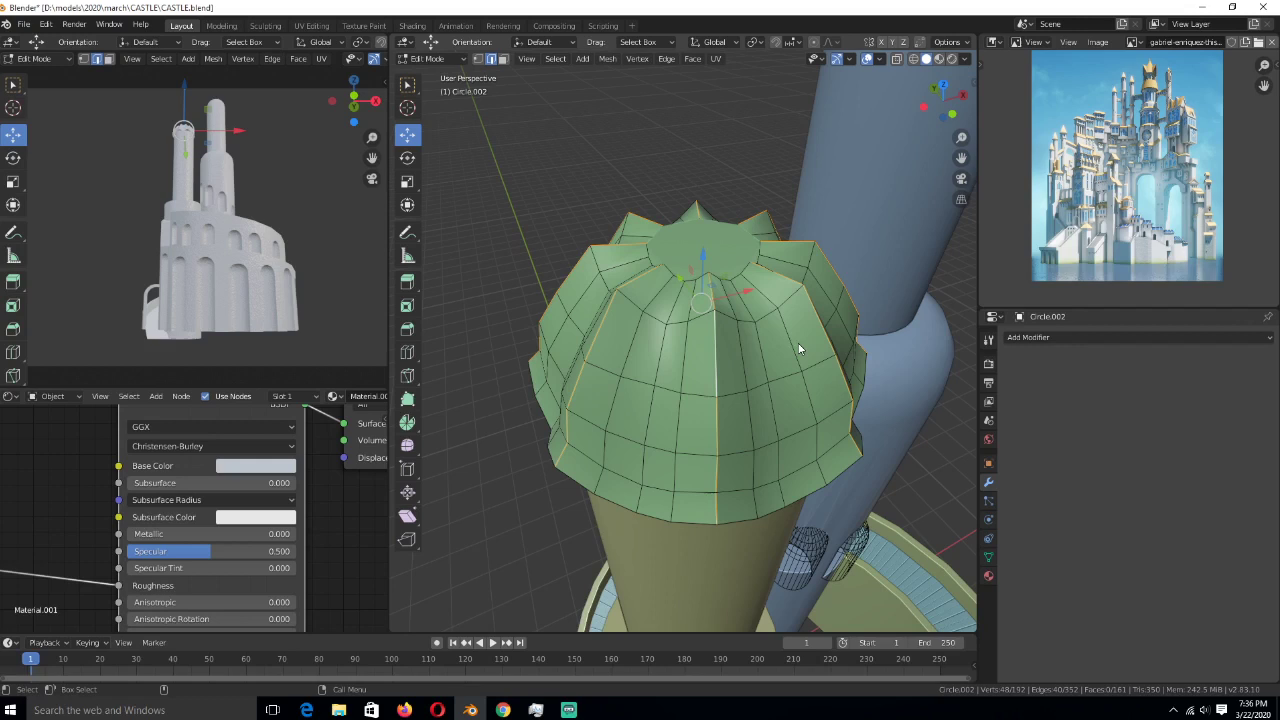
{"action": "key", "text": "ctrl+b"}
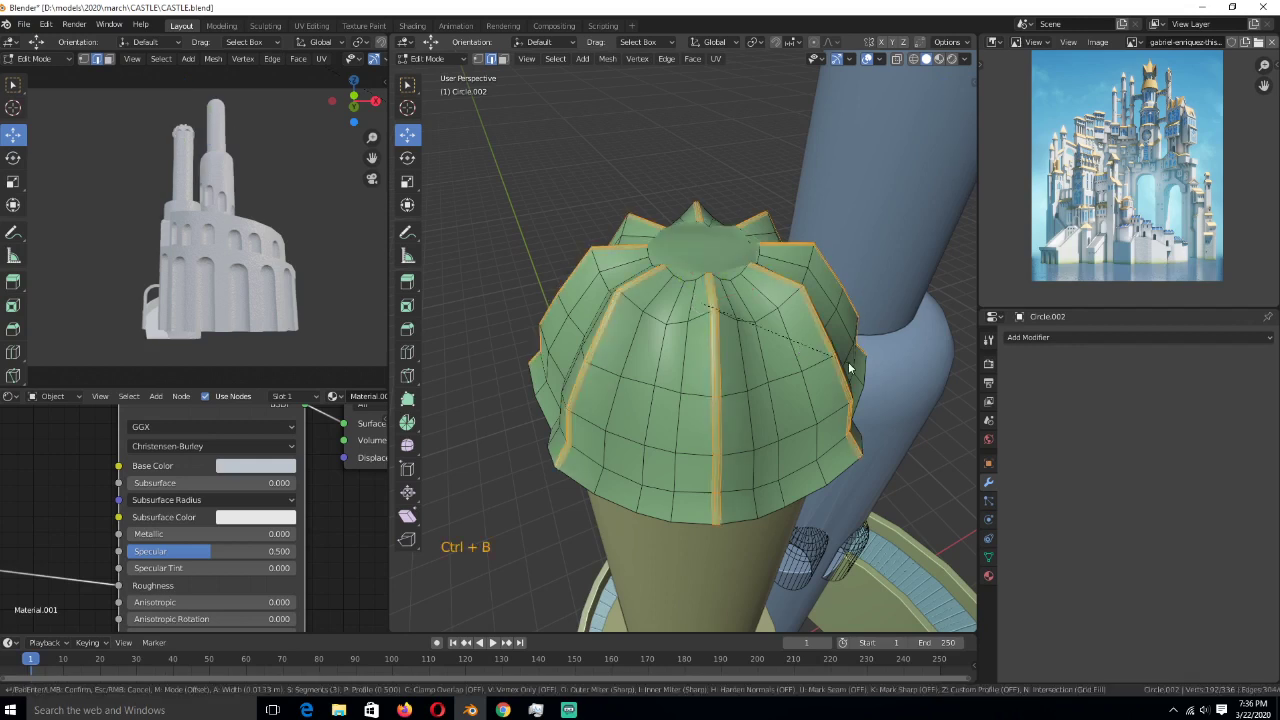
{"action": "left_click", "coordinate": [848, 361]}
- Try a level 2 Subdivision Surface on the whole cap and undo it
{"action": "key", "text": "Tab"}
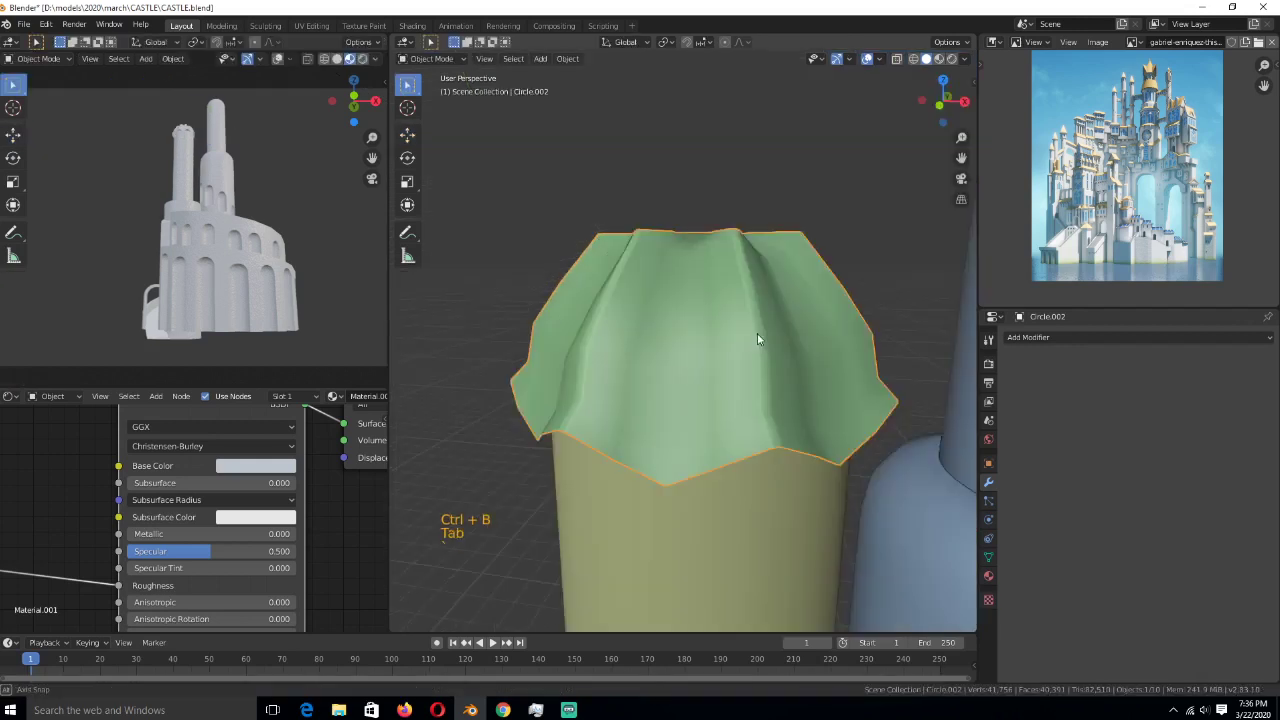
{"action": "key", "text": "ctrl+2"}
{"action": "middle_click_drag", "start_coordinate": [757, 333], "coordinate": [809, 351]}
{"action": "key", "text": "ctrl+z"}
{"action": "left_click", "coordinate": [809, 351]}
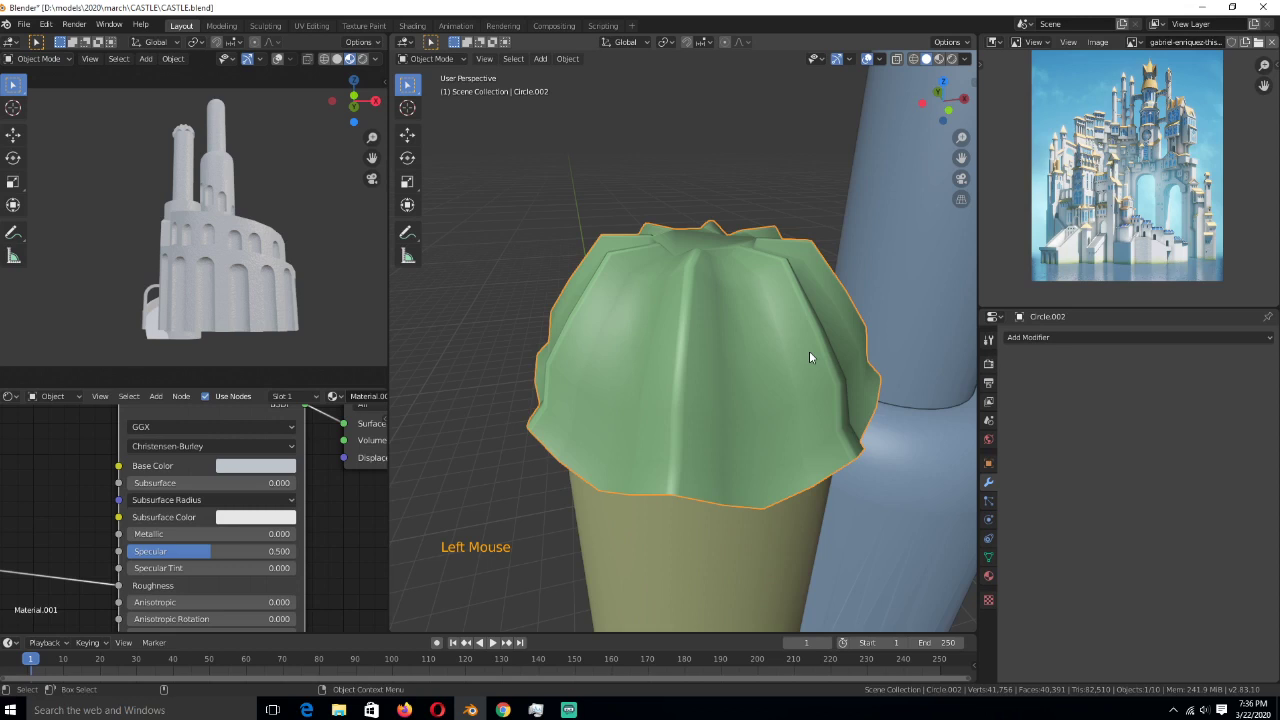
- Inset the cap's flat top face by 0.04914 m
{"action": "key", "text": "Tab"}
{"action": "scroll", "coordinate": [752, 324], "scroll_direction": "up", "scroll_amount": 2}
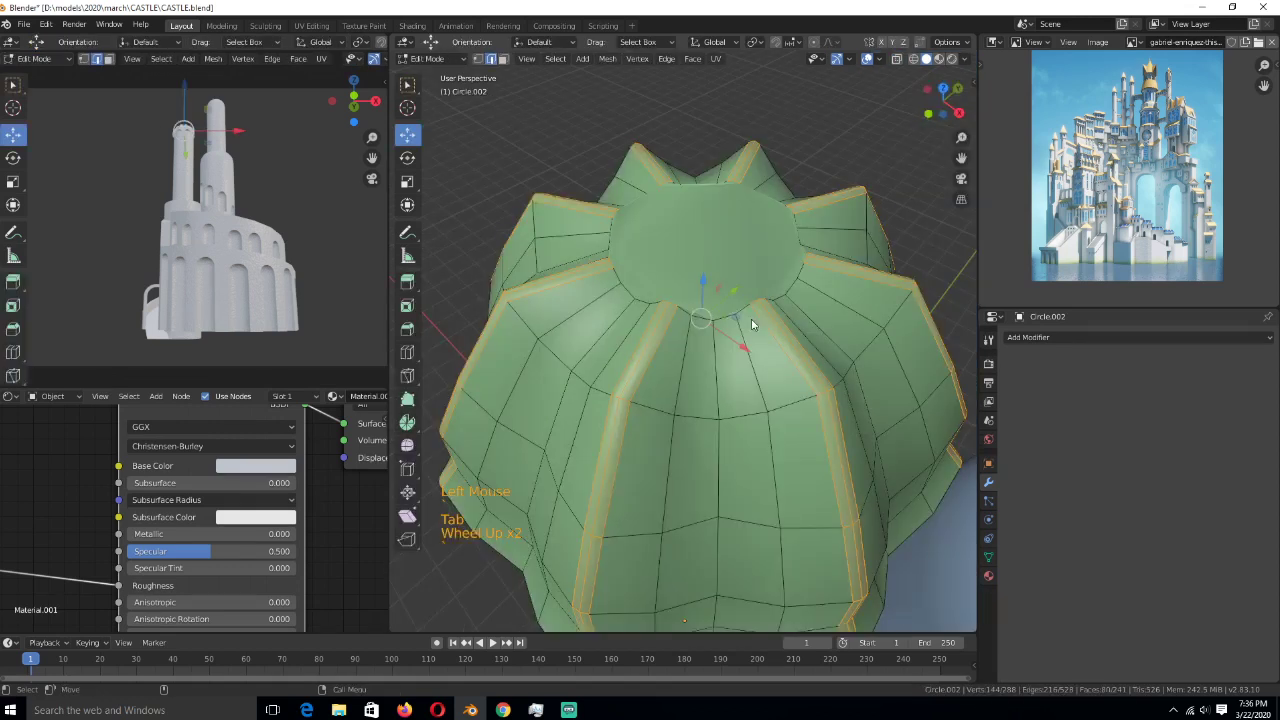
{"action": "key", "text": "3"}
{"action": "left_click", "coordinate": [770, 285]}
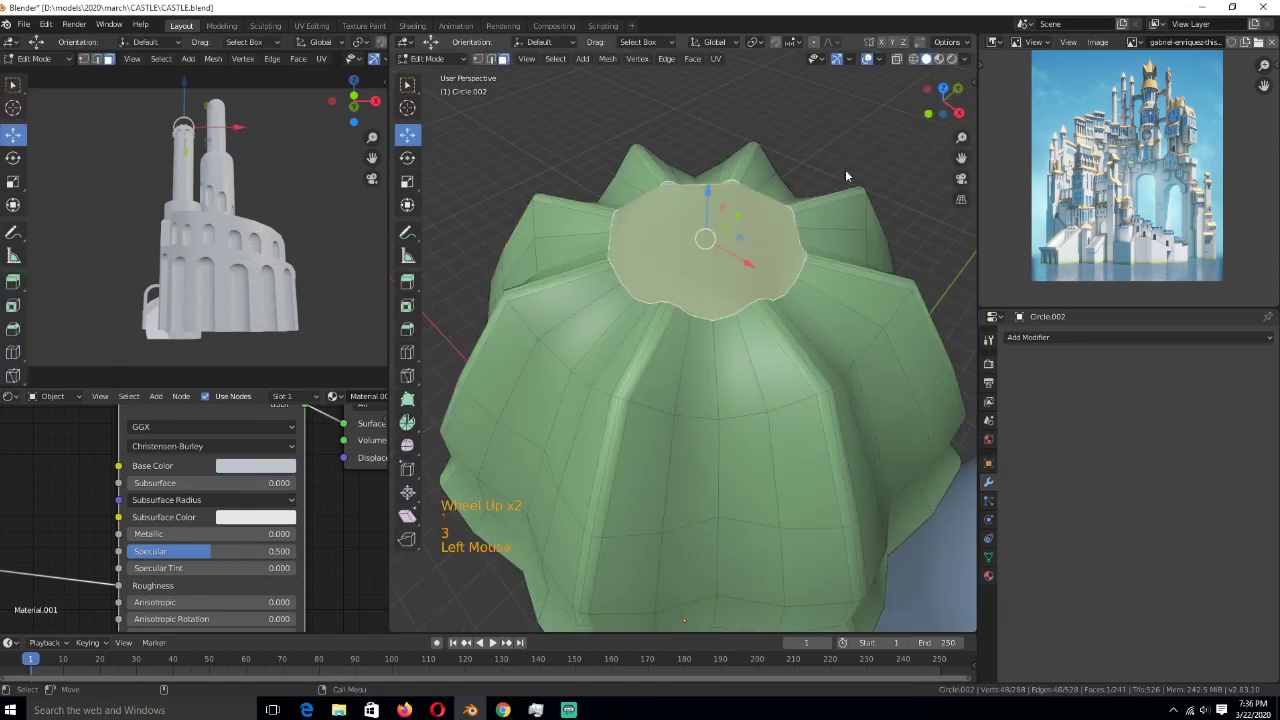
{"action": "key", "text": "i"}
{"action": "left_click", "coordinate": [763, 318]}
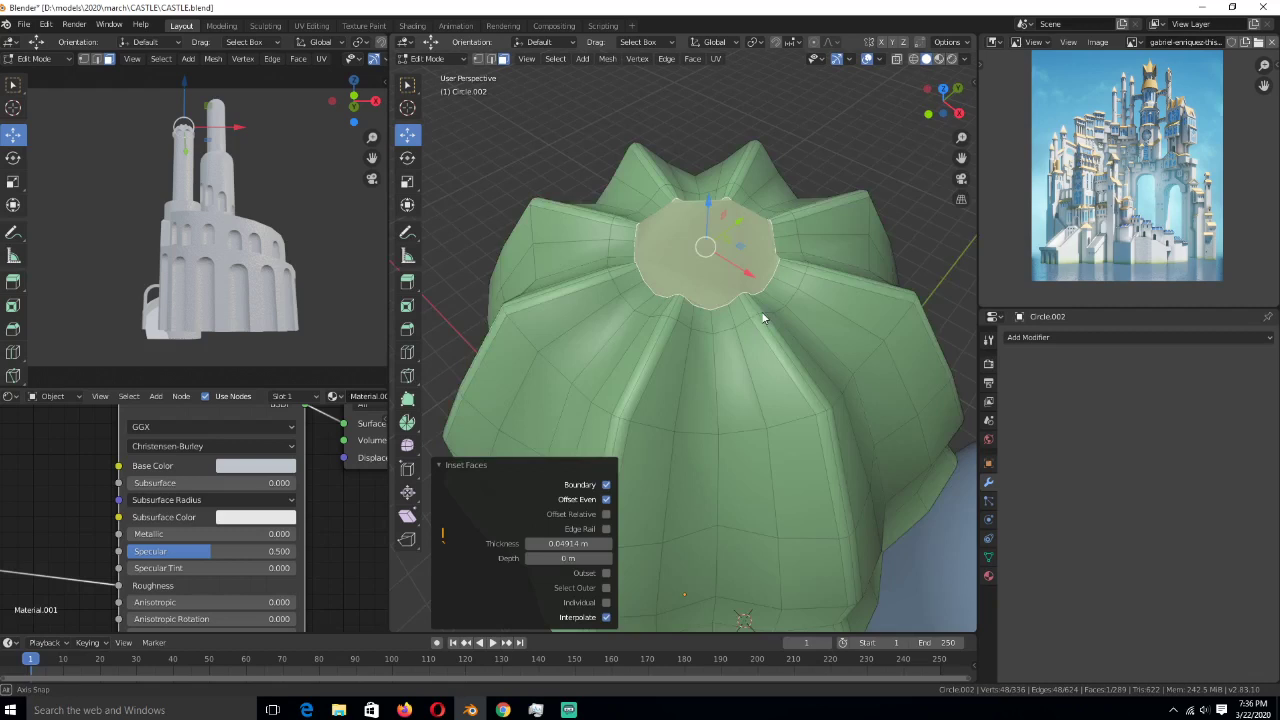
- From the top view, merge at center the inset rim vertices where the back-left ridge meets the top face
{"action": "key", "text": "KP_7"}
{"action": "scroll", "coordinate": [756, 360], "scroll_direction": "up", "scroll_amount": 1}
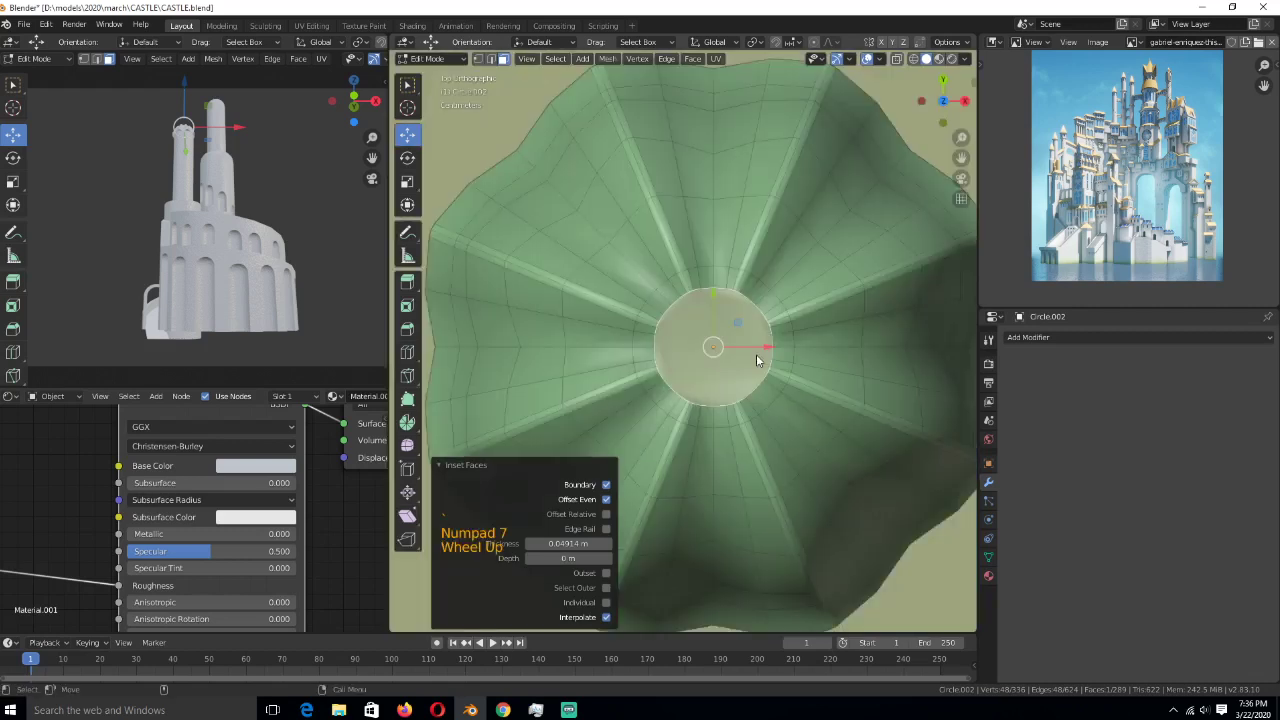
{"action": "scroll", "coordinate": [756, 354], "scroll_direction": "up", "scroll_amount": 1}
{"action": "key", "text": "1"}
{"action": "scroll", "coordinate": [730, 270], "scroll_direction": "up", "scroll_amount": 2}
{"action": "key", "text": "alt+a"}
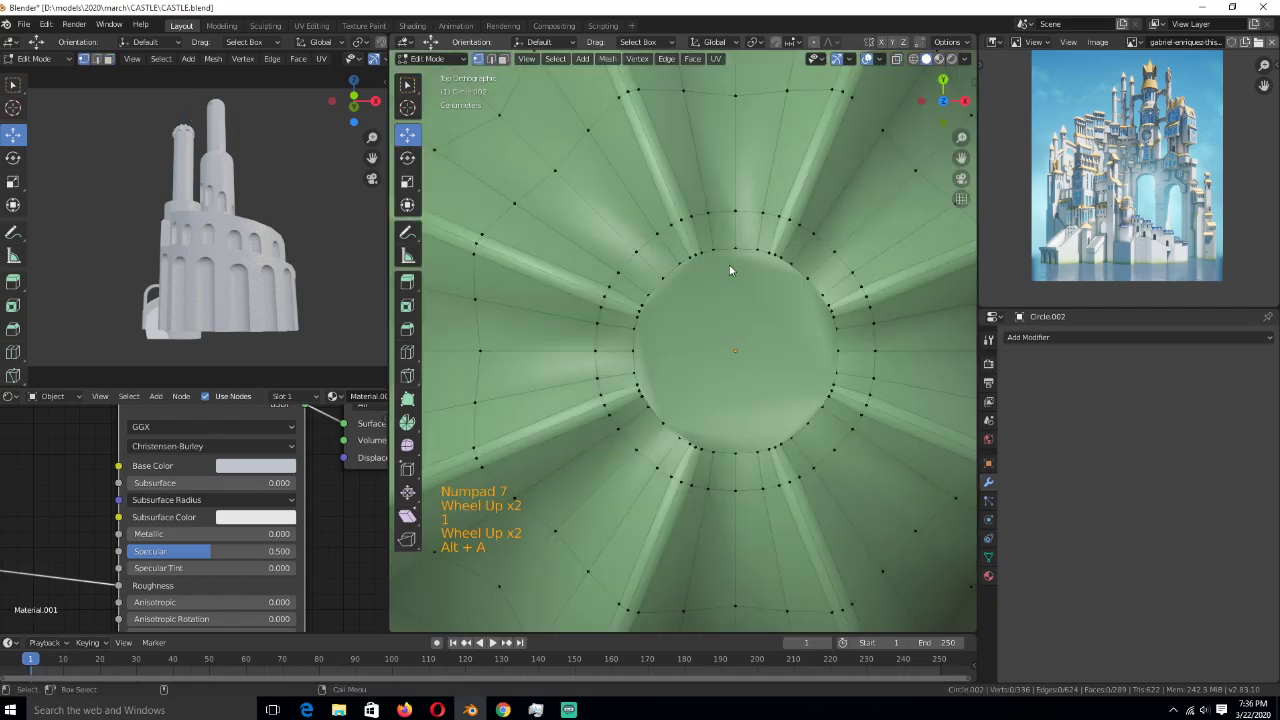
{"action": "left_click", "coordinate": [733, 250]}
{"action": "left_click", "coordinate": [664, 275], "text": "ctrl"}
{"action": "key", "text": "alt+m"}
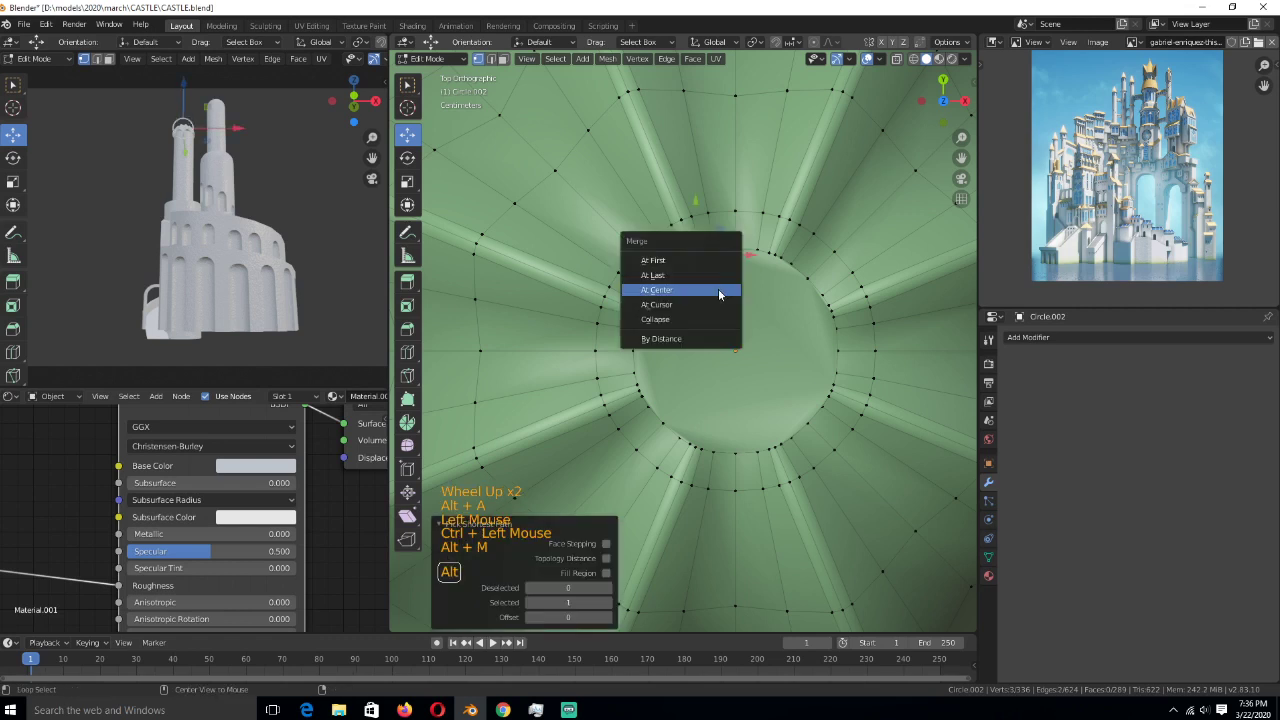
{"action": "left_click", "coordinate": [718, 289]}
- Merge the inset rim vertices at center for each of the two ridges on the cap's left side
{"action": "left_click", "coordinate": [640, 311]}
{"action": "left_click", "coordinate": [641, 324], "text": "ctrl"}
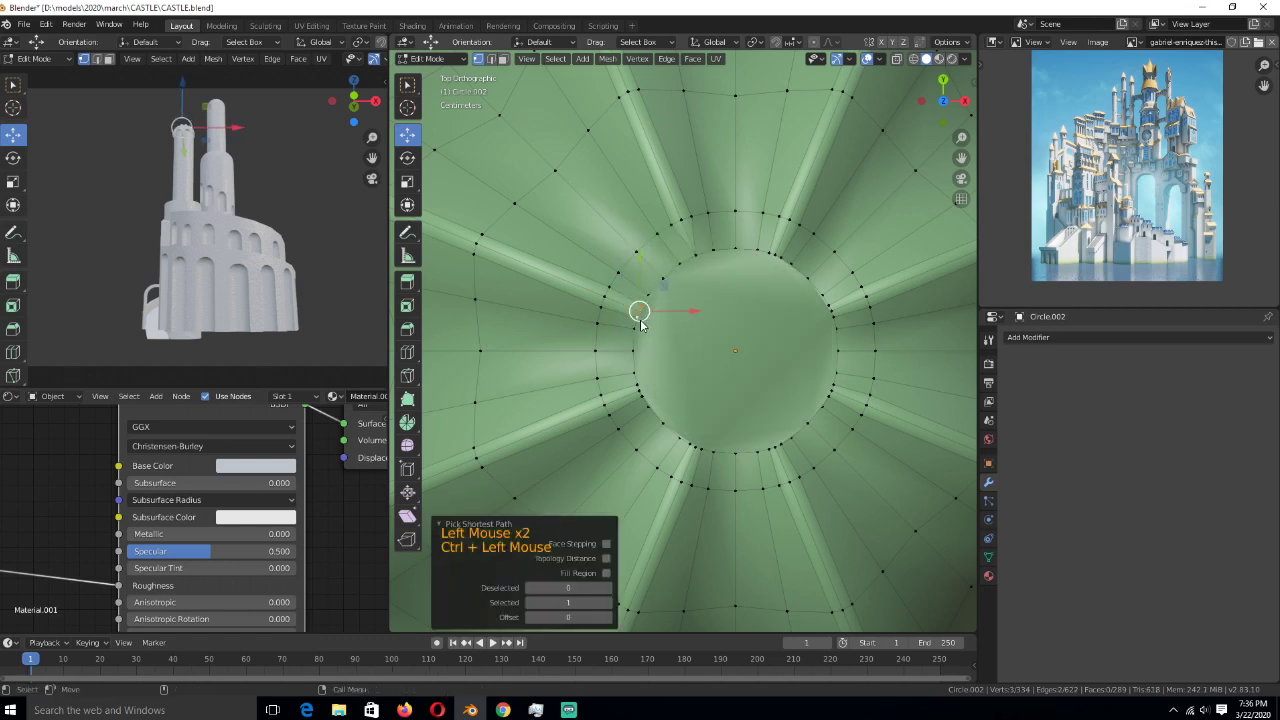
{"action": "key", "text": "alt+m"}
{"action": "left_click", "coordinate": [641, 322]}
{"action": "left_click", "coordinate": [634, 370]}
{"action": "left_click", "coordinate": [644, 397], "text": "ctrl"}
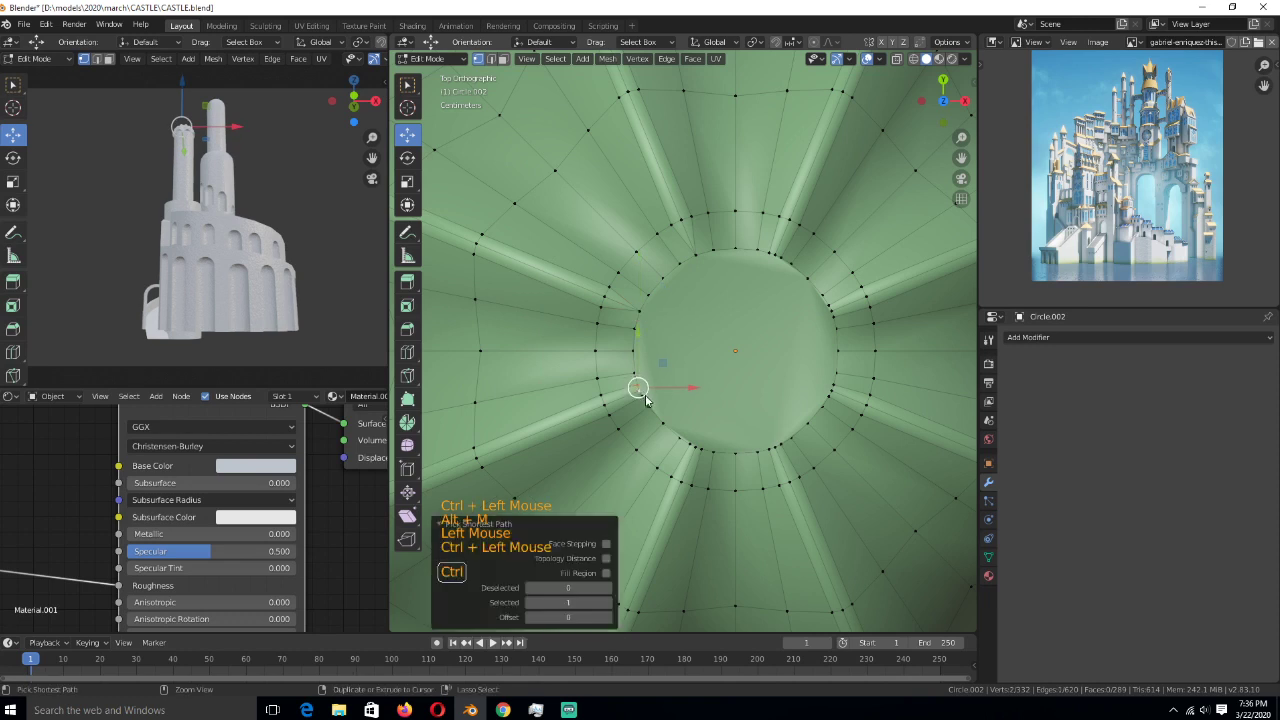
{"action": "left_click", "coordinate": [643, 393], "text": "ctrl"}
{"action": "key", "text": "alt+m"}
{"action": "left_click", "coordinate": [681, 408]}
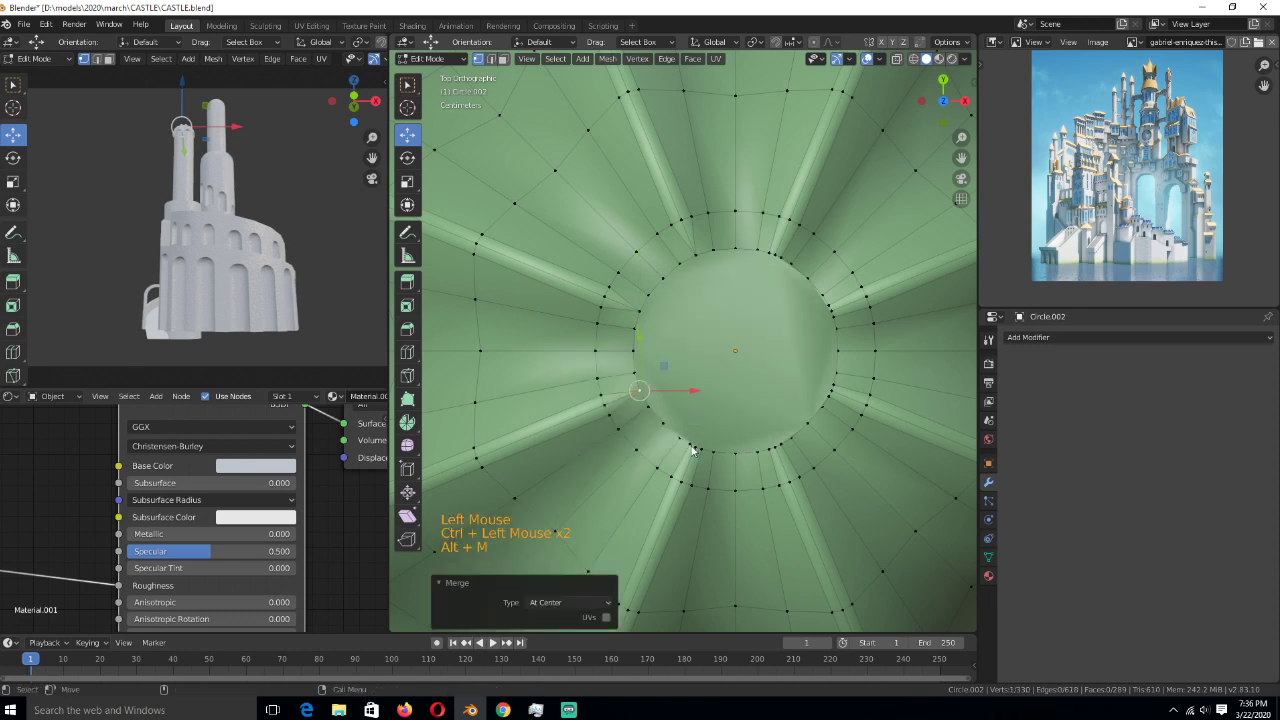
- Merge the inset rim vertices at center for each of the two ridges on the cap's front side
{"action": "left_click", "coordinate": [693, 448]}
{"action": "left_click", "coordinate": [698, 450], "text": "ctrl"}
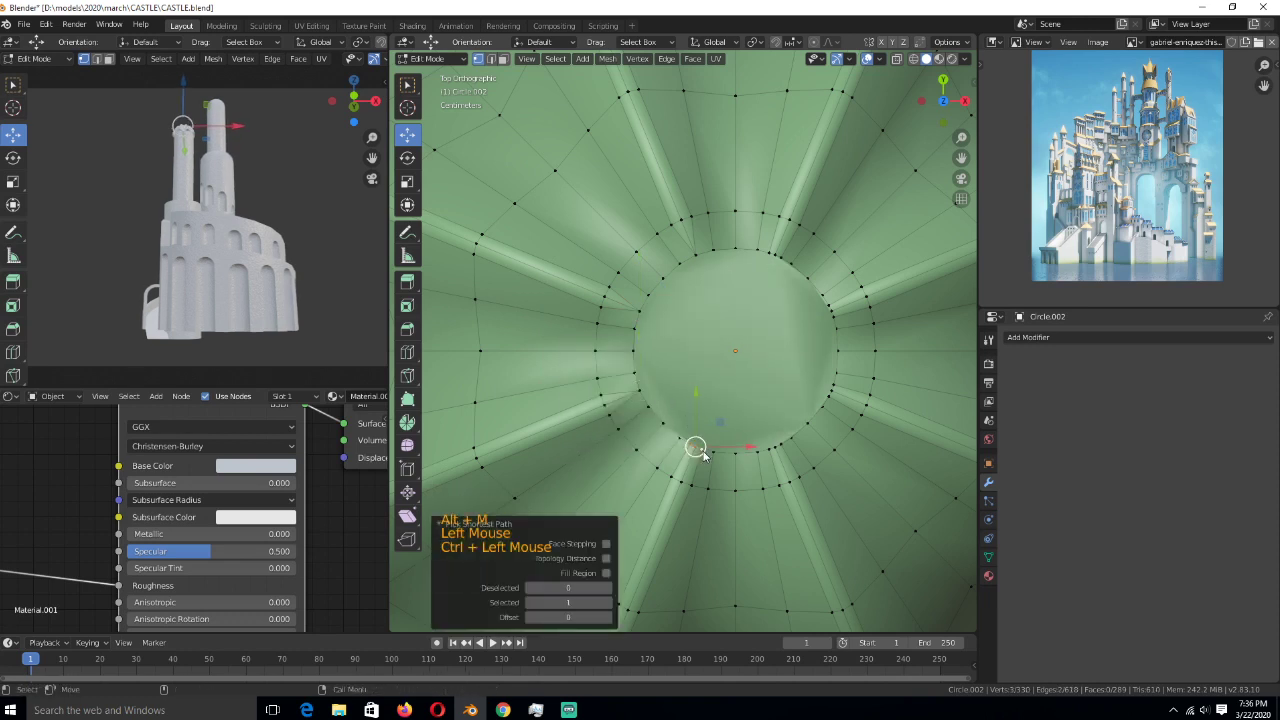
{"action": "key", "text": "alt+m"}
{"action": "left_click", "coordinate": [712, 451]}
{"action": "left_click", "coordinate": [771, 449]}
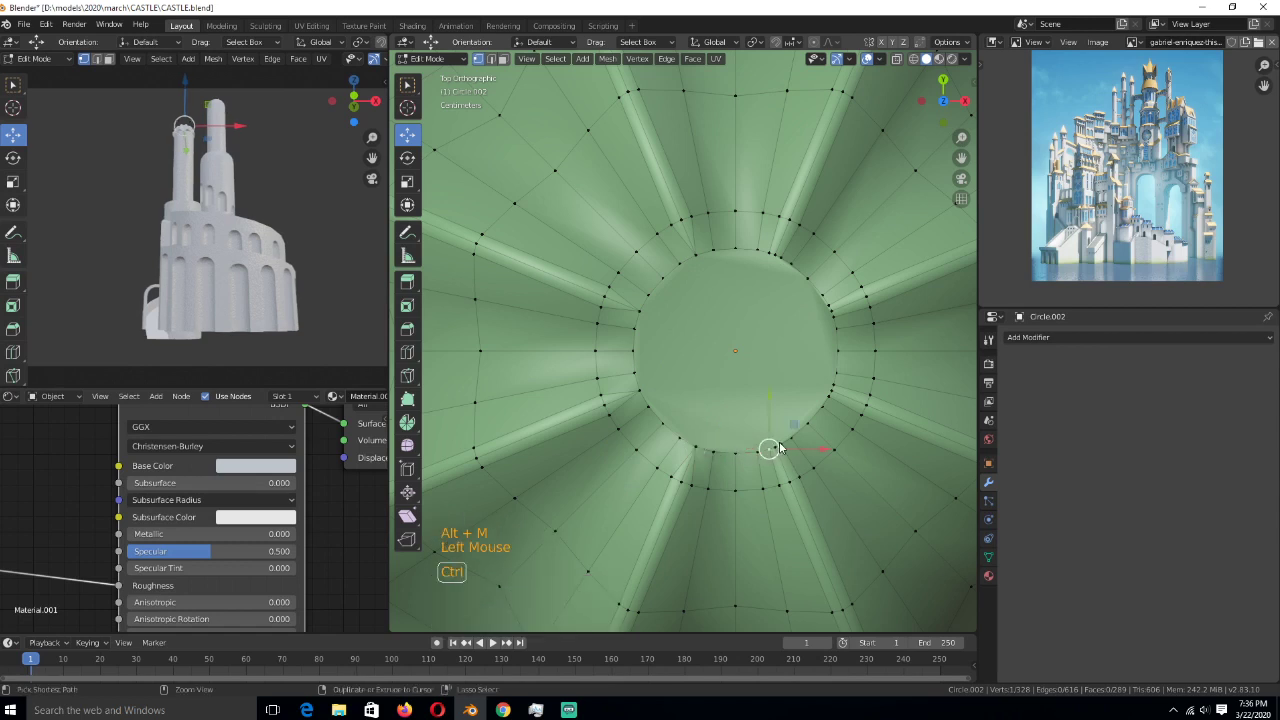
{"action": "left_click", "coordinate": [777, 449], "text": "ctrl"}
{"action": "key", "text": "alt+m"}
{"action": "left_click", "coordinate": [776, 448]}
- Merge the inset rim vertices at center for each of the two ridges on the cap's right side
{"action": "left_click", "coordinate": [828, 394]}
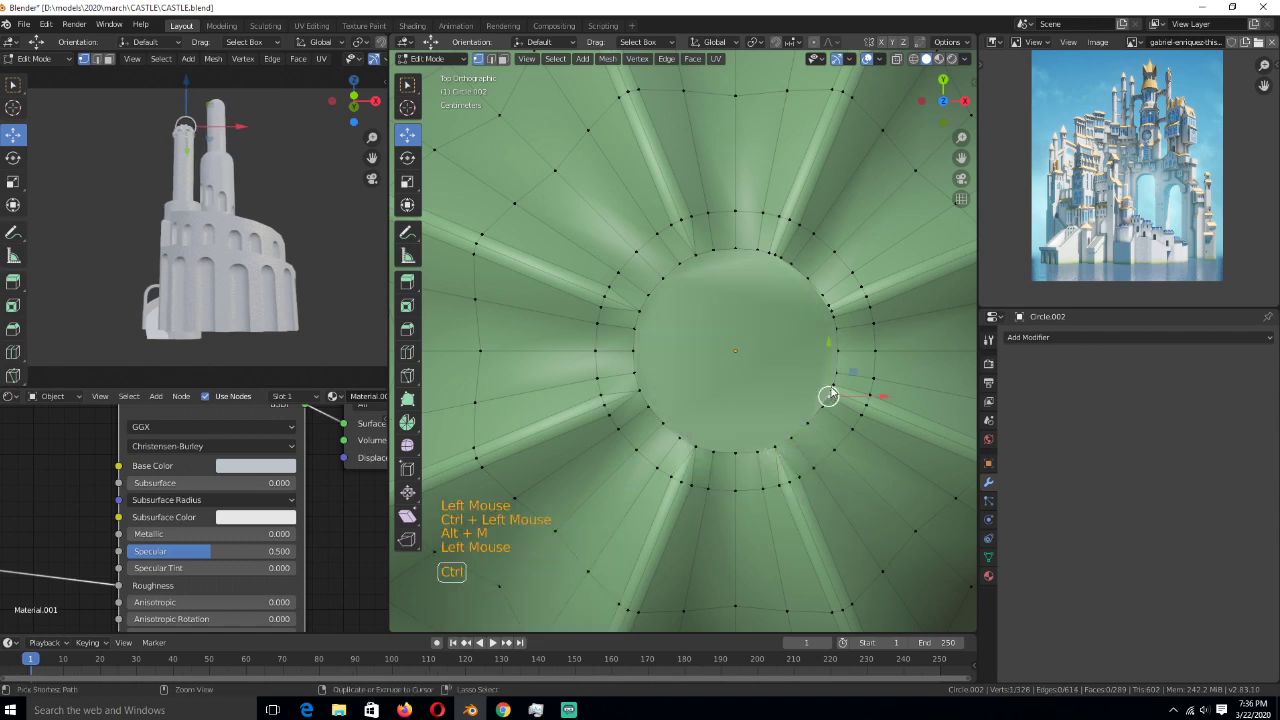
{"action": "left_click", "coordinate": [830, 393], "text": "ctrl"}
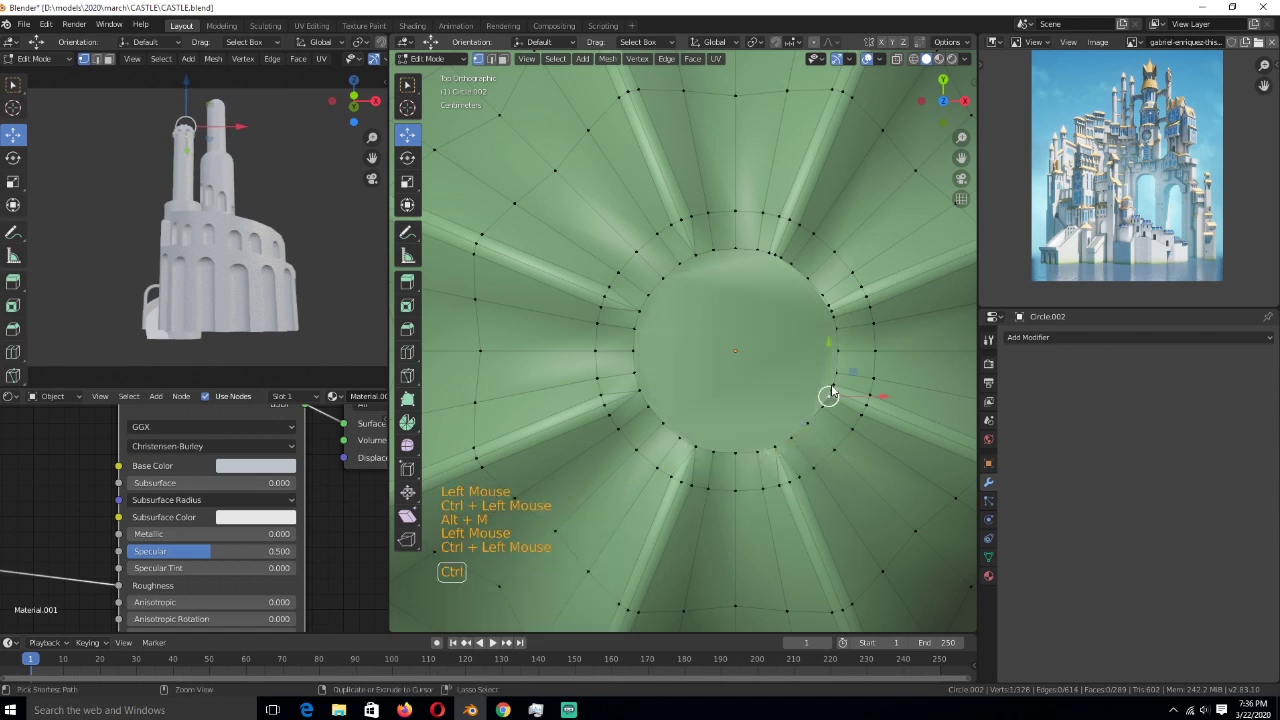
{"action": "left_click", "coordinate": [827, 304], "text": "ctrl"}
{"action": "key", "text": "alt+m"}
{"action": "left_click", "coordinate": [830, 340]}
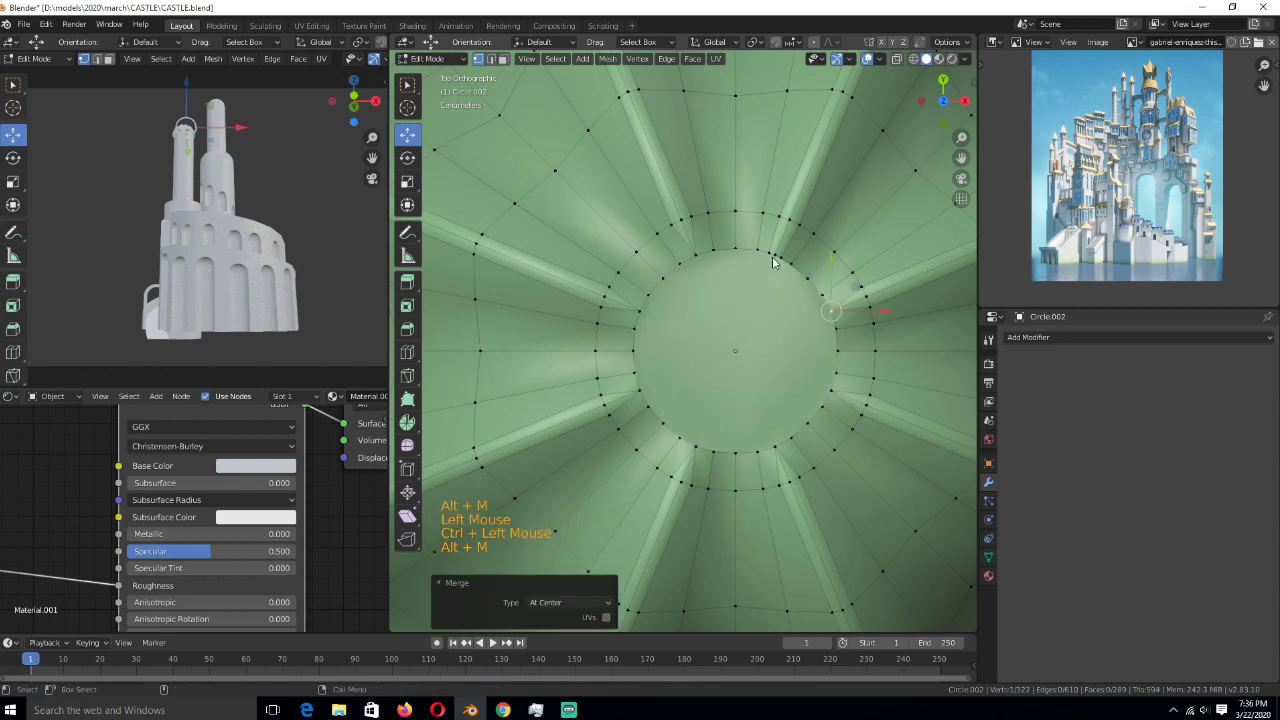
- Merge at center the inset rim vertices of the remaining back-right ridge
{"action": "left_click", "coordinate": [786, 258]}
{"action": "left_click", "coordinate": [787, 264], "text": "ctrl"}
{"action": "double_click", "coordinate": [781, 264]}
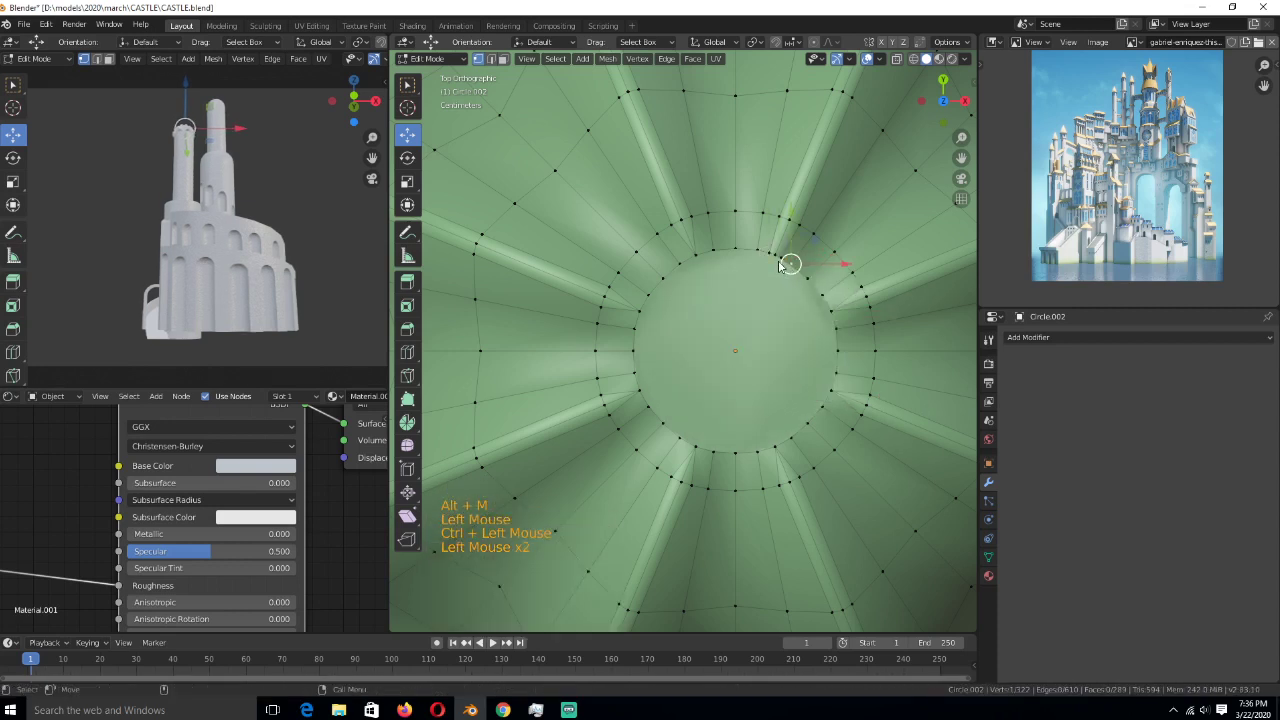
{"action": "left_click", "coordinate": [774, 275], "text": "ctrl"}
{"action": "key", "text": "alt+m"}
{"action": "left_click", "coordinate": [773, 279]}
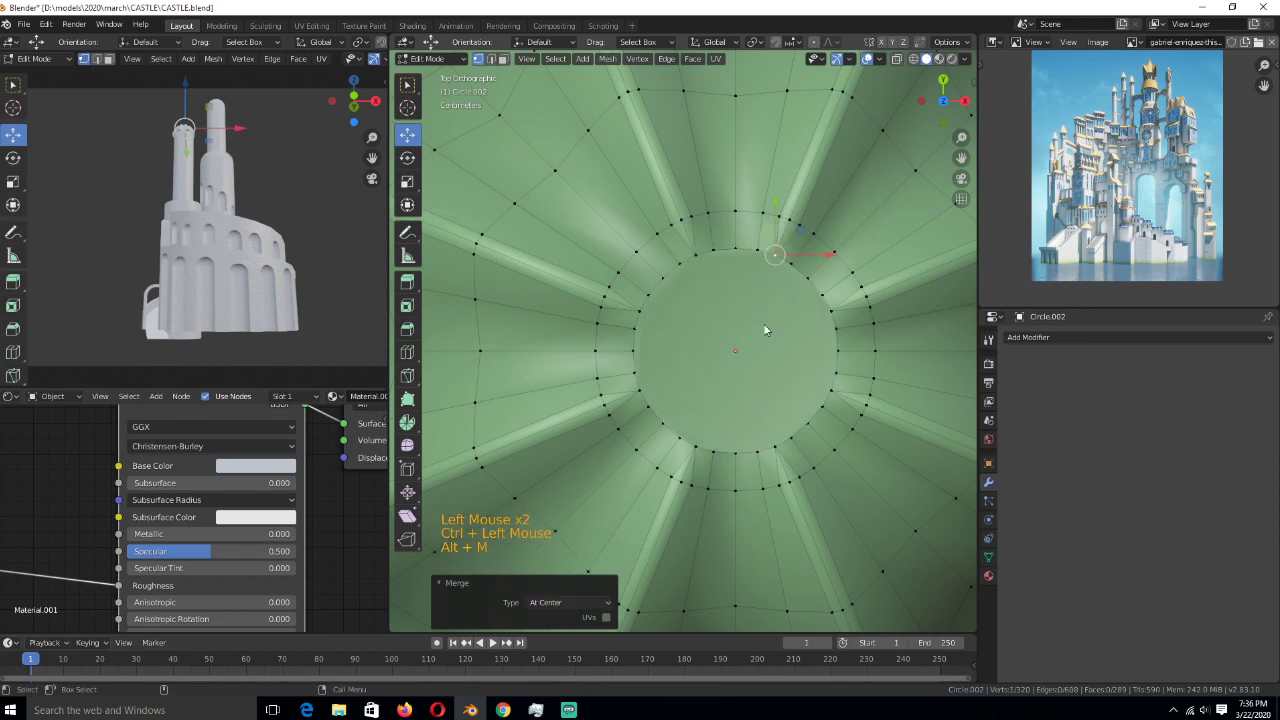
- Select the cap's central top face in face mode
{"action": "key", "text": "3"}
{"action": "left_click", "coordinate": [757, 333]}
{"action": "middle_click_drag", "start_coordinate": [757, 333], "coordinate": [745, 338]}
{"action": "scroll", "coordinate": [739, 340], "scroll_direction": "down", "scroll_amount": 3}
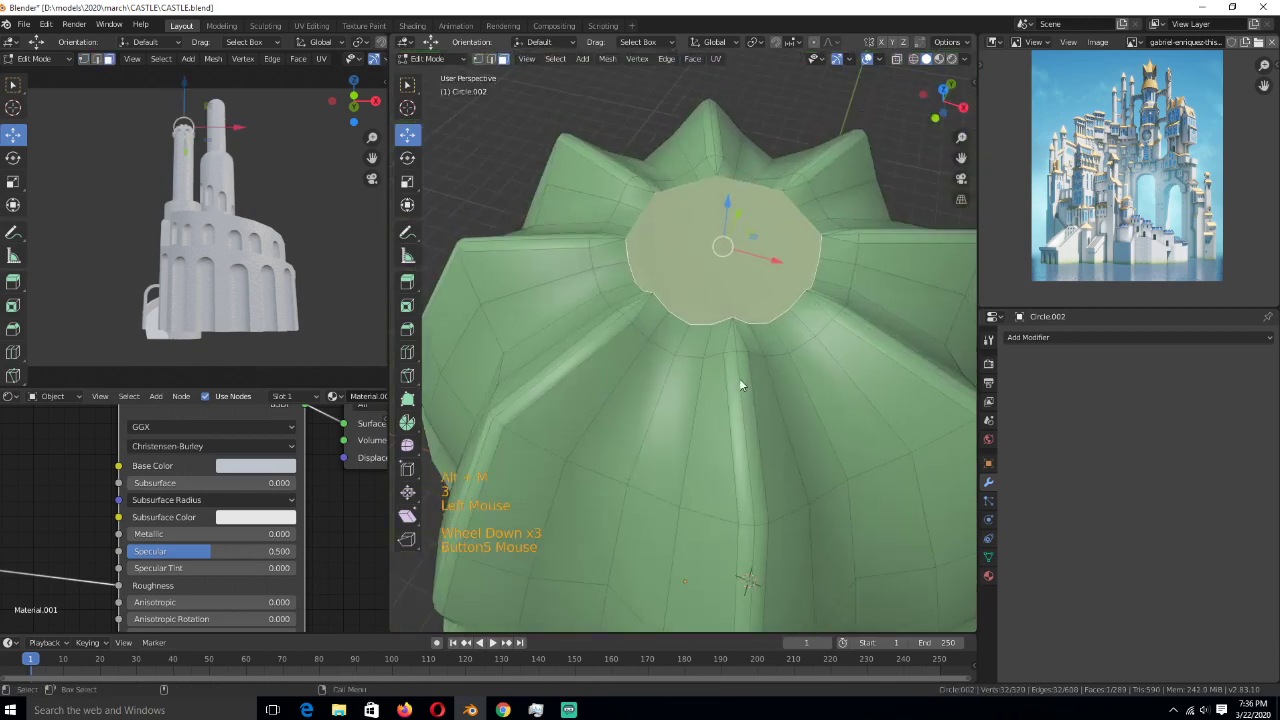
{"action": "key", "text": "alt+s"}
{"action": "key", "text": "Escape"}
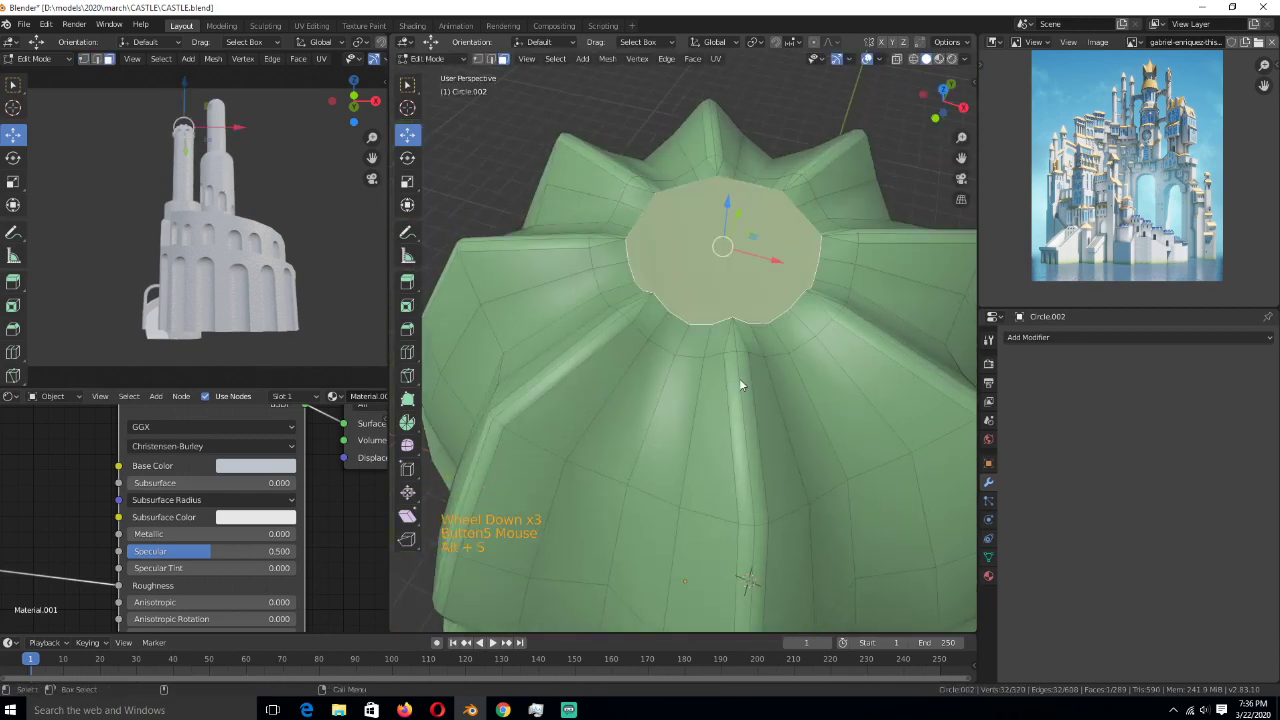
{"action": "key", "text": "shift+s"}
{"action": "key", "text": "alt+s"}
{"action": "key", "text": "1"}
{"action": "key", "text": "Escape"}
- Round the top face's outline with To Sphere at factor 1 and flatten it by scaling to 0 along Z
{"action": "key", "text": "shift+alt+s"}
{"action": "key", "text": "1"}
{"action": "key", "text": "Return"}
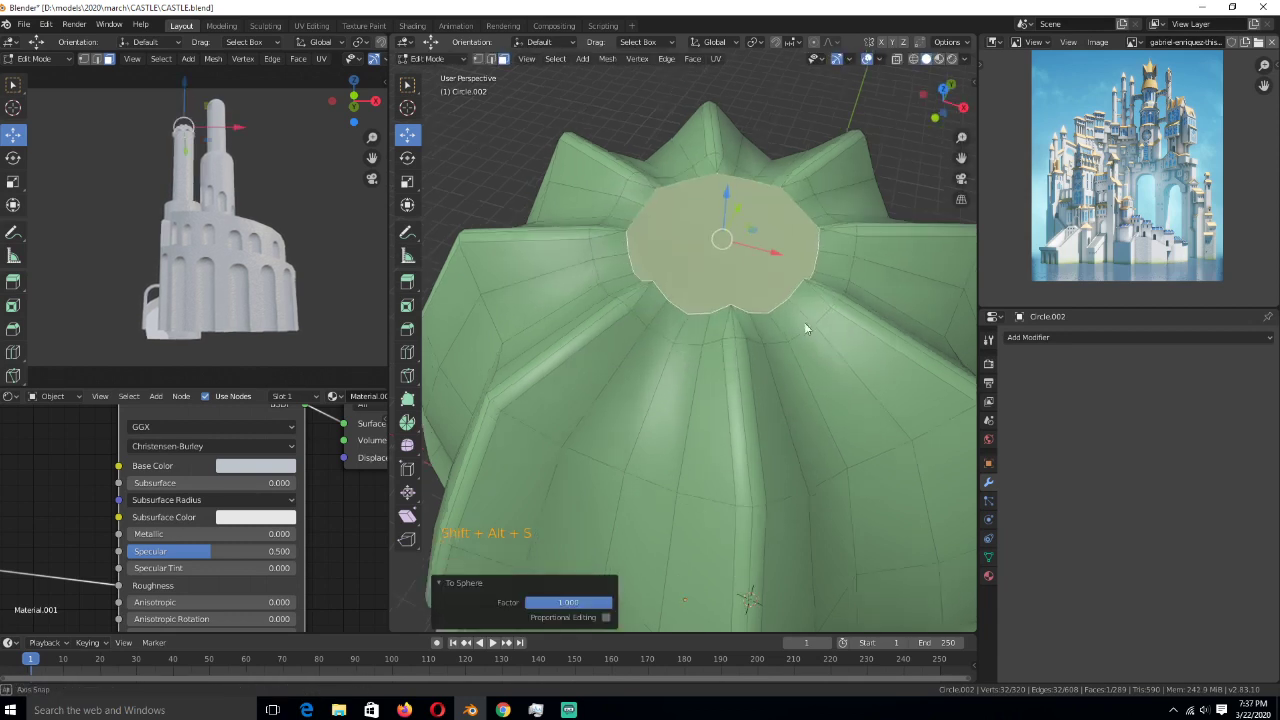
{"action": "middle_click_drag", "start_coordinate": [804, 322], "coordinate": [800, 304]}
{"action": "key", "text": "s"}
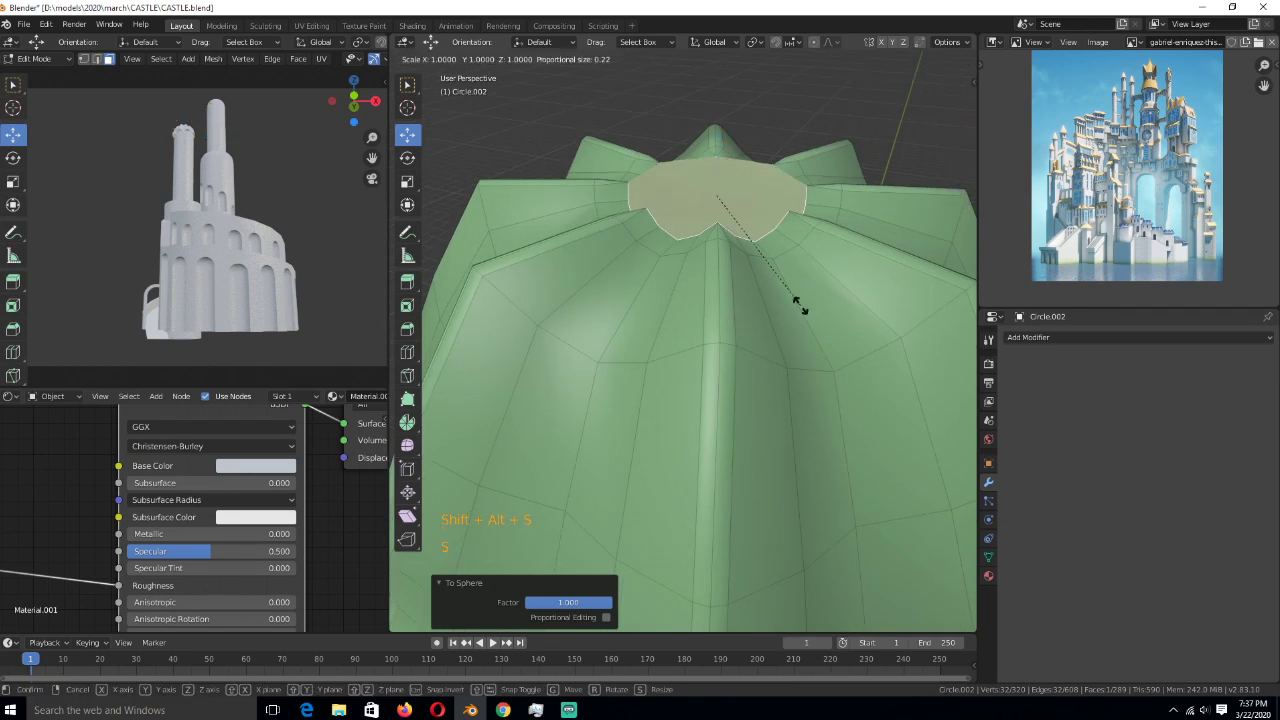
{"action": "key", "text": "z"}
{"action": "key", "text": "0"}
{"action": "key", "text": "Return"}
- Raise the flattened top face about 0.058 m along Z
{"action": "key", "text": "g"}
{"action": "key", "text": "z"}
{"action": "left_click", "coordinate": [802, 271]}
- Inset the top face about 0.158 m, resize the inner face to a small tip and raise it about 0.26 m along Z
{"action": "scroll", "coordinate": [802, 271], "scroll_direction": "down", "scroll_amount": 4}
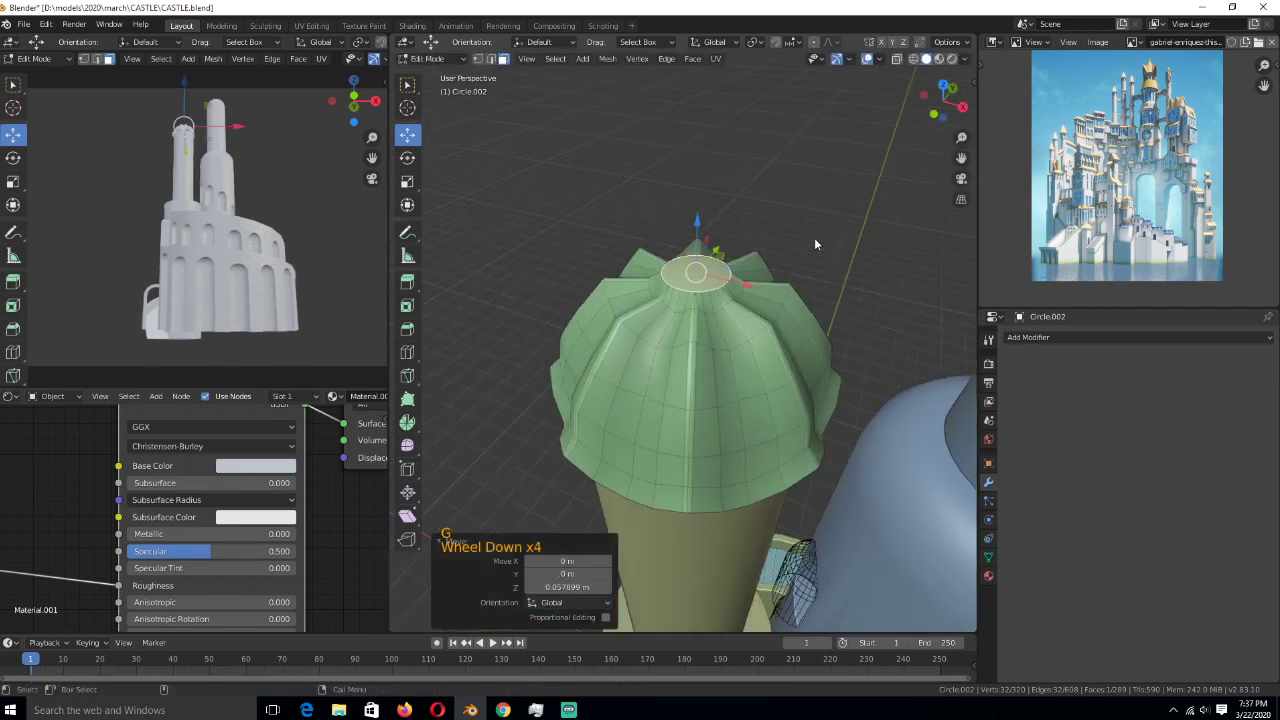
{"action": "key", "text": "i"}
{"action": "left_click", "coordinate": [788, 252]}
{"action": "key", "text": "s"}
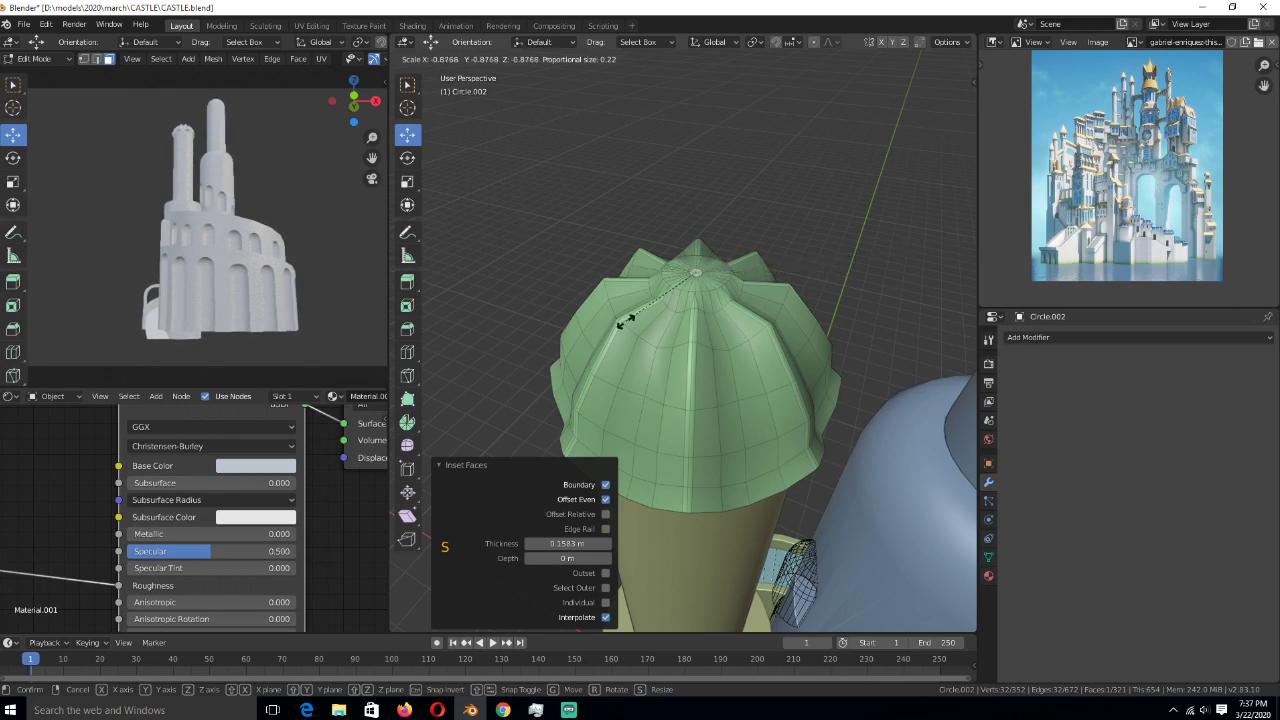
{"action": "left_click", "coordinate": [645, 348]}
{"action": "key", "text": "g"}
{"action": "key", "text": "z"}
{"action": "left_click", "coordinate": [677, 300]}
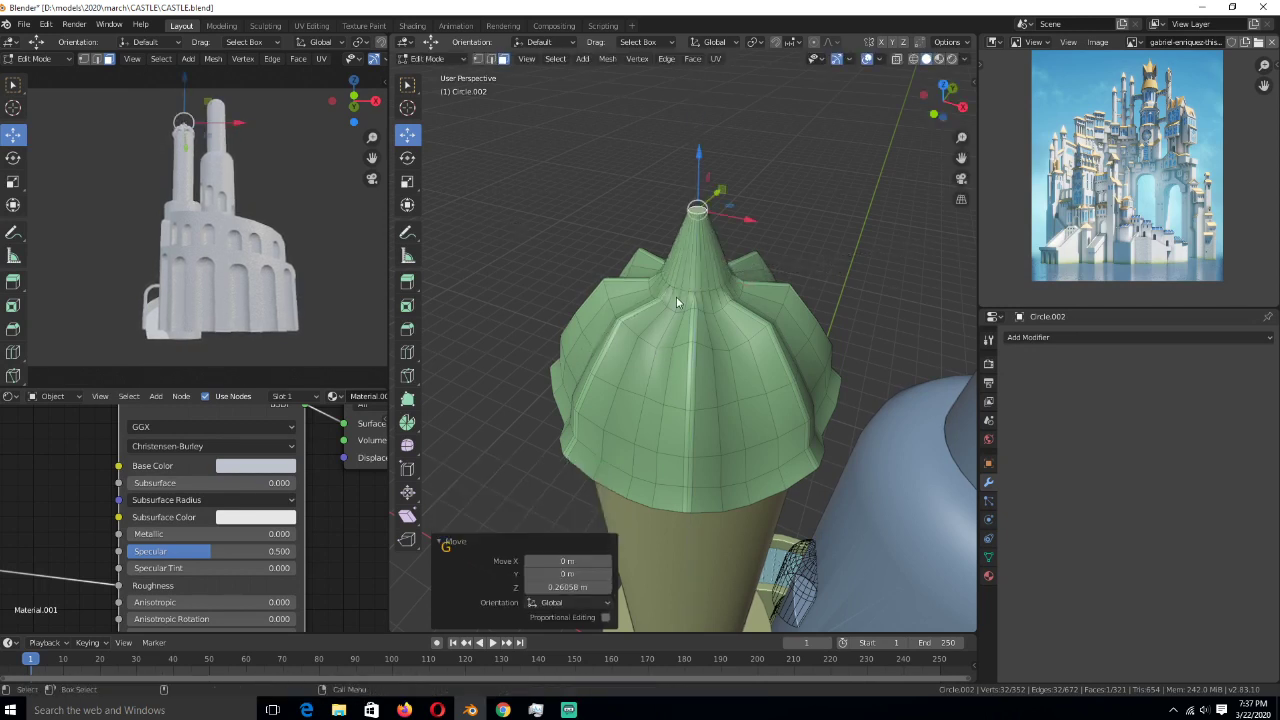
- Extrude the tip face about 0.44 m upward and merge its vertices at center into a pointed spire
{"action": "key", "text": "e"}
{"action": "left_click", "coordinate": [708, 180]}
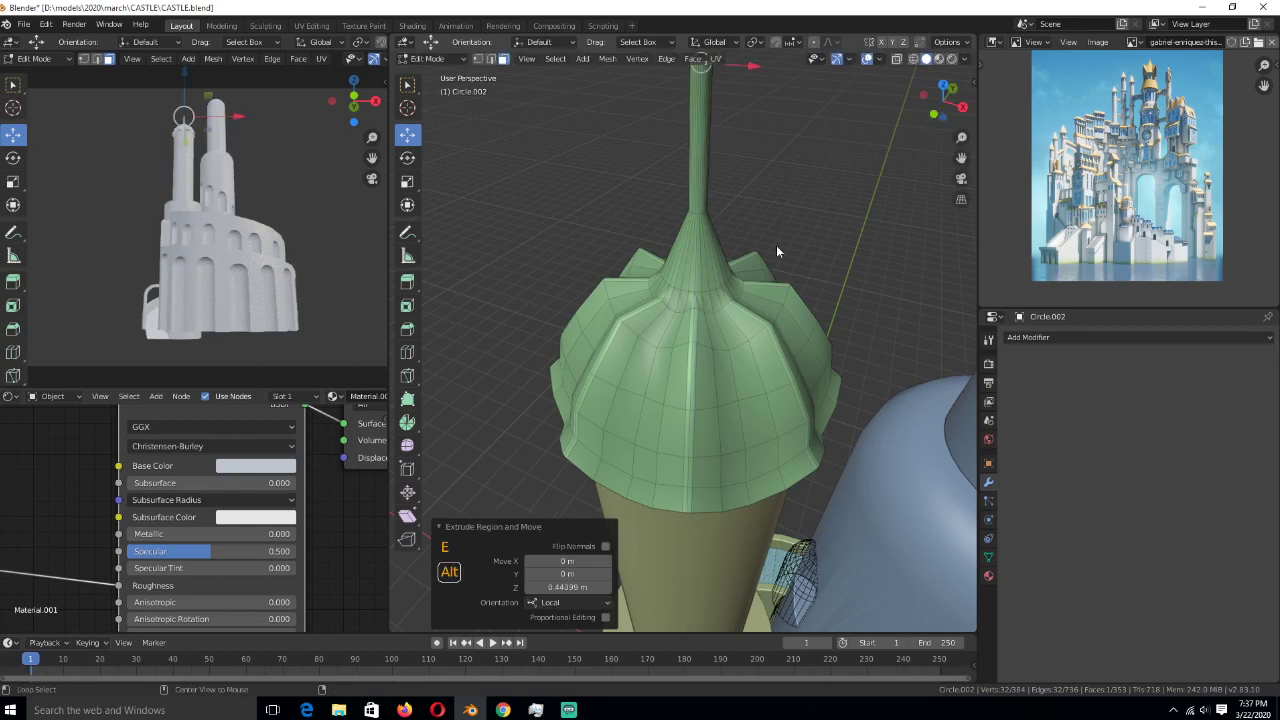
{"action": "key", "text": "alt+m"}
{"action": "left_click", "coordinate": [775, 250]}
{"action": "key", "text": "Tab"}
{"action": "left_click", "coordinate": [707, 390]}
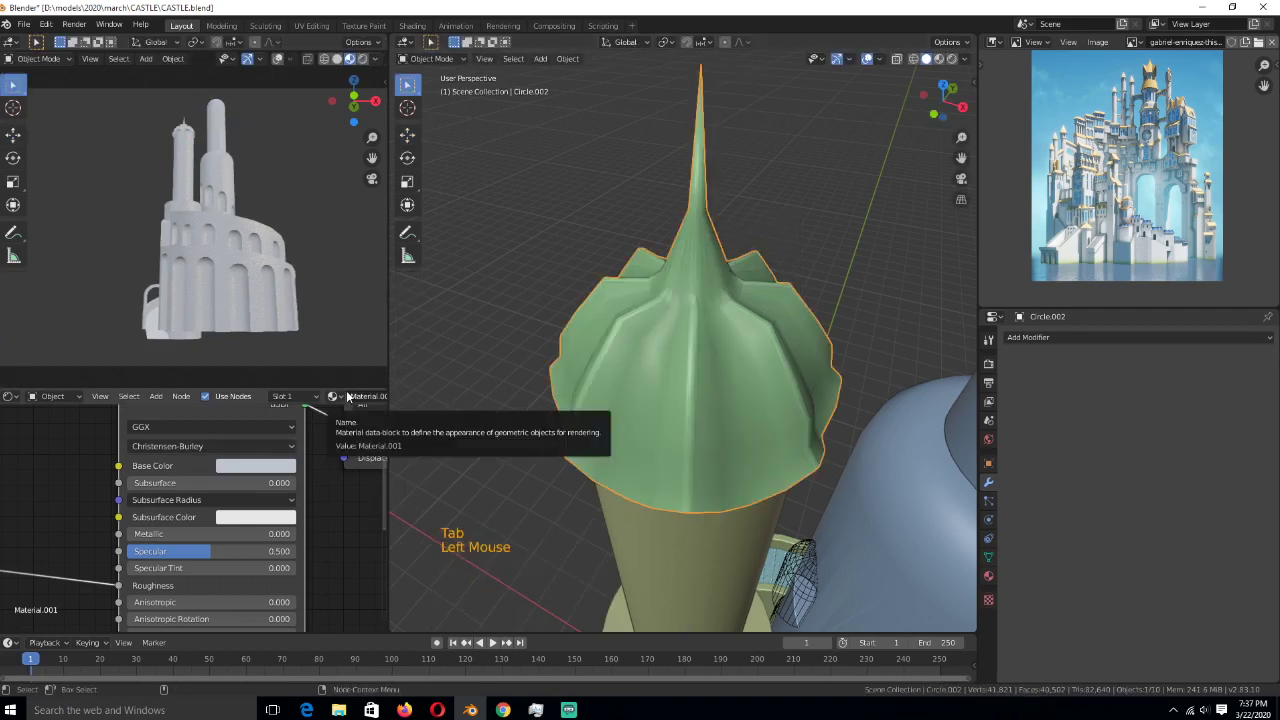
- Make the roof cap's material a single-user copy and set its base color to dark green
{"action": "scroll", "coordinate": [350, 390], "scroll_direction": "down", "scroll_amount": 1}
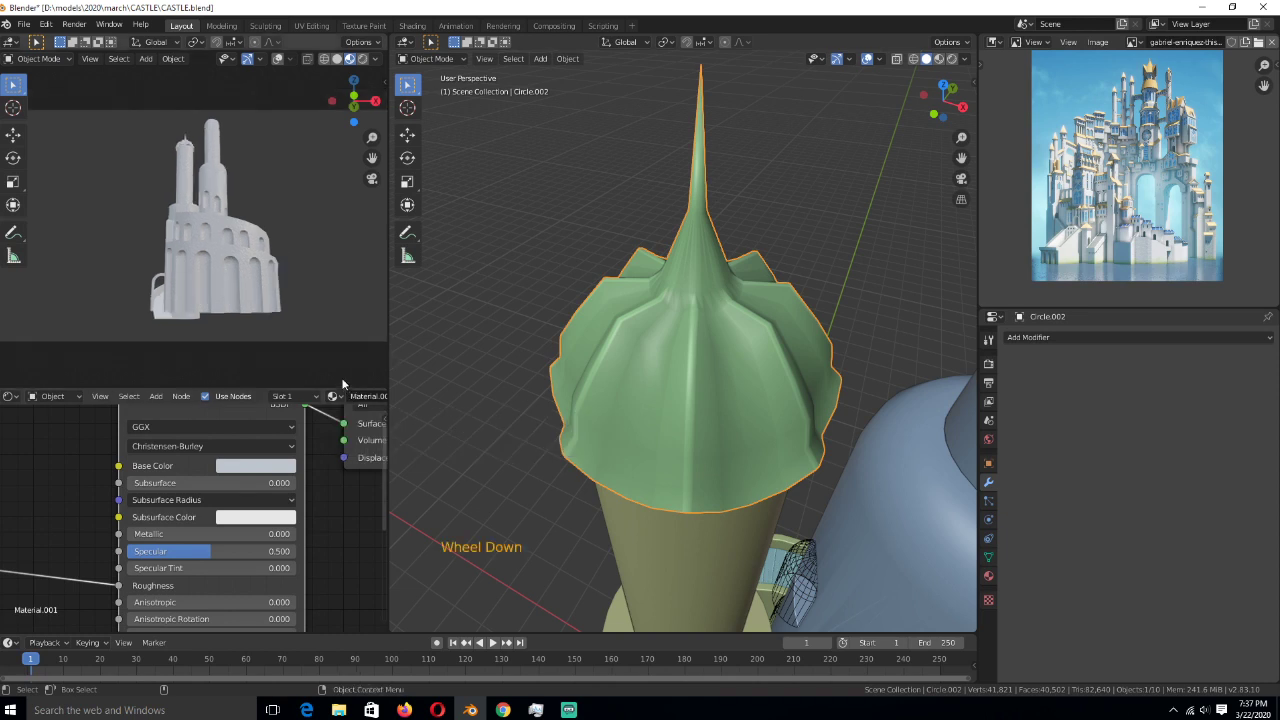
{"action": "scroll", "coordinate": [342, 393], "scroll_direction": "down", "scroll_amount": 6}
{"action": "middle_click_drag", "start_coordinate": [286, 459], "coordinate": [295, 508]}
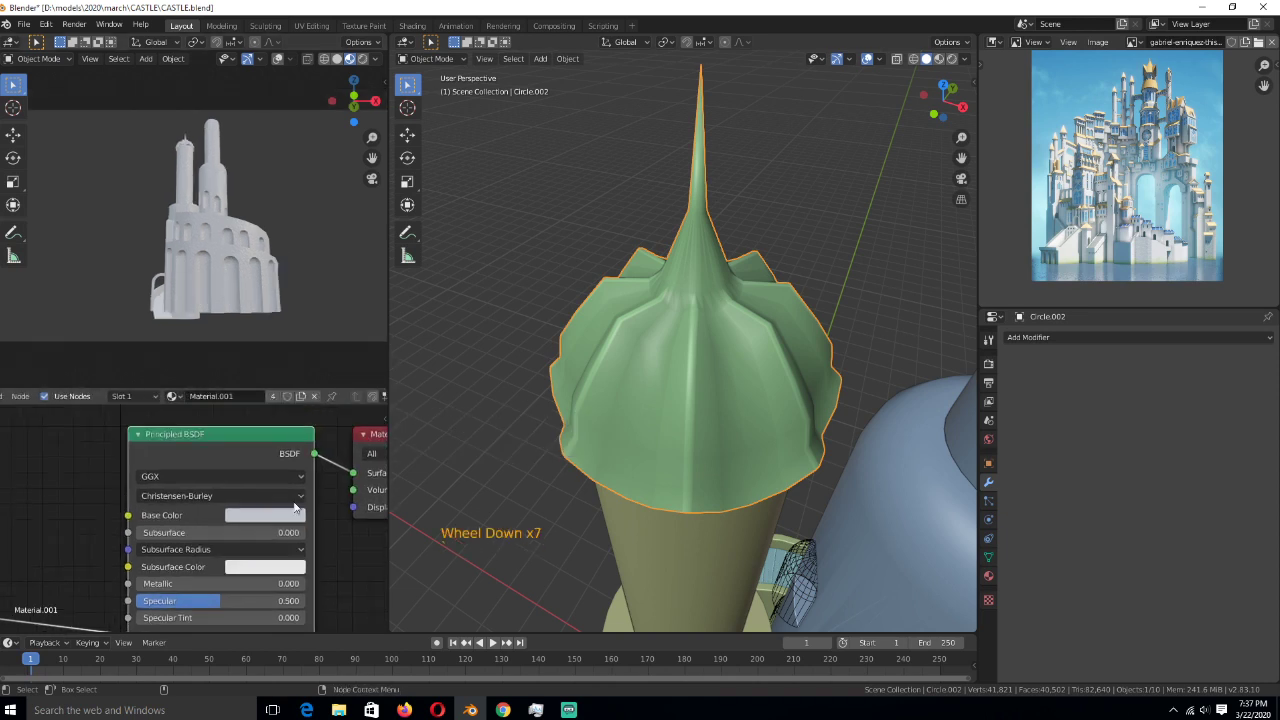
{"action": "left_click", "coordinate": [301, 396]}
{"action": "left_click", "coordinate": [265, 515]}
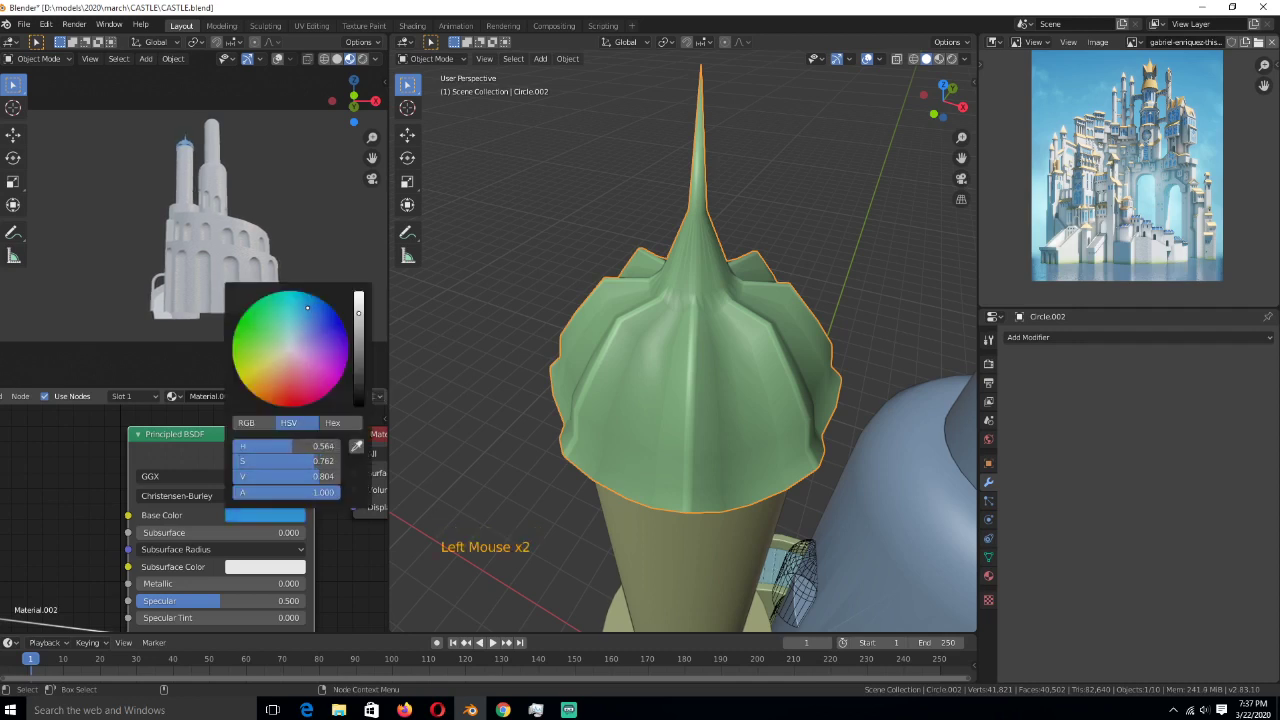
{"action": "left_click", "coordinate": [265, 516]}
{"action": "left_click", "coordinate": [256, 319]}
{"action": "scroll", "coordinate": [366, 322], "scroll_direction": "down", "scroll_amount": 3}
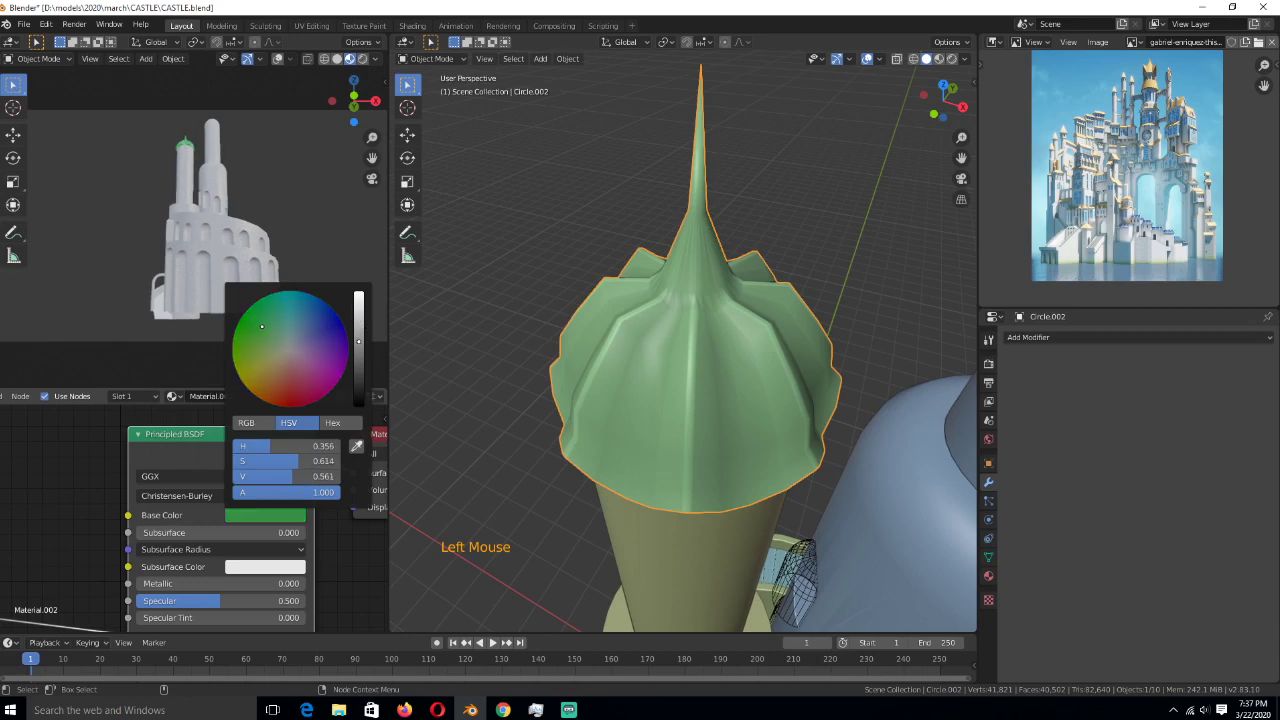
- Extrude the cap's bottom edge loop, scale it outward into a wavy flared brim, and adjust the brim edge's position
{"action": "scroll", "coordinate": [579, 325], "scroll_direction": "down", "scroll_amount": 3}
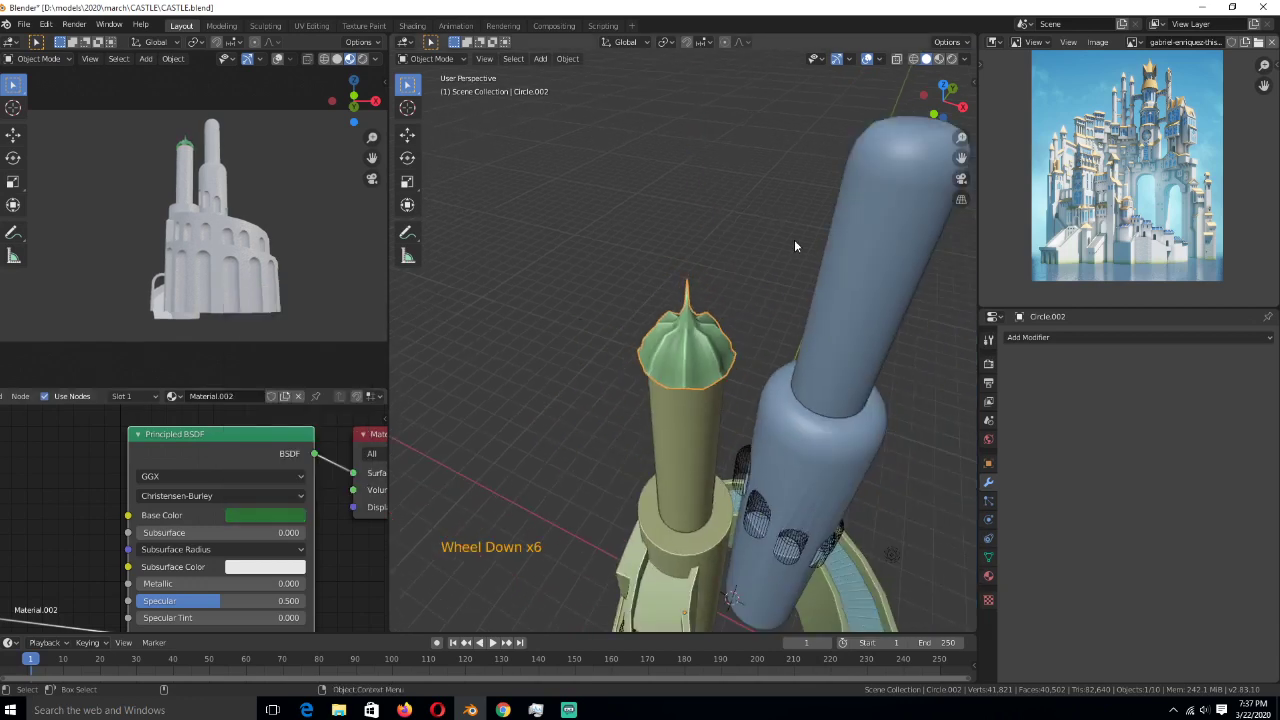
{"action": "key", "text": "KP_1"}
{"action": "scroll", "coordinate": [752, 326], "scroll_direction": "up", "scroll_amount": 6}
{"action": "middle_click_drag", "start_coordinate": [761, 341], "coordinate": [803, 396]}
{"action": "key", "text": "Tab"}
{"action": "left_click", "coordinate": [777, 349], "text": "alt"}
{"action": "key", "text": "1"}
{"action": "left_click", "coordinate": [790, 367], "text": "alt"}
{"action": "left_click", "coordinate": [805, 396], "text": "alt"}
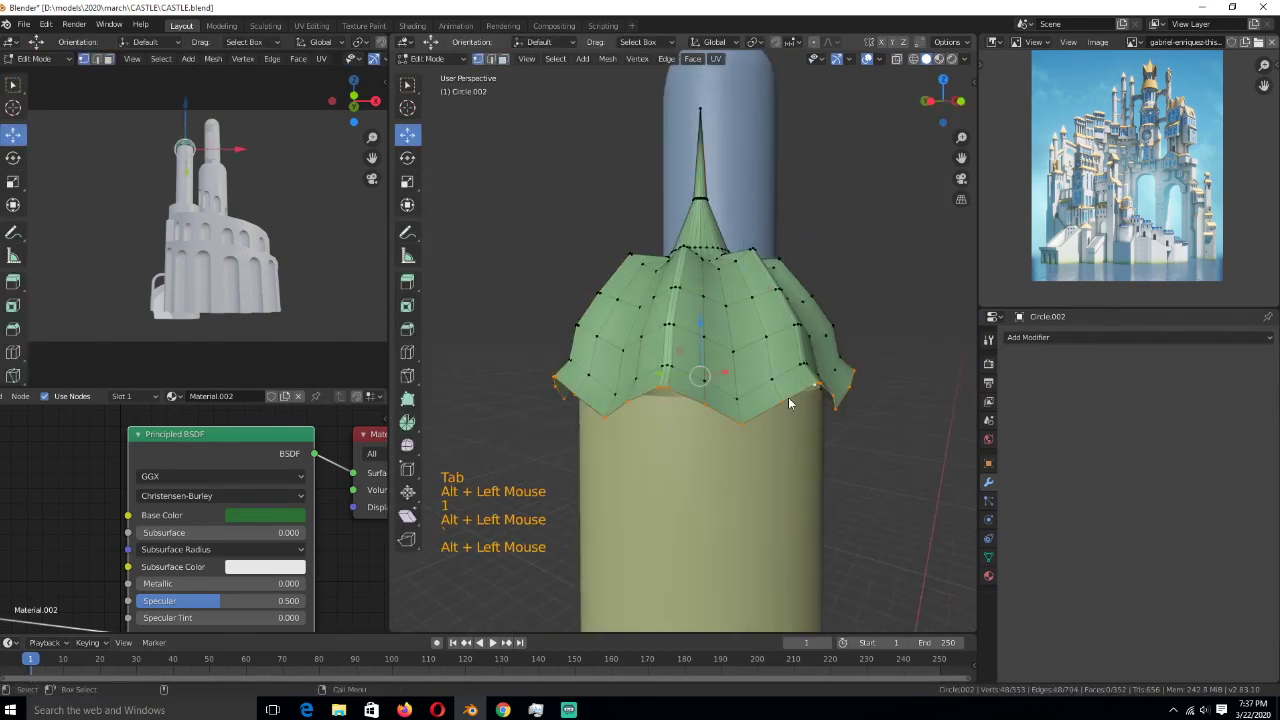
{"action": "key", "text": "KP_7"}
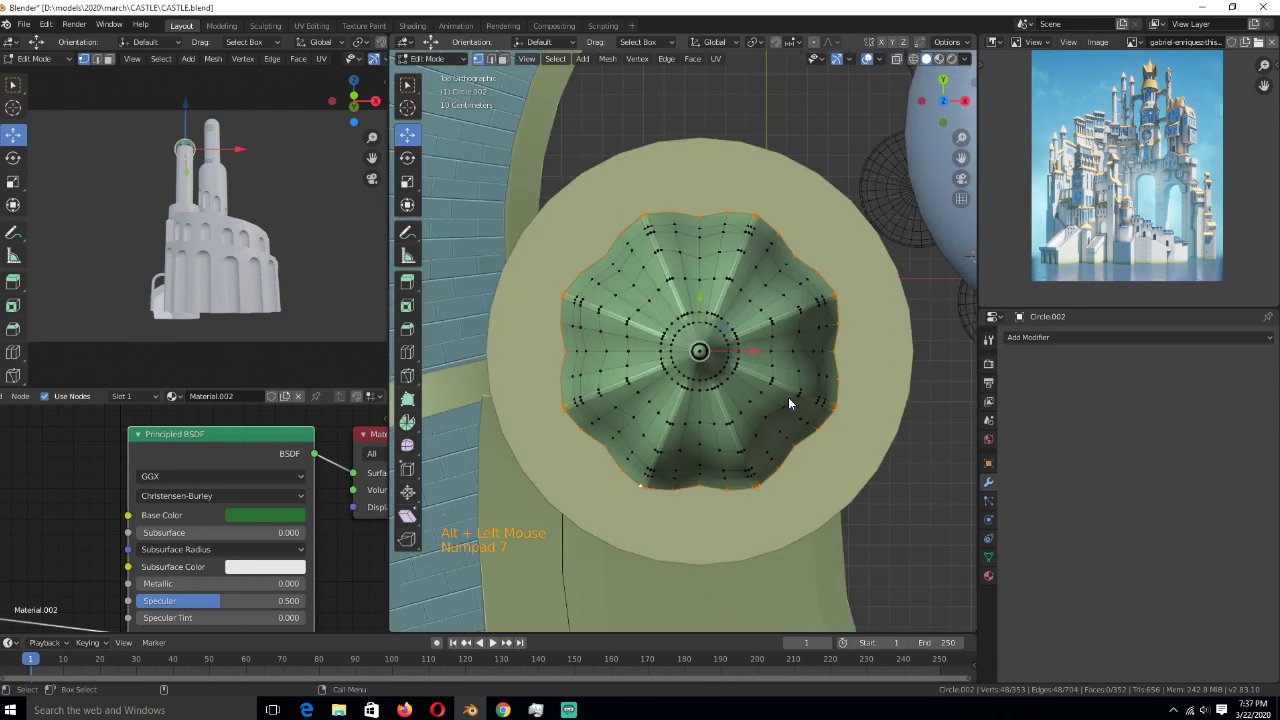
{"action": "key", "text": "e"}
{"action": "key", "text": "s"}
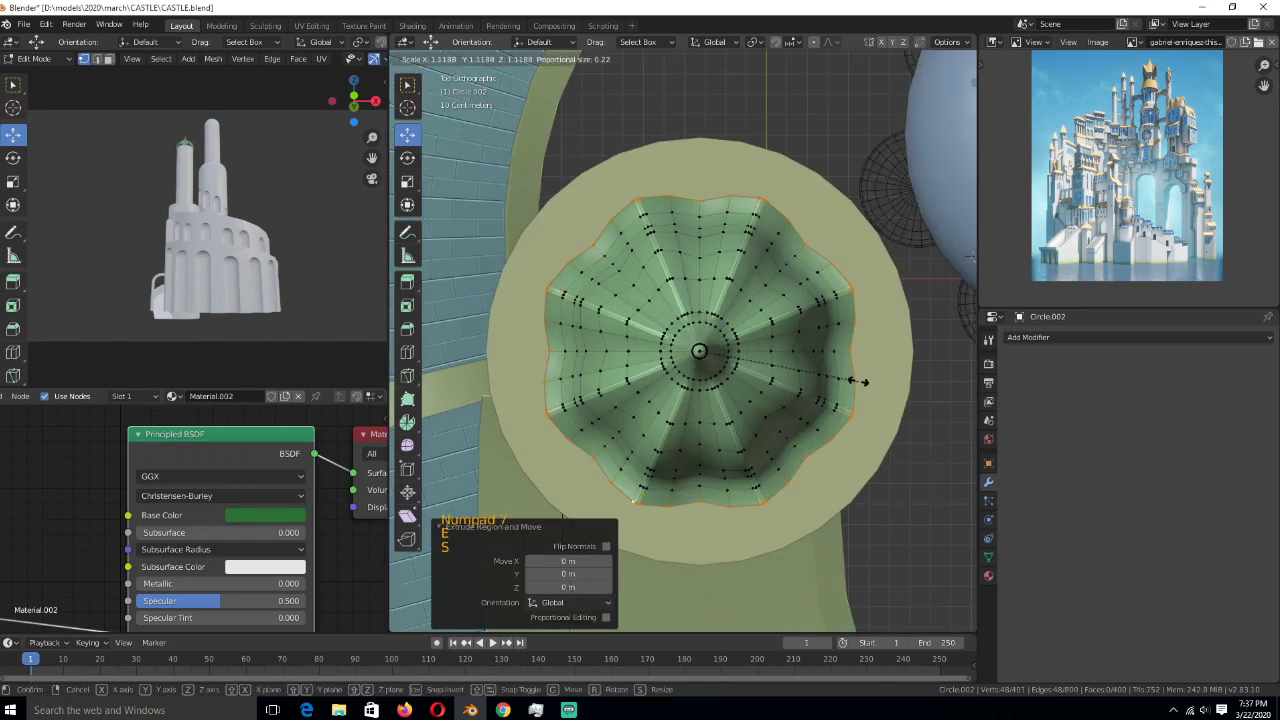
{"action": "left_click", "coordinate": [868, 375]}
{"action": "middle_click_drag", "start_coordinate": [868, 372], "coordinate": [865, 277]}
{"action": "key", "text": "g"}
{"action": "left_click", "coordinate": [866, 272]}
{"action": "key", "text": "Tab"}
{"action": "key", "text": "Tab"}
- Try to form a ring by duplicating the brim loop, lowering it about 0.035 m and flattening it to 0 along Z; delete its vertices
{"action": "key", "text": "shift+d"}
{"action": "right_click", "coordinate": [817, 284]}
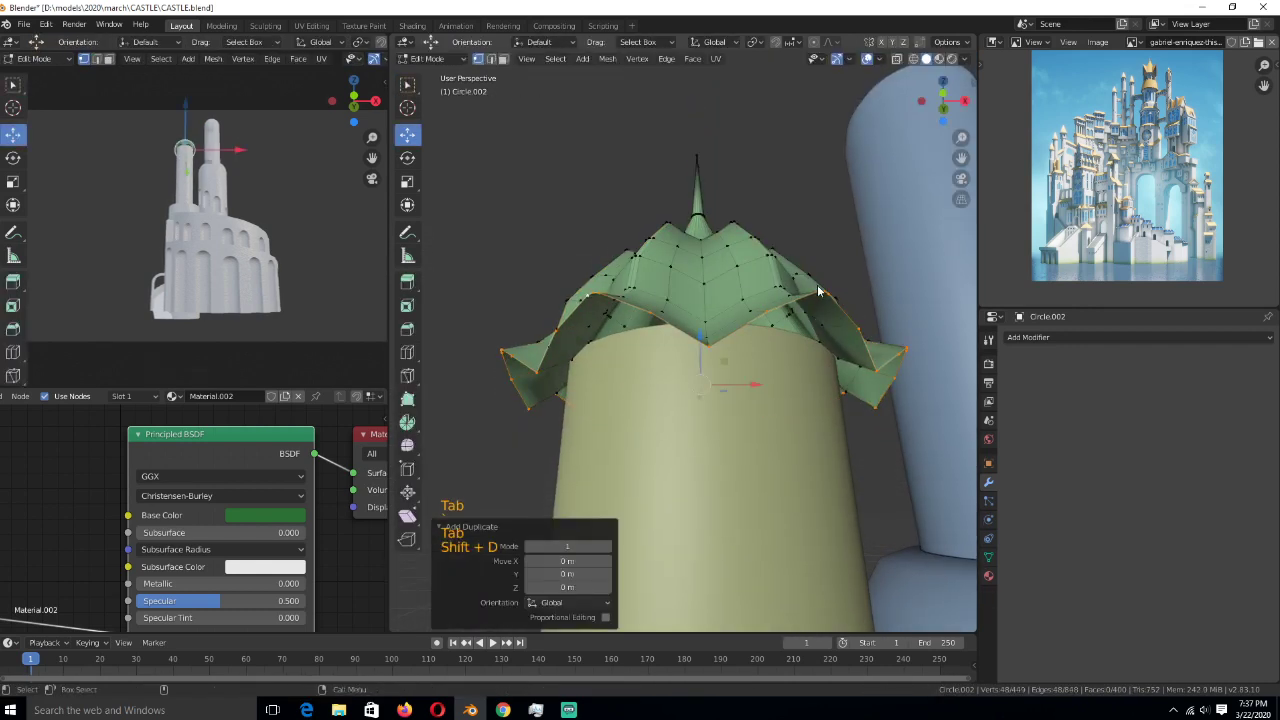
{"action": "left_click_drag", "start_coordinate": [690, 330], "coordinate": [696, 338]}
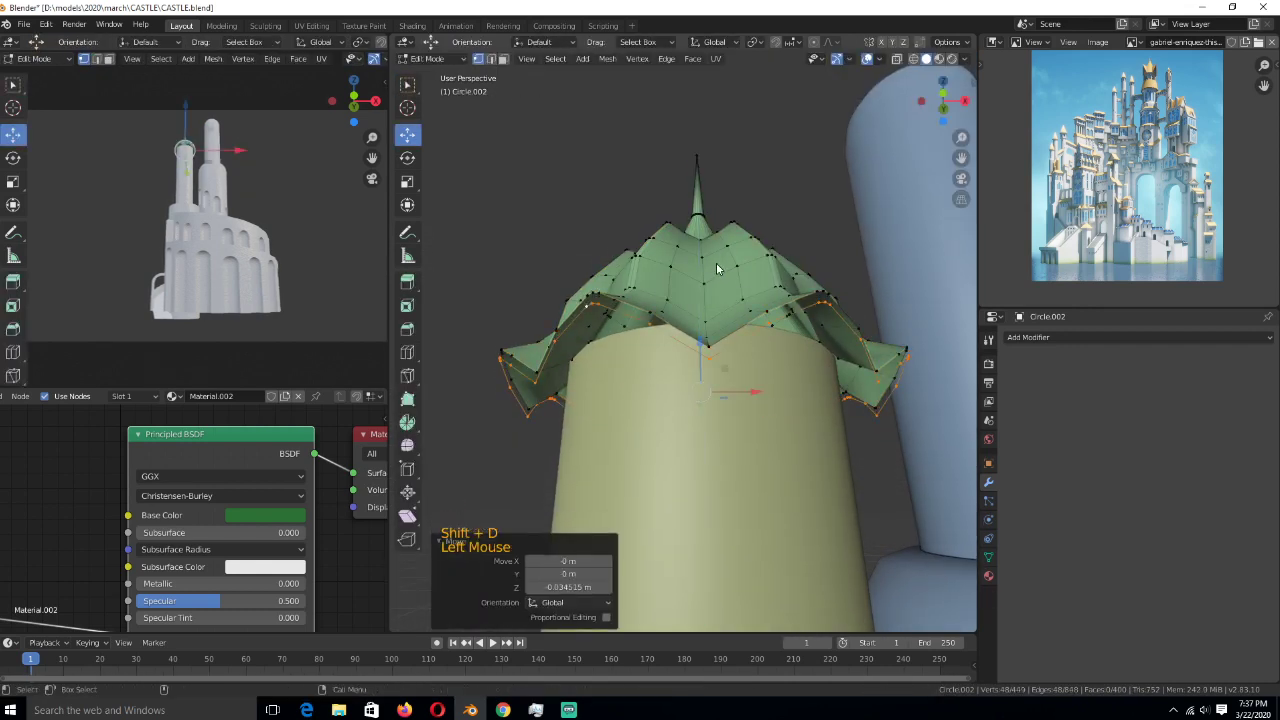
{"action": "key", "text": "s"}
{"action": "key", "text": "x"}
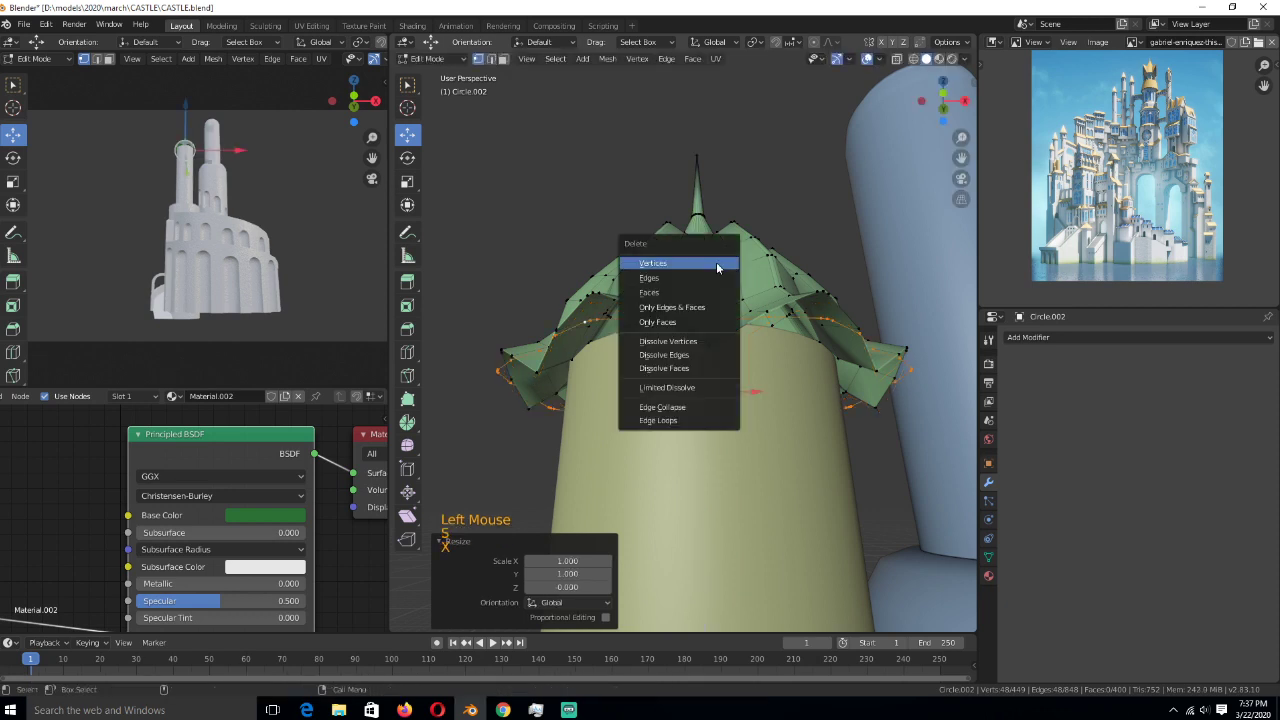
{"action": "left_click", "coordinate": [716, 262]}
- Snap the 3D cursor to the center of the cap's brim edge loop
{"action": "left_click", "coordinate": [737, 331], "text": "alt"}
{"action": "key", "text": "shift+s"}
{"action": "left_click", "coordinate": [725, 401]}
{"action": "key", "text": "Tab"}
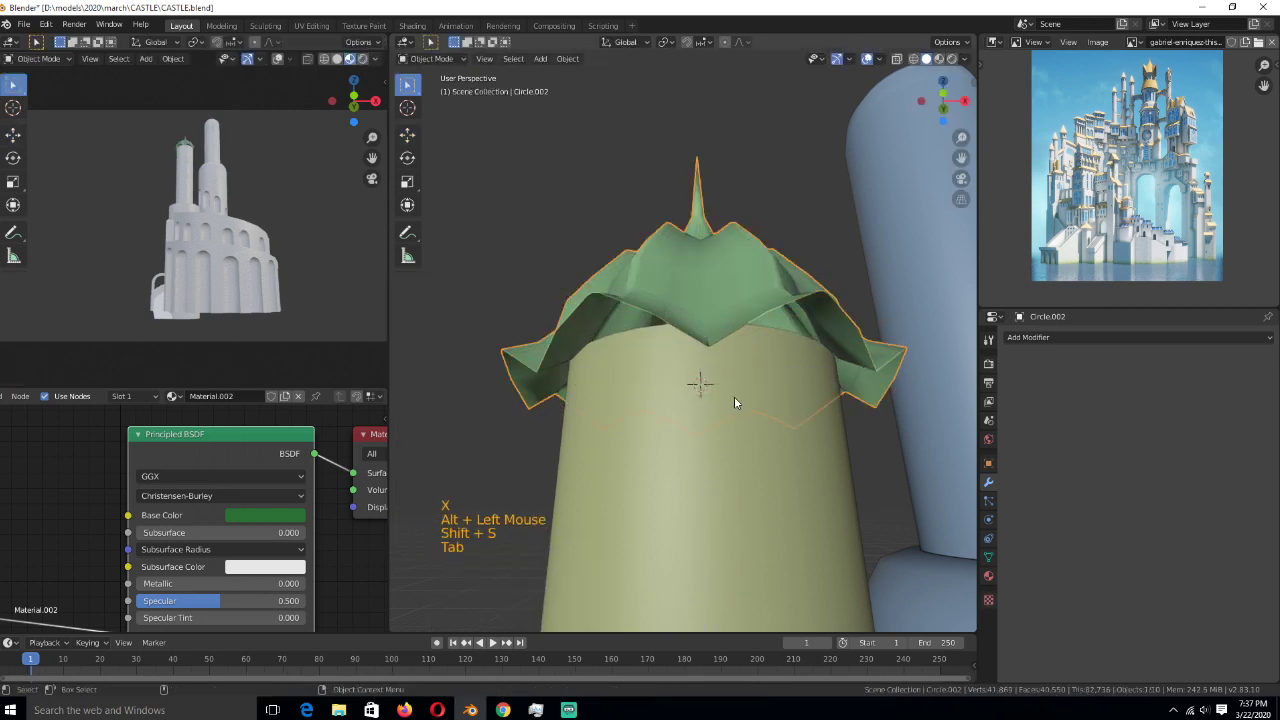
- Add a 32-vertex circle of radius 1 m at the 3D cursor within the cap mesh and scale it to about 0.721
{"action": "key", "text": "KP_7"}
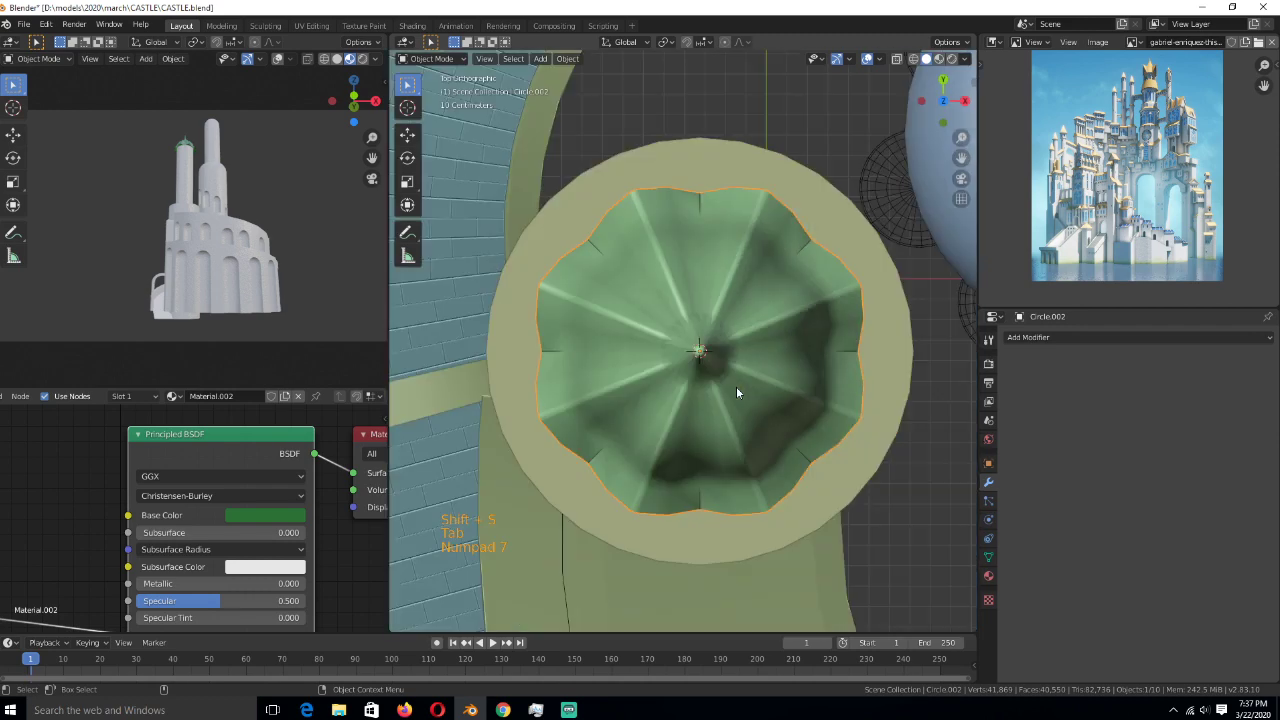
{"action": "key", "text": "Tab"}
{"action": "key", "text": "z"}
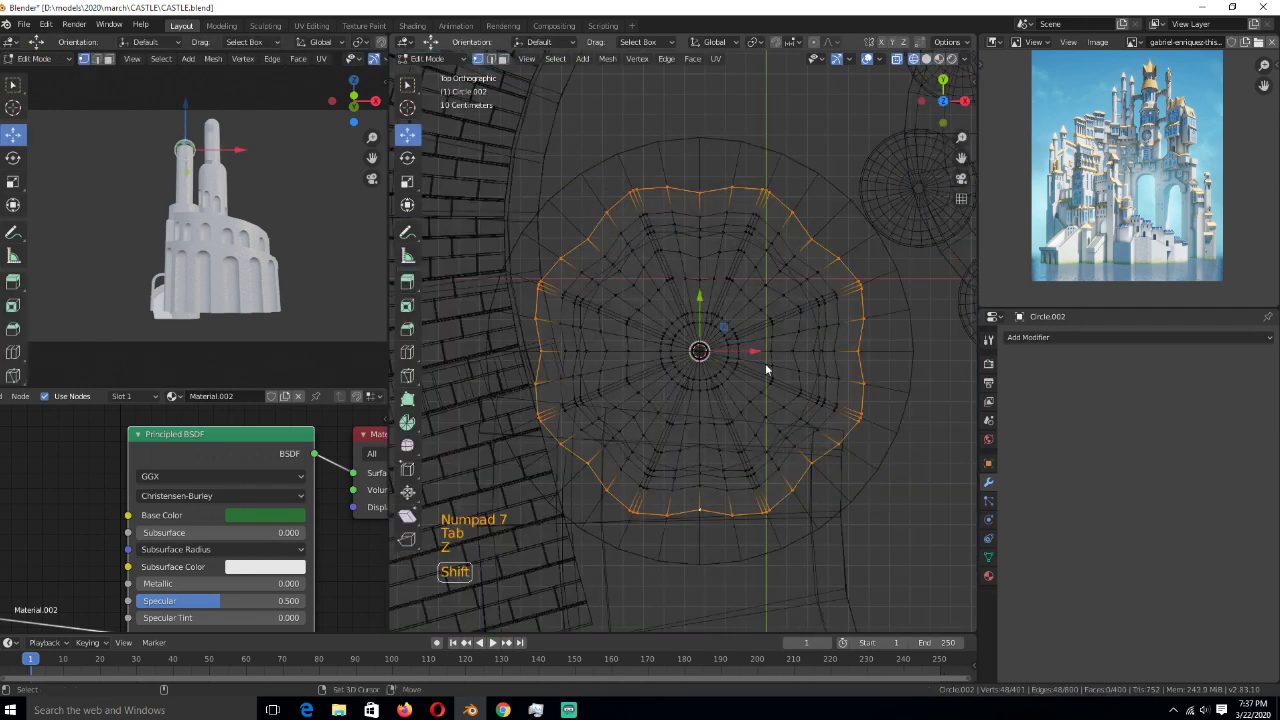
{"action": "key", "text": "shift+a"}
{"action": "left_click", "coordinate": [752, 393]}
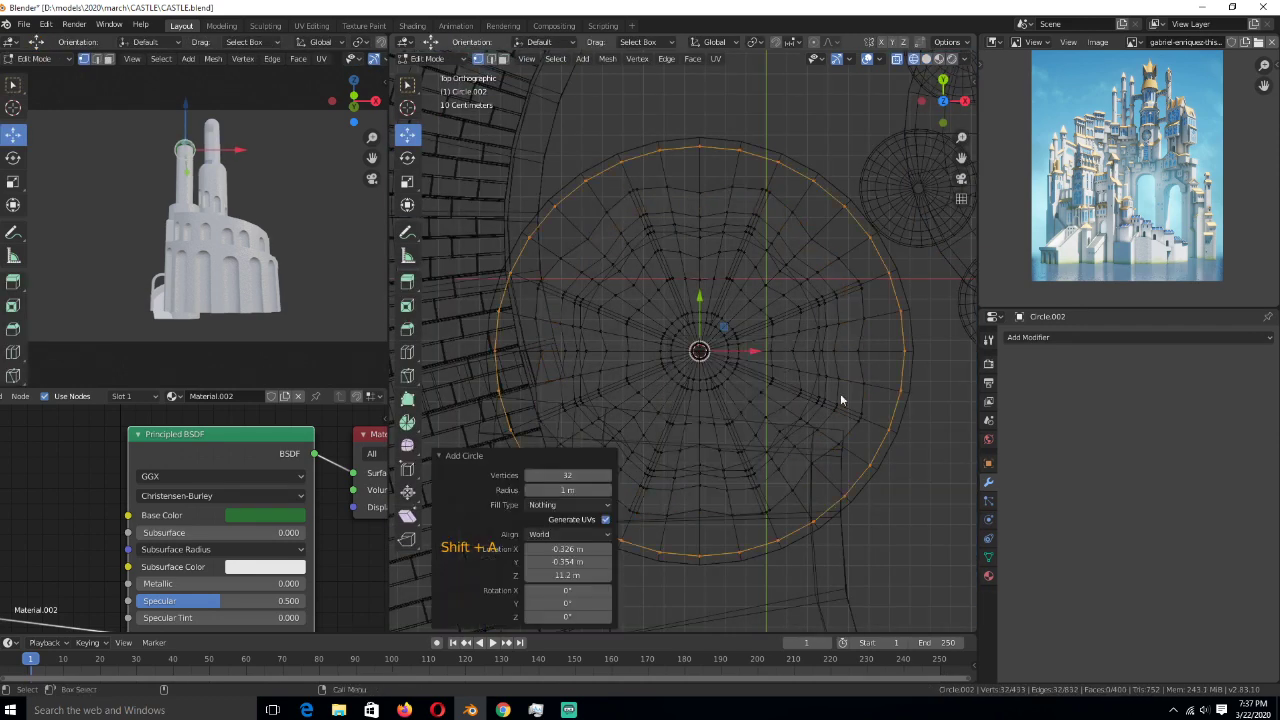
{"action": "key", "text": "s"}
{"action": "left_click", "coordinate": [812, 395]}
- Lower the new circle about 0.034 m along Z and extrude it downward into a band around the tower top
{"action": "middle_click_drag", "start_coordinate": [812, 395], "coordinate": [828, 338]}
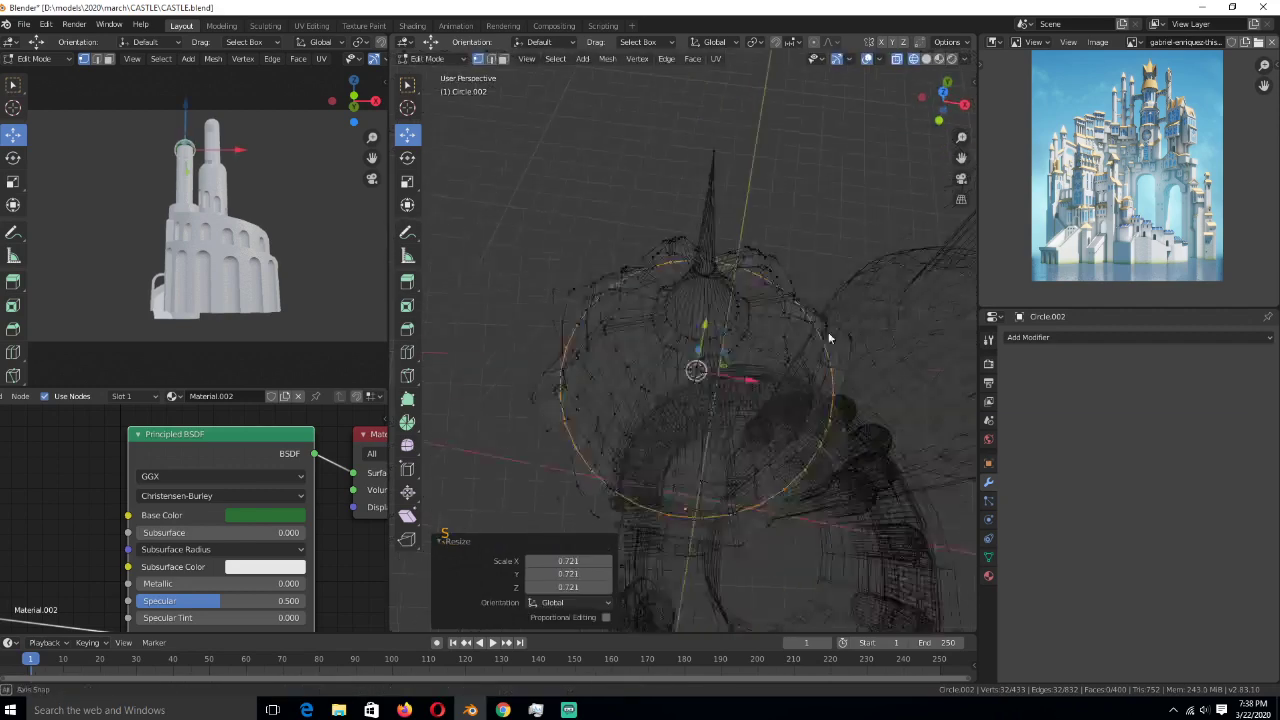
{"action": "scroll", "coordinate": [828, 338], "scroll_direction": "up", "scroll_amount": 3}
{"action": "key", "text": "z"}
{"action": "left_click", "coordinate": [790, 292]}
{"action": "middle_click_drag", "start_coordinate": [790, 292], "coordinate": [788, 240]}
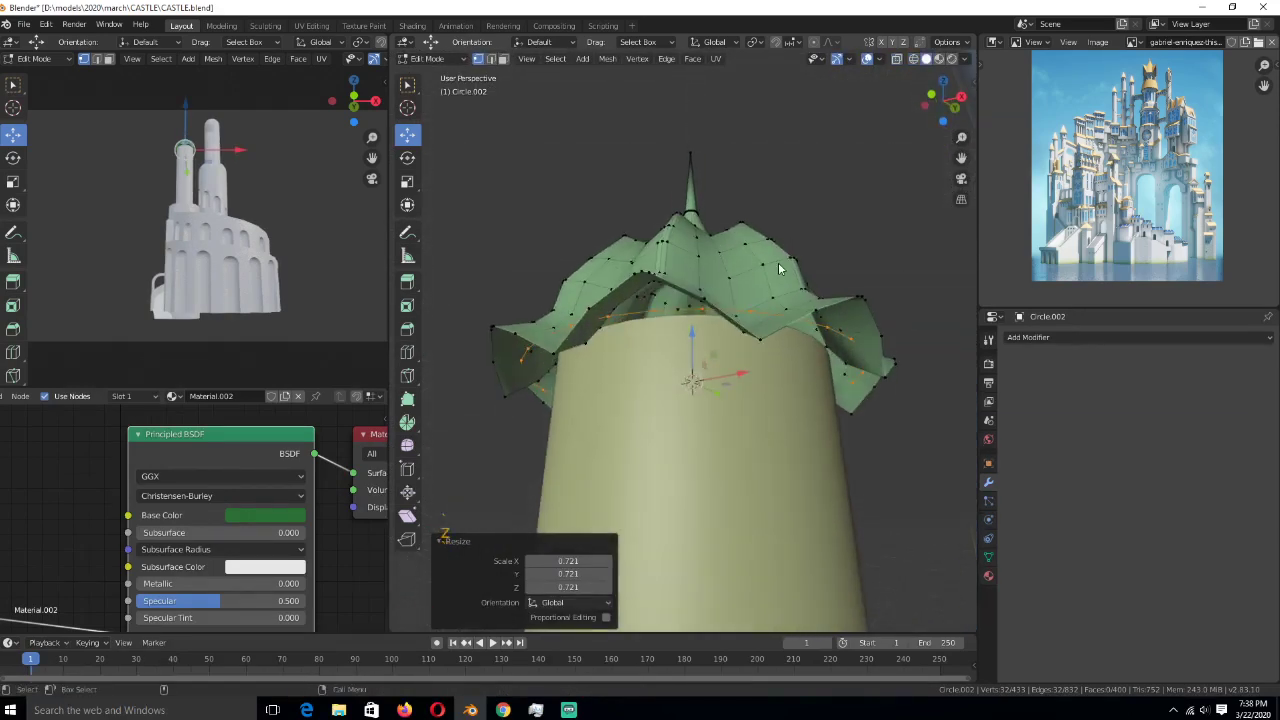
{"action": "key", "text": "g"}
{"action": "key", "text": "z"}
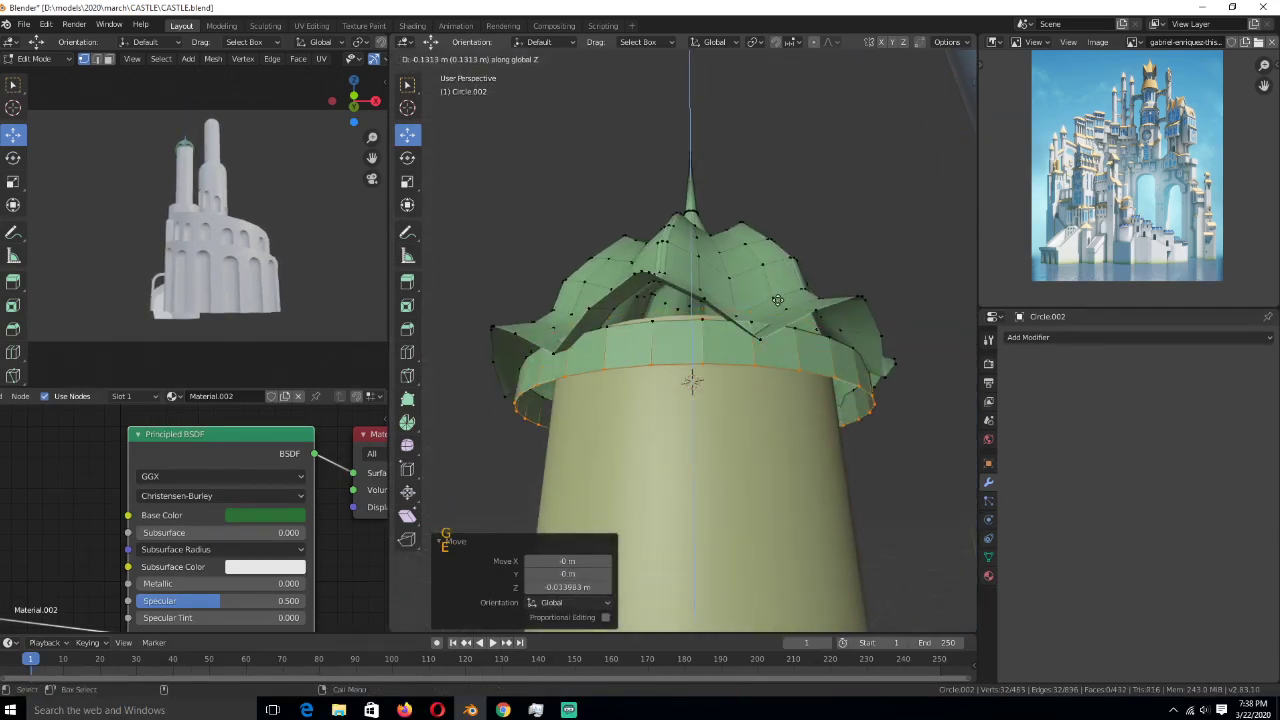
{"action": "key", "text": "Tab"}
{"action": "right_click", "coordinate": [778, 295]}
{"action": "key", "text": "Tab"}
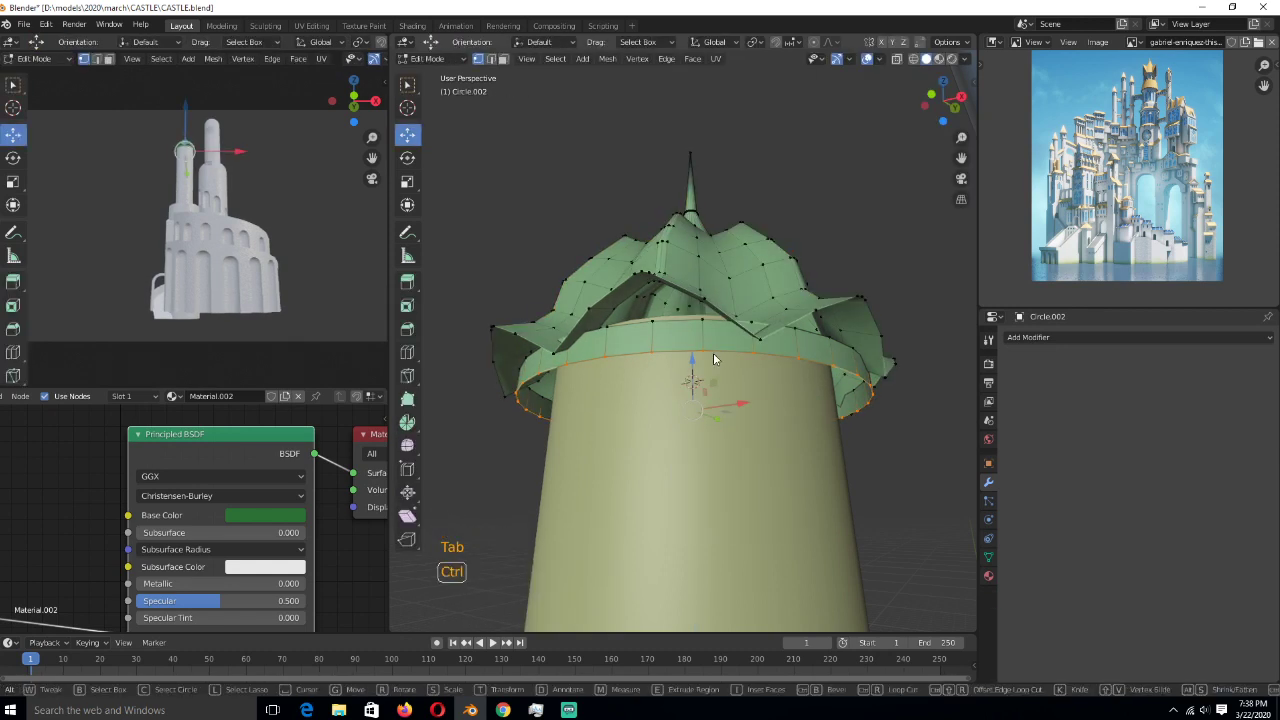
{"action": "left_click", "coordinate": [718, 345]}
{"action": "left_click", "coordinate": [717, 352]}
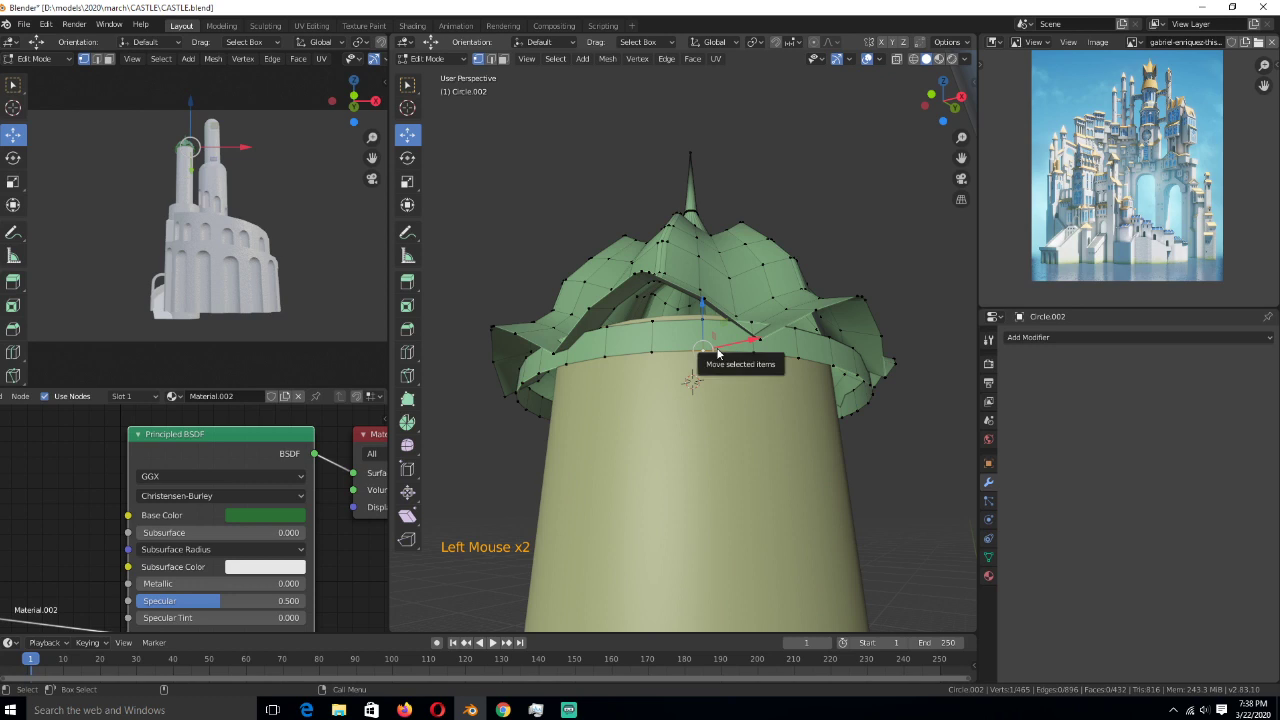
{"action": "key", "text": "ctrl+l"}
{"action": "key", "text": "shift"}
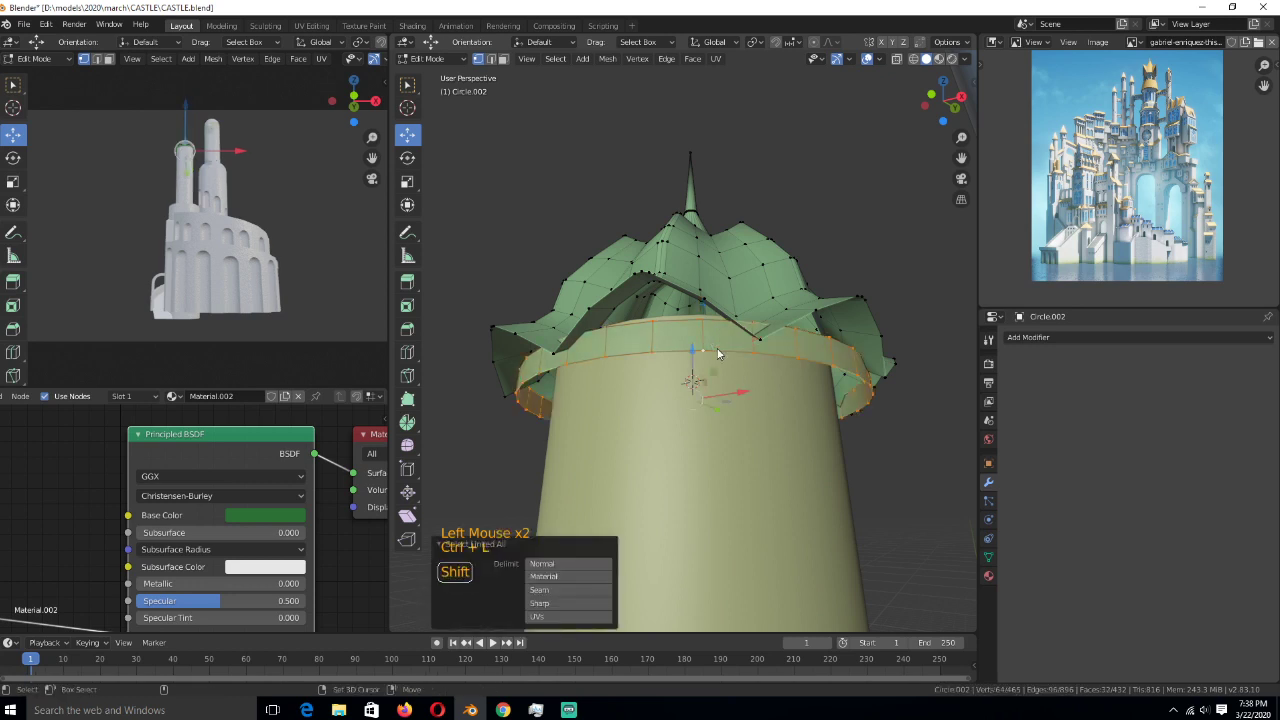
{"action": "key", "text": "shift+e"}
{"action": "key", "text": "alt+s"}
{"action": "key", "text": "o"}
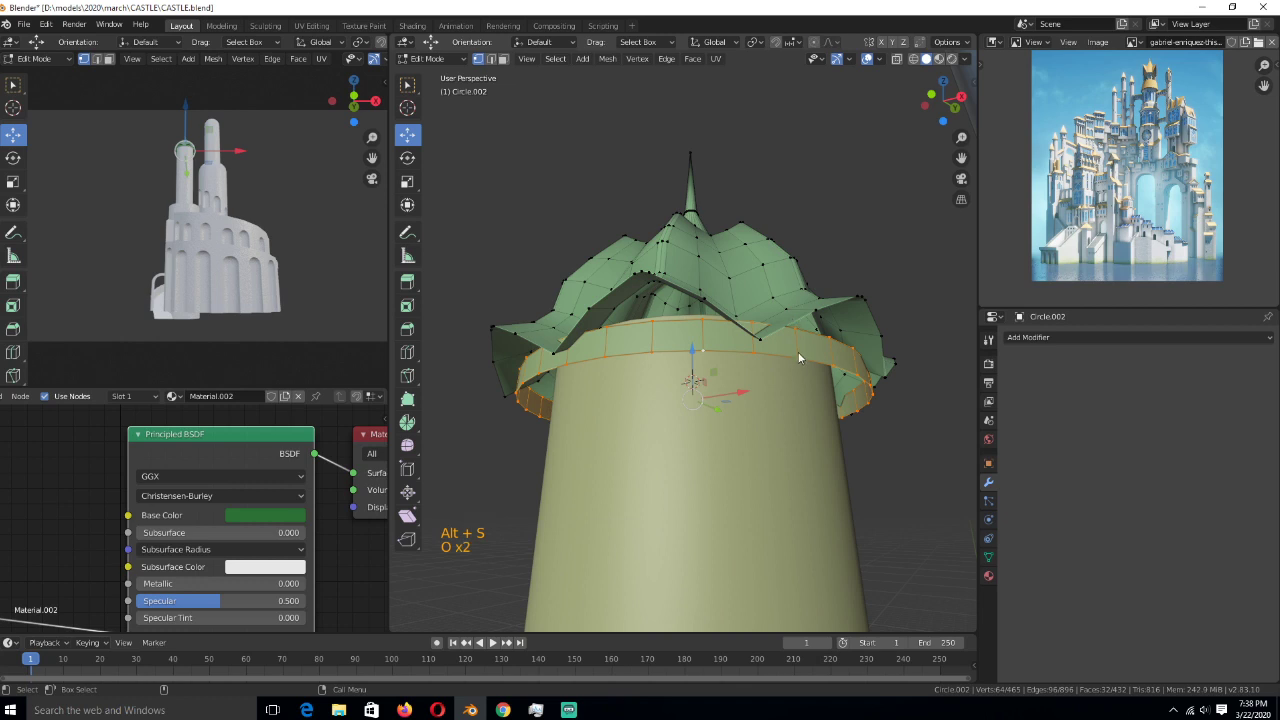
{"action": "left_click", "coordinate": [742, 371]}
{"action": "key", "text": "g"}
{"action": "left_click", "coordinate": [697, 330]}
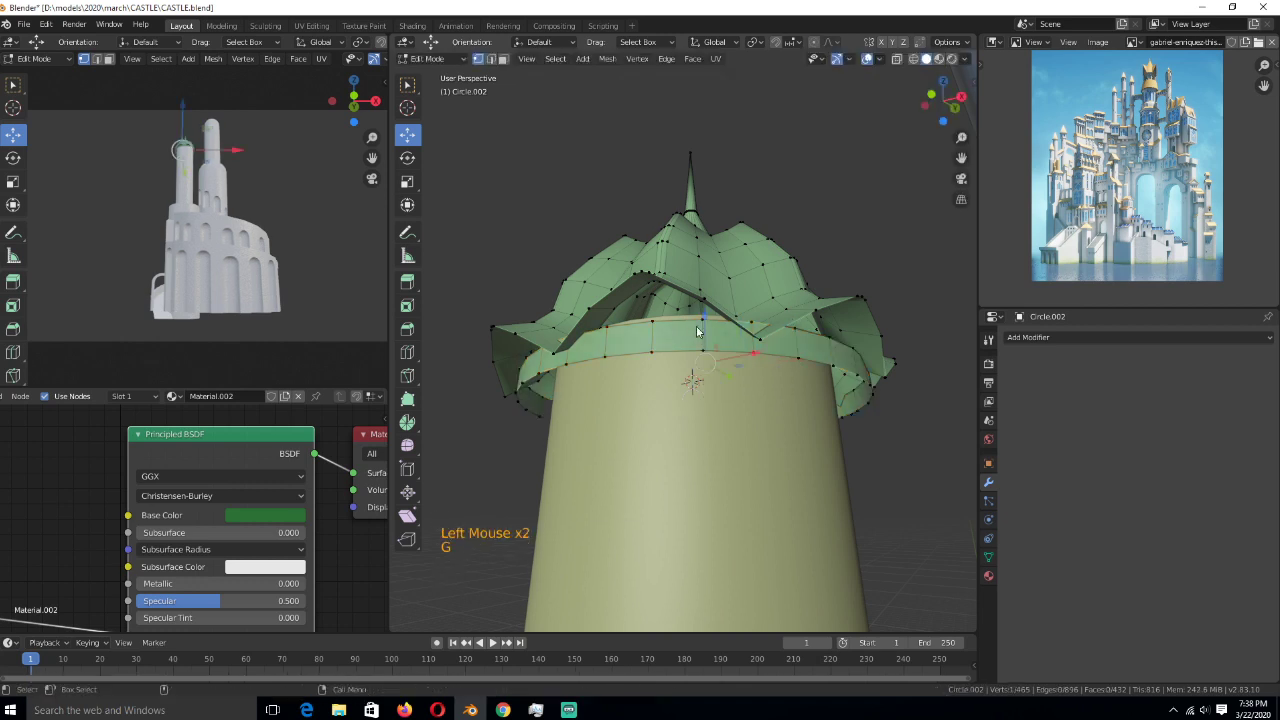
{"action": "key", "text": "g"}
{"action": "right_click", "coordinate": [627, 324]}
{"action": "left_click", "coordinate": [673, 356], "text": "alt"}
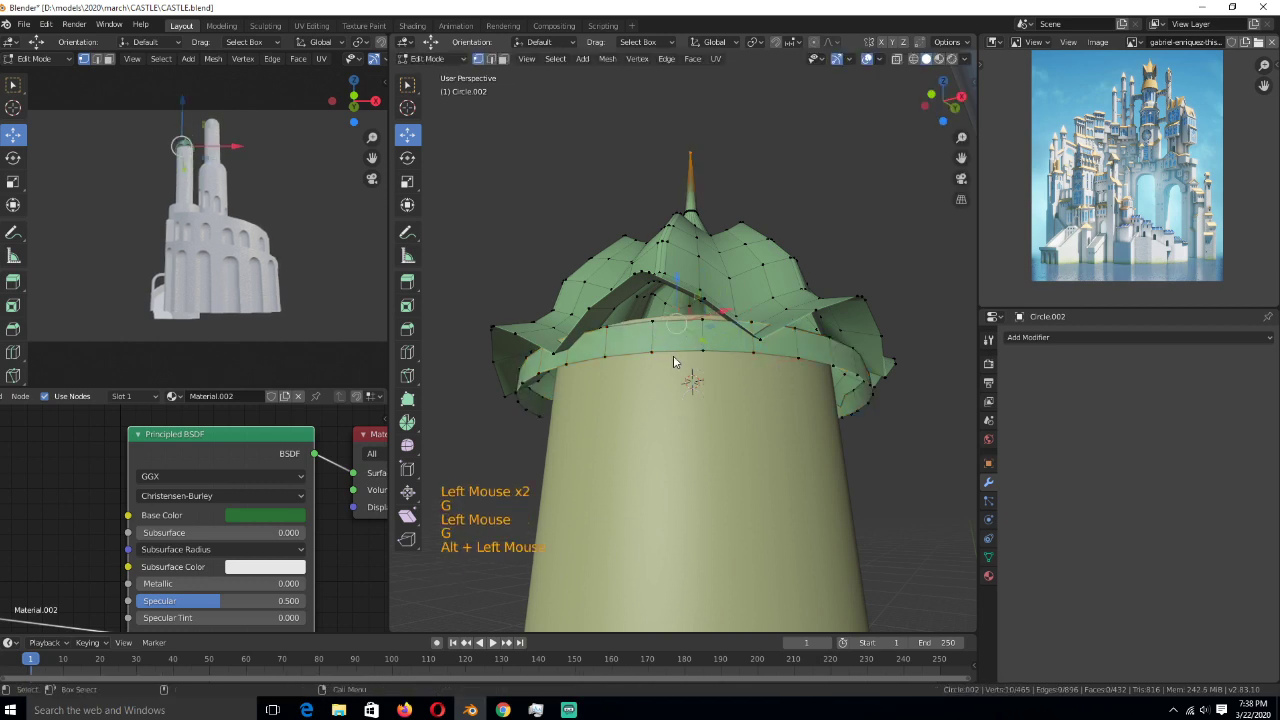
- Select the whole band, extrude it and scale the extrusion inward to about 0.946 in X and Y to give it thickness
{"action": "left_click", "coordinate": [657, 355]}
{"action": "key", "text": "ctrl+l"}
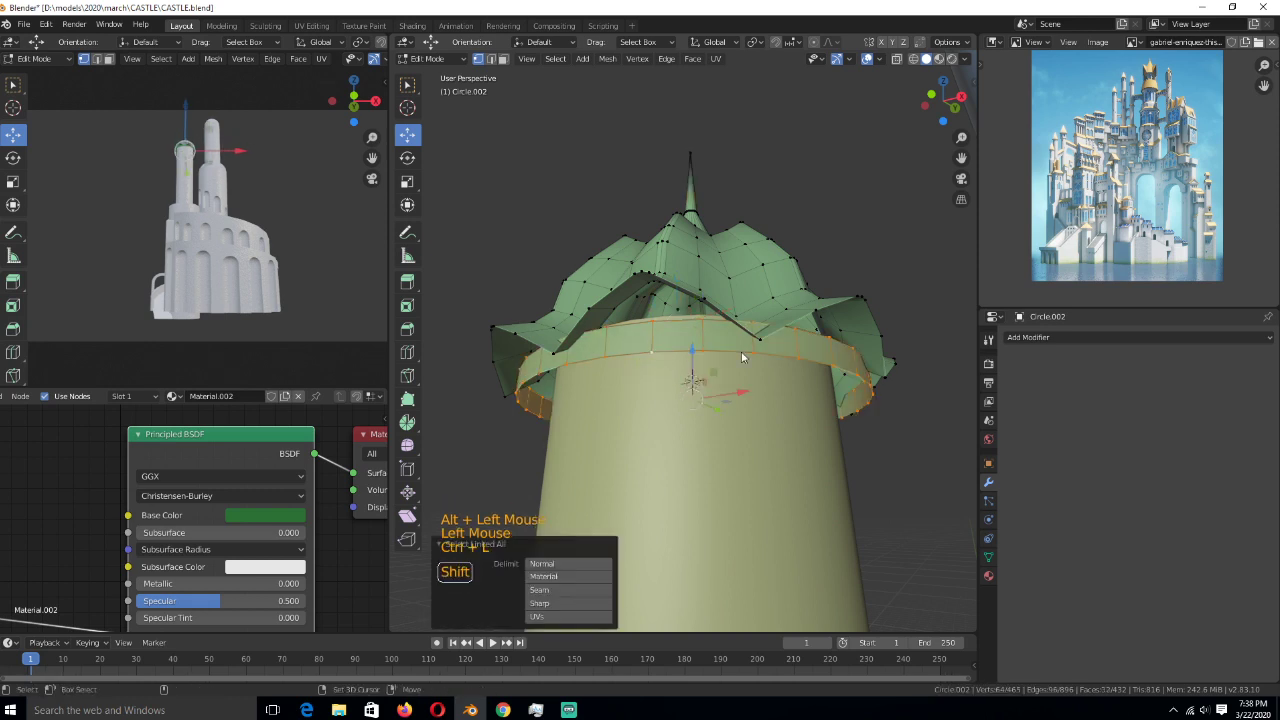
{"action": "key", "text": "e"}
{"action": "key", "text": "s"}
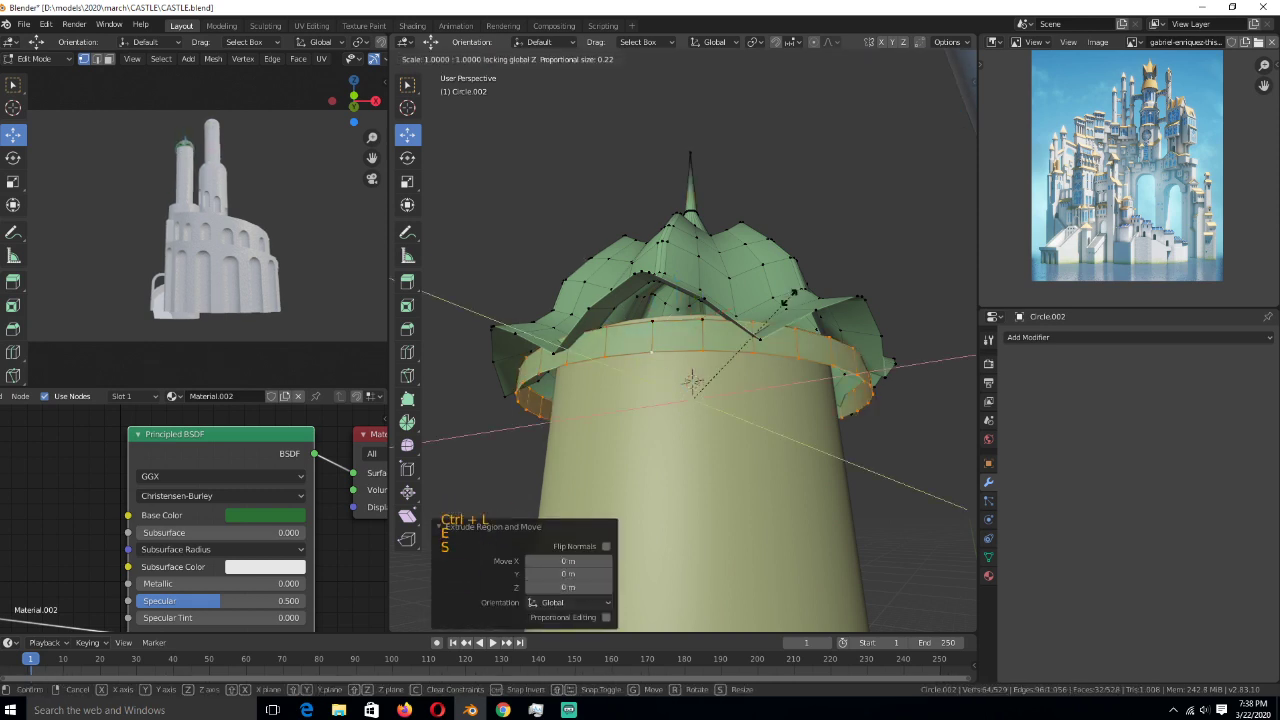
{"action": "left_click", "coordinate": [787, 311]}
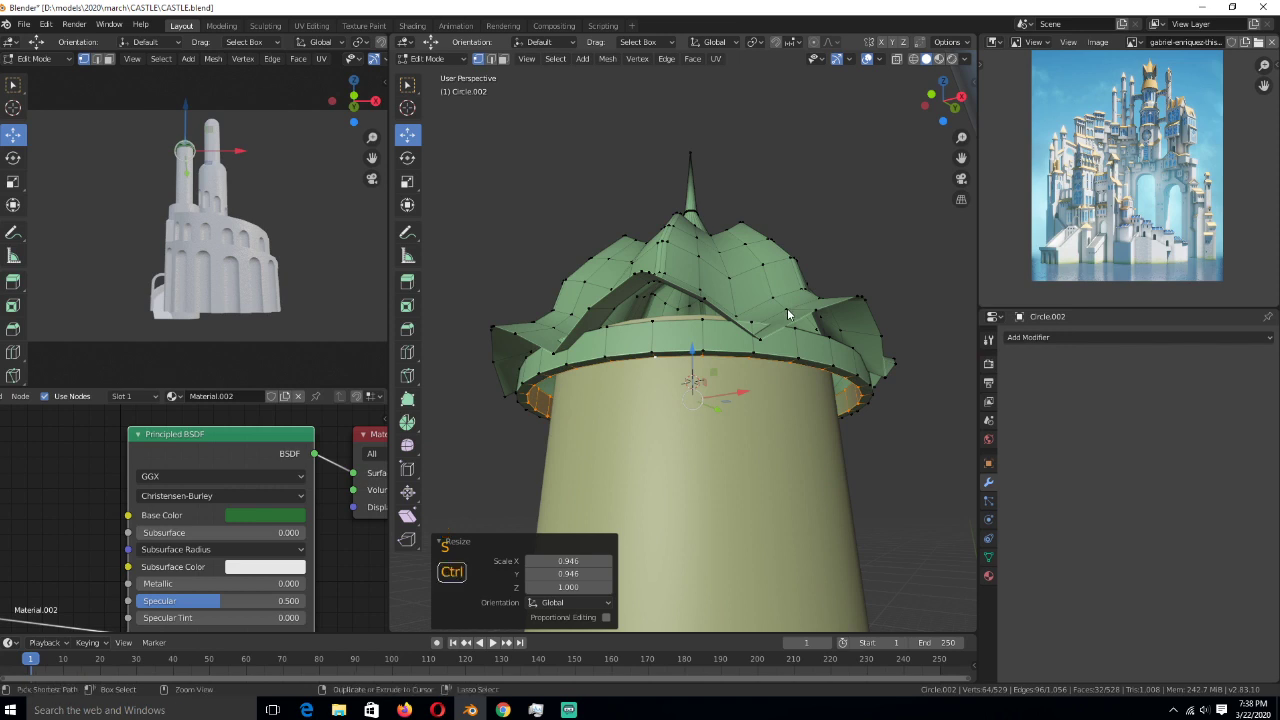
- Try a second band by duplicating the first about 0.123 m lower along Z, and delete the copy's faces
{"action": "key", "text": "ctrl+l"}
{"action": "key", "text": "shift+d"}
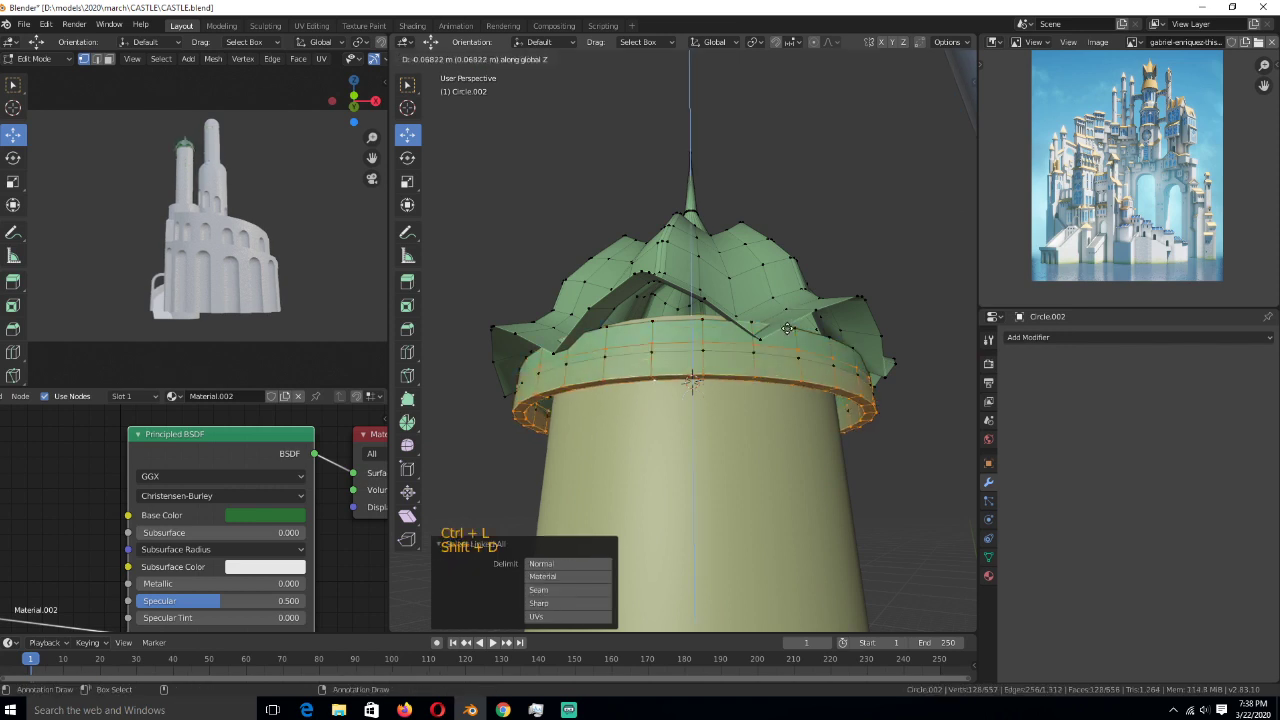
{"action": "left_click", "coordinate": [791, 339]}
{"action": "key", "text": "x"}
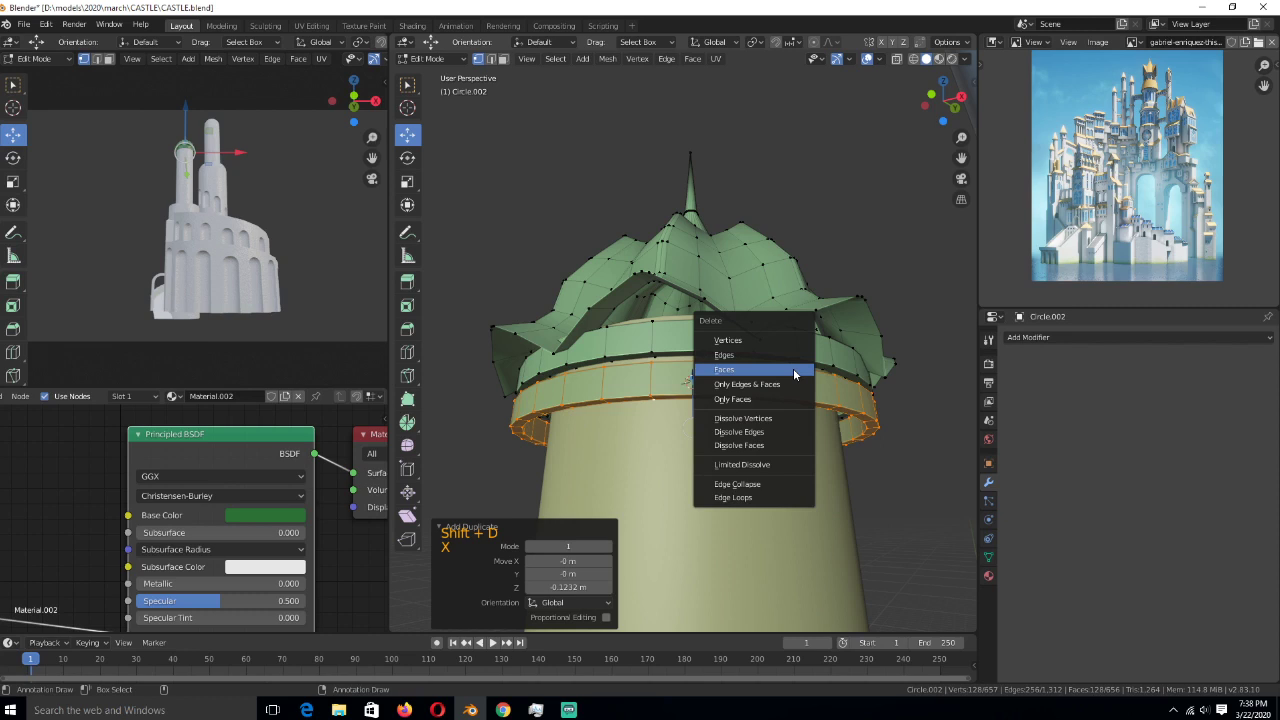
{"action": "left_click", "coordinate": [793, 369]}
- Return to Object Mode and save the castle file
{"action": "key", "text": "Tab"}
{"action": "key", "text": "ctrl+s"}
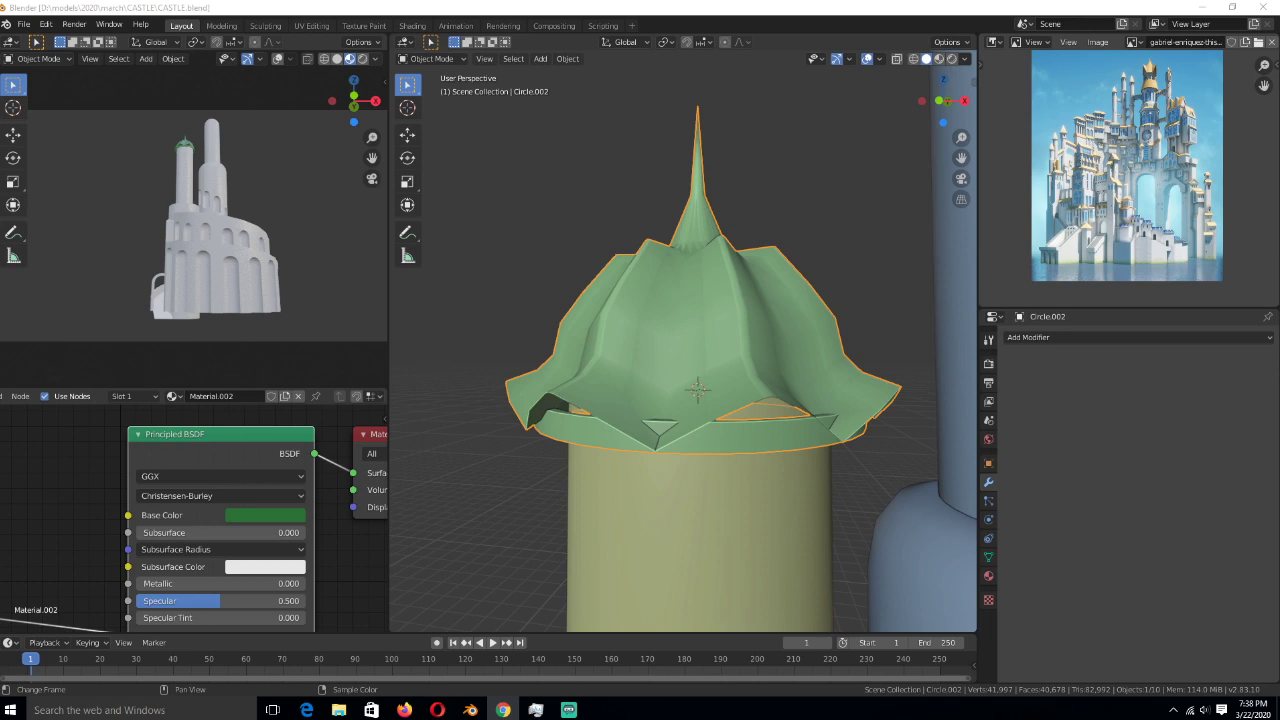
{"action": "left_click", "coordinate": [751, 380]}
{"action": "scroll", "coordinate": [766, 366], "scroll_direction": "up", "scroll_amount": 3}
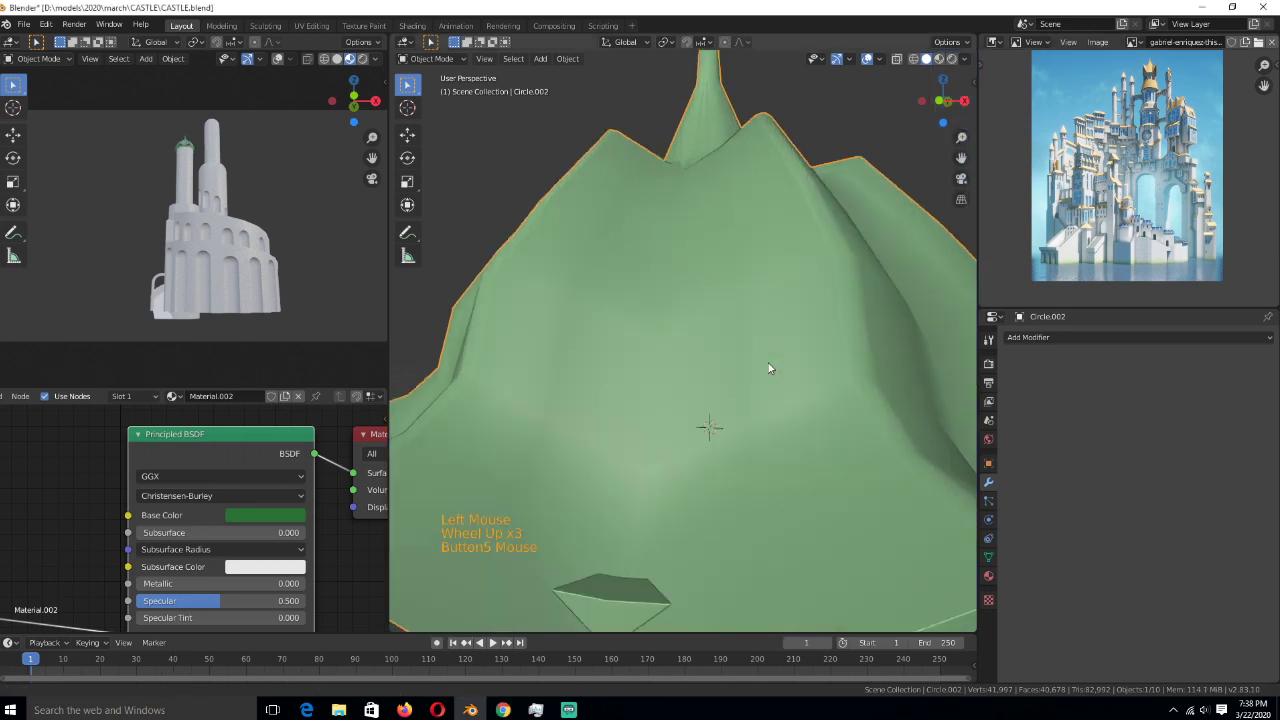
{"action": "scroll", "coordinate": [785, 345], "scroll_direction": "down", "scroll_amount": 2}
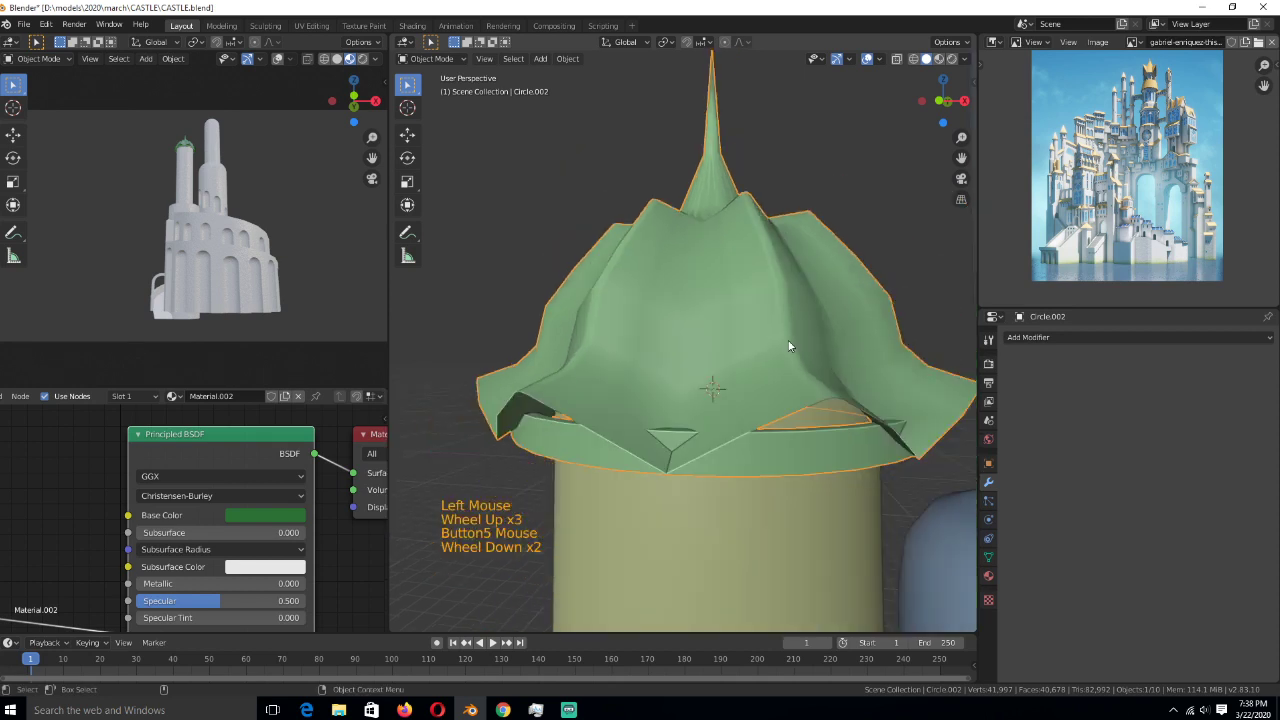
- Reduce the Bump strength in the roof cap's green material to 0.075
{"action": "middle_click_drag", "start_coordinate": [321, 206], "coordinate": [200, 184]}
{"action": "scroll", "coordinate": [236, 277], "scroll_direction": "up", "scroll_amount": 7}
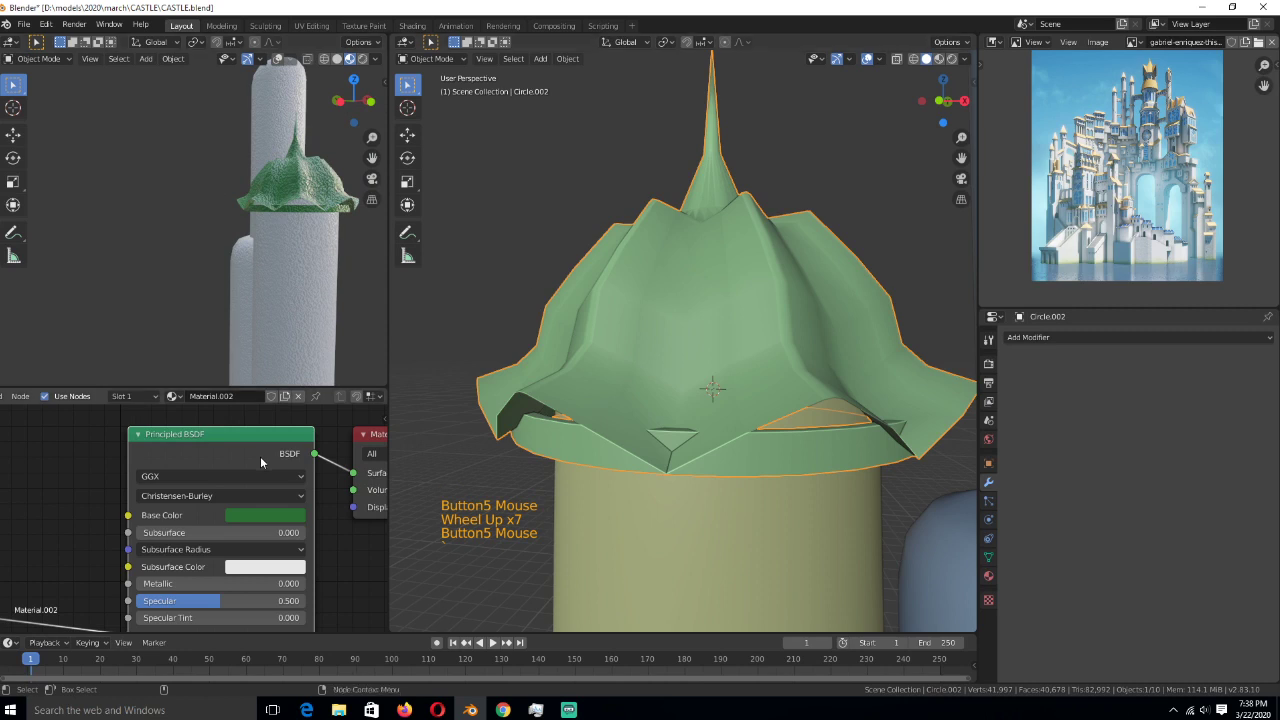
{"action": "middle_click_drag", "start_coordinate": [260, 456], "coordinate": [212, 384]}
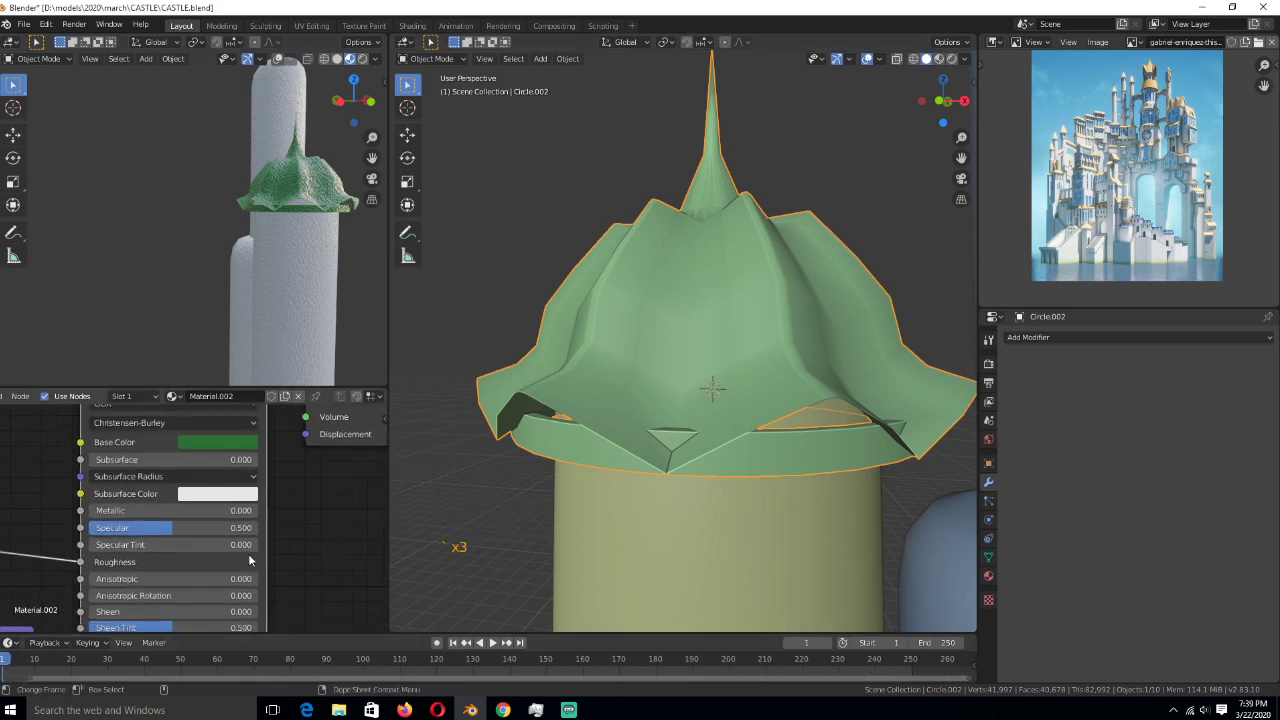
{"action": "middle_click_drag", "start_coordinate": [198, 575], "coordinate": [285, 462]}
{"action": "scroll", "coordinate": [285, 462], "scroll_direction": "down", "scroll_amount": 5}
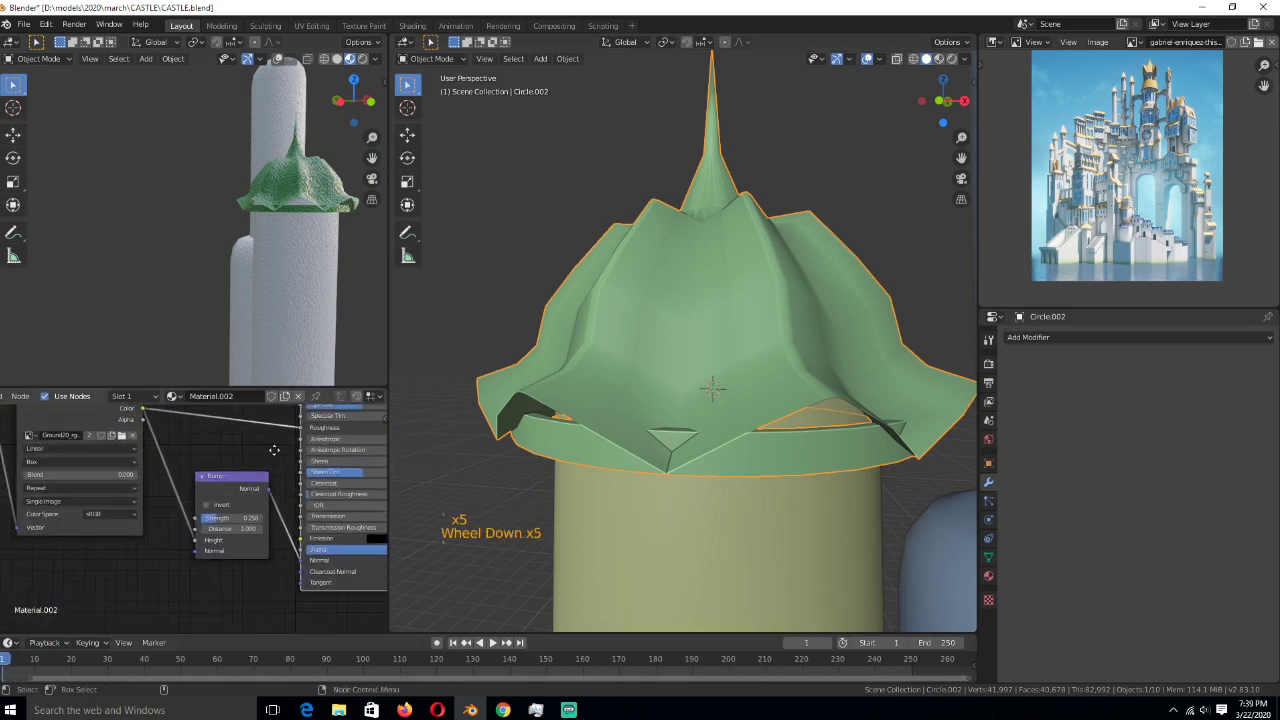
{"action": "left_click", "coordinate": [236, 496]}
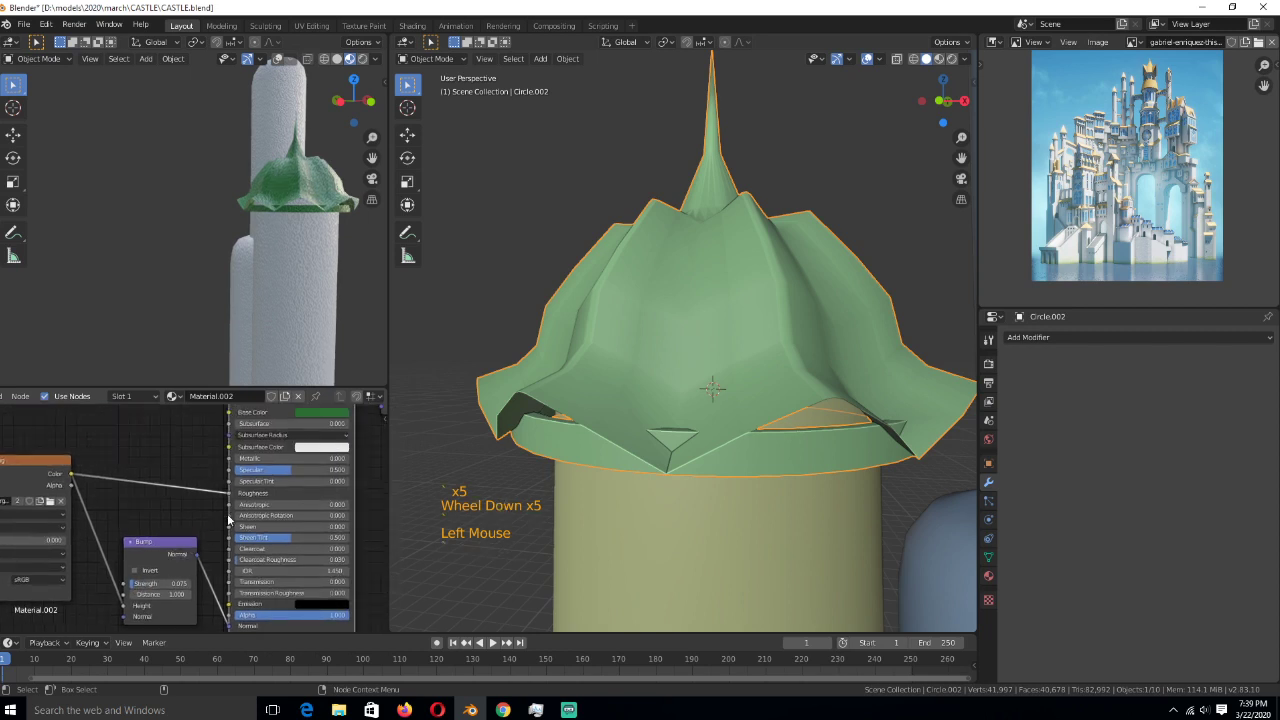
- Insert a Math node set to Add between the cap material's image texture and Roughness, with a value of 0.350
{"action": "key", "text": "shift+a"}
{"action": "mouse_move", "coordinate": [175, 515]}
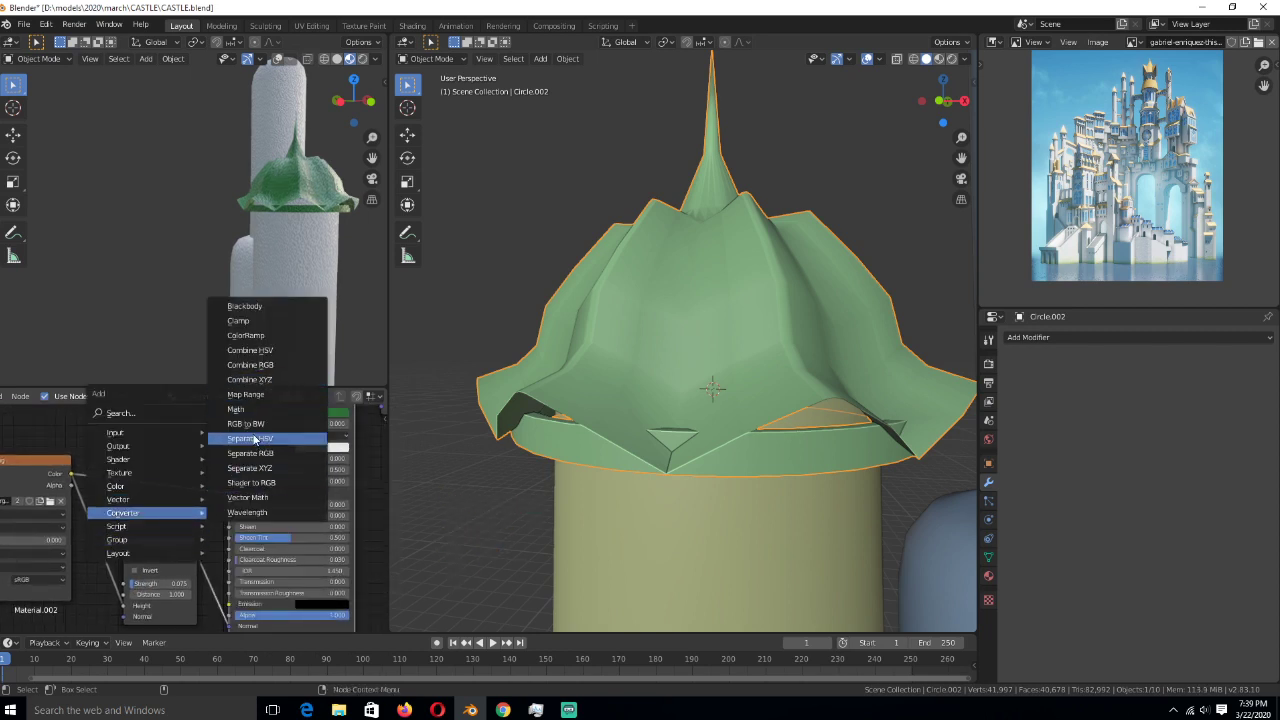
{"action": "left_click", "coordinate": [238, 409]}
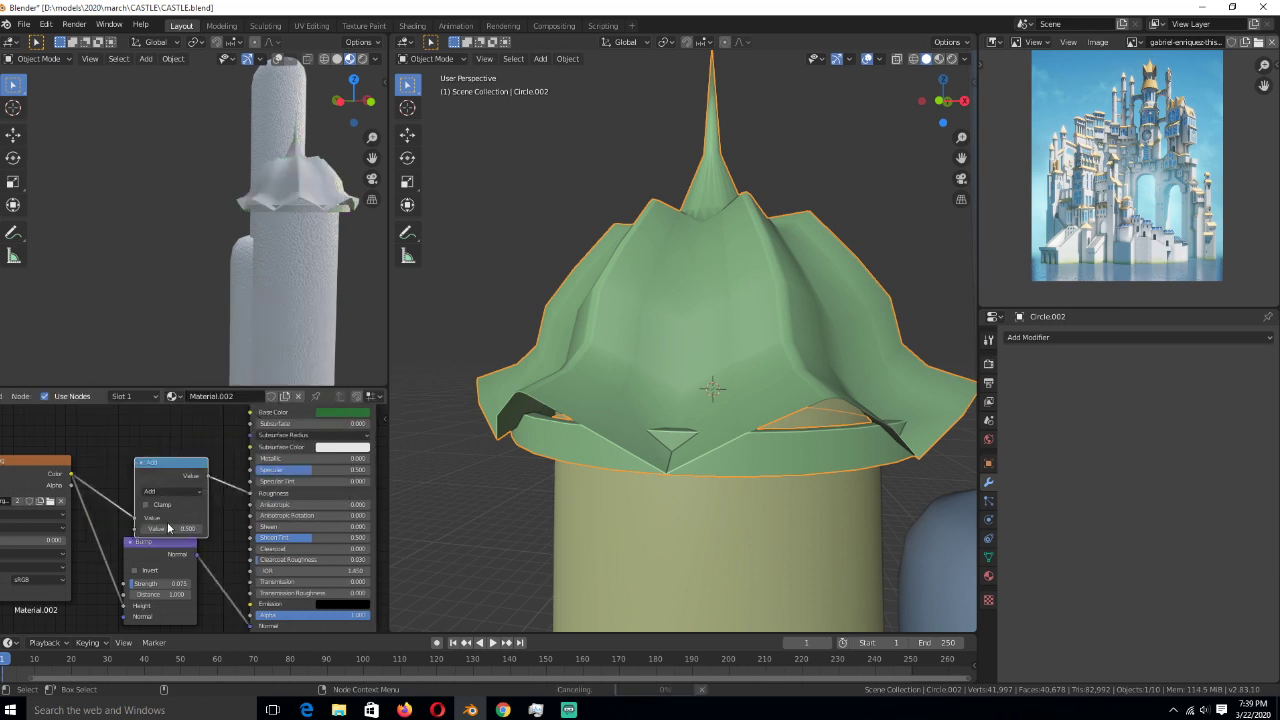
{"action": "key", "text": "shift"}
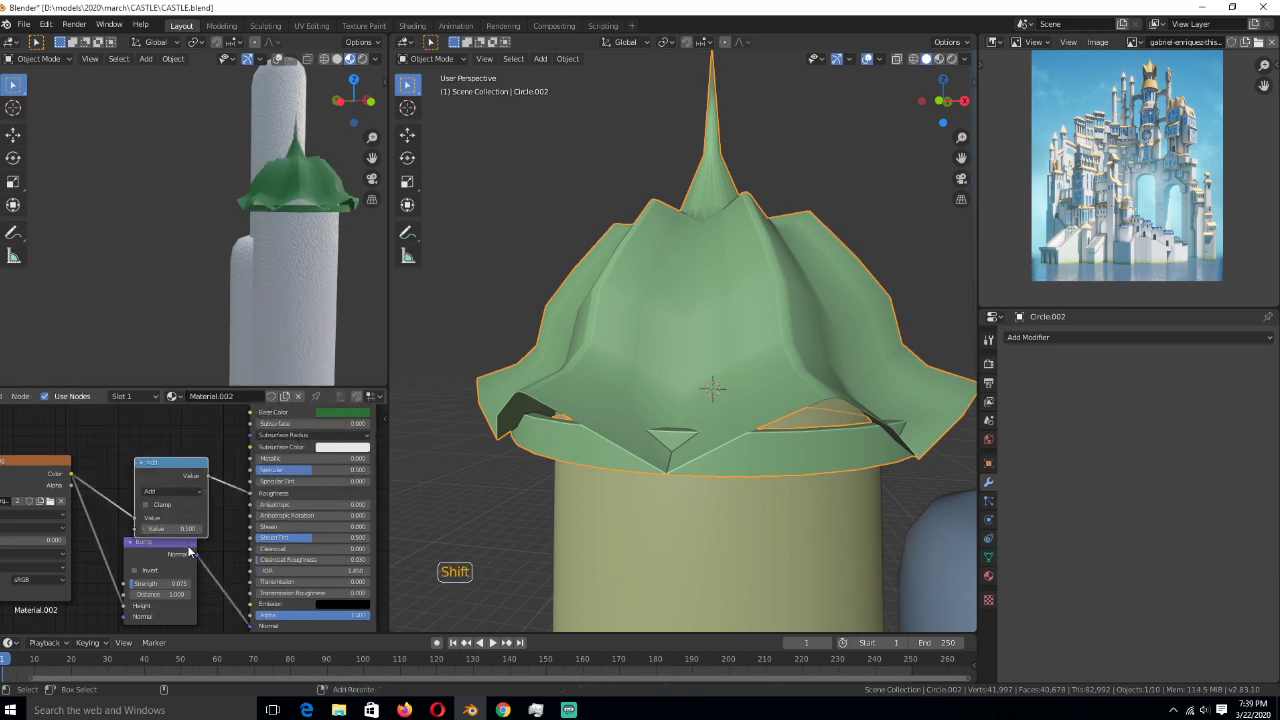
{"action": "left_click_drag", "start_coordinate": [187, 531], "coordinate": [192, 531], "text": "shift"}
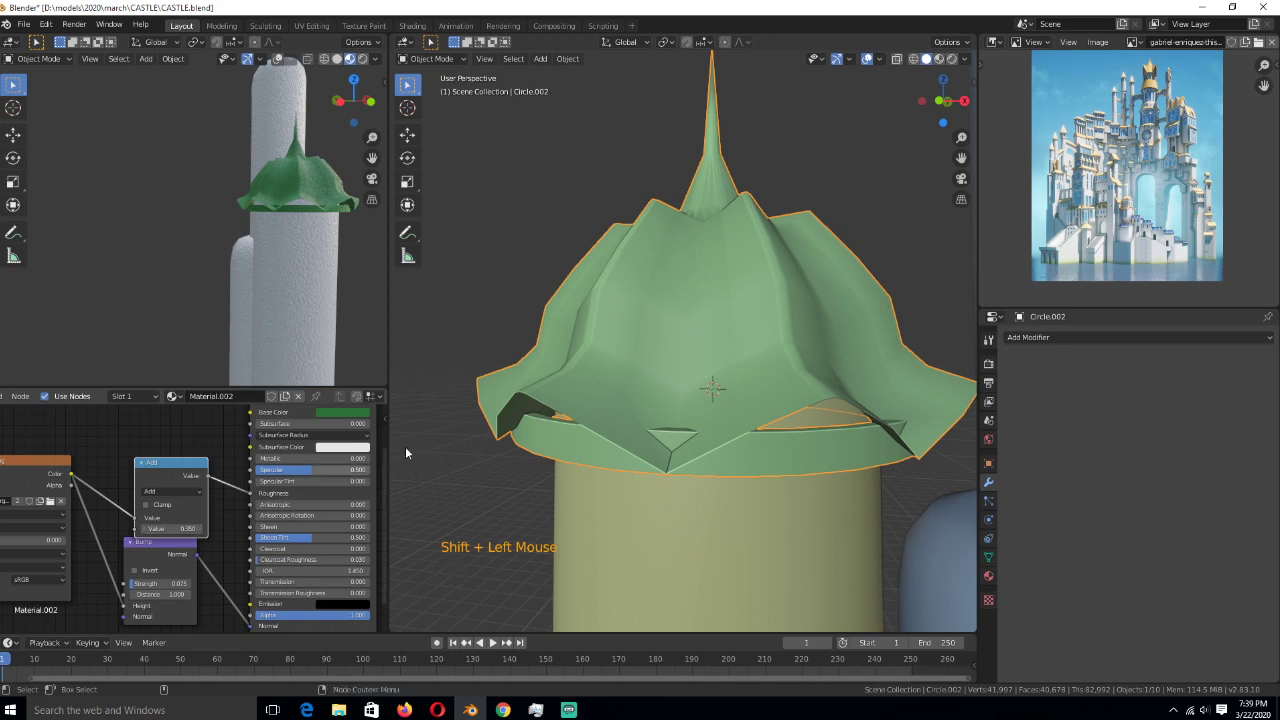
- Select the whole band beneath the roof cap and add a second material slot holding the existing material named Material
{"action": "scroll", "coordinate": [739, 381], "scroll_direction": "down", "scroll_amount": 5}
{"action": "scroll", "coordinate": [739, 381], "scroll_direction": "down", "scroll_amount": 2}
{"action": "scroll", "coordinate": [316, 282], "scroll_direction": "down", "scroll_amount": 5}
{"action": "key", "text": "KP_1"}
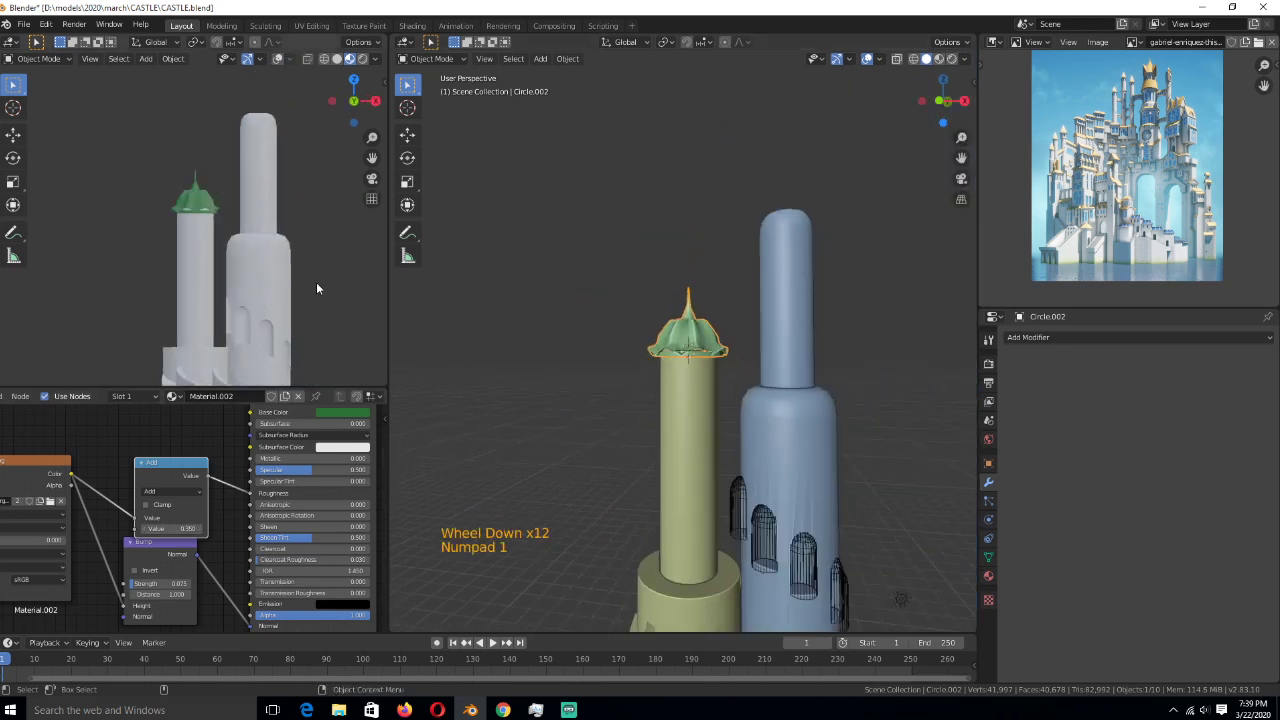
{"action": "scroll", "coordinate": [759, 401], "scroll_direction": "up", "scroll_amount": 3}
{"action": "scroll", "coordinate": [759, 401], "scroll_direction": "up", "scroll_amount": 3}
{"action": "key", "text": "Tab"}
{"action": "left_click", "coordinate": [758, 397]}
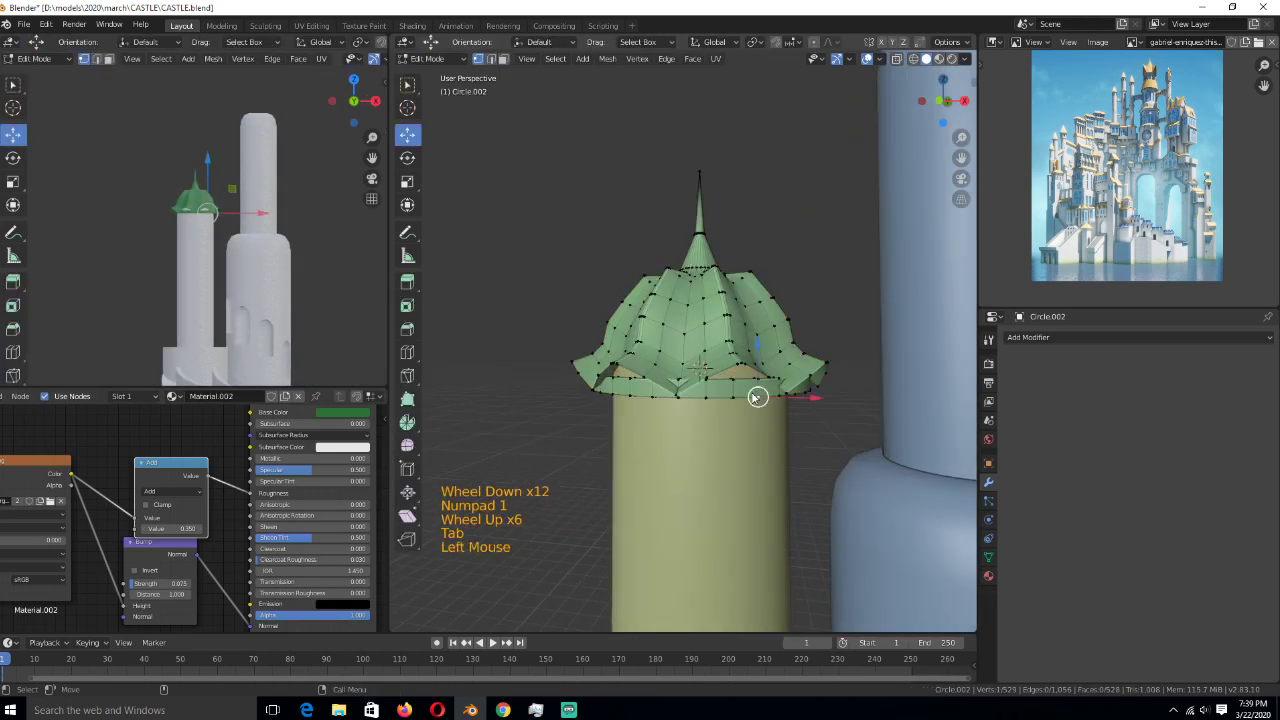
{"action": "key", "text": "ctrl+l"}
{"action": "left_click", "coordinate": [988, 576]}
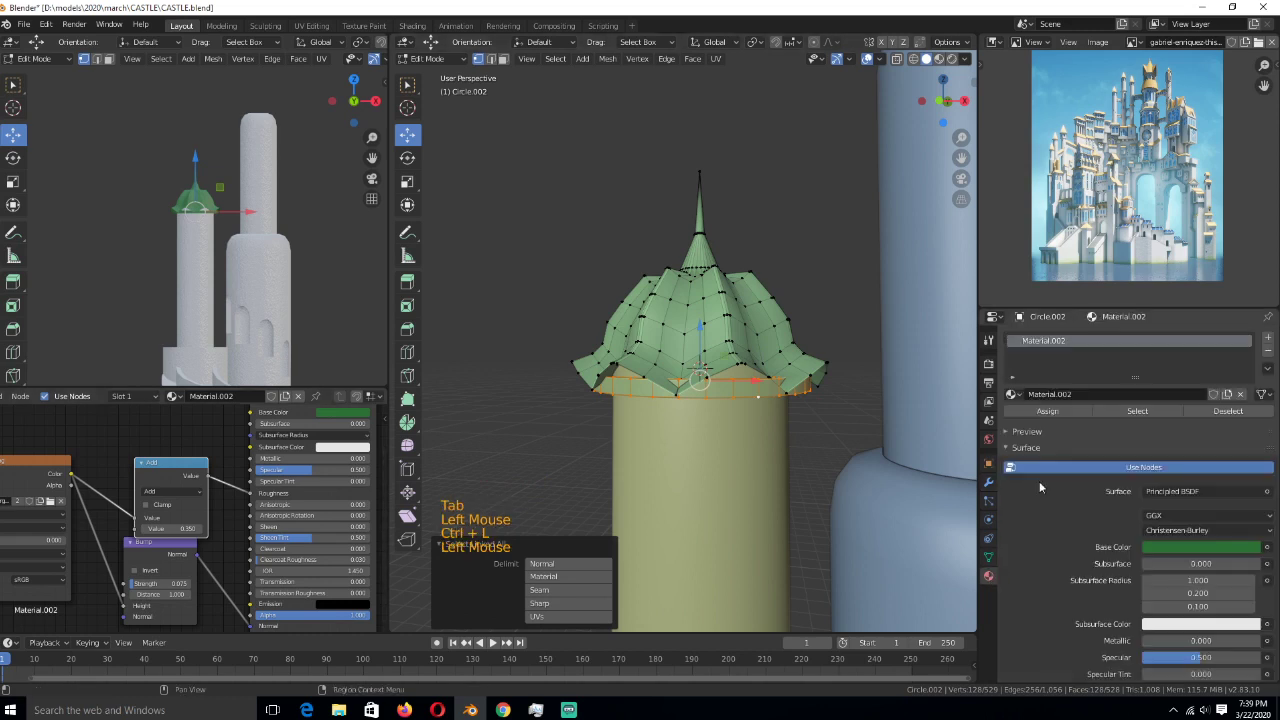
{"action": "left_click", "coordinate": [1268, 338]}
{"action": "left_click", "coordinate": [1012, 421]}
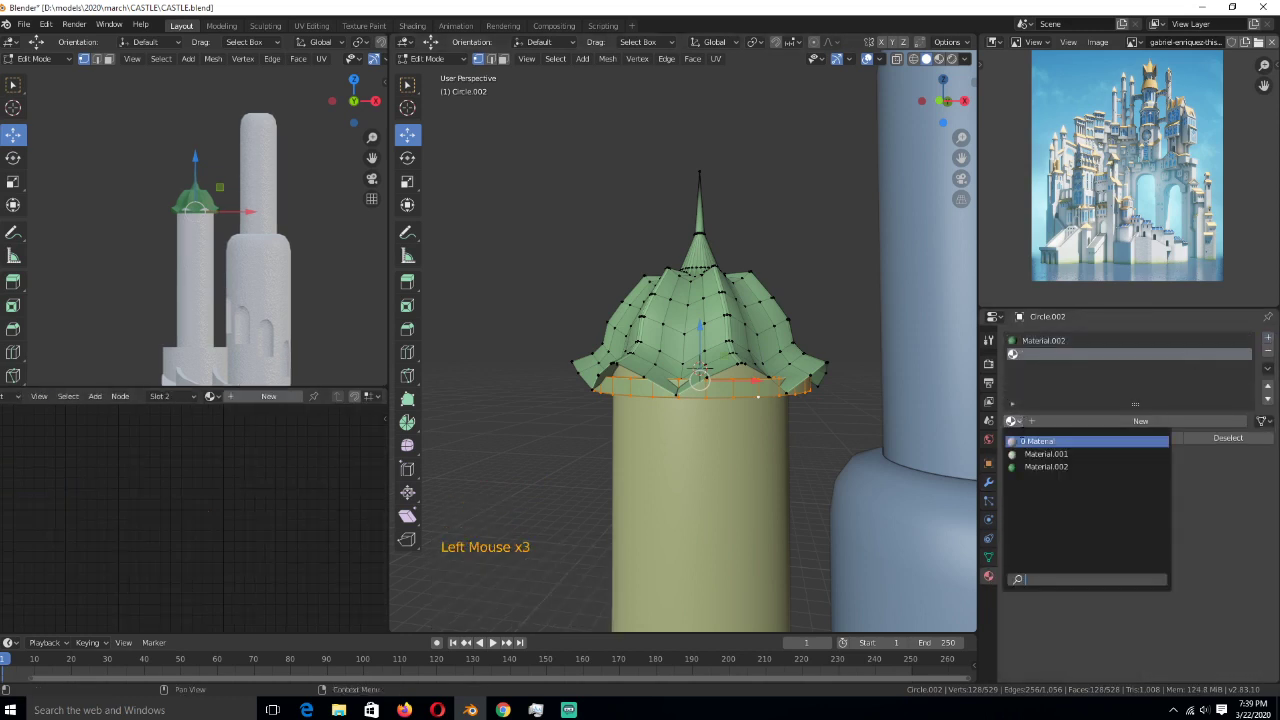
{"action": "left_click", "coordinate": [1038, 441]}
{"action": "key", "text": "Tab"}
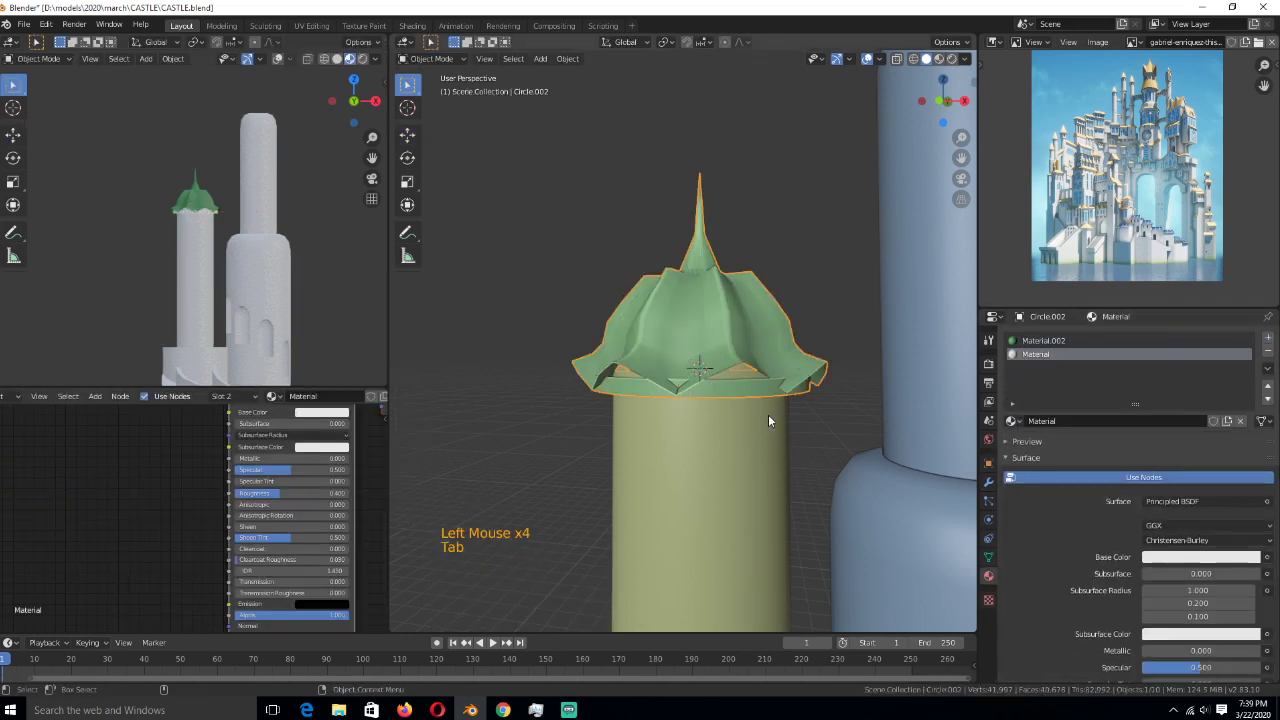
{"action": "key", "text": "alt+a"}
- In front view, move the light away from the castle by about 16.7 m in X and 18.9 m in Z
{"action": "scroll", "coordinate": [770, 454], "scroll_direction": "down", "scroll_amount": 4}
{"action": "scroll", "coordinate": [770, 454], "scroll_direction": "down", "scroll_amount": 11}
{"action": "key", "text": "KP_1"}
{"action": "left_click", "coordinate": [727, 395]}
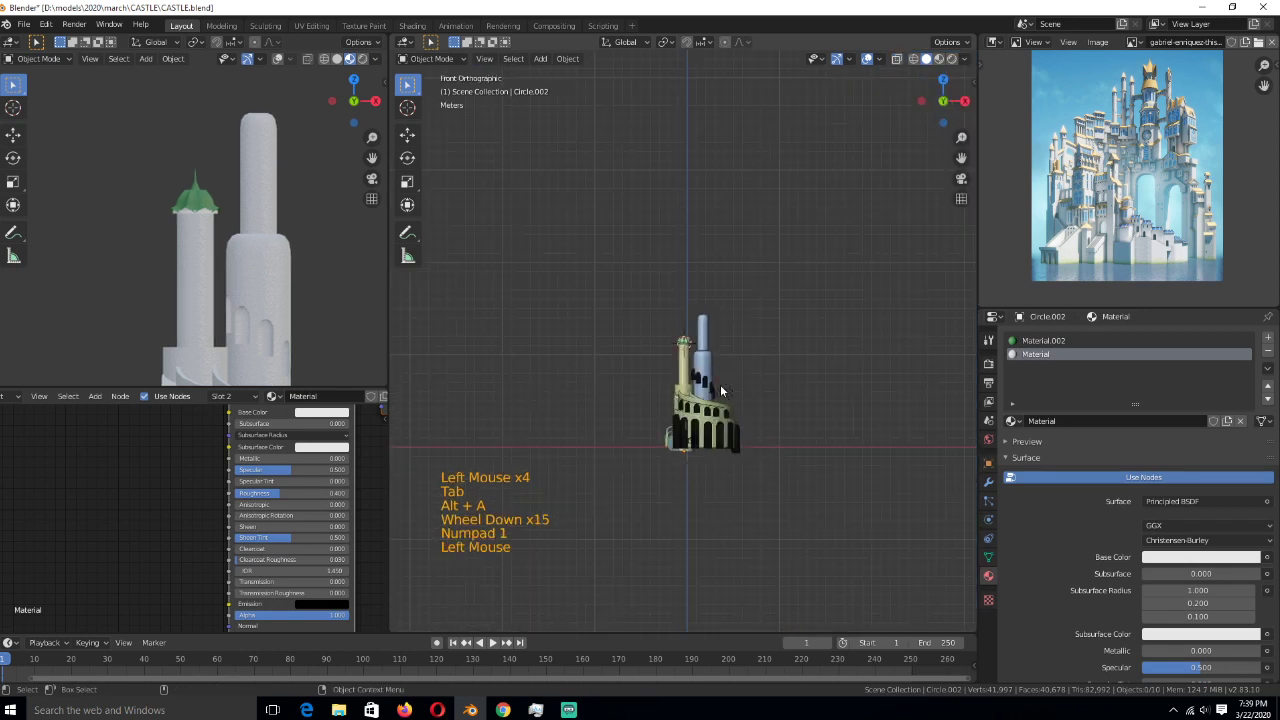
{"action": "key", "text": "g"}
{"action": "left_click", "coordinate": [890, 222]}
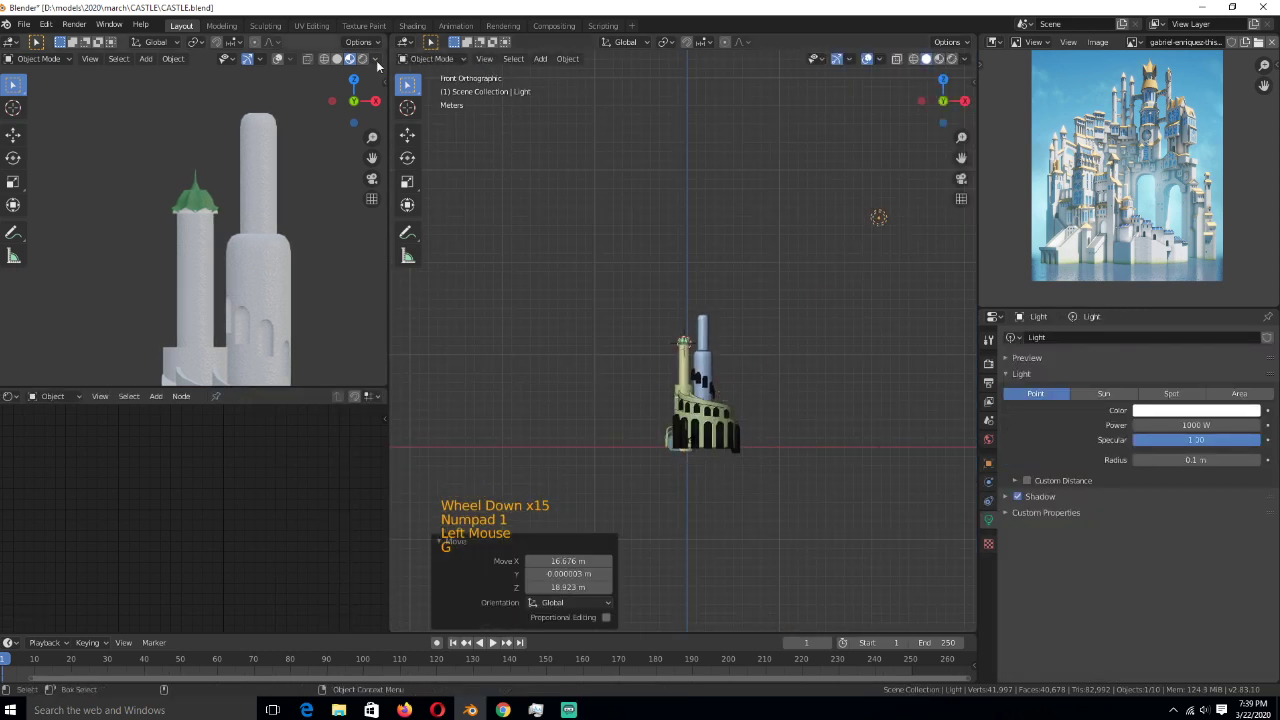
- Change the light's type to Sun and view the castle through the camera in the material preview
{"action": "left_click", "coordinate": [372, 58]}
{"action": "left_click", "coordinate": [301, 139]}
{"action": "left_click", "coordinate": [301, 139]}
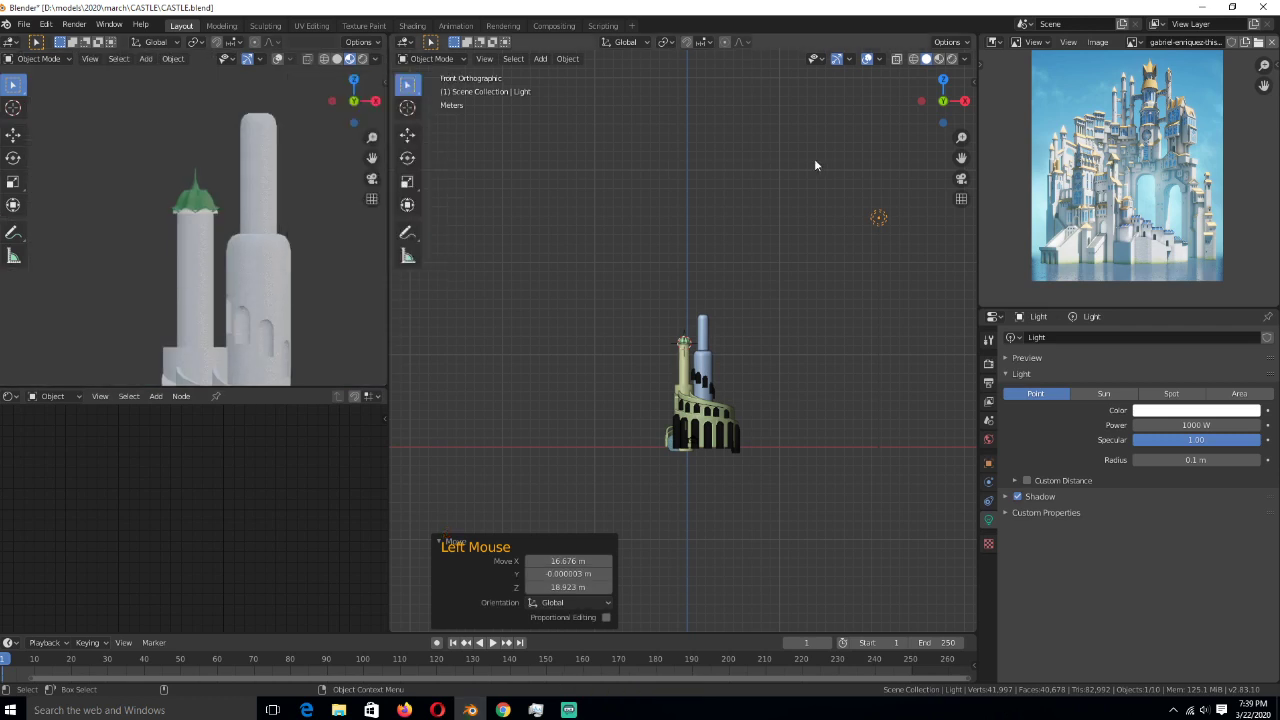
{"action": "left_click", "coordinate": [1103, 393]}
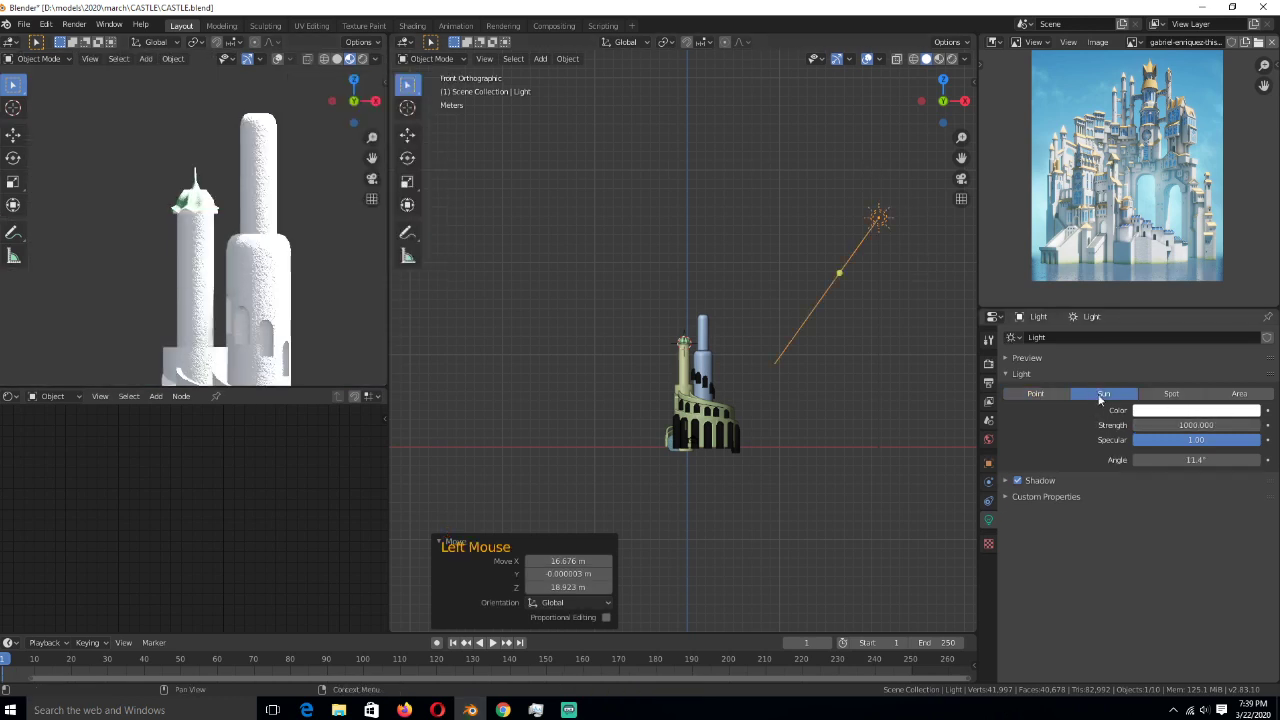
{"action": "scroll", "coordinate": [199, 303], "scroll_direction": "down", "scroll_amount": 7}
{"action": "key", "text": "KP_0"}
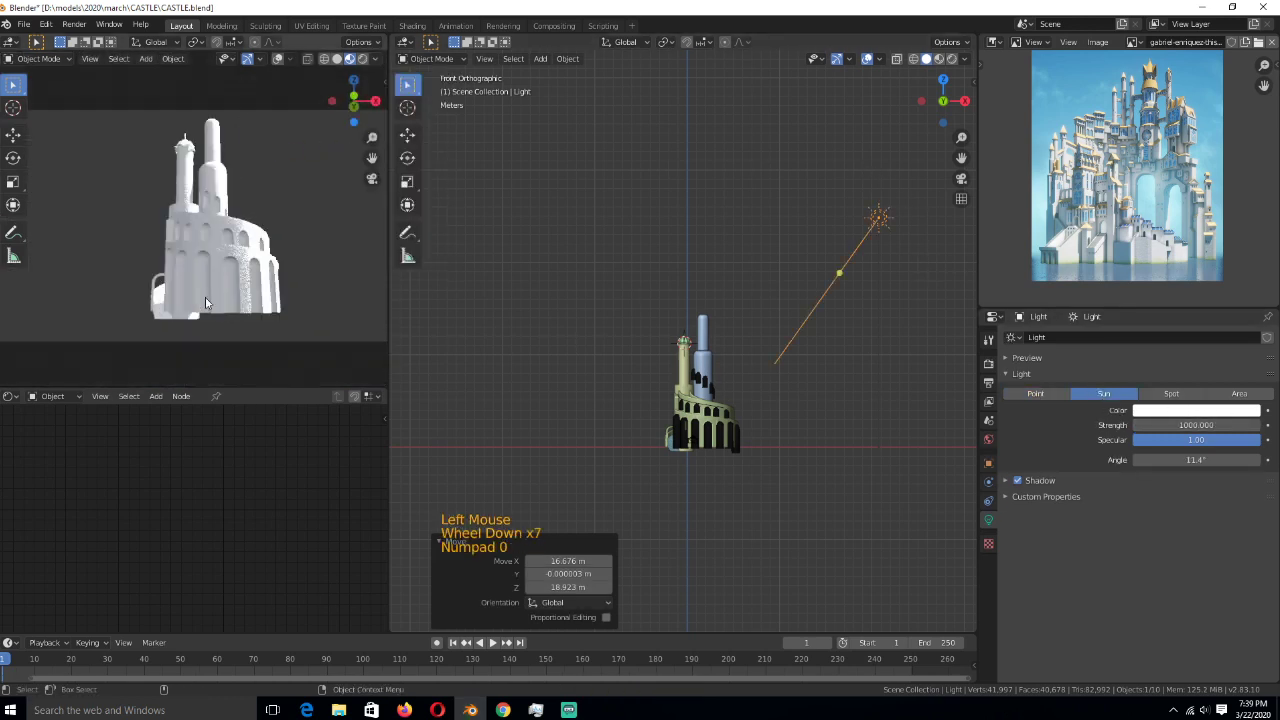
- In top view, rotate the sun about 40° clockwise around Z and shift it about -0.58 m in X and -12.25 m in Y
{"action": "key", "text": "KP_7"}
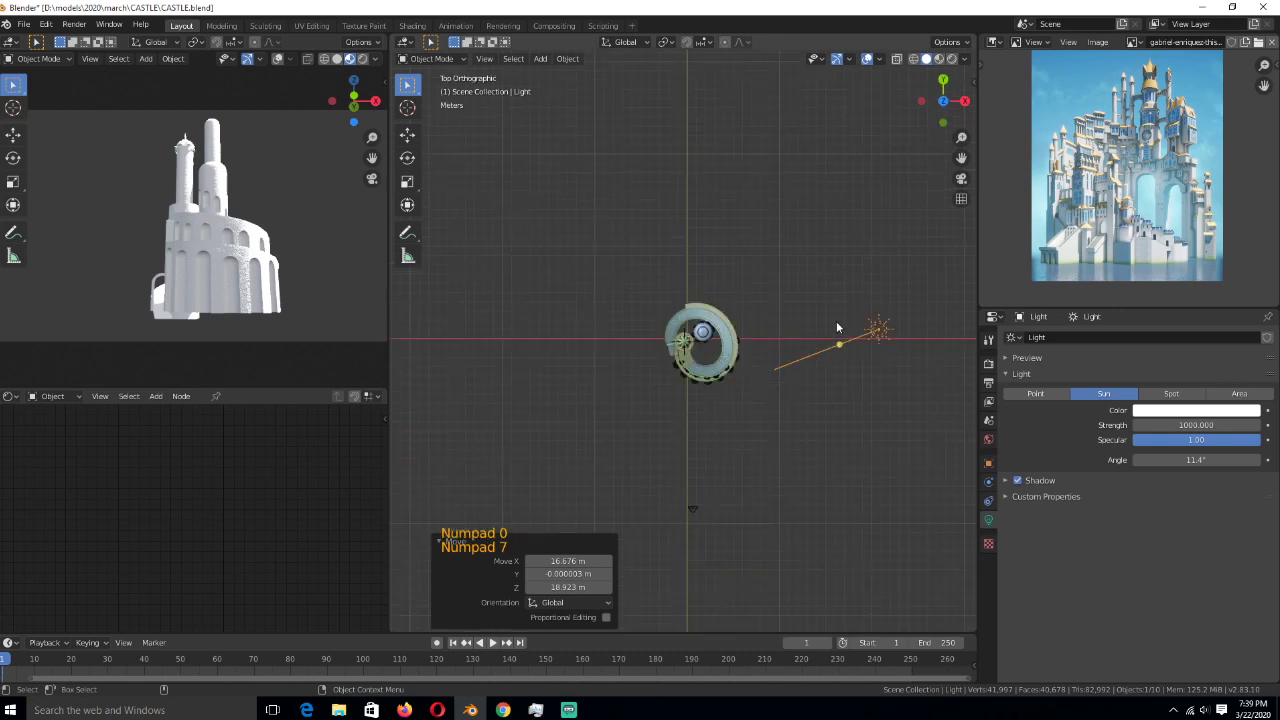
{"action": "key", "text": "r"}
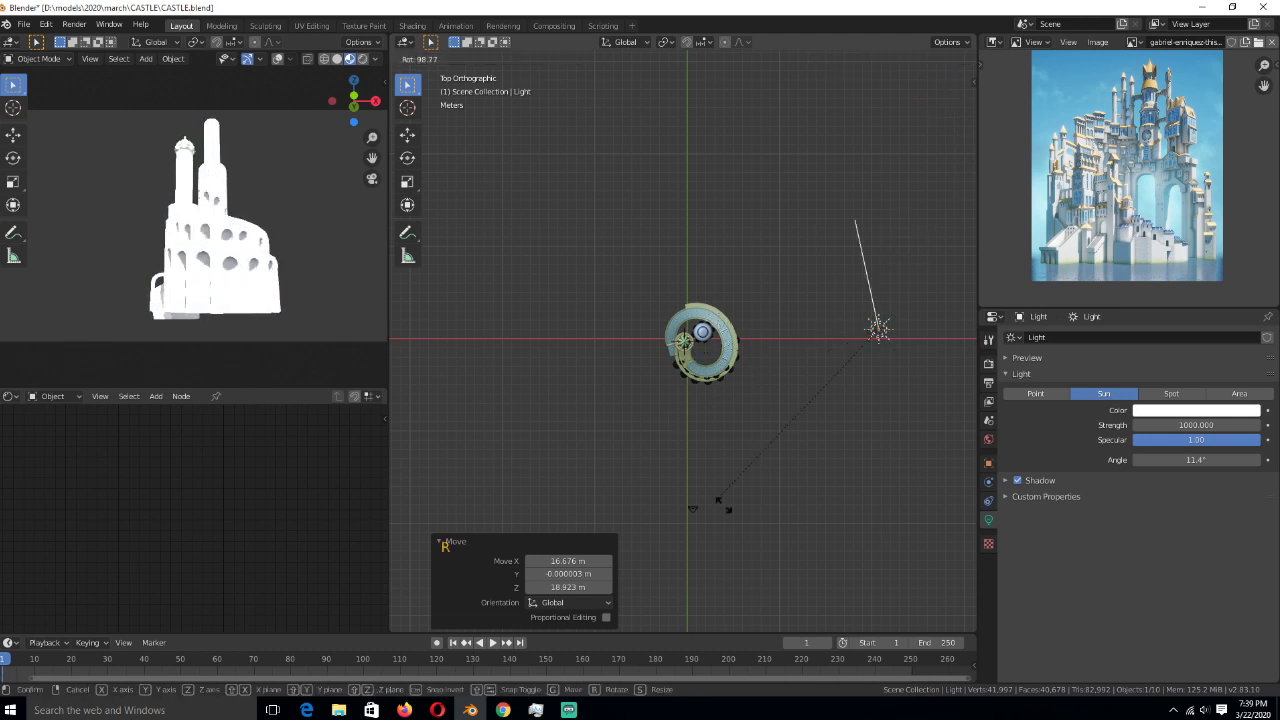
{"action": "left_click", "coordinate": [912, 452]}
{"action": "key", "text": "g"}
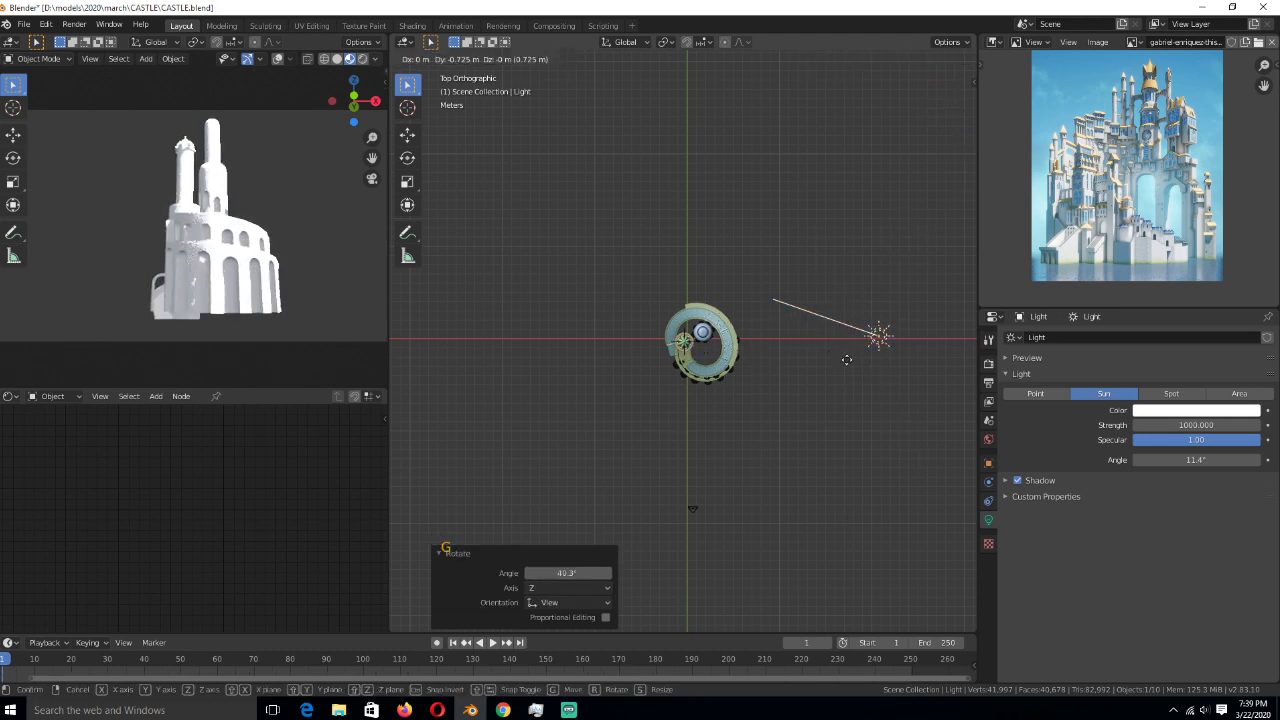
{"action": "left_click", "coordinate": [894, 482]}
- Set the sun's strength to 50 and its color to a light orange, then deselect it
{"action": "left_click", "coordinate": [1191, 425]}
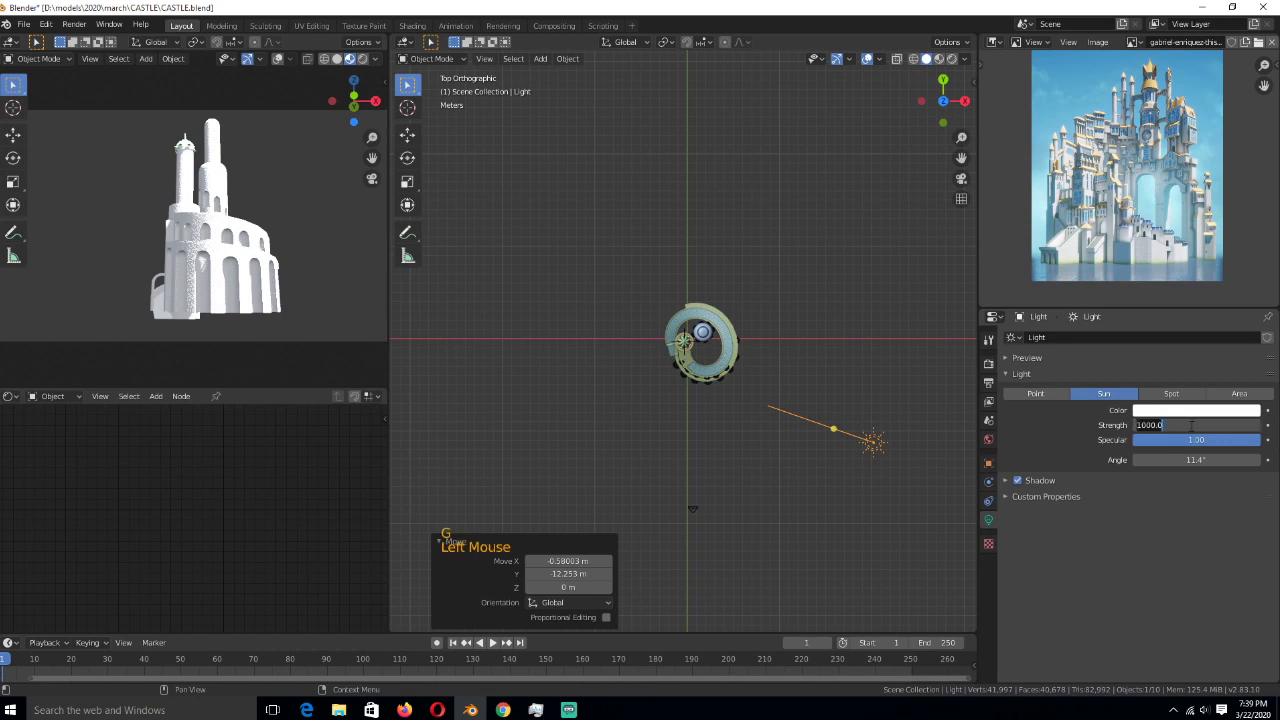
{"action": "key", "text": "Return"}
{"action": "left_click", "coordinate": [1178, 424]}
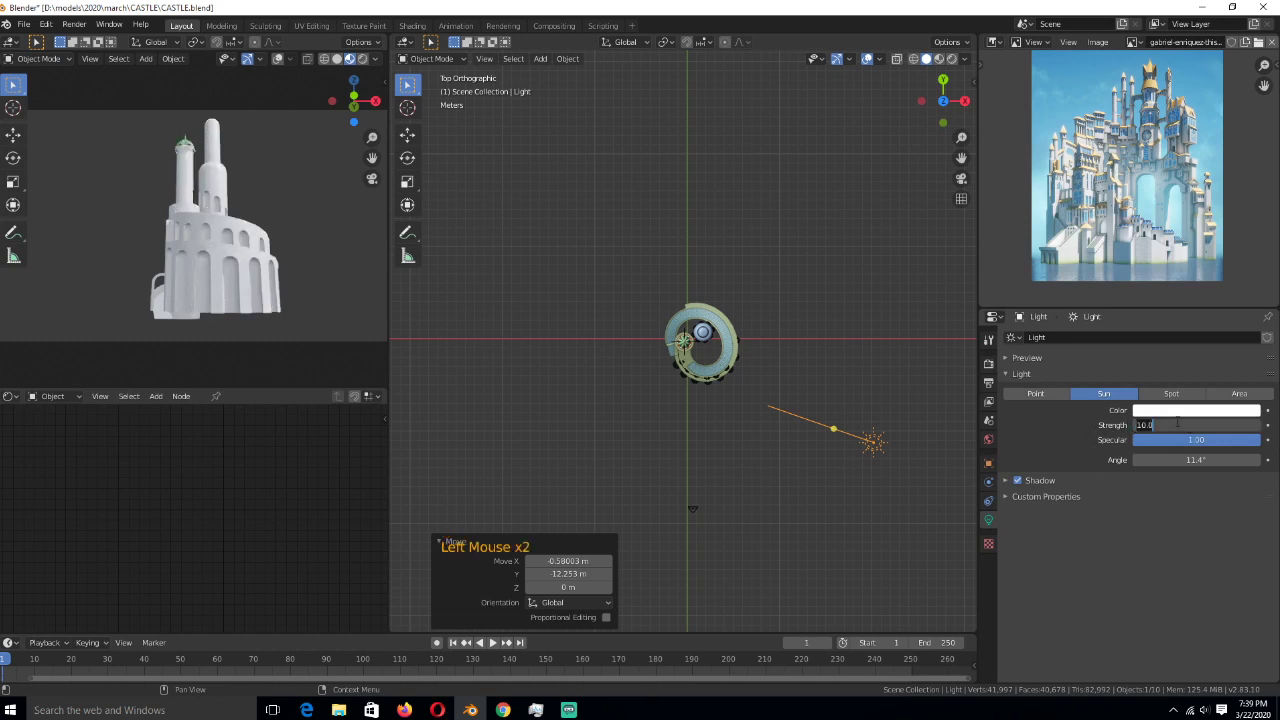
{"action": "type", "text": "50"}
{"action": "key", "text": "Return"}
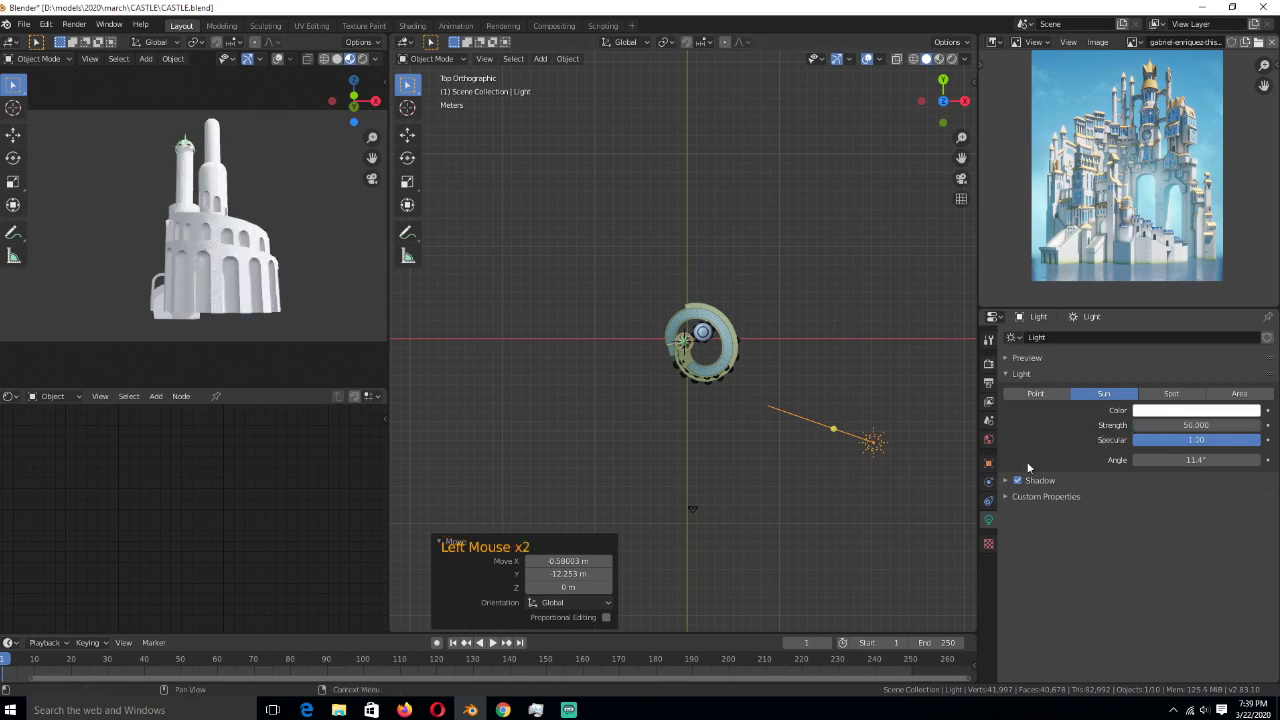
{"action": "left_click", "coordinate": [1182, 410]}
{"action": "left_click_drag", "start_coordinate": [1191, 281], "coordinate": [1181, 296]}
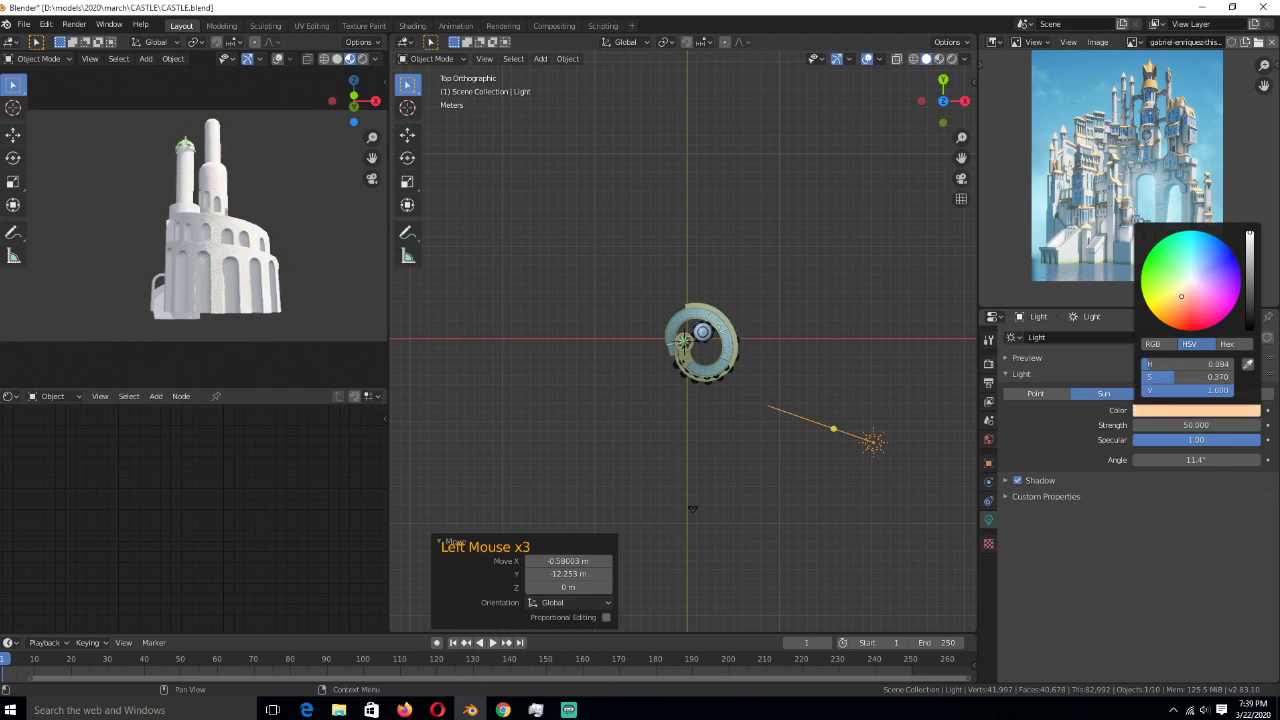
{"action": "left_click", "coordinate": [865, 426]}
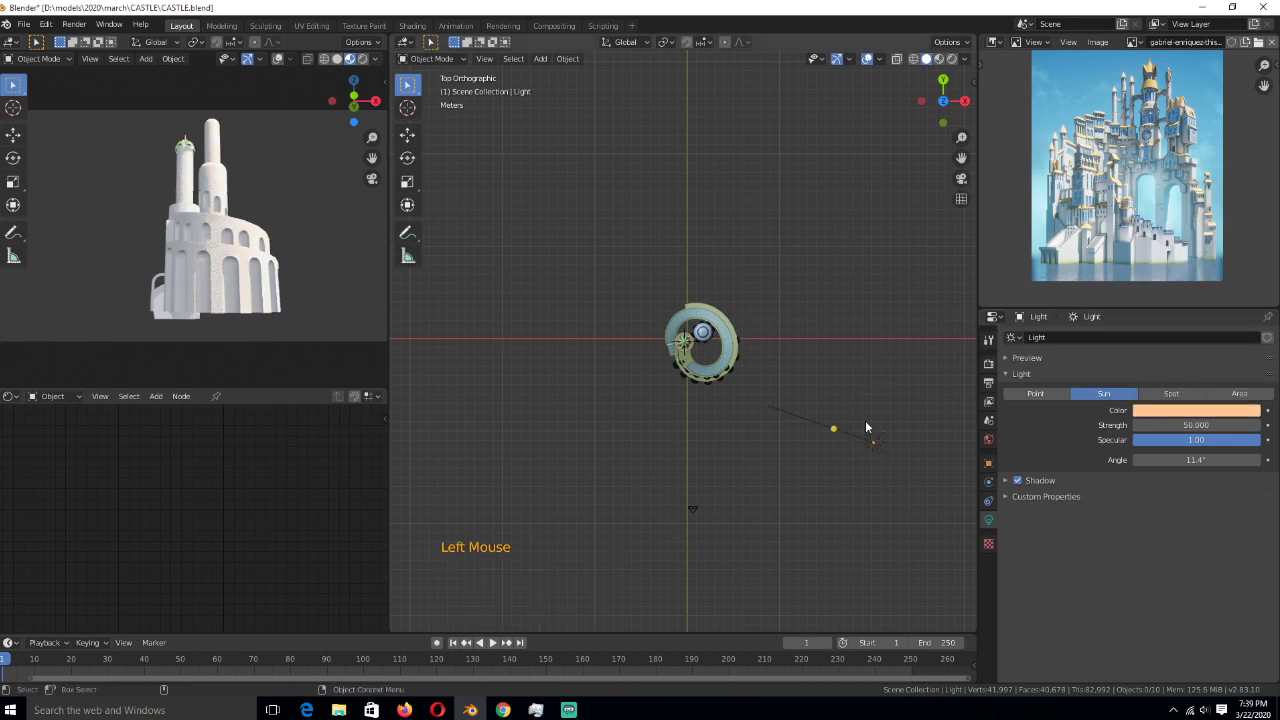
- Save the castle file and compare the model with the reference image
{"action": "scroll", "coordinate": [860, 450], "scroll_direction": "up", "scroll_amount": 7}
{"action": "middle_click_drag", "start_coordinate": [843, 461], "coordinate": [645, 395]}
{"action": "key", "text": "ctrl+s"}
{"action": "key", "text": "ctrl+s"}
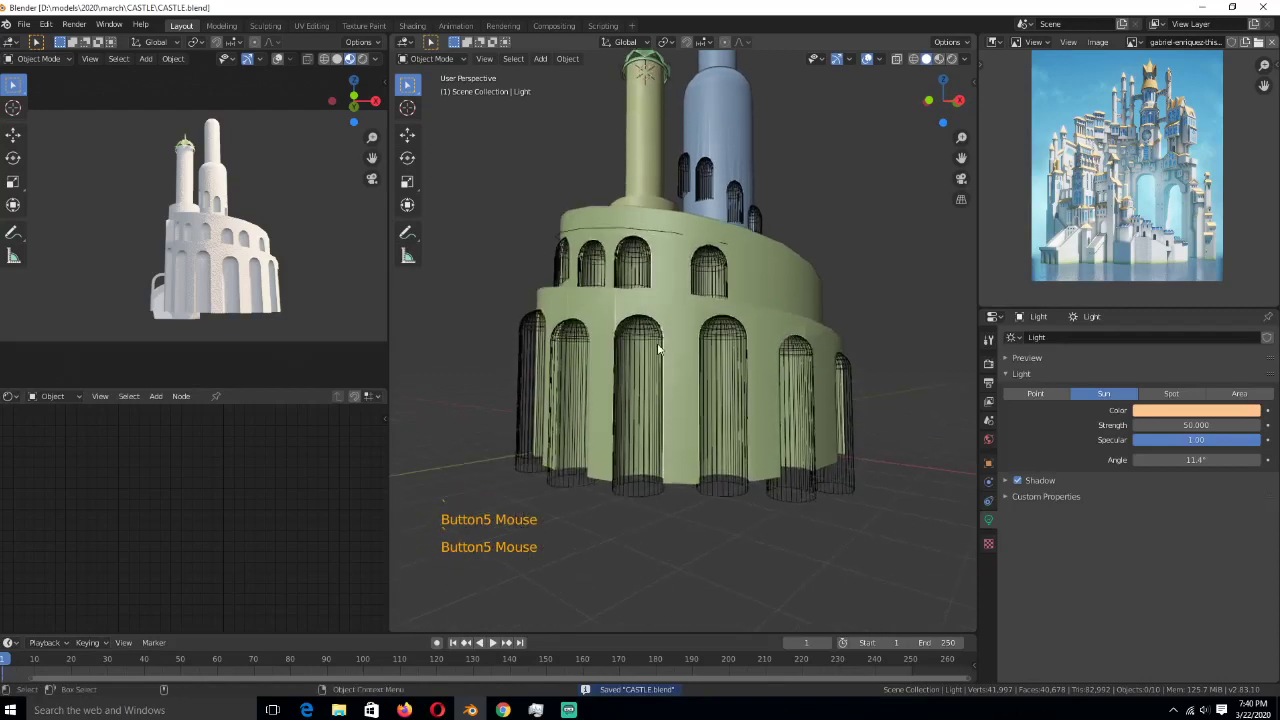
{"action": "key", "text": "ctrl+s"}
{"action": "scroll", "coordinate": [1030, 253], "scroll_direction": "up", "scroll_amount": 3}
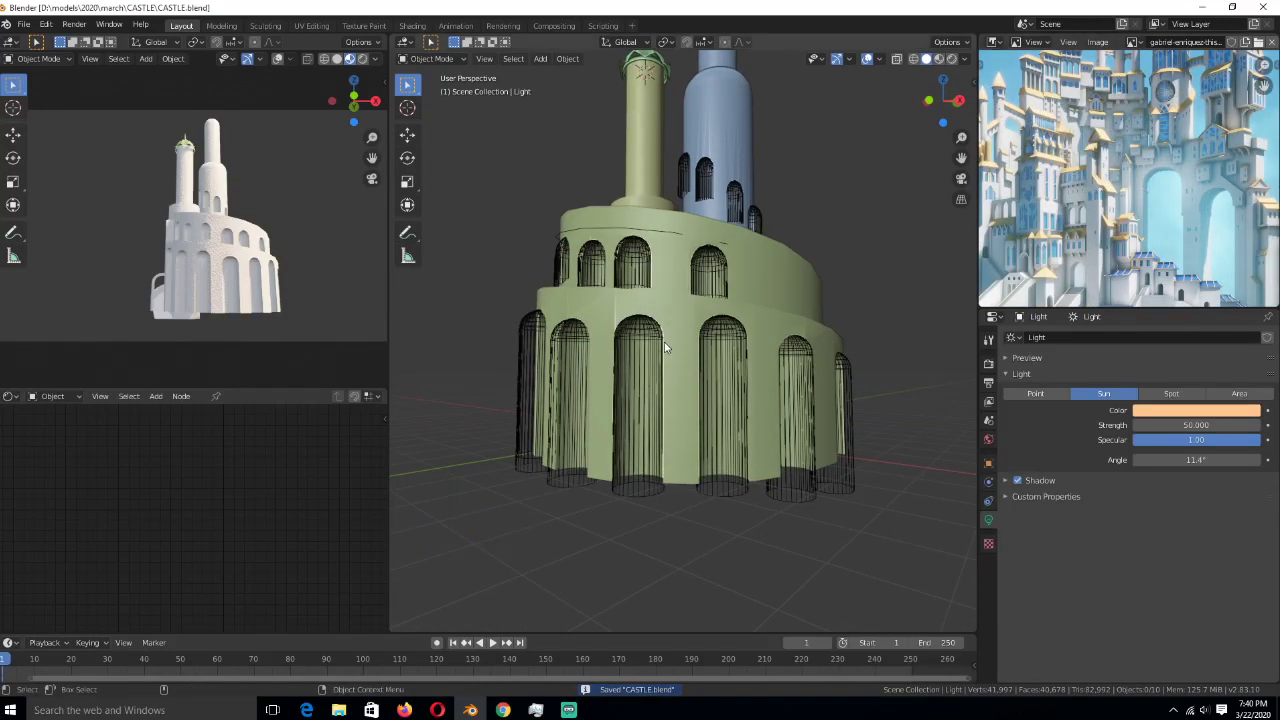
{"action": "scroll", "coordinate": [1030, 200], "scroll_direction": "down", "scroll_amount": 2}
{"action": "middle_click_drag", "start_coordinate": [791, 285], "coordinate": [747, 318]}
{"action": "key", "text": "ctrl+s"}
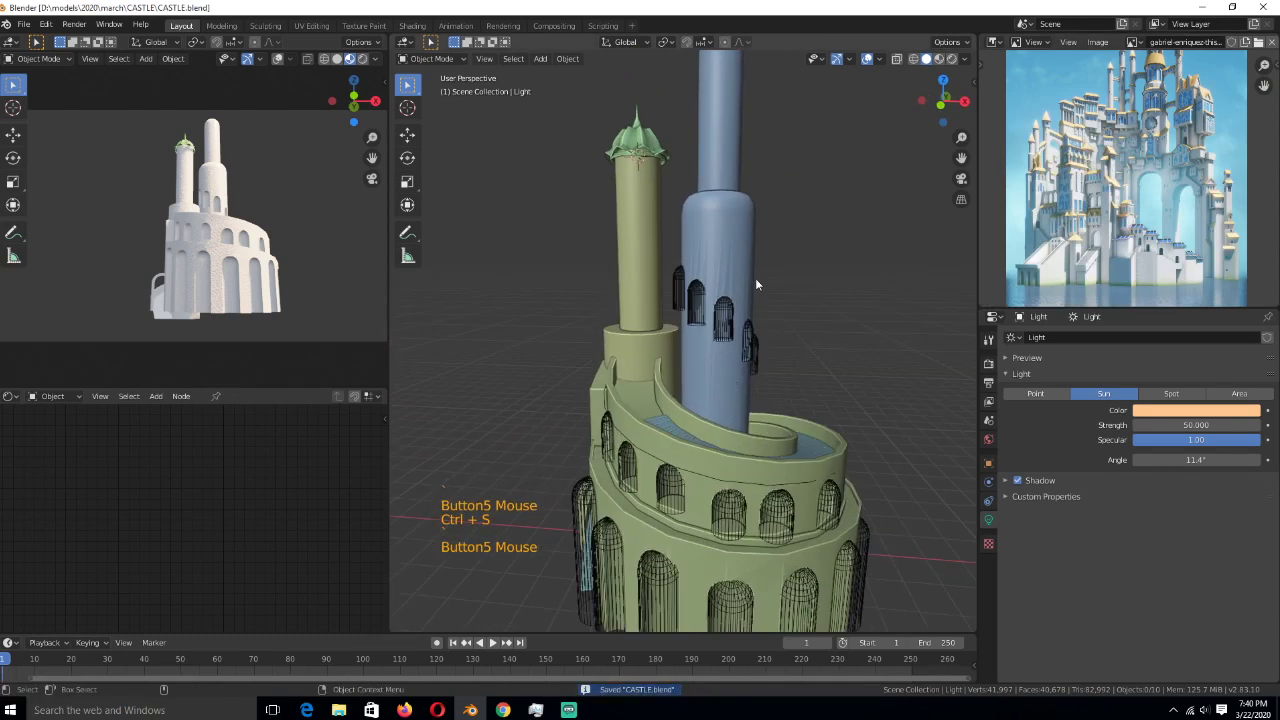
{"action": "double_click", "coordinate": [755, 278]}
{"action": "key", "text": "Tab"}
{"action": "scroll", "coordinate": [703, 317], "scroll_direction": "up", "scroll_amount": 1}
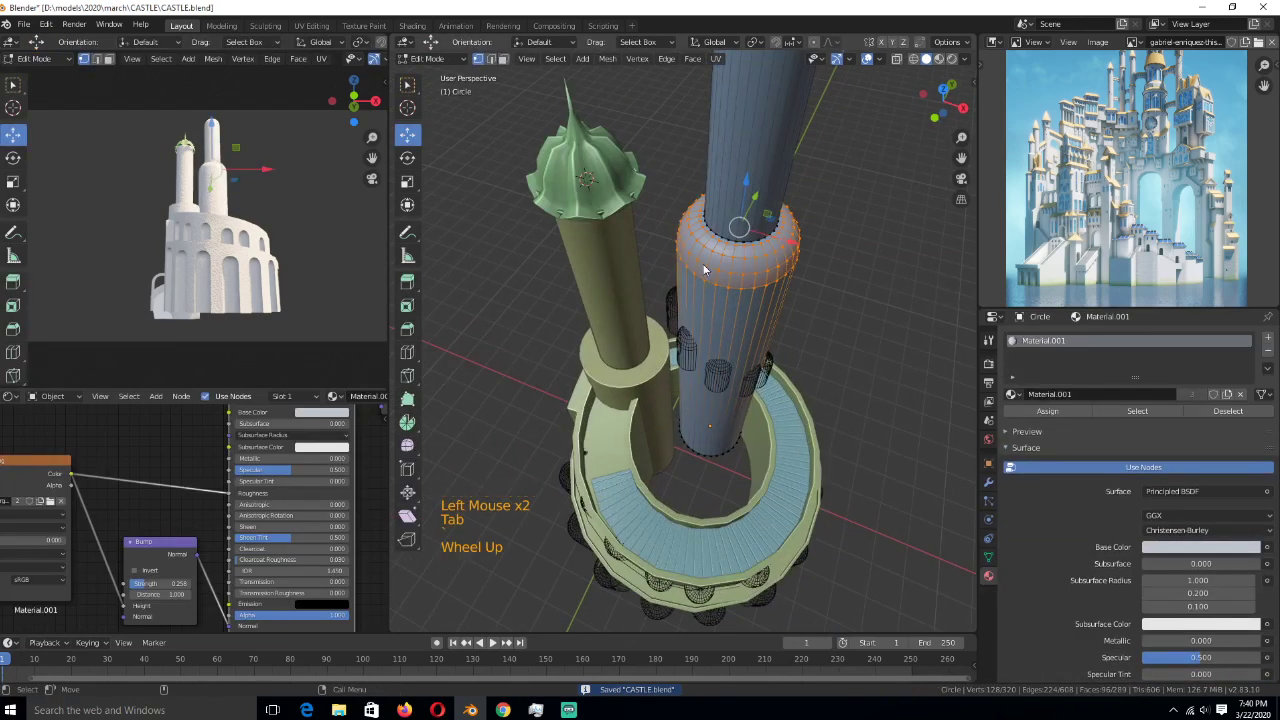
{"action": "key", "text": "Tab"}
- Duplicate the finished roof cap and place the copy about 2.04 m in X and 2.65 m in Z, atop the taller tower
{"action": "left_click", "coordinate": [595, 185]}
{"action": "scroll", "coordinate": [601, 190], "scroll_direction": "down", "scroll_amount": 3}
{"action": "key", "text": "KP_1"}
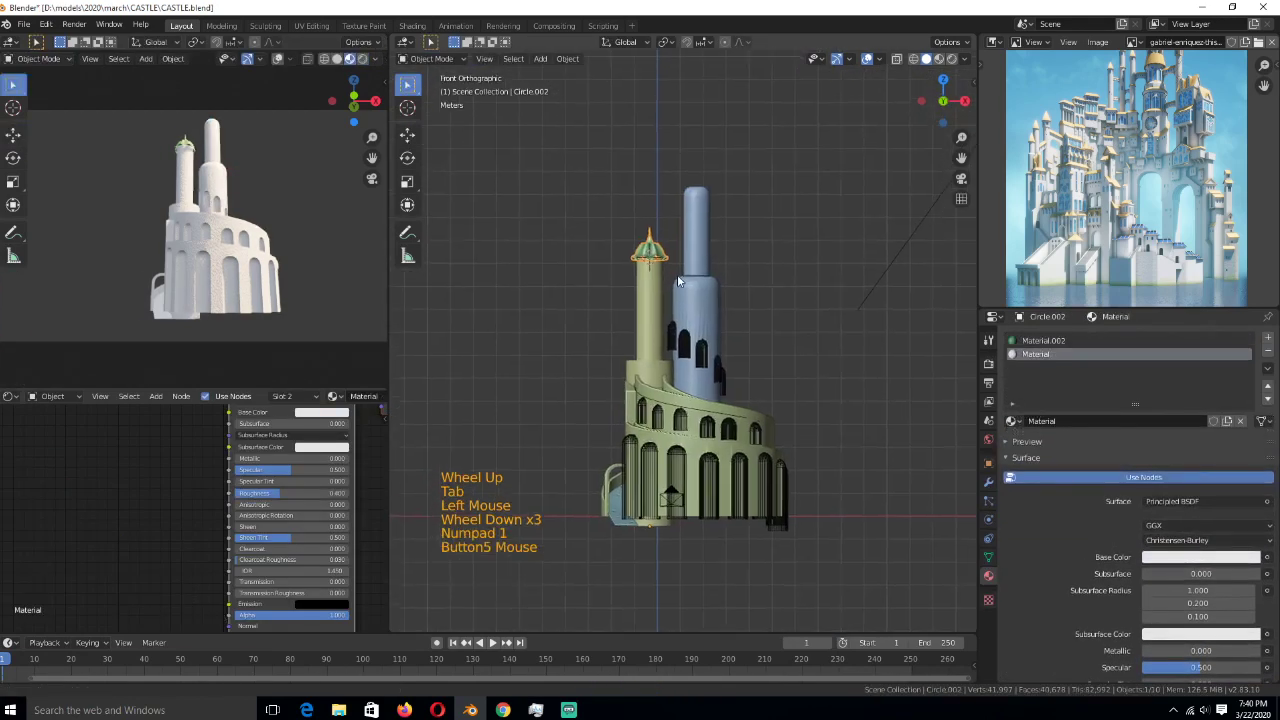
{"action": "key", "text": "shift+d"}
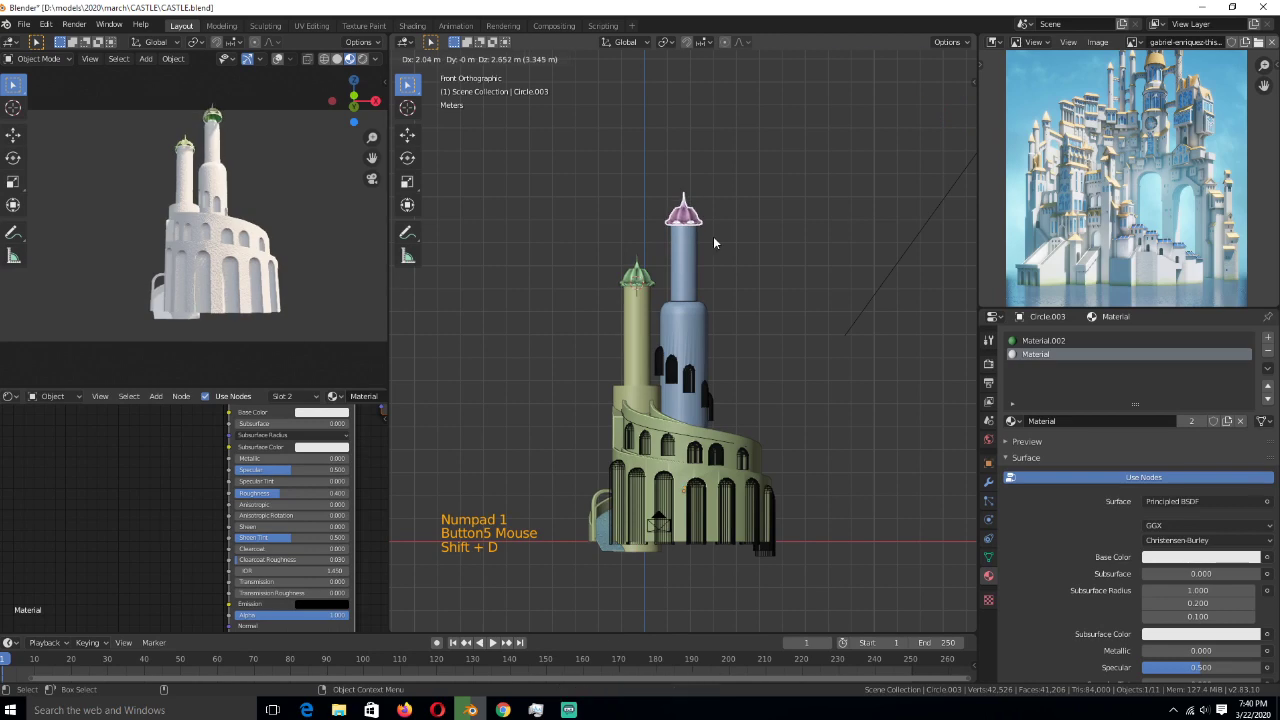
{"action": "left_click", "coordinate": [713, 236]}
- Move the duplicated cap about 1.082 m along Y to center it over the taller tower
{"action": "key", "text": "KP_7"}
{"action": "scroll", "coordinate": [696, 380], "scroll_direction": "up", "scroll_amount": 4}
{"action": "key", "text": "g"}
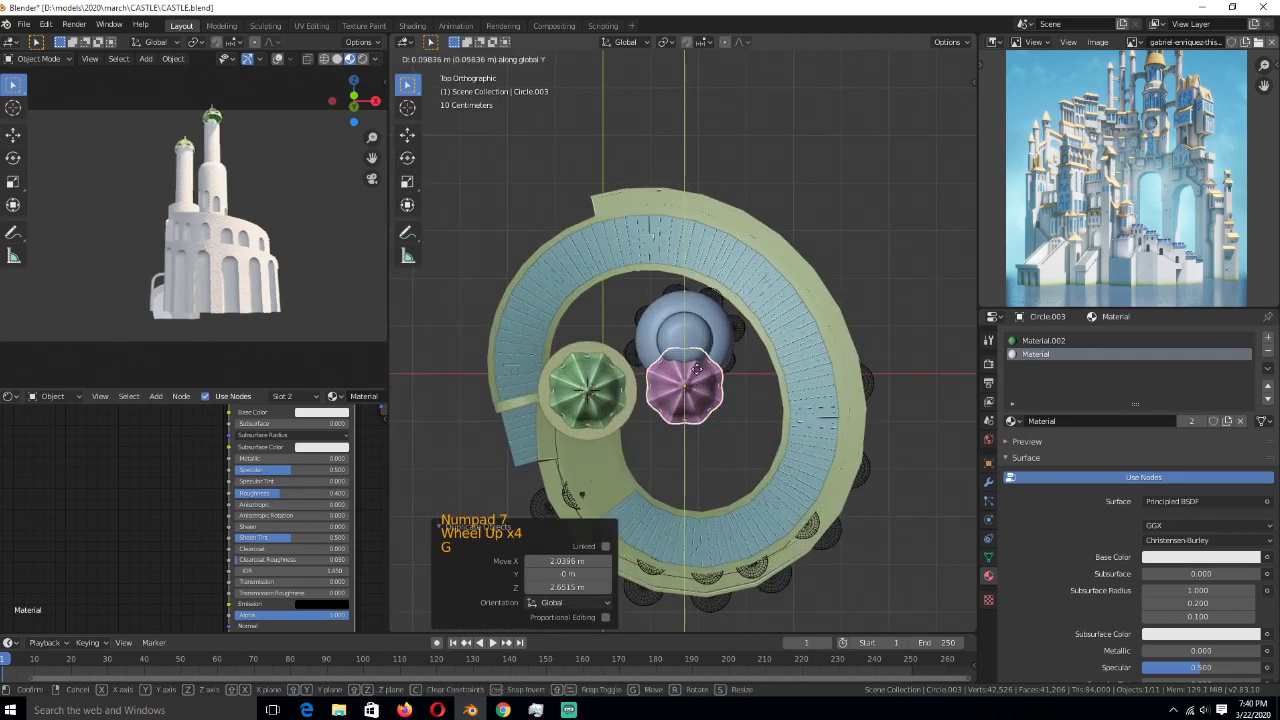
{"action": "left_click", "coordinate": [697, 341]}
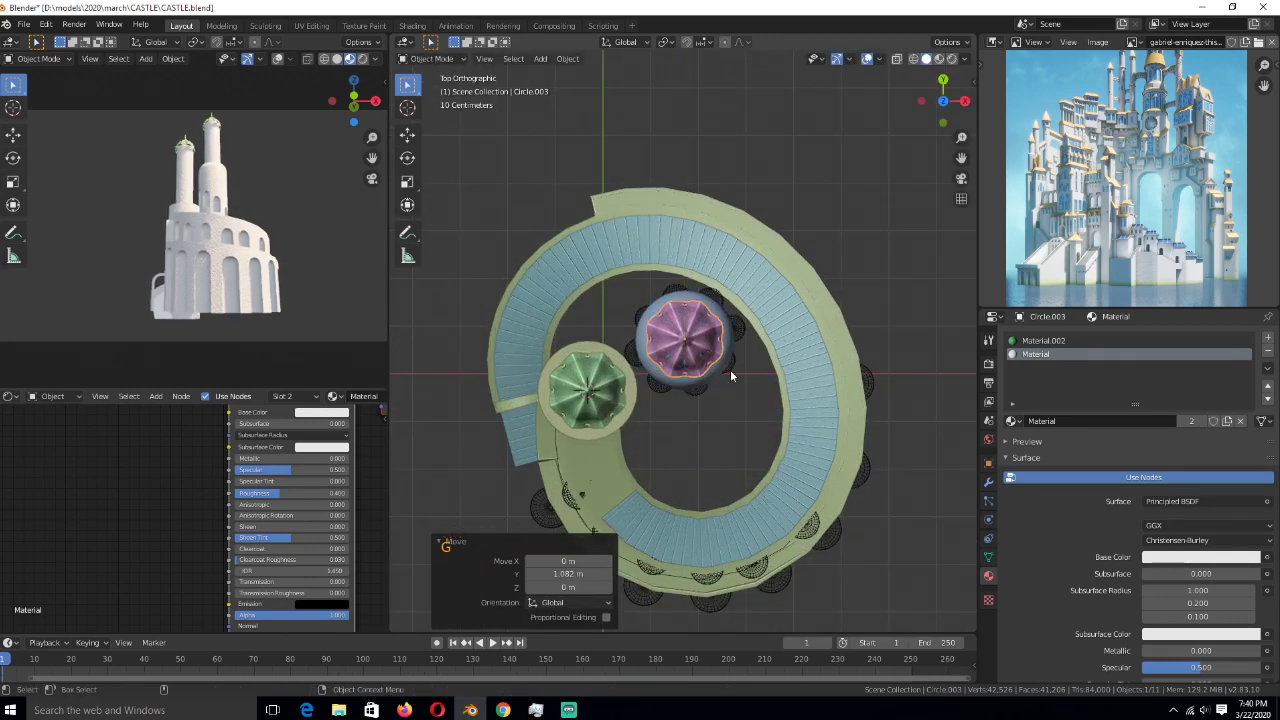
{"action": "middle_click_drag", "start_coordinate": [730, 369], "coordinate": [683, 411]}
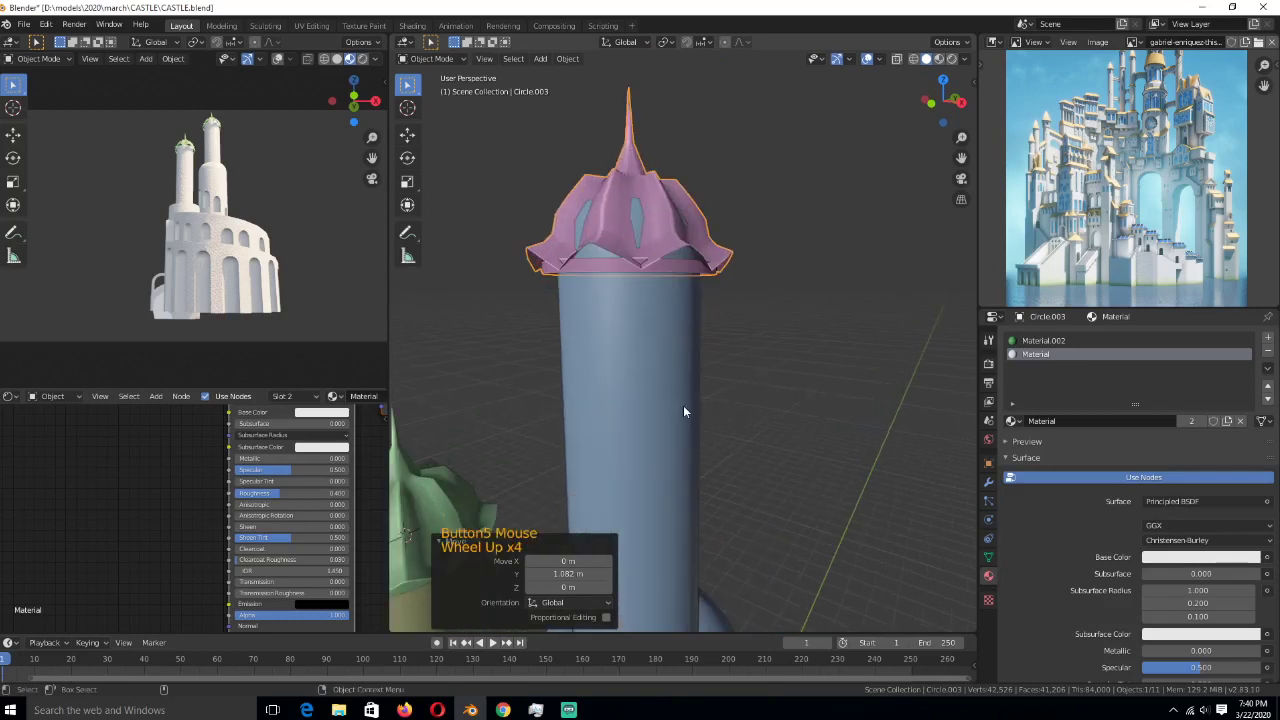
- Raise the cap atop the taller tower about 0.08 m along Z
{"action": "key", "text": "g"}
{"action": "key", "text": "z"}
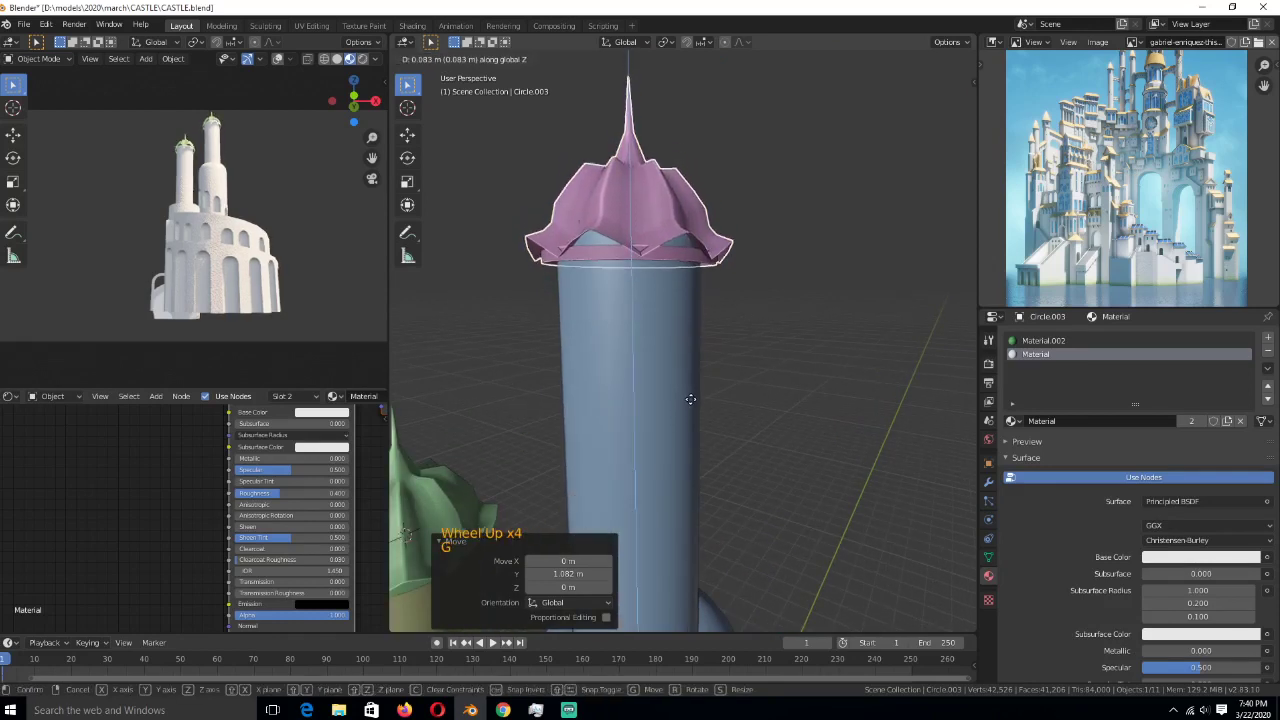
{"action": "left_click", "coordinate": [690, 398]}
- Select the sun light, expand its shadow settings, and save the castle file
{"action": "scroll", "coordinate": [795, 401], "scroll_direction": "down", "scroll_amount": 11}
{"action": "left_click", "coordinate": [790, 325]}
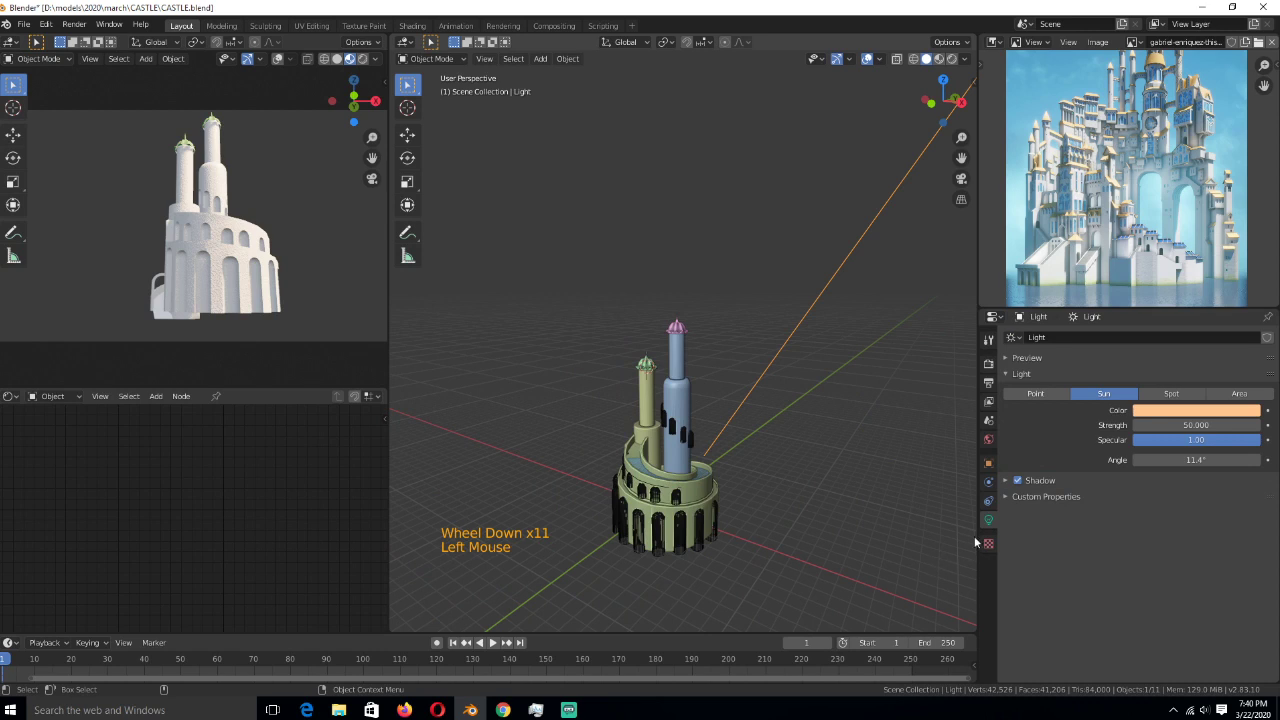
{"action": "left_click", "coordinate": [1005, 480]}
{"action": "scroll", "coordinate": [741, 437], "scroll_direction": "up", "scroll_amount": 3}
{"action": "middle_click_drag", "start_coordinate": [713, 430], "coordinate": [713, 401]}
{"action": "key", "text": "ctrl+s"}
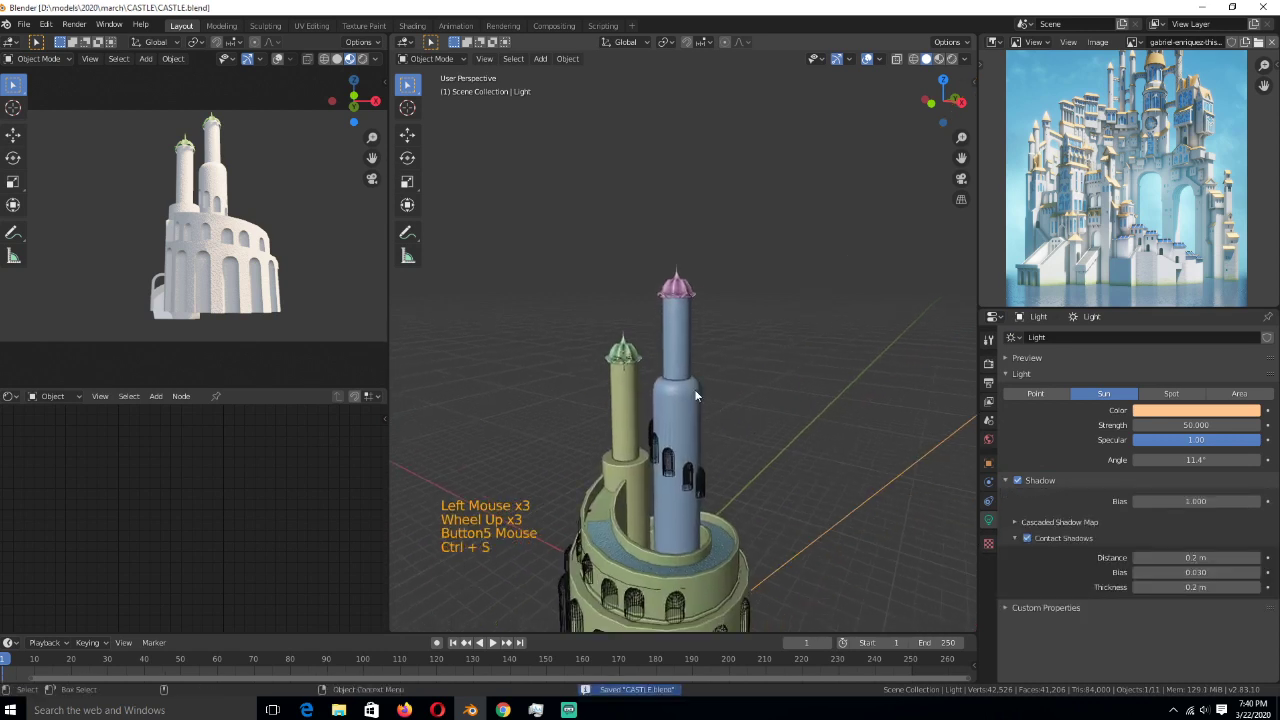
- Duplicate the taller tower's cap and place the copy about 3.62 m lower along Z, at the tower's shoulder
{"action": "left_click", "coordinate": [696, 396]}
{"action": "scroll", "coordinate": [696, 396], "scroll_direction": "up", "scroll_amount": 3}
{"action": "left_click", "coordinate": [690, 244]}
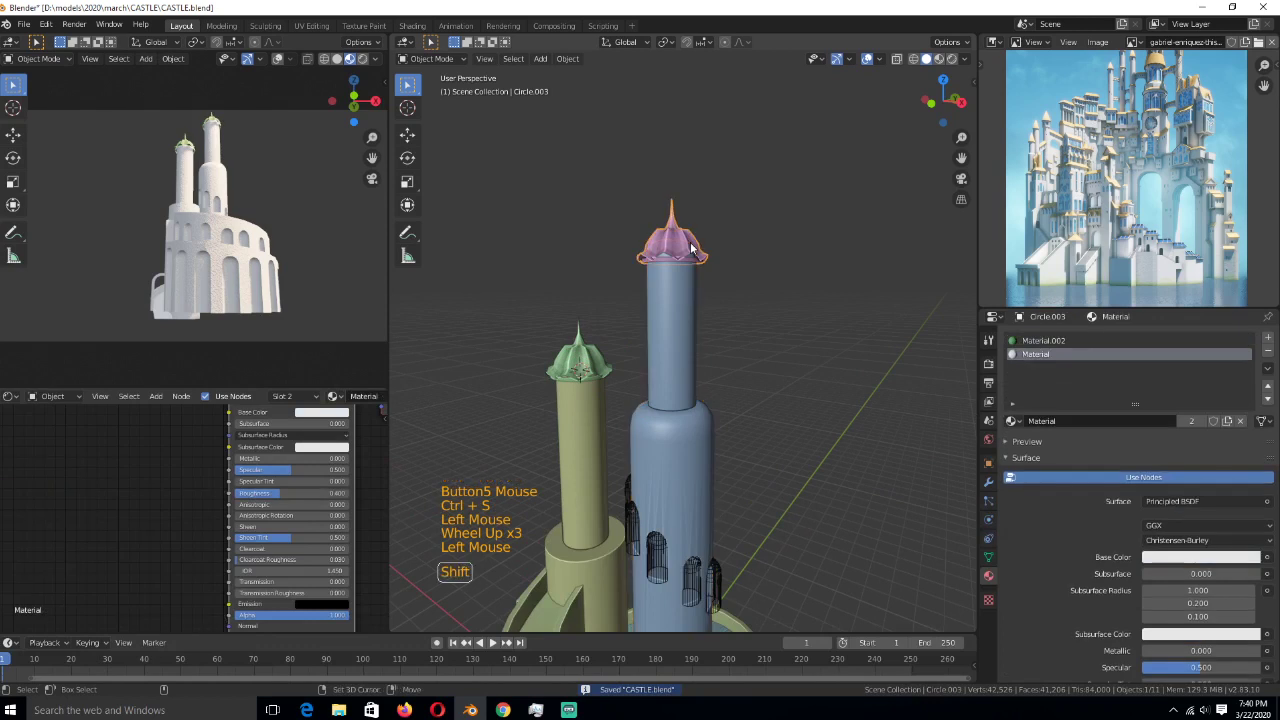
{"action": "key", "text": "shift+d"}
{"action": "key", "text": "z"}
{"action": "left_click", "coordinate": [720, 395]}
- Set the lower cap copy's origin to its geometry and scale it uniformly by about 1.647
{"action": "key", "text": "s"}
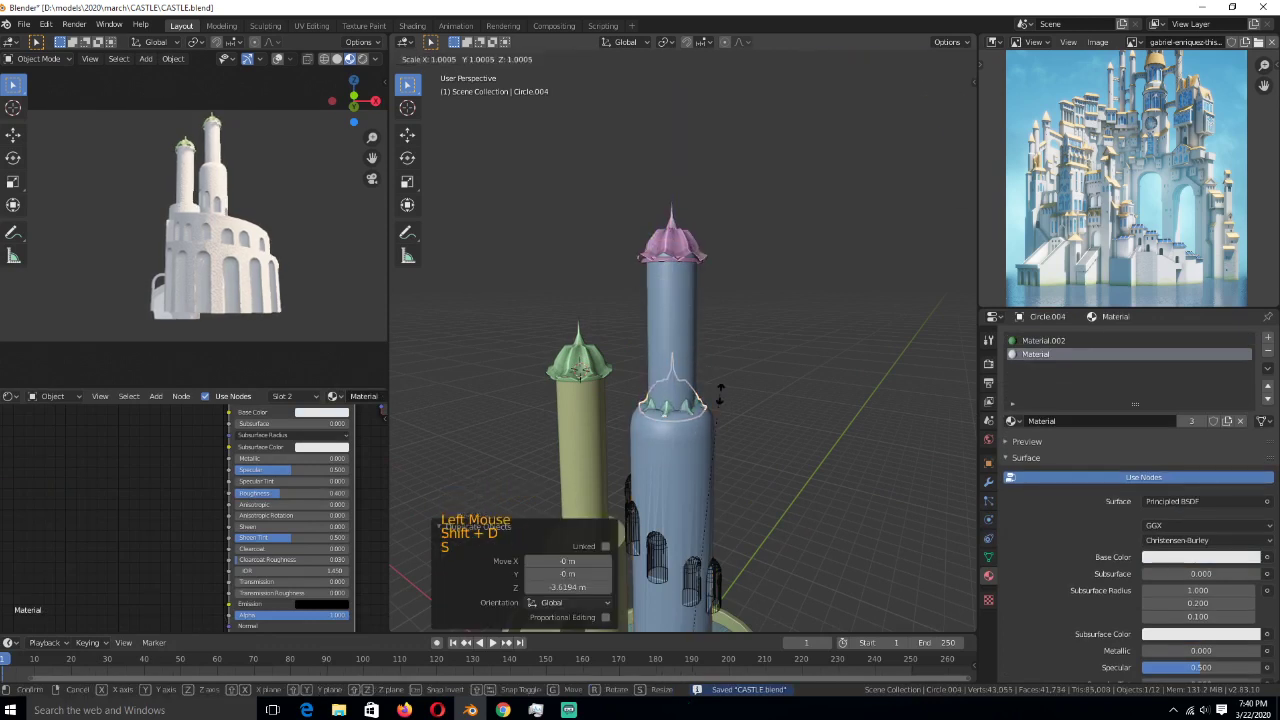
{"action": "right_click", "coordinate": [717, 379]}
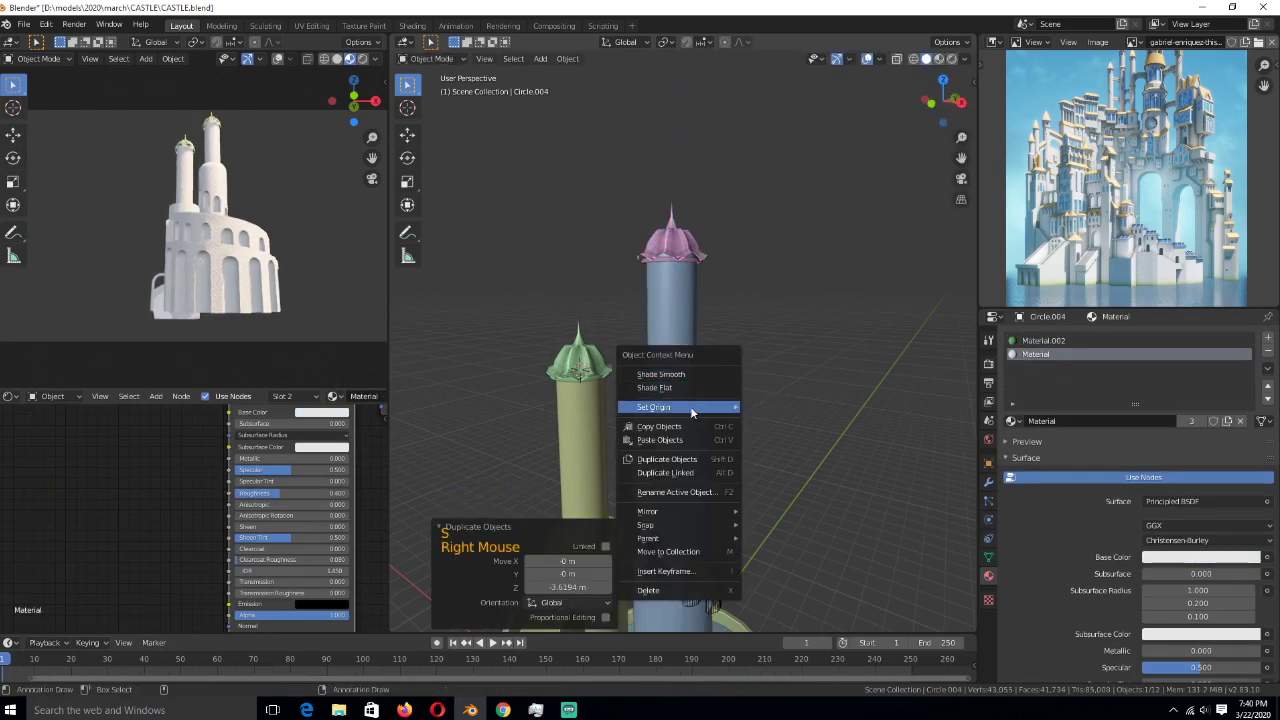
{"action": "mouse_move", "coordinate": [693, 406]}
{"action": "left_click", "coordinate": [770, 421]}
{"action": "key", "text": "s"}
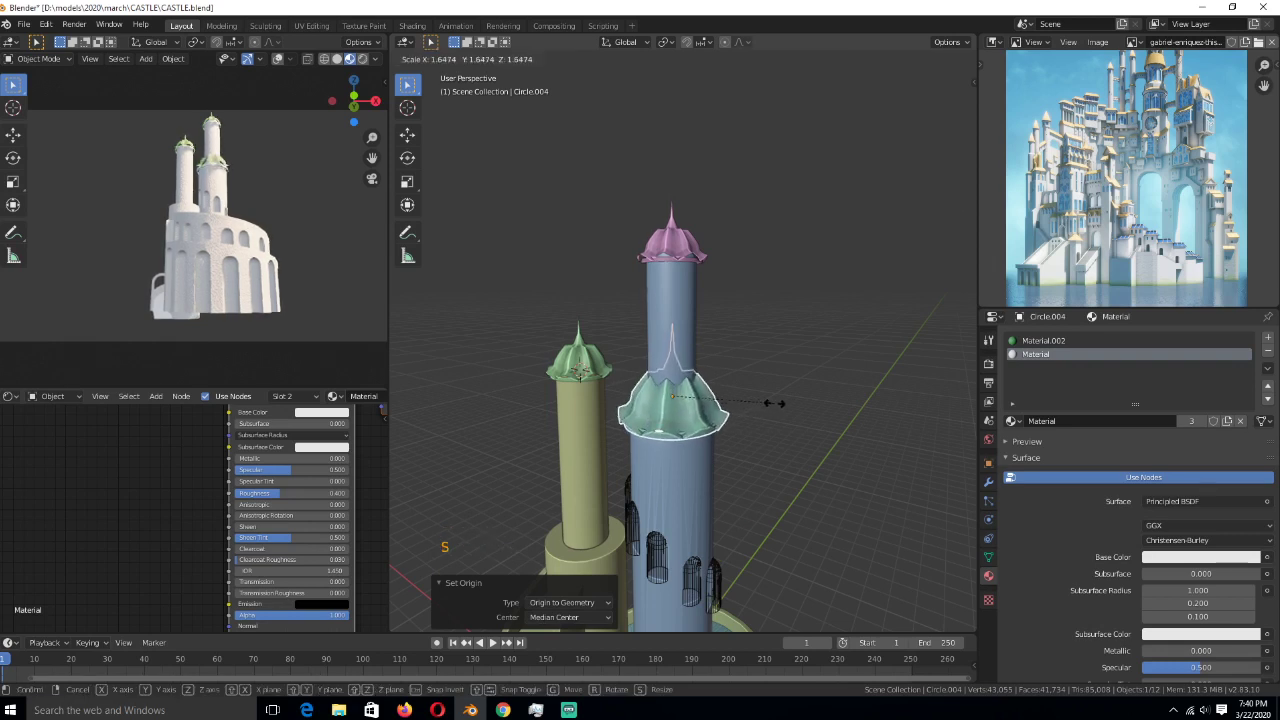
{"action": "left_click", "coordinate": [762, 403]}
- Flatten the lower cap copy by scaling it down along Z
{"action": "scroll", "coordinate": [763, 389], "scroll_direction": "up", "scroll_amount": 2}
{"action": "key", "text": "s"}
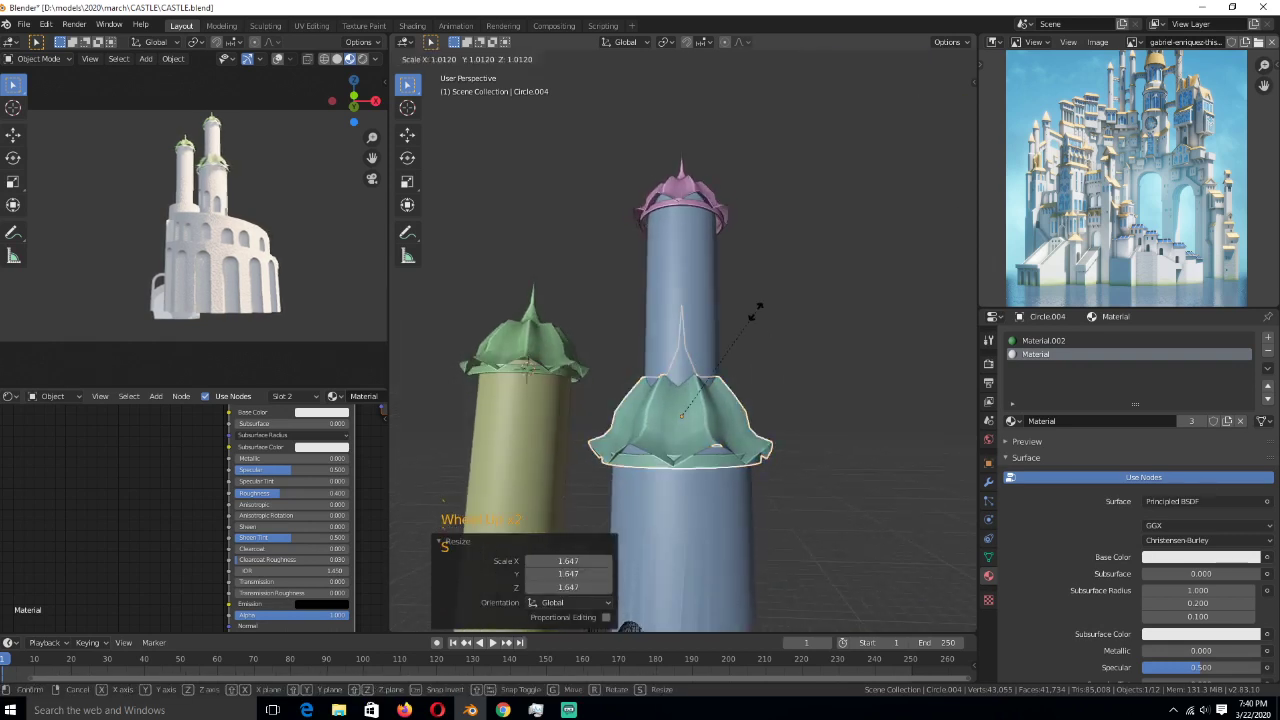
{"action": "key", "text": "z"}
- Delete the selected shoulder faces between the wide and narrow shafts of the taller tower's mesh
{"action": "left_click", "coordinate": [723, 471]}
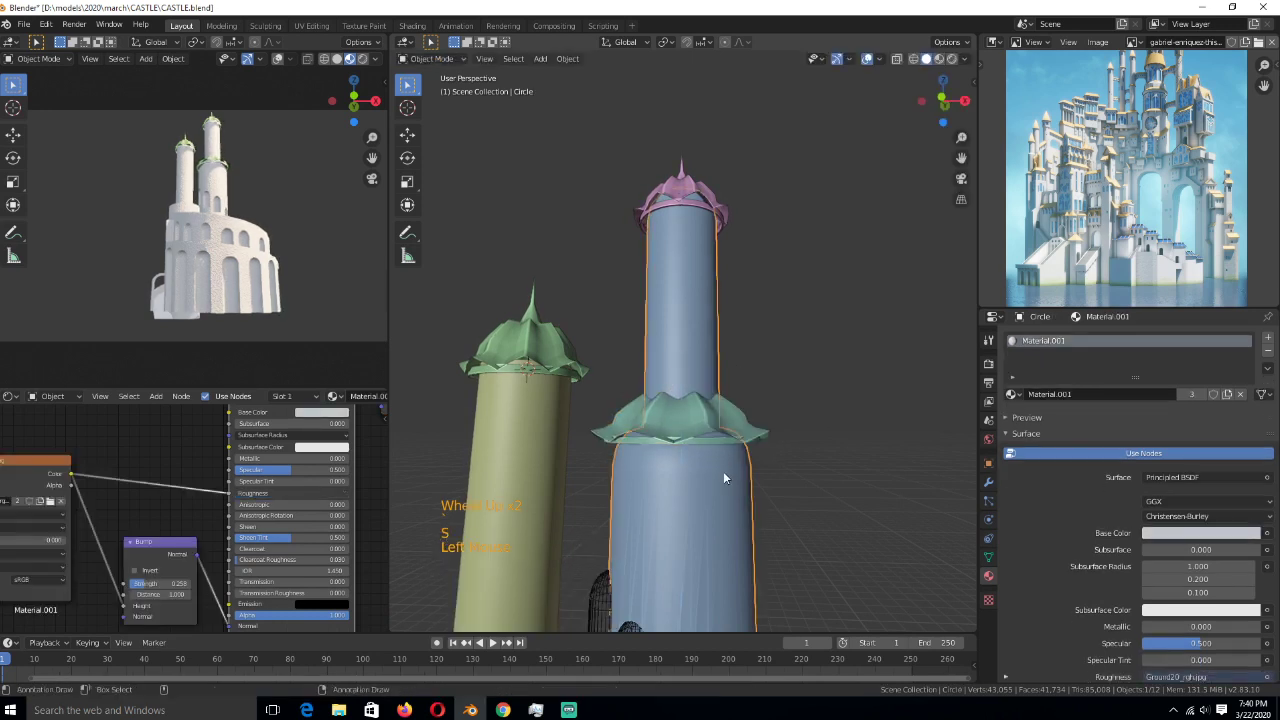
{"action": "key", "text": "Tab"}
{"action": "key", "text": "s"}
{"action": "key", "text": "x"}
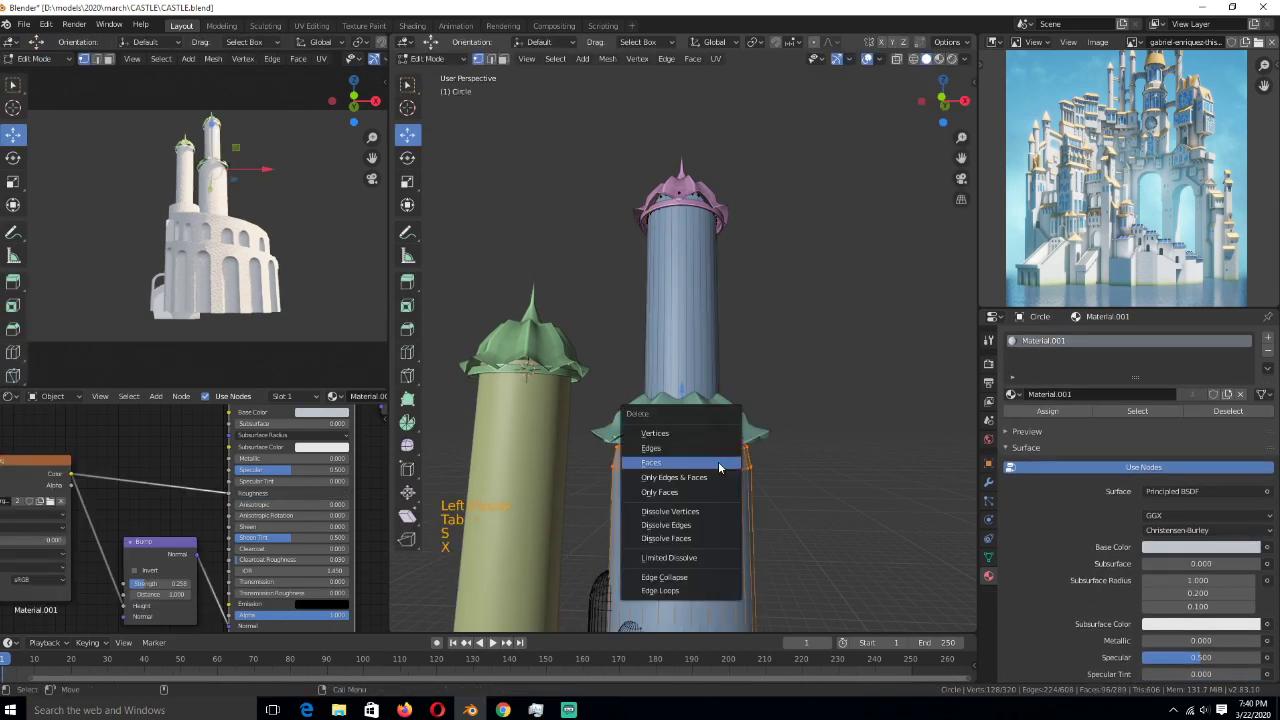
{"action": "left_click", "coordinate": [715, 461]}
{"action": "key", "text": "Tab"}
- Lower the flattened cap copy about 0.5 m along Z onto the wide shaft's open rim, then deselect it
{"action": "left_click", "coordinate": [714, 430]}
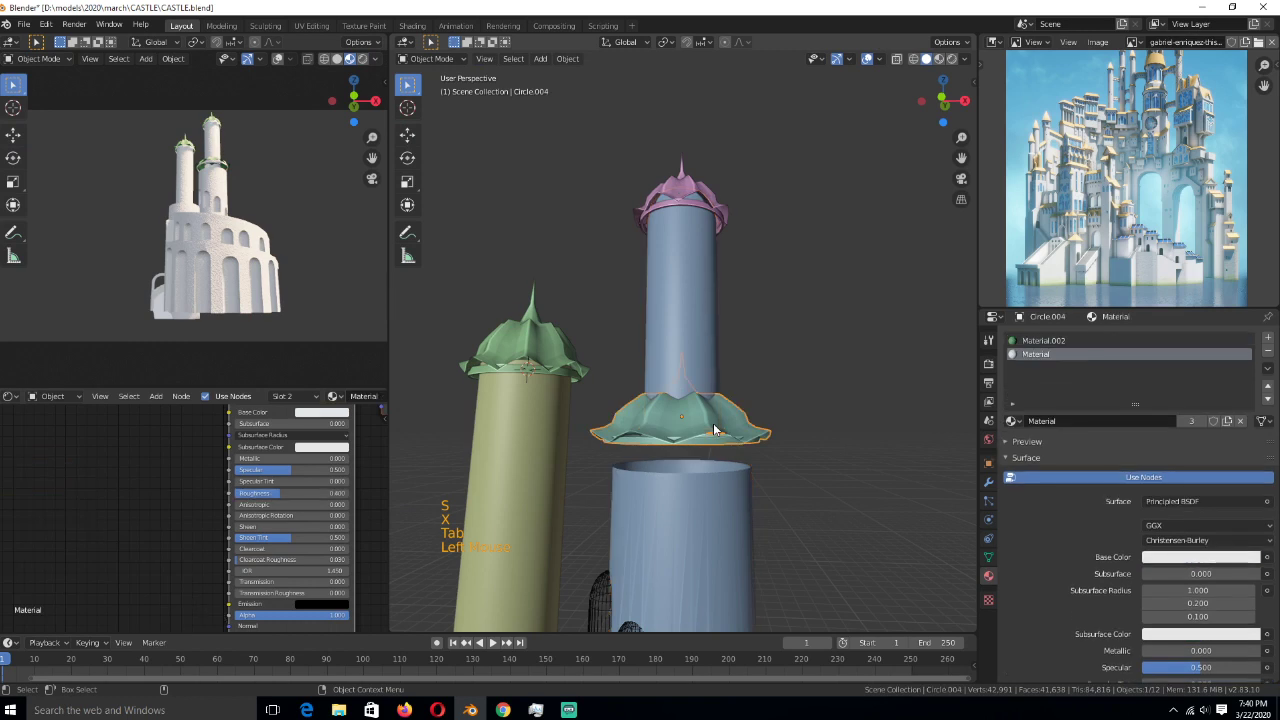
{"action": "key", "text": "g"}
{"action": "key", "text": "z"}
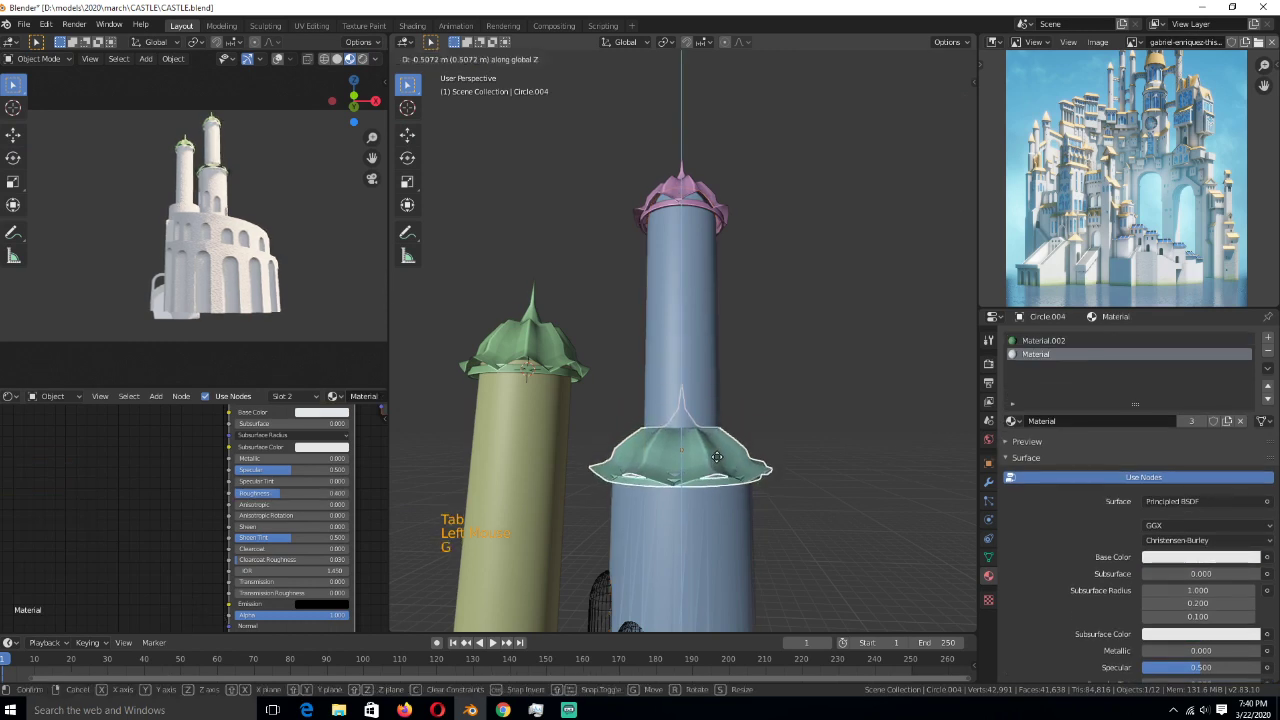
{"action": "left_click", "coordinate": [717, 453]}
{"action": "key", "text": "alt+a"}
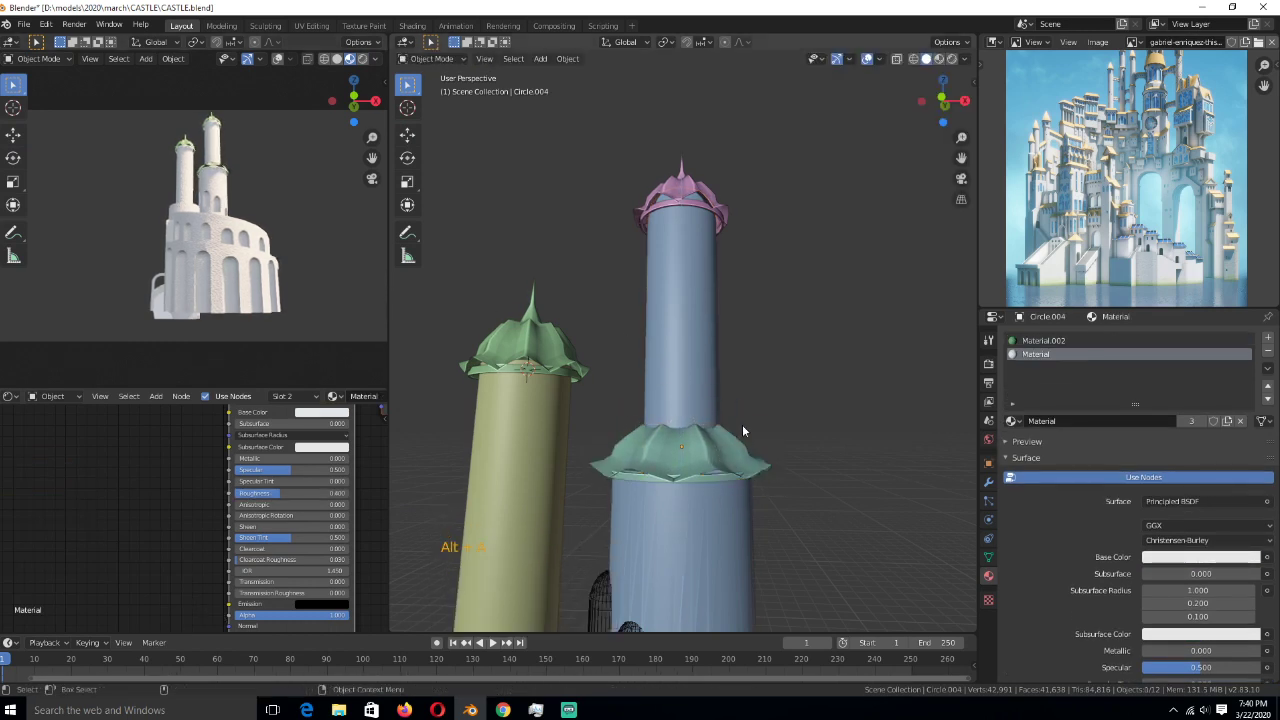
- Delete the selected ring geometry at the base of the lower cap copy, keeping only its fluted skirt
{"action": "key", "text": "Tab"}
{"action": "key", "text": "Tab"}
{"action": "key", "text": "Tab"}
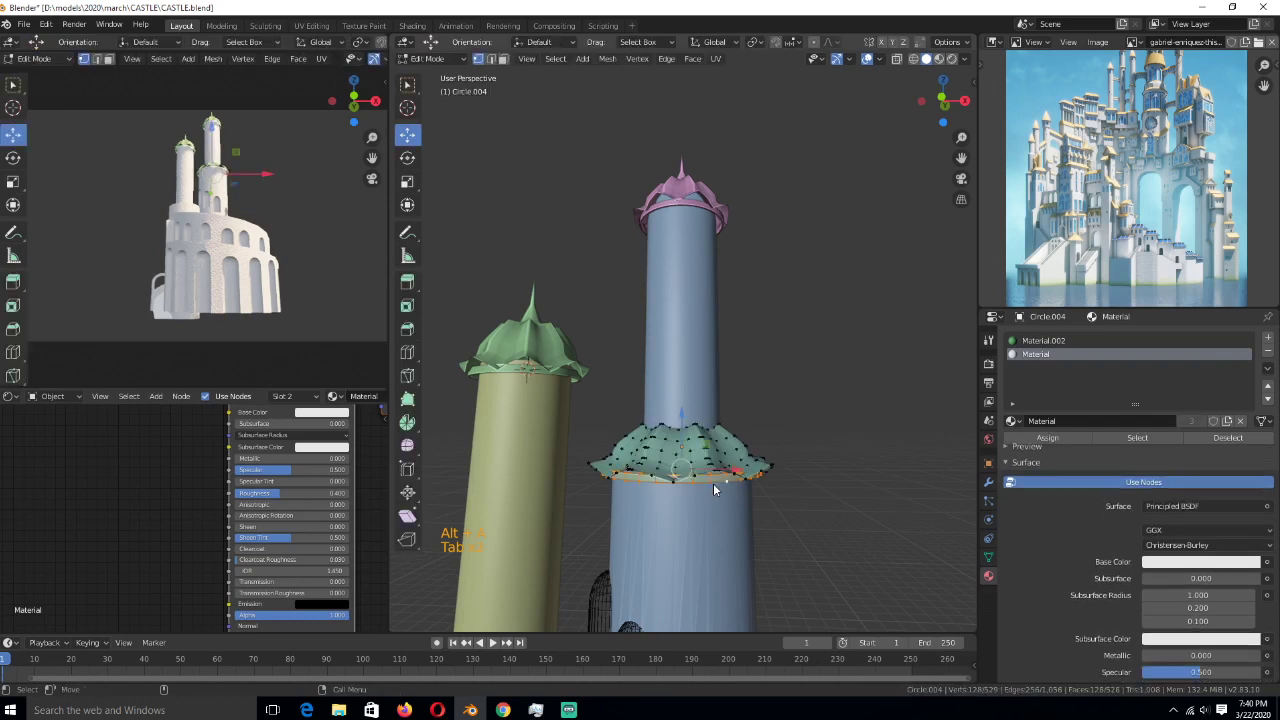
{"action": "key", "text": "x"}
{"action": "left_click", "coordinate": [713, 483]}
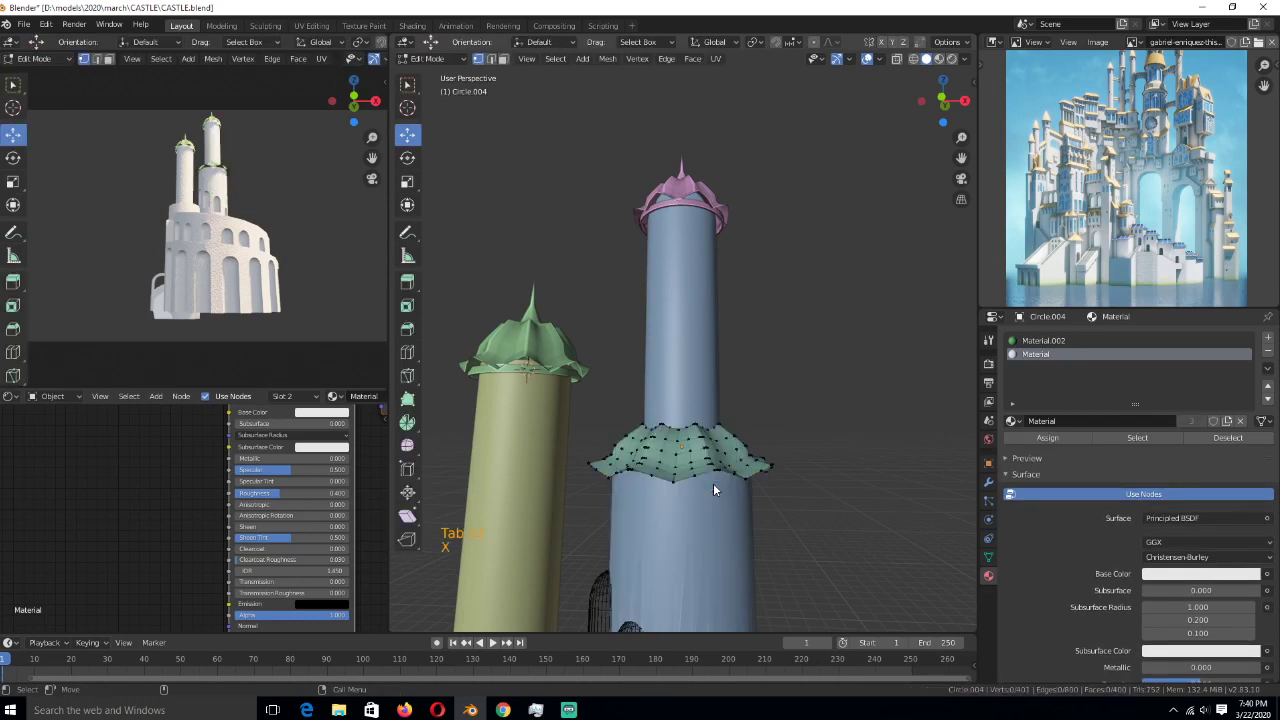
{"action": "key", "text": "Tab"}
- Add a Solidify modifier to the fluted skirt, deselect it, and save the castle file
{"action": "left_click", "coordinate": [737, 462]}
{"action": "left_click", "coordinate": [988, 482]}
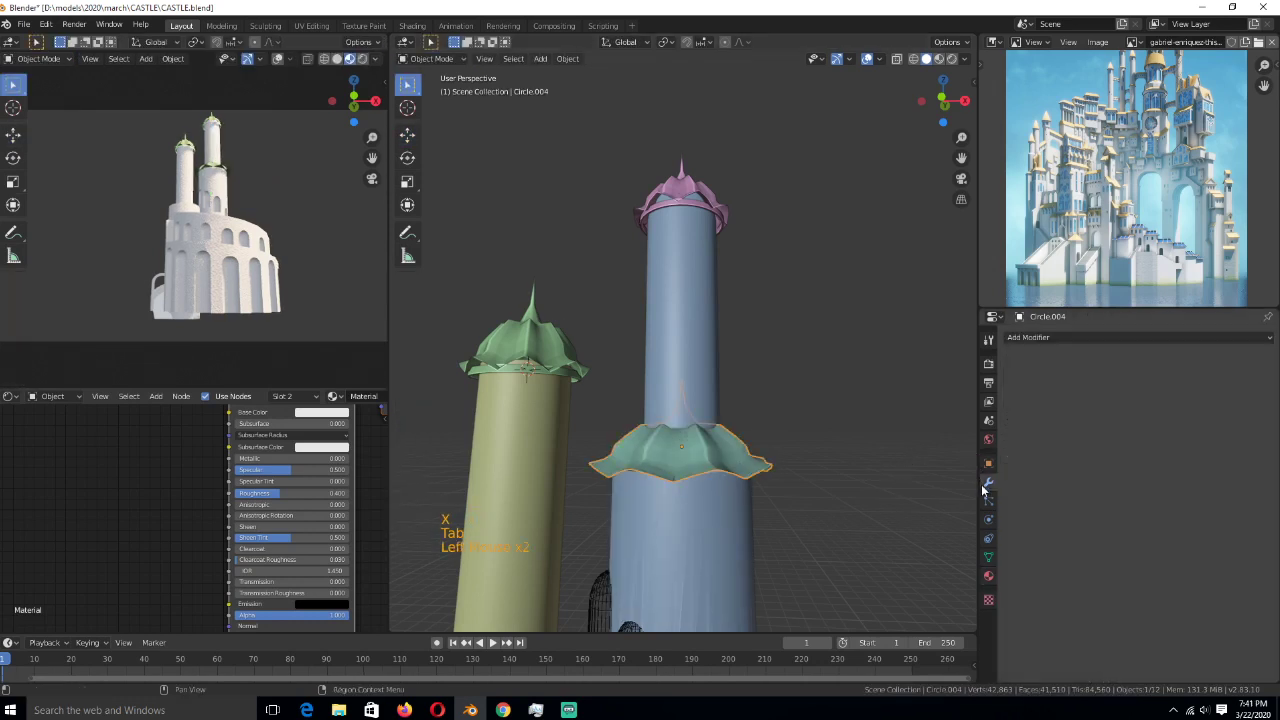
{"action": "left_click", "coordinate": [1087, 339]}
{"action": "left_click", "coordinate": [1002, 545]}
{"action": "key", "text": "alt+a"}
{"action": "key", "text": "ctrl+s"}
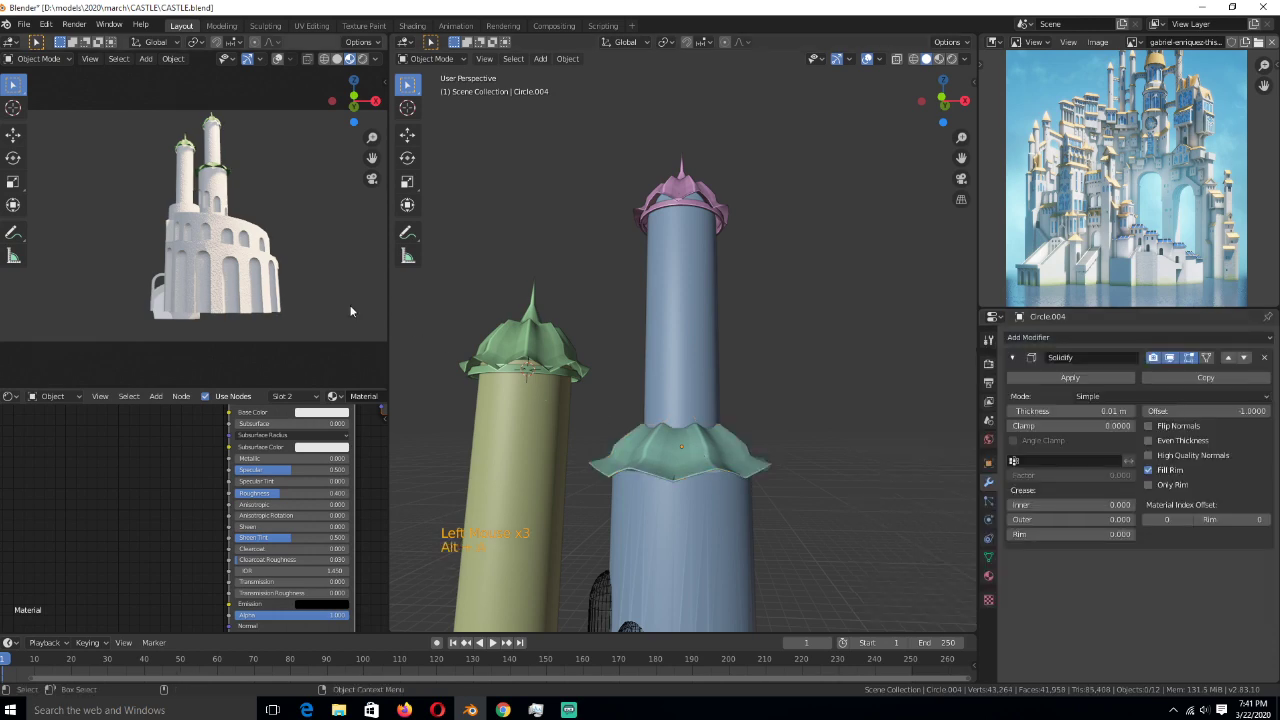
- Save the castle file and examine the arcaded base alongside the waterline walls in the reference image
{"action": "scroll", "coordinate": [613, 387], "scroll_direction": "down", "scroll_amount": 3}
{"action": "scroll", "coordinate": [860, 340], "scroll_direction": "down", "scroll_amount": 1, "text": "ctrl"}
{"action": "key", "text": "ctrl+s"}
{"action": "middle_click_drag", "start_coordinate": [696, 440], "coordinate": [729, 322], "text": "shift"}
{"action": "key", "text": "ctrl+s"}
{"action": "middle_click_drag", "start_coordinate": [724, 380], "coordinate": [716, 250], "text": "shift"}
{"action": "scroll", "coordinate": [716, 250], "scroll_direction": "down", "scroll_amount": 1}
{"action": "middle_click_drag", "start_coordinate": [716, 250], "coordinate": [714, 205], "text": "shift"}
{"action": "key", "text": "ctrl+s"}
{"action": "scroll", "coordinate": [1127, 239], "scroll_direction": "up", "scroll_amount": 2}
{"action": "middle_click_drag", "start_coordinate": [1127, 239], "coordinate": [1137, 191]}
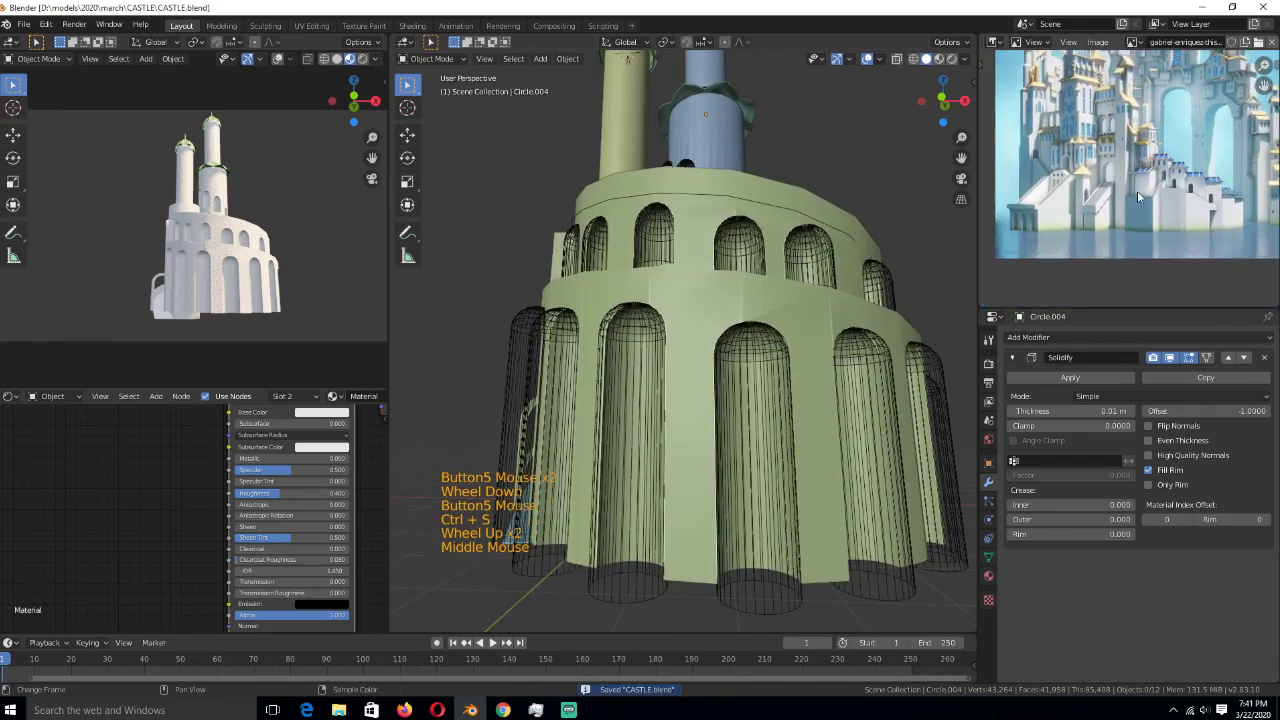
- Add a Gradient Texture node to the arcaded base's material and preview its color output on the model
{"action": "left_click", "coordinate": [721, 483]}
{"action": "scroll", "coordinate": [130, 532], "scroll_direction": "down", "scroll_amount": 4}
{"action": "scroll", "coordinate": [130, 532], "scroll_direction": "down", "scroll_amount": 1}
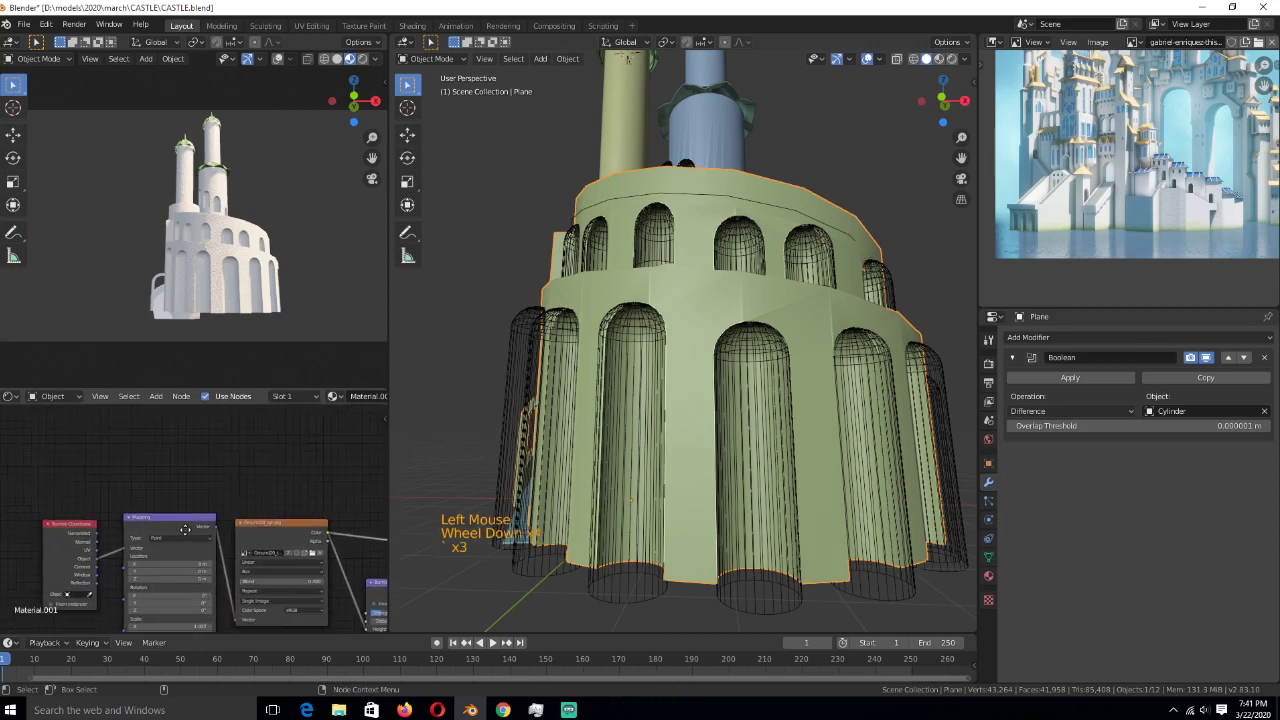
{"action": "key", "text": "shift+a"}
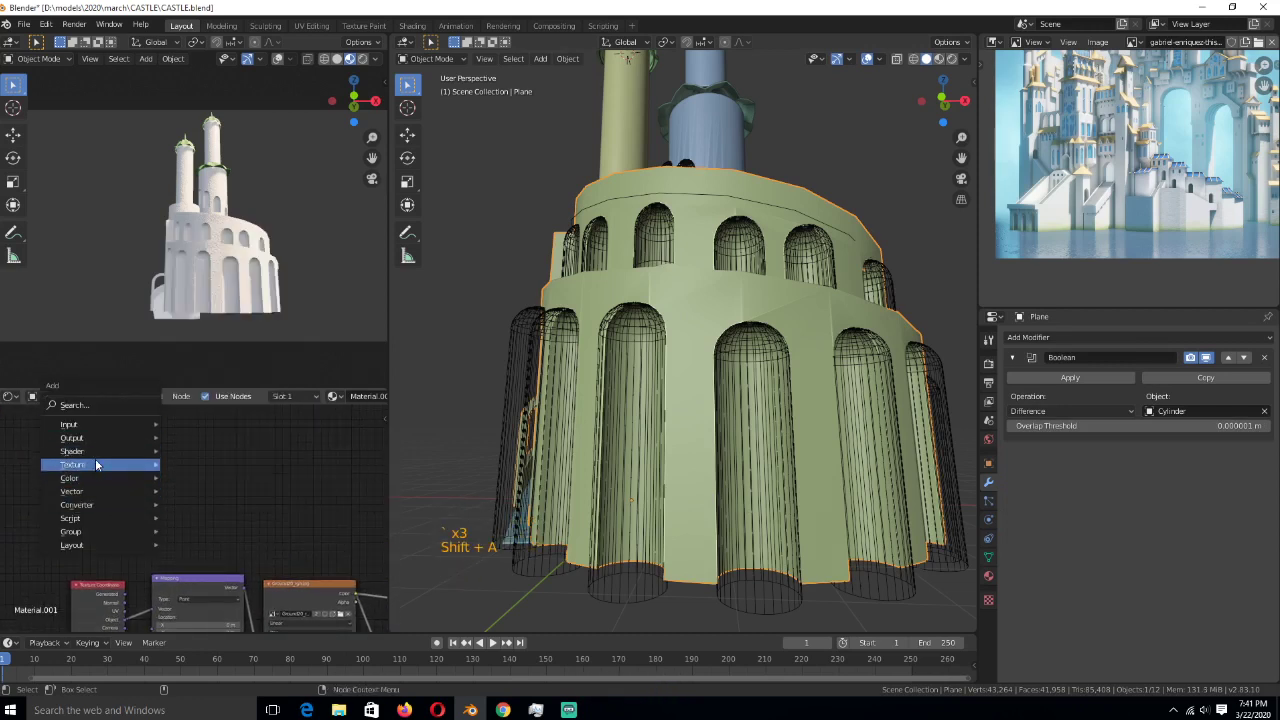
{"action": "mouse_move", "coordinate": [98, 464]}
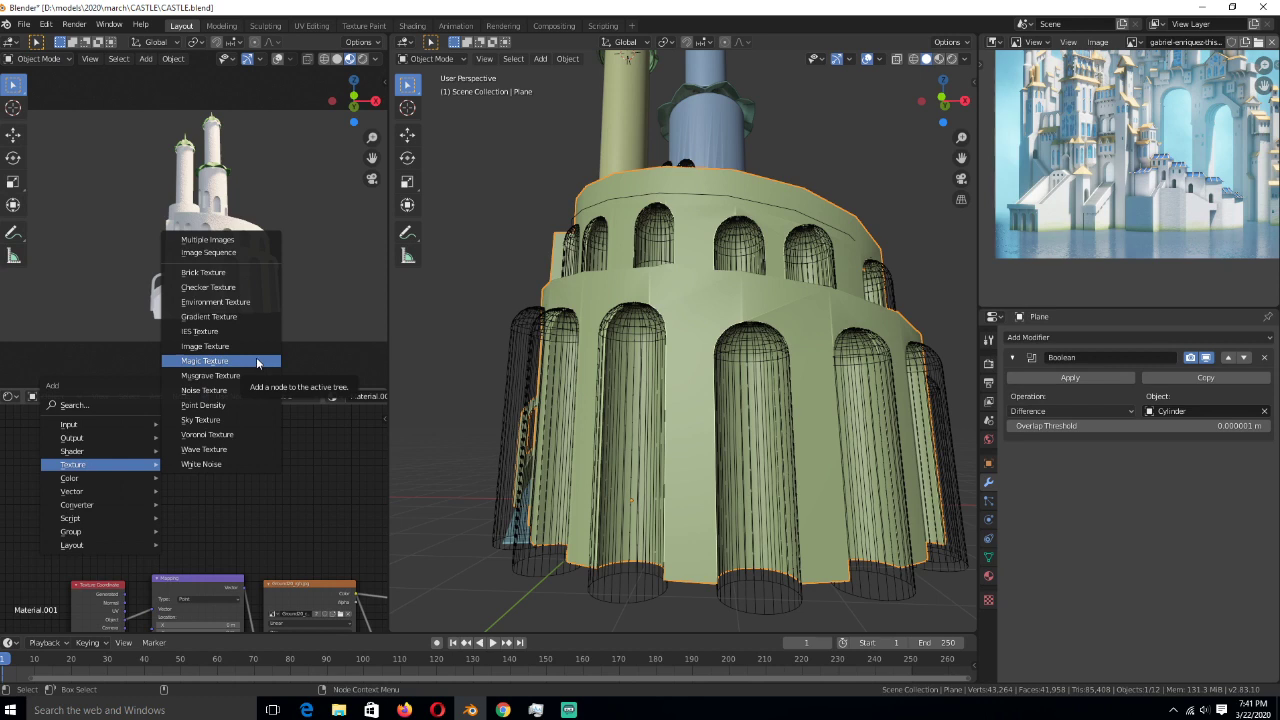
{"action": "left_click", "coordinate": [209, 316]}
{"action": "left_click", "coordinate": [200, 471], "text": "ctrl+shift"}
{"action": "scroll", "coordinate": [179, 485], "scroll_direction": "up", "scroll_amount": 4}
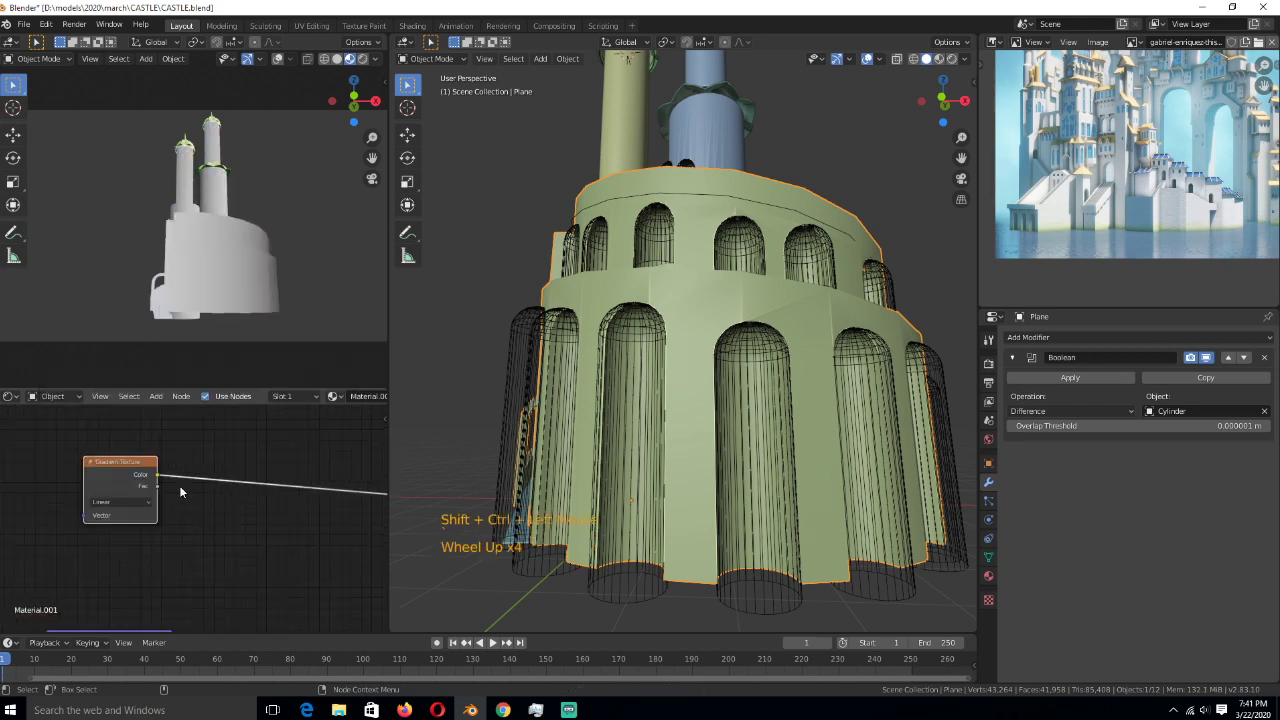
- Add Texture Coordinate and Mapping nodes to the Gradient Texture and set the mapping's Y rotation to 90°
{"action": "key", "text": "shift+a"}
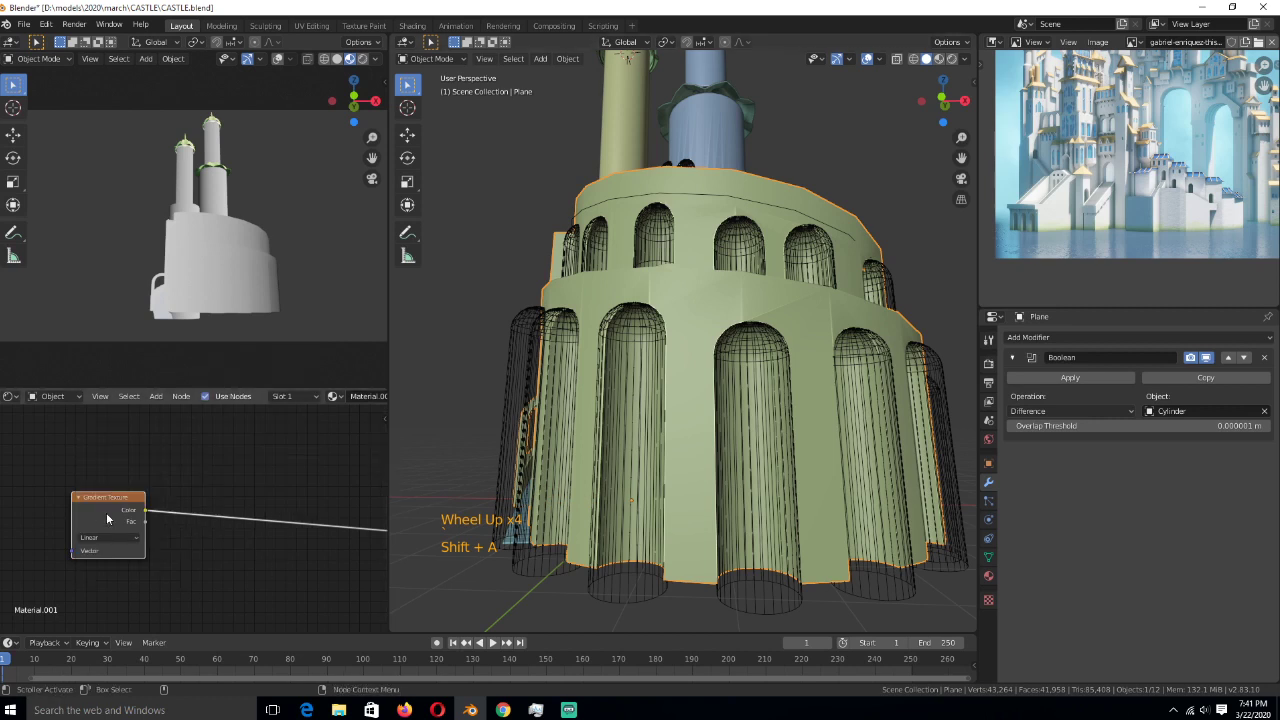
{"action": "left_click", "coordinate": [107, 518]}
{"action": "key", "text": "ctrl+t"}
{"action": "key", "text": "ctrl+t"}
{"action": "key", "text": "ctrl+t"}
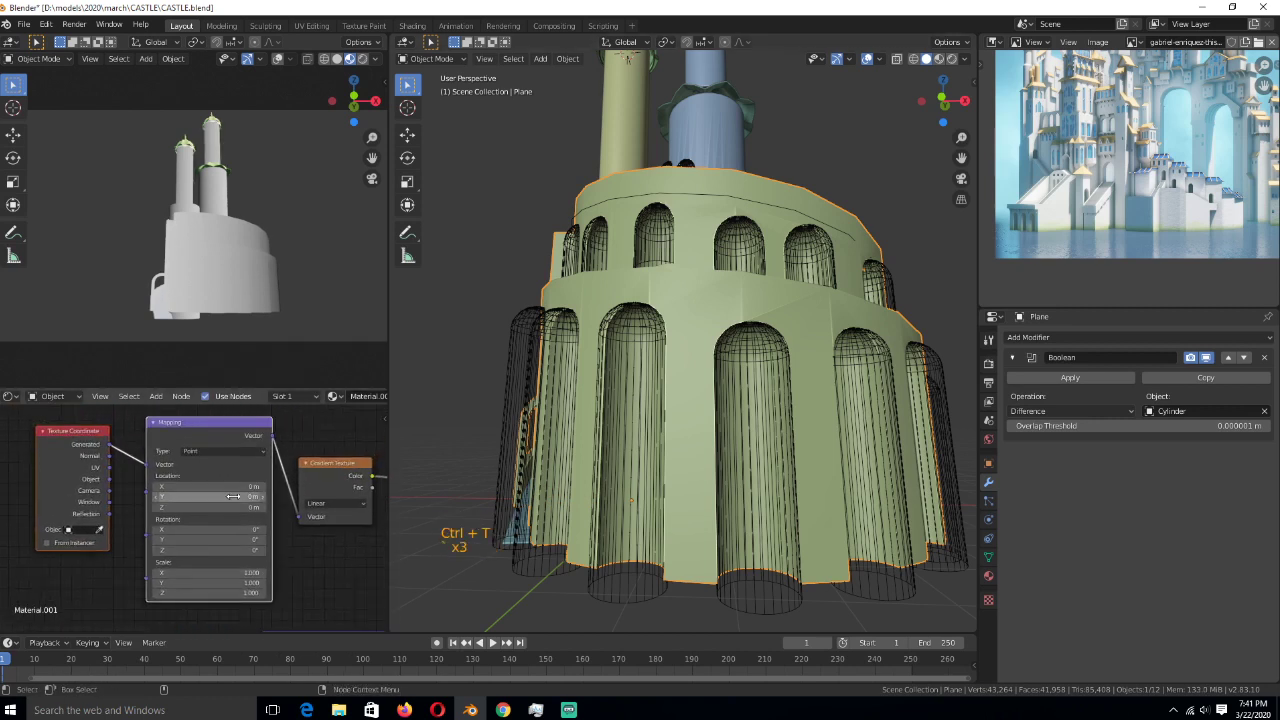
{"action": "left_click", "coordinate": [250, 543]}
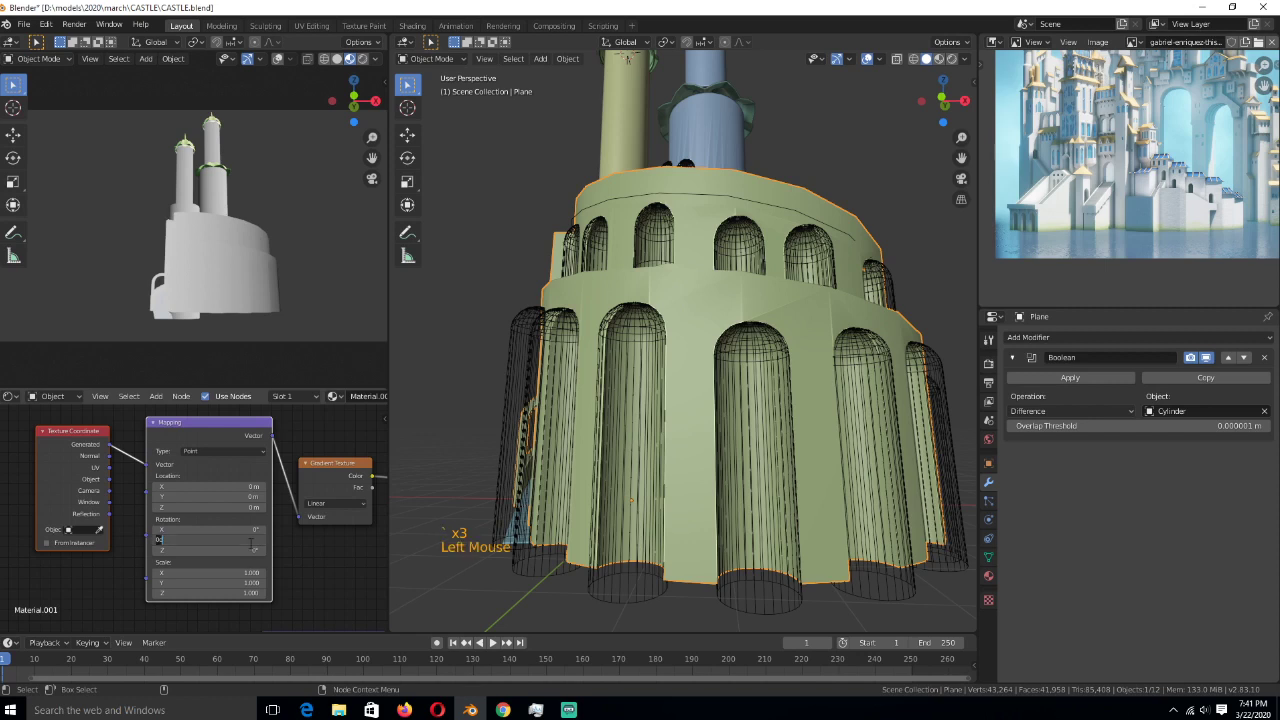
{"action": "type", "text": "90"}
{"action": "key", "text": "Return"}
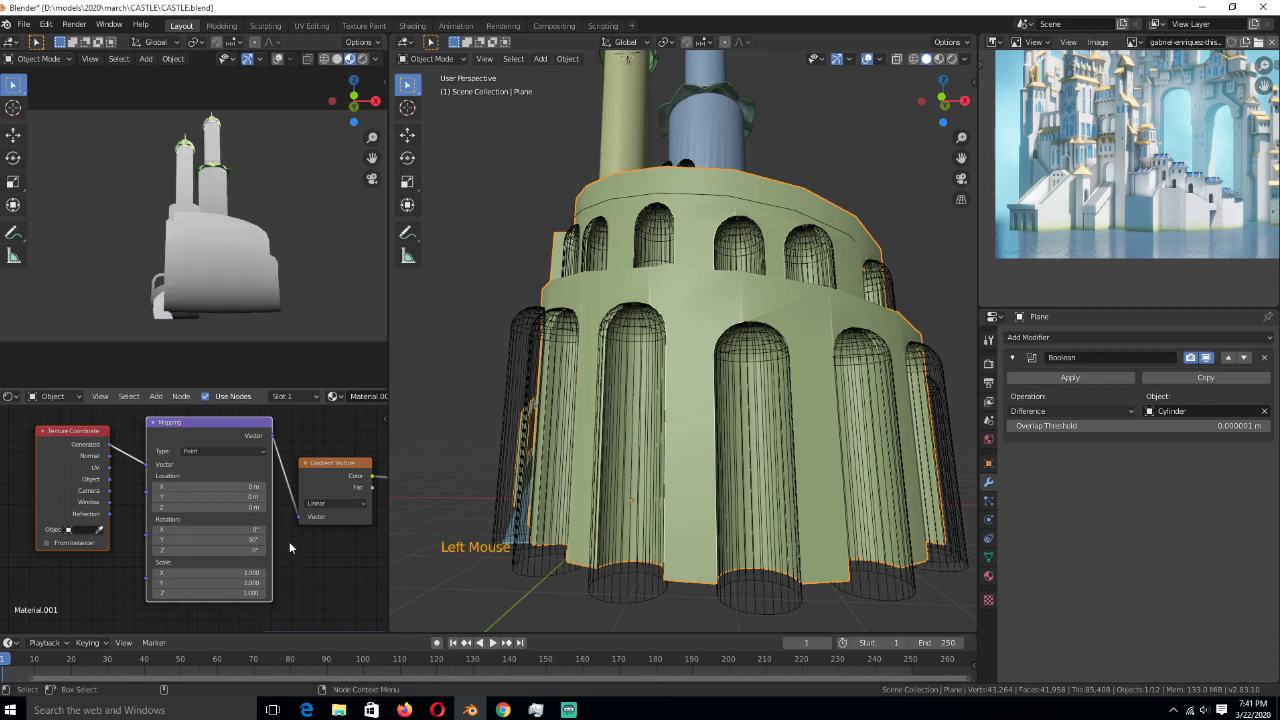
- Insert a ColorRamp node after the Gradient Texture and move its white stop close to the black stop
{"action": "middle_click_drag", "start_coordinate": [296, 535], "coordinate": [240, 536]}
{"action": "key", "text": "shift+a"}
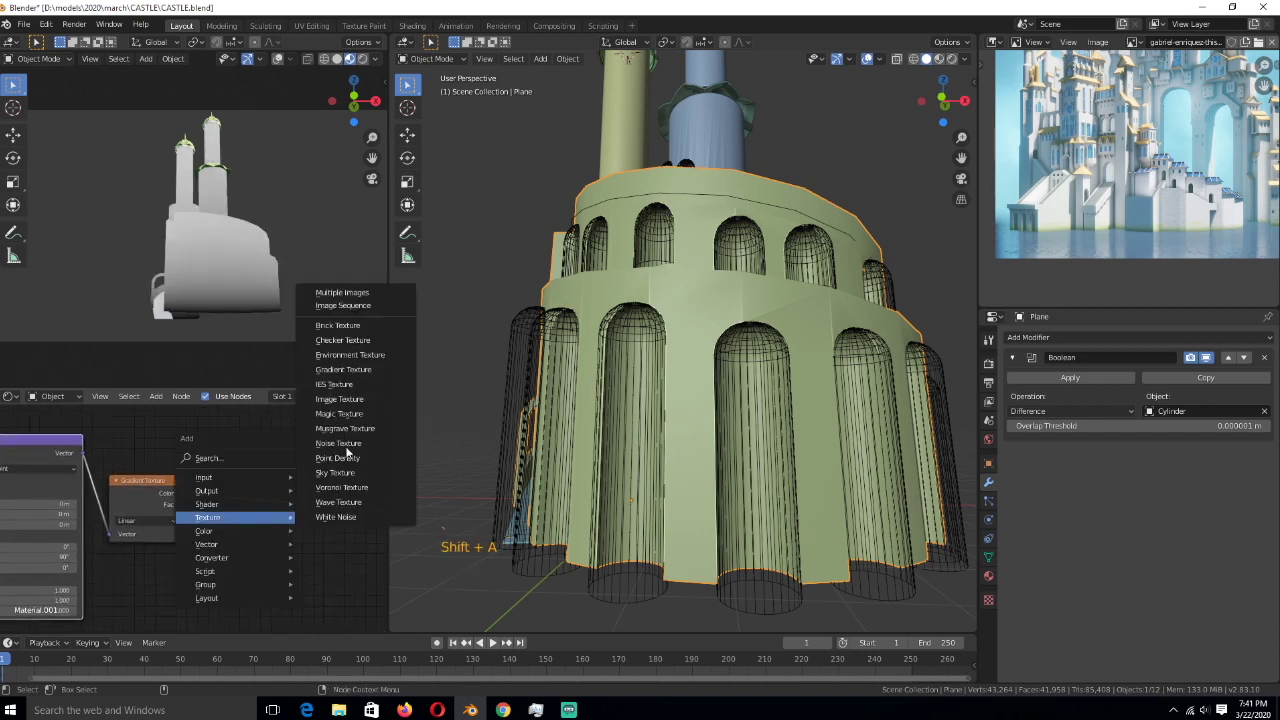
{"action": "mouse_move", "coordinate": [215, 558]}
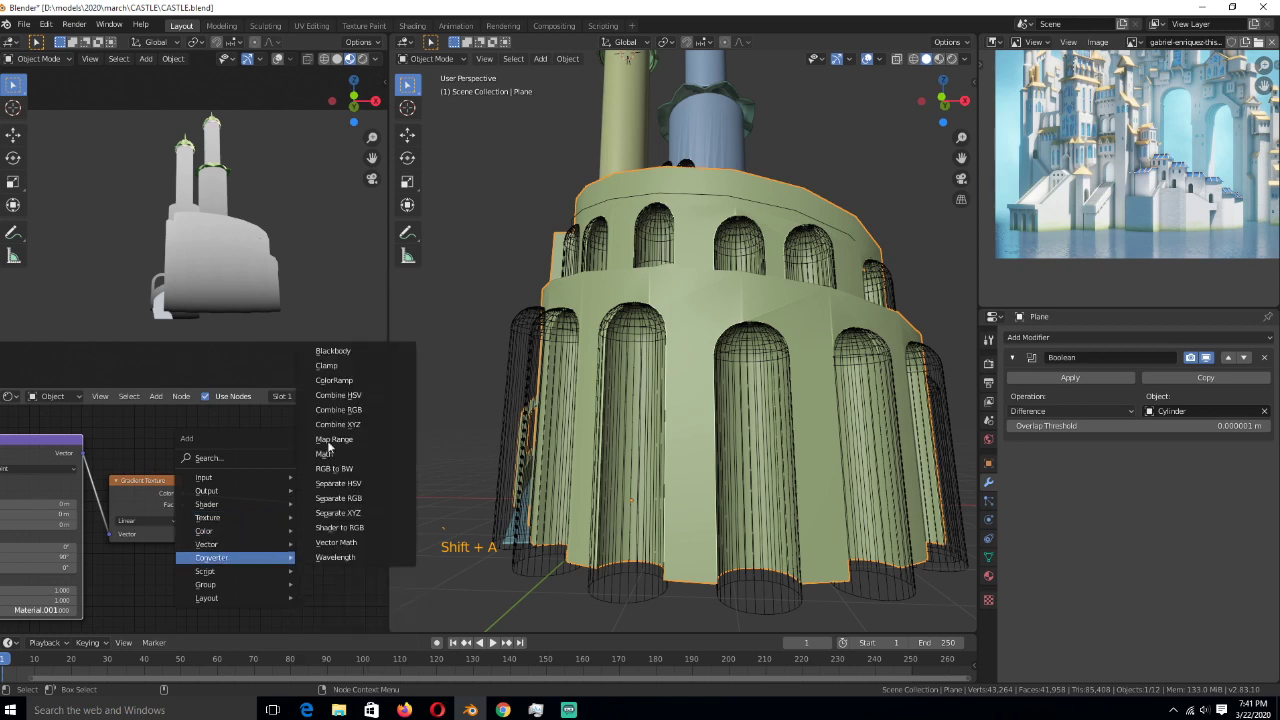
{"action": "left_click", "coordinate": [330, 379]}
{"action": "mouse_move", "coordinate": [287, 528]}
{"action": "left_mouse_down"}
{"action": "mouse_move", "coordinate": [203, 541]}
{"action": "mouse_move", "coordinate": [198, 528]}
{"action": "left_mouse_up"}
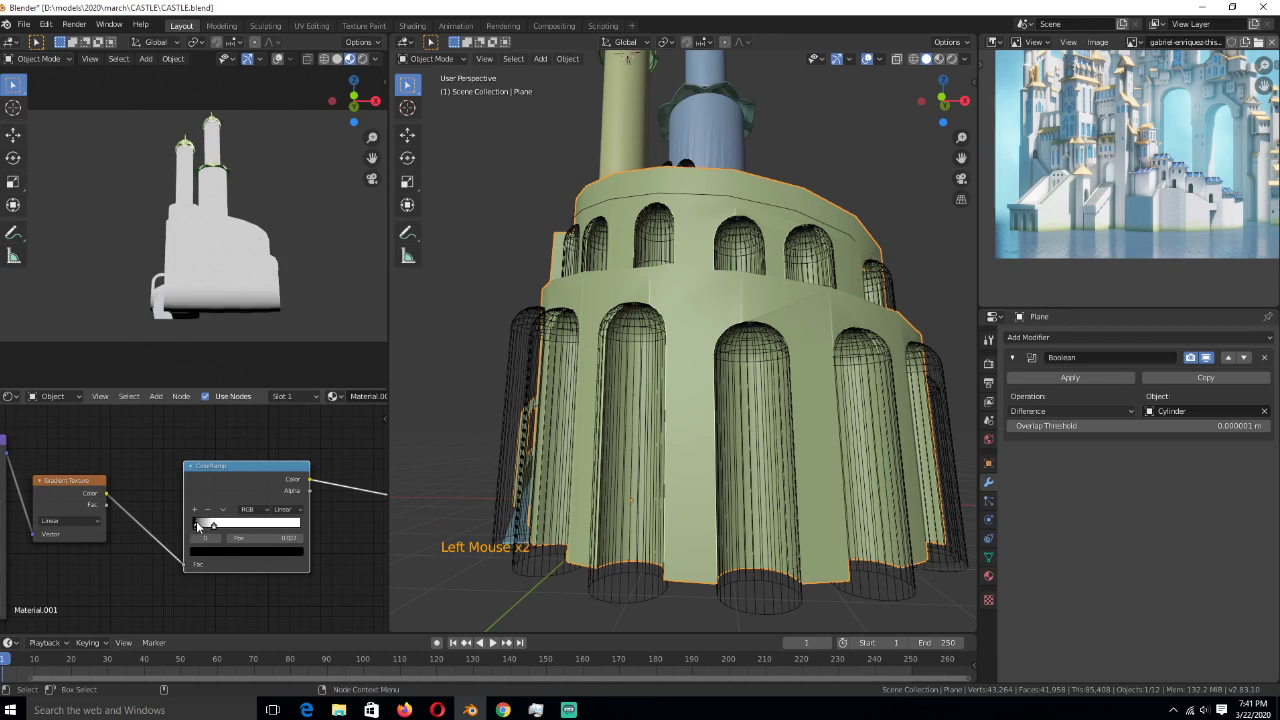
- Move the ColorRamp's white stop to about the middle and its black stop to about 0.023, and save the file
{"action": "middle_click_drag", "start_coordinate": [198, 527], "coordinate": [93, 514]}
{"action": "left_click", "coordinate": [120, 513]}
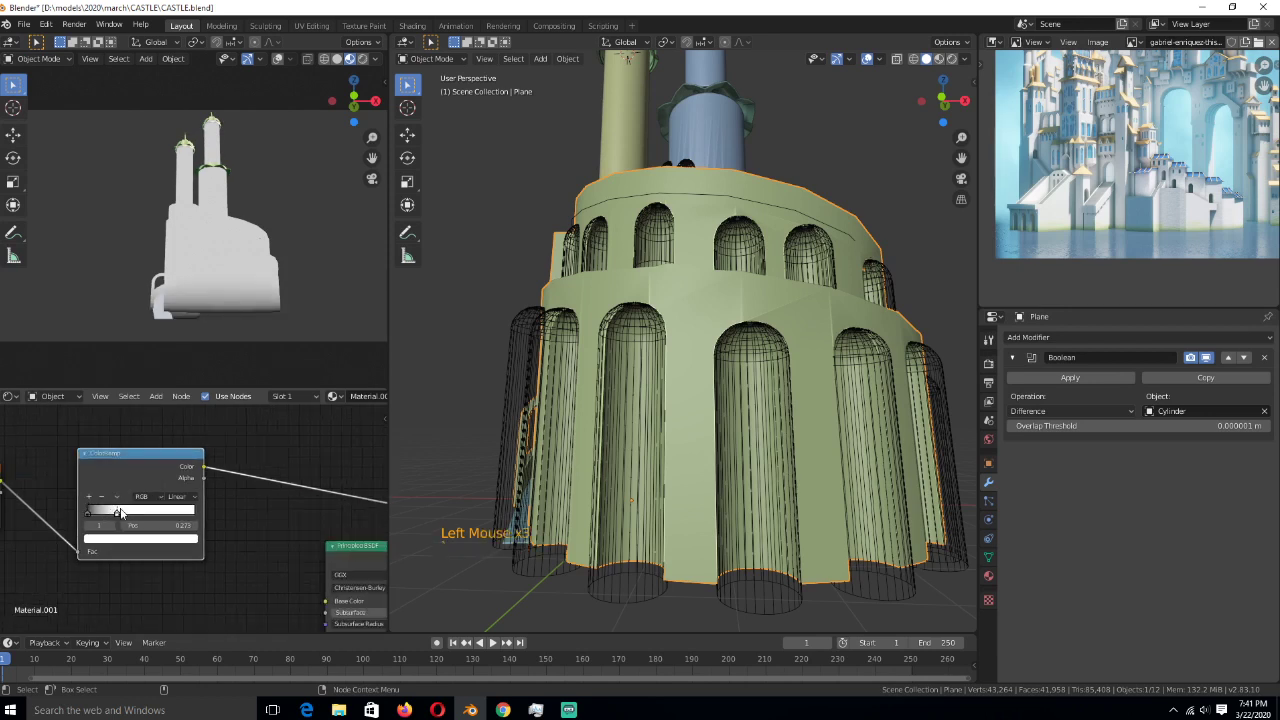
{"action": "mouse_move", "coordinate": [120, 513]}
{"action": "left_mouse_down"}
{"action": "mouse_move", "coordinate": [139, 513]}
{"action": "mouse_move", "coordinate": [98, 519]}
{"action": "left_mouse_up"}
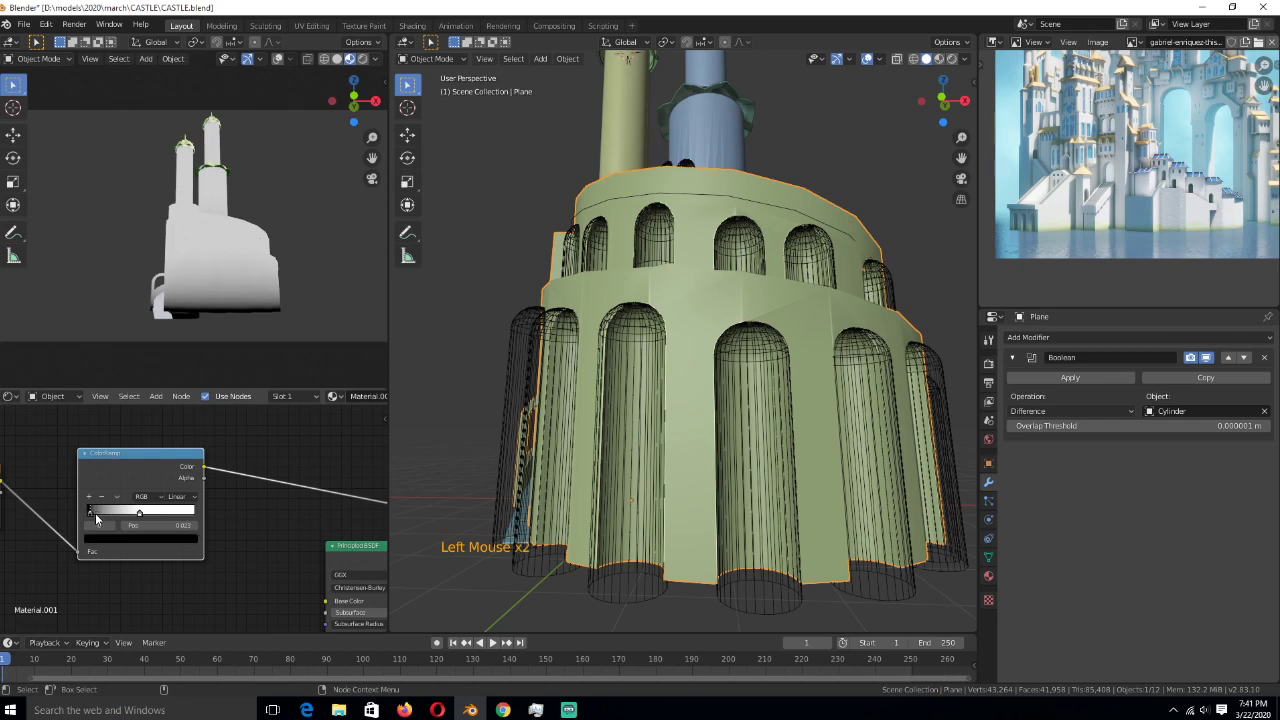
{"action": "scroll", "coordinate": [287, 478], "scroll_direction": "down", "scroll_amount": 2}
{"action": "left_click", "coordinate": [165, 470]}
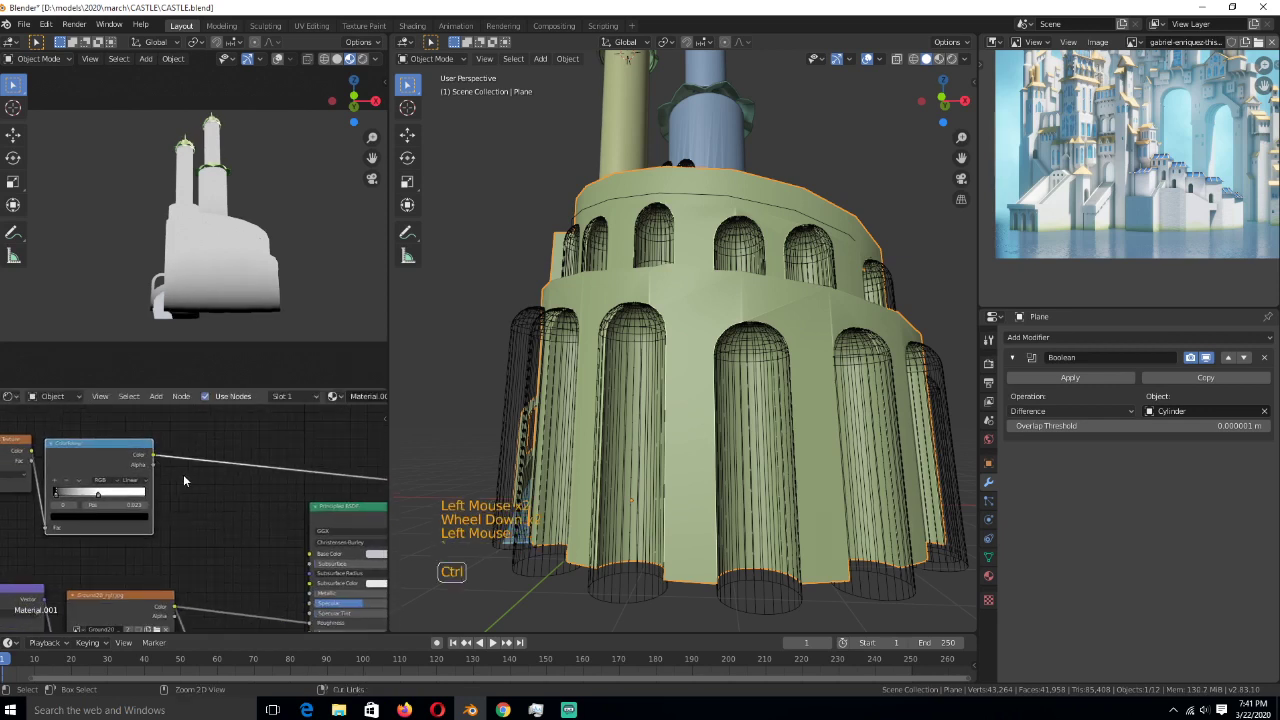
{"action": "key", "text": "ctrl+s"}
- Add a MixRGB node between the ColorRamp and the Principled BSDF
{"action": "scroll", "coordinate": [183, 481], "scroll_direction": "up", "scroll_amount": 2}
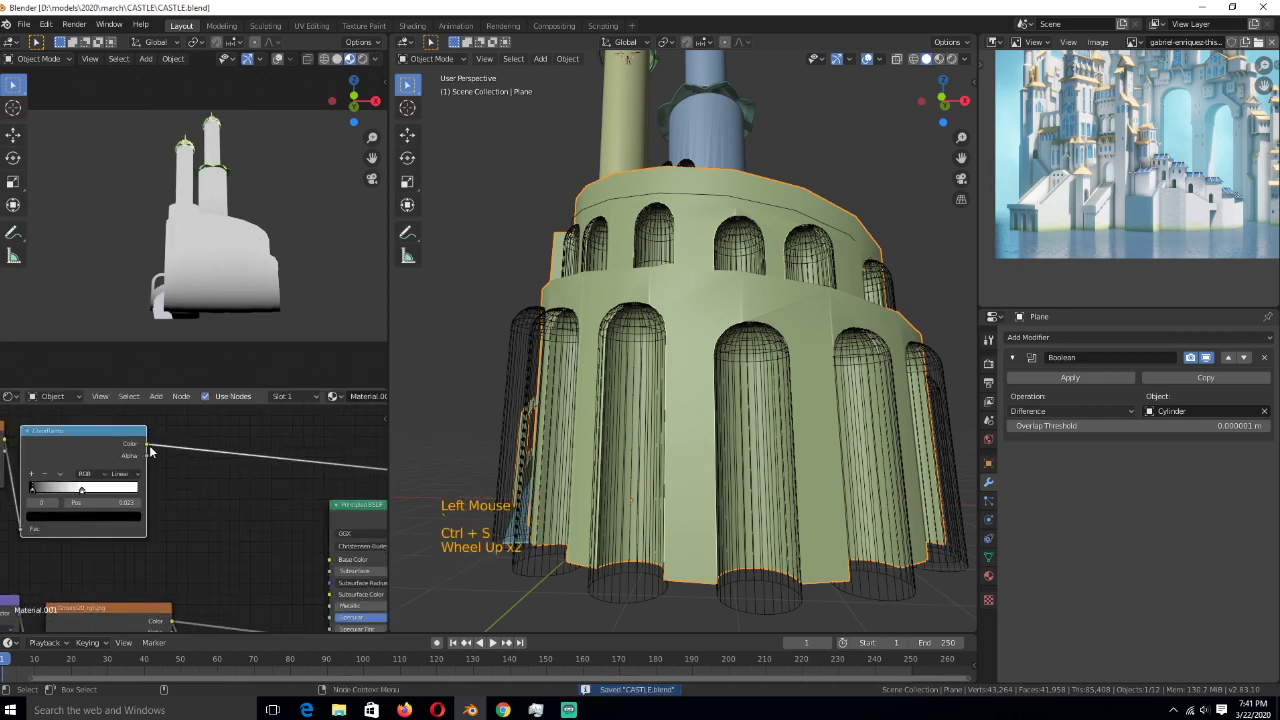
{"action": "key", "text": "shift+a"}
{"action": "mouse_move", "coordinate": [174, 452]}
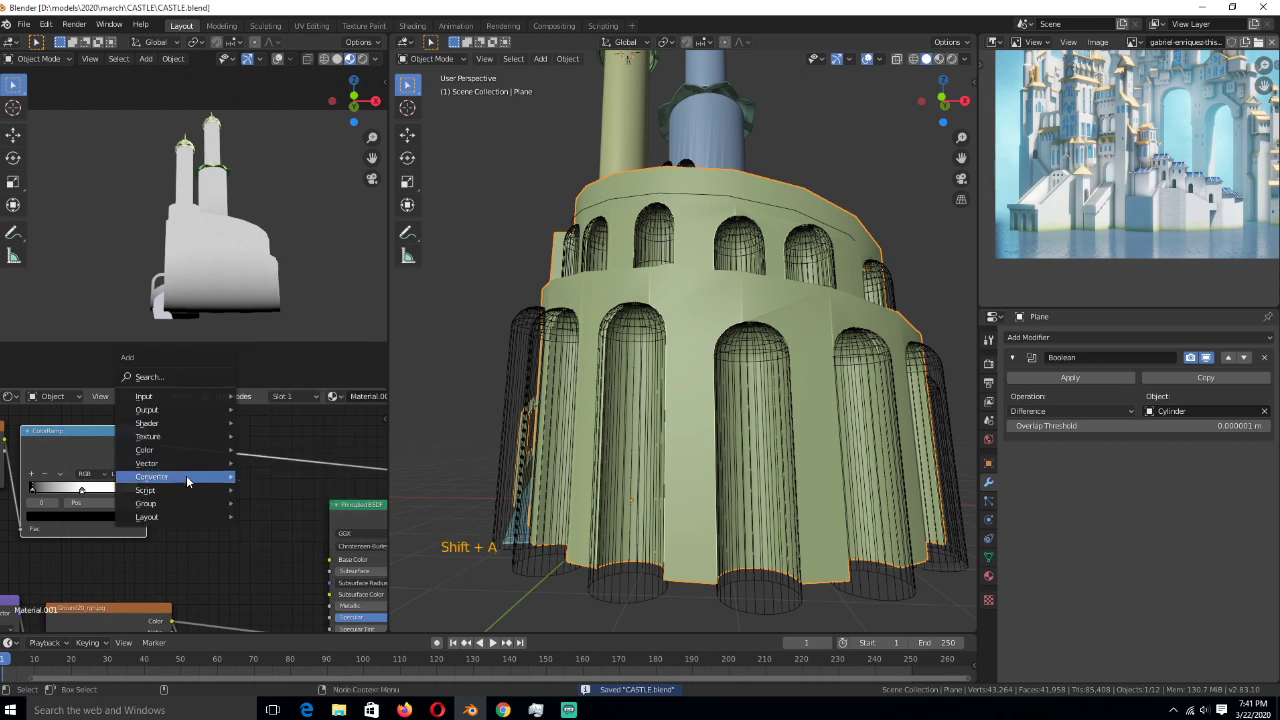
{"action": "left_click", "coordinate": [269, 523]}
{"action": "left_click", "coordinate": [224, 471]}
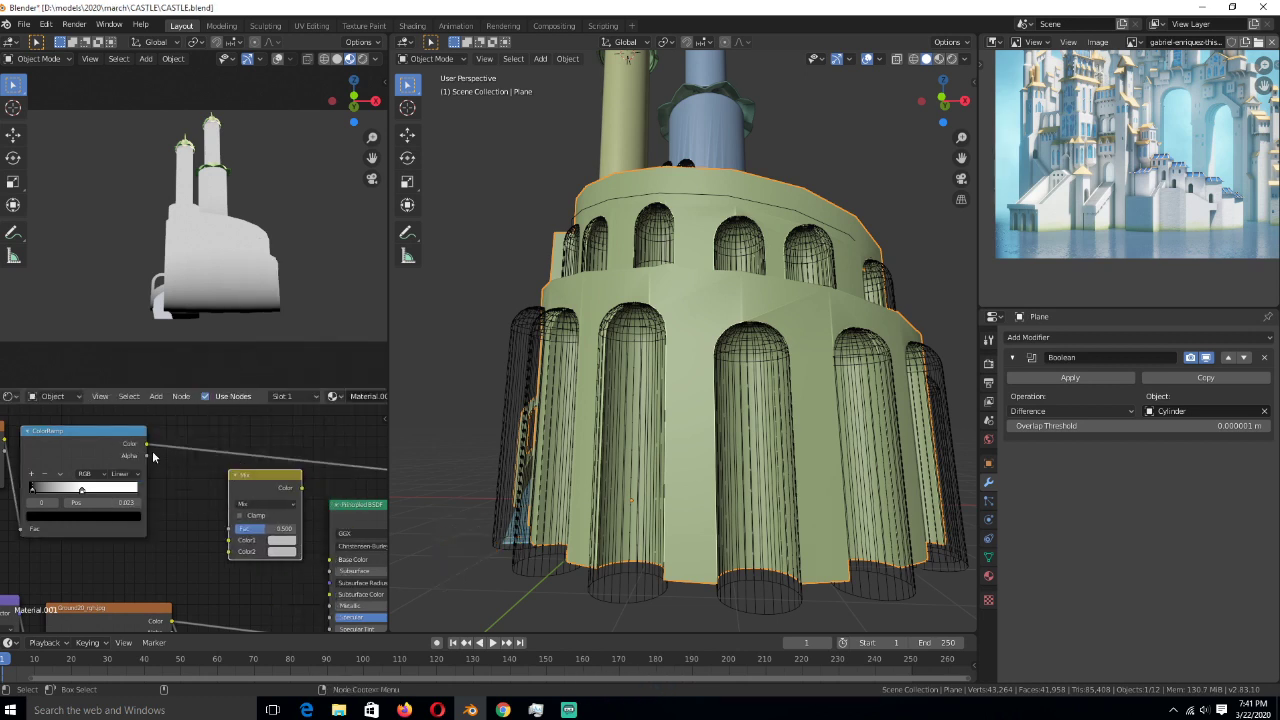
- Connect the ColorRamp's color output to the Mix node's Fac and preview the Mix result on the model
{"action": "left_click_drag", "start_coordinate": [146, 443], "coordinate": [230, 530]}
{"action": "left_click_drag", "start_coordinate": [286, 489], "coordinate": [272, 481]}
{"action": "left_click", "coordinate": [272, 481], "text": "ctrl+shift"}
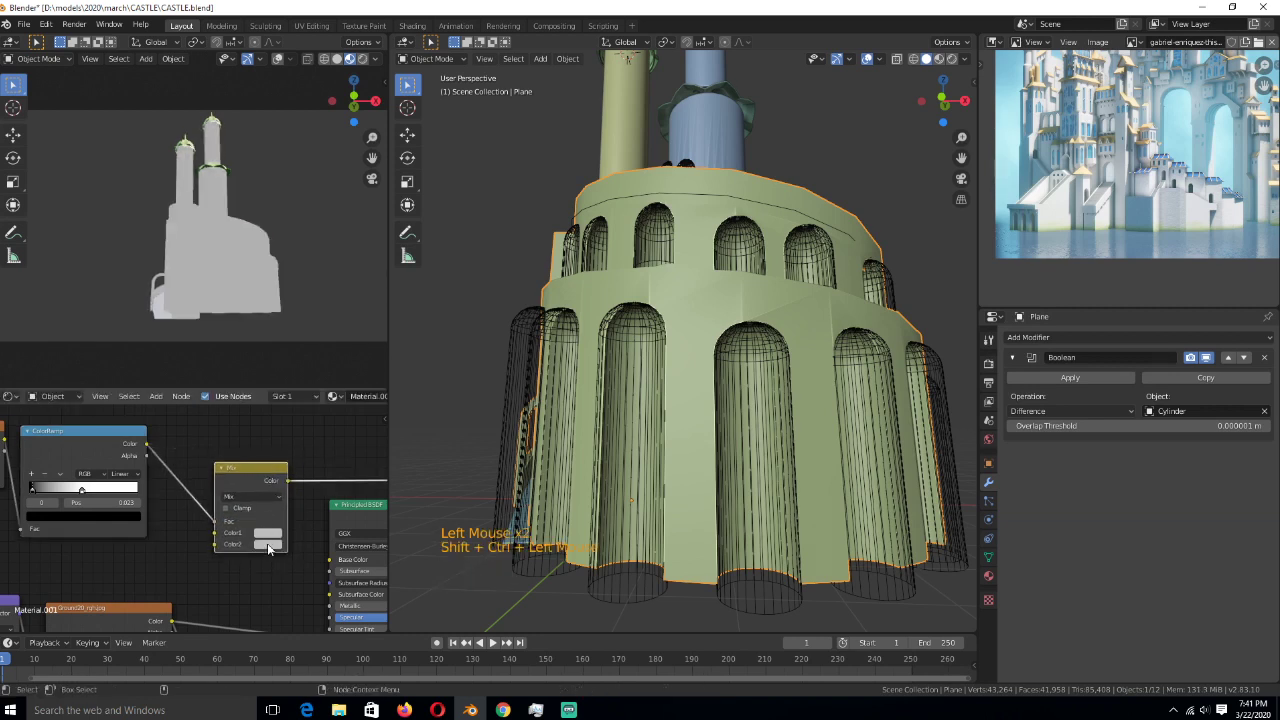
- Set the Mix node's Color2 to a very pale pink at full brightness
{"action": "left_click", "coordinate": [268, 546]}
{"action": "left_click", "coordinate": [277, 421]}
{"action": "left_click_drag", "start_coordinate": [271, 424], "coordinate": [295, 430]}
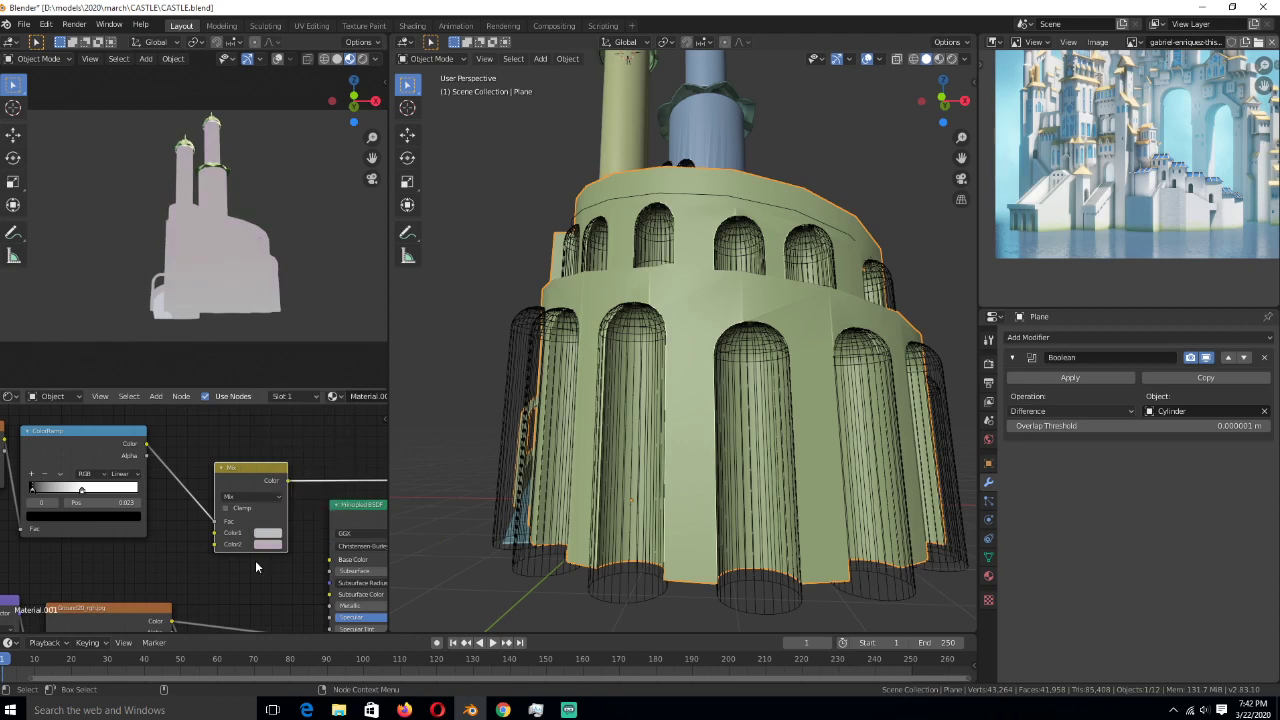
{"action": "left_click", "coordinate": [268, 532]}
{"action": "left_click", "coordinate": [270, 545]}
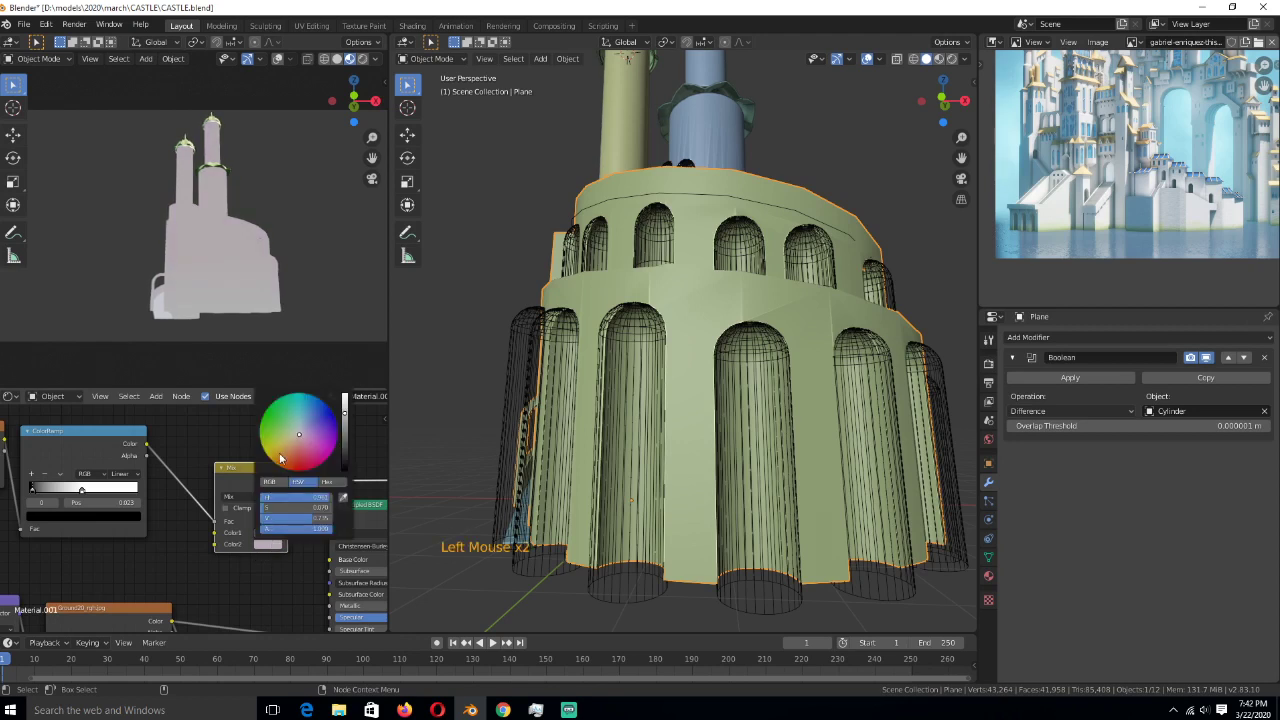
{"action": "left_click_drag", "start_coordinate": [287, 416], "coordinate": [345, 397]}
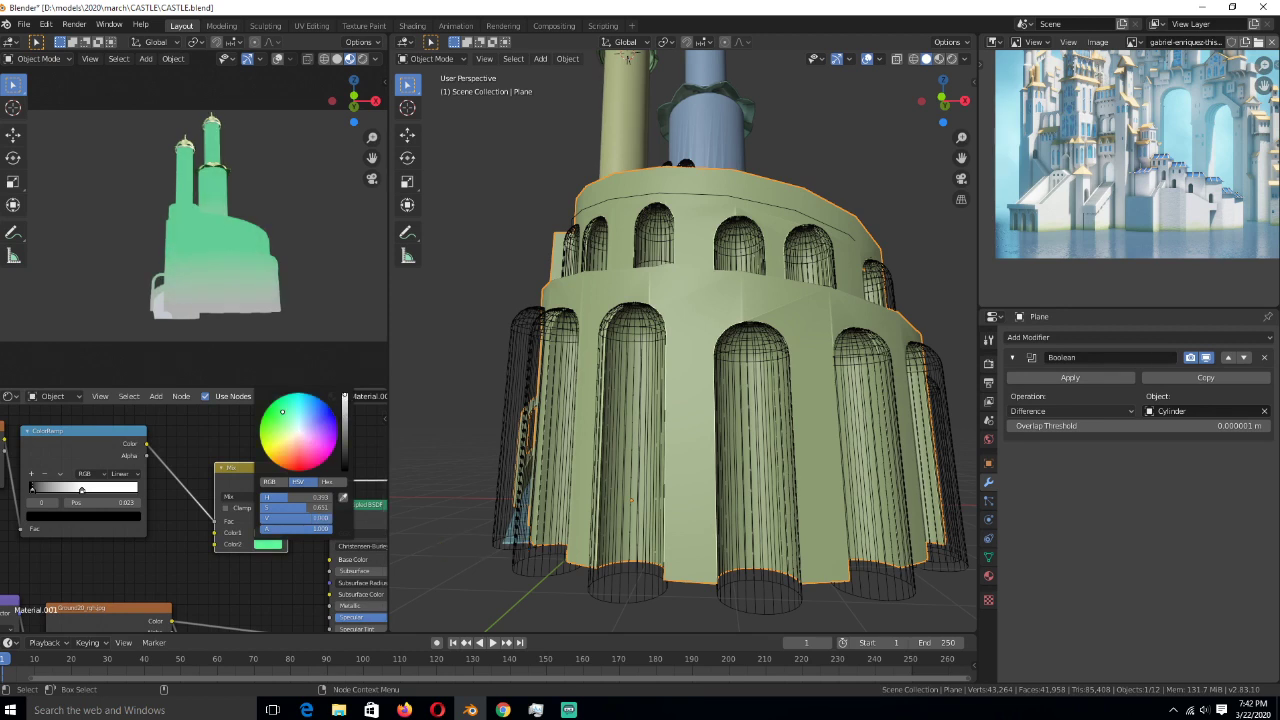
{"action": "left_click", "coordinate": [301, 435]}
- Set the Mix node's Color1 to a dark olive green and feed the Mix color into the Principled BSDF's Base Color
{"action": "left_click", "coordinate": [266, 532]}
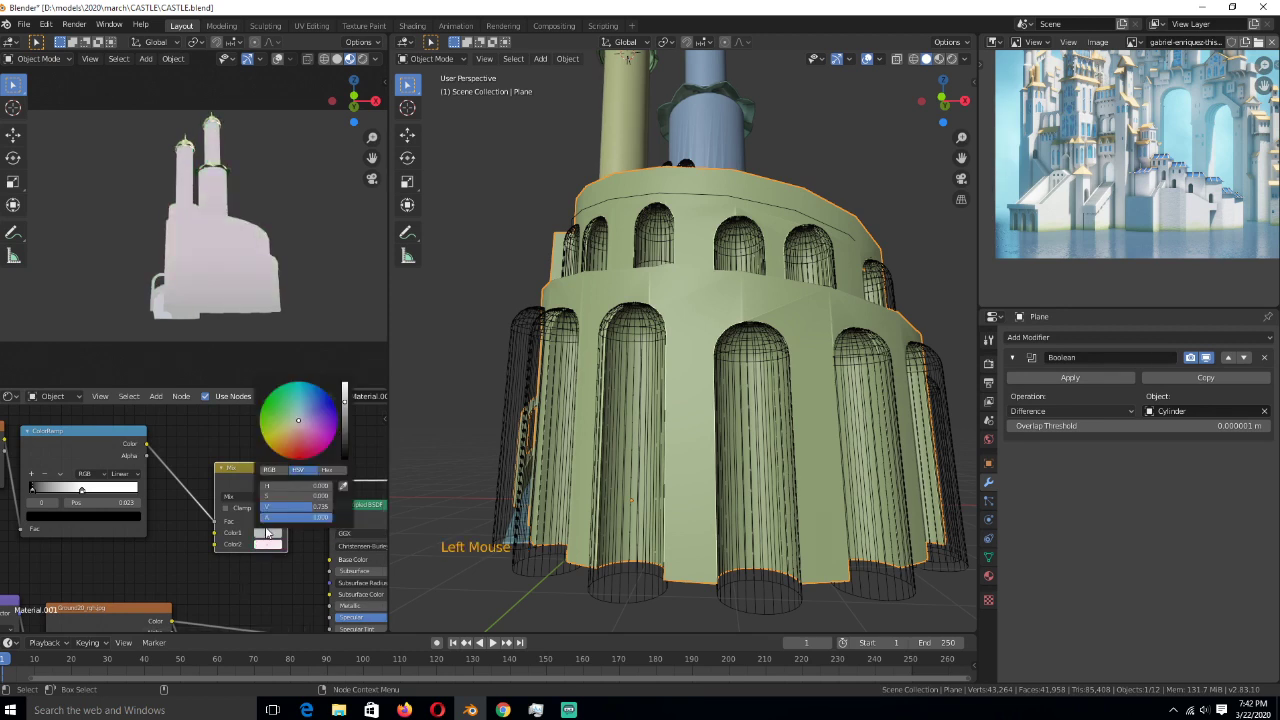
{"action": "left_click_drag", "start_coordinate": [306, 424], "coordinate": [276, 432]}
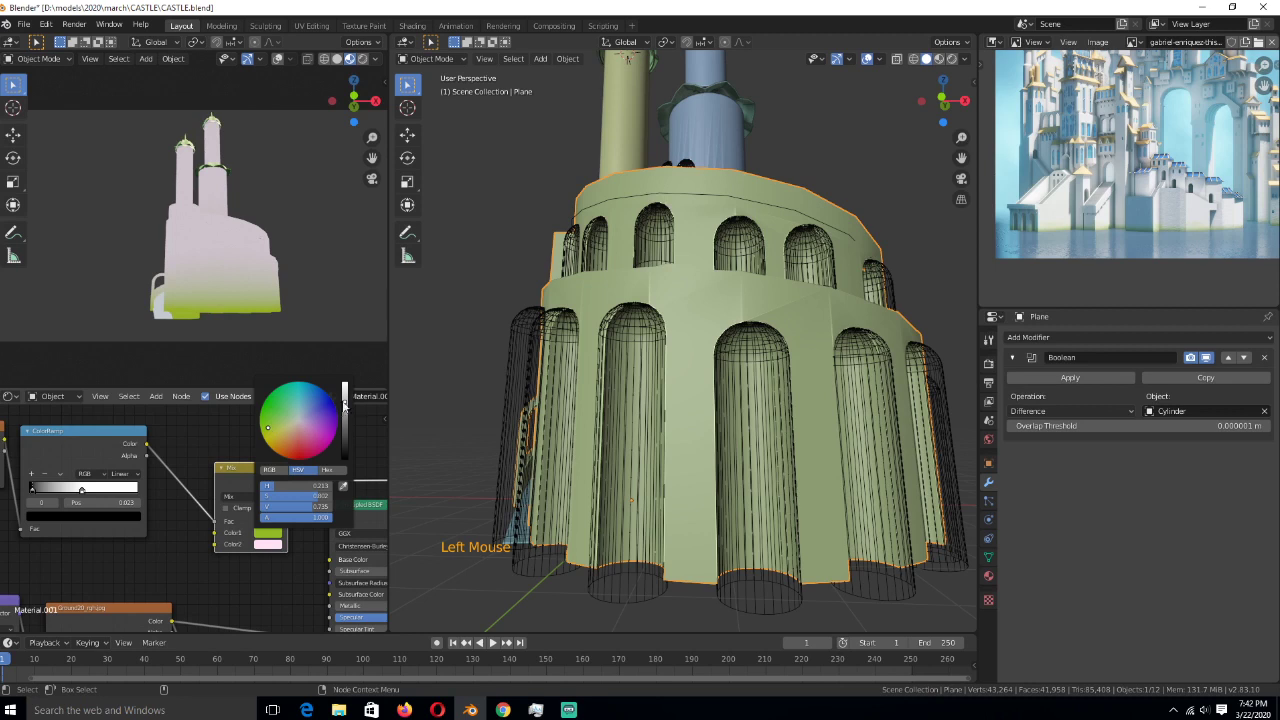
{"action": "left_click_drag", "start_coordinate": [345, 403], "coordinate": [345, 420]}
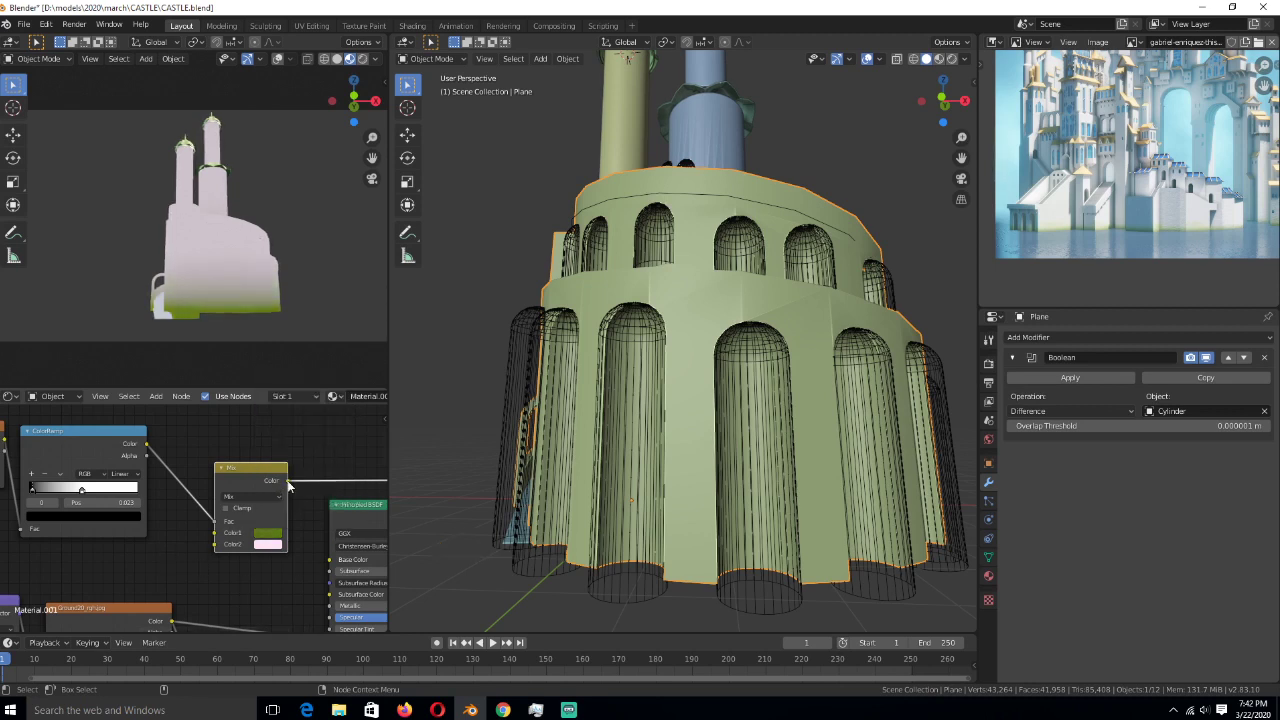
{"action": "left_click_drag", "start_coordinate": [288, 482], "coordinate": [333, 560]}
{"action": "left_click", "coordinate": [350, 508], "text": "ctrl+shift"}
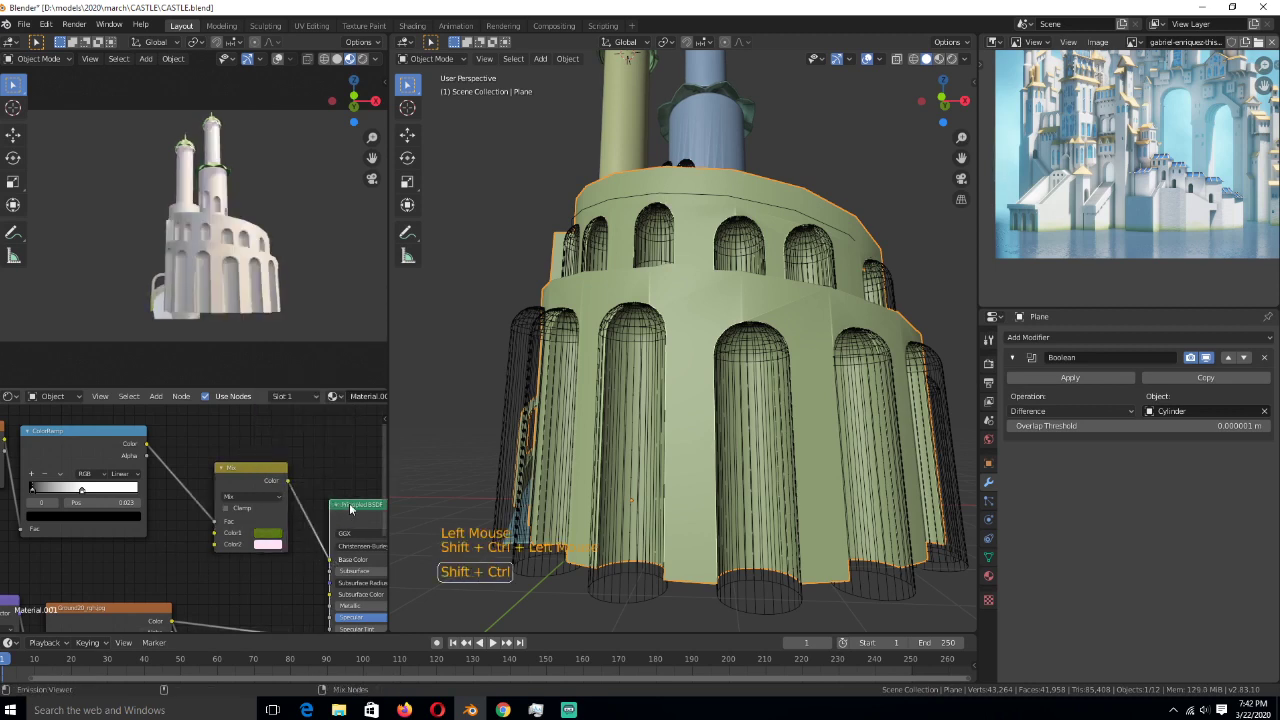
- Move the ColorRamp's white stop to about 0.155, deselect the castle base and save the file
{"action": "scroll", "coordinate": [290, 538], "scroll_direction": "up", "scroll_amount": 3}
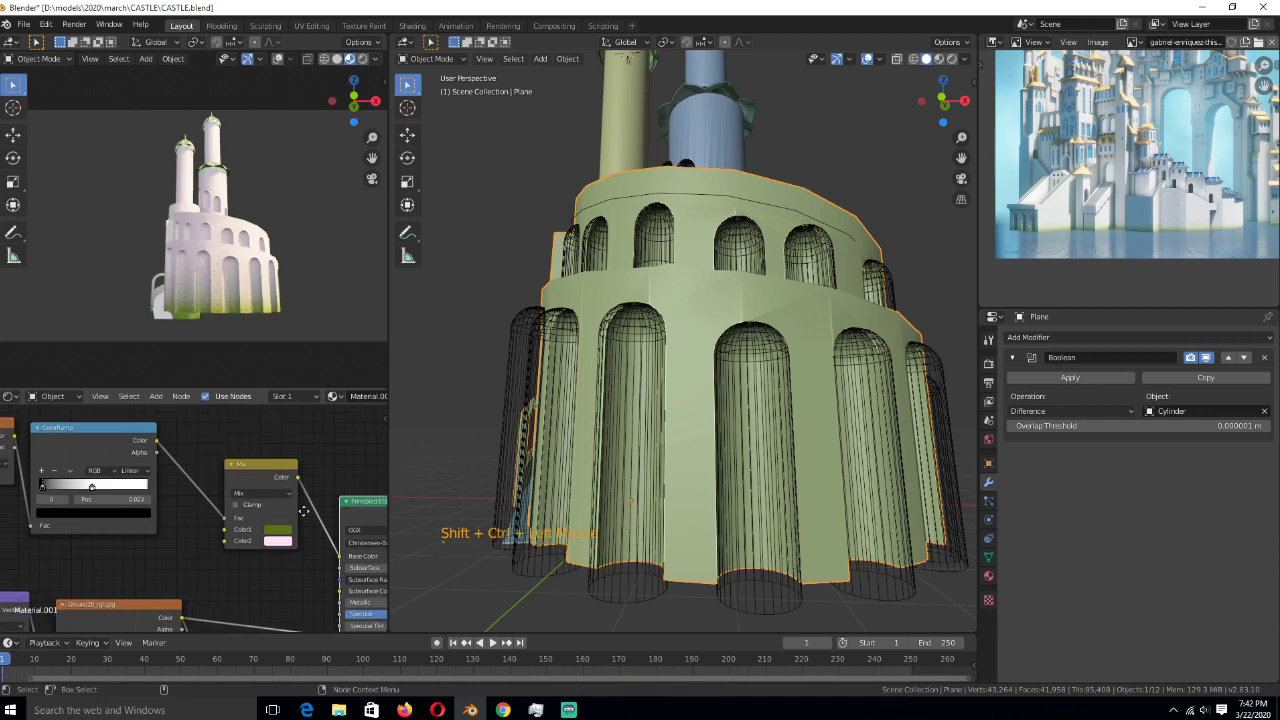
{"action": "middle_click_drag", "start_coordinate": [157, 511], "coordinate": [229, 517]}
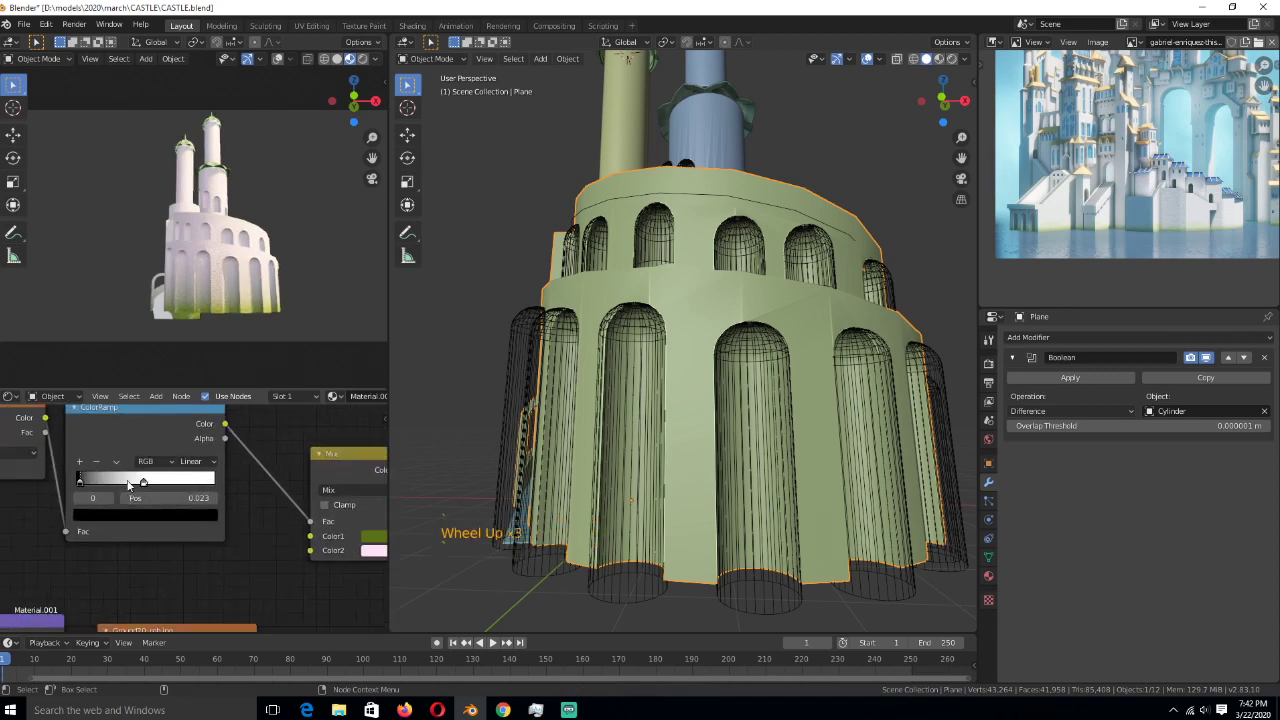
{"action": "left_click_drag", "start_coordinate": [126, 482], "coordinate": [80, 485]}
{"action": "key", "text": "ctrl+s"}
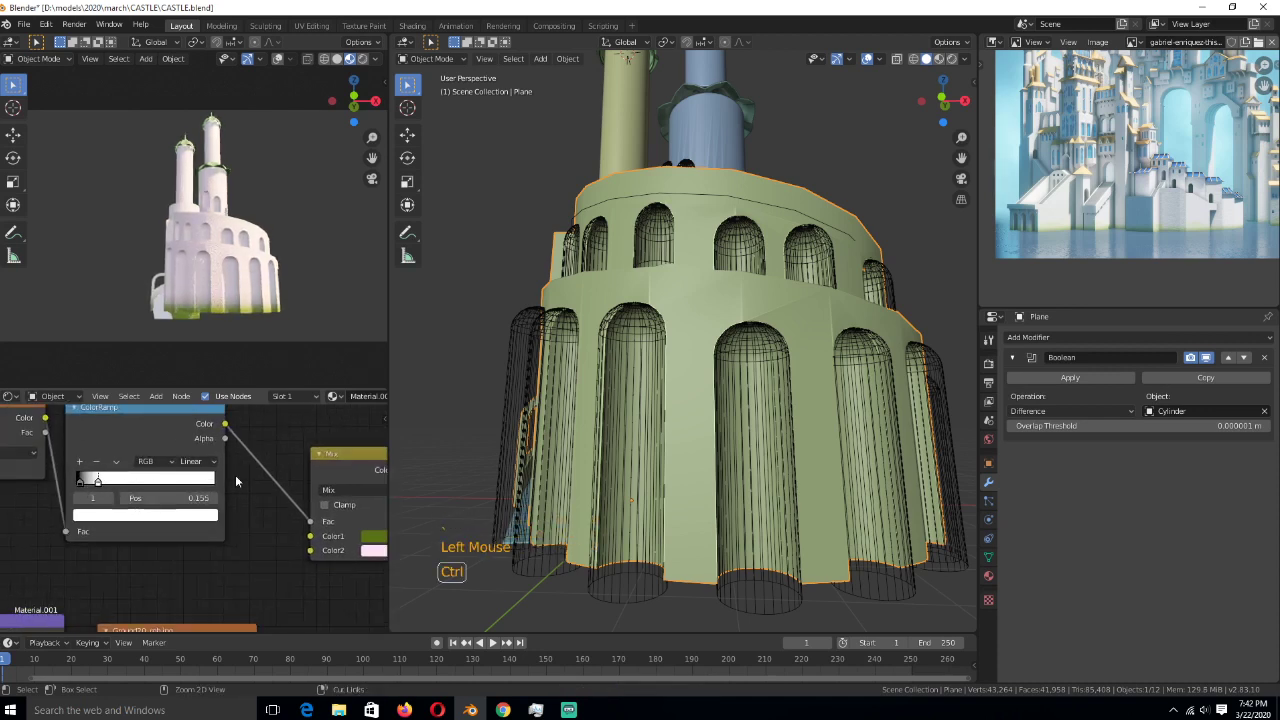
{"action": "scroll", "coordinate": [571, 452], "scroll_direction": "down", "scroll_amount": 2}
{"action": "left_click", "coordinate": [571, 452]}
{"action": "key", "text": "ctrl+s"}
- Add a plane mesh and reset its location to the world origin
{"action": "key", "text": "shift+a"}
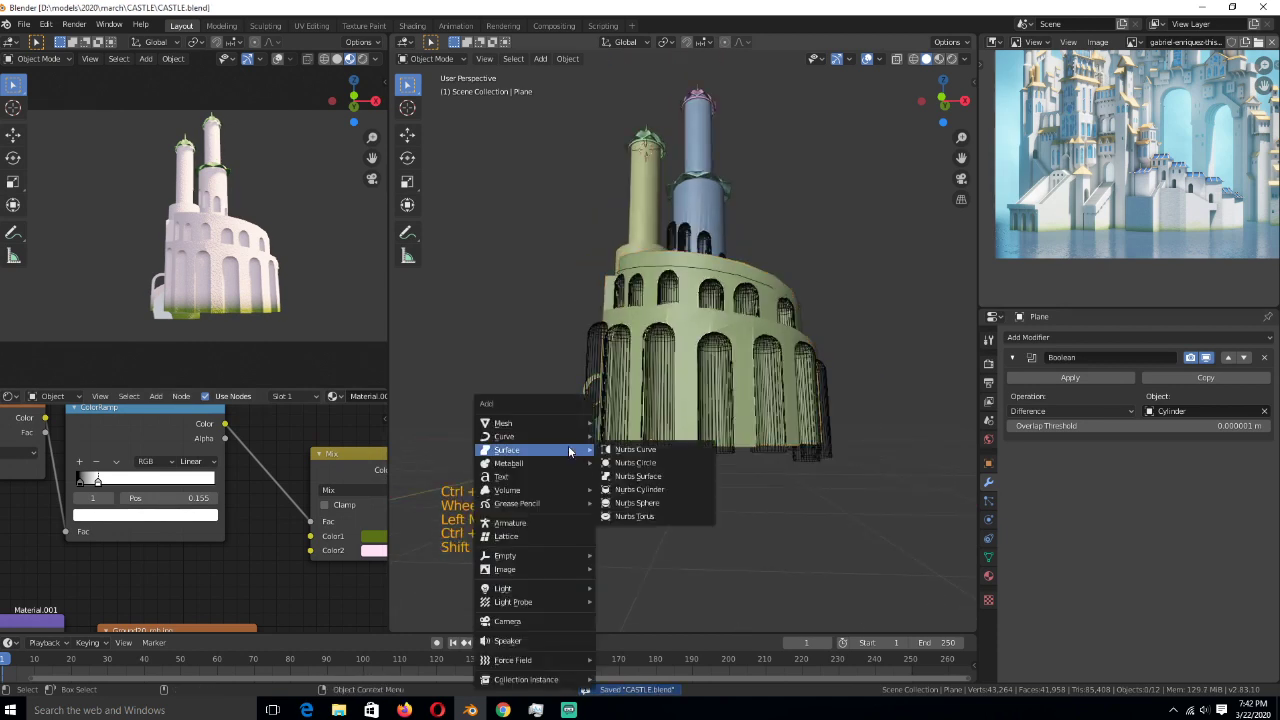
{"action": "mouse_move", "coordinate": [545, 423]}
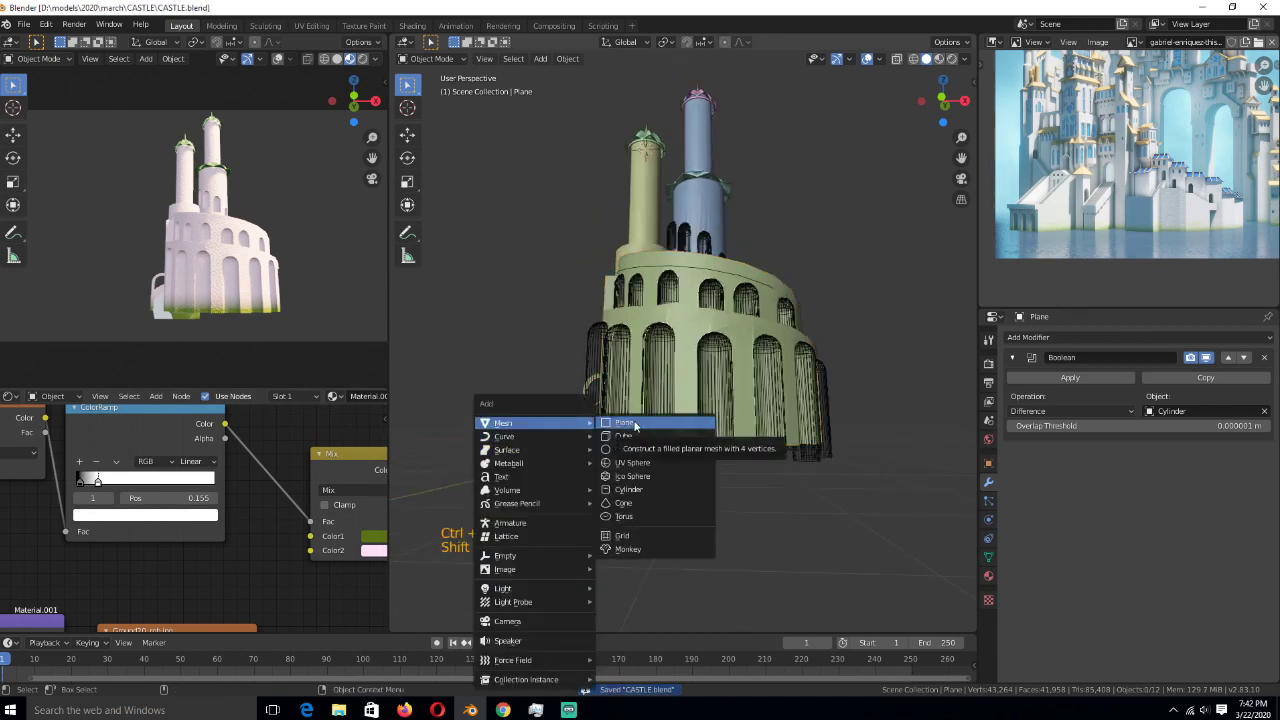
{"action": "left_click", "coordinate": [643, 428]}
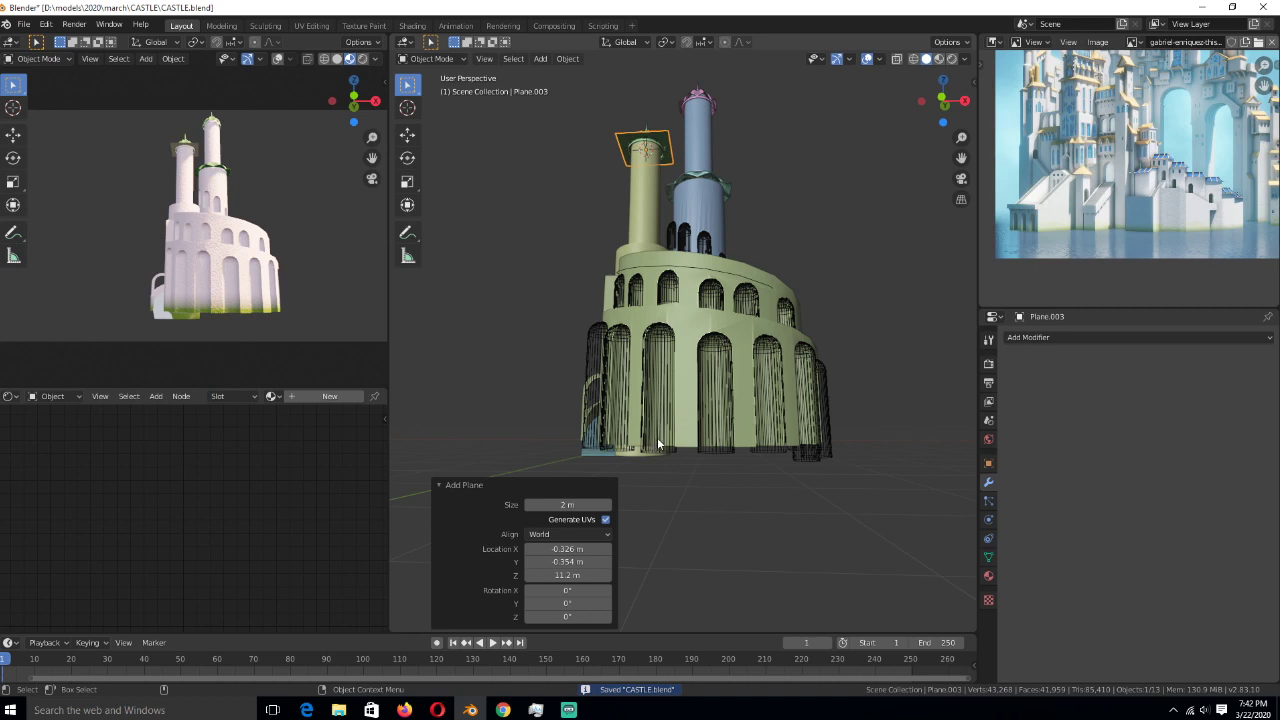
{"action": "key", "text": "s"}
{"action": "right_click", "coordinate": [708, 444]}
{"action": "key", "text": "alt+g"}
- Scale the plane up by about 22.8 and again by about 1.93 as a water surface around the castle
{"action": "key", "text": "s"}
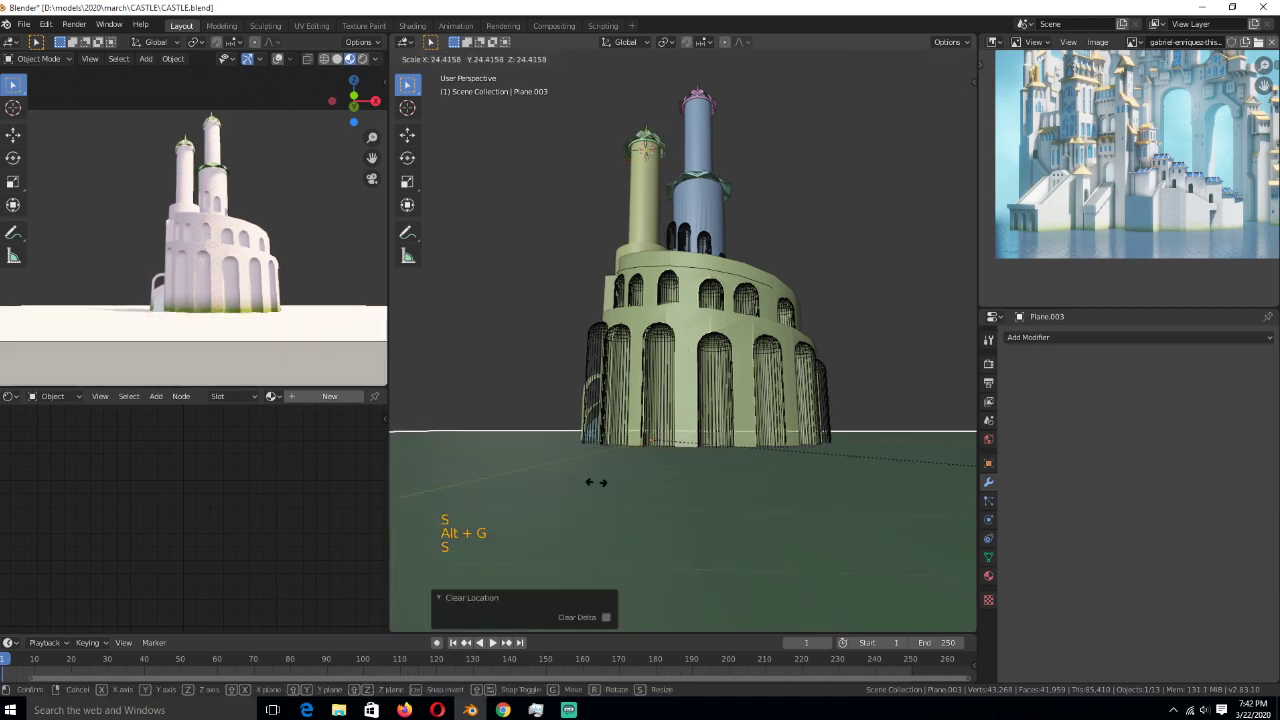
{"action": "left_click", "coordinate": [586, 456]}
{"action": "key", "text": "s"}
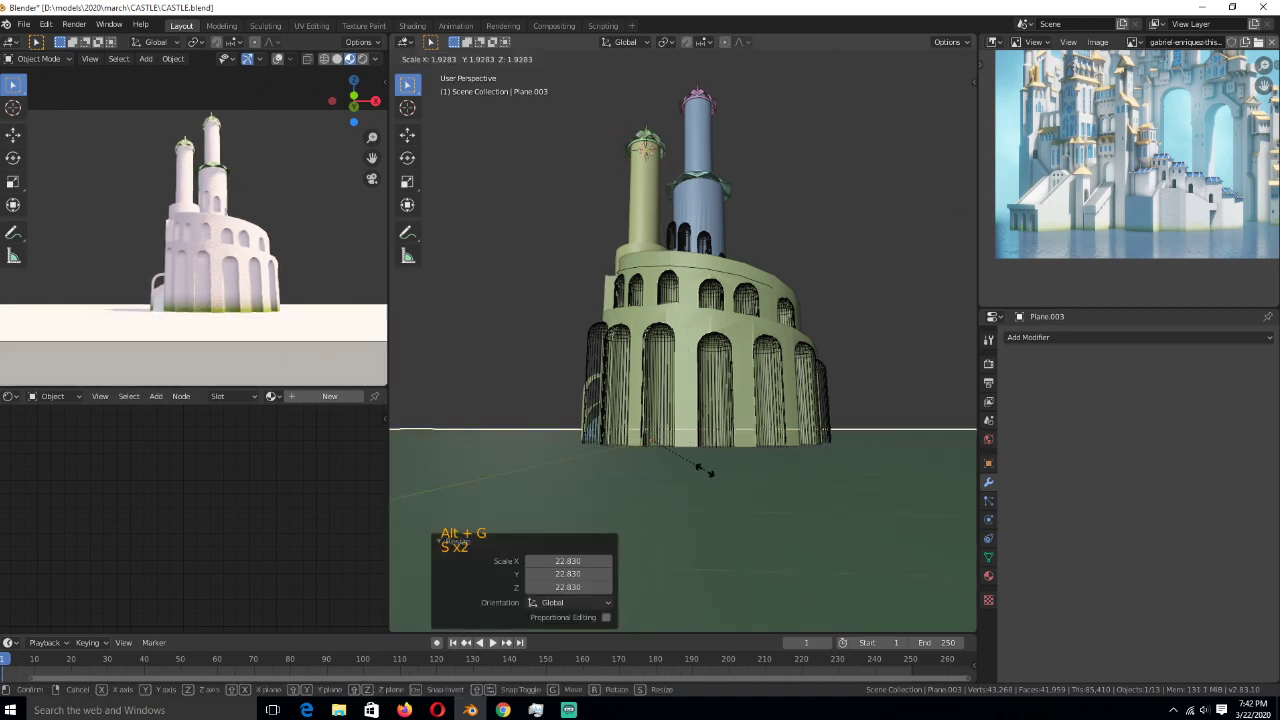
{"action": "left_click", "coordinate": [705, 470]}
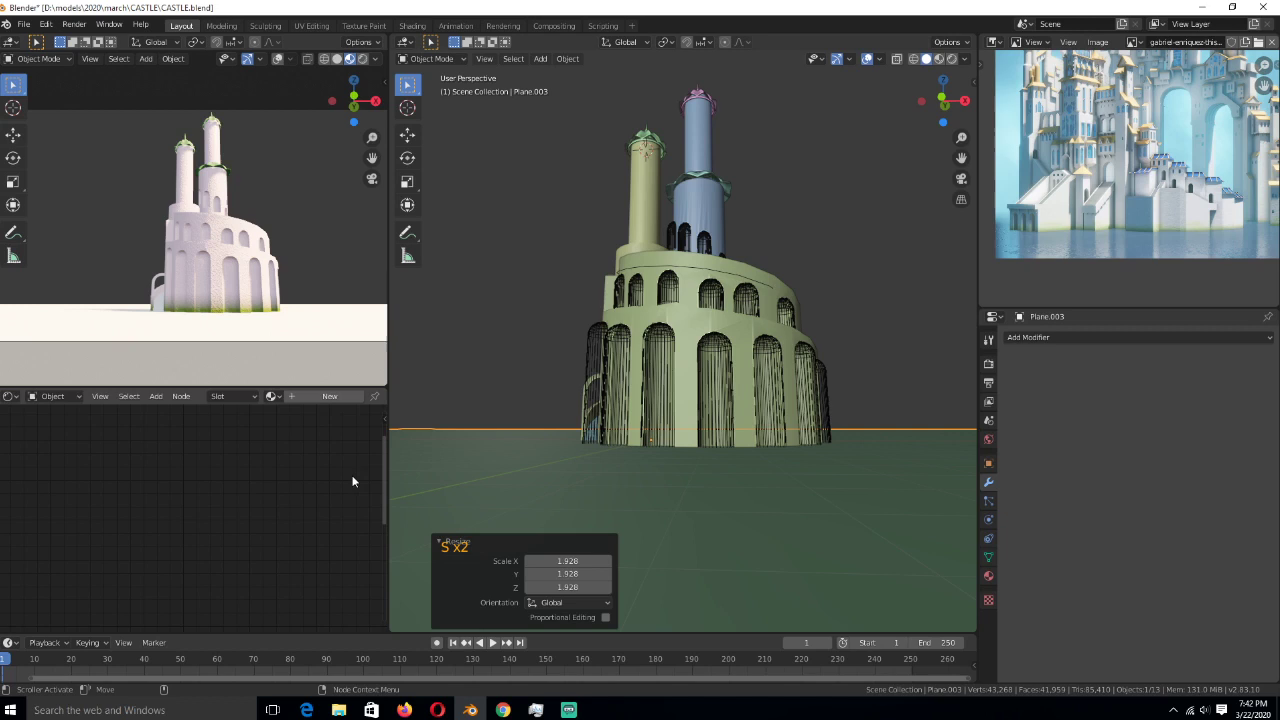
- Create a new material for the plane, set its Roughness to 0 and save the file
{"action": "left_click", "coordinate": [330, 396]}
{"action": "key", "text": "a"}
{"action": "key", "text": "KP_Decimal"}
{"action": "key", "text": "alt+a"}
{"action": "scroll", "coordinate": [113, 521], "scroll_direction": "up", "scroll_amount": 10}
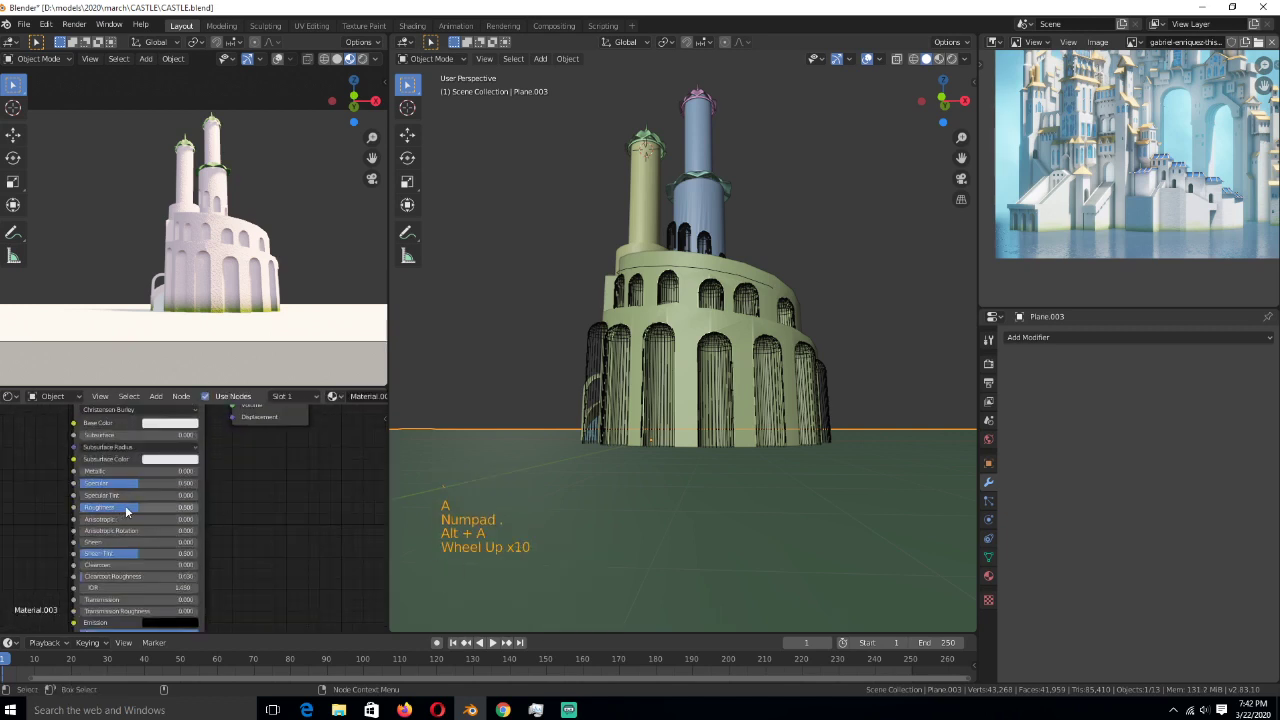
{"action": "scroll", "coordinate": [181, 553], "scroll_direction": "left", "scroll_amount": 3, "text": "ctrl"}
{"action": "key", "text": "ctrl+s"}
- Add an Image Texture node and load the light-blue rippling water image from the textures folder
{"action": "key", "text": "shift+a"}
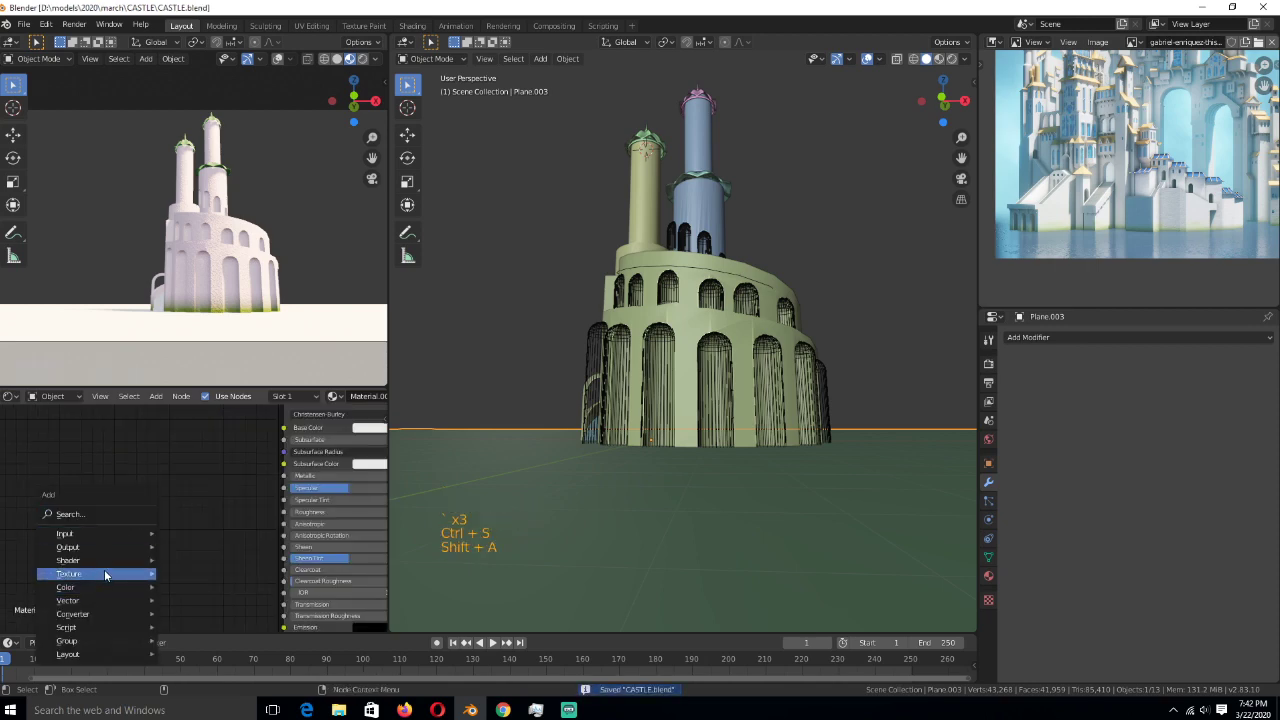
{"action": "mouse_move", "coordinate": [104, 572]}
{"action": "left_click", "coordinate": [212, 455]}
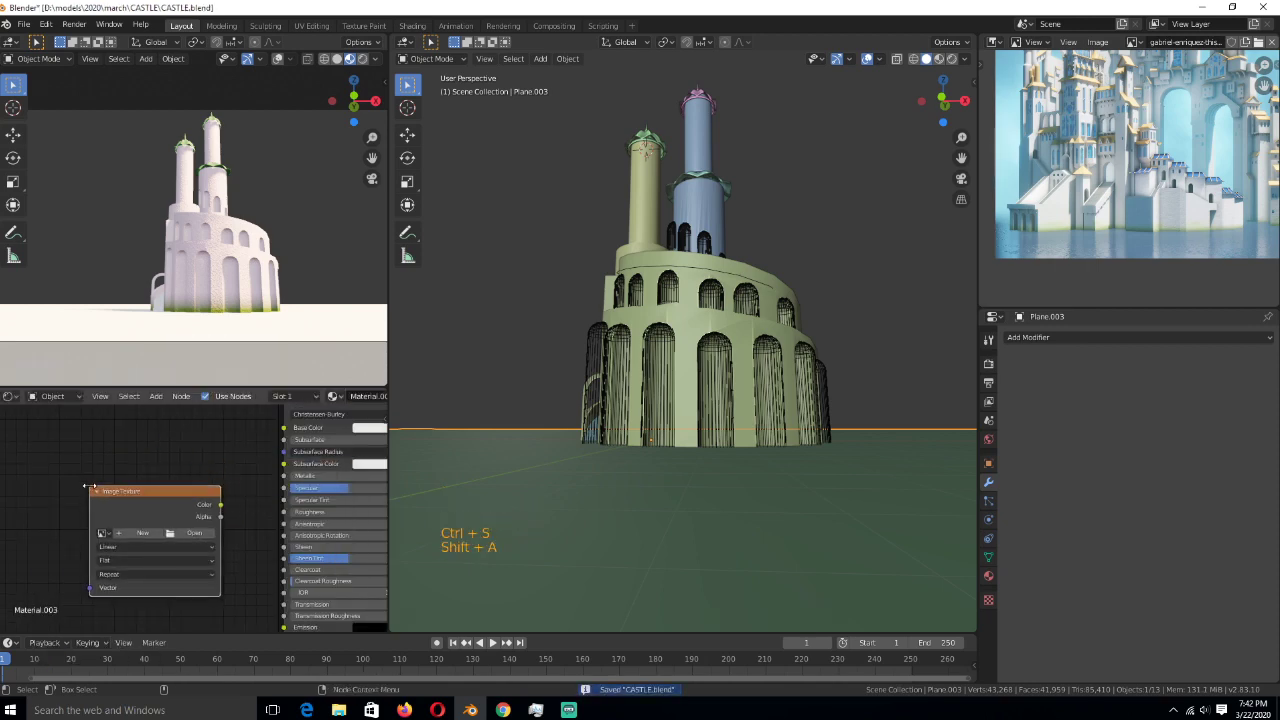
{"action": "left_click", "coordinate": [172, 535]}
{"action": "left_click", "coordinate": [340, 488]}
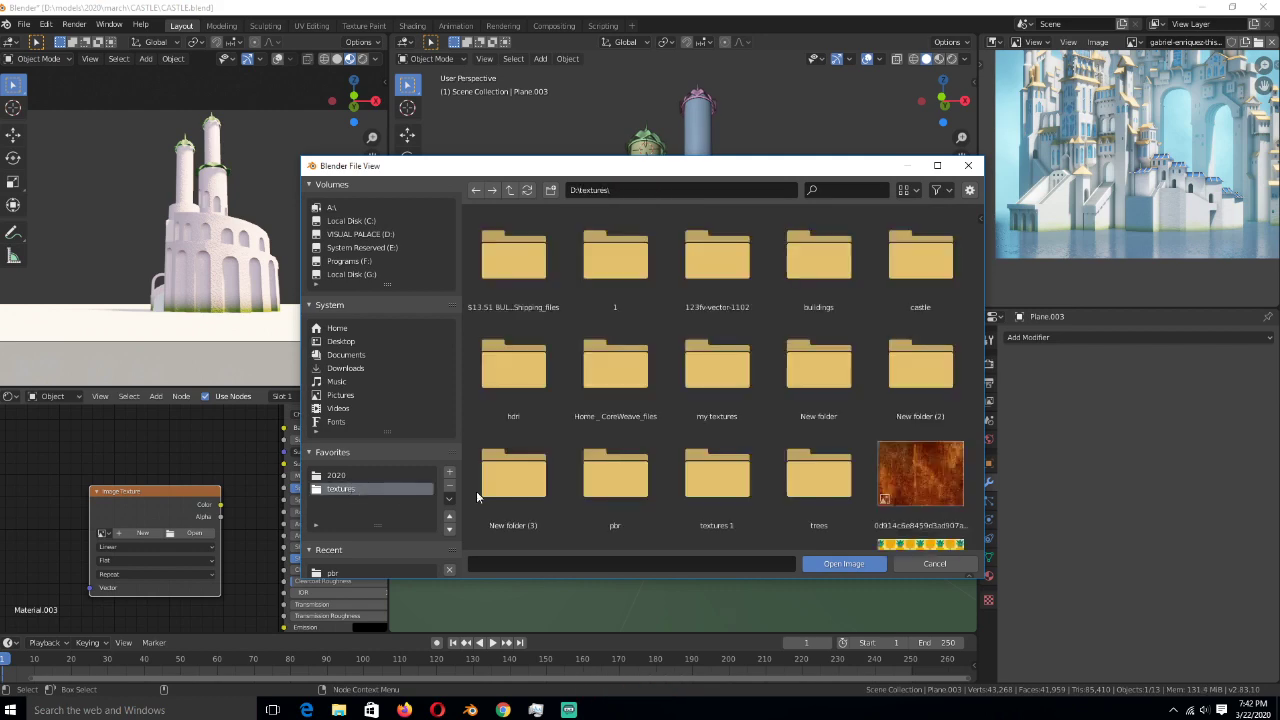
{"action": "scroll", "coordinate": [607, 474], "scroll_direction": "down", "scroll_amount": 2}
{"action": "scroll", "coordinate": [715, 478], "scroll_direction": "down", "scroll_amount": 1}
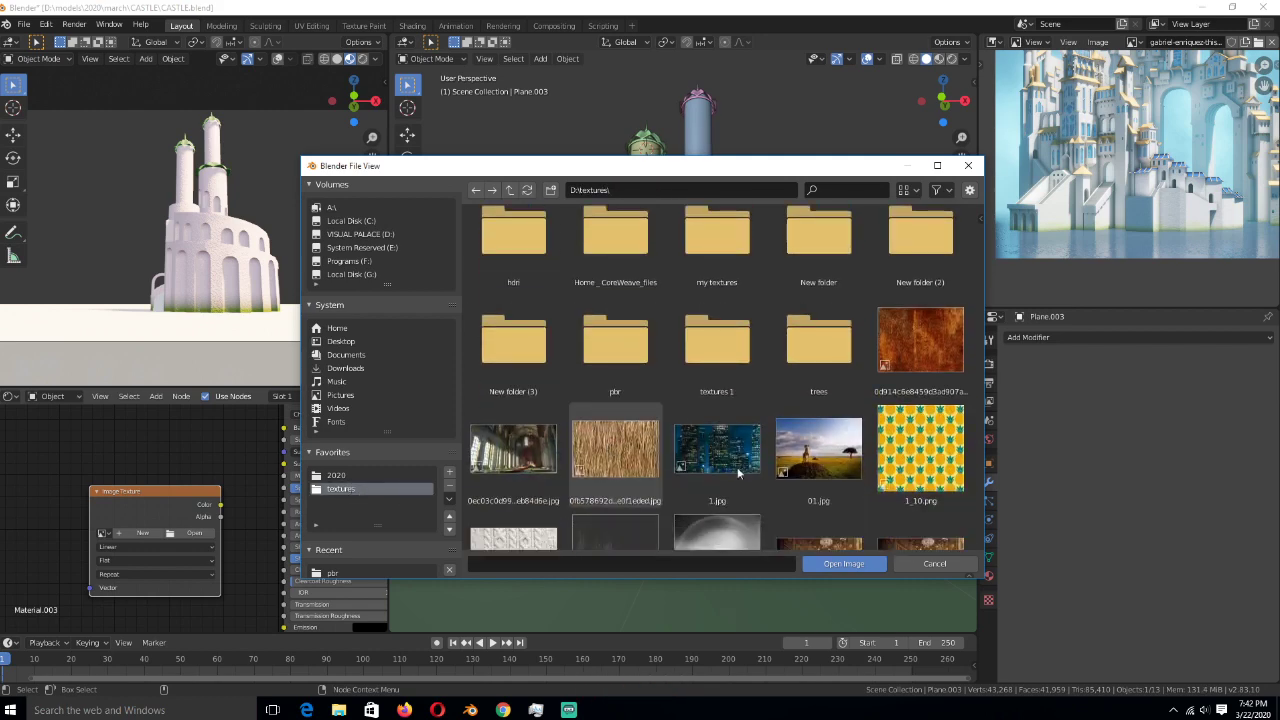
{"action": "scroll", "coordinate": [835, 361], "scroll_direction": "down", "scroll_amount": 12}
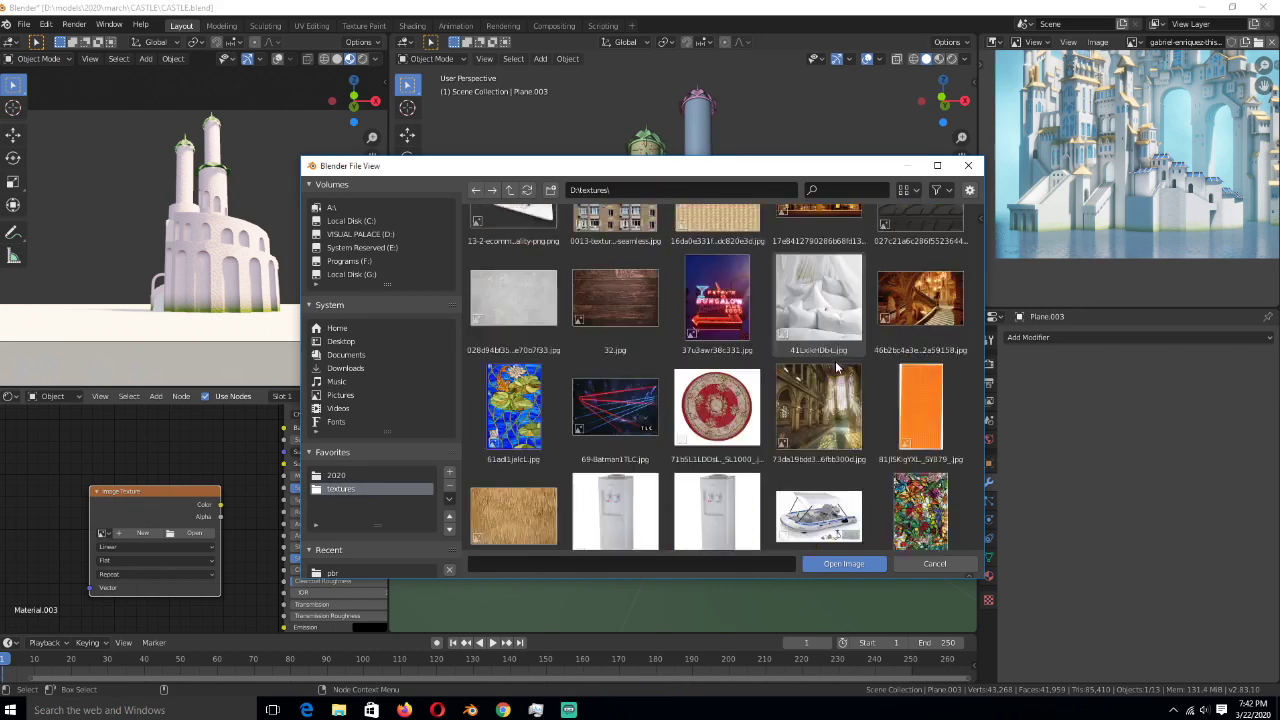
{"action": "scroll", "coordinate": [836, 368], "scroll_direction": "down", "scroll_amount": 15}
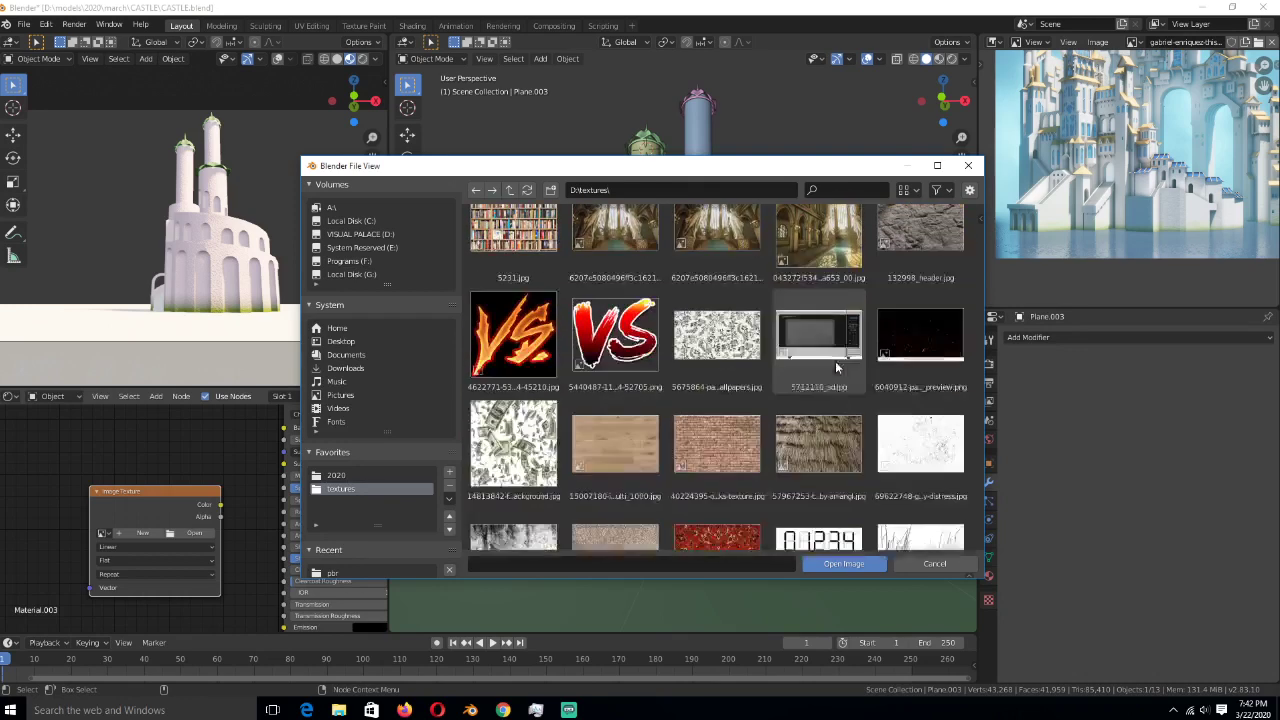
{"action": "scroll", "coordinate": [835, 361], "scroll_direction": "down", "scroll_amount": 15}
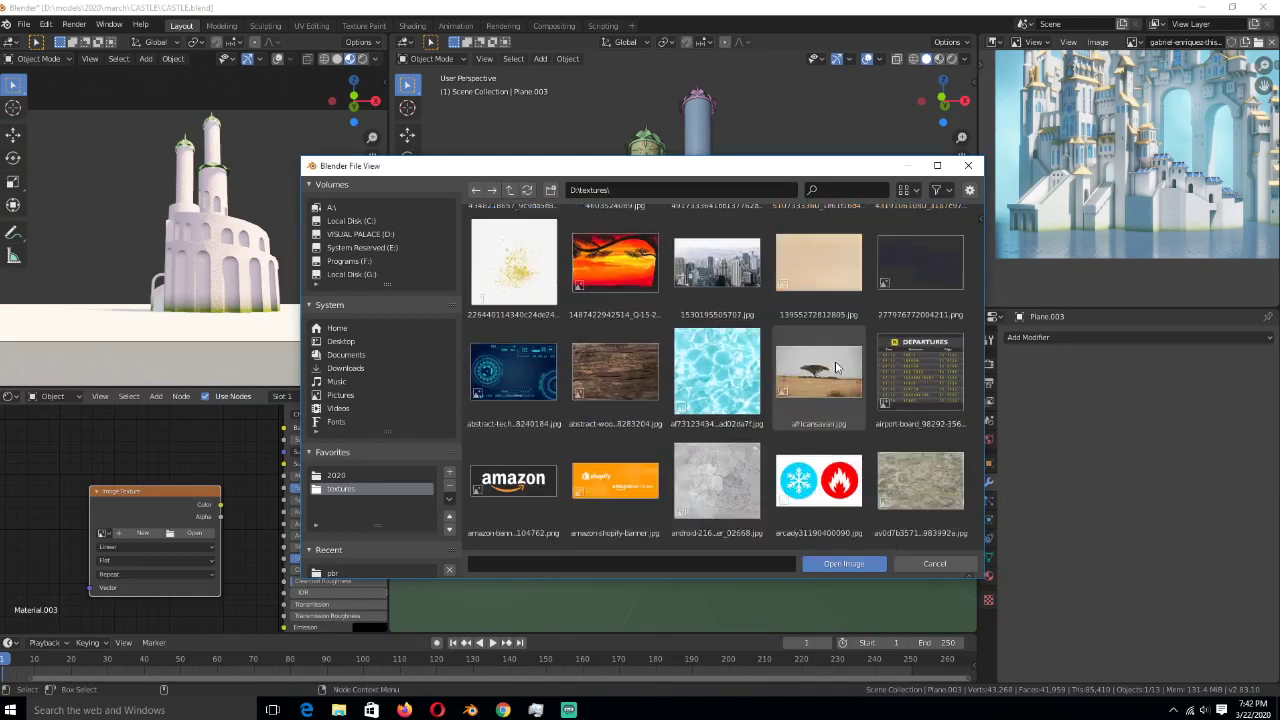
{"action": "double_click", "coordinate": [755, 345]}
- Add a Bump node linking the water image's color to its Height and its output to the Principled BSDF's Normal, and save
{"action": "middle_click_drag", "start_coordinate": [226, 532], "coordinate": [288, 520]}
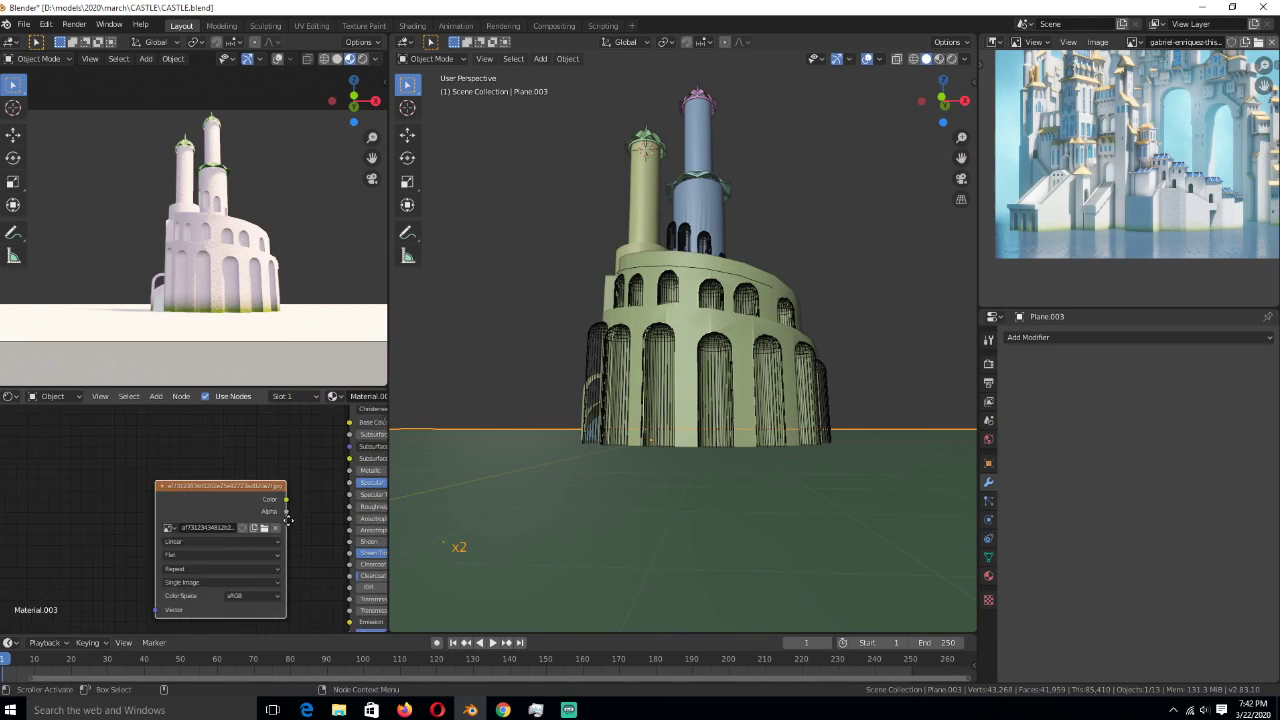
{"action": "scroll", "coordinate": [288, 520], "scroll_direction": "down", "scroll_amount": 5}
{"action": "left_click", "coordinate": [187, 519]}
{"action": "scroll", "coordinate": [187, 519], "scroll_direction": "up", "scroll_amount": 4}
{"action": "key", "text": "shift+a"}
{"action": "mouse_move", "coordinate": [160, 547]}
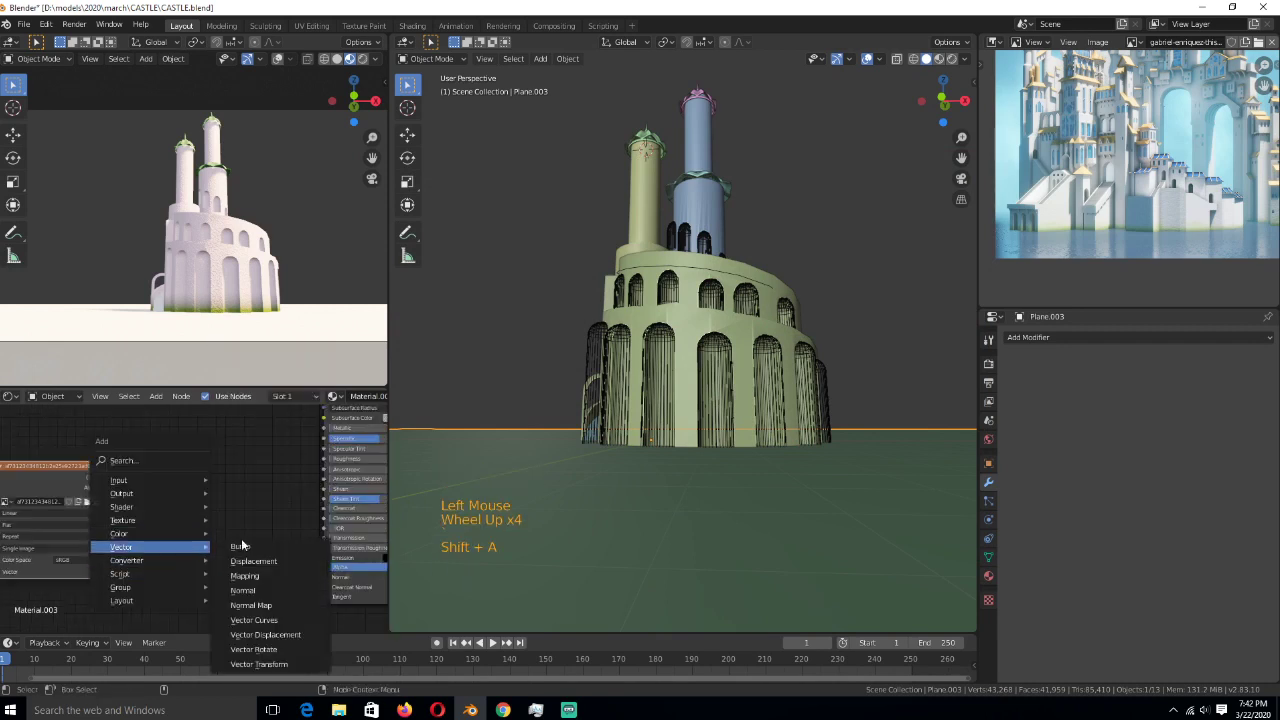
{"action": "left_click", "coordinate": [241, 546]}
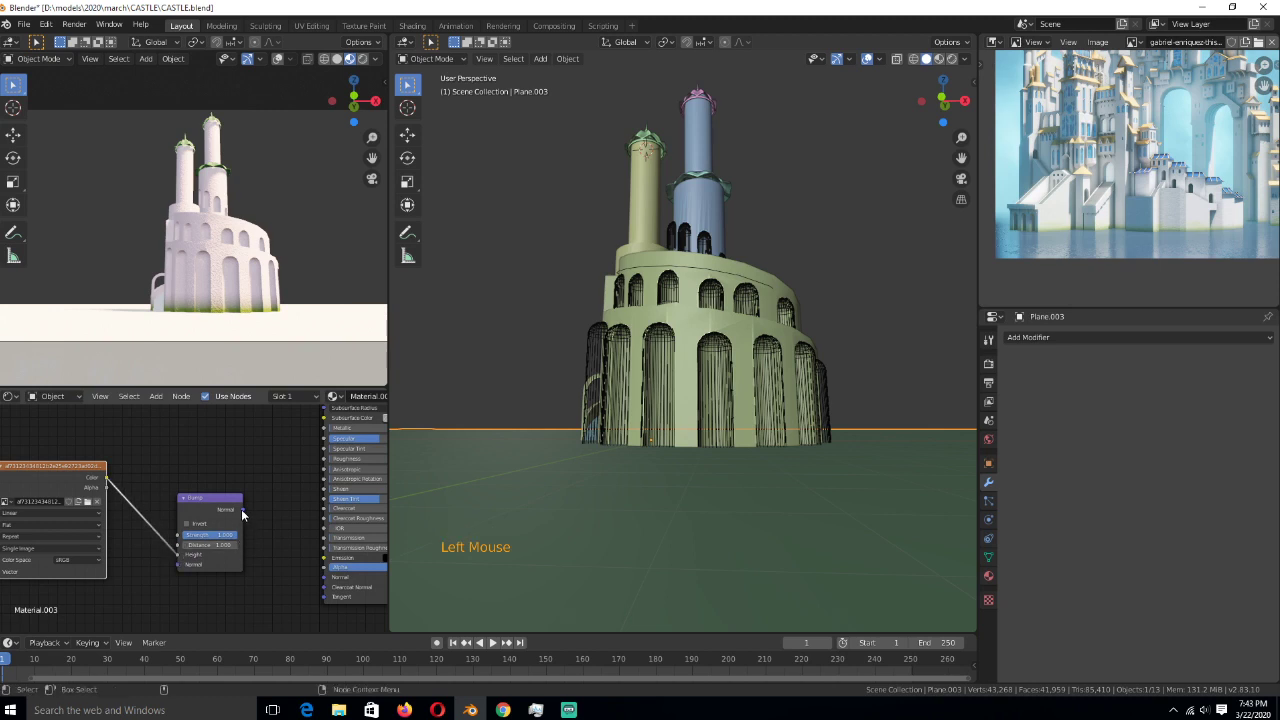
{"action": "left_click_drag", "start_coordinate": [242, 509], "coordinate": [325, 577]}
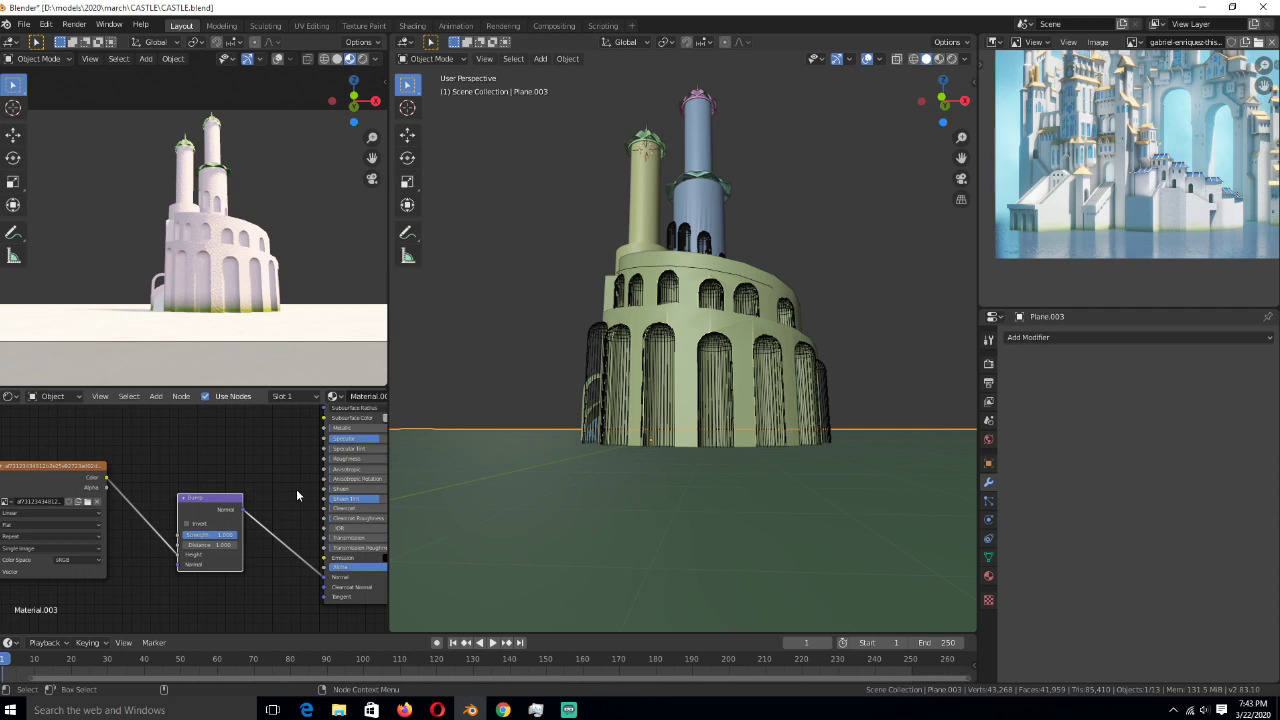
{"action": "left_click", "coordinate": [287, 513]}
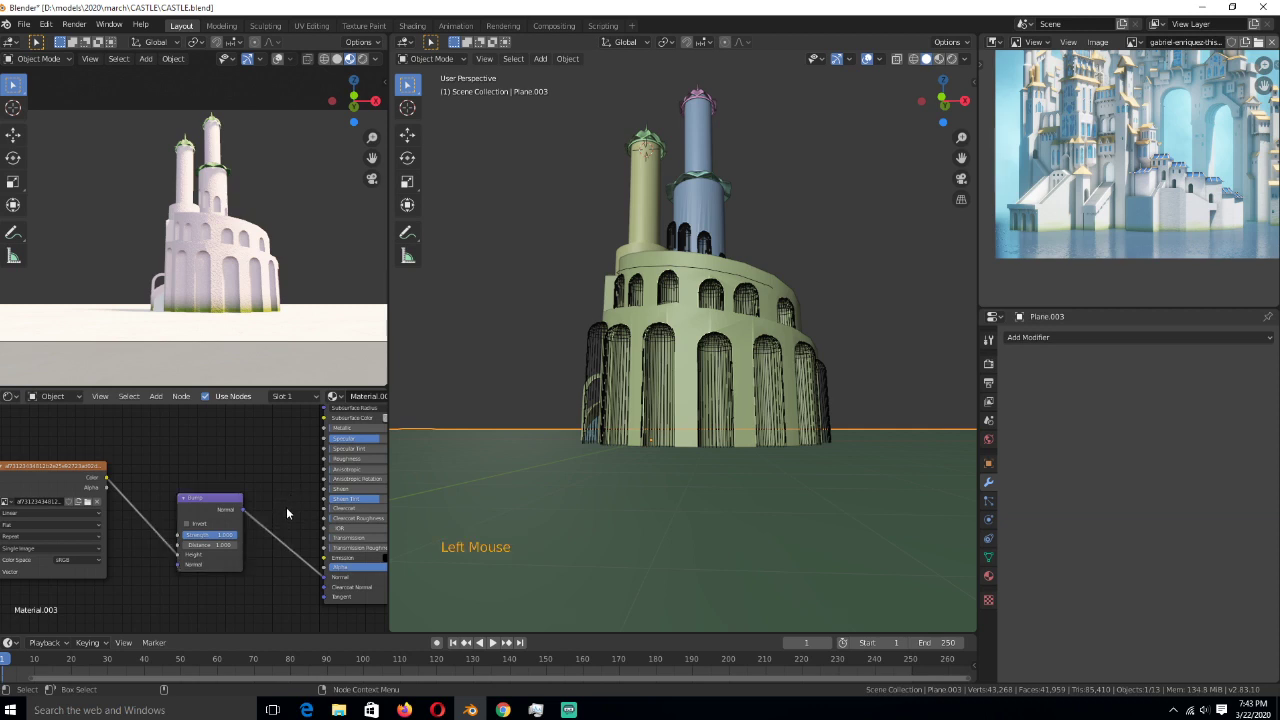
{"action": "key", "text": "ctrl+s"}
{"action": "middle_click_drag", "start_coordinate": [286, 513], "coordinate": [268, 544]}
{"action": "key", "text": "ctrl+s"}
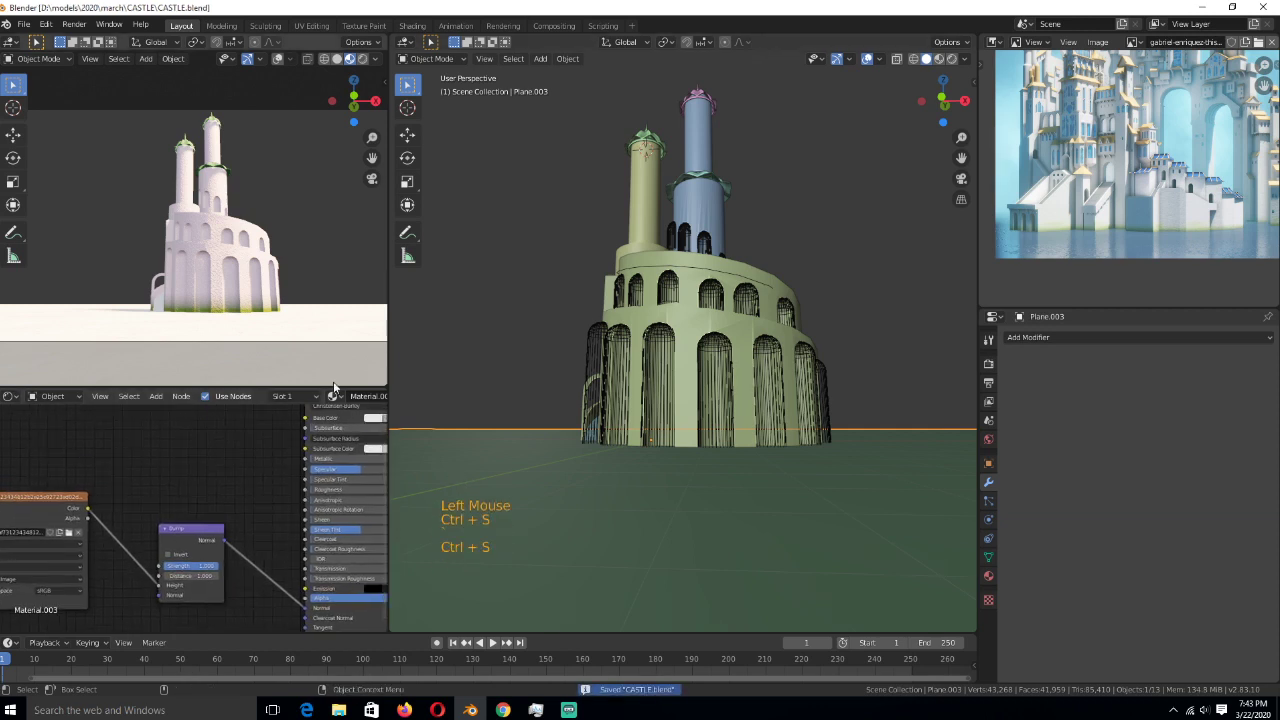
- Set the water material's Metallic value to 1 and save the file
{"action": "middle_click_drag", "start_coordinate": [352, 497], "coordinate": [308, 506]}
{"action": "left_click_drag", "start_coordinate": [309, 466], "coordinate": [378, 466]}
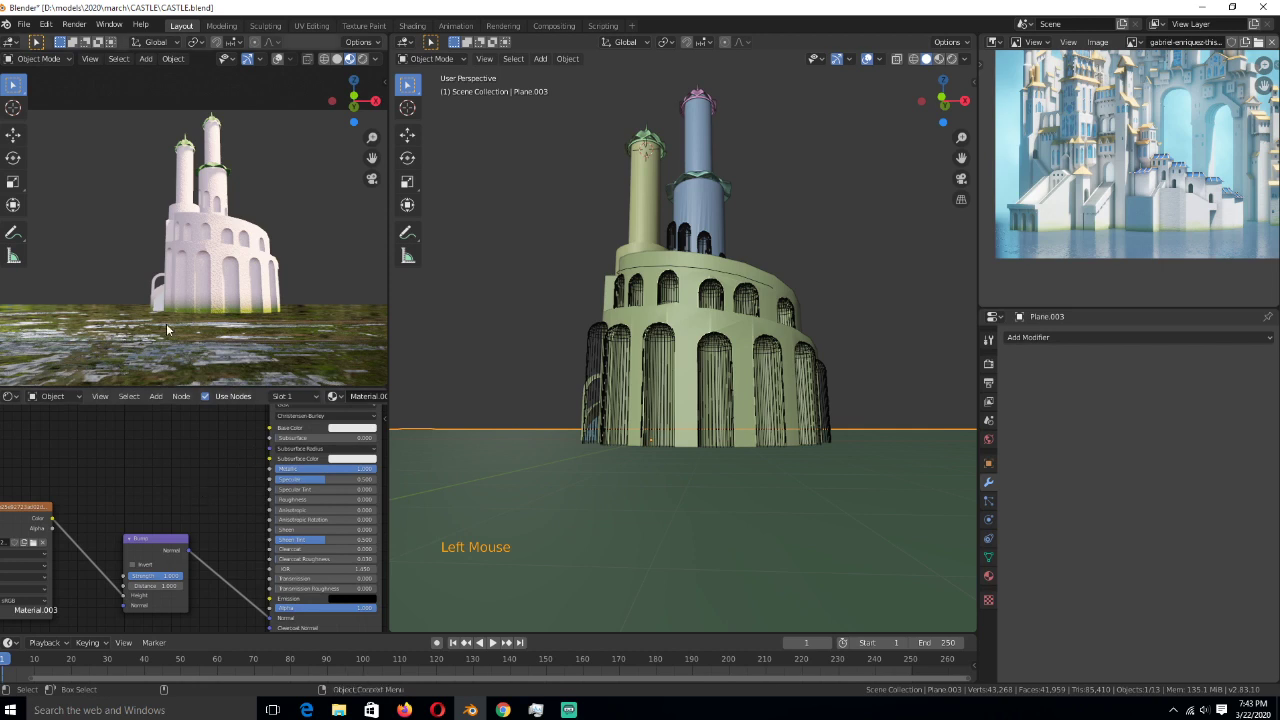
{"action": "key", "text": "ctrl+s"}
- Add Texture Coordinate and Mapping nodes to the water image texture and set the mapping scale to 12.3 on all axes
{"action": "scroll", "coordinate": [216, 484], "scroll_direction": "up", "scroll_amount": 4}
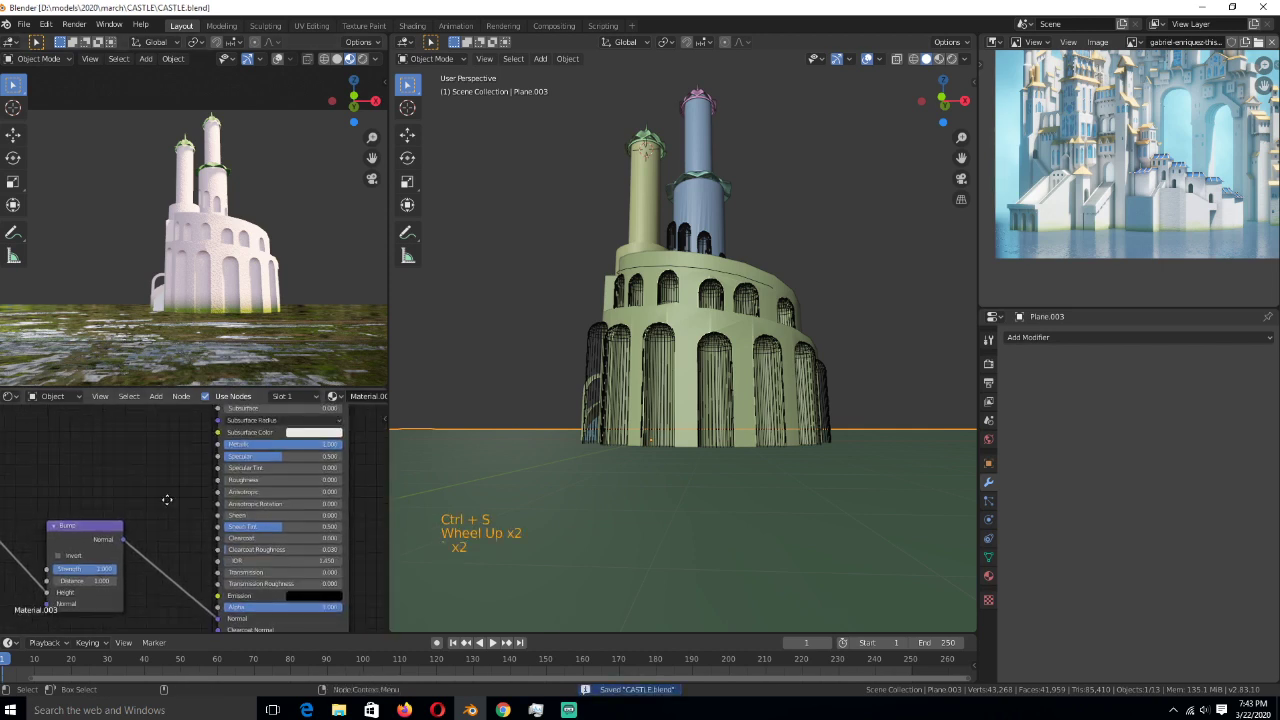
{"action": "middle_click_drag", "start_coordinate": [167, 499], "coordinate": [377, 457]}
{"action": "left_click", "coordinate": [125, 440]}
{"action": "key", "text": "ctrl+t"}
{"action": "middle_click_drag", "start_coordinate": [101, 564], "coordinate": [251, 539]}
{"action": "left_click", "coordinate": [199, 559]}
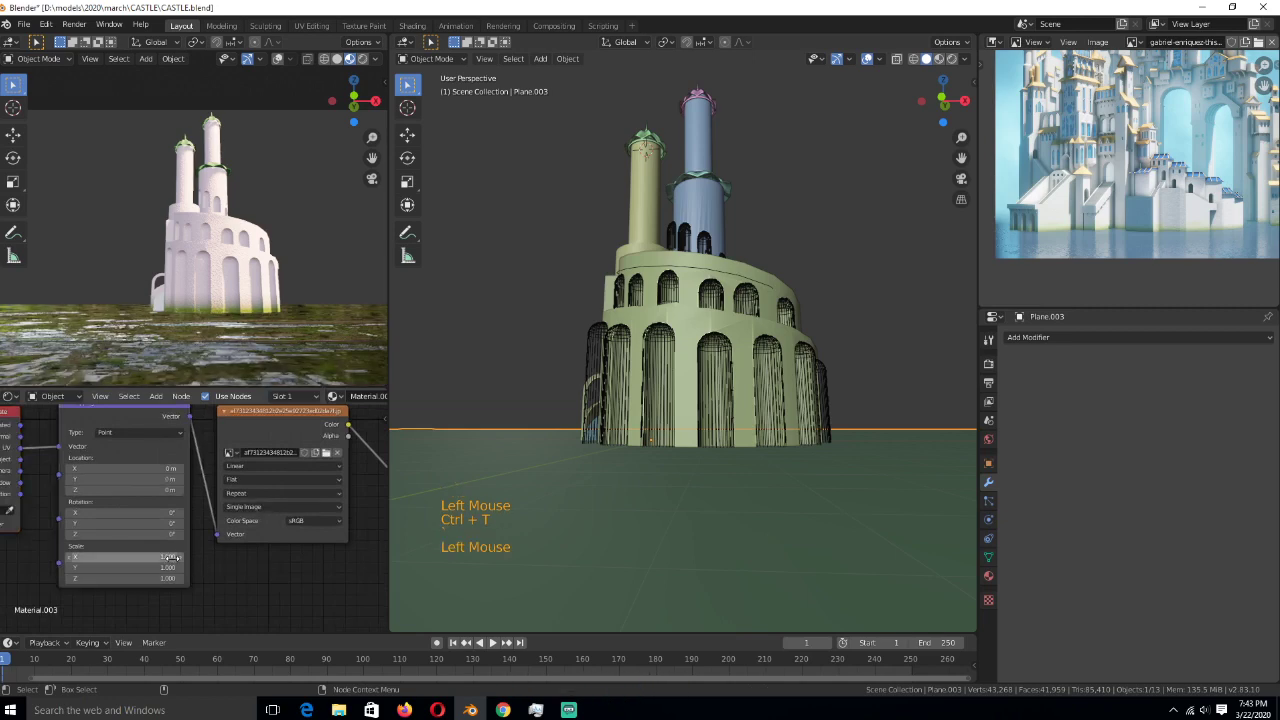
{"action": "type", "text": "12.3"}
{"action": "key", "text": "Return"}
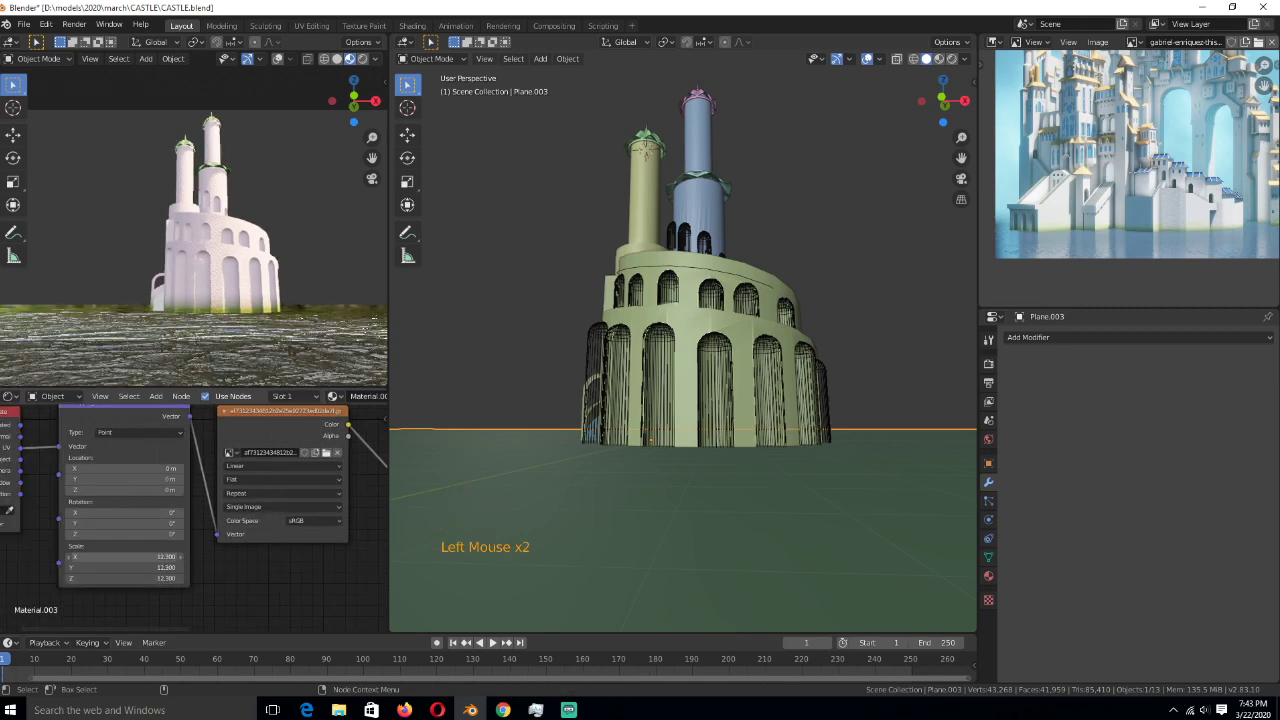
- Raise the water plane about 0.123 m along Z at the castle's base
{"action": "key", "text": "g"}
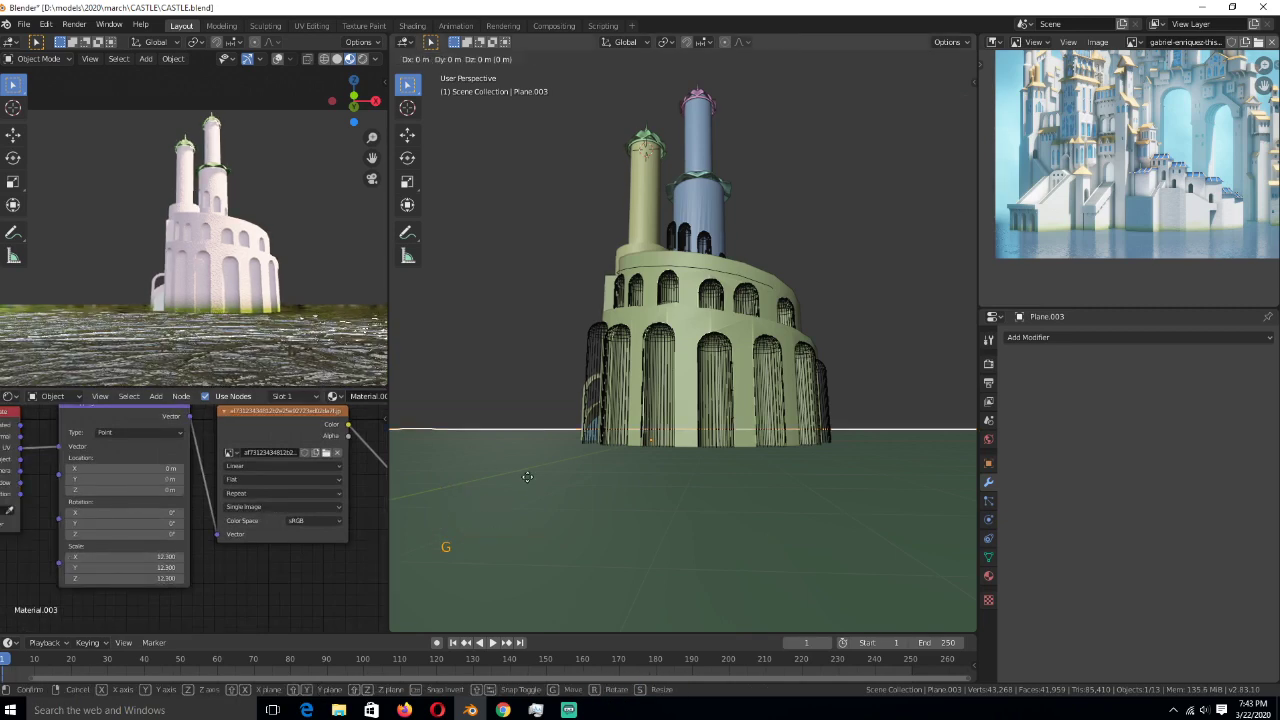
{"action": "key", "text": "z"}
{"action": "key", "text": "shift"}
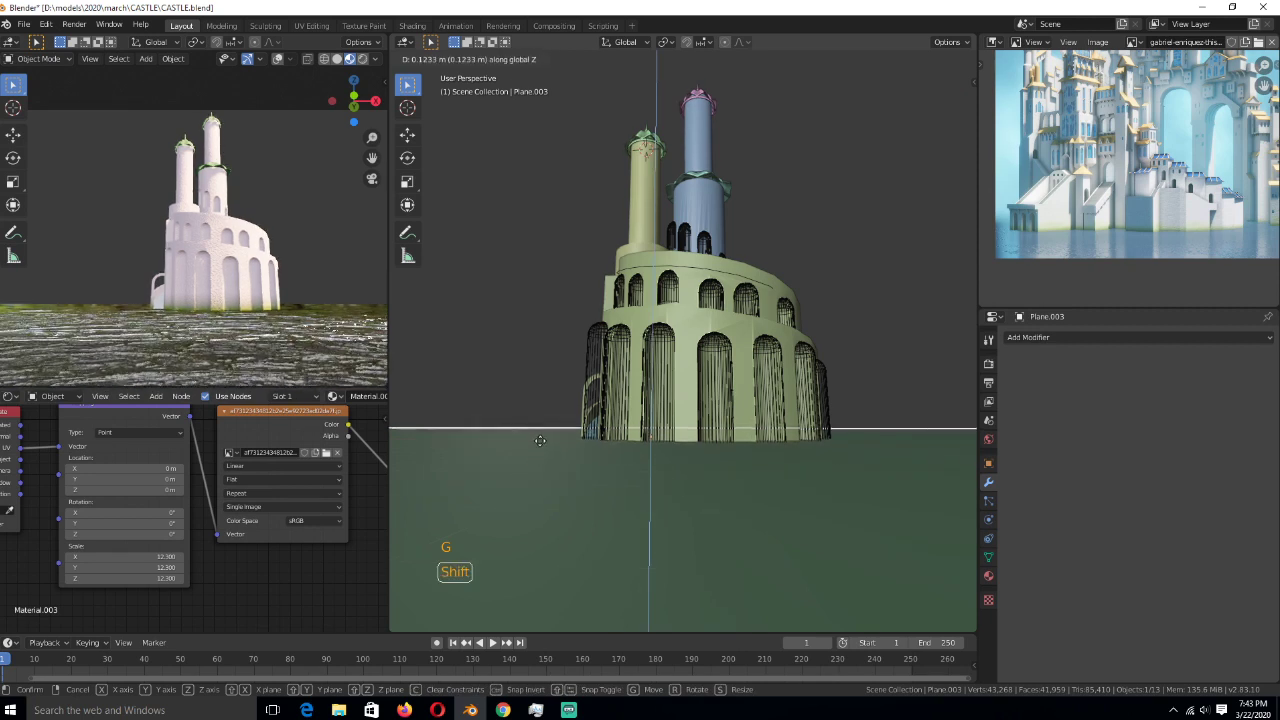
{"action": "left_click", "coordinate": [539, 440]}
- Set the water material's Roughness to 0.055 and its Transmission to 1, and save the file
{"action": "scroll", "coordinate": [249, 557], "scroll_direction": "down", "scroll_amount": 5}
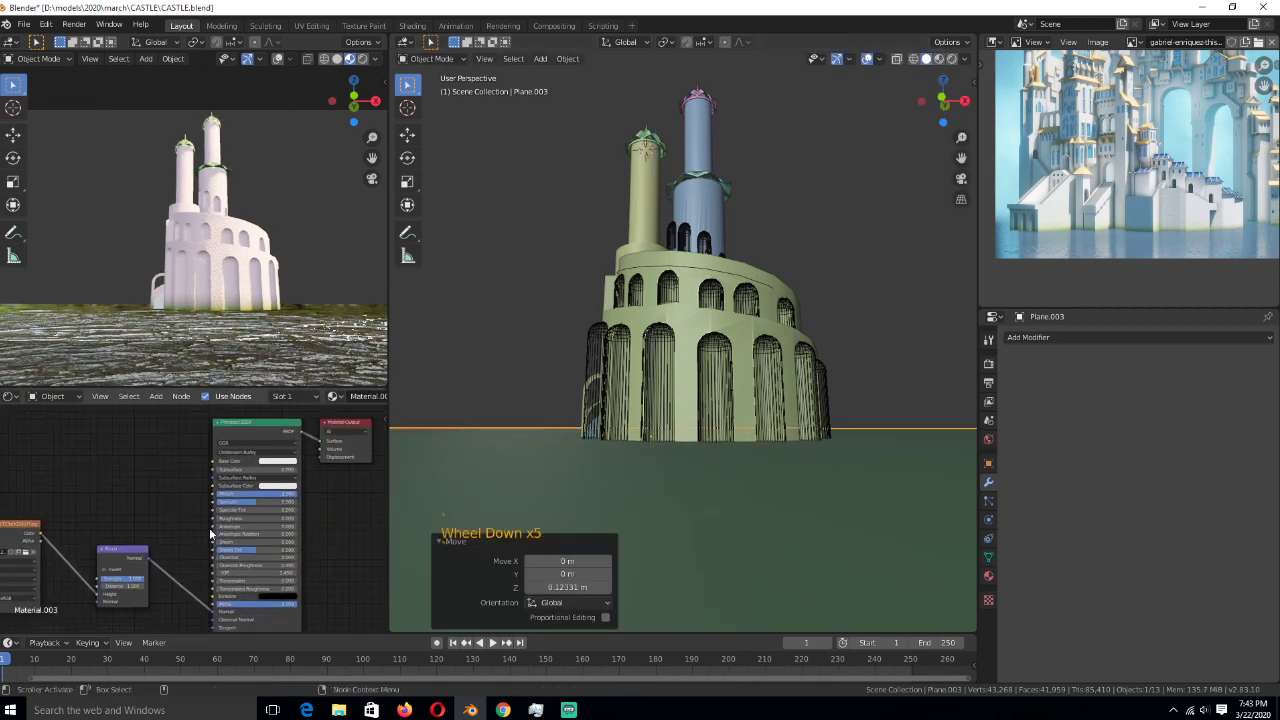
{"action": "scroll", "coordinate": [211, 535], "scroll_direction": "up", "scroll_amount": 4}
{"action": "left_click_drag", "start_coordinate": [255, 530], "coordinate": [218, 518]}
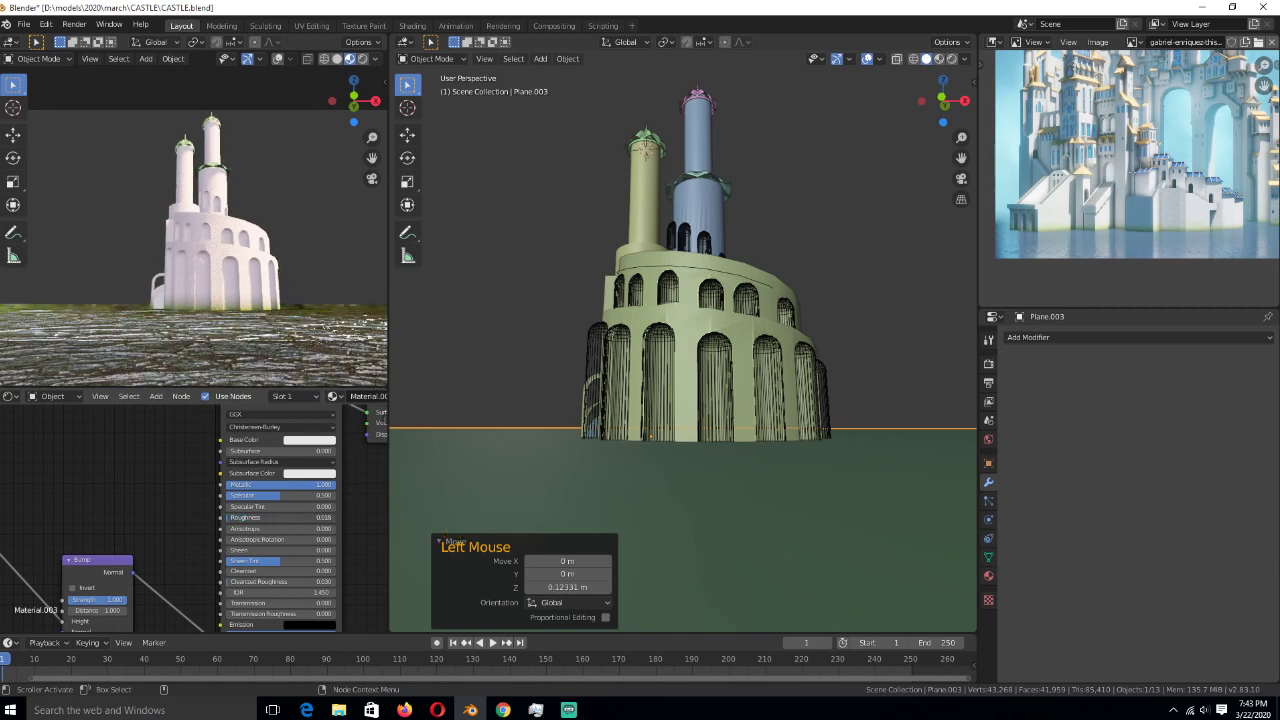
{"action": "key", "text": "ctrl+s"}
{"action": "middle_click_drag", "start_coordinate": [214, 589], "coordinate": [204, 508]}
{"action": "key", "text": "ctrl+s"}
{"action": "left_click_drag", "start_coordinate": [214, 521], "coordinate": [322, 521]}
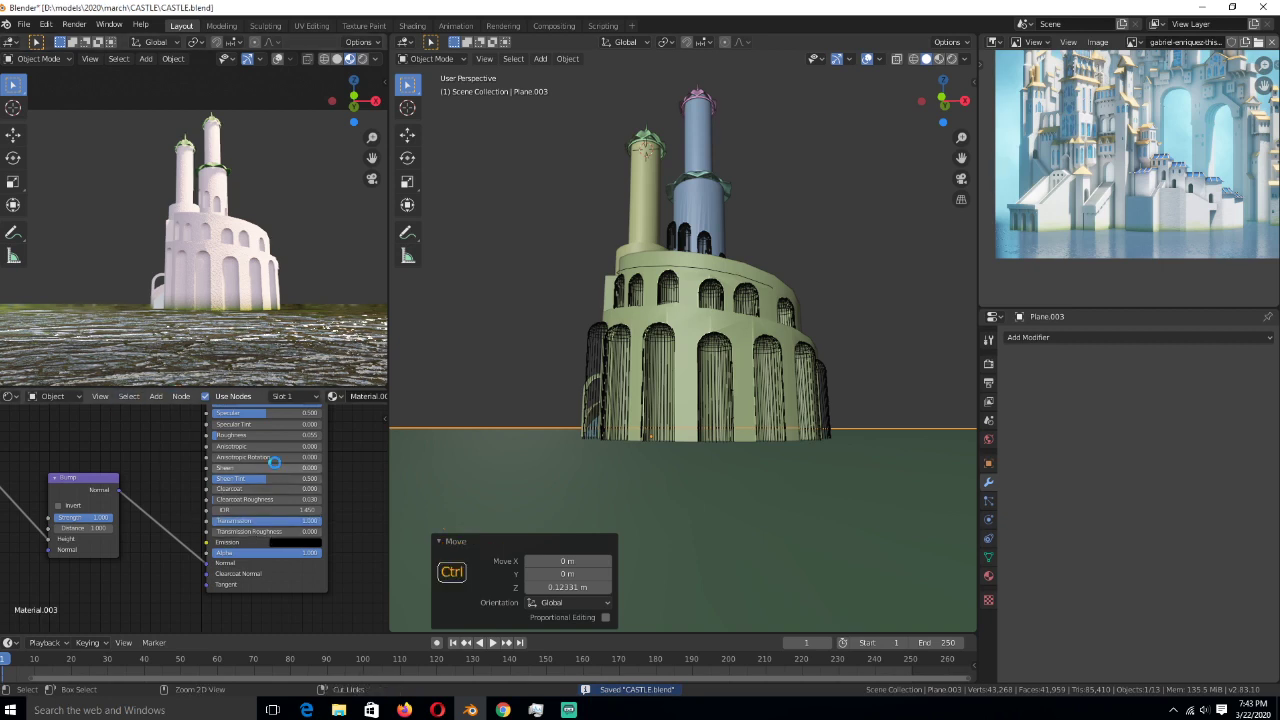
{"action": "key", "text": "ctrl+s"}
{"action": "middle_click_drag", "start_coordinate": [150, 470], "coordinate": [160, 526]}
{"action": "key", "text": "ctrl+s"}
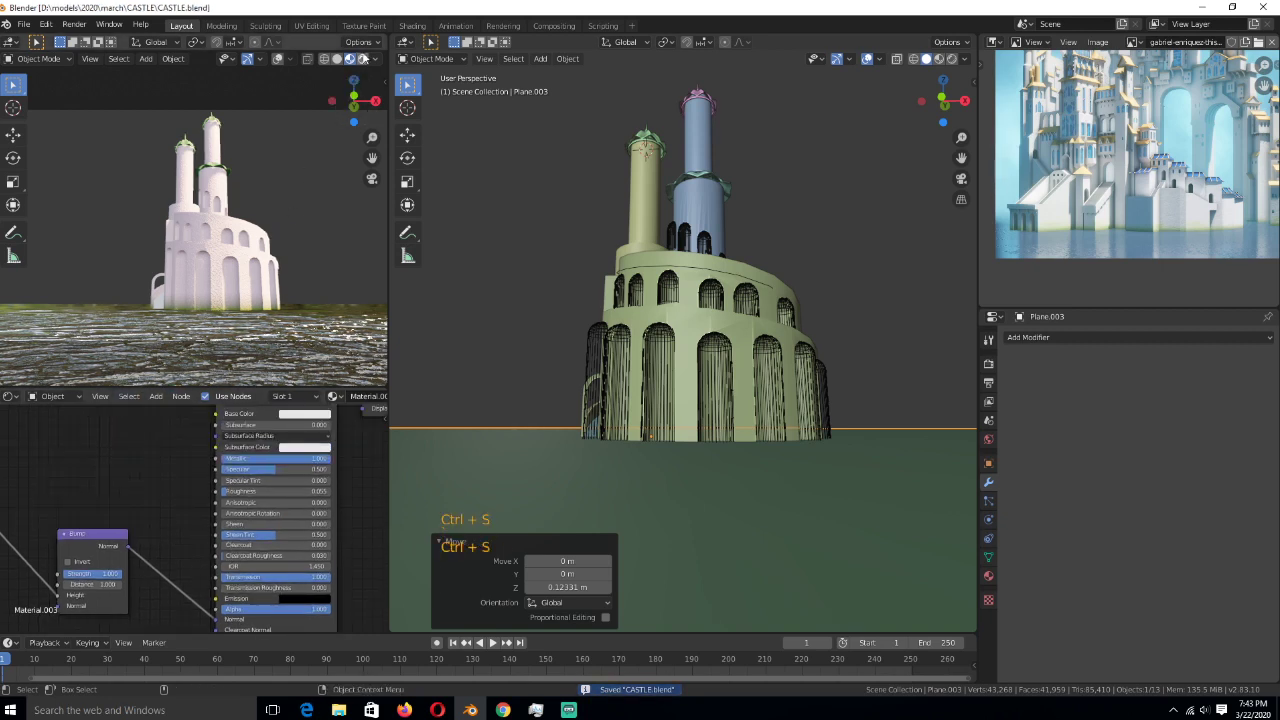
- Switch the preview viewport to Rendered shading and use an Environment Texture for the world background color
{"action": "left_click", "coordinate": [362, 58]}
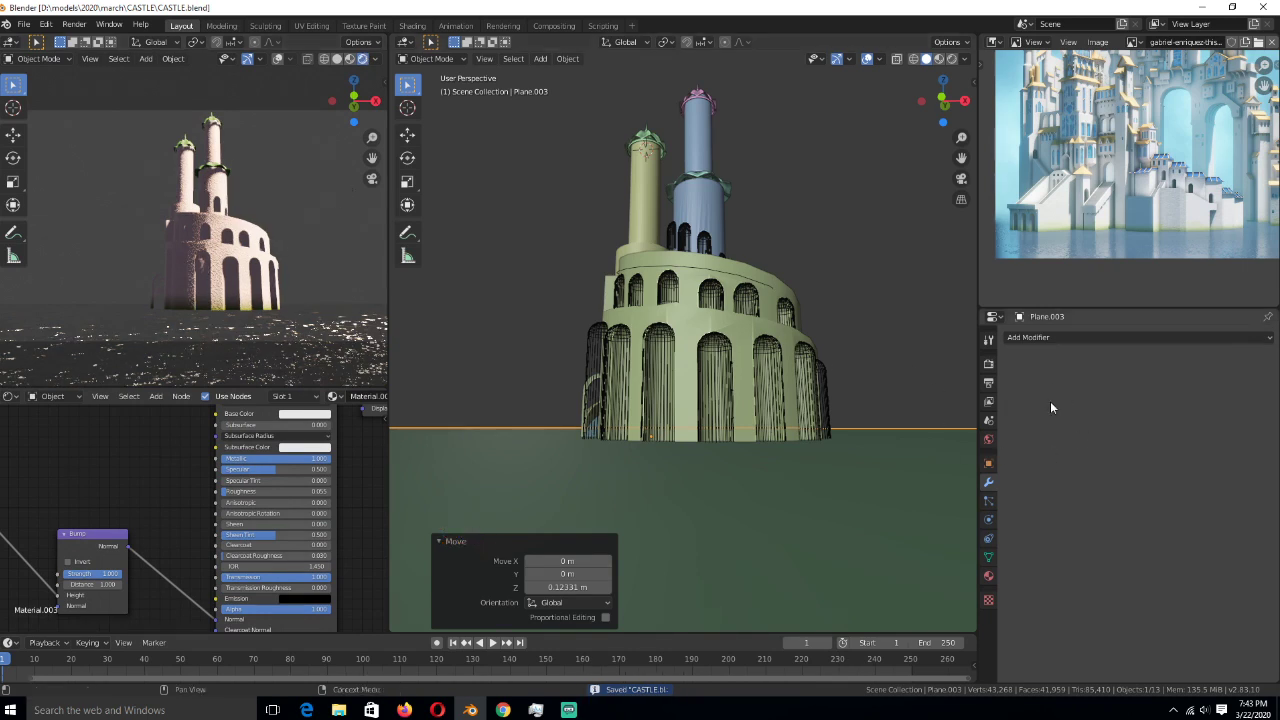
{"action": "left_click", "coordinate": [989, 364]}
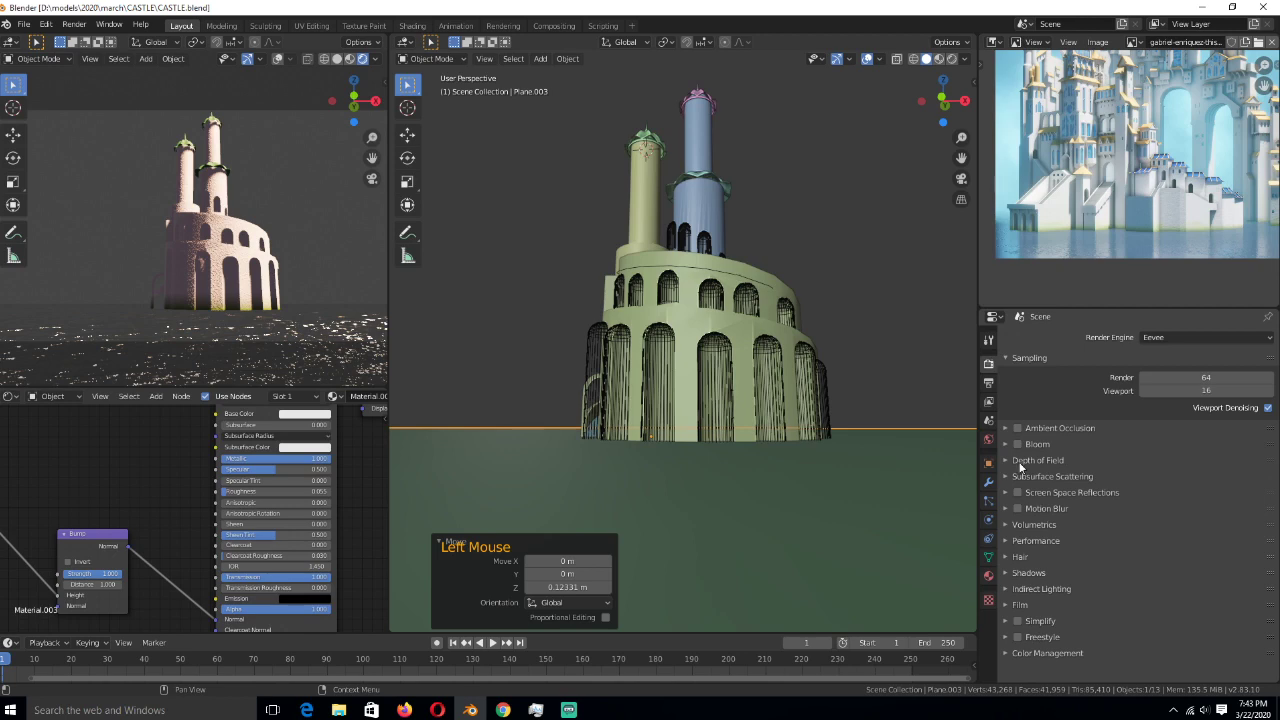
{"action": "left_click", "coordinate": [988, 442]}
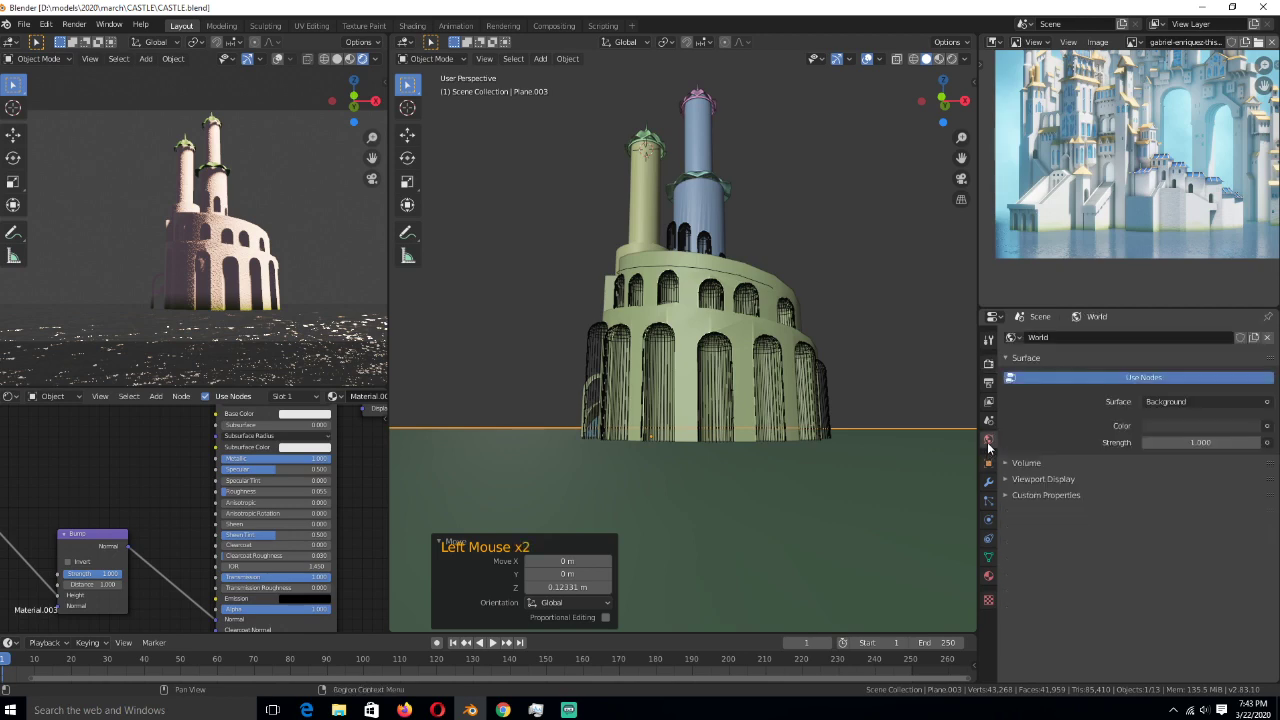
{"action": "left_click", "coordinate": [1266, 426]}
{"action": "left_click", "coordinate": [1019, 487]}
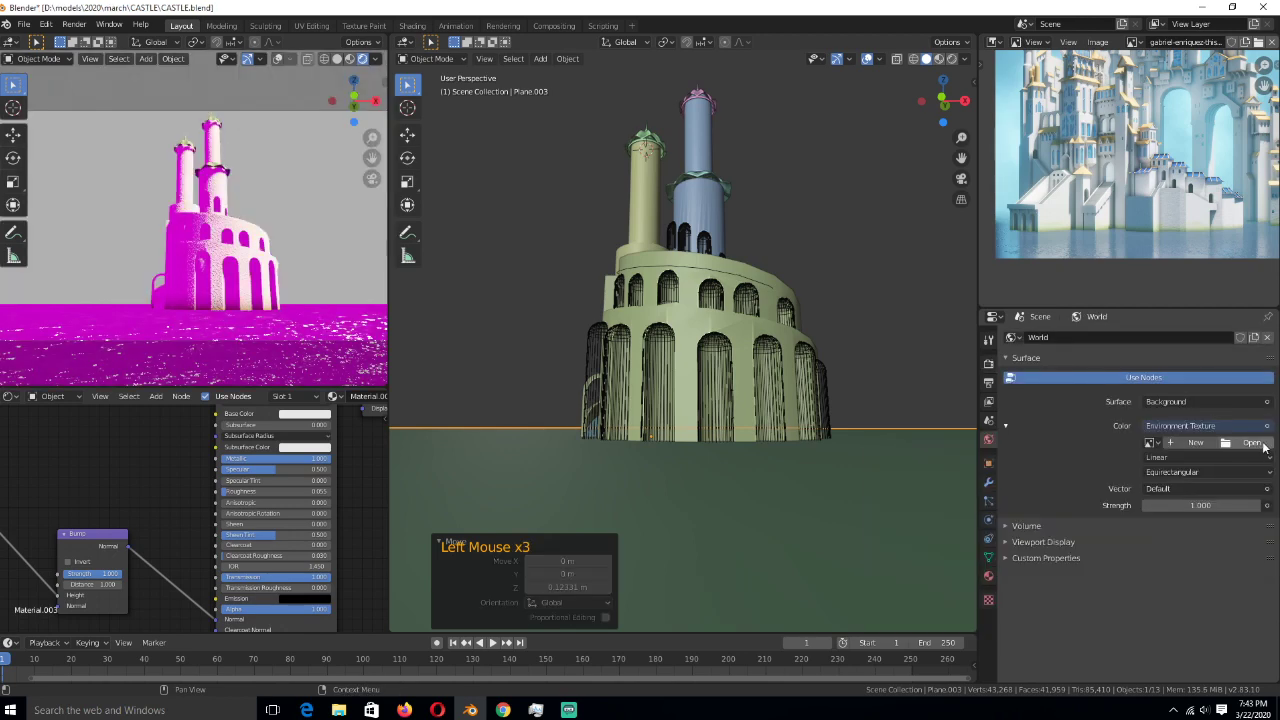
- Load lakes_4k.hdr from the hdri folder inside textures as the world's environment image
{"action": "left_click", "coordinate": [1250, 442]}
{"action": "left_click", "coordinate": [341, 488]}
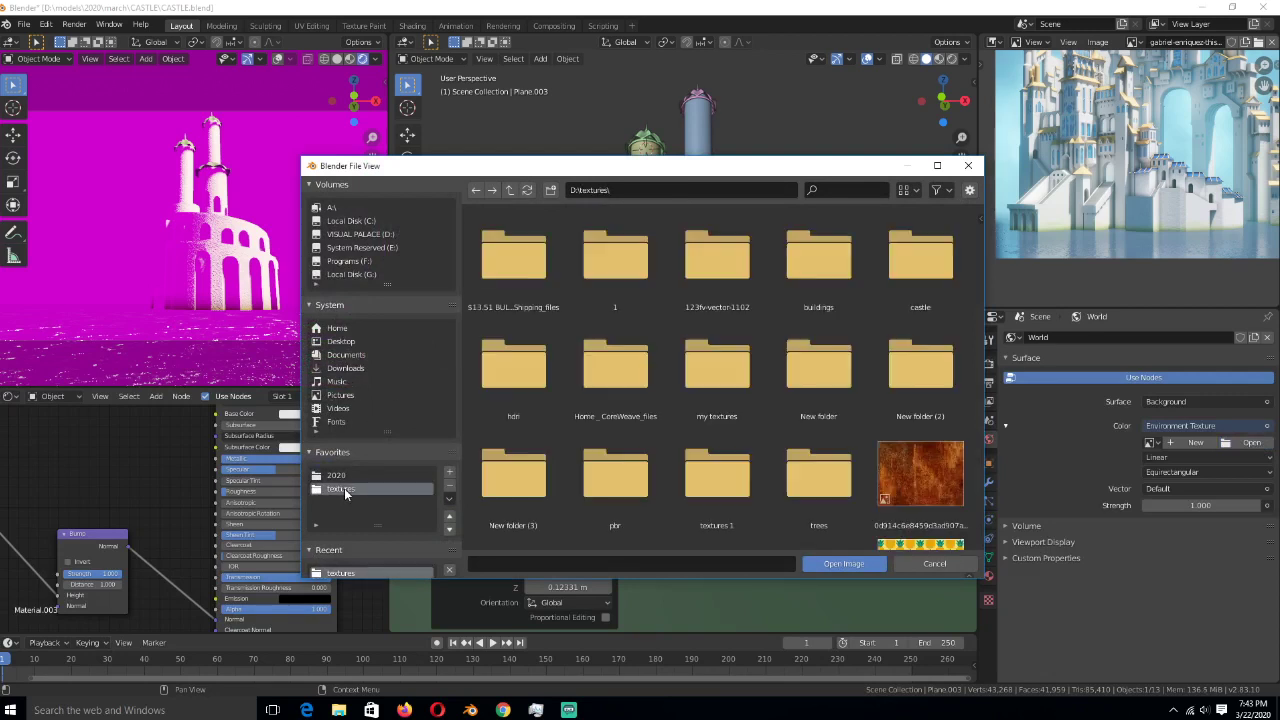
{"action": "double_click", "coordinate": [517, 392]}
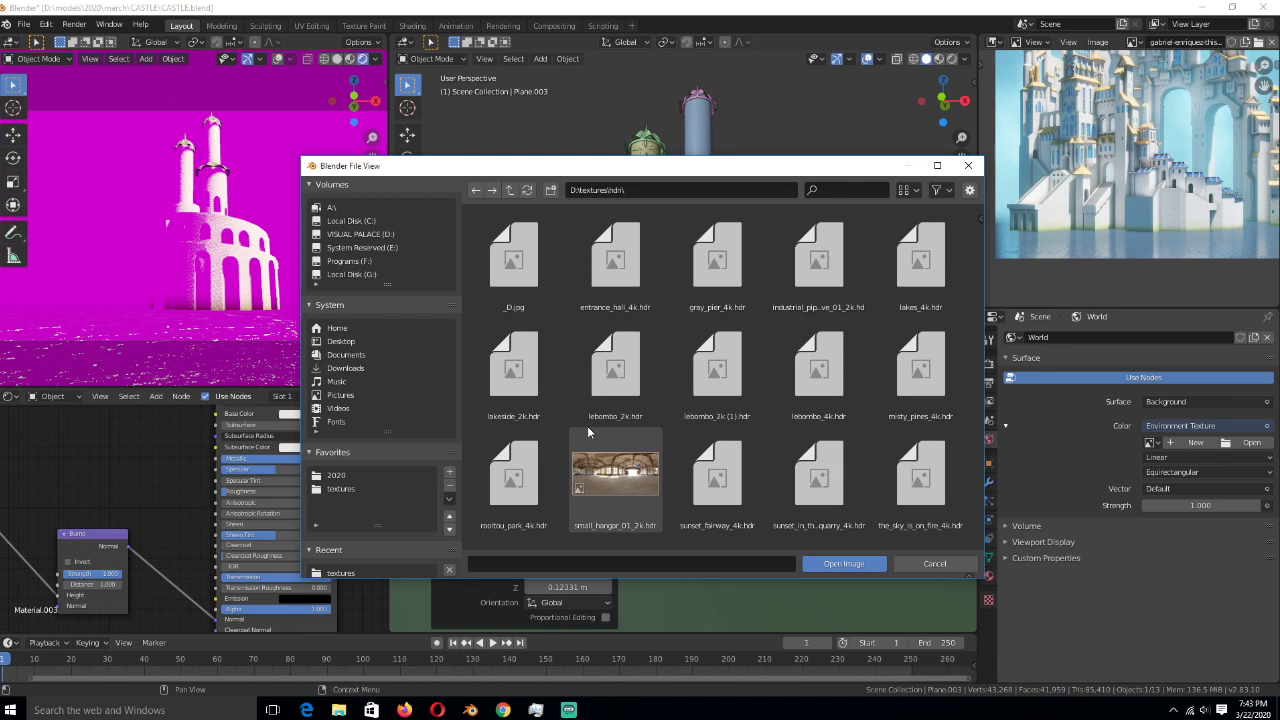
{"action": "scroll", "coordinate": [587, 417], "scroll_direction": "down", "scroll_amount": 2}
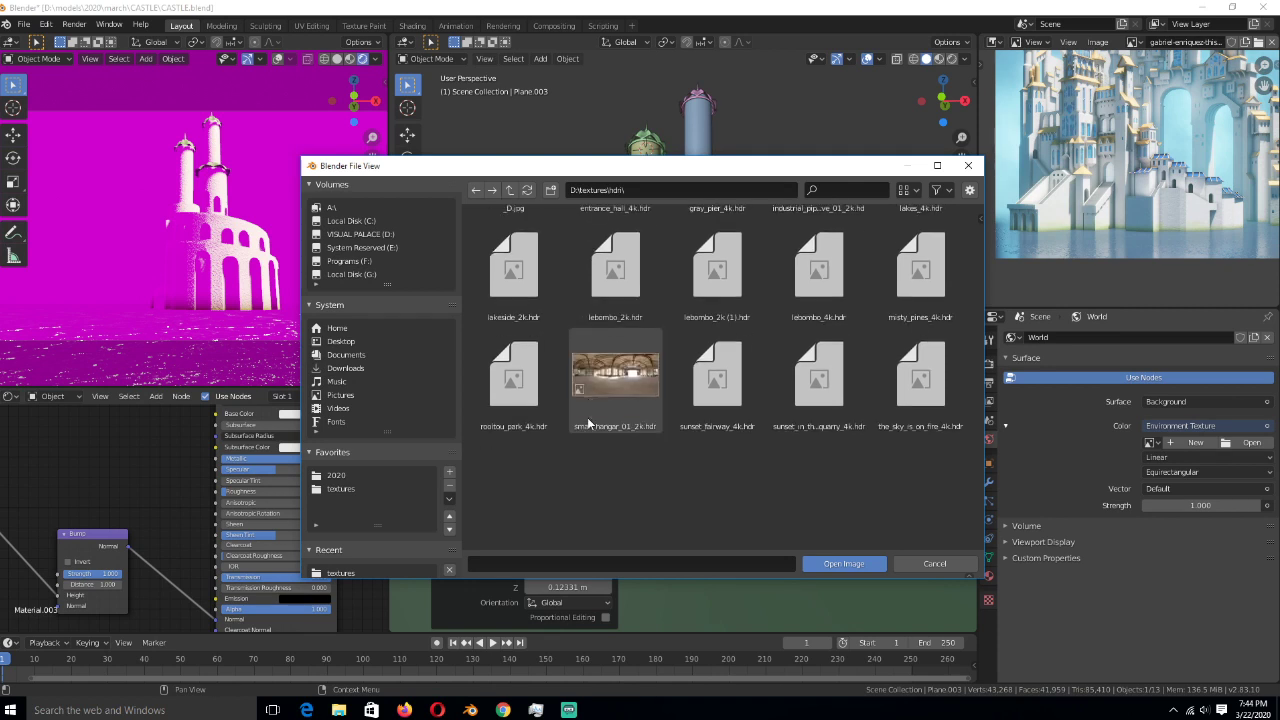
{"action": "scroll", "coordinate": [589, 424], "scroll_direction": "up", "scroll_amount": 2}
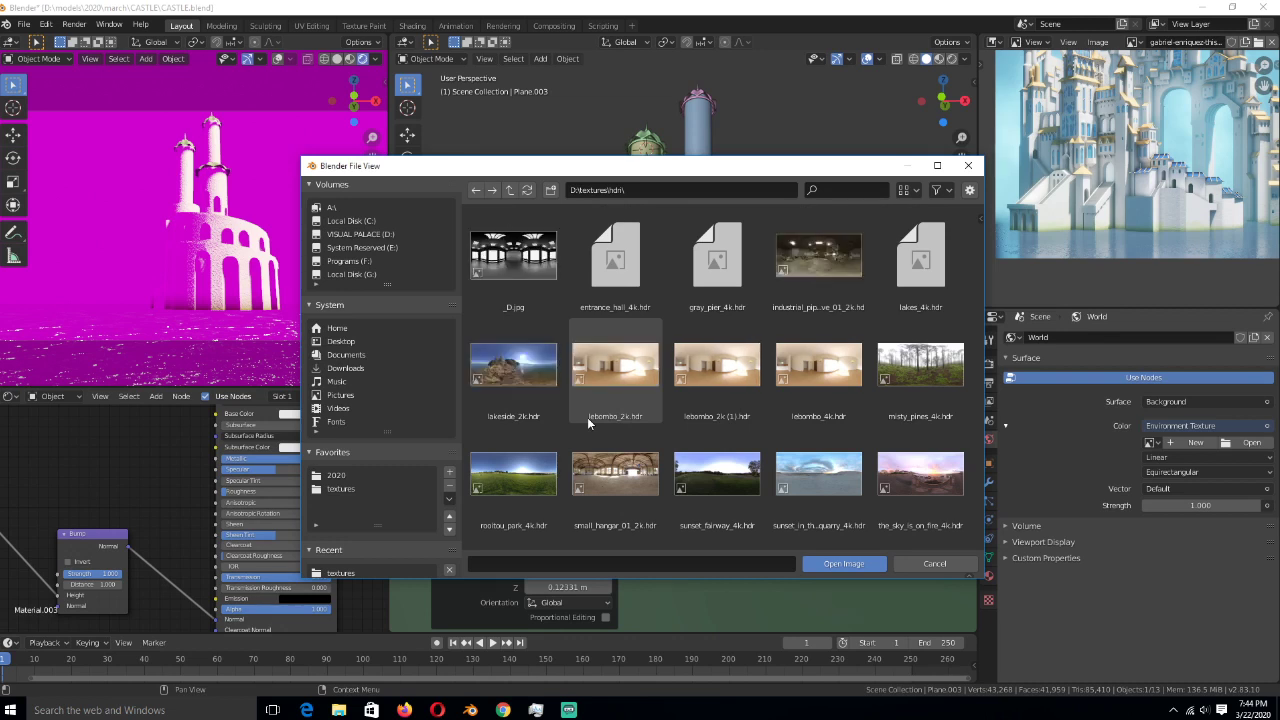
{"action": "scroll", "coordinate": [587, 417], "scroll_direction": "down", "scroll_amount": 1}
{"action": "left_click", "coordinate": [513, 340]}
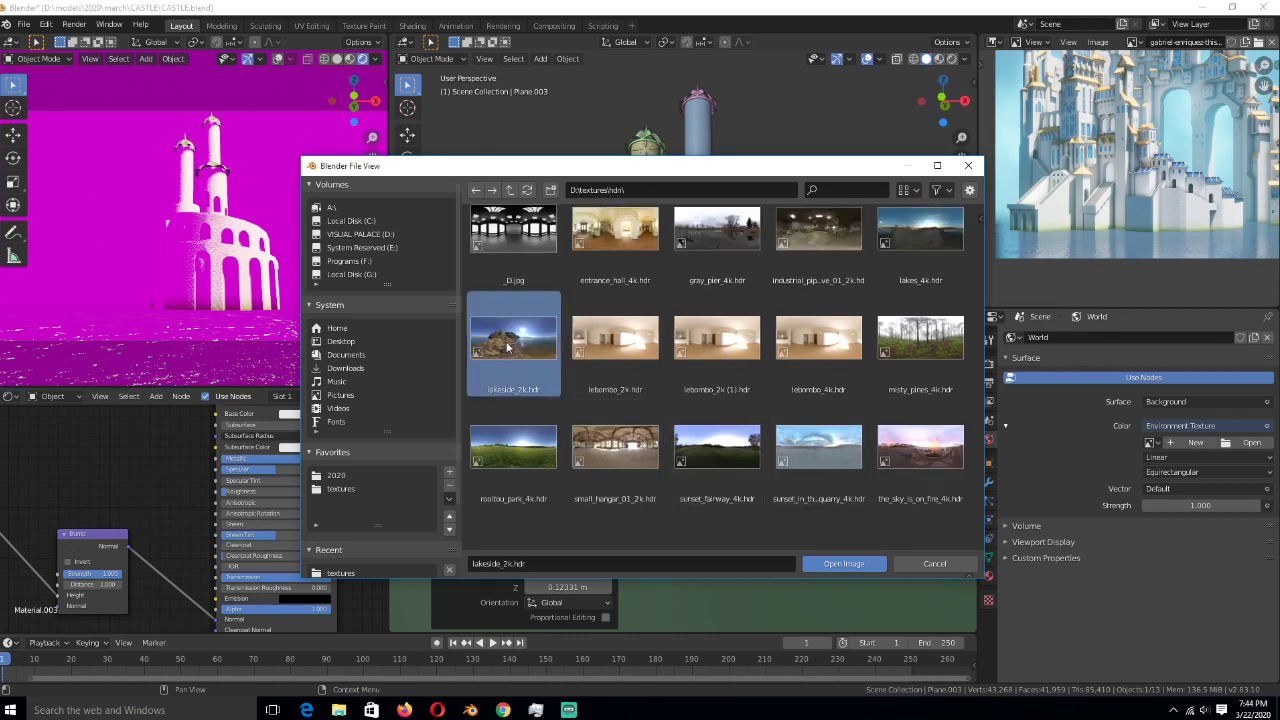
{"action": "scroll", "coordinate": [930, 260], "scroll_direction": "up", "scroll_amount": 1}
{"action": "left_click", "coordinate": [940, 240]}
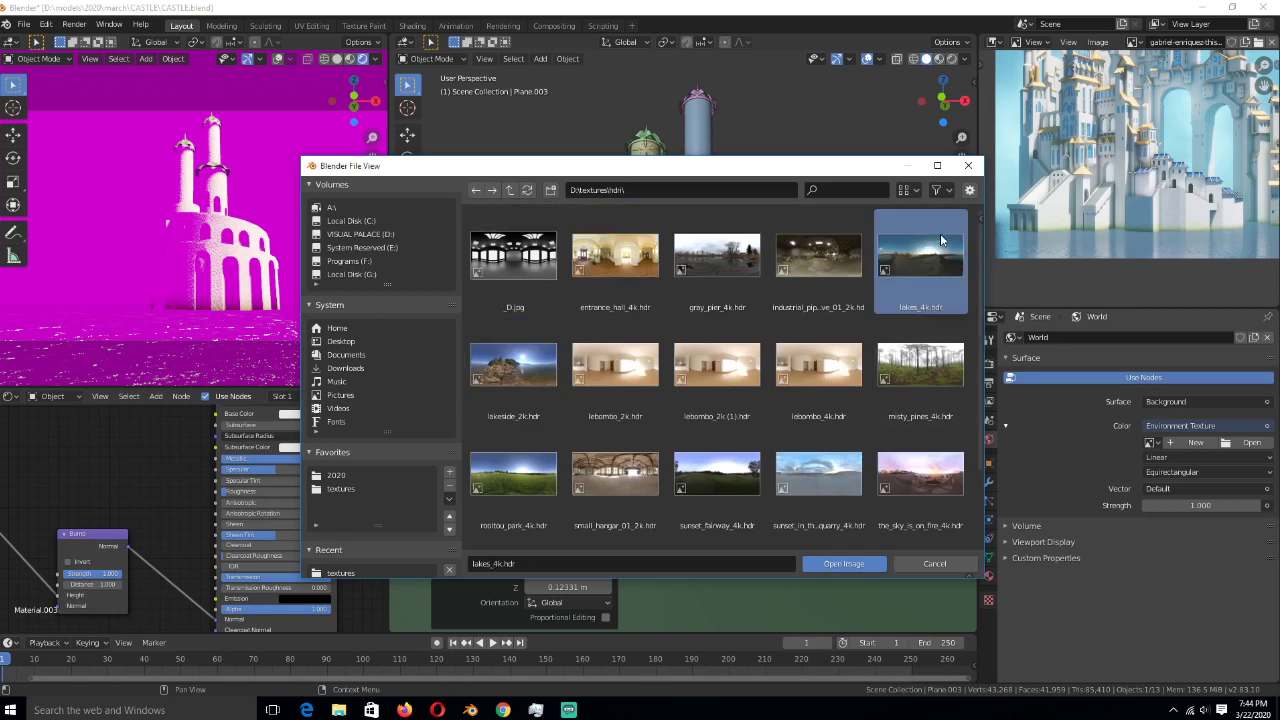
{"action": "left_click", "coordinate": [842, 564]}
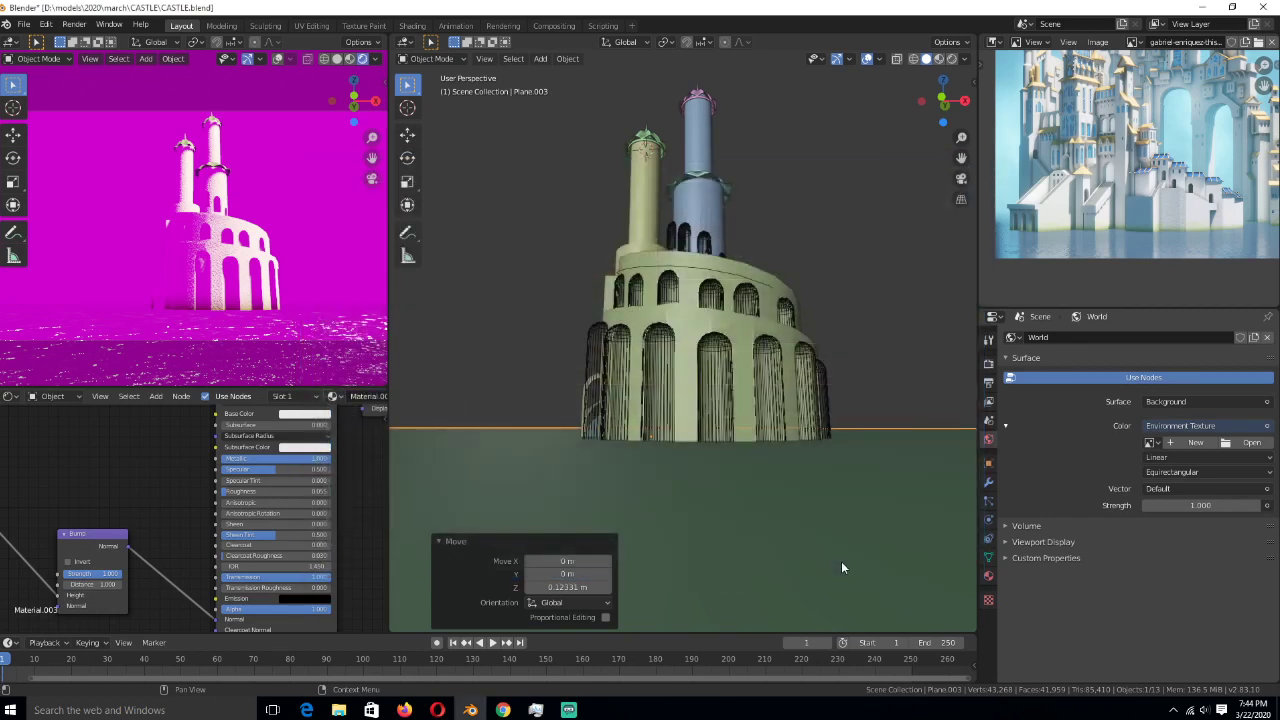
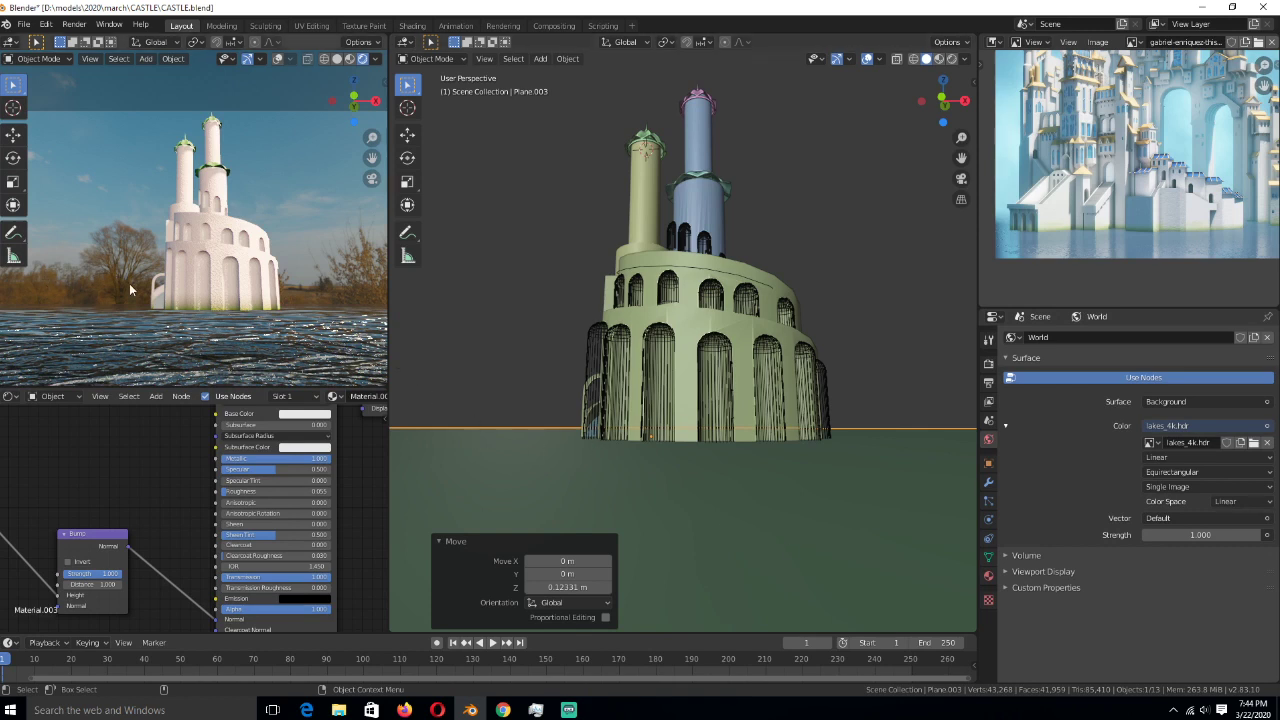
{"action": "middle_click_drag", "start_coordinate": [168, 465], "coordinate": [289, 471]}
{"action": "left_click", "coordinate": [186, 491]}
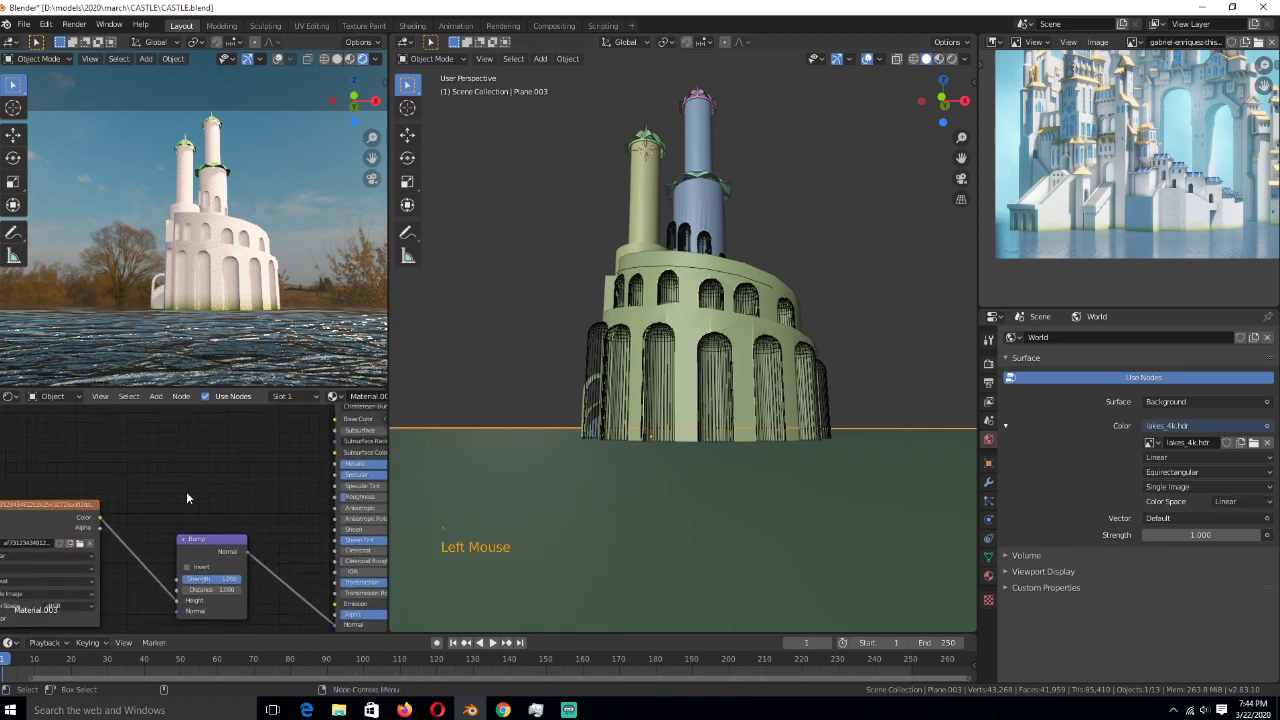
- Save the castle scene file
{"action": "middle_click_drag", "start_coordinate": [186, 491], "coordinate": [233, 505]}
{"action": "key", "text": "ctrl+s"}
{"action": "key", "text": "ctrl+s"}
{"action": "scroll", "coordinate": [176, 418], "scroll_direction": "down", "scroll_amount": 1}
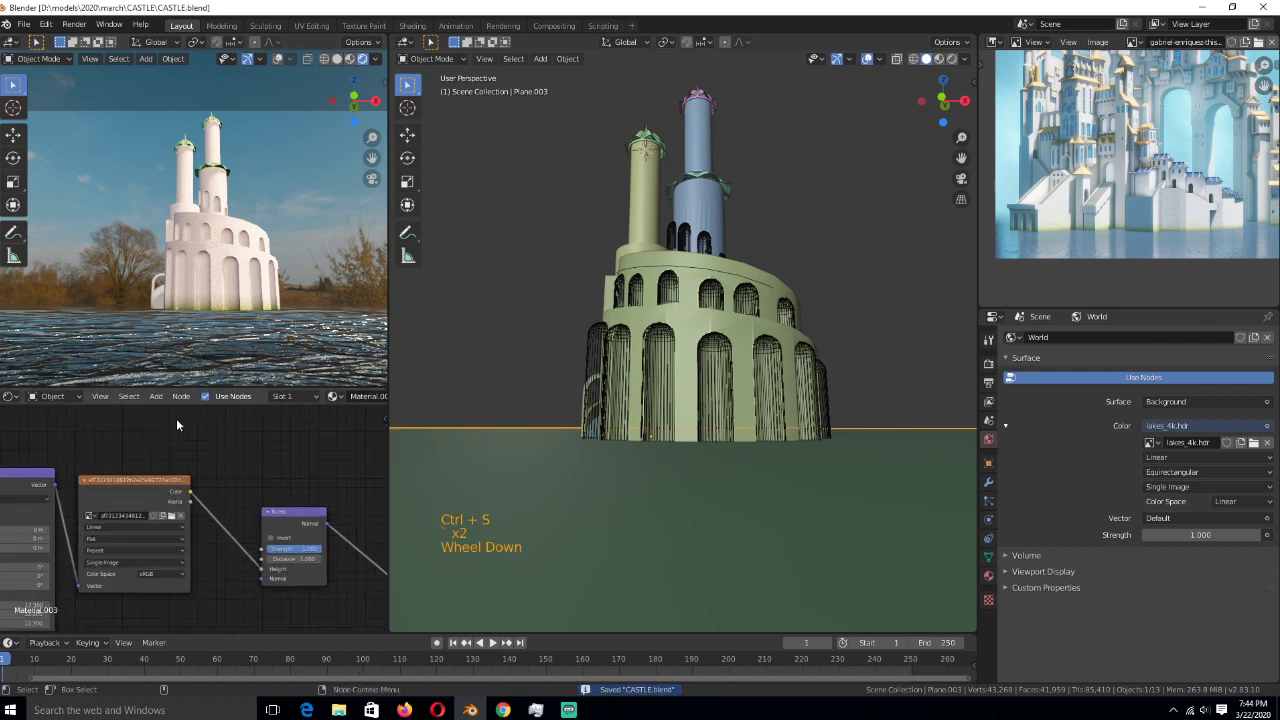
- Add Mapping and Texture Coordinate nodes to the lakes_4k.hdr environment texture in the world shader, and save the file
{"action": "left_click", "coordinate": [58, 396]}
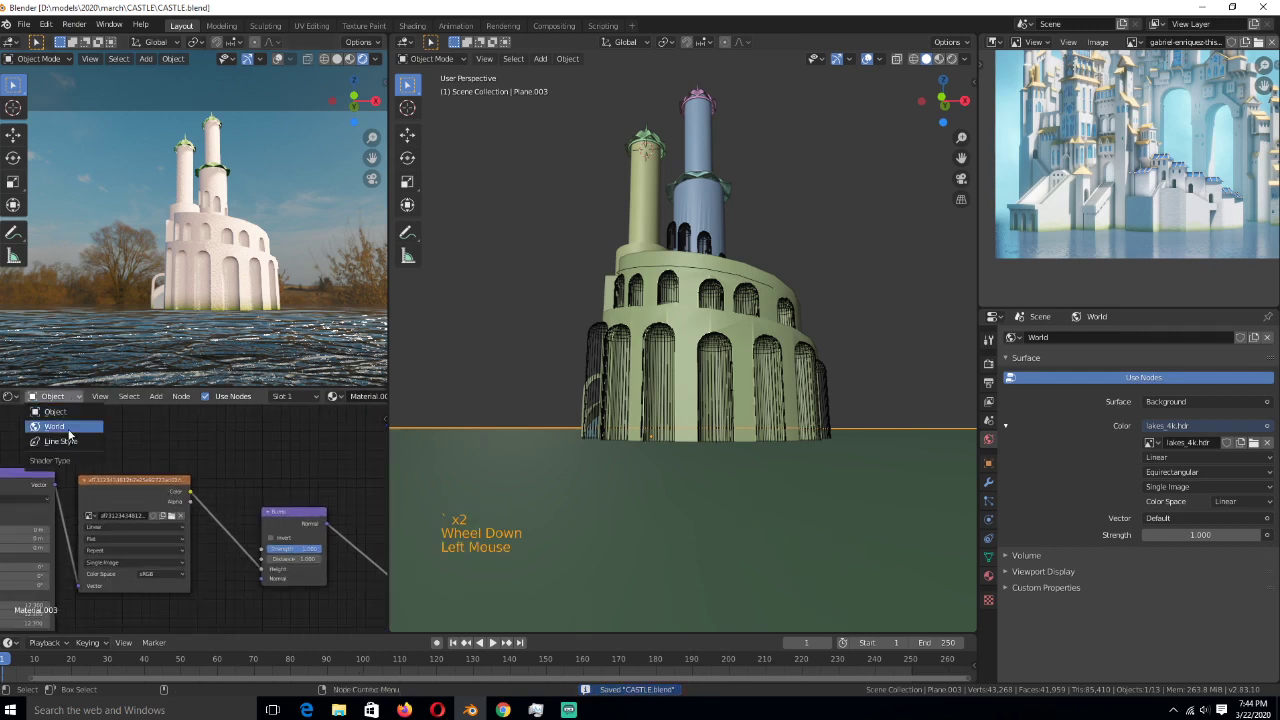
{"action": "left_click", "coordinate": [69, 428]}
{"action": "scroll", "coordinate": [109, 510], "scroll_direction": "down", "scroll_amount": 4}
{"action": "left_click", "coordinate": [293, 495]}
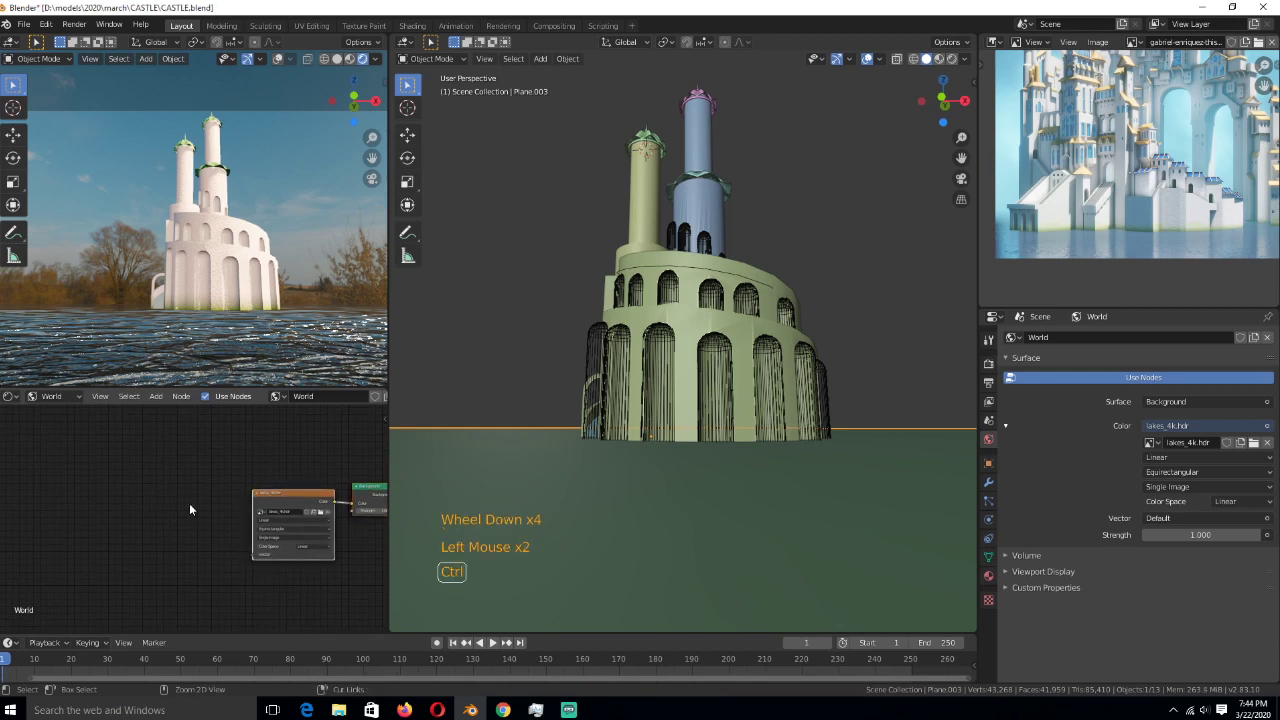
{"action": "key", "text": "ctrl+t"}
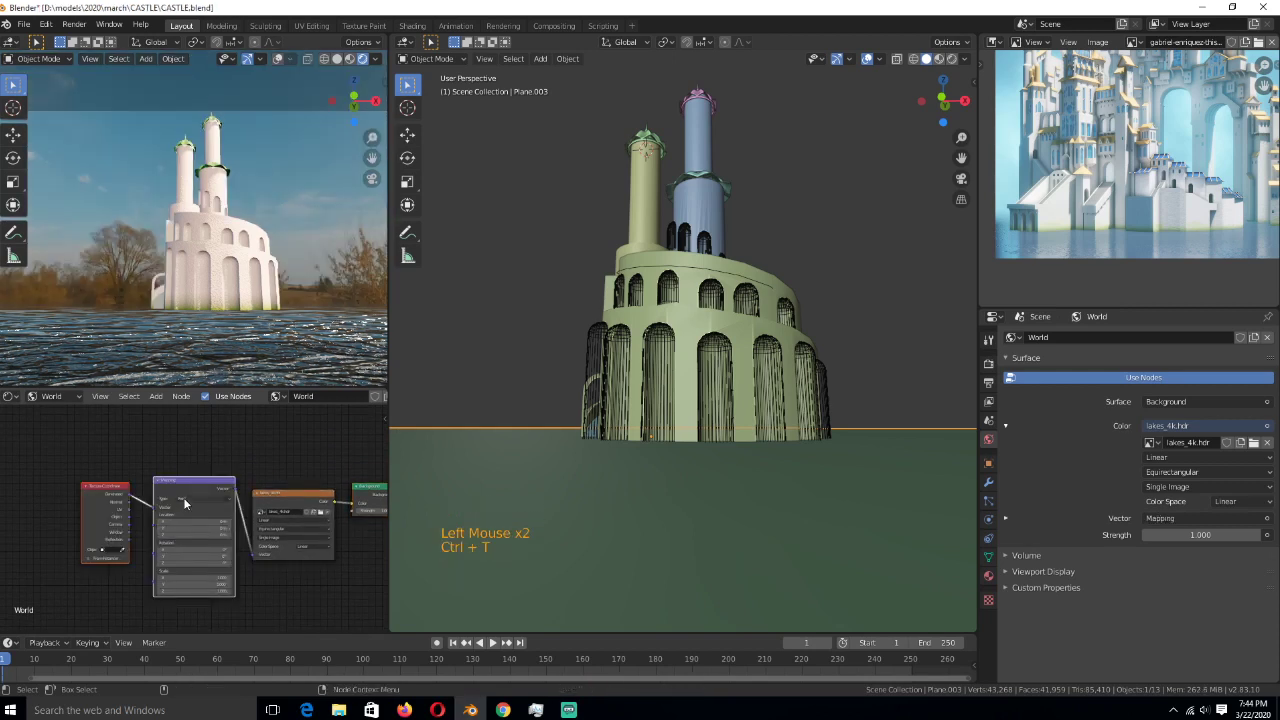
{"action": "left_click", "coordinate": [184, 451]}
{"action": "scroll", "coordinate": [160, 530], "scroll_direction": "up", "scroll_amount": 7}
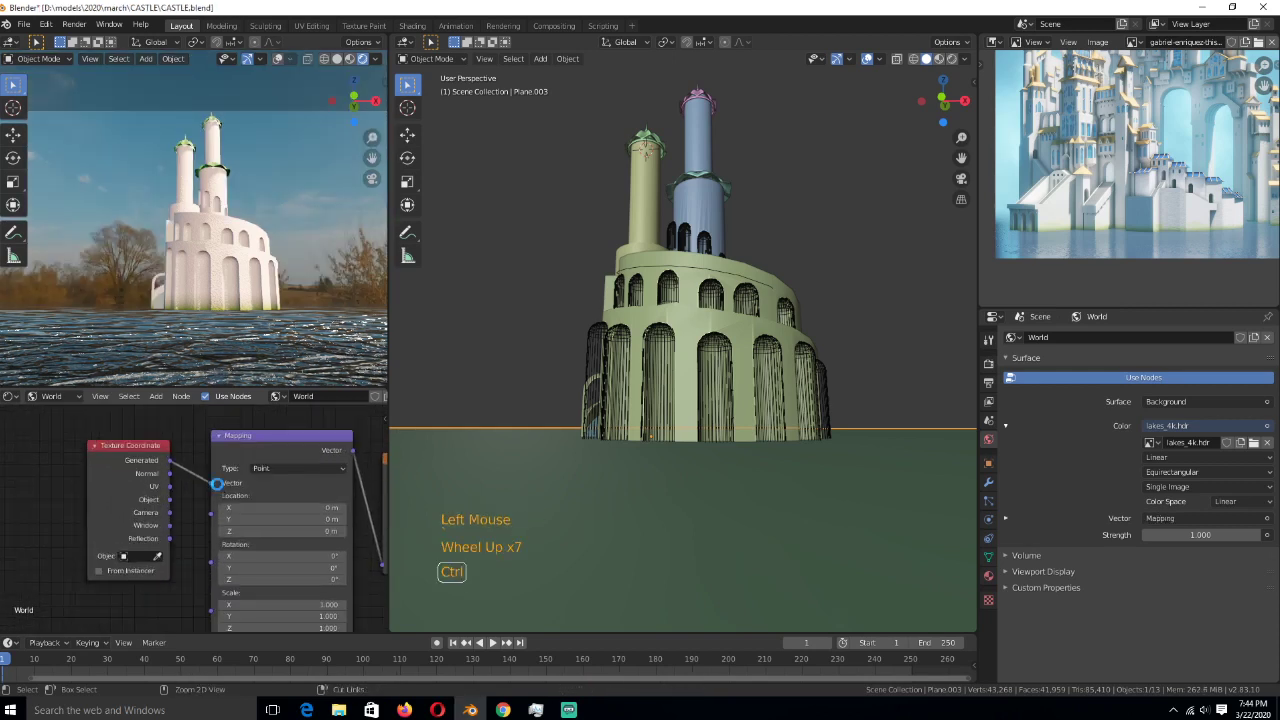
{"action": "key", "text": "ctrl+s"}
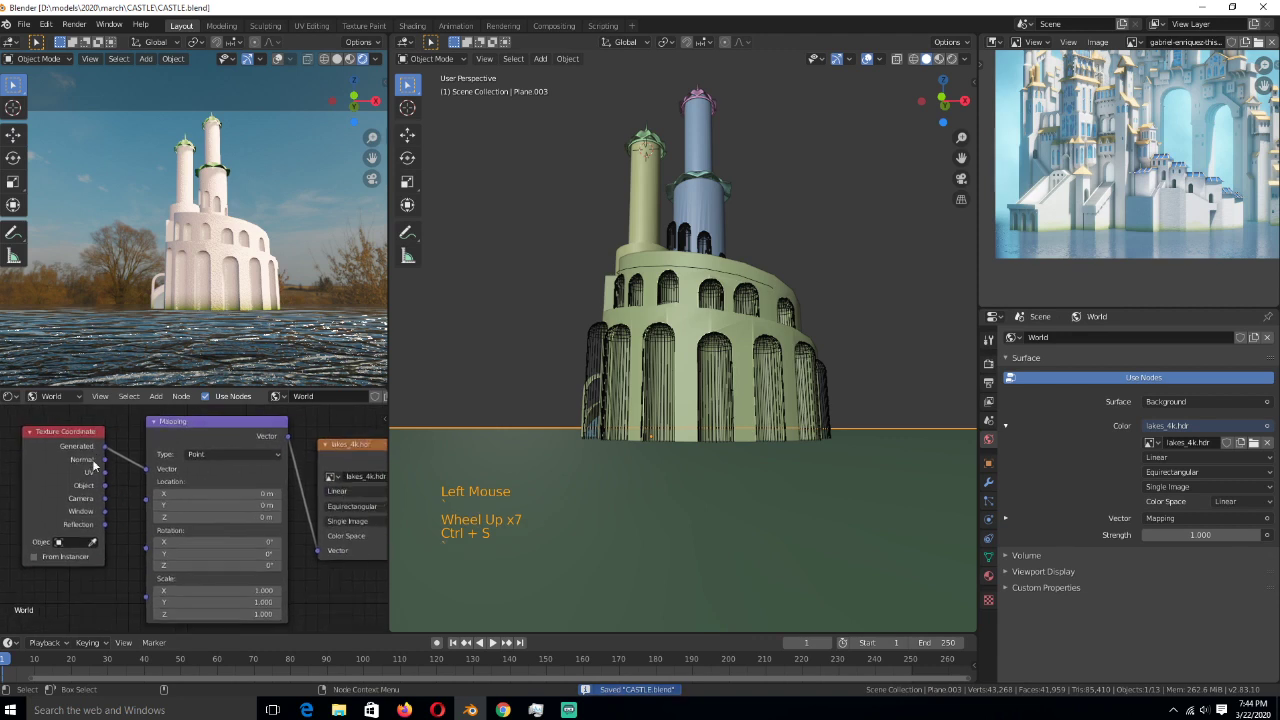
- Rotate the environment texture's mapping to 19.2° on X and 202° on Z, and save the file
{"action": "left_click", "coordinate": [262, 555]}
{"action": "key", "text": "ctrl+z"}
{"action": "left_click_drag", "start_coordinate": [262, 542], "coordinate": [315, 542]}
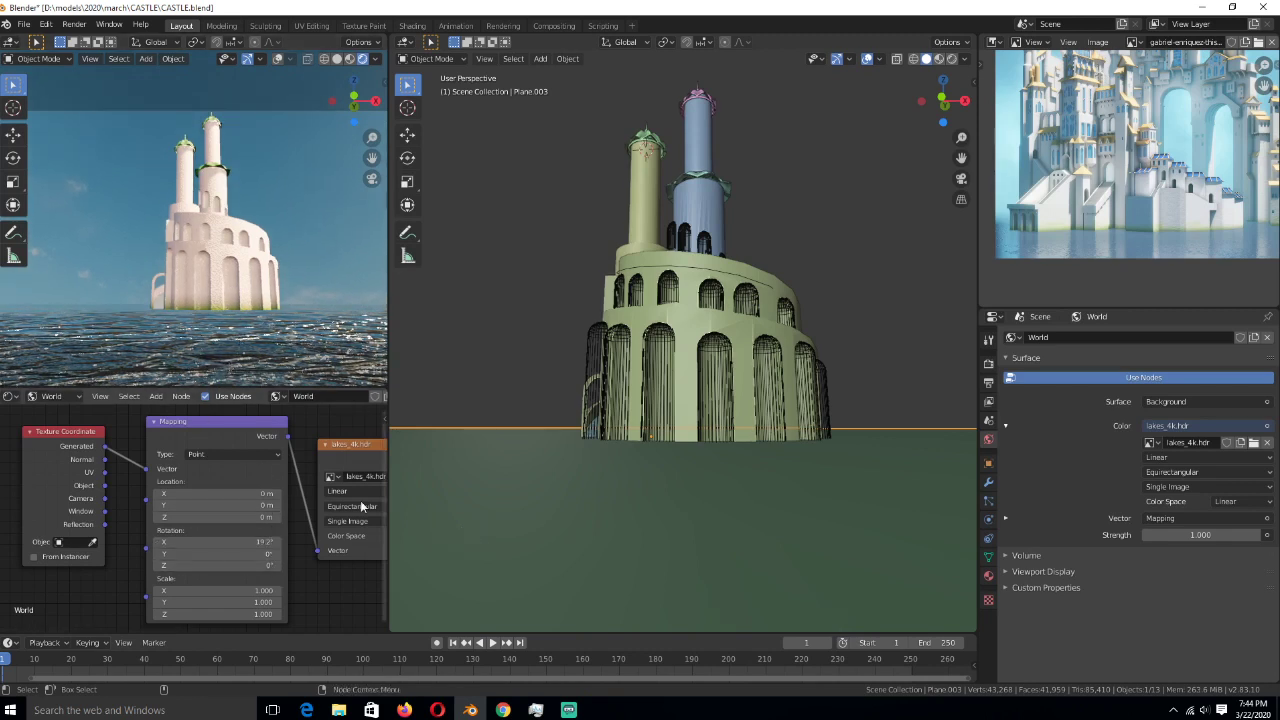
{"action": "key", "text": "ctrl+s"}
{"action": "left_click_drag", "start_coordinate": [220, 542], "coordinate": [357, 561]}
{"action": "scroll", "coordinate": [455, 302], "scroll_direction": "down", "scroll_amount": 2}
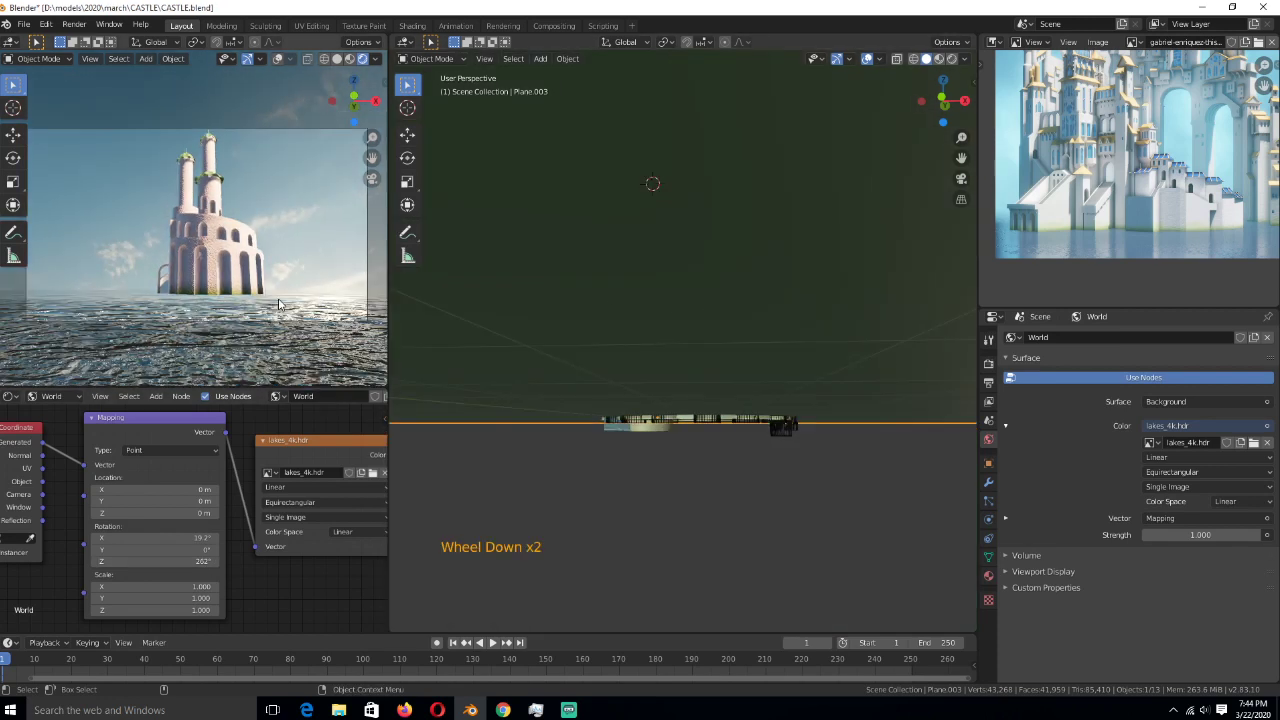
{"action": "scroll", "coordinate": [279, 304], "scroll_direction": "up", "scroll_amount": 2}
{"action": "key", "text": "ctrl+s"}
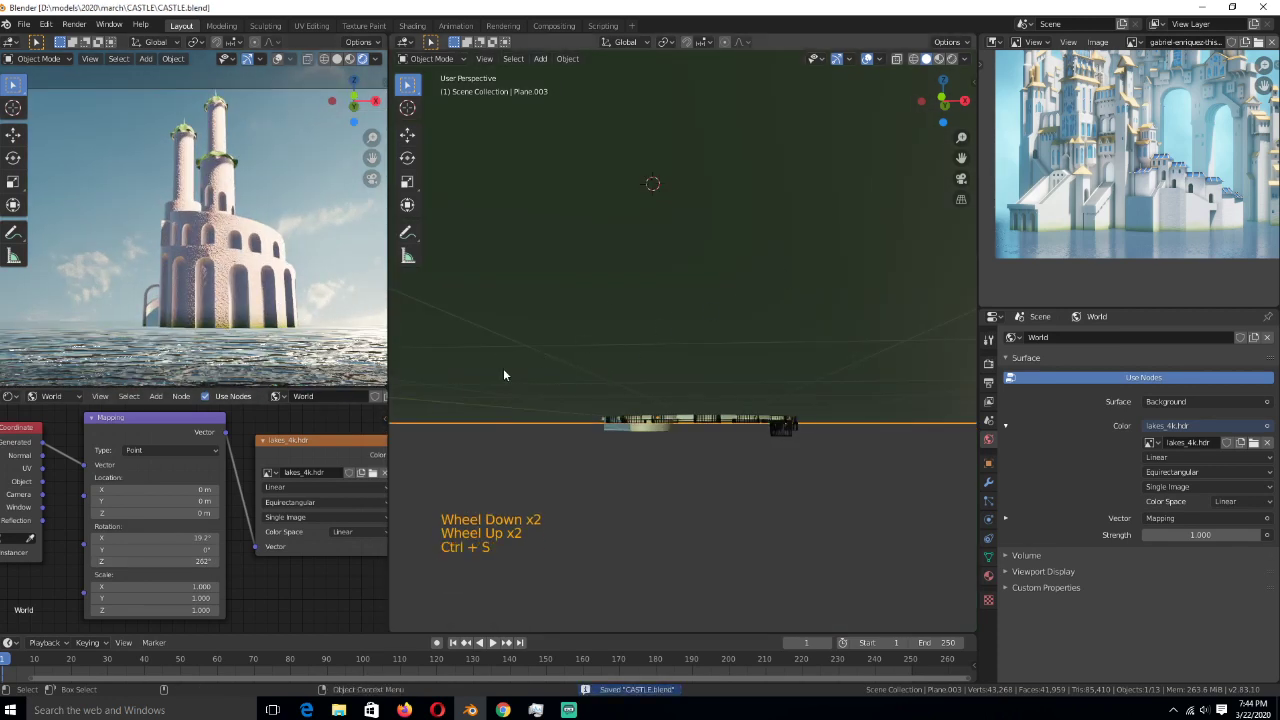
- Look through the camera in the large solid-shaded viewport, save the file and select the castle's arched base
{"action": "key", "text": "KP_0"}
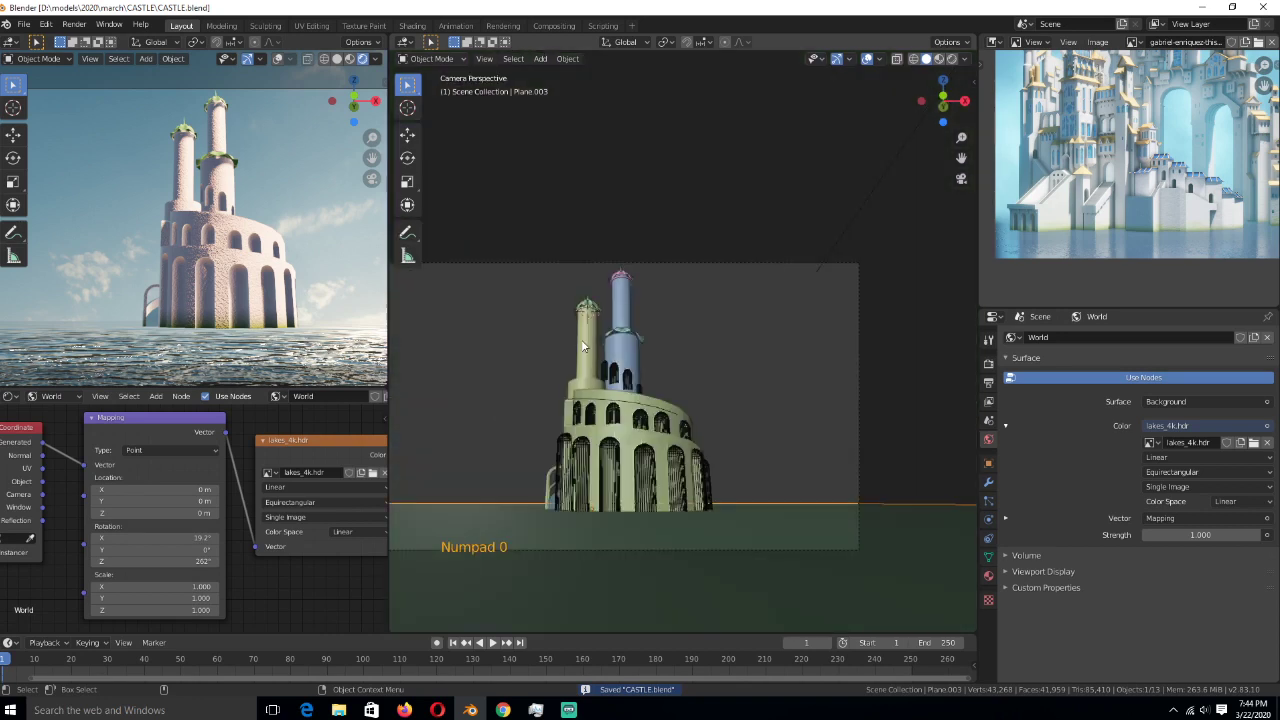
{"action": "key", "text": "ctrl+s"}
{"action": "scroll", "coordinate": [517, 359], "scroll_direction": "up", "scroll_amount": 2}
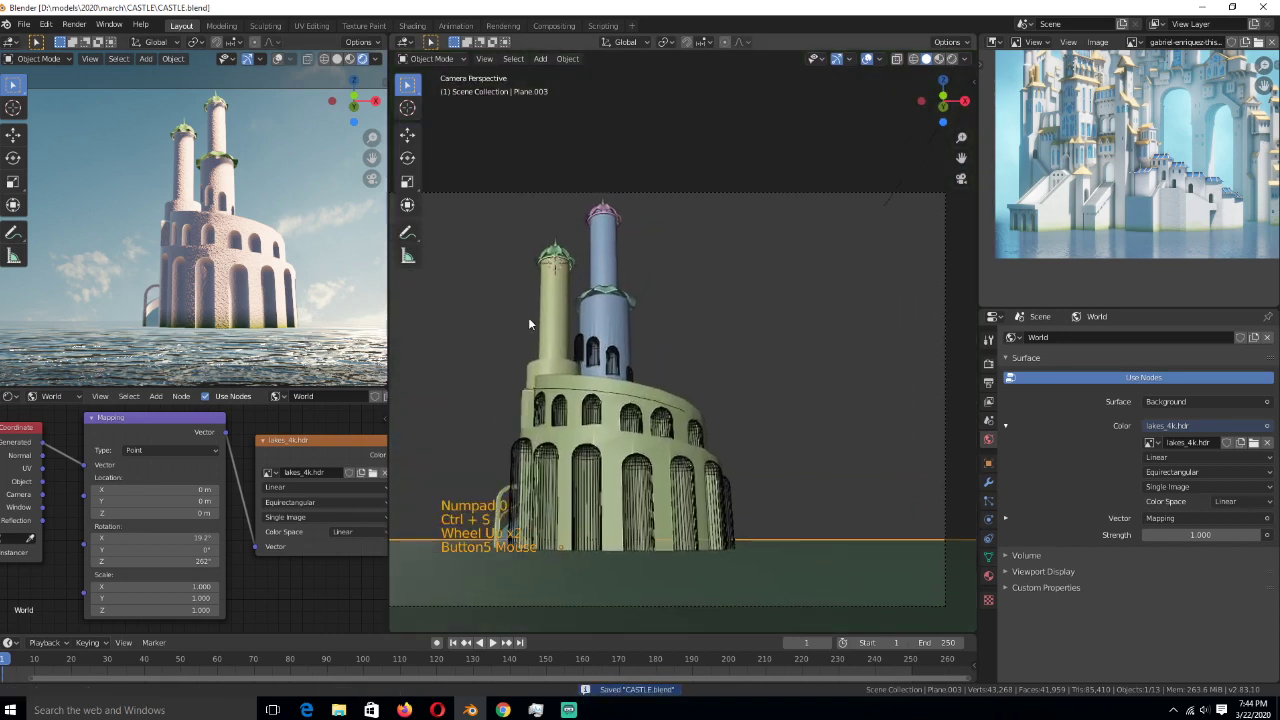
{"action": "left_click", "coordinate": [566, 387]}
{"action": "scroll", "coordinate": [190, 520], "scroll_direction": "down", "scroll_amount": 5}
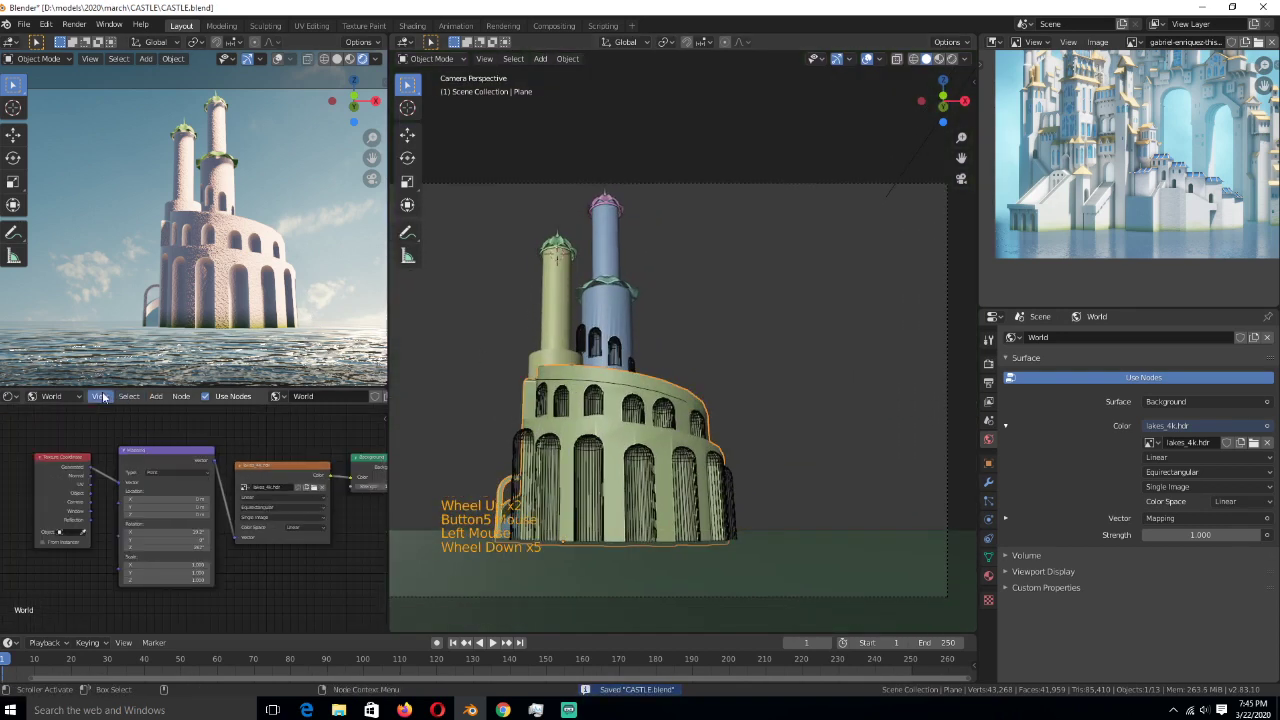
- Display the object's material nodes and lower the castle material's Bump strength to 0.083
{"action": "left_click", "coordinate": [48, 396]}
{"action": "left_click", "coordinate": [62, 427]}
{"action": "left_click", "coordinate": [60, 397]}
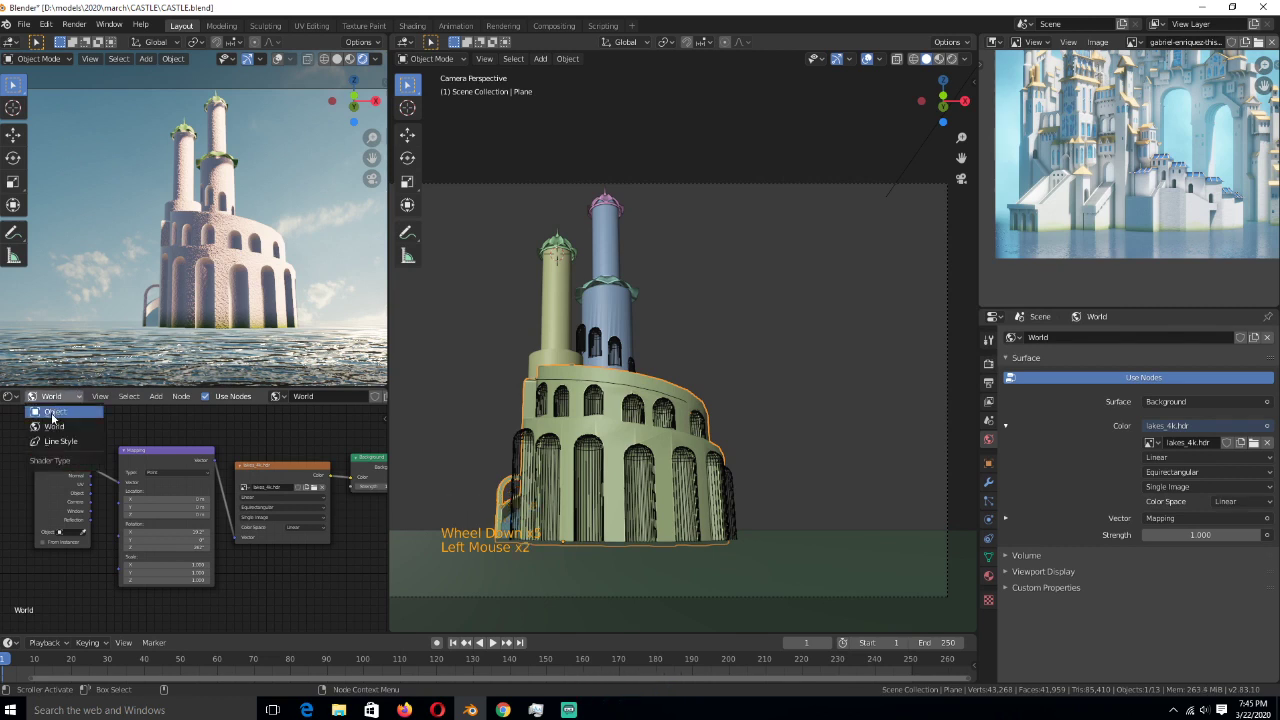
{"action": "left_click", "coordinate": [55, 412]}
{"action": "key", "text": "grave"}
{"action": "scroll", "coordinate": [203, 525], "scroll_direction": "up", "scroll_amount": 5}
{"action": "left_click_drag", "start_coordinate": [204, 534], "coordinate": [197, 534]}
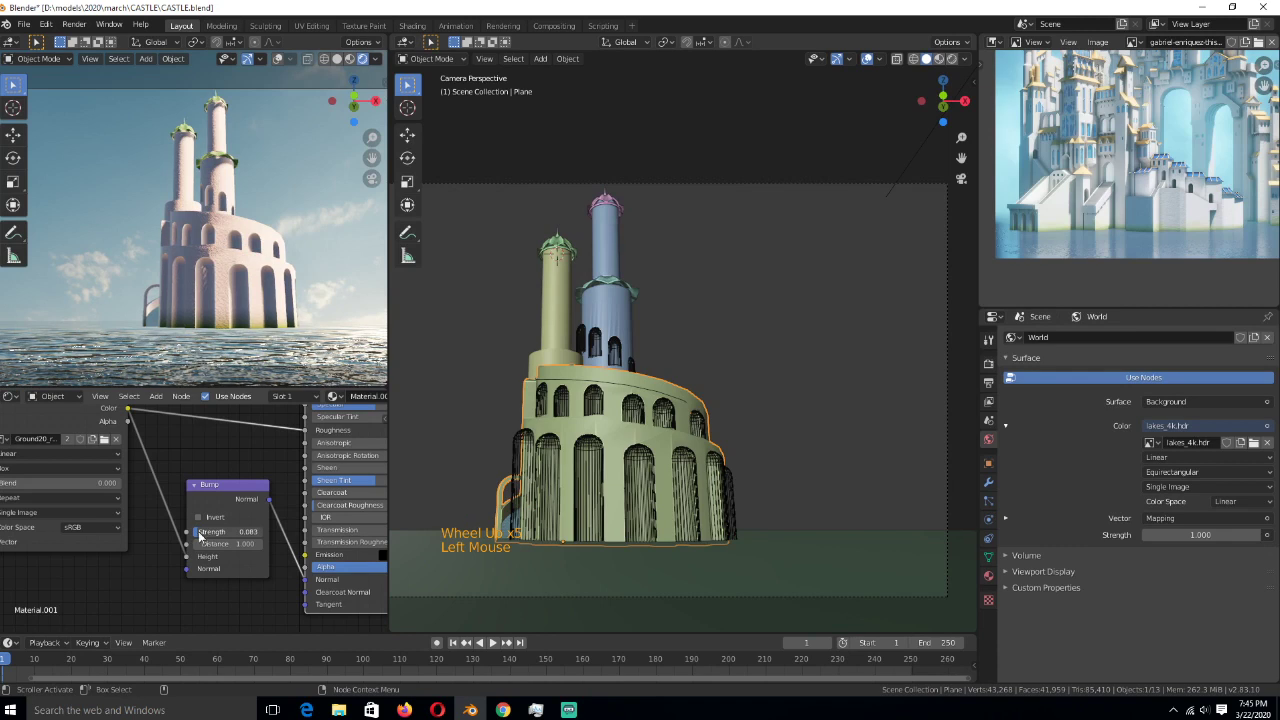
- Change the sun light's color to a pale pink and save the file
{"action": "left_click", "coordinate": [847, 249]}
{"action": "left_click", "coordinate": [889, 188]}
{"action": "left_click", "coordinate": [884, 196]}
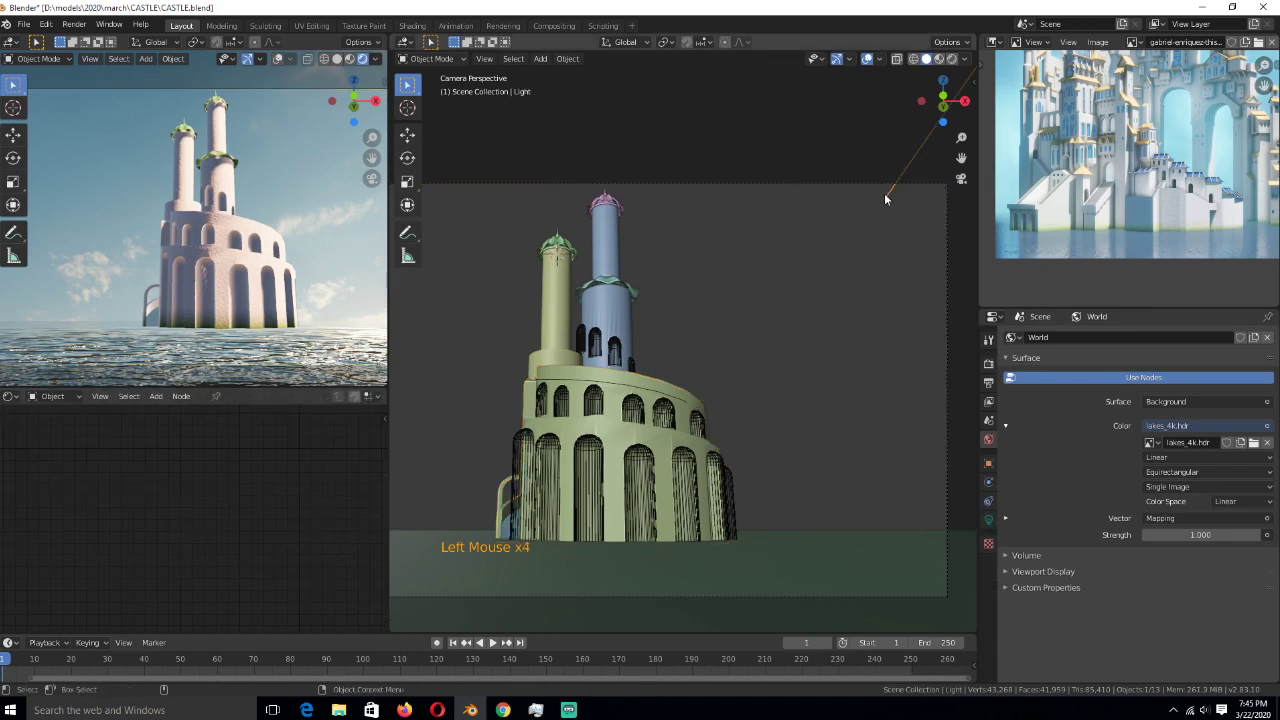
{"action": "left_click", "coordinate": [989, 520]}
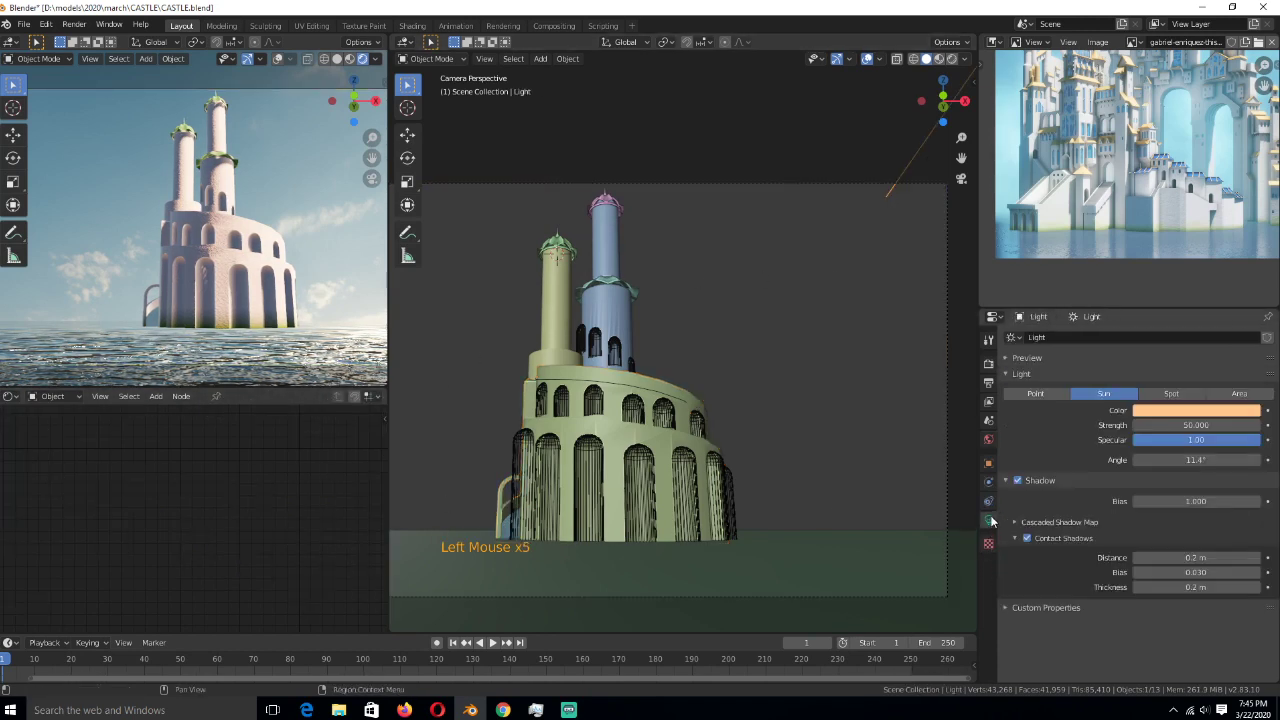
{"action": "left_click", "coordinate": [1184, 411]}
{"action": "left_click_drag", "start_coordinate": [1190, 288], "coordinate": [1194, 292]}
{"action": "key", "text": "ctrl+s"}
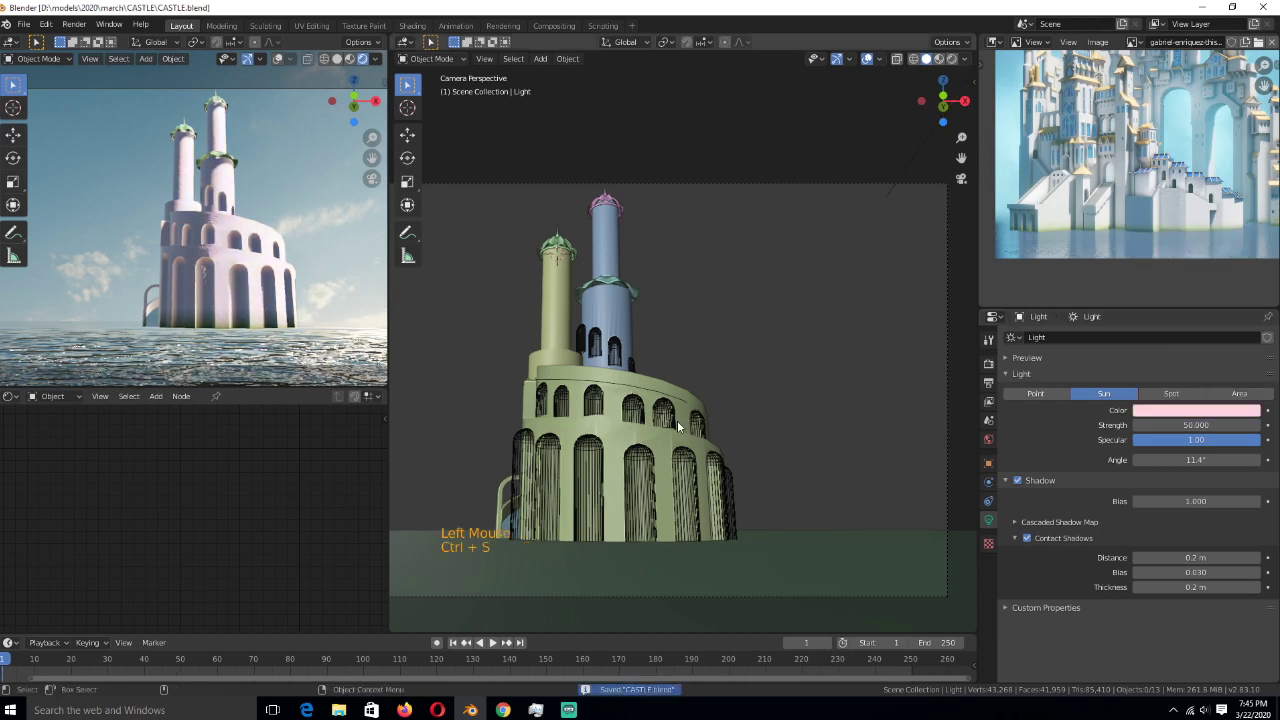
- Examine the castle's arches, spiral walls and towers from the camera view and from other angles, saving the file
{"action": "scroll", "coordinate": [677, 420], "scroll_direction": "up", "scroll_amount": 2}
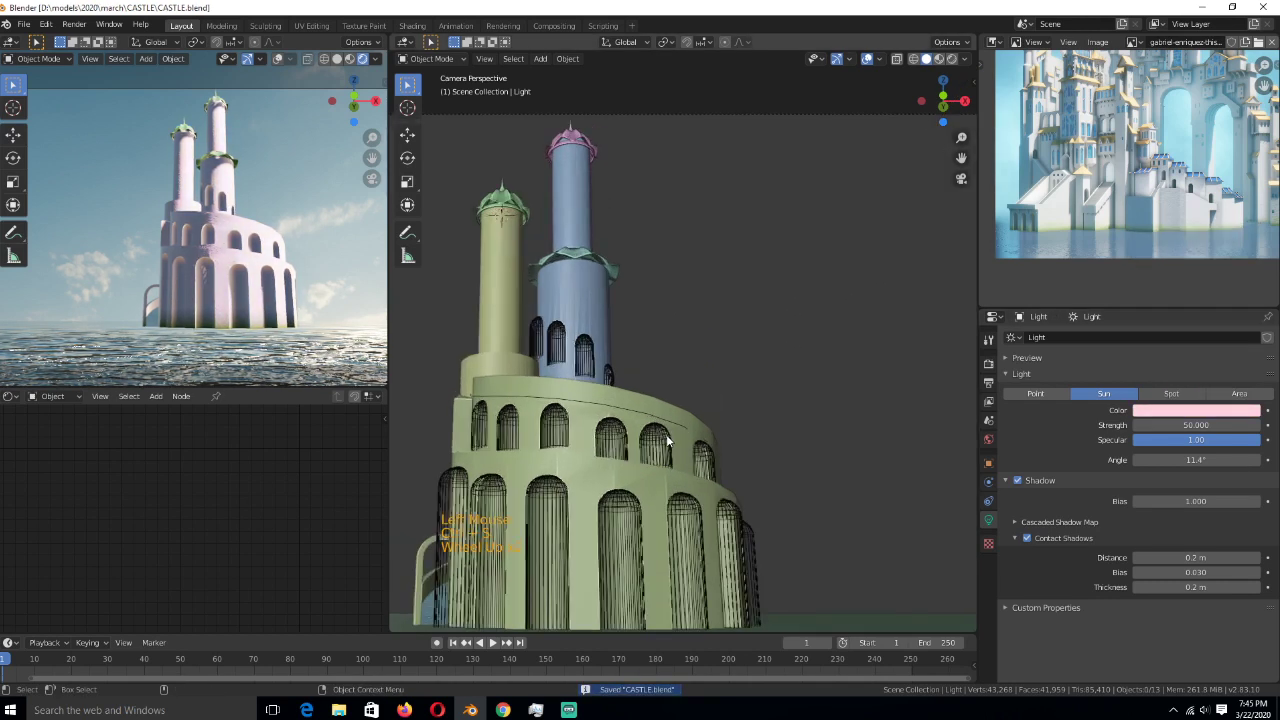
{"action": "key", "text": "ctrl+s"}
{"action": "key", "text": "ctrl+s"}
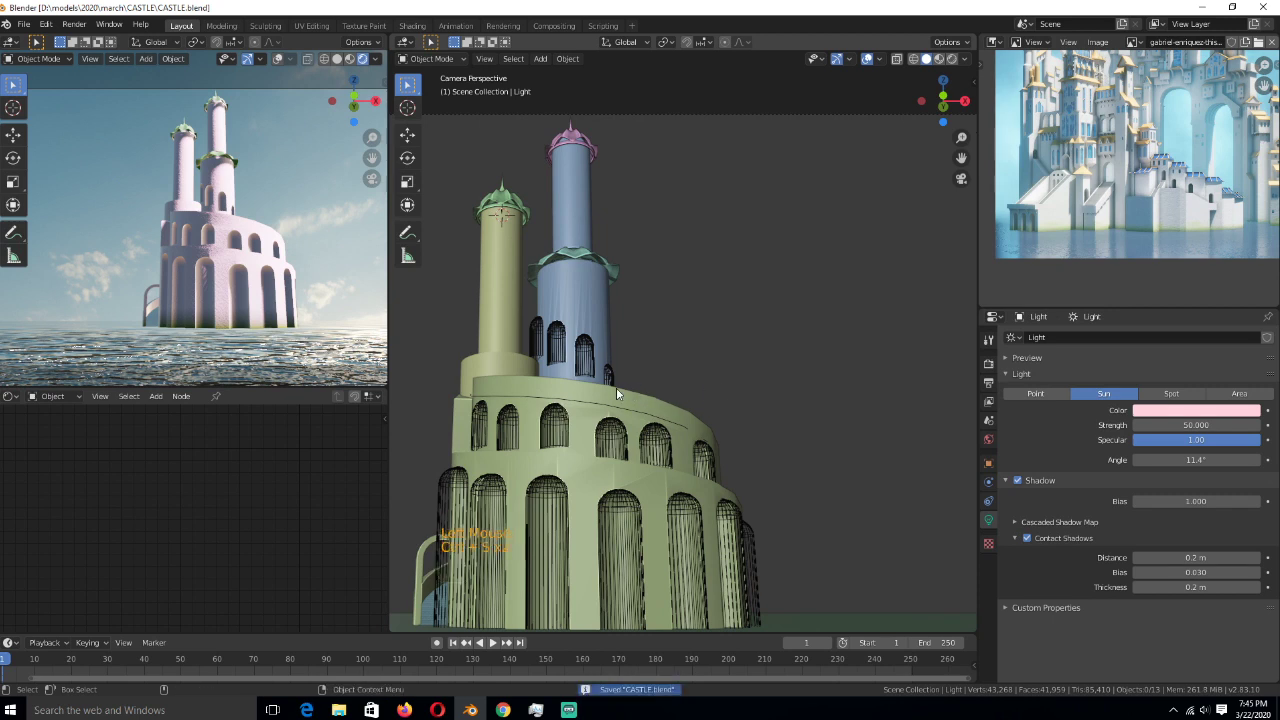
{"action": "scroll", "coordinate": [620, 386], "scroll_direction": "down", "scroll_amount": 1}
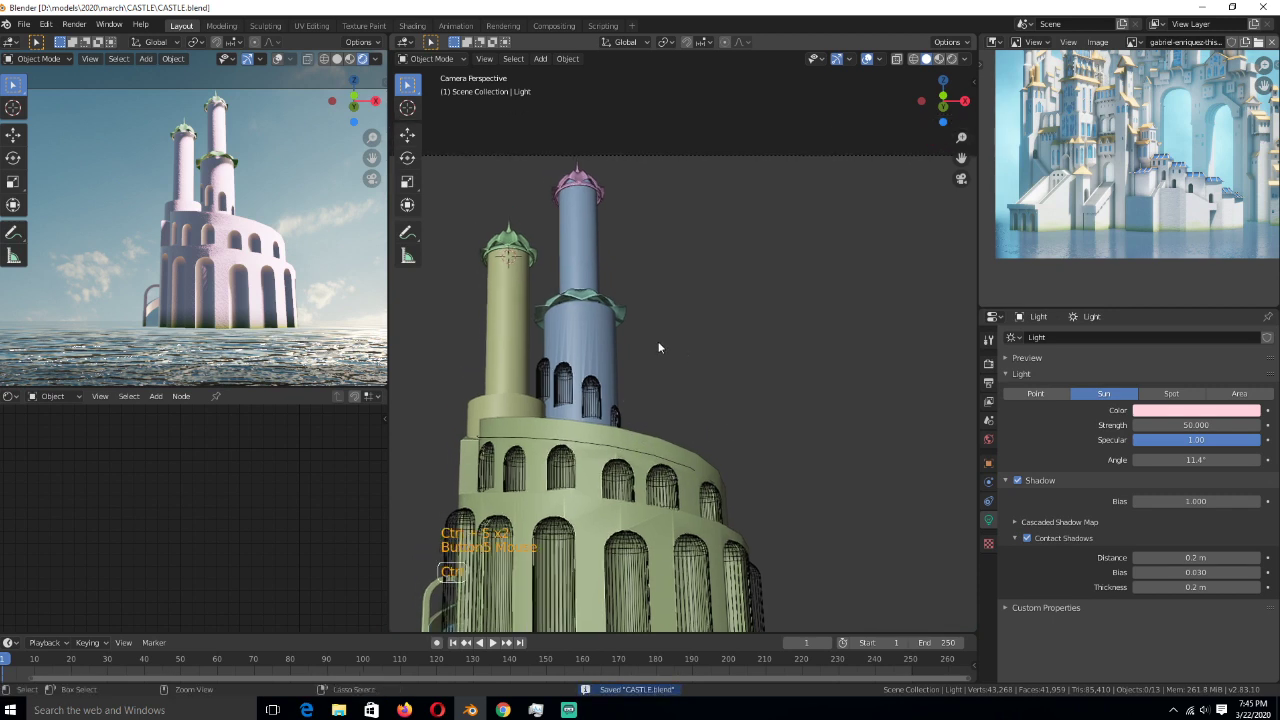
{"action": "key", "text": "ctrl+s"}
{"action": "middle_click_drag", "start_coordinate": [631, 342], "coordinate": [648, 230], "text": "shift"}
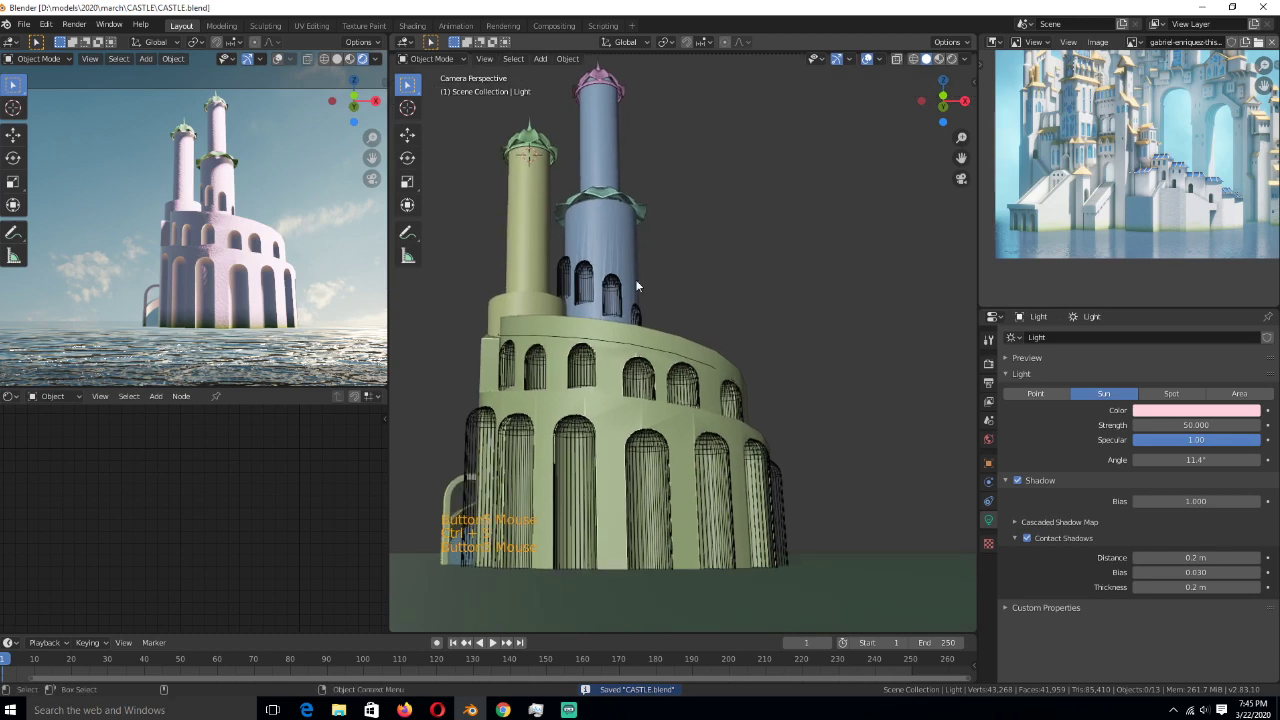
{"action": "middle_click_drag", "start_coordinate": [635, 279], "coordinate": [665, 189]}
{"action": "scroll", "coordinate": [605, 342], "scroll_direction": "up", "scroll_amount": 2}
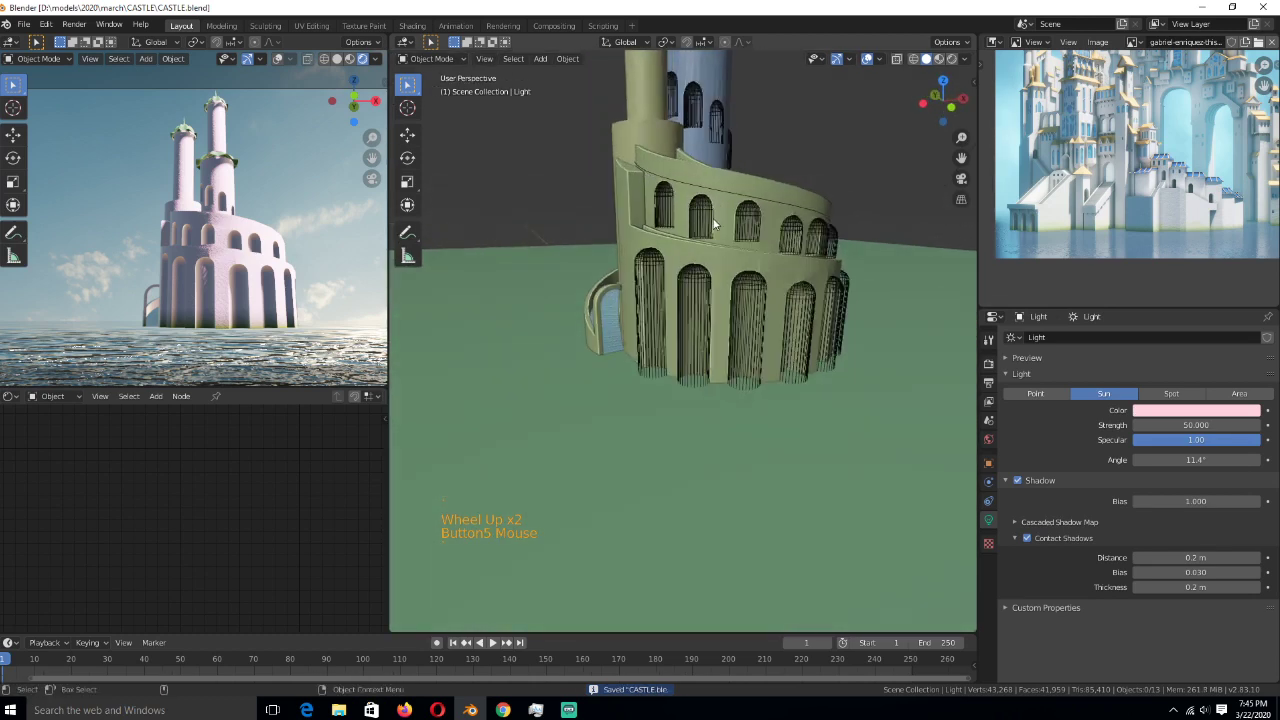
{"action": "mouse_move", "coordinate": [714, 224]}
{"action": "middle_mouse_down"}
{"action": "mouse_move", "coordinate": [682, 192]}
{"action": "mouse_move", "coordinate": [695, 235]}
{"action": "middle_mouse_up"}
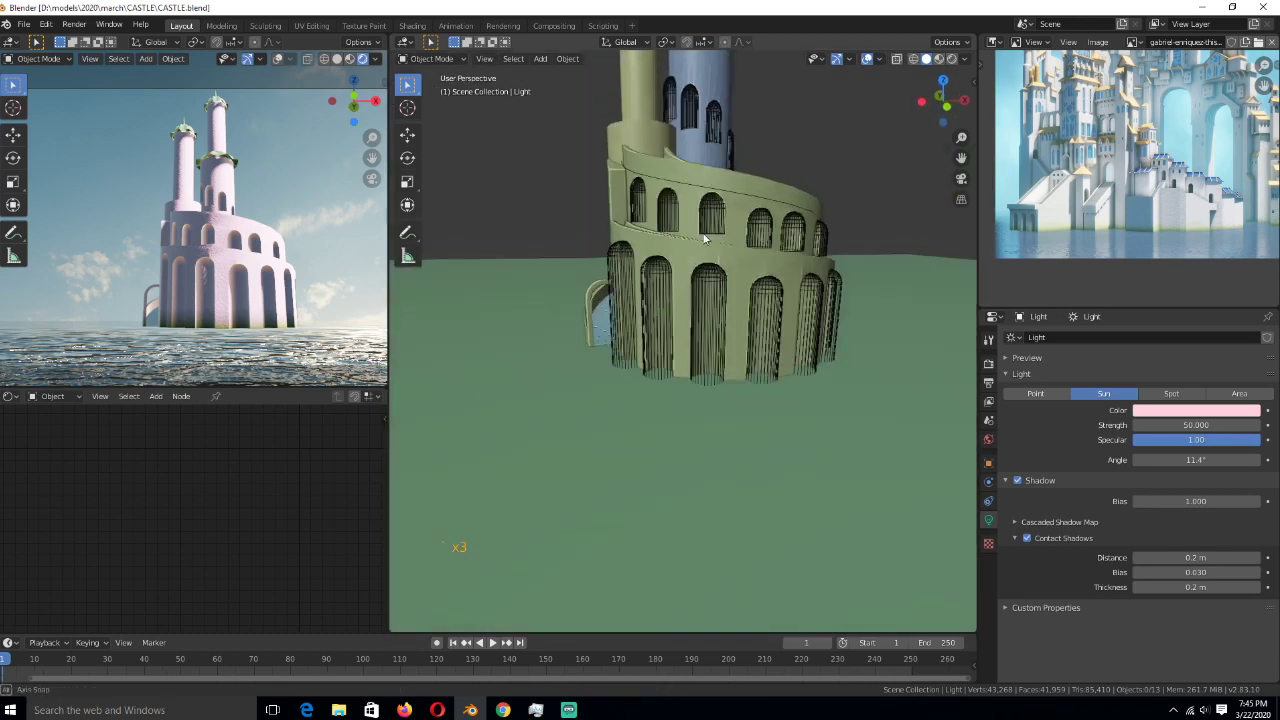
{"action": "scroll", "coordinate": [1158, 115], "scroll_direction": "down", "scroll_amount": 1}
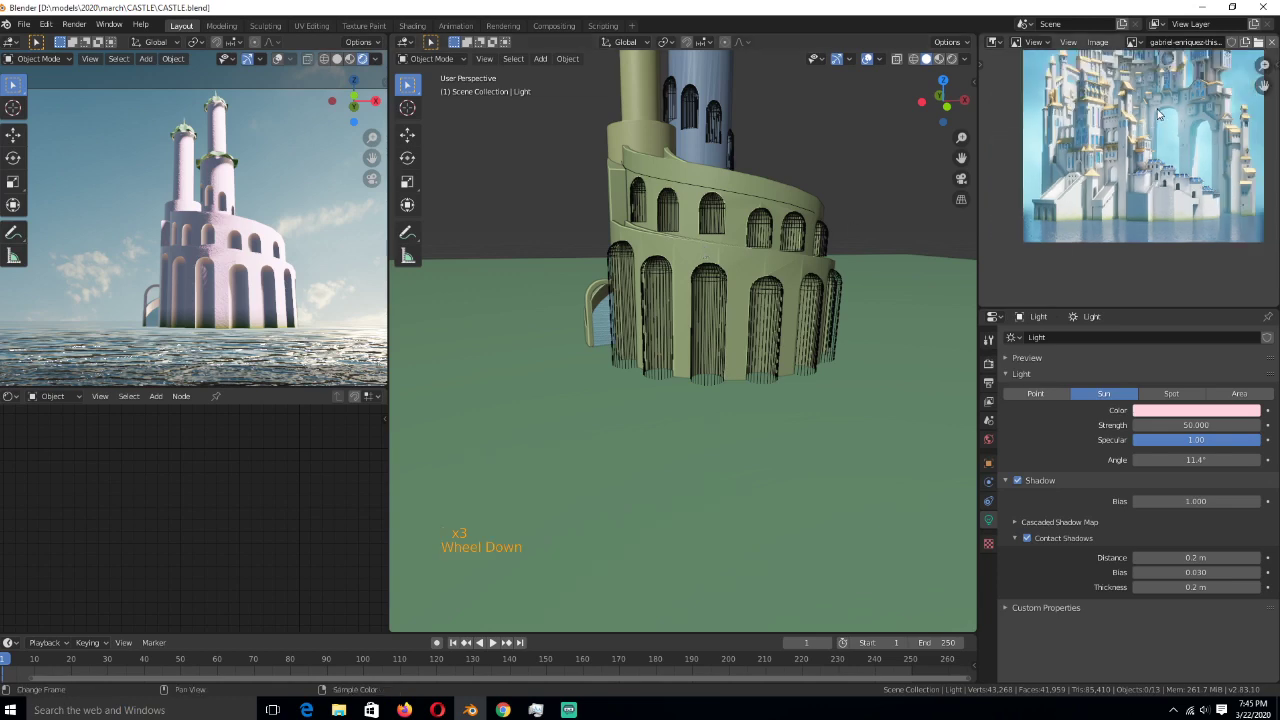
{"action": "middle_click_drag", "start_coordinate": [784, 150], "coordinate": [730, 316]}
{"action": "key", "text": "ctrl+s"}
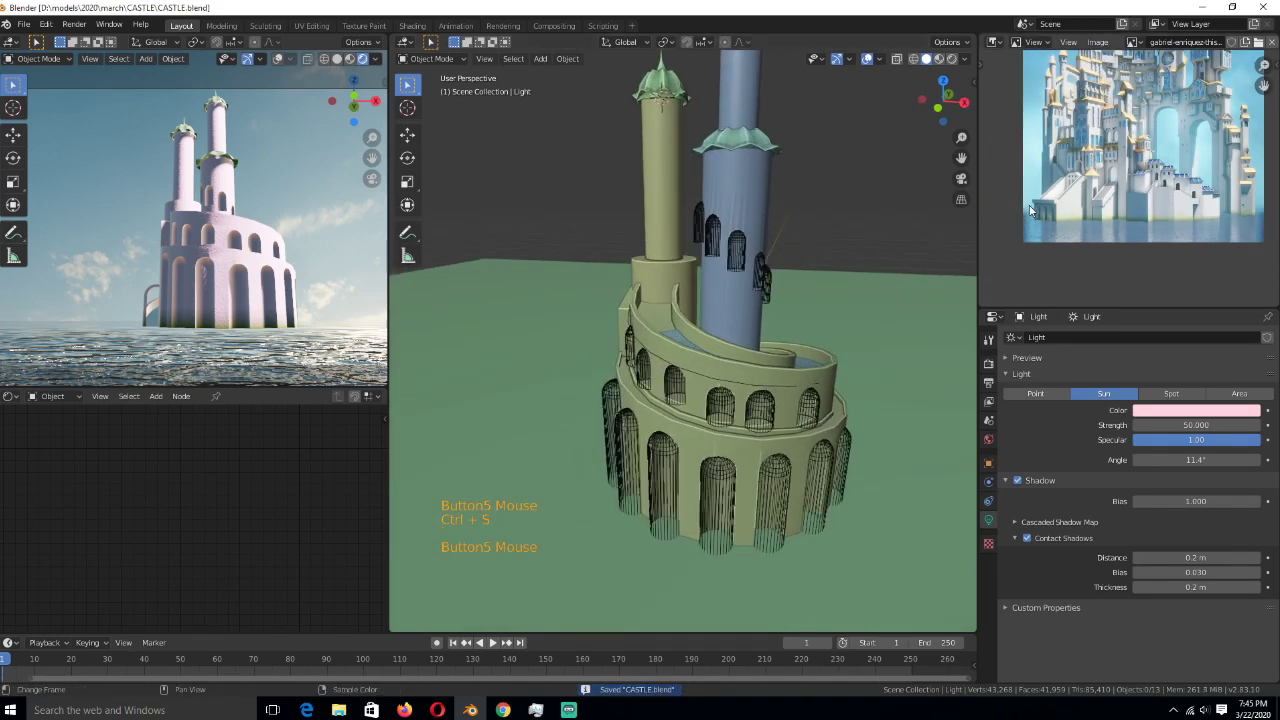
- Compare the castle's towers with the details of the castle reference image, and save the file
{"action": "scroll", "coordinate": [1030, 208], "scroll_direction": "up", "scroll_amount": 3}
{"action": "middle_click_drag", "start_coordinate": [1030, 208], "coordinate": [1100, 233]}
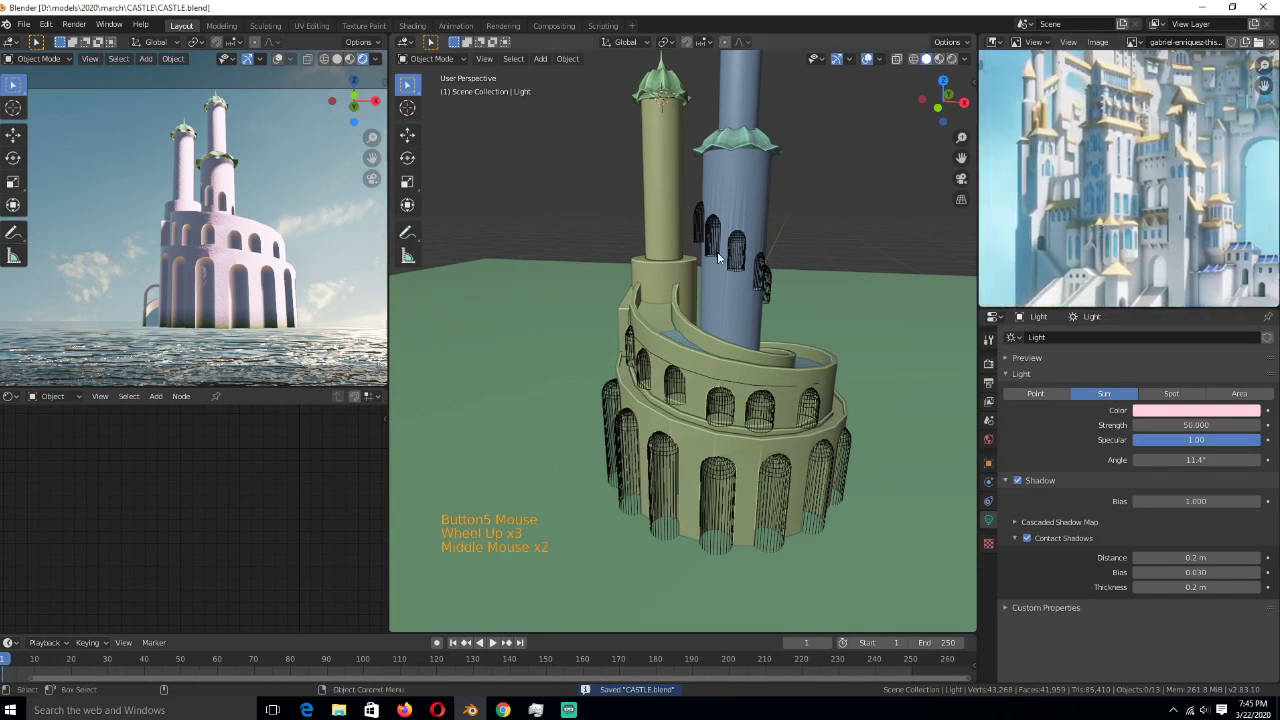
{"action": "middle_click_drag", "start_coordinate": [718, 258], "coordinate": [847, 220]}
{"action": "scroll", "coordinate": [1130, 170], "scroll_direction": "down", "scroll_amount": 5}
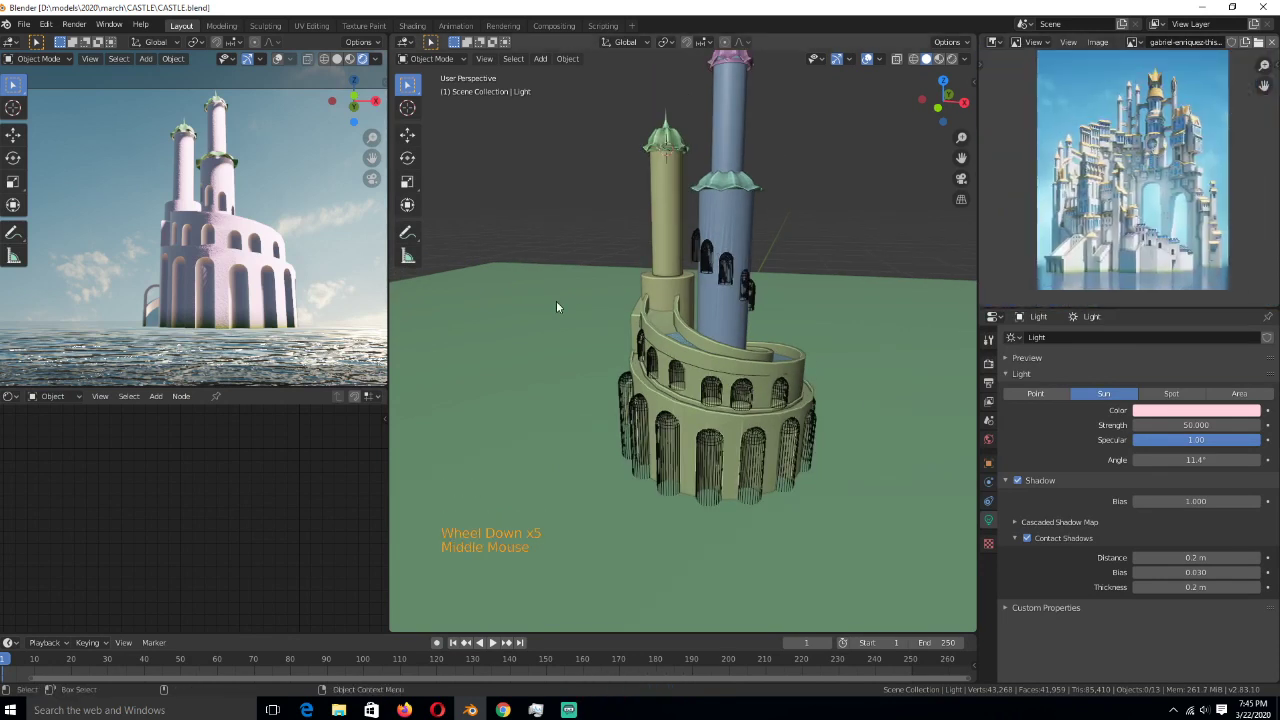
{"action": "scroll", "coordinate": [597, 296], "scroll_direction": "up", "scroll_amount": 1}
{"action": "key", "text": "ctrl+s"}
{"action": "scroll", "coordinate": [648, 308], "scroll_direction": "up", "scroll_amount": 1}
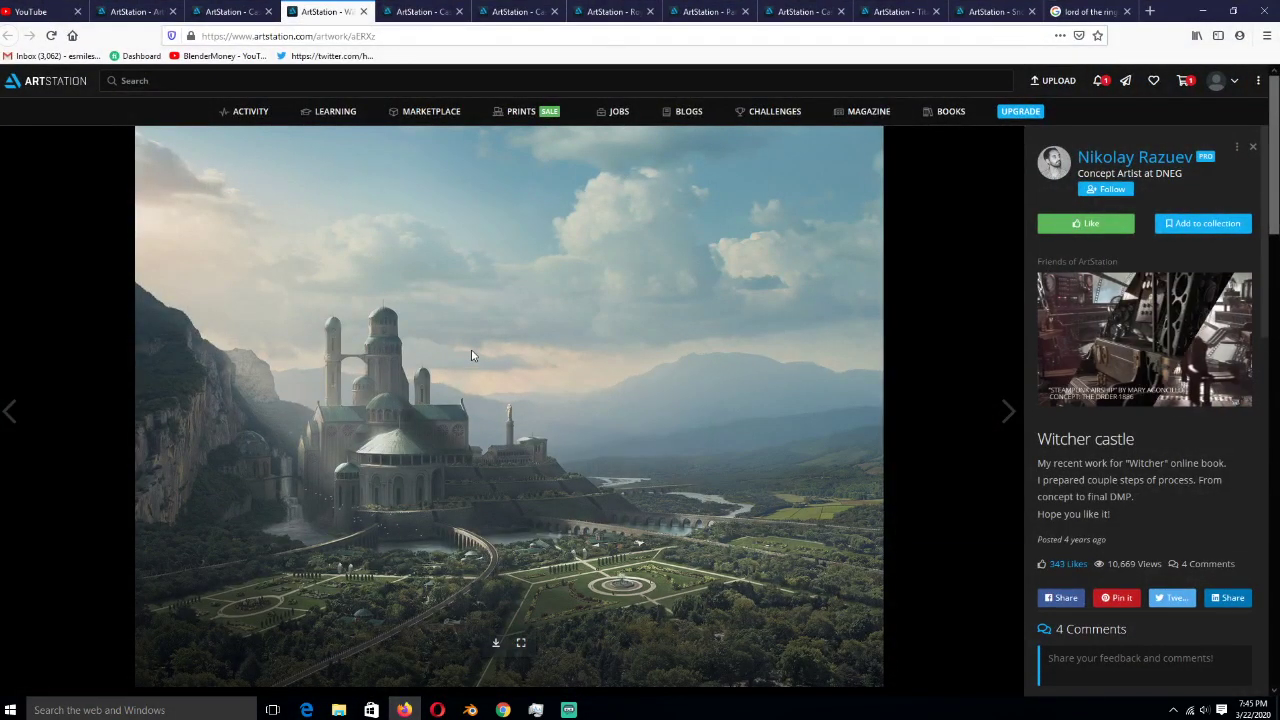
- Look through the open ArtStation castle artworks in the browser for reference, and return to Blender
{"action": "left_click", "coordinate": [450, 9]}
{"action": "left_click", "coordinate": [518, 9]}
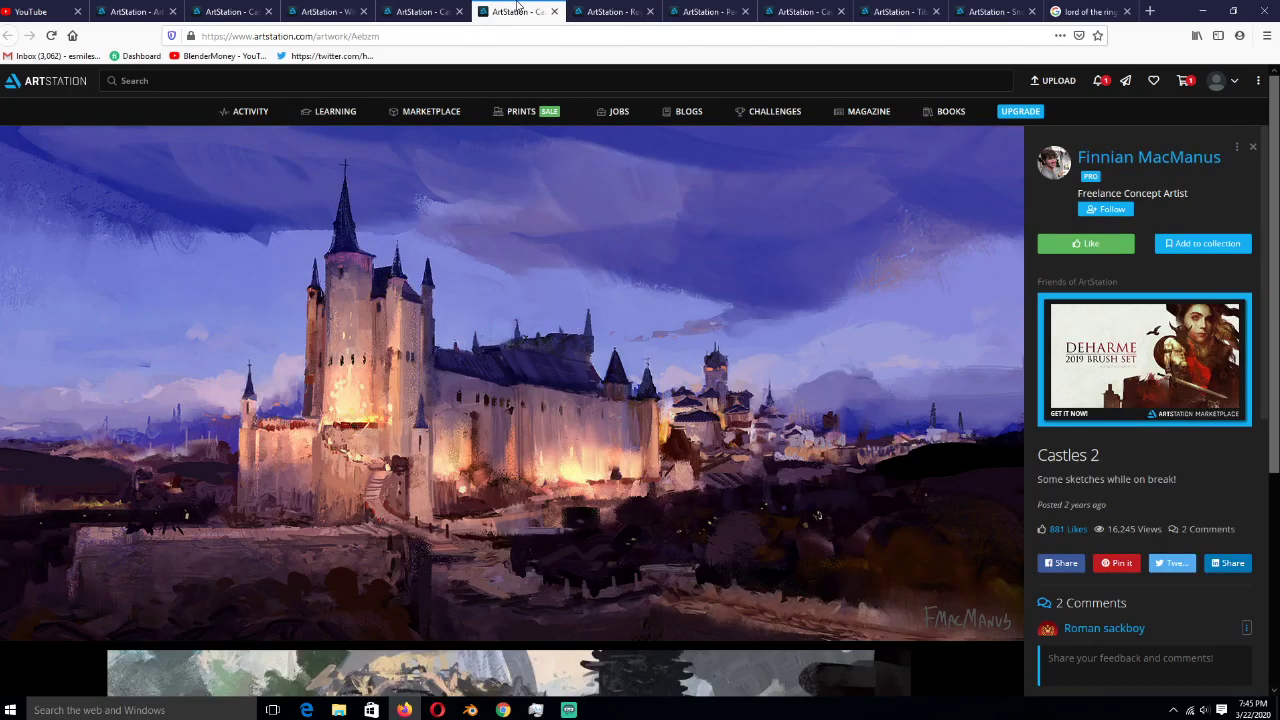
{"action": "left_click", "coordinate": [596, 9]}
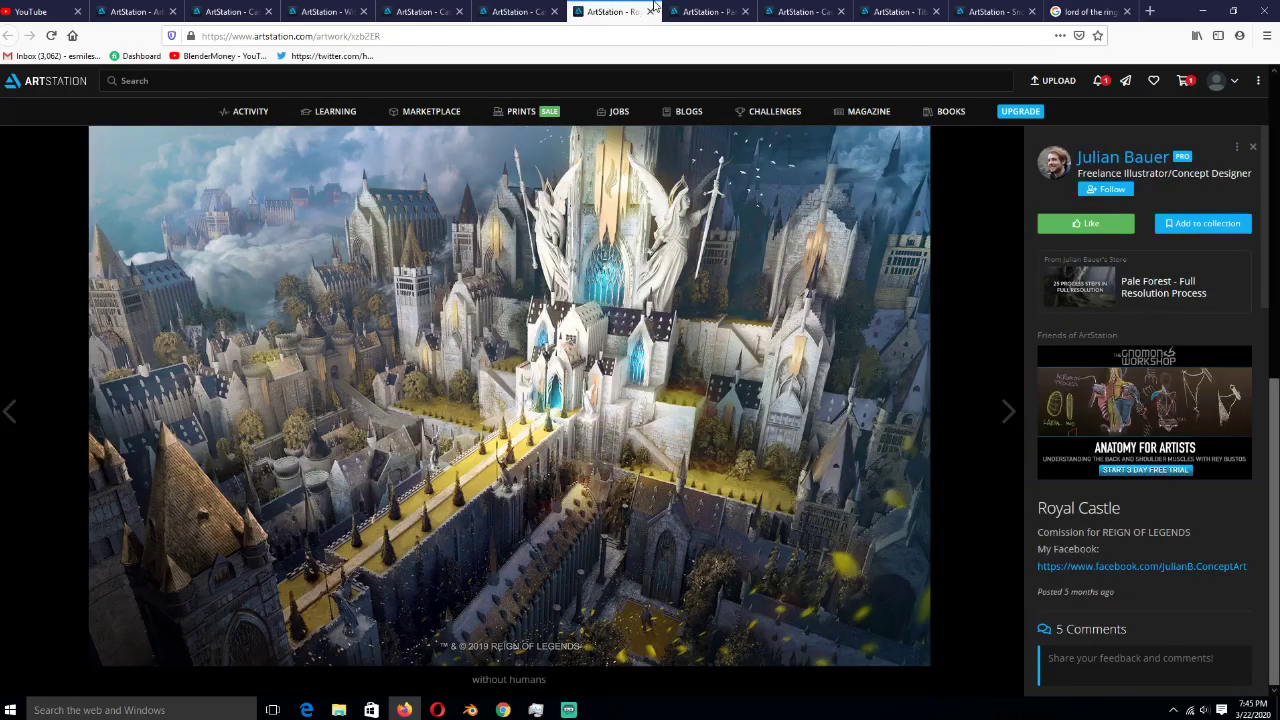
{"action": "left_click", "coordinate": [705, 10]}
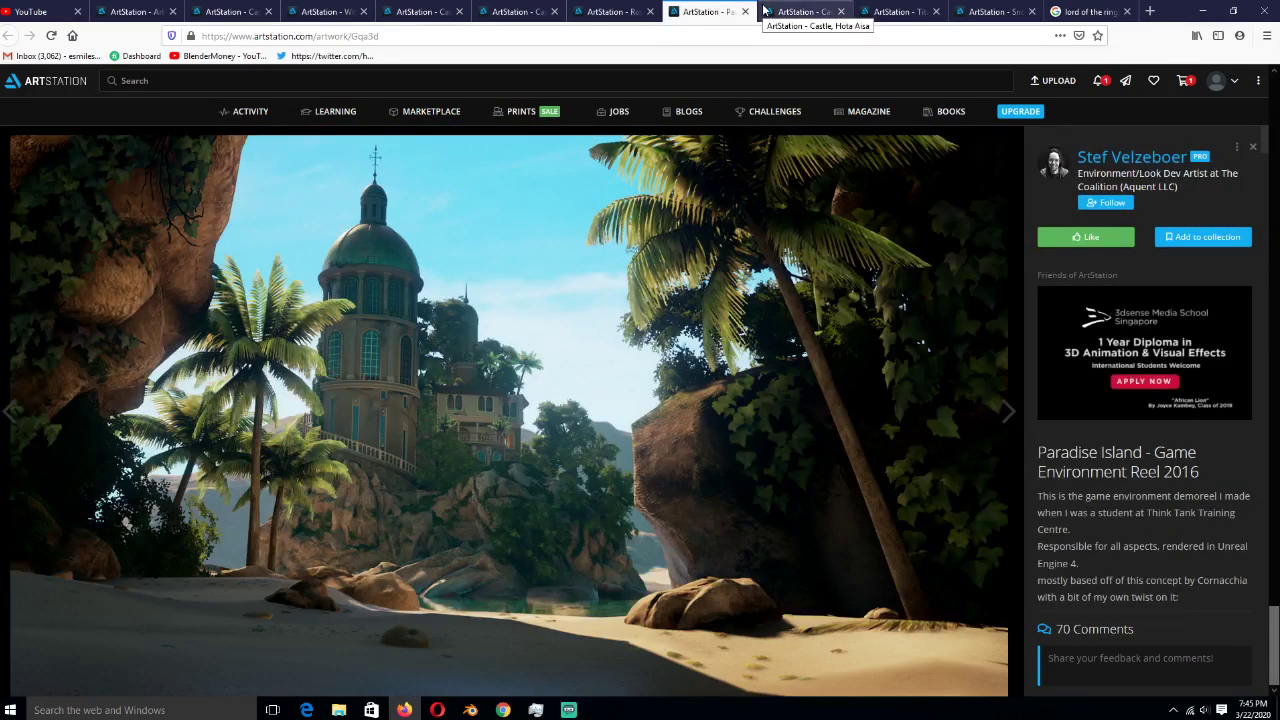
{"action": "left_click", "coordinate": [1202, 10]}
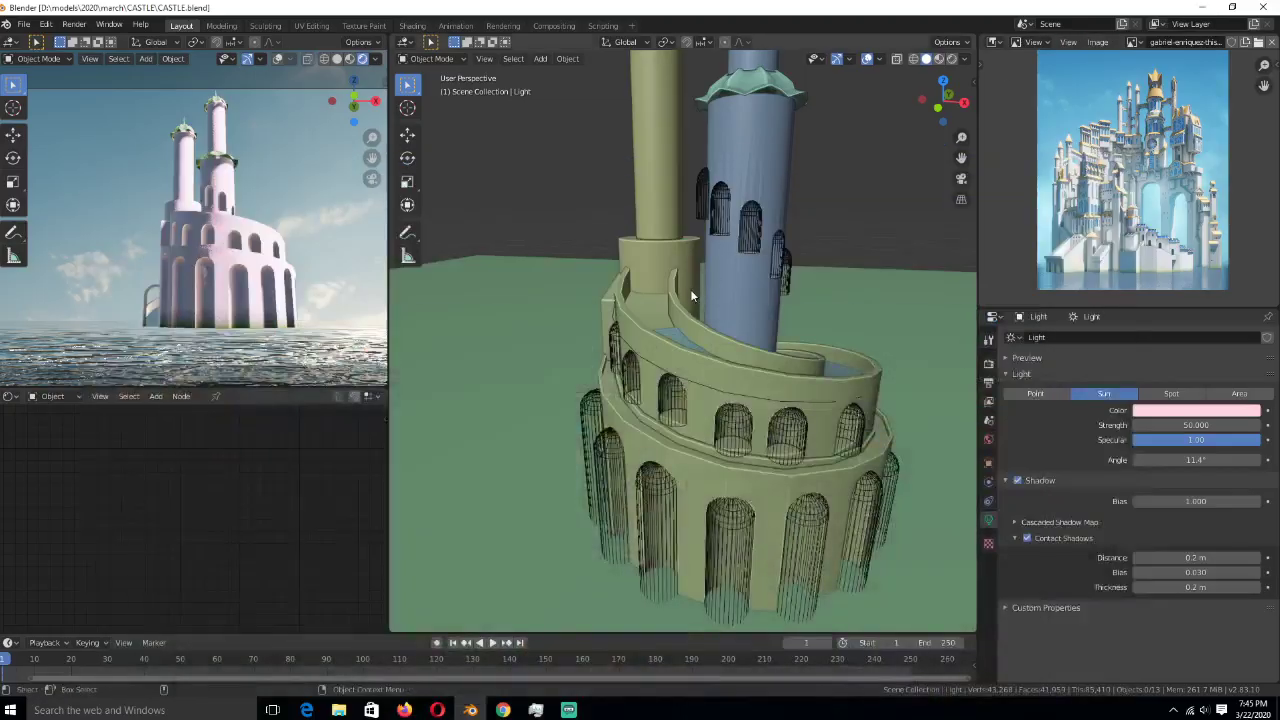
- Add eight evenly spaced horizontal loop cuts around the shaft of the shorter tower
{"action": "middle_click_drag", "start_coordinate": [690, 289], "coordinate": [716, 302]}
{"action": "scroll", "coordinate": [716, 309], "scroll_direction": "down", "scroll_amount": 1}
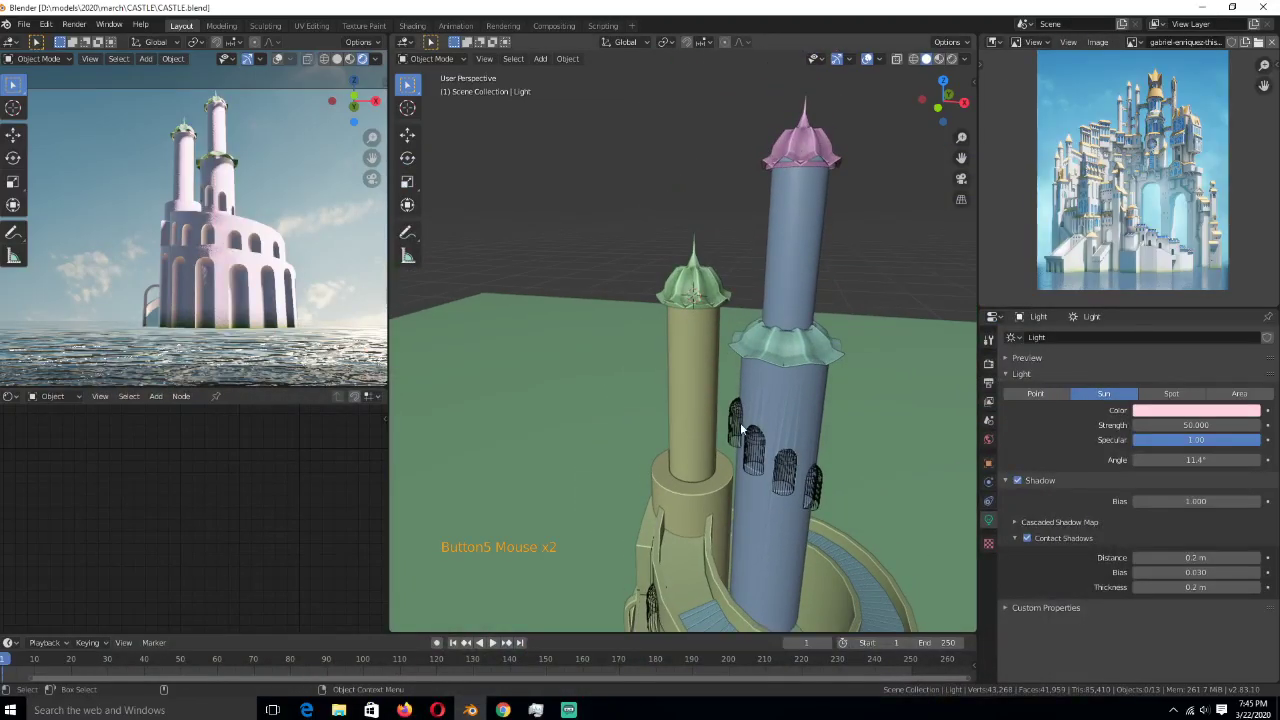
{"action": "middle_click_drag", "start_coordinate": [742, 428], "coordinate": [716, 388]}
{"action": "scroll", "coordinate": [716, 388], "scroll_direction": "up", "scroll_amount": 3}
{"action": "scroll", "coordinate": [714, 388], "scroll_direction": "down", "scroll_amount": 3}
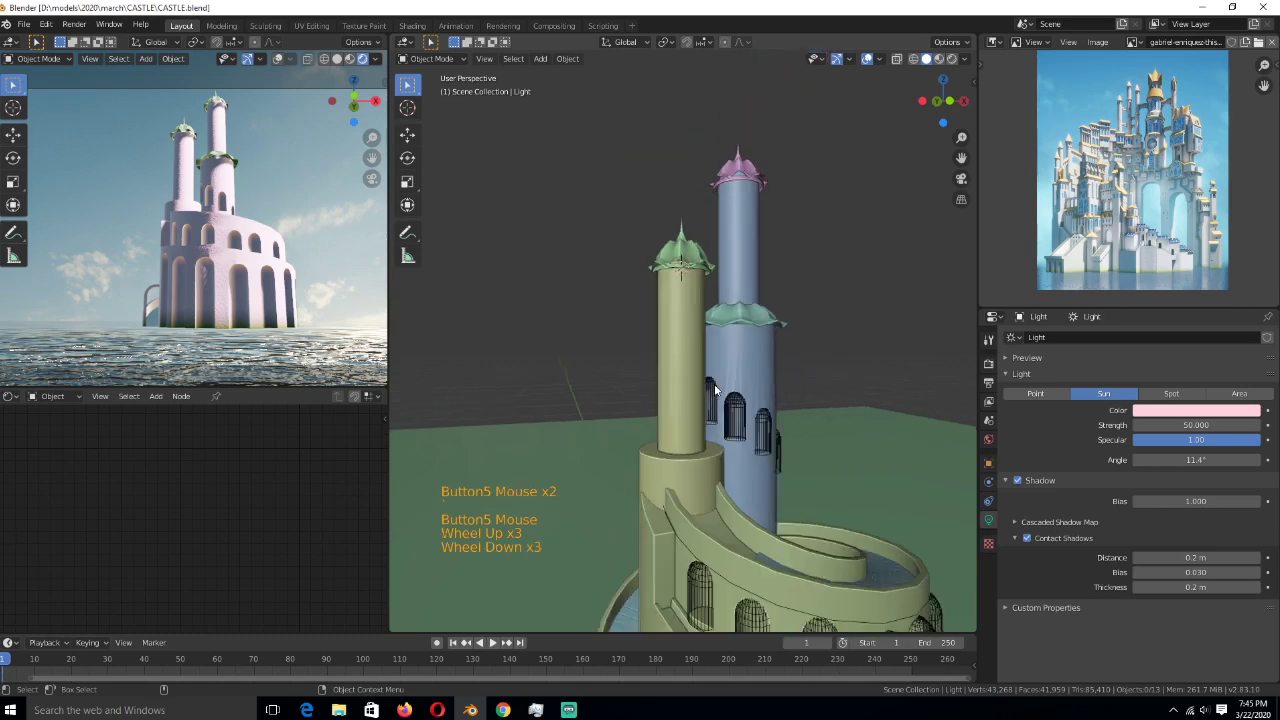
{"action": "key", "text": "KP_1"}
{"action": "scroll", "coordinate": [694, 389], "scroll_direction": "up", "scroll_amount": 4}
{"action": "left_click", "coordinate": [635, 374]}
{"action": "key", "text": "Tab"}
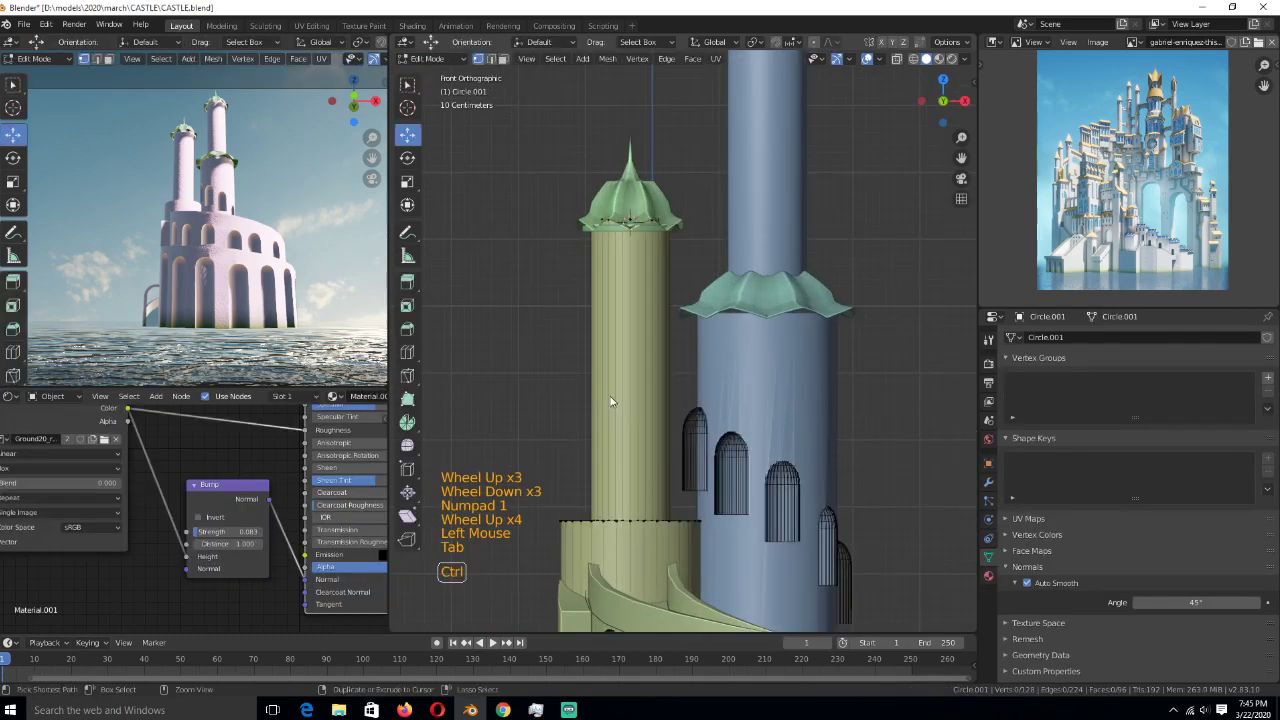
{"action": "key", "text": "ctrl+r"}
{"action": "scroll", "coordinate": [612, 401], "scroll_direction": "up", "scroll_amount": 7}
{"action": "left_click", "coordinate": [612, 401]}
{"action": "middle_click_drag", "start_coordinate": [612, 401], "coordinate": [667, 410]}
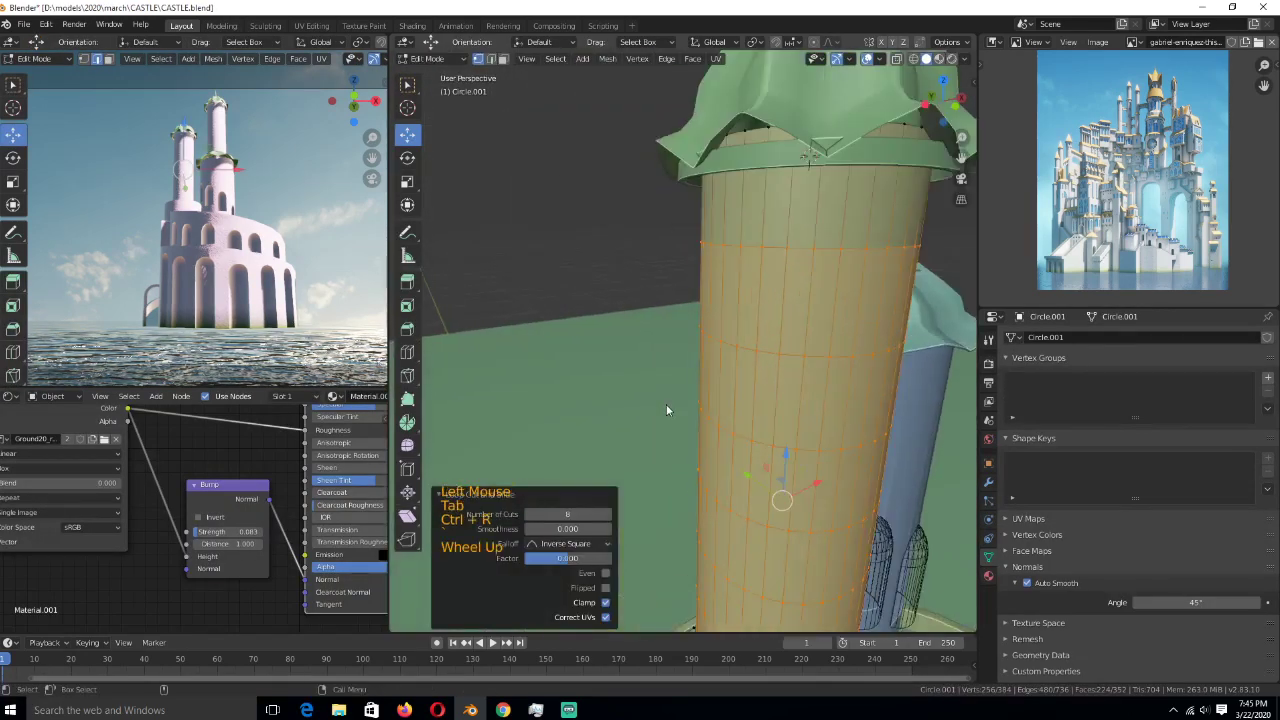
- Extrude three adjacent faces on the upper part of the shorter tower's shaft inward along their normals as a window recess
{"action": "middle_click", "coordinate": [660, 400], "text": "alt"}
{"action": "key", "text": "alt+a"}
{"action": "key", "text": "3"}
{"action": "left_click", "coordinate": [785, 400]}
{"action": "left_click", "coordinate": [822, 415], "text": "ctrl"}
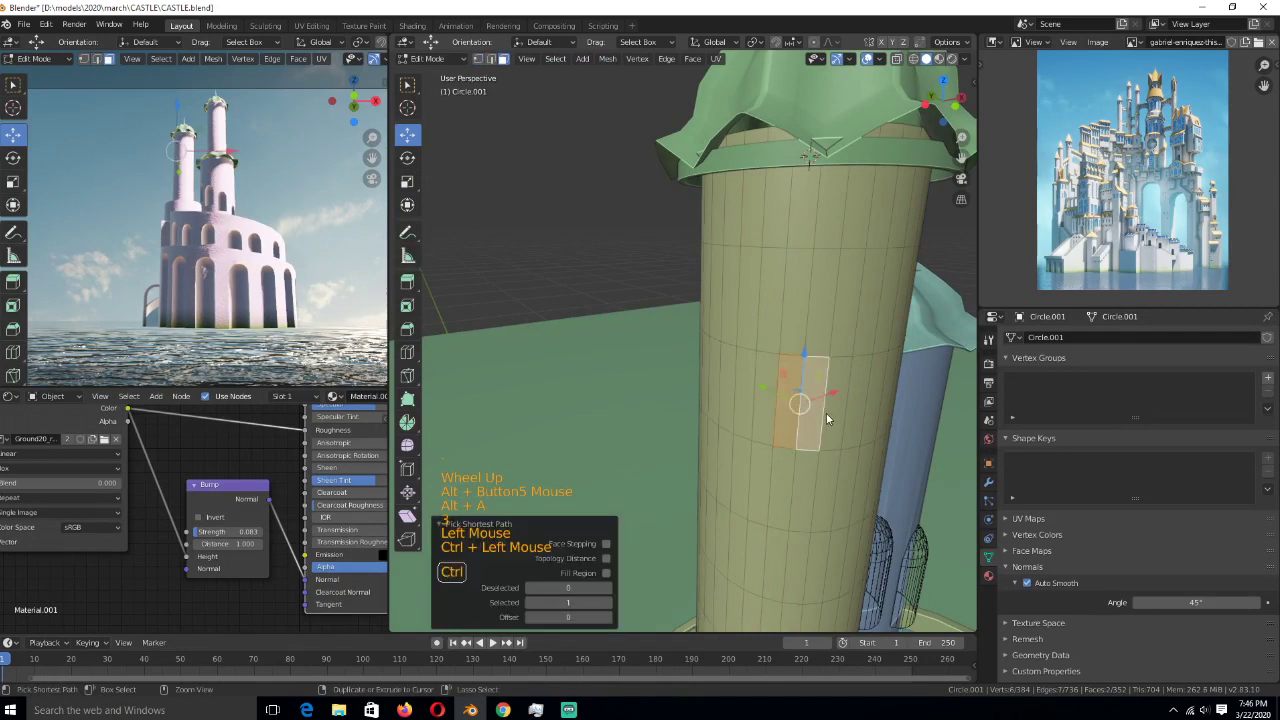
{"action": "left_click", "coordinate": [845, 418], "text": "ctrl"}
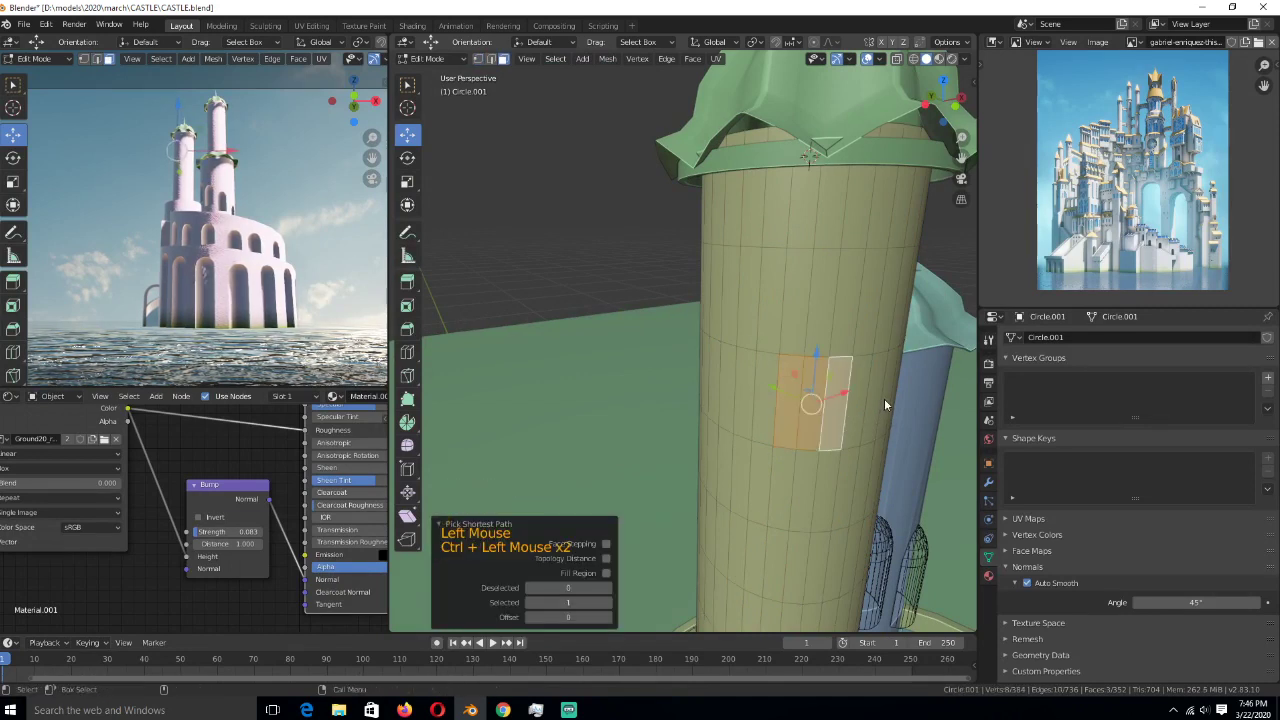
{"action": "key", "text": "alt+e"}
{"action": "left_click", "coordinate": [886, 402]}
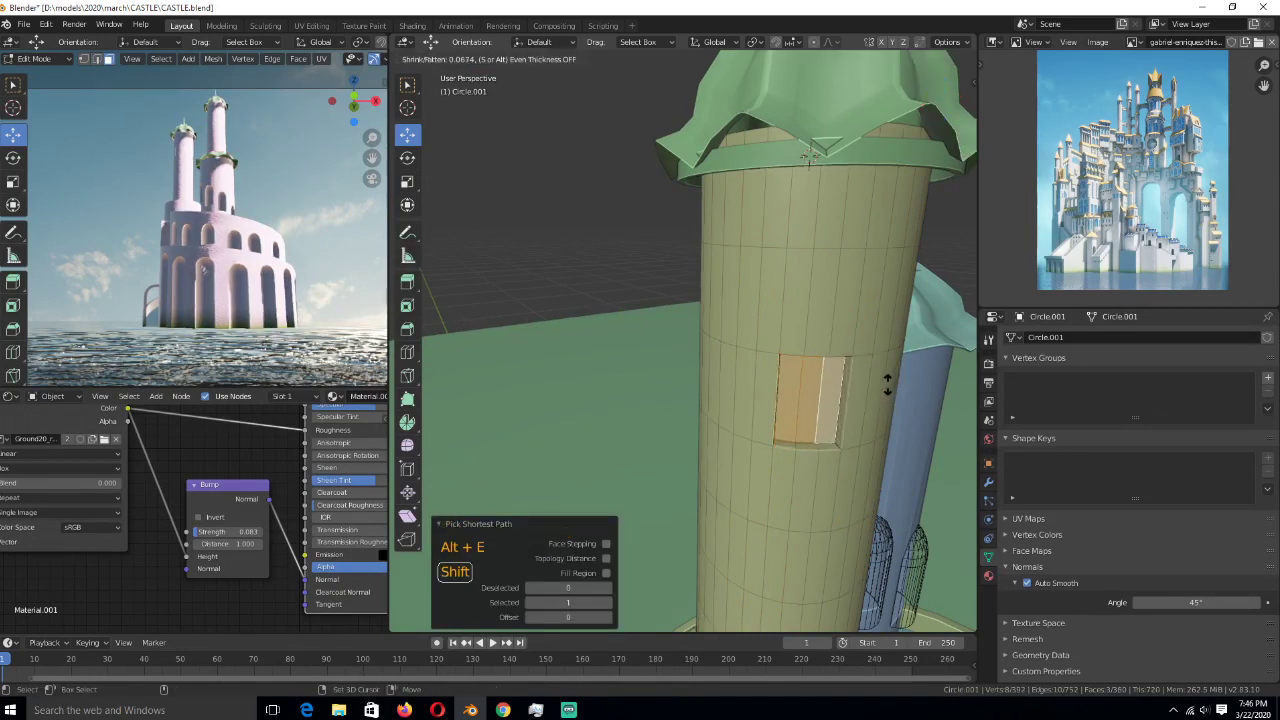
{"action": "left_click", "coordinate": [888, 373]}
{"action": "key", "text": "Tab"}
{"action": "key", "text": "Tab"}
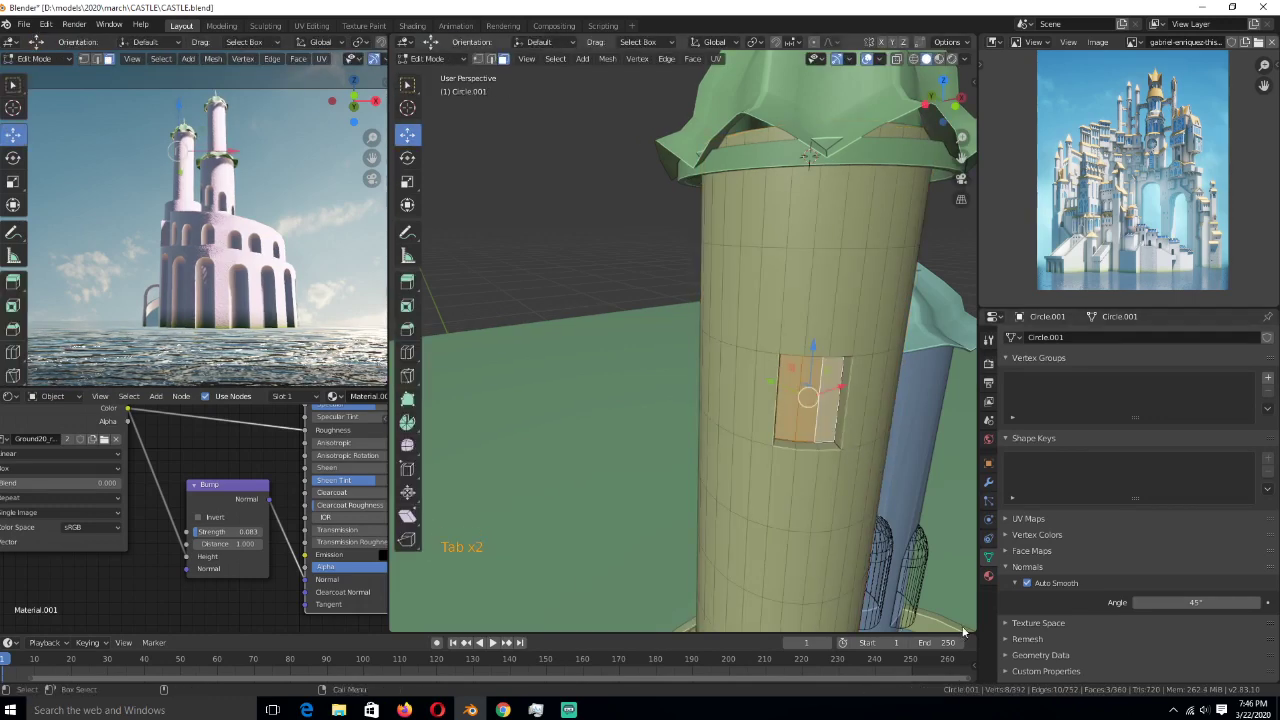
- Add a second material slot with a new material to the shorter tower and set its base color to bright green
{"action": "left_click", "coordinate": [988, 575]}
{"action": "key", "text": "Tab"}
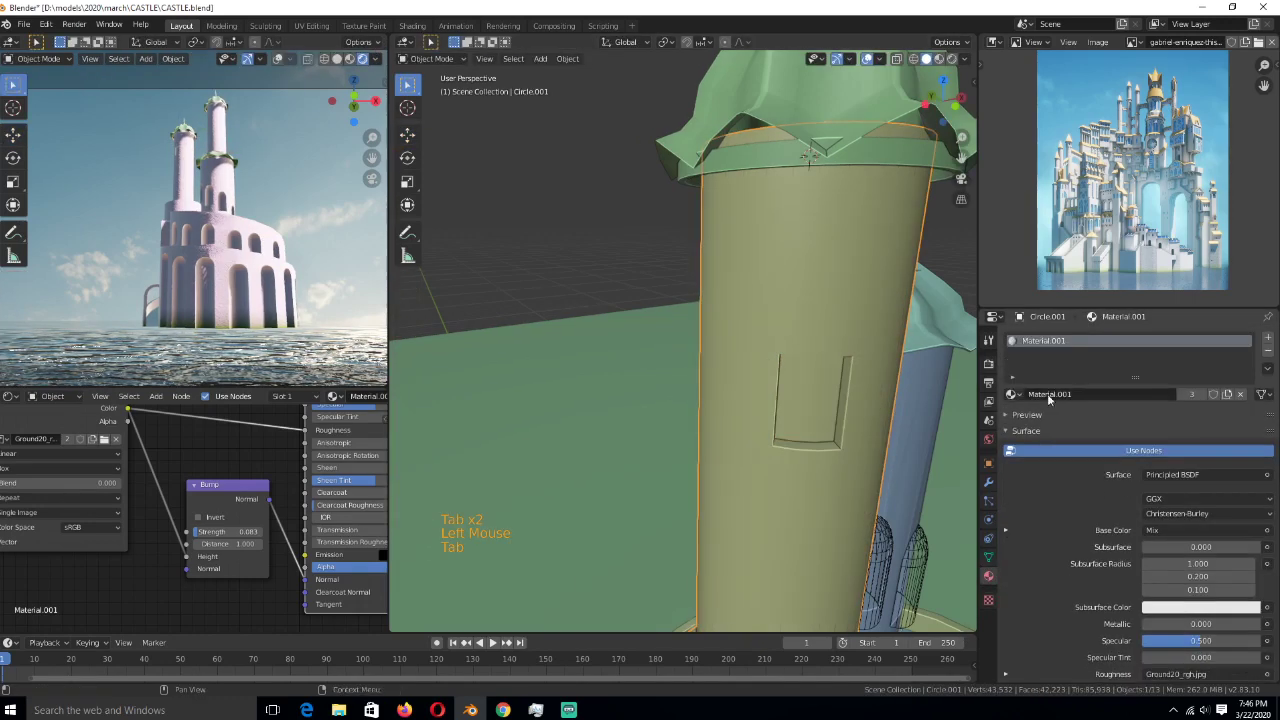
{"action": "left_click", "coordinate": [1268, 338]}
{"action": "left_click", "coordinate": [1150, 422]}
{"action": "scroll", "coordinate": [271, 502], "scroll_direction": "down", "scroll_amount": 2}
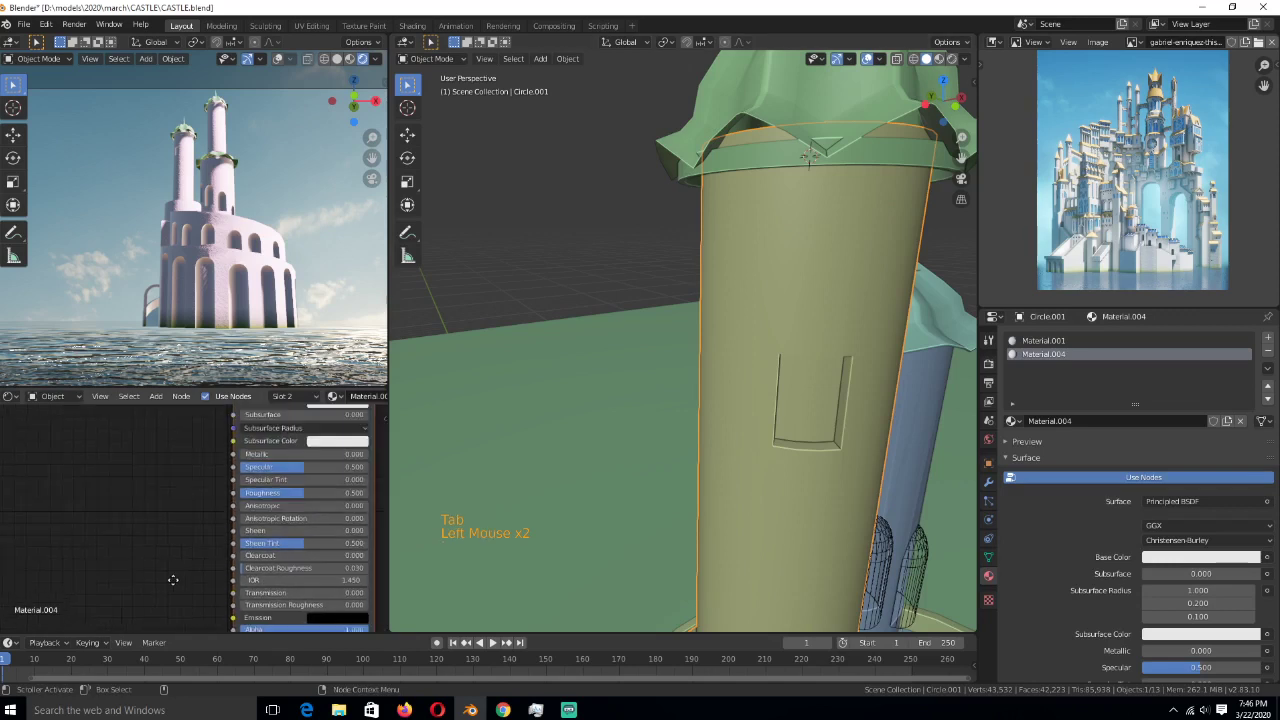
{"action": "scroll", "coordinate": [271, 502], "scroll_direction": "up", "scroll_amount": 2}
{"action": "scroll", "coordinate": [271, 502], "scroll_direction": "up", "scroll_amount": 4}
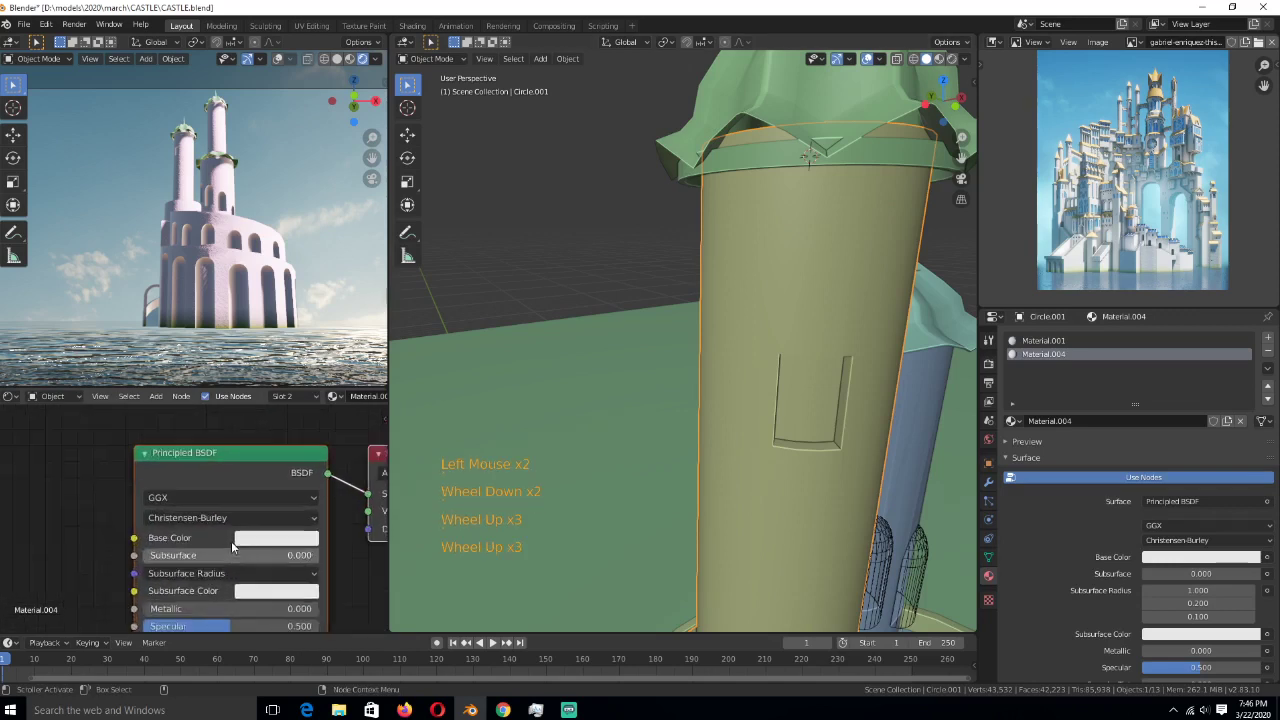
{"action": "left_click", "coordinate": [265, 502]}
{"action": "left_click_drag", "start_coordinate": [302, 315], "coordinate": [257, 295]}
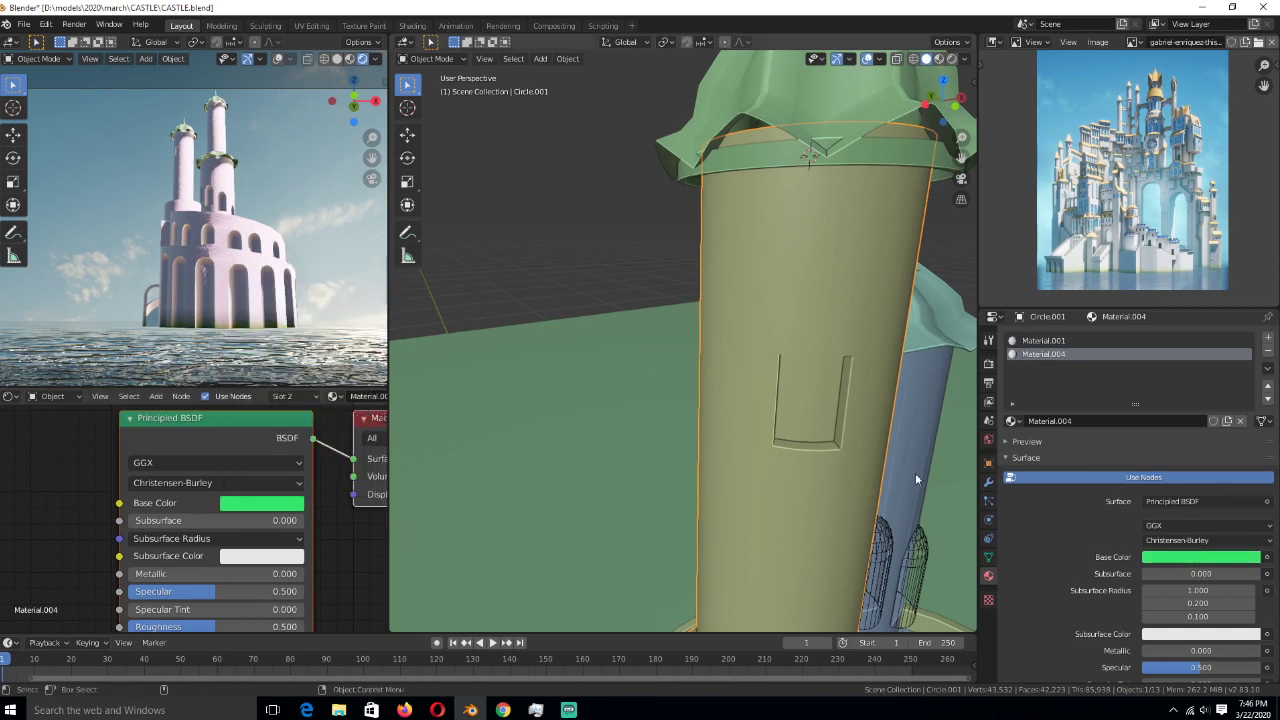
- Assign the green material to the recessed window faces and save the file
{"action": "key", "text": "Tab"}
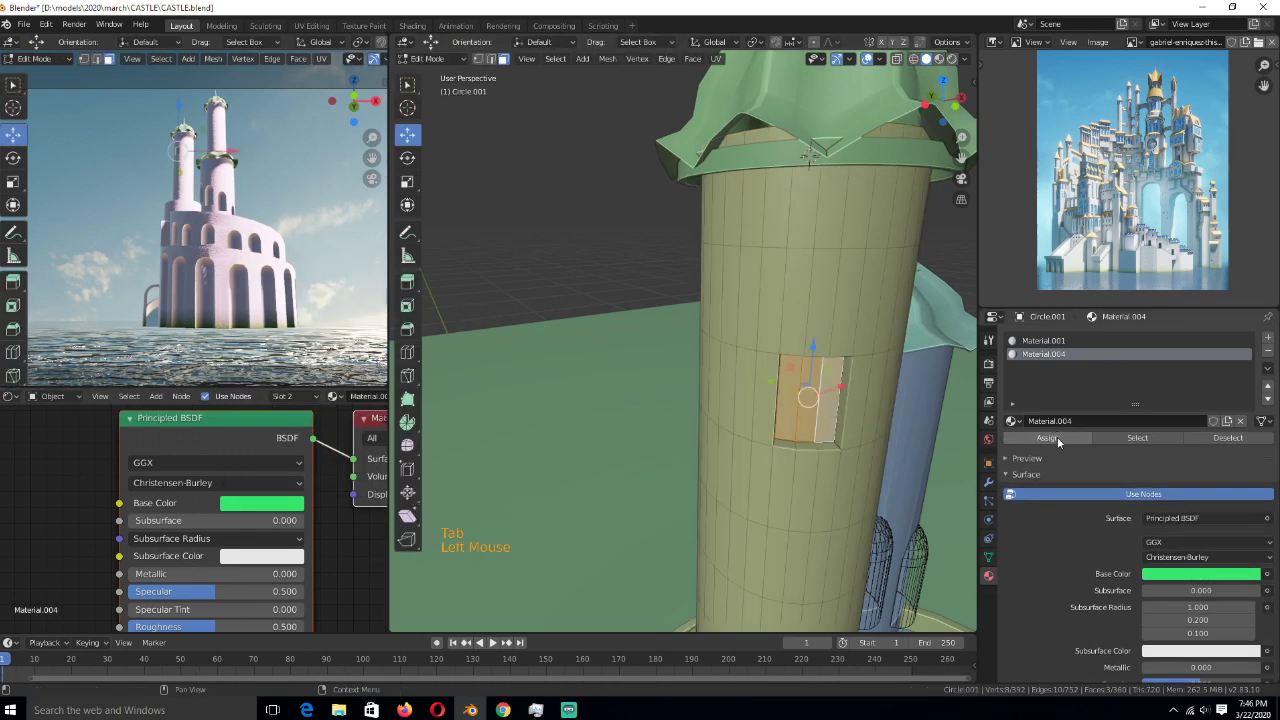
{"action": "left_click", "coordinate": [1057, 437]}
{"action": "key", "text": "Tab"}
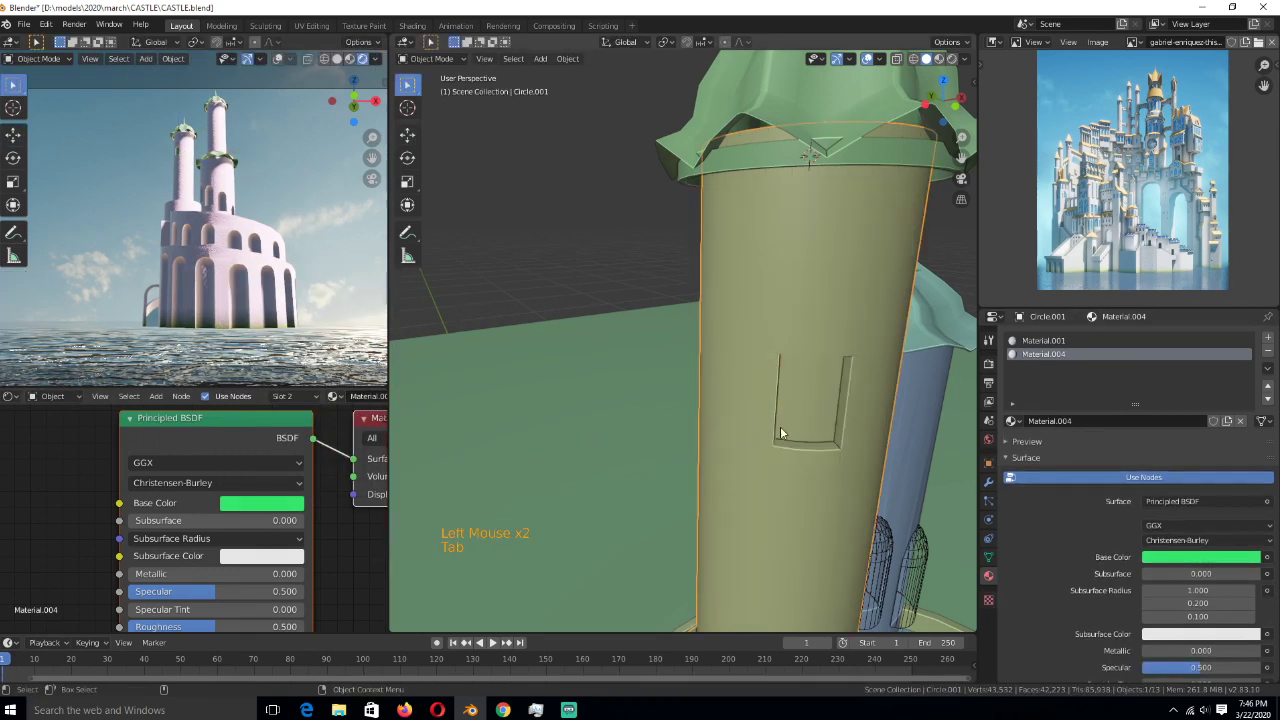
{"action": "scroll", "coordinate": [781, 433], "scroll_direction": "down", "scroll_amount": 1}
{"action": "key", "text": "ctrl+s"}
- Add four more centered single loop cuts between the existing rings below the window on the shorter tower
{"action": "scroll", "coordinate": [754, 398], "scroll_direction": "down", "scroll_amount": 1}
{"action": "key", "text": "Tab"}
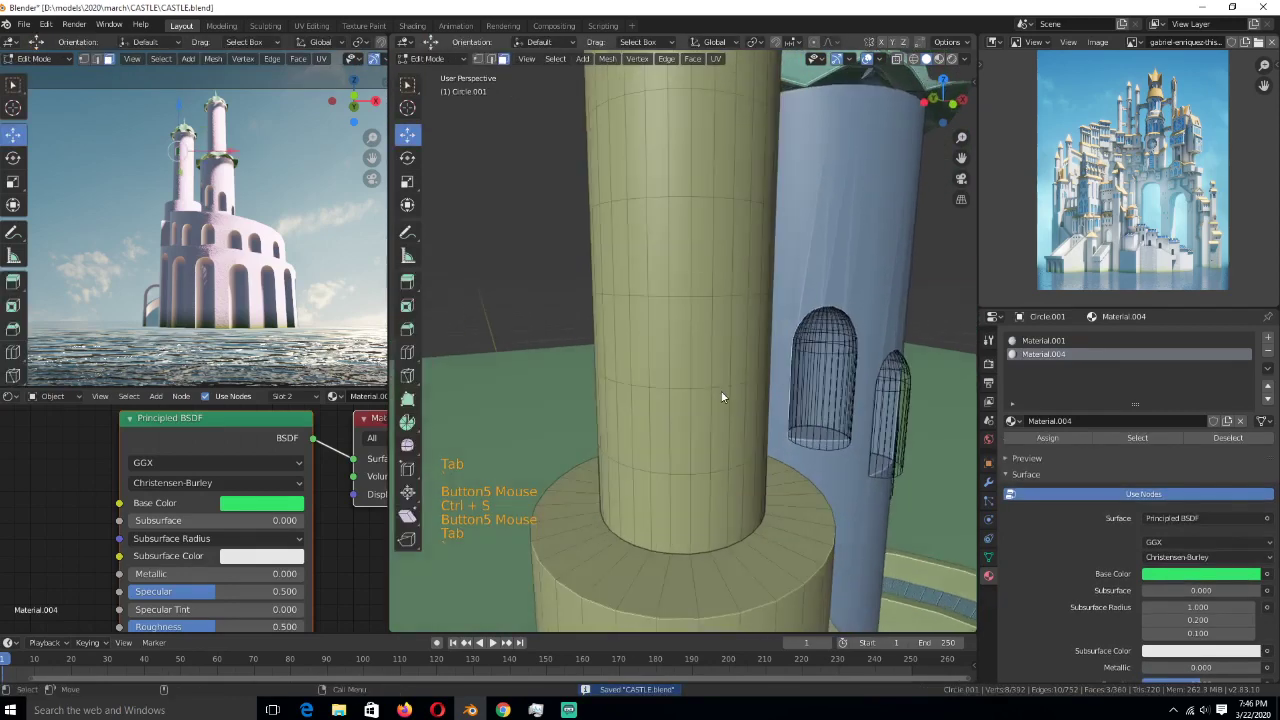
{"action": "key", "text": "ctrl+r"}
{"action": "left_click", "coordinate": [666, 344]}
{"action": "right_click", "coordinate": [666, 344]}
{"action": "key", "text": "ctrl+r"}
{"action": "left_click", "coordinate": [665, 240]}
{"action": "right_click", "coordinate": [665, 240]}
{"action": "key", "text": "ctrl+r"}
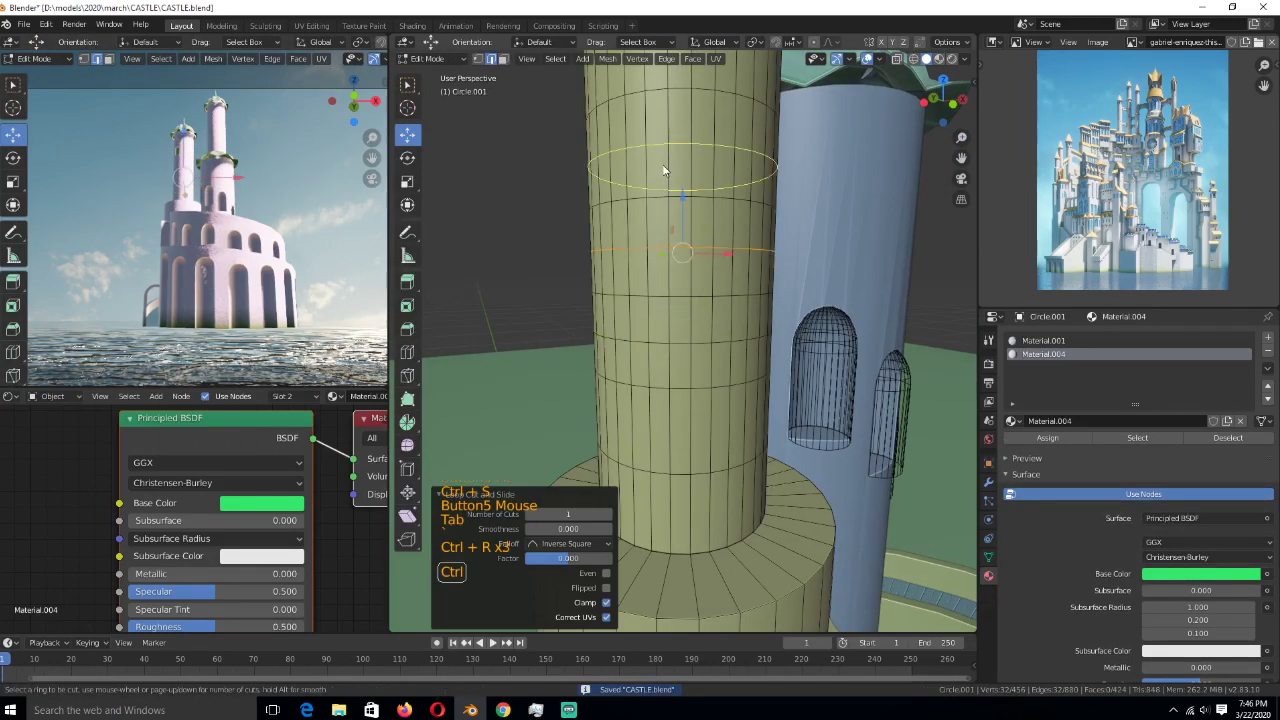
{"action": "left_click", "coordinate": [663, 170]}
{"action": "right_click", "coordinate": [663, 170]}
{"action": "scroll", "coordinate": [669, 272], "scroll_direction": "down", "scroll_amount": 1}
{"action": "key", "text": "ctrl+r"}
{"action": "left_click", "coordinate": [671, 194]}
{"action": "right_click", "coordinate": [671, 194]}
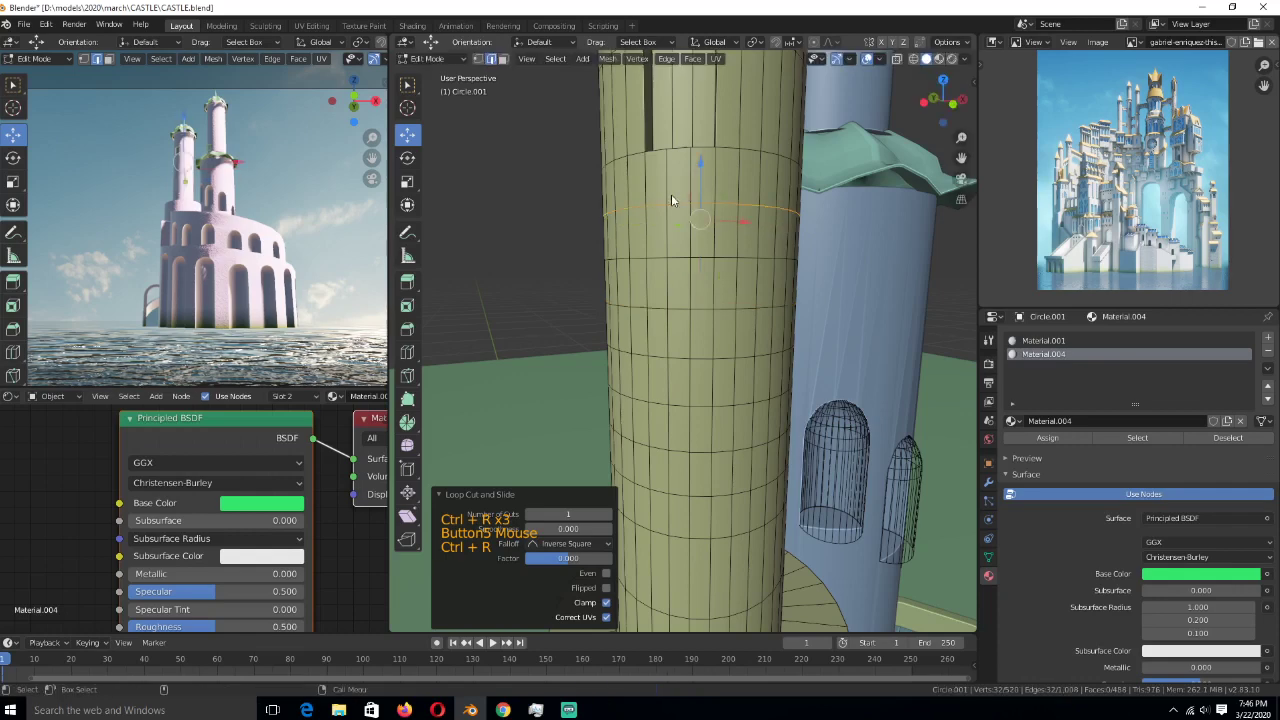
- Extrude a block of six faces below the first window inward about 0.09 m and assign the green material to it
{"action": "middle_click_drag", "start_coordinate": [671, 194], "coordinate": [560, 240]}
{"action": "left_click", "coordinate": [540, 262]}
{"action": "left_click", "coordinate": [561, 320], "text": "ctrl"}
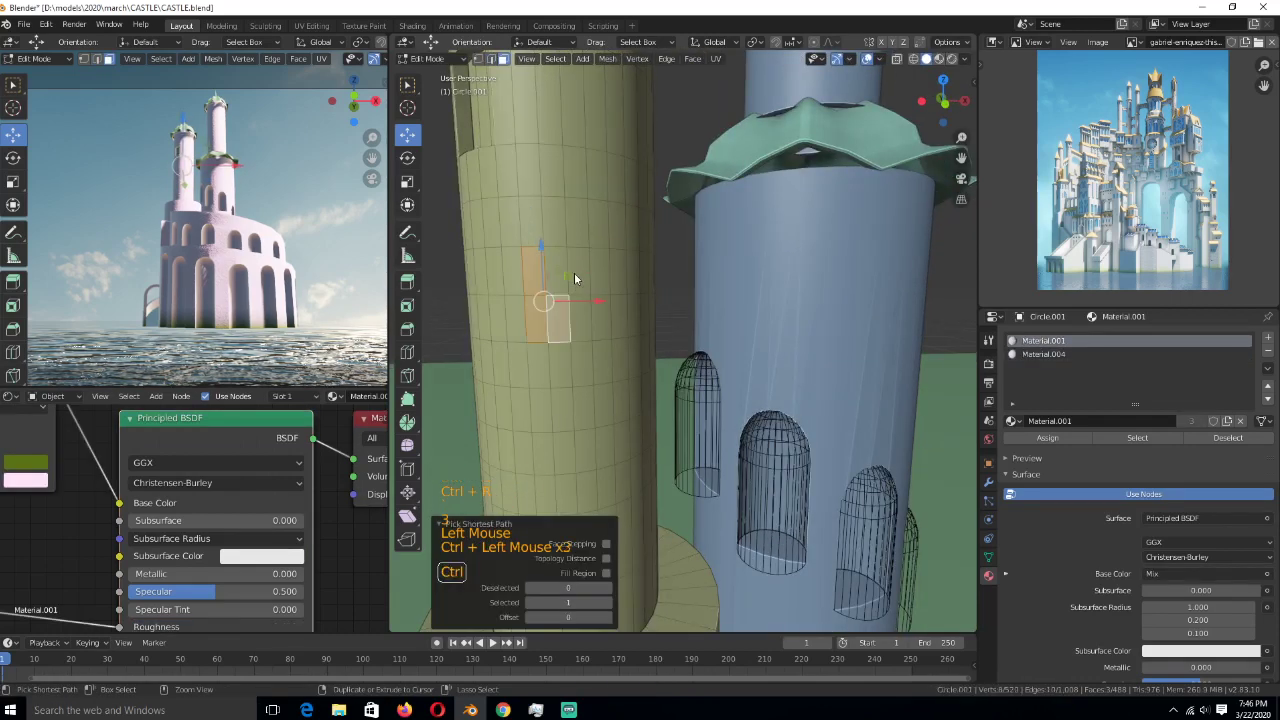
{"action": "middle_click_drag", "start_coordinate": [592, 327], "coordinate": [700, 330]}
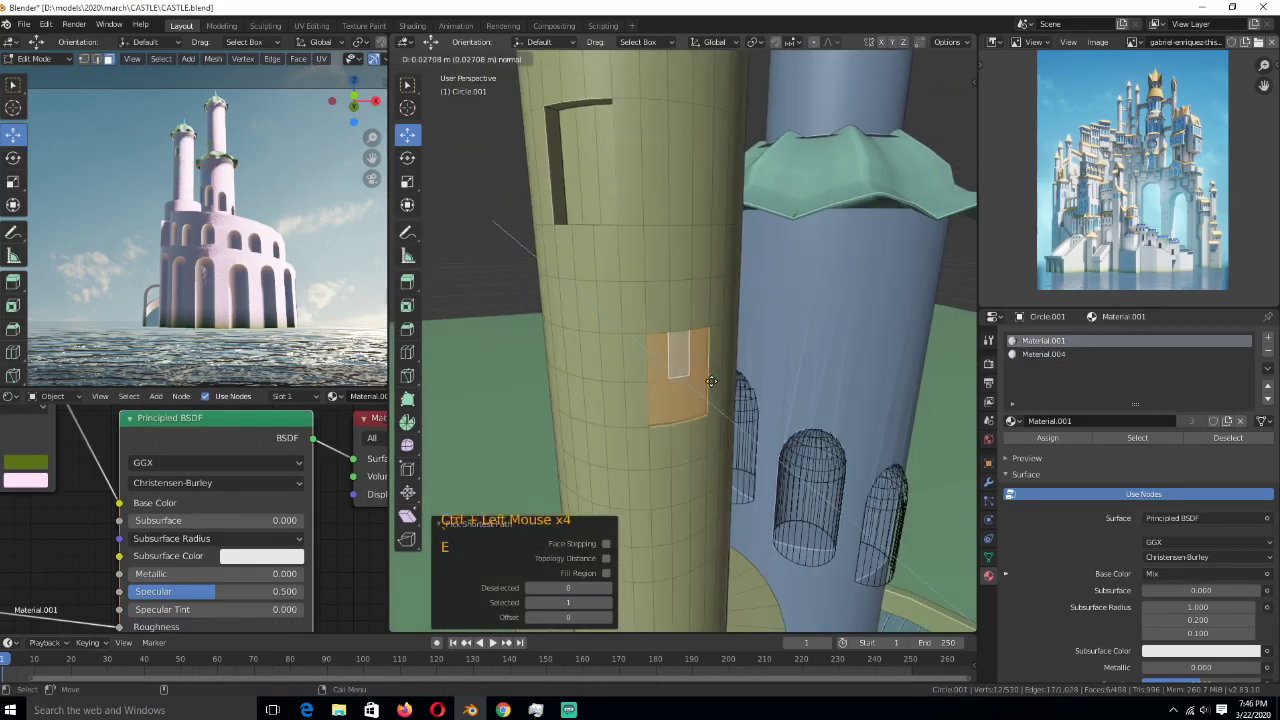
{"action": "key", "text": "e"}
{"action": "left_click", "coordinate": [960, 380]}
{"action": "left_click", "coordinate": [1044, 354]}
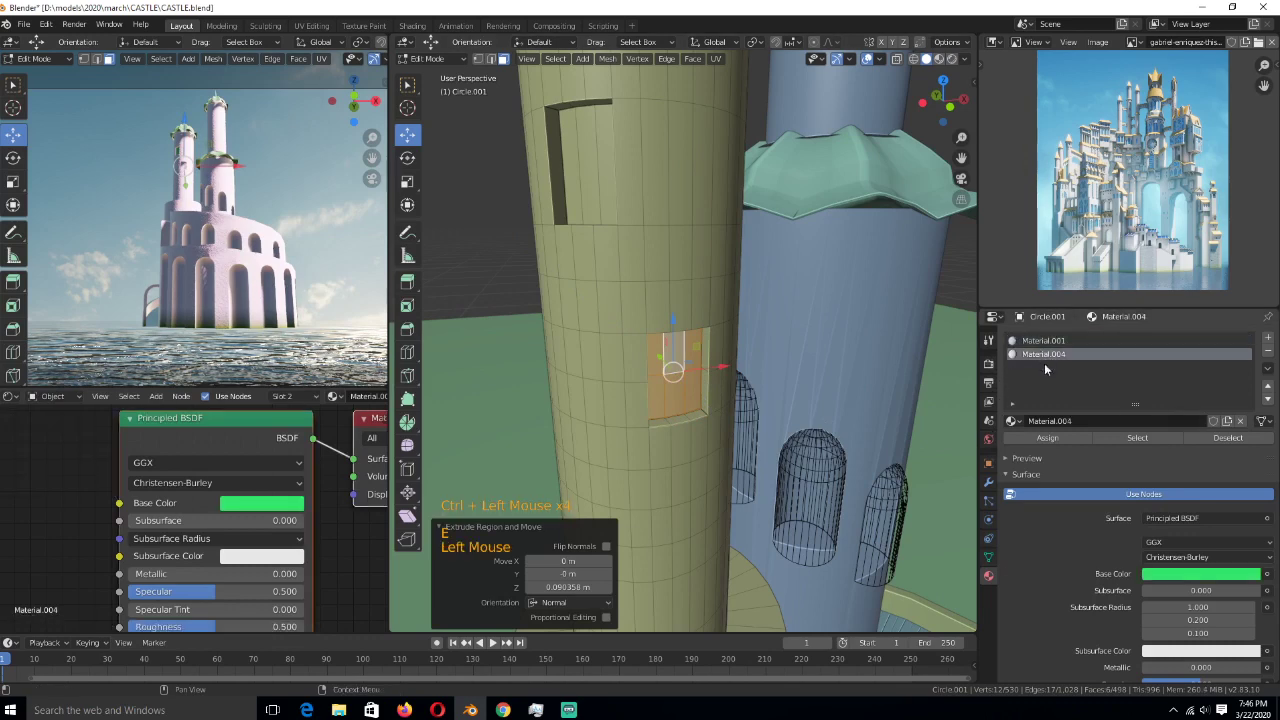
{"action": "left_click", "coordinate": [1047, 438]}
- Select nine scattered faces around the shorter tower's shaft and extrude them along their normals with an offset of -0.141 m
{"action": "middle_click_drag", "start_coordinate": [754, 439], "coordinate": [735, 376]}
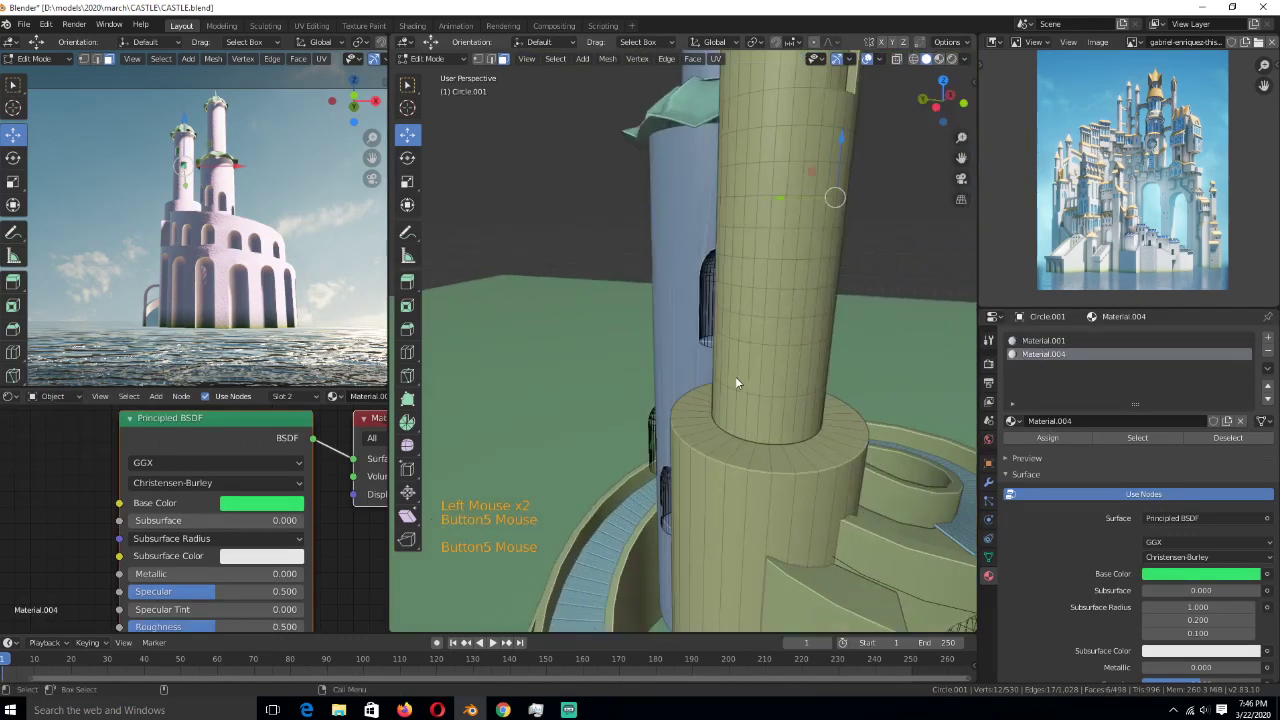
{"action": "left_click", "coordinate": [750, 360]}
{"action": "left_click", "coordinate": [740, 335], "text": "shift"}
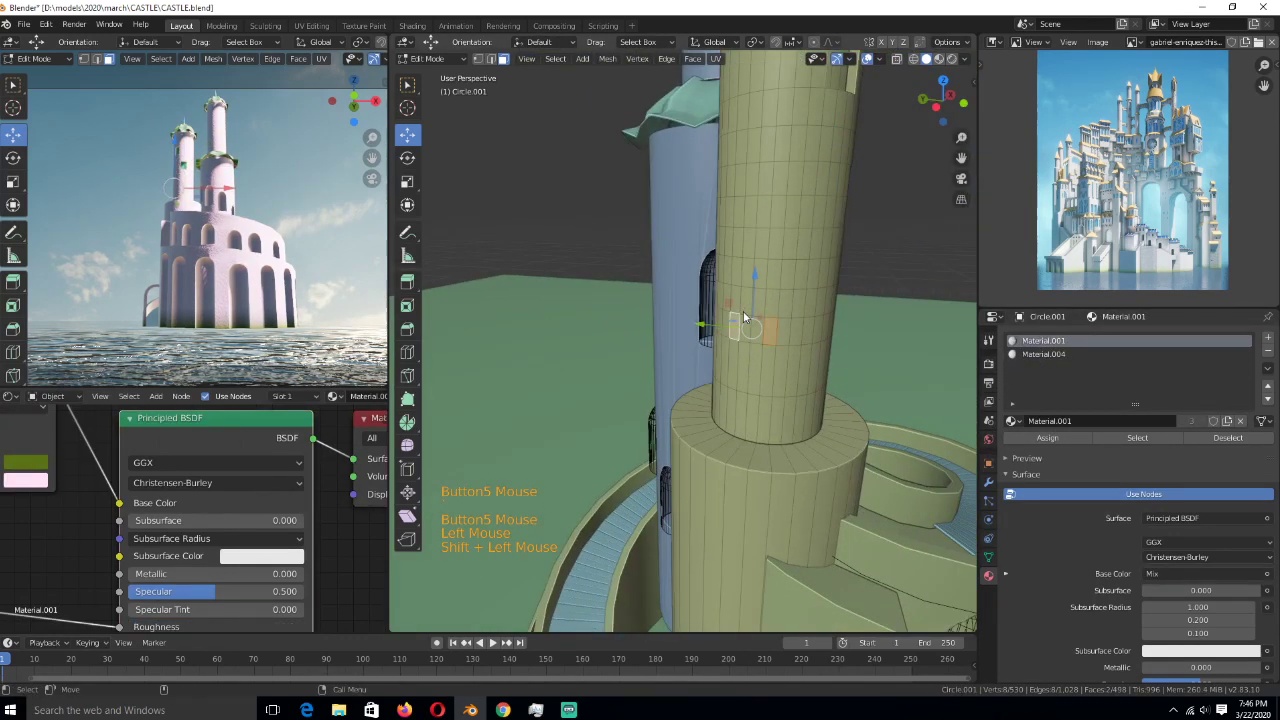
{"action": "left_click", "coordinate": [748, 245], "text": "shift"}
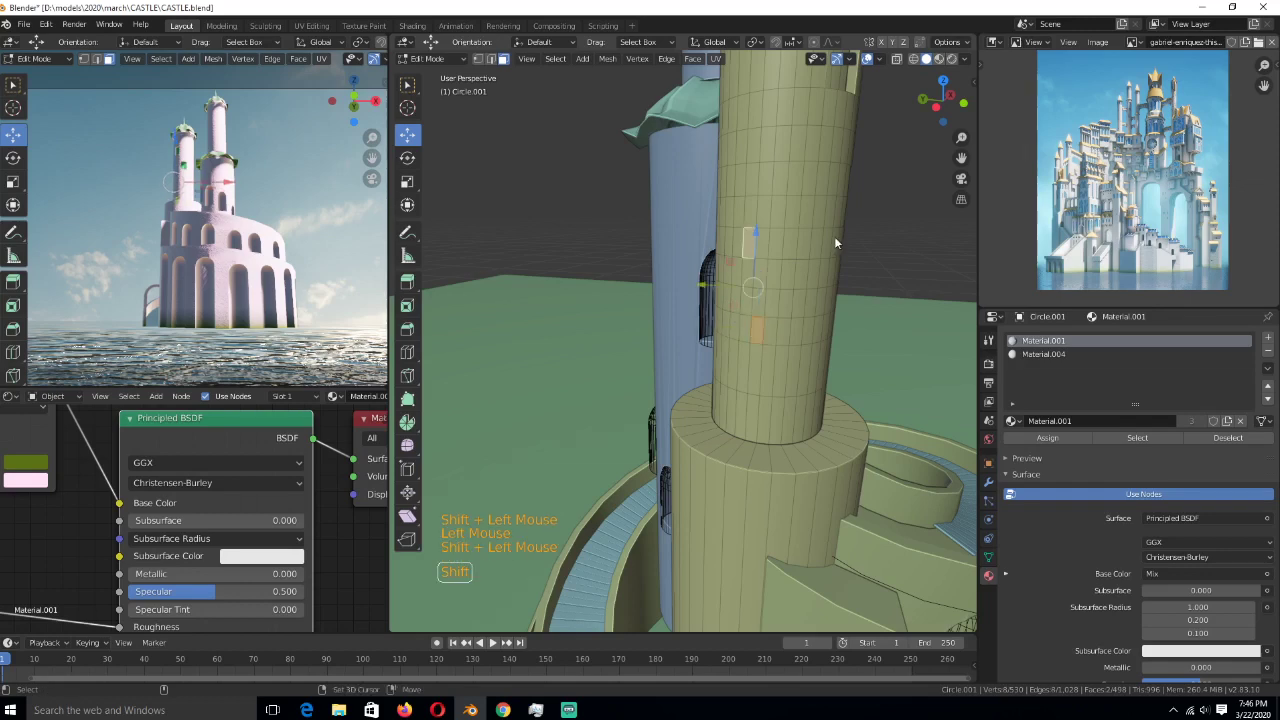
{"action": "left_click", "coordinate": [819, 290], "text": "shift"}
{"action": "middle_click_drag", "start_coordinate": [819, 290], "coordinate": [617, 126]}
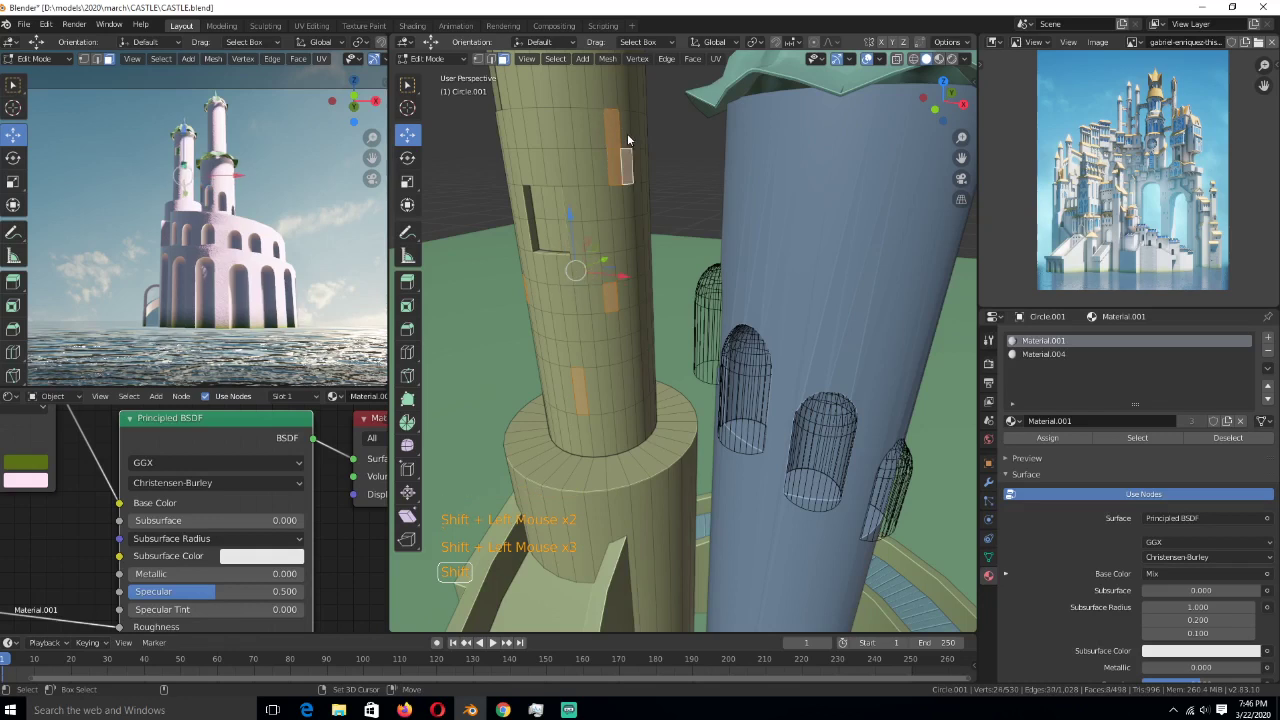
{"action": "left_click", "coordinate": [659, 187], "text": "shift"}
{"action": "key", "text": "alt+e"}
{"action": "left_click", "coordinate": [659, 187]}
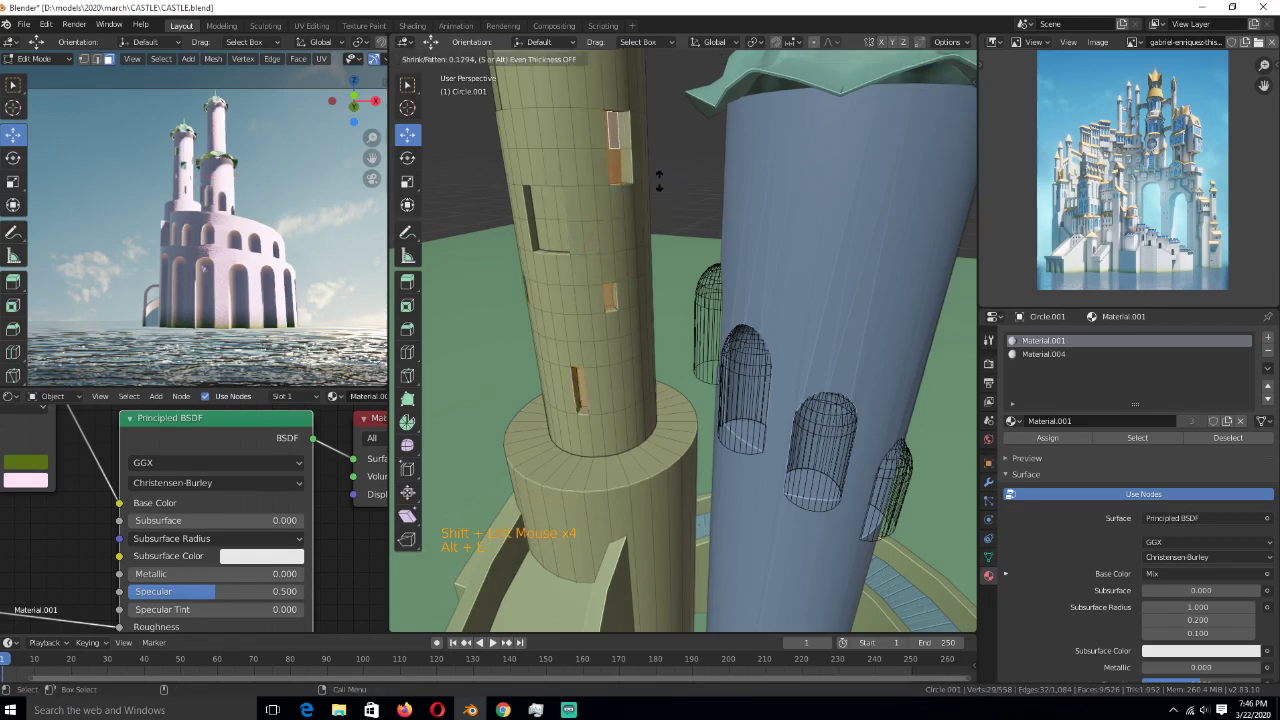
{"action": "left_click", "coordinate": [625, 225]}
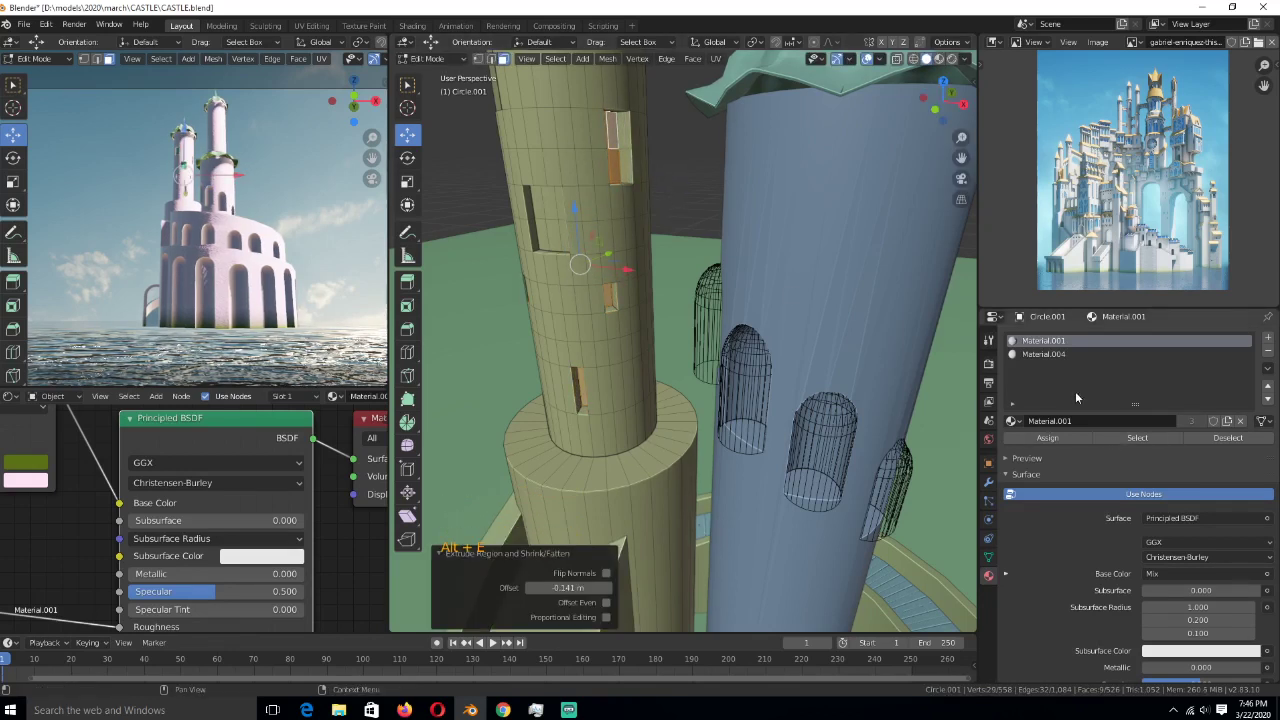
- Assign the green material to the newly recessed small windows and save the file
{"action": "left_click", "coordinate": [1043, 354]}
{"action": "left_click", "coordinate": [1047, 437]}
{"action": "key", "text": "Tab"}
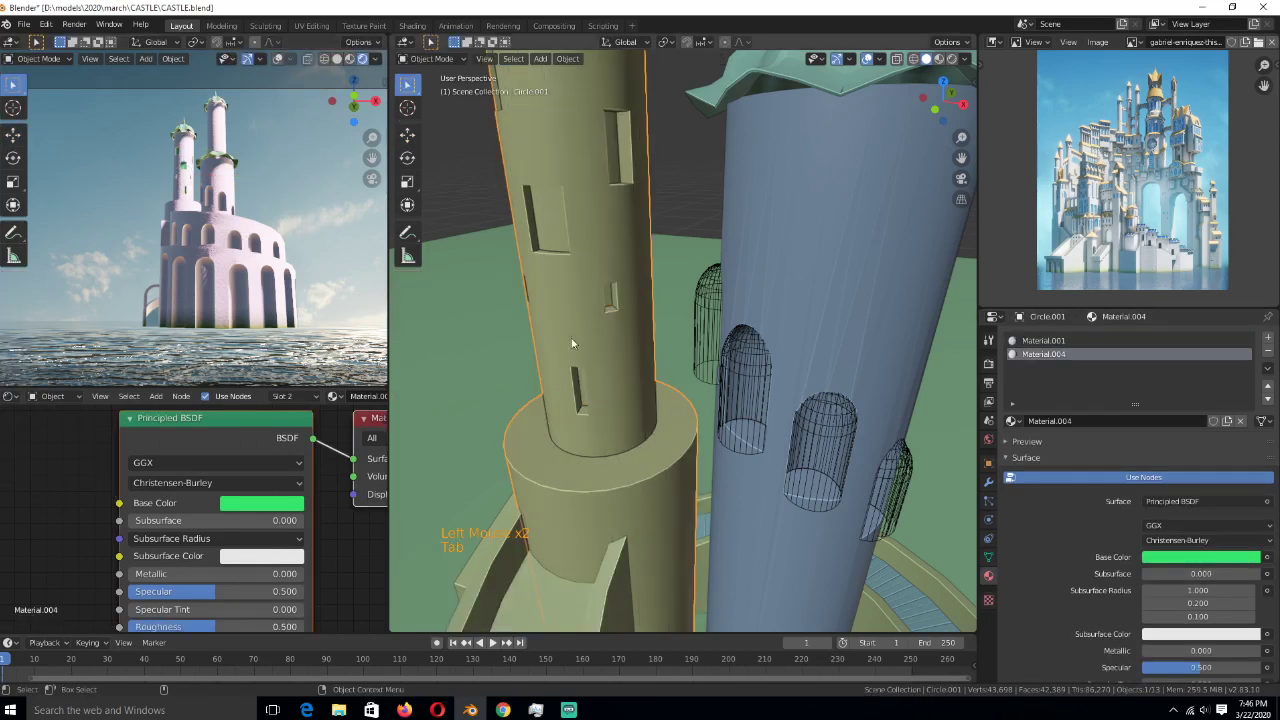
{"action": "key", "text": "ctrl+s"}
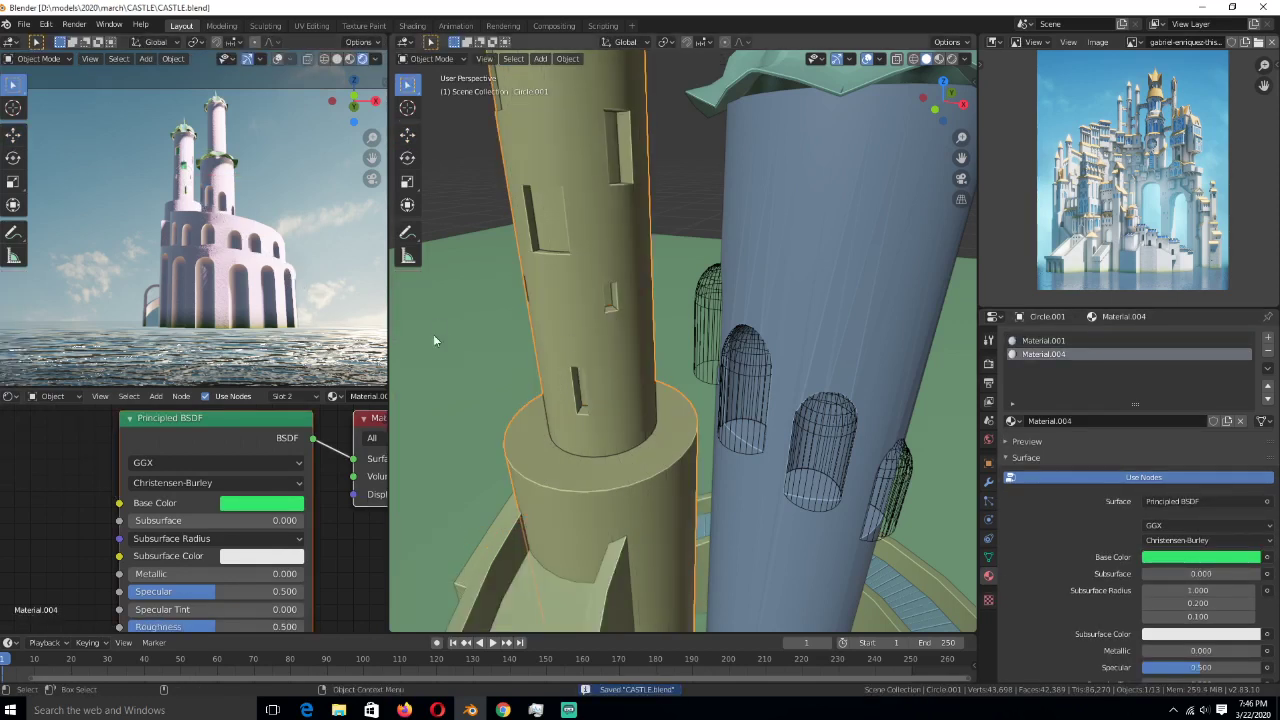
- Examine the new tower windows and the castle's spiral walls from several angles and from above, saving the file
{"action": "scroll", "coordinate": [655, 393], "scroll_direction": "down", "scroll_amount": 5}
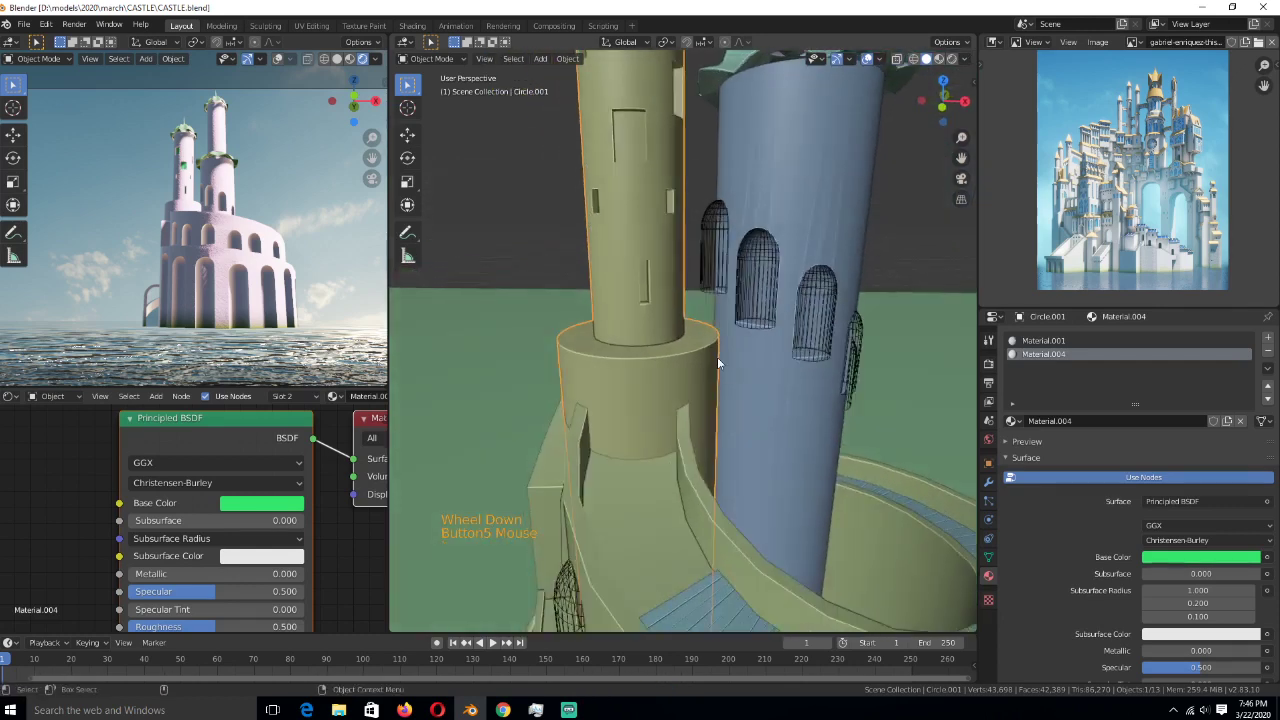
{"action": "key", "text": "ctrl+s"}
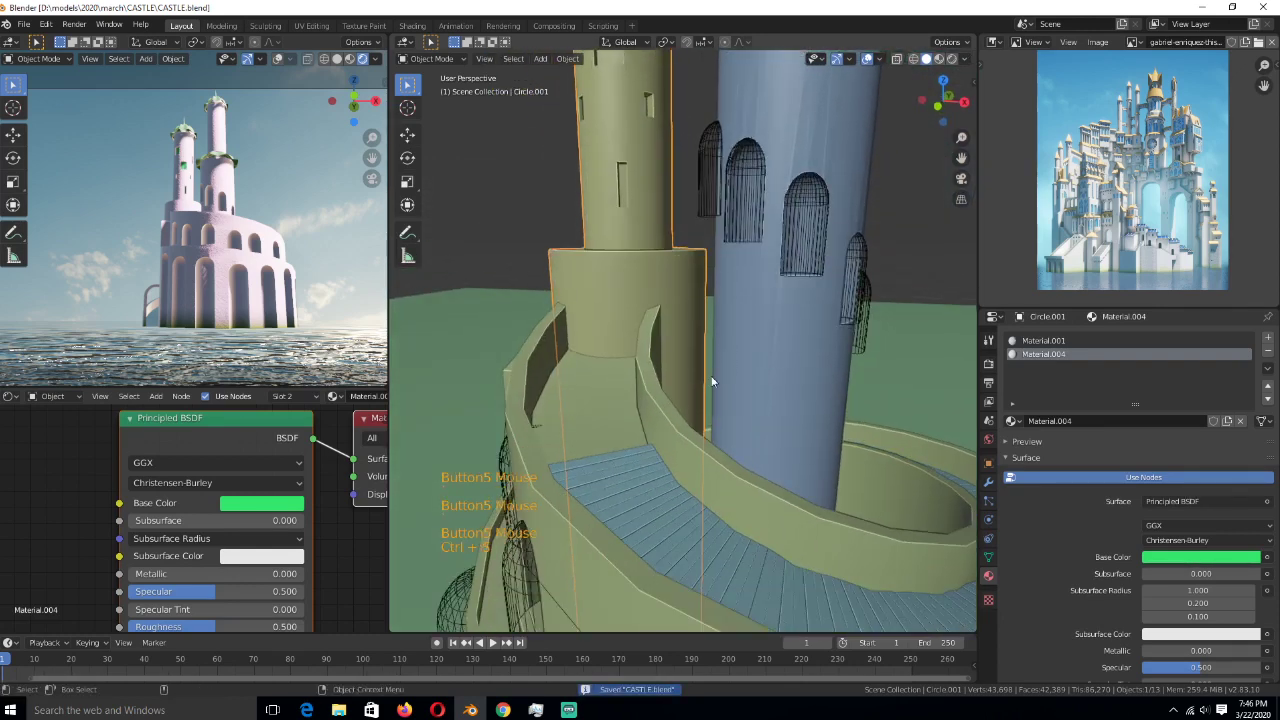
{"action": "scroll", "coordinate": [710, 380], "scroll_direction": "down", "scroll_amount": 2}
{"action": "middle_click_drag", "start_coordinate": [741, 401], "coordinate": [642, 373]}
{"action": "key", "text": "ctrl+s"}
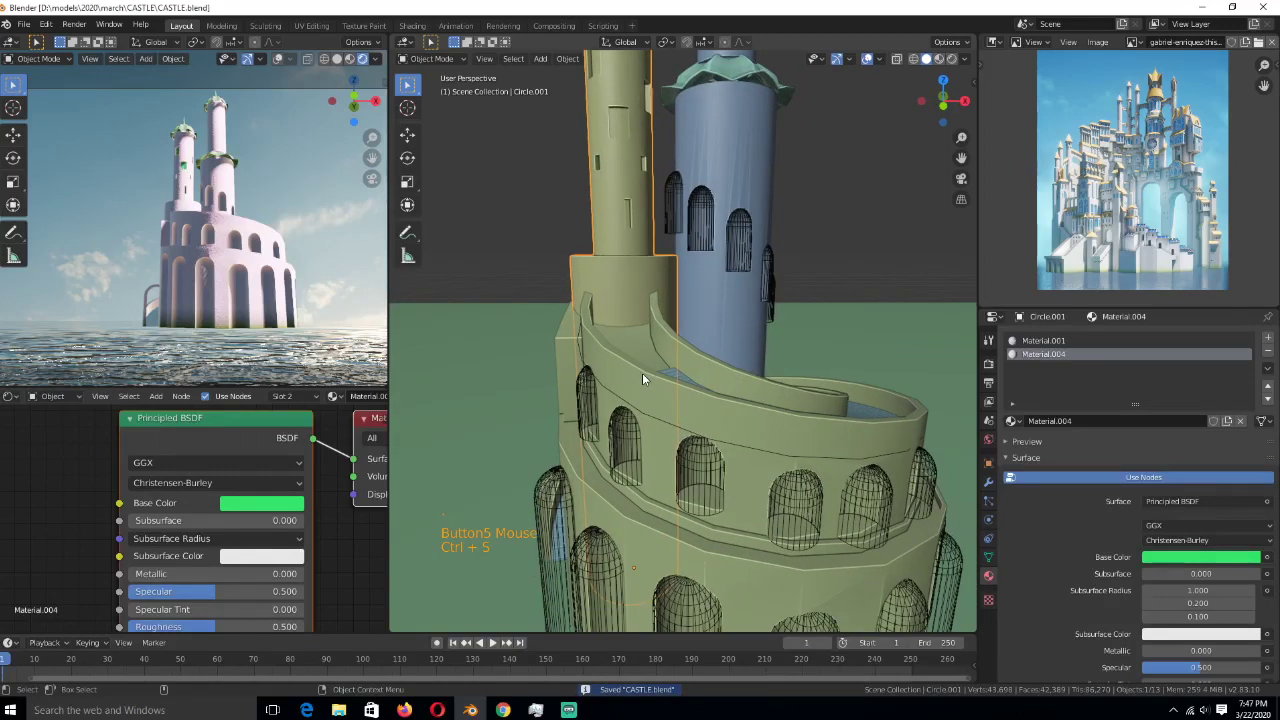
{"action": "key", "text": "KP_7"}
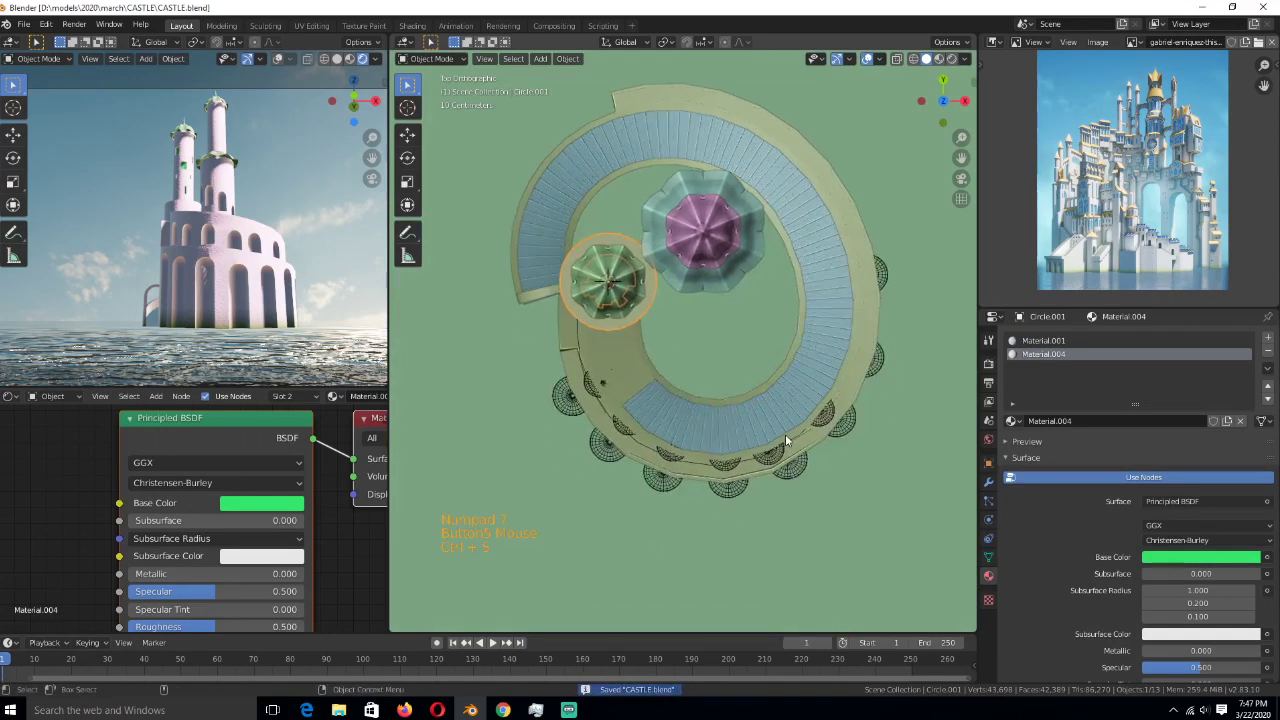
{"action": "middle_click_drag", "start_coordinate": [785, 434], "coordinate": [754, 385]}
- Select the spiral castle wall and apply its Boolean Difference modifier that cuts the arches with the cylinder object
{"action": "left_click", "coordinate": [762, 476]}
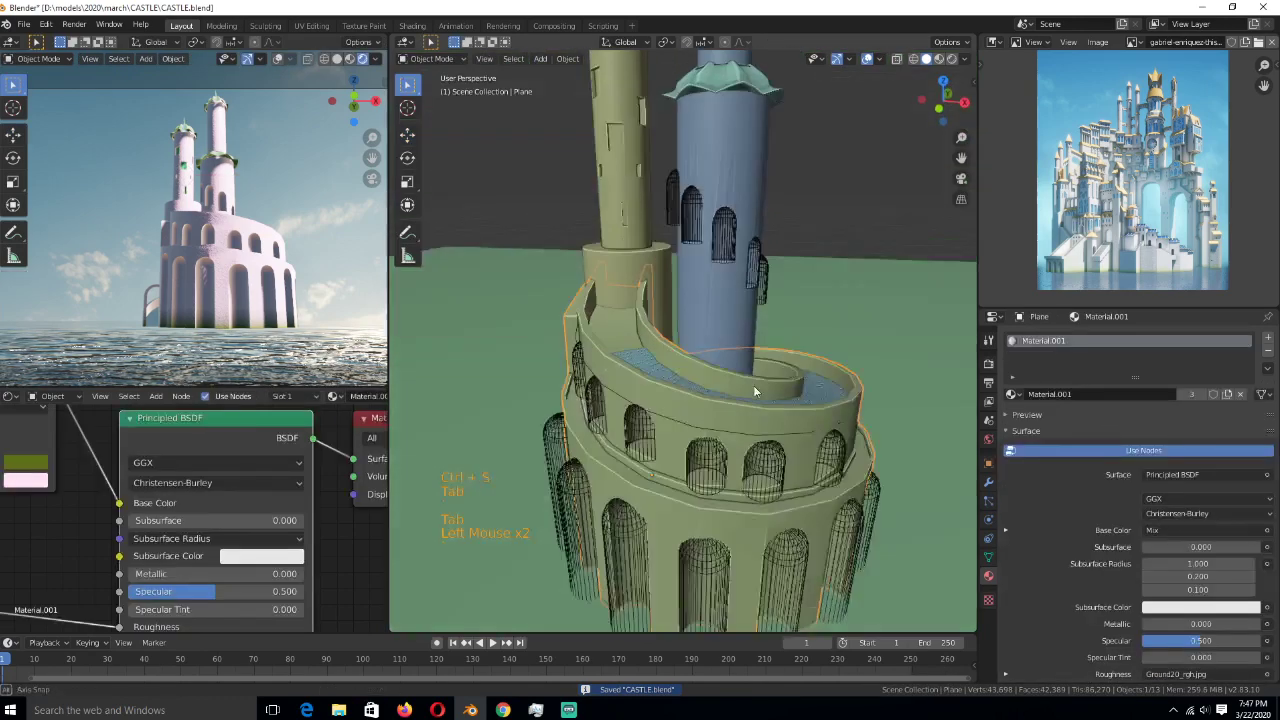
{"action": "middle_click_drag", "start_coordinate": [753, 385], "coordinate": [707, 400]}
{"action": "key", "text": "Tab"}
{"action": "middle_click_drag", "start_coordinate": [625, 354], "coordinate": [724, 401]}
{"action": "key", "text": "alt+a"}
{"action": "left_click", "coordinate": [740, 378]}
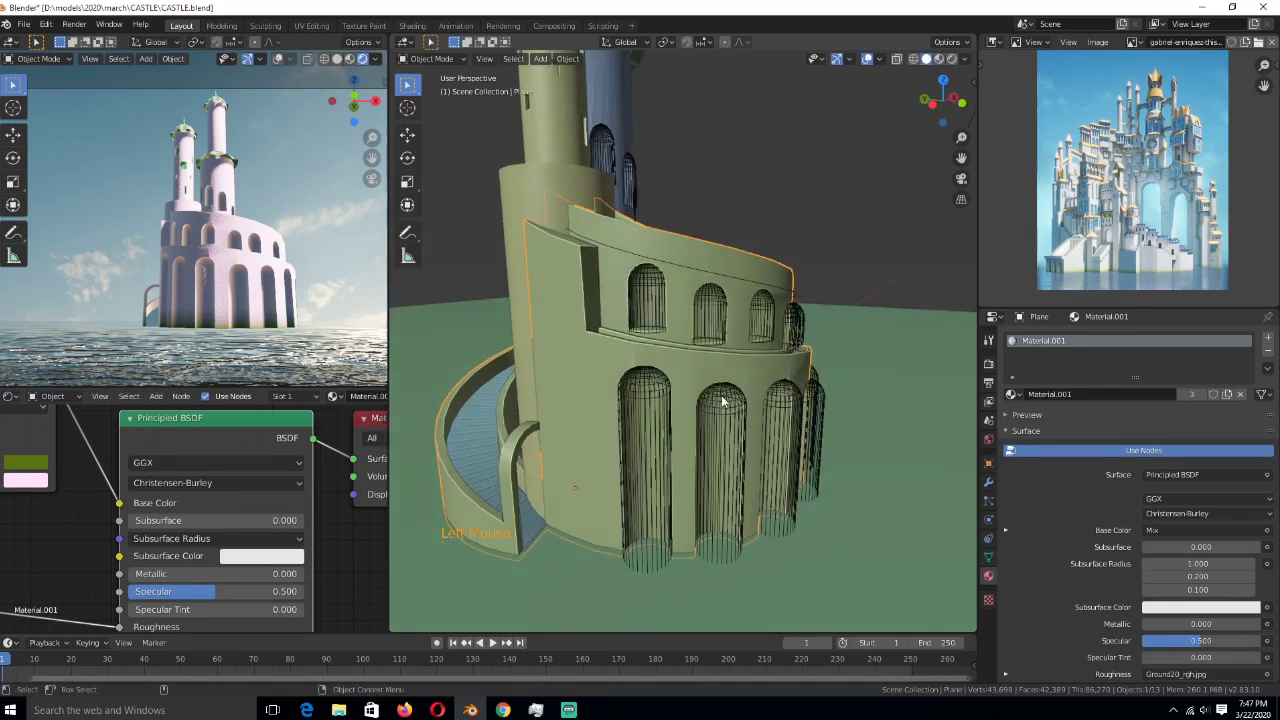
{"action": "left_click", "coordinate": [988, 482]}
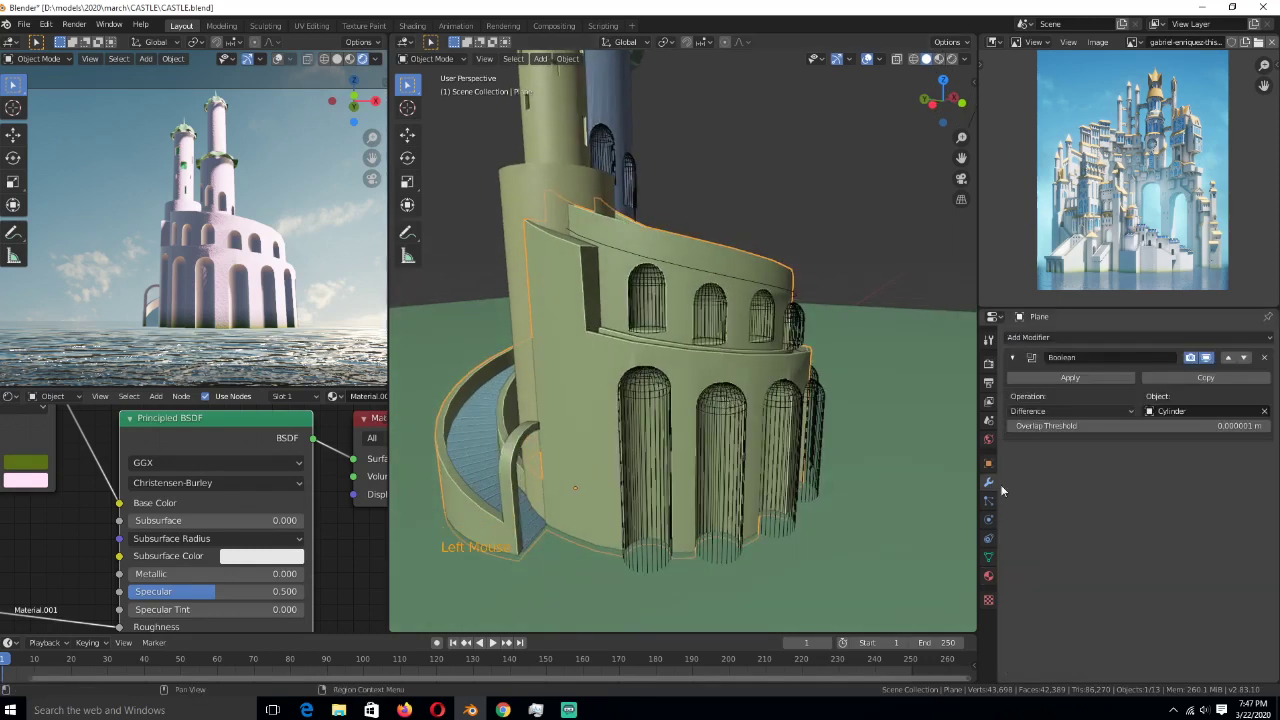
{"action": "left_click", "coordinate": [1036, 373]}
- Move the arch-shaped cutter object to a new collection named Collection 2, hide it and reselect the castle wall
{"action": "left_click", "coordinate": [797, 436]}
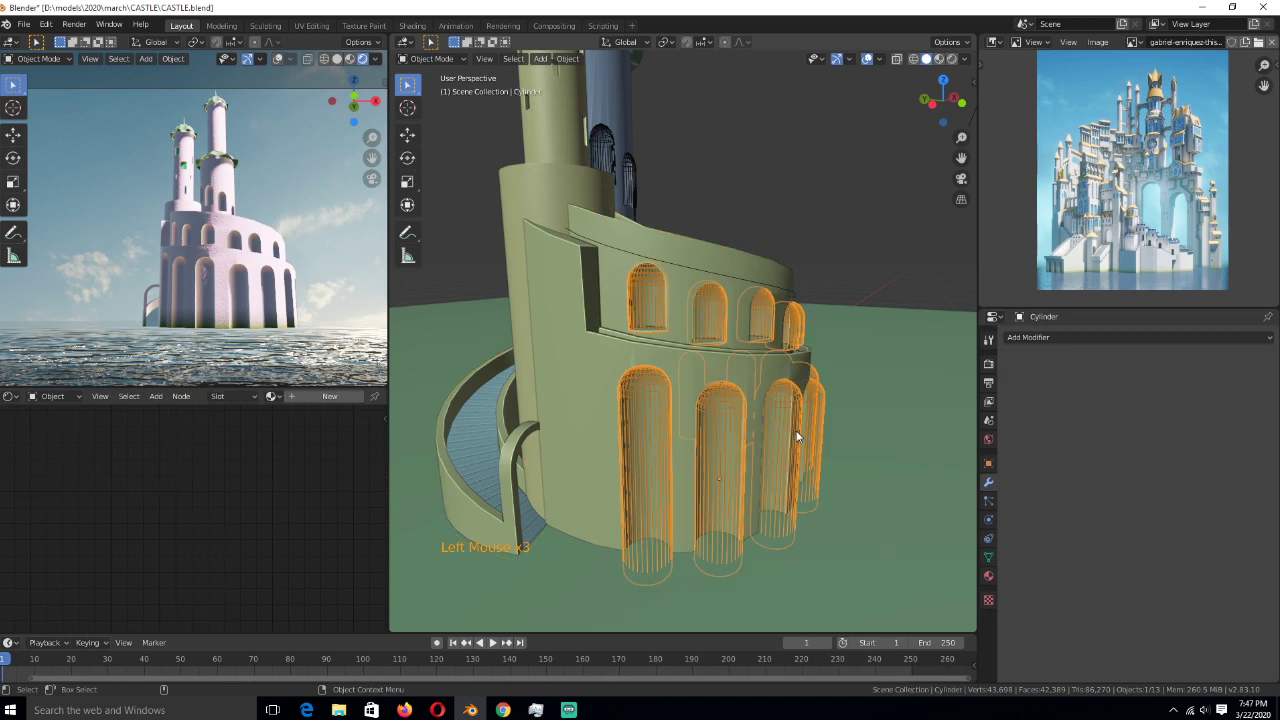
{"action": "key", "text": "m"}
{"action": "left_click", "coordinate": [775, 472]}
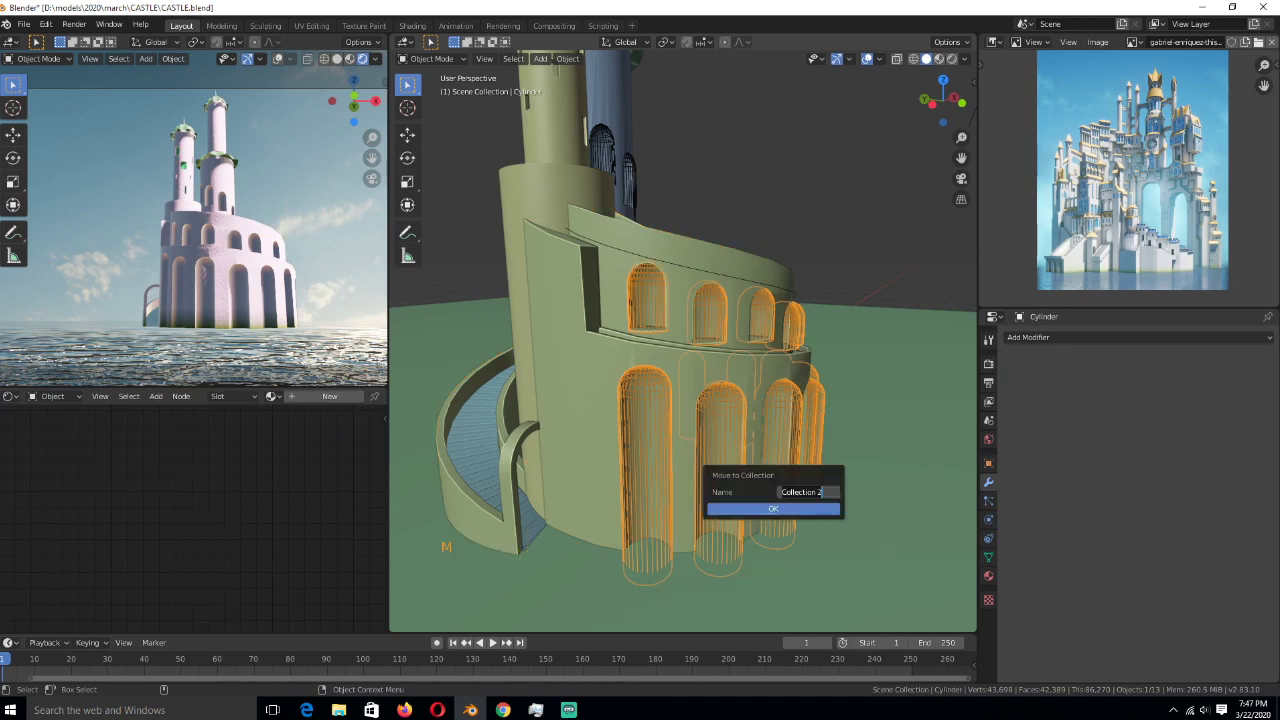
{"action": "left_click", "coordinate": [801, 509]}
{"action": "key", "text": "h"}
{"action": "left_click", "coordinate": [752, 417]}
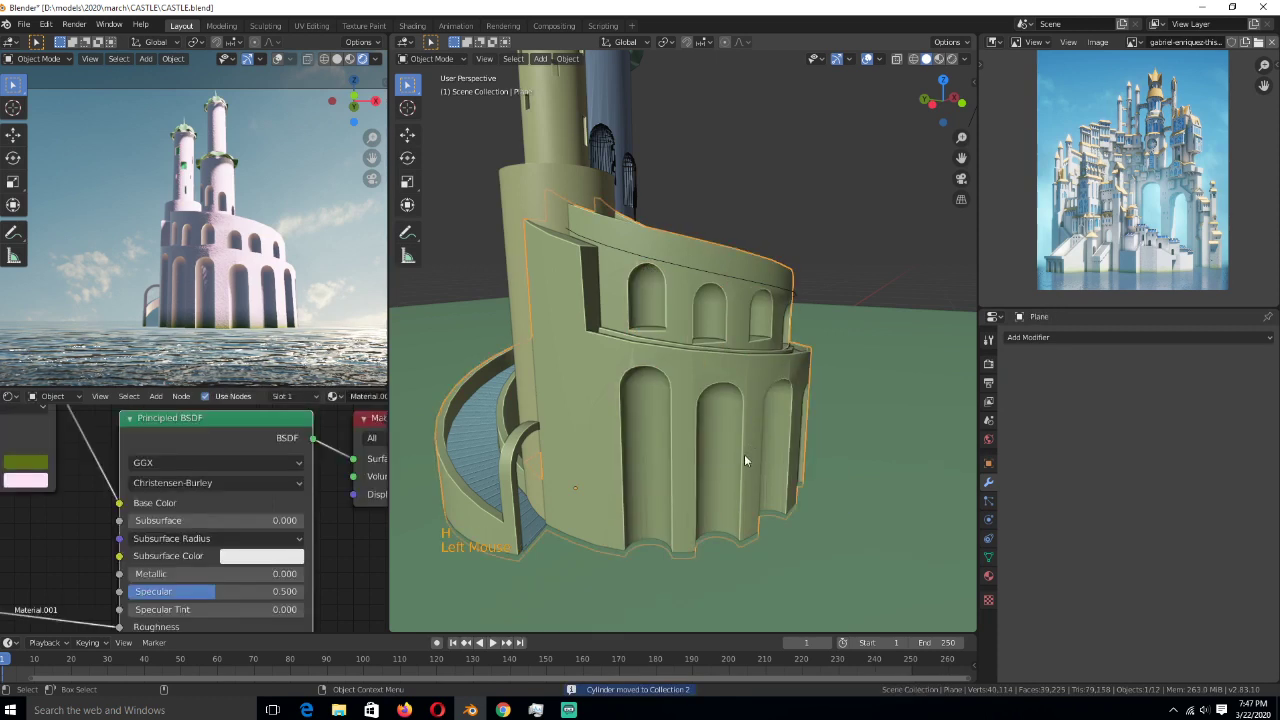
{"action": "key", "text": "Tab"}
{"action": "scroll", "coordinate": [655, 436], "scroll_direction": "up", "scroll_amount": 2}
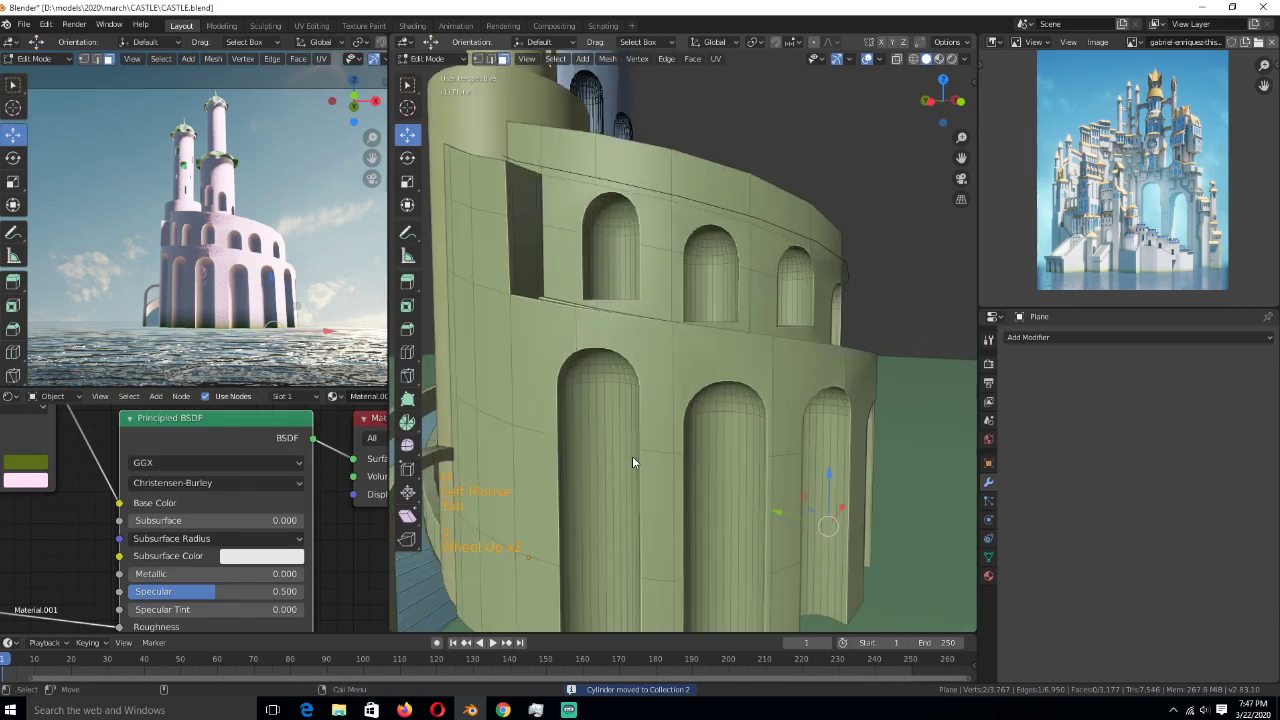
{"action": "left_click", "coordinate": [625, 465]}
{"action": "middle_click_drag", "start_coordinate": [625, 465], "coordinate": [670, 465]}
{"action": "left_click", "coordinate": [689, 436], "text": "ctrl"}
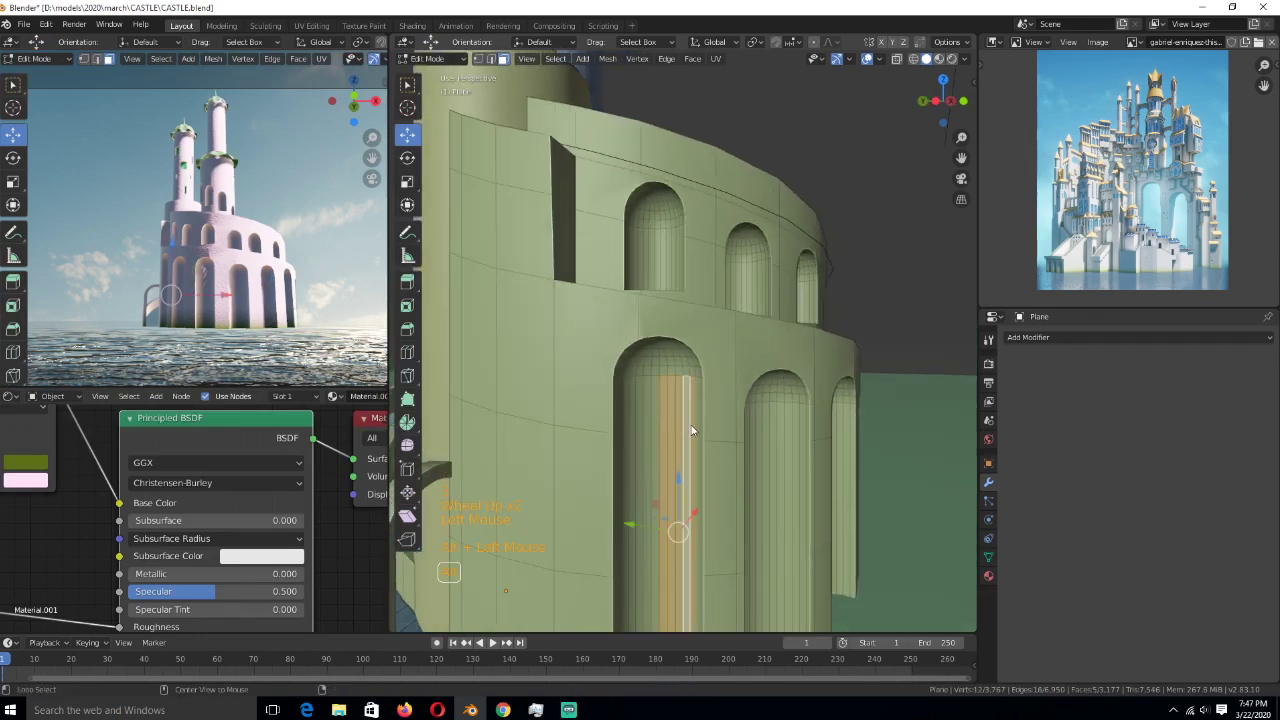
{"action": "scroll", "coordinate": [675, 432], "scroll_direction": "down", "scroll_amount": 2}
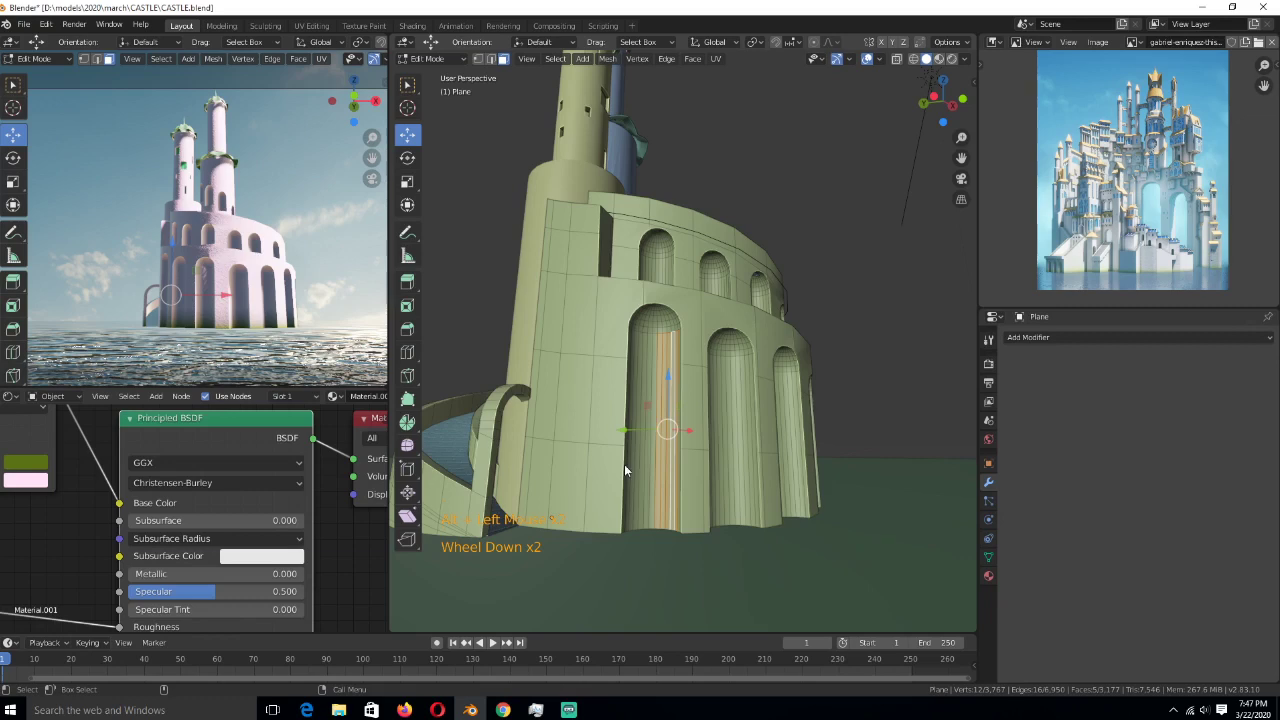
{"action": "key", "text": "z"}
{"action": "middle_click_drag", "start_coordinate": [549, 446], "coordinate": [588, 464]}
{"action": "key", "text": "z"}
{"action": "key", "text": "alt+a"}
- Select only the inner faces of the first tall lower arch recess in the wall and delete them
{"action": "key", "text": "c"}
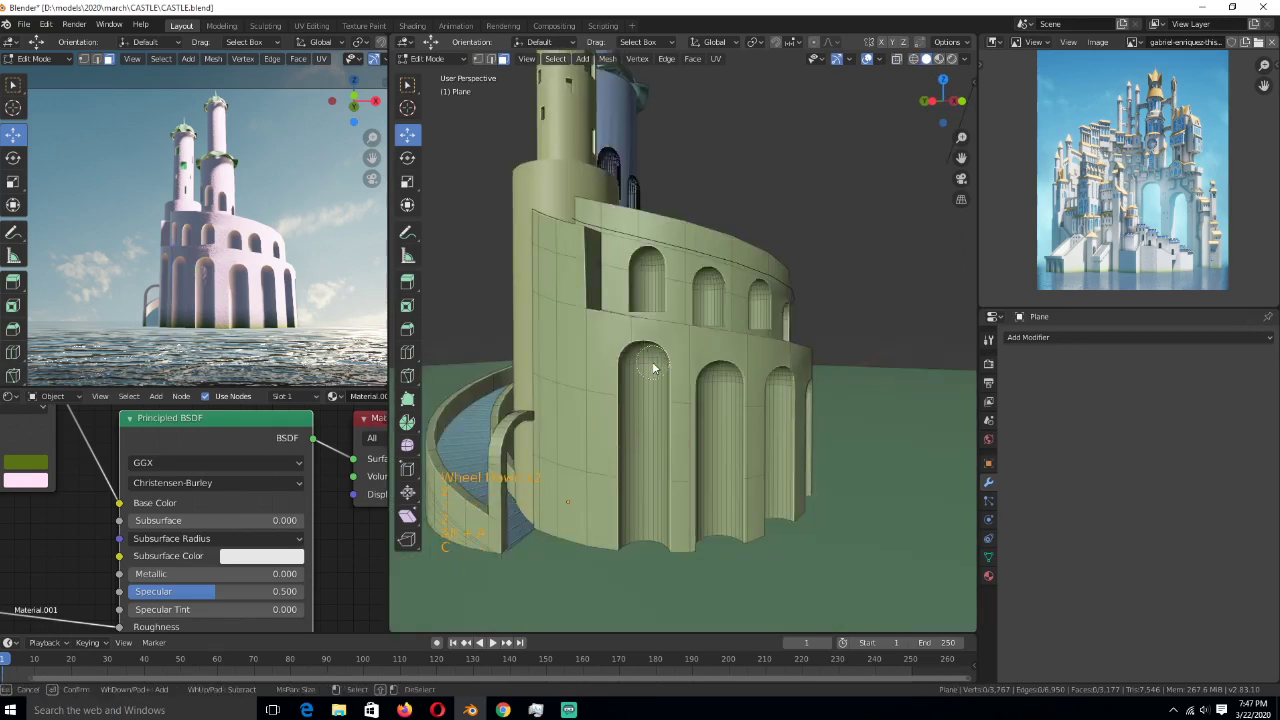
{"action": "mouse_move", "coordinate": [645, 377]}
{"action": "left_mouse_down"}
{"action": "mouse_move", "coordinate": [640, 368]}
{"action": "mouse_move", "coordinate": [649, 527]}
{"action": "left_mouse_up"}
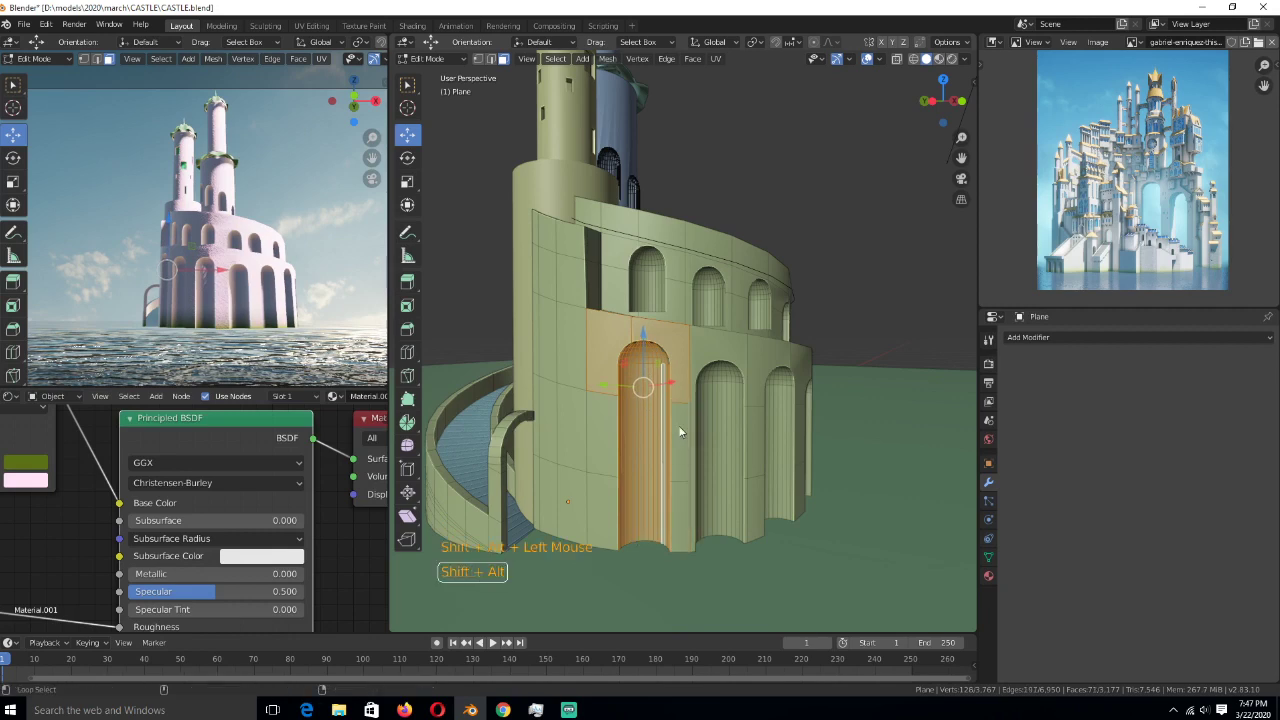
{"action": "left_click", "coordinate": [678, 367], "text": "shift"}
{"action": "left_click", "coordinate": [678, 367], "text": "shift"}
{"action": "scroll", "coordinate": [674, 300], "scroll_direction": "up", "scroll_amount": 4}
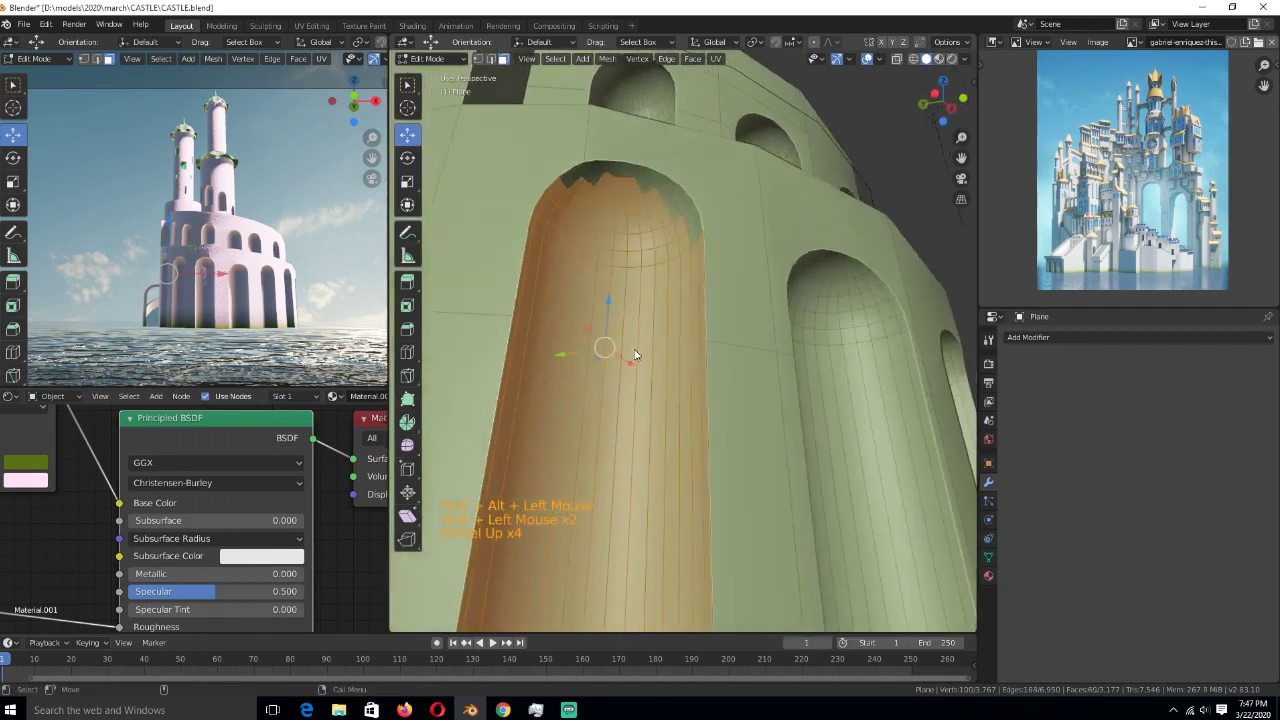
{"action": "key", "text": "c"}
{"action": "mouse_move", "coordinate": [672, 233]}
{"action": "left_mouse_down"}
{"action": "mouse_move", "coordinate": [594, 186]}
{"action": "mouse_move", "coordinate": [643, 200]}
{"action": "mouse_move", "coordinate": [668, 233]}
{"action": "left_mouse_up"}
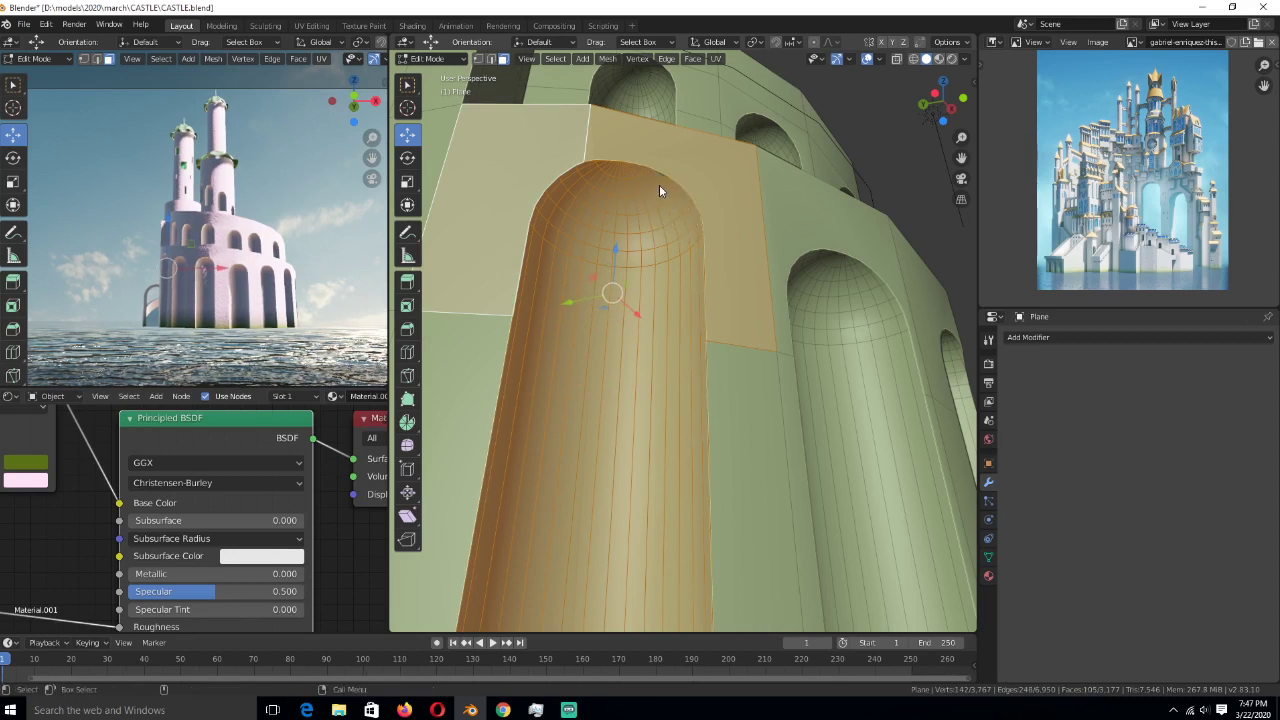
{"action": "left_click", "coordinate": [596, 160], "text": "ctrl"}
{"action": "key", "text": "x"}
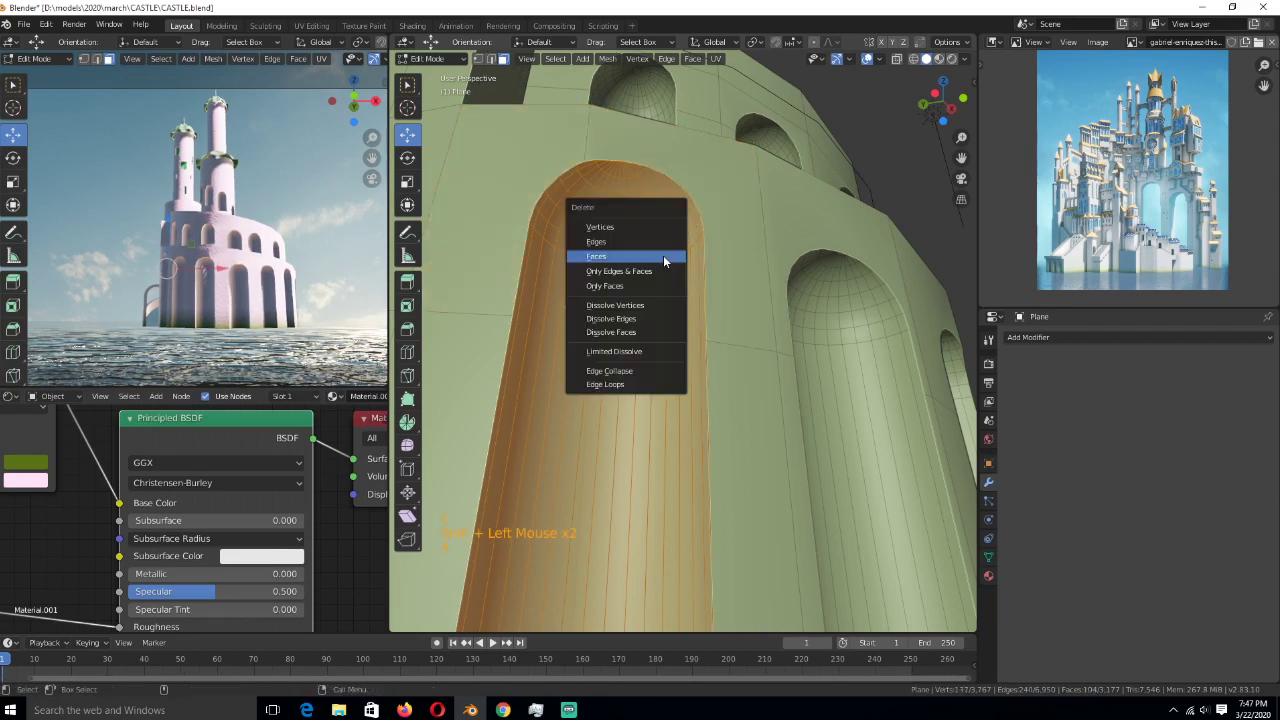
{"action": "left_click", "coordinate": [663, 255]}
{"action": "key", "text": "Tab"}
- Select the inner faces of the second tall lower arch, deselect the surrounding wall faces, and delete the recess faces
{"action": "scroll", "coordinate": [716, 416], "scroll_direction": "down", "scroll_amount": 2}
{"action": "mouse_move", "coordinate": [716, 412]}
{"action": "middle_mouse_down"}
{"action": "mouse_move", "coordinate": [711, 450]}
{"action": "mouse_move", "coordinate": [711, 388]}
{"action": "mouse_move", "coordinate": [646, 382]}
{"action": "mouse_move", "coordinate": [628, 318]}
{"action": "mouse_move", "coordinate": [687, 361]}
{"action": "mouse_move", "coordinate": [688, 441]}
{"action": "mouse_move", "coordinate": [694, 377]}
{"action": "middle_mouse_up"}
{"action": "key", "text": "Tab"}
{"action": "key", "text": "Tab"}
{"action": "key", "text": "Tab"}
{"action": "key", "text": "c"}
{"action": "mouse_move", "coordinate": [701, 371]}
{"action": "left_mouse_down"}
{"action": "mouse_move", "coordinate": [694, 449]}
{"action": "mouse_move", "coordinate": [674, 286]}
{"action": "mouse_move", "coordinate": [715, 392]}
{"action": "left_mouse_up"}
{"action": "right_click", "coordinate": [715, 392]}
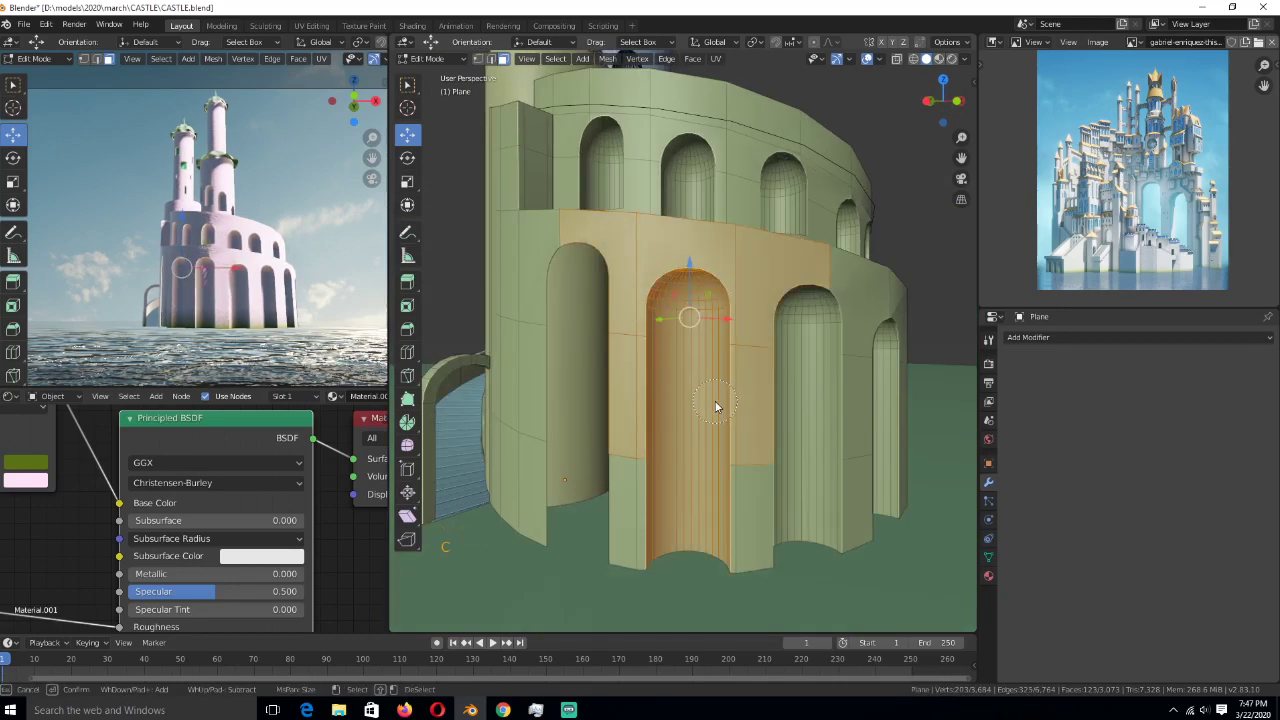
{"action": "middle_click_drag", "start_coordinate": [715, 392], "coordinate": [686, 435]}
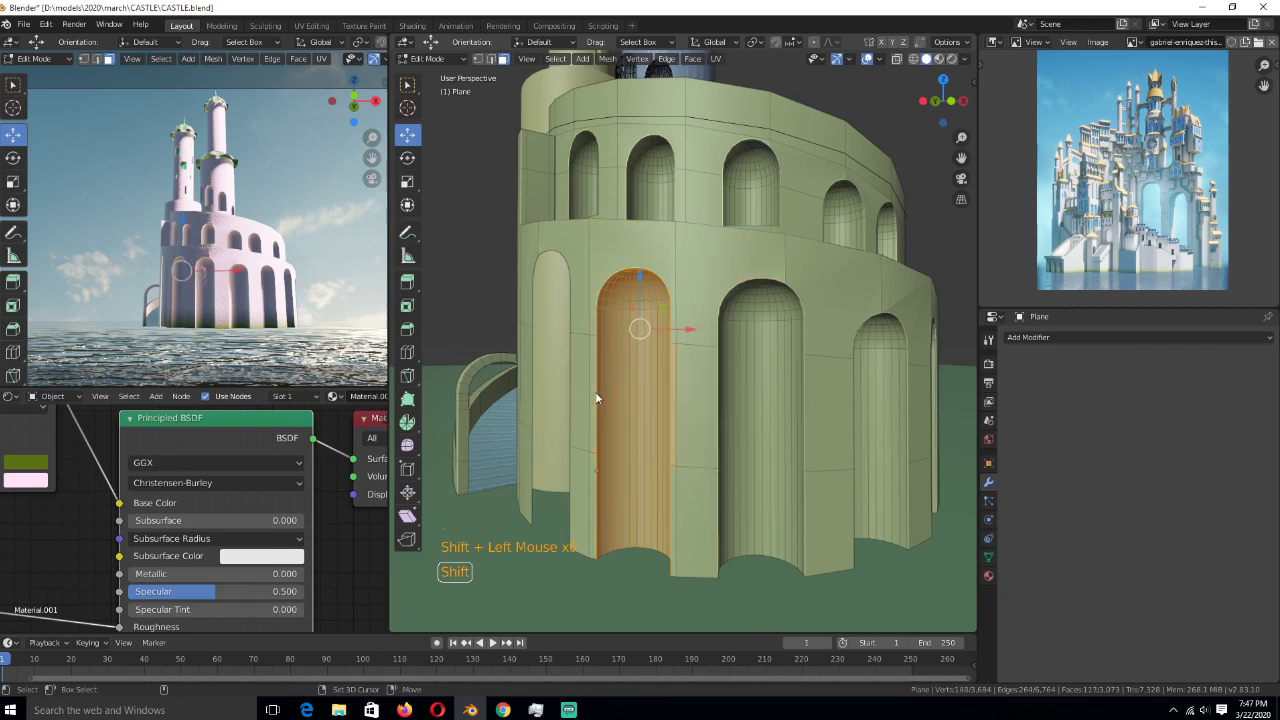
{"action": "left_click", "coordinate": [674, 394], "text": "shift"}
{"action": "mouse_move", "coordinate": [674, 394]}
{"action": "middle_mouse_down"}
{"action": "mouse_move", "coordinate": [760, 400]}
{"action": "mouse_move", "coordinate": [772, 372]}
{"action": "mouse_move", "coordinate": [686, 360]}
{"action": "mouse_move", "coordinate": [717, 346]}
{"action": "middle_mouse_up"}
{"action": "key", "text": "x"}
{"action": "left_click", "coordinate": [686, 399]}
{"action": "key", "text": "Tab"}
{"action": "key", "text": "Tab"}
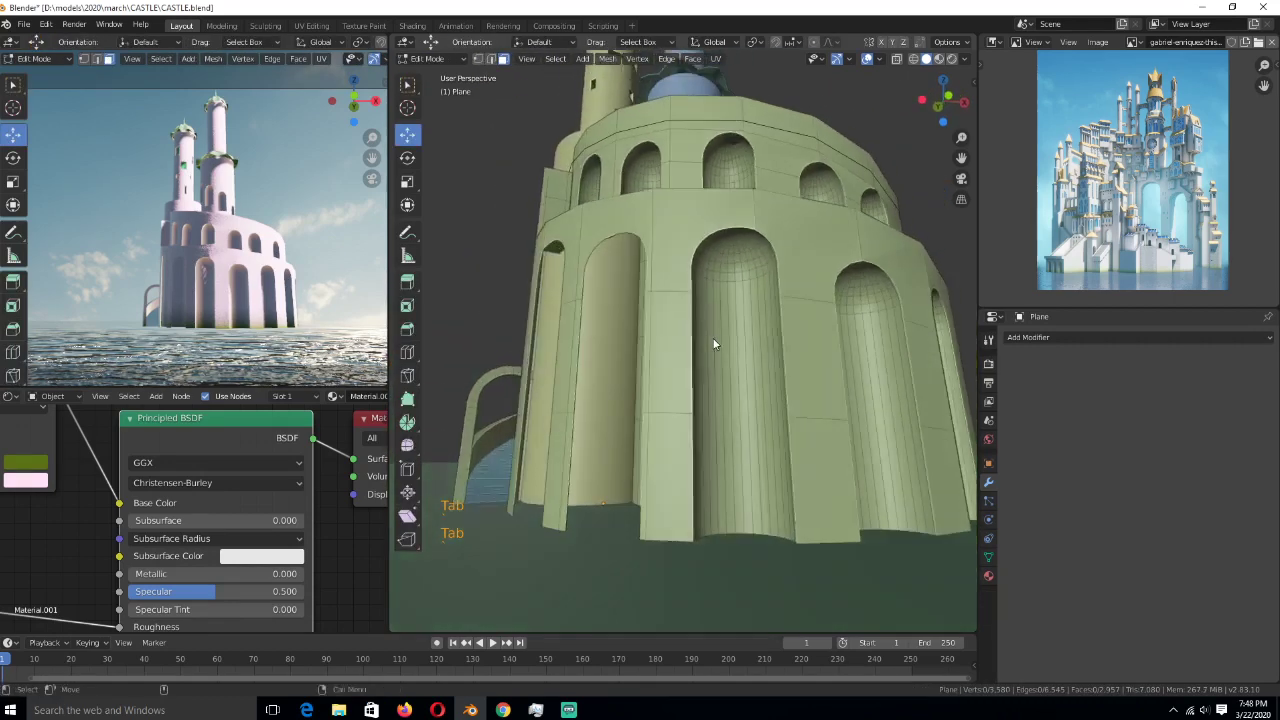
- Try to select the inner faces of the third tall lower arch recess
{"action": "key", "text": "c"}
{"action": "mouse_move", "coordinate": [748, 340]}
{"action": "left_mouse_down"}
{"action": "mouse_move", "coordinate": [714, 343]}
{"action": "mouse_move", "coordinate": [721, 275]}
{"action": "mouse_move", "coordinate": [752, 250]}
{"action": "mouse_move", "coordinate": [716, 255]}
{"action": "left_mouse_up"}
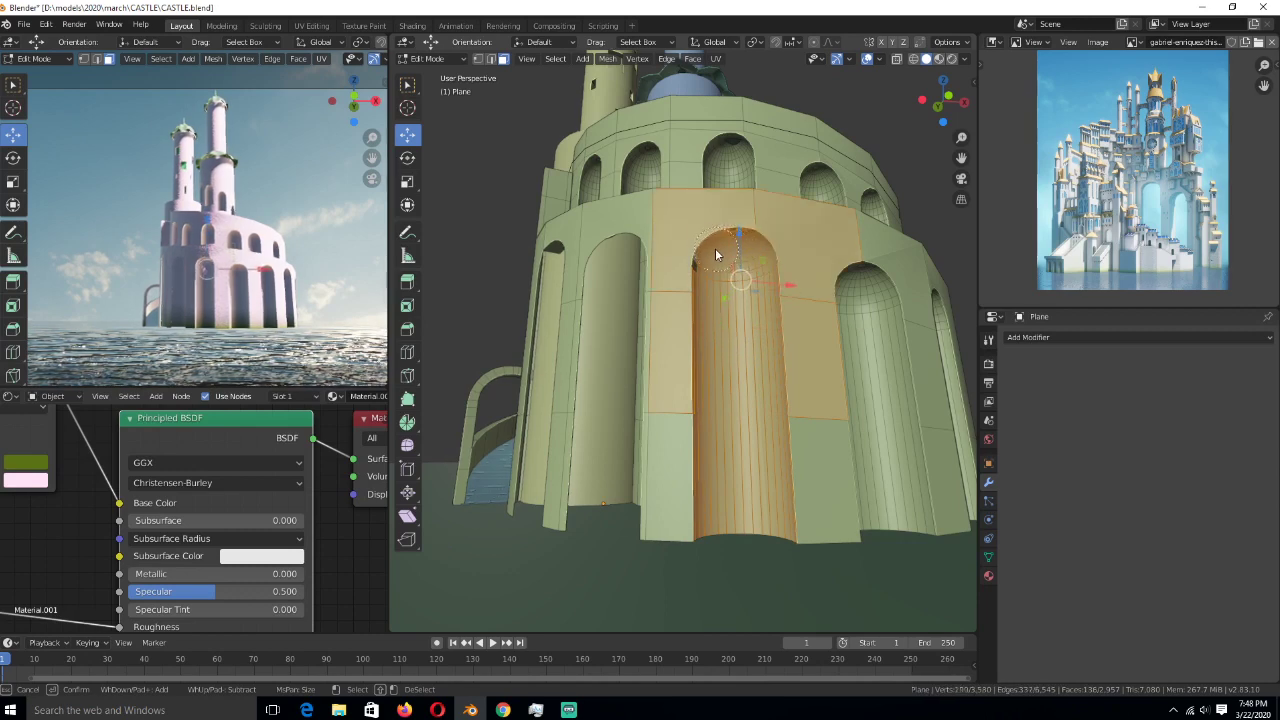
{"action": "middle_click_drag", "start_coordinate": [765, 343], "coordinate": [750, 390]}
{"action": "scroll", "coordinate": [766, 374], "scroll_direction": "down", "scroll_amount": 2}
{"action": "scroll", "coordinate": [750, 390], "scroll_direction": "down", "scroll_amount": 2}
- Examine the whole castle wall mesh in wireframe from the front, above and an angle, and clear the selection
{"action": "key", "text": "KP_1"}
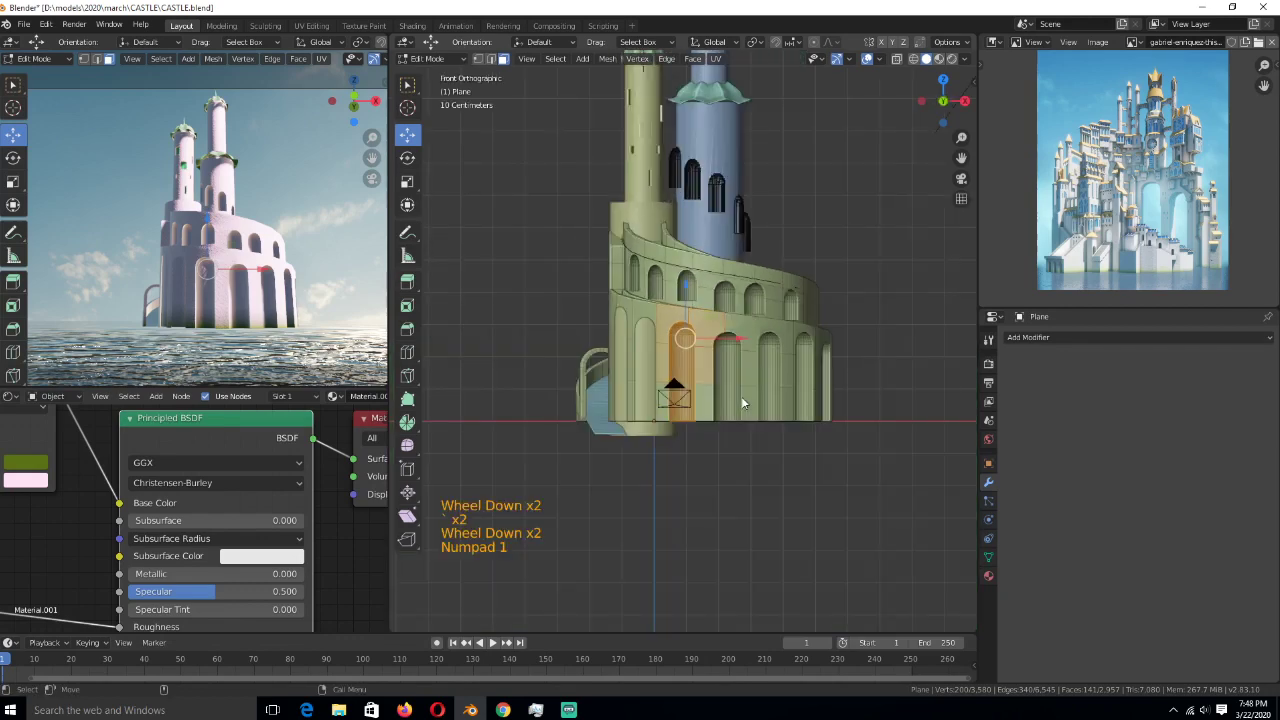
{"action": "scroll", "coordinate": [741, 396], "scroll_direction": "up", "scroll_amount": 2}
{"action": "key", "text": "z"}
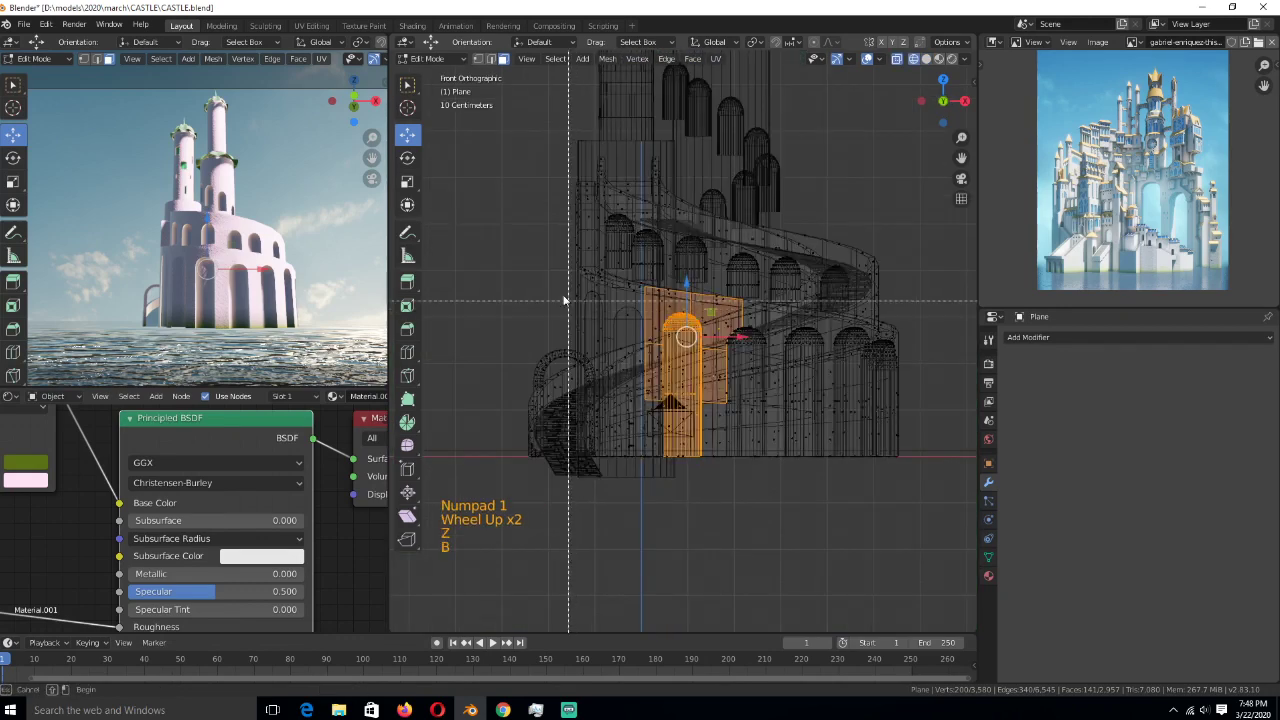
{"action": "key", "text": "b"}
{"action": "key", "text": "a"}
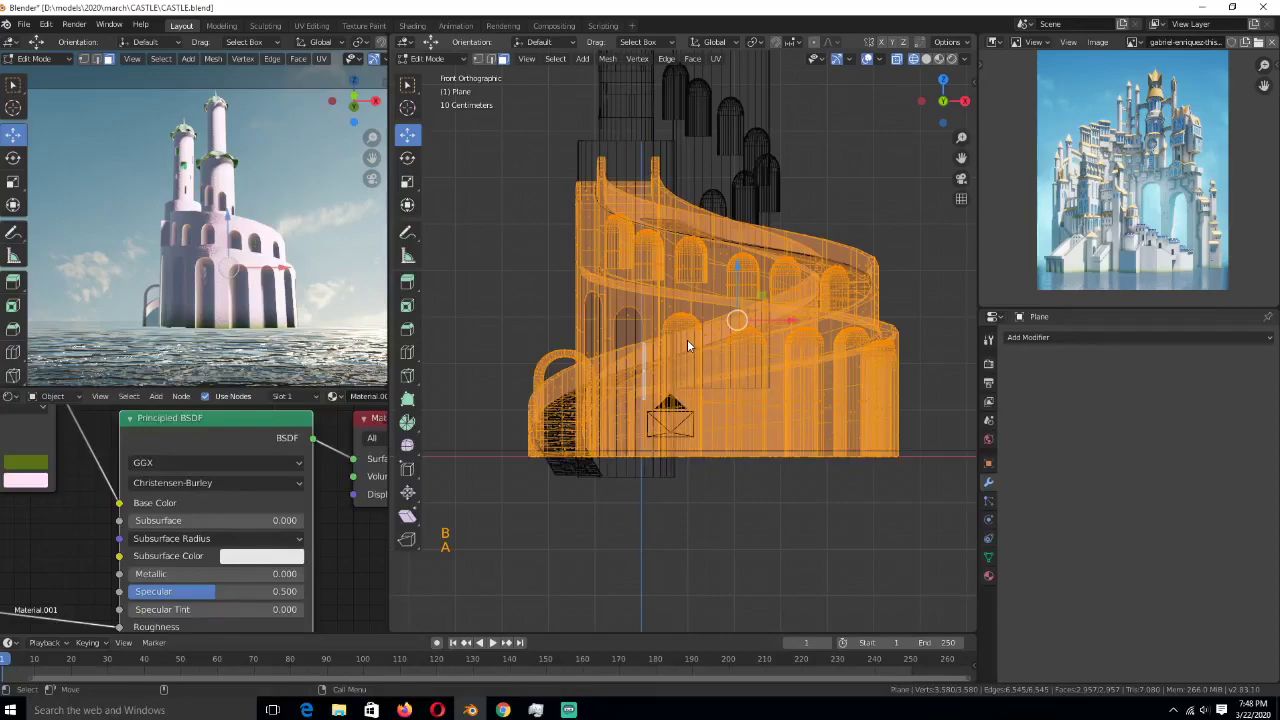
{"action": "key", "text": "KP_7"}
{"action": "scroll", "coordinate": [708, 406], "scroll_direction": "up", "scroll_amount": 2}
{"action": "middle_click_drag", "start_coordinate": [708, 406], "coordinate": [731, 283]}
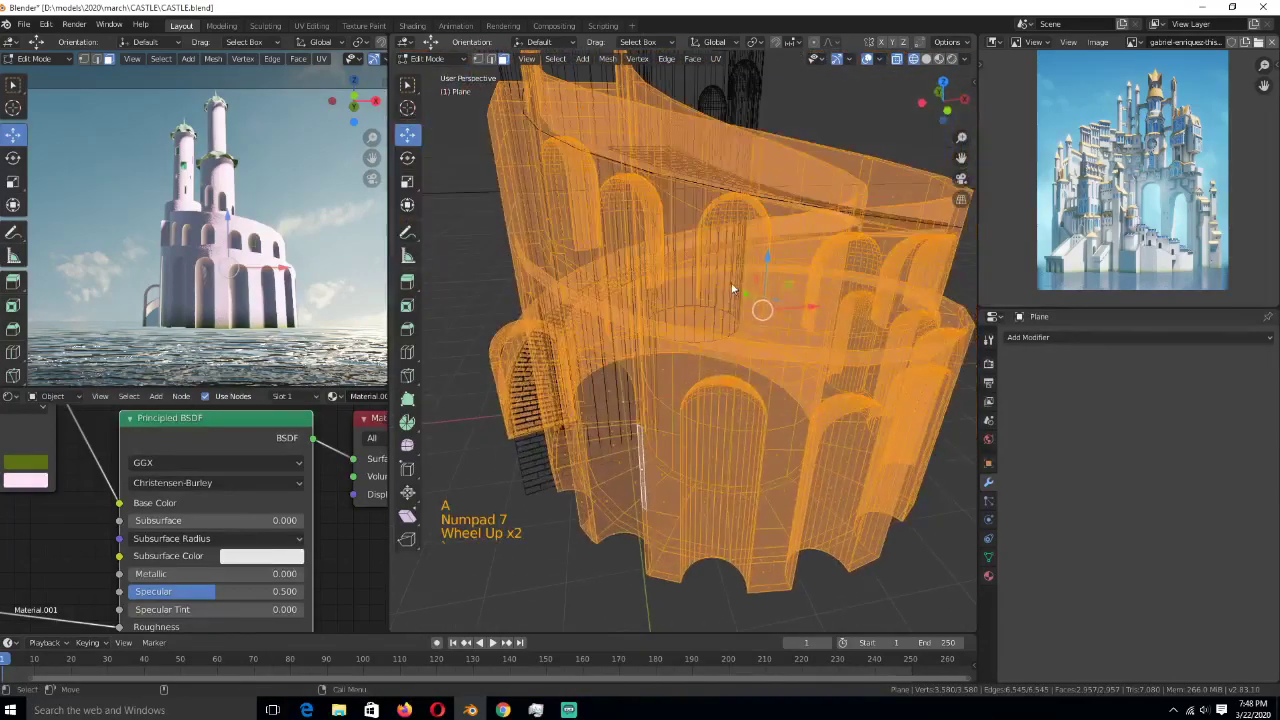
{"action": "key", "text": "z"}
{"action": "middle_click_drag", "start_coordinate": [709, 398], "coordinate": [701, 345]}
{"action": "key", "text": "alt+a"}
- Inspect the third arch recess up close together with the castle wall's material settings
{"action": "scroll", "coordinate": [701, 345], "scroll_direction": "up", "scroll_amount": 2}
{"action": "left_click", "coordinate": [700, 357]}
{"action": "key", "text": "Tab"}
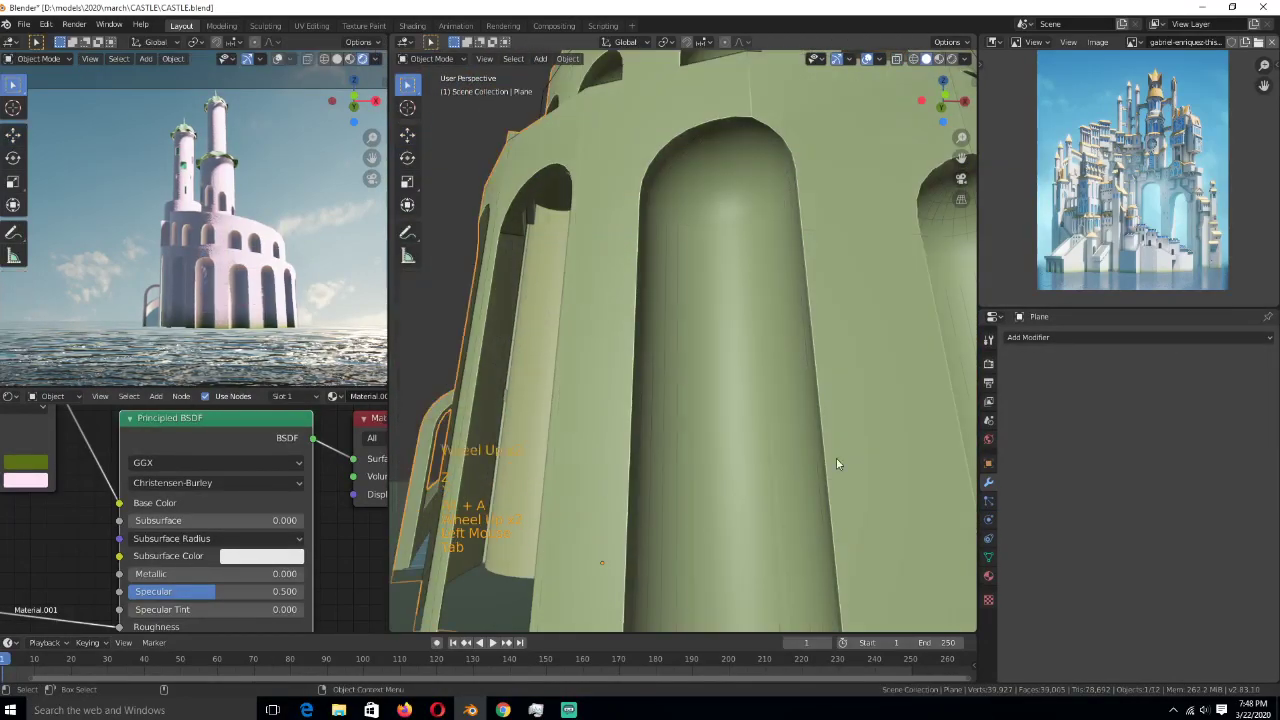
{"action": "left_click", "coordinate": [837, 457]}
{"action": "left_click", "coordinate": [988, 577]}
{"action": "key", "text": "Tab"}
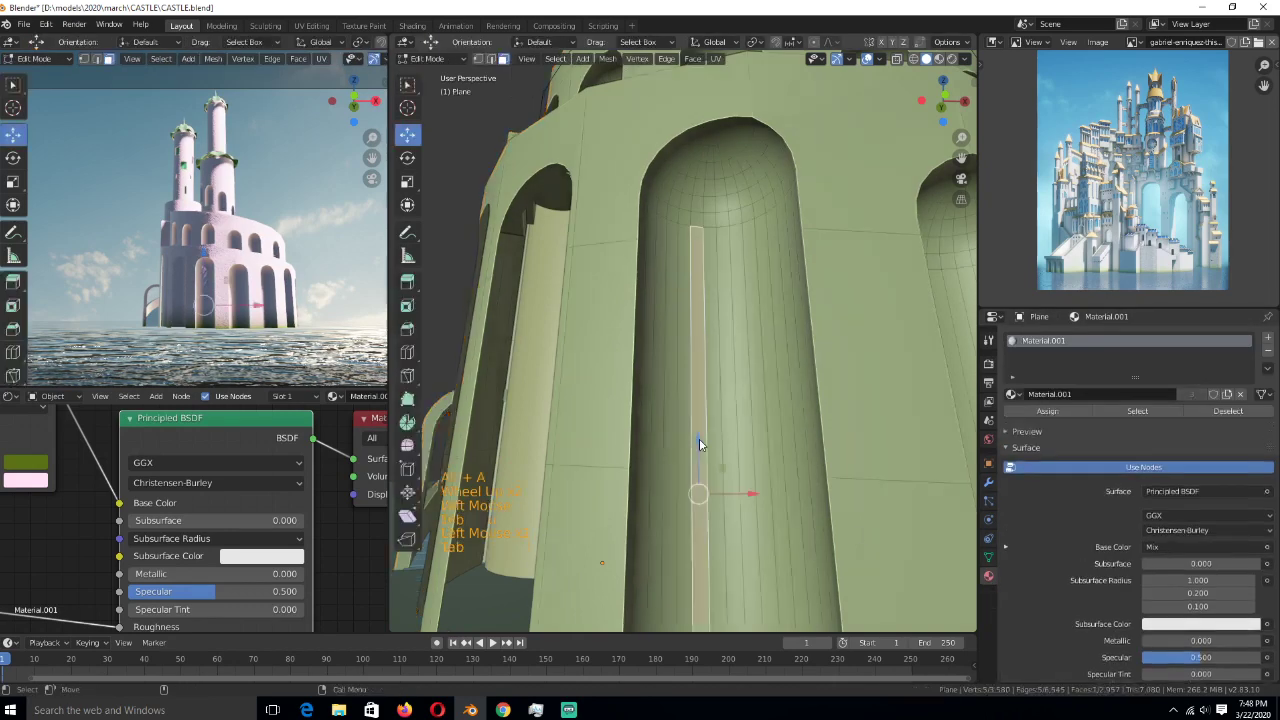
{"action": "scroll", "coordinate": [699, 438], "scroll_direction": "down", "scroll_amount": 4}
{"action": "key", "text": "Tab"}
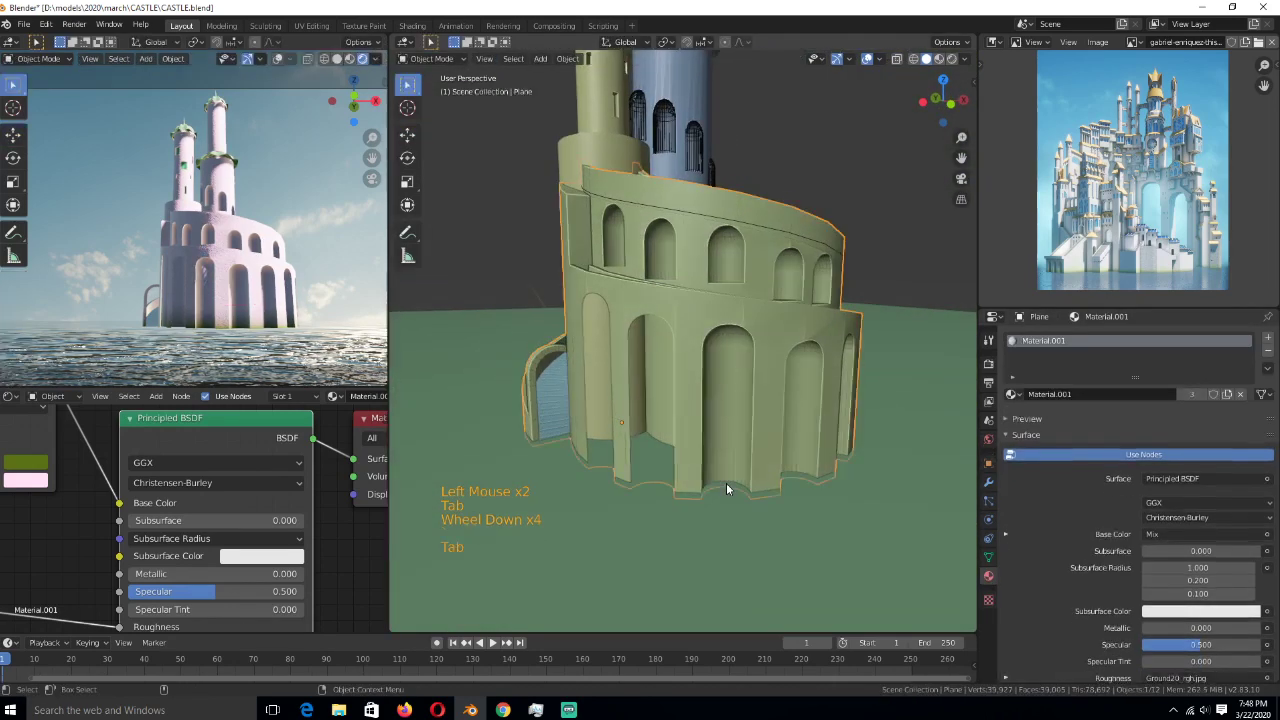
- Undo the face selections and deletions in the lower arches until all arch recesses are restored
{"action": "key", "text": "ctrl+z"}
{"action": "key", "text": "ctrl+z"}
{"action": "key", "text": "ctrl+z"}
{"action": "key", "text": "ctrl+z"}
{"action": "key", "text": "ctrl+z"}
{"action": "key", "text": "ctrl+z"}
{"action": "key", "text": "ctrl+z"}
{"action": "key", "text": "ctrl+z"}
{"action": "key", "text": "ctrl+z"}
{"action": "key", "text": "ctrl+z"}
{"action": "key", "text": "ctrl+z"}
{"action": "key", "text": "ctrl+z"}
{"action": "key", "text": "ctrl+z"}
{"action": "key", "text": "ctrl+z"}
{"action": "key", "text": "ctrl+z"}
{"action": "key", "text": "ctrl+z"}
{"action": "key", "text": "ctrl+z"}
{"action": "key", "text": "ctrl+z"}
{"action": "key", "text": "ctrl+z"}
{"action": "key", "text": "ctrl+z"}
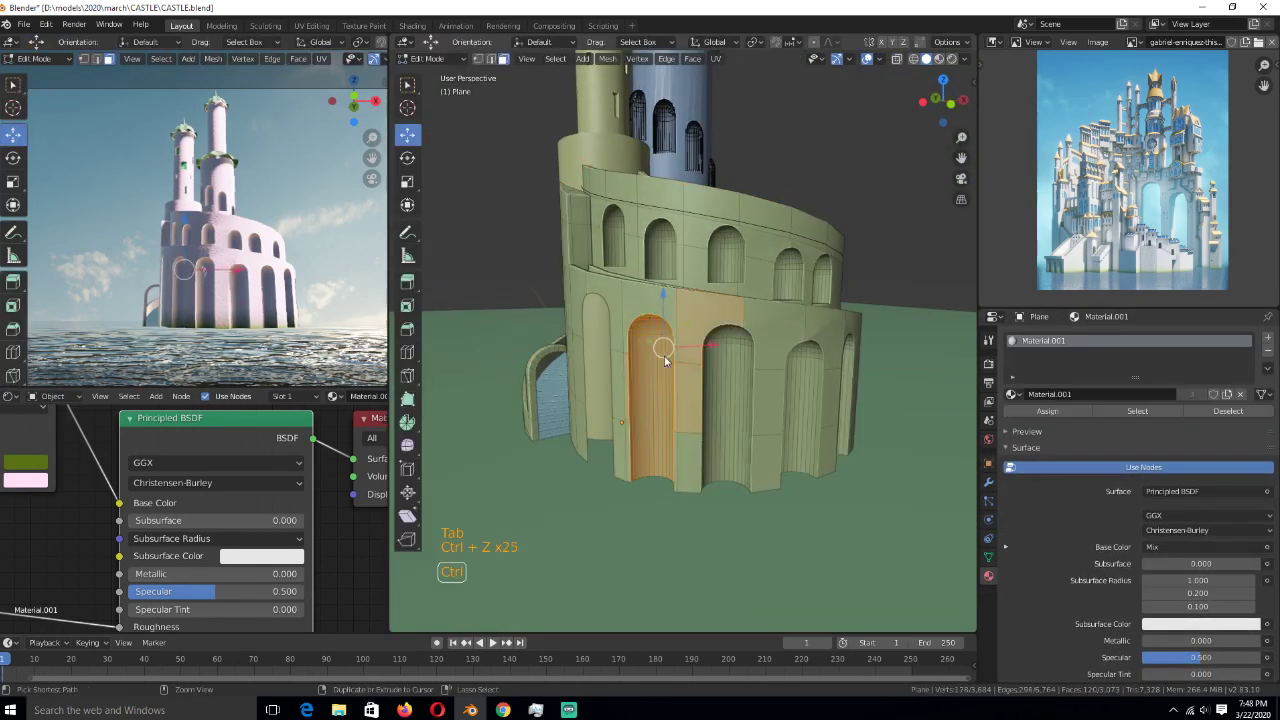
{"action": "key", "text": "ctrl+z"}
{"action": "key", "text": "ctrl+z"}
{"action": "key", "text": "ctrl+z"}
{"action": "key", "text": "ctrl+z"}
{"action": "key", "text": "ctrl+z"}
{"action": "key", "text": "ctrl+z"}
{"action": "key", "text": "ctrl+z"}
{"action": "key", "text": "ctrl+z"}
{"action": "key", "text": "ctrl+z"}
{"action": "key", "text": "ctrl+z"}
{"action": "key", "text": "ctrl+z"}
{"action": "key", "text": "ctrl+z"}
{"action": "key", "text": "ctrl+z"}
{"action": "key", "text": "ctrl+z"}
{"action": "key", "text": "ctrl+z"}
{"action": "key", "text": "ctrl+z"}
{"action": "key", "text": "ctrl+z"}
{"action": "key", "text": "ctrl+z"}
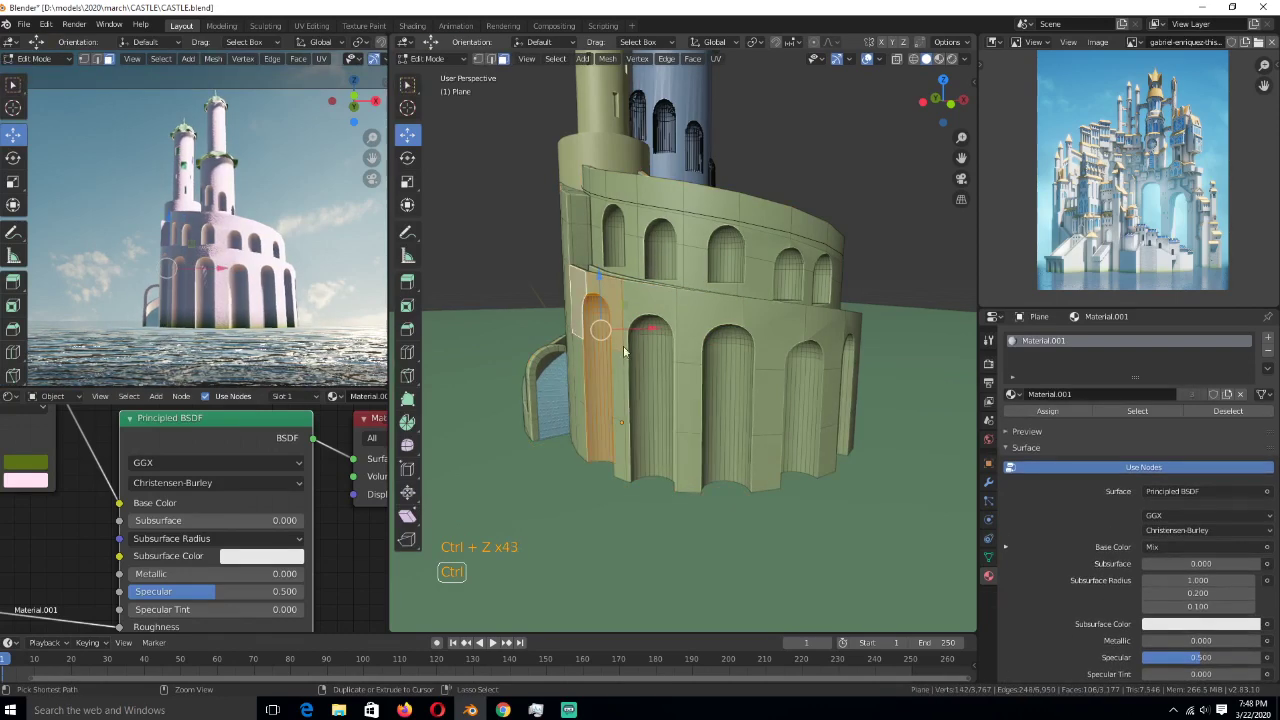
{"action": "key", "text": "ctrl+z"}
{"action": "key", "text": "ctrl+z"}
{"action": "key", "text": "ctrl+z"}
{"action": "key", "text": "ctrl+z"}
{"action": "key", "text": "ctrl+z"}
{"action": "key", "text": "ctrl+z"}
{"action": "key", "text": "ctrl+z"}
{"action": "key", "text": "ctrl+z"}
{"action": "key", "text": "ctrl+z"}
{"action": "key", "text": "ctrl+z"}
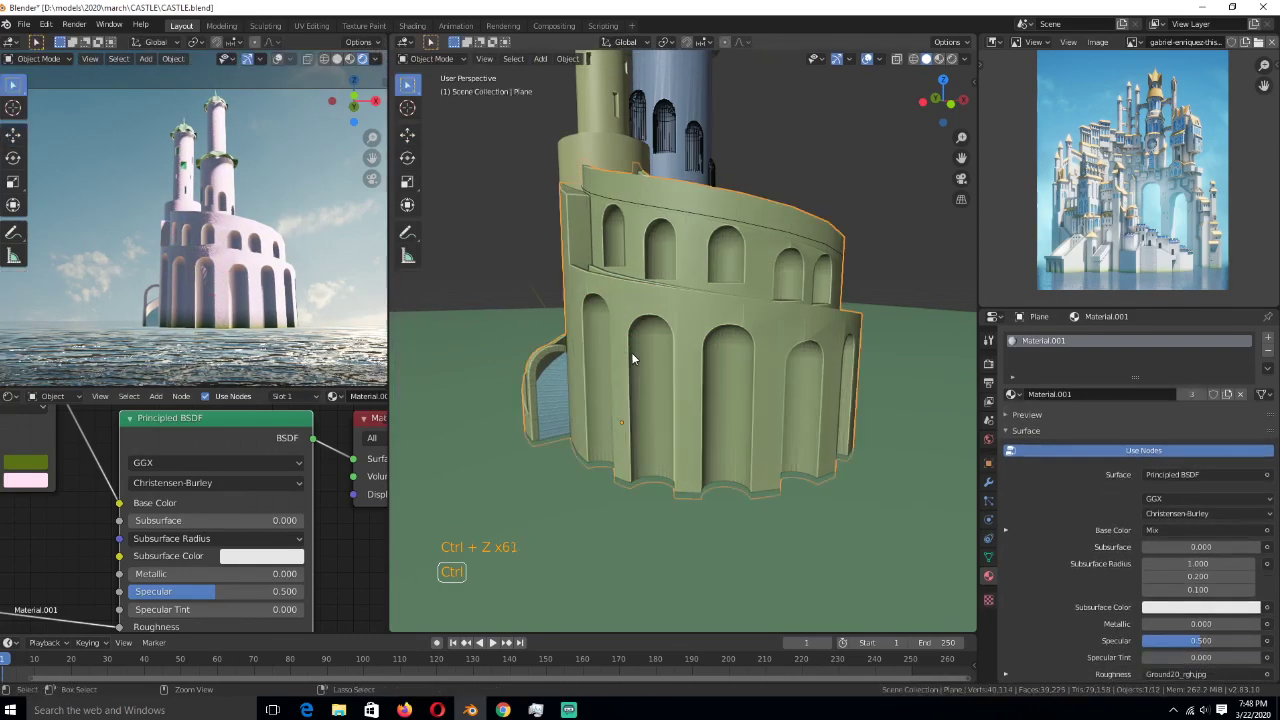
- Reveal the hidden arch cutter objects and check the castle wall's modifiers
{"action": "key", "text": "alt+h"}
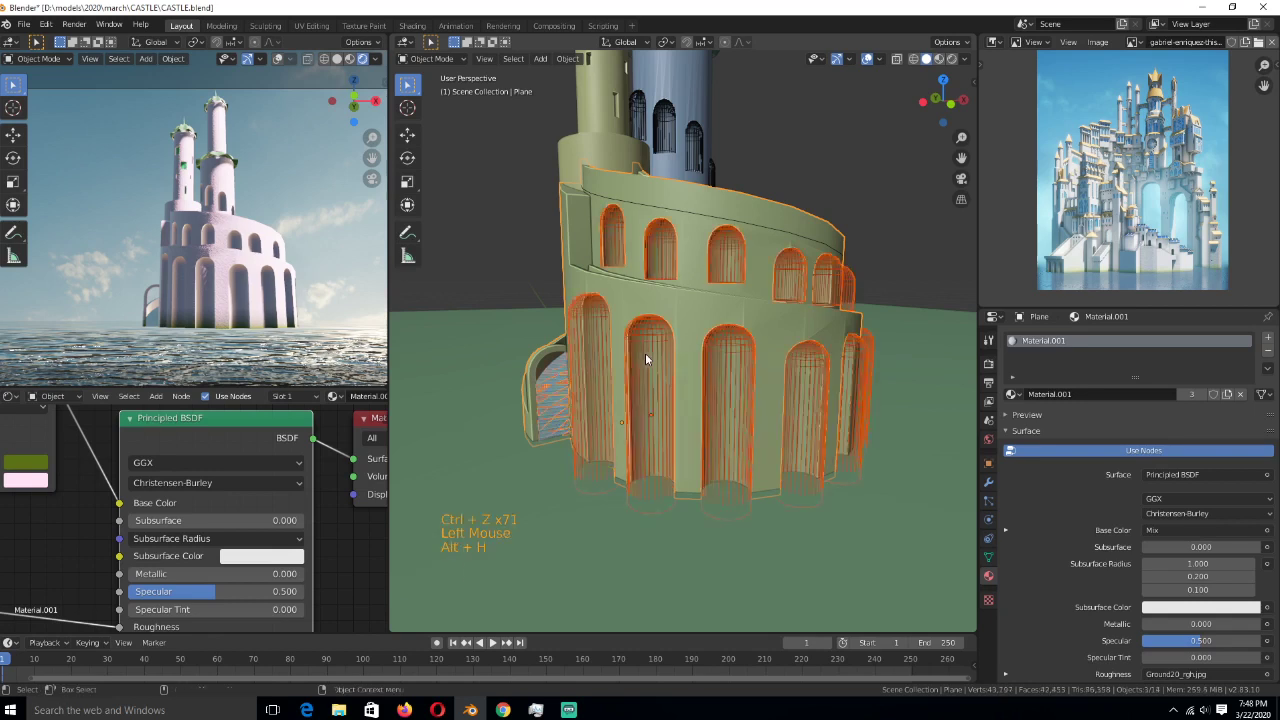
{"action": "left_click", "coordinate": [678, 332]}
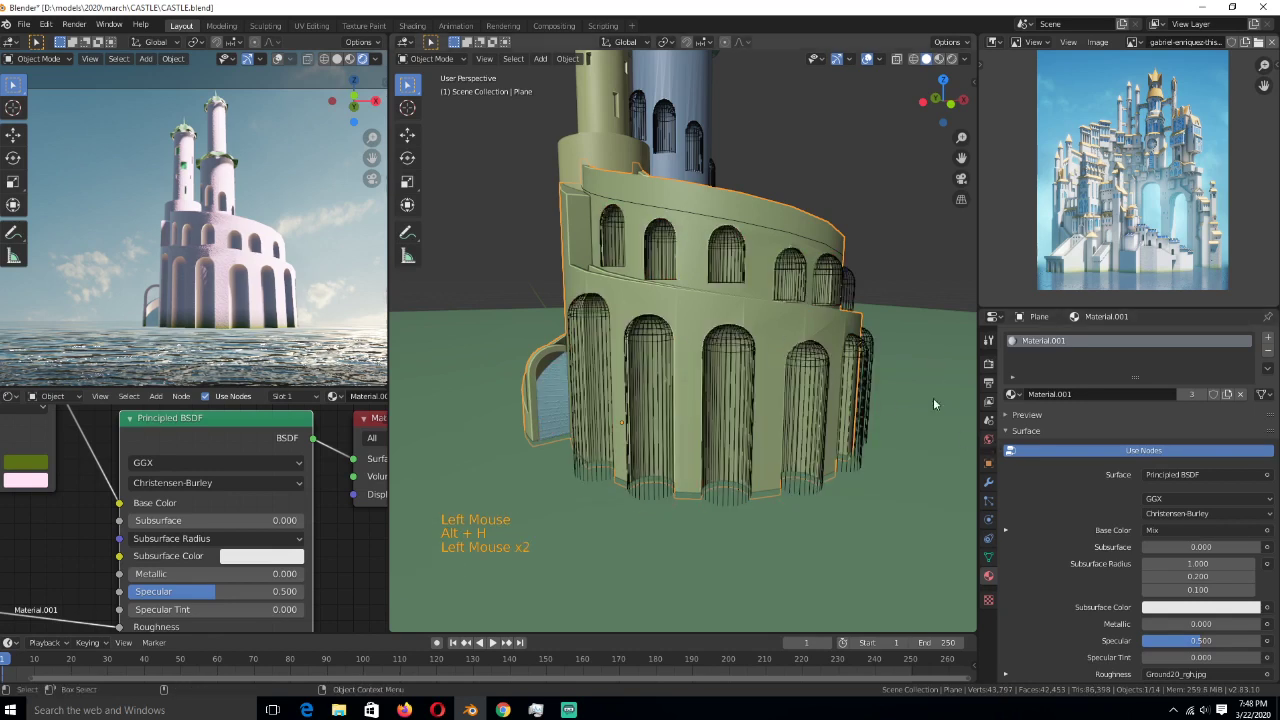
{"action": "left_click", "coordinate": [988, 481]}
- Try deleting the arch-shaped cutter object and undo the deletion
{"action": "left_click", "coordinate": [745, 375]}
{"action": "key", "text": "x"}
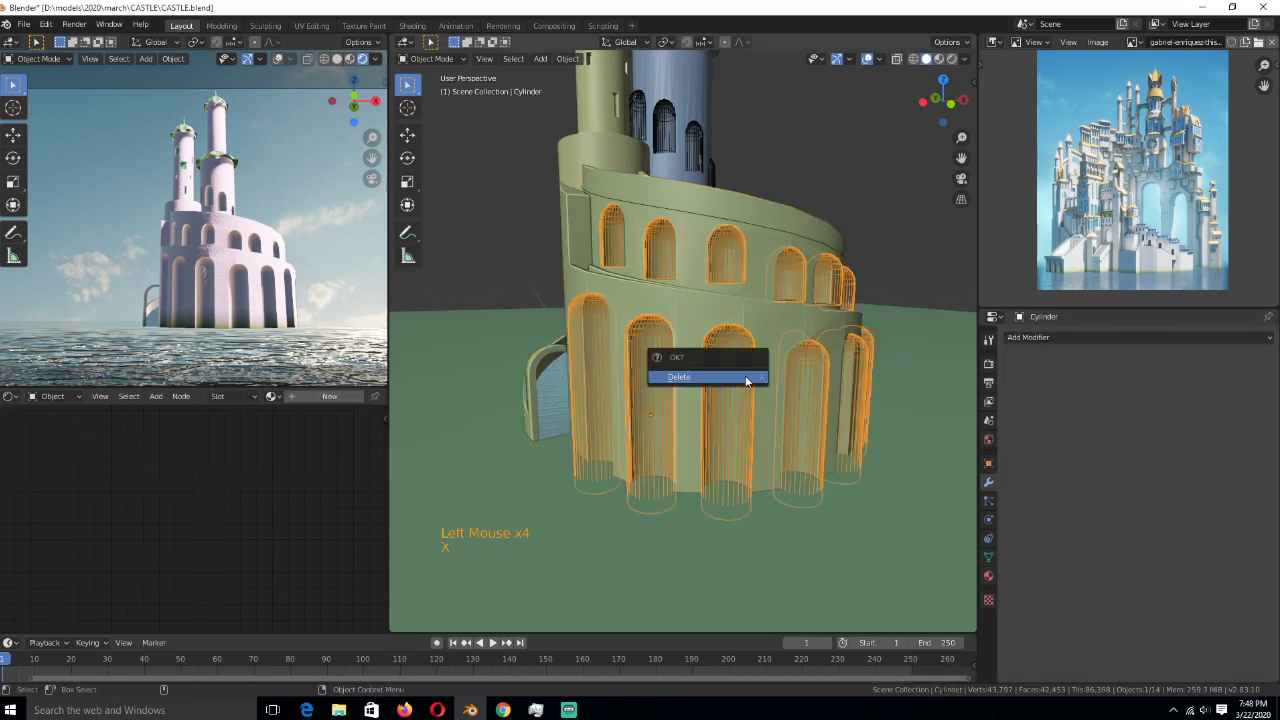
{"action": "left_click", "coordinate": [745, 376]}
{"action": "key", "text": "ctrl+z"}
{"action": "key", "text": "ctrl+z"}
{"action": "key", "text": "ctrl+z"}
- Delete the arch-shaped cutter object around the castle wall and check the wall mesh without it
{"action": "left_click", "coordinate": [670, 413]}
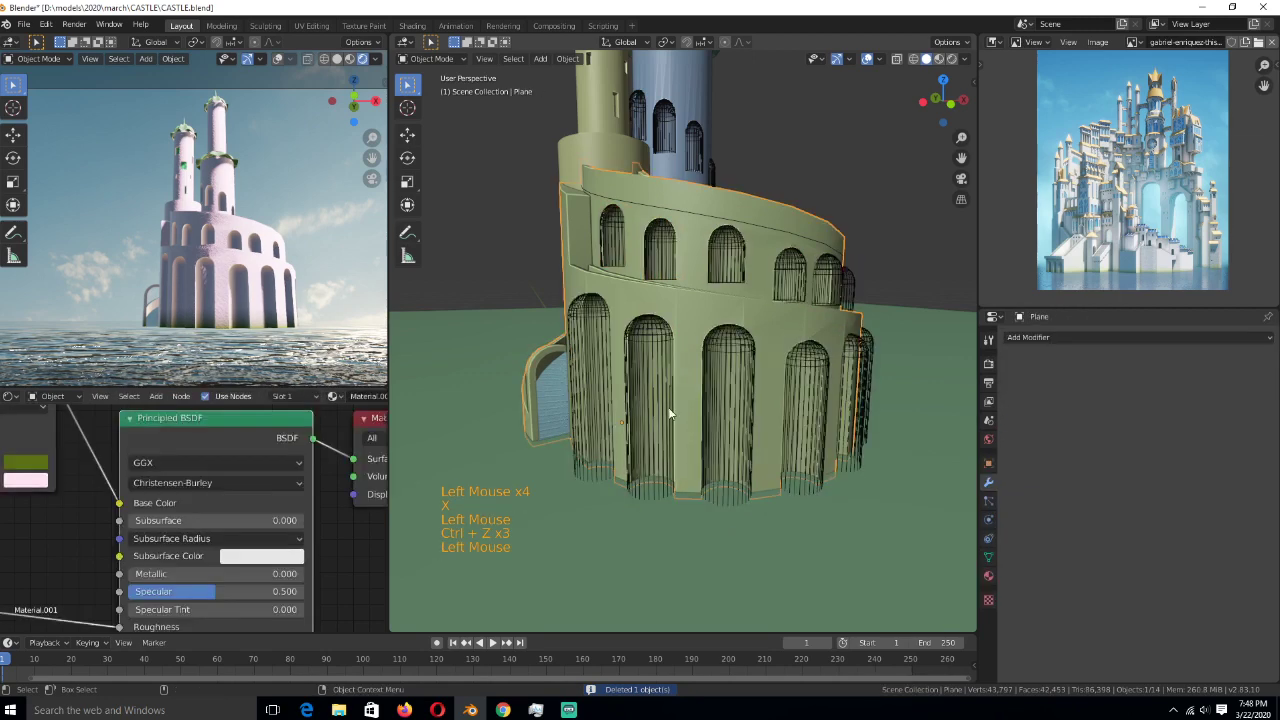
{"action": "left_click", "coordinate": [635, 392]}
{"action": "key", "text": "x"}
{"action": "left_click", "coordinate": [637, 394]}
{"action": "key", "text": "Tab"}
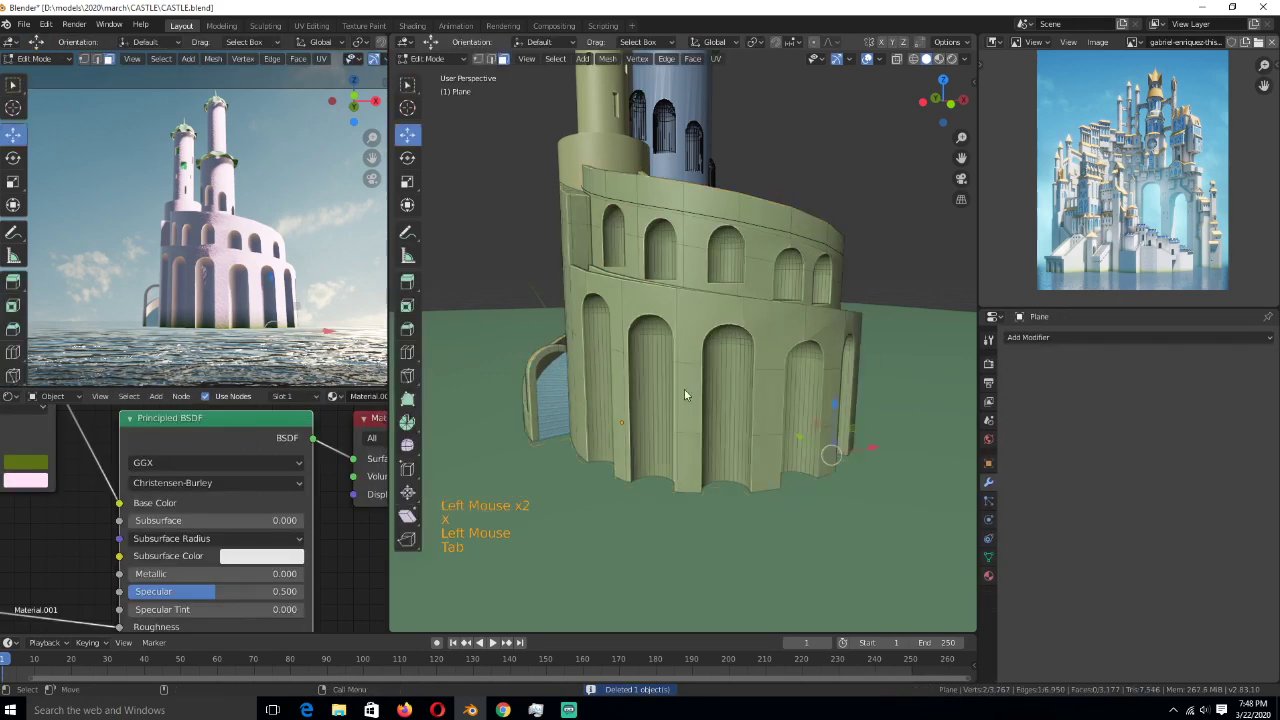
{"action": "key", "text": "Tab"}
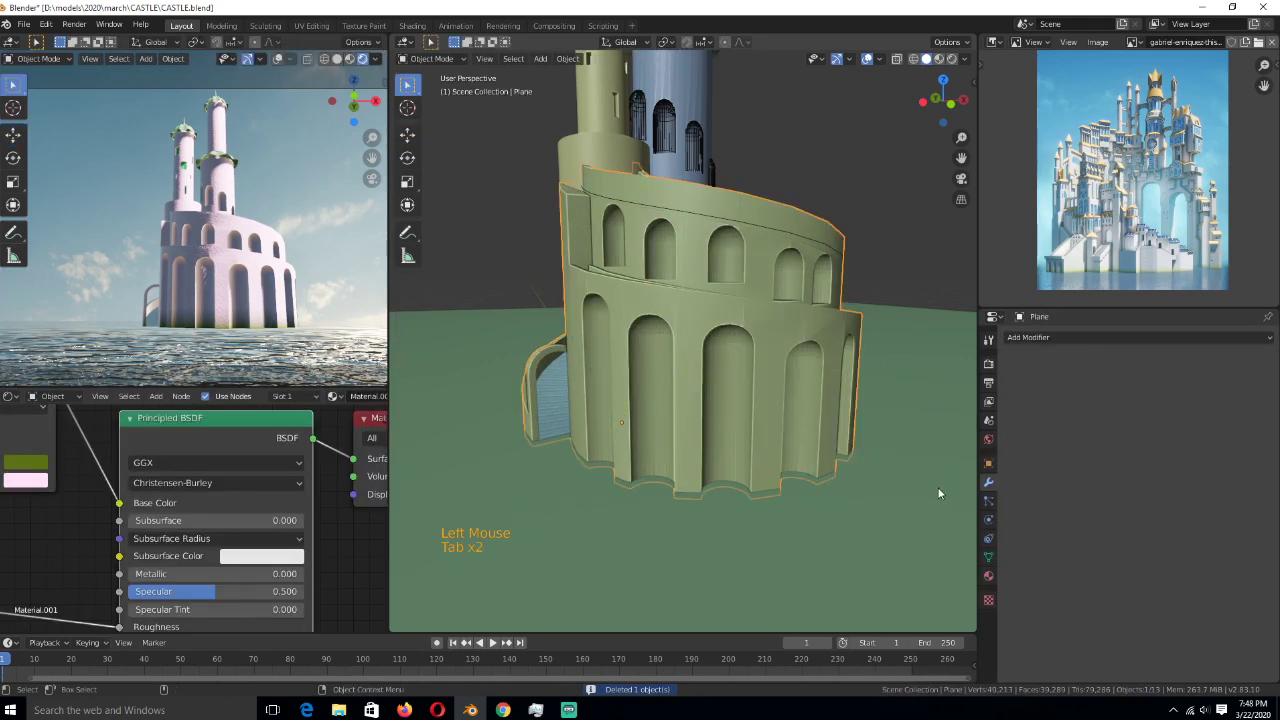
- Examine the faces of the lower arch recesses in the castle wall's edit mode
{"action": "key", "text": "Tab"}
{"action": "left_click", "coordinate": [618, 346]}
{"action": "middle_click_drag", "start_coordinate": [613, 380], "coordinate": [615, 423]}
{"action": "scroll", "coordinate": [661, 360], "scroll_direction": "up", "scroll_amount": 4}
{"action": "scroll", "coordinate": [673, 359], "scroll_direction": "down", "scroll_amount": 2}
{"action": "scroll", "coordinate": [662, 370], "scroll_direction": "up", "scroll_amount": 1}
{"action": "scroll", "coordinate": [616, 426], "scroll_direction": "down", "scroll_amount": 1}
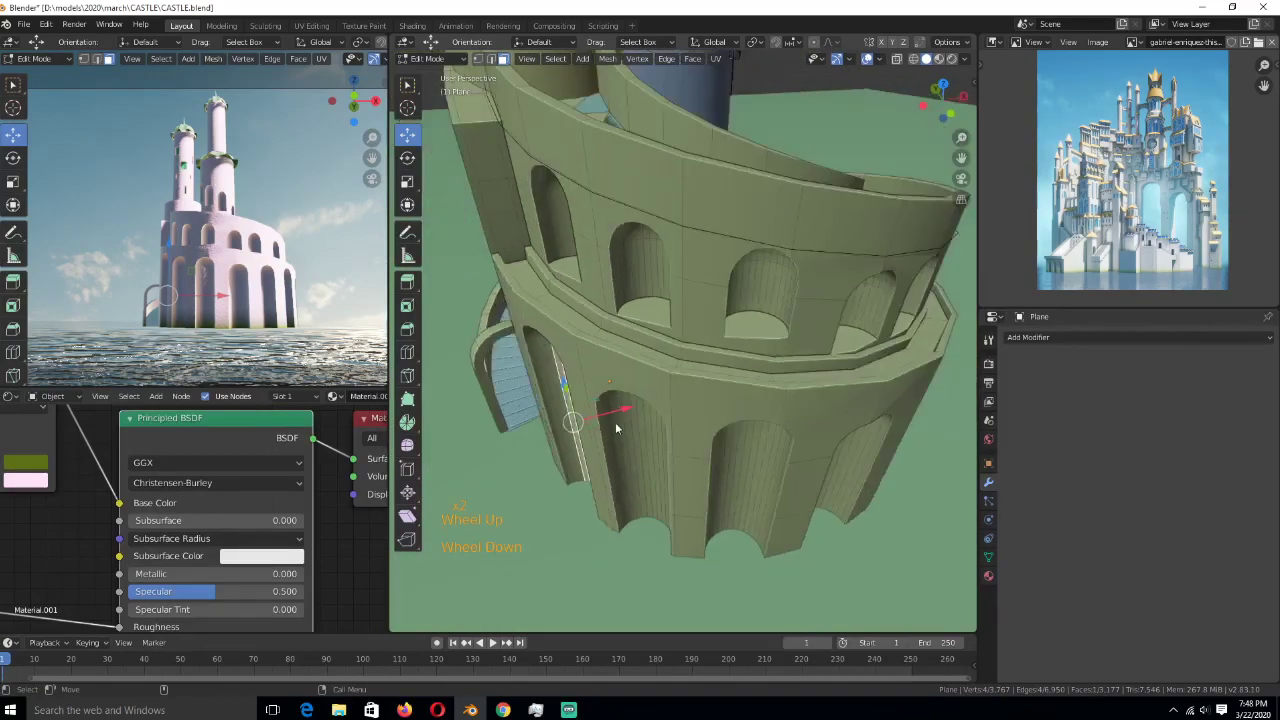
{"action": "scroll", "coordinate": [612, 420], "scroll_direction": "down", "scroll_amount": 1}
{"action": "middle_click_drag", "start_coordinate": [666, 382], "coordinate": [663, 391]}
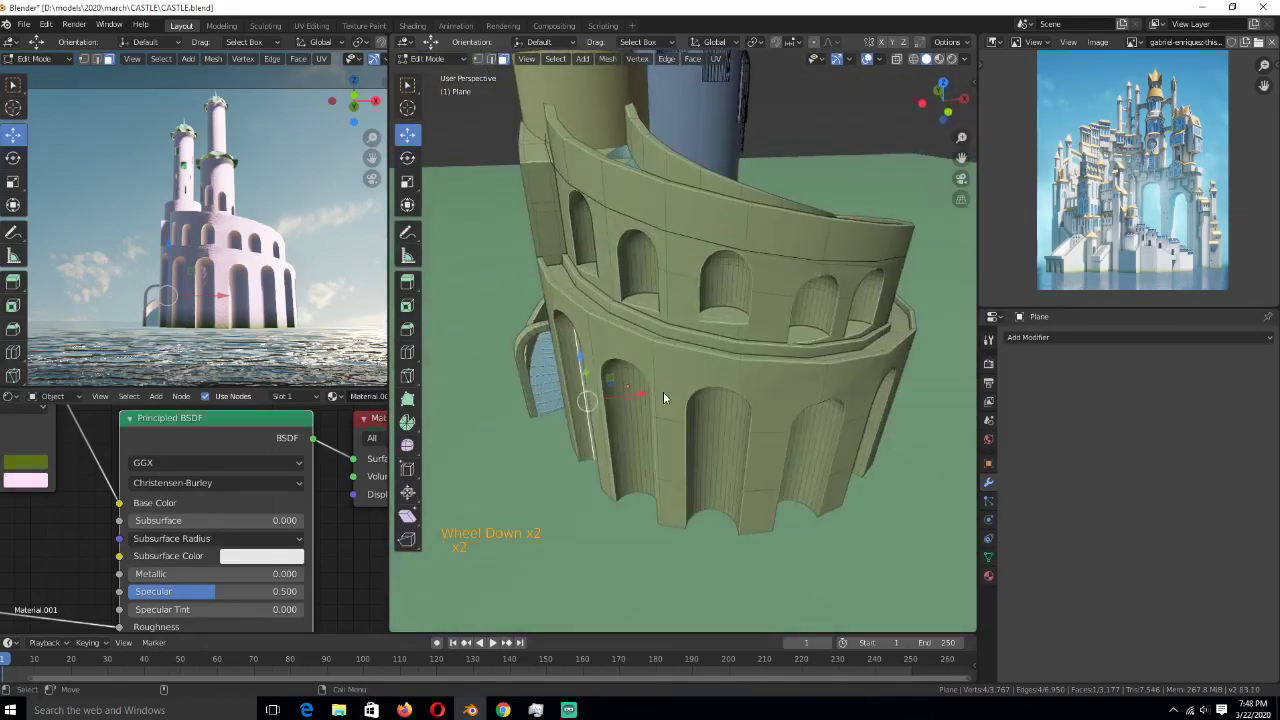
- Isolate the castle wall in local view and save the file
{"action": "left_click", "coordinate": [671, 389]}
{"action": "key", "text": "Tab"}
{"action": "left_click", "coordinate": [666, 378]}
{"action": "key", "text": "KP_Divide"}
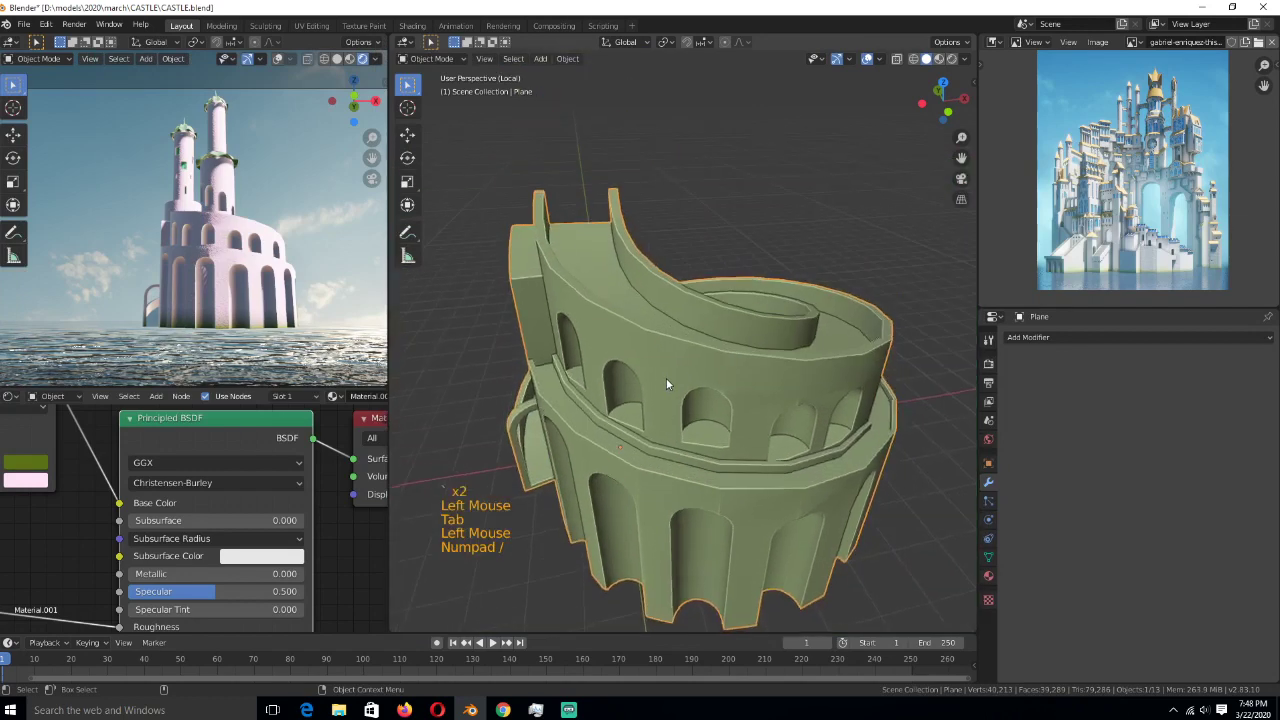
{"action": "key", "text": "ctrl+s"}
- Select a vertical face strip inside a lower arch recess and examine how the recess mesh is built
{"action": "key", "text": "Tab"}
{"action": "key", "text": "Tab"}
{"action": "key", "text": "Tab"}
{"action": "middle_click_drag", "start_coordinate": [685, 430], "coordinate": [590, 405]}
{"action": "scroll", "coordinate": [670, 465], "scroll_direction": "up", "scroll_amount": 2}
{"action": "left_click", "coordinate": [570, 380], "text": "alt"}
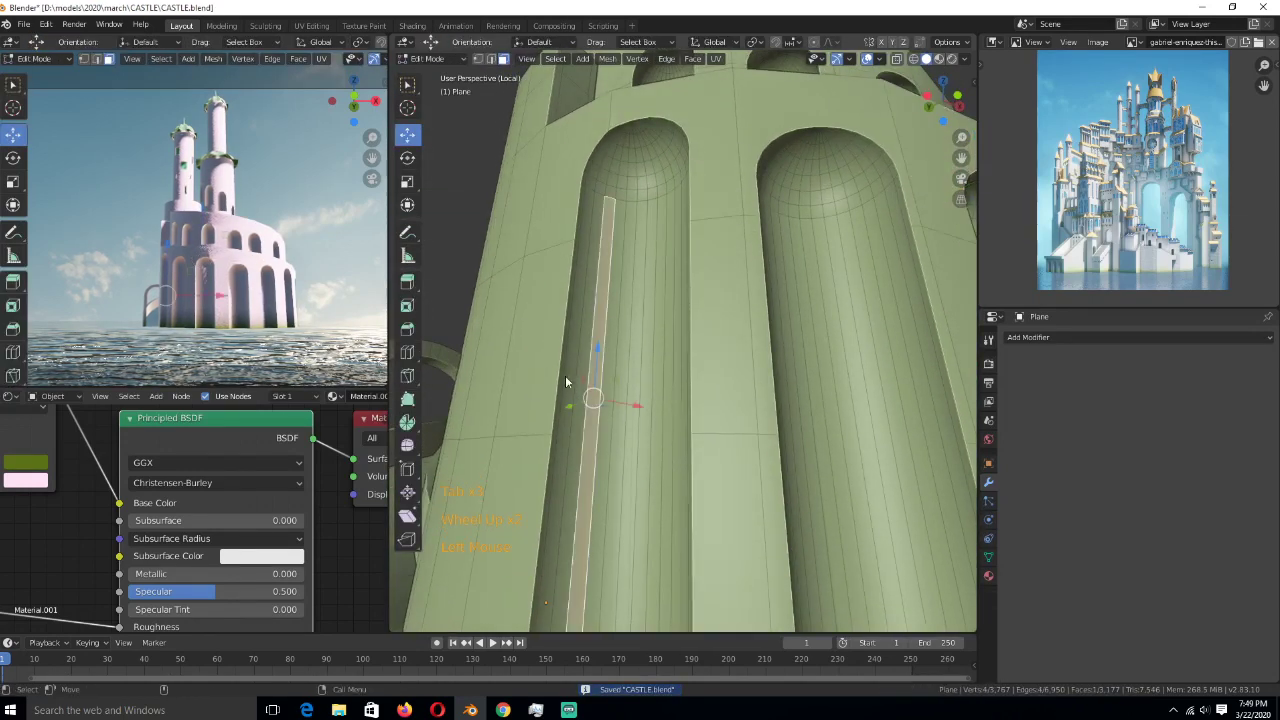
{"action": "middle_click_drag", "start_coordinate": [560, 345], "coordinate": [603, 408]}
{"action": "scroll", "coordinate": [602, 484], "scroll_direction": "down", "scroll_amount": 2}
{"action": "scroll", "coordinate": [620, 268], "scroll_direction": "up", "scroll_amount": 1}
{"action": "key", "text": "3"}
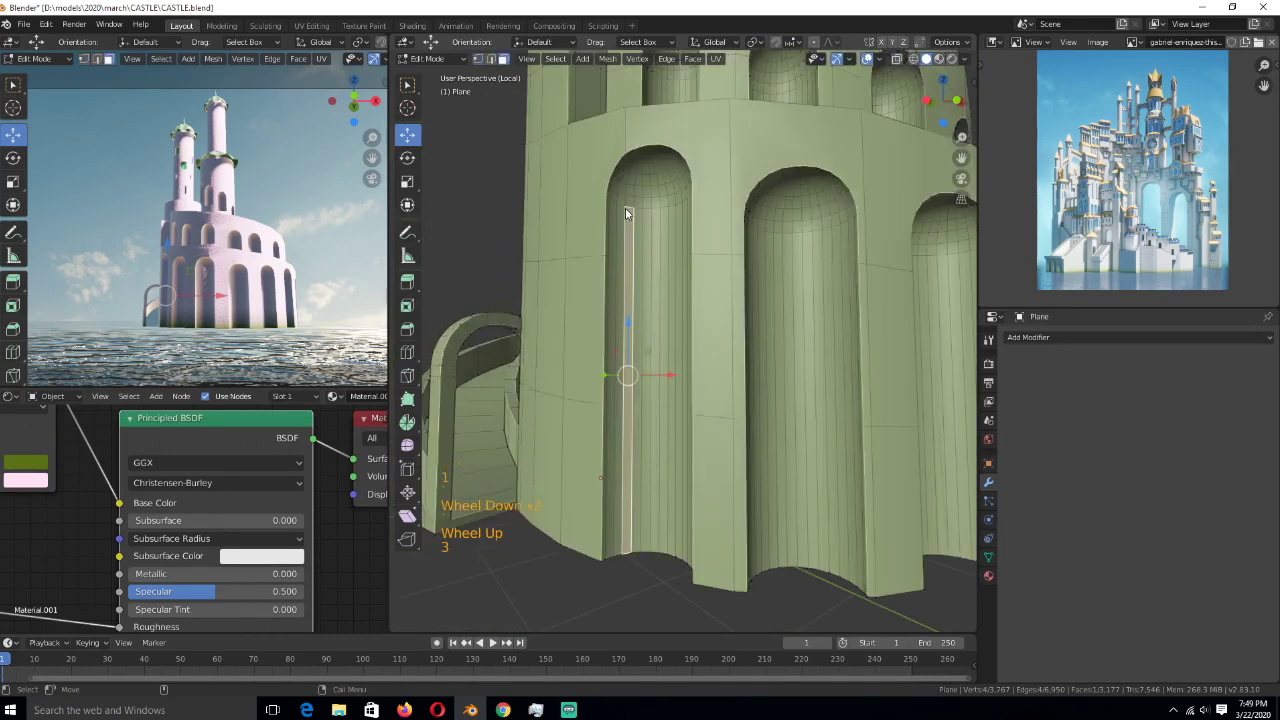
- Circle-select the interior of the lower arch recess nearest the curved ramp and delete its faces
{"action": "scroll", "coordinate": [635, 262], "scroll_direction": "down", "scroll_amount": 1}
{"action": "key", "text": "1"}
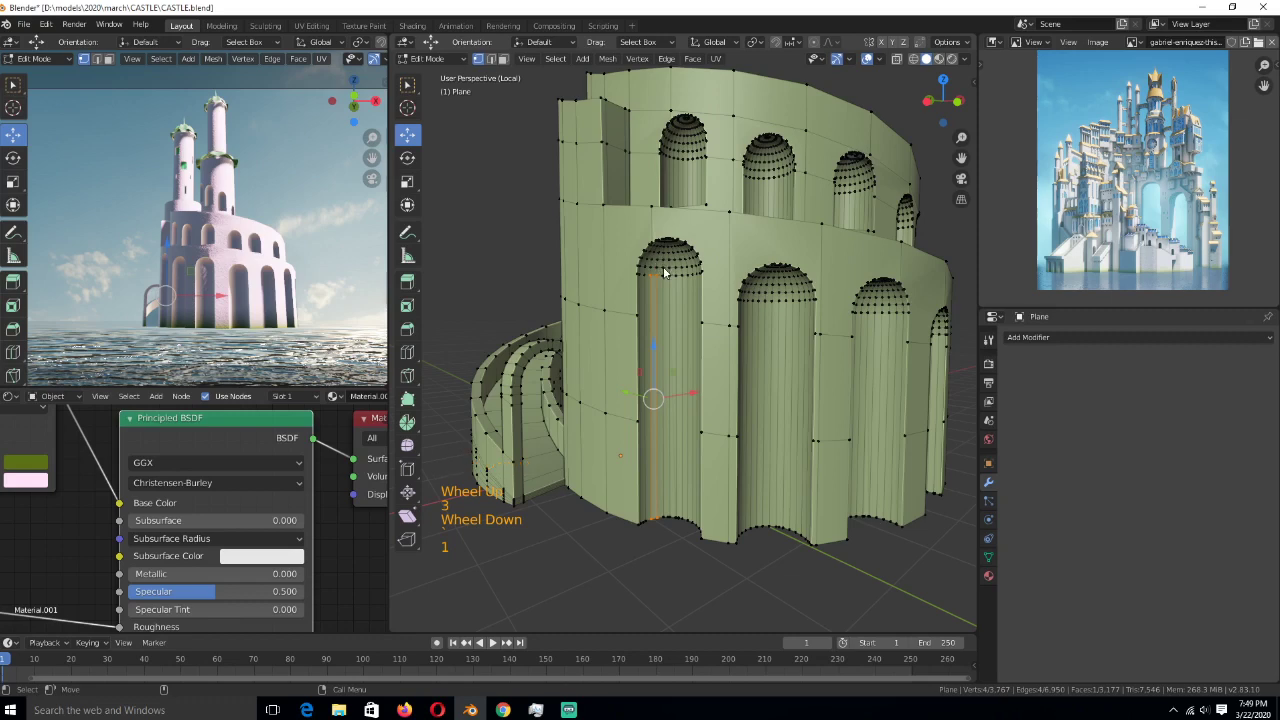
{"action": "key", "text": "c"}
{"action": "left_click_drag", "start_coordinate": [664, 262], "coordinate": [672, 536]}
{"action": "right_click", "coordinate": [672, 536]}
{"action": "middle_click_drag", "start_coordinate": [672, 536], "coordinate": [727, 474]}
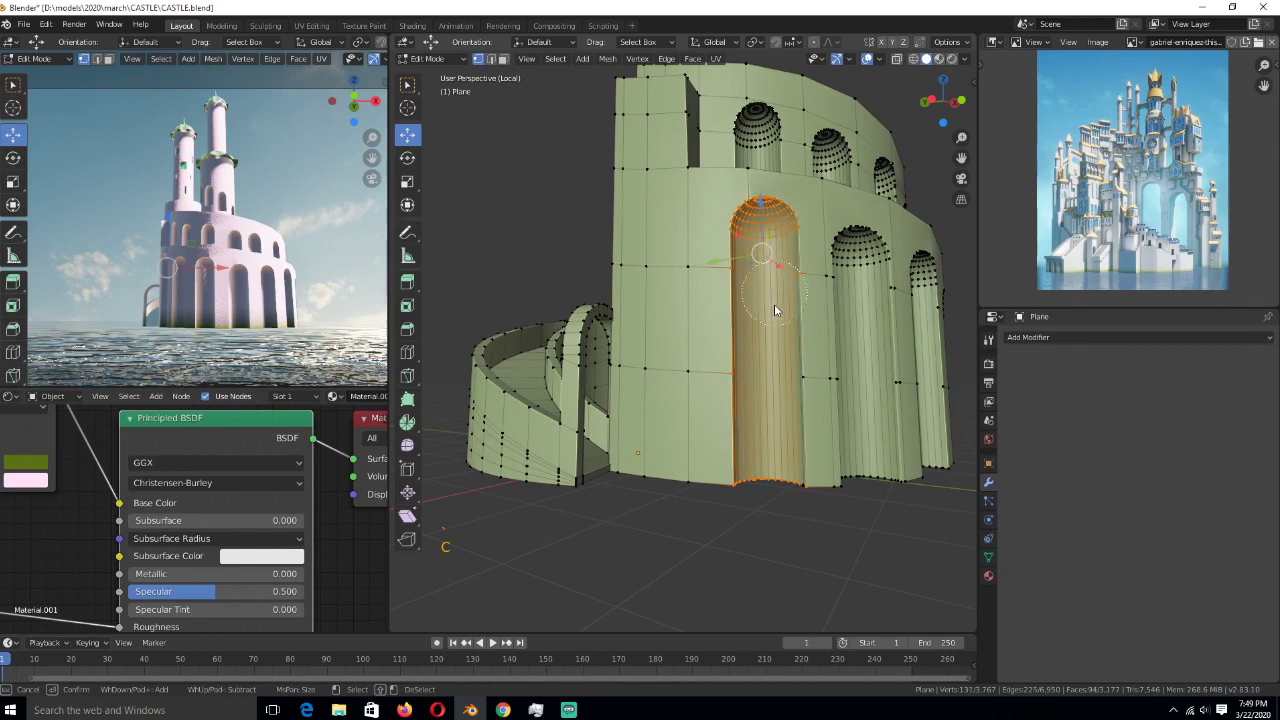
{"action": "left_click_drag", "start_coordinate": [775, 310], "coordinate": [778, 408]}
{"action": "mouse_move", "coordinate": [769, 437]}
{"action": "middle_mouse_down"}
{"action": "mouse_move", "coordinate": [742, 418]}
{"action": "mouse_move", "coordinate": [753, 379]}
{"action": "middle_mouse_up"}
{"action": "key", "text": "x"}
{"action": "left_click", "coordinate": [742, 418]}
- Circle-select the second lower arch recess from its domed head to its base and delete its faces
{"action": "key", "text": "c"}
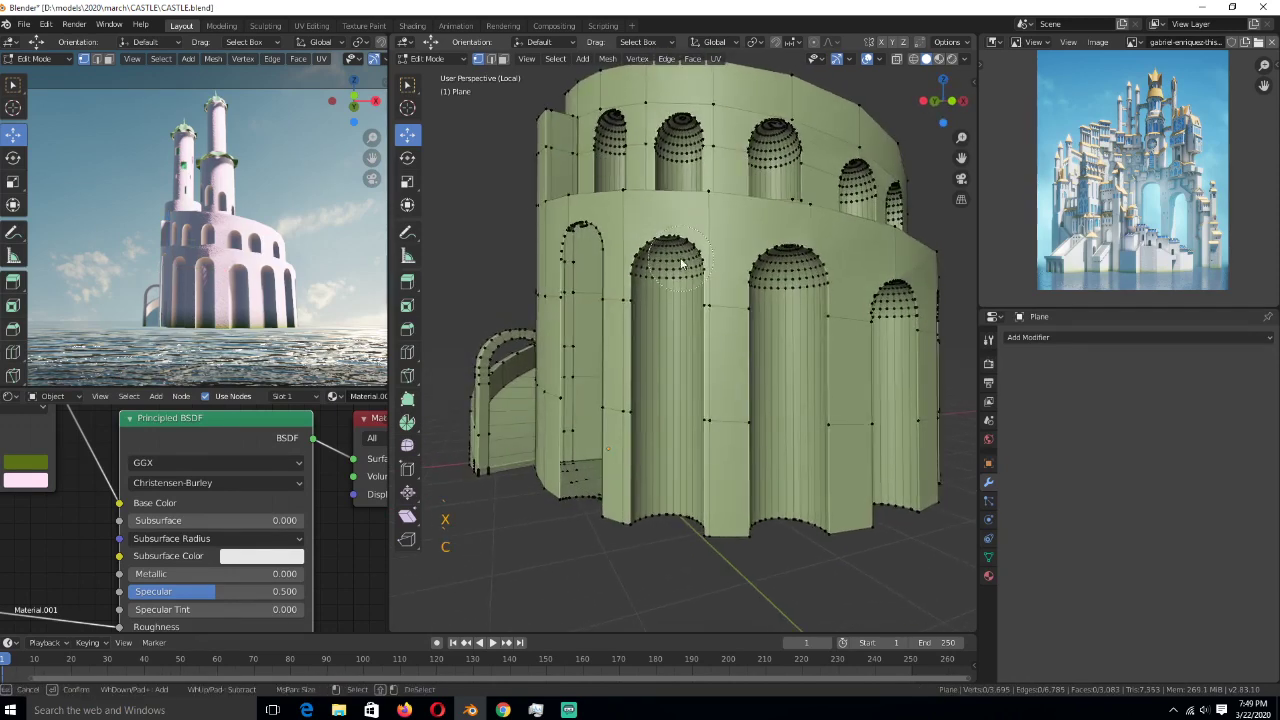
{"action": "left_click_drag", "start_coordinate": [668, 255], "coordinate": [656, 290]}
{"action": "mouse_move", "coordinate": [660, 480]}
{"action": "left_mouse_down"}
{"action": "mouse_move", "coordinate": [666, 523]}
{"action": "mouse_move", "coordinate": [685, 527]}
{"action": "left_mouse_up"}
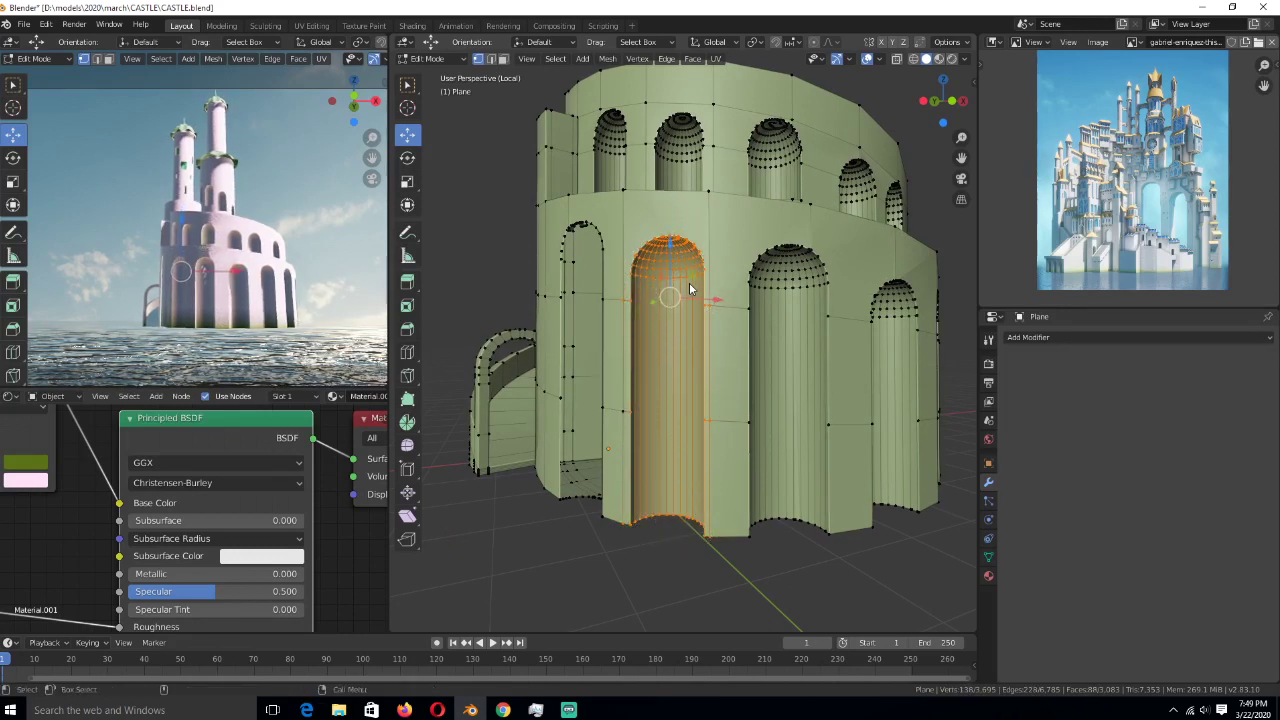
{"action": "left_click", "coordinate": [657, 406], "text": "alt+shift"}
{"action": "middle_click_drag", "start_coordinate": [620, 422], "coordinate": [635, 348]}
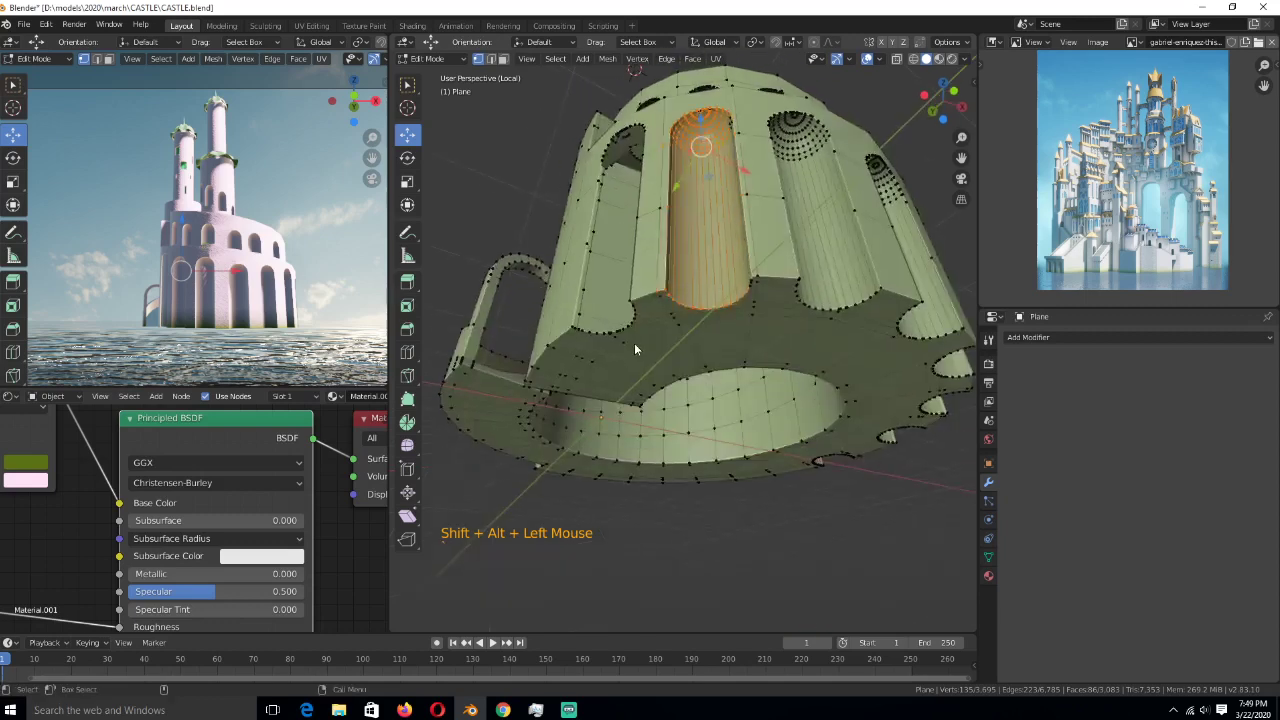
{"action": "middle_click_drag", "start_coordinate": [649, 294], "coordinate": [715, 301]}
{"action": "key", "text": "x"}
{"action": "left_click", "coordinate": [678, 260]}
- Circle-select the third lower arch recess down to the wall base and delete its faces
{"action": "key", "text": "c"}
{"action": "left_click", "coordinate": [703, 256]}
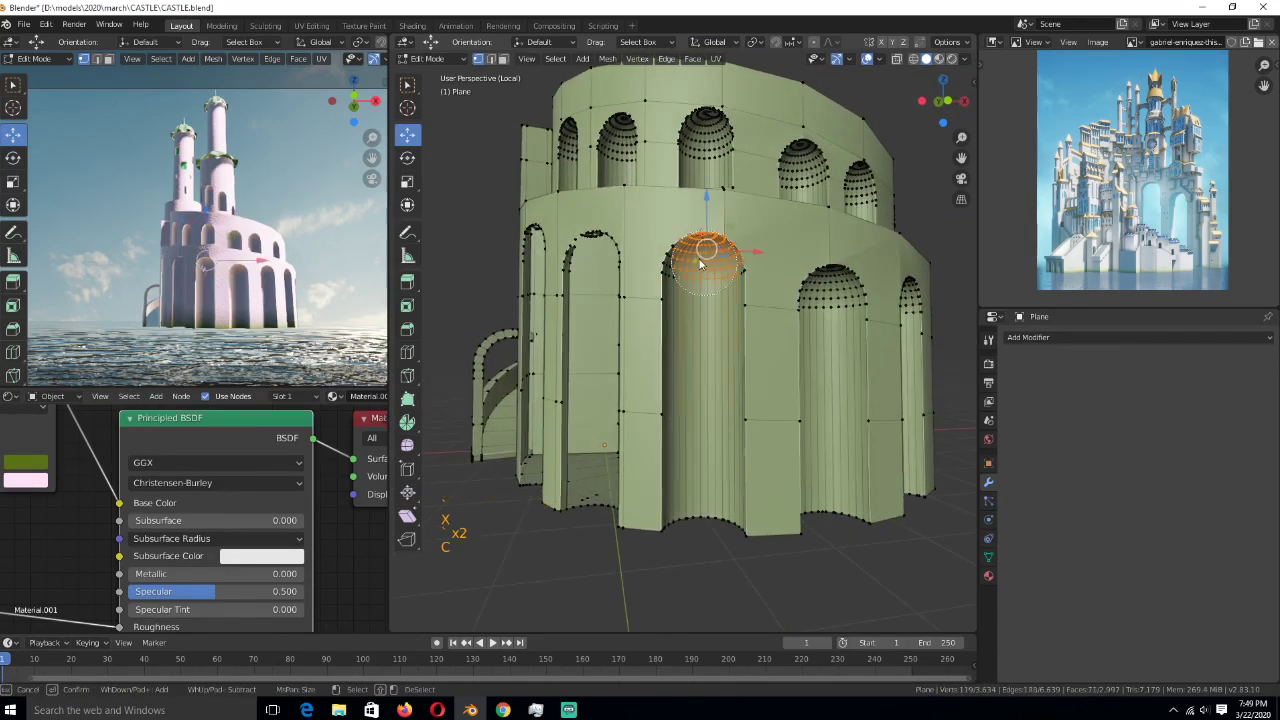
{"action": "mouse_move", "coordinate": [691, 316]}
{"action": "left_mouse_down"}
{"action": "mouse_move", "coordinate": [686, 528]}
{"action": "mouse_move", "coordinate": [717, 536]}
{"action": "left_mouse_up"}
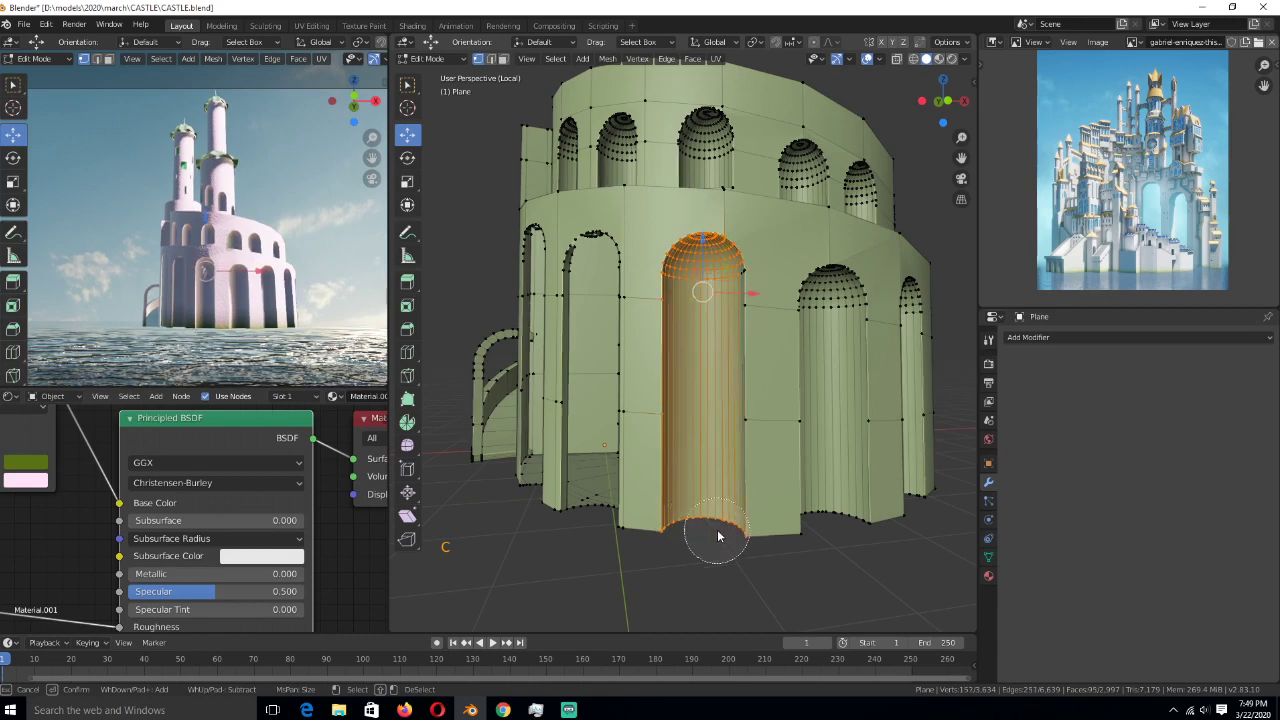
{"action": "left_click_drag", "start_coordinate": [725, 391], "coordinate": [722, 289]}
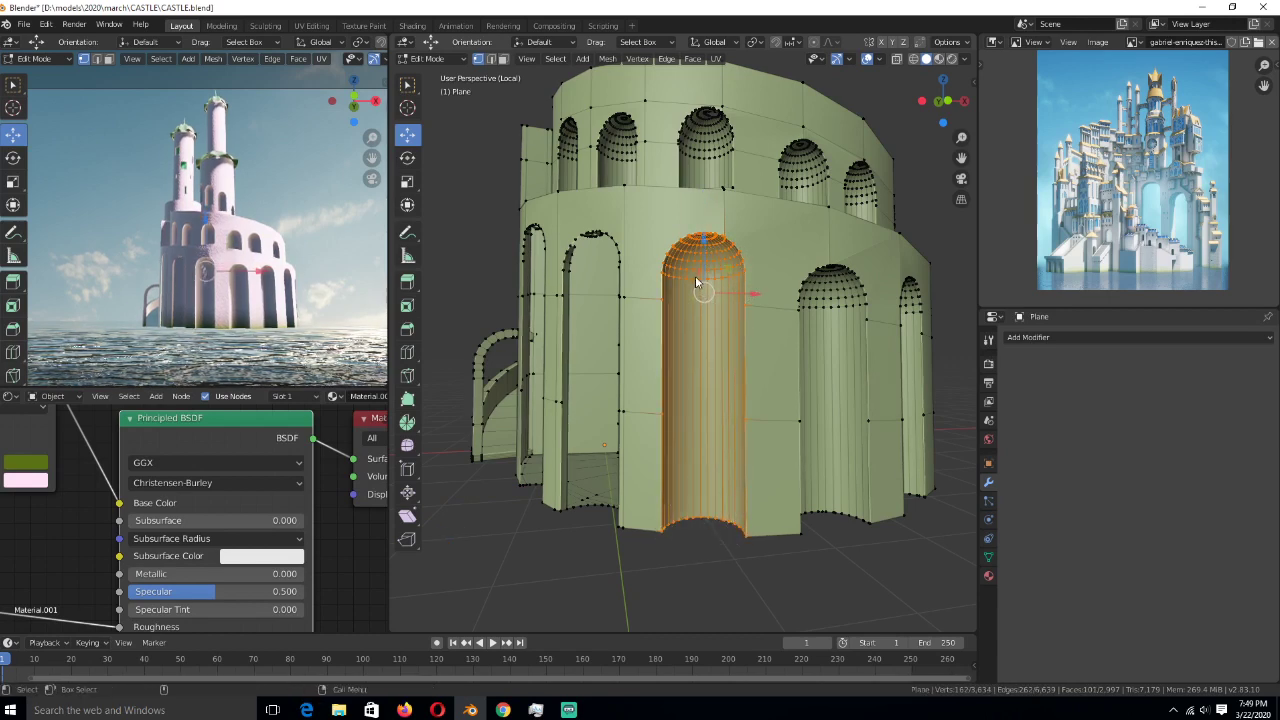
{"action": "middle_click_drag", "start_coordinate": [675, 267], "coordinate": [722, 290]}
{"action": "key", "text": "c"}
{"action": "key", "text": "x"}
{"action": "left_click", "coordinate": [659, 219]}
- Circle-select the whole fourth lower arch recess and delete its faces
{"action": "key", "text": "c"}
{"action": "mouse_move", "coordinate": [722, 289]}
{"action": "left_mouse_down"}
{"action": "mouse_move", "coordinate": [700, 420]}
{"action": "mouse_move", "coordinate": [745, 562]}
{"action": "left_mouse_up"}
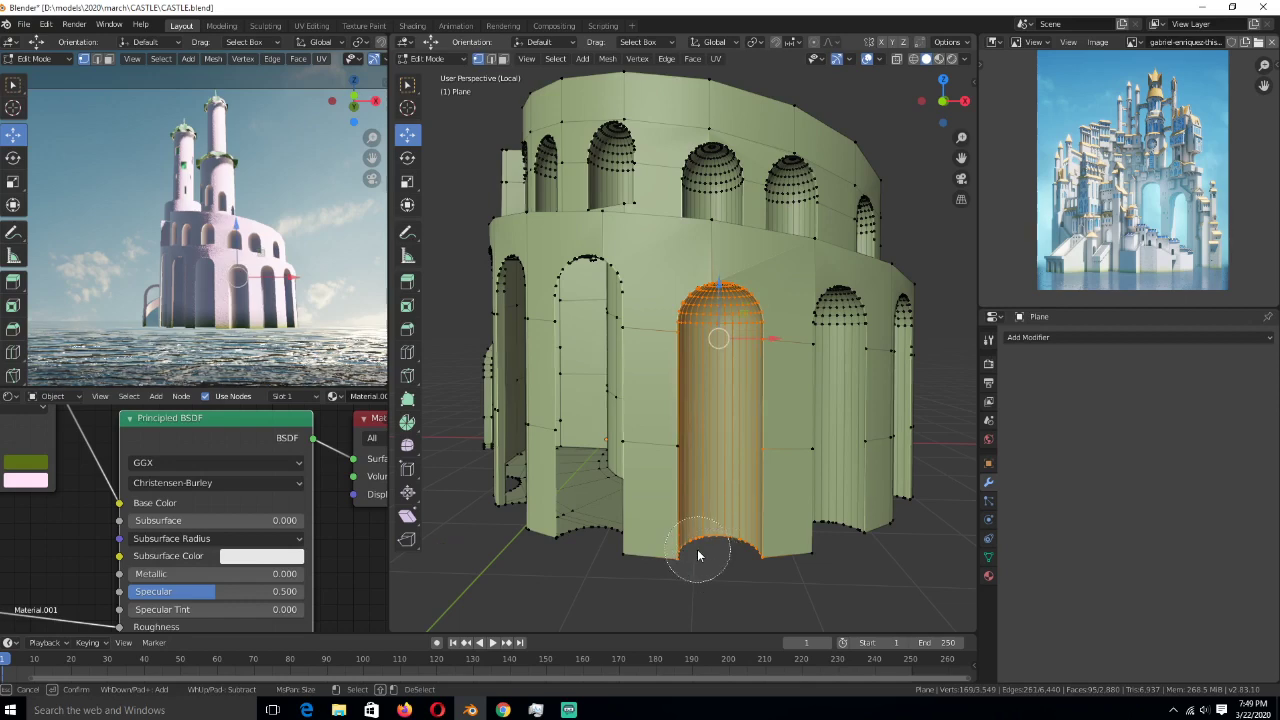
{"action": "right_click", "coordinate": [701, 426]}
{"action": "key", "text": "x"}
{"action": "left_click", "coordinate": [701, 425]}
{"action": "middle_click_drag", "start_coordinate": [784, 431], "coordinate": [739, 411]}
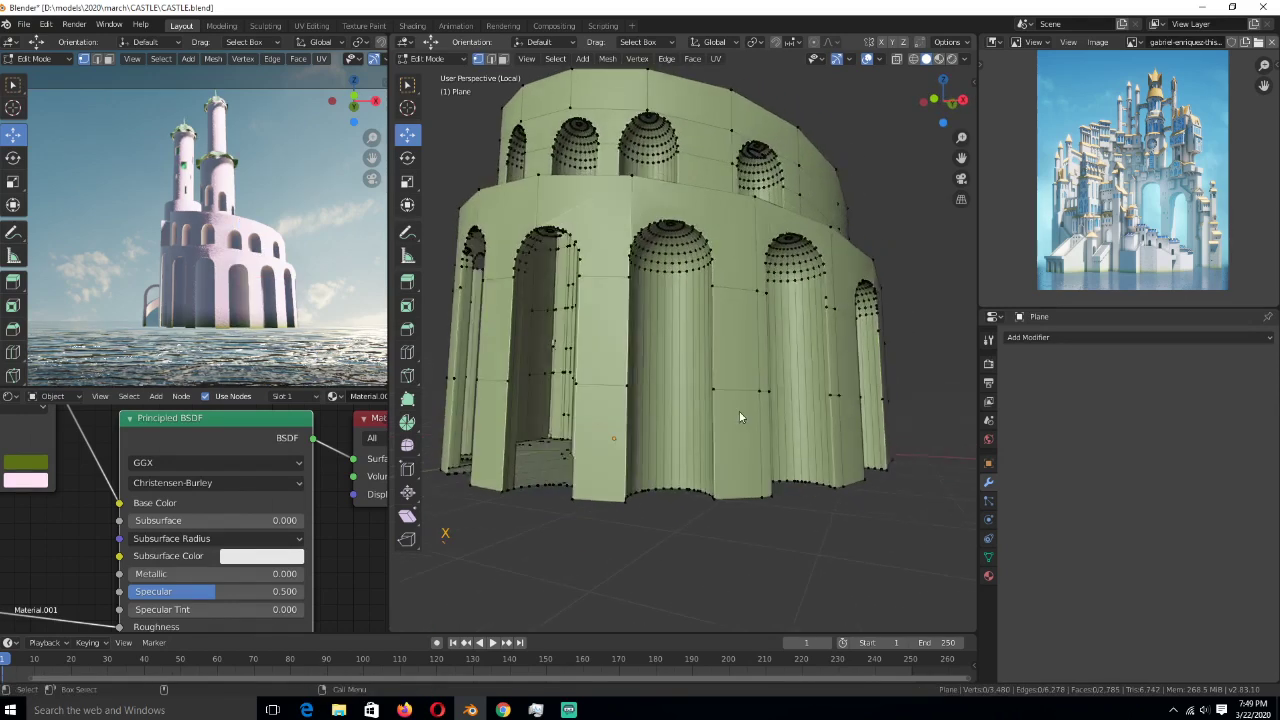
- Select the interior vertices of the fifth lower arch recess, including the corner vertices along its base
{"action": "key", "text": "c"}
{"action": "mouse_move", "coordinate": [670, 258]}
{"action": "left_mouse_down"}
{"action": "mouse_move", "coordinate": [687, 268]}
{"action": "mouse_move", "coordinate": [674, 283]}
{"action": "left_mouse_up"}
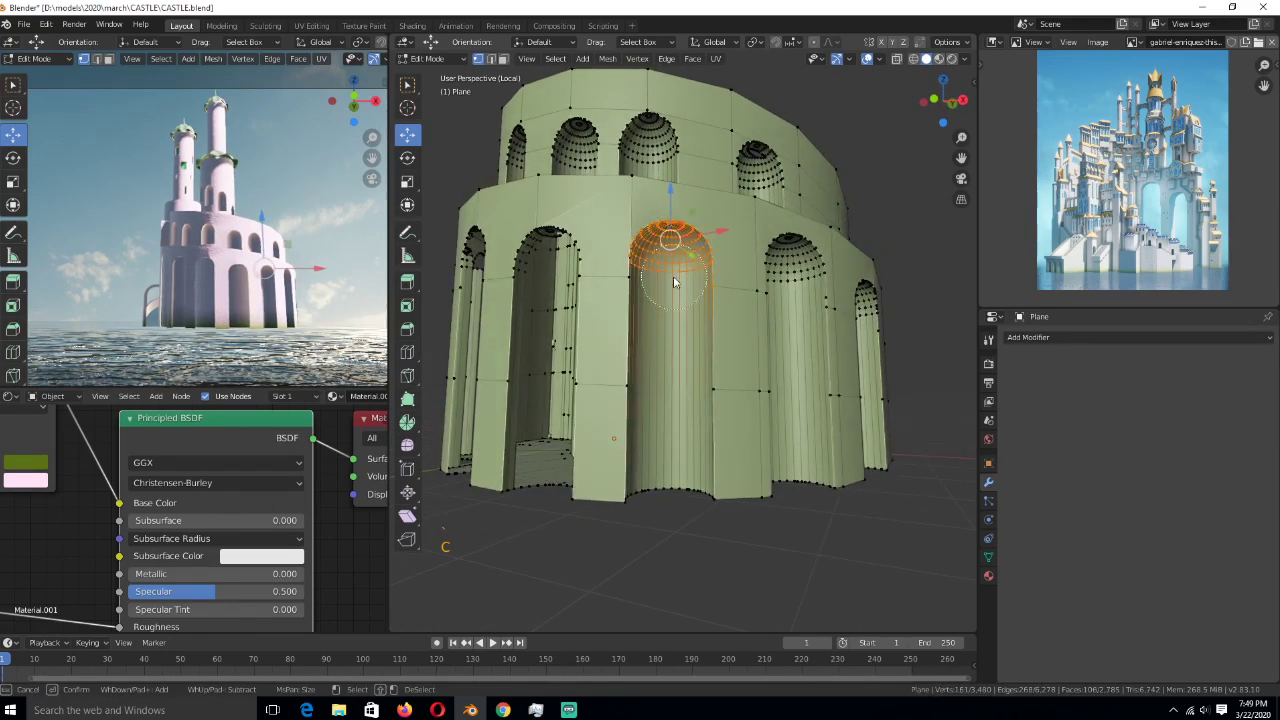
{"action": "mouse_move", "coordinate": [654, 388]}
{"action": "left_mouse_down"}
{"action": "mouse_move", "coordinate": [638, 372]}
{"action": "mouse_move", "coordinate": [640, 300]}
{"action": "mouse_move", "coordinate": [677, 512]}
{"action": "mouse_move", "coordinate": [708, 418]}
{"action": "left_mouse_up"}
{"action": "right_click", "coordinate": [708, 418]}
{"action": "mouse_move", "coordinate": [708, 418]}
{"action": "middle_mouse_down"}
{"action": "mouse_move", "coordinate": [673, 338]}
{"action": "mouse_move", "coordinate": [580, 300]}
{"action": "middle_mouse_up"}
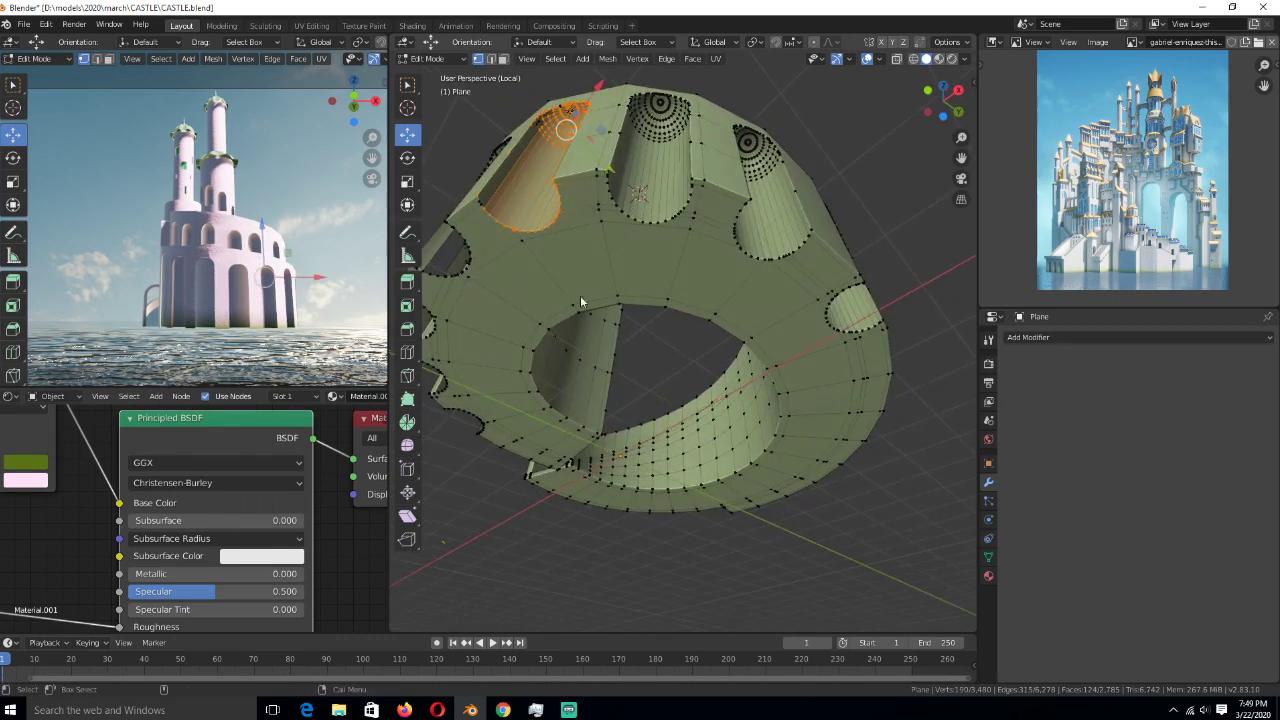
{"action": "middle_click_drag", "start_coordinate": [482, 206], "coordinate": [508, 336]}
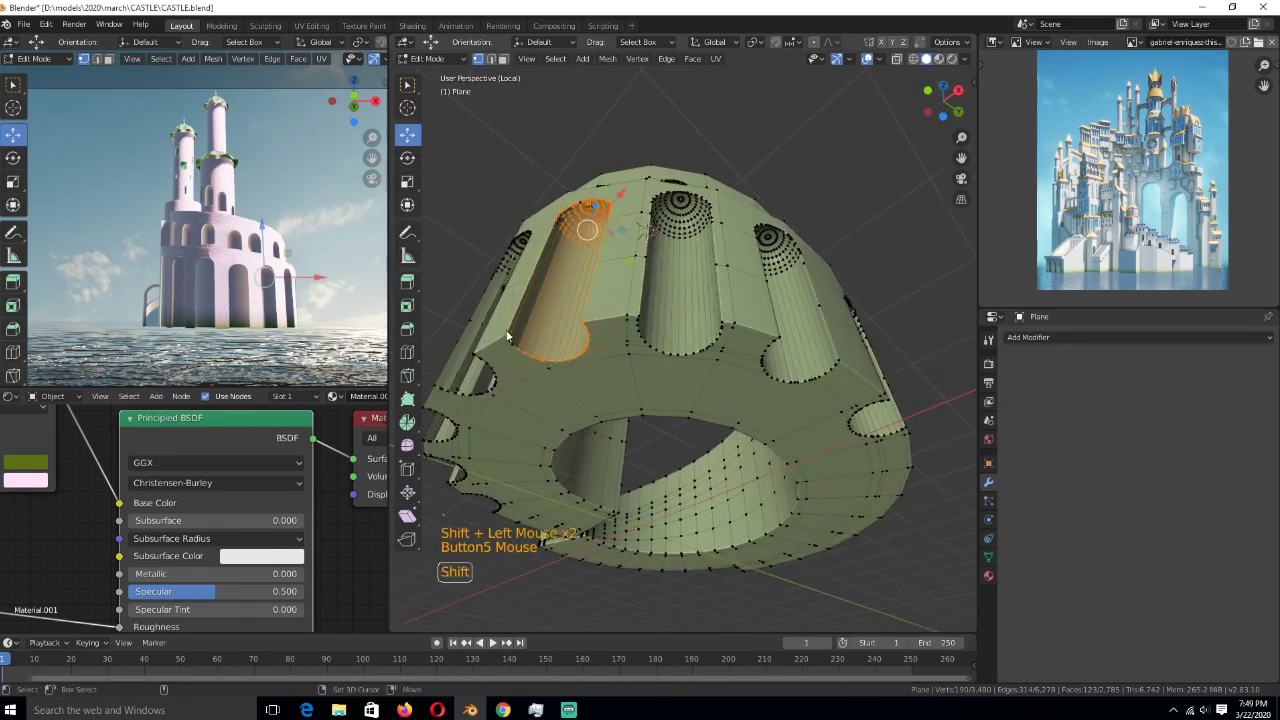
{"action": "double_click", "coordinate": [510, 341], "text": "shift"}
{"action": "scroll", "coordinate": [556, 349], "scroll_direction": "down", "scroll_amount": 1}
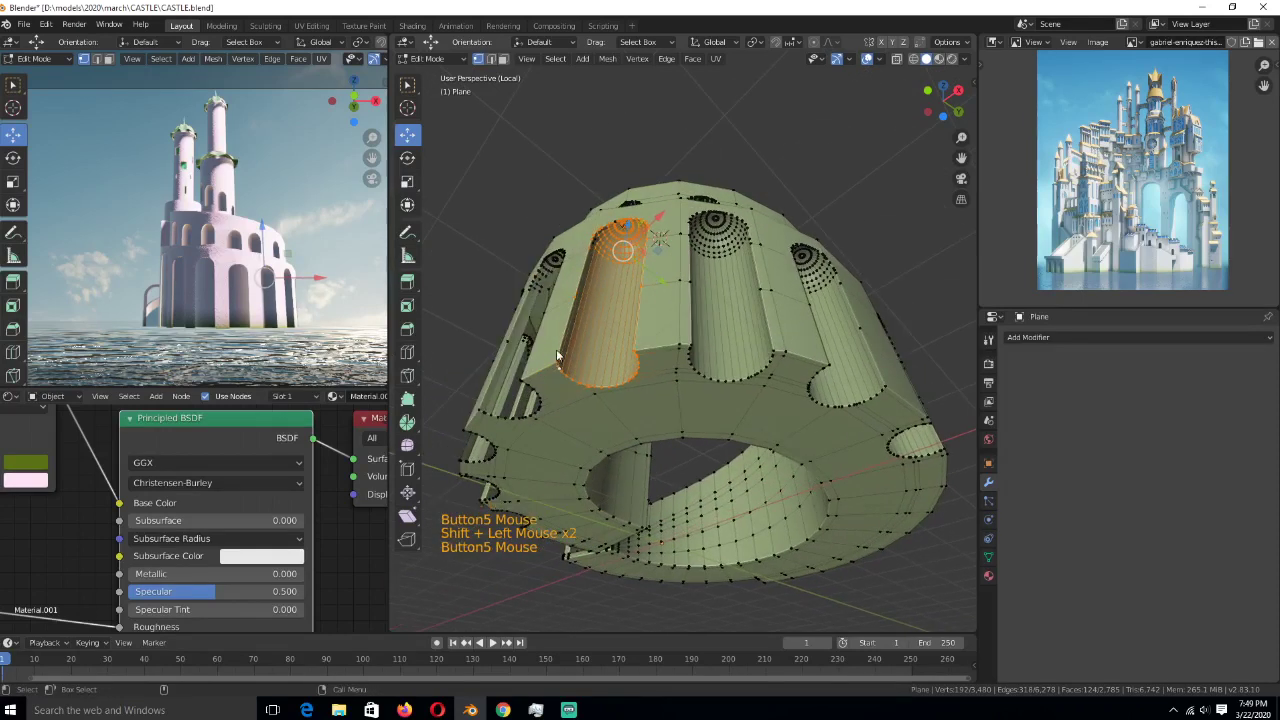
{"action": "key", "text": "c"}
{"action": "left_click_drag", "start_coordinate": [614, 252], "coordinate": [618, 258], "text": "shift"}
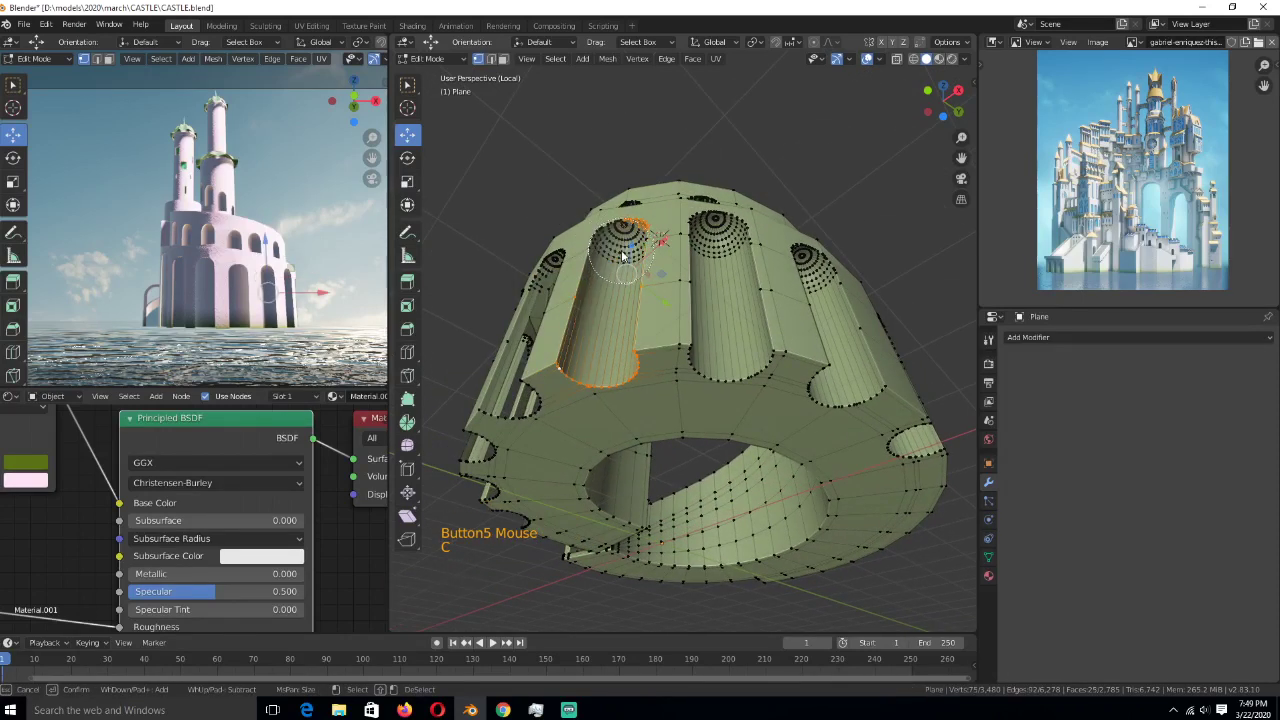
{"action": "key", "text": "Escape"}
{"action": "key", "text": "ctrl+z"}
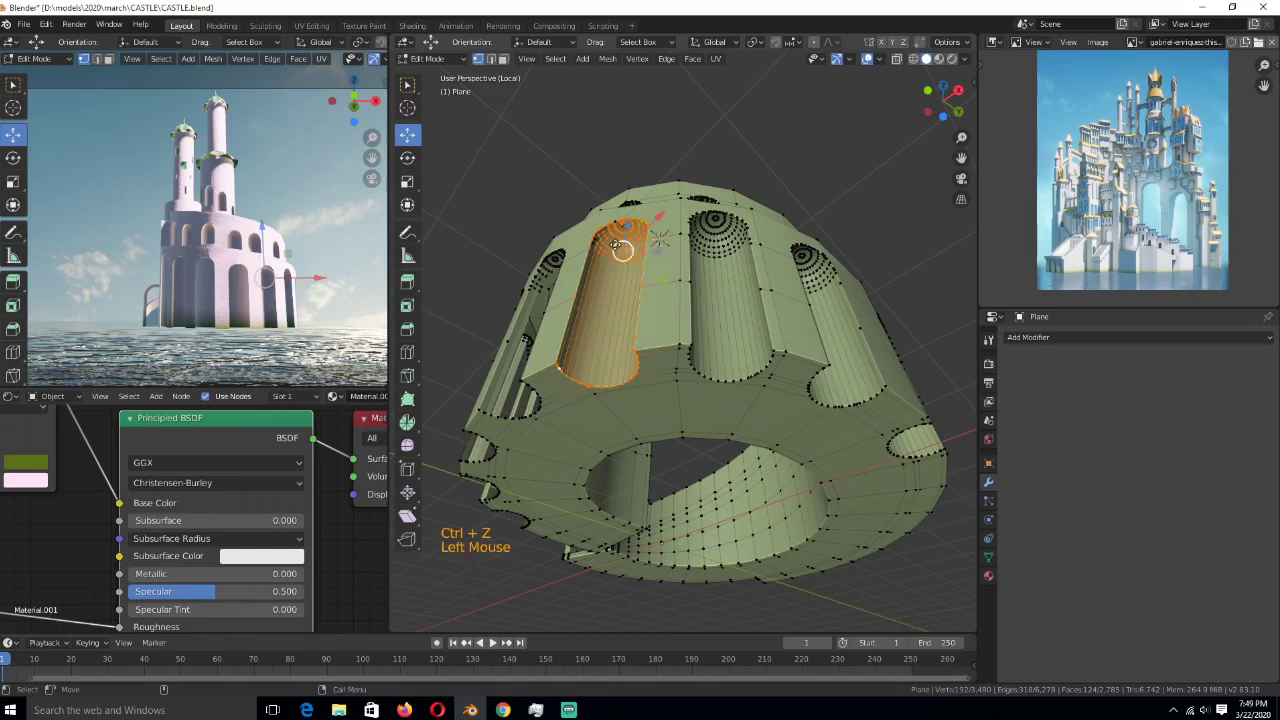
{"action": "key", "text": "ctrl+z"}
- Delete the selected faces of the fifth lower arch recess and check the opened wall in object mode
{"action": "key", "text": "c"}
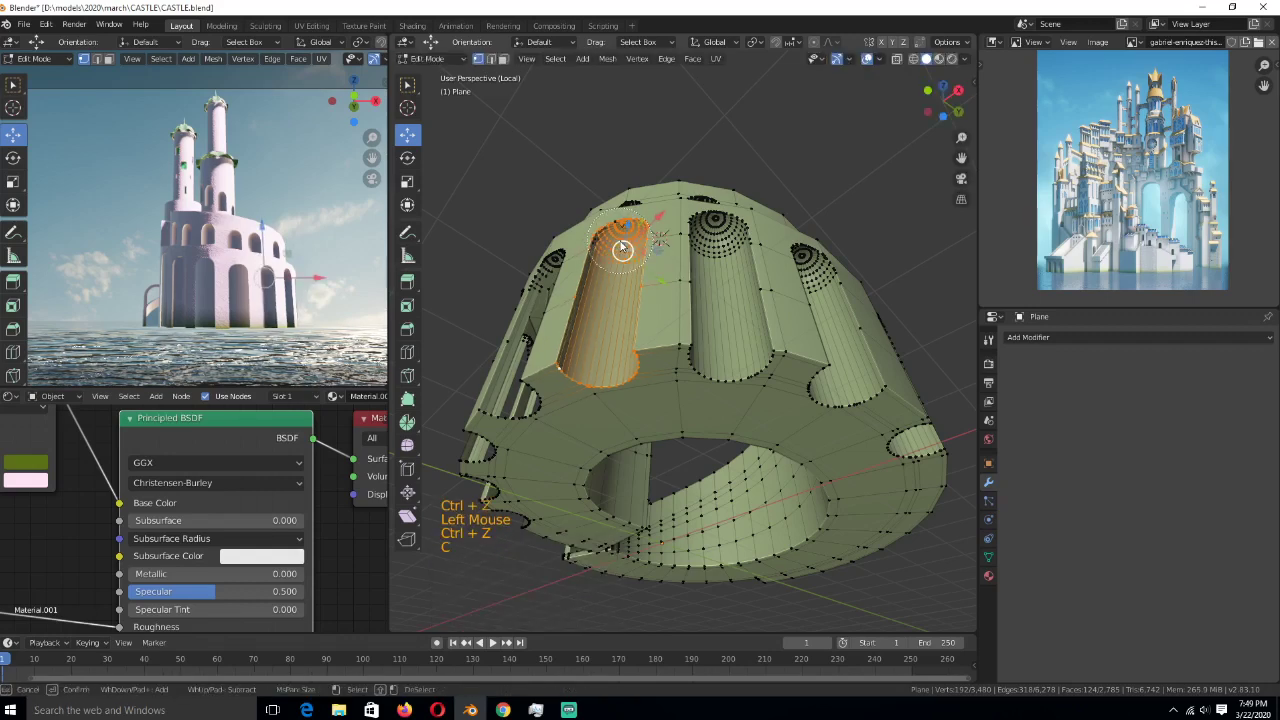
{"action": "key", "text": "x"}
{"action": "left_click", "coordinate": [614, 277]}
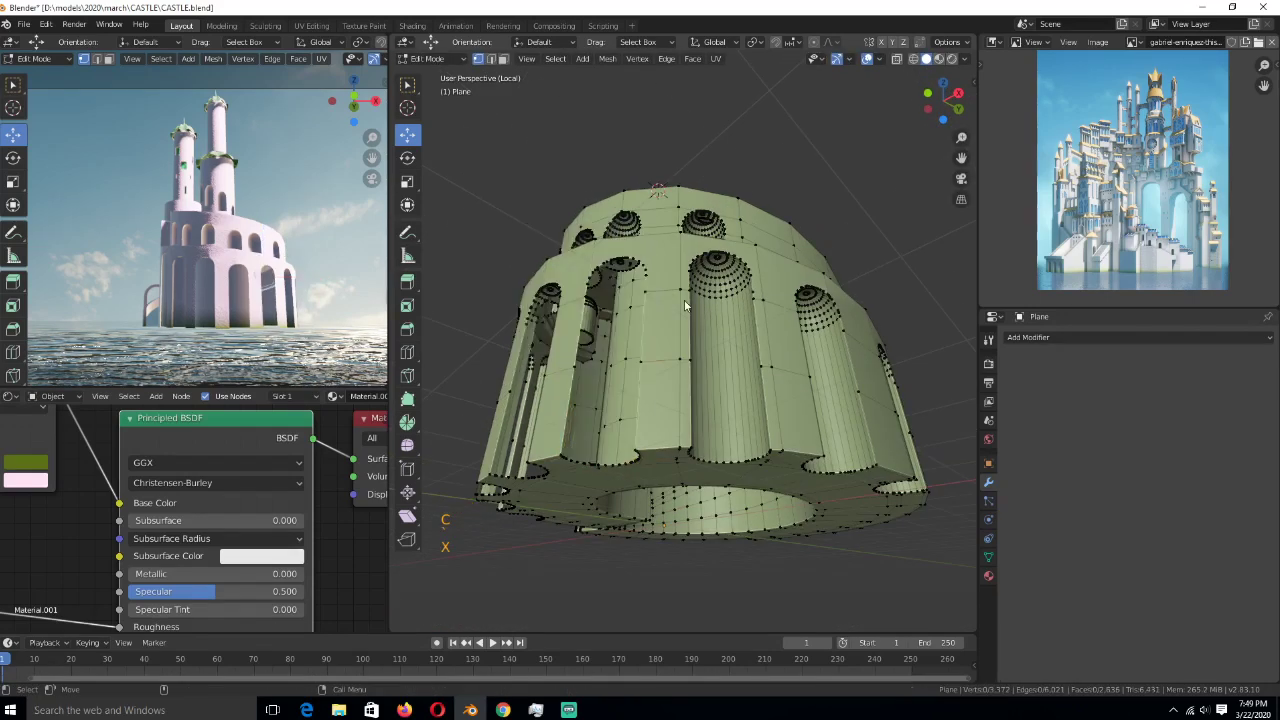
{"action": "middle_click_drag", "start_coordinate": [614, 277], "coordinate": [772, 366]}
{"action": "key", "text": "Tab"}
{"action": "middle_click_drag", "start_coordinate": [783, 448], "coordinate": [712, 305]}
{"action": "scroll", "coordinate": [712, 305], "scroll_direction": "up", "scroll_amount": 2}
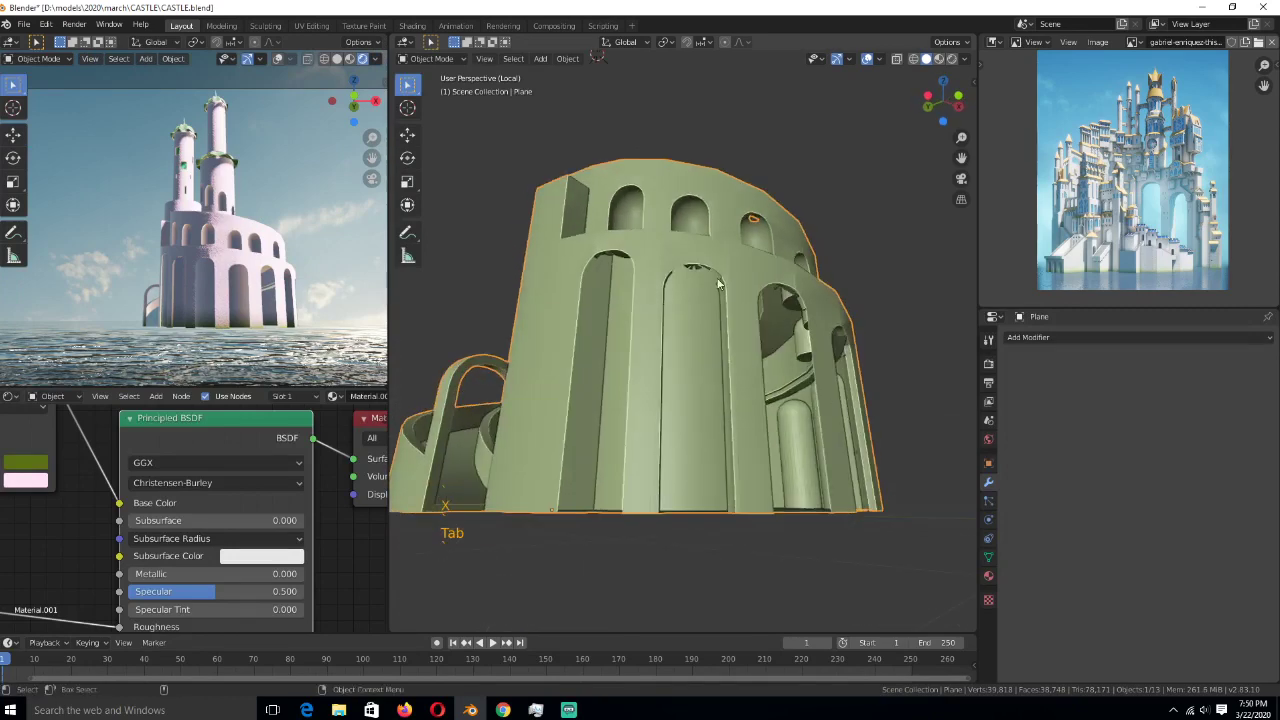
- Try to select and delete the inner edge loop along the side of an opened lower arch
{"action": "key", "text": "Tab"}
{"action": "scroll", "coordinate": [717, 346], "scroll_direction": "up", "scroll_amount": 2}
{"action": "scroll", "coordinate": [719, 330], "scroll_direction": "down", "scroll_amount": 1}
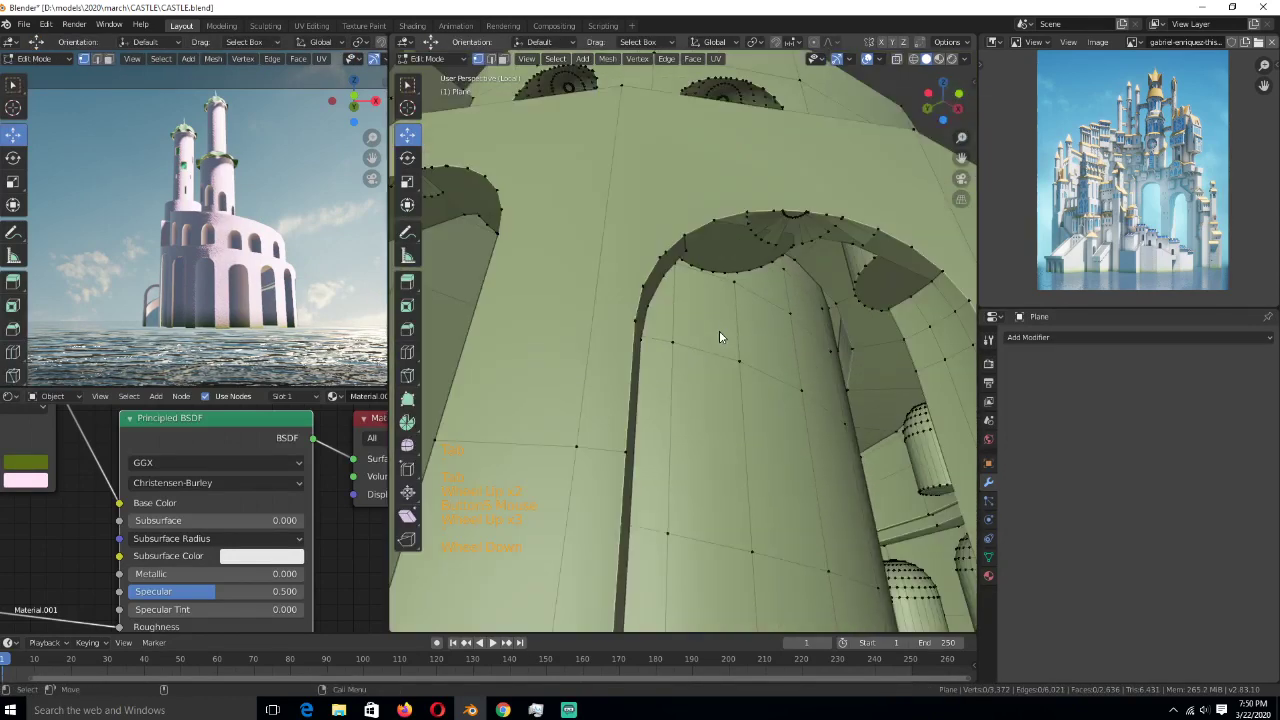
{"action": "right_click", "coordinate": [643, 305], "text": "shift"}
{"action": "left_click", "coordinate": [645, 288], "text": "alt"}
{"action": "key", "text": "1"}
{"action": "middle_click_drag", "start_coordinate": [646, 280], "coordinate": [532, 301]}
{"action": "left_click", "coordinate": [566, 353], "text": "alt"}
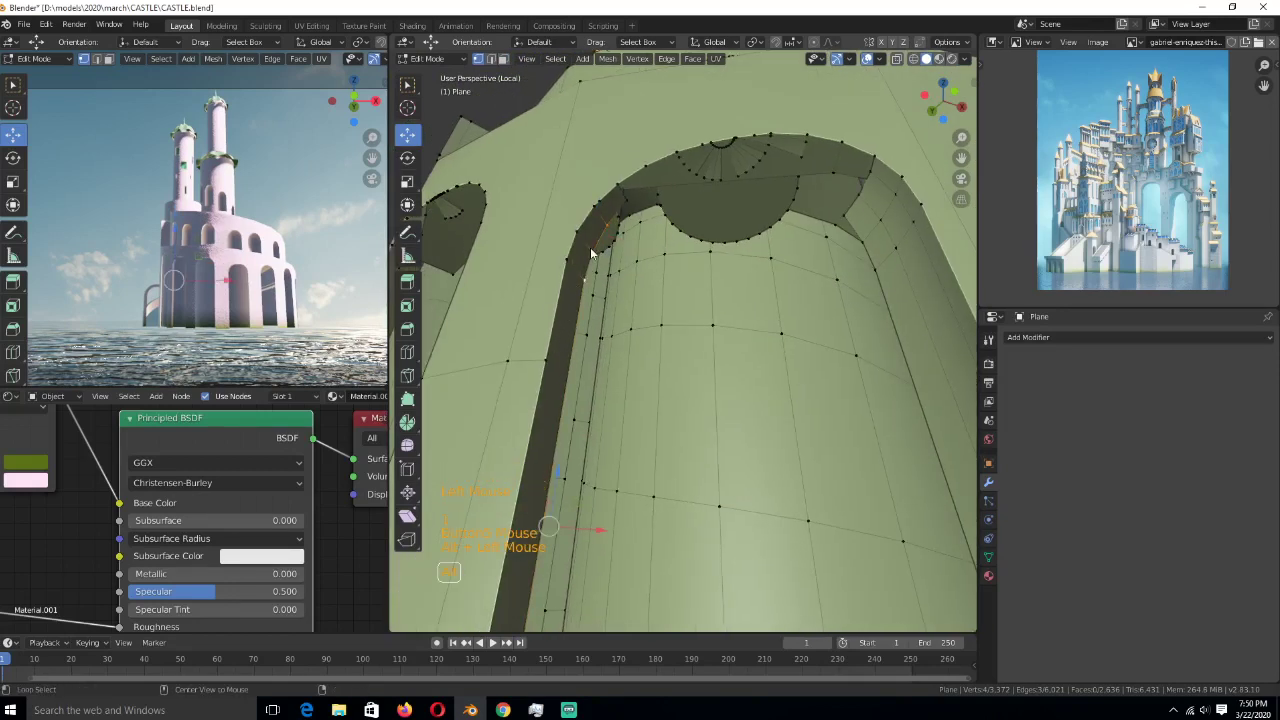
{"action": "left_click", "coordinate": [608, 218], "text": "alt+shift"}
{"action": "key", "text": "x"}
{"action": "key", "text": "Return"}
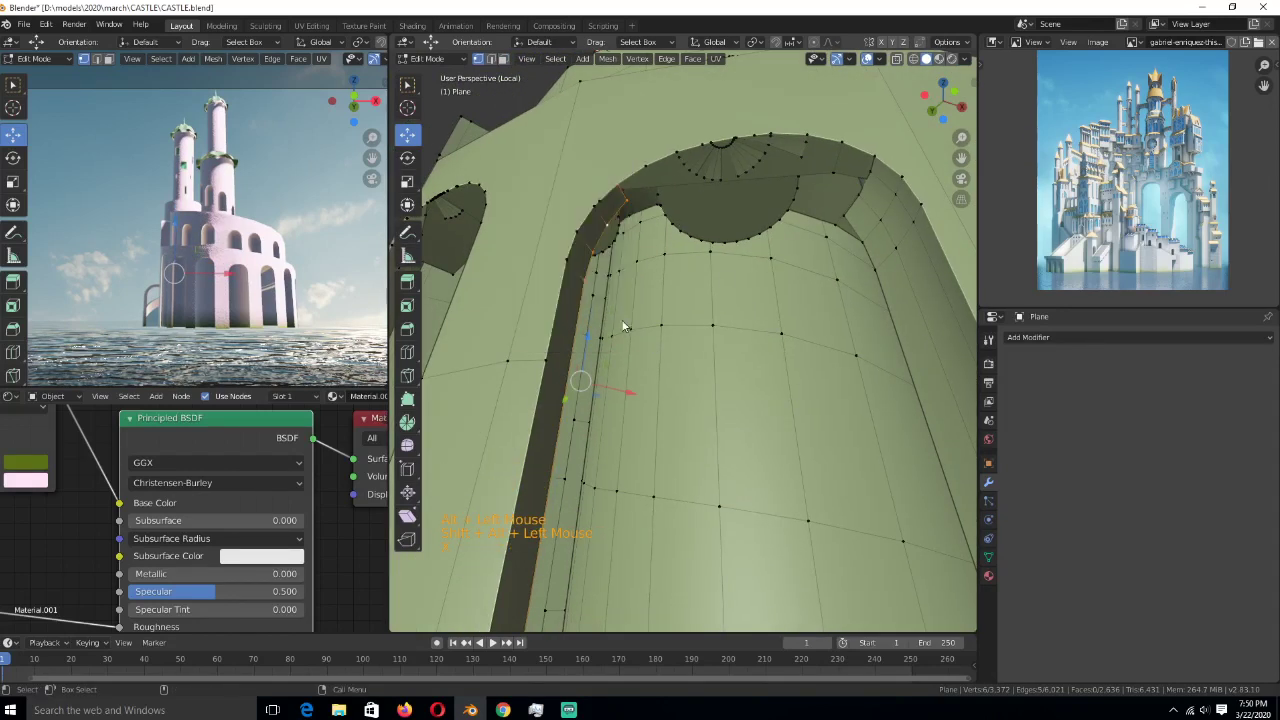
{"action": "key", "text": "1"}
{"action": "left_click", "coordinate": [595, 237], "text": "alt"}
{"action": "left_click", "coordinate": [623, 200]}
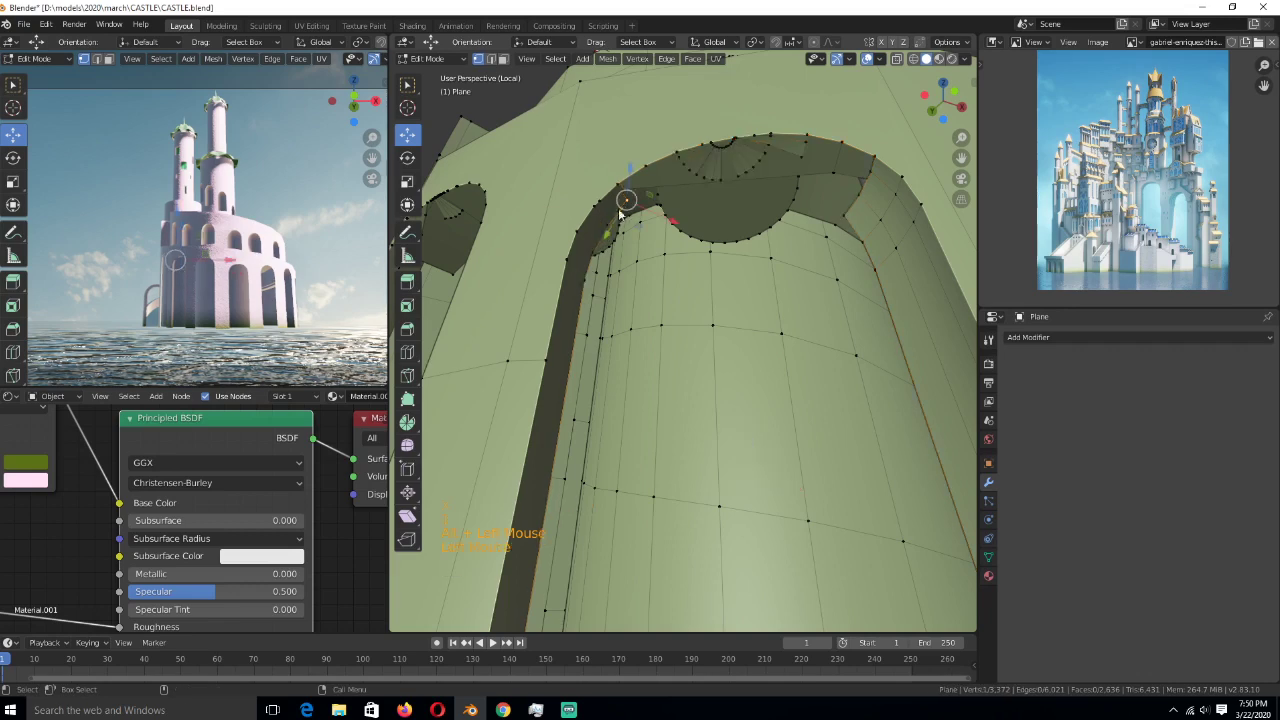
- Select the inner side faces of an opened lower arch up to its curved head and delete them
{"action": "scroll", "coordinate": [580, 300], "scroll_direction": "down", "scroll_amount": 5}
{"action": "middle_click_drag", "start_coordinate": [517, 354], "coordinate": [618, 482]}
{"action": "scroll", "coordinate": [618, 482], "scroll_direction": "up", "scroll_amount": 1}
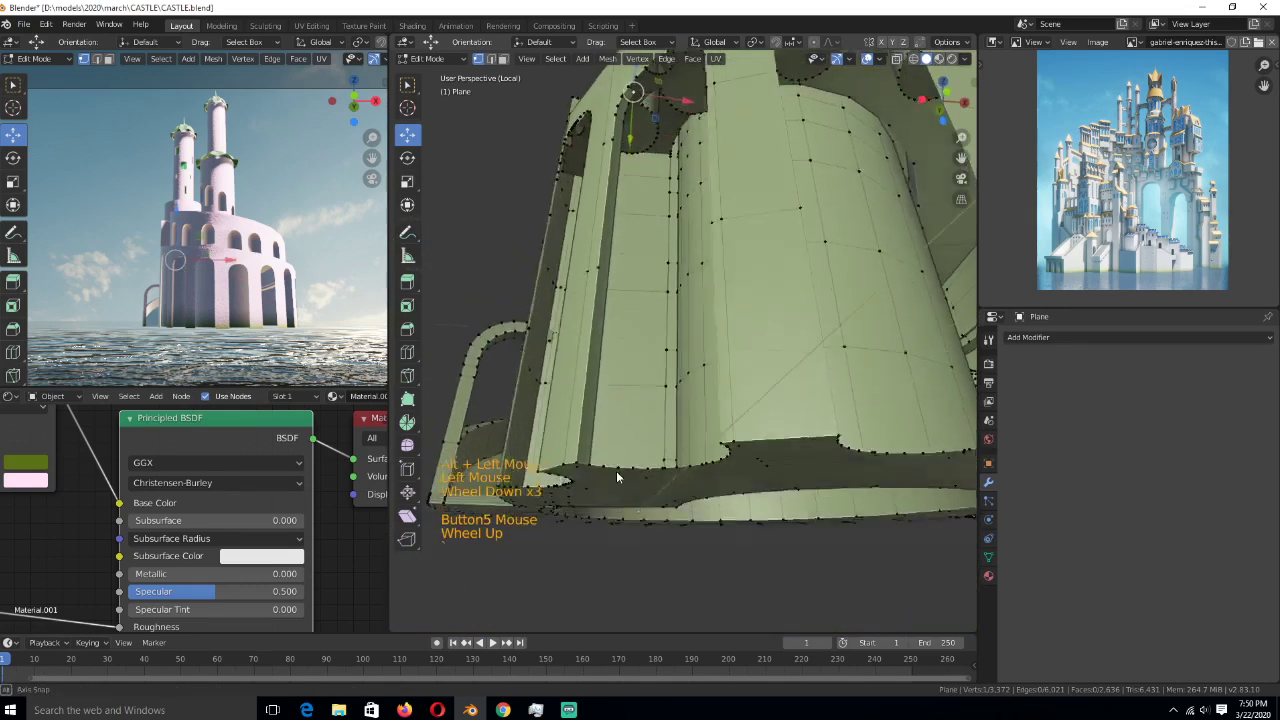
{"action": "key", "text": "3"}
{"action": "left_click", "coordinate": [600, 245]}
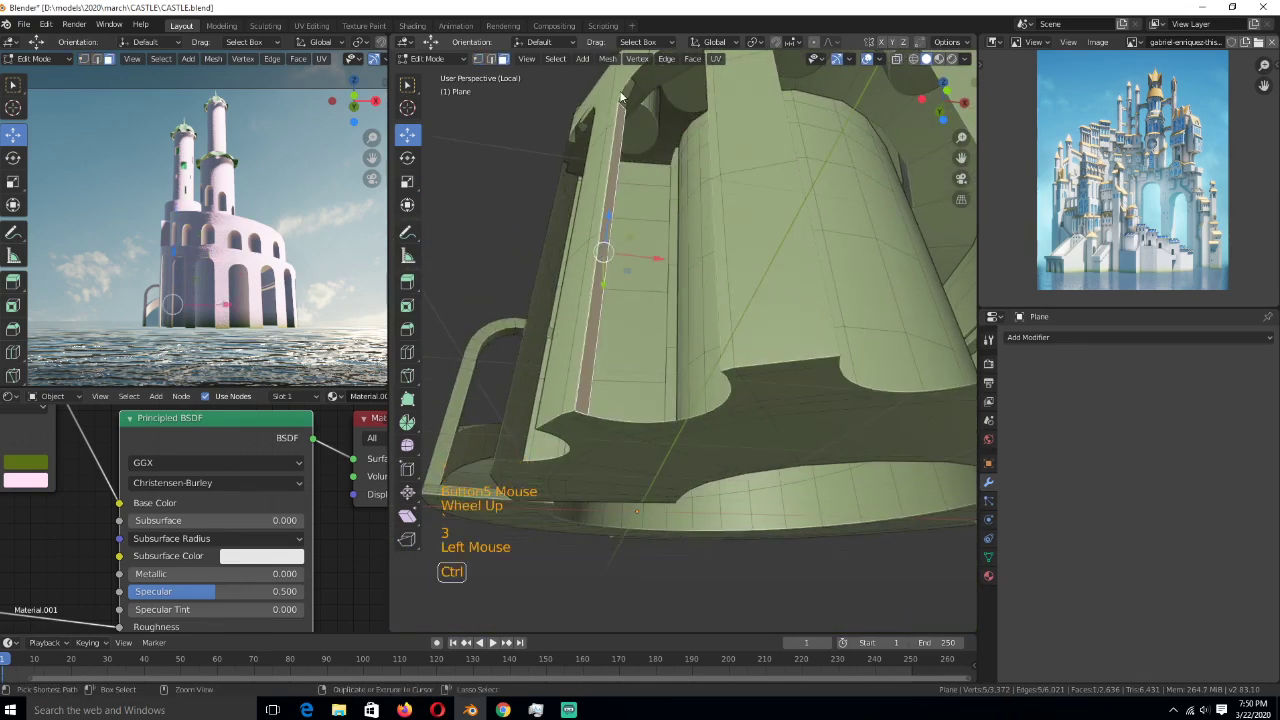
{"action": "left_click", "coordinate": [627, 100], "text": "ctrl"}
{"action": "key", "text": "x"}
{"action": "left_click", "coordinate": [627, 90]}
- Examine the leftover geometry under the arch heads, then the whole opened wall in object mode
{"action": "scroll", "coordinate": [600, 220], "scroll_direction": "down", "scroll_amount": 3}
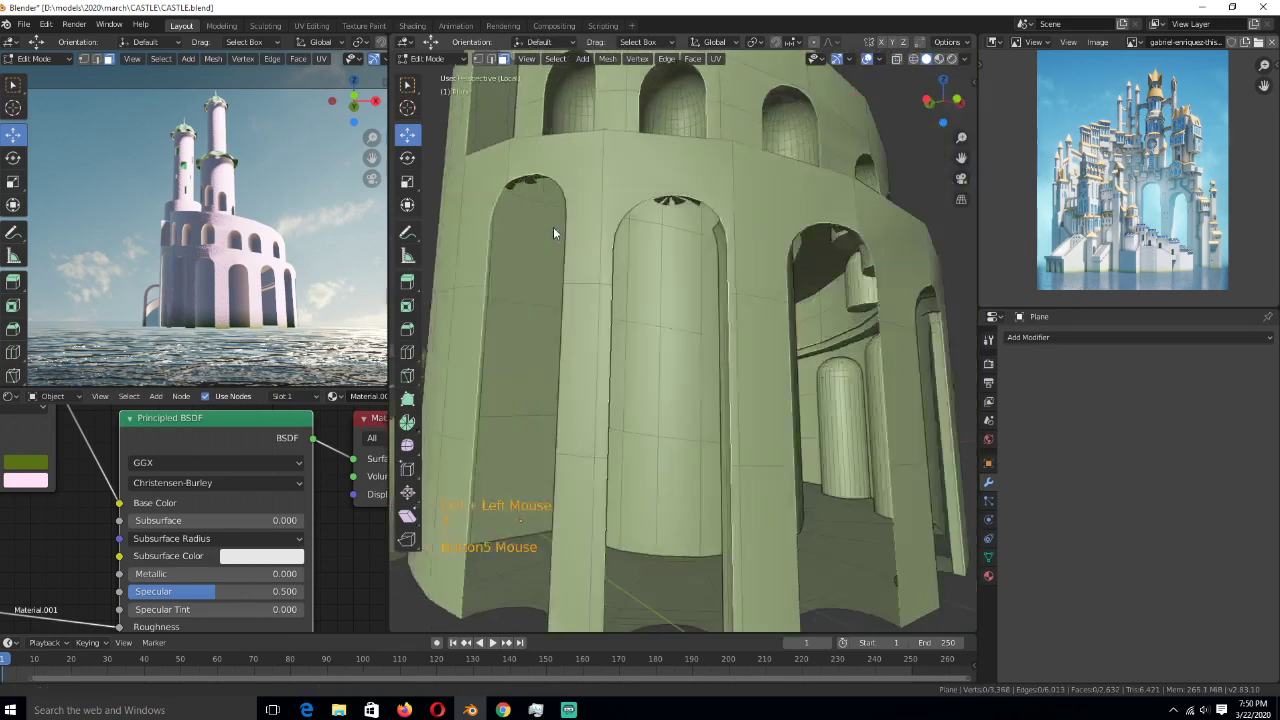
{"action": "scroll", "coordinate": [612, 330], "scroll_direction": "up", "scroll_amount": 3}
{"action": "mouse_move", "coordinate": [609, 323]}
{"action": "middle_mouse_down"}
{"action": "mouse_move", "coordinate": [586, 349]}
{"action": "mouse_move", "coordinate": [663, 229]}
{"action": "mouse_move", "coordinate": [653, 214]}
{"action": "mouse_move", "coordinate": [694, 249]}
{"action": "middle_mouse_up"}
{"action": "key", "text": "c"}
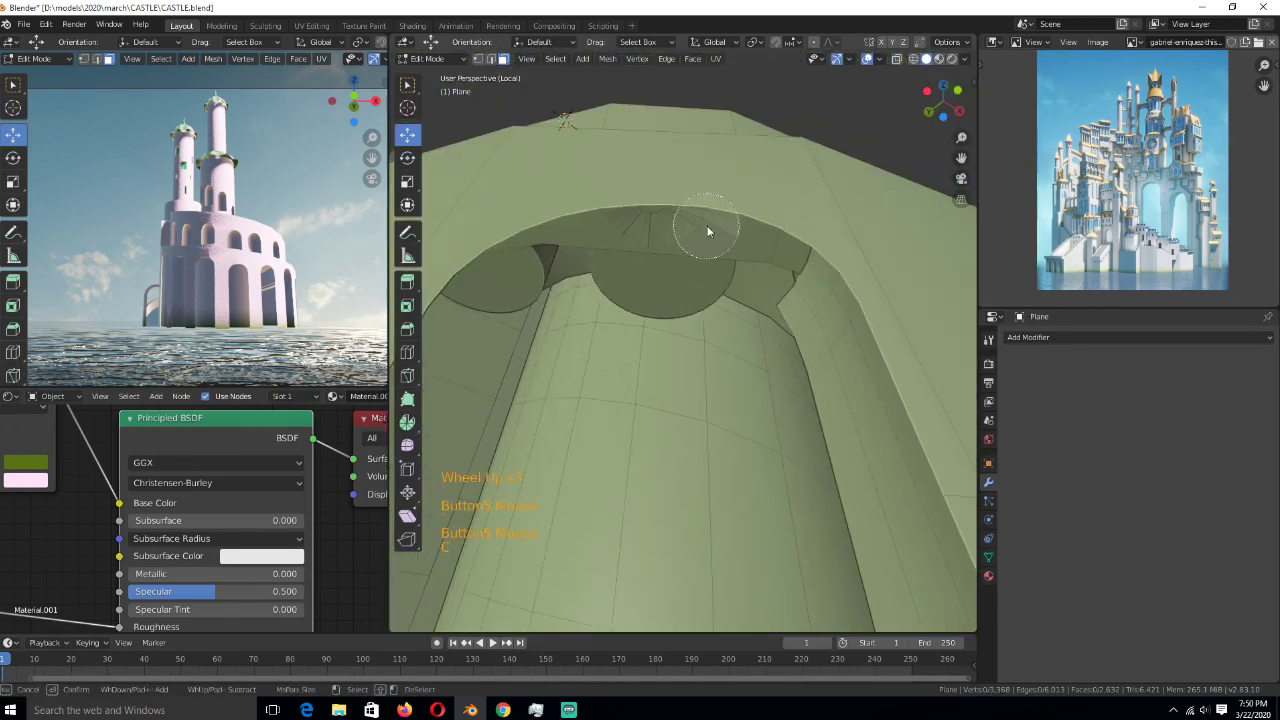
{"action": "key", "text": "Tab"}
{"action": "scroll", "coordinate": [698, 270], "scroll_direction": "down", "scroll_amount": 5}
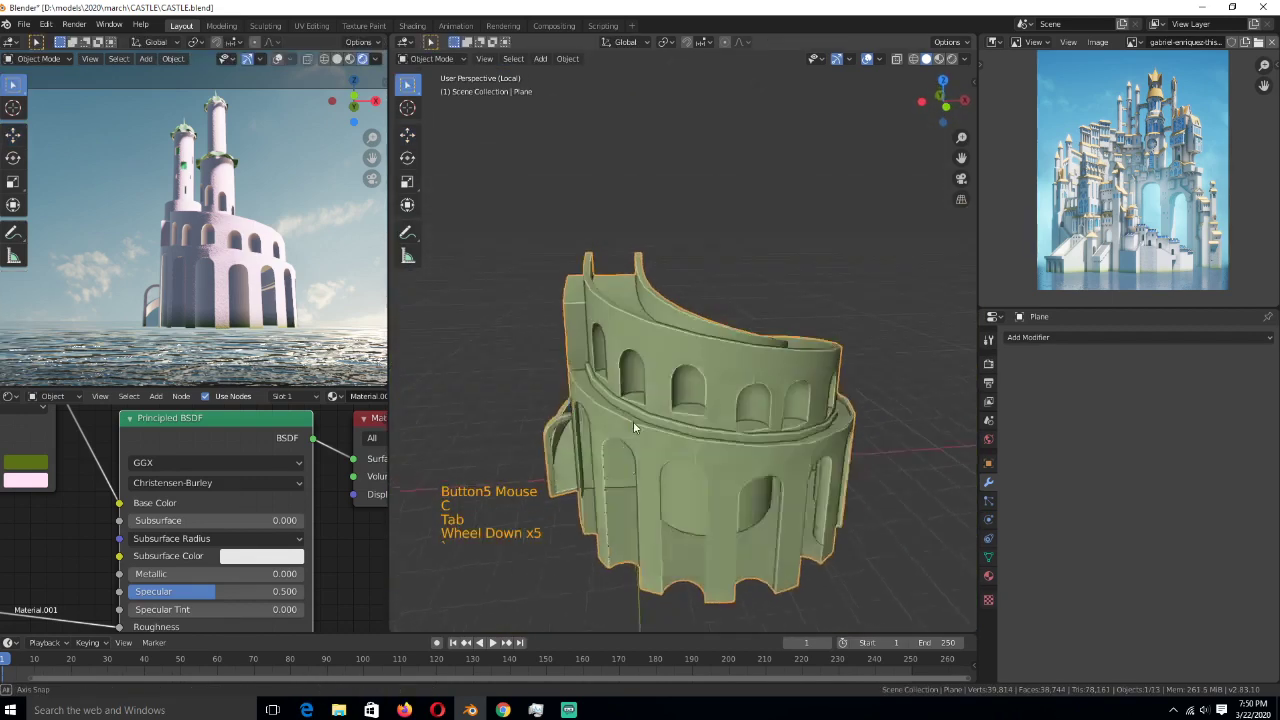
{"action": "middle_click_drag", "start_coordinate": [625, 408], "coordinate": [600, 380]}
- Reopen CASTLE.blend from the recent files without saving the current changes, and leave local view to check the arched walls
{"action": "left_click", "coordinate": [22, 24]}
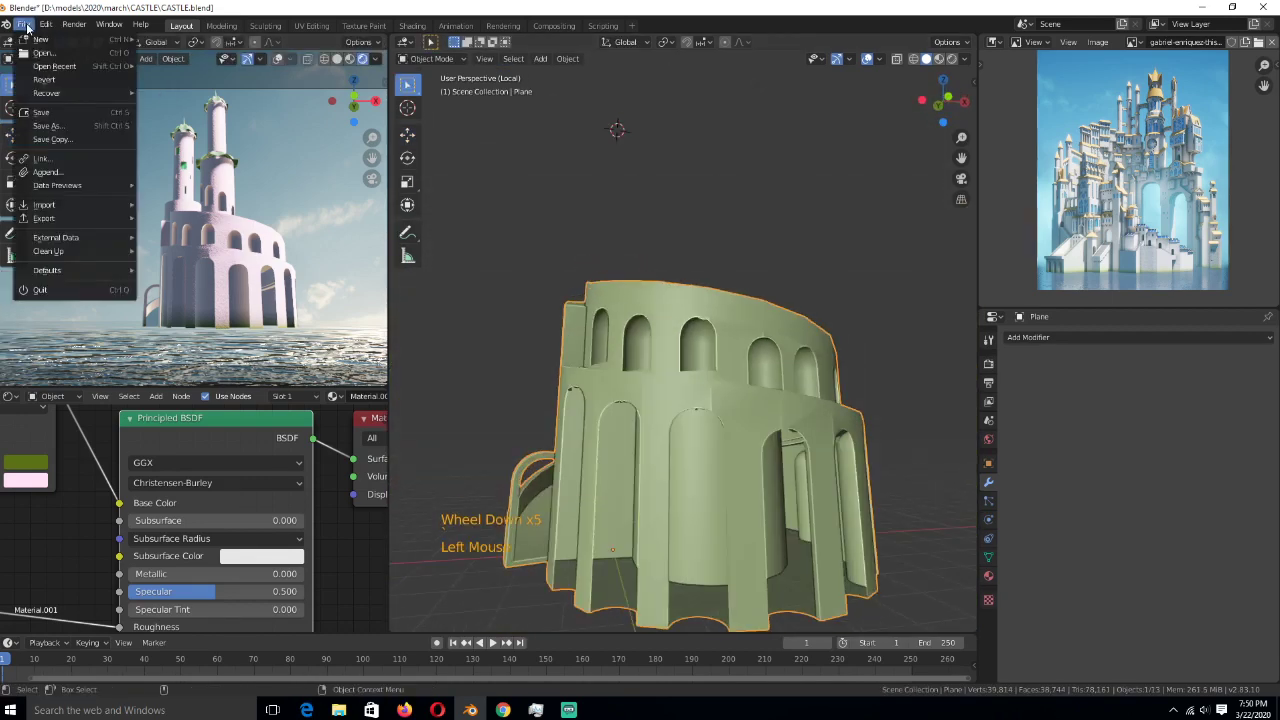
{"action": "mouse_move", "coordinate": [88, 99]}
{"action": "mouse_move", "coordinate": [100, 66]}
{"action": "left_click", "coordinate": [186, 72]}
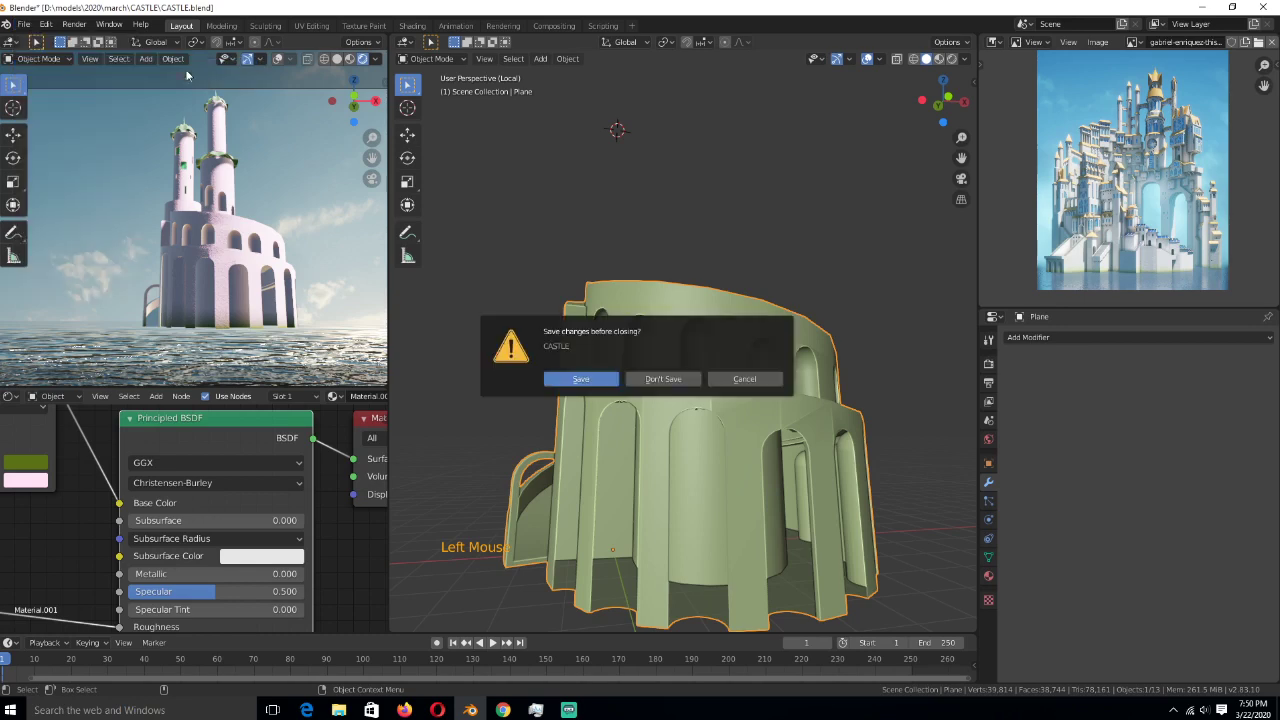
{"action": "left_click", "coordinate": [641, 385]}
{"action": "middle_click_drag", "start_coordinate": [604, 414], "coordinate": [657, 392]}
{"action": "key", "text": "KP_Divide"}
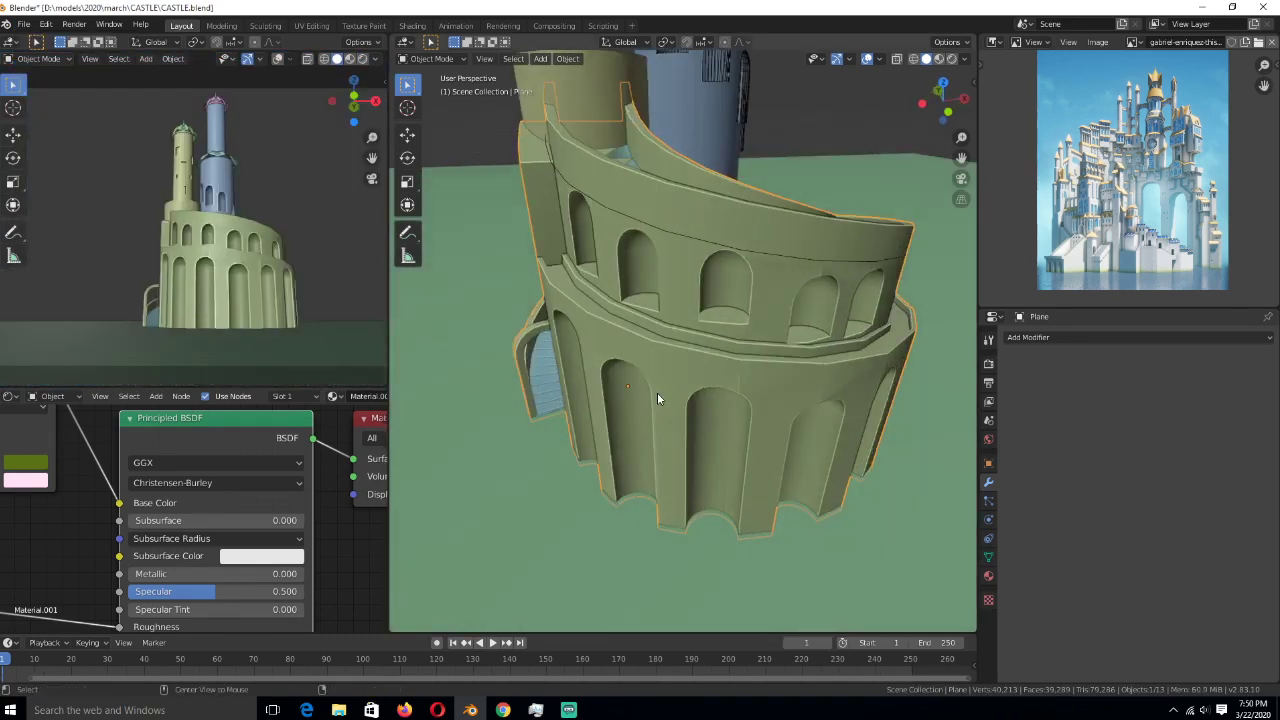
{"action": "key", "text": "shift+z"}
{"action": "key", "text": "z"}
{"action": "left_click", "coordinate": [751, 369]}
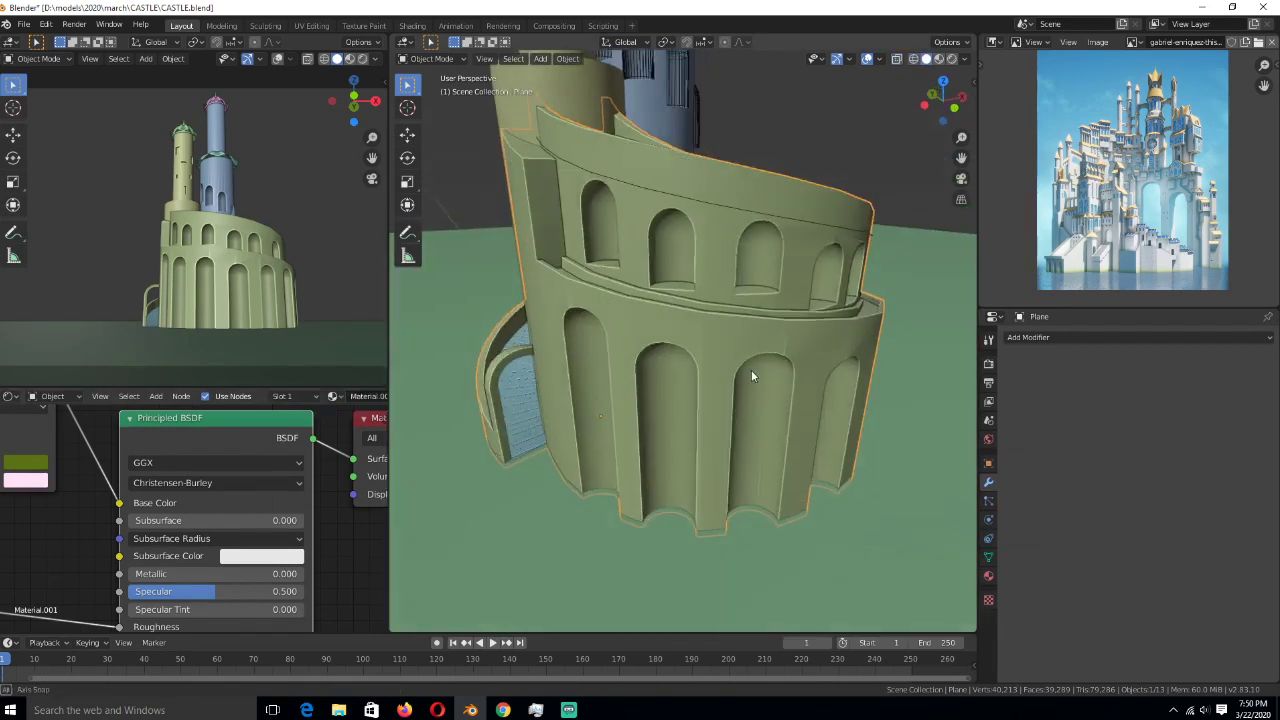
- Try to recover an auto-saved version of the castle scene
{"action": "left_click", "coordinate": [23, 24]}
{"action": "mouse_move", "coordinate": [97, 92]}
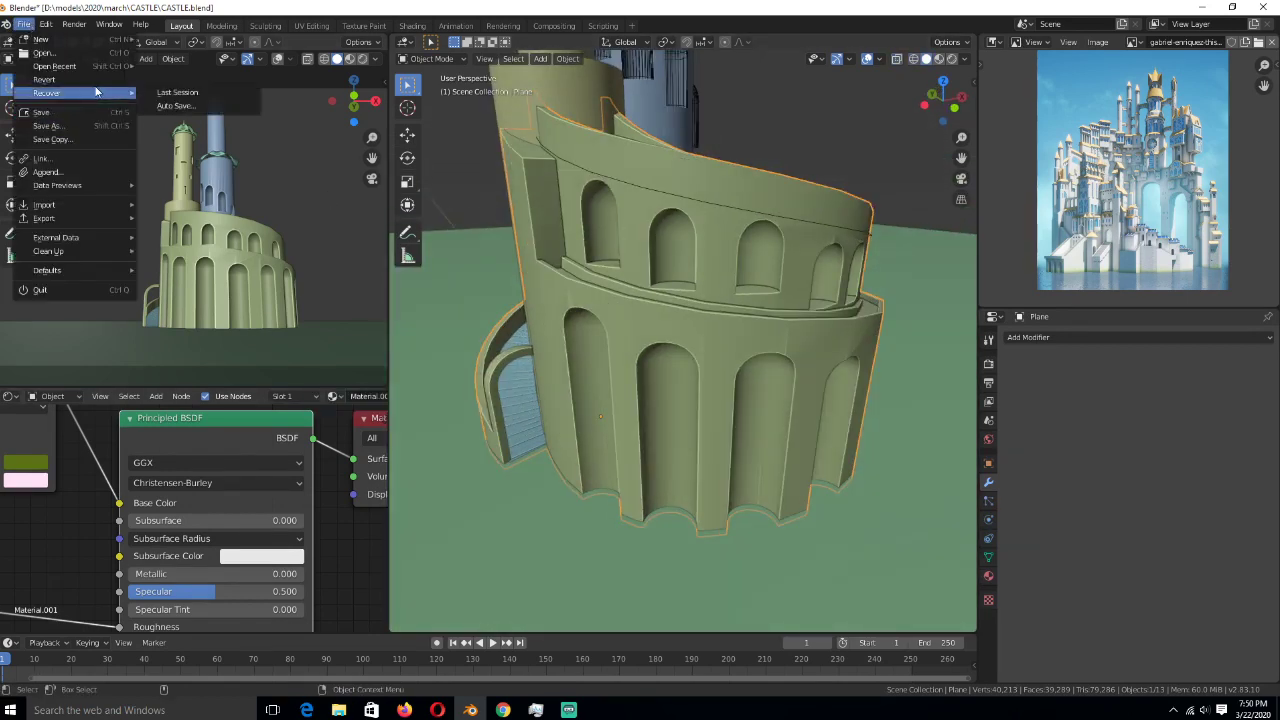
{"action": "left_click", "coordinate": [29, 26]}
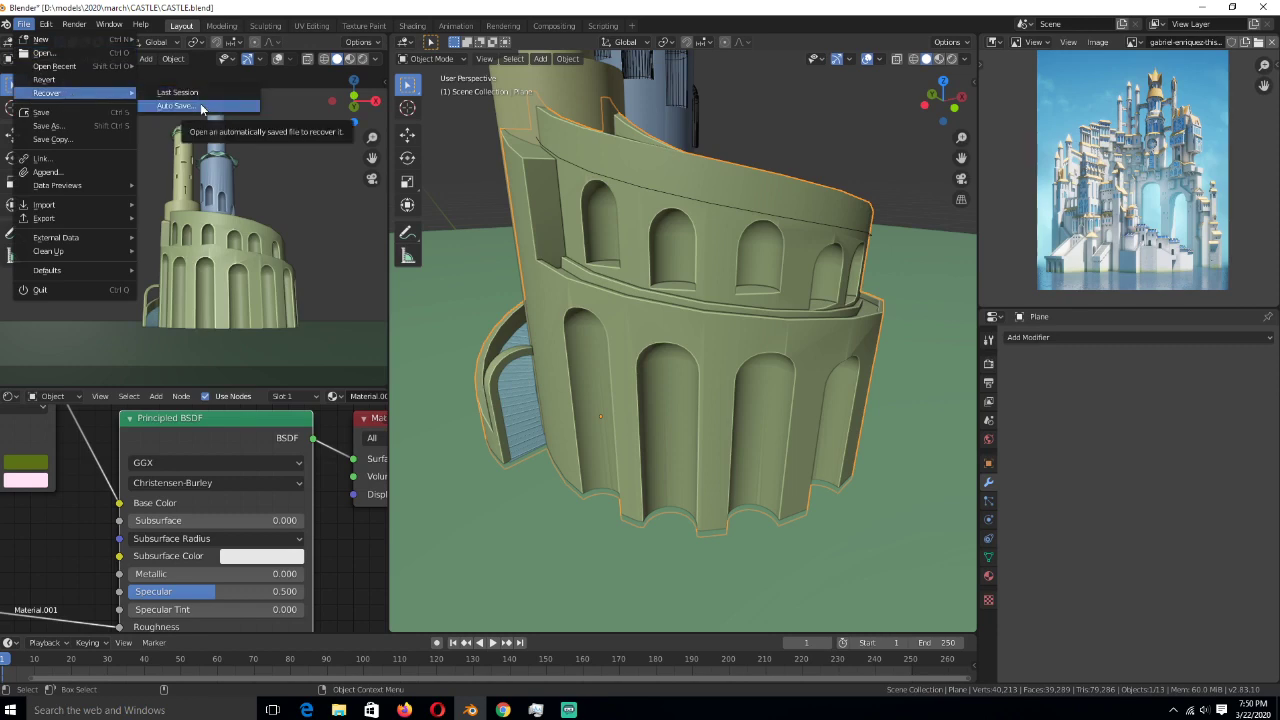
{"action": "left_click", "coordinate": [201, 108]}
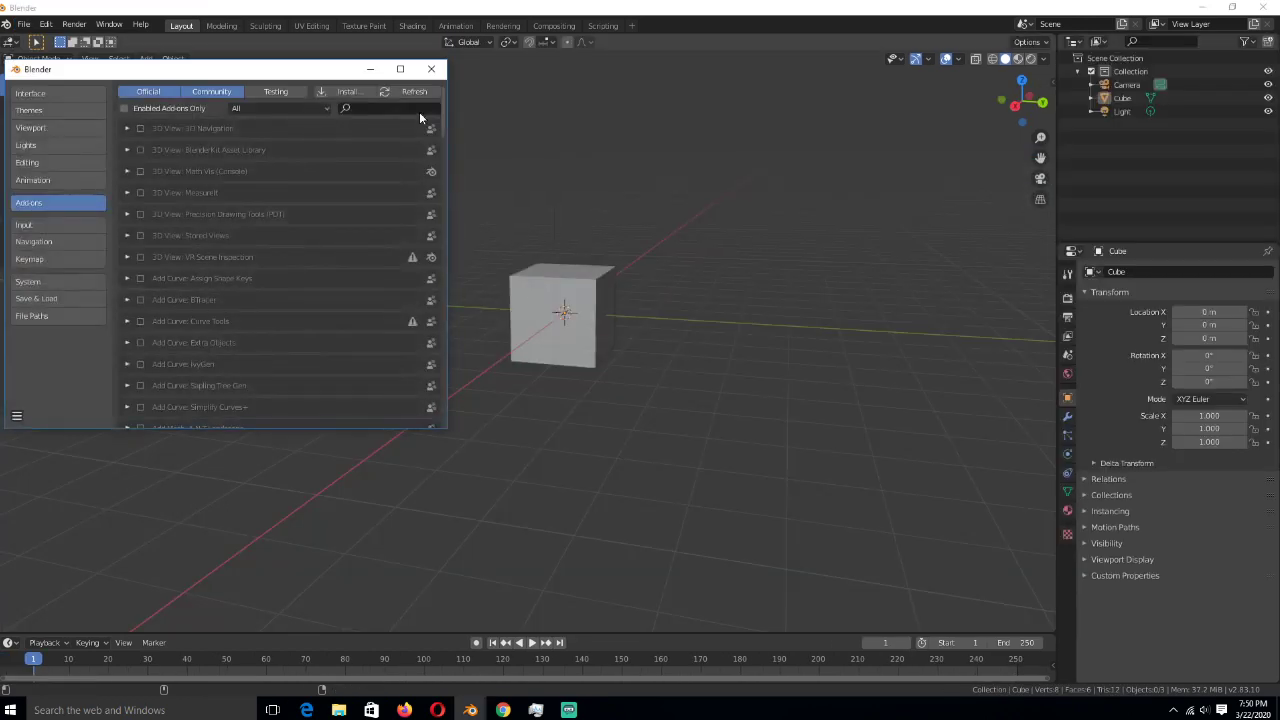
- Close the preferences window and try to recover the last session
{"action": "left_click", "coordinate": [431, 69]}
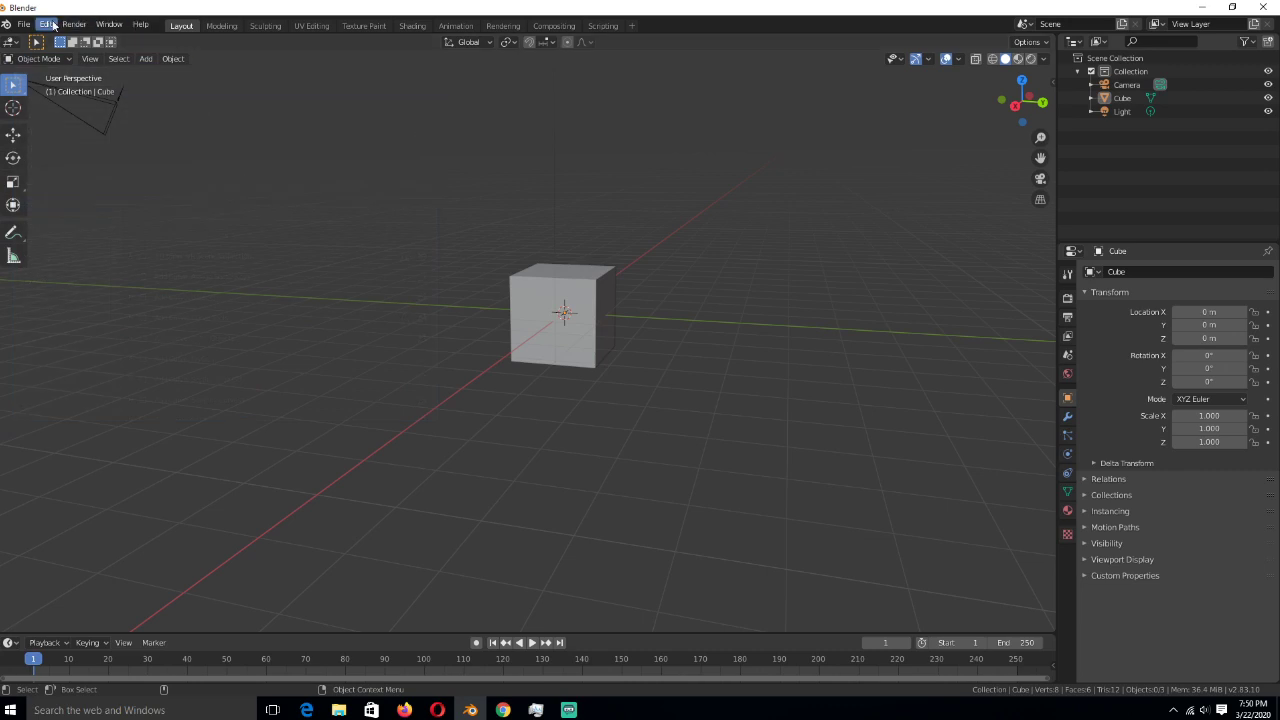
{"action": "left_click", "coordinate": [22, 24]}
{"action": "mouse_move", "coordinate": [102, 70]}
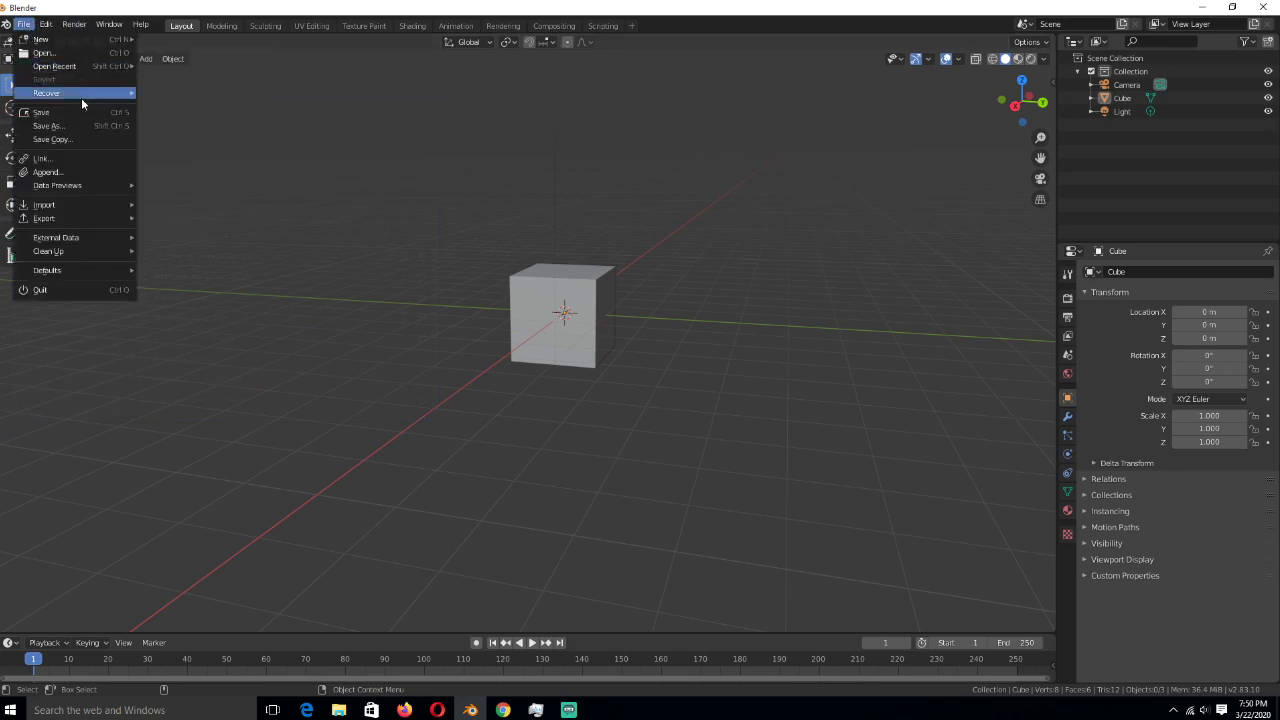
{"action": "mouse_move", "coordinate": [81, 97]}
{"action": "left_click", "coordinate": [175, 93]}
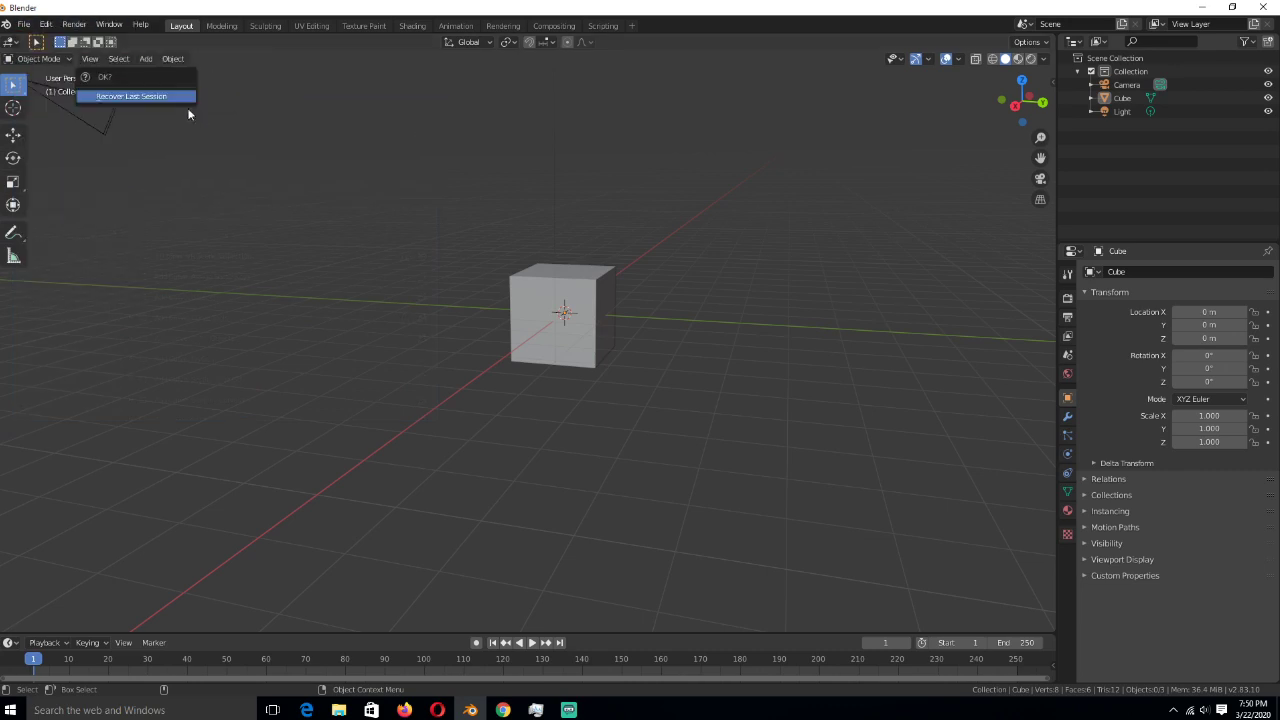
- Try to restore the castle scene from one of the auto-saved files in the Temp folder
{"action": "left_click", "coordinate": [30, 26]}
{"action": "mouse_move", "coordinate": [80, 97]}
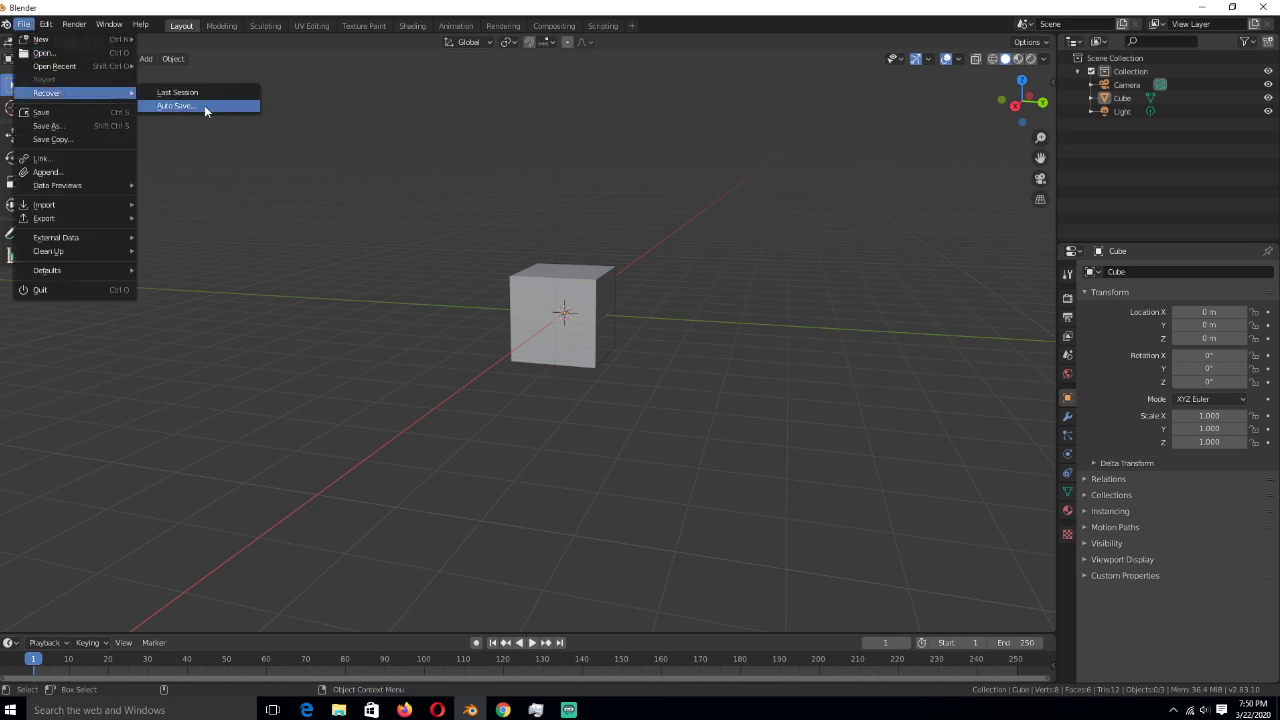
{"action": "left_click", "coordinate": [204, 105]}
{"action": "left_click", "coordinate": [625, 295]}
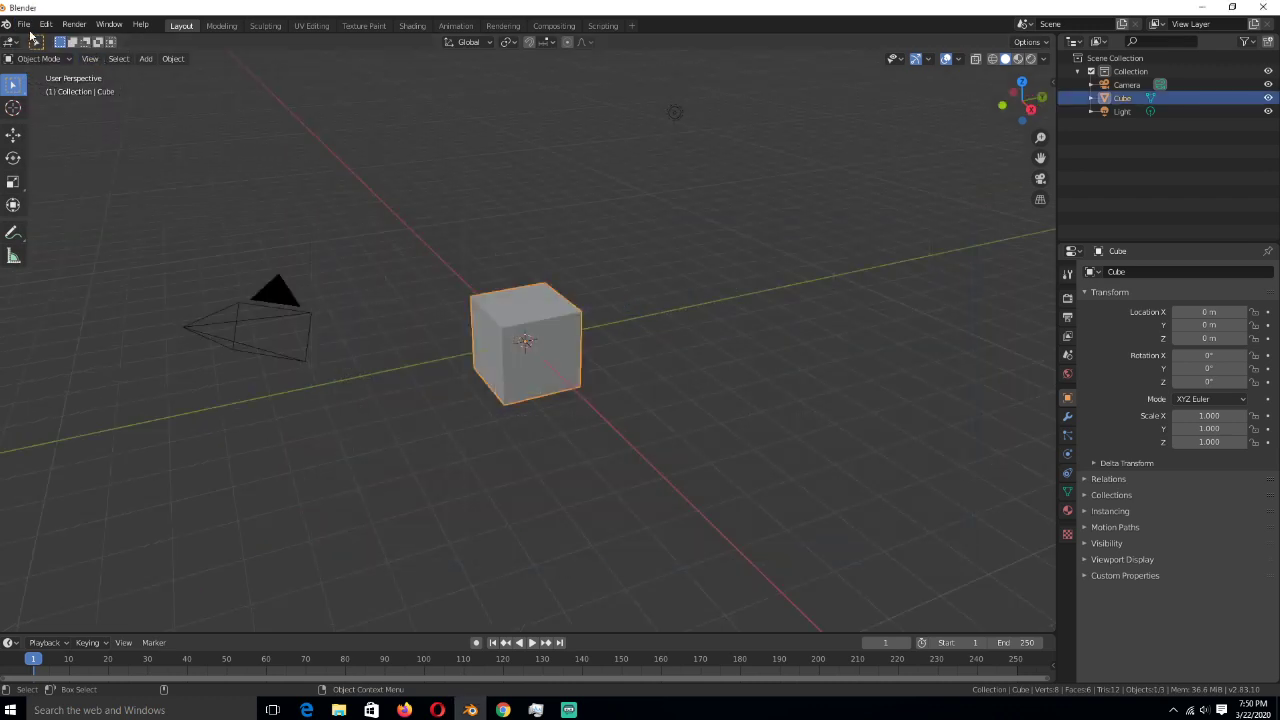
- Recover the auto-saved file CASTLE_8724_autosave.blend and check which stage of the castle it contains
{"action": "left_click", "coordinate": [22, 24]}
{"action": "mouse_move", "coordinate": [119, 100]}
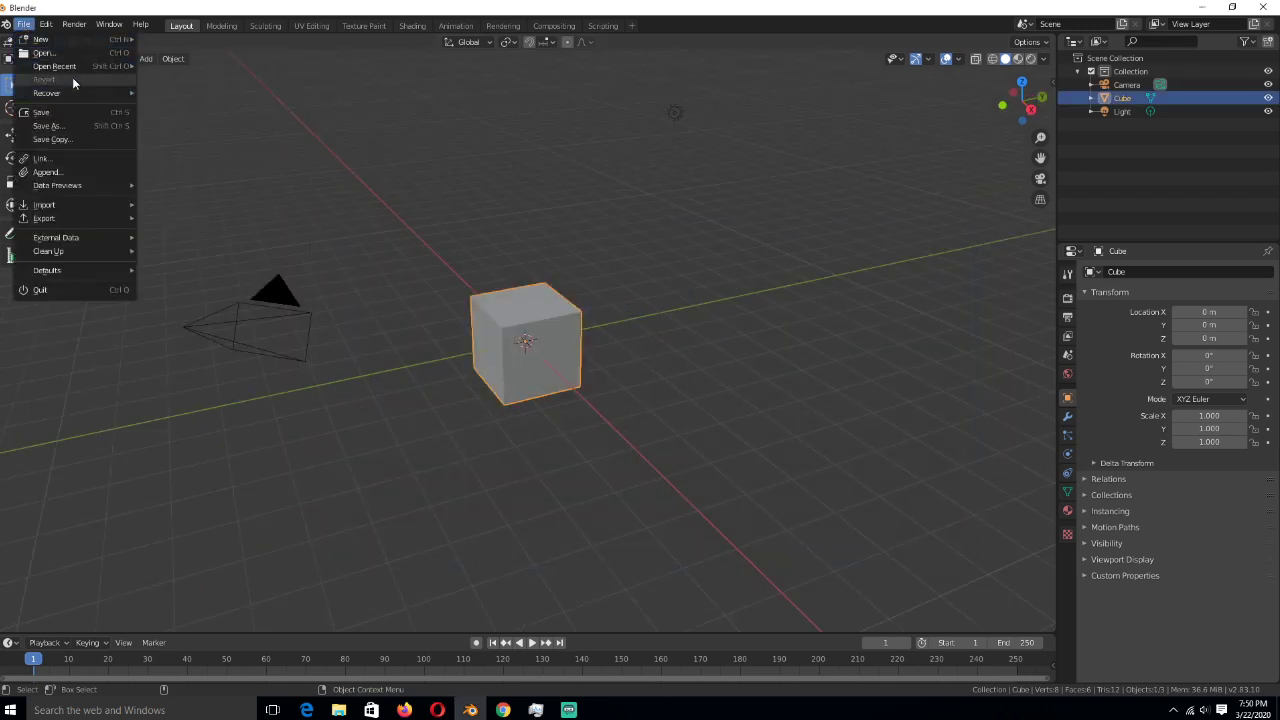
{"action": "mouse_move", "coordinate": [76, 93]}
{"action": "left_click", "coordinate": [212, 105]}
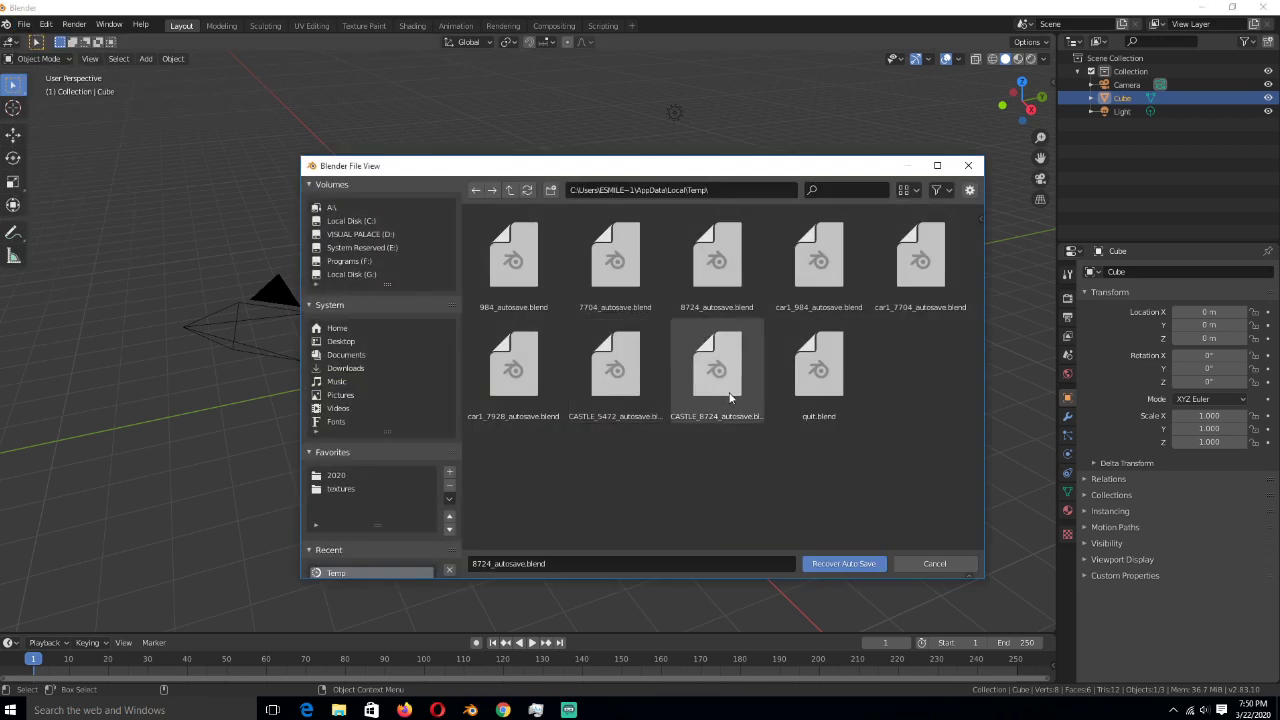
{"action": "double_click", "coordinate": [729, 396]}
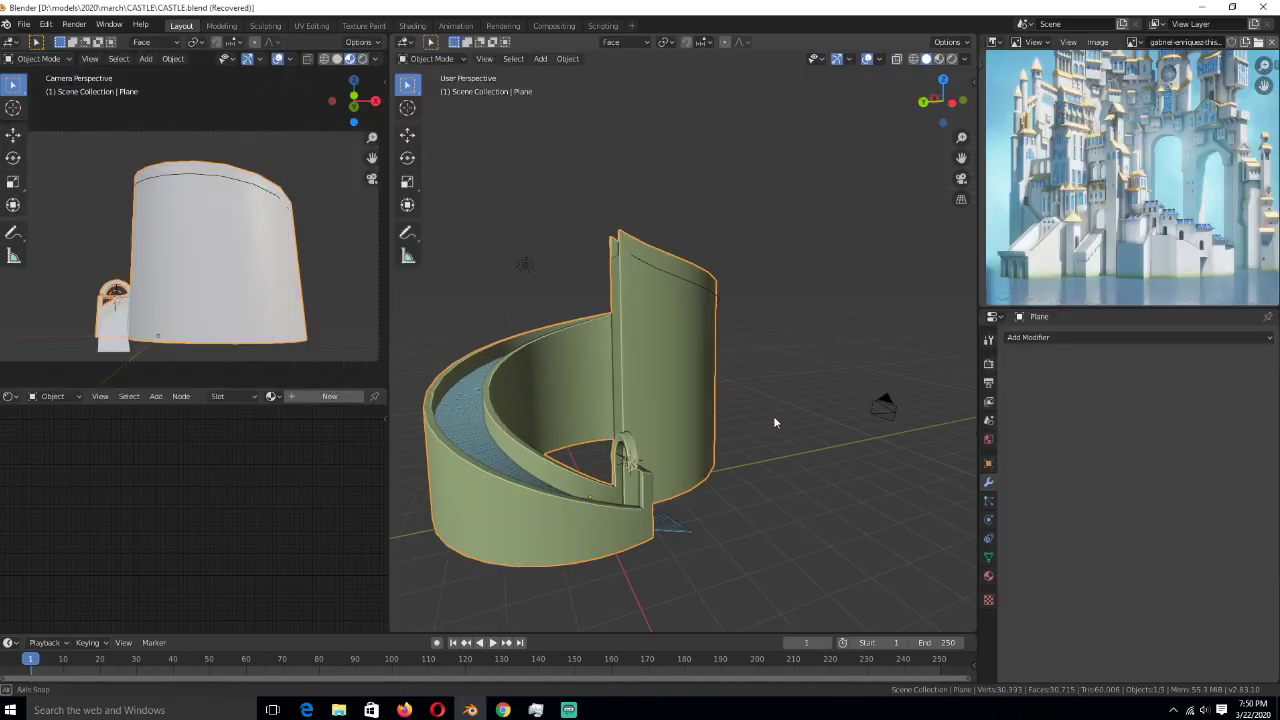
{"action": "middle_click_drag", "start_coordinate": [519, 355], "coordinate": [739, 369]}
- Recover the other auto-saved castle file, CASTLE_5472_autosave.blend
{"action": "left_click", "coordinate": [23, 24]}
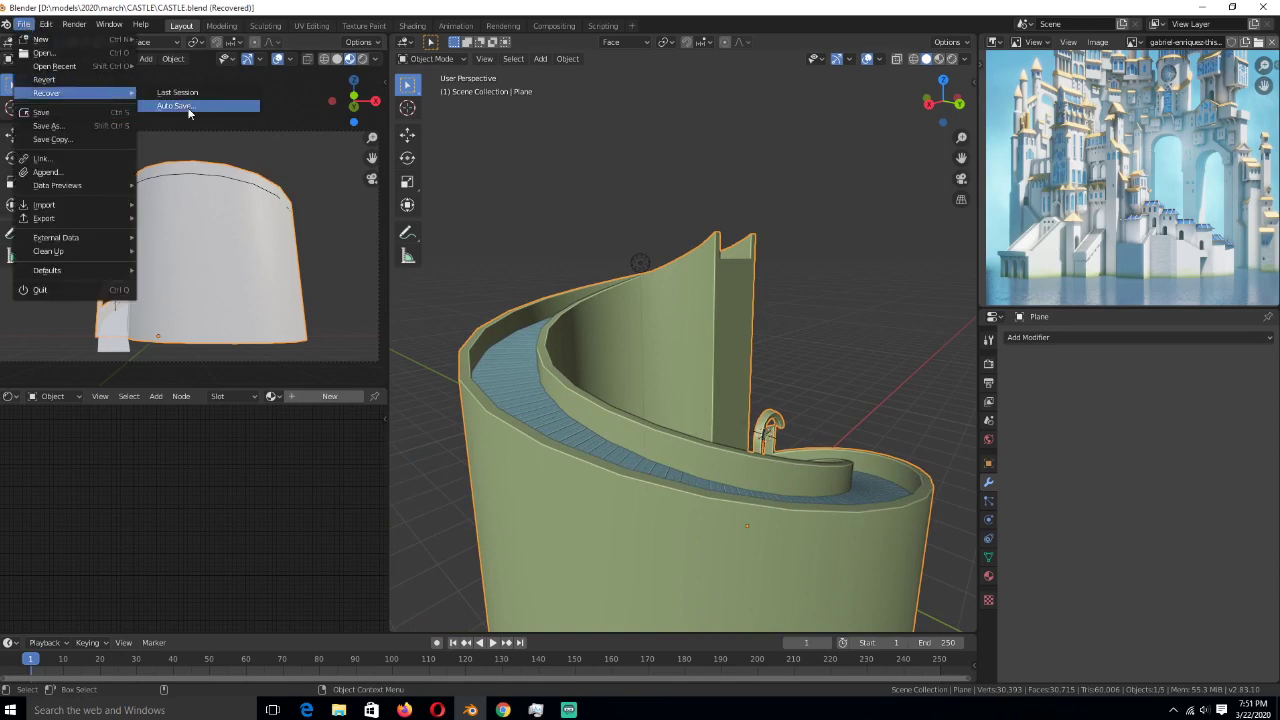
{"action": "left_click", "coordinate": [188, 112]}
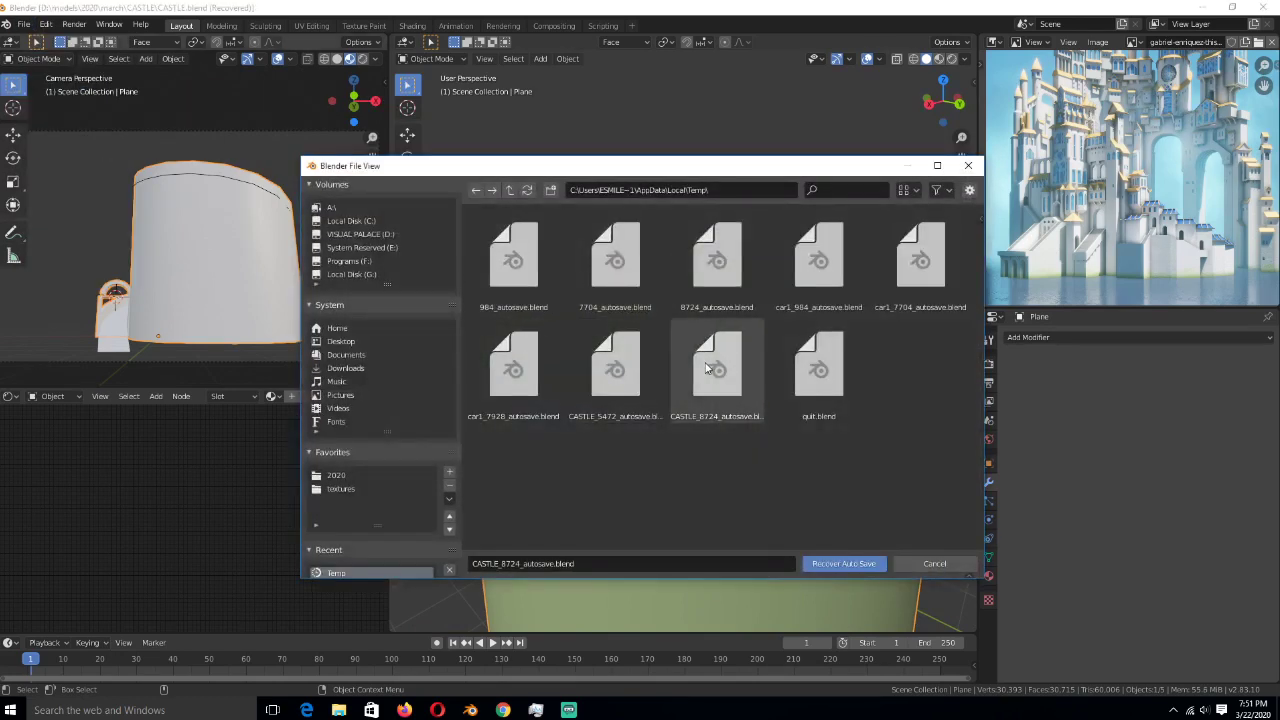
{"action": "double_click", "coordinate": [625, 367]}
{"action": "scroll", "coordinate": [622, 367], "scroll_direction": "down", "scroll_amount": 3}
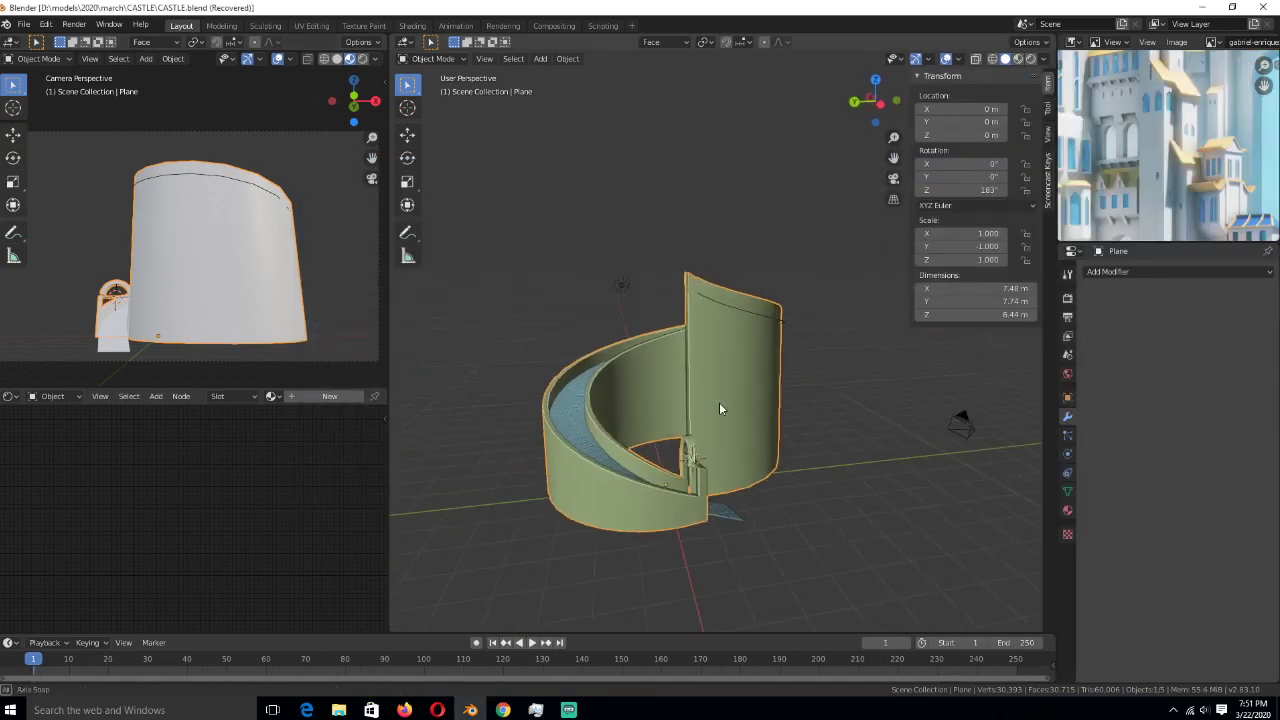
- Recover the CASTLE_5472 auto-save once more and inspect its spiral wall from several sides
{"action": "left_click", "coordinate": [30, 26]}
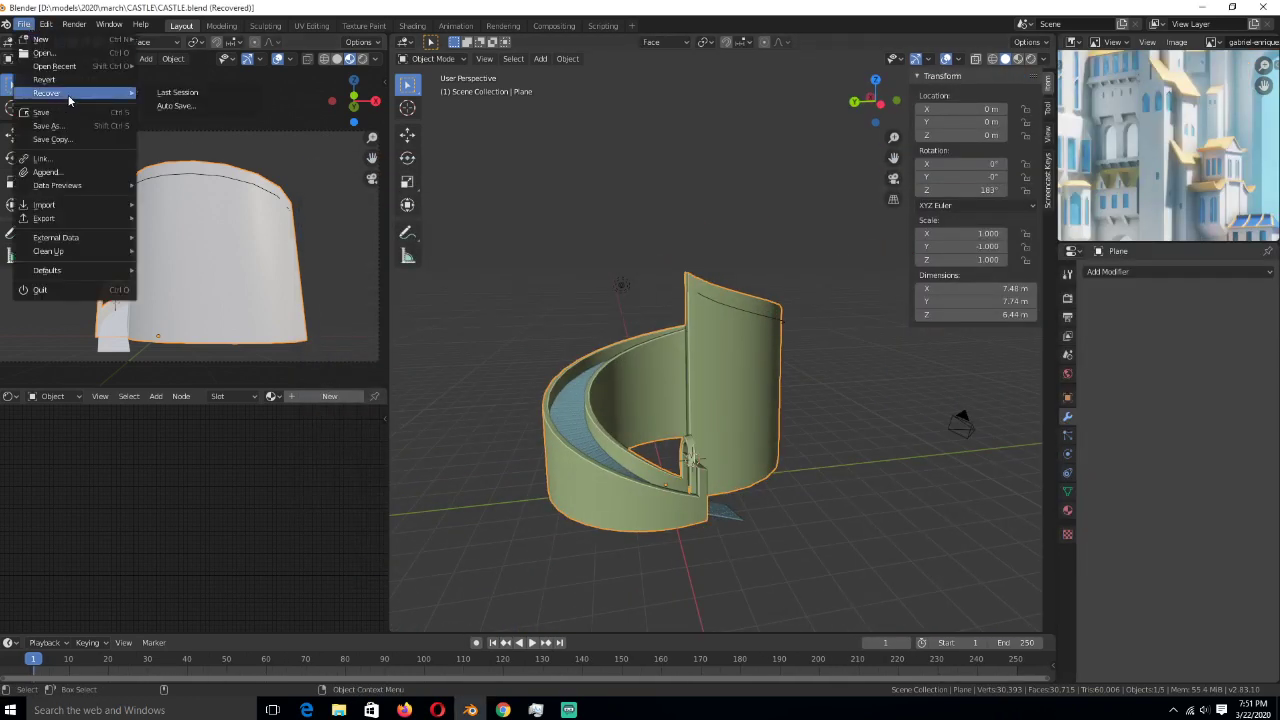
{"action": "left_click", "coordinate": [189, 112]}
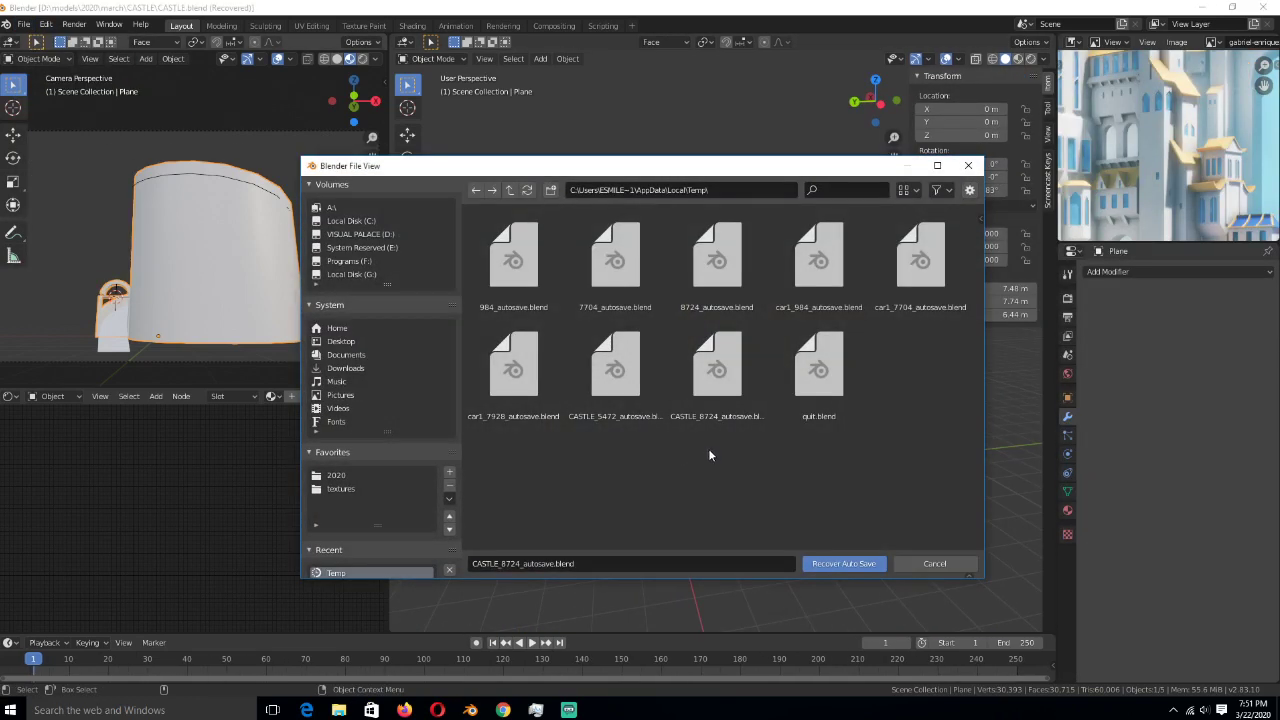
{"action": "double_click", "coordinate": [597, 401]}
{"action": "scroll", "coordinate": [595, 395], "scroll_direction": "up", "scroll_amount": 5}
{"action": "scroll", "coordinate": [595, 395], "scroll_direction": "down", "scroll_amount": 5}
{"action": "middle_click_drag", "start_coordinate": [595, 395], "coordinate": [698, 409]}
- Open the saved file CASTLE.blend again and leave local view to show the full castle
{"action": "left_click", "coordinate": [23, 24]}
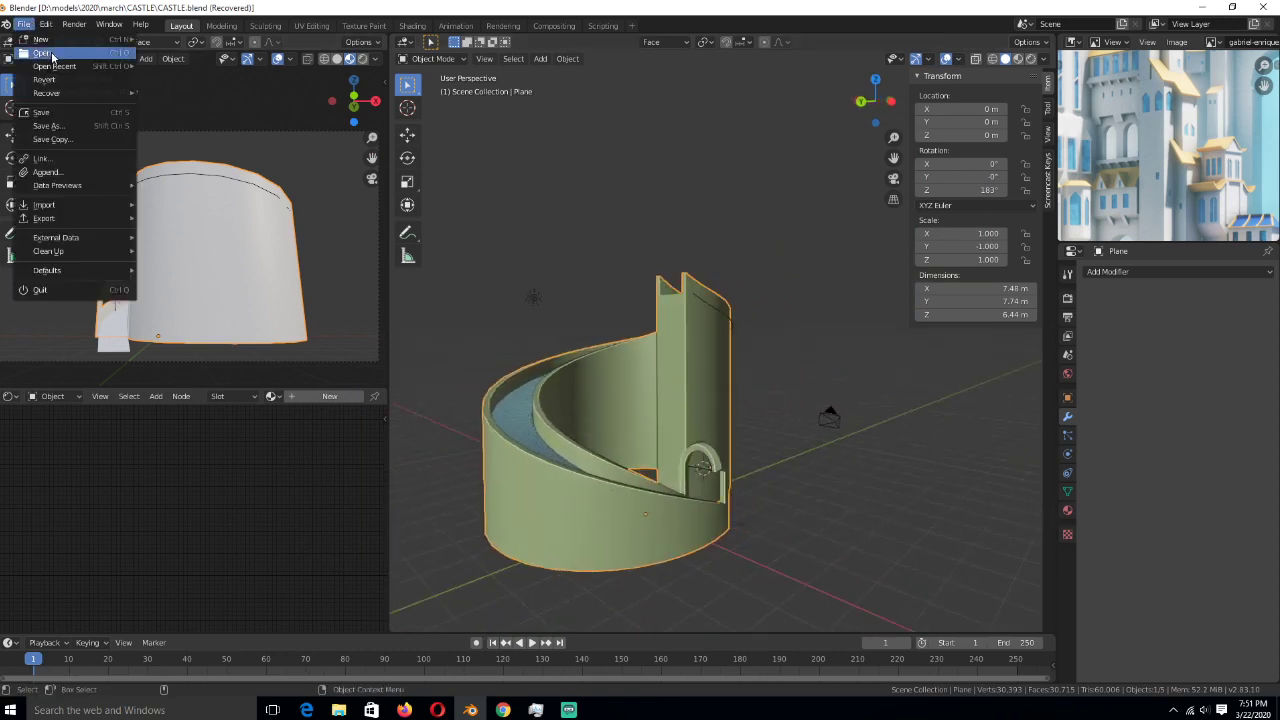
{"action": "left_click", "coordinate": [42, 53]}
{"action": "double_click", "coordinate": [510, 270]}
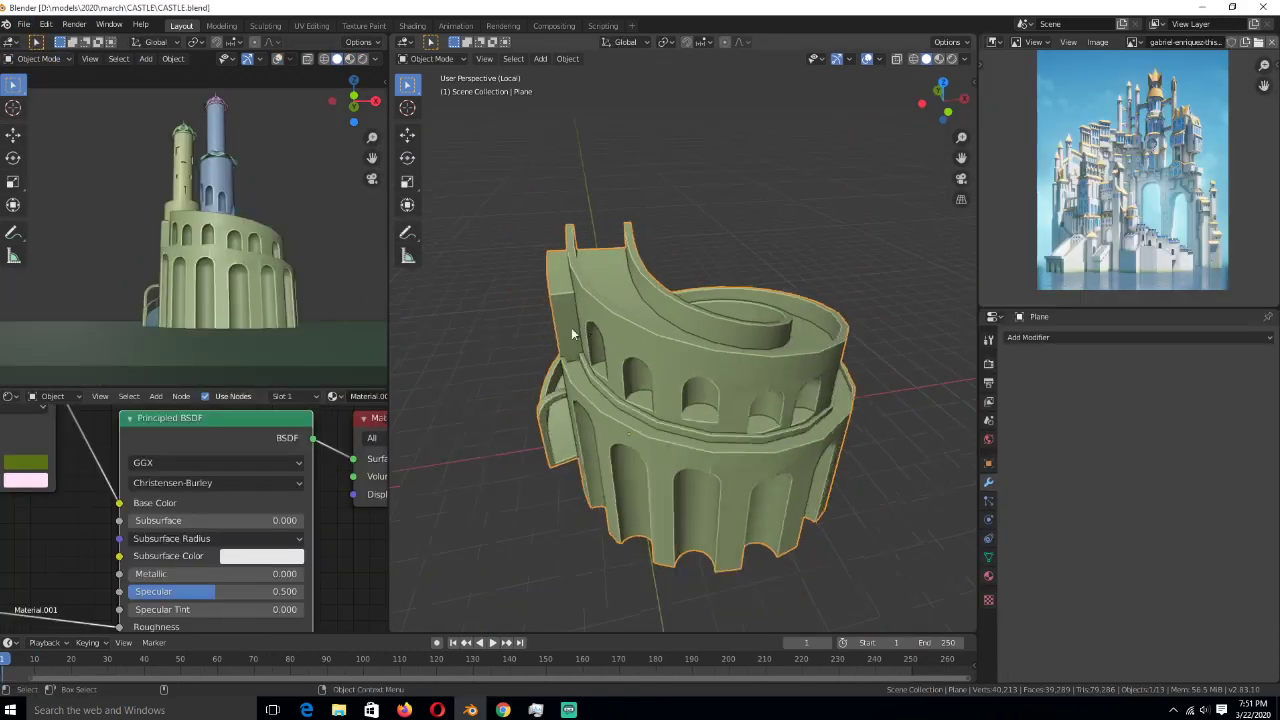
{"action": "key", "text": "KP_Divide"}
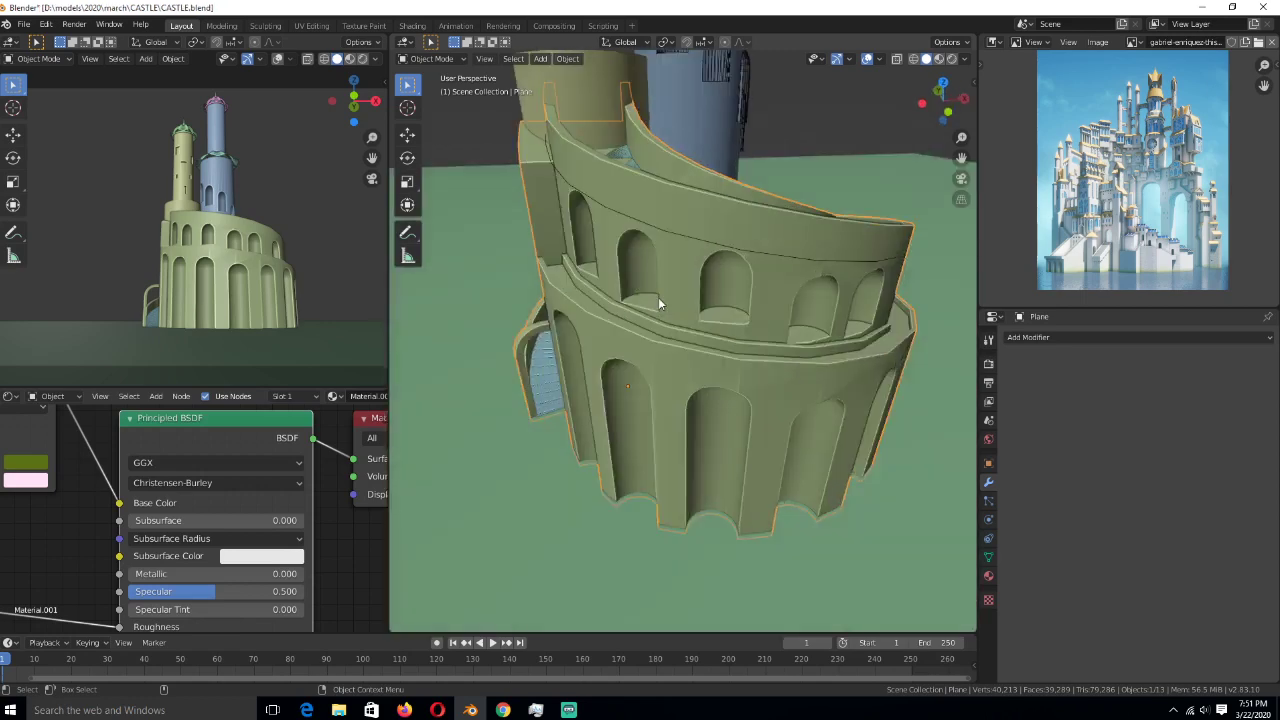
- Select the arched window cutters on the blue tower and give them a new material
{"action": "scroll", "coordinate": [660, 300], "scroll_direction": "down", "scroll_amount": 5}
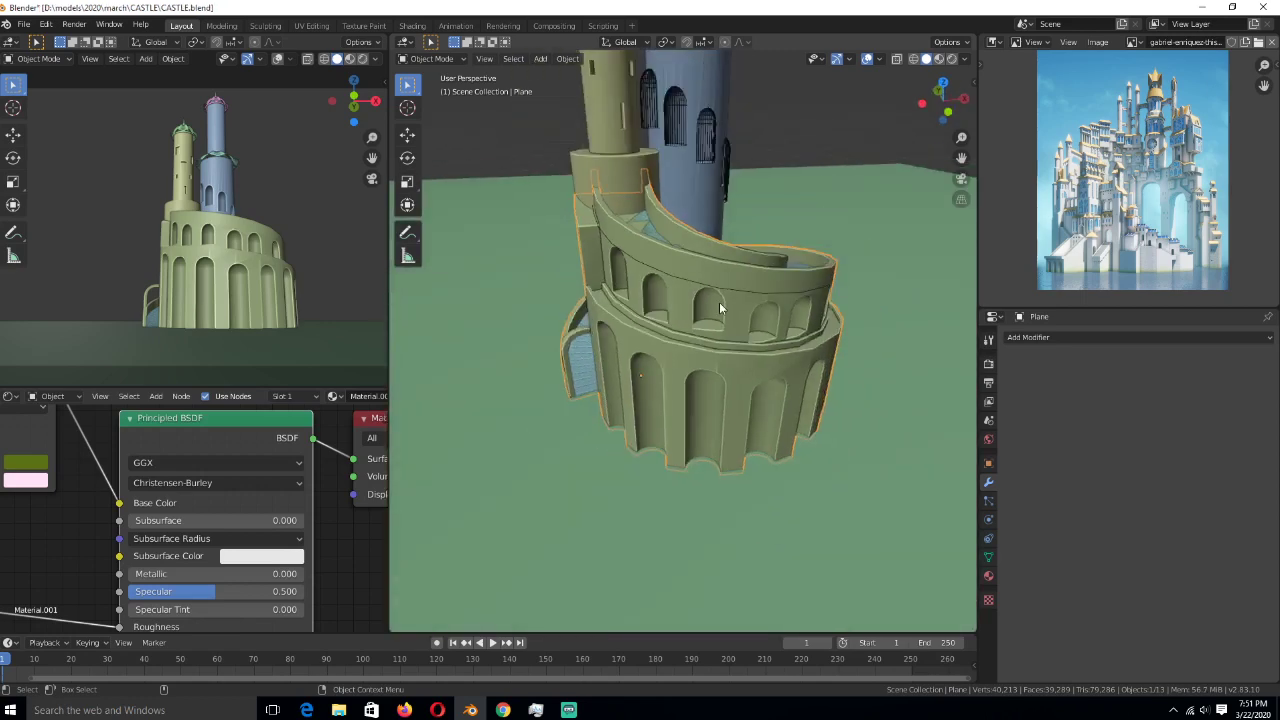
{"action": "middle_click_drag", "start_coordinate": [719, 302], "coordinate": [635, 295]}
{"action": "scroll", "coordinate": [600, 320], "scroll_direction": "up", "scroll_amount": 8}
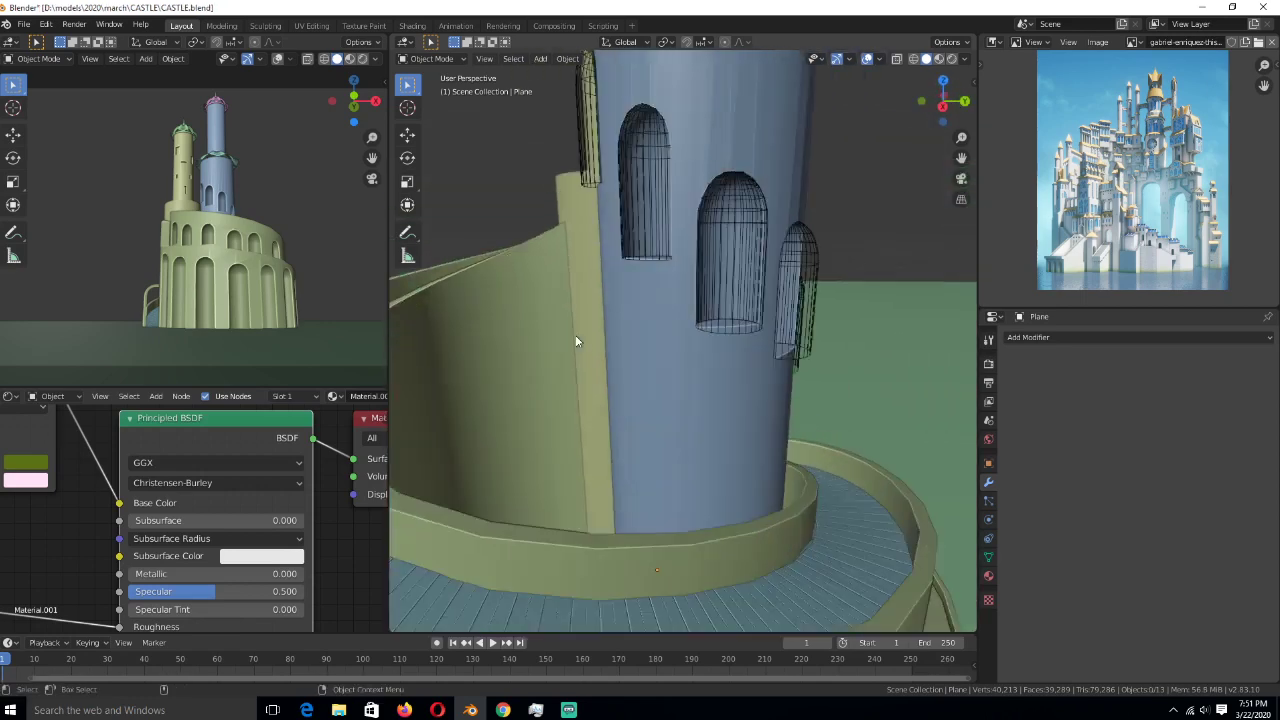
{"action": "left_click", "coordinate": [555, 300]}
{"action": "middle_click_drag", "start_coordinate": [555, 300], "coordinate": [660, 346]}
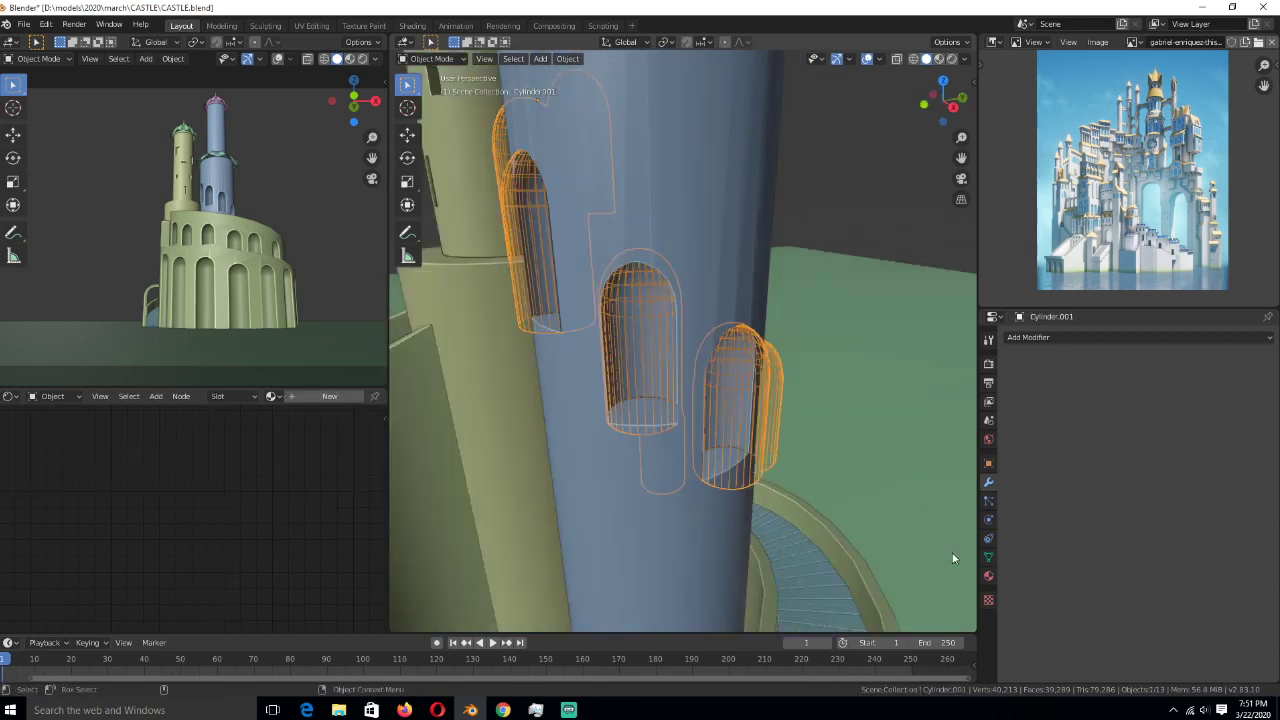
{"action": "left_click", "coordinate": [998, 573]}
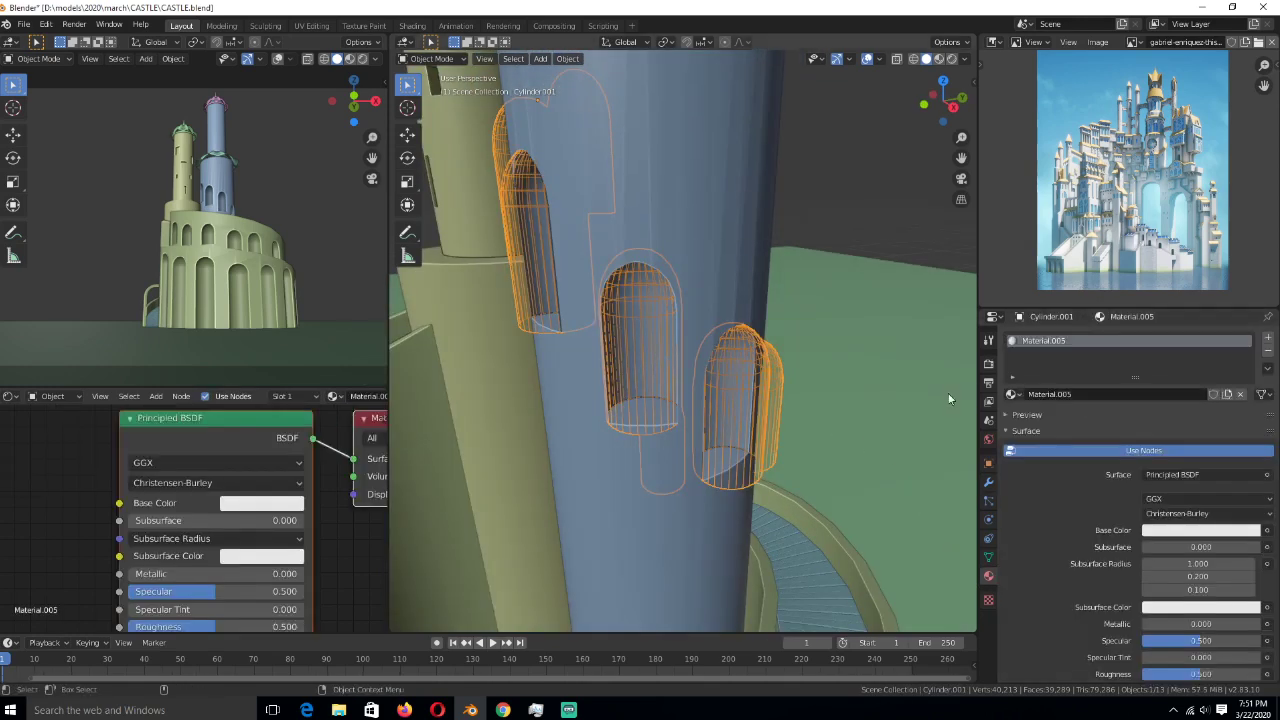
- Check the blue tower's material settings and nodes, and set the window cutters' material to an orange base colour
{"action": "left_click", "coordinate": [745, 252]}
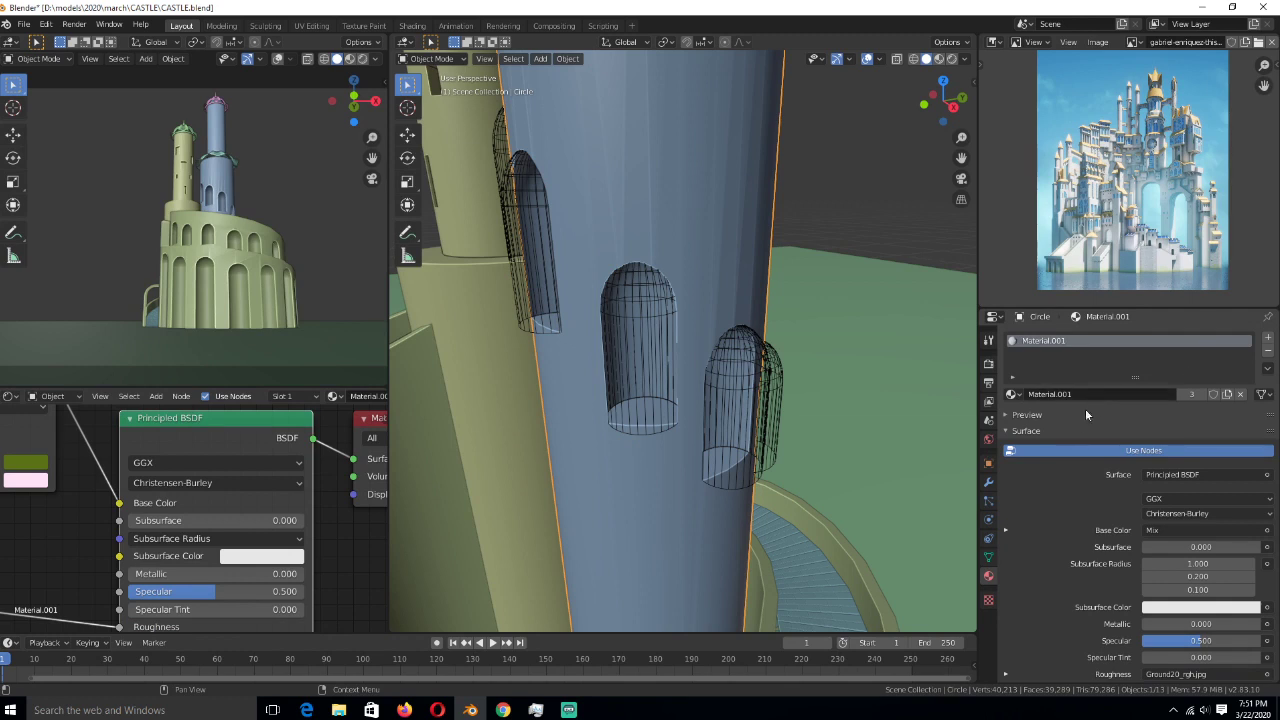
{"action": "left_click", "coordinate": [1035, 415]}
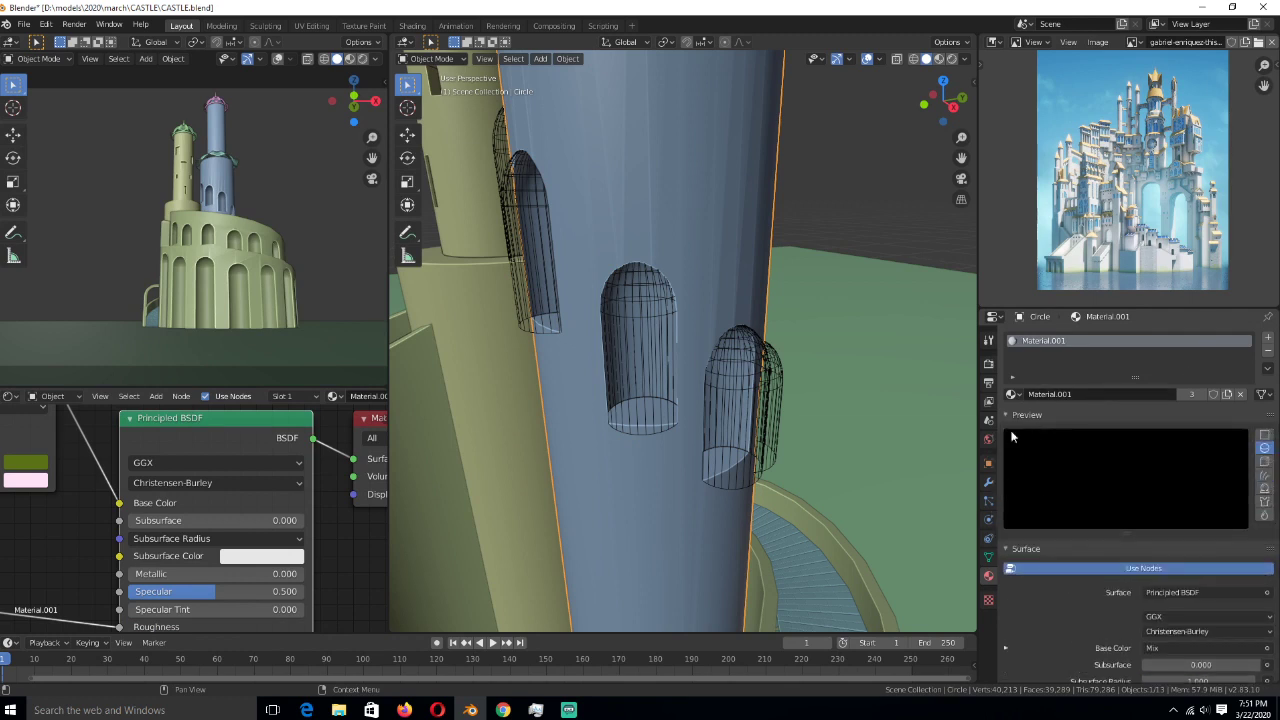
{"action": "left_click", "coordinate": [1028, 415]}
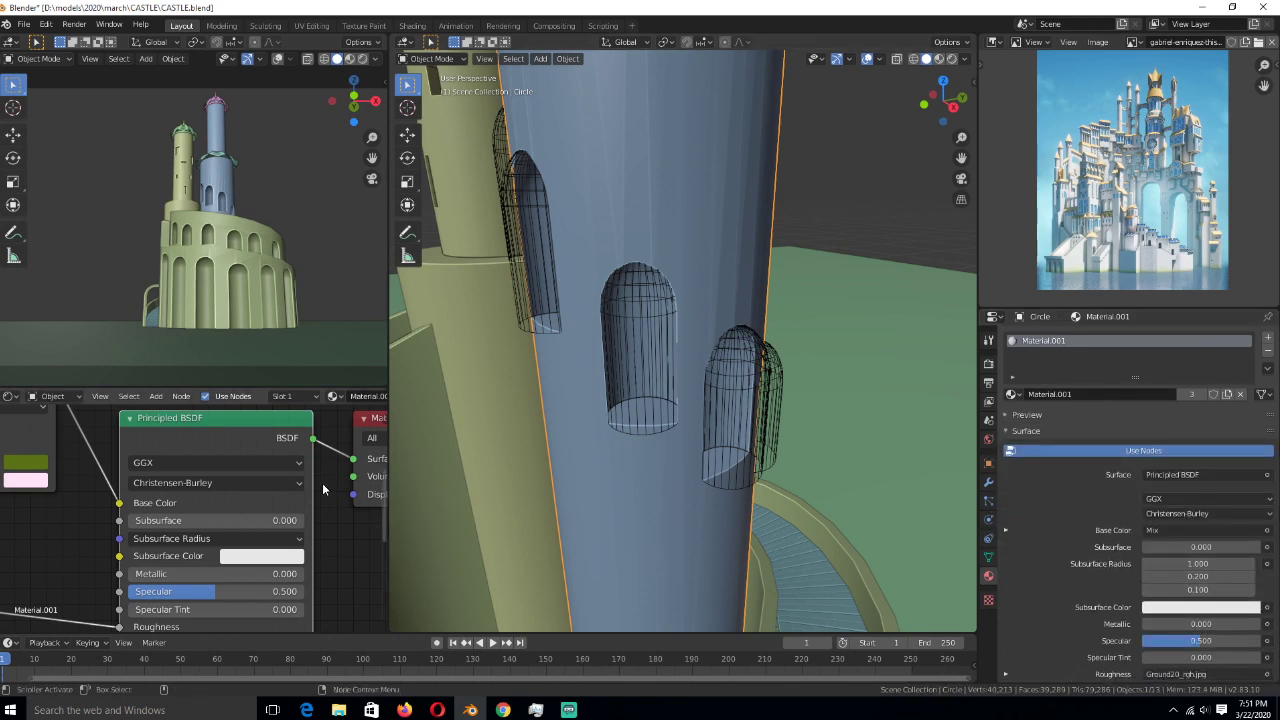
{"action": "middle_click_drag", "start_coordinate": [216, 486], "coordinate": [7, 499]}
{"action": "scroll", "coordinate": [156, 482], "scroll_direction": "down", "scroll_amount": 5}
{"action": "middle_click_drag", "start_coordinate": [154, 480], "coordinate": [300, 479]}
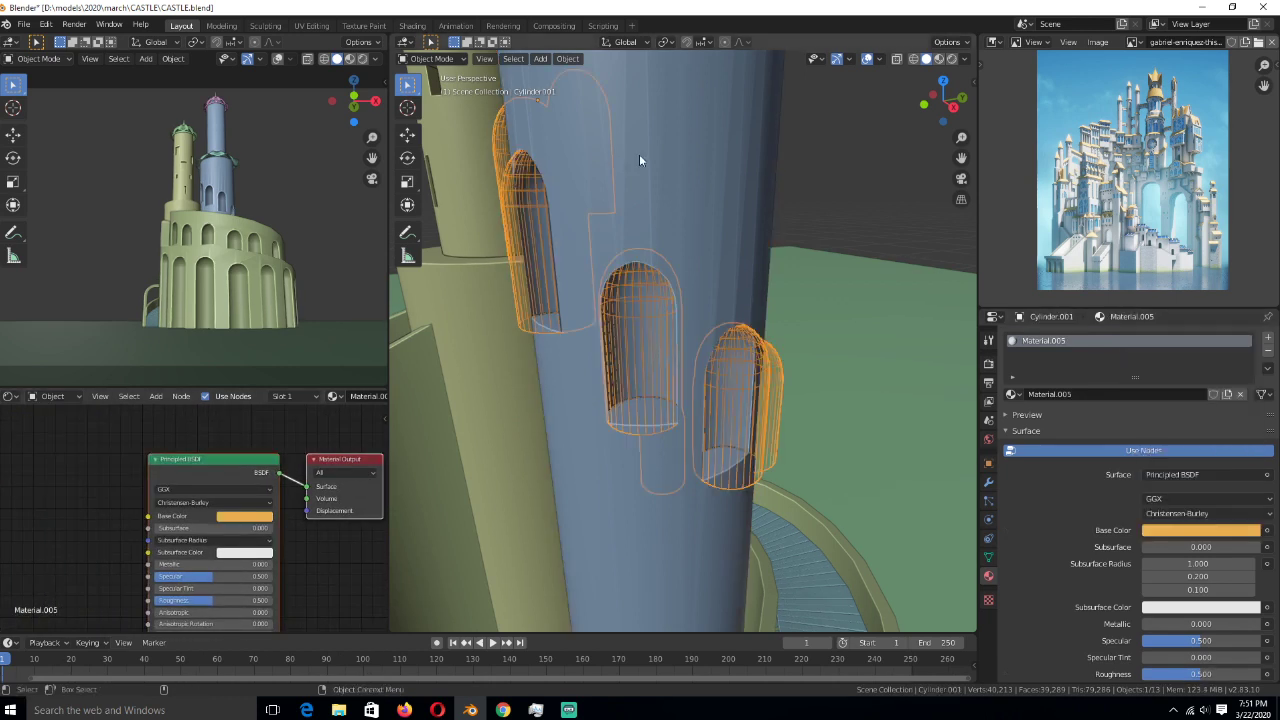
- Apply the Boolean modifier that cuts the arched windows into the blue tower, and isolate the tower in local view
{"action": "left_click", "coordinate": [989, 483]}
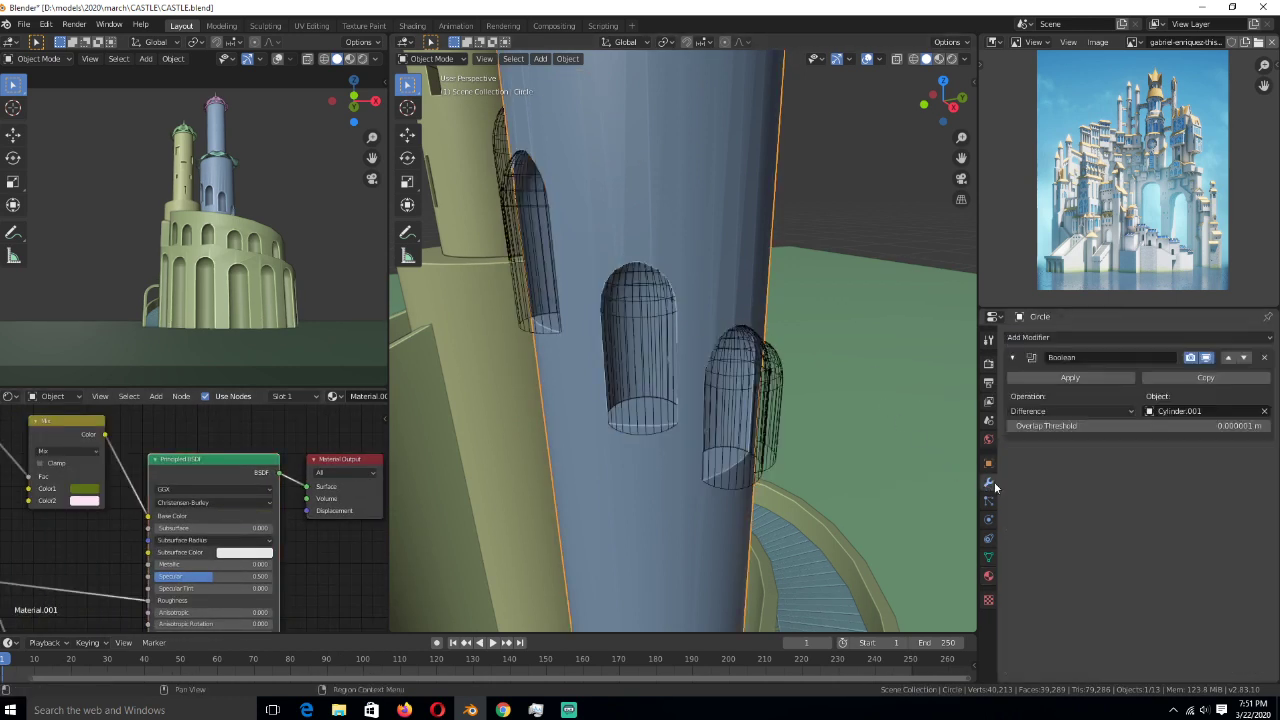
{"action": "left_click", "coordinate": [1069, 378]}
{"action": "key", "text": "KP_Divide"}
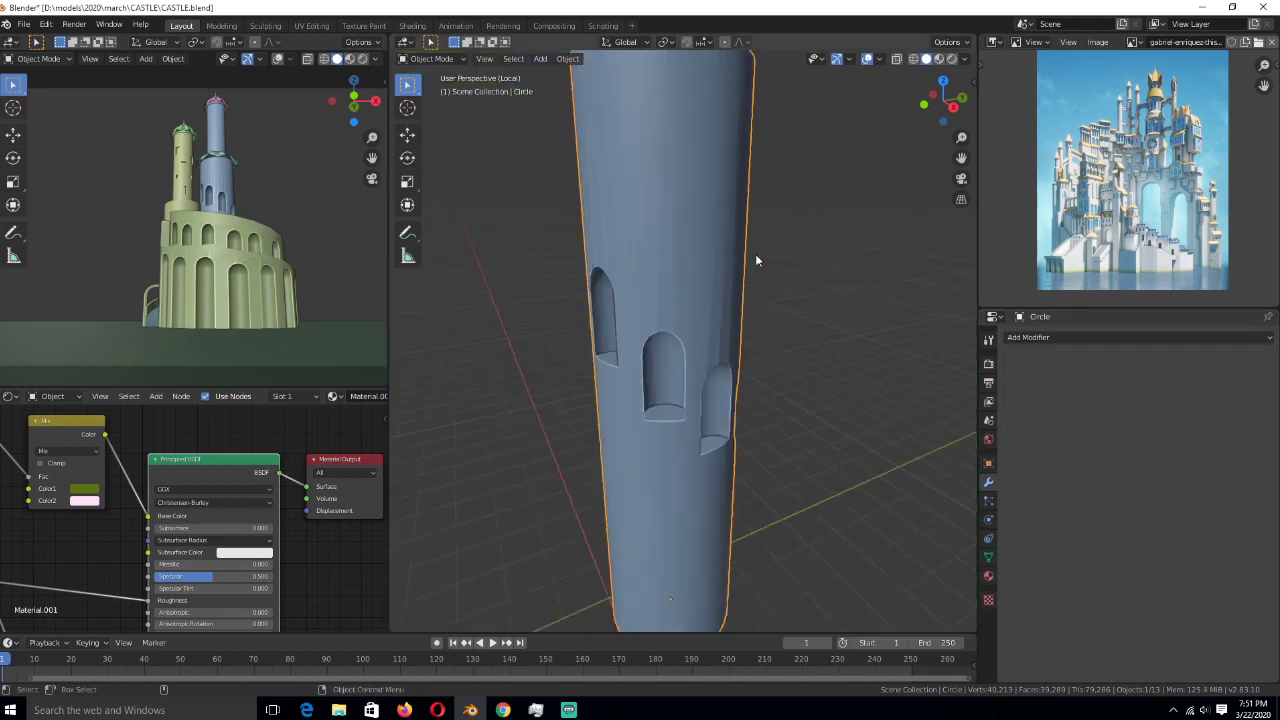
- Inspect the tower's mesh around the window recesses in edit mode and check its material slots
{"action": "key", "text": "Tab"}
{"action": "left_click", "coordinate": [801, 404]}
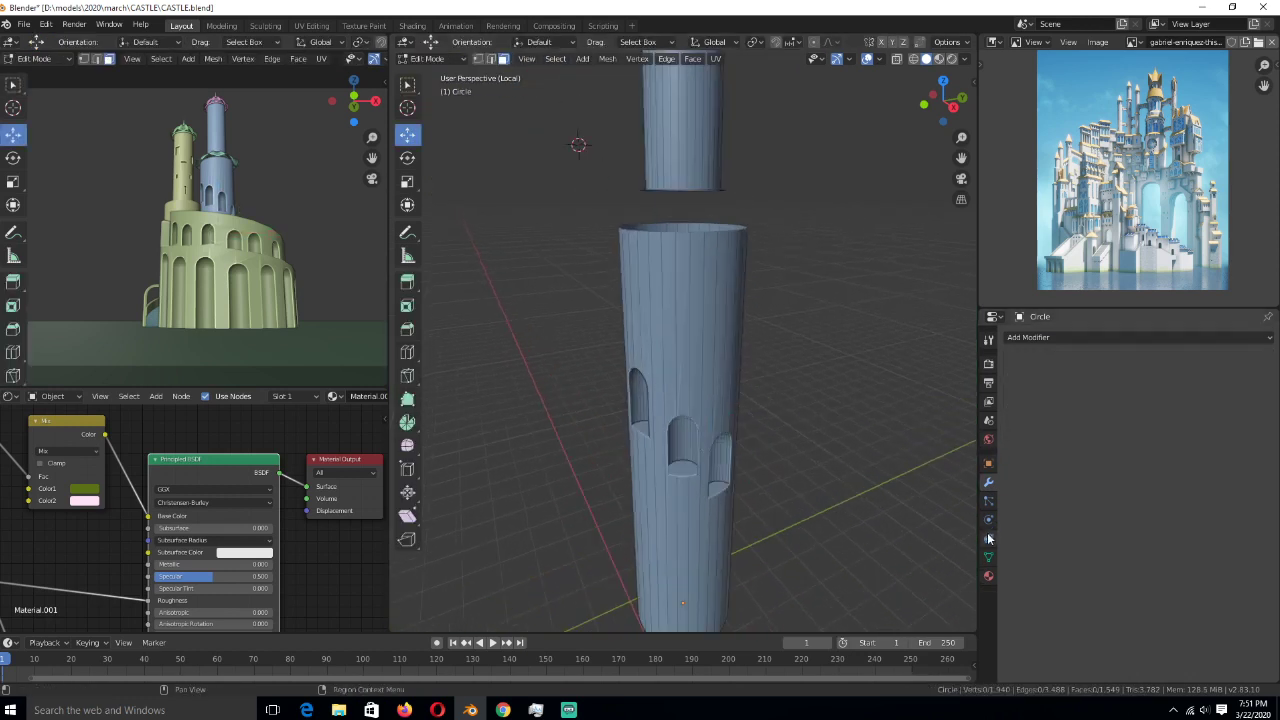
{"action": "left_click", "coordinate": [988, 576]}
{"action": "left_click", "coordinate": [669, 356], "text": "alt"}
{"action": "key", "text": "Tab"}
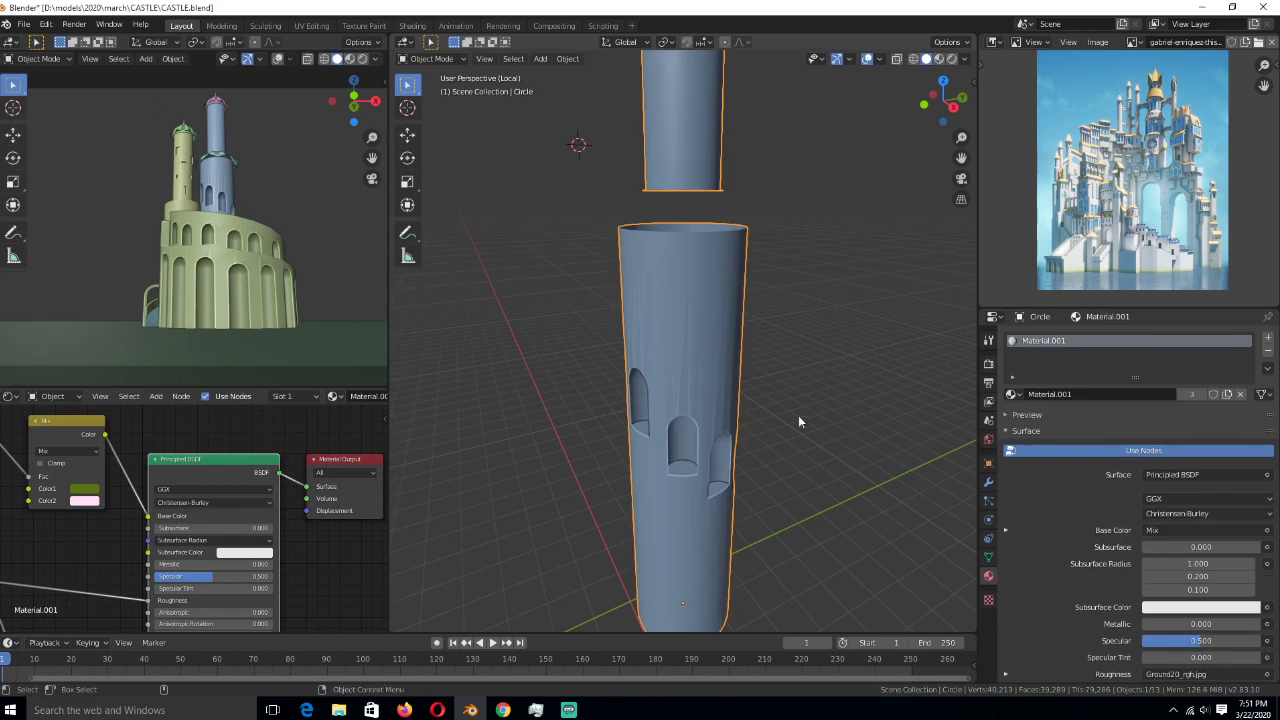
- Deselect the faces of the blue tower's mesh, leave edit mode and exit local view
{"action": "left_click", "coordinate": [597, 270]}
{"action": "left_click", "coordinate": [736, 380]}
{"action": "left_click", "coordinate": [735, 379]}
{"action": "left_click", "coordinate": [735, 379]}
{"action": "key", "text": "Tab"}
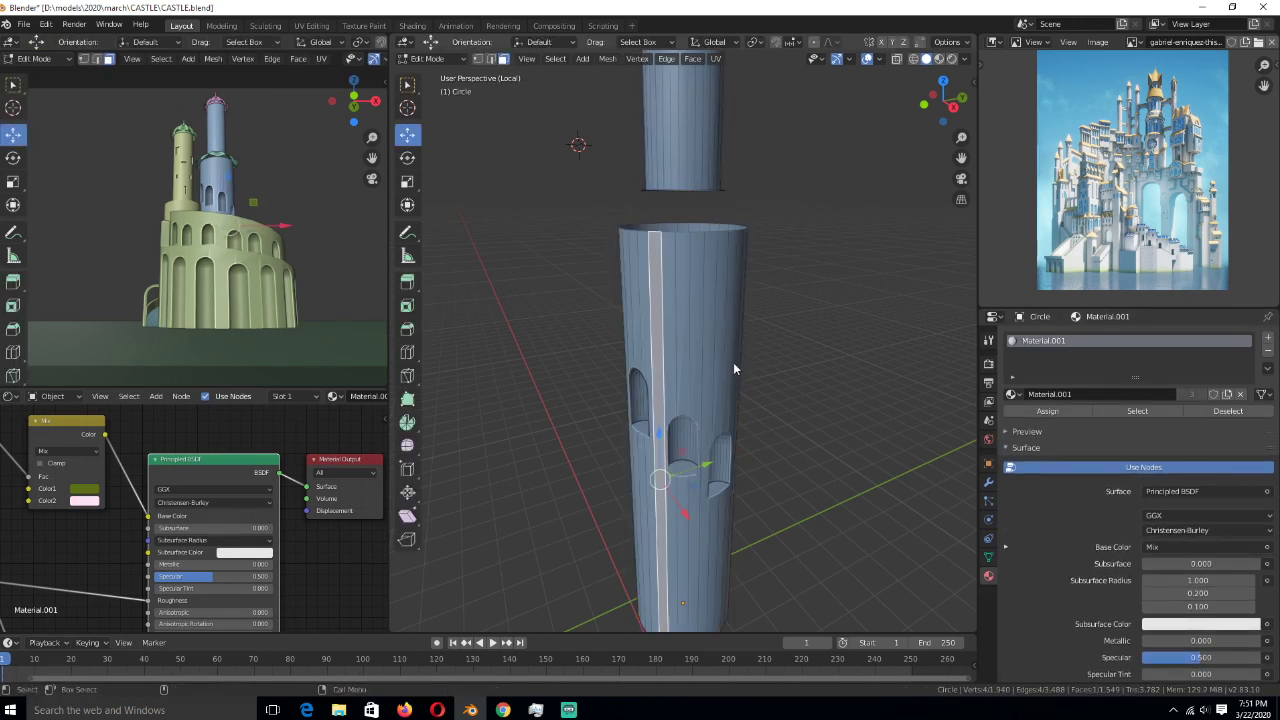
{"action": "key", "text": "alt+a"}
{"action": "key", "text": "Tab"}
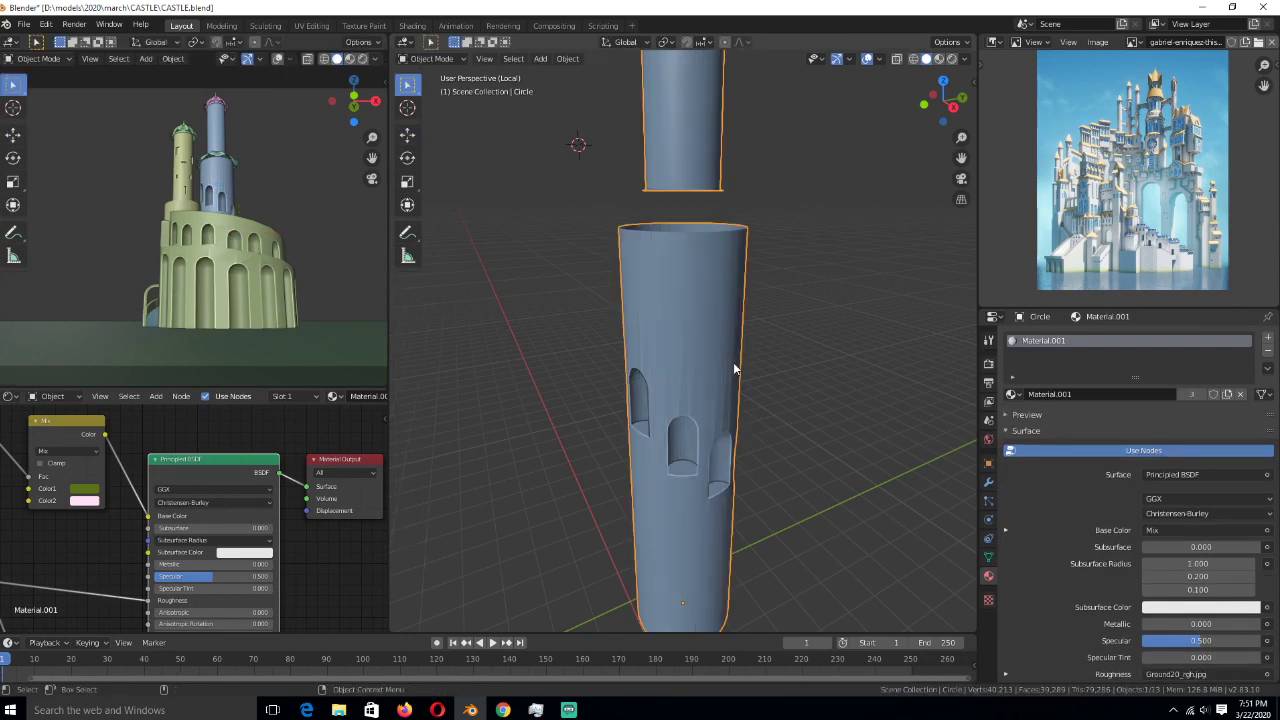
{"action": "key", "text": "KP_Divide"}
- Undo the applied Boolean on the blue tower and check the tower's modifiers and window recesses
{"action": "left_click", "coordinate": [725, 451]}
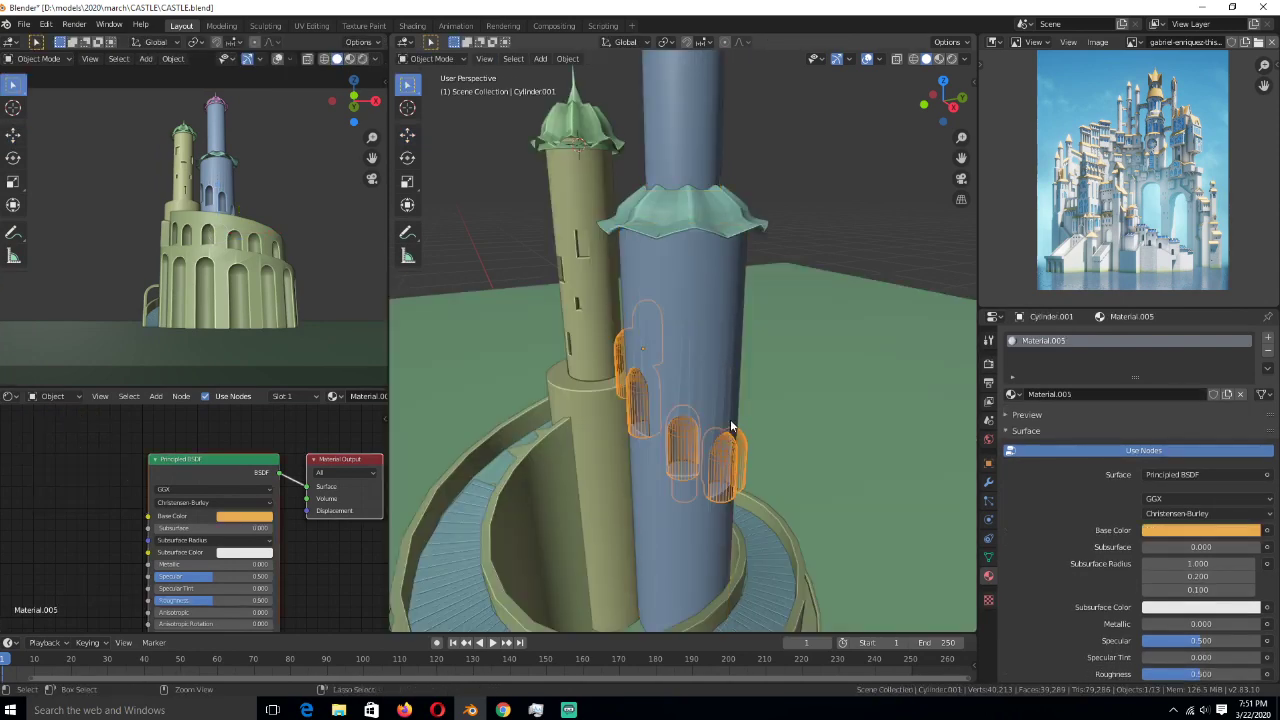
{"action": "key", "text": "ctrl+z"}
{"action": "left_click", "coordinate": [715, 362]}
{"action": "middle_click_drag", "start_coordinate": [752, 436], "coordinate": [731, 388]}
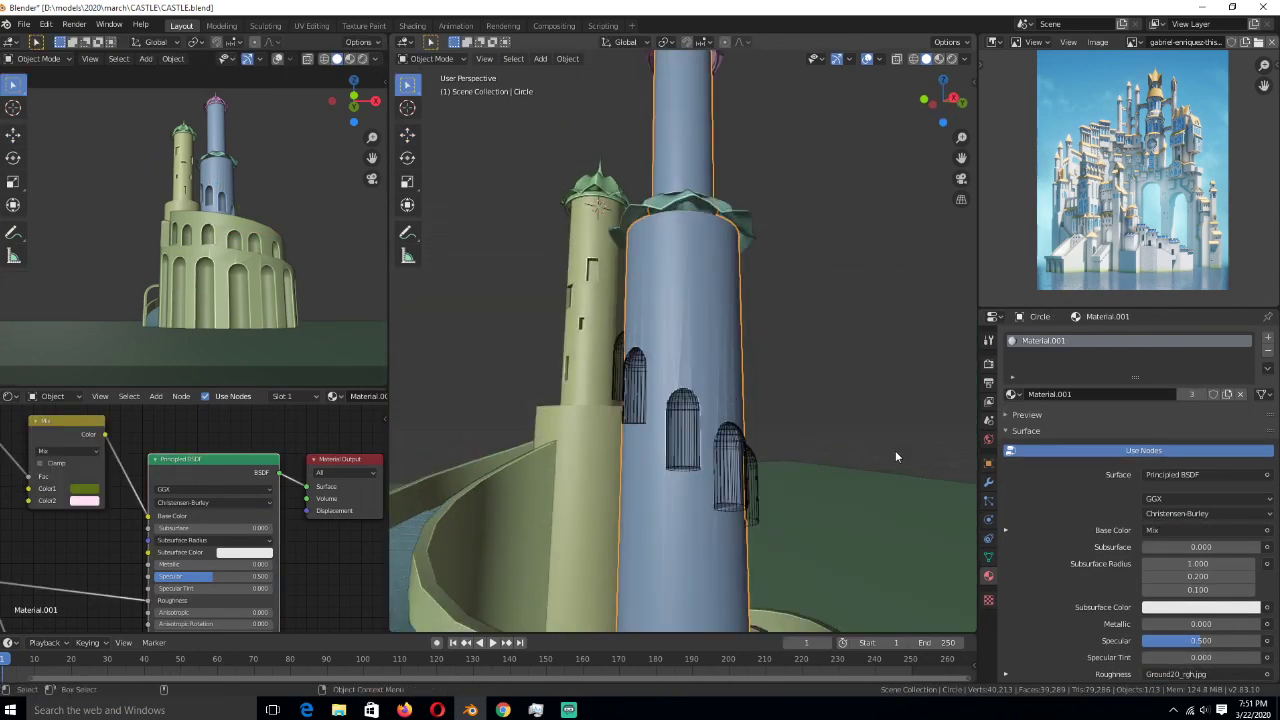
{"action": "left_click", "coordinate": [988, 482]}
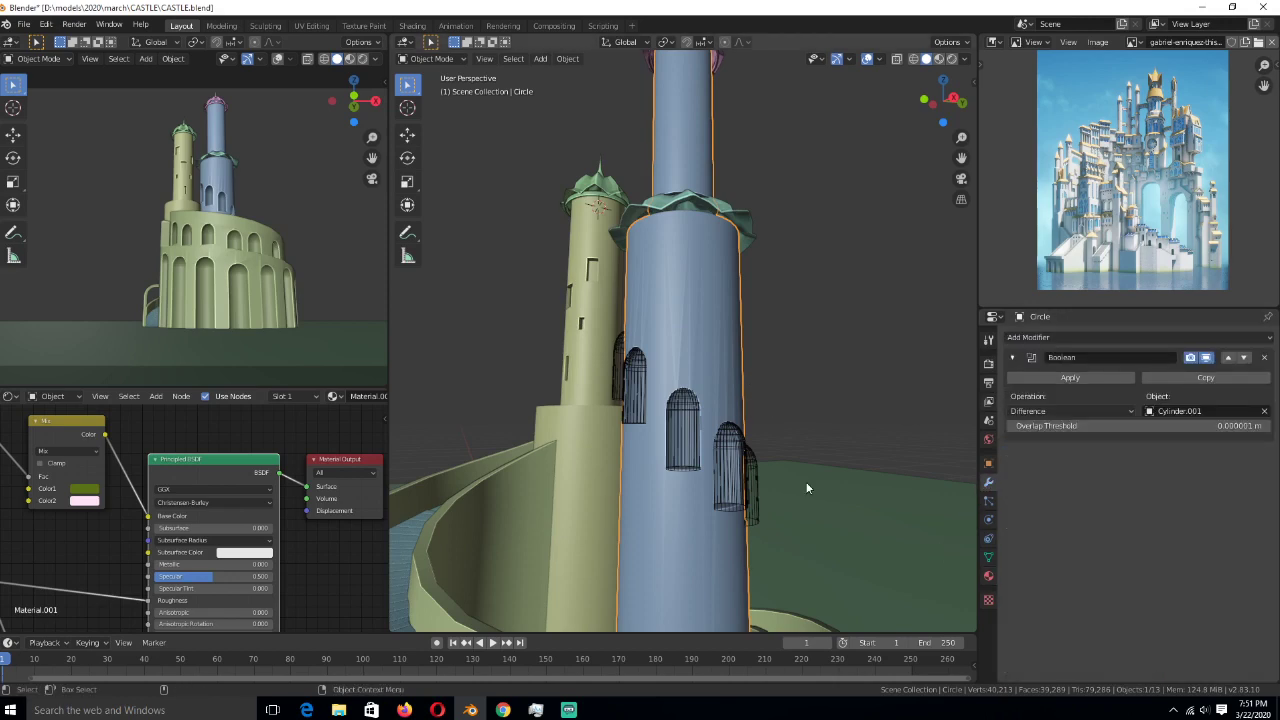
{"action": "mouse_move", "coordinate": [714, 430]}
{"action": "middle_mouse_down"}
{"action": "mouse_move", "coordinate": [723, 454]}
{"action": "mouse_move", "coordinate": [710, 435]}
{"action": "middle_mouse_up"}
{"action": "left_click", "coordinate": [693, 458]}
{"action": "left_click", "coordinate": [694, 369]}
{"action": "scroll", "coordinate": [710, 434], "scroll_direction": "up", "scroll_amount": 6}
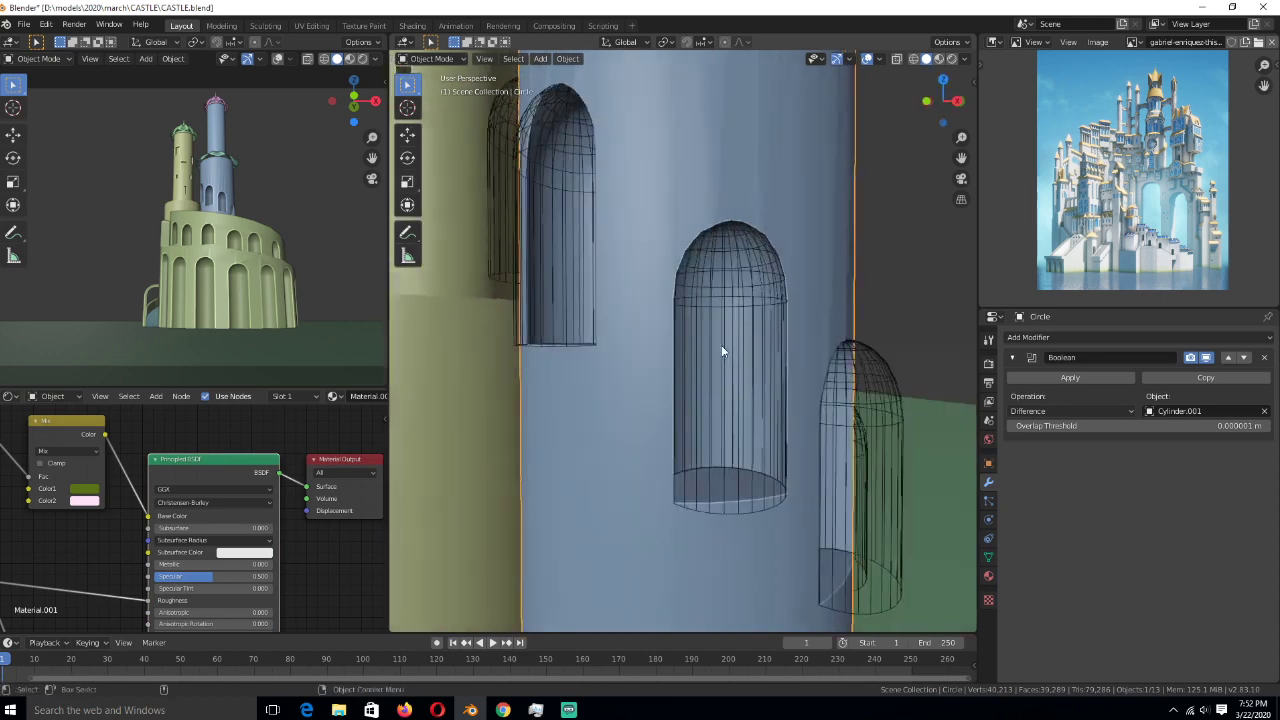
- Set the base colour of the arched window cutters' material to orange again and reselect the blue tower
{"action": "left_click", "coordinate": [988, 576]}
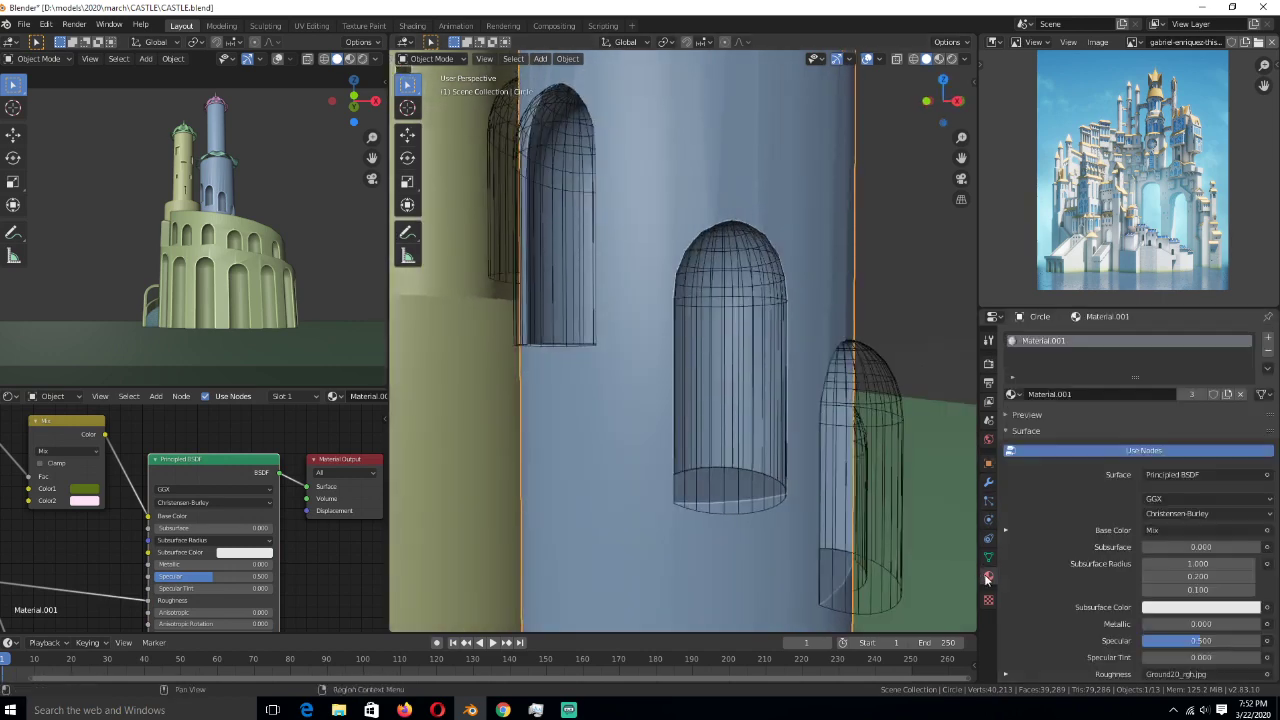
{"action": "left_click", "coordinate": [853, 405]}
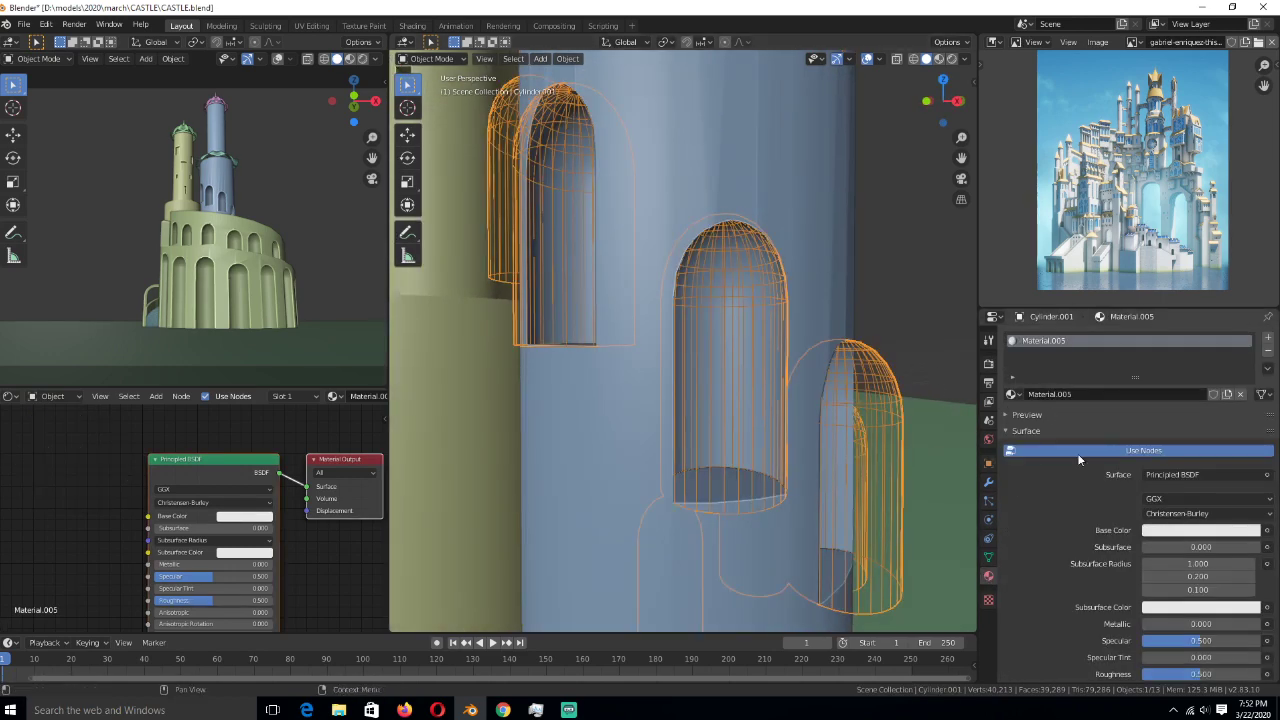
{"action": "left_click", "coordinate": [1176, 531]}
{"action": "left_click", "coordinate": [810, 221]}
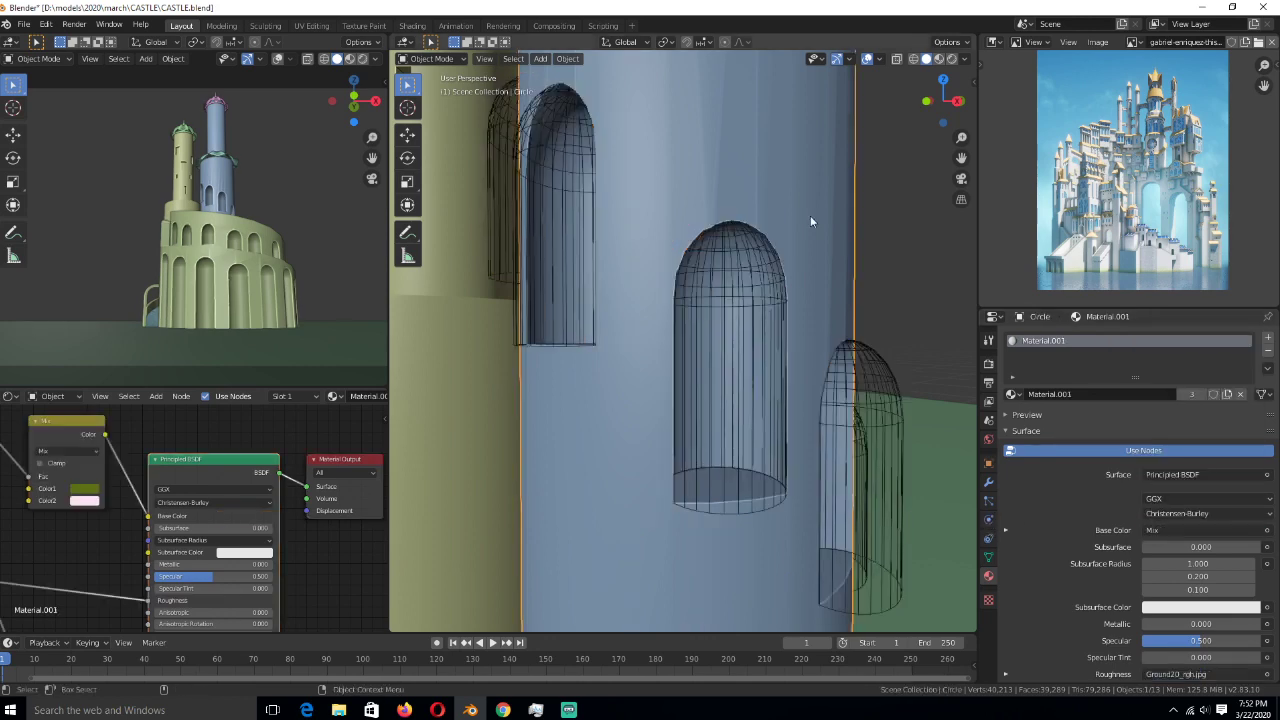
- Examine the window recesses in material preview, comparing the tower's modifier and material with the cutters' material
{"action": "left_click", "coordinate": [938, 58]}
{"action": "middle_click_drag", "start_coordinate": [868, 235], "coordinate": [792, 249]}
{"action": "left_click", "coordinate": [783, 415]}
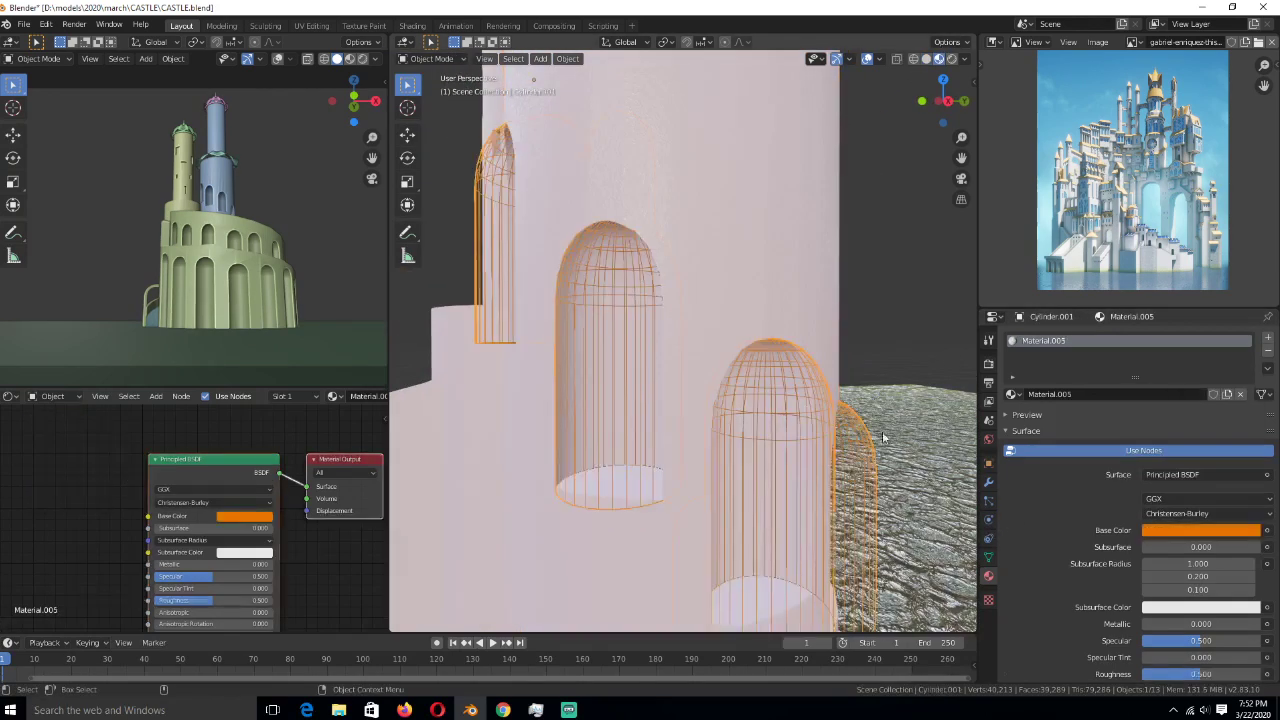
{"action": "middle_click_drag", "start_coordinate": [776, 358], "coordinate": [794, 332]}
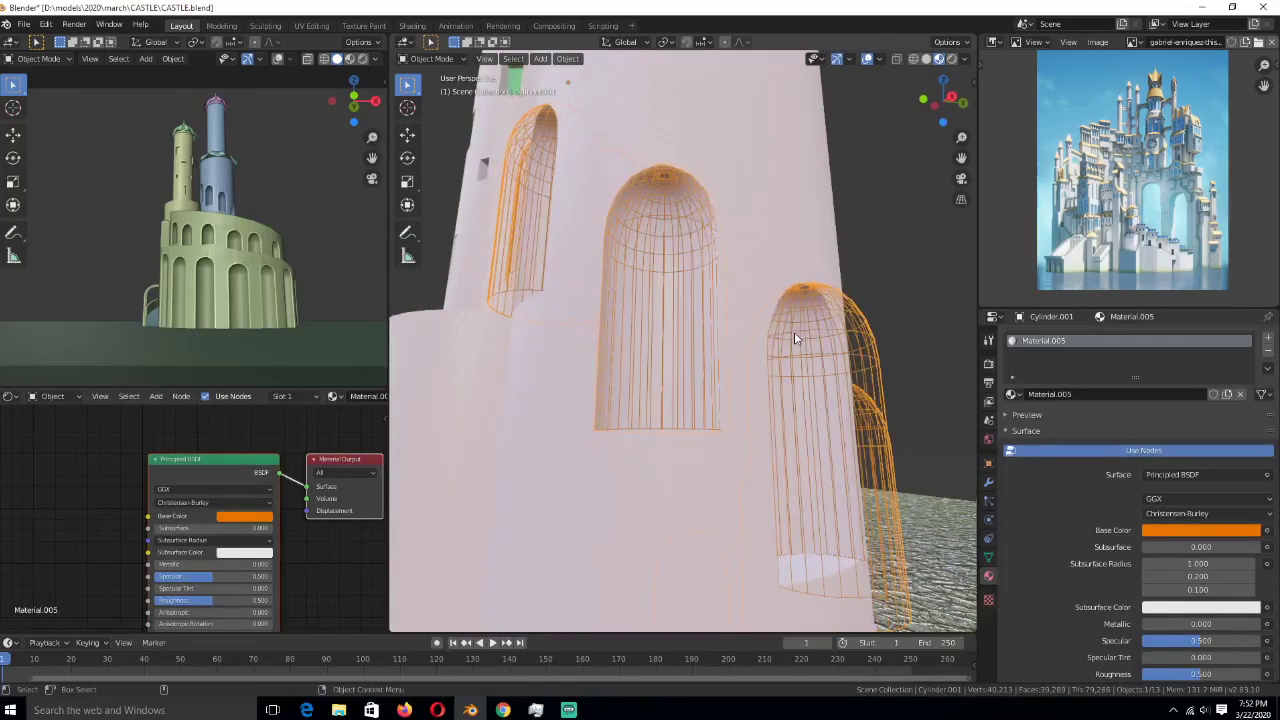
{"action": "left_click", "coordinate": [826, 292]}
{"action": "left_click", "coordinate": [989, 482]}
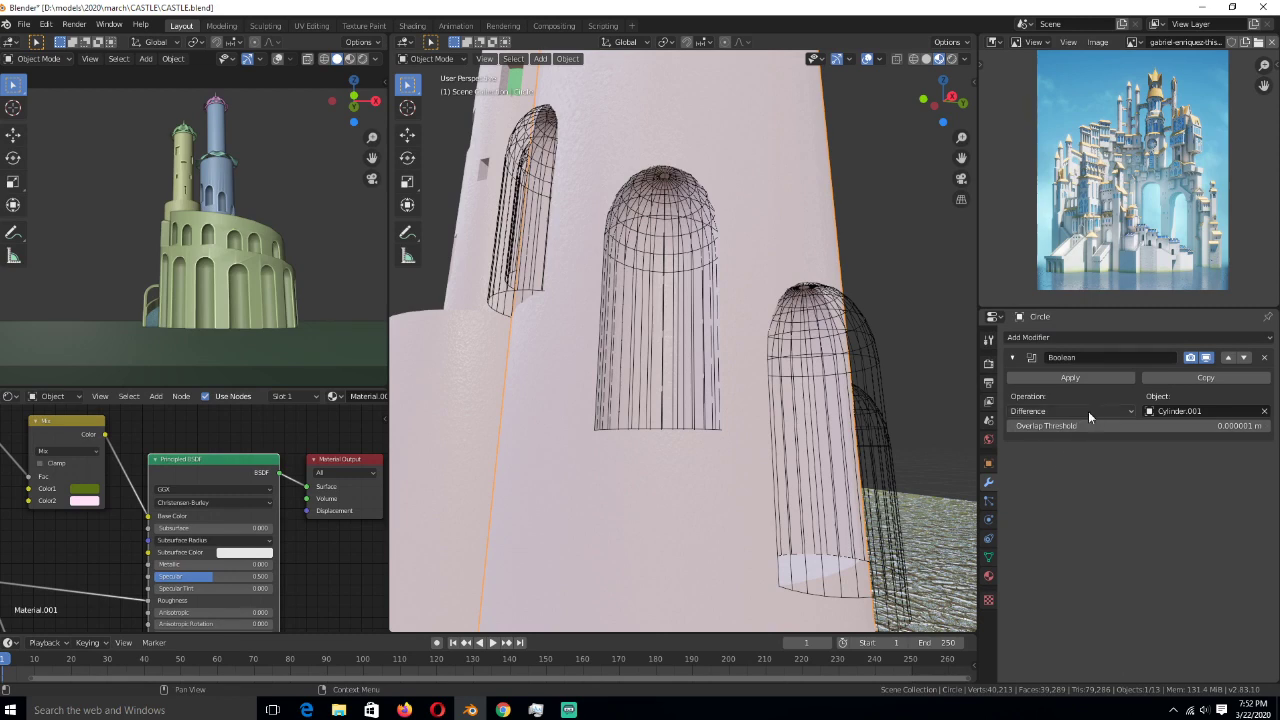
{"action": "middle_click_drag", "start_coordinate": [900, 390], "coordinate": [733, 364]}
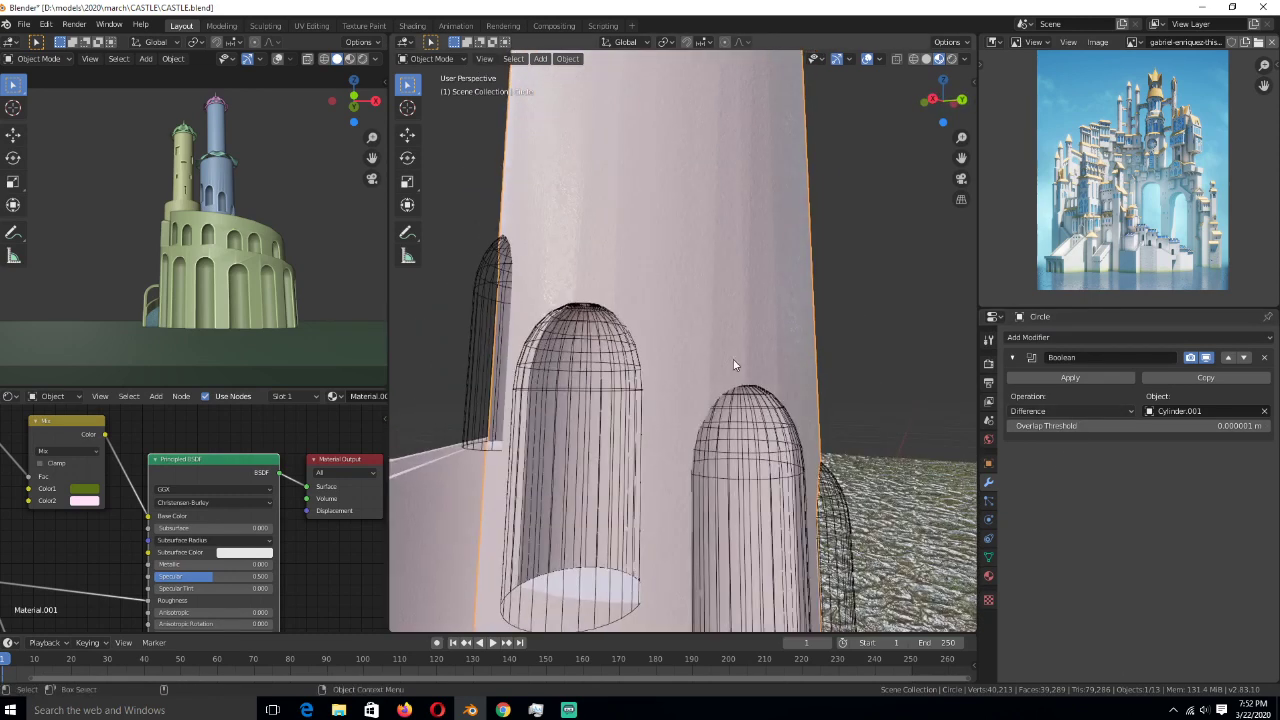
{"action": "left_click", "coordinate": [988, 577]}
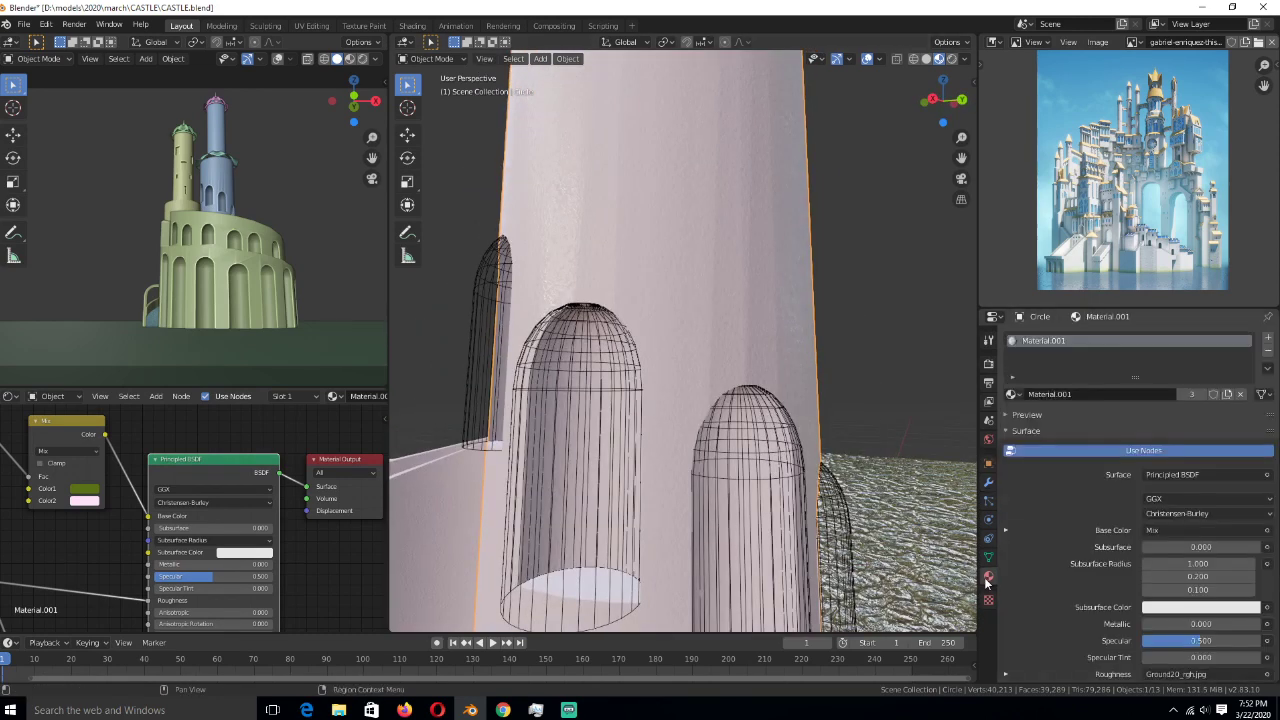
{"action": "left_click", "coordinate": [753, 489]}
{"action": "left_click", "coordinate": [751, 337]}
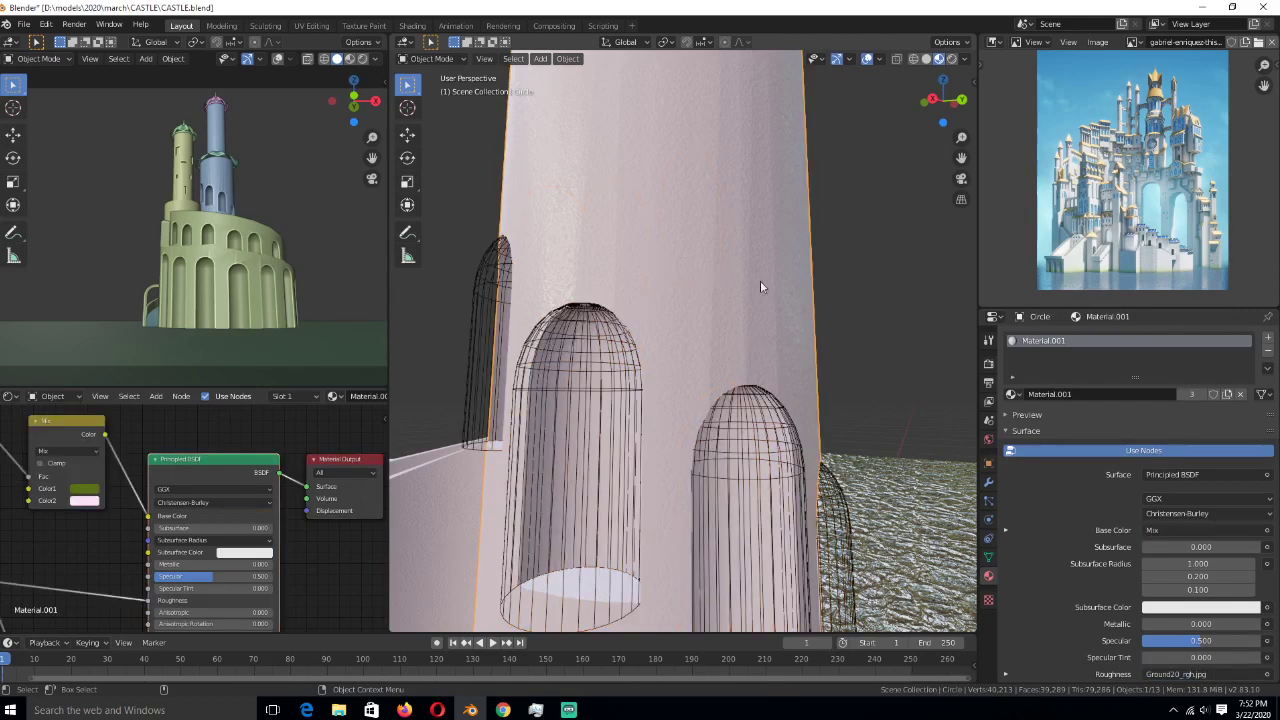
- Return the main viewport to solid shading and show the secondary castle view in material preview
{"action": "middle_click_drag", "start_coordinate": [760, 286], "coordinate": [765, 445]}
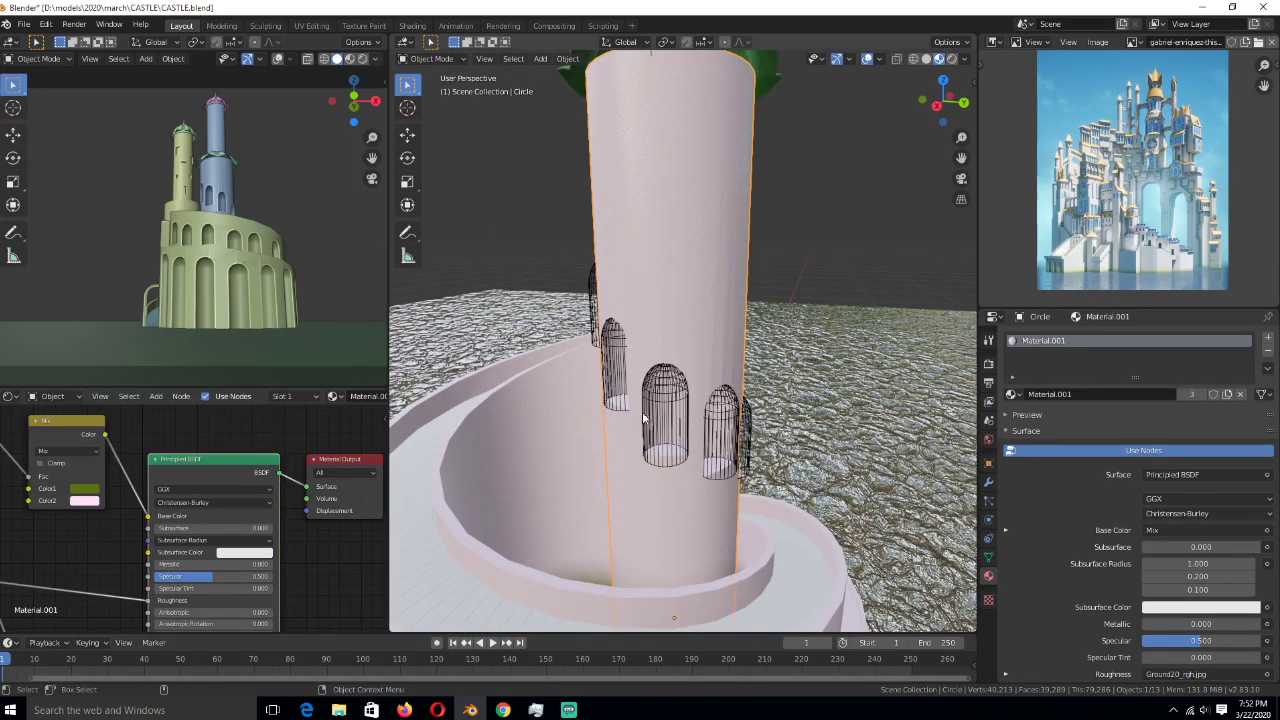
{"action": "scroll", "coordinate": [642, 412], "scroll_direction": "down", "scroll_amount": 4}
{"action": "middle_click_drag", "start_coordinate": [794, 371], "coordinate": [829, 407]}
{"action": "scroll", "coordinate": [829, 407], "scroll_direction": "up", "scroll_amount": 3}
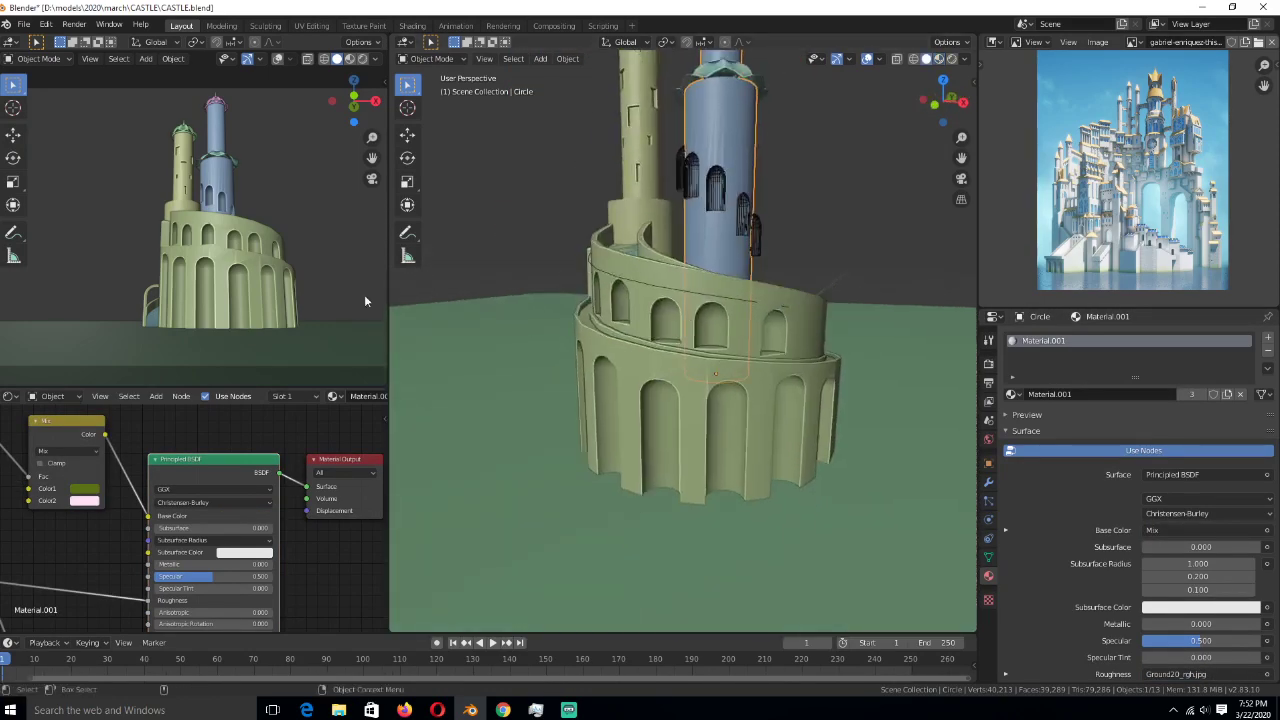
{"action": "left_click", "coordinate": [349, 58]}
{"action": "scroll", "coordinate": [586, 291], "scroll_direction": "up", "scroll_amount": 2}
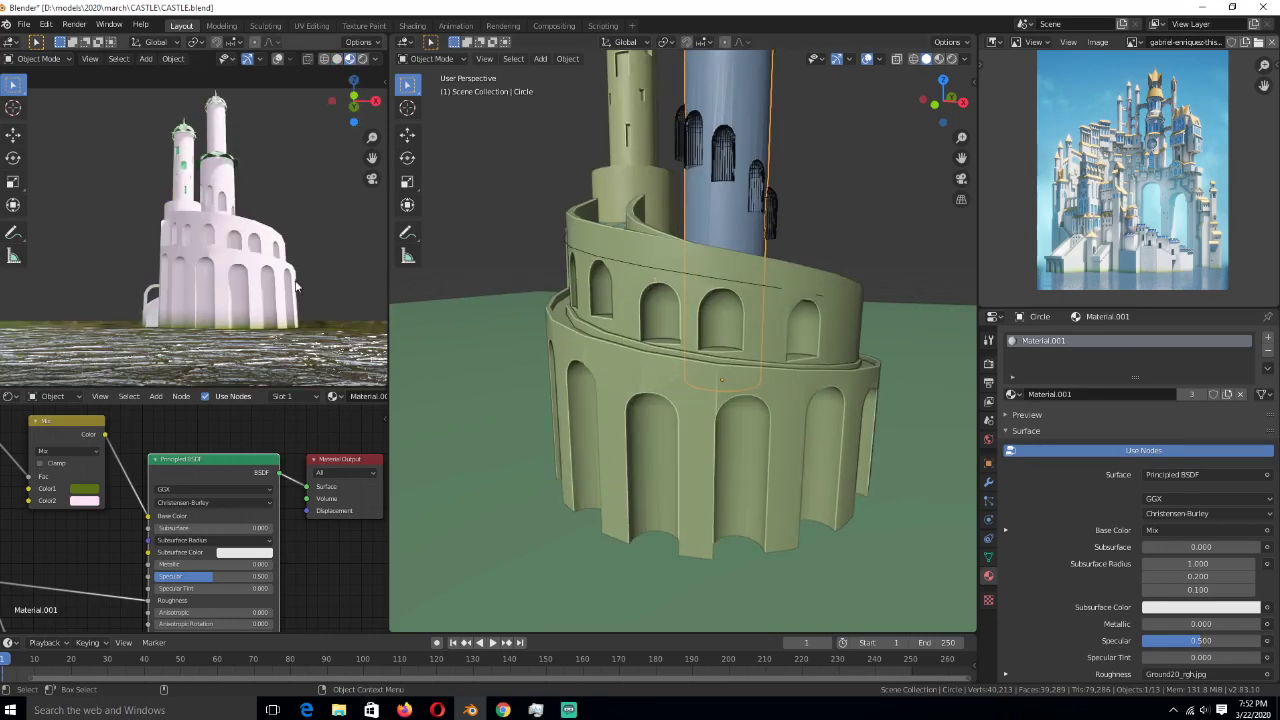
{"action": "scroll", "coordinate": [296, 288], "scroll_direction": "up", "scroll_amount": 1}
- Save the file and inspect the arched spiral wall's mesh in edit mode
{"action": "left_click", "coordinate": [647, 388]}
{"action": "key", "text": "ctrl+s"}
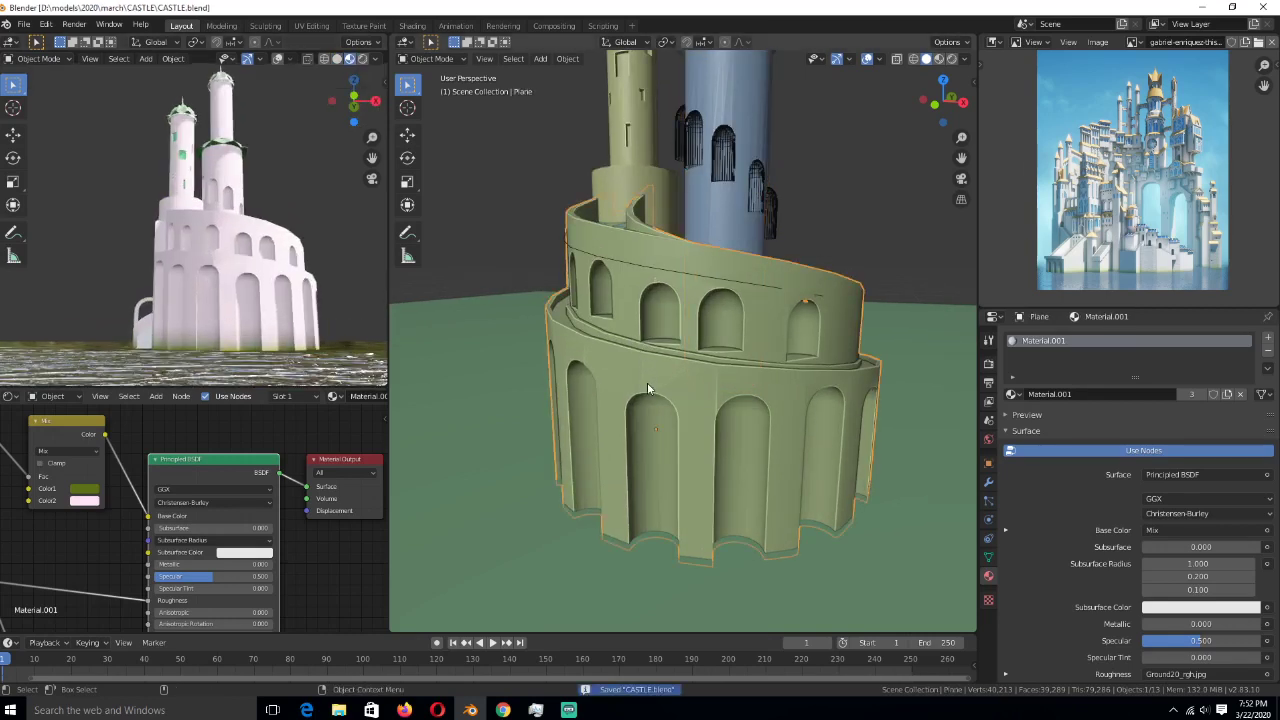
{"action": "scroll", "coordinate": [650, 380], "scroll_direction": "up", "scroll_amount": 1}
{"action": "key", "text": "Tab"}
{"action": "scroll", "coordinate": [760, 470], "scroll_direction": "up", "scroll_amount": 3}
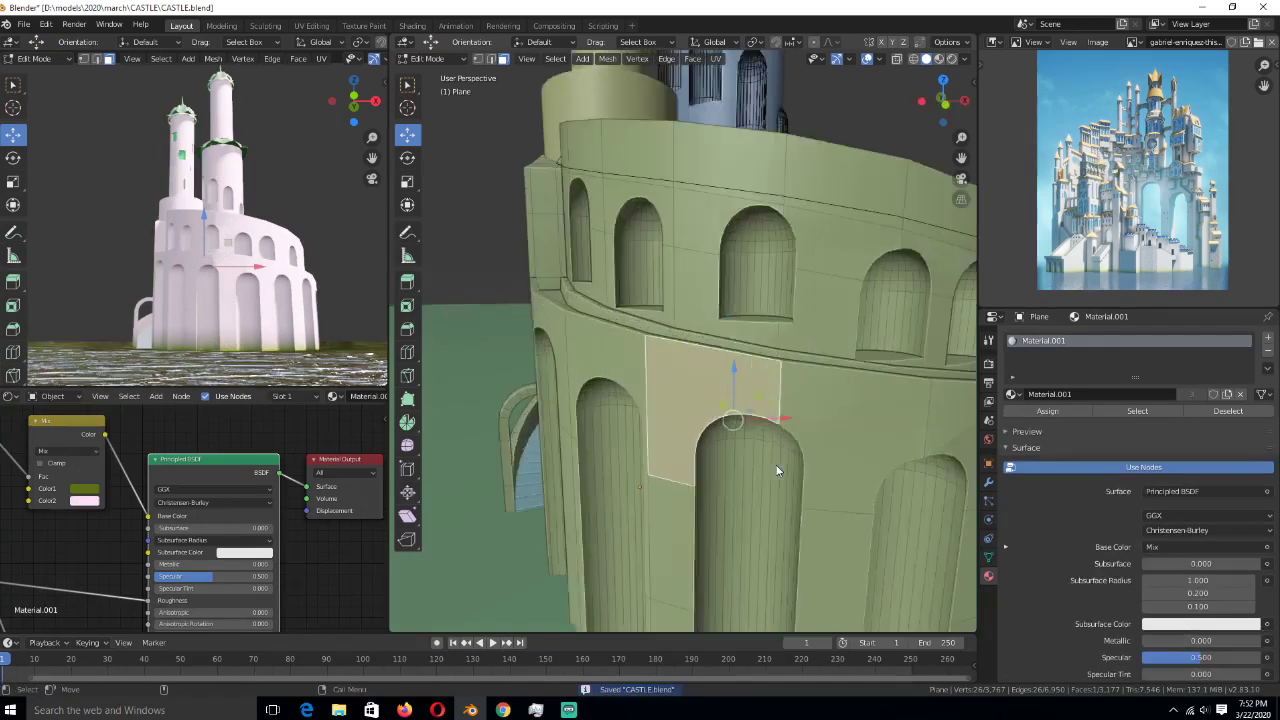
{"action": "scroll", "coordinate": [778, 470], "scroll_direction": "down", "scroll_amount": 3}
{"action": "middle_click_drag", "start_coordinate": [761, 419], "coordinate": [706, 363]}
{"action": "key", "text": "Tab"}
- Add a horizontal loop cut near the top of the olive-green tower's wide base and isolate the tower in local view
{"action": "scroll", "coordinate": [694, 320], "scroll_direction": "down", "scroll_amount": 2}
{"action": "left_click", "coordinate": [700, 335]}
{"action": "key", "text": "Tab"}
{"action": "key", "text": "ctrl+r"}
{"action": "left_click", "coordinate": [686, 316]}
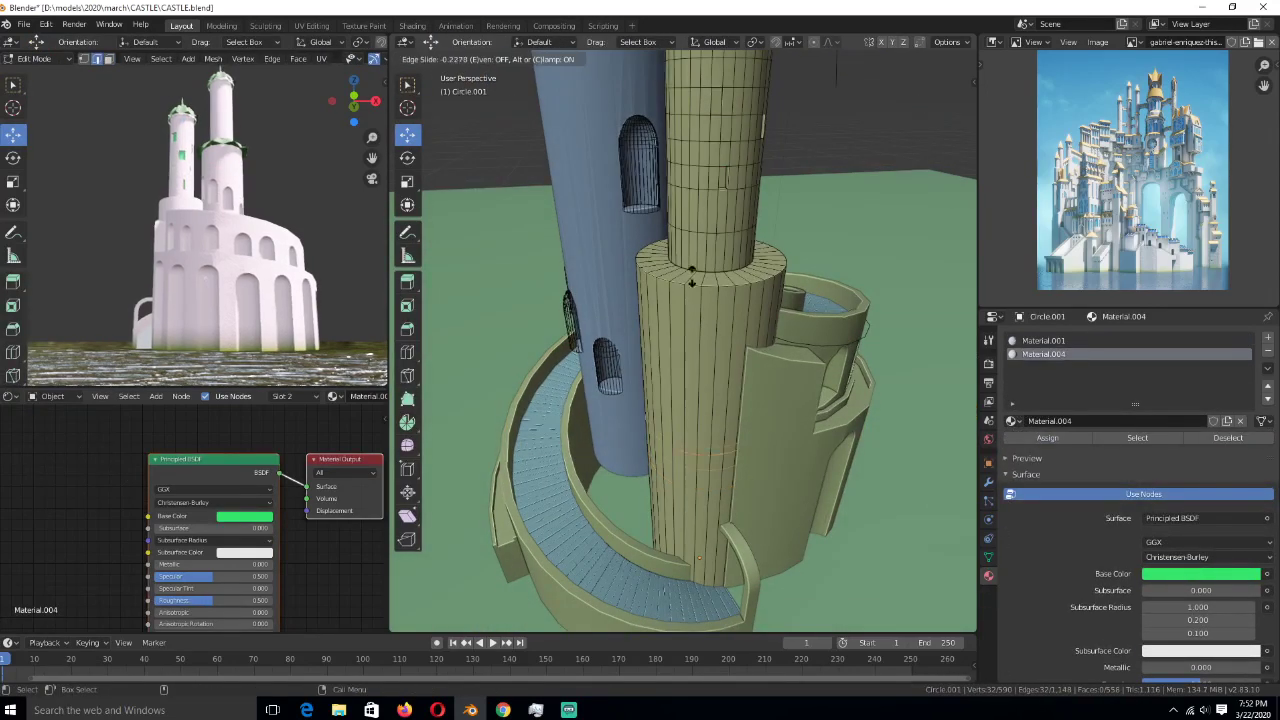
{"action": "left_click", "coordinate": [731, 181]}
{"action": "key", "text": "Tab"}
{"action": "key", "text": "KP_Divide"}
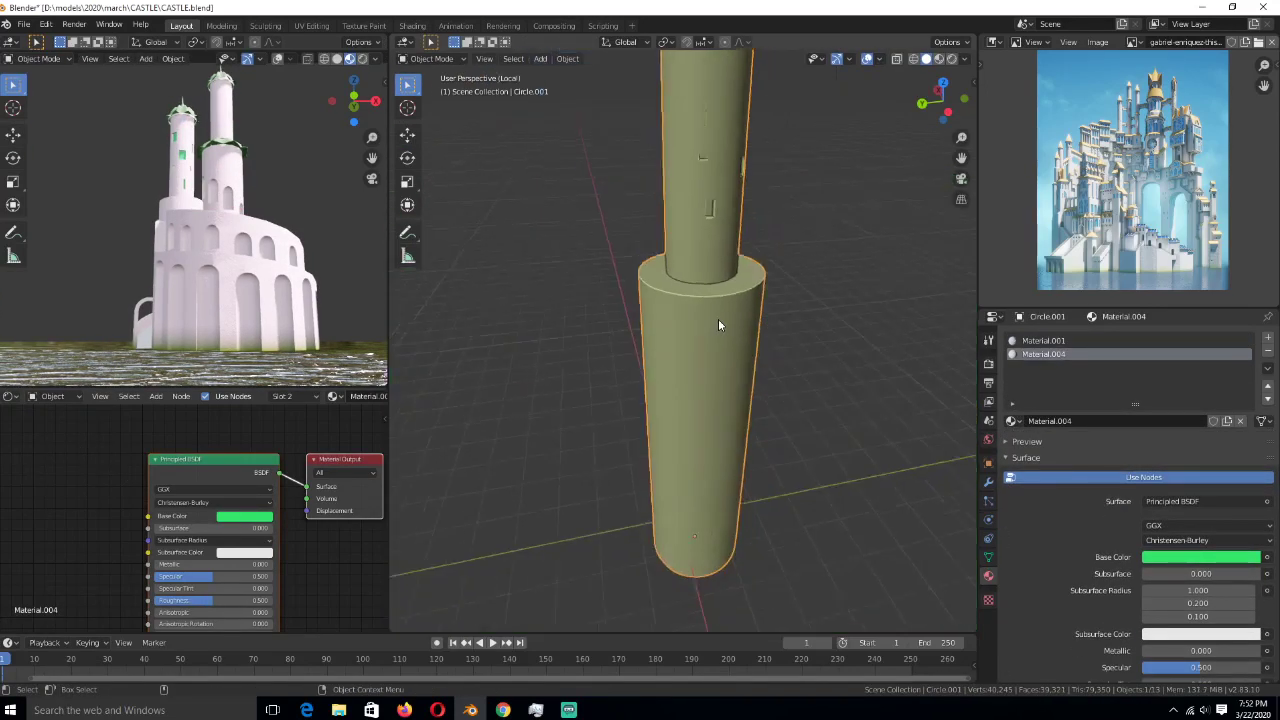
- Select the ring of long vertical faces around the tower's wide base below the new loop cut
{"action": "scroll", "coordinate": [718, 325], "scroll_direction": "down", "scroll_amount": 3}
{"action": "key", "text": "Tab"}
{"action": "key", "text": "KP_7"}
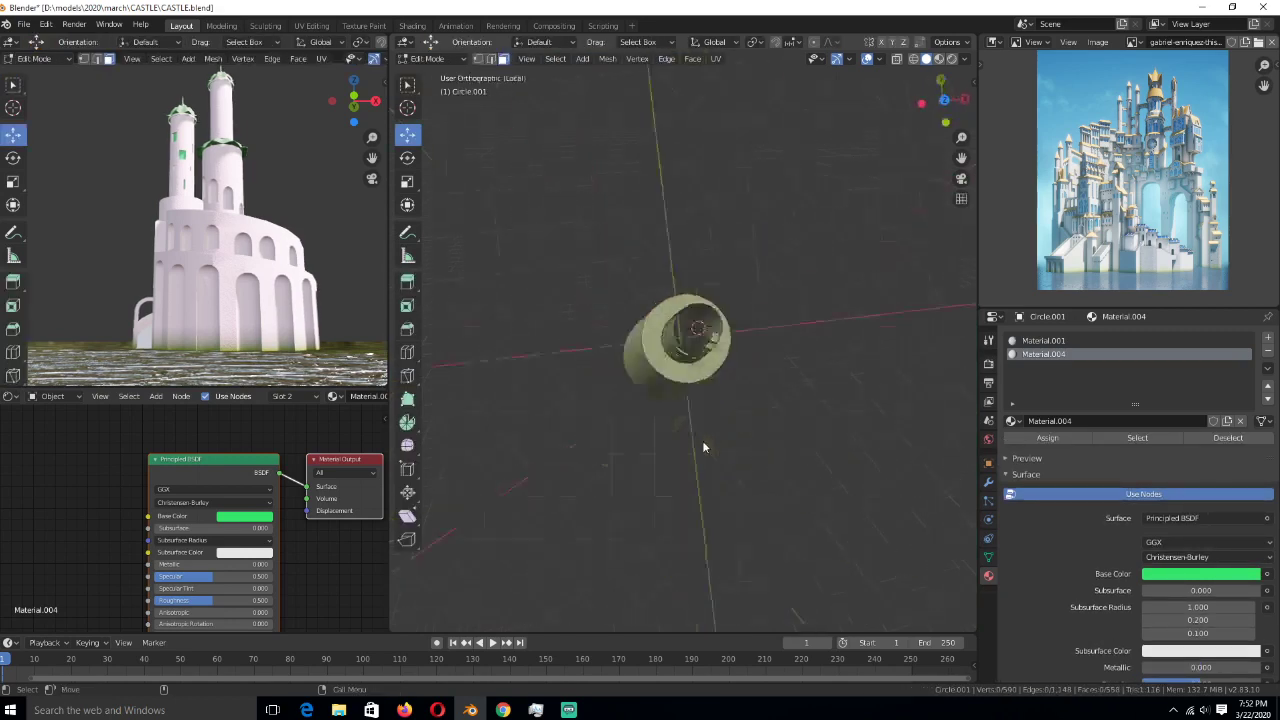
{"action": "mouse_move", "coordinate": [707, 432]}
{"action": "middle_mouse_down"}
{"action": "mouse_move", "coordinate": [708, 313]}
{"action": "mouse_move", "coordinate": [686, 520]}
{"action": "mouse_move", "coordinate": [691, 436]}
{"action": "middle_mouse_up"}
{"action": "key", "text": "KP_7"}
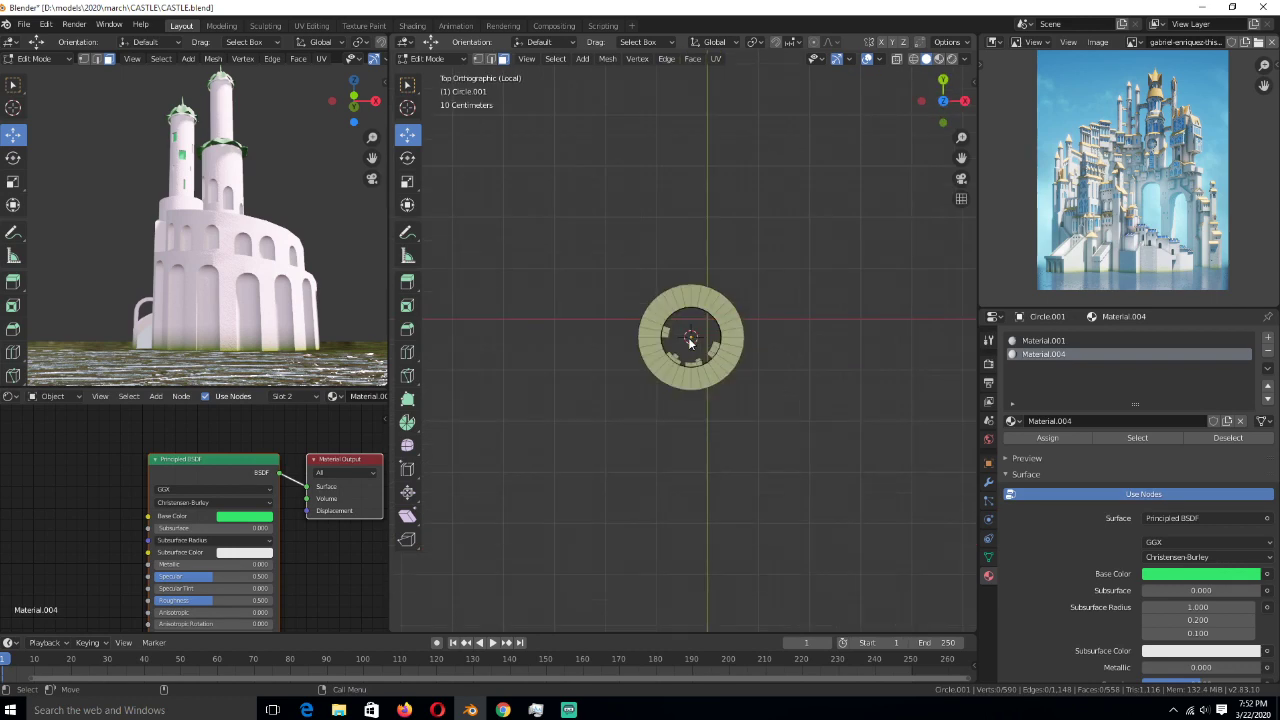
{"action": "middle_click_drag", "start_coordinate": [817, 376], "coordinate": [815, 291]}
{"action": "left_click", "coordinate": [728, 518], "text": "alt"}
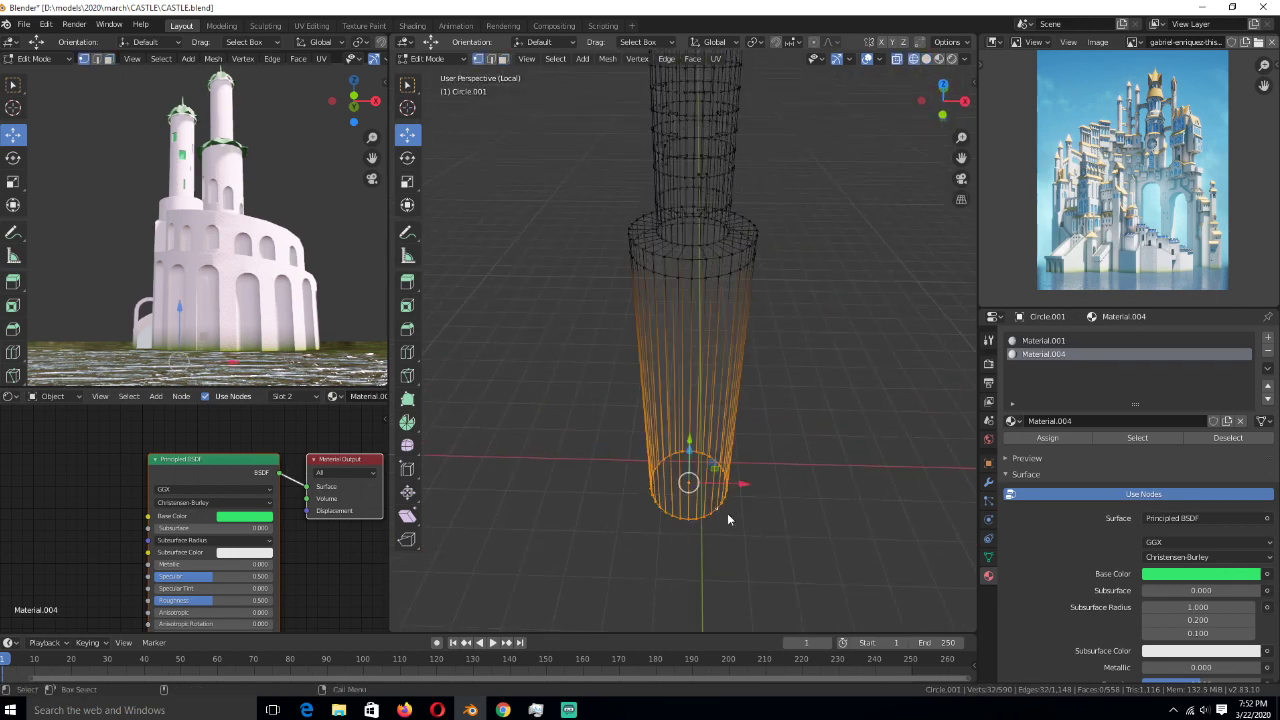
{"action": "key", "text": "KP_3"}
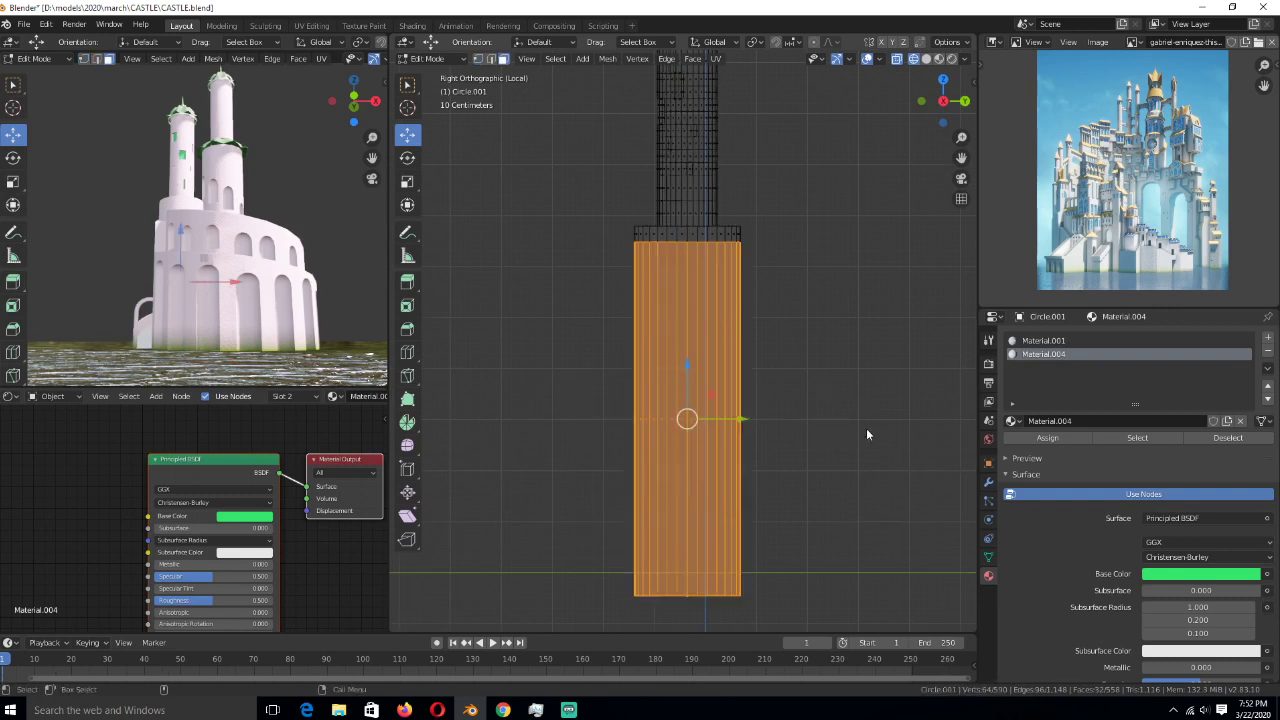
{"action": "middle_click_drag", "start_coordinate": [867, 434], "coordinate": [799, 438]}
- Deselect groups of faces around the wide base so that only evenly spaced vertical strips stay selected
{"action": "mouse_move", "coordinate": [699, 414]}
{"action": "middle_mouse_down"}
{"action": "mouse_move", "coordinate": [675, 434]}
{"action": "mouse_move", "coordinate": [697, 392]}
{"action": "mouse_move", "coordinate": [716, 391]}
{"action": "mouse_move", "coordinate": [663, 397]}
{"action": "mouse_move", "coordinate": [720, 407]}
{"action": "mouse_move", "coordinate": [684, 418]}
{"action": "mouse_move", "coordinate": [699, 428]}
{"action": "middle_mouse_up"}
{"action": "left_click", "coordinate": [673, 438]}
{"action": "left_click", "coordinate": [663, 397], "text": "shift"}
{"action": "left_click", "coordinate": [695, 401], "text": "shift"}
{"action": "left_click", "coordinate": [677, 413], "text": "shift"}
{"action": "left_click", "coordinate": [684, 418], "text": "shift"}
{"action": "left_click", "coordinate": [697, 414], "text": "shift"}
{"action": "left_click", "coordinate": [709, 411], "text": "shift"}
{"action": "left_click", "coordinate": [692, 429], "text": "shift"}
{"action": "left_click", "coordinate": [714, 429], "text": "shift"}
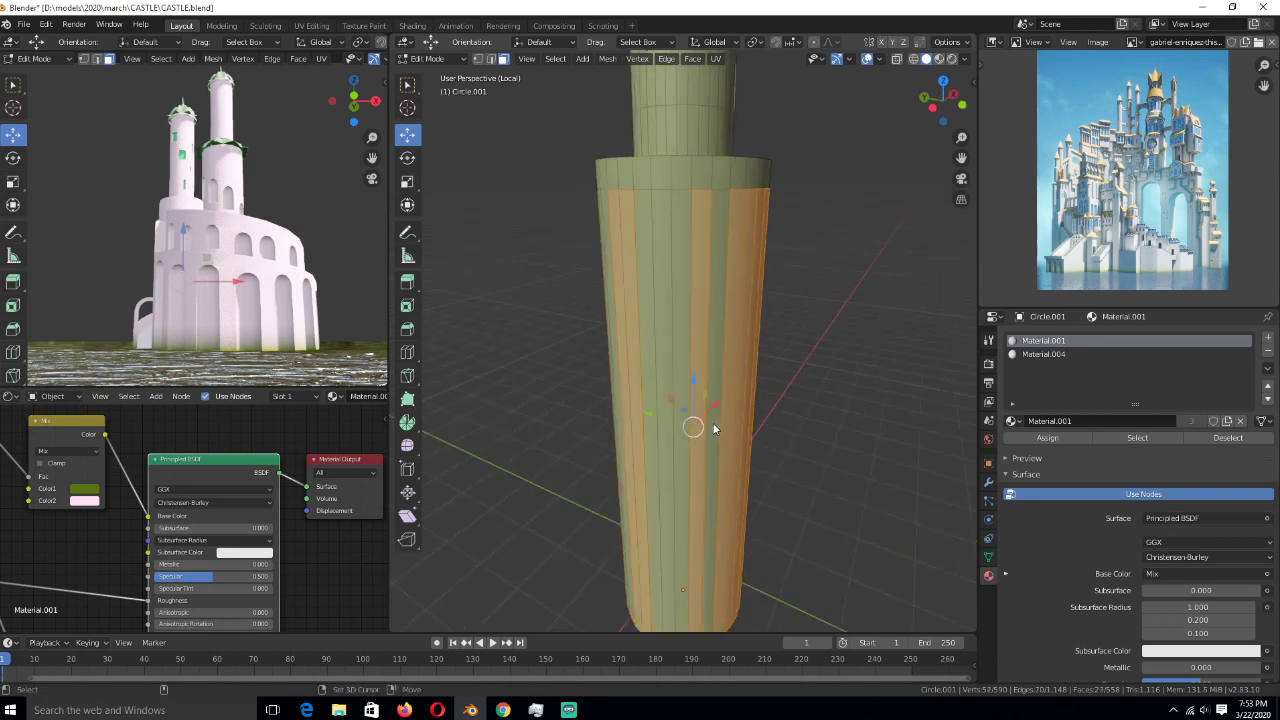
{"action": "left_click", "coordinate": [716, 428], "text": "shift"}
{"action": "middle_click_drag", "start_coordinate": [716, 428], "coordinate": [657, 453]}
{"action": "left_click", "coordinate": [703, 432], "text": "shift"}
{"action": "left_click", "coordinate": [710, 437], "text": "shift"}
{"action": "left_click", "coordinate": [724, 443], "text": "shift"}
{"action": "left_click", "coordinate": [742, 447], "text": "shift"}
{"action": "left_click", "coordinate": [693, 451], "text": "shift"}
{"action": "left_click", "coordinate": [684, 454], "text": "shift"}
{"action": "left_click", "coordinate": [705, 450], "text": "shift"}
{"action": "left_click", "coordinate": [717, 449], "text": "shift"}
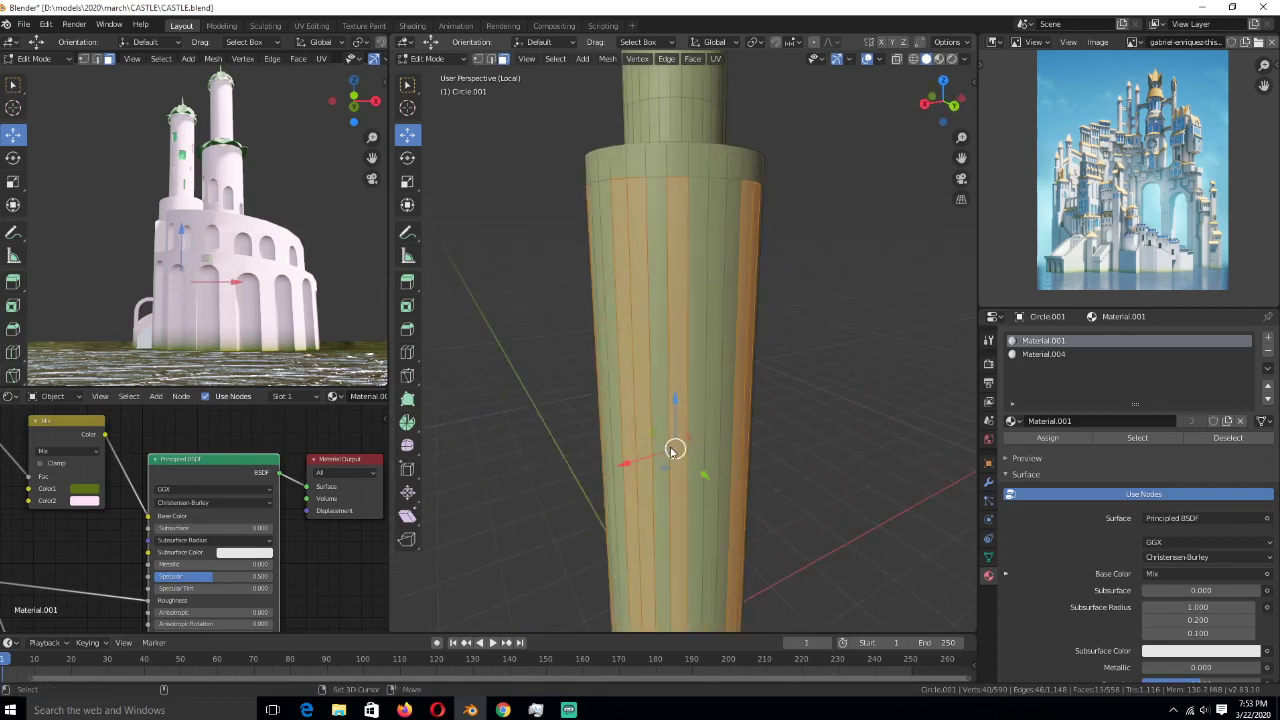
- Extrude the selected vertical strips outward along their normals by about 0.819 m to form buttresses
{"action": "scroll", "coordinate": [656, 453], "scroll_direction": "down", "scroll_amount": 2}
{"action": "middle_click_drag", "start_coordinate": [656, 452], "coordinate": [739, 466]}
{"action": "key", "text": "alt+e"}
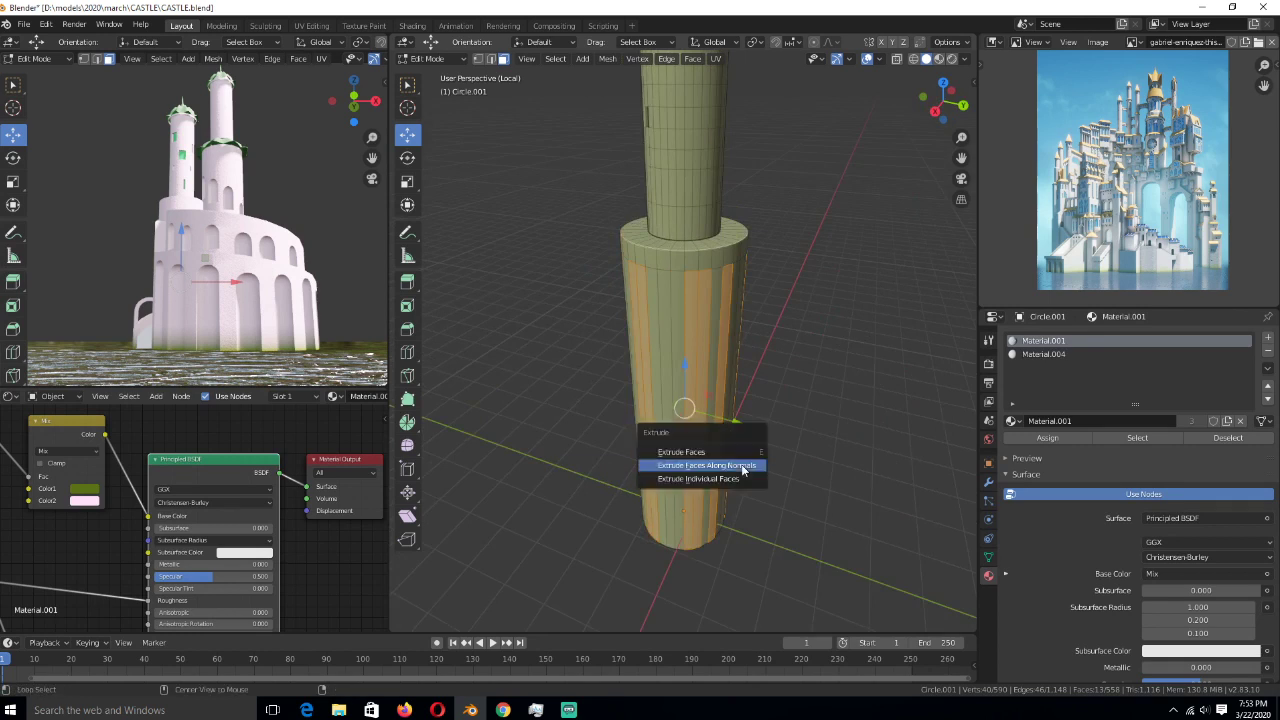
{"action": "left_click", "coordinate": [741, 464]}
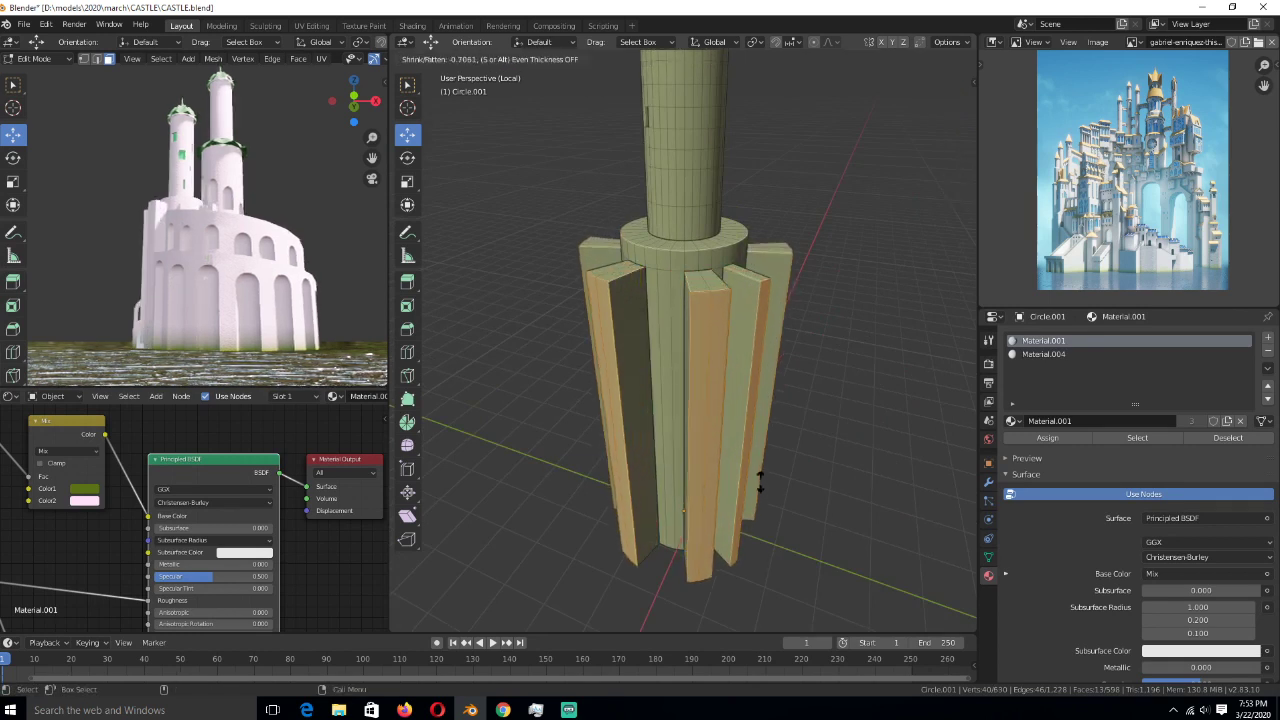
{"action": "left_click", "coordinate": [760, 483]}
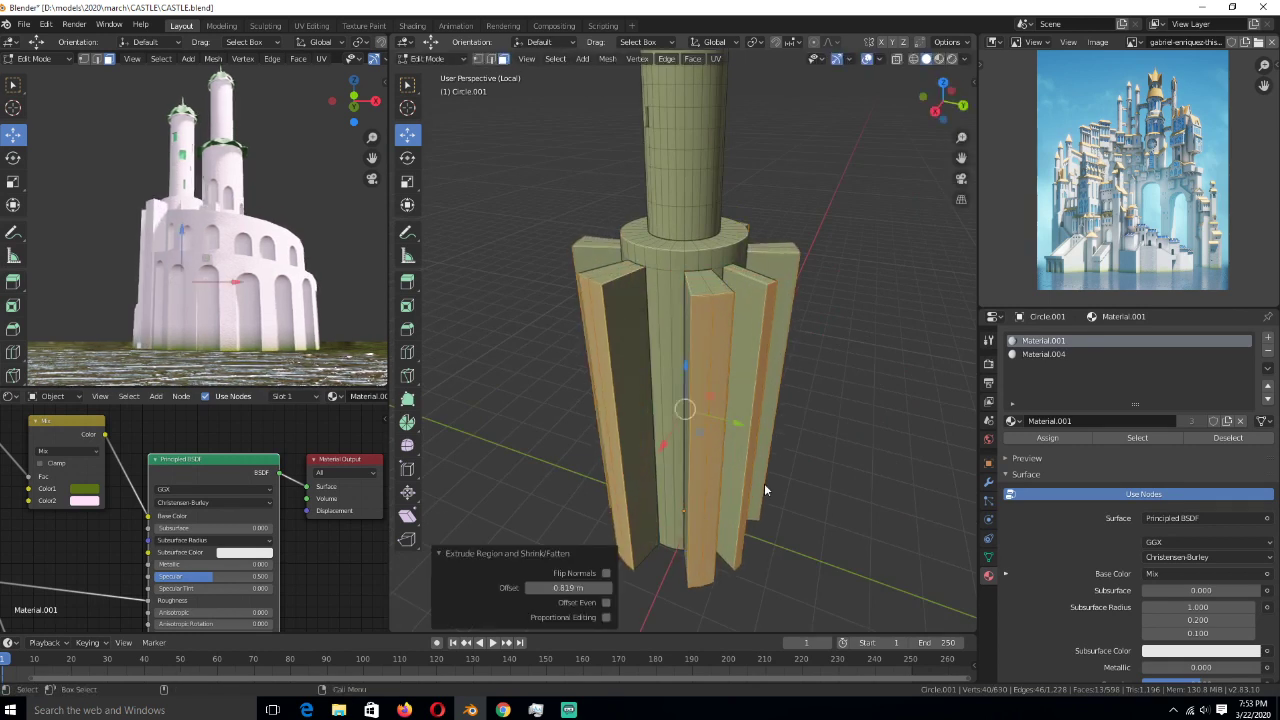
- Select the outer top edges of all the buttresses and lower them about 1.4 m along Z to slope their tops
{"action": "middle_click_drag", "start_coordinate": [764, 483], "coordinate": [767, 290]}
{"action": "key", "text": "alt+a"}
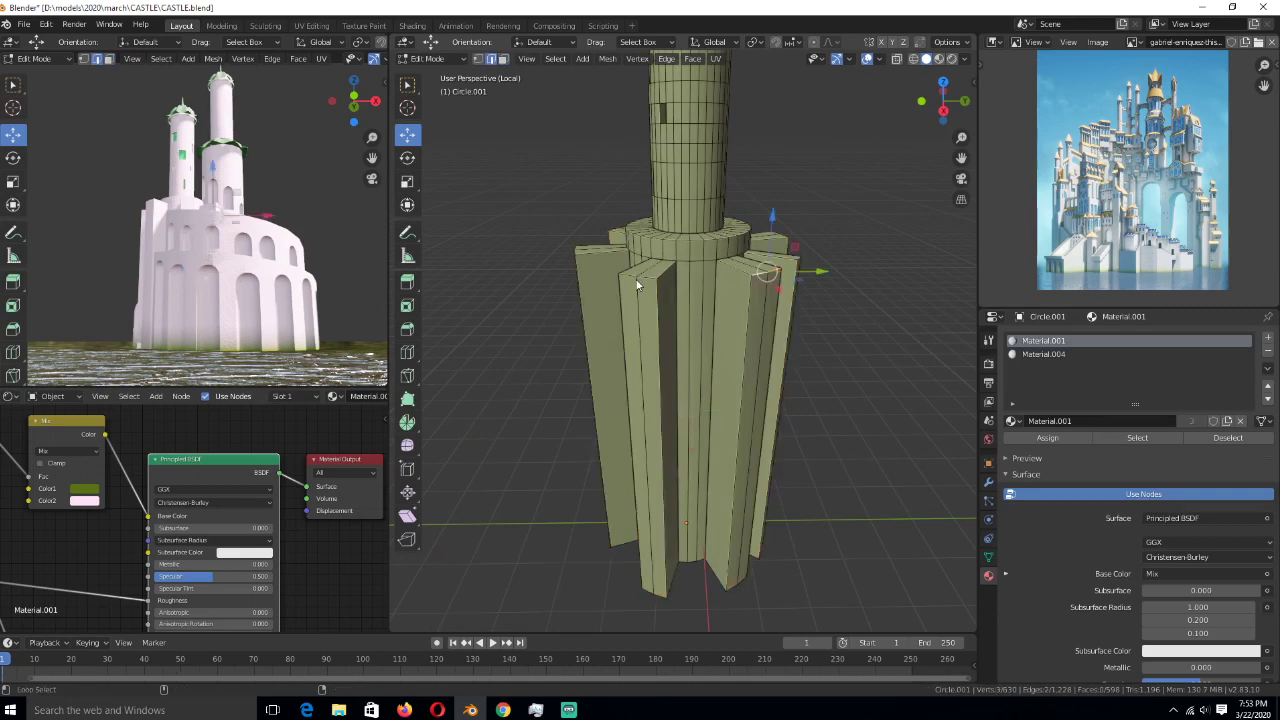
{"action": "middle_click_drag", "start_coordinate": [640, 278], "coordinate": [751, 321]}
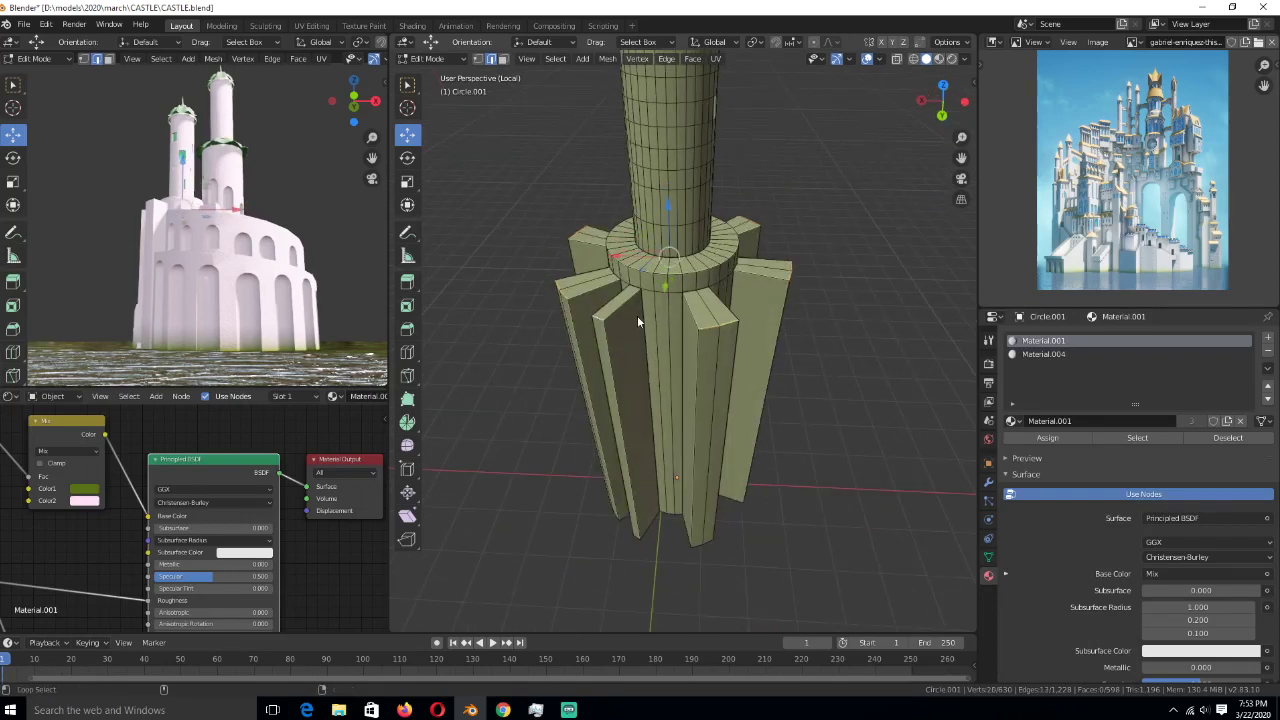
{"action": "middle_click_drag", "start_coordinate": [637, 315], "coordinate": [700, 190]}
{"action": "left_click_drag", "start_coordinate": [673, 194], "coordinate": [785, 314]}
- Bevel the outer shoulder edges of the buttresses by about 0.991 m with 6 segments and a profile of 0.089, giving concave curves
{"action": "key", "text": "ctrl+b"}
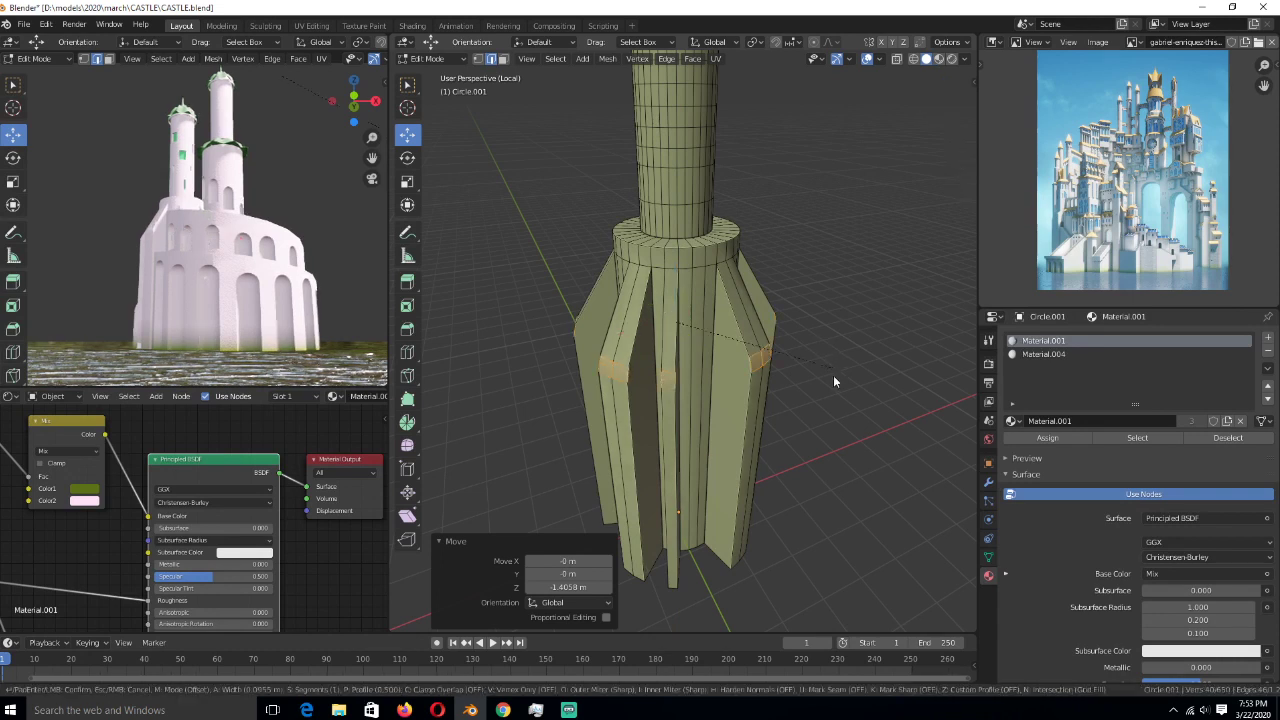
{"action": "scroll", "coordinate": [846, 429], "scroll_direction": "up", "scroll_amount": 4}
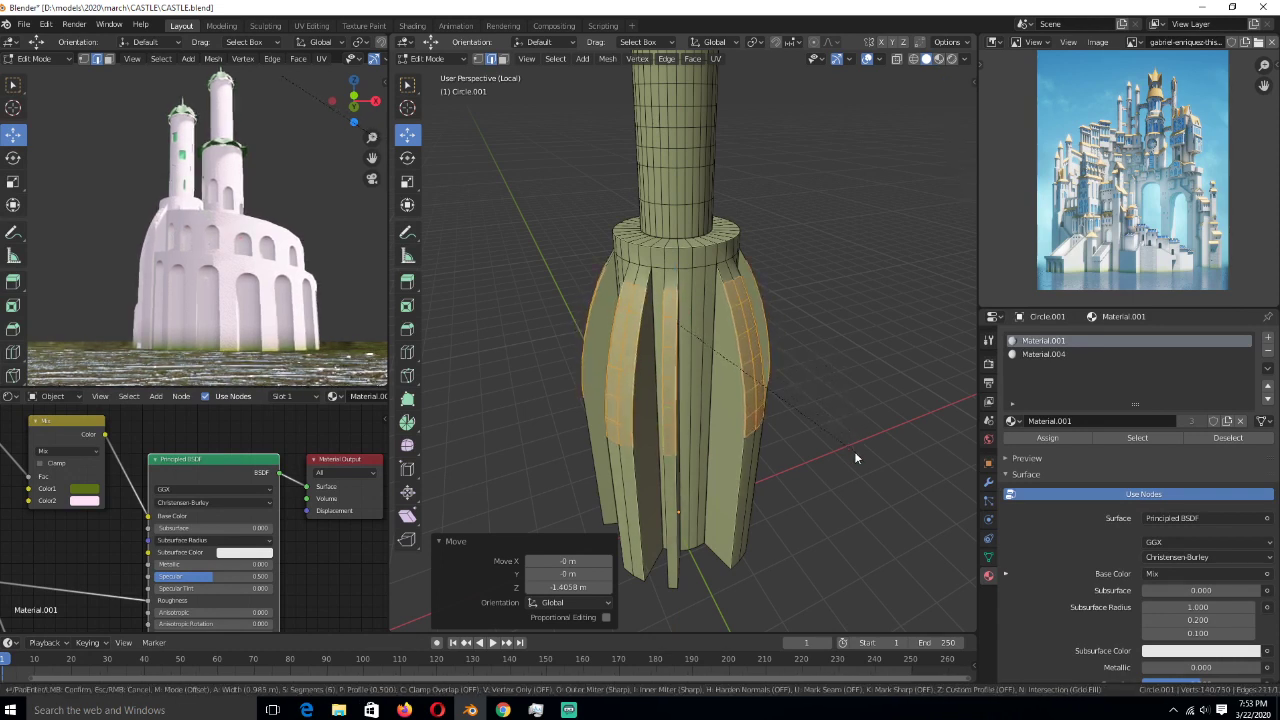
{"action": "left_click", "coordinate": [854, 451]}
{"action": "left_click_drag", "start_coordinate": [526, 484], "coordinate": [440, 484]}
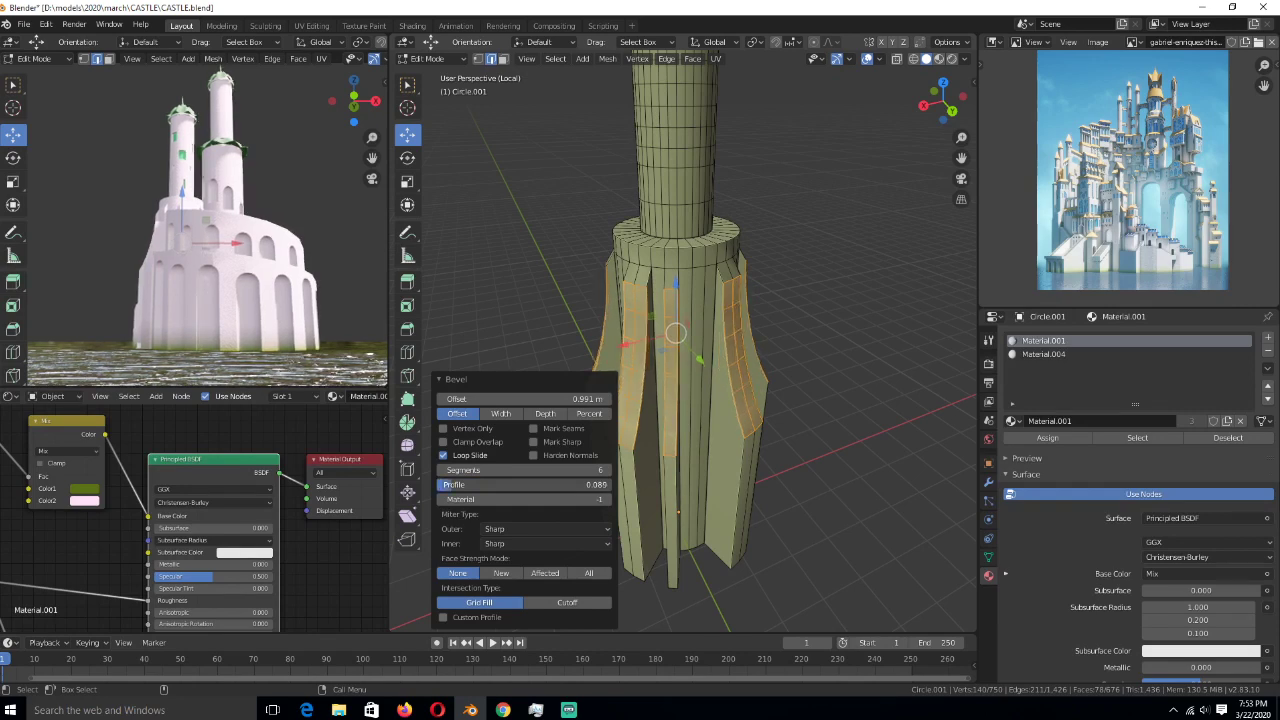
{"action": "key", "text": "Tab"}
{"action": "middle_click_drag", "start_coordinate": [763, 364], "coordinate": [764, 300]}
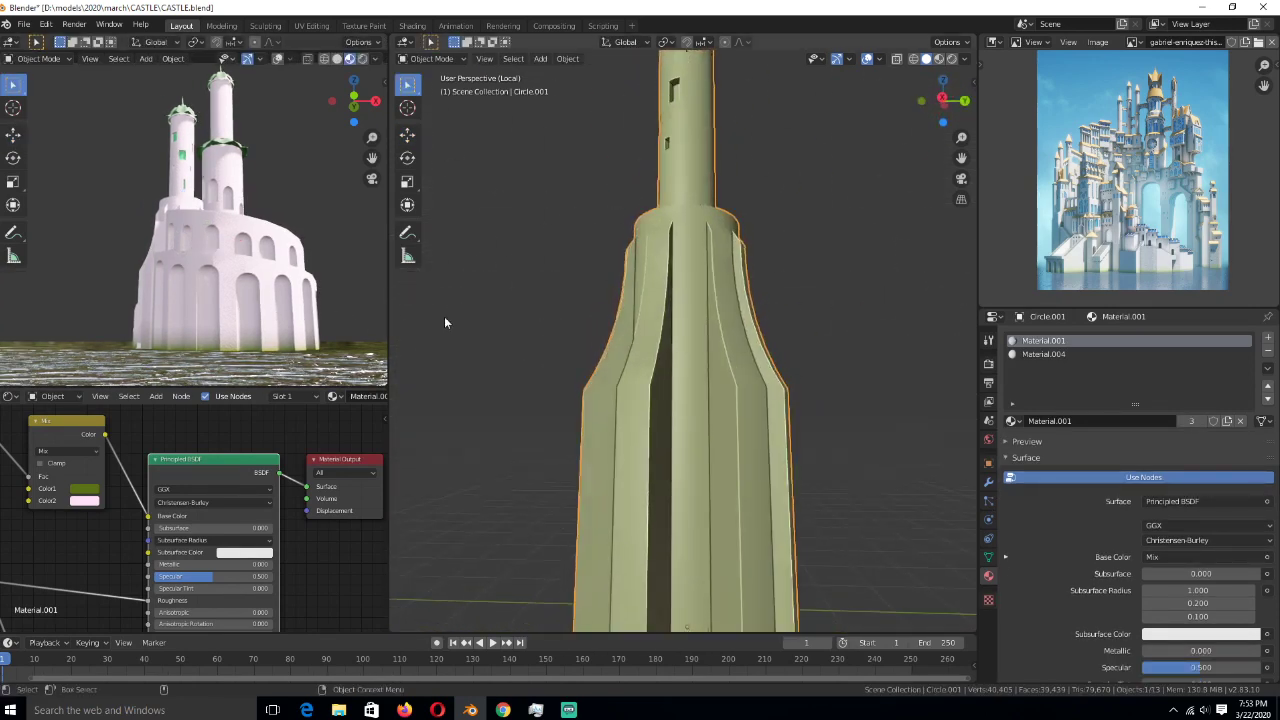
{"action": "scroll", "coordinate": [633, 274], "scroll_direction": "down", "scroll_amount": 5}
{"action": "middle_click_drag", "start_coordinate": [633, 274], "coordinate": [751, 366]}
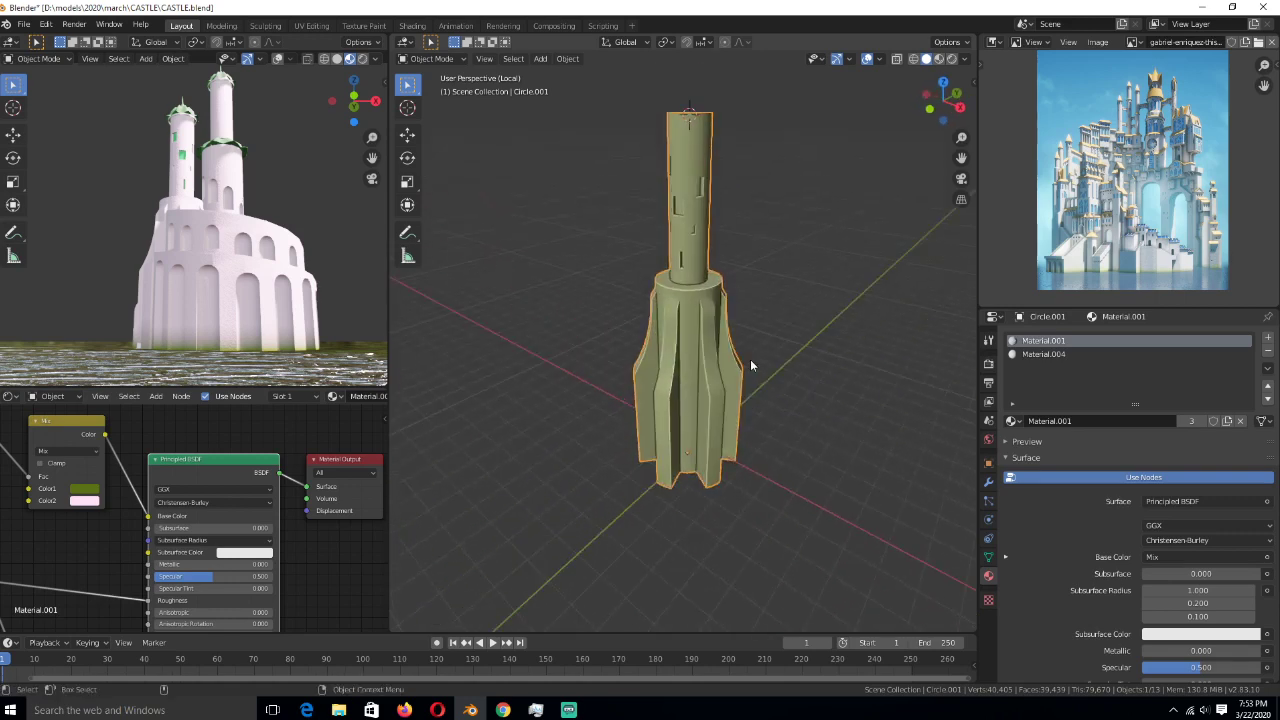
- Add a loop cut around the flat ledge atop the wide base and extrude its ring of faces about 0.139 m to sink a walkway
{"action": "key", "text": "Tab"}
{"action": "scroll", "coordinate": [750, 365], "scroll_direction": "up", "scroll_amount": 5}
{"action": "key", "text": "ctrl+r"}
{"action": "left_click", "coordinate": [728, 272]}
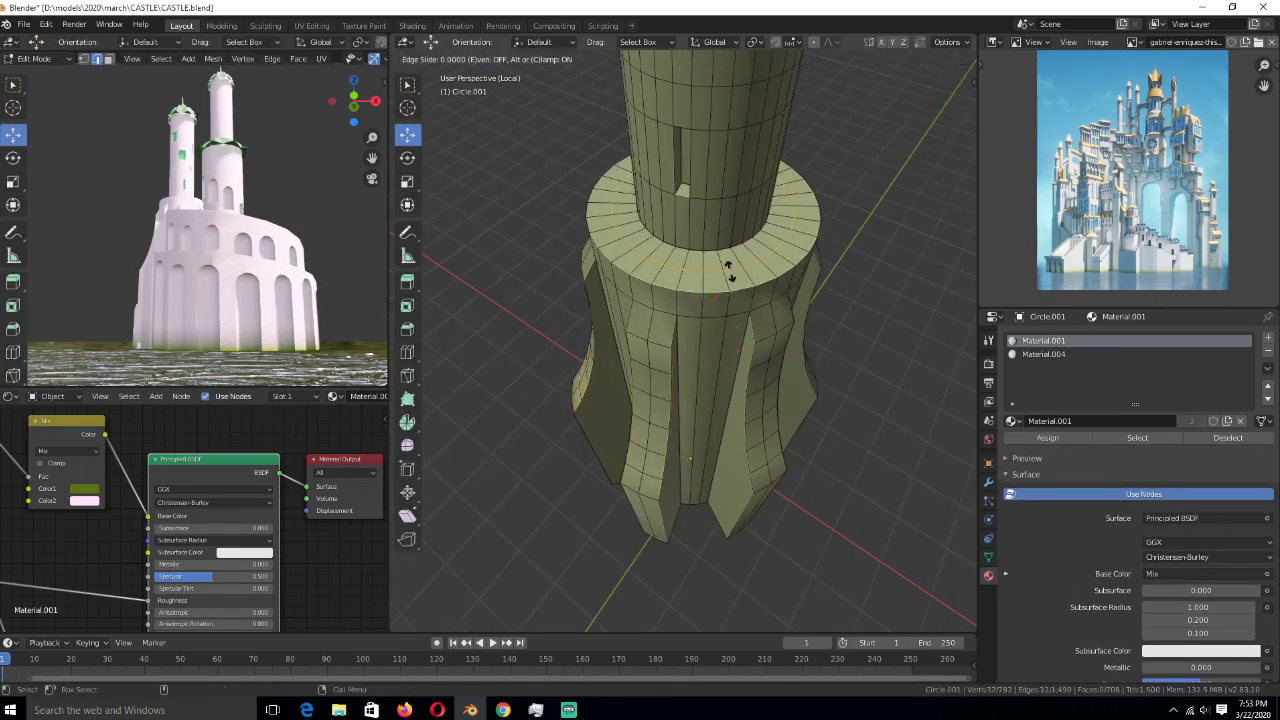
{"action": "left_click", "coordinate": [724, 266]}
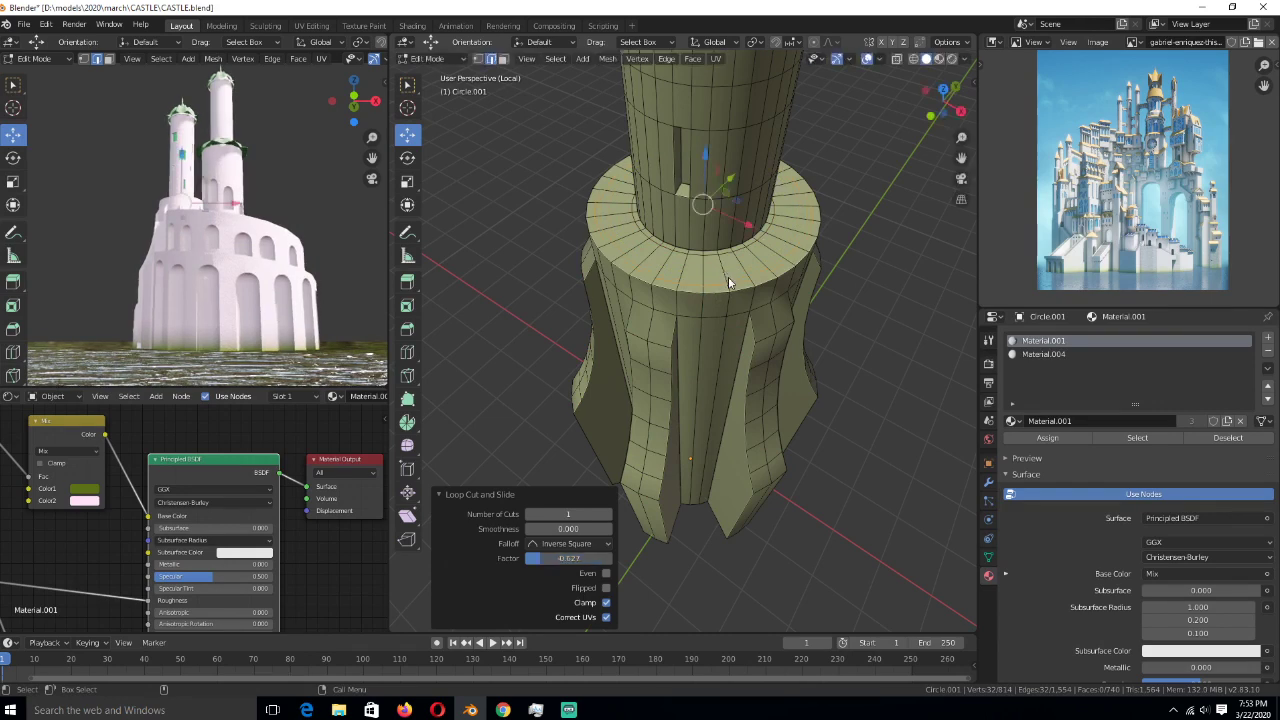
{"action": "key", "text": "3"}
{"action": "left_click", "coordinate": [729, 268], "text": "alt"}
{"action": "middle_click_drag", "start_coordinate": [729, 268], "coordinate": [728, 238]}
{"action": "key", "text": "e"}
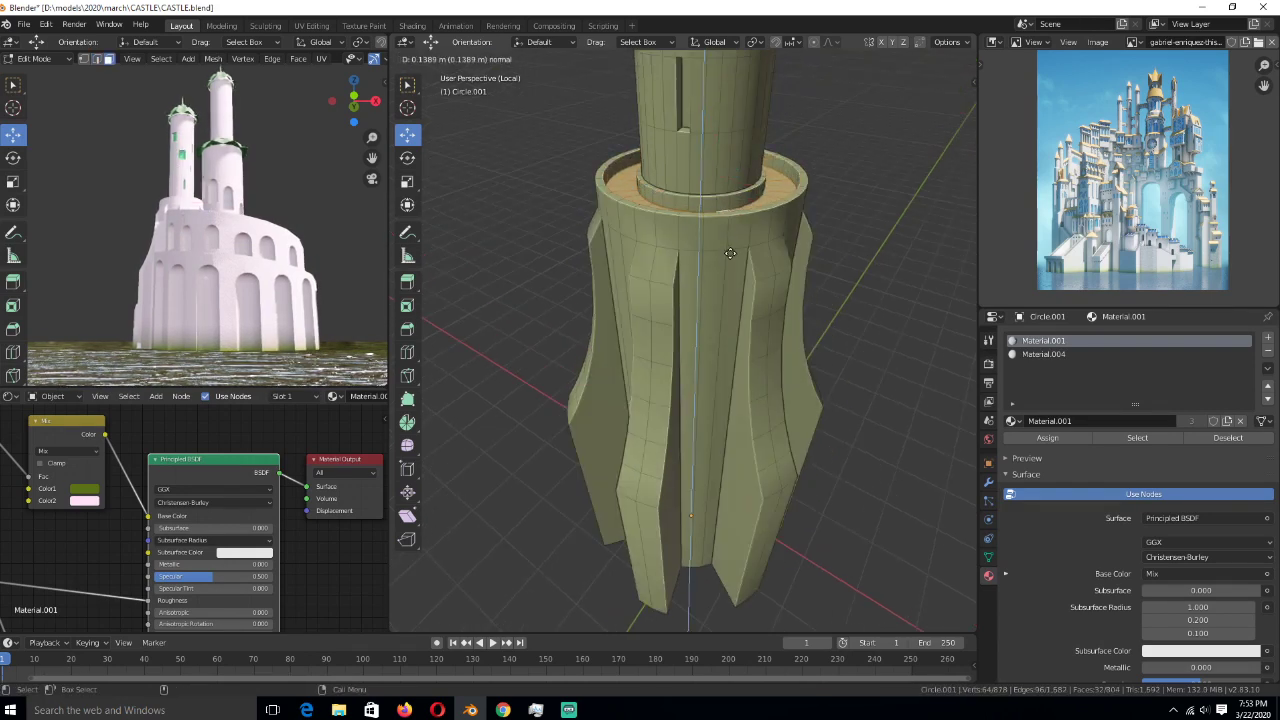
{"action": "left_click", "coordinate": [730, 253]}
- Add two horizontal loop cuts across the flat wall strip between two buttresses, just below the ledge
{"action": "key", "text": "Tab"}
{"action": "scroll", "coordinate": [730, 253], "scroll_direction": "down", "scroll_amount": 3}
{"action": "middle_click_drag", "start_coordinate": [639, 218], "coordinate": [721, 335]}
{"action": "scroll", "coordinate": [726, 318], "scroll_direction": "up", "scroll_amount": 4}
{"action": "key", "text": "Tab"}
{"action": "scroll", "coordinate": [721, 335], "scroll_direction": "up", "scroll_amount": 2}
{"action": "key", "text": "ctrl+r"}
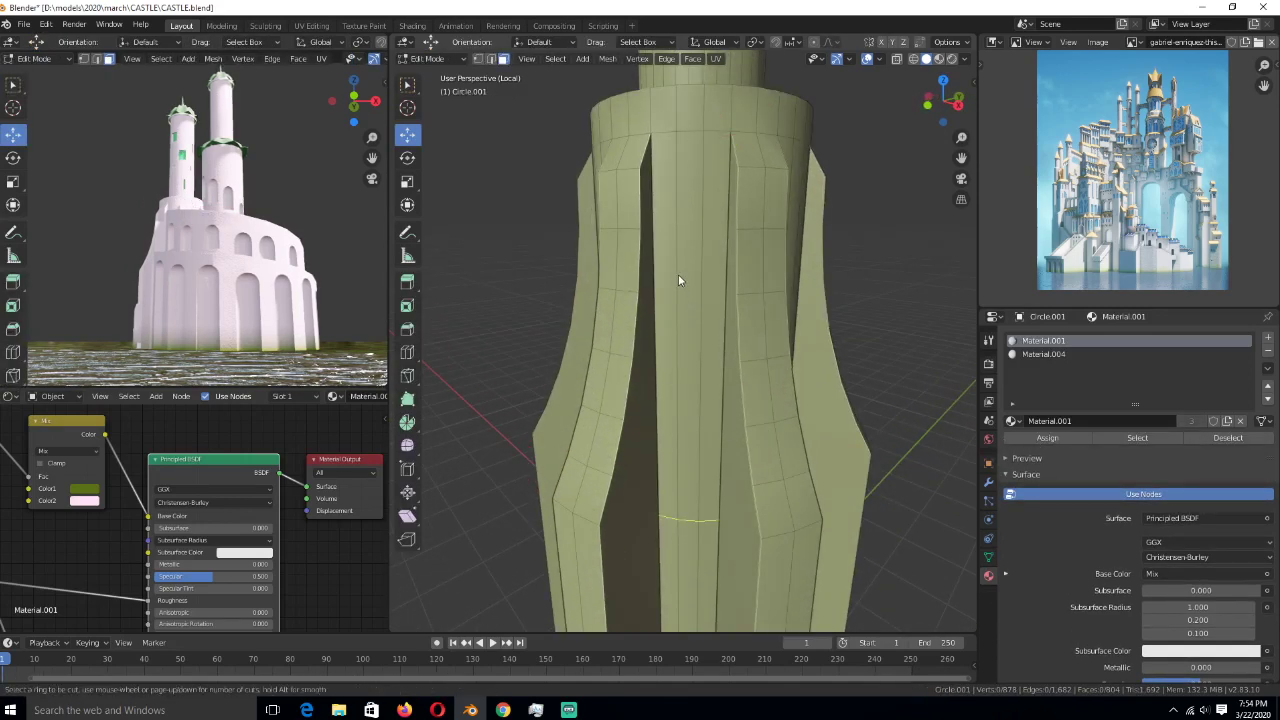
{"action": "left_click", "coordinate": [678, 274]}
{"action": "left_click", "coordinate": [728, 612]}
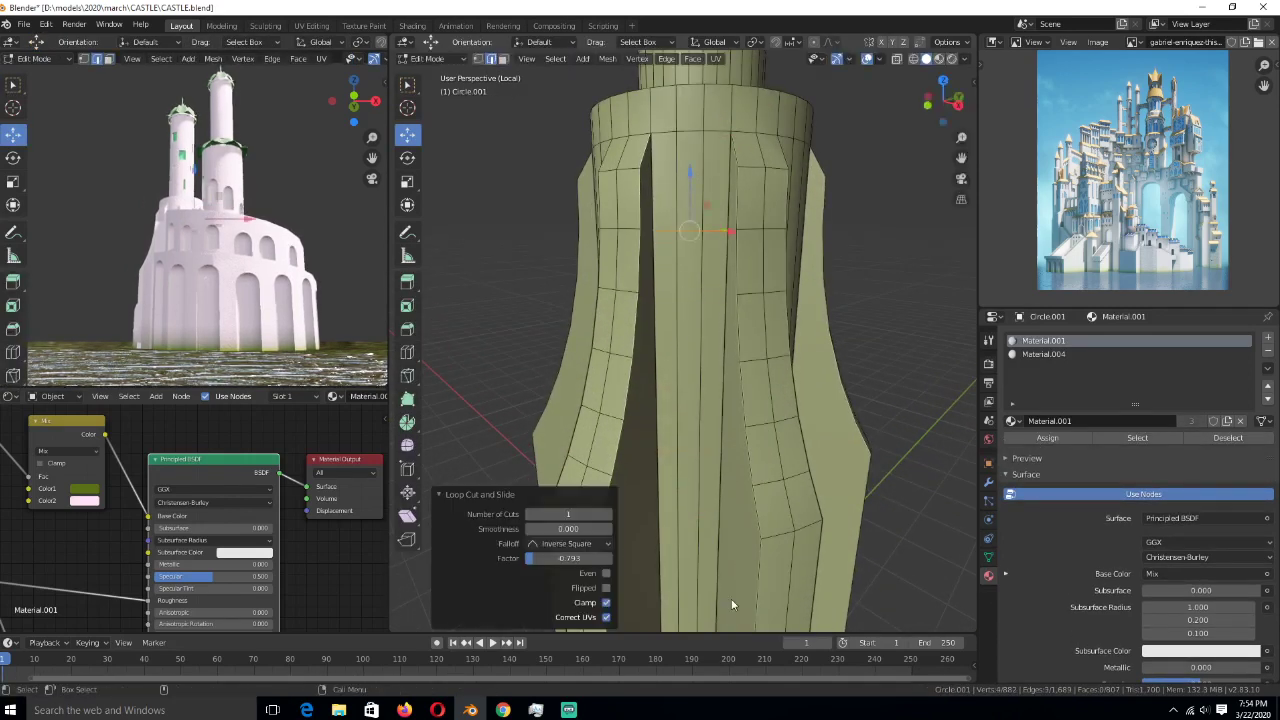
{"action": "left_click", "coordinate": [692, 277]}
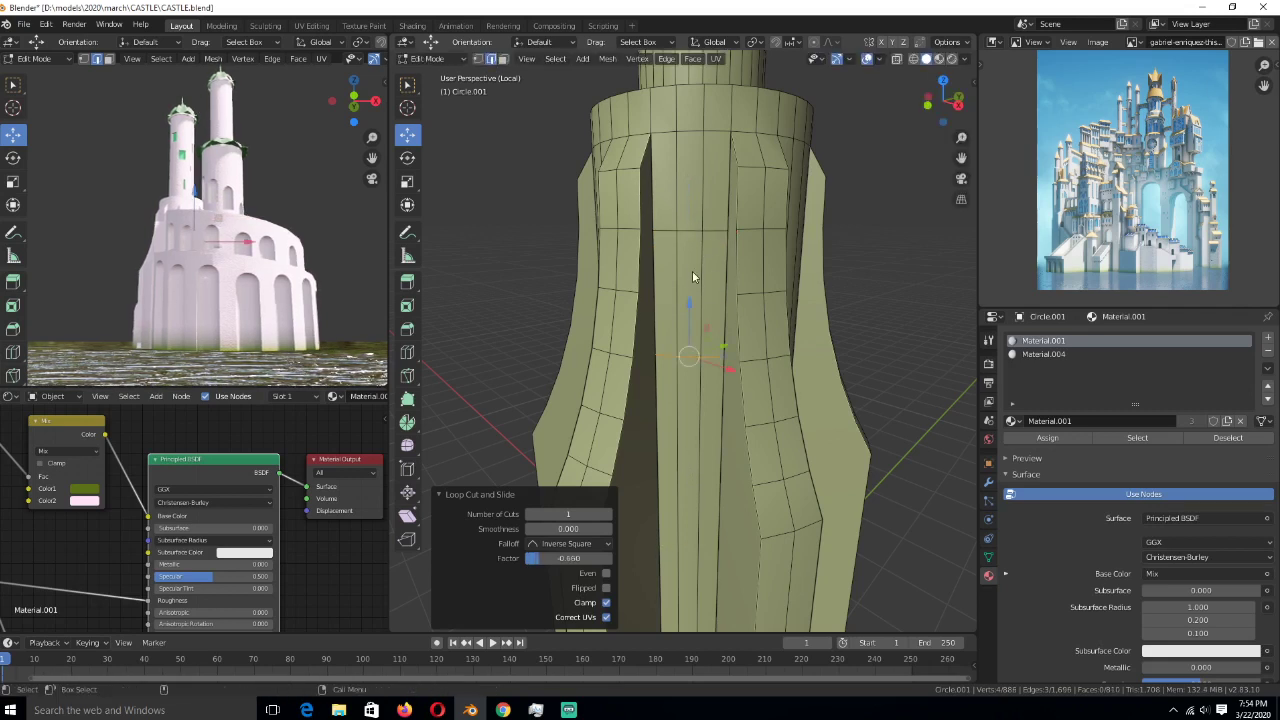
- Select the three wall faces between the two loop cuts and extrude them inward along their normals to form a window recess
{"action": "middle_click_drag", "start_coordinate": [716, 270], "coordinate": [720, 300]}
{"action": "key", "text": "3"}
{"action": "left_click", "coordinate": [700, 338]}
{"action": "left_click", "coordinate": [706, 361]}
{"action": "left_click", "coordinate": [760, 350], "text": "shift"}
{"action": "left_click", "coordinate": [737, 347], "text": "shift"}
{"action": "key", "text": "alt+e"}
{"action": "left_click", "coordinate": [777, 426]}
{"action": "left_click", "coordinate": [766, 423]}
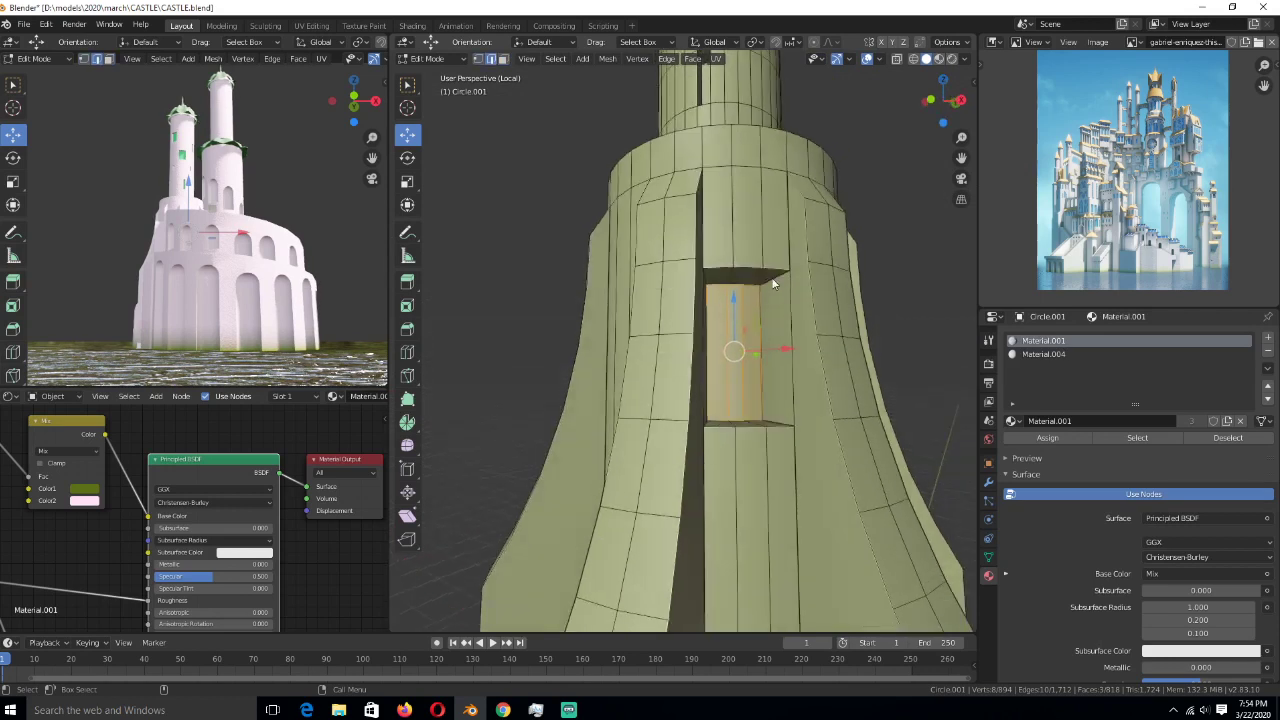
- Bevel the two upper corner edges of the window recess by about 0.148 m with 6 segments and a profile of 0.5, making an arch
{"action": "key", "text": "2"}
{"action": "left_click", "coordinate": [686, 282]}
{"action": "key", "text": "ctrl+b"}
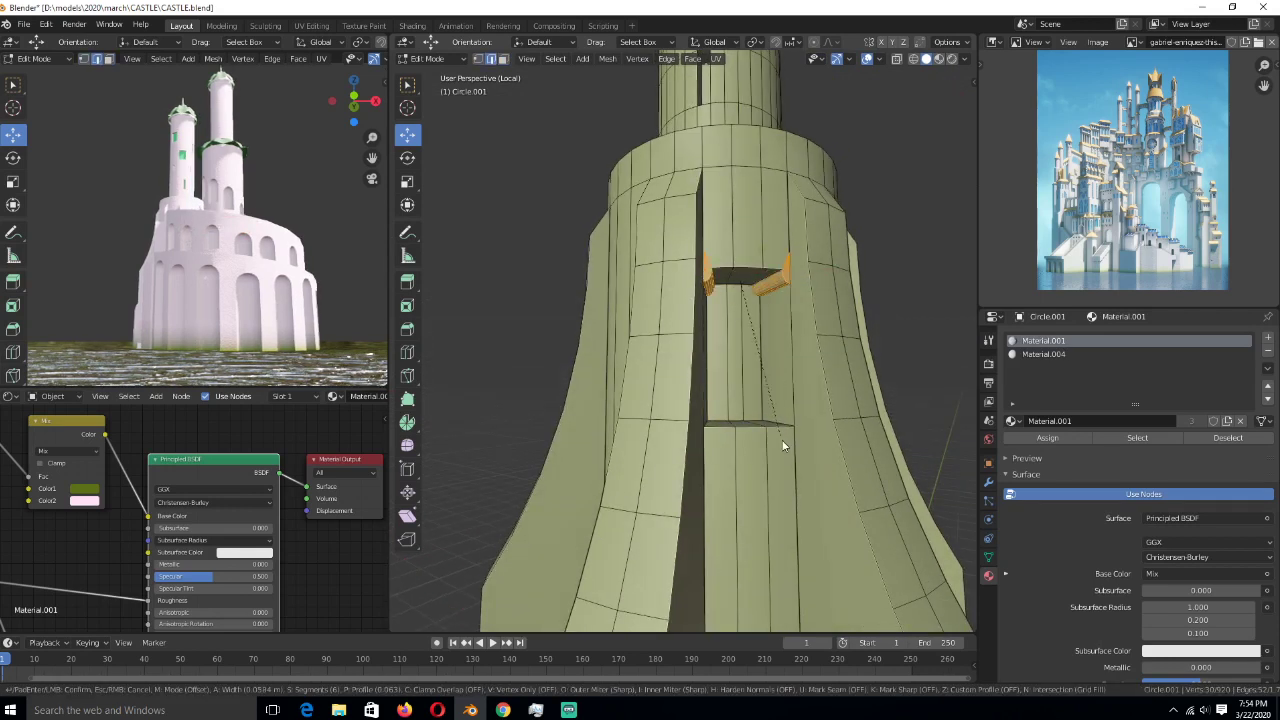
{"action": "scroll", "coordinate": [784, 447], "scroll_direction": "up", "scroll_amount": 5}
{"action": "left_click", "coordinate": [786, 448]}
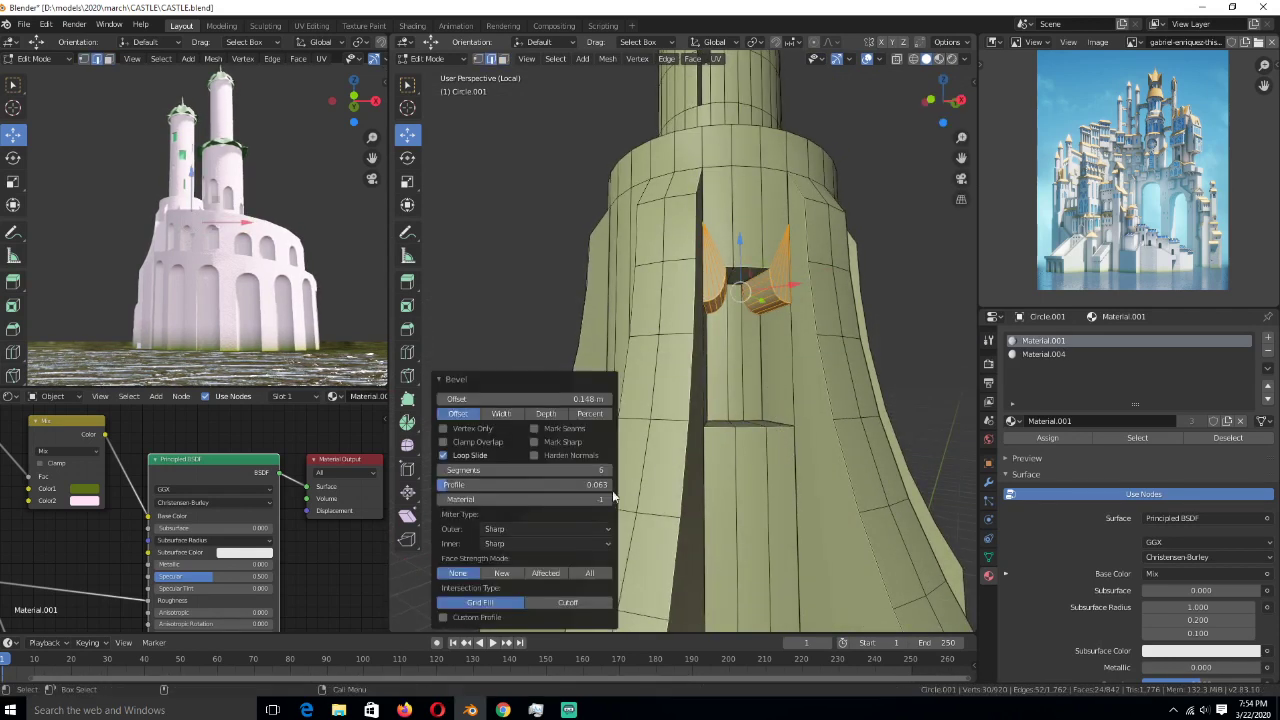
{"action": "left_click", "coordinate": [527, 484]}
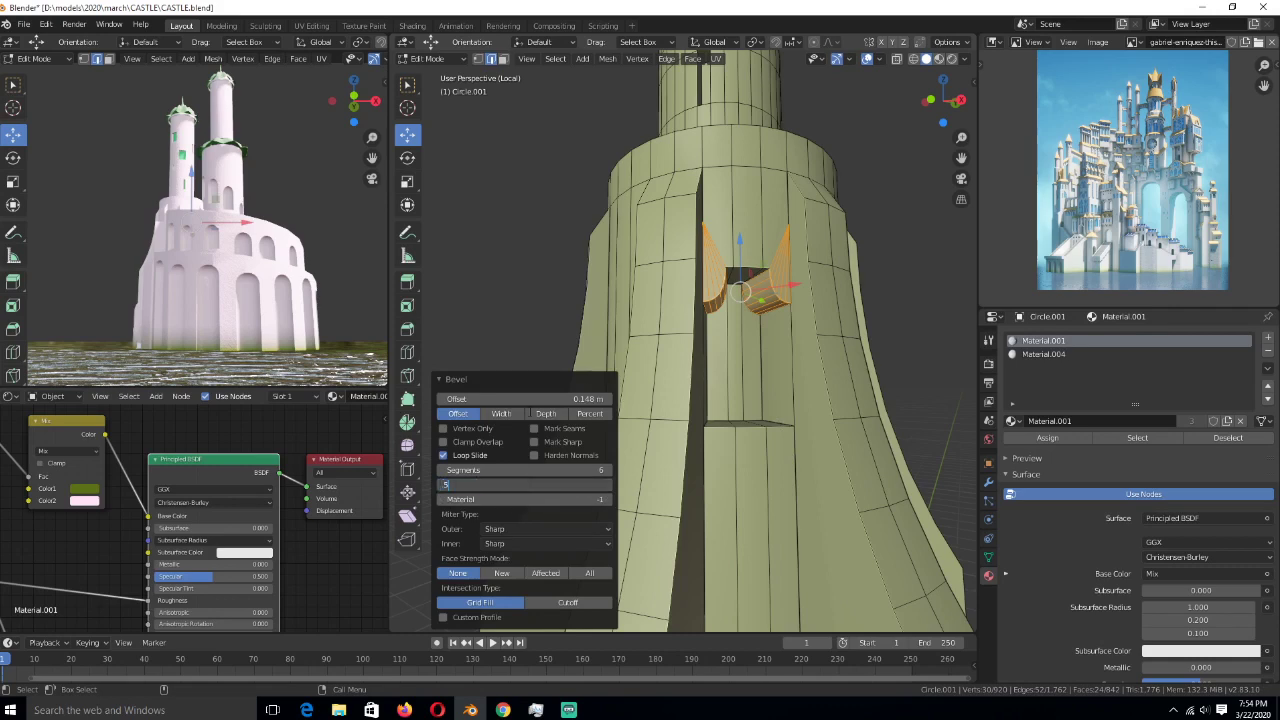
{"action": "key", "text": "Return"}
{"action": "key", "text": "Tab"}
{"action": "middle_click_drag", "start_coordinate": [776, 390], "coordinate": [741, 415]}
- Assign Material.004 to the back faces of the arched window recess between the buttresses
{"action": "key", "text": "Tab"}
{"action": "left_click", "coordinate": [725, 362]}
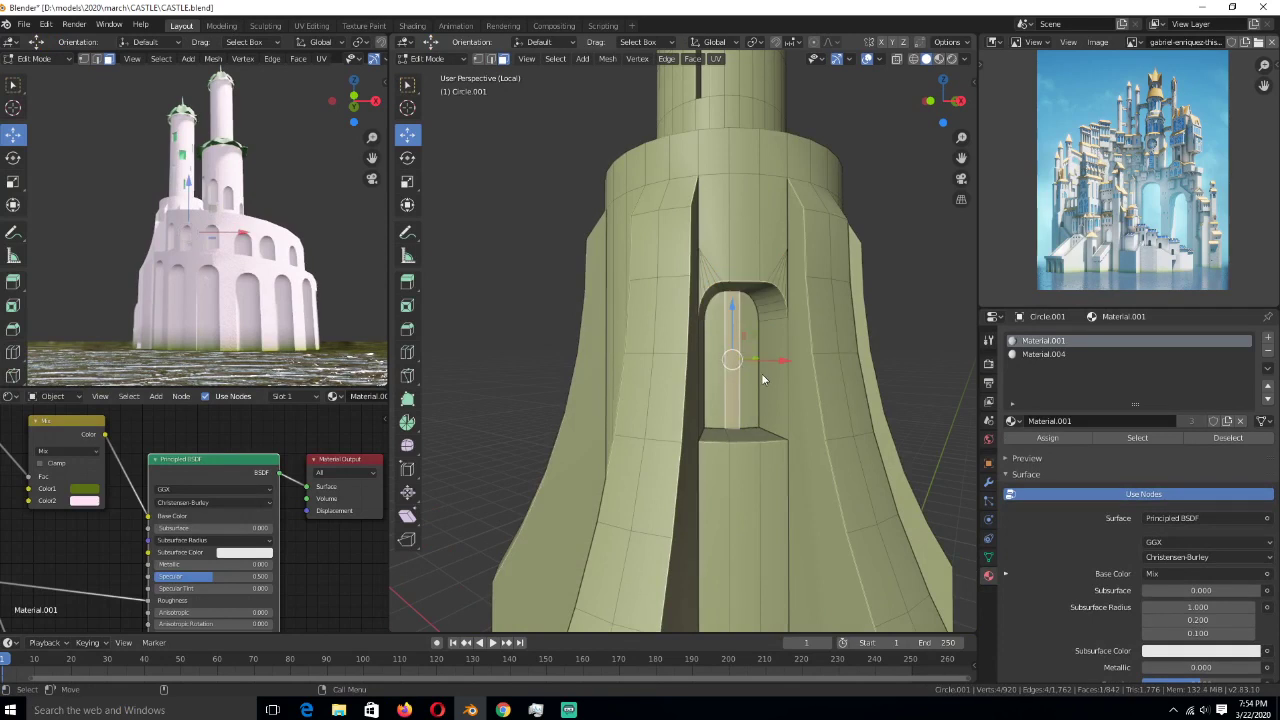
{"action": "left_click", "coordinate": [735, 418], "text": "ctrl"}
{"action": "left_click", "coordinate": [1042, 354]}
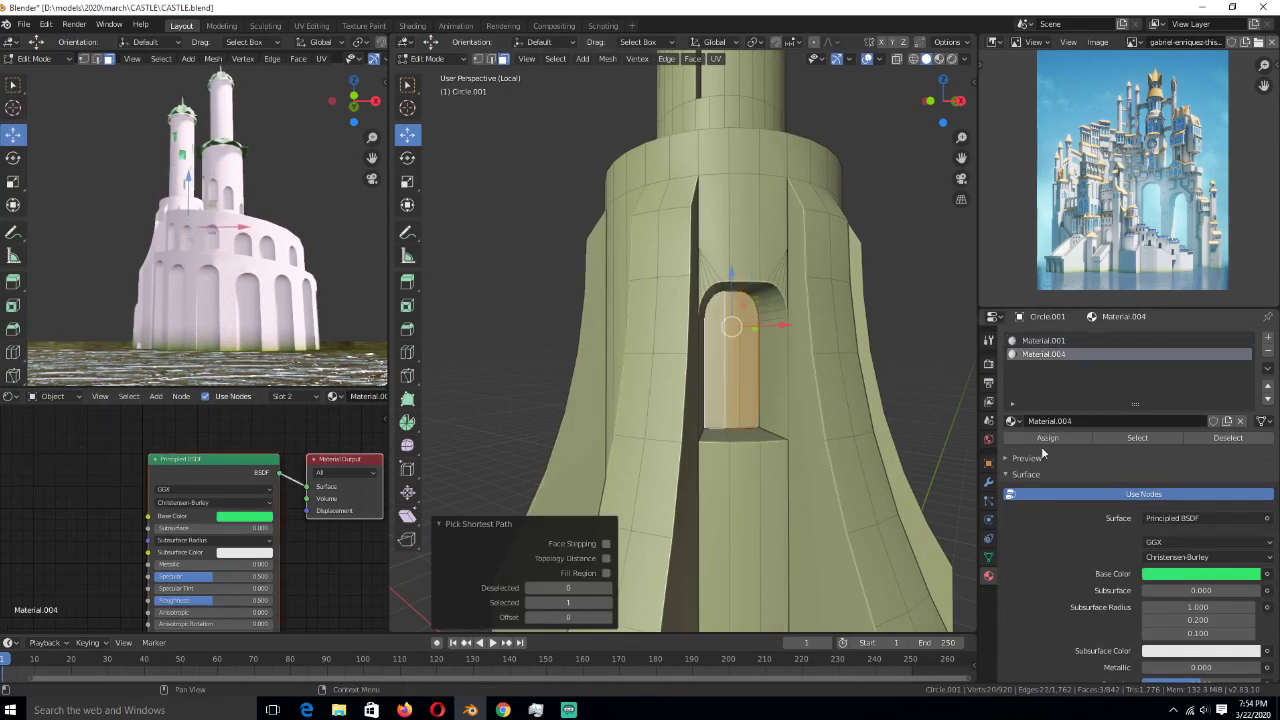
{"action": "left_click", "coordinate": [1046, 438]}
{"action": "key", "text": "Tab"}
{"action": "scroll", "coordinate": [680, 366], "scroll_direction": "down", "scroll_amount": 2}
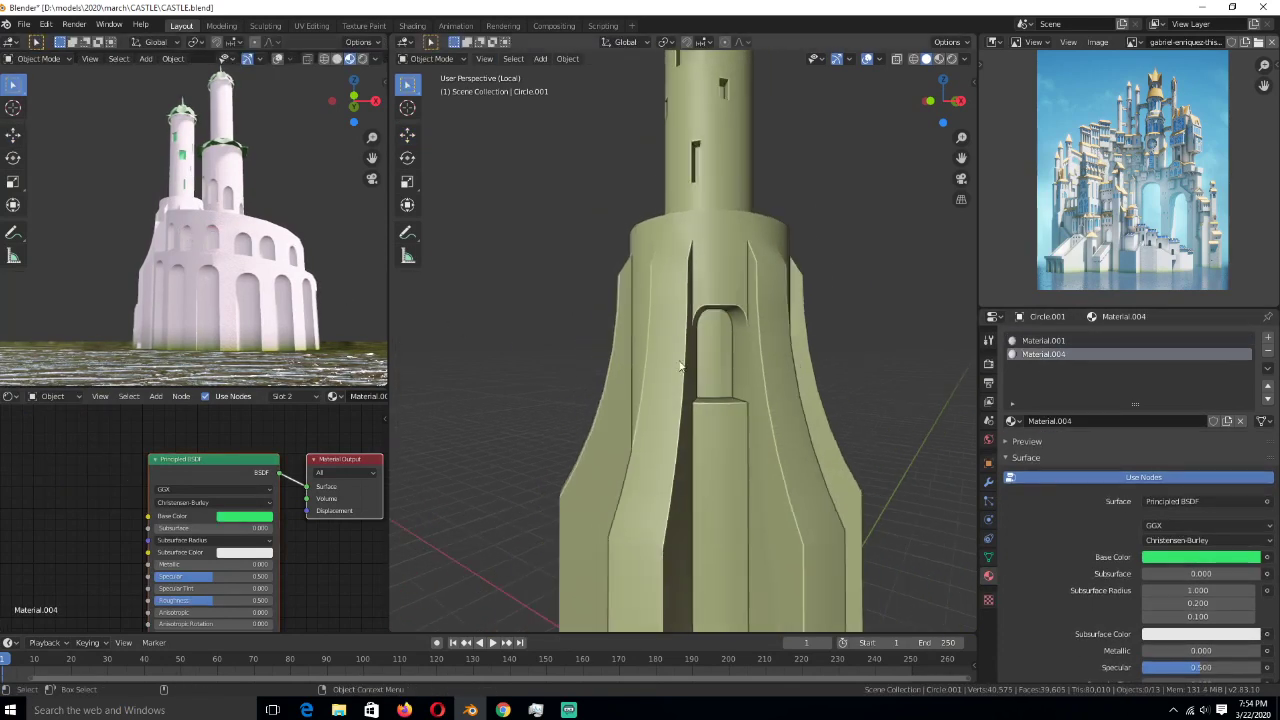
{"action": "scroll", "coordinate": [730, 460], "scroll_direction": "down", "scroll_amount": 2}
{"action": "key", "text": "g"}
{"action": "key", "text": "z"}
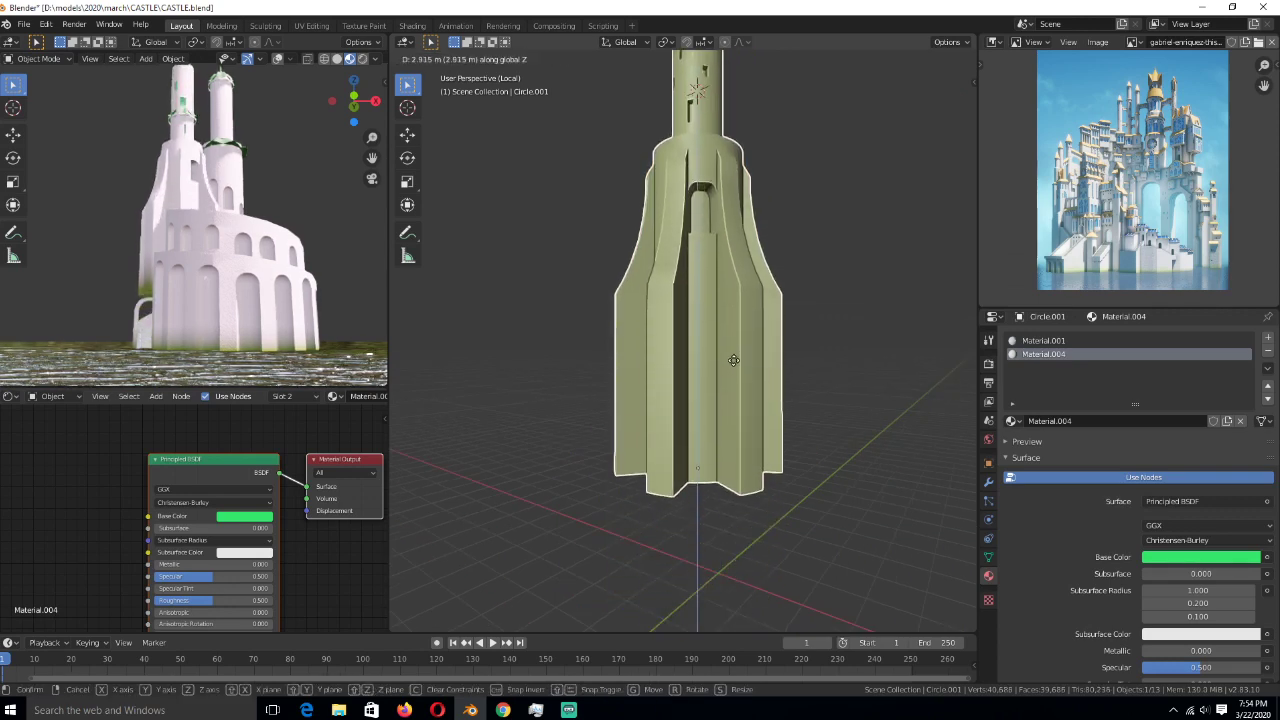
{"action": "right_click", "coordinate": [735, 385]}
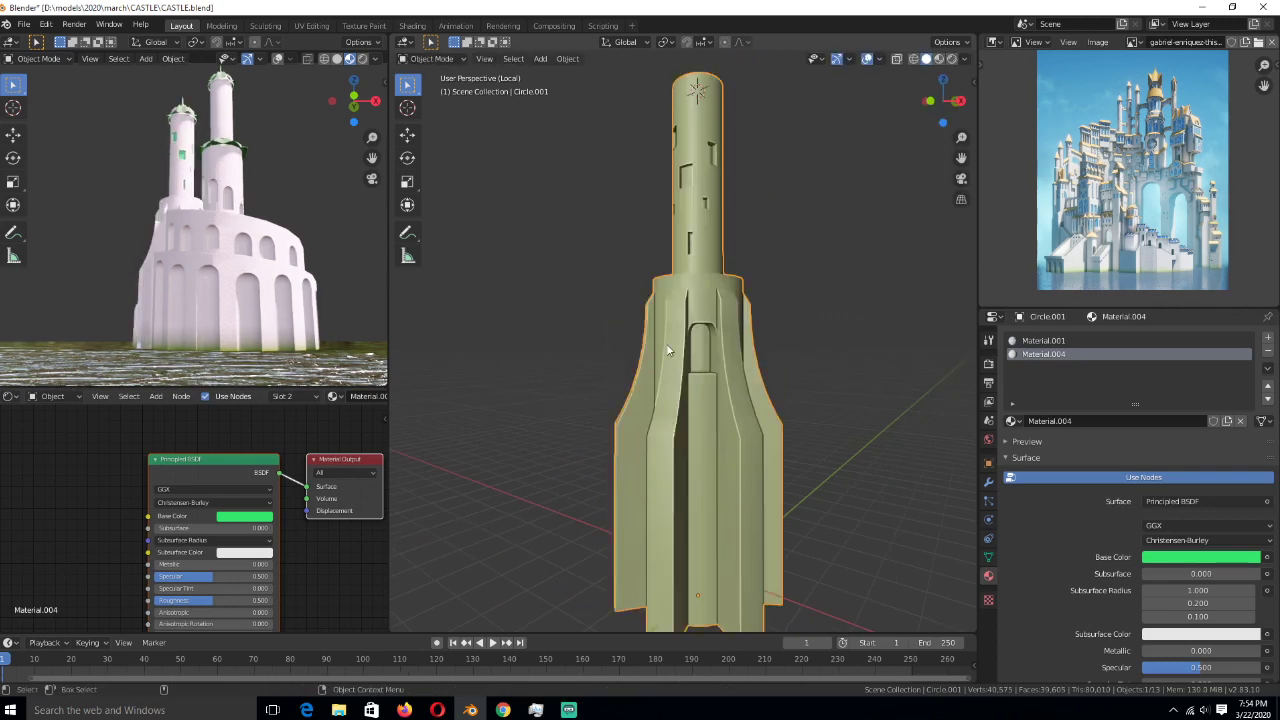
- Leave the isolated view and scale the olive-green tower together with its green roof to about 0.643 in X and Y only
{"action": "key", "text": "slash"}
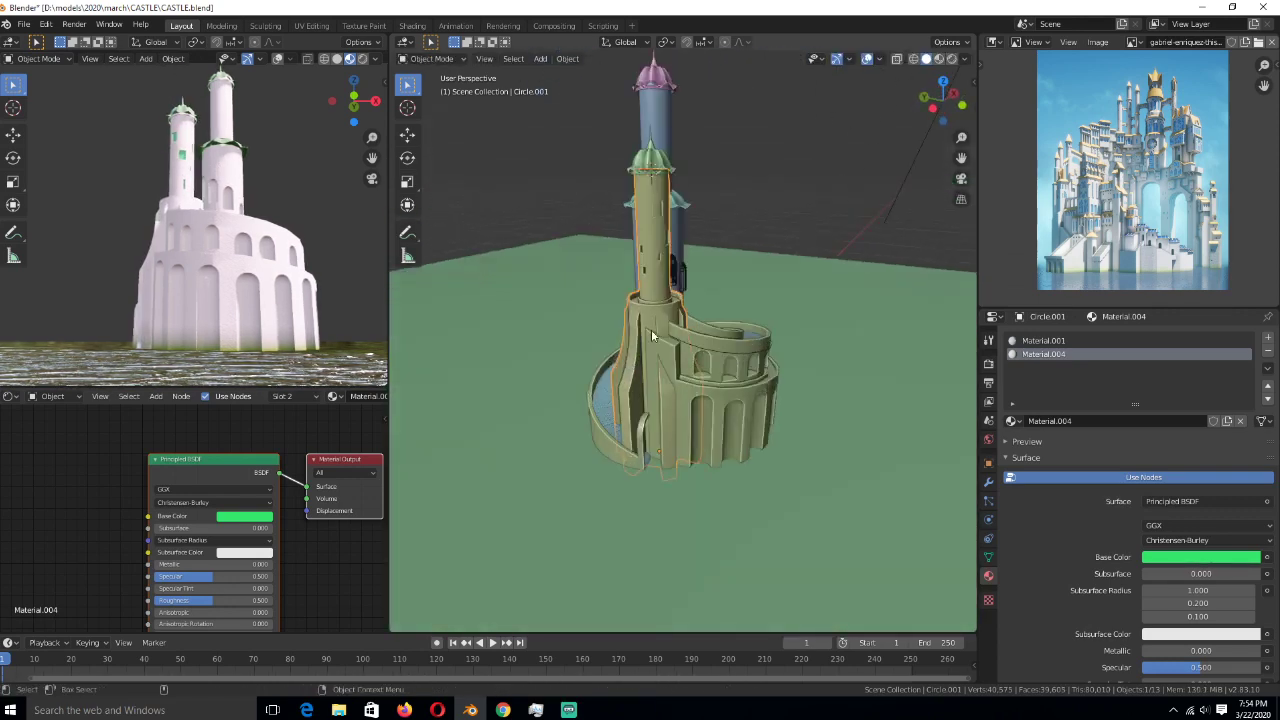
{"action": "left_click", "coordinate": [654, 152]}
{"action": "key", "text": "s"}
{"action": "key", "text": "shift+z"}
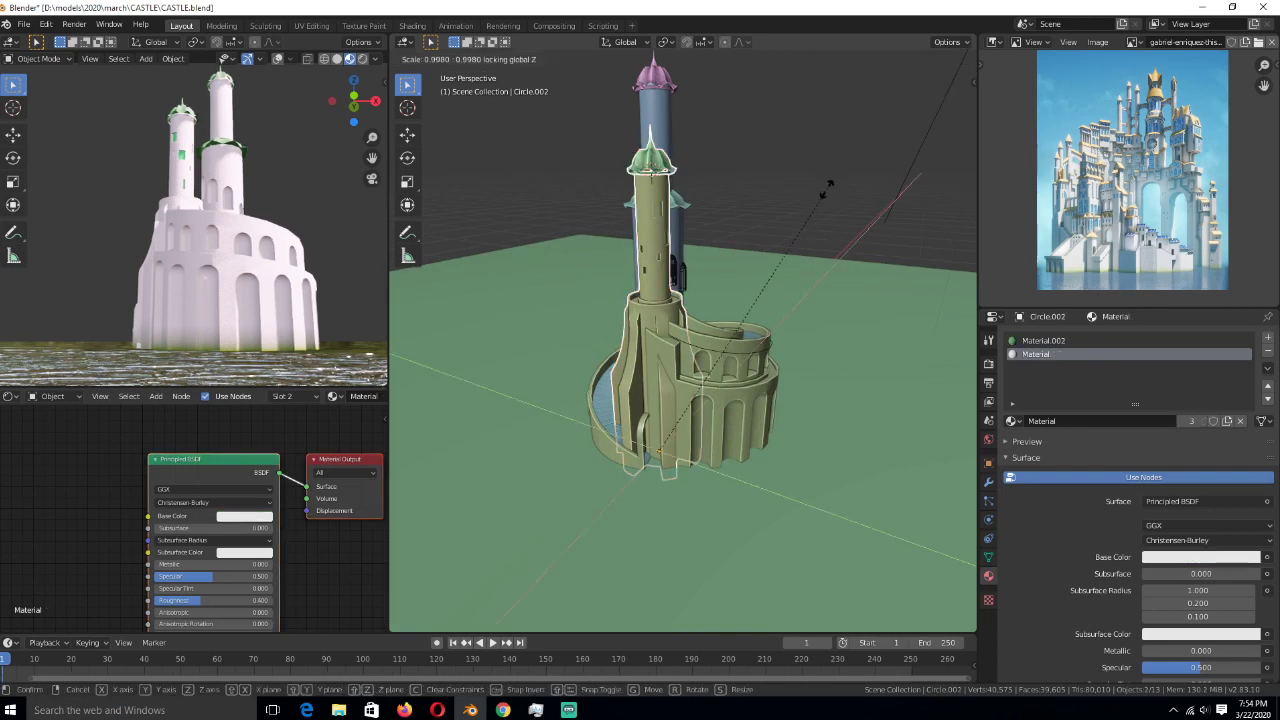
{"action": "left_click", "coordinate": [727, 261]}
- Raise the narrowed tower and its roof about 0.8 m along Z
{"action": "key", "text": "g"}
{"action": "key", "text": "z"}
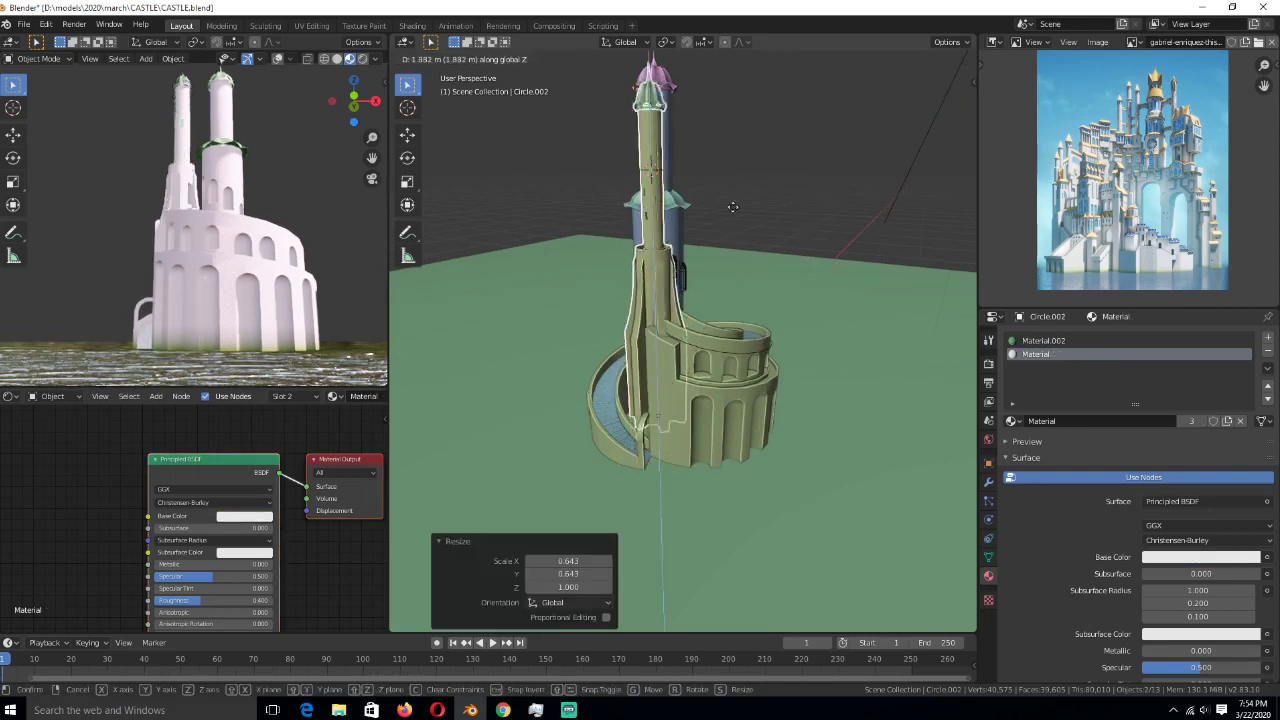
{"action": "left_click", "coordinate": [730, 254]}
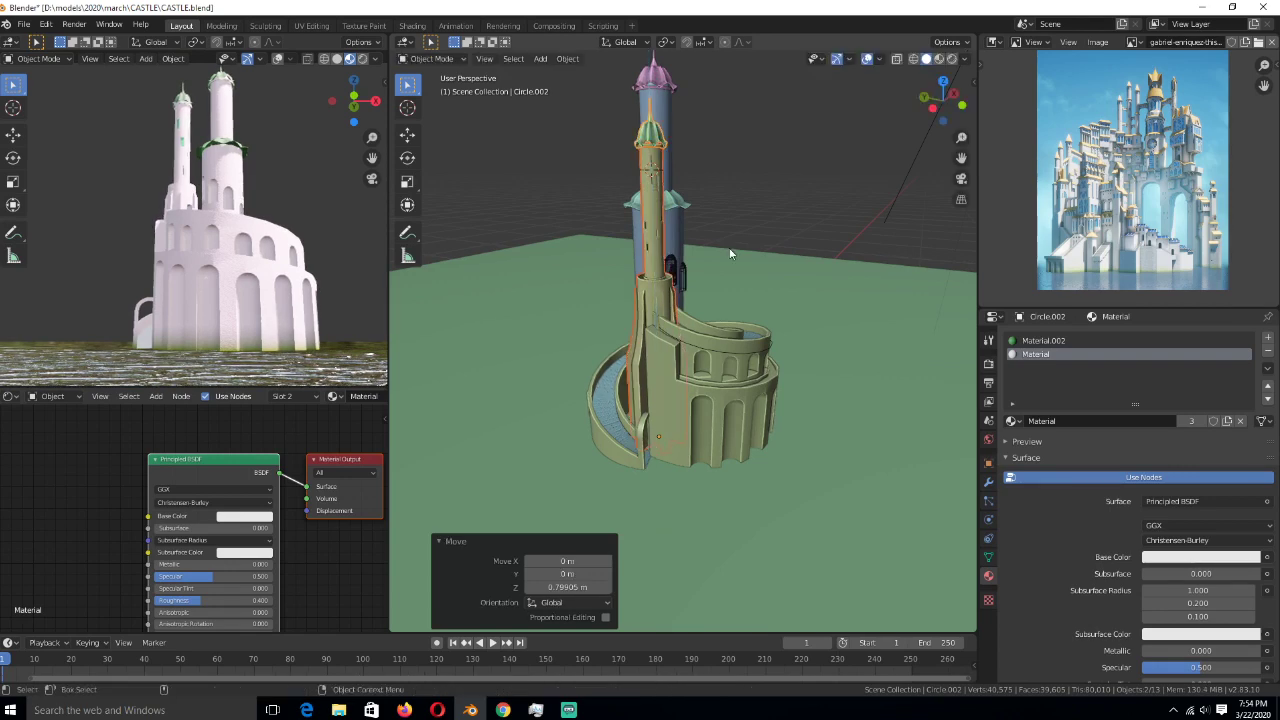
- Delete the extra piece at the upper end of the spiral ramp beside the olive-green tower and save the file
{"action": "scroll", "coordinate": [694, 289], "scroll_direction": "up", "scroll_amount": 5}
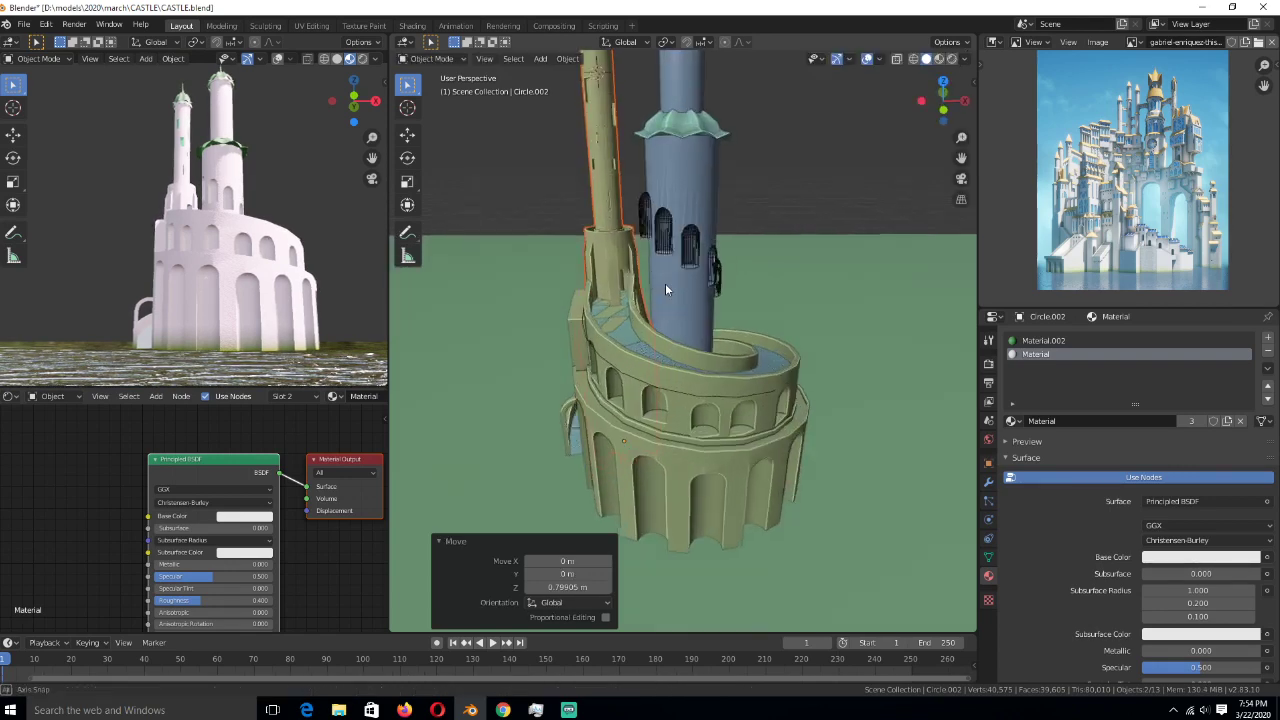
{"action": "middle_click_drag", "start_coordinate": [686, 300], "coordinate": [681, 395]}
{"action": "left_click", "coordinate": [661, 390]}
{"action": "key", "text": "Delete"}
{"action": "key", "text": "ctrl+s"}
{"action": "scroll", "coordinate": [681, 395], "scroll_direction": "up", "scroll_amount": 1}
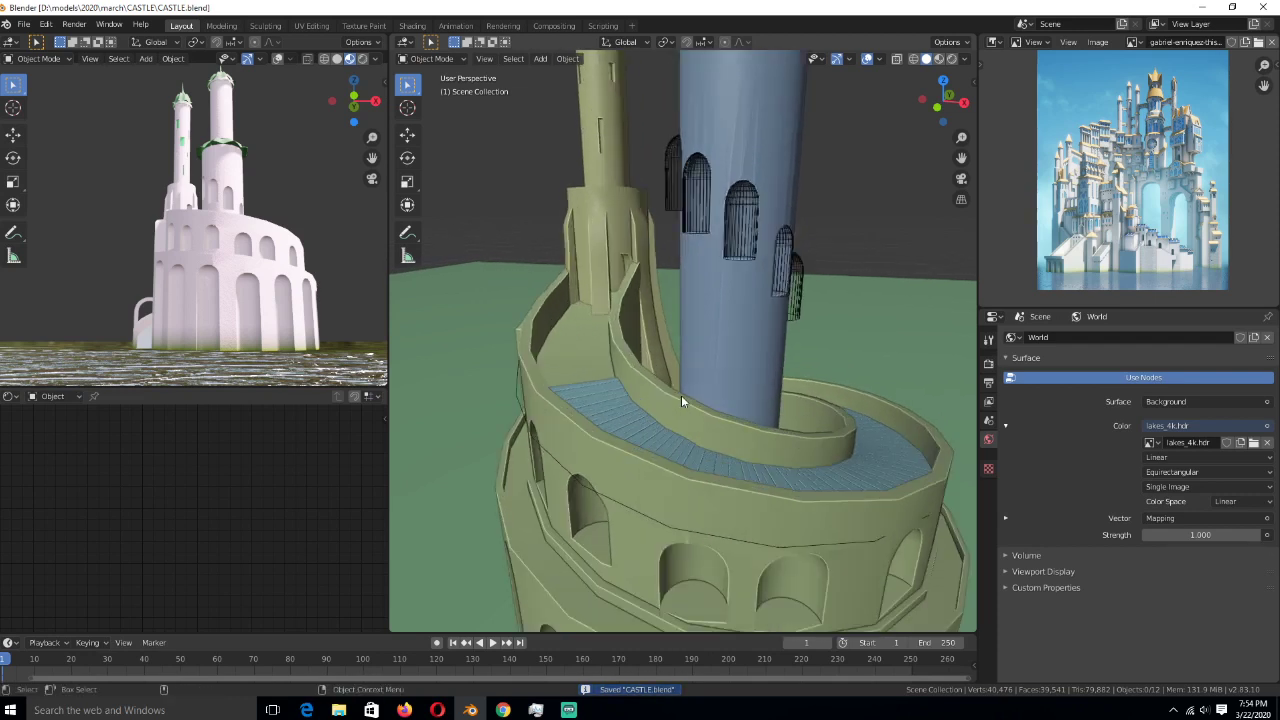
- Review the whole castle from a distance and examine castle reference artworks on ArtStation in the Firefox browser before returning to Blender
{"action": "scroll", "coordinate": [681, 395], "scroll_direction": "down", "scroll_amount": 6}
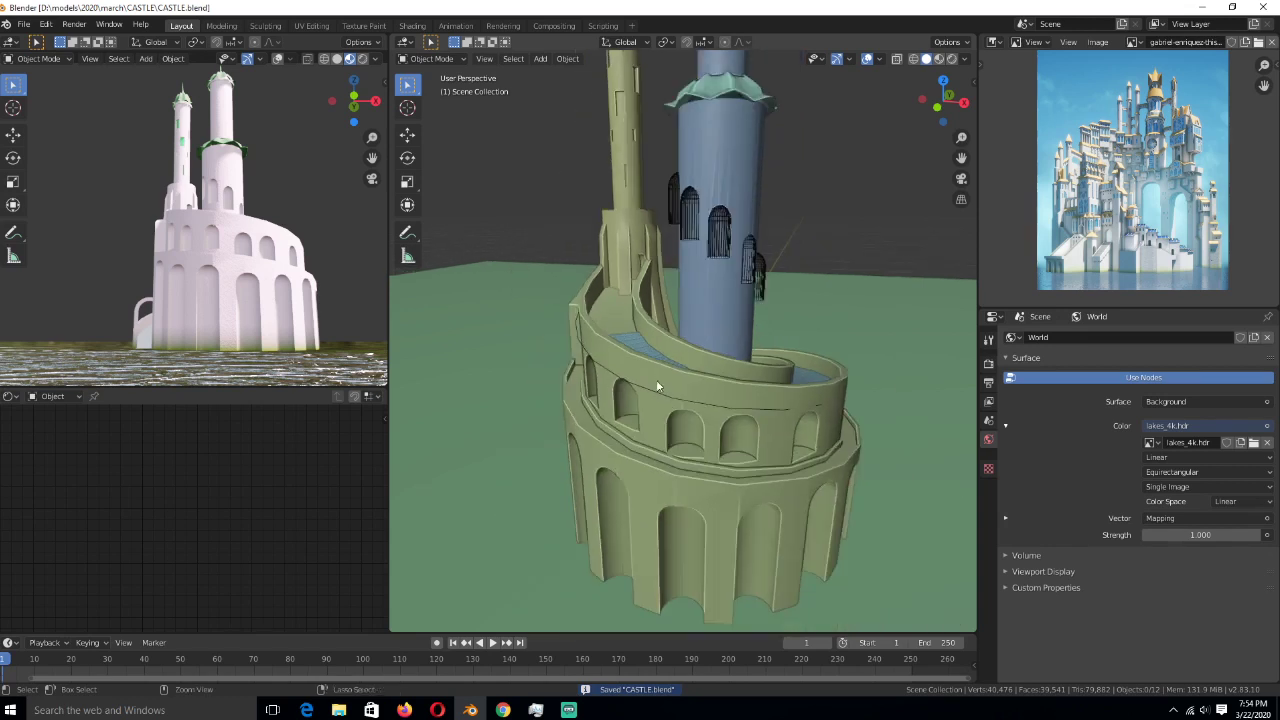
{"action": "scroll", "coordinate": [658, 385], "scroll_direction": "down", "scroll_amount": 3}
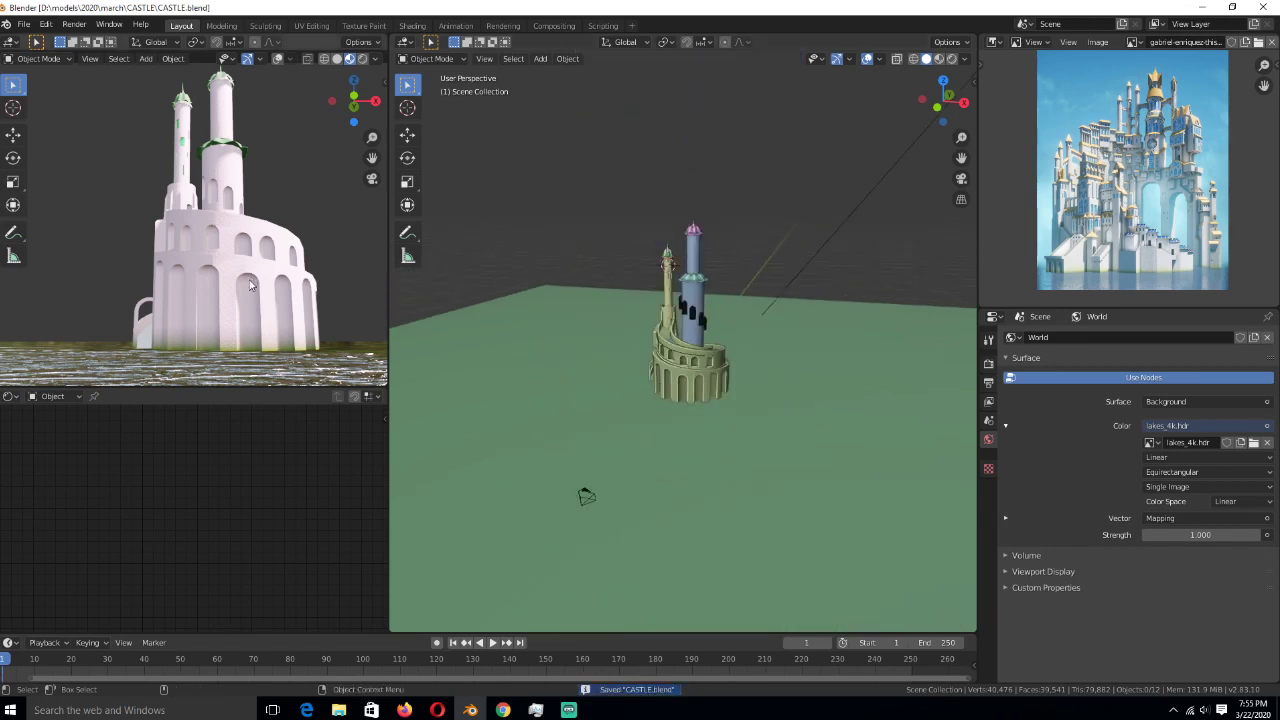
{"action": "scroll", "coordinate": [518, 355], "scroll_direction": "up", "scroll_amount": 2}
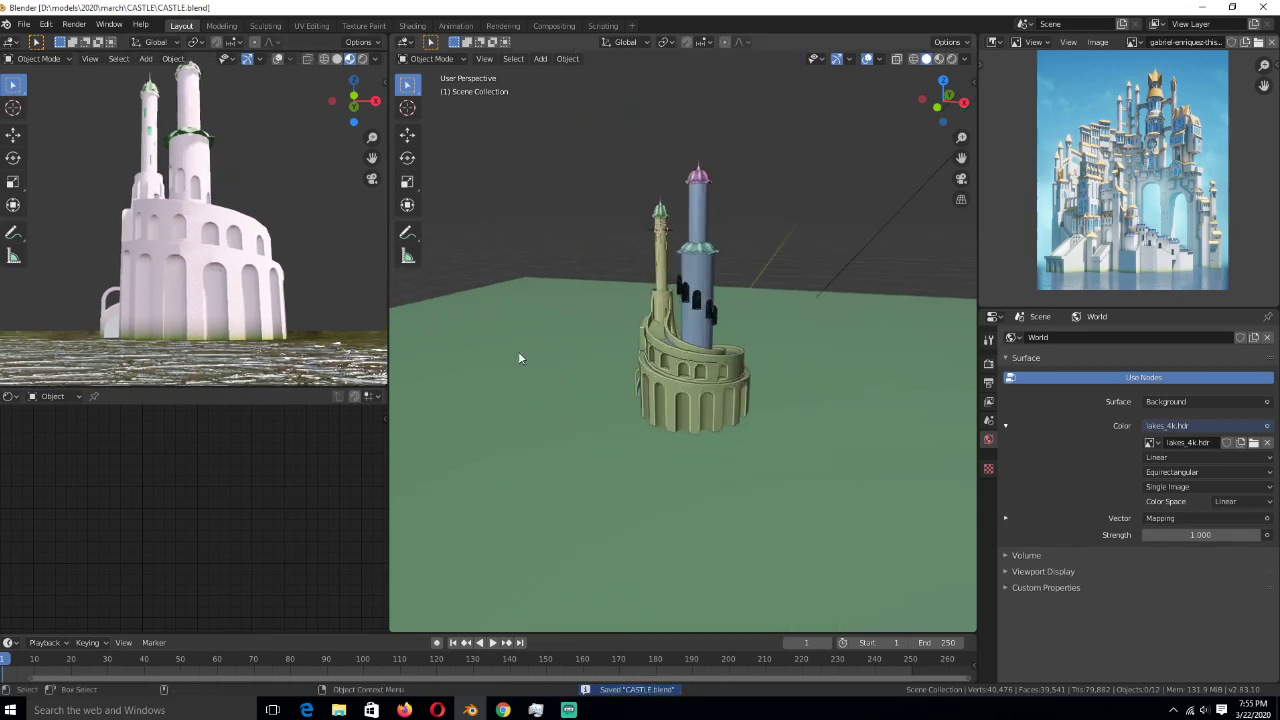
{"action": "key", "text": "alt+Tab"}
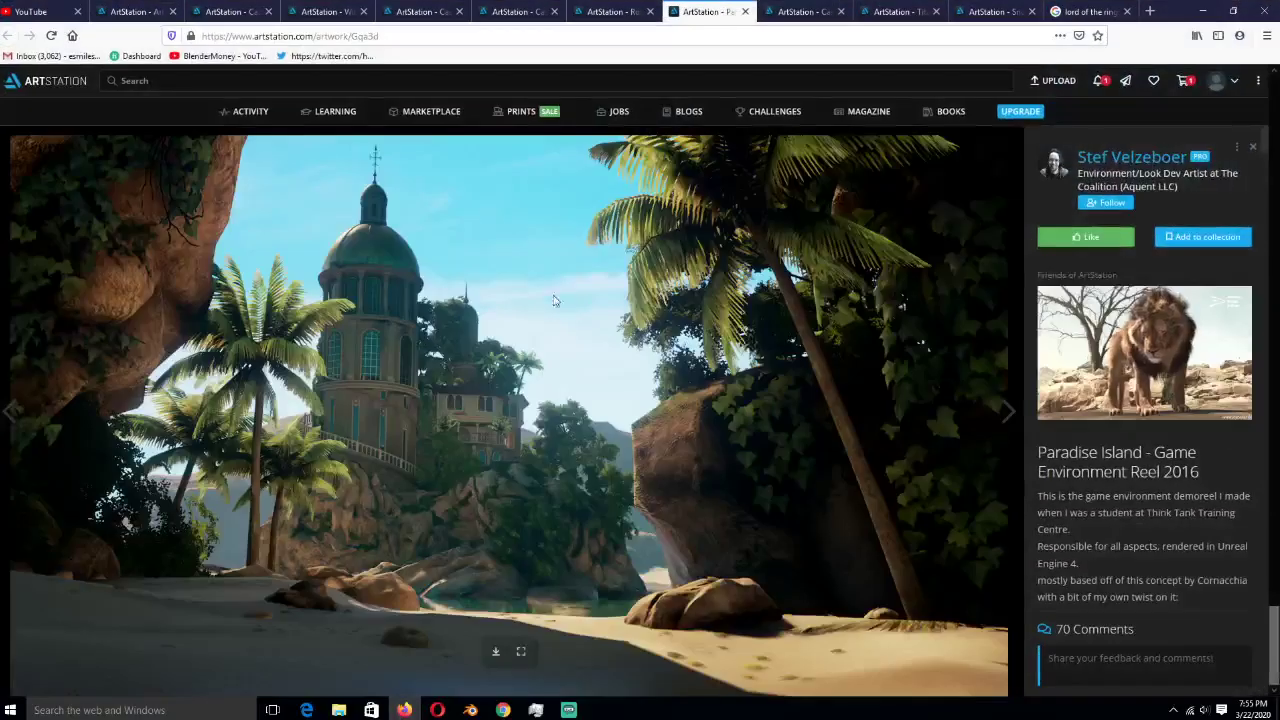
{"action": "left_click", "coordinate": [785, 8]}
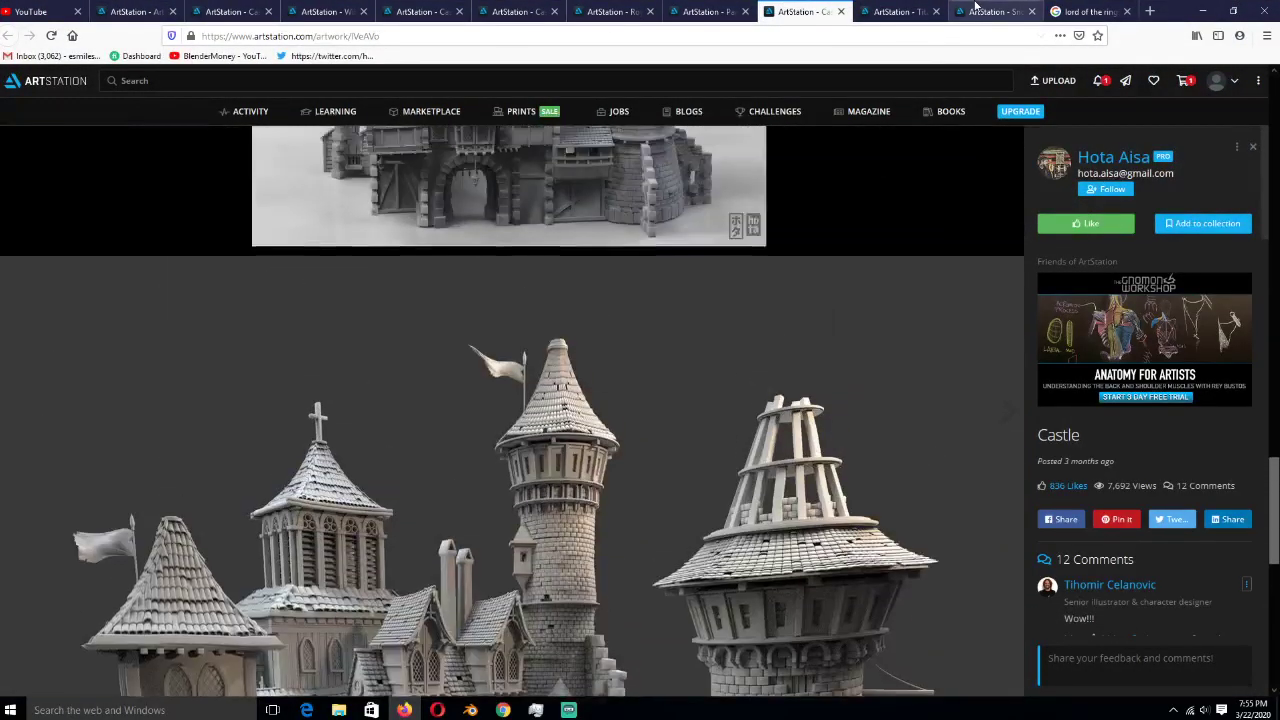
{"action": "left_click", "coordinate": [978, 10]}
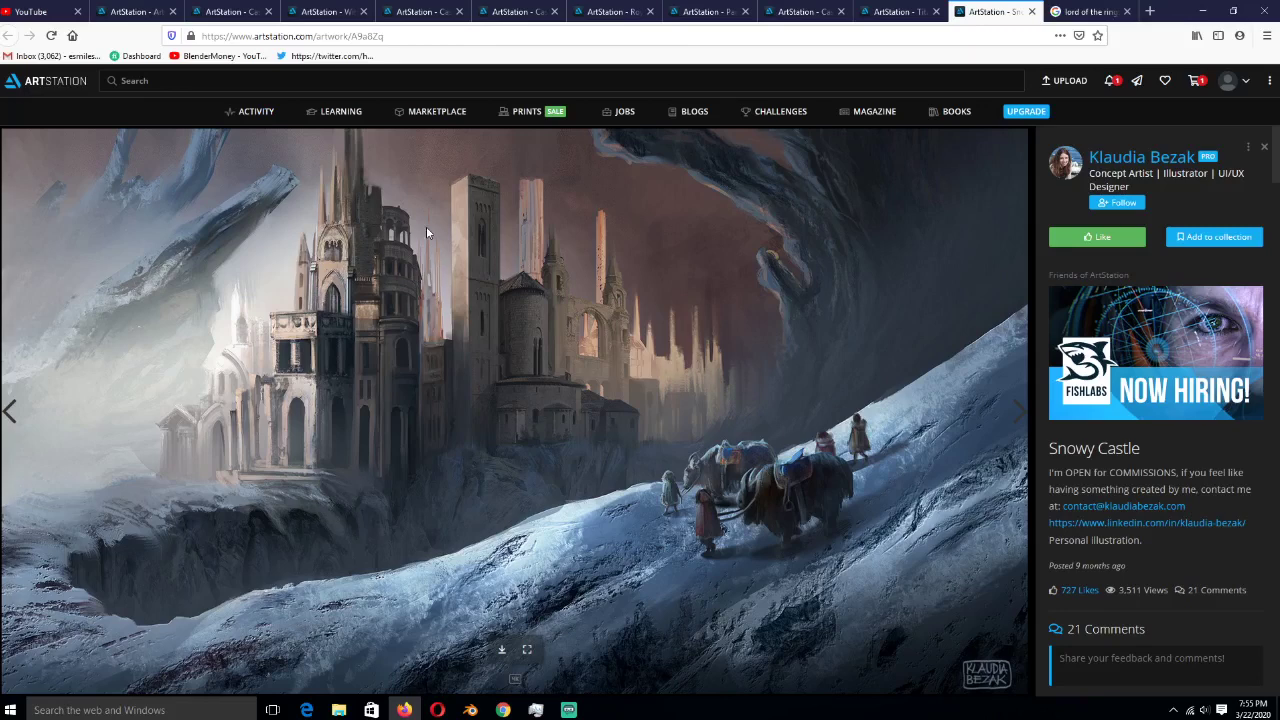
{"action": "left_click", "coordinate": [470, 710]}
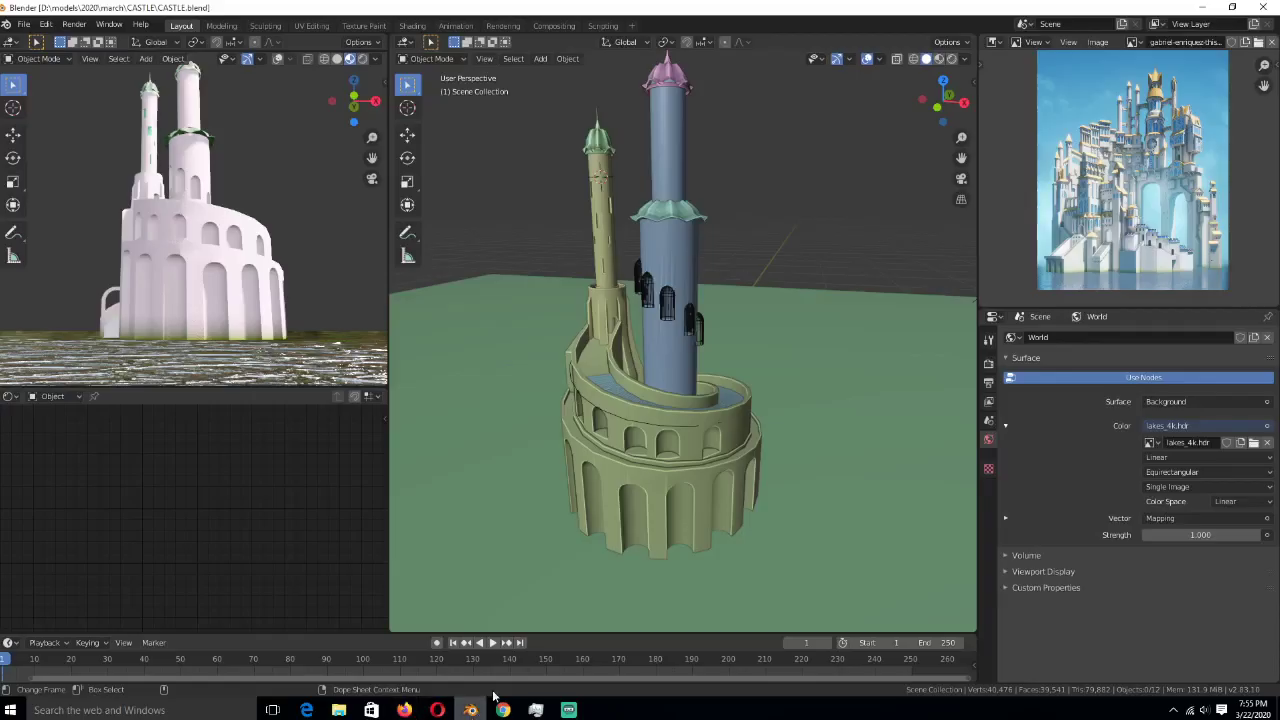
- Place the 3D cursor on open ground on the +X side of the castle, using the top view
{"action": "middle_click_drag", "start_coordinate": [632, 381], "coordinate": [638, 346]}
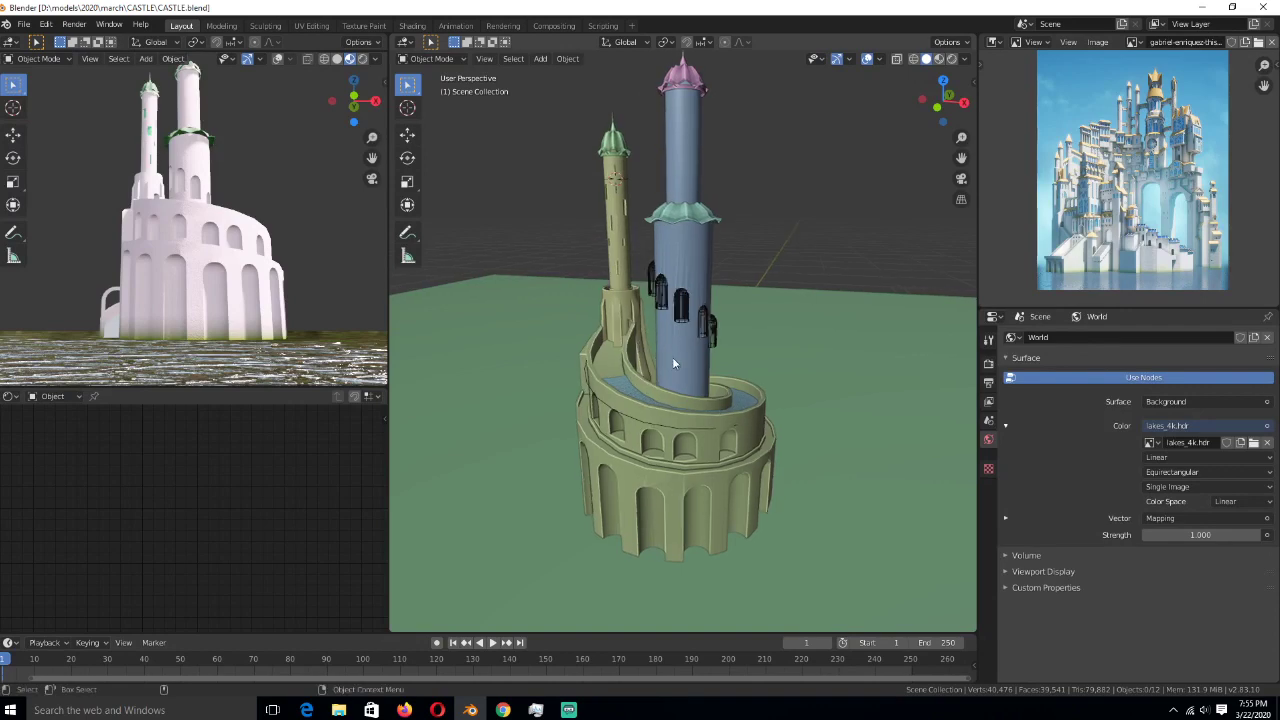
{"action": "key", "text": "KP_7"}
{"action": "scroll", "coordinate": [720, 350], "scroll_direction": "down", "scroll_amount": 3}
{"action": "right_click", "coordinate": [798, 322], "text": "shift"}
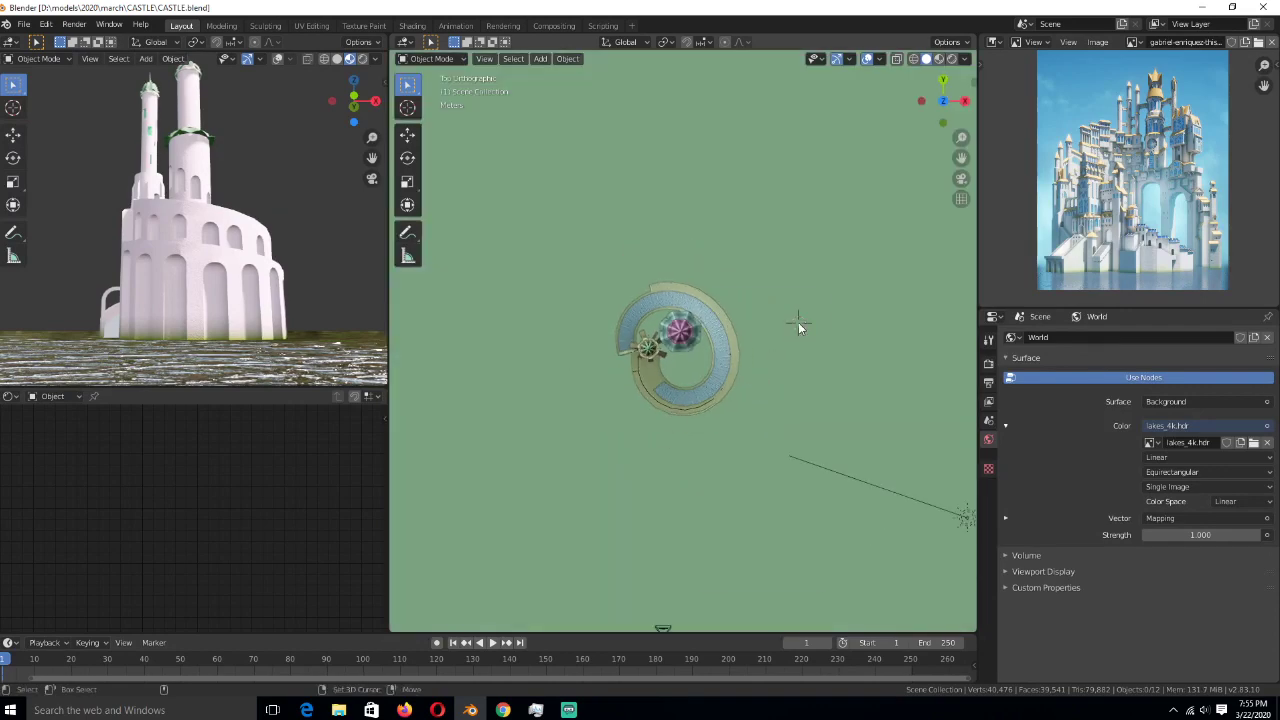
- Add a cube at the 3D cursor, narrow it in X and Y, and stretch it along Z
{"action": "key", "text": "shift+a"}
{"action": "mouse_move", "coordinate": [798, 322]}
{"action": "left_click", "coordinate": [865, 340]}
{"action": "middle_click_drag", "start_coordinate": [872, 421], "coordinate": [830, 468]}
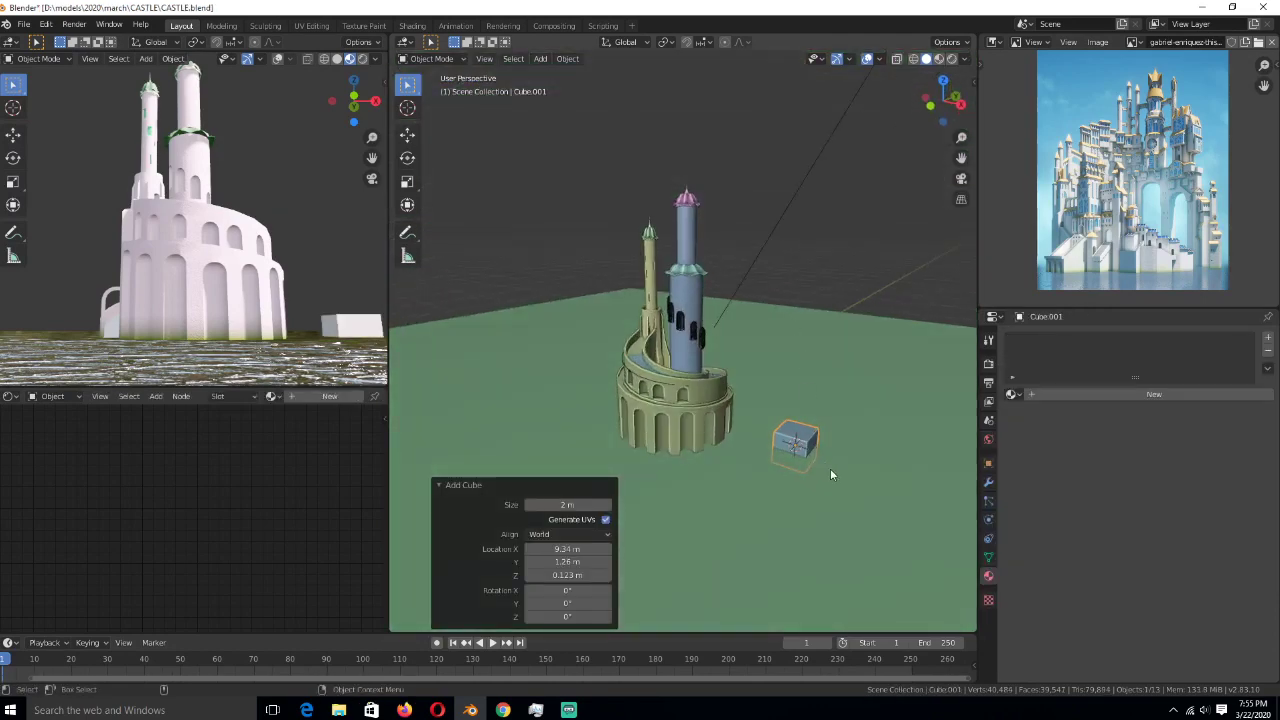
{"action": "key", "text": "s"}
{"action": "key", "text": "shift+z"}
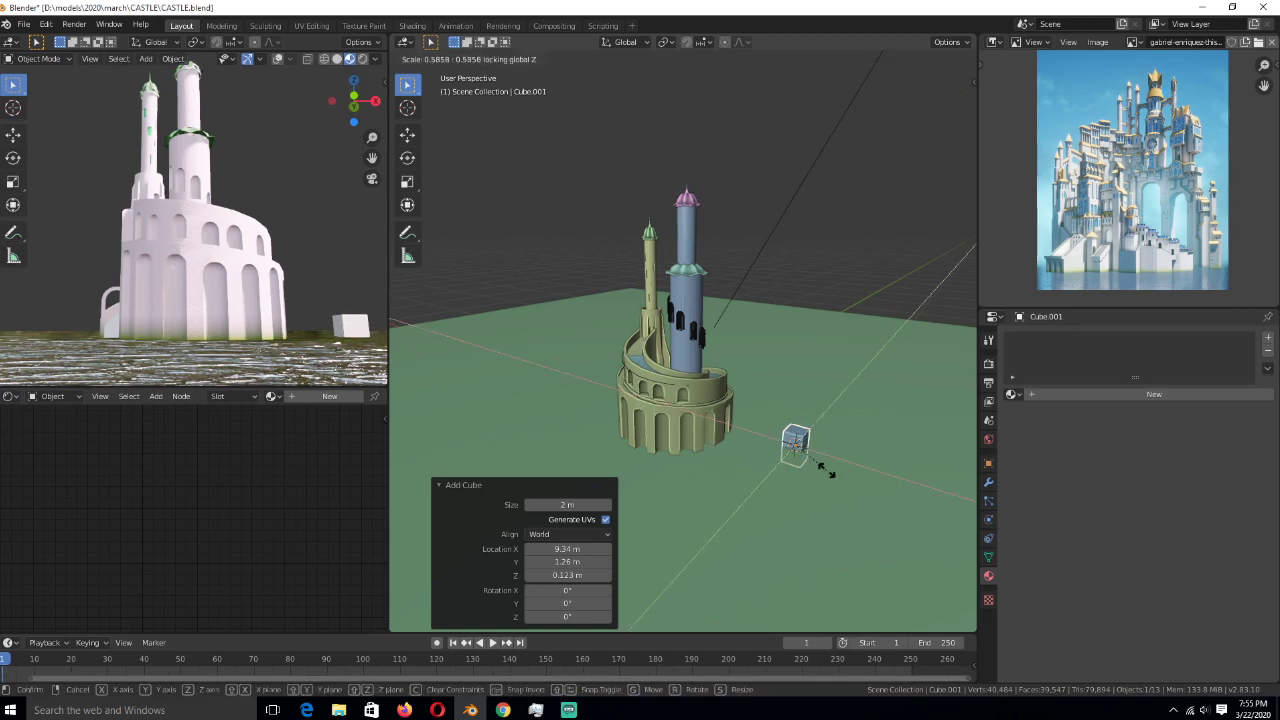
{"action": "left_click", "coordinate": [825, 468]}
{"action": "key", "text": "s"}
{"action": "key", "text": "z"}
{"action": "left_click", "coordinate": [819, 440]}
- Raise the block's top face about 10.5 m along Z and inset it by about 0.79 m
{"action": "key", "text": "Tab"}
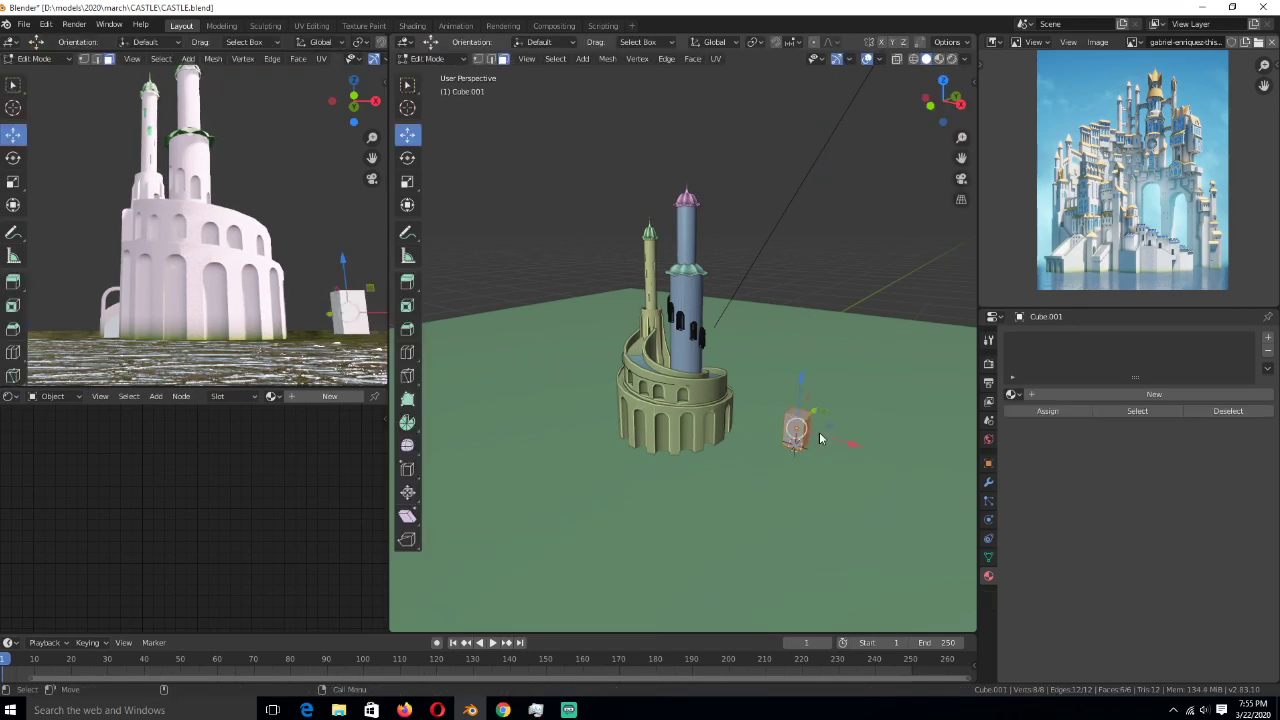
{"action": "left_click", "coordinate": [799, 416]}
{"action": "left_click_drag", "start_coordinate": [802, 371], "coordinate": [824, 188]}
{"action": "middle_click_drag", "start_coordinate": [824, 193], "coordinate": [743, 362], "text": "shift"}
{"action": "scroll", "coordinate": [740, 370], "scroll_direction": "up", "scroll_amount": 2}
{"action": "key", "text": "i"}
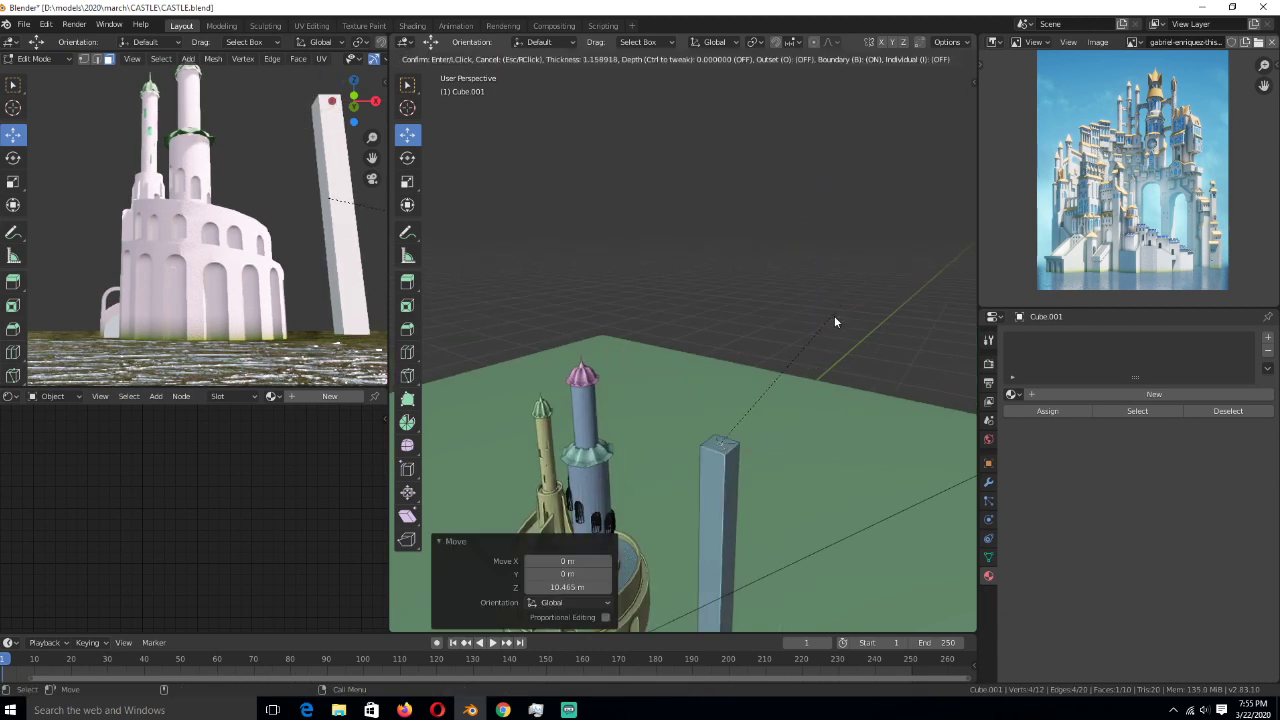
{"action": "left_click", "coordinate": [845, 310]}
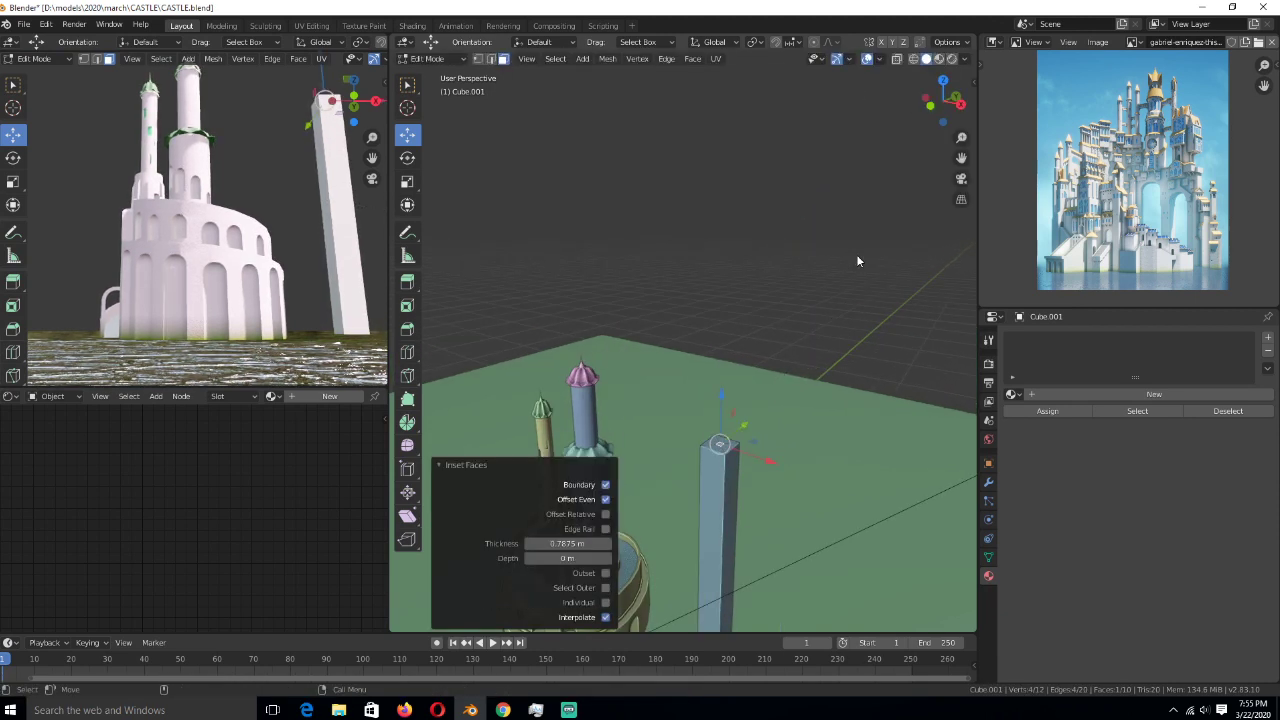
- Show the Screencast Keys settings in the sidebar and raise the inset face about 1.14 m to form a sloped roof
{"action": "key", "text": "n"}
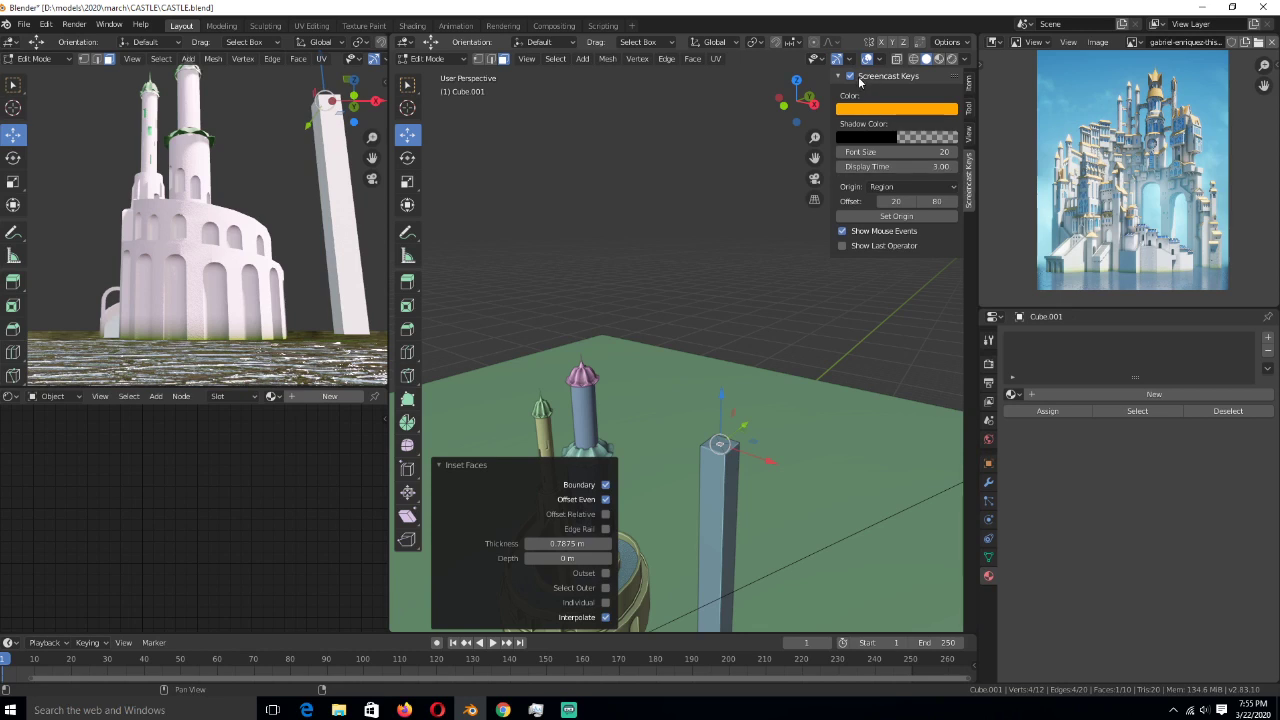
{"action": "left_click", "coordinate": [677, 266]}
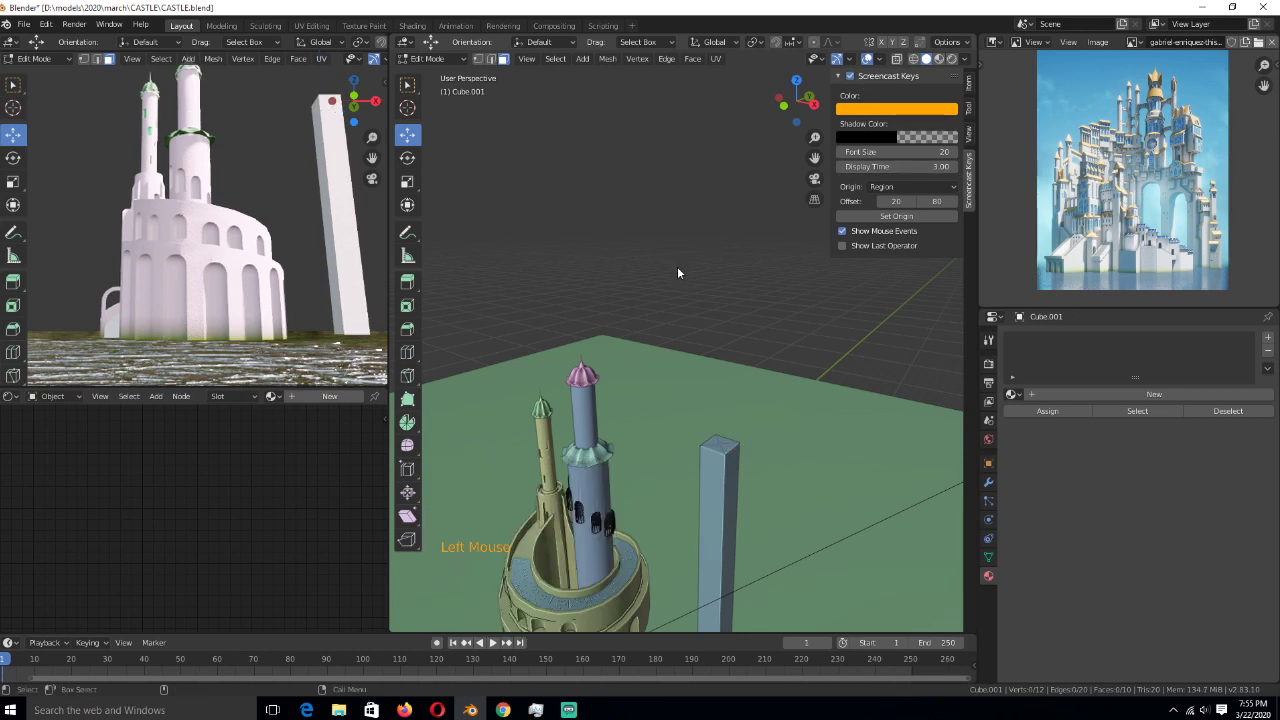
{"action": "left_click", "coordinate": [722, 449]}
{"action": "left_click_drag", "start_coordinate": [721, 404], "coordinate": [727, 375]}
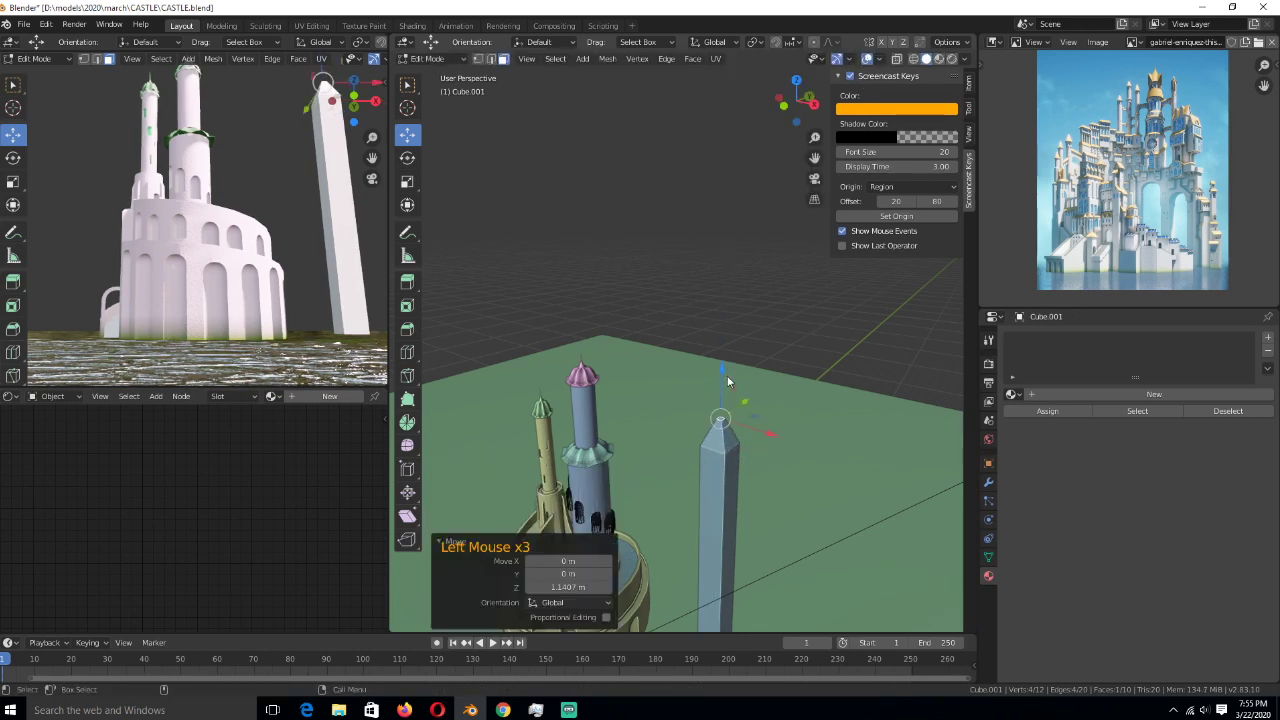
- Extrude the roof's small top face about 6.9 m into a spire and shrink its tip
{"action": "key", "text": "e"}
{"action": "left_click", "coordinate": [745, 198]}
{"action": "key", "text": "s"}
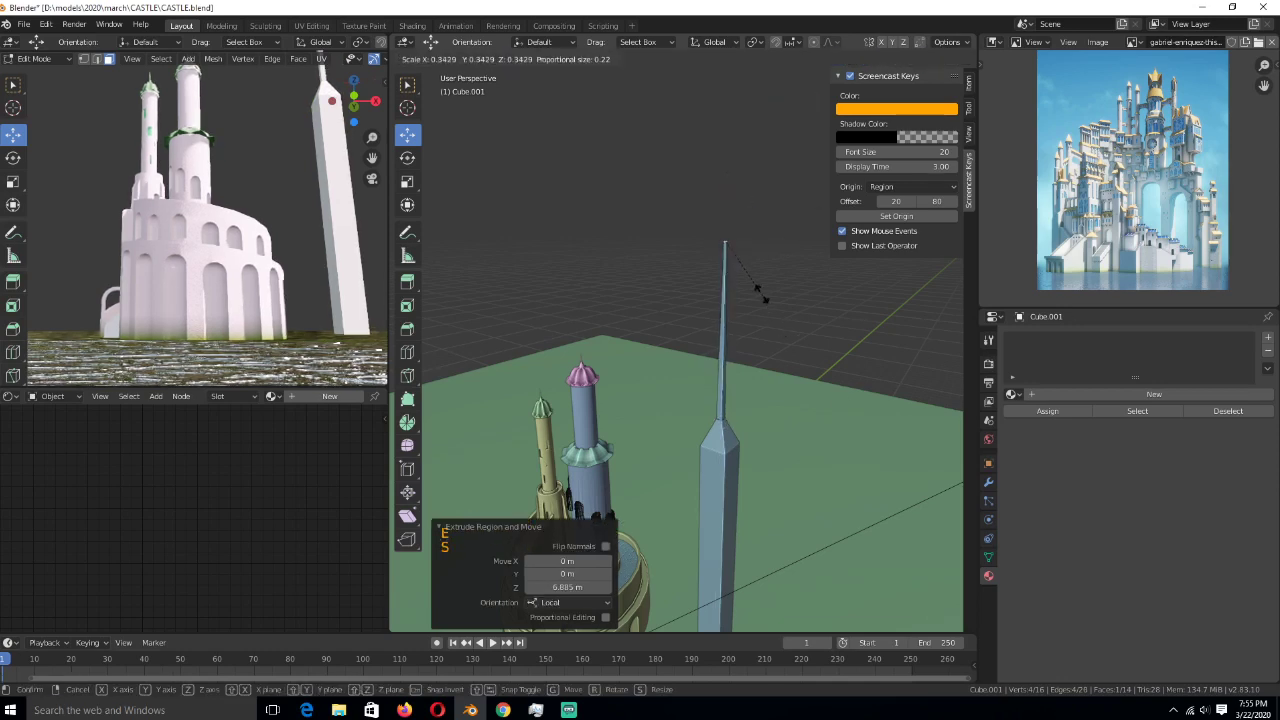
{"action": "key", "text": "Tab"}
- Widen the tower shaft by scaling its ring of side faces about 1.59 times in X and Y
{"action": "middle_click_drag", "start_coordinate": [751, 283], "coordinate": [755, 436]}
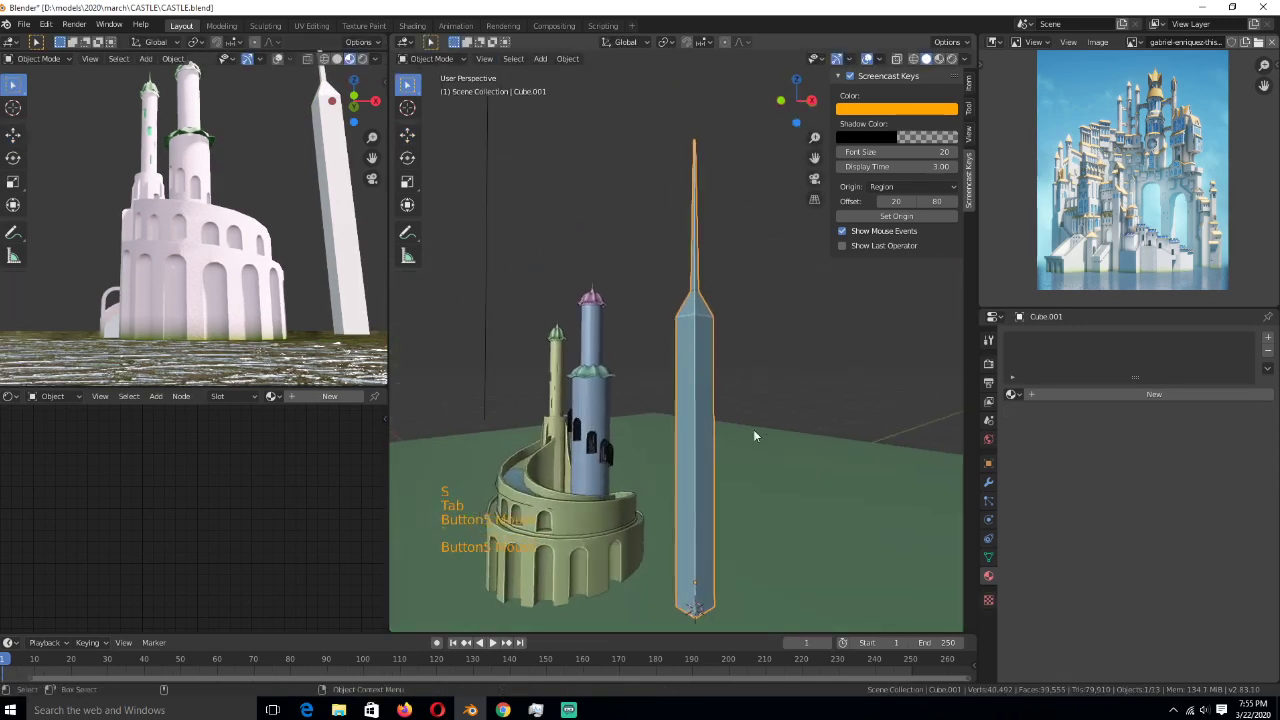
{"action": "scroll", "coordinate": [755, 435], "scroll_direction": "up", "scroll_amount": 3}
{"action": "key", "text": "Tab"}
{"action": "left_click", "coordinate": [720, 423], "text": "alt"}
{"action": "key", "text": "s"}
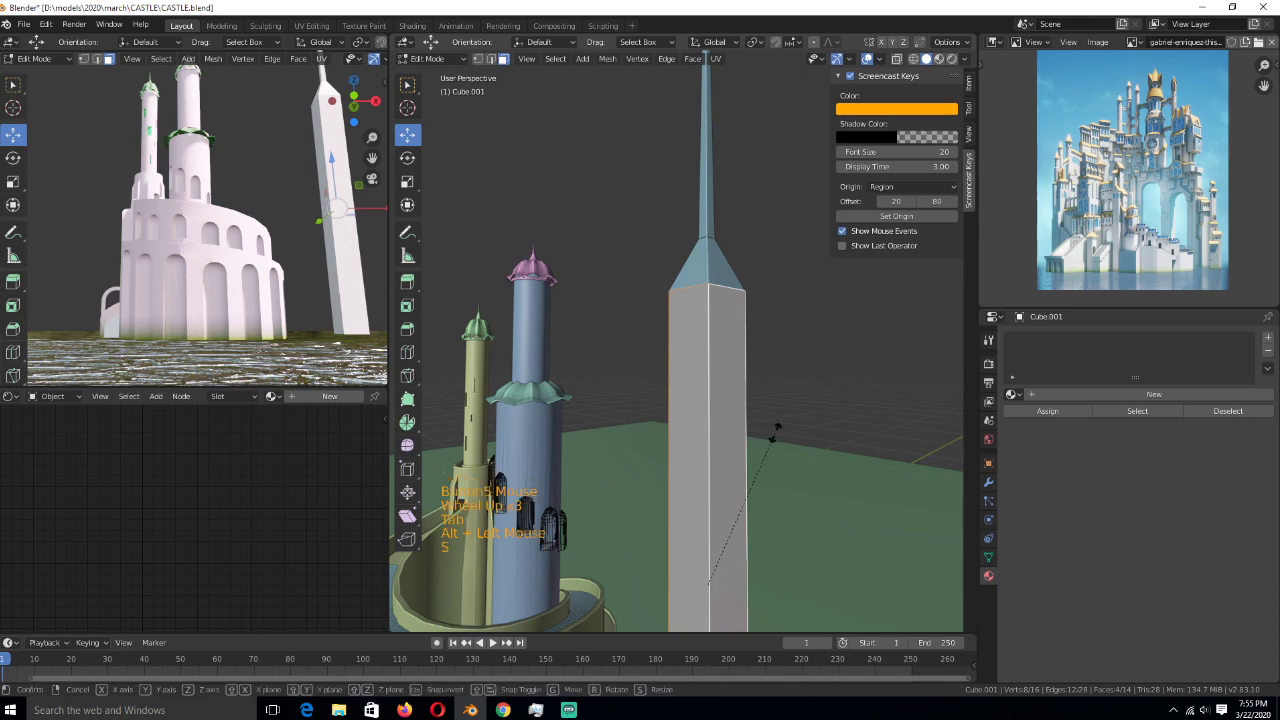
{"action": "left_click", "coordinate": [868, 441]}
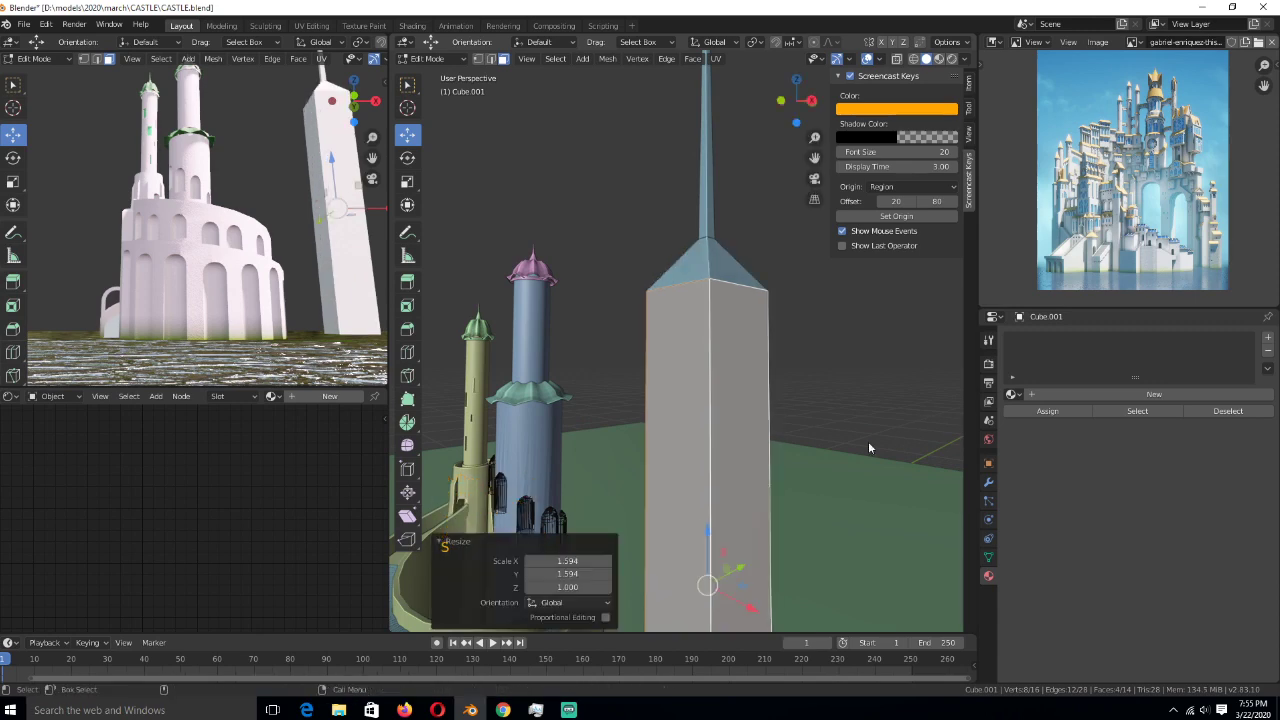
- Bevel the tower's vertical corner edges with an offset of about 0.342 m and a single segment
{"action": "key", "text": "KP_7"}
{"action": "middle_click_drag", "start_coordinate": [868, 441], "coordinate": [849, 401]}
{"action": "scroll", "coordinate": [777, 395], "scroll_direction": "up", "scroll_amount": 5}
{"action": "key", "text": "2"}
{"action": "left_click", "coordinate": [817, 410]}
{"action": "scroll", "coordinate": [849, 401], "scroll_direction": "up", "scroll_amount": 3}
{"action": "left_click", "coordinate": [636, 413], "text": "shift"}
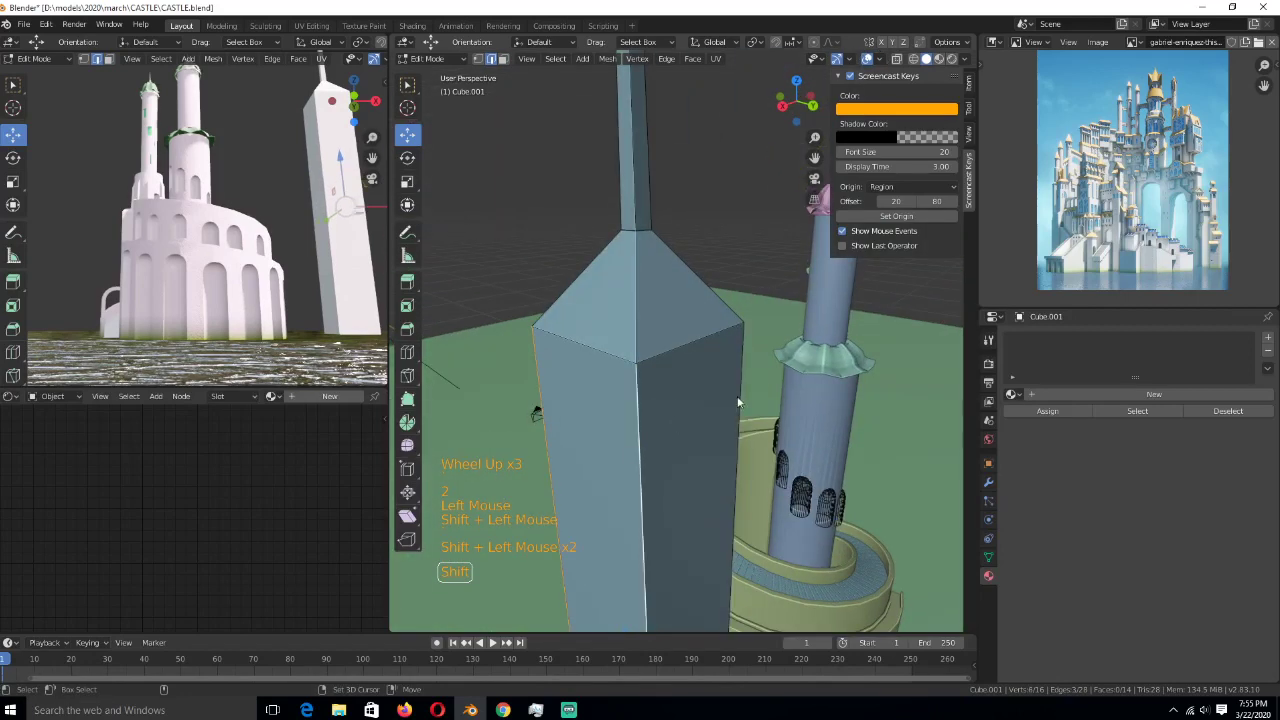
{"action": "left_click", "coordinate": [737, 460], "text": "shift"}
{"action": "key", "text": "ctrl+b"}
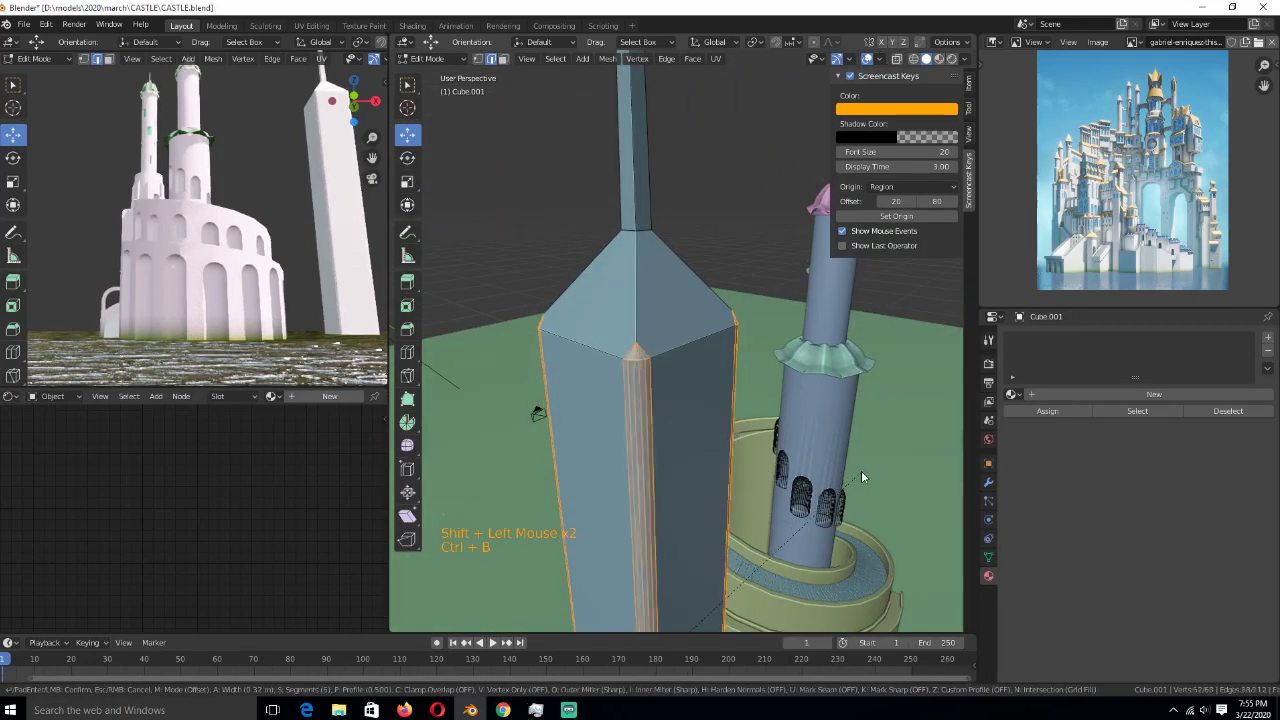
{"action": "scroll", "coordinate": [860, 477], "scroll_direction": "down", "scroll_amount": 4}
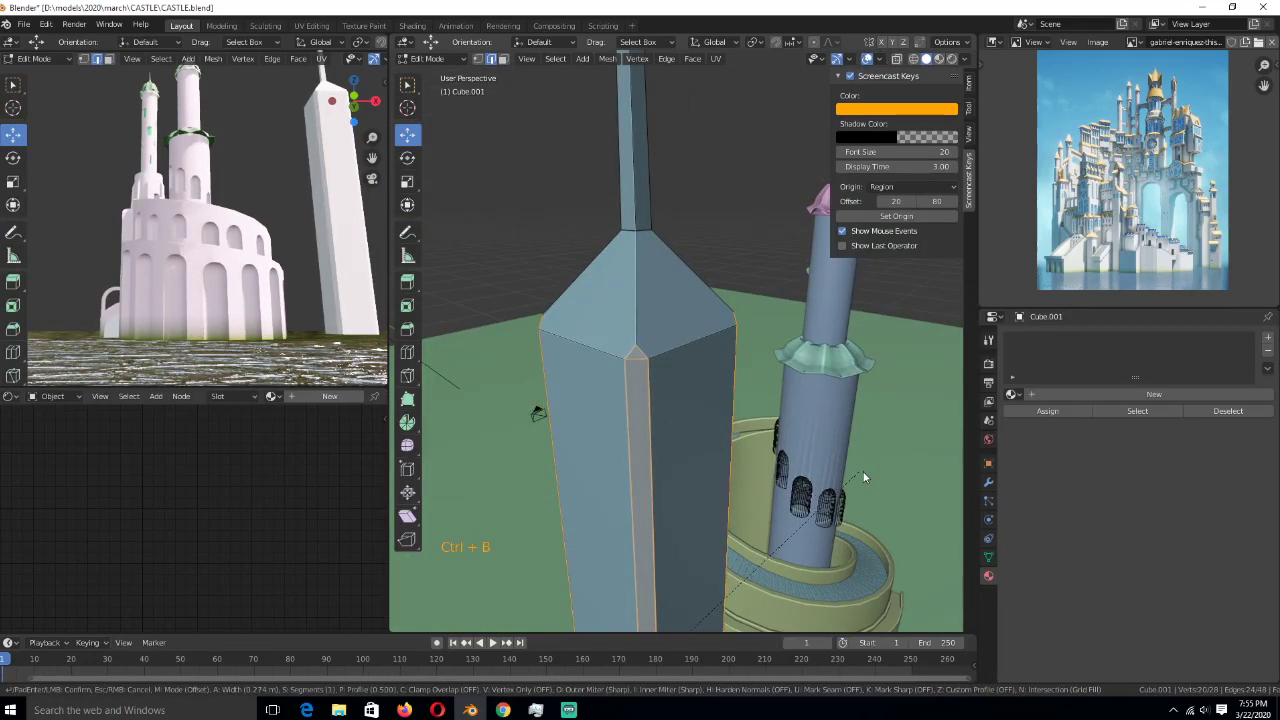
{"action": "left_click", "coordinate": [865, 477]}
{"action": "middle_click_drag", "start_coordinate": [862, 477], "coordinate": [889, 472]}
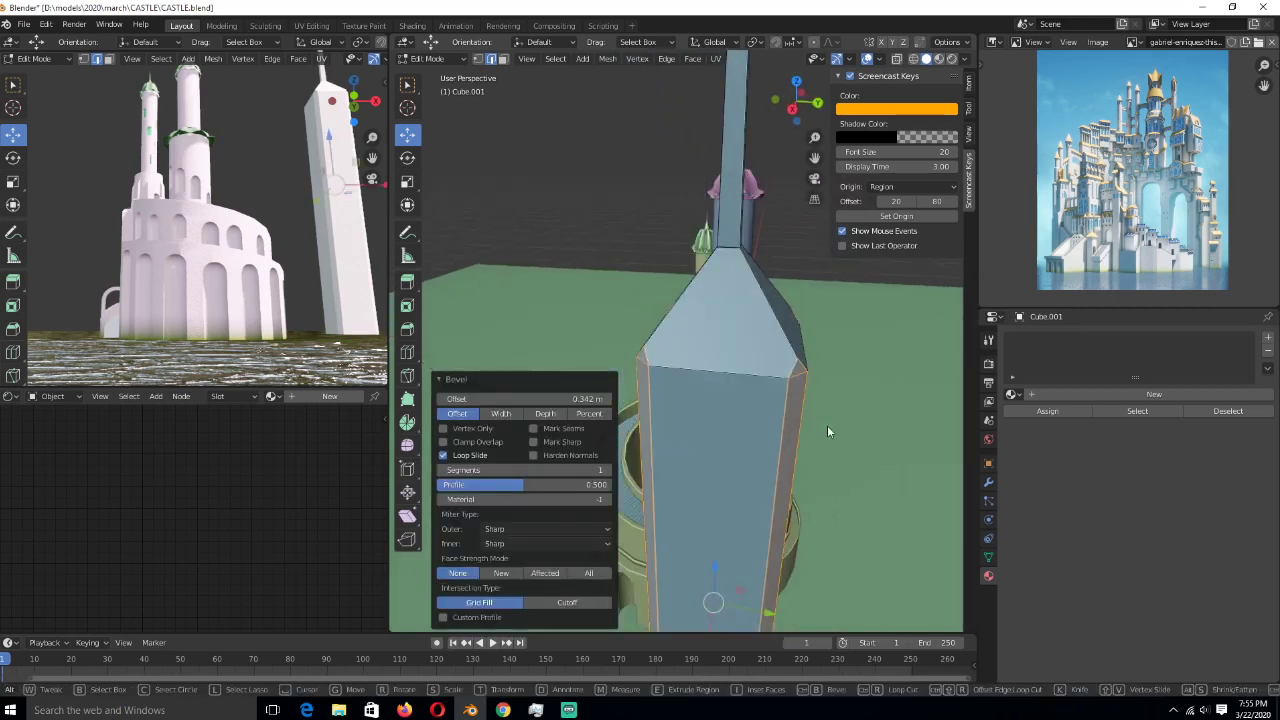
{"action": "left_click", "coordinate": [809, 387], "text": "shift"}
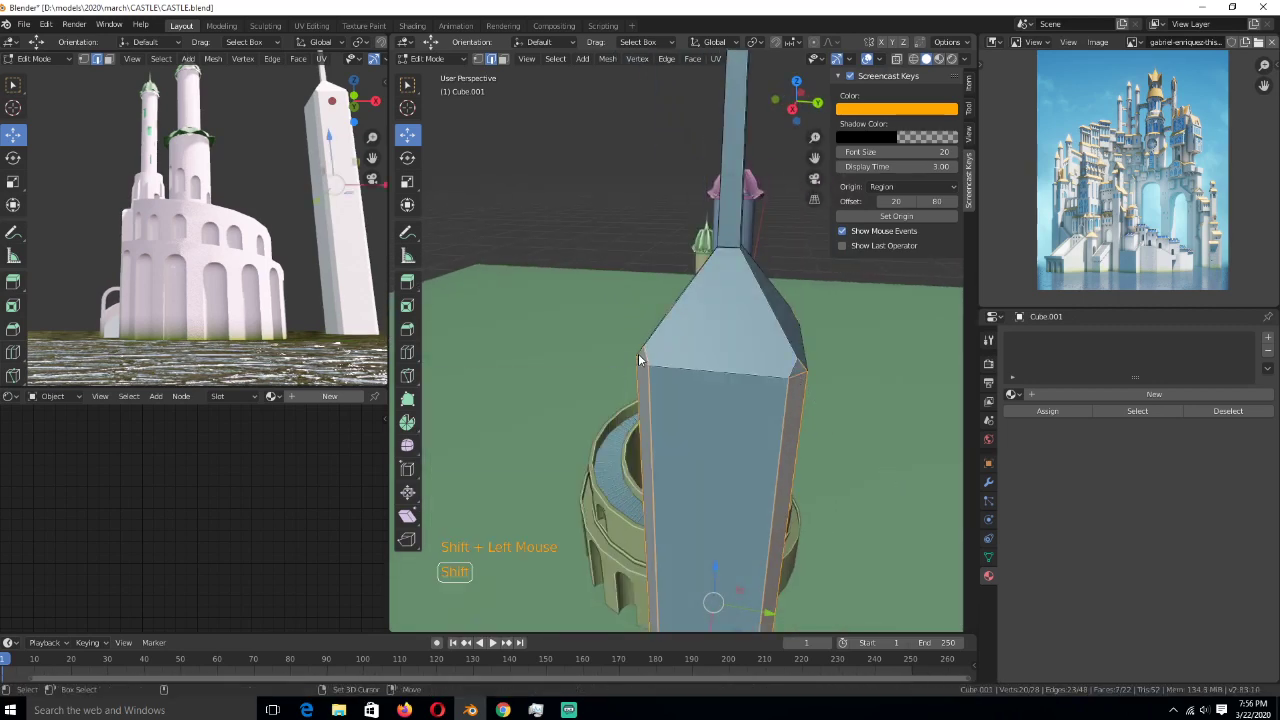
{"action": "left_click", "coordinate": [712, 376], "text": "shift"}
{"action": "middle_click_drag", "start_coordinate": [712, 376], "coordinate": [750, 373]}
{"action": "key", "text": "ctrl+z"}
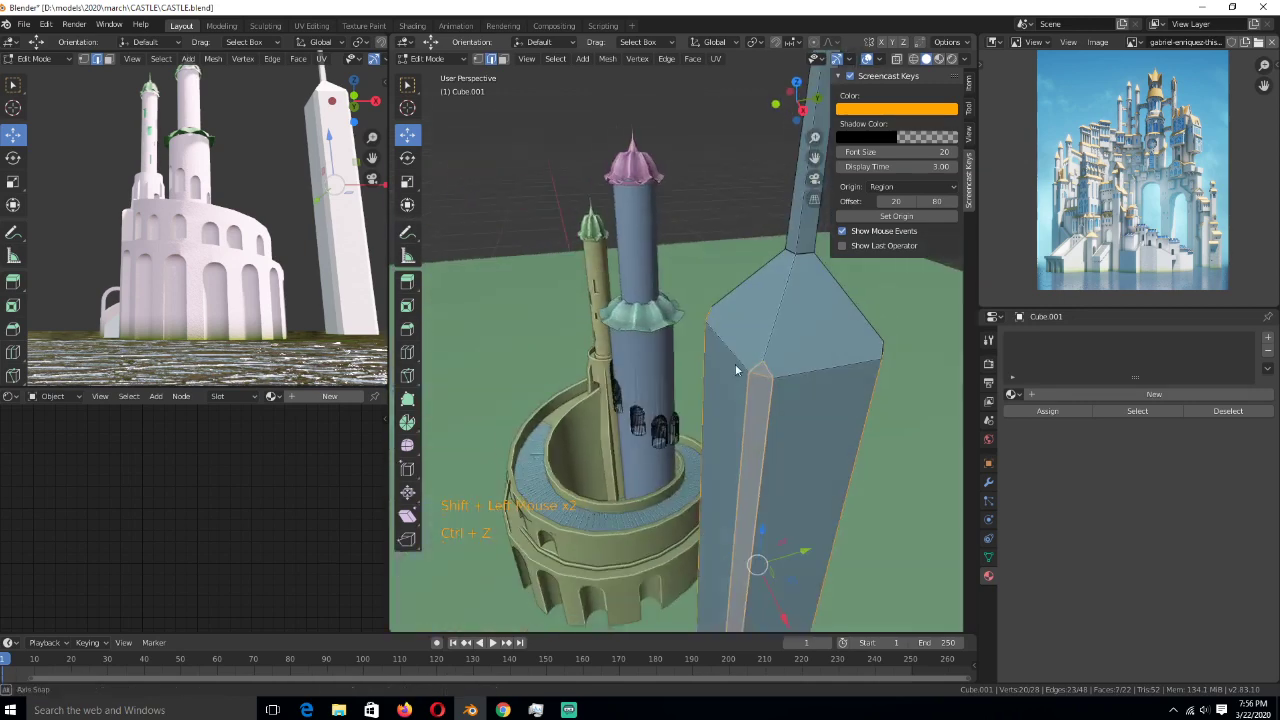
{"action": "left_click", "coordinate": [756, 371], "text": "shift"}
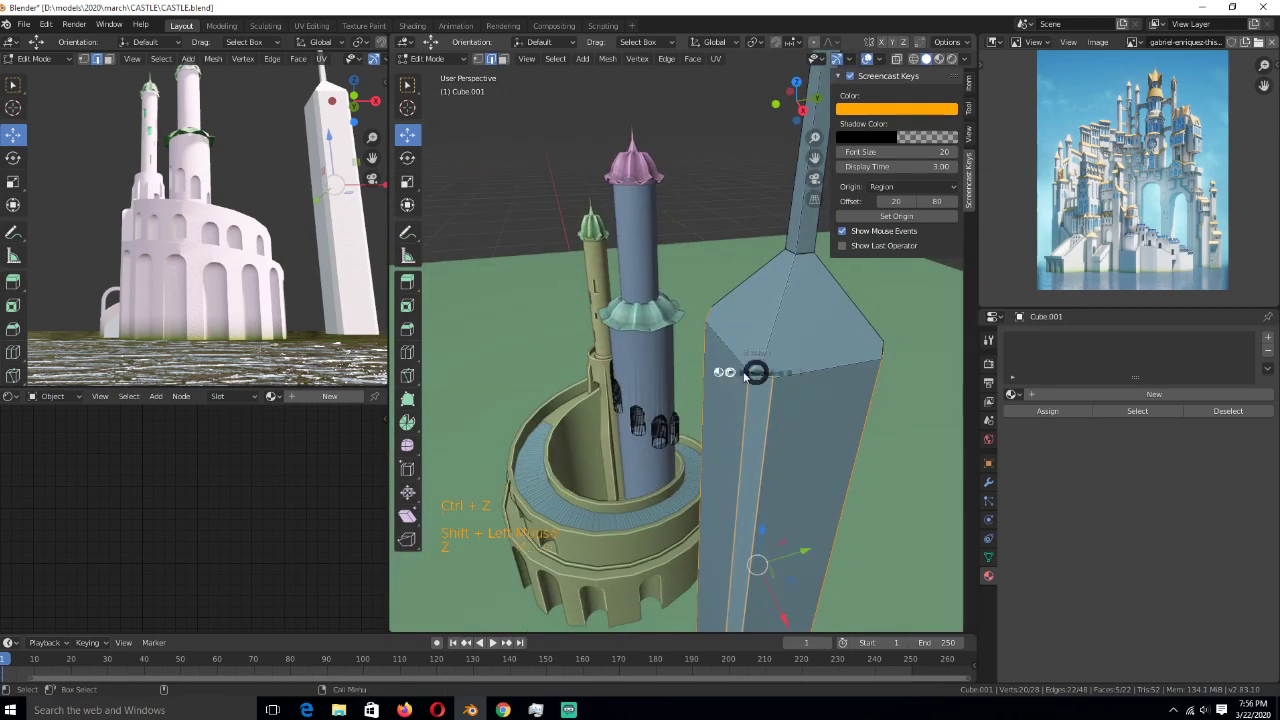
{"action": "key", "text": "z"}
{"action": "key", "text": "z"}
{"action": "key", "text": "ctrl+z"}
{"action": "key", "text": "4"}
{"action": "left_click", "coordinate": [757, 375], "text": "shift"}
{"action": "middle_click_drag", "start_coordinate": [757, 375], "coordinate": [837, 377]}
{"action": "key", "text": "ctrl+z"}
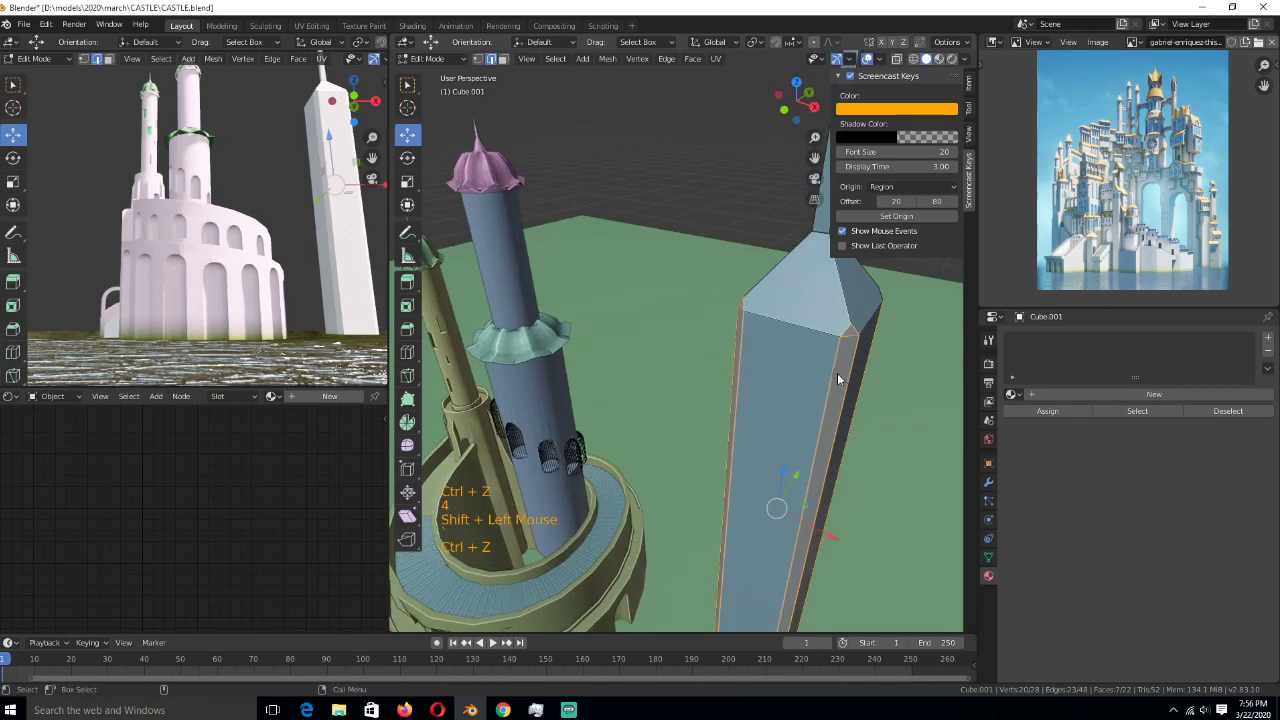
- Select the four bevelled corner faces and extrude them along their normals about 0.69 m outward as buttresses
{"action": "key", "text": "3"}
{"action": "left_click", "coordinate": [836, 368], "text": "shift"}
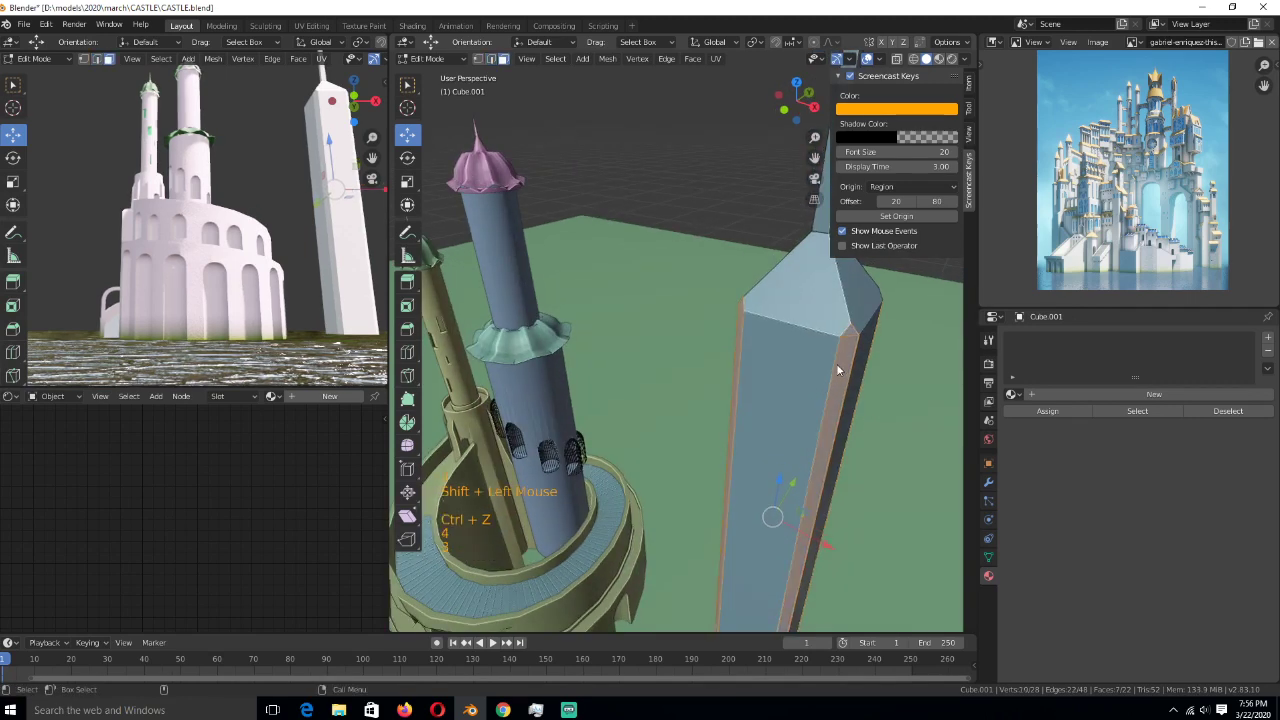
{"action": "left_click", "coordinate": [741, 306], "text": "shift"}
{"action": "middle_click_drag", "start_coordinate": [741, 306], "coordinate": [633, 362]}
{"action": "key", "text": "alt+e"}
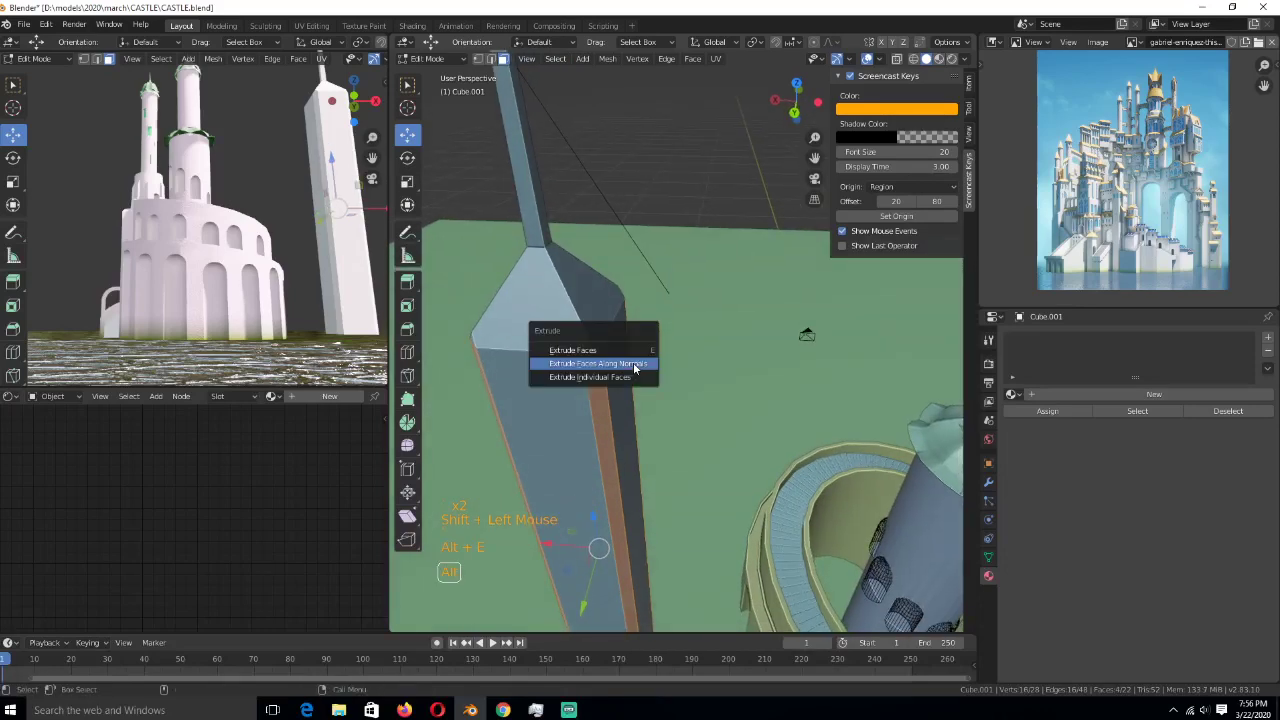
{"action": "left_click", "coordinate": [633, 362]}
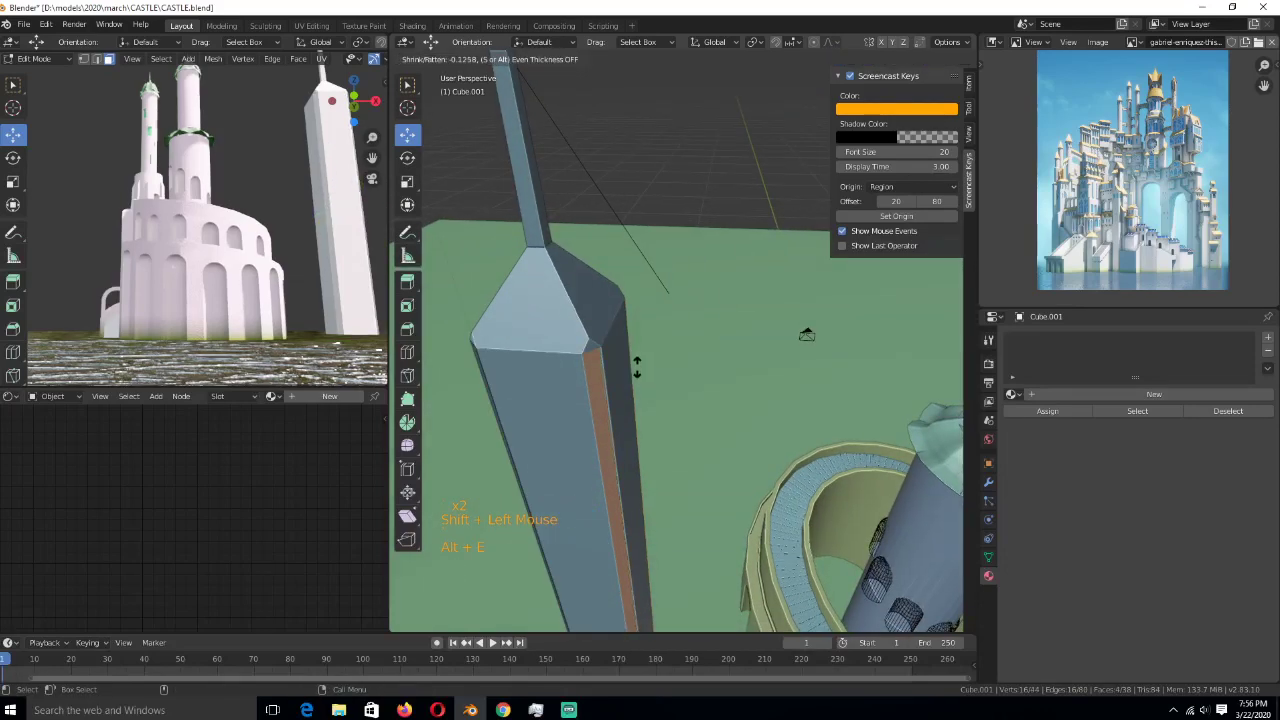
{"action": "left_click", "coordinate": [587, 150]}
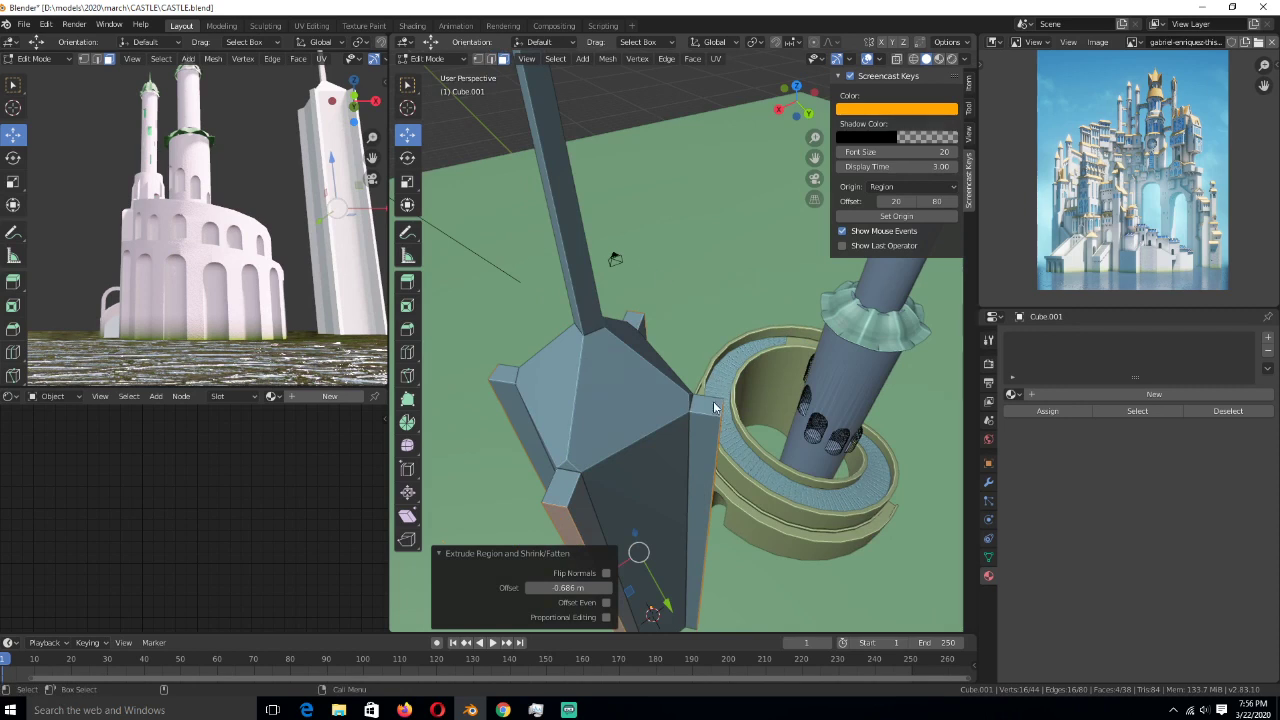
- Select the top faces of the four corner buttresses and inset them by about 0.14 m
{"action": "left_click", "coordinate": [714, 408], "text": "shift"}
{"action": "left_click", "coordinate": [560, 490], "text": "shift"}
{"action": "left_click", "coordinate": [503, 376], "text": "shift"}
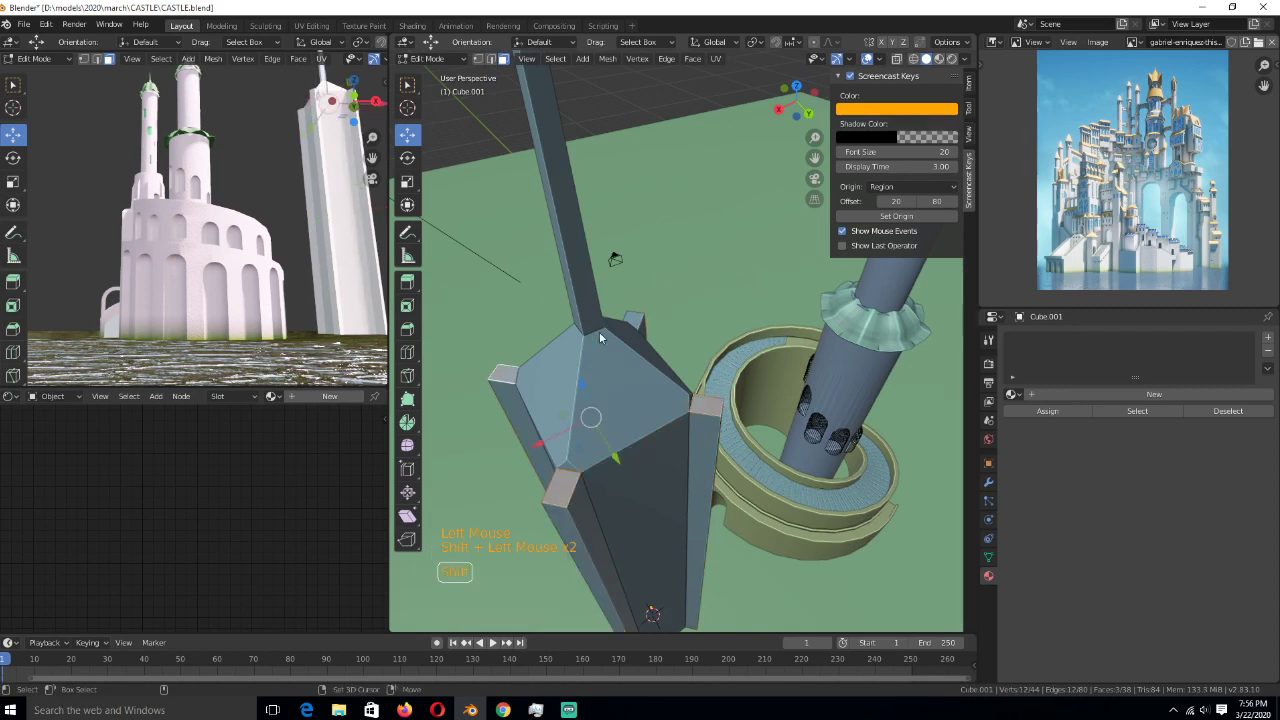
{"action": "key", "text": "i"}
{"action": "left_click", "coordinate": [729, 296]}
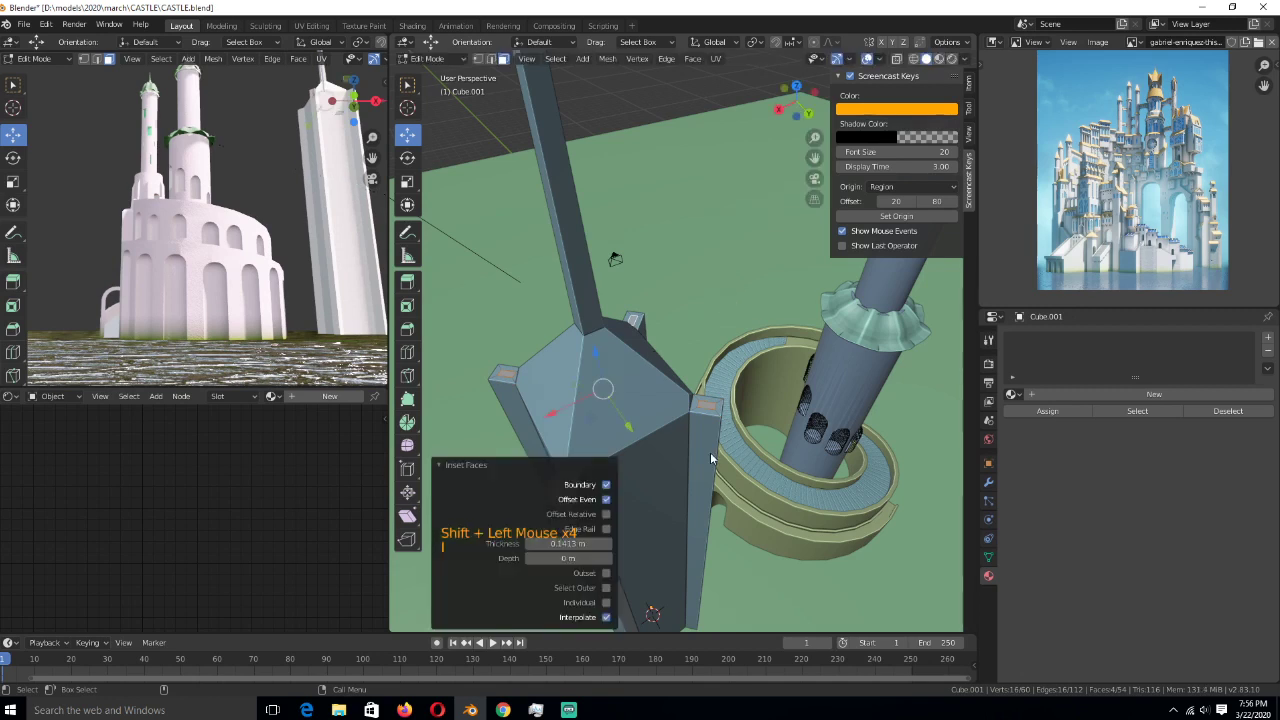
- Extrude the four inset faces about 0.41 m upward and scale each about its own origin to 0.29
{"action": "key", "text": "e"}
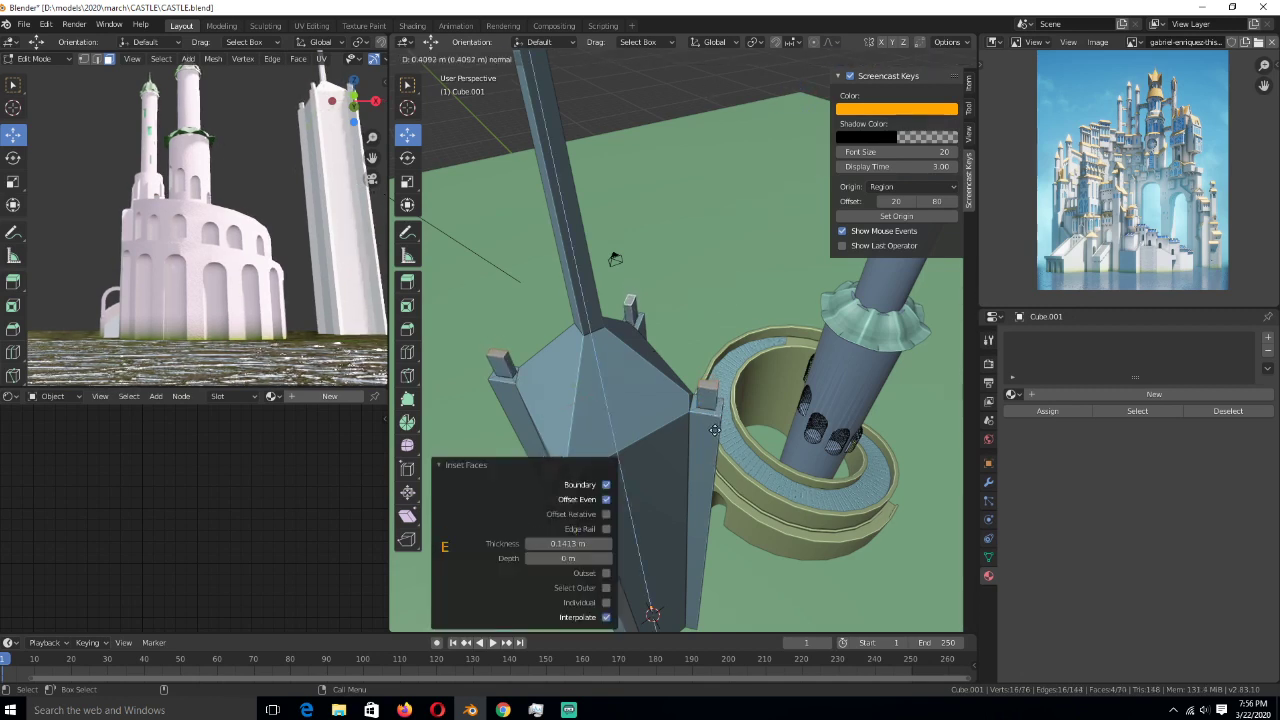
{"action": "left_click", "coordinate": [730, 420]}
{"action": "key", "text": "period"}
{"action": "left_click", "coordinate": [752, 502]}
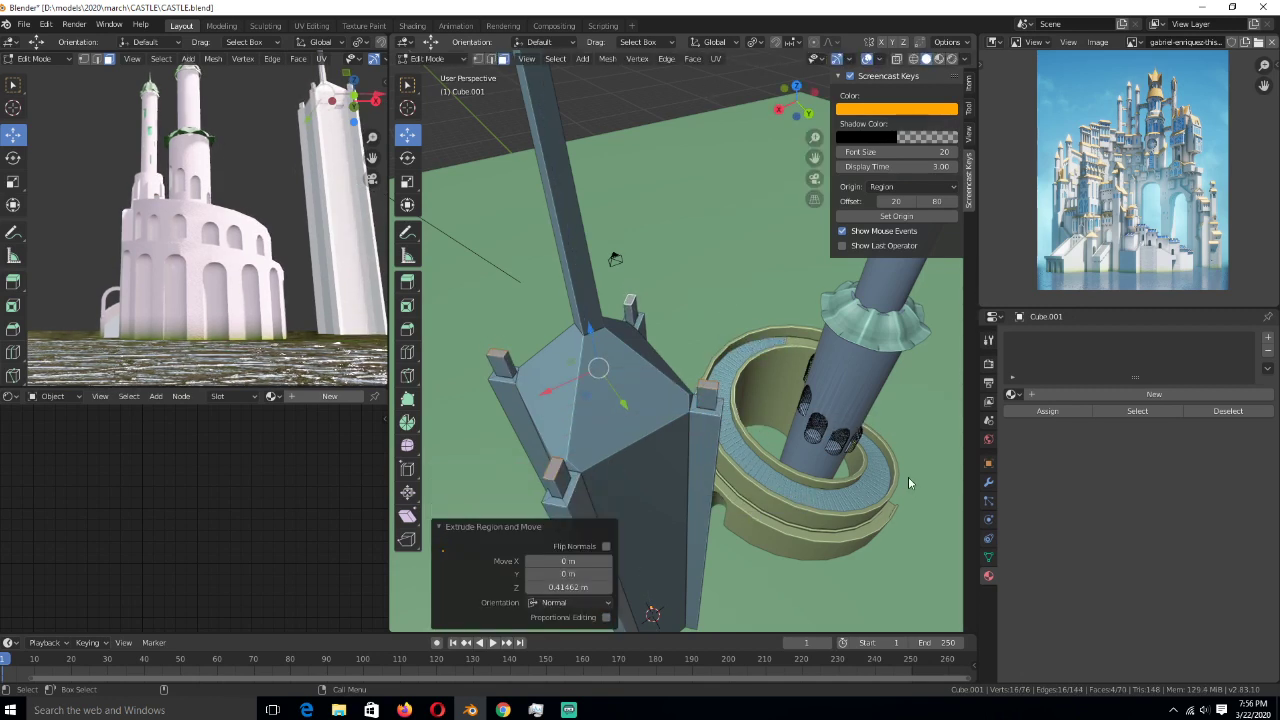
{"action": "key", "text": "s"}
{"action": "left_click", "coordinate": [669, 448]}
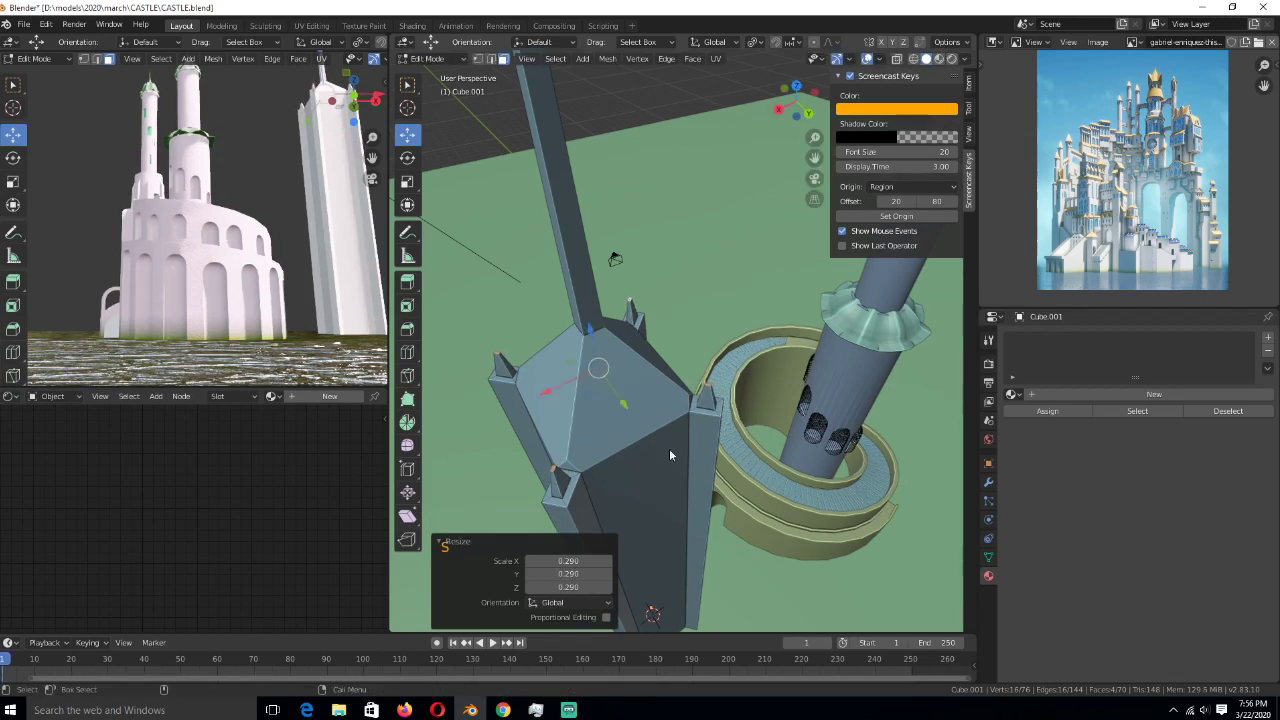
- Extrude the four small corner tips upward into tall thin spires and scale their ends to about 0.485
{"action": "scroll", "coordinate": [671, 471], "scroll_direction": "down", "scroll_amount": 2}
{"action": "key", "text": "e"}
{"action": "left_click", "coordinate": [688, 372]}
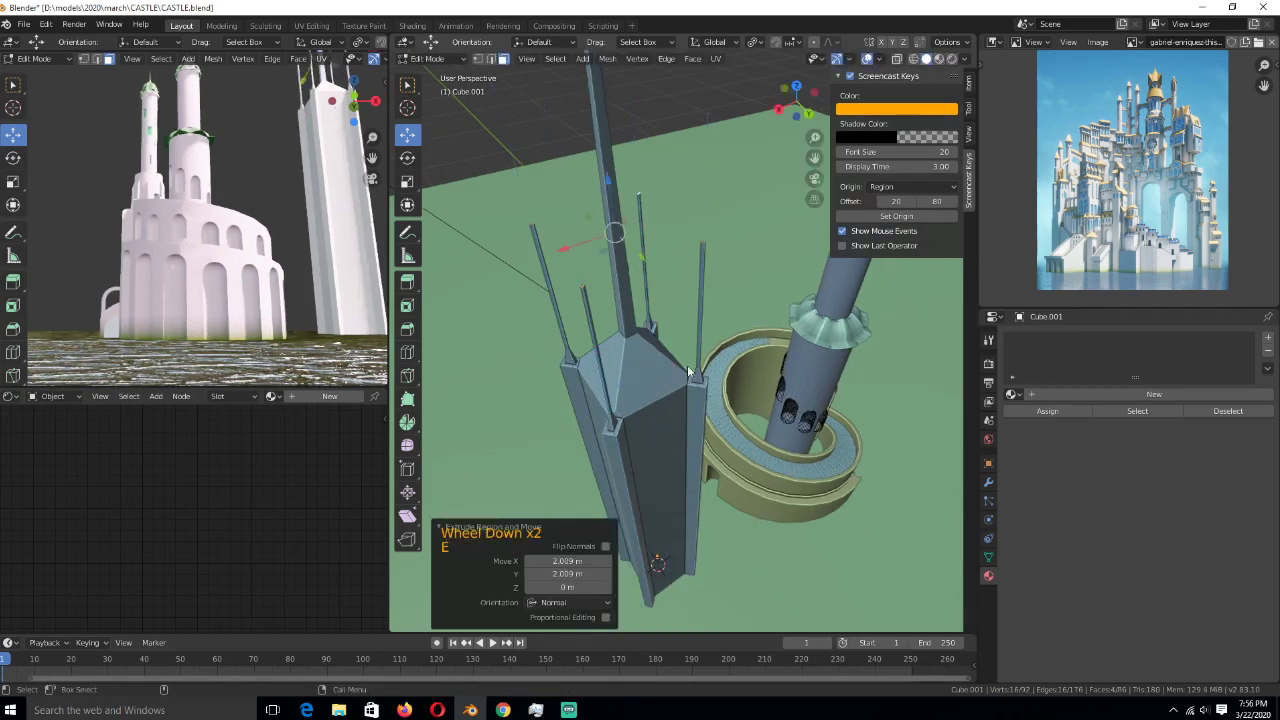
{"action": "key", "text": "s"}
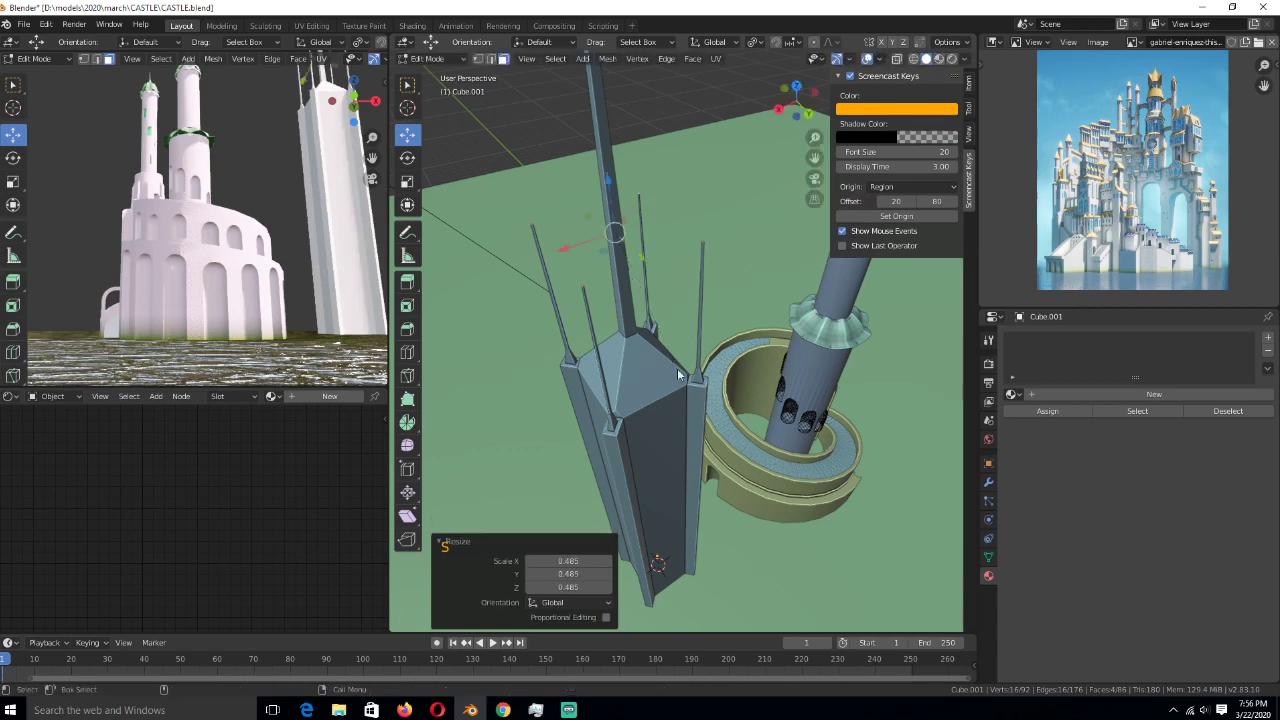
{"action": "key", "text": "Tab"}
- Scale the whole spired tower down to about 0.77 and save the file
{"action": "scroll", "coordinate": [650, 370], "scroll_direction": "down", "scroll_amount": 4}
{"action": "scroll", "coordinate": [247, 311], "scroll_direction": "down", "scroll_amount": 1}
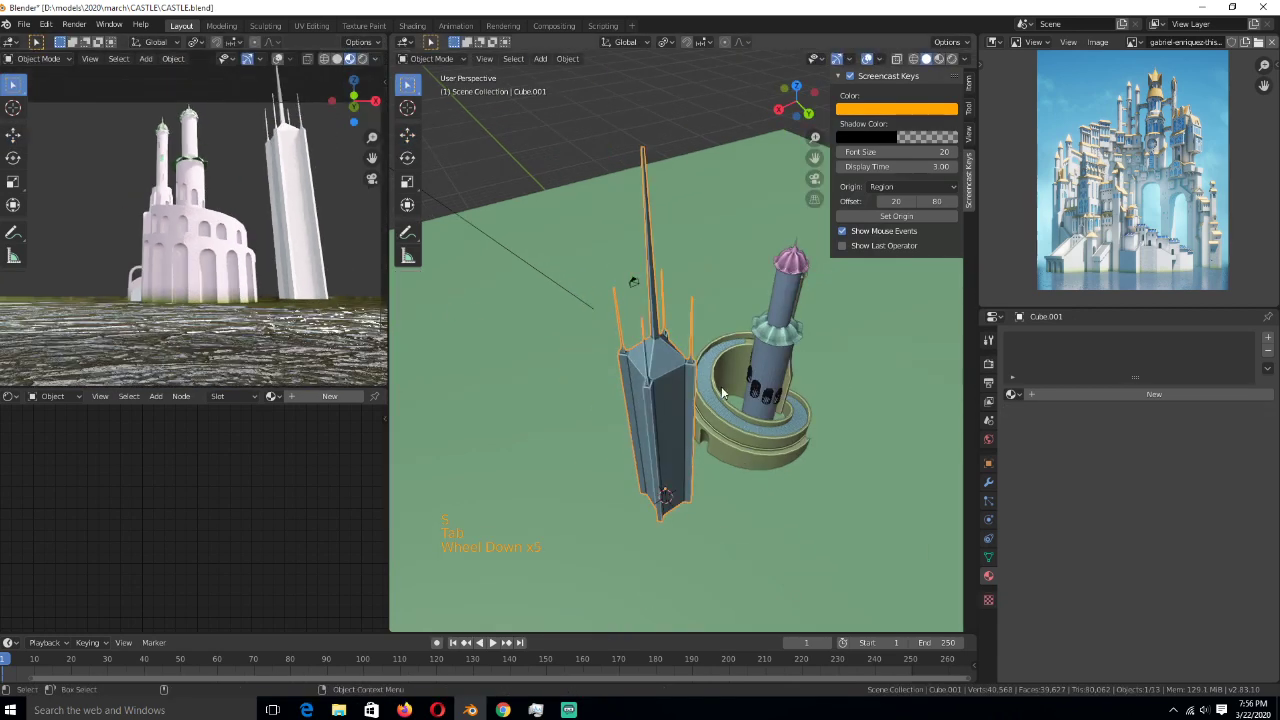
{"action": "key", "text": "s"}
{"action": "key", "text": "s"}
{"action": "left_click", "coordinate": [713, 457]}
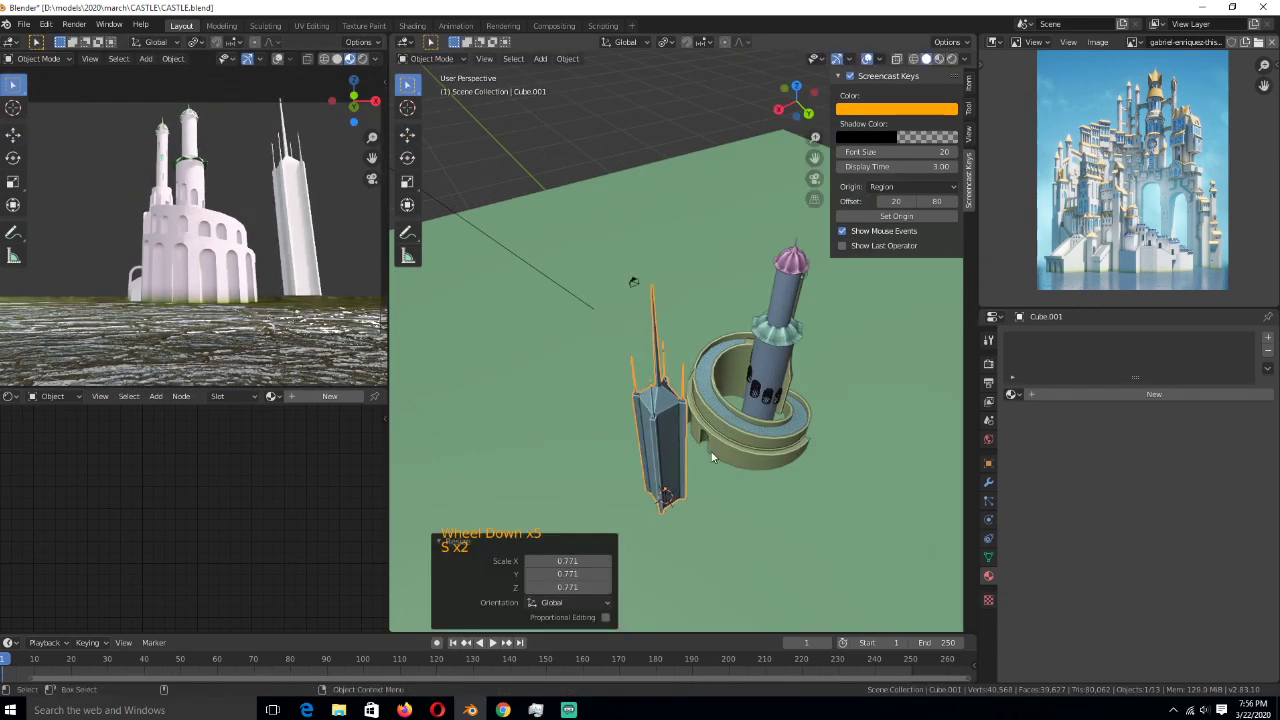
{"action": "scroll", "coordinate": [740, 440], "scroll_direction": "up", "scroll_amount": 3}
{"action": "key", "text": "ctrl+s"}
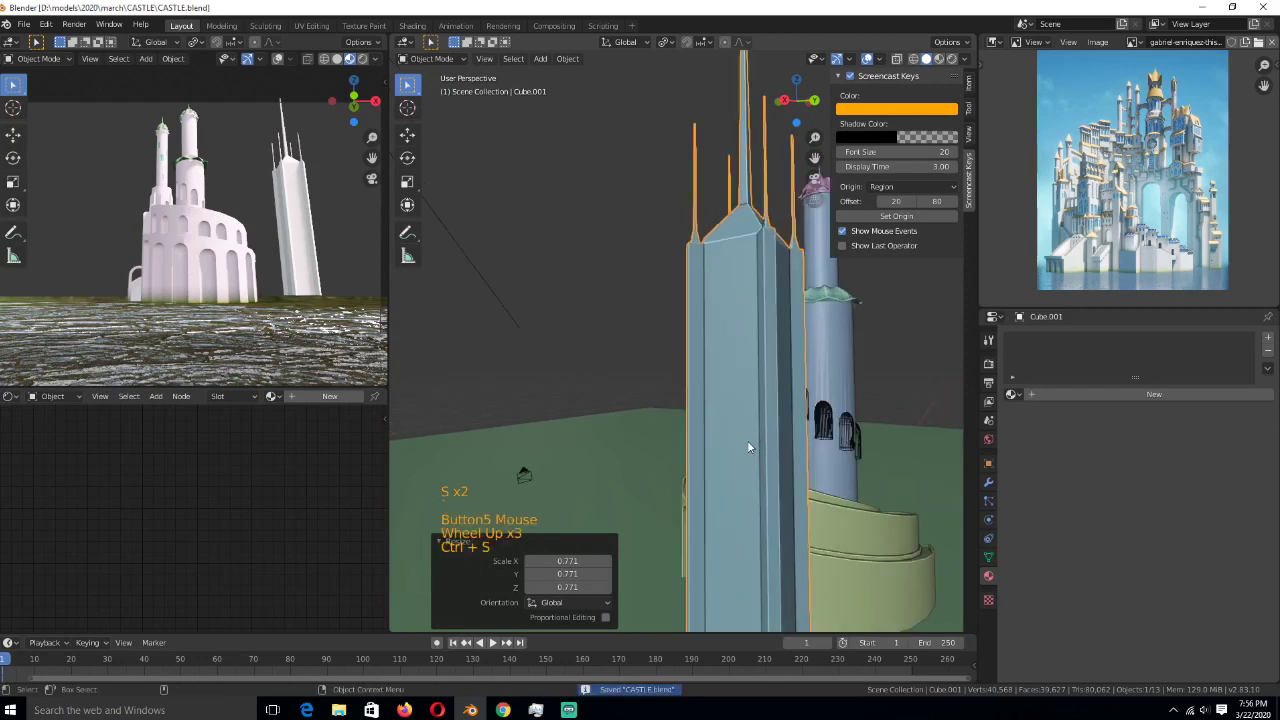
- Add a dense stack of evenly spaced horizontal loop cuts around the full height of the square tower's shaft
{"action": "key", "text": "Tab"}
{"action": "key", "text": "ctrl+r"}
{"action": "scroll", "coordinate": [714, 305], "scroll_direction": "up", "scroll_amount": 16}
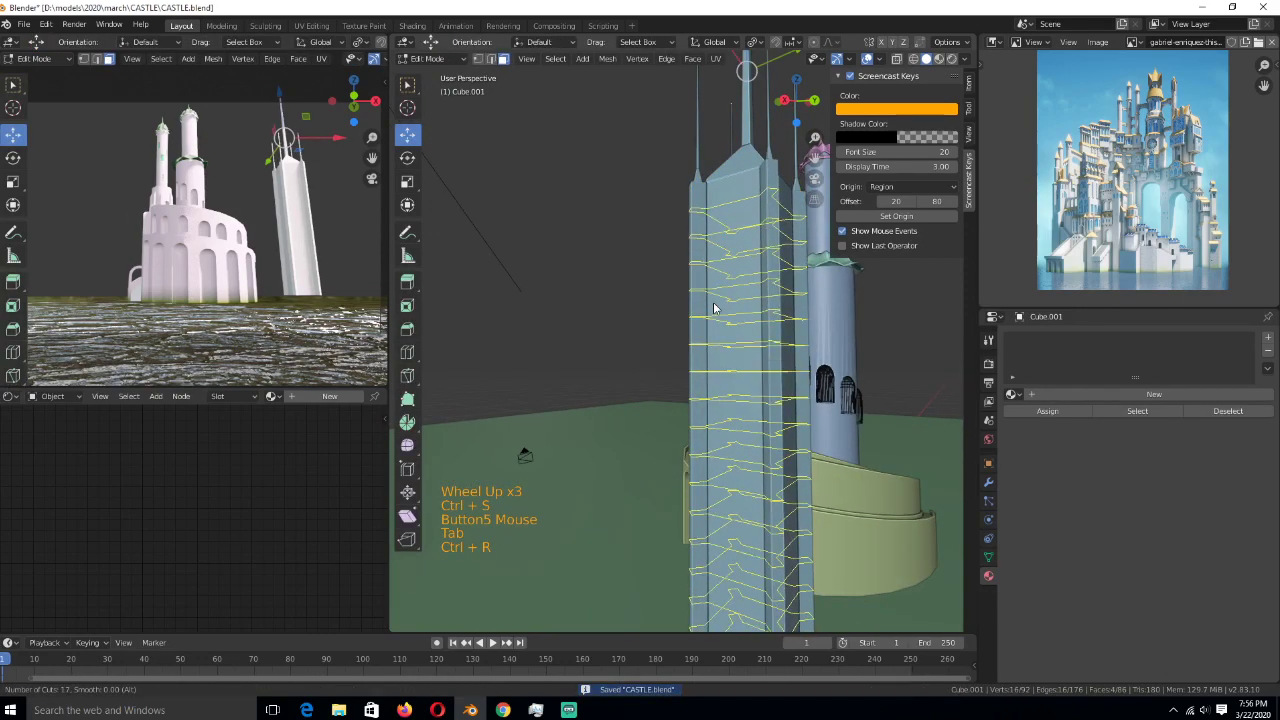
{"action": "left_click", "coordinate": [714, 308]}
{"action": "middle_click_drag", "start_coordinate": [714, 308], "coordinate": [810, 363]}
{"action": "key", "text": "alt+a"}
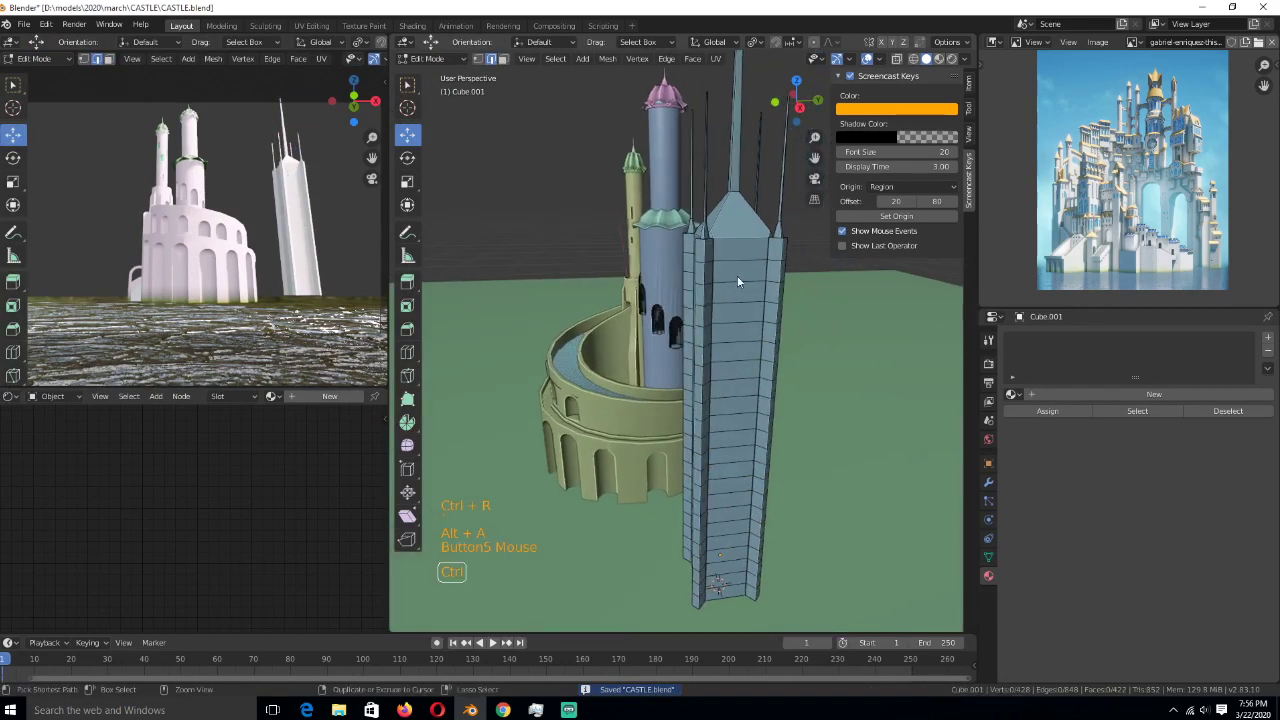
- Add vertical loop cuts to the tower's side walls in both directions, dividing each wall into a grid of small faces
{"action": "key", "text": "ctrl+r"}
{"action": "left_click", "coordinate": [738, 272]}
{"action": "middle_click_drag", "start_coordinate": [738, 272], "coordinate": [652, 318]}
{"action": "key", "text": "ctrl+r"}
{"action": "scroll", "coordinate": [650, 403], "scroll_direction": "up", "scroll_amount": 3}
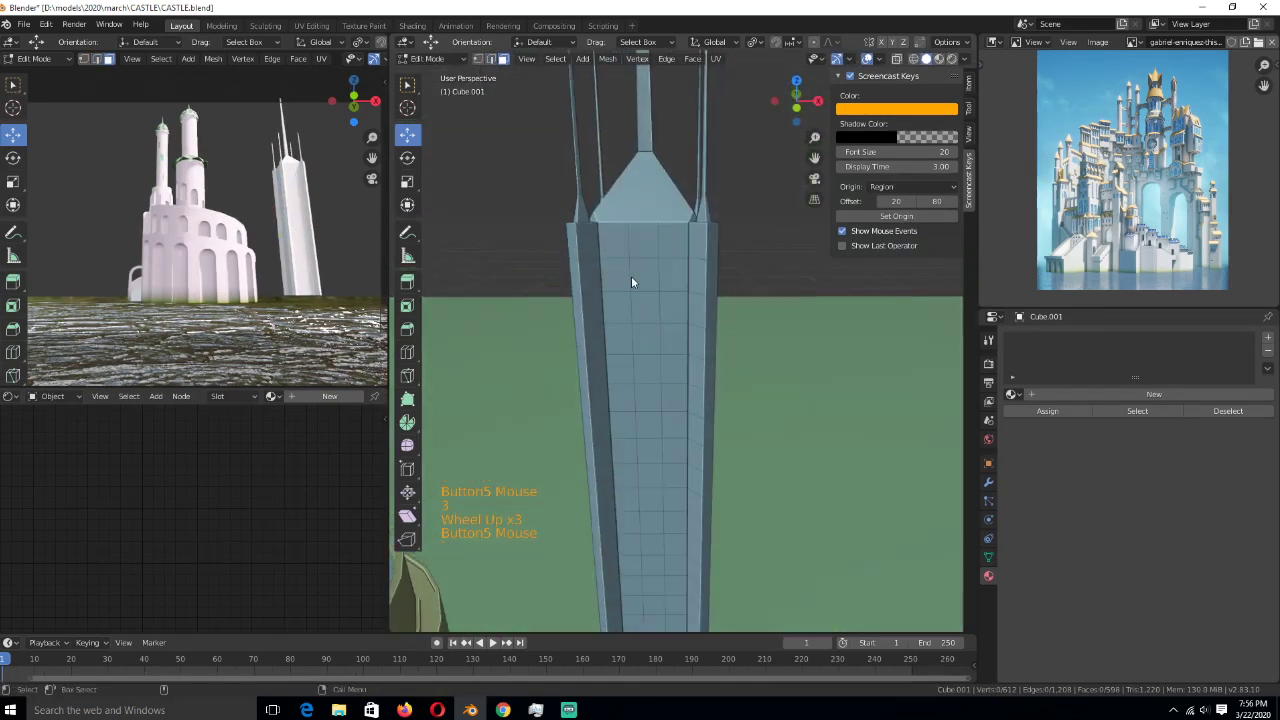
- Select seven scattered grid faces from top to bottom on the first wall of the tower as window positions
{"action": "left_click", "coordinate": [644, 273]}
{"action": "left_click", "coordinate": [618, 340], "text": "shift"}
{"action": "left_click", "coordinate": [652, 423], "text": "shift"}
{"action": "left_click", "coordinate": [672, 500], "text": "shift"}
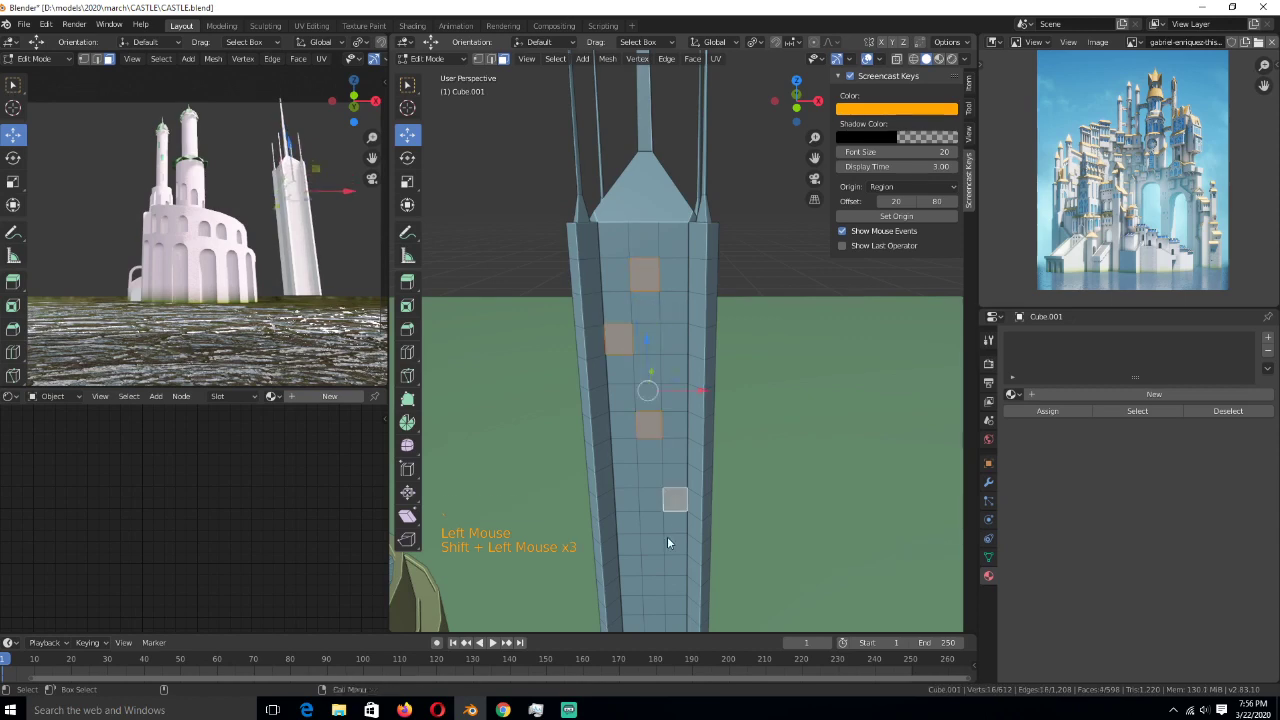
{"action": "middle_click_drag", "start_coordinate": [667, 536], "coordinate": [664, 454], "text": "shift"}
{"action": "left_click", "coordinate": [660, 490], "text": "shift"}
{"action": "left_click", "coordinate": [667, 542], "text": "shift"}
{"action": "middle_click_drag", "start_coordinate": [696, 584], "coordinate": [704, 482], "text": "shift"}
{"action": "left_click", "coordinate": [704, 482], "text": "shift"}
- Add scattered window faces along the full height of the second tower wall to the selection
{"action": "middle_click_drag", "start_coordinate": [799, 412], "coordinate": [611, 371]}
{"action": "left_click", "coordinate": [738, 388], "text": "shift"}
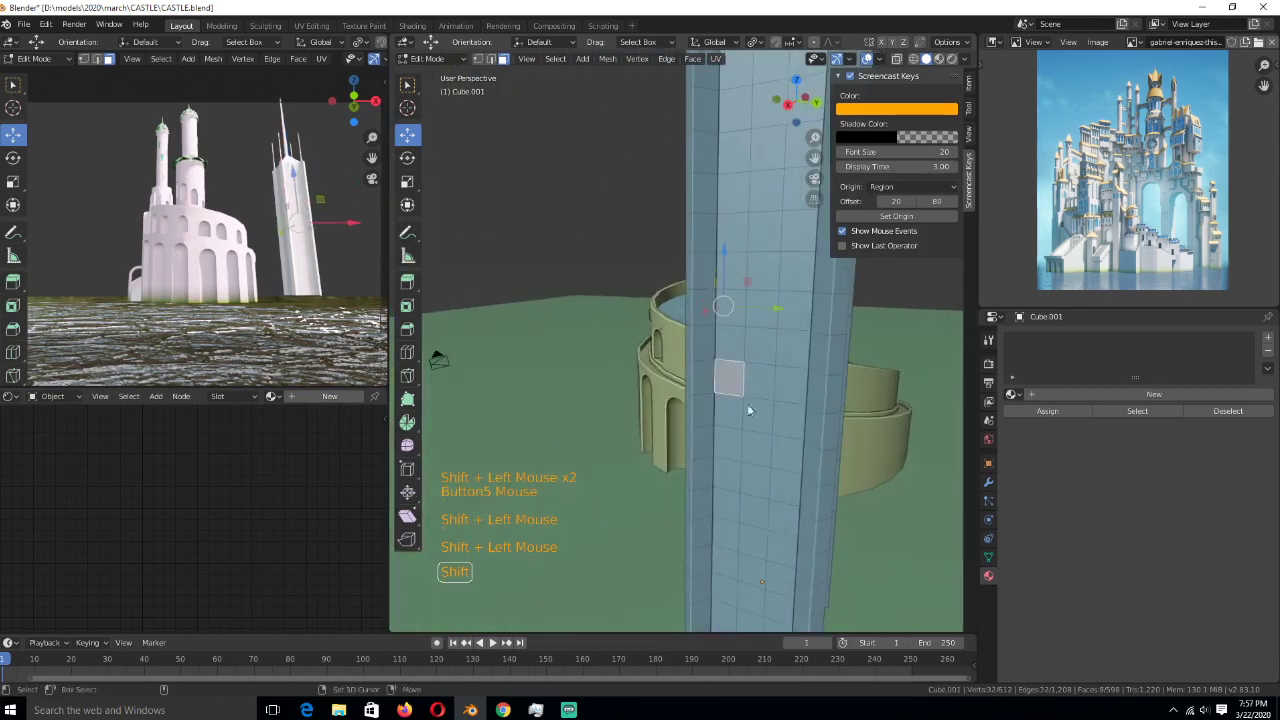
{"action": "left_click", "coordinate": [757, 545], "text": "shift"}
{"action": "middle_click_drag", "start_coordinate": [760, 557], "coordinate": [763, 373], "text": "shift"}
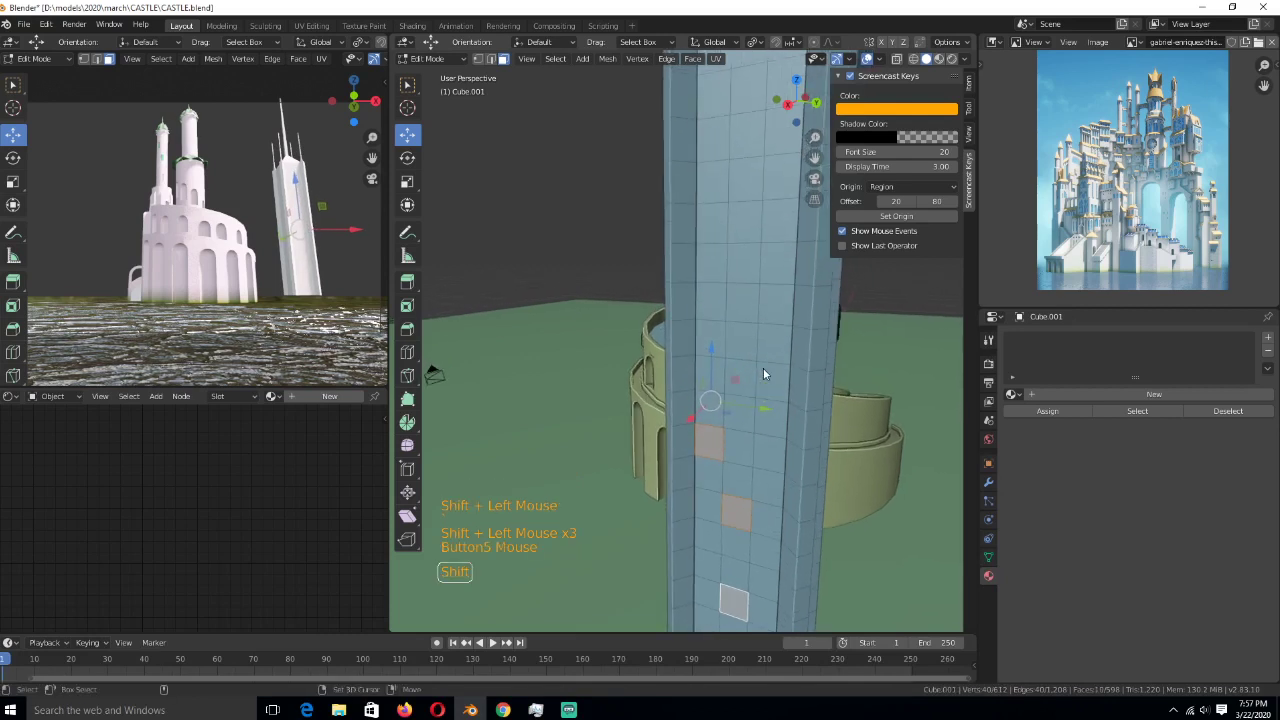
{"action": "left_click", "coordinate": [752, 199], "text": "shift"}
{"action": "scroll", "coordinate": [791, 252], "scroll_direction": "down", "scroll_amount": 4}
{"action": "key", "text": "ctrl+z"}
{"action": "left_click", "coordinate": [718, 230], "text": "shift"}
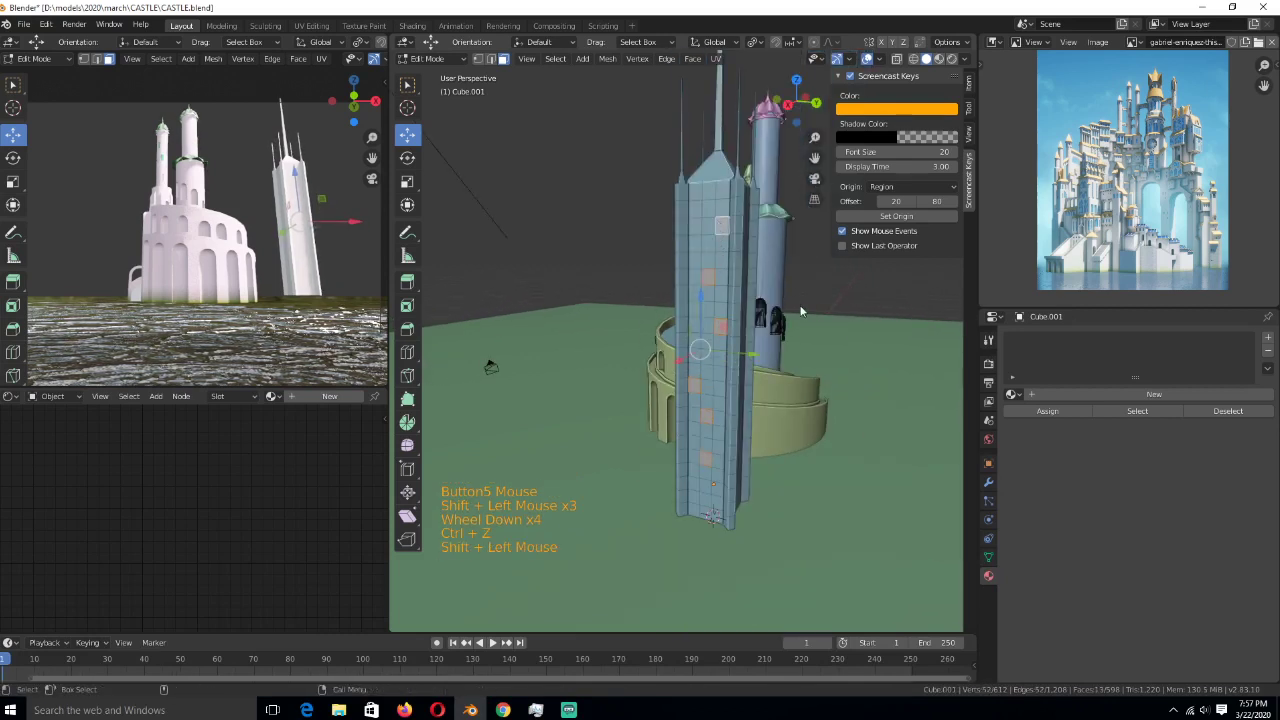
- Extend the selection with three staggered window faces on the third wall of the tower
{"action": "middle_click_drag", "start_coordinate": [800, 312], "coordinate": [728, 299]}
{"action": "left_click", "coordinate": [712, 266], "text": "shift"}
{"action": "left_click", "coordinate": [688, 414], "text": "shift"}
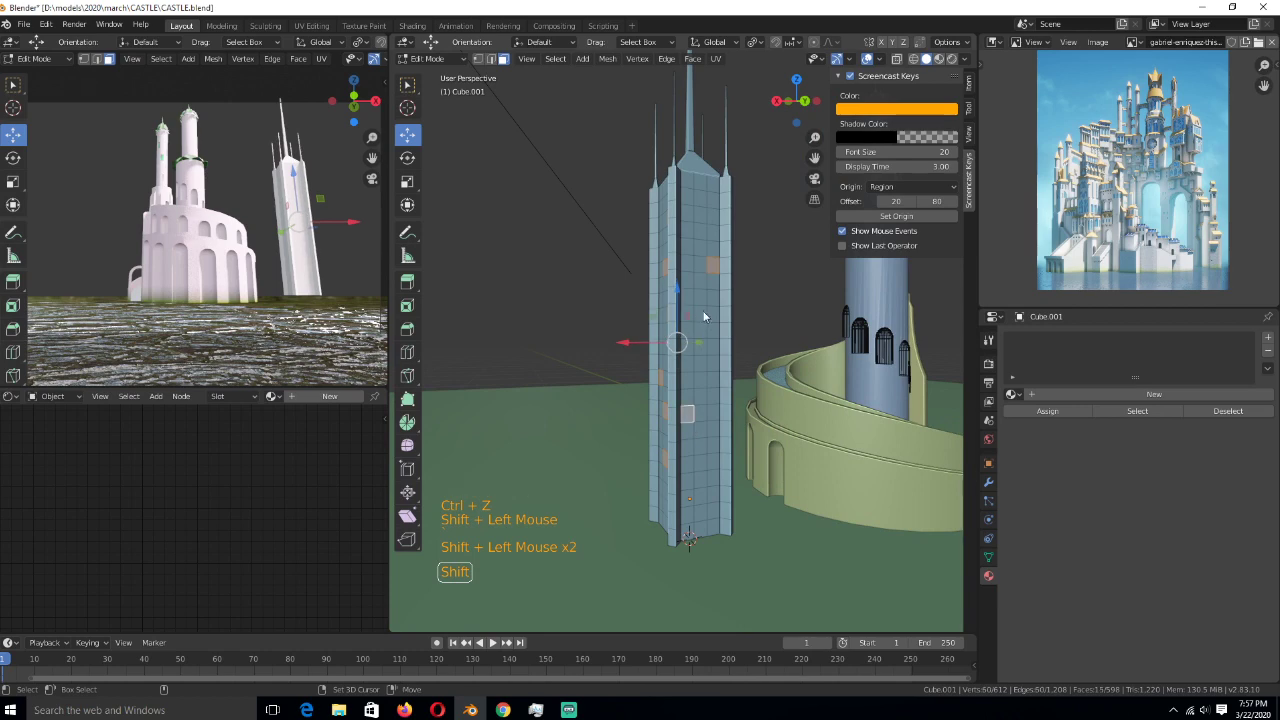
{"action": "left_click", "coordinate": [703, 315], "text": "shift"}
- Add staggered window faces on the fourth tower wall to the selection, dropping a misplaced pick
{"action": "middle_click_drag", "start_coordinate": [786, 384], "coordinate": [705, 444]}
{"action": "scroll", "coordinate": [730, 432], "scroll_direction": "up", "scroll_amount": 3}
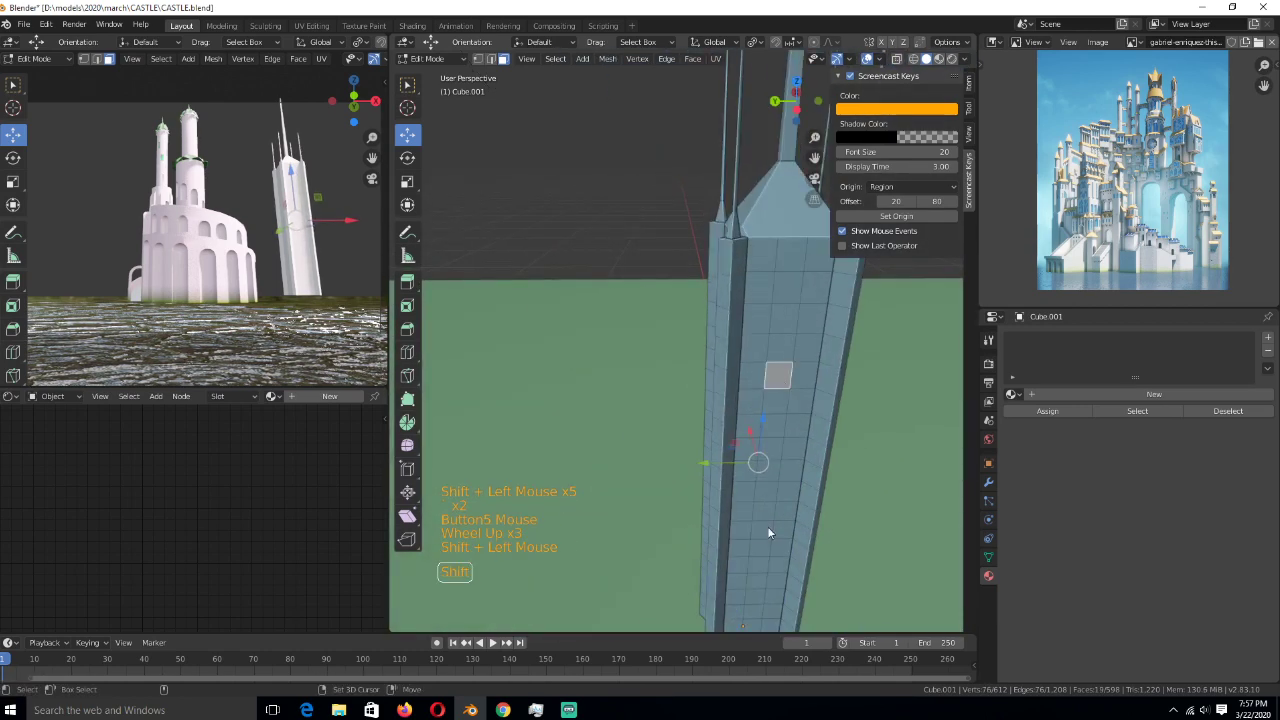
{"action": "key", "text": "ctrl+z"}
{"action": "left_click", "coordinate": [748, 470], "text": "shift"}
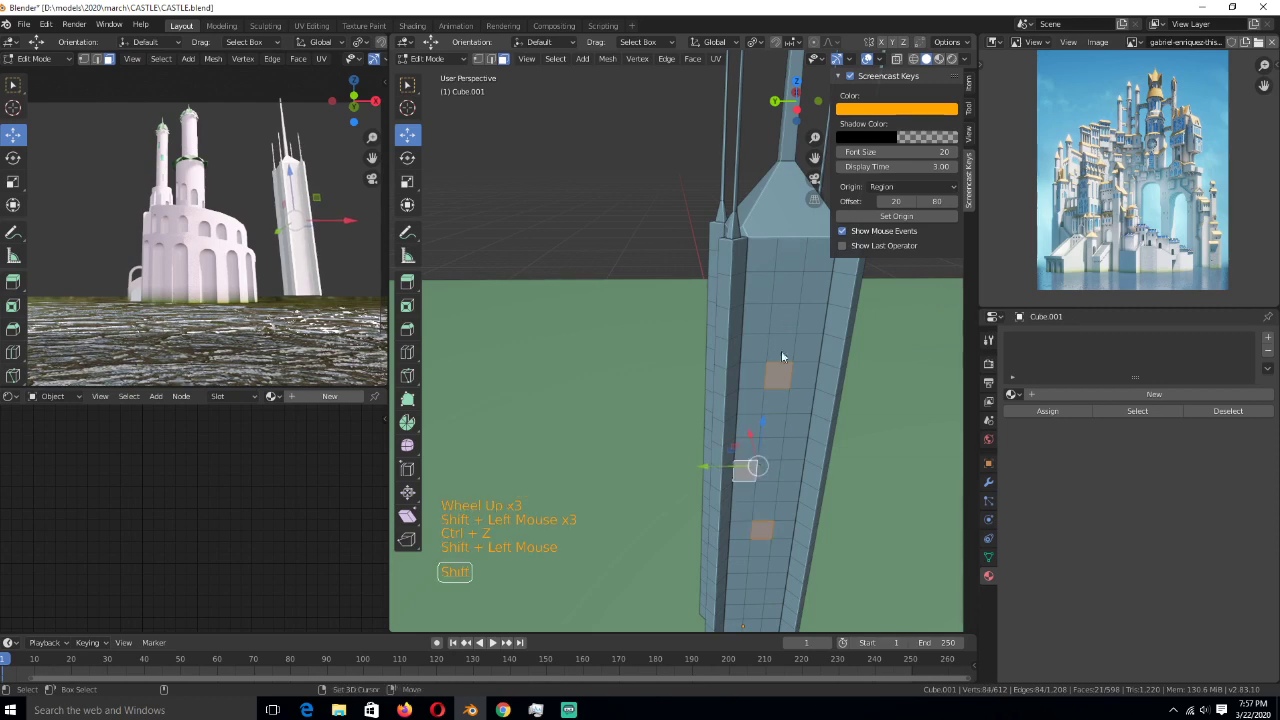
{"action": "middle_click_drag", "start_coordinate": [803, 284], "coordinate": [523, 368]}
{"action": "scroll", "coordinate": [702, 467], "scroll_direction": "down", "scroll_amount": 2}
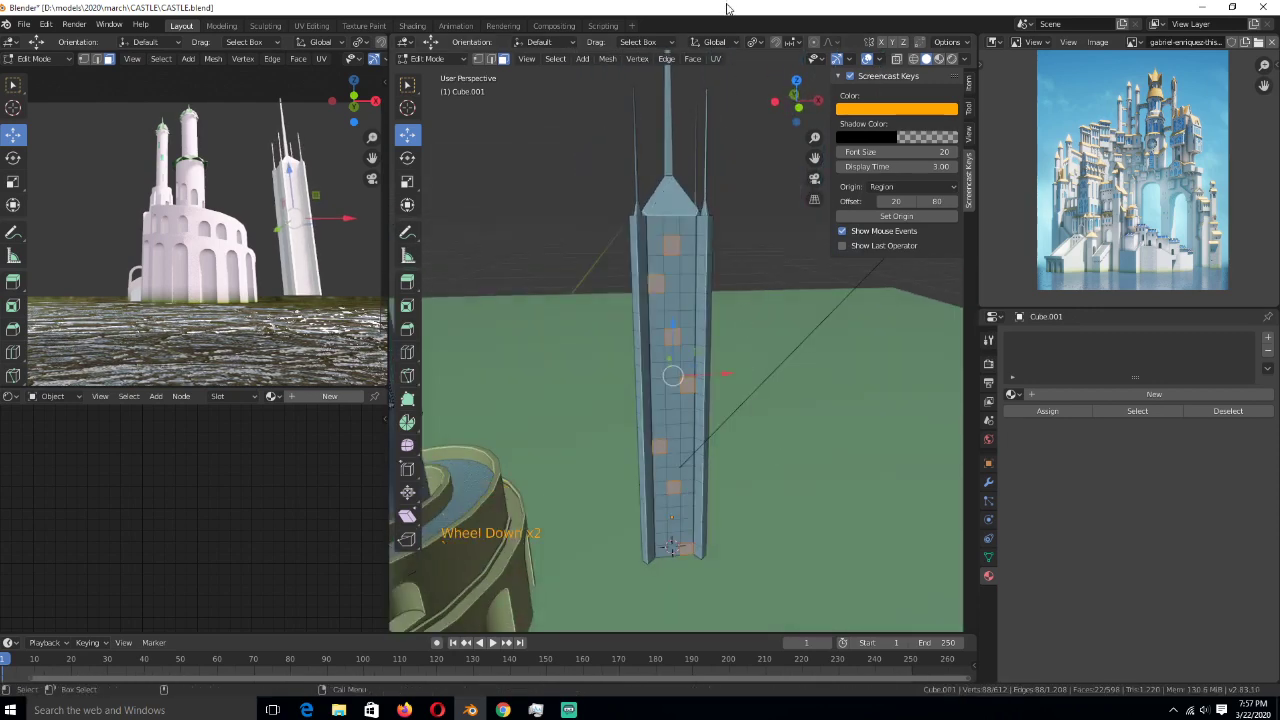
- Extrude the selected window faces along their normals into the tower to form recessed openings, and return to Object Mode
{"action": "key", "text": "alt+e"}
{"action": "left_click", "coordinate": [742, 377]}
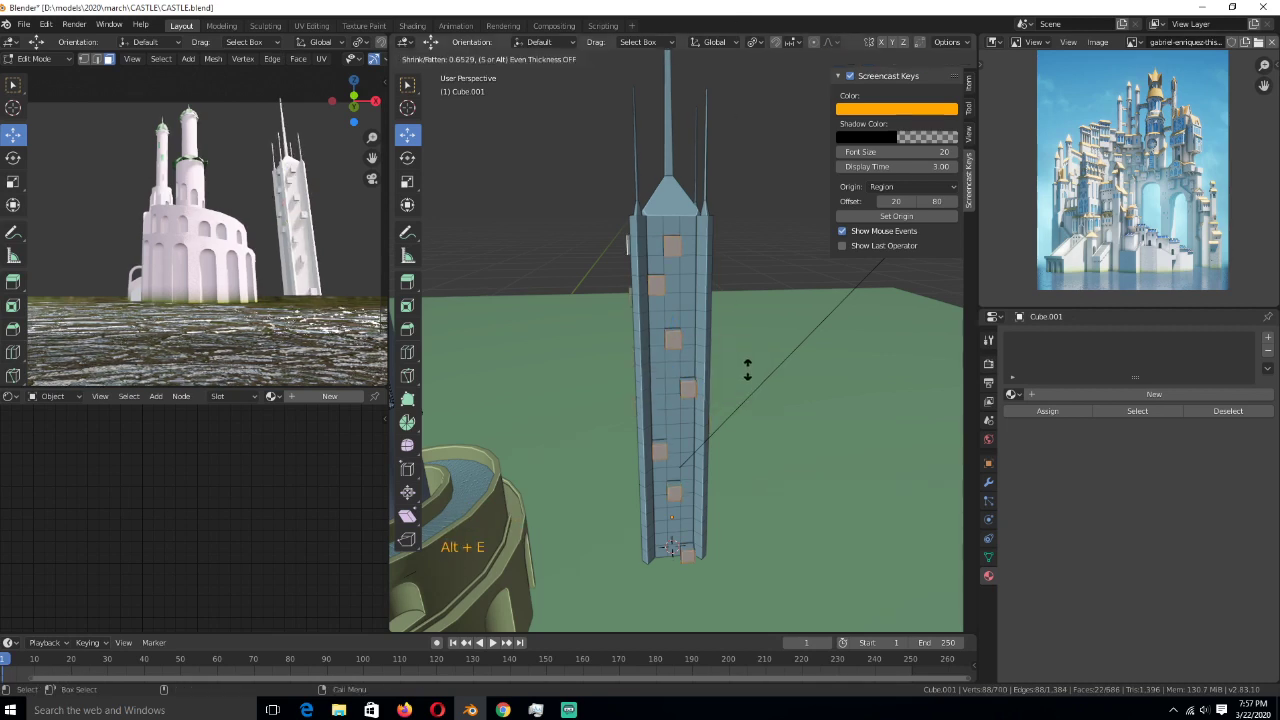
{"action": "key", "text": "Tab"}
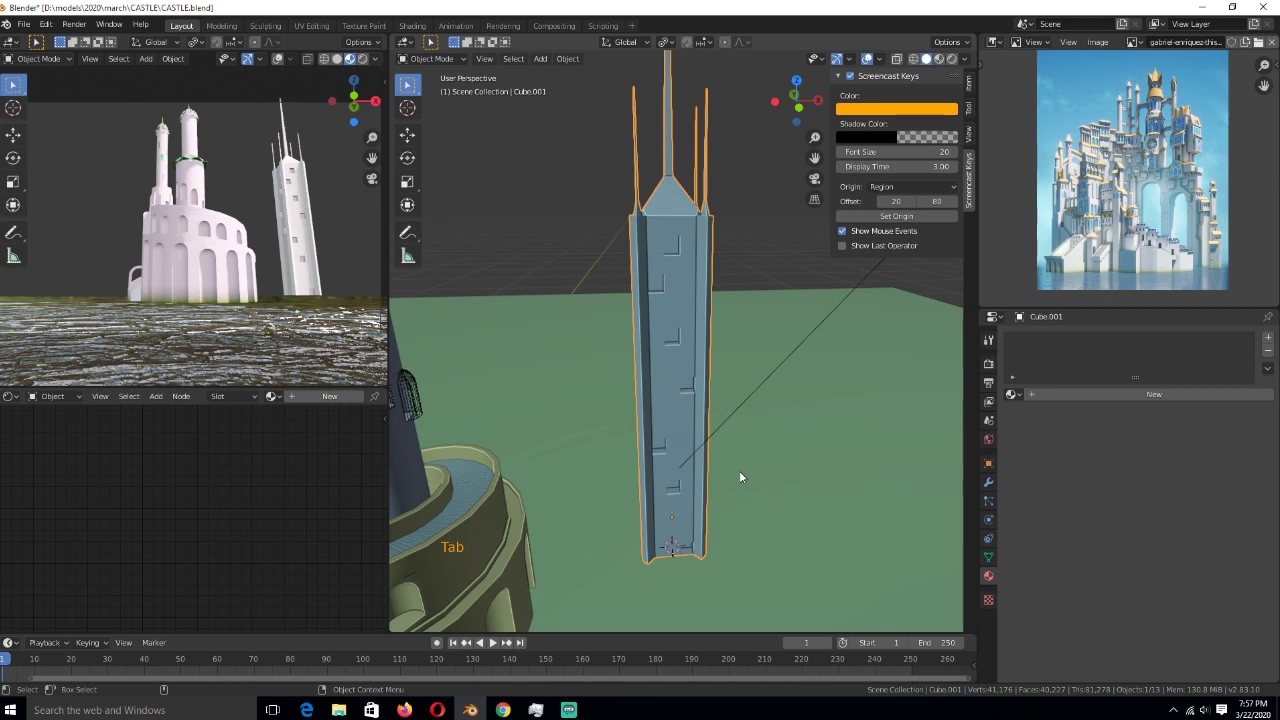
{"action": "scroll", "coordinate": [740, 480], "scroll_direction": "up", "scroll_amount": 1}
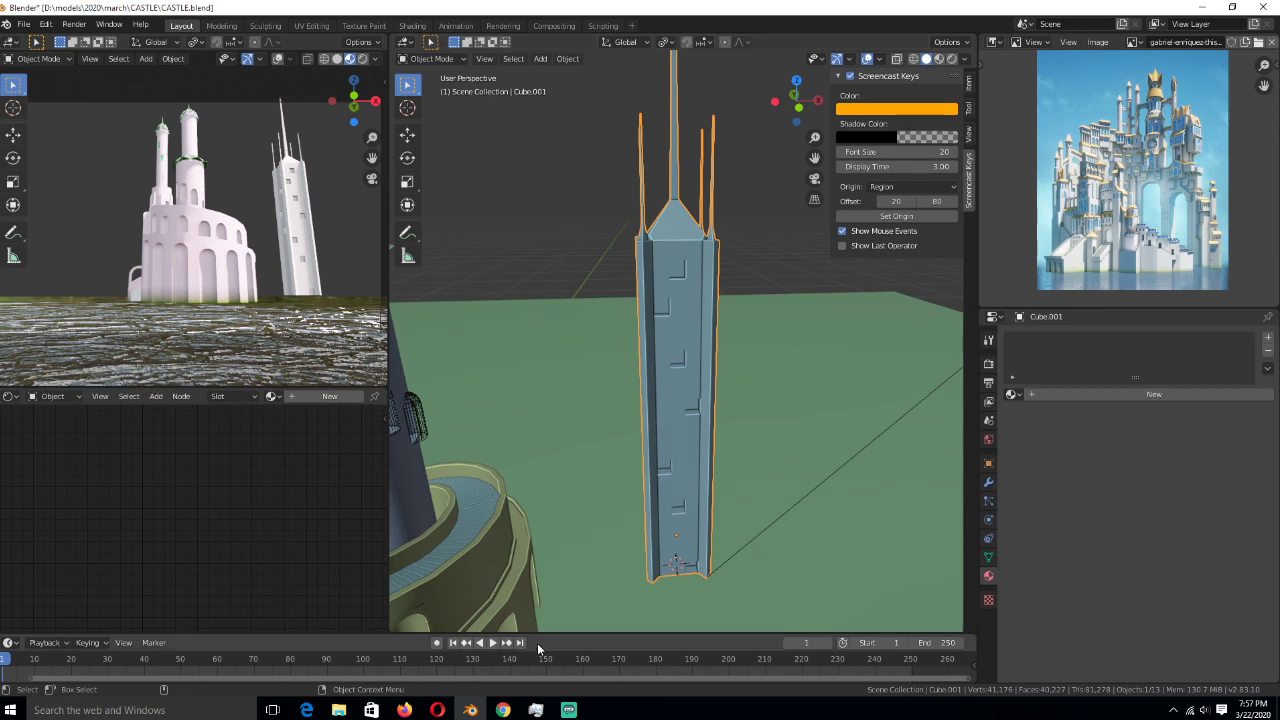
- Open Paint, paste the captured screenshot, zoom out to 25% to view it, and close it without saving
{"action": "left_click", "coordinate": [163, 710]}
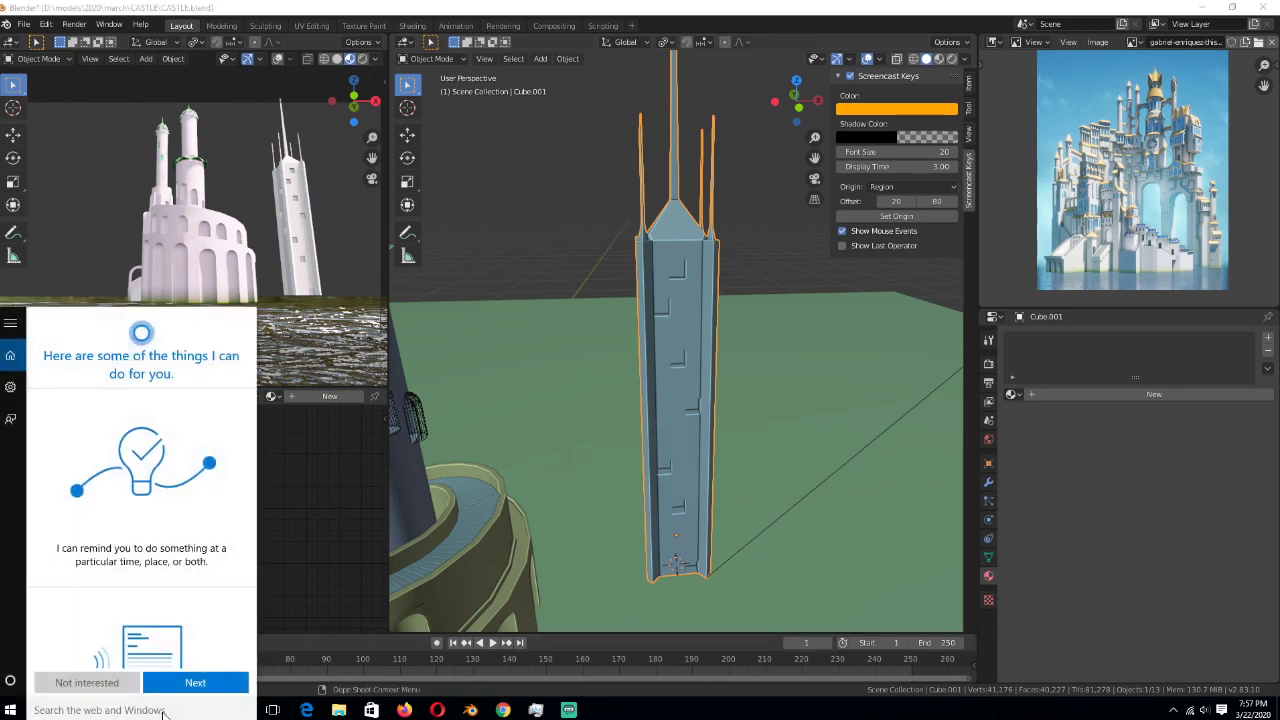
{"action": "type", "text": "paint"}
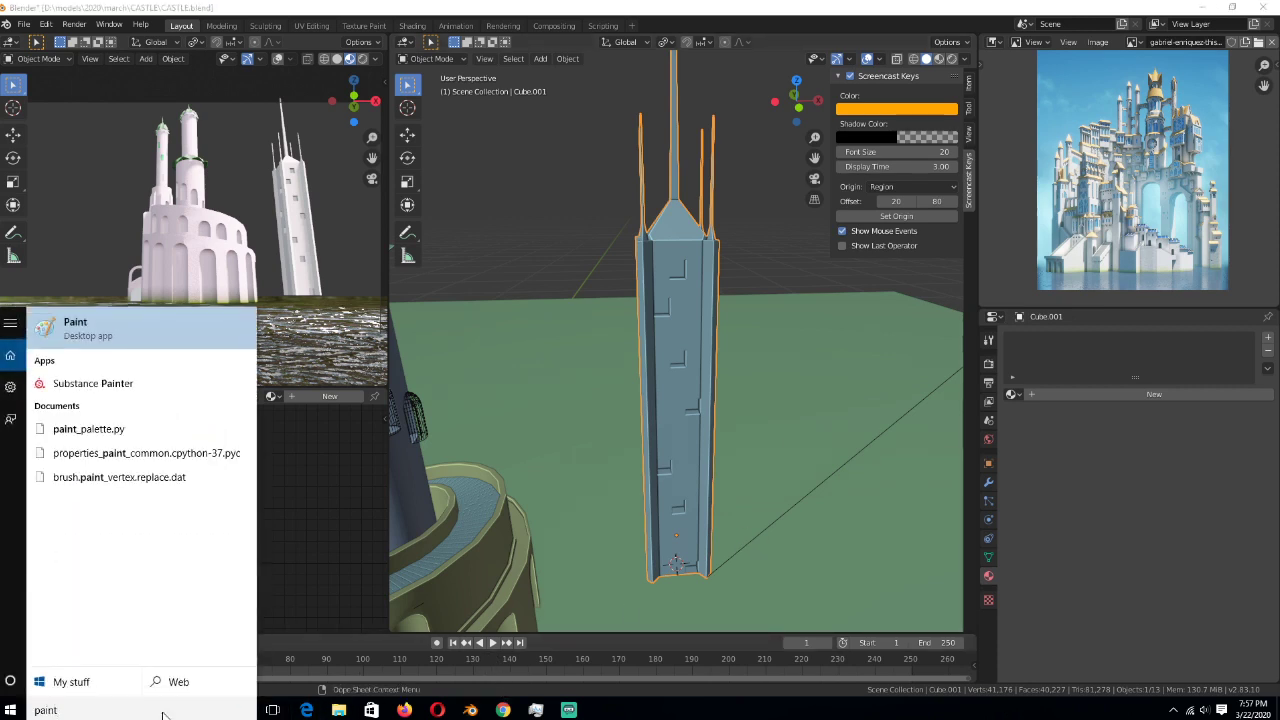
{"action": "key", "text": "Return"}
{"action": "key", "text": "ctrl+v"}
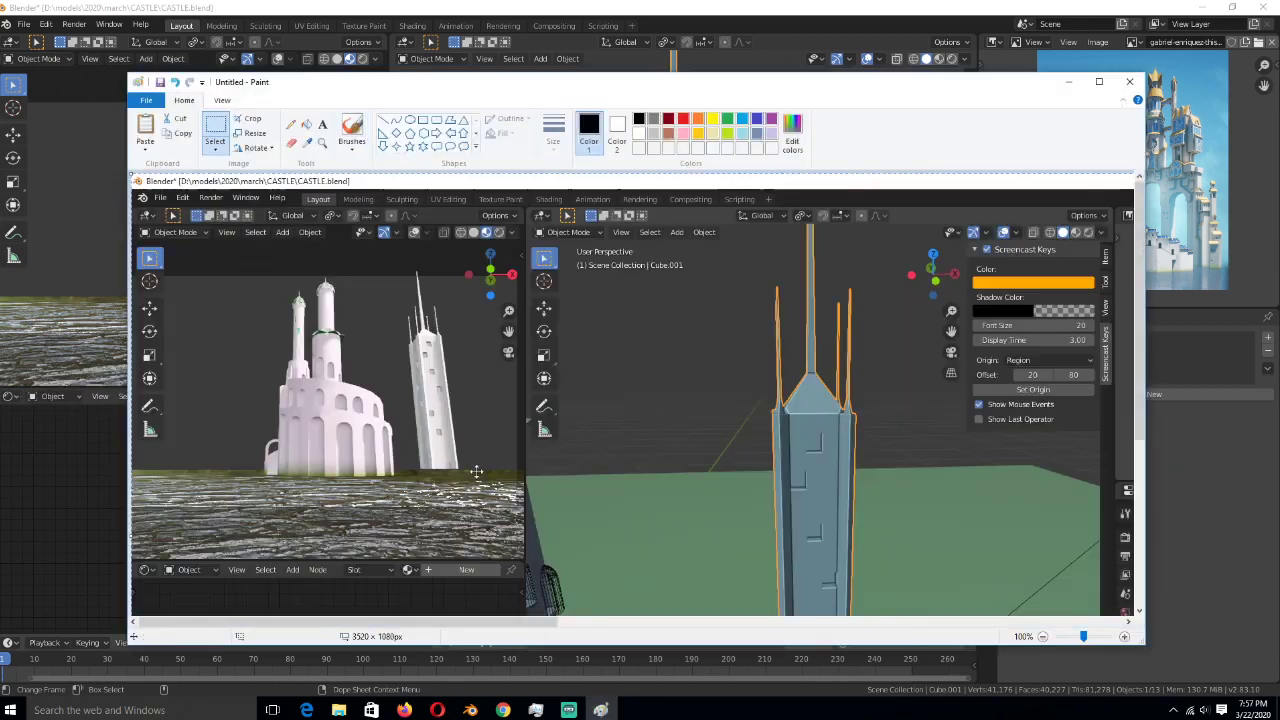
{"action": "left_click", "coordinate": [1070, 638]}
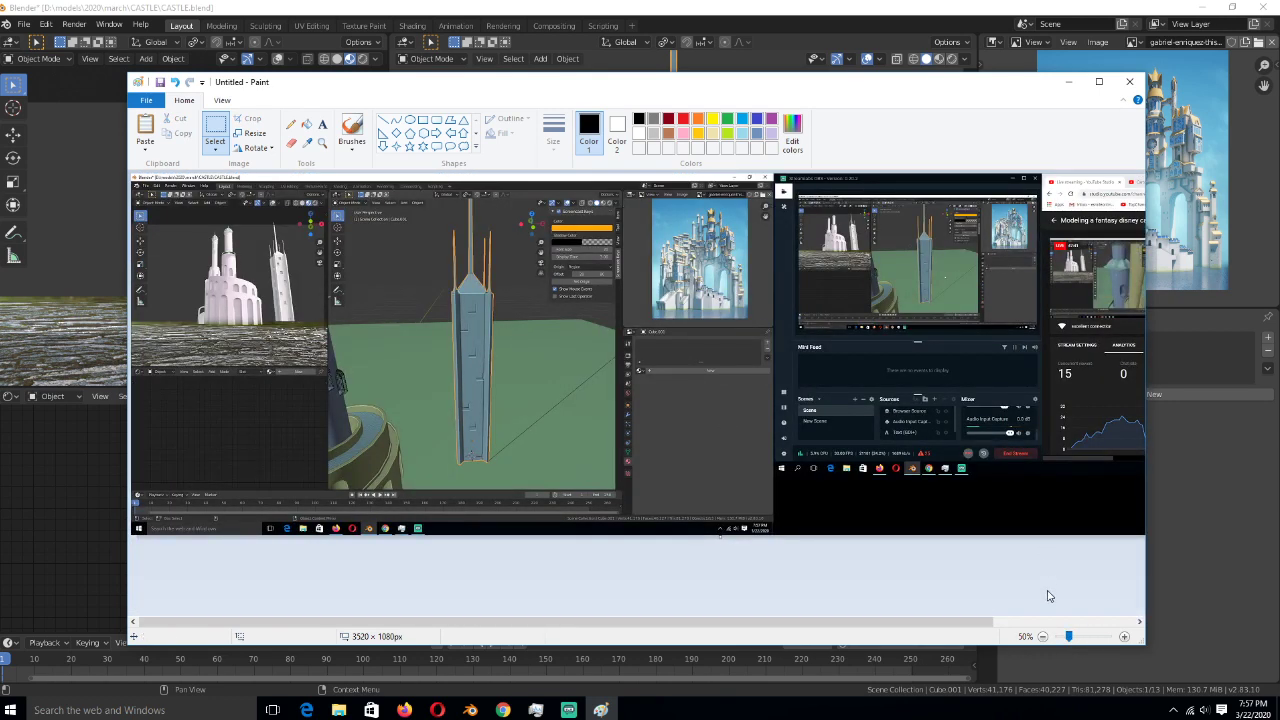
{"action": "left_click", "coordinate": [1063, 638]}
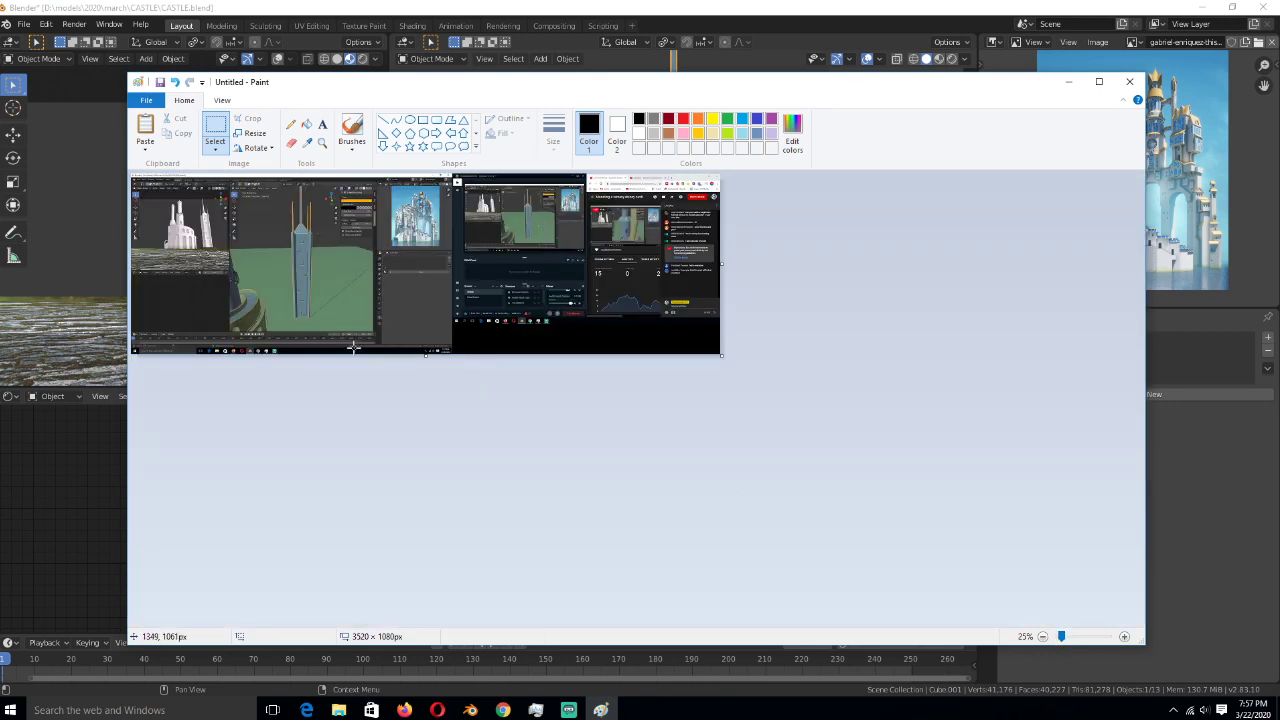
{"action": "left_click", "coordinate": [1129, 81]}
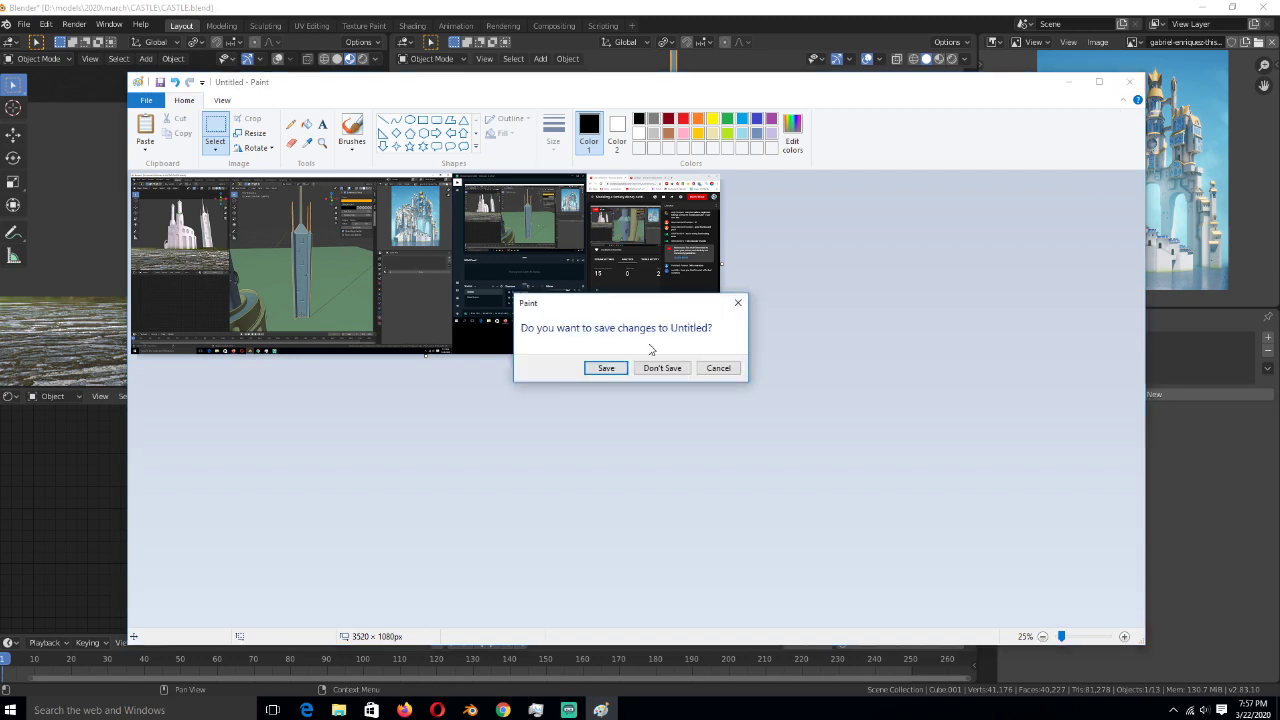
{"action": "left_click", "coordinate": [662, 368]}
- Try giving the expanded window selection Material.002, undo the changes and remove the material slot from the tower
{"action": "scroll", "coordinate": [603, 374], "scroll_direction": "up", "scroll_amount": 4}
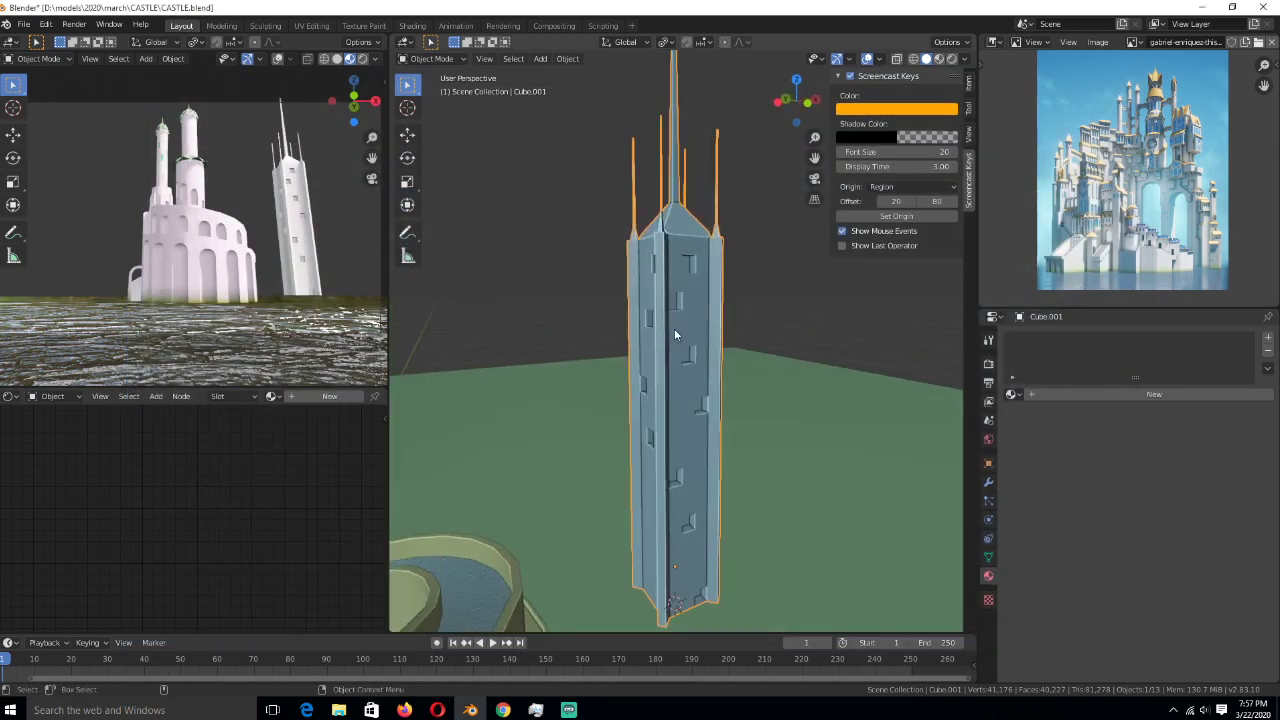
{"action": "scroll", "coordinate": [677, 407], "scroll_direction": "up", "scroll_amount": 2}
{"action": "key", "text": "Tab"}
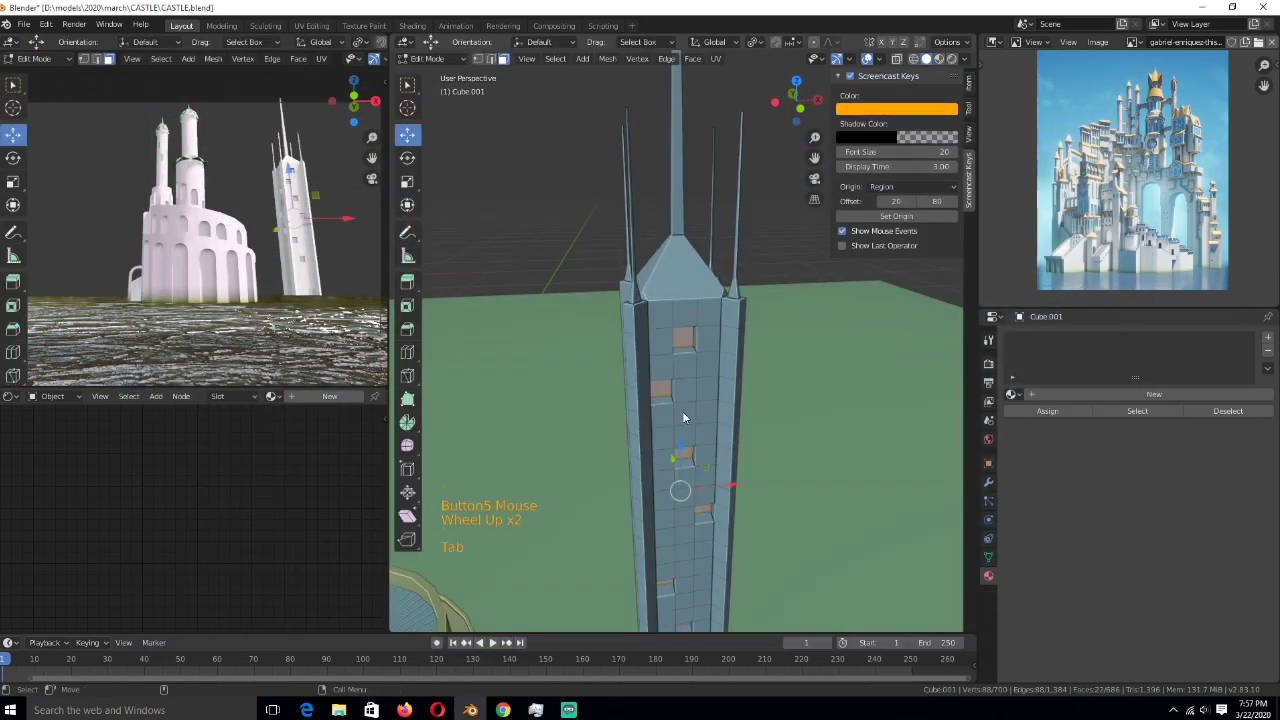
{"action": "key", "text": "ctrl+KP_Add"}
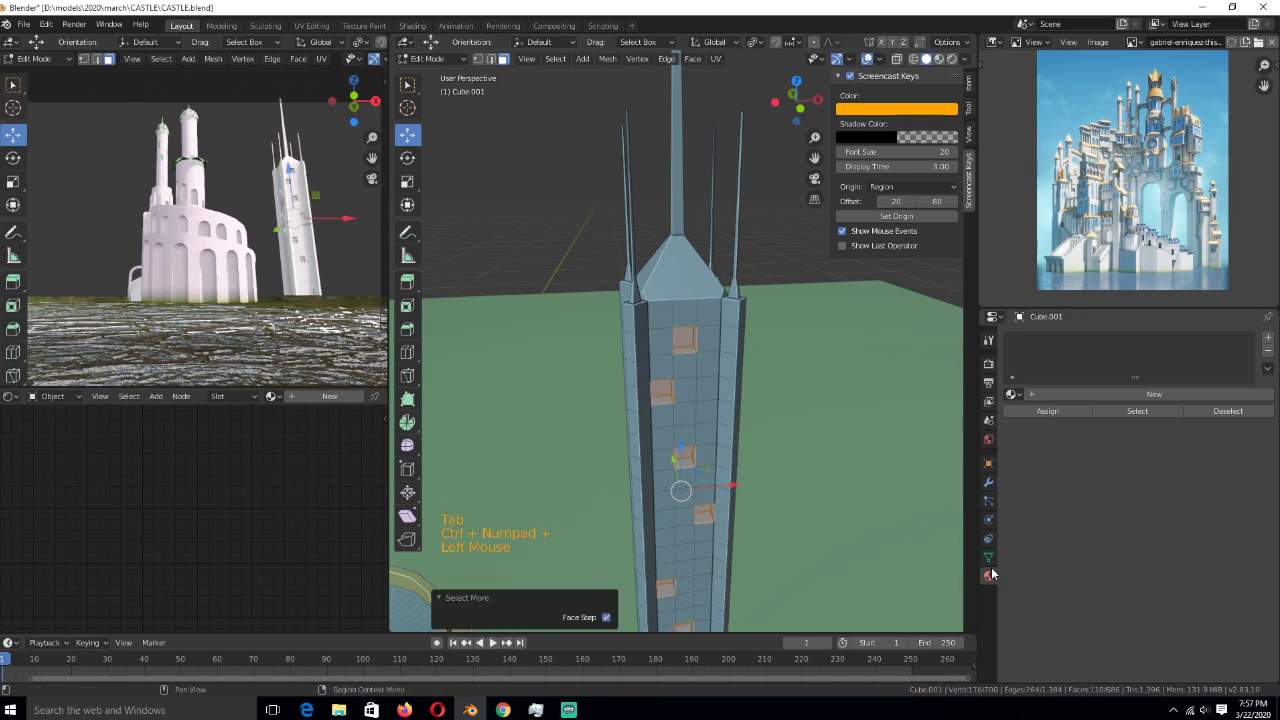
{"action": "left_click", "coordinate": [1012, 394]}
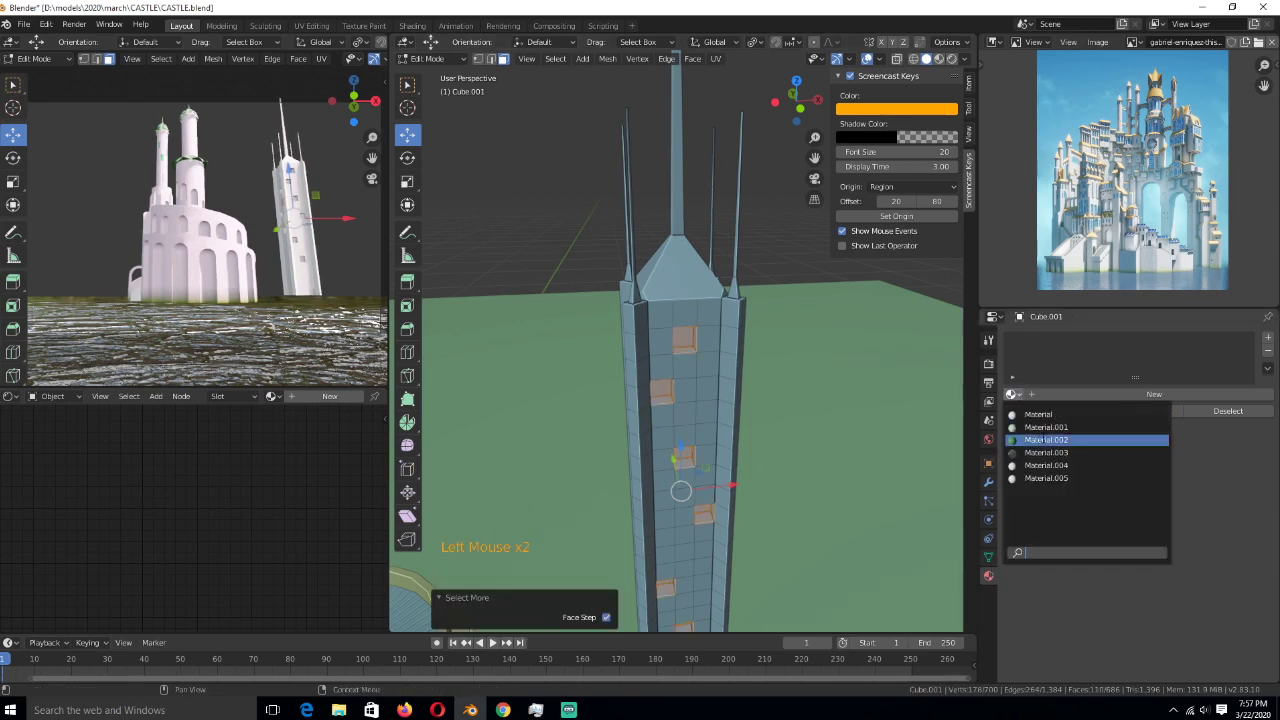
{"action": "left_click", "coordinate": [1045, 440]}
{"action": "key", "text": "ctrl+z"}
{"action": "key", "text": "ctrl+z"}
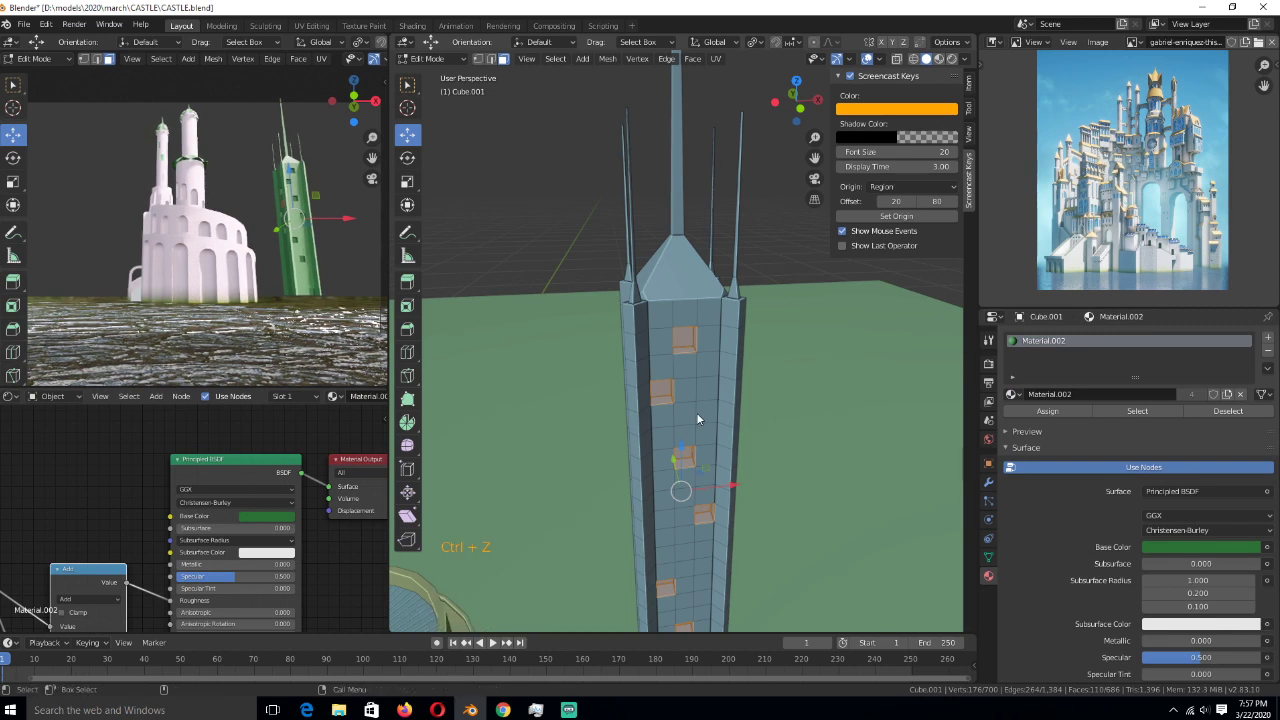
{"action": "key", "text": "Tab"}
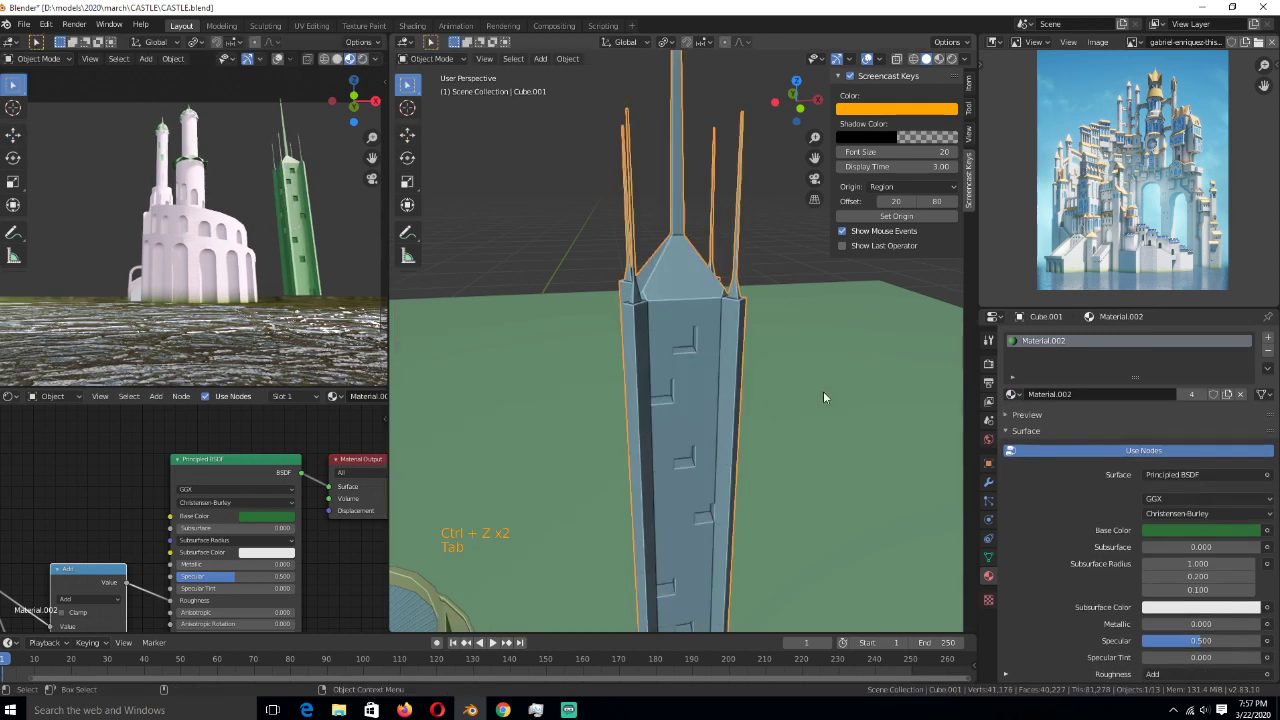
{"action": "left_click", "coordinate": [1267, 351]}
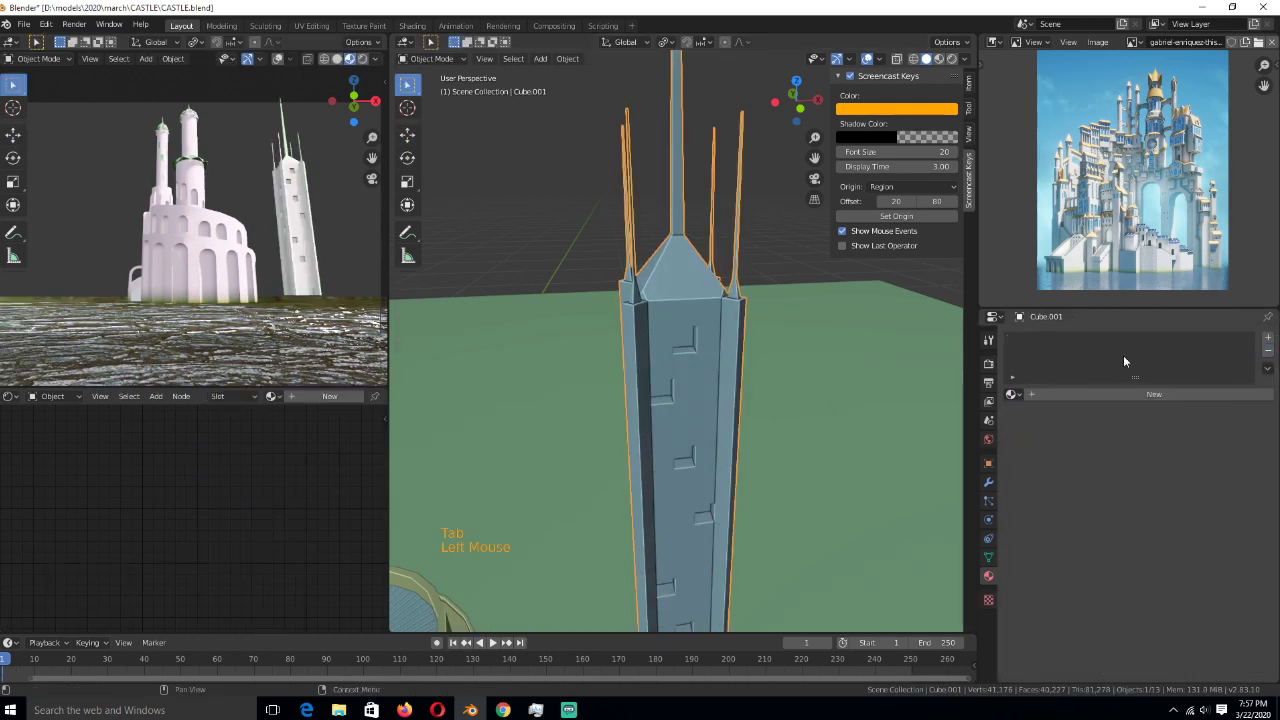
- Apply Material.001 to the tower and assign Material.002 in a second slot to the recessed window faces
{"action": "left_click", "coordinate": [1020, 394]}
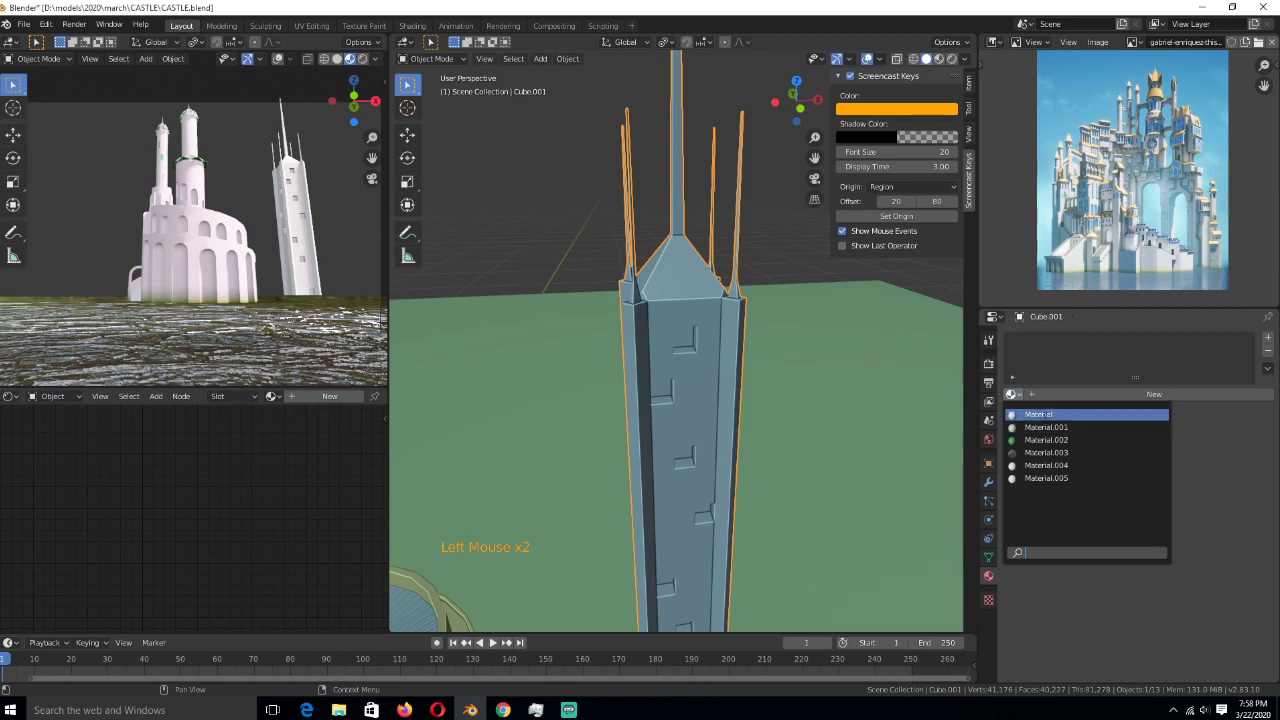
{"action": "left_click", "coordinate": [1046, 427]}
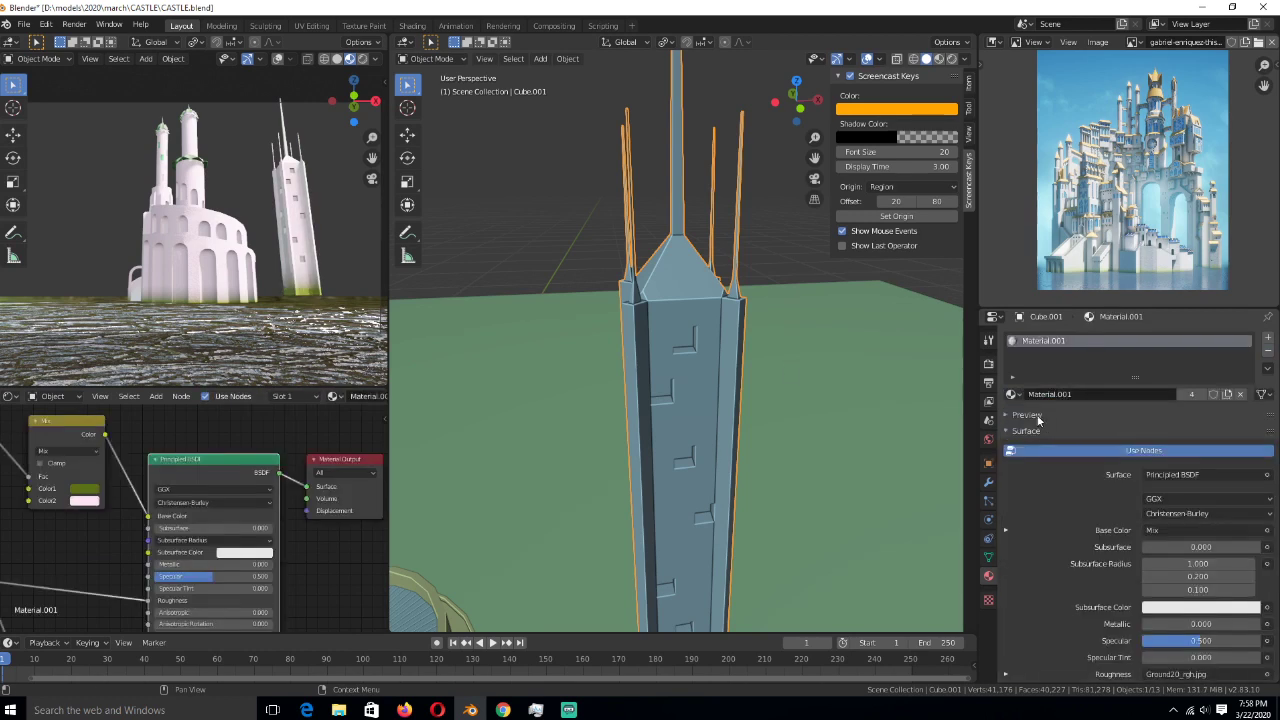
{"action": "key", "text": "Tab"}
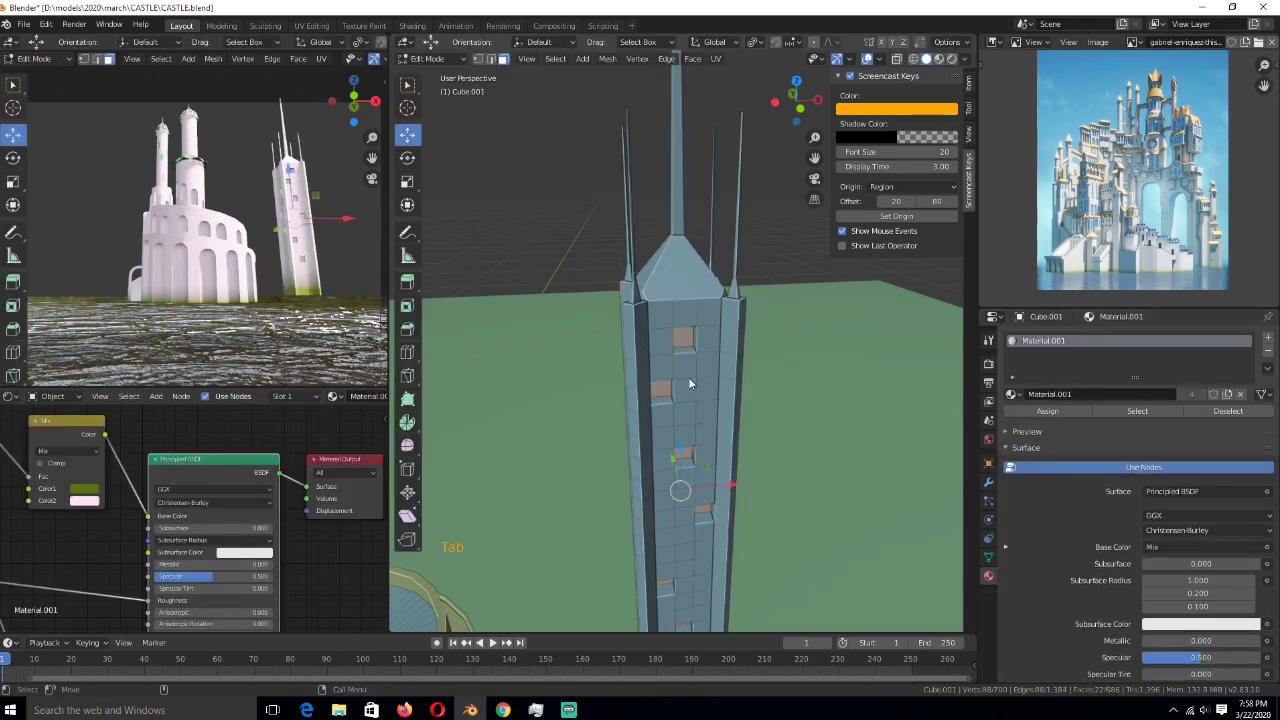
{"action": "left_click", "coordinate": [1268, 339]}
{"action": "left_click", "coordinate": [1012, 421]}
{"action": "left_click", "coordinate": [1038, 460]}
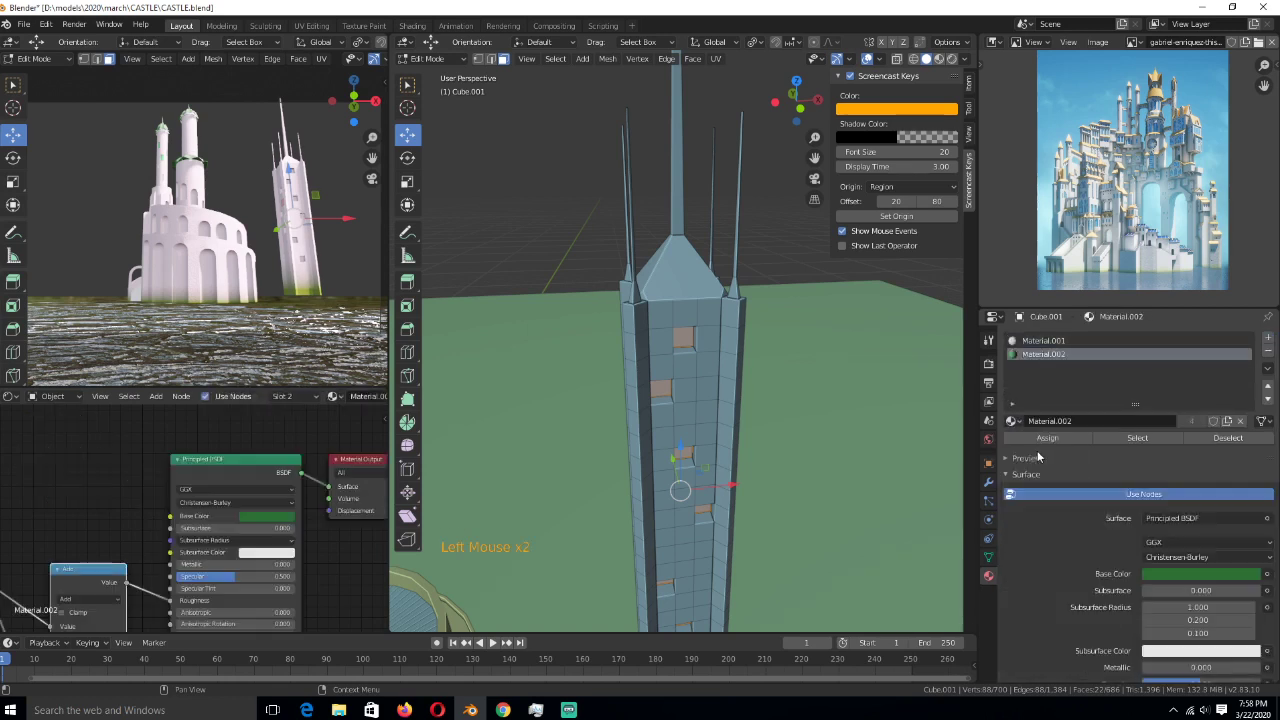
{"action": "key", "text": "Tab"}
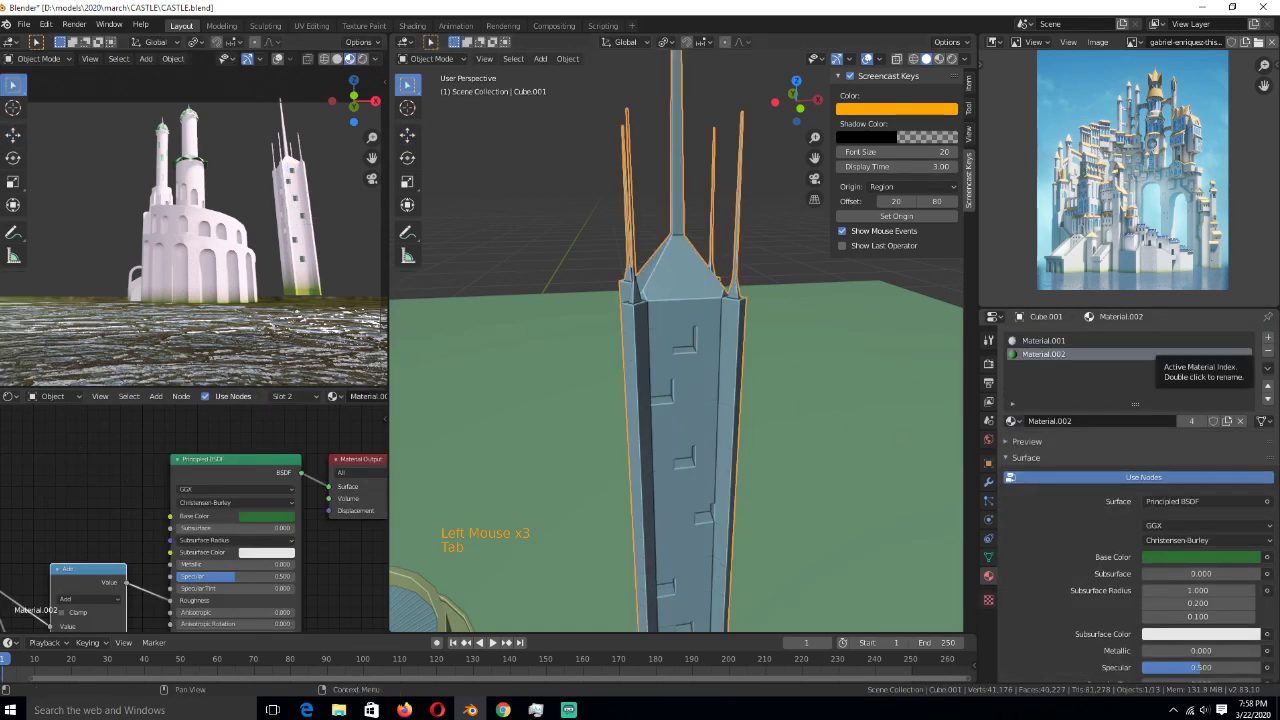
- Save the castle file with the tower's new windows and materials
{"action": "left_click", "coordinate": [503, 710]}
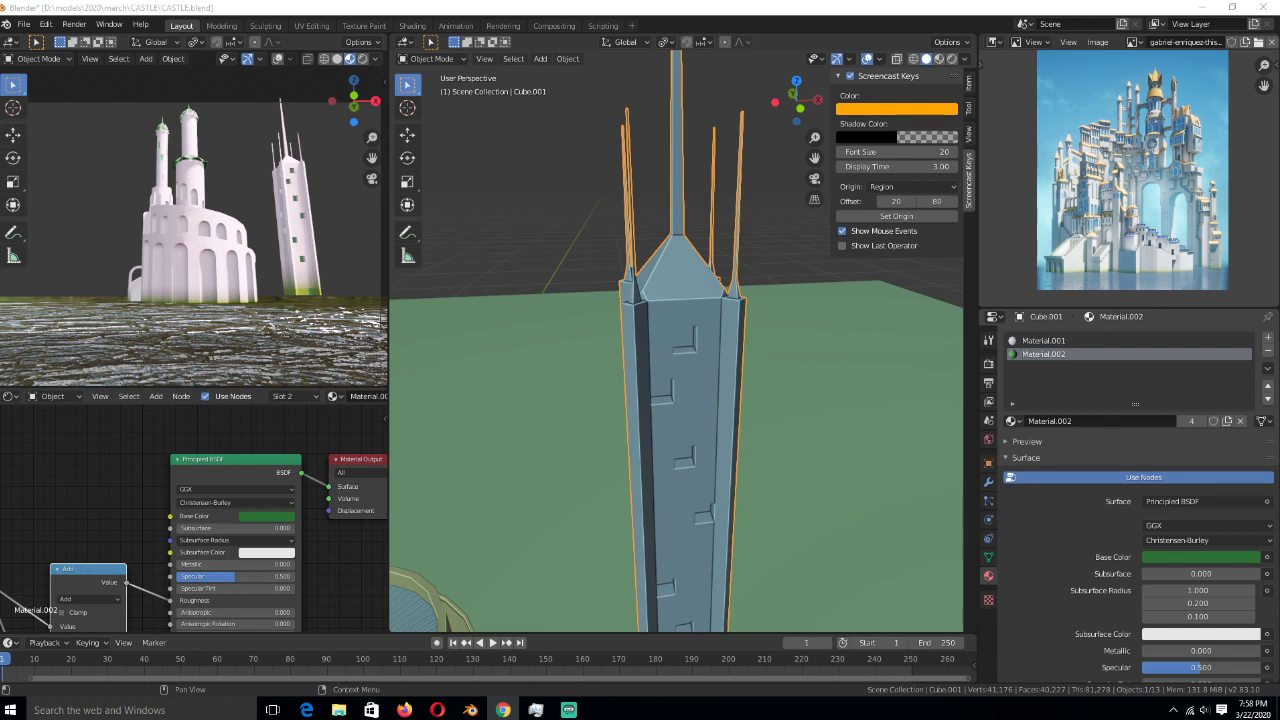
{"action": "left_click", "coordinate": [707, 351]}
{"action": "key", "text": "ctrl+s"}
- Scale the spired square tower uniformly to about 0.537 in the top view
{"action": "key", "text": "KP_7"}
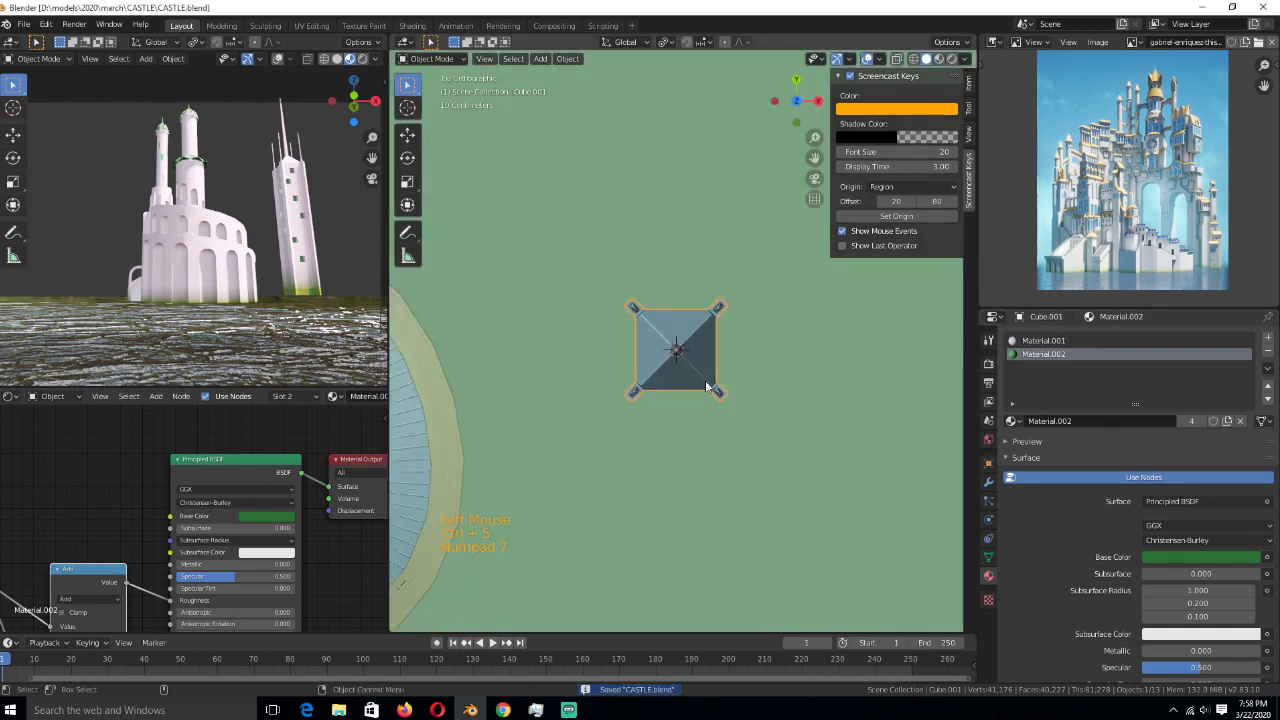
{"action": "scroll", "coordinate": [707, 387], "scroll_direction": "down", "scroll_amount": 2}
{"action": "key", "text": "s"}
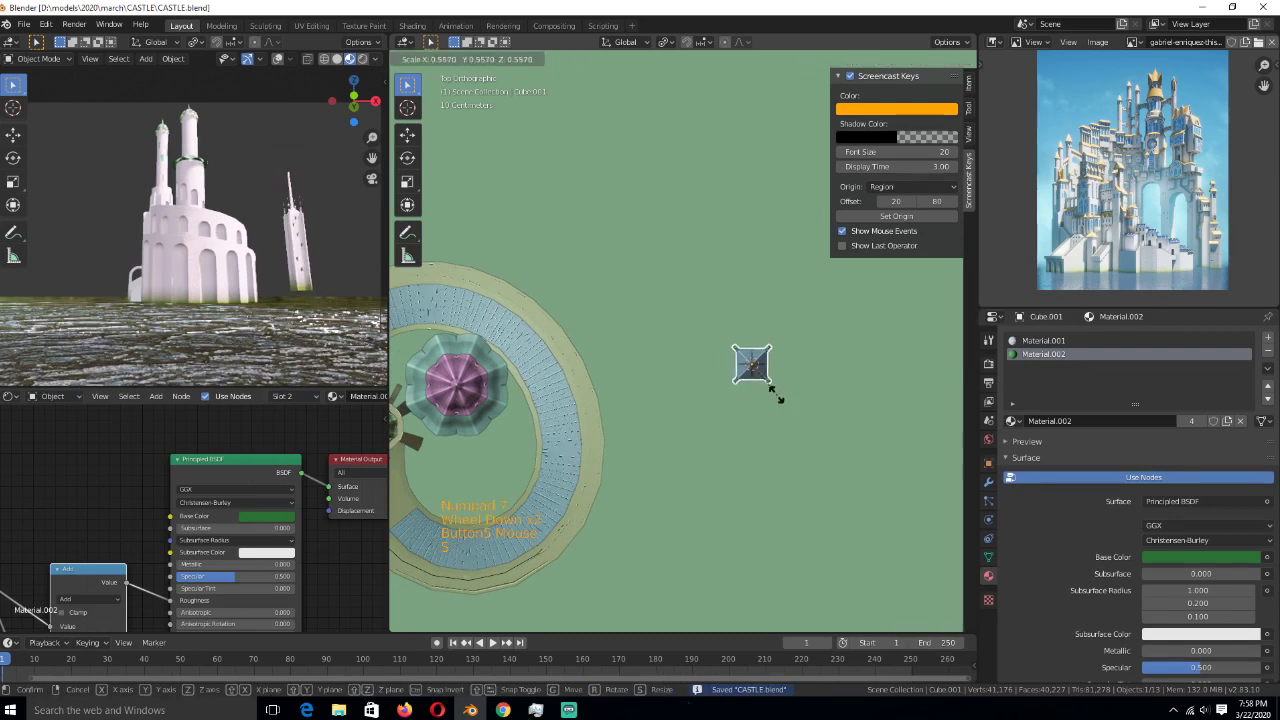
{"action": "left_click", "coordinate": [774, 393]}
{"action": "middle_click_drag", "start_coordinate": [791, 373], "coordinate": [813, 363], "text": "shift"}
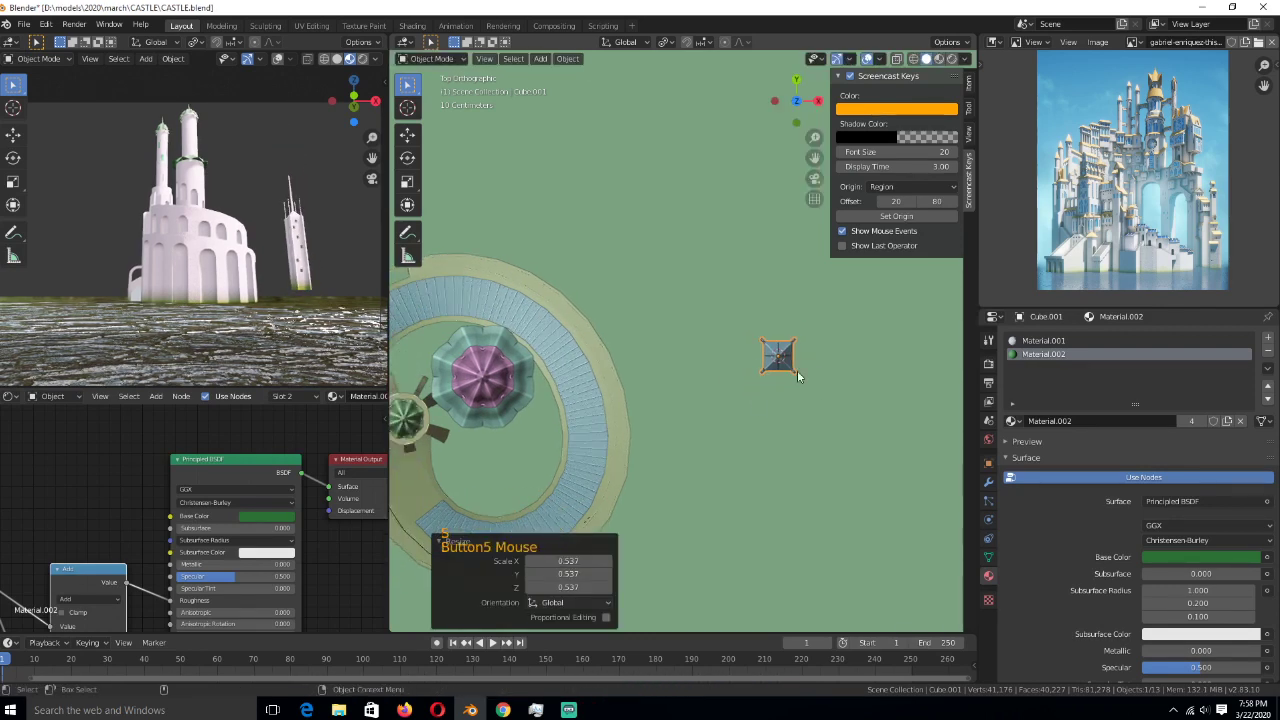
- Move the square tower about -4.2 m in X and -3.75 m in Y onto the castle's outer ring wall
{"action": "key", "text": "g"}
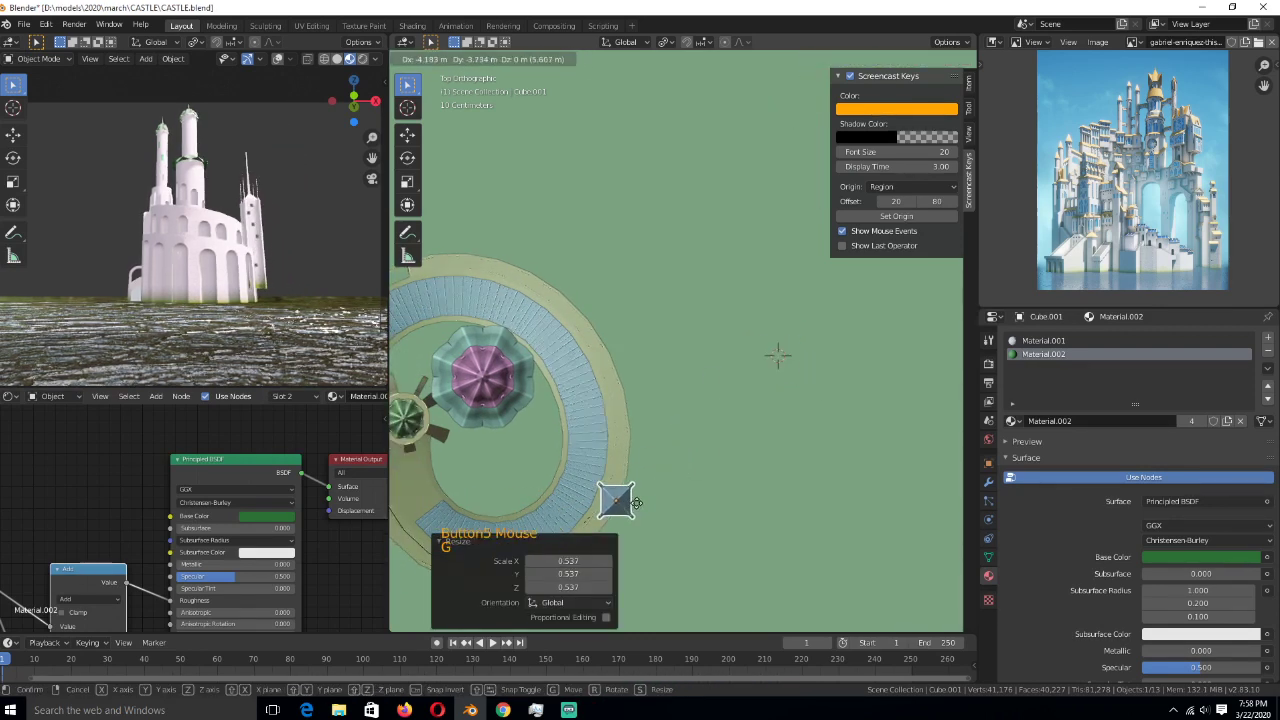
{"action": "left_click", "coordinate": [636, 503]}
{"action": "middle_click_drag", "start_coordinate": [636, 503], "coordinate": [781, 316]}
{"action": "scroll", "coordinate": [663, 371], "scroll_direction": "down", "scroll_amount": 2}
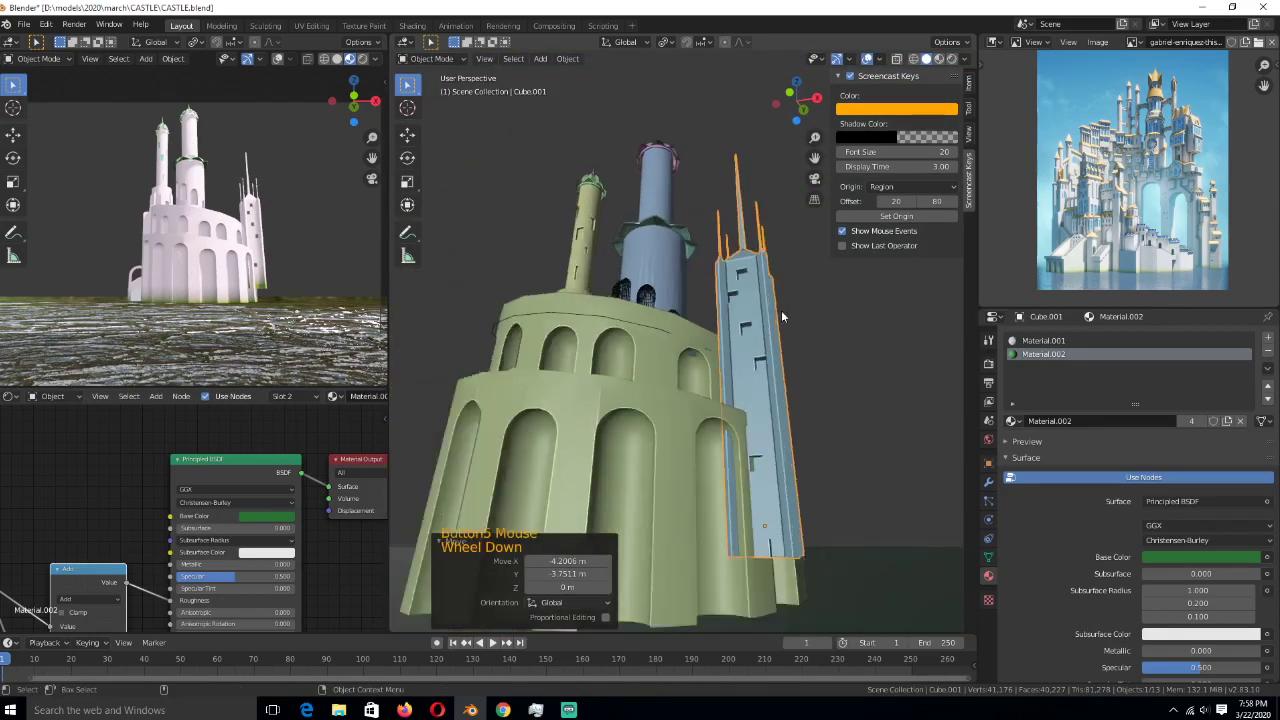
{"action": "scroll", "coordinate": [781, 316], "scroll_direction": "down", "scroll_amount": 1}
{"action": "scroll", "coordinate": [773, 415], "scroll_direction": "up", "scroll_amount": 2}
{"action": "middle_click_drag", "start_coordinate": [779, 446], "coordinate": [790, 505]}
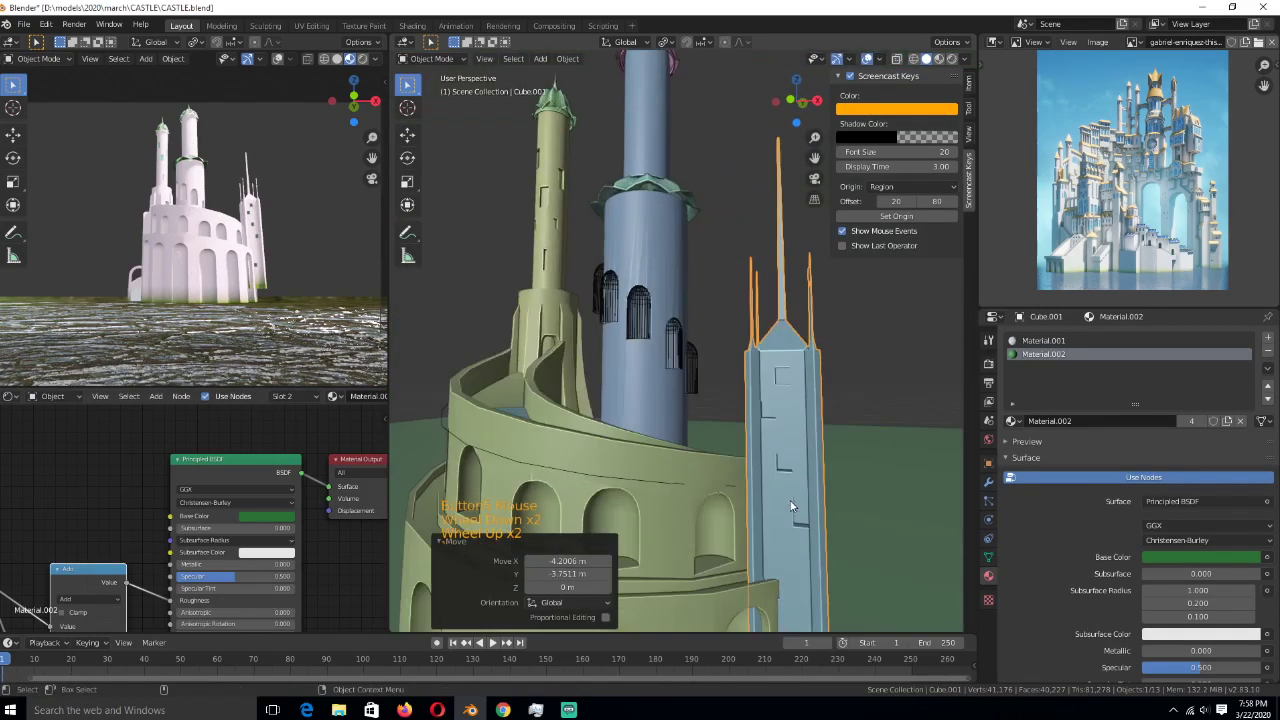
- Rotate the square tower about 38° around the vertical axis, adjust its position on the outer wall, and save the file
{"action": "key", "text": "KP_7"}
{"action": "key", "text": "g"}
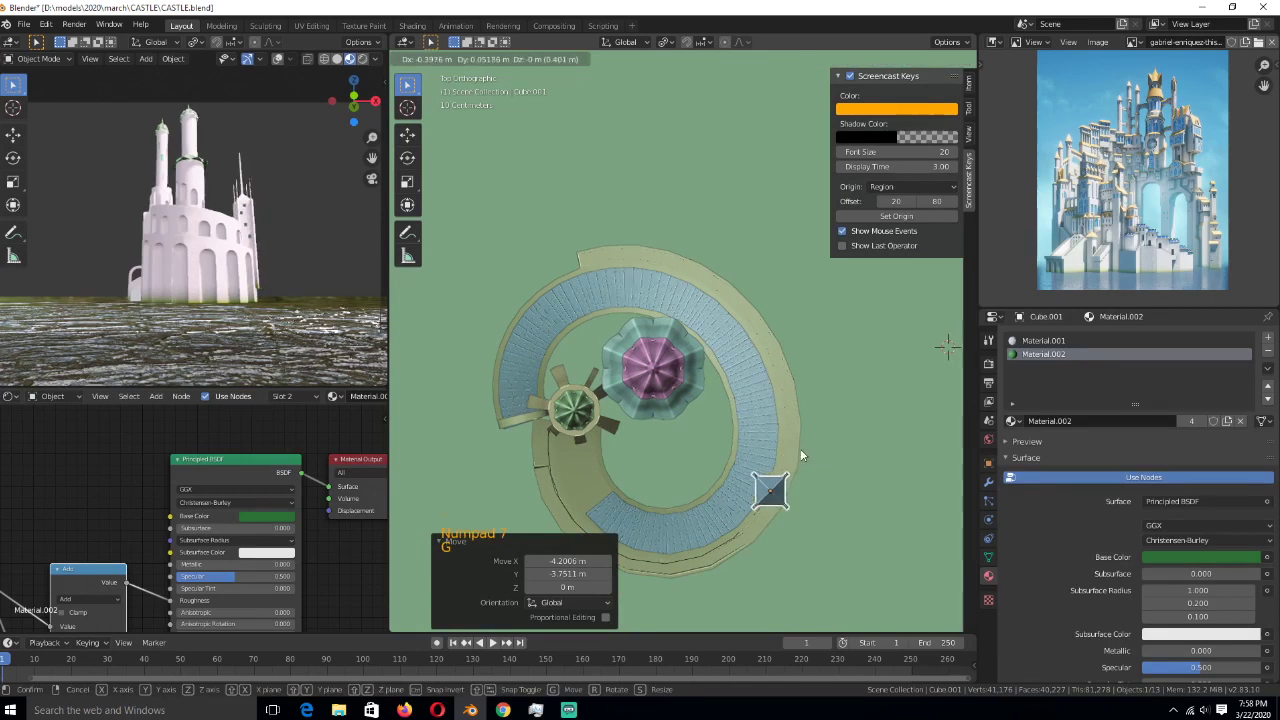
{"action": "key", "text": "r"}
{"action": "key", "text": "g"}
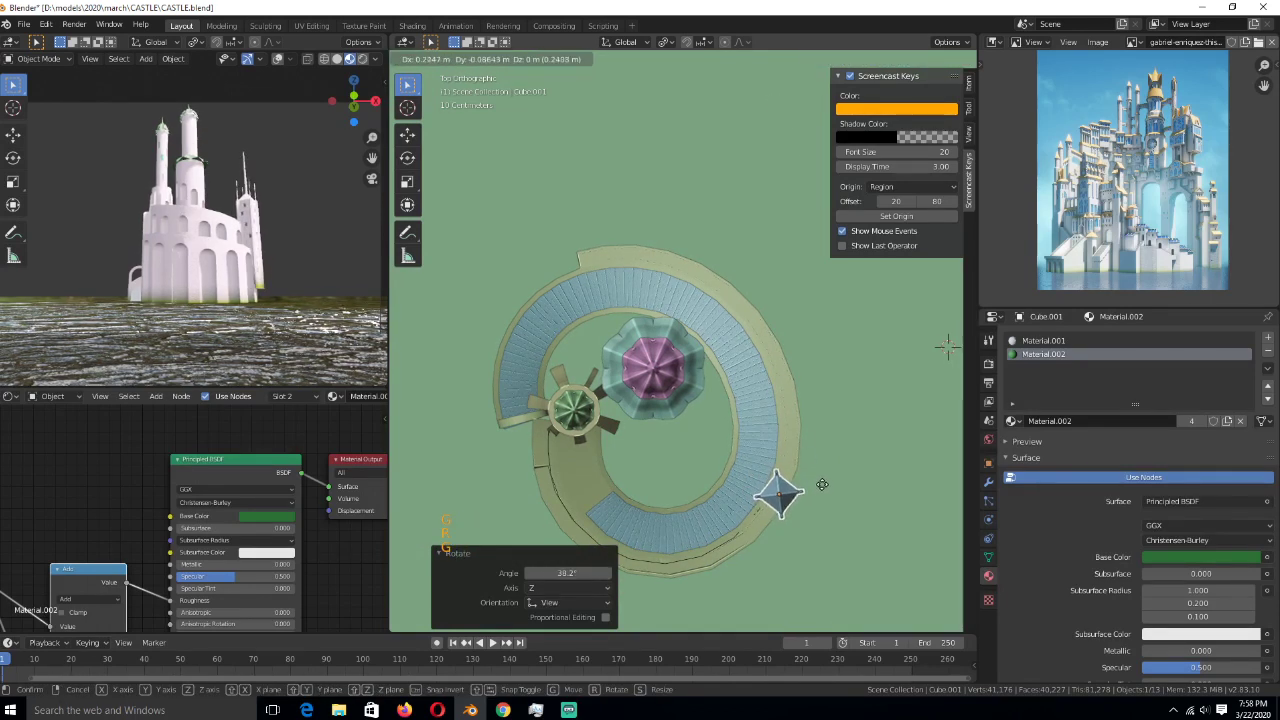
{"action": "left_click", "coordinate": [820, 488]}
{"action": "key", "text": "ctrl+s"}
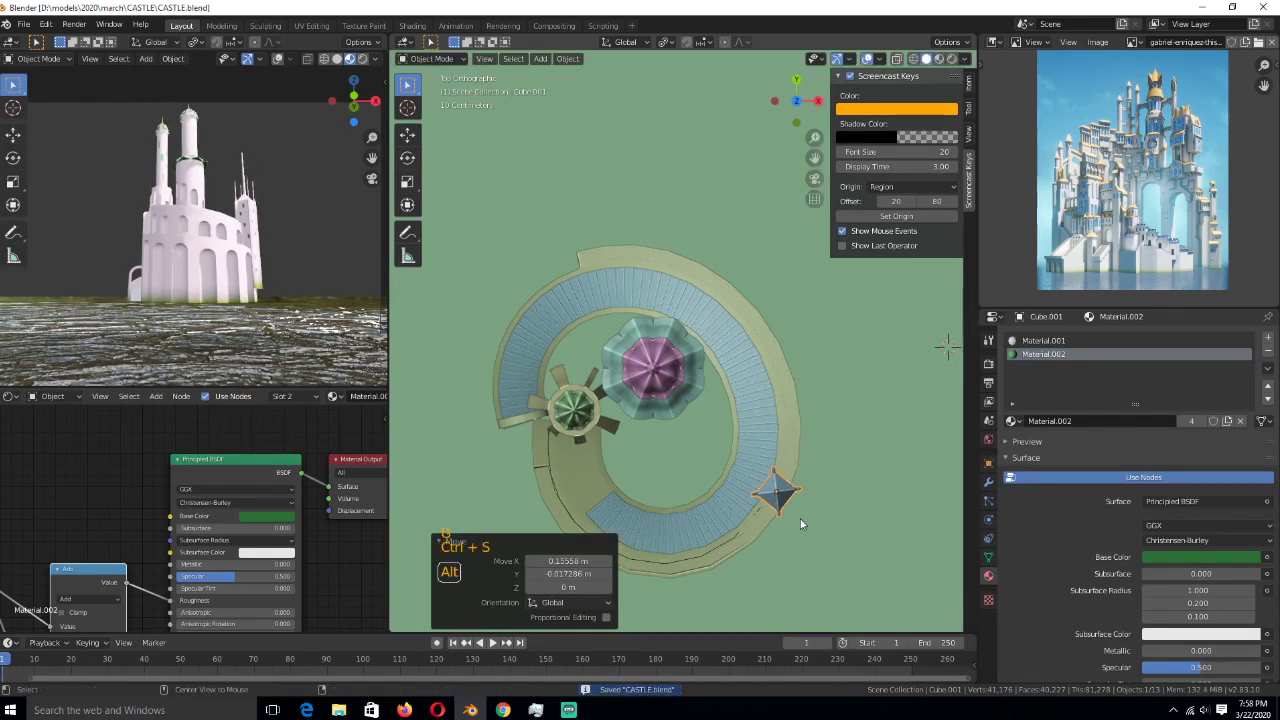
- Create a linked duplicate of the square tower, rotate it about 22.6°, and place it farther along the ring wall
{"action": "key", "text": "alt+d"}
{"action": "key", "text": "r"}
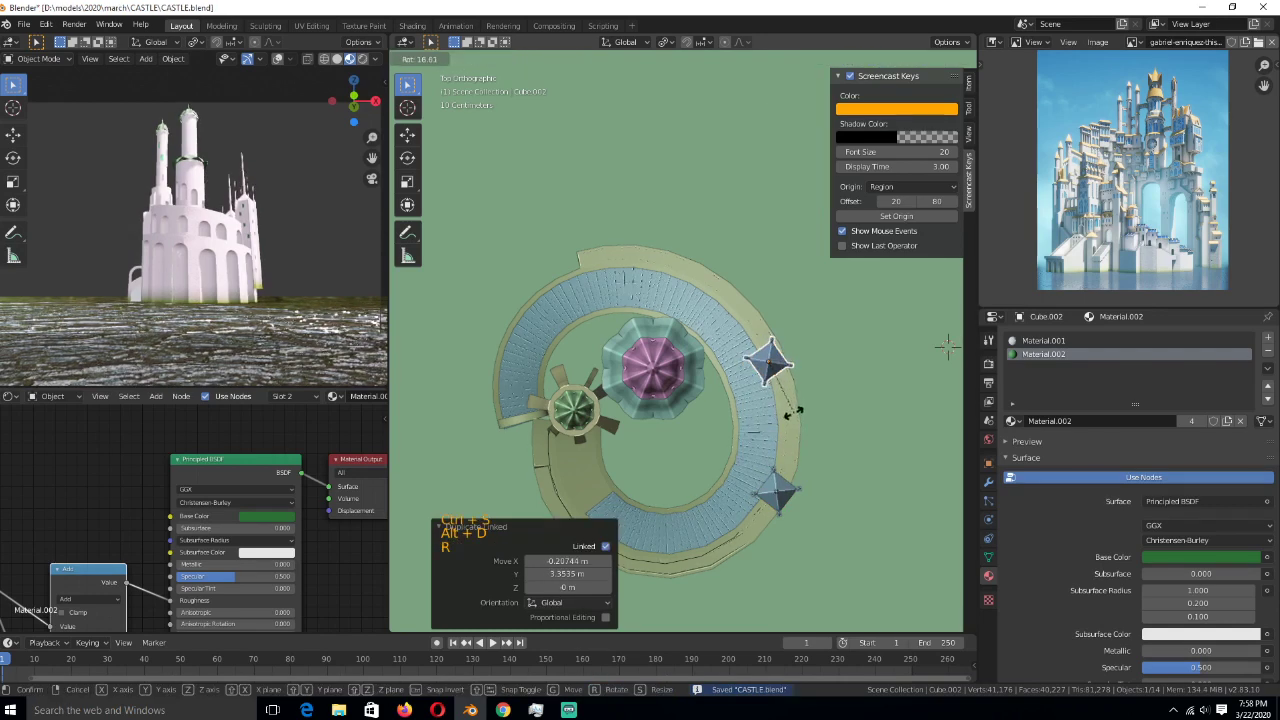
{"action": "left_click", "coordinate": [791, 422]}
{"action": "key", "text": "g"}
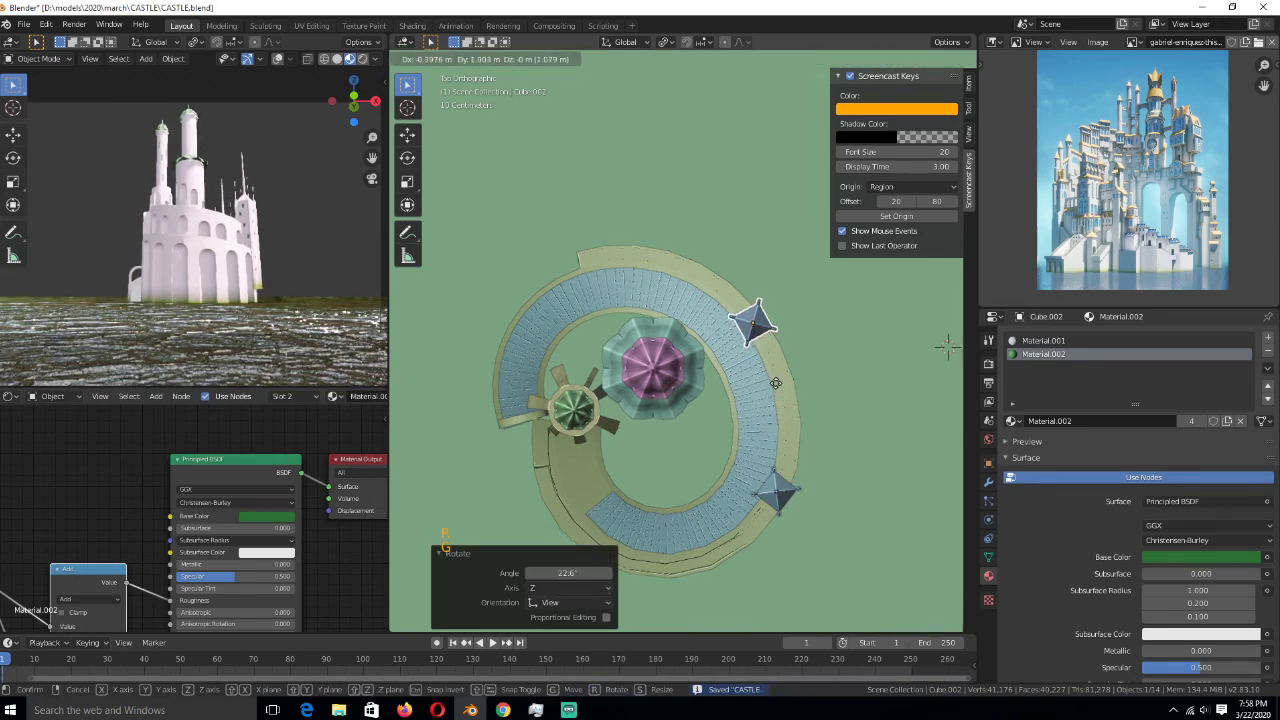
{"action": "left_click", "coordinate": [775, 382]}
- Raise the linked tower copy along Z so it stands higher than the first square tower
{"action": "middle_click_drag", "start_coordinate": [775, 382], "coordinate": [718, 376]}
{"action": "key", "text": "g"}
{"action": "key", "text": "z"}
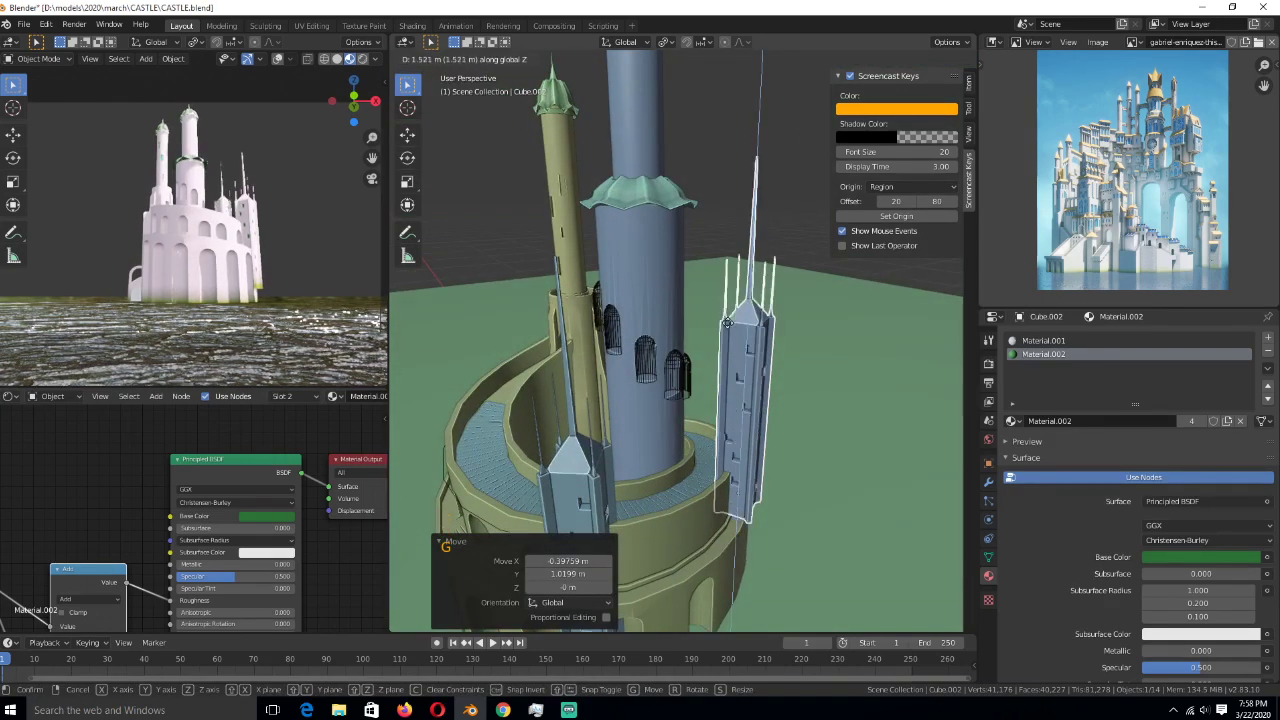
{"action": "left_click", "coordinate": [780, 418]}
- Lengthen the linked square towers by moving the bottom vertices of the raised copy about 3 m down along Z
{"action": "key", "text": "Tab"}
{"action": "mouse_move", "coordinate": [782, 415]}
{"action": "middle_mouse_down"}
{"action": "mouse_move", "coordinate": [783, 362]}
{"action": "mouse_move", "coordinate": [705, 314]}
{"action": "mouse_move", "coordinate": [702, 391]}
{"action": "middle_mouse_up"}
{"action": "key", "text": "z"}
{"action": "left_click", "coordinate": [651, 330]}
{"action": "key", "text": "alt+a"}
{"action": "key", "text": "1"}
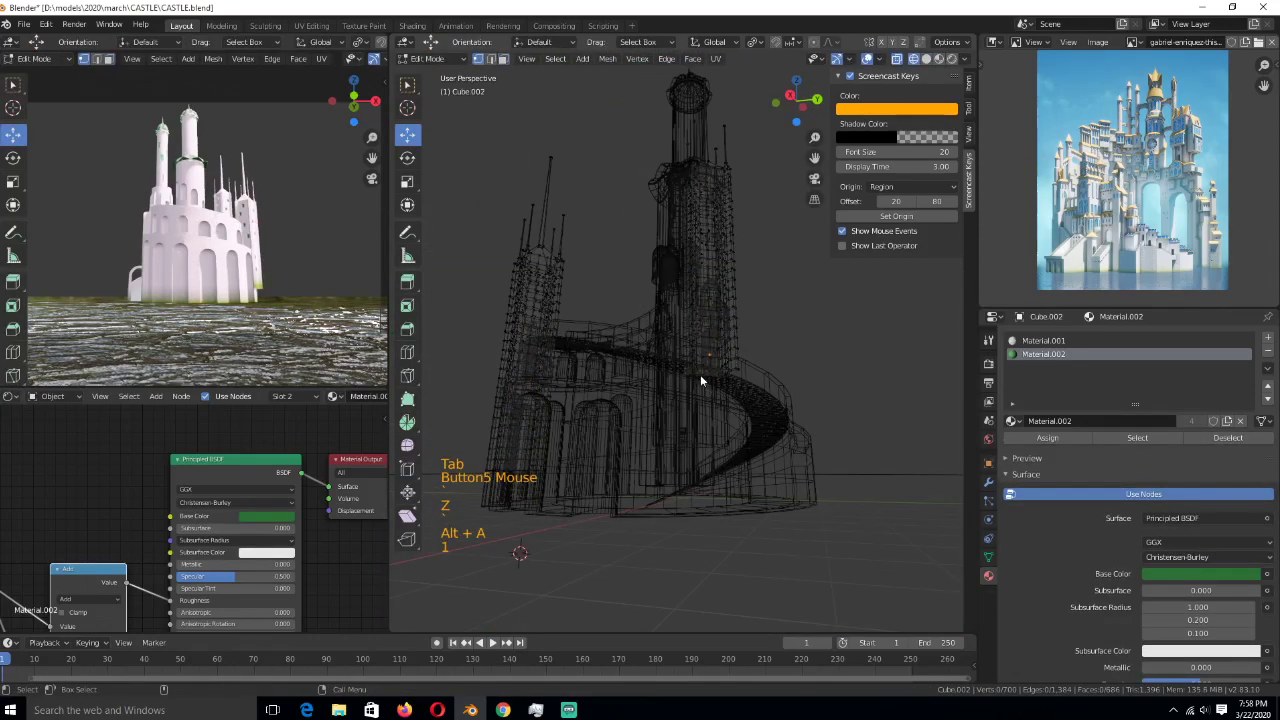
{"action": "key", "text": "KP_3"}
{"action": "scroll", "coordinate": [666, 405], "scroll_direction": "up", "scroll_amount": 3}
{"action": "left_click_drag", "start_coordinate": [667, 407], "coordinate": [828, 444]}
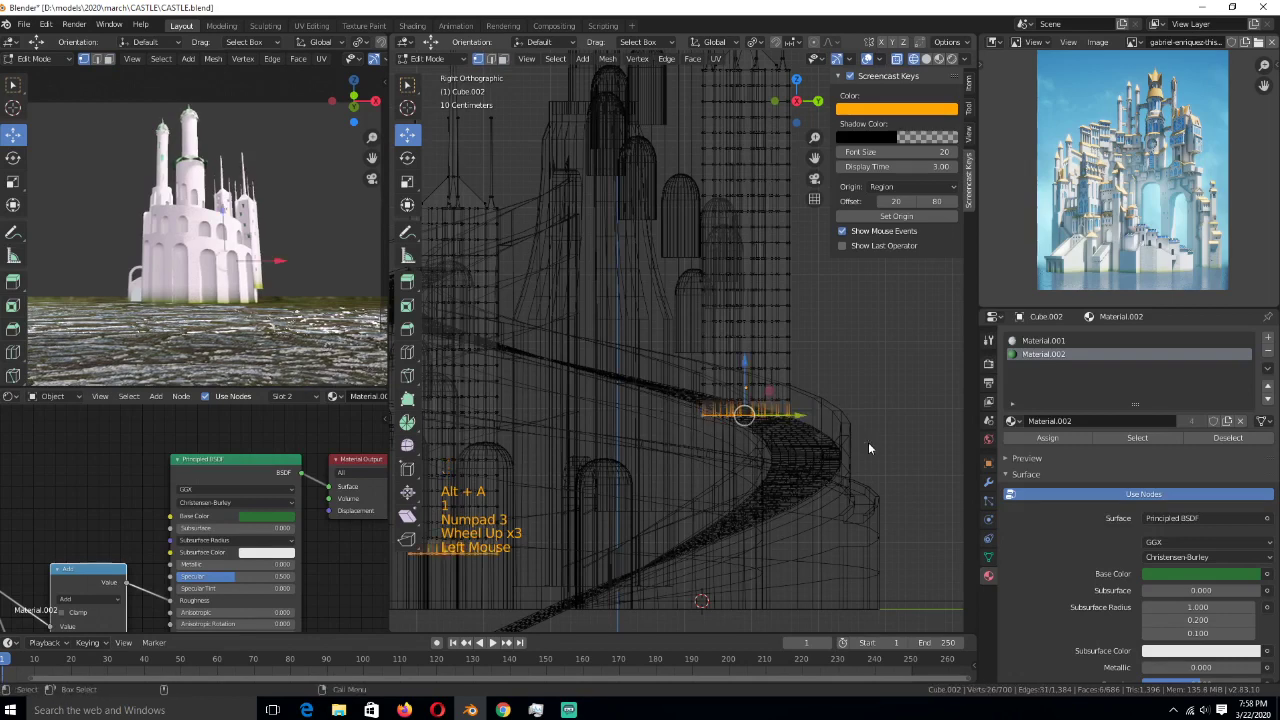
{"action": "scroll", "coordinate": [868, 442], "scroll_direction": "down", "scroll_amount": 3}
{"action": "key", "text": "g"}
{"action": "key", "text": "z"}
{"action": "left_click", "coordinate": [793, 424]}
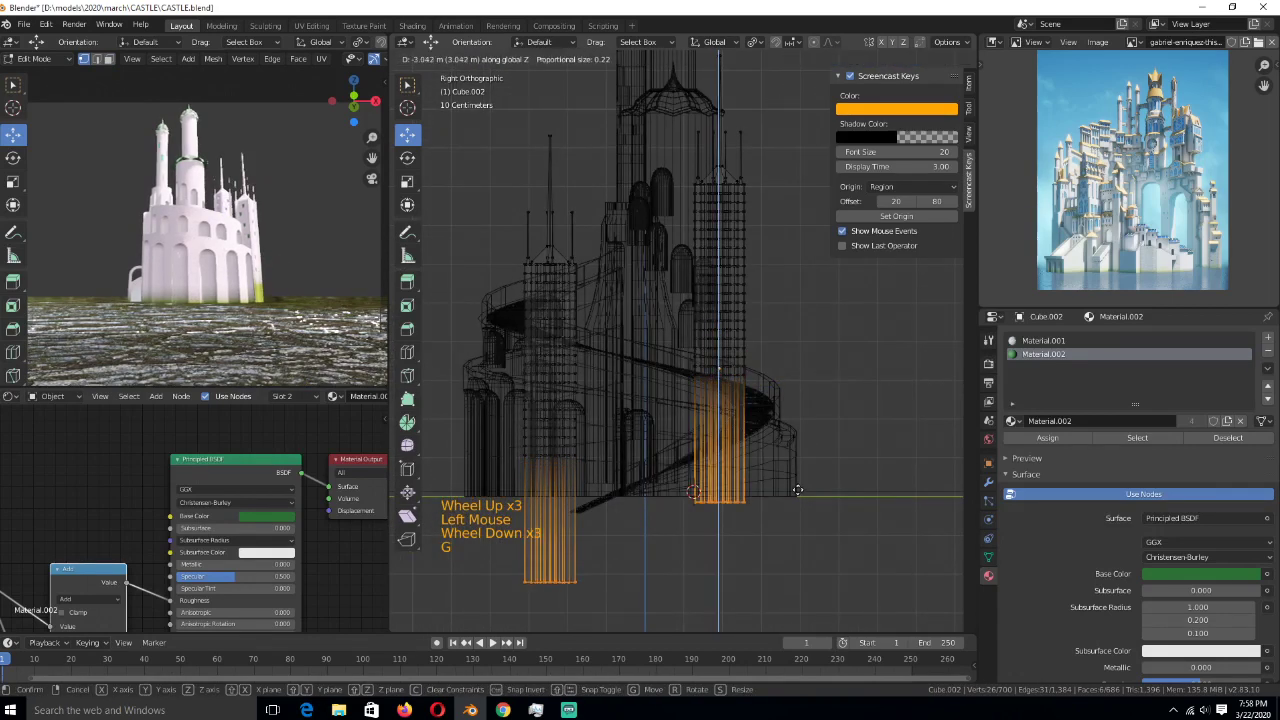
{"action": "key", "text": "Tab"}
{"action": "key", "text": "z"}
{"action": "middle_click_drag", "start_coordinate": [748, 353], "coordinate": [679, 313]}
{"action": "scroll", "coordinate": [722, 380], "scroll_direction": "down", "scroll_amount": 4}
- Try placing an unlinked duplicate of the raised tower on the rear of the ring wall, and delete it
{"action": "key", "text": "KP_7"}
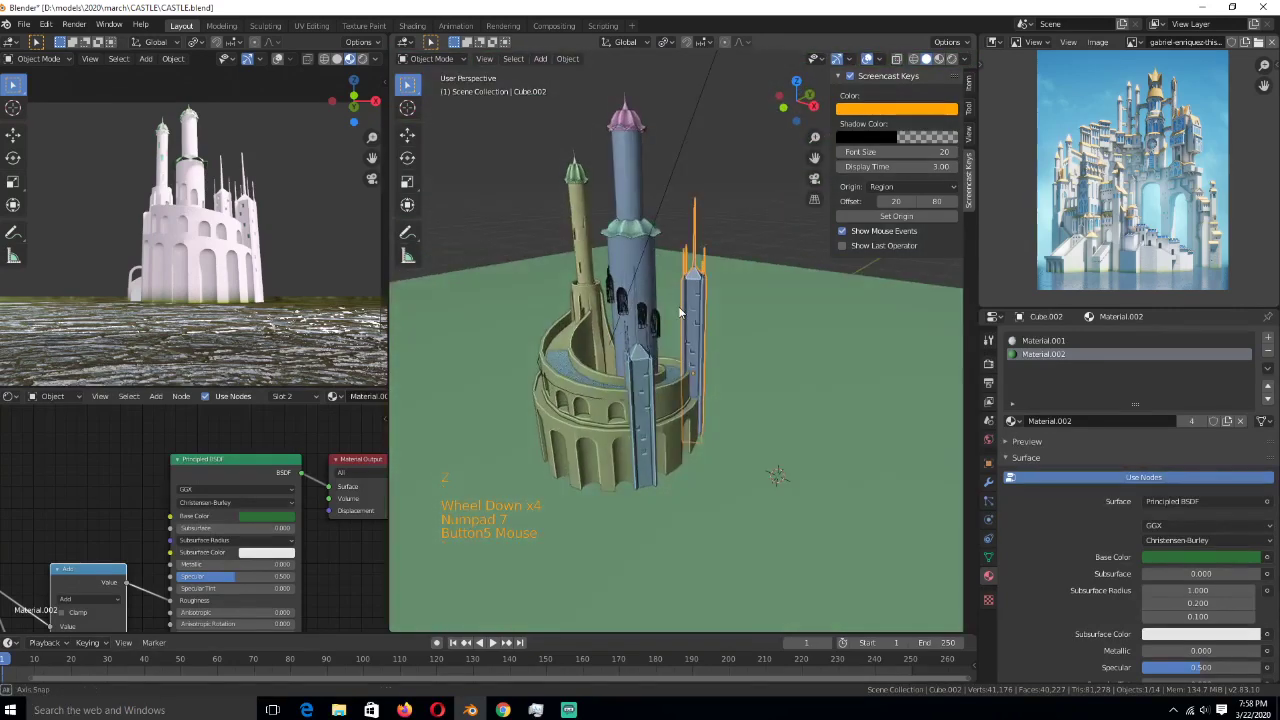
{"action": "key", "text": "KP_7"}
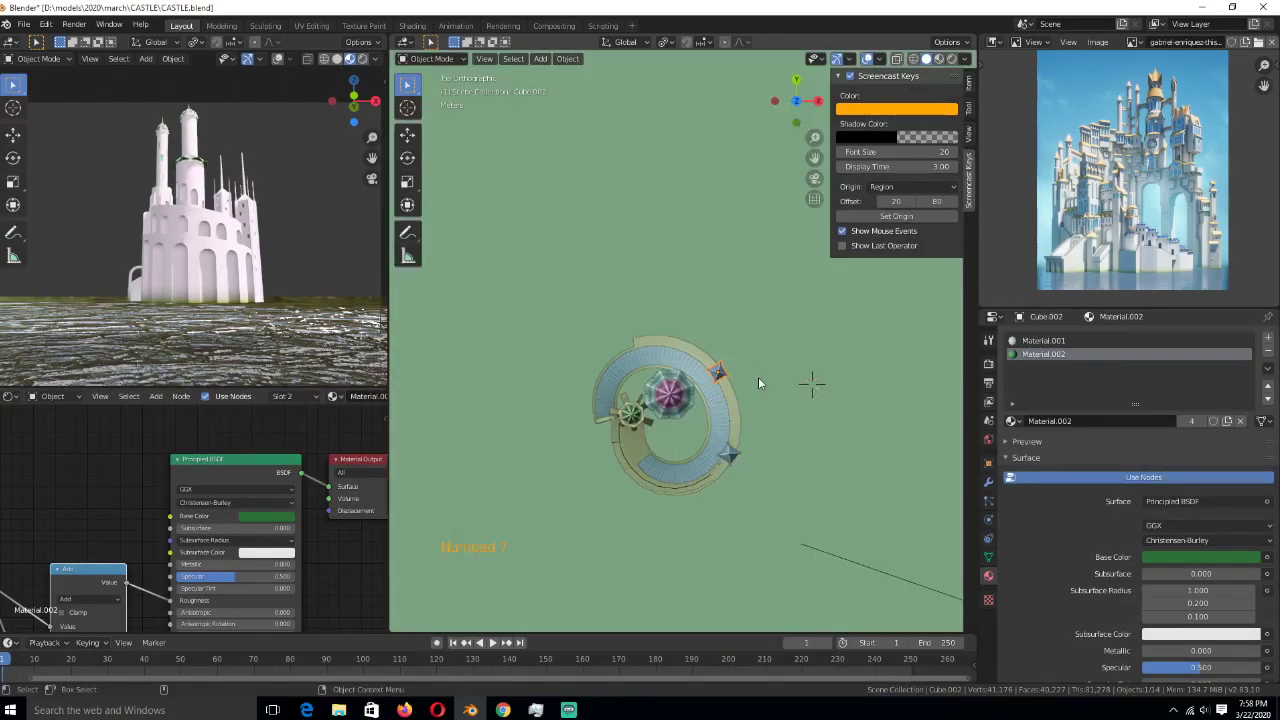
{"action": "key", "text": "shift+d"}
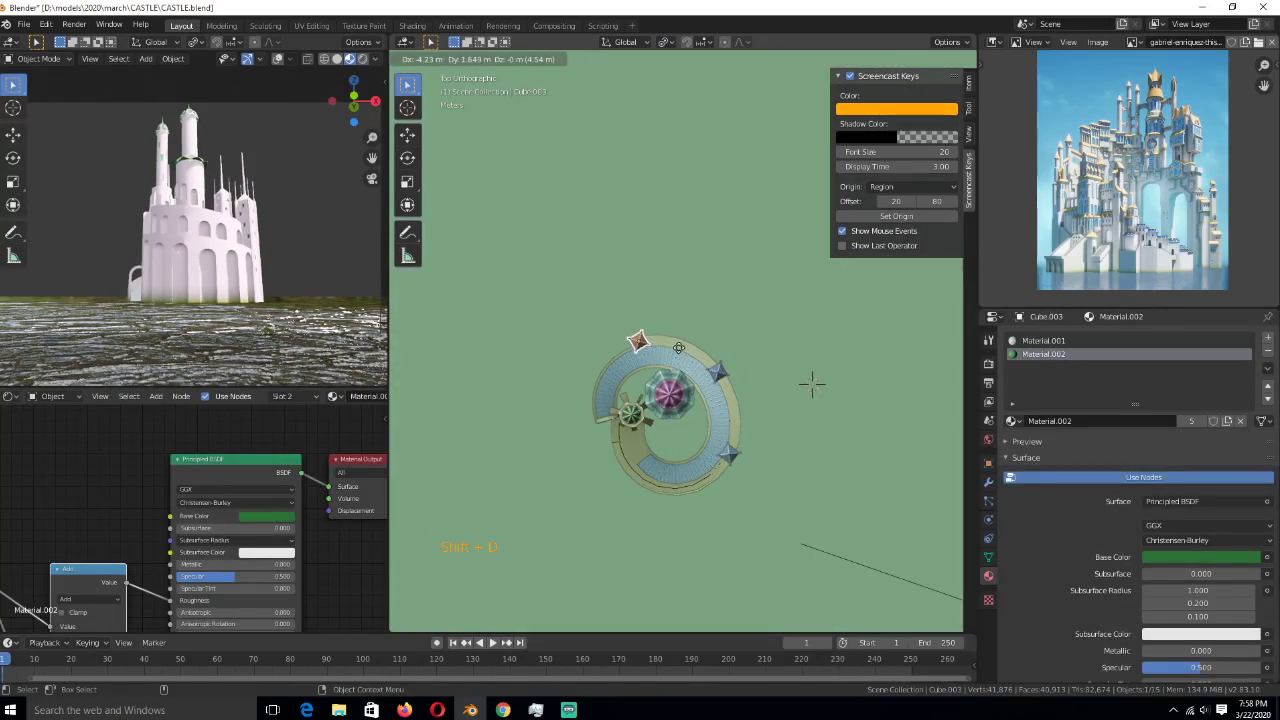
{"action": "left_click", "coordinate": [679, 348]}
{"action": "key", "text": "x"}
{"action": "left_click", "coordinate": [680, 349]}
- Try a linked duplicate of the raised tower on the rear wall, lifted about 4.8 m, and delete it
{"action": "left_click", "coordinate": [719, 366]}
{"action": "left_click", "coordinate": [720, 370]}
{"action": "key", "text": "alt+d"}
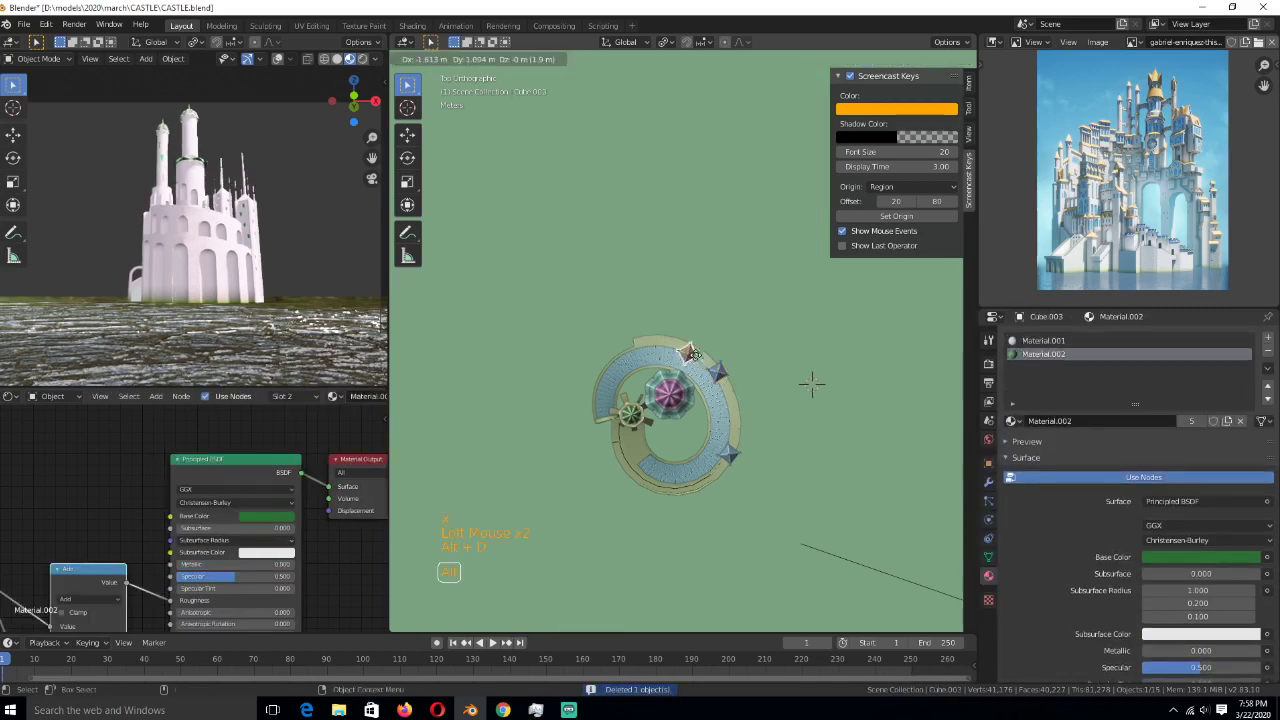
{"action": "left_click", "coordinate": [665, 345]}
{"action": "middle_click_drag", "start_coordinate": [665, 345], "coordinate": [618, 284]}
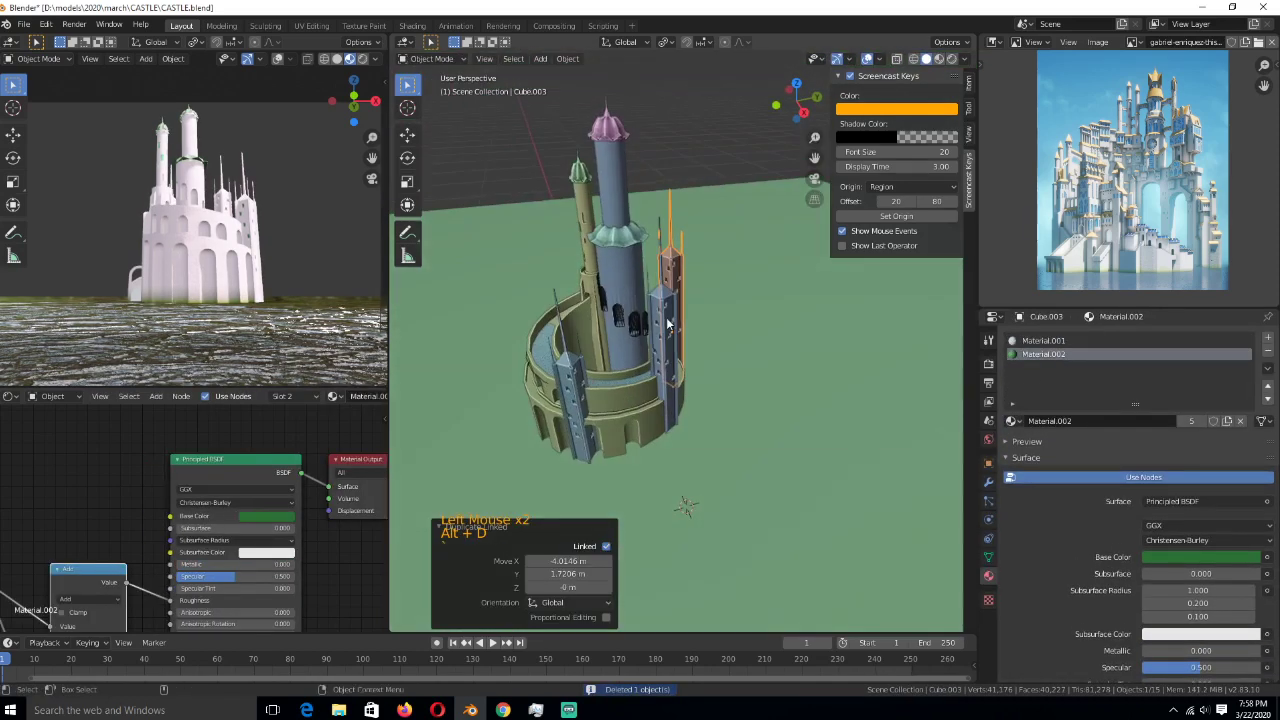
{"action": "key", "text": "g"}
{"action": "key", "text": "z"}
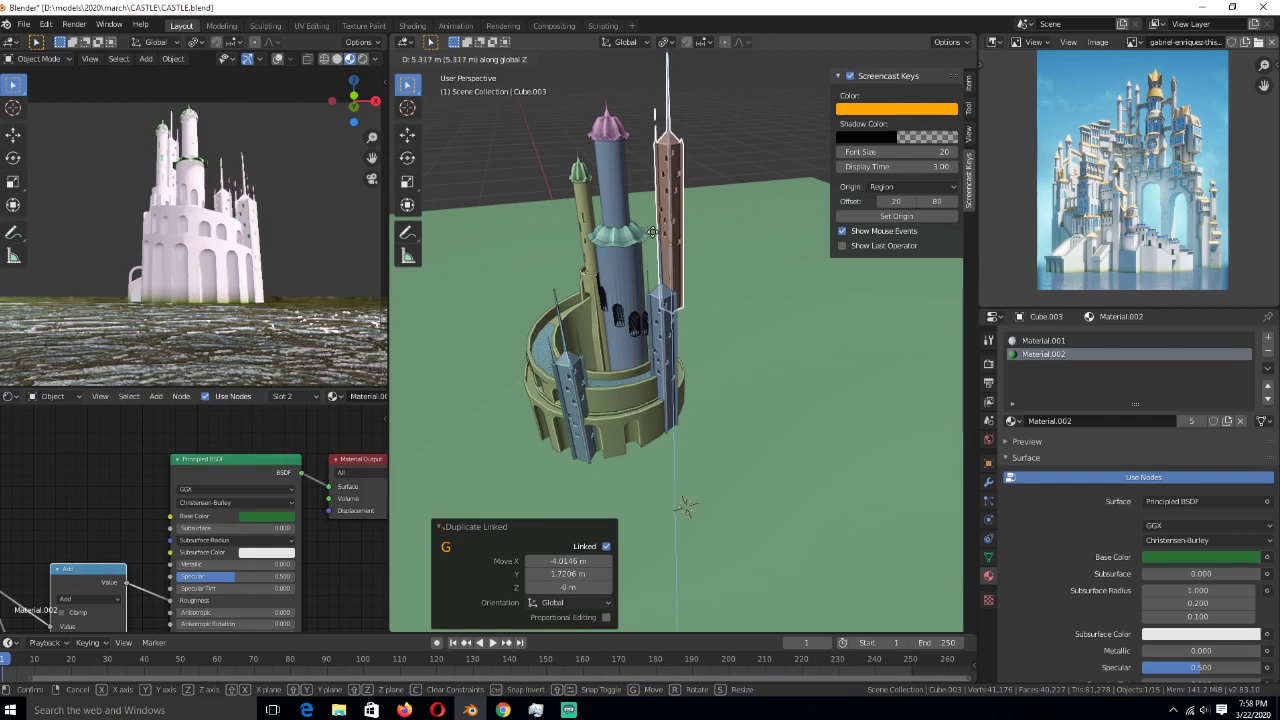
{"action": "left_click", "coordinate": [651, 241]}
{"action": "key", "text": "KP_7"}
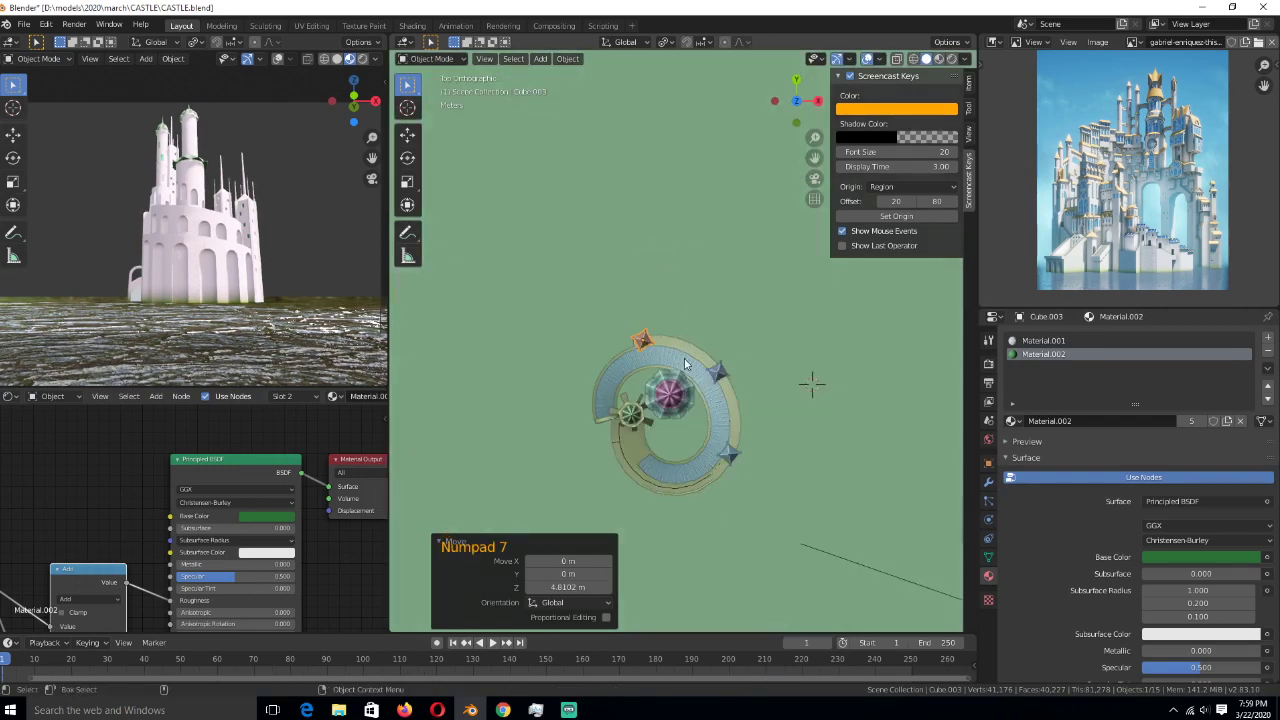
{"action": "key", "text": "x"}
{"action": "left_click", "coordinate": [690, 352]}
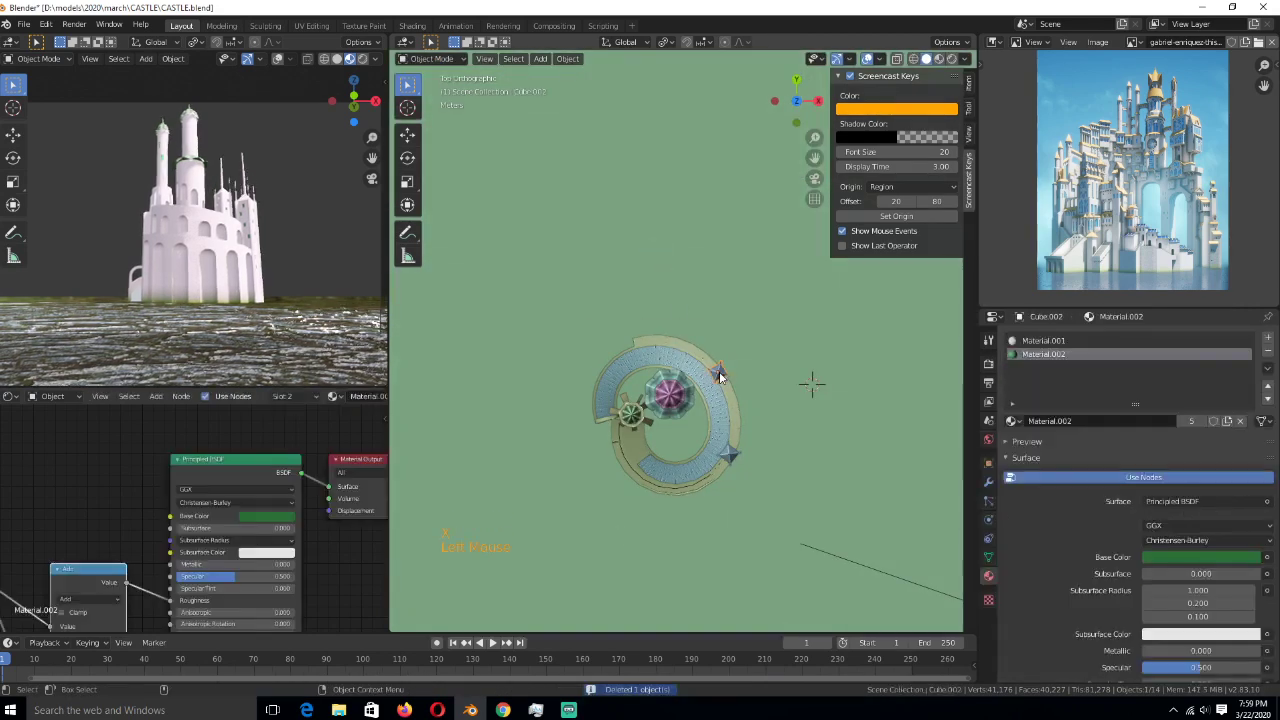
- Duplicate the raised tower as an unlinked copy on the rear wall and scale it about 3.46 in X and Y only
{"action": "key", "text": "shift+d"}
{"action": "left_click", "coordinate": [668, 350]}
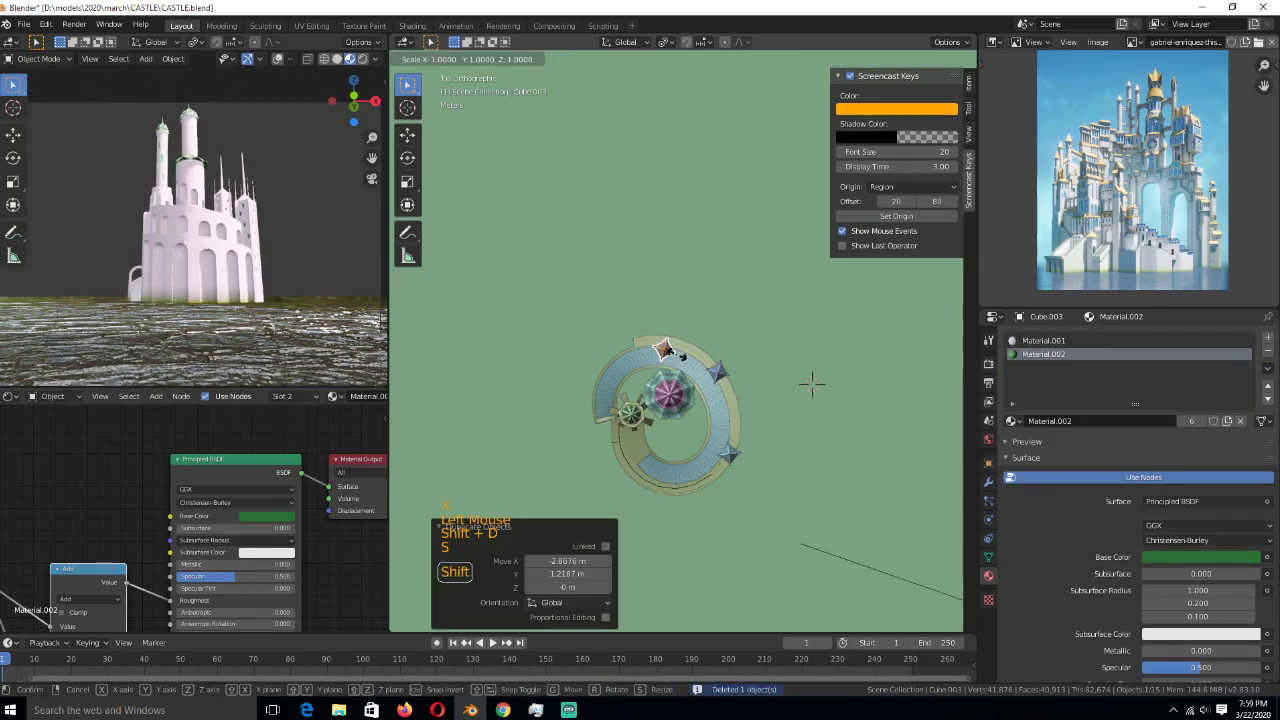
{"action": "key", "text": "s"}
{"action": "key", "text": "shift+z"}
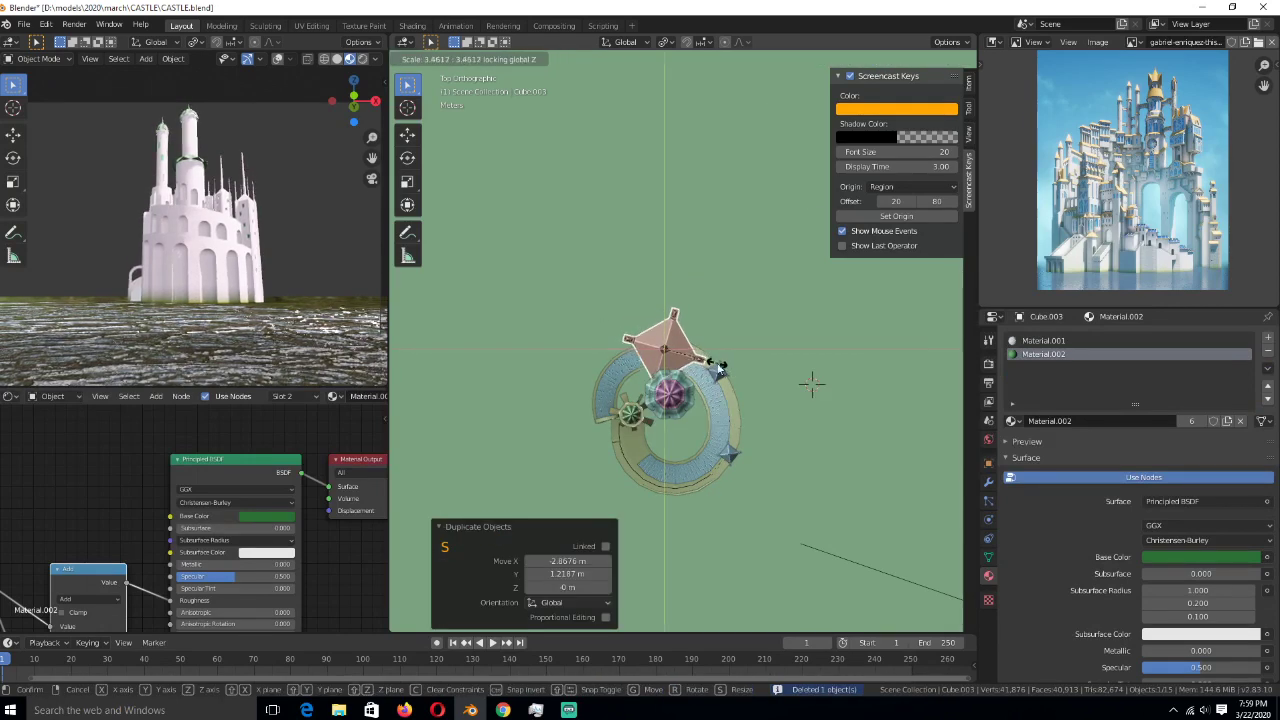
{"action": "left_click", "coordinate": [718, 368]}
{"action": "middle_click_drag", "start_coordinate": [718, 368], "coordinate": [671, 340]}
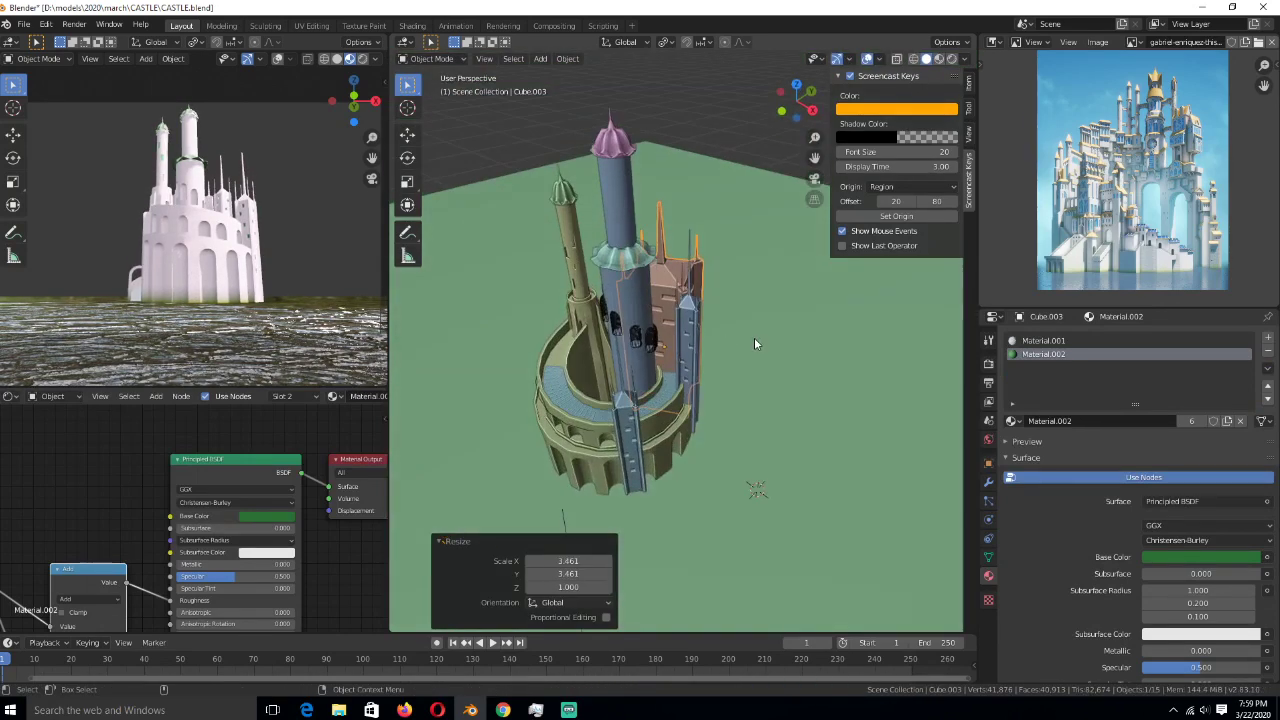
- Stretch the widened tower copy along Z by about 2.4 and raise it about 5.8 m
{"action": "middle_click_drag", "start_coordinate": [754, 337], "coordinate": [652, 315]}
{"action": "key", "text": "s"}
{"action": "key", "text": "z"}
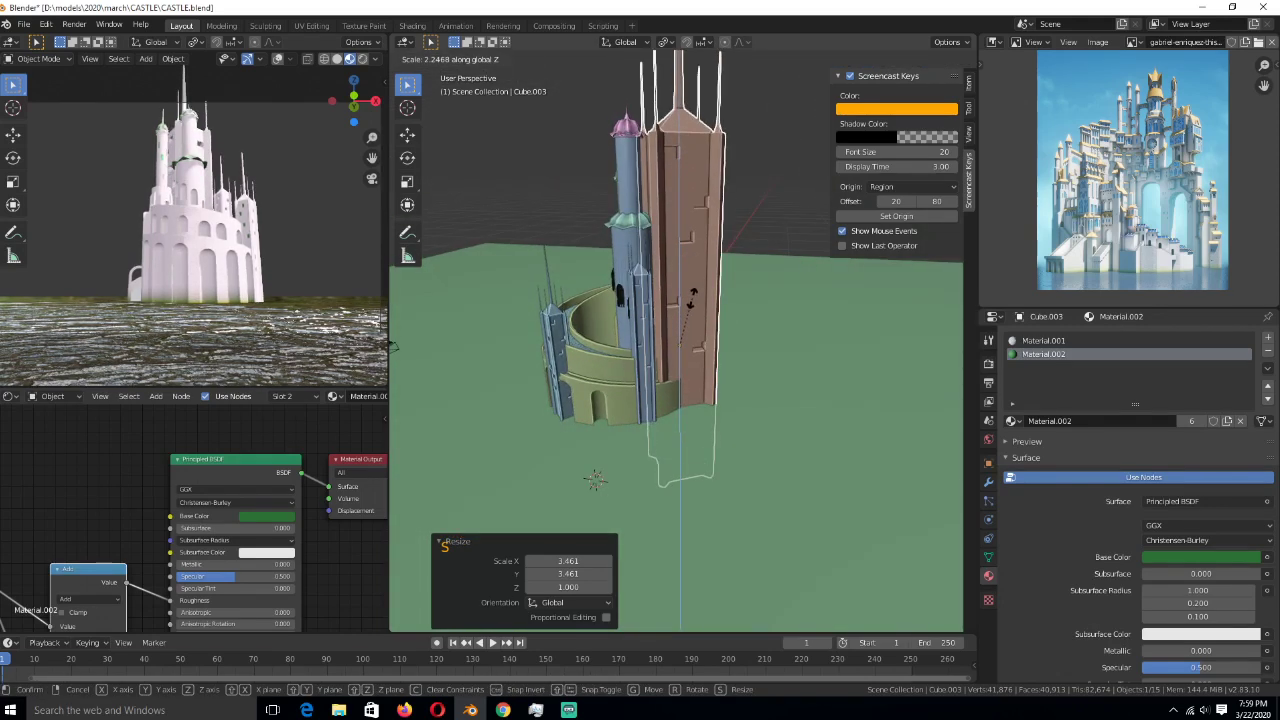
{"action": "left_click", "coordinate": [693, 290]}
{"action": "key", "text": "g"}
{"action": "key", "text": "z"}
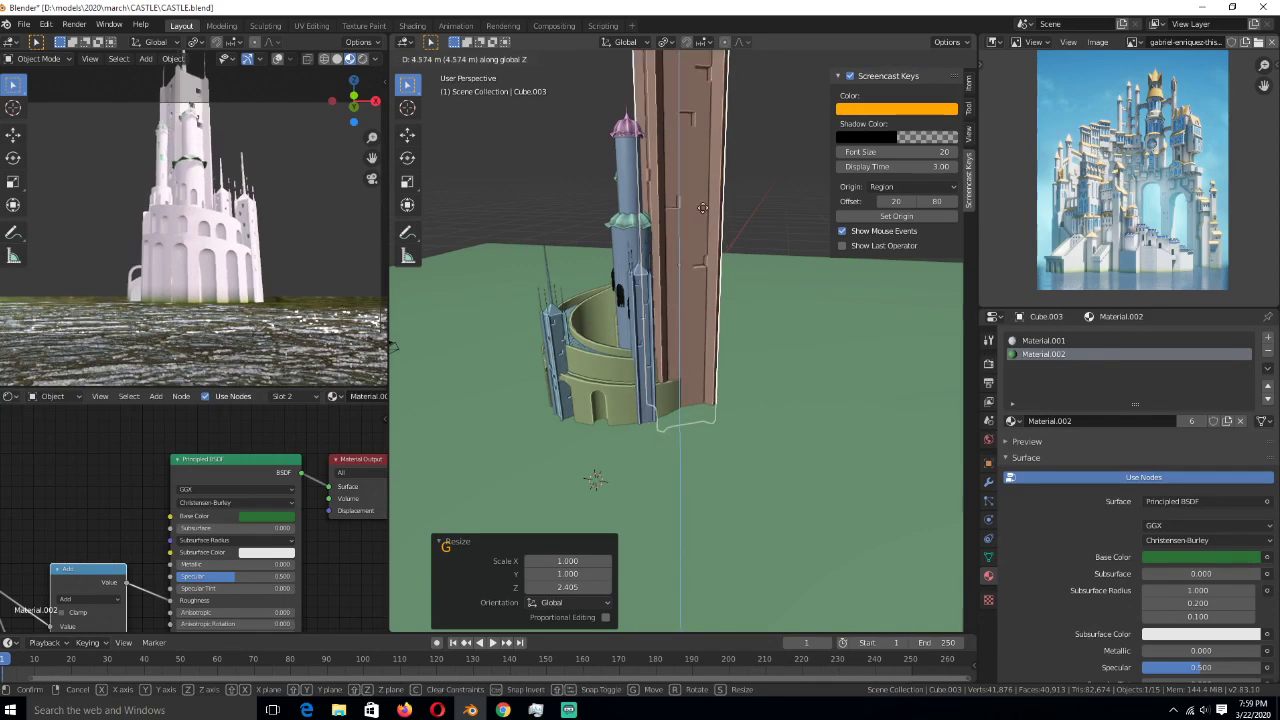
{"action": "left_click", "coordinate": [710, 190]}
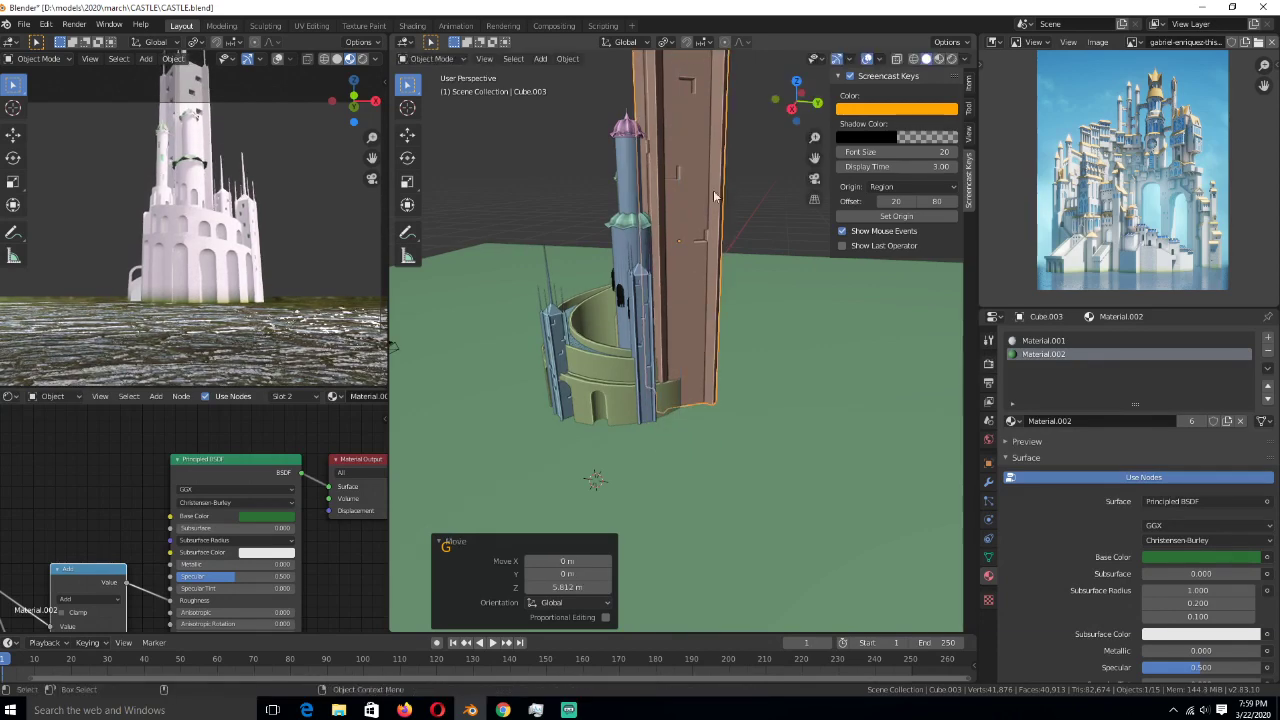
- Scale the large tower uniformly to about 0.503 and move it about 1.7 m in X and -7.2 m in Y
{"action": "key", "text": "s"}
{"action": "left_click", "coordinate": [717, 236]}
{"action": "key", "text": "KP_7"}
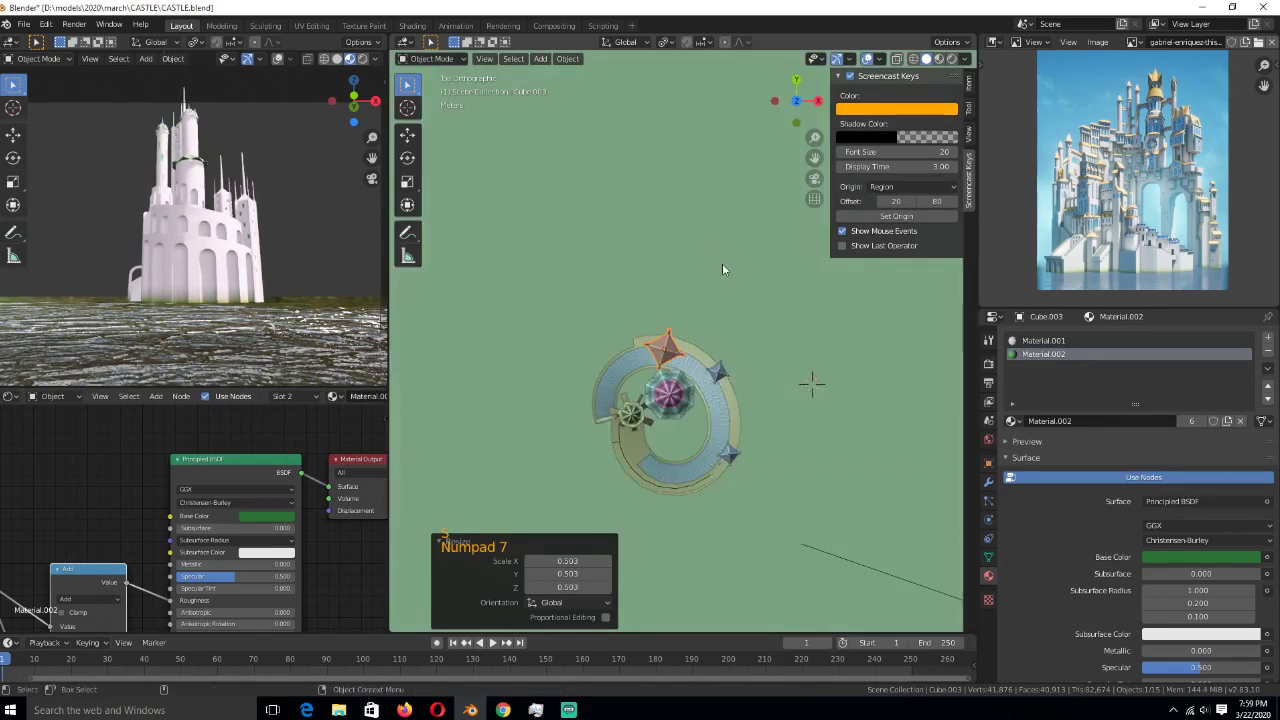
{"action": "scroll", "coordinate": [866, 400], "scroll_direction": "up", "scroll_amount": 2}
{"action": "key", "text": "g"}
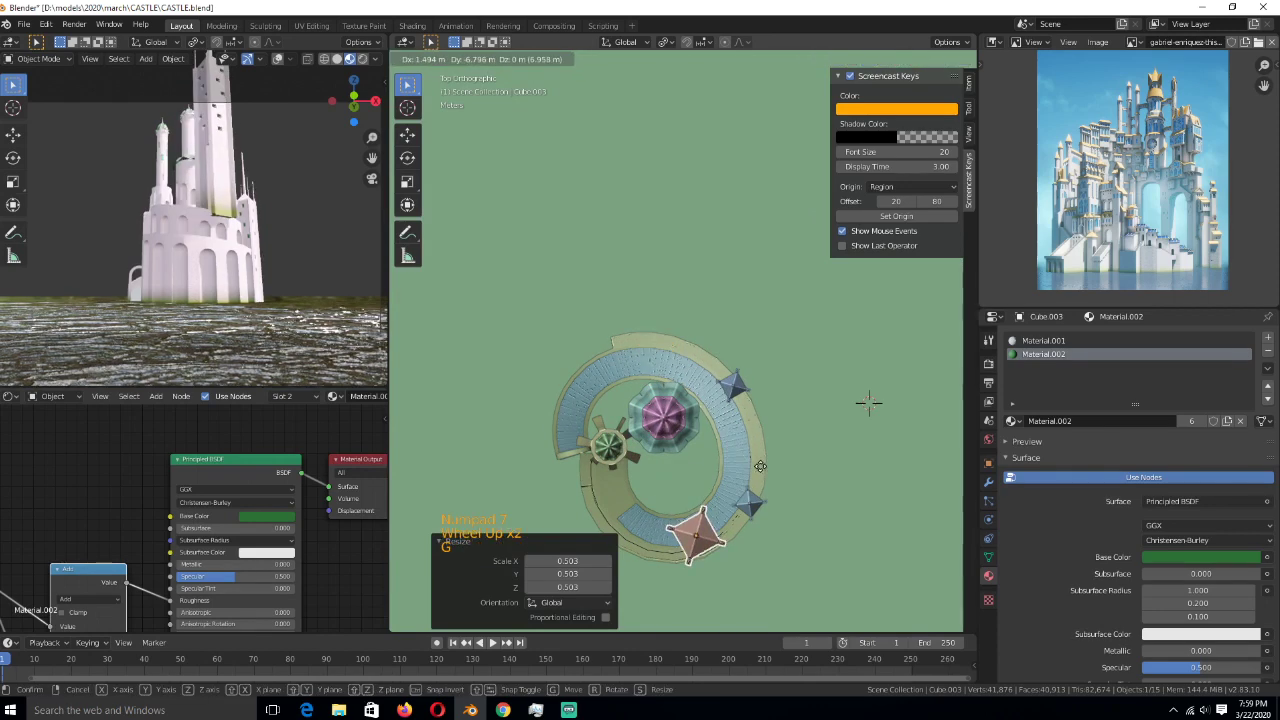
{"action": "left_click", "coordinate": [766, 476]}
{"action": "middle_click_drag", "start_coordinate": [766, 476], "coordinate": [788, 312]}
{"action": "scroll", "coordinate": [788, 312], "scroll_direction": "down", "scroll_amount": 2}
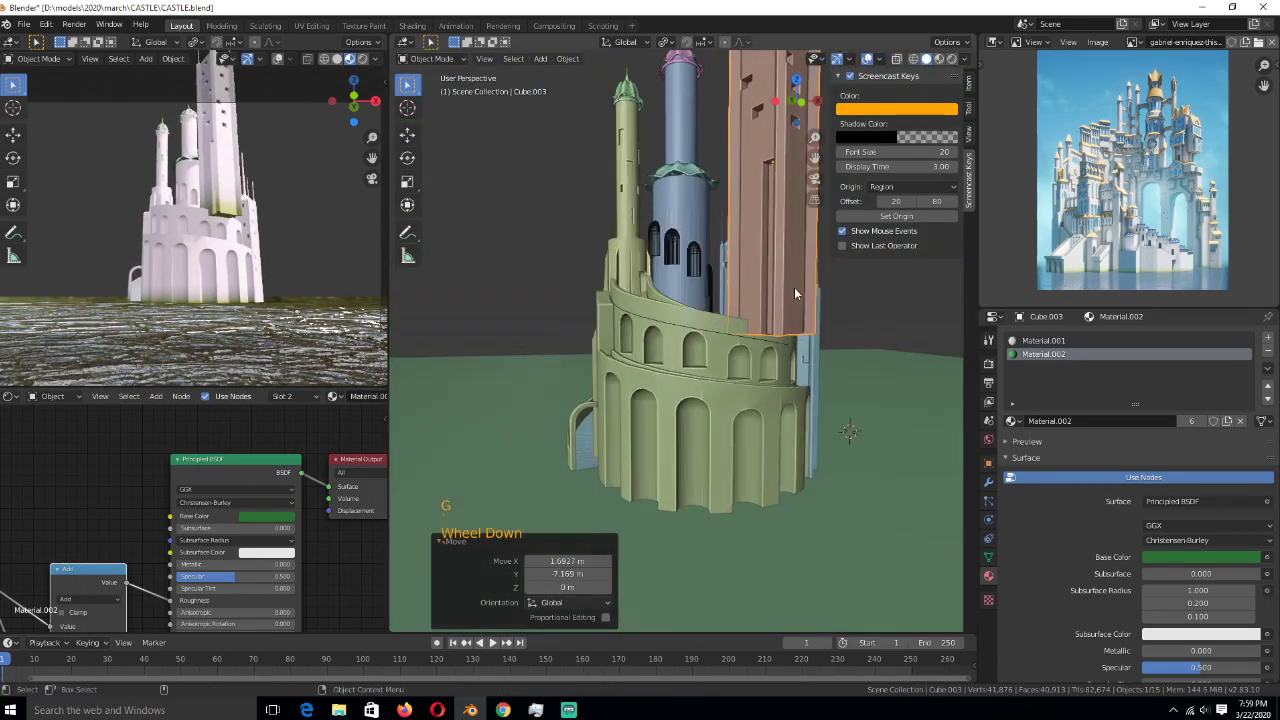
- Lower the large tower about 4.55 m along Z so its base reaches the castle's base
{"action": "key", "text": "g"}
{"action": "key", "text": "z"}
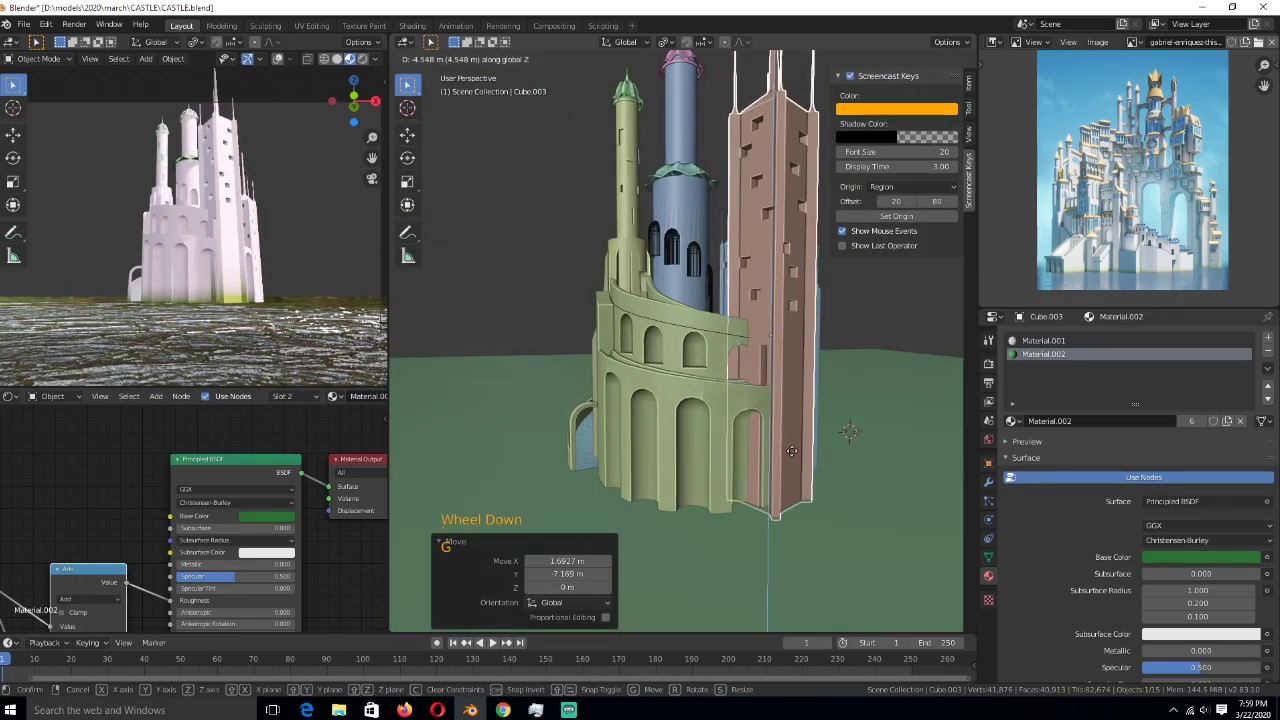
{"action": "left_click", "coordinate": [791, 451]}
- Move the large square tower between the two small towers on the ring wall, rotate it 31.5° about Z, and save
{"action": "key", "text": "KP_7"}
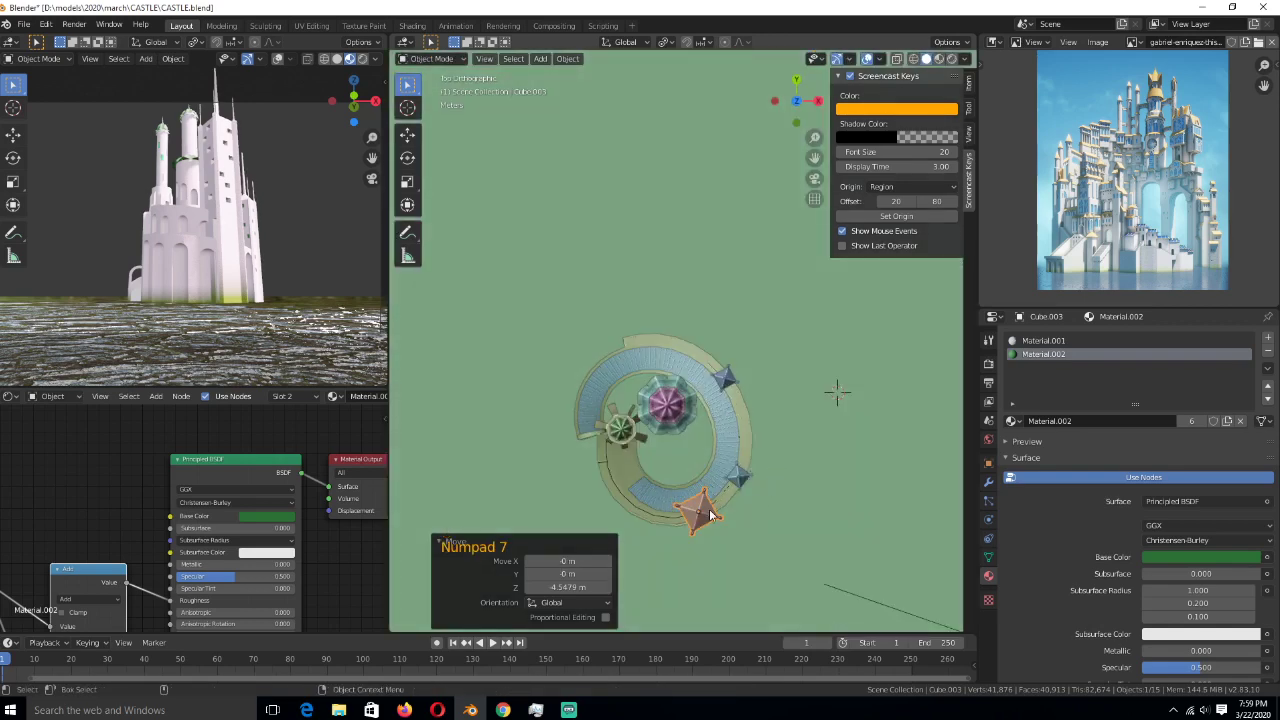
{"action": "key", "text": "g"}
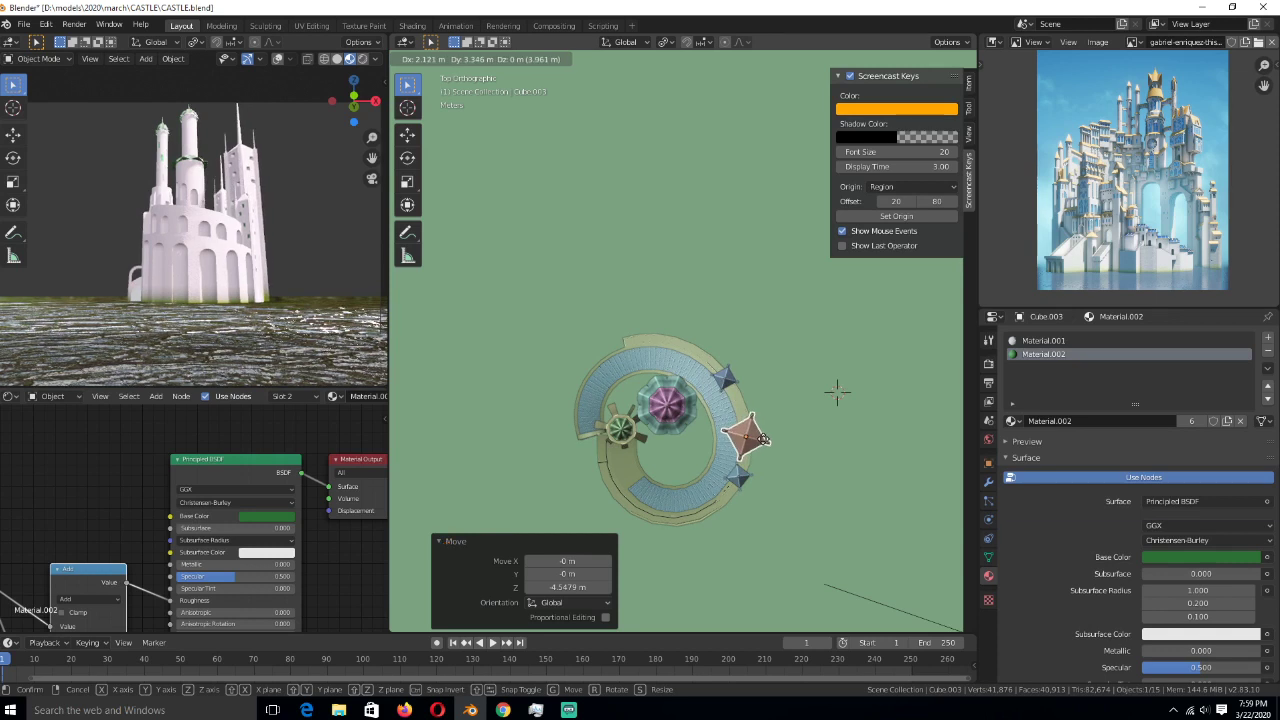
{"action": "key", "text": "r"}
{"action": "left_click", "coordinate": [775, 447]}
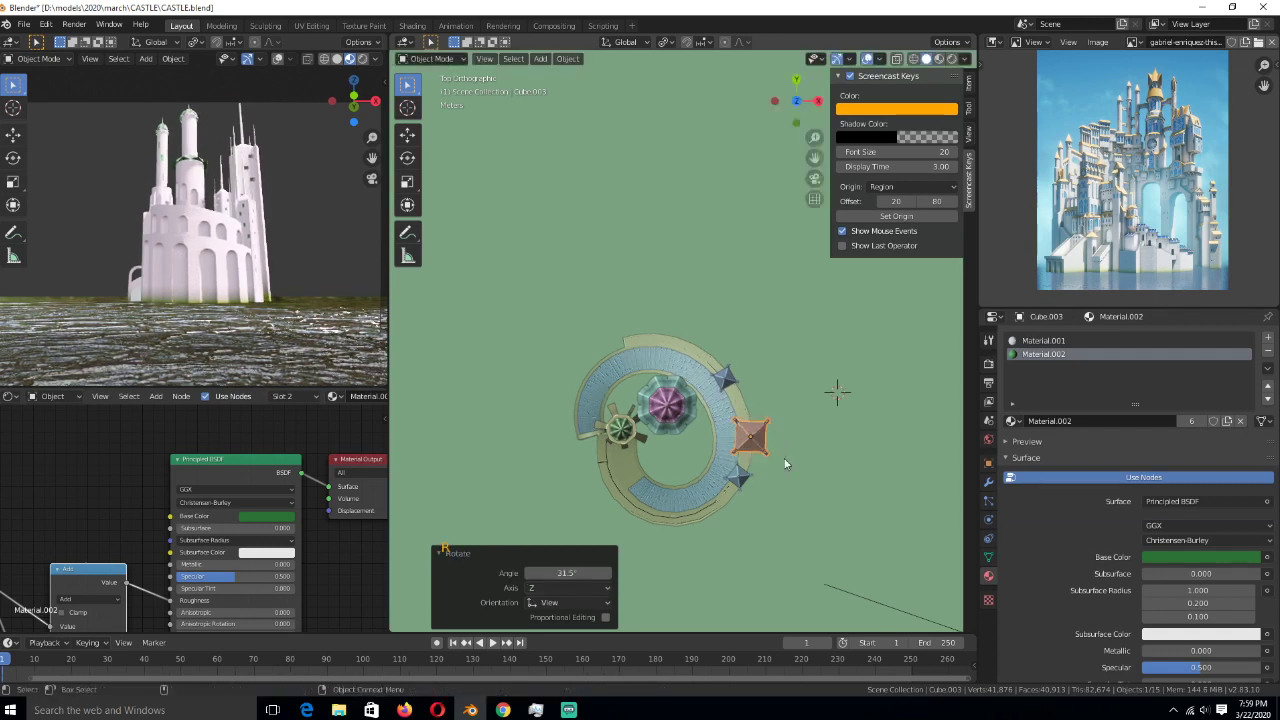
{"action": "key", "text": "g"}
{"action": "left_click", "coordinate": [779, 455]}
{"action": "key", "text": "ctrl+s"}
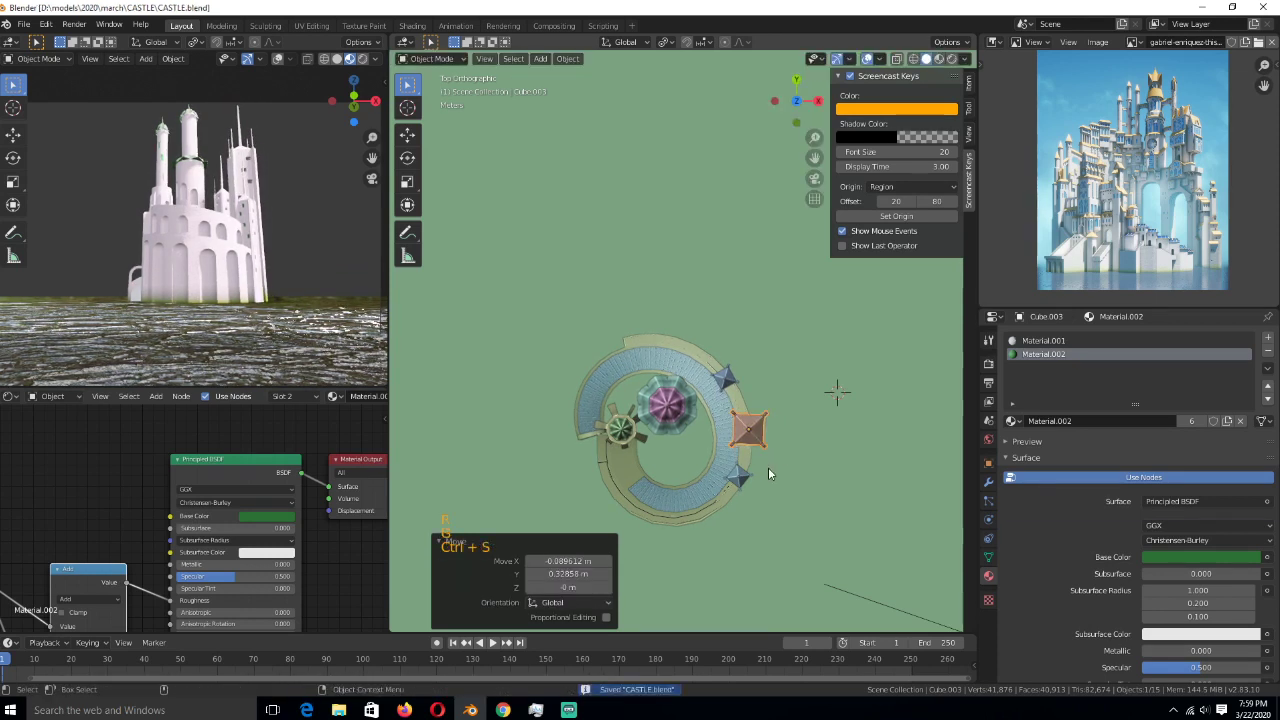
{"action": "key", "text": "ctrl+s"}
{"action": "middle_click_drag", "start_coordinate": [768, 467], "coordinate": [760, 388]}
{"action": "key", "text": "ctrl+s"}
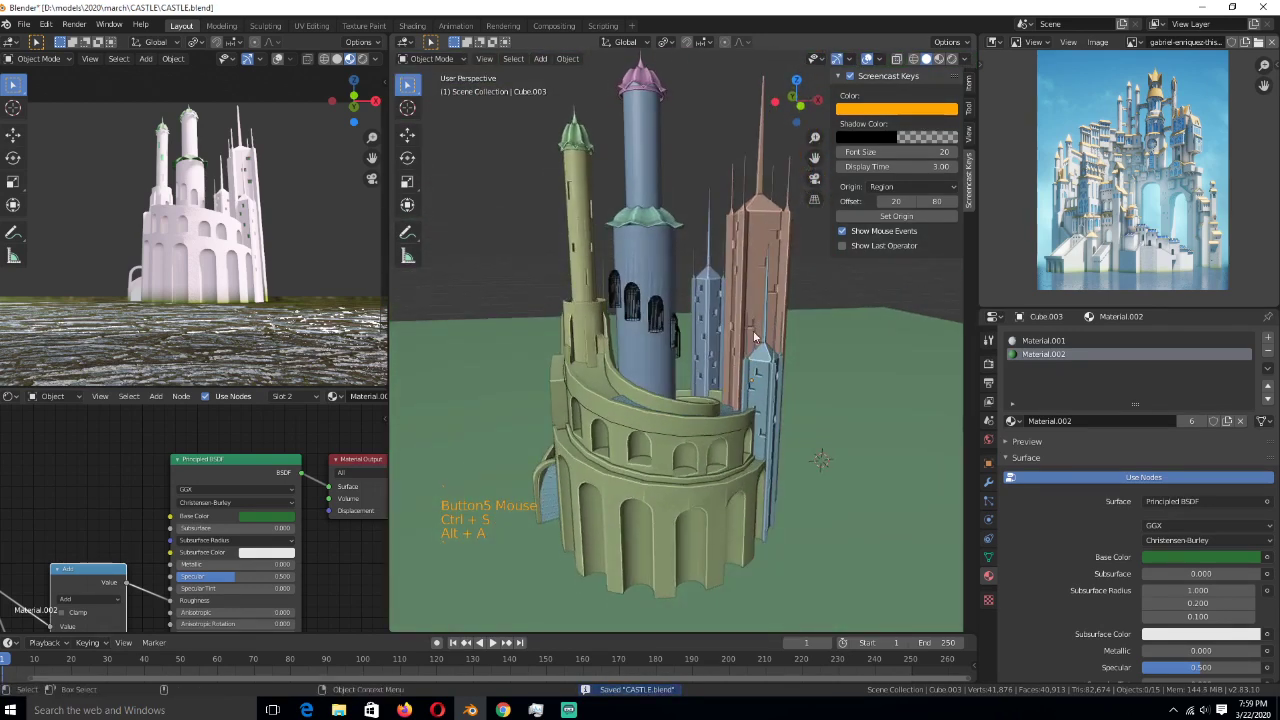
- Assign Material.002 to the four sloping roof faces of the large square tower
{"action": "scroll", "coordinate": [759, 340], "scroll_direction": "up", "scroll_amount": 2}
{"action": "key", "text": "Tab"}
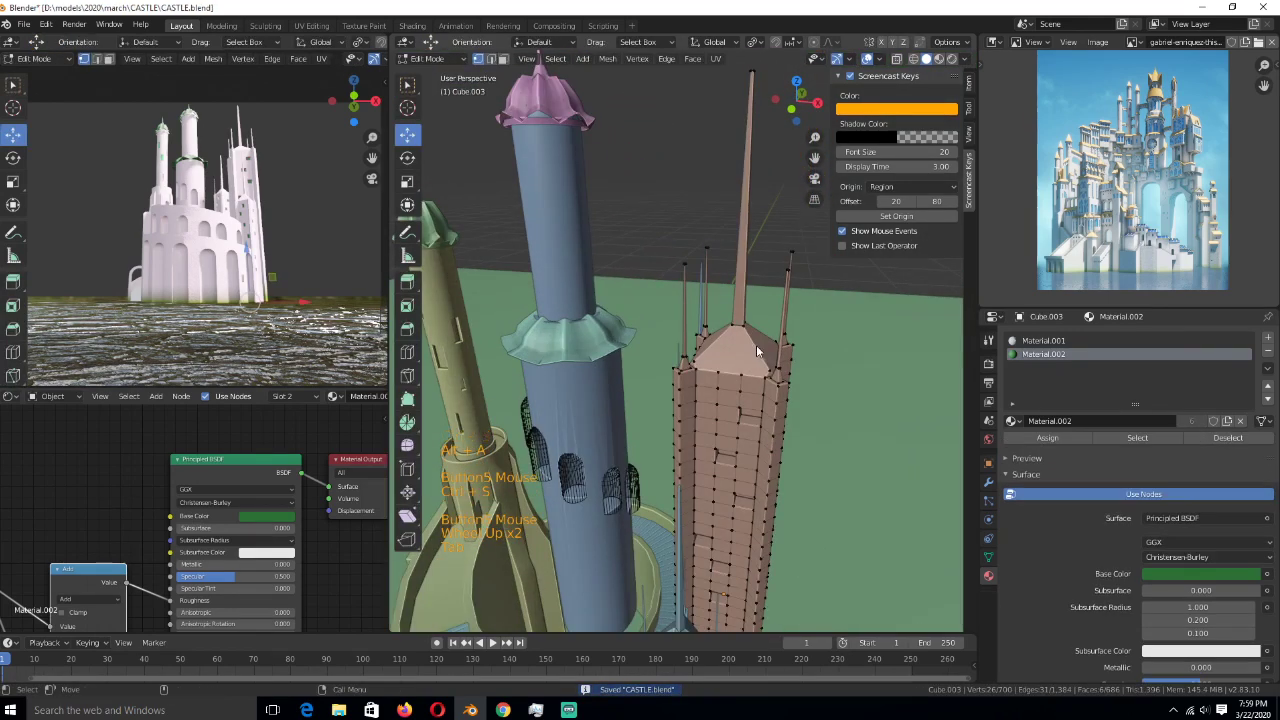
{"action": "scroll", "coordinate": [756, 345], "scroll_direction": "up", "scroll_amount": 3}
{"action": "key", "text": "3"}
{"action": "left_click", "coordinate": [808, 369]}
{"action": "scroll", "coordinate": [816, 400], "scroll_direction": "down", "scroll_amount": 3}
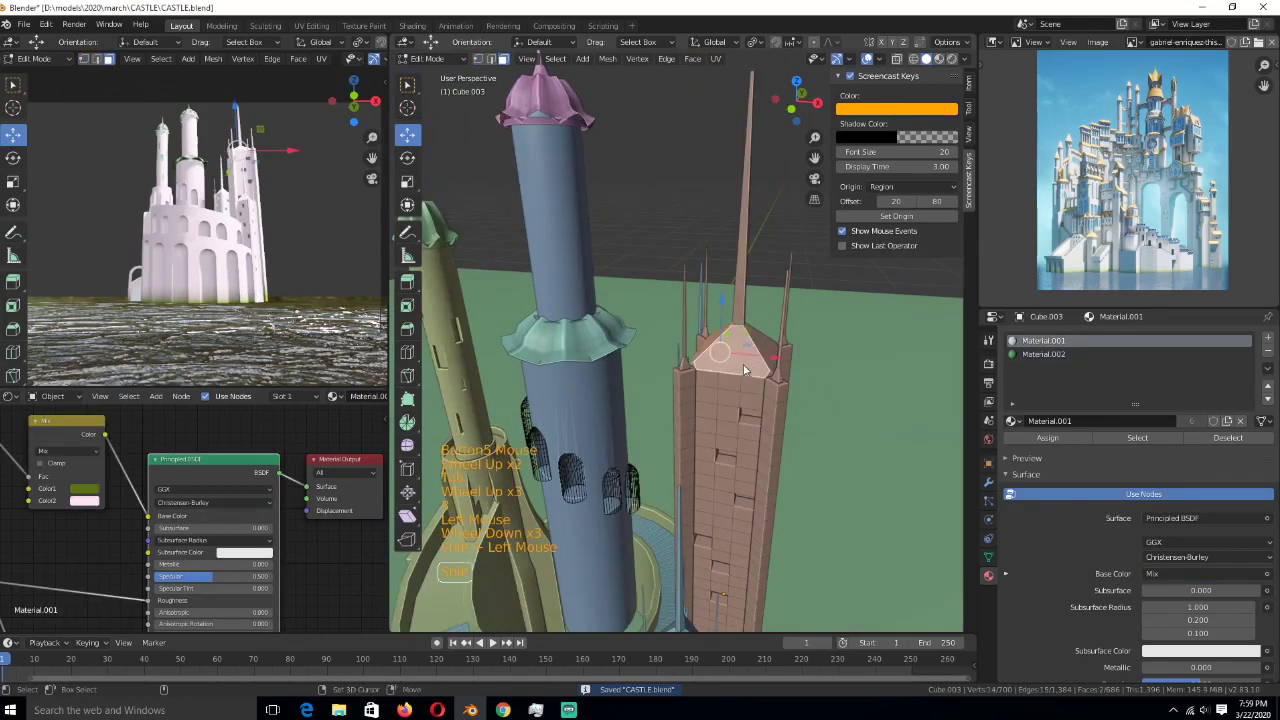
{"action": "scroll", "coordinate": [744, 370], "scroll_direction": "up", "scroll_amount": 2}
{"action": "left_click", "coordinate": [666, 369], "text": "shift"}
{"action": "middle_click_drag", "start_coordinate": [666, 369], "coordinate": [648, 389]}
{"action": "left_click", "coordinate": [603, 341], "text": "shift"}
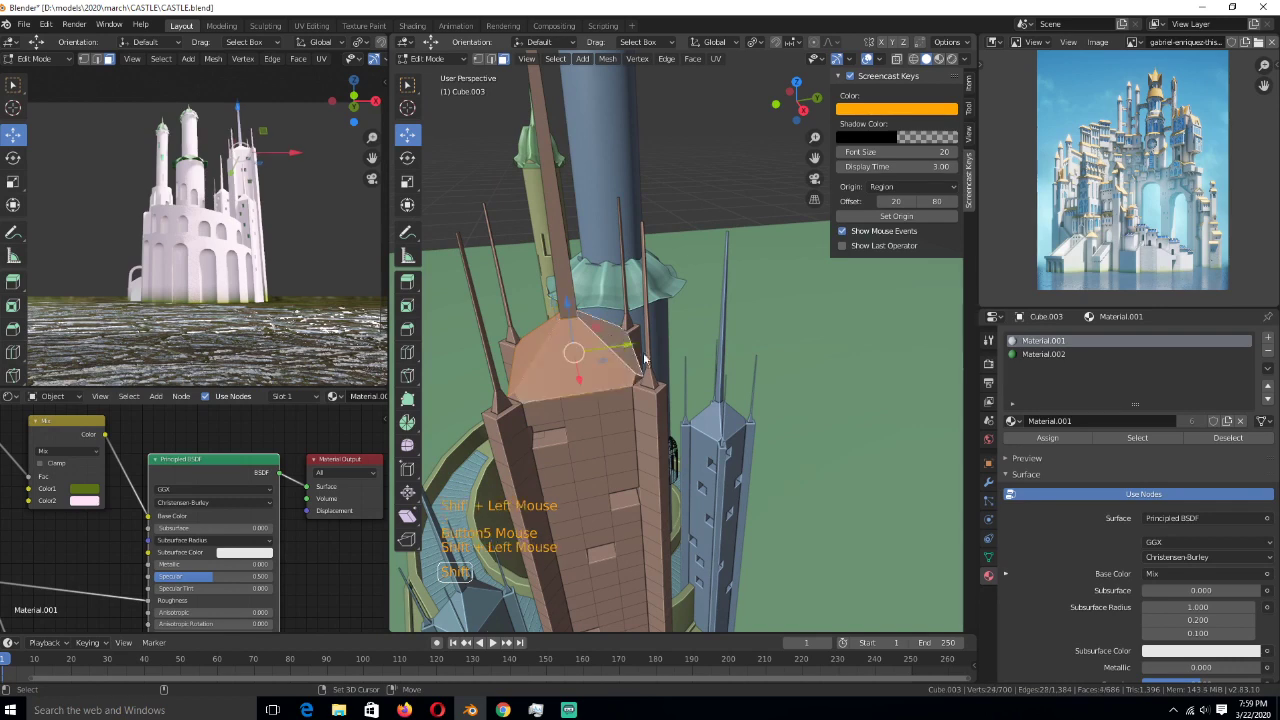
{"action": "left_click", "coordinate": [1040, 355]}
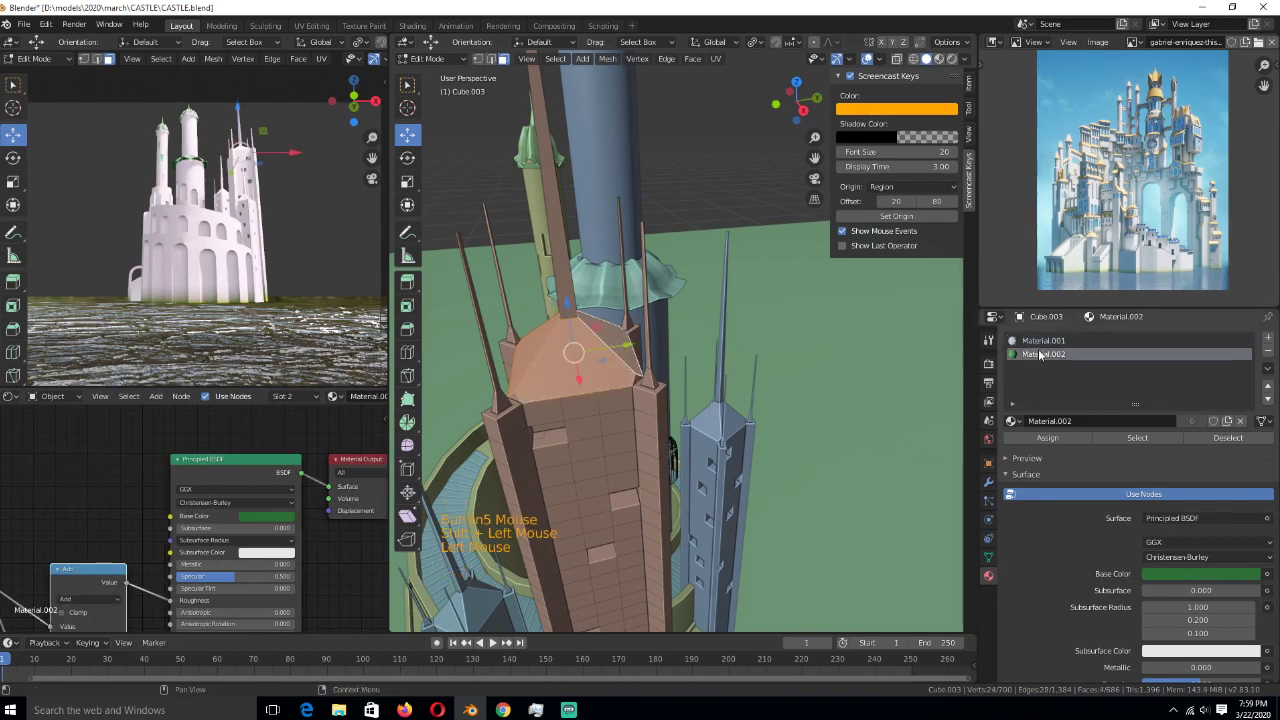
{"action": "left_click", "coordinate": [1043, 438]}
{"action": "key", "text": "Tab"}
- Assign Material.002 to the four sloping roof faces of the small square tower by the stairs and save the file
{"action": "middle_click_drag", "start_coordinate": [690, 450], "coordinate": [622, 435]}
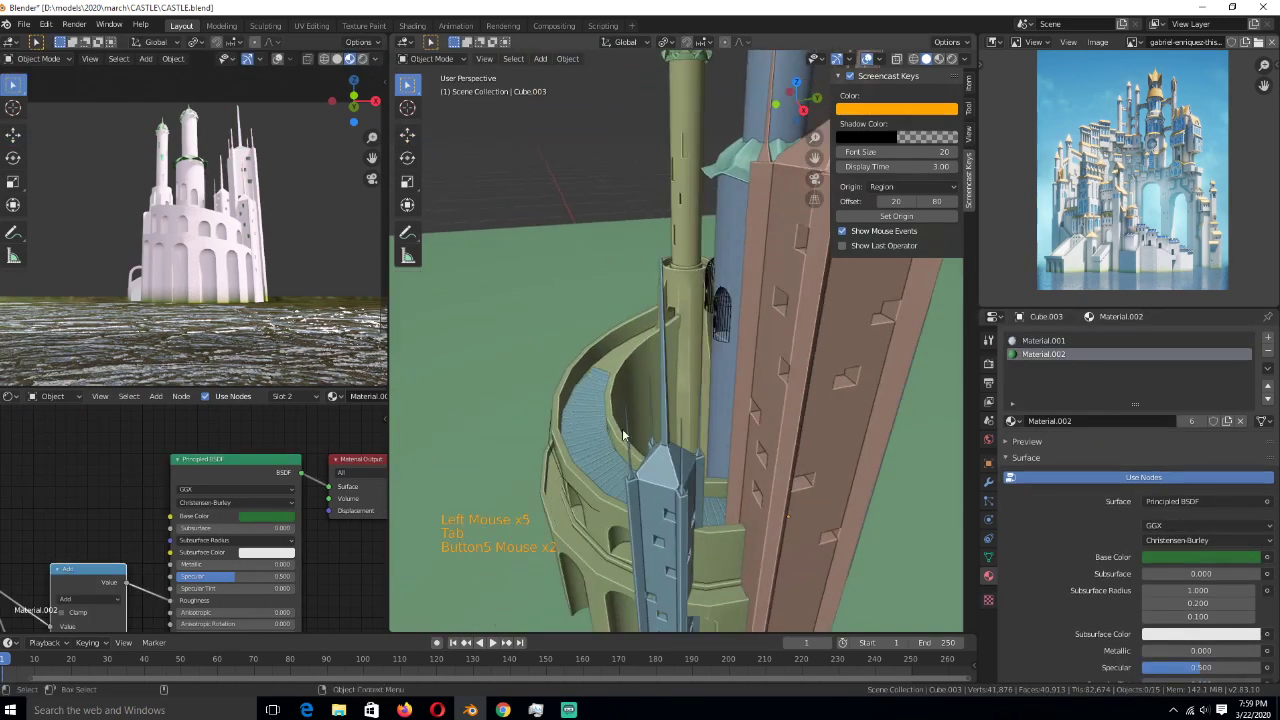
{"action": "key", "text": "Tab"}
{"action": "left_click", "coordinate": [665, 485]}
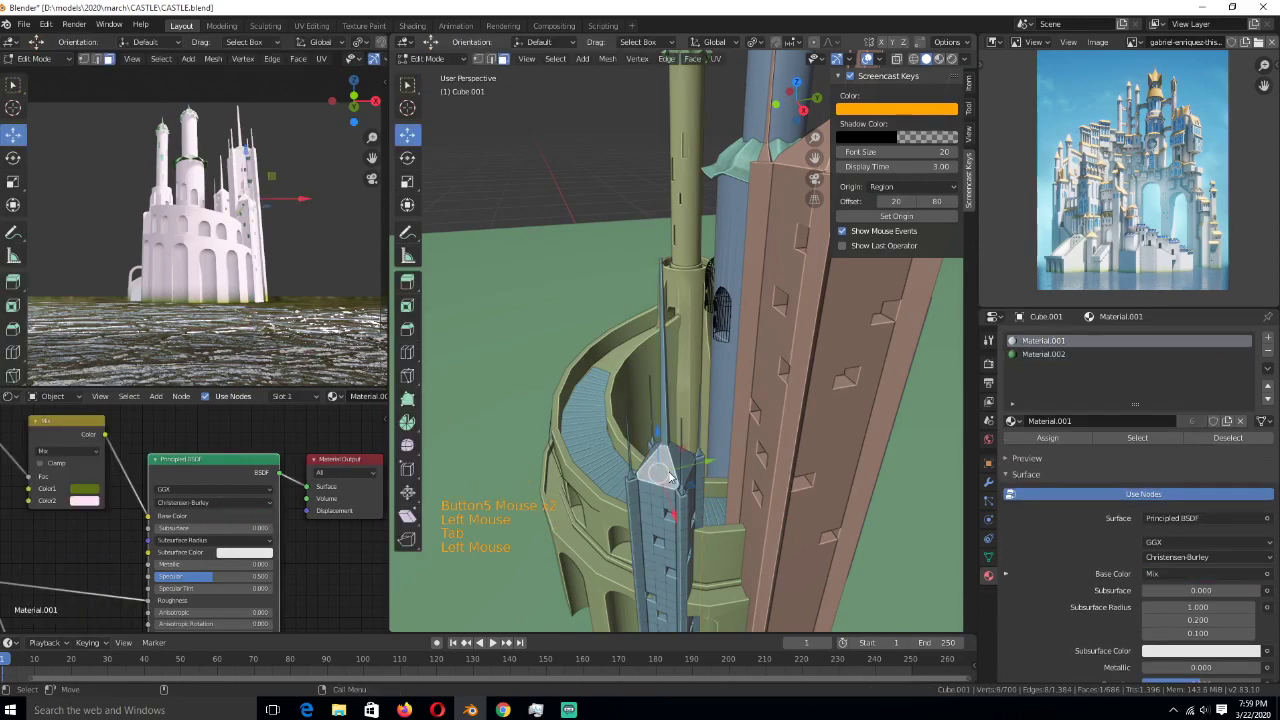
{"action": "key", "text": "KP_Decimal"}
{"action": "scroll", "coordinate": [660, 476], "scroll_direction": "down", "scroll_amount": 2}
{"action": "left_click", "coordinate": [821, 394], "text": "shift"}
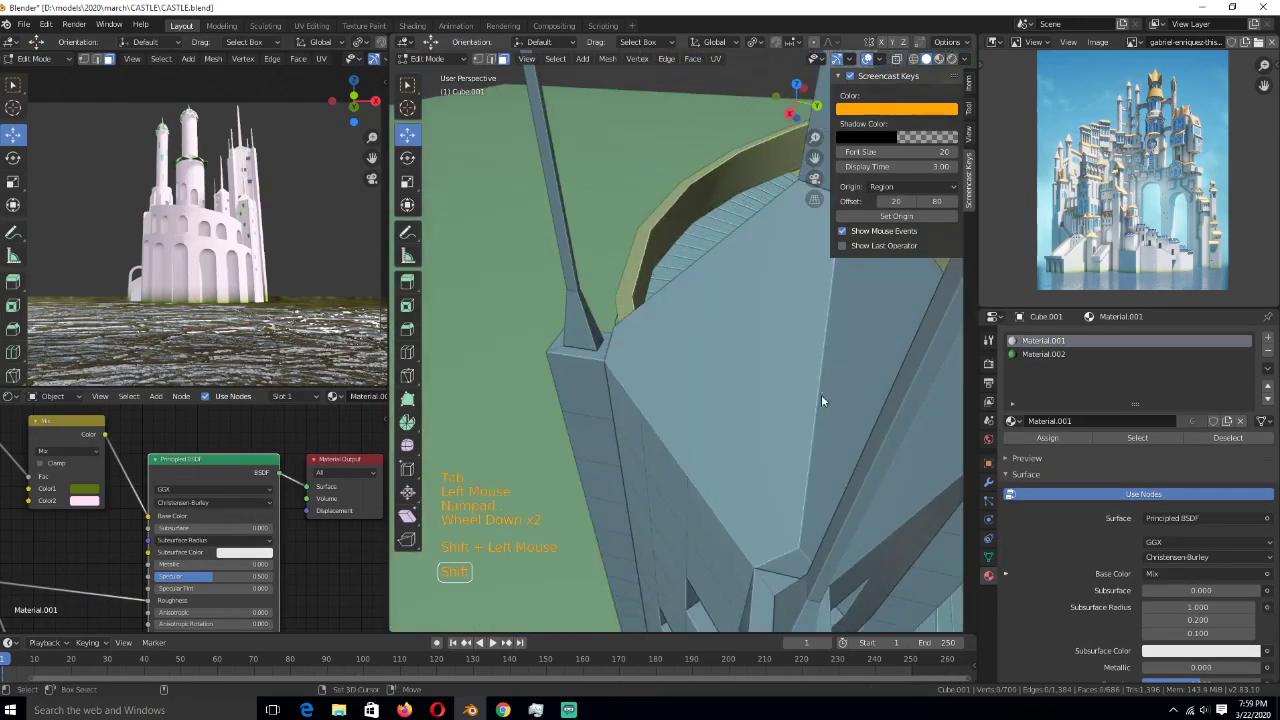
{"action": "left_click", "coordinate": [784, 386], "text": "shift"}
{"action": "left_click", "coordinate": [784, 386], "text": "shift"}
{"action": "scroll", "coordinate": [674, 463], "scroll_direction": "down", "scroll_amount": 3}
{"action": "scroll", "coordinate": [674, 463], "scroll_direction": "down", "scroll_amount": 1}
{"action": "middle_click_drag", "start_coordinate": [674, 463], "coordinate": [553, 381]}
{"action": "left_click", "coordinate": [650, 368], "text": "shift"}
{"action": "left_click", "coordinate": [650, 368], "text": "shift"}
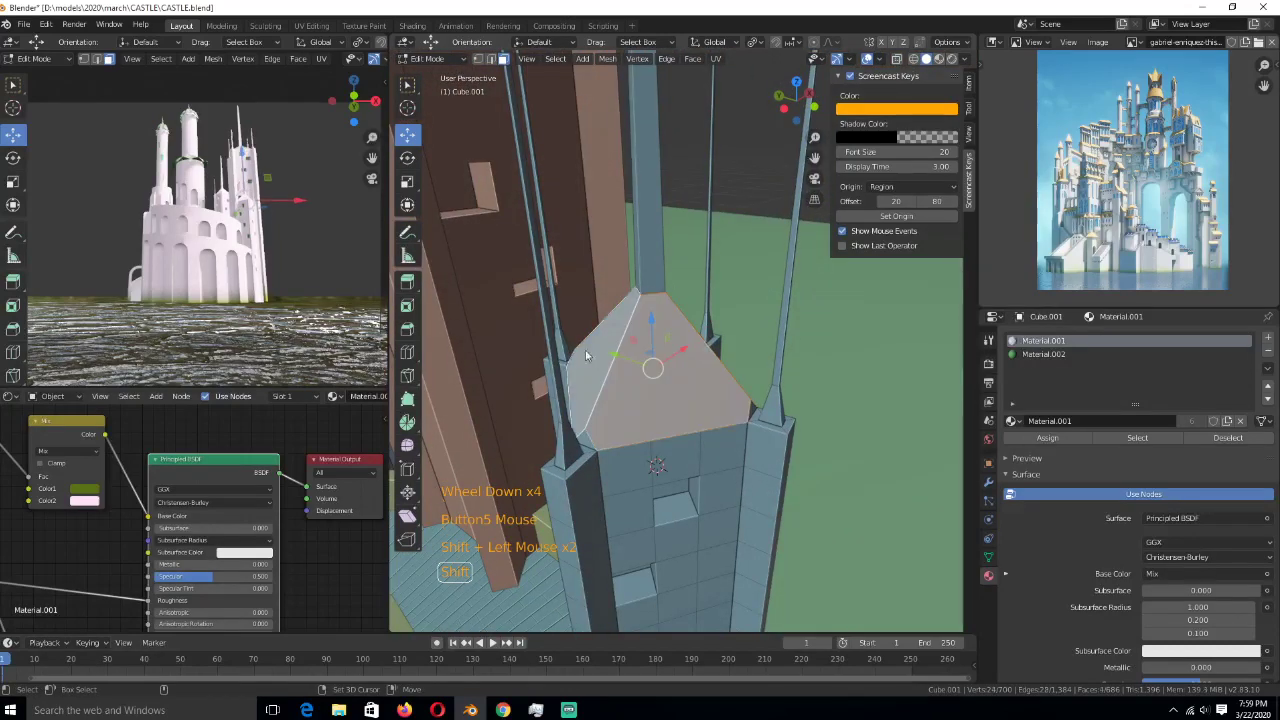
{"action": "left_click", "coordinate": [1060, 354]}
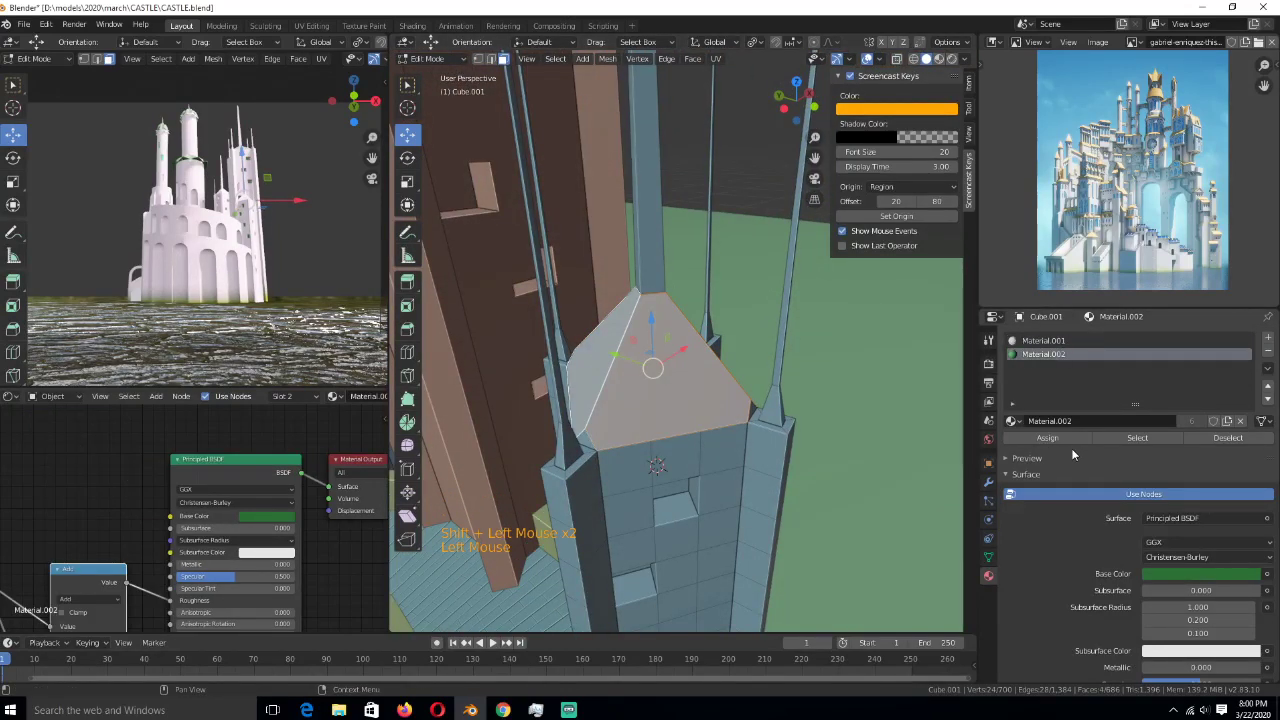
{"action": "left_click", "coordinate": [1072, 438]}
{"action": "key", "text": "Tab"}
{"action": "scroll", "coordinate": [670, 390], "scroll_direction": "down", "scroll_amount": 5}
{"action": "key", "text": "ctrl+s"}
{"action": "key", "text": "ctrl+s"}
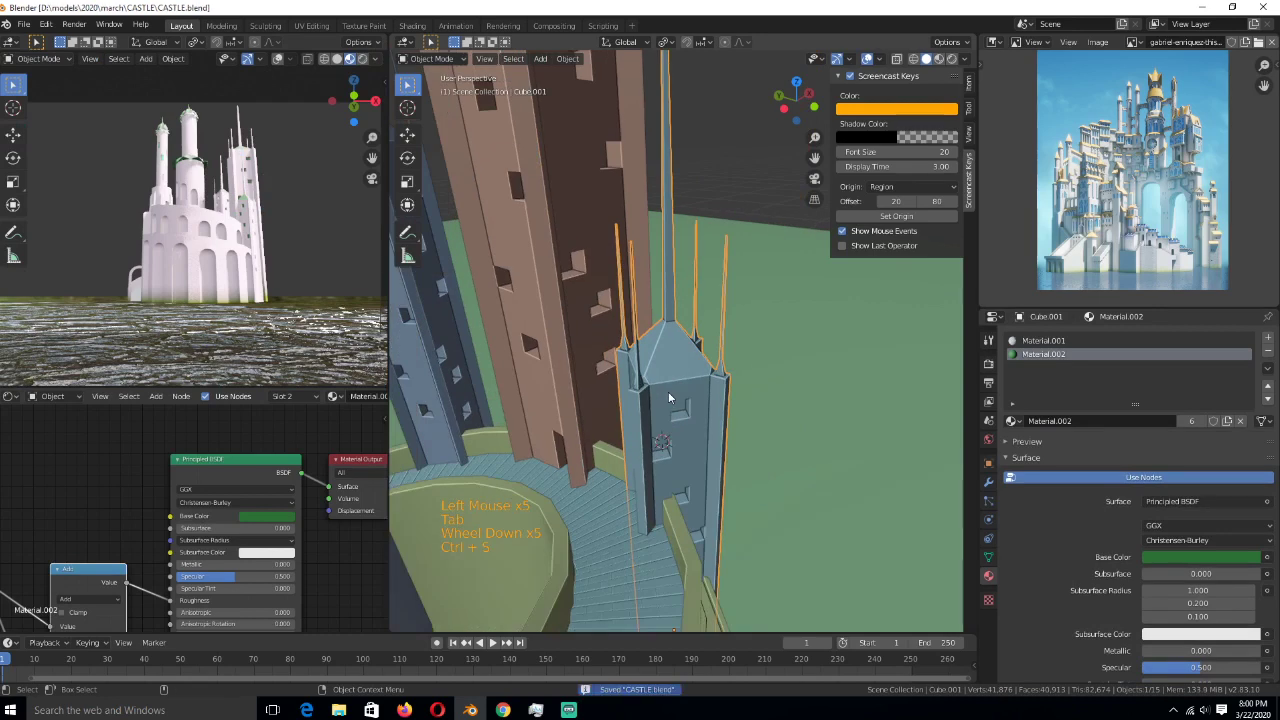
{"action": "key", "text": "alt+a"}
{"action": "key", "text": "ctrl+s"}
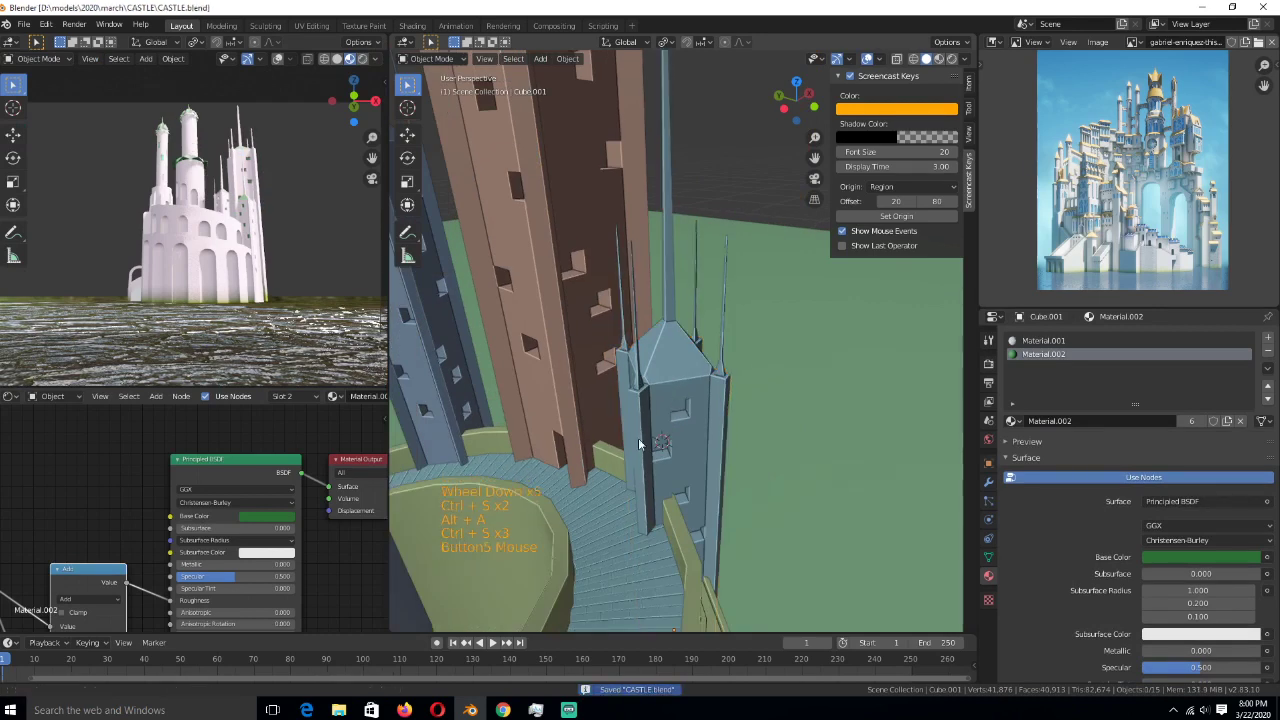
{"action": "key", "text": "ctrl+s"}
- Enable Ambient Occlusion for the Eevee render with a distance of 1 m and a factor of 2
{"action": "mouse_move", "coordinate": [639, 444]}
{"action": "middle_mouse_down"}
{"action": "mouse_move", "coordinate": [698, 419]}
{"action": "mouse_move", "coordinate": [662, 434]}
{"action": "middle_mouse_up"}
{"action": "key", "text": "ctrl+s"}
{"action": "scroll", "coordinate": [698, 390], "scroll_direction": "down", "scroll_amount": 3}
{"action": "middle_click_drag", "start_coordinate": [636, 504], "coordinate": [760, 400]}
{"action": "scroll", "coordinate": [698, 390], "scroll_direction": "down", "scroll_amount": 2}
{"action": "key", "text": "ctrl+s"}
{"action": "left_click", "coordinate": [988, 364]}
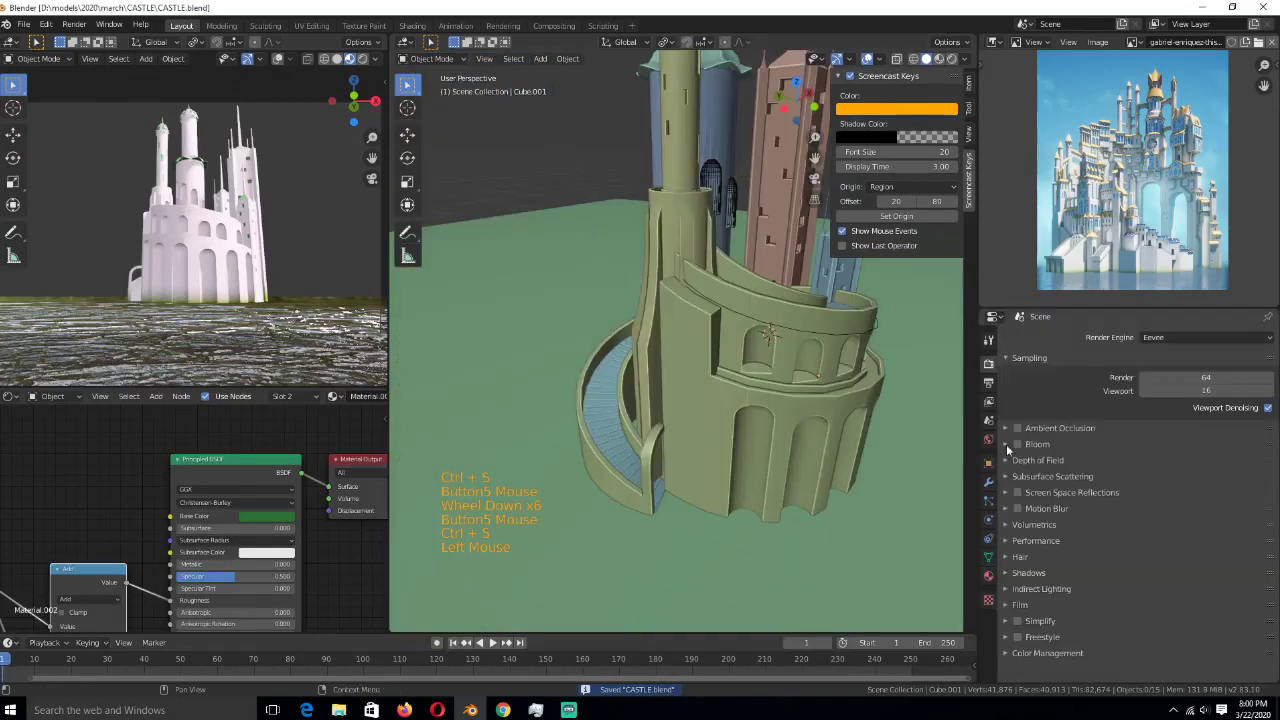
{"action": "left_click", "coordinate": [1018, 428]}
{"action": "left_click", "coordinate": [1033, 429]}
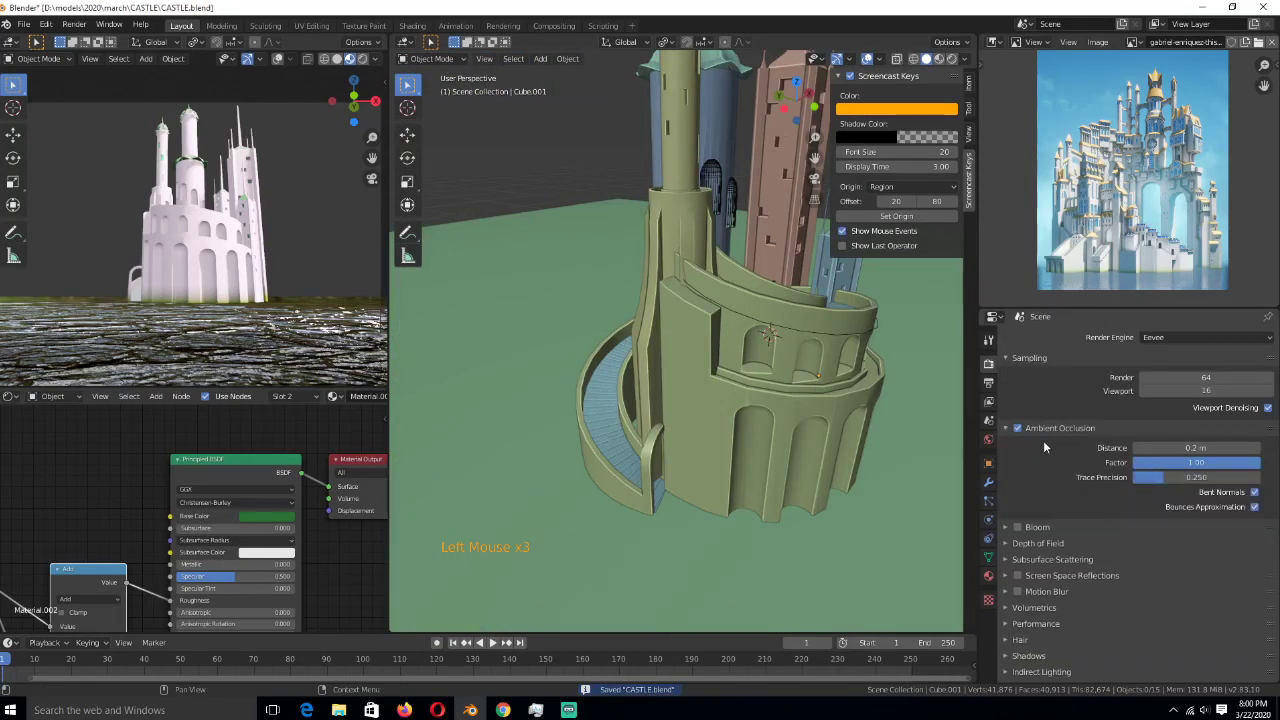
{"action": "type", "text": "3"}
{"action": "key", "text": "Return"}
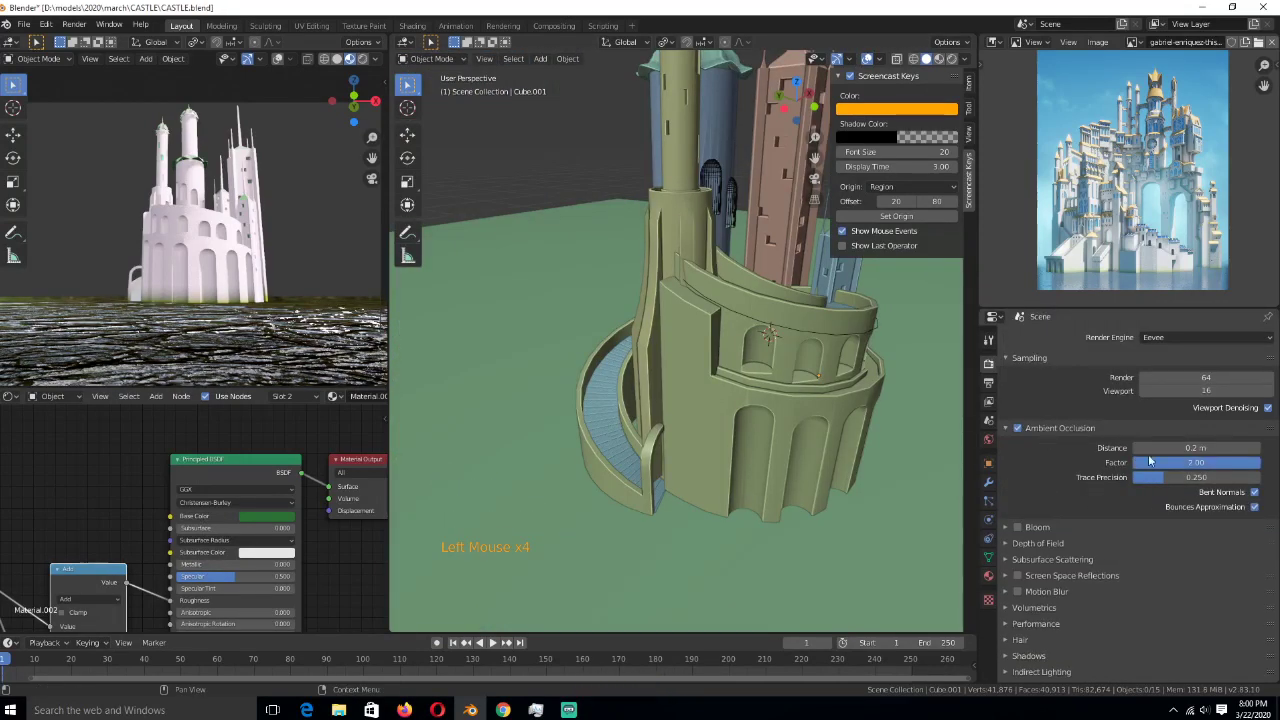
{"action": "key", "text": "Return"}
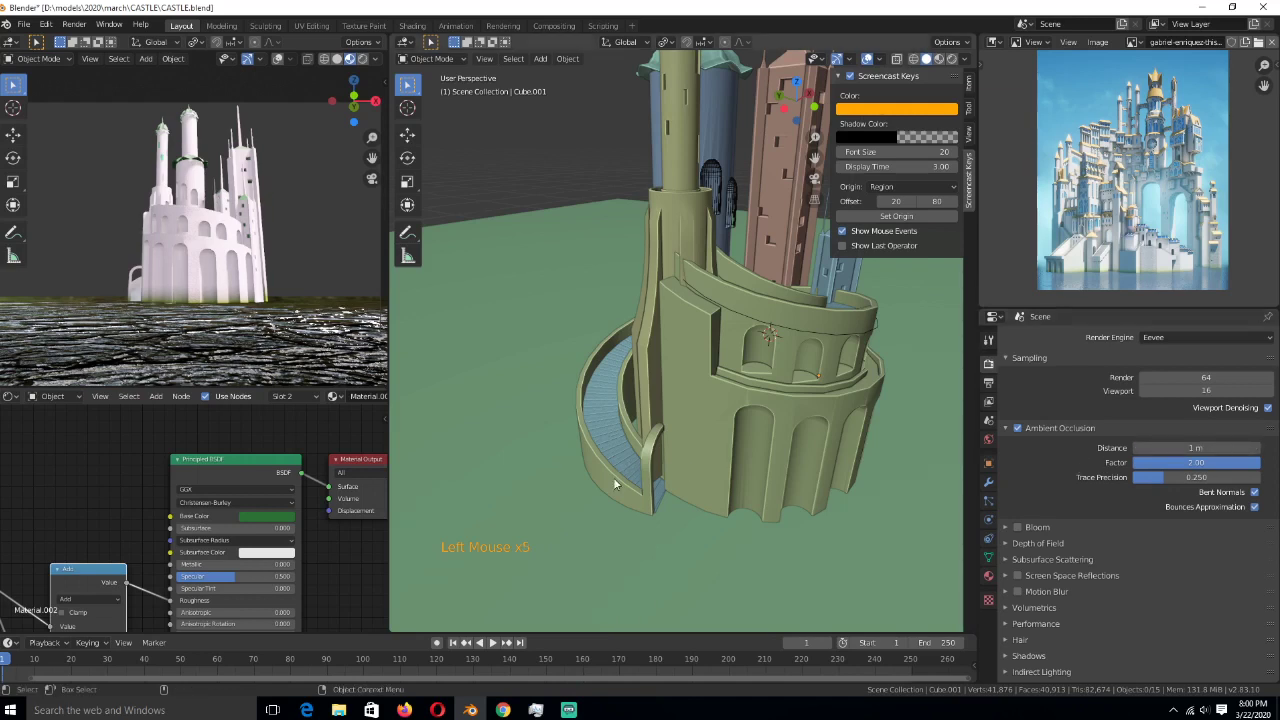
- Switch the camera preview viewport to rendered shading and save the file
{"action": "key", "text": "ctrl+s"}
{"action": "key", "text": "alt+a"}
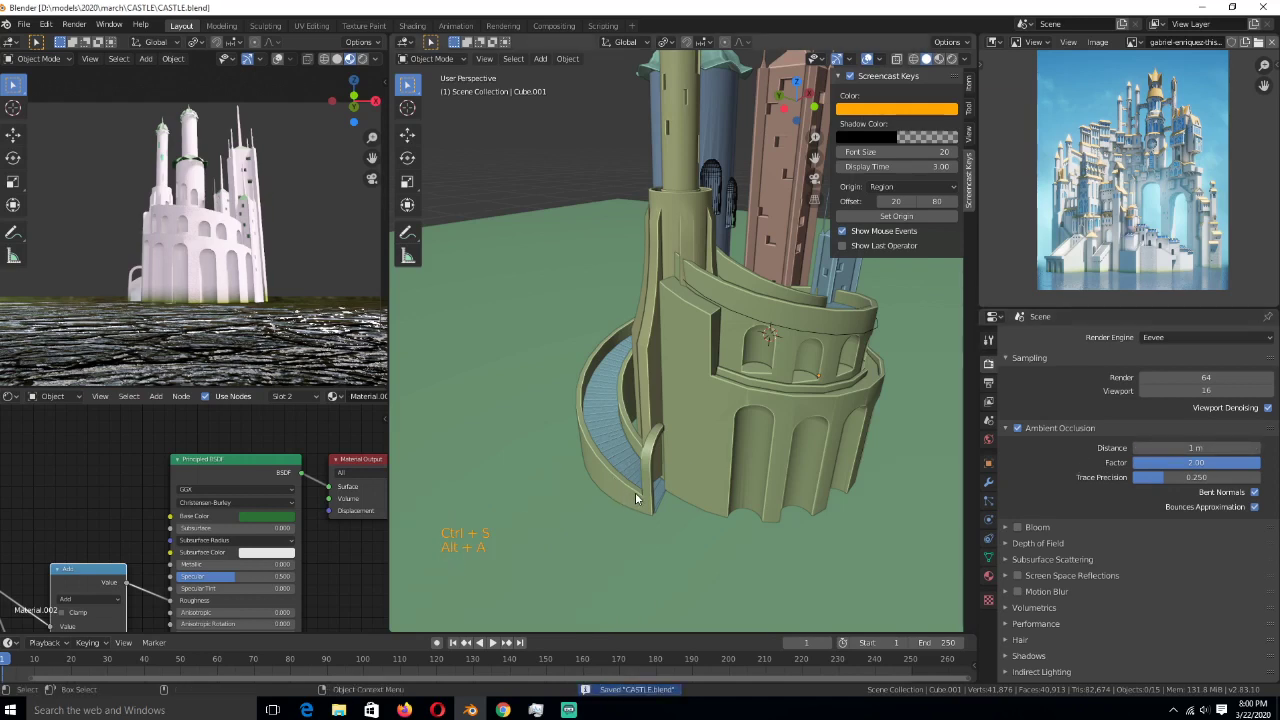
{"action": "double_click", "coordinate": [363, 60]}
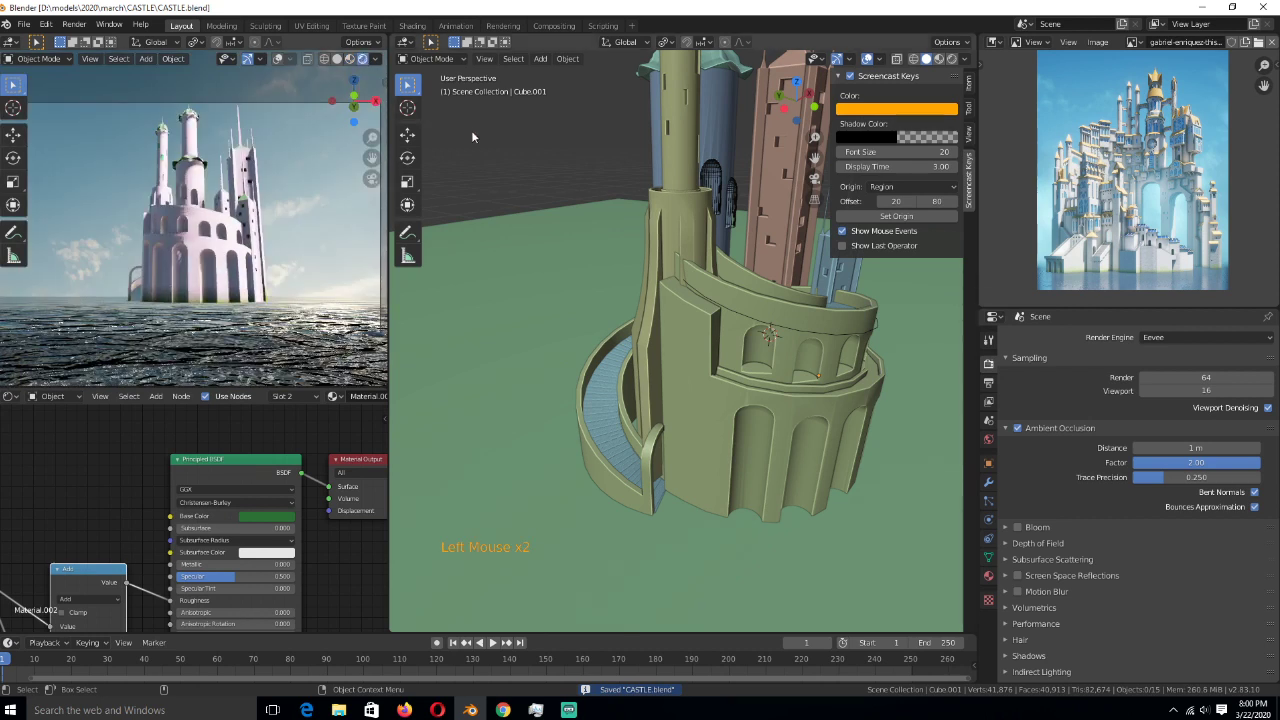
{"action": "key", "text": "ctrl+s"}
- Isolate the scalloped skirt around the middle of the tall blue tower in local view and save the file
{"action": "scroll", "coordinate": [501, 190], "scroll_direction": "down", "scroll_amount": 1}
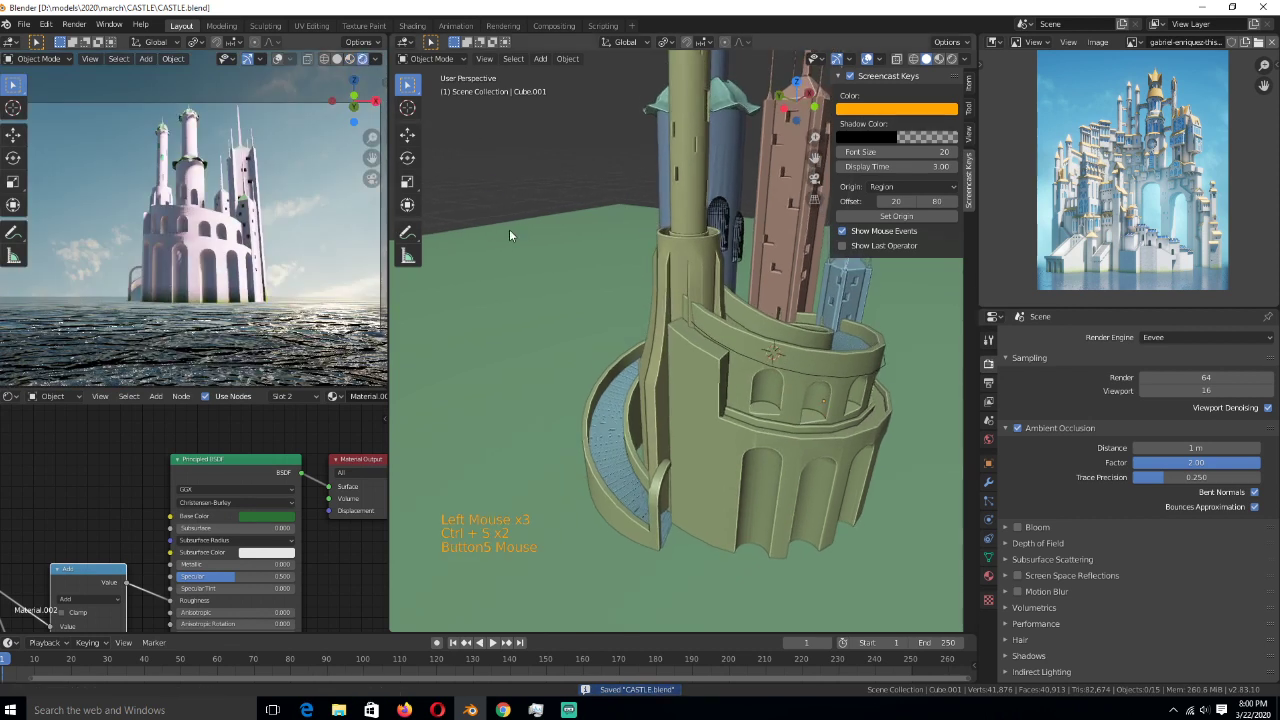
{"action": "scroll", "coordinate": [620, 386], "scroll_direction": "down", "scroll_amount": 1}
{"action": "middle_click_drag", "start_coordinate": [620, 384], "coordinate": [689, 330]}
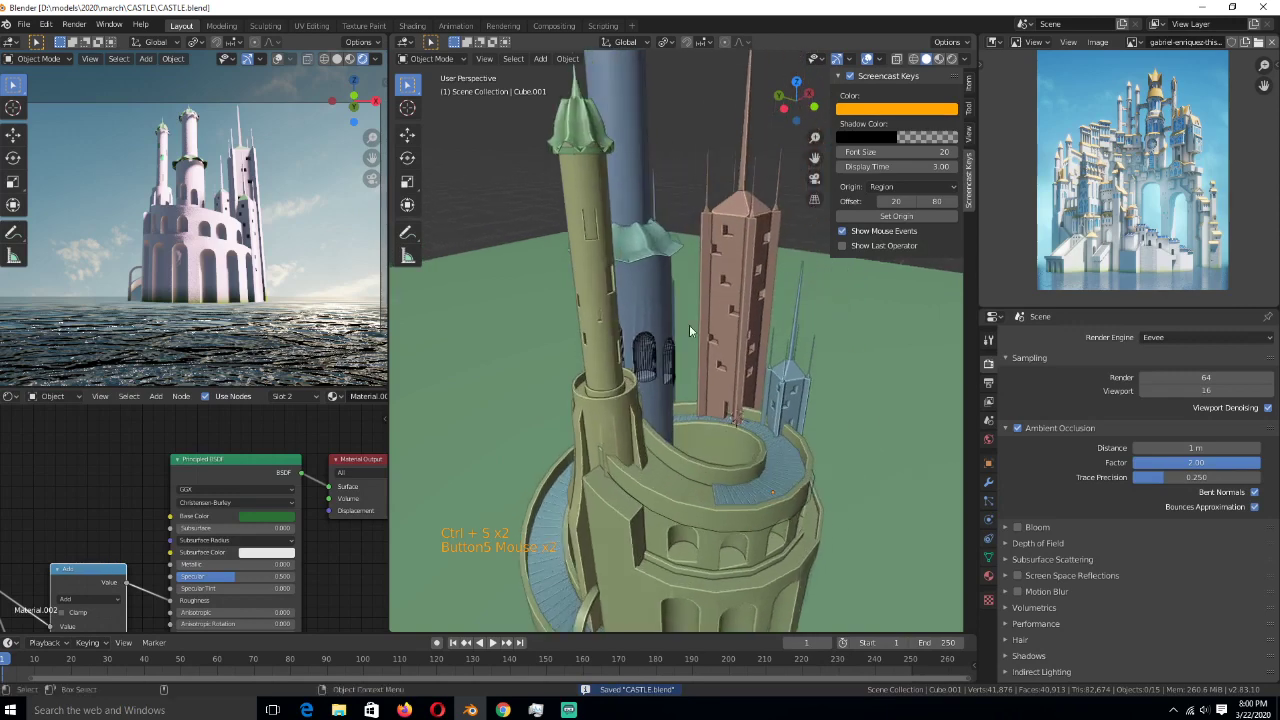
{"action": "left_click", "coordinate": [655, 255]}
{"action": "middle_click_drag", "start_coordinate": [655, 255], "coordinate": [674, 369]}
{"action": "scroll", "coordinate": [674, 369], "scroll_direction": "up", "scroll_amount": 3}
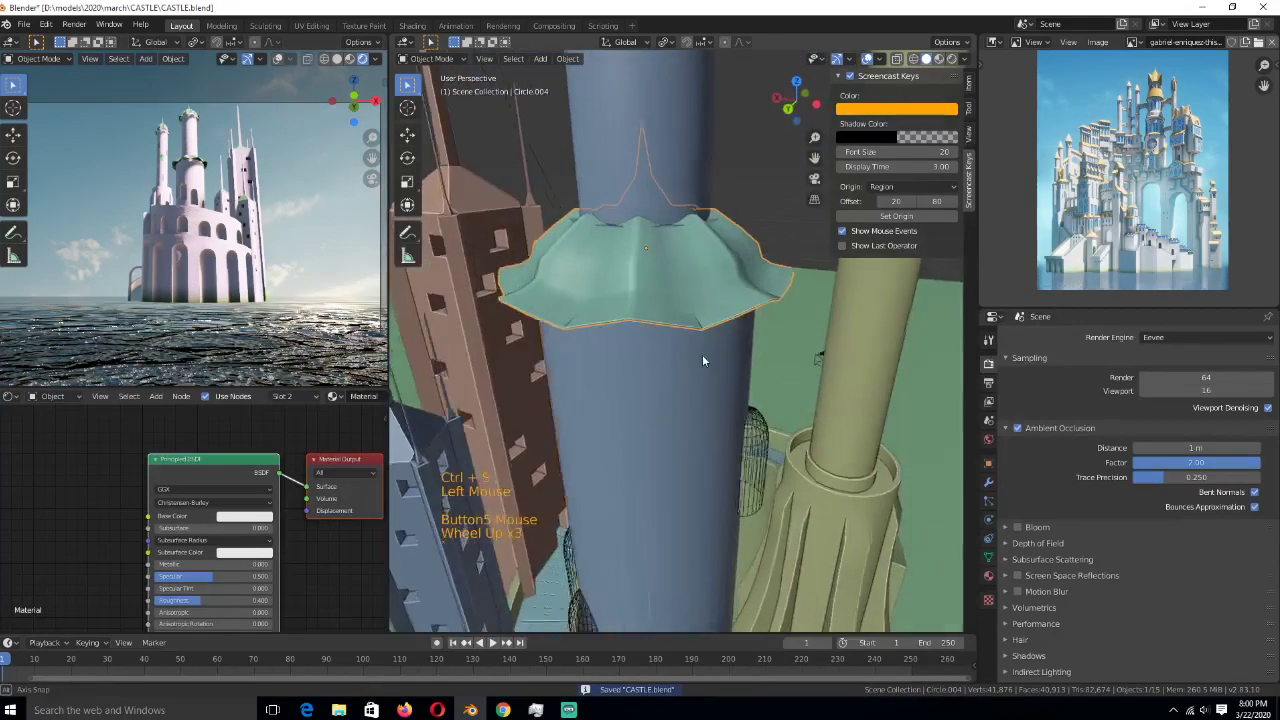
{"action": "key", "text": "Tab"}
{"action": "key", "text": "Tab"}
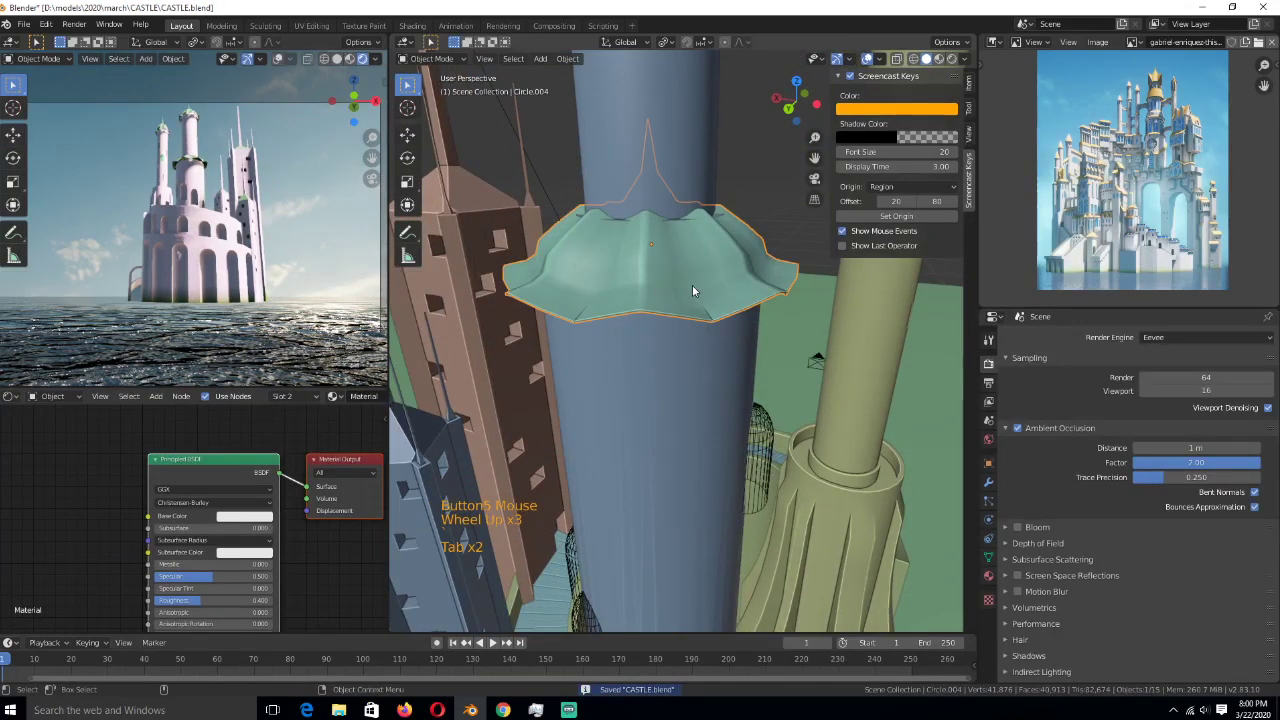
{"action": "key", "text": "KP_Divide"}
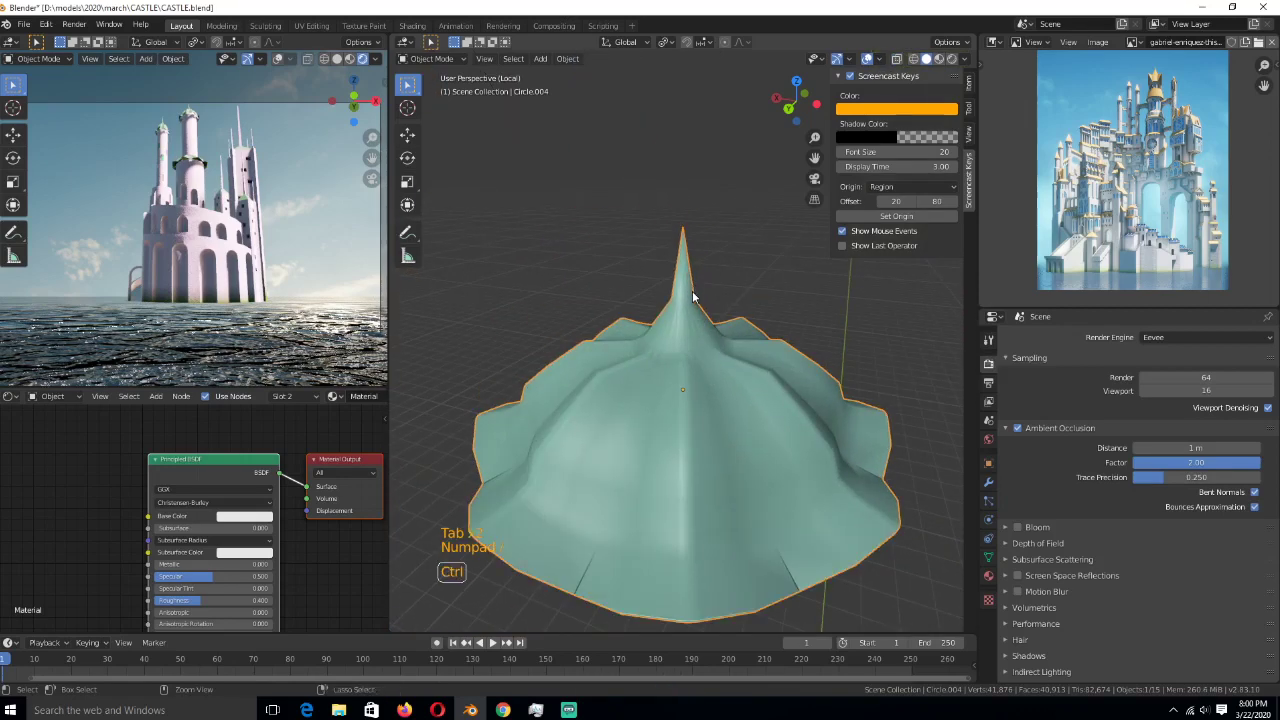
{"action": "key", "text": "ctrl+s"}
- Remove the Solidify modifier from the scalloped skirt
{"action": "middle_click_drag", "start_coordinate": [700, 355], "coordinate": [1066, 468]}
{"action": "key", "text": "Tab"}
{"action": "key", "text": "a"}
{"action": "key", "text": "Tab"}
{"action": "left_click", "coordinate": [988, 483]}
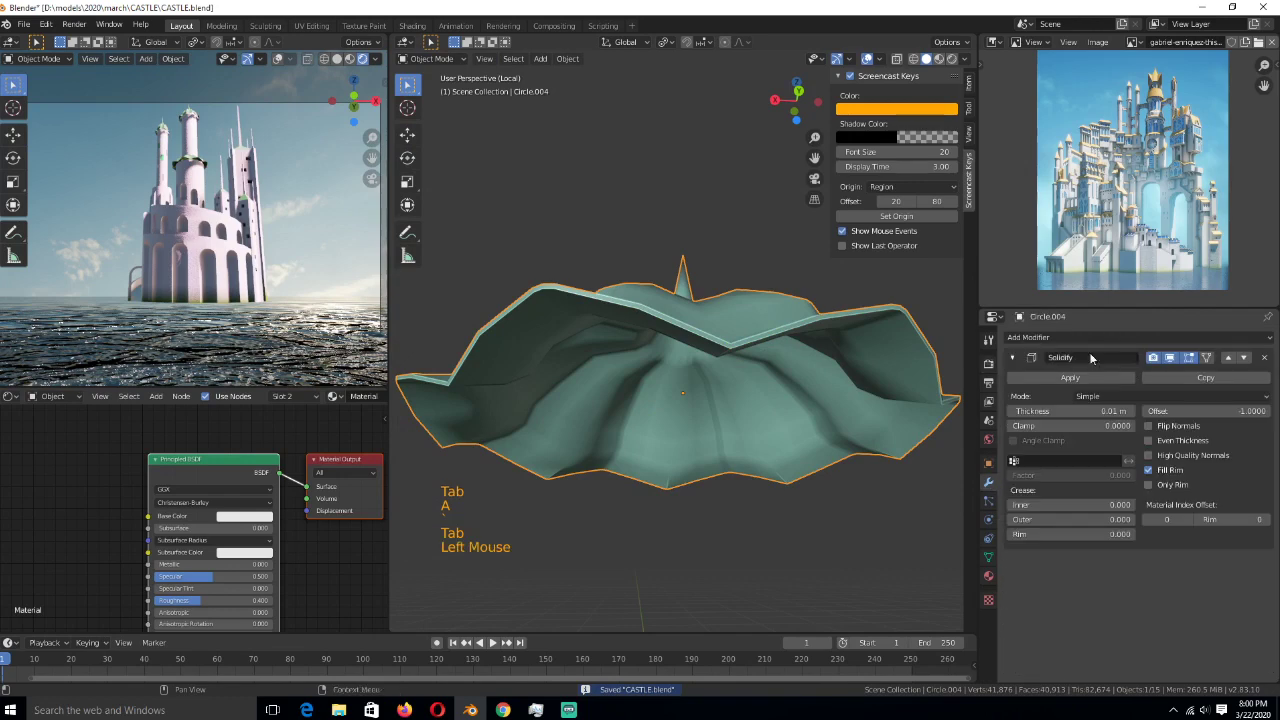
{"action": "left_click", "coordinate": [1264, 357]}
- Delete the skirt's tip vertex and the vertex loop below it to open its top
{"action": "key", "text": "Tab"}
{"action": "key", "text": "grave"}
{"action": "key", "text": "grave"}
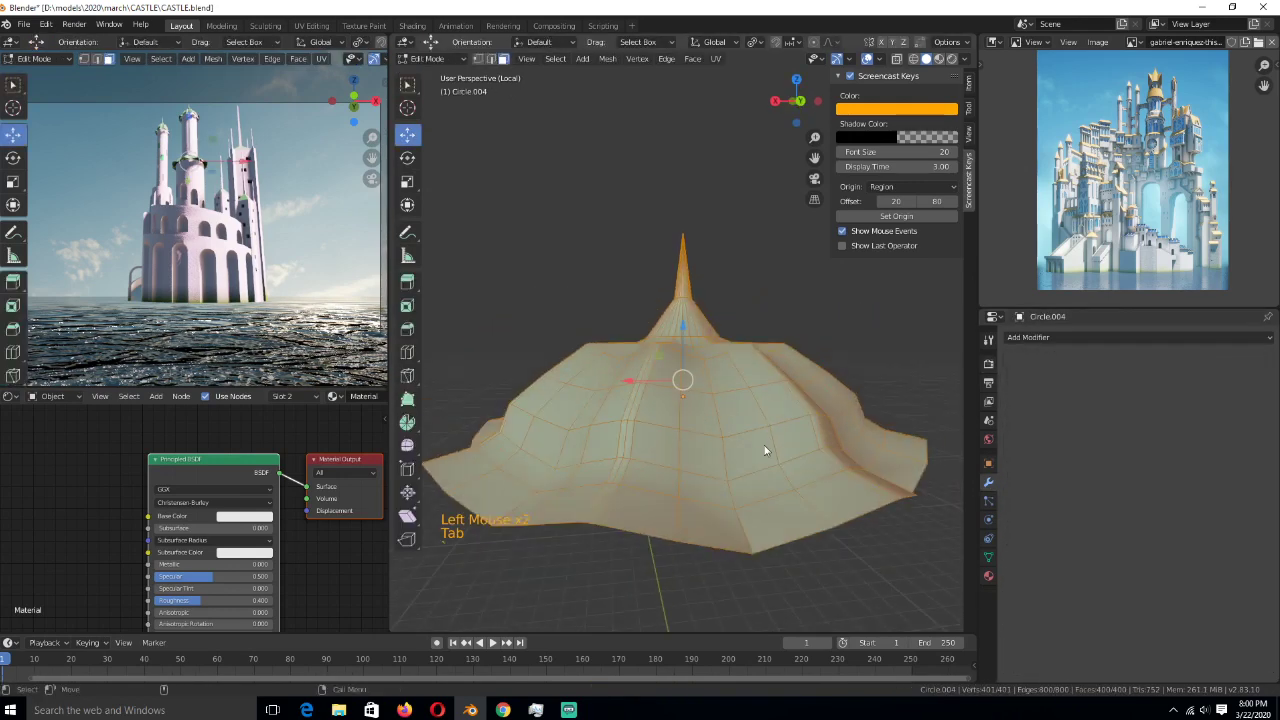
{"action": "key", "text": "grave"}
{"action": "key", "text": "1"}
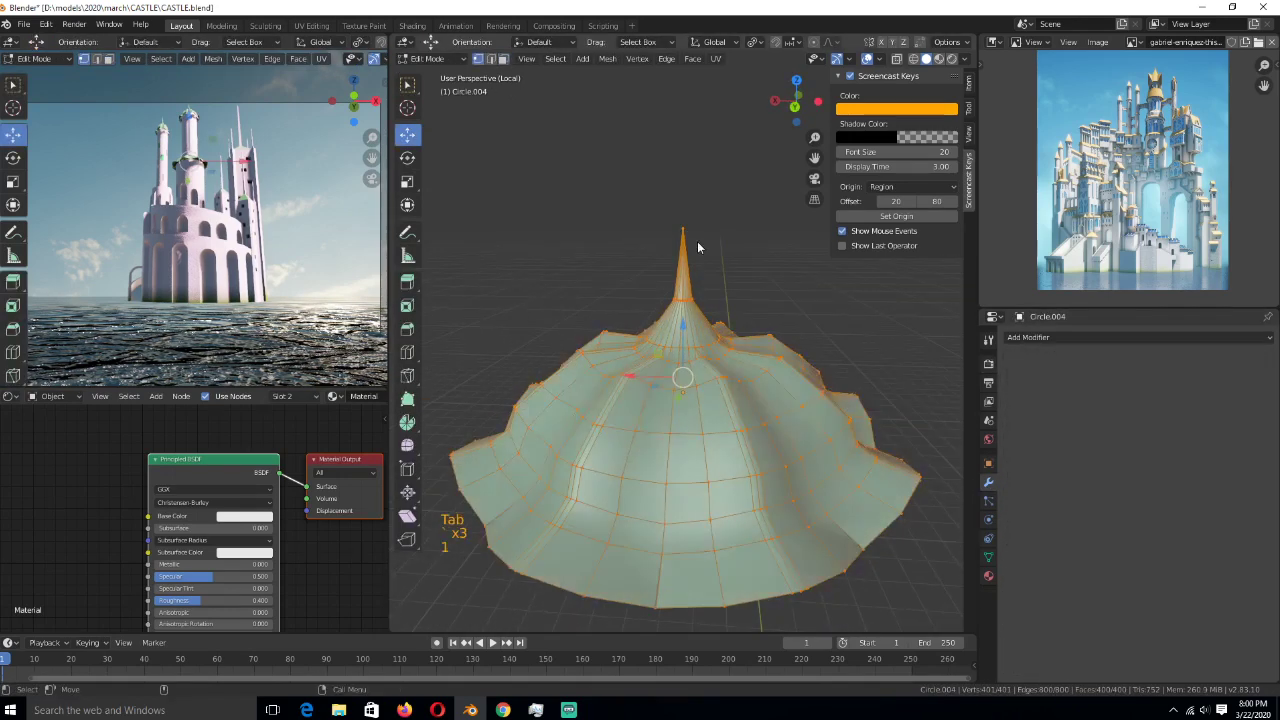
{"action": "left_click", "coordinate": [688, 228]}
{"action": "key", "text": "x"}
{"action": "left_click", "coordinate": [692, 192]}
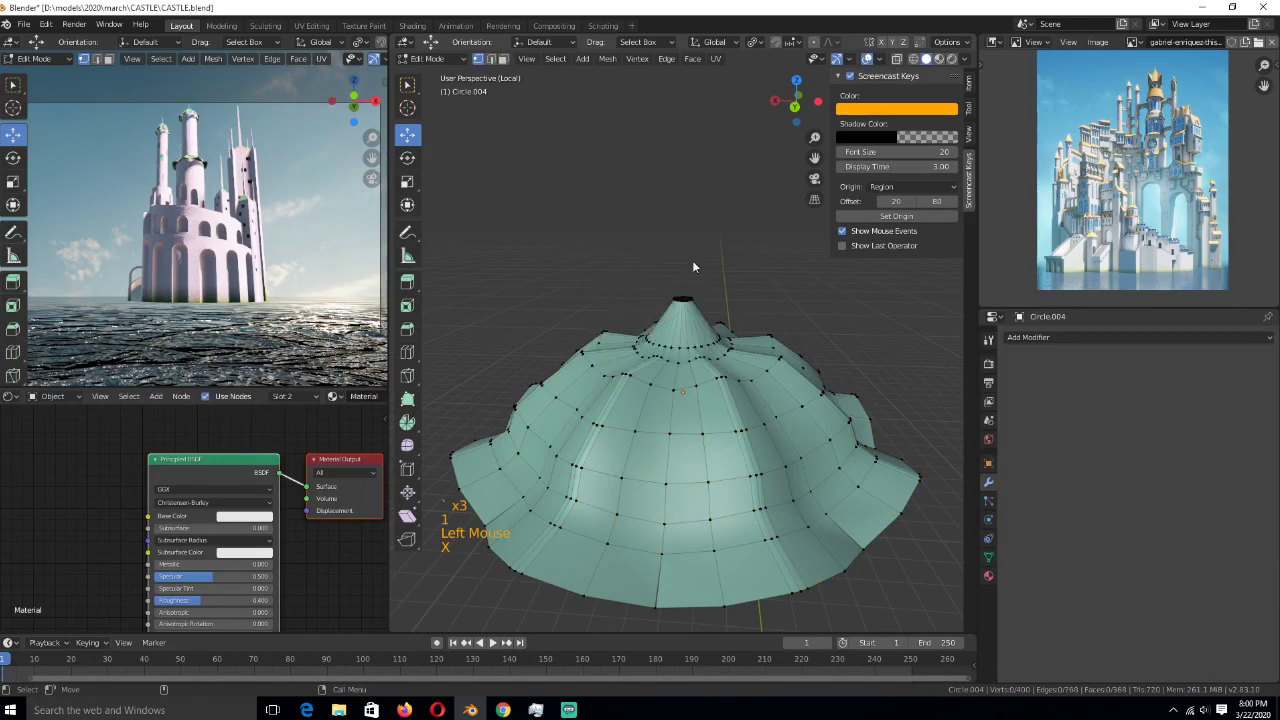
{"action": "key", "text": "x"}
{"action": "left_click", "coordinate": [684, 301]}
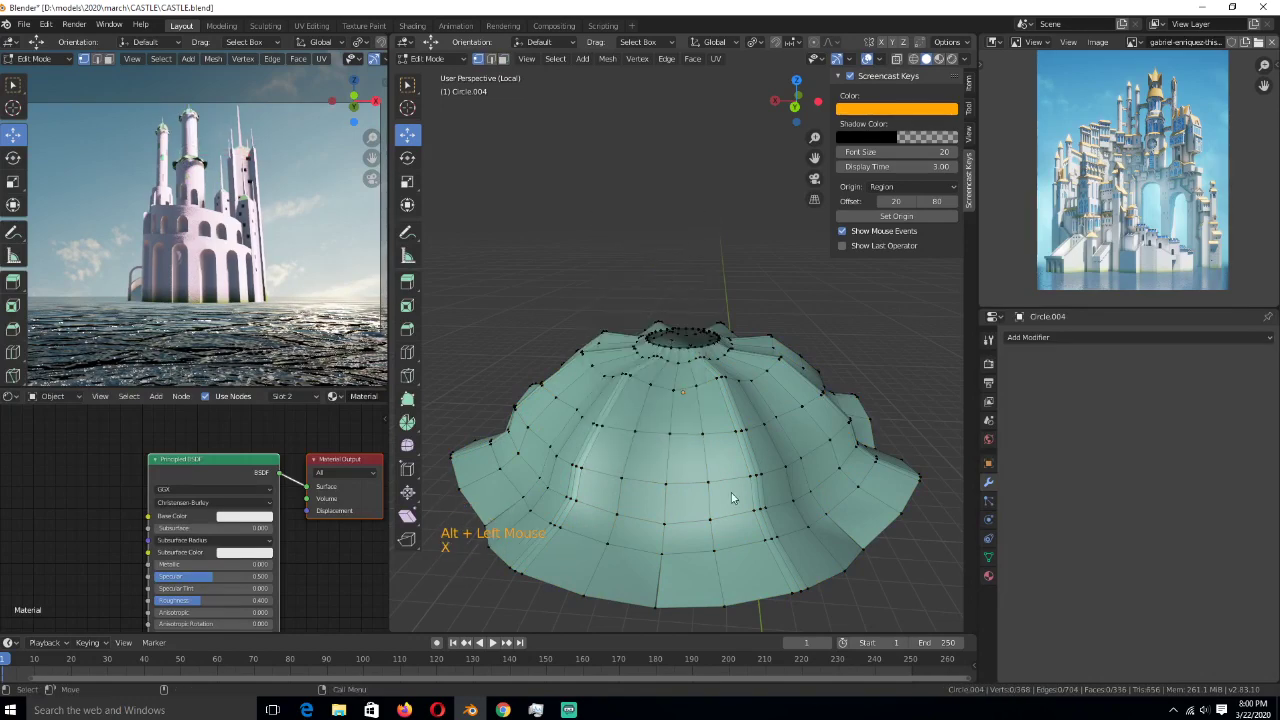
- Extrude the skirt's outer bottom edge loop slightly downward to form a thin rim
{"action": "key", "text": "KP_7"}
{"action": "key", "text": "a"}
{"action": "key", "text": "a"}
{"action": "mouse_move", "coordinate": [704, 491]}
{"action": "left_mouse_down", "text": "alt"}
{"action": "mouse_move", "coordinate": [648, 259]}
{"action": "mouse_move", "coordinate": [720, 477]}
{"action": "left_mouse_up", "text": "alt"}
{"action": "key", "text": "2"}
{"action": "left_click", "coordinate": [741, 571], "text": "alt"}
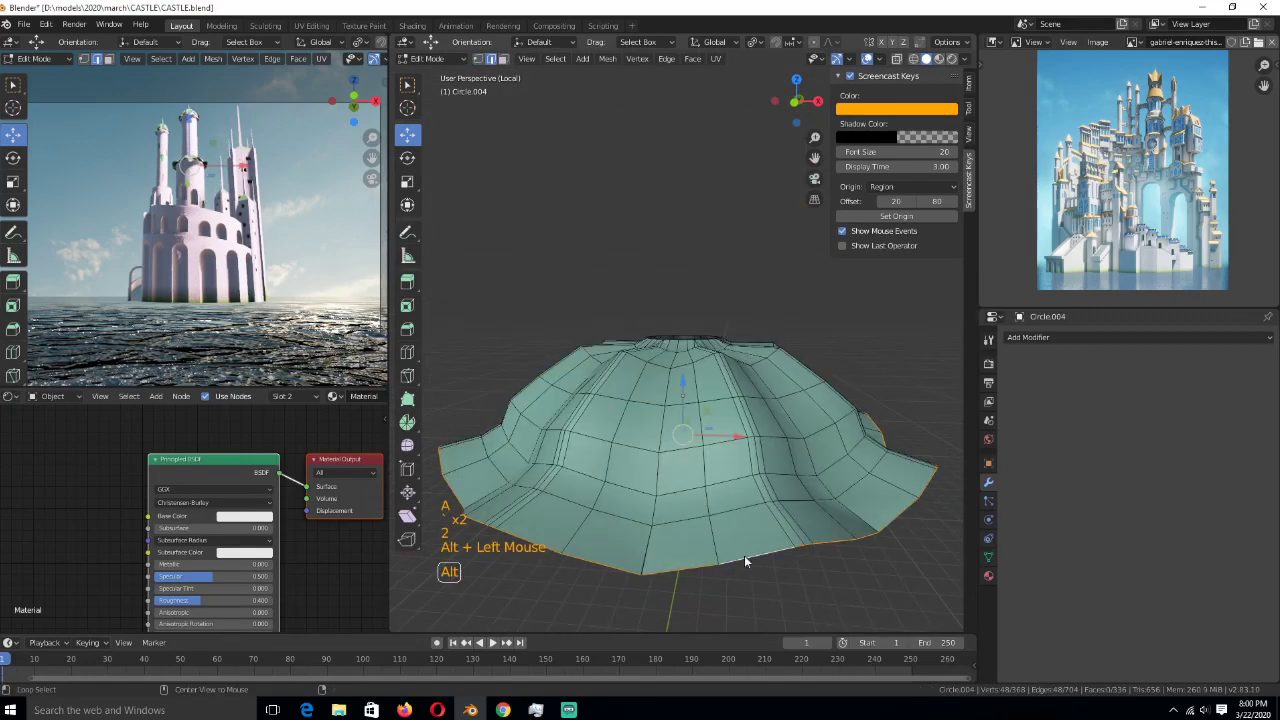
{"action": "key", "text": "e"}
{"action": "left_click", "coordinate": [751, 548]}
{"action": "key", "text": "Tab"}
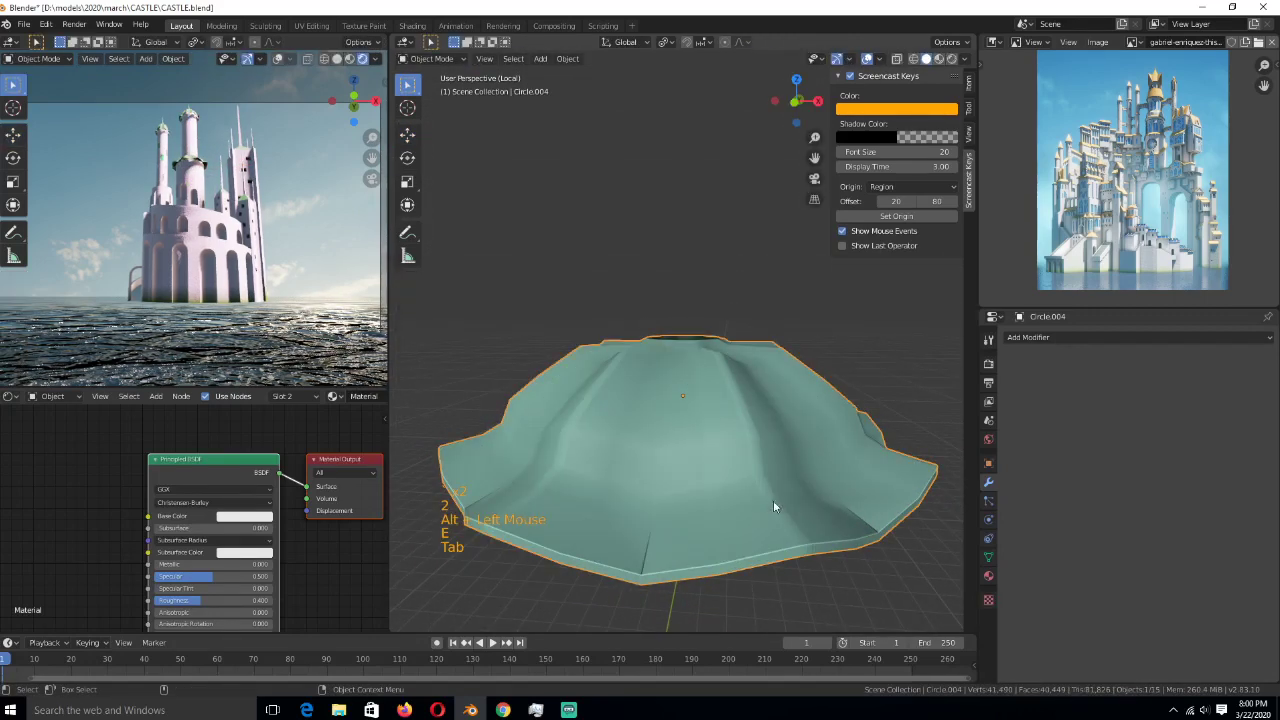
- Duplicate the whole skirt mesh, scale the copy to about 0.904 and raise it above the original as a second tier
{"action": "key", "text": "Tab"}
{"action": "key", "text": "a"}
{"action": "key", "text": "shift+d"}
{"action": "key", "text": "s"}
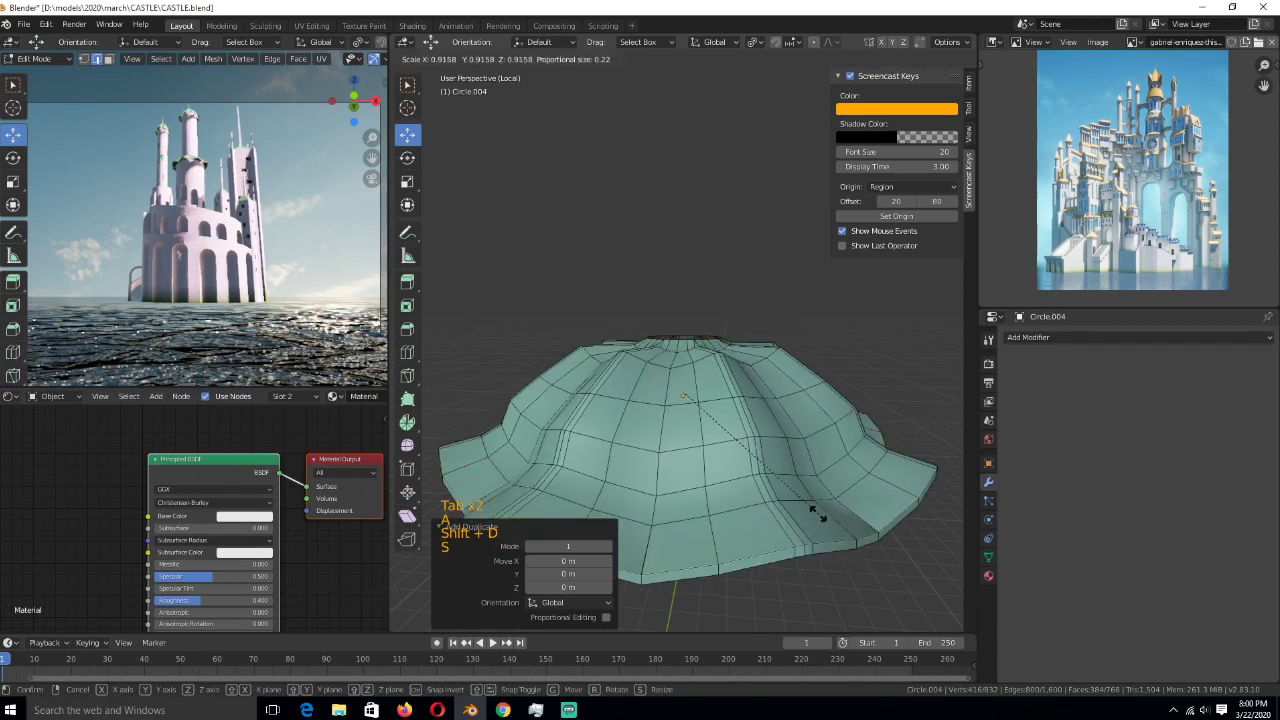
{"action": "left_click", "coordinate": [815, 512]}
{"action": "key", "text": "g"}
{"action": "key", "text": "z"}
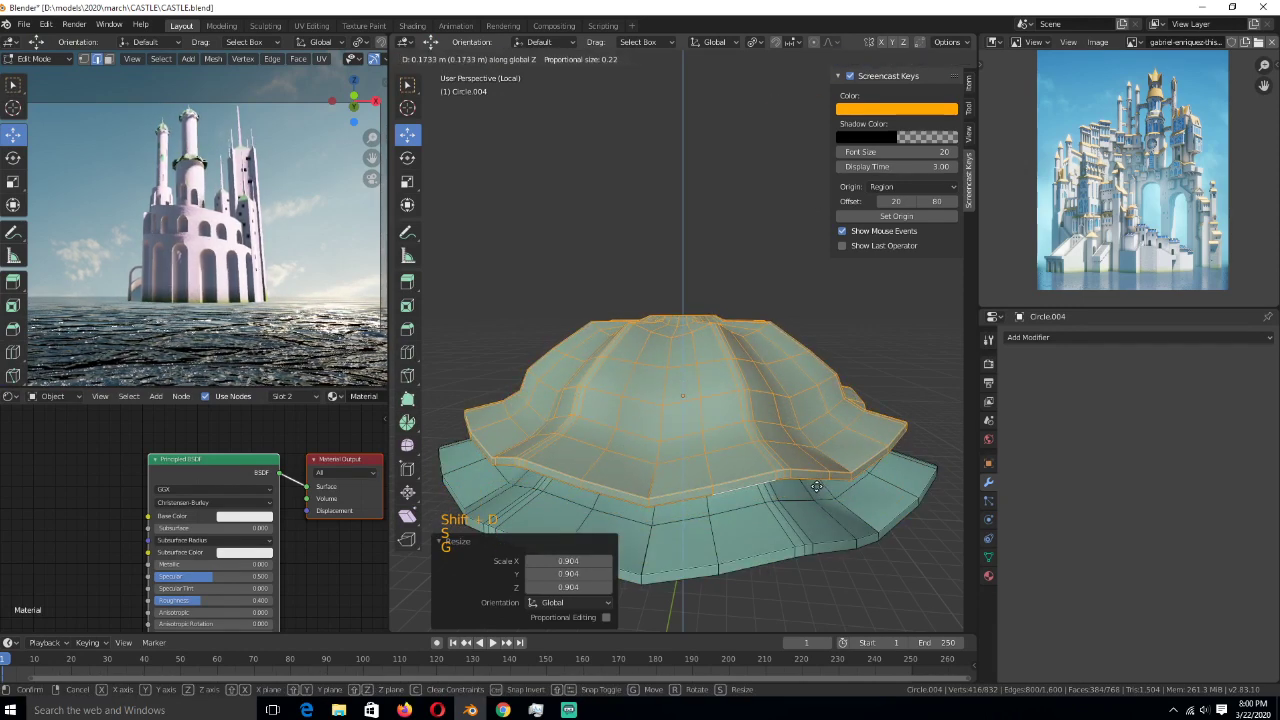
{"action": "left_click", "coordinate": [828, 500]}
- Duplicate the second tier, shrink the copy and raise it along Z as the skirt's third tier, finishing in Object Mode
{"action": "key", "text": "shift+d"}
{"action": "key", "text": "s"}
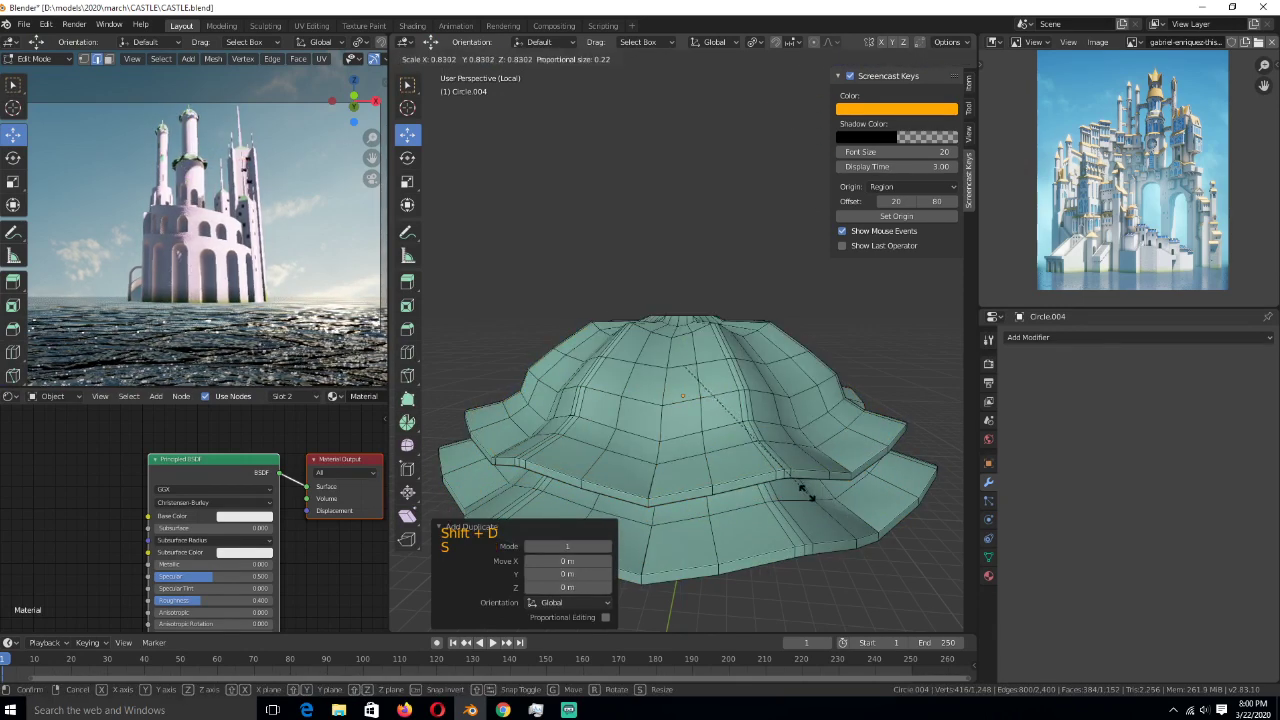
{"action": "left_click", "coordinate": [826, 486]}
{"action": "key", "text": "g"}
{"action": "key", "text": "z"}
{"action": "left_click", "coordinate": [804, 461]}
{"action": "key", "text": "Tab"}
{"action": "key", "text": "Tab"}
{"action": "key", "text": "Tab"}
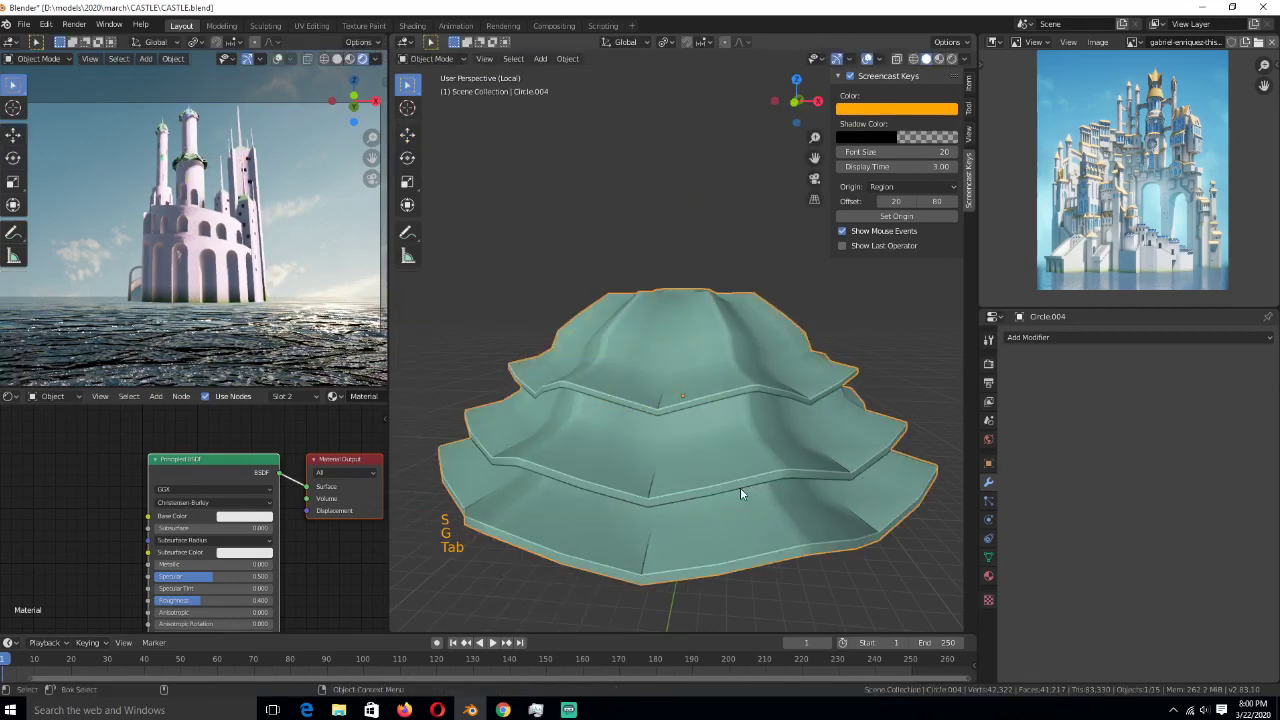
- Preview the three-tiered skirt with its materials, save the file and return from local view to the full castle
{"action": "left_click", "coordinate": [940, 59]}
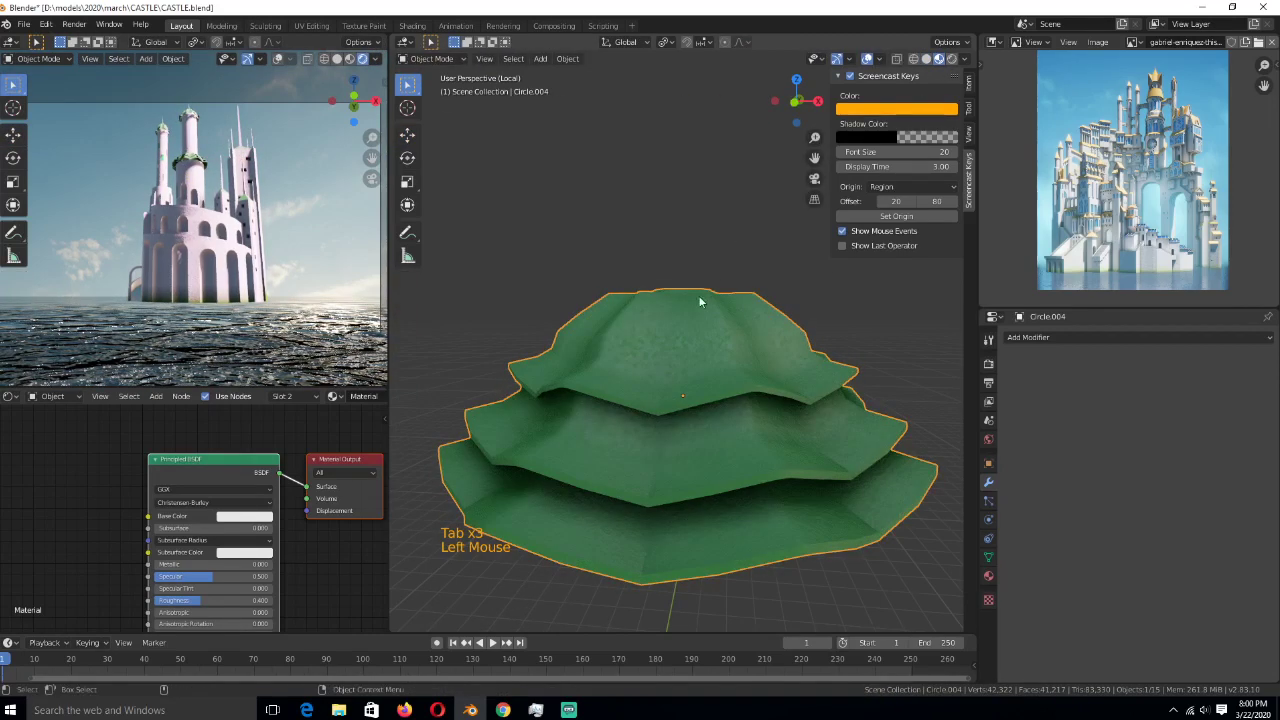
{"action": "mouse_move", "coordinate": [700, 300]}
{"action": "middle_mouse_down"}
{"action": "mouse_move", "coordinate": [798, 254]}
{"action": "mouse_move", "coordinate": [748, 314]}
{"action": "mouse_move", "coordinate": [663, 344]}
{"action": "middle_mouse_up"}
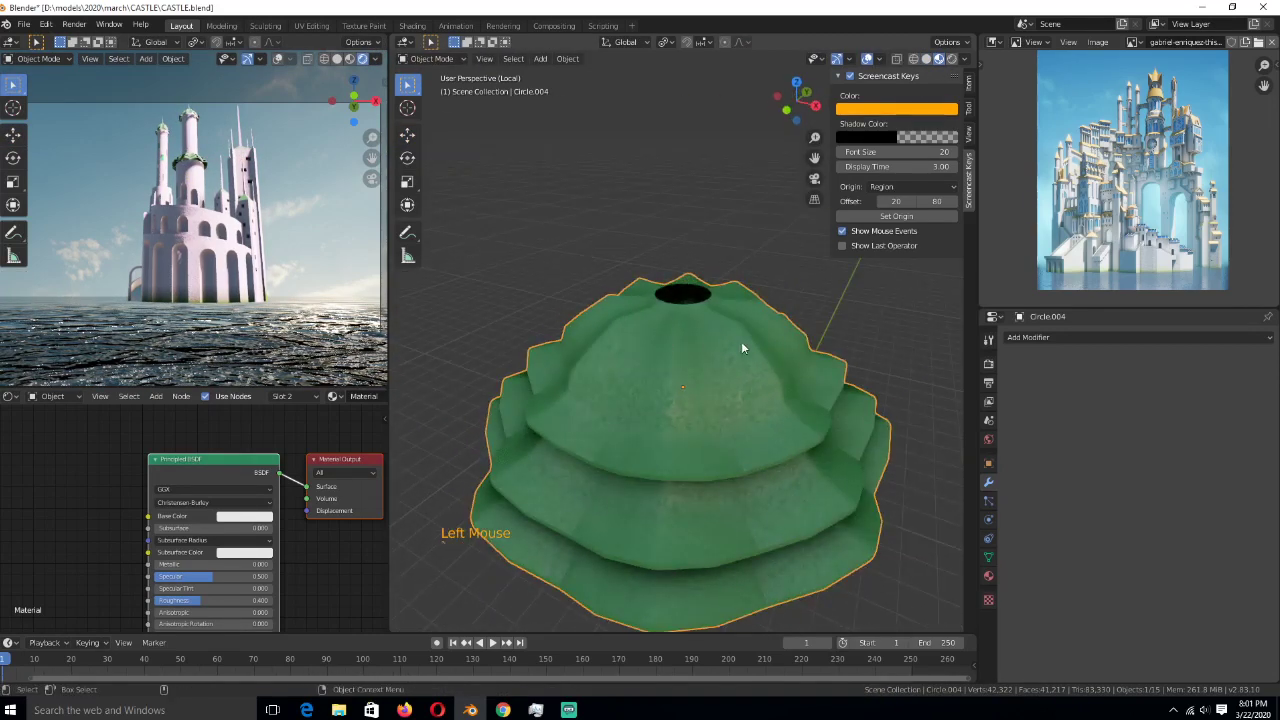
{"action": "middle_click_drag", "start_coordinate": [742, 347], "coordinate": [700, 308]}
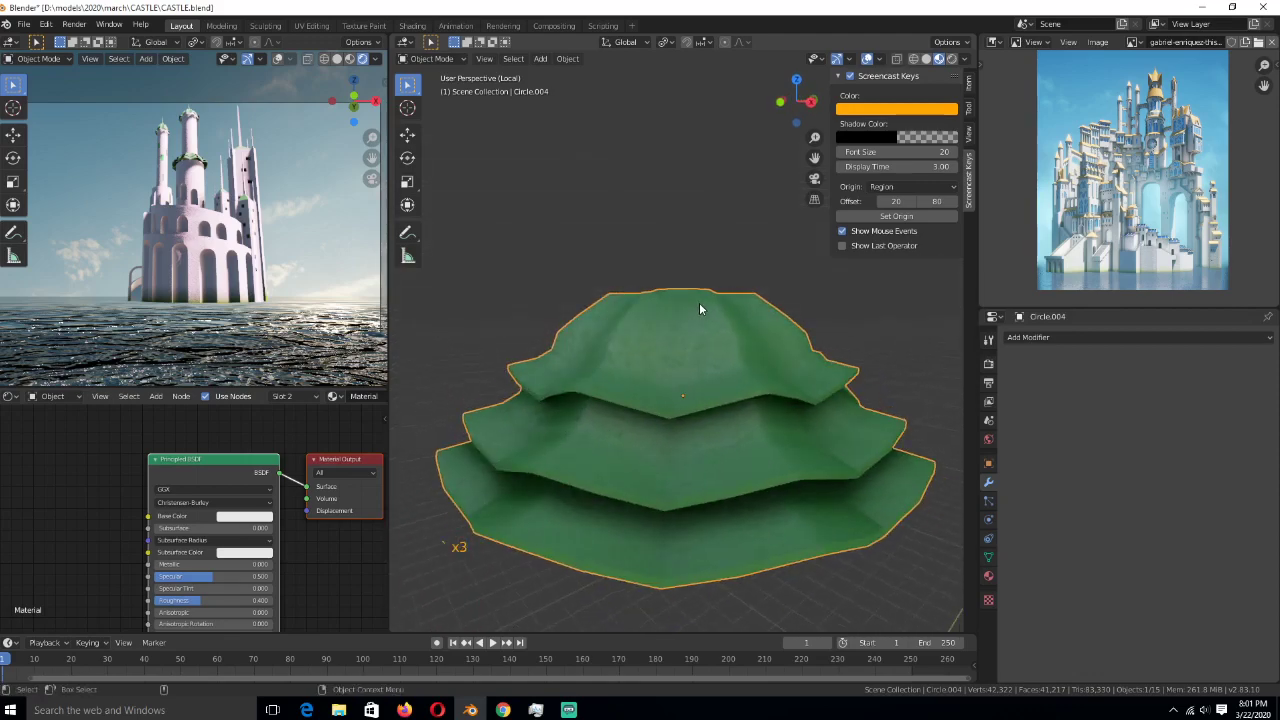
{"action": "key", "text": "KP_Divide"}
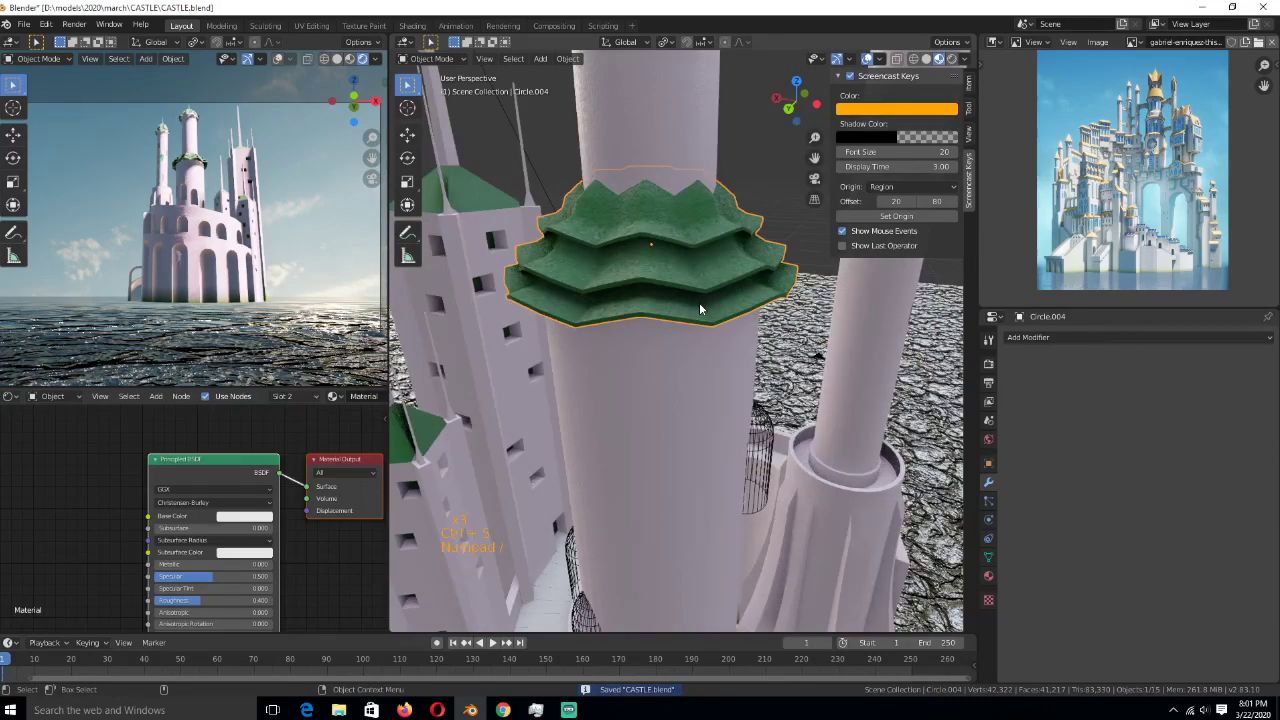
- Hide the wireframe window cutters around the tall central tower
{"action": "scroll", "coordinate": [699, 312], "scroll_direction": "down", "scroll_amount": 2}
{"action": "scroll", "coordinate": [699, 316], "scroll_direction": "down", "scroll_amount": 3}
{"action": "middle_click_drag", "start_coordinate": [699, 316], "coordinate": [413, 319]}
{"action": "scroll", "coordinate": [413, 319], "scroll_direction": "up", "scroll_amount": 4}
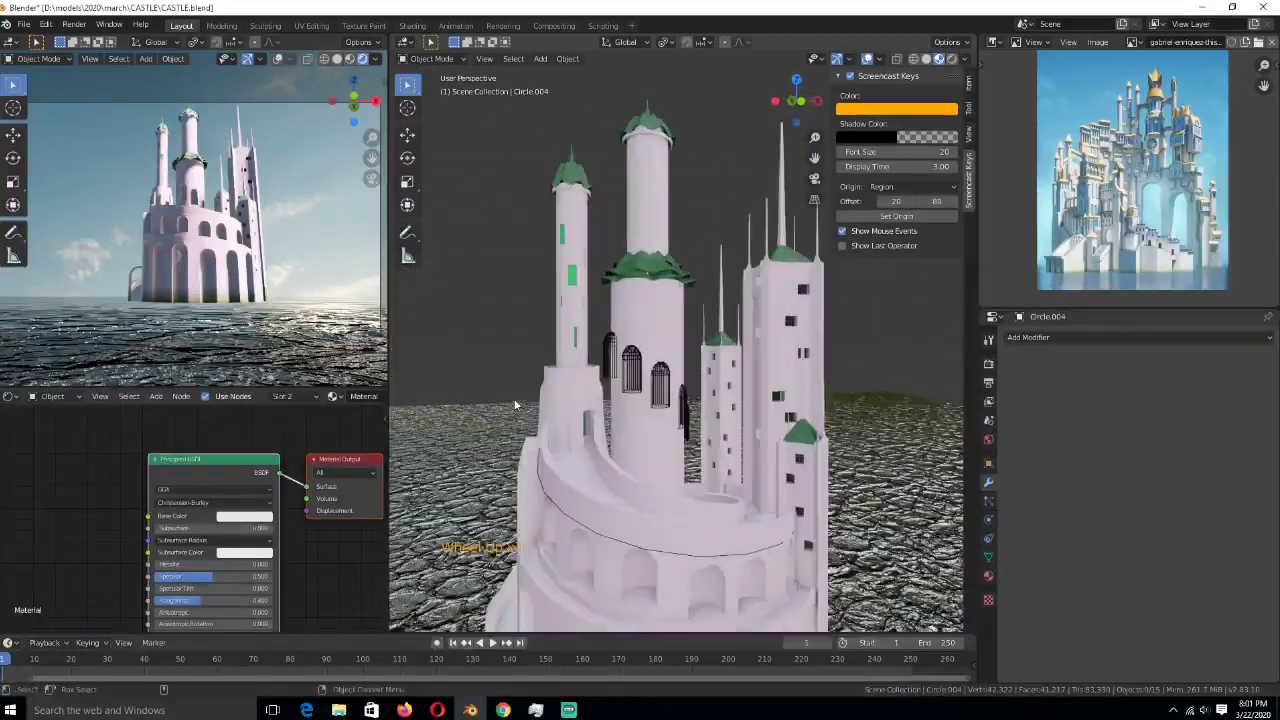
{"action": "left_click", "coordinate": [606, 362]}
{"action": "key", "text": "h"}
{"action": "scroll", "coordinate": [620, 380], "scroll_direction": "down", "scroll_amount": 2}
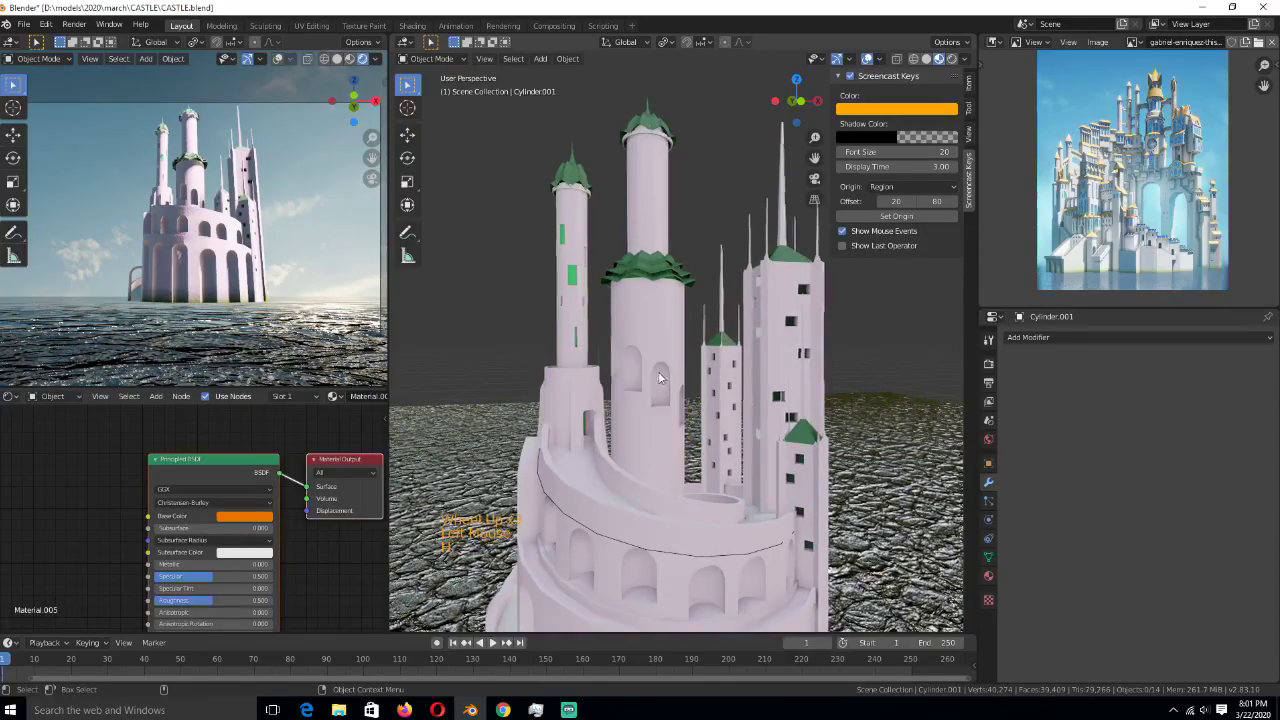
- Rotate the slender side tower with the curved wall at its base about the global Z axis and deselect it
{"action": "mouse_move", "coordinate": [630, 395]}
{"action": "middle_mouse_down"}
{"action": "mouse_move", "coordinate": [666, 433]}
{"action": "mouse_move", "coordinate": [737, 444]}
{"action": "mouse_move", "coordinate": [748, 415]}
{"action": "mouse_move", "coordinate": [616, 451]}
{"action": "mouse_move", "coordinate": [614, 390]}
{"action": "middle_mouse_up"}
{"action": "left_click", "coordinate": [614, 383]}
{"action": "key", "text": "r"}
{"action": "key", "text": "z"}
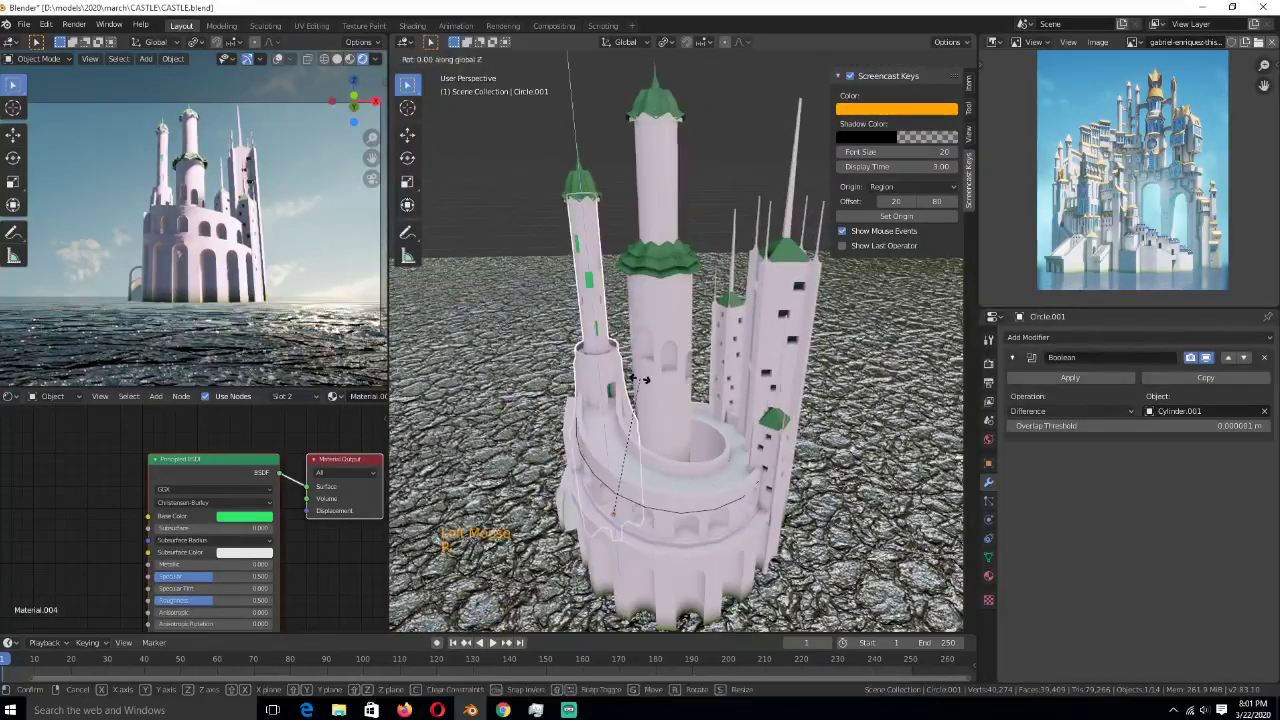
{"action": "left_click", "coordinate": [655, 515]}
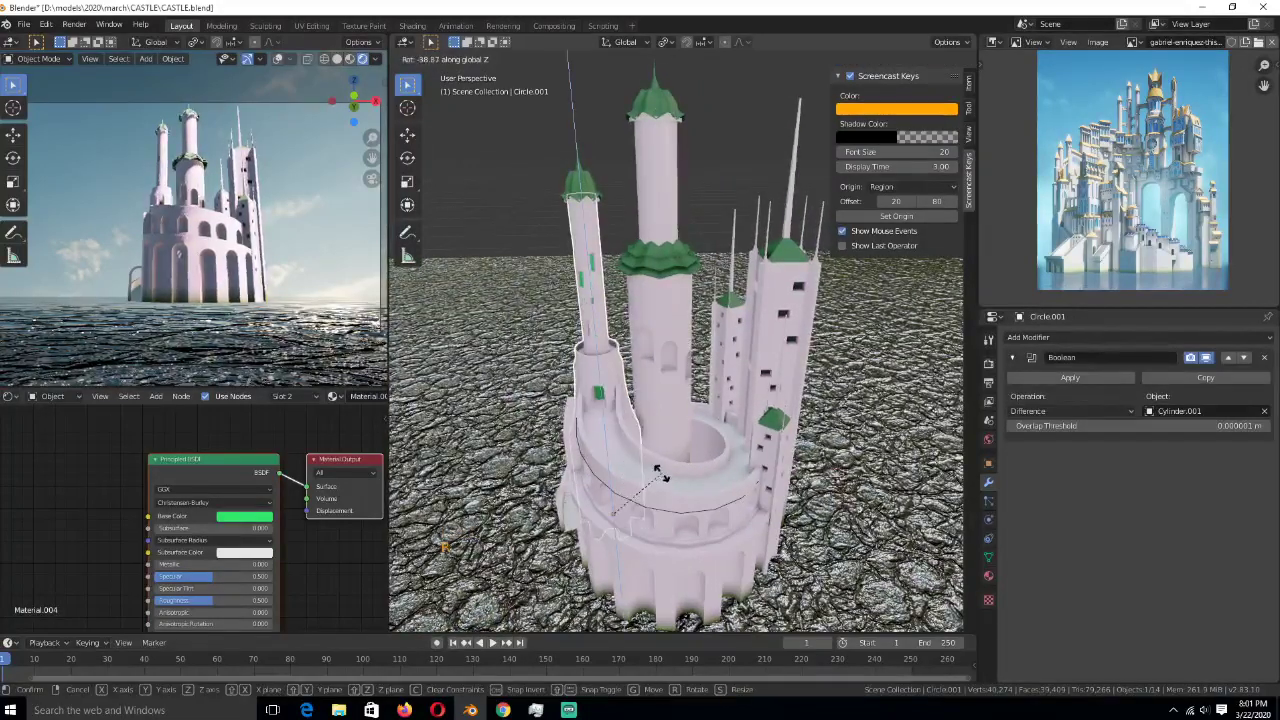
{"action": "key", "text": "alt+a"}
{"action": "middle_click_drag", "start_coordinate": [628, 457], "coordinate": [591, 441]}
{"action": "scroll", "coordinate": [593, 443], "scroll_direction": "up", "scroll_amount": 3}
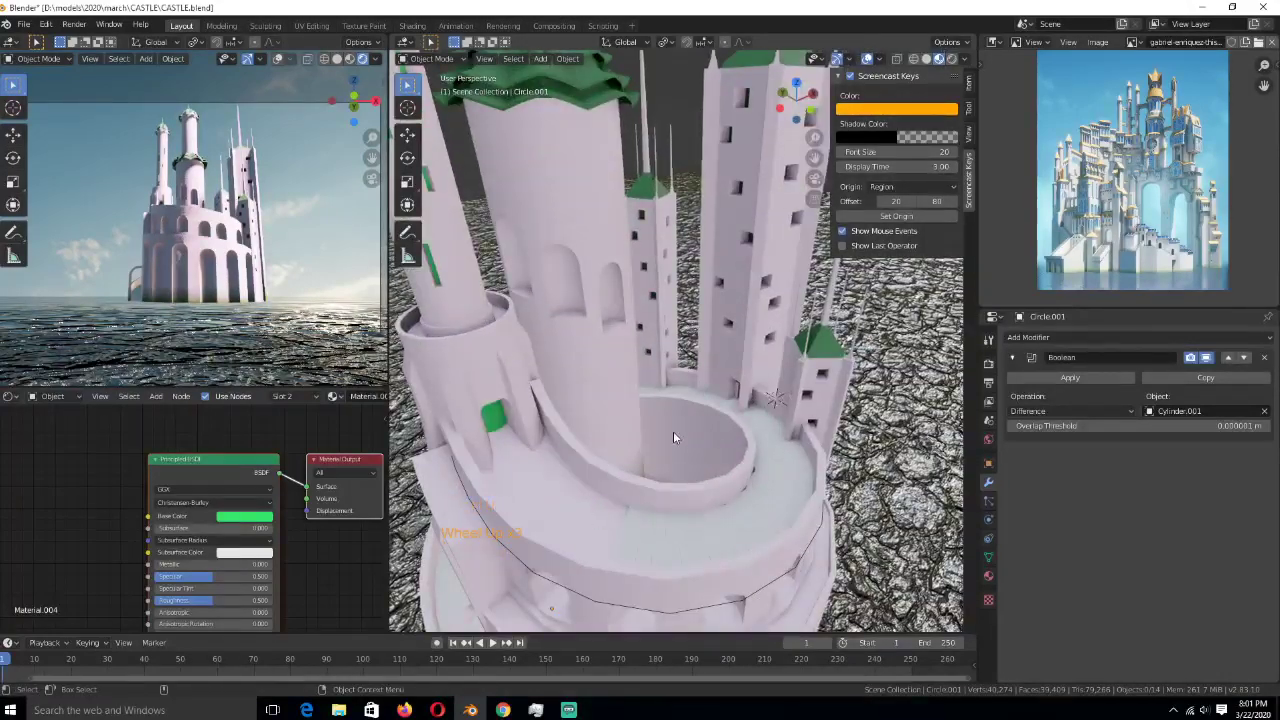
- Switch the main viewport to solid shading and add three evenly spaced horizontal loop cuts to the tall blue tower's upper shaft
{"action": "mouse_move", "coordinate": [673, 437]}
{"action": "middle_mouse_down"}
{"action": "mouse_move", "coordinate": [674, 400]}
{"action": "mouse_move", "coordinate": [706, 508]}
{"action": "mouse_move", "coordinate": [659, 367]}
{"action": "mouse_move", "coordinate": [708, 351]}
{"action": "middle_mouse_up"}
{"action": "key", "text": "z"}
{"action": "left_click", "coordinate": [831, 358]}
{"action": "scroll", "coordinate": [668, 327], "scroll_direction": "up", "scroll_amount": 2}
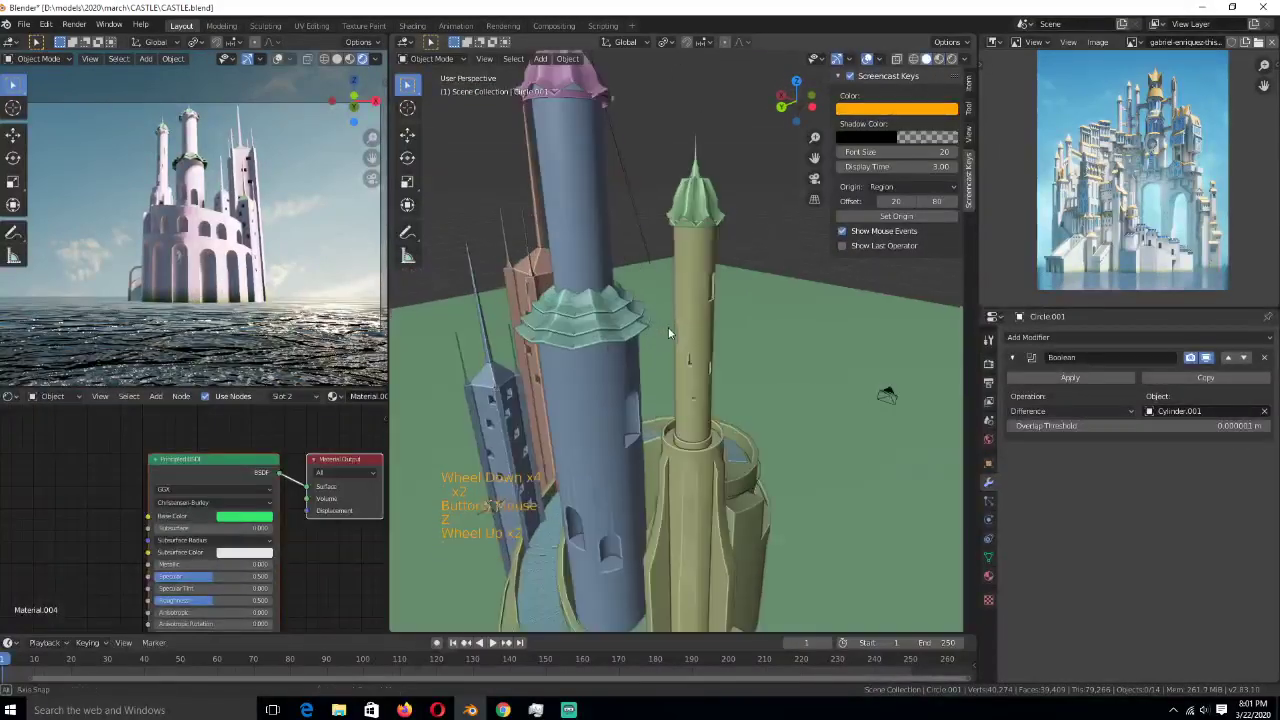
{"action": "mouse_move", "coordinate": [620, 271]}
{"action": "middle_mouse_down"}
{"action": "mouse_move", "coordinate": [566, 263]}
{"action": "mouse_move", "coordinate": [593, 290]}
{"action": "middle_mouse_up"}
{"action": "left_click", "coordinate": [567, 264]}
{"action": "key", "text": "Tab"}
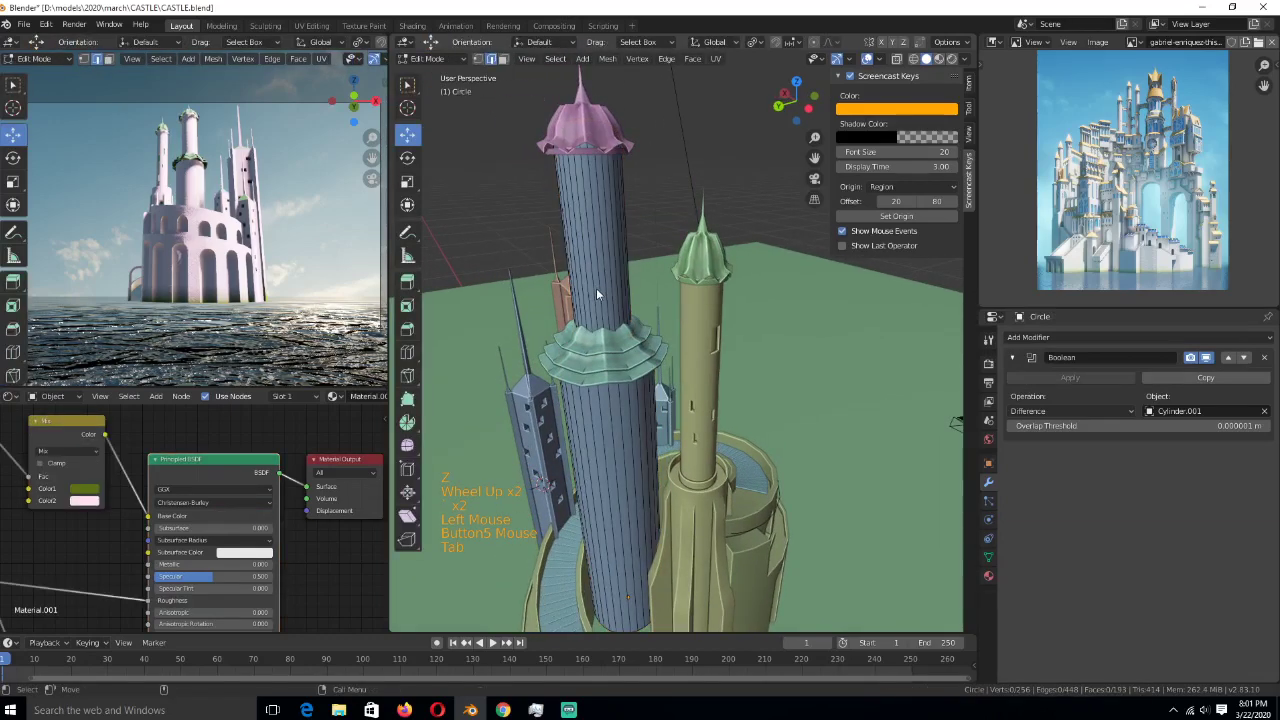
{"action": "key", "text": "ctrl+r"}
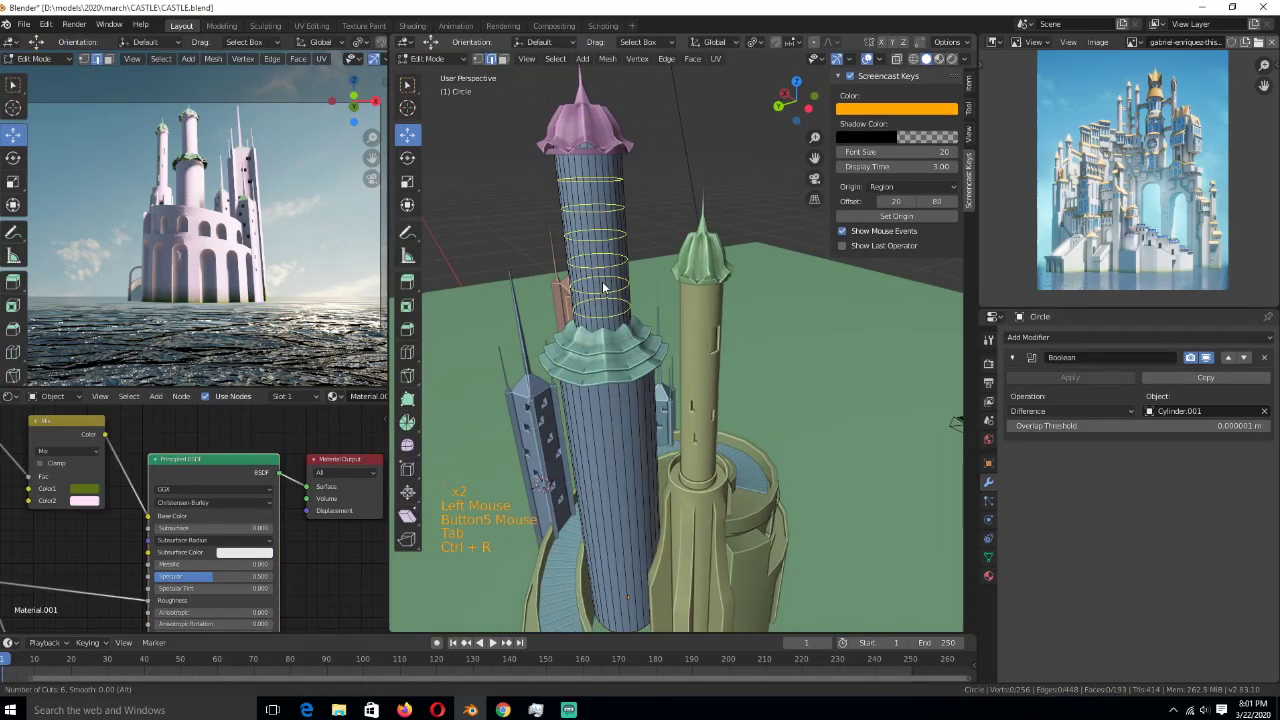
{"action": "scroll", "coordinate": [603, 288], "scroll_direction": "down", "scroll_amount": 3}
{"action": "left_click", "coordinate": [603, 288]}
{"action": "right_click", "coordinate": [603, 288]}
- Add one more centred horizontal loop cut to the second segment of the upper shaft above the skirt
{"action": "middle_click_drag", "start_coordinate": [603, 288], "coordinate": [589, 400]}
{"action": "scroll", "coordinate": [665, 392], "scroll_direction": "up", "scroll_amount": 2}
{"action": "key", "text": "3"}
{"action": "left_click", "coordinate": [580, 359]}
{"action": "scroll", "coordinate": [589, 400], "scroll_direction": "up", "scroll_amount": 3}
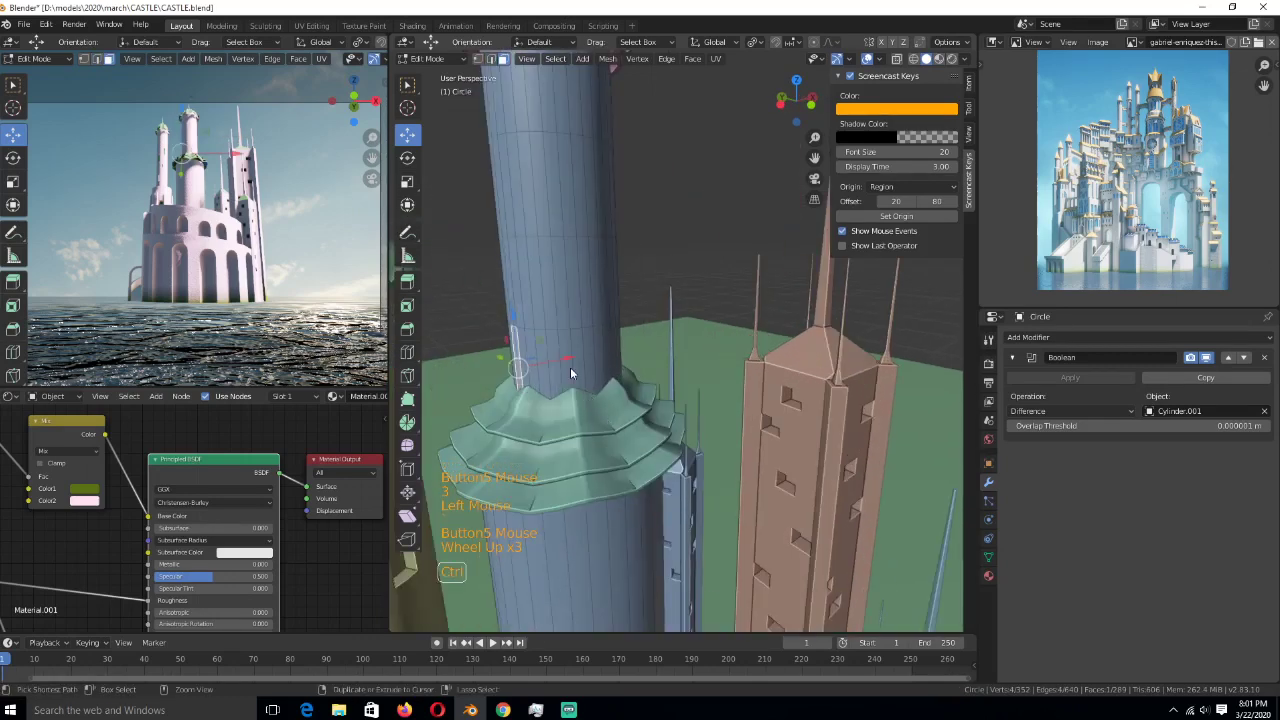
{"action": "middle_click_drag", "start_coordinate": [570, 373], "coordinate": [527, 272]}
{"action": "key", "text": "ctrl+r"}
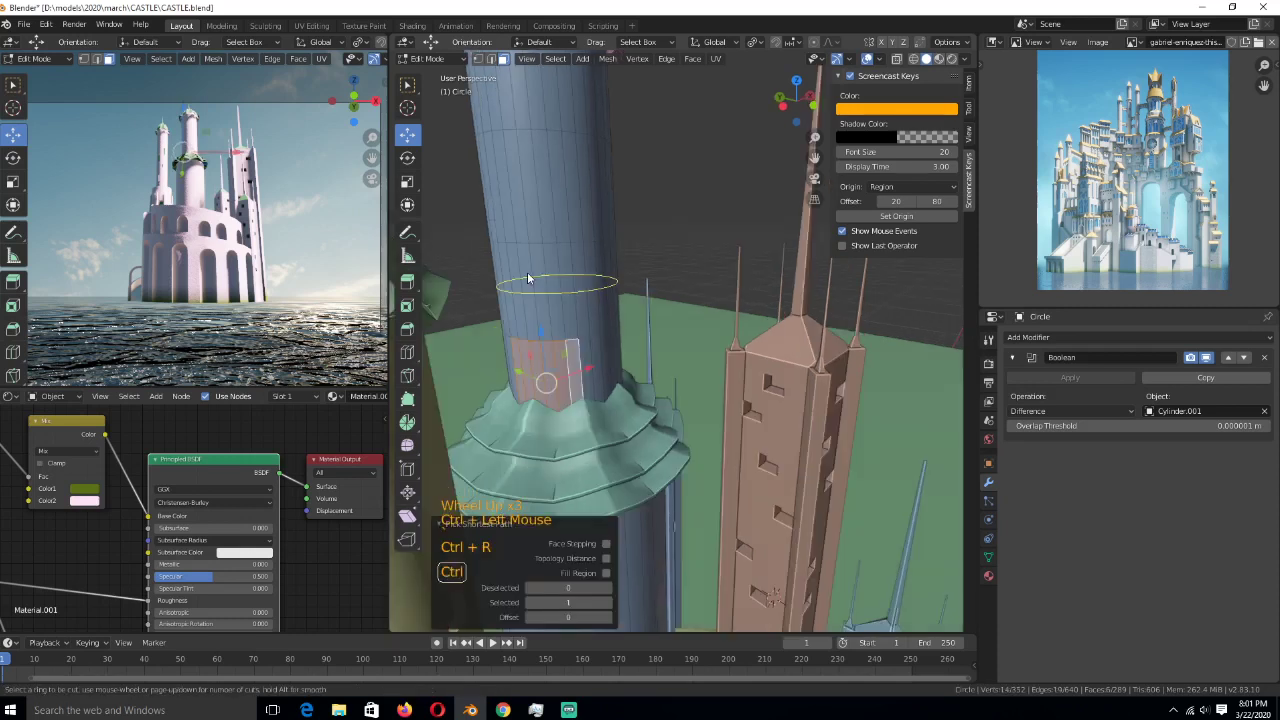
{"action": "left_click", "coordinate": [527, 285]}
{"action": "right_click", "coordinate": [523, 312]}
- Try to extrude a block of shaft faces just above the skirt, then undo it and clear the selection
{"action": "key", "text": "3"}
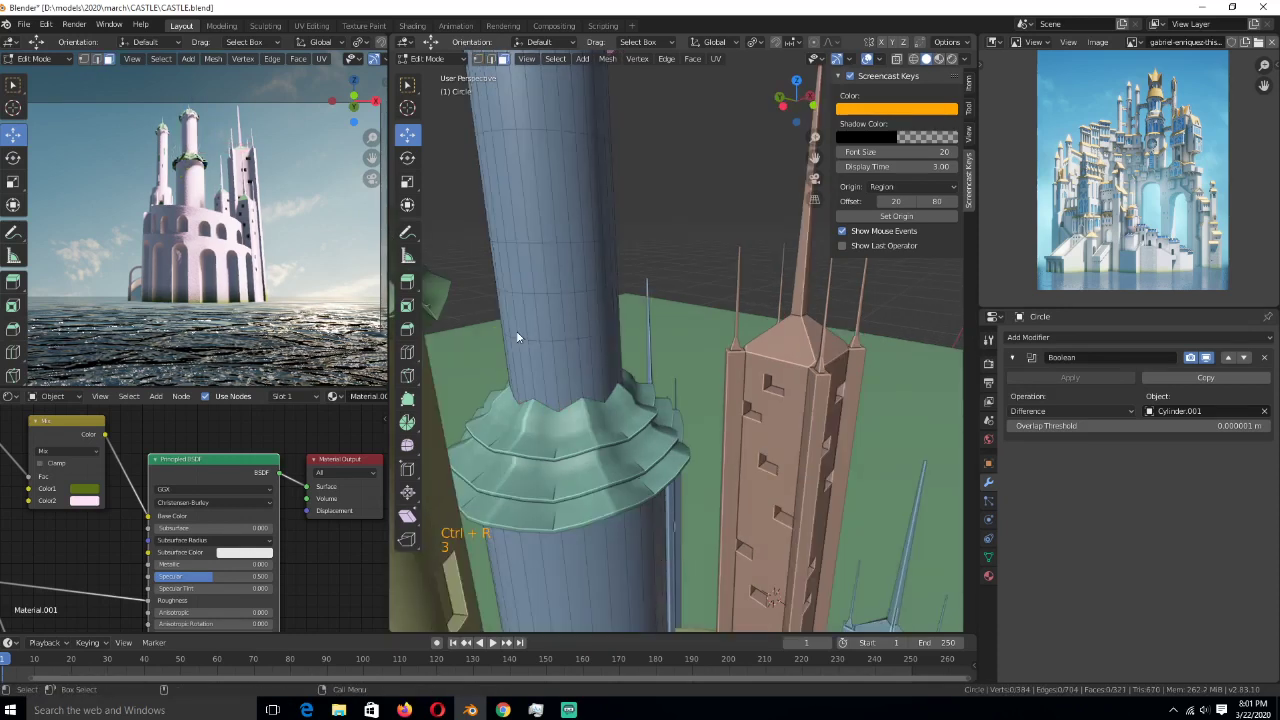
{"action": "key", "text": "c"}
{"action": "left_click_drag", "start_coordinate": [517, 337], "coordinate": [563, 343]}
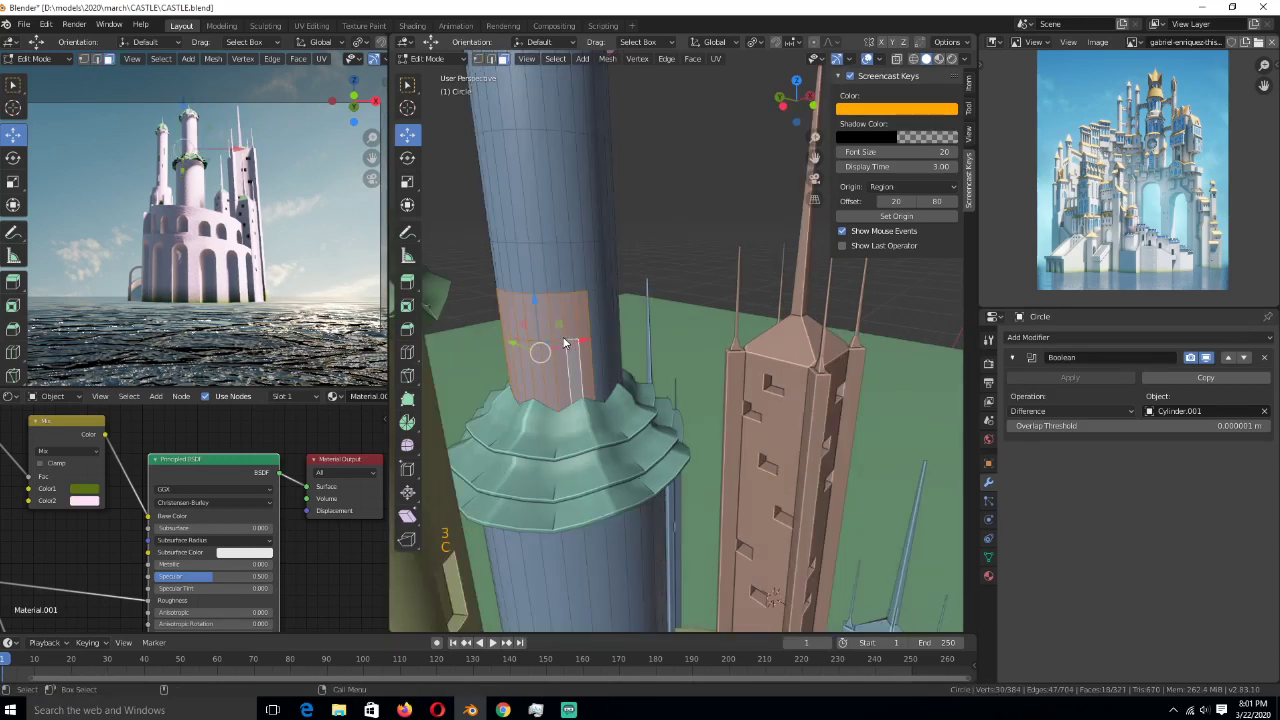
{"action": "middle_click_drag", "start_coordinate": [571, 358], "coordinate": [653, 421]}
{"action": "key", "text": "e"}
{"action": "left_click", "coordinate": [655, 373]}
{"action": "key", "text": "ctrl+z"}
{"action": "key", "text": "alt+a"}
- Slide the upper shaft's lowest horizontal edge loop down close to the skirt
{"action": "scroll", "coordinate": [653, 424], "scroll_direction": "up", "scroll_amount": 1}
{"action": "key", "text": "v"}
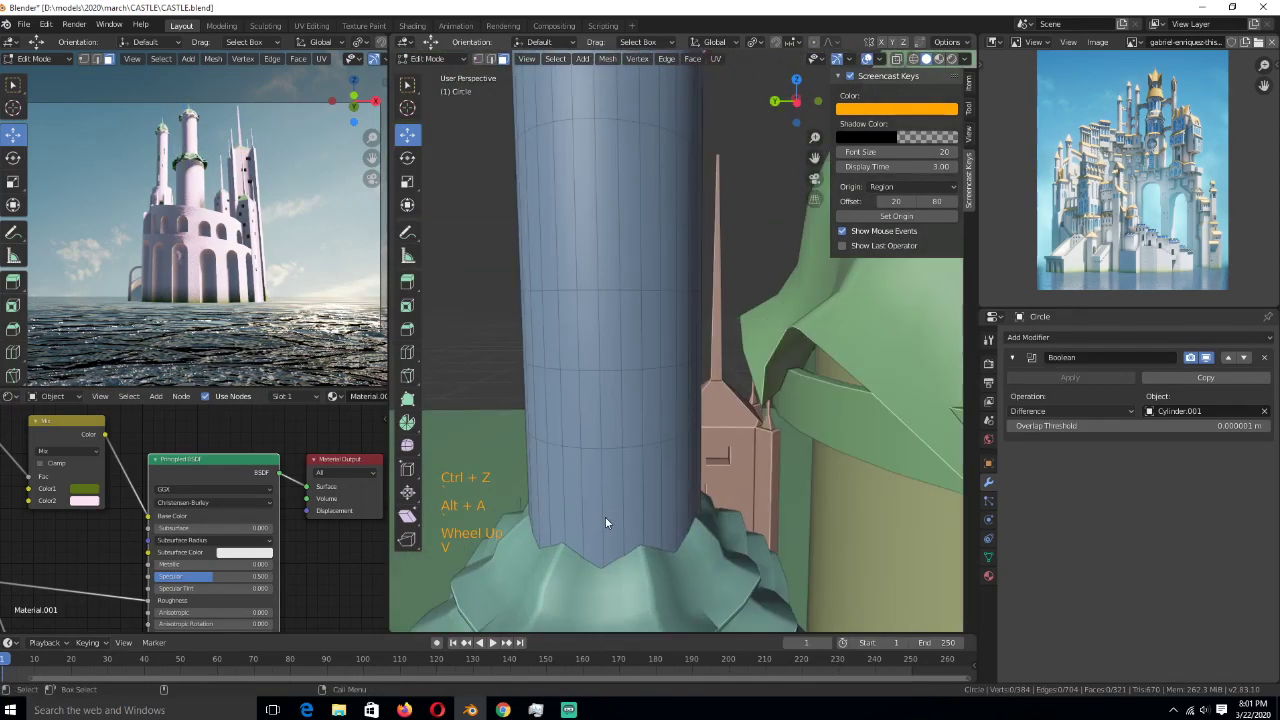
{"action": "key", "text": "2"}
{"action": "left_click", "coordinate": [633, 444], "text": "alt"}
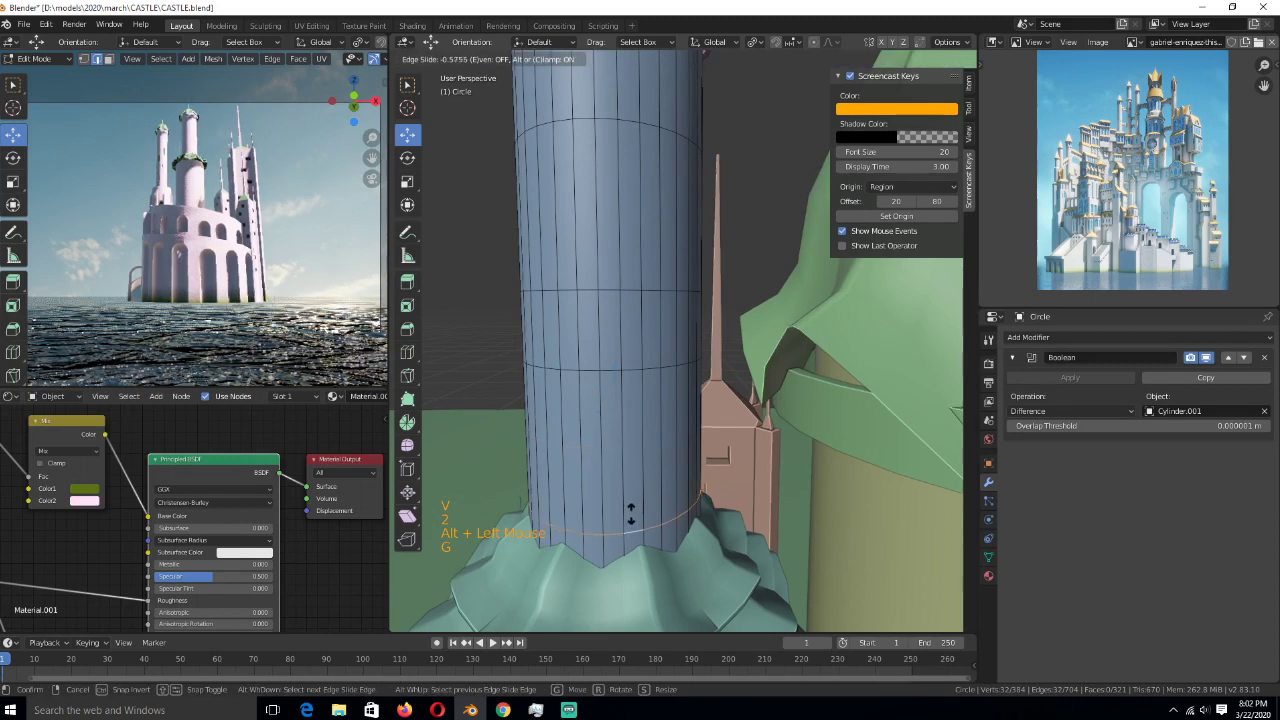
- Slide the lower edge loop of the blue tower down to just above the green roof skirt
{"action": "key", "text": "g"}
{"action": "key", "text": "g"}
{"action": "left_click", "coordinate": [607, 495]}
- Extrude a group of adjacent faces on the lower front of the blue tower inward to form a window recess
{"action": "key", "text": "3"}
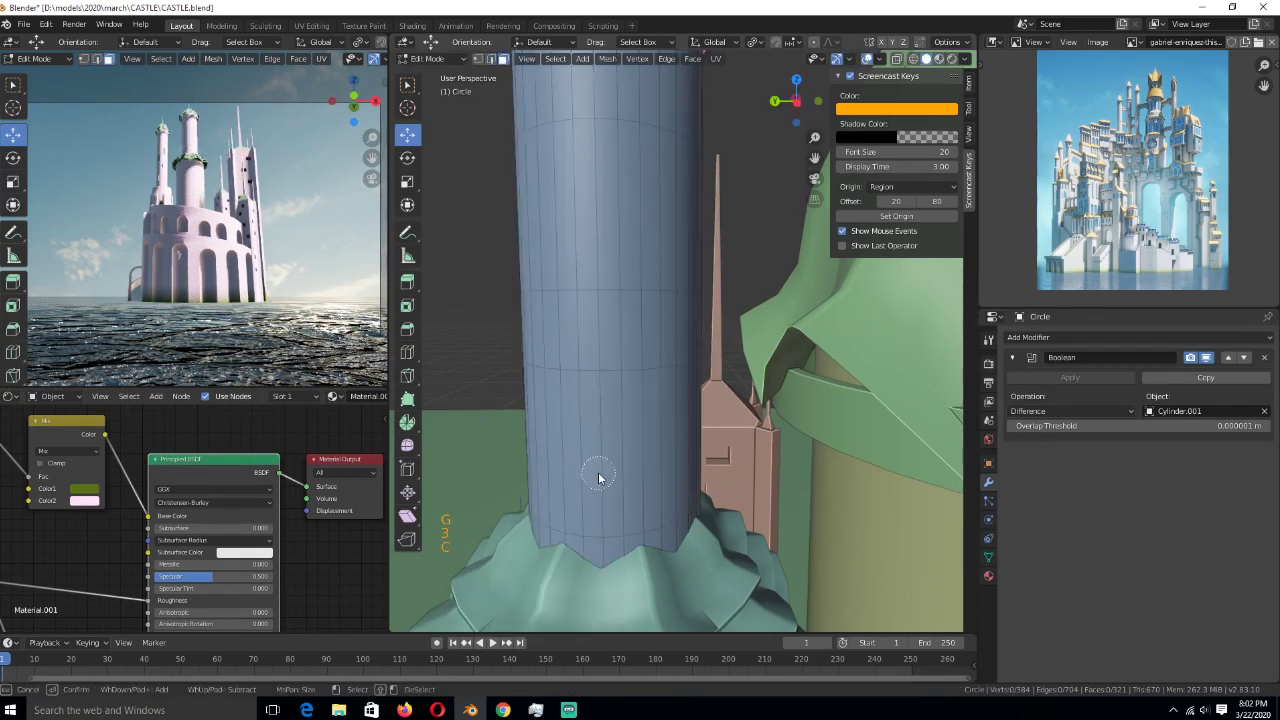
{"action": "mouse_move", "coordinate": [600, 480]}
{"action": "left_mouse_down"}
{"action": "mouse_move", "coordinate": [603, 451]}
{"action": "mouse_move", "coordinate": [629, 449]}
{"action": "left_mouse_up"}
{"action": "key", "text": "alt+a"}
{"action": "key", "text": "c"}
{"action": "mouse_move", "coordinate": [654, 439]}
{"action": "middle_mouse_down"}
{"action": "mouse_move", "coordinate": [668, 468]}
{"action": "mouse_move", "coordinate": [632, 388]}
{"action": "mouse_move", "coordinate": [676, 474]}
{"action": "middle_mouse_up"}
{"action": "key", "text": "e"}
{"action": "left_click", "coordinate": [649, 452]}
- Delete the recessed faces at the back of the tower's window opening
{"action": "scroll", "coordinate": [688, 438], "scroll_direction": "up", "scroll_amount": 2}
{"action": "key", "text": "x"}
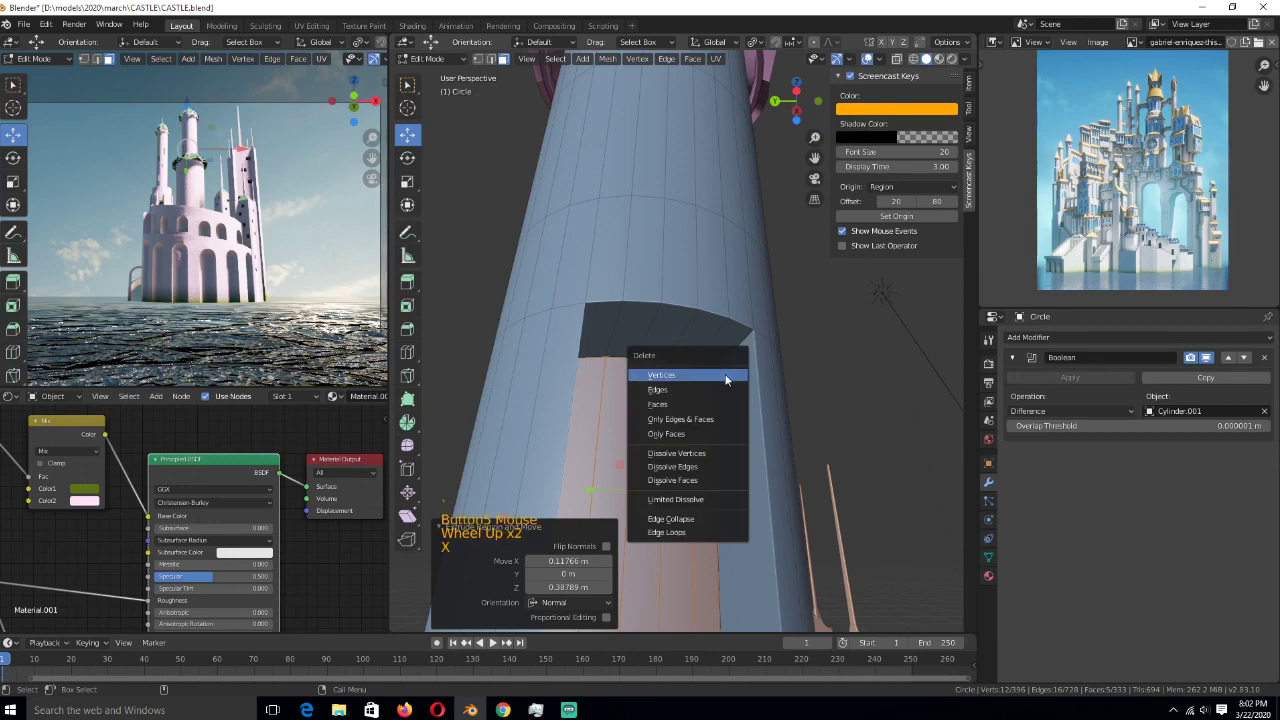
{"action": "left_click", "coordinate": [724, 406]}
- Round the two upper corners of the tower's window opening by bevelling their edges, and return to object mode
{"action": "middle_click_drag", "start_coordinate": [681, 376], "coordinate": [532, 375]}
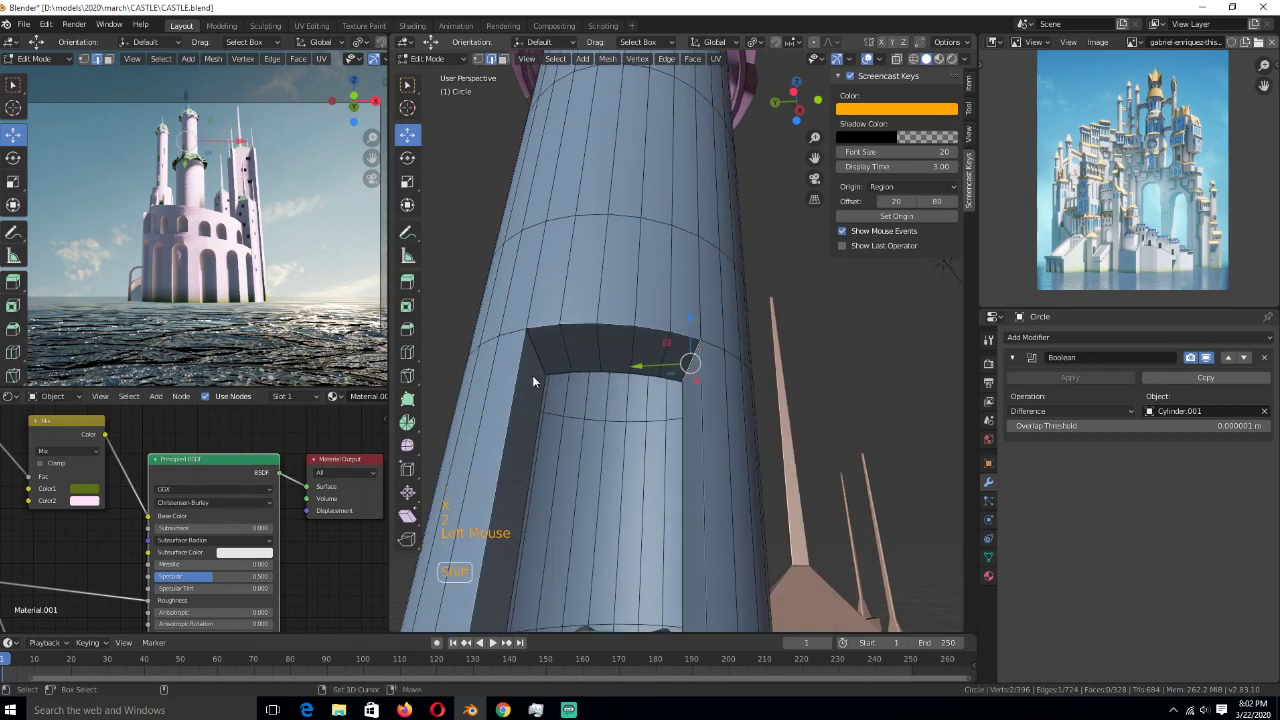
{"action": "key", "text": "ctrl+z"}
{"action": "left_click", "coordinate": [536, 353], "text": "shift"}
{"action": "key", "text": "ctrl+b"}
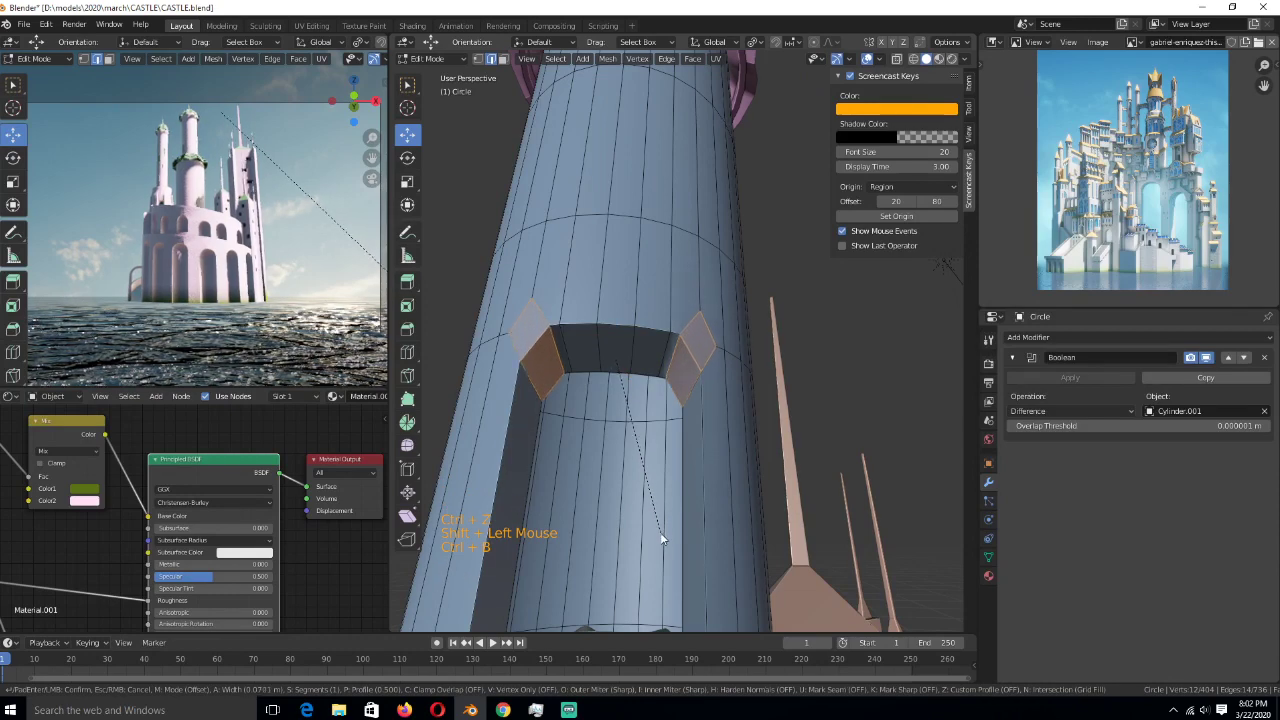
{"action": "left_click", "coordinate": [665, 530]}
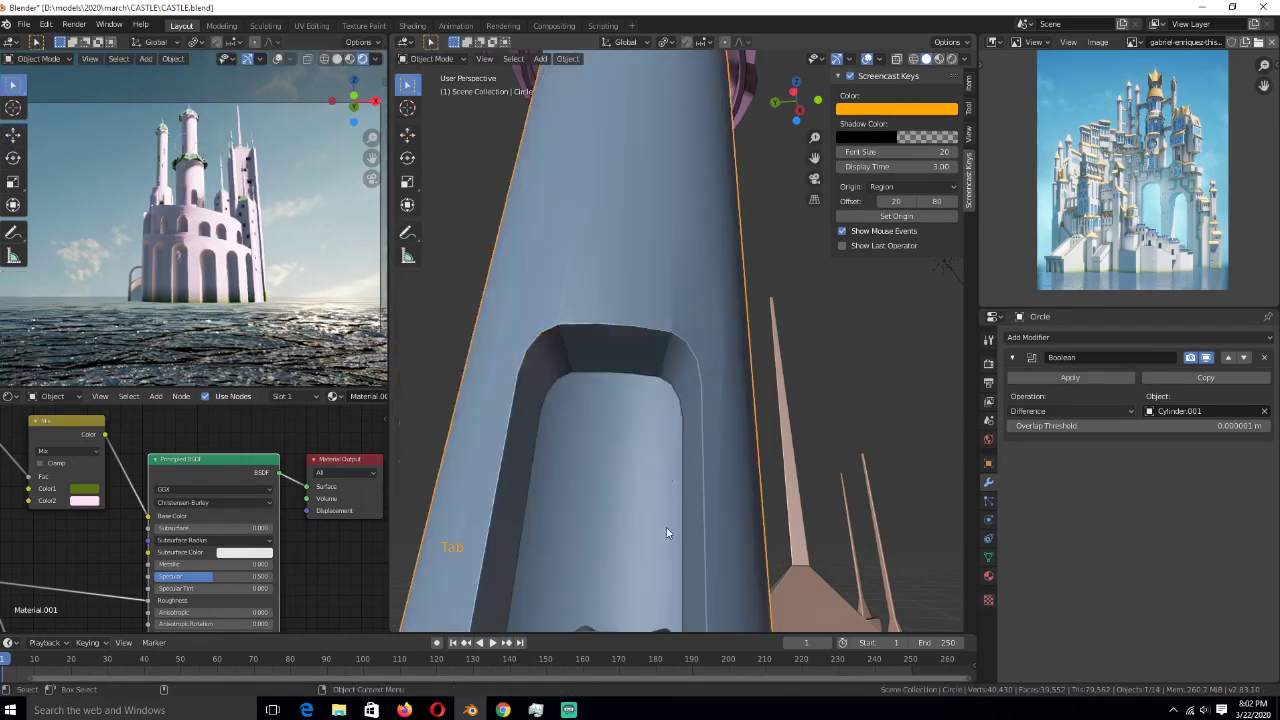
{"action": "key", "text": "Tab"}
- Save the castle scene to CASTLE.blend
{"action": "scroll", "coordinate": [660, 535], "scroll_direction": "down", "scroll_amount": 3}
{"action": "scroll", "coordinate": [636, 541], "scroll_direction": "down", "scroll_amount": 3}
{"action": "key", "text": "ctrl+s"}
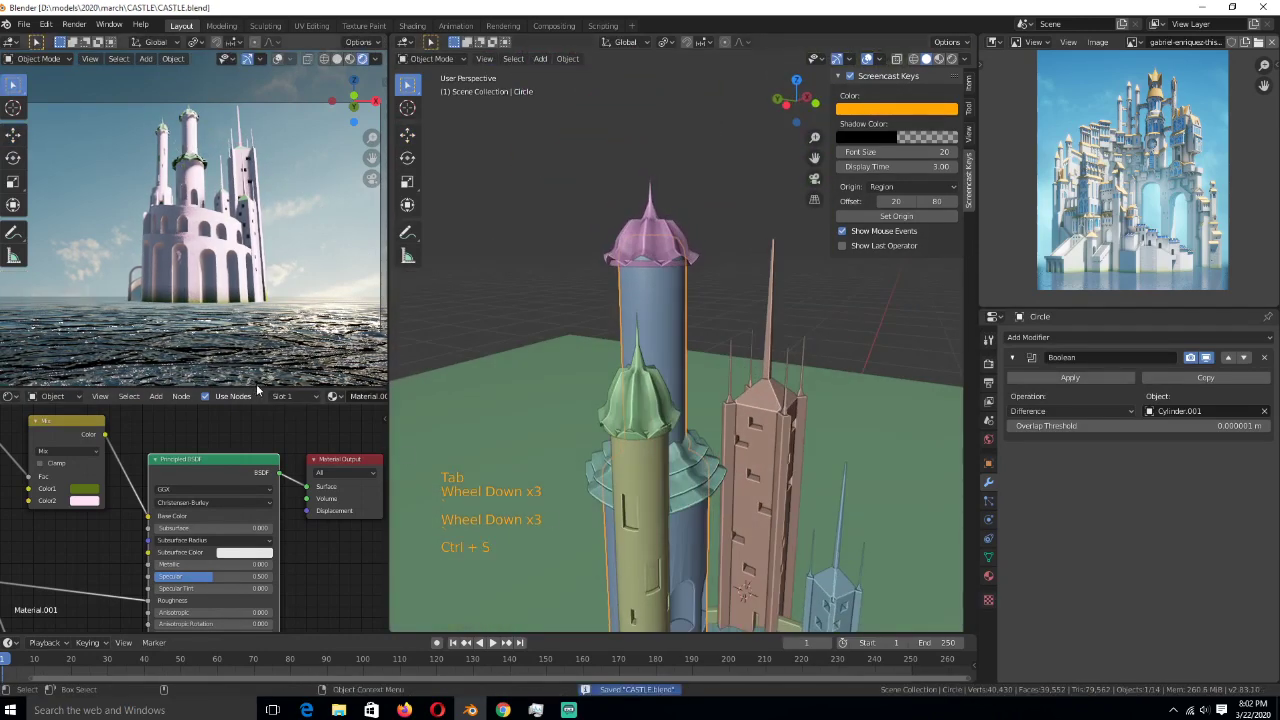
{"action": "scroll", "coordinate": [280, 360], "scroll_direction": "down", "scroll_amount": 2}
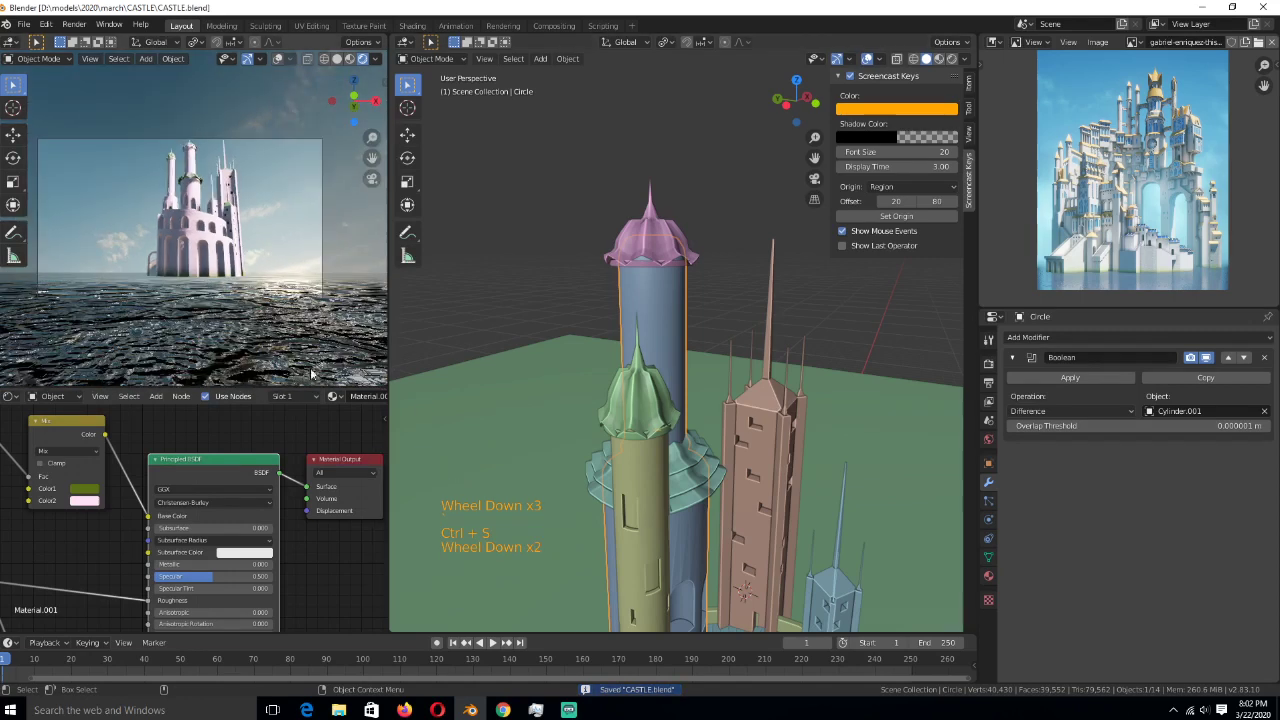
{"action": "scroll", "coordinate": [320, 365], "scroll_direction": "up", "scroll_amount": 2}
{"action": "key", "text": "ctrl+s"}
{"action": "scroll", "coordinate": [540, 400], "scroll_direction": "down", "scroll_amount": 2}
{"action": "middle_click_drag", "start_coordinate": [540, 400], "coordinate": [557, 357]}
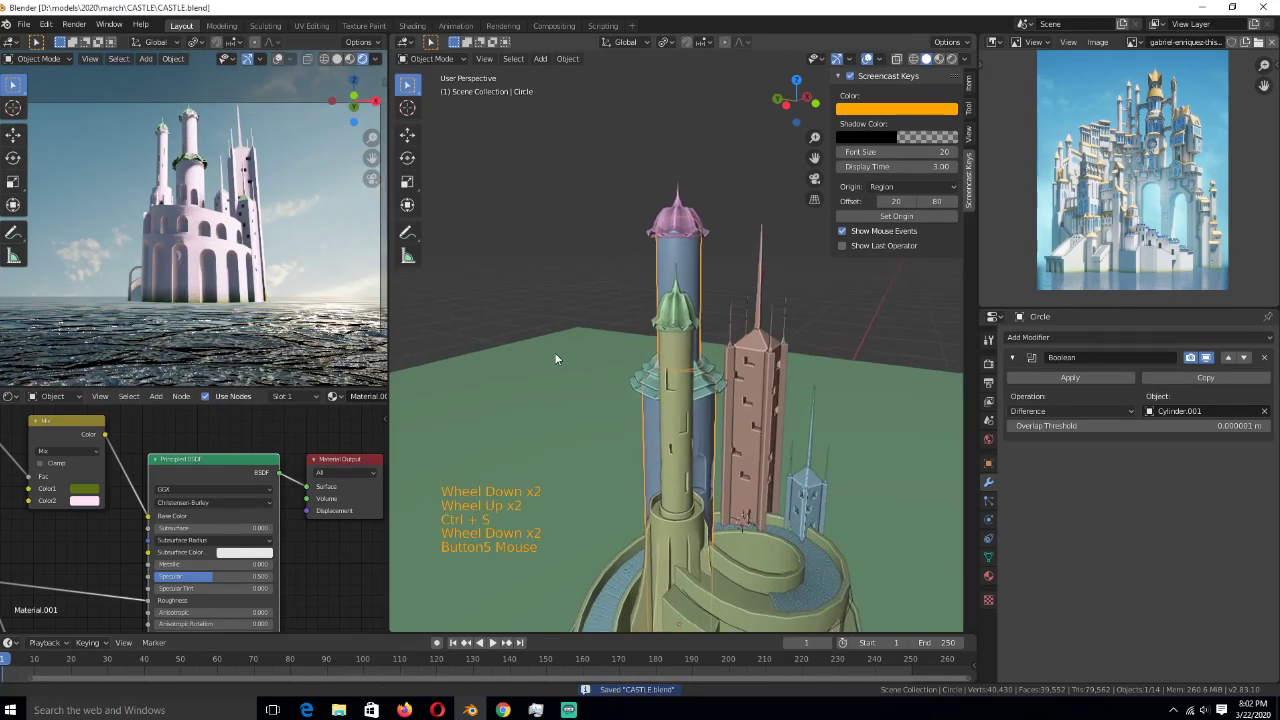
{"action": "key", "text": "ctrl+s"}
- Add a plane between the green-roofed and purple-roofed towers in top view and scale it to about 0.509
{"action": "key", "text": "alt+a"}
{"action": "key", "text": "KP_7"}
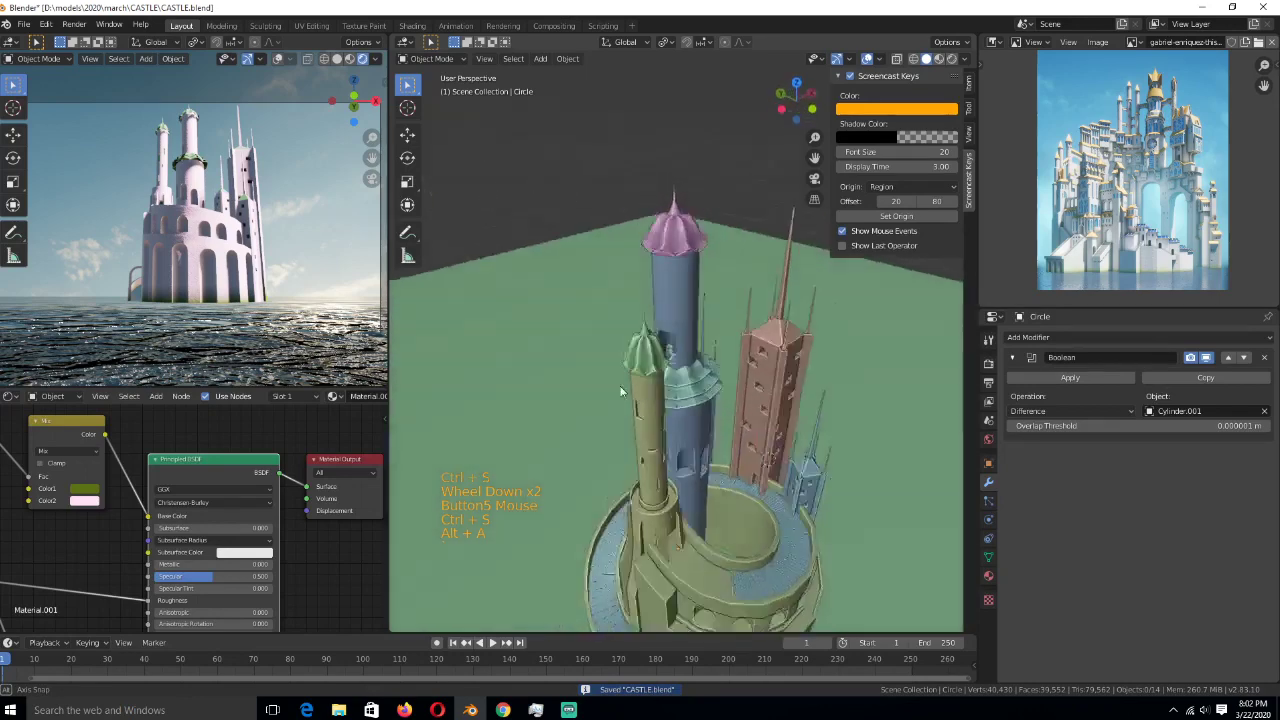
{"action": "scroll", "coordinate": [713, 413], "scroll_direction": "up", "scroll_amount": 4}
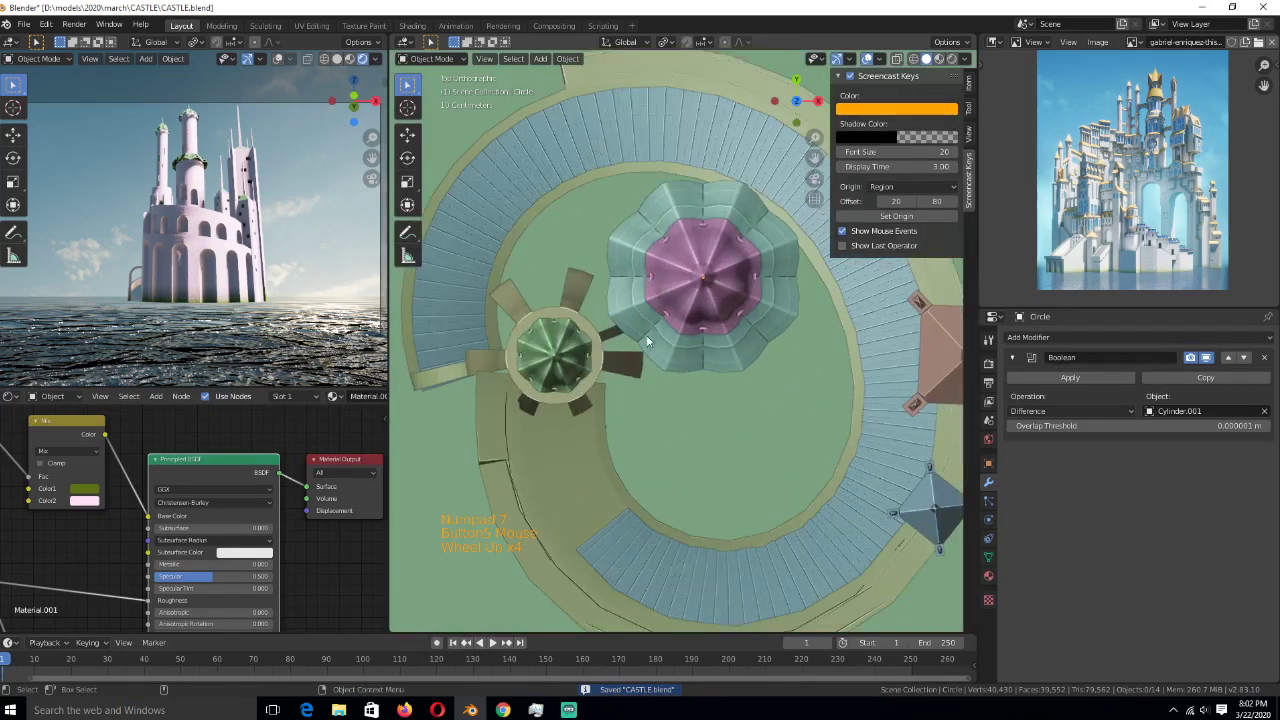
{"action": "right_click", "coordinate": [653, 310], "text": "shift"}
{"action": "key", "text": "shift+a"}
{"action": "mouse_move", "coordinate": [653, 310]}
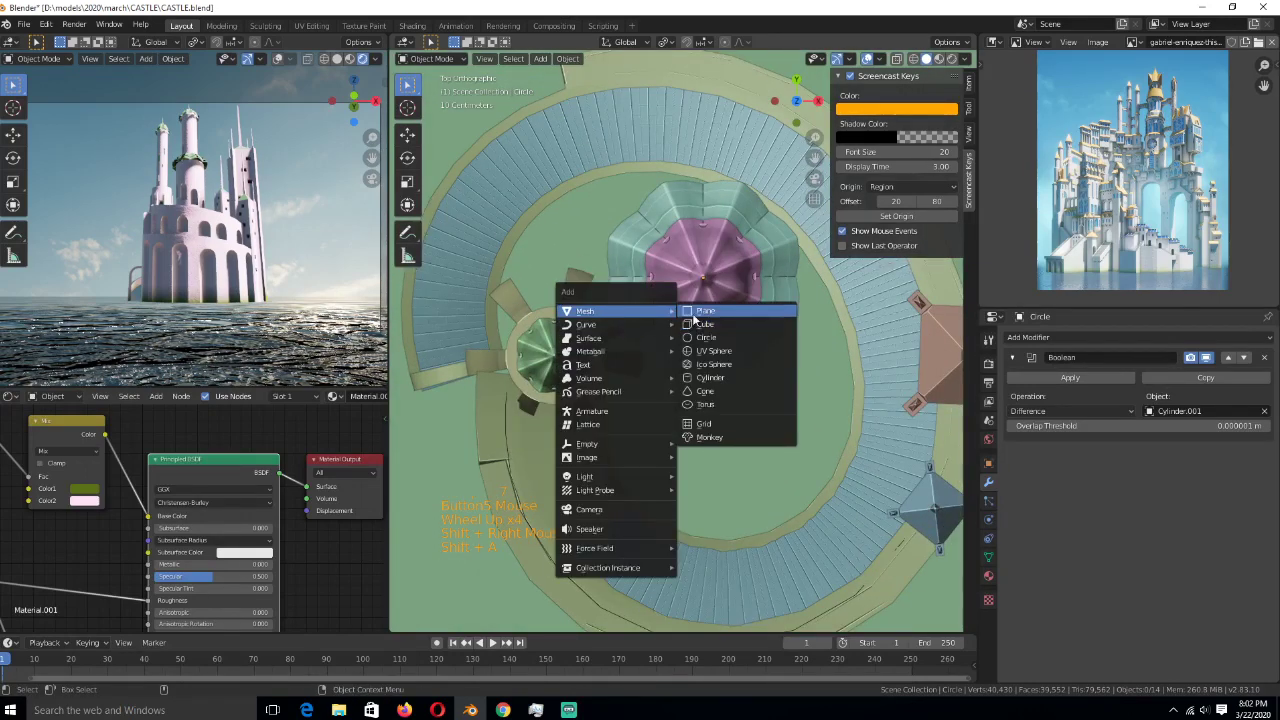
{"action": "left_click", "coordinate": [737, 313]}
{"action": "key", "text": "s"}
{"action": "left_click", "coordinate": [711, 399]}
- Raise the new plane along Z above the castle towers and isolate it in local view
{"action": "scroll", "coordinate": [711, 399], "scroll_direction": "down", "scroll_amount": 10}
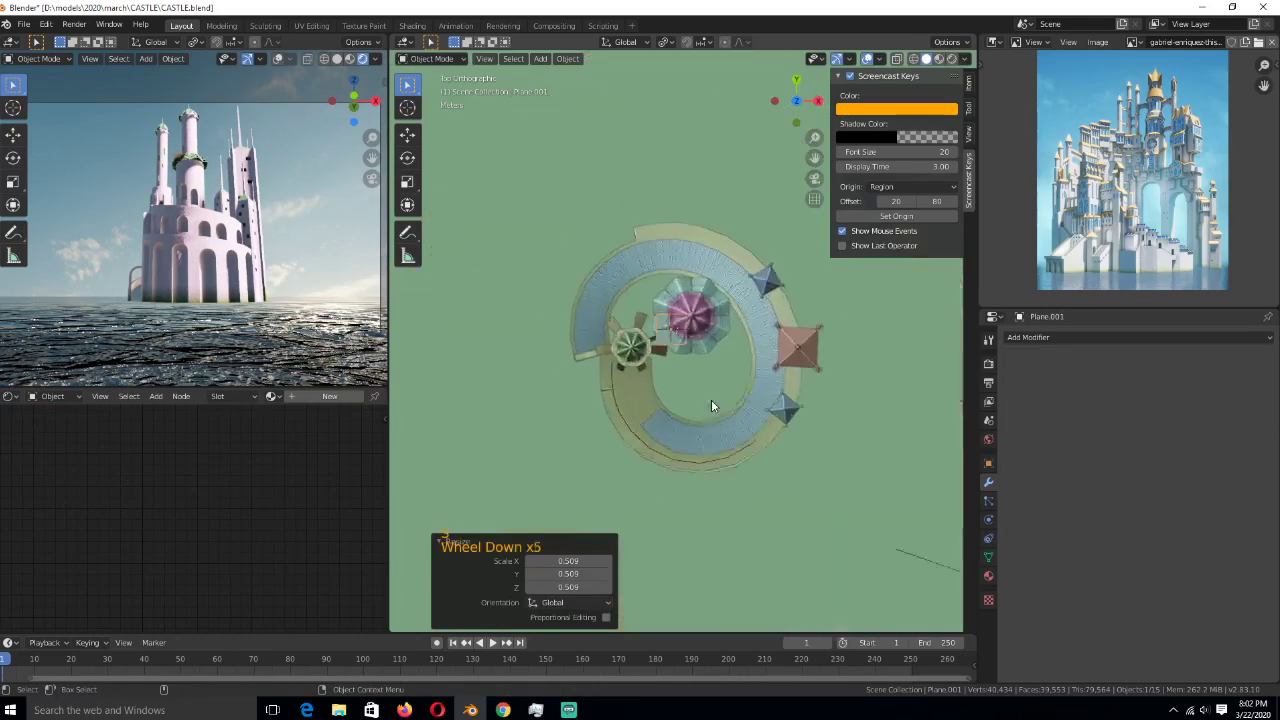
{"action": "mouse_move", "coordinate": [711, 399]}
{"action": "middle_mouse_down"}
{"action": "mouse_move", "coordinate": [690, 380]}
{"action": "mouse_move", "coordinate": [704, 400]}
{"action": "middle_mouse_up"}
{"action": "key", "text": "g"}
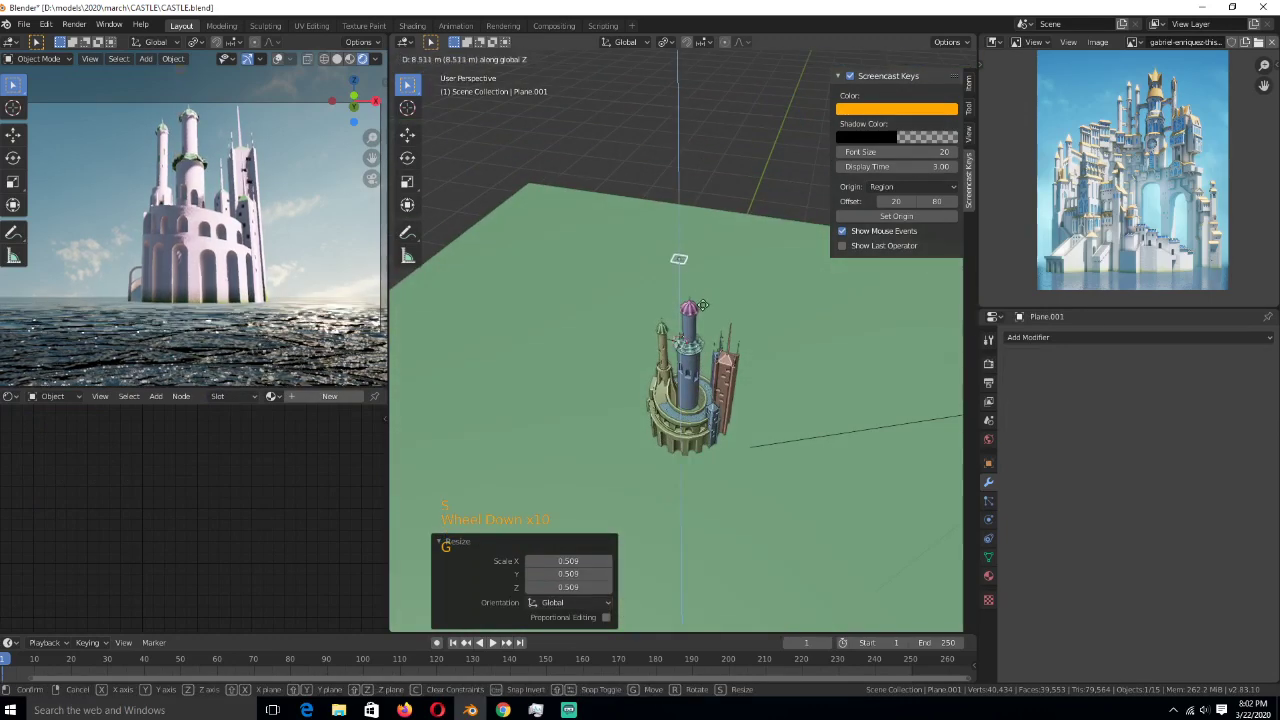
{"action": "left_click", "coordinate": [703, 277]}
{"action": "key", "text": "KP_Divide"}
{"action": "scroll", "coordinate": [680, 303], "scroll_direction": "down", "scroll_amount": 8}
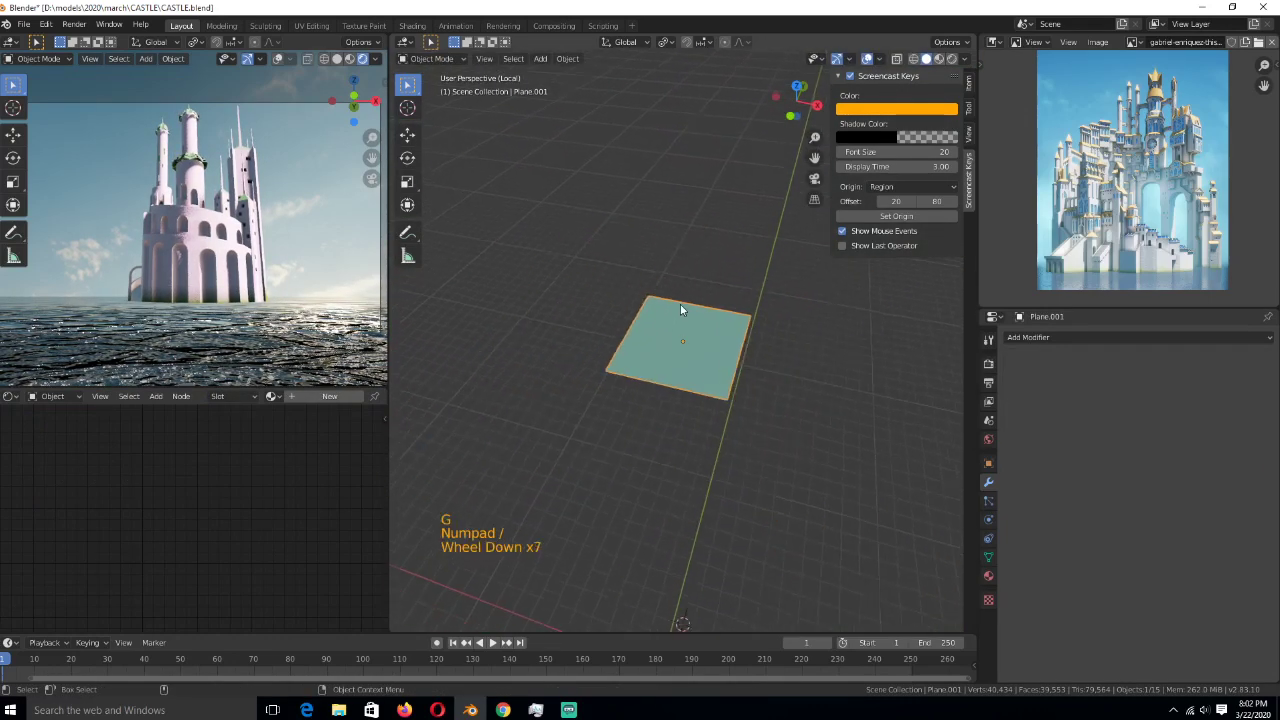
- Stretch the plane along X into a long rectangle and apply its scale
{"action": "key", "text": "s"}
{"action": "key", "text": "x"}
{"action": "left_click", "coordinate": [840, 340]}
{"action": "key", "text": "ctrl+a"}
{"action": "left_click", "coordinate": [842, 340]}
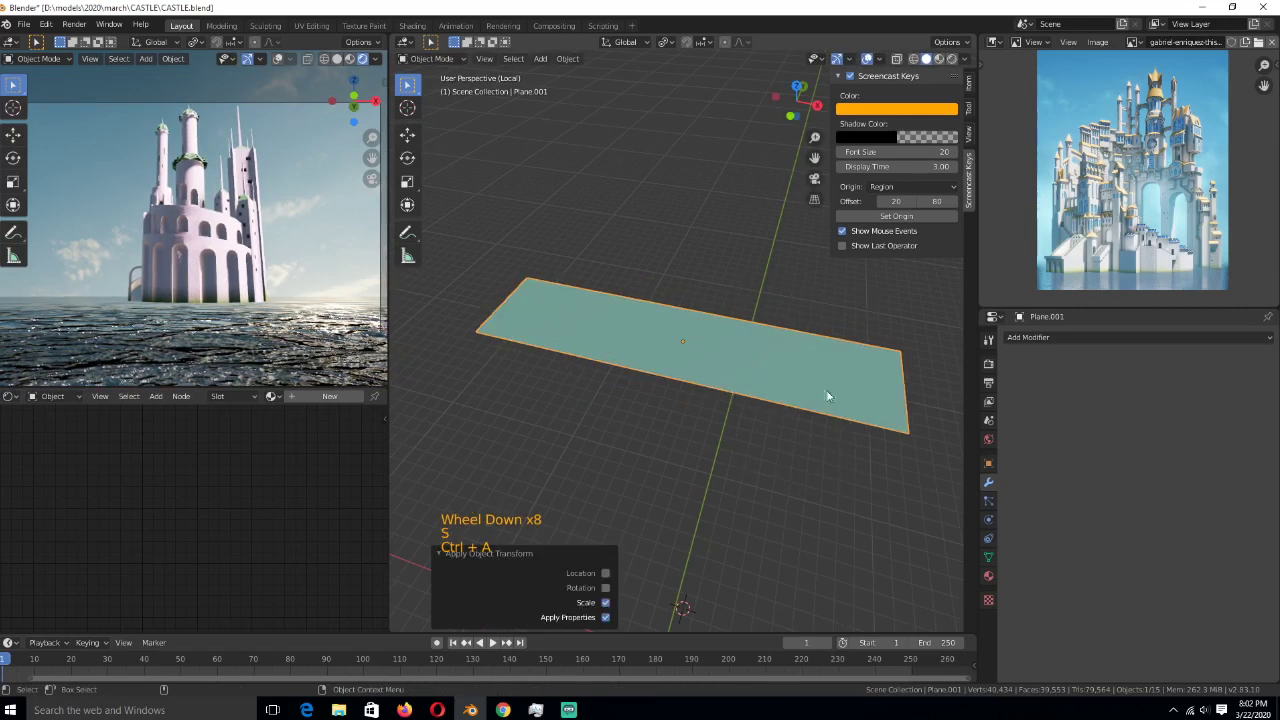
- Extrude the whole plane downward by about 0.08 m into a thin slab
{"action": "key", "text": "Tab"}
{"action": "key", "text": "a"}
{"action": "mouse_move", "coordinate": [828, 404]}
{"action": "middle_mouse_down"}
{"action": "mouse_move", "coordinate": [800, 341]}
{"action": "mouse_move", "coordinate": [816, 399]}
{"action": "middle_mouse_up"}
{"action": "key", "text": "e"}
{"action": "left_click", "coordinate": [799, 341]}
- Add a centred loop cut across the slab and delete the half on the negative X side
{"action": "key", "text": "ctrl+r"}
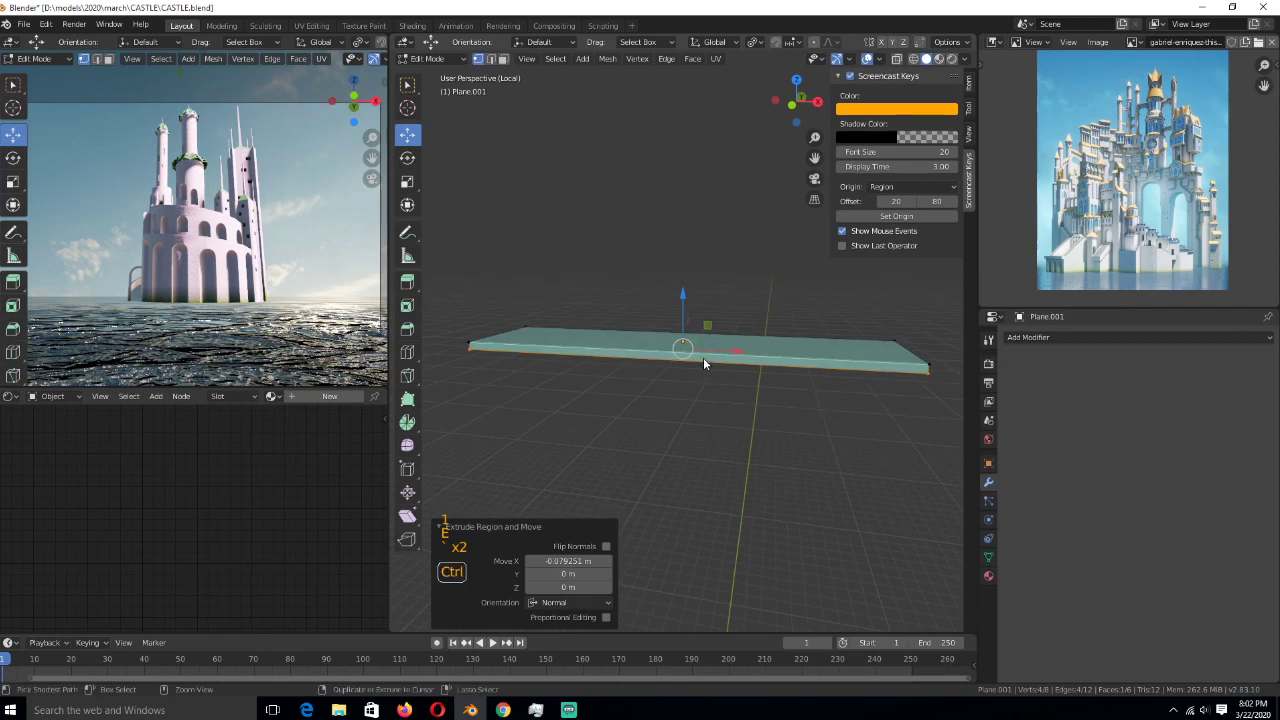
{"action": "double_click", "coordinate": [703, 357]}
{"action": "middle_click_drag", "start_coordinate": [703, 357], "coordinate": [688, 383]}
{"action": "key", "text": "z"}
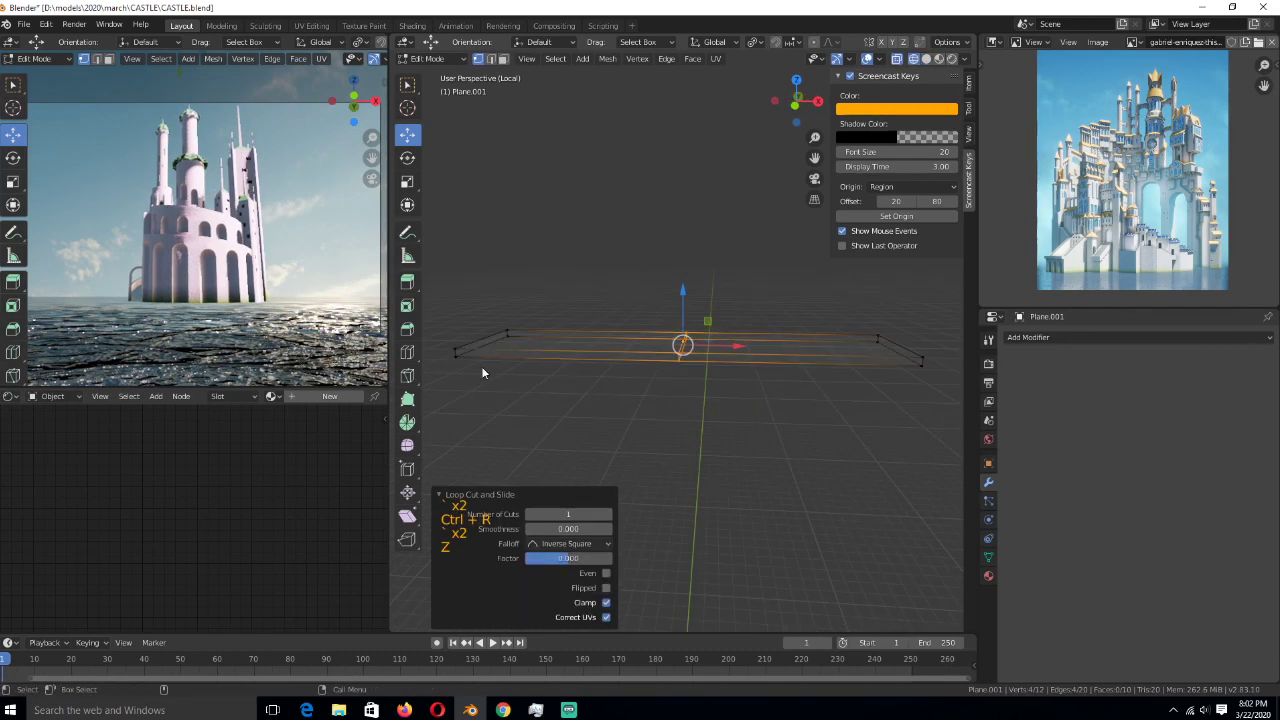
{"action": "key", "text": "alt+a"}
{"action": "key", "text": "c"}
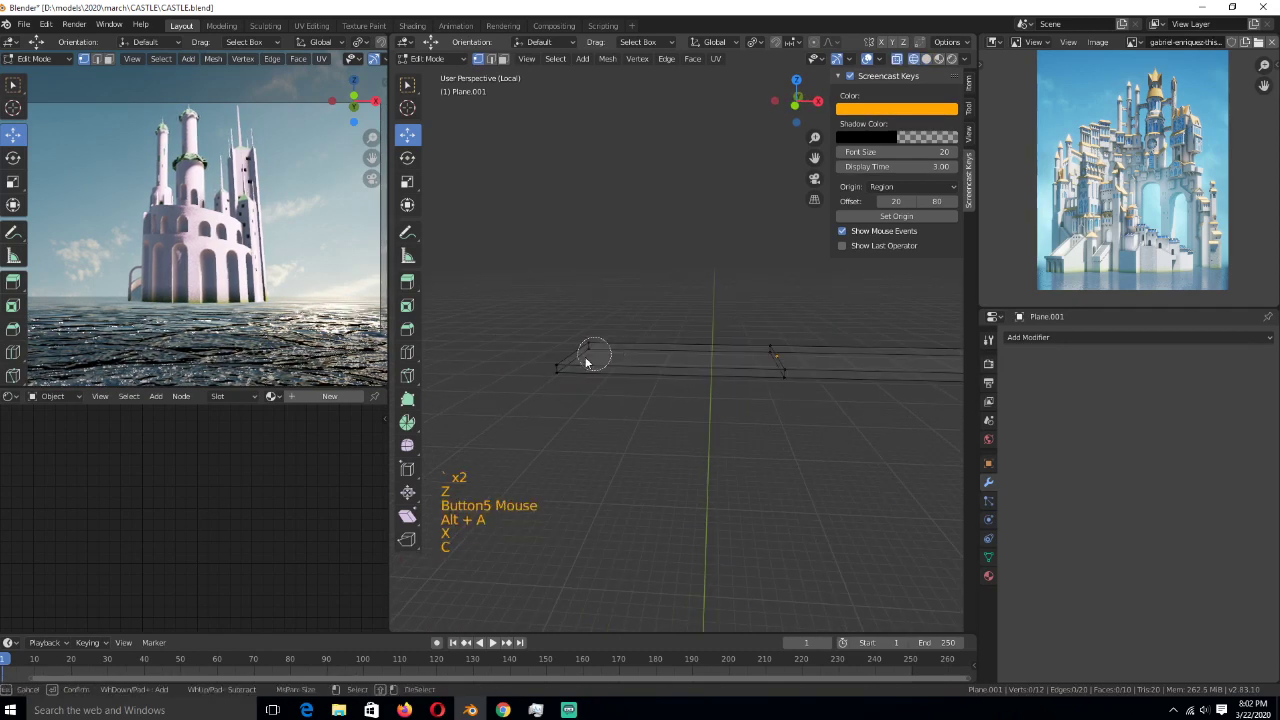
{"action": "scroll", "coordinate": [590, 355], "scroll_direction": "down", "scroll_amount": 2}
{"action": "left_click", "coordinate": [572, 358]}
{"action": "key", "text": "x"}
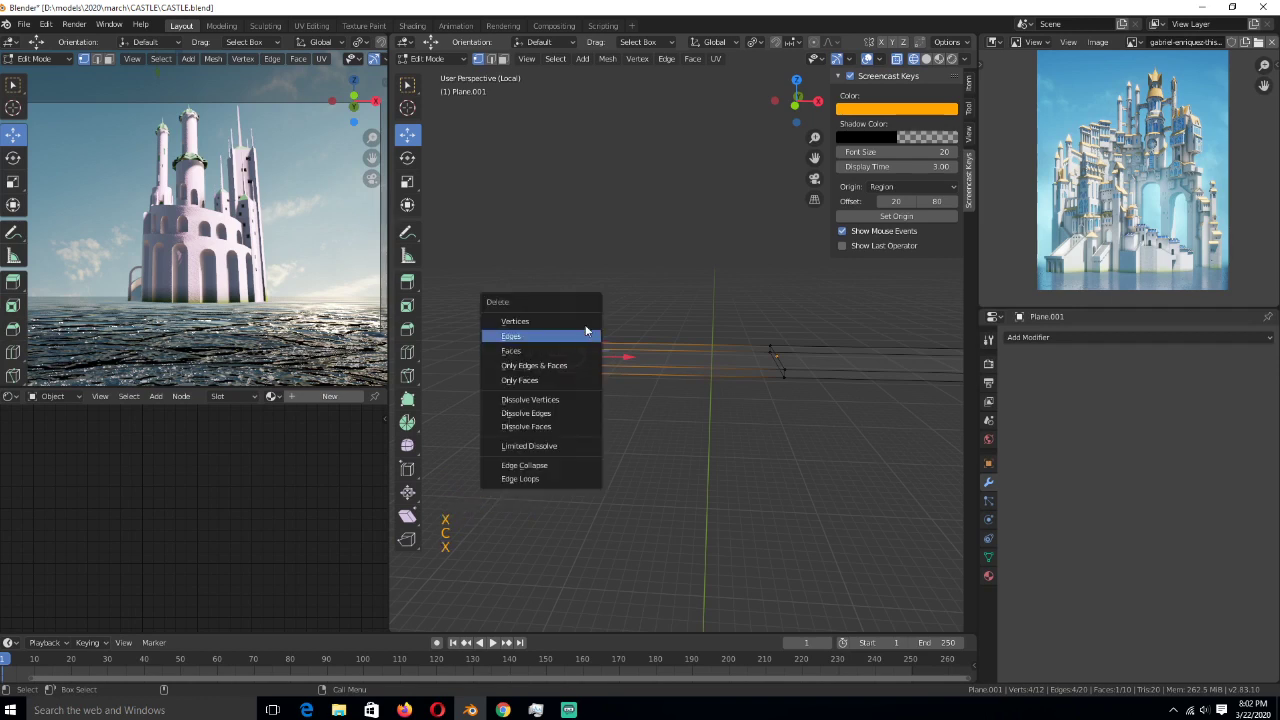
- Return to object mode and add a Mirror modifier on the X axis to the half slab
{"action": "key", "text": "Tab"}
{"action": "left_click", "coordinate": [1063, 338]}
{"action": "left_click", "coordinate": [1043, 470]}
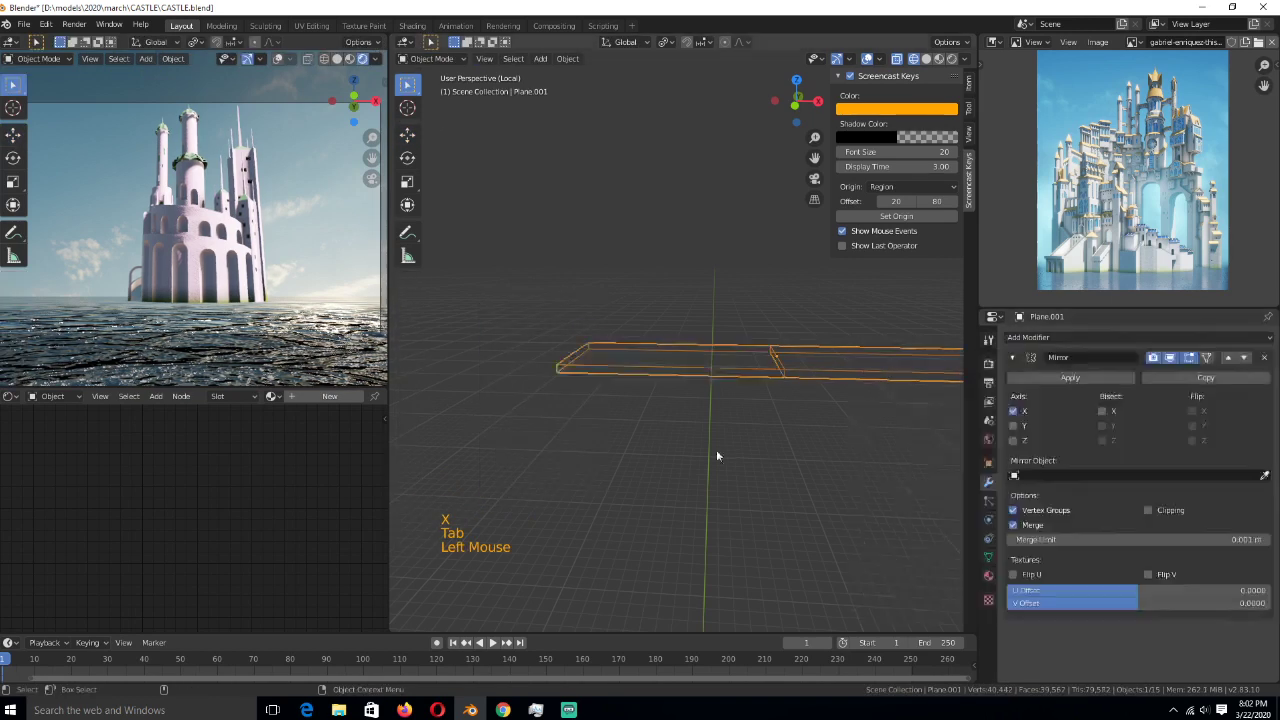
- Try duplicating the half slab's geometry about 0.1 m lower along Z
{"action": "scroll", "coordinate": [556, 469], "scroll_direction": "down", "scroll_amount": 1}
{"action": "key", "text": "Tab"}
{"action": "key", "text": "a"}
{"action": "key", "text": "shift+d"}
{"action": "key", "text": "z"}
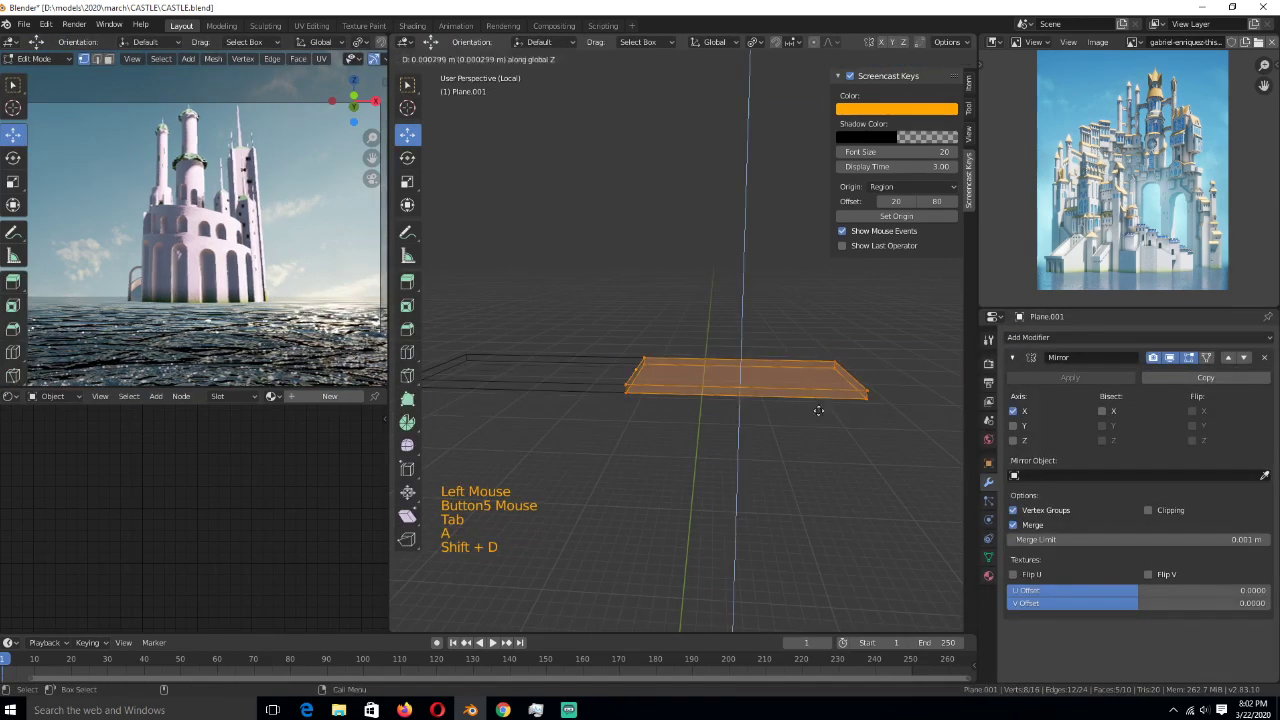
{"action": "left_click", "coordinate": [864, 414]}
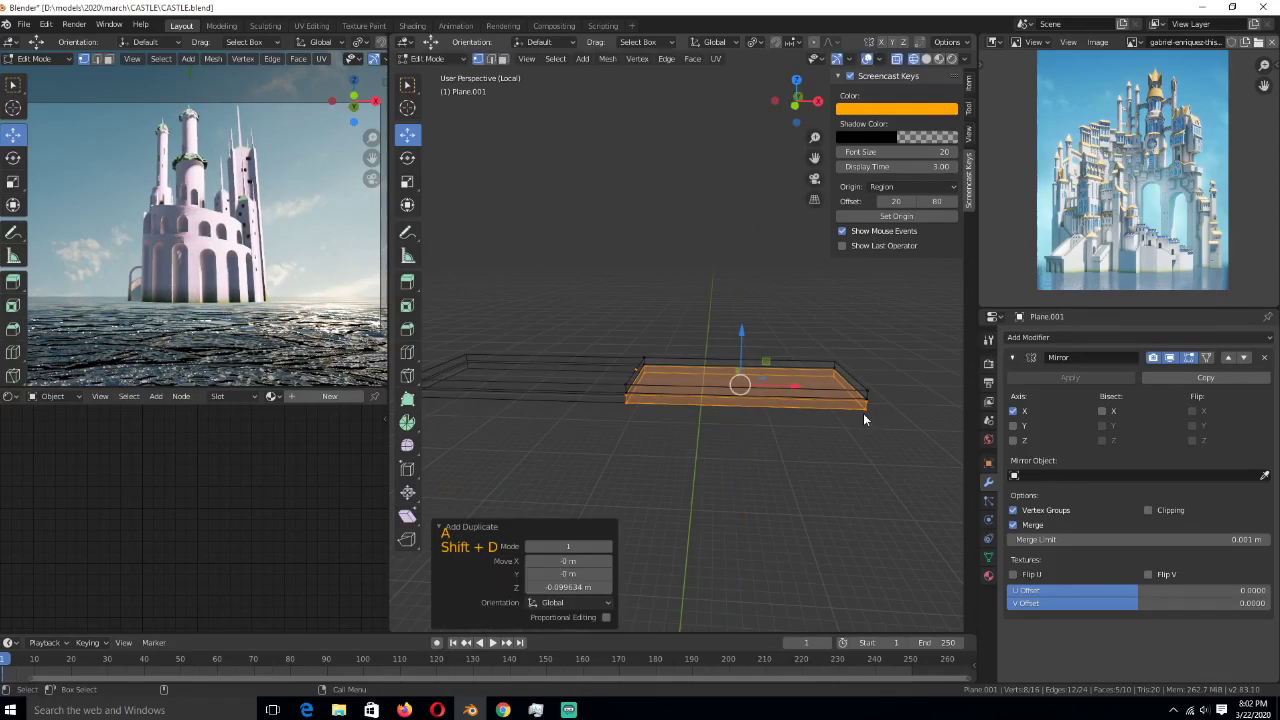
- Add a loop cut across the half slab and slide it close to the outer end
{"action": "key", "text": "ctrl+r"}
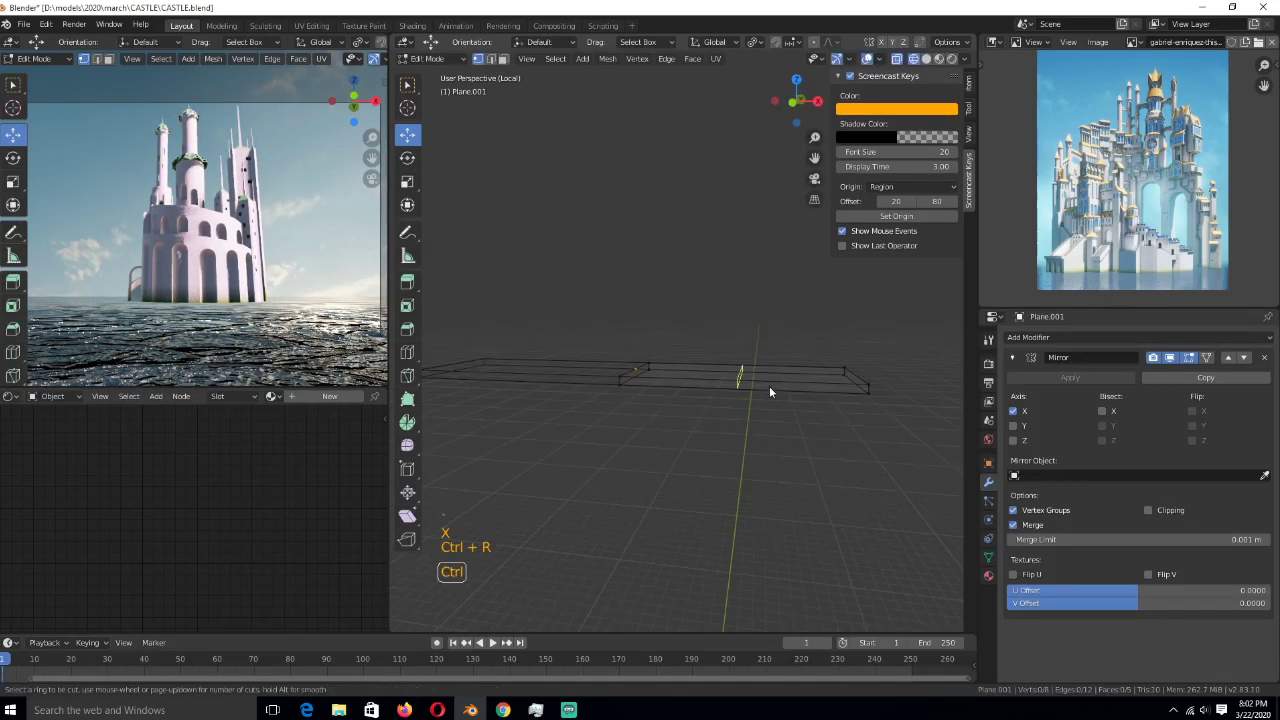
{"action": "left_click", "coordinate": [769, 387]}
{"action": "left_click", "coordinate": [834, 397]}
- Extrude the underside face at the slab's outer end downward by about 0.5 m to form a leg
{"action": "key", "text": "3"}
{"action": "left_click", "coordinate": [822, 368]}
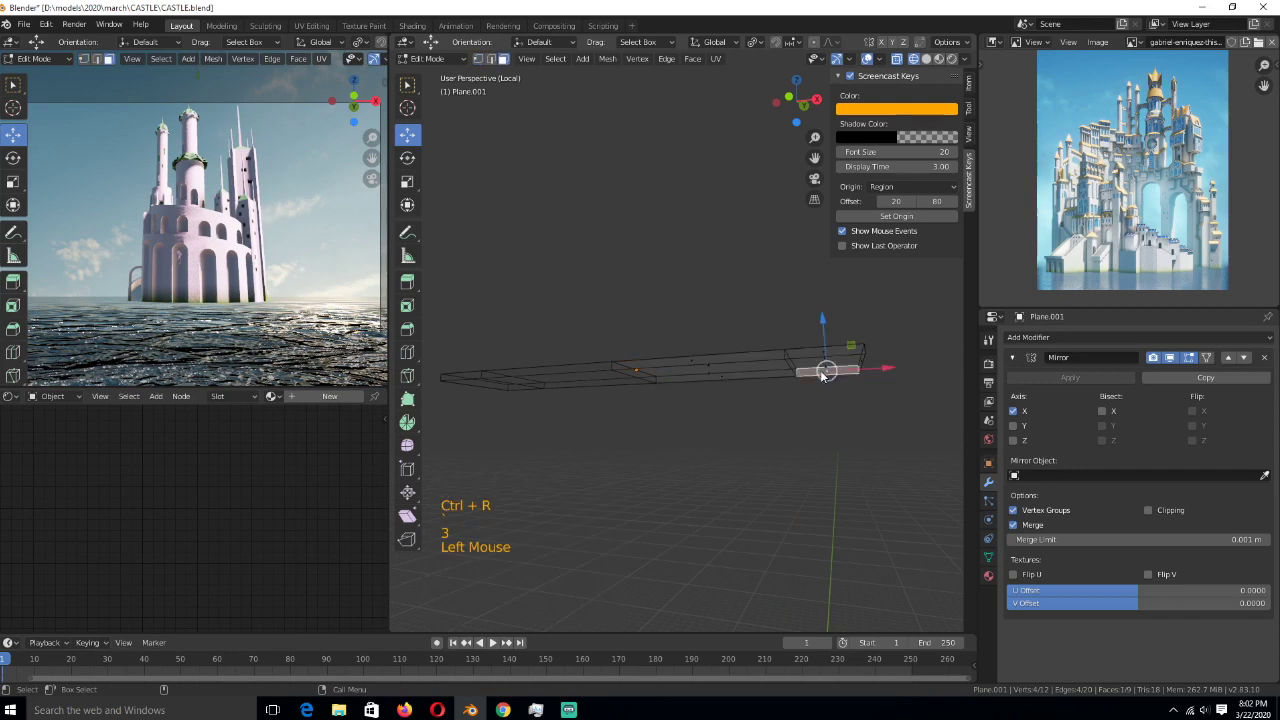
{"action": "key", "text": "z"}
{"action": "left_click", "coordinate": [802, 369]}
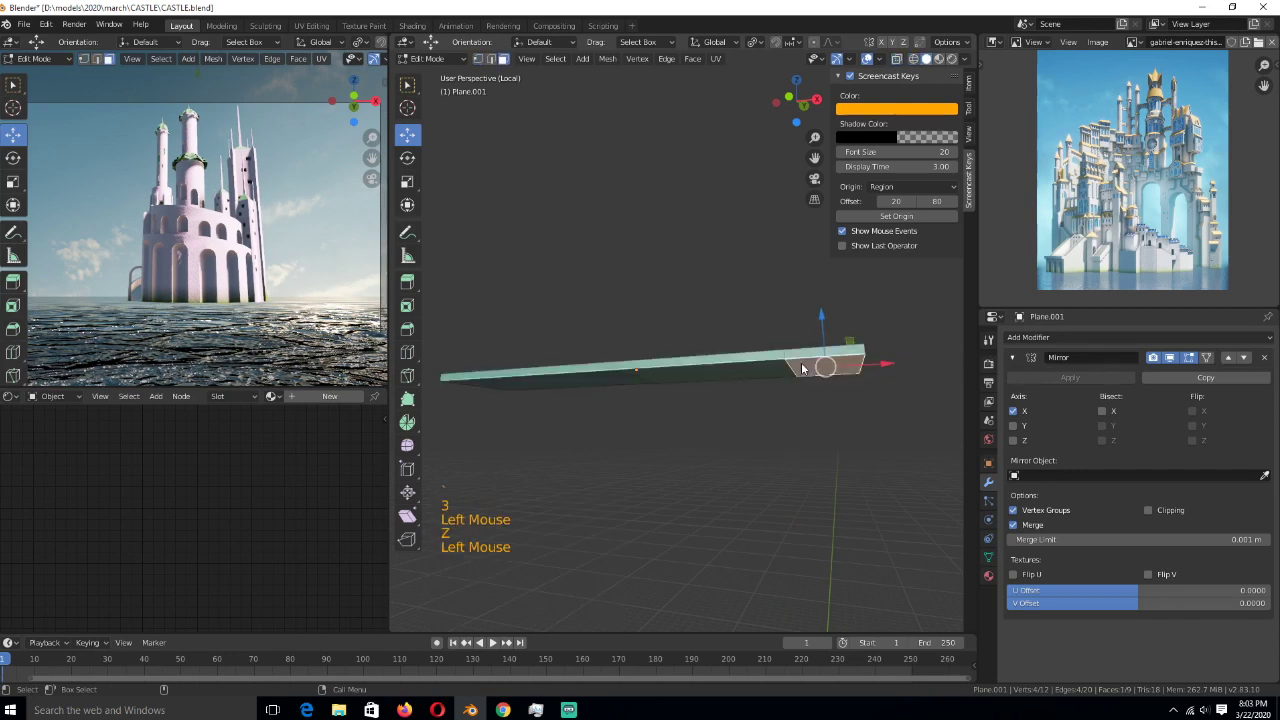
{"action": "key", "text": "e"}
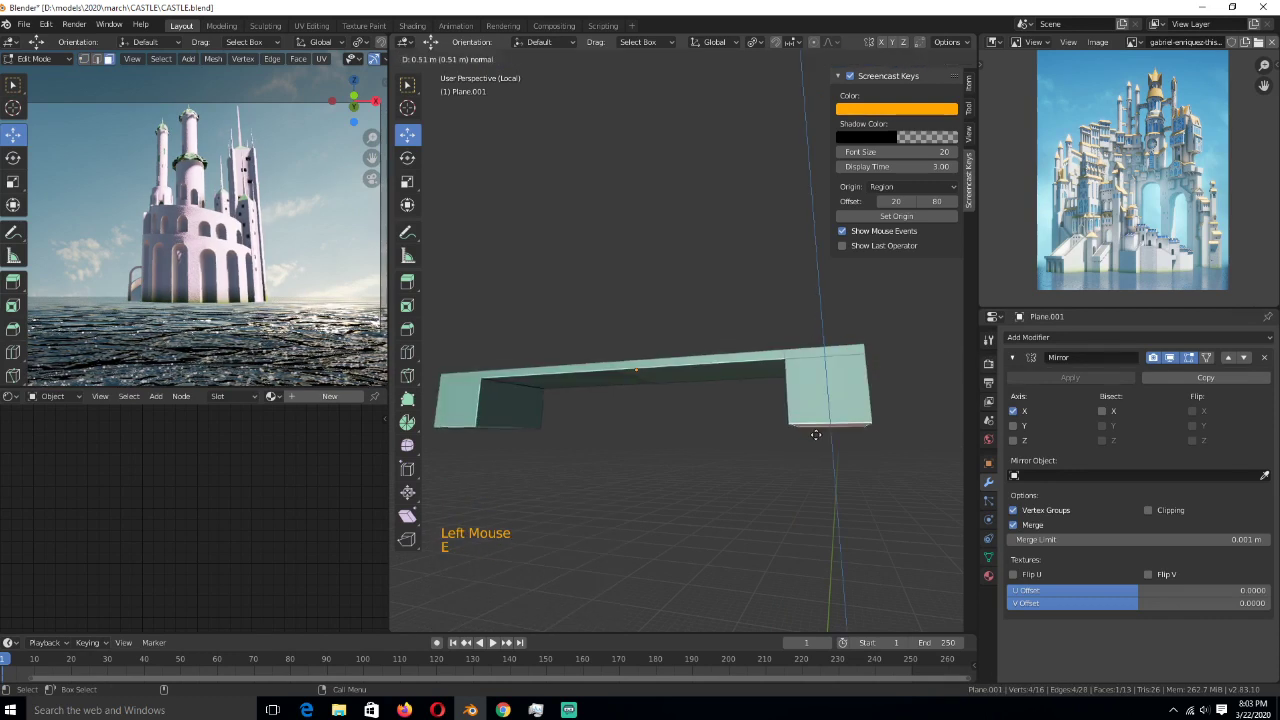
{"action": "left_click", "coordinate": [818, 440]}
- Bevel the inner corner edge between the leg and slab about 0.54 m wide with 5 segments to form an arch
{"action": "scroll", "coordinate": [818, 440], "scroll_direction": "up", "scroll_amount": 2}
{"action": "key", "text": "2"}
{"action": "left_click", "coordinate": [859, 455]}
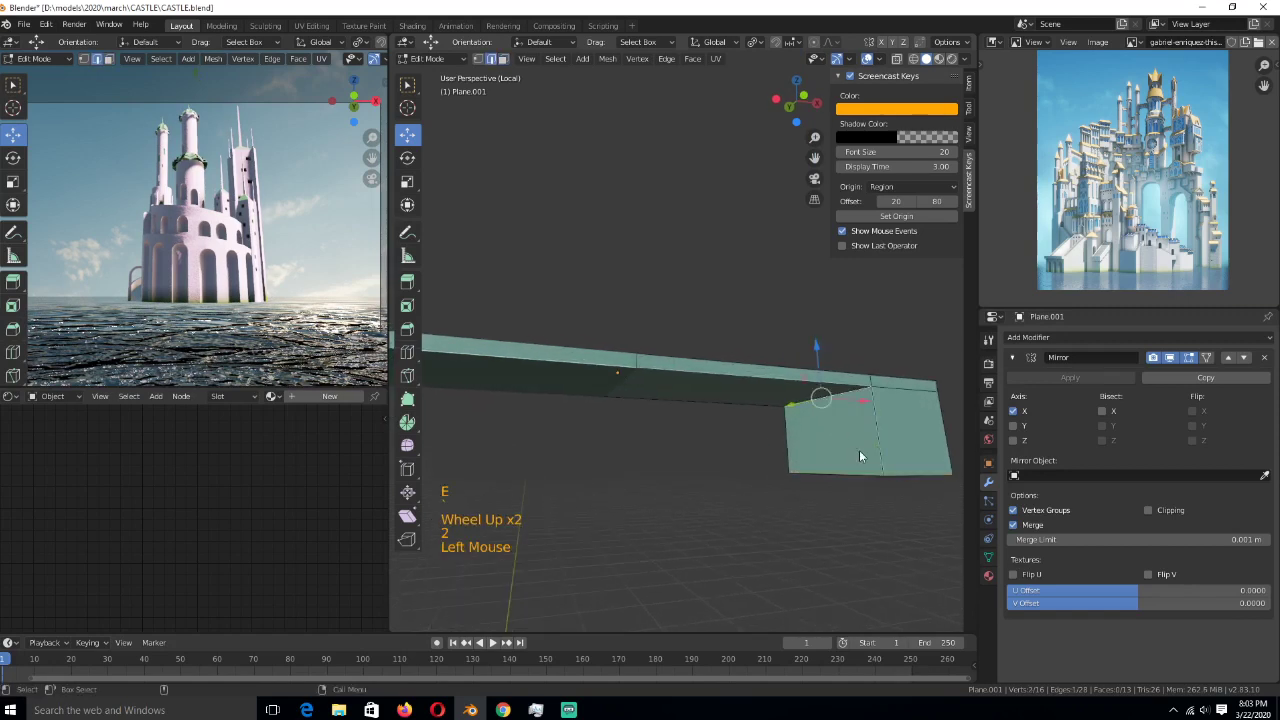
{"action": "key", "text": "ctrl+b"}
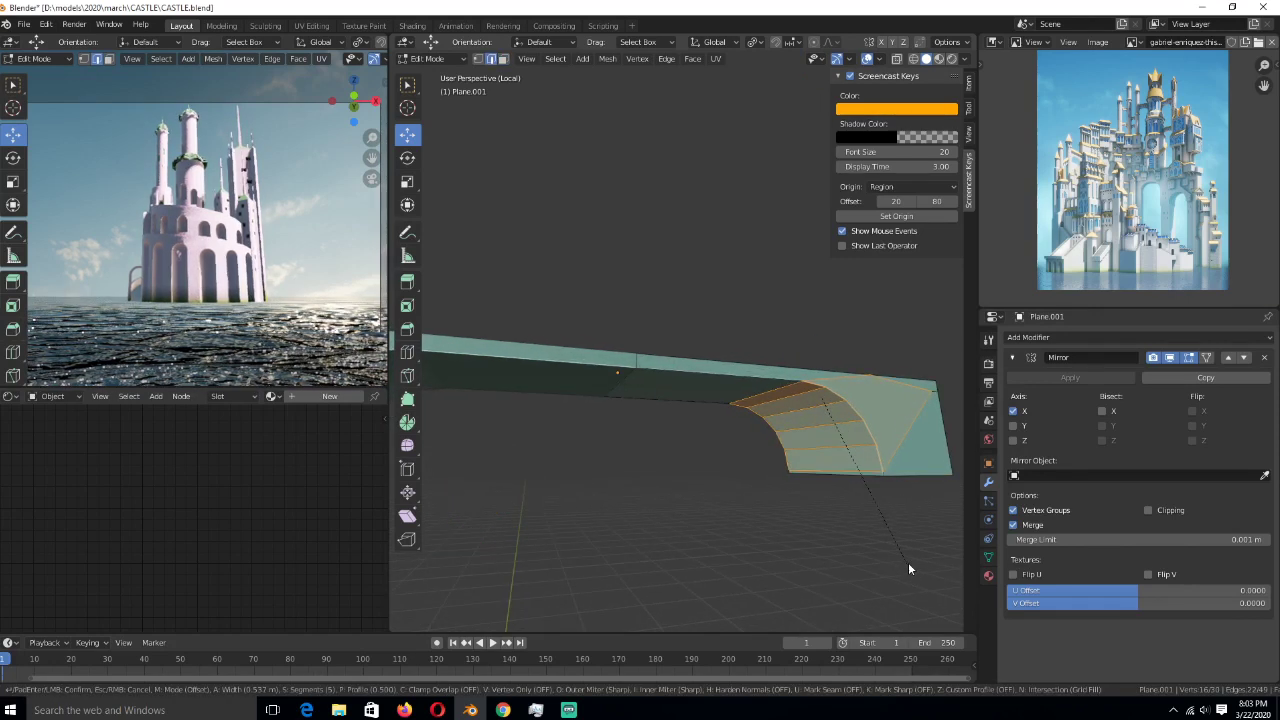
- Shade the arched bridge piece smooth and enable Auto Smooth at 30°
{"action": "key", "text": "Tab"}
{"action": "right_click", "coordinate": [861, 464]}
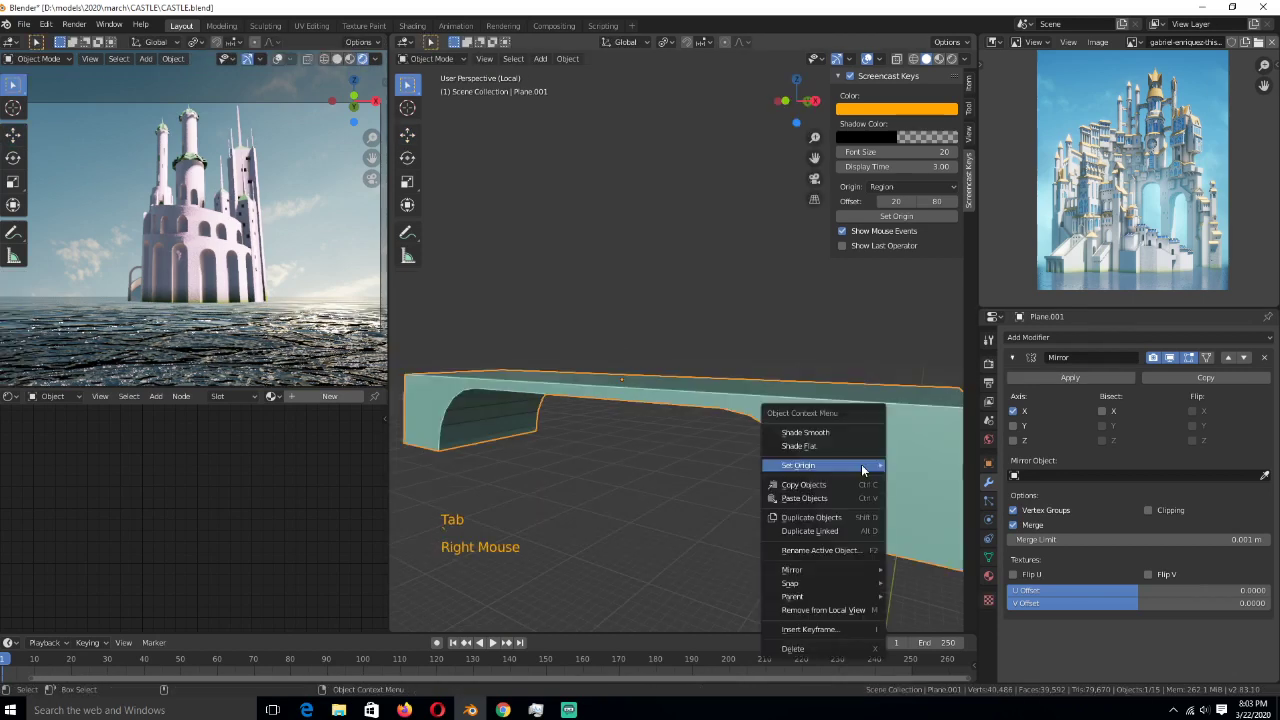
{"action": "left_click", "coordinate": [841, 428]}
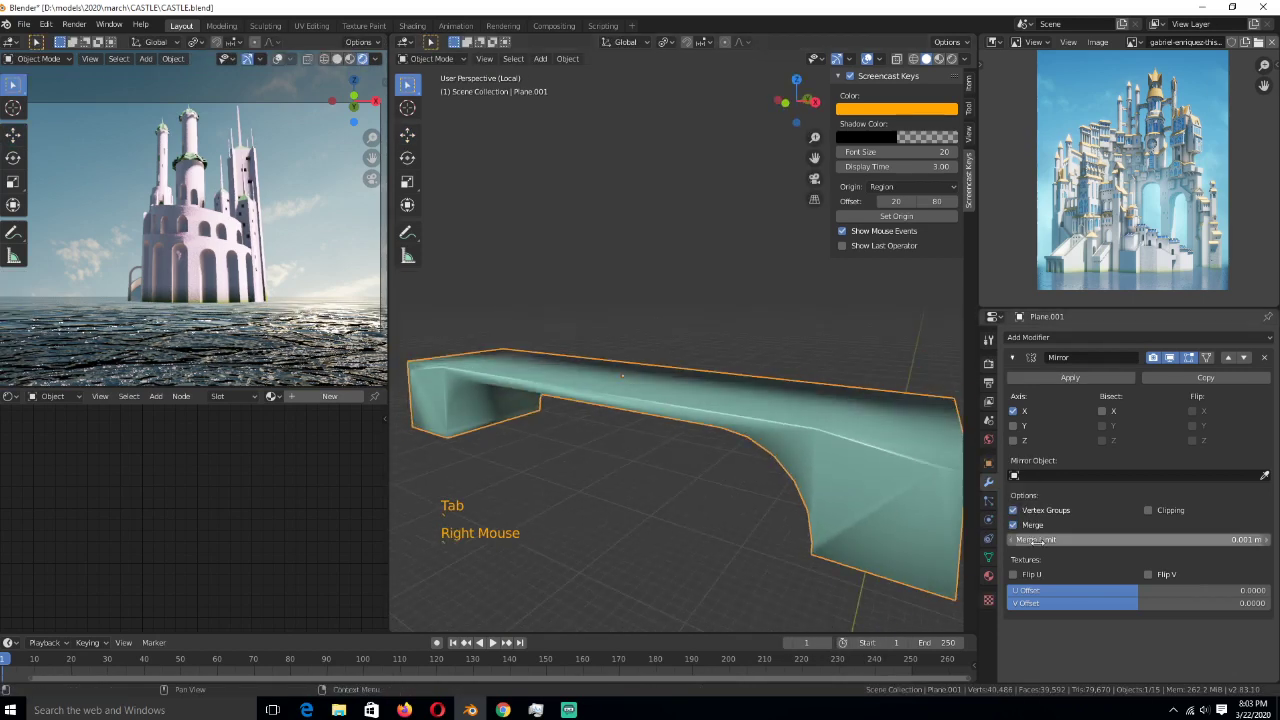
{"action": "left_click", "coordinate": [988, 557]}
{"action": "left_click", "coordinate": [1027, 567]}
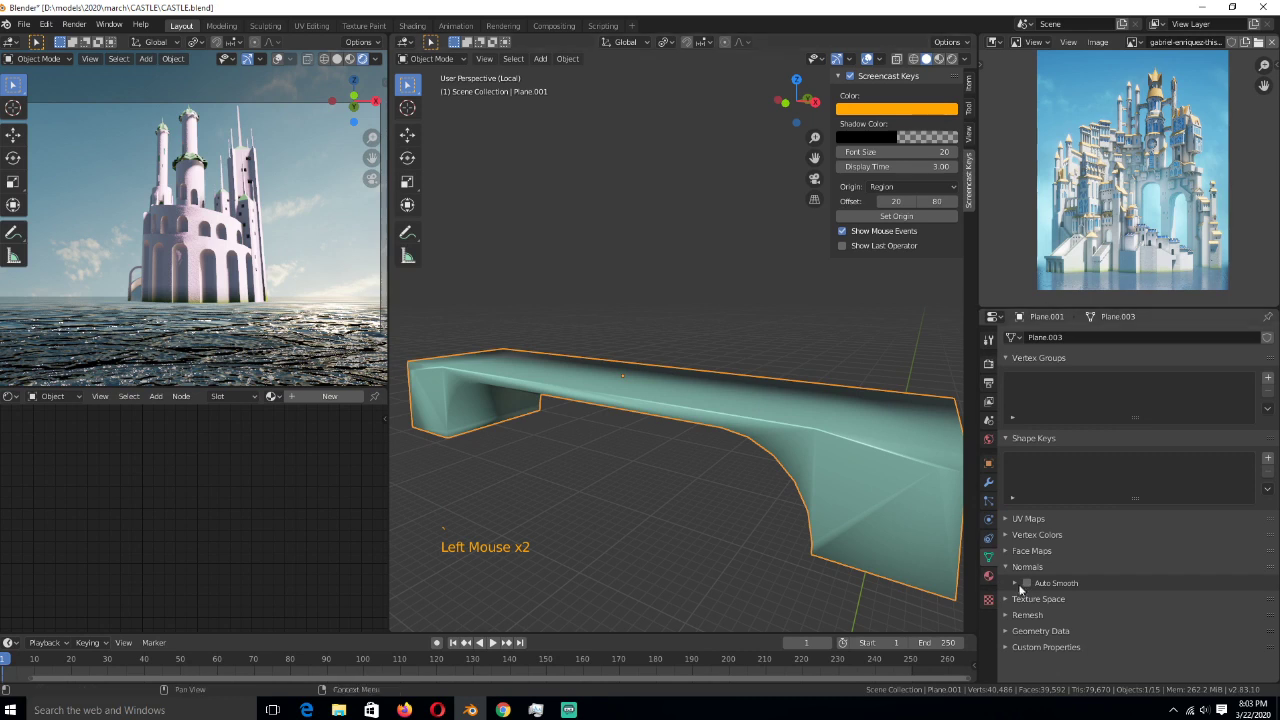
{"action": "left_click", "coordinate": [1015, 583]}
{"action": "left_click", "coordinate": [1026, 583]}
- Merge all vertices of the bridge piece by distance at 0.0001 m
{"action": "key", "text": "Tab"}
{"action": "key", "text": "a"}
{"action": "key", "text": "1"}
{"action": "right_click", "coordinate": [830, 502]}
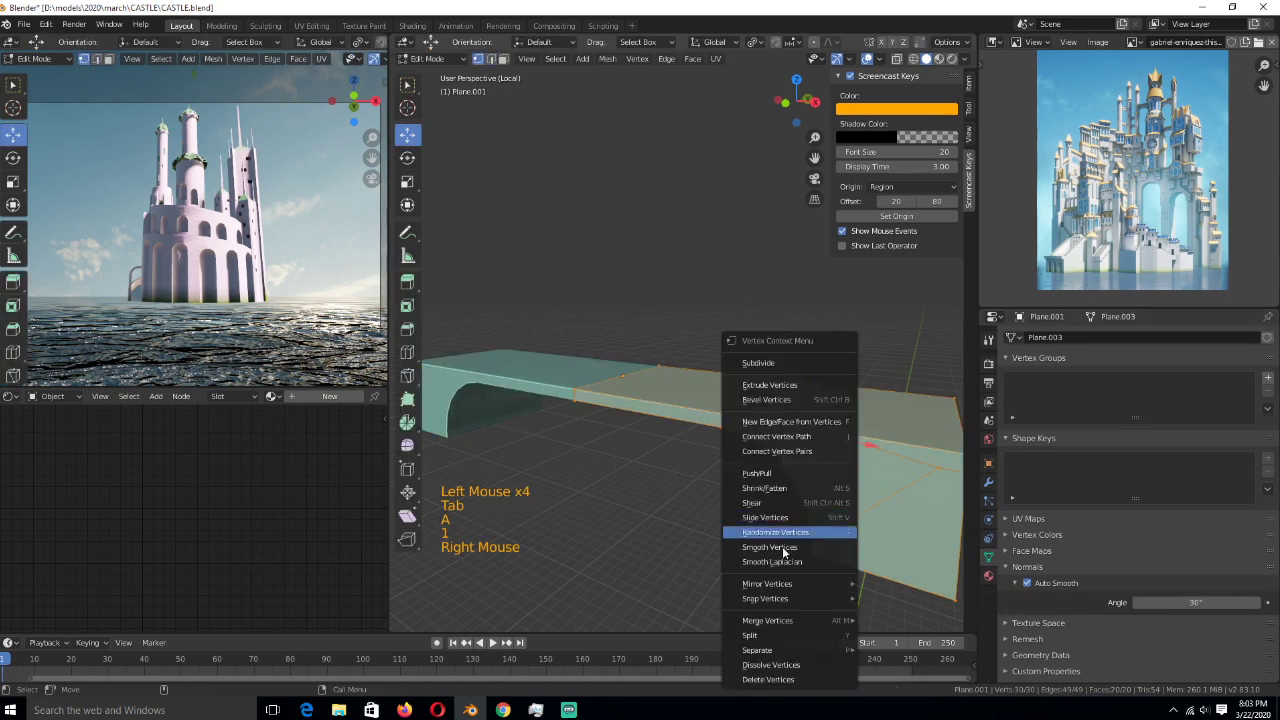
{"action": "left_click", "coordinate": [895, 670]}
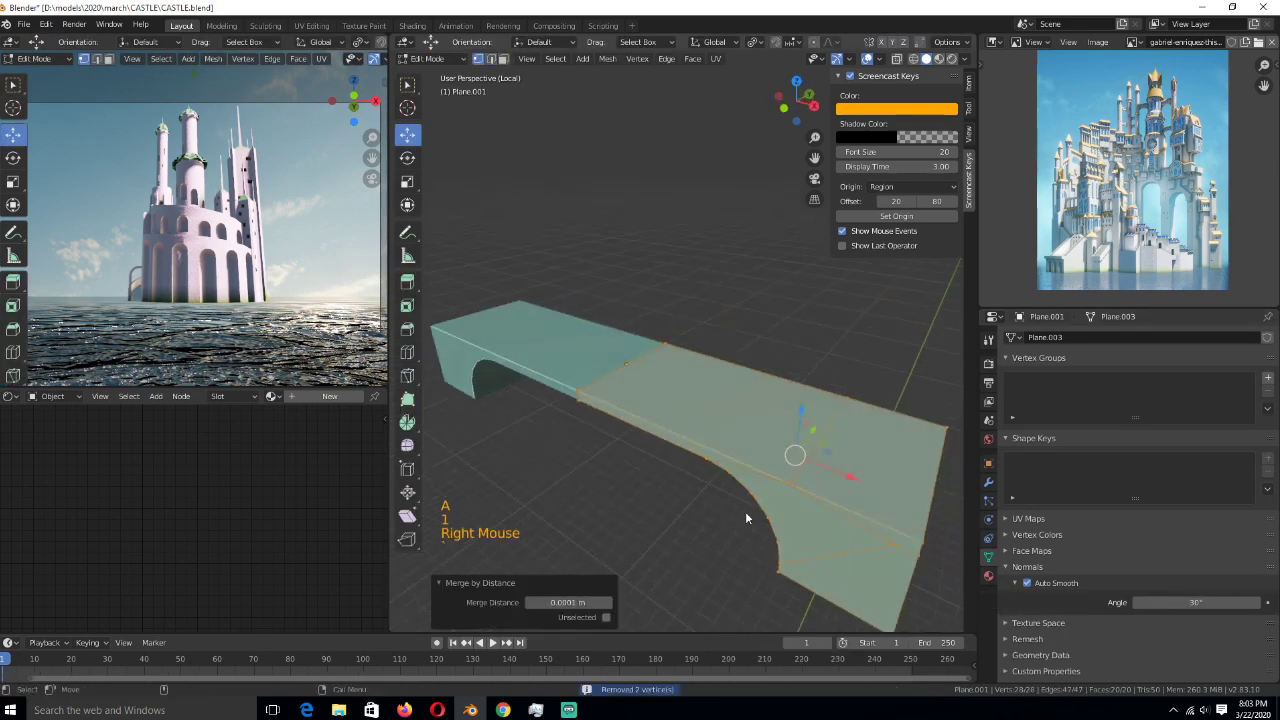
- Extrude the top faces of the bridge half upward to thicken it
{"action": "key", "text": "3"}
{"action": "left_click", "coordinate": [735, 419]}
{"action": "left_click", "coordinate": [865, 471], "text": "ctrl"}
{"action": "middle_click_drag", "start_coordinate": [865, 471], "coordinate": [739, 420]}
{"action": "key", "text": "e"}
- Cut a lengthwise edge loop along the middle of the thickened half and bevel it about 0.42 m wide with 1 segment
{"action": "key", "text": "ctrl+r"}
{"action": "left_click", "coordinate": [810, 421]}
{"action": "right_click", "coordinate": [810, 421]}
{"action": "key", "text": "ctrl+b"}
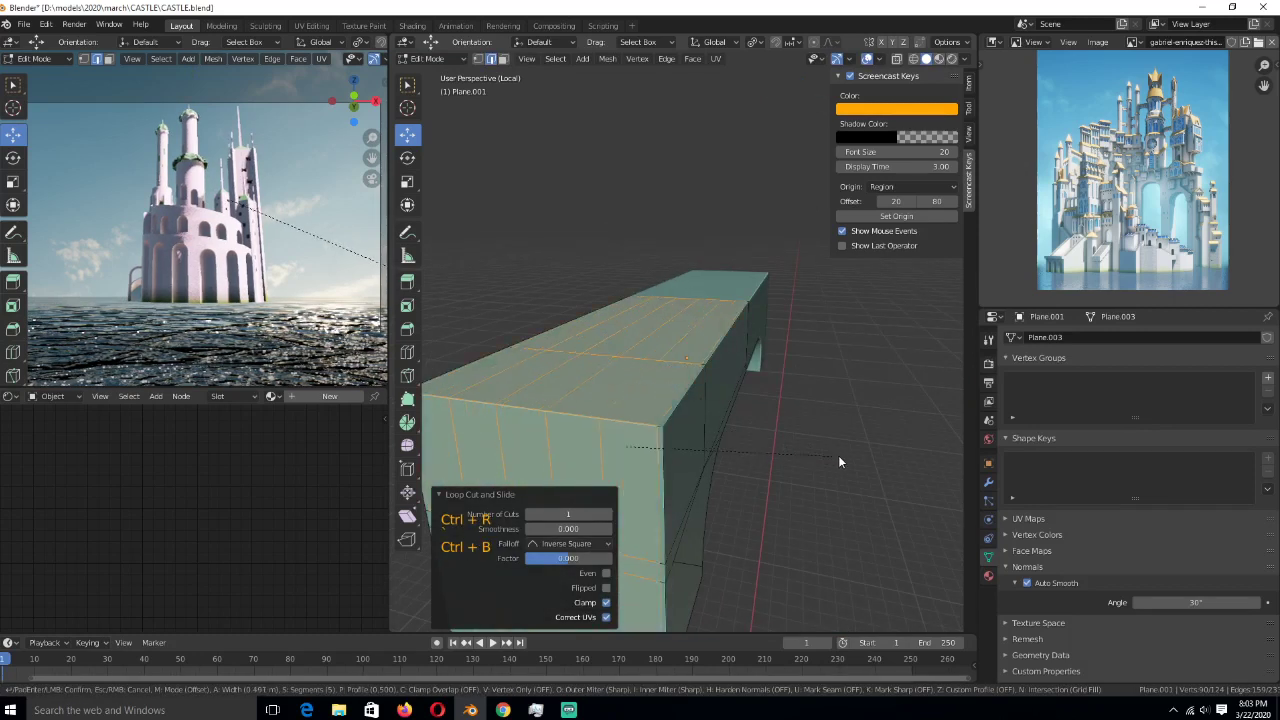
{"action": "scroll", "coordinate": [824, 458], "scroll_direction": "down", "scroll_amount": 1}
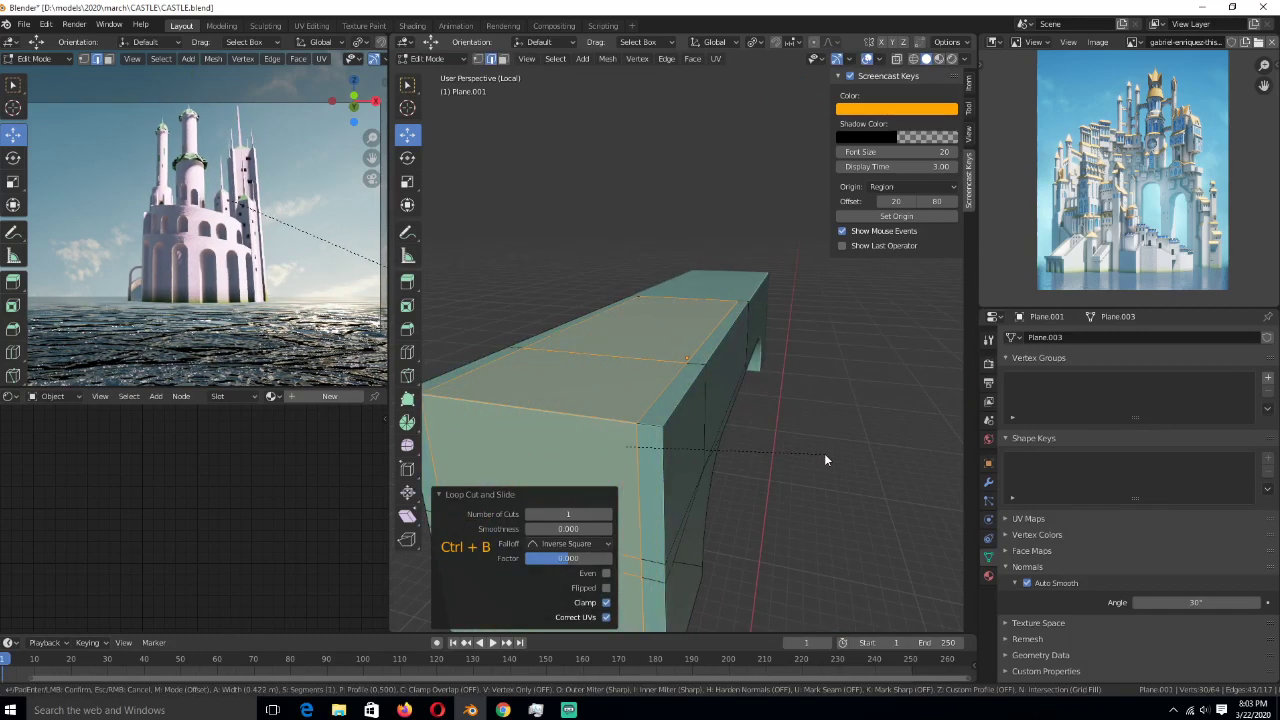
{"action": "left_click", "coordinate": [824, 453]}
- Delete the middle faces on the block's top and end, between the two narrow side strips
{"action": "scroll", "coordinate": [700, 420], "scroll_direction": "down", "scroll_amount": 3}
{"action": "scroll", "coordinate": [700, 420], "scroll_direction": "up", "scroll_amount": 3}
{"action": "key", "text": "3"}
{"action": "left_click", "coordinate": [690, 490]}
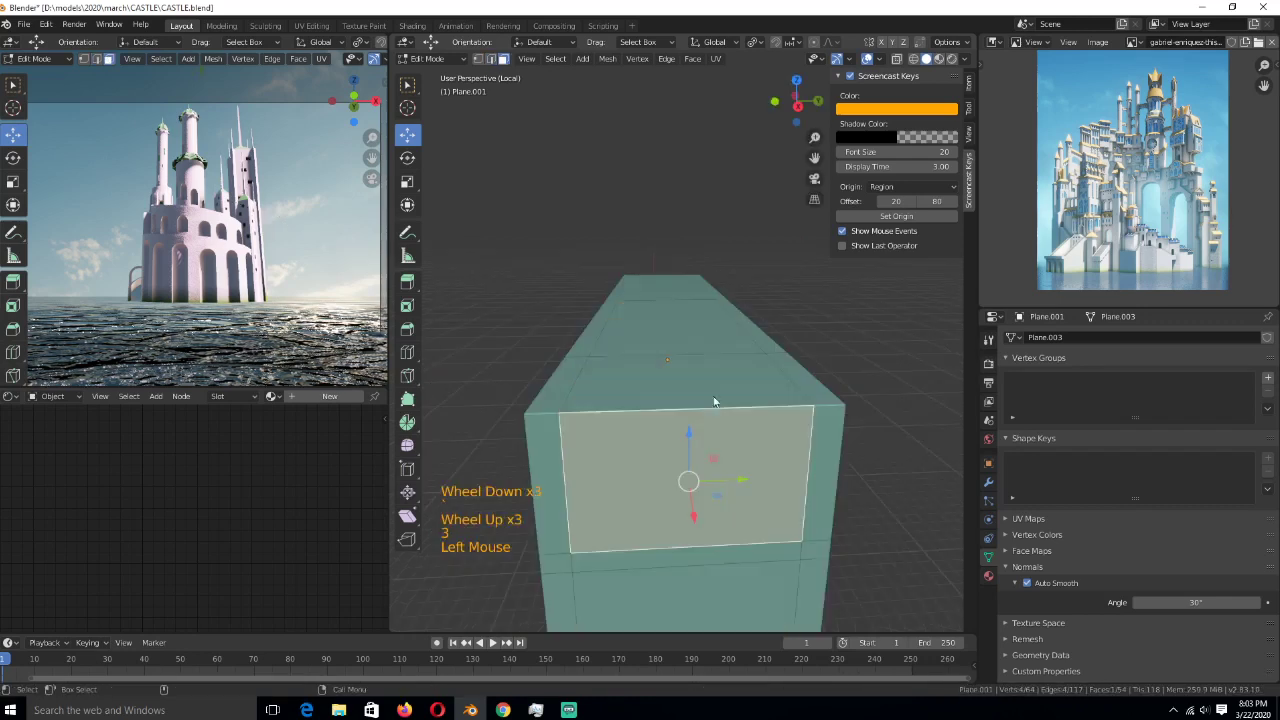
{"action": "left_click", "coordinate": [690, 331], "text": "ctrl"}
{"action": "key", "text": "x"}
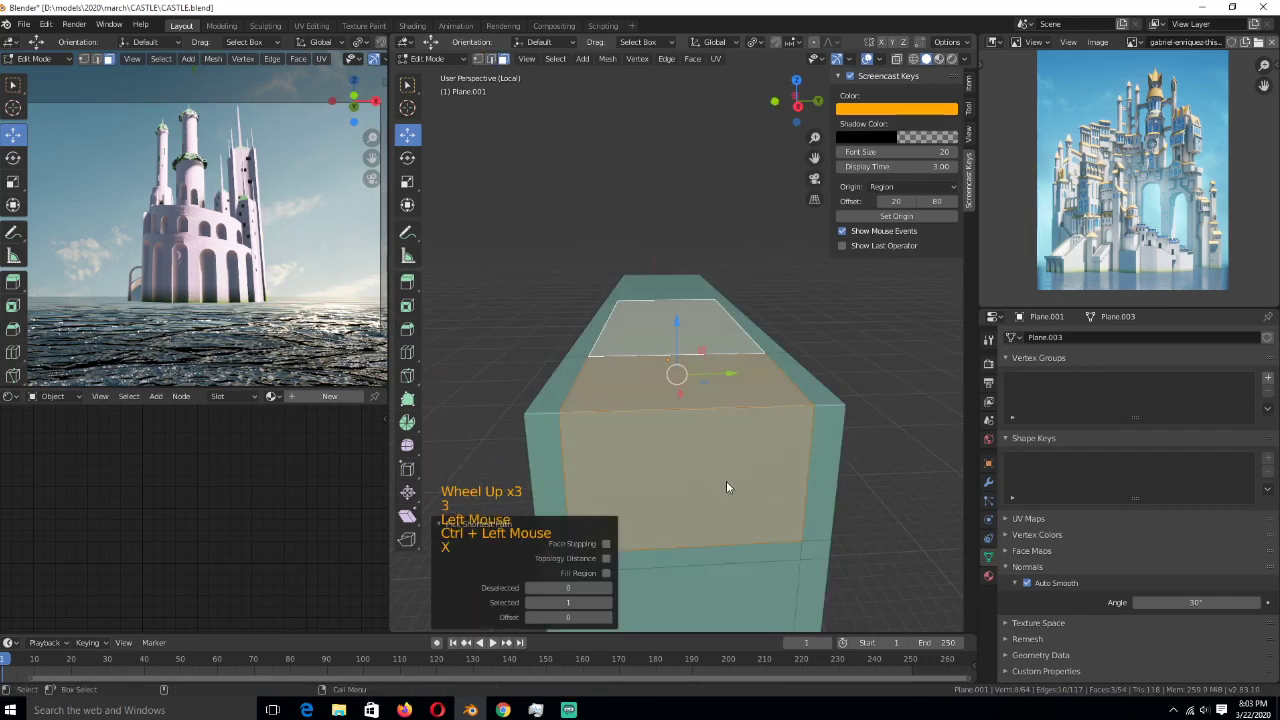
{"action": "left_click", "coordinate": [727, 484]}
{"action": "key", "text": "x"}
{"action": "left_click", "coordinate": [727, 485]}
{"action": "left_click", "coordinate": [669, 347]}
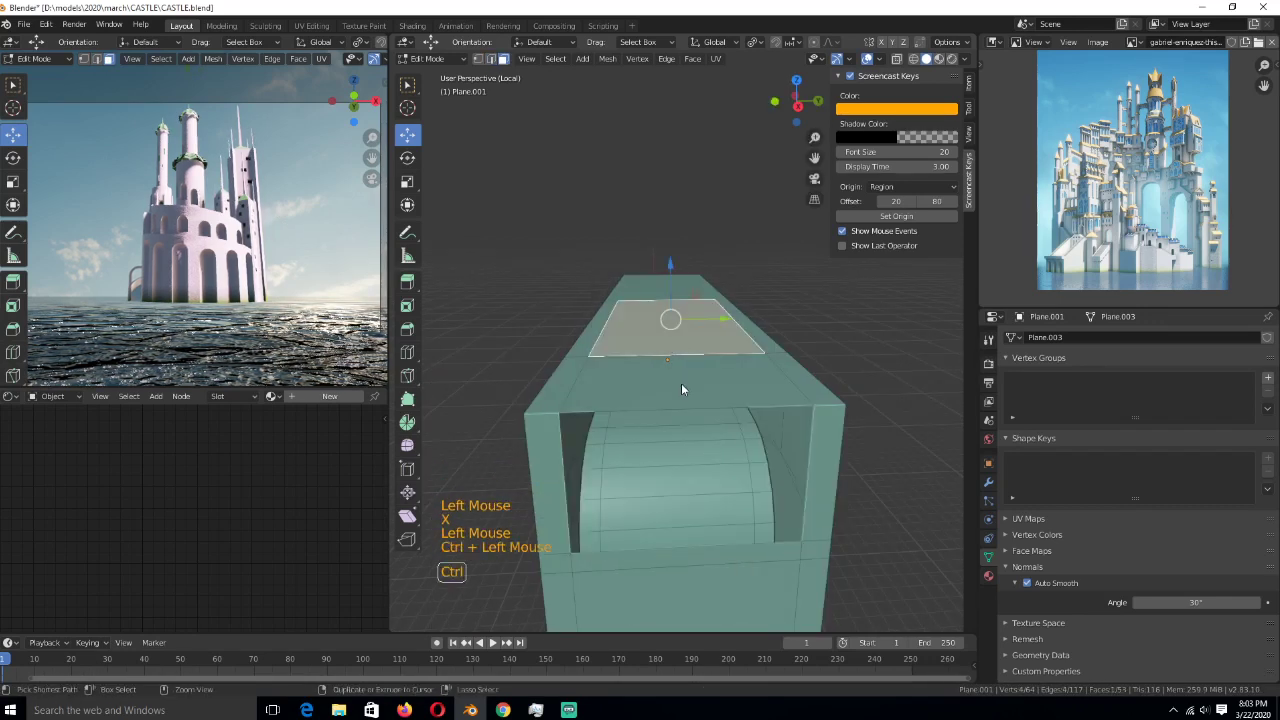
{"action": "left_click", "coordinate": [683, 389], "text": "ctrl"}
{"action": "key", "text": "x"}
{"action": "left_click", "coordinate": [684, 386]}
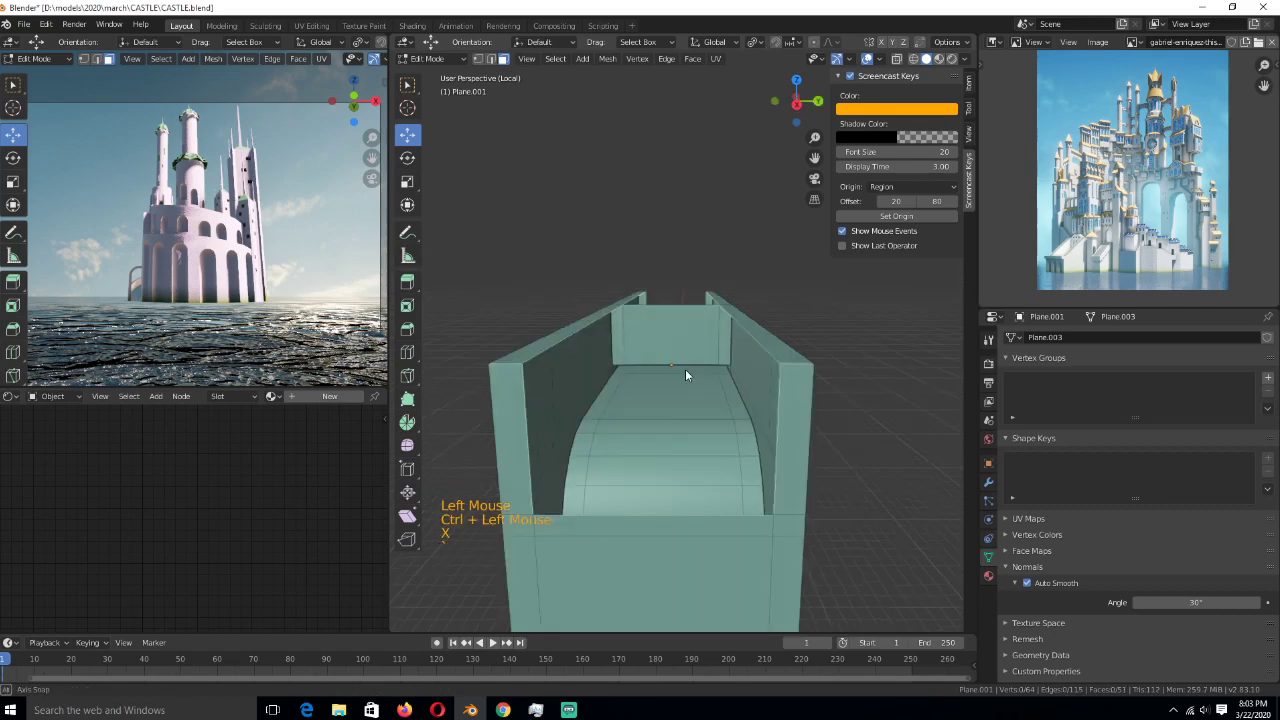
- Delete the interior wall faces left at the mirror seam between the two bridge halves
{"action": "key", "text": "2"}
{"action": "middle_click_drag", "start_coordinate": [598, 343], "coordinate": [669, 322]}
{"action": "left_click", "coordinate": [590, 325]}
{"action": "key", "text": "3"}
{"action": "left_click", "coordinate": [674, 314]}
{"action": "key", "text": "x"}
{"action": "left_click", "coordinate": [674, 314]}
- Cut a single centred edge loop lengthwise through the bridge half
{"action": "key", "text": "2"}
{"action": "left_click", "coordinate": [602, 322]}
{"action": "key", "text": "3"}
{"action": "left_click", "coordinate": [625, 319]}
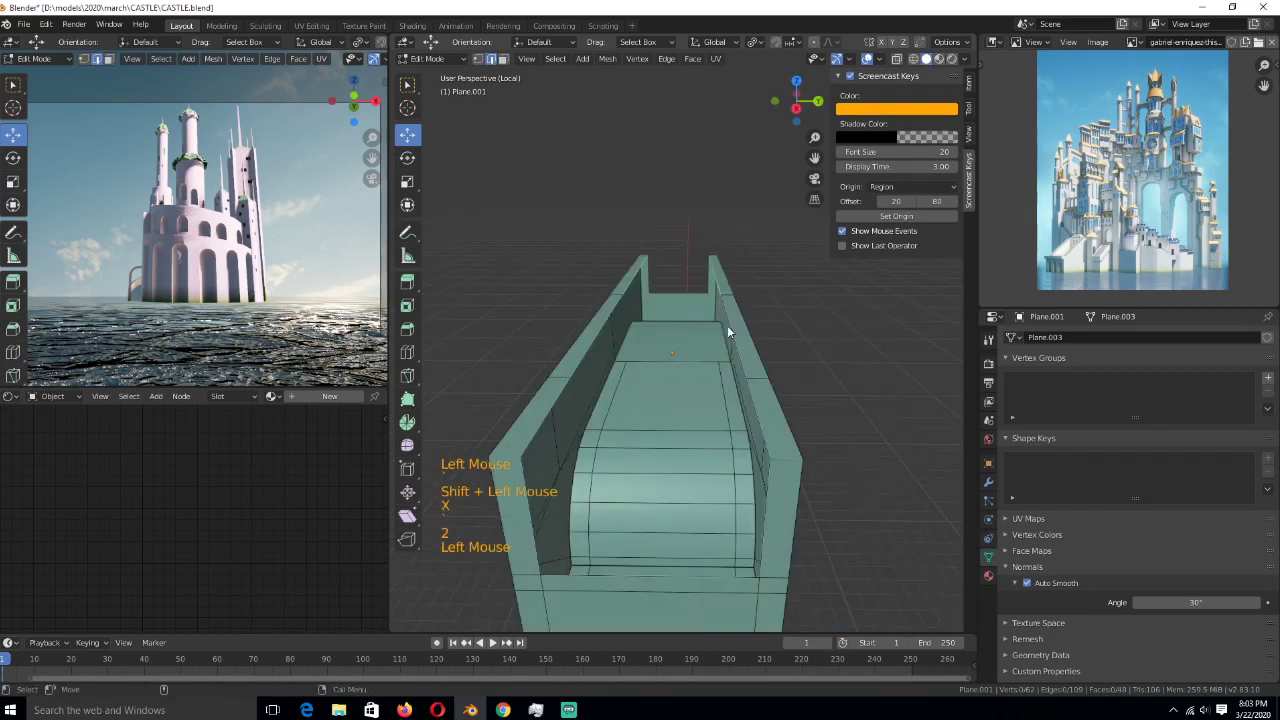
{"action": "left_click", "coordinate": [758, 423], "text": "ctrl"}
{"action": "left_click", "coordinate": [582, 349], "text": "shift"}
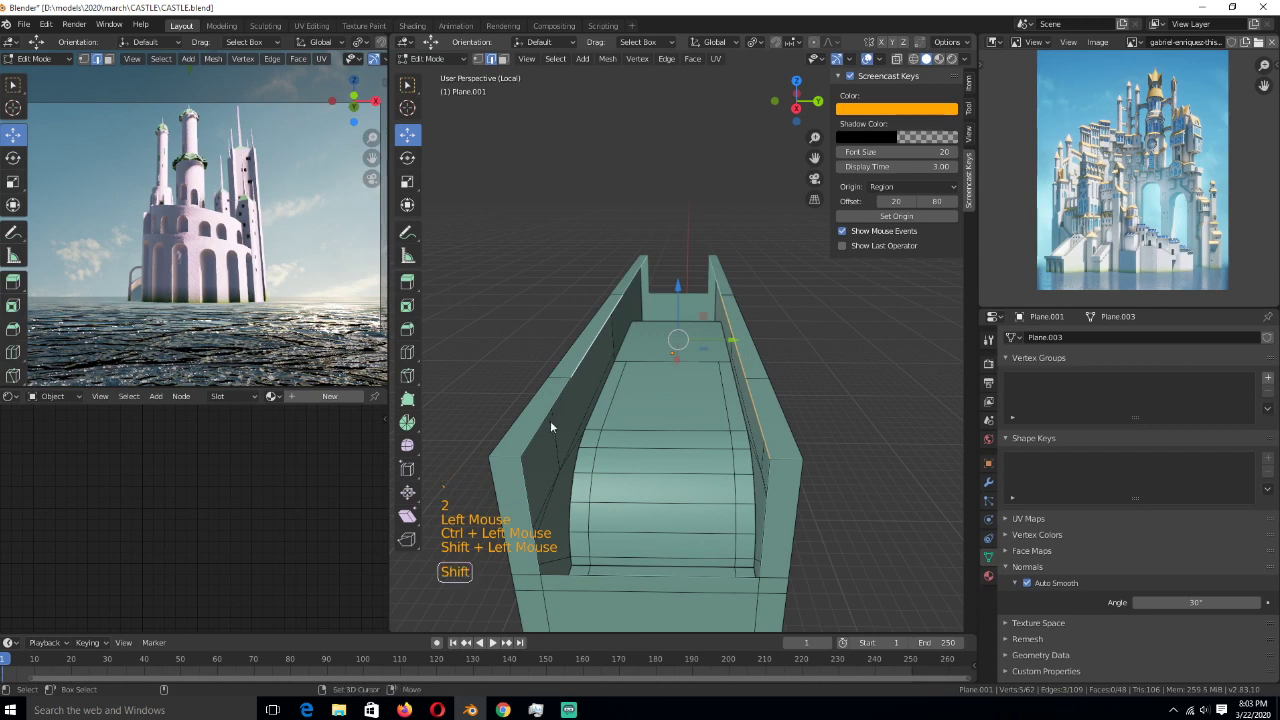
{"action": "key", "text": "ctrl+r"}
{"action": "left_click", "coordinate": [668, 406]}
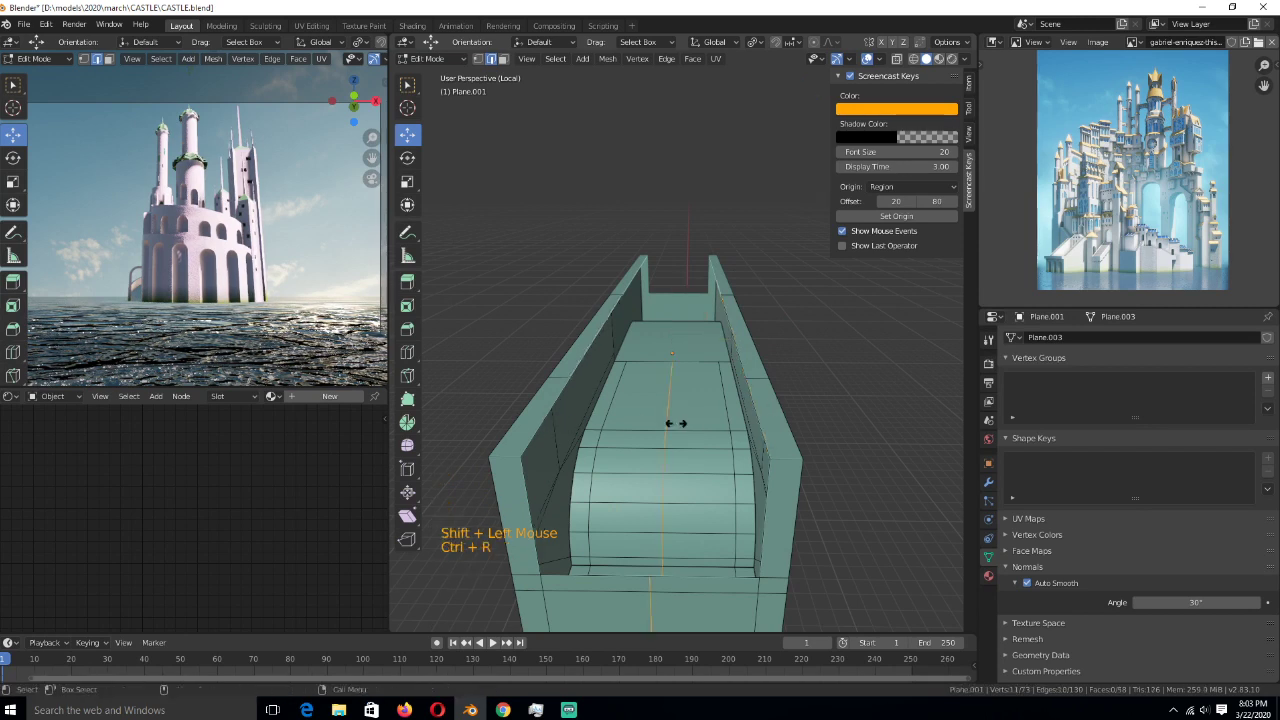
{"action": "left_click", "coordinate": [677, 423]}
- Delete all vertices on one side of the centre loop and enable the Mirror modifier's Y axis
{"action": "scroll", "coordinate": [680, 430], "scroll_direction": "down", "scroll_amount": 3}
{"action": "key", "text": "3"}
{"action": "key", "text": "1"}
{"action": "key", "text": "z"}
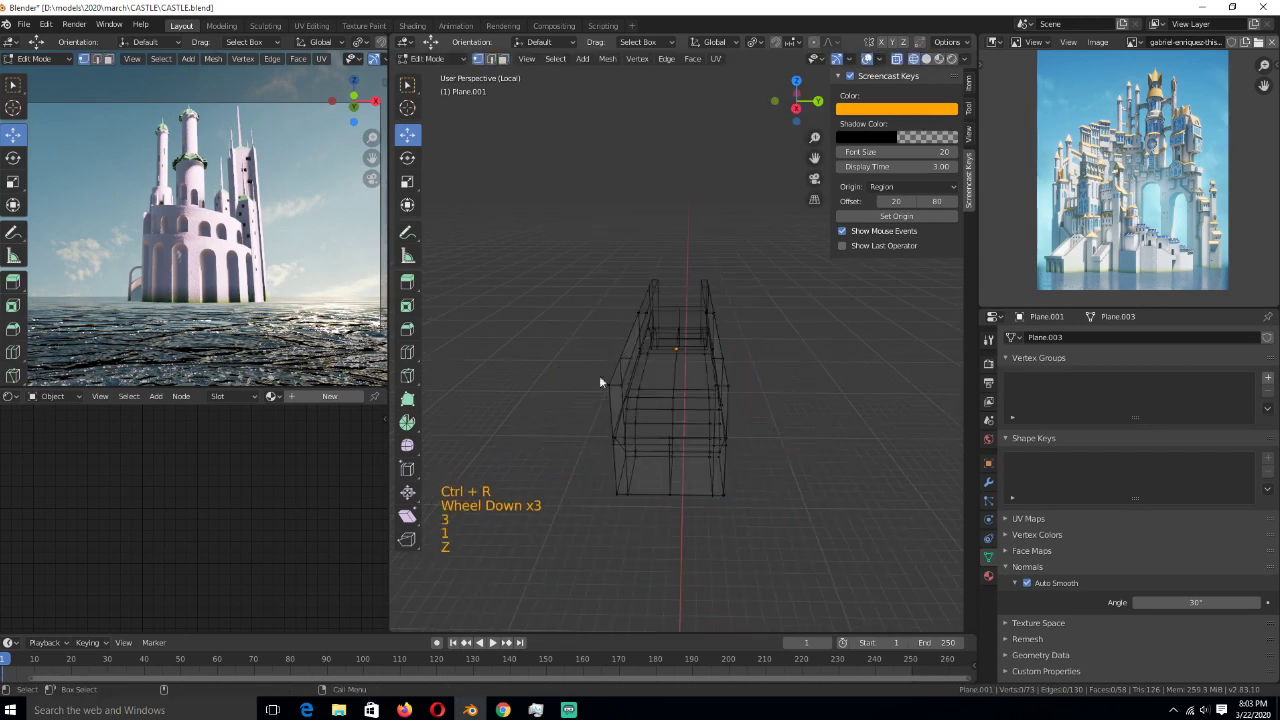
{"action": "left_click_drag", "start_coordinate": [712, 268], "coordinate": [765, 521]}
{"action": "key", "text": "x"}
{"action": "left_click", "coordinate": [765, 521]}
{"action": "key", "text": "Tab"}
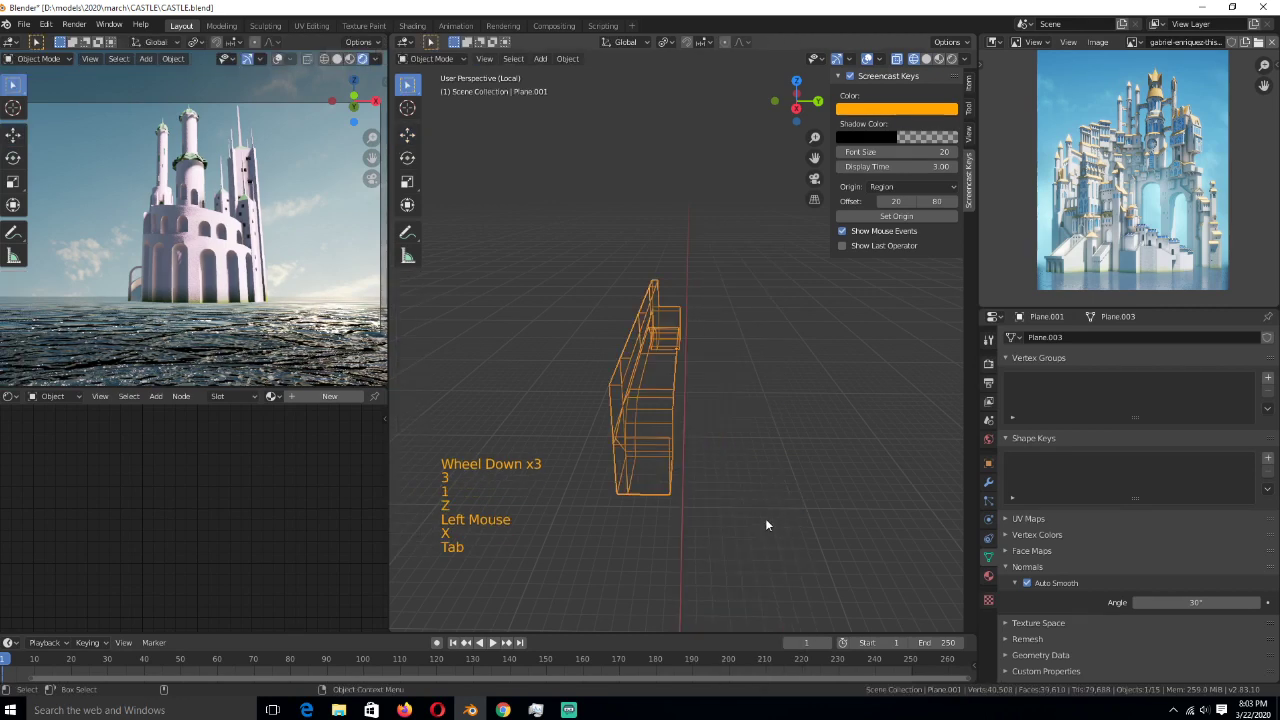
{"action": "left_click", "coordinate": [988, 482]}
{"action": "left_click", "coordinate": [1013, 426]}
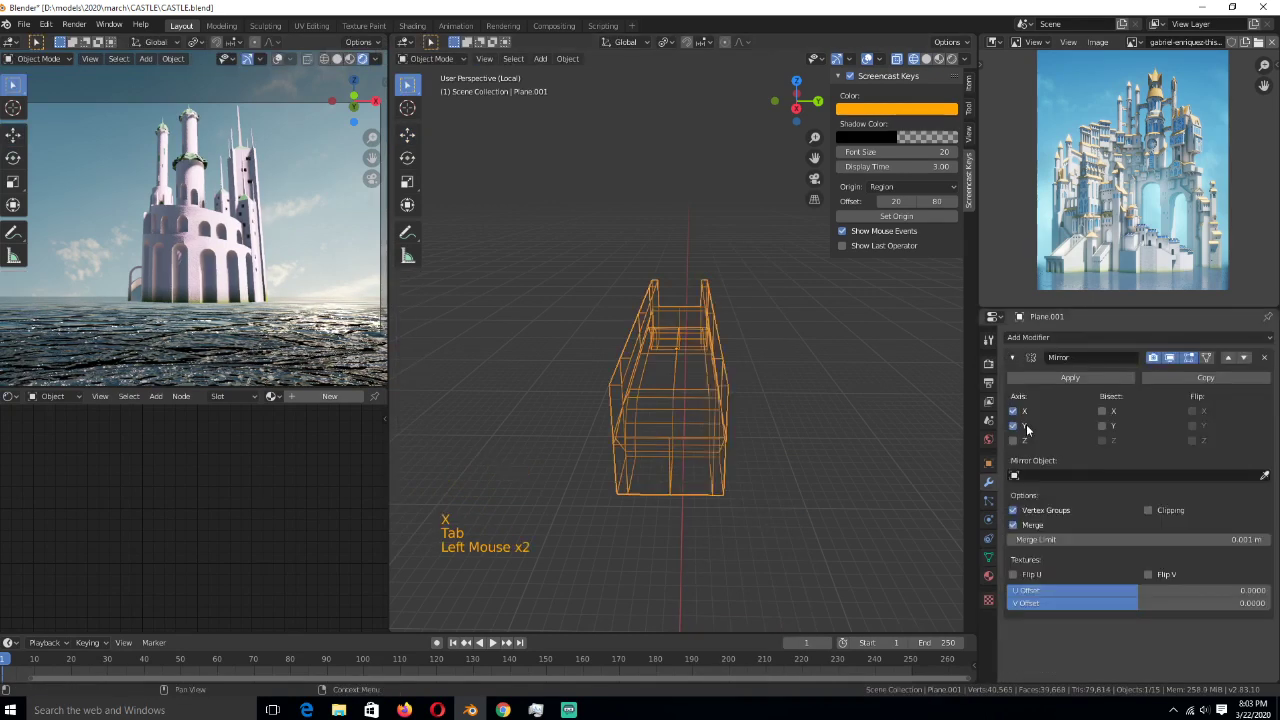
- Extrude the walkway's end edge along X to the mirror plane, with Clipping enabled on the Mirror modifier
{"action": "key", "text": "Tab"}
{"action": "key", "text": "z"}
{"action": "scroll", "coordinate": [712, 440], "scroll_direction": "up", "scroll_amount": 2}
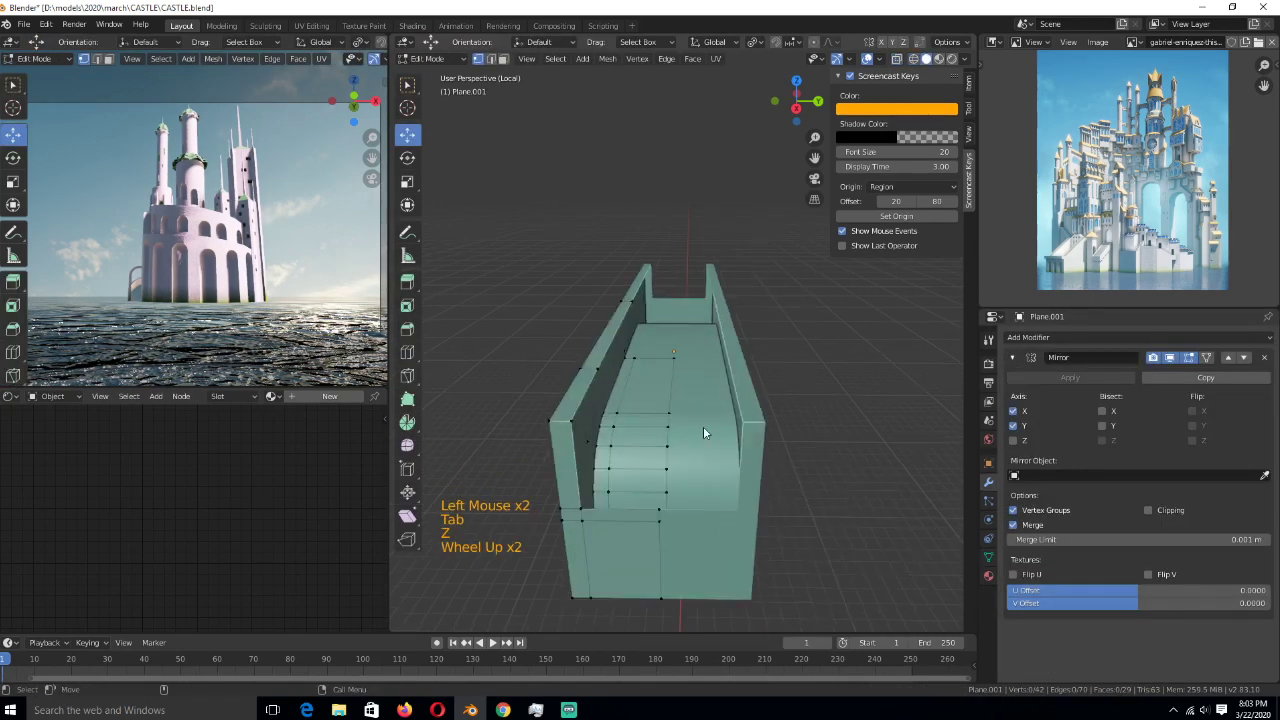
{"action": "key", "text": "Tab"}
{"action": "key", "text": "Tab"}
{"action": "key", "text": "Tab"}
{"action": "key", "text": "2"}
{"action": "left_click", "coordinate": [610, 354]}
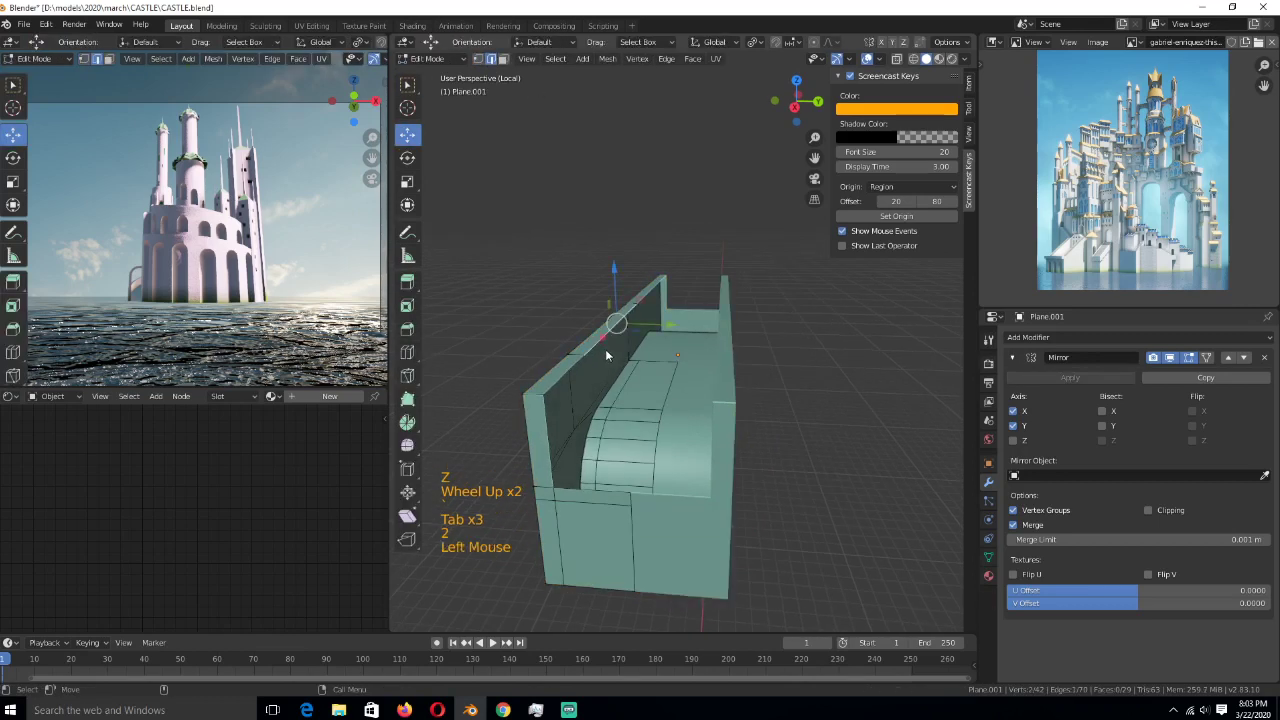
{"action": "left_click", "coordinate": [601, 489]}
{"action": "key", "text": "e"}
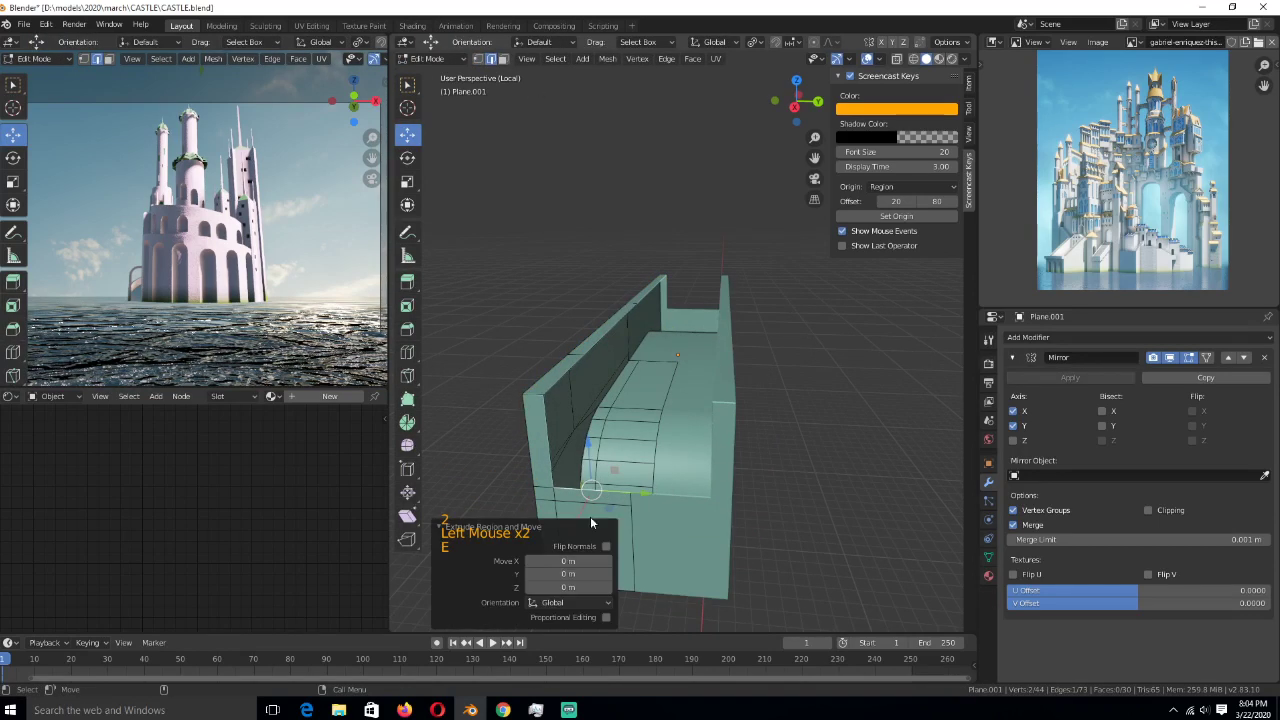
{"action": "left_click", "coordinate": [640, 420]}
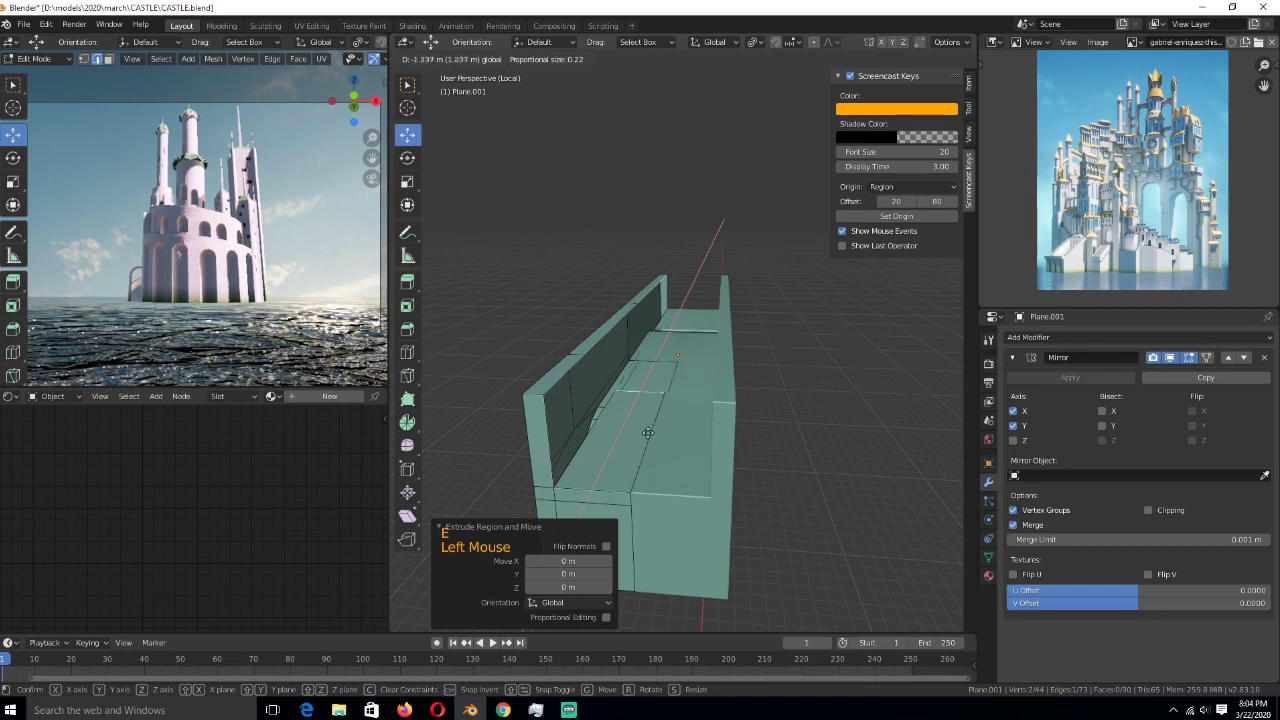
{"action": "left_click", "coordinate": [1148, 510]}
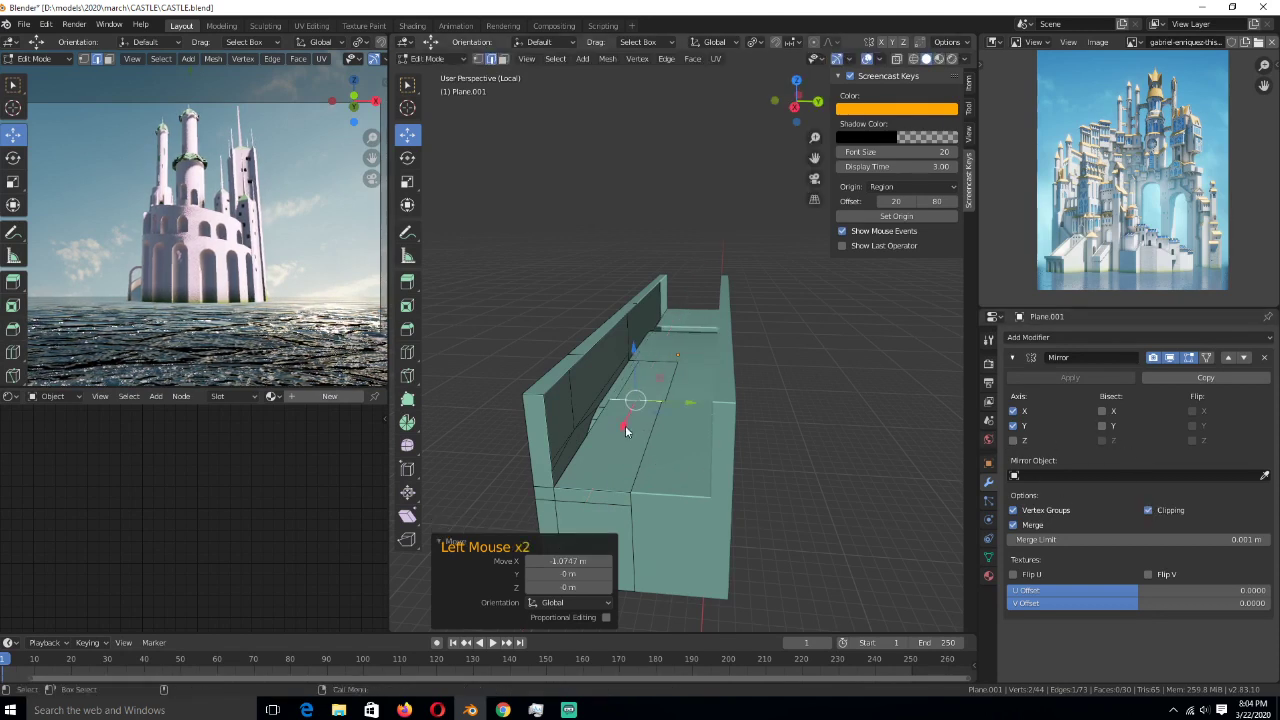
{"action": "left_click_drag", "start_coordinate": [625, 425], "coordinate": [608, 397]}
- Cut an edge loop across the new floor strip and fill the gaps along the parapet's inner side with faces
{"action": "key", "text": "ctrl+r"}
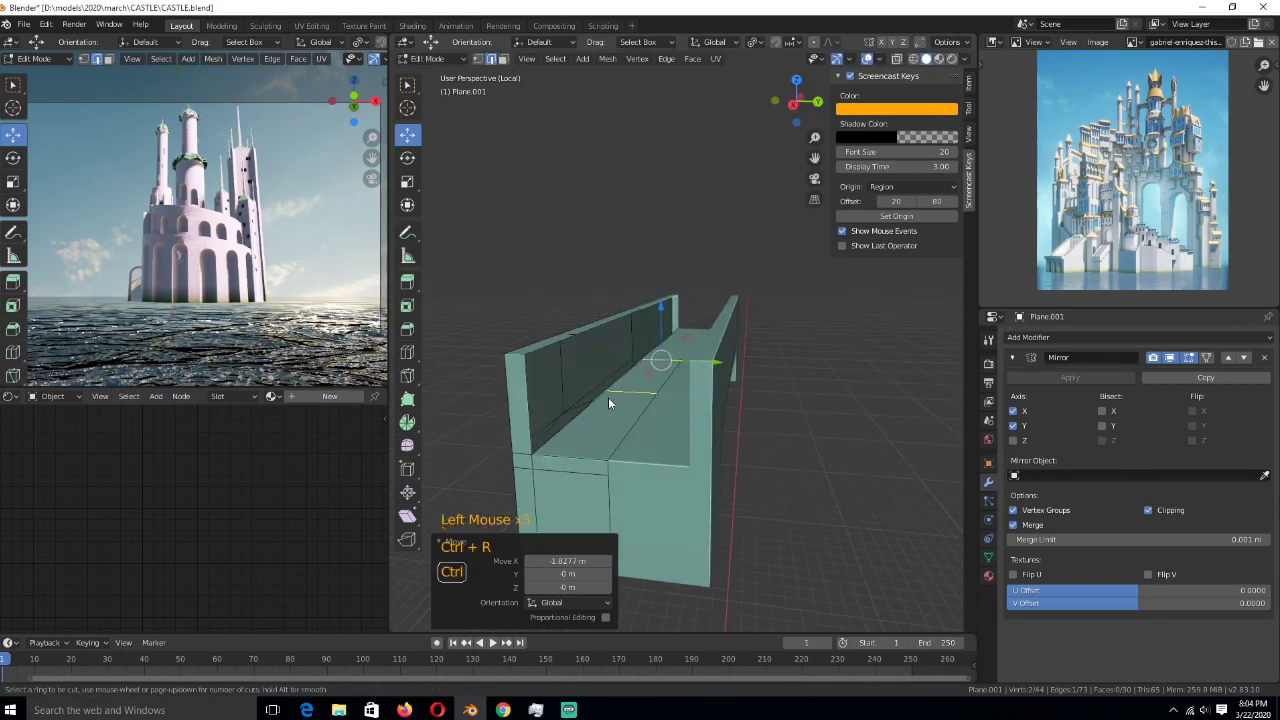
{"action": "left_click", "coordinate": [608, 397]}
{"action": "middle_click_drag", "start_coordinate": [608, 397], "coordinate": [622, 372]}
{"action": "key", "text": "g"}
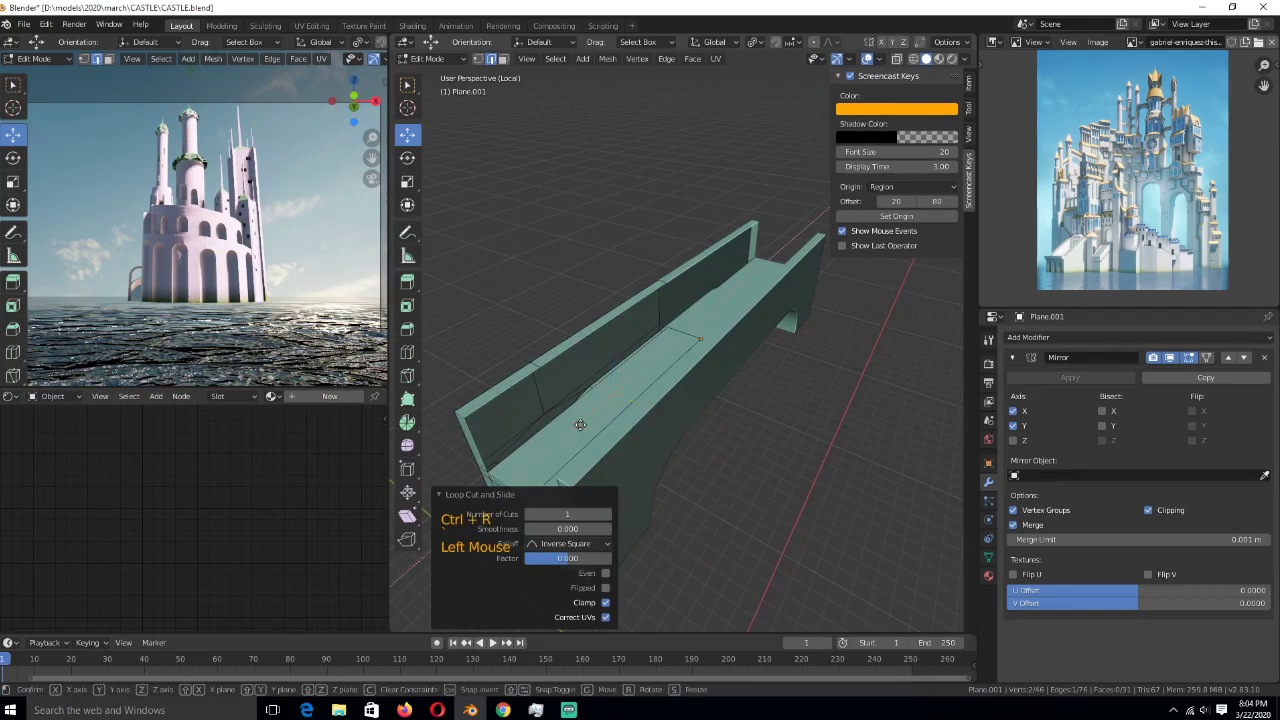
{"action": "left_click", "coordinate": [580, 425]}
{"action": "left_click", "coordinate": [611, 325], "text": "shift"}
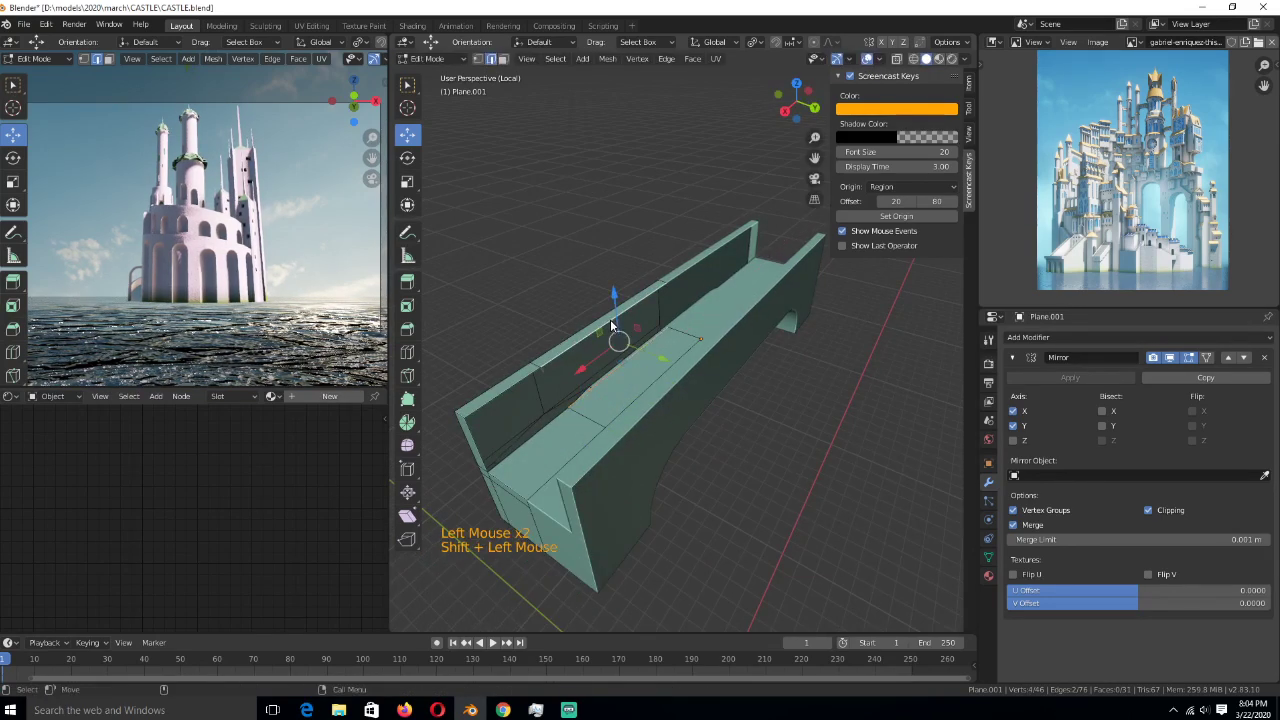
{"action": "key", "text": "f"}
{"action": "left_click", "coordinate": [520, 405], "text": "alt"}
{"action": "key", "text": "f"}
{"action": "key", "text": "Tab"}
{"action": "middle_click_drag", "start_coordinate": [520, 405], "coordinate": [814, 436]}
- Lower the parapet's two top faces along Z and extrude them
{"action": "key", "text": "Tab"}
{"action": "key", "text": "alt+a"}
{"action": "key", "text": "3"}
{"action": "key", "text": "2"}
{"action": "left_click", "coordinate": [821, 426]}
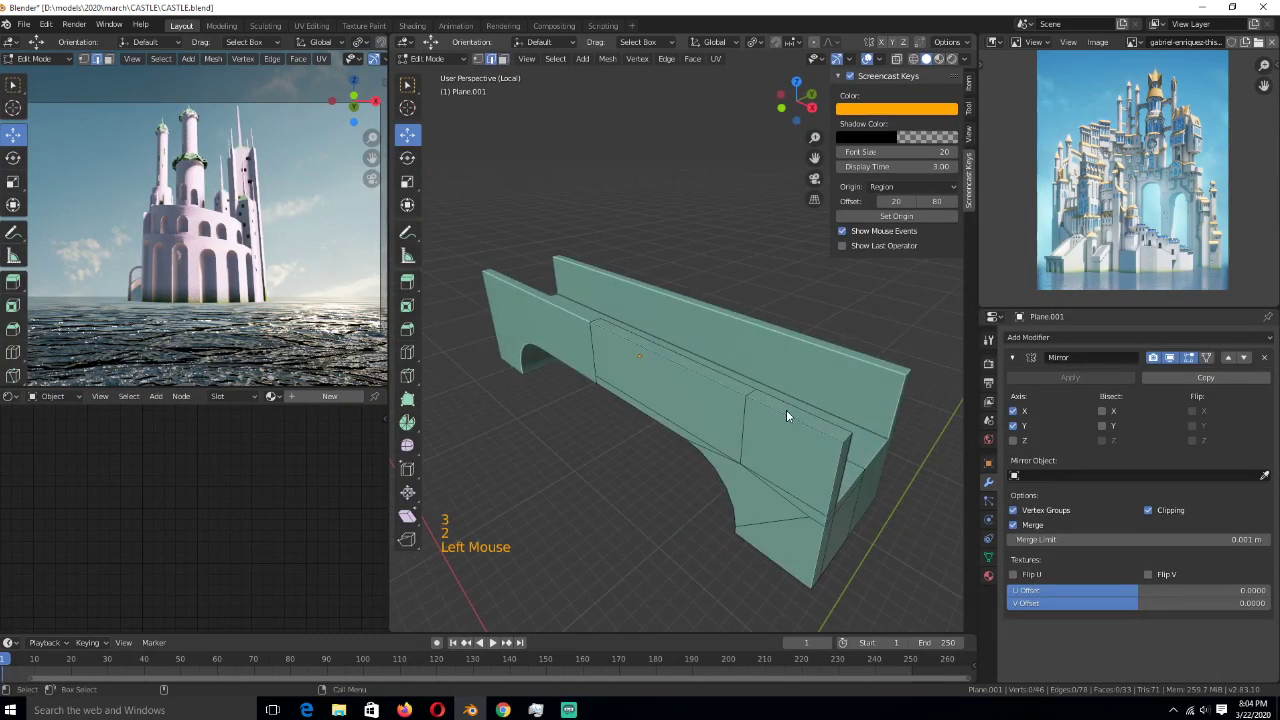
{"action": "key", "text": "3"}
{"action": "left_click", "coordinate": [798, 415]}
{"action": "left_click", "coordinate": [698, 378], "text": "shift"}
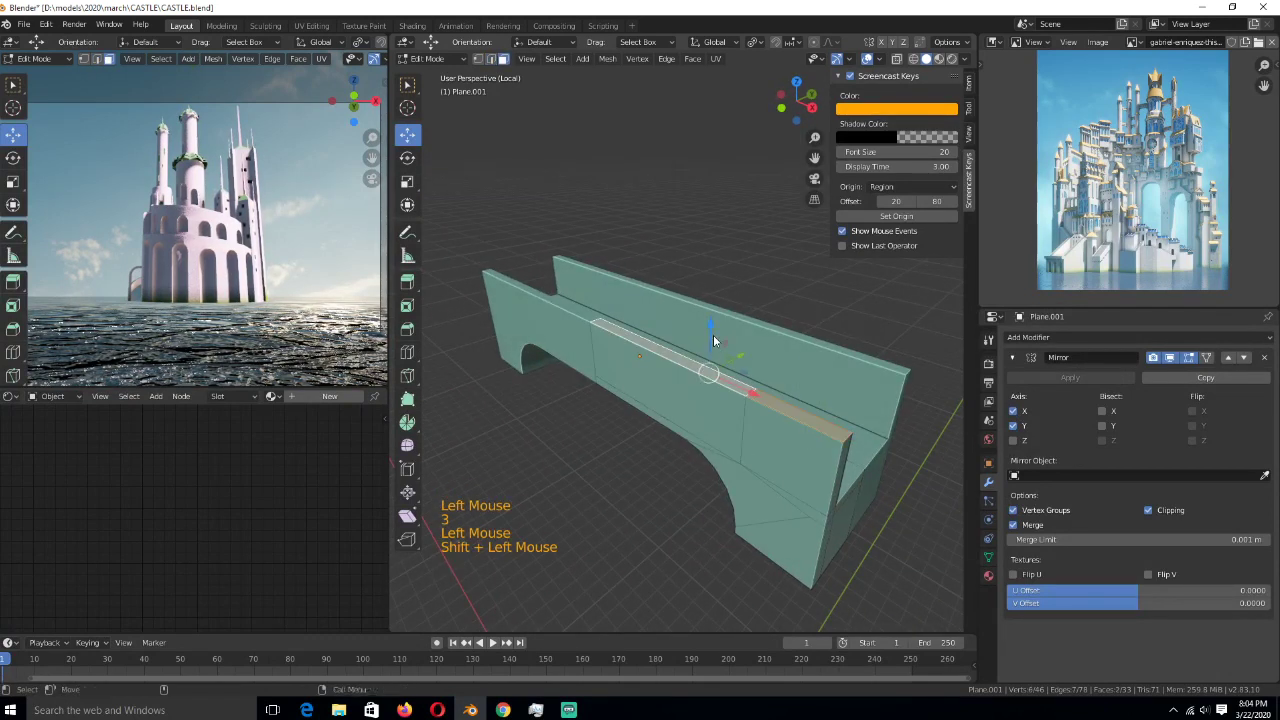
{"action": "left_click_drag", "start_coordinate": [713, 334], "coordinate": [711, 372]}
{"action": "middle_click_drag", "start_coordinate": [711, 372], "coordinate": [688, 356]}
{"action": "key", "text": "e"}
{"action": "key", "text": "alt+a"}
- Subdivide the long edges on both sides of the parapet's top with 5 cuts
{"action": "key", "text": "ctrl+r"}
{"action": "left_click", "coordinate": [721, 370]}
{"action": "key", "text": "2"}
{"action": "left_click", "coordinate": [688, 360]}
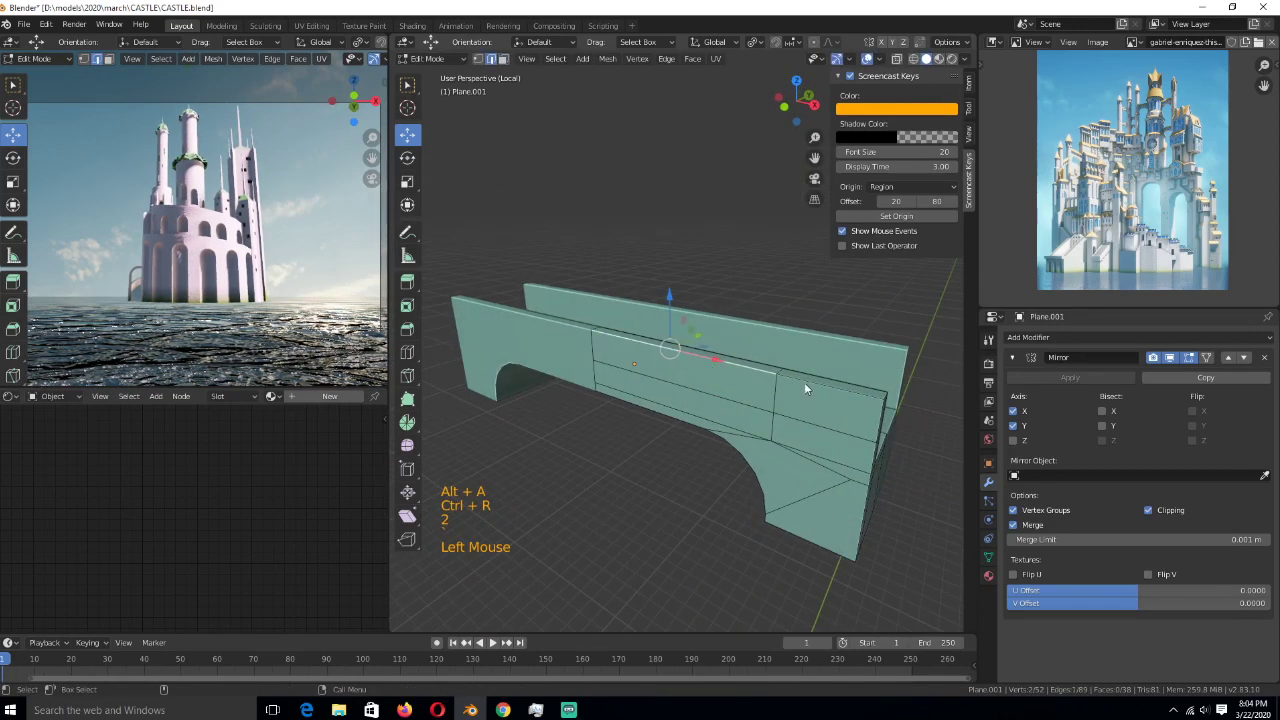
{"action": "left_click", "coordinate": [808, 387], "text": "alt"}
{"action": "left_click", "coordinate": [812, 382], "text": "alt+shift"}
{"action": "right_click", "coordinate": [755, 352]}
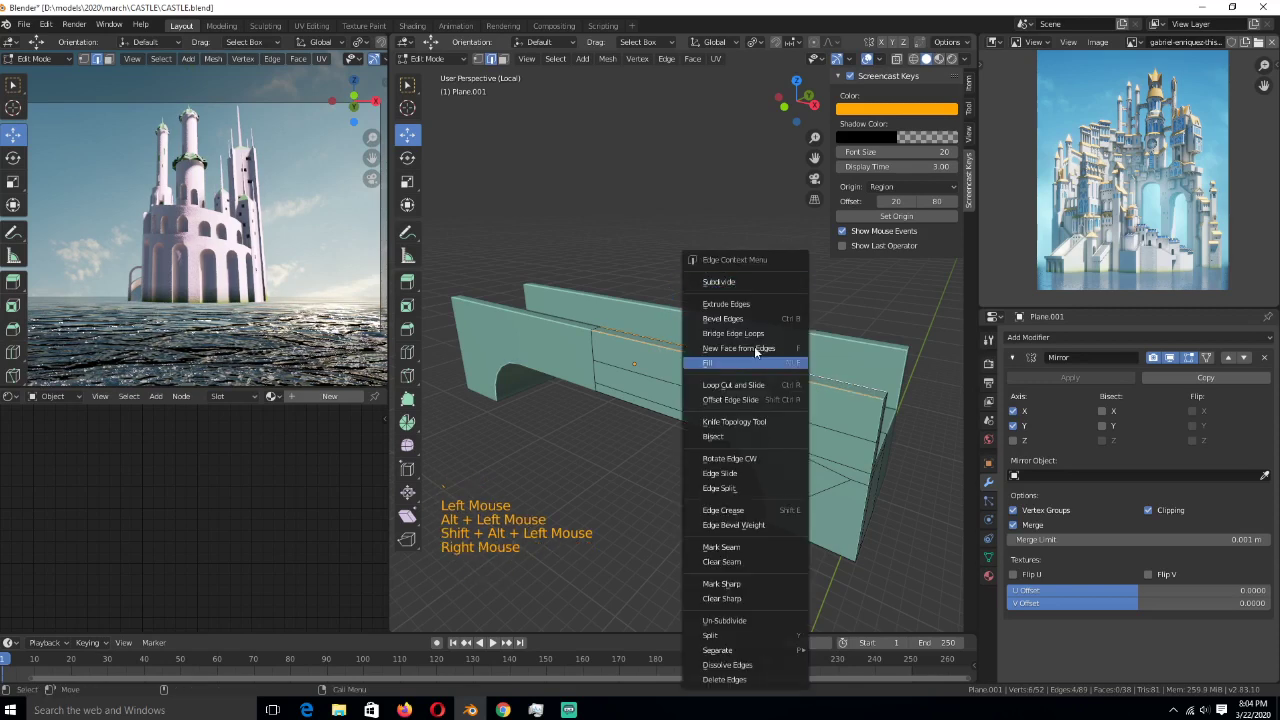
{"action": "left_click", "coordinate": [728, 282]}
{"action": "left_click", "coordinate": [607, 528]}
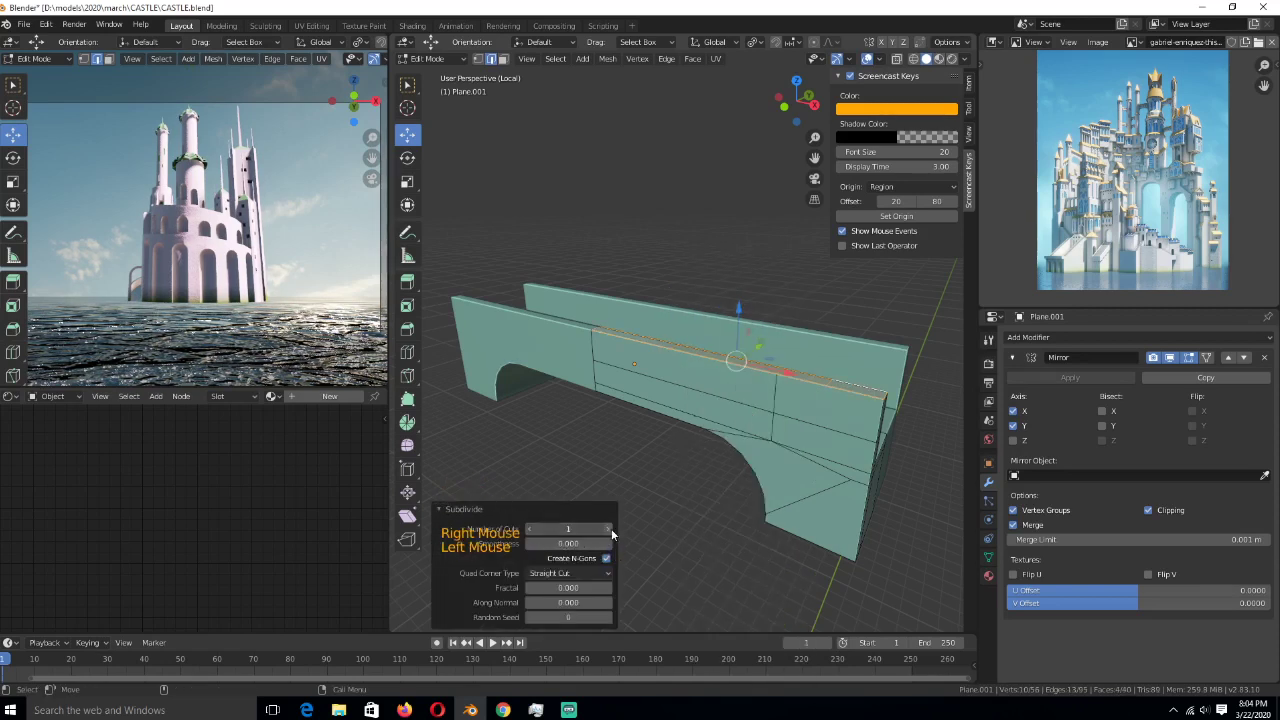
{"action": "left_click", "coordinate": [607, 528]}
{"action": "left_click", "coordinate": [607, 528]}
{"action": "left_click", "coordinate": [607, 528]}
{"action": "middle_click_drag", "start_coordinate": [680, 453], "coordinate": [639, 457]}
{"action": "scroll", "coordinate": [639, 457], "scroll_direction": "up", "scroll_amount": 1}
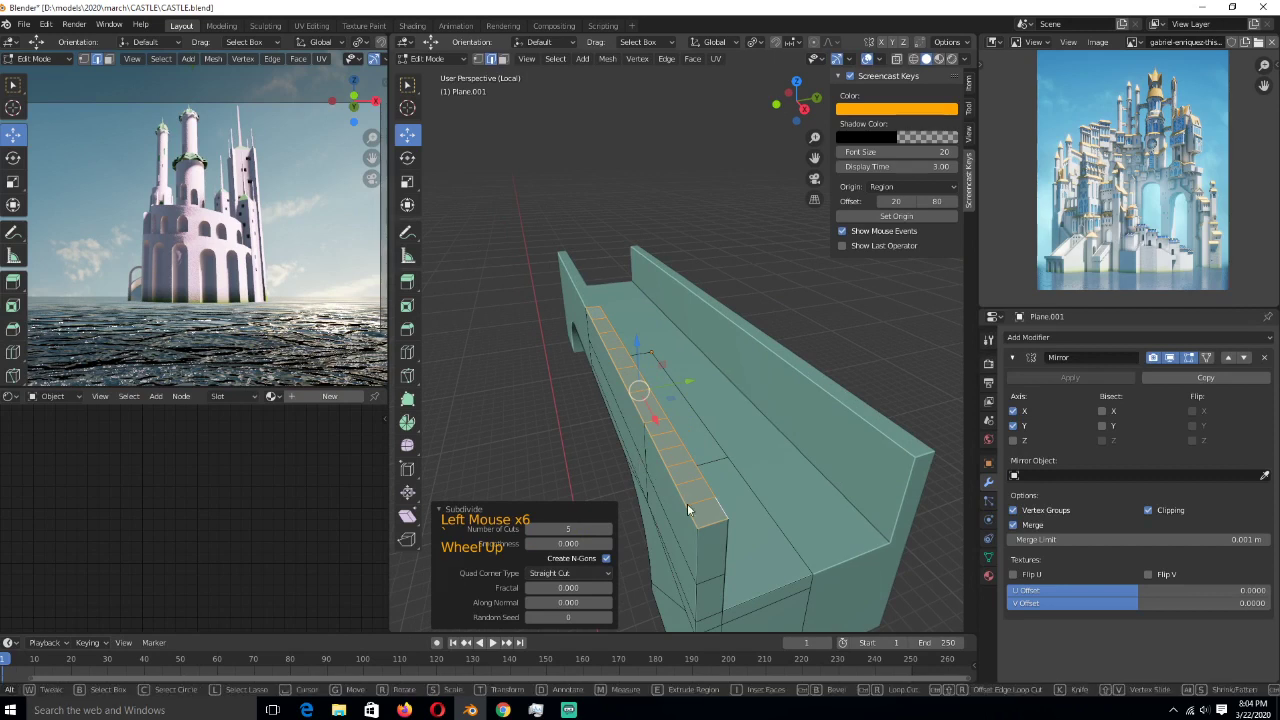
- Select the strip of small faces along the parapet top, apply Checker Deselect, and extrude the remaining faces upward as battlements
{"action": "left_click", "coordinate": [720, 509]}
{"action": "middle_click_drag", "start_coordinate": [720, 509], "coordinate": [725, 509]}
{"action": "key", "text": "3"}
{"action": "left_click", "coordinate": [780, 505]}
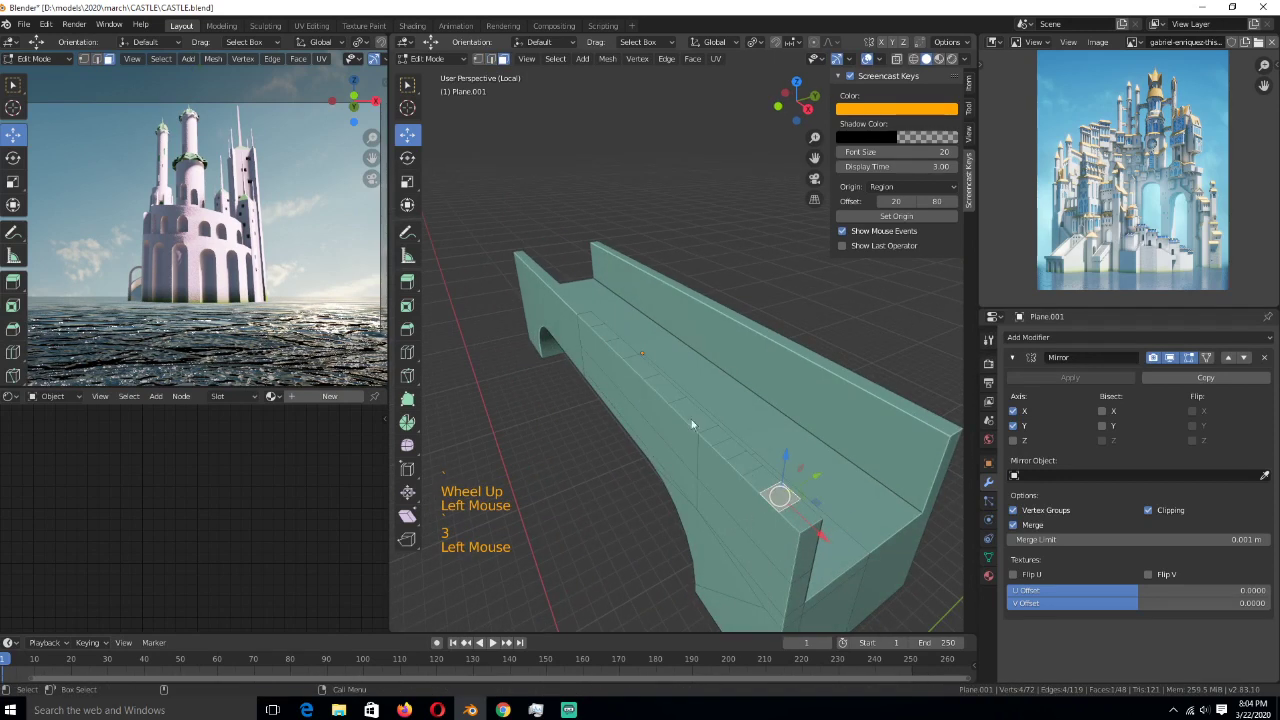
{"action": "left_click", "coordinate": [800, 515]}
{"action": "key", "text": "ctrl"}
{"action": "double_click", "coordinate": [600, 331], "text": "ctrl"}
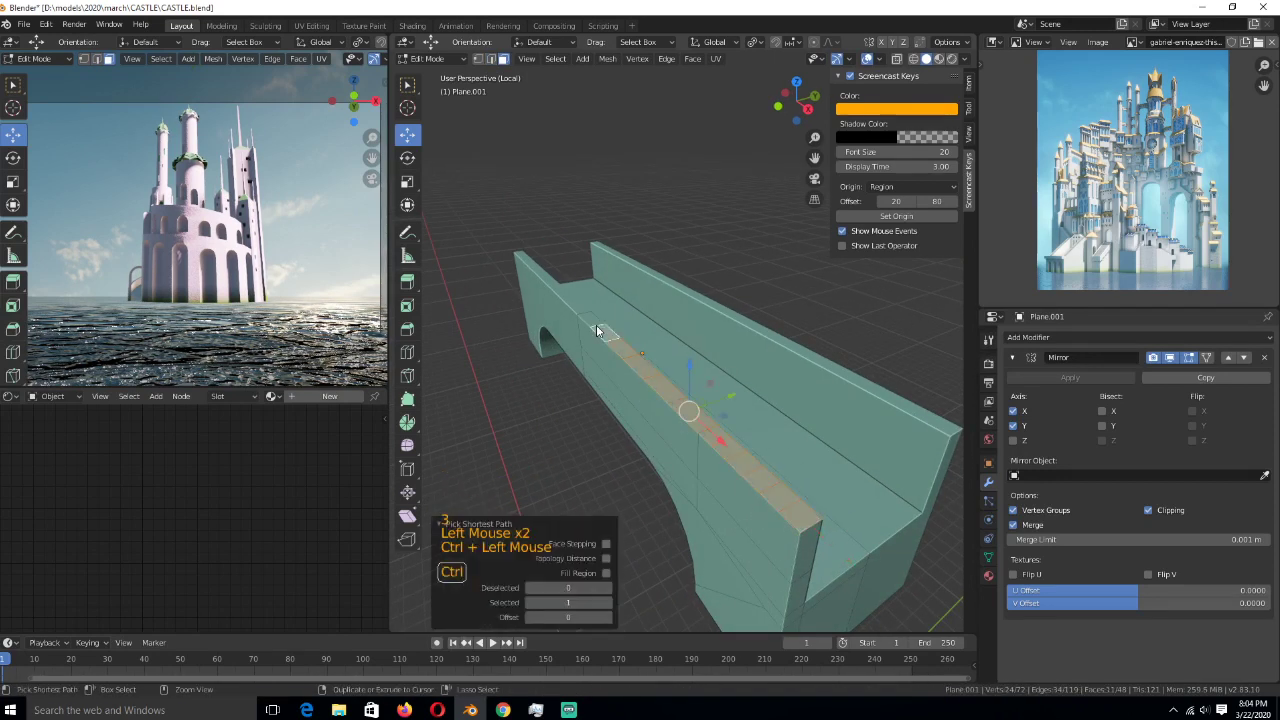
{"action": "left_click", "coordinate": [556, 59]}
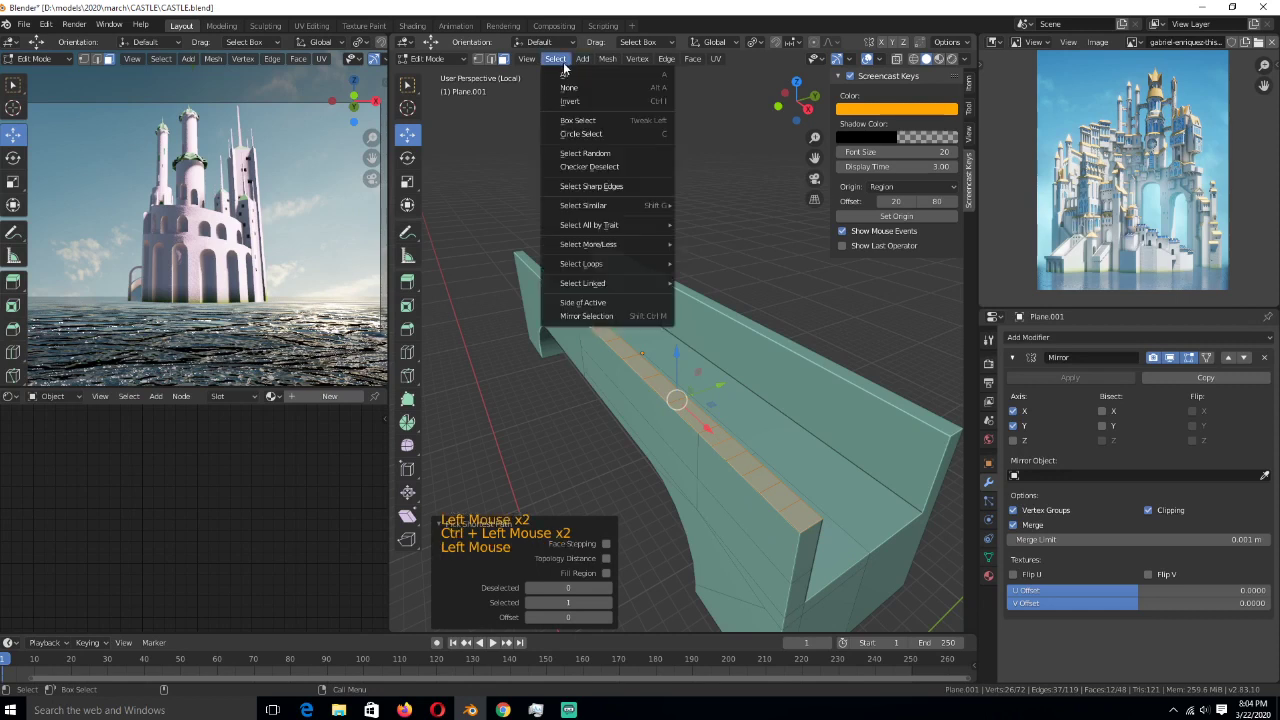
{"action": "left_click", "coordinate": [589, 166]}
{"action": "middle_click_drag", "start_coordinate": [740, 470], "coordinate": [760, 423]}
{"action": "key", "text": "e"}
- Check the battlements in Object Mode and save CASTLE.blend
{"action": "key", "text": "Tab"}
{"action": "scroll", "coordinate": [766, 422], "scroll_direction": "down", "scroll_amount": 2}
{"action": "key", "text": "alt+a"}
{"action": "key", "text": "ctrl+s"}
{"action": "left_click", "coordinate": [731, 414]}
{"action": "key", "text": "Tab"}
{"action": "key", "text": "alt+a"}
{"action": "scroll", "coordinate": [757, 432], "scroll_direction": "up", "scroll_amount": 1}
{"action": "key", "text": "ctrl+s"}
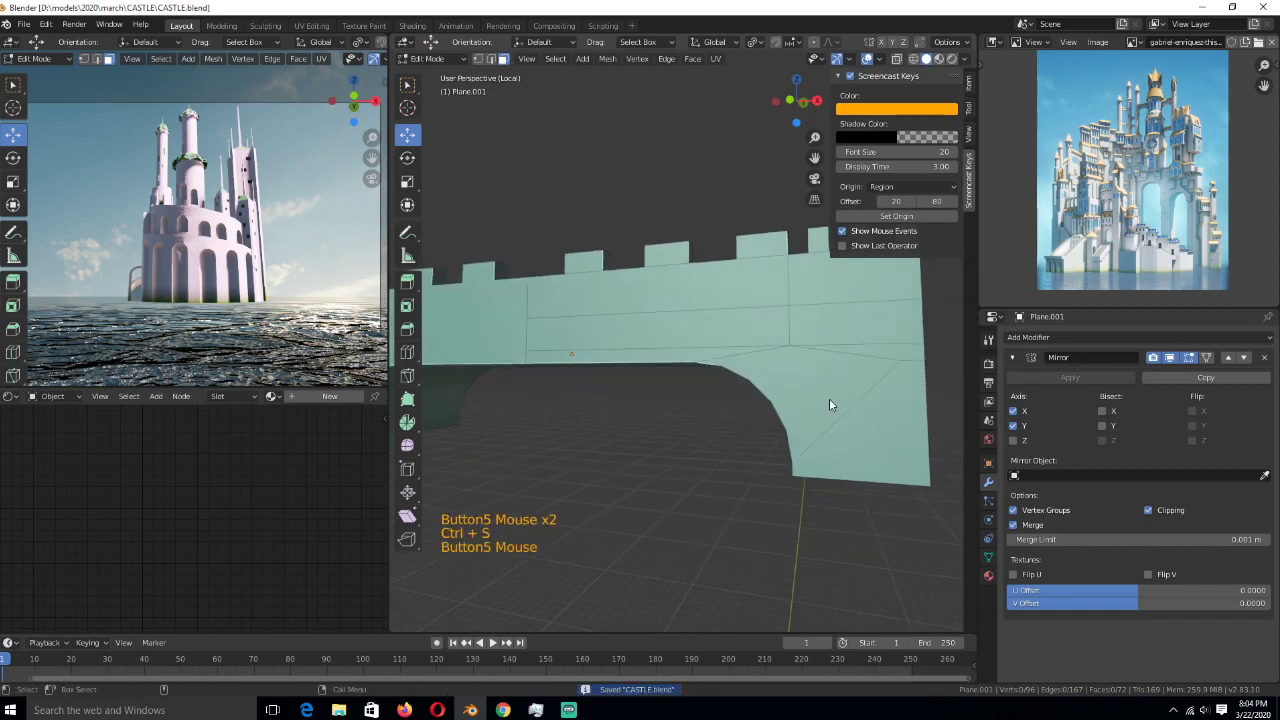
- Select all faces of the bridge's outer side wall and merge them into a single face
{"action": "key", "text": "3"}
{"action": "left_click", "coordinate": [622, 298]}
{"action": "left_click", "coordinate": [760, 300], "text": "ctrl"}
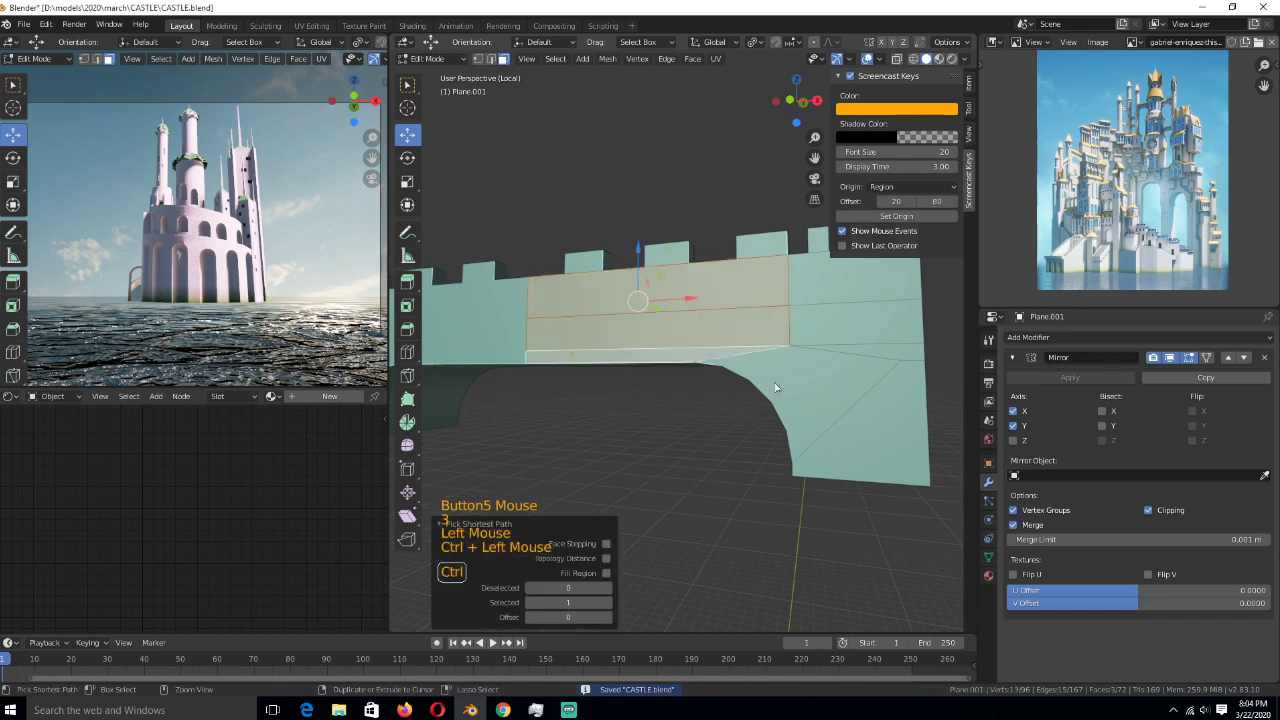
{"action": "left_click", "coordinate": [775, 310], "text": "ctrl"}
{"action": "left_click", "coordinate": [876, 288], "text": "ctrl"}
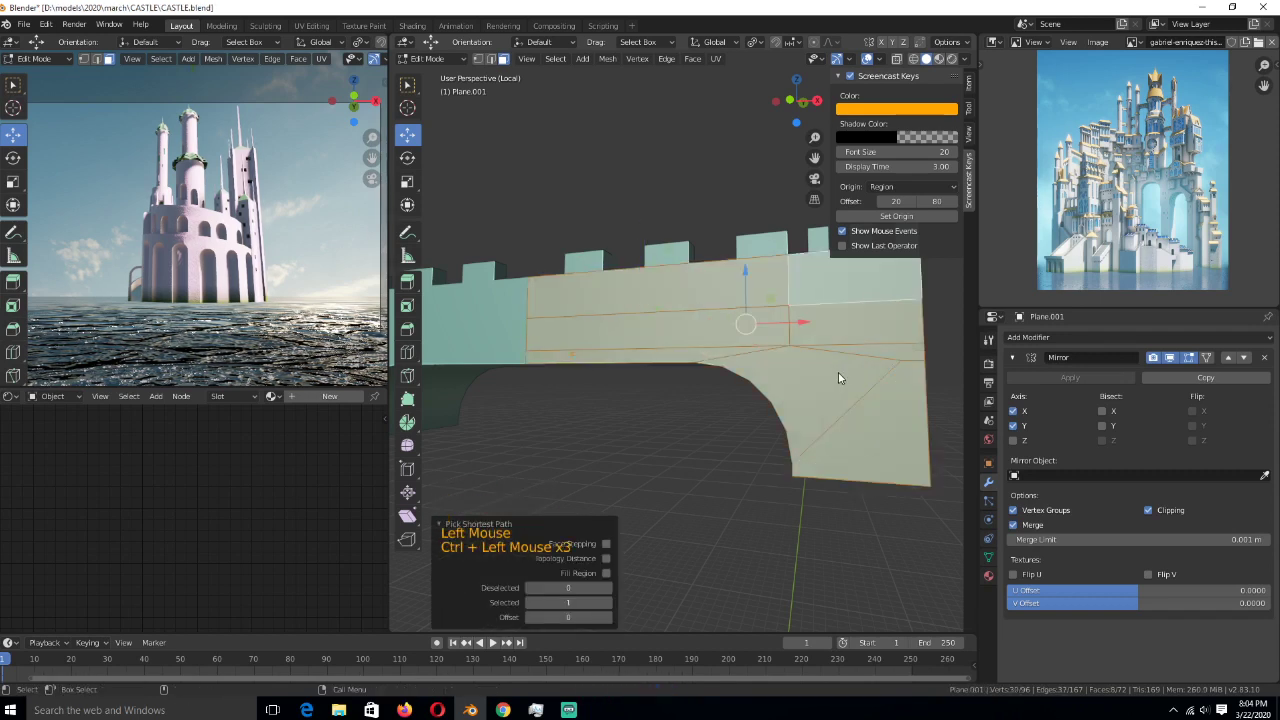
{"action": "key", "text": "f"}
{"action": "key", "text": "1"}
{"action": "middle_click_drag", "start_coordinate": [823, 411], "coordinate": [770, 426]}
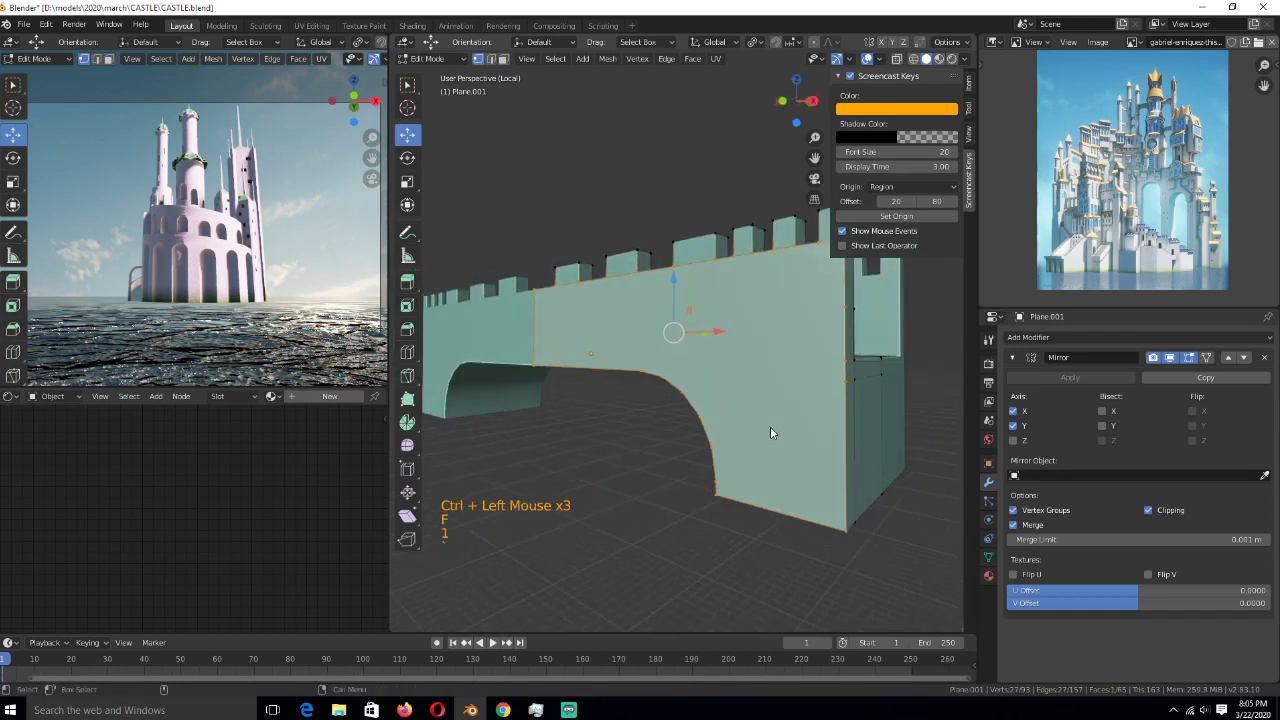
- Dissolve the two leftover vertices on the side wall's vertical edge at the mirror seam
{"action": "key", "text": "alt+a"}
{"action": "left_click", "coordinate": [522, 322]}
{"action": "left_click", "coordinate": [530, 362], "text": "shift"}
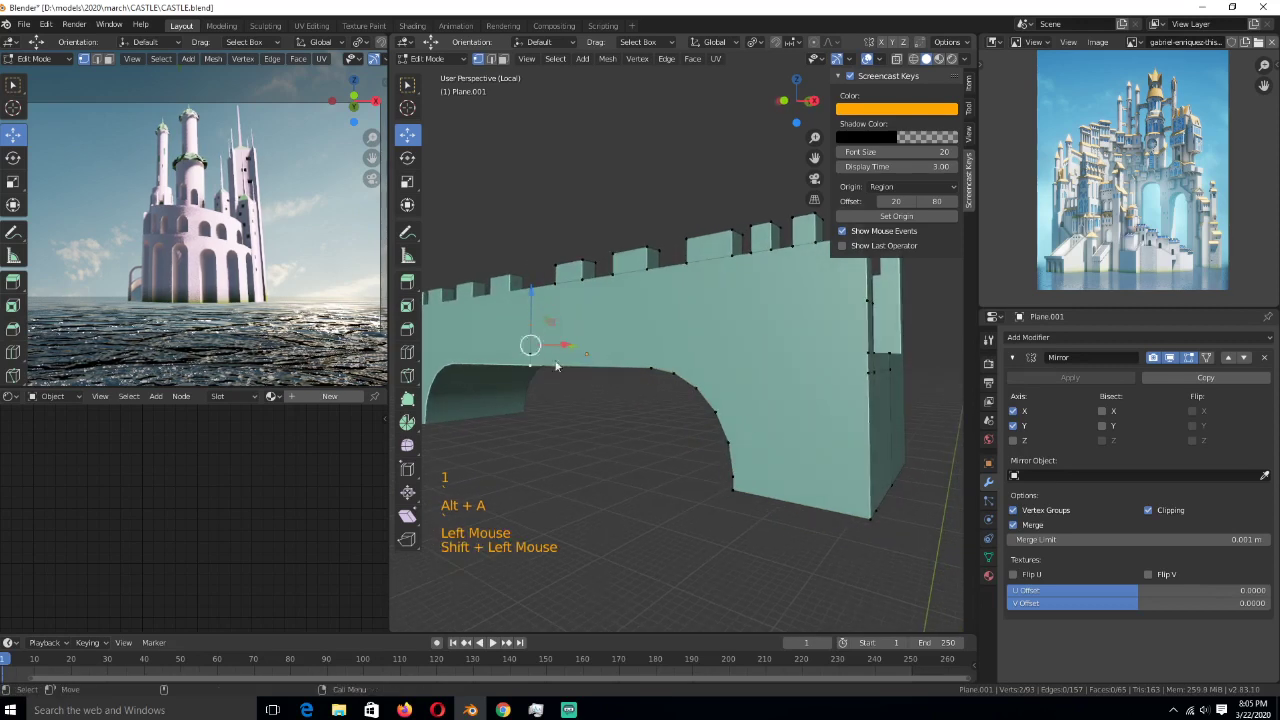
{"action": "key", "text": "alt+a"}
{"action": "left_click", "coordinate": [531, 356]}
{"action": "left_click", "coordinate": [590, 335], "text": "shift"}
{"action": "key", "text": "ctrl+x"}
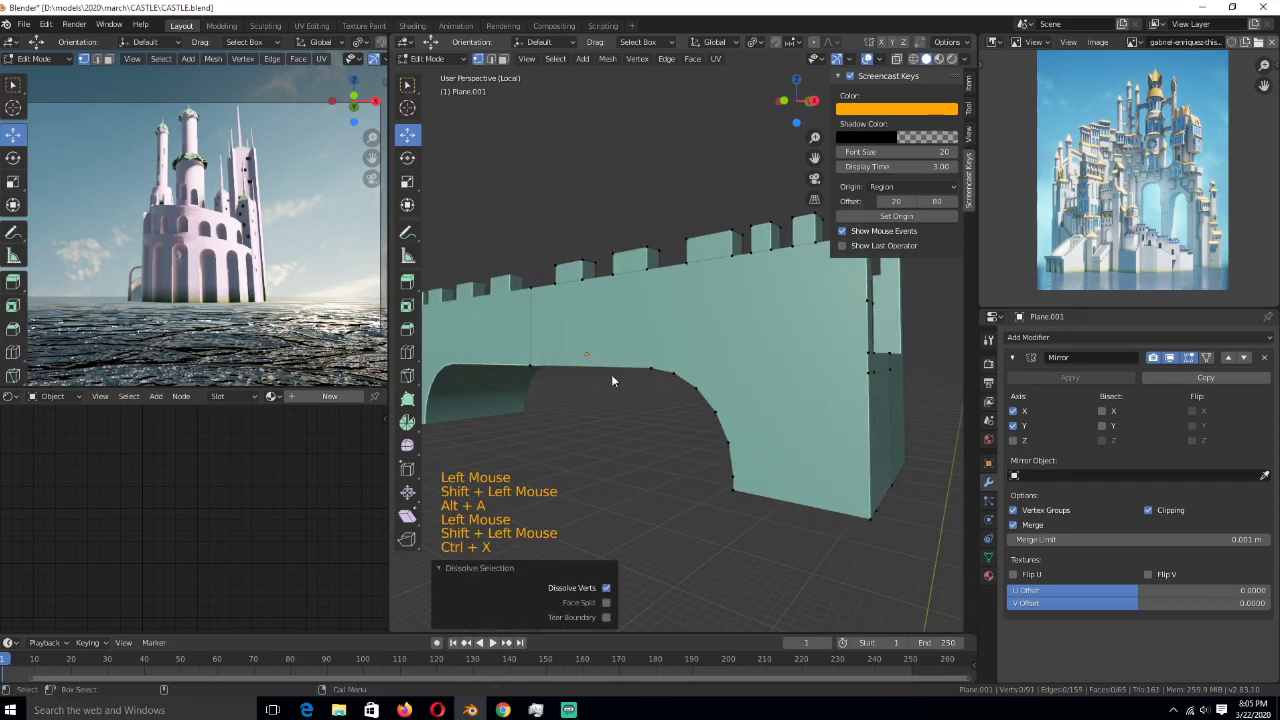
- Inset the merged outer side wall face of the bridge to form a narrow border around it
{"action": "middle_click_drag", "start_coordinate": [611, 371], "coordinate": [645, 372]}
{"action": "key", "text": "ctrl+x"}
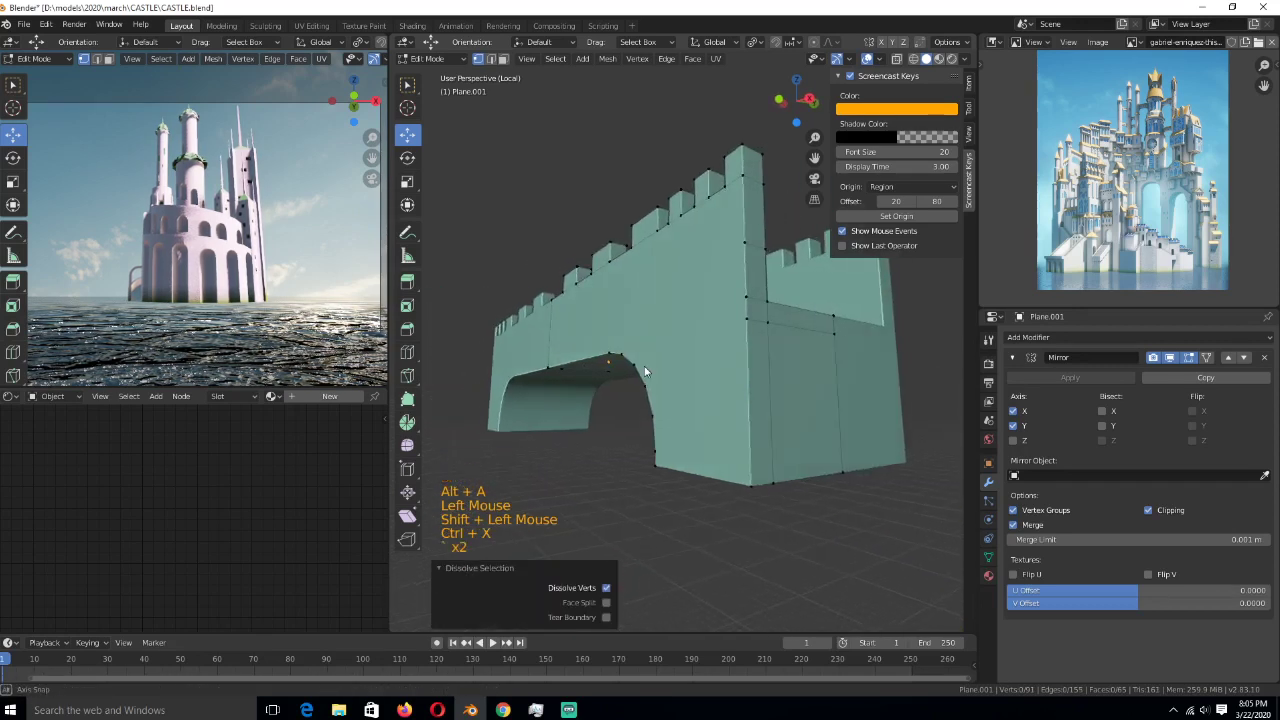
{"action": "key", "text": "grave"}
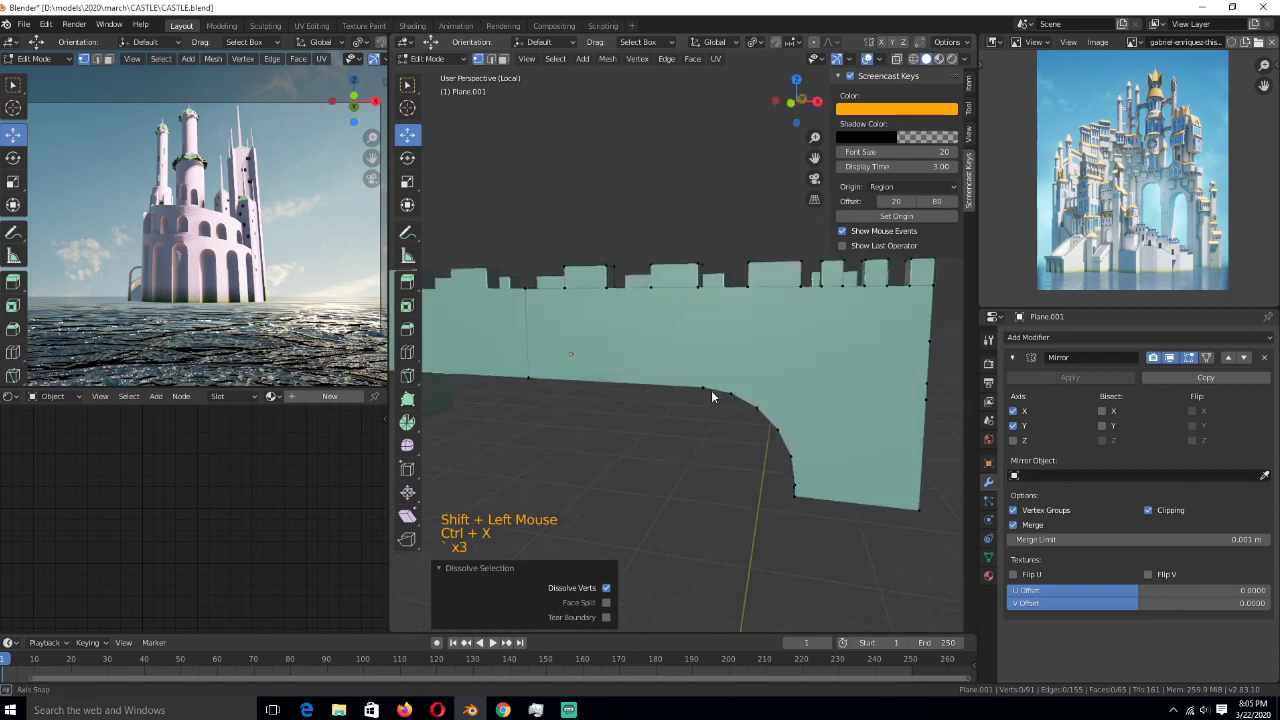
{"action": "key", "text": "3"}
{"action": "left_click", "coordinate": [838, 353]}
{"action": "key", "text": "i"}
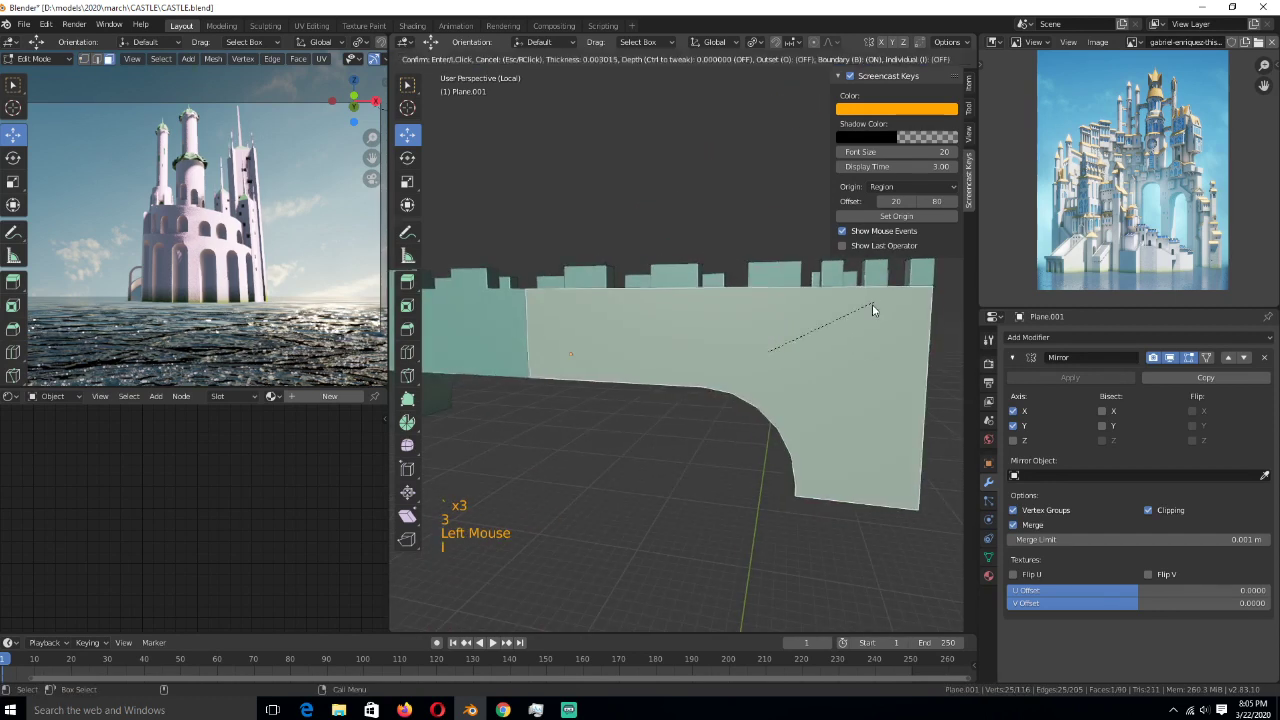
{"action": "left_click", "coordinate": [858, 328]}
- Delete the narrow face on the underside of the bridge pier, beneath the outer side wall
{"action": "middle_click_drag", "start_coordinate": [858, 323], "coordinate": [784, 368]}
{"action": "left_click", "coordinate": [841, 415]}
{"action": "key", "text": "x"}
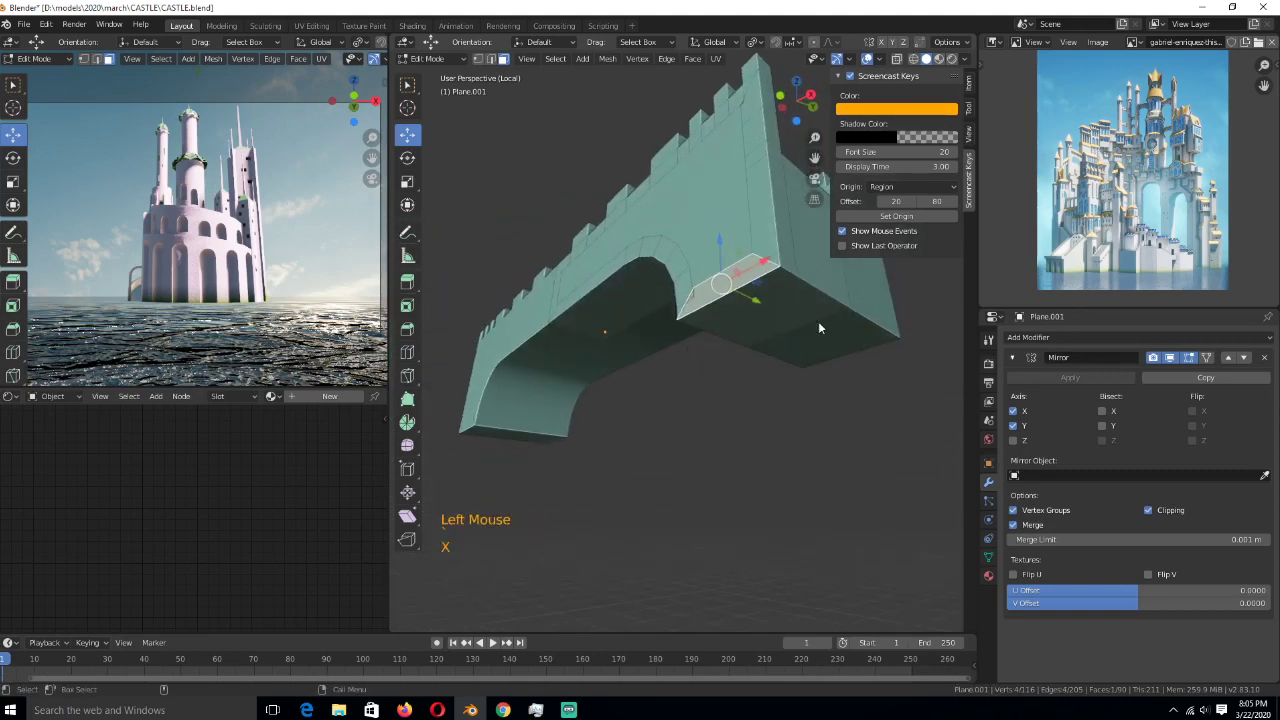
{"action": "key", "text": "s"}
{"action": "right_click", "coordinate": [783, 308]}
{"action": "key", "text": "x"}
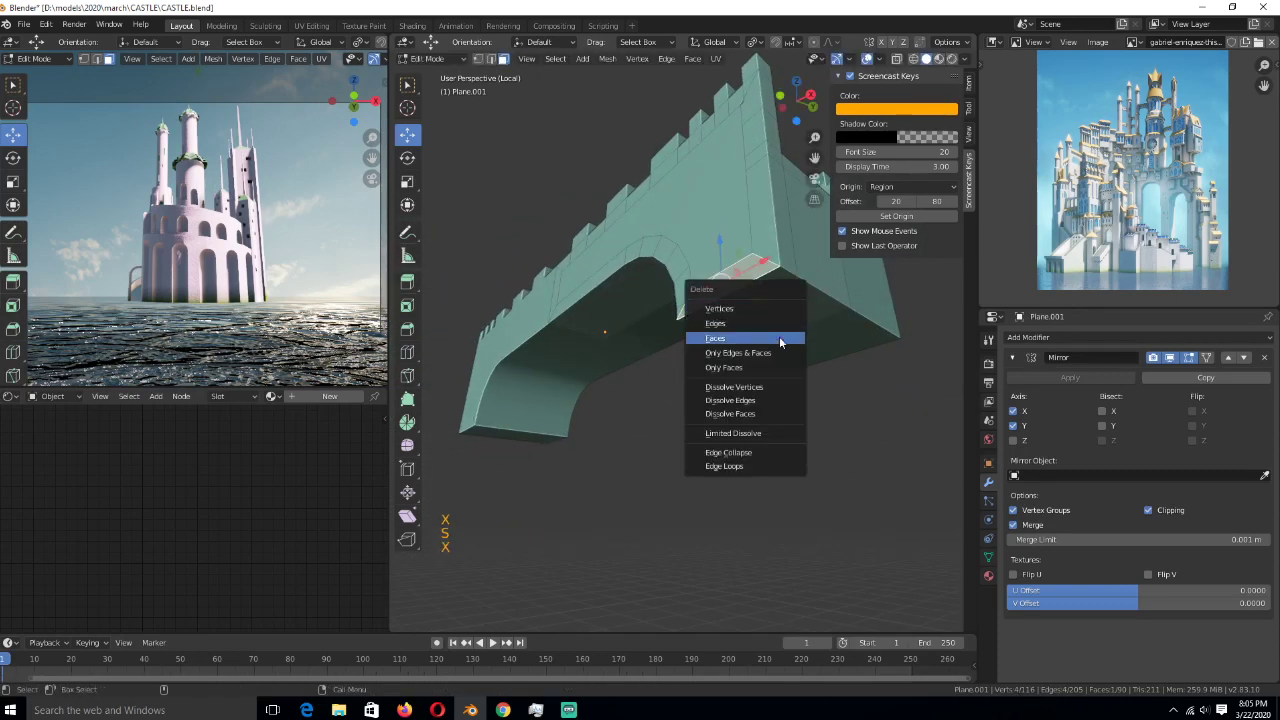
{"action": "left_click", "coordinate": [783, 338]}
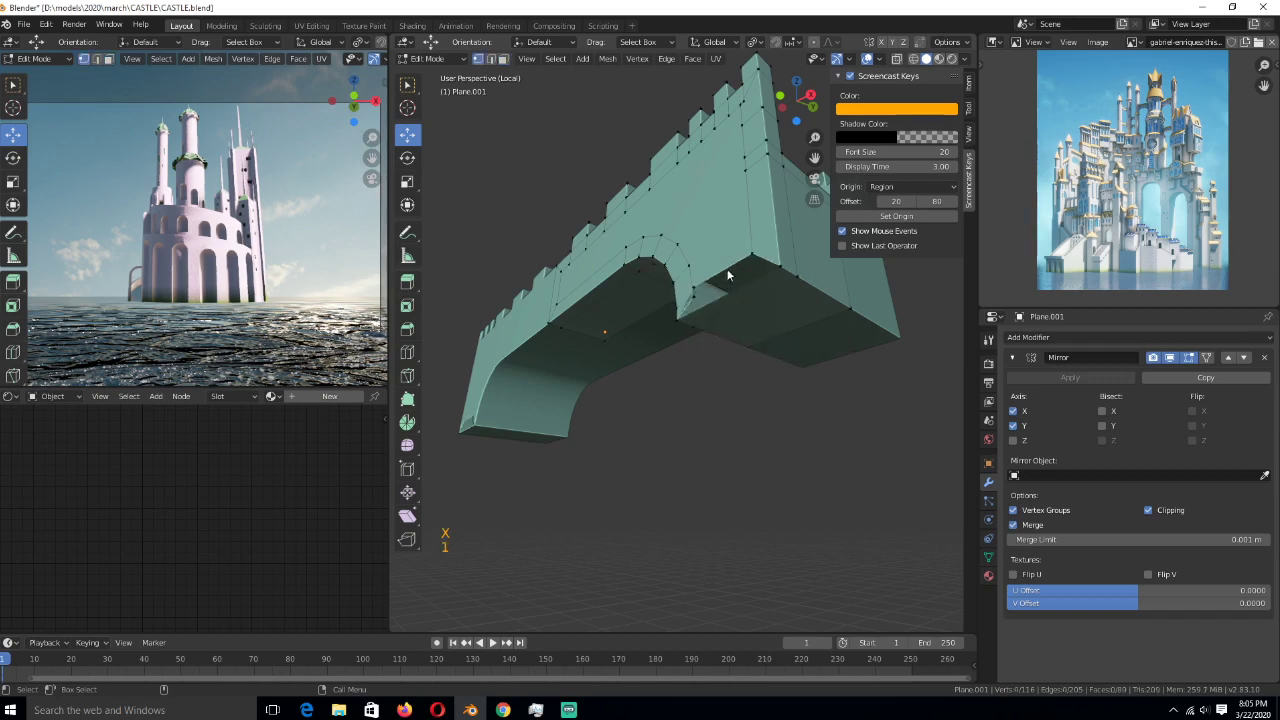
{"action": "left_click", "coordinate": [719, 293], "text": "alt"}
{"action": "key", "text": "s"}
{"action": "key", "text": "z"}
{"action": "key", "text": "0"}
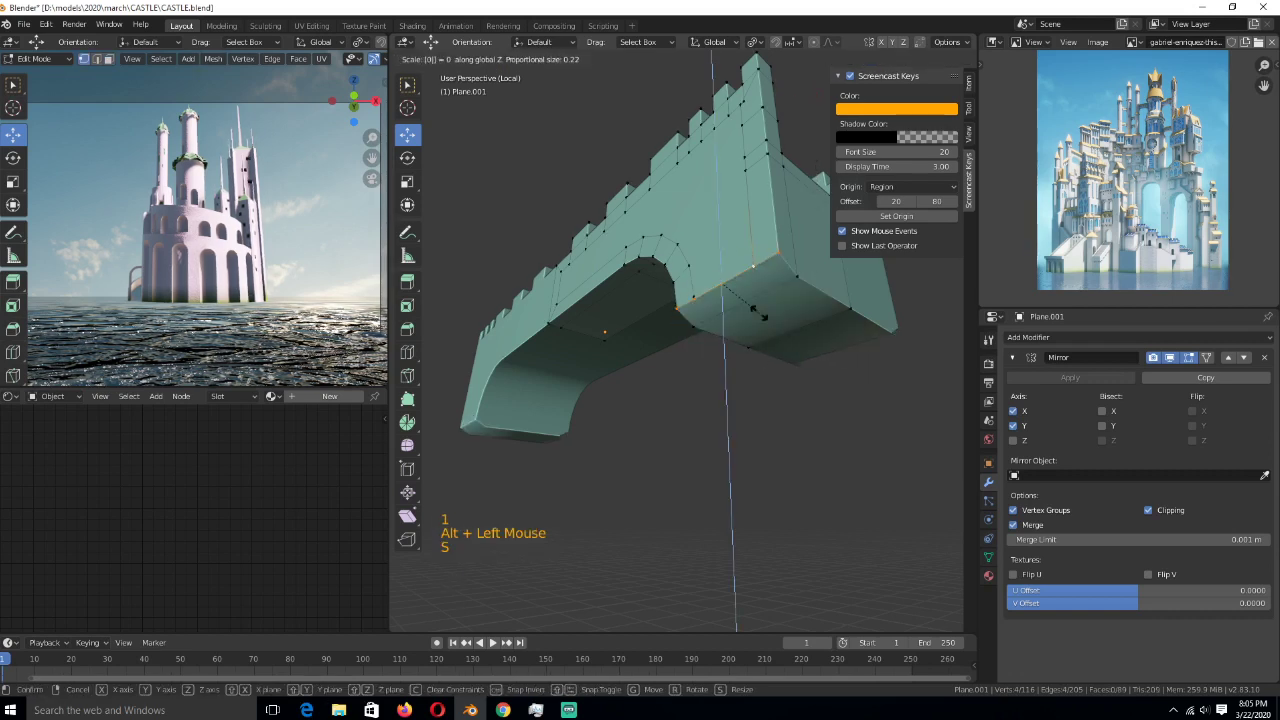
{"action": "key", "text": "Return"}
- Delete the two remaining faces on the underside of the pier
{"action": "key", "text": "3"}
{"action": "left_click", "coordinate": [765, 302]}
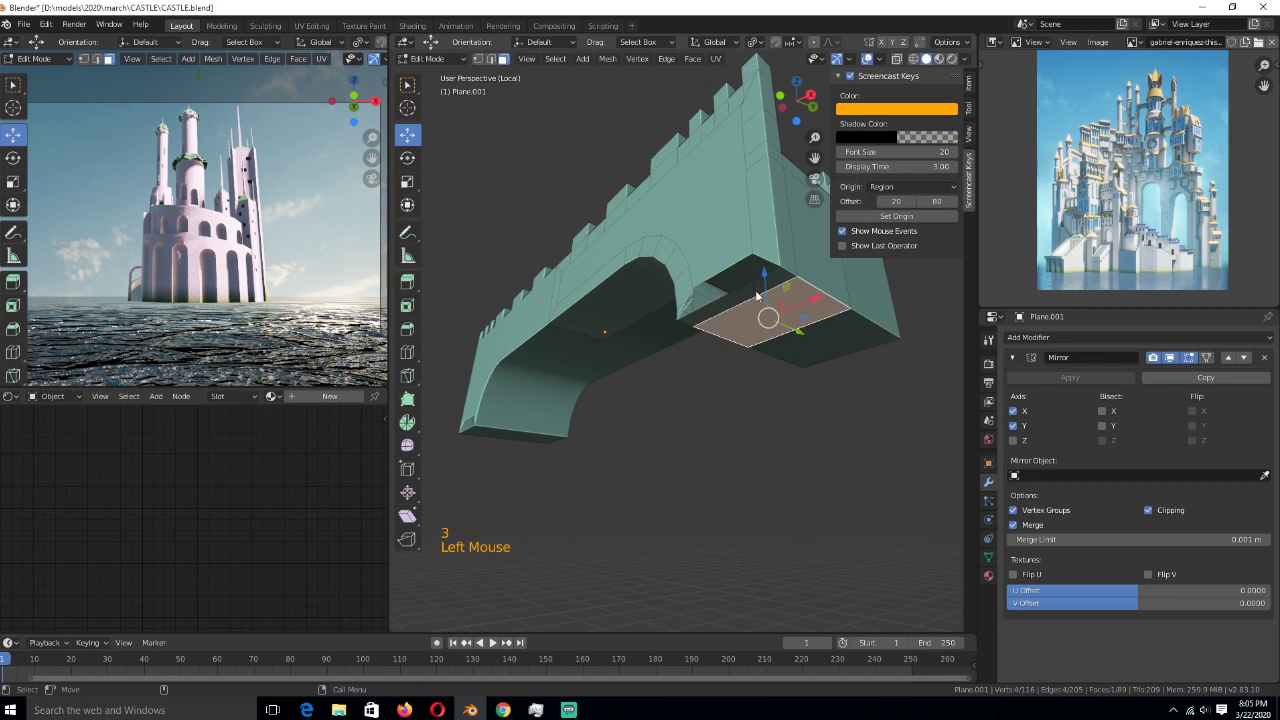
{"action": "left_click", "coordinate": [757, 296], "text": "shift"}
{"action": "key", "text": "x"}
{"action": "left_click", "coordinate": [755, 295]}
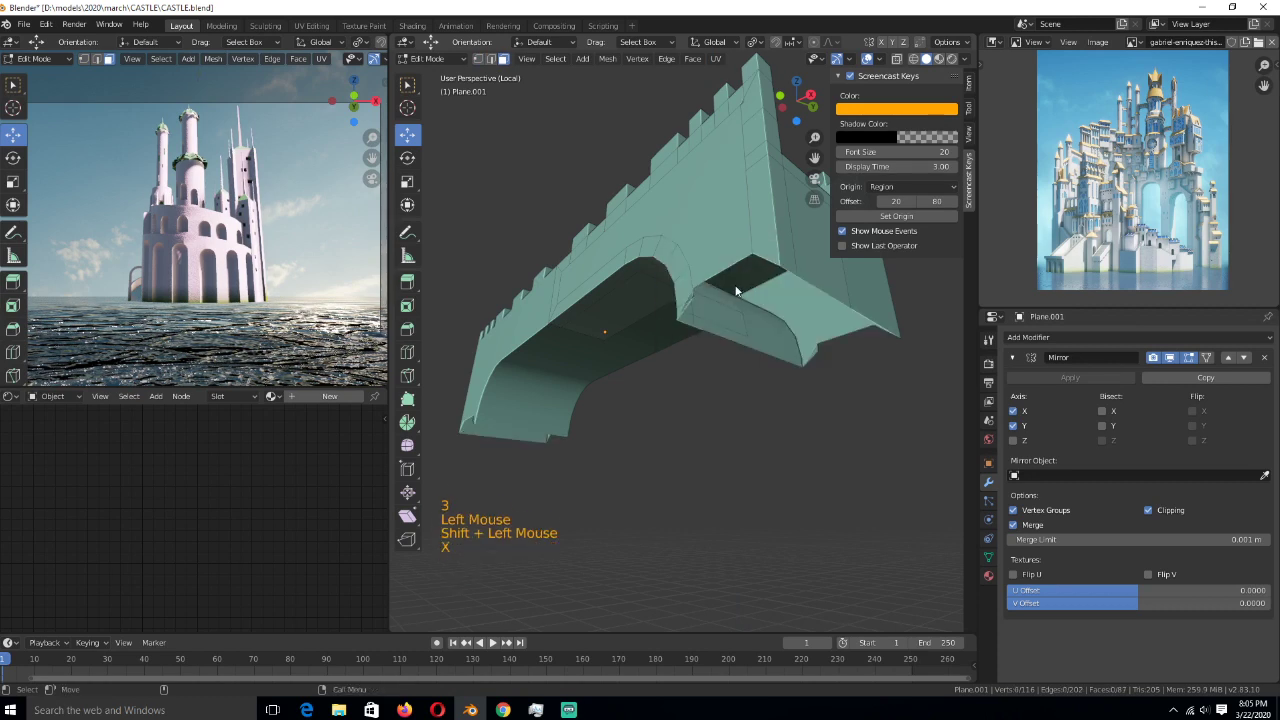
- Flatten the pier's open bottom edge loop to zero scale on Z and move it down about 0.1 m
{"action": "key", "text": "1"}
{"action": "left_click", "coordinate": [738, 290], "text": "alt"}
{"action": "key", "text": "s"}
{"action": "key", "text": "z"}
{"action": "key", "text": "0"}
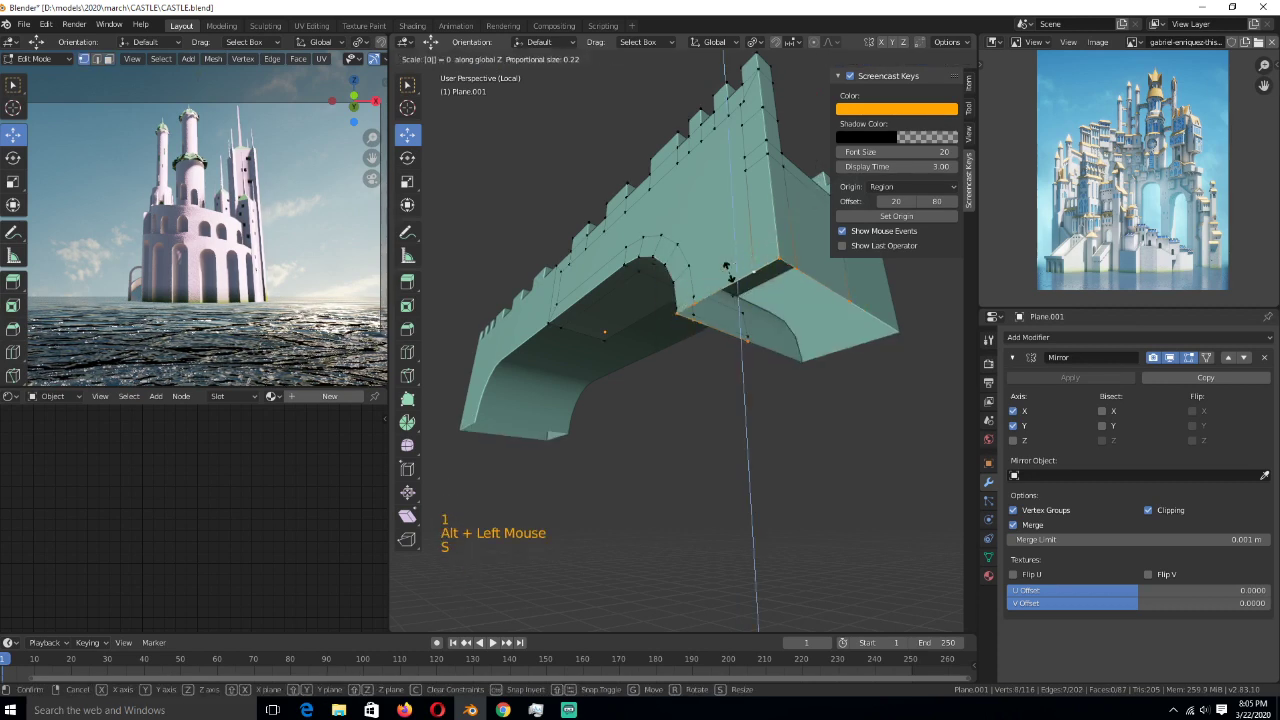
{"action": "key", "text": "Return"}
{"action": "left_click_drag", "start_coordinate": [746, 266], "coordinate": [750, 287]}
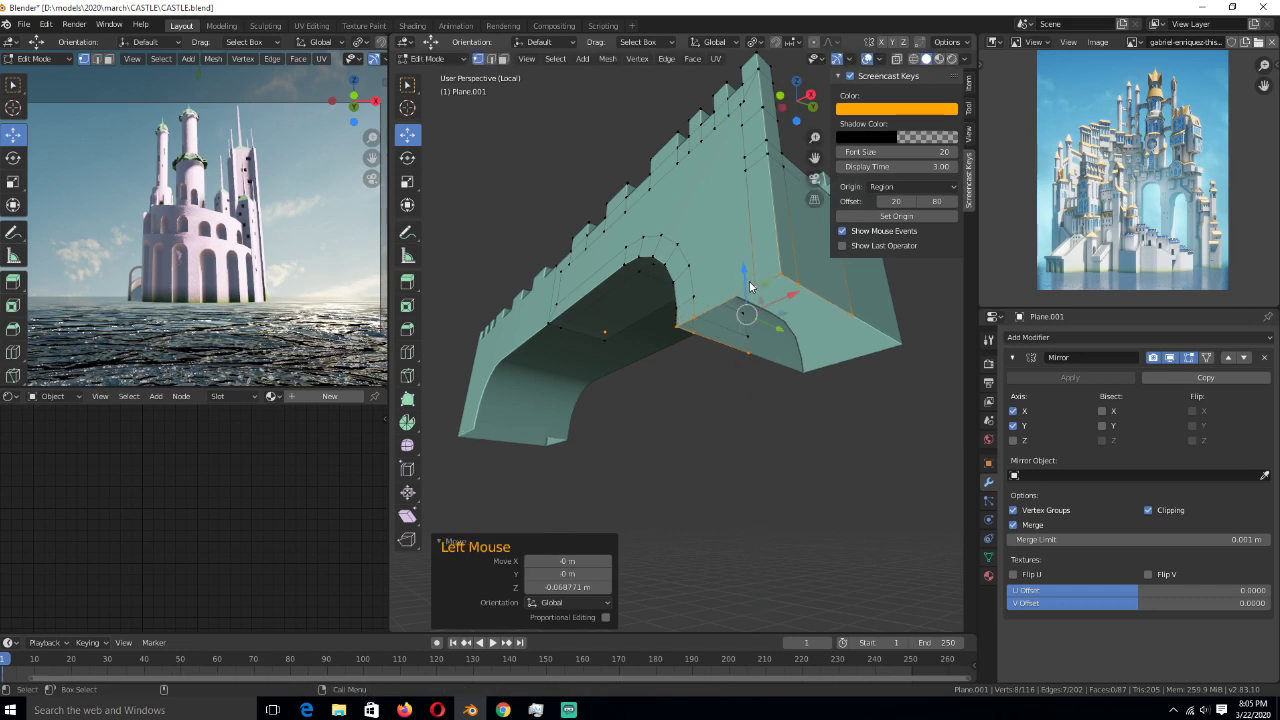
- Move the narrow vertical border face of the side wall onto the mirror seam and delete that face
{"action": "key", "text": "3"}
{"action": "left_click", "coordinate": [714, 277]}
{"action": "middle_click_drag", "start_coordinate": [714, 277], "coordinate": [739, 329]}
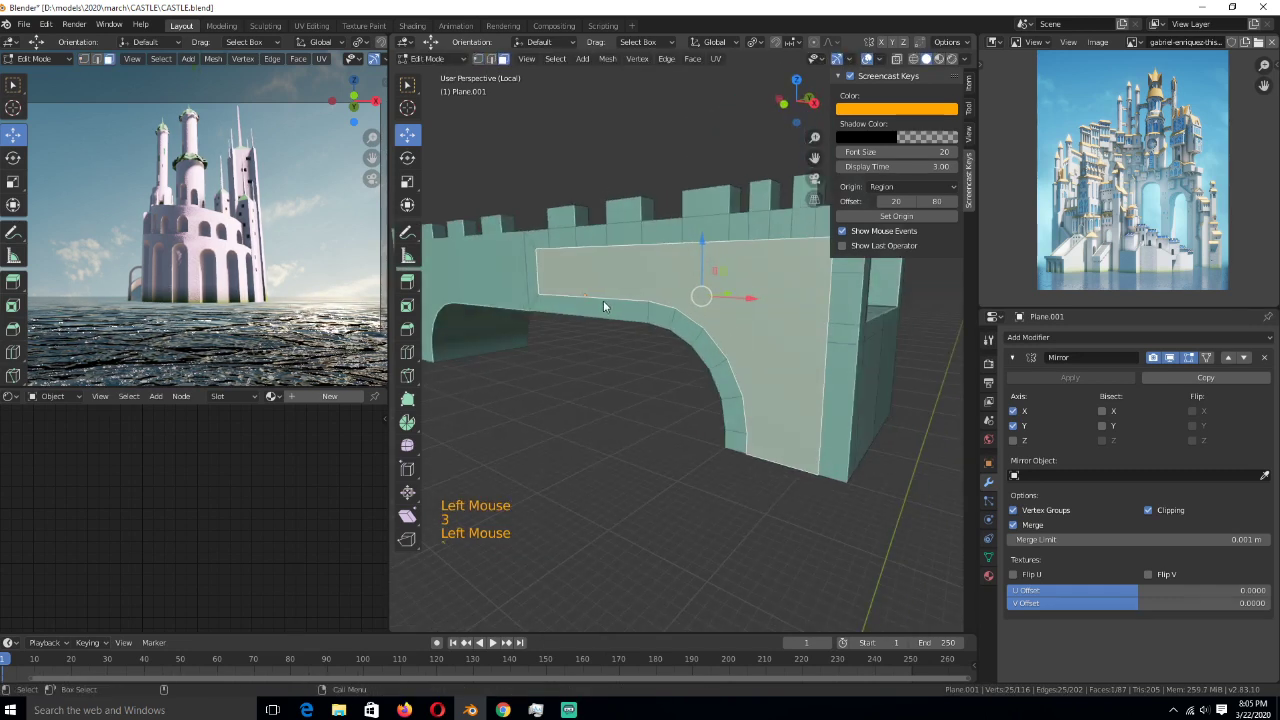
{"action": "key", "text": "grave"}
{"action": "left_click", "coordinate": [526, 271]}
{"action": "left_click_drag", "start_coordinate": [584, 274], "coordinate": [458, 269]}
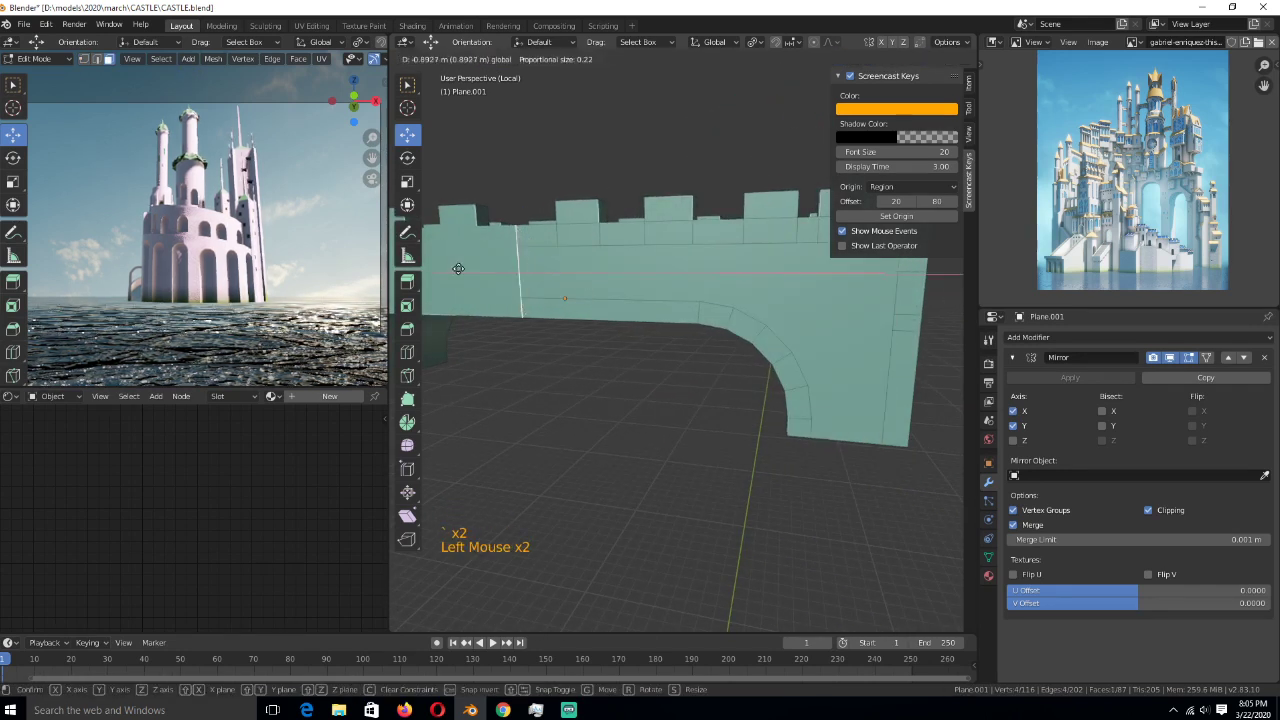
{"action": "key", "text": "x"}
{"action": "left_click", "coordinate": [545, 275]}
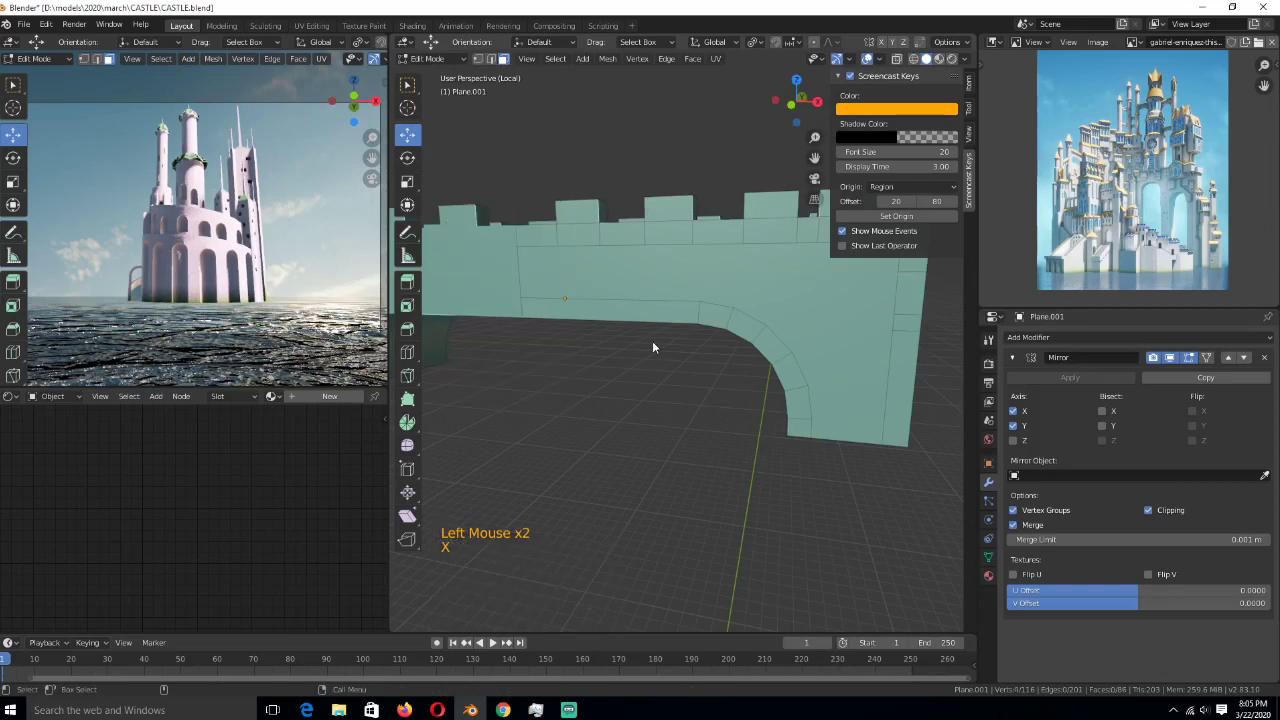
- Merge the two nearly overlapping vertices at the inset panel's upper outer corner at their center
{"action": "left_click", "coordinate": [670, 318], "text": "alt"}
{"action": "key", "text": "grave"}
{"action": "key", "text": "grave"}
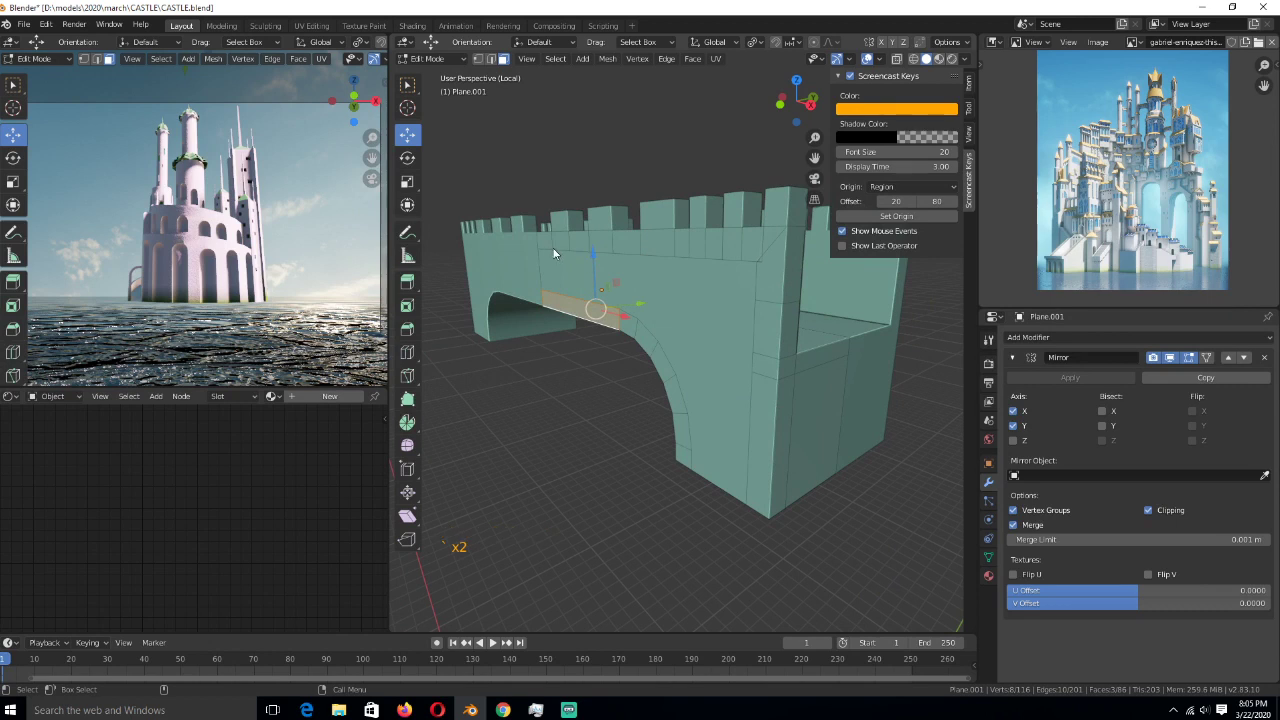
{"action": "key", "text": "1"}
{"action": "left_click", "coordinate": [759, 272]}
{"action": "left_click", "coordinate": [759, 269], "text": "shift"}
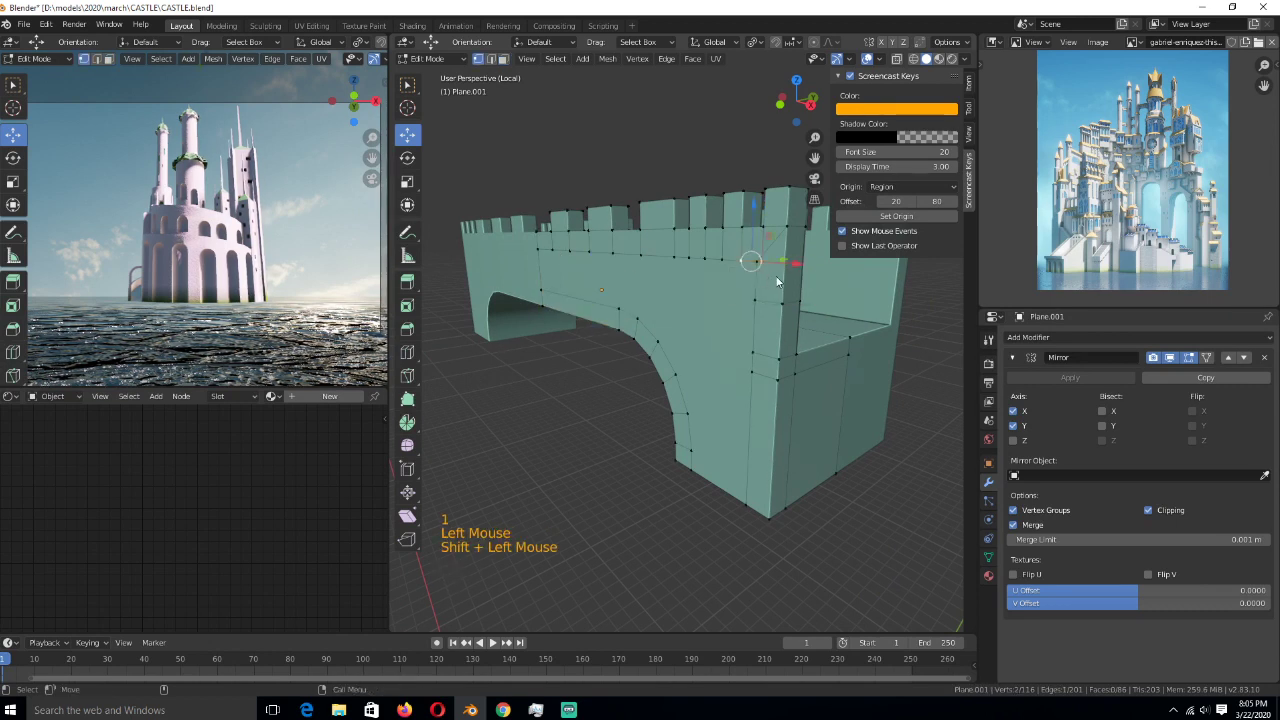
{"action": "key", "text": "z"}
{"action": "key", "text": "z"}
{"action": "key", "text": "alt+a"}
{"action": "left_click", "coordinate": [766, 263]}
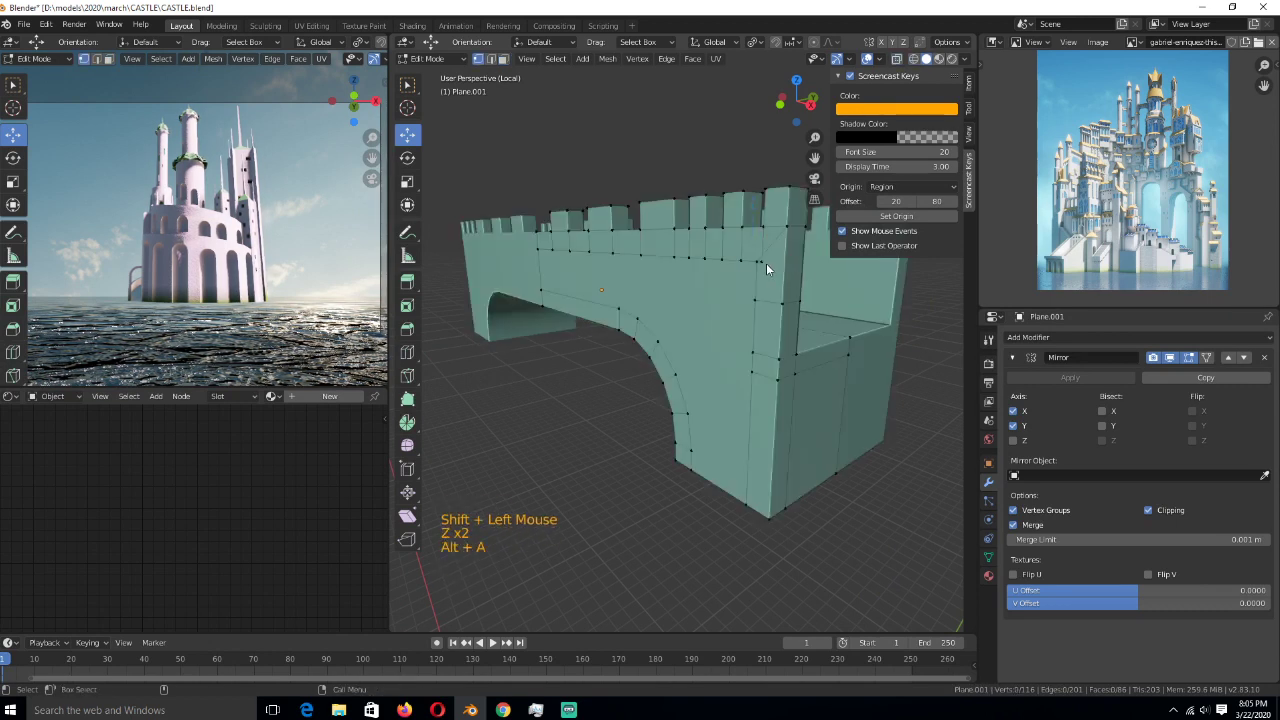
{"action": "key", "text": "w"}
{"action": "left_click", "coordinate": [757, 265], "text": "shift"}
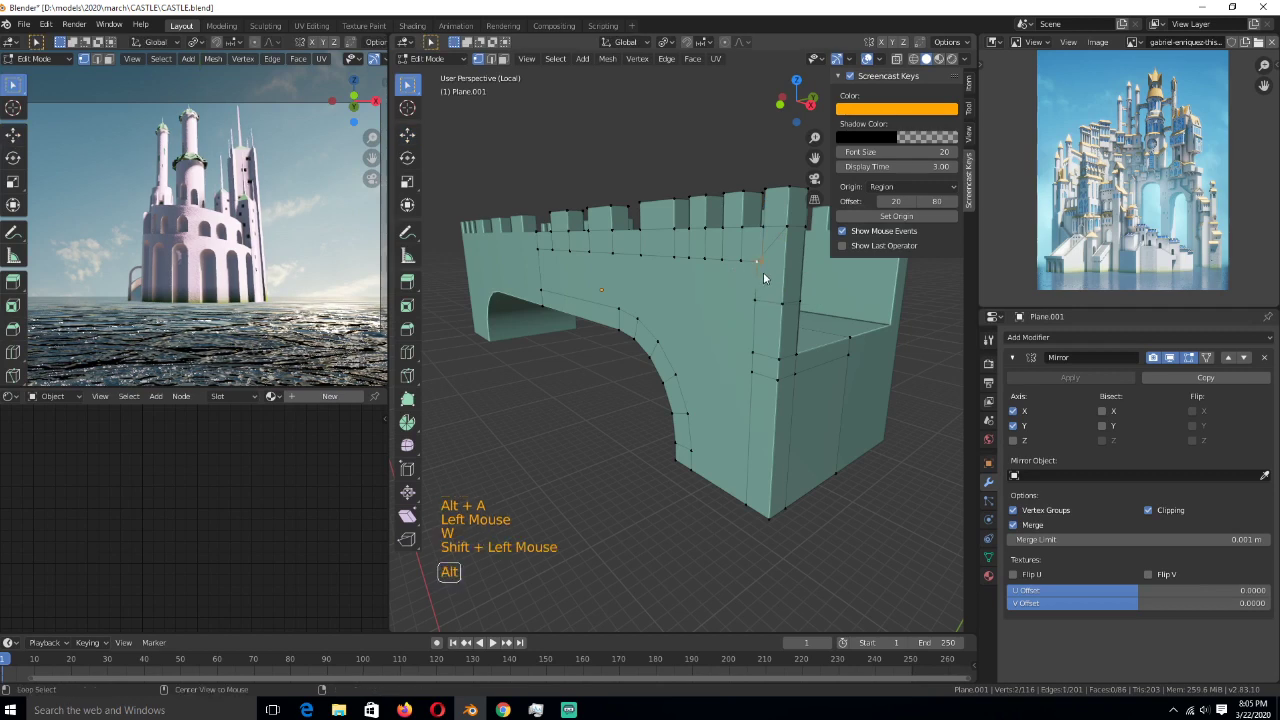
{"action": "key", "text": "alt+m"}
{"action": "left_click", "coordinate": [763, 272]}
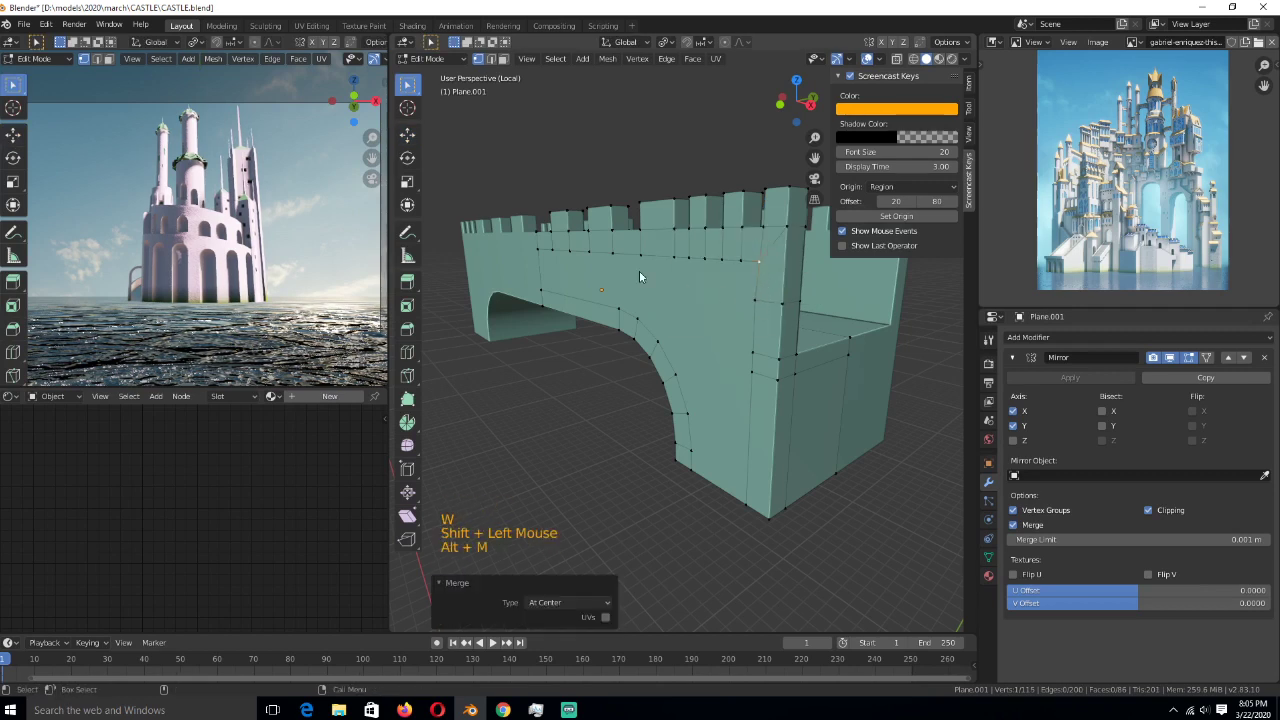
- Extrude the side wall's inset panel with its top and outer-end border faces outward by about 0.05 m
{"action": "key", "text": "3"}
{"action": "left_click", "coordinate": [550, 245]}
{"action": "left_click", "coordinate": [770, 243], "text": "ctrl"}
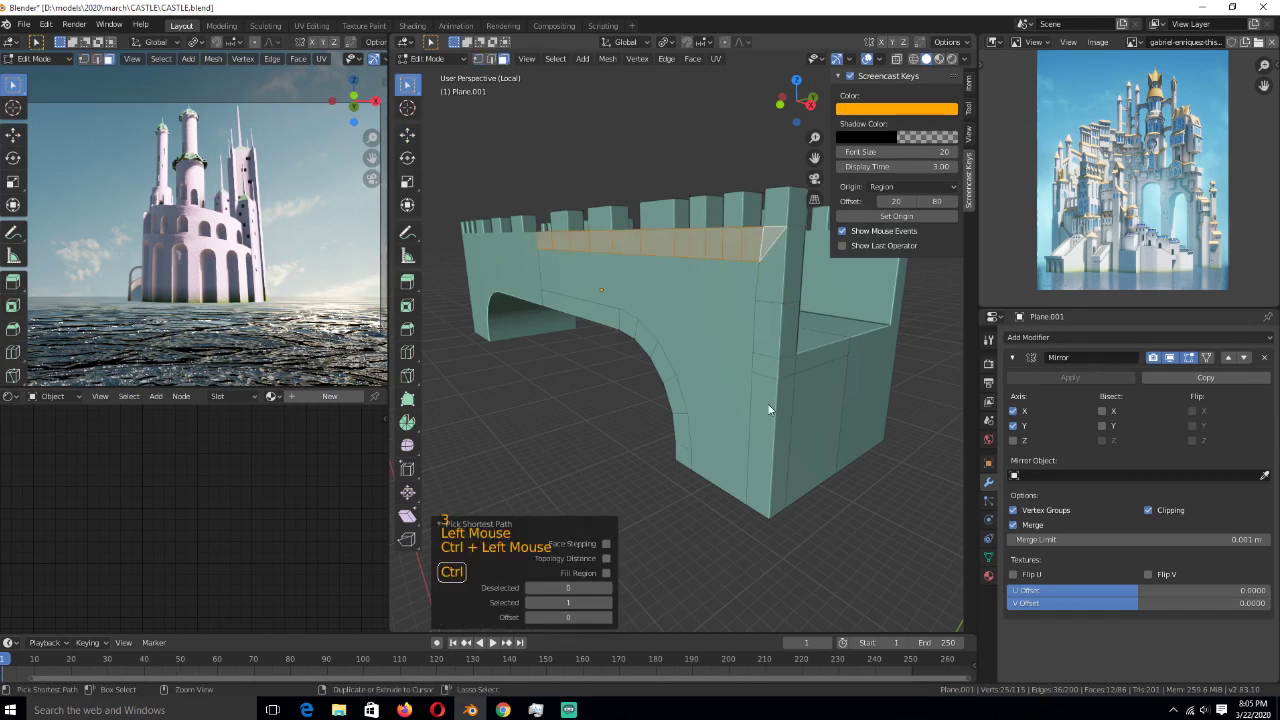
{"action": "middle_click_drag", "start_coordinate": [769, 409], "coordinate": [707, 373]}
{"action": "left_click", "coordinate": [725, 330], "text": "ctrl"}
{"action": "left_click", "coordinate": [707, 373], "text": "ctrl"}
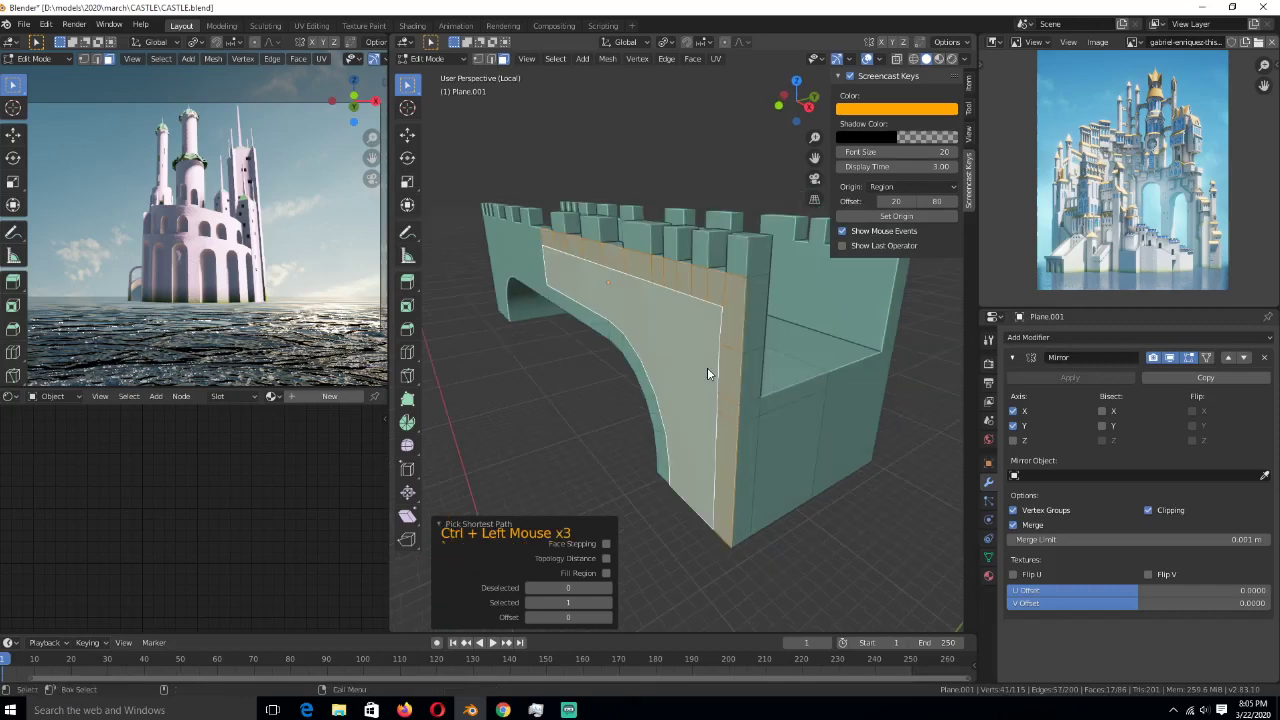
{"action": "key", "text": "e"}
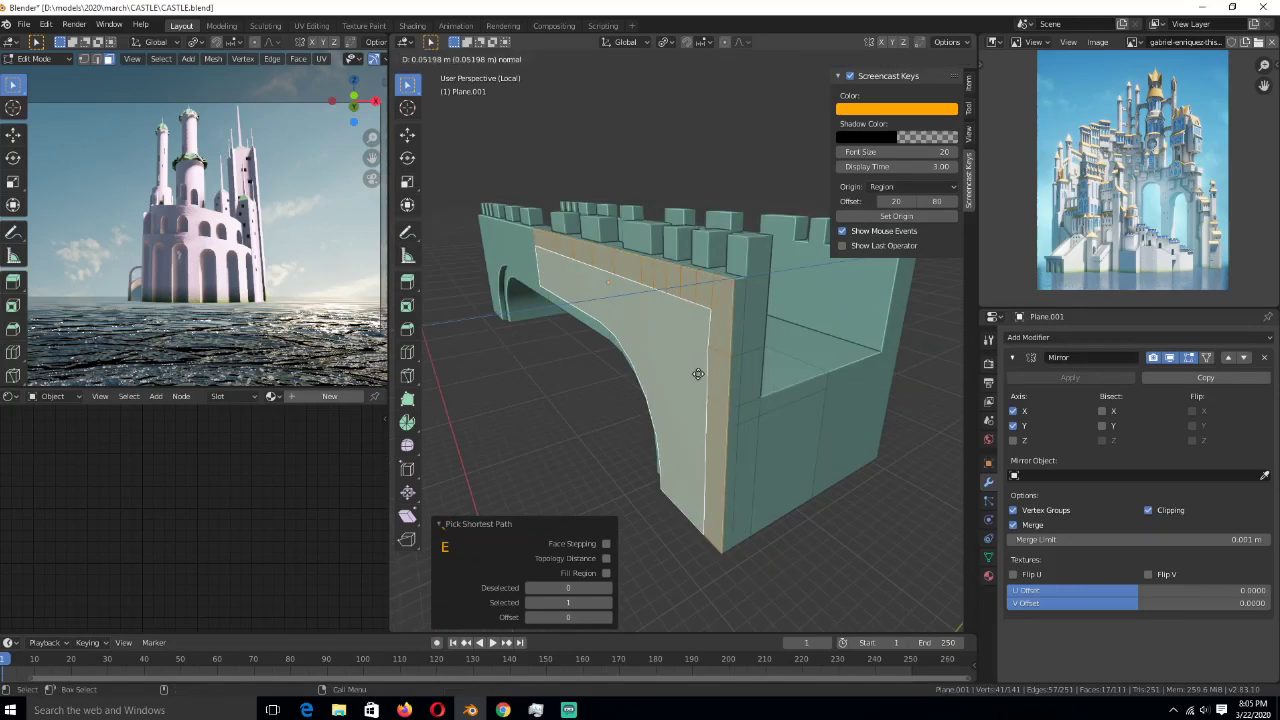
{"action": "key", "text": "Tab"}
{"action": "key", "text": "grave"}
{"action": "key", "text": "grave"}
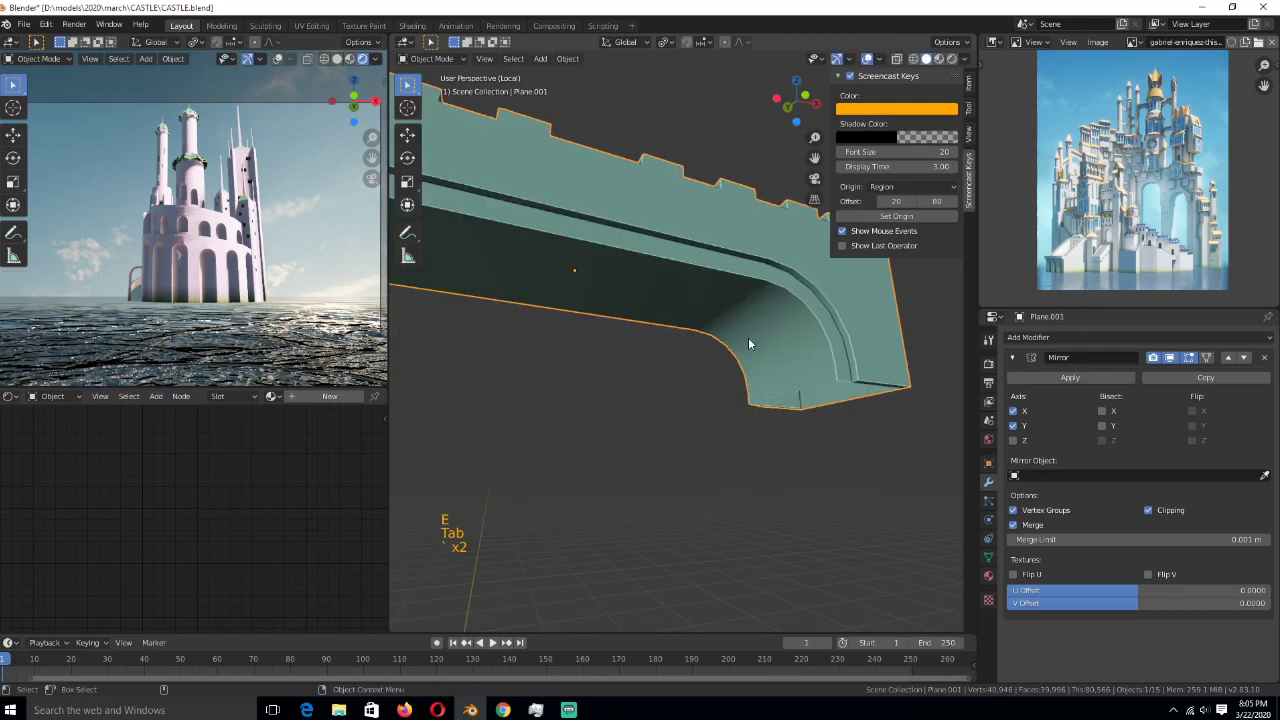
- Extrude the strip of faces along the arch's underside along their normals by about 0.14 m
{"action": "key", "text": "Tab"}
{"action": "left_click", "coordinate": [835, 345], "text": "alt"}
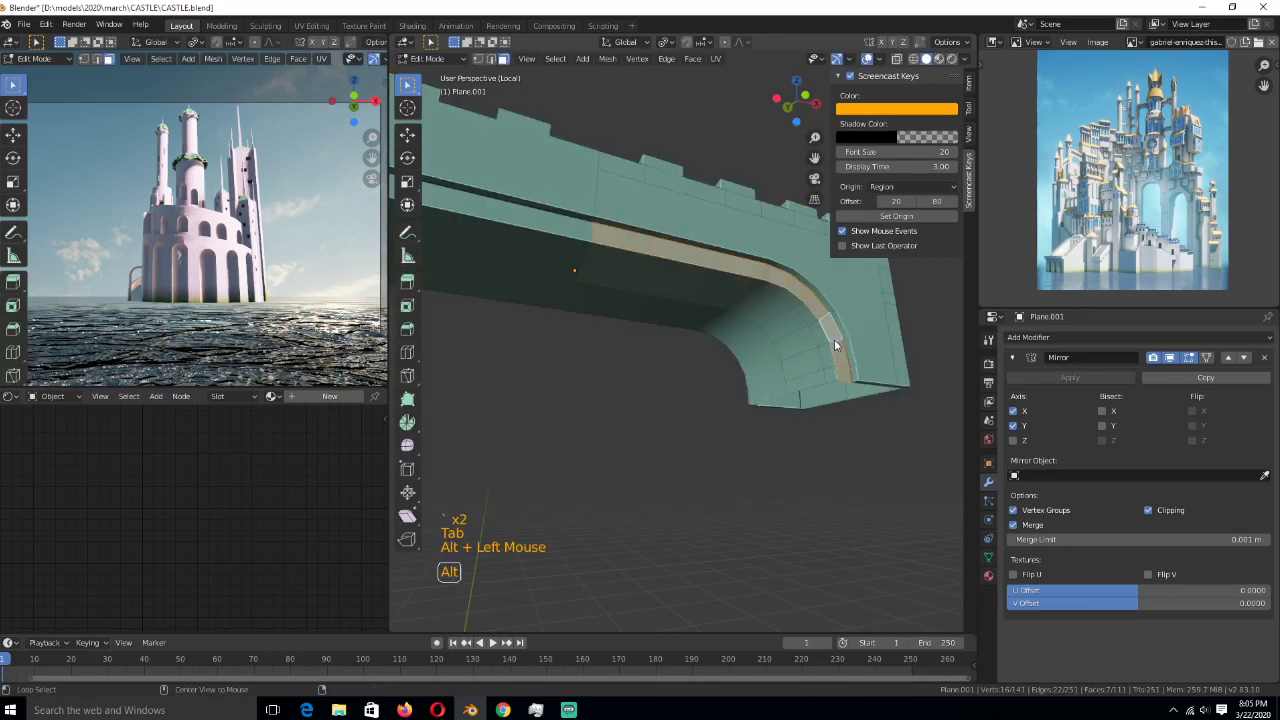
{"action": "left_click", "coordinate": [791, 304], "text": "alt"}
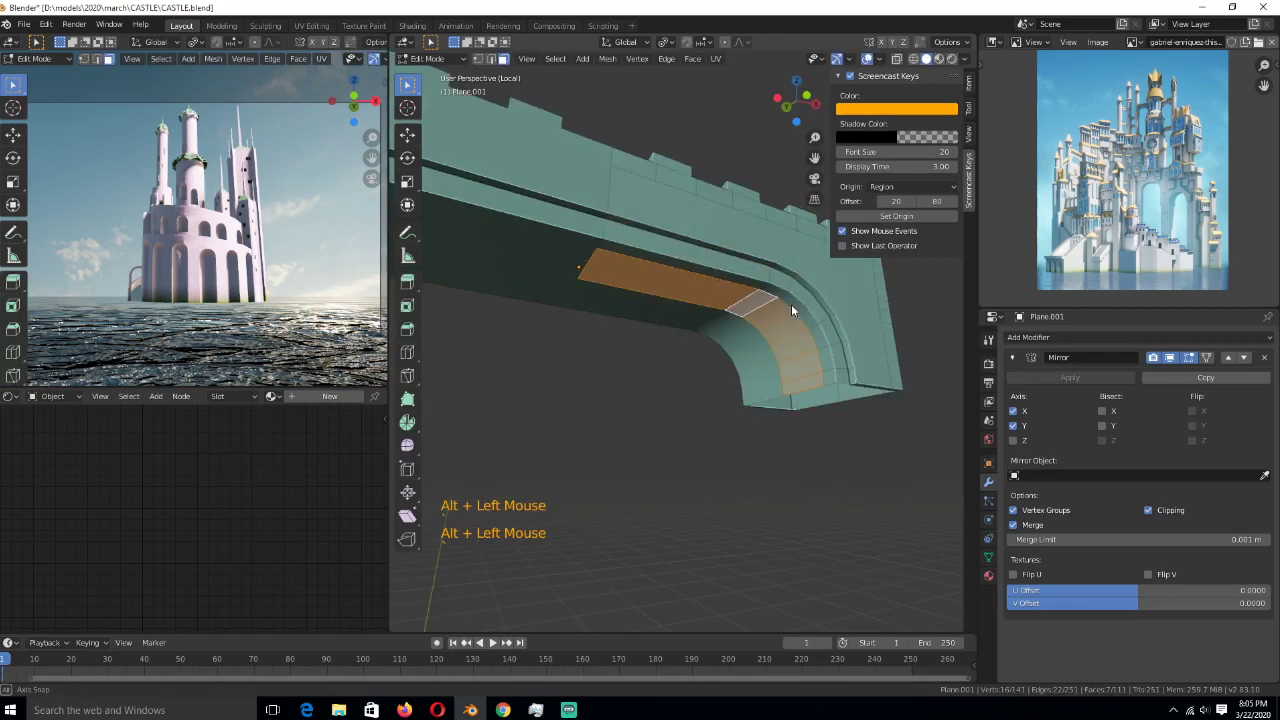
{"action": "left_click_drag", "start_coordinate": [791, 304], "coordinate": [793, 337], "text": "alt"}
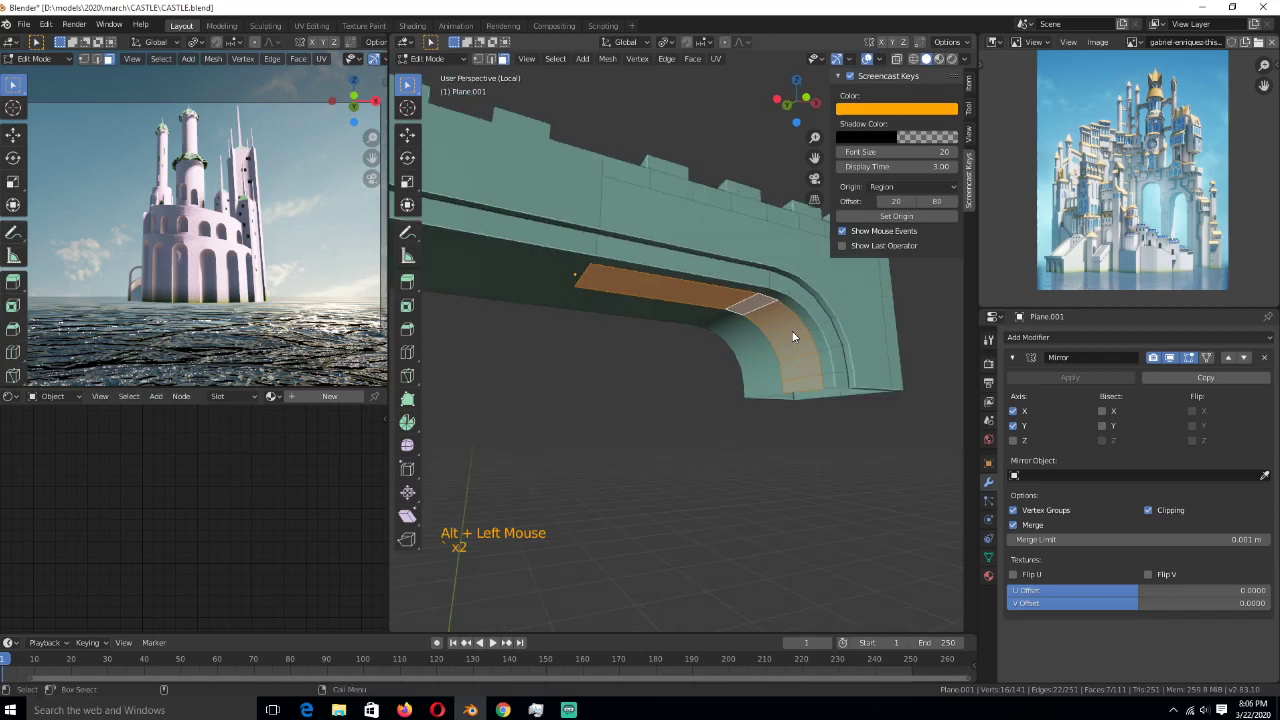
{"action": "key", "text": "alt+e"}
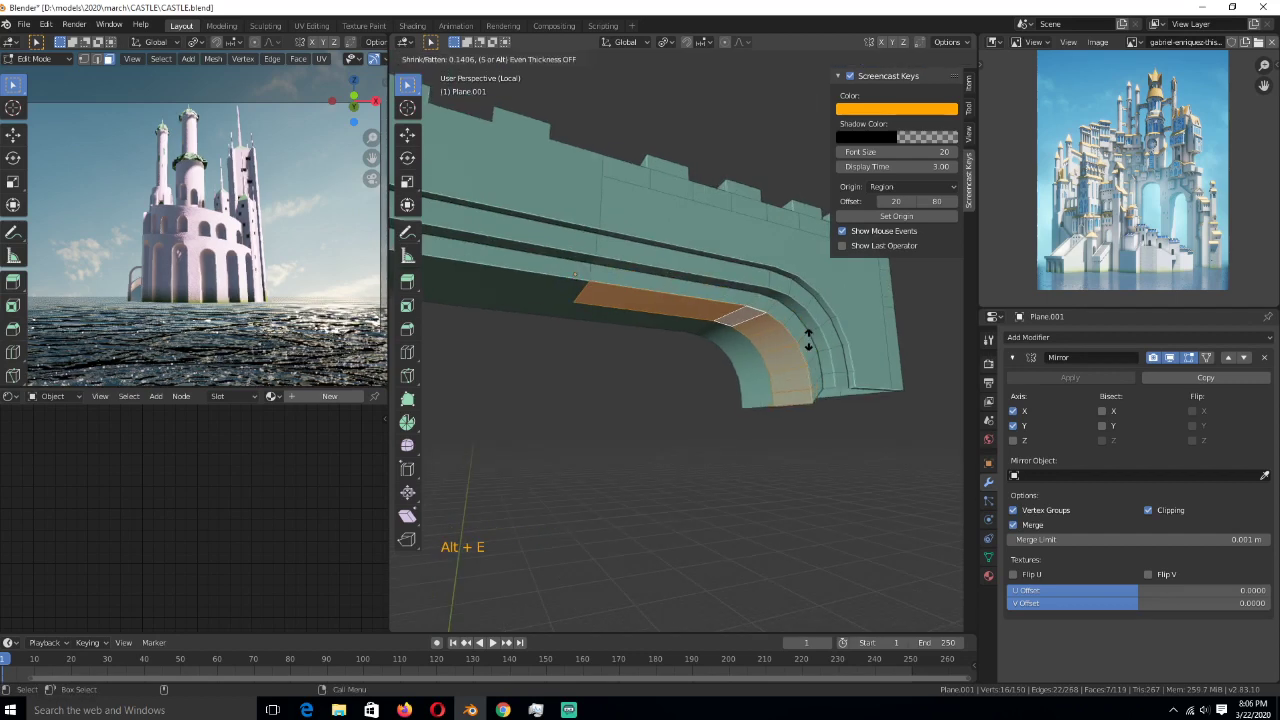
{"action": "left_click", "coordinate": [808, 340]}
- Delete the small bottom face left at the foot of the extruded arch strip
{"action": "middle_click_drag", "start_coordinate": [808, 340], "coordinate": [741, 325]}
{"action": "left_click", "coordinate": [741, 325]}
{"action": "left_click", "coordinate": [779, 358], "text": "ctrl"}
{"action": "key", "text": "x"}
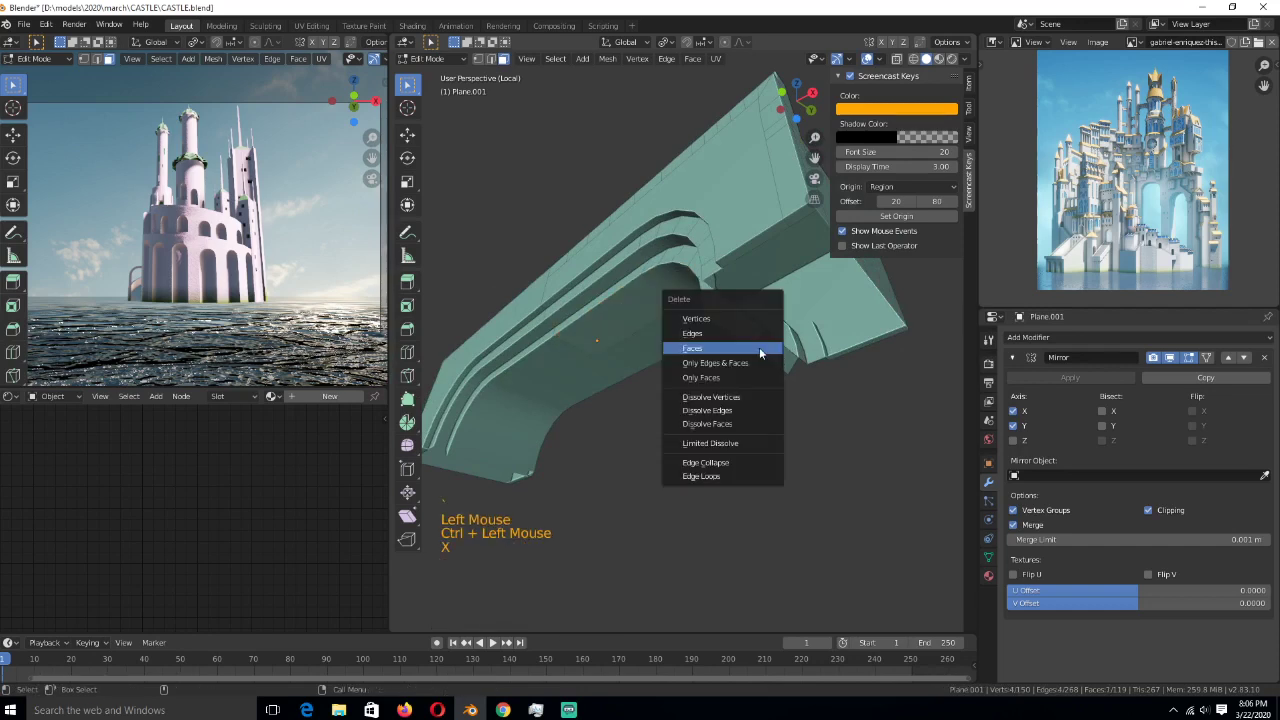
{"action": "left_click", "coordinate": [759, 347]}
- Select the open edge loop at the pier's bottom and flatten it to zero scale on Z
{"action": "key", "text": "1"}
{"action": "left_click", "coordinate": [759, 350], "text": "alt"}
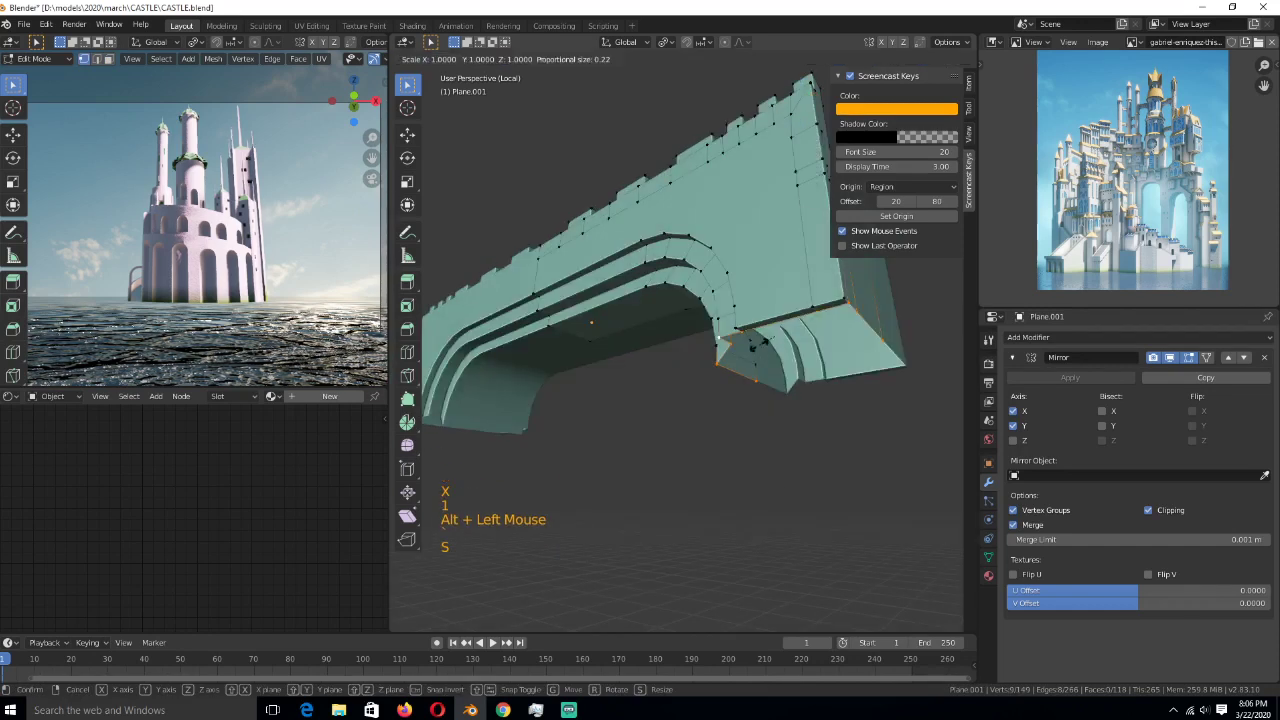
{"action": "key", "text": "s"}
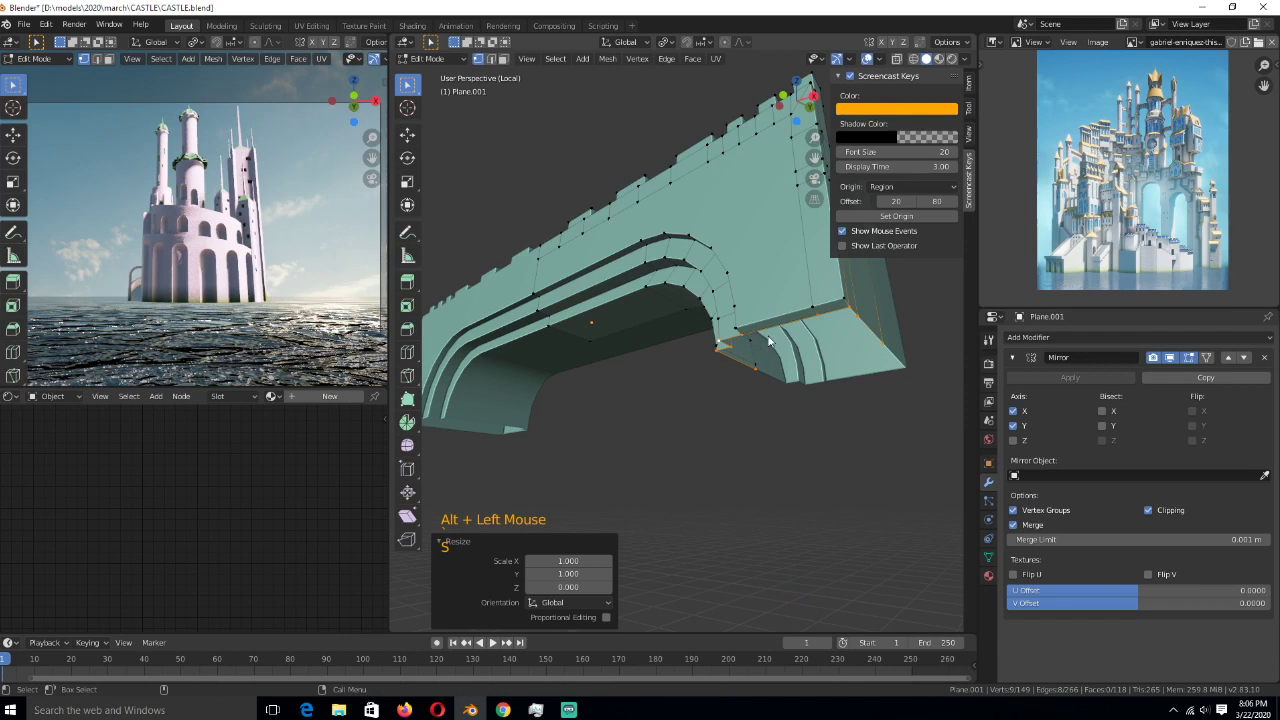
- Delete the two small leftover faces along the pier's bottom and check the bridge in Object Mode
{"action": "key", "text": "3"}
{"action": "left_click", "coordinate": [775, 343]}
{"action": "left_click", "coordinate": [815, 320], "text": "shift"}
{"action": "key", "text": "x"}
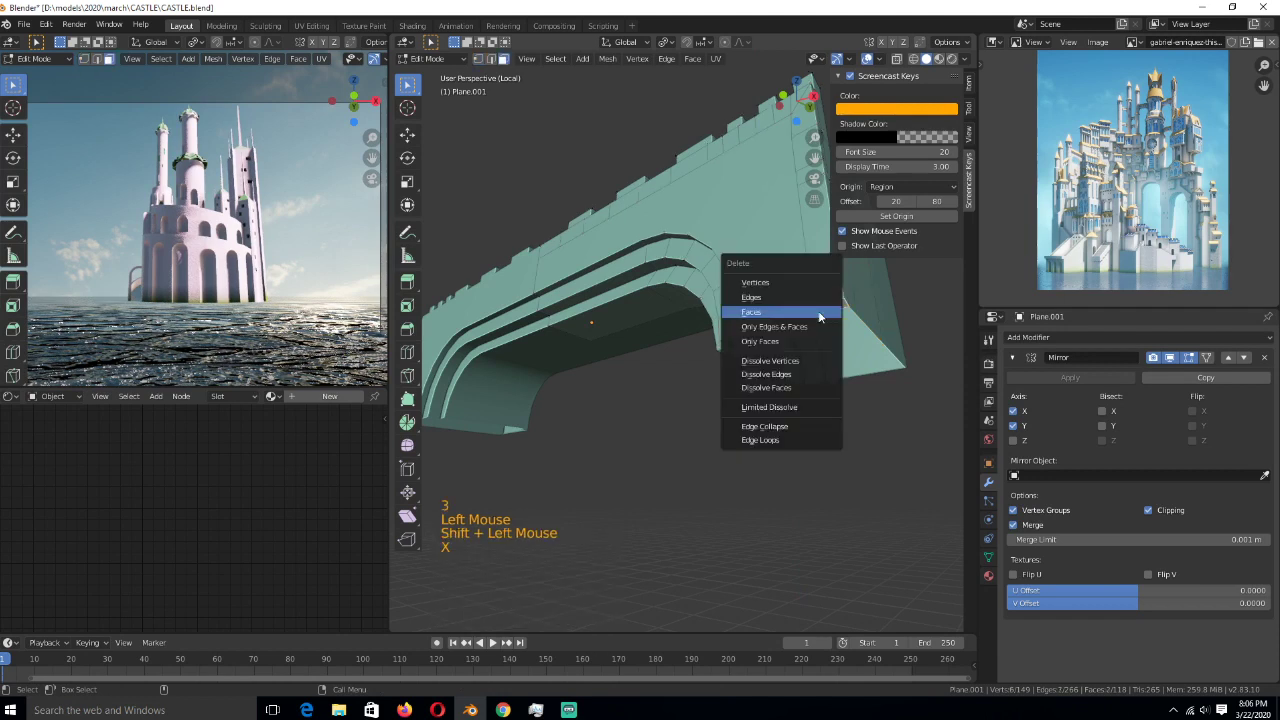
{"action": "left_click", "coordinate": [819, 313]}
{"action": "key", "text": "Tab"}
{"action": "key", "text": "Tab"}
{"action": "key", "text": "2"}
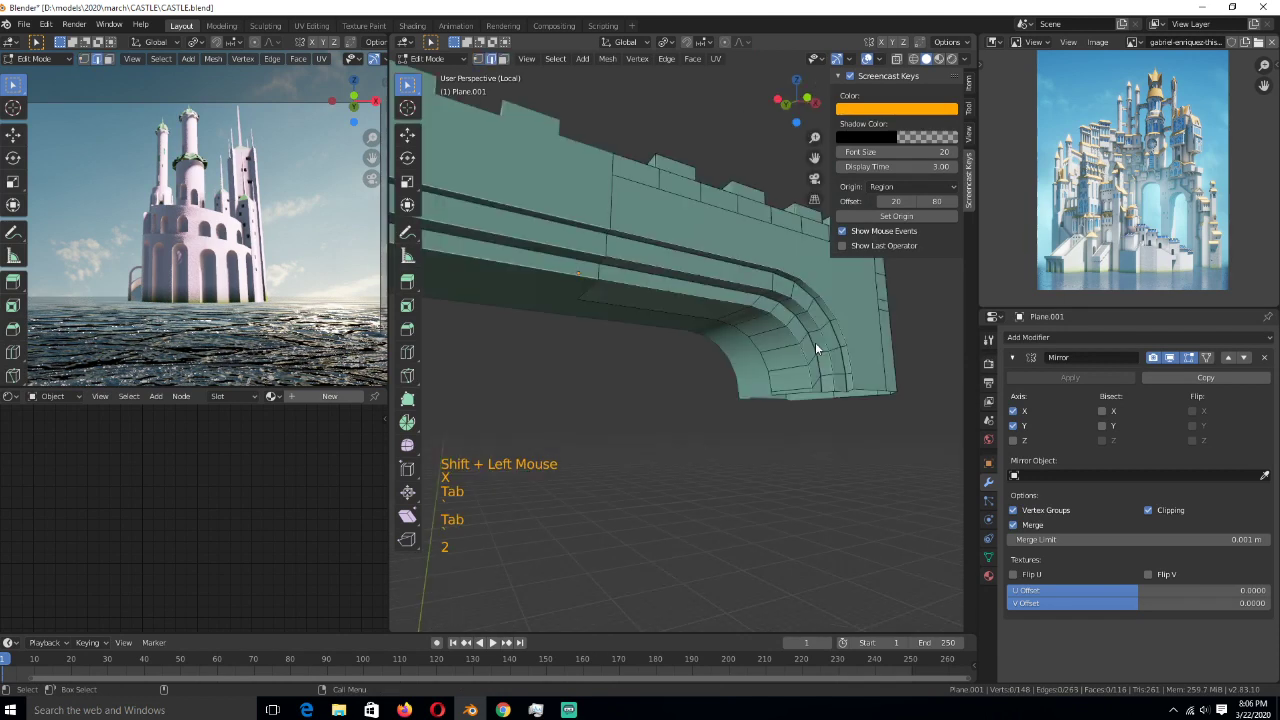
{"action": "double_click", "coordinate": [815, 342], "text": "alt"}
{"action": "key", "text": "ctrl+b"}
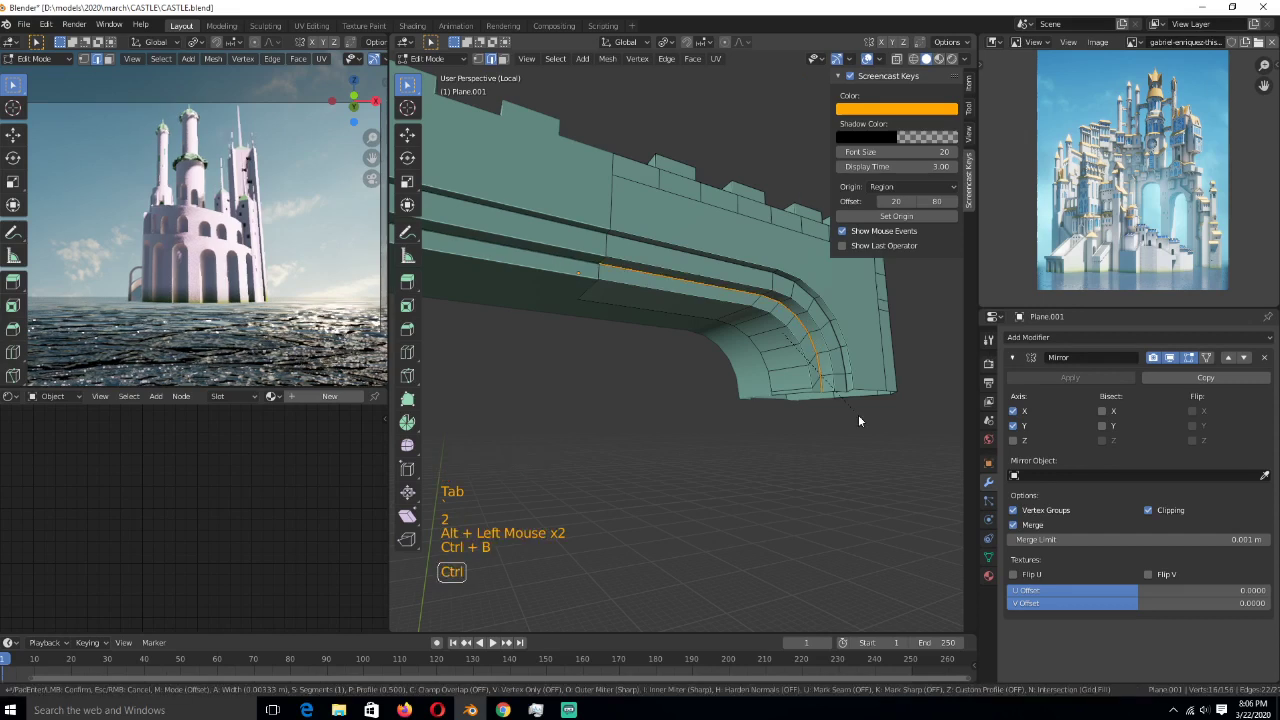
{"action": "left_click", "coordinate": [858, 421]}
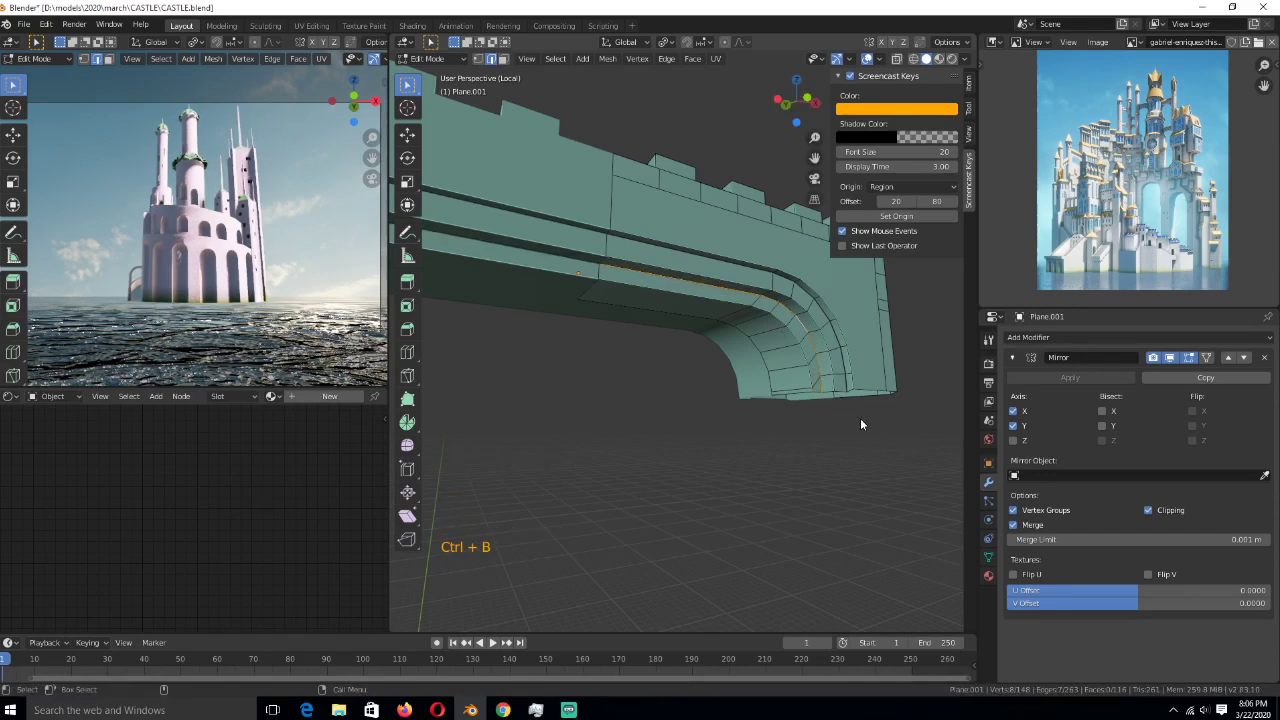
- Select the strip of narrow faces along the arch's inner edge and move it about 0.19 m along Y
{"action": "key", "text": "3"}
{"action": "left_click", "coordinate": [815, 360], "text": "alt"}
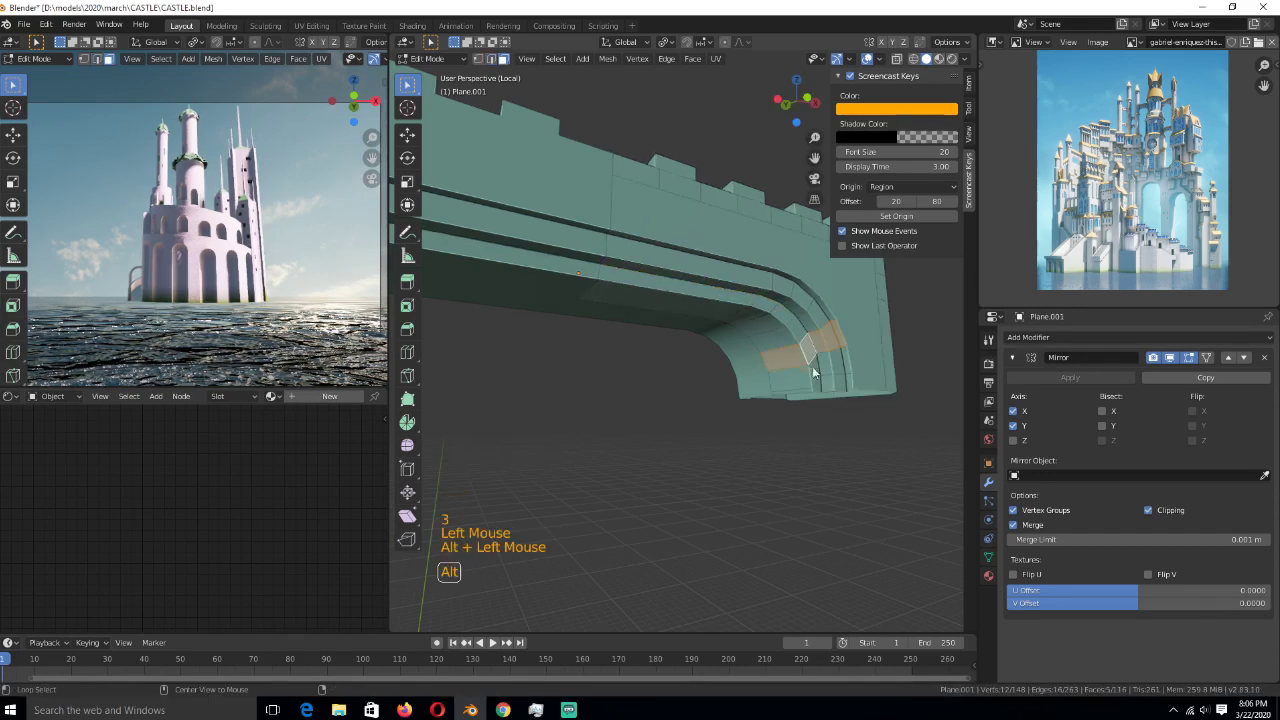
{"action": "left_click", "coordinate": [811, 364], "text": "alt"}
{"action": "key", "text": "g"}
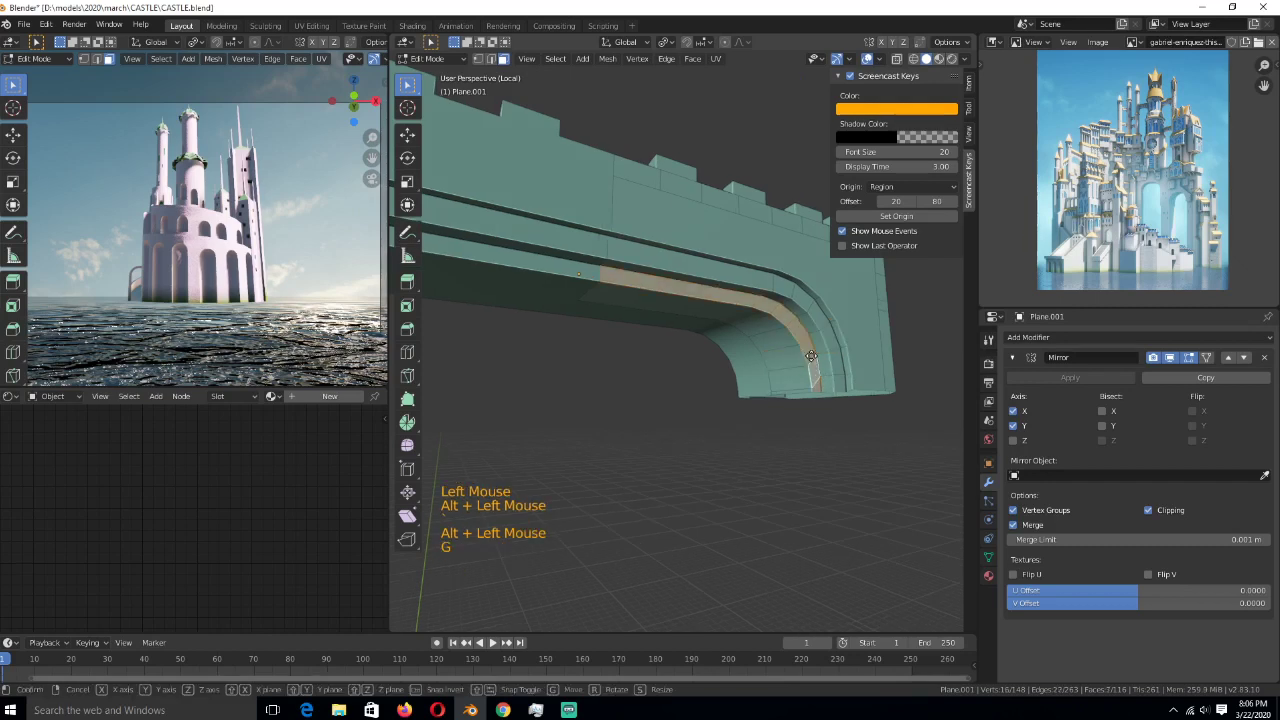
{"action": "middle_click_drag", "start_coordinate": [811, 357], "coordinate": [841, 353]}
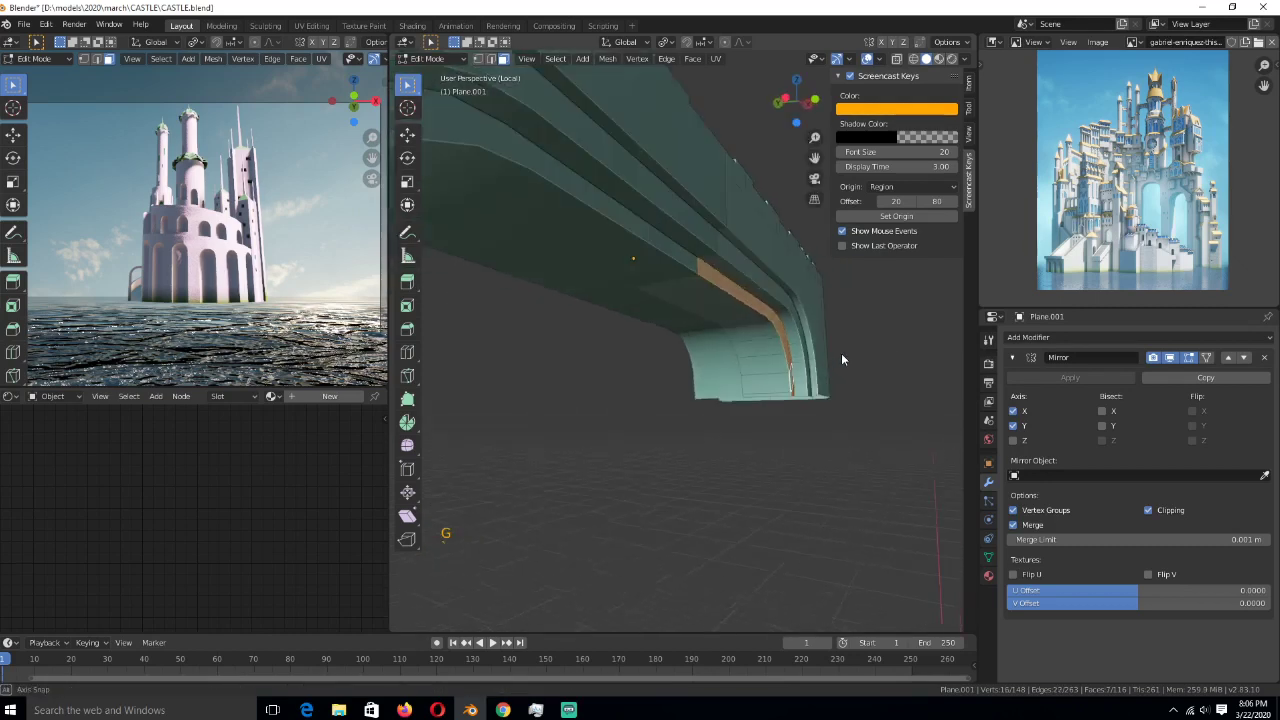
{"action": "key", "text": "y"}
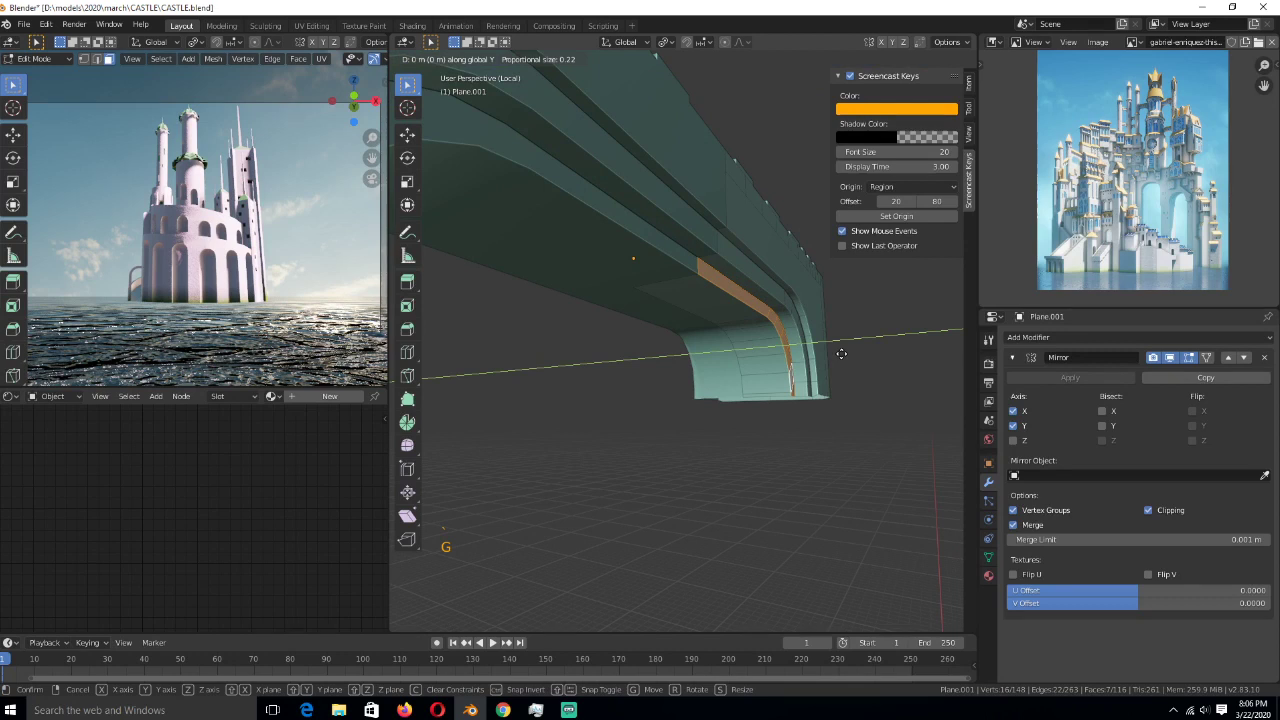
{"action": "left_click", "coordinate": [841, 353], "text": "alt"}
- Select the loop of faces on the arch's underside and shrink/fatten it along its normals by about 0.47 m
{"action": "left_click", "coordinate": [733, 326], "text": "alt"}
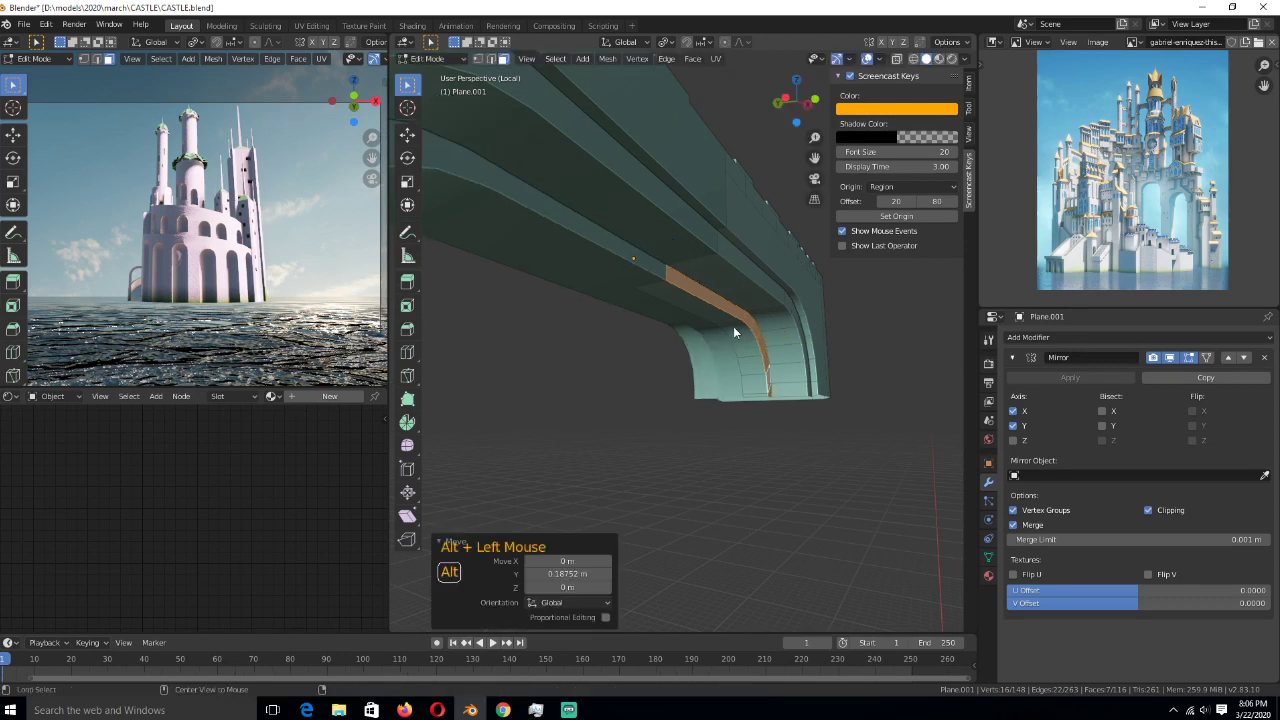
{"action": "key", "text": "alt+s"}
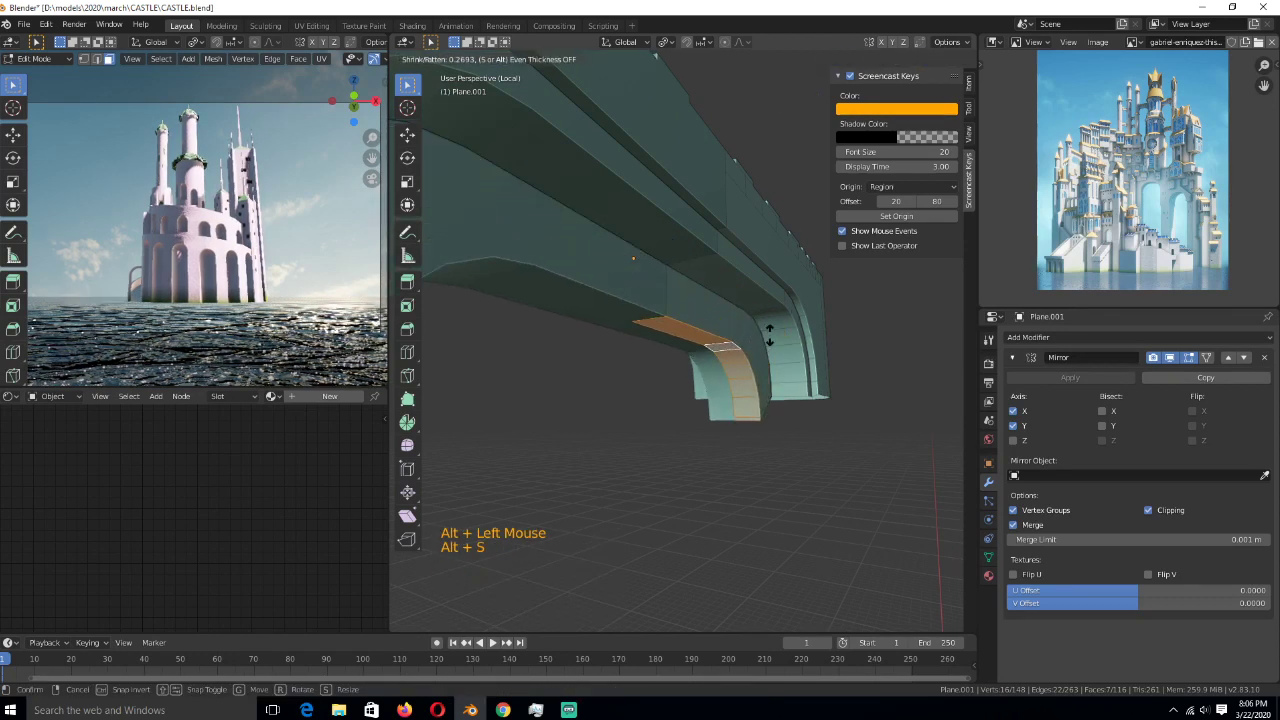
{"action": "left_click", "coordinate": [769, 335]}
{"action": "middle_click_drag", "start_coordinate": [769, 335], "coordinate": [671, 311]}
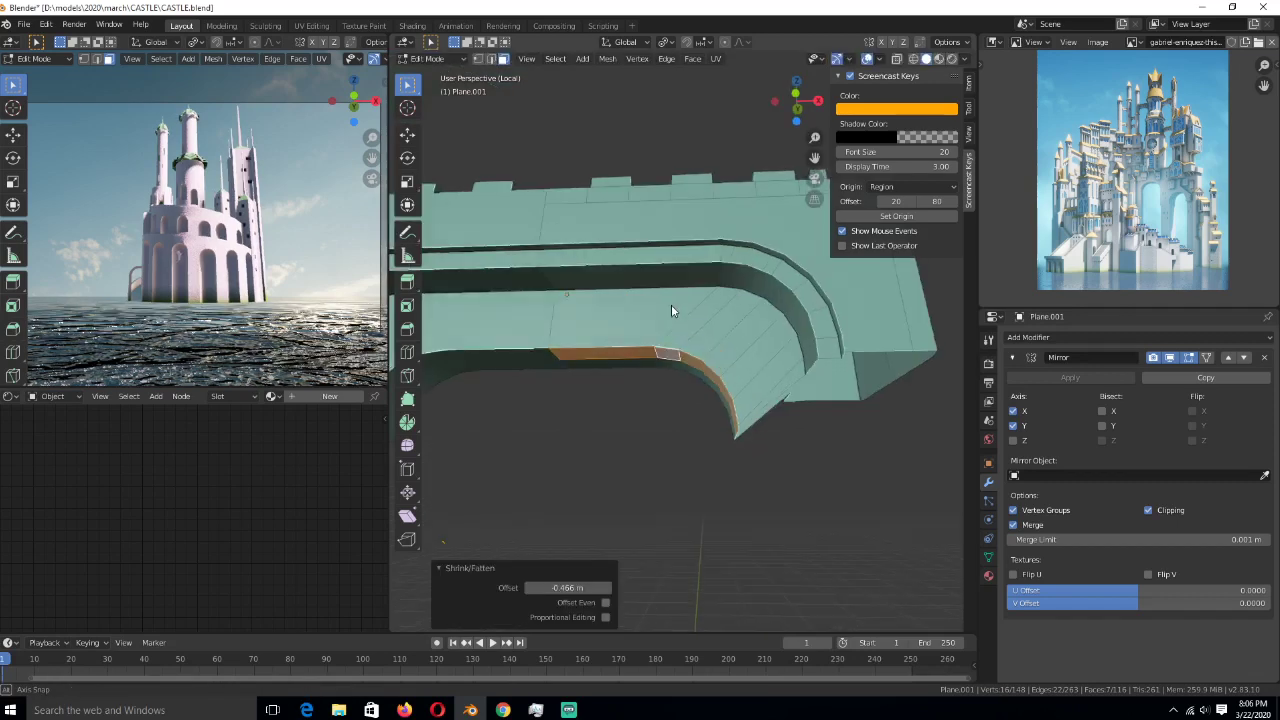
- Flatten the pier's bottom edge loop to zero scale on Z and move it down about 0.42 m
{"action": "key", "text": "1"}
{"action": "left_click", "coordinate": [845, 367], "text": "alt"}
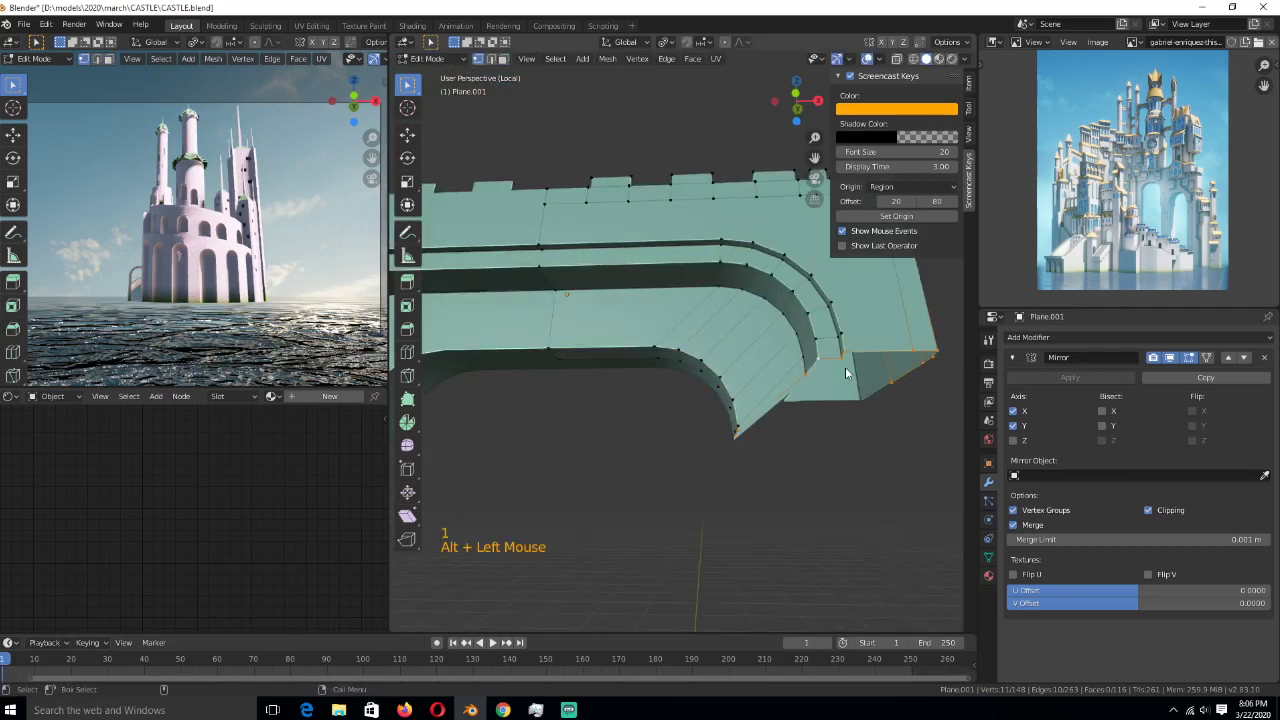
{"action": "key", "text": "s"}
{"action": "key", "text": "z"}
{"action": "key", "text": "0"}
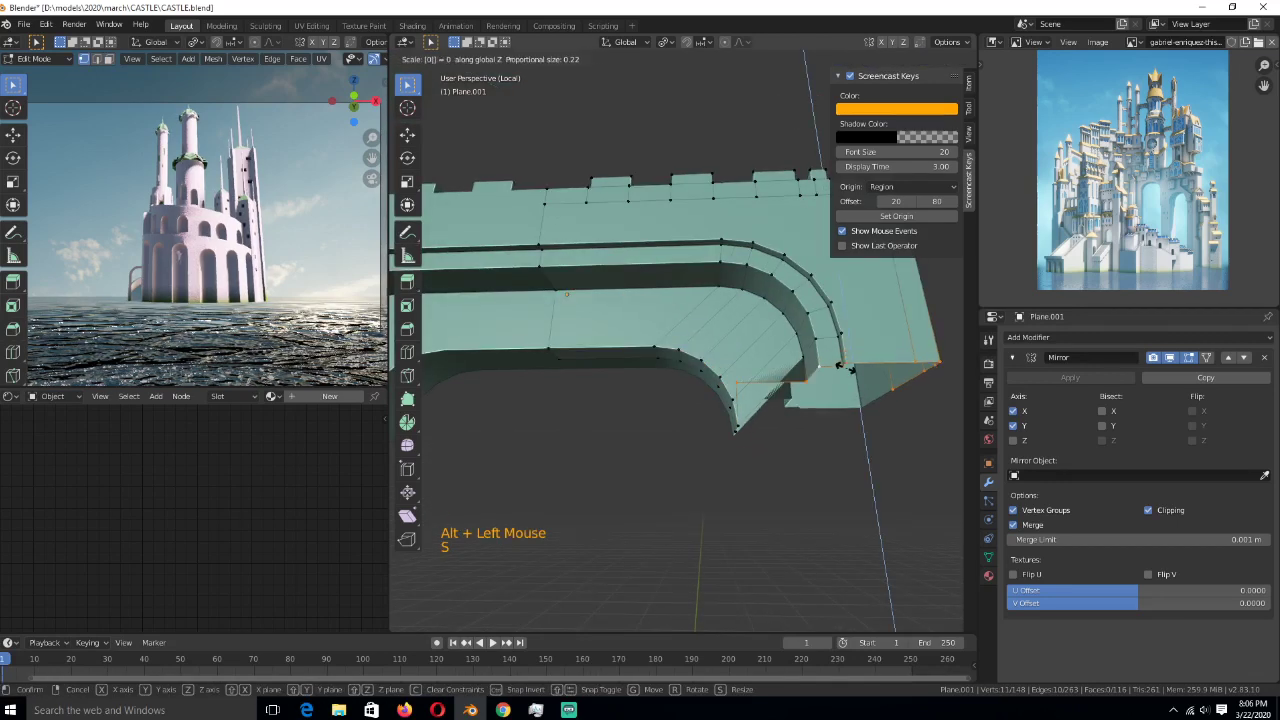
{"action": "left_click", "coordinate": [848, 367]}
{"action": "middle_click_drag", "start_coordinate": [848, 367], "coordinate": [801, 349]}
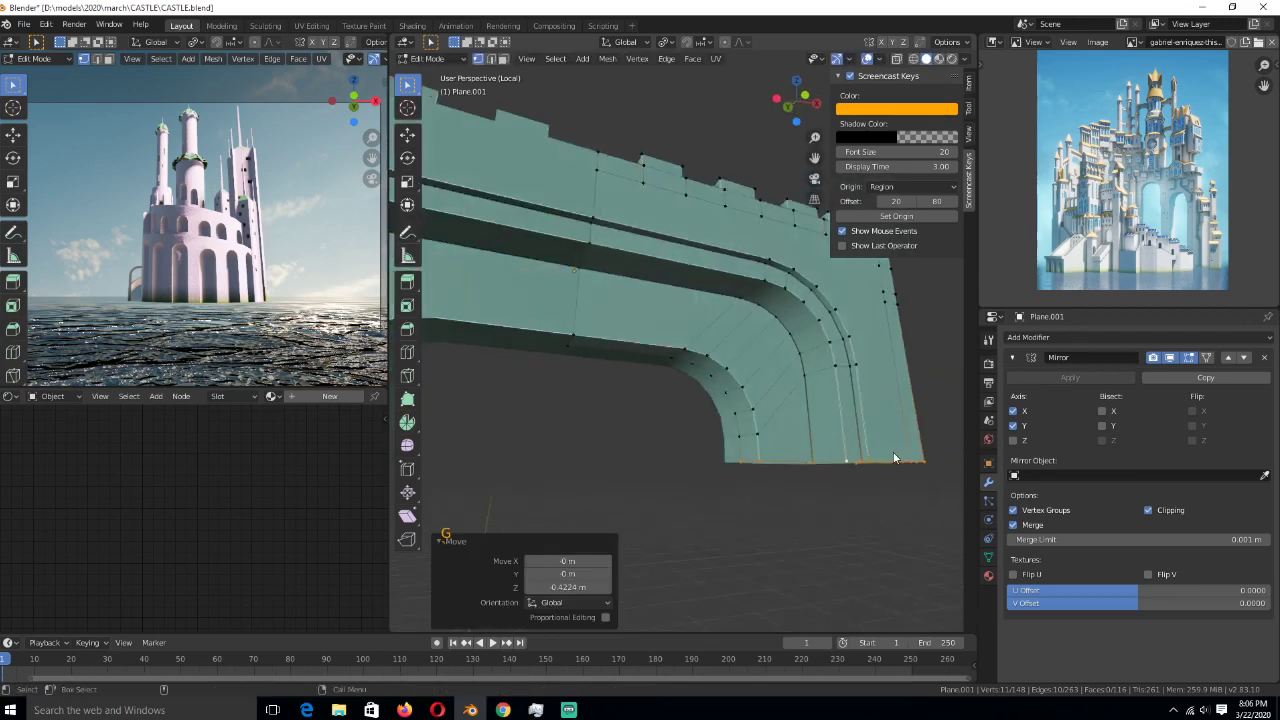
- Bevel the arch's inner corner edge loop with 3 segments and a width of about 0.29 m
{"action": "key", "text": "2"}
{"action": "left_click", "coordinate": [828, 456], "text": "alt"}
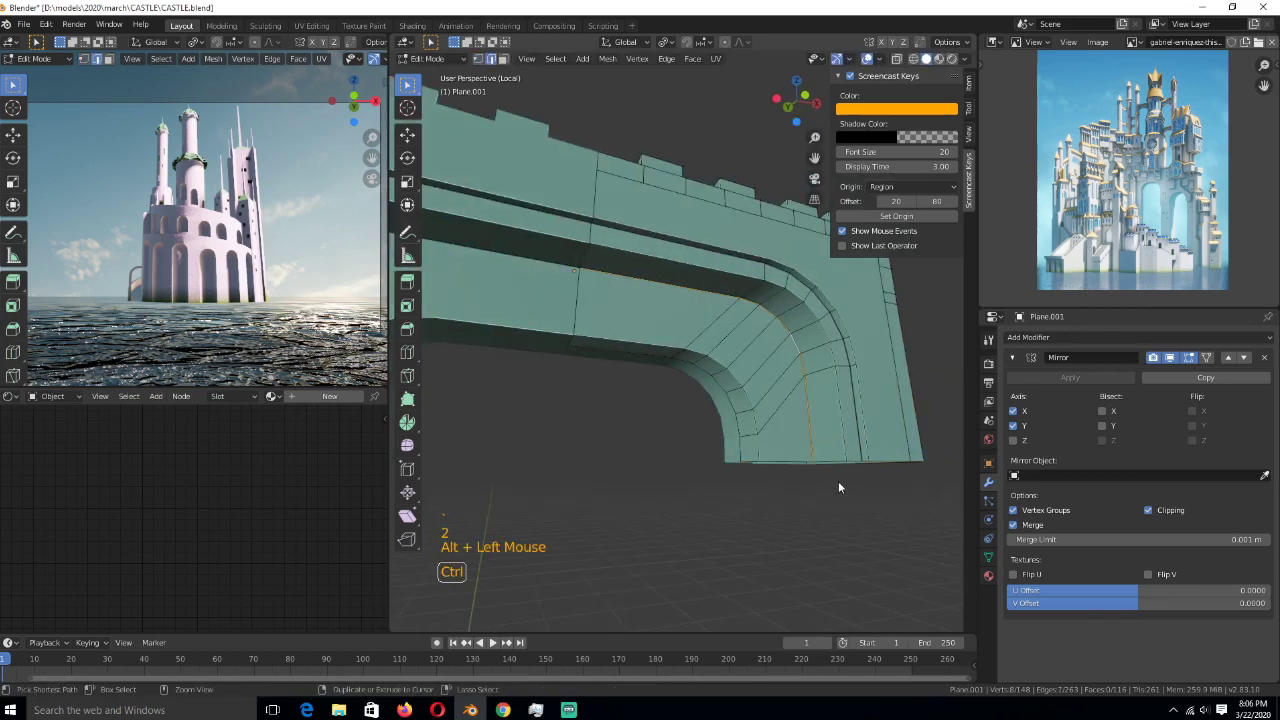
{"action": "key", "text": "ctrl+b"}
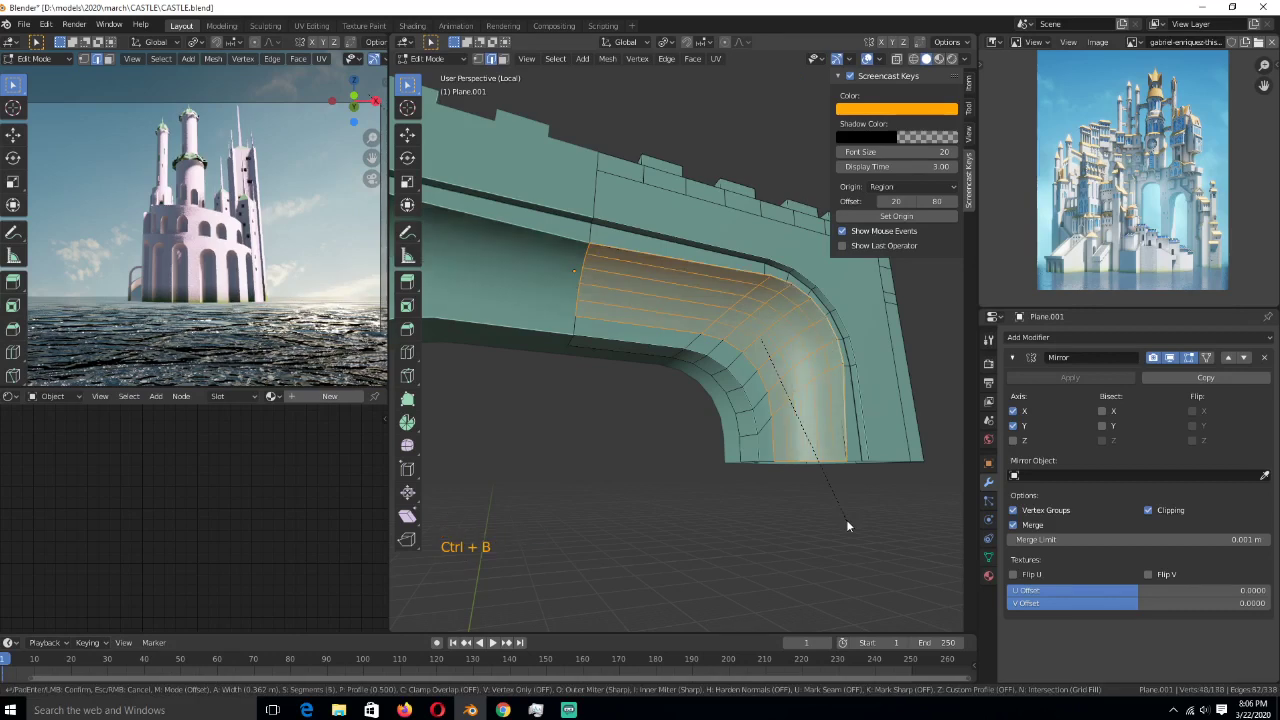
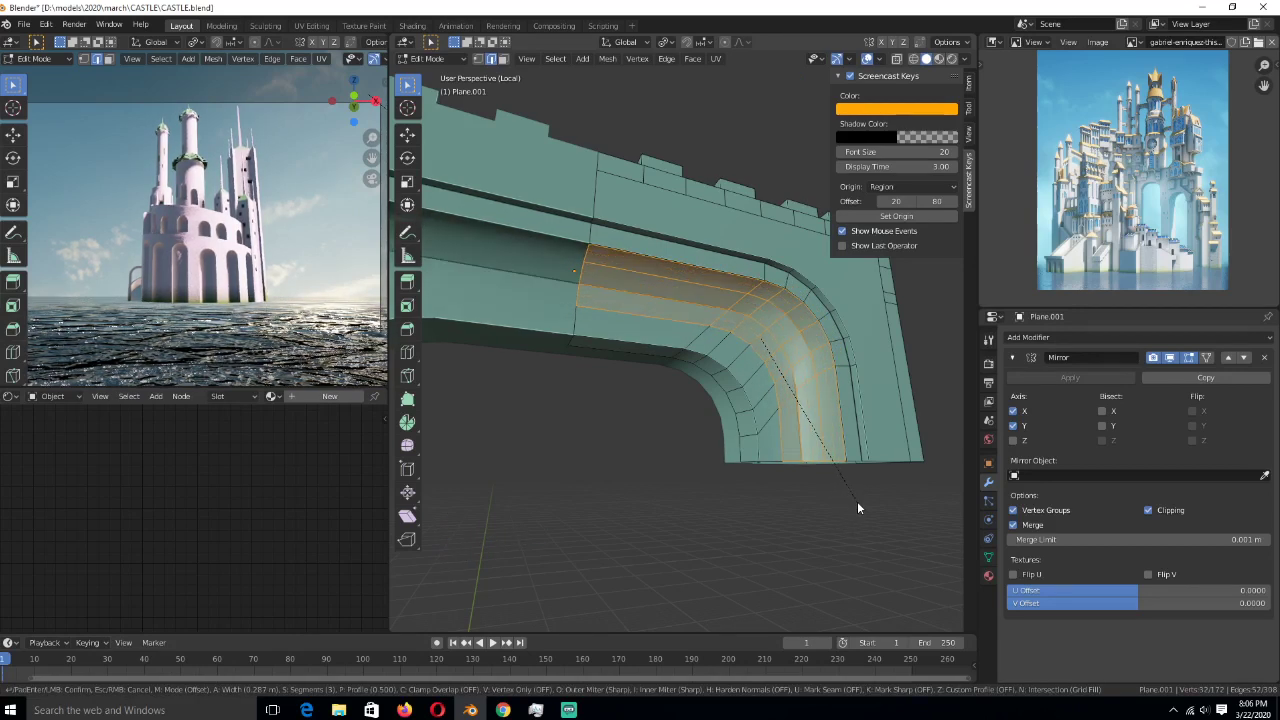
{"action": "left_click", "coordinate": [857, 508]}
- Examine the beveled arch and the mirrored bridge from several sides in Object Mode and Edit Mode
{"action": "key", "text": "Tab"}
{"action": "scroll", "coordinate": [808, 380], "scroll_direction": "down", "scroll_amount": 5}
{"action": "middle_click_drag", "start_coordinate": [808, 380], "coordinate": [724, 430]}
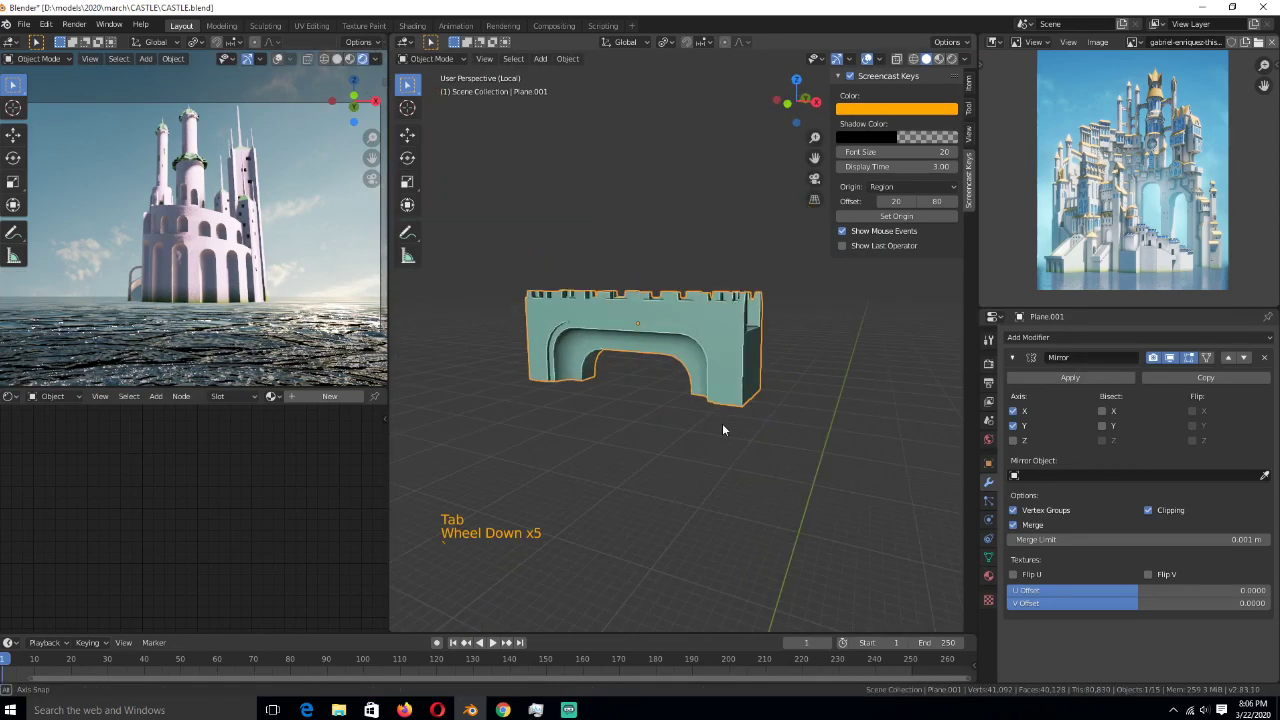
{"action": "key", "text": "alt+a"}
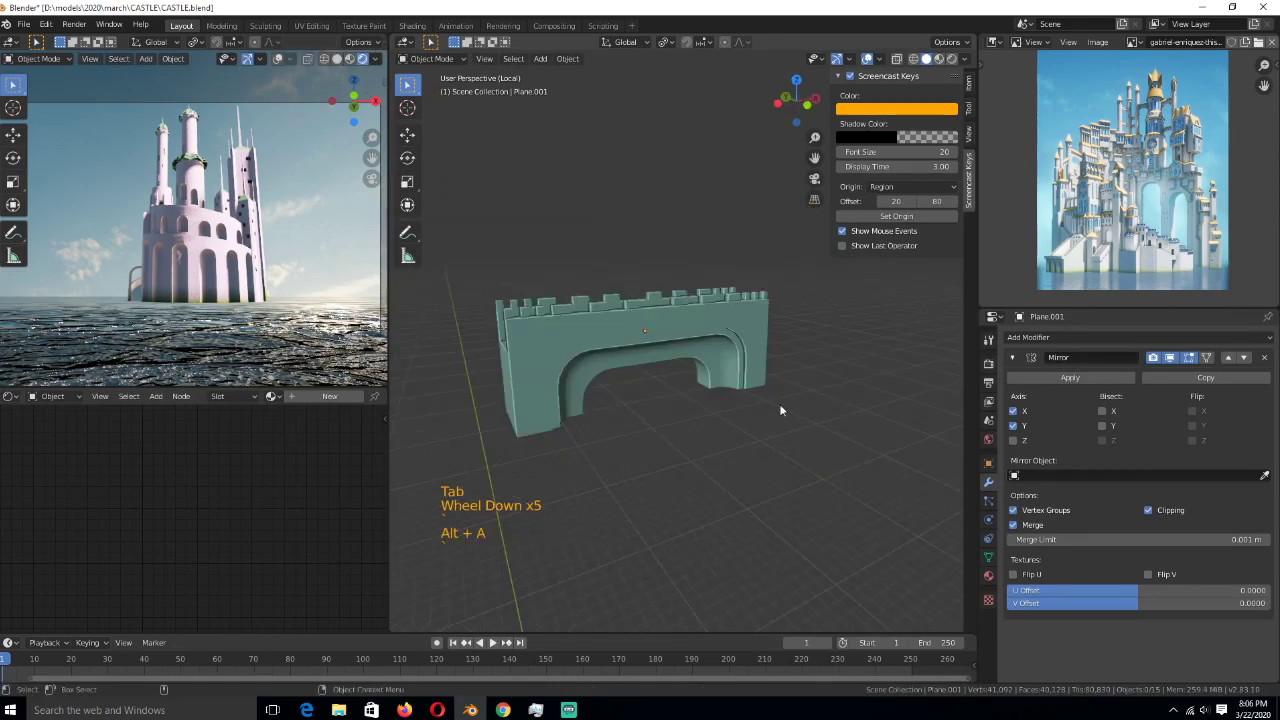
{"action": "scroll", "coordinate": [731, 377], "scroll_direction": "up", "scroll_amount": 2}
{"action": "key", "text": "Tab"}
{"action": "key", "text": "alt+a"}
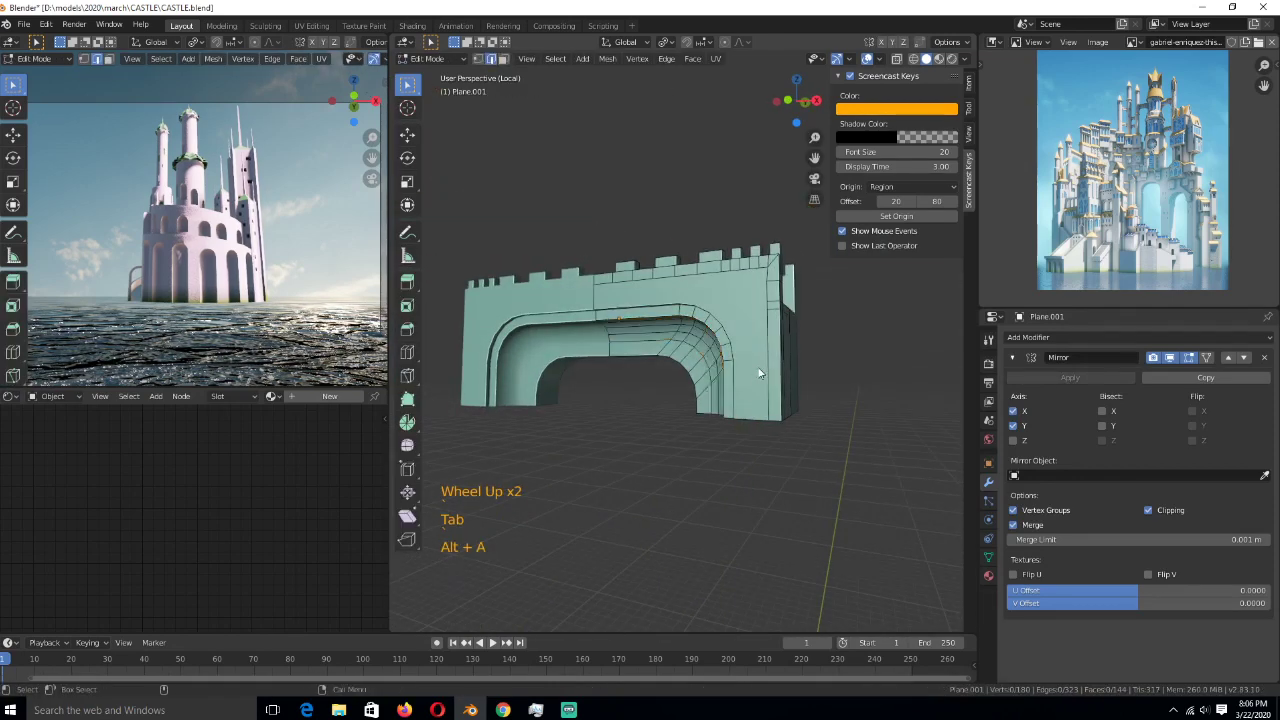
{"action": "scroll", "coordinate": [760, 390], "scroll_direction": "up", "scroll_amount": 1}
{"action": "middle_click_drag", "start_coordinate": [760, 390], "coordinate": [689, 436]}
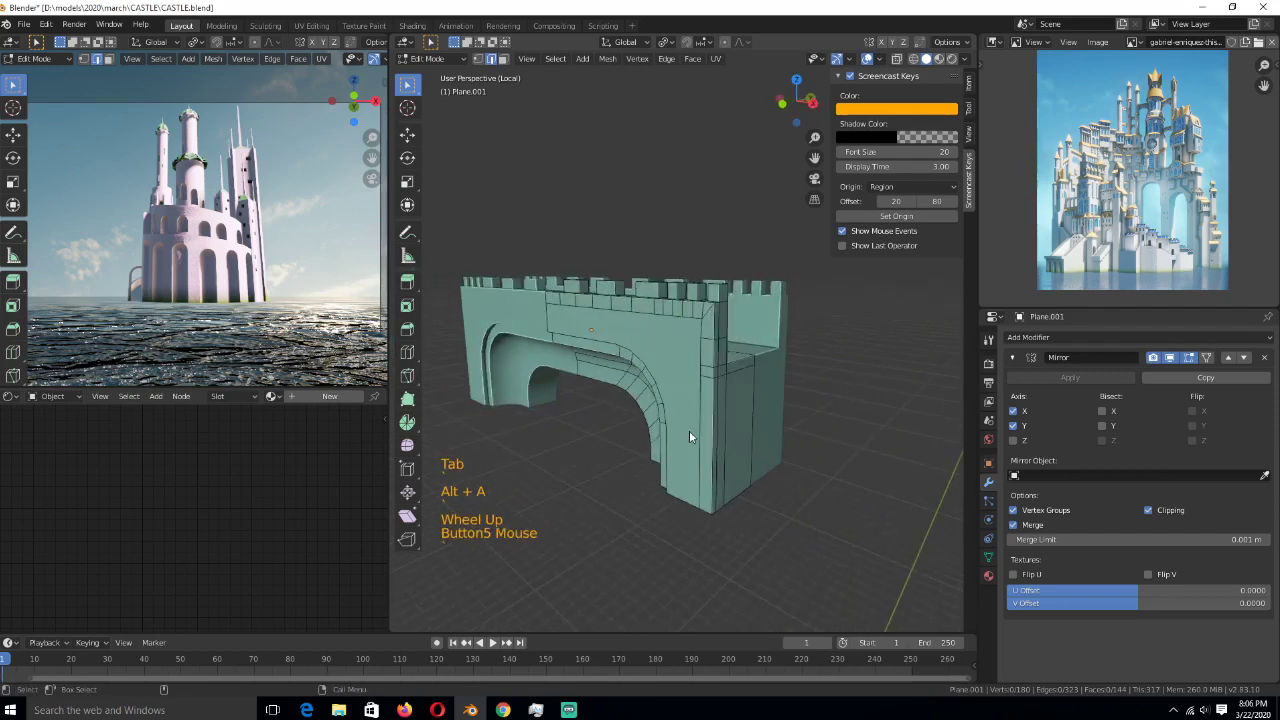
- Save the castle file in Object Mode and open the bridge's material settings
{"action": "key", "text": "ctrl+s"}
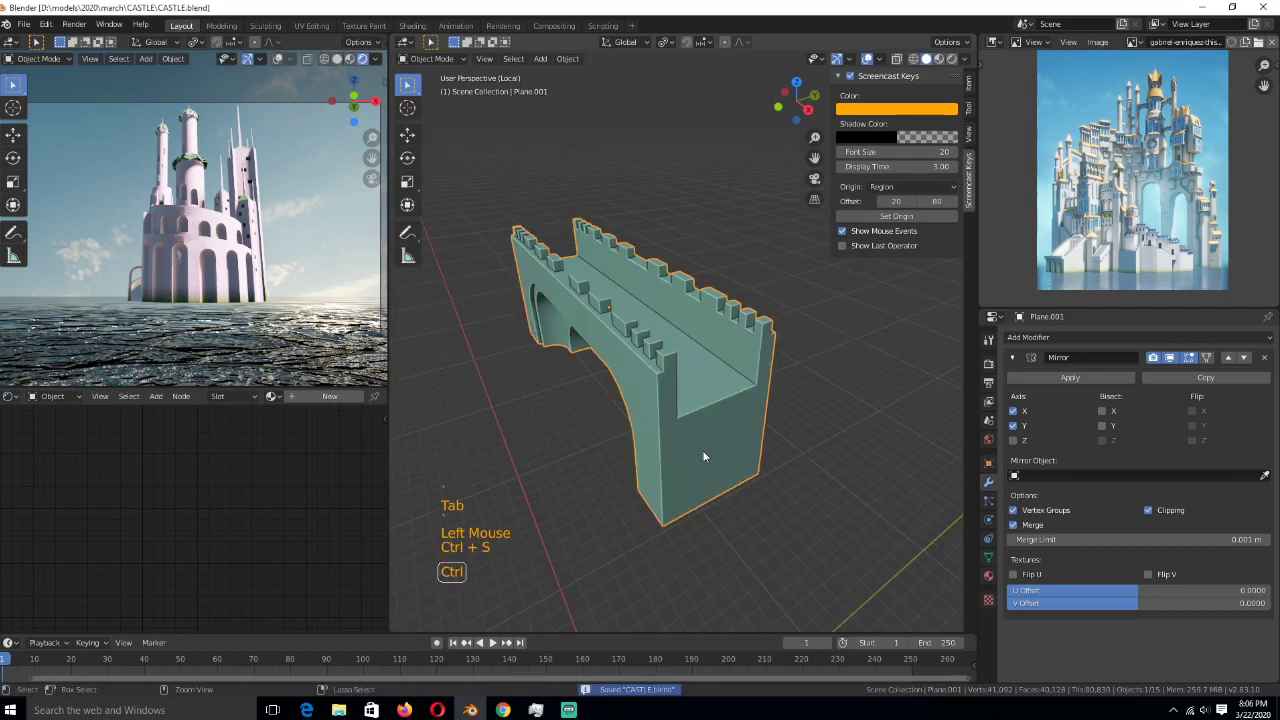
{"action": "left_click", "coordinate": [988, 576]}
{"action": "scroll", "coordinate": [813, 399], "scroll_direction": "up", "scroll_amount": 2}
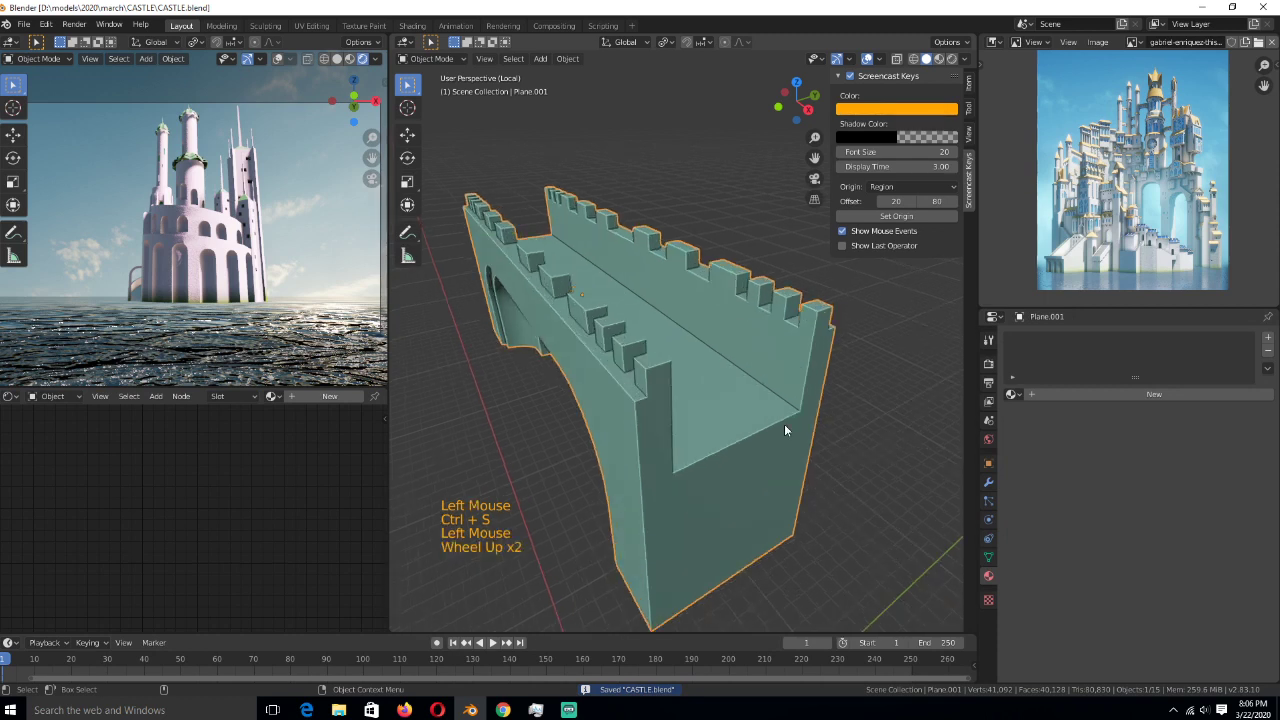
{"action": "middle_click_drag", "start_coordinate": [784, 424], "coordinate": [872, 445]}
{"action": "key", "text": "ctrl+s"}
- Extrude the top faces of the six editable battlements in place and scale them outward by 1.23
{"action": "key", "text": "Tab"}
{"action": "middle_click_drag", "start_coordinate": [806, 416], "coordinate": [785, 433]}
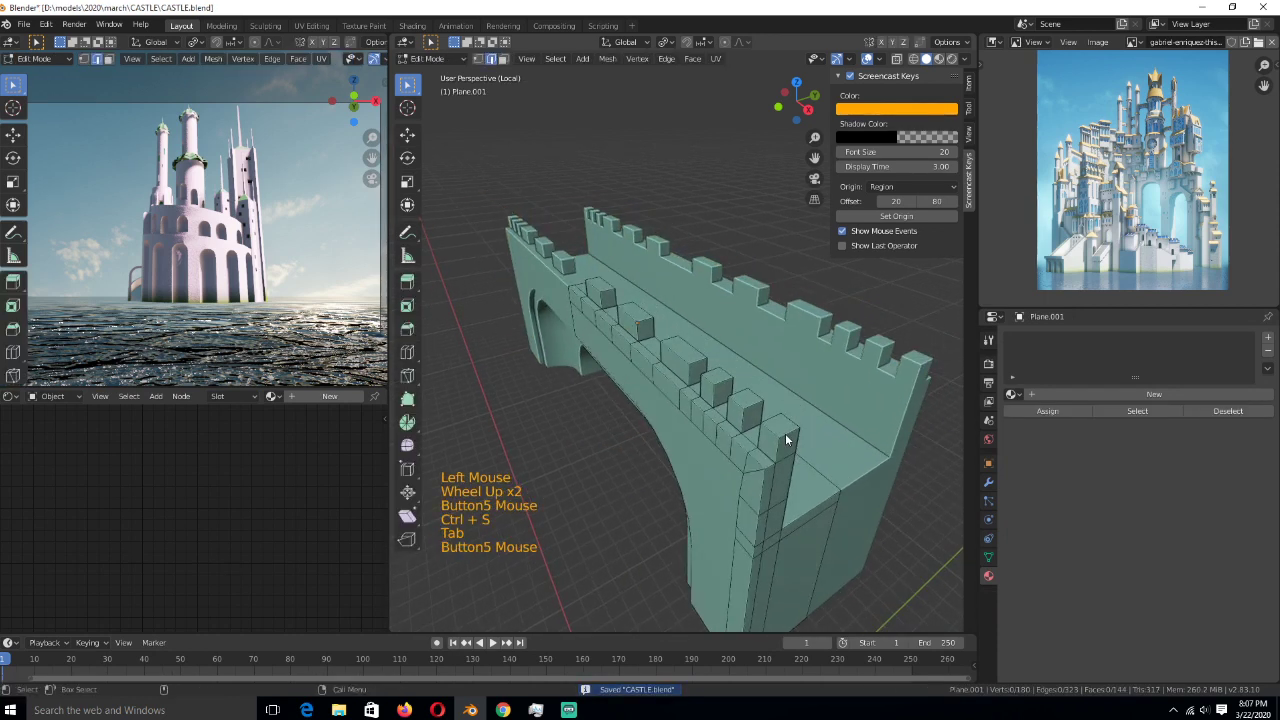
{"action": "key", "text": "3"}
{"action": "left_click", "coordinate": [785, 433]}
{"action": "left_click", "coordinate": [748, 402], "text": "shift"}
{"action": "left_click", "coordinate": [718, 382], "text": "shift"}
{"action": "left_click", "coordinate": [684, 352], "text": "shift"}
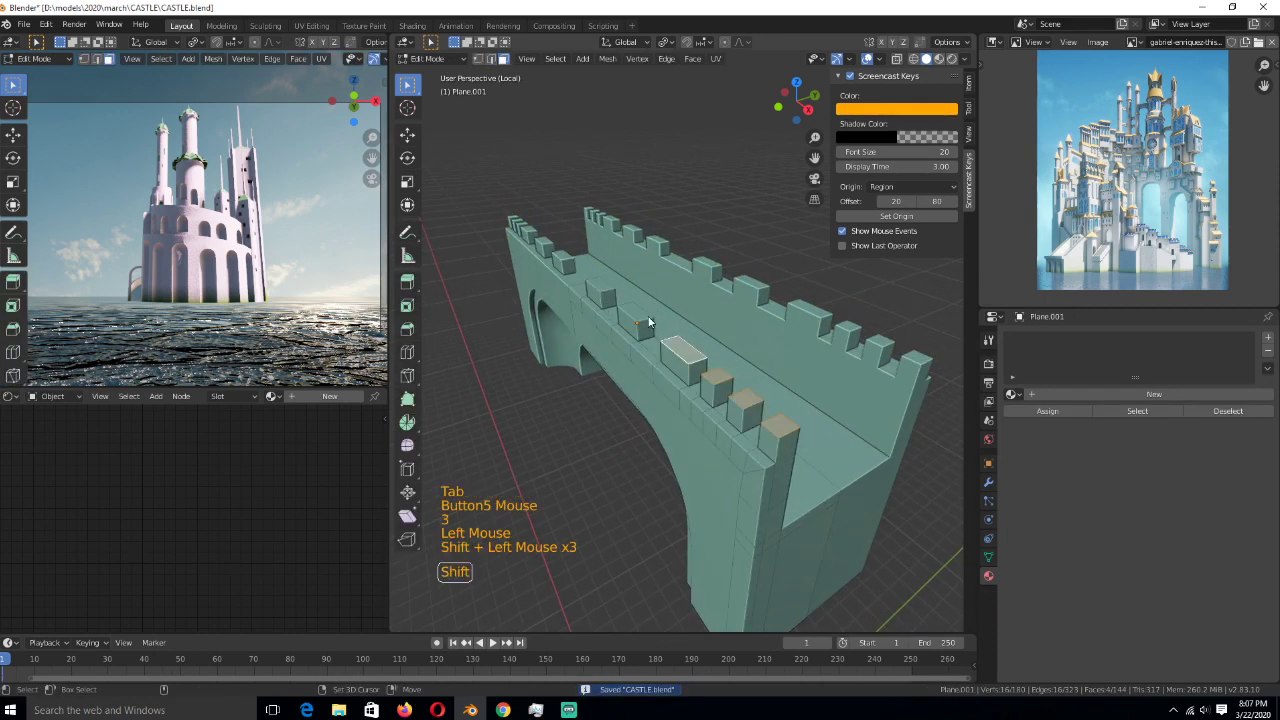
{"action": "left_click", "coordinate": [632, 314], "text": "shift"}
{"action": "scroll", "coordinate": [716, 345], "scroll_direction": "up", "scroll_amount": 2}
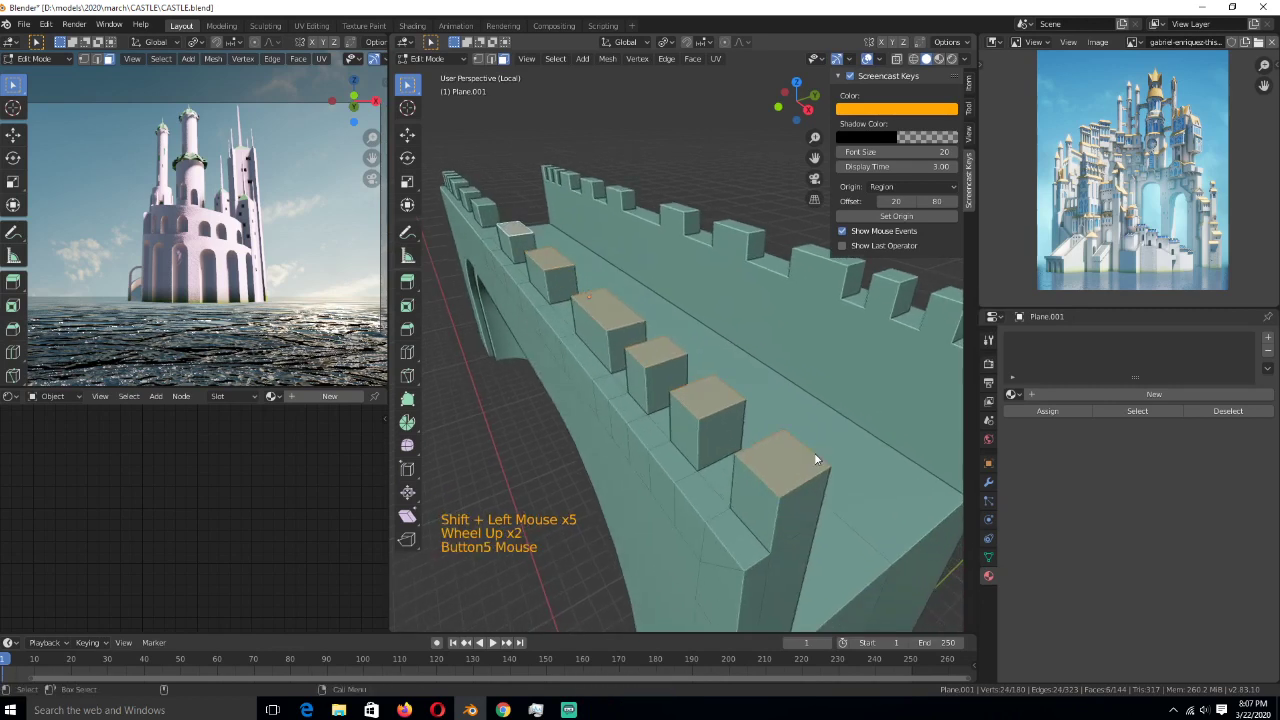
{"action": "key", "text": "e"}
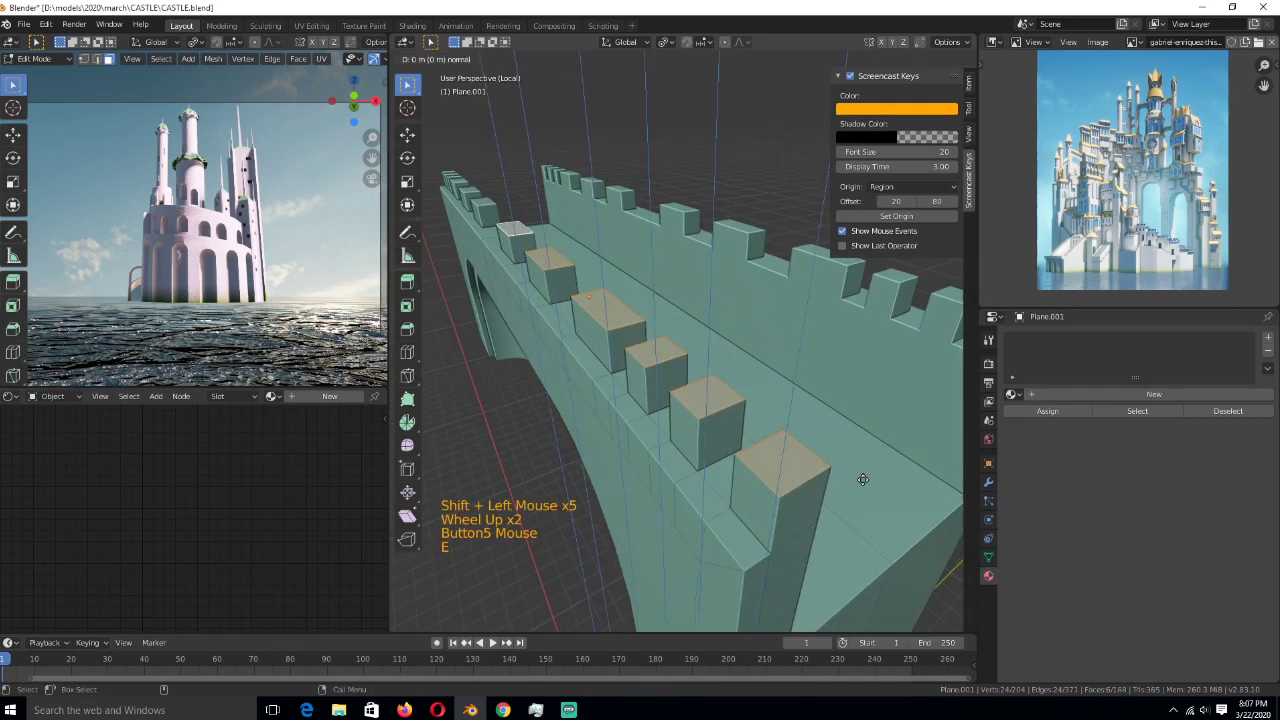
{"action": "left_click", "coordinate": [862, 480]}
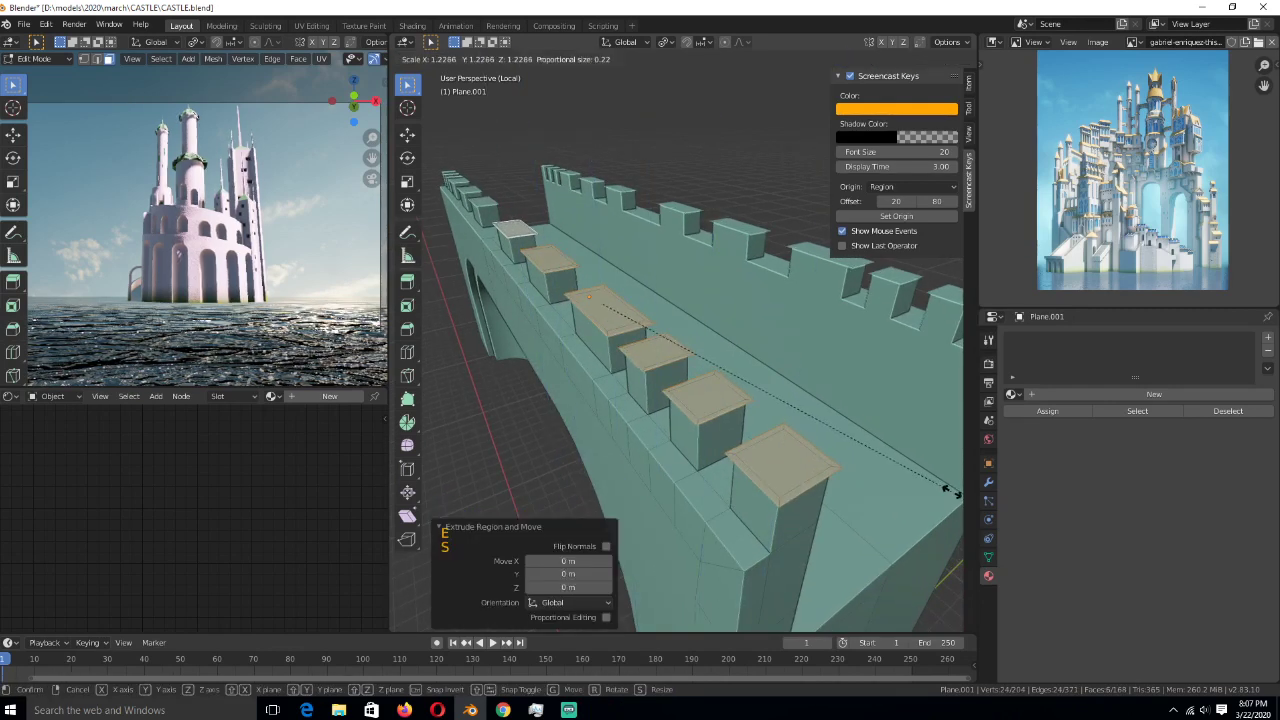
{"action": "key", "text": "s"}
{"action": "left_click", "coordinate": [886, 487]}
- Set the pivot point to Individual Origins and extrude the widened battlement tops upward by about 0.036 m
{"action": "key", "text": "period"}
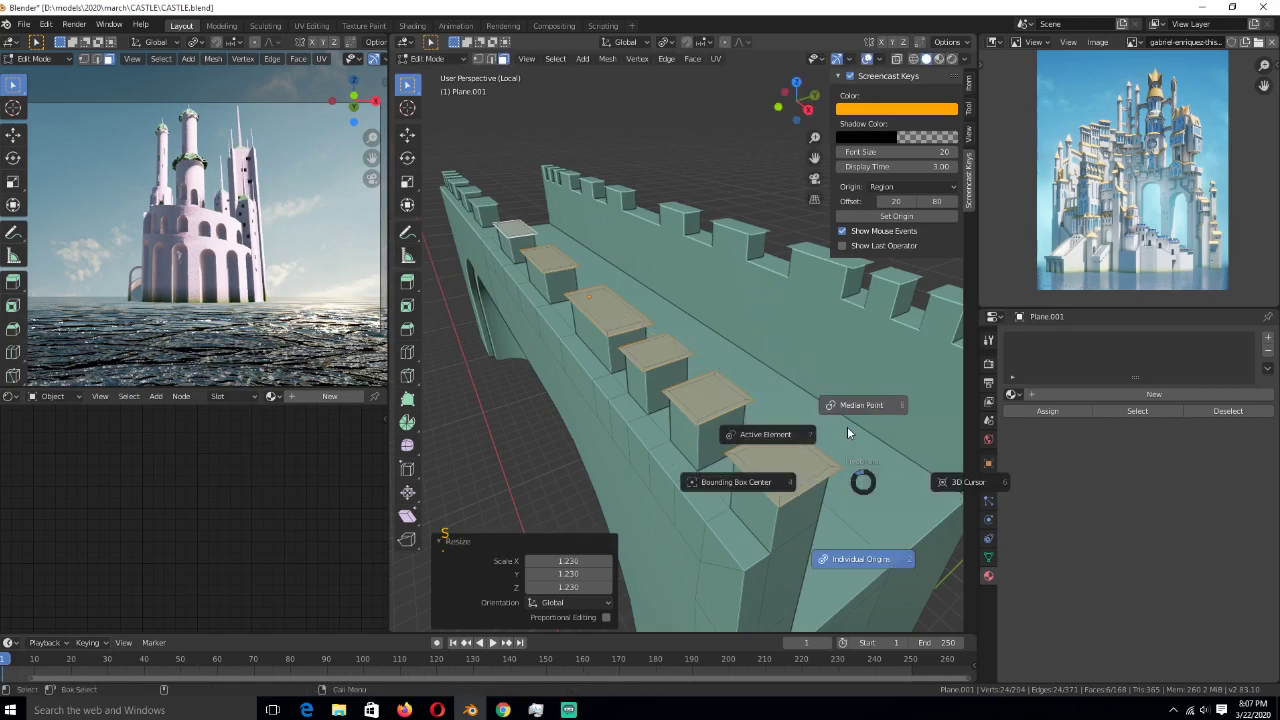
{"action": "left_click", "coordinate": [853, 569]}
{"action": "key", "text": "e"}
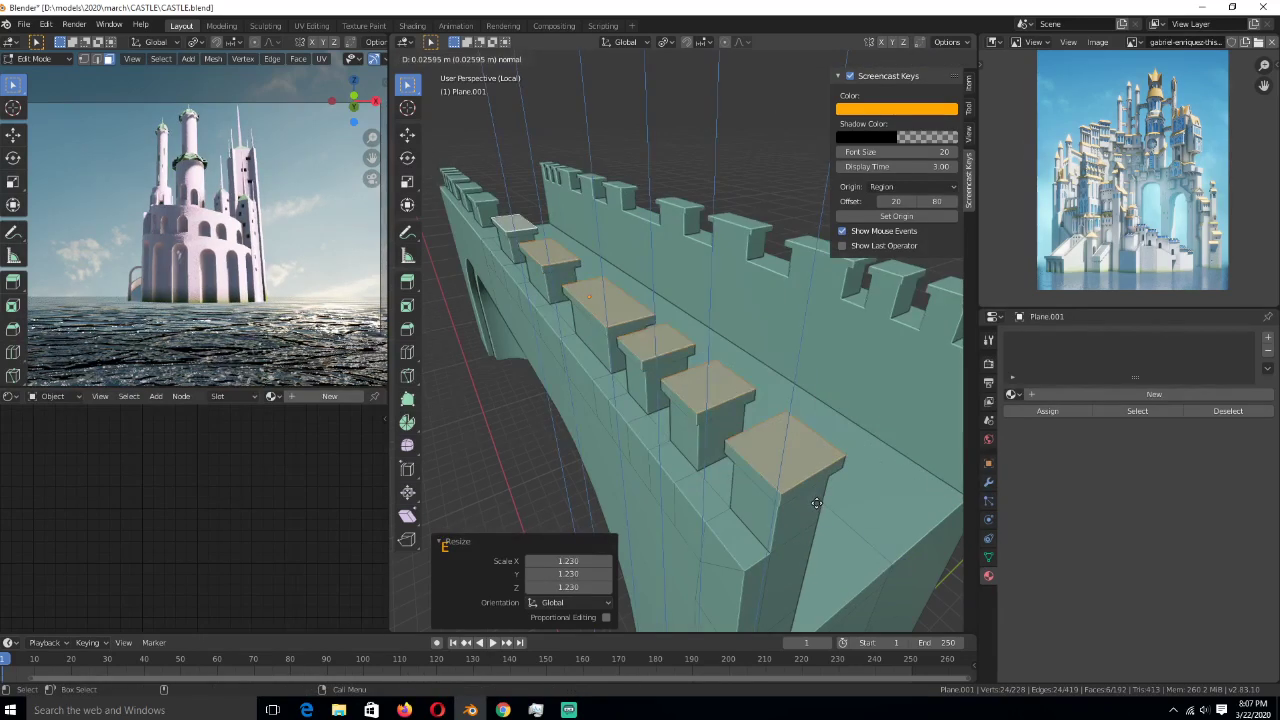
{"action": "left_click", "coordinate": [817, 500]}
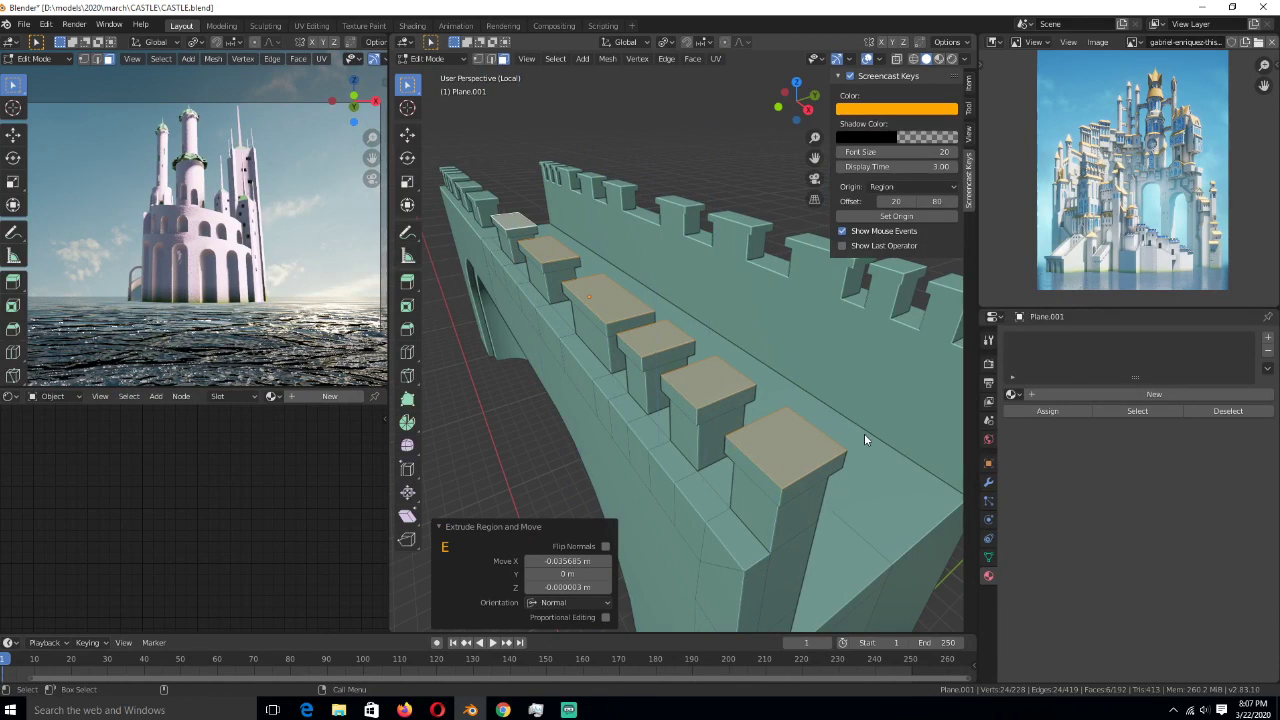
- Inset the battlement cap faces by about 0.034 m and raise them about 0.052 m on Z into sloped roofs
{"action": "key", "text": "e"}
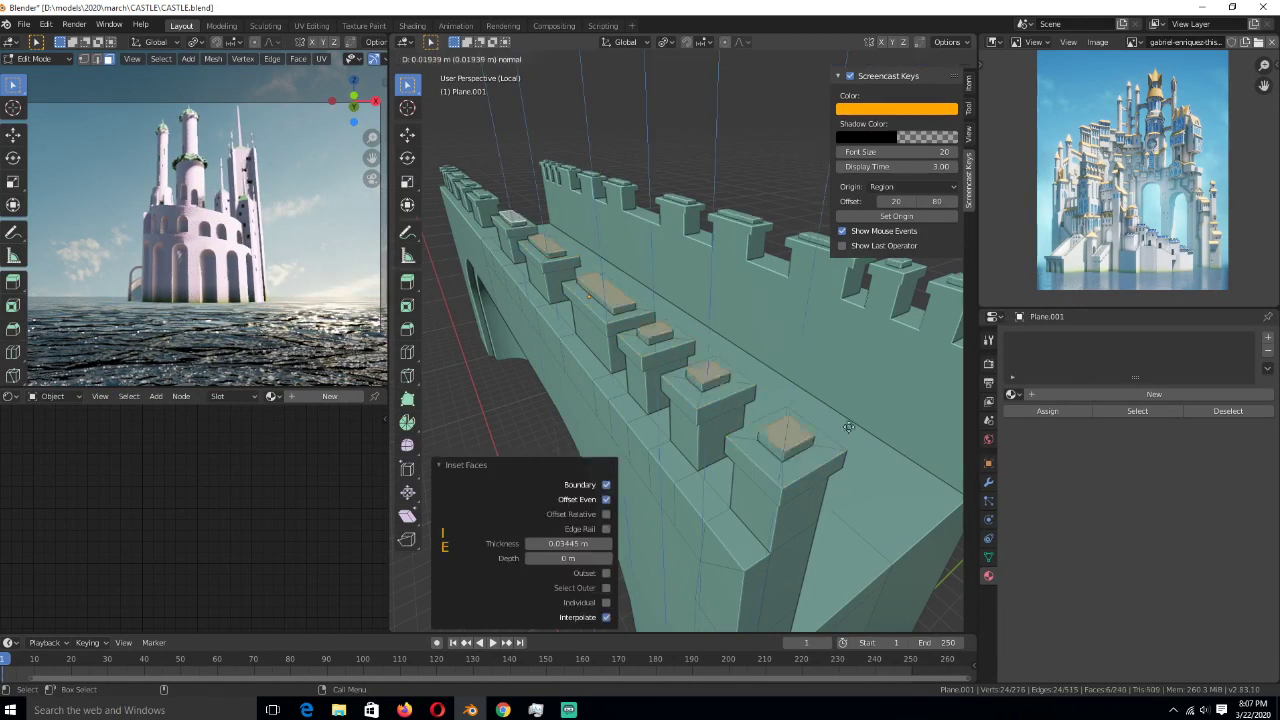
{"action": "right_click", "coordinate": [848, 378]}
{"action": "key", "text": "ctrl+z"}
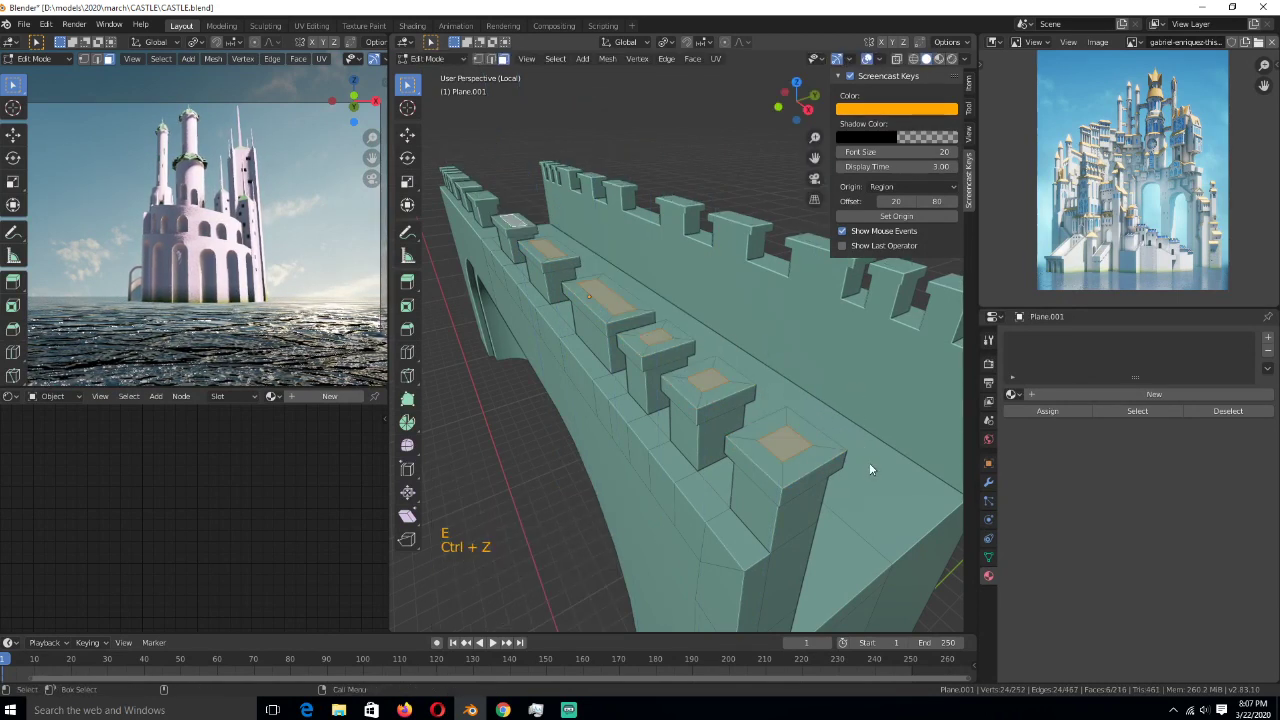
{"action": "key", "text": "g"}
{"action": "key", "text": "z"}
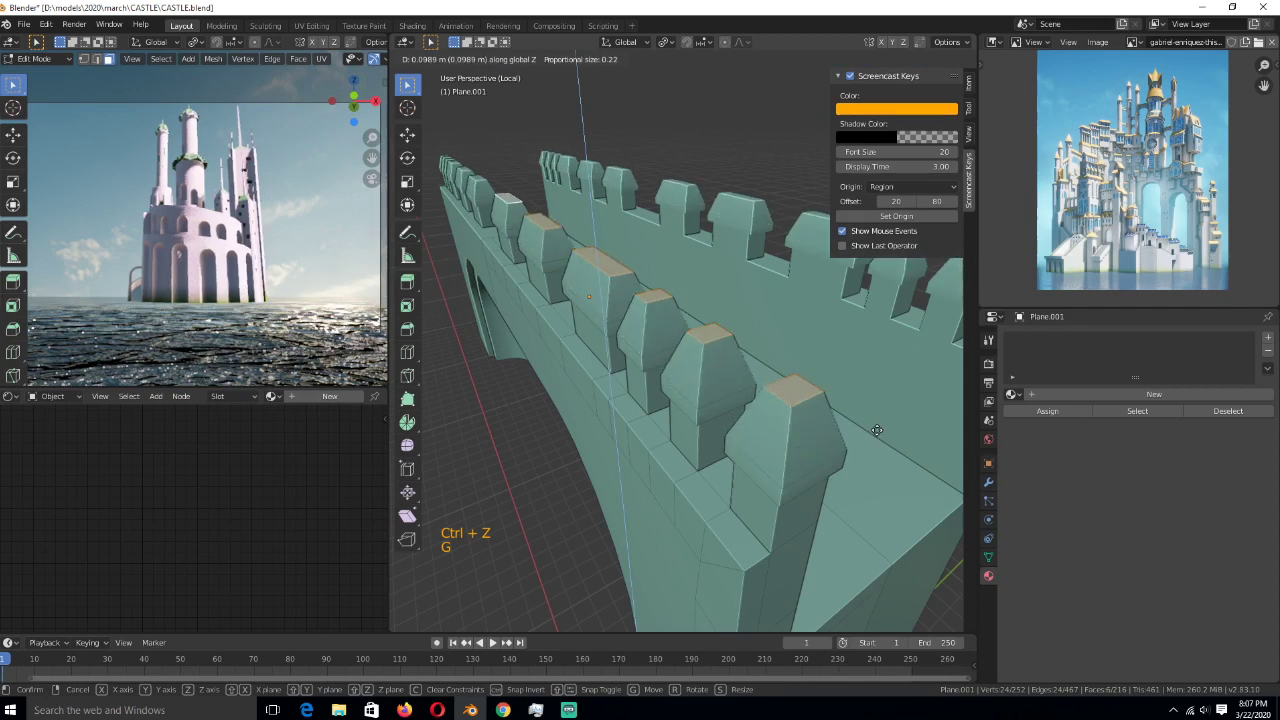
{"action": "left_click", "coordinate": [897, 401]}
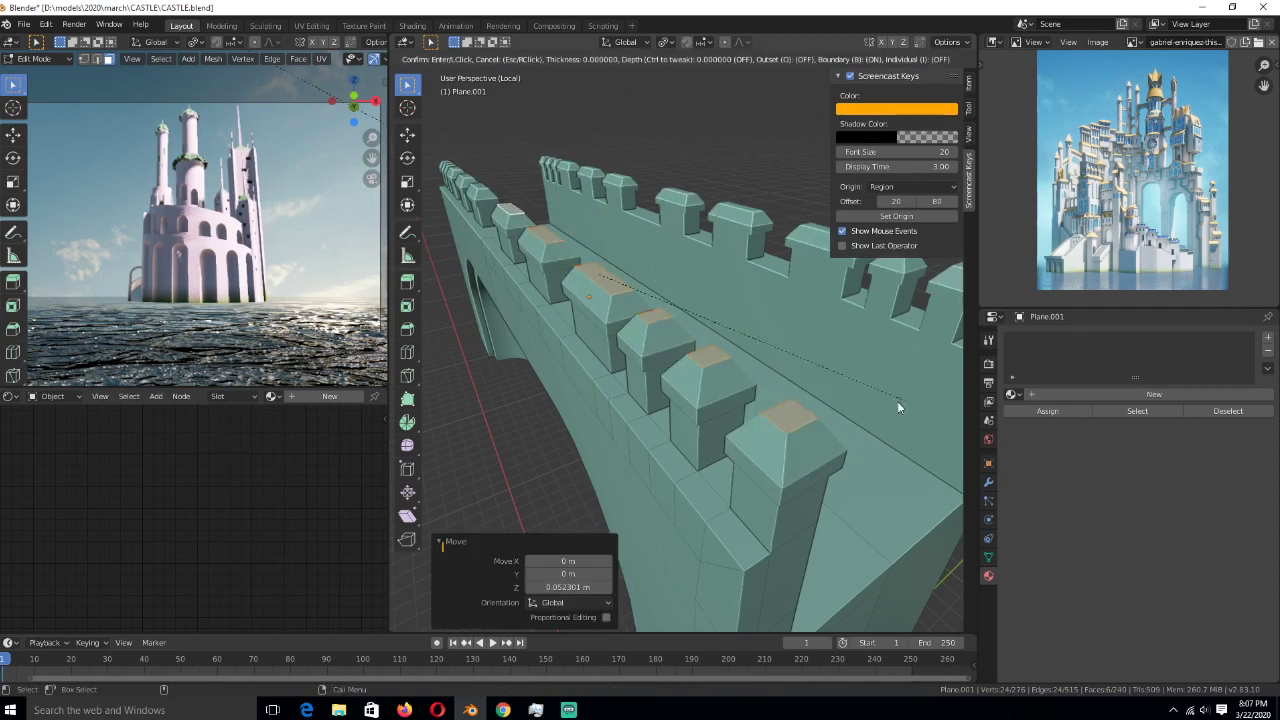
- Inset the roof top faces by about 0.015 m, extrude them about 0.12 m and scale them down into tapered spires
{"action": "key", "text": "i"}
{"action": "left_click", "coordinate": [895, 407]}
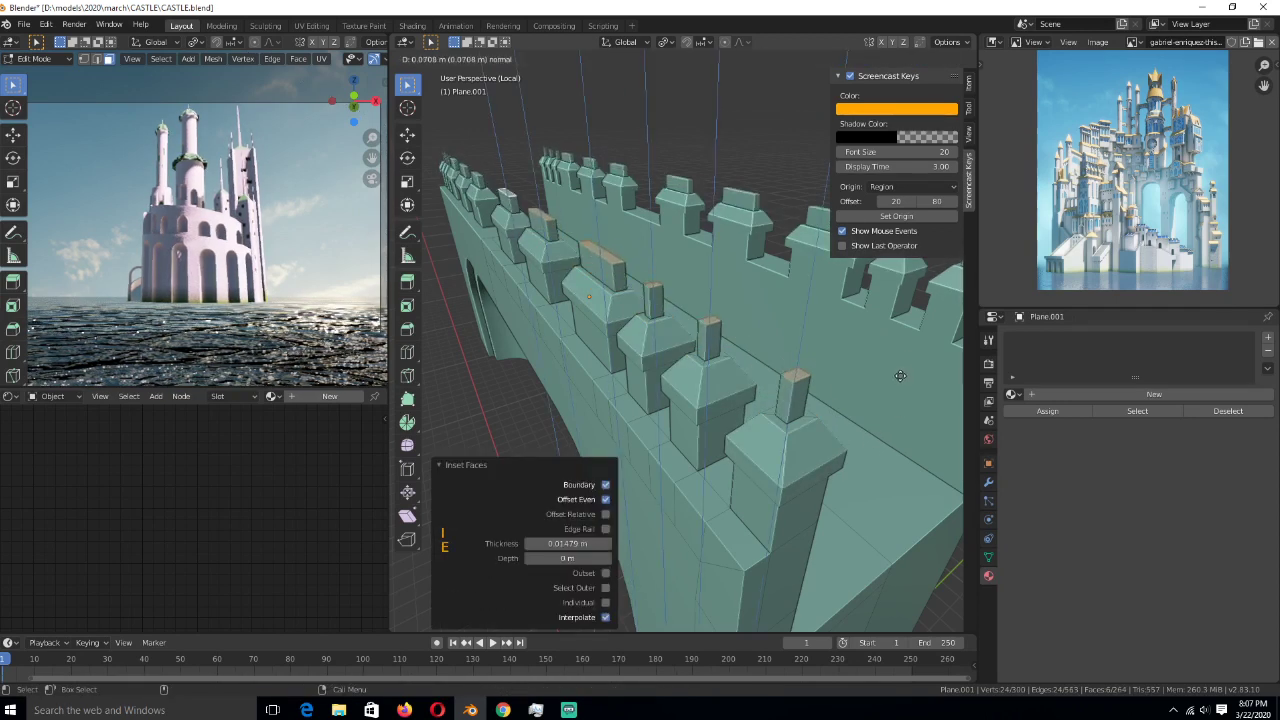
{"action": "key", "text": "e"}
{"action": "left_click", "coordinate": [901, 357]}
{"action": "key", "text": "s"}
{"action": "left_click", "coordinate": [785, 355]}
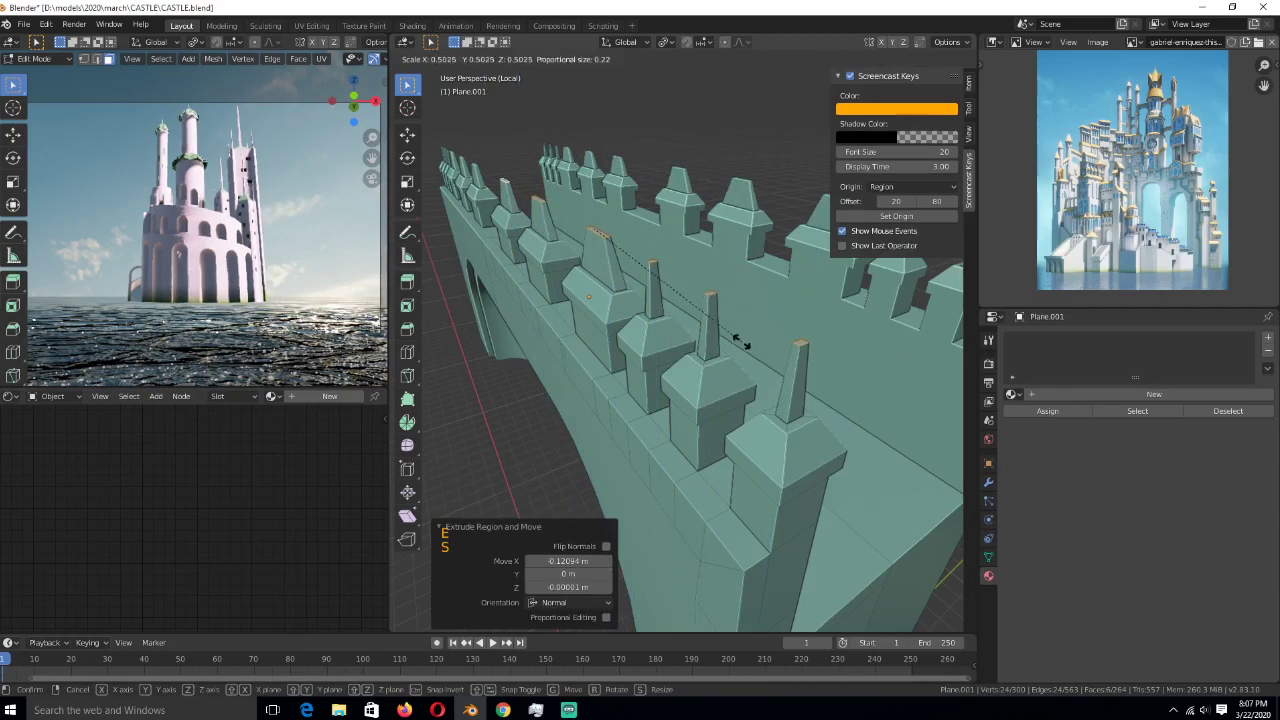
- Check the spired battlements in Object Mode, reselect the bridge and save the file
{"action": "key", "text": "Tab"}
{"action": "scroll", "coordinate": [871, 423], "scroll_direction": "down", "scroll_amount": 1}
{"action": "scroll", "coordinate": [762, 428], "scroll_direction": "down", "scroll_amount": 4}
{"action": "key", "text": "alt+a"}
{"action": "middle_click_drag", "start_coordinate": [762, 428], "coordinate": [697, 415]}
{"action": "left_click", "coordinate": [696, 413]}
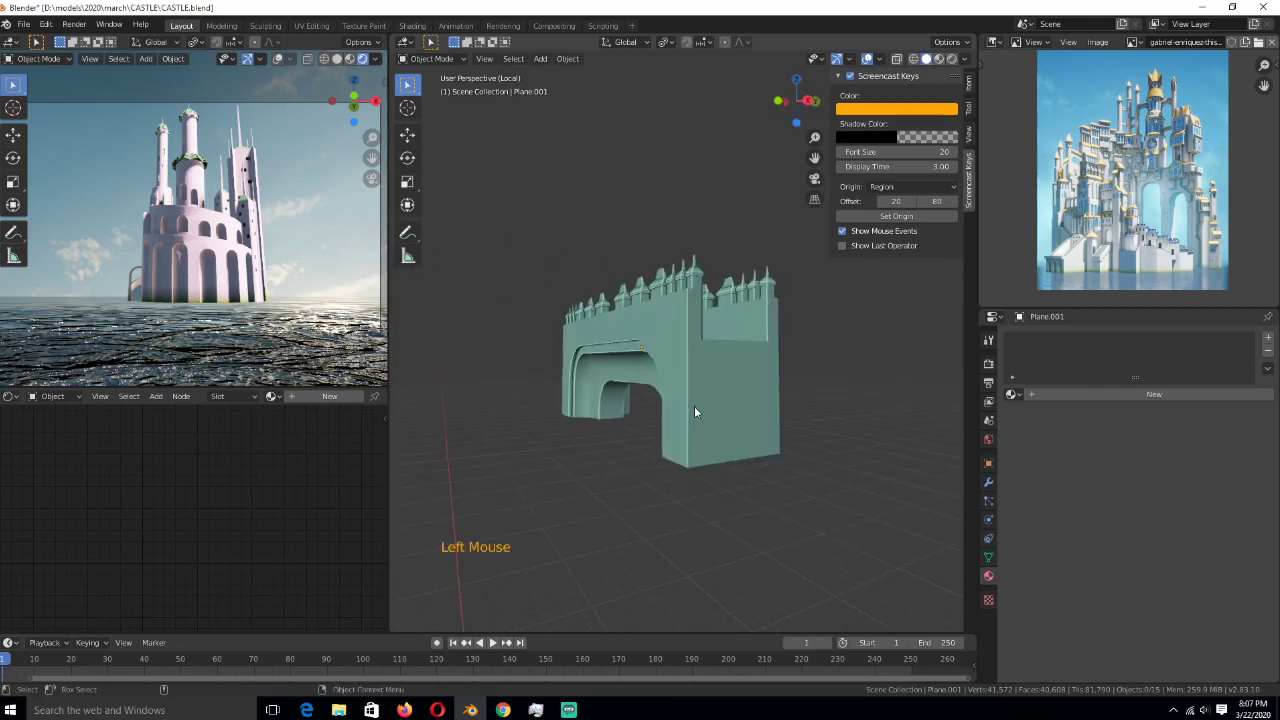
{"action": "key", "text": "ctrl+s"}
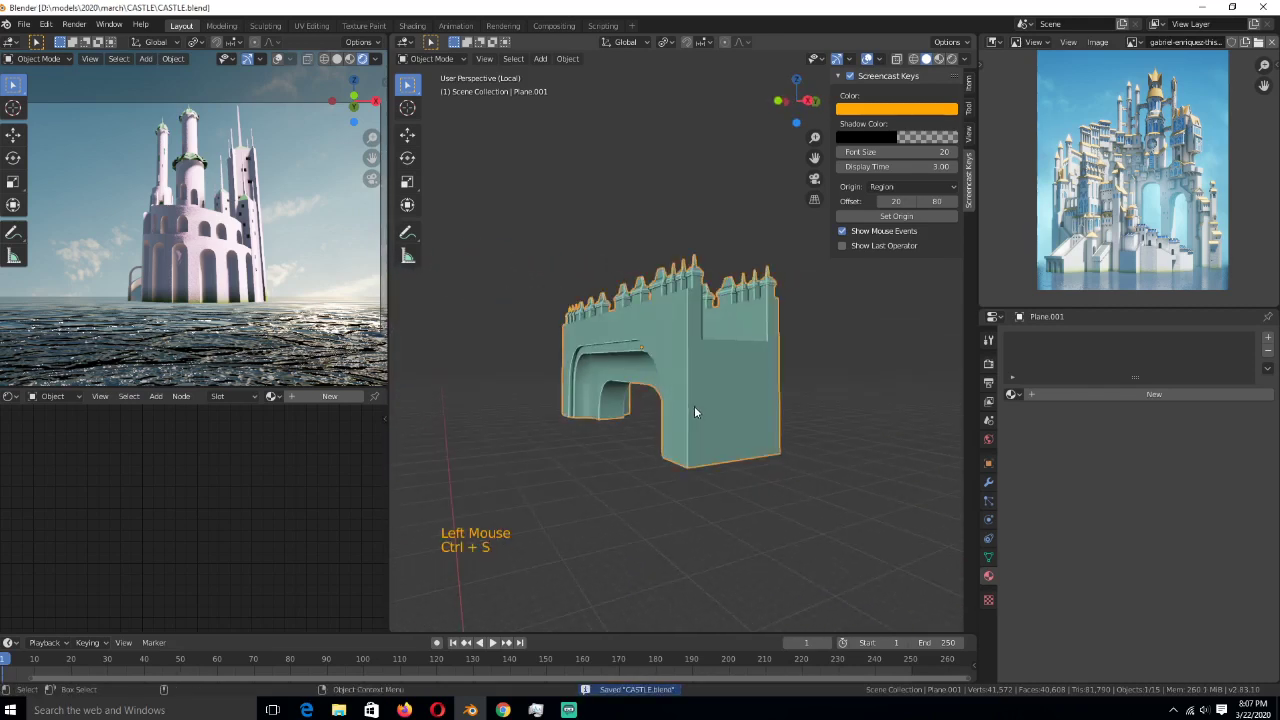
- Fill the open underside loop of the bridge with a face, return to Object Mode, exit local view and deselect everything
{"action": "key", "text": "Tab"}
{"action": "key", "text": "Tab"}
{"action": "key", "text": "Tab"}
{"action": "key", "text": "2"}
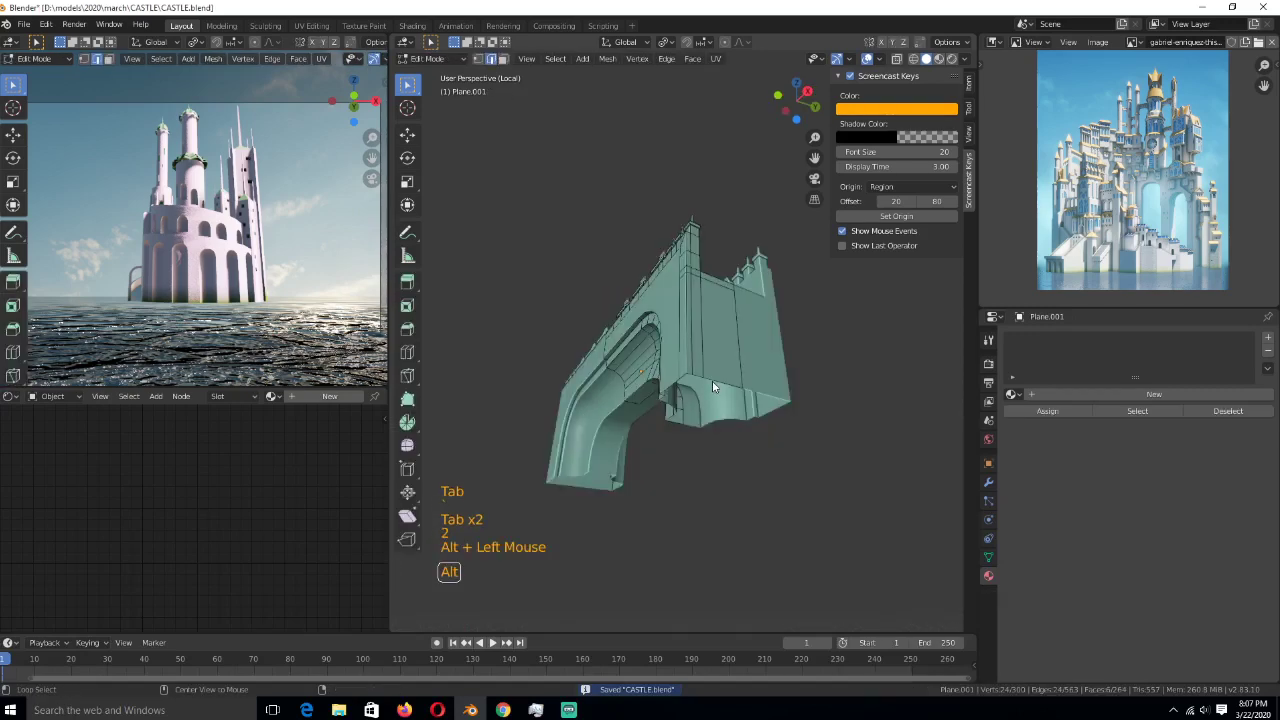
{"action": "left_click", "coordinate": [727, 414], "text": "alt"}
{"action": "key", "text": "f"}
{"action": "key", "text": "Tab"}
{"action": "key", "text": "KP_Divide"}
{"action": "key", "text": "alt+a"}
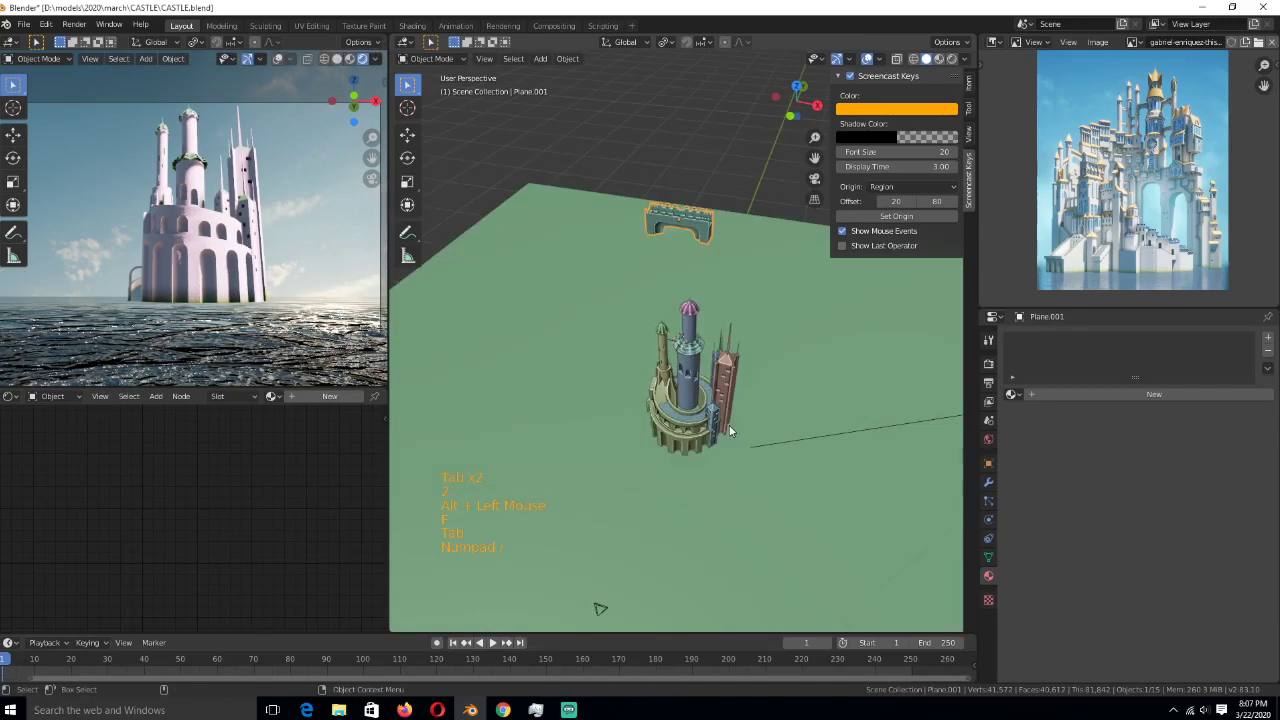
- Lower the bridge about 14.75 m on Z to the castle towers and scale it to 0.284
{"action": "left_click", "coordinate": [697, 224]}
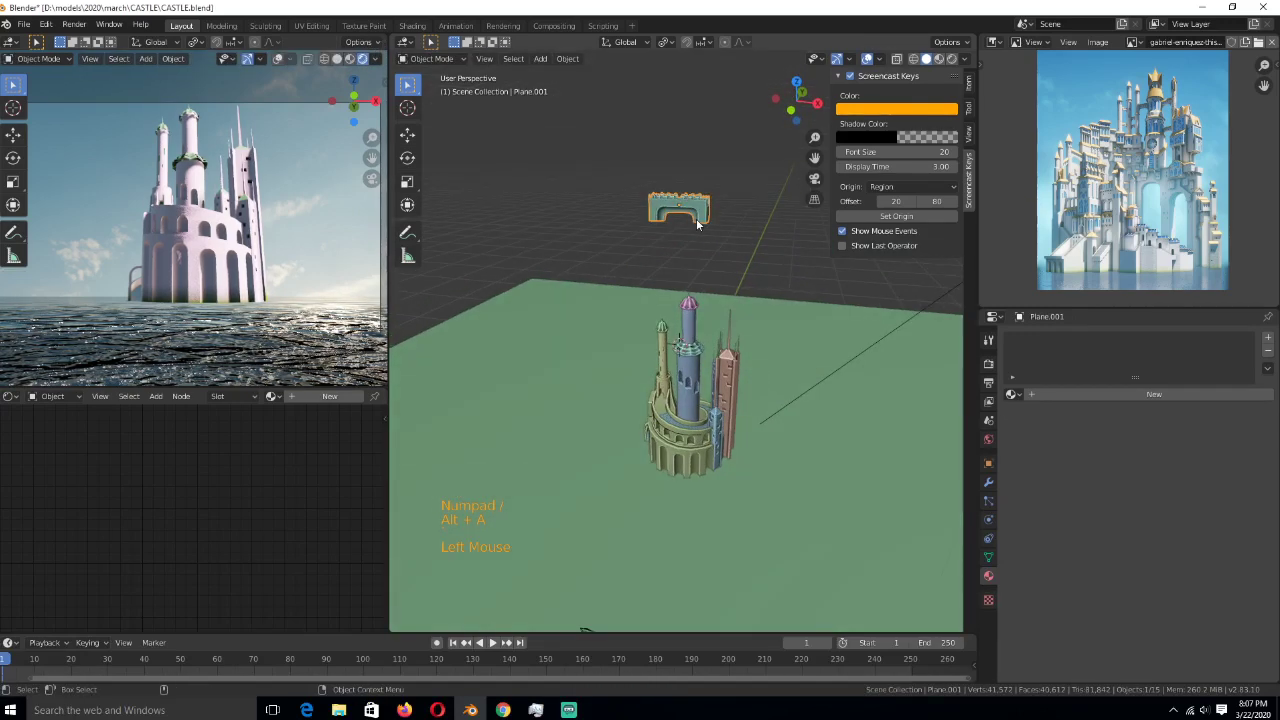
{"action": "key", "text": "g"}
{"action": "key", "text": "z"}
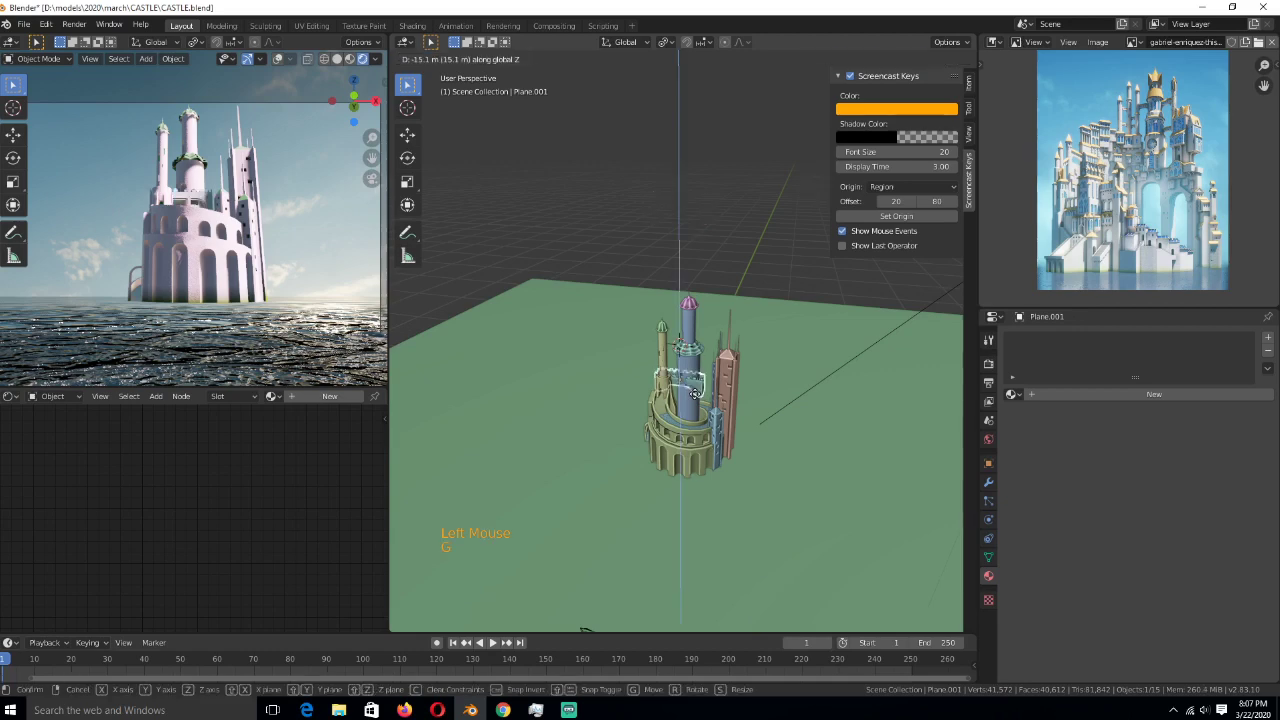
{"action": "left_click", "coordinate": [694, 390]}
{"action": "key", "text": "KP_Decimal"}
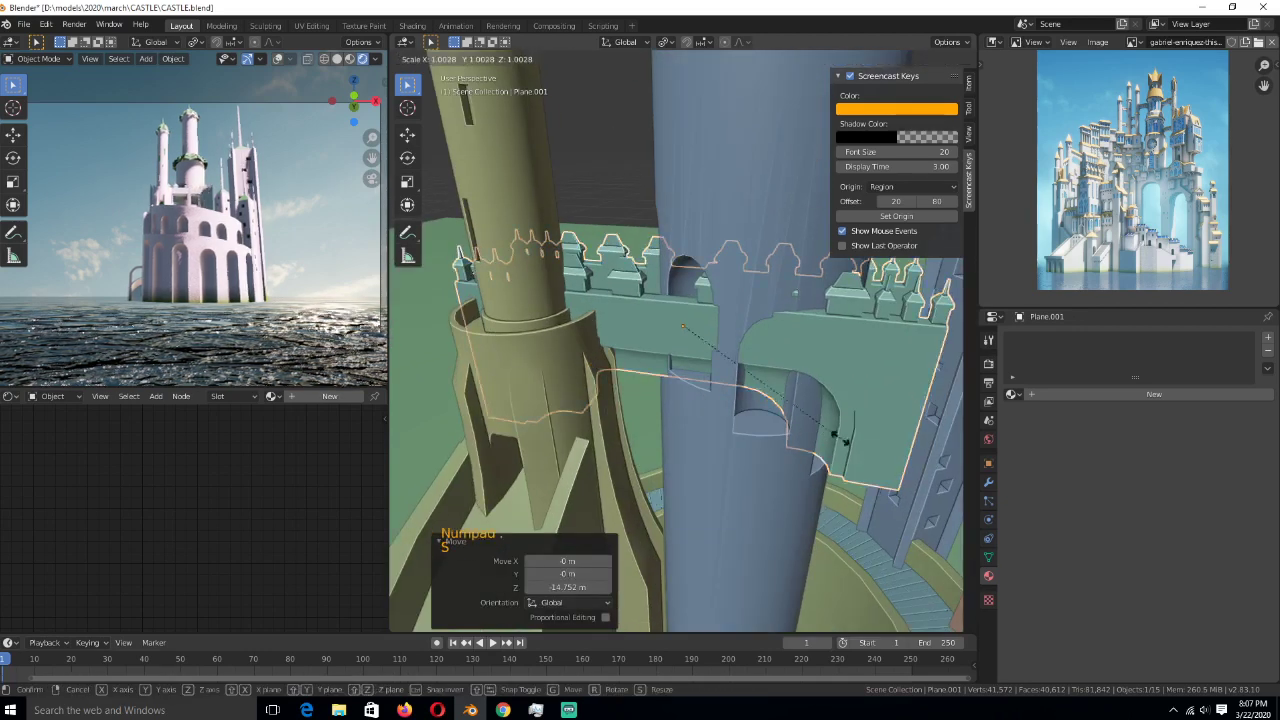
{"action": "key", "text": "s"}
{"action": "left_click", "coordinate": [688, 379]}
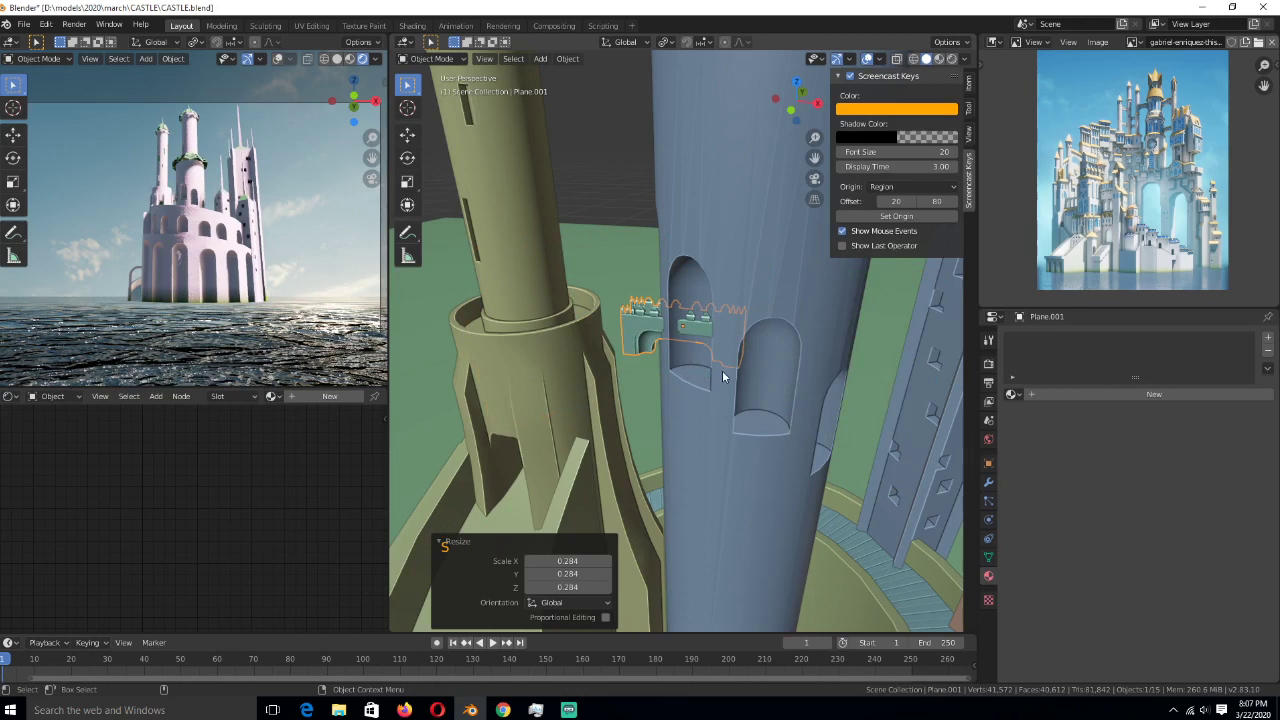
- Move the bridge about -0.456 m on X and rotate it -35.6° in top view to line up with the two towers
{"action": "key", "text": "g"}
{"action": "key", "text": "x"}
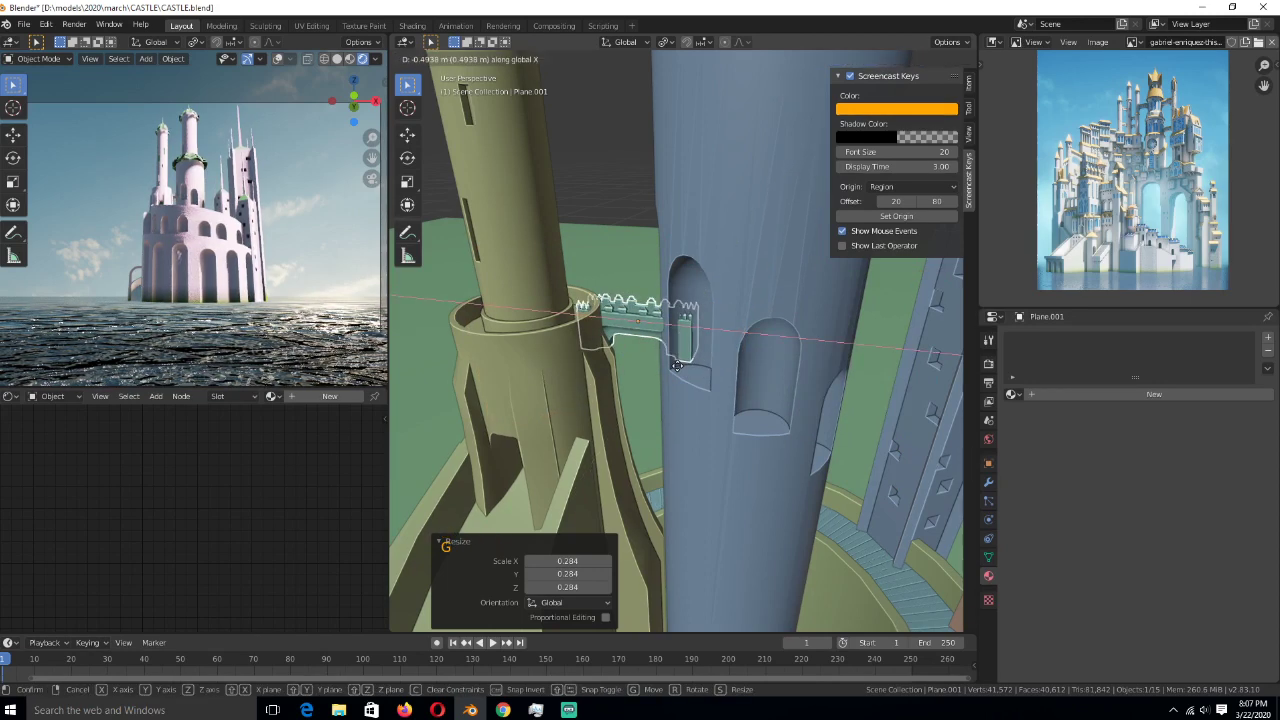
{"action": "left_click", "coordinate": [676, 366]}
{"action": "key", "text": "KP_7"}
{"action": "scroll", "coordinate": [670, 428], "scroll_direction": "up", "scroll_amount": 2}
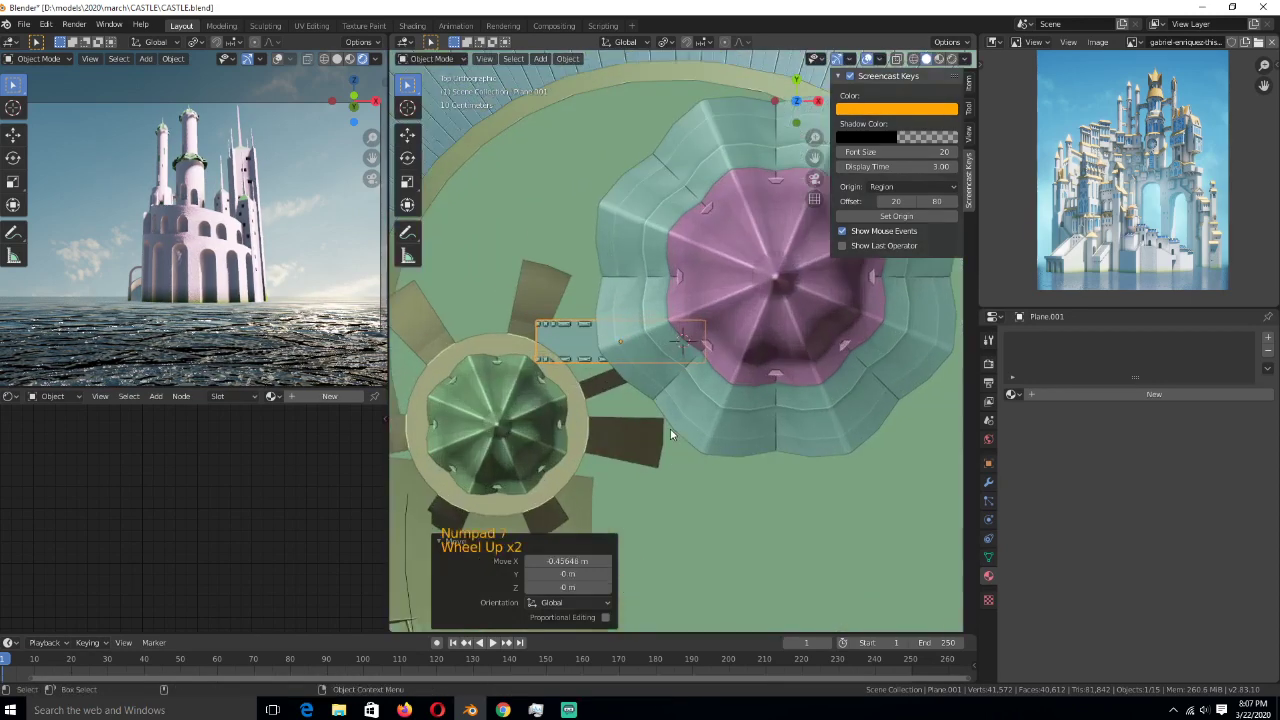
{"action": "key", "text": "r"}
{"action": "left_click", "coordinate": [703, 381]}
- Raise the bridge about 3.3 m on Z to above the scalloped tower roof and scale it to 1.165
{"action": "middle_click_drag", "start_coordinate": [703, 381], "coordinate": [633, 307]}
{"action": "scroll", "coordinate": [570, 399], "scroll_direction": "down", "scroll_amount": 3}
{"action": "middle_click_drag", "start_coordinate": [570, 399], "coordinate": [860, 545]}
{"action": "scroll", "coordinate": [511, 408], "scroll_direction": "down", "scroll_amount": 3}
{"action": "scroll", "coordinate": [697, 460], "scroll_direction": "up", "scroll_amount": 2}
{"action": "scroll", "coordinate": [842, 449], "scroll_direction": "down", "scroll_amount": 2}
{"action": "key", "text": "g"}
{"action": "key", "text": "z"}
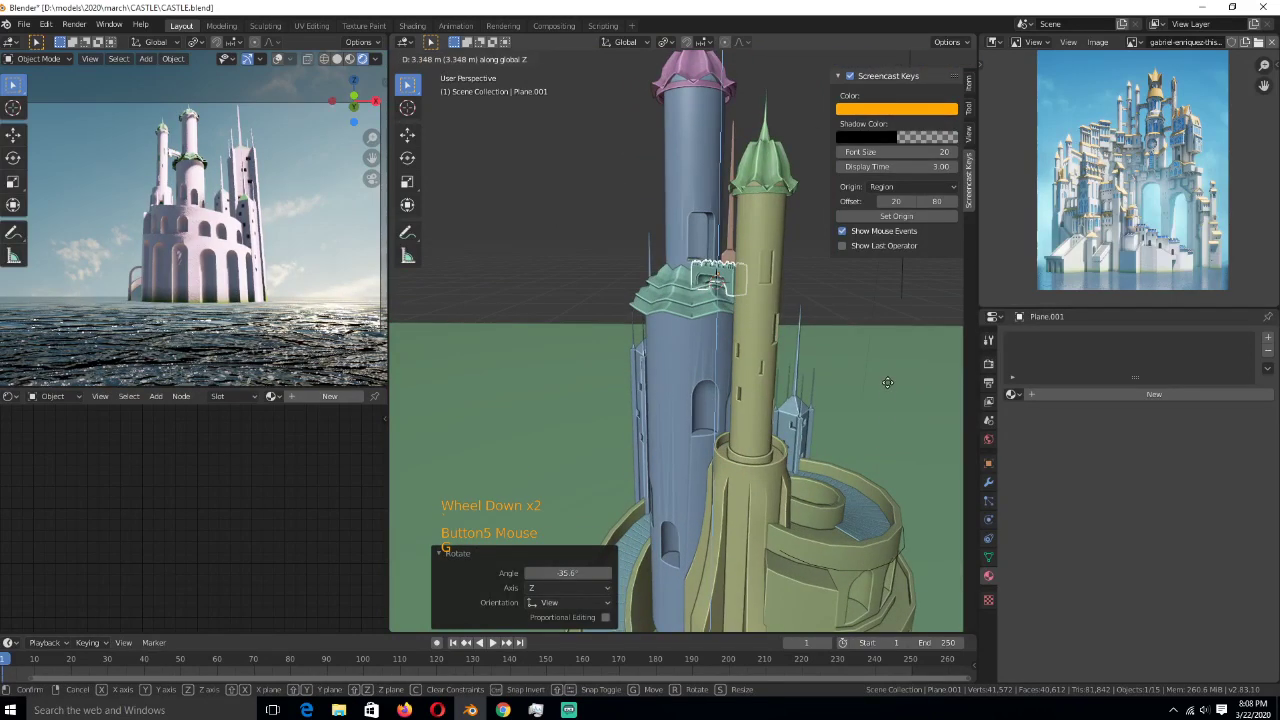
{"action": "left_click", "coordinate": [887, 388]}
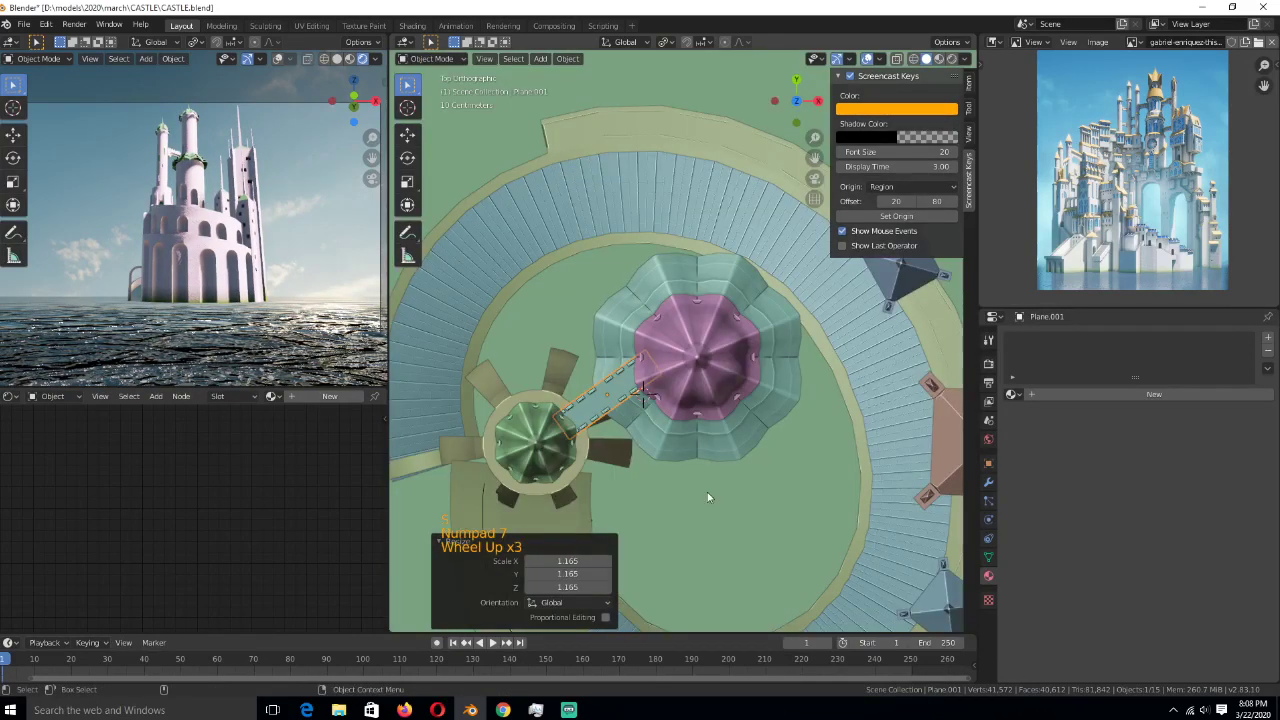
- Rotate the bridge about -14° around Z to point it at the central tower's arched opening
{"action": "middle_click_drag", "start_coordinate": [707, 492], "coordinate": [874, 417]}
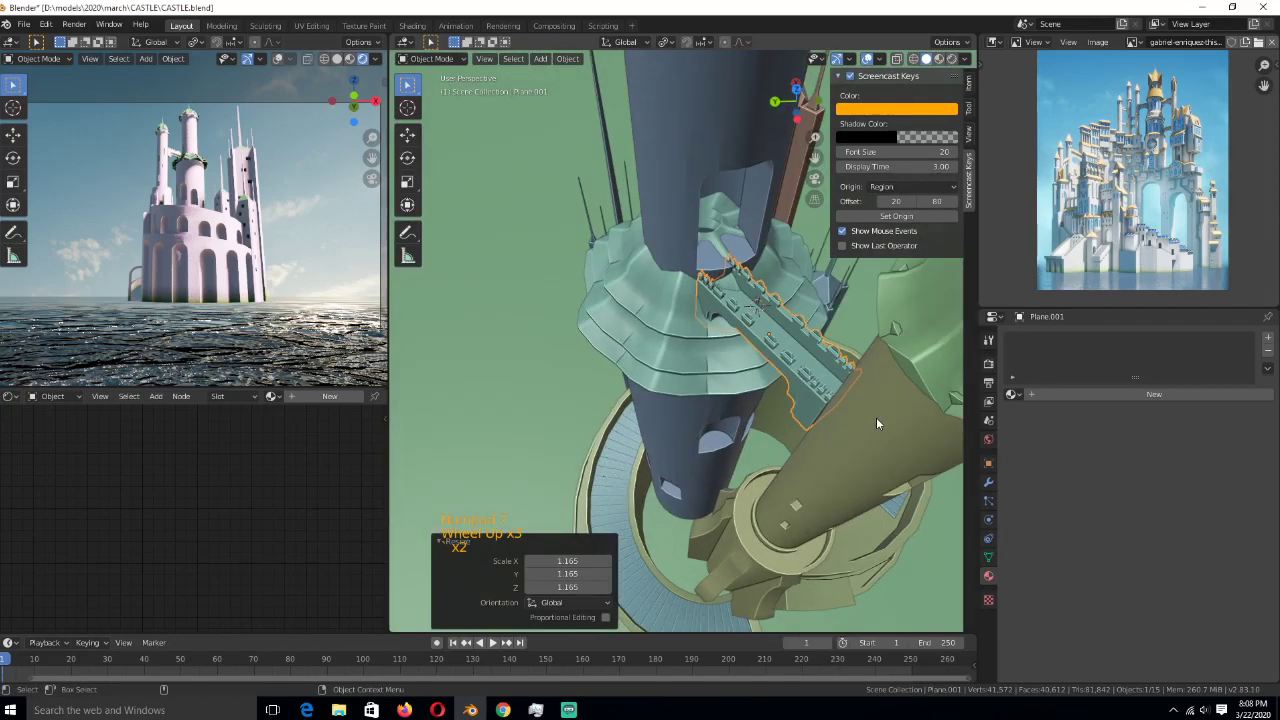
{"action": "key", "text": "r"}
{"action": "key", "text": "z"}
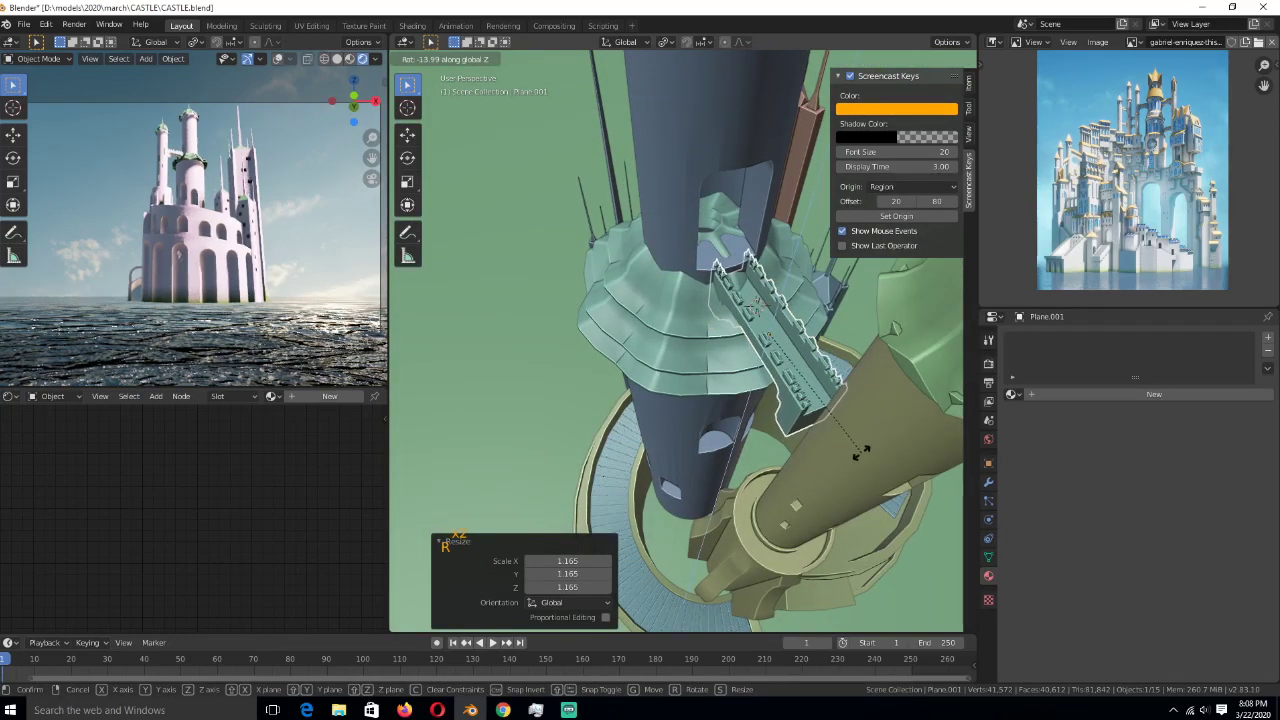
{"action": "left_click", "coordinate": [860, 453]}
- Raise the bridge about 0.17 m on Z and enlarge it to span the gap between the two towers
{"action": "key", "text": "g"}
{"action": "key", "text": "z"}
{"action": "left_click", "coordinate": [885, 450]}
{"action": "key", "text": "s"}
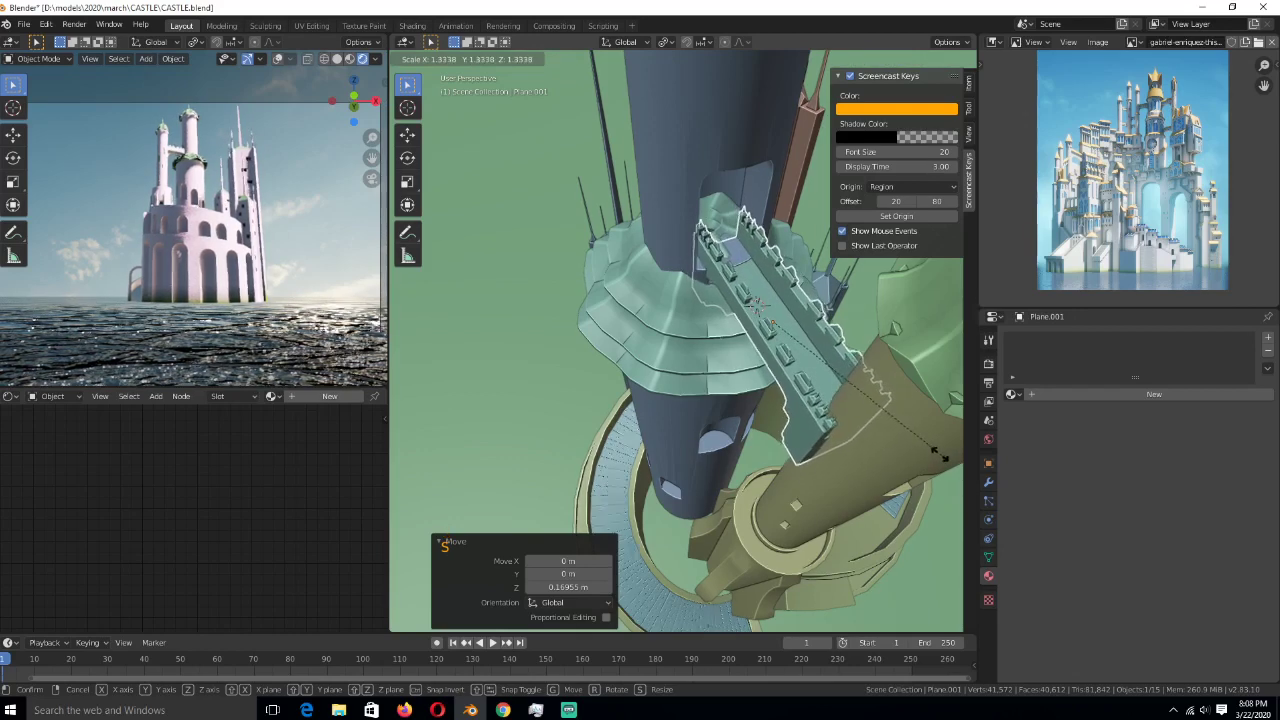
{"action": "left_click", "coordinate": [911, 447]}
- Select the slender tower together with its green roof and move both in top view to meet the bridge's end
{"action": "left_click", "coordinate": [866, 480]}
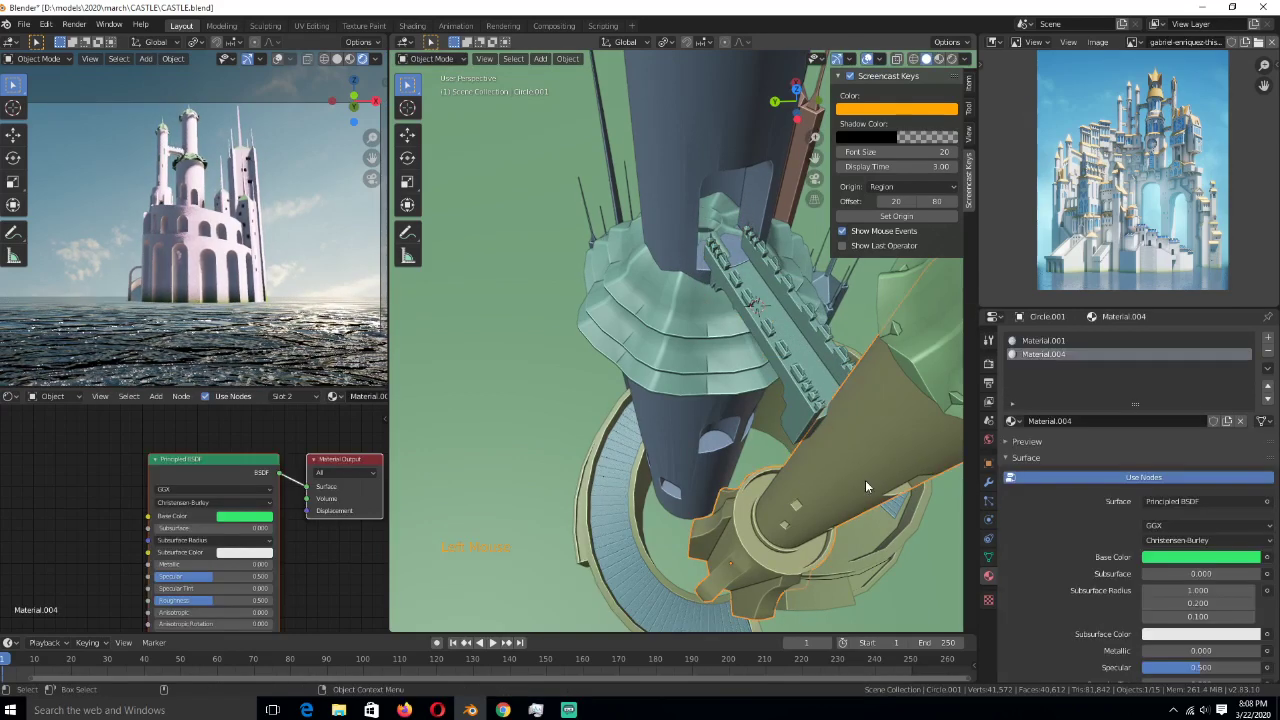
{"action": "key", "text": "KP_7"}
{"action": "scroll", "coordinate": [852, 516], "scroll_direction": "down", "scroll_amount": 1}
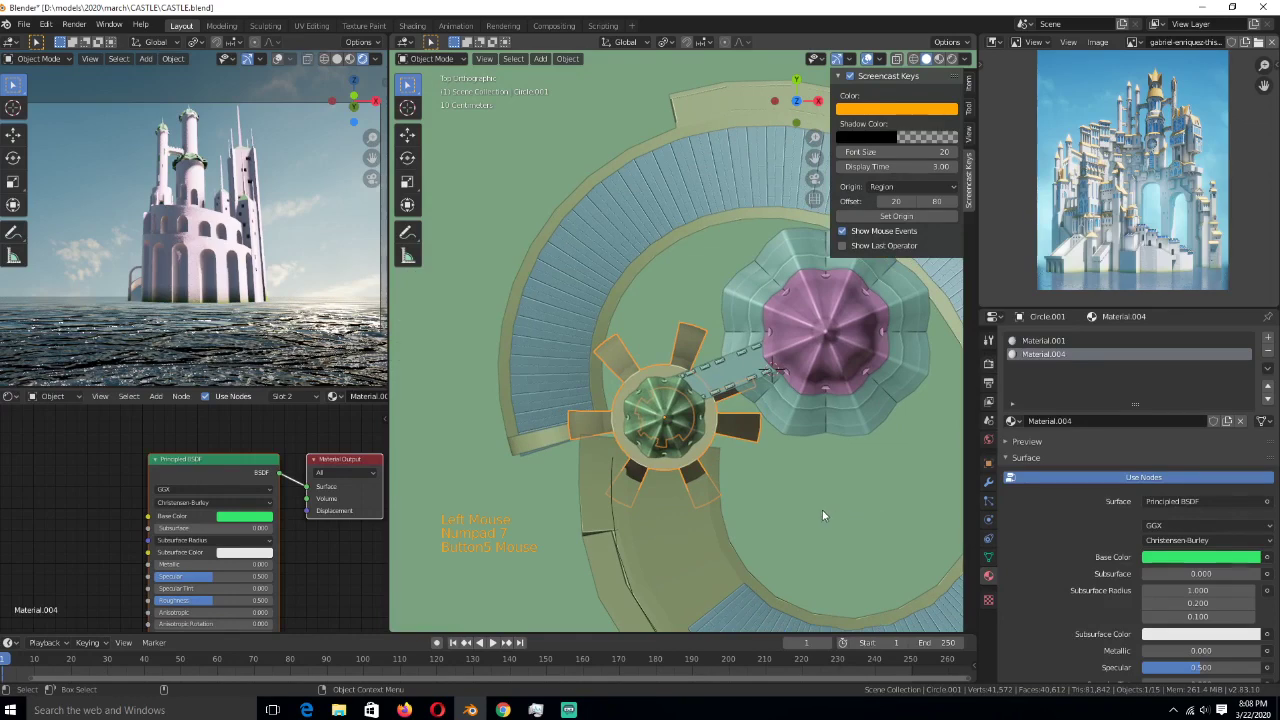
{"action": "key", "text": "g"}
{"action": "left_click", "coordinate": [668, 445], "text": "shift"}
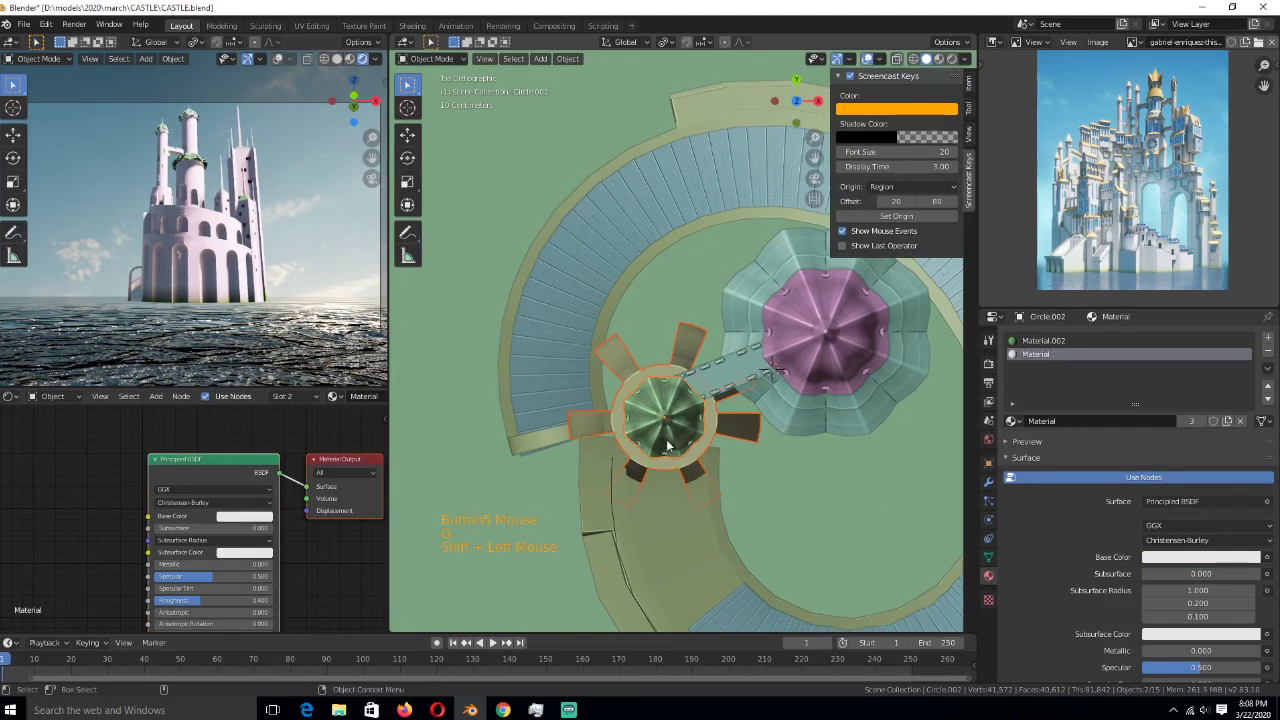
{"action": "key", "text": "g"}
{"action": "left_click", "coordinate": [657, 433]}
{"action": "key", "text": "alt+a"}
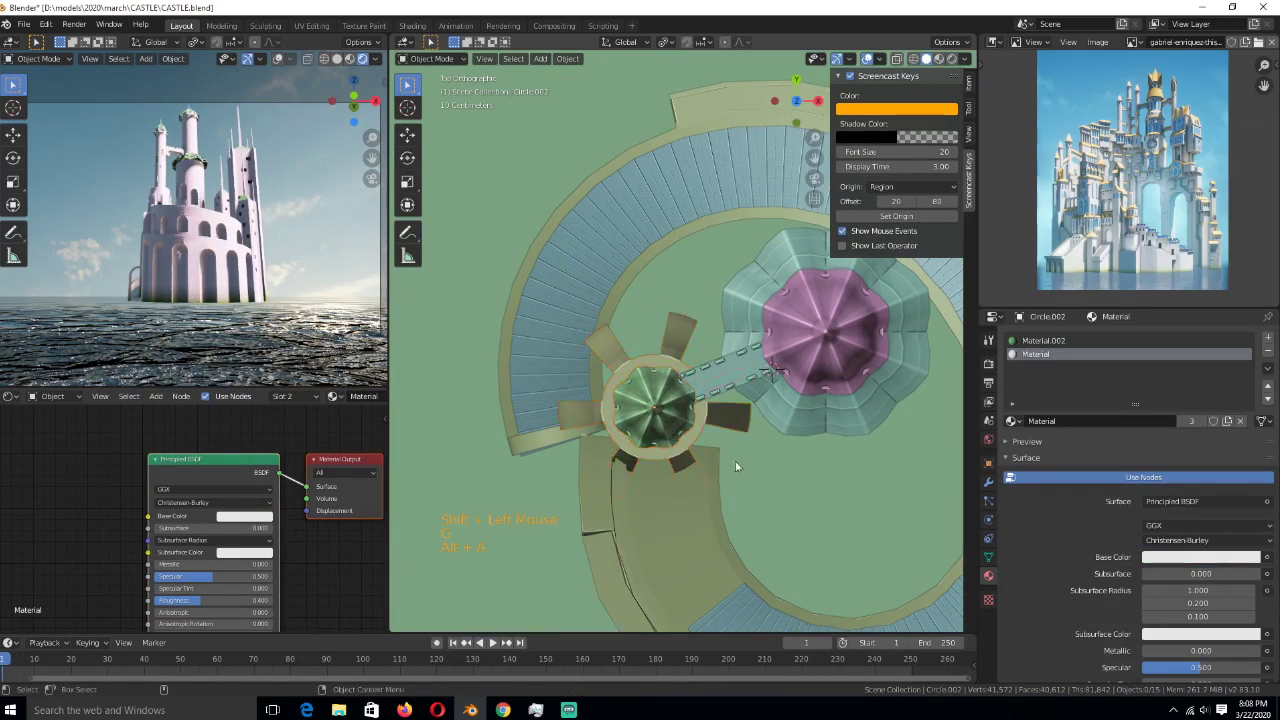
- Reselect the bridge where it meets the slender tower and save the file
{"action": "middle_click_drag", "start_coordinate": [736, 466], "coordinate": [691, 287]}
{"action": "left_click", "coordinate": [685, 232]}
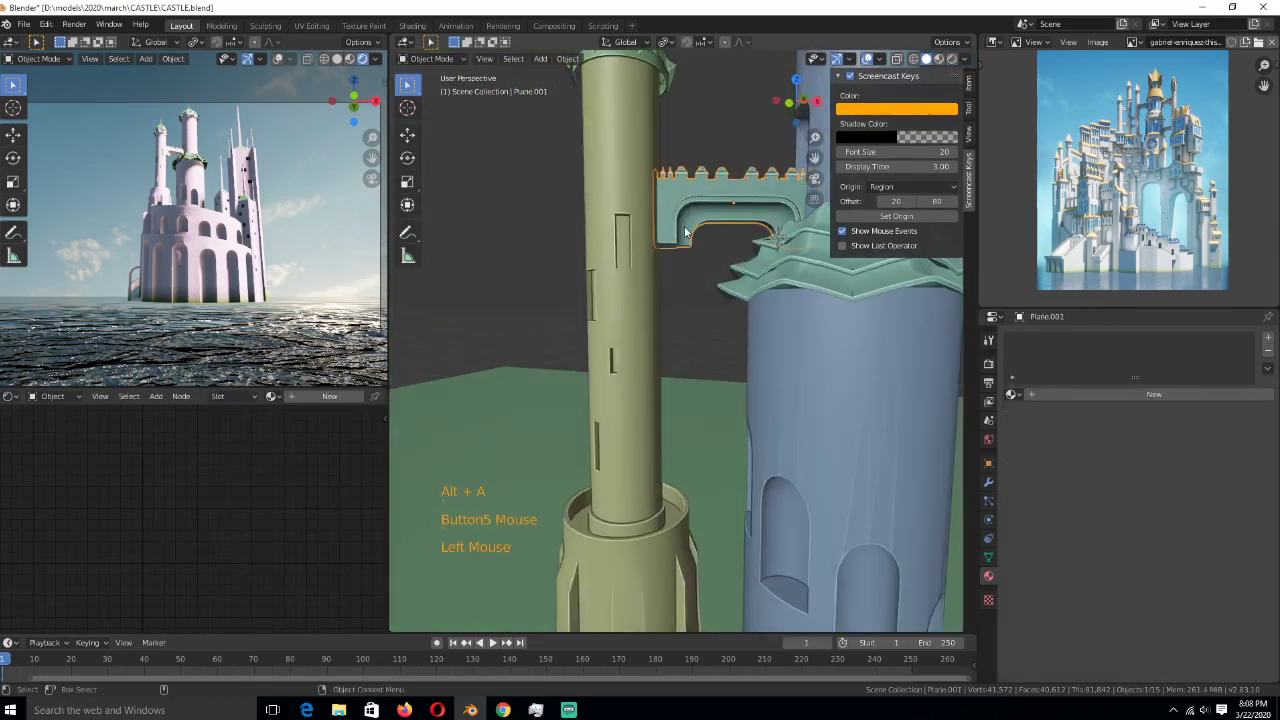
{"action": "scroll", "coordinate": [685, 317], "scroll_direction": "up", "scroll_amount": 3}
{"action": "key", "text": "ctrl+s"}
{"action": "scroll", "coordinate": [163, 140], "scroll_direction": "up", "scroll_amount": 2}
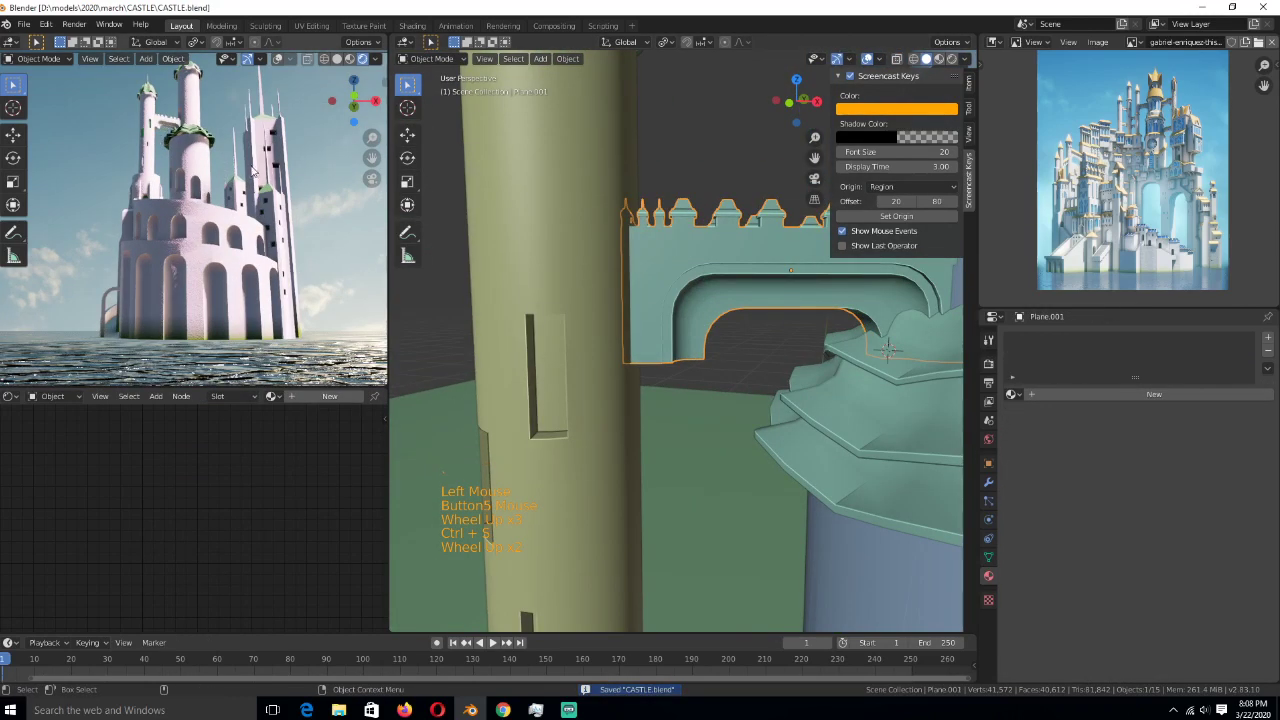
{"action": "key", "text": "Tab"}
{"action": "middle_click_drag", "start_coordinate": [620, 330], "coordinate": [648, 306]}
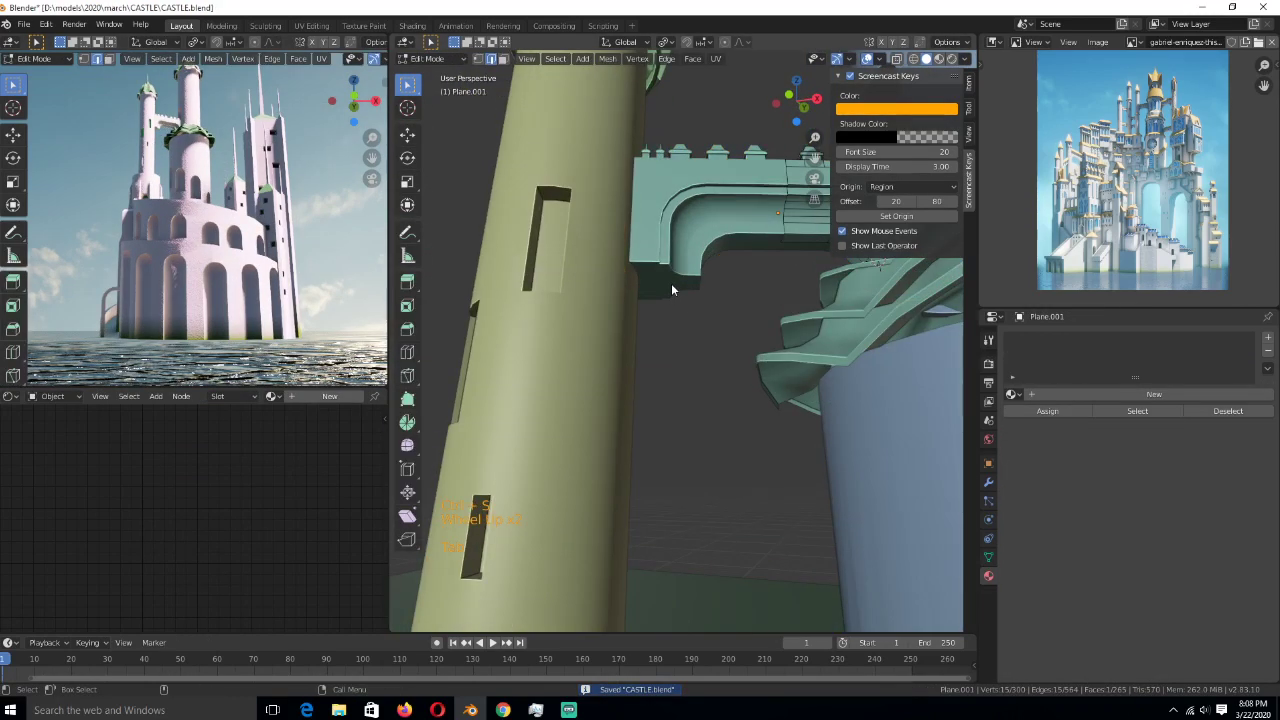
{"action": "key", "text": "Tab"}
{"action": "key", "text": "ctrl+m"}
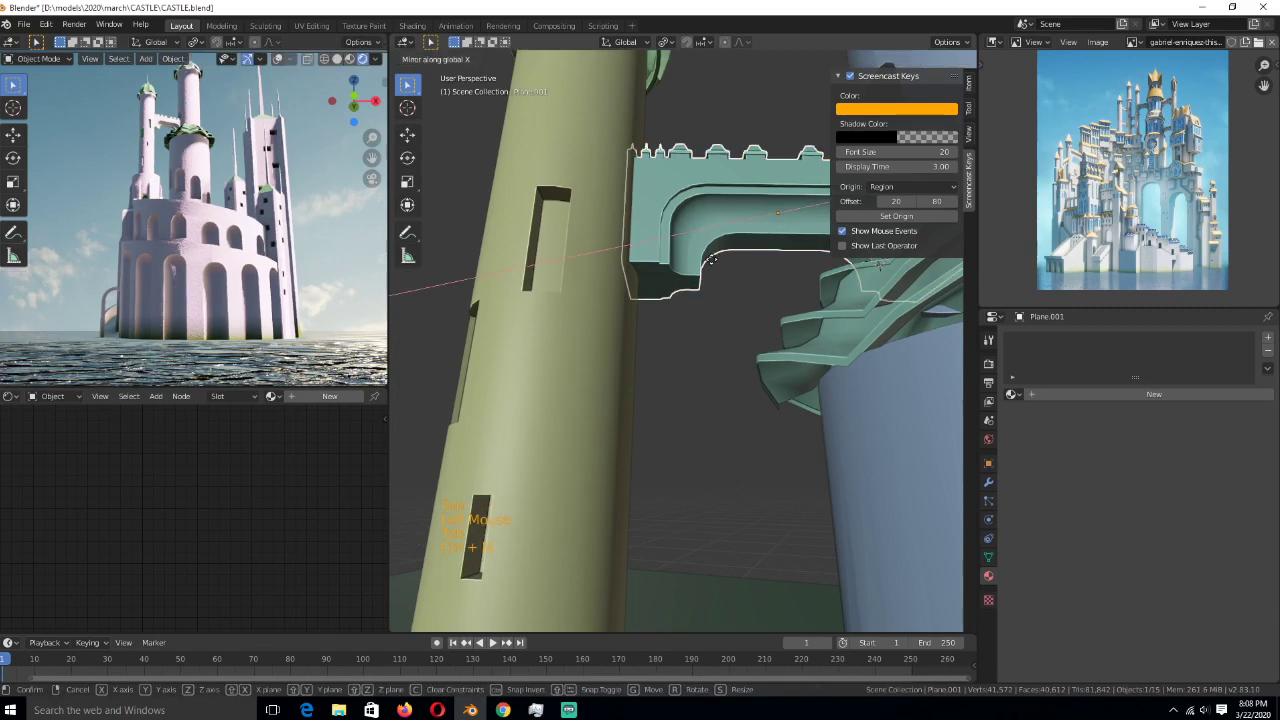
{"action": "key", "text": "Tab"}
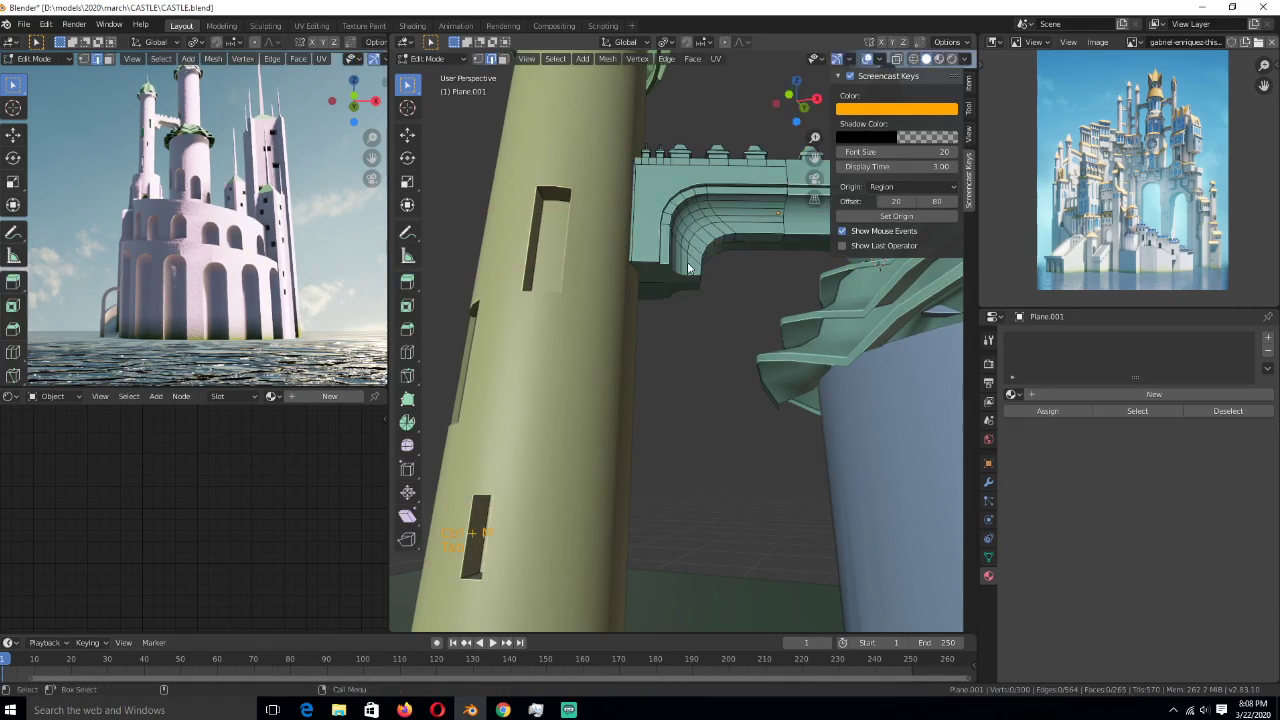
- Try to extrude the bridge leg's whole underside down about 0.34 m and shift its inner bottom vertices along X
{"action": "left_click", "coordinate": [642, 274]}
{"action": "scroll", "coordinate": [646, 285], "scroll_direction": "up", "scroll_amount": 1}
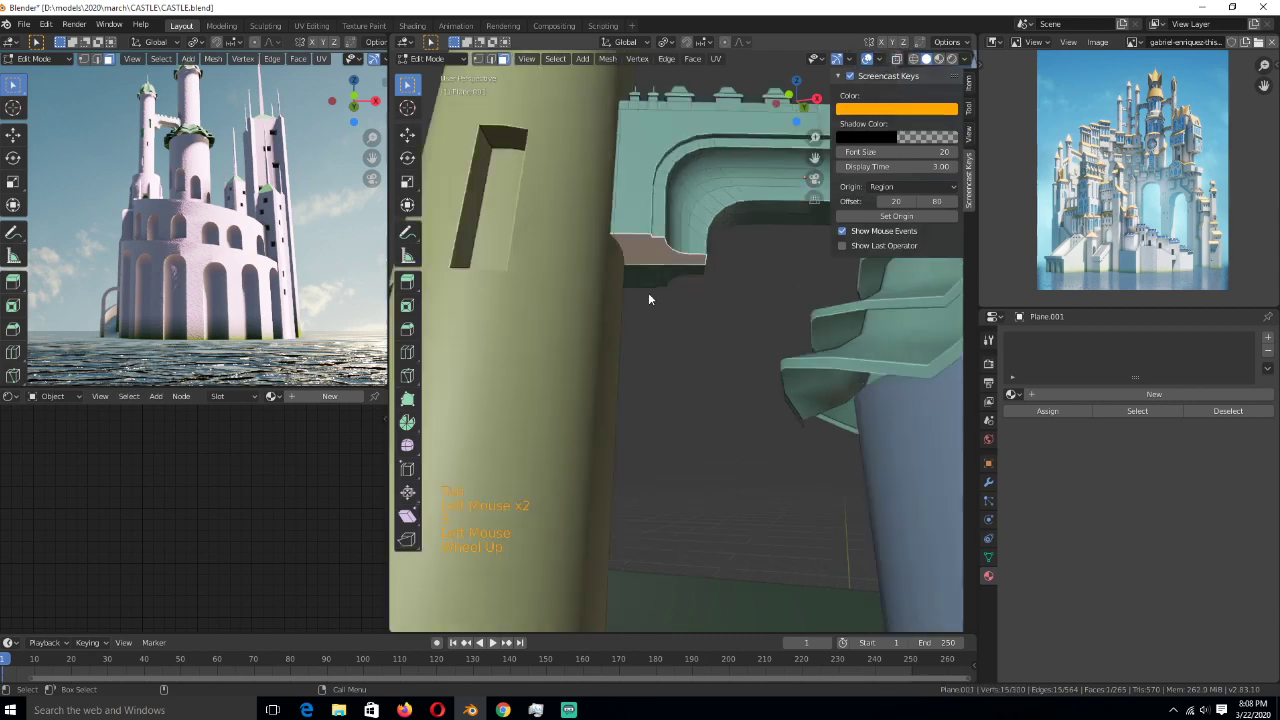
{"action": "scroll", "coordinate": [648, 299], "scroll_direction": "up", "scroll_amount": 2}
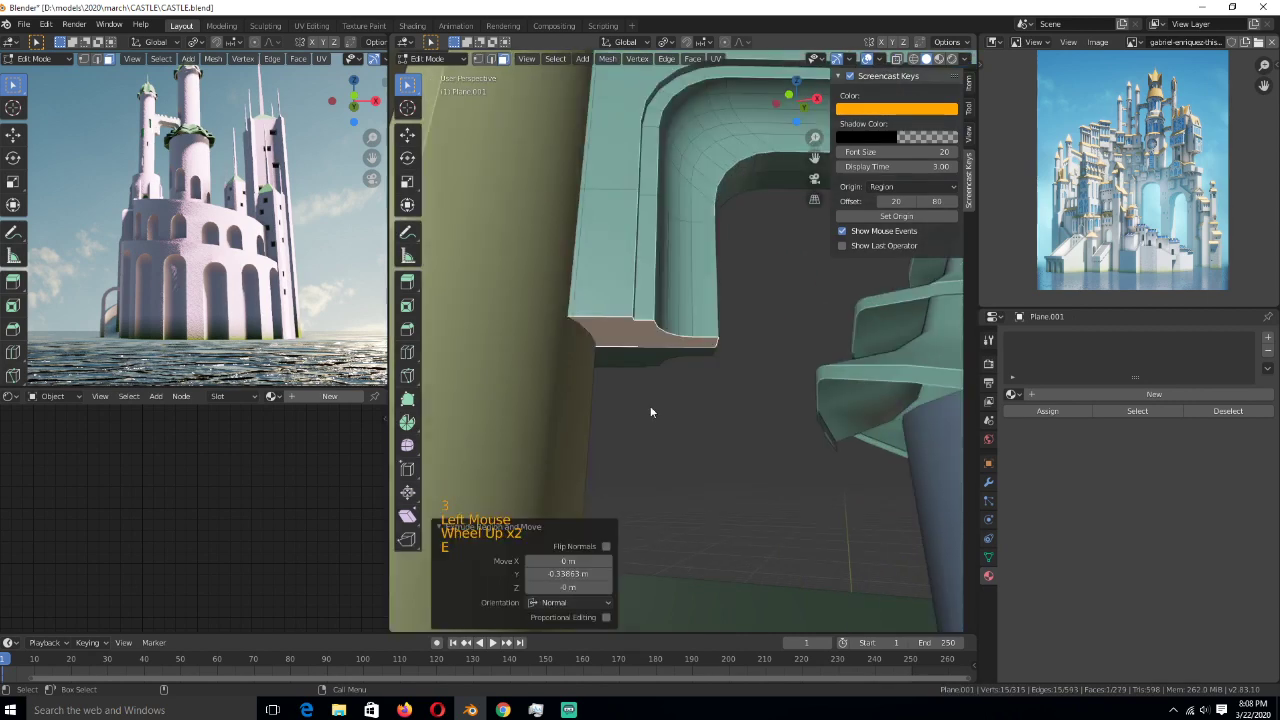
{"action": "key", "text": "e"}
{"action": "key", "text": "1"}
{"action": "left_click", "coordinate": [603, 349]}
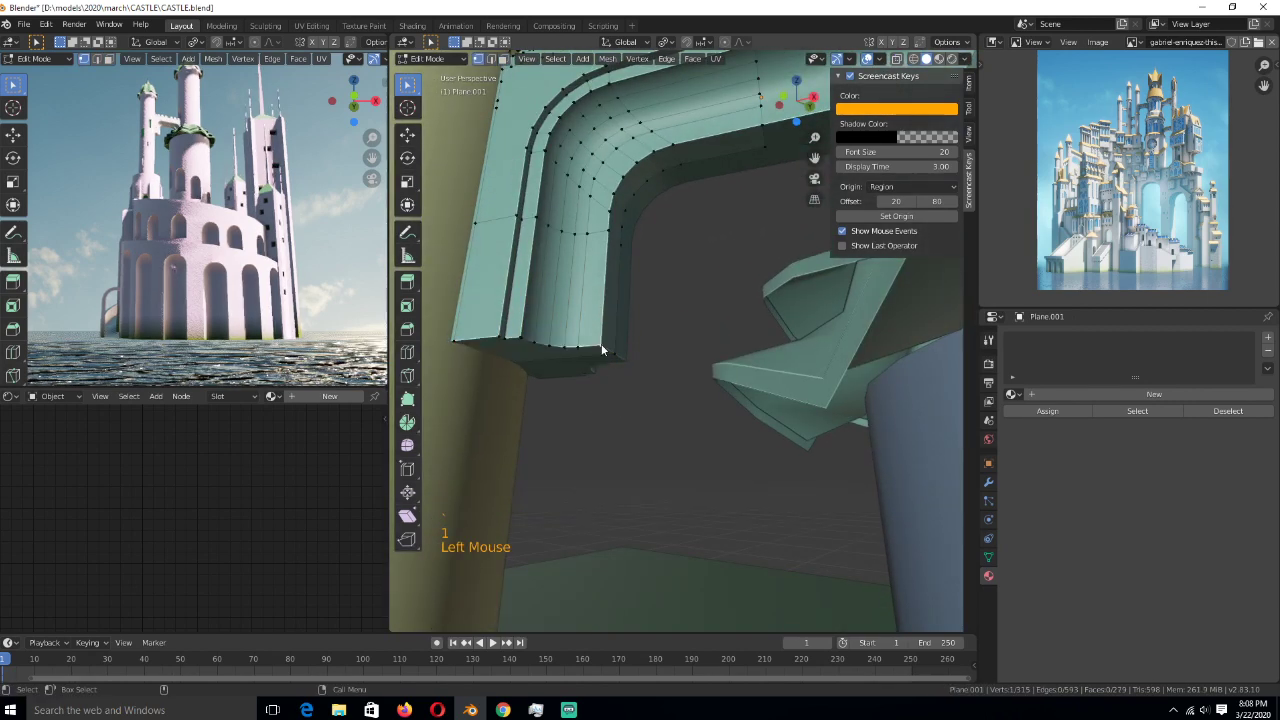
{"action": "left_click", "coordinate": [614, 354], "text": "shift"}
{"action": "left_click", "coordinate": [407, 135]}
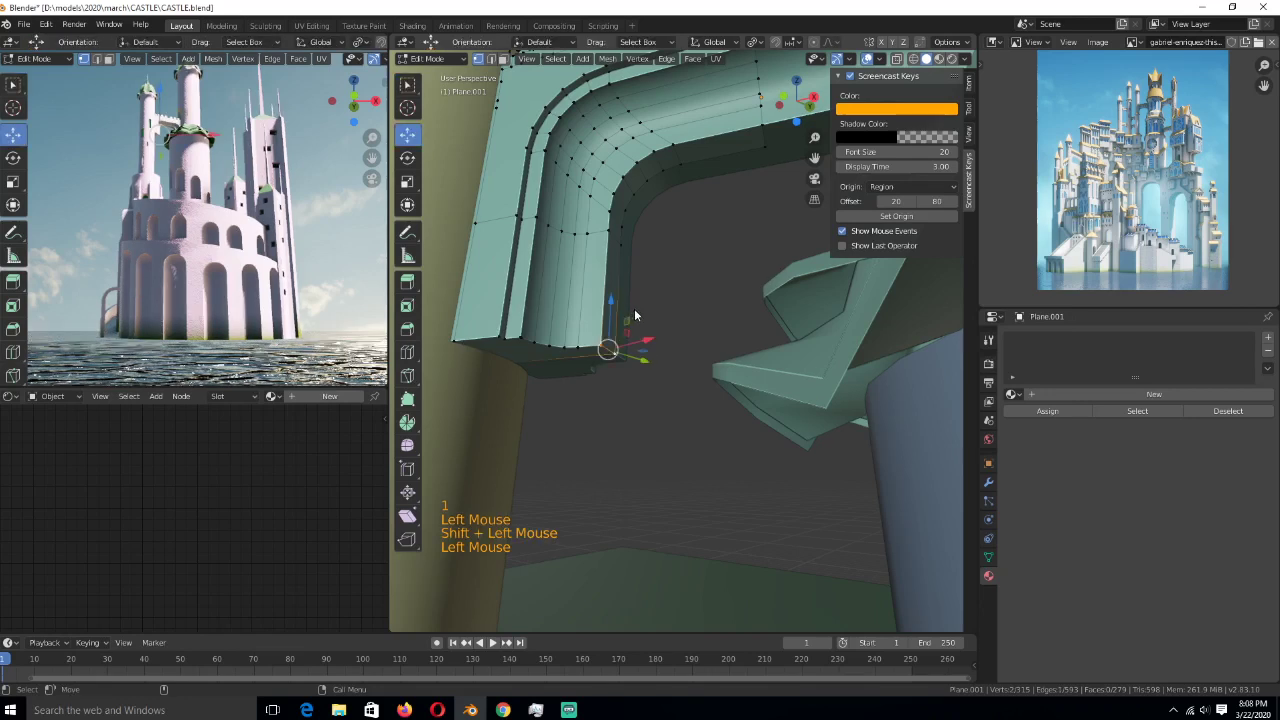
{"action": "left_click_drag", "start_coordinate": [648, 340], "coordinate": [626, 348]}
- Undo the vertex shift and the extrusion of the bridge leg's underside
{"action": "key", "text": "ctrl+z"}
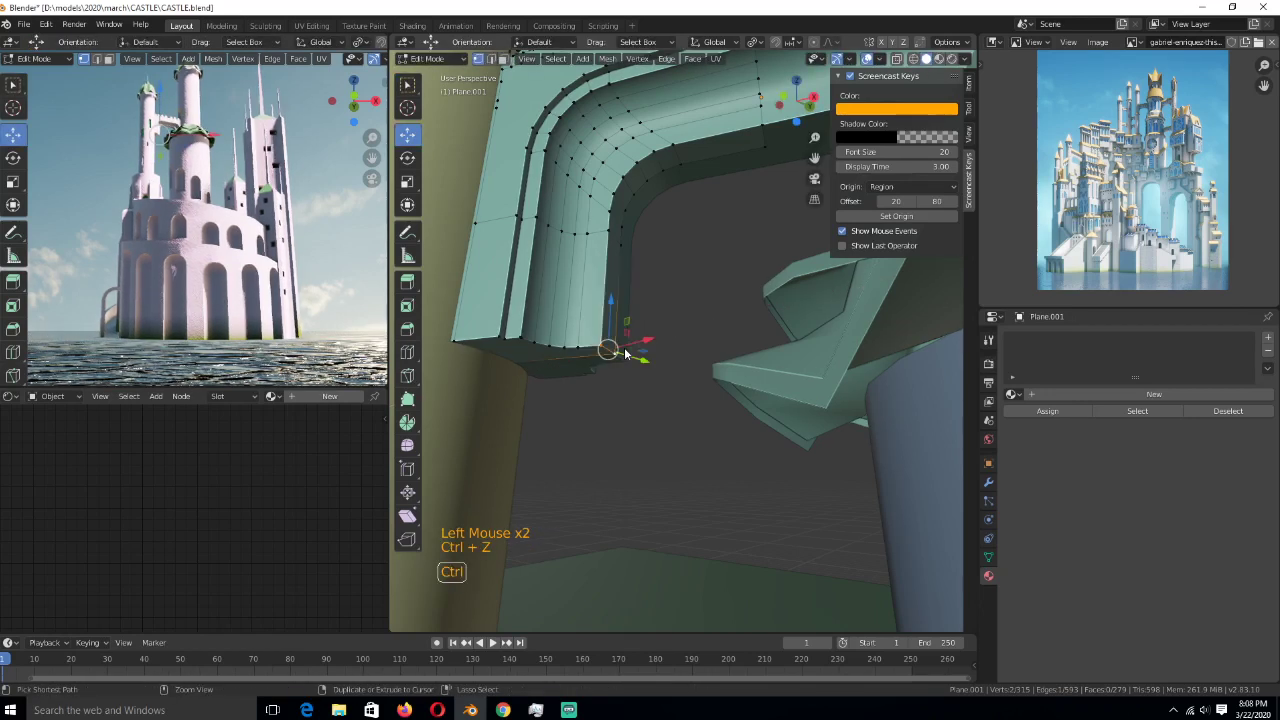
{"action": "key", "text": "ctrl+z"}
{"action": "key", "text": "ctrl+z"}
{"action": "key", "text": "ctrl+z"}
{"action": "key", "text": "ctrl+z"}
{"action": "key", "text": "ctrl+z"}
{"action": "key", "text": "ctrl+z"}
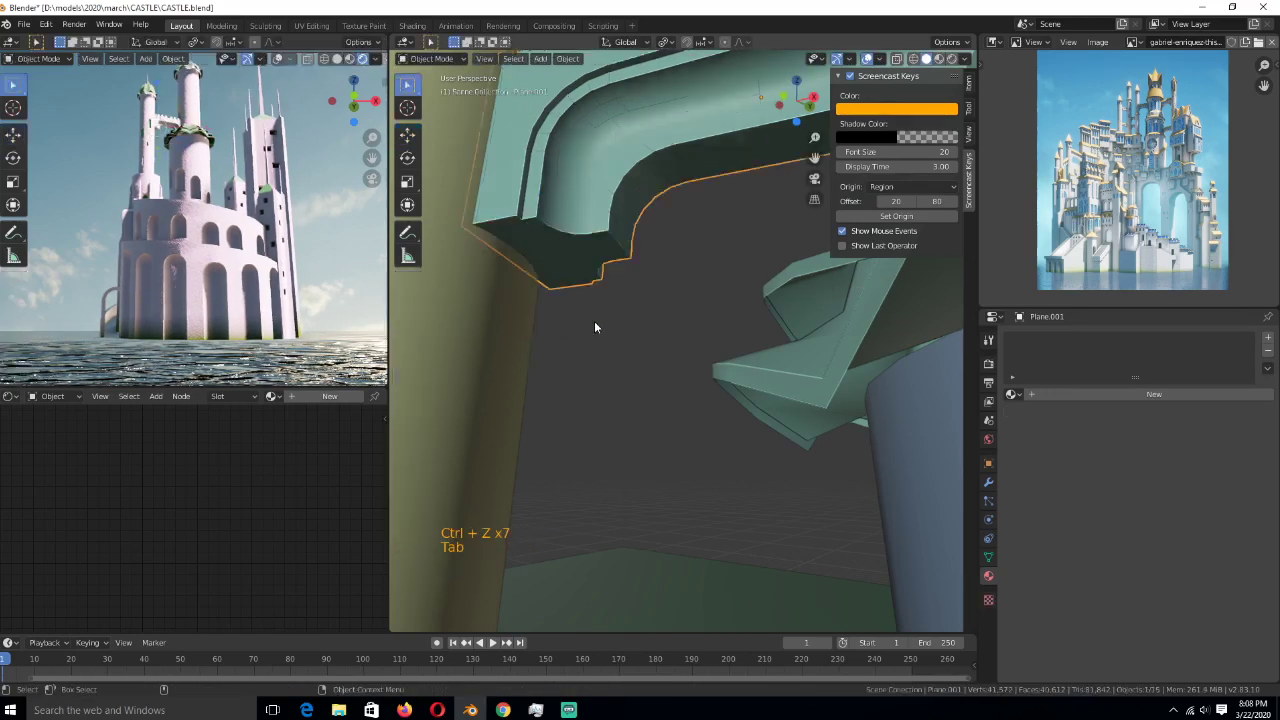
- Knife-cut across the bridge leg's underside from the molding groove's corner to the opposite edge
{"action": "key", "text": "Tab"}
{"action": "key", "text": "Tab"}
{"action": "scroll", "coordinate": [580, 298], "scroll_direction": "up", "scroll_amount": 3}
{"action": "key", "text": "1"}
{"action": "middle_click_drag", "start_coordinate": [591, 249], "coordinate": [622, 306]}
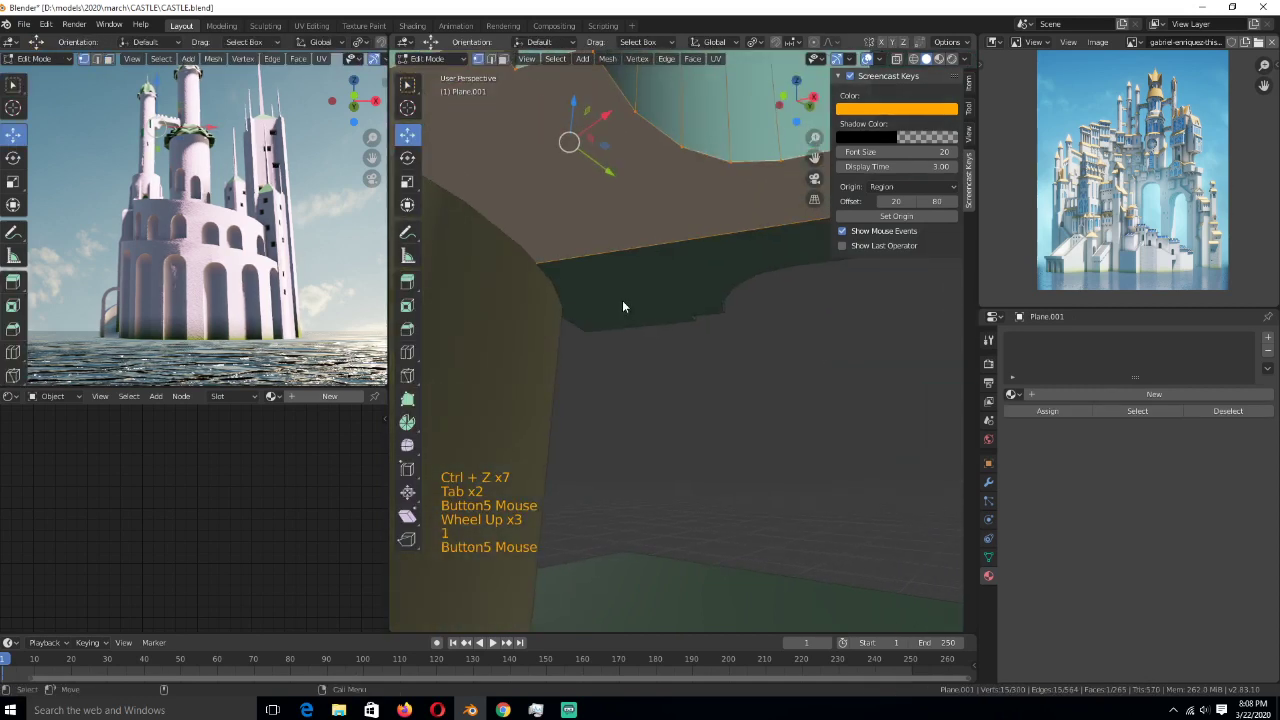
{"action": "scroll", "coordinate": [622, 300], "scroll_direction": "down", "scroll_amount": 2}
{"action": "key", "text": "1"}
{"action": "key", "text": "alt+a"}
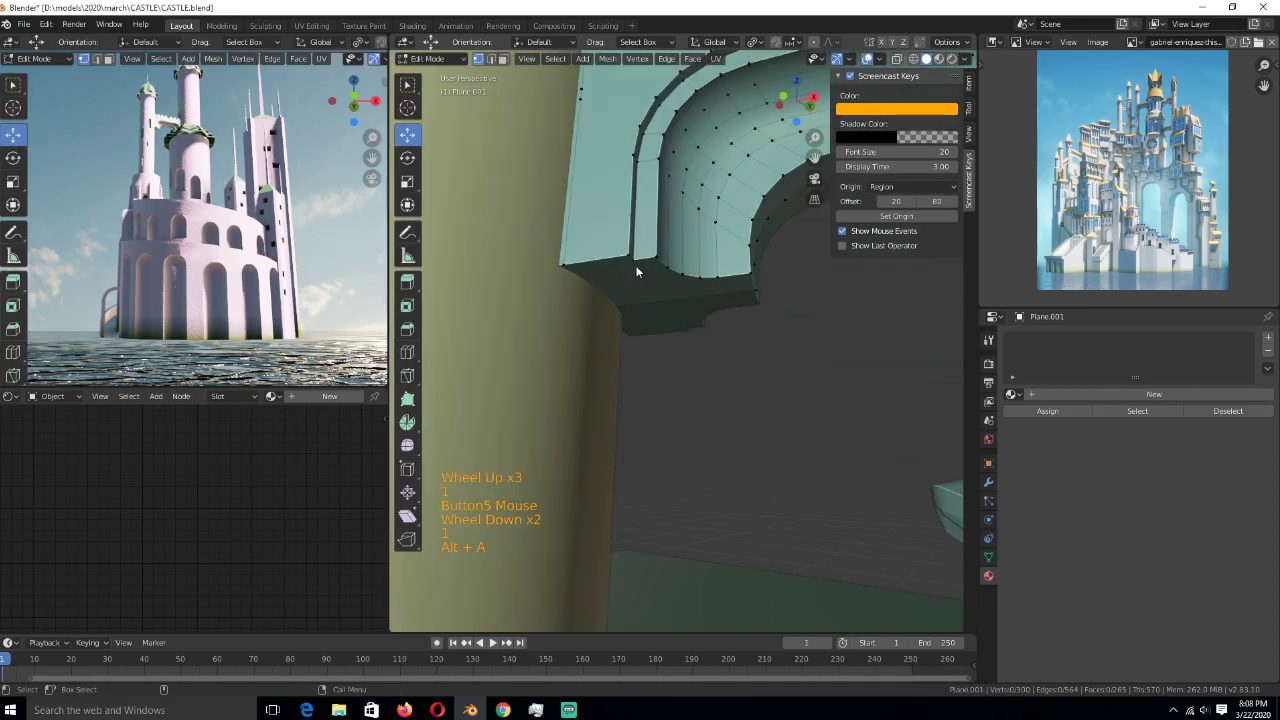
{"action": "key", "text": "k"}
{"action": "left_click", "coordinate": [664, 300]}
{"action": "key", "text": "Return"}
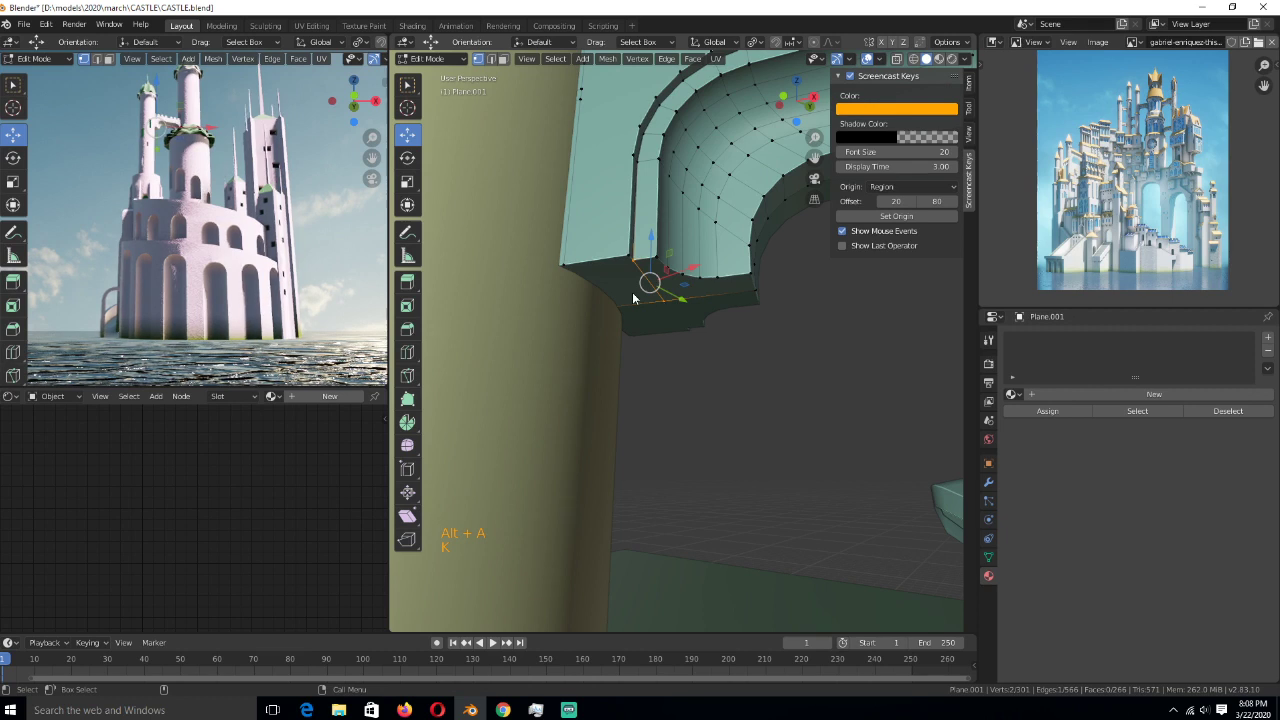
- Extrude the outer underside face down about 0.38 m, taper it by moving its bottom inner edge about -0.09 m on X, and save
{"action": "key", "text": "e"}
{"action": "left_click", "coordinate": [601, 486]}
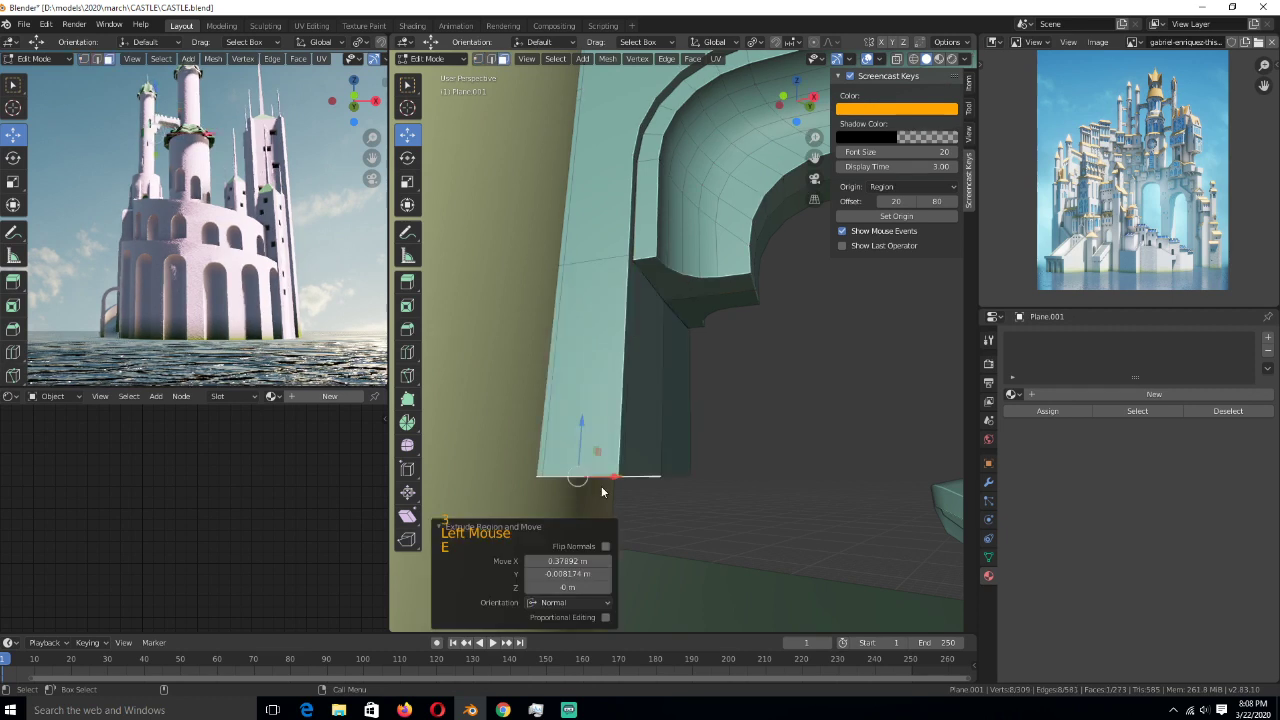
{"action": "key", "text": "1"}
{"action": "left_click", "coordinate": [638, 478], "text": "alt"}
{"action": "left_click", "coordinate": [639, 476], "text": "alt"}
{"action": "middle_click_drag", "start_coordinate": [639, 476], "coordinate": [663, 474]}
{"action": "left_click", "coordinate": [492, 397]}
{"action": "left_click", "coordinate": [622, 428], "text": "ctrl"}
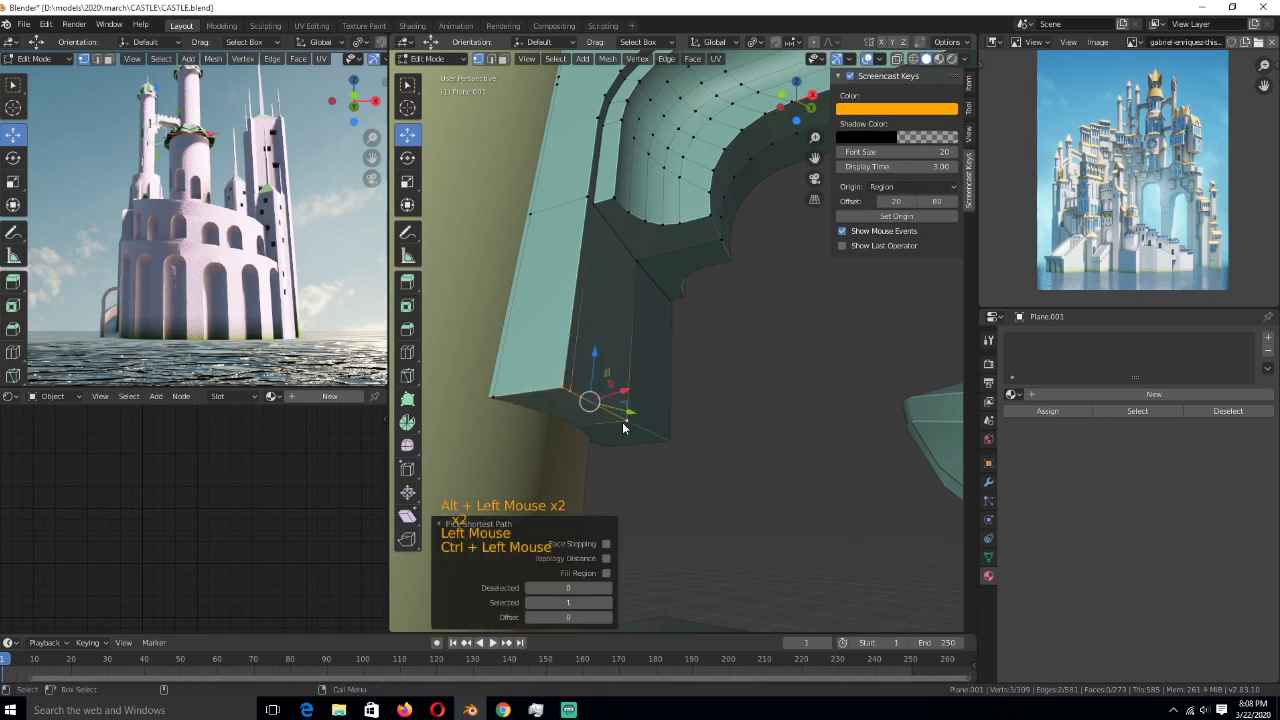
{"action": "left_click_drag", "start_coordinate": [624, 392], "coordinate": [750, 437]}
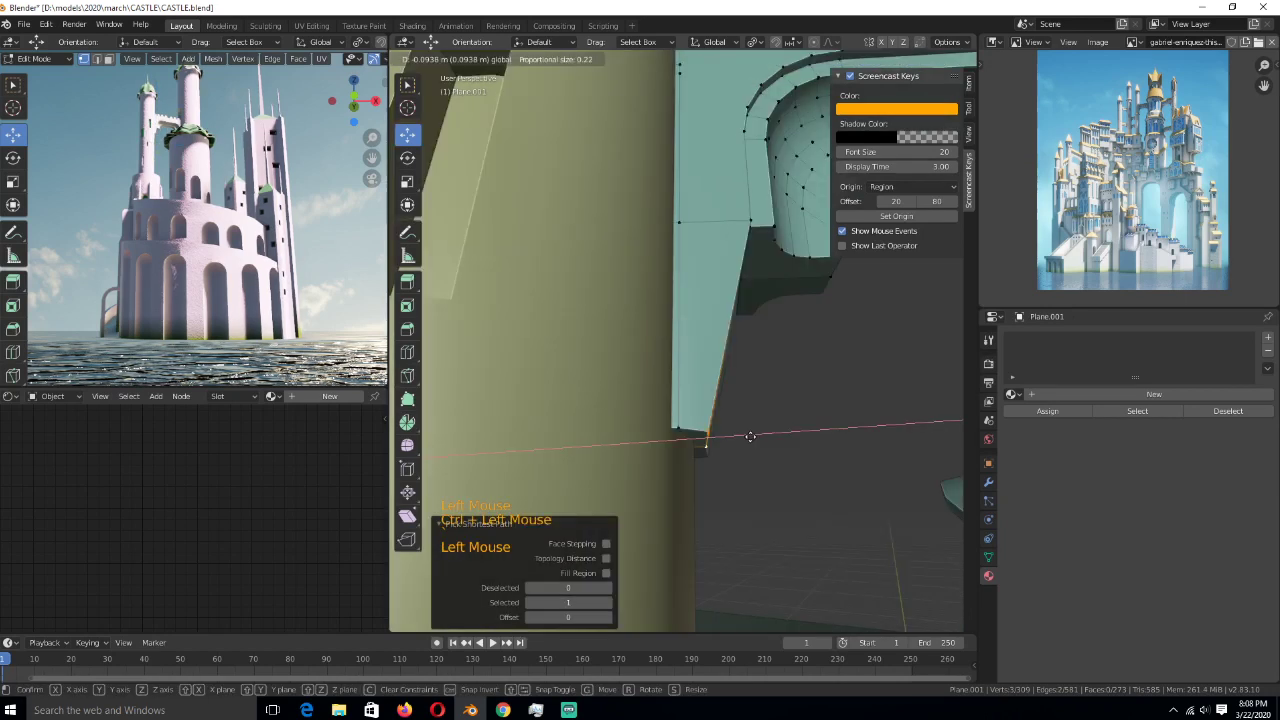
{"action": "key", "text": "Tab"}
{"action": "scroll", "coordinate": [784, 442], "scroll_direction": "down", "scroll_amount": 2}
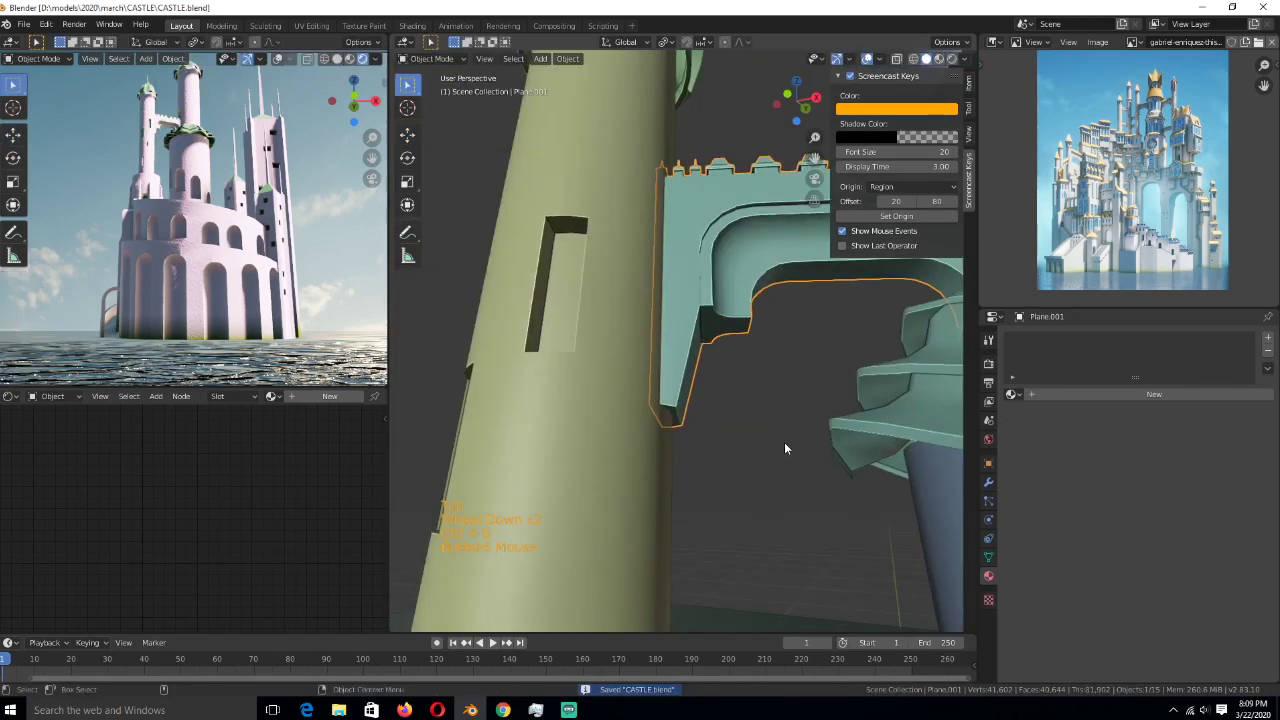
- Save the castle file and deselect the bridge
{"action": "key", "text": "ctrl+s"}
{"action": "key", "text": "ctrl+s"}
{"action": "key", "text": "alt+a"}
{"action": "scroll", "coordinate": [784, 442], "scroll_direction": "down", "scroll_amount": 2}
{"action": "scroll", "coordinate": [785, 448], "scroll_direction": "down", "scroll_amount": 1}
{"action": "middle_click_drag", "start_coordinate": [785, 448], "coordinate": [678, 448]}
{"action": "scroll", "coordinate": [678, 448], "scroll_direction": "down", "scroll_amount": 1}
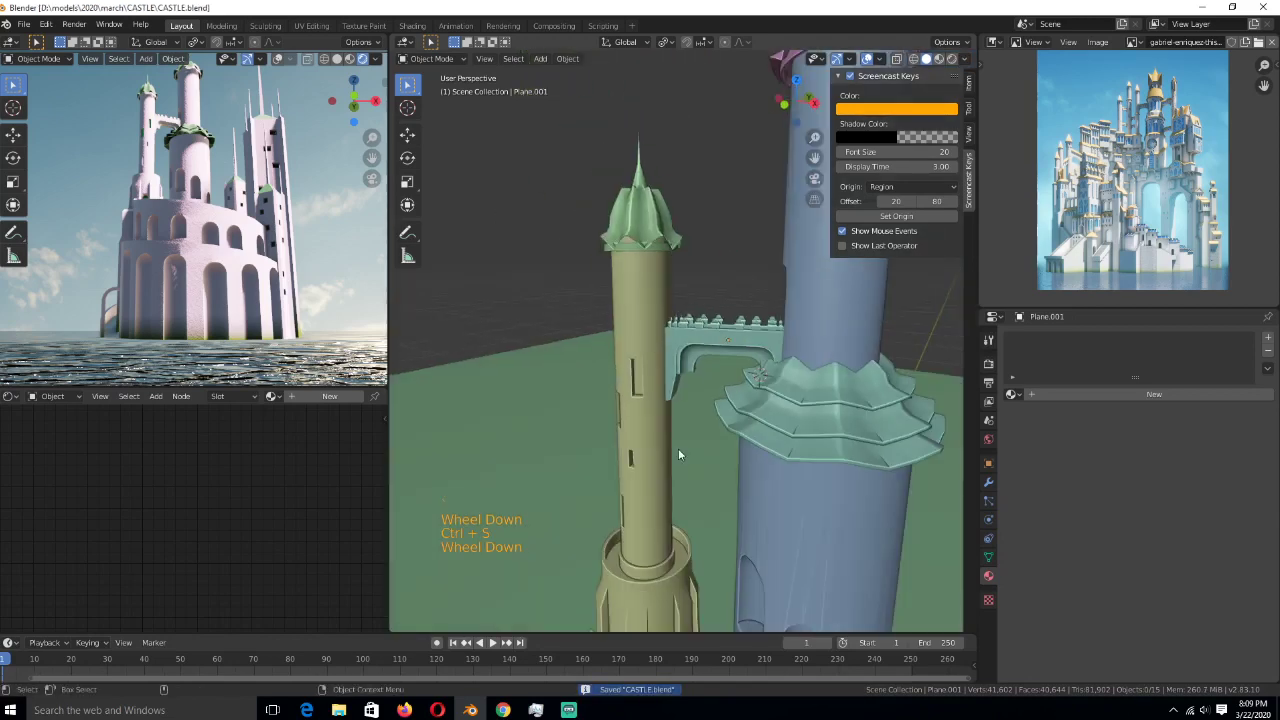
- Duplicate the battlemented bridge about 2.26 m on X and -2.04 m on Y in top view, and clear the copy's rotation
{"action": "key", "text": "KP_7"}
{"action": "left_click", "coordinate": [727, 366]}
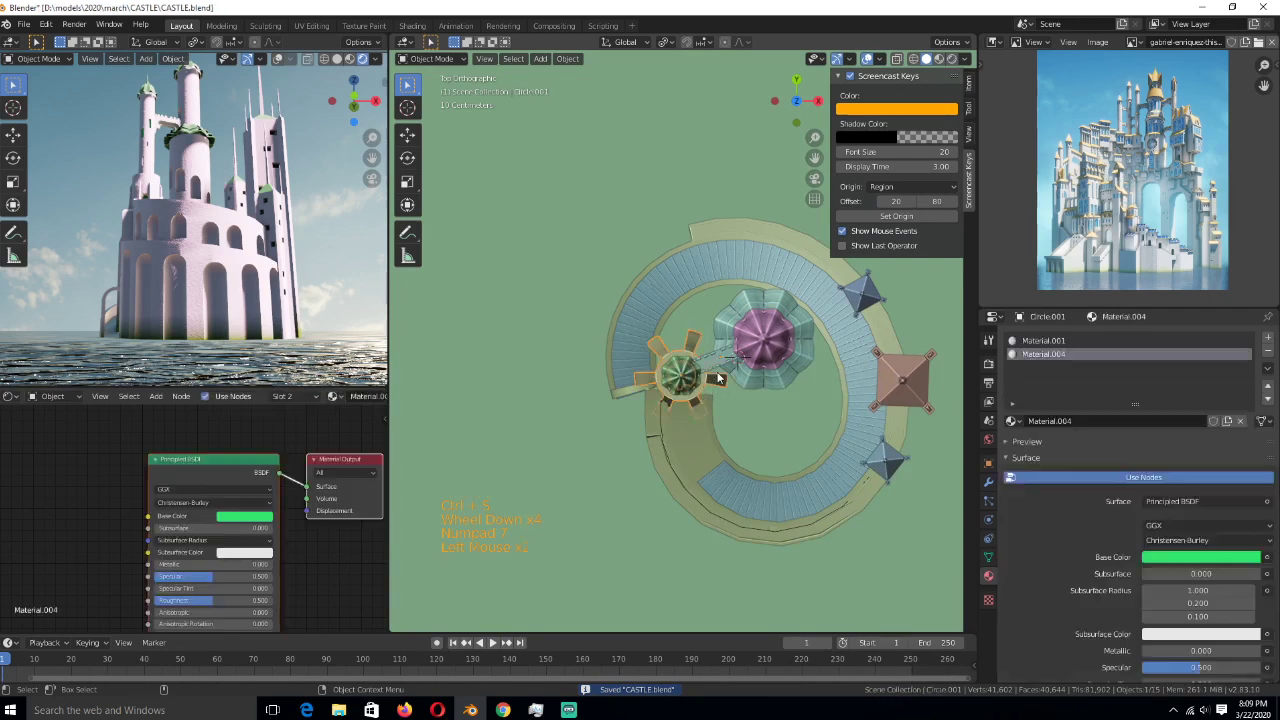
{"action": "left_click", "coordinate": [728, 364]}
{"action": "left_click", "coordinate": [726, 368]}
{"action": "key", "text": "shift+d"}
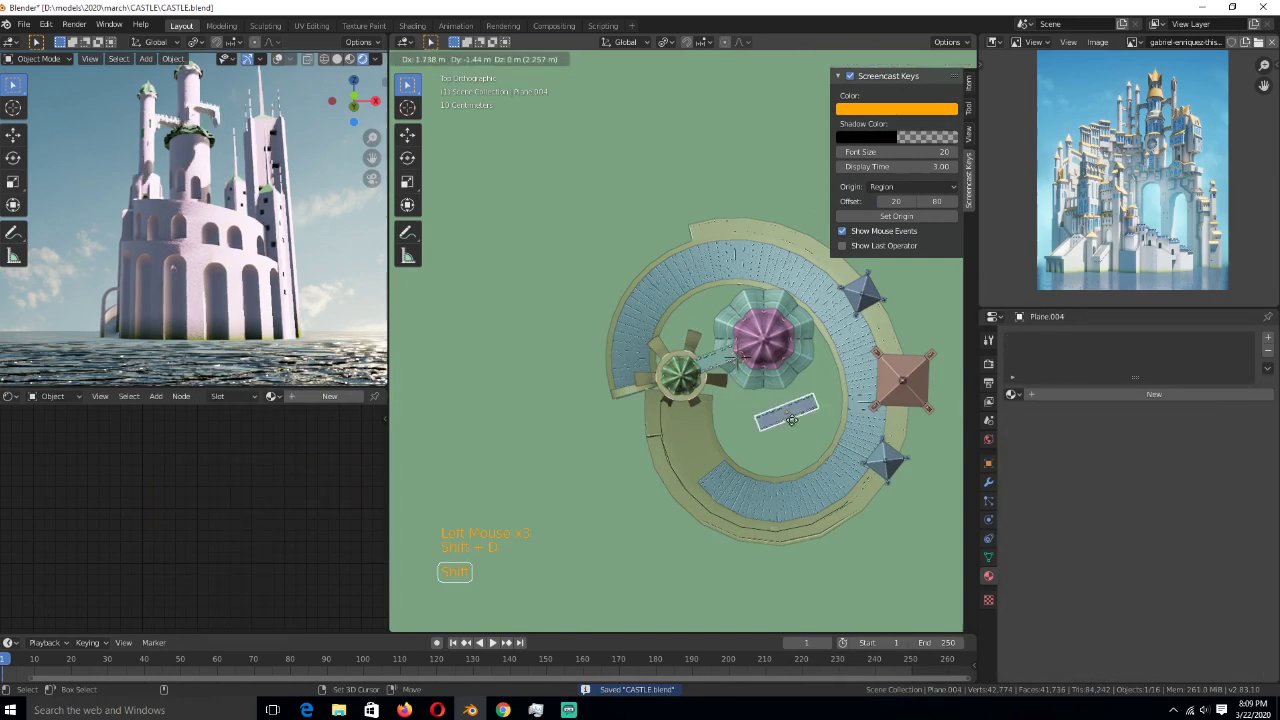
{"action": "left_click", "coordinate": [812, 415]}
{"action": "key", "text": "r"}
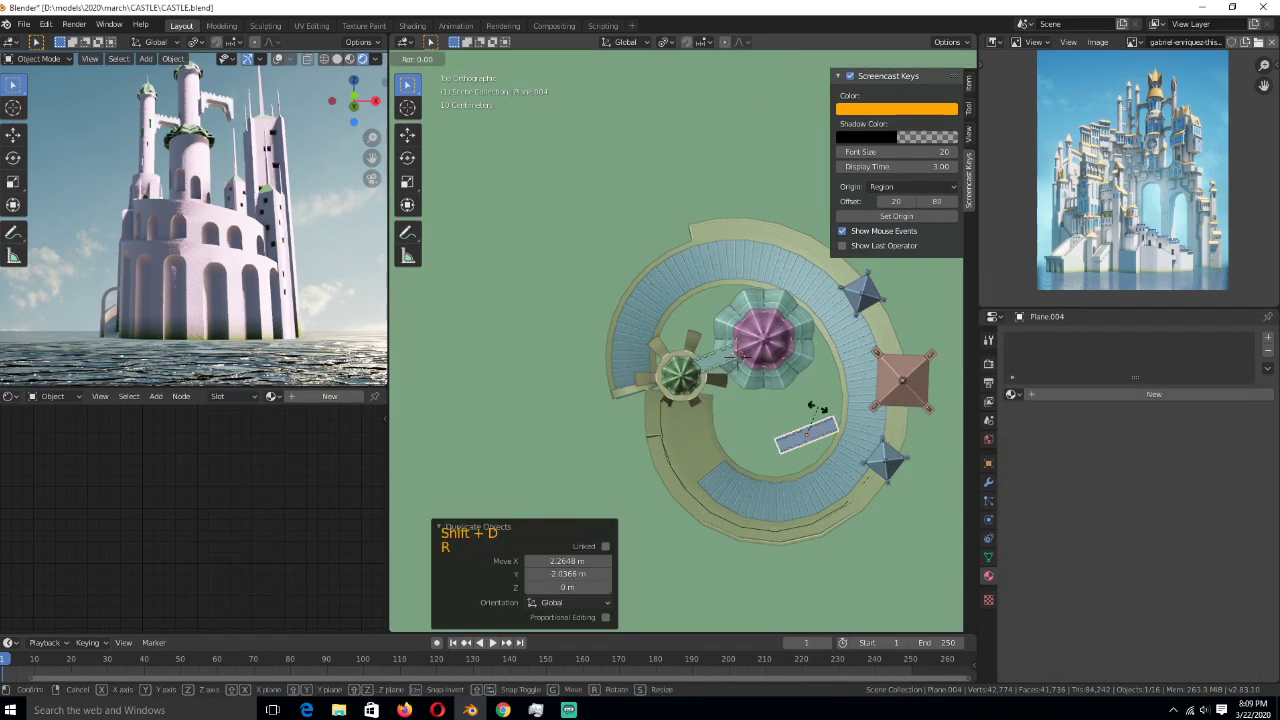
{"action": "right_click", "coordinate": [818, 408]}
{"action": "key", "text": "alt+r"}
- Move the bridge copy about 1.37 m on X and 1.44 m on Y to the brown square tower and lower it about 3.83 m
{"action": "key", "text": "g"}
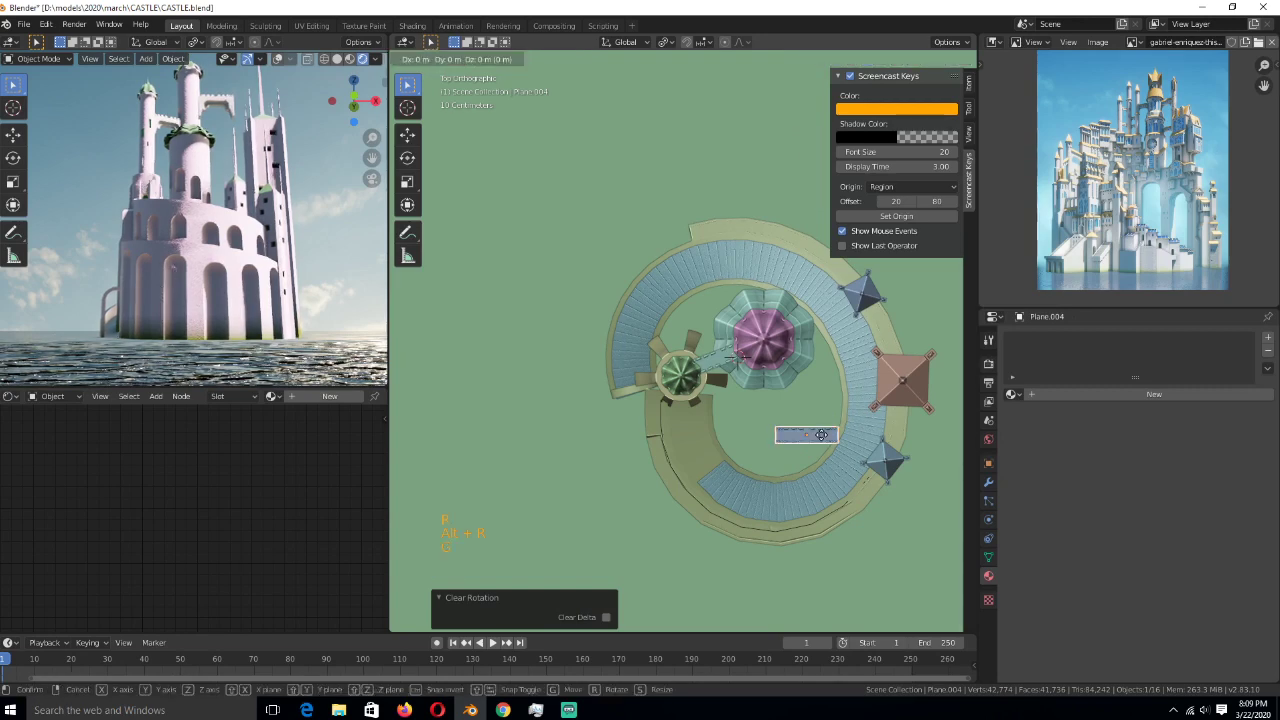
{"action": "left_click", "coordinate": [821, 434]}
{"action": "middle_click_drag", "start_coordinate": [821, 434], "coordinate": [888, 271]}
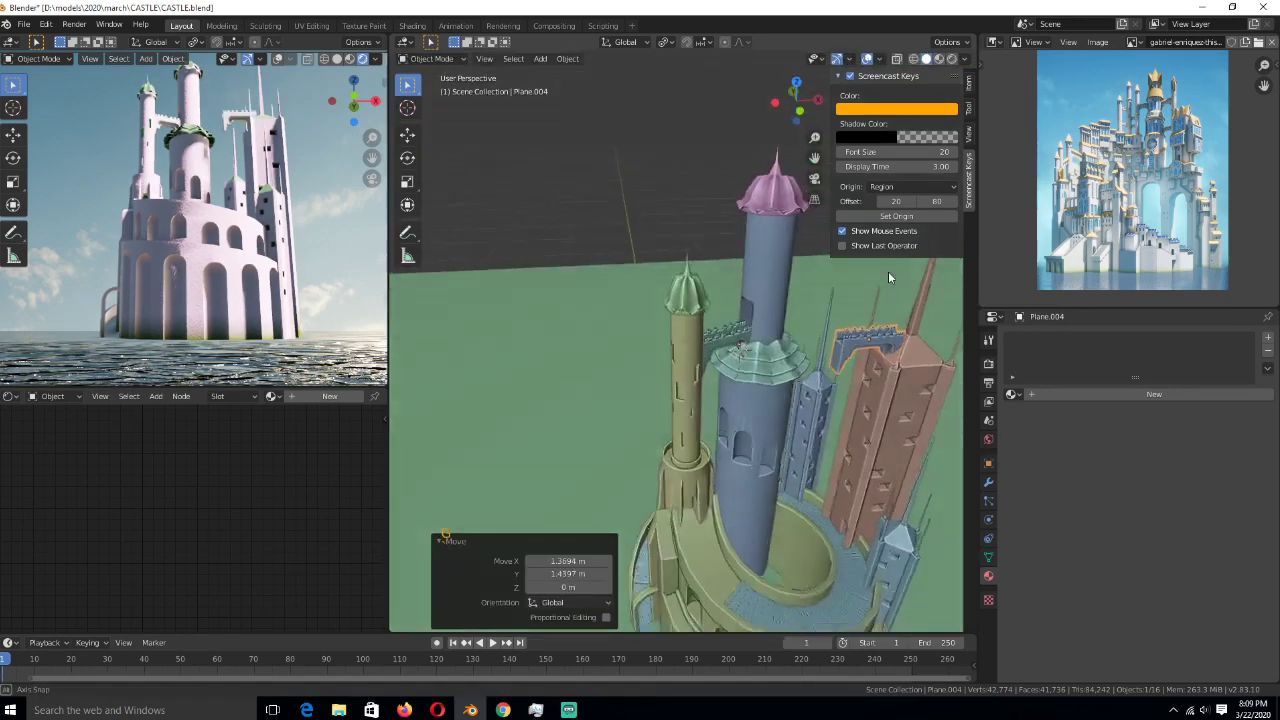
{"action": "key", "text": "g"}
{"action": "key", "text": "z"}
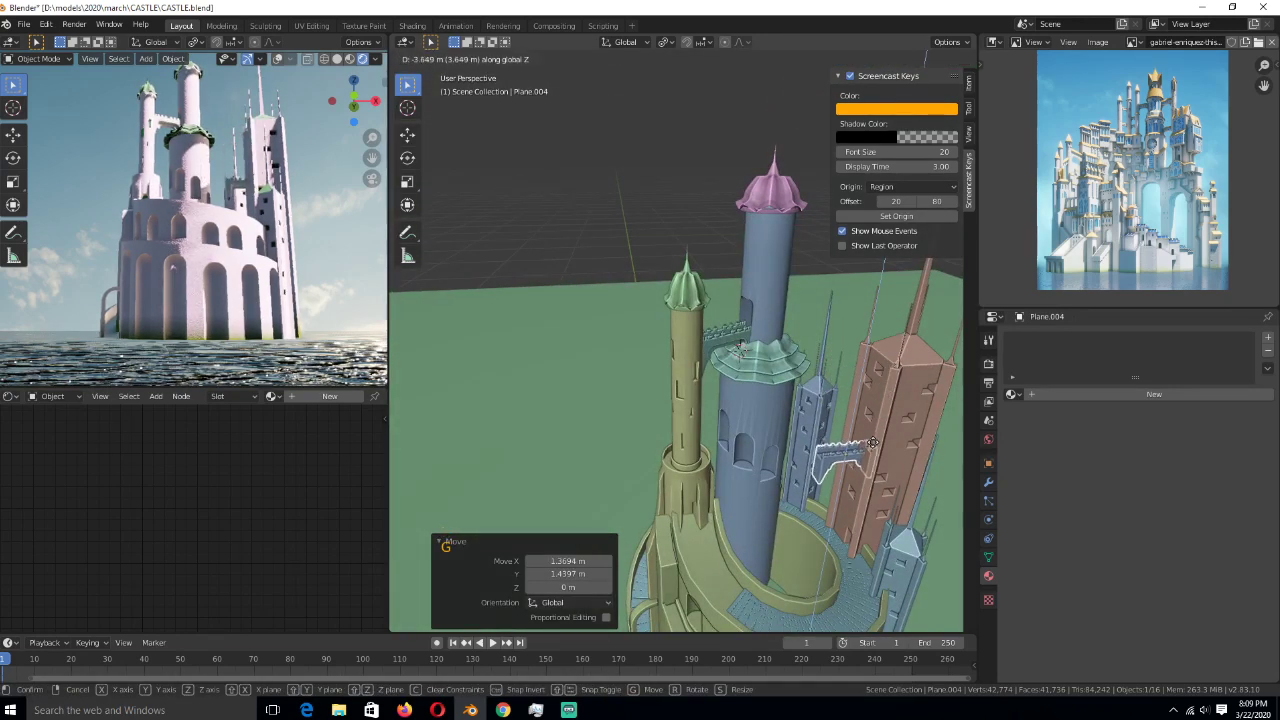
{"action": "left_click", "coordinate": [875, 450]}
- Shift the bridge copy about -0.3 m along X so its end meets the square tower's wall
{"action": "scroll", "coordinate": [772, 414], "scroll_direction": "up", "scroll_amount": 2}
{"action": "middle_click_drag", "start_coordinate": [772, 414], "coordinate": [782, 425]}
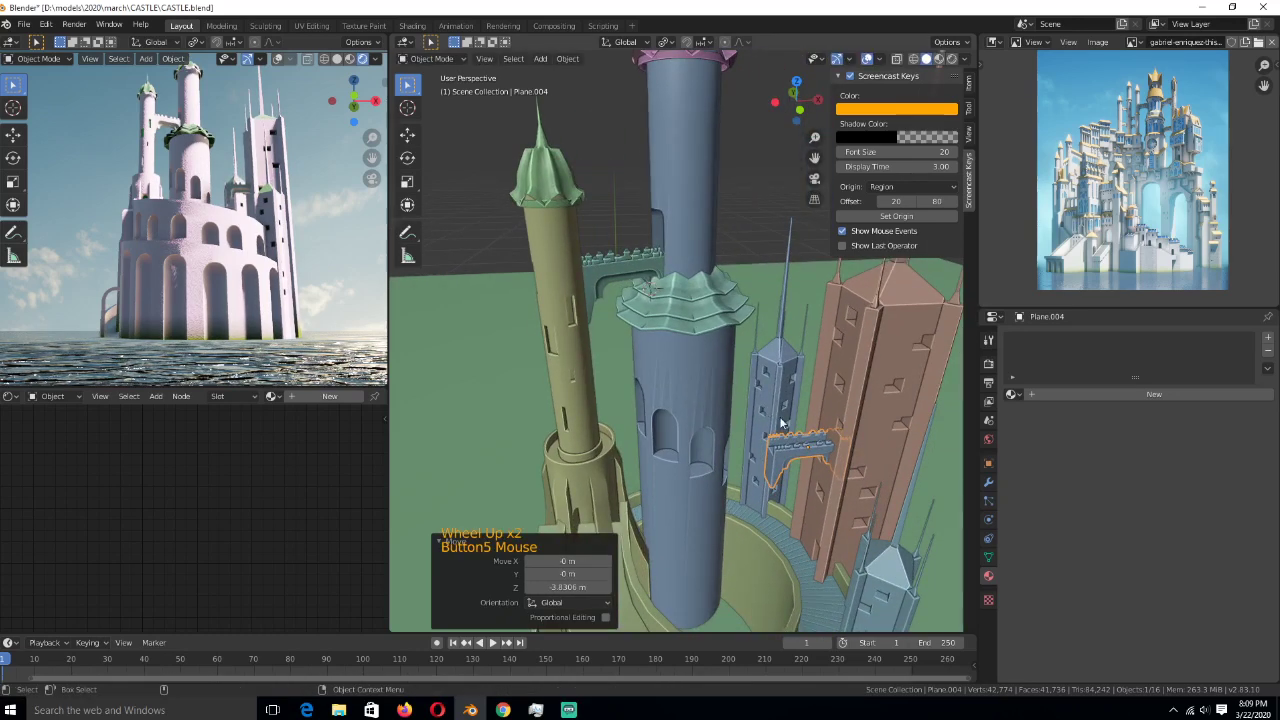
{"action": "key", "text": "KP_7"}
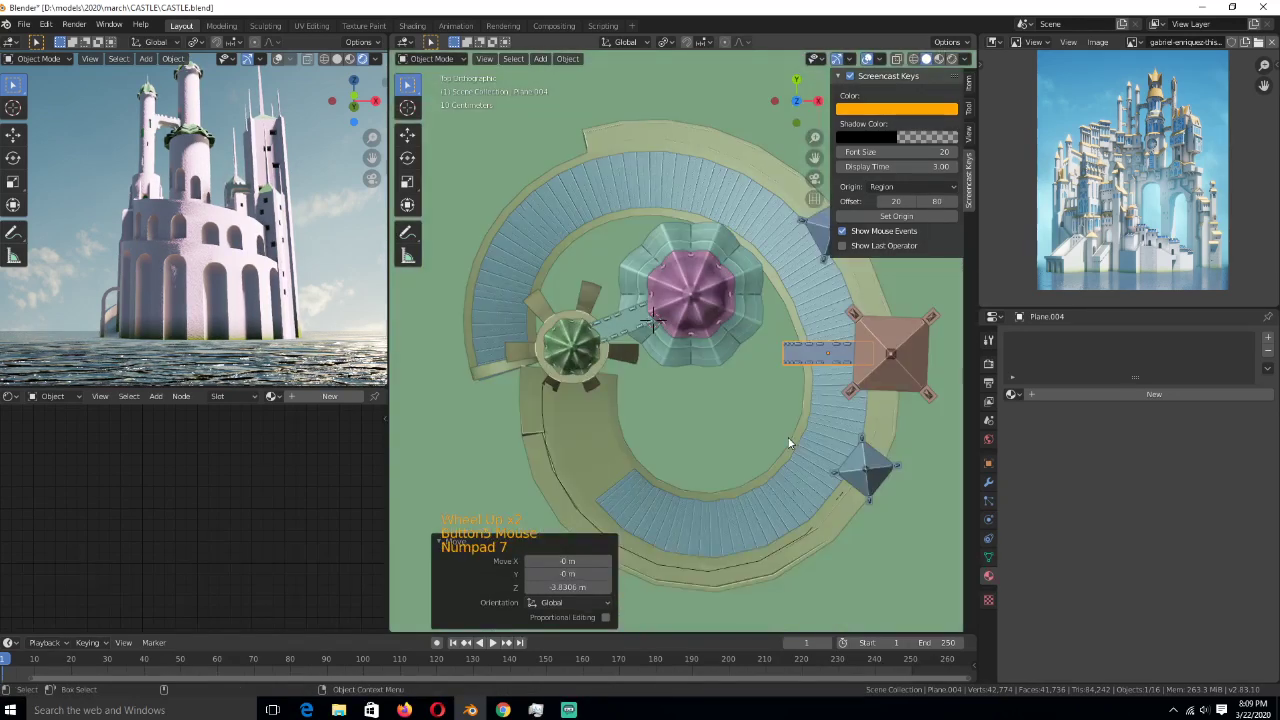
{"action": "key", "text": "g"}
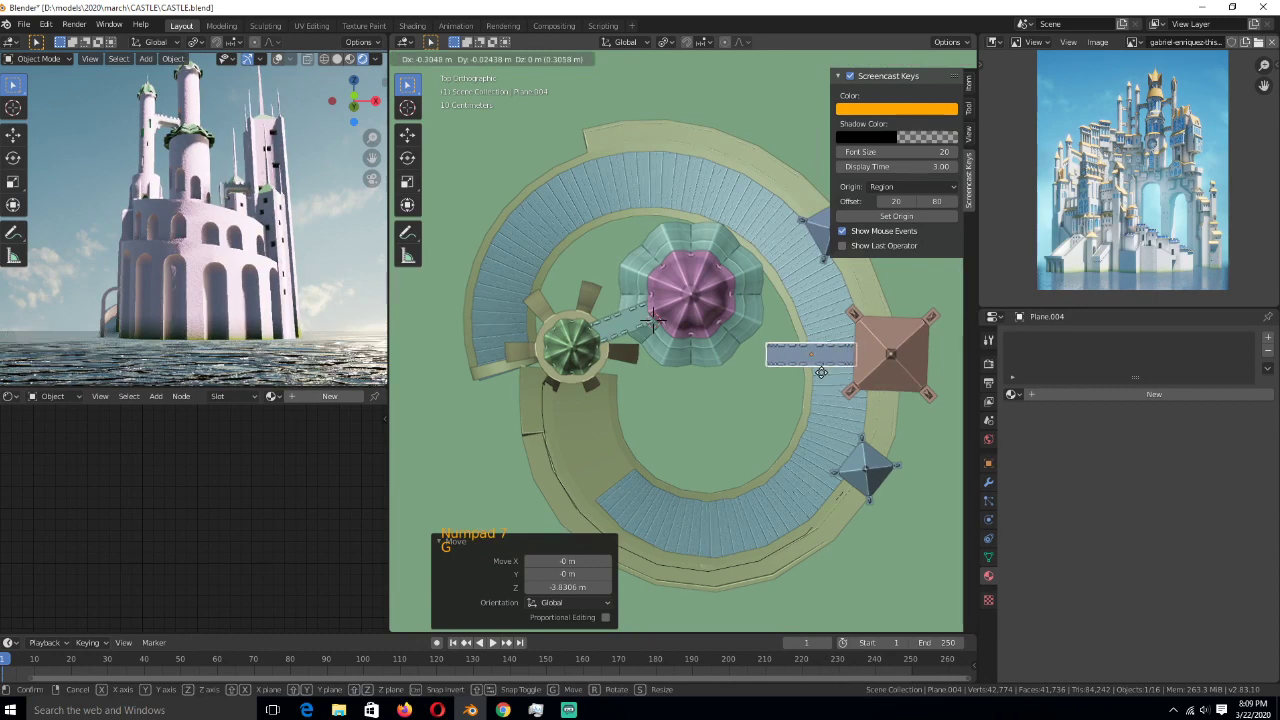
{"action": "left_click", "coordinate": [820, 372]}
- Select the central round tower with its roof, tiered collar and upper bridge, and rotate them together about 20.1° around Z
{"action": "left_click", "coordinate": [692, 316], "text": "shift"}
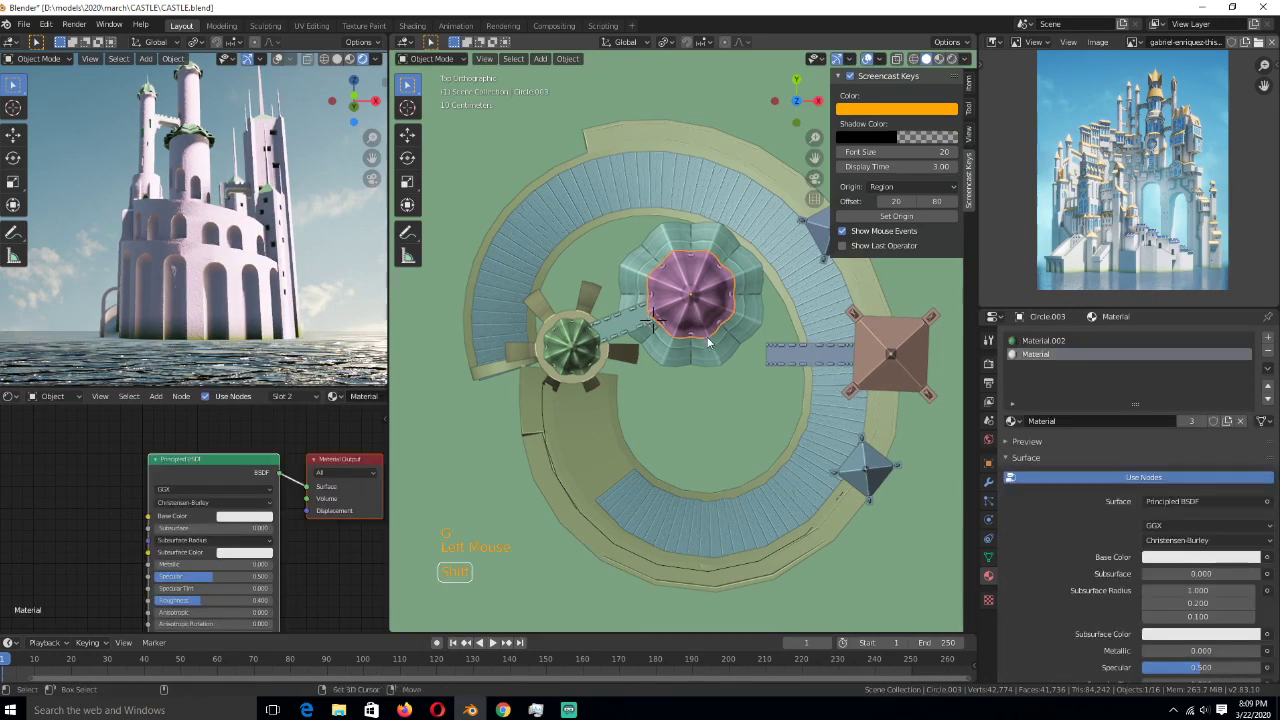
{"action": "middle_click_drag", "start_coordinate": [638, 334], "coordinate": [698, 372]}
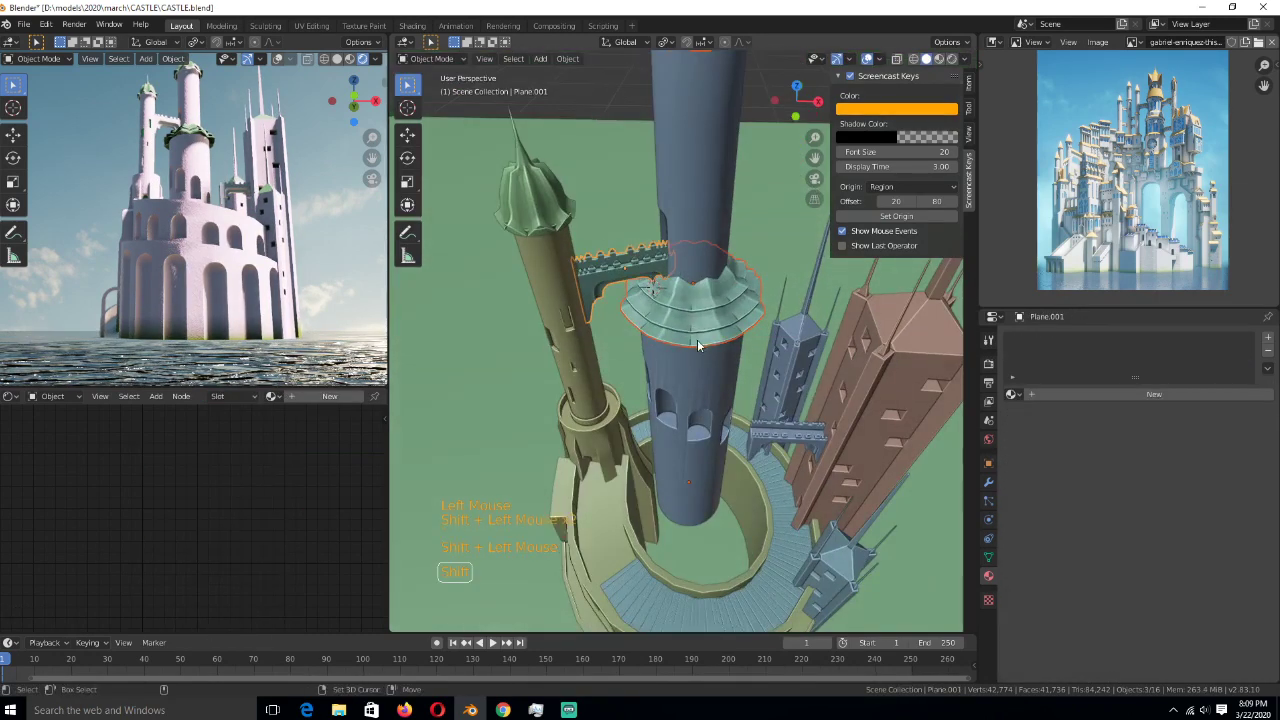
{"action": "left_click", "coordinate": [698, 372], "text": "shift"}
{"action": "key", "text": "KP_7"}
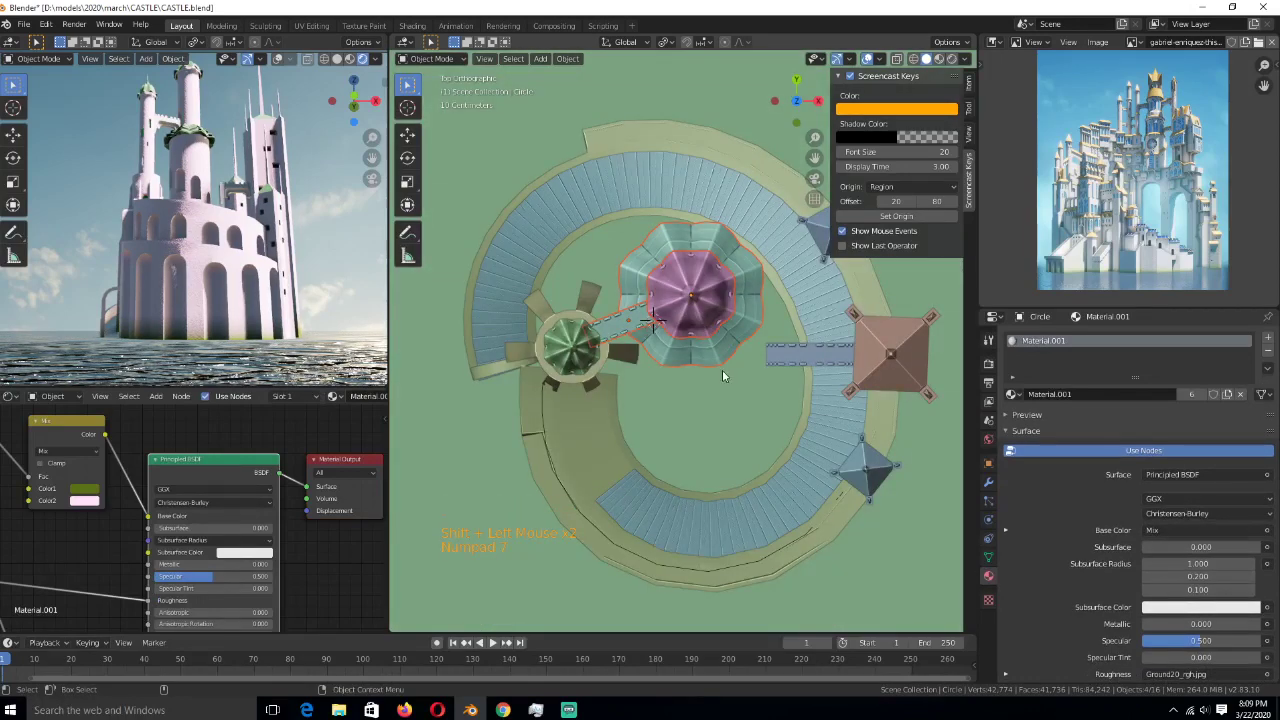
{"action": "key", "text": "r"}
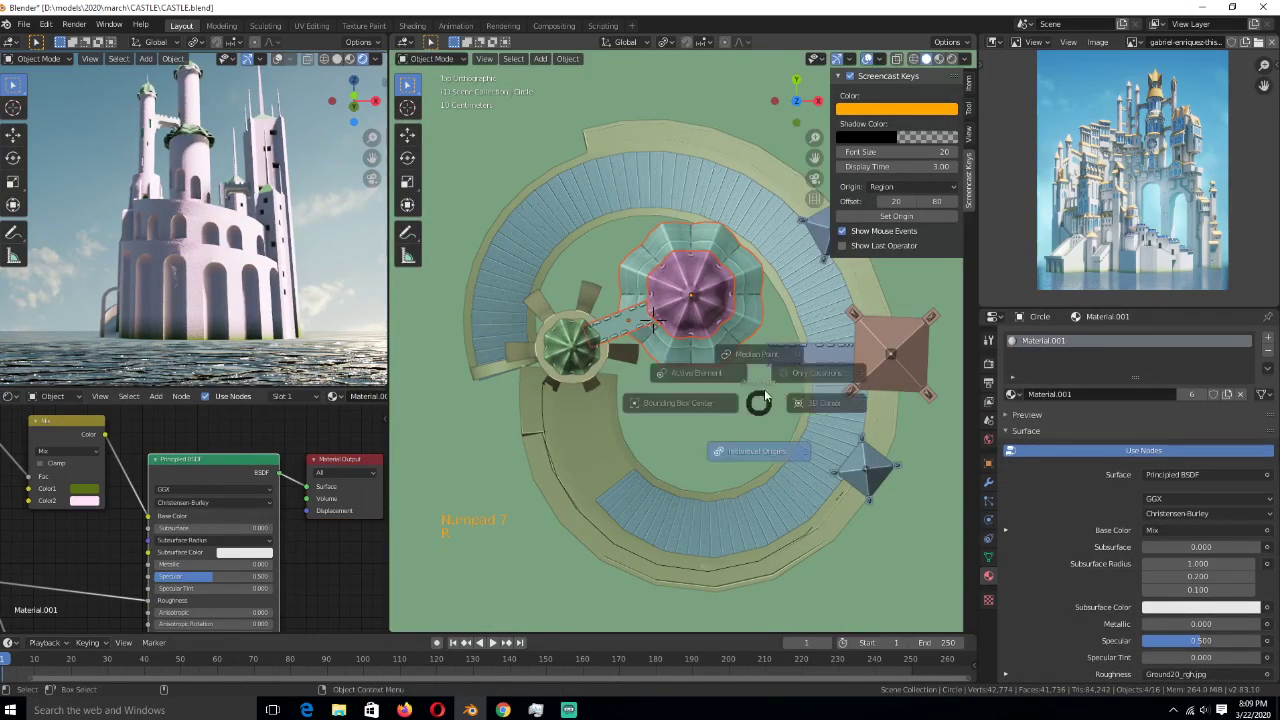
{"action": "left_click", "coordinate": [757, 426]}
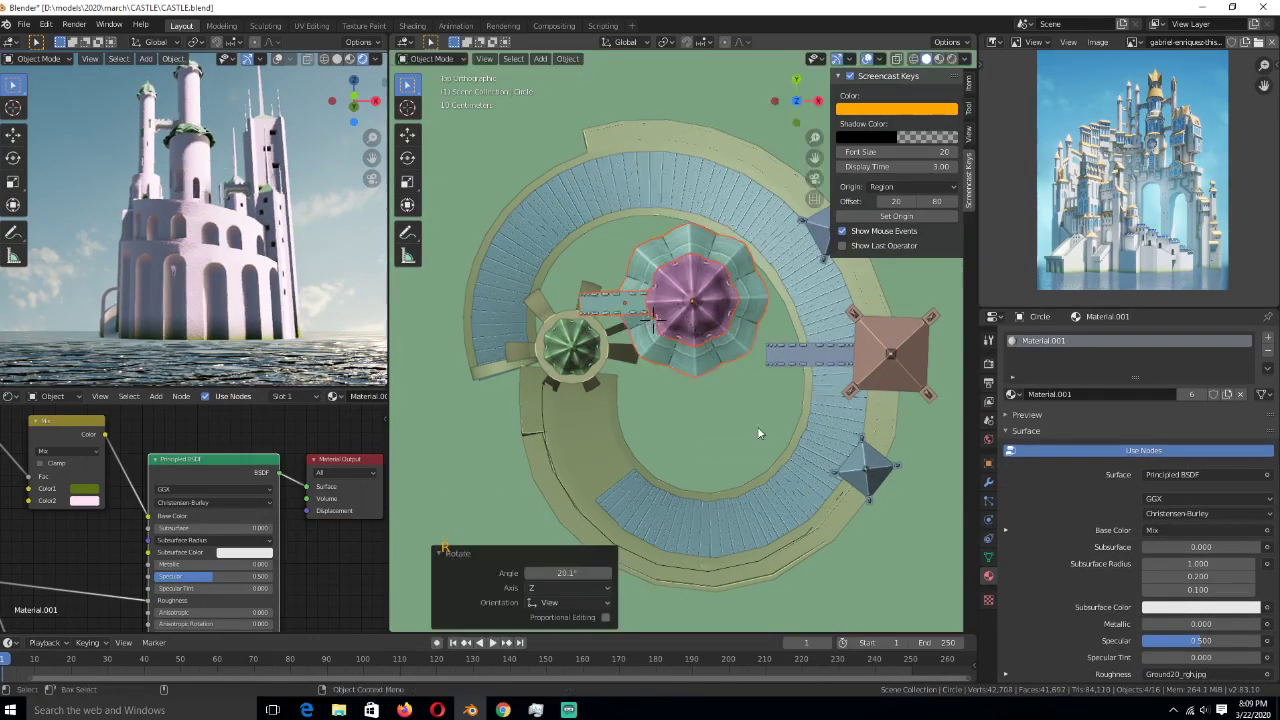
- Move the central tower group about 0.6 m on X and -0.91 m on Y, and nudge it into line with the lower bridge
{"action": "key", "text": "g"}
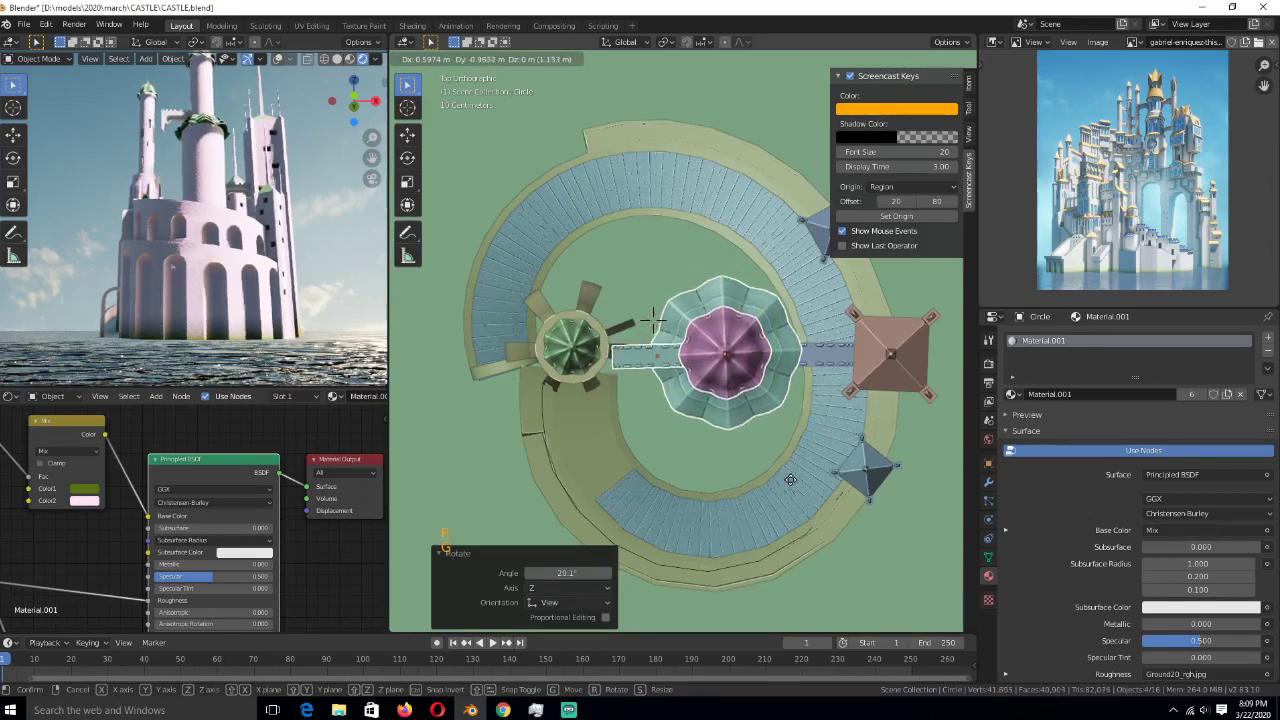
{"action": "left_click", "coordinate": [790, 480]}
{"action": "middle_click_drag", "start_coordinate": [795, 475], "coordinate": [727, 342]}
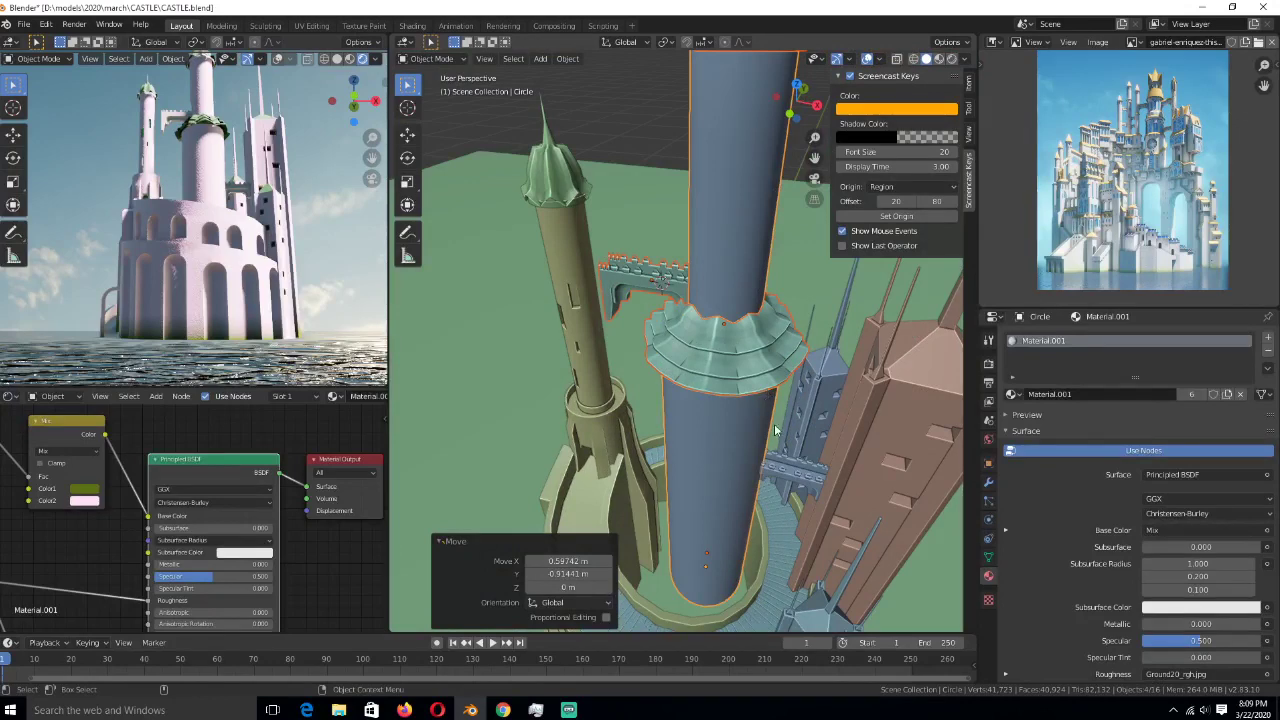
{"action": "key", "text": "KP_7"}
{"action": "scroll", "coordinate": [831, 411], "scroll_direction": "up", "scroll_amount": 2}
{"action": "key", "text": "g"}
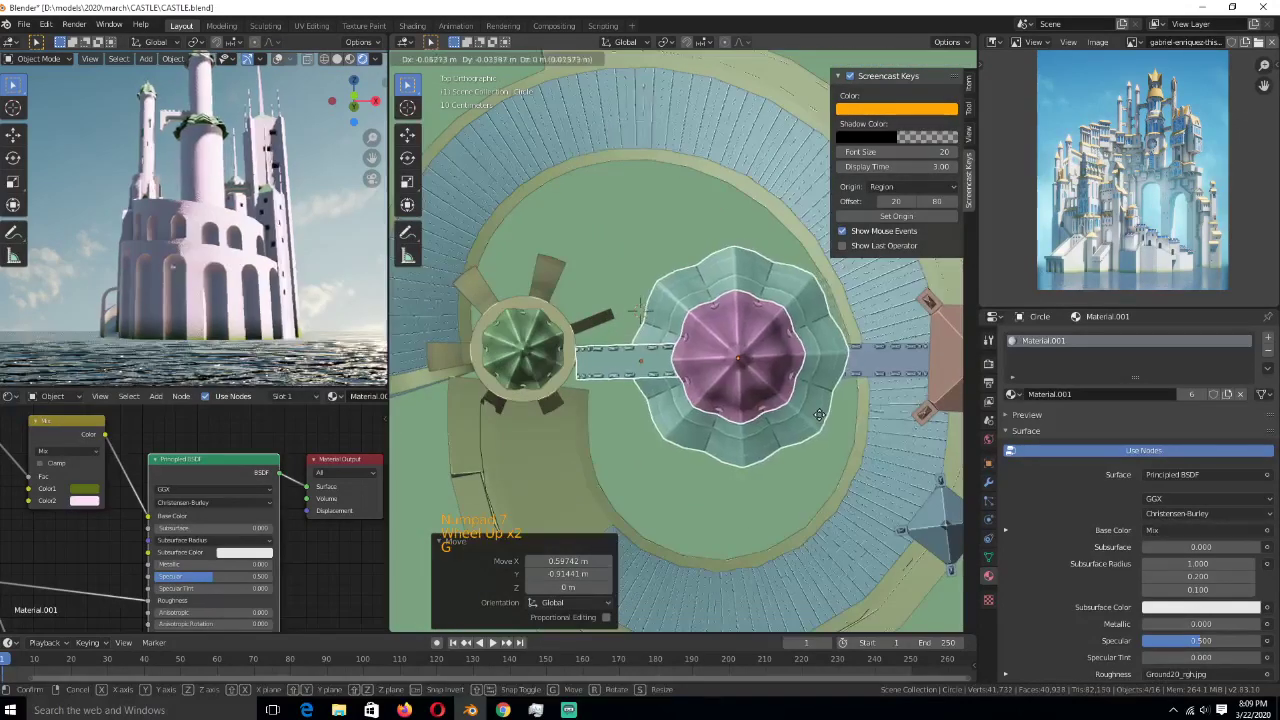
{"action": "left_click", "coordinate": [818, 420]}
- Move the green-roofed slim tower together with its roof along negative Y, beside the ramp's inner end
{"action": "left_click", "coordinate": [548, 358]}
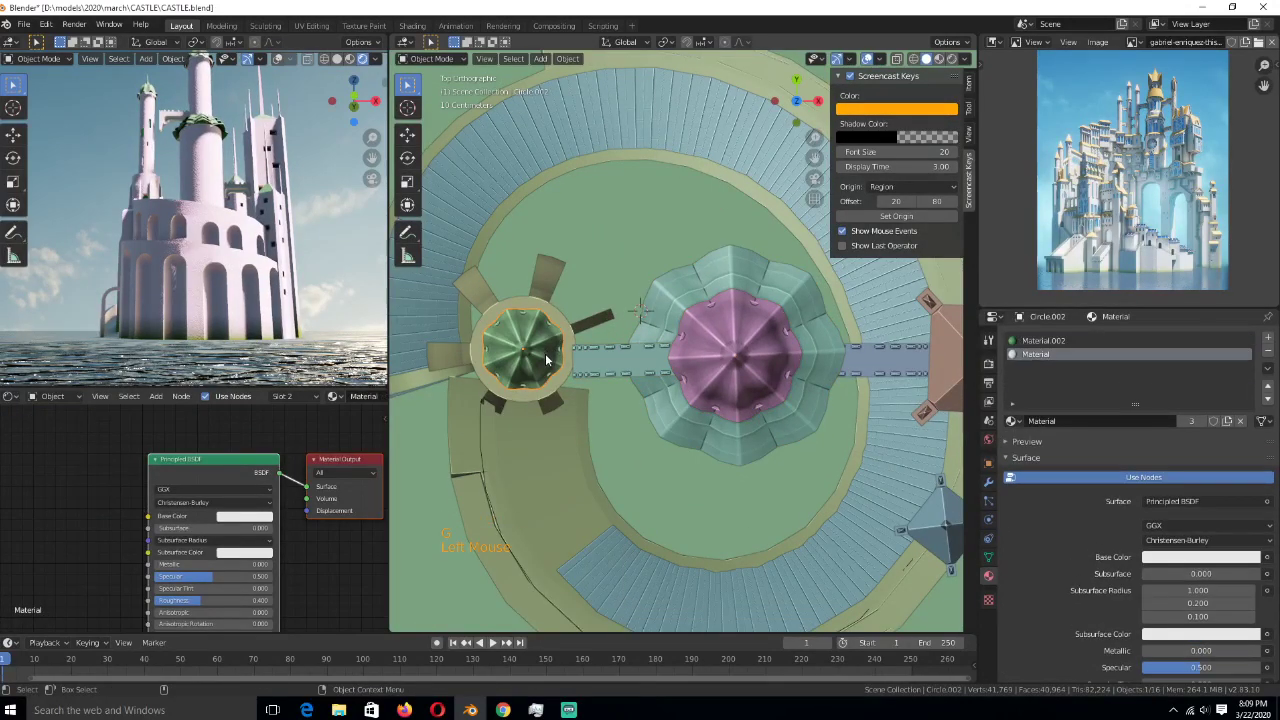
{"action": "left_click", "coordinate": [557, 335], "text": "shift"}
{"action": "key", "text": "g"}
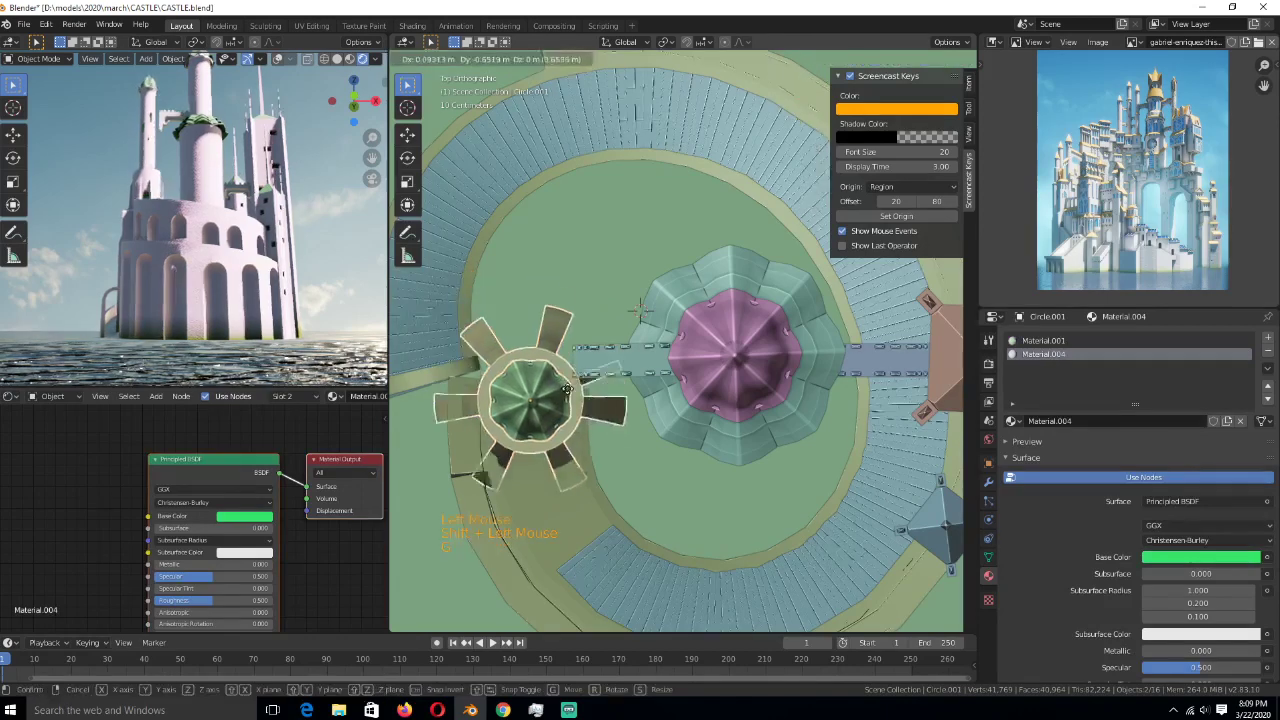
{"action": "left_click", "coordinate": [570, 405]}
- Rotate and reposition the upper bridge in top view so it runs from the green-roofed tower to the central tower
{"action": "left_click", "coordinate": [648, 414]}
{"action": "key", "text": "r"}
{"action": "left_click", "coordinate": [713, 403]}
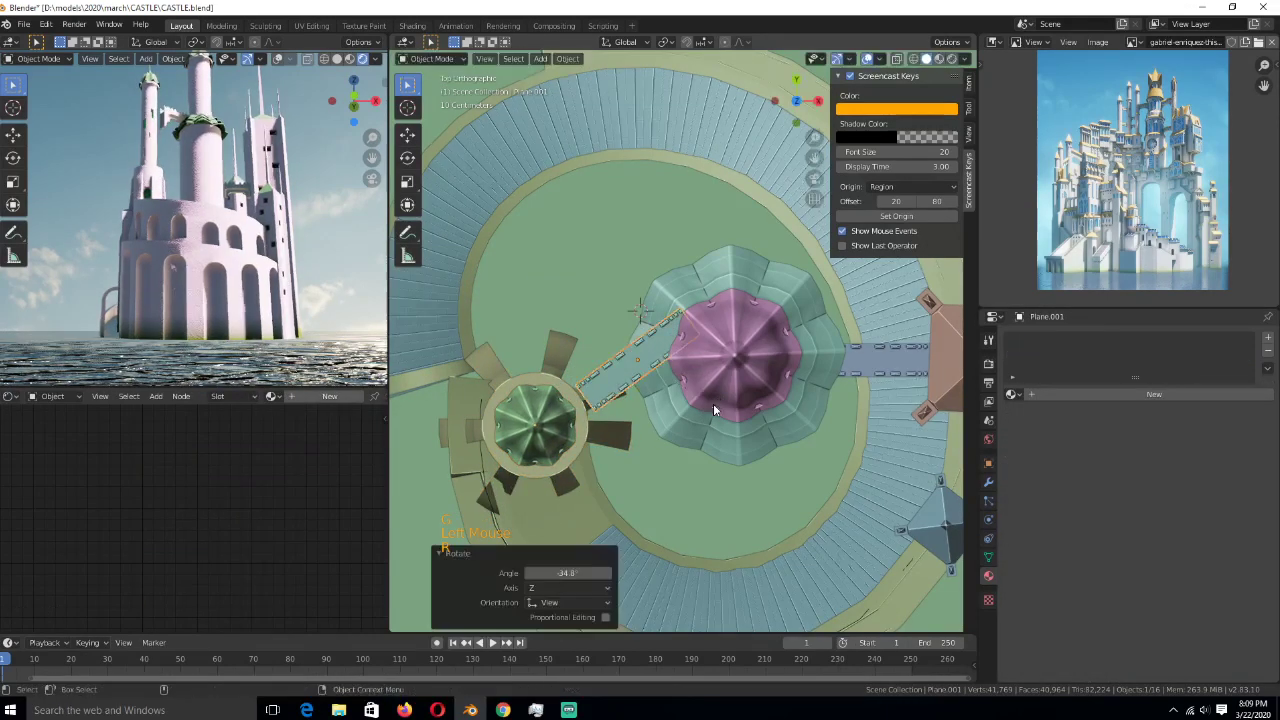
{"action": "key", "text": "r"}
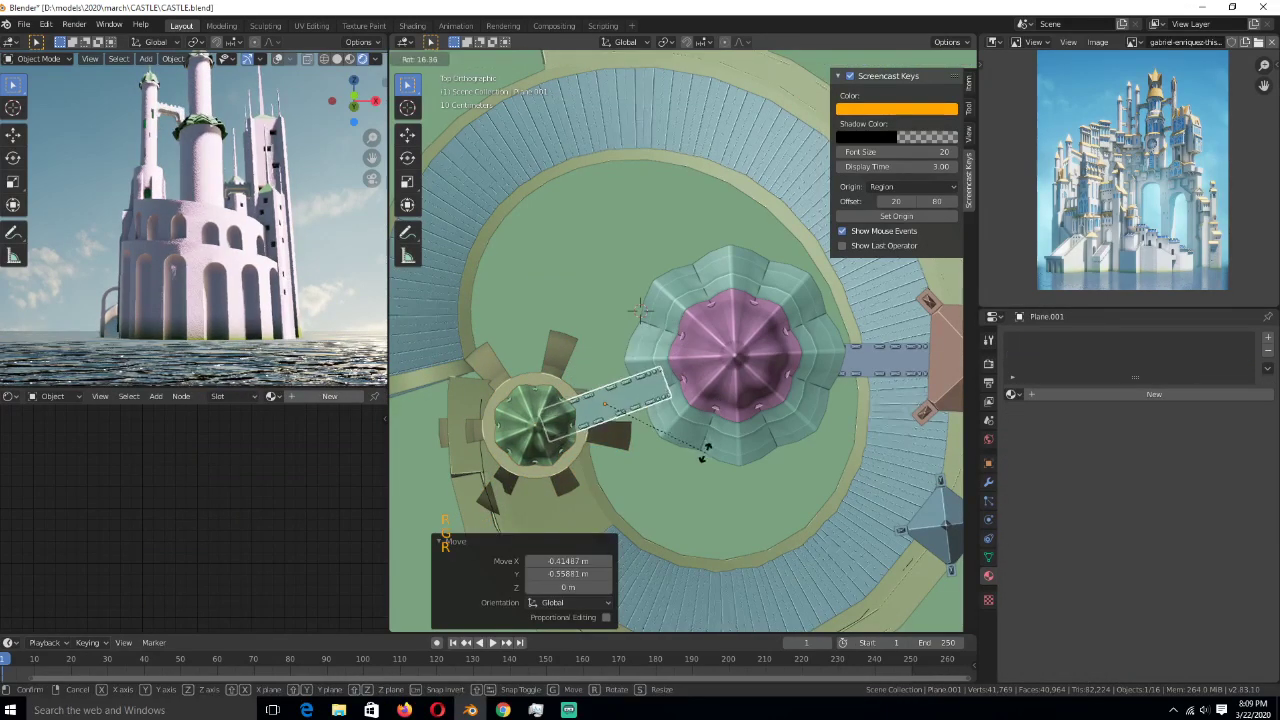
{"action": "left_click", "coordinate": [722, 418]}
{"action": "key", "text": "g"}
{"action": "left_click", "coordinate": [735, 434]}
- Slide the upper bridge about 0.12 m along its local X axis between the two round towers
{"action": "scroll", "coordinate": [719, 425], "scroll_direction": "up", "scroll_amount": 5}
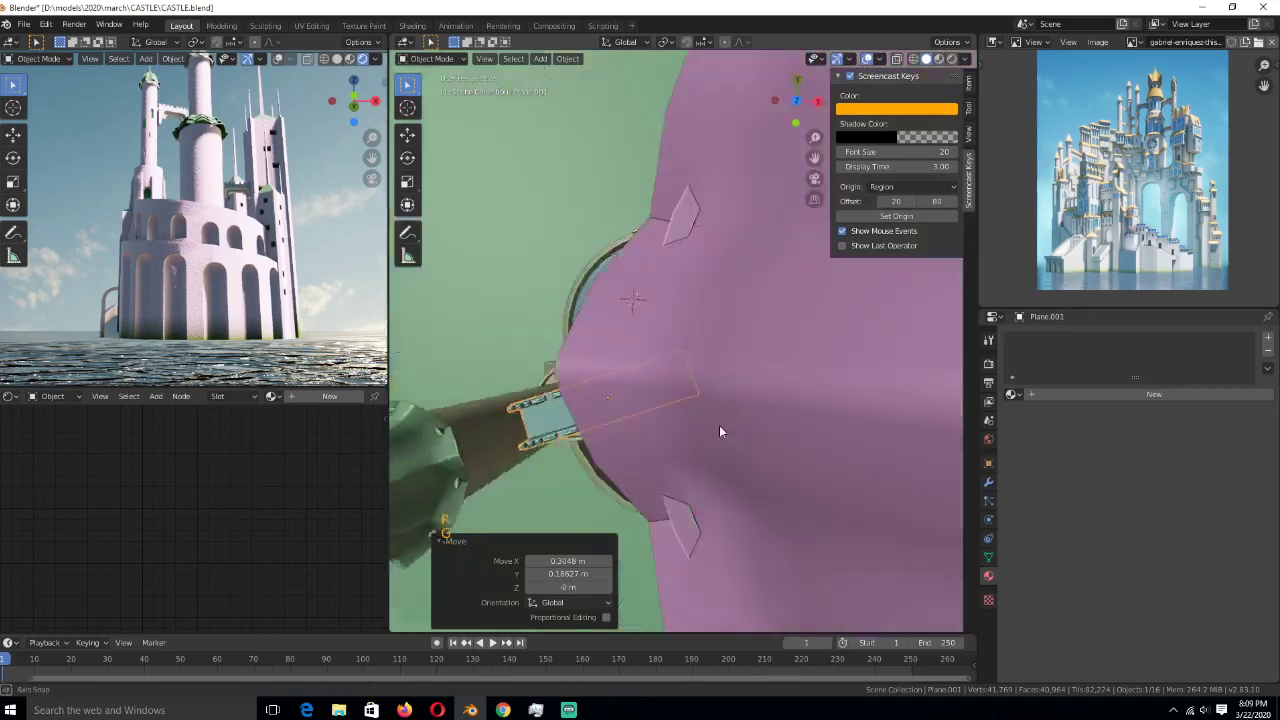
{"action": "middle_click_drag", "start_coordinate": [719, 425], "coordinate": [703, 328]}
{"action": "key", "text": "g"}
{"action": "key", "text": "y"}
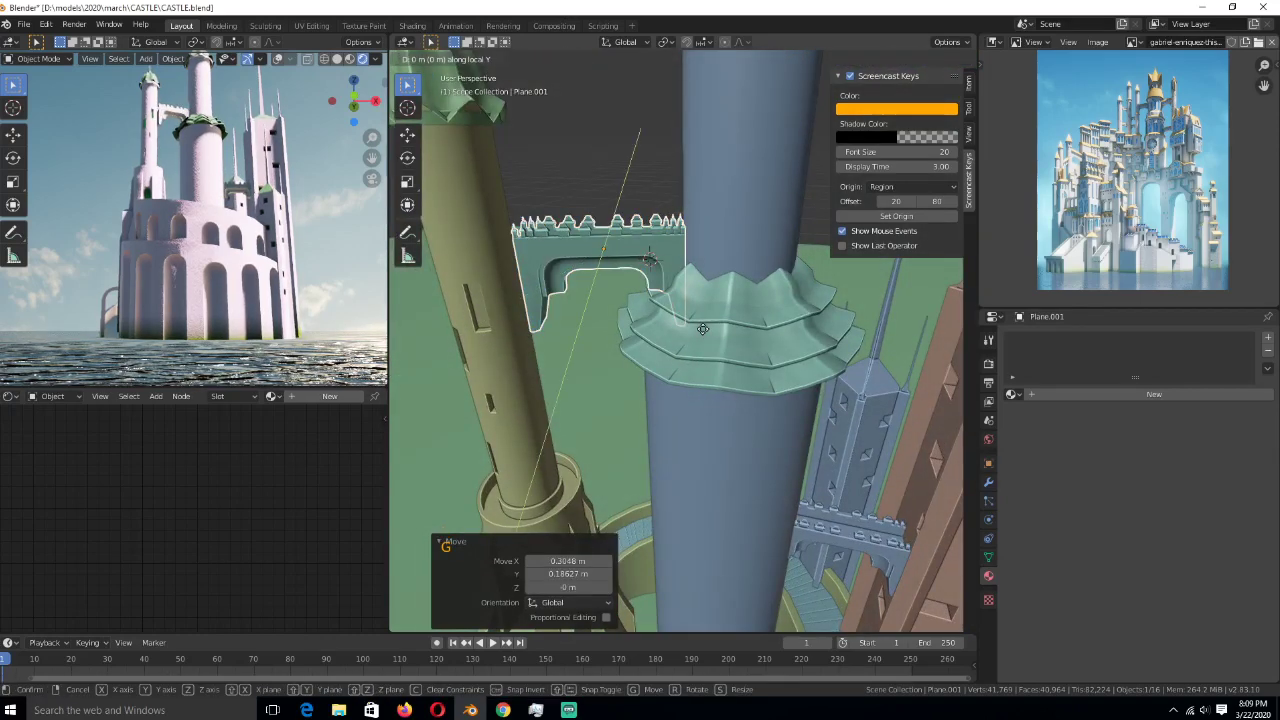
{"action": "key", "text": "x"}
{"action": "key", "text": "x"}
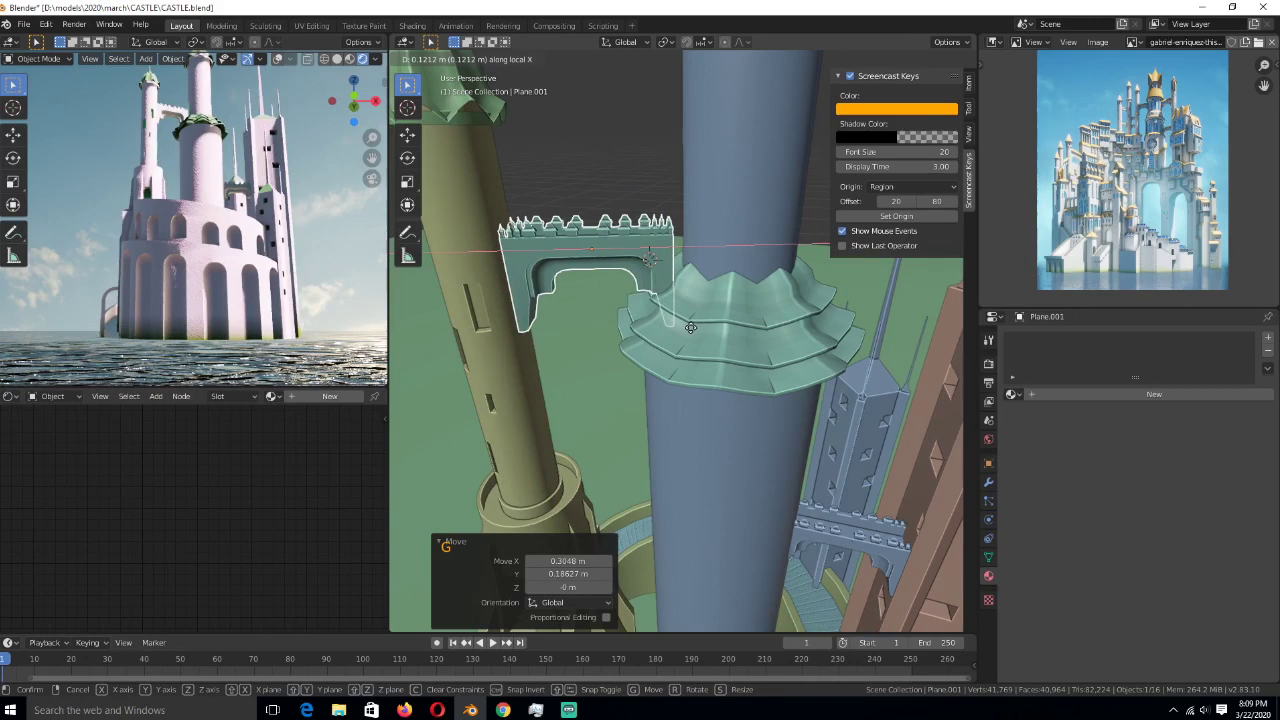
{"action": "left_click", "coordinate": [690, 327]}
- Lengthen the upper bridge by moving the vertices of its end at the green-roofed tower outward along X
{"action": "key", "text": "Tab"}
{"action": "key", "text": "z"}
{"action": "key", "text": "alt+a"}
{"action": "left_click_drag", "start_coordinate": [488, 172], "coordinate": [580, 392]}
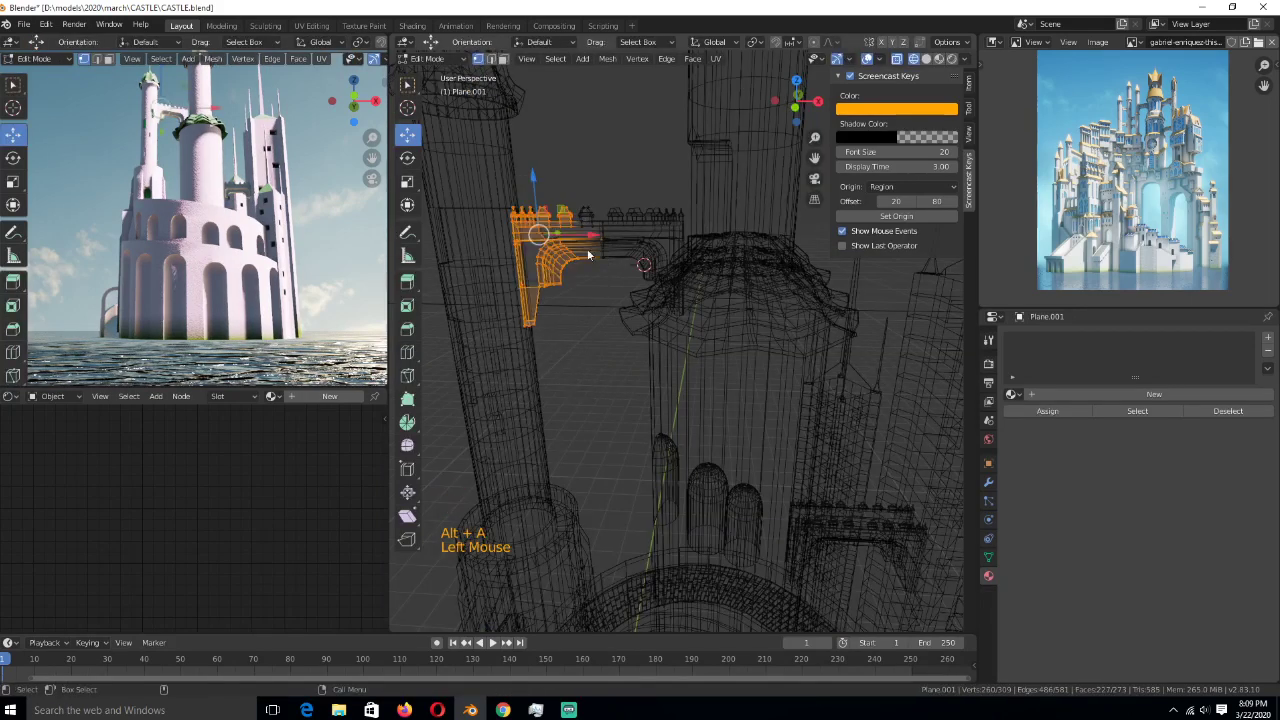
{"action": "left_click_drag", "start_coordinate": [588, 255], "coordinate": [660, 300]}
{"action": "key", "text": "Tab"}
{"action": "key", "text": "z"}
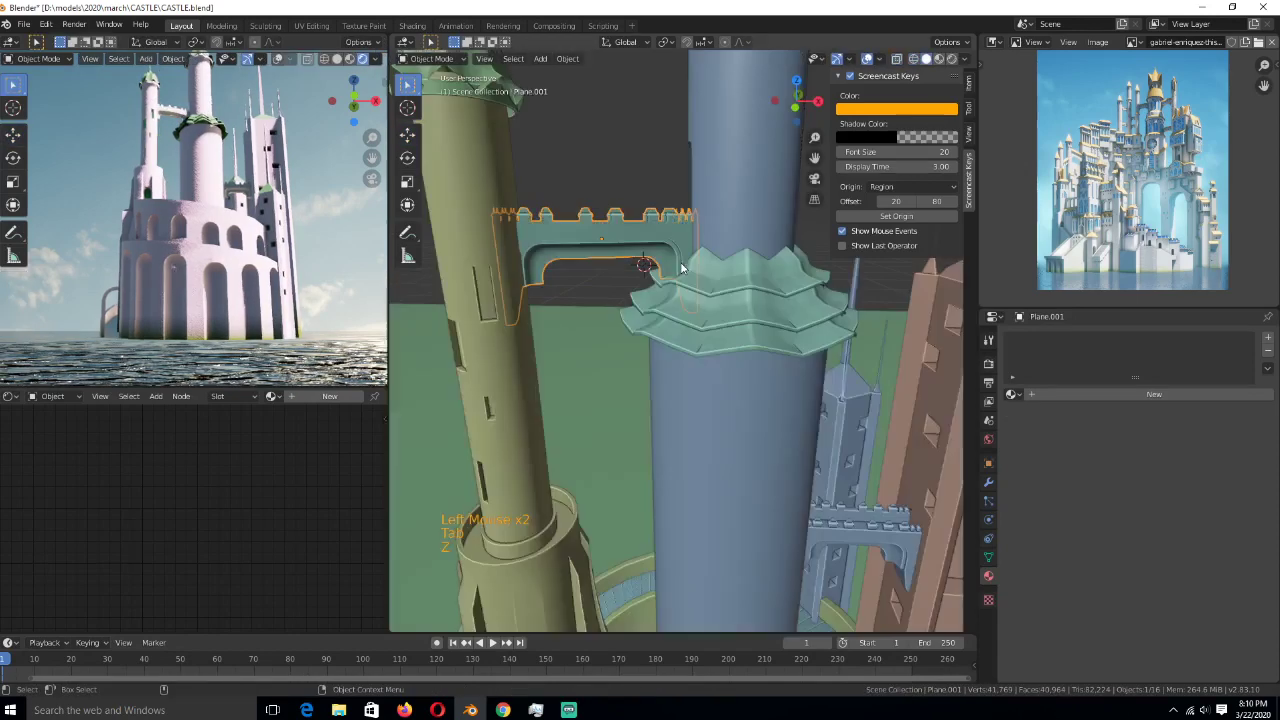
- Nudge the upper bridge about 0.006 m along global X and deselect it
{"action": "key", "text": "g"}
{"action": "key", "text": "x"}
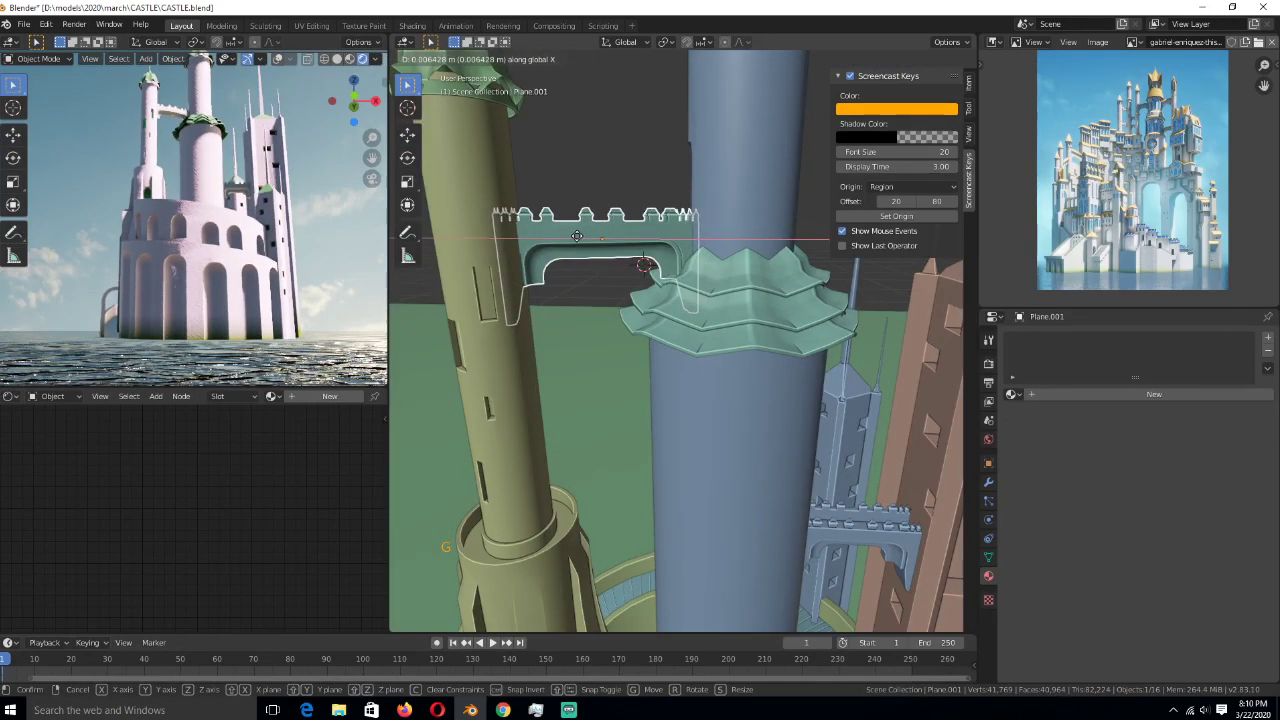
{"action": "left_click", "coordinate": [578, 236]}
{"action": "key", "text": "alt+a"}
{"action": "middle_click_drag", "start_coordinate": [578, 236], "coordinate": [661, 277]}
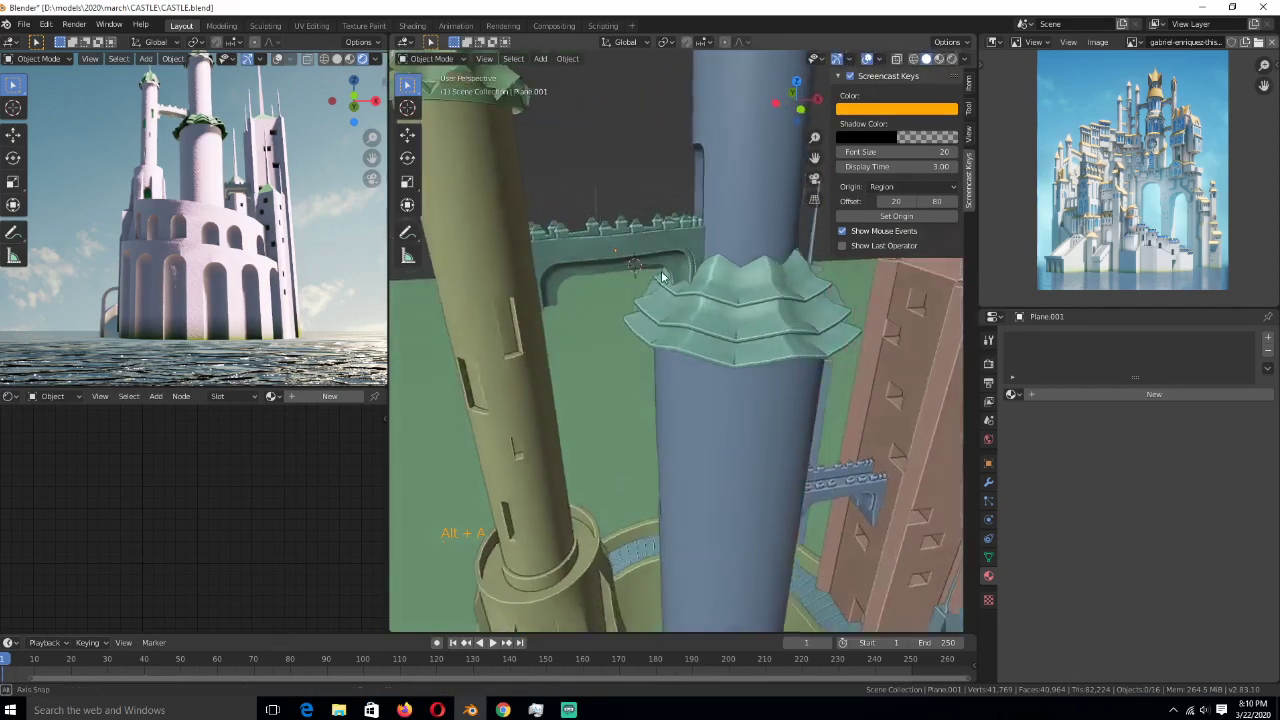
{"action": "scroll", "coordinate": [661, 277], "scroll_direction": "down", "scroll_amount": 5}
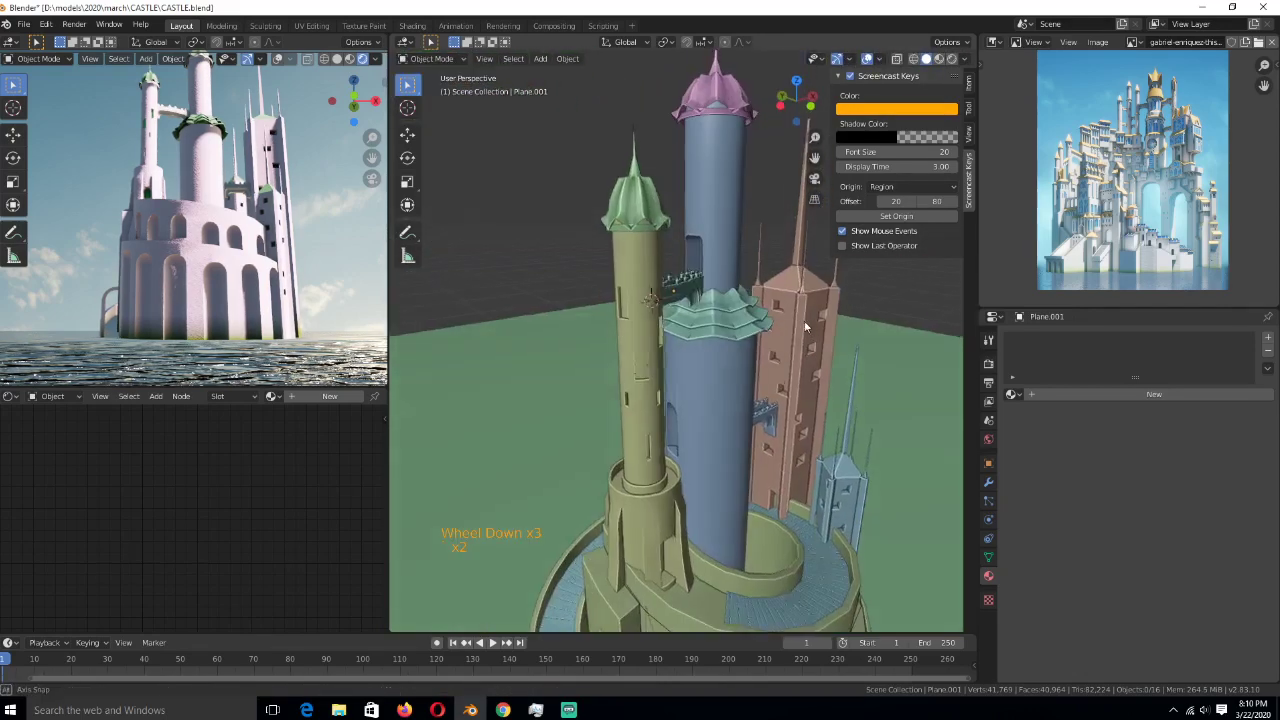
- Delete the window recess in the brown square tower's wall just above the lower bridge and fill the opening with a face
{"action": "scroll", "coordinate": [640, 322], "scroll_direction": "up", "scroll_amount": 9}
{"action": "left_click", "coordinate": [640, 322]}
{"action": "middle_click_drag", "start_coordinate": [707, 337], "coordinate": [736, 409]}
{"action": "scroll", "coordinate": [650, 400], "scroll_direction": "up", "scroll_amount": 3}
{"action": "key", "text": "Tab"}
{"action": "middle_click_drag", "start_coordinate": [608, 372], "coordinate": [700, 415]}
{"action": "scroll", "coordinate": [700, 415], "scroll_direction": "up", "scroll_amount": 3}
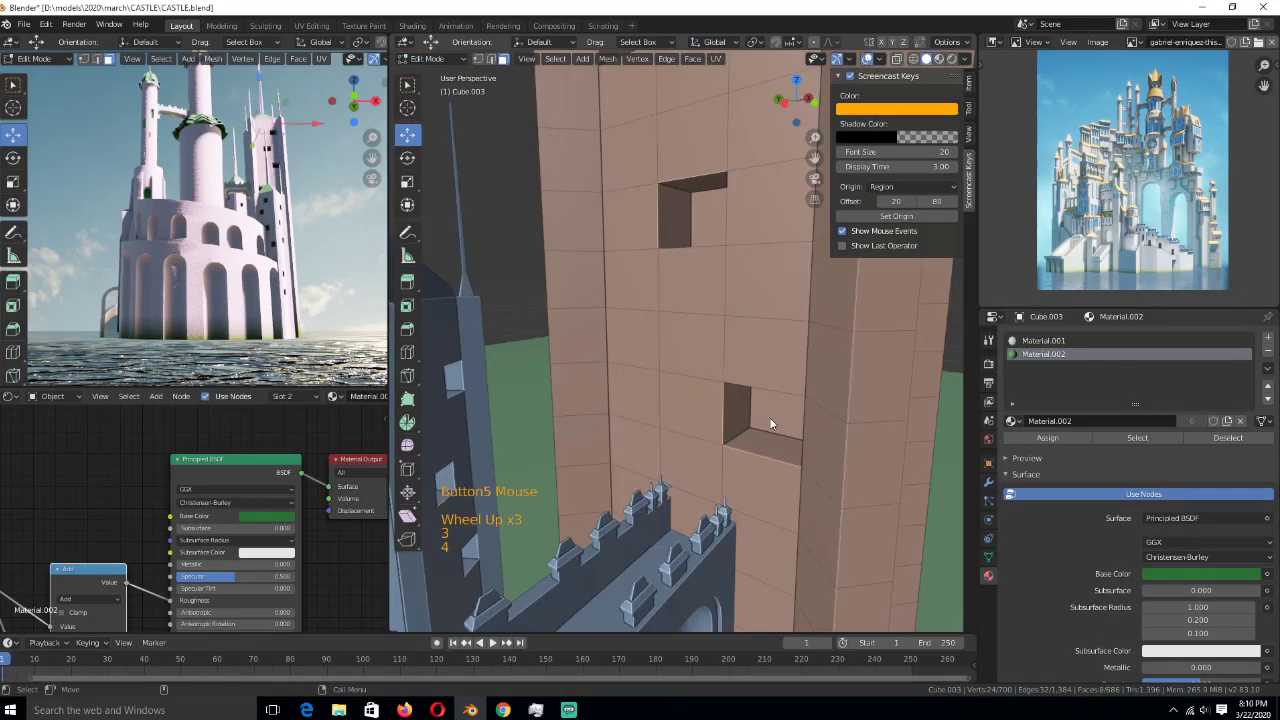
{"action": "key", "text": "3"}
{"action": "key", "text": "4"}
{"action": "left_click", "coordinate": [765, 420], "text": "alt"}
{"action": "left_click", "coordinate": [770, 417]}
{"action": "key", "text": "ctrl+KP_Add"}
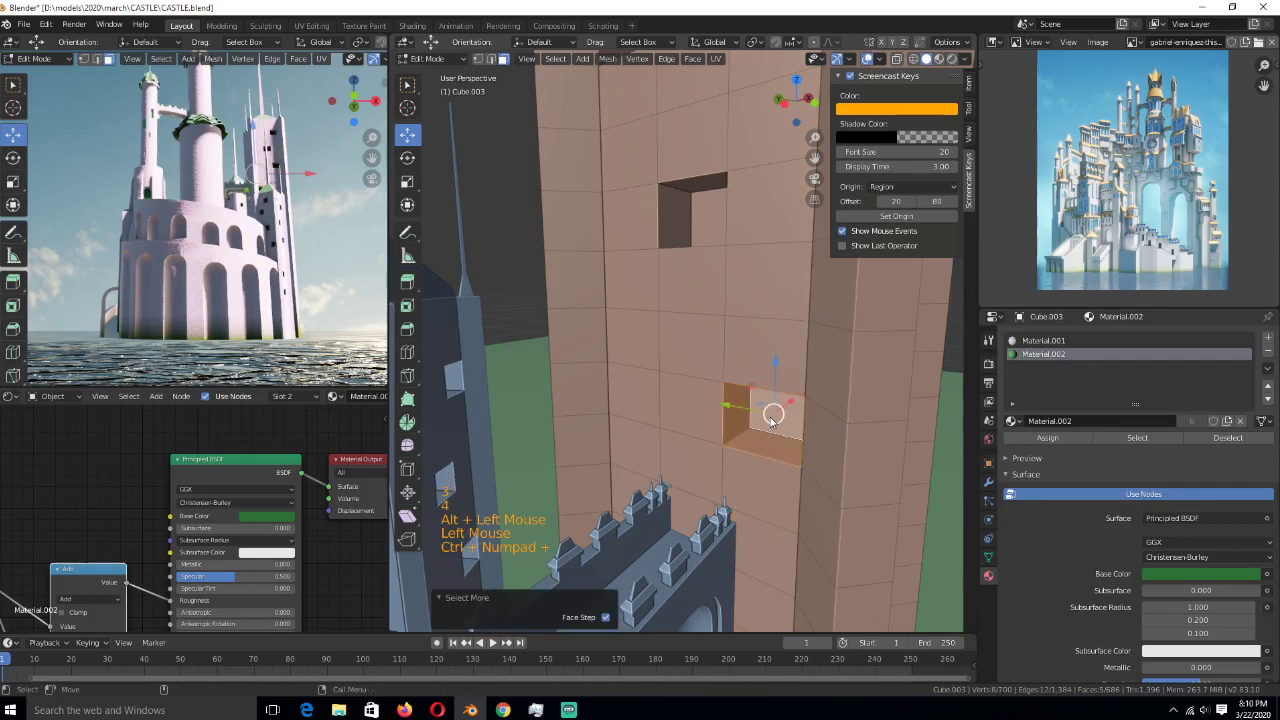
- Extrude a vertical stack of three wall faces on the brown square tower, at the lower bridge's end, inward about 0.36 m as a door recess
{"action": "left_click", "coordinate": [690, 450]}
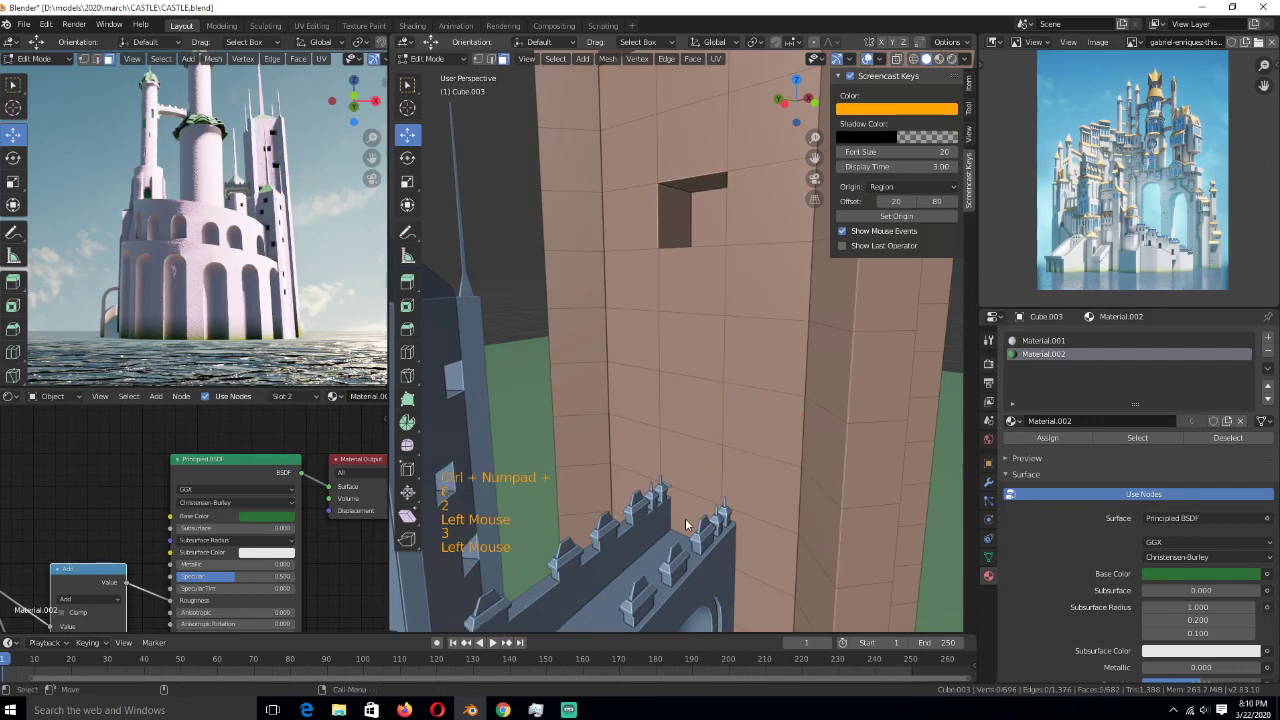
{"action": "left_click", "coordinate": [697, 495], "text": "ctrl"}
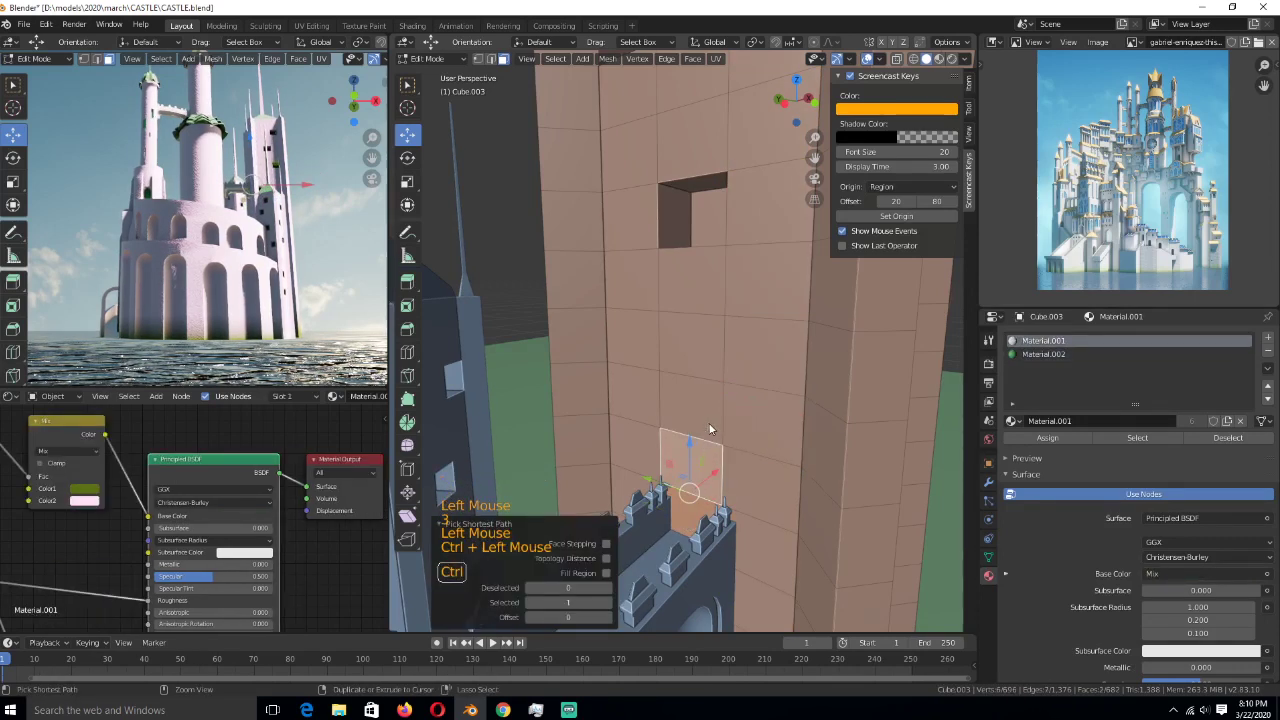
{"action": "key", "text": "e"}
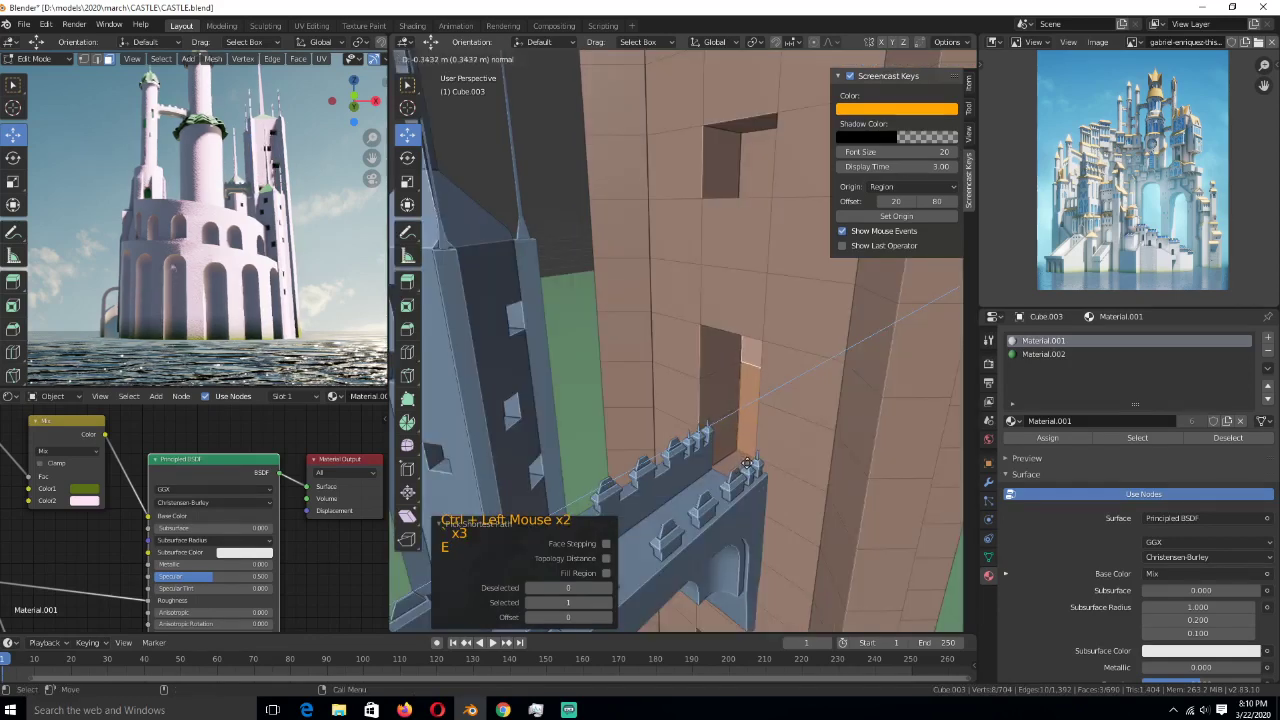
{"action": "left_click", "coordinate": [713, 437]}
{"action": "key", "text": "KP_Decimal"}
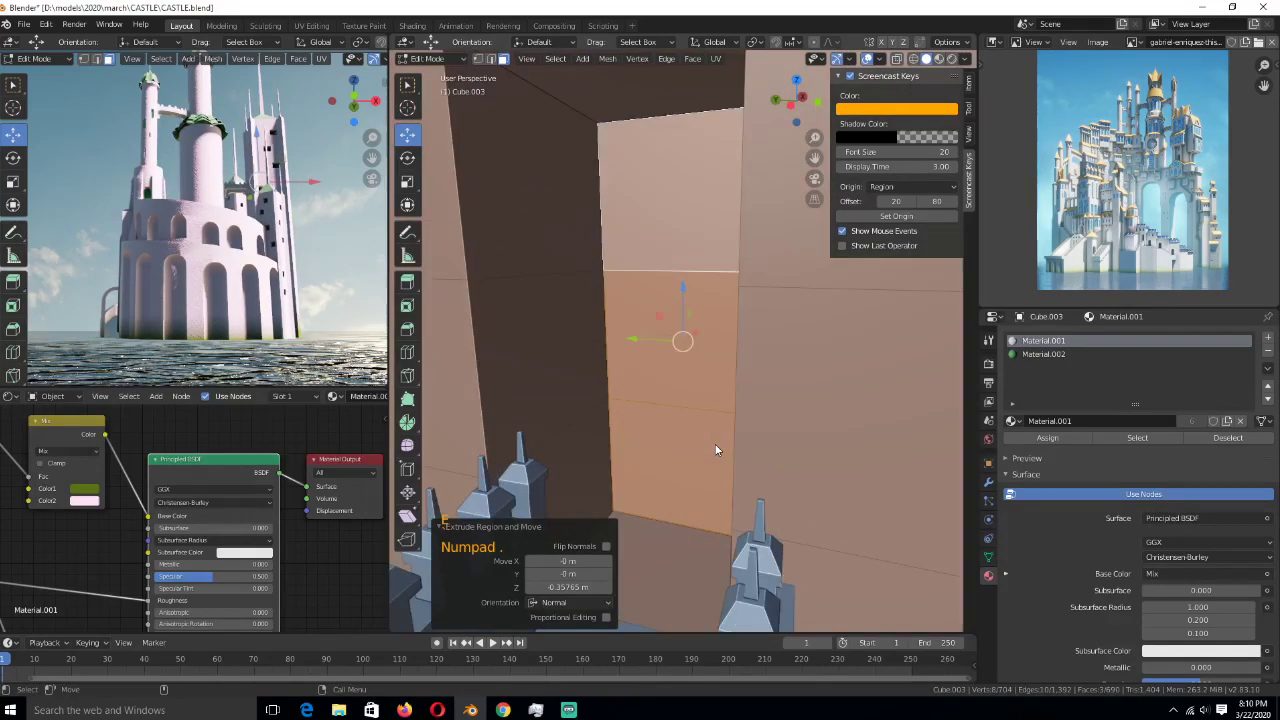
- Bevel the door recess's two upper corner edges about 0.41 m with four segments to form a round arch
{"action": "scroll", "coordinate": [715, 449], "scroll_direction": "down", "scroll_amount": 2}
{"action": "left_click", "coordinate": [737, 186]}
{"action": "left_click", "coordinate": [737, 186]}
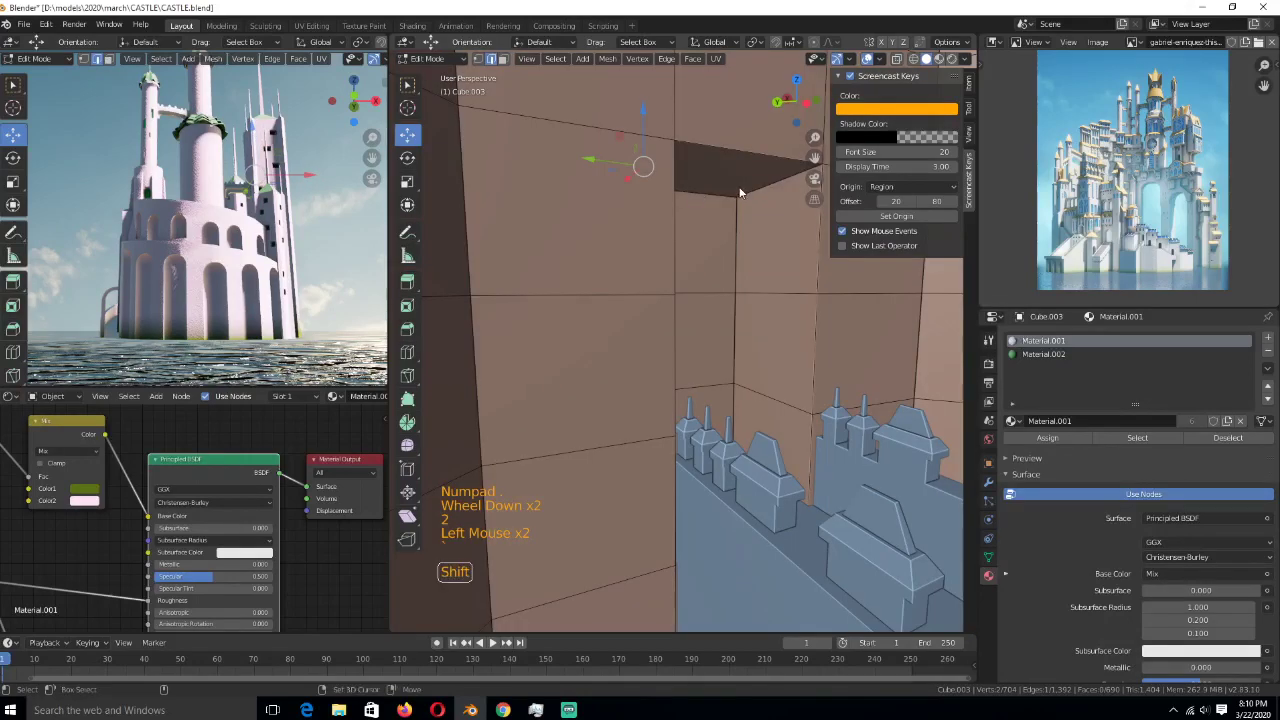
{"action": "left_click", "coordinate": [758, 252], "text": "shift"}
{"action": "key", "text": "ctrl+b"}
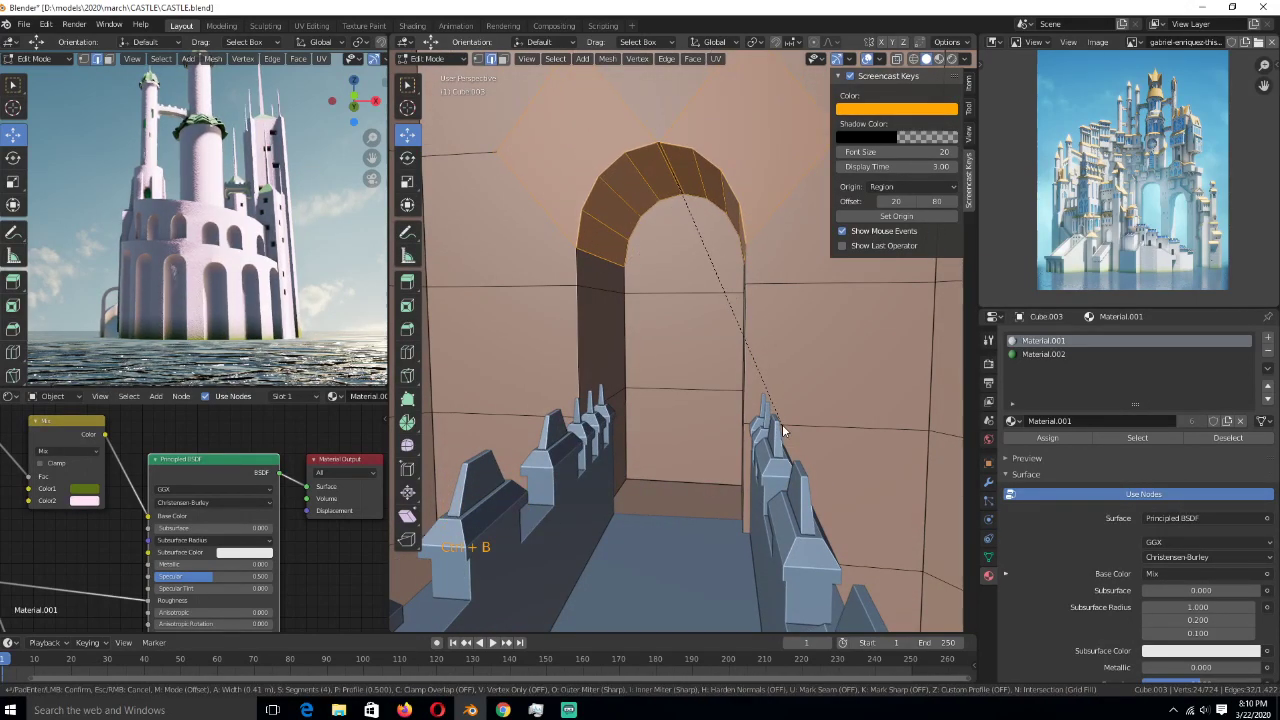
- Shade the brown square tower smooth, enable Auto Smooth on its mesh, and deselect it
{"action": "right_click", "coordinate": [782, 424]}
{"action": "scroll", "coordinate": [714, 401], "scroll_direction": "down", "scroll_amount": 6}
{"action": "key", "text": "Tab"}
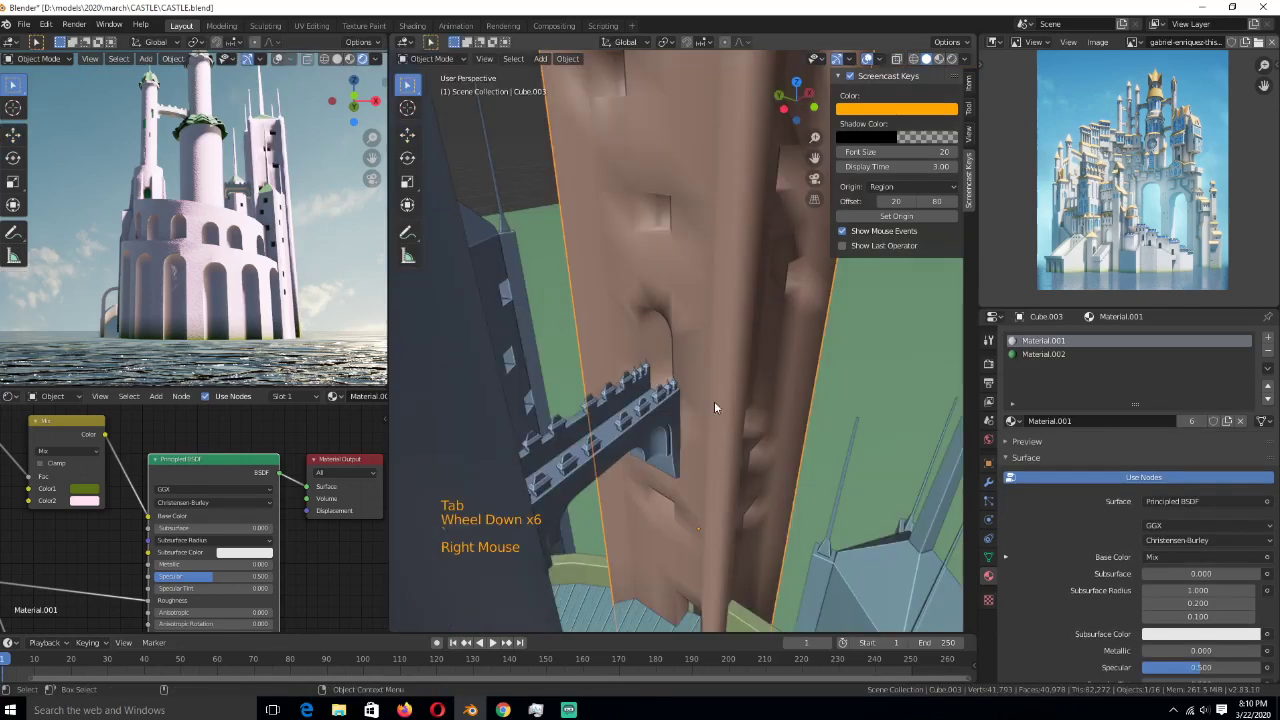
{"action": "left_click", "coordinate": [988, 557]}
{"action": "left_click", "coordinate": [1026, 582]}
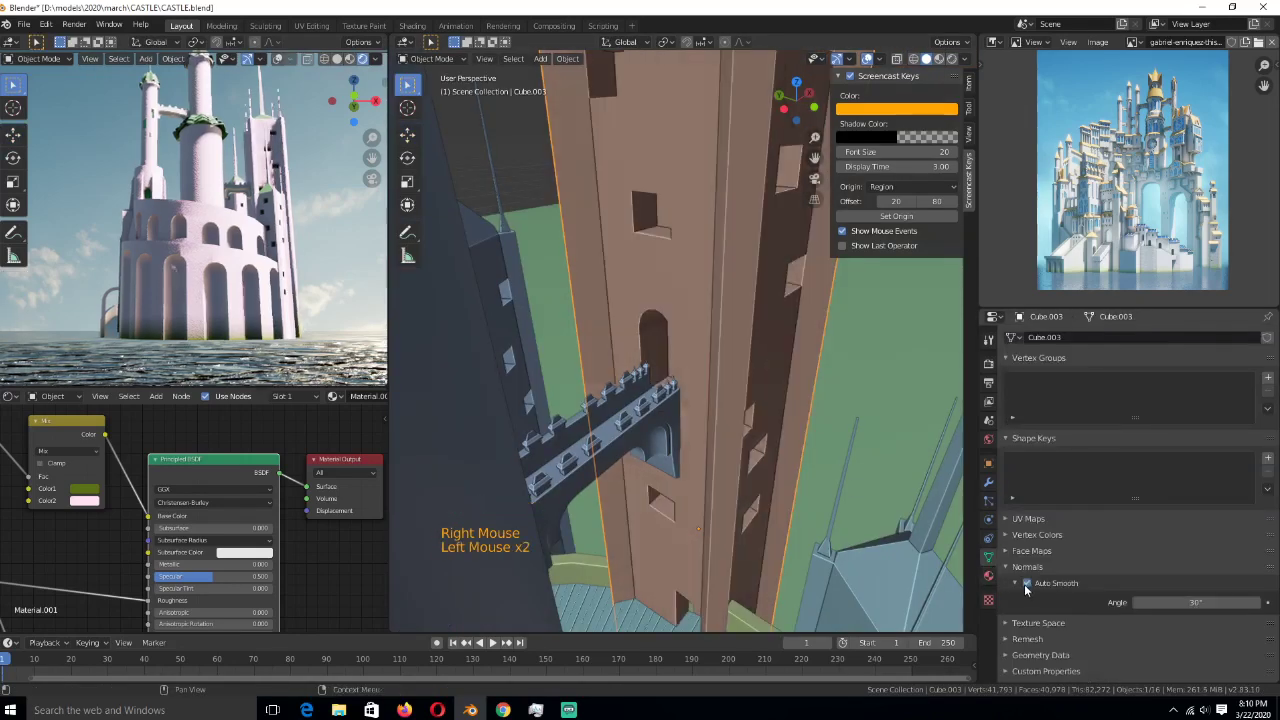
{"action": "mouse_move", "coordinate": [832, 525]}
{"action": "middle_mouse_down"}
{"action": "mouse_move", "coordinate": [777, 477]}
{"action": "mouse_move", "coordinate": [711, 449]}
{"action": "middle_mouse_up"}
{"action": "key", "text": "alt+a"}
- Save the castle file with the finished arched doorway
{"action": "scroll", "coordinate": [777, 477], "scroll_direction": "down", "scroll_amount": 3}
{"action": "scroll", "coordinate": [711, 449], "scroll_direction": "down", "scroll_amount": 2}
{"action": "key", "text": "ctrl+s"}
{"action": "key", "text": "ctrl+s"}
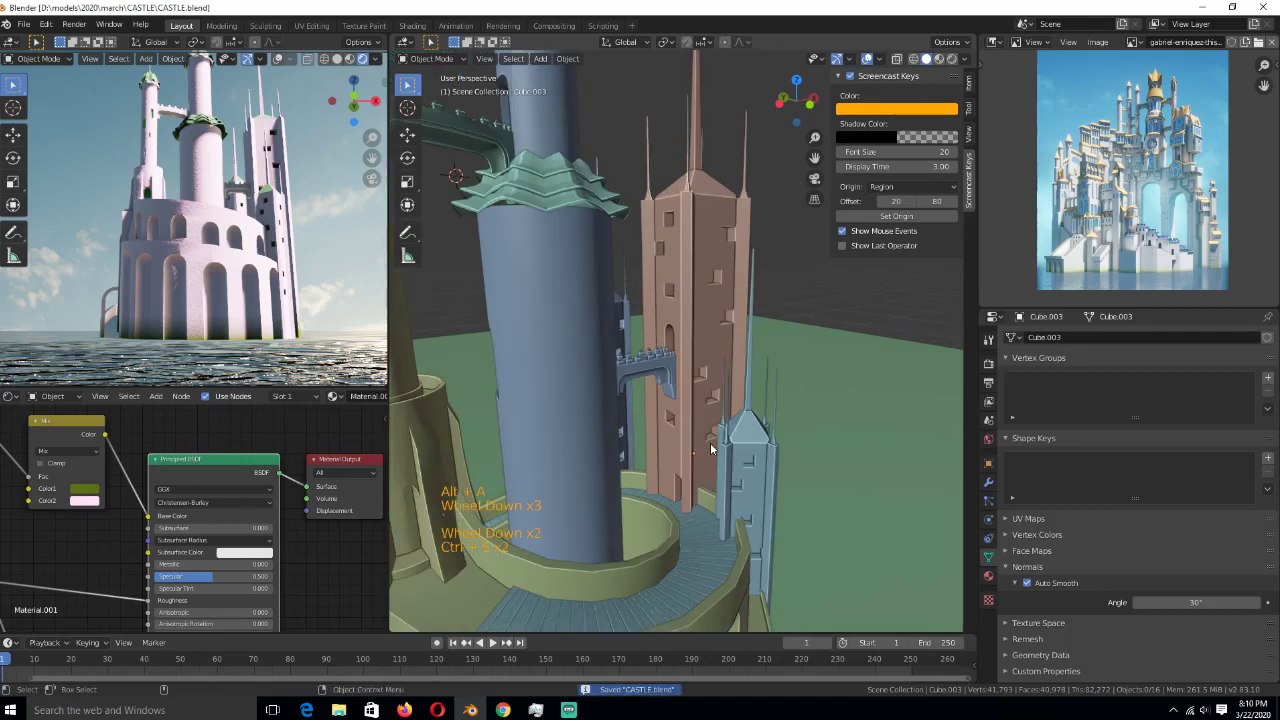
{"action": "middle_click_drag", "start_coordinate": [711, 449], "coordinate": [701, 456]}
{"action": "key", "text": "ctrl+s"}
- Lower the small blue square tower behind the central round tower about 1.18 m along Z and save the file
{"action": "middle_click_drag", "start_coordinate": [639, 315], "coordinate": [610, 311]}
{"action": "left_click", "coordinate": [616, 330]}
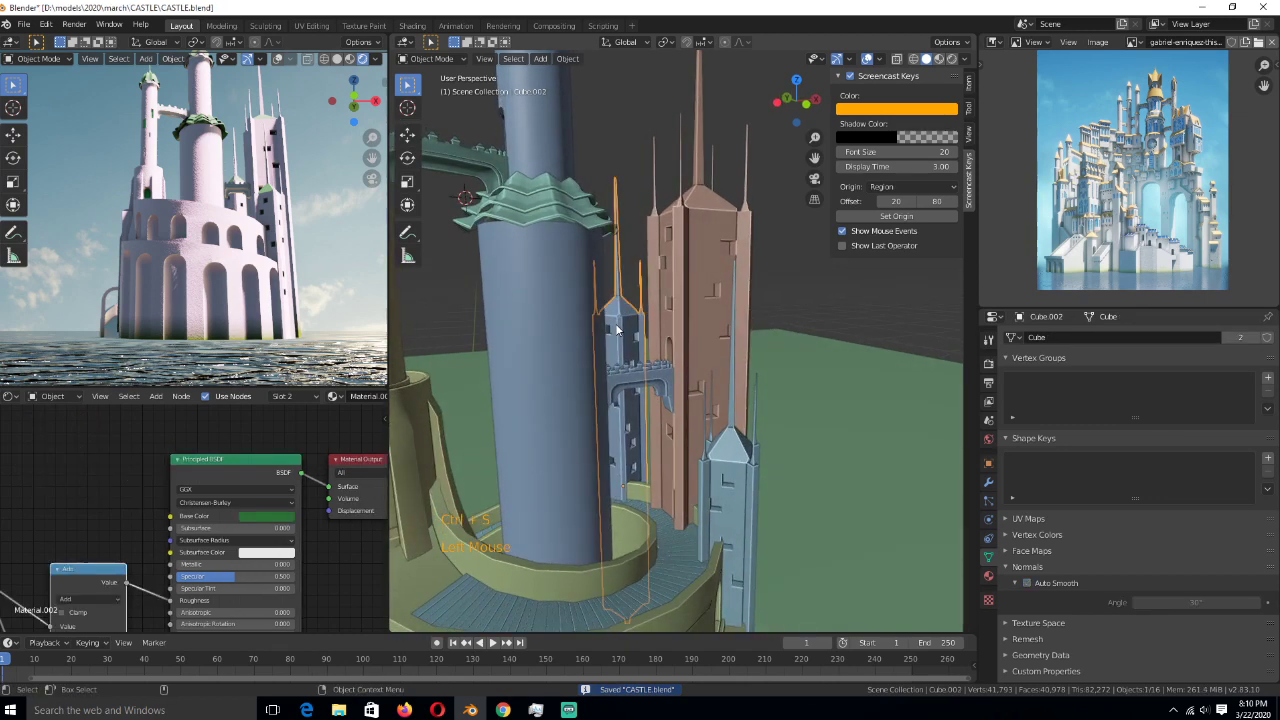
{"action": "key", "text": "g"}
{"action": "key", "text": "z"}
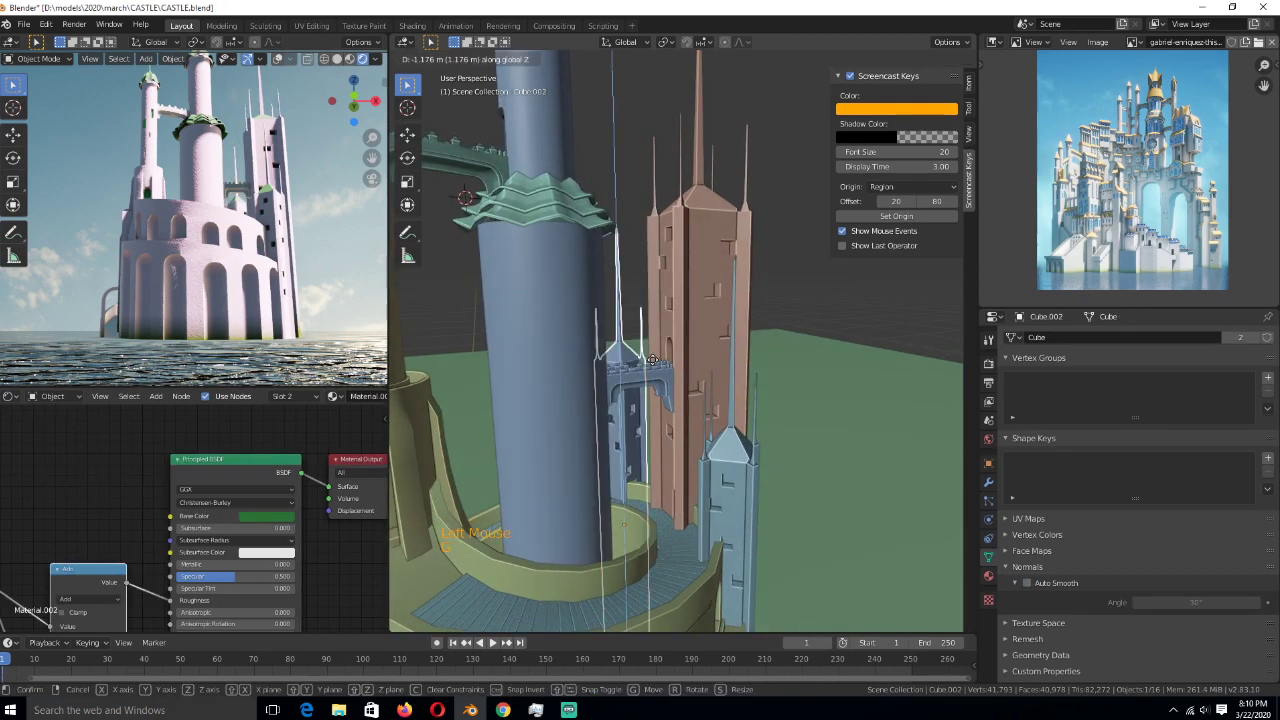
{"action": "left_click", "coordinate": [652, 360]}
{"action": "key", "text": "alt+a"}
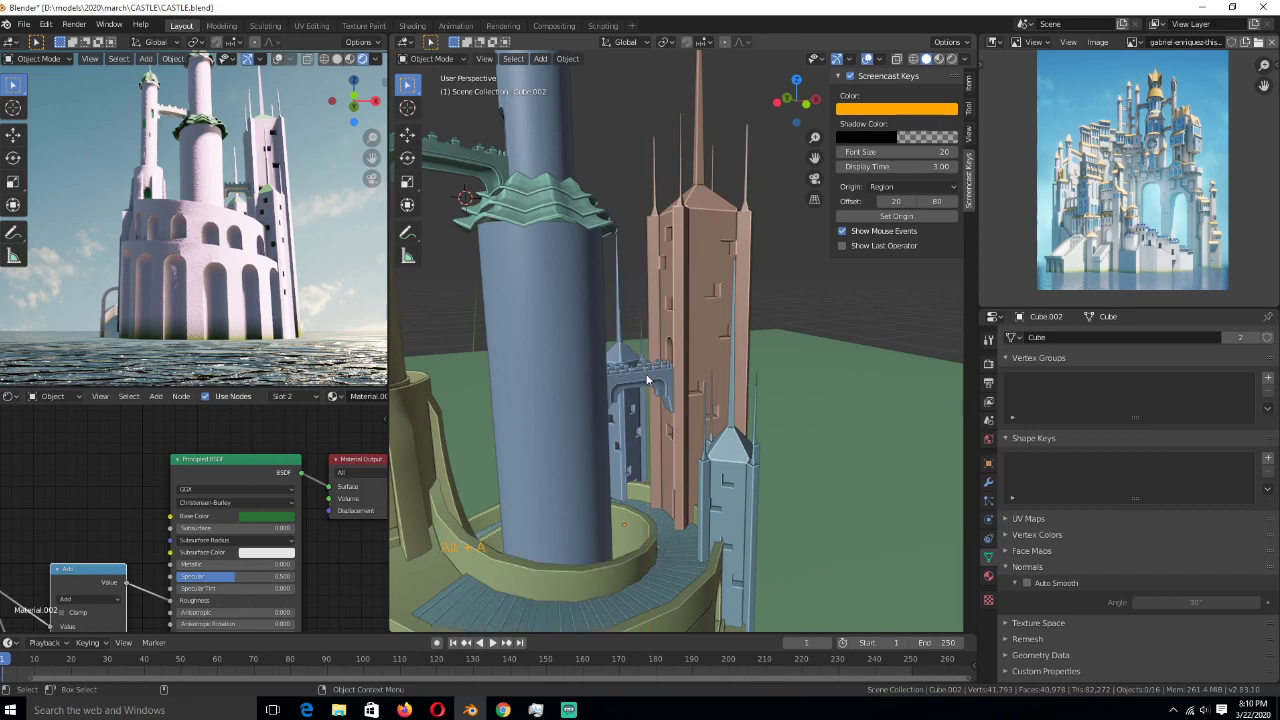
{"action": "key", "text": "ctrl+s"}
{"action": "key", "text": "ctrl+s"}
{"action": "scroll", "coordinate": [630, 410], "scroll_direction": "down", "scroll_amount": 3}
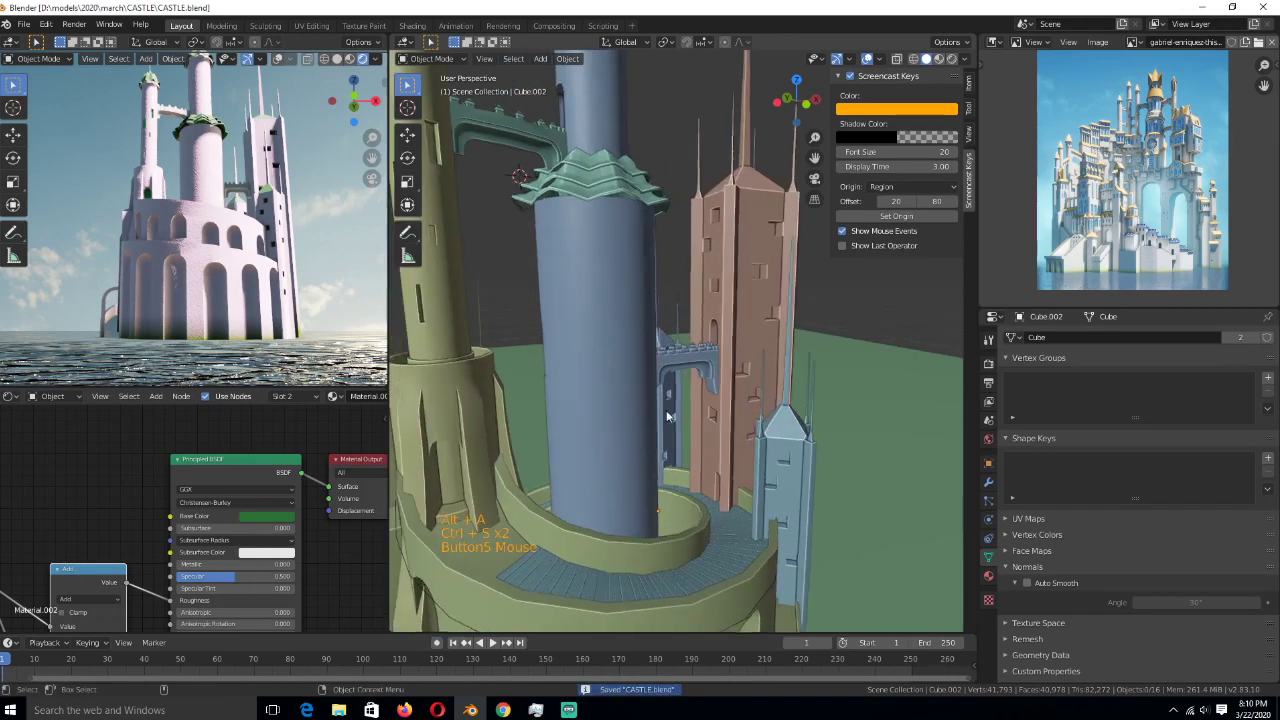
{"action": "scroll", "coordinate": [624, 402], "scroll_direction": "down", "scroll_amount": 3}
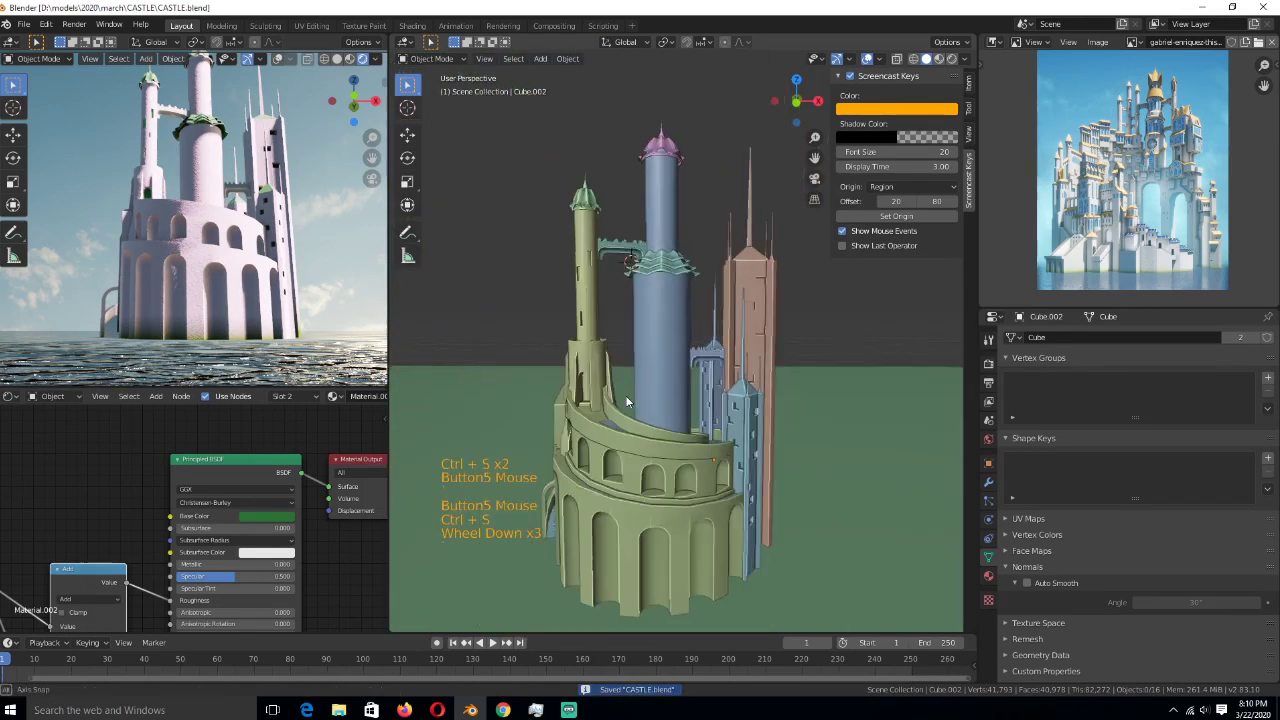
- Unhide all hidden objects in the scene and clear the selection
{"action": "scroll", "coordinate": [583, 428], "scroll_direction": "up", "scroll_amount": 1}
{"action": "key", "text": "alt+h"}
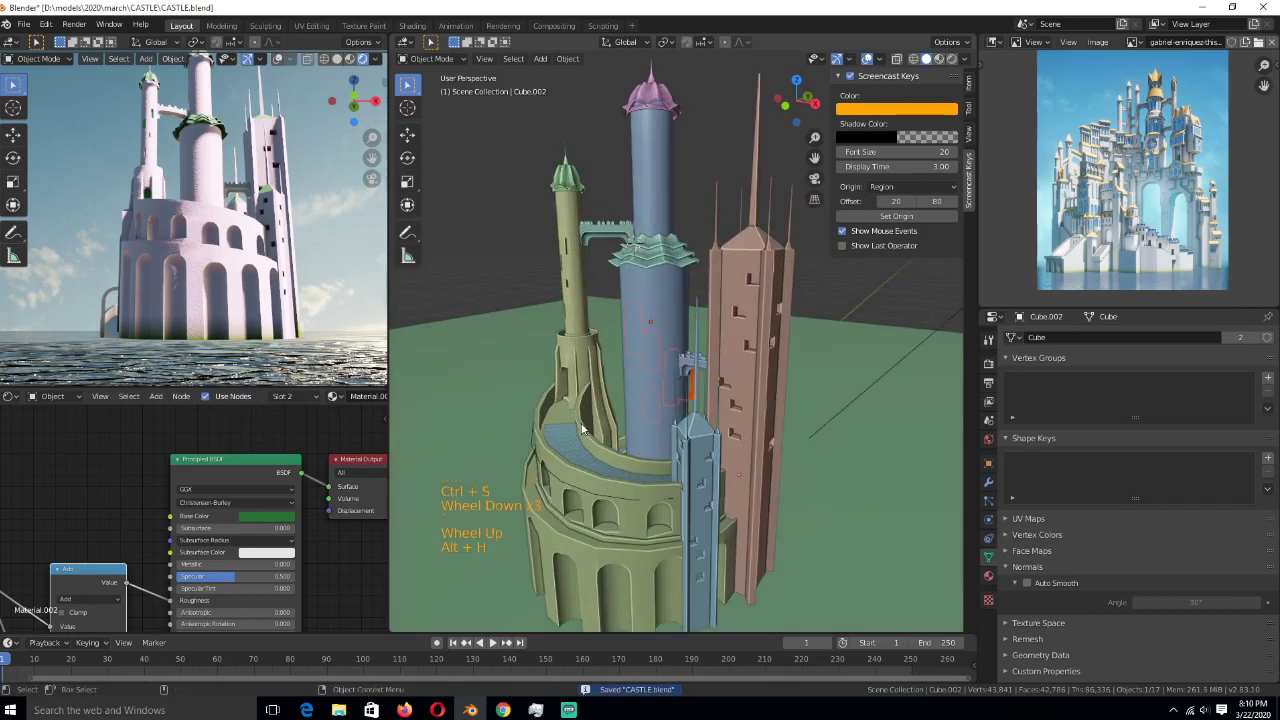
{"action": "middle_click_drag", "start_coordinate": [603, 430], "coordinate": [706, 392]}
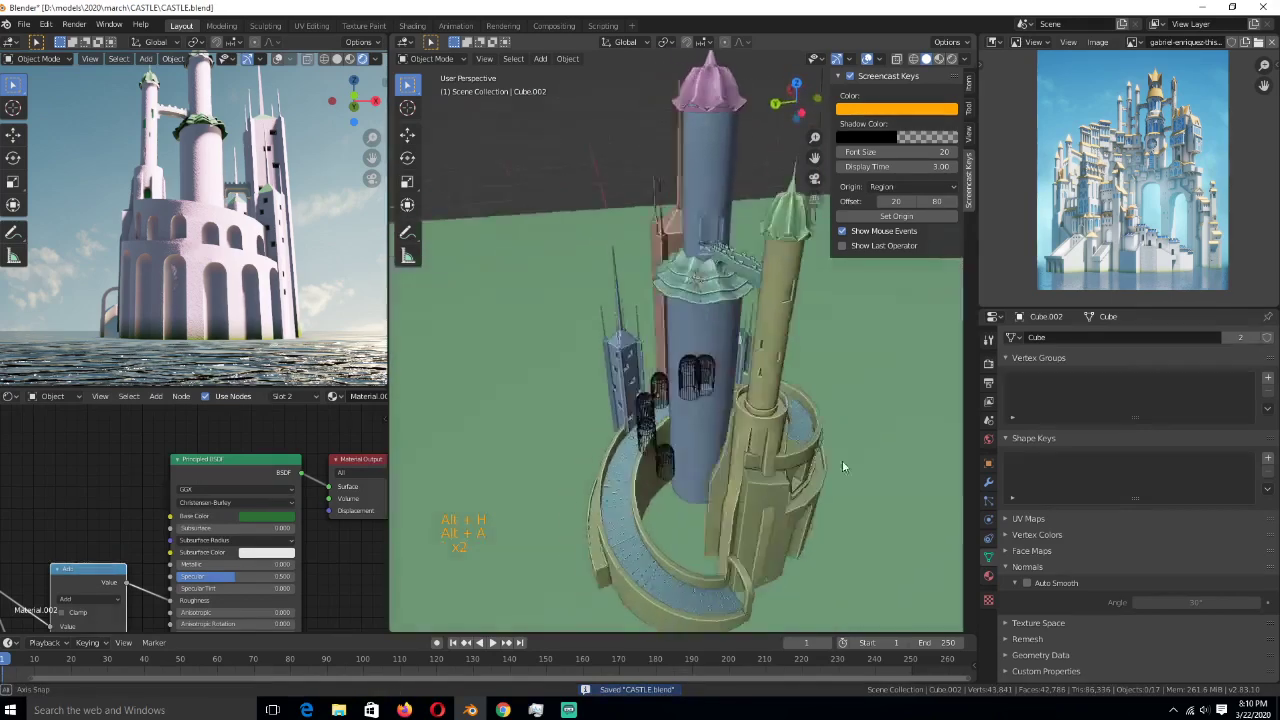
{"action": "key", "text": "alt+a"}
{"action": "key", "text": "alt+a"}
- In top view, move the arched window cutters about 0.57 m along X and -1.00 m along Y onto the central round tower
{"action": "left_click", "coordinate": [706, 392]}
{"action": "key", "text": "KP_7"}
{"action": "scroll", "coordinate": [620, 396], "scroll_direction": "up", "scroll_amount": 3}
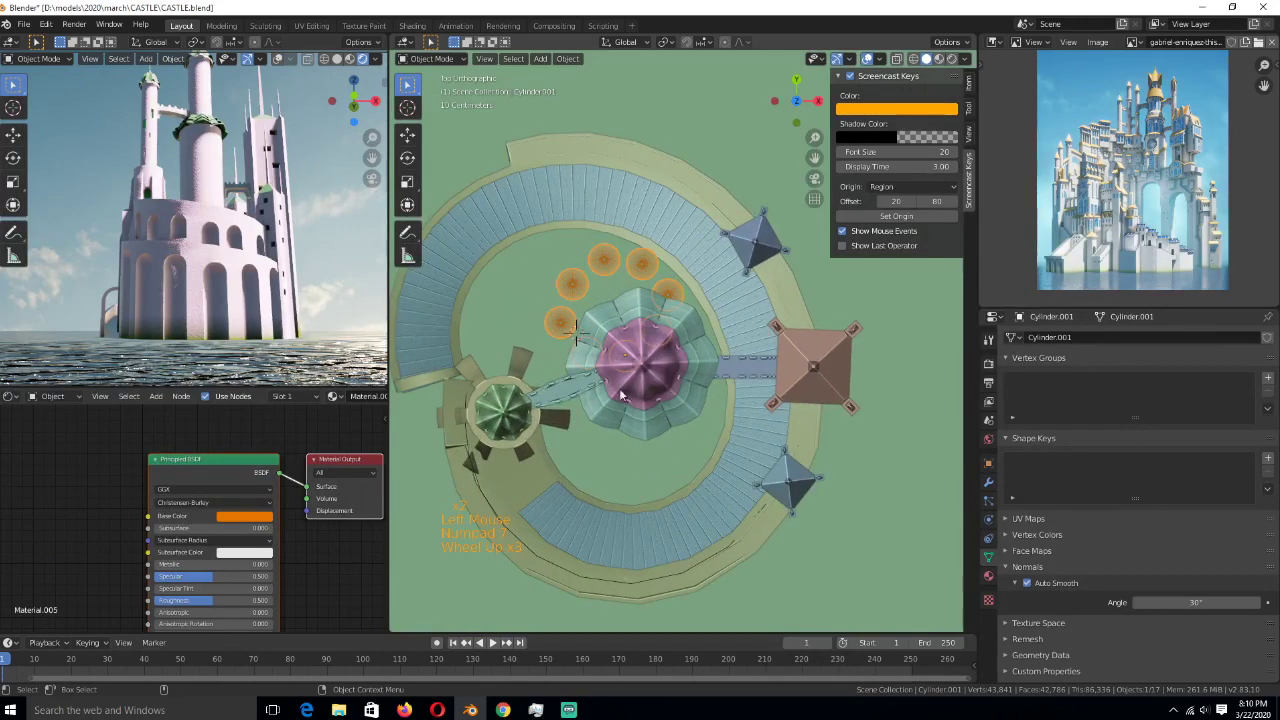
{"action": "key", "text": "g"}
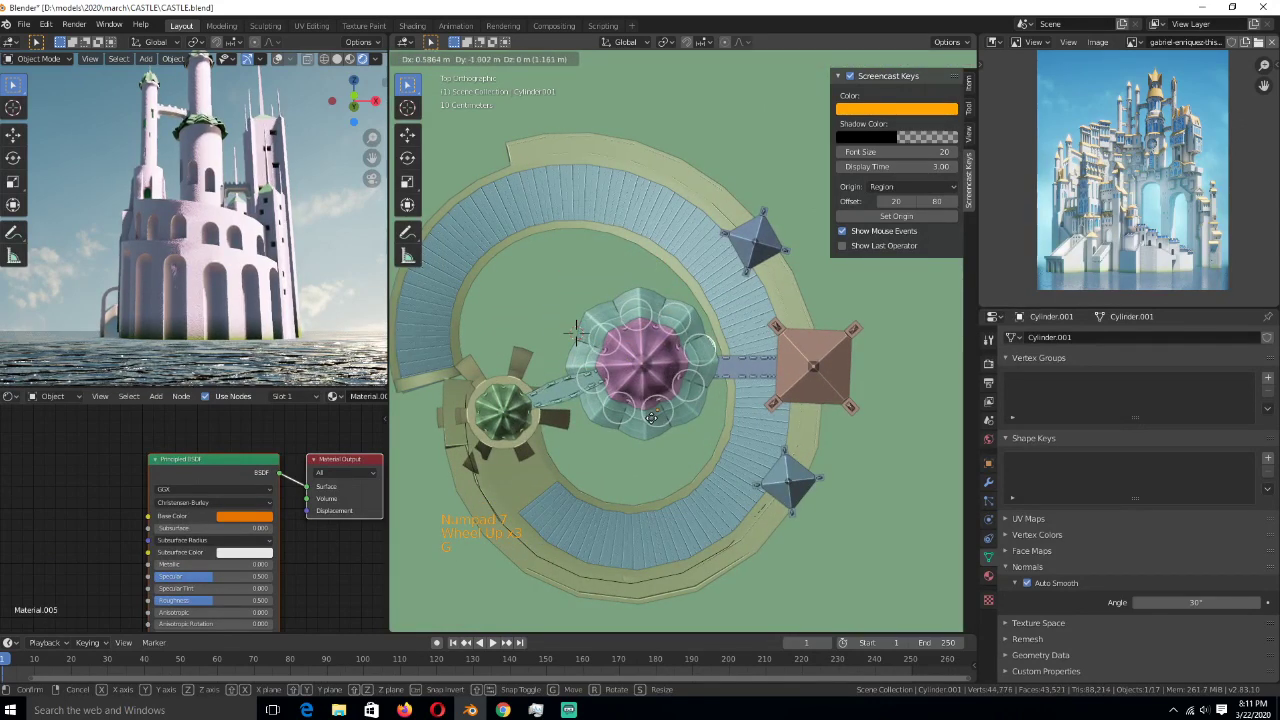
{"action": "left_click", "coordinate": [651, 418]}
- Raise the arched window cutters about 1.23 m along Z on the central round tower and deselect them
{"action": "middle_click_drag", "start_coordinate": [651, 418], "coordinate": [595, 325]}
{"action": "key", "text": "g"}
{"action": "key", "text": "z"}
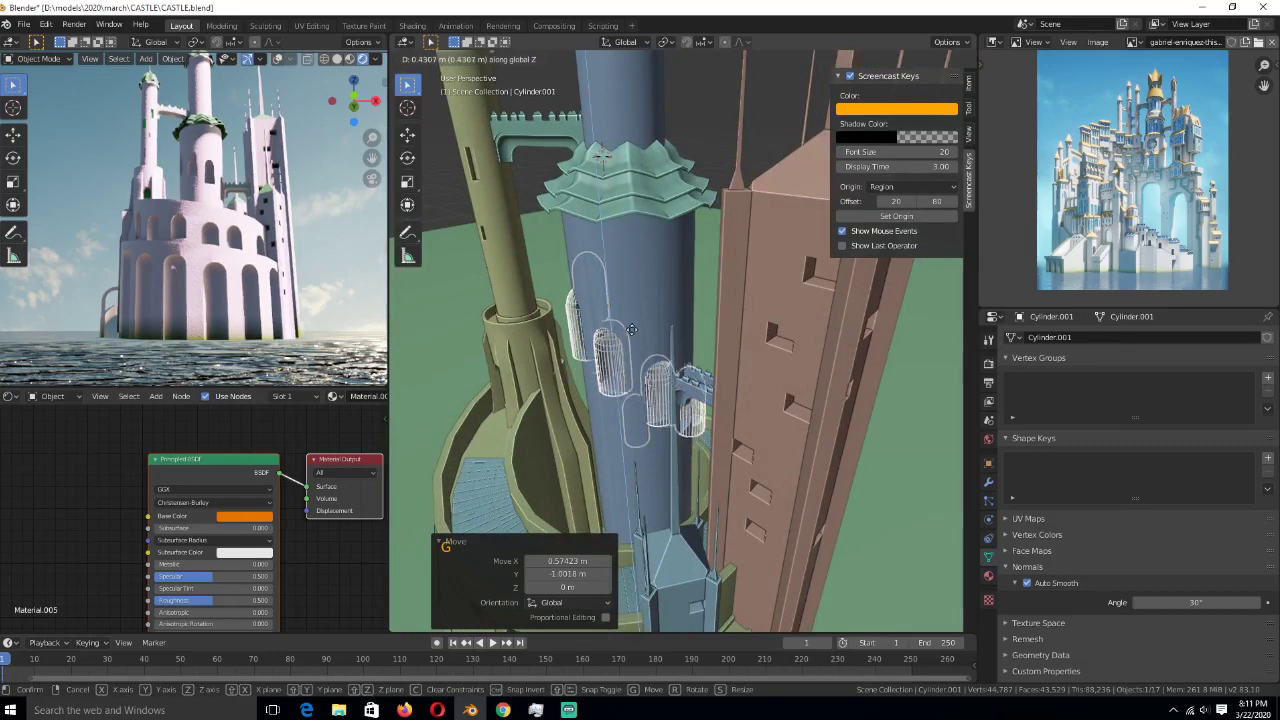
{"action": "left_click", "coordinate": [633, 296]}
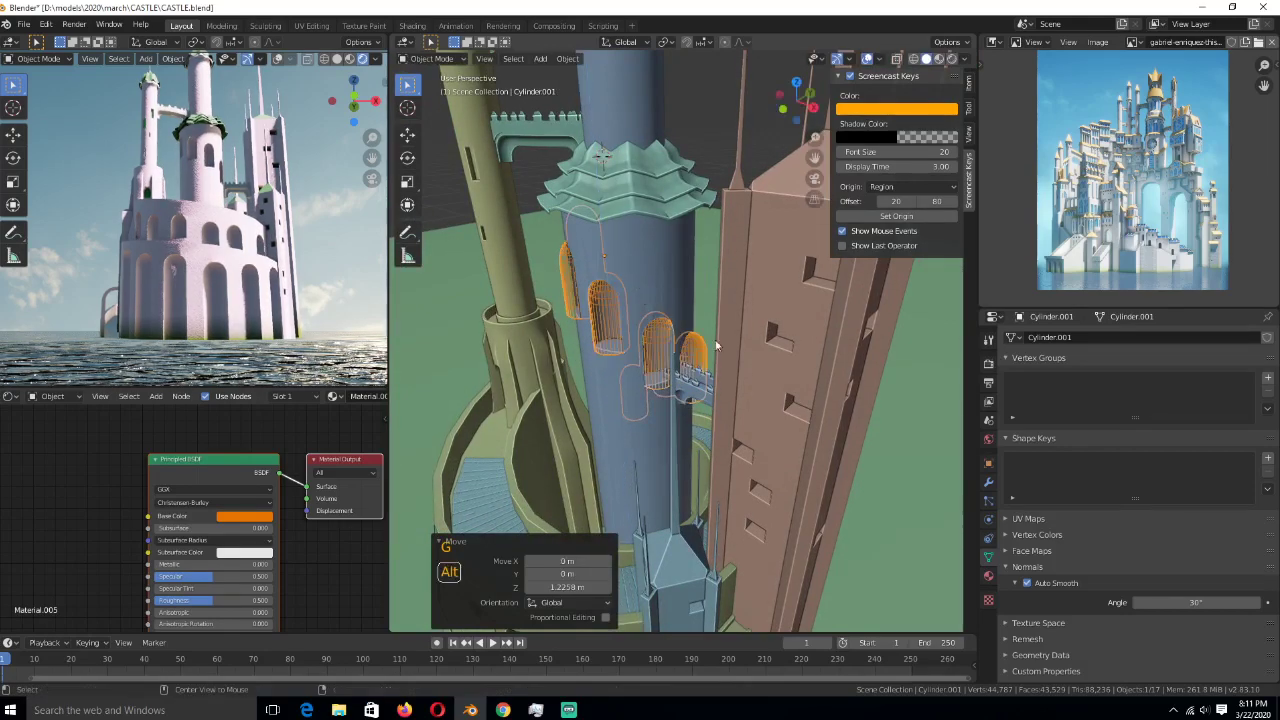
{"action": "middle_click_drag", "start_coordinate": [633, 296], "coordinate": [615, 365], "text": "alt"}
{"action": "scroll", "coordinate": [640, 372], "scroll_direction": "up", "scroll_amount": 3}
{"action": "scroll", "coordinate": [670, 381], "scroll_direction": "up", "scroll_amount": 3}
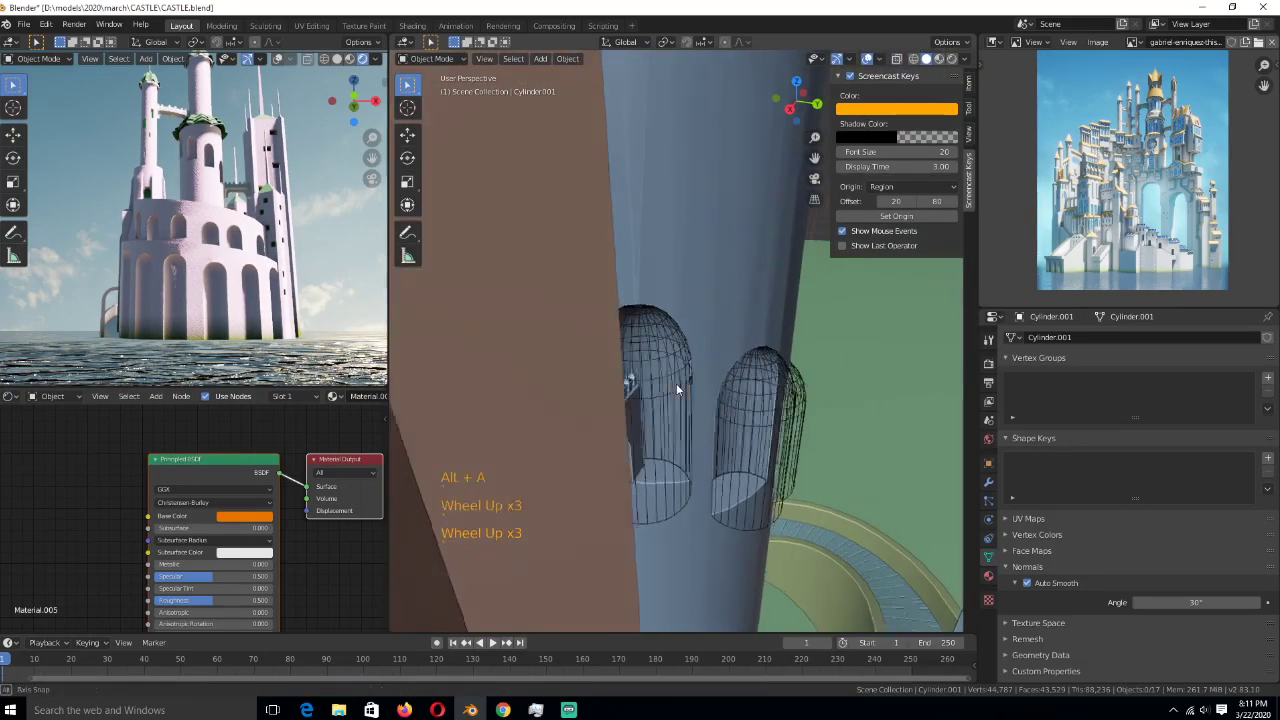
{"action": "left_click", "coordinate": [741, 385]}
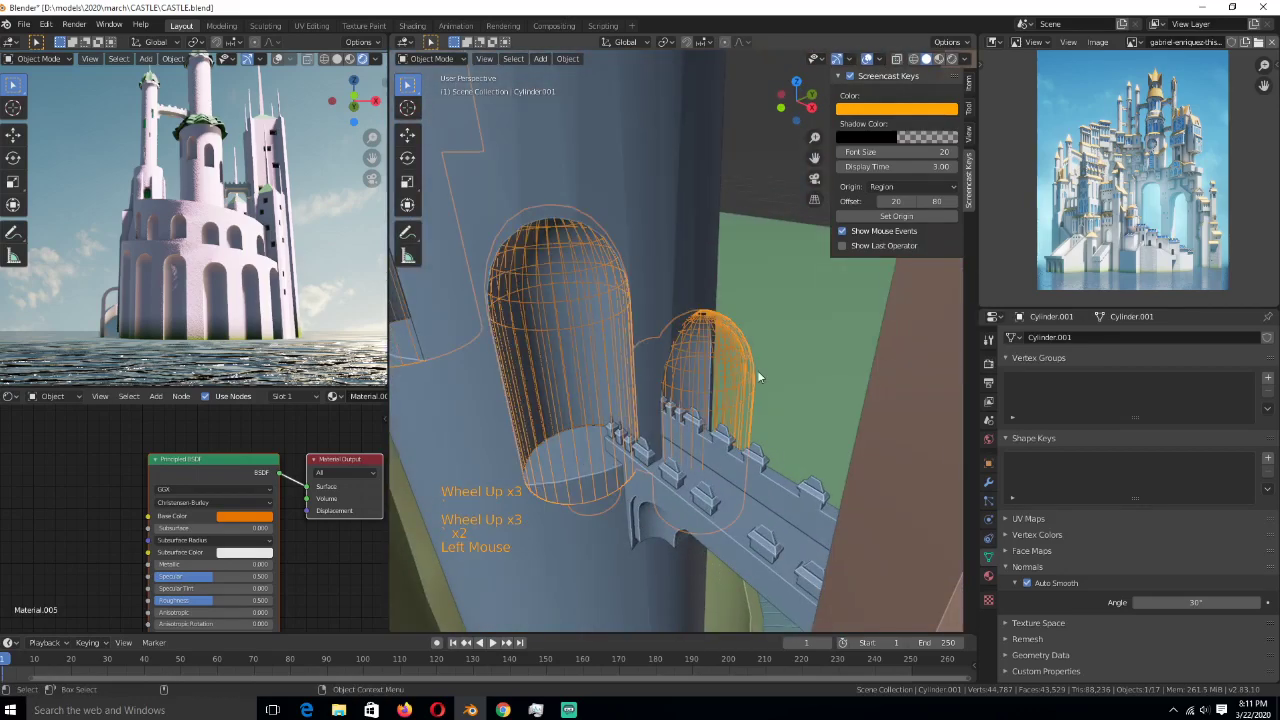
{"action": "key", "text": "r"}
{"action": "scroll", "coordinate": [757, 370], "scroll_direction": "down", "scroll_amount": 2}
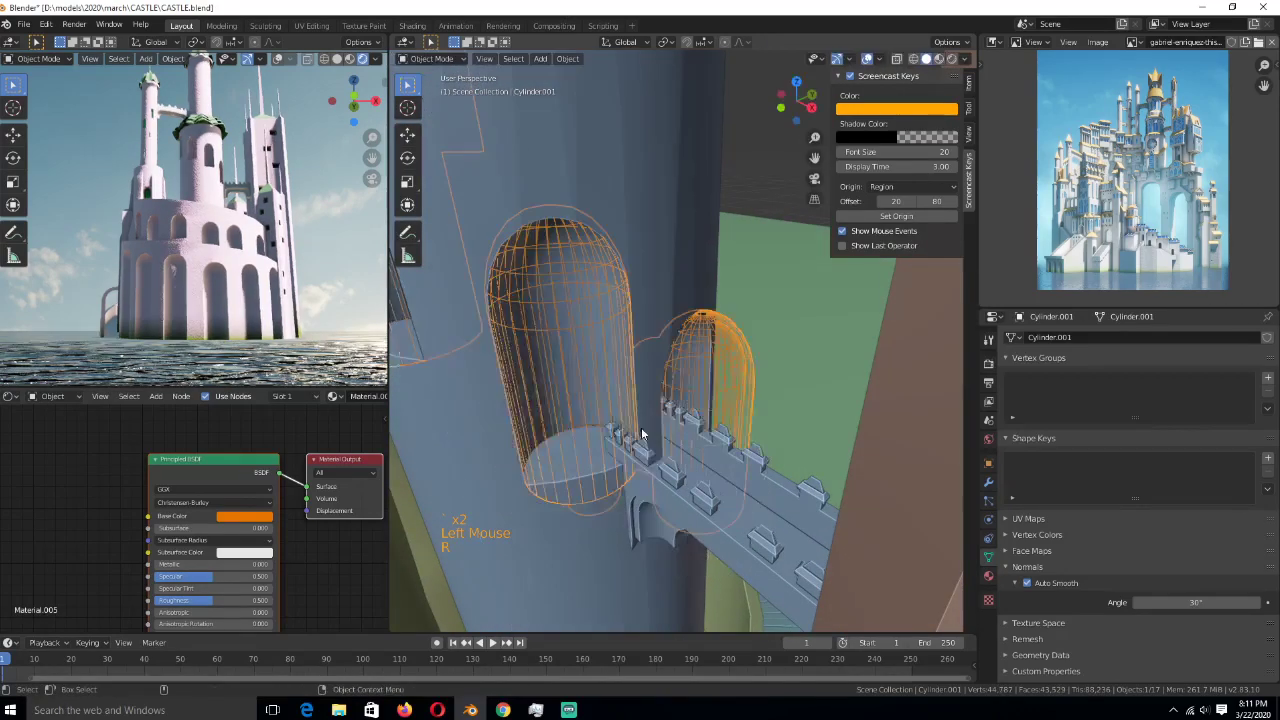
{"action": "left_click", "coordinate": [642, 438]}
- Snap the 3D cursor to the central round tower and rotate the window cutters -19.6° around global Z, pivoting on the cursor
{"action": "scroll", "coordinate": [642, 438], "scroll_direction": "down", "scroll_amount": 2}
{"action": "left_click", "coordinate": [643, 283]}
{"action": "key", "text": "shift+s"}
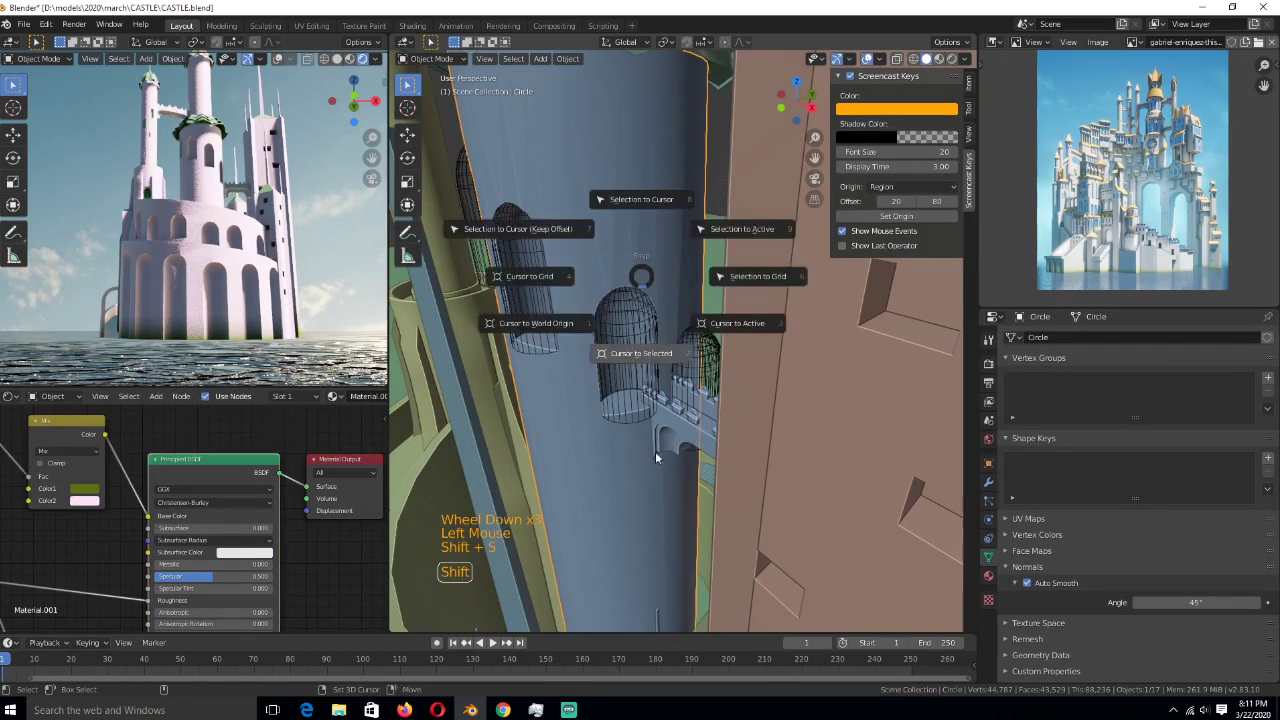
{"action": "left_click", "coordinate": [683, 353]}
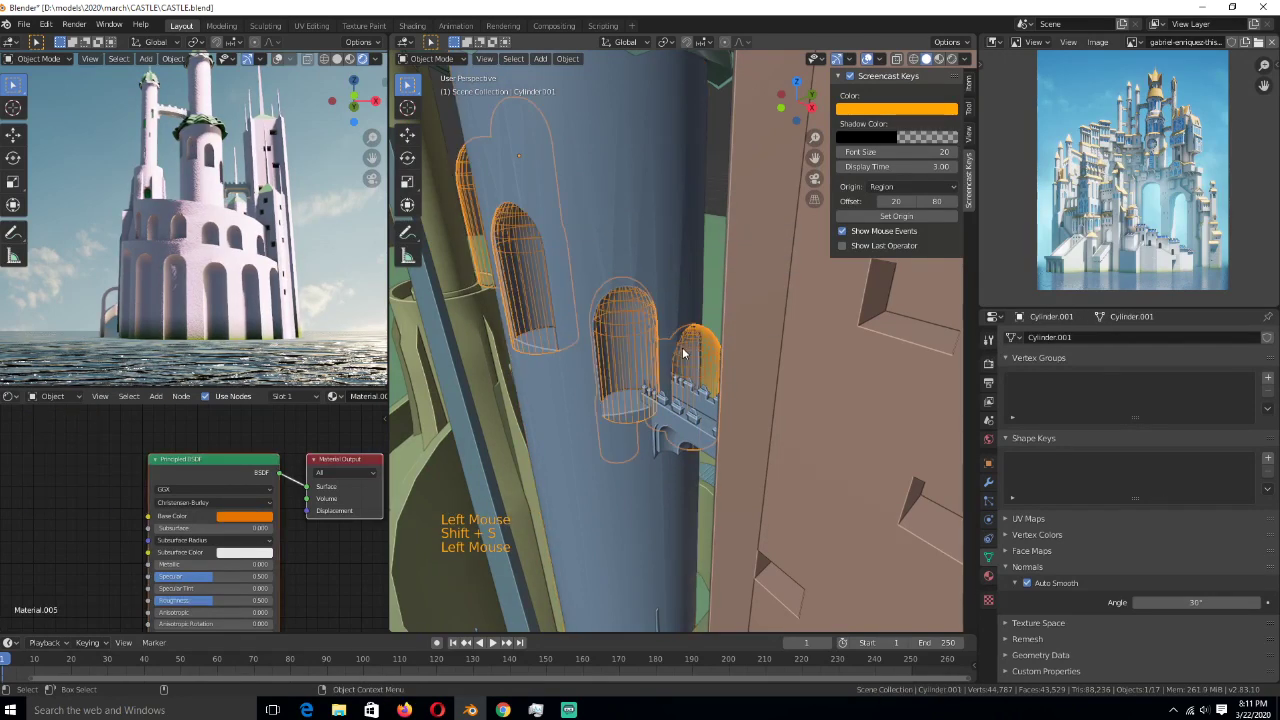
{"action": "key", "text": "shift+s"}
{"action": "left_click", "coordinate": [664, 374]}
{"action": "key", "text": "r"}
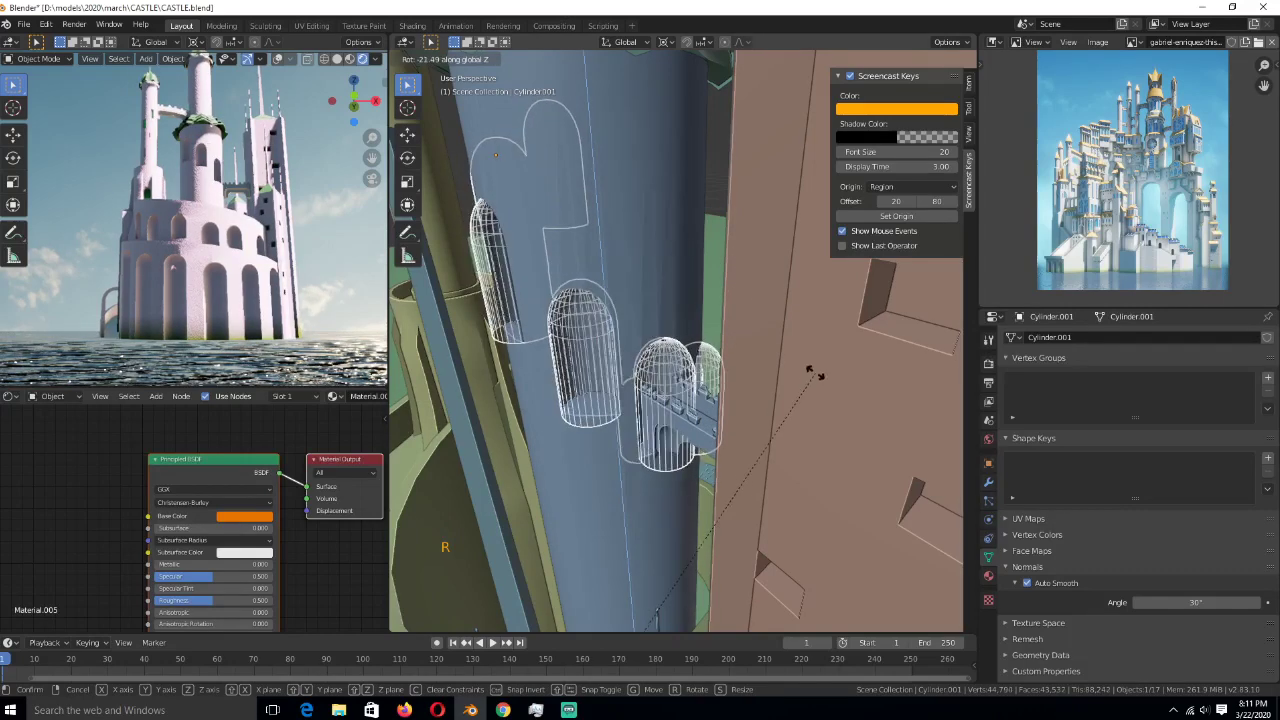
- Raise the window cutters slightly along Z so one opening sits over the lower bridge's end, and deselect them
{"action": "key", "text": "g"}
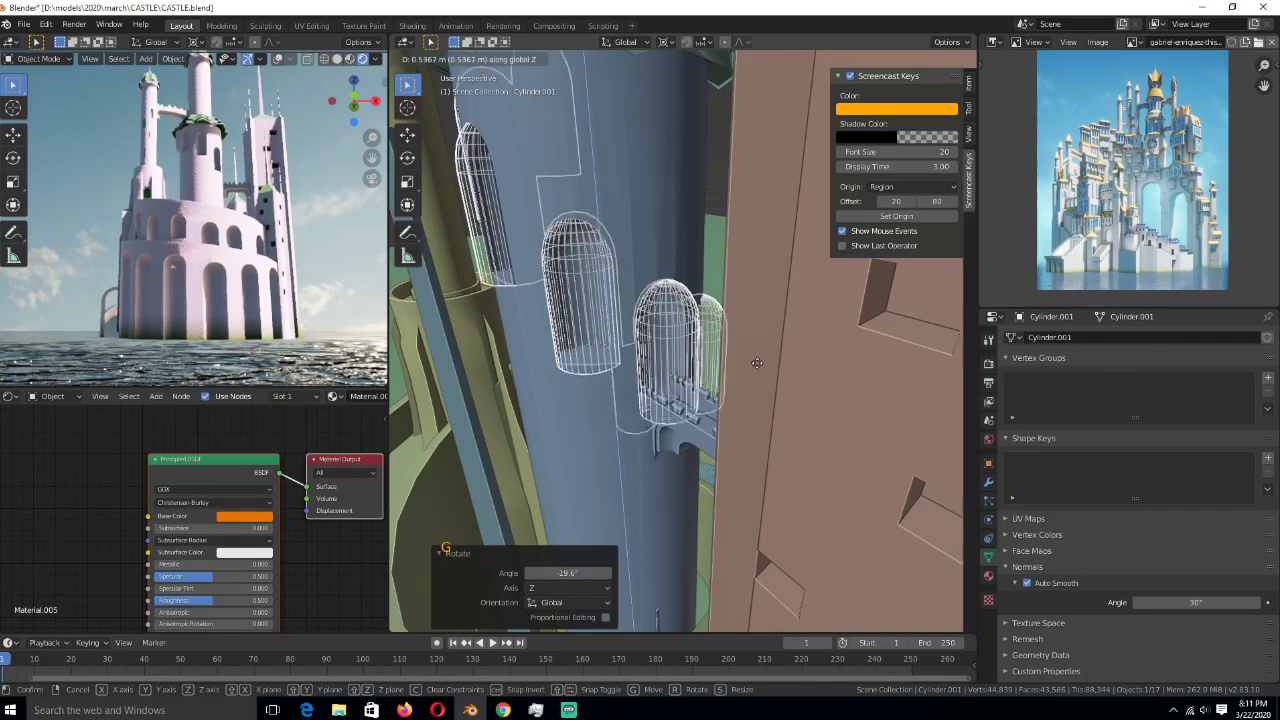
{"action": "left_click", "coordinate": [760, 372]}
{"action": "key", "text": "alt+a"}
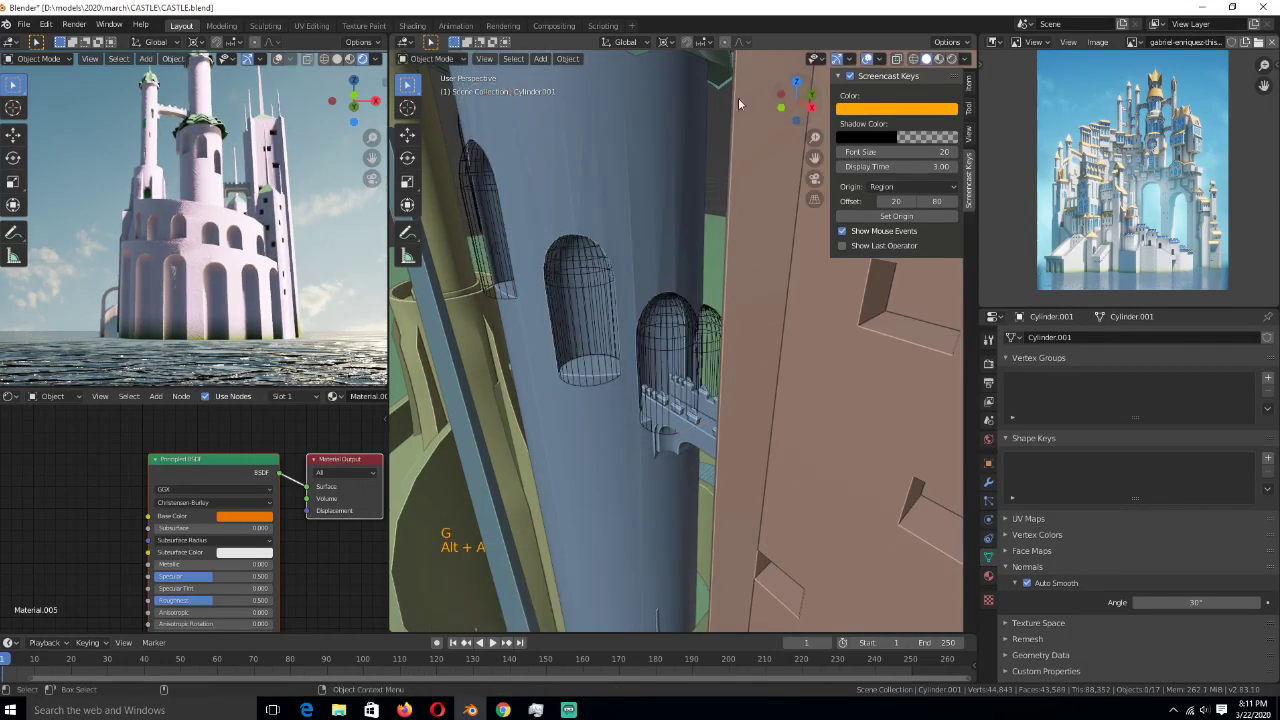
- Check the round tower's window openings with the viewport overlays hidden, and show the overlays again
{"action": "left_click", "coordinate": [867, 60]}
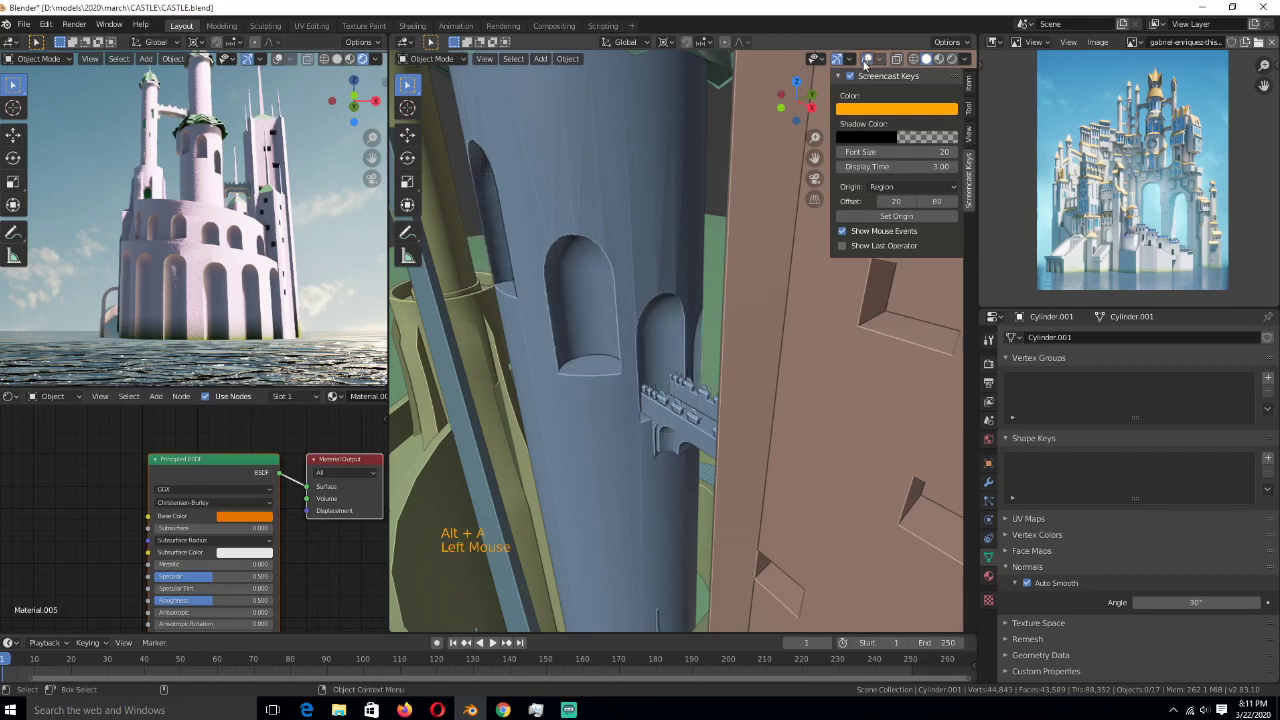
{"action": "scroll", "coordinate": [660, 304], "scroll_direction": "down", "scroll_amount": 3}
{"action": "middle_click_drag", "start_coordinate": [648, 310], "coordinate": [702, 280]}
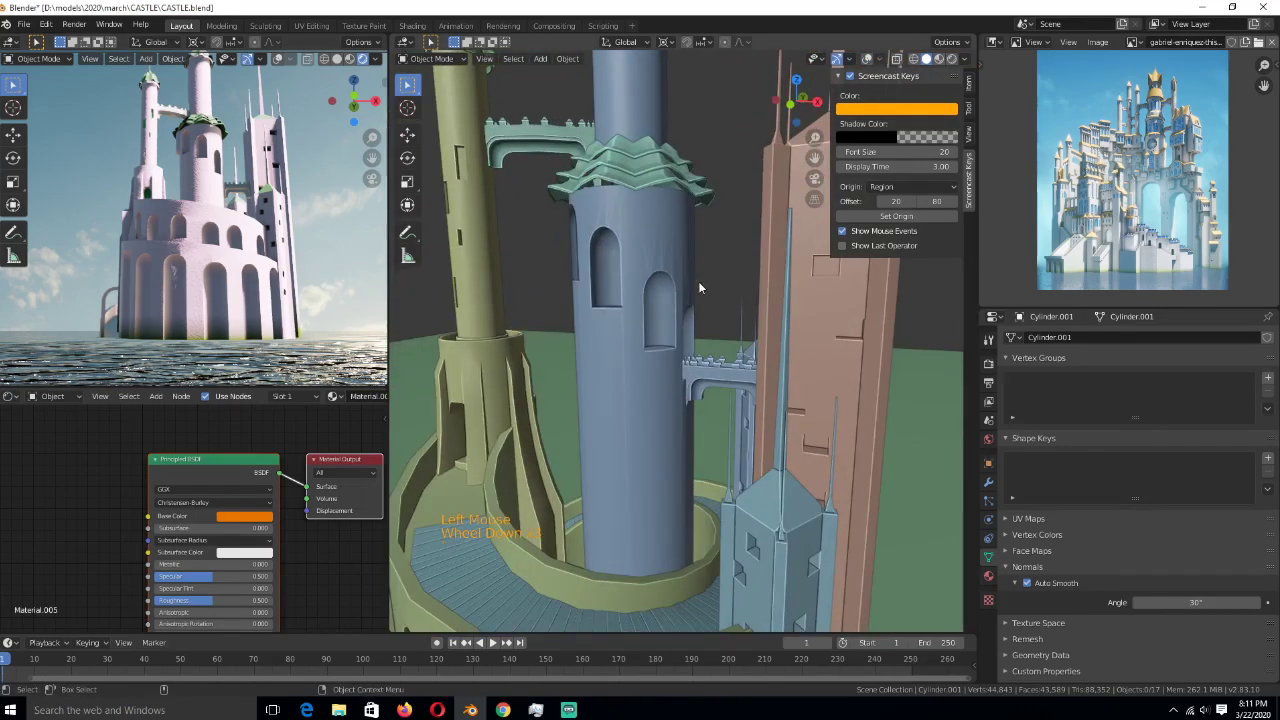
{"action": "left_click", "coordinate": [867, 60]}
- Save the file, view the castle through the camera, and save it again
{"action": "key", "text": "ctrl+s"}
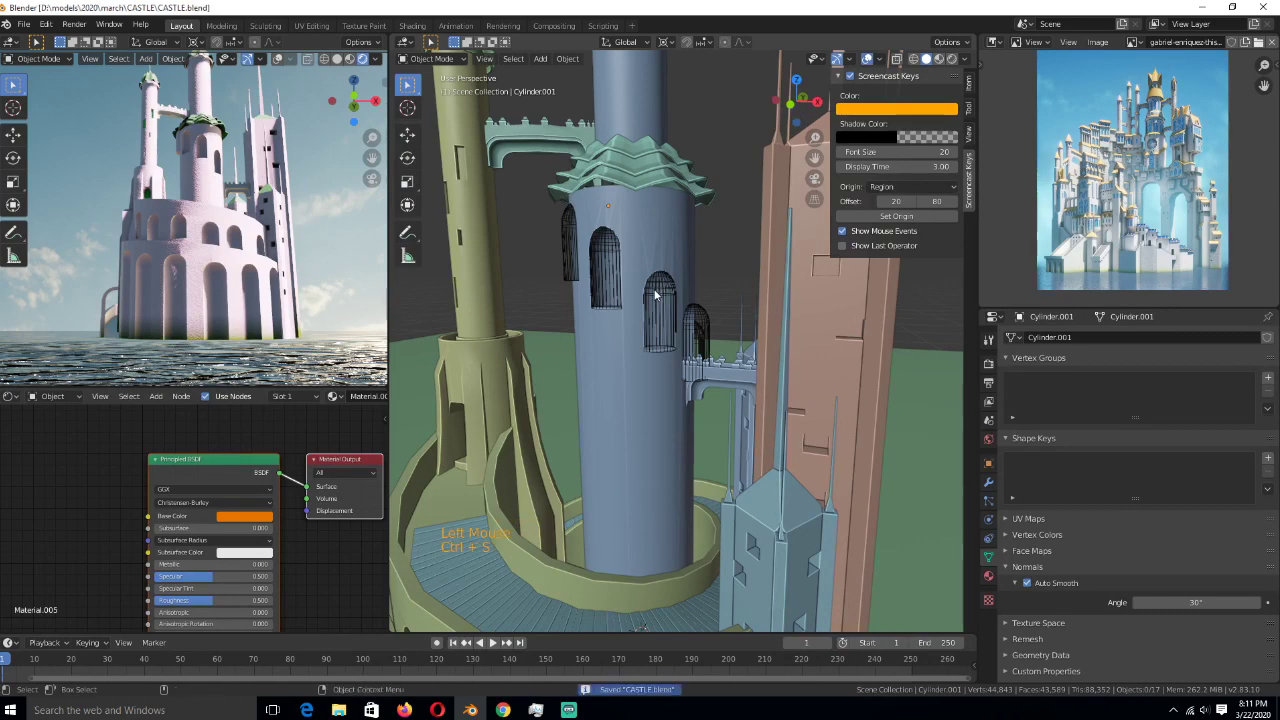
{"action": "scroll", "coordinate": [660, 265], "scroll_direction": "down", "scroll_amount": 5}
{"action": "key", "text": "KP_0"}
{"action": "scroll", "coordinate": [650, 330], "scroll_direction": "up", "scroll_amount": 2}
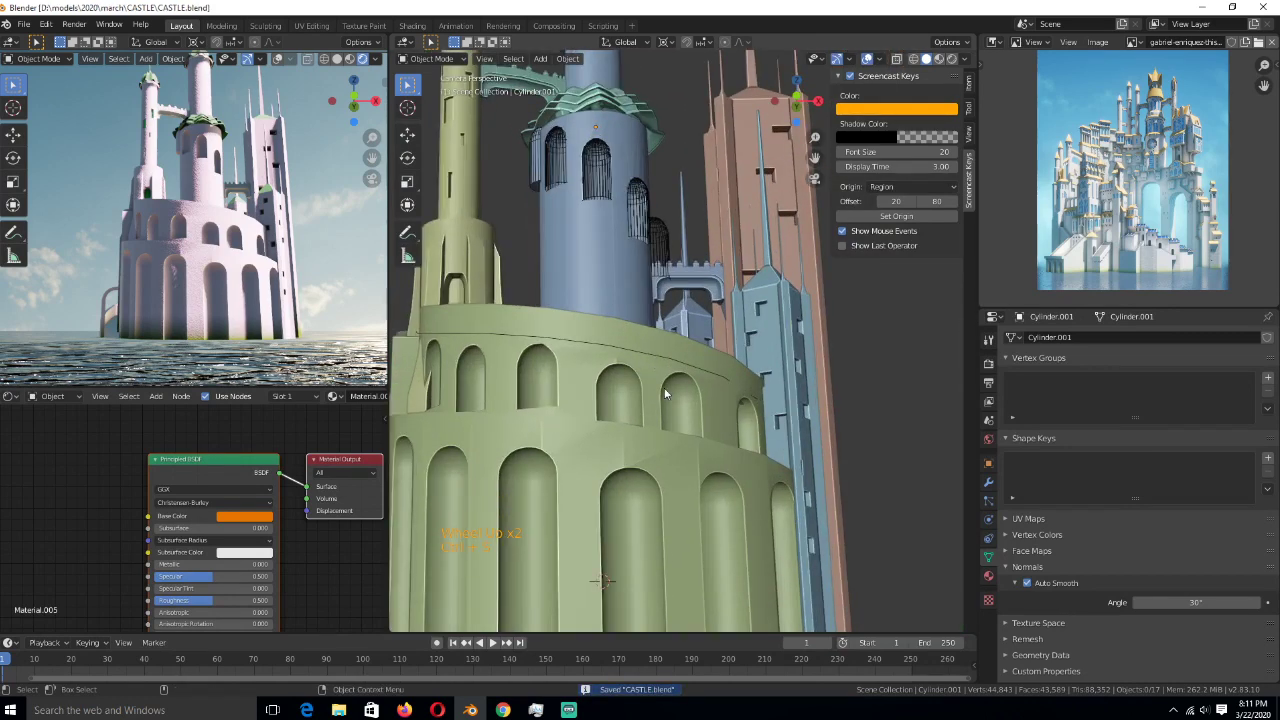
{"action": "scroll", "coordinate": [663, 396], "scroll_direction": "down", "scroll_amount": 1}
{"action": "key", "text": "ctrl+s"}
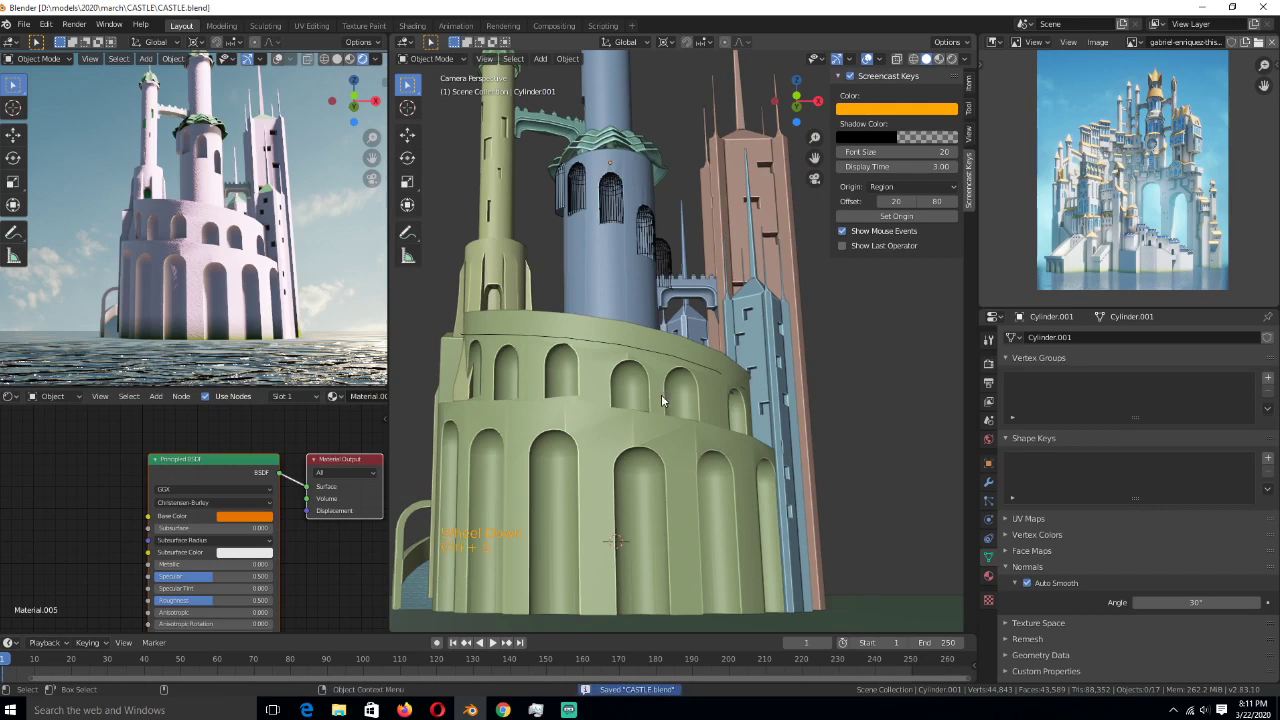
{"action": "key", "text": "ctrl+s"}
- Add vertical loop cuts down the centres of the wall strips between the lower arches of the base wall
{"action": "left_click", "coordinate": [636, 424]}
{"action": "key", "text": "Tab"}
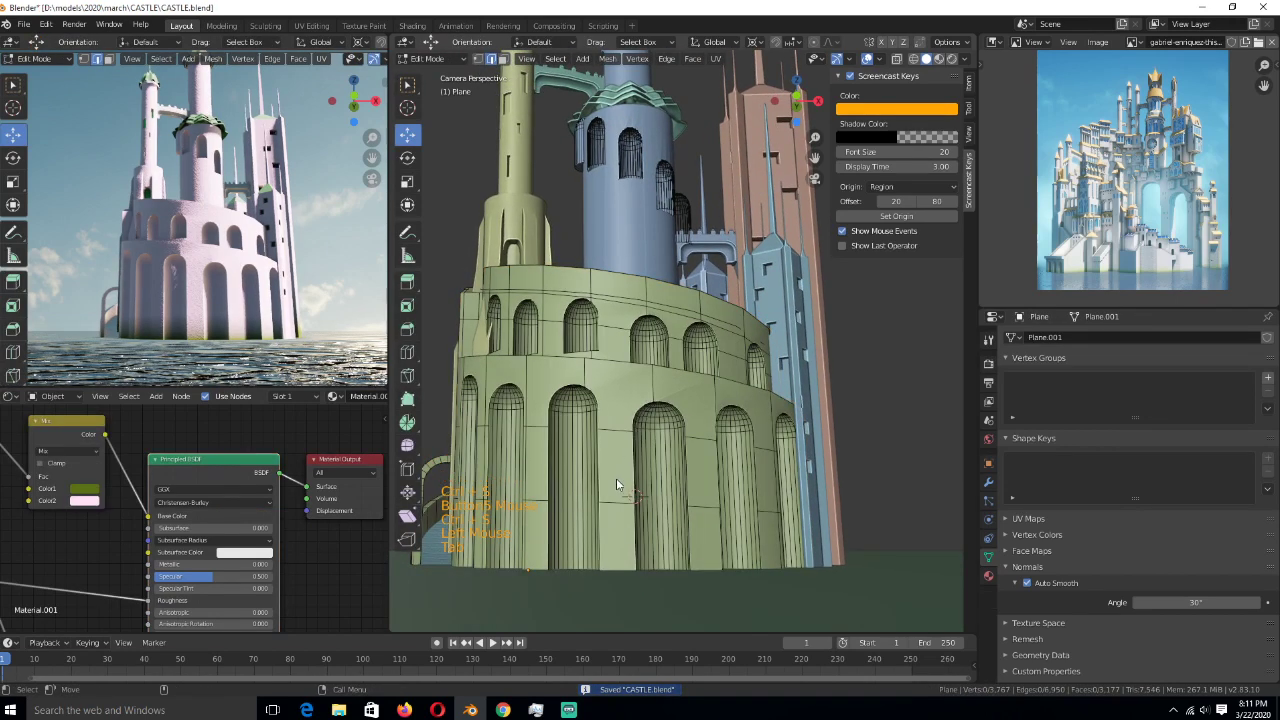
{"action": "key", "text": "alt+a"}
{"action": "key", "text": "3"}
{"action": "key", "text": "ctrl+r"}
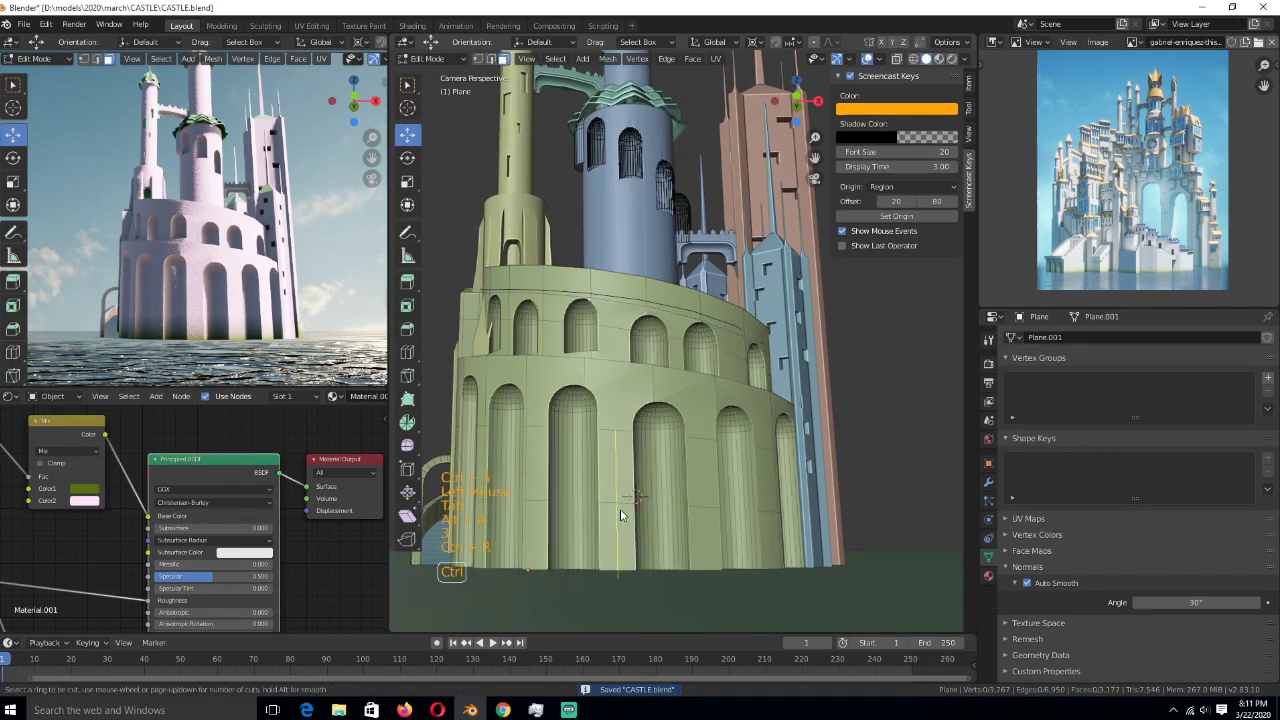
{"action": "left_click", "coordinate": [620, 509]}
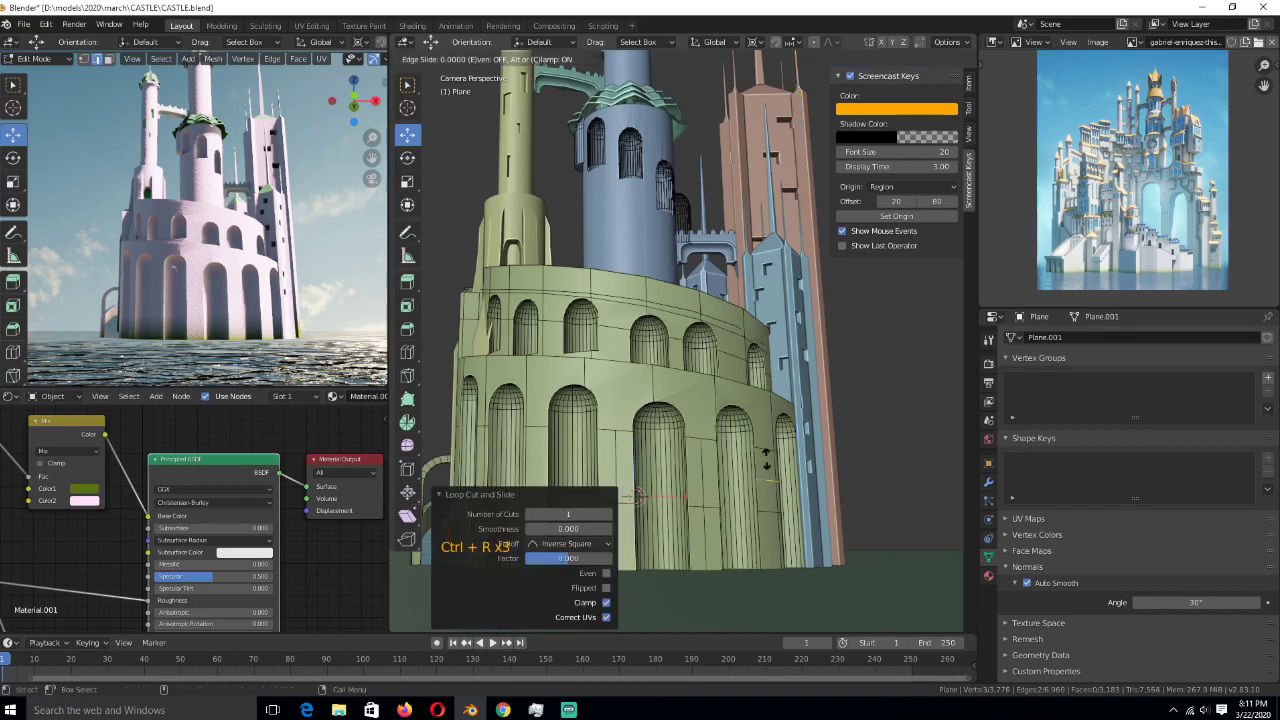
{"action": "left_click", "coordinate": [766, 458]}
{"action": "key", "text": "ctrl+z"}
{"action": "key", "text": "ctrl+r"}
{"action": "left_click", "coordinate": [766, 458]}
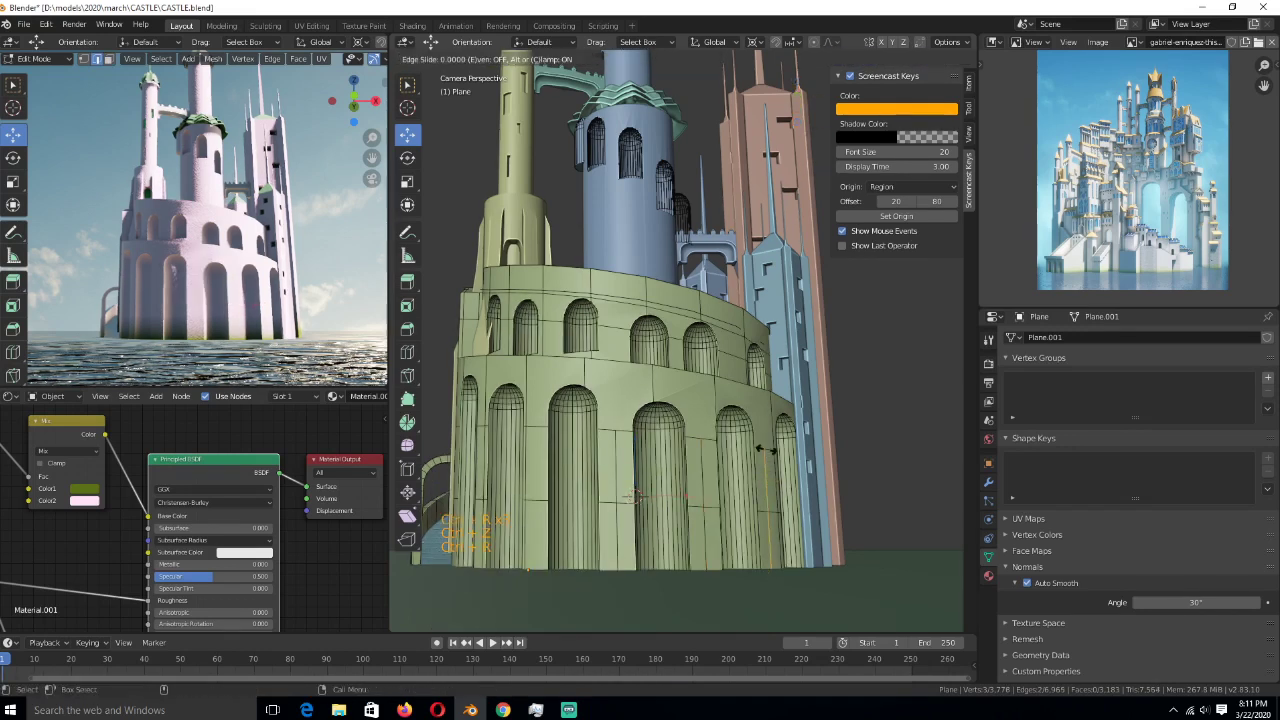
{"action": "left_click", "coordinate": [766, 458]}
- Add another vertical loop cut on the base wall's strip beside the arch nearest the ramp
{"action": "middle_click_drag", "start_coordinate": [541, 443], "coordinate": [593, 464]}
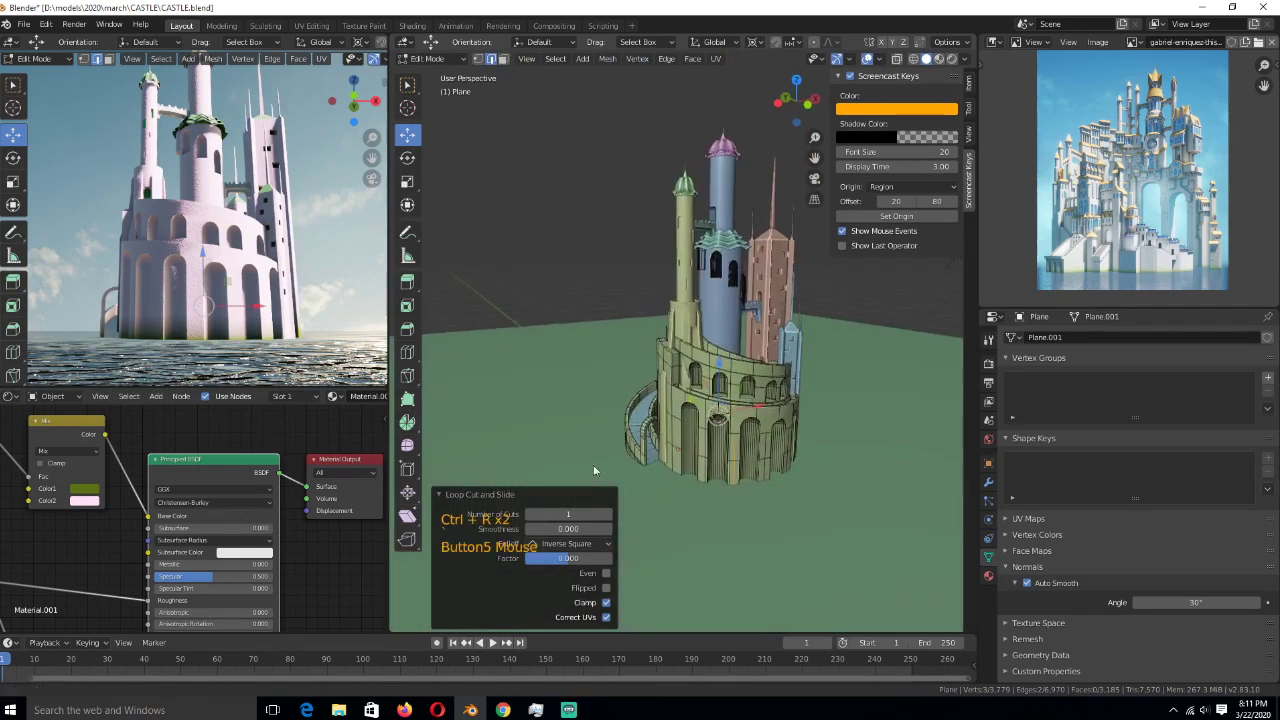
{"action": "scroll", "coordinate": [650, 455], "scroll_direction": "up", "scroll_amount": 3}
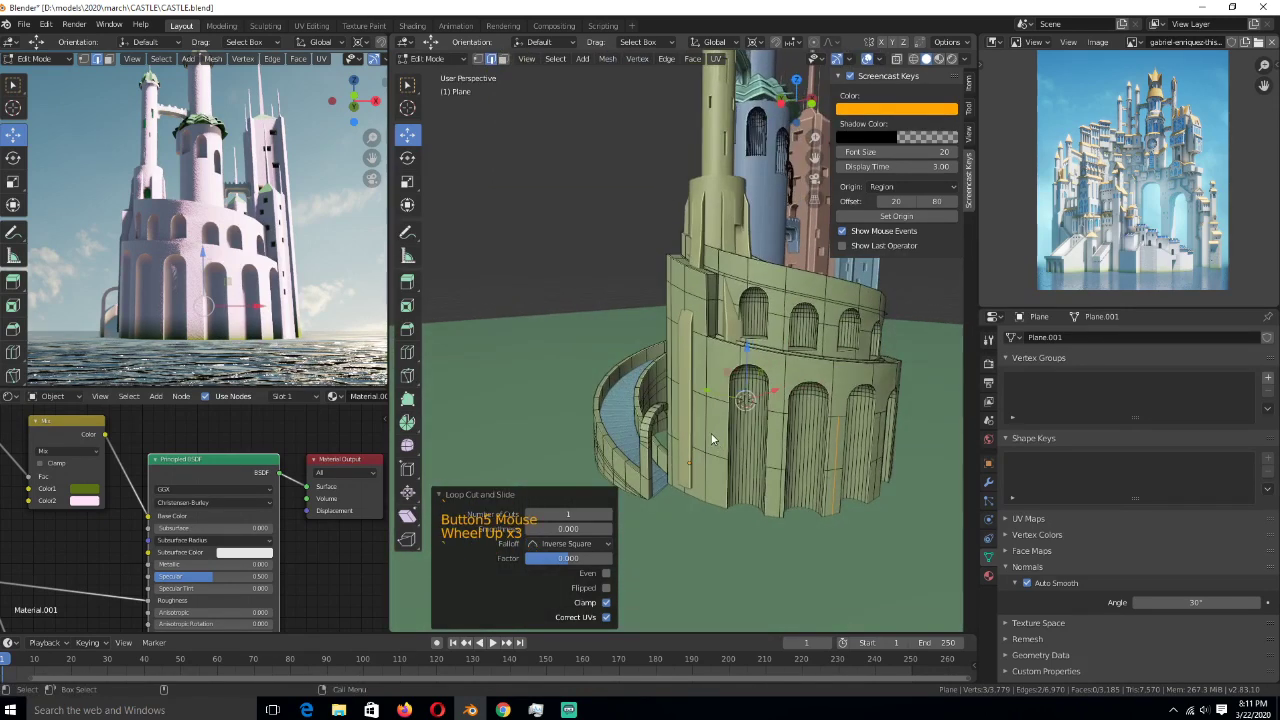
{"action": "left_click", "coordinate": [707, 436]}
{"action": "left_click", "coordinate": [765, 474], "text": "ctrl"}
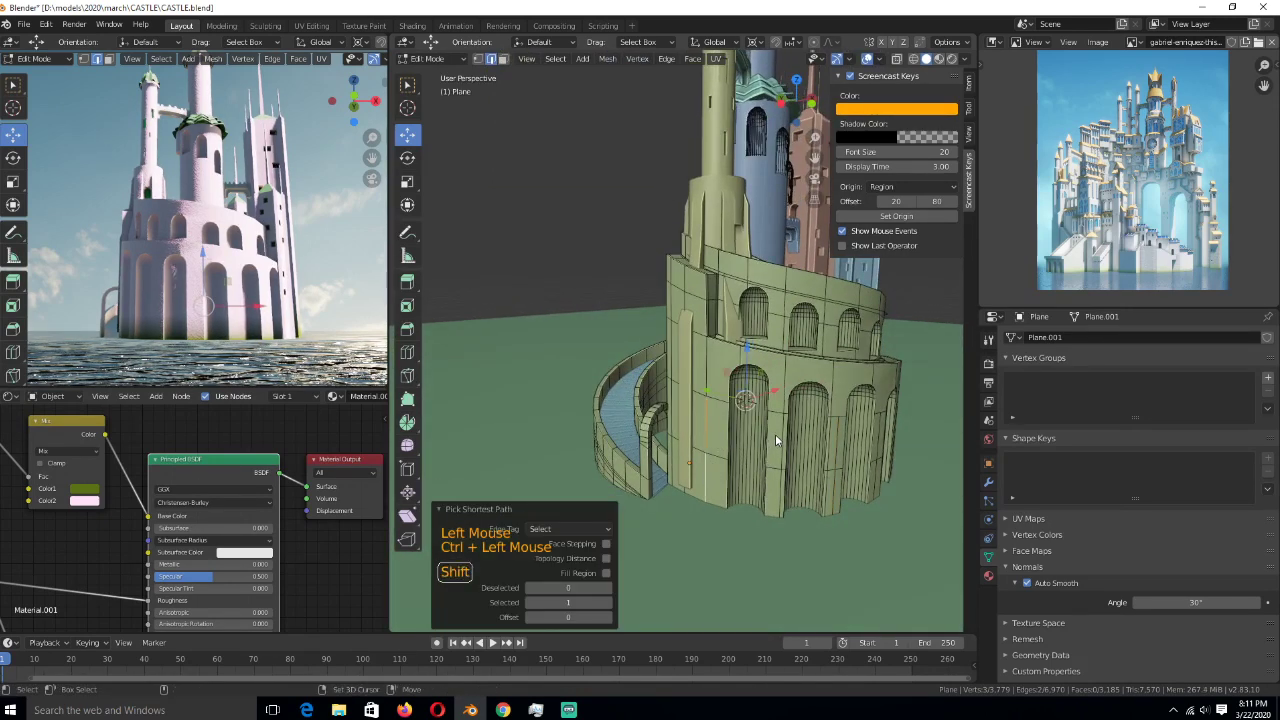
{"action": "key", "text": "ctrl+r"}
{"action": "left_click", "coordinate": [740, 440]}
{"action": "left_click", "coordinate": [740, 440]}
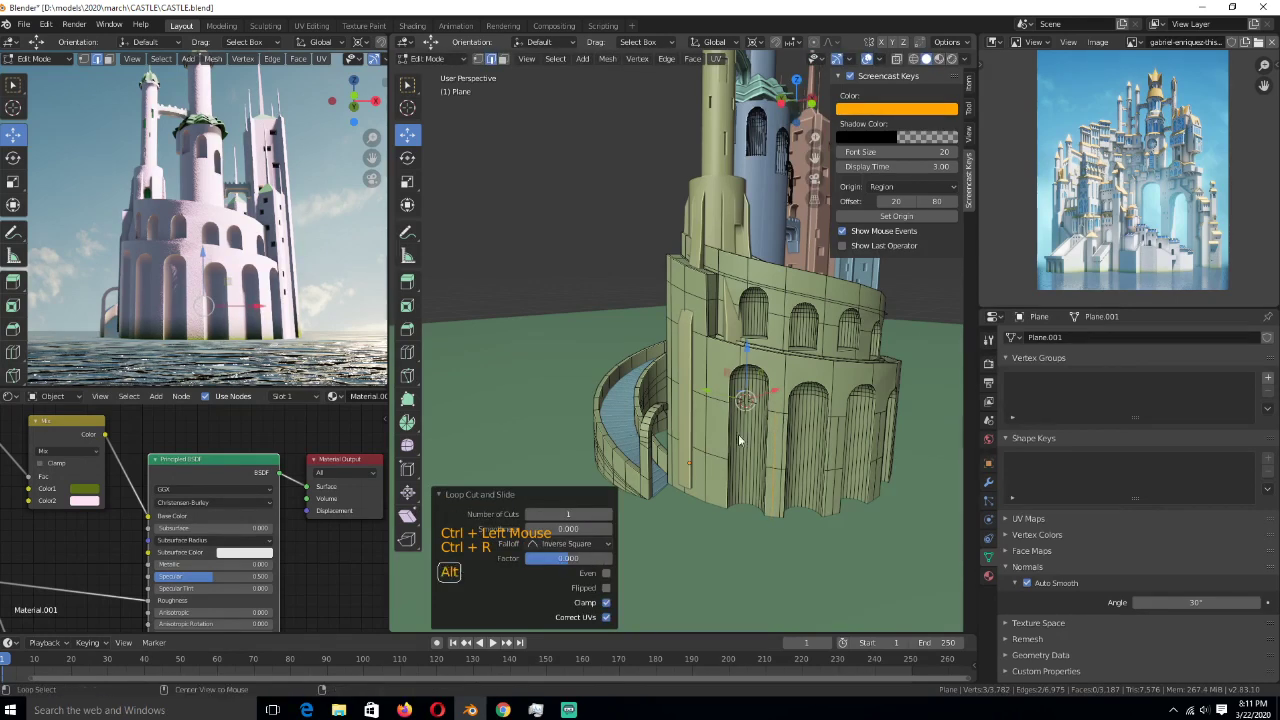
- Select the centre edges of the strips between the lower arches and bevel them 0.0934 m with one segment
{"action": "left_click", "coordinate": [707, 449], "text": "shift"}
{"action": "left_click", "coordinate": [740, 455], "text": "shift"}
{"action": "middle_click_drag", "start_coordinate": [740, 455], "coordinate": [751, 466]}
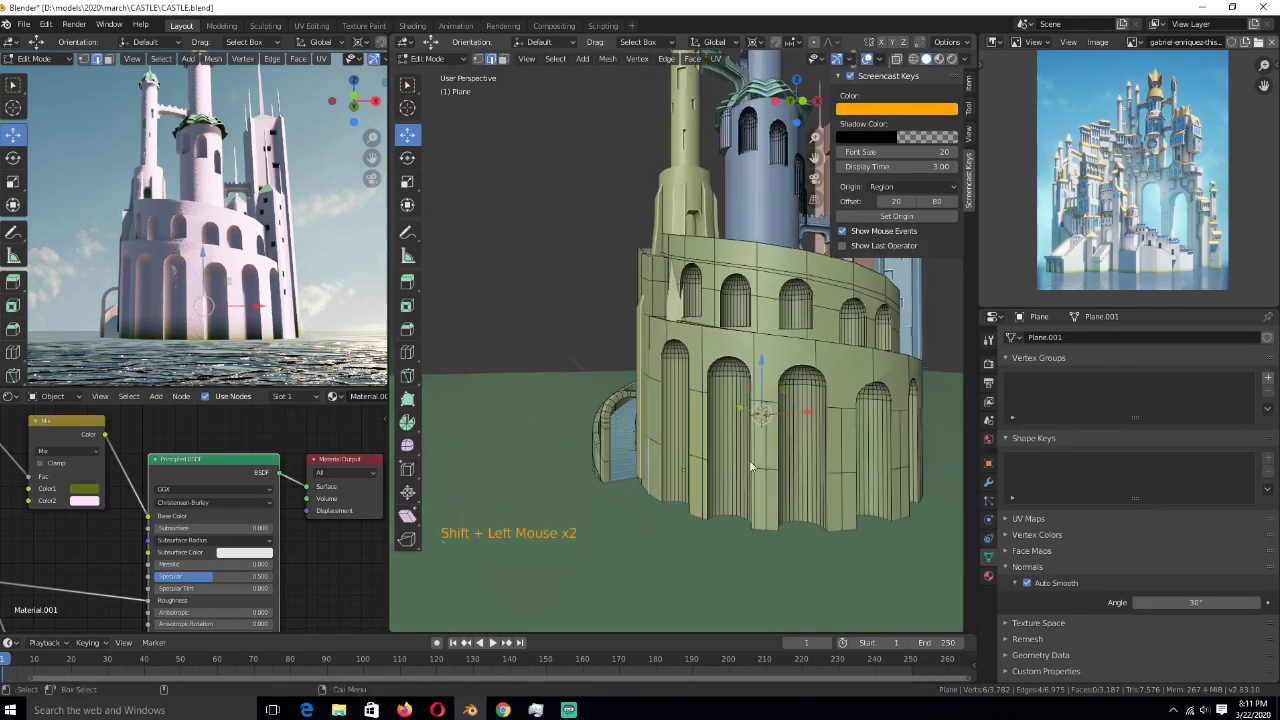
{"action": "left_click", "coordinate": [842, 458], "text": "alt+shift"}
{"action": "left_click", "coordinate": [849, 458], "text": "alt+shift"}
{"action": "middle_click_drag", "start_coordinate": [851, 458], "coordinate": [828, 492]}
{"action": "left_click", "coordinate": [787, 472], "text": "alt+shift"}
{"action": "key", "text": "ctrl+b"}
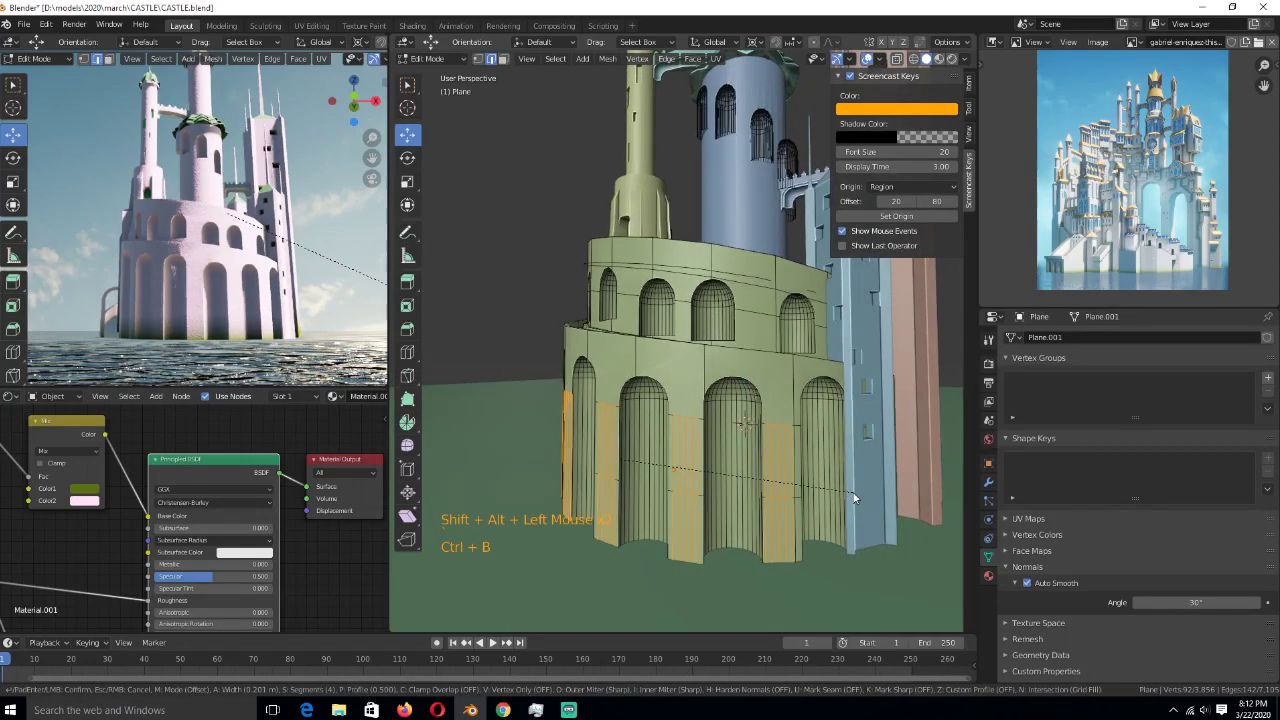
{"action": "scroll", "coordinate": [848, 497], "scroll_direction": "down", "scroll_amount": 3}
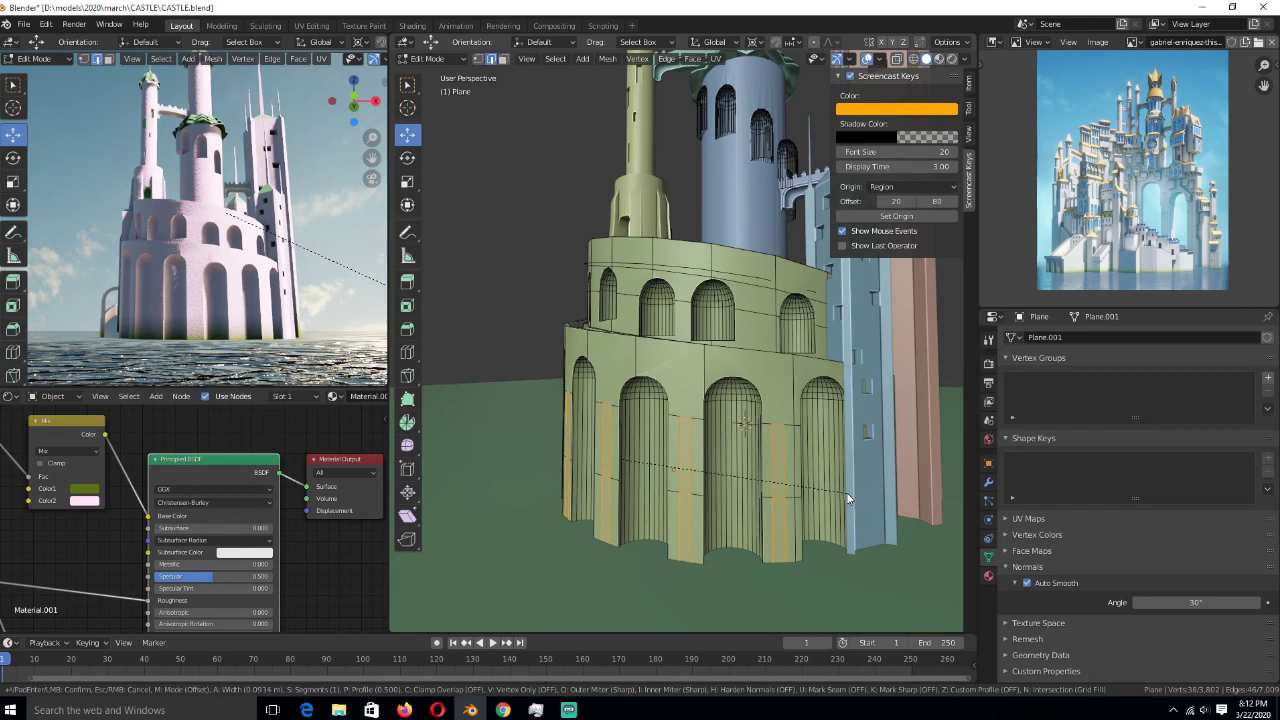
{"action": "left_click", "coordinate": [848, 497]}
- Extrude the beveled strips outward 0.325 m along their normals as buttresses and lower their outer faces slightly along Z
{"action": "key", "text": "alt+e"}
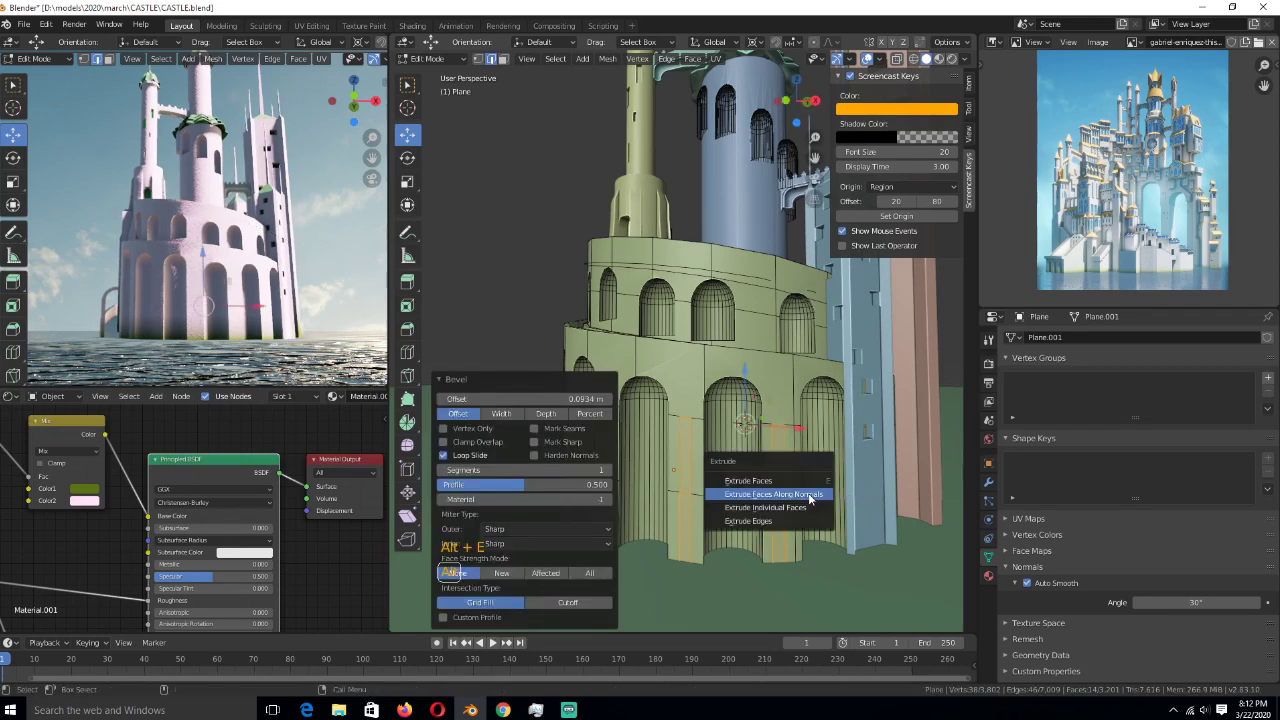
{"action": "left_click", "coordinate": [809, 495]}
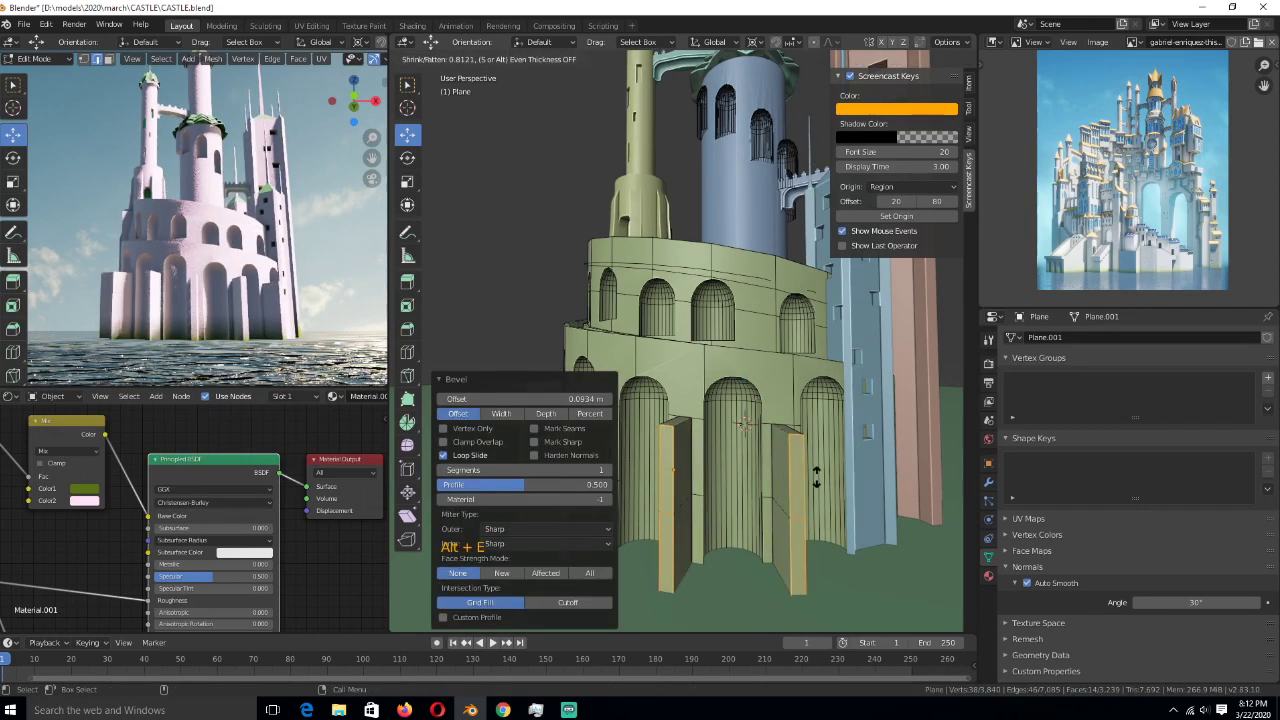
{"action": "left_click", "coordinate": [812, 486]}
{"action": "middle_click_drag", "start_coordinate": [812, 486], "coordinate": [842, 484]}
{"action": "scroll", "coordinate": [842, 490], "scroll_direction": "up", "scroll_amount": 2}
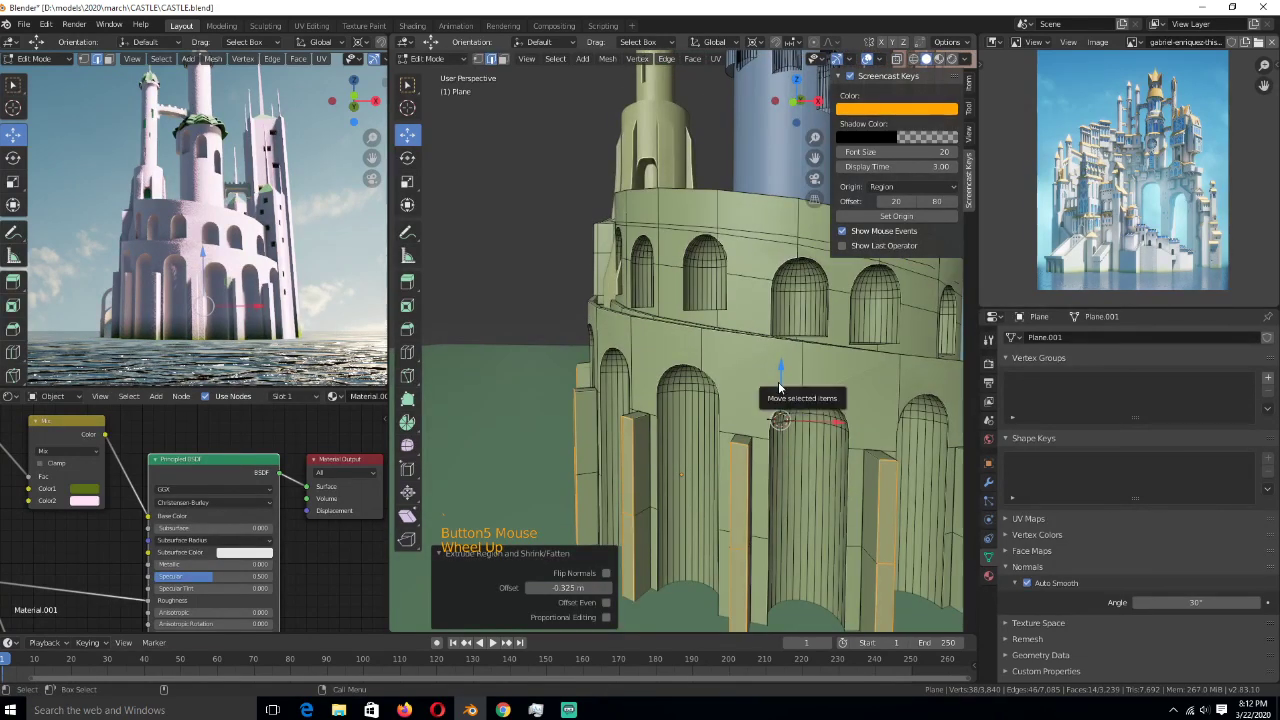
{"action": "middle_click_drag", "start_coordinate": [611, 419], "coordinate": [694, 413]}
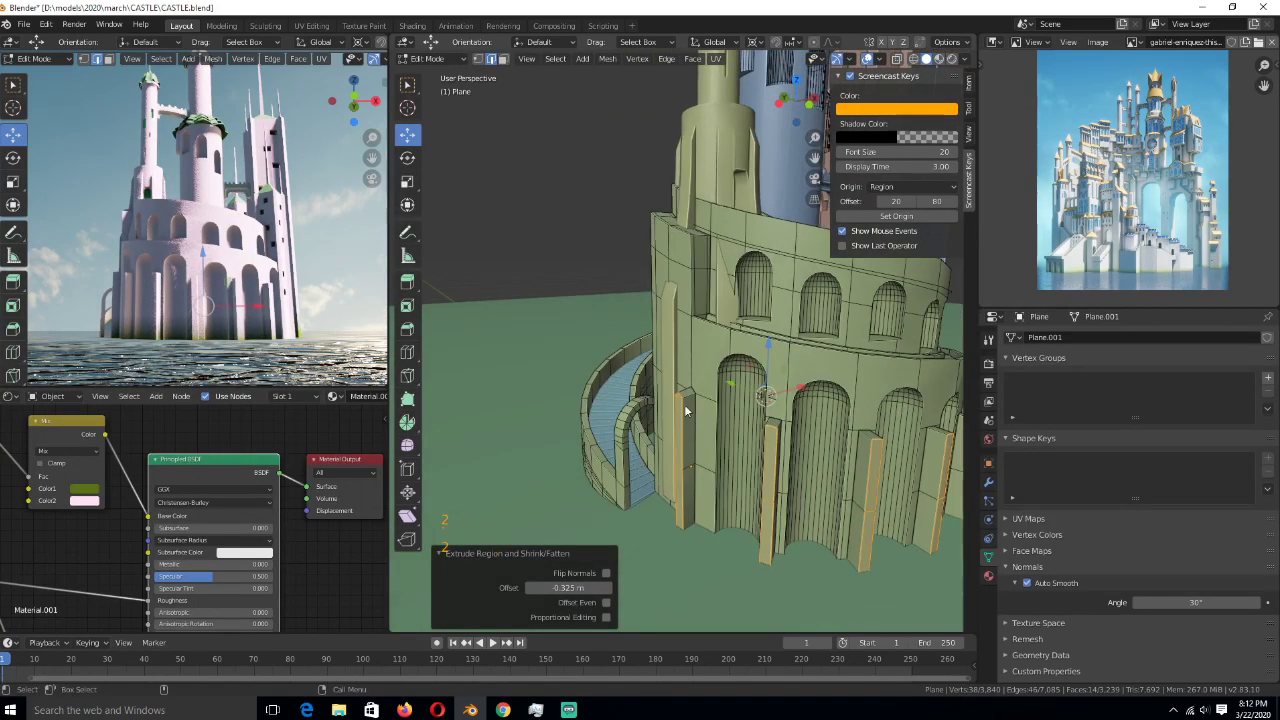
{"action": "left_click_drag", "start_coordinate": [770, 360], "coordinate": [767, 385]}
{"action": "key", "text": "Tab"}
- Save the file, deselect the base wall and look at the castle through the camera
{"action": "scroll", "coordinate": [775, 436], "scroll_direction": "down", "scroll_amount": 4}
{"action": "key", "text": "ctrl+s"}
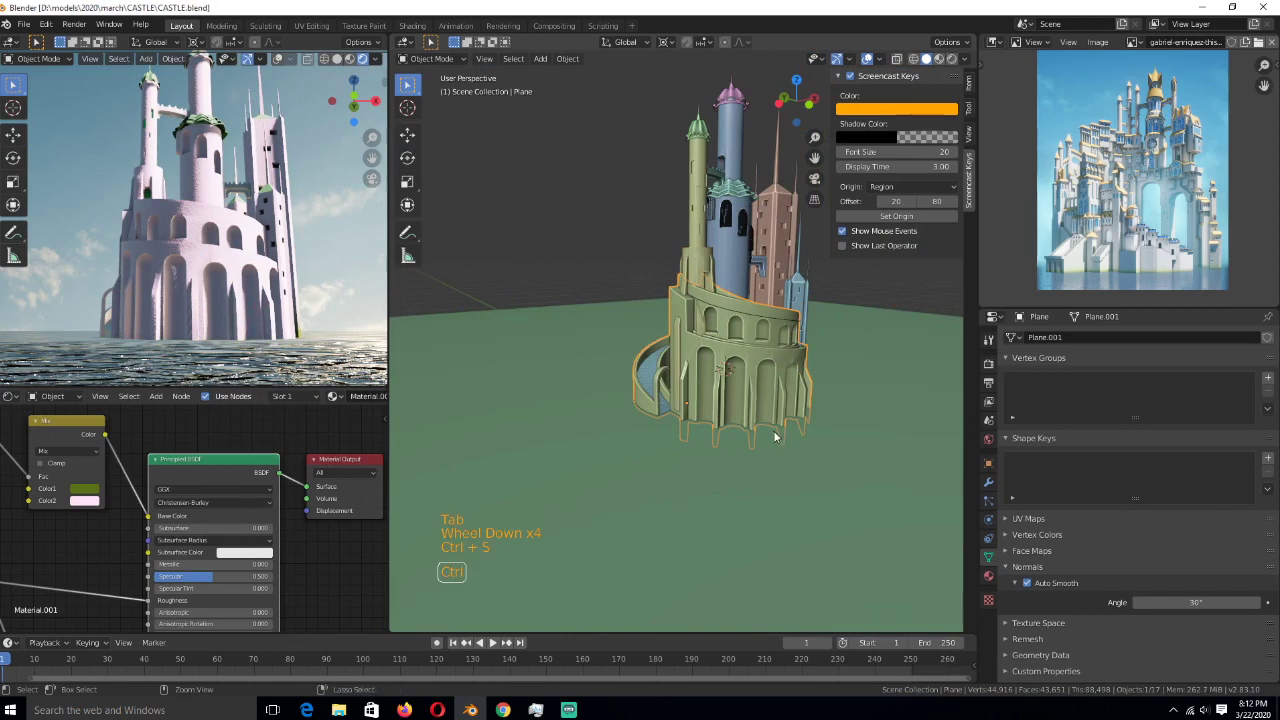
{"action": "key", "text": "ctrl+s"}
{"action": "middle_click_drag", "start_coordinate": [775, 436], "coordinate": [616, 471]}
{"action": "key", "text": "alt+a"}
{"action": "key", "text": "ctrl+s"}
{"action": "key", "text": "KP_0"}
{"action": "scroll", "coordinate": [663, 489], "scroll_direction": "up", "scroll_amount": 3}
- Cut a horizontal loop around the central round tower, roughly midway between its windows and its foot
{"action": "left_click", "coordinate": [616, 471]}
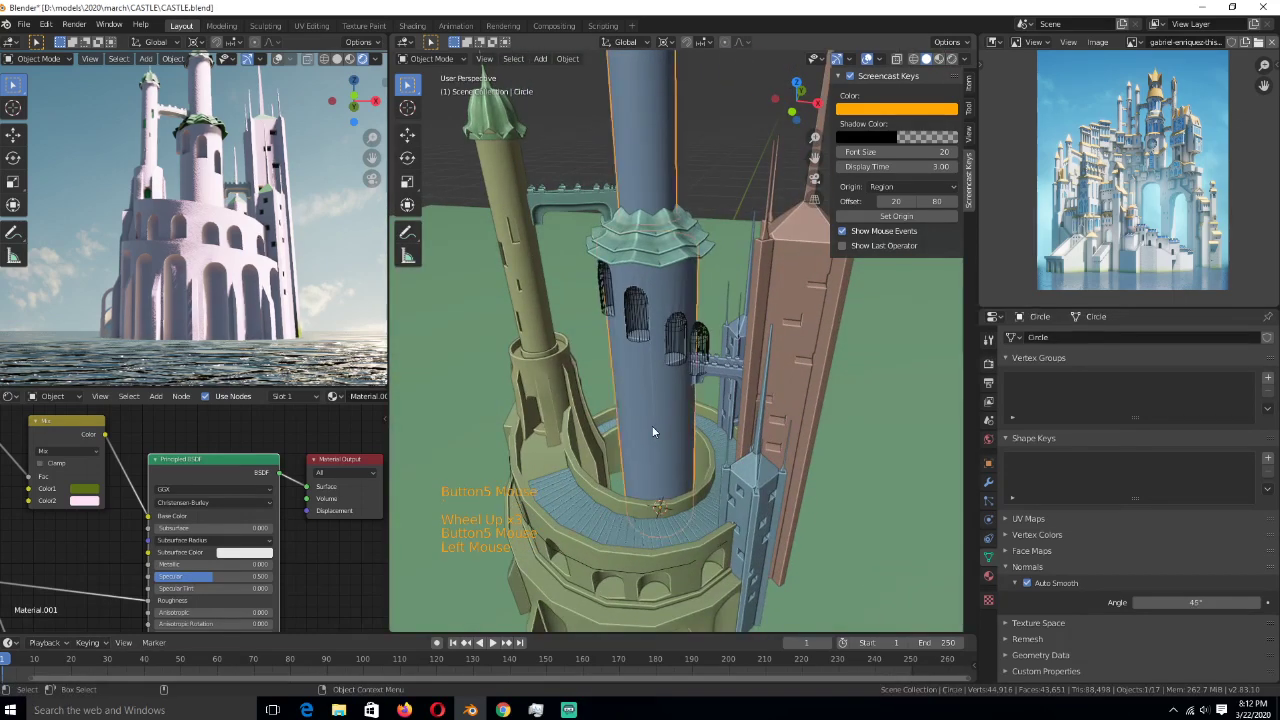
{"action": "scroll", "coordinate": [683, 417], "scroll_direction": "up", "scroll_amount": 2}
{"action": "key", "text": "Tab"}
{"action": "key", "text": "alt"}
{"action": "key", "text": "alt+a"}
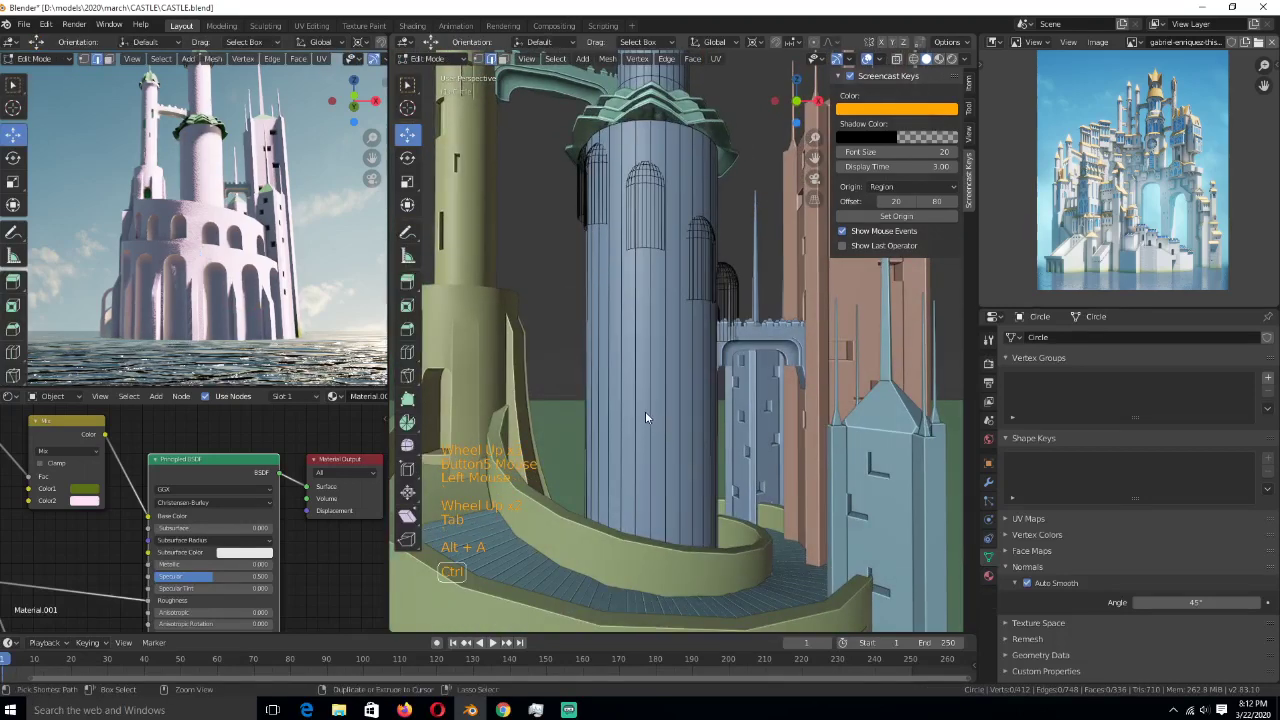
{"action": "key", "text": "ctrl+r"}
{"action": "left_click", "coordinate": [652, 375]}
{"action": "left_click", "coordinate": [655, 360]}
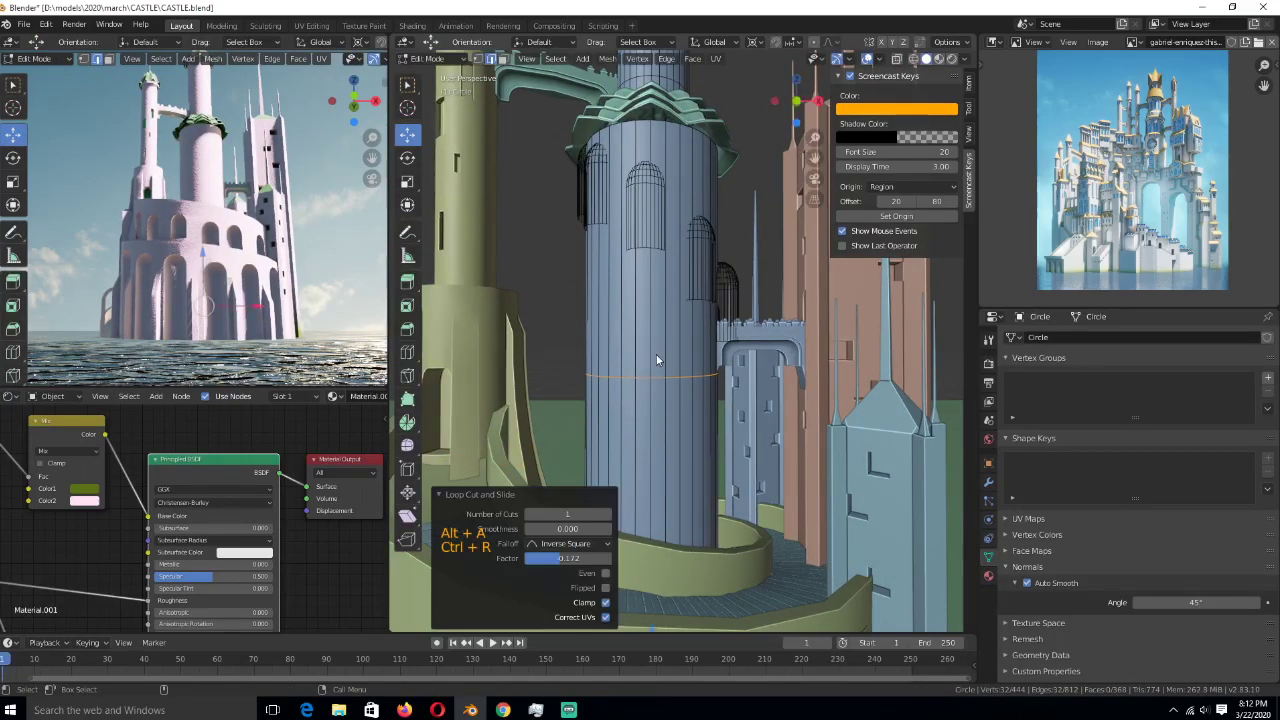
- Select the ring of tower faces below the new loop, save, and extrude them outward 0.673 m along their normals
{"action": "key", "text": "3"}
{"action": "left_click", "coordinate": [664, 407], "text": "alt"}
{"action": "key", "text": "ctrl"}
{"action": "key", "text": "ctrl+s"}
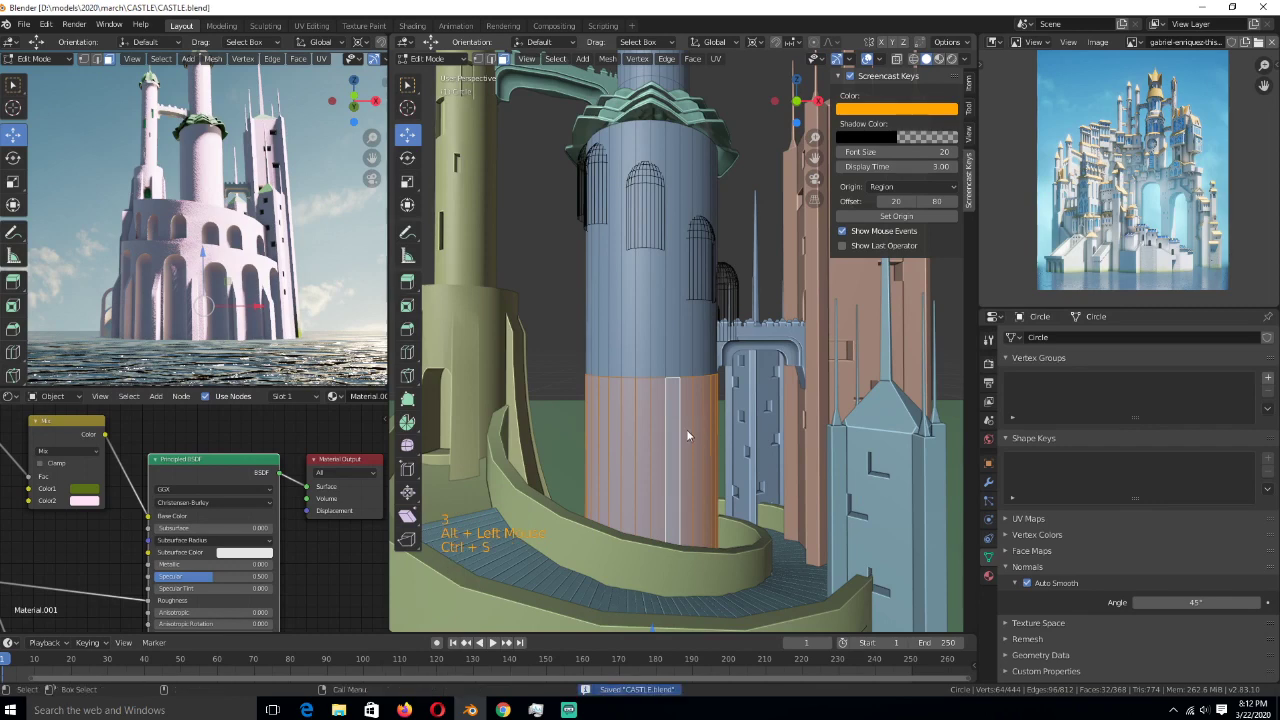
{"action": "middle_click_drag", "start_coordinate": [687, 437], "coordinate": [699, 468]}
{"action": "key", "text": "ctrl+s"}
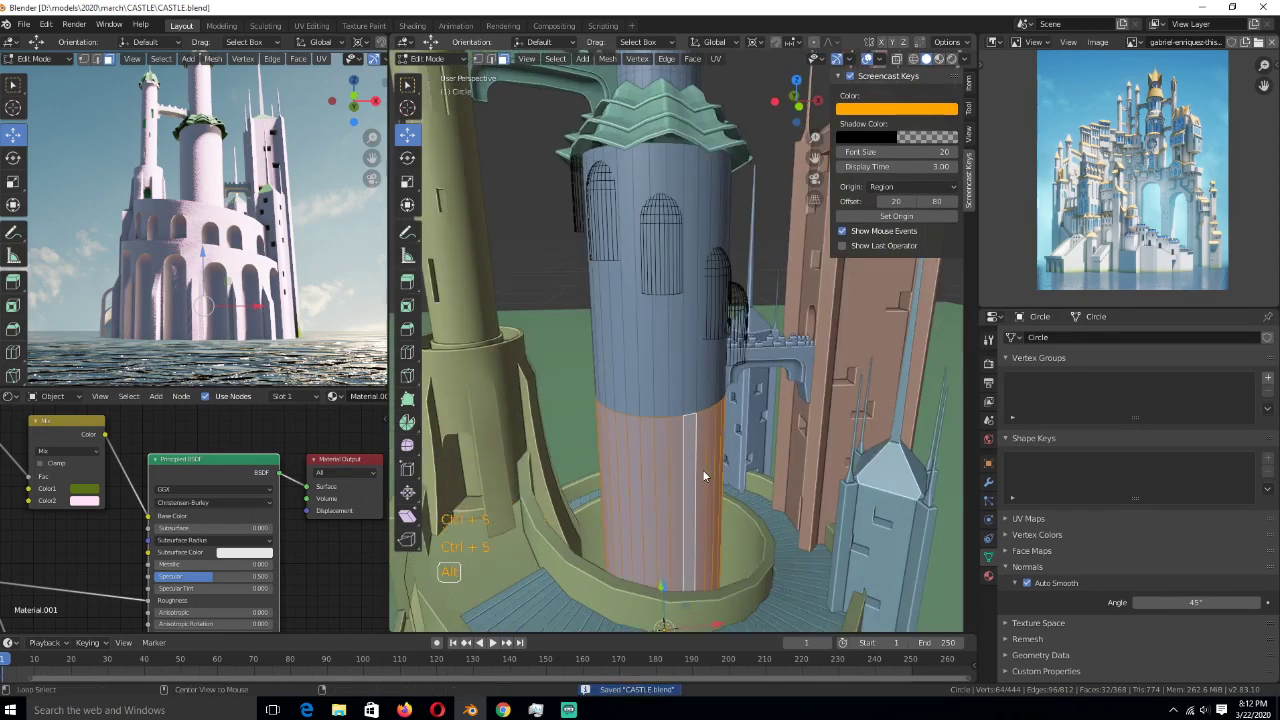
{"action": "key", "text": "alt+e"}
{"action": "left_click", "coordinate": [702, 469]}
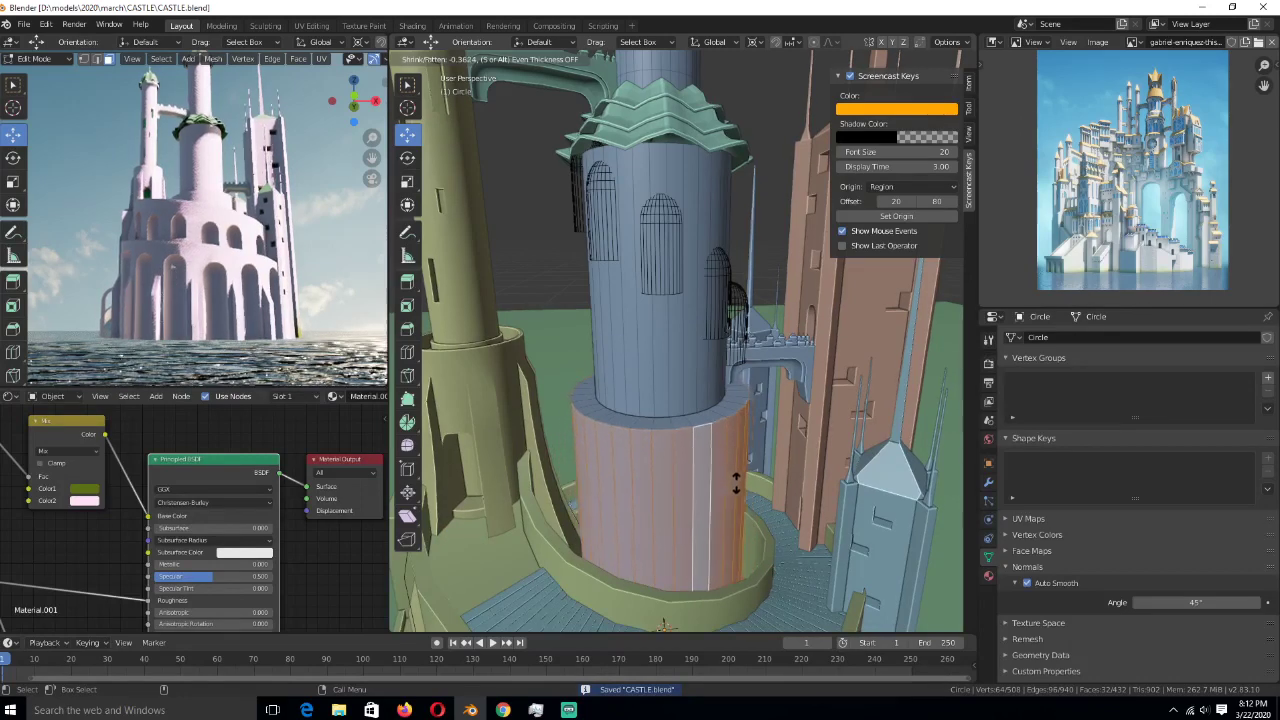
{"action": "left_click", "coordinate": [740, 490]}
- Add a loop cut around the ledge's top surface and bevel it with one segment into a wide ring of faces
{"action": "scroll", "coordinate": [737, 450], "scroll_direction": "up", "scroll_amount": 2}
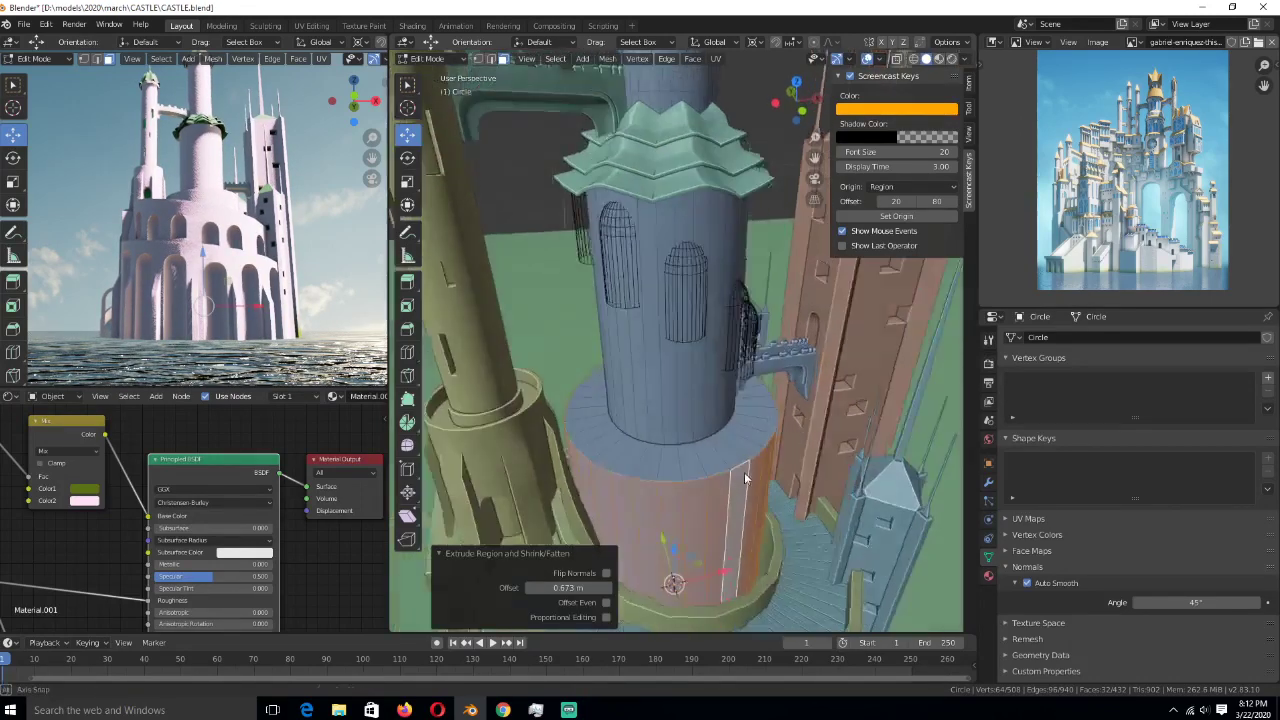
{"action": "key", "text": "ctrl+r"}
{"action": "left_click", "coordinate": [752, 520]}
{"action": "right_click", "coordinate": [769, 531]}
{"action": "key", "text": "ctrl+b"}
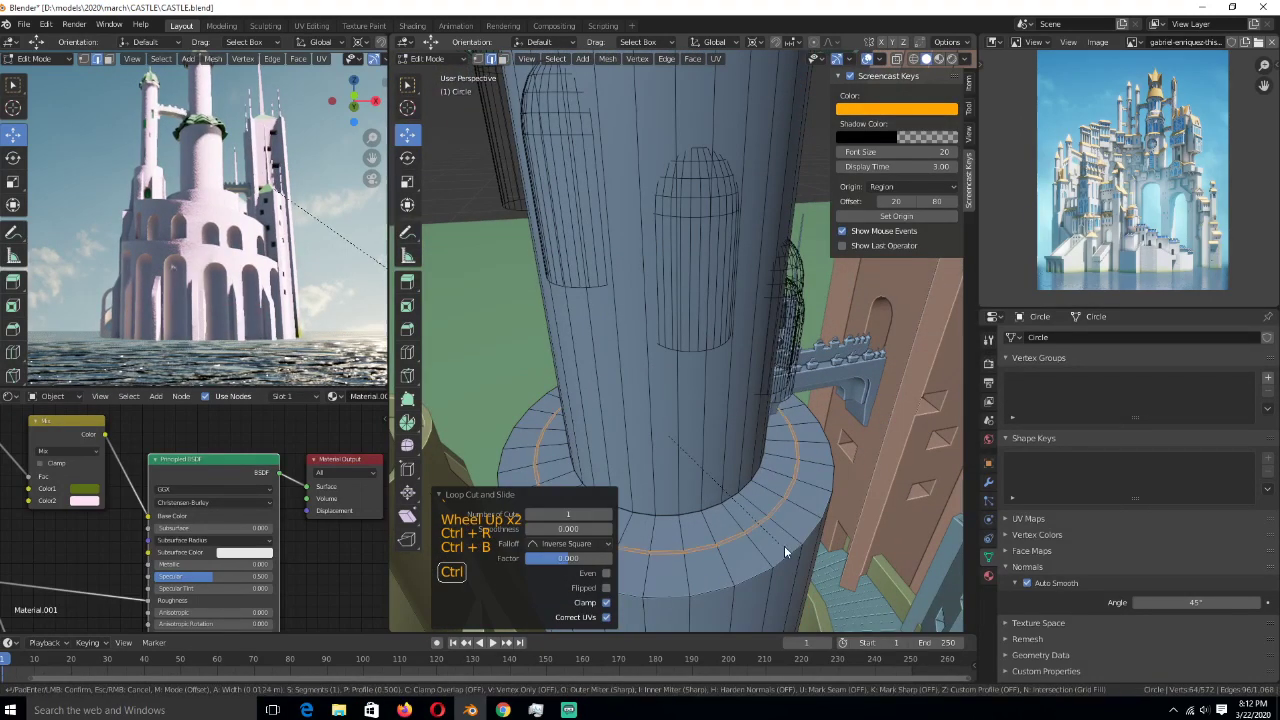
{"action": "left_click", "coordinate": [799, 556]}
- Extrude the ledge's middle ring of faces downward about 0.336 m to form a walkway inside a raised rim
{"action": "middle_click_drag", "start_coordinate": [799, 554], "coordinate": [799, 532]}
{"action": "key", "text": "e"}
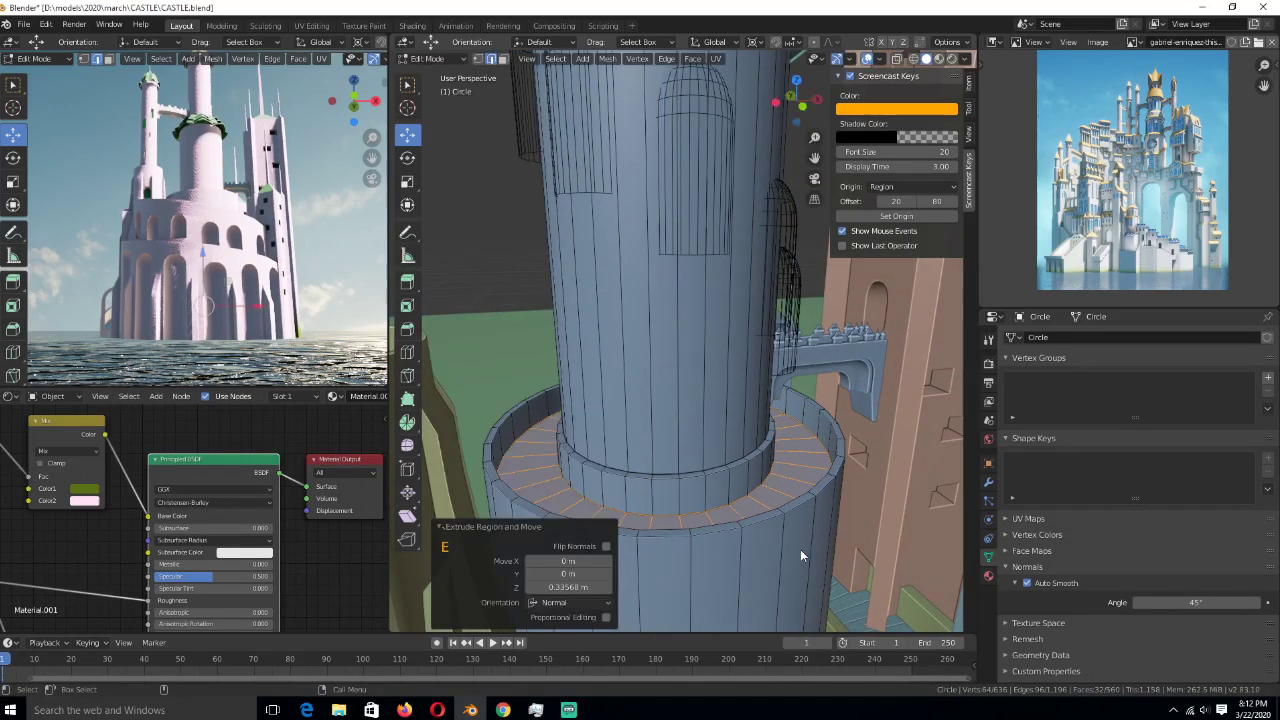
{"action": "key", "text": "Tab"}
{"action": "scroll", "coordinate": [797, 539], "scroll_direction": "down", "scroll_amount": 1}
{"action": "key", "text": "Tab"}
{"action": "middle_click_drag", "start_coordinate": [778, 535], "coordinate": [761, 558]}
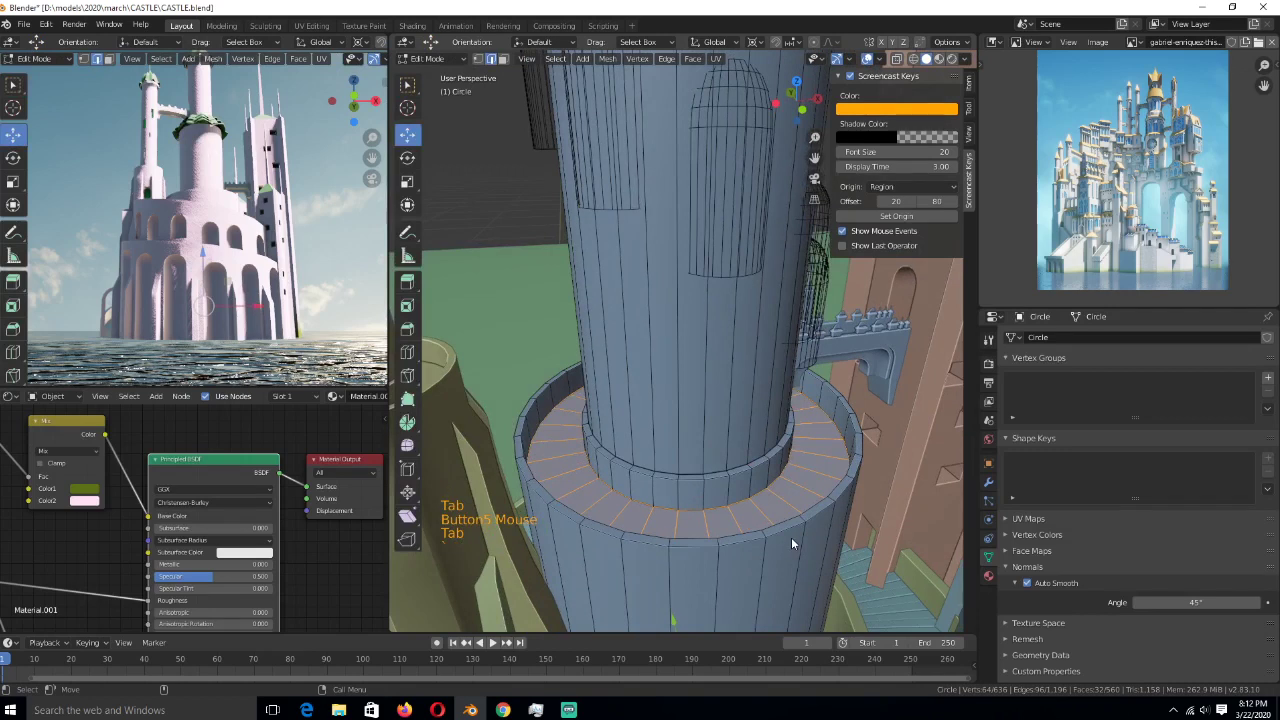
- Checker-deselect the ledge's outer rim faces, extrude the remaining ones upward into battlements, and save the file
{"action": "key", "text": "3"}
{"action": "left_click", "coordinate": [805, 515], "text": "alt"}
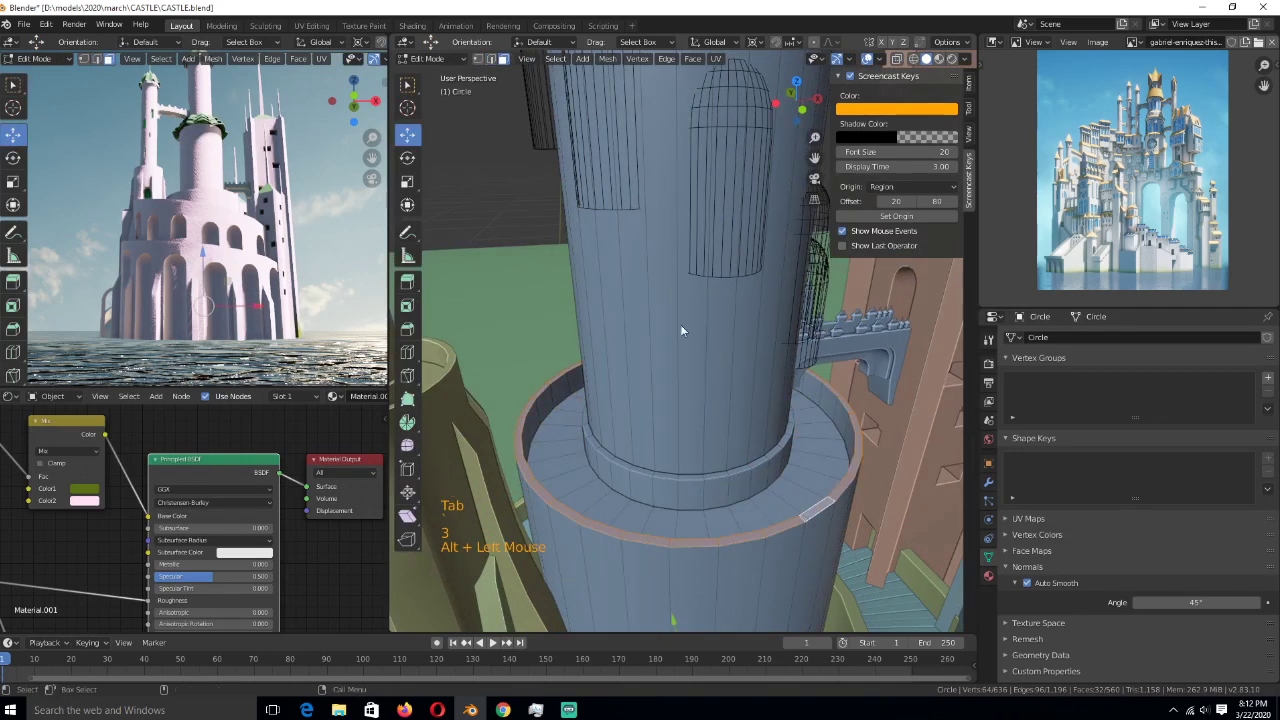
{"action": "left_click", "coordinate": [556, 59]}
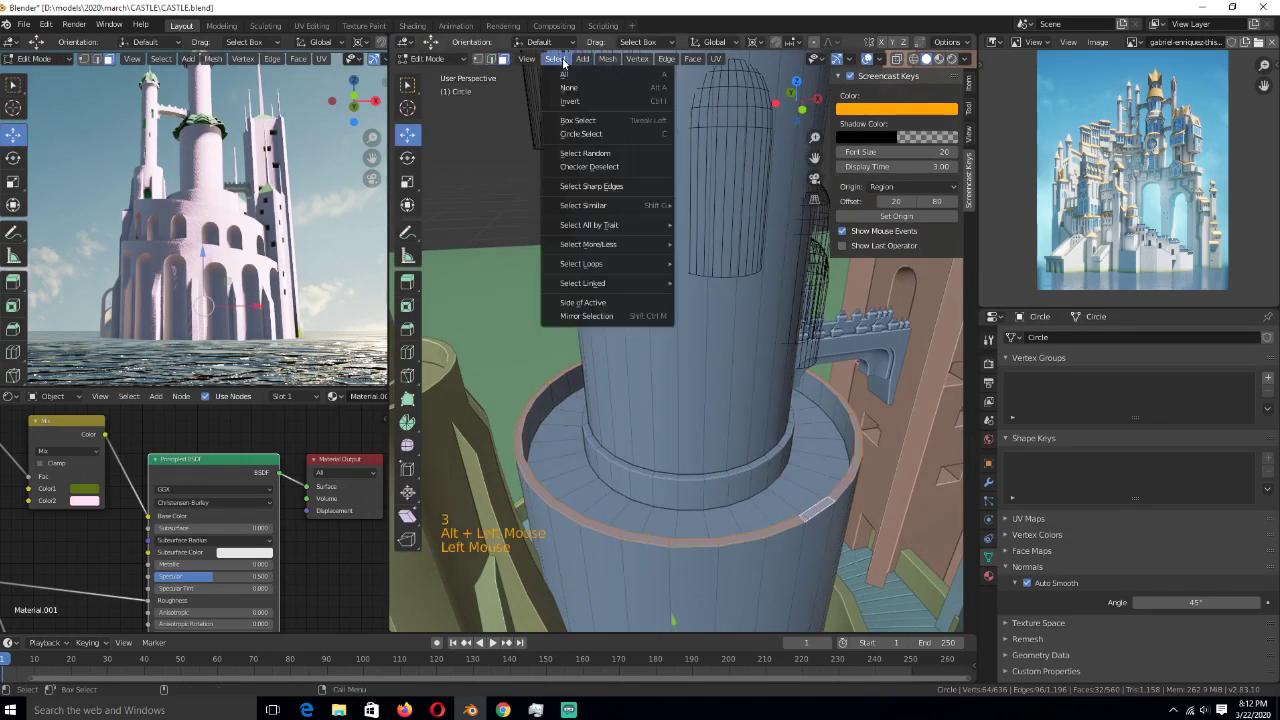
{"action": "left_click", "coordinate": [590, 166]}
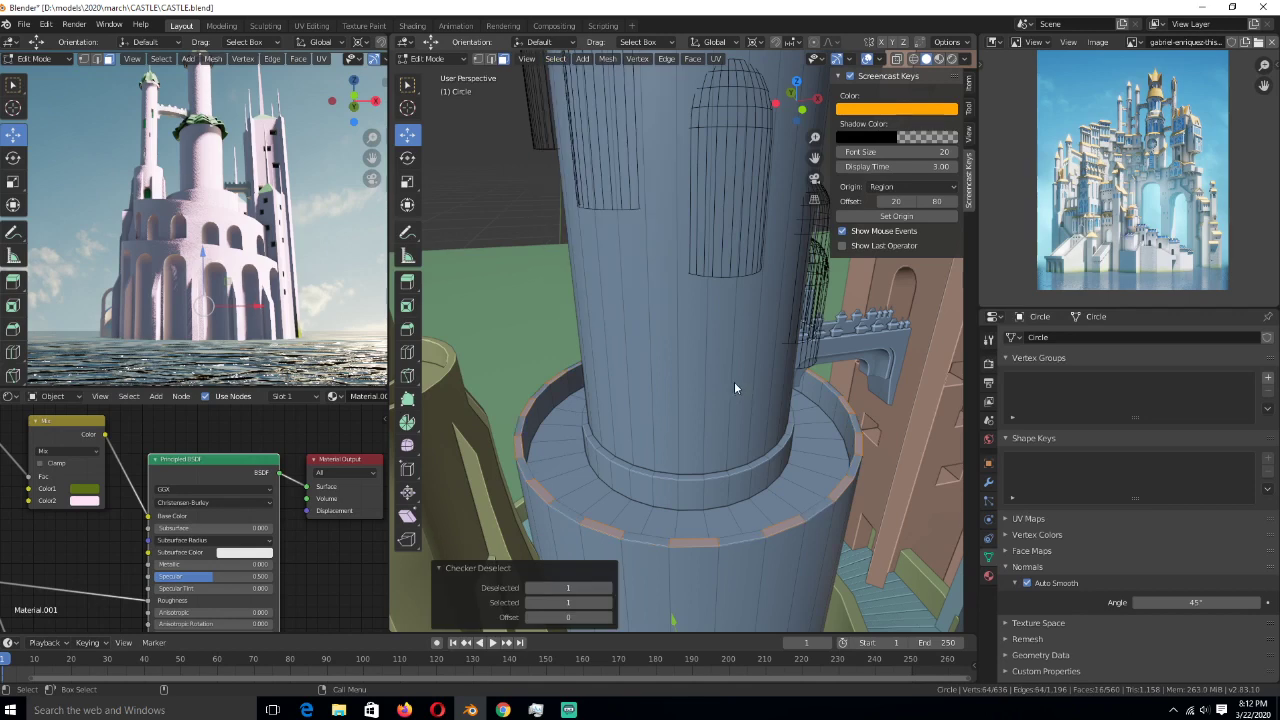
{"action": "key", "text": "e"}
{"action": "key", "text": "Tab"}
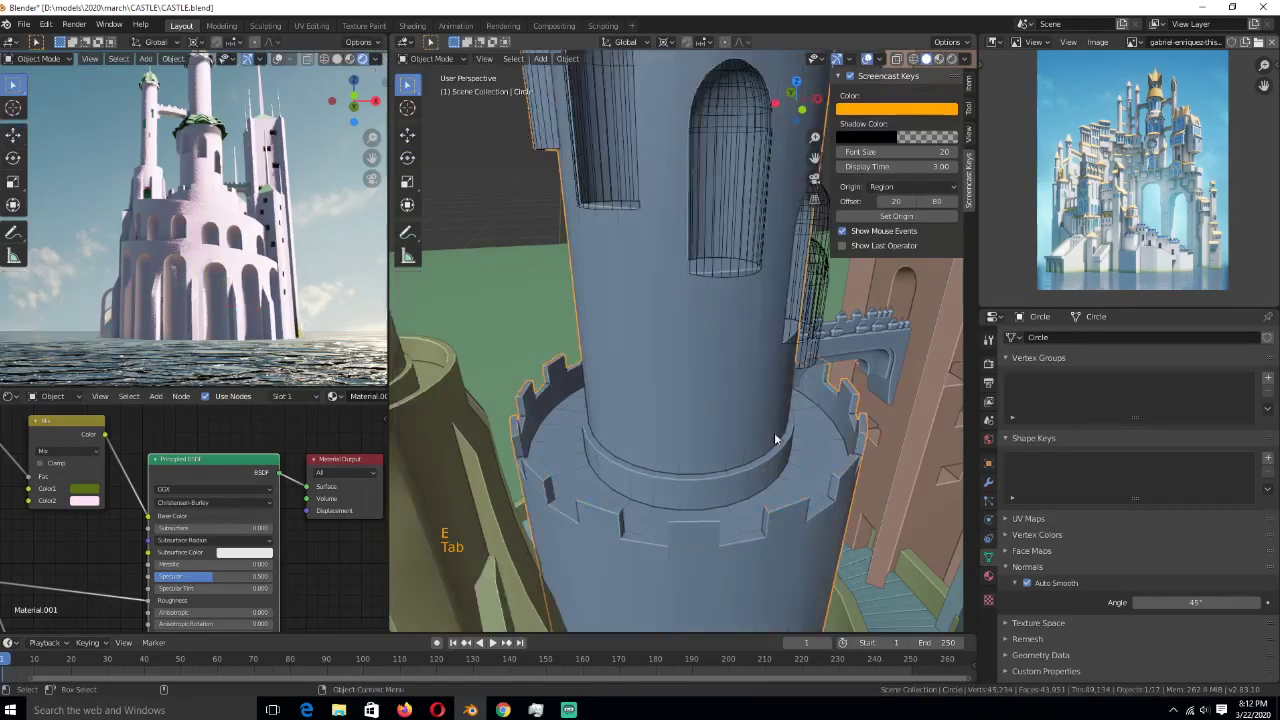
{"action": "scroll", "coordinate": [735, 380], "scroll_direction": "down", "scroll_amount": 4}
{"action": "key", "text": "alt+a"}
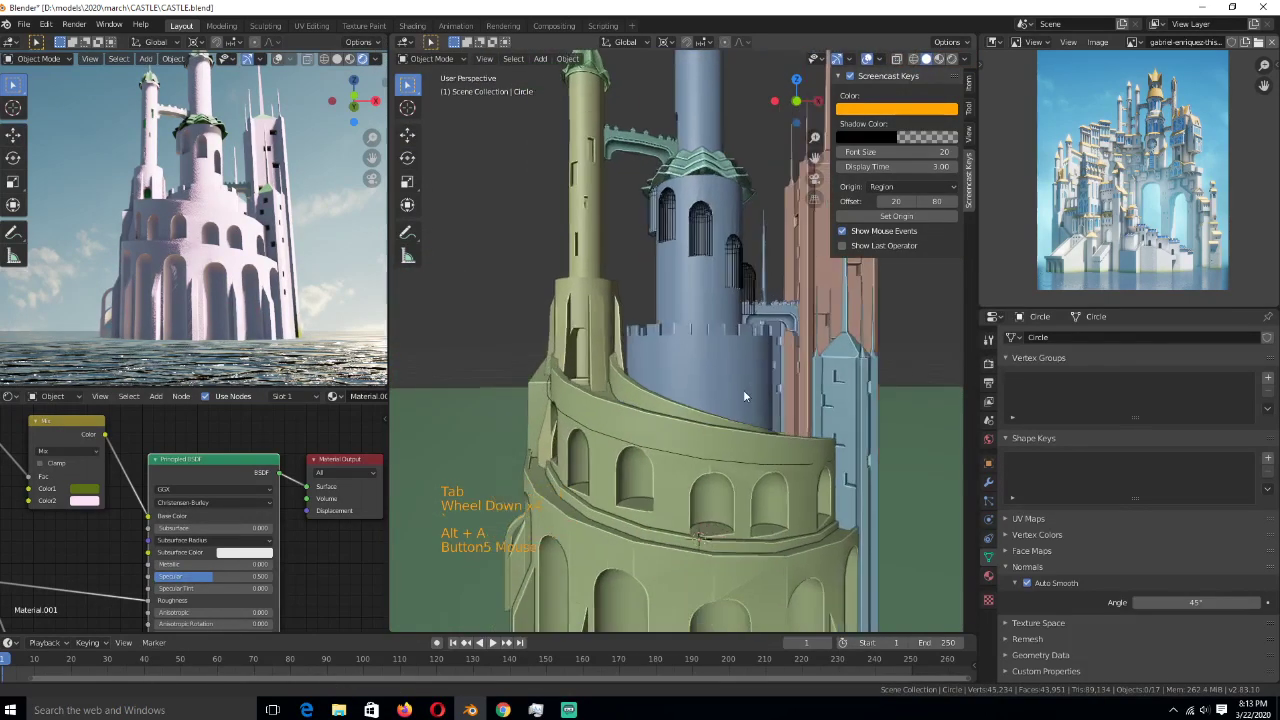
{"action": "key", "text": "ctrl+s"}
- Set the pivot to Individual Origins, extrude the round tower's battlement top faces in place, and scale them to about 1.229
{"action": "scroll", "coordinate": [742, 396], "scroll_direction": "up", "scroll_amount": 1}
{"action": "key", "text": "Tab"}
{"action": "scroll", "coordinate": [741, 421], "scroll_direction": "up", "scroll_amount": 2}
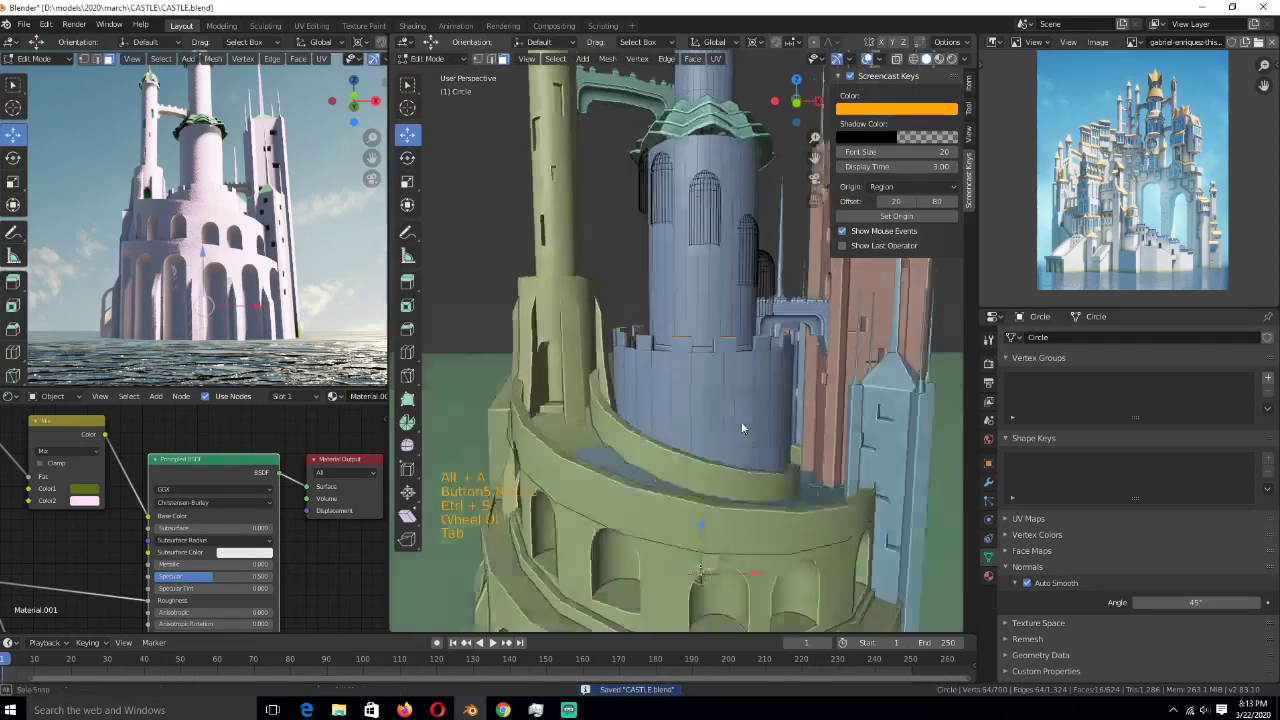
{"action": "key", "text": "shift+s"}
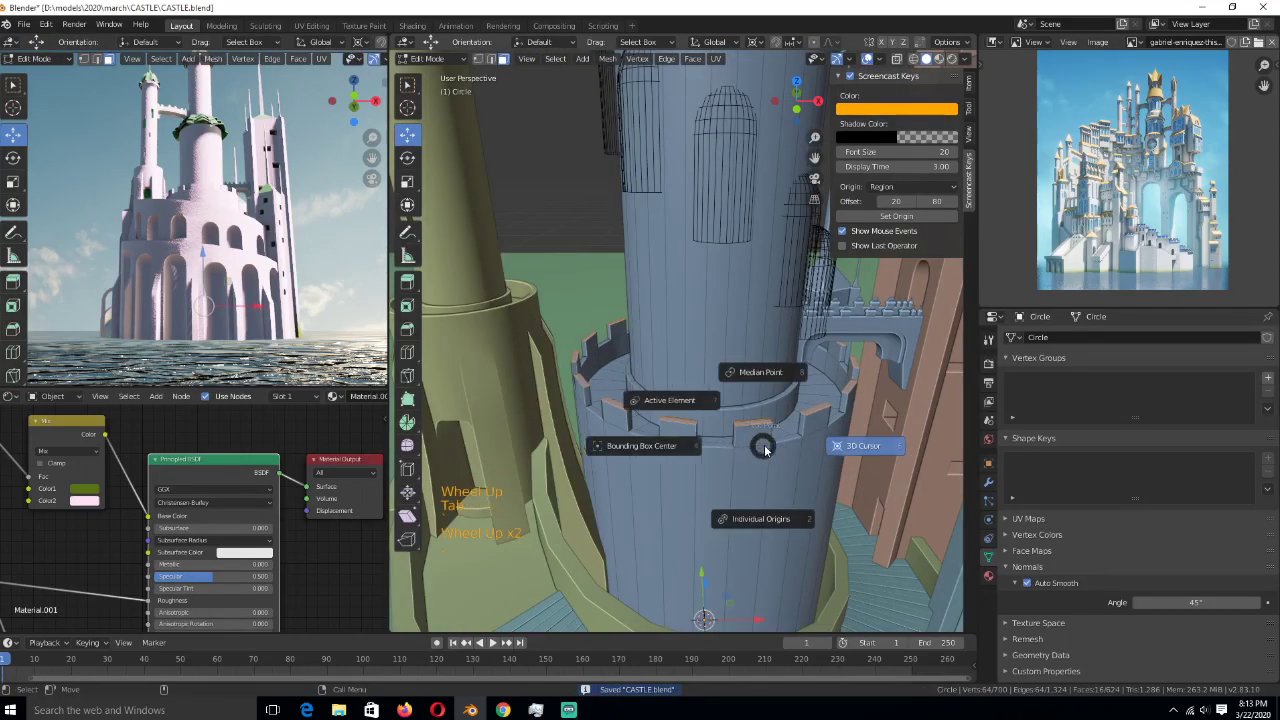
{"action": "left_click", "coordinate": [793, 528]}
{"action": "scroll", "coordinate": [795, 463], "scroll_direction": "up", "scroll_amount": 2}
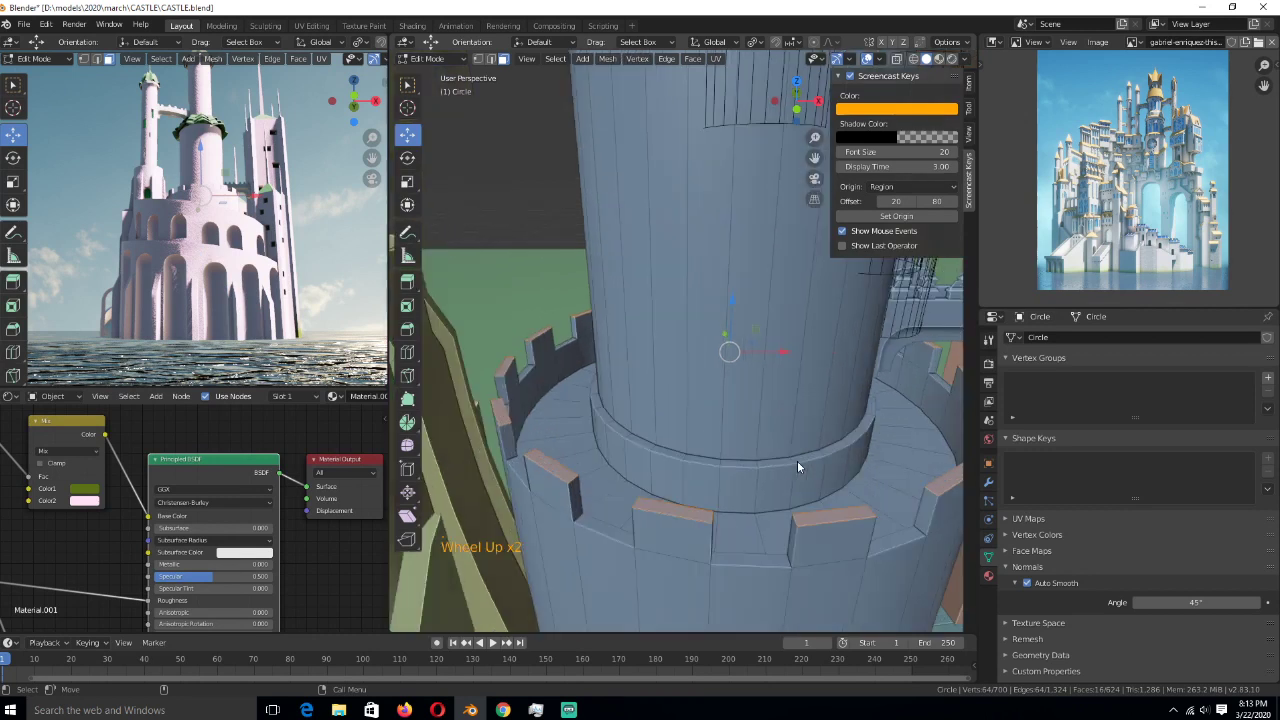
{"action": "key", "text": "e"}
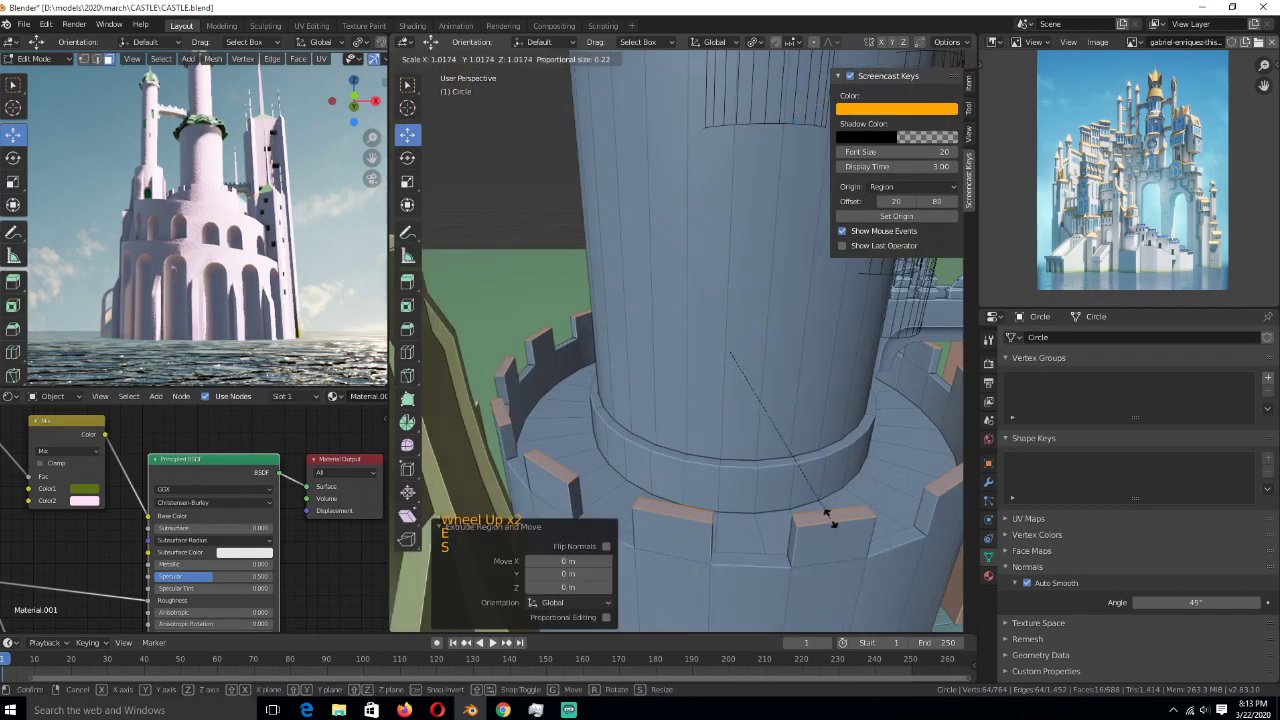
{"action": "key", "text": "s"}
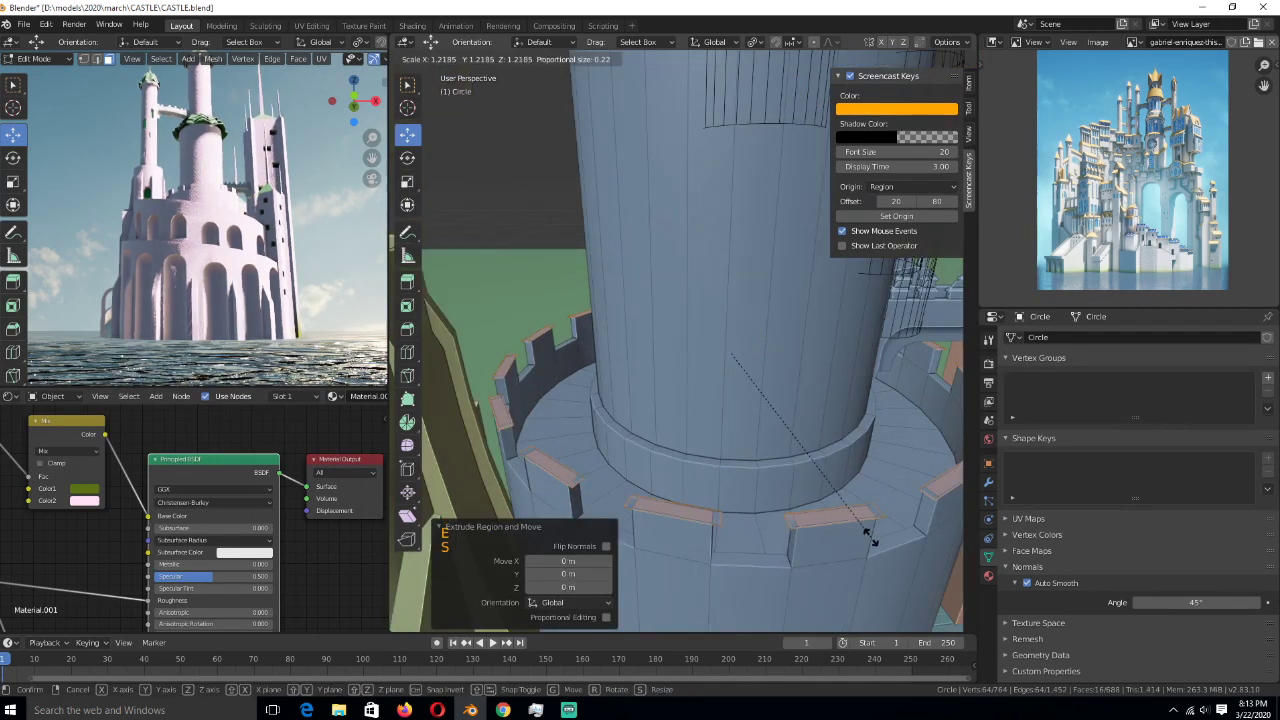
{"action": "left_click", "coordinate": [868, 535]}
- Extrude the widened battlement tops upward about 0.13 m into caps, leave mesh editing, and save the file
{"action": "key", "text": "e"}
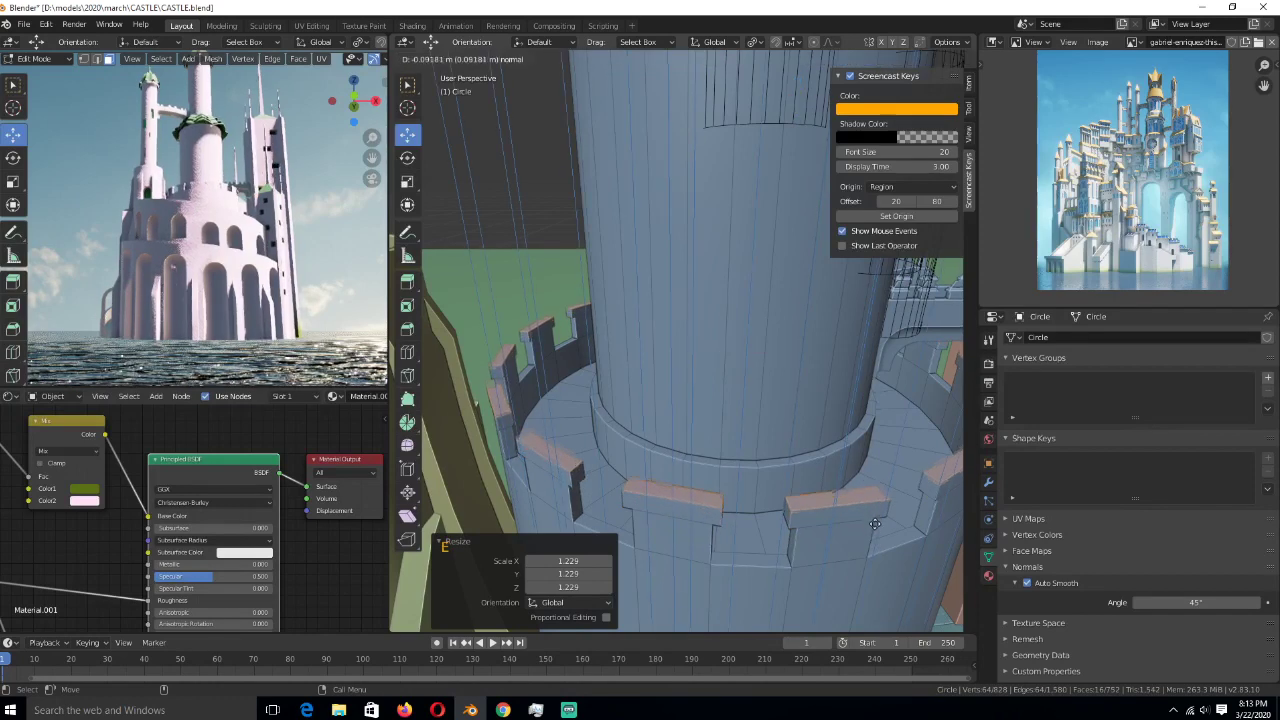
{"action": "left_click", "coordinate": [875, 520]}
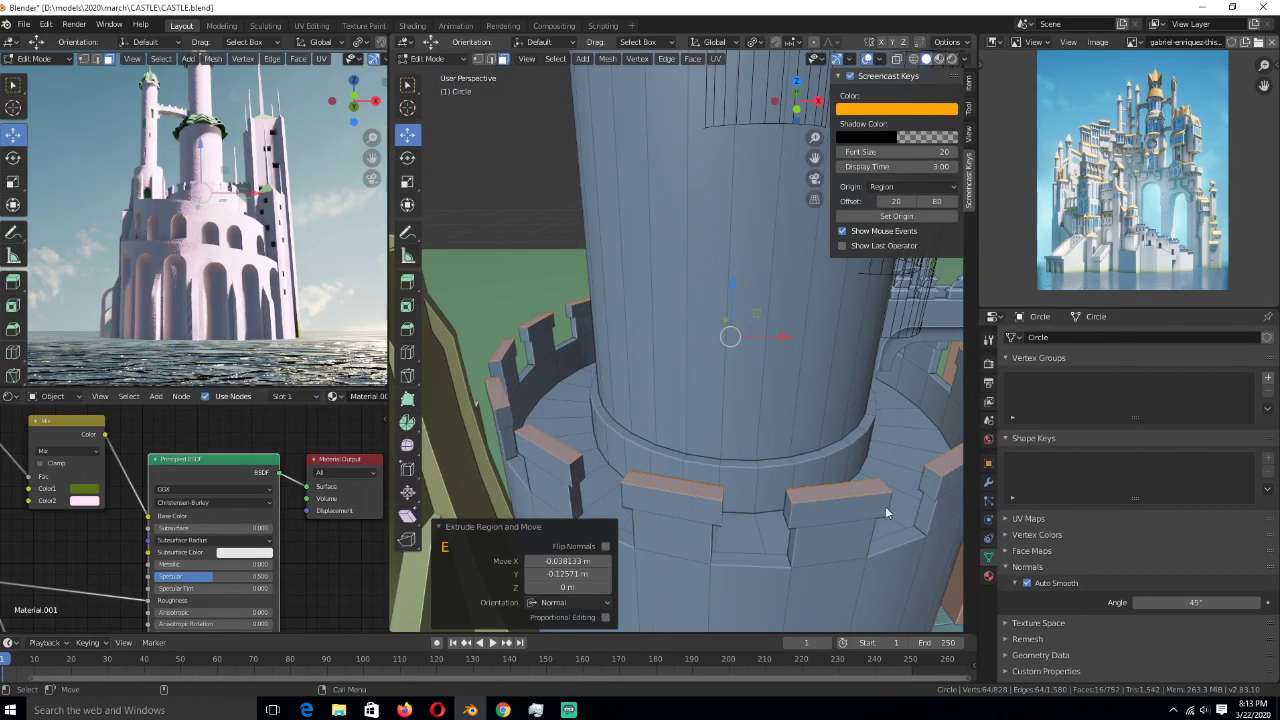
{"action": "key", "text": "Tab"}
{"action": "scroll", "coordinate": [870, 500], "scroll_direction": "down", "scroll_amount": 5}
{"action": "key", "text": "ctrl+s"}
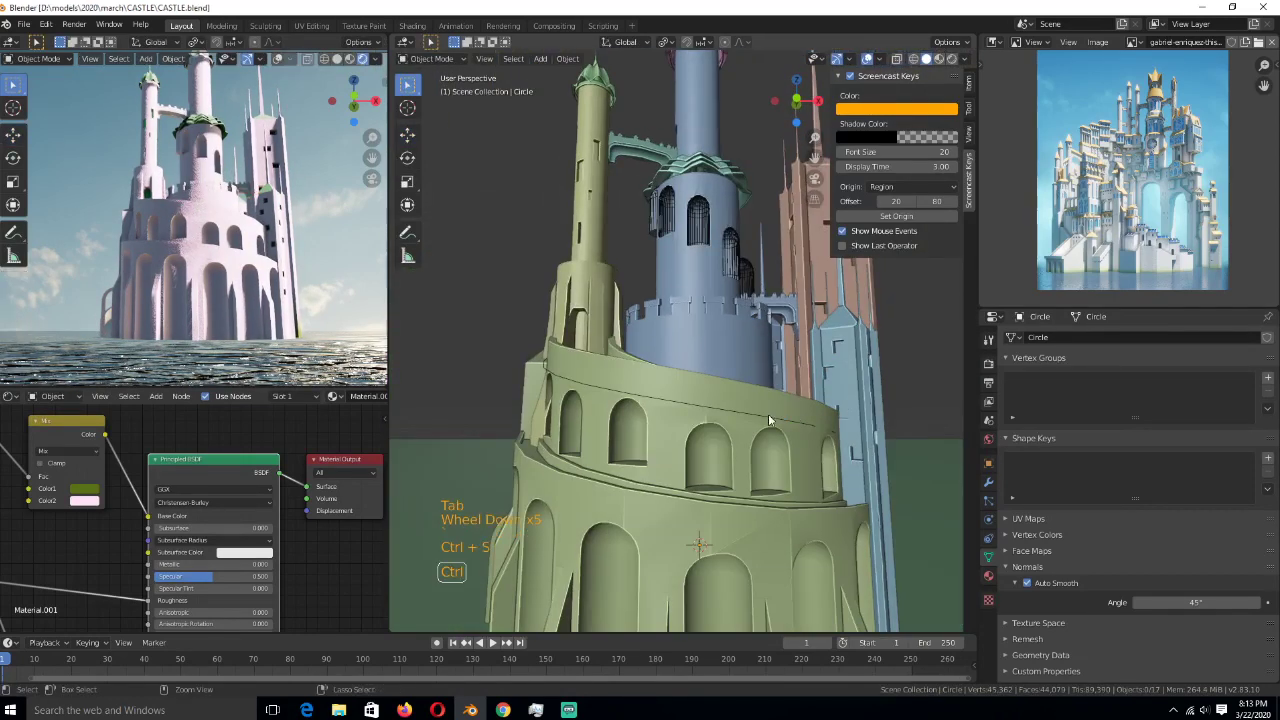
- Edit the curved base wall's mesh and select both edge loops along its upper rim, saving the file
{"action": "middle_click_drag", "start_coordinate": [768, 414], "coordinate": [760, 495]}
{"action": "key", "text": "Tab"}
{"action": "key", "text": "Tab"}
{"action": "left_click", "coordinate": [700, 510]}
{"action": "key", "text": "Tab"}
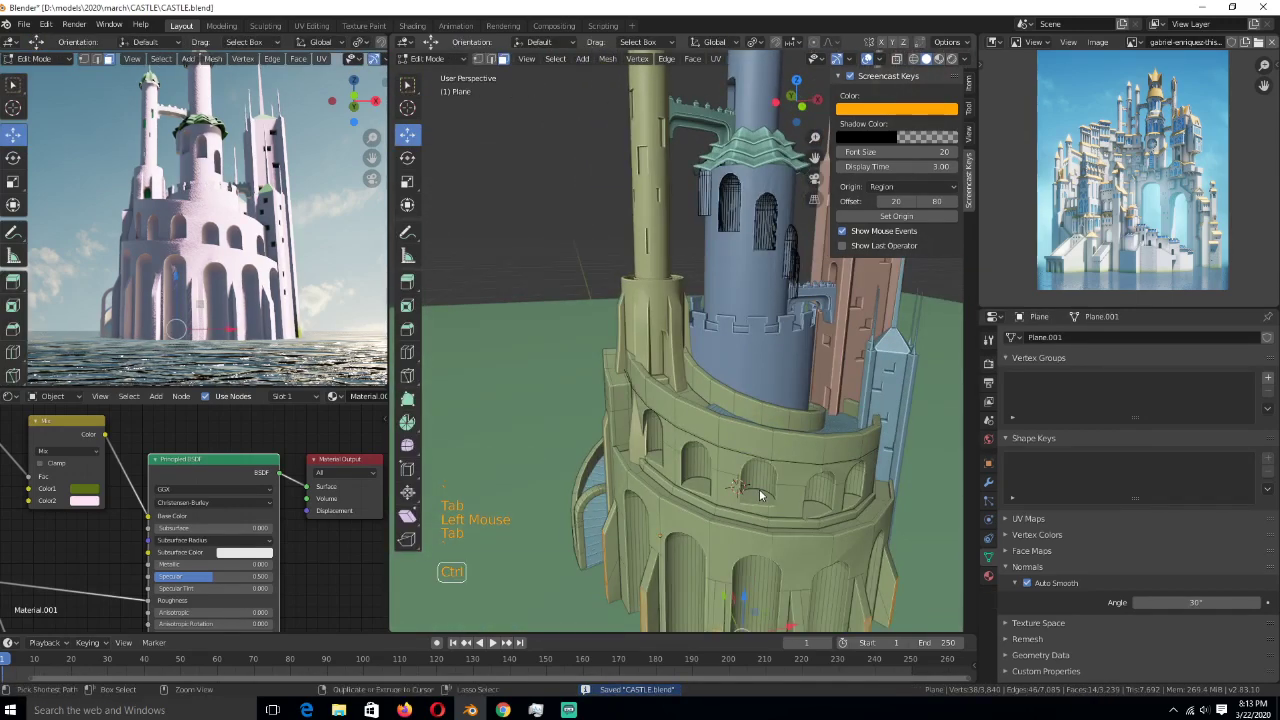
{"action": "key", "text": "ctrl+s"}
{"action": "key", "text": "2"}
{"action": "scroll", "coordinate": [753, 456], "scroll_direction": "up", "scroll_amount": 1}
{"action": "left_click", "coordinate": [753, 454], "text": "alt"}
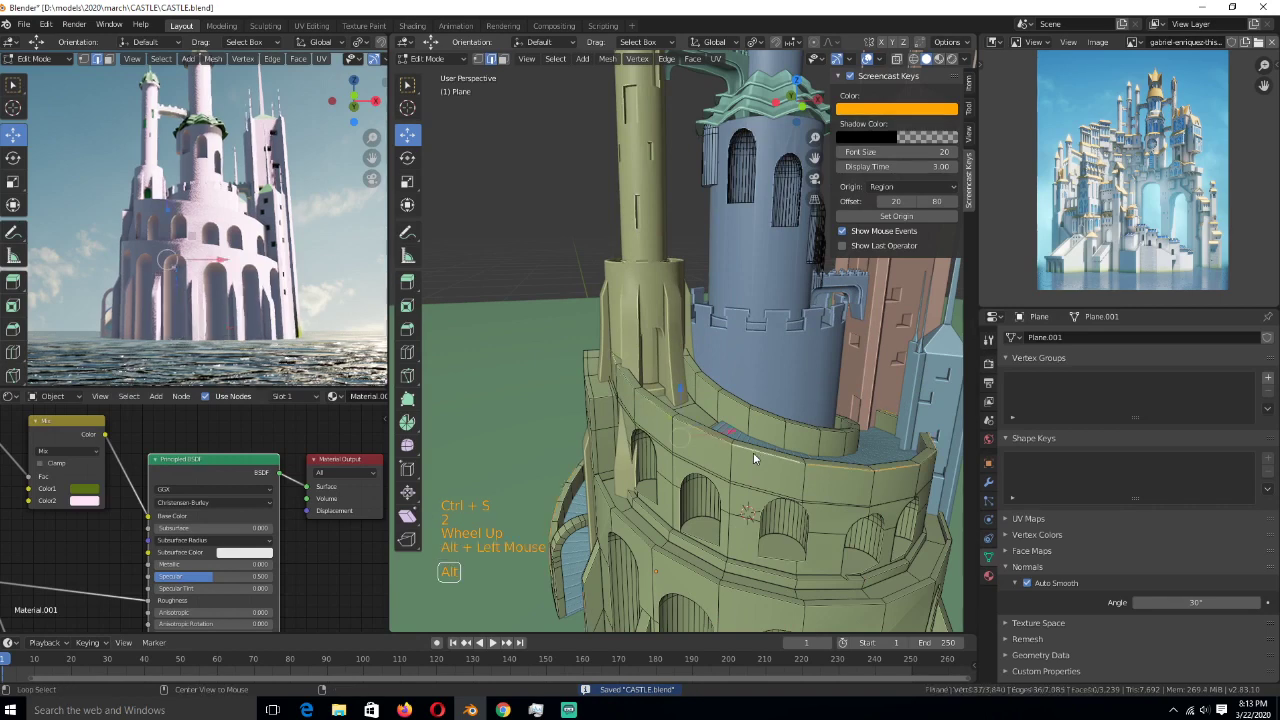
{"action": "left_click", "coordinate": [753, 452], "text": "alt+shift"}
- Add the inner and outer edge loops of the base wall's lower rim to the selection
{"action": "middle_click_drag", "start_coordinate": [687, 559], "coordinate": [683, 501]}
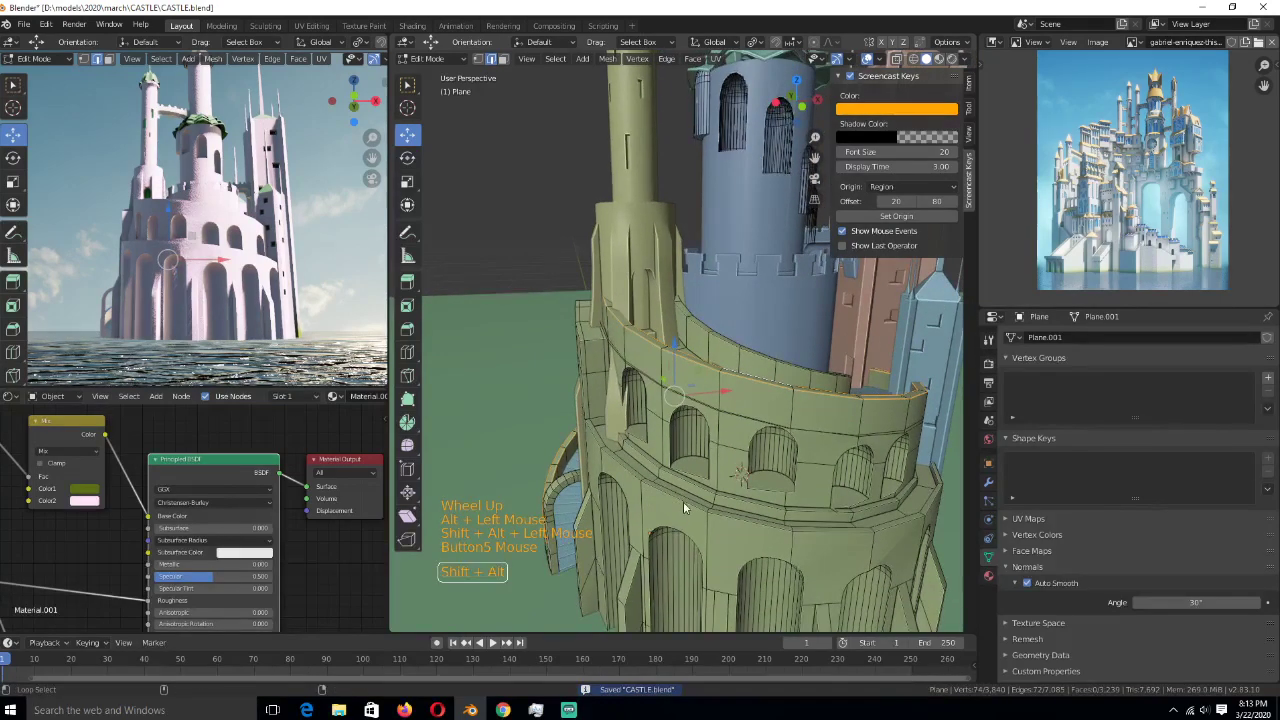
{"action": "left_click", "coordinate": [684, 501], "text": "alt+shift"}
{"action": "left_click", "coordinate": [689, 492], "text": "alt+shift"}
{"action": "key", "text": "ctrl+z"}
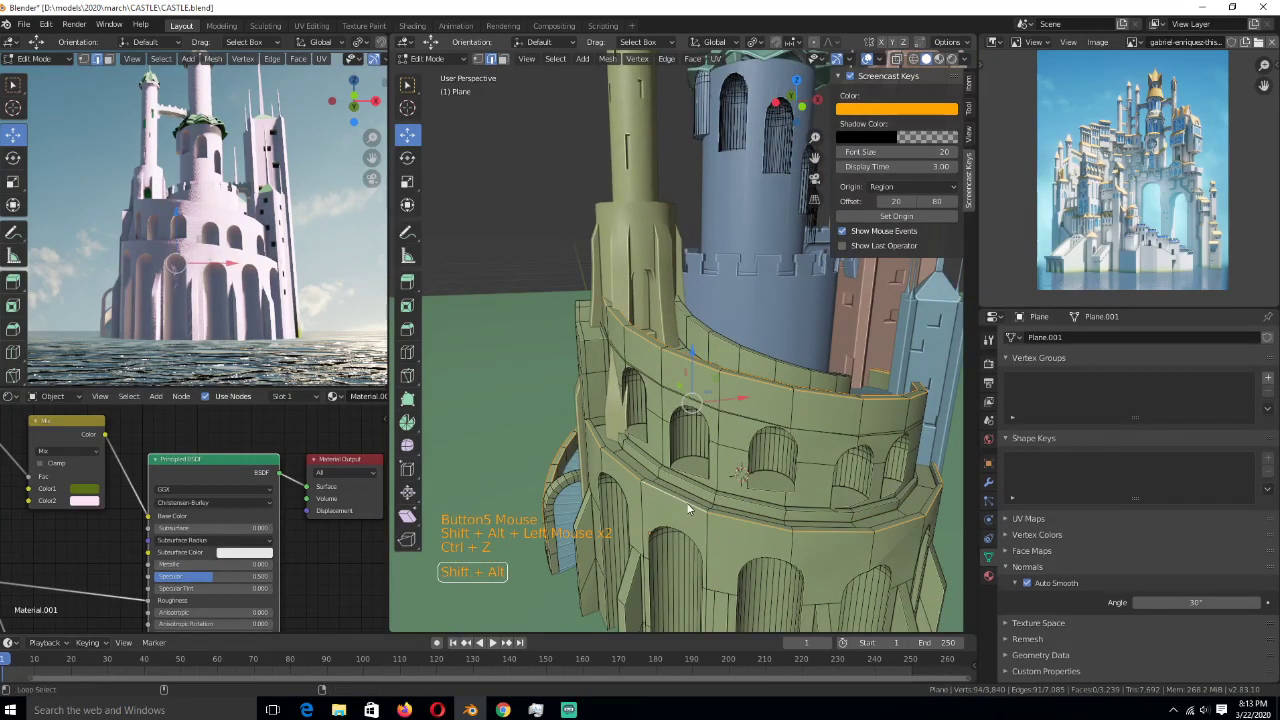
{"action": "left_click", "coordinate": [714, 513], "text": "alt+shift"}
{"action": "left_click", "coordinate": [714, 513], "text": "alt+shift"}
- Subdivide the selected rim edges with 2 cuts
{"action": "middle_click_drag", "start_coordinate": [714, 513], "coordinate": [603, 520]}
{"action": "right_click", "coordinate": [603, 520]}
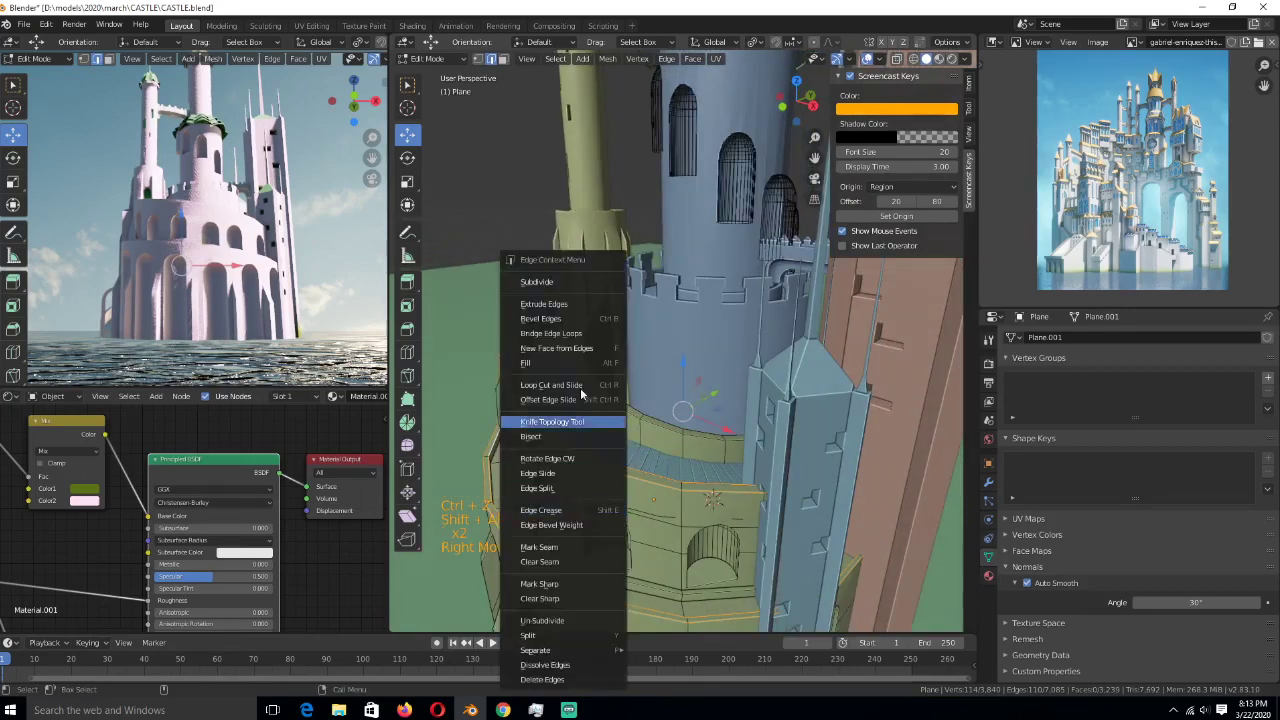
{"action": "right_click", "coordinate": [590, 282]}
{"action": "right_click", "coordinate": [641, 441]}
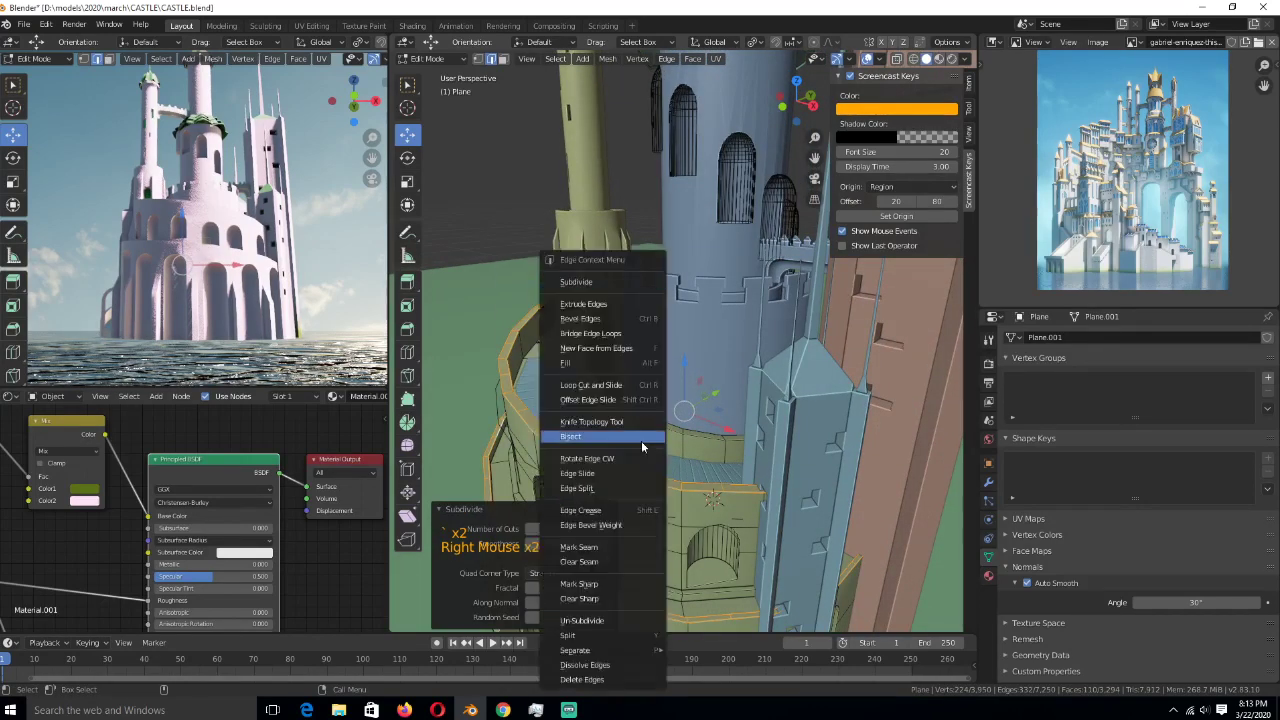
{"action": "left_click", "coordinate": [854, 536]}
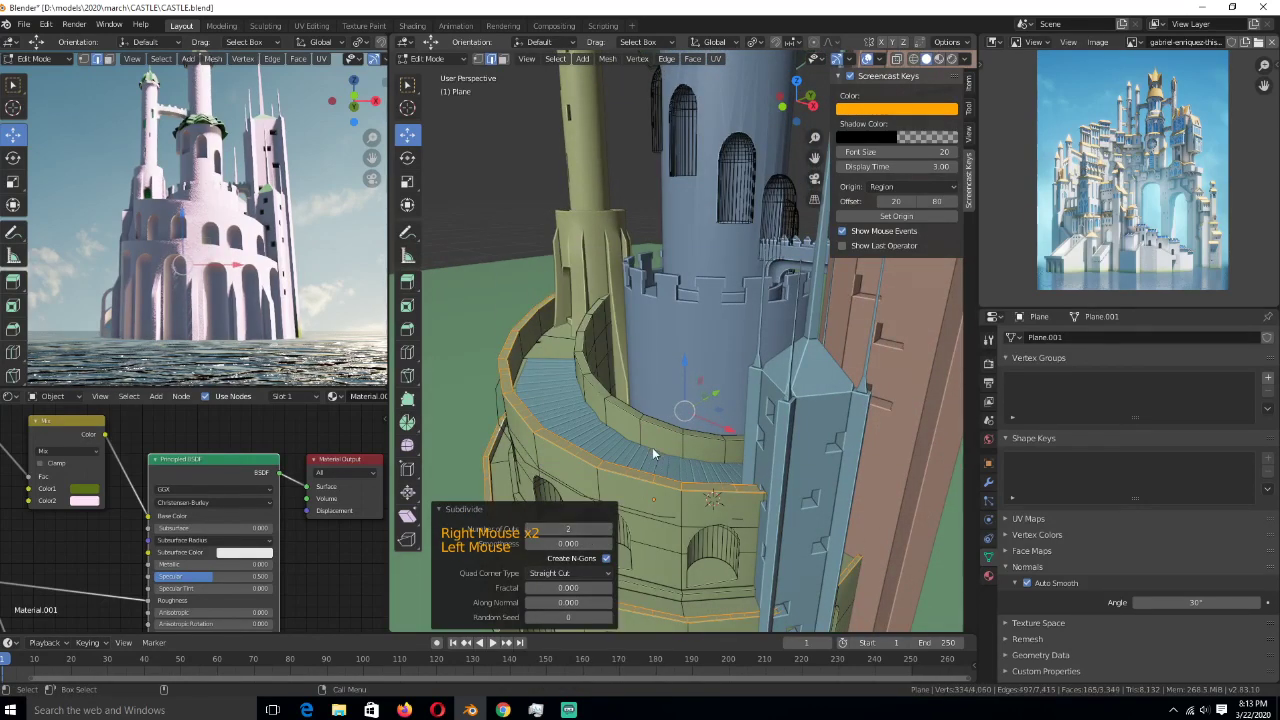
- Switch to face selection and checker-deselect the faces of both rims
{"action": "middle_click_drag", "start_coordinate": [652, 447], "coordinate": [696, 398]}
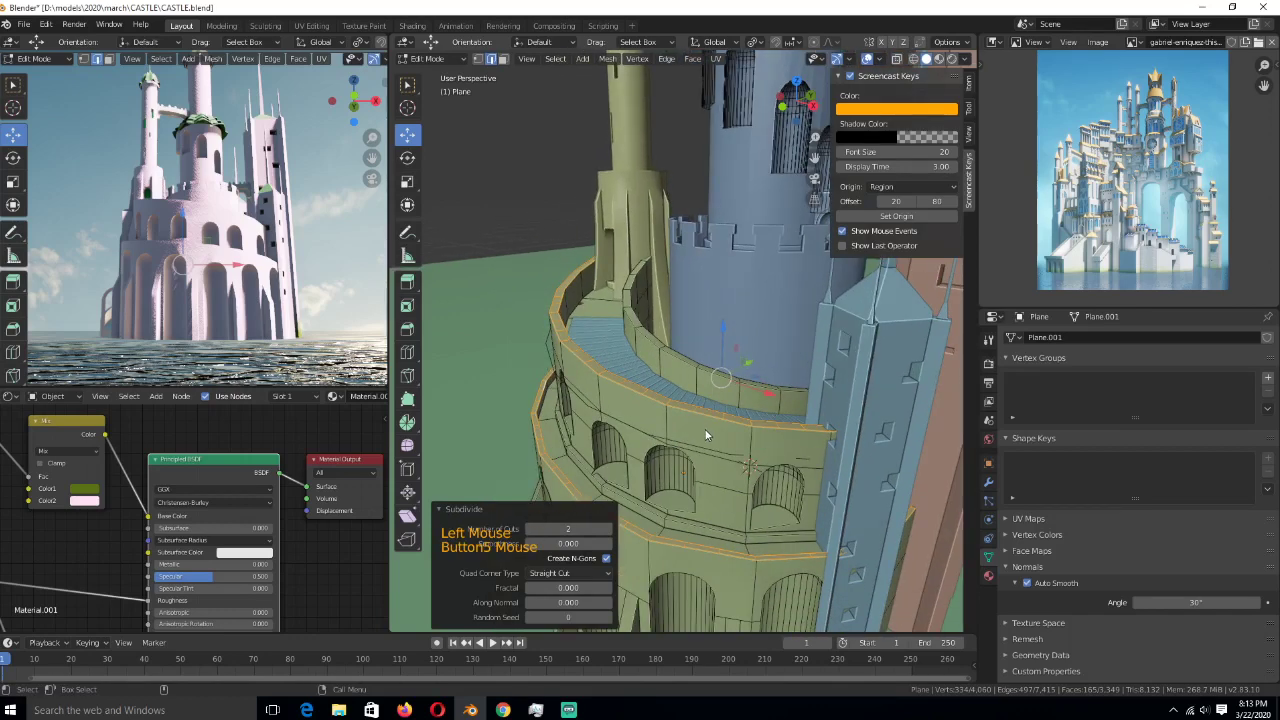
{"action": "key", "text": "3"}
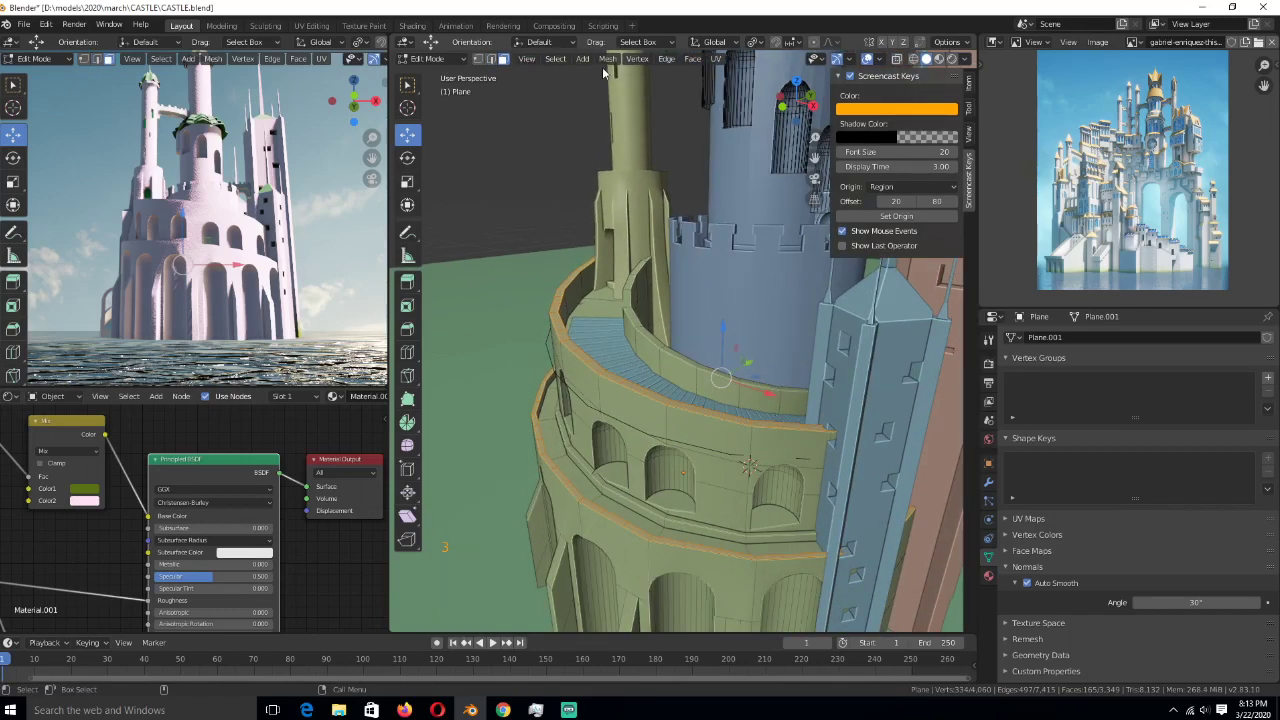
{"action": "left_click", "coordinate": [556, 59]}
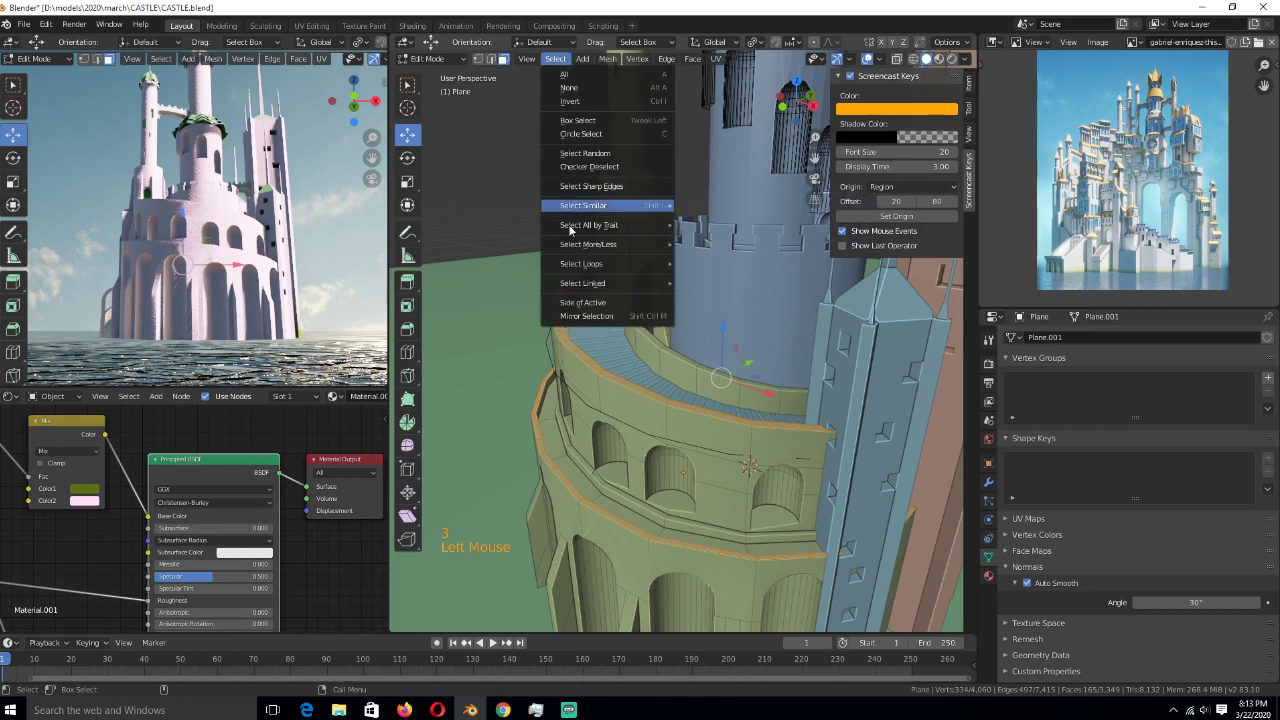
{"action": "left_click", "coordinate": [613, 170]}
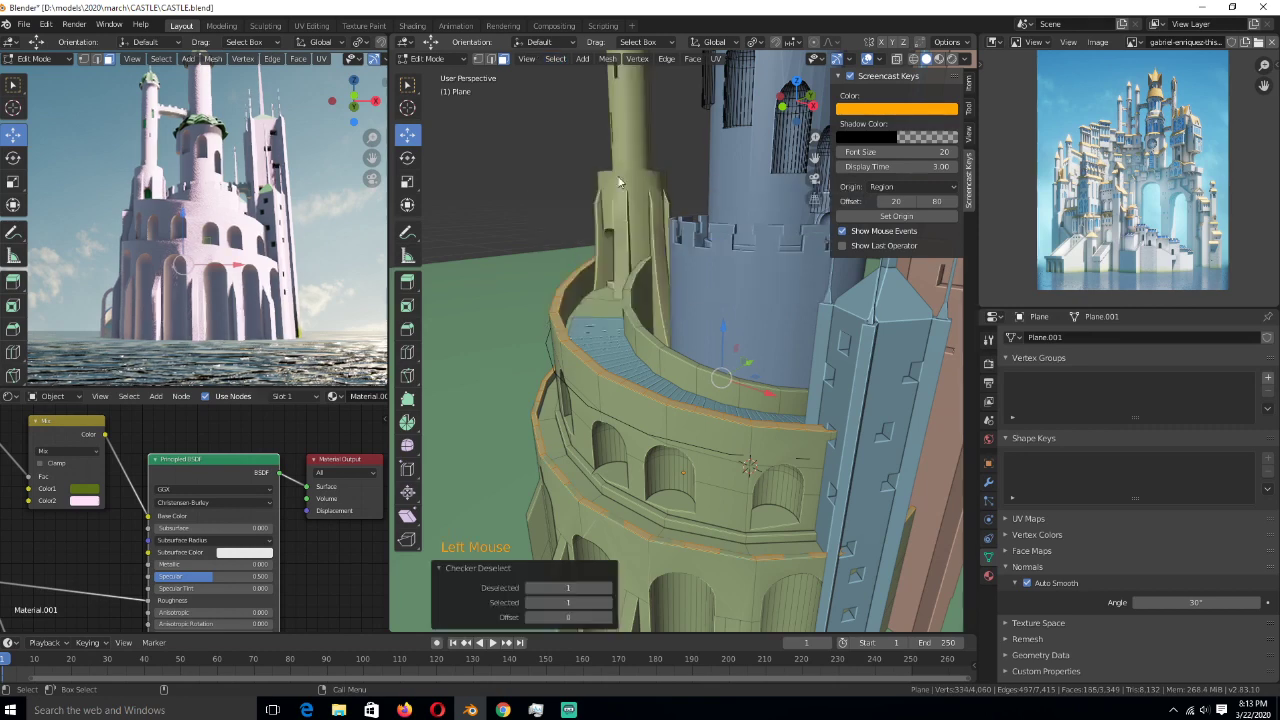
- Isolate the base wall in local view and clear the face selection
{"action": "key", "text": "KP_Divide"}
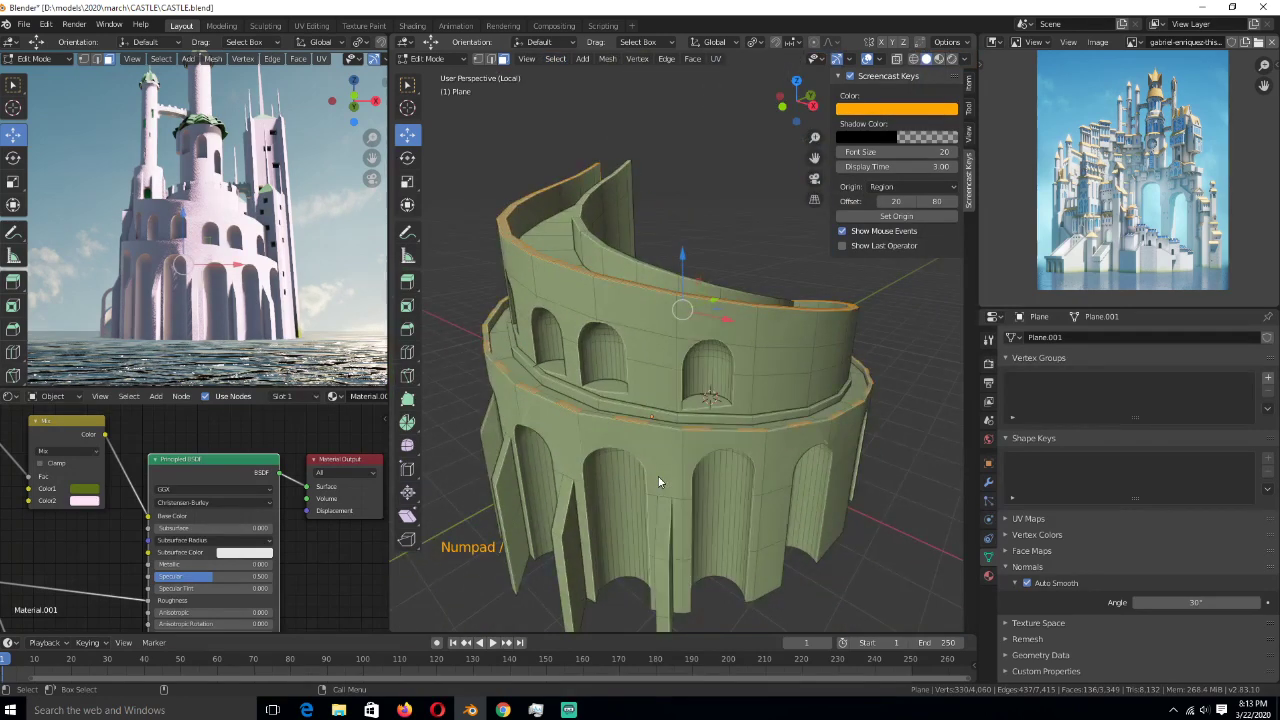
{"action": "mouse_move", "coordinate": [659, 482]}
{"action": "middle_mouse_down"}
{"action": "mouse_move", "coordinate": [614, 533]}
{"action": "mouse_move", "coordinate": [563, 529]}
{"action": "mouse_move", "coordinate": [647, 488]}
{"action": "middle_mouse_up"}
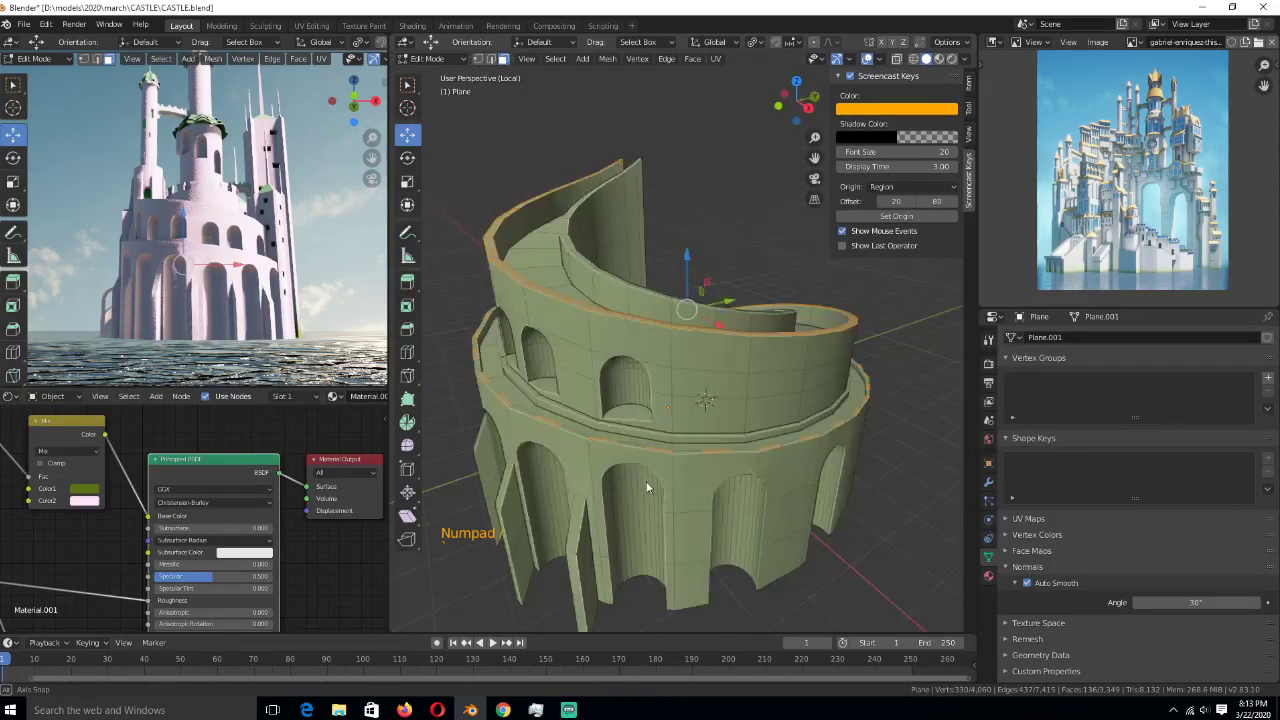
{"action": "key", "text": "alt+a"}
{"action": "scroll", "coordinate": [782, 336], "scroll_direction": "up", "scroll_amount": 2}
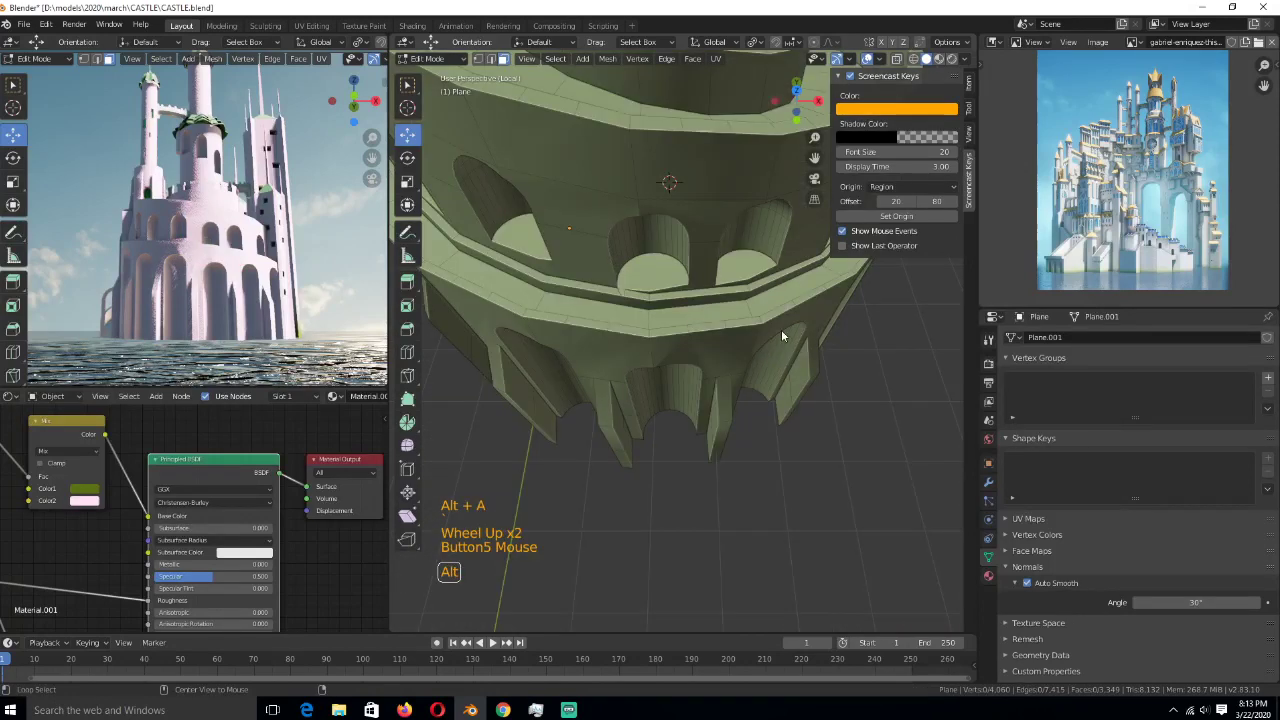
- Select the lower rim's face loop, checker-deselect it, and try extruding the remaining faces upward about 0.557 m along Z
{"action": "left_click", "coordinate": [760, 323], "text": "alt"}
{"action": "scroll", "coordinate": [757, 330], "scroll_direction": "down", "scroll_amount": 1}
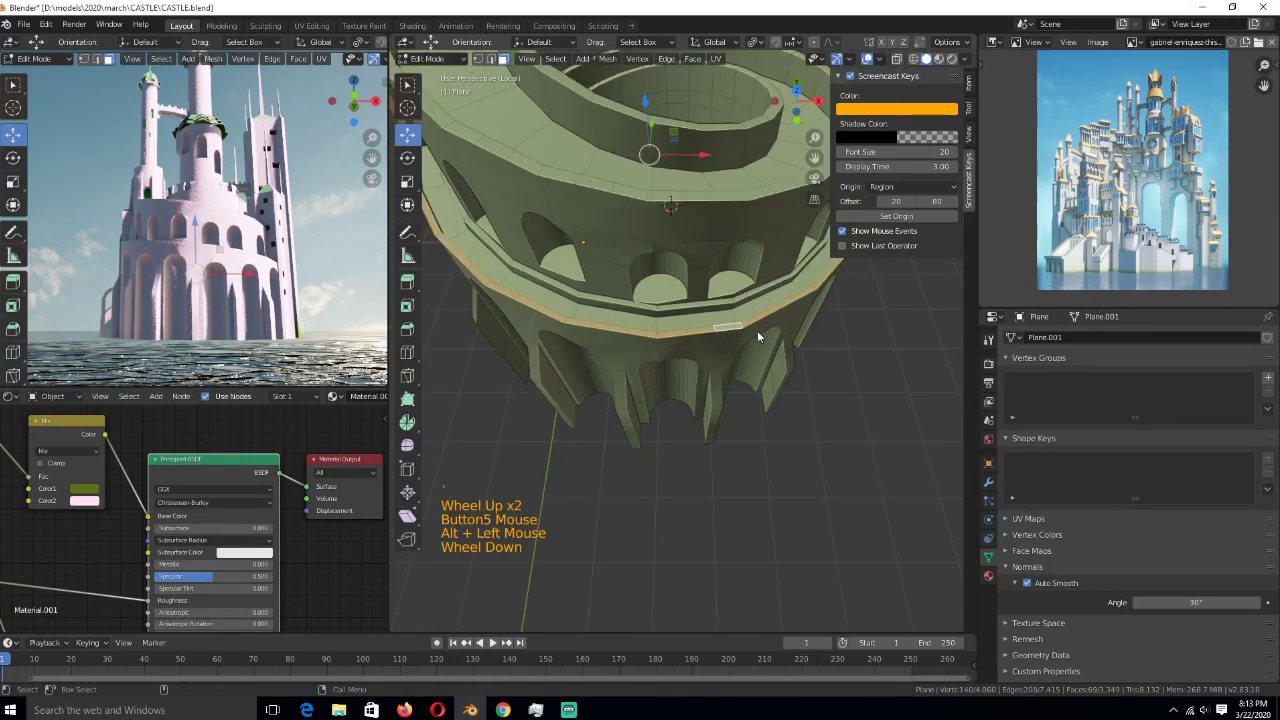
{"action": "left_click", "coordinate": [555, 59]}
{"action": "left_click", "coordinate": [592, 162]}
{"action": "middle_click_drag", "start_coordinate": [744, 343], "coordinate": [691, 270]}
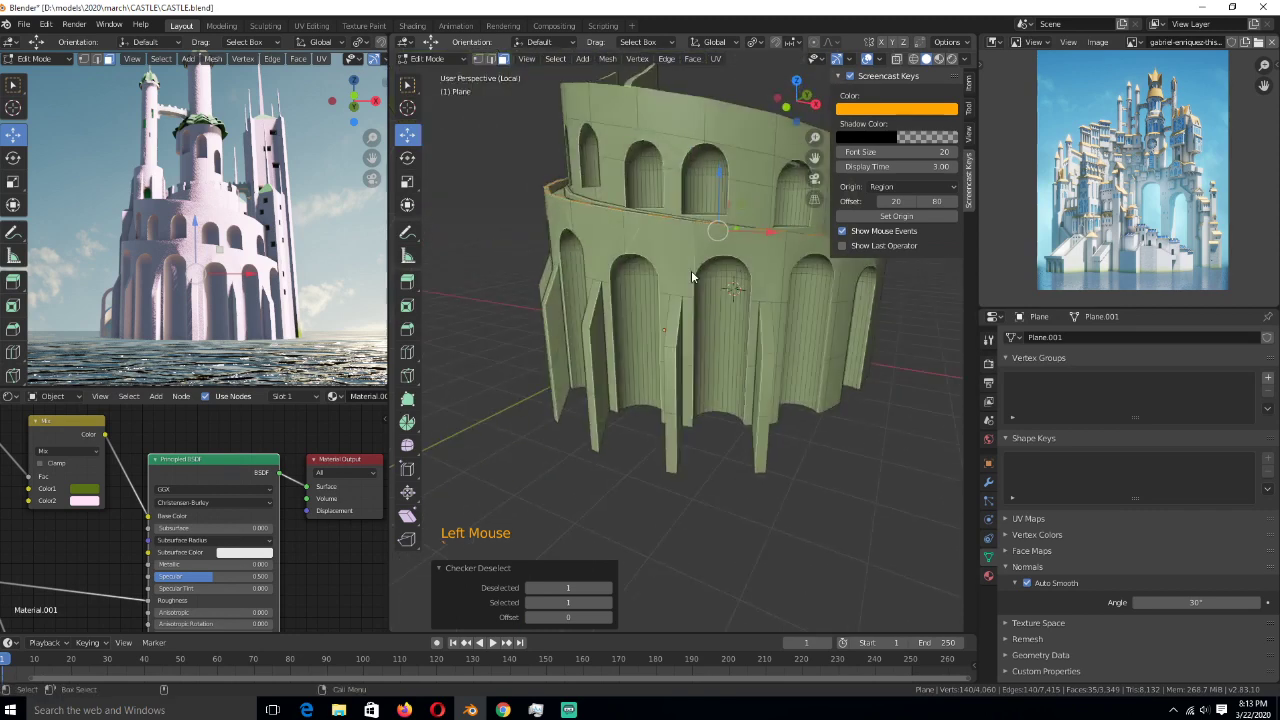
{"action": "scroll", "coordinate": [705, 367], "scroll_direction": "up", "scroll_amount": 2}
{"action": "key", "text": "e"}
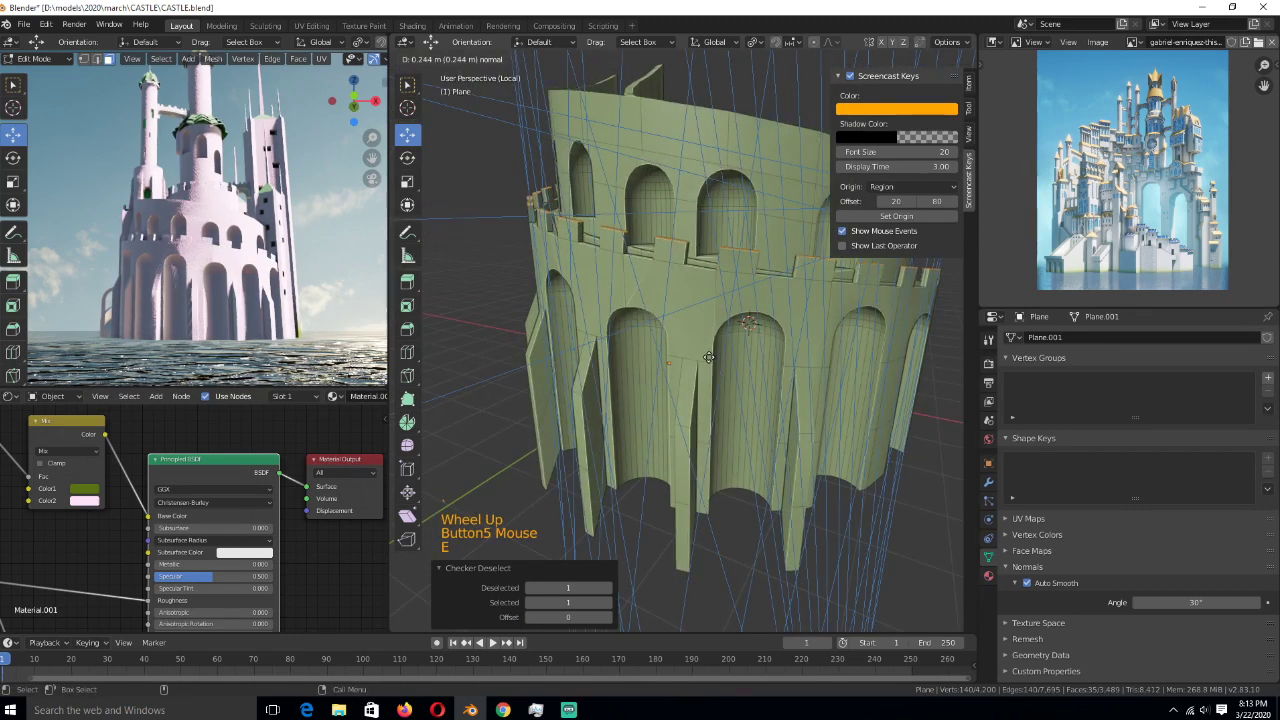
{"action": "key", "text": "z"}
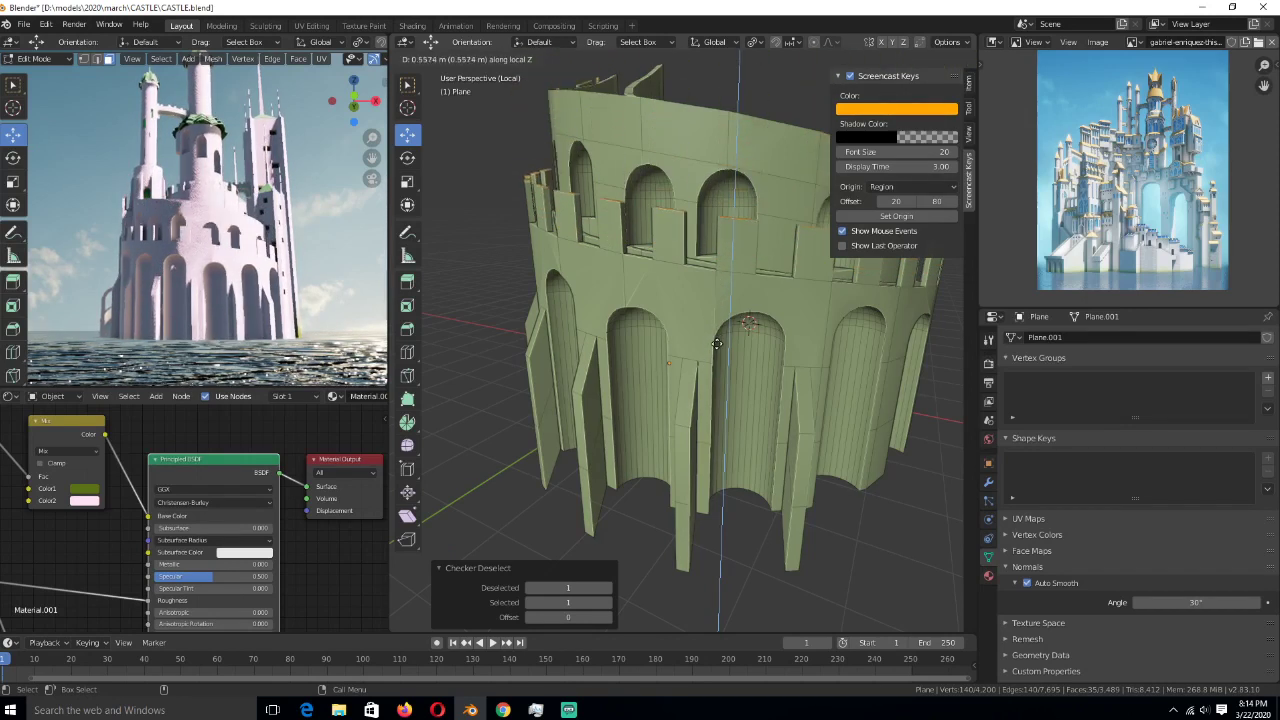
{"action": "key", "text": "Escape"}
- Undo the lower rim's extrusion, checker deselection, and face loop selection
{"action": "key", "text": "ctrl+z"}
{"action": "key", "text": "ctrl+z"}
{"action": "key", "text": "ctrl+z"}
{"action": "key", "text": "ctrl+z"}
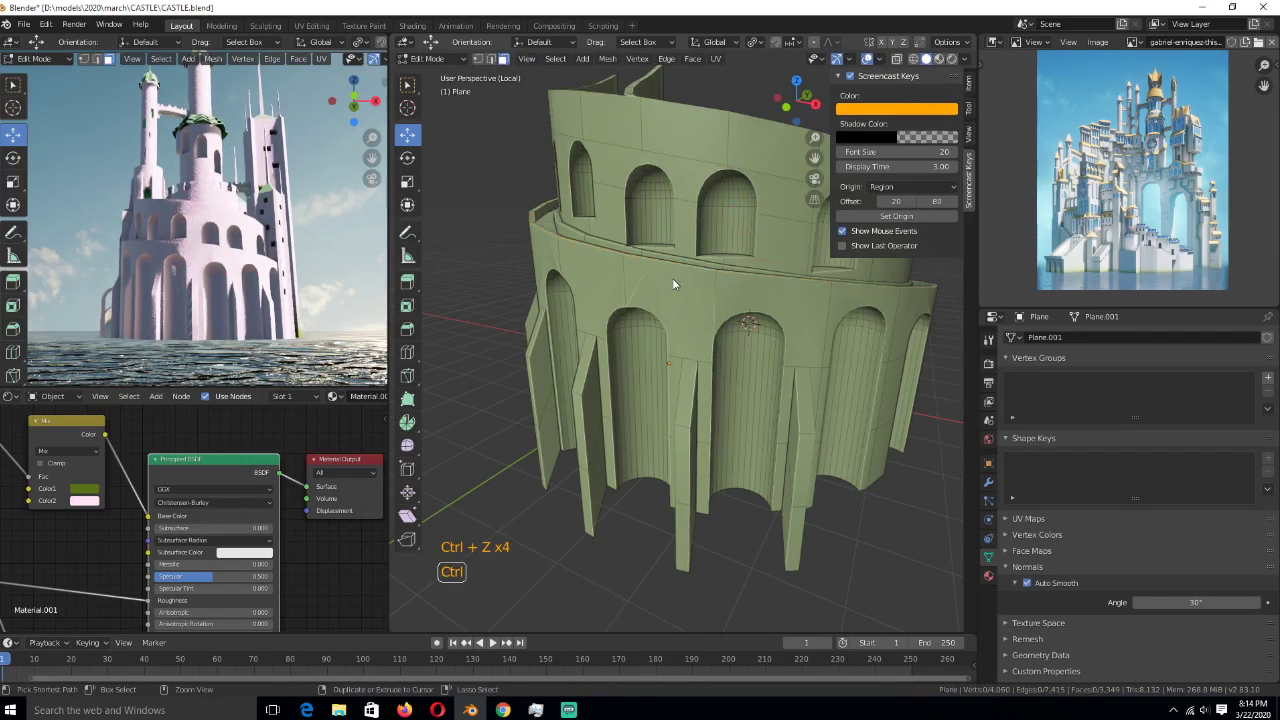
- Try to select the outer edge loop along the base wall's lower rim
{"action": "key", "text": "2"}
{"action": "left_click", "coordinate": [678, 318], "text": "alt"}
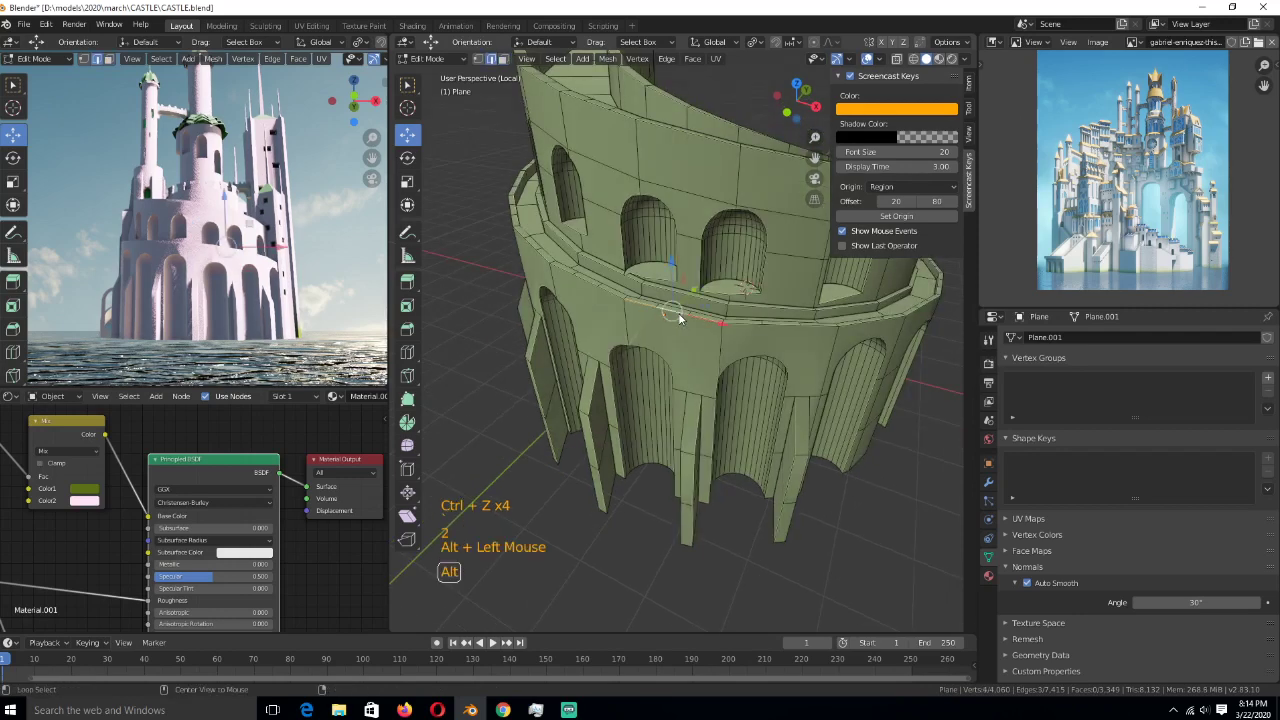
{"action": "left_click", "coordinate": [616, 300], "text": "alt"}
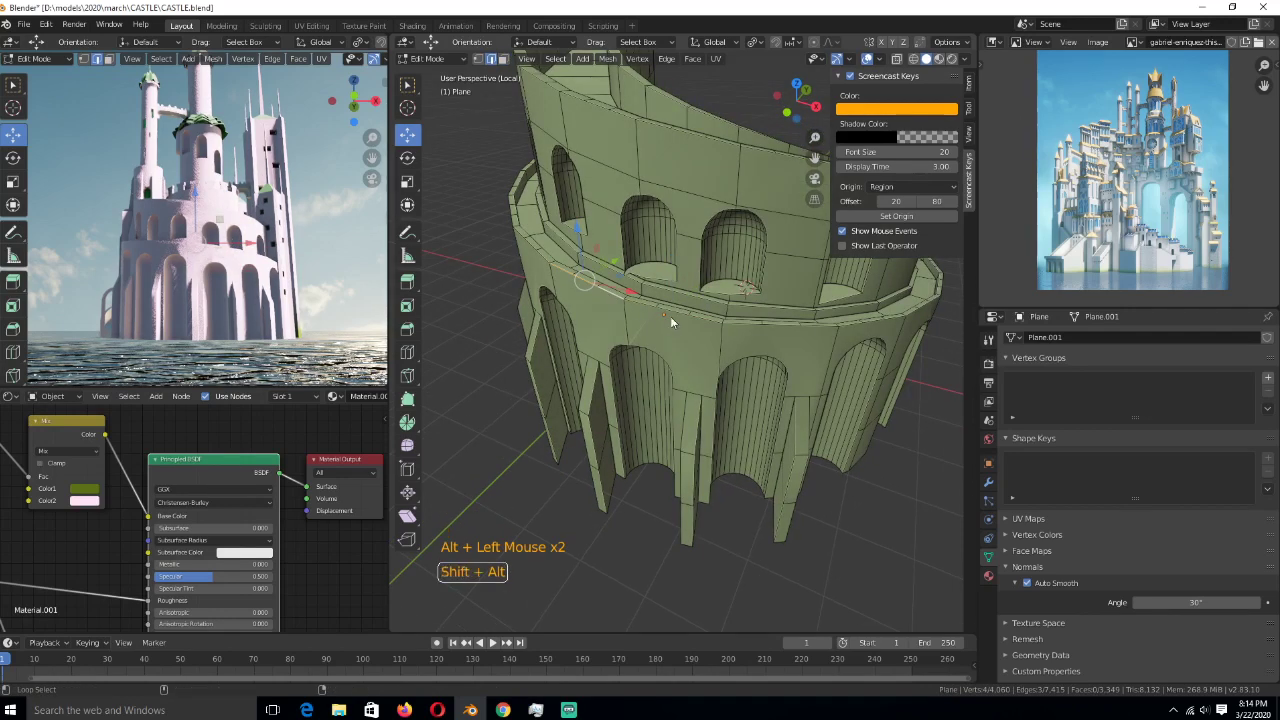
{"action": "left_click", "coordinate": [740, 335], "text": "alt+shift"}
{"action": "left_click", "coordinate": [754, 338], "text": "alt+shift"}
- Undo back to before the rim subdivision, restoring the edge loop selection on both rims
{"action": "key", "text": "ctrl+z"}
{"action": "key", "text": "ctrl+z"}
{"action": "key", "text": "ctrl+z"}
{"action": "key", "text": "ctrl+z"}
{"action": "key", "text": "ctrl+z"}
{"action": "key", "text": "ctrl+z"}
{"action": "key", "text": "ctrl+z"}
{"action": "key", "text": "ctrl+z"}
{"action": "key", "text": "ctrl+z"}
{"action": "key", "text": "ctrl+z"}
{"action": "key", "text": "ctrl+z"}
{"action": "key", "text": "ctrl+z"}
{"action": "key", "text": "ctrl+z"}
{"action": "key", "text": "ctrl+z"}
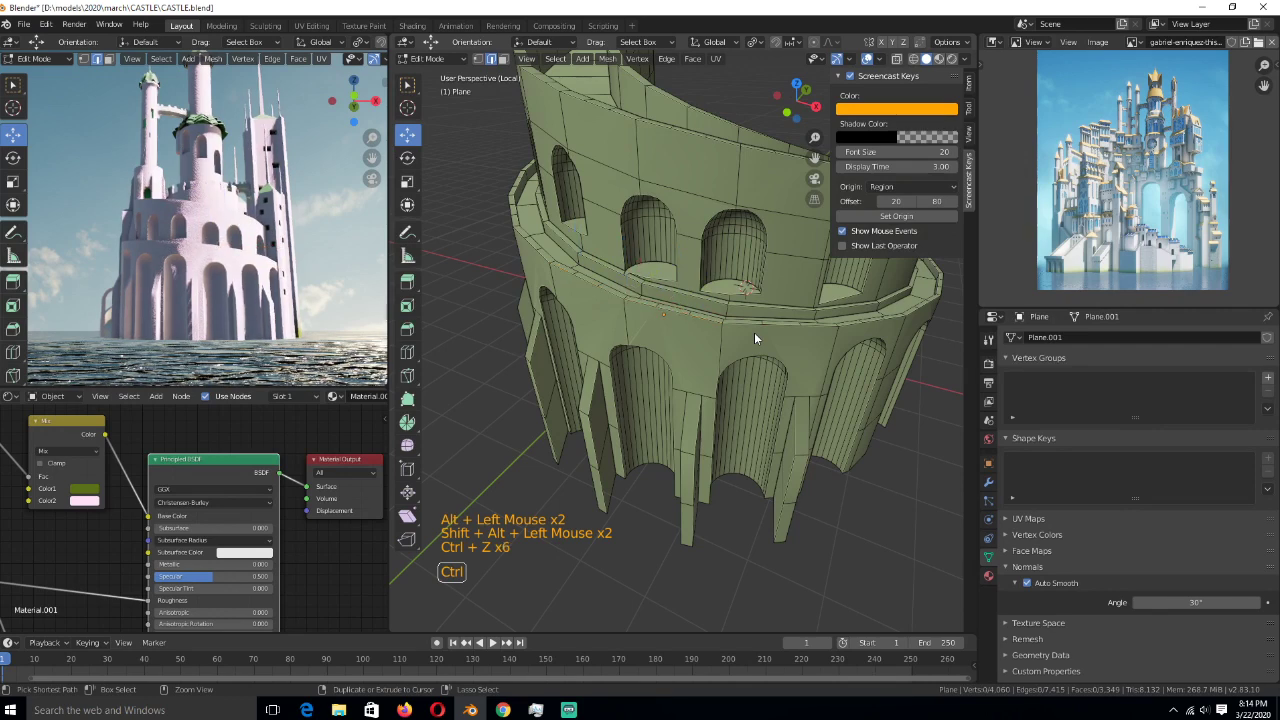
{"action": "key", "text": "ctrl+z"}
{"action": "key", "text": "ctrl+z"}
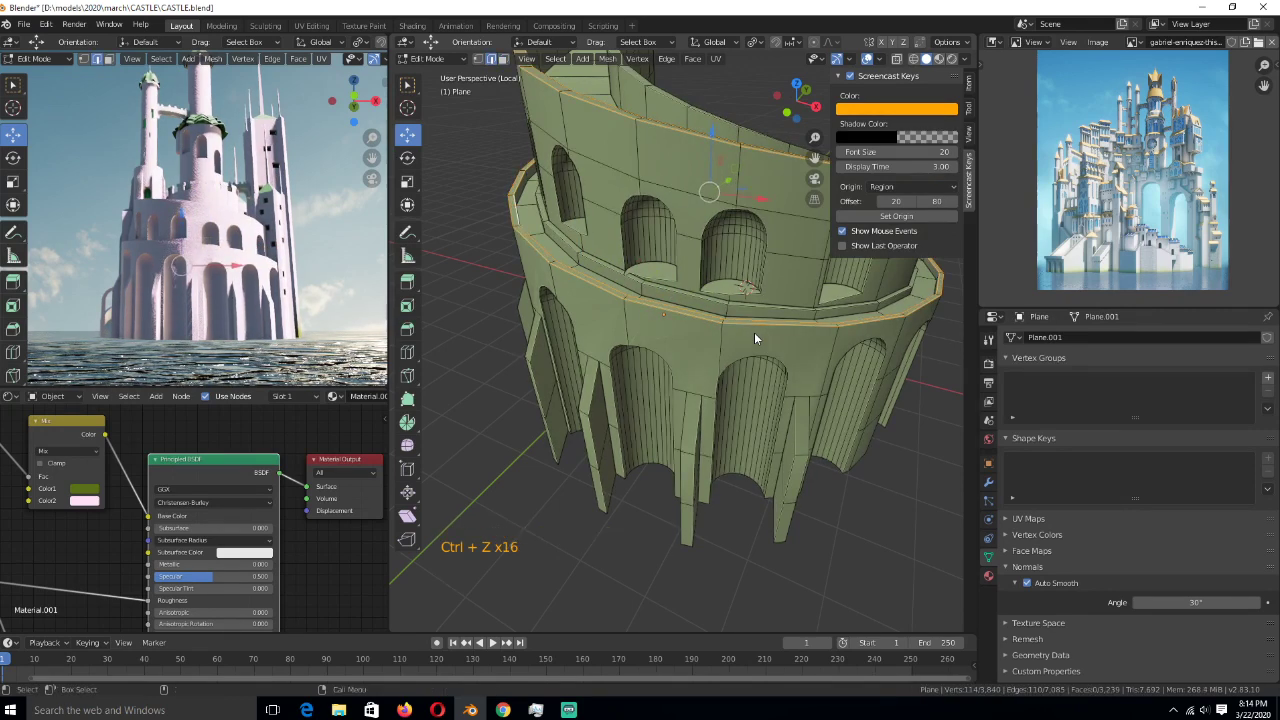
- Subdivide the selected edge loops of both wall rims with 4 cuts
{"action": "middle_click_drag", "start_coordinate": [667, 441], "coordinate": [652, 290]}
{"action": "right_click", "coordinate": [647, 274]}
{"action": "left_click", "coordinate": [647, 281]}
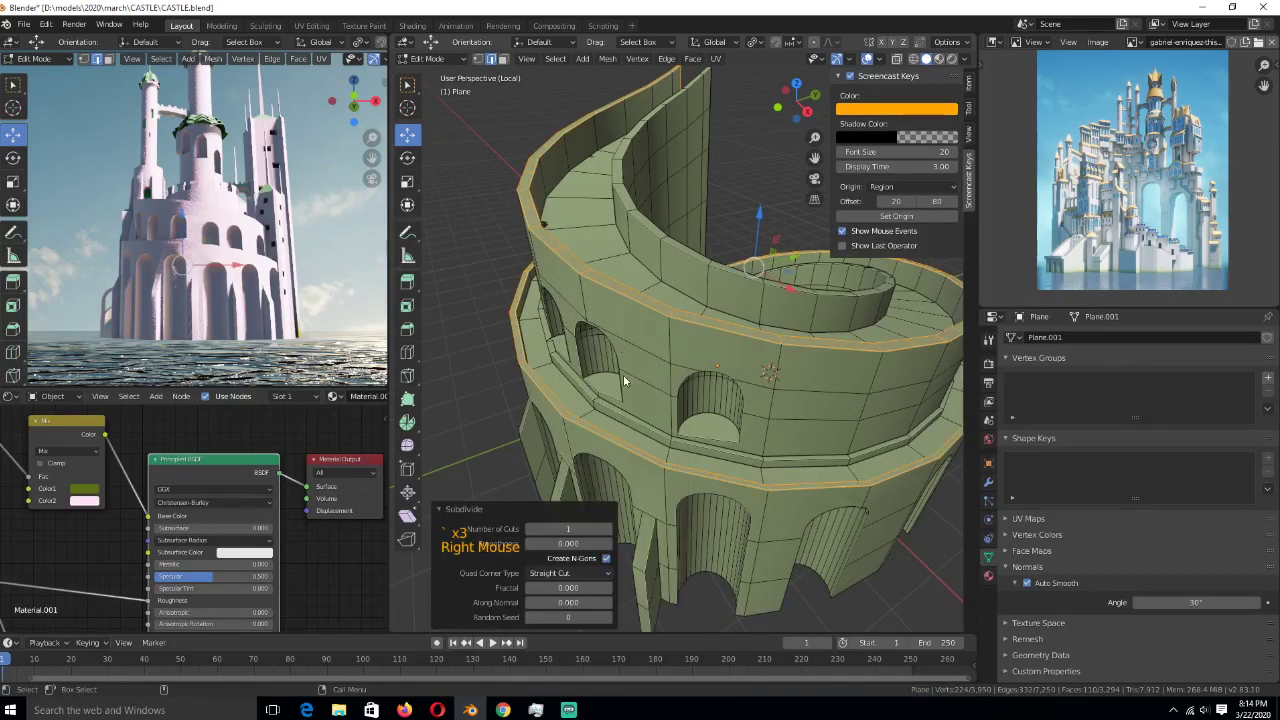
{"action": "left_click", "coordinate": [608, 530]}
{"action": "left_click", "coordinate": [608, 530]}
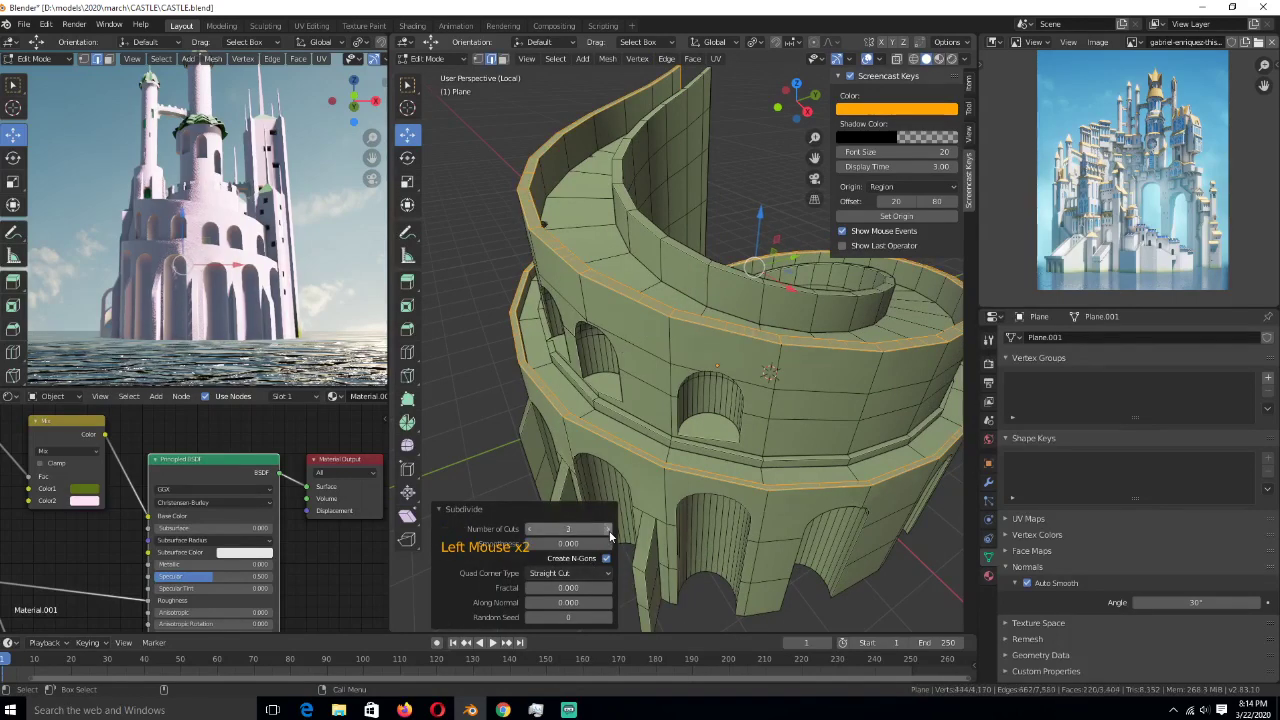
{"action": "left_click", "coordinate": [608, 530]}
{"action": "middle_click_drag", "start_coordinate": [703, 499], "coordinate": [815, 468]}
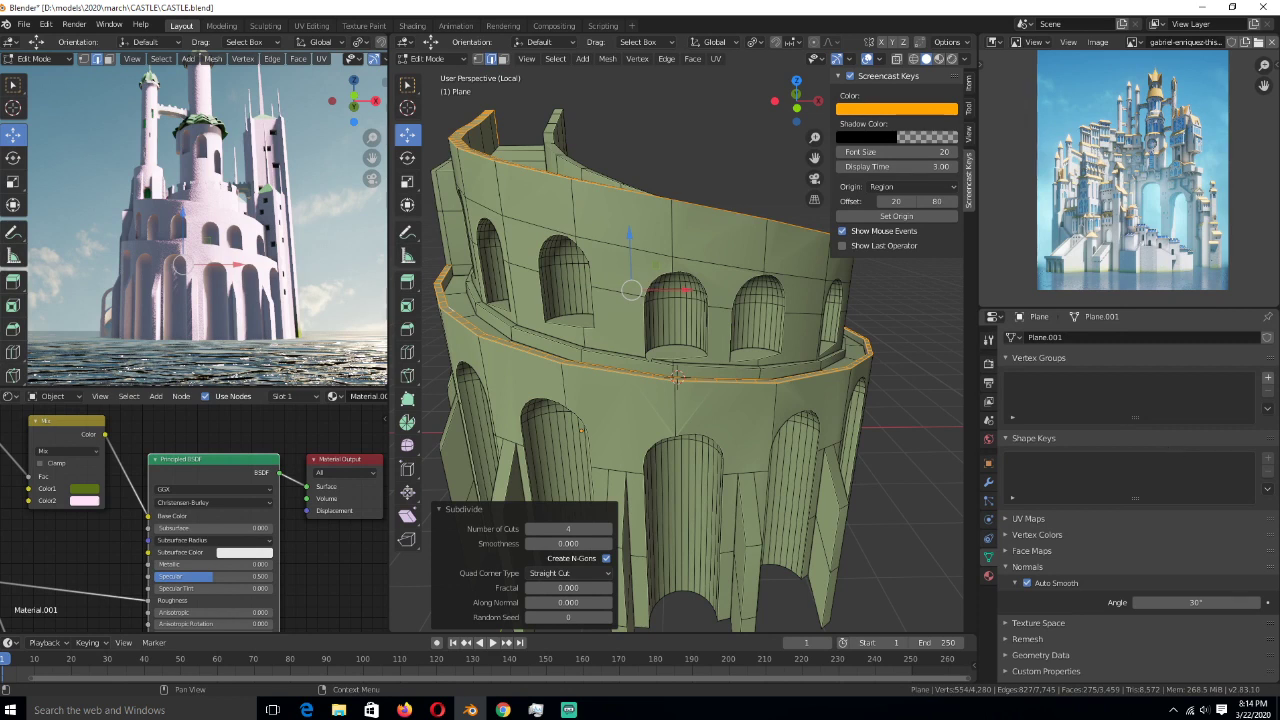
{"action": "key", "text": "alt+Tab"}
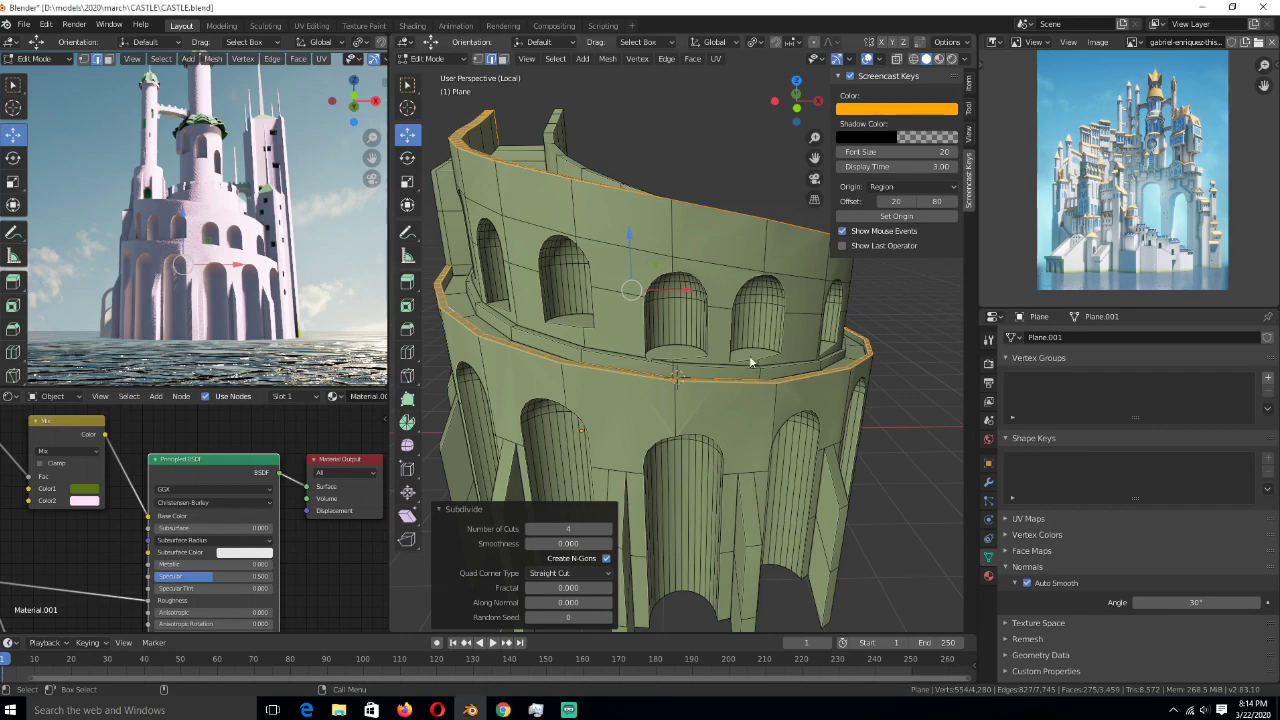
- Switch to face selection for both wall rims and save the castle file
{"action": "middle_click_drag", "start_coordinate": [749, 355], "coordinate": [696, 363]}
{"action": "key", "text": "ctrl+s"}
{"action": "middle_click_drag", "start_coordinate": [626, 395], "coordinate": [642, 231]}
{"action": "key", "text": "ctrl+s"}
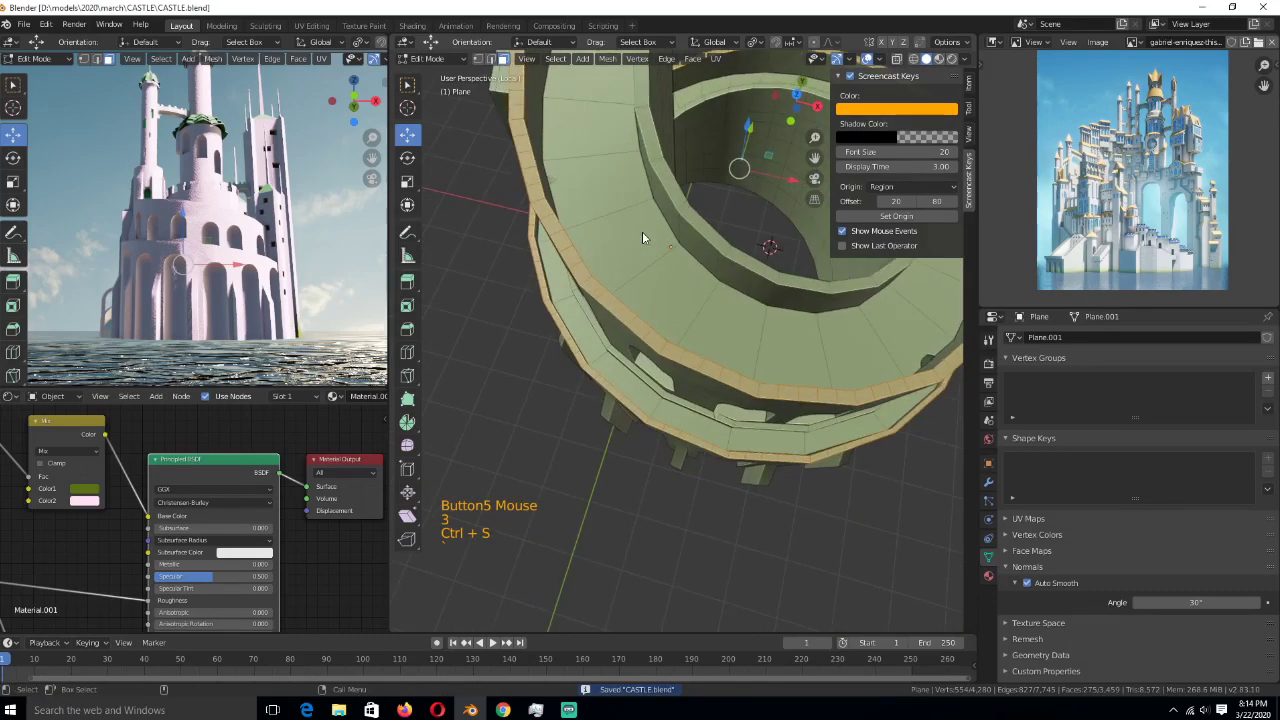
- Try Checker Deselect on the selected top faces of both wall rims at once
{"action": "left_click", "coordinate": [557, 60]}
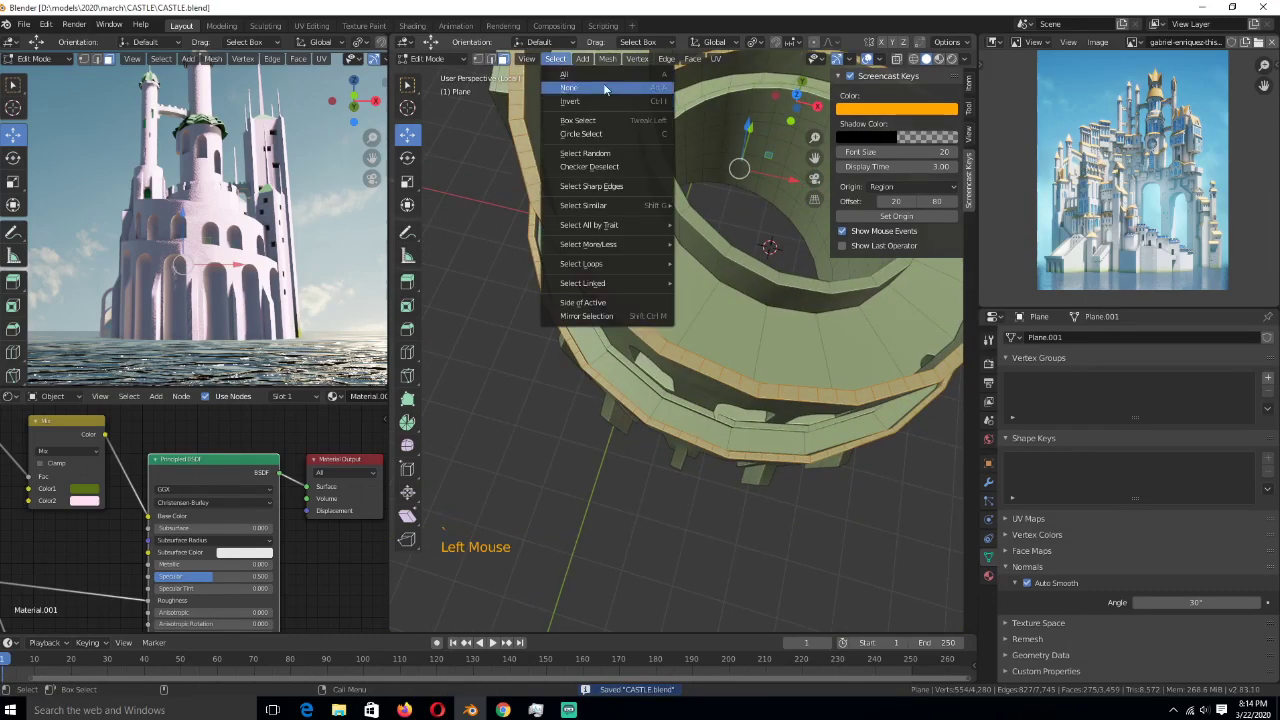
{"action": "left_click", "coordinate": [557, 60]}
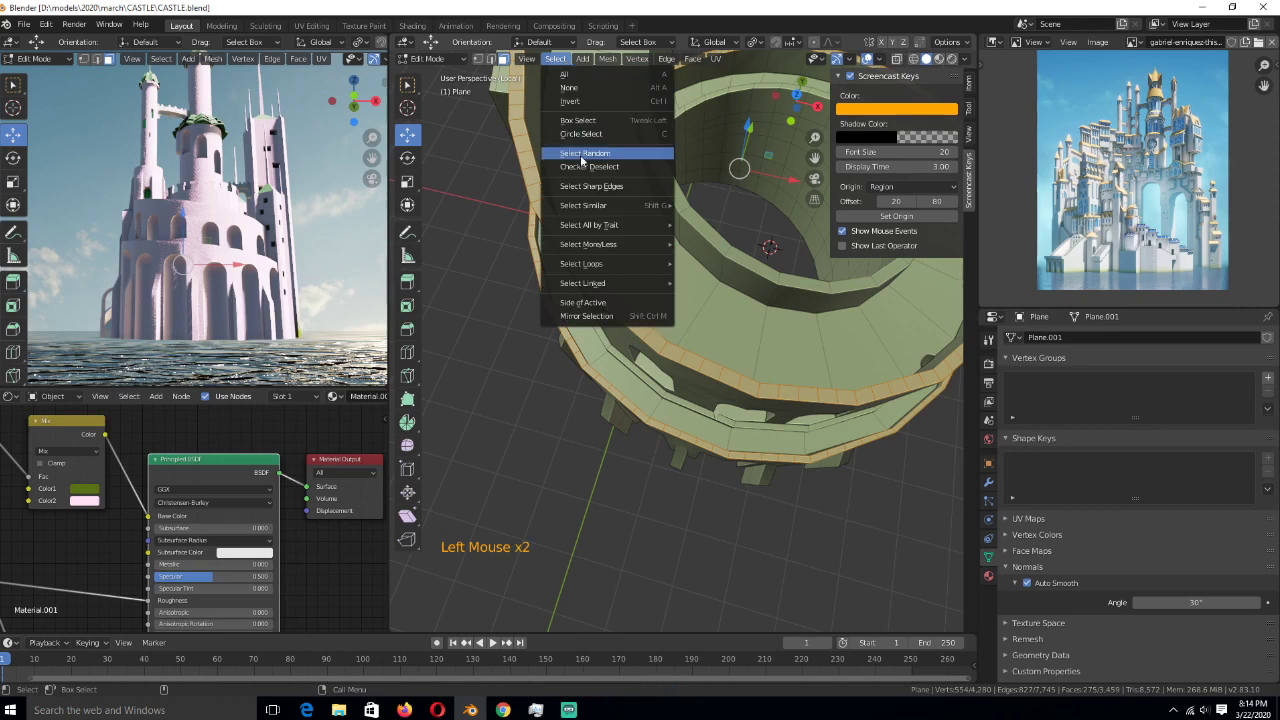
{"action": "left_click", "coordinate": [590, 164]}
{"action": "middle_click_drag", "start_coordinate": [728, 375], "coordinate": [784, 262]}
{"action": "scroll", "coordinate": [690, 272], "scroll_direction": "up", "scroll_amount": 3}
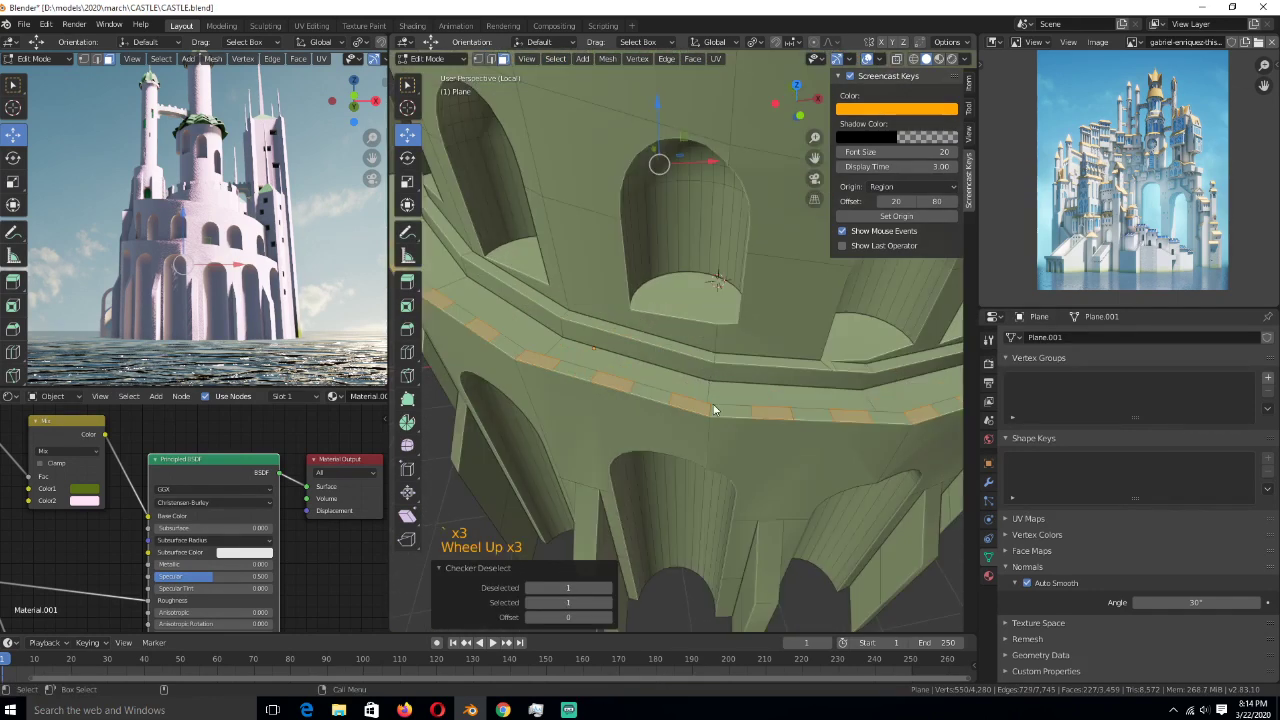
- Select the face loop on top of the lower wall rim and apply Checker Deselect to keep alternating faces
{"action": "left_click", "coordinate": [713, 410], "text": "alt"}
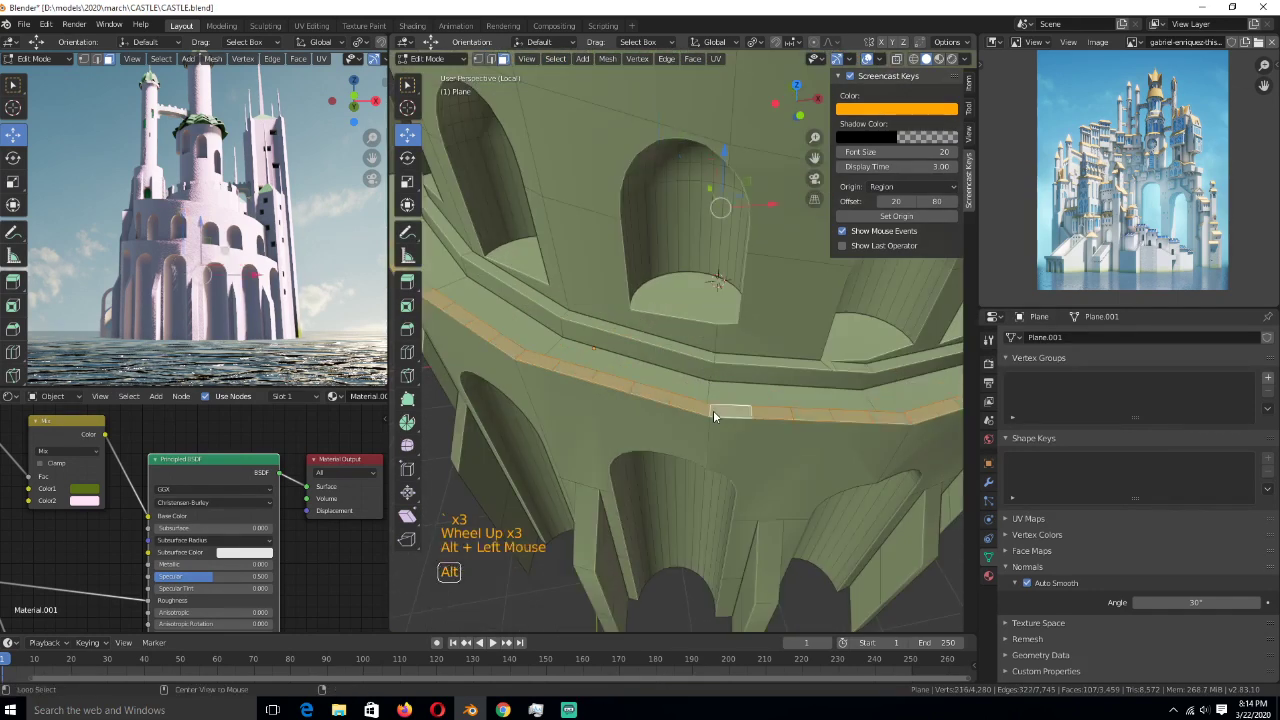
{"action": "left_click", "coordinate": [555, 59]}
{"action": "left_click", "coordinate": [610, 166]}
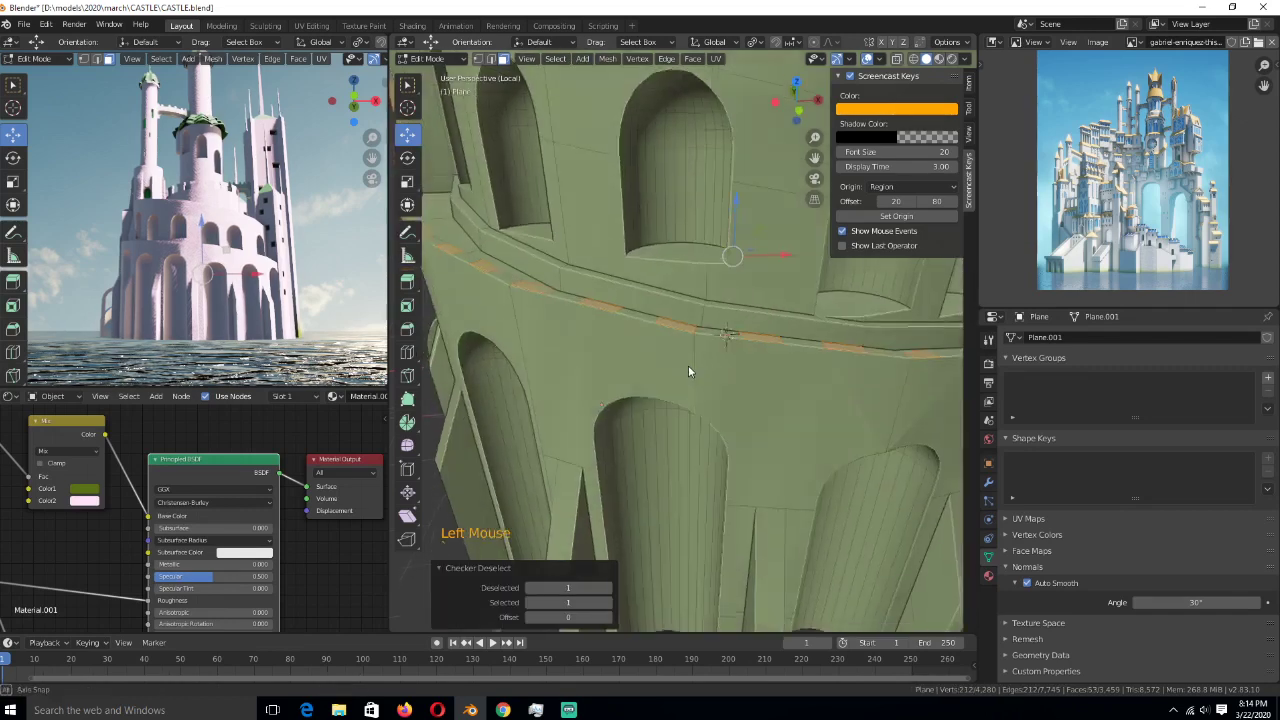
- Extrude the lower rim's alternating faces about 0.1 m upward along Z as battlements and save the file
{"action": "key", "text": "e"}
{"action": "key", "text": "z"}
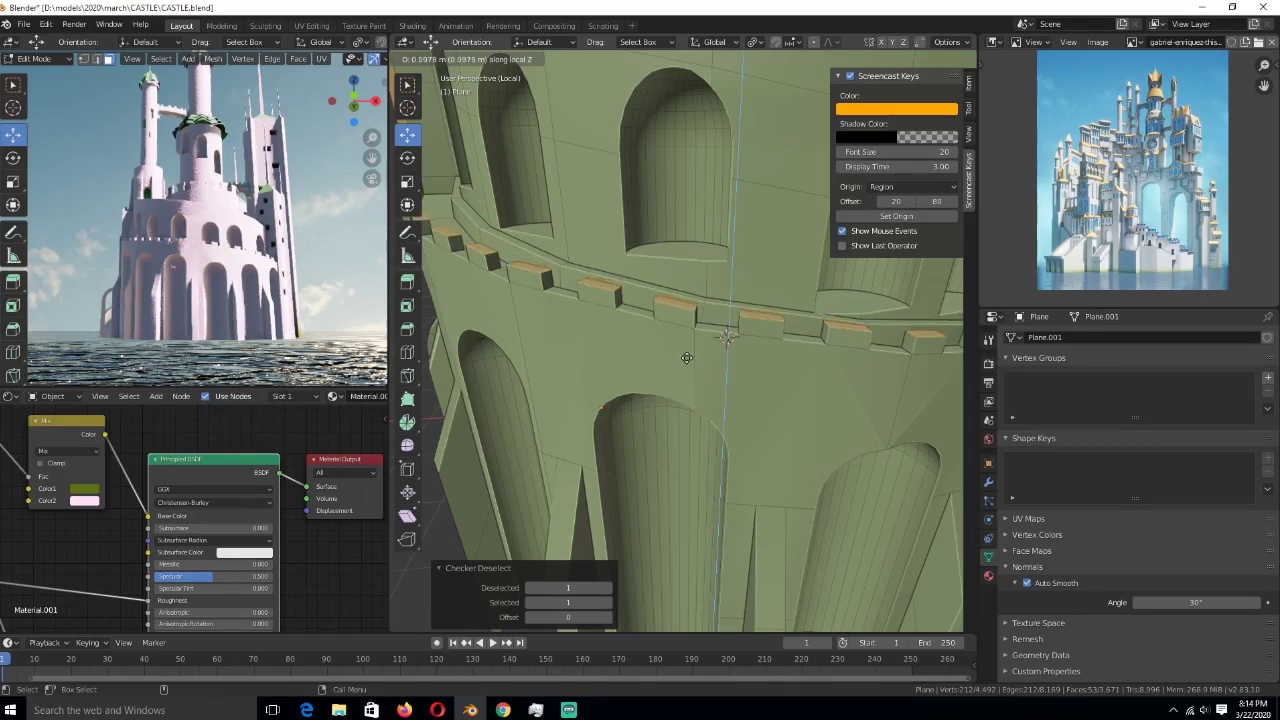
{"action": "left_click", "coordinate": [687, 358]}
{"action": "key", "text": "Tab"}
{"action": "scroll", "coordinate": [688, 364], "scroll_direction": "down", "scroll_amount": 4}
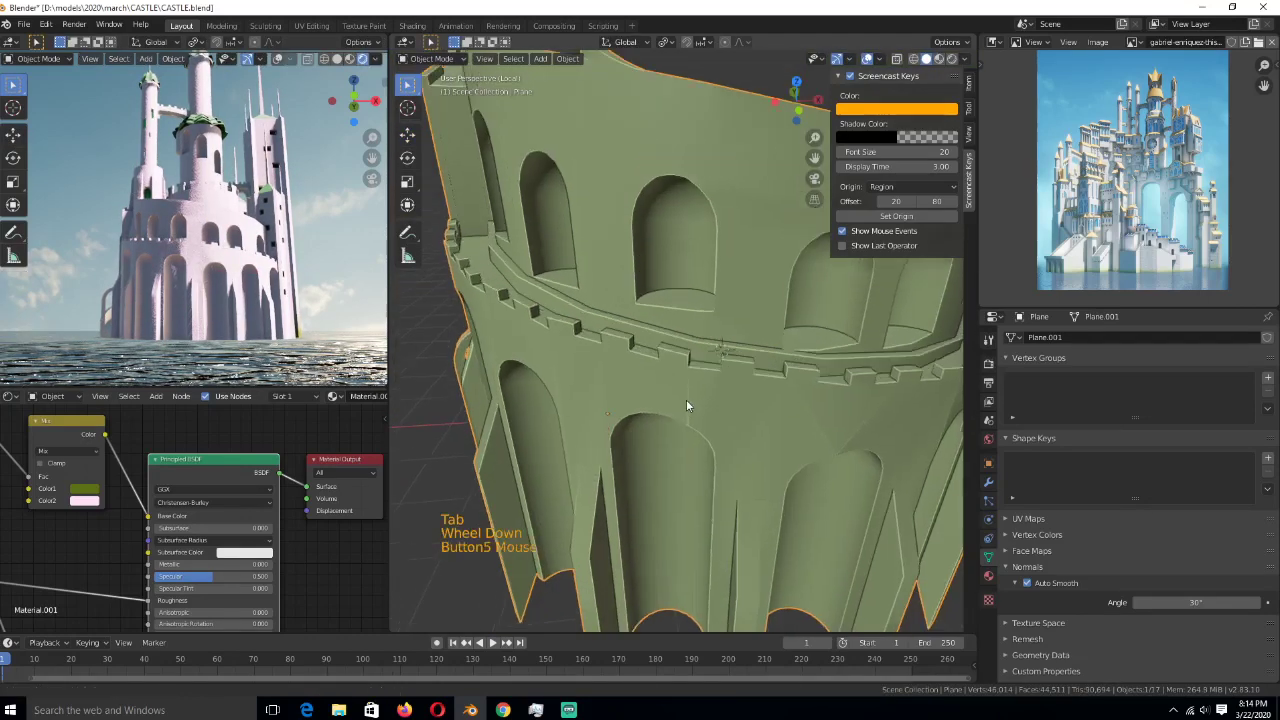
{"action": "left_click", "coordinate": [702, 376]}
{"action": "key", "text": "ctrl+s"}
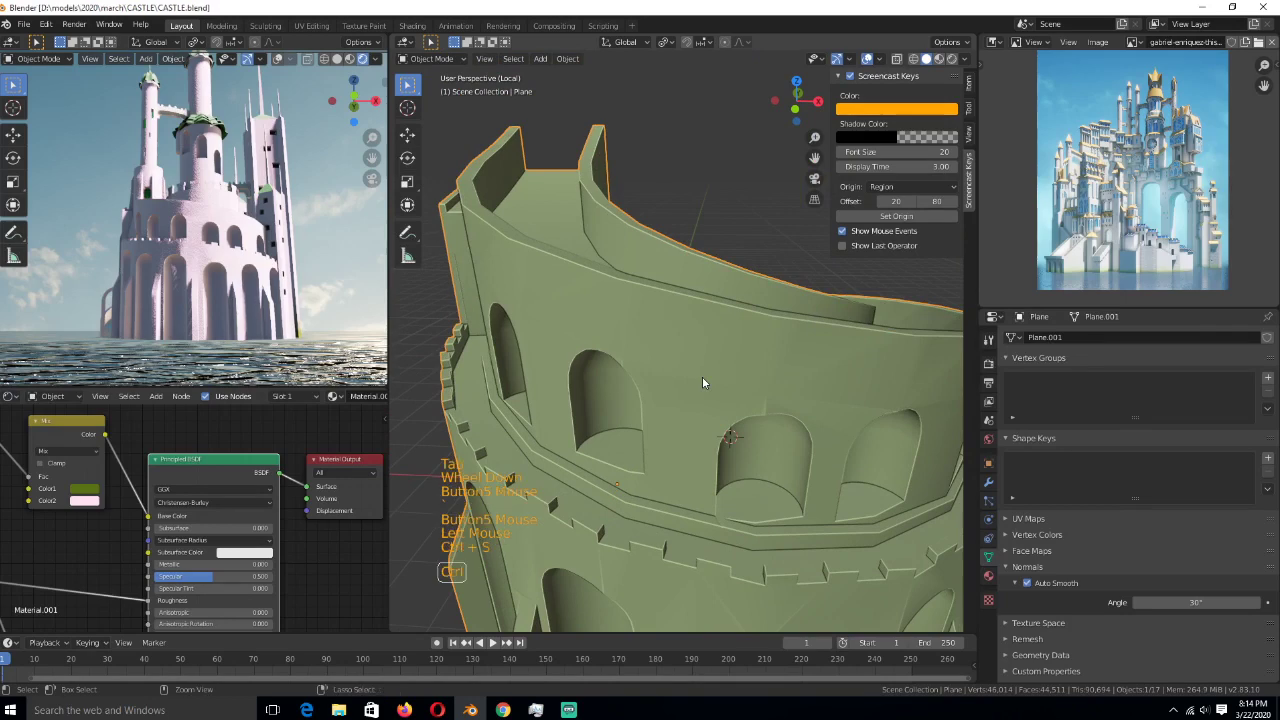
- Select the face loop on top of the upper wall rim and apply Checker Deselect to keep alternating faces
{"action": "middle_click_drag", "start_coordinate": [702, 376], "coordinate": [695, 397]}
{"action": "key", "text": "Tab"}
{"action": "left_click", "coordinate": [688, 393], "text": "alt"}
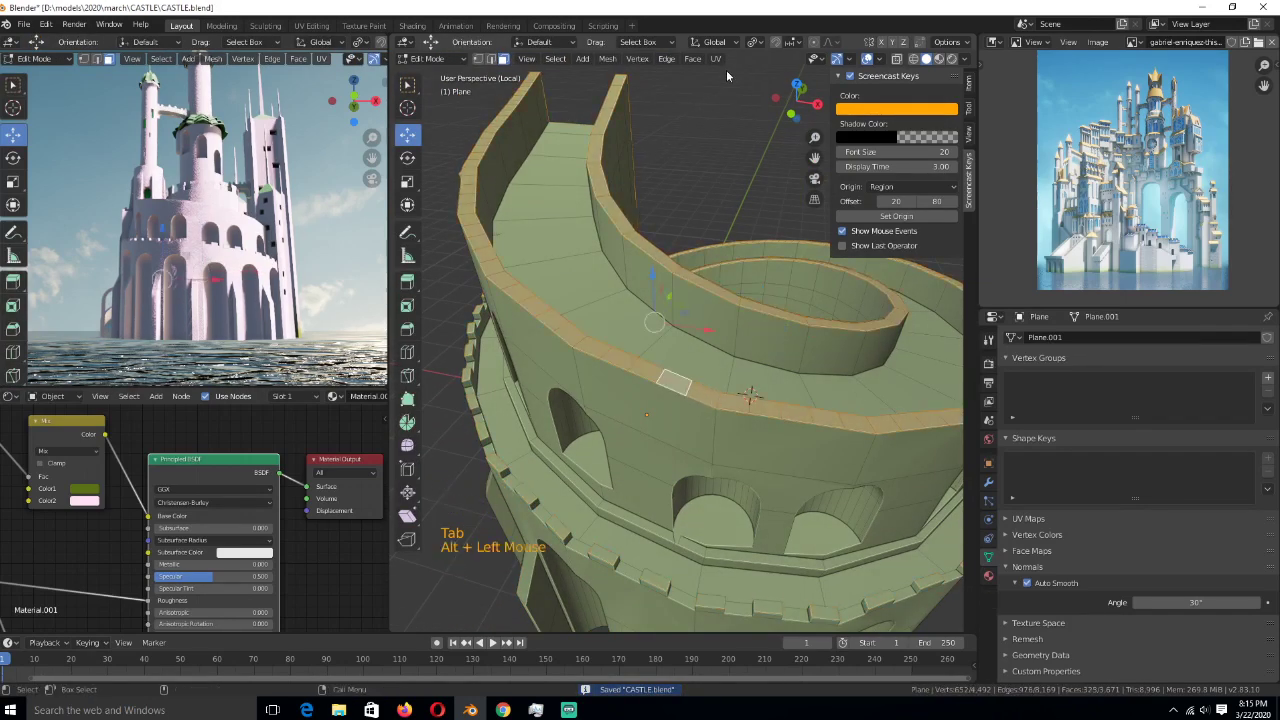
{"action": "left_click", "coordinate": [555, 58]}
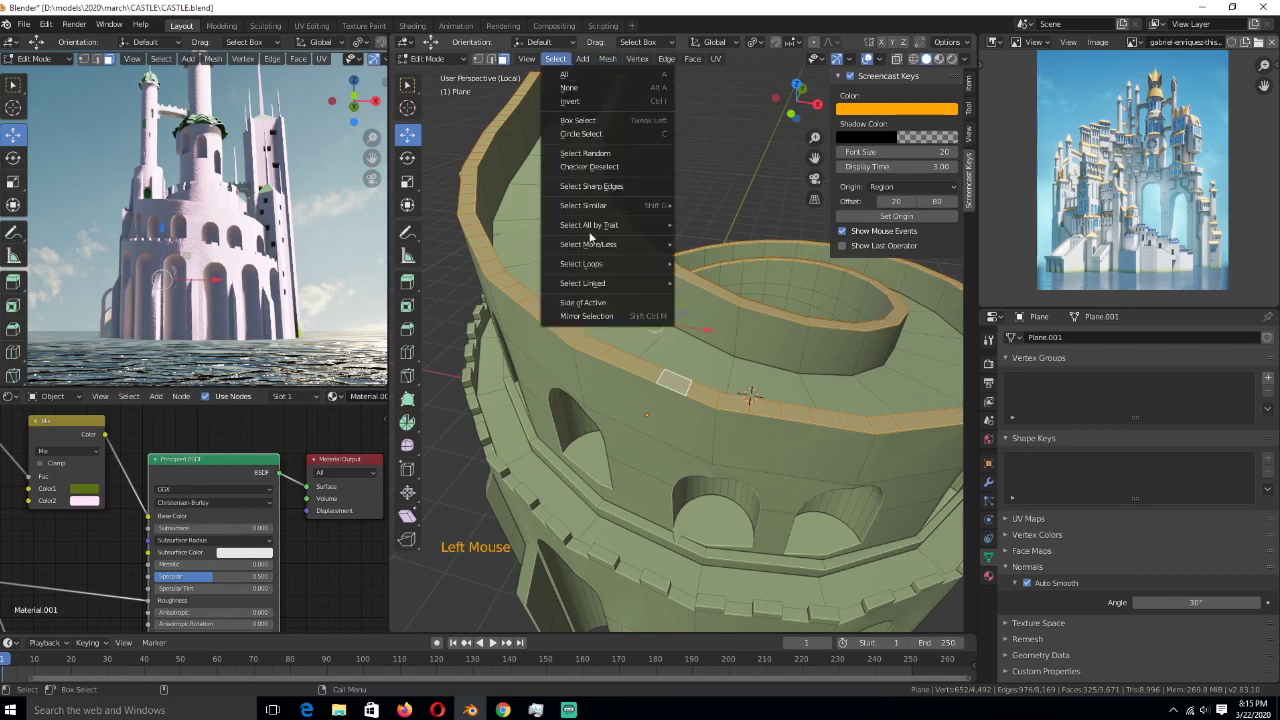
{"action": "left_click", "coordinate": [613, 166]}
- Extrude the upper rim's alternating faces about 0.126 m upward as battlements, then leave edit mode and clear the selection
{"action": "middle_click_drag", "start_coordinate": [613, 168], "coordinate": [668, 241]}
{"action": "key", "text": "e"}
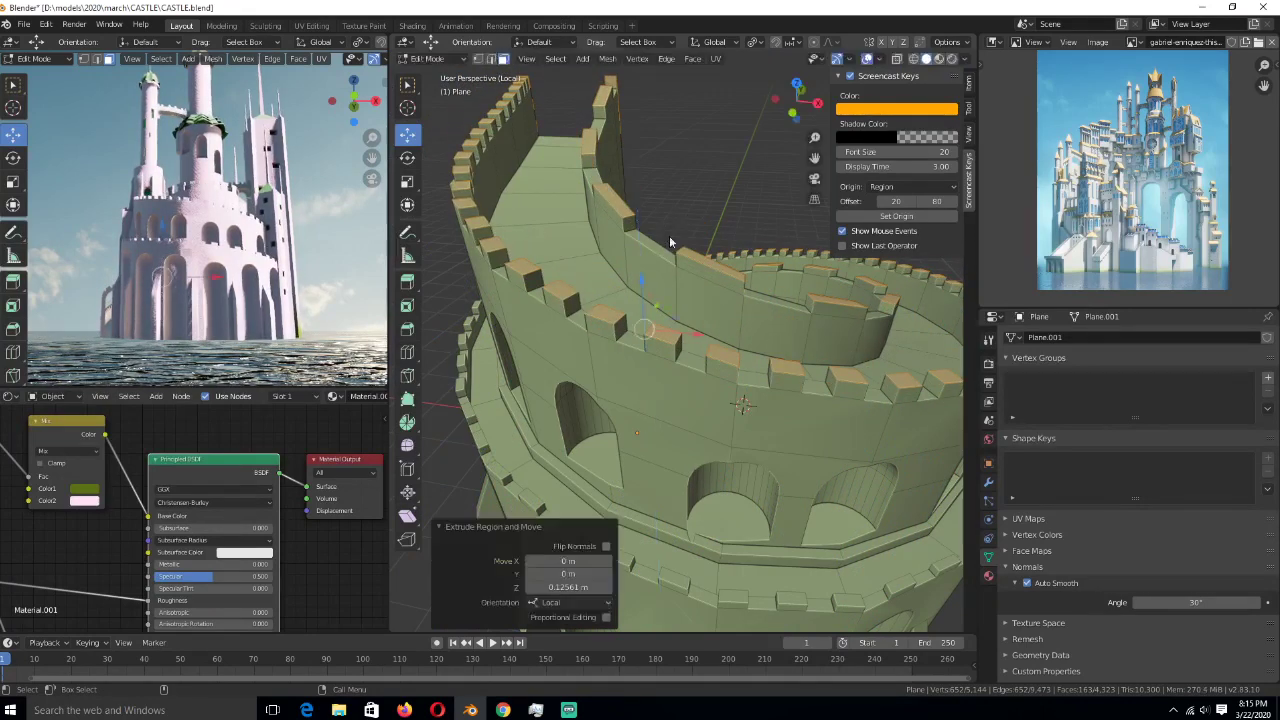
{"action": "key", "text": "Tab"}
{"action": "scroll", "coordinate": [669, 236], "scroll_direction": "down", "scroll_amount": 4}
{"action": "middle_click_drag", "start_coordinate": [669, 236], "coordinate": [670, 294]}
{"action": "key", "text": "alt+a"}
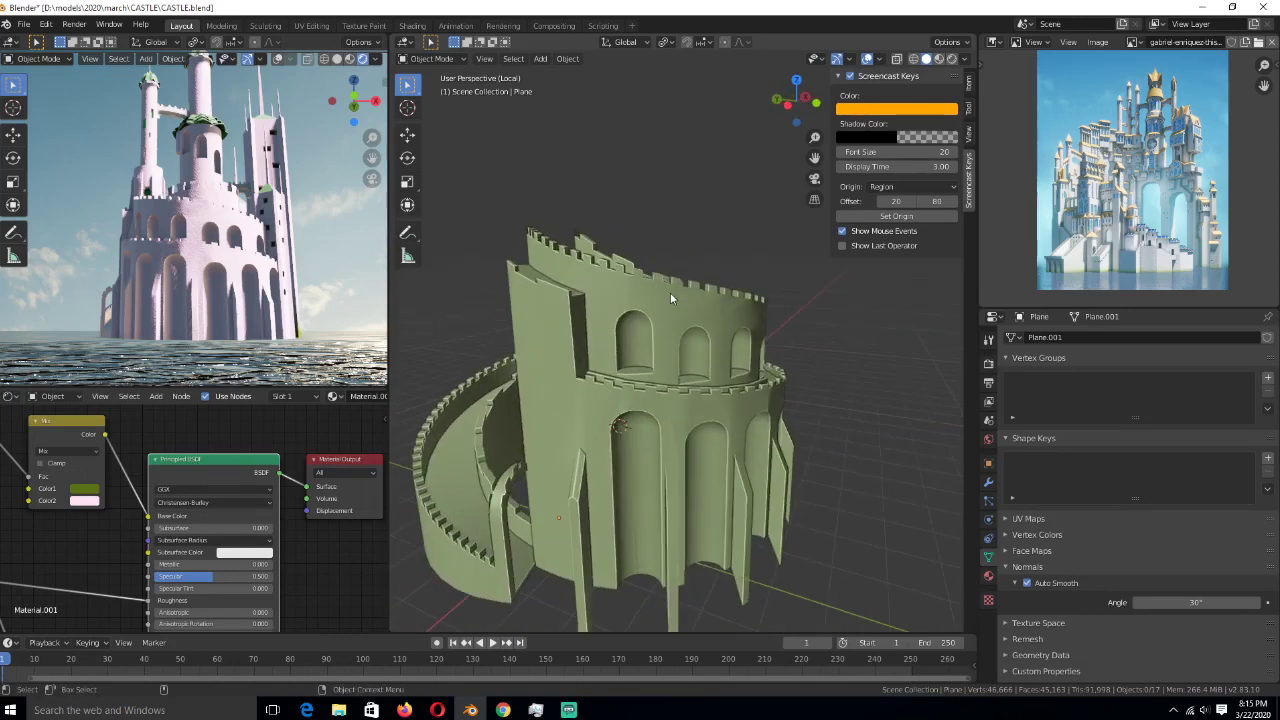
- Check the wall's battlements, save the file, and exit local view to show the whole castle
{"action": "scroll", "coordinate": [677, 342], "scroll_direction": "up", "scroll_amount": 2}
{"action": "scroll", "coordinate": [740, 340], "scroll_direction": "down", "scroll_amount": 3}
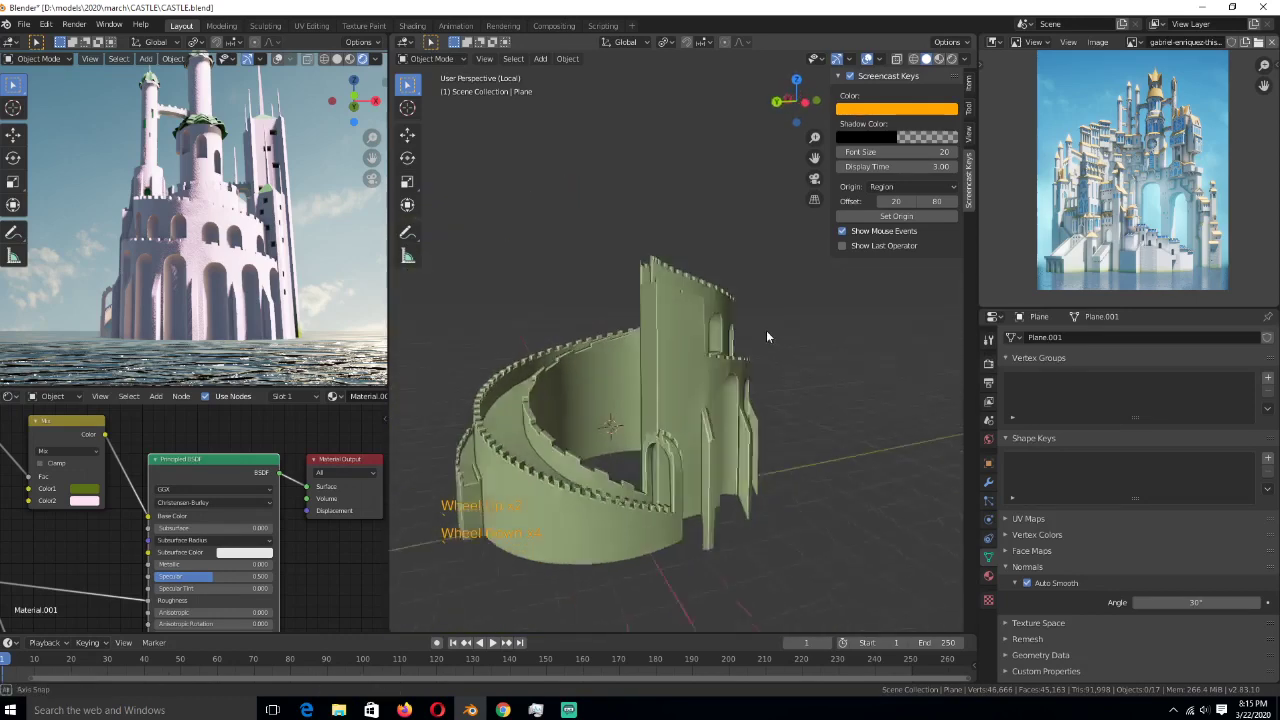
{"action": "middle_click_drag", "start_coordinate": [766, 330], "coordinate": [807, 337]}
{"action": "key", "text": "ctrl+s"}
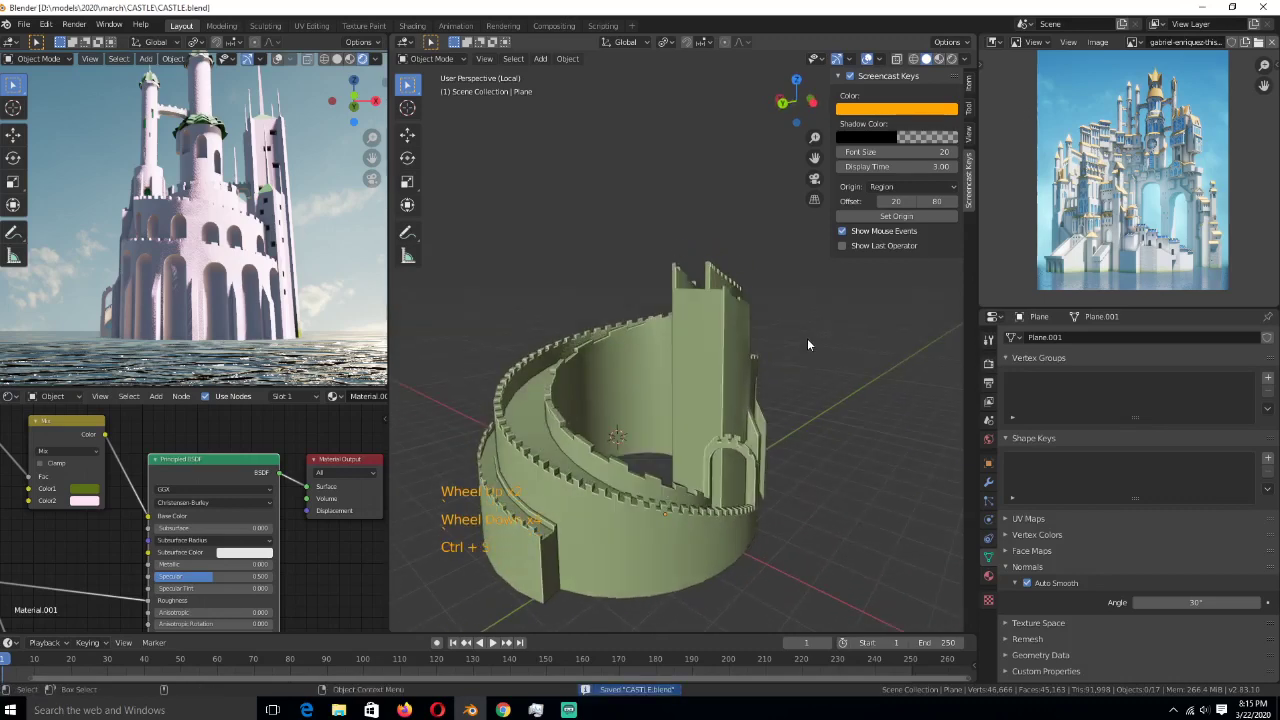
{"action": "key", "text": "KP_Divide"}
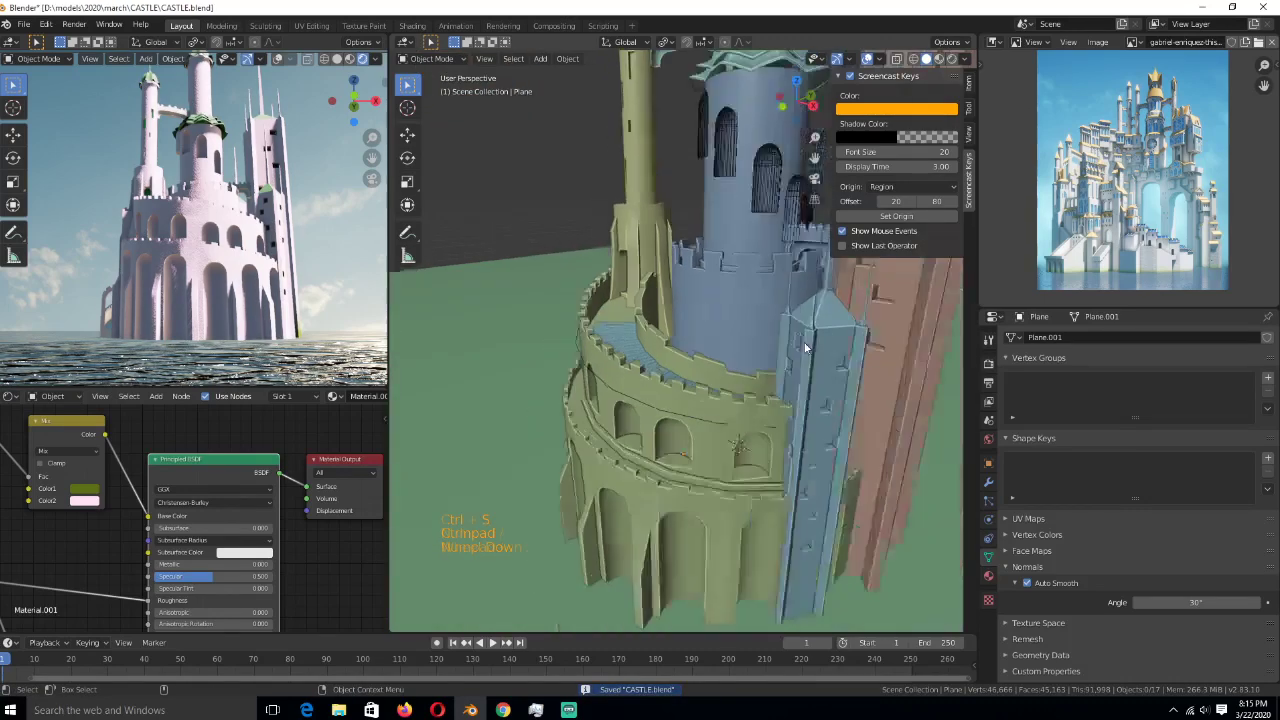
{"action": "middle_click_drag", "start_coordinate": [805, 347], "coordinate": [861, 321]}
{"action": "scroll", "coordinate": [838, 301], "scroll_direction": "down", "scroll_amount": 1}
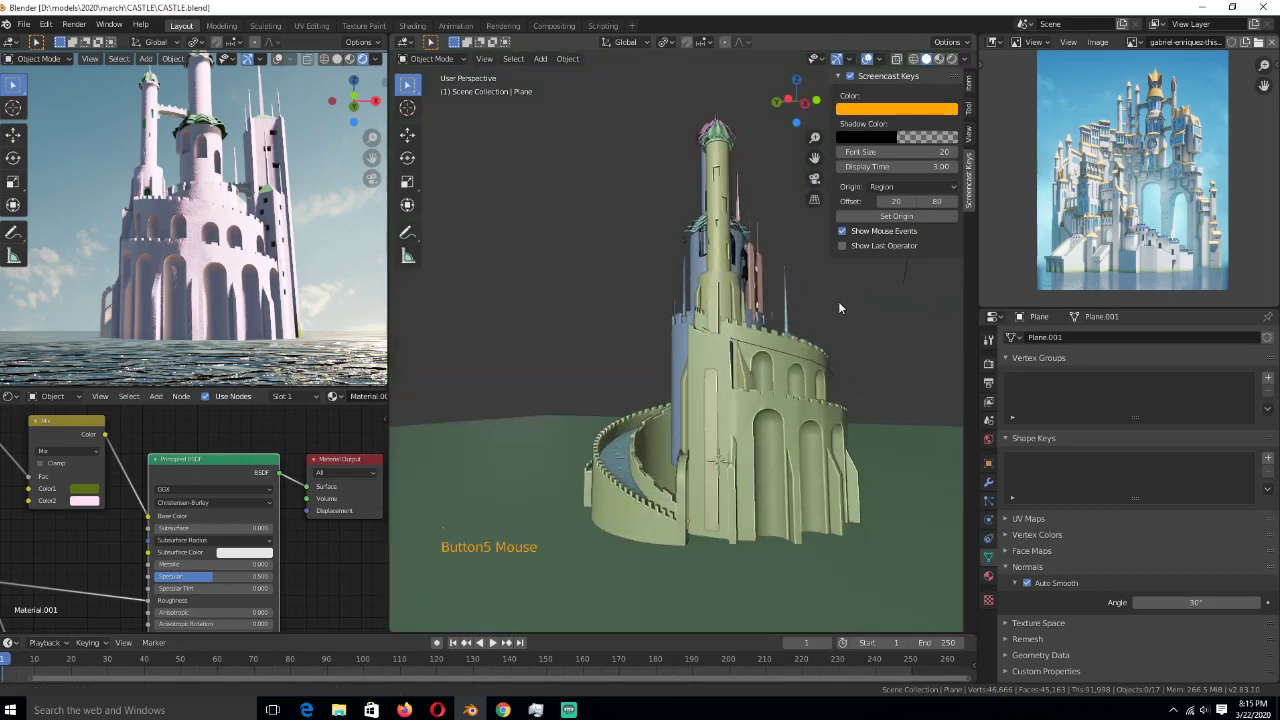
{"action": "key", "text": "ctrl+s"}
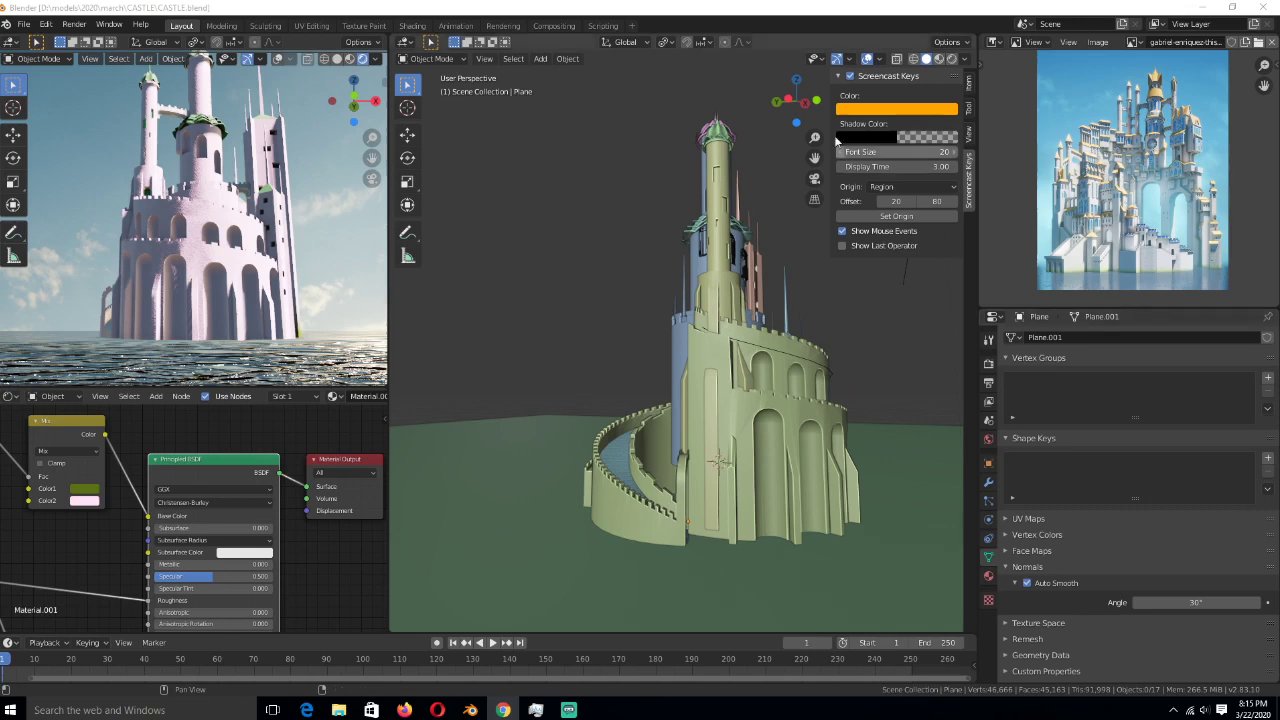
- Clear the object selection and save the castle file
{"action": "left_click", "coordinate": [643, 257]}
{"action": "left_click", "coordinate": [643, 257]}
{"action": "key", "text": "ctrl+s"}
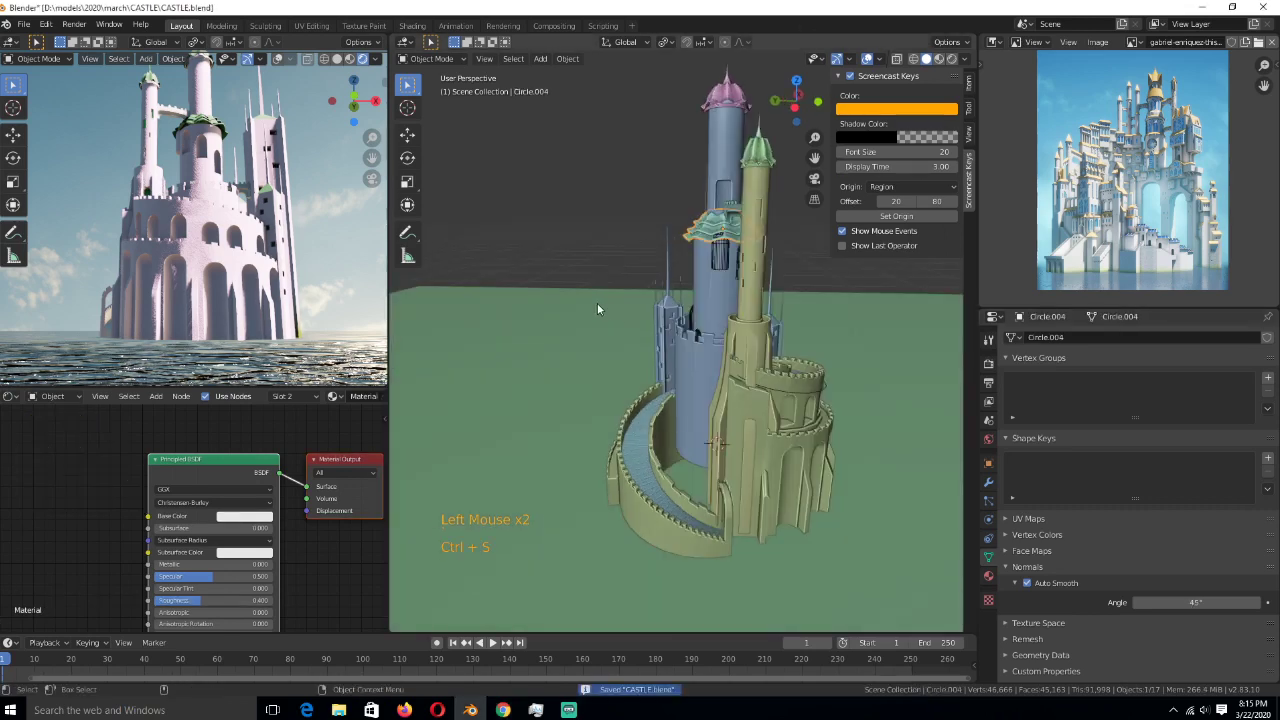
{"action": "key", "text": "a"}
{"action": "double_click", "coordinate": [578, 260]}
{"action": "key", "text": "ctrl+s"}
{"action": "middle_click_drag", "start_coordinate": [578, 260], "coordinate": [637, 270]}
{"action": "scroll", "coordinate": [637, 270], "scroll_direction": "up", "scroll_amount": 3}
{"action": "middle_click_drag", "start_coordinate": [710, 308], "coordinate": [677, 333]}
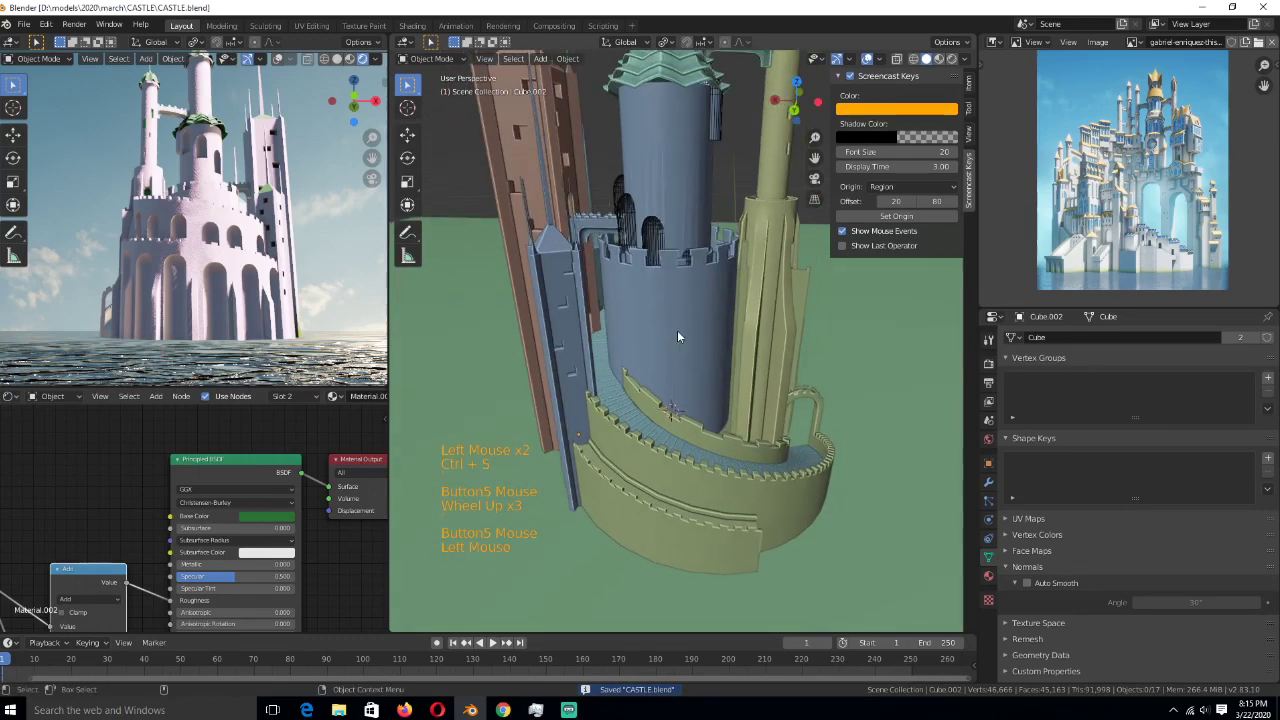
- Add a horizontal loop cut around the round tower's wide lower section, just below its battlements
{"action": "left_click", "coordinate": [677, 335]}
{"action": "key", "text": "Tab"}
{"action": "scroll", "coordinate": [681, 293], "scroll_direction": "up", "scroll_amount": 2}
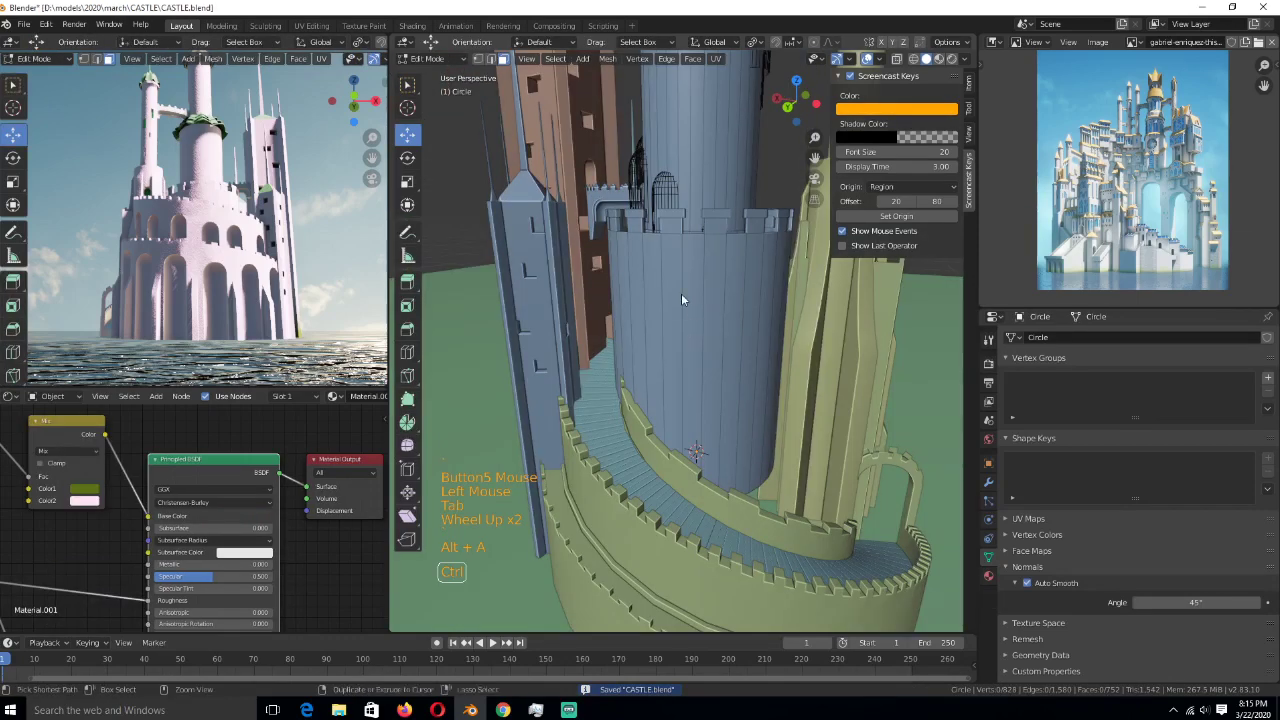
{"action": "key", "text": "alt+a"}
{"action": "key", "text": "ctrl+r"}
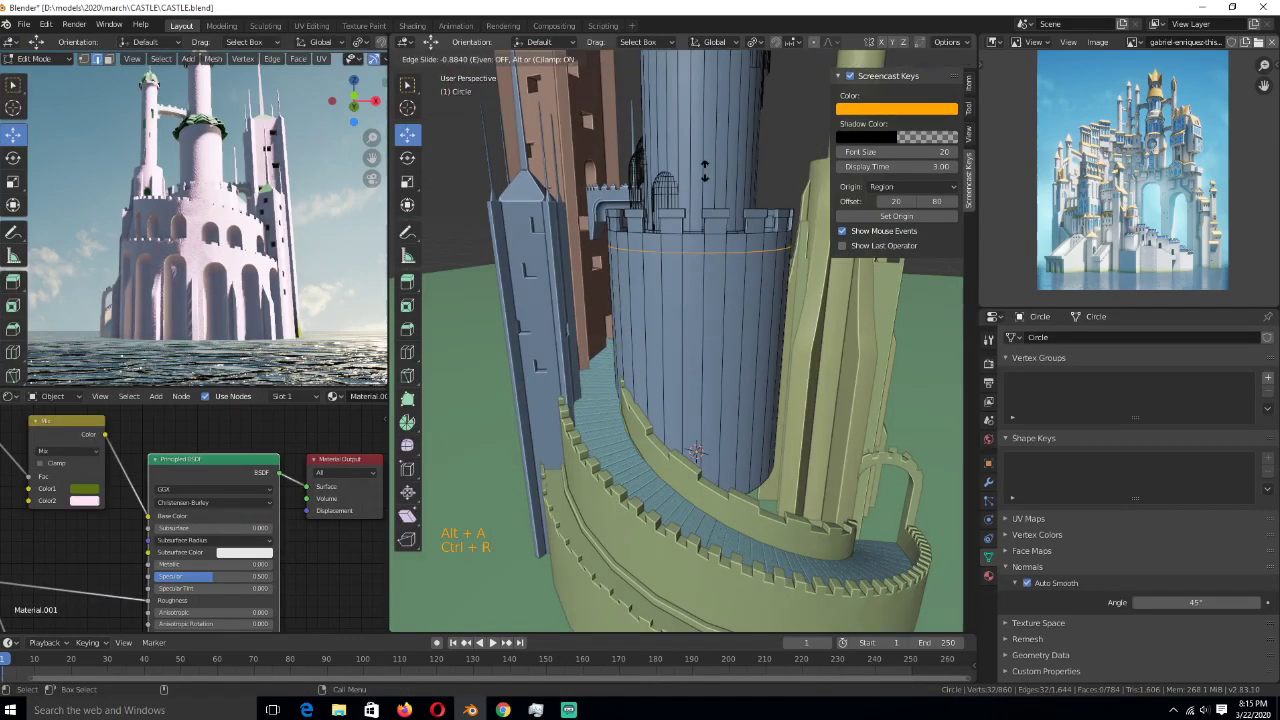
{"action": "left_click", "coordinate": [705, 172]}
- Try selecting a row of adjacent tall wall faces on the round tower's lower section, saving the file along the way
{"action": "middle_click_drag", "start_coordinate": [705, 200], "coordinate": [672, 212]}
{"action": "key", "text": "3"}
{"action": "left_click", "coordinate": [706, 334]}
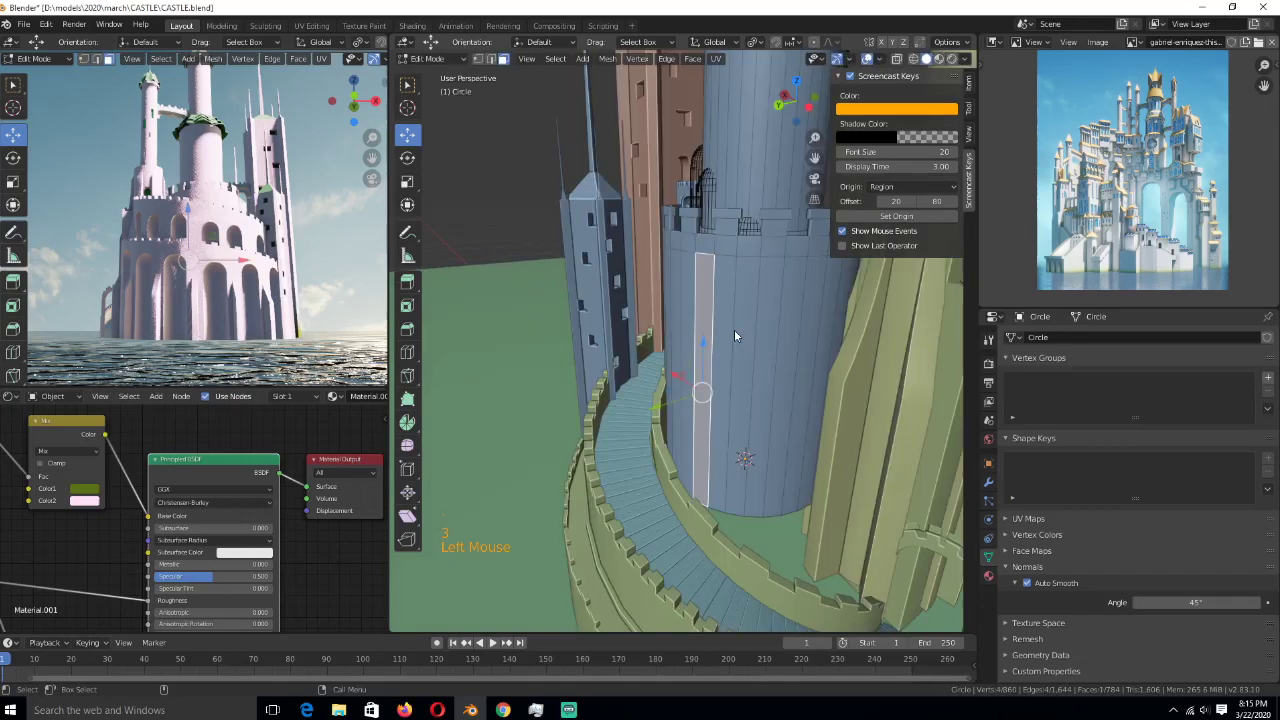
{"action": "scroll", "coordinate": [740, 332], "scroll_direction": "down", "scroll_amount": 1}
{"action": "key", "text": "ctrl+s"}
{"action": "scroll", "coordinate": [784, 344], "scroll_direction": "down", "scroll_amount": 1}
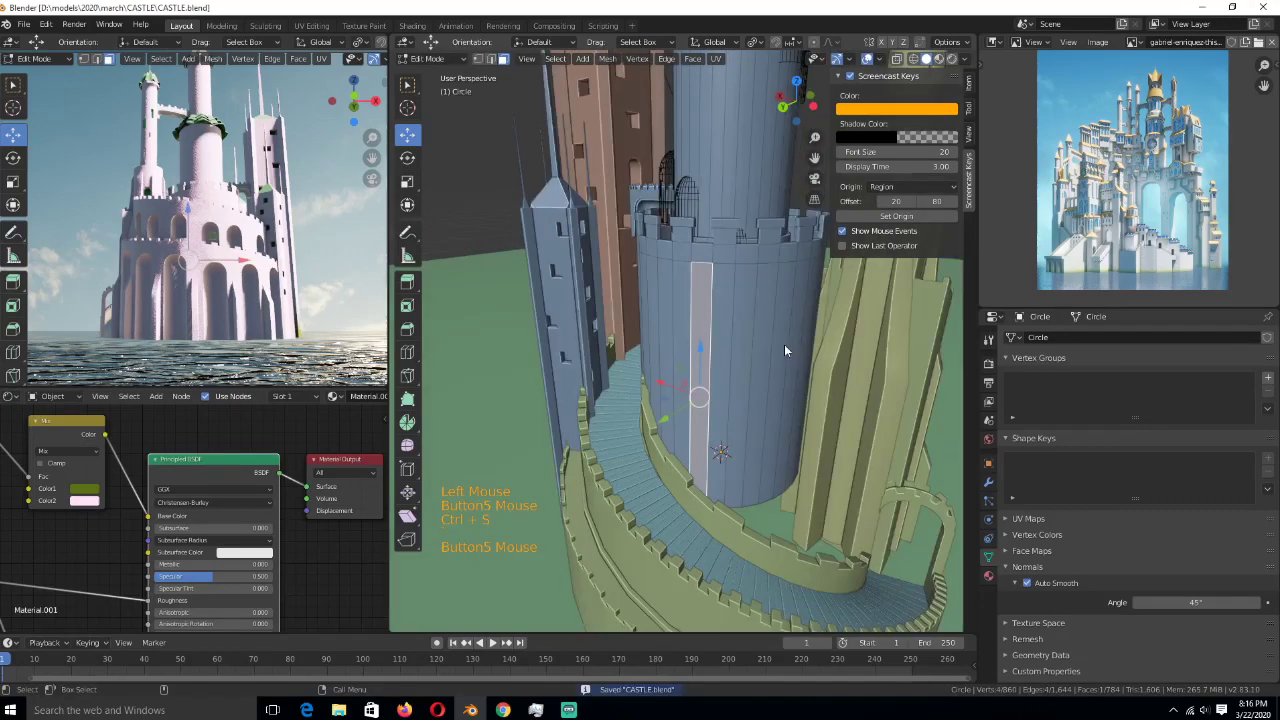
{"action": "scroll", "coordinate": [784, 344], "scroll_direction": "up", "scroll_amount": 1}
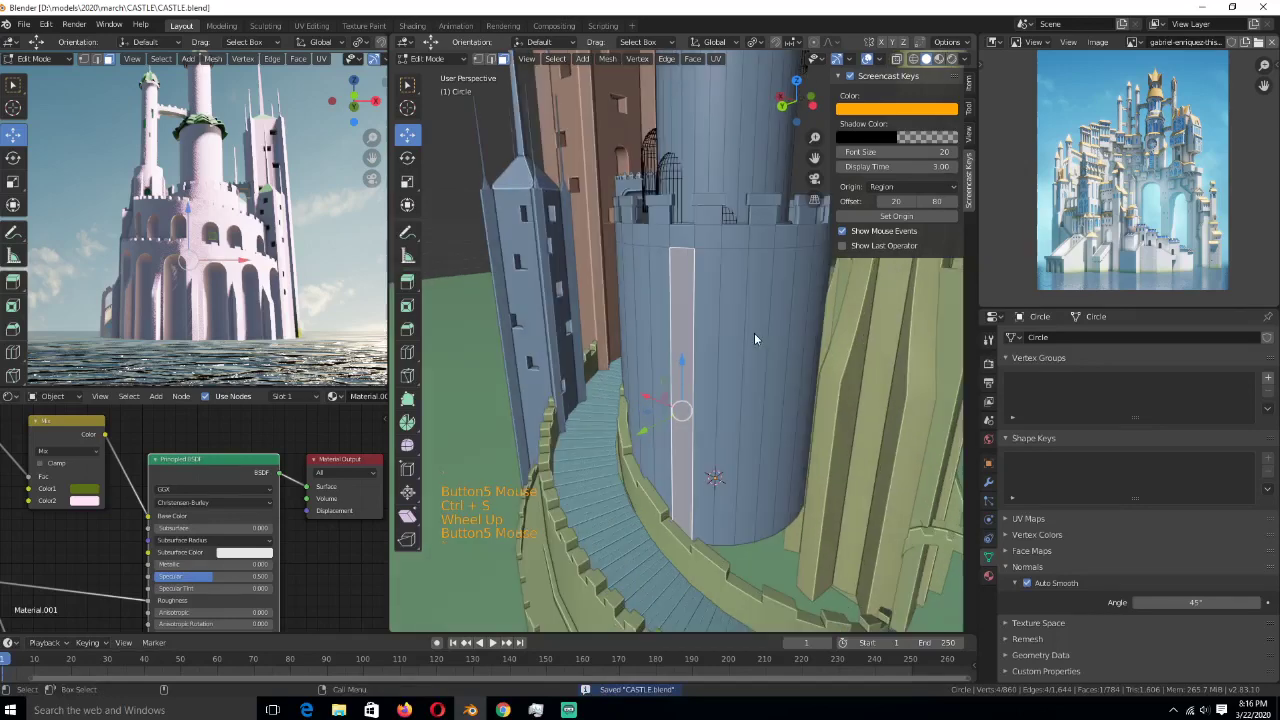
{"action": "left_click", "coordinate": [772, 354], "text": "ctrl"}
{"action": "middle_click_drag", "start_coordinate": [772, 354], "coordinate": [705, 380]}
{"action": "left_click", "coordinate": [705, 380]}
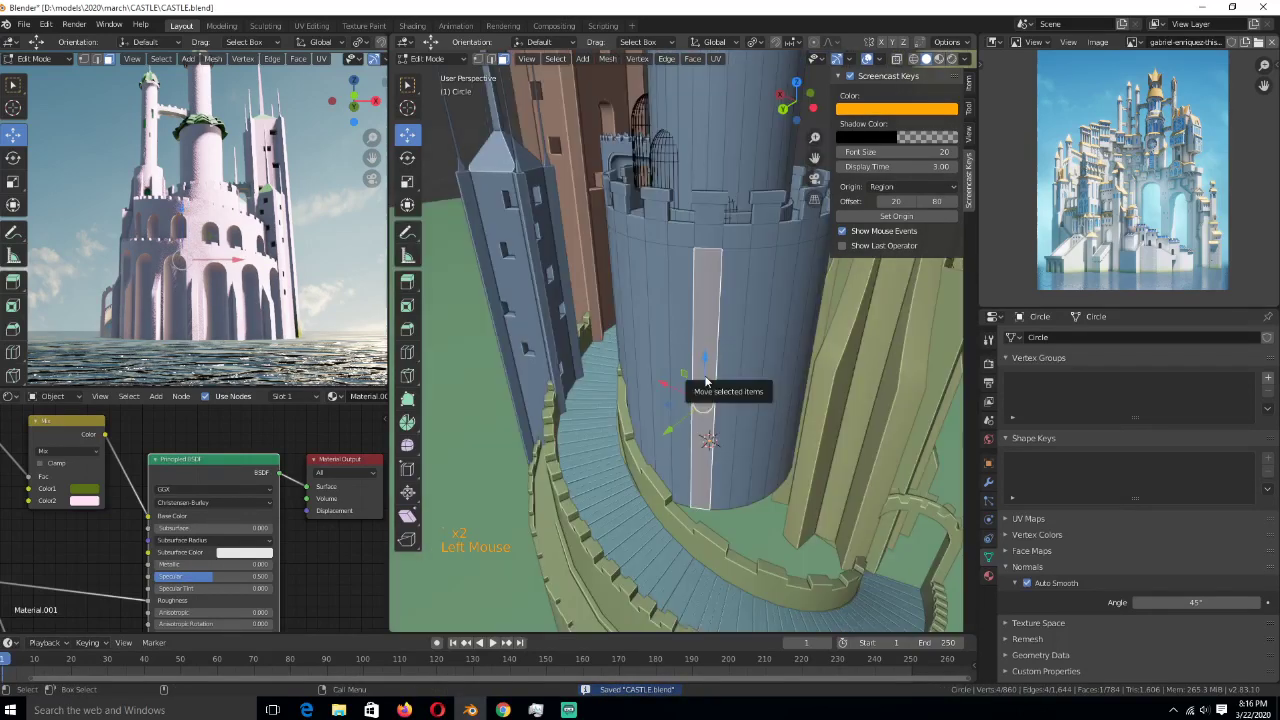
{"action": "left_click", "coordinate": [755, 375], "text": "ctrl"}
{"action": "scroll", "coordinate": [783, 366], "scroll_direction": "down", "scroll_amount": 3}
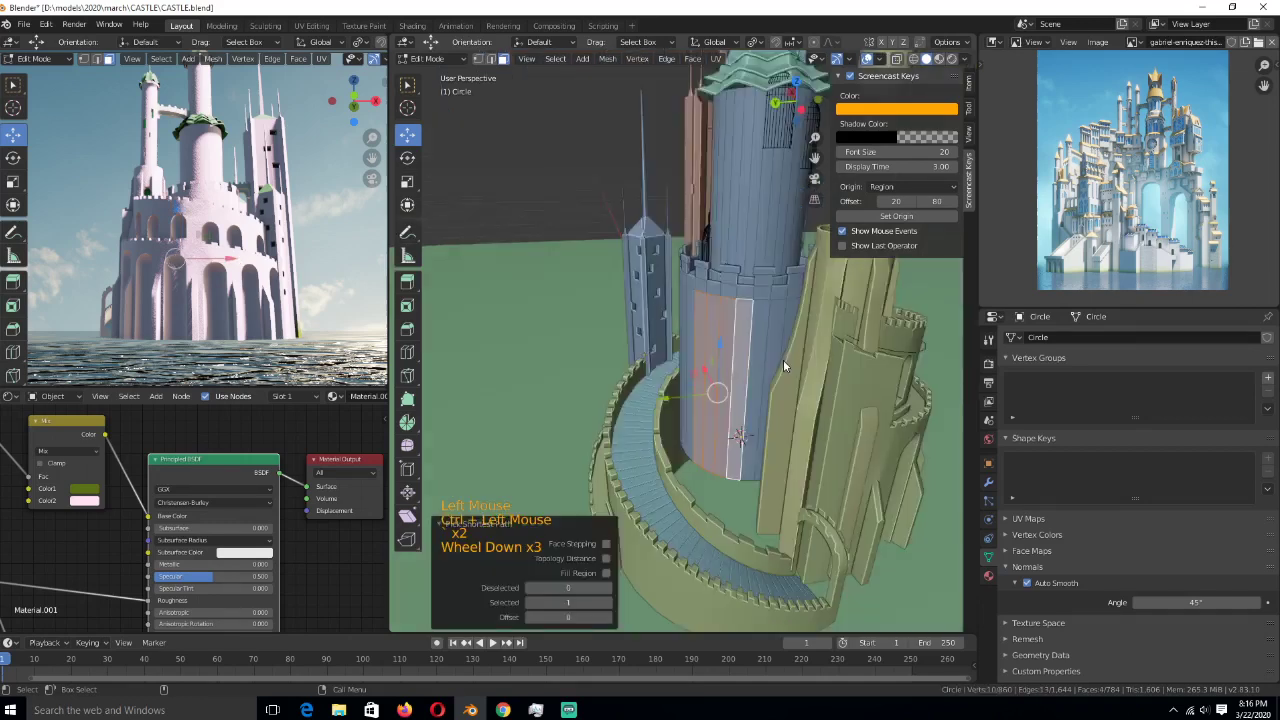
- Divide the round tower's tall lower wall with two evenly spaced horizontal loop cuts
{"action": "key", "text": "ctrl+r"}
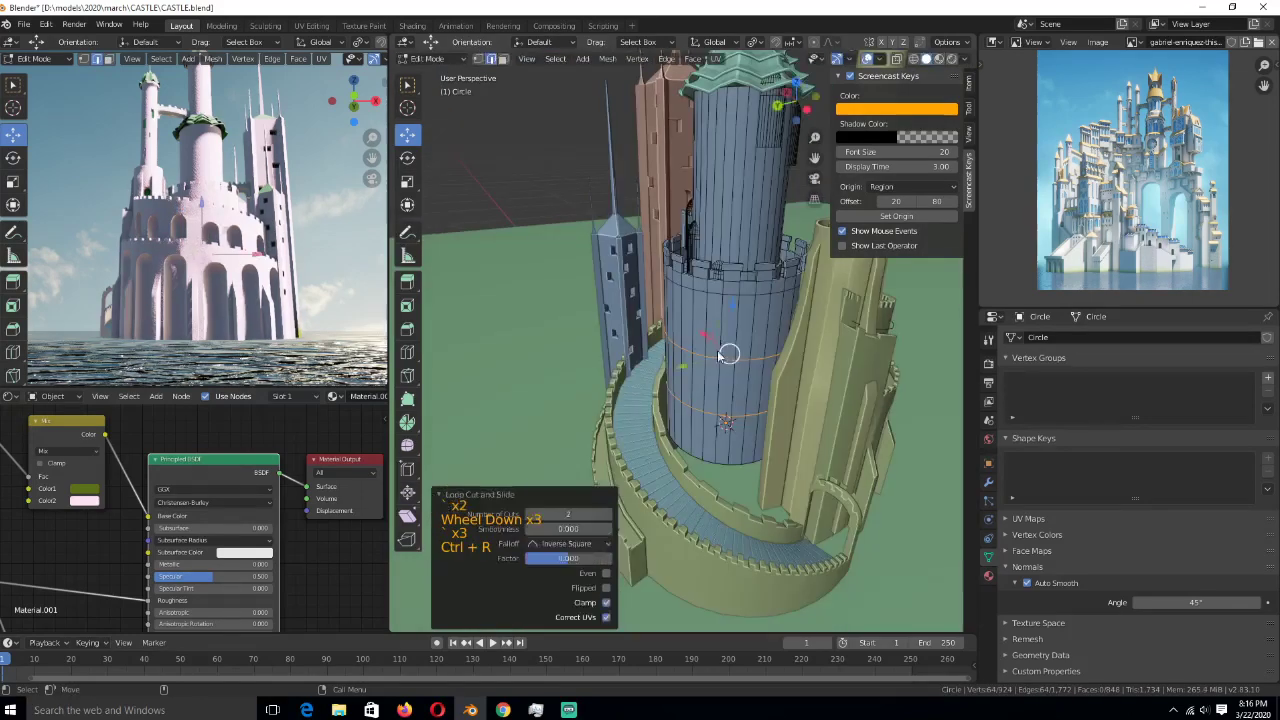
{"action": "scroll", "coordinate": [731, 387], "scroll_direction": "up", "scroll_amount": 1}
{"action": "scroll", "coordinate": [731, 387], "scroll_direction": "up", "scroll_amount": 1}
- Select three adjacent faces at the round tower's foot, try extruding them along their normals, and leave edit mode
{"action": "key", "text": "2"}
{"action": "key", "text": "3"}
{"action": "left_click", "coordinate": [703, 458]}
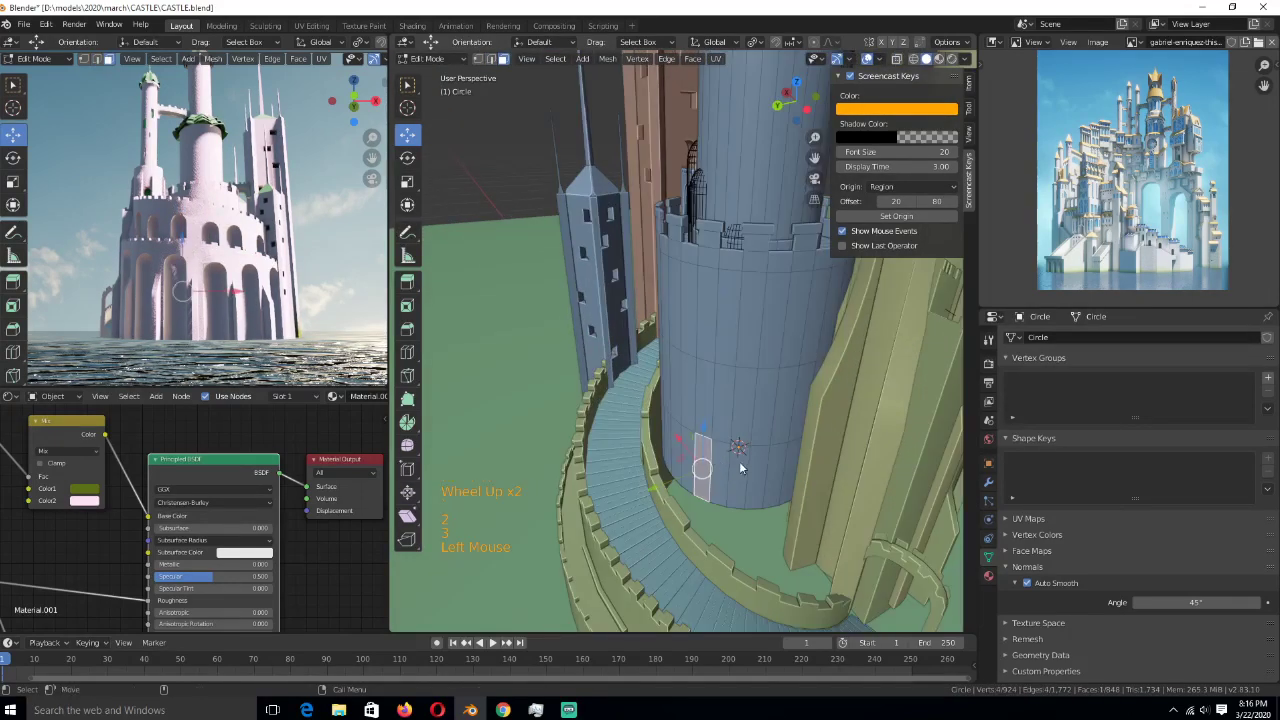
{"action": "left_click", "coordinate": [741, 463], "text": "ctrl"}
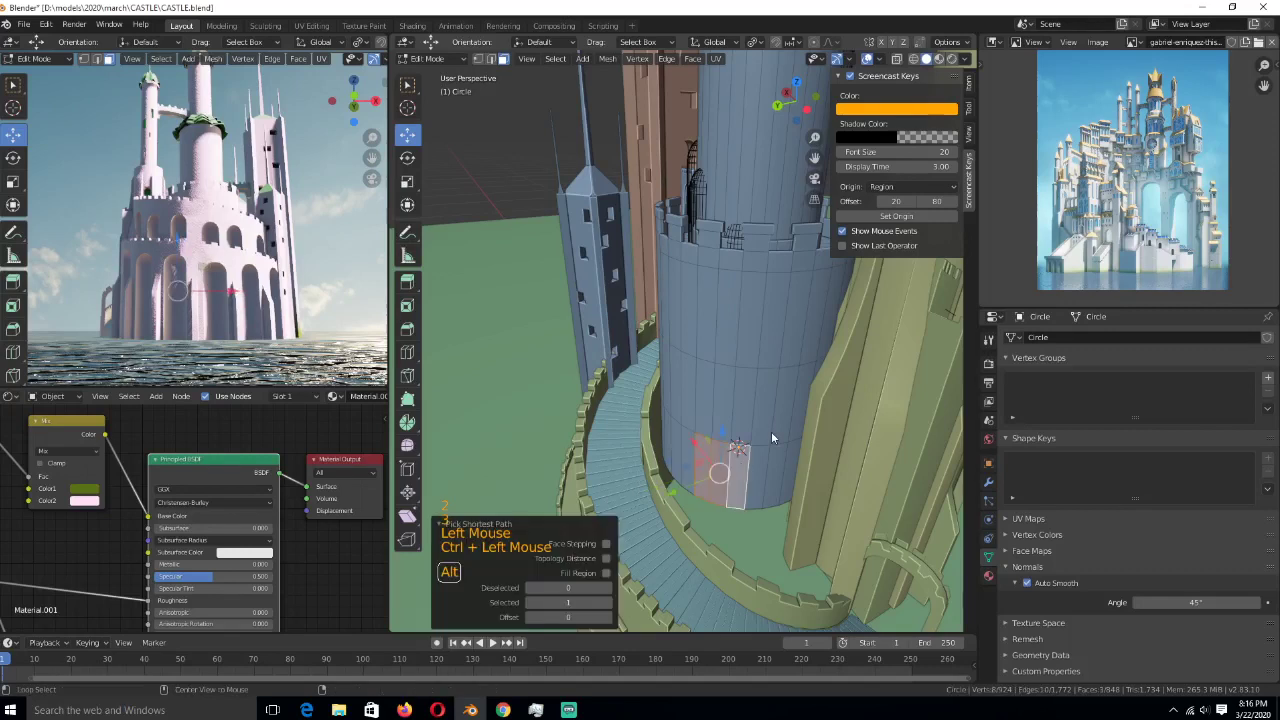
{"action": "key", "text": "alt+e"}
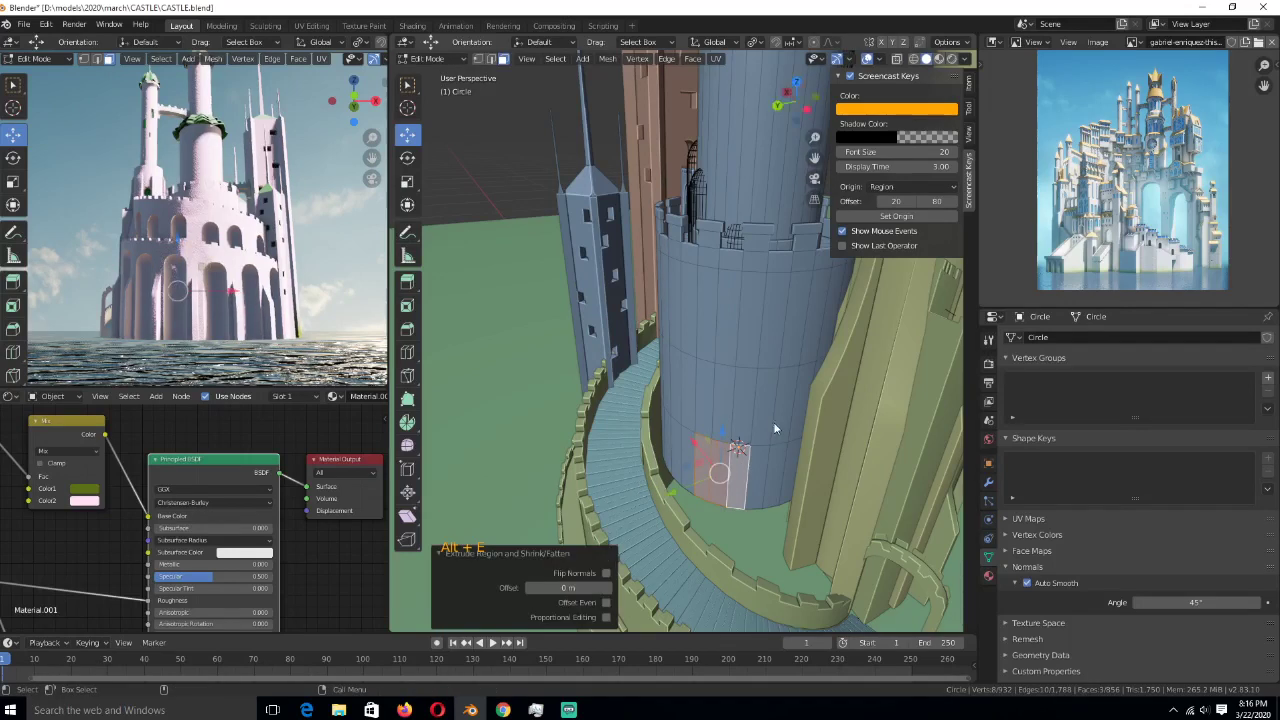
{"action": "key", "text": "Tab"}
{"action": "key", "text": "Tab"}
{"action": "key", "text": "Tab"}
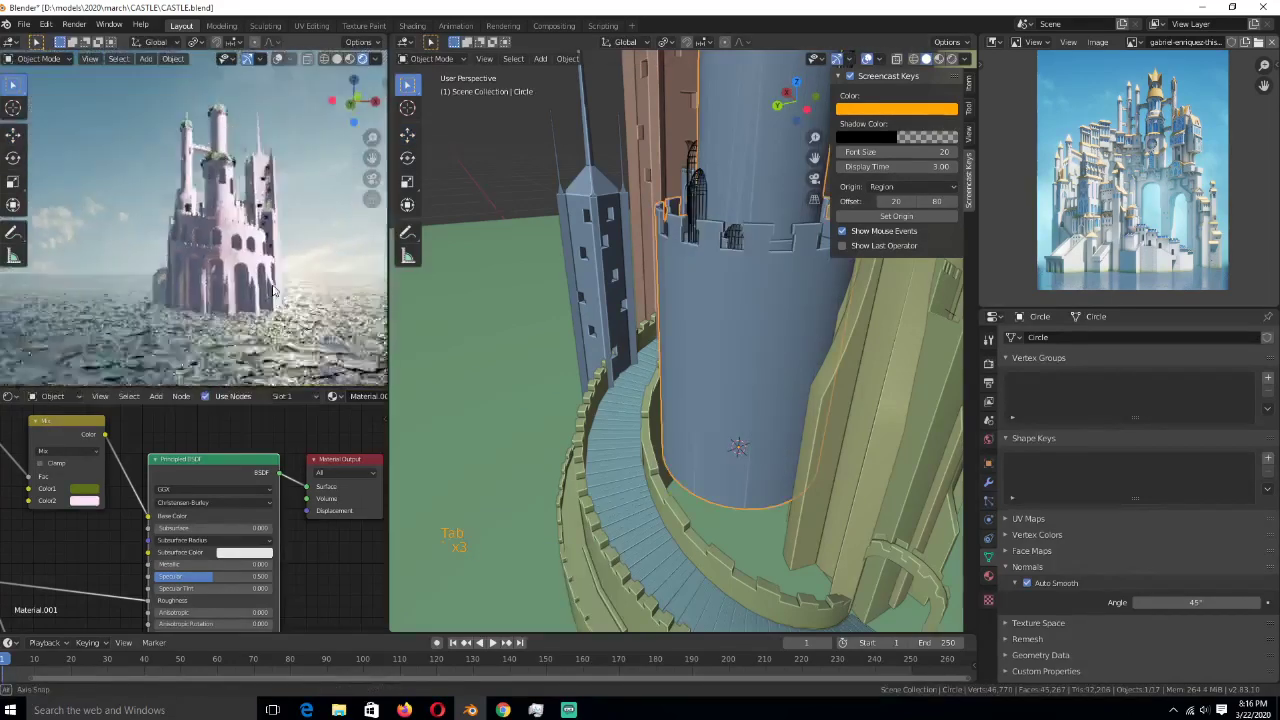
- Show the whole castle from the camera's side in the preview viewport, save the file, and turn on rendered shading
{"action": "key", "text": "z"}
{"action": "key", "text": "ctrl+s"}
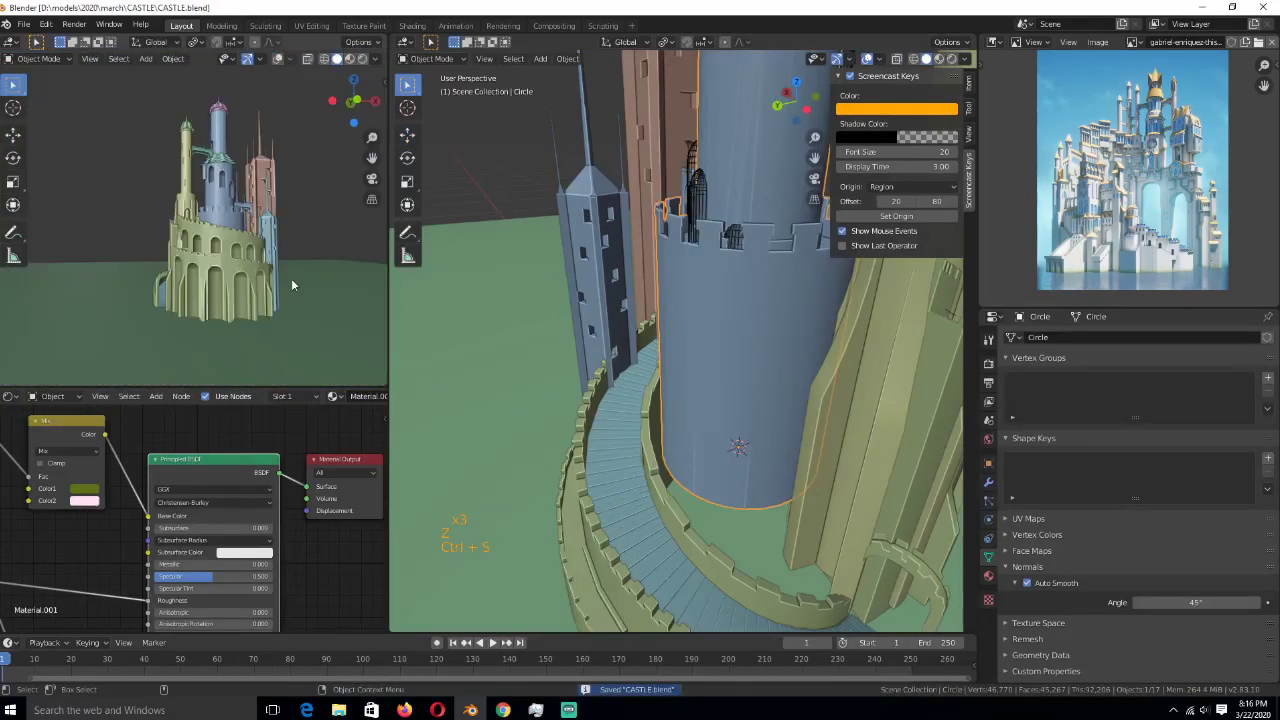
{"action": "key", "text": "KP_0"}
{"action": "key", "text": "ctrl+s"}
{"action": "scroll", "coordinate": [291, 278], "scroll_direction": "down", "scroll_amount": 2}
{"action": "key", "text": "ctrl+s"}
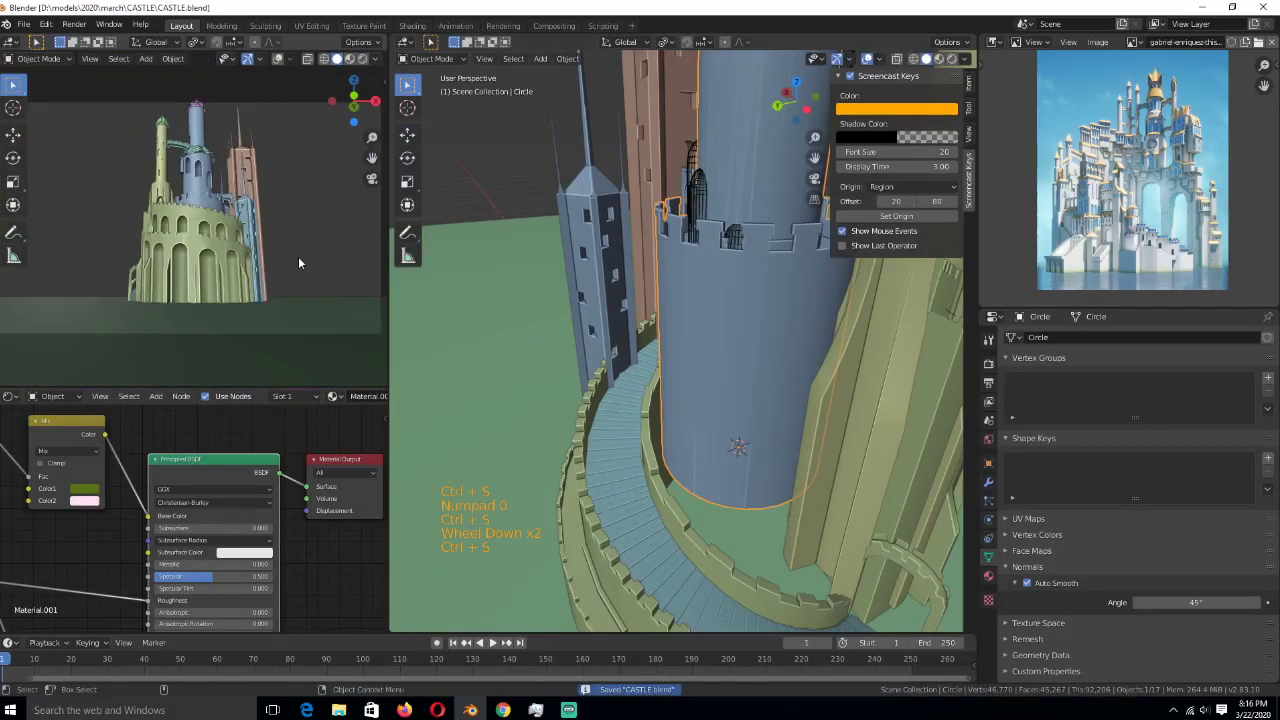
{"action": "left_click", "coordinate": [362, 59]}
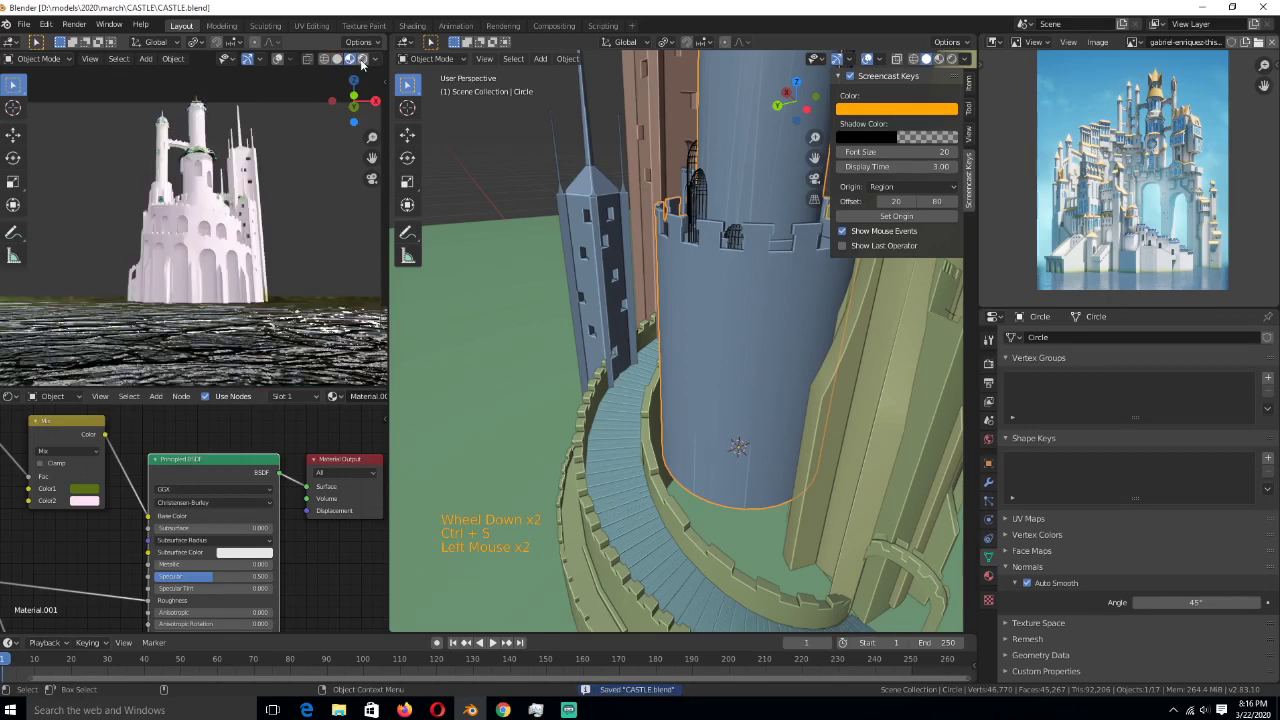
- Show the castle in rendered shading in the preview viewport, select the ground plane, and save the file
{"action": "left_click", "coordinate": [362, 59]}
{"action": "key", "text": "ctrl+s"}
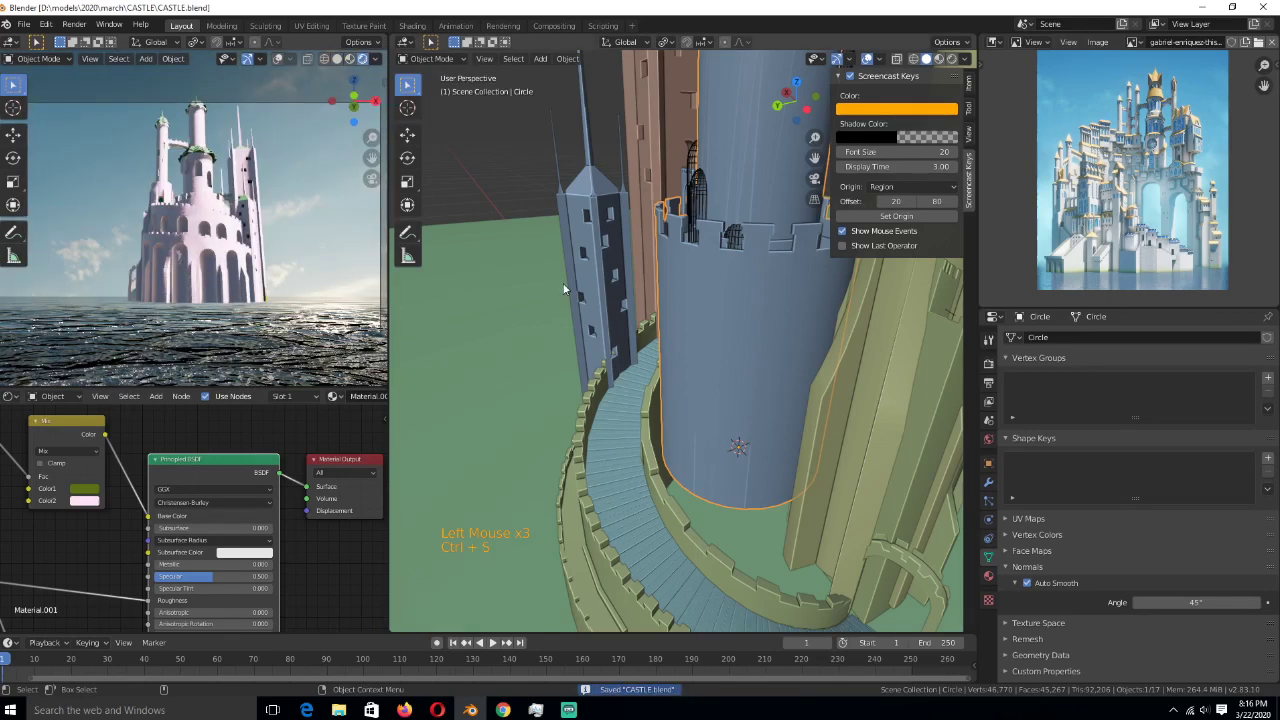
{"action": "left_click", "coordinate": [860, 380]}
{"action": "key", "text": "ctrl+s"}
{"action": "scroll", "coordinate": [763, 402], "scroll_direction": "down", "scroll_amount": 4}
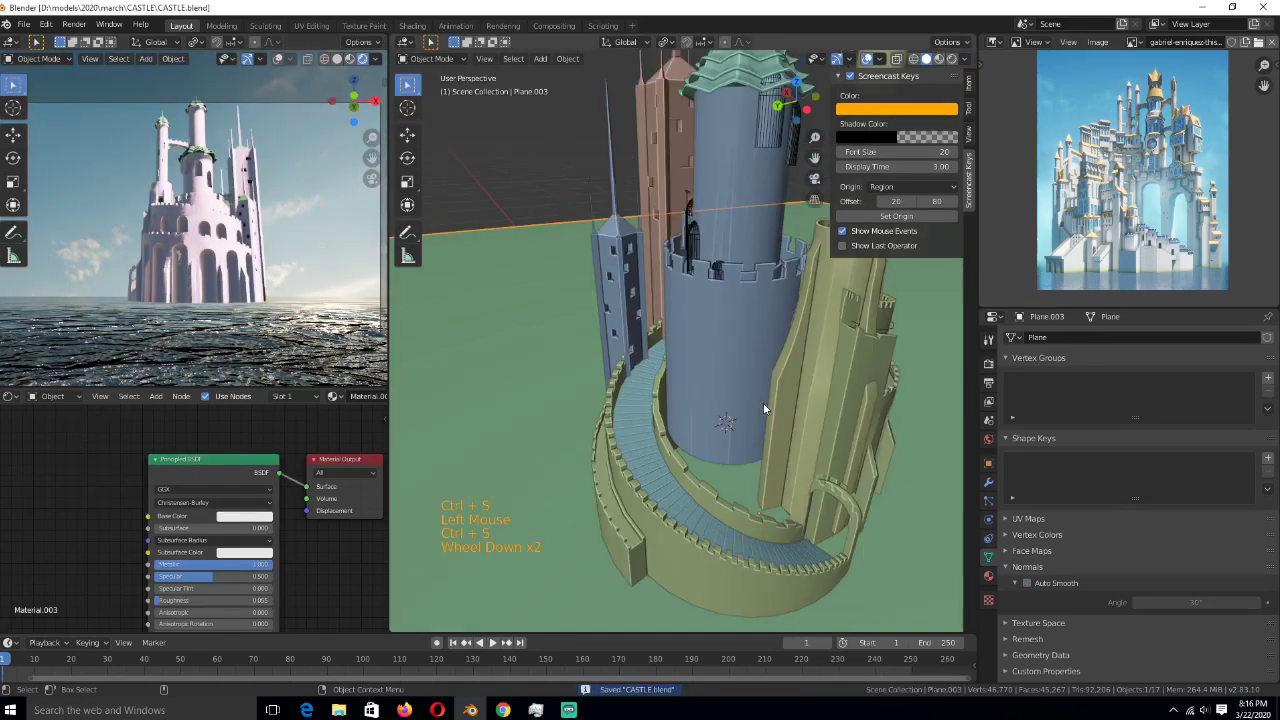
- Duplicate the small battlemented bridge joining the two round towers and shift the copy about 2.13 m in X and -3.30 m in Y
{"action": "left_click", "coordinate": [655, 135]}
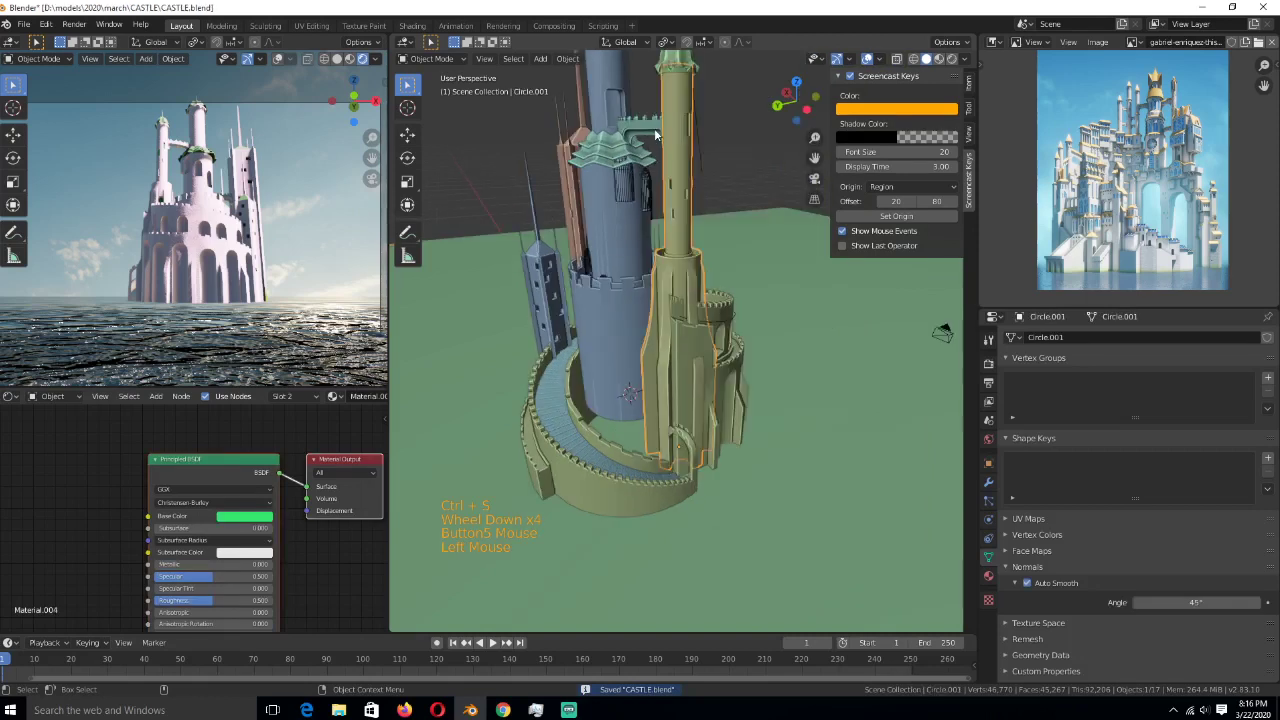
{"action": "left_click", "coordinate": [655, 135]}
{"action": "key", "text": "KP_7"}
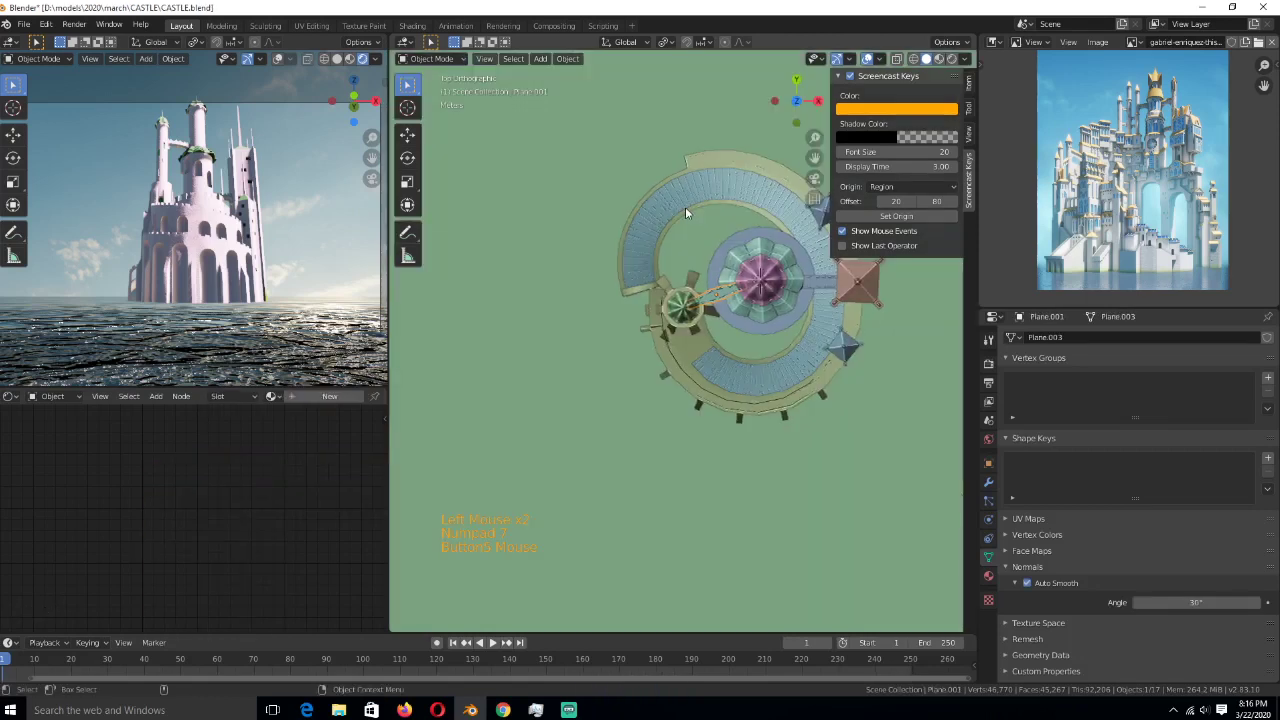
{"action": "key", "text": "shift+d"}
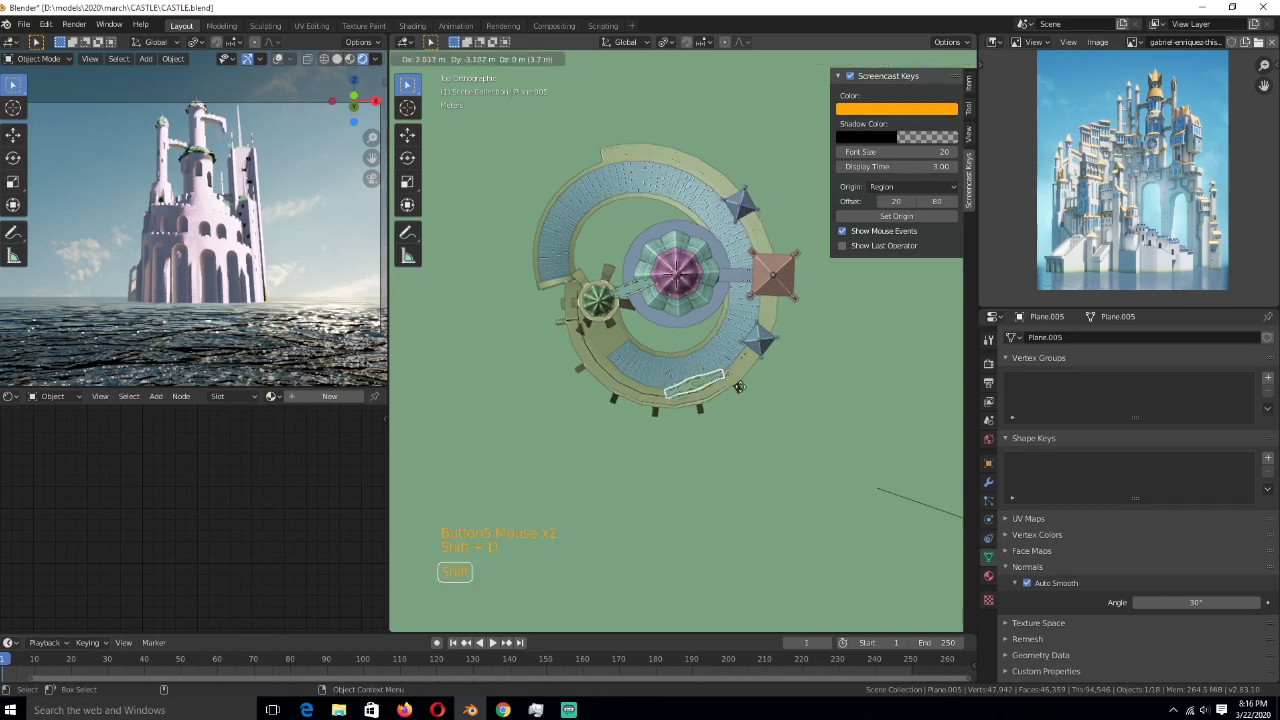
{"action": "left_click", "coordinate": [742, 393]}
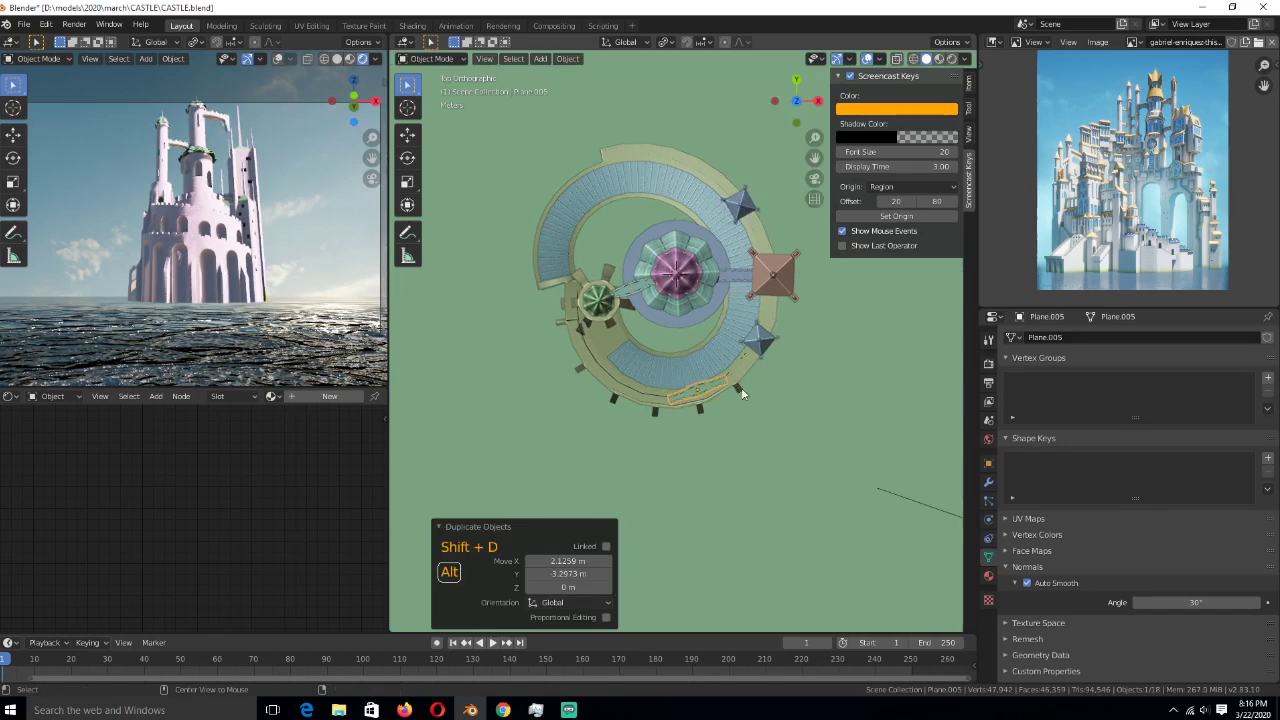
- Clear the bridge copy's rotation and lower it about 8.12 m along Z
{"action": "key", "text": "alt+r"}
{"action": "middle_click_drag", "start_coordinate": [742, 393], "coordinate": [684, 277]}
{"action": "scroll", "coordinate": [684, 277], "scroll_direction": "up", "scroll_amount": 3}
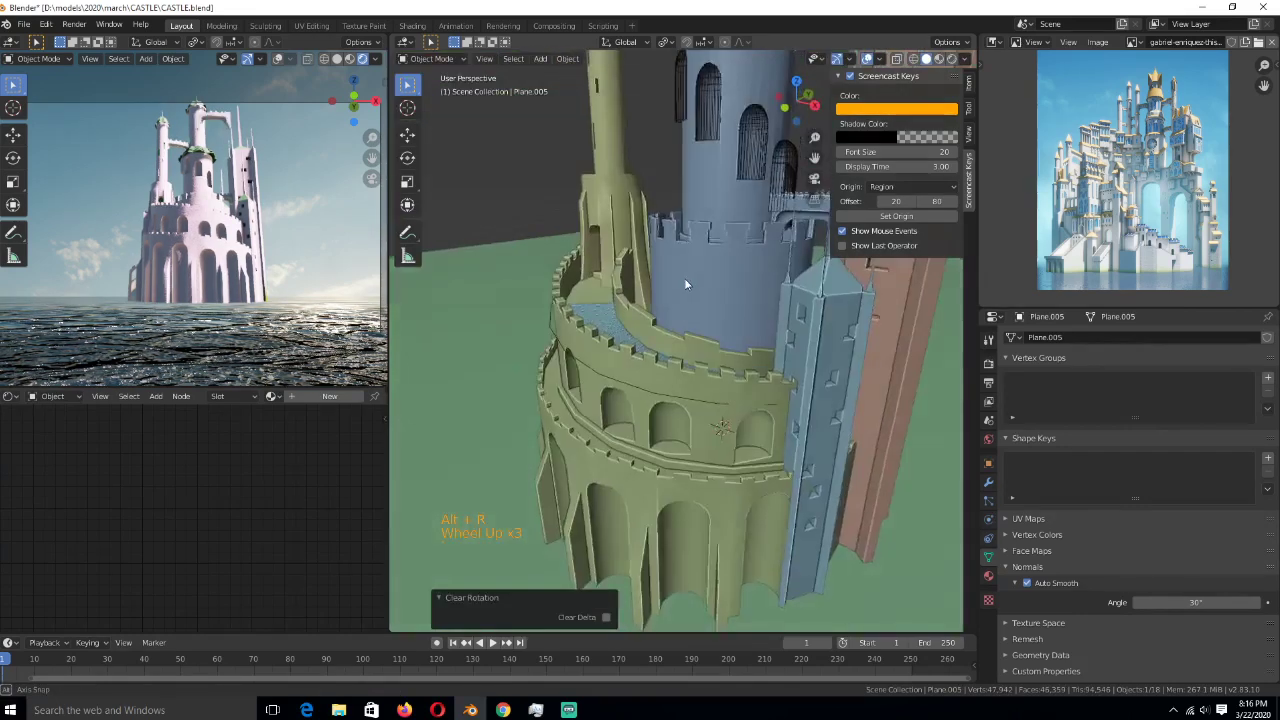
{"action": "scroll", "coordinate": [684, 277], "scroll_direction": "down", "scroll_amount": 4}
{"action": "scroll", "coordinate": [684, 277], "scroll_direction": "up", "scroll_amount": 1}
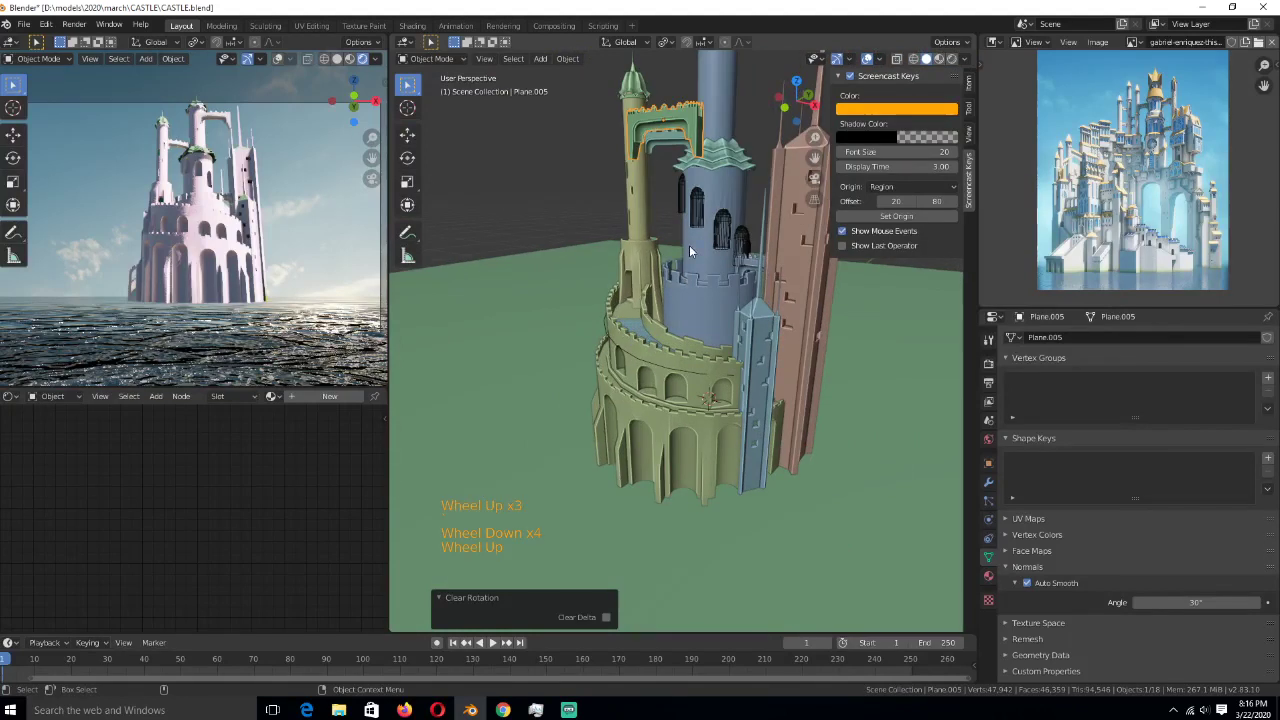
- Move the bridge copy about -1.82 m in X and -2.08 m in Y, outside the base wall, and rotate it 90° about Z
{"action": "key", "text": "KP_7"}
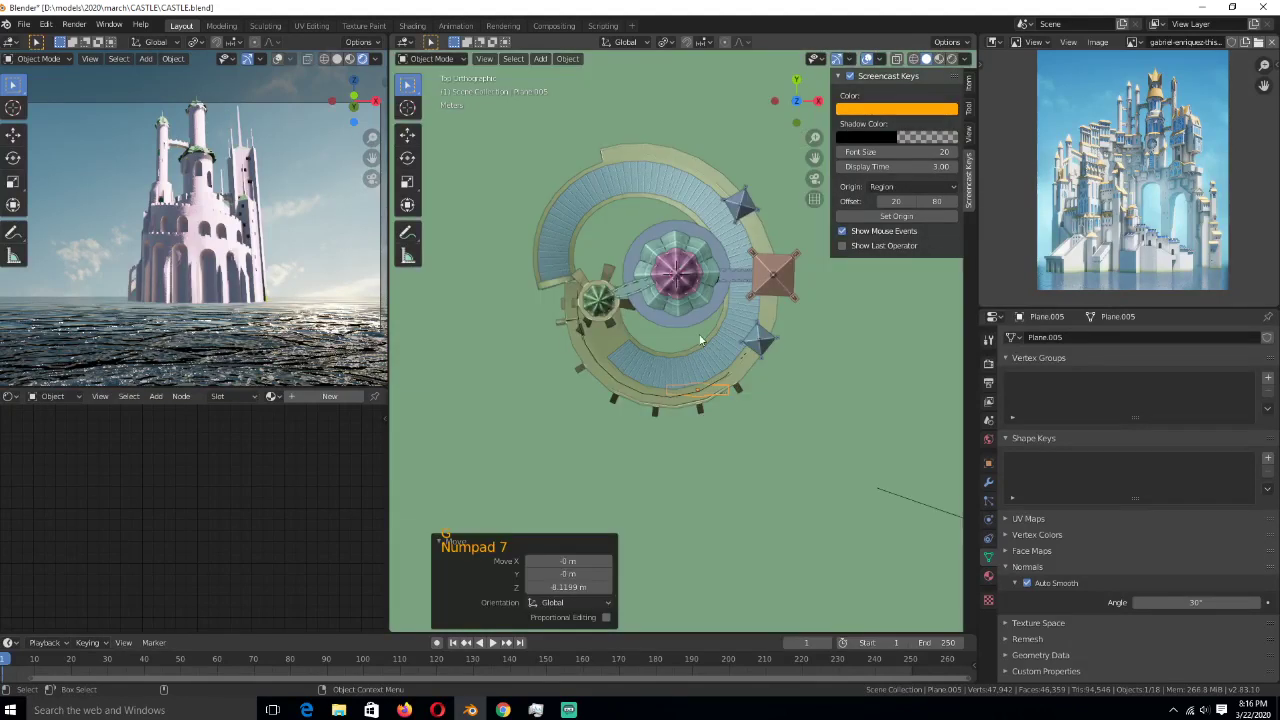
{"action": "key", "text": "g"}
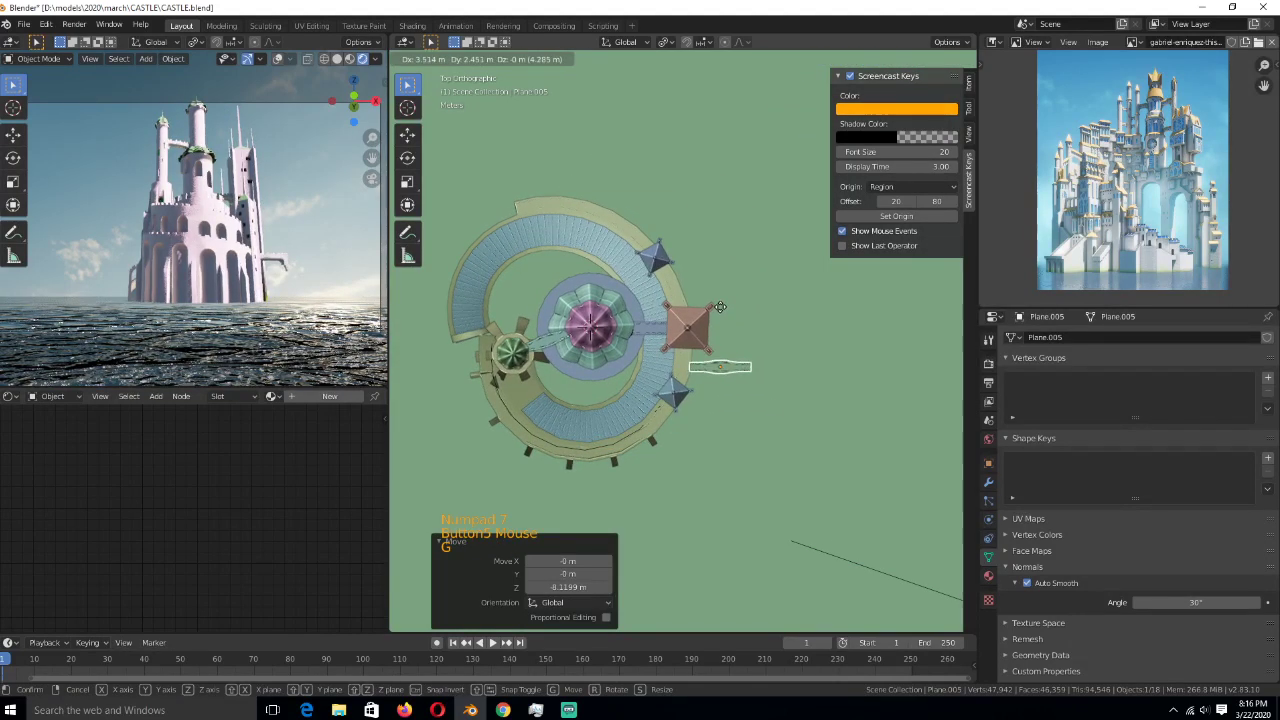
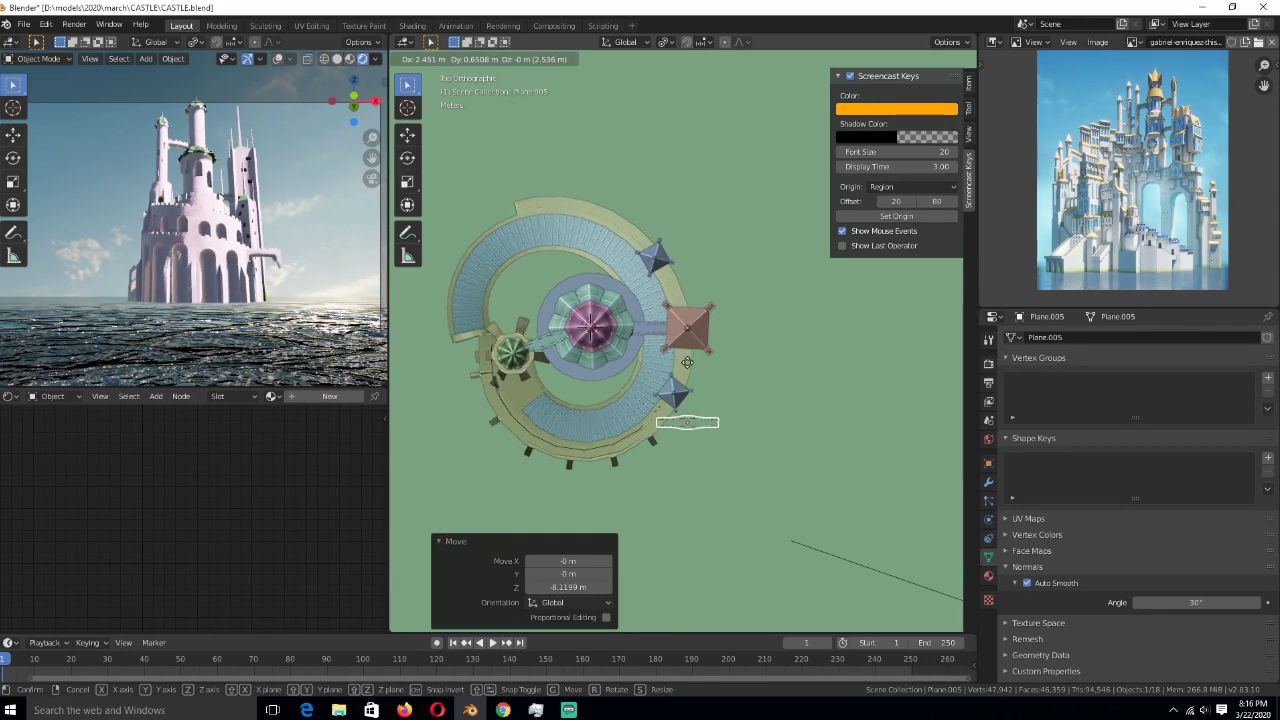
{"action": "left_click", "coordinate": [556, 445]}
{"action": "type", "text": "r"}
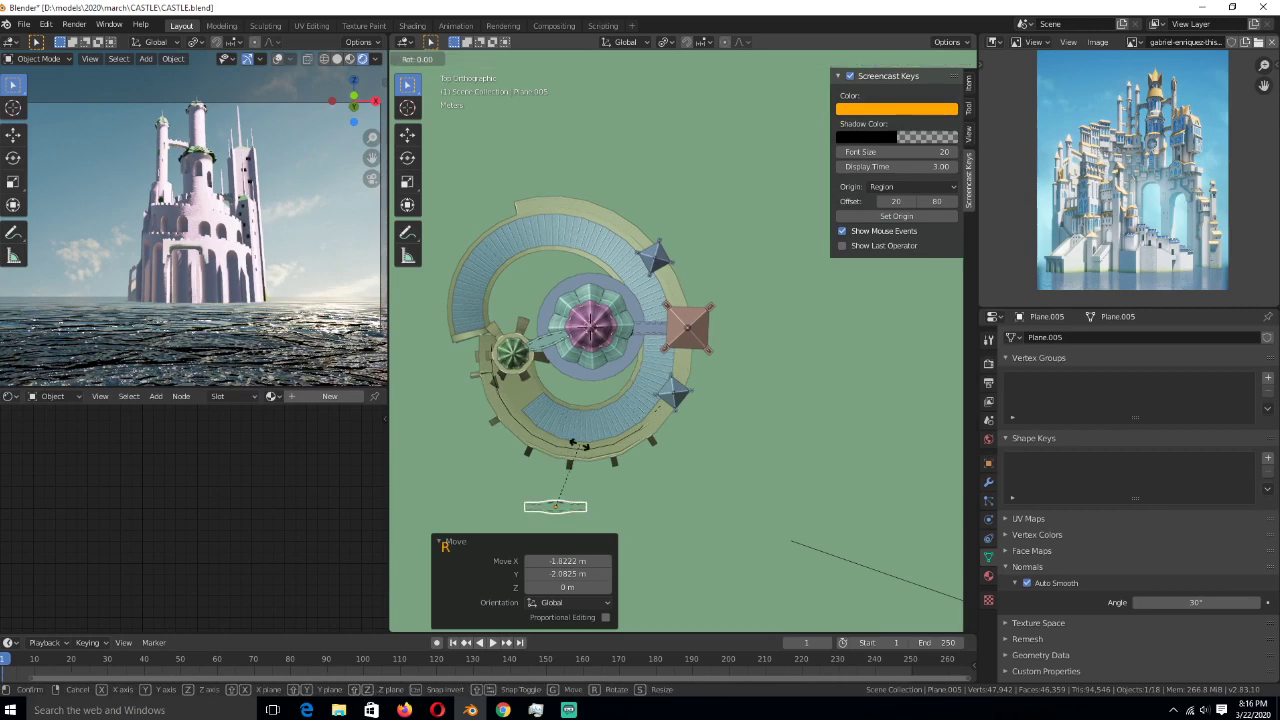
{"action": "type", "text": "0"}
{"action": "key", "text": "Return"}
{"action": "middle_click_drag", "start_coordinate": [587, 426], "coordinate": [697, 349]}
{"action": "key", "text": "KP_7"}
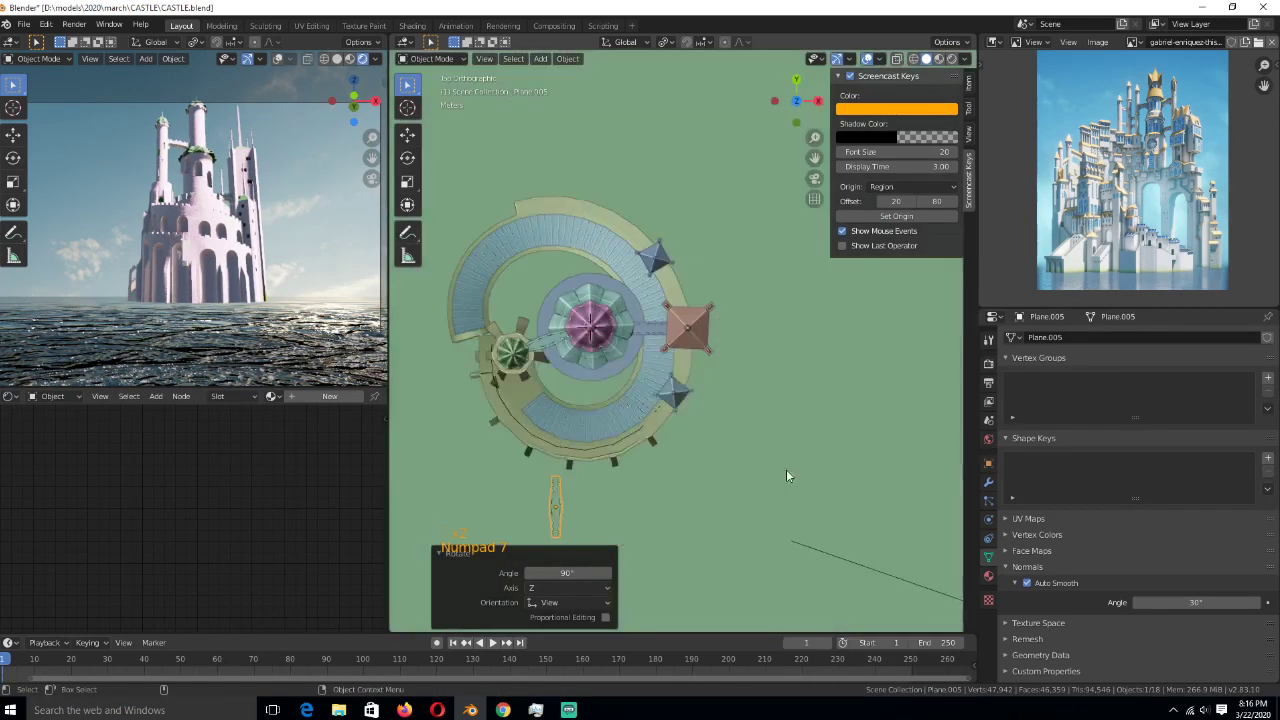
- Straighten the bulging middle section of the bridge copy's mesh so its long sides run parallel
{"action": "scroll", "coordinate": [806, 339], "scroll_direction": "down", "scroll_amount": 1}
{"action": "key", "text": "Tab"}
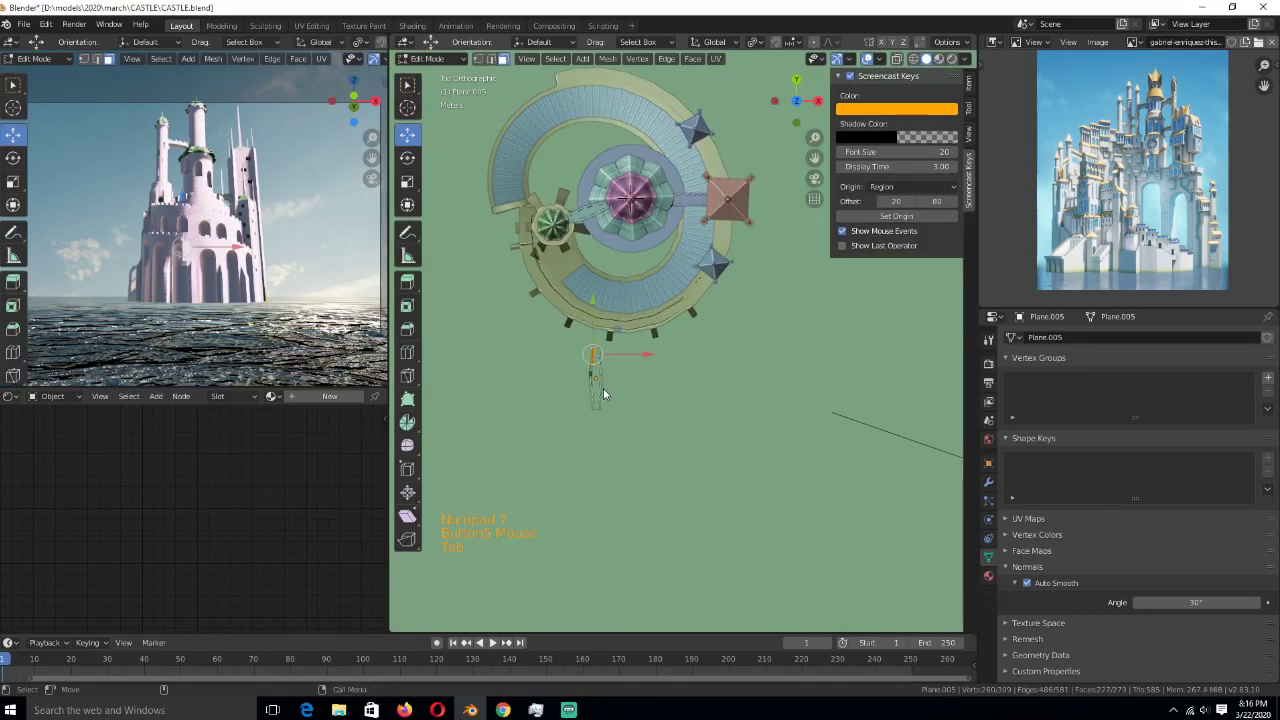
{"action": "key", "text": "KP_Decimal"}
{"action": "scroll", "coordinate": [691, 456], "scroll_direction": "down", "scroll_amount": 4}
{"action": "scroll", "coordinate": [727, 381], "scroll_direction": "down", "scroll_amount": 1}
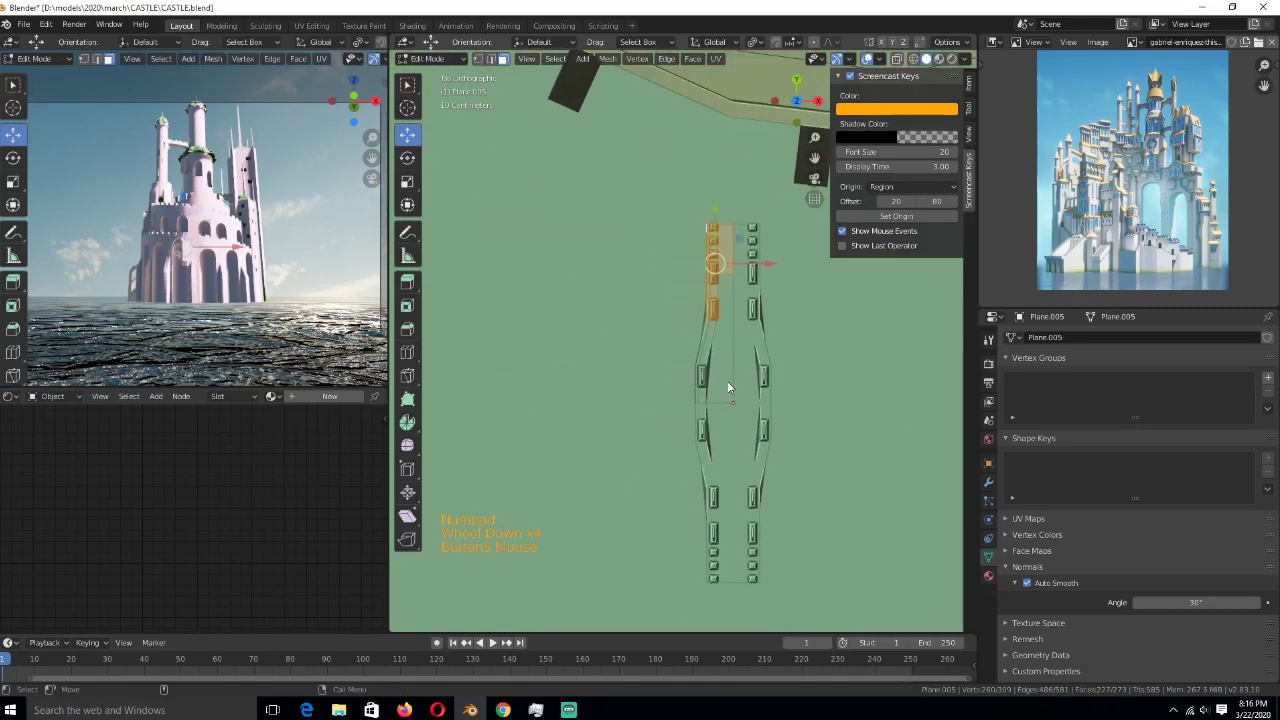
{"action": "key", "text": "1"}
{"action": "key", "text": "z"}
{"action": "left_click_drag", "start_coordinate": [675, 349], "coordinate": [716, 413]}
{"action": "mouse_move", "coordinate": [668, 375]}
{"action": "left_mouse_down"}
{"action": "mouse_move", "coordinate": [730, 420]}
{"action": "mouse_move", "coordinate": [810, 428]}
{"action": "left_mouse_up"}
{"action": "scroll", "coordinate": [728, 410], "scroll_direction": "up", "scroll_amount": 4}
{"action": "key", "text": "Tab"}
{"action": "key", "text": "z"}
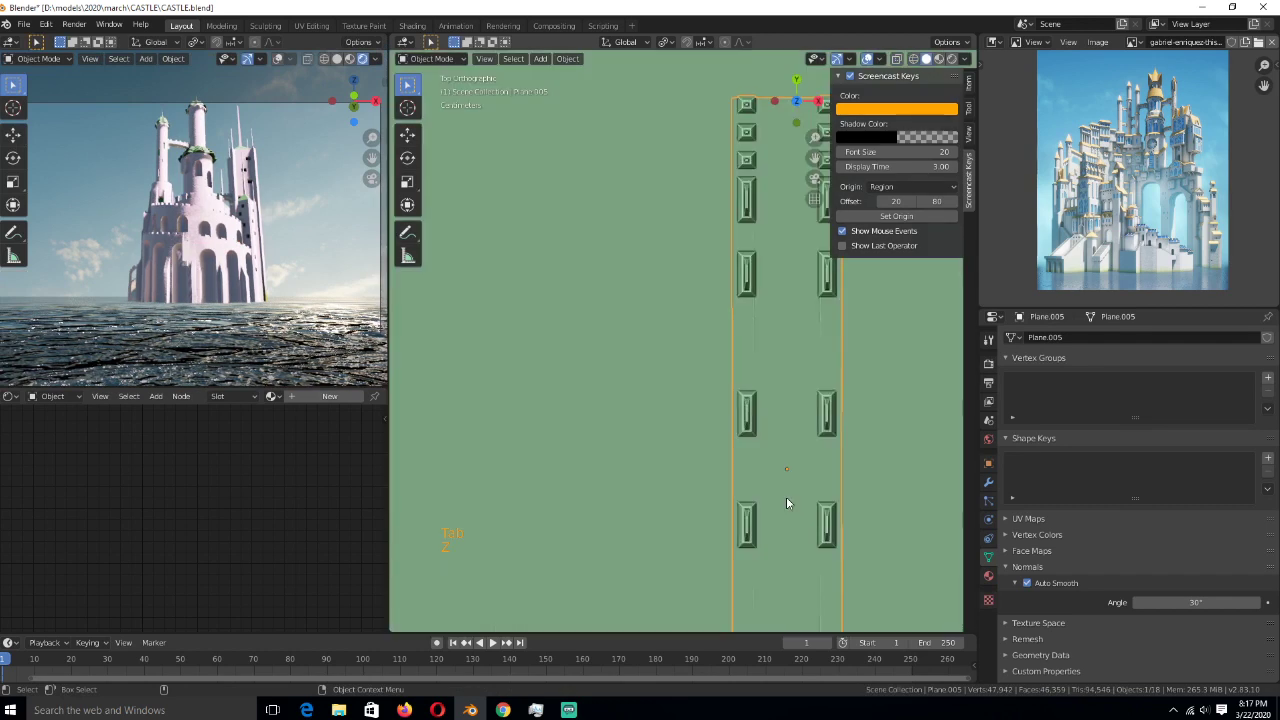
- Shorten the battlement nearest the bridge's middle by scaling it along global Y, and leave edit mode
{"action": "key", "text": "Tab"}
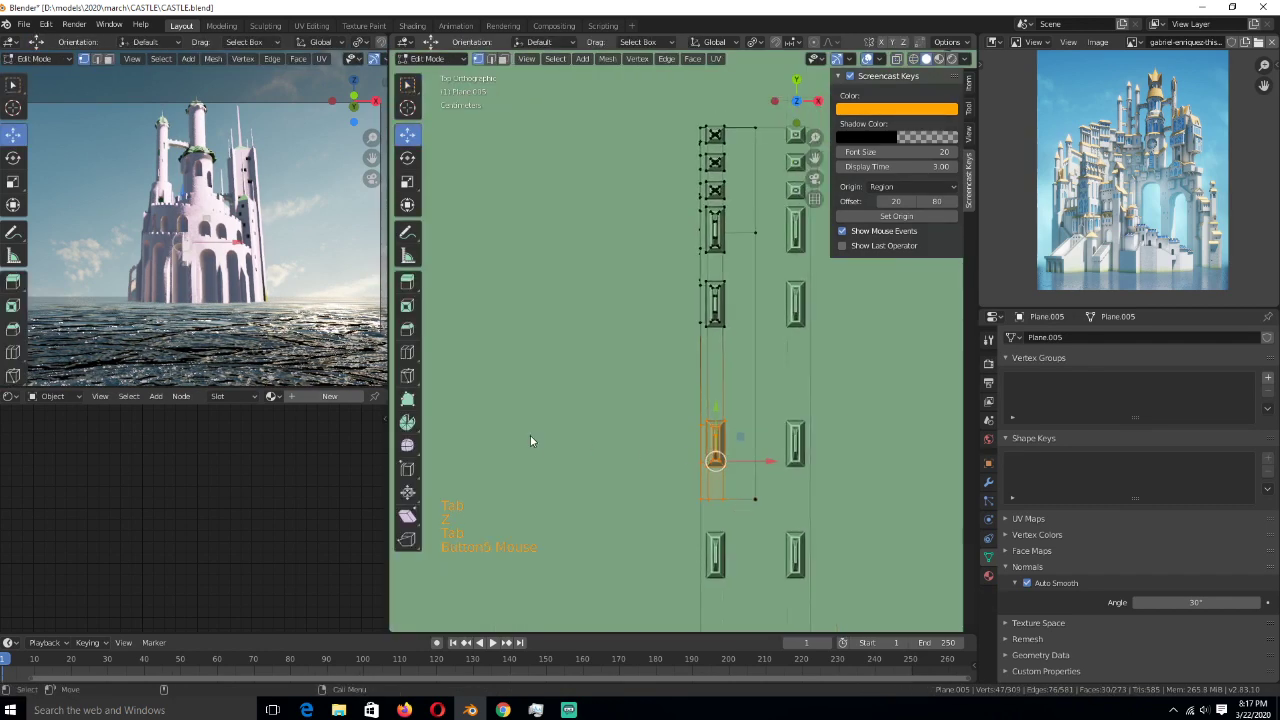
{"action": "key", "text": "z"}
{"action": "key", "text": "z"}
{"action": "key", "text": "alt+a"}
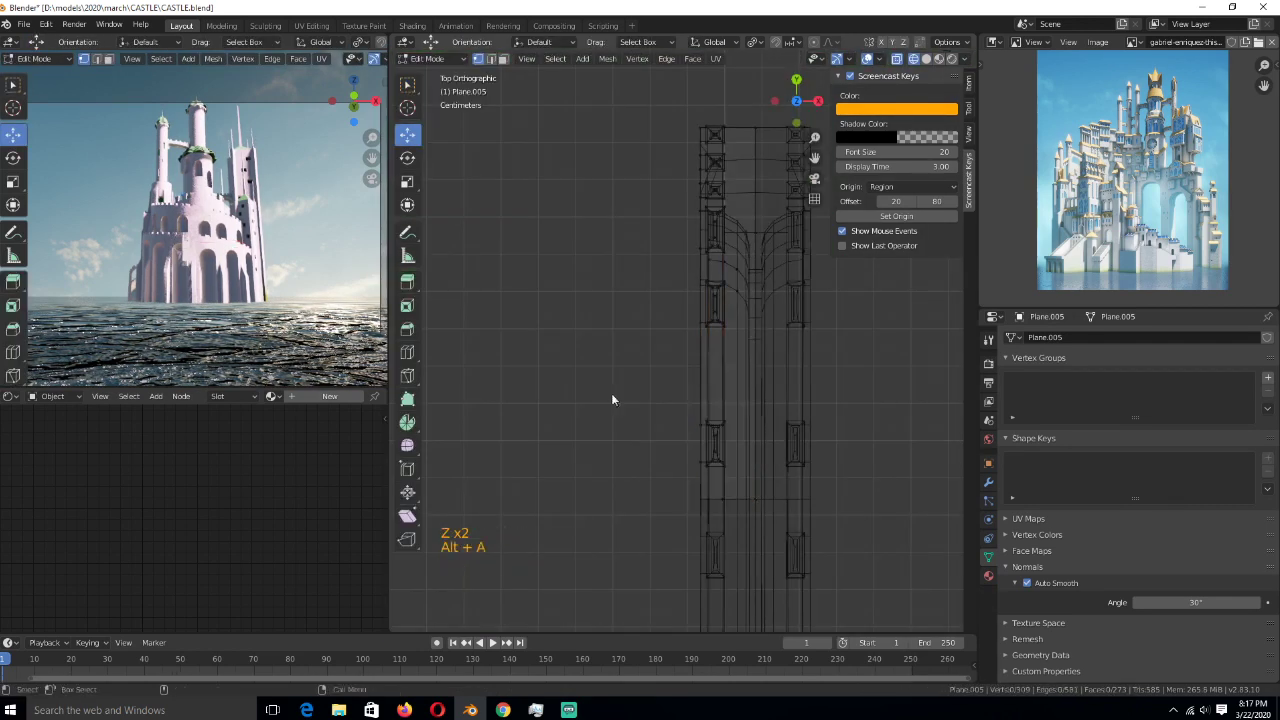
{"action": "left_click_drag", "start_coordinate": [611, 393], "coordinate": [772, 470]}
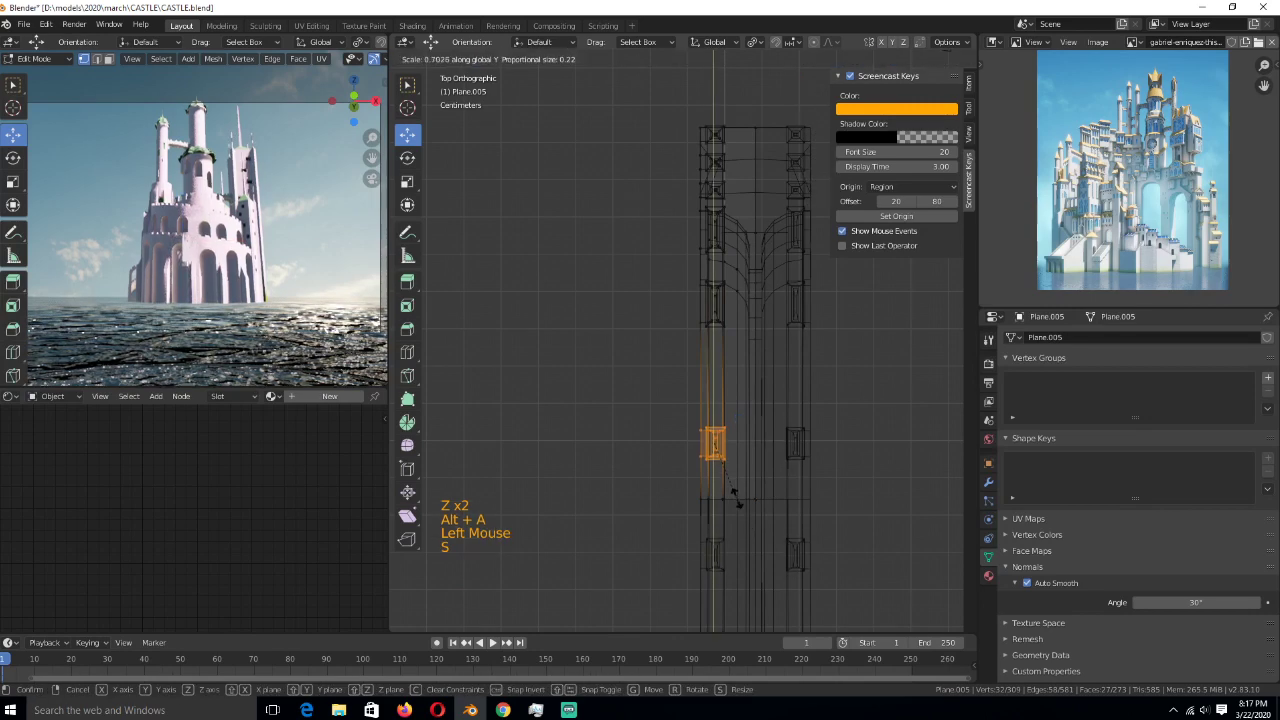
{"action": "key", "text": "s"}
{"action": "key", "text": "alt+a"}
{"action": "middle_click_drag", "start_coordinate": [672, 302], "coordinate": [745, 325]}
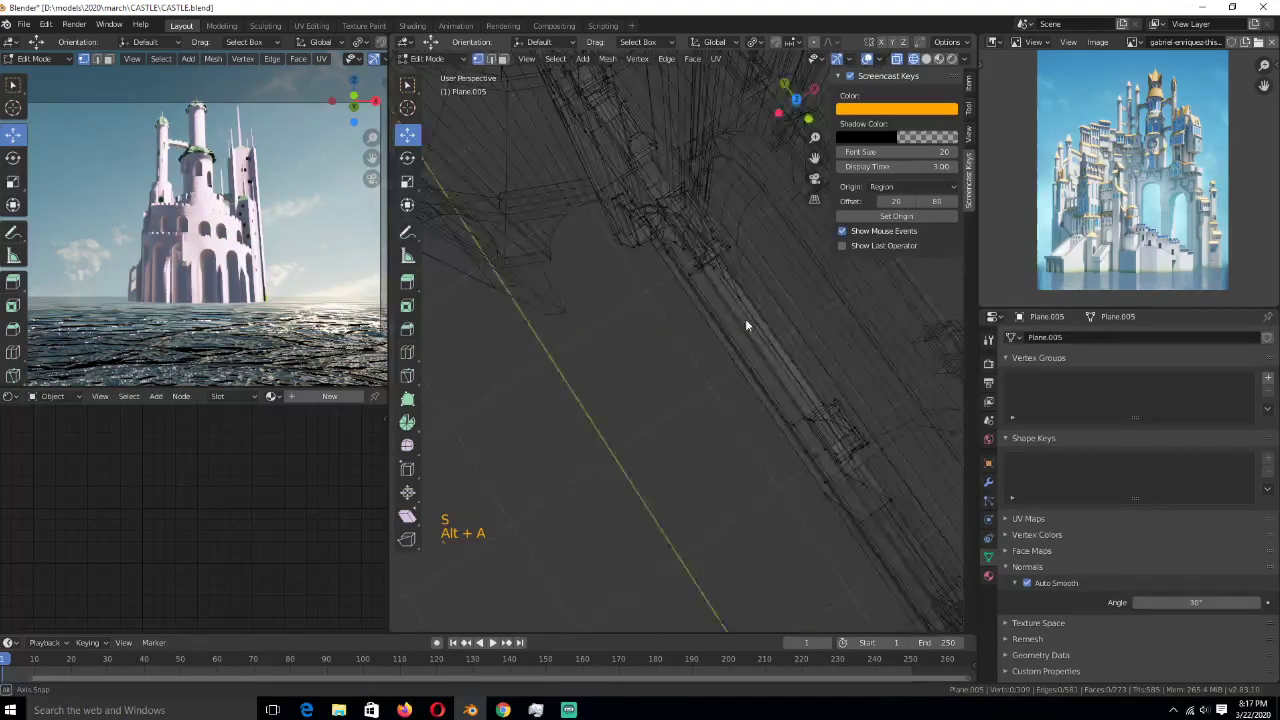
{"action": "key", "text": "z"}
{"action": "key", "text": "Tab"}
{"action": "scroll", "coordinate": [813, 356], "scroll_direction": "down", "scroll_amount": 4}
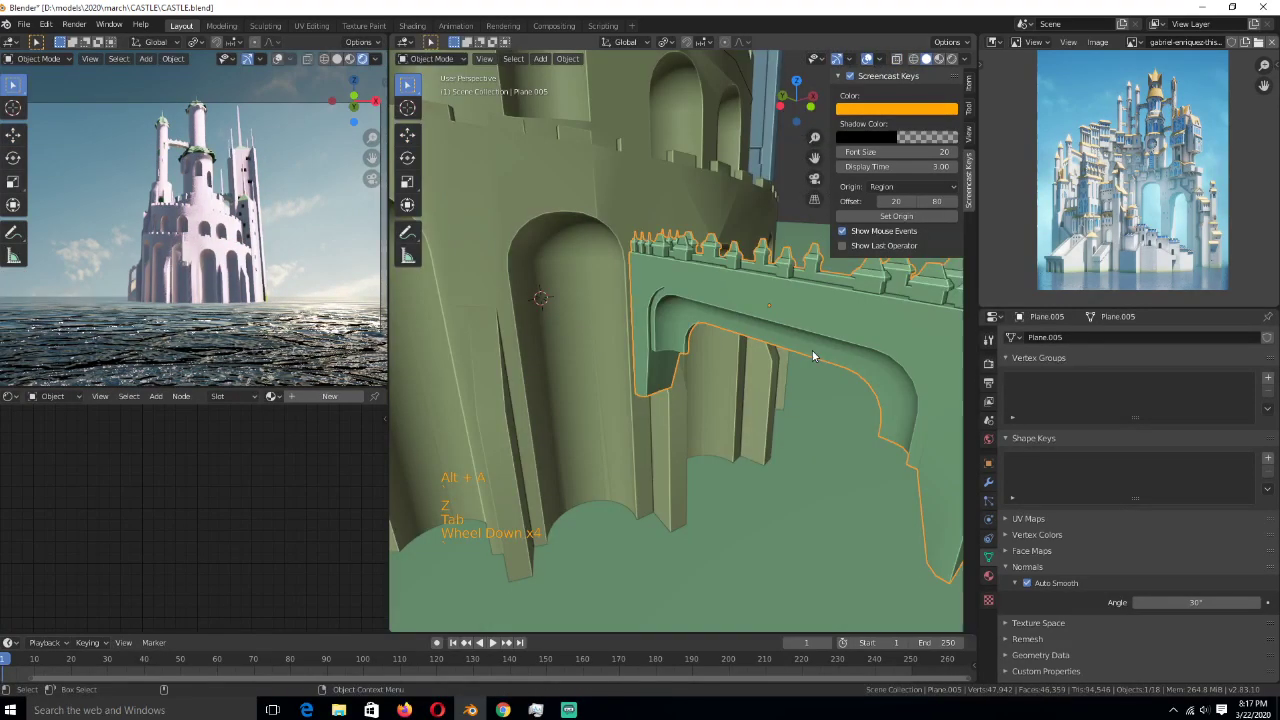
- Lower the bridge copy about 1.41 m and a further 0.88 m along Z at the foot of the arched base wall
{"action": "scroll", "coordinate": [813, 356], "scroll_direction": "down", "scroll_amount": 3}
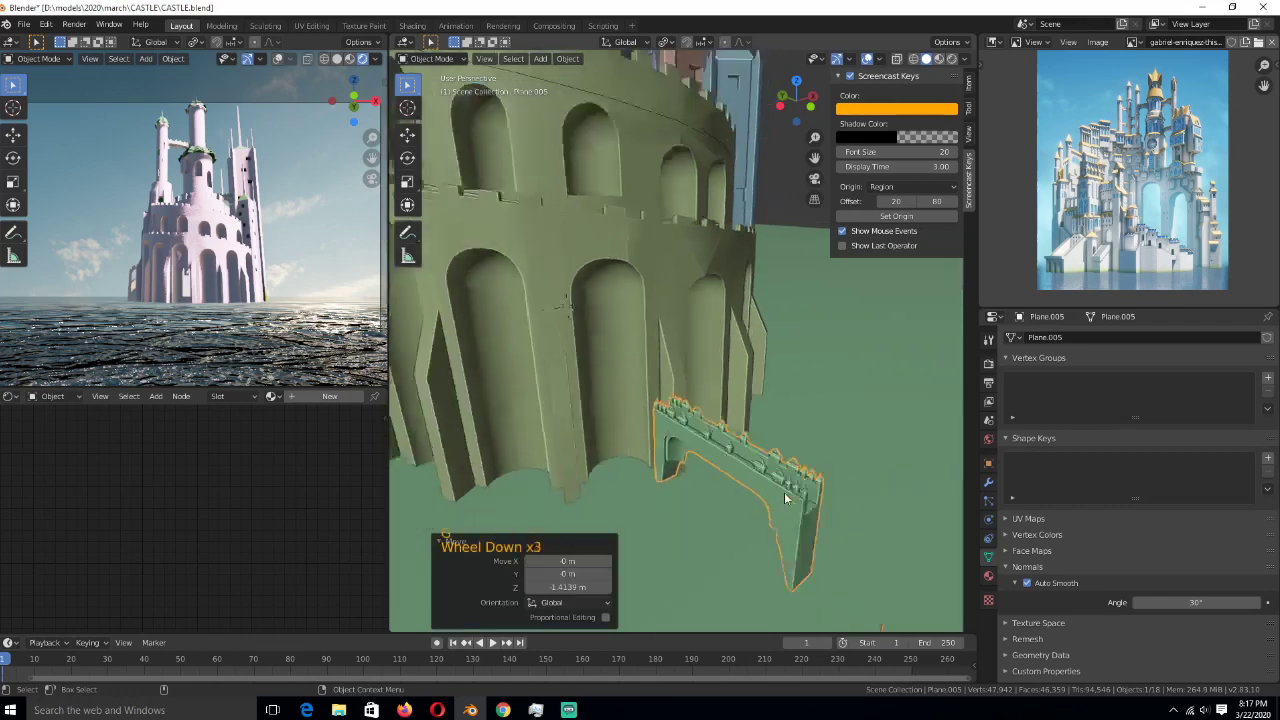
{"action": "middle_click_drag", "start_coordinate": [726, 475], "coordinate": [902, 493]}
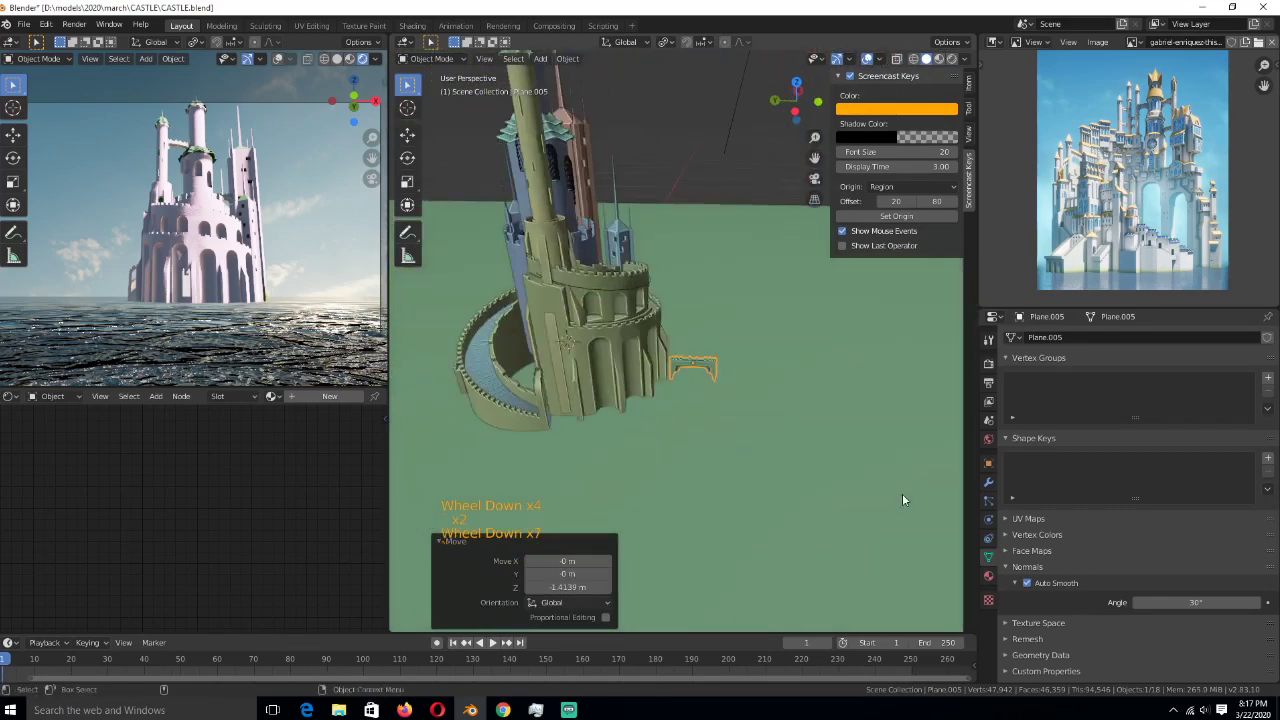
{"action": "scroll", "coordinate": [798, 465], "scroll_direction": "down", "scroll_amount": 7}
{"action": "scroll", "coordinate": [798, 465], "scroll_direction": "up", "scroll_amount": 9}
{"action": "middle_click_drag", "start_coordinate": [672, 481], "coordinate": [688, 462]}
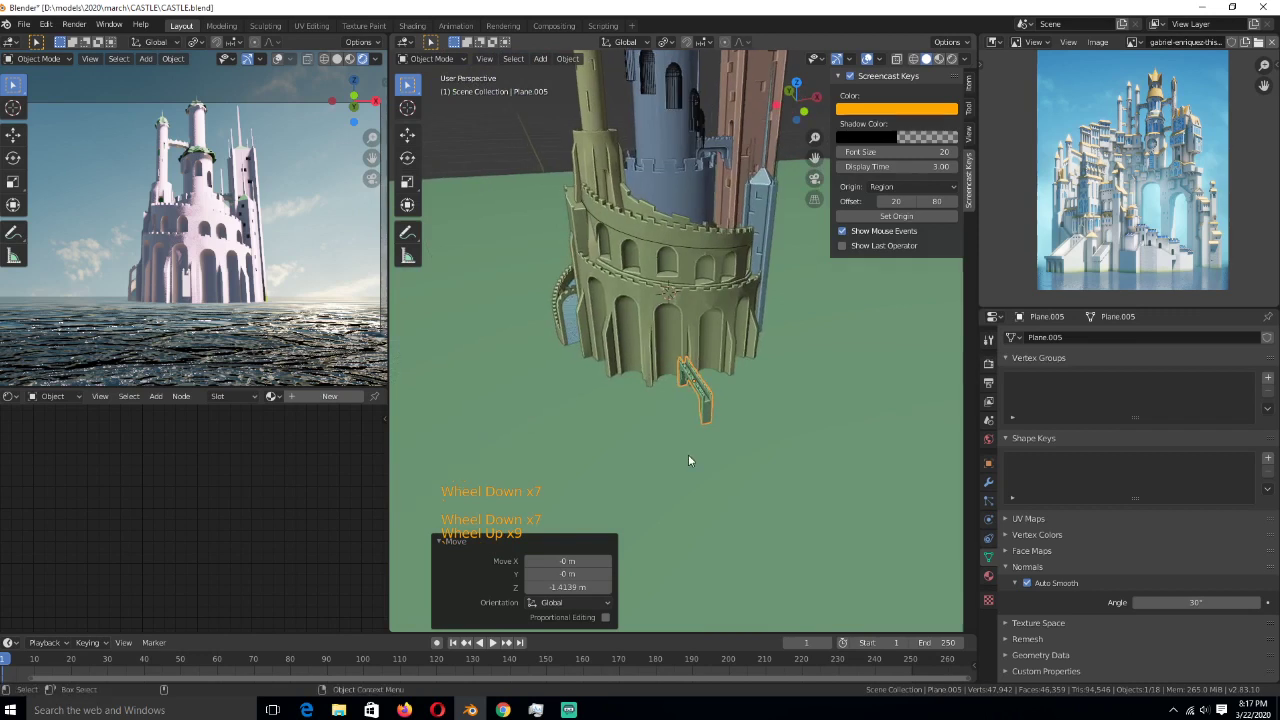
{"action": "scroll", "coordinate": [688, 461], "scroll_direction": "up", "scroll_amount": 4}
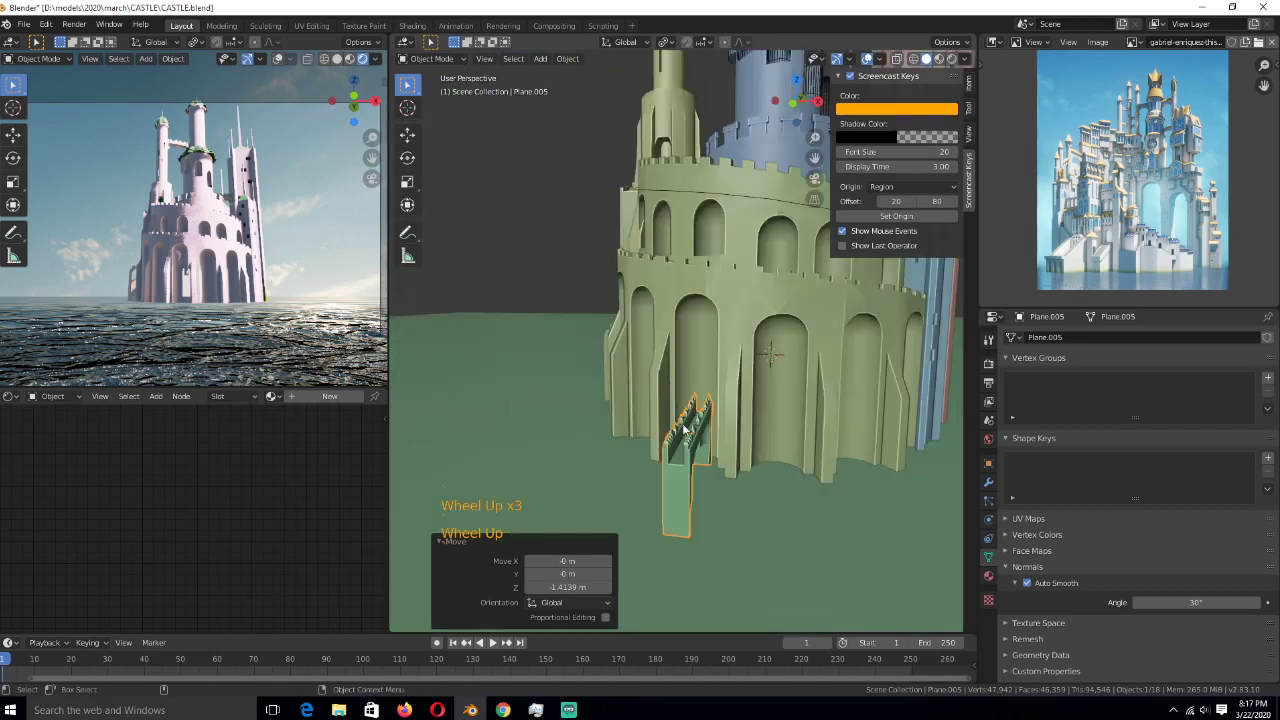
{"action": "key", "text": "g"}
{"action": "key", "text": "z"}
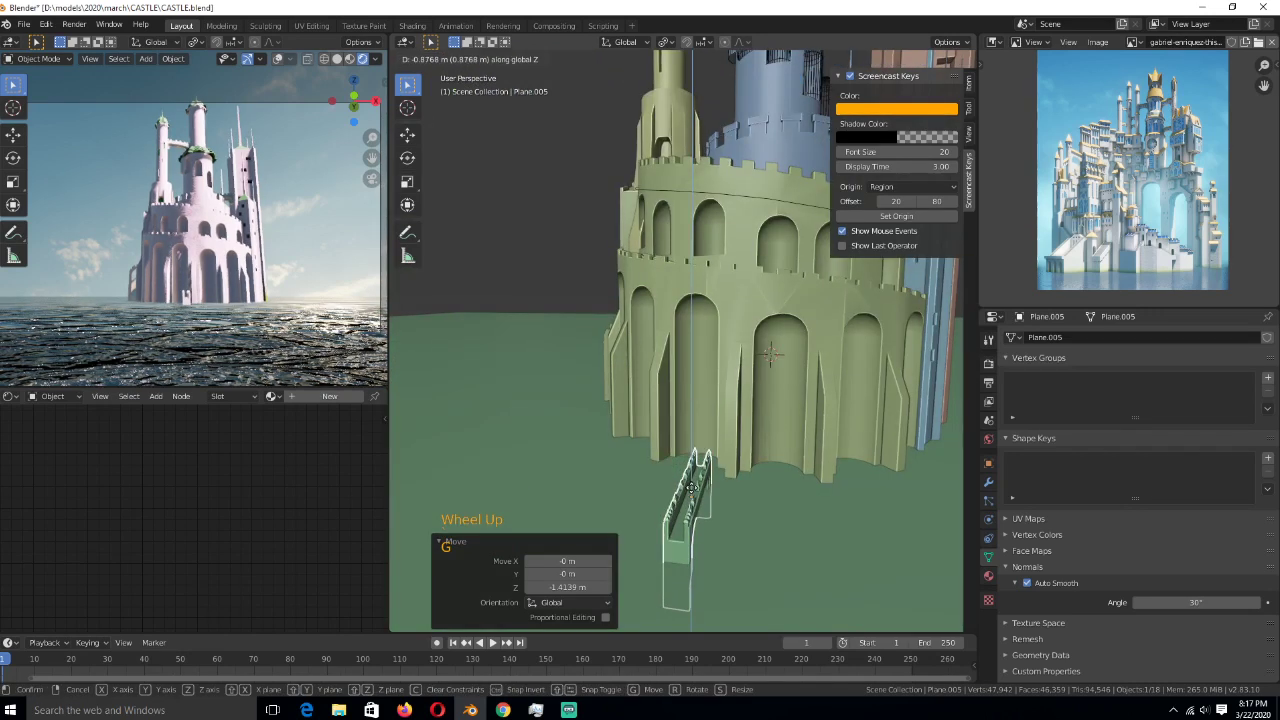
{"action": "scroll", "coordinate": [691, 487], "scroll_direction": "up", "scroll_amount": 1}
{"action": "left_click", "coordinate": [691, 487]}
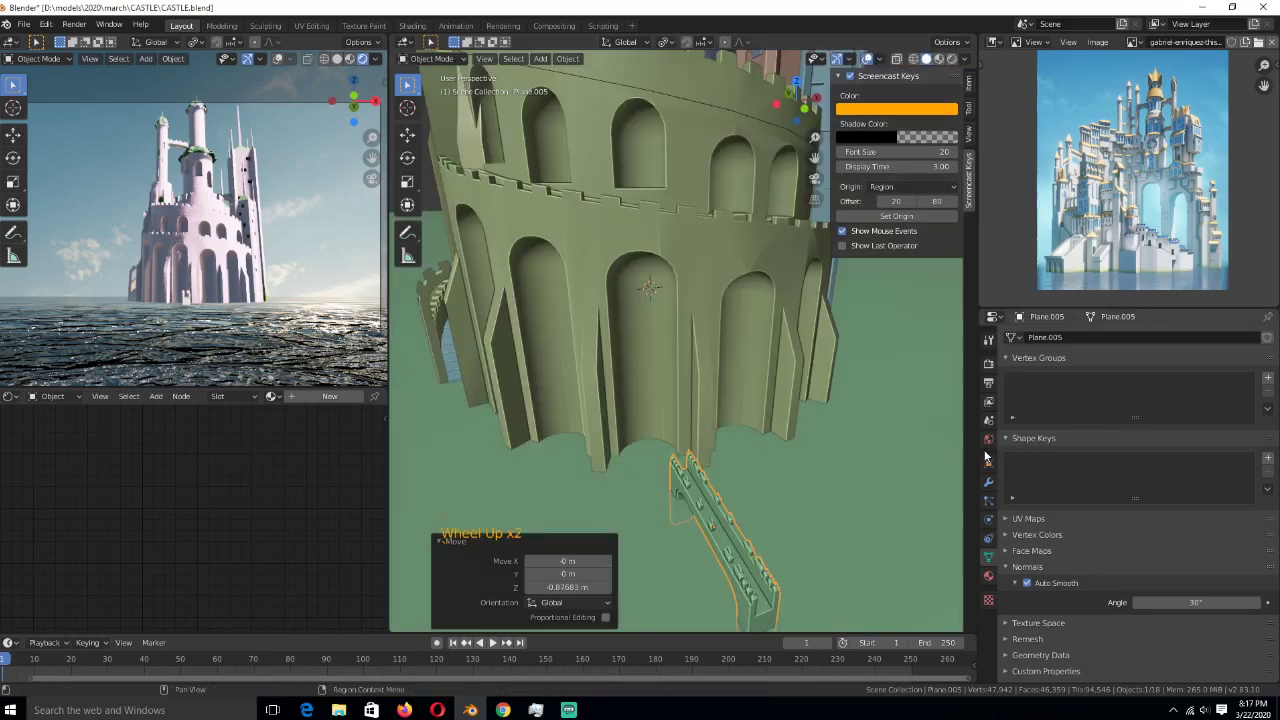
- Add an Array modifier to the bridge copy
{"action": "left_click", "coordinate": [988, 480]}
{"action": "left_click", "coordinate": [1095, 337]}
{"action": "left_click", "coordinate": [1001, 470]}
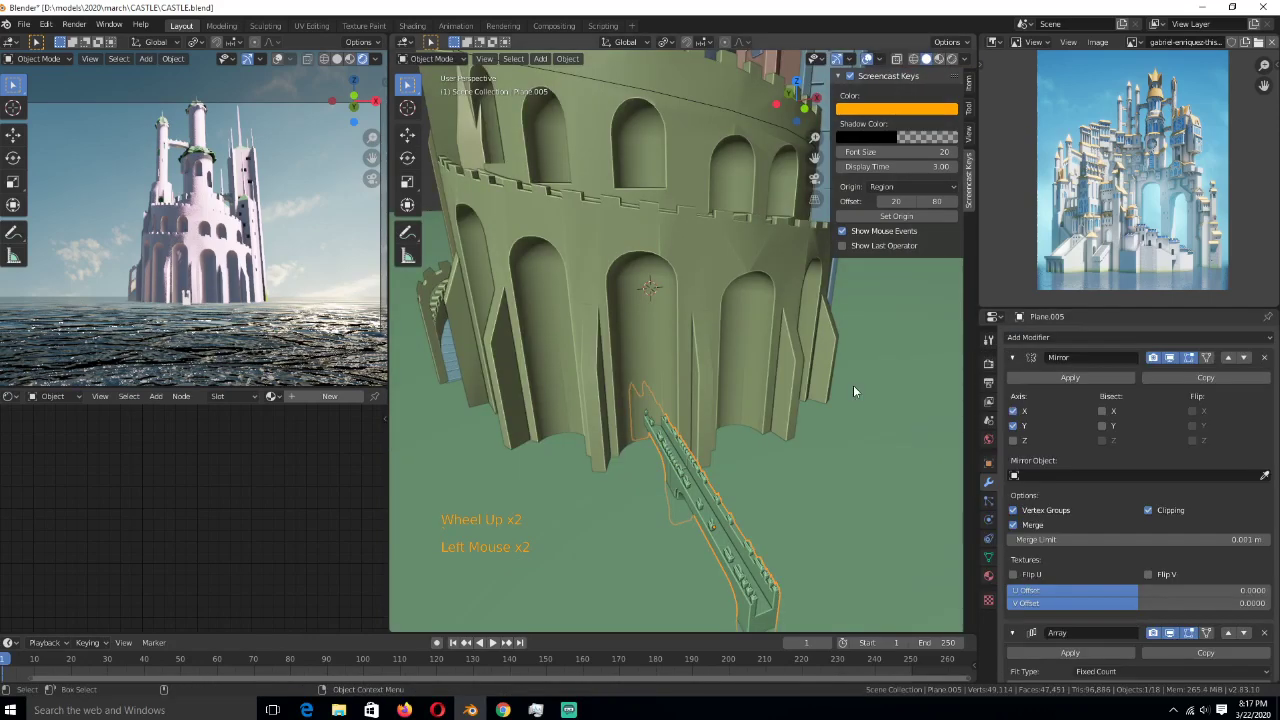
- Rotate the bridge 180° and shift it about 0.76 m in X and 0.57 m in Y so it runs outward from the base wall
{"action": "scroll", "coordinate": [853, 385], "scroll_direction": "down", "scroll_amount": 7}
{"action": "key", "text": "KP_7"}
{"action": "scroll", "coordinate": [714, 402], "scroll_direction": "down", "scroll_amount": 3}
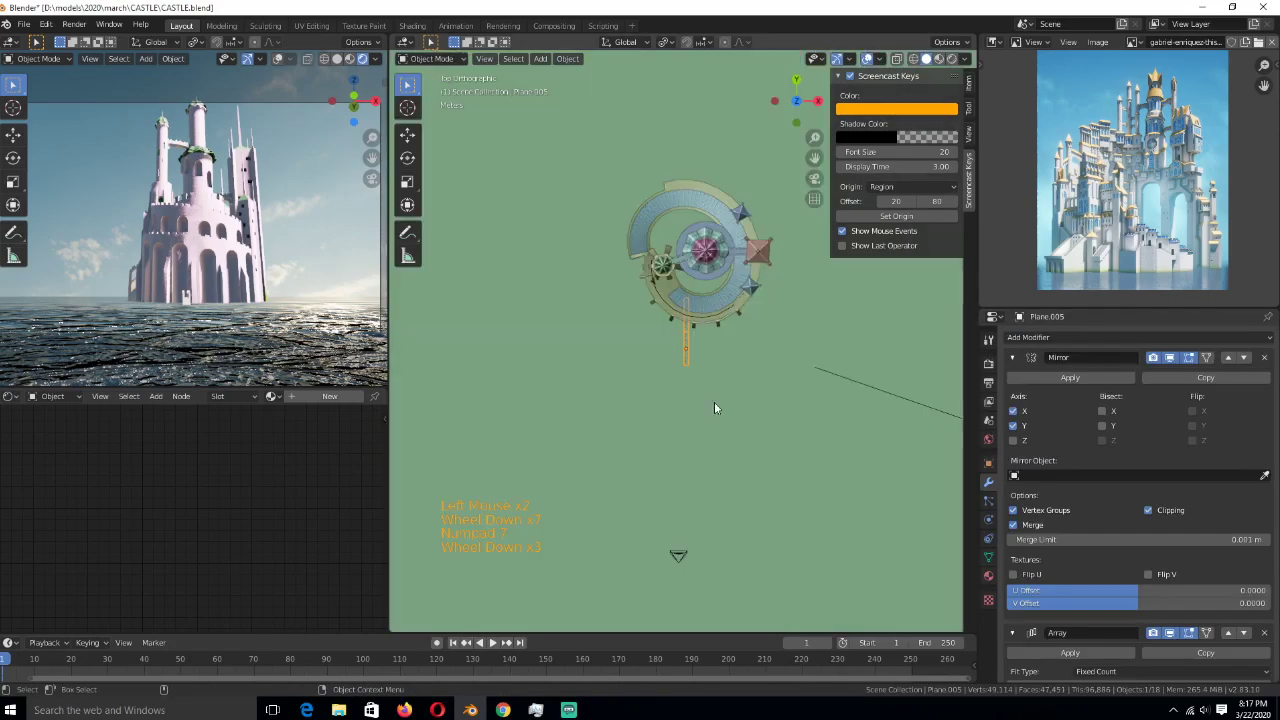
{"action": "scroll", "coordinate": [714, 402], "scroll_direction": "up", "scroll_amount": 3}
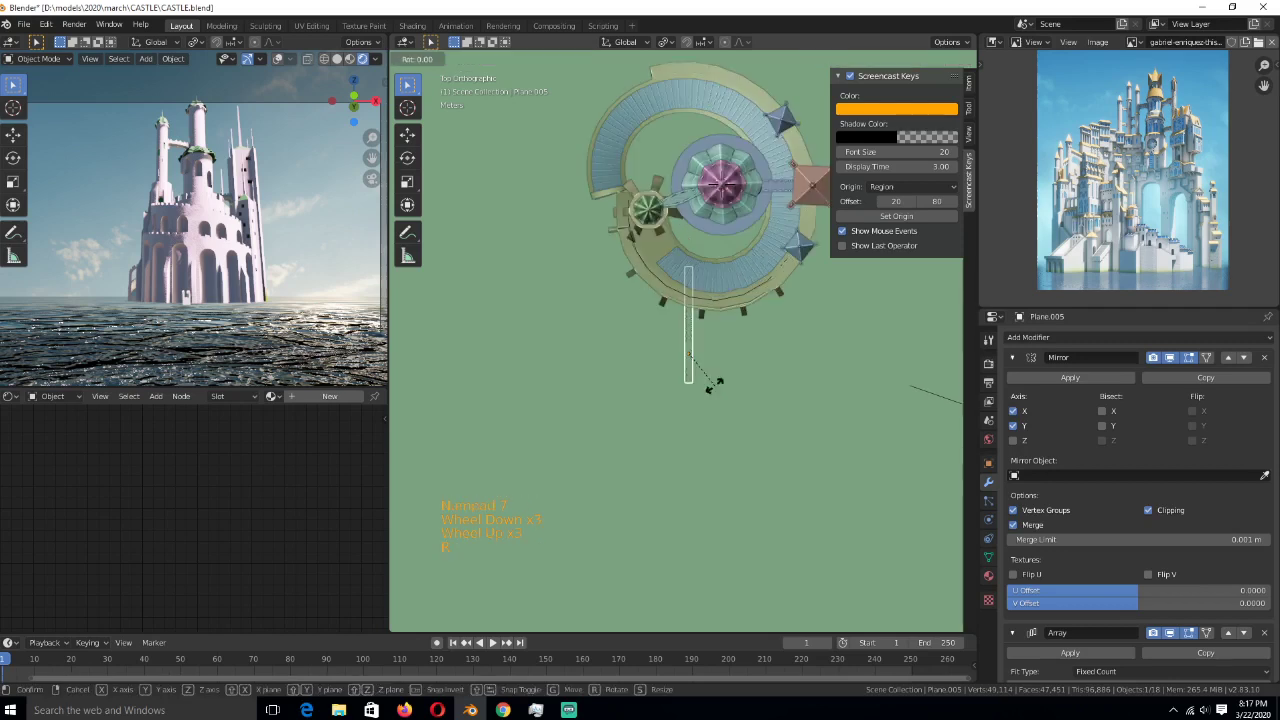
{"action": "type", "text": "r180"}
{"action": "key", "text": "Return"}
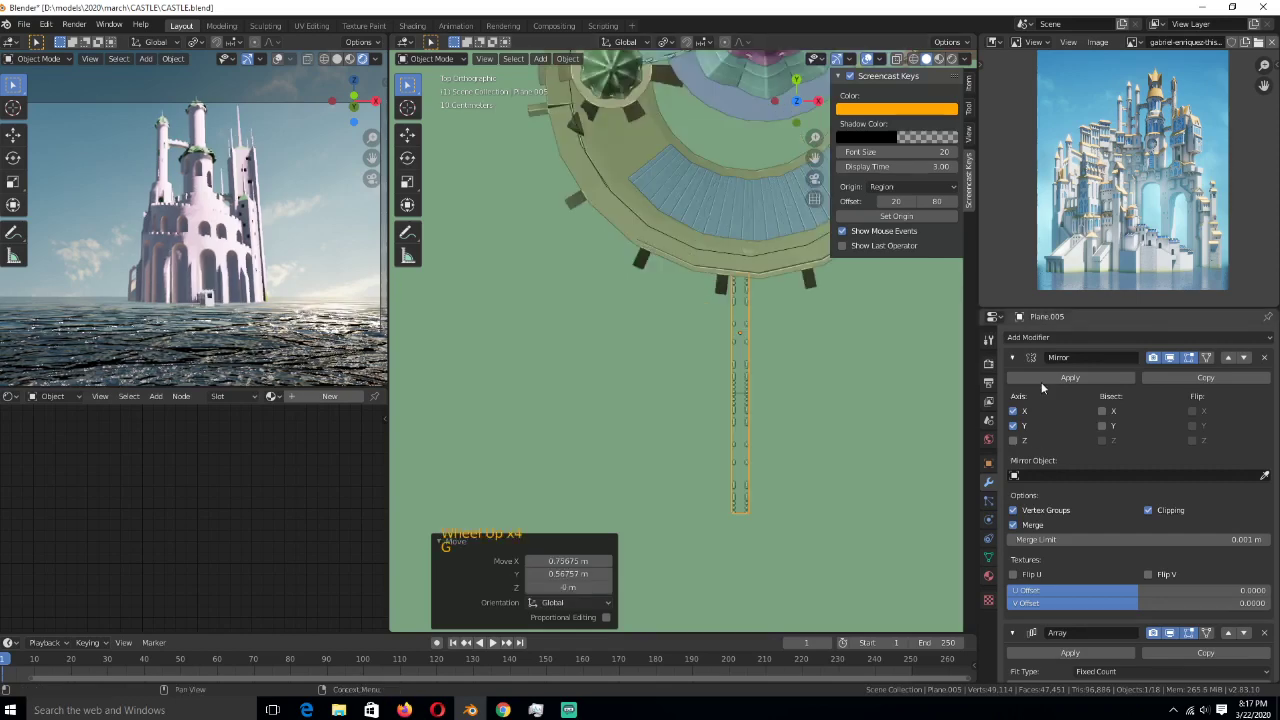
- Set the bridge's Array count to 8 to extend it away from the castle, and save the file
{"action": "left_click", "coordinate": [1012, 357]}
{"action": "left_click", "coordinate": [1265, 434]}
{"action": "left_click", "coordinate": [1265, 435]}
{"action": "left_click", "coordinate": [1265, 435]}
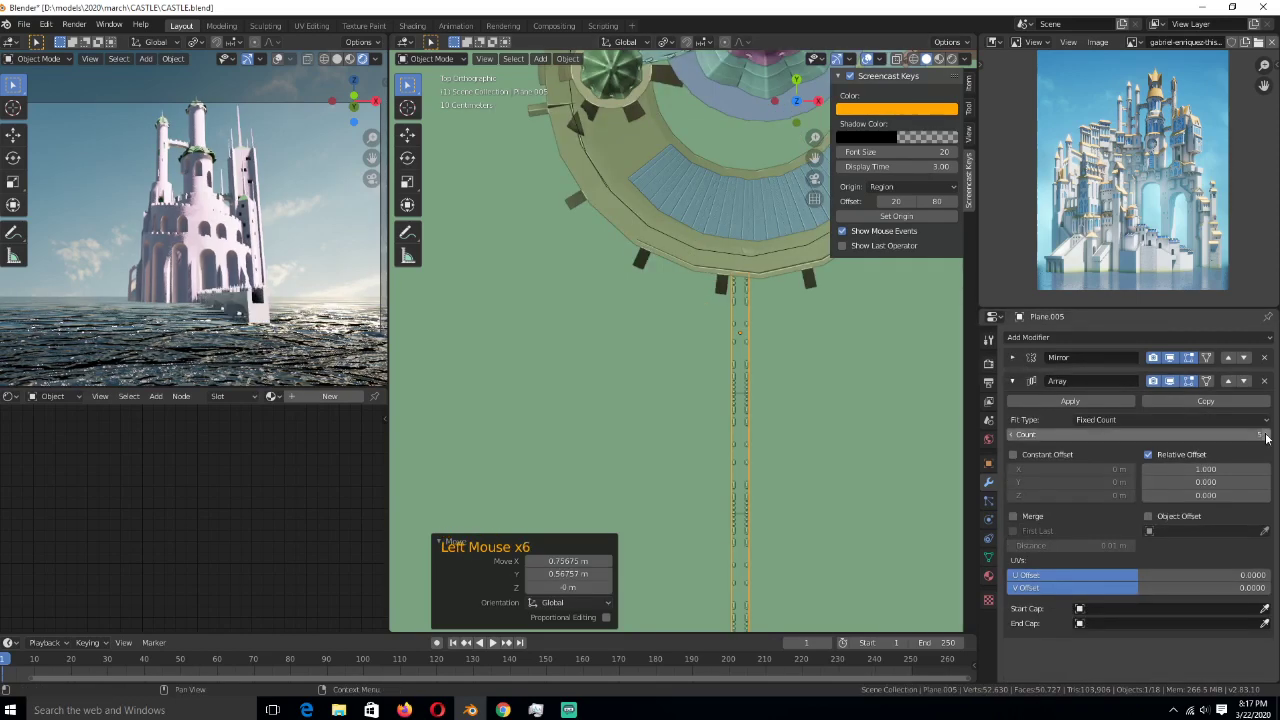
{"action": "left_click", "coordinate": [1265, 435]}
{"action": "left_click", "coordinate": [1265, 435]}
{"action": "left_click", "coordinate": [1265, 435]}
{"action": "left_click_drag", "start_coordinate": [796, 100], "coordinate": [894, 354]}
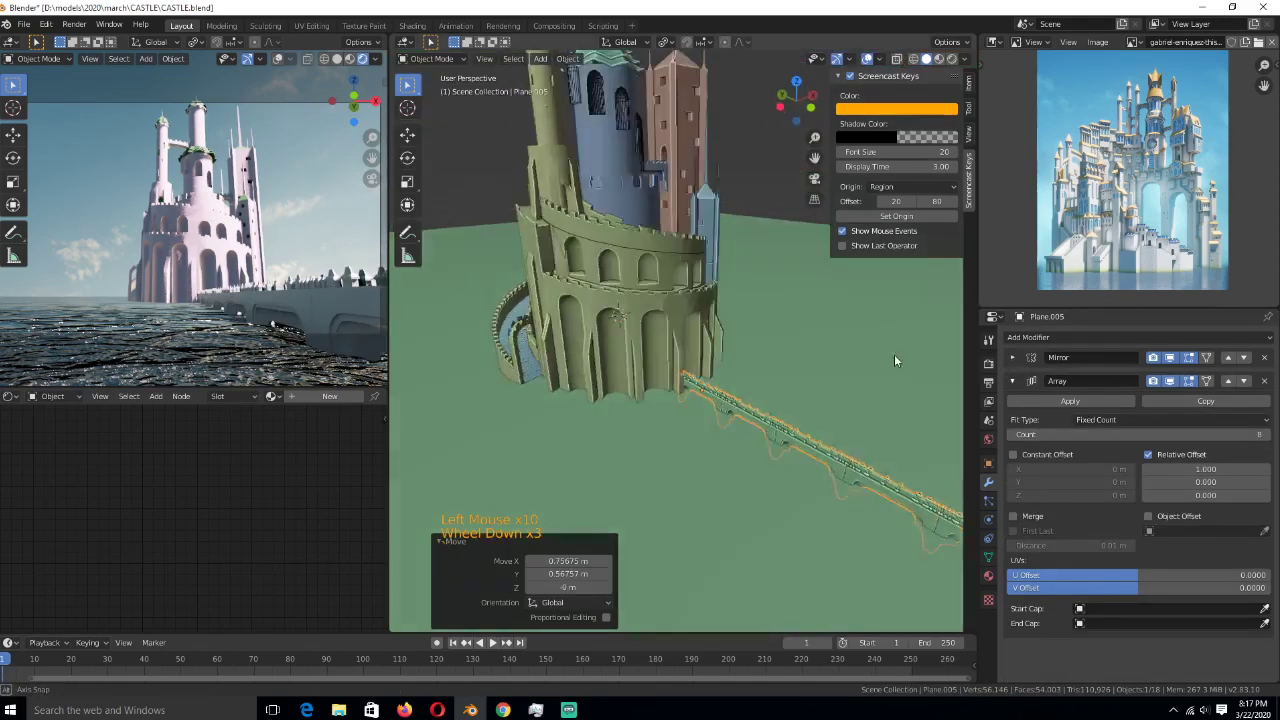
{"action": "scroll", "coordinate": [858, 357], "scroll_direction": "down", "scroll_amount": 3}
{"action": "scroll", "coordinate": [757, 384], "scroll_direction": "up", "scroll_amount": 4}
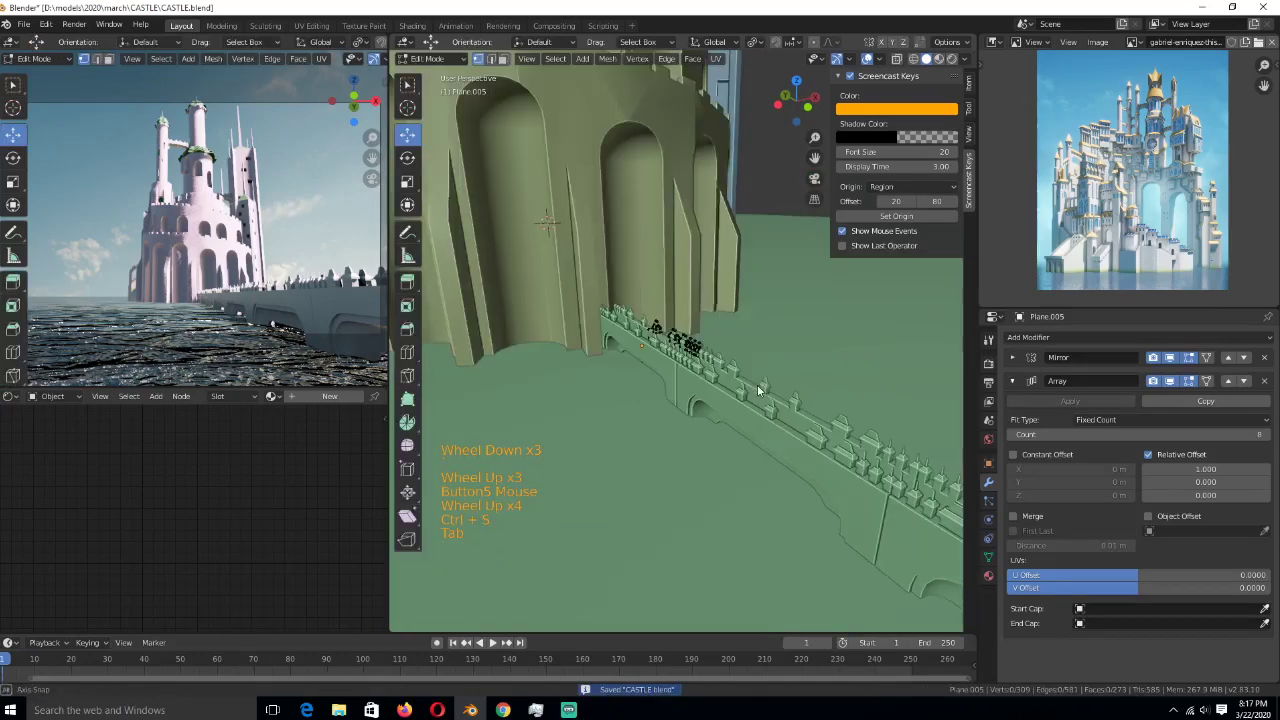
{"action": "key", "text": "ctrl+s"}
- Widen the mirrored bridge by selecting the vertices of its outer side wall and moving them outward along X in top view
{"action": "key", "text": "Tab"}
{"action": "key", "text": "a"}
{"action": "key", "text": "KP_Decimal"}
{"action": "key", "text": "KP_7"}
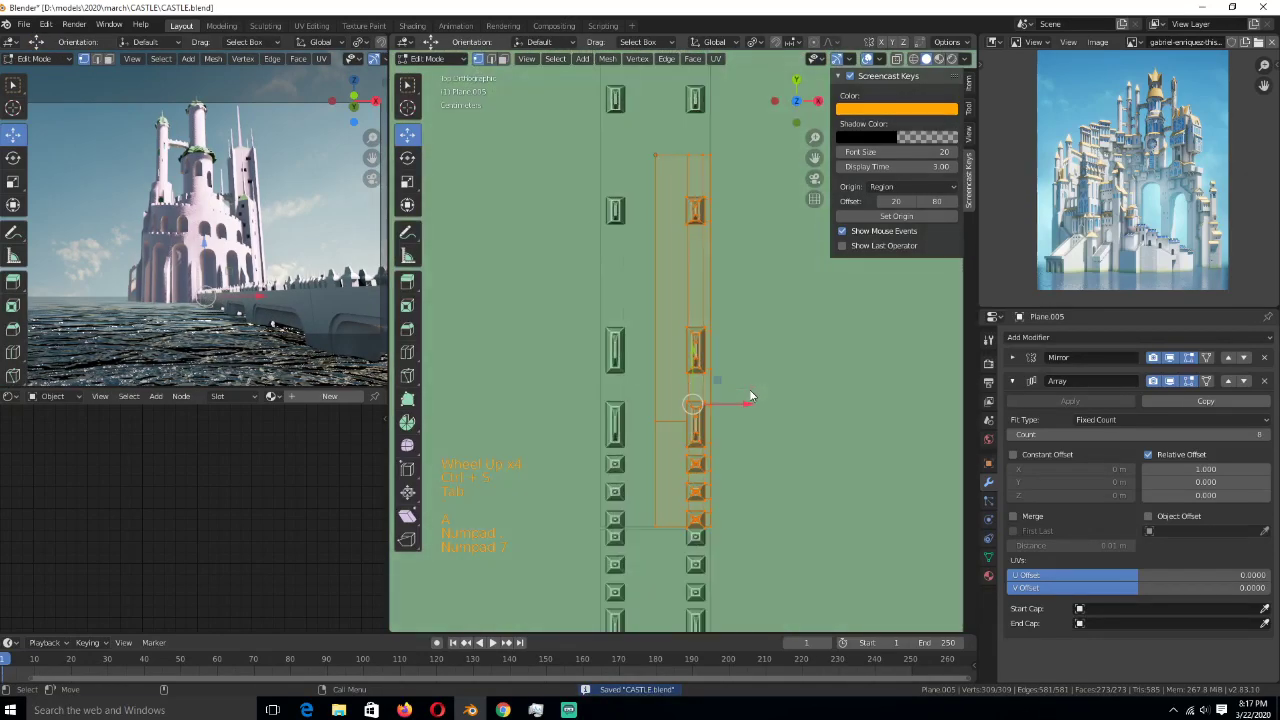
{"action": "scroll", "coordinate": [749, 391], "scroll_direction": "up", "scroll_amount": 1}
{"action": "key", "text": "z"}
{"action": "left_click", "coordinate": [686, 168]}
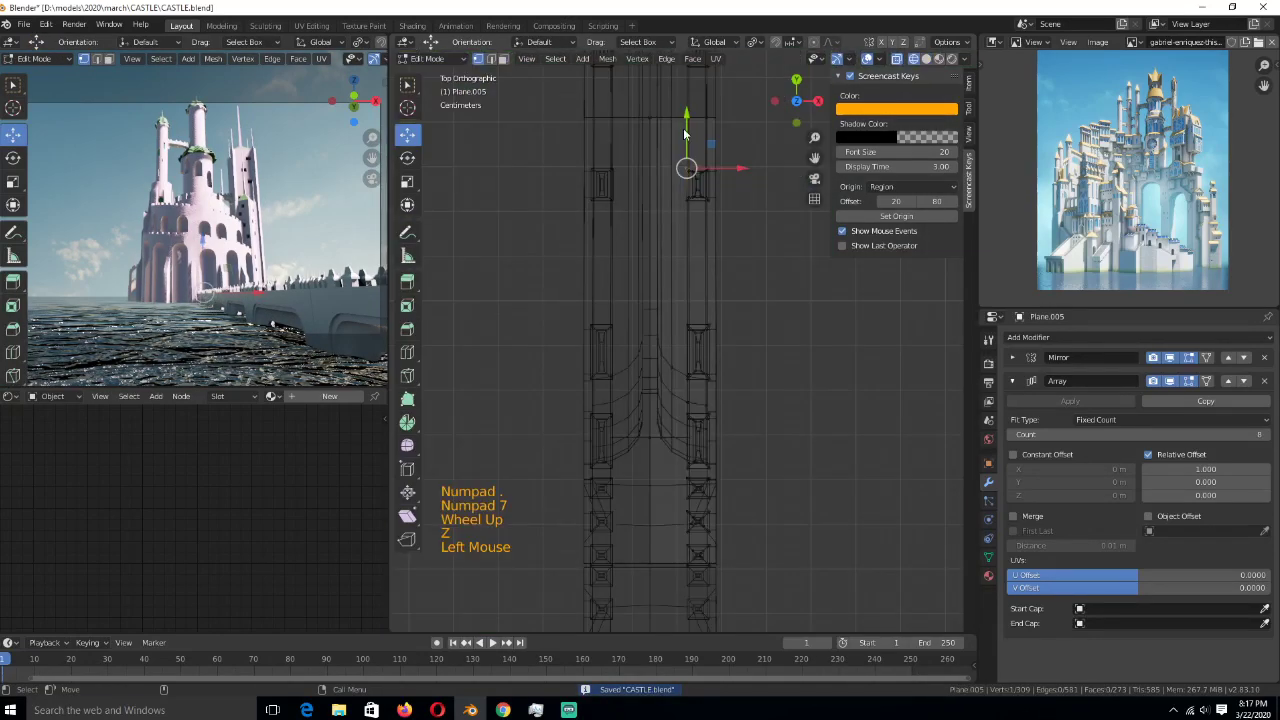
{"action": "left_click_drag", "start_coordinate": [683, 128], "coordinate": [750, 620]}
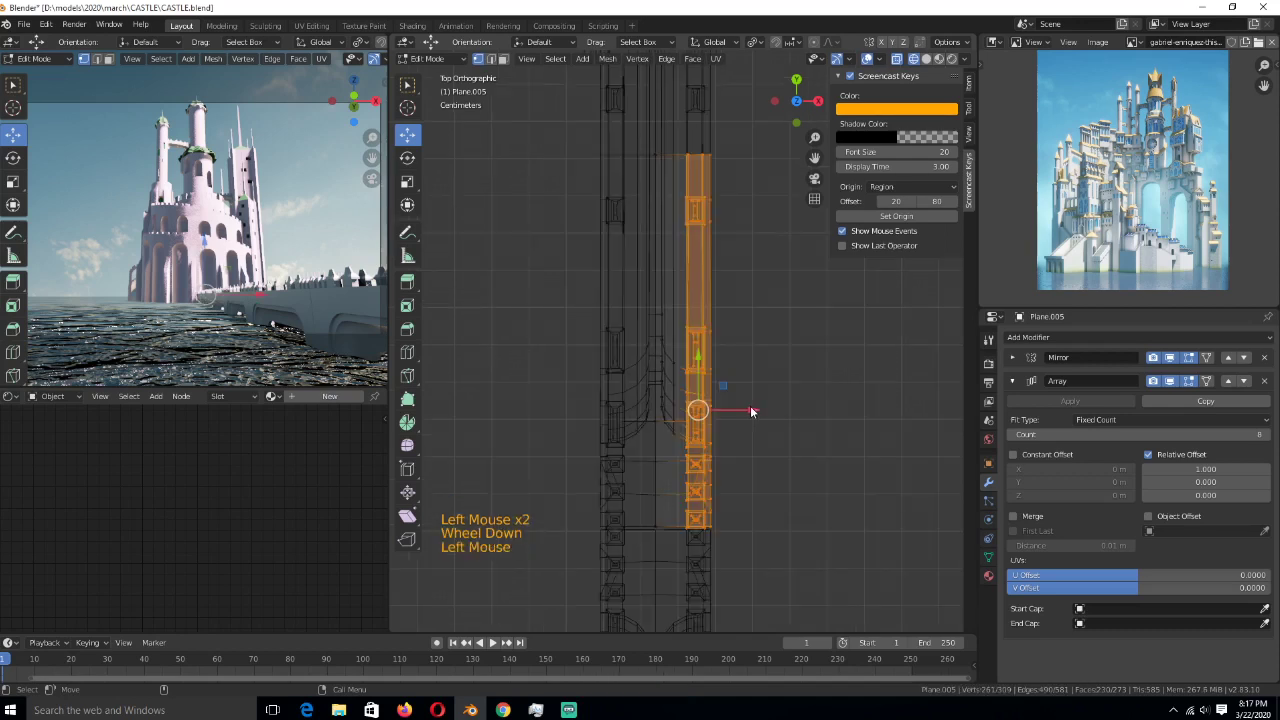
{"action": "left_click_drag", "start_coordinate": [750, 408], "coordinate": [869, 410]}
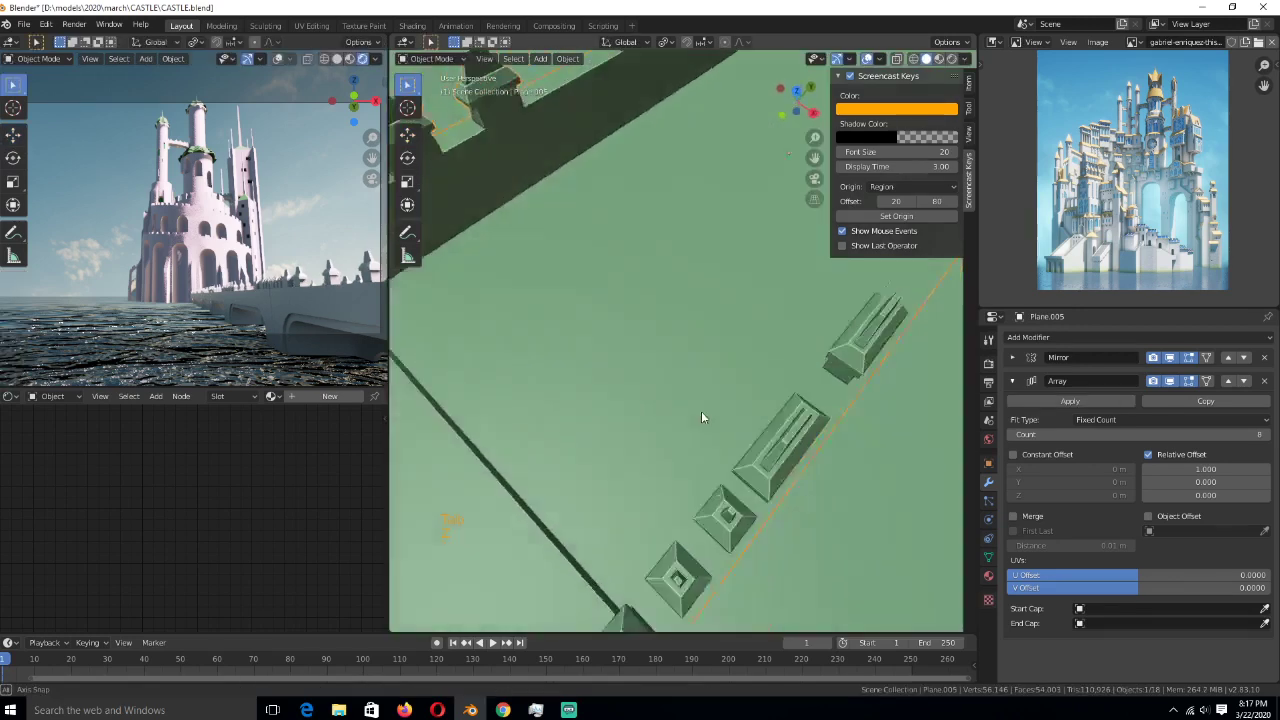
- Examine the widened bridge's arches, pier and battlements from the side, both solid and as an edit-mode wireframe
{"action": "scroll", "coordinate": [701, 411], "scroll_direction": "down", "scroll_amount": 4}
{"action": "middle_click_drag", "start_coordinate": [618, 342], "coordinate": [590, 349]}
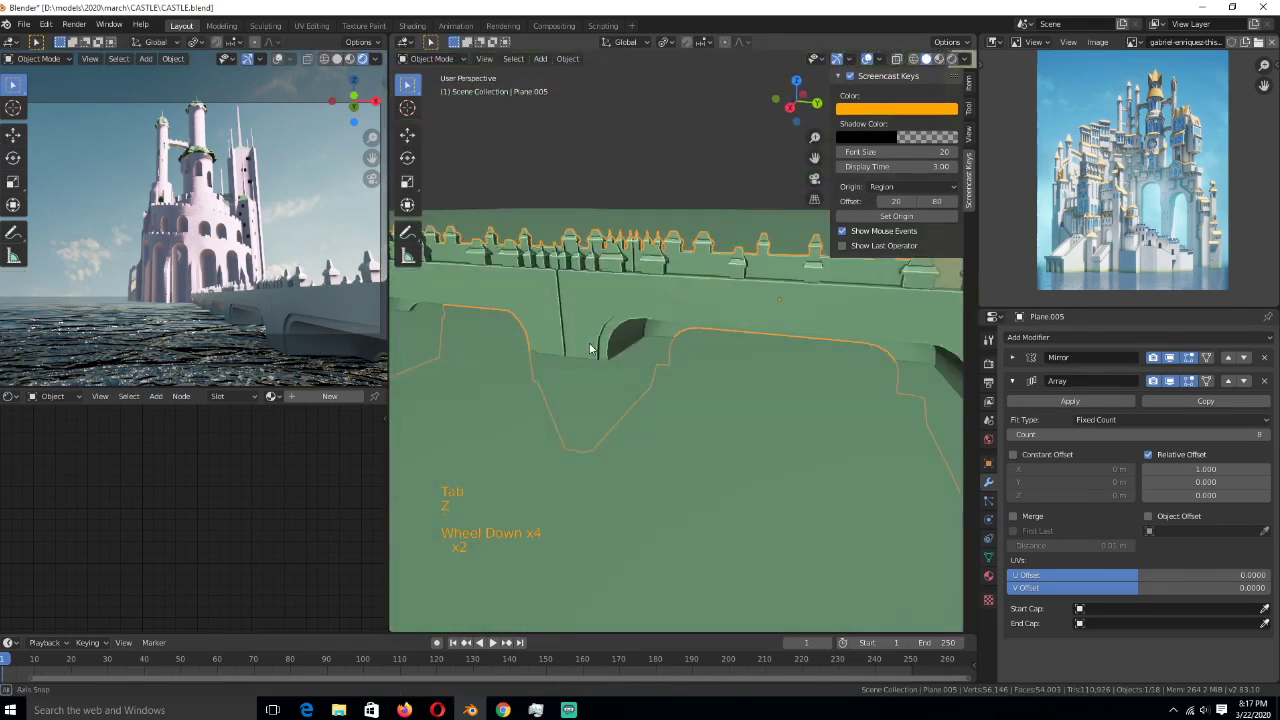
{"action": "key", "text": "grave"}
{"action": "key", "text": "grave"}
{"action": "key", "text": "grave"}
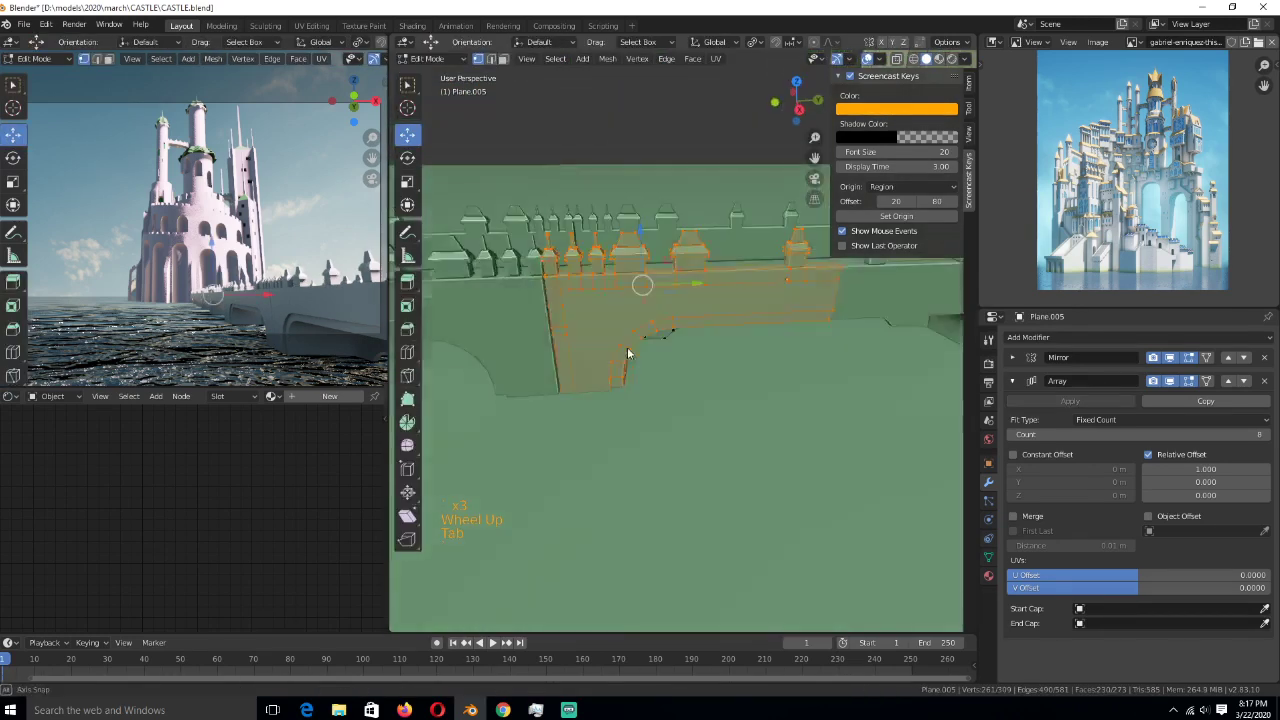
{"action": "scroll", "coordinate": [651, 349], "scroll_direction": "up", "scroll_amount": 1}
{"action": "key", "text": "Tab"}
{"action": "key", "text": "grave"}
{"action": "key", "text": "z"}
{"action": "key", "text": "z"}
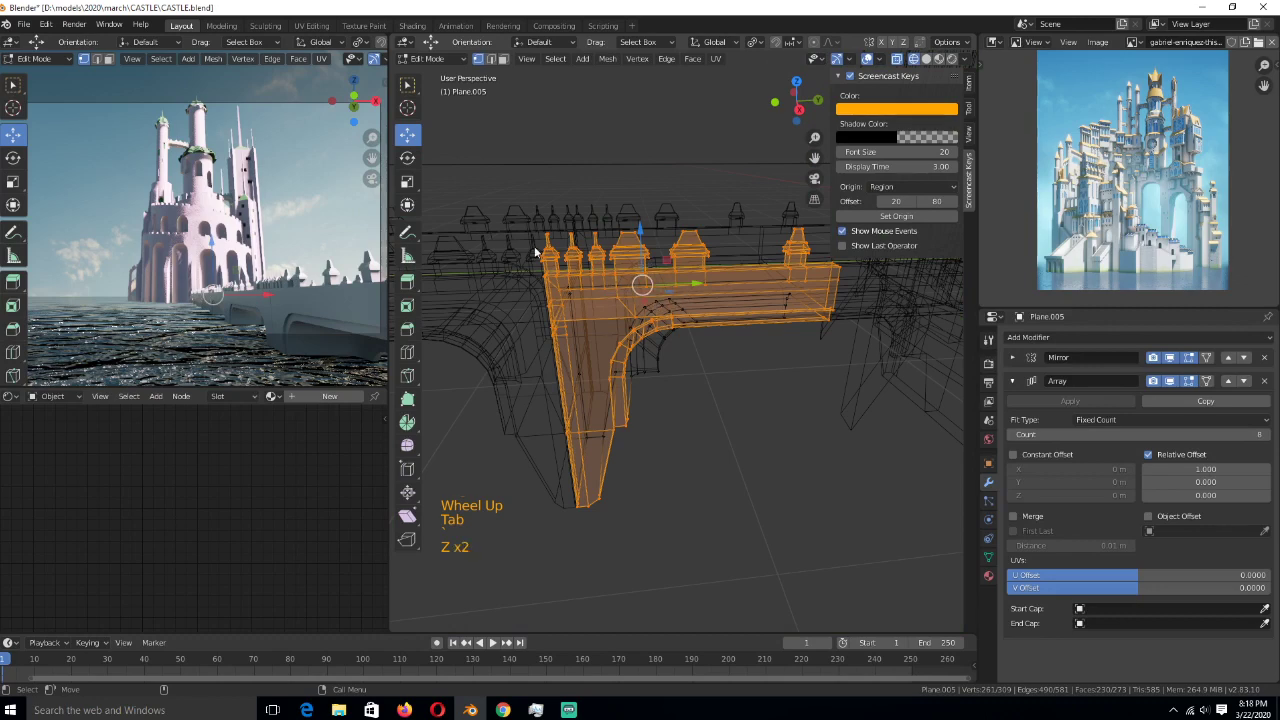
- Move the two narrow and two wide battlements beside the pier about 0.11 m along Y in side view, and save the file
{"action": "key", "text": "KP_3"}
{"action": "scroll", "coordinate": [562, 407], "scroll_direction": "up", "scroll_amount": 1}
{"action": "scroll", "coordinate": [518, 519], "scroll_direction": "up", "scroll_amount": 2}
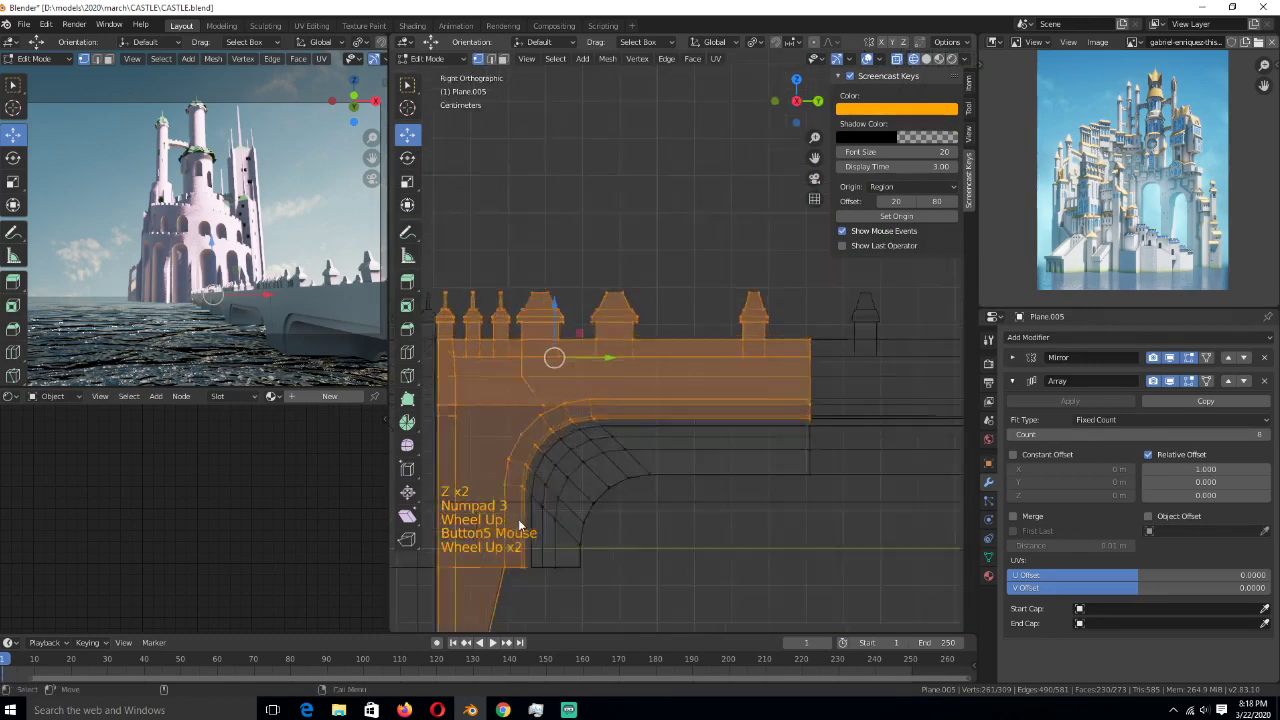
{"action": "scroll", "coordinate": [518, 519], "scroll_direction": "up", "scroll_amount": 2}
{"action": "key", "text": "alt+a"}
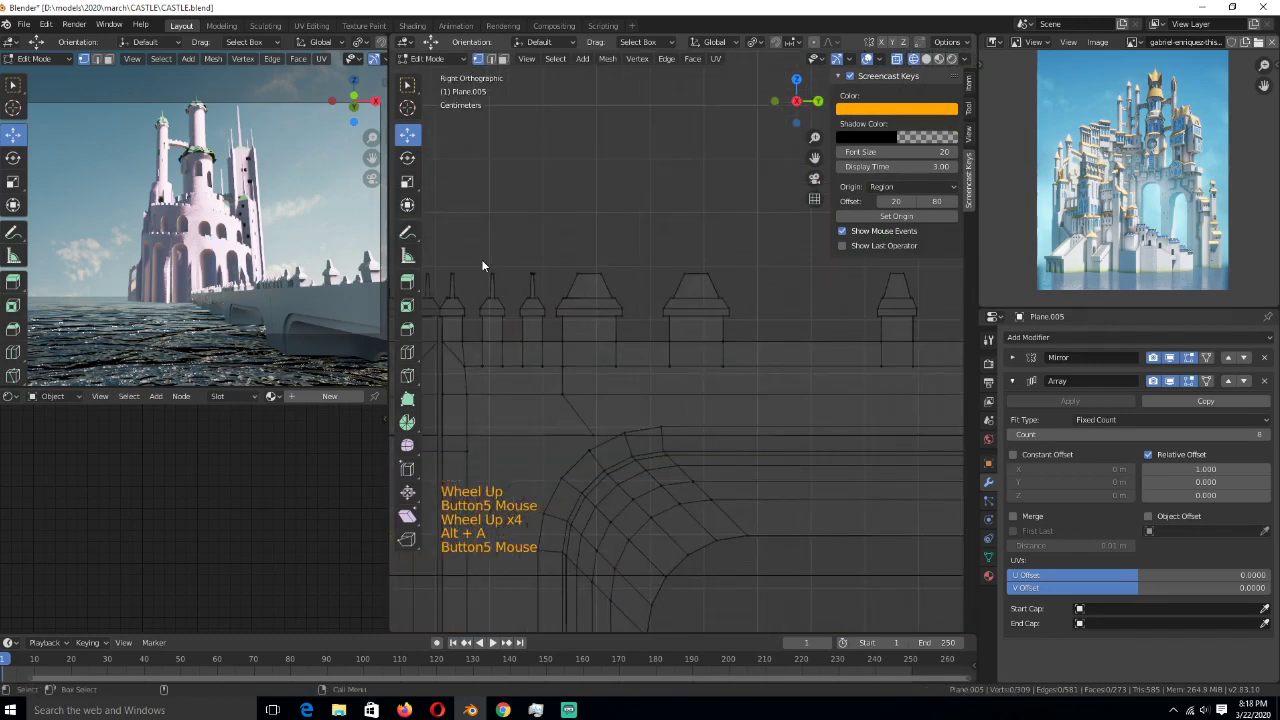
{"action": "double_click", "coordinate": [557, 307]}
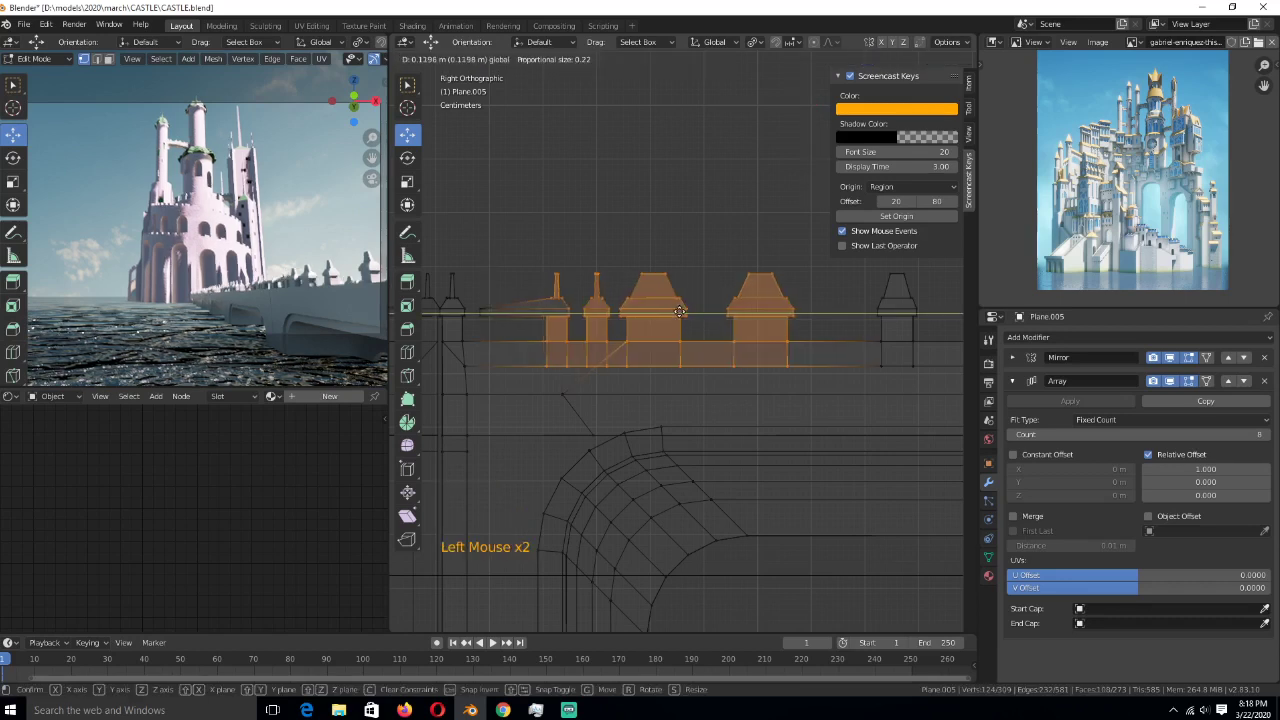
{"action": "key", "text": "ctrl+z"}
{"action": "left_click_drag", "start_coordinate": [473, 274], "coordinate": [796, 392]}
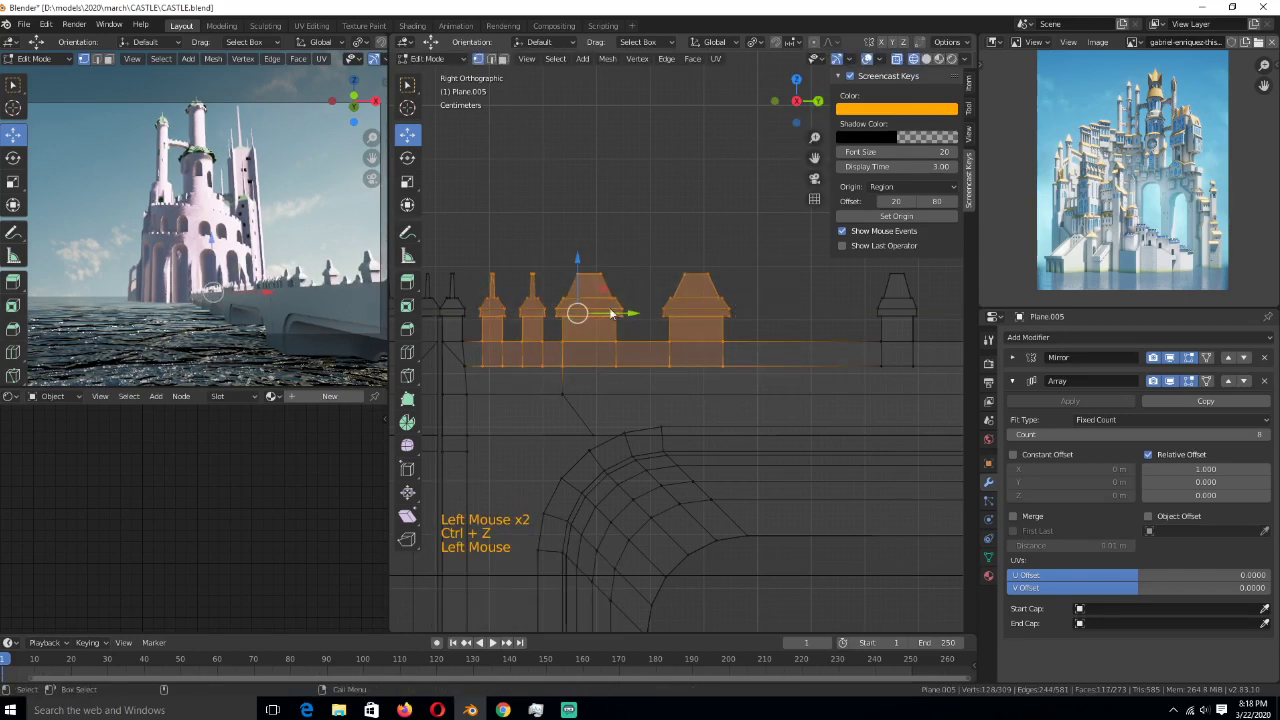
{"action": "left_click_drag", "start_coordinate": [617, 313], "coordinate": [676, 316]}
{"action": "key", "text": "ctrl+s"}
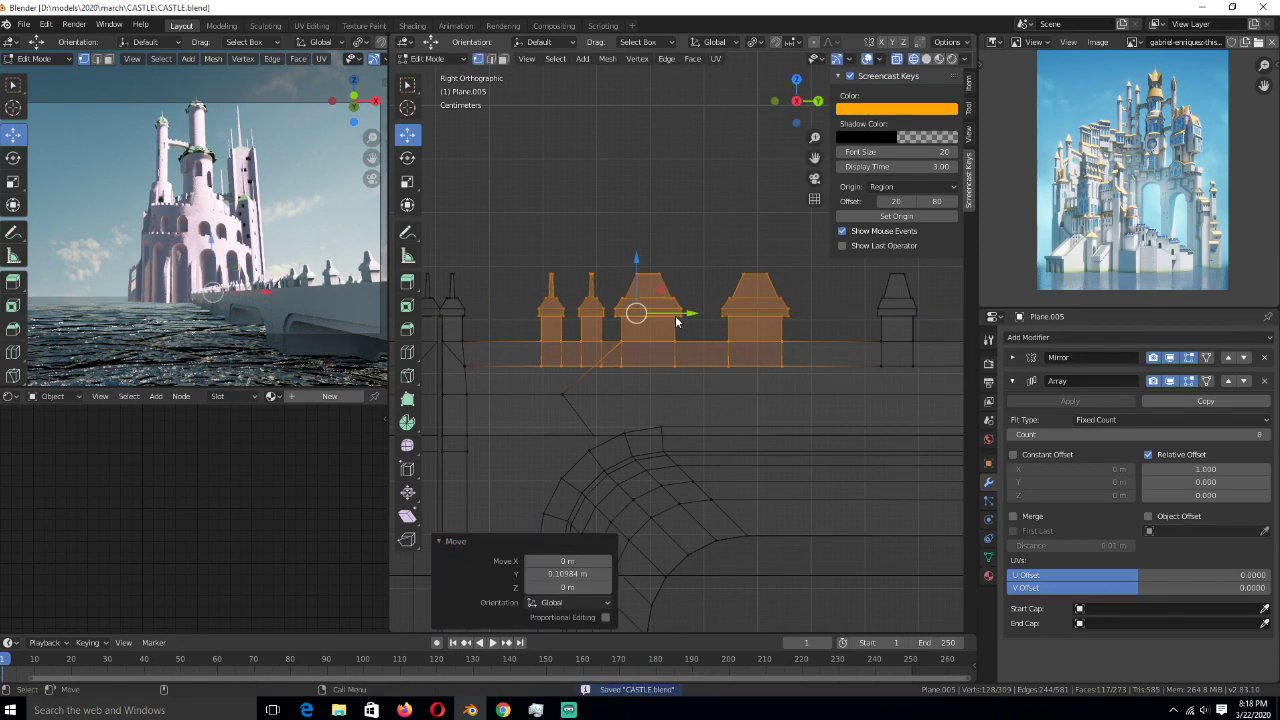
- Stretch the two narrow battlements along Y and shift them about -0.049 m in Y, back towards the pier
{"action": "left_click", "coordinate": [574, 270]}
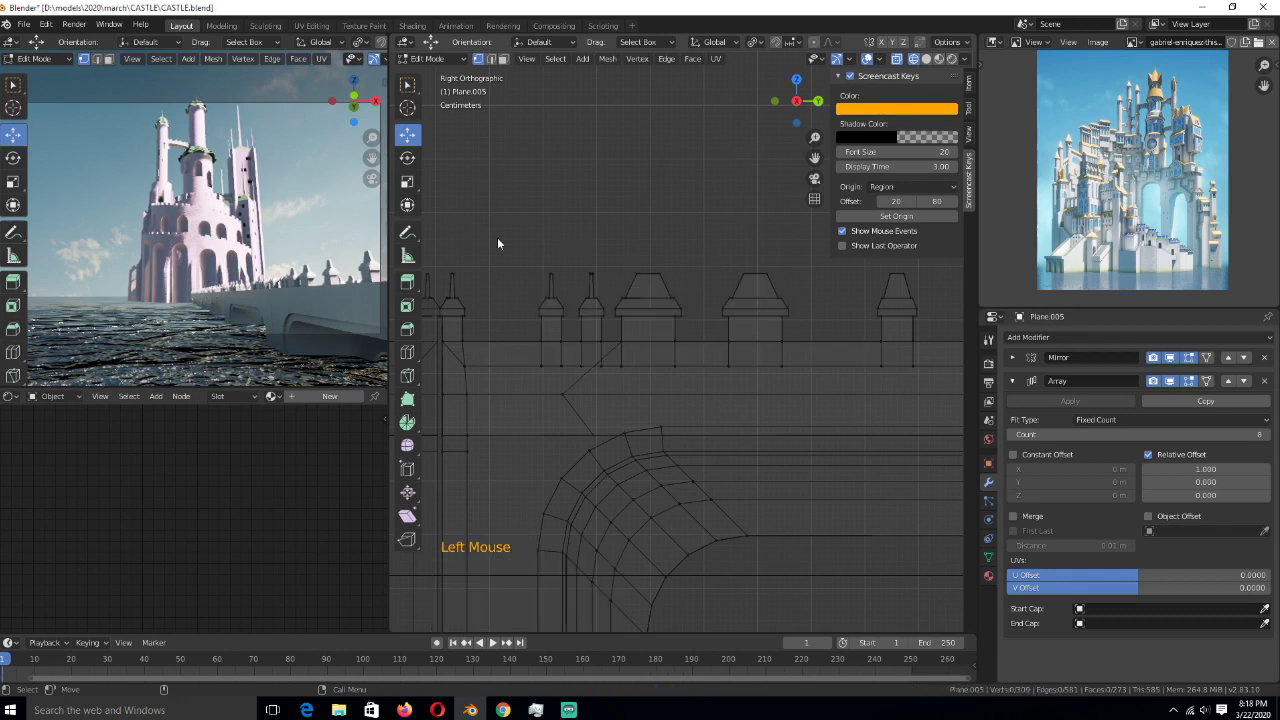
{"action": "left_click_drag", "start_coordinate": [497, 242], "coordinate": [640, 372]}
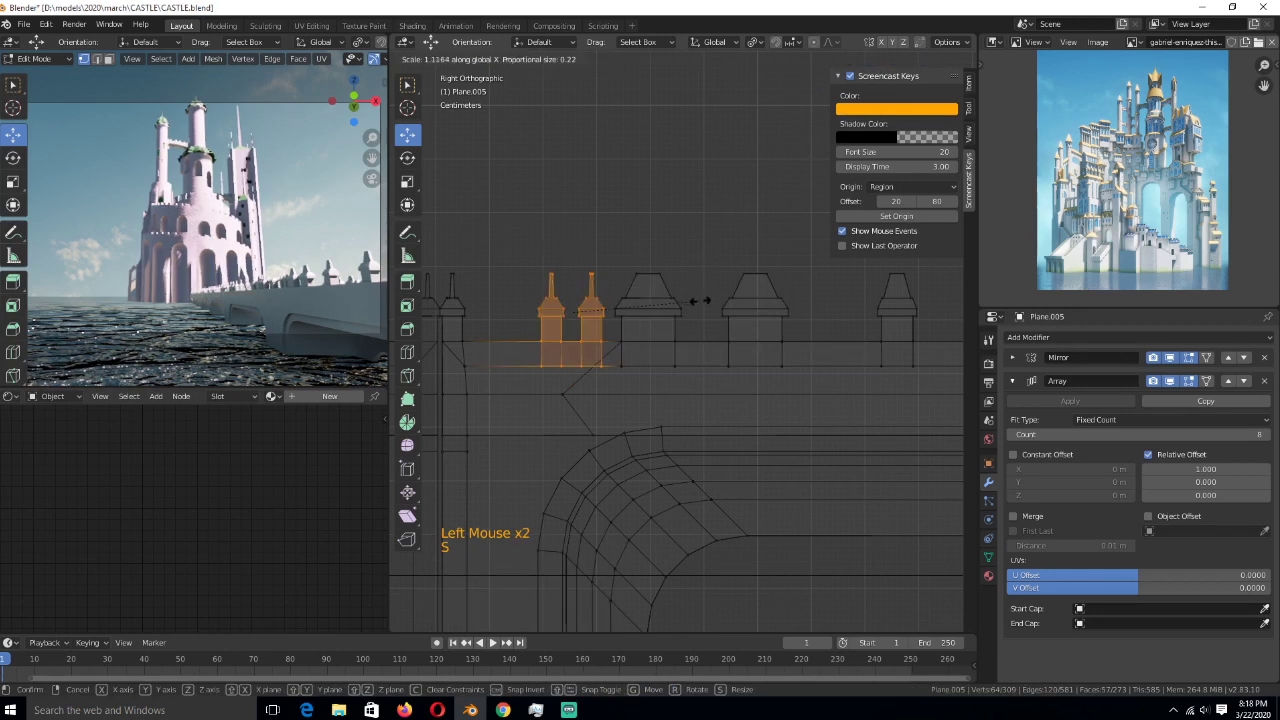
{"action": "key", "text": "s"}
{"action": "key", "text": "y"}
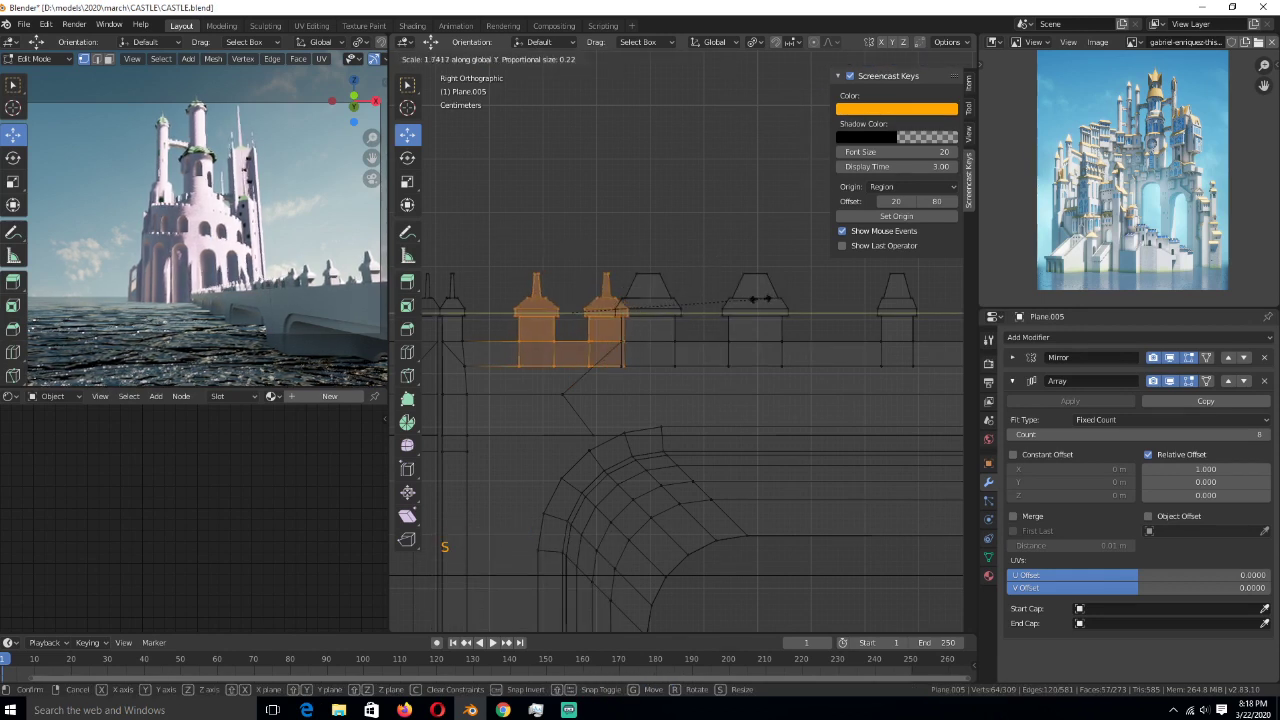
{"action": "left_click", "coordinate": [628, 320]}
{"action": "left_click_drag", "start_coordinate": [628, 320], "coordinate": [594, 309]}
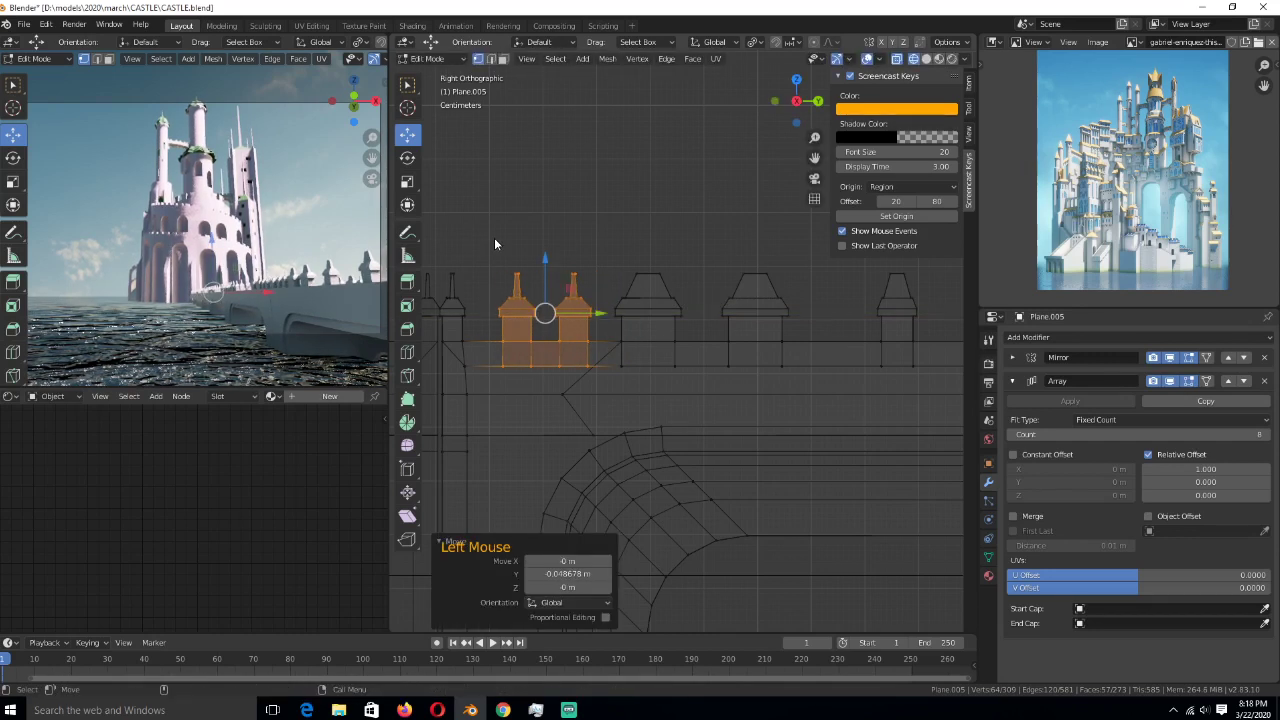
- Scale the two wide battlements along Y to about 0.8, save the file, and return the bridge to solid display in Object Mode
{"action": "left_click_drag", "start_coordinate": [602, 243], "coordinate": [822, 379]}
{"action": "key", "text": "s"}
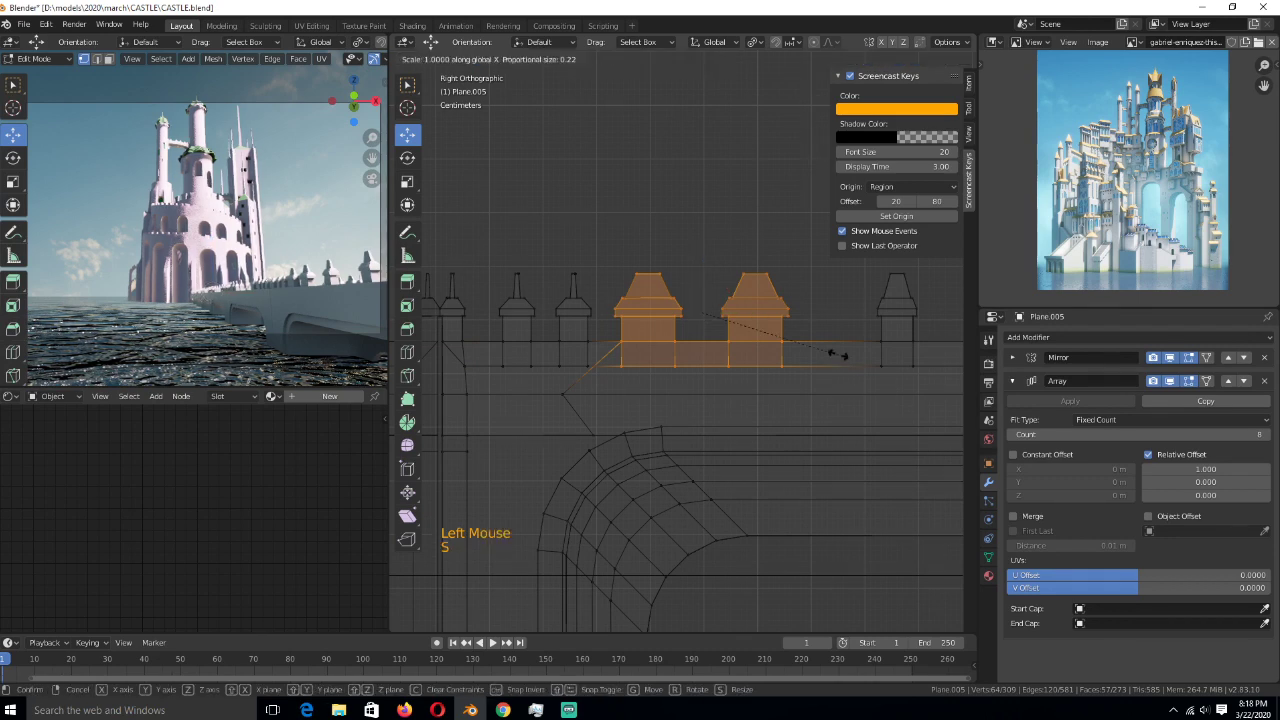
{"action": "key", "text": "y"}
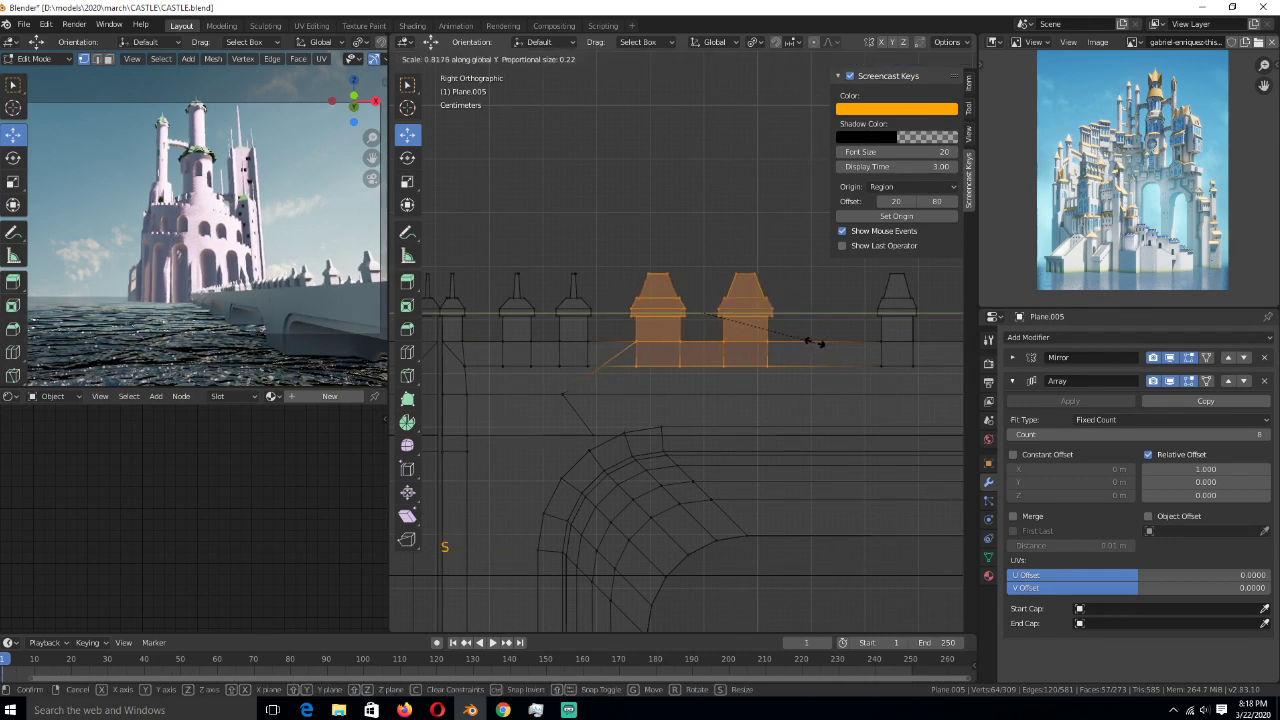
{"action": "left_click", "coordinate": [803, 344]}
{"action": "key", "text": "Tab"}
{"action": "scroll", "coordinate": [815, 347], "scroll_direction": "down", "scroll_amount": 3}
{"action": "key", "text": "ctrl+s"}
{"action": "key", "text": "z"}
{"action": "left_click", "coordinate": [845, 377]}
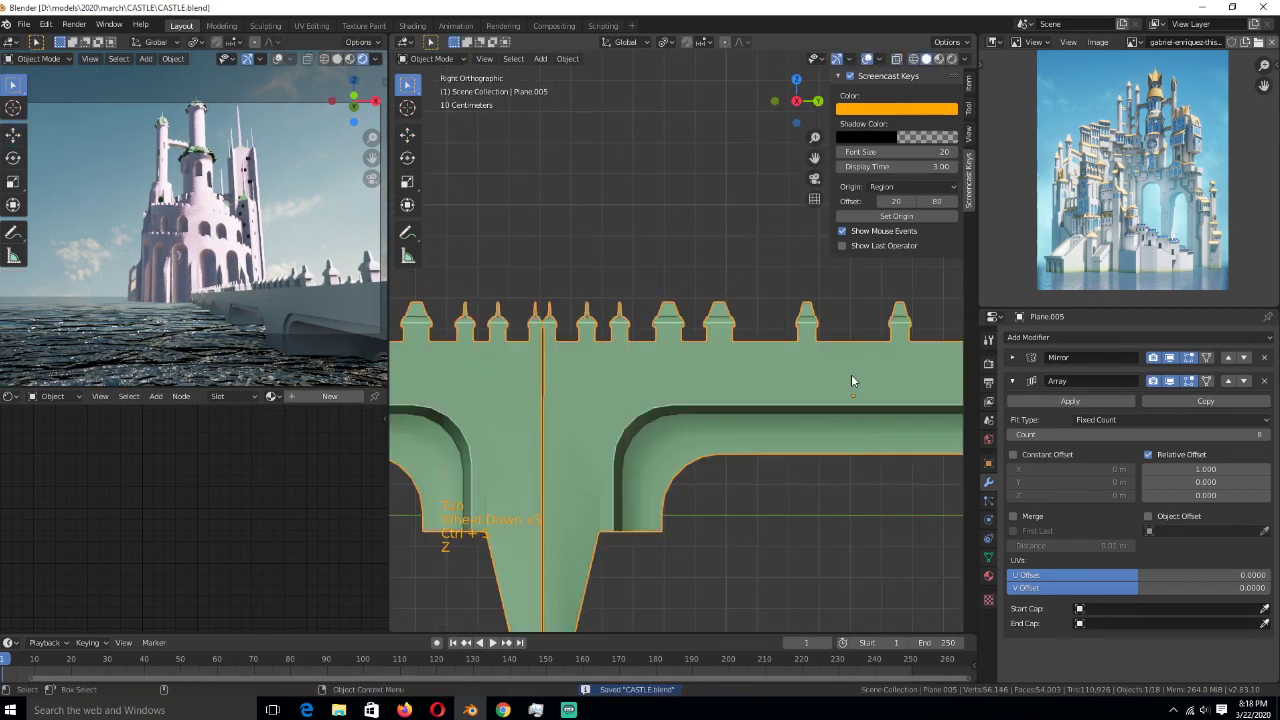
- In the camera view, move the camera about 0.62 m in X, -0.06 m in Y and 0.24 m in Z, and save the file
{"action": "scroll", "coordinate": [851, 374], "scroll_direction": "down", "scroll_amount": 2}
{"action": "middle_click_drag", "start_coordinate": [851, 374], "coordinate": [749, 408]}
{"action": "scroll", "coordinate": [840, 330], "scroll_direction": "down", "scroll_amount": 5}
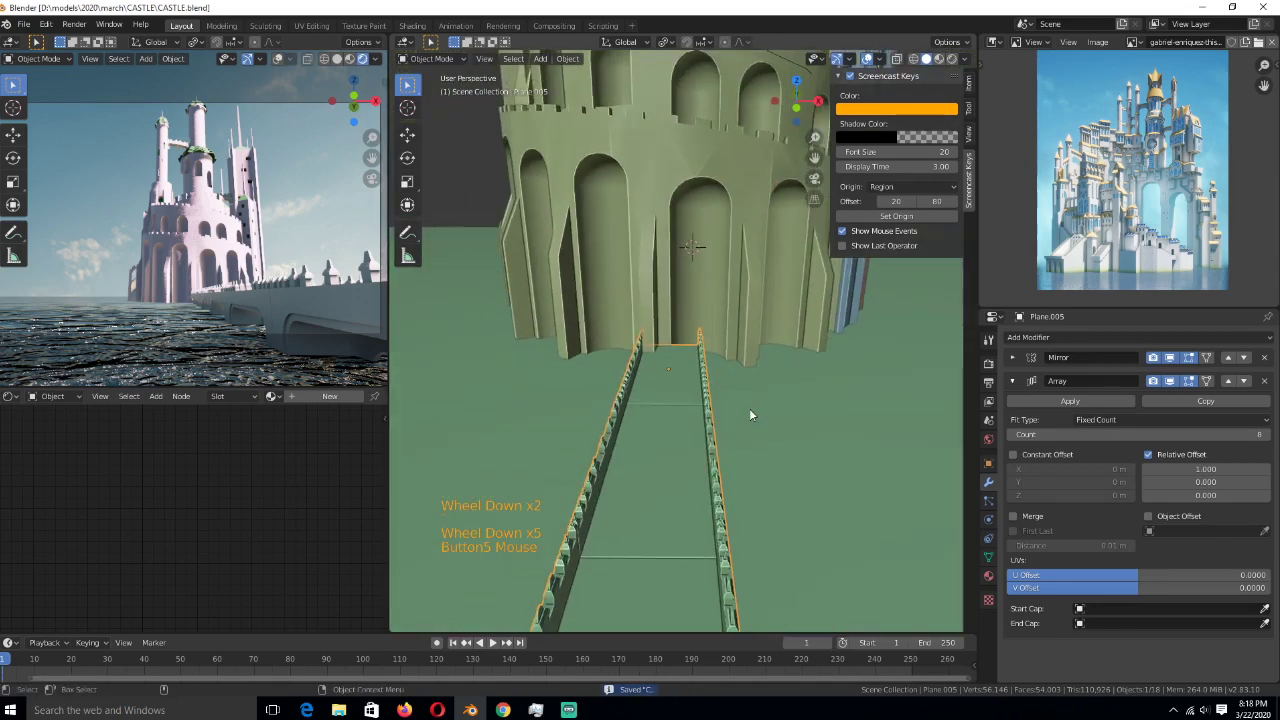
{"action": "scroll", "coordinate": [749, 408], "scroll_direction": "down", "scroll_amount": 1}
{"action": "key", "text": "KP_1"}
{"action": "key", "text": "KP_0"}
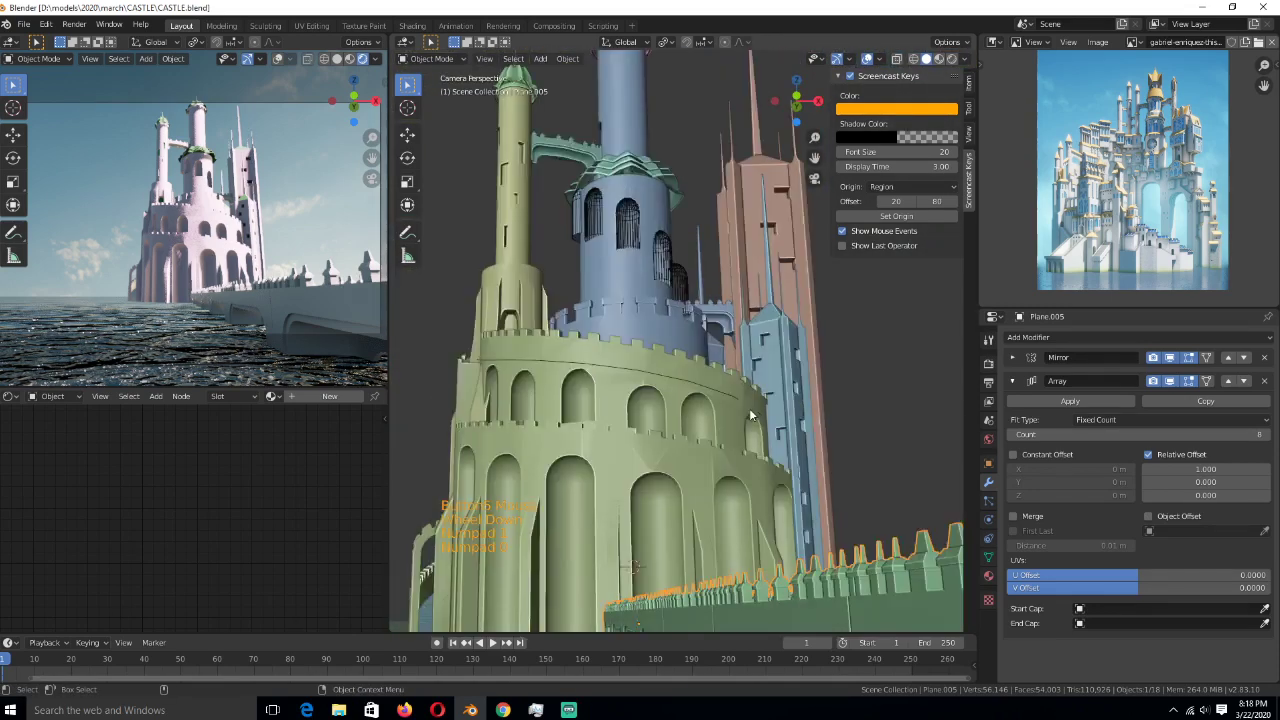
{"action": "scroll", "coordinate": [750, 413], "scroll_direction": "down", "scroll_amount": 5}
{"action": "key", "text": "alt+a"}
{"action": "scroll", "coordinate": [749, 411], "scroll_direction": "down", "scroll_amount": 2}
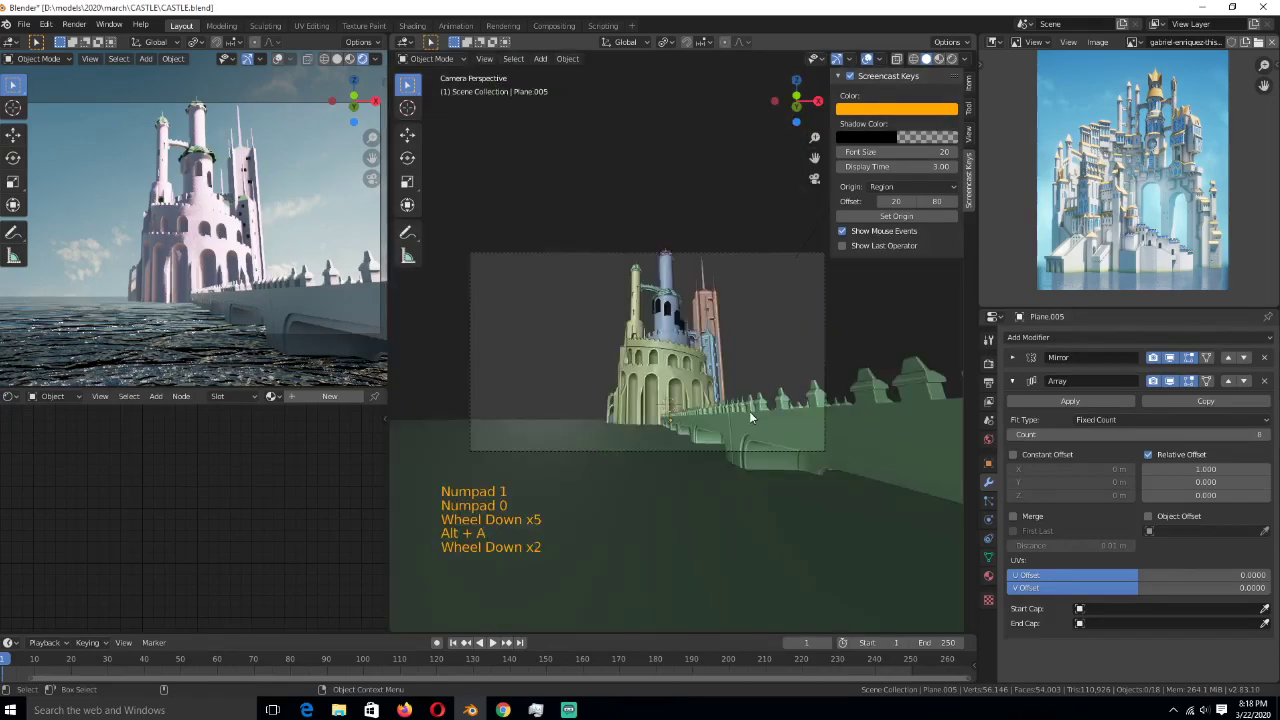
{"action": "scroll", "coordinate": [741, 425], "scroll_direction": "down", "scroll_amount": 2}
{"action": "key", "text": "KP_0"}
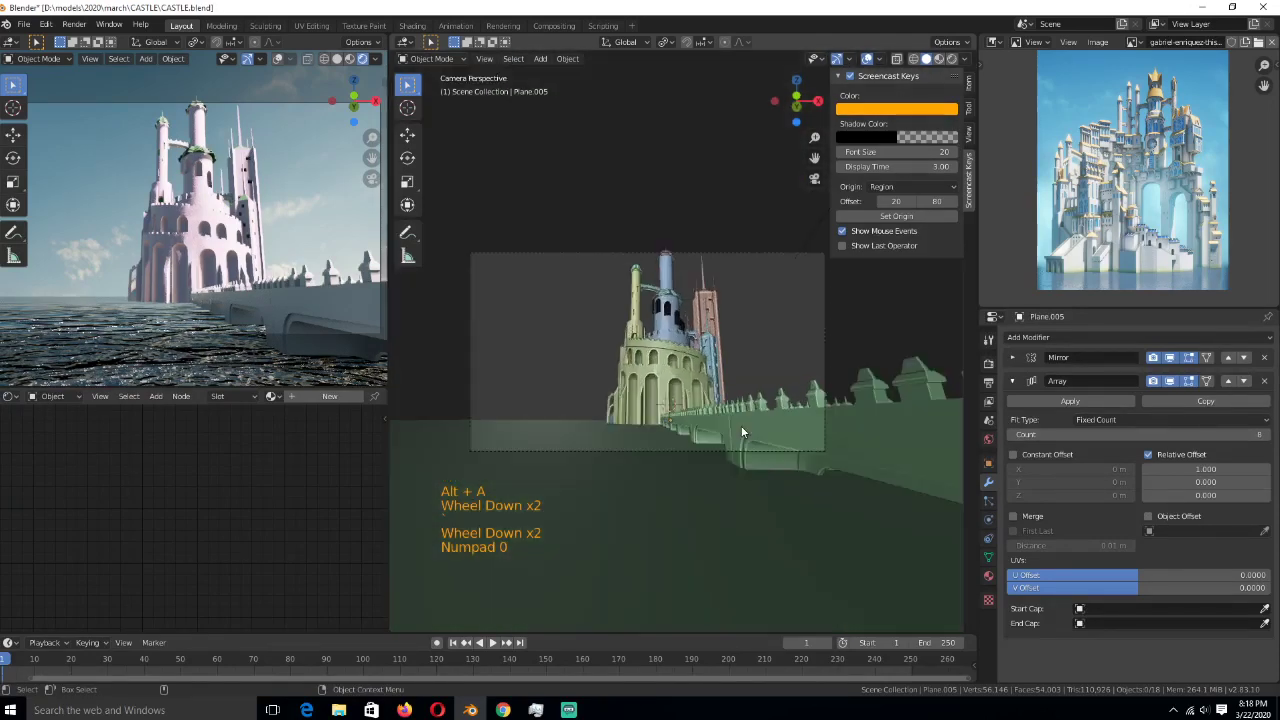
{"action": "left_click", "coordinate": [739, 258]}
{"action": "middle_click_drag", "start_coordinate": [688, 402], "coordinate": [645, 451], "text": "shift"}
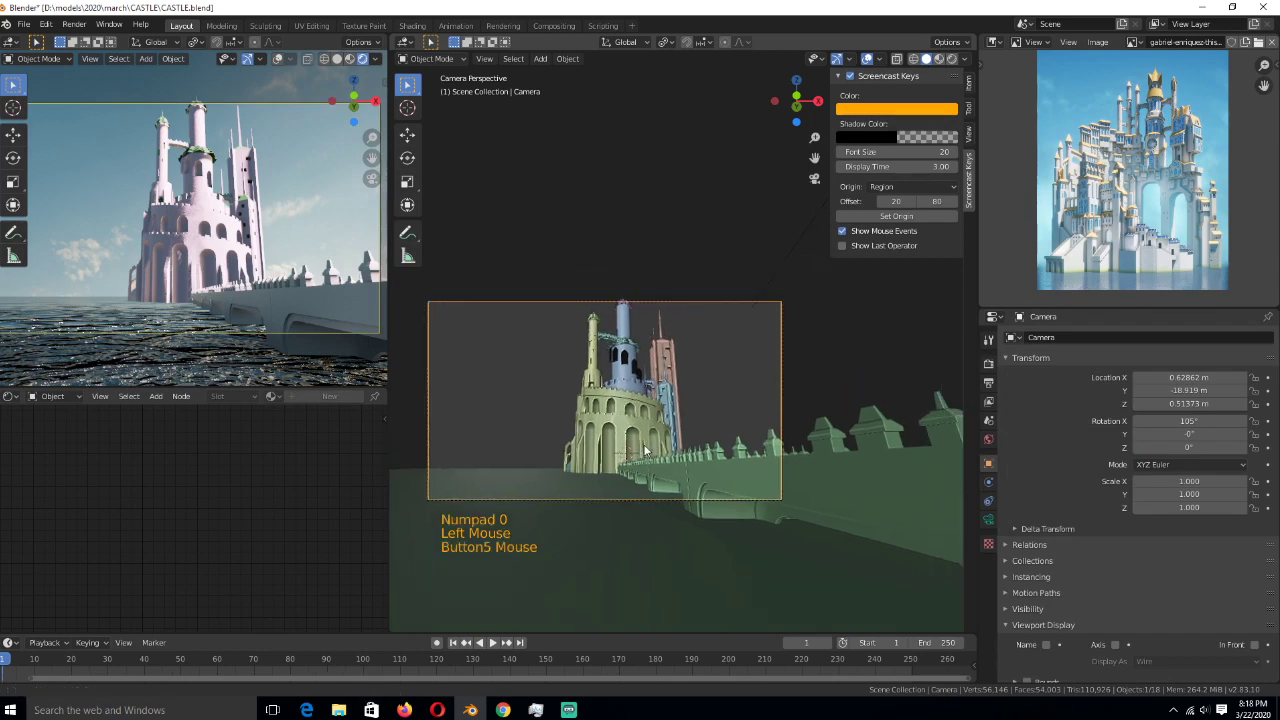
{"action": "key", "text": "g"}
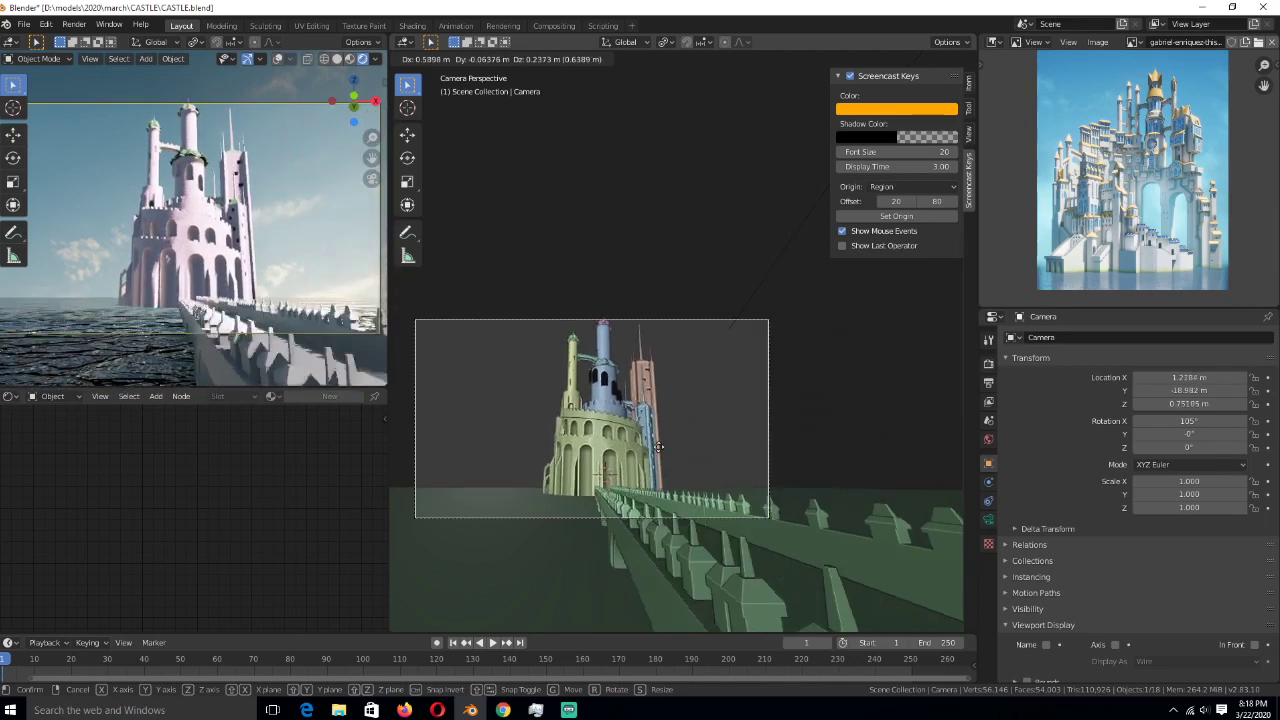
{"action": "left_click", "coordinate": [660, 446]}
{"action": "key", "text": "ctrl+s"}
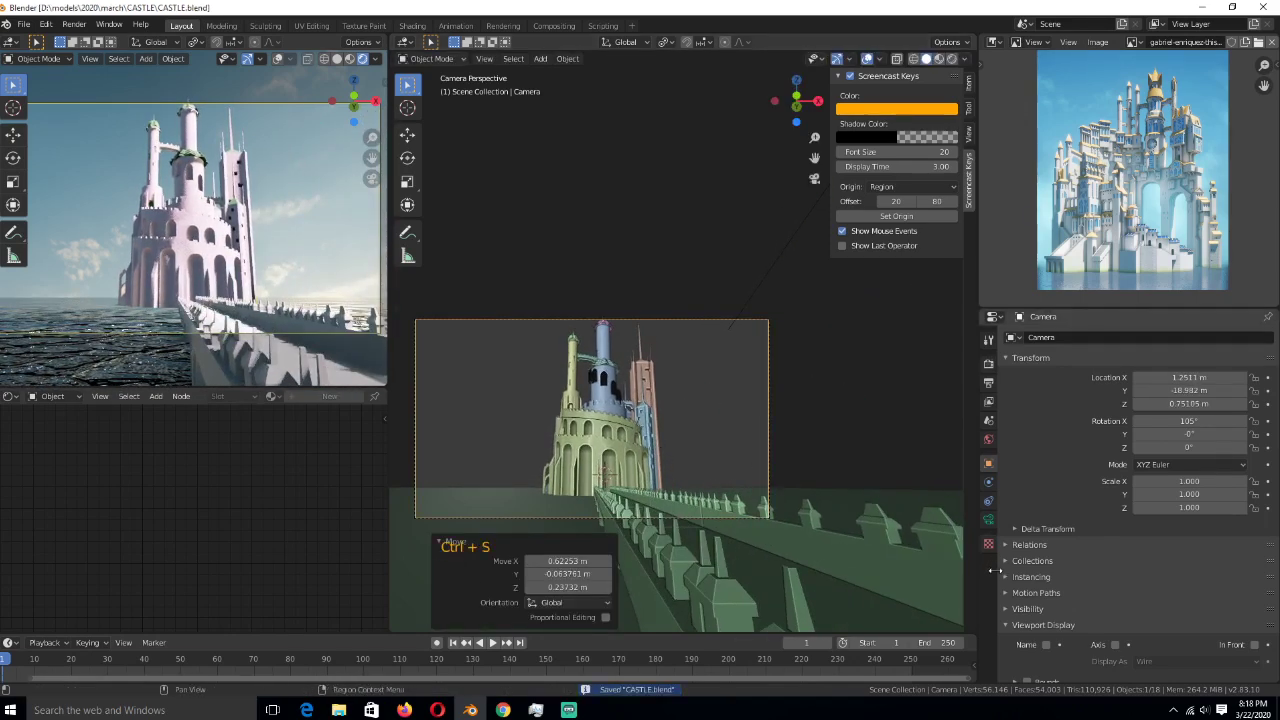
- Set the camera's focal length to 20 mm, deselect everything and save the file
{"action": "left_click", "coordinate": [988, 519]}
{"action": "left_click", "coordinate": [1196, 402]}
{"action": "type", "text": "20"}
{"action": "key", "text": "Return"}
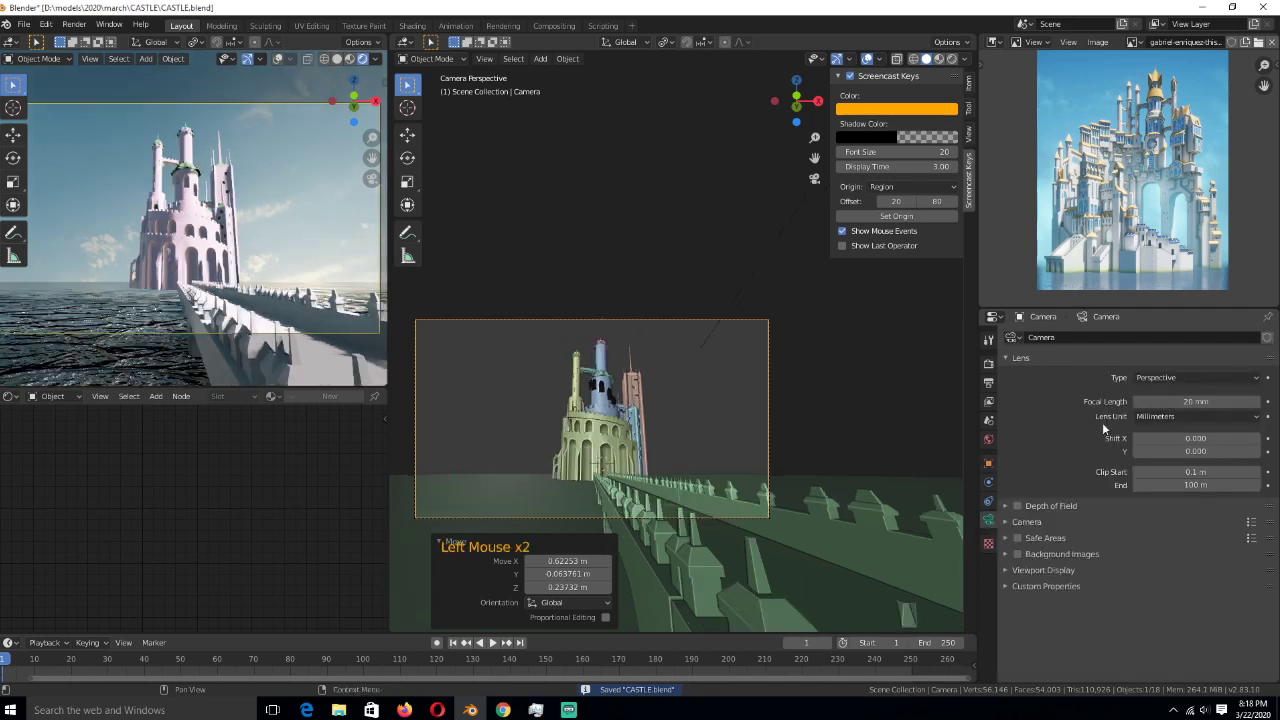
{"action": "key", "text": "alt+a"}
{"action": "key", "text": "ctrl+s"}
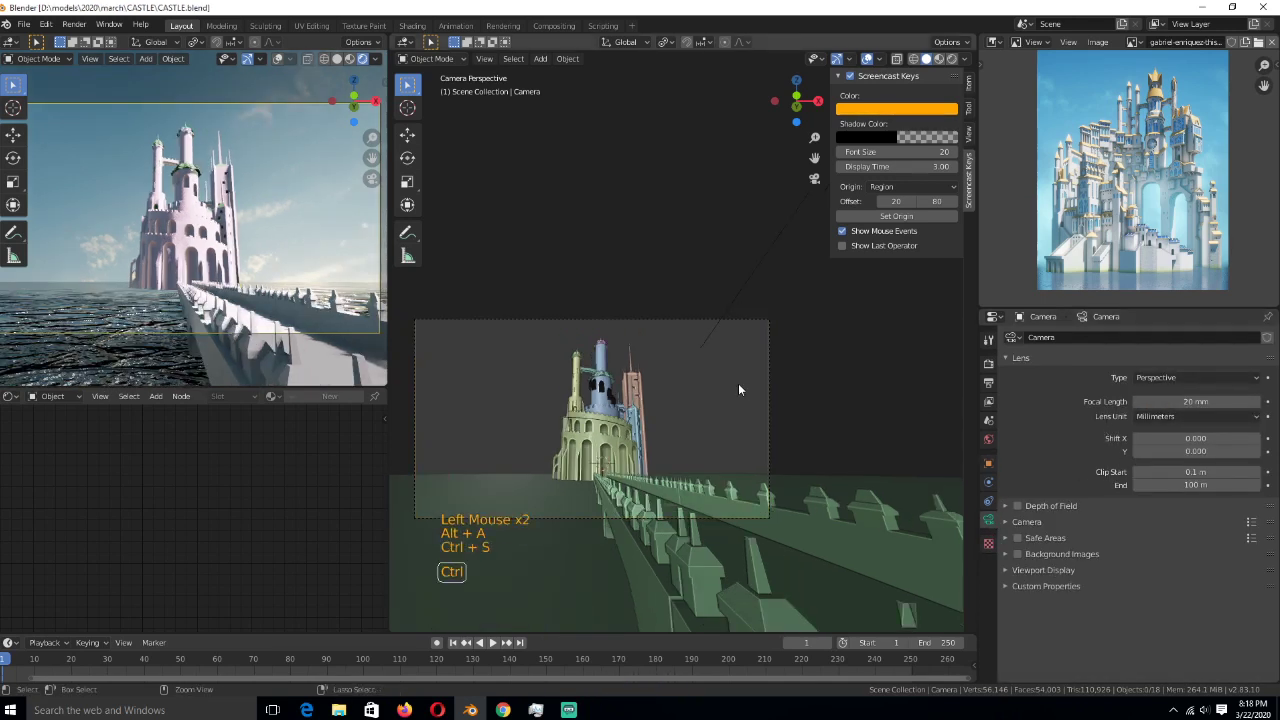
- Examine the castle's lower arches and the spot where the bridge meets the wall
{"action": "scroll", "coordinate": [739, 390], "scroll_direction": "up", "scroll_amount": 4}
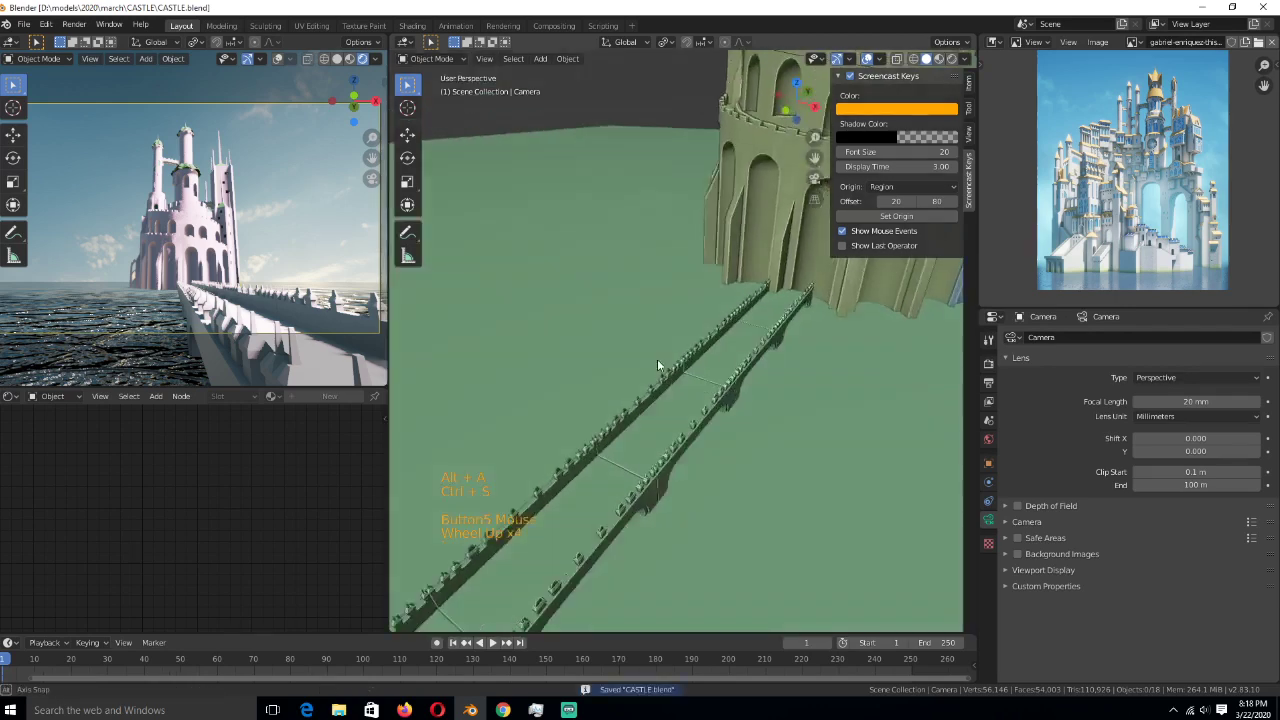
{"action": "scroll", "coordinate": [713, 336], "scroll_direction": "up", "scroll_amount": 3}
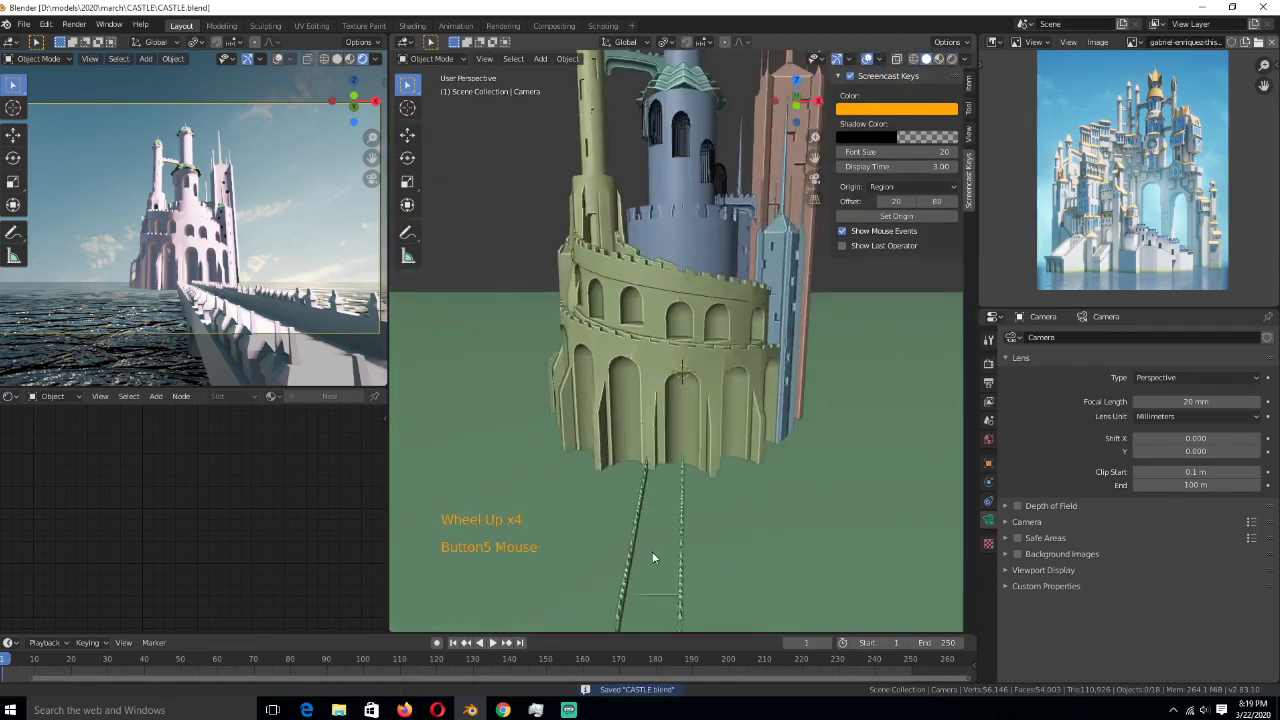
{"action": "key", "text": "ctrl+s"}
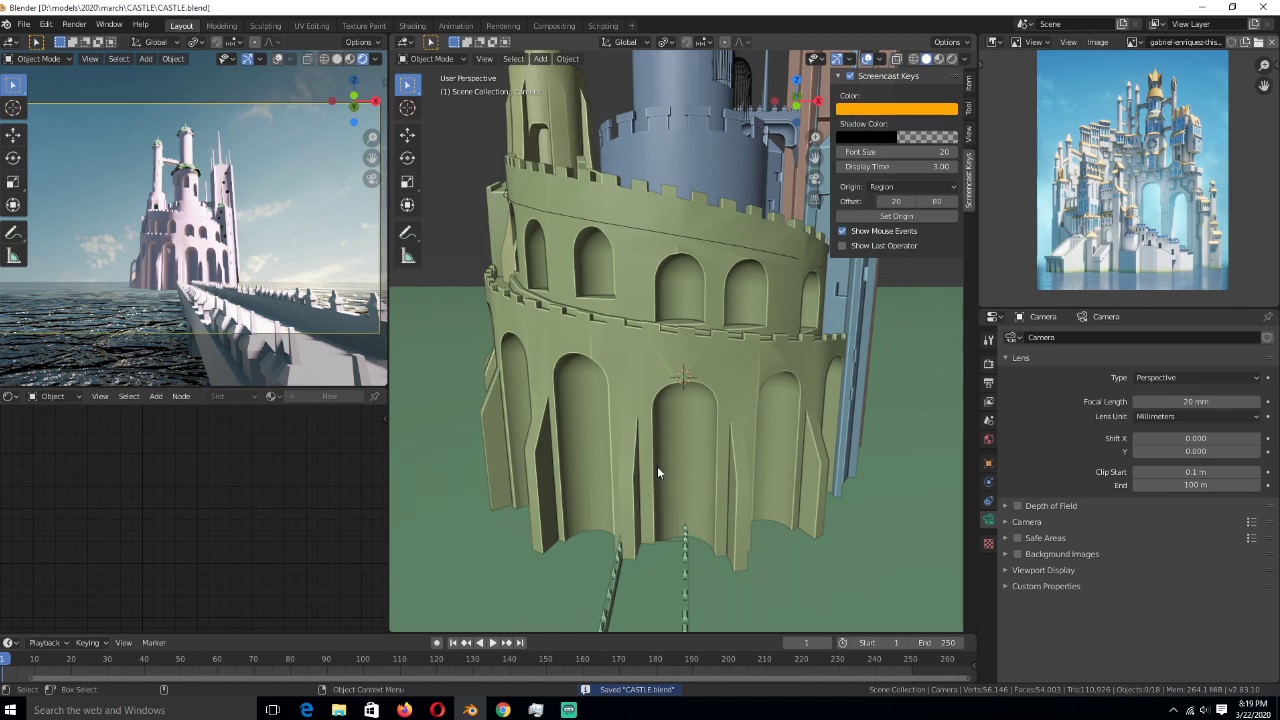
{"action": "middle_click_drag", "start_coordinate": [657, 466], "coordinate": [611, 446]}
{"action": "left_click", "coordinate": [768, 485]}
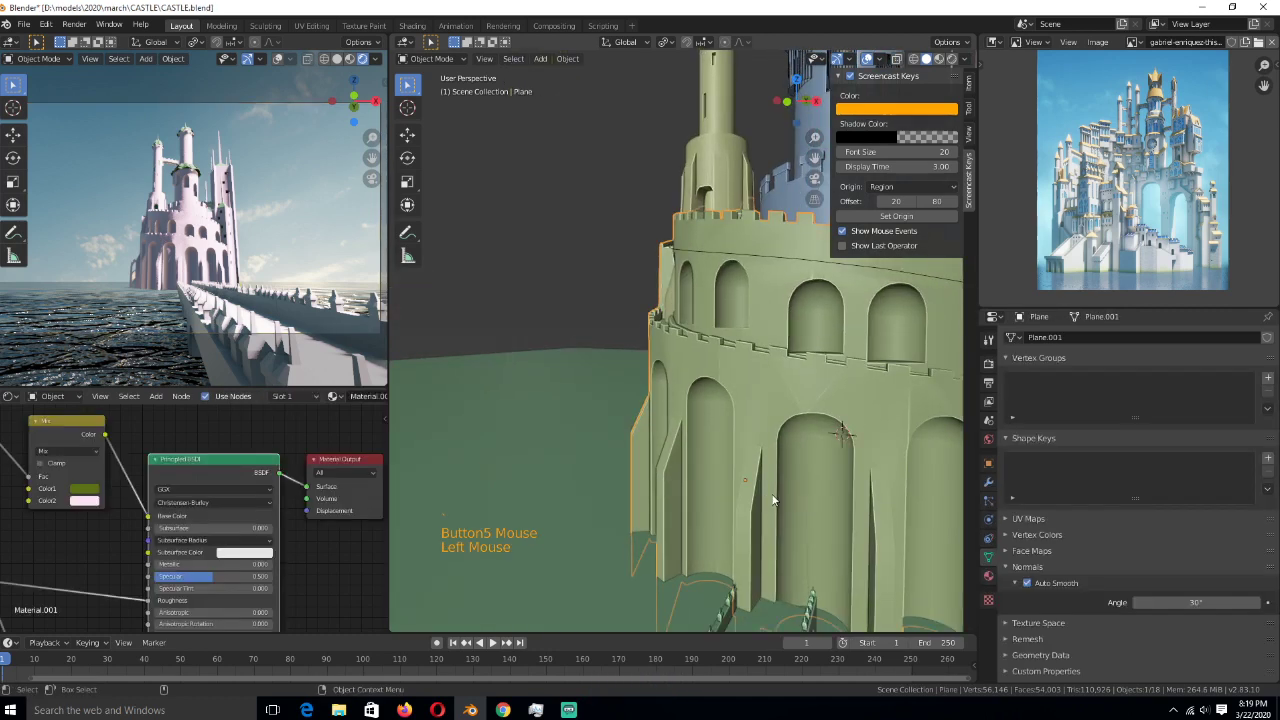
{"action": "middle_click_drag", "start_coordinate": [772, 500], "coordinate": [690, 405]}
{"action": "scroll", "coordinate": [794, 483], "scroll_direction": "down", "scroll_amount": 5}
{"action": "key", "text": "KP_Decimal"}
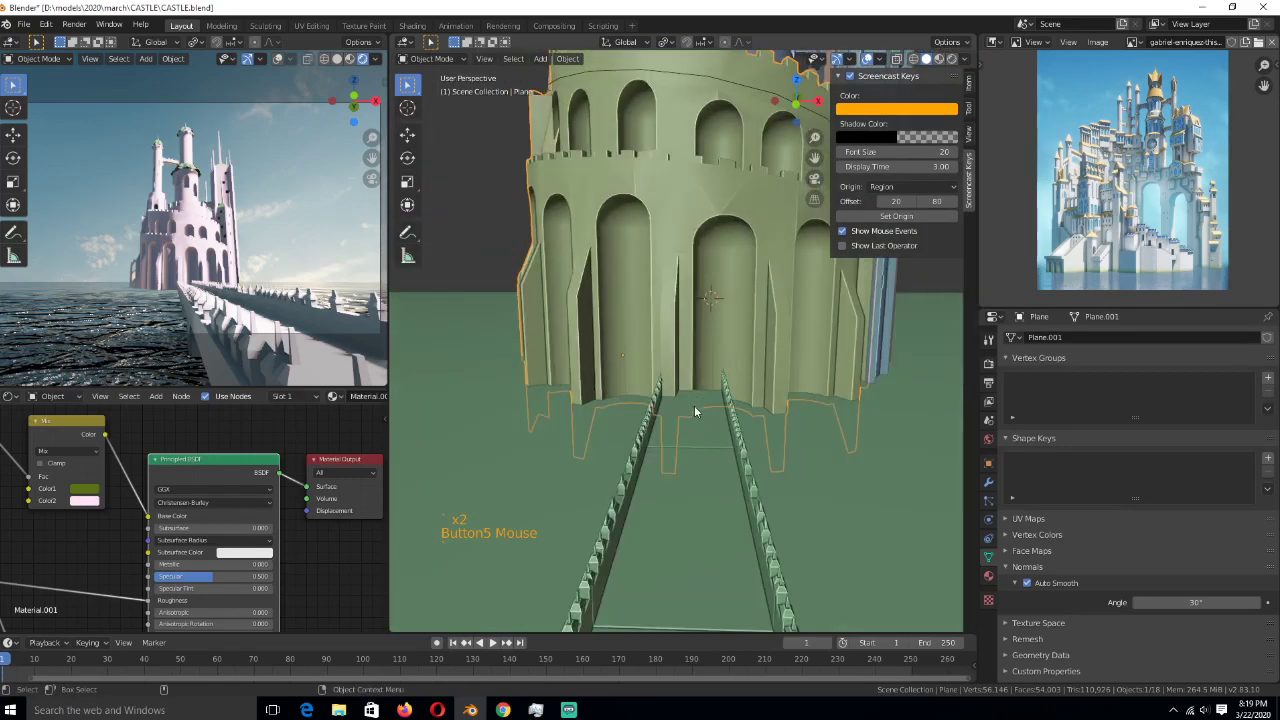
- Add a cube where the bridge meets the castle wall and scale it to 0.576 along X
{"action": "right_click", "coordinate": [650, 392], "text": "shift"}
{"action": "key", "text": "shift+a"}
{"action": "mouse_move", "coordinate": [640, 390]}
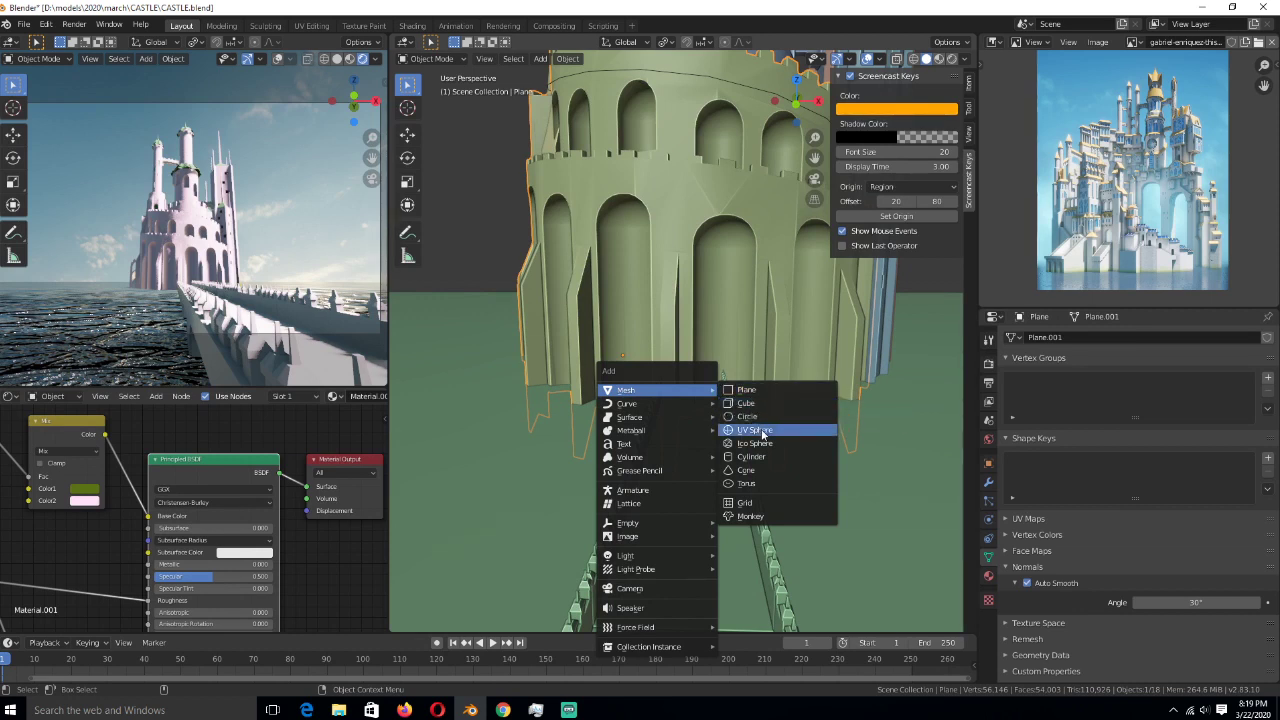
{"action": "left_click", "coordinate": [764, 404]}
{"action": "key", "text": "s"}
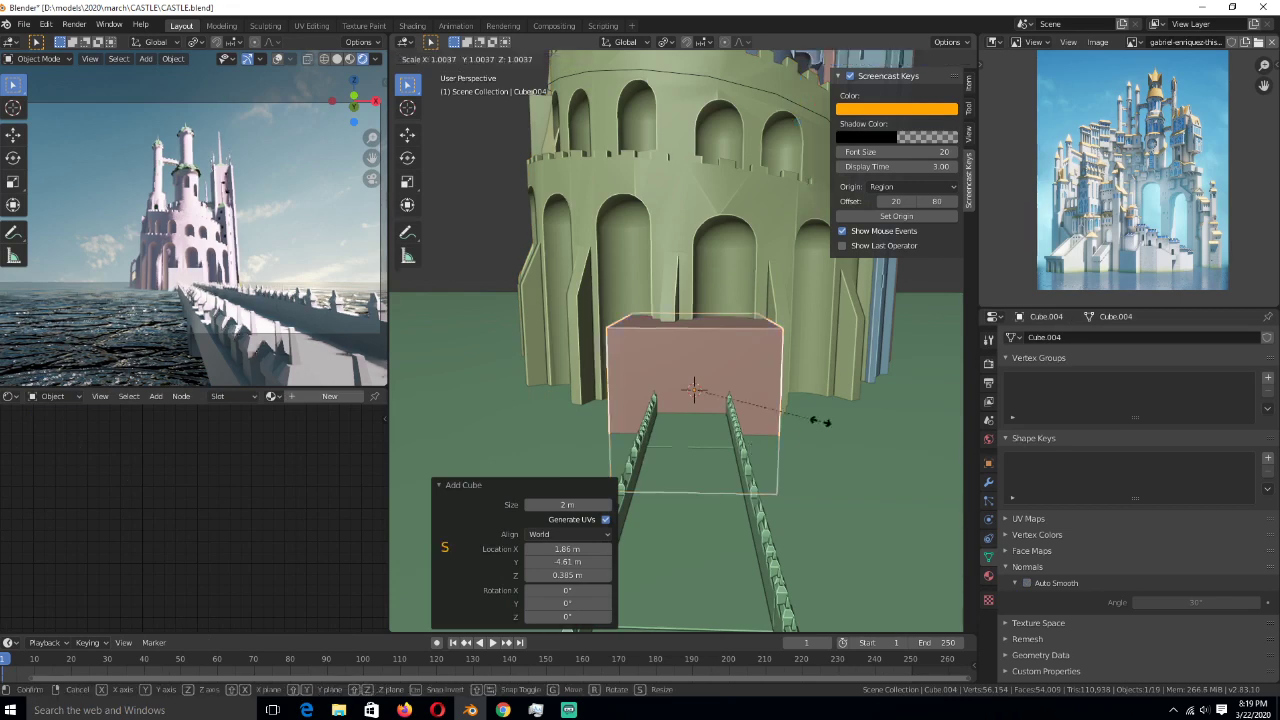
{"action": "key", "text": "x"}
{"action": "left_click", "coordinate": [750, 418]}
{"action": "middle_click_drag", "start_coordinate": [750, 418], "coordinate": [713, 426]}
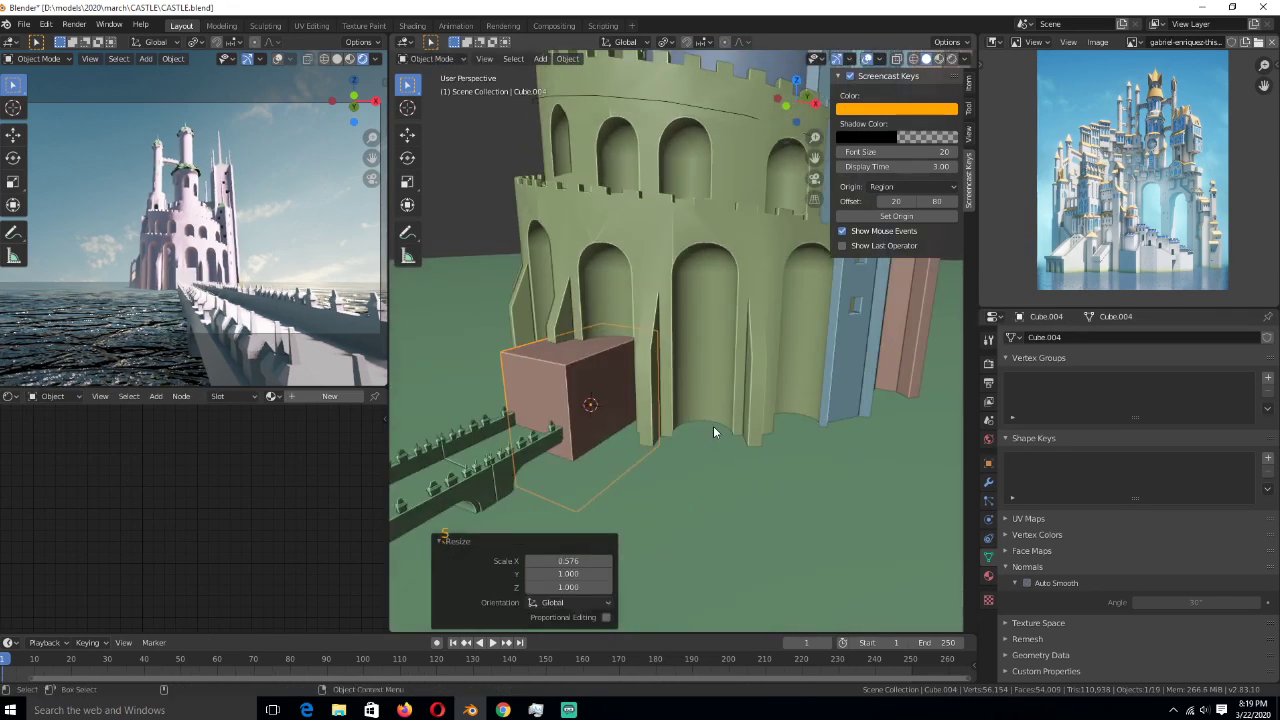
- Apply the cube's scale and raise its top face to make a taller block in front of the arch
{"action": "key", "text": "KP_Decimal"}
{"action": "scroll", "coordinate": [713, 426], "scroll_direction": "down", "scroll_amount": 4}
{"action": "key", "text": "Tab"}
{"action": "key", "text": "2"}
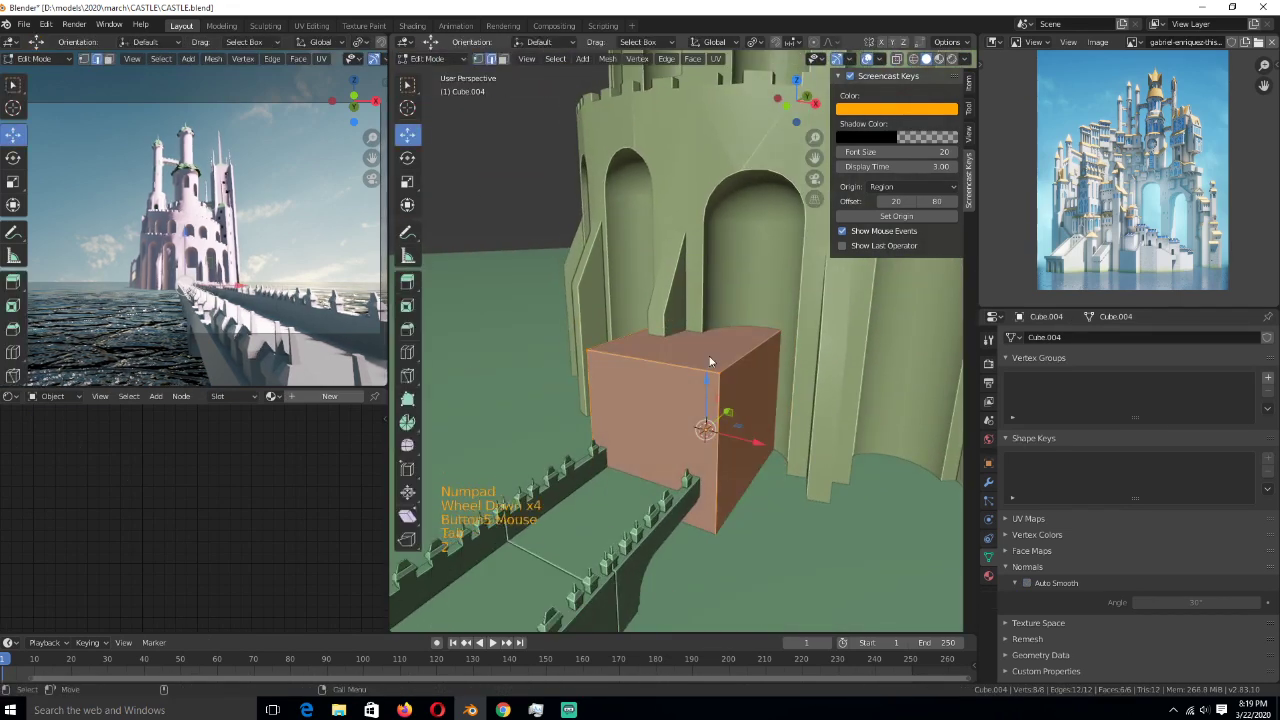
{"action": "key", "text": "Tab"}
{"action": "key", "text": "ctrl+a"}
{"action": "key", "text": "Tab"}
{"action": "key", "text": "3"}
{"action": "left_click", "coordinate": [707, 352]}
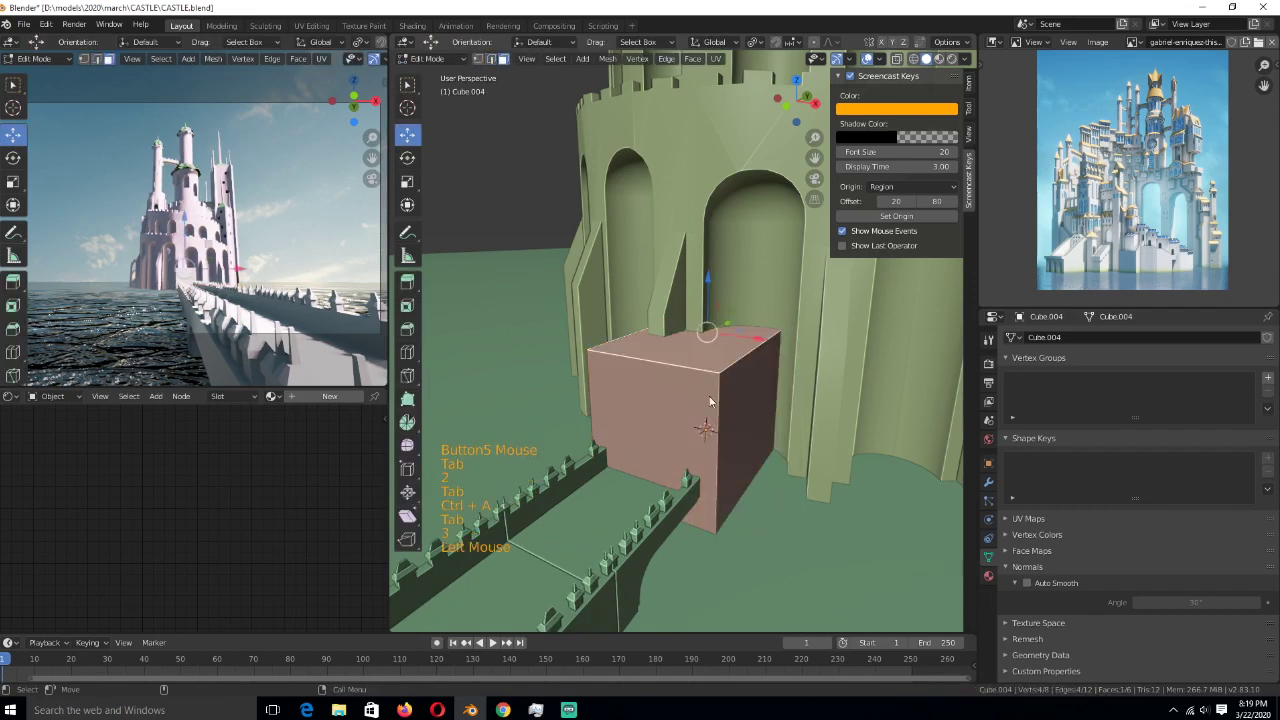
{"action": "middle_click_drag", "start_coordinate": [710, 402], "coordinate": [745, 420]}
- Scale the block's whole mesh to 0.669 along X so it fits between the bridge walls
{"action": "key", "text": "a"}
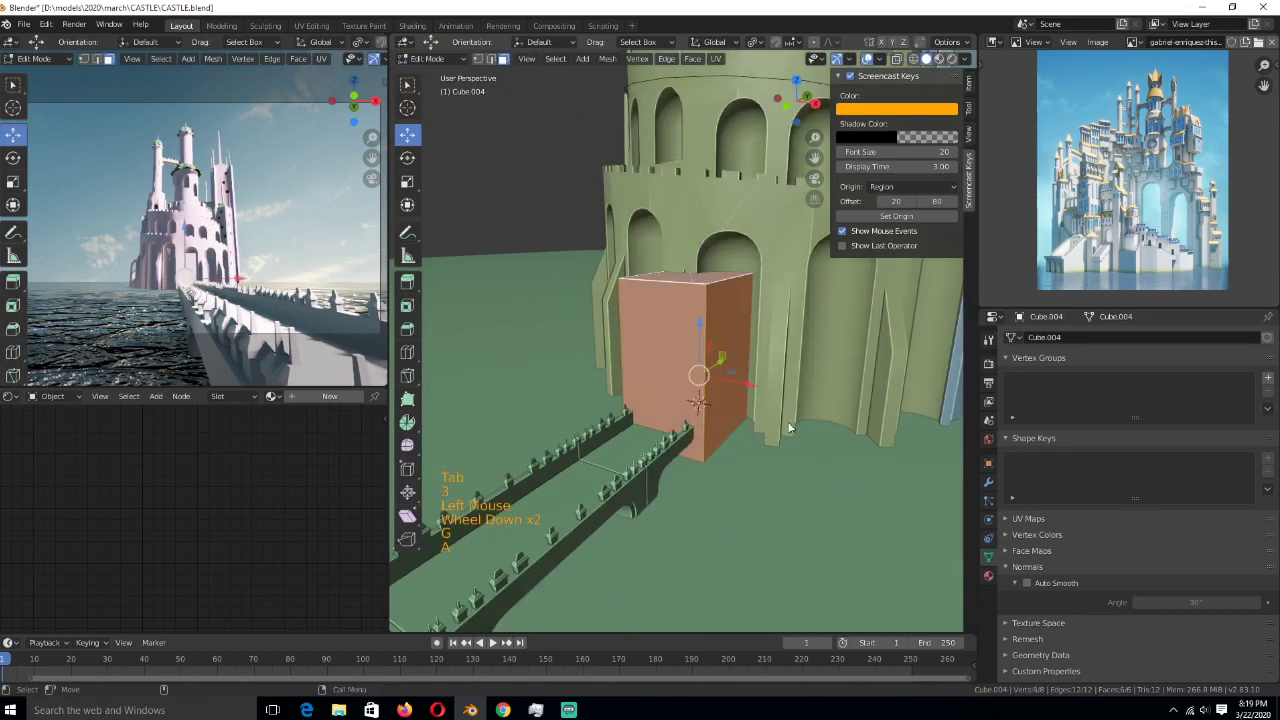
{"action": "key", "text": "s"}
{"action": "key", "text": "x"}
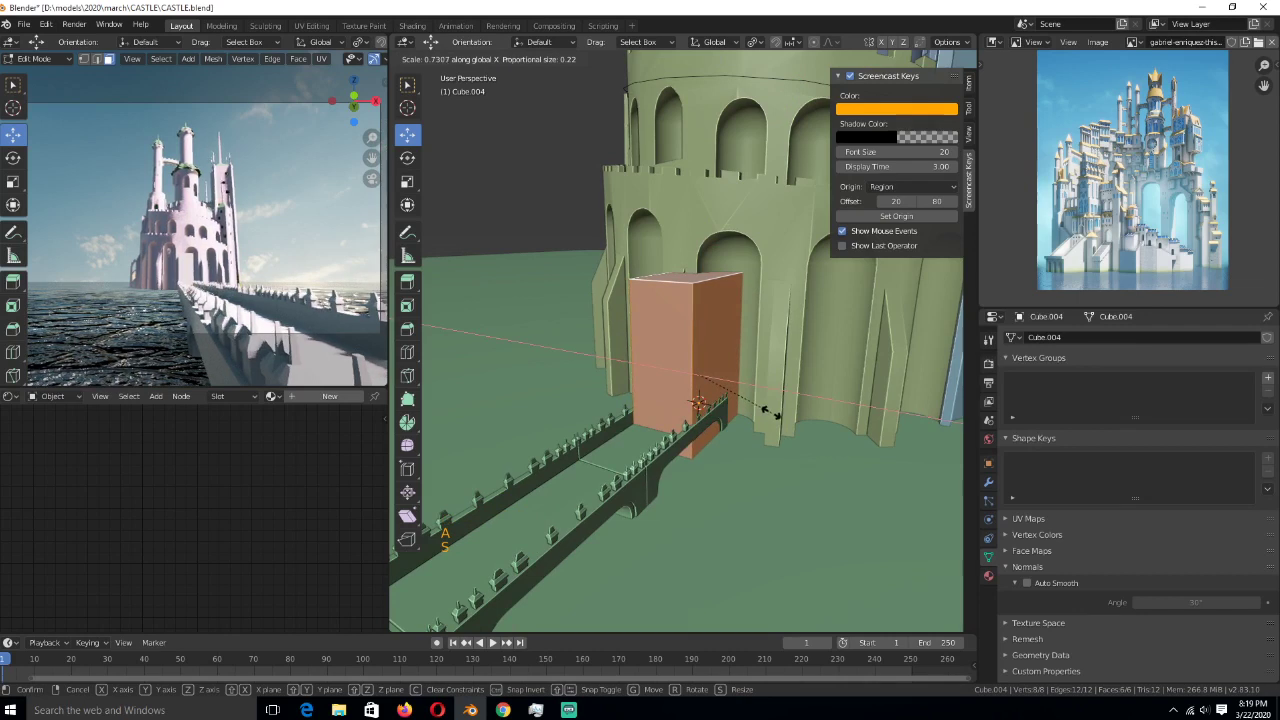
{"action": "left_click", "coordinate": [763, 410]}
{"action": "middle_click_drag", "start_coordinate": [763, 410], "coordinate": [758, 485]}
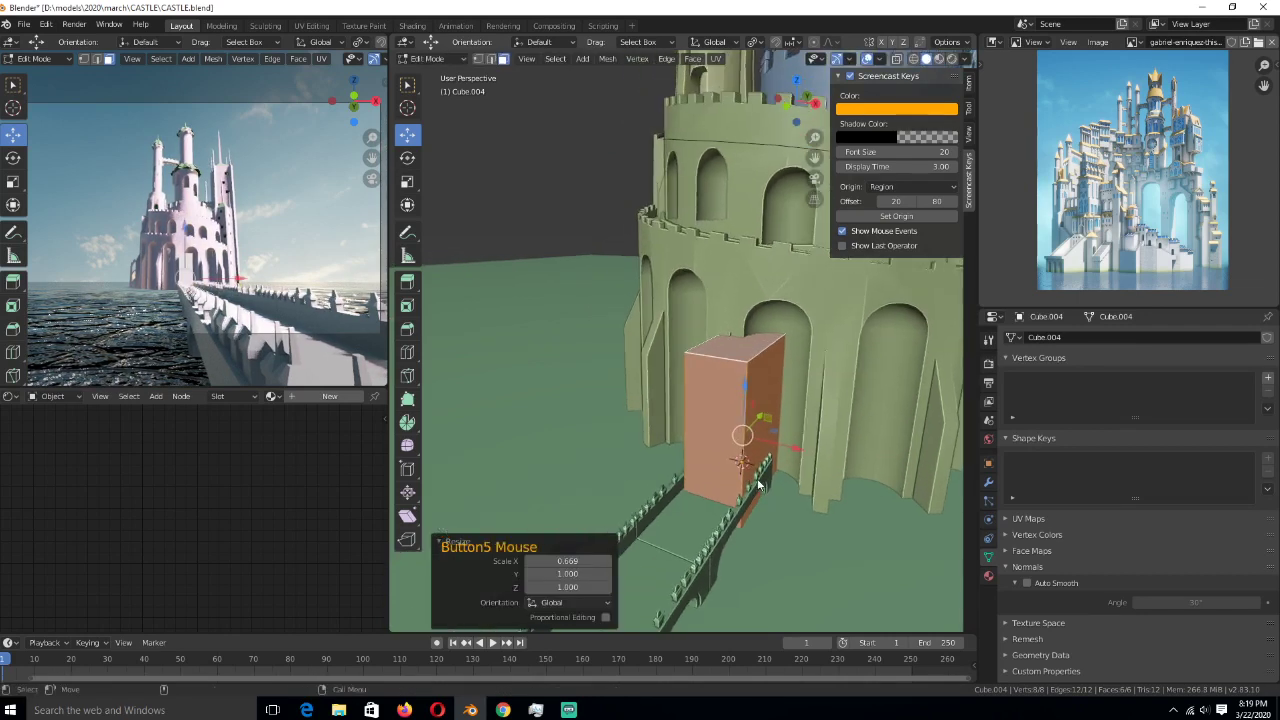
- Bevel the block's two long top edges with 5 segments and a width of about 0.377 m to form a rounded arch
{"action": "left_click", "coordinate": [790, 379]}
{"action": "key", "text": "2"}
{"action": "left_click", "coordinate": [715, 350]}
{"action": "left_click", "coordinate": [768, 342], "text": "shift"}
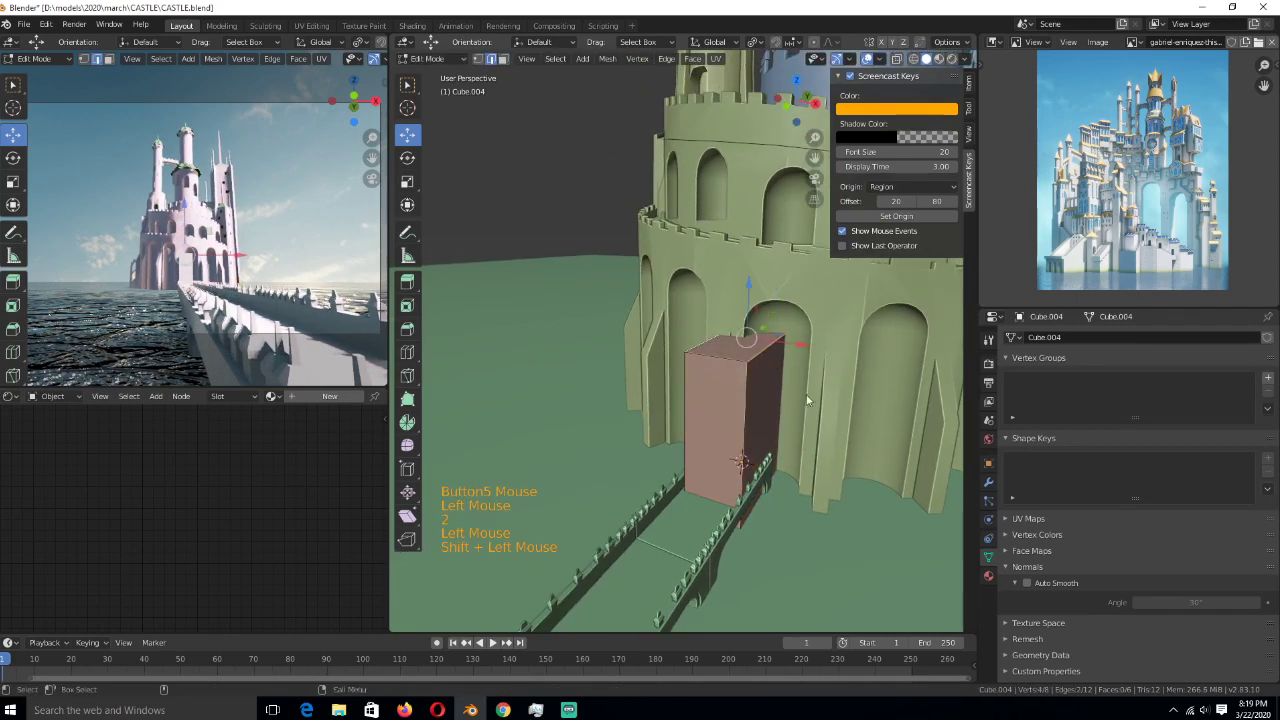
{"action": "key", "text": "ctrl+b"}
{"action": "scroll", "coordinate": [844, 479], "scroll_direction": "up", "scroll_amount": 3}
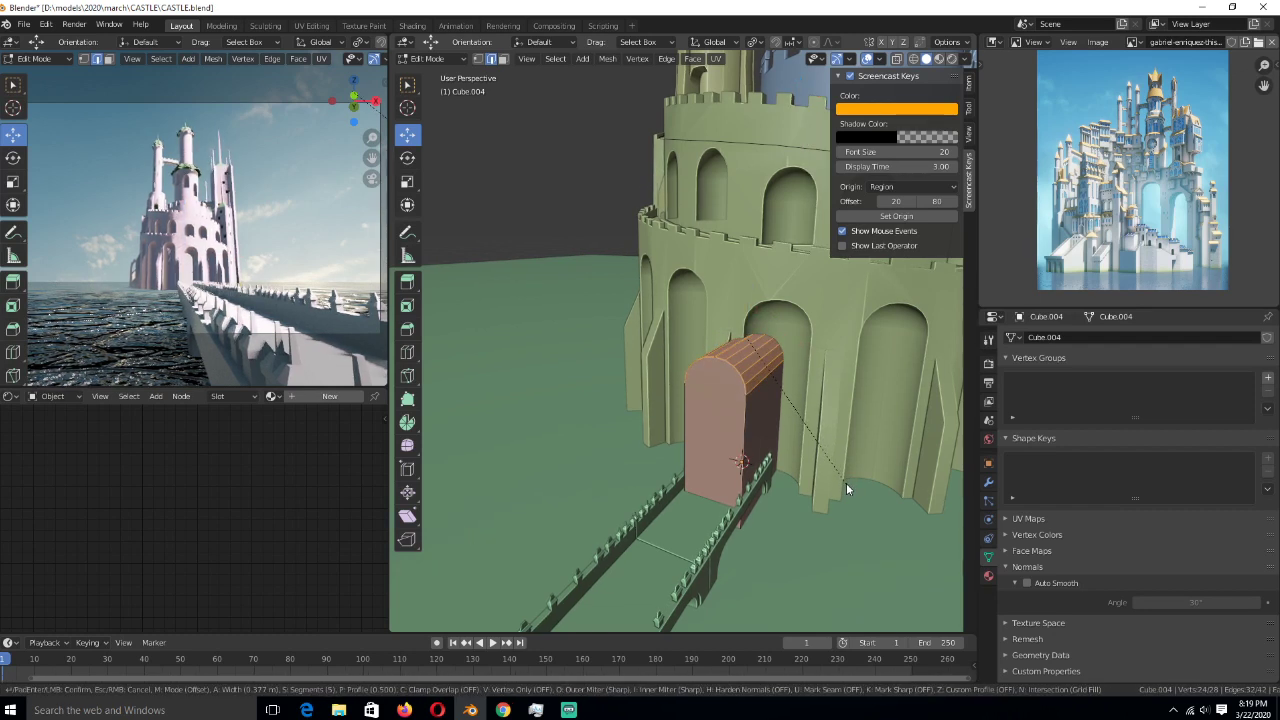
- Shade the arched block smooth with Auto Smooth enabled and set its viewport display to Wire
{"action": "key", "text": "Tab"}
{"action": "right_click", "coordinate": [713, 401]}
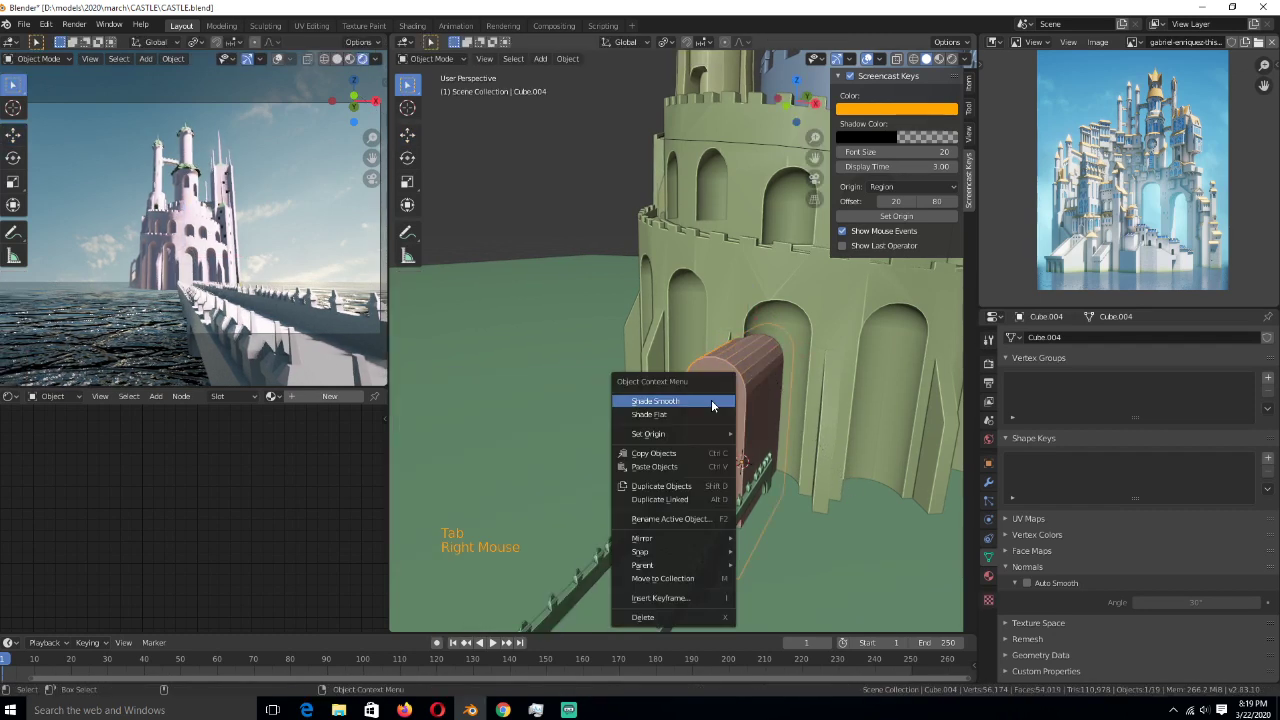
{"action": "left_click", "coordinate": [1026, 583]}
{"action": "left_click", "coordinate": [988, 463]}
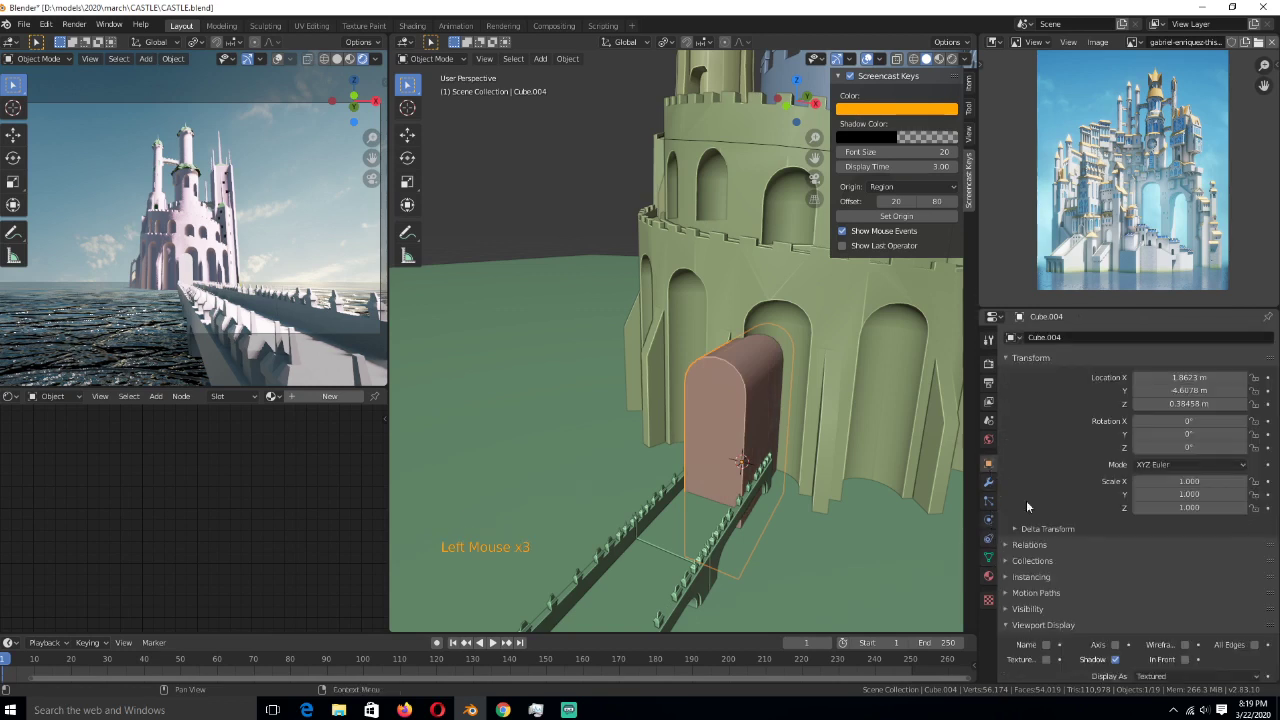
{"action": "scroll", "coordinate": [1077, 641], "scroll_direction": "down", "scroll_amount": 5}
{"action": "left_click", "coordinate": [1195, 624]}
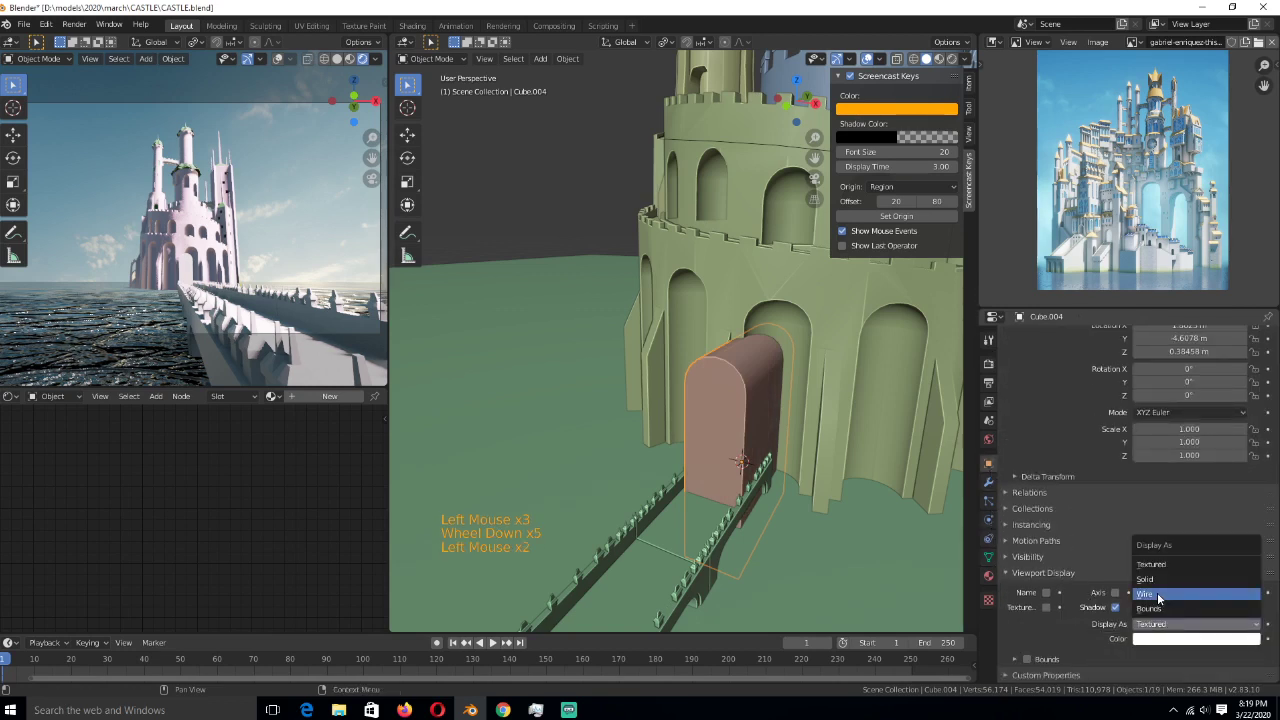
{"action": "left_click", "coordinate": [1190, 578]}
- Add a Boolean modifier set to Difference on the castle's base wall, with the arched block as the cutting object
{"action": "left_click", "coordinate": [815, 430]}
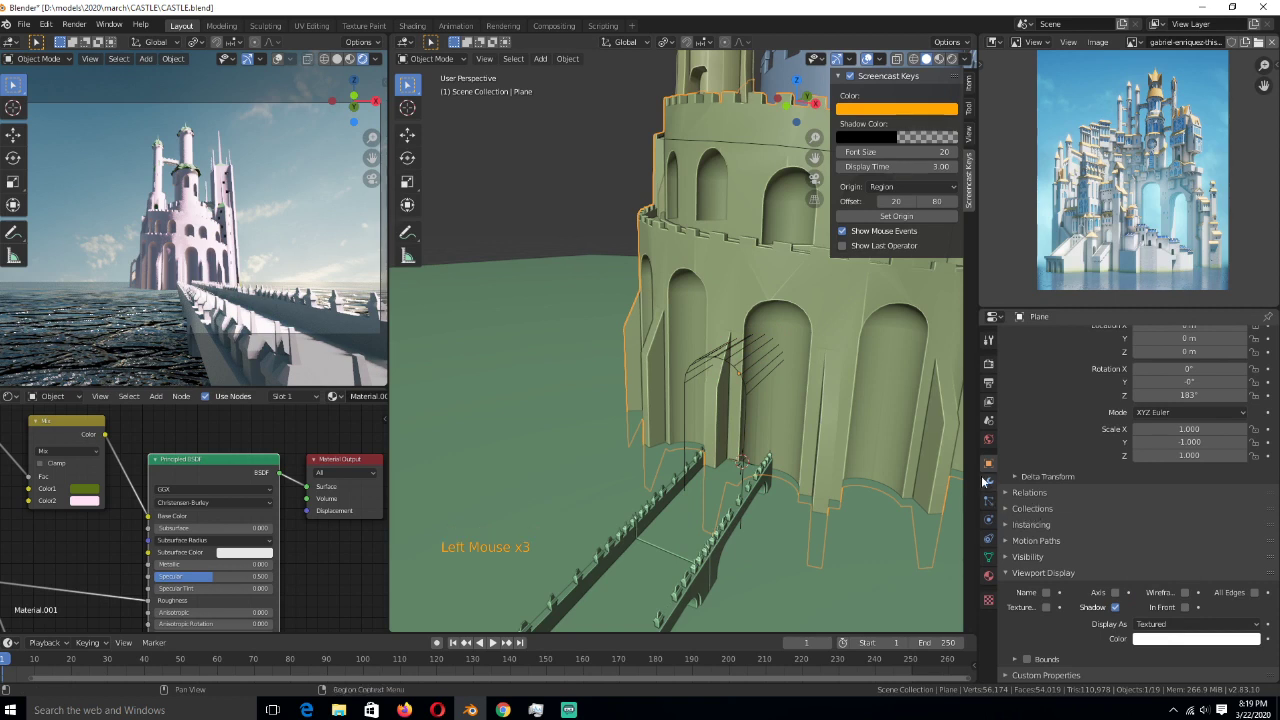
{"action": "left_click", "coordinate": [988, 482]}
{"action": "left_click", "coordinate": [1124, 340]}
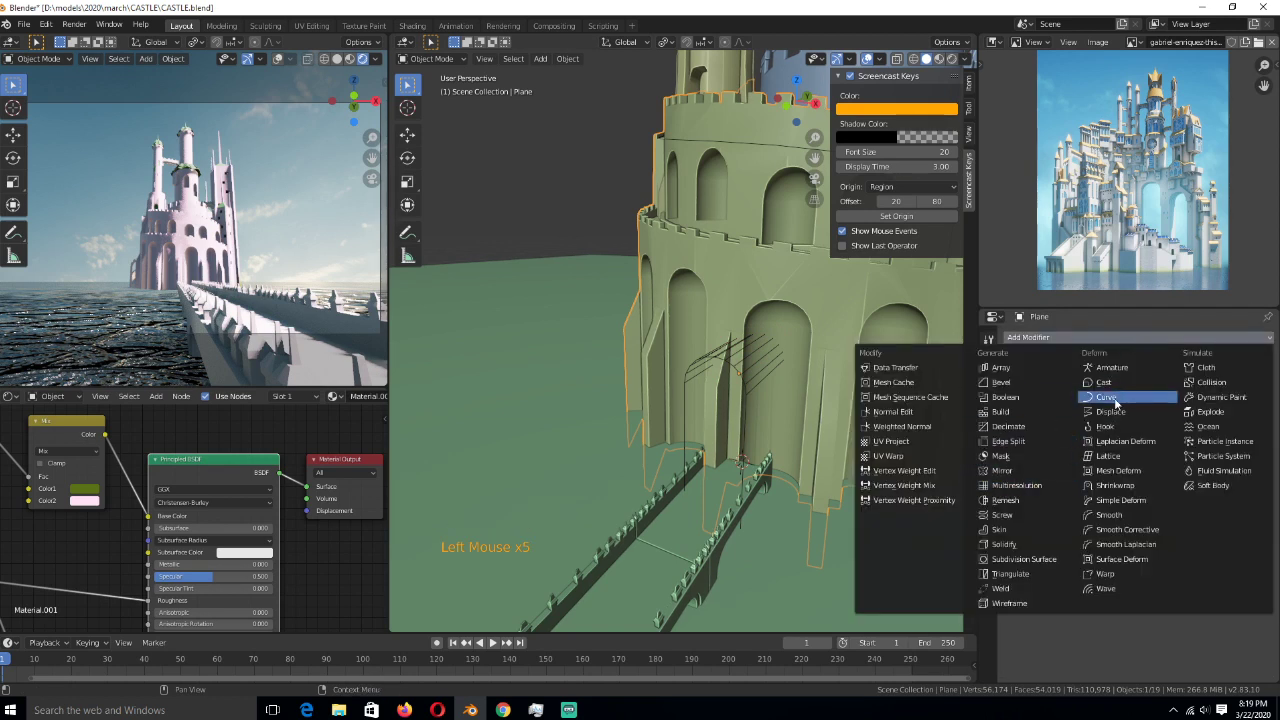
{"action": "left_click", "coordinate": [1008, 398]}
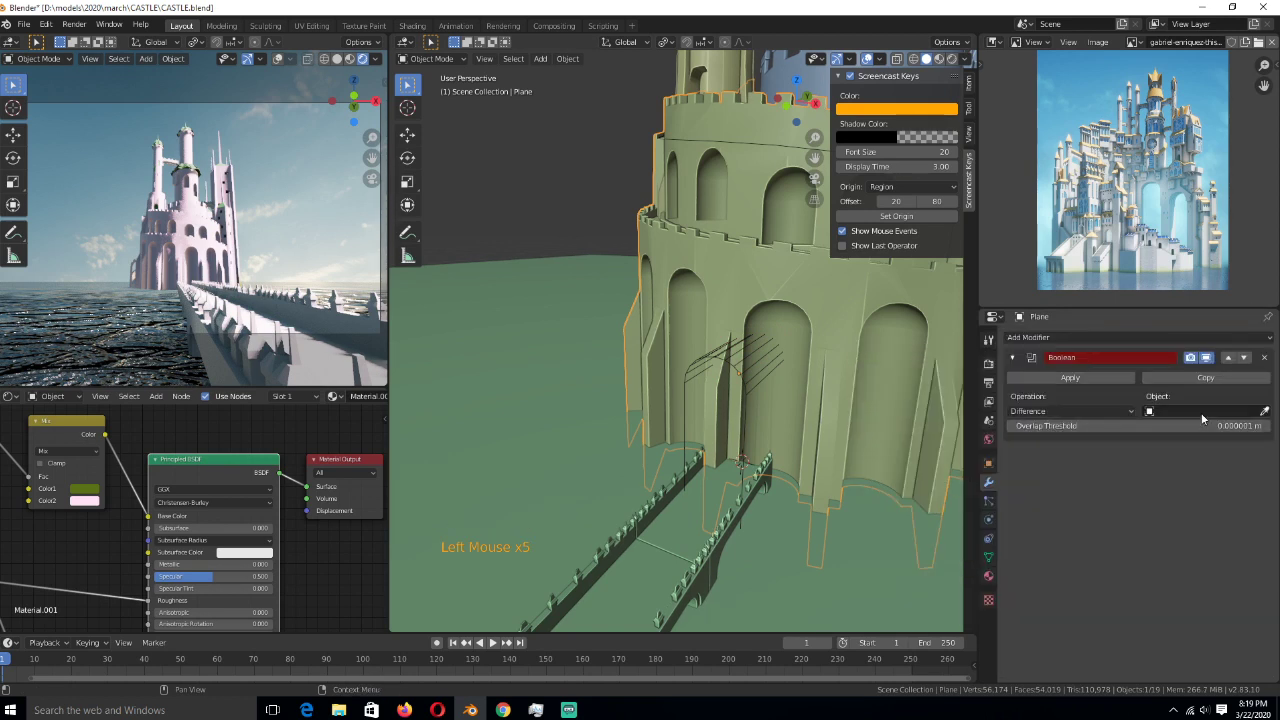
{"action": "left_click", "coordinate": [1265, 414]}
{"action": "left_click", "coordinate": [748, 358]}
- Select the arched cutter block and move it along the Y axis to adjust the gateway cut
{"action": "key", "text": "alt+a"}
{"action": "middle_click_drag", "start_coordinate": [757, 382], "coordinate": [780, 362]}
{"action": "left_click", "coordinate": [706, 376]}
{"action": "left_click", "coordinate": [704, 376]}
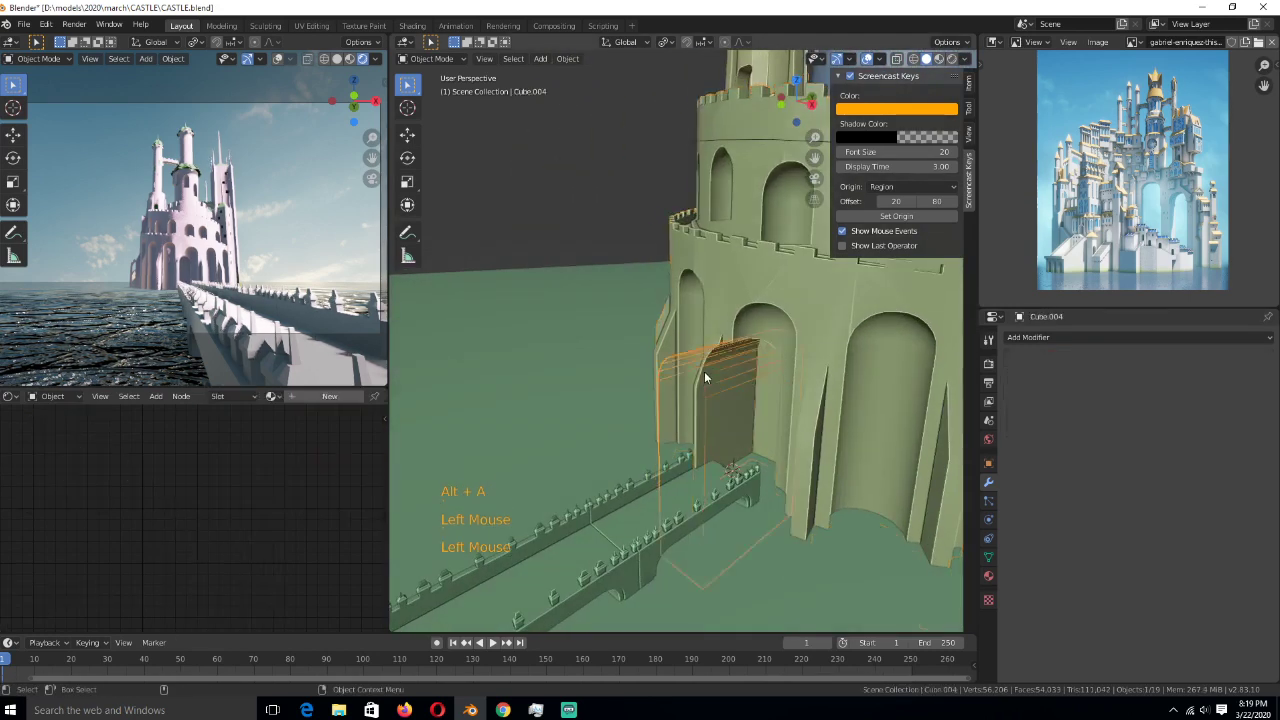
{"action": "middle_click_drag", "start_coordinate": [705, 377], "coordinate": [693, 388]}
{"action": "key", "text": "g"}
{"action": "key", "text": "y"}
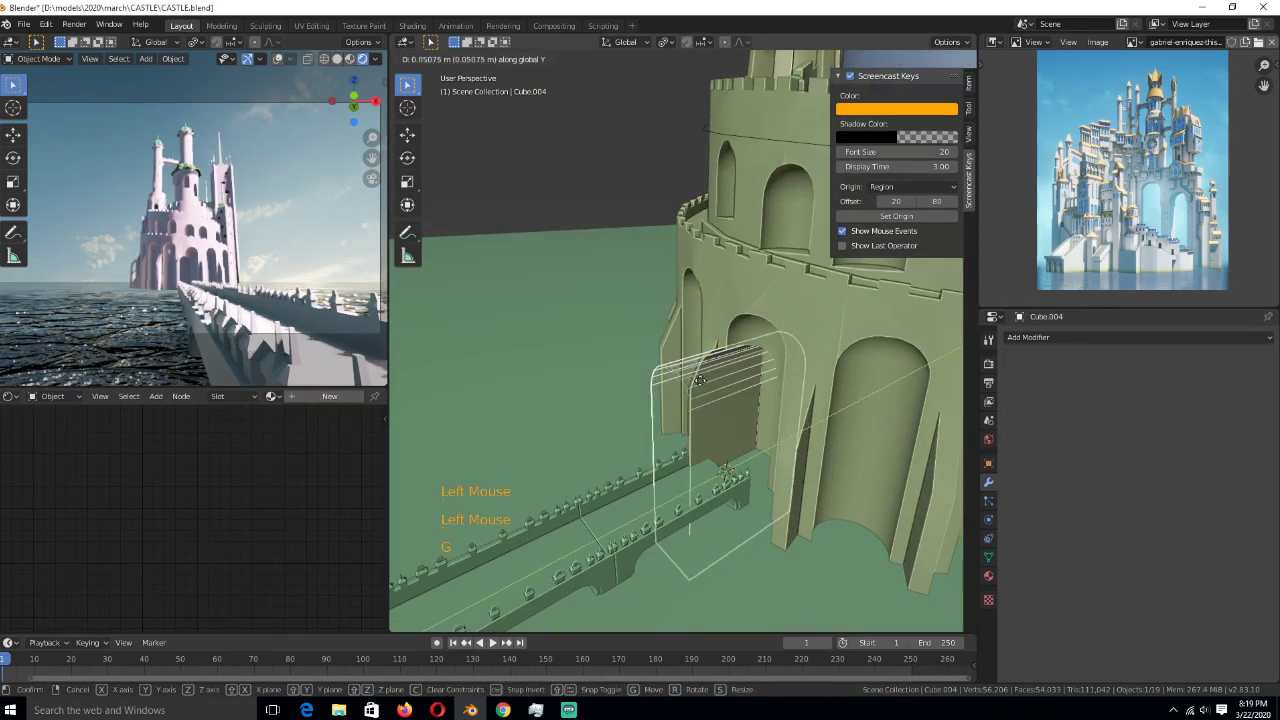
{"action": "left_click", "coordinate": [729, 376]}
- Extend the arched cutter block toward the castle's centre by moving its inner end vertices along the Y axis
{"action": "middle_click_drag", "start_coordinate": [729, 376], "coordinate": [559, 394]}
{"action": "left_click", "coordinate": [808, 337]}
{"action": "scroll", "coordinate": [785, 322], "scroll_direction": "down", "scroll_amount": 4}
{"action": "left_click", "coordinate": [709, 373]}
{"action": "key", "text": "Tab"}
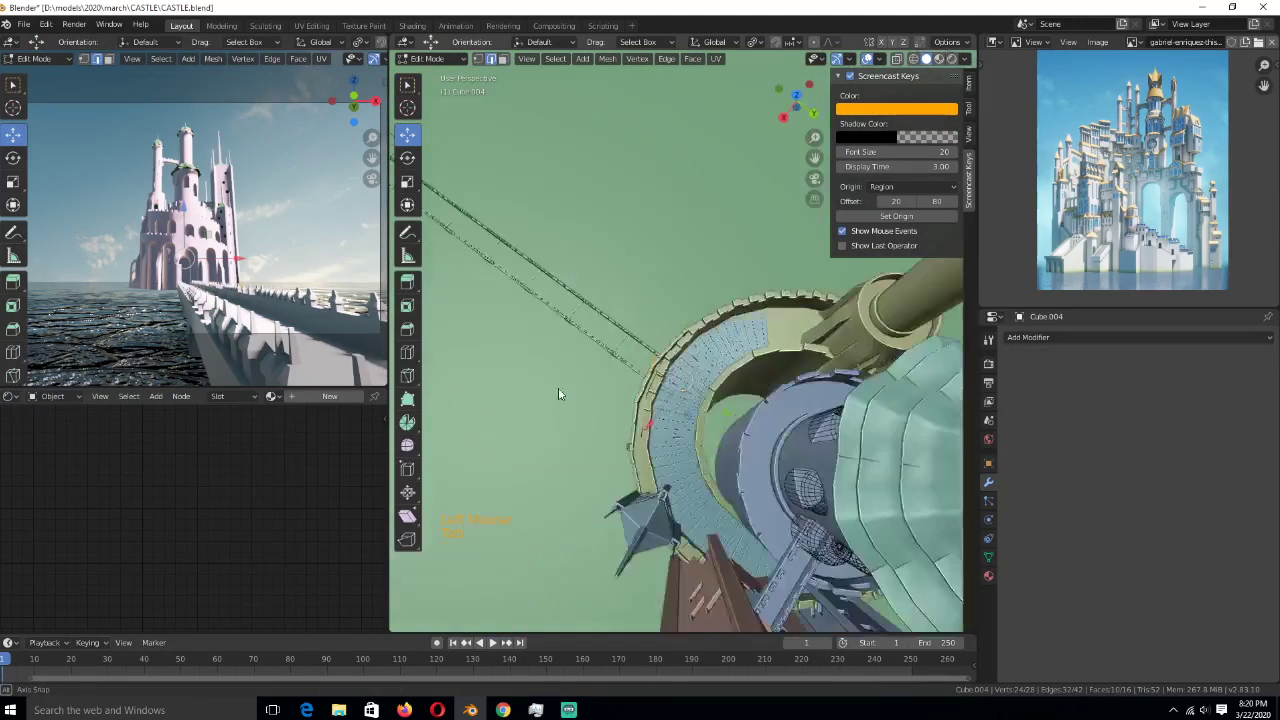
{"action": "key", "text": "1"}
{"action": "key", "text": "KP_7"}
{"action": "key", "text": "z"}
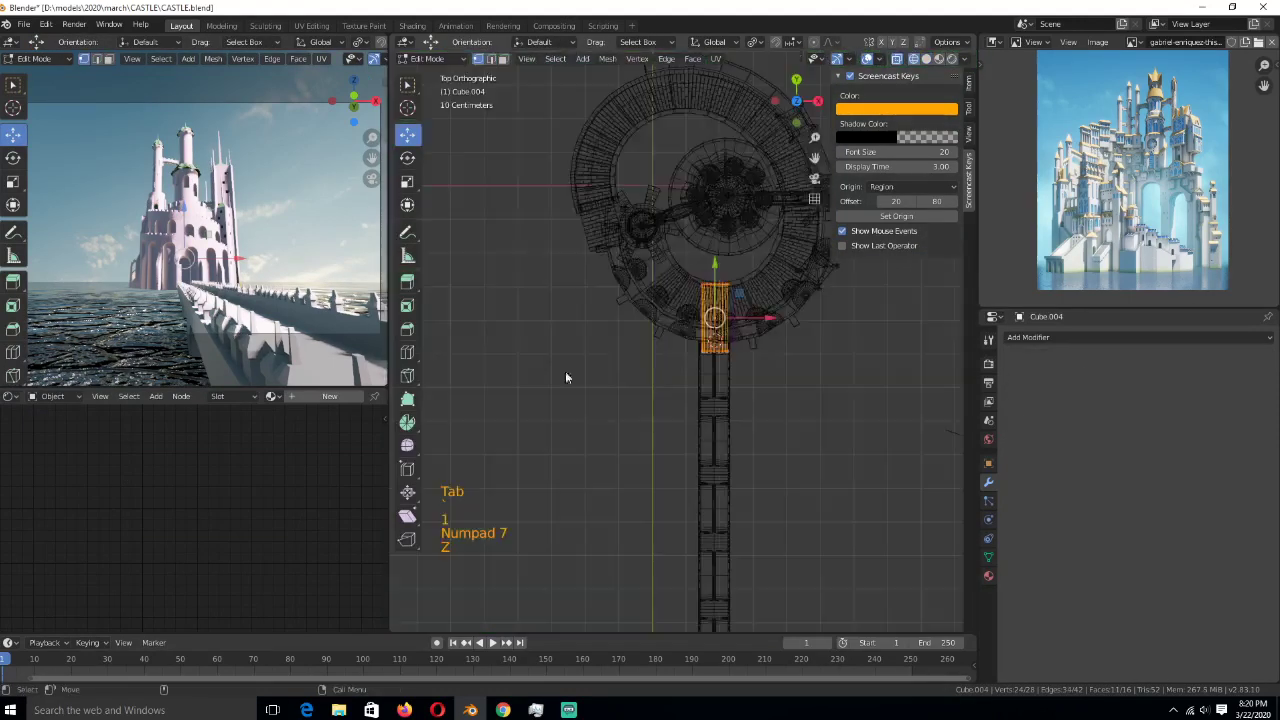
{"action": "left_click", "coordinate": [652, 338]}
{"action": "left_click_drag", "start_coordinate": [652, 330], "coordinate": [775, 386]}
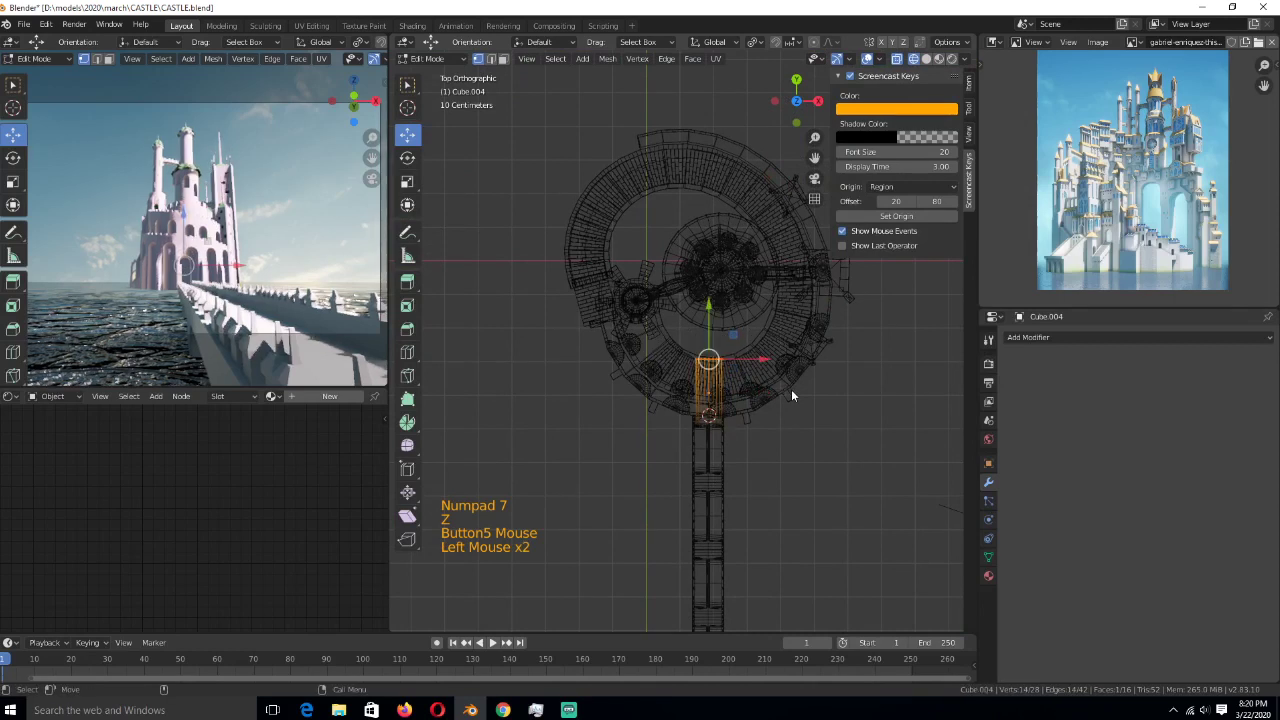
{"action": "key", "text": "ctrl+s"}
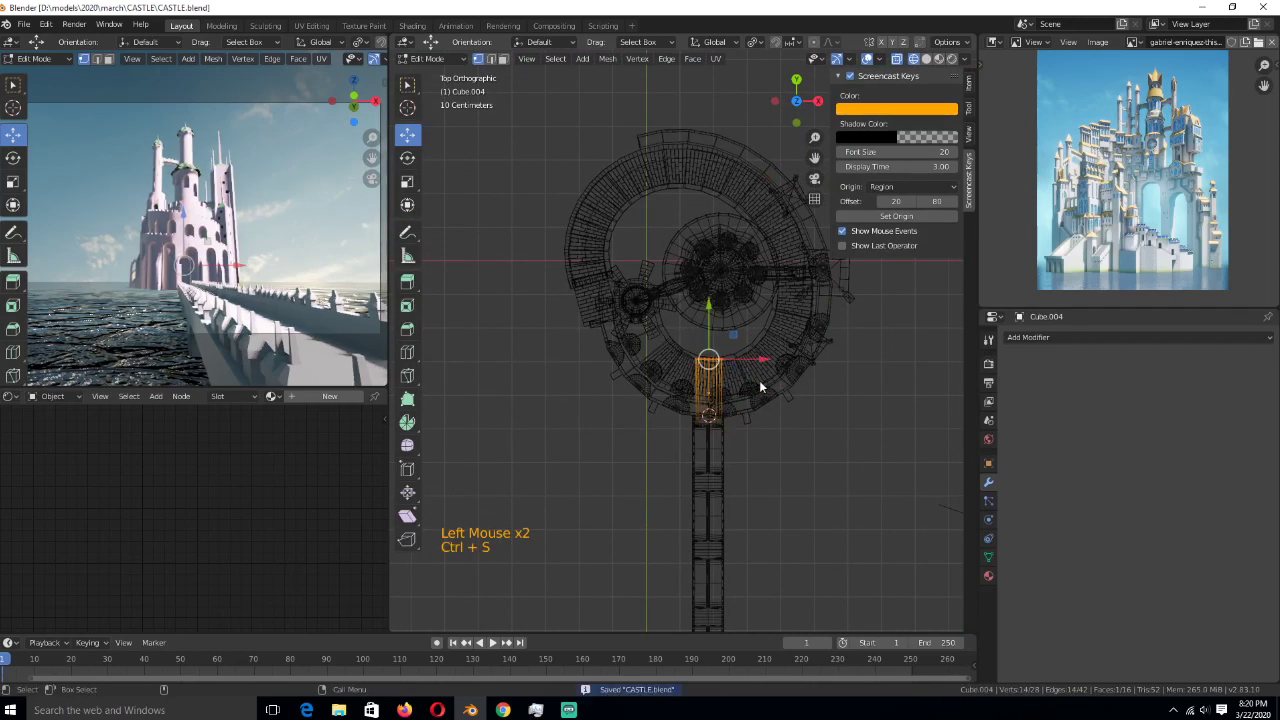
{"action": "scroll", "coordinate": [737, 430], "scroll_direction": "down", "scroll_amount": 1}
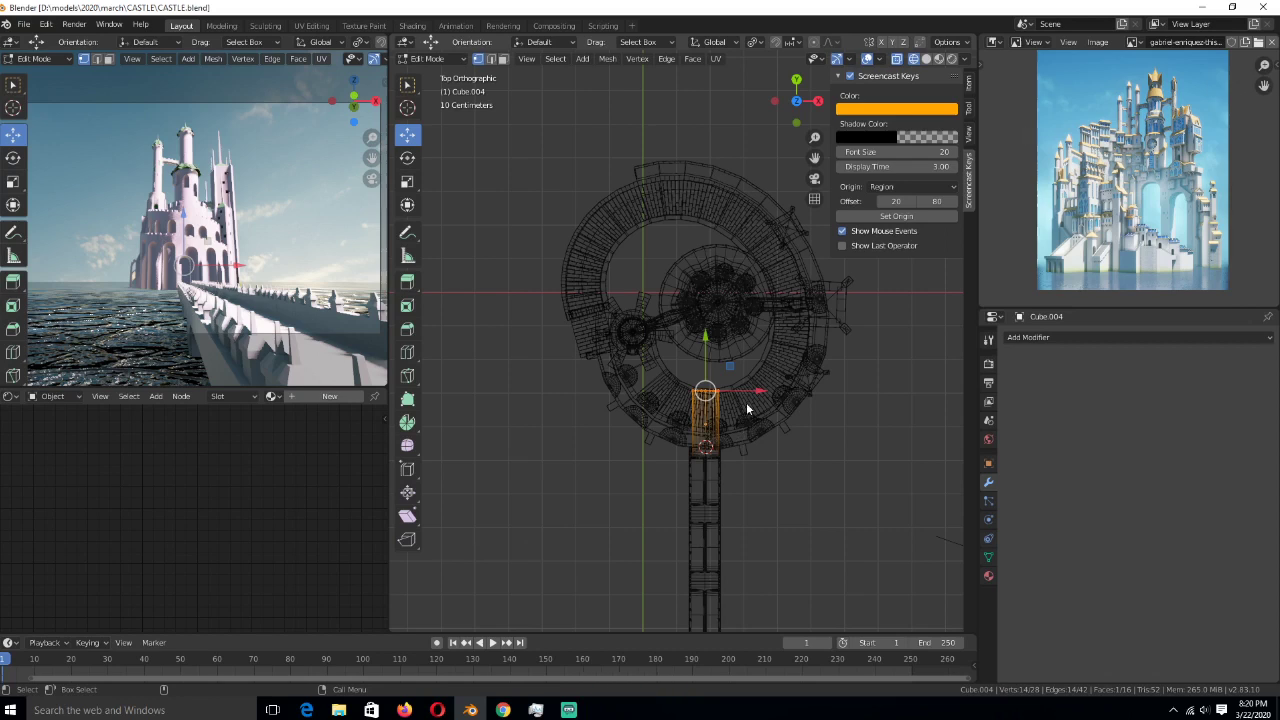
{"action": "left_click_drag", "start_coordinate": [706, 340], "coordinate": [706, 333]}
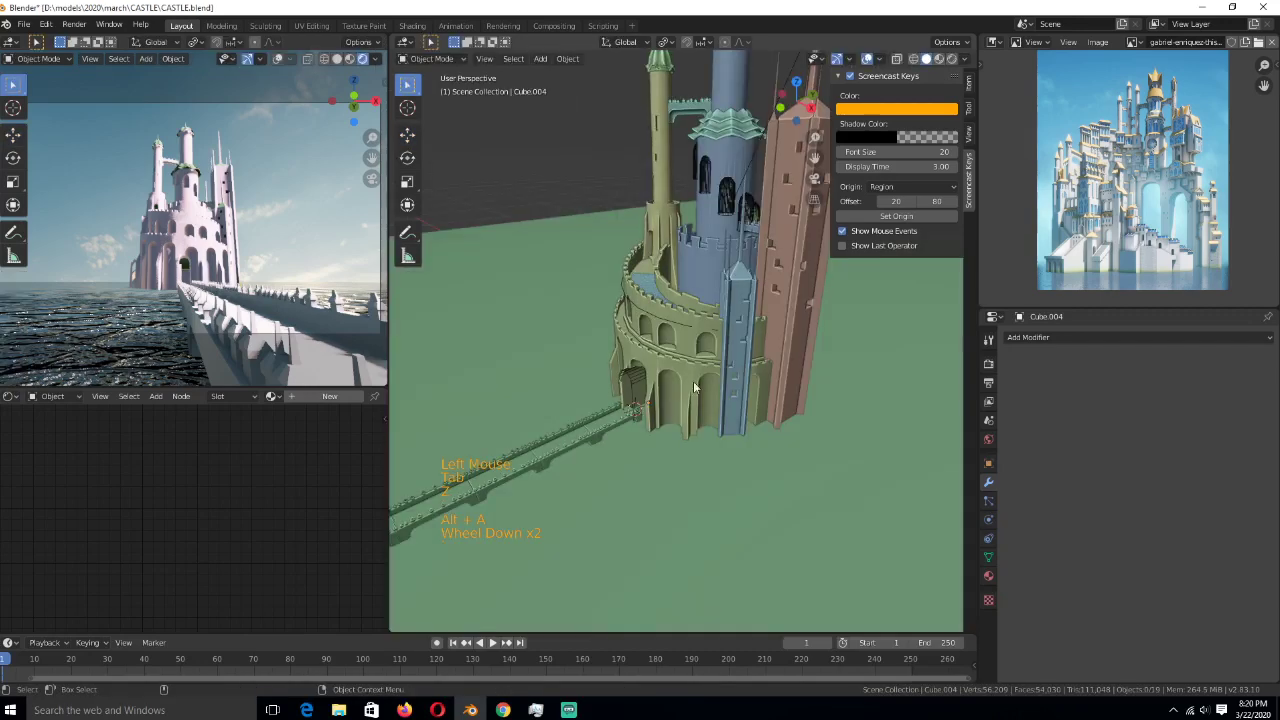
- Save the castle file with the lengthened gateway cutter
{"action": "scroll", "coordinate": [685, 405], "scroll_direction": "down", "scroll_amount": 2}
{"action": "key", "text": "ctrl+s"}
{"action": "scroll", "coordinate": [737, 396], "scroll_direction": "up", "scroll_amount": 3}
- Replace the buttress overlapping the gateway with a single filled face in the base wall's mesh, and save the file
{"action": "left_click_drag", "start_coordinate": [737, 396], "coordinate": [758, 357]}
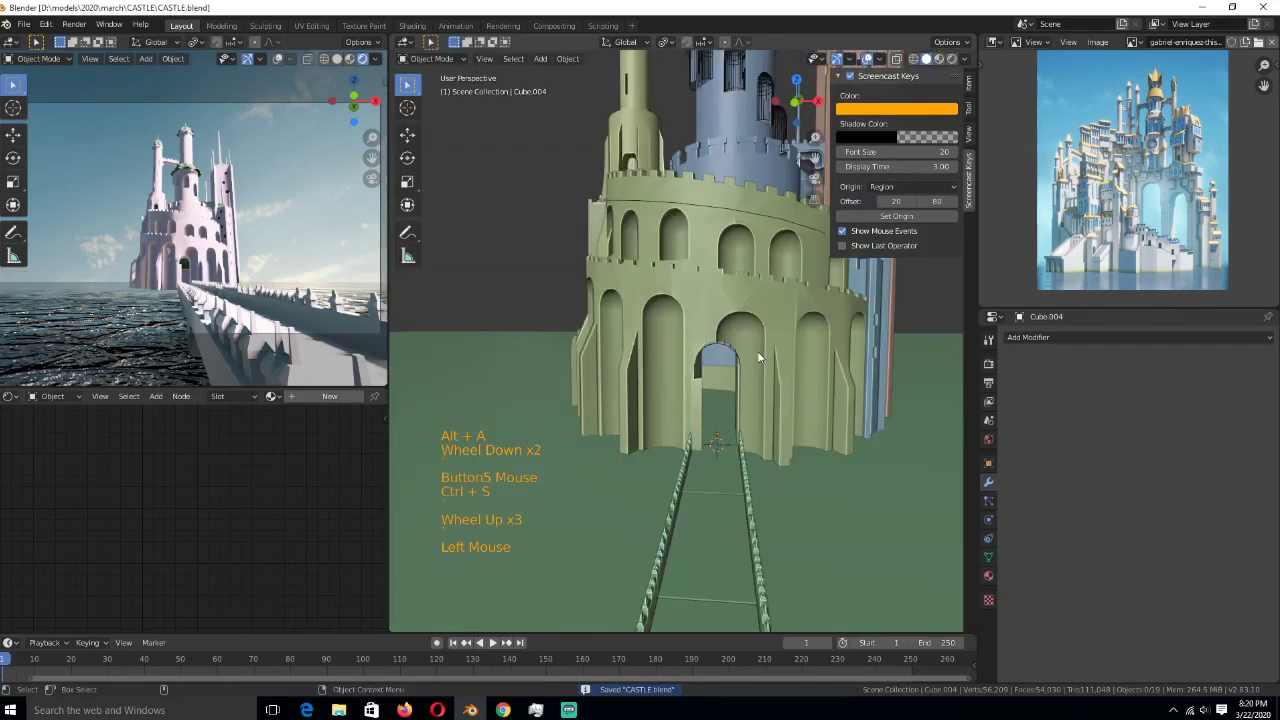
{"action": "key", "text": "Tab"}
{"action": "key", "text": "Tab"}
{"action": "key", "text": "Tab"}
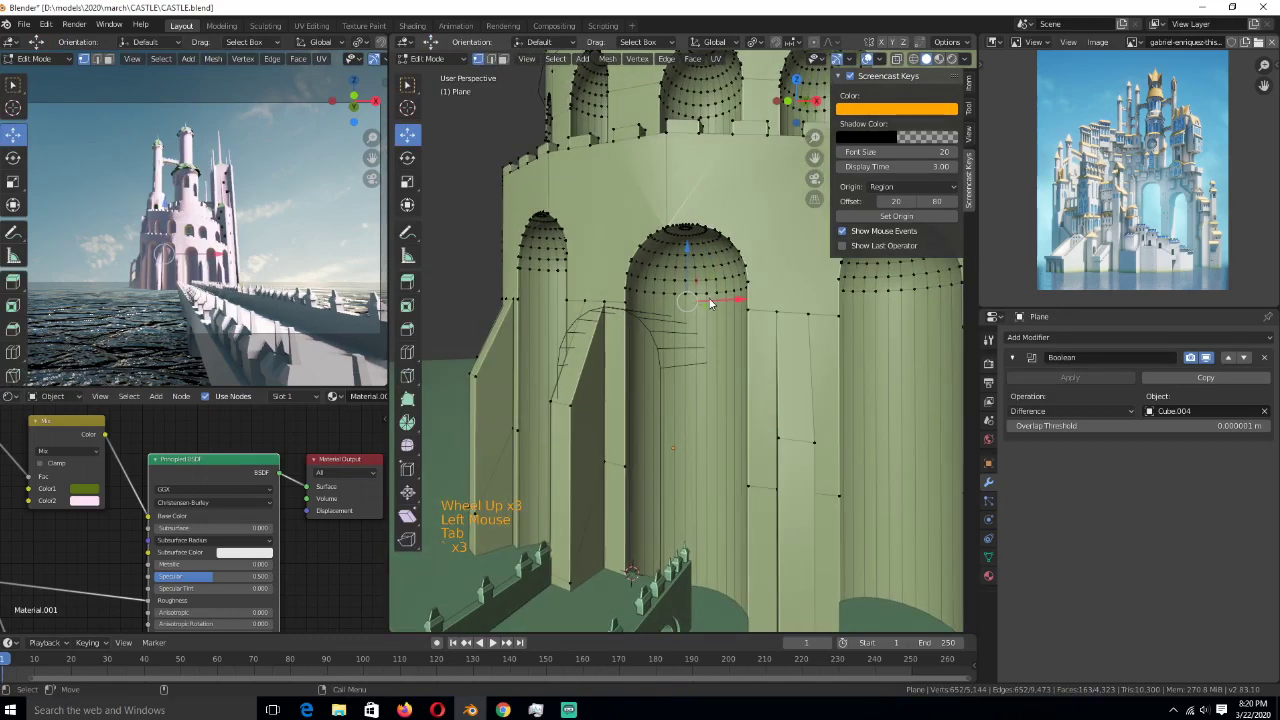
{"action": "middle_click_drag", "start_coordinate": [710, 303], "coordinate": [736, 305]}
{"action": "key", "text": "Tab"}
{"action": "key", "text": "Tab"}
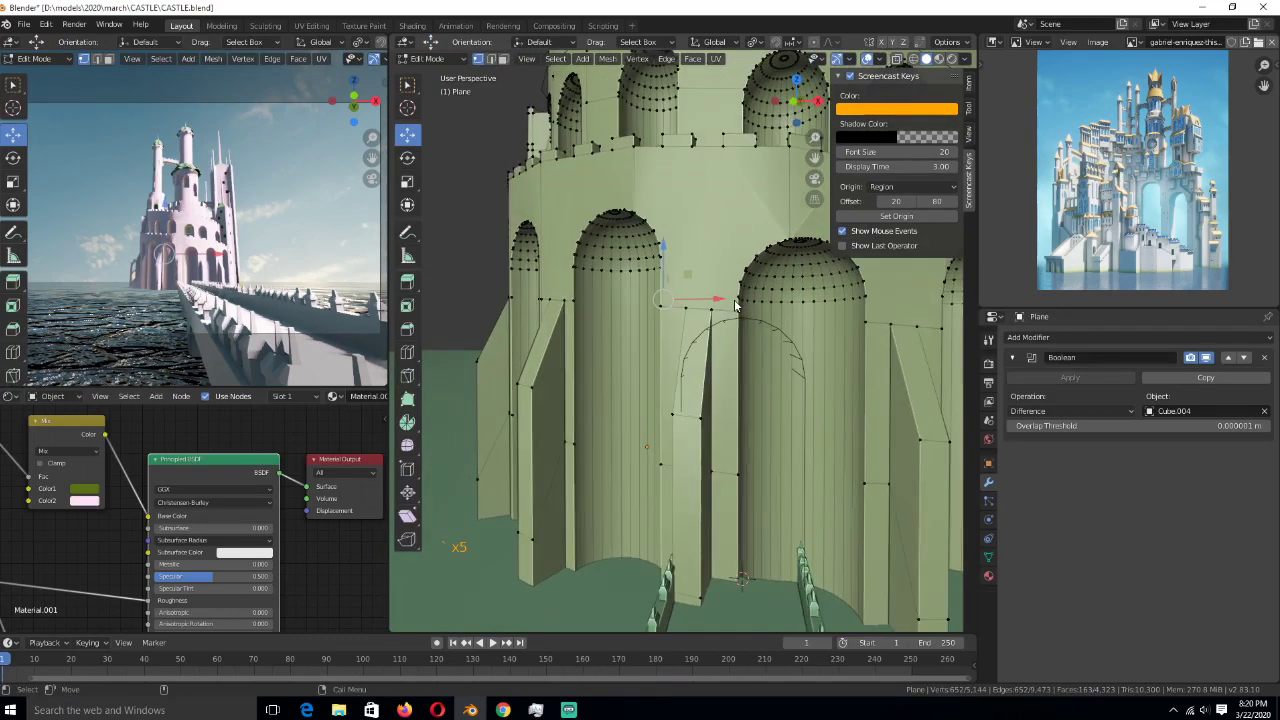
{"action": "key", "text": "3"}
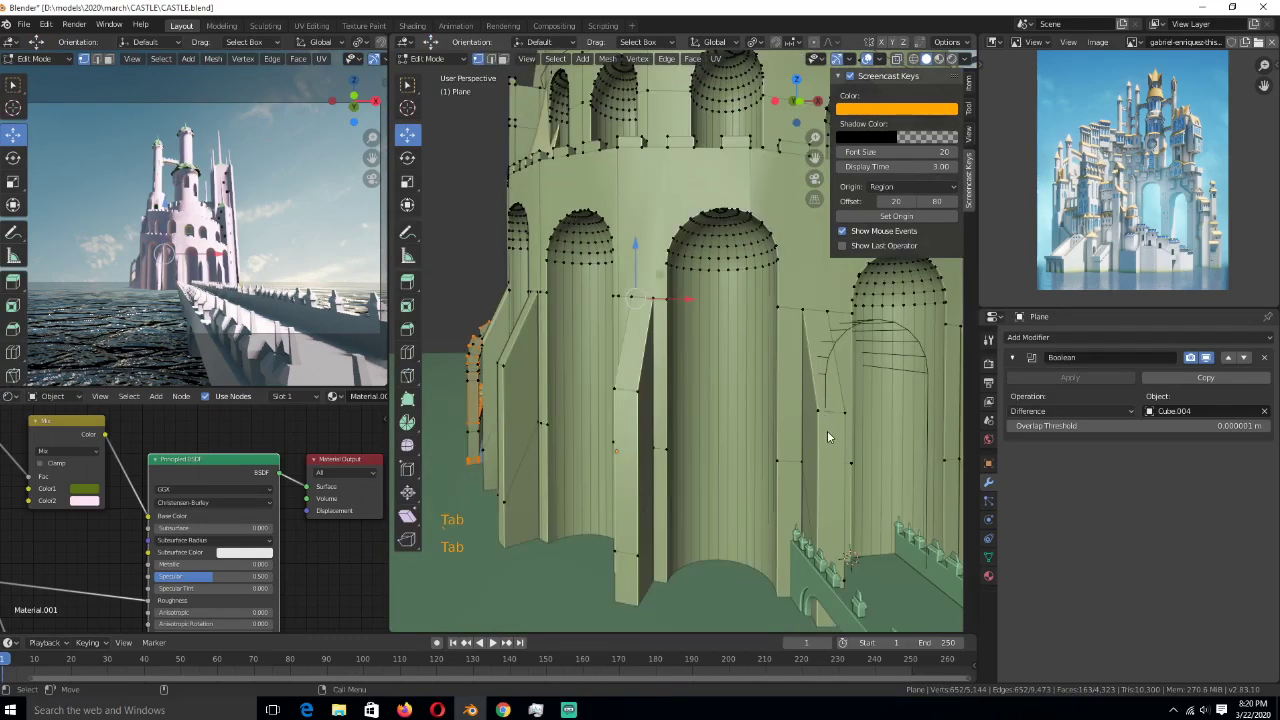
{"action": "left_click", "coordinate": [828, 440]}
{"action": "key", "text": "ctrl+KP_Add"}
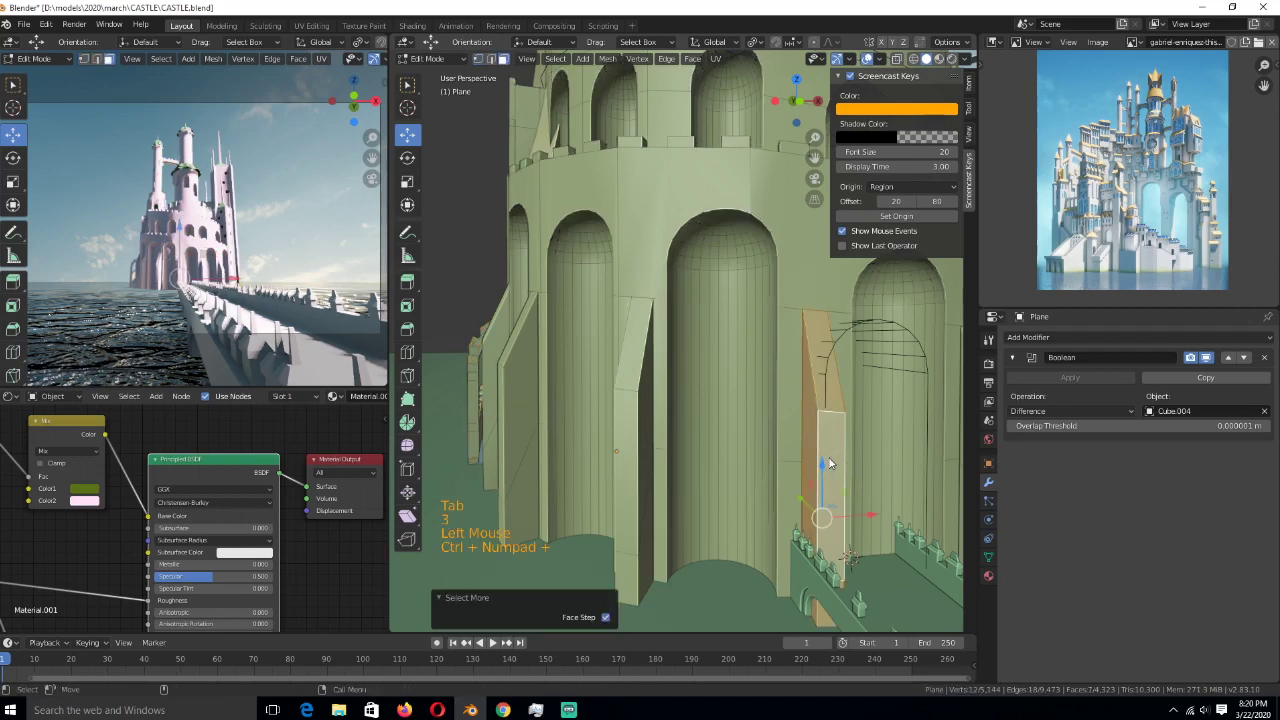
{"action": "key", "text": "f"}
{"action": "key", "text": "Tab"}
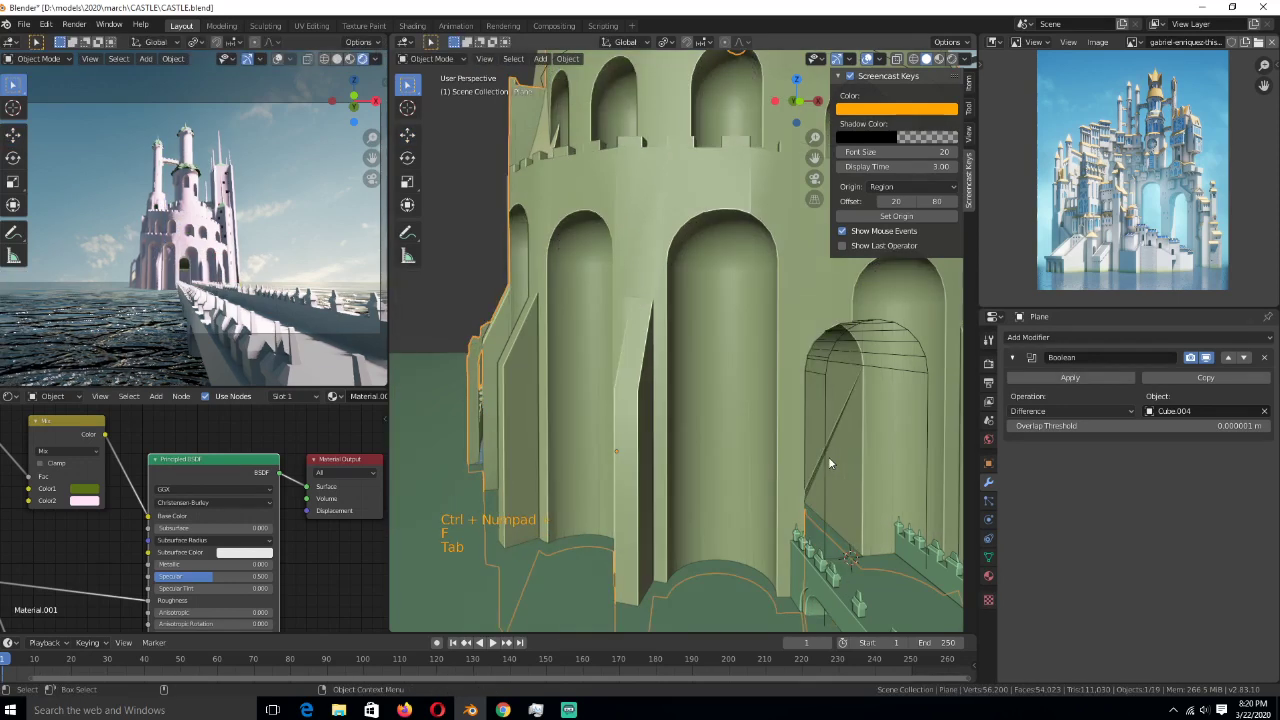
{"action": "key", "text": "ctrl+s"}
{"action": "middle_click_drag", "start_coordinate": [828, 456], "coordinate": [802, 330]}
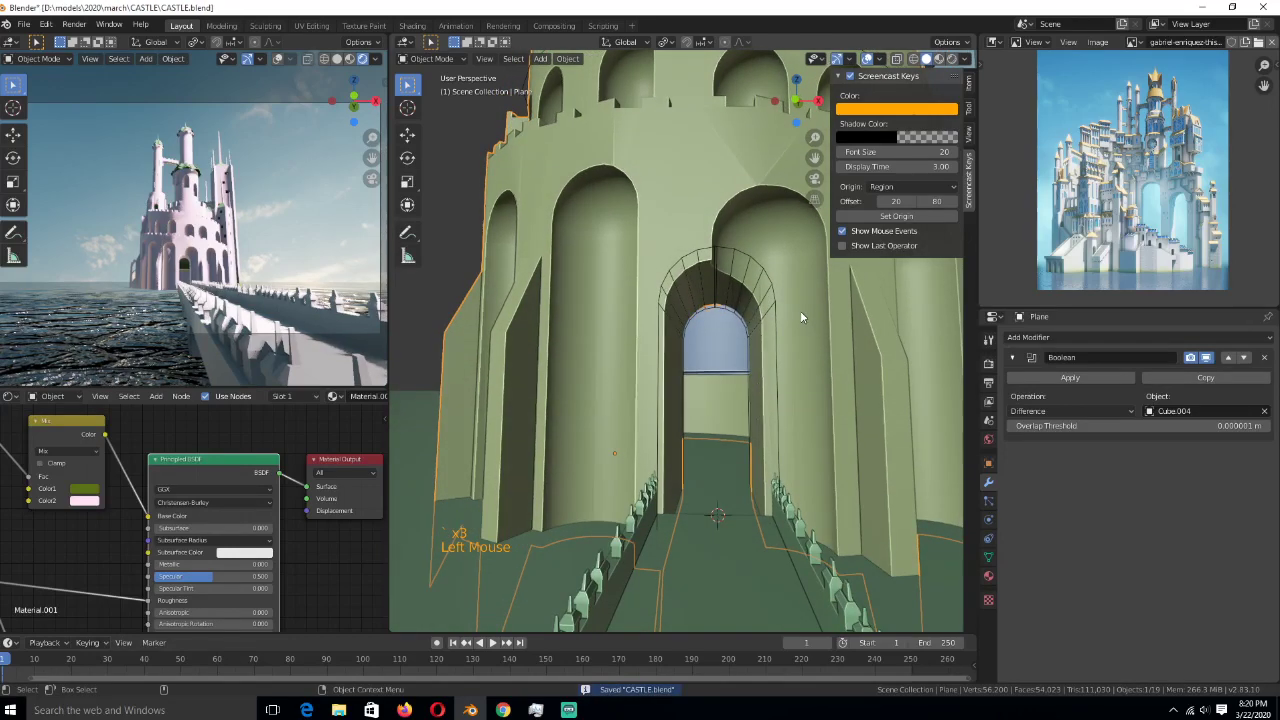
{"action": "left_click", "coordinate": [797, 317]}
{"action": "key", "text": "Tab"}
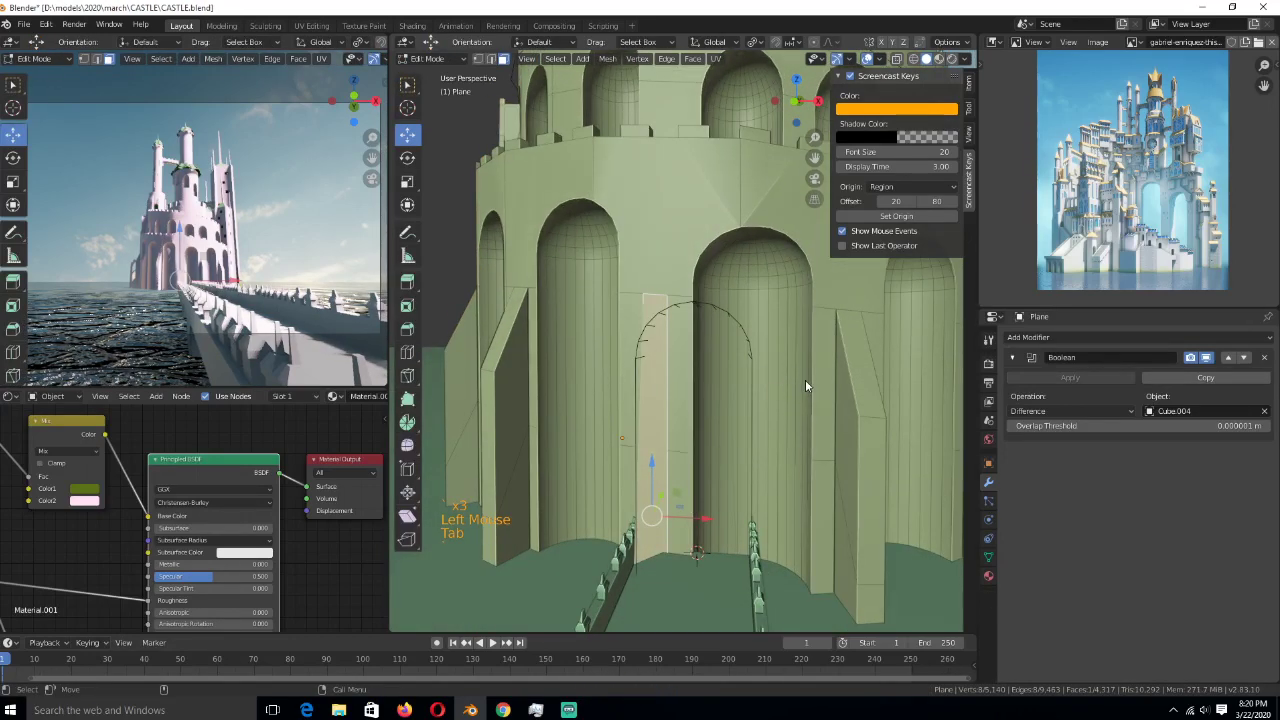
{"action": "left_click", "coordinate": [786, 379]}
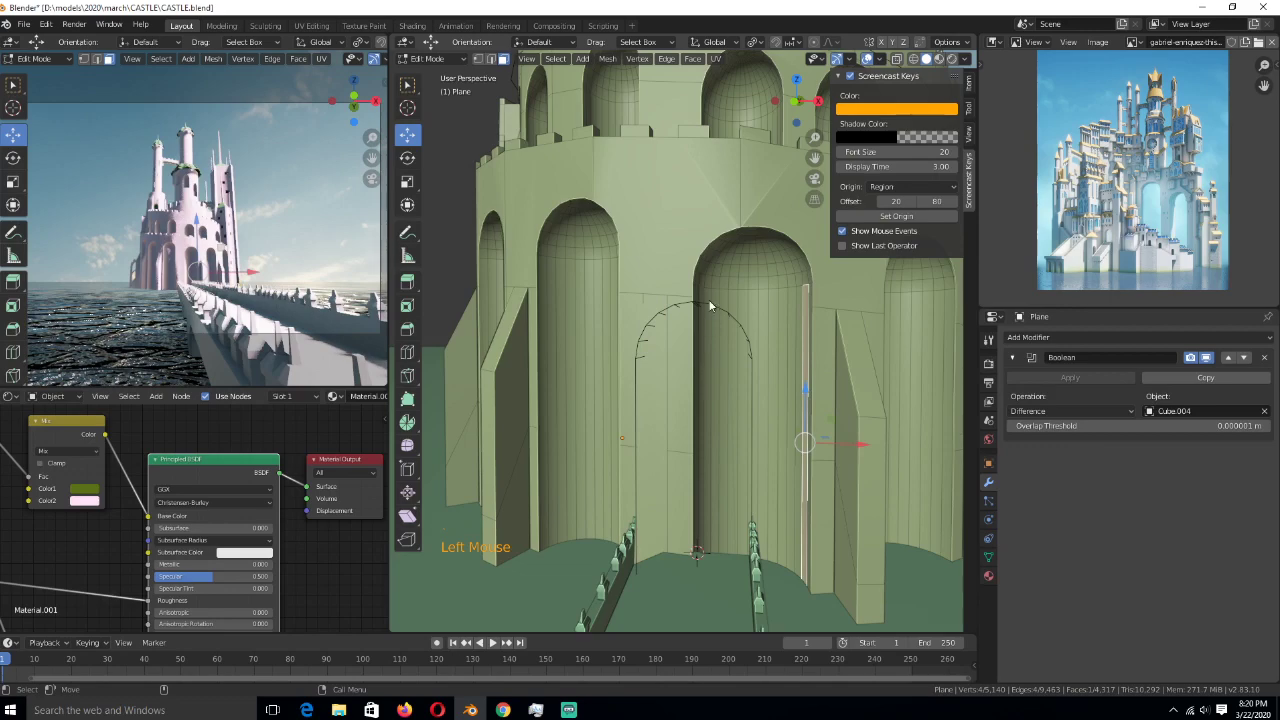
{"action": "scroll", "coordinate": [709, 299], "scroll_direction": "down", "scroll_amount": 2}
{"action": "middle_click_drag", "start_coordinate": [715, 332], "coordinate": [726, 367]}
{"action": "key", "text": "a"}
- From the top view, place the 3D cursor at the central tower's centre and set the pivot point to 3D Cursor
{"action": "key", "text": "KP_7"}
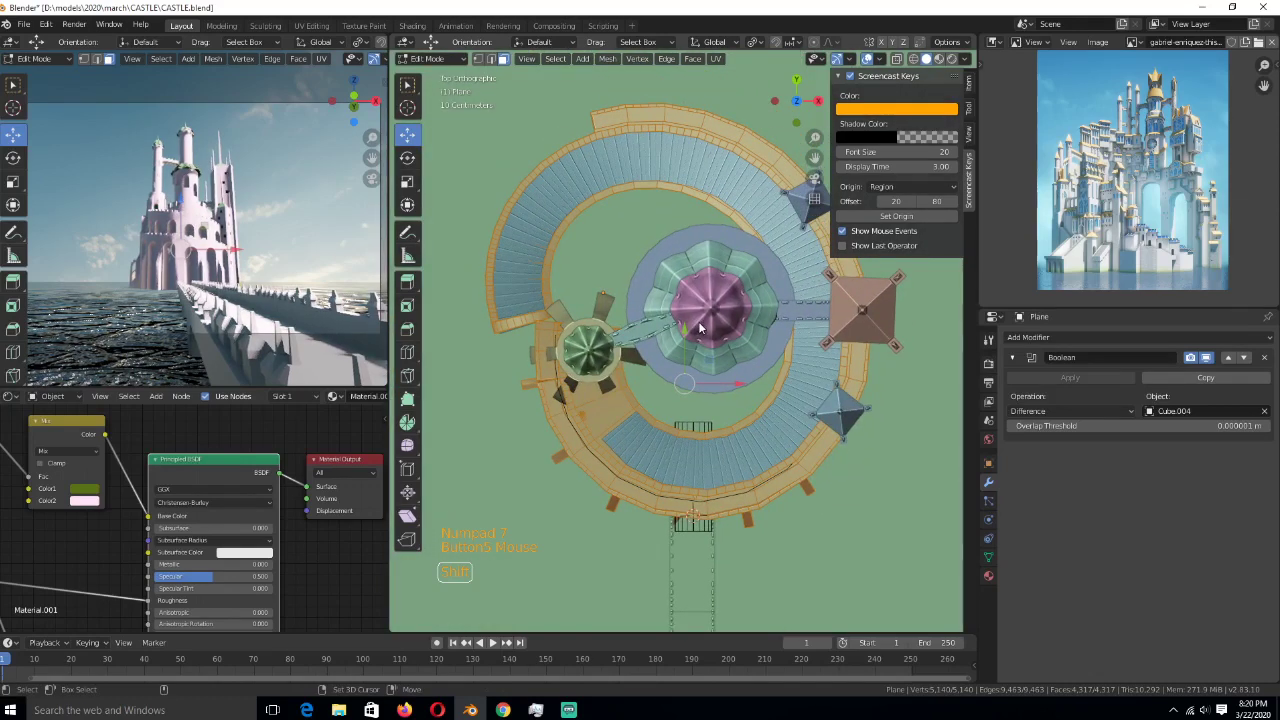
{"action": "right_click", "coordinate": [701, 325], "text": "shift"}
{"action": "right_click", "coordinate": [706, 317], "text": "shift"}
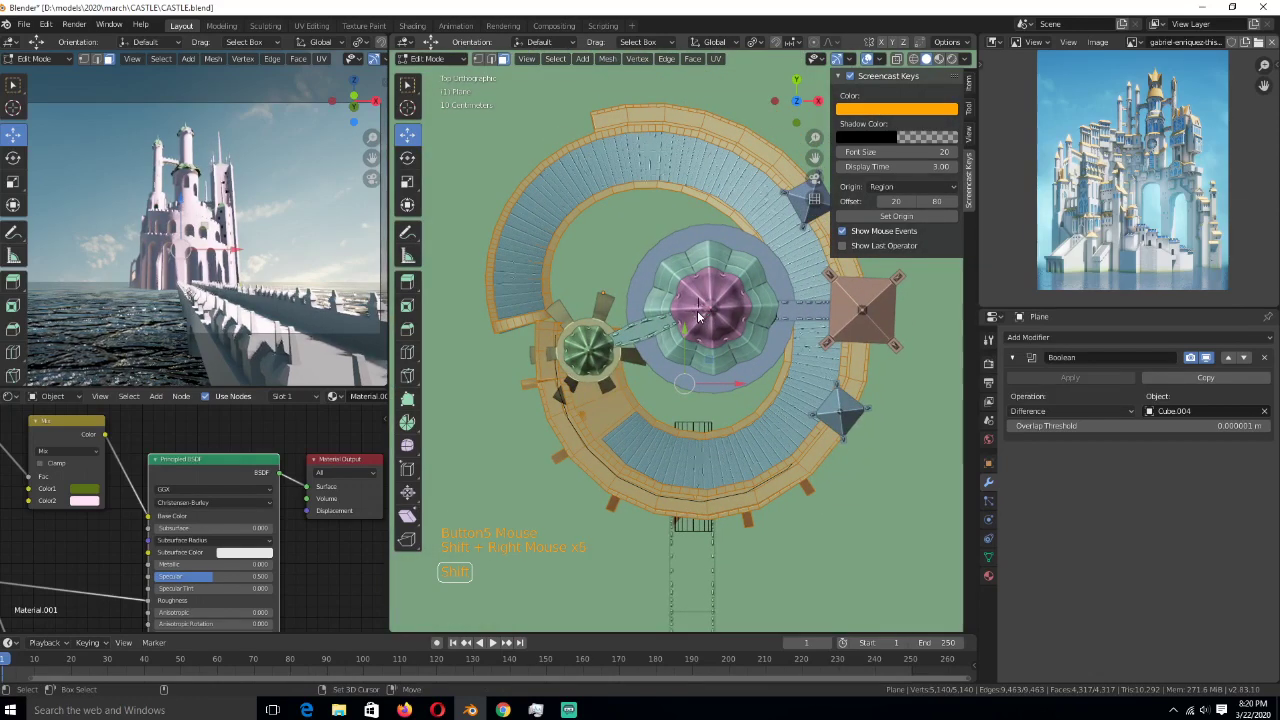
{"action": "right_click", "coordinate": [796, 396], "text": "shift"}
{"action": "right_click", "coordinate": [811, 400], "text": "shift"}
{"action": "key", "text": "k"}
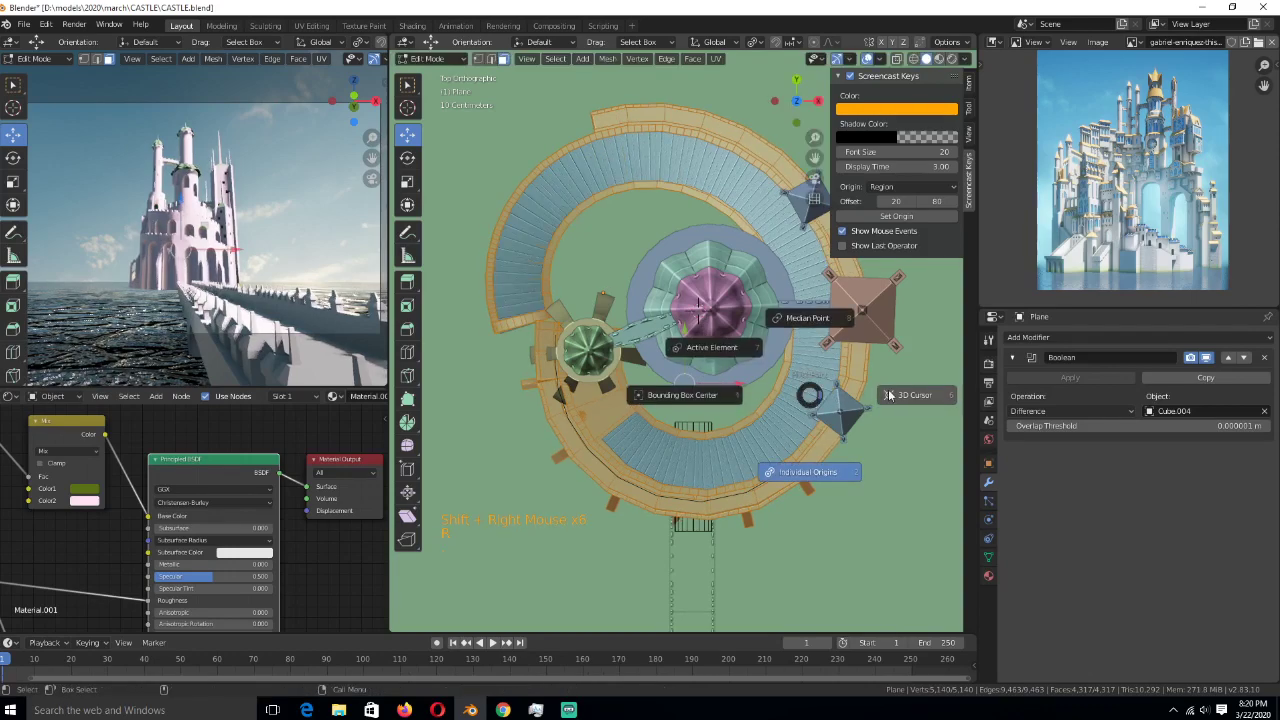
{"action": "key", "text": "Return"}
{"action": "key", "text": "e"}
{"action": "key", "text": "z"}
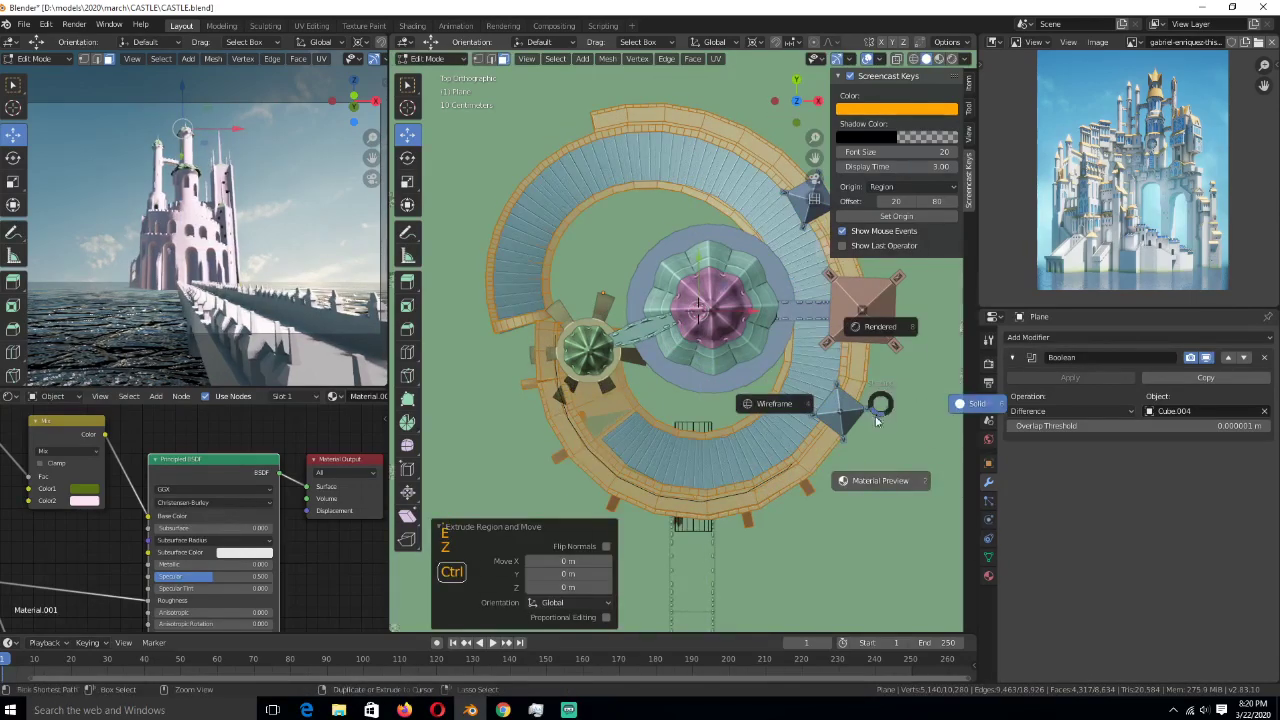
{"action": "left_click", "coordinate": [877, 474]}
{"action": "right_click", "coordinate": [865, 434]}
{"action": "key", "text": "z"}
{"action": "left_click", "coordinate": [752, 408]}
{"action": "key", "text": "ctrl+z"}
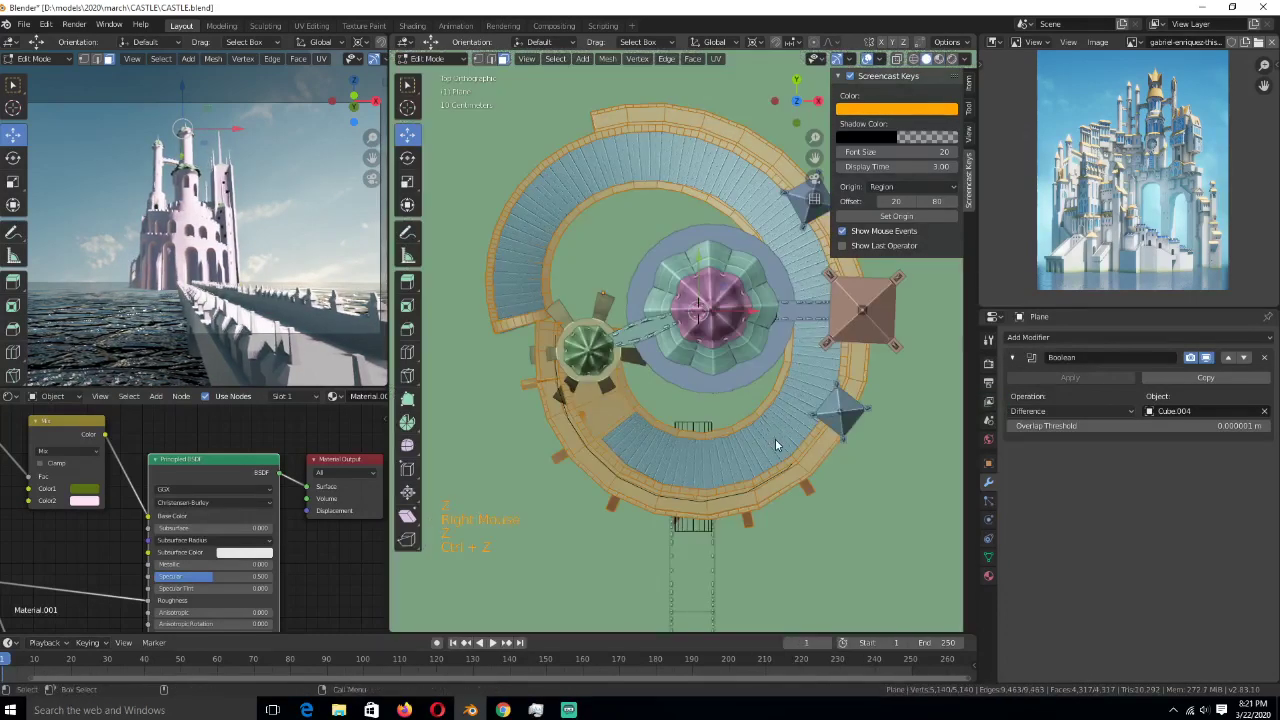
{"action": "key", "text": "r"}
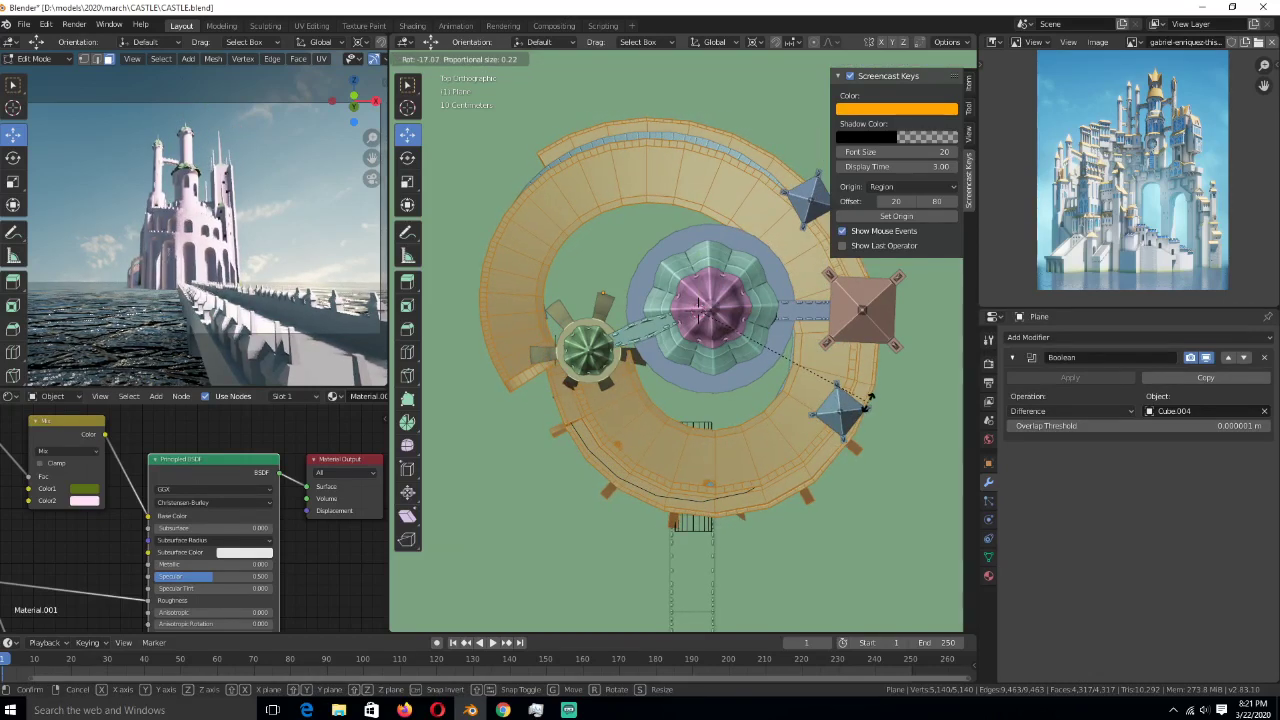
{"action": "left_click", "coordinate": [870, 400]}
{"action": "key", "text": "Tab"}
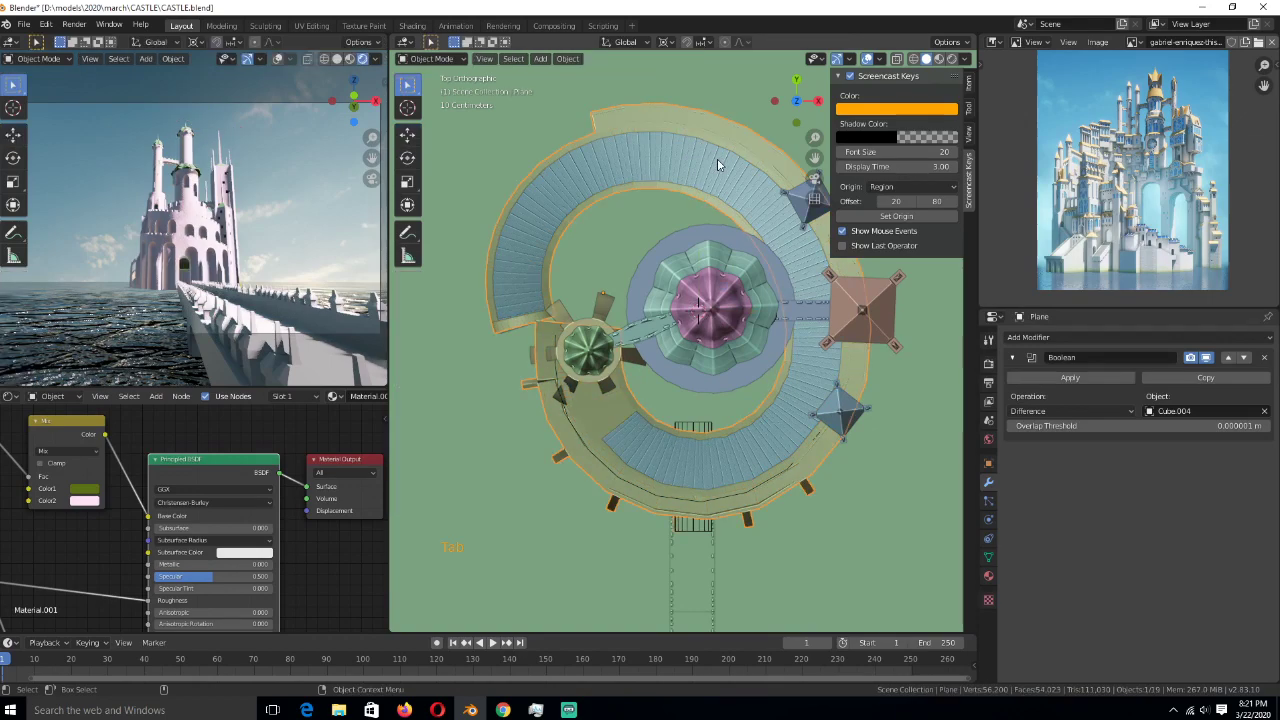
- Select the base wall, curved stairs and their guide curve, and rotate them together about -13.3° around the 3D cursor on Z
{"action": "left_click", "coordinate": [717, 158], "text": "shift"}
{"action": "key", "text": "z"}
{"action": "key", "text": "r"}
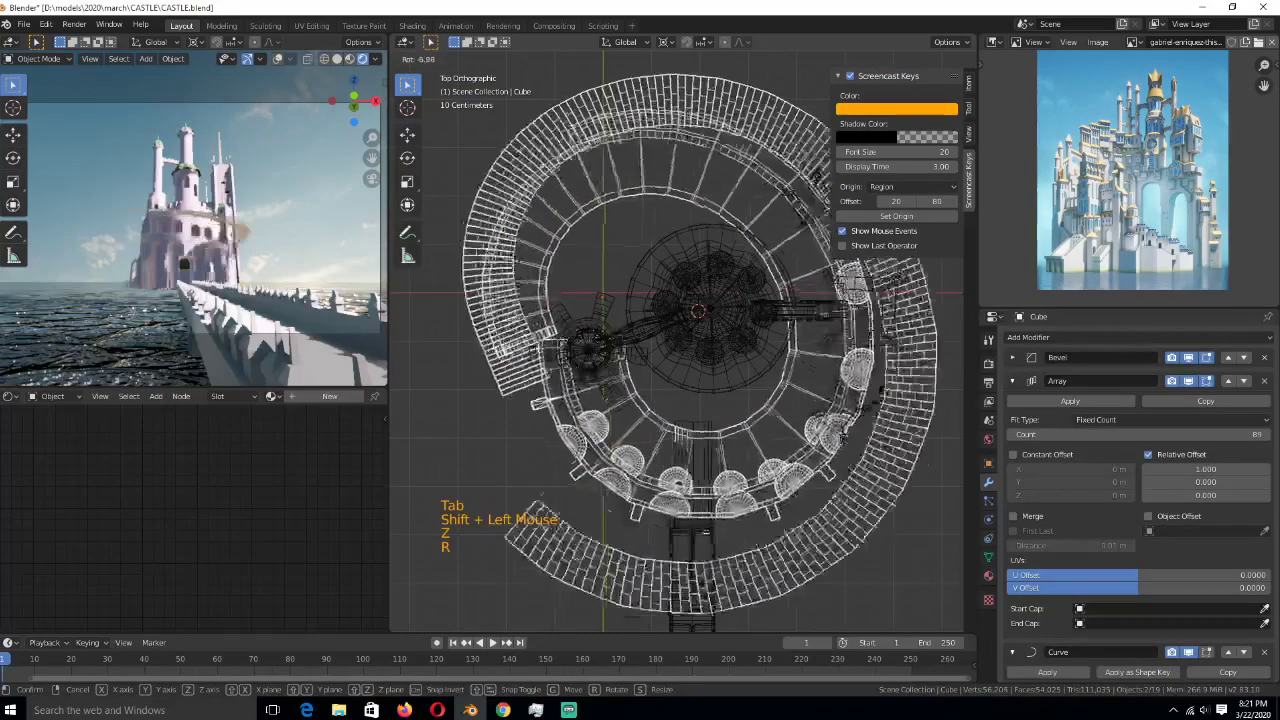
{"action": "left_click", "coordinate": [695, 150], "text": "shift"}
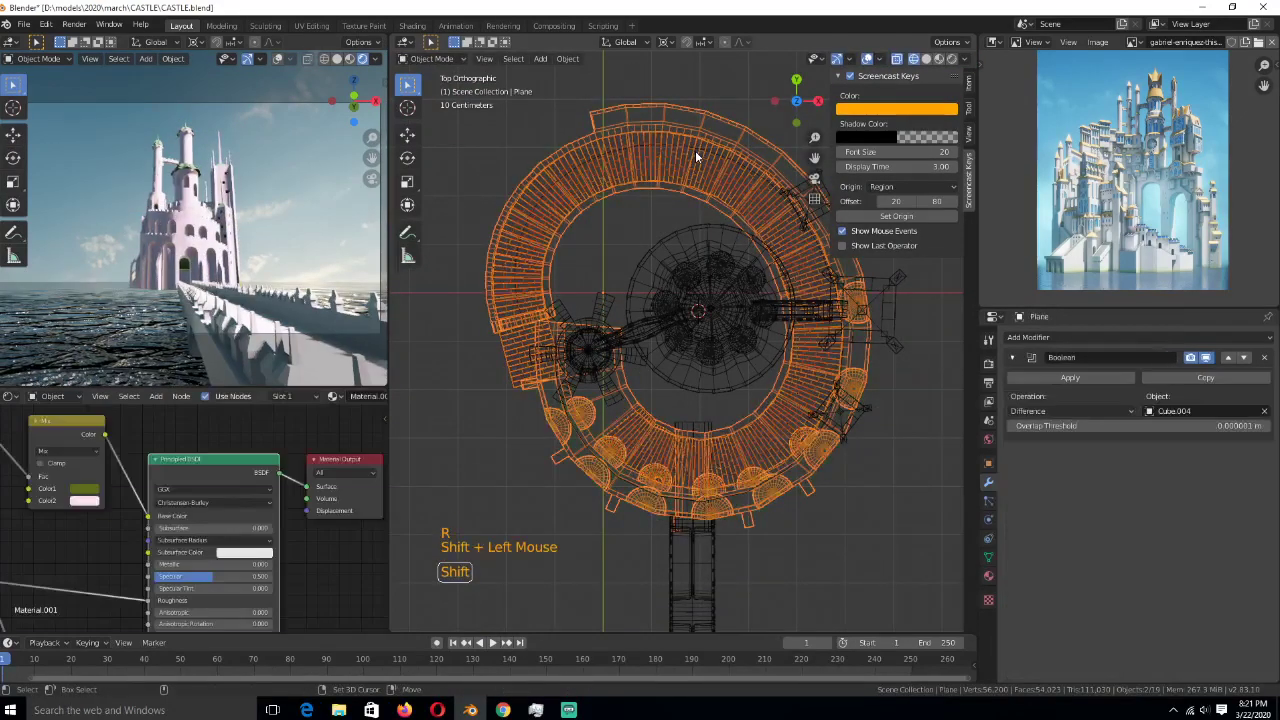
{"action": "left_click", "coordinate": [720, 162], "text": "shift"}
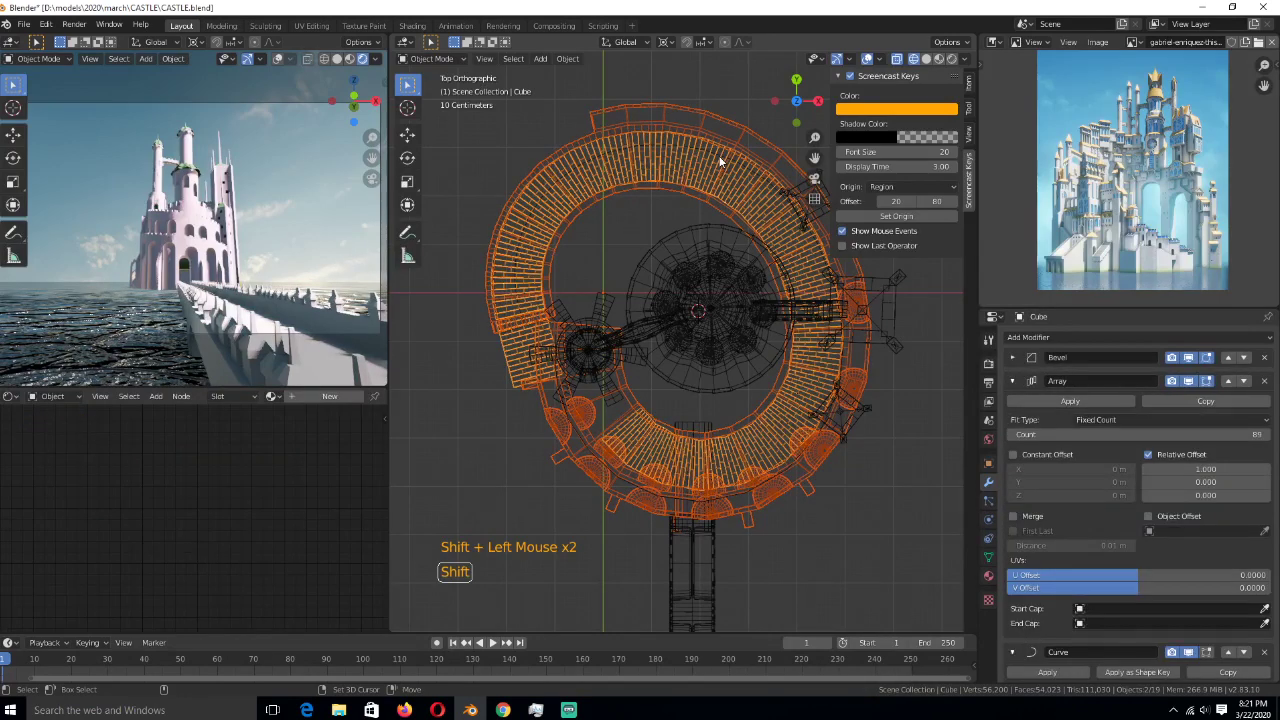
{"action": "left_click", "coordinate": [722, 165], "text": "shift"}
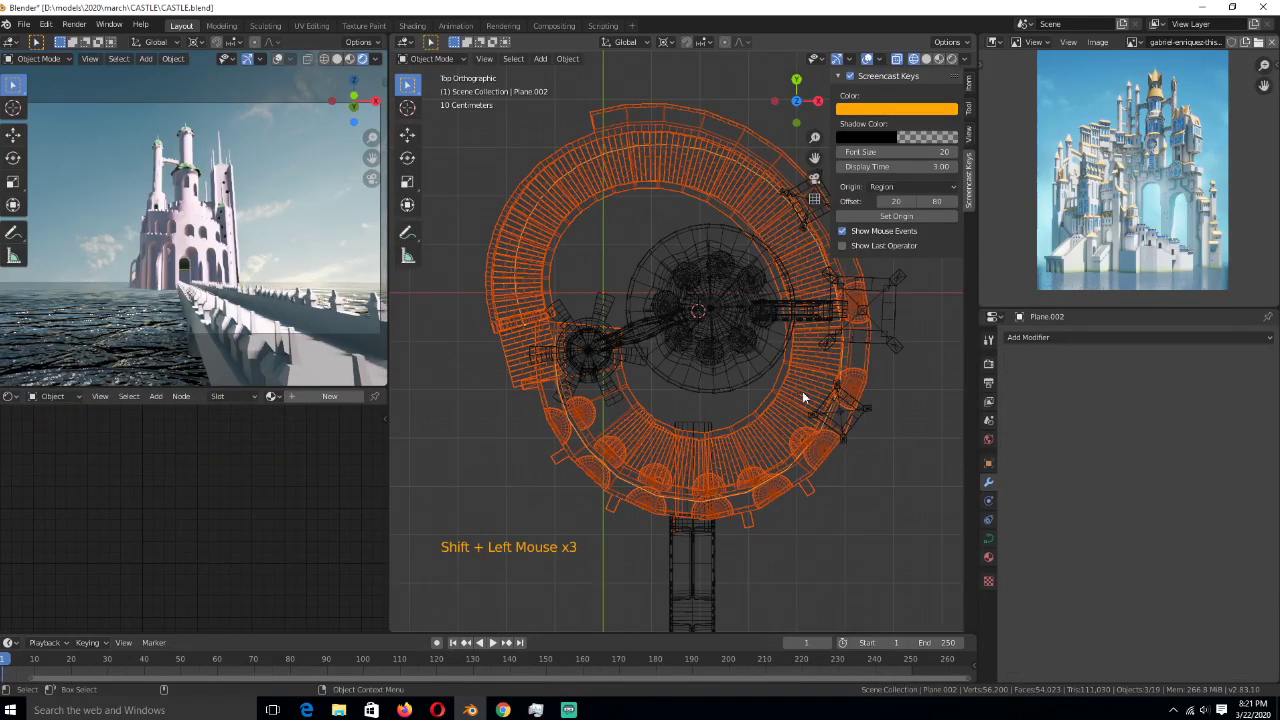
{"action": "key", "text": "r"}
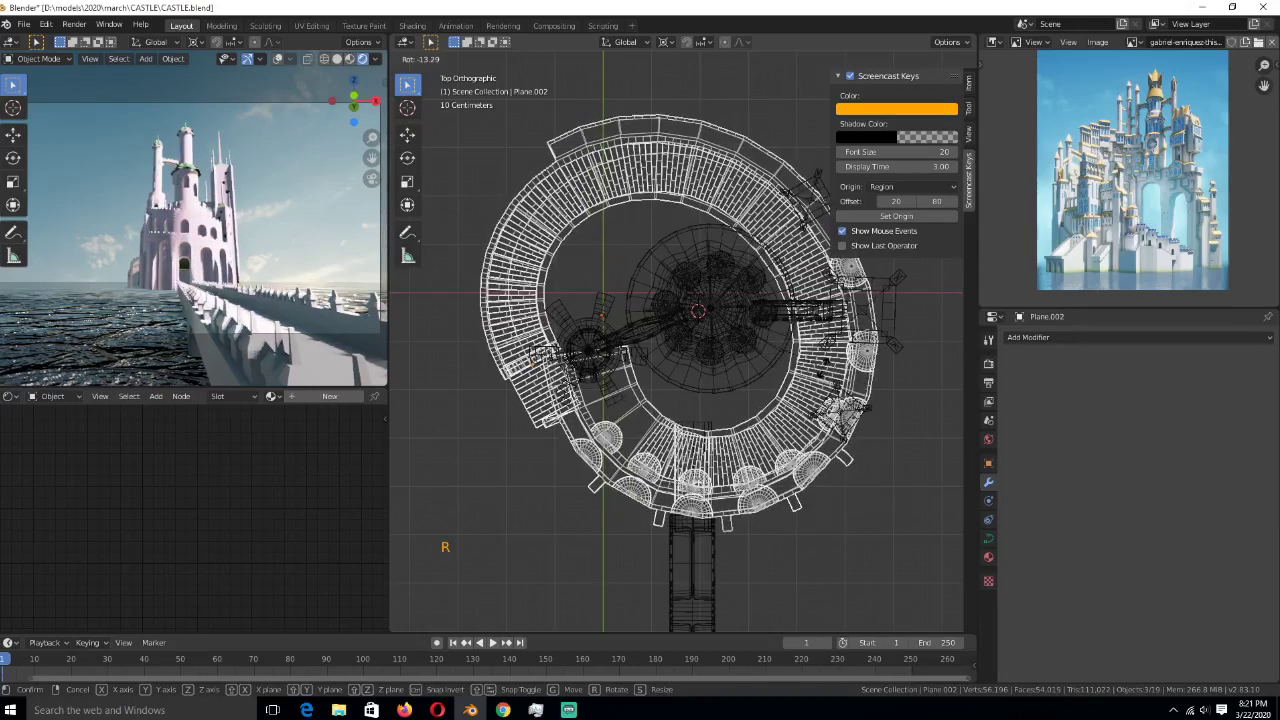
{"action": "left_click", "coordinate": [824, 379]}
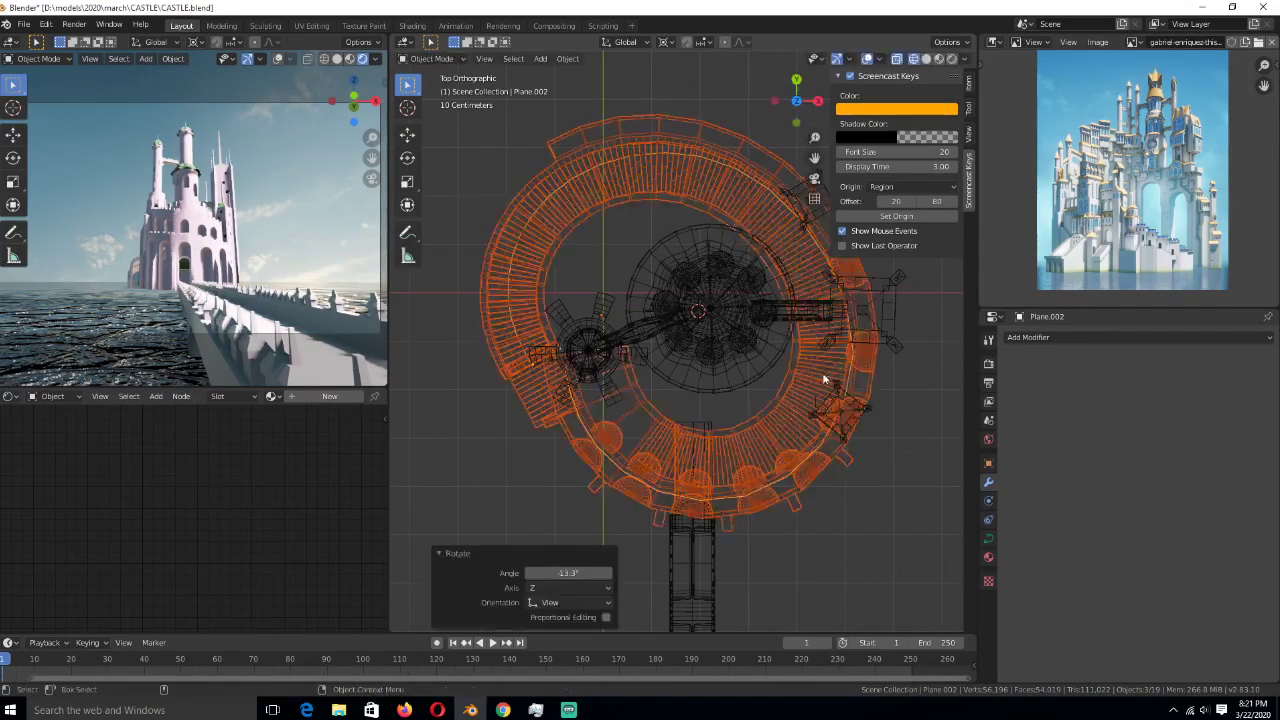
{"action": "key", "text": "z"}
{"action": "right_click", "coordinate": [815, 485]}
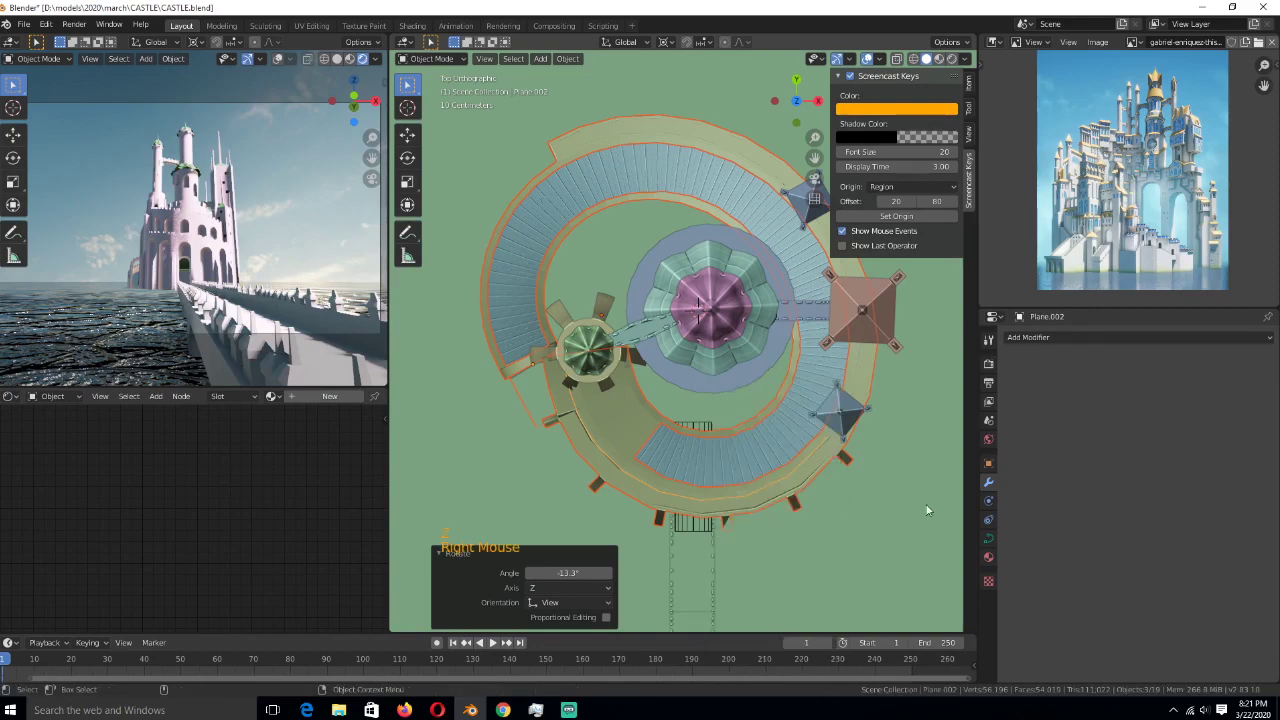
{"action": "key", "text": "alt+z"}
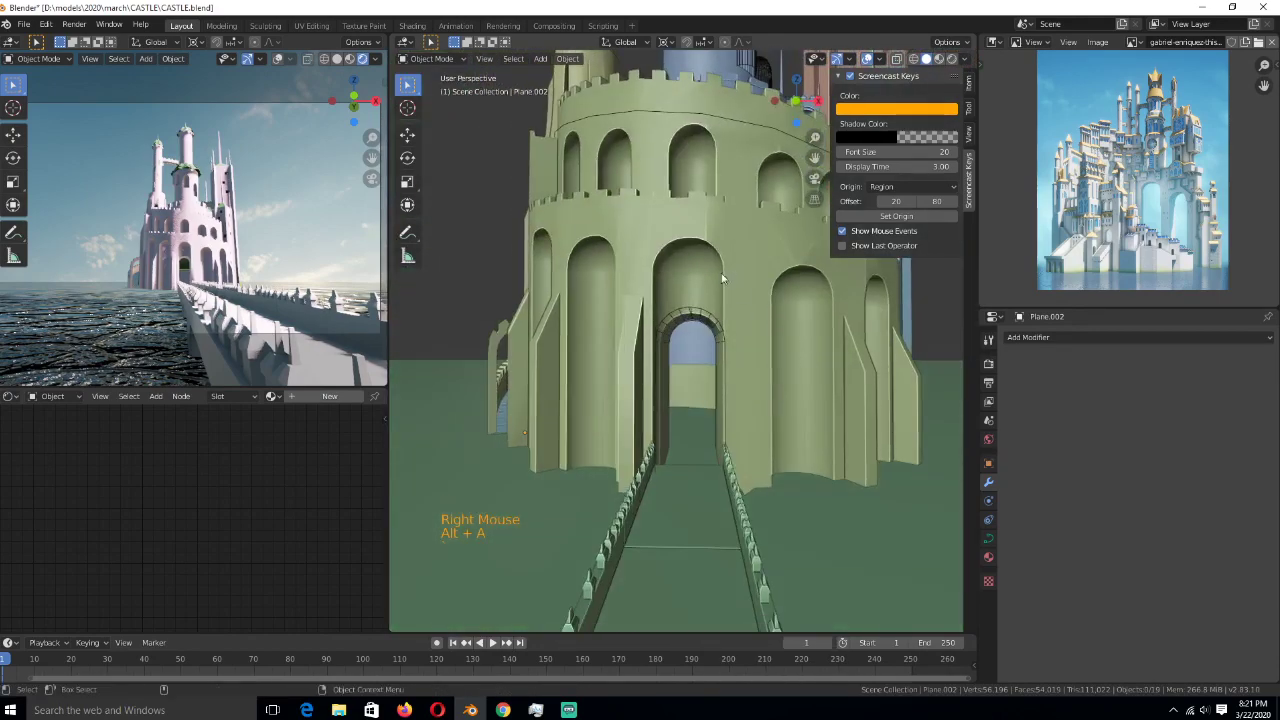
- Examine how the rotated wall and stairs meet the bridge gateway and the round side tower
{"action": "left_click", "coordinate": [674, 272]}
{"action": "middle_click_drag", "start_coordinate": [672, 258], "coordinate": [710, 278]}
{"action": "left_click", "coordinate": [702, 278]}
{"action": "left_click", "coordinate": [739, 306]}
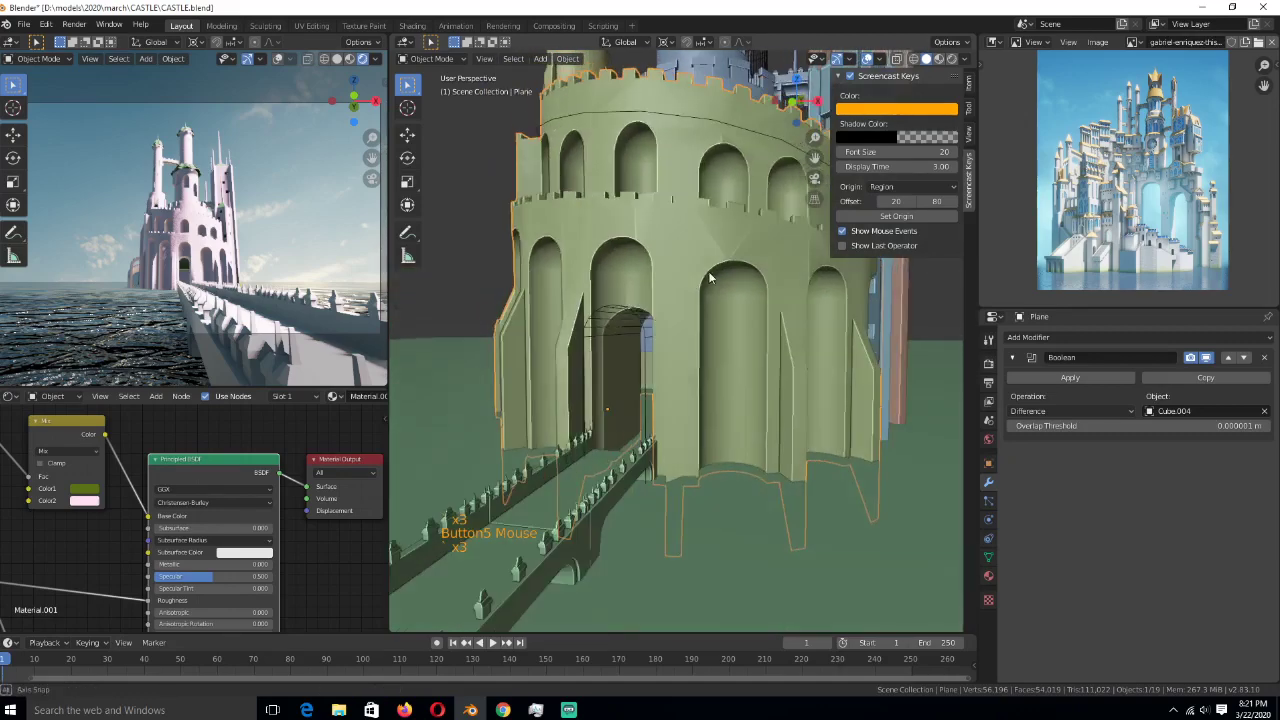
{"action": "key", "text": "alt+a"}
{"action": "middle_click_drag", "start_coordinate": [570, 280], "coordinate": [744, 376]}
- Select the round side tower and open its mesh for editing around the buttress that stands in the curved stairs
{"action": "left_click", "coordinate": [744, 376]}
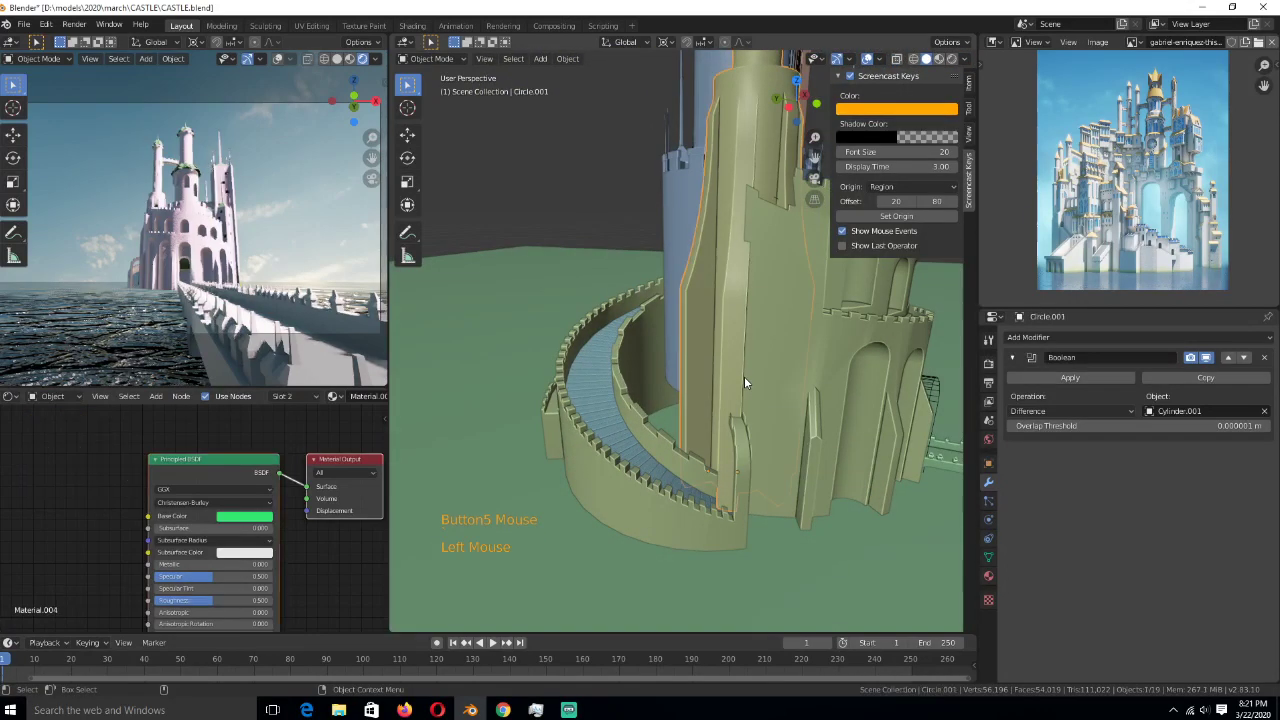
{"action": "key", "text": "KP_7"}
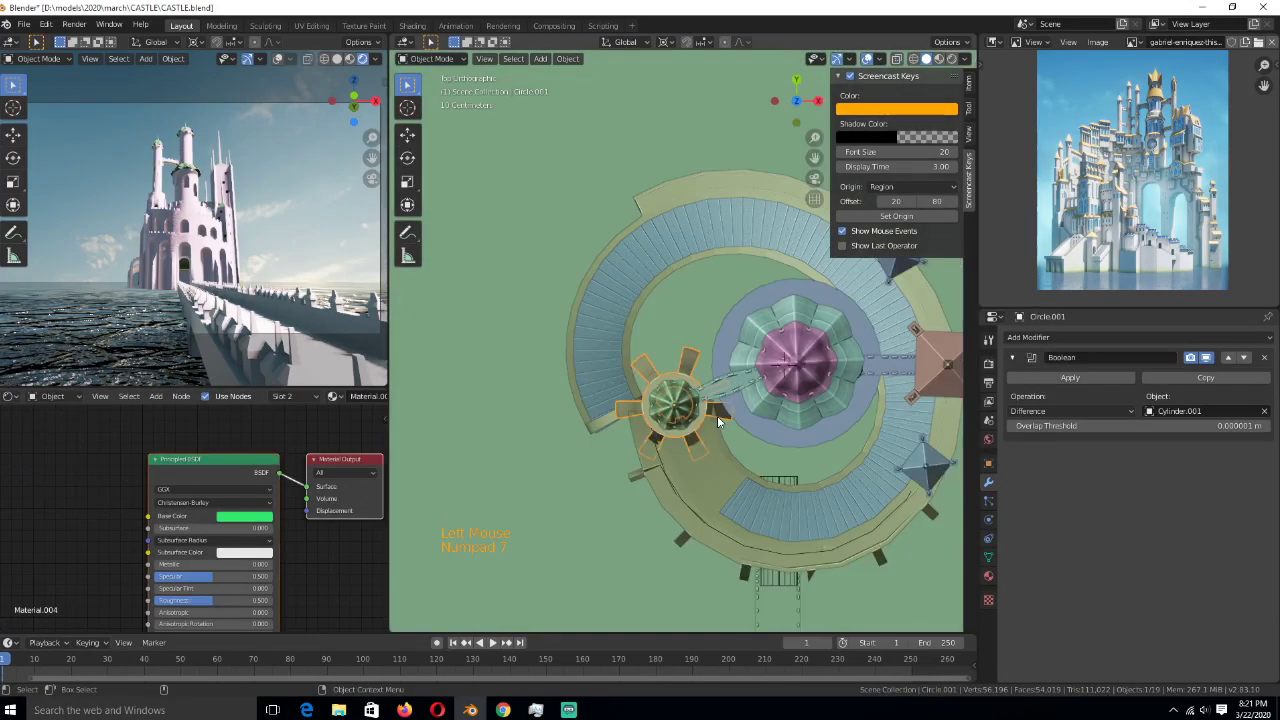
{"action": "middle_click_drag", "start_coordinate": [717, 416], "coordinate": [755, 385]}
{"action": "key", "text": "Tab"}
{"action": "scroll", "coordinate": [752, 388], "scroll_direction": "up", "scroll_amount": 3}
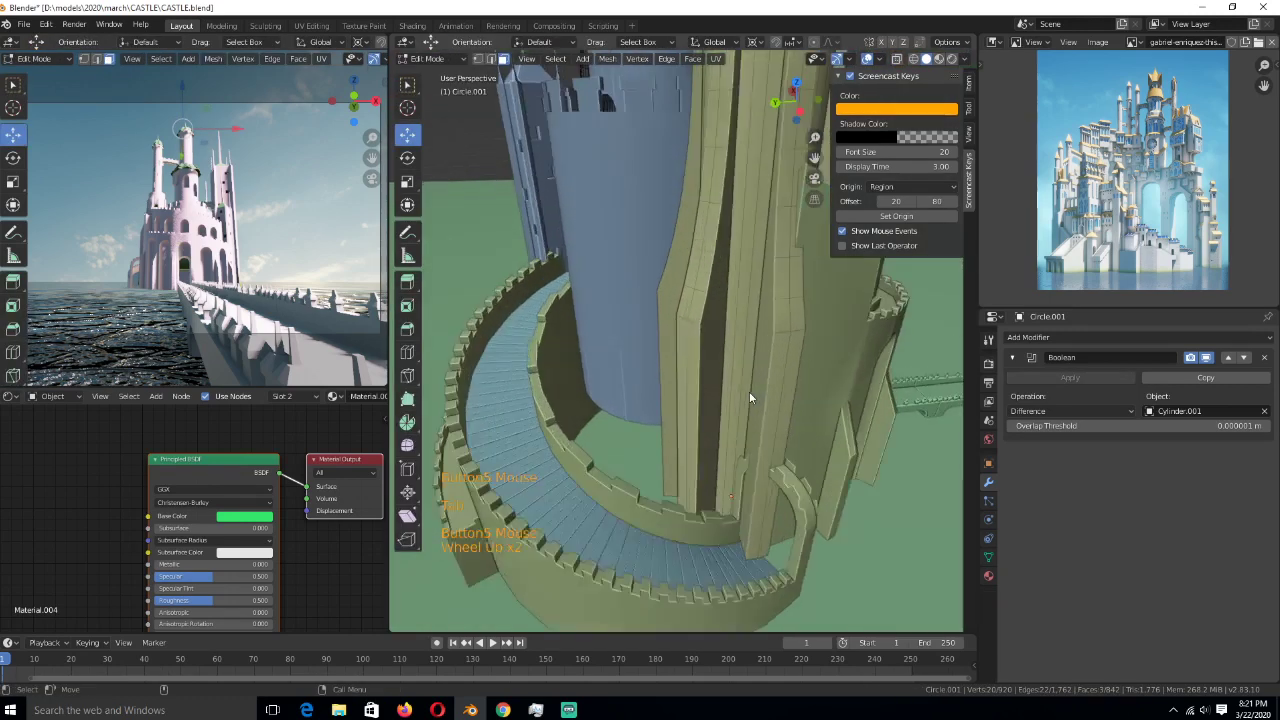
- Select the lower outer faces of the round side tower's buttress overlapping the stairs and move them back along X toward the tower
{"action": "left_click", "coordinate": [755, 460]}
{"action": "left_click", "coordinate": [785, 340], "text": "shift"}
{"action": "left_click", "coordinate": [787, 330], "text": "shift"}
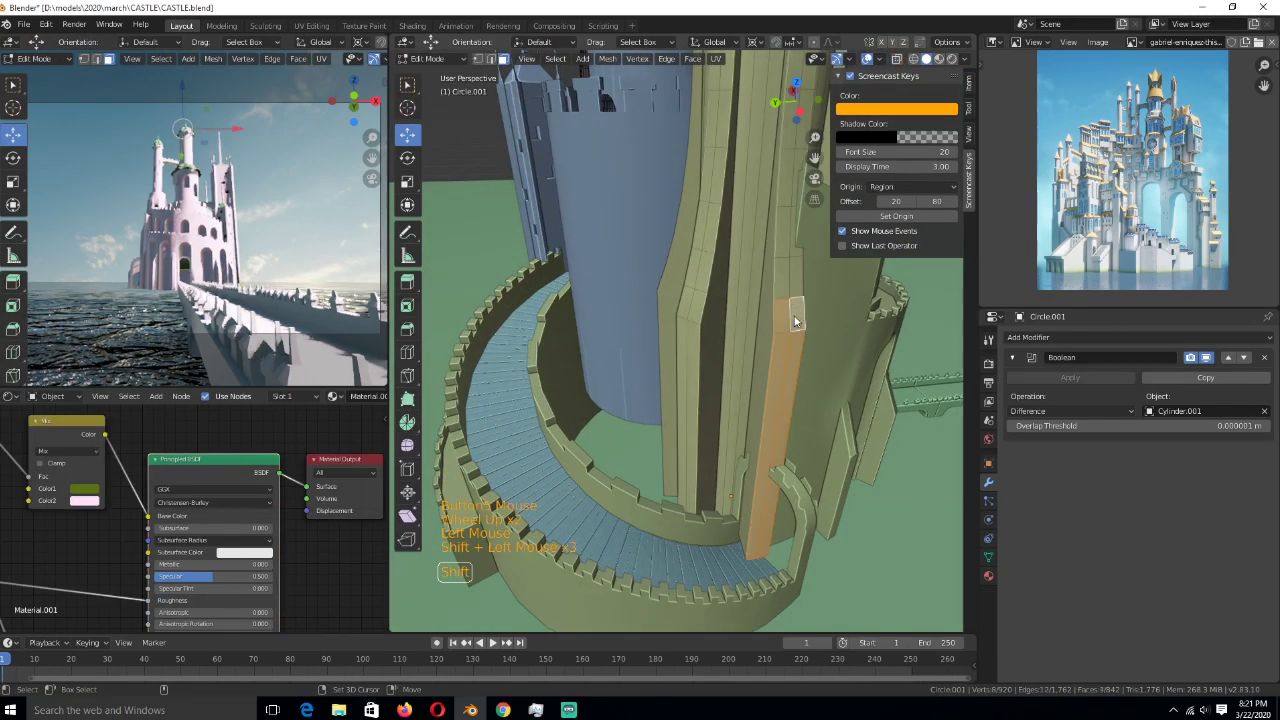
{"action": "left_click", "coordinate": [784, 285], "text": "shift"}
{"action": "key", "text": "g"}
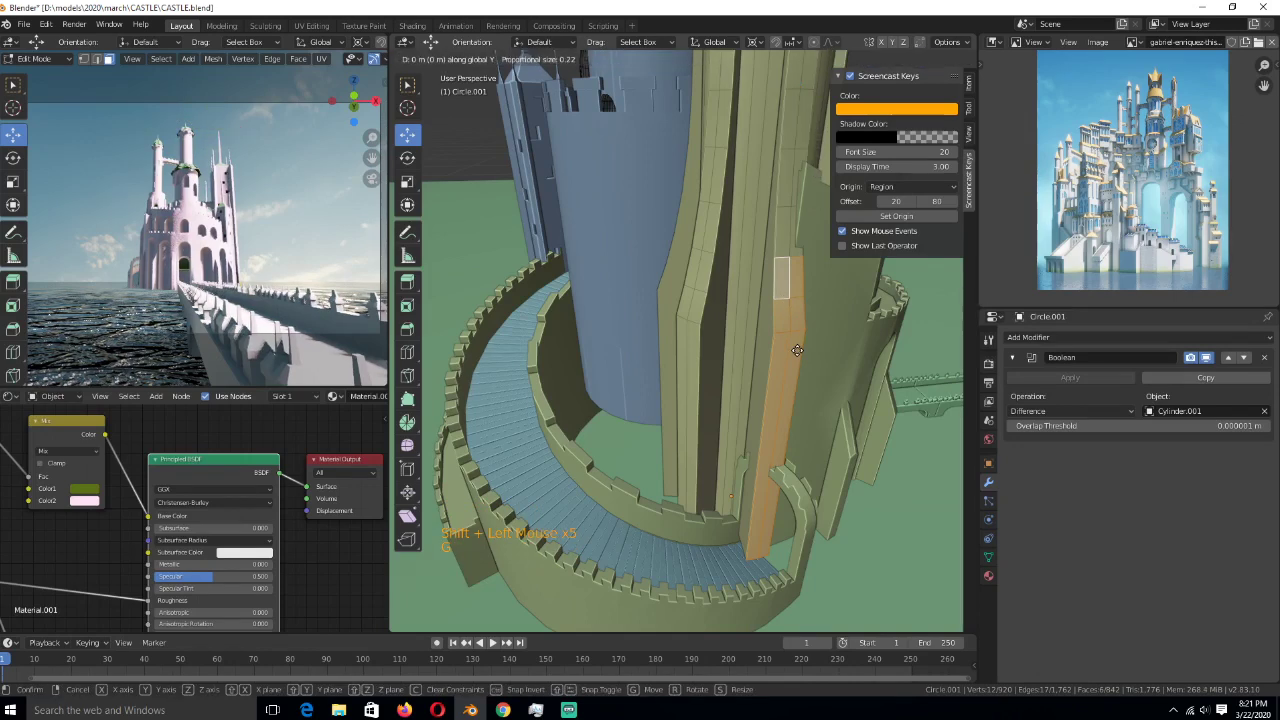
{"action": "key", "text": "g"}
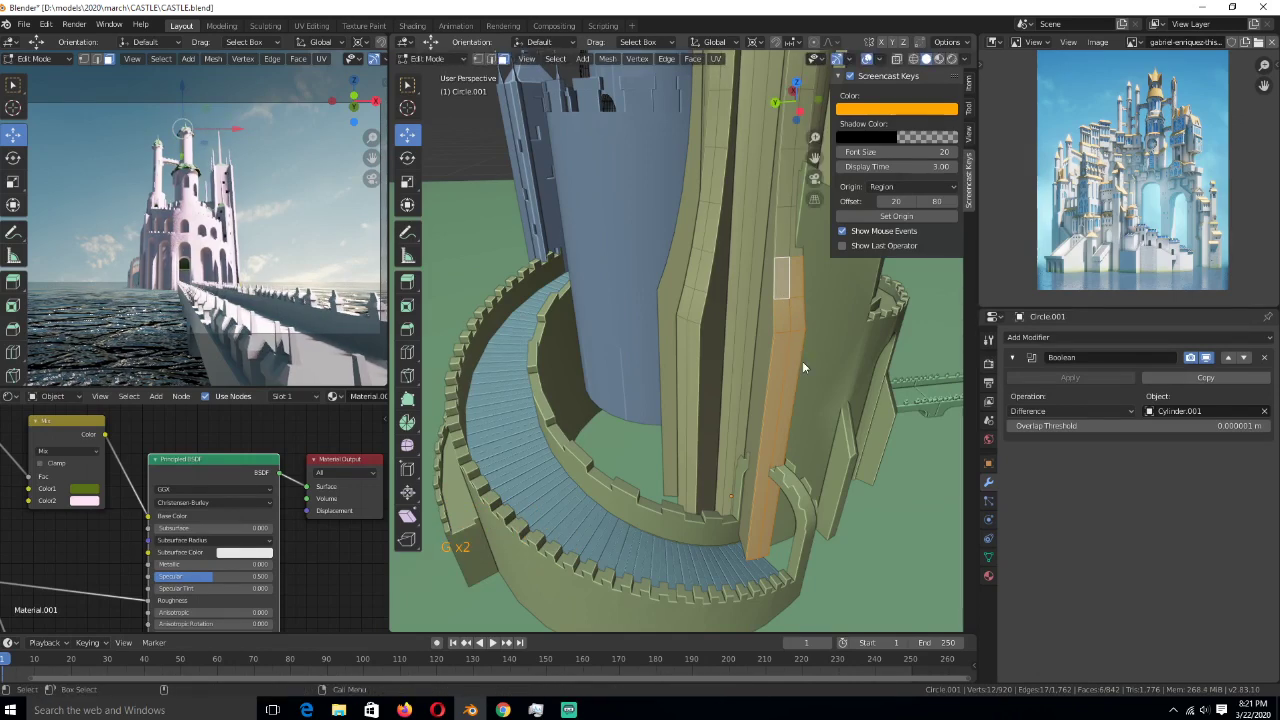
{"action": "key", "text": "period"}
{"action": "left_click", "coordinate": [811, 433]}
{"action": "middle_click_drag", "start_coordinate": [799, 434], "coordinate": [790, 388]}
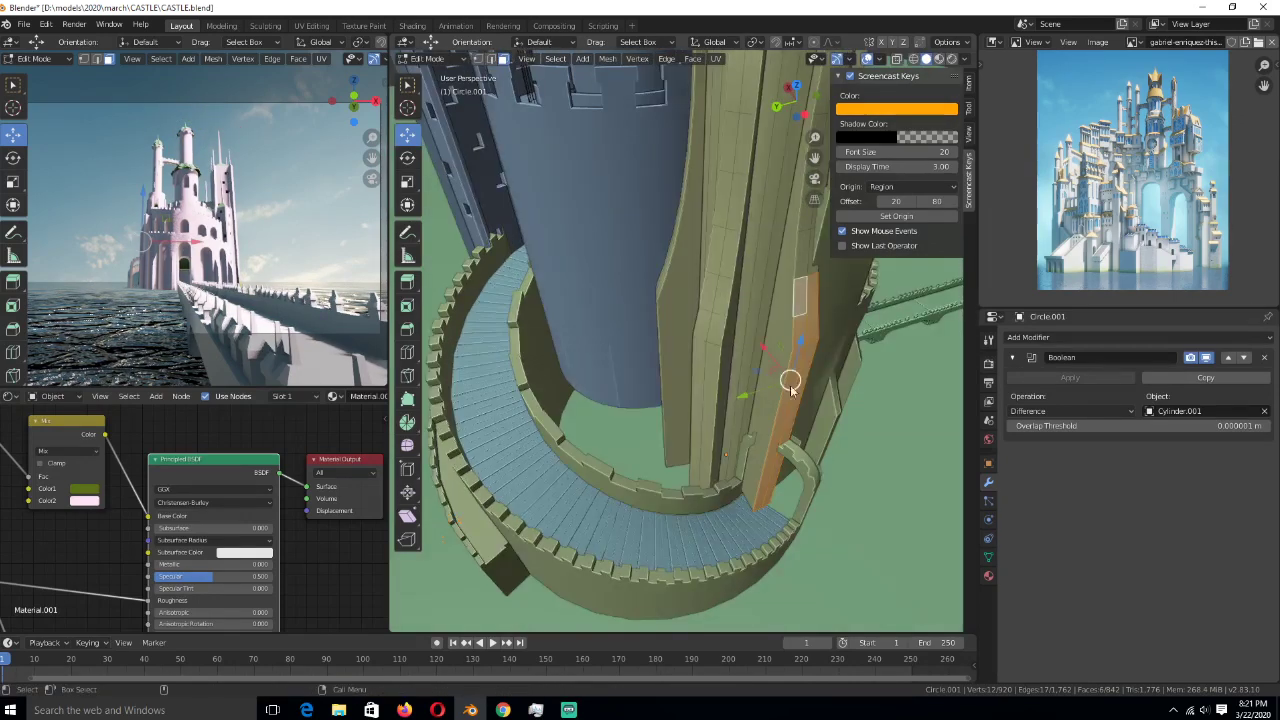
{"action": "left_click_drag", "start_coordinate": [764, 346], "coordinate": [758, 326]}
- Dissolve the two leftover edge loops on the moved buttress, leave mesh editing and save the file
{"action": "left_click", "coordinate": [791, 297], "text": "alt"}
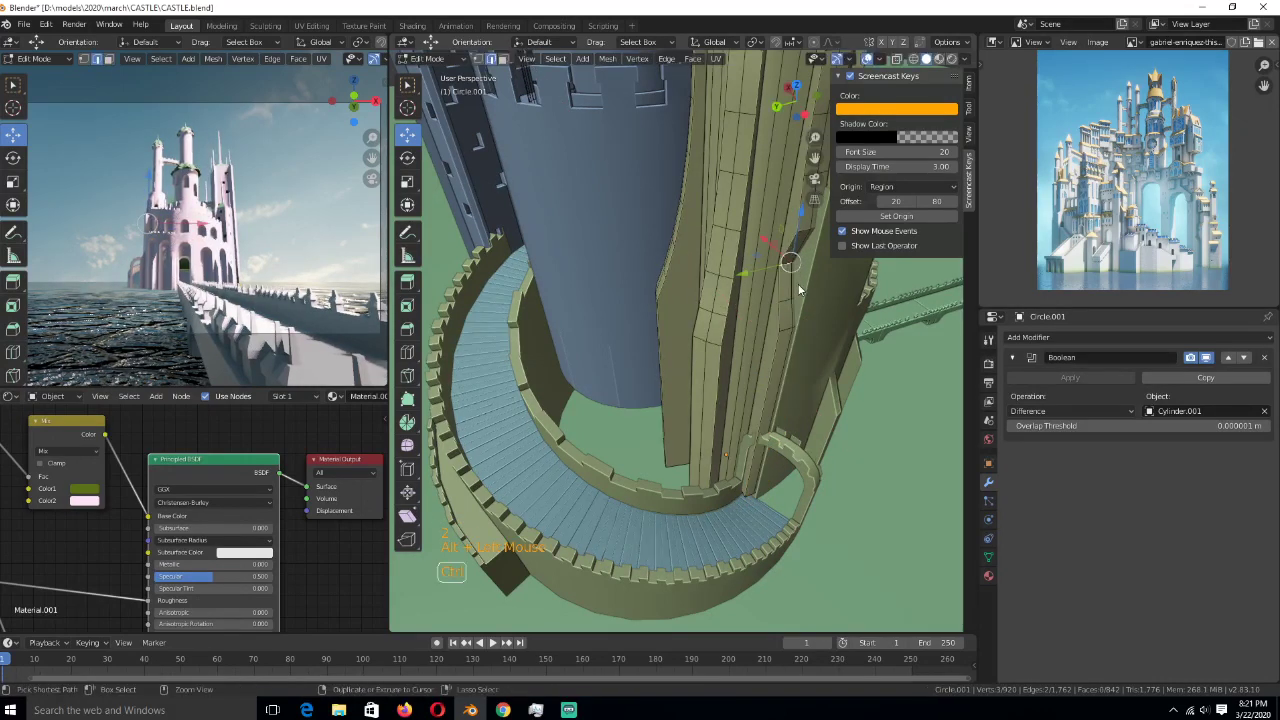
{"action": "key", "text": "ctrl+x"}
{"action": "left_click", "coordinate": [786, 302], "text": "alt"}
{"action": "key", "text": "ctrl+x"}
{"action": "key", "text": "Tab"}
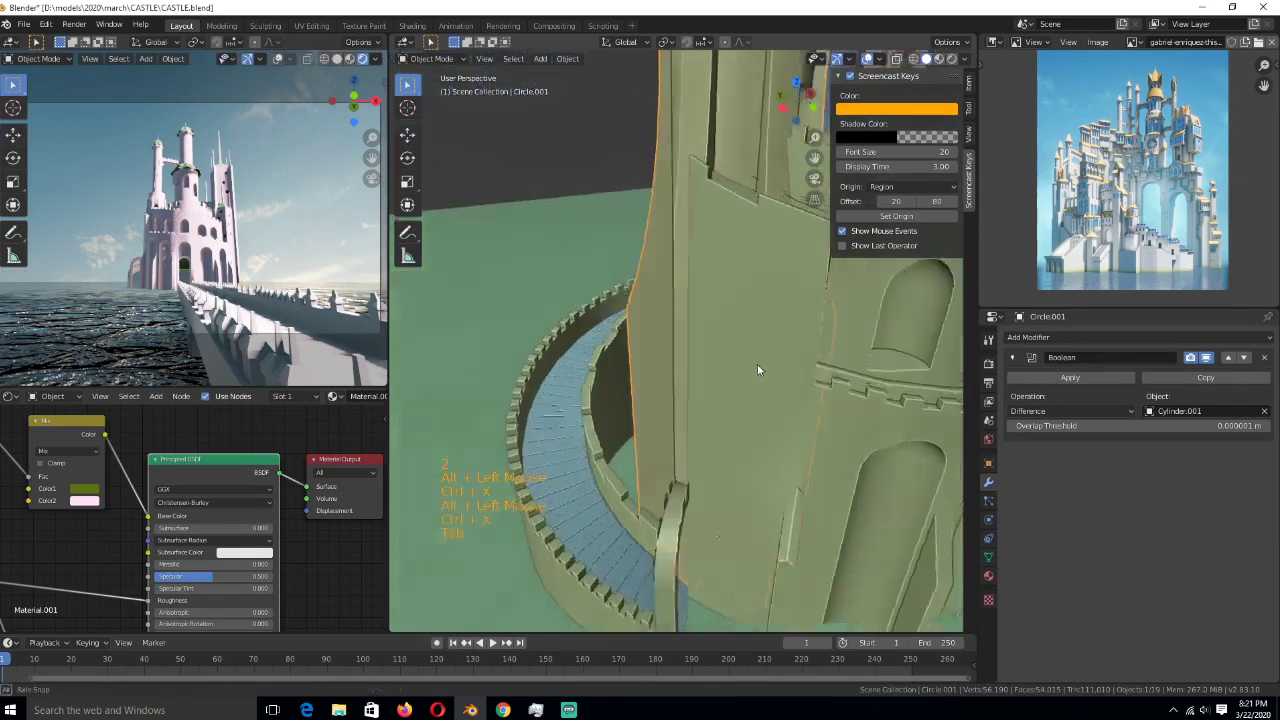
{"action": "key", "text": "alt+a"}
{"action": "scroll", "coordinate": [760, 415], "scroll_direction": "down", "scroll_amount": 3}
{"action": "scroll", "coordinate": [697, 395], "scroll_direction": "down", "scroll_amount": 3}
{"action": "key", "text": "ctrl+s"}
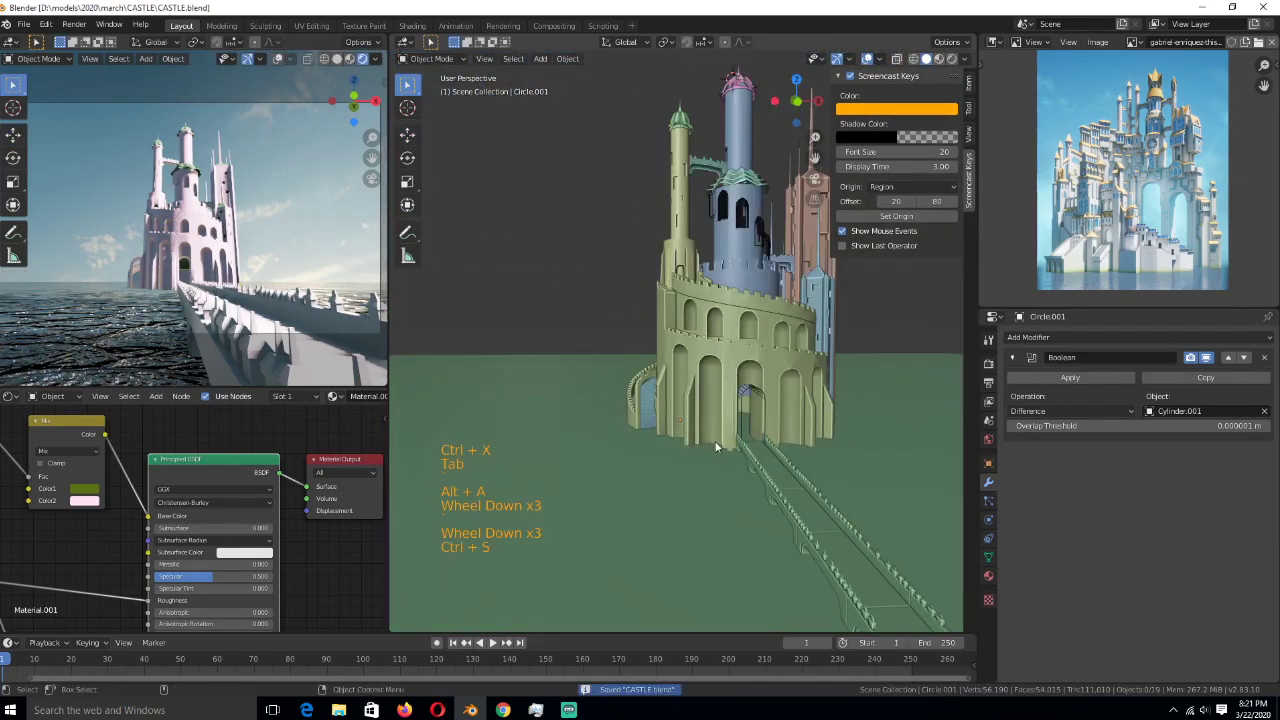
- From the top view, place a linked duplicate of the tall square tower about -9.66 m on X and 1.58 m on Y
{"action": "middle_click_drag", "start_coordinate": [700, 430], "coordinate": [675, 448]}
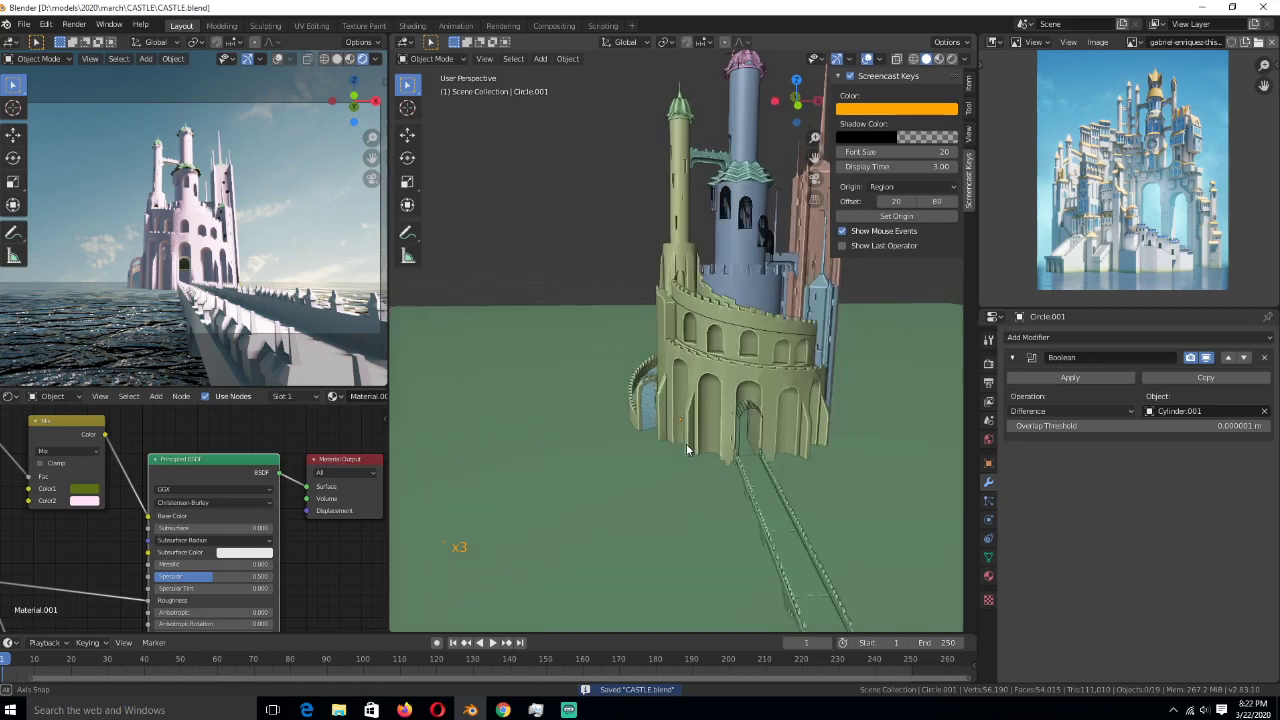
{"action": "scroll", "coordinate": [670, 448], "scroll_direction": "down", "scroll_amount": 2}
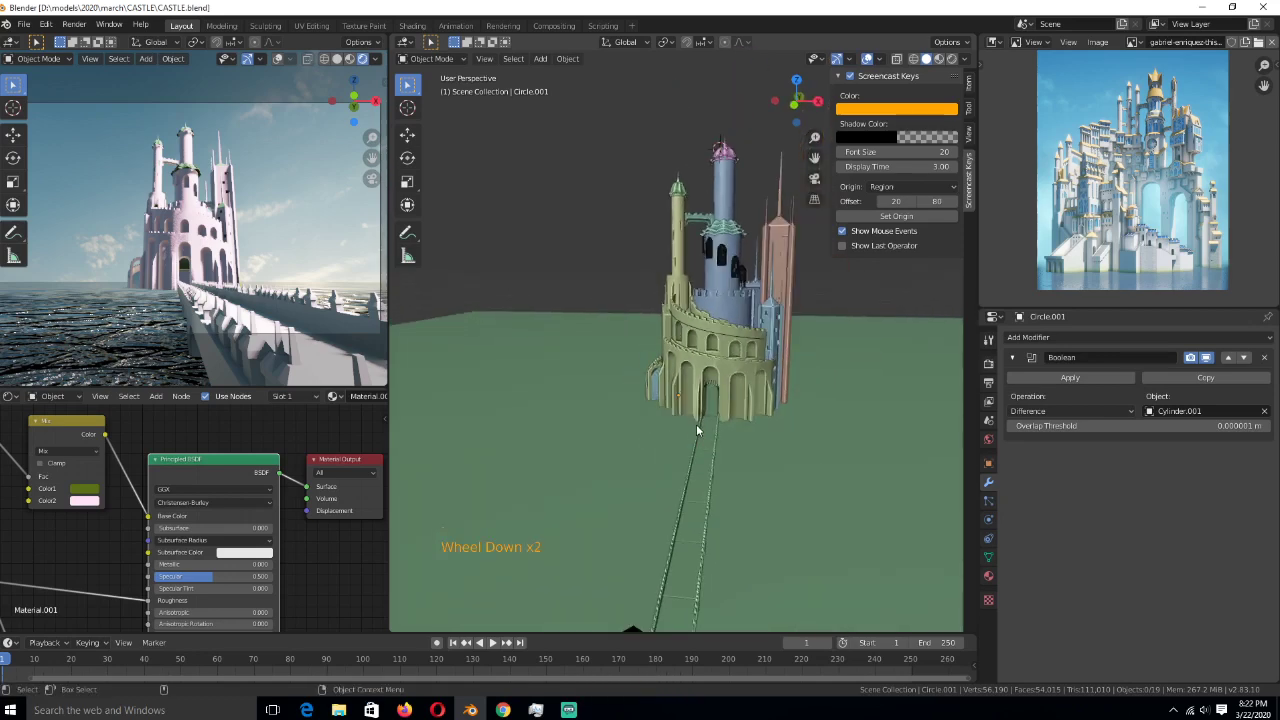
{"action": "key", "text": "KP_7"}
{"action": "left_click", "coordinate": [703, 423]}
{"action": "scroll", "coordinate": [703, 423], "scroll_direction": "up", "scroll_amount": 3}
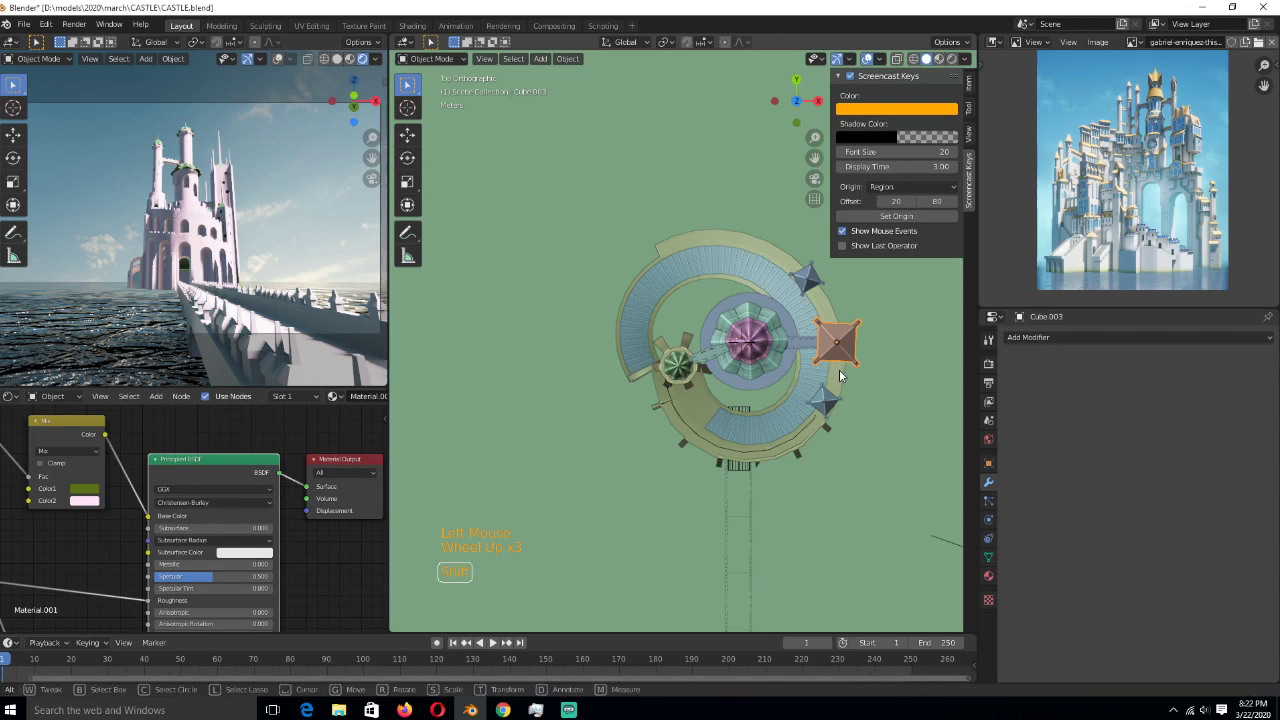
{"action": "left_click", "coordinate": [817, 333]}
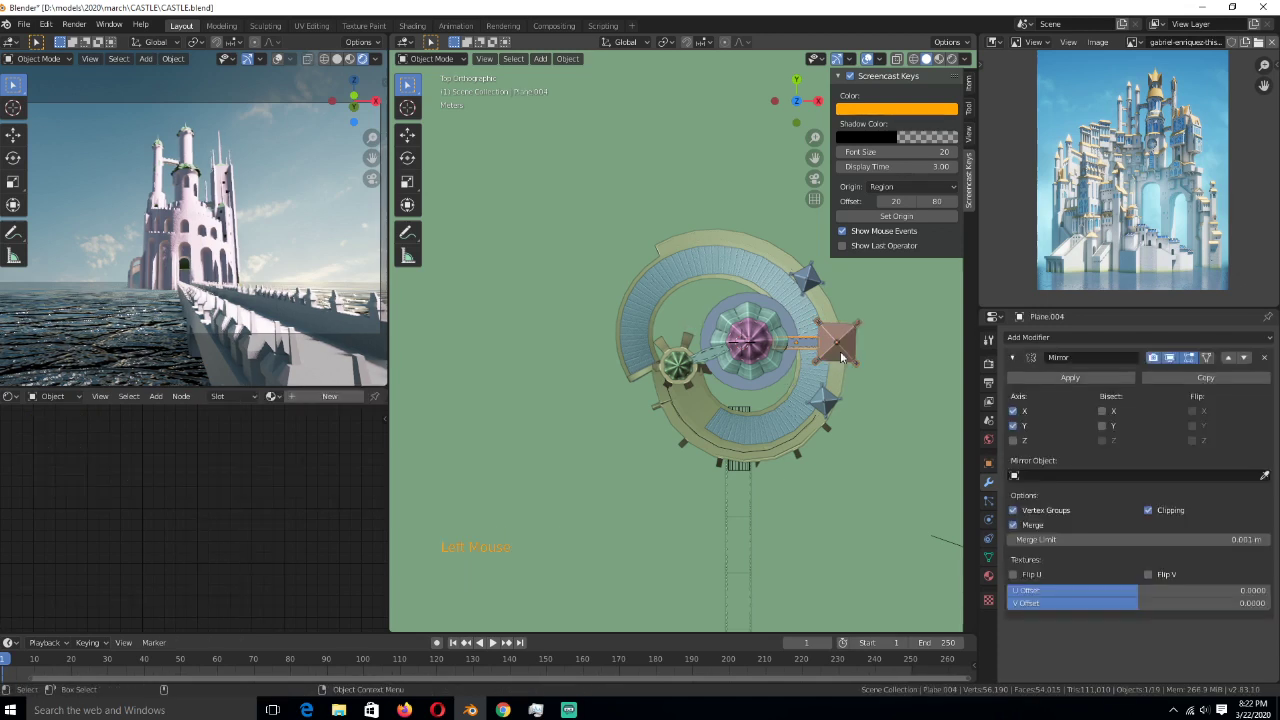
{"action": "key", "text": "alt+d"}
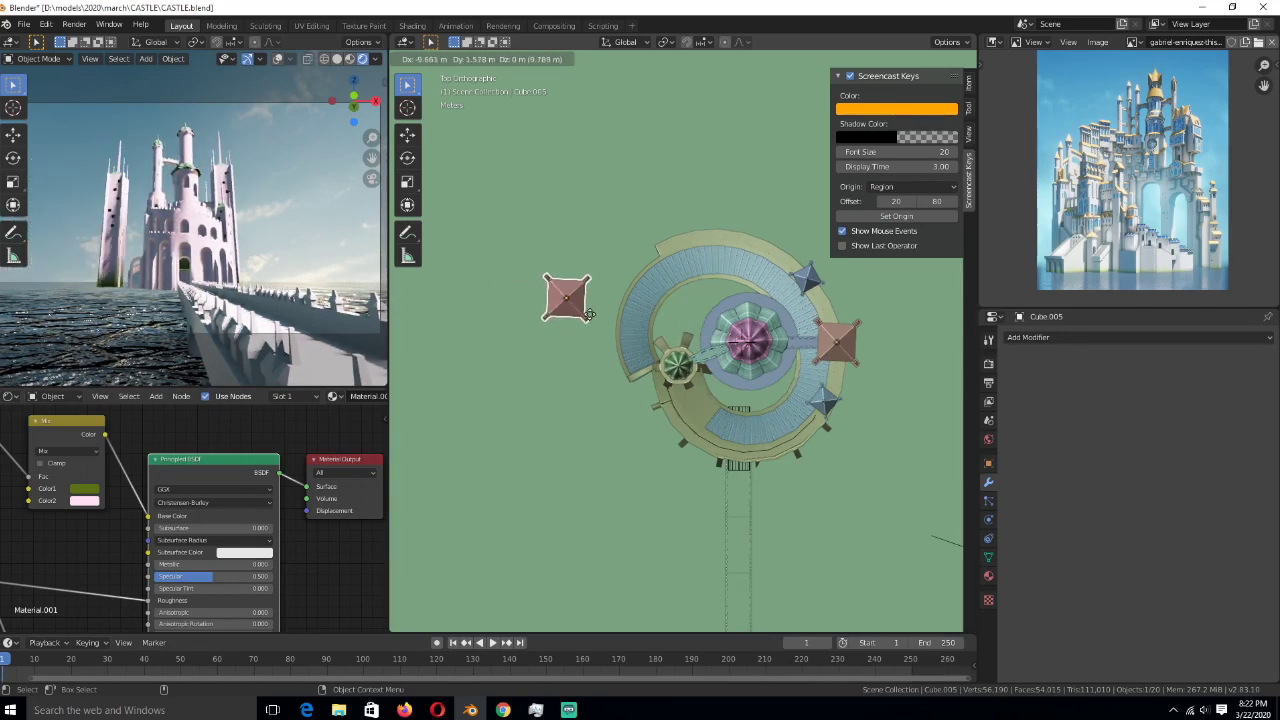
{"action": "left_click", "coordinate": [589, 314]}
{"action": "middle_click_drag", "start_coordinate": [589, 314], "coordinate": [677, 357]}
{"action": "scroll", "coordinate": [640, 340], "scroll_direction": "down", "scroll_amount": 3}
- Try stretching the linked square tower duplicate along Z, cancel the scaling and delete the duplicate
{"action": "key", "text": "s"}
{"action": "key", "text": "z"}
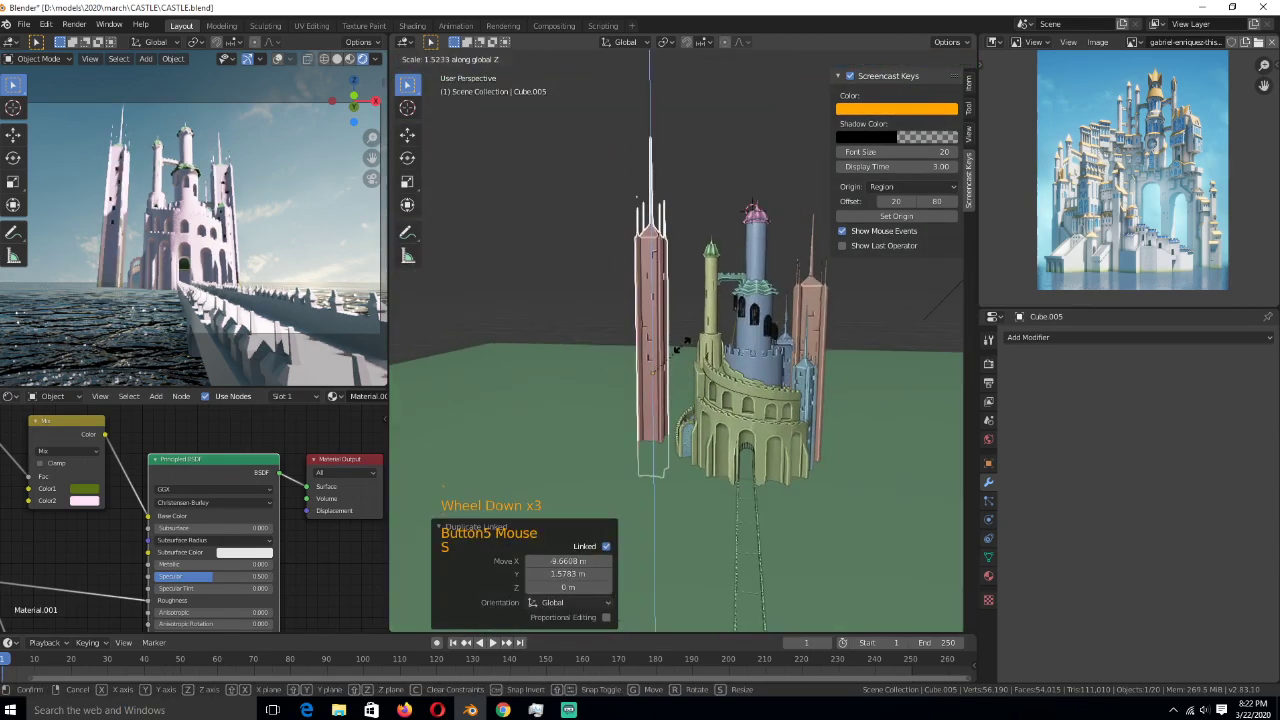
{"action": "key", "text": "Escape"}
{"action": "key", "text": "x"}
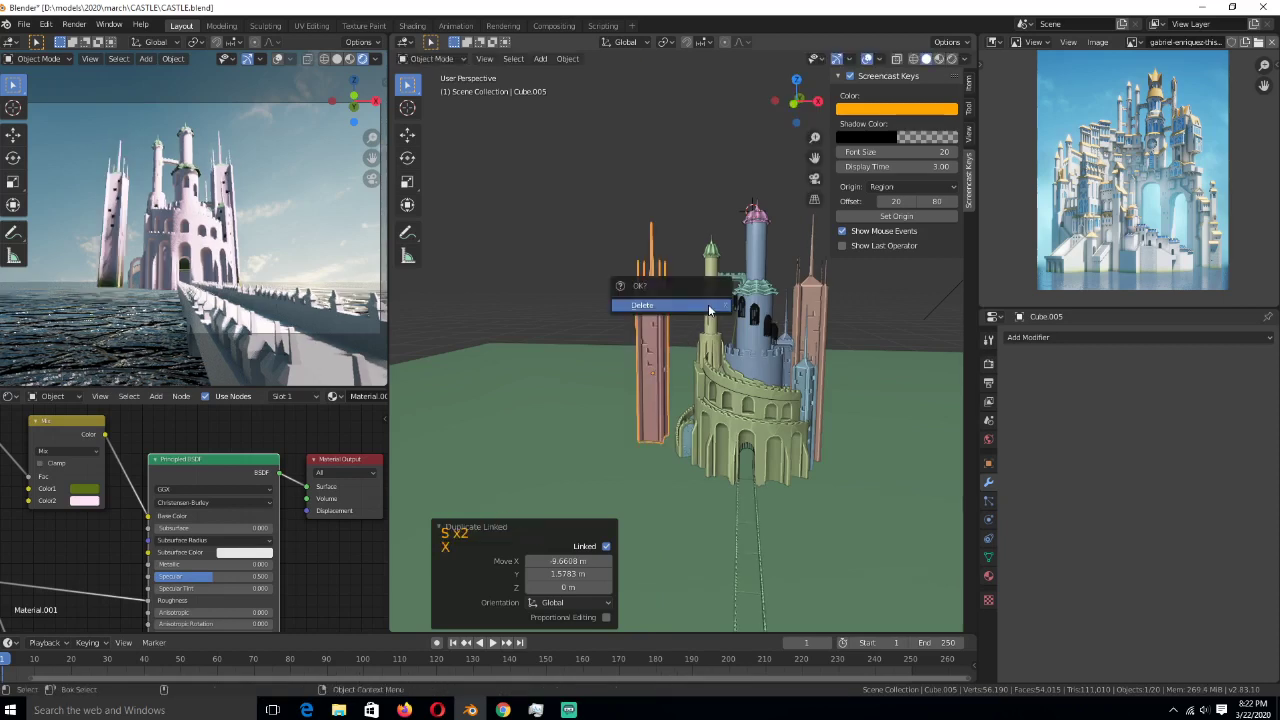
{"action": "left_click", "coordinate": [640, 295]}
- Make an independent duplicate of the tall square tower about -9.2 m along X and raise its entire mesh along Z
{"action": "left_click", "coordinate": [818, 340]}
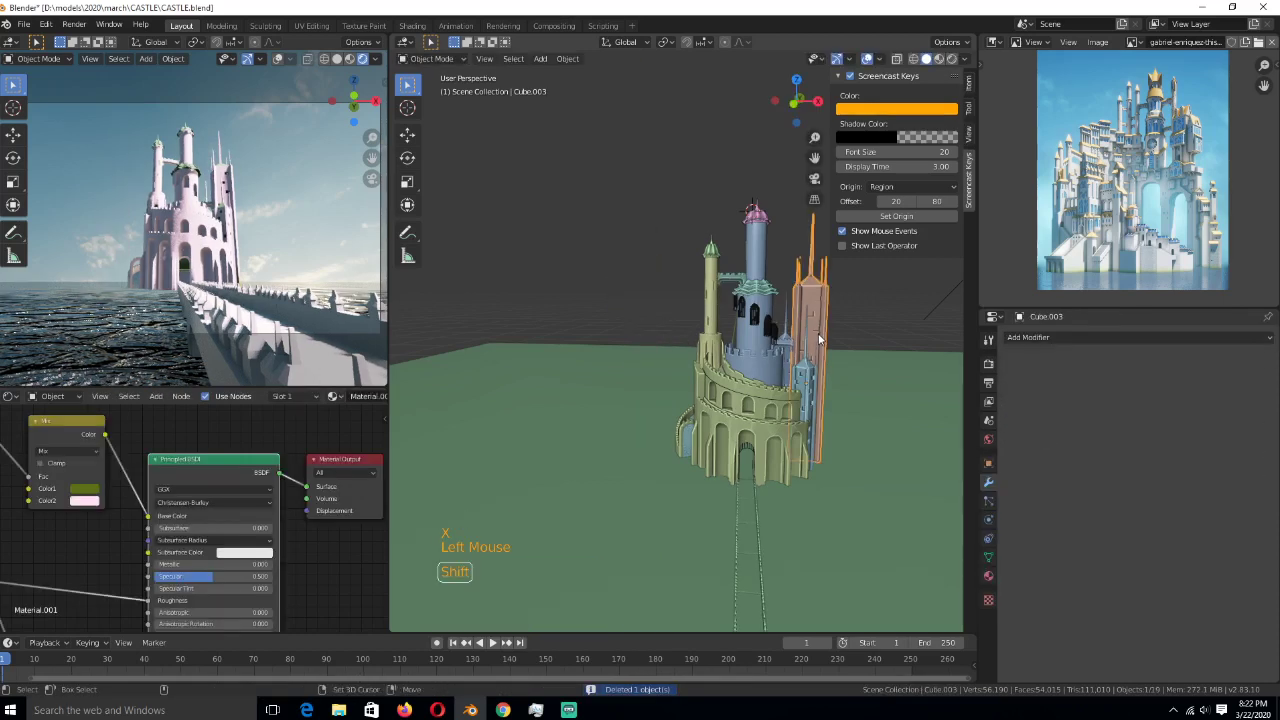
{"action": "key", "text": "shift+d"}
{"action": "left_click", "coordinate": [662, 372]}
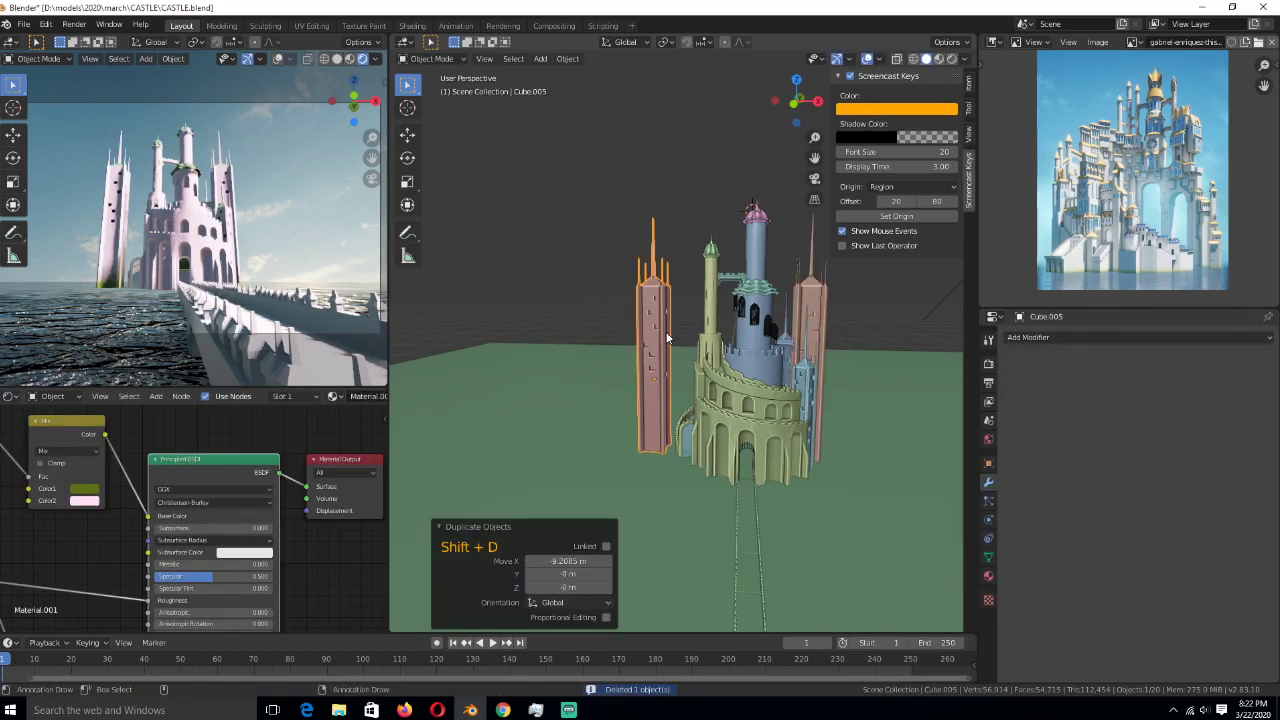
{"action": "key", "text": "Tab"}
{"action": "key", "text": "a"}
{"action": "key", "text": "g"}
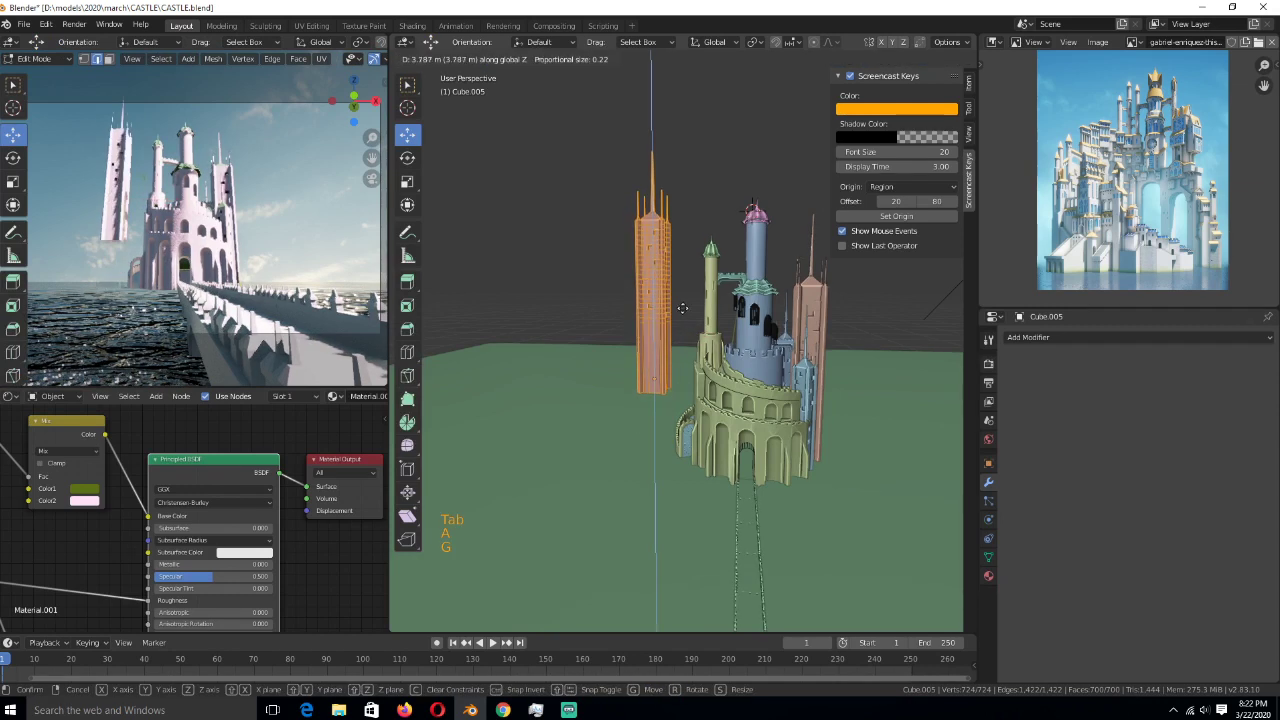
{"action": "left_click", "coordinate": [686, 308]}
- In wireframe, select the duplicated tower's bottom vertices and pull them down along Z to lengthen its shaft
{"action": "key", "text": "Tab"}
{"action": "key", "text": "Tab"}
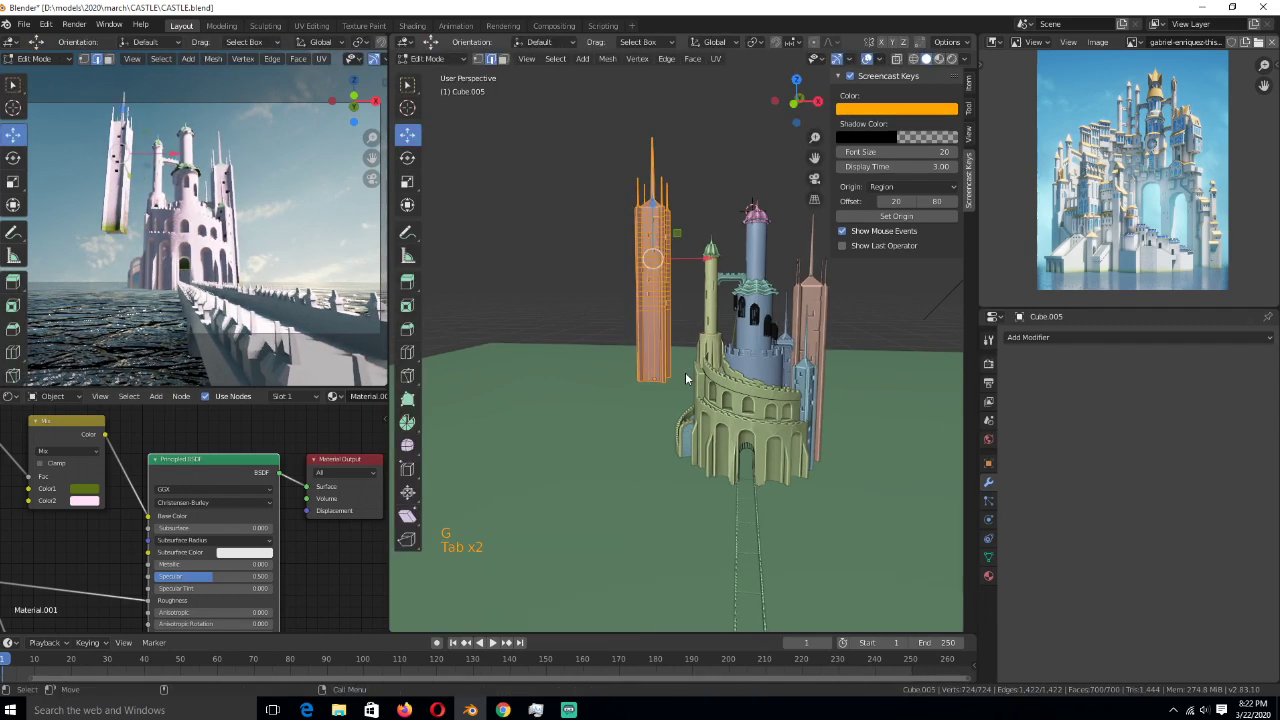
{"action": "key", "text": "z"}
{"action": "key", "text": "alt+a"}
{"action": "left_click", "coordinate": [685, 372]}
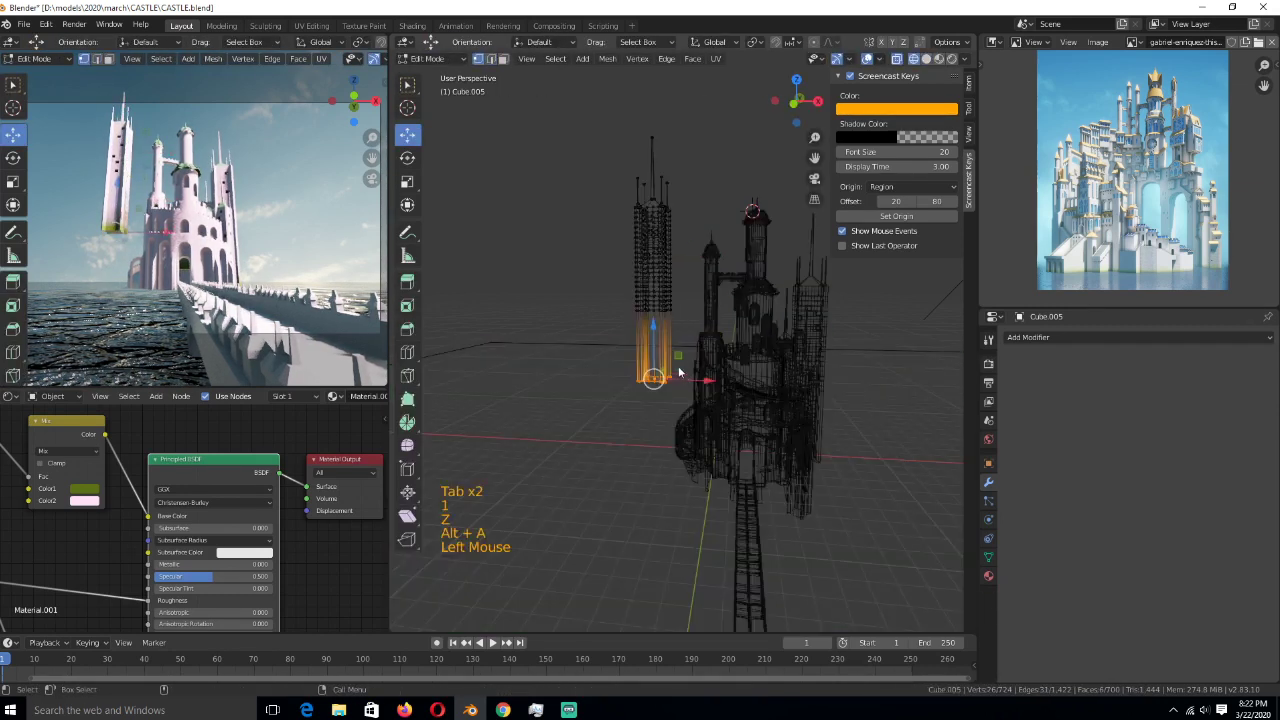
{"action": "left_click_drag", "start_coordinate": [649, 356], "coordinate": [654, 401]}
- Lower the duplicated square tower about 1.42 m on Z and shift it about 1.58 m along X toward the castle
{"action": "key", "text": "Tab"}
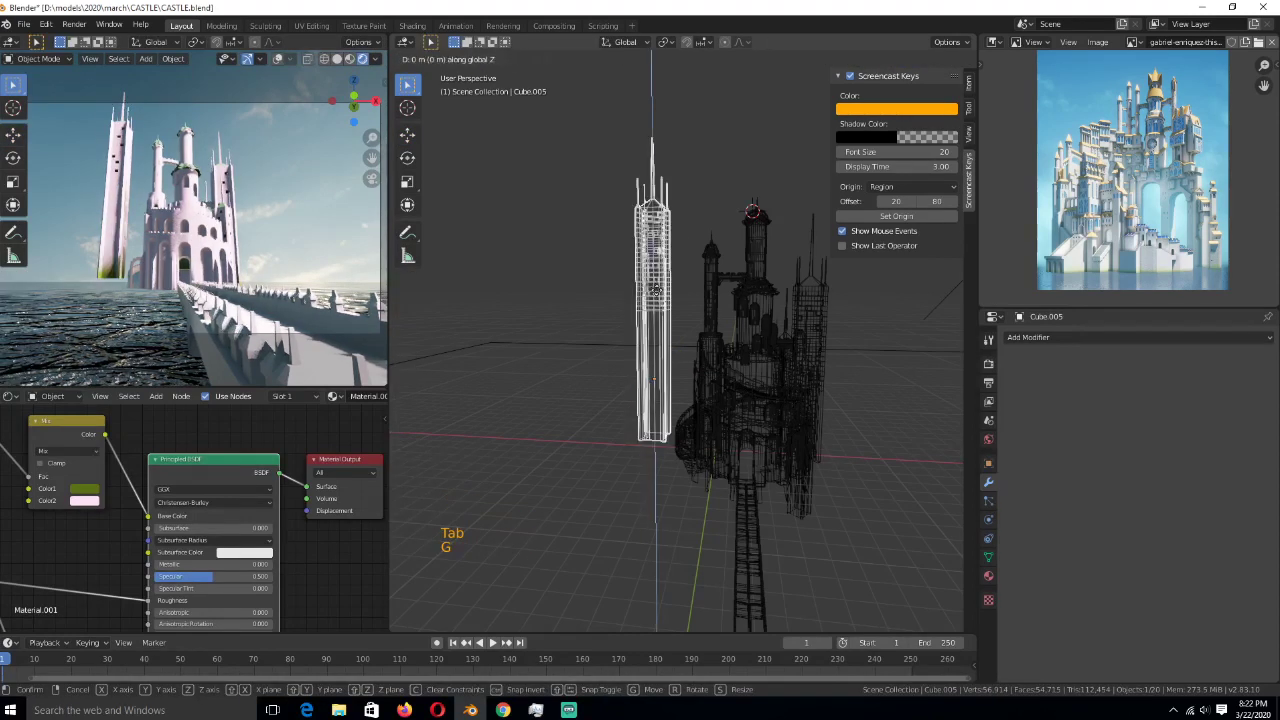
{"action": "key", "text": "g"}
{"action": "left_click", "coordinate": [657, 316]}
{"action": "key", "text": "z"}
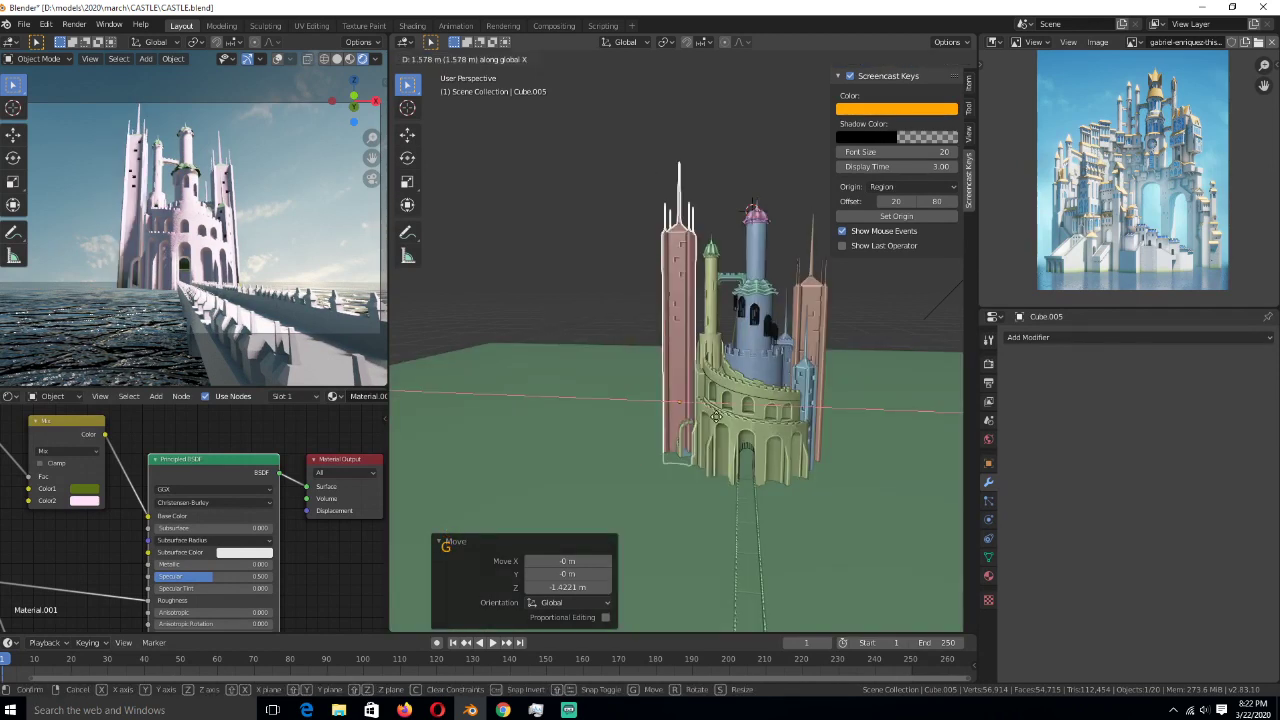
{"action": "key", "text": "g"}
{"action": "left_click", "coordinate": [679, 412]}
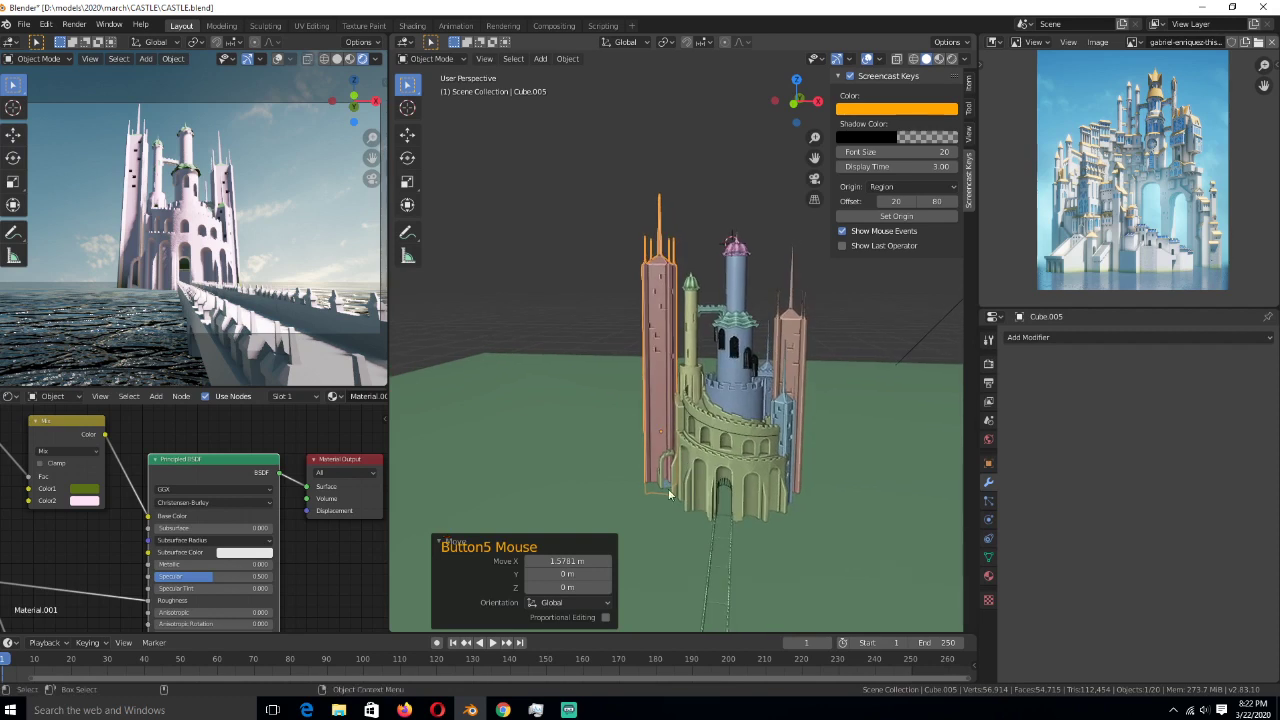
- From the top view, move the duplicated tower about -0.74 m on X and 2.44 m on Y, and add a linked duplicate 10.99 m along X
{"action": "key", "text": "KP_7"}
{"action": "key", "text": "g"}
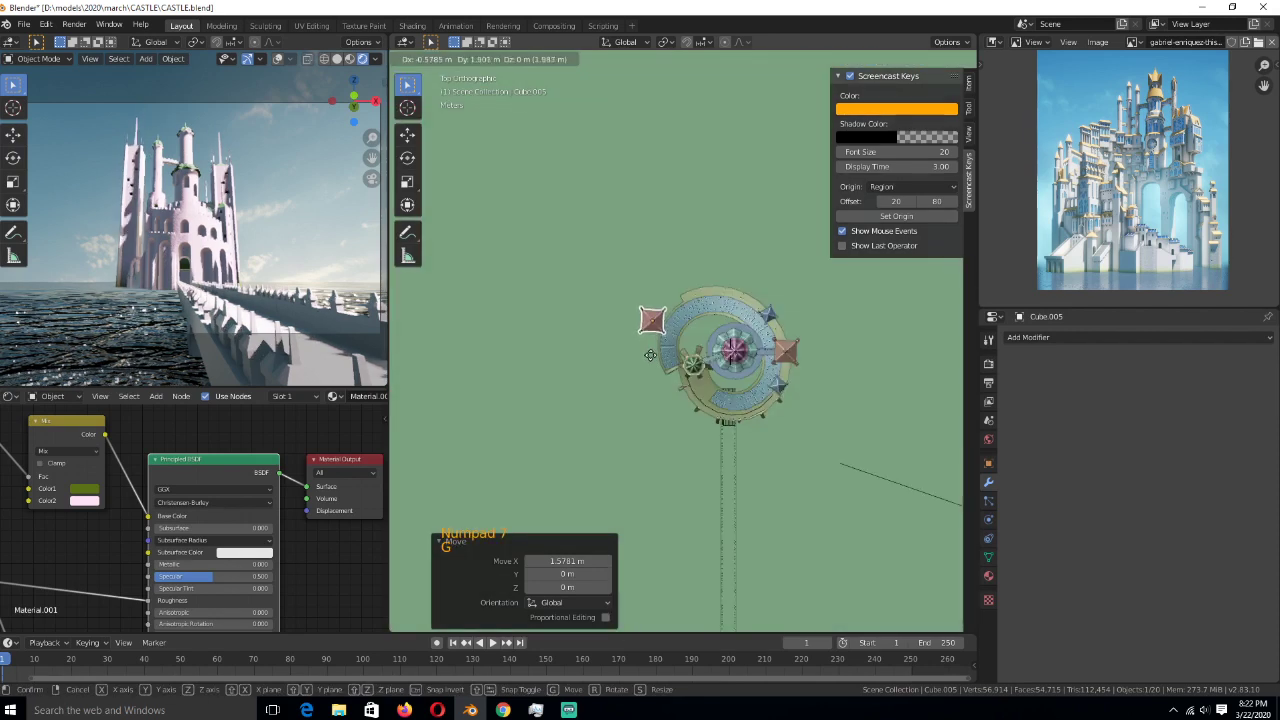
{"action": "left_click", "coordinate": [648, 354]}
{"action": "scroll", "coordinate": [585, 399], "scroll_direction": "down", "scroll_amount": 1}
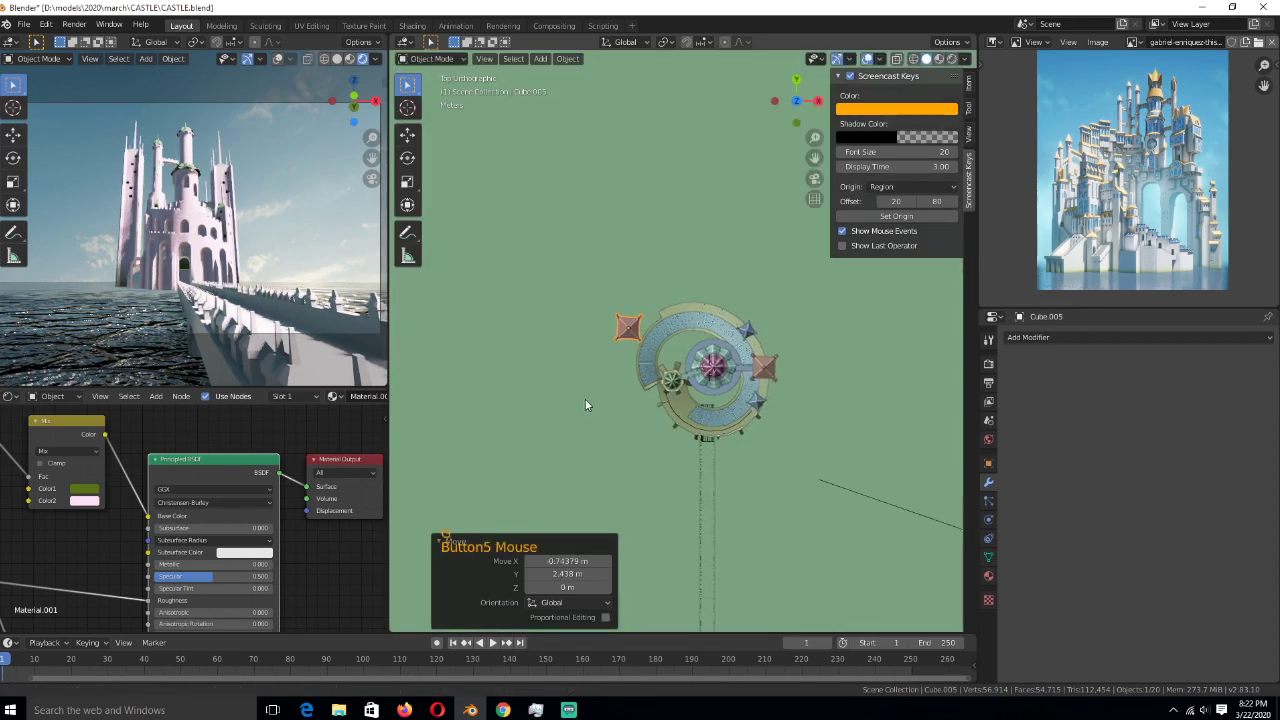
{"action": "key", "text": "alt+d"}
{"action": "key", "text": "x"}
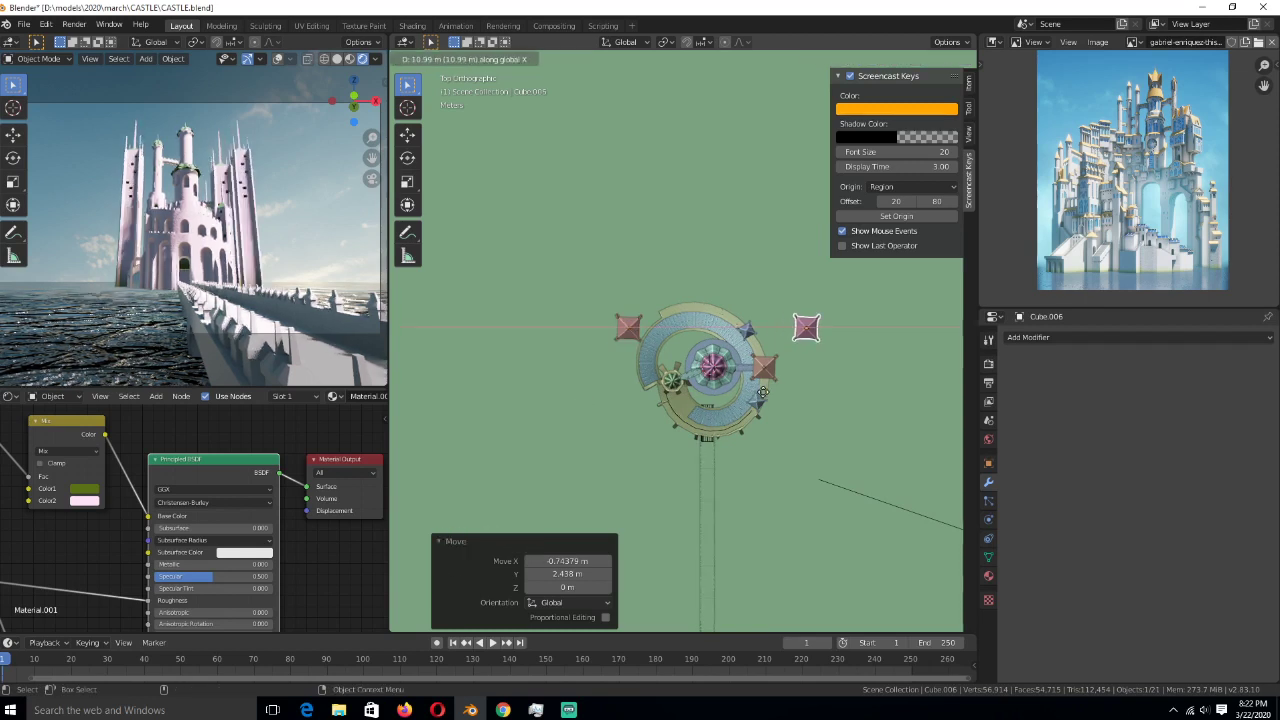
- Select both duplicated square towers and scale them to 0.704 around their individual origins
{"action": "left_click", "coordinate": [628, 327], "text": "shift"}
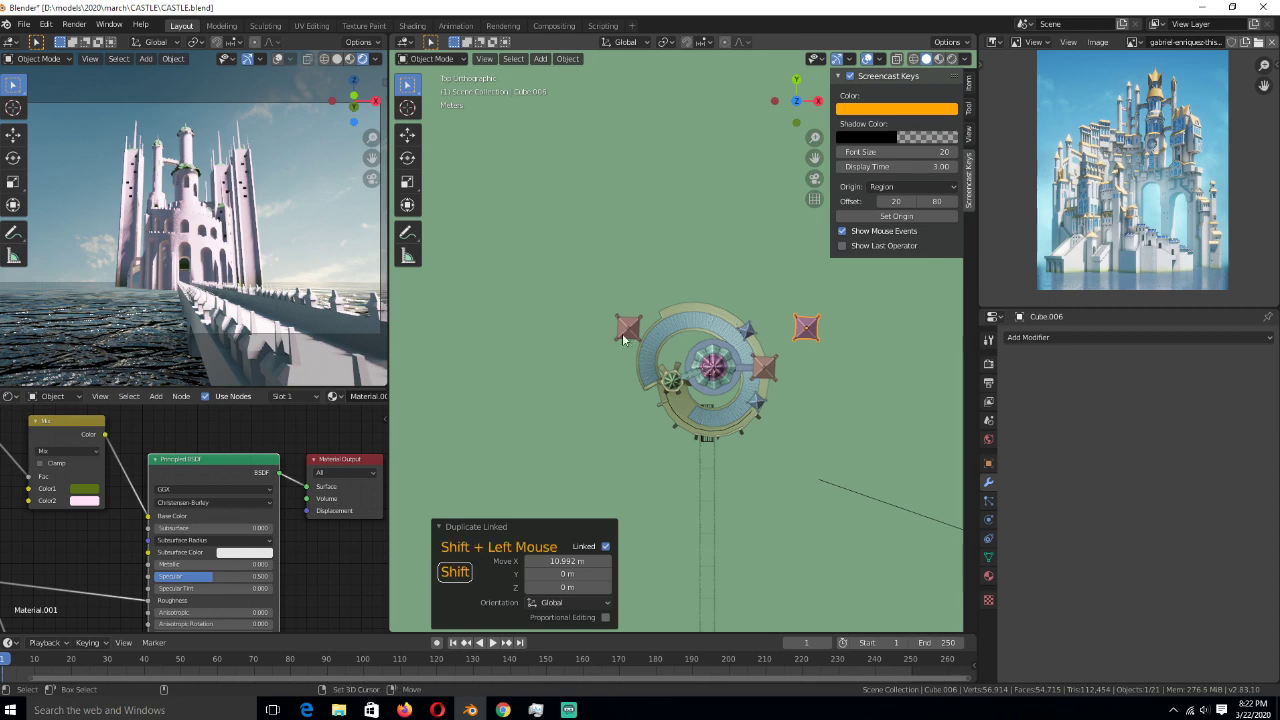
{"action": "middle_click_drag", "start_coordinate": [628, 327], "coordinate": [744, 243]}
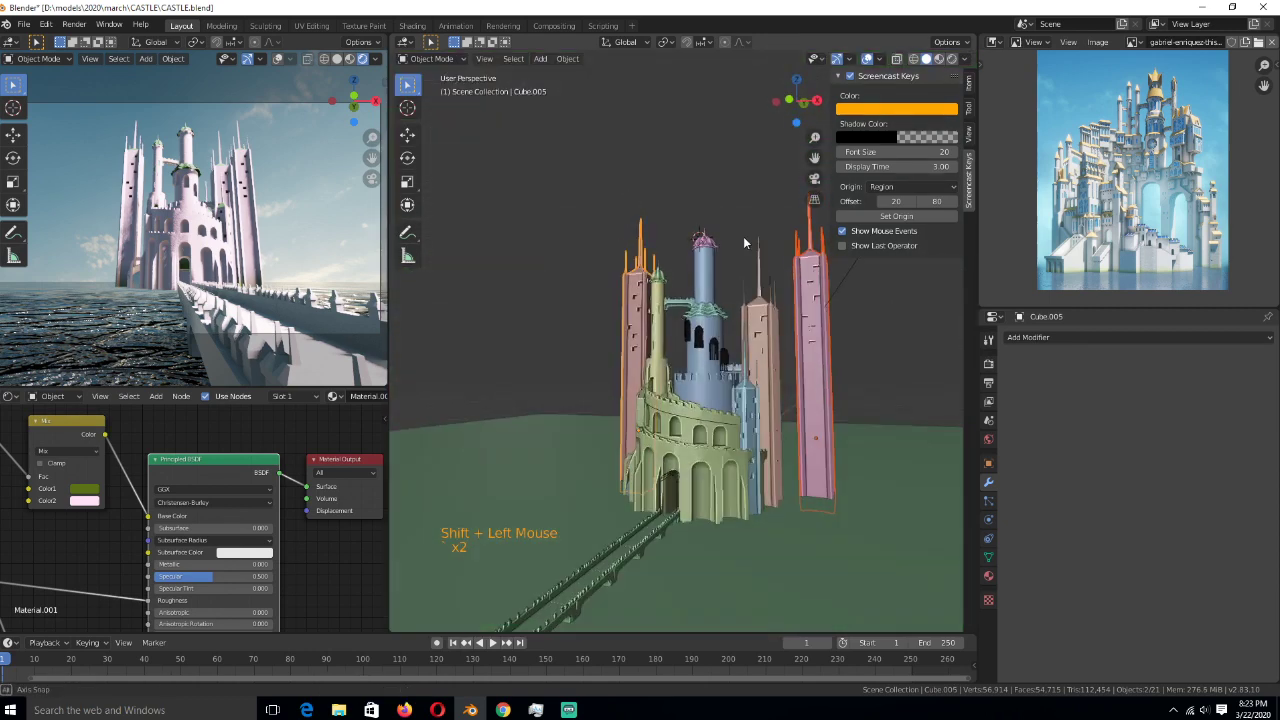
{"action": "key", "text": "shift+s"}
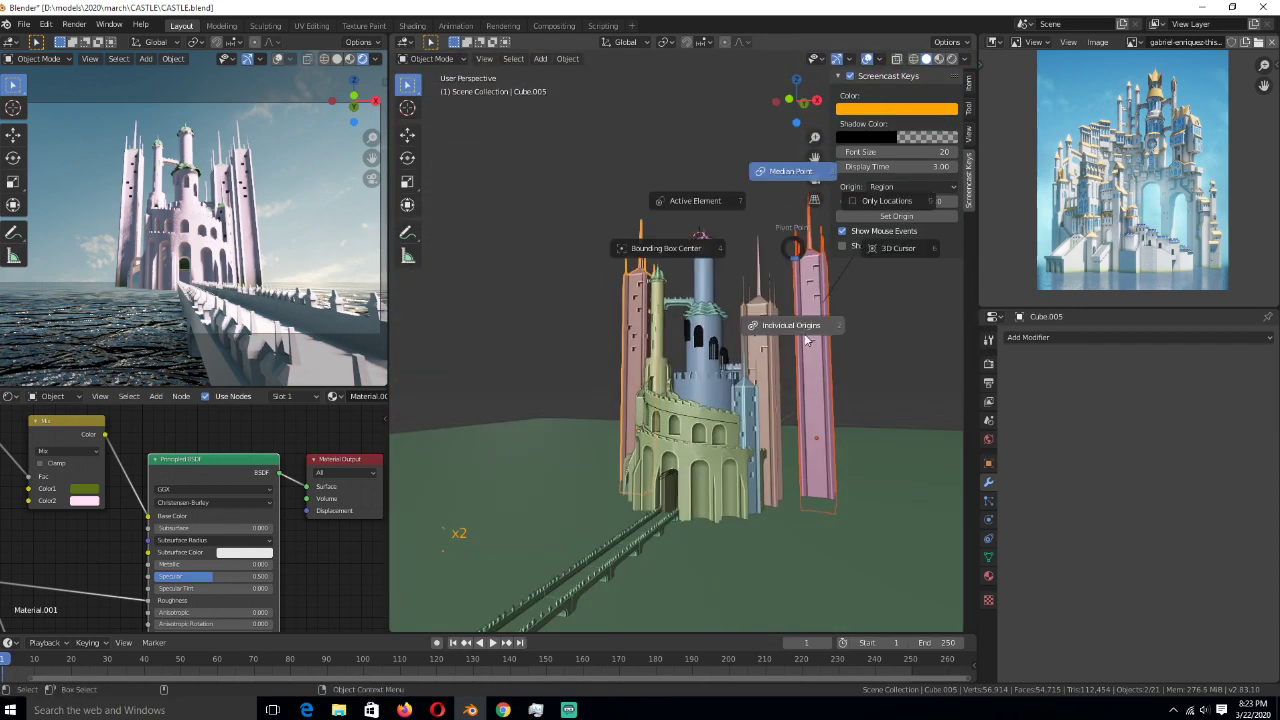
{"action": "key", "text": "s"}
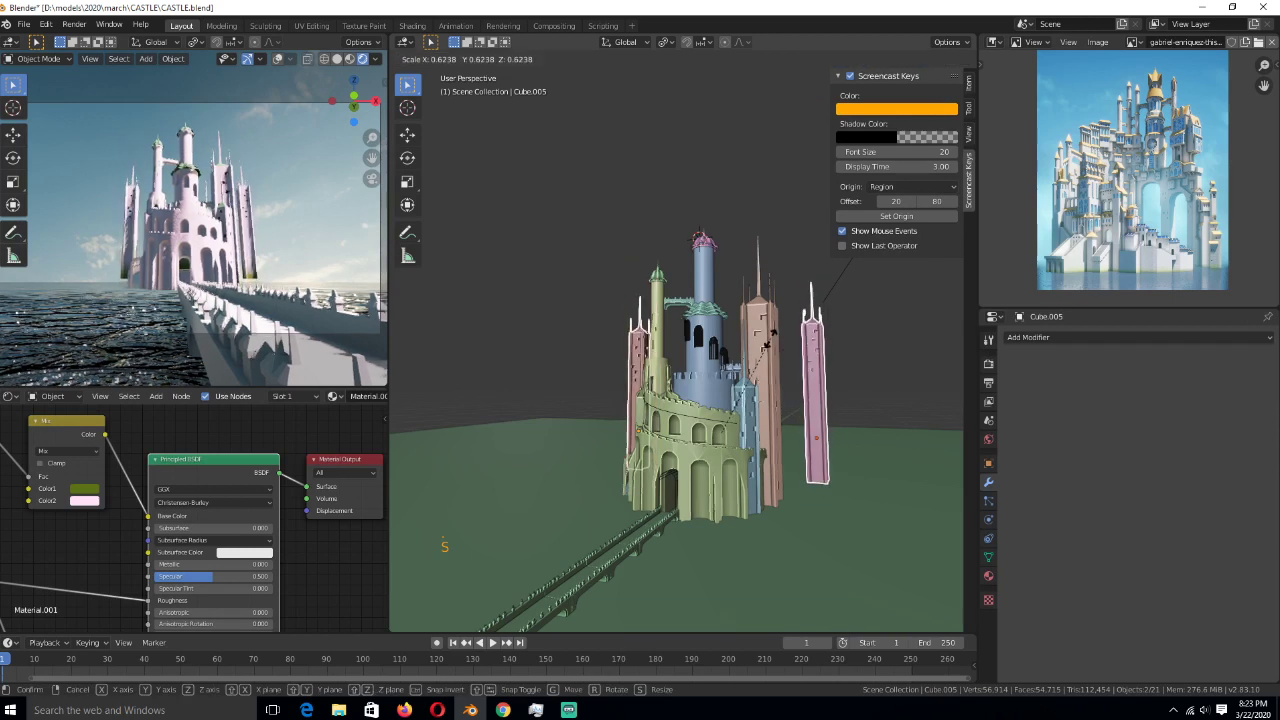
{"action": "left_click", "coordinate": [780, 328]}
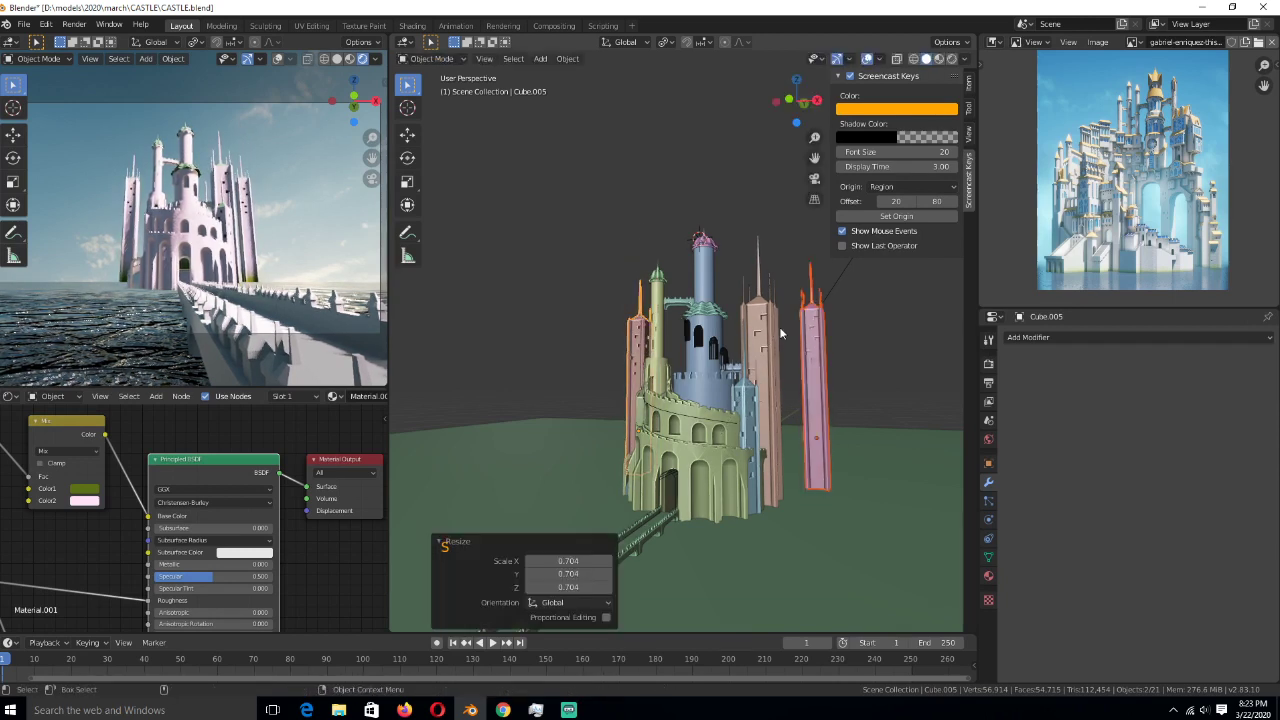
- Lower the two resized towers slightly along Z, clear the selection and save the file
{"action": "key", "text": "alt+a"}
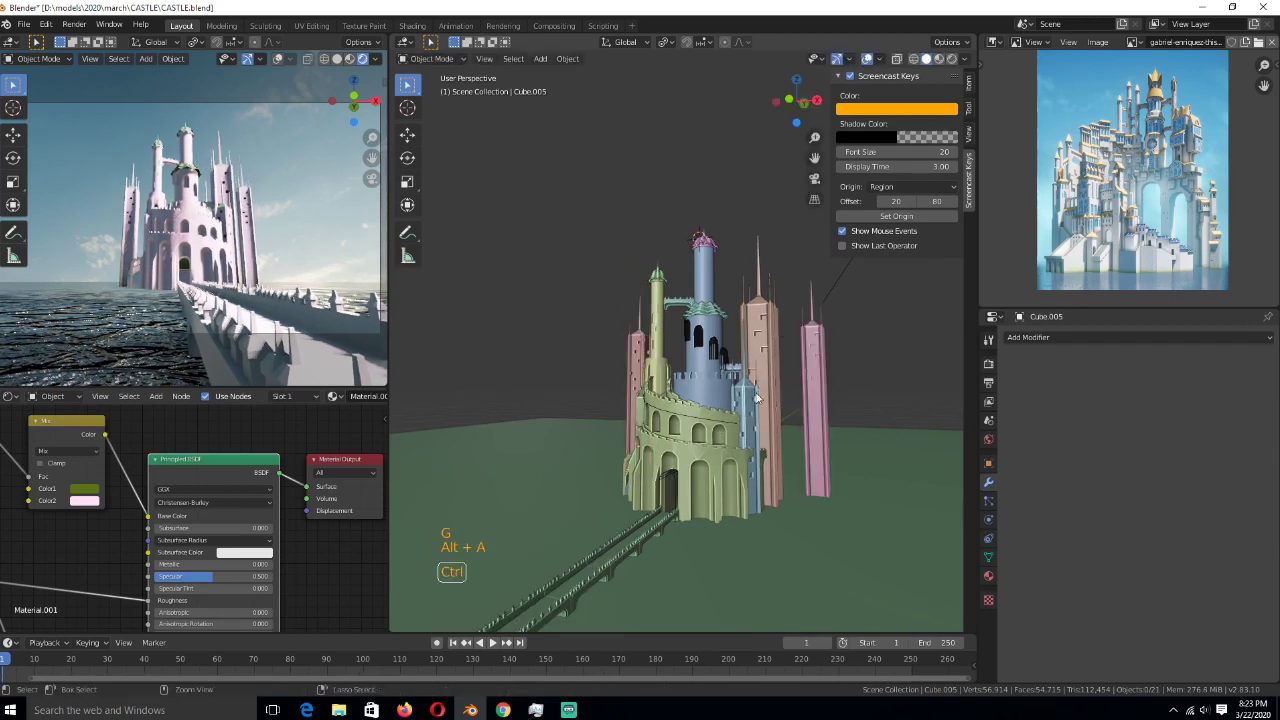
{"action": "key", "text": "ctrl+s"}
{"action": "key", "text": "ctrl+s"}
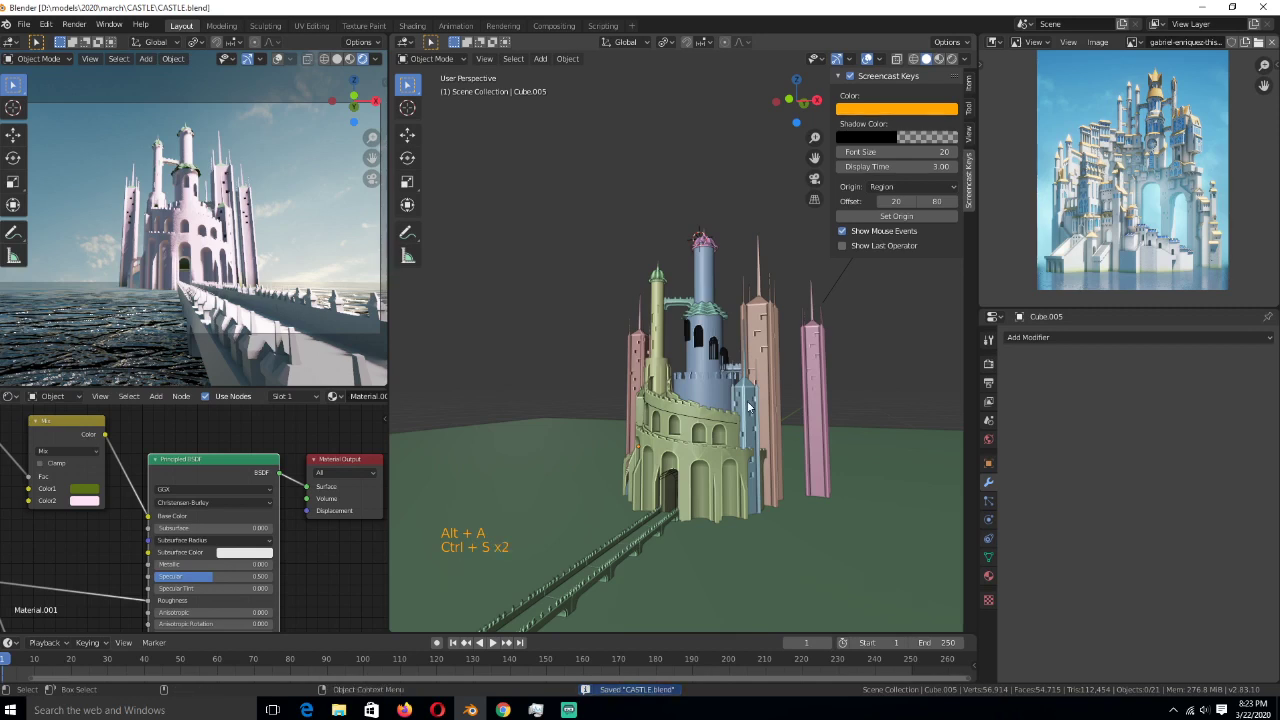
- Select the water plane, set its Bump node strength to about 0.258 and save the file
{"action": "key", "text": "ctrl"}
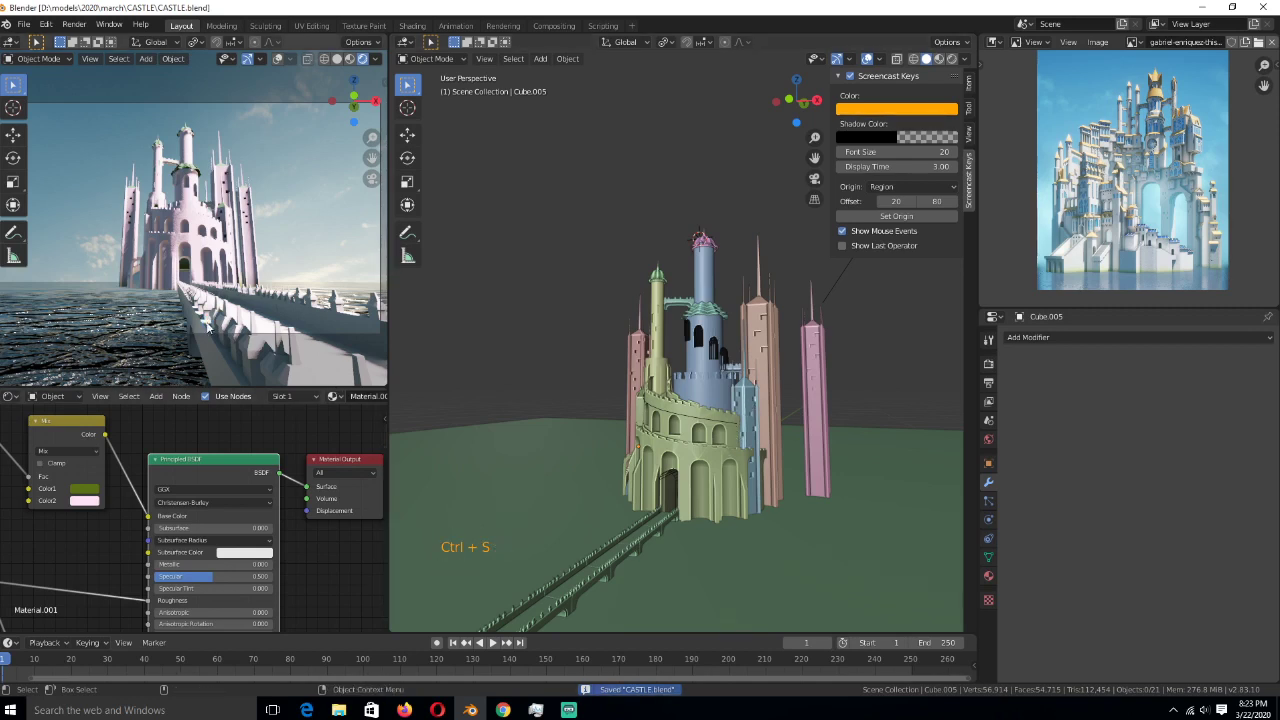
{"action": "key", "text": "ctrl+s"}
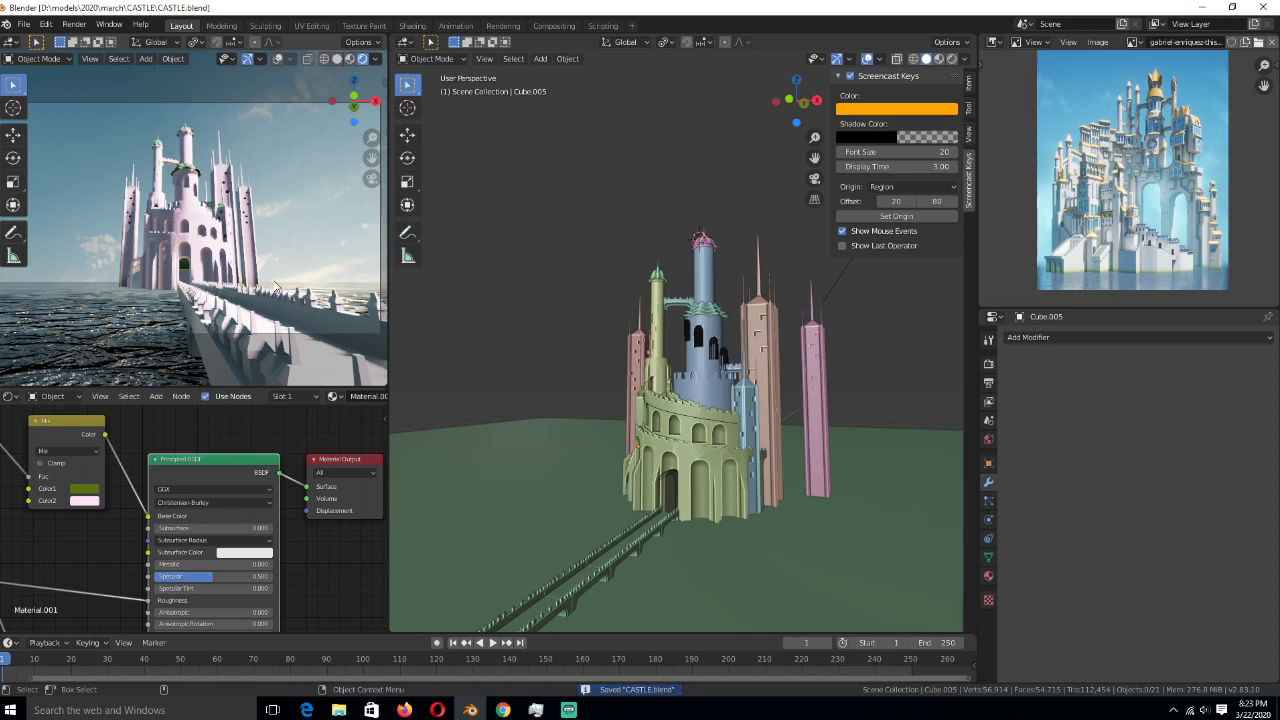
{"action": "left_click", "coordinate": [516, 436]}
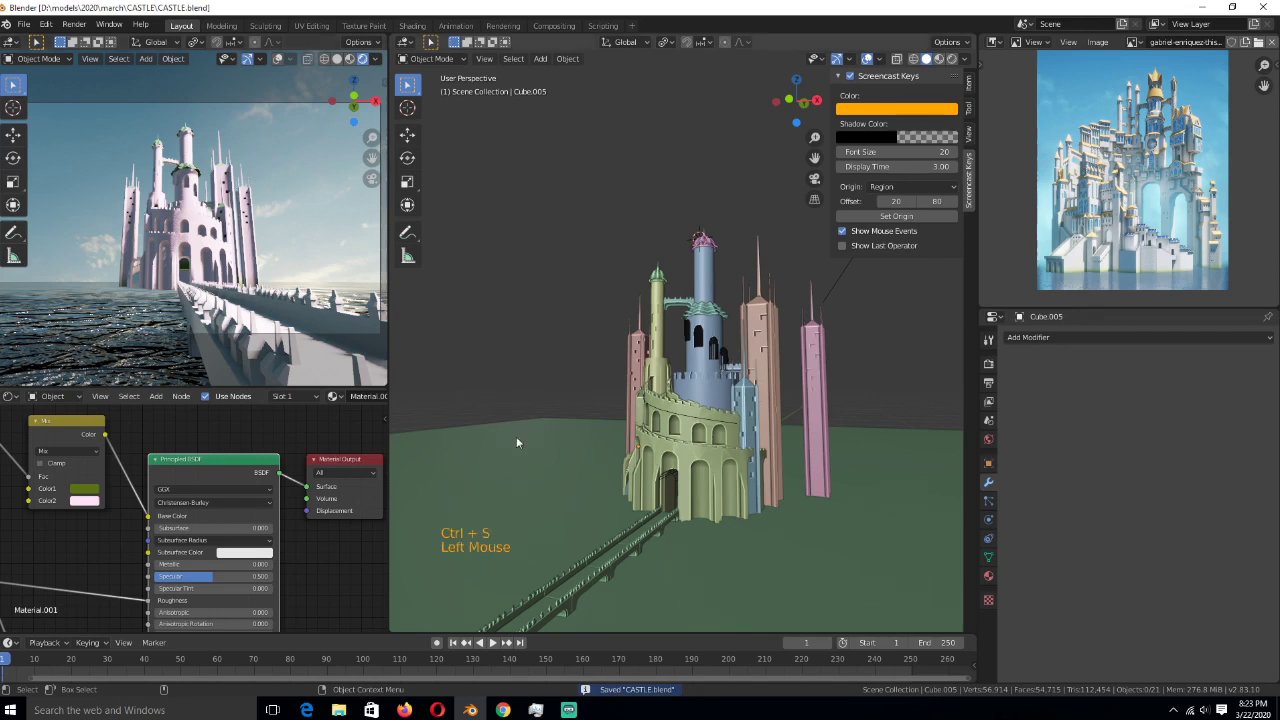
{"action": "left_click", "coordinate": [516, 436]}
{"action": "scroll", "coordinate": [278, 496], "scroll_direction": "up", "scroll_amount": 3}
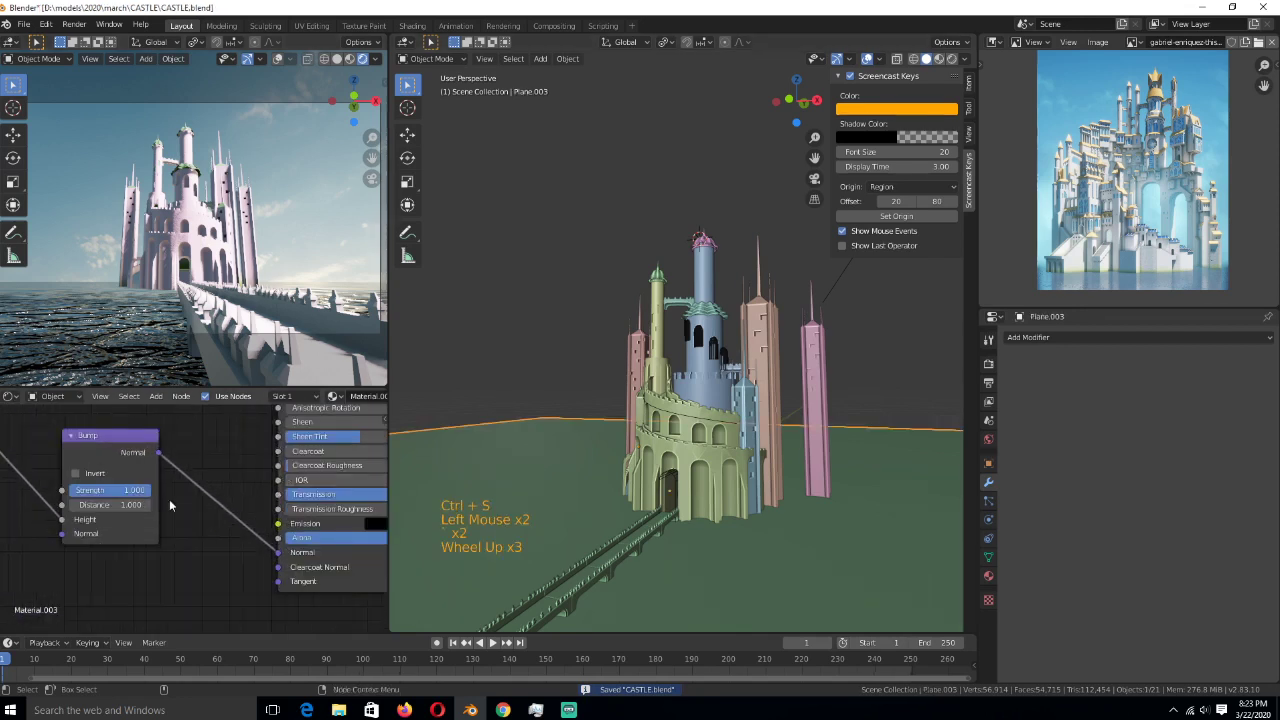
{"action": "left_click_drag", "start_coordinate": [169, 499], "coordinate": [120, 499]}
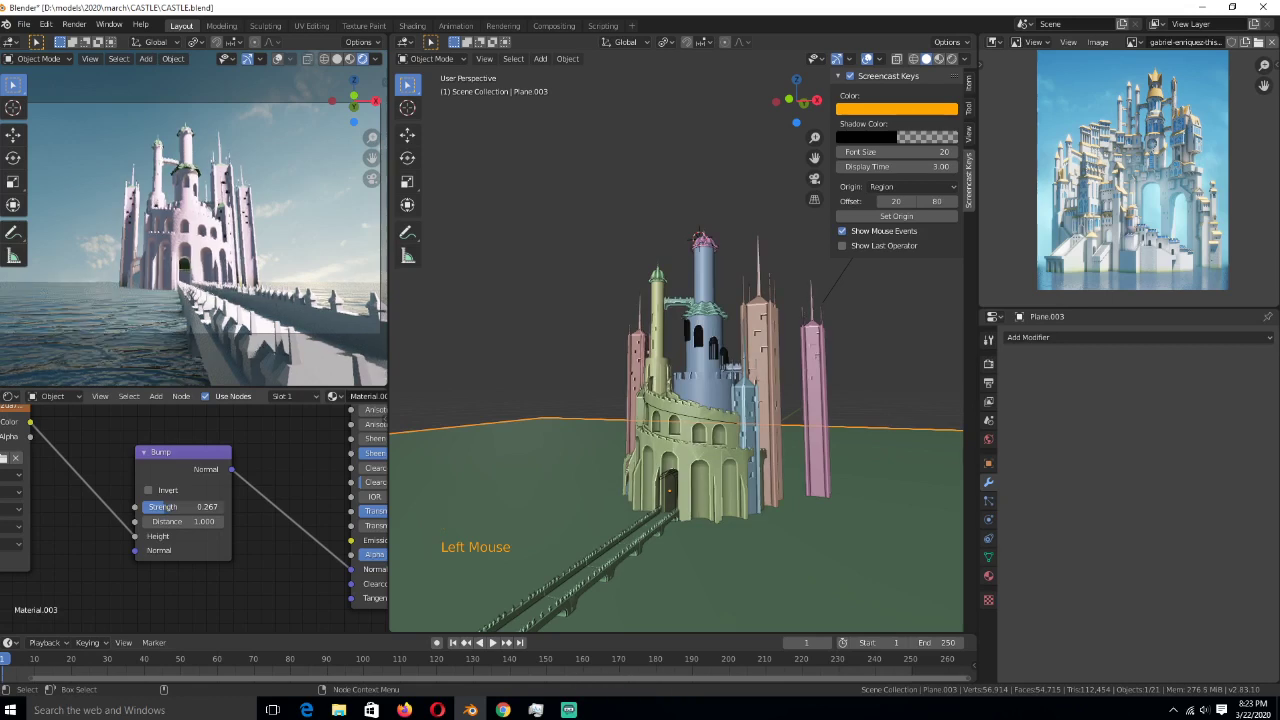
{"action": "left_click_drag", "start_coordinate": [150, 507], "coordinate": [132, 520]}
{"action": "key", "text": "ctrl+s"}
{"action": "scroll", "coordinate": [132, 521], "scroll_direction": "down", "scroll_amount": 1}
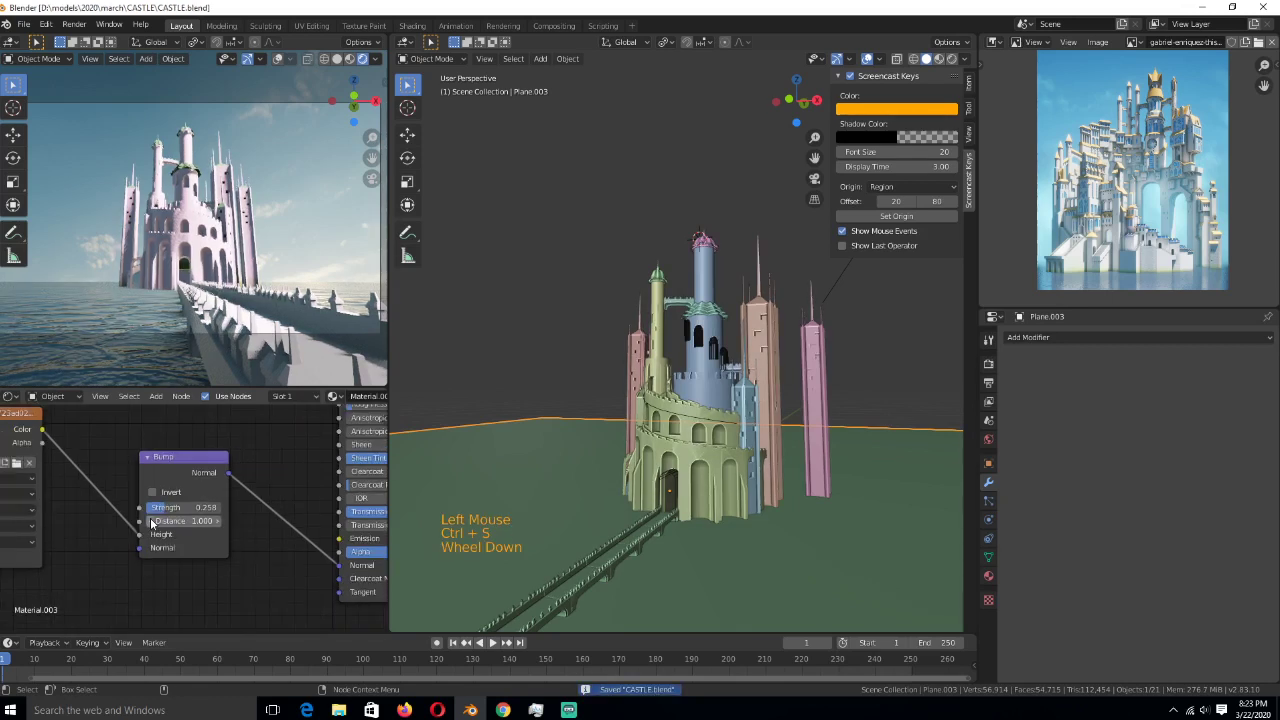
- Set the X, Y and Z scale of the water material's Mapping node to 63.4 and save the file
{"action": "scroll", "coordinate": [150, 521], "scroll_direction": "down", "scroll_amount": 4}
{"action": "key", "text": "ctrl+s"}
{"action": "scroll", "coordinate": [150, 521], "scroll_direction": "up", "scroll_amount": 4}
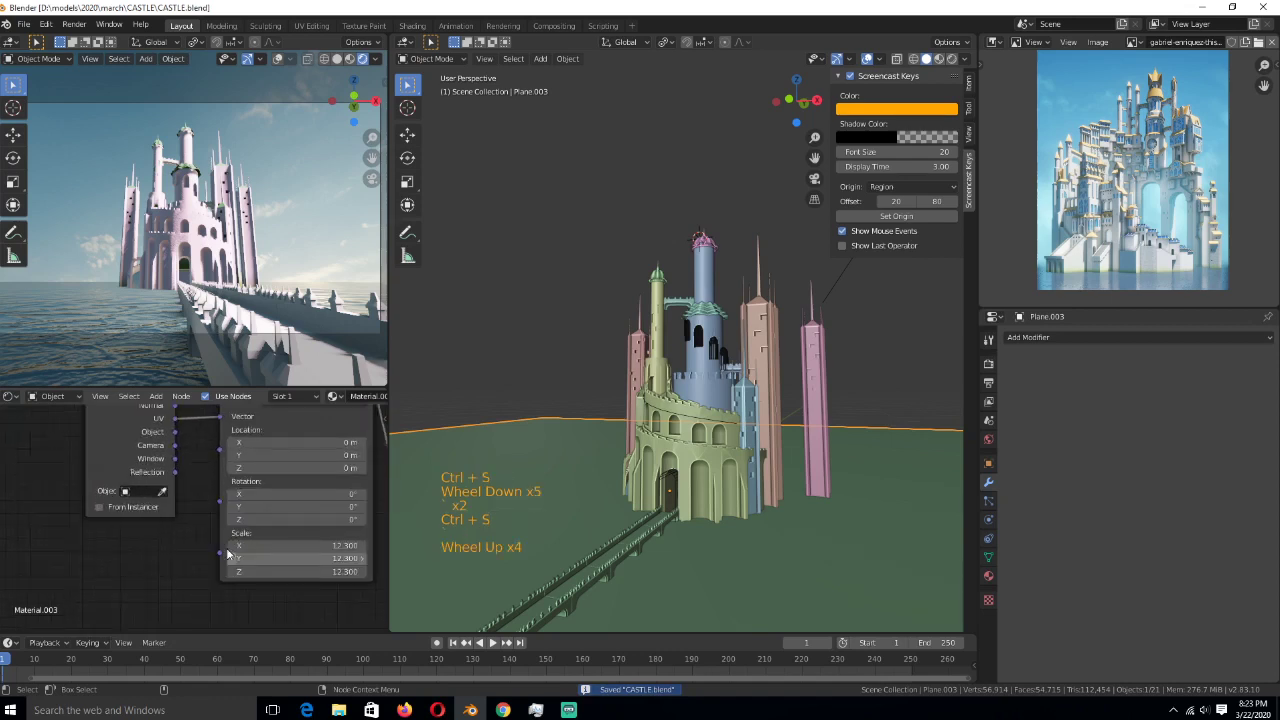
{"action": "middle_click_drag", "start_coordinate": [150, 521], "coordinate": [173, 544]}
{"action": "left_click_drag", "start_coordinate": [173, 544], "coordinate": [218, 536]}
{"action": "key", "text": "ctrl+s"}
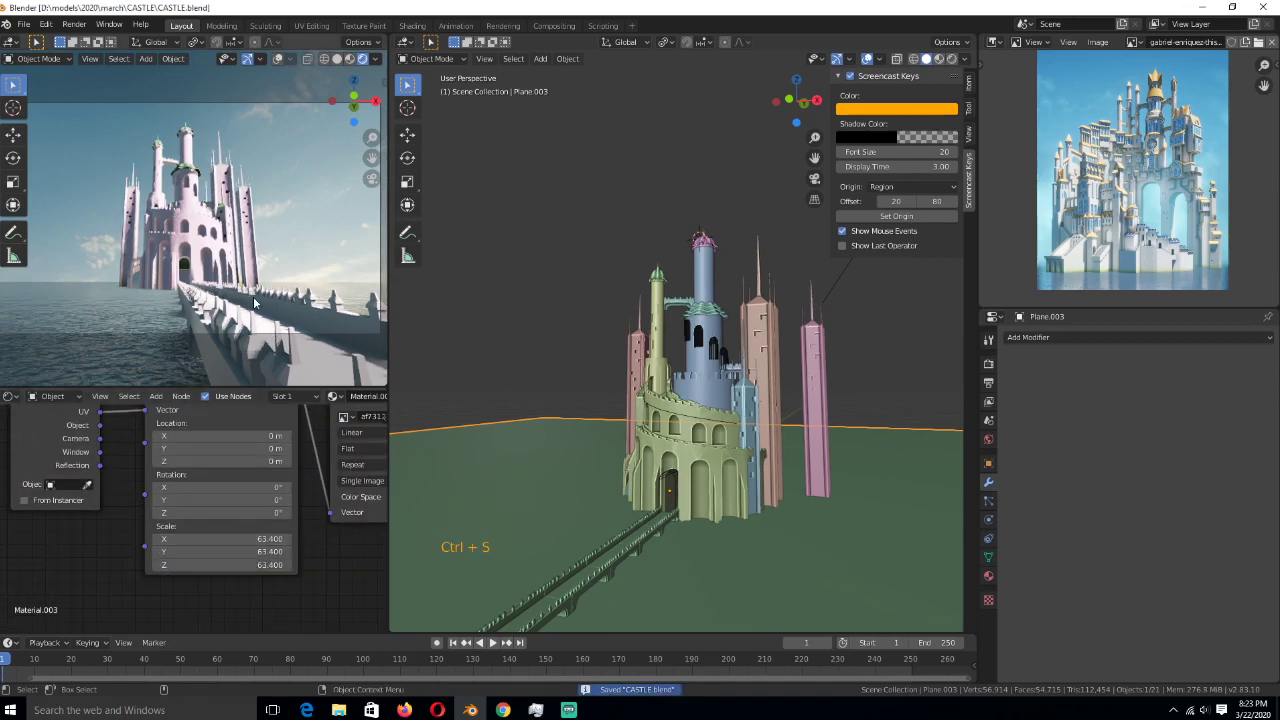
{"action": "key", "text": "ctrl+s"}
{"action": "scroll", "coordinate": [579, 378], "scroll_direction": "down", "scroll_amount": 1}
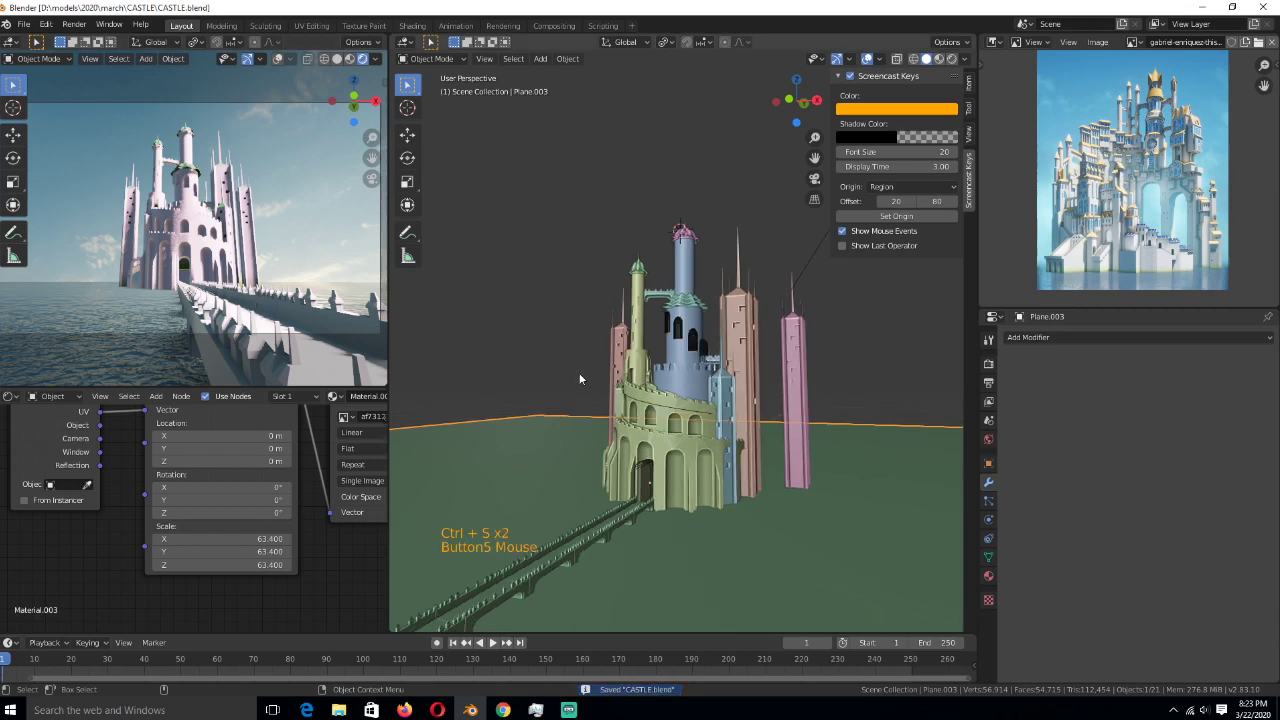
- Try Screen Space Reflections on the water in the render settings, switch it off, deselect the plane and save
{"action": "left_click", "coordinate": [988, 364]}
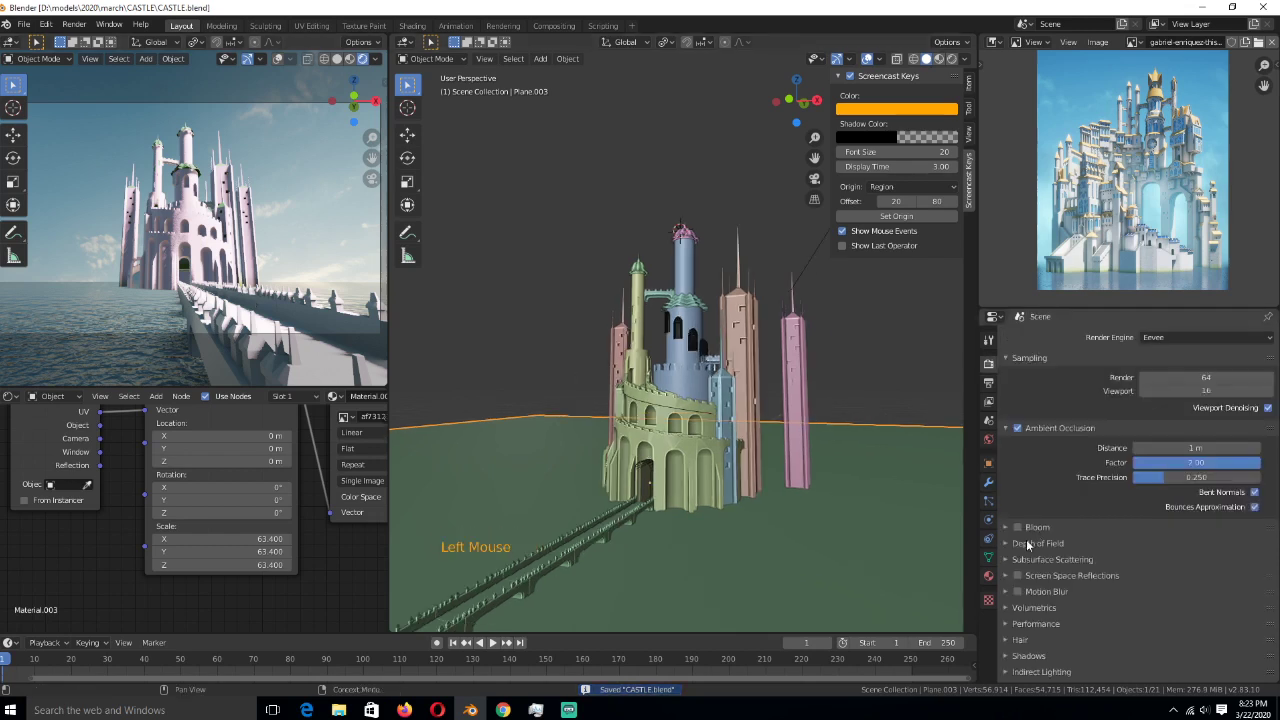
{"action": "left_click", "coordinate": [1018, 575]}
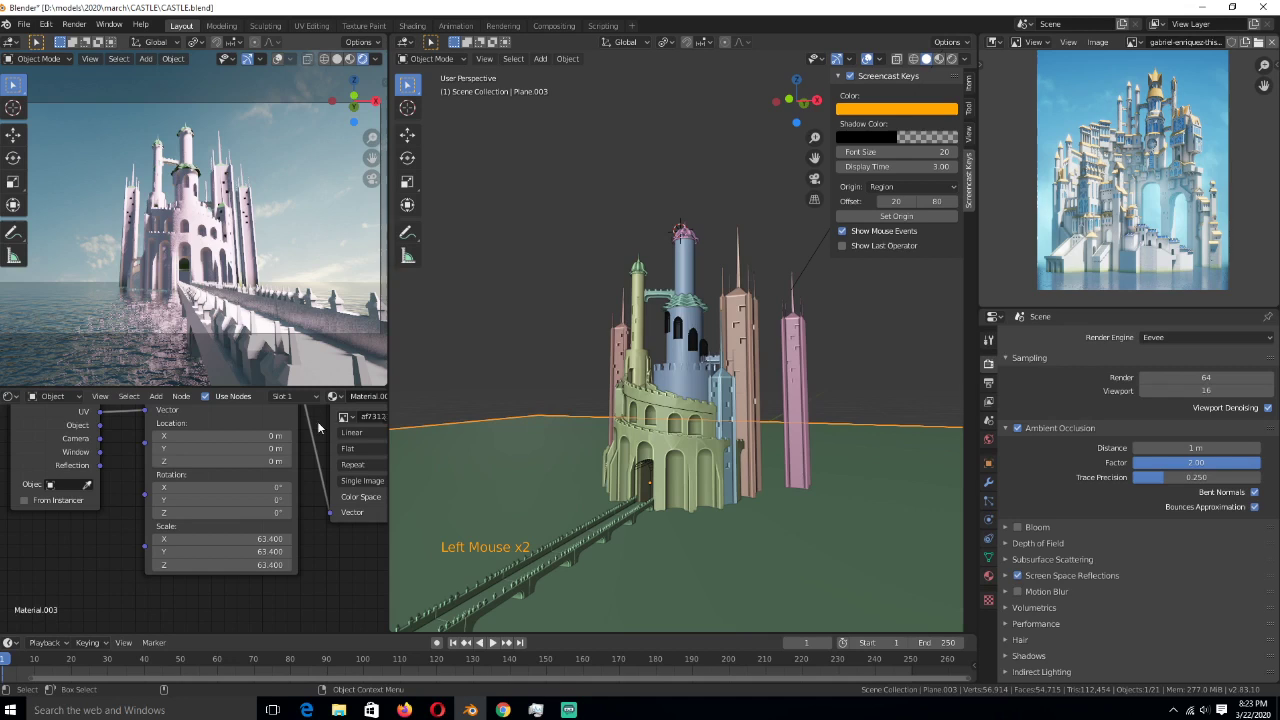
{"action": "left_click", "coordinate": [1019, 577]}
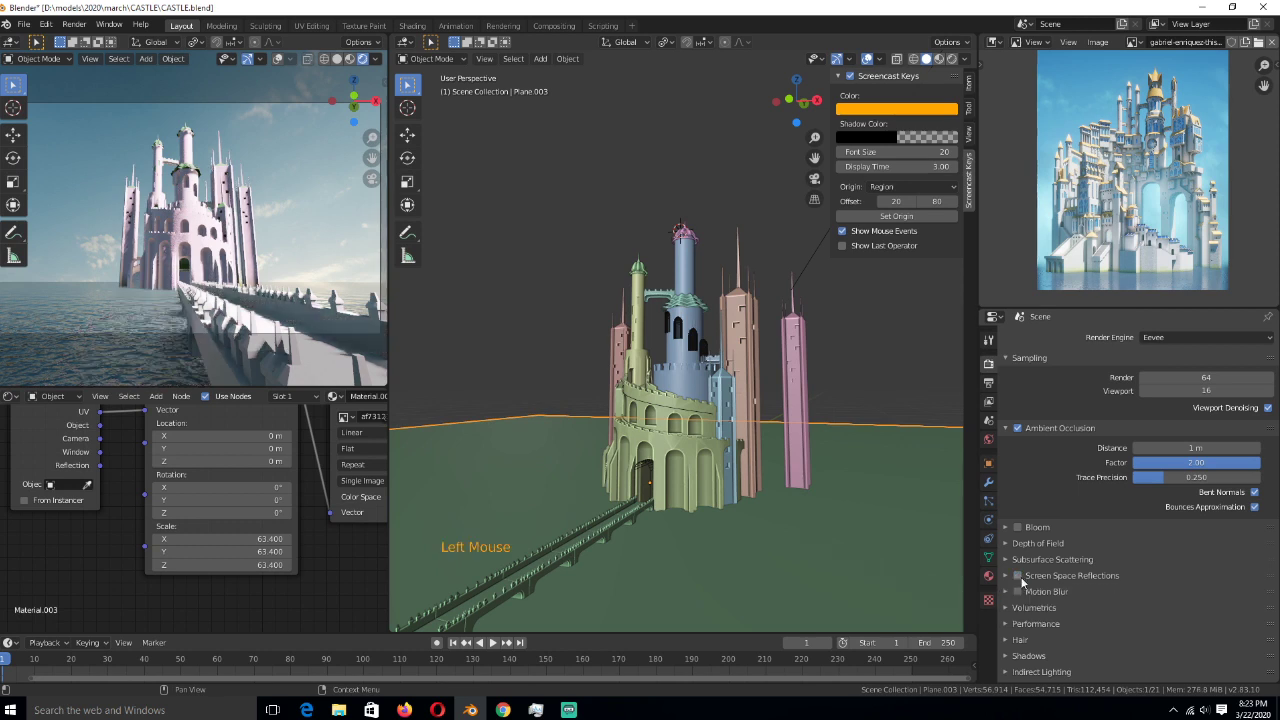
{"action": "left_click", "coordinate": [1019, 577]}
{"action": "key", "text": "ctrl+s"}
{"action": "key", "text": "ctrl+s"}
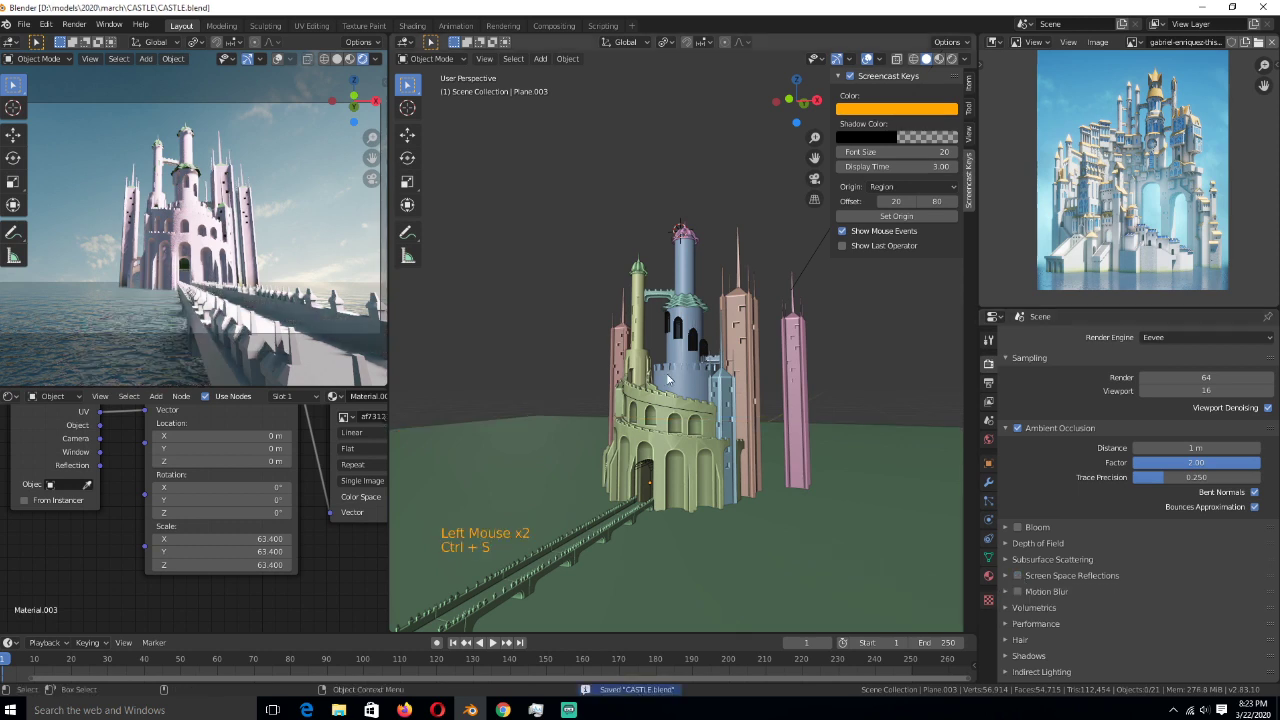
- Examine the castle model against the tower, window and arch details in the reference image, and save the file
{"action": "middle_click_drag", "start_coordinate": [730, 470], "coordinate": [667, 394]}
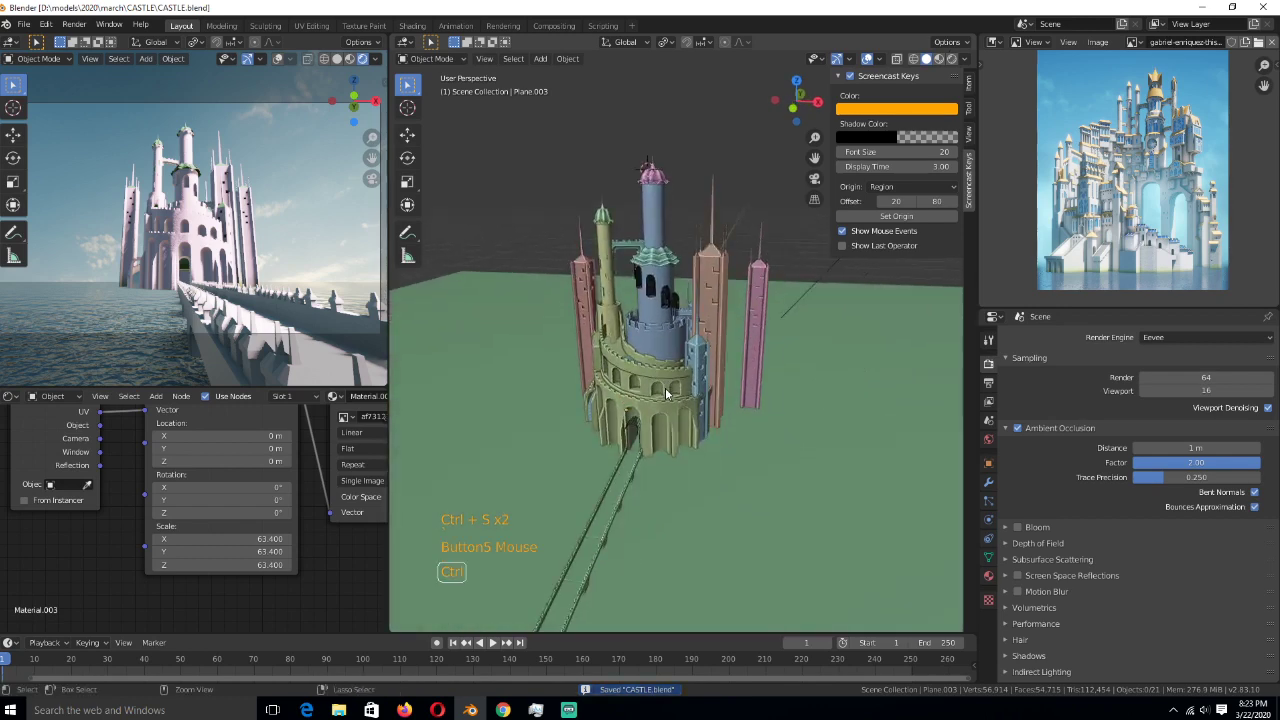
{"action": "scroll", "coordinate": [665, 387], "scroll_direction": "up", "scroll_amount": 2}
{"action": "scroll", "coordinate": [1147, 248], "scroll_direction": "up", "scroll_amount": 5}
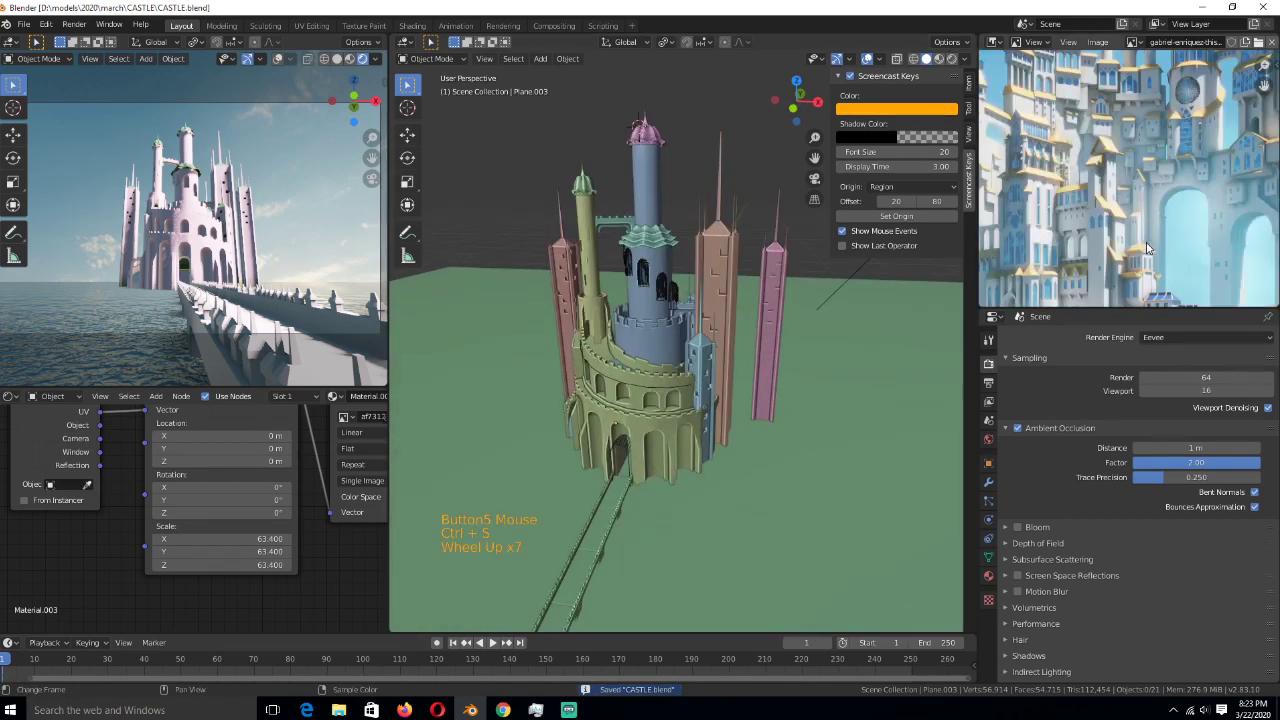
{"action": "middle_click_drag", "start_coordinate": [1147, 248], "coordinate": [1161, 262]}
{"action": "scroll", "coordinate": [1161, 262], "scroll_direction": "up", "scroll_amount": 4}
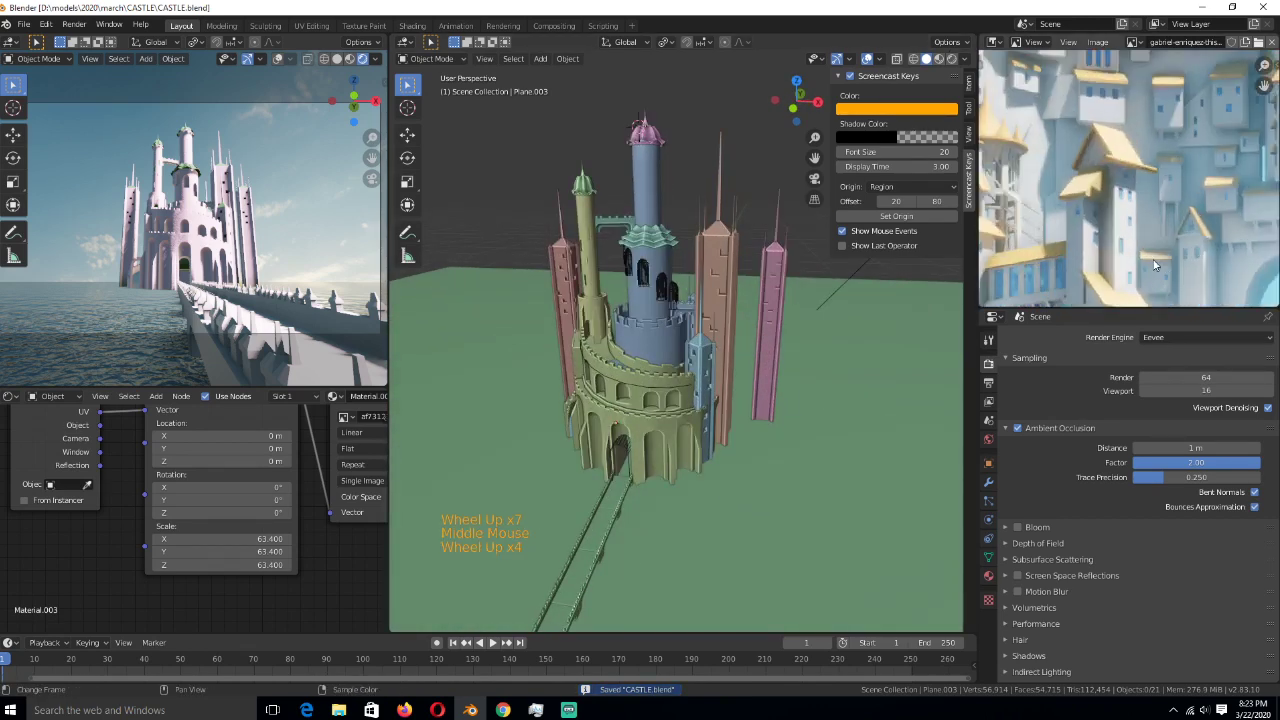
{"action": "scroll", "coordinate": [1153, 265], "scroll_direction": "down", "scroll_amount": 3}
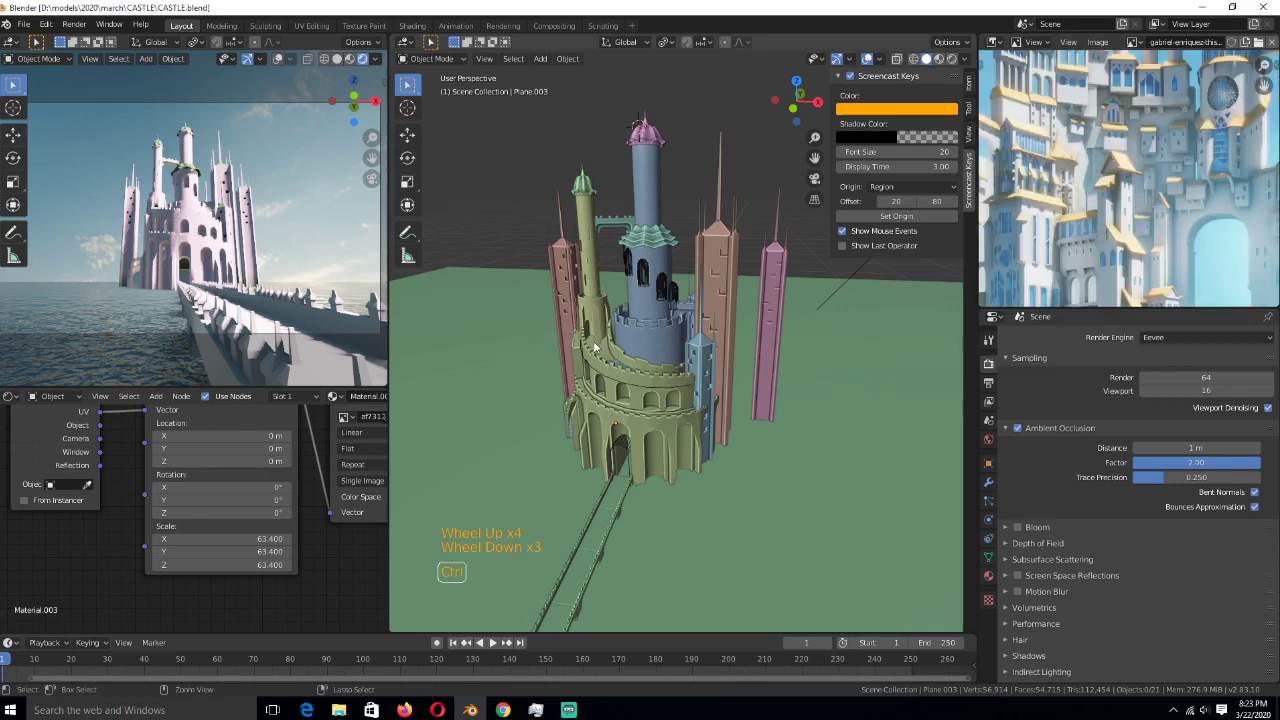
{"action": "scroll", "coordinate": [594, 345], "scroll_direction": "up", "scroll_amount": 2}
{"action": "key", "text": "ctrl+s"}
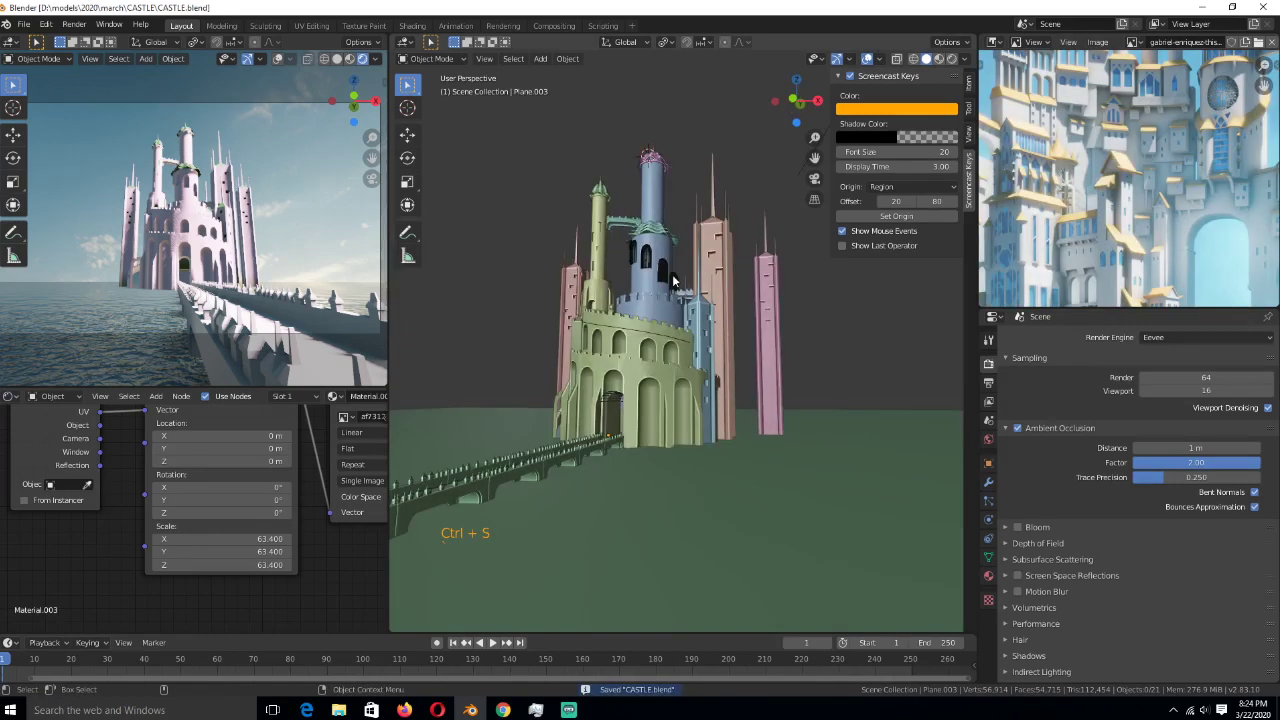
- Isolate the castle's main ring wall in local view and enter Edit Mode with nothing selected
{"action": "left_click", "coordinate": [583, 352]}
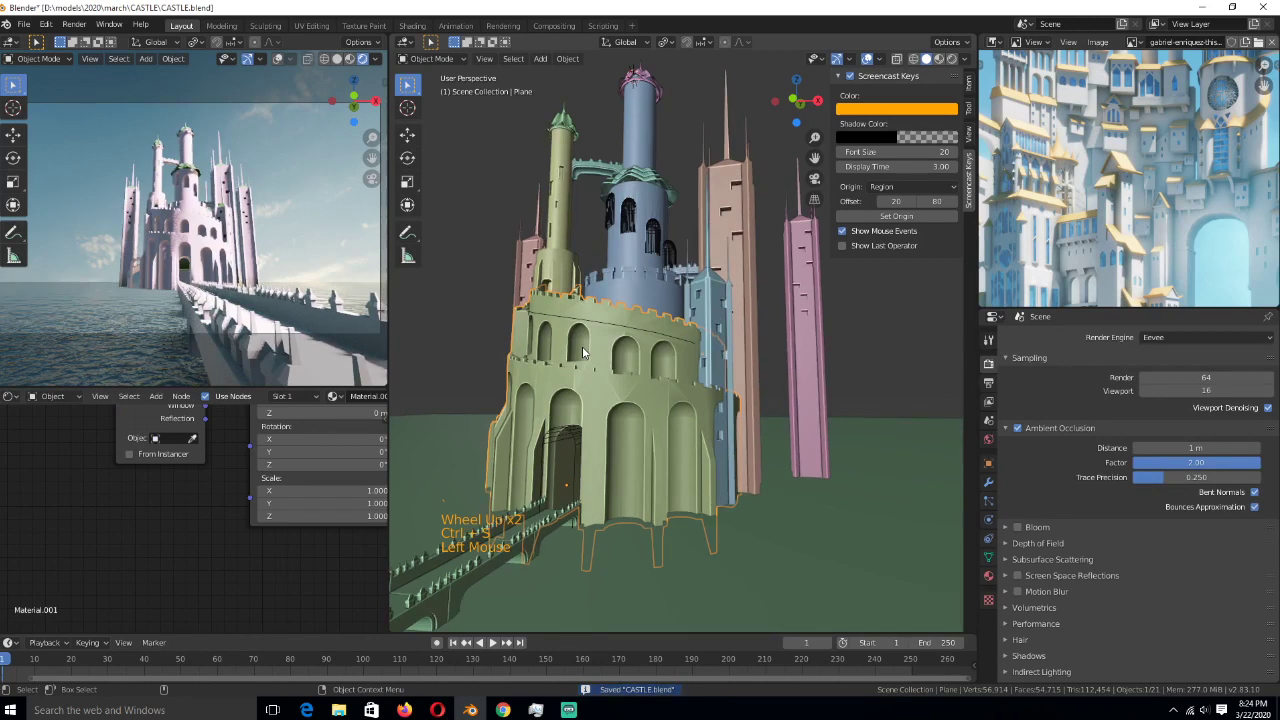
{"action": "key", "text": "KP_Decimal"}
{"action": "key", "text": "Tab"}
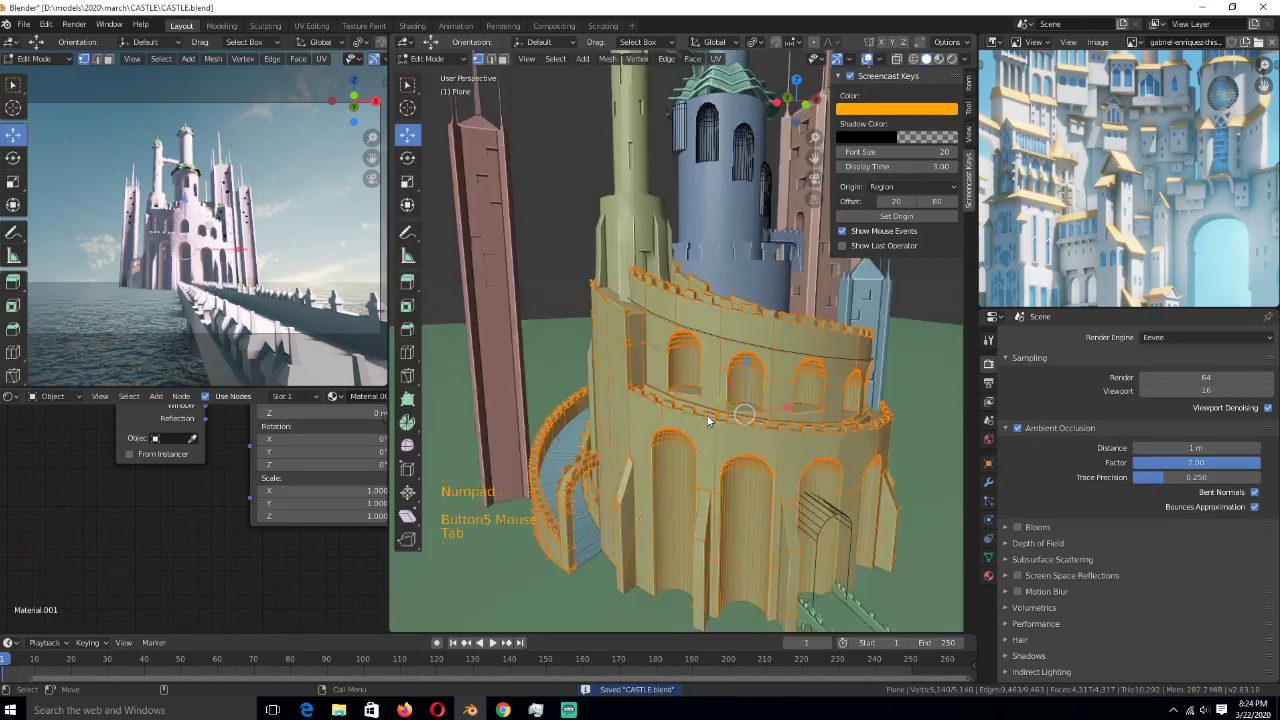
{"action": "key", "text": "KP_Divide"}
{"action": "scroll", "coordinate": [740, 391], "scroll_direction": "up", "scroll_amount": 4}
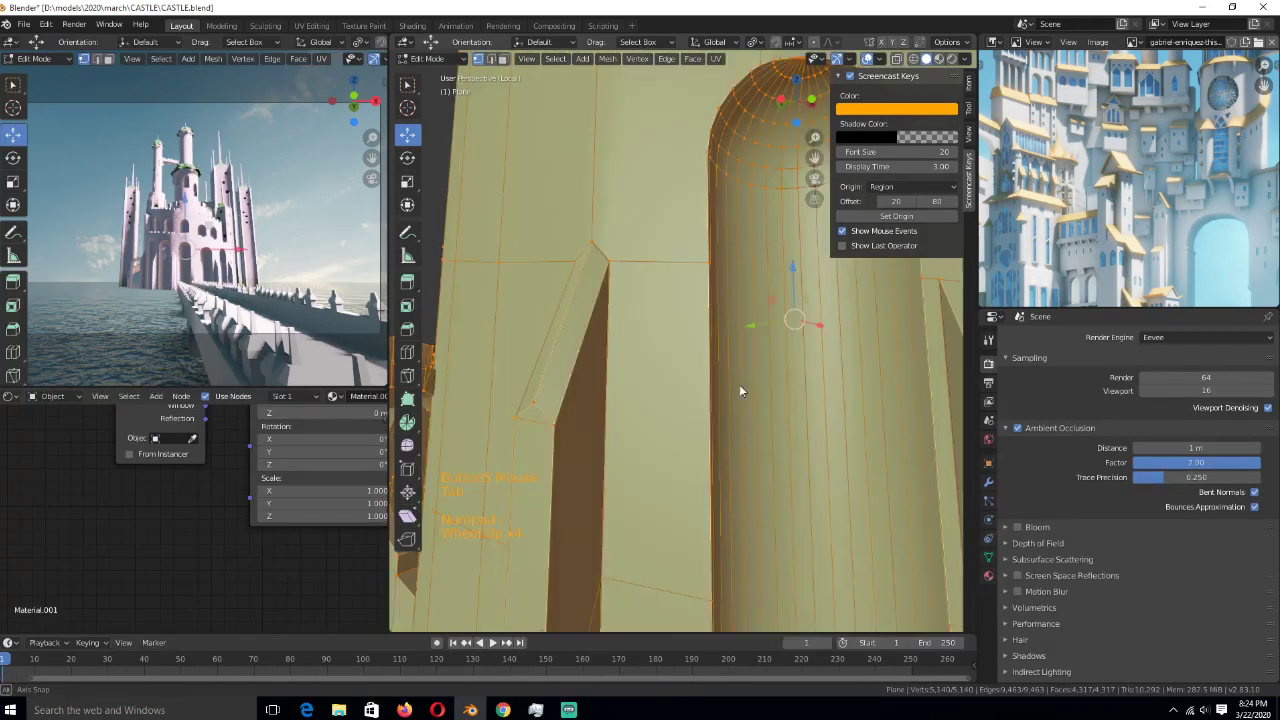
{"action": "scroll", "coordinate": [720, 385], "scroll_direction": "down", "scroll_amount": 3}
{"action": "key", "text": "alt+a"}
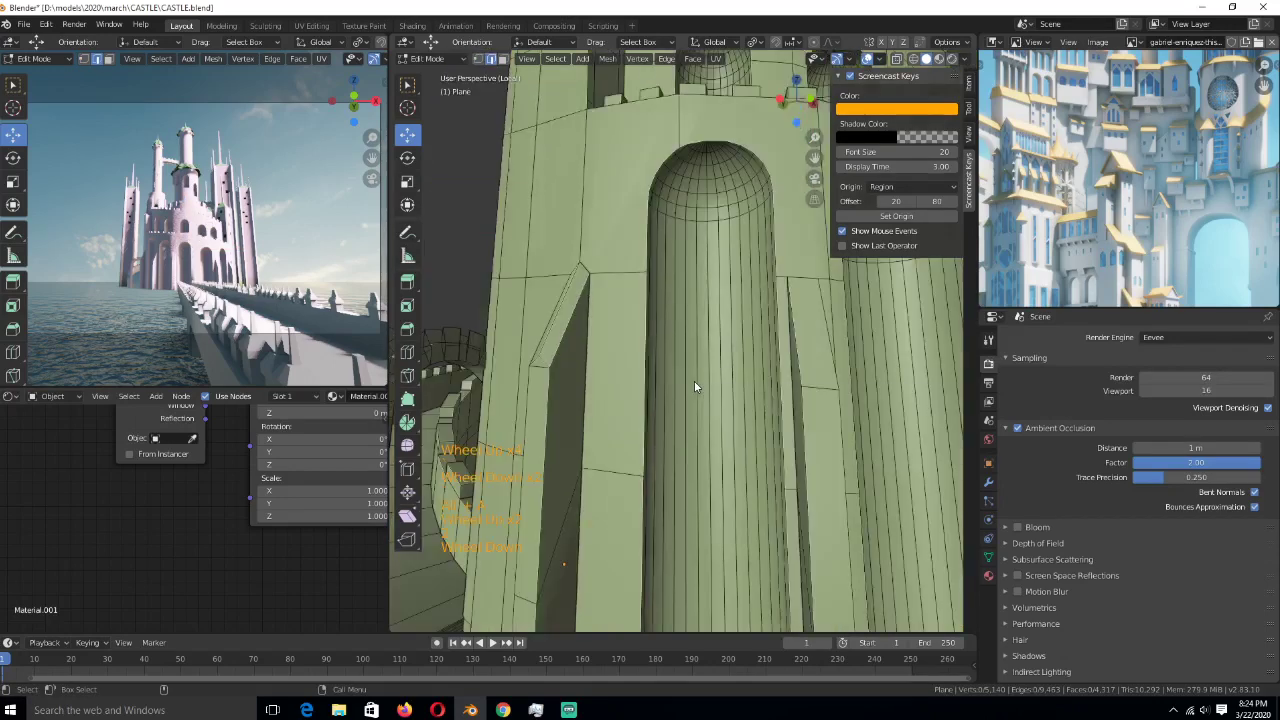
- Select the strip of vertical inner faces across the tall lower-wall niche nearest the curved stairs
{"action": "scroll", "coordinate": [694, 380], "scroll_direction": "up", "scroll_amount": 2}
{"action": "key", "text": "2"}
{"action": "scroll", "coordinate": [695, 370], "scroll_direction": "down", "scroll_amount": 3}
{"action": "left_click", "coordinate": [662, 346]}
{"action": "scroll", "coordinate": [675, 360], "scroll_direction": "up", "scroll_amount": 3}
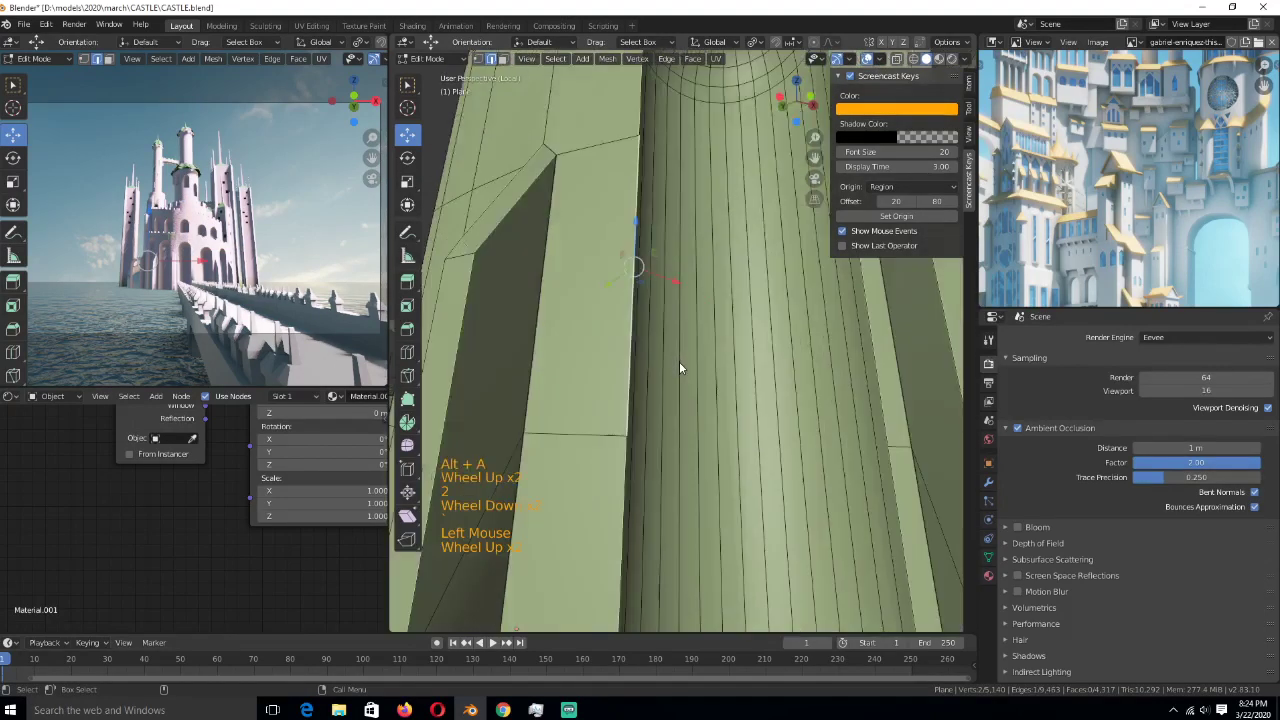
{"action": "left_click", "coordinate": [638, 356]}
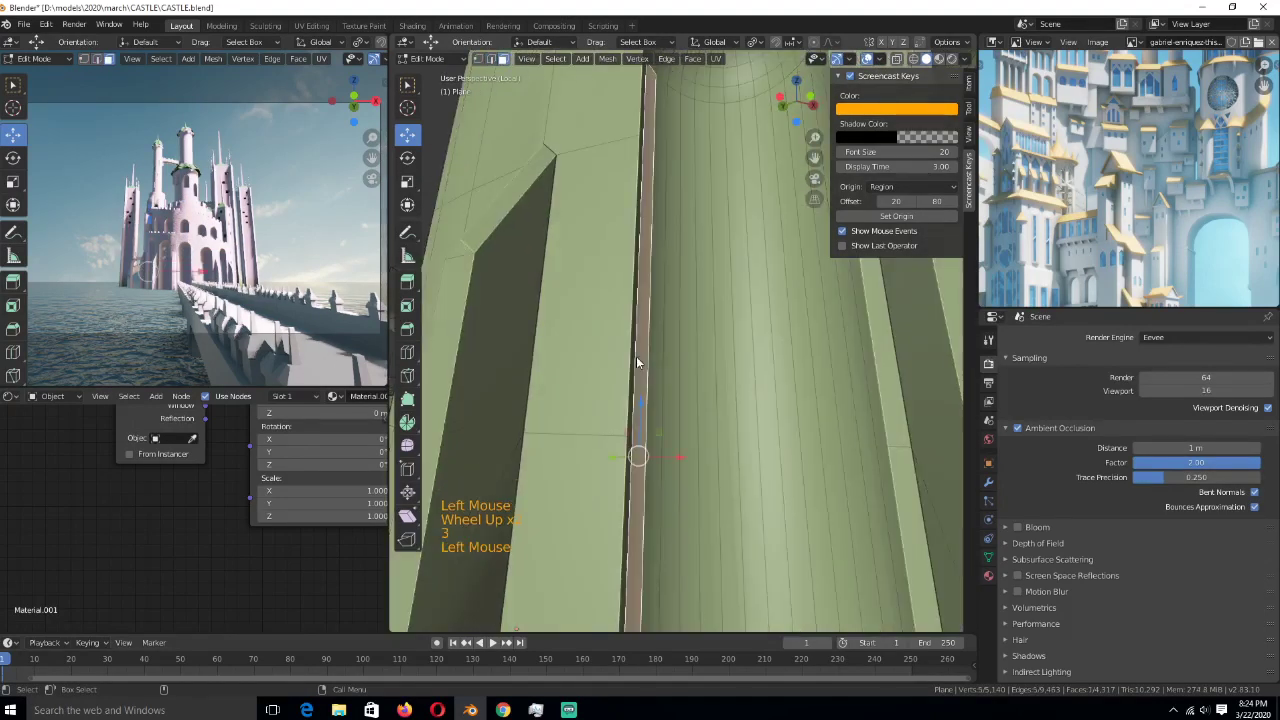
{"action": "key", "text": "3"}
{"action": "left_click", "coordinate": [639, 349]}
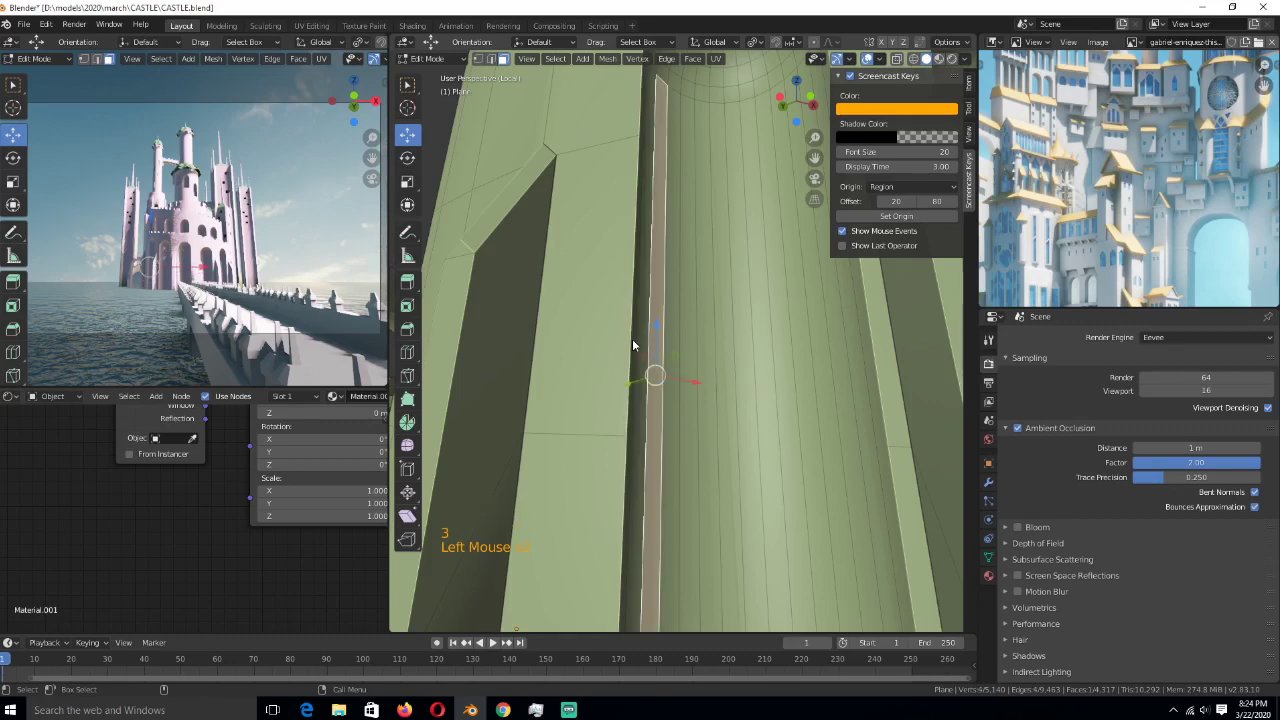
{"action": "left_click", "coordinate": [632, 339], "text": "ctrl"}
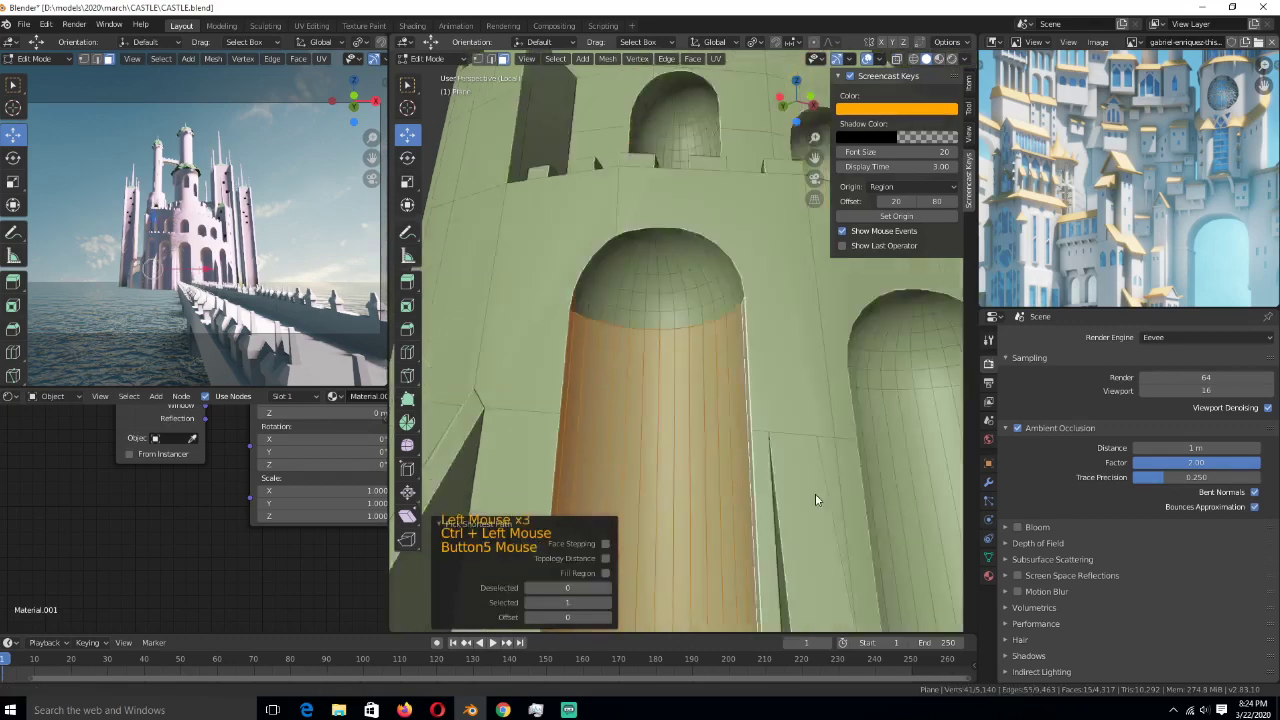
- Add the niche's domed top faces with Circle Select and remove the stray outer wall faces from the selection
{"action": "scroll", "coordinate": [833, 495], "scroll_direction": "up", "scroll_amount": 1}
{"action": "key", "text": "c"}
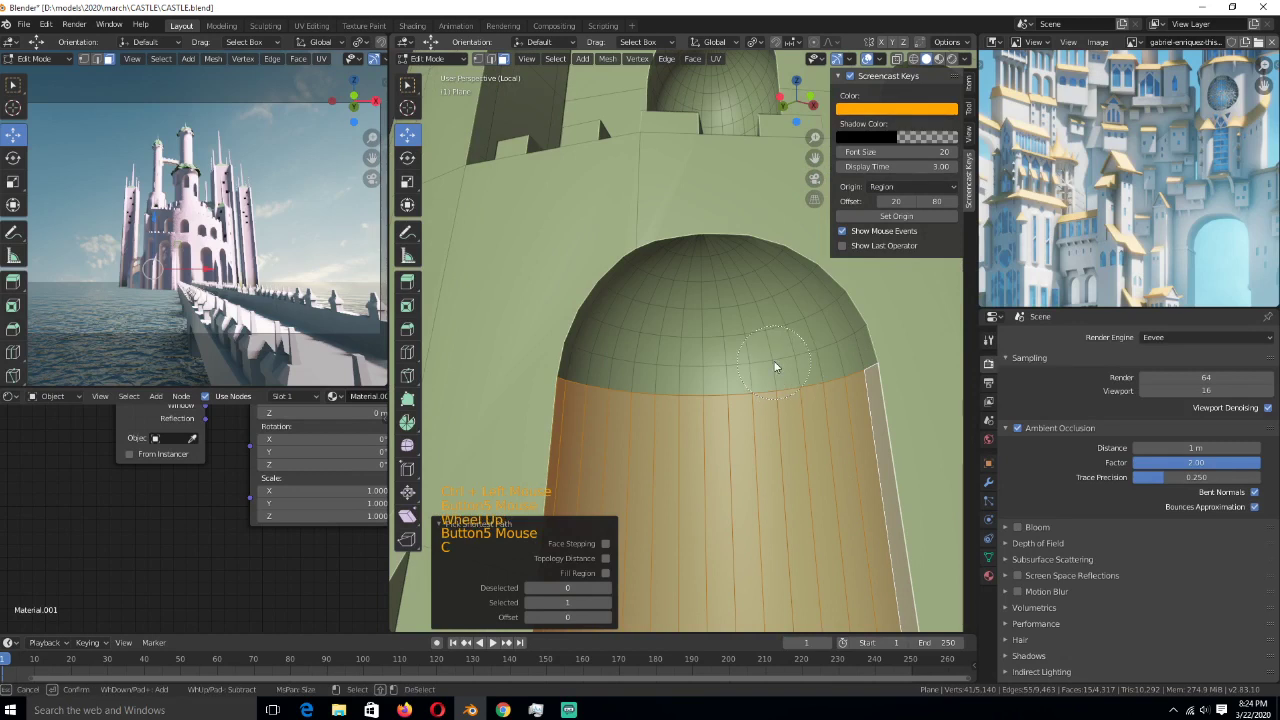
{"action": "left_click_drag", "start_coordinate": [775, 367], "coordinate": [640, 343]}
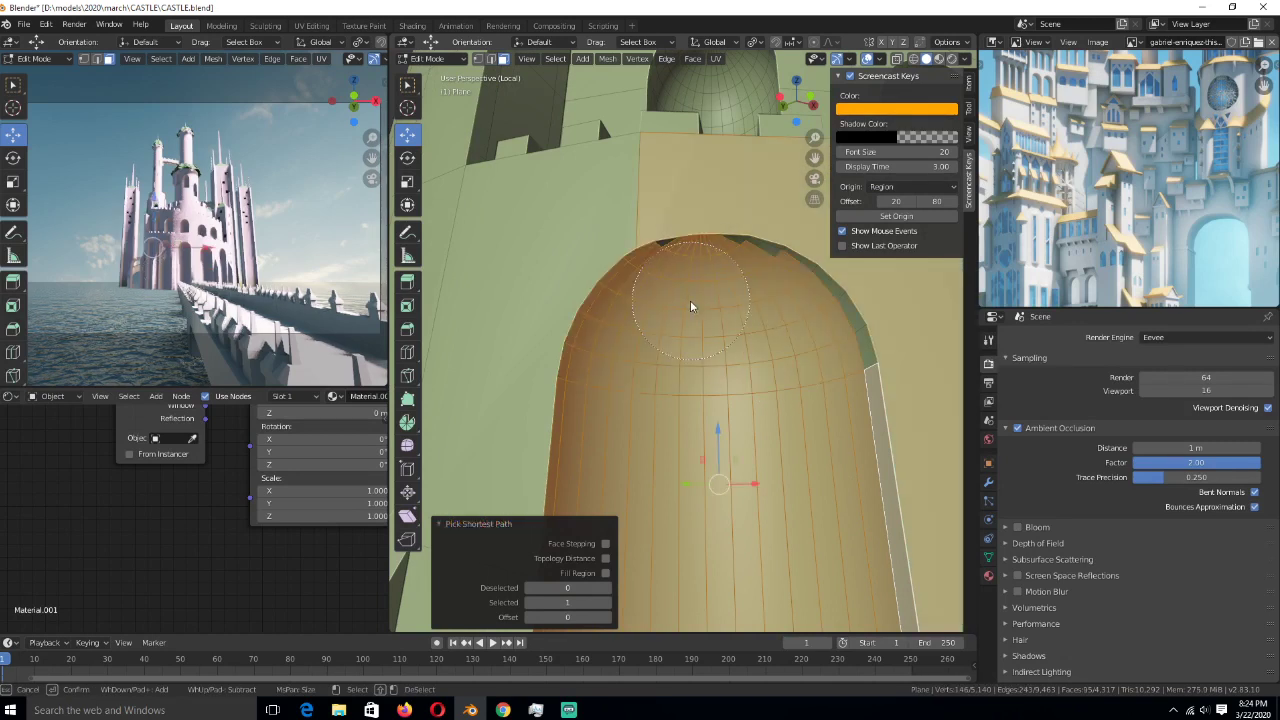
{"action": "left_click_drag", "start_coordinate": [690, 306], "coordinate": [706, 294]}
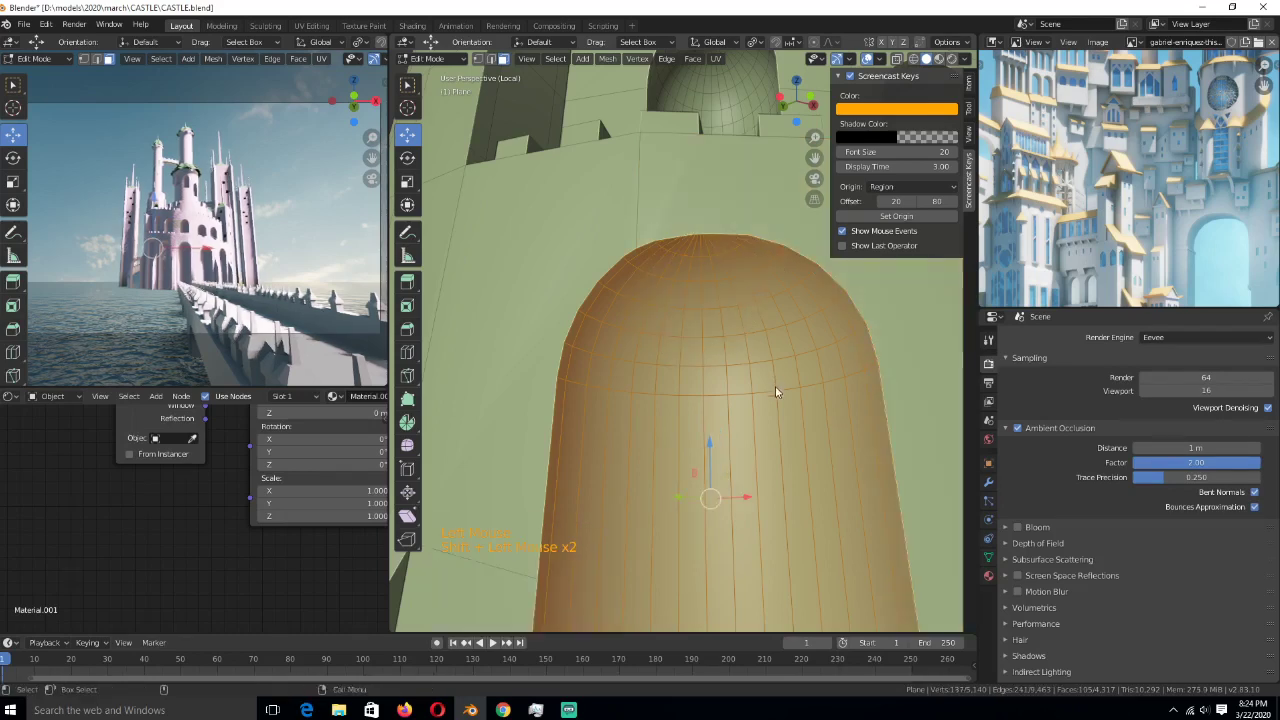
- Separate the selected niche faces into their own object, select it in Object Mode and leave local view
{"action": "scroll", "coordinate": [740, 420], "scroll_direction": "down", "scroll_amount": 5}
{"action": "scroll", "coordinate": [765, 460], "scroll_direction": "up", "scroll_amount": 2}
{"action": "key", "text": "p"}
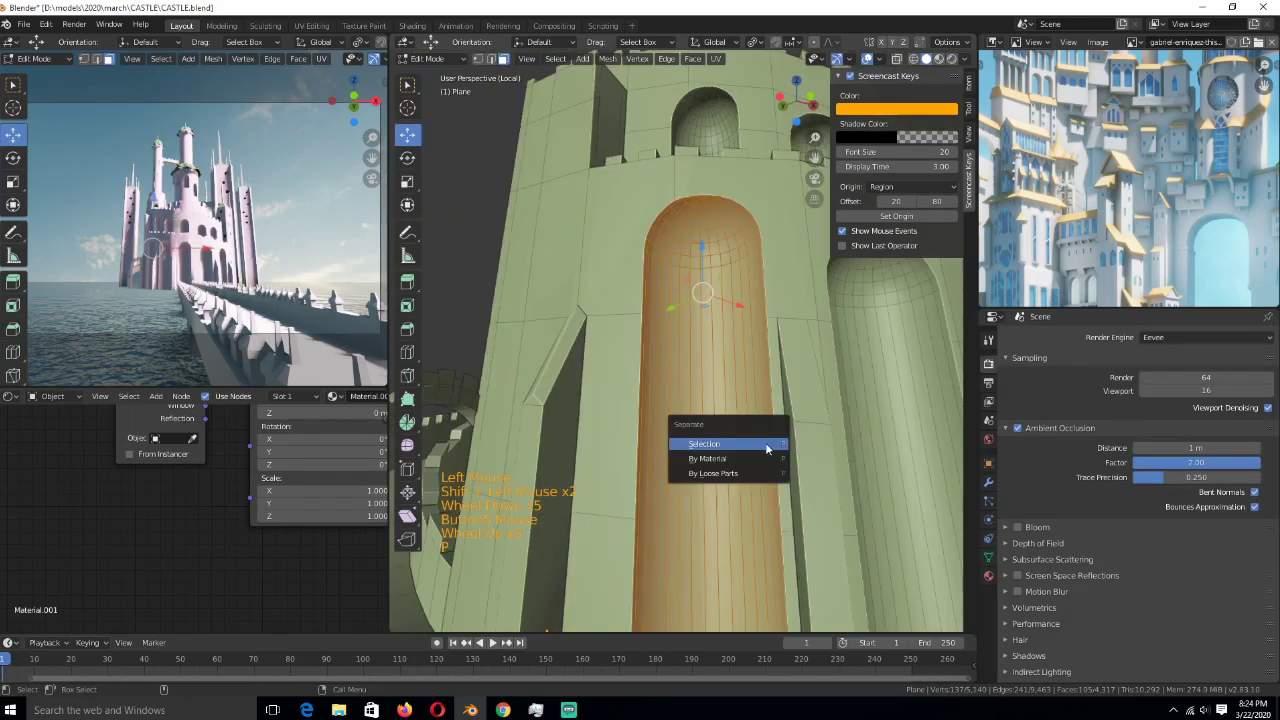
{"action": "left_click", "coordinate": [767, 449]}
{"action": "key", "text": "Tab"}
{"action": "key", "text": "alt+a"}
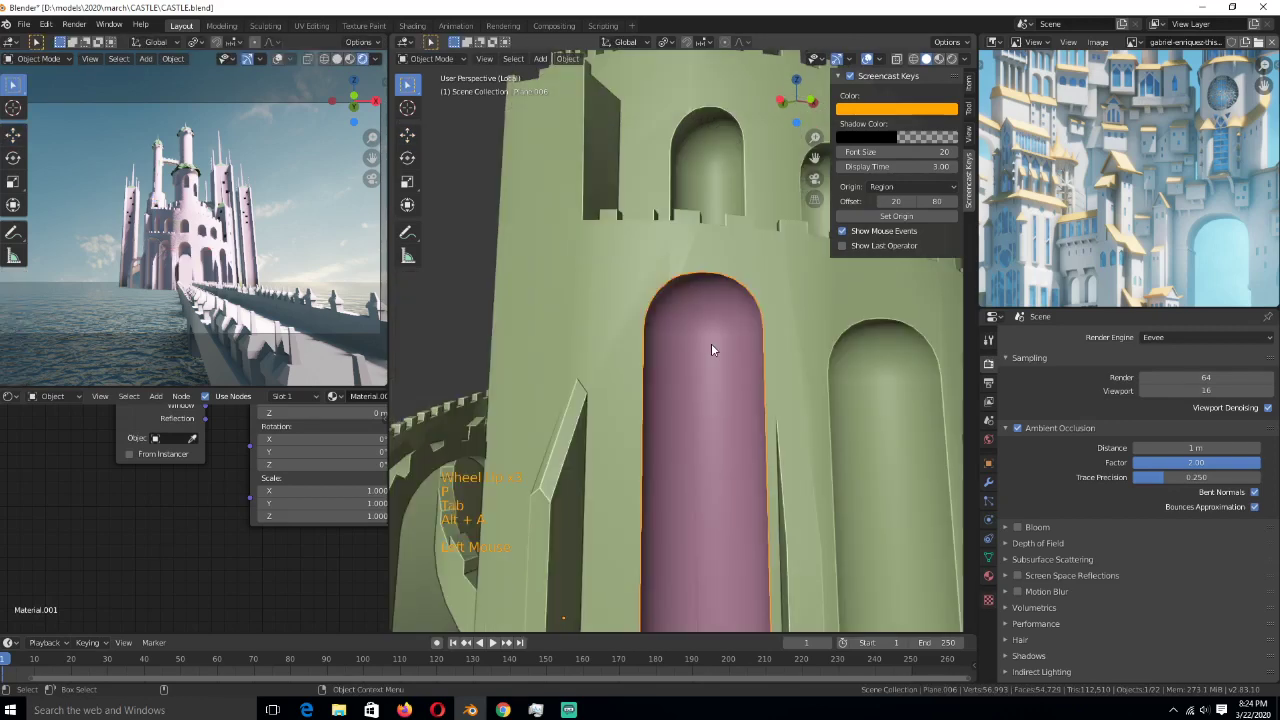
{"action": "left_click", "coordinate": [711, 343]}
{"action": "key", "text": "KP_Divide"}
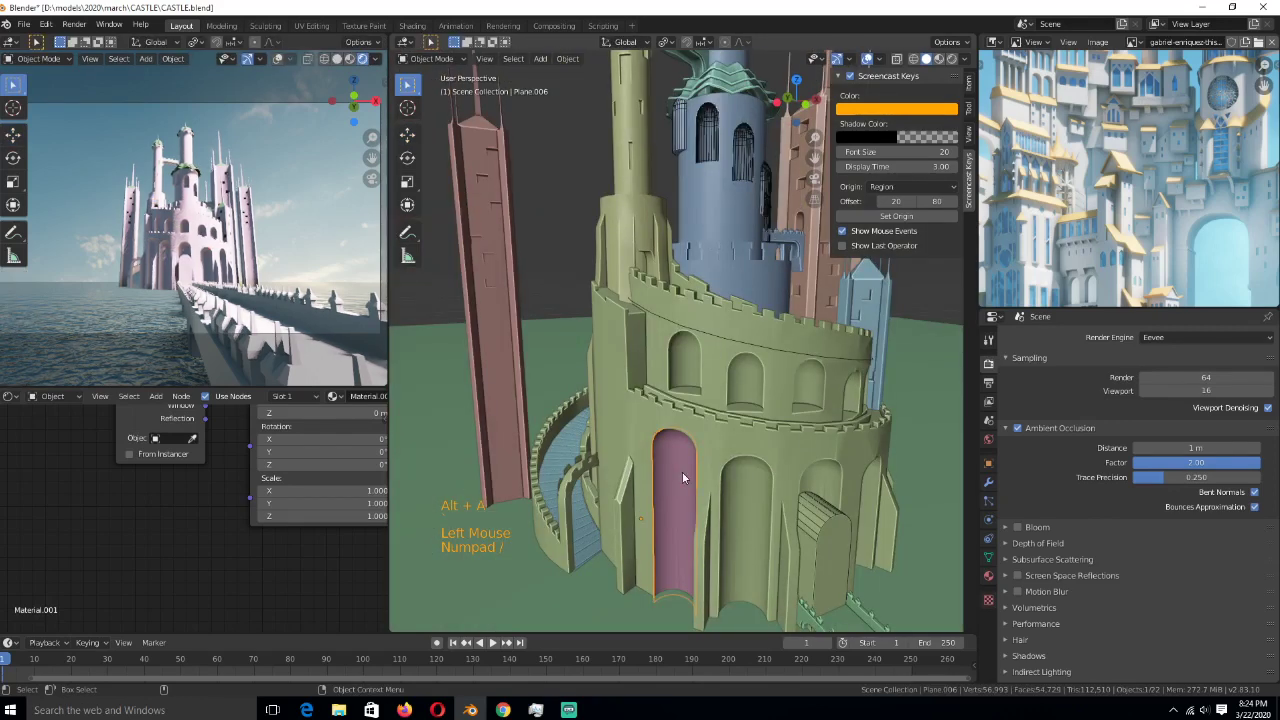
- Save the file, isolate the separated niche object and select its whole mesh in Edit Mode
{"action": "left_click", "coordinate": [670, 517]}
{"action": "key", "text": "ctrl+s"}
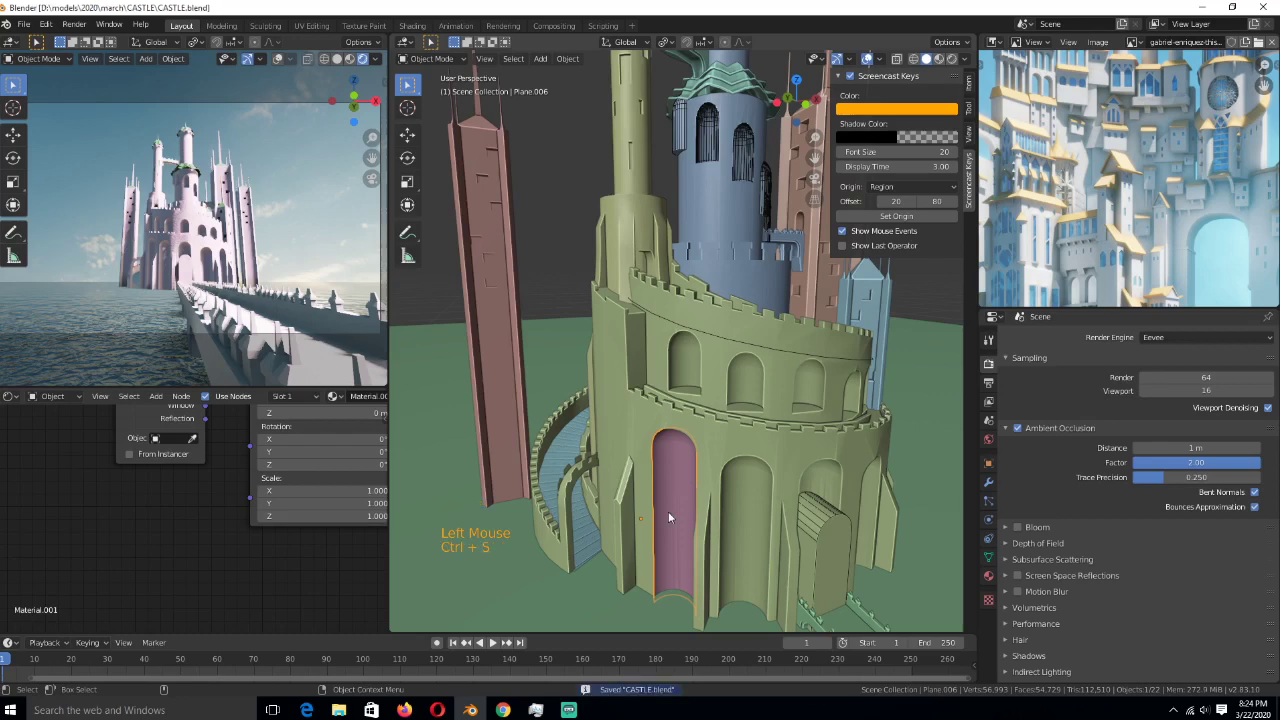
{"action": "key", "text": "KP_Divide"}
{"action": "key", "text": "Tab"}
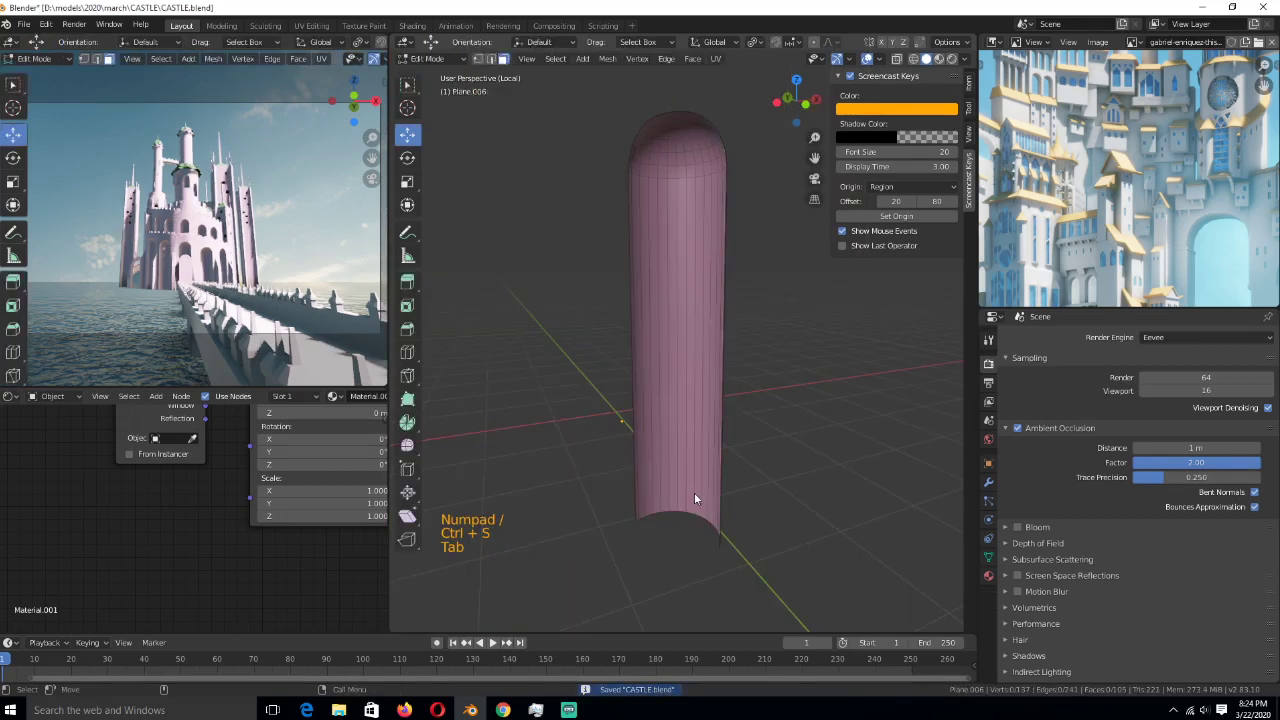
{"action": "key", "text": "a"}
{"action": "scroll", "coordinate": [700, 500], "scroll_direction": "up", "scroll_amount": 3}
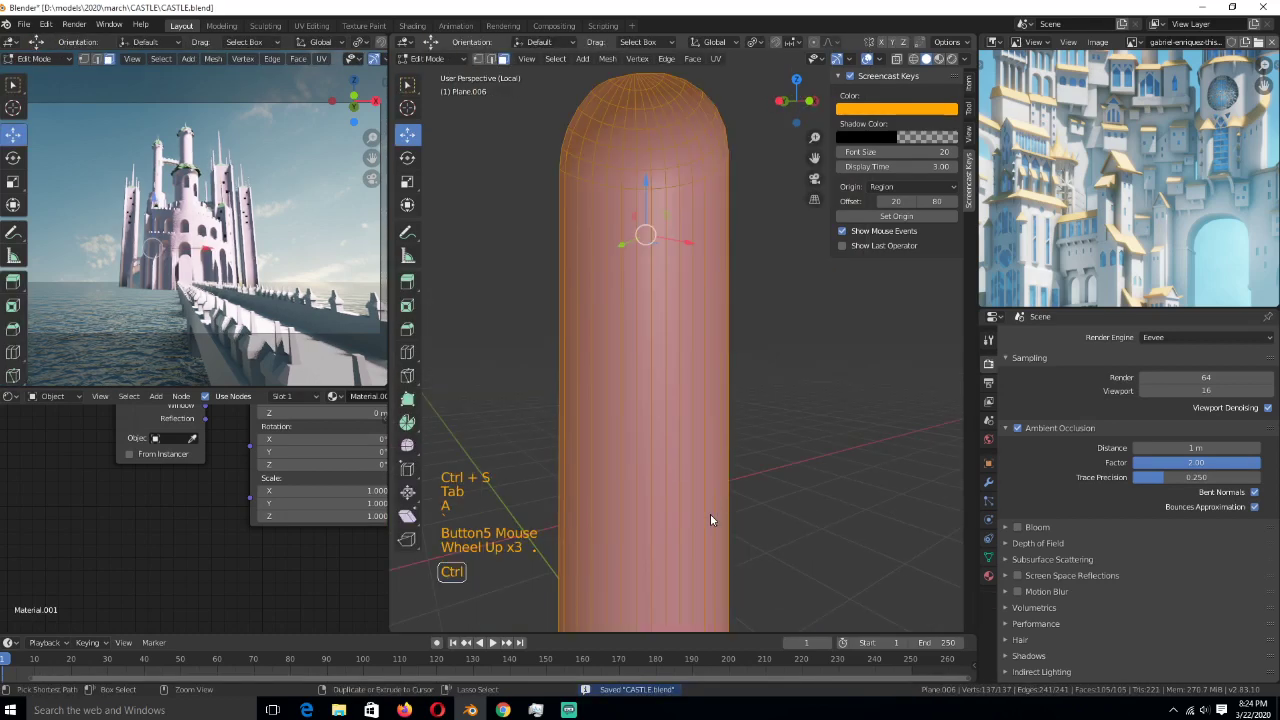
- Save the file, clear the selection and try a loop cut across the niche's tall vertical faces
{"action": "key", "text": "ctrl+s"}
{"action": "key", "text": "alt+a"}
{"action": "scroll", "coordinate": [707, 480], "scroll_direction": "down", "scroll_amount": 3}
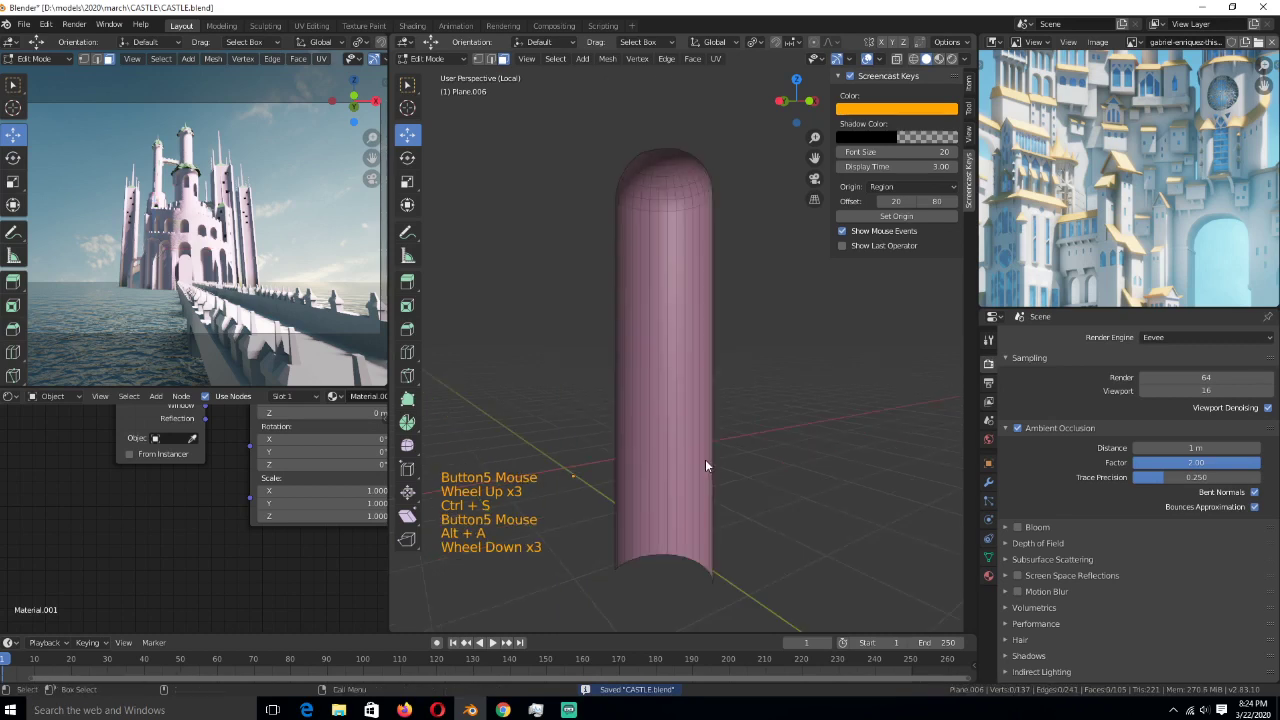
{"action": "key", "text": "ctrl+r"}
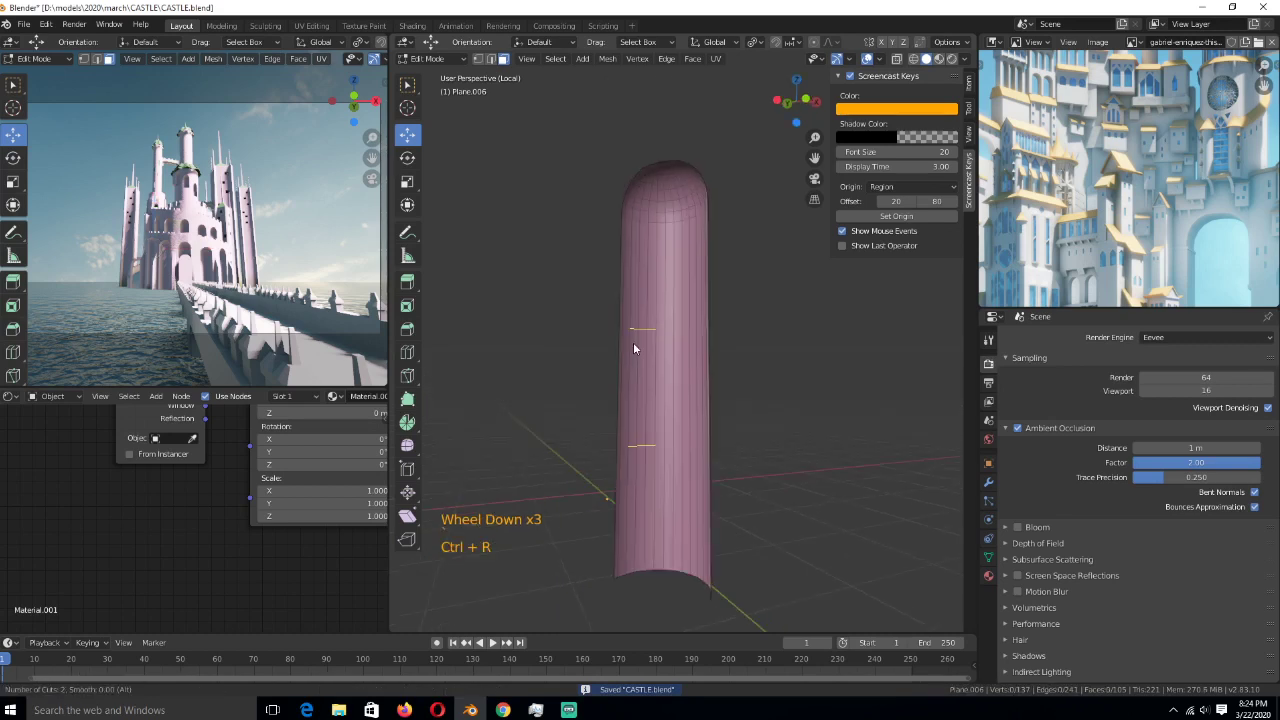
- Dissolve the surplus vertices along both vertical side edges of the niche in vertex selection mode
{"action": "key", "text": "1"}
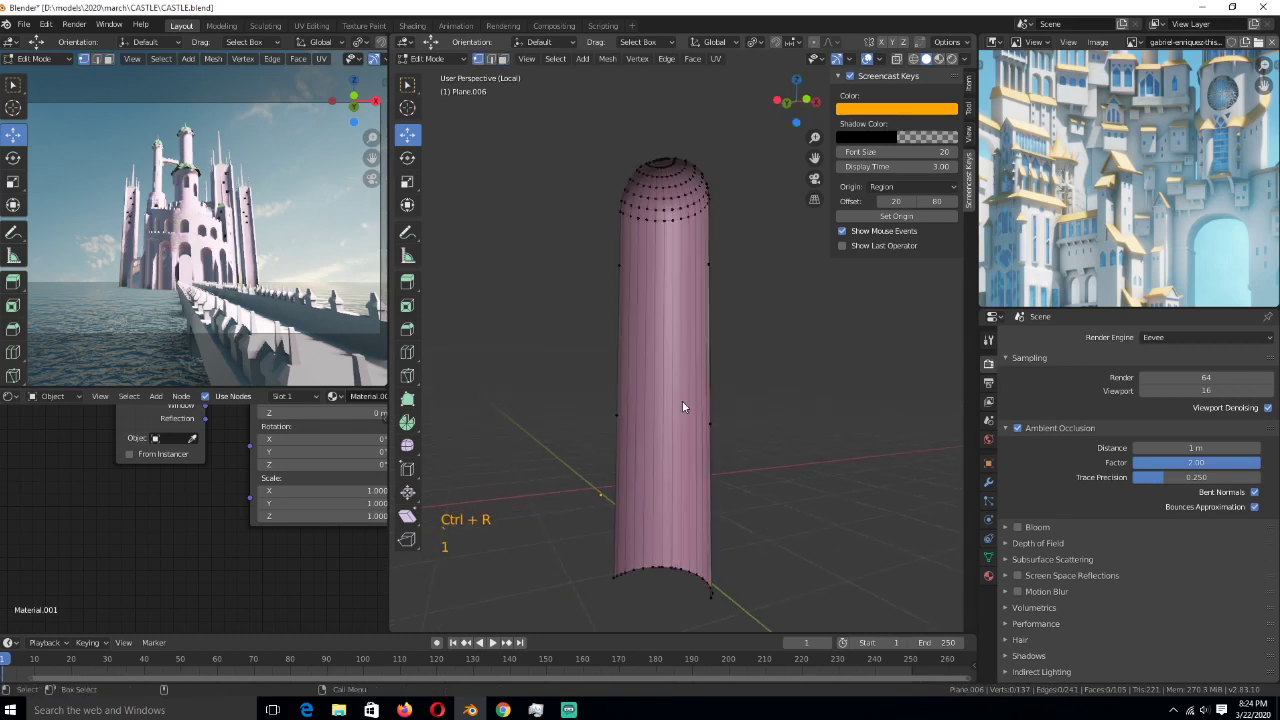
{"action": "scroll", "coordinate": [682, 406], "scroll_direction": "up", "scroll_amount": 2}
{"action": "left_click", "coordinate": [582, 446]}
{"action": "key", "text": "ctrl+x"}
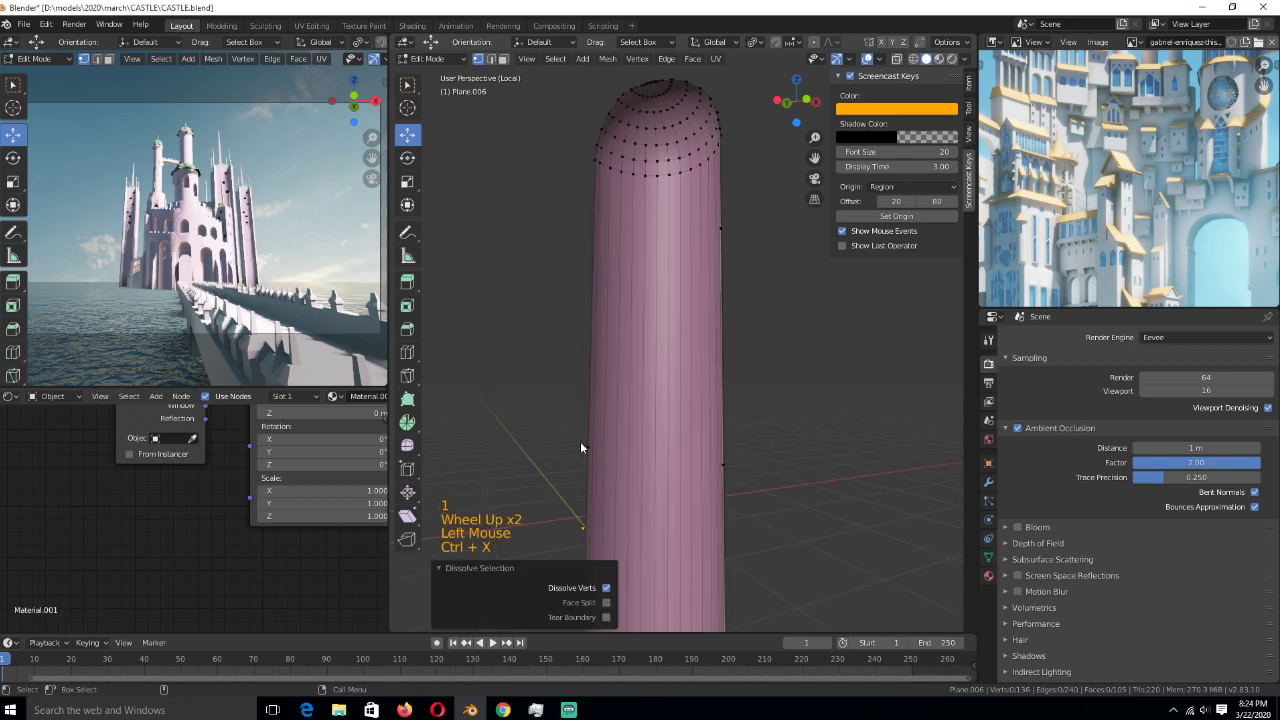
{"action": "left_click", "coordinate": [722, 463]}
{"action": "key", "text": "ctrl+x"}
{"action": "left_click", "coordinate": [735, 462]}
{"action": "left_click", "coordinate": [746, 480], "text": "shift"}
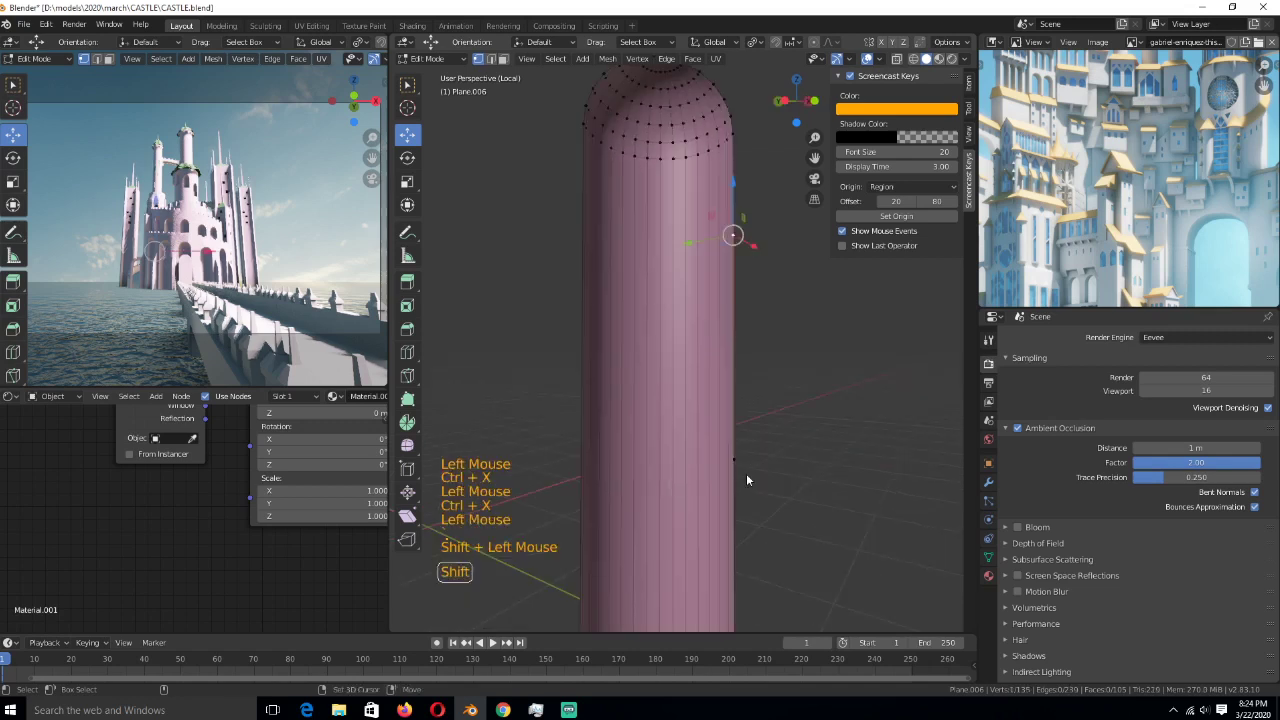
{"action": "key", "text": "ctrl+x"}
- Dissolve the surplus vertices along the niche's curved bottom rim
{"action": "scroll", "coordinate": [746, 480], "scroll_direction": "down", "scroll_amount": 2}
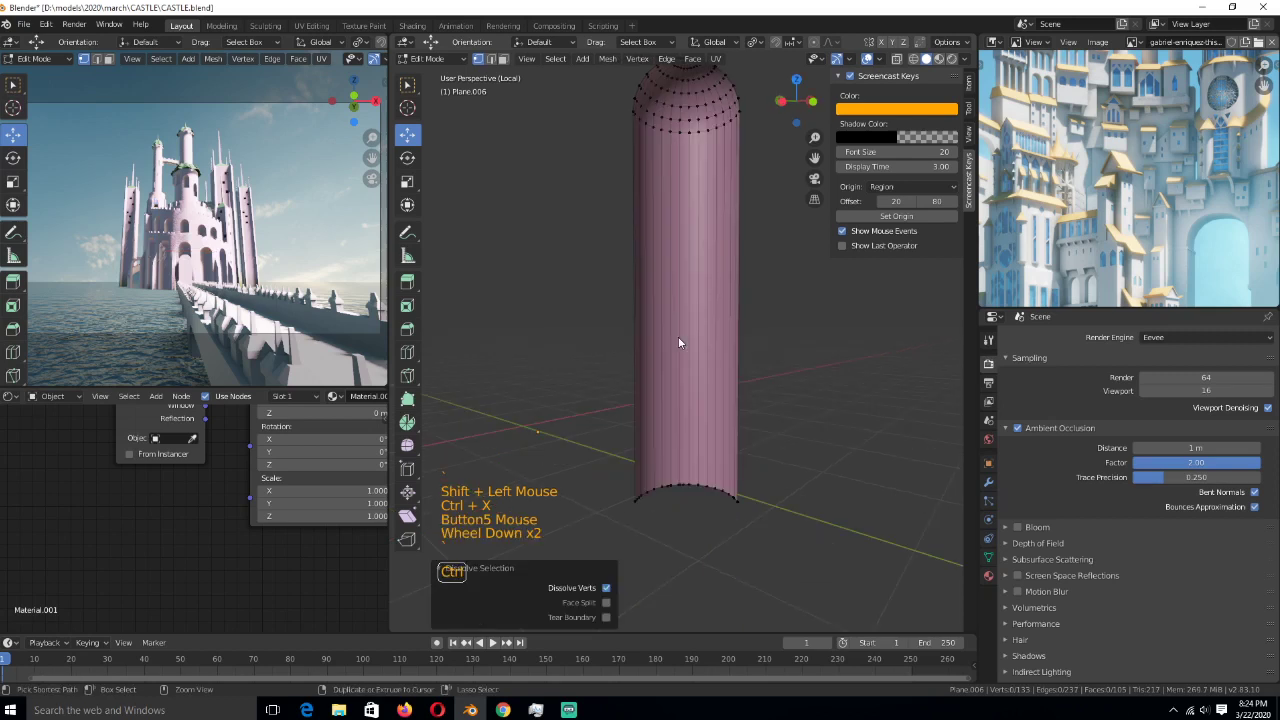
{"action": "key", "text": "ctrl+r"}
{"action": "scroll", "coordinate": [731, 421], "scroll_direction": "up", "scroll_amount": 7}
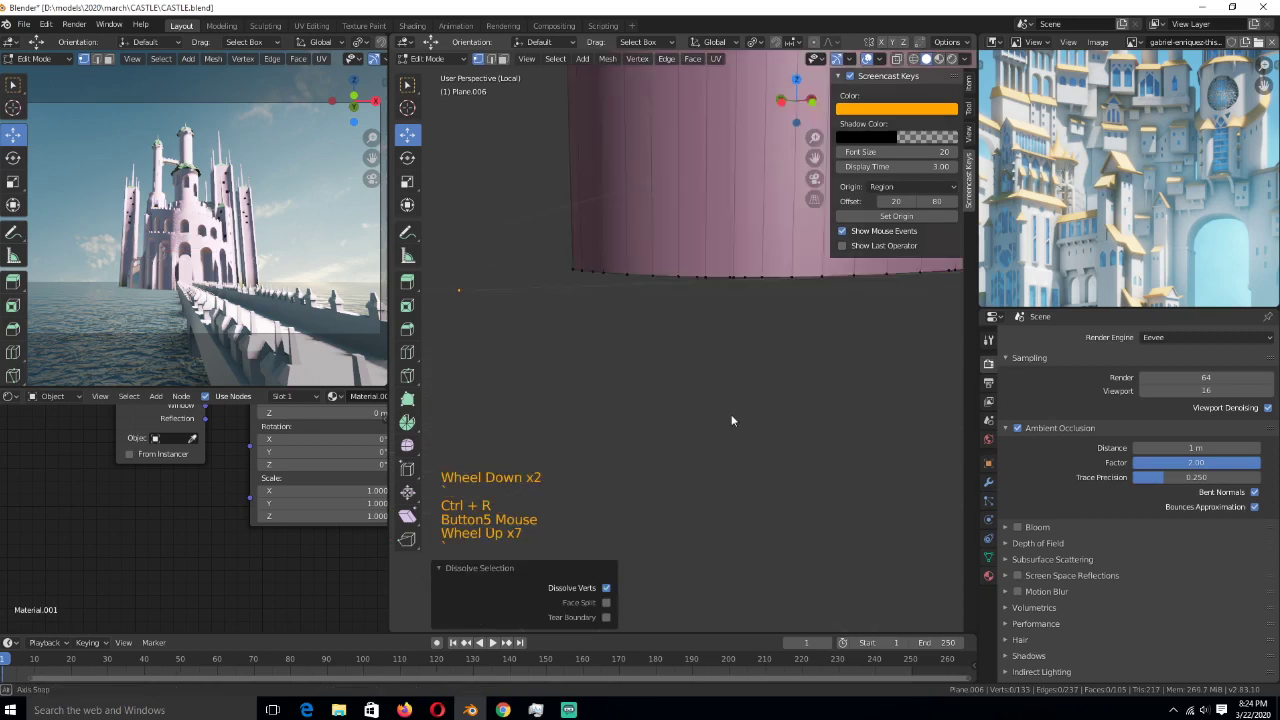
{"action": "middle_click_drag", "start_coordinate": [731, 414], "coordinate": [705, 340]}
{"action": "left_click", "coordinate": [704, 338]}
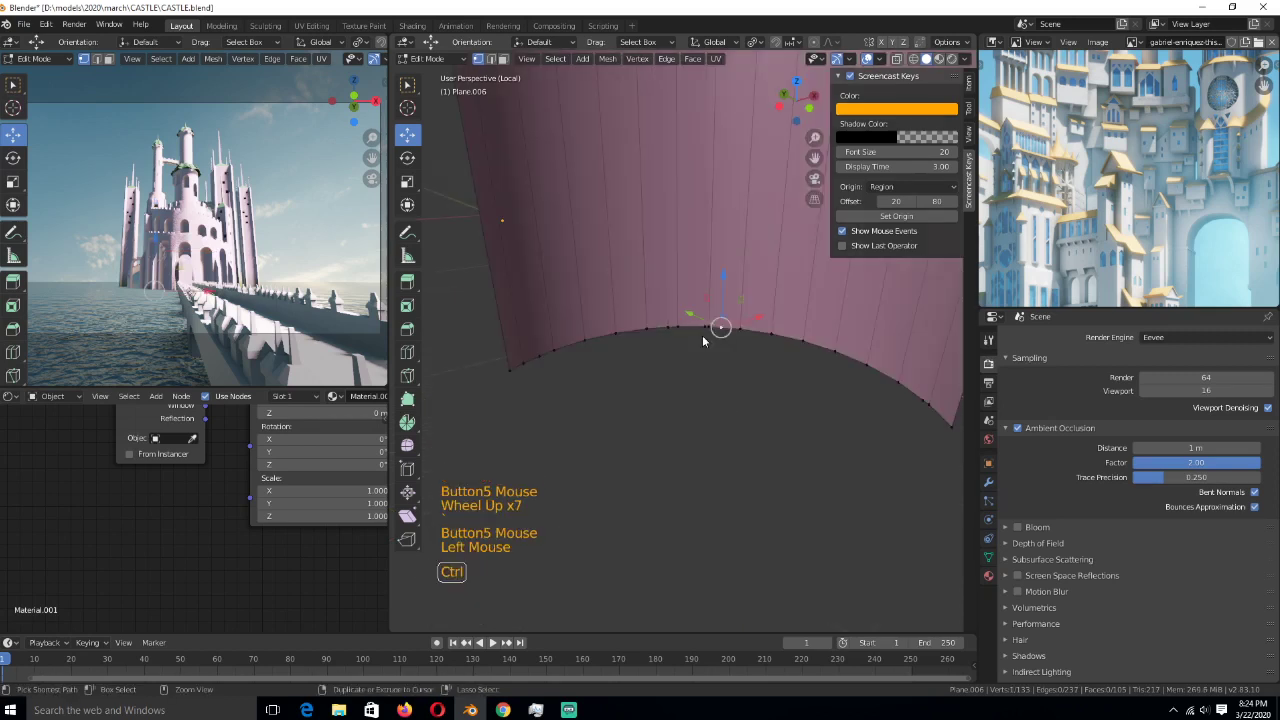
{"action": "key", "text": "ctrl+x"}
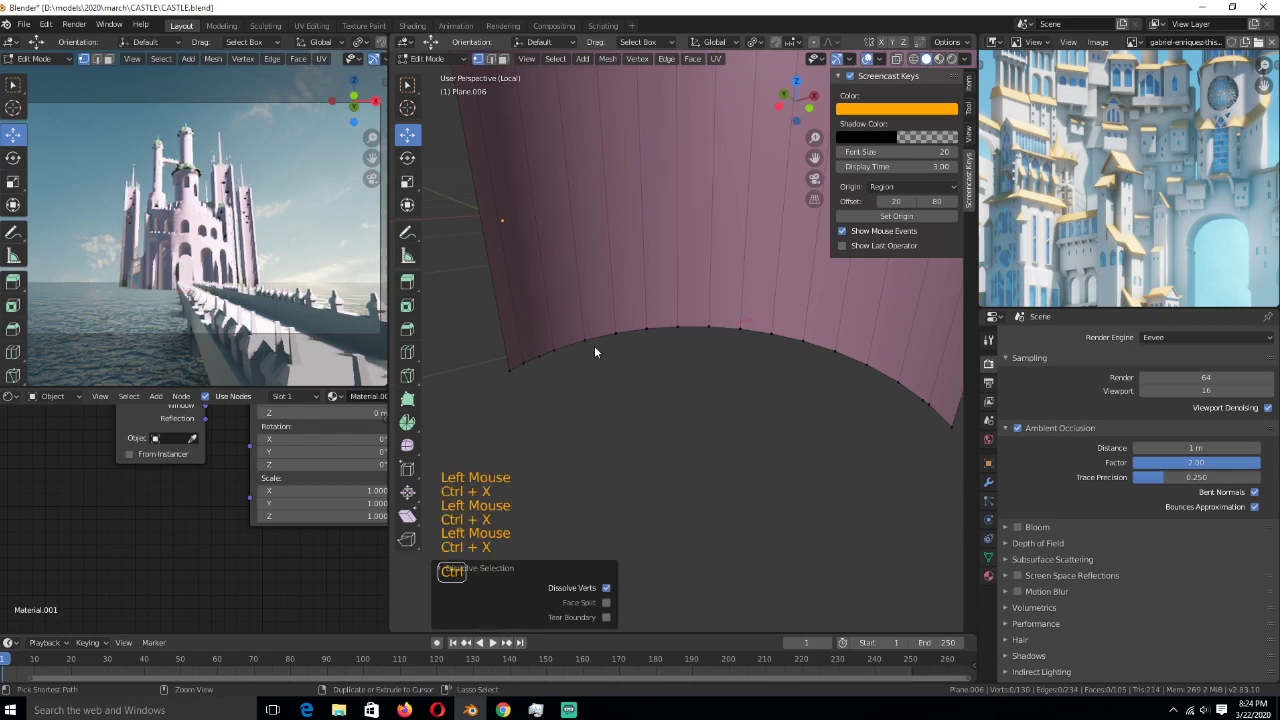
{"action": "left_click", "coordinate": [924, 407]}
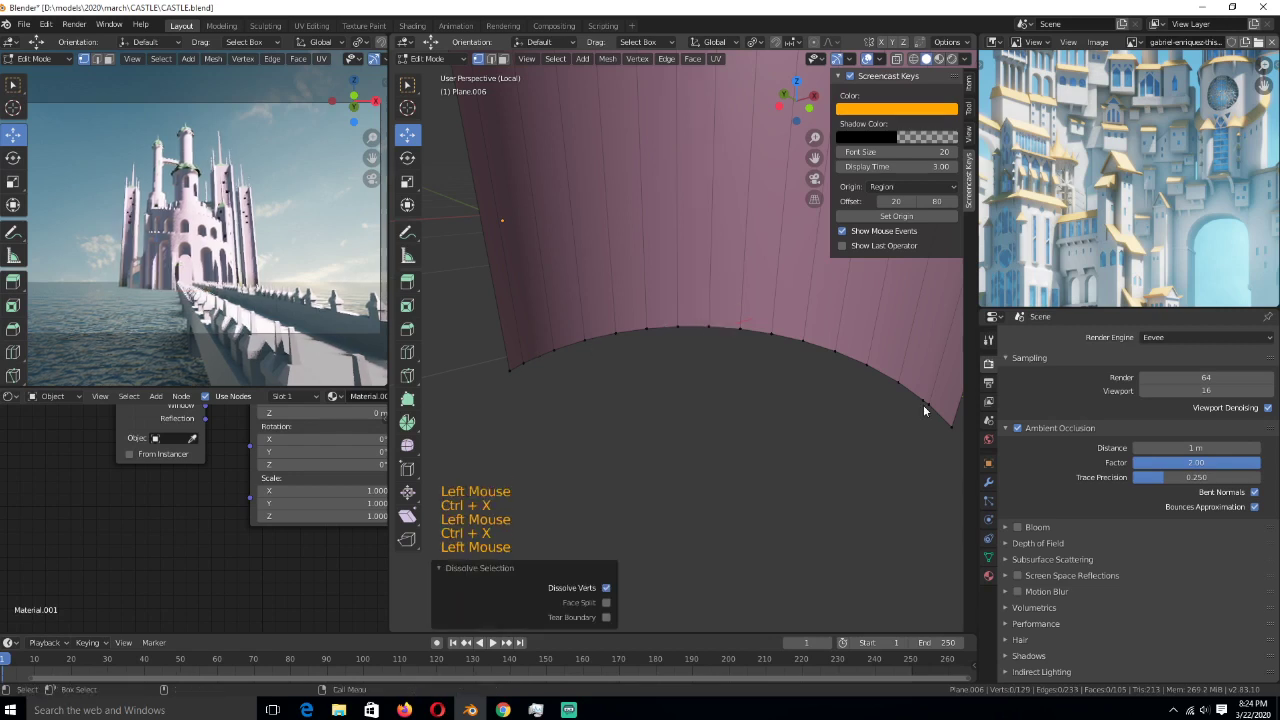
{"action": "key", "text": "ctrl+x"}
- Loop-cut the niche's shaft halfway up, bevel the loop about 0.87 m wide with one segment, and save the file
{"action": "key", "text": "ctrl+r"}
{"action": "scroll", "coordinate": [610, 291], "scroll_direction": "down", "scroll_amount": 6}
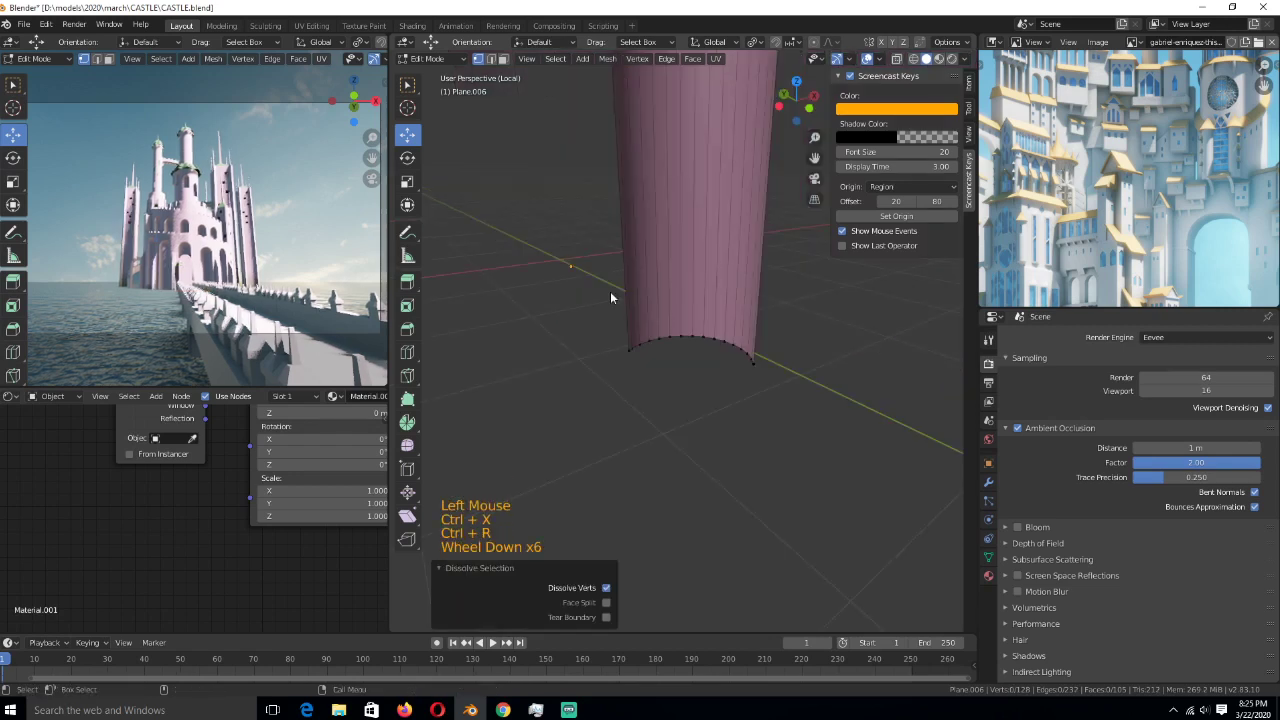
{"action": "scroll", "coordinate": [610, 291], "scroll_direction": "down", "scroll_amount": 3}
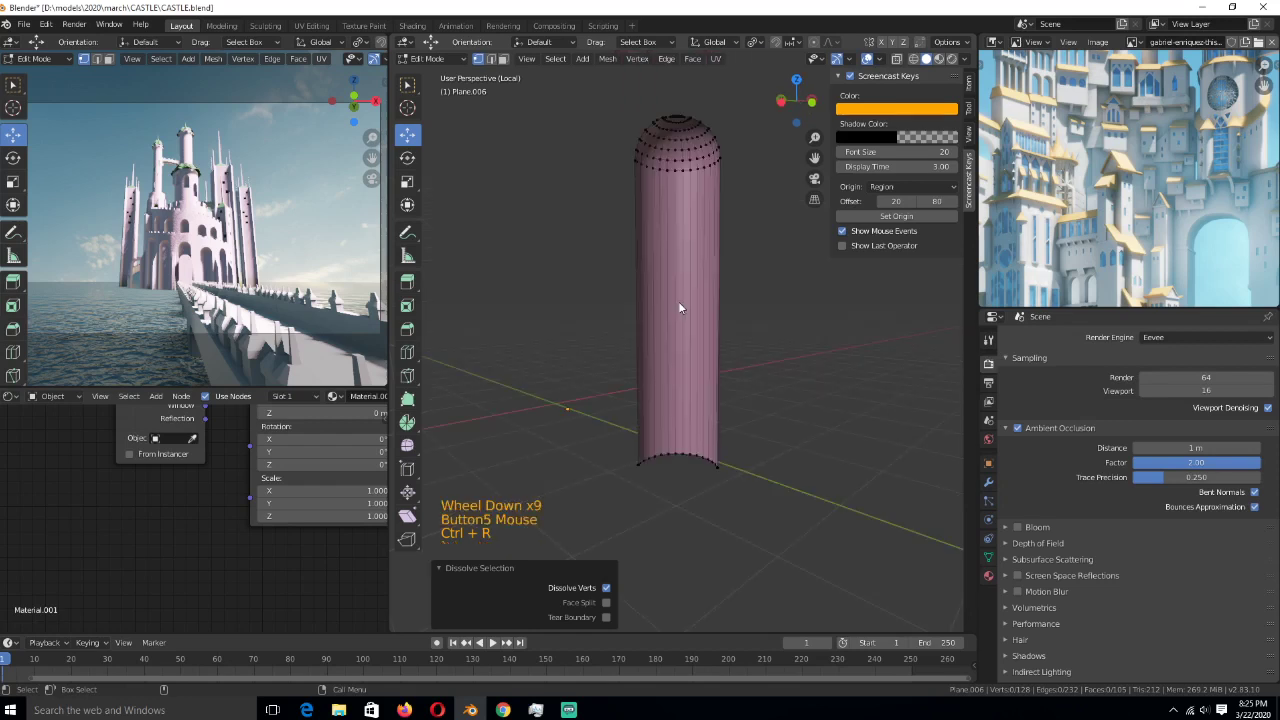
{"action": "left_click", "coordinate": [678, 301]}
{"action": "key", "text": "ctrl+b"}
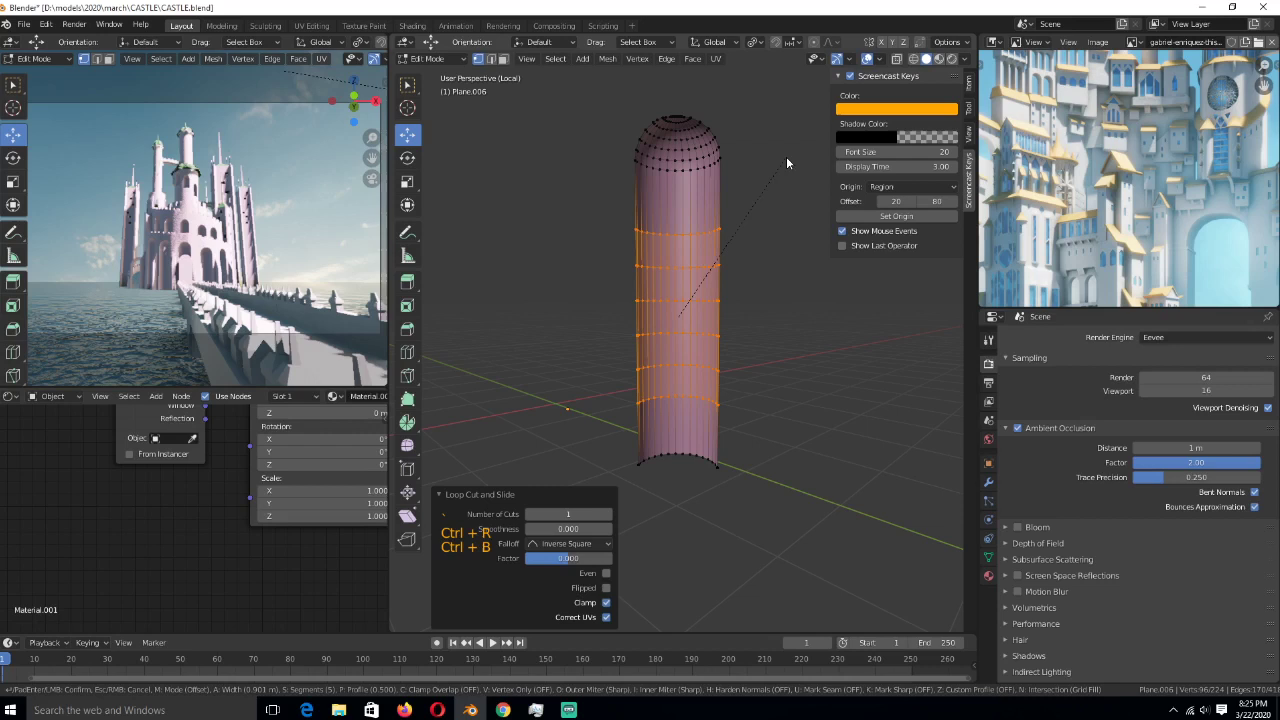
{"action": "scroll", "coordinate": [790, 168], "scroll_direction": "down", "scroll_amount": 4}
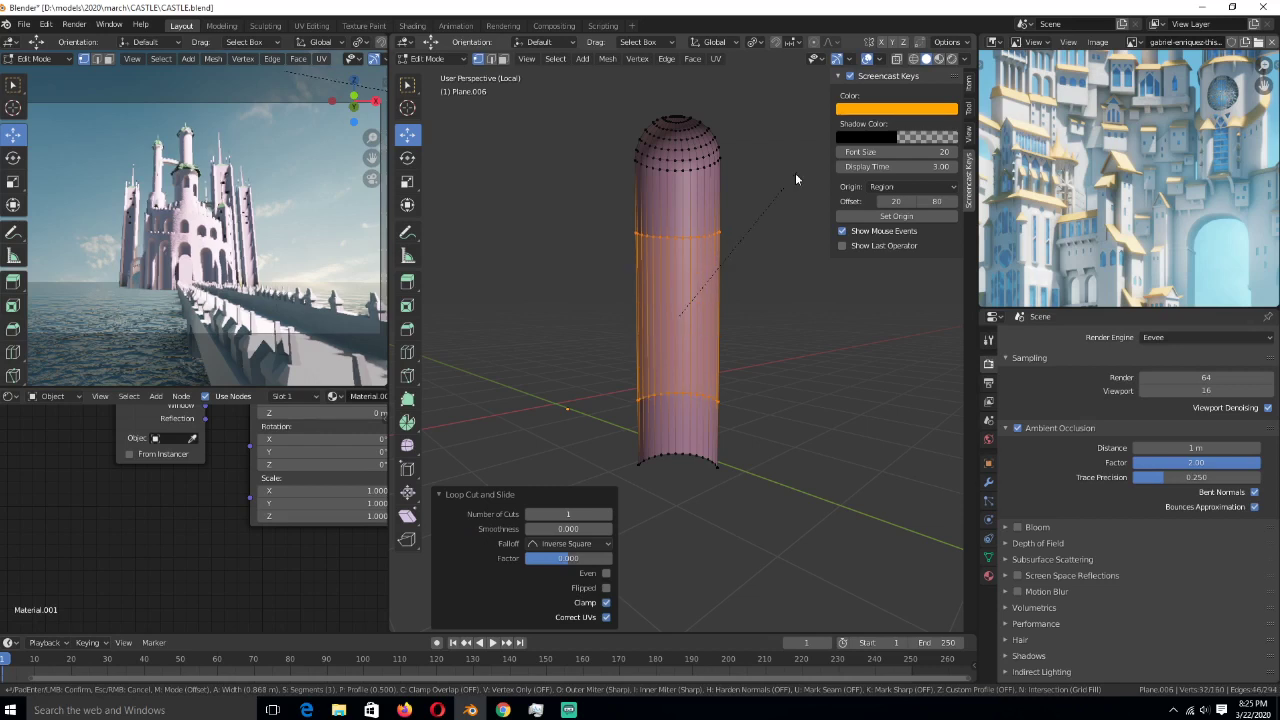
{"action": "key", "text": "2"}
{"action": "scroll", "coordinate": [614, 290], "scroll_direction": "up", "scroll_amount": 2}
{"action": "key", "text": "ctrl+s"}
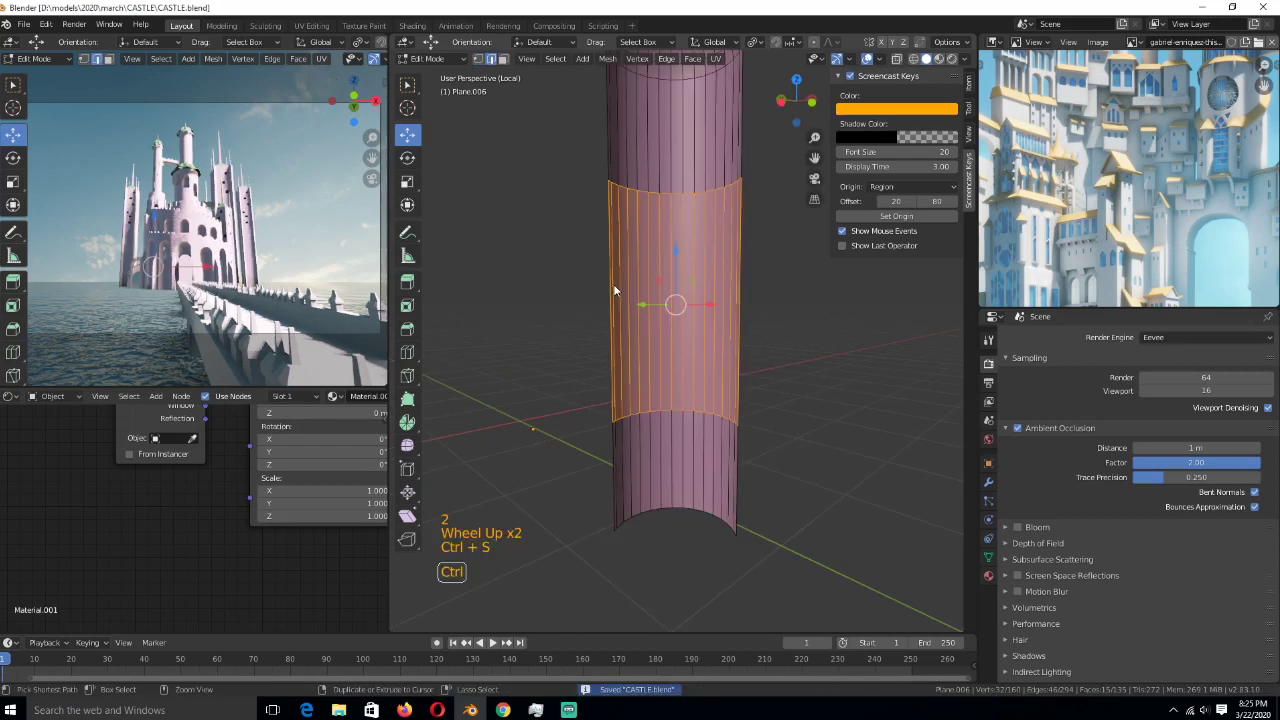
- Add a centred horizontal loop cut between the two beveled loops and save the file
{"action": "key", "text": "alt+a"}
{"action": "key", "text": "ctrl+r"}
{"action": "left_click", "coordinate": [694, 337]}
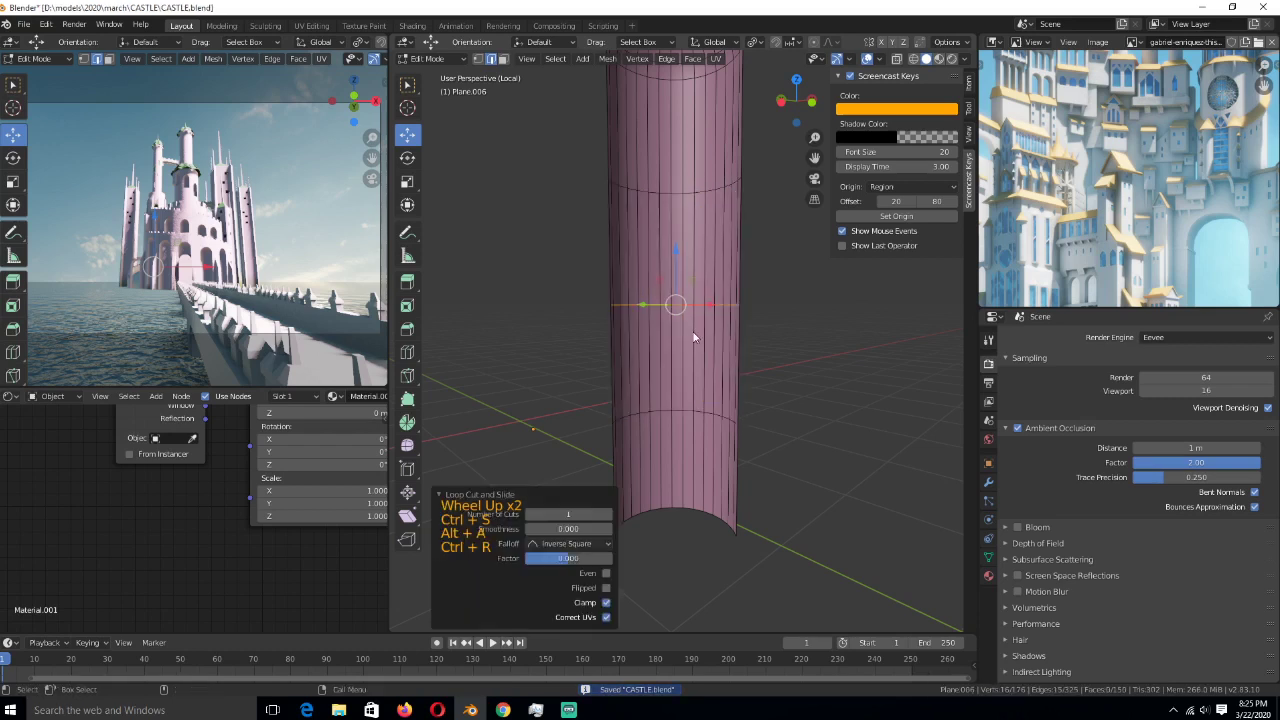
{"action": "middle_click_drag", "start_coordinate": [694, 337], "coordinate": [687, 375]}
{"action": "key", "text": "ctrl+s"}
{"action": "key", "text": "ctrl+s"}
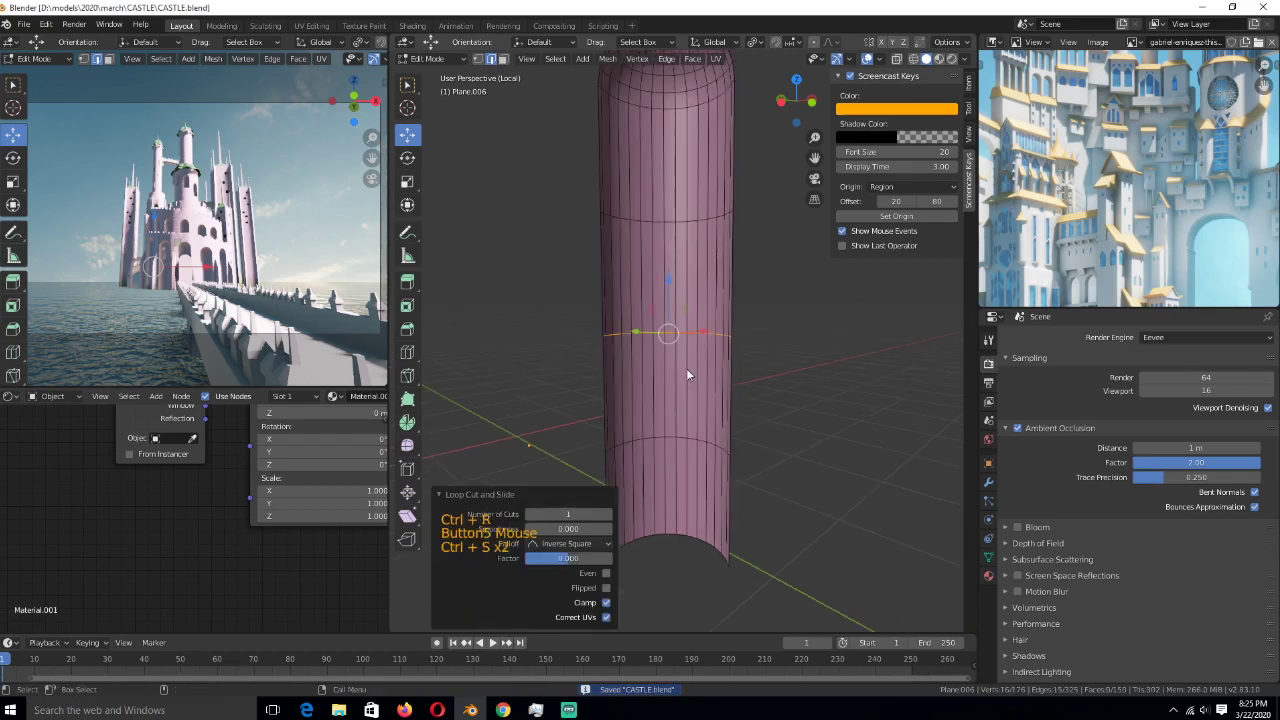
- Add the upper loop to the selection, save the file, and check the niche within the whole castle before isolating it again
{"action": "middle_click_drag", "start_coordinate": [687, 375], "coordinate": [786, 417]}
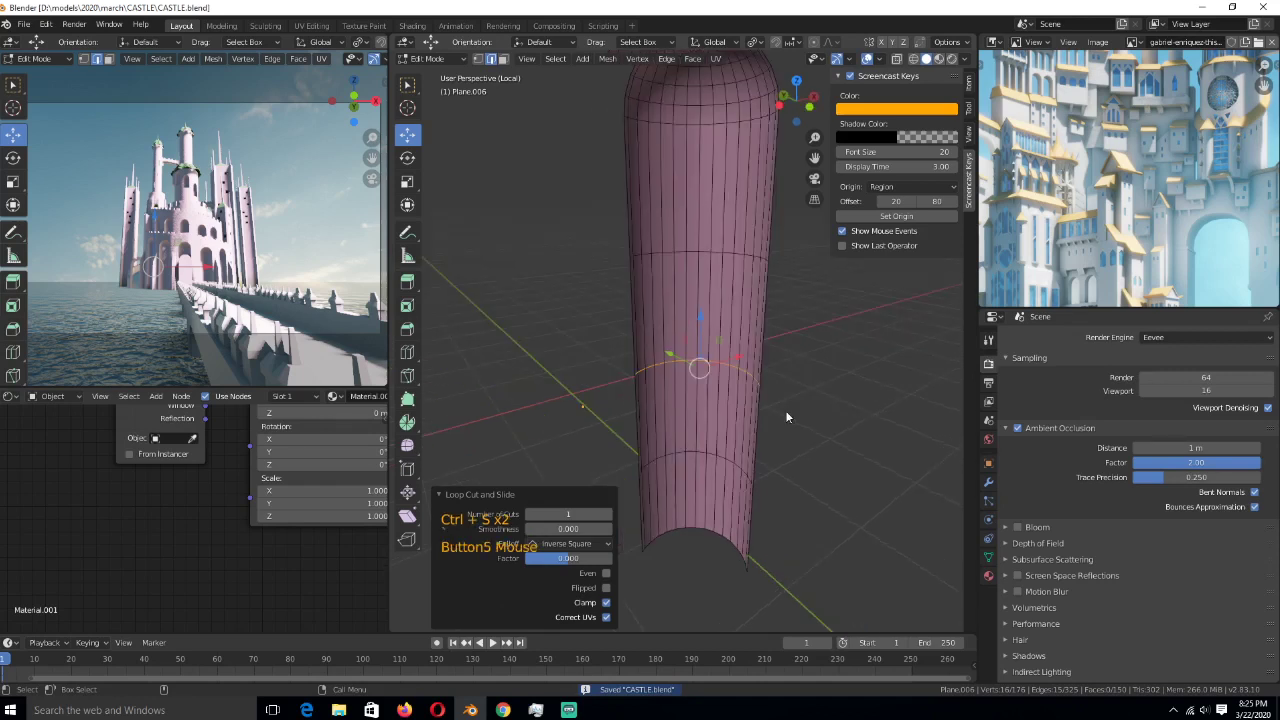
{"action": "scroll", "coordinate": [786, 417], "scroll_direction": "up", "scroll_amount": 2}
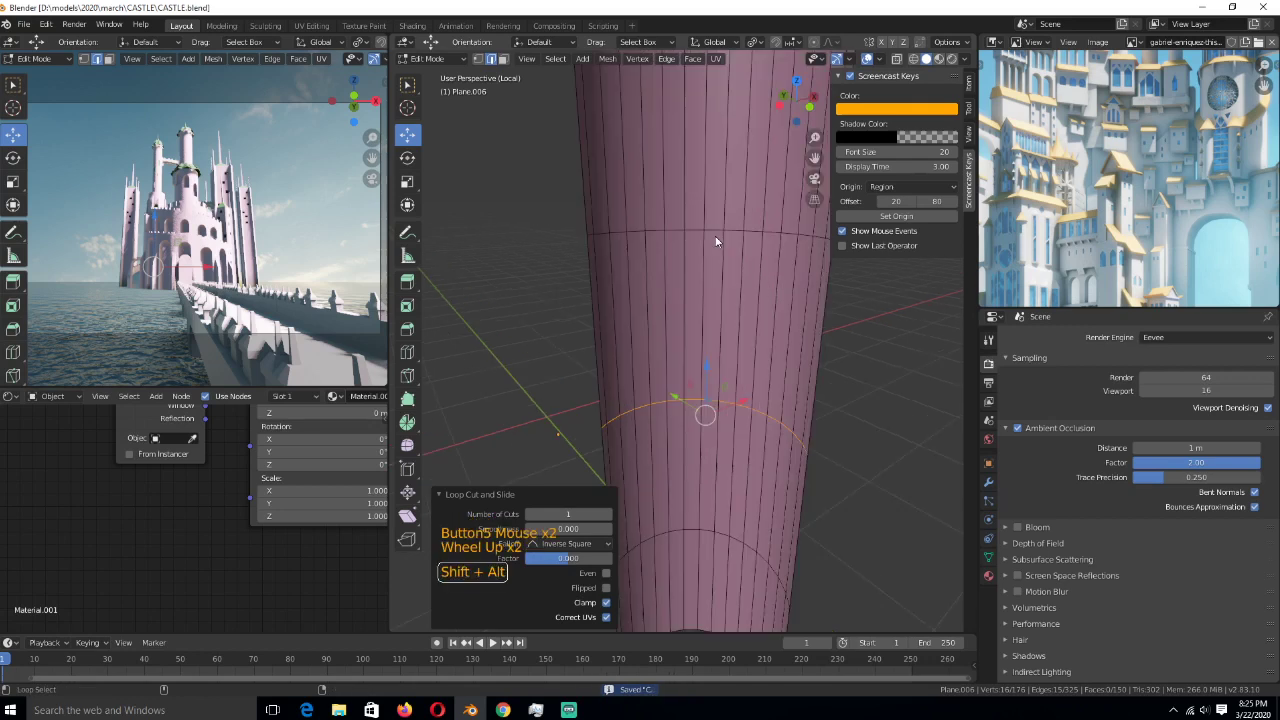
{"action": "left_click", "coordinate": [716, 241], "text": "alt+shift"}
{"action": "middle_click_drag", "start_coordinate": [716, 241], "coordinate": [729, 436]}
{"action": "key", "text": "ctrl+s"}
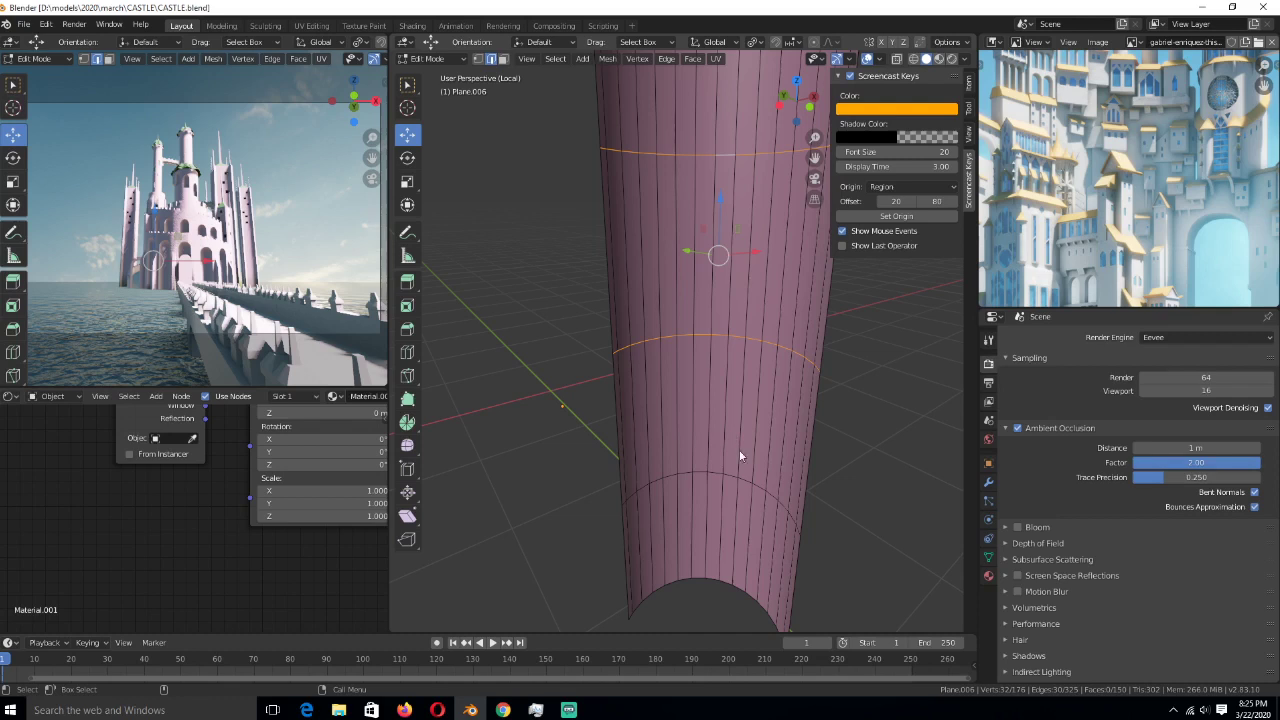
{"action": "scroll", "coordinate": [740, 456], "scroll_direction": "down", "scroll_amount": 3}
{"action": "key", "text": "KP_Divide"}
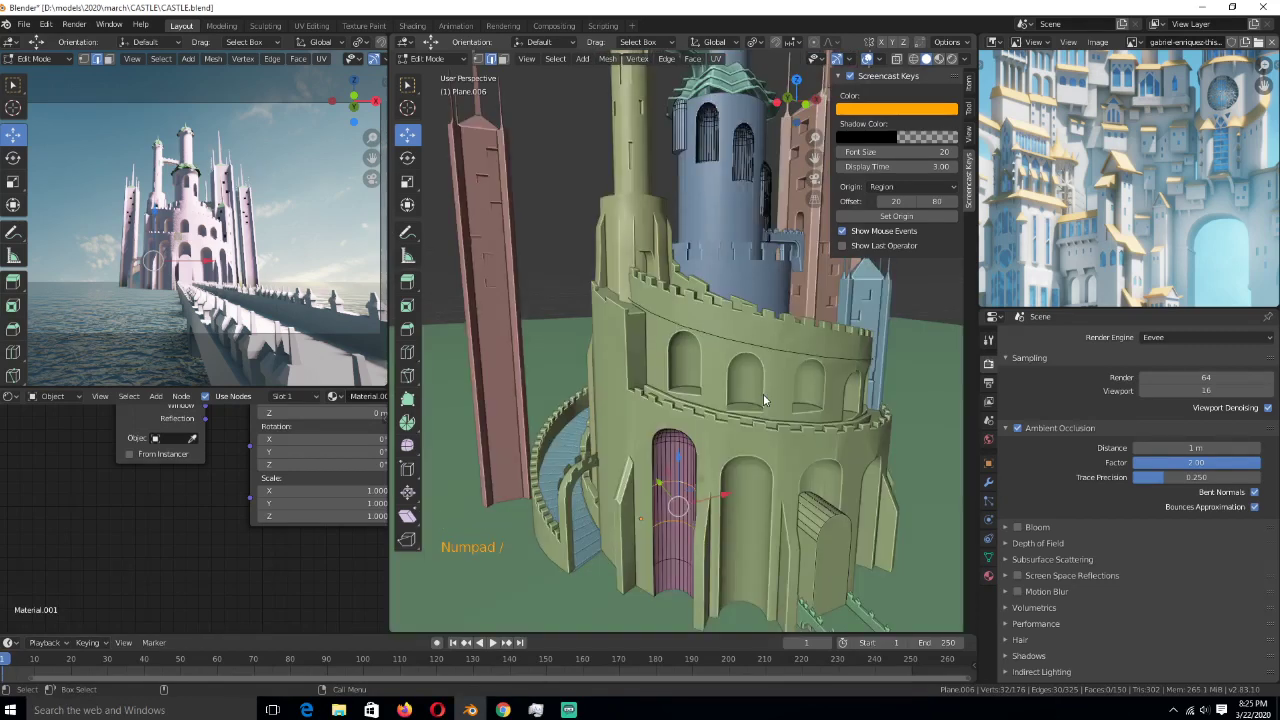
{"action": "key", "text": "KP_Divide"}
{"action": "key", "text": "KP_Divide"}
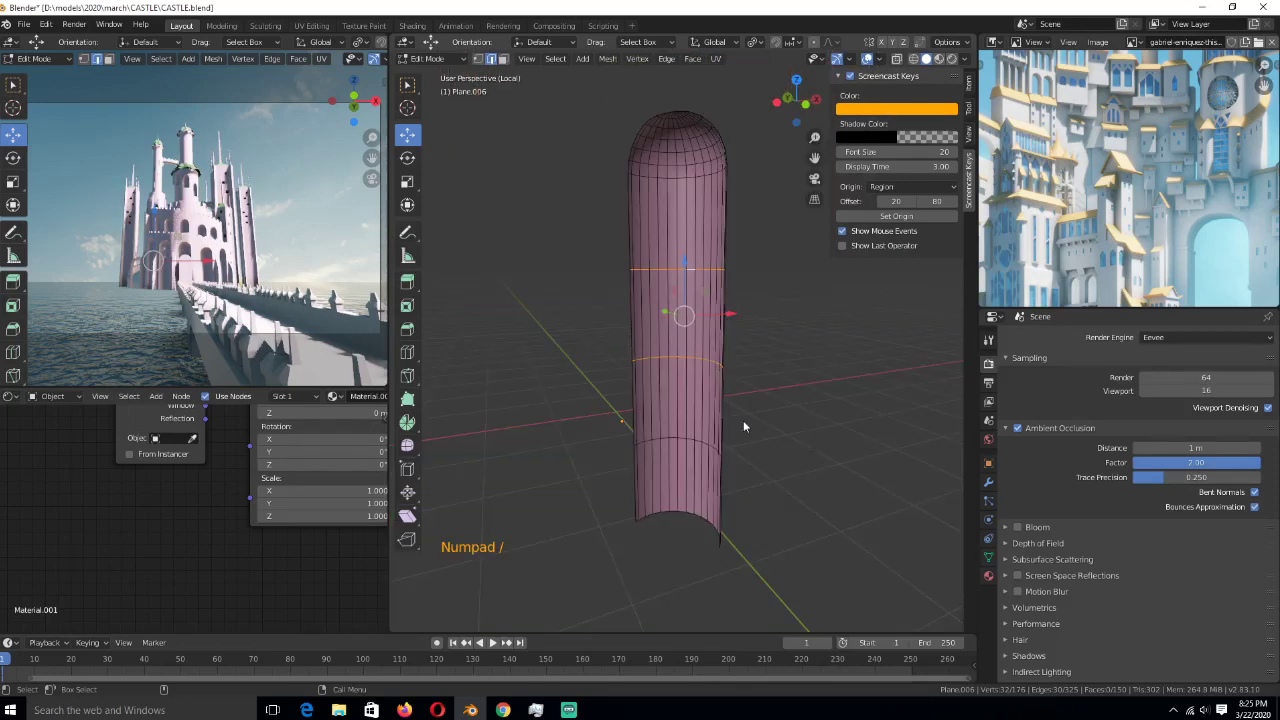
- Add the lower loop to the selection and bevel all three loops into narrow bands with a 0.0166 m offset and one segment
{"action": "scroll", "coordinate": [770, 414], "scroll_direction": "up", "scroll_amount": 2}
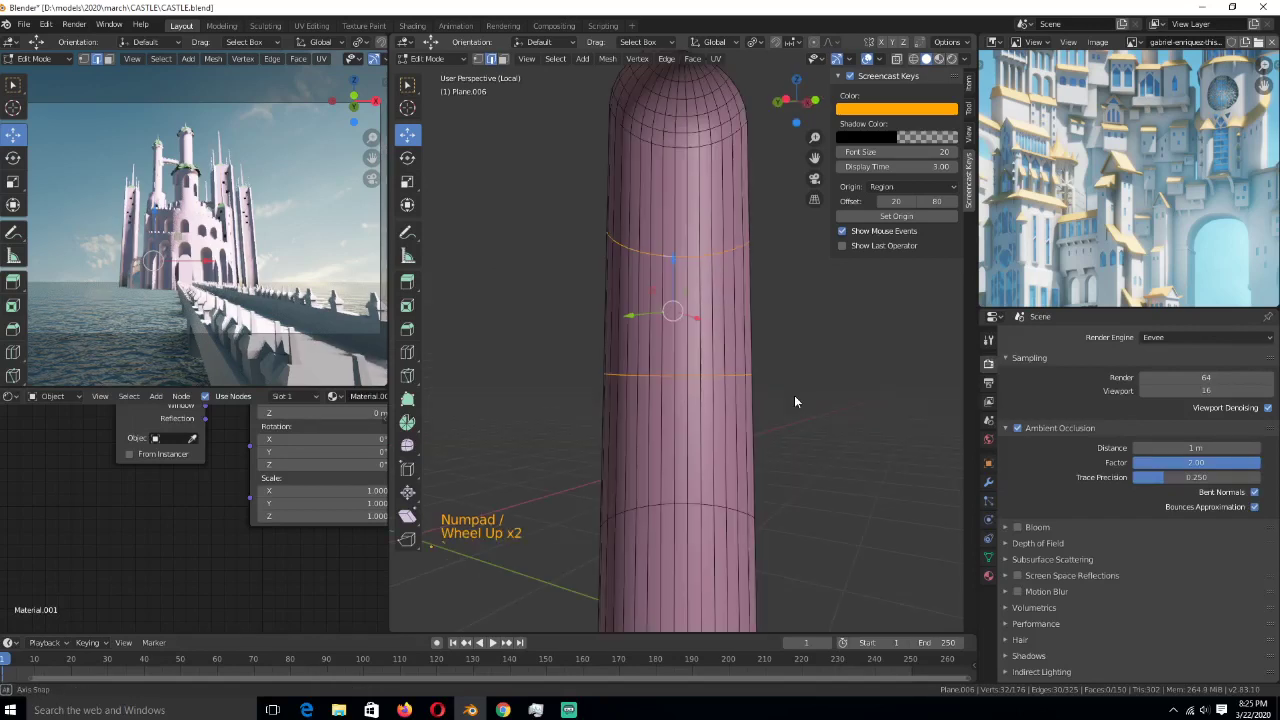
{"action": "left_click", "coordinate": [792, 526], "text": "alt+shift"}
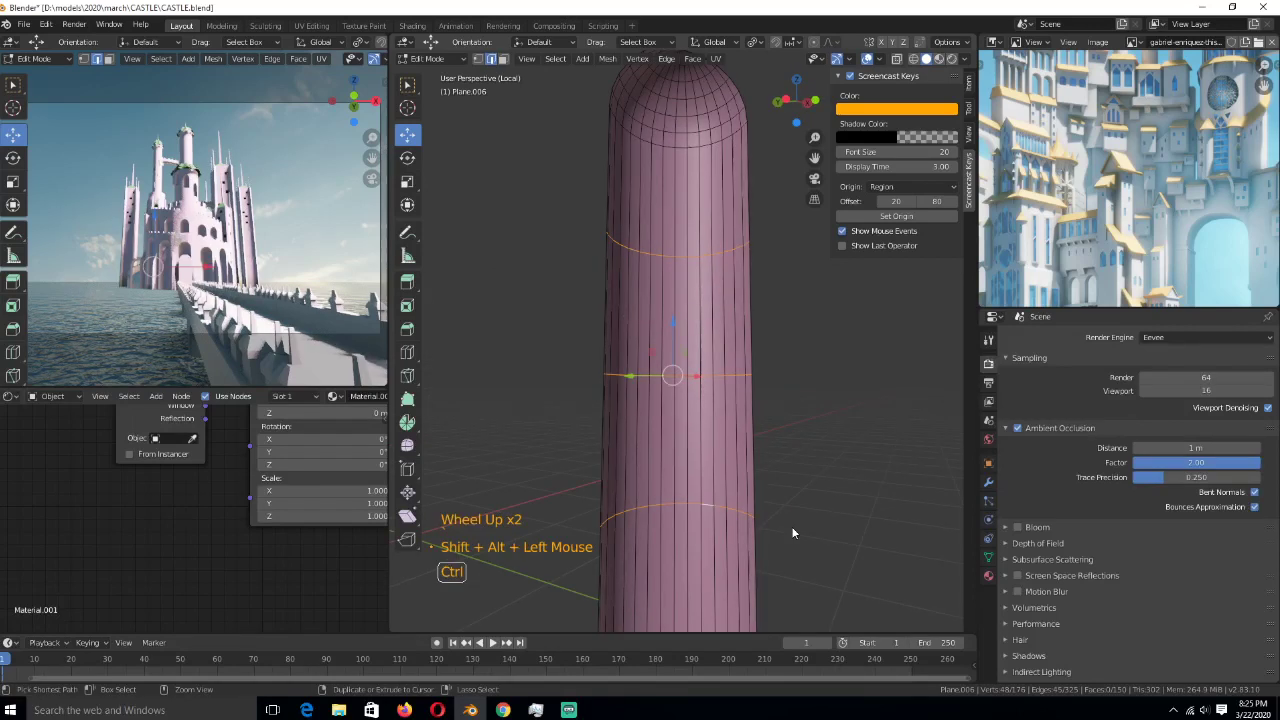
{"action": "key", "text": "ctrl+b"}
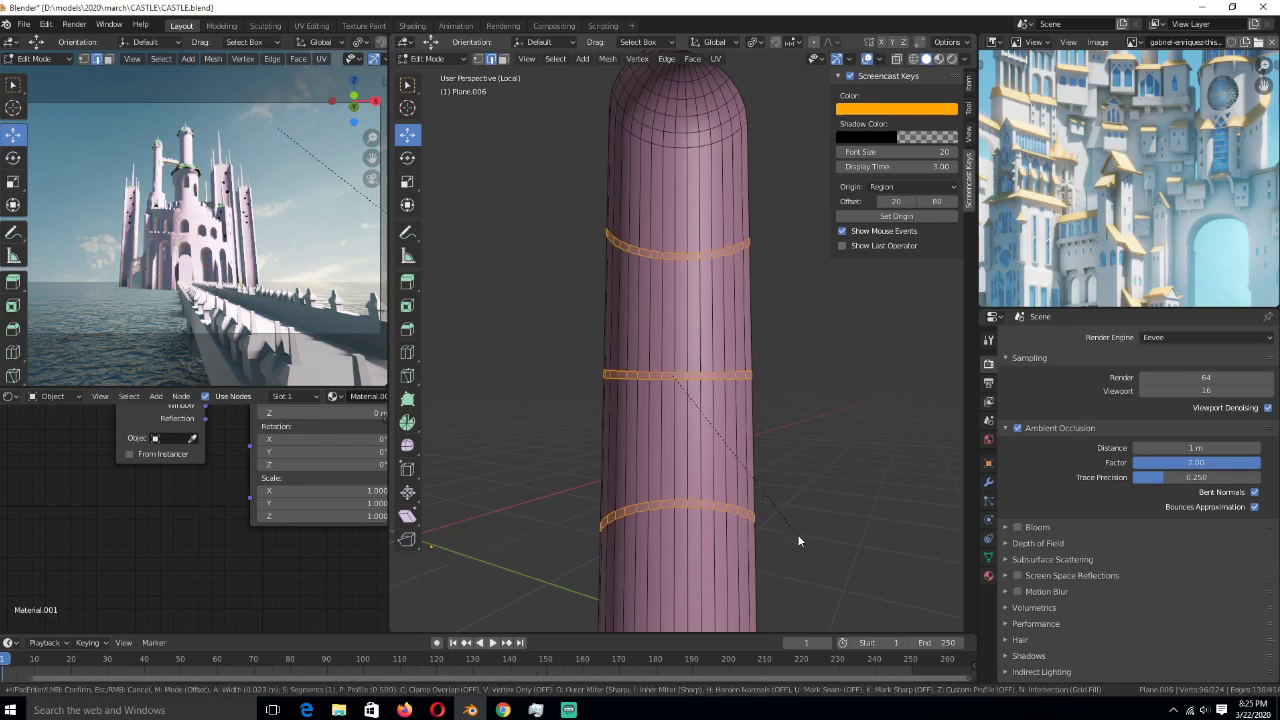
{"action": "left_click", "coordinate": [797, 534]}
{"action": "scroll", "coordinate": [795, 445], "scroll_direction": "down", "scroll_amount": 2}
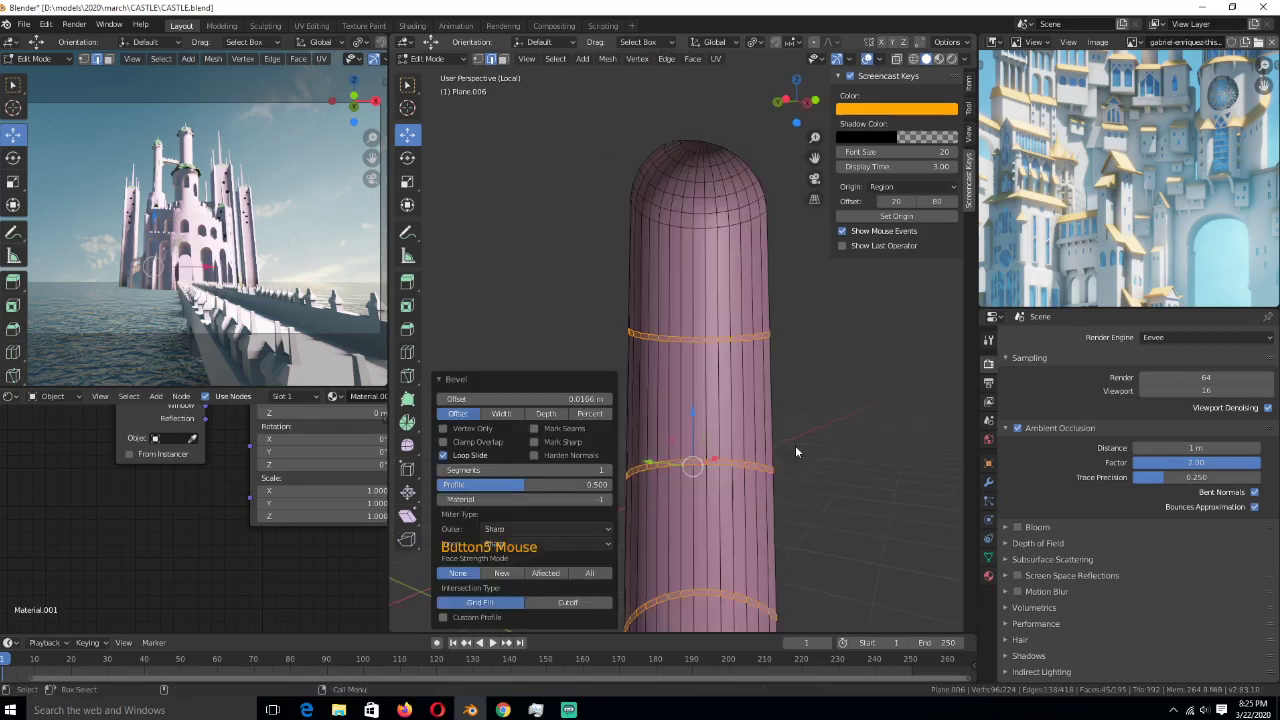
- Select and frame a vertex near the top of the niche's dome, inspect the surrounding rings and save the file
{"action": "scroll", "coordinate": [697, 195], "scroll_direction": "up", "scroll_amount": 3}
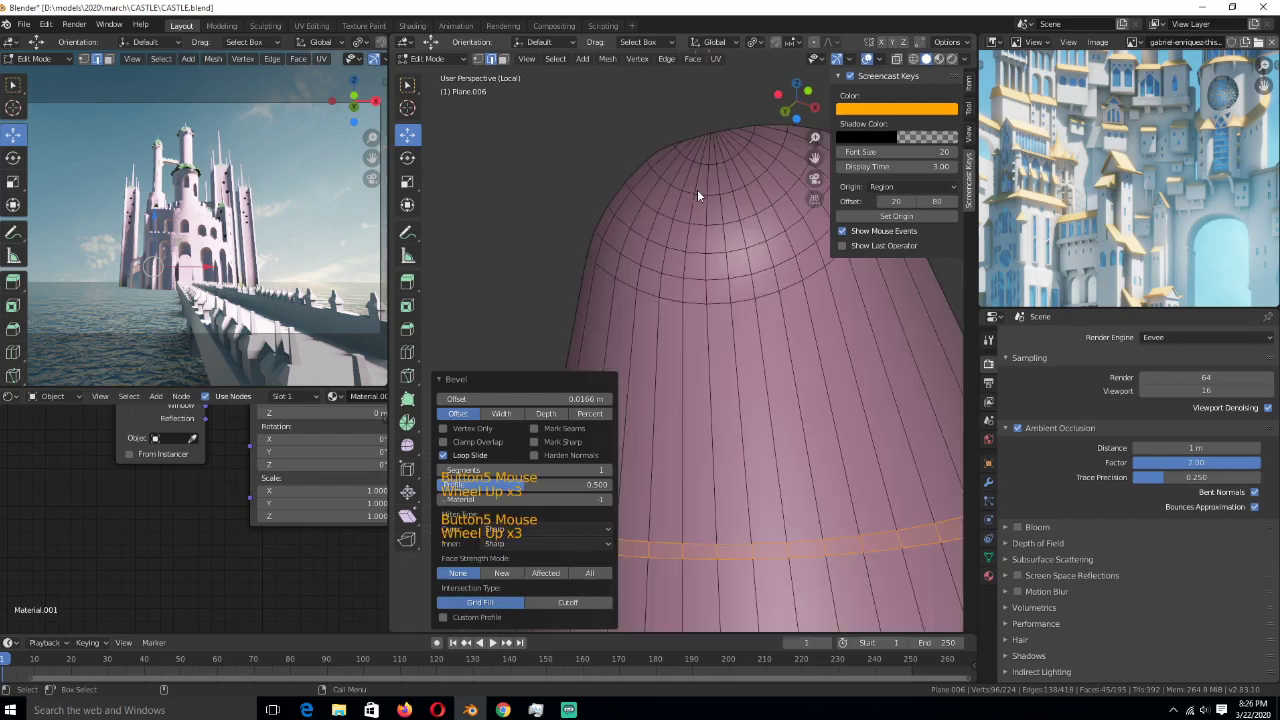
{"action": "key", "text": "1"}
{"action": "left_click", "coordinate": [697, 189]}
{"action": "key", "text": "KP_Decimal"}
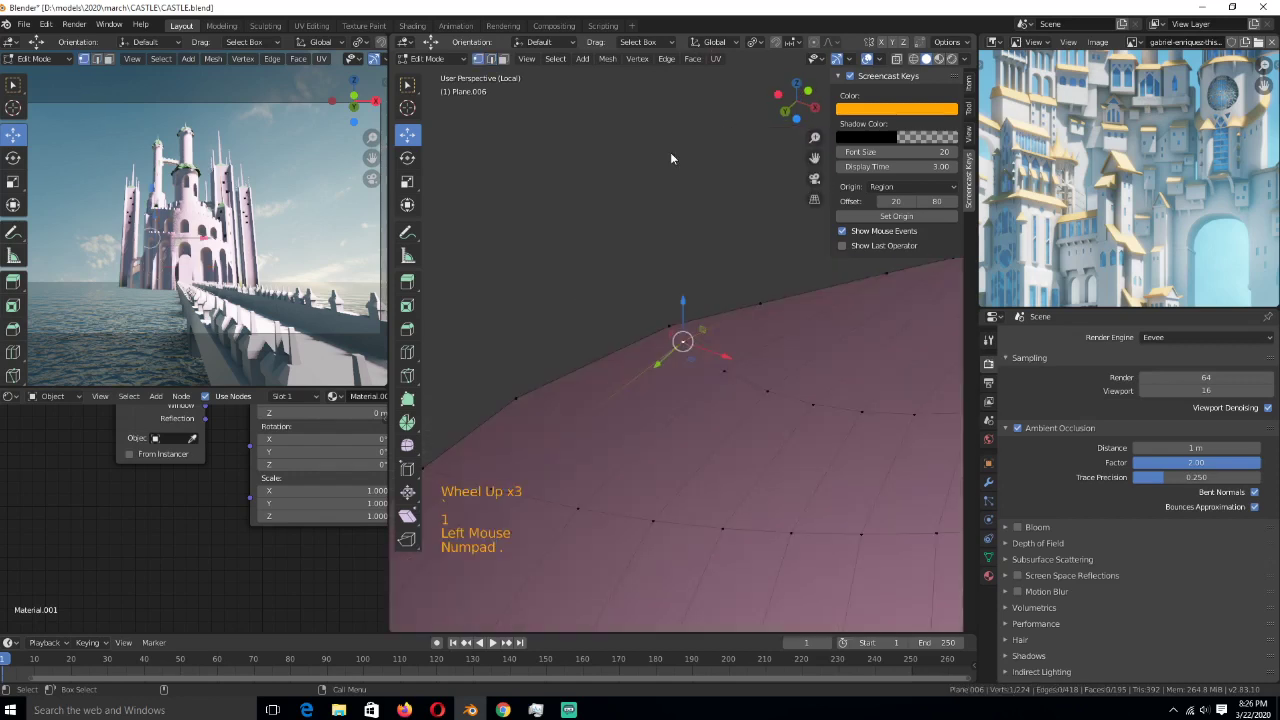
{"action": "scroll", "coordinate": [743, 237], "scroll_direction": "down", "scroll_amount": 2}
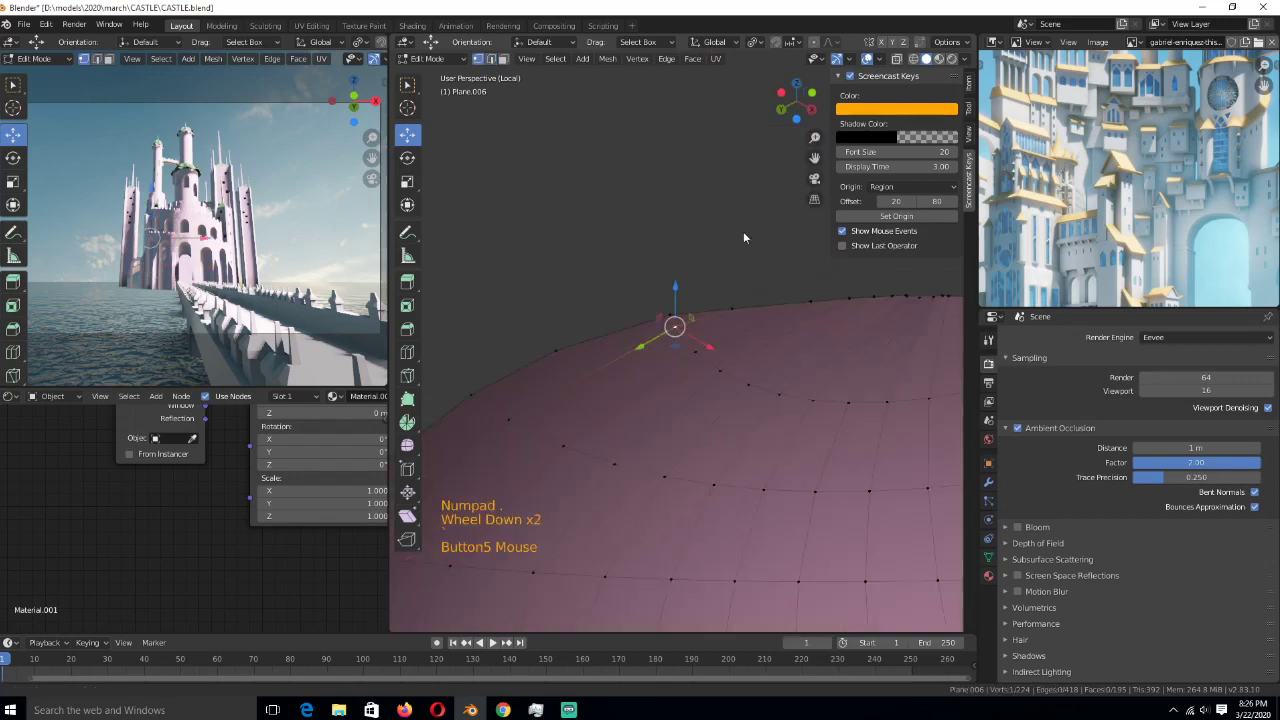
{"action": "key", "text": "ctrl+s"}
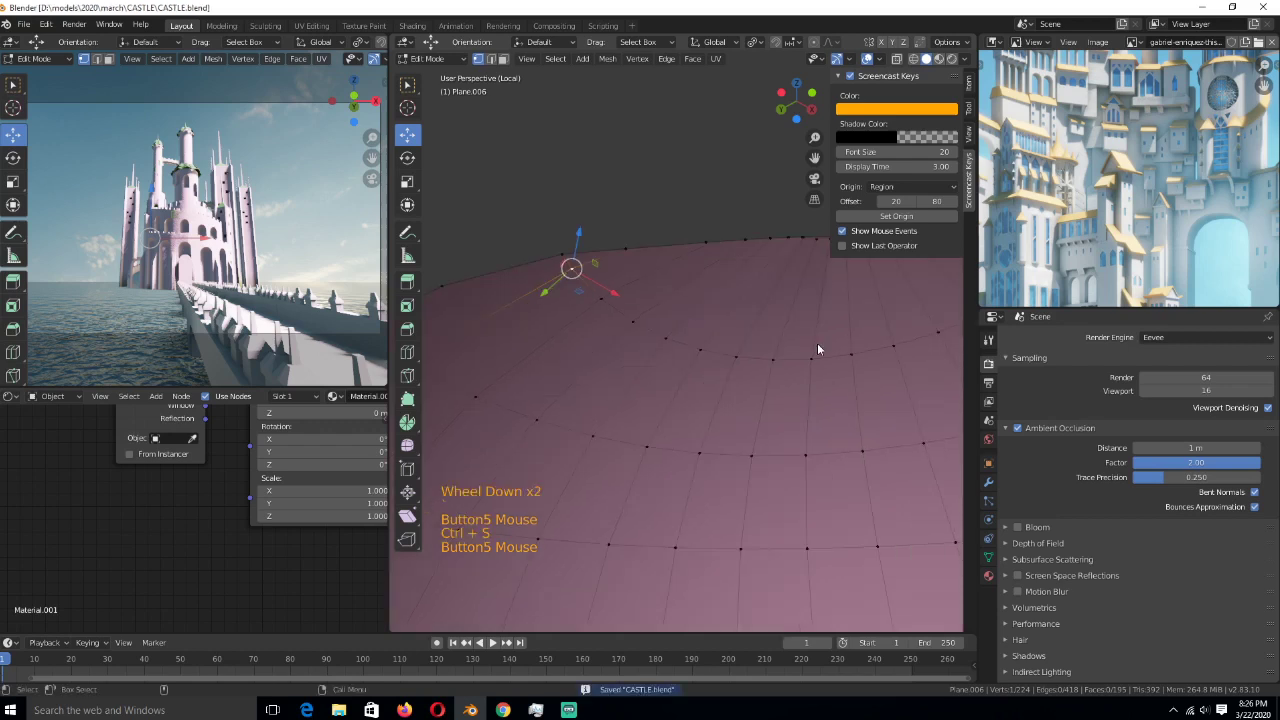
{"action": "middle_click_drag", "start_coordinate": [817, 343], "coordinate": [850, 317]}
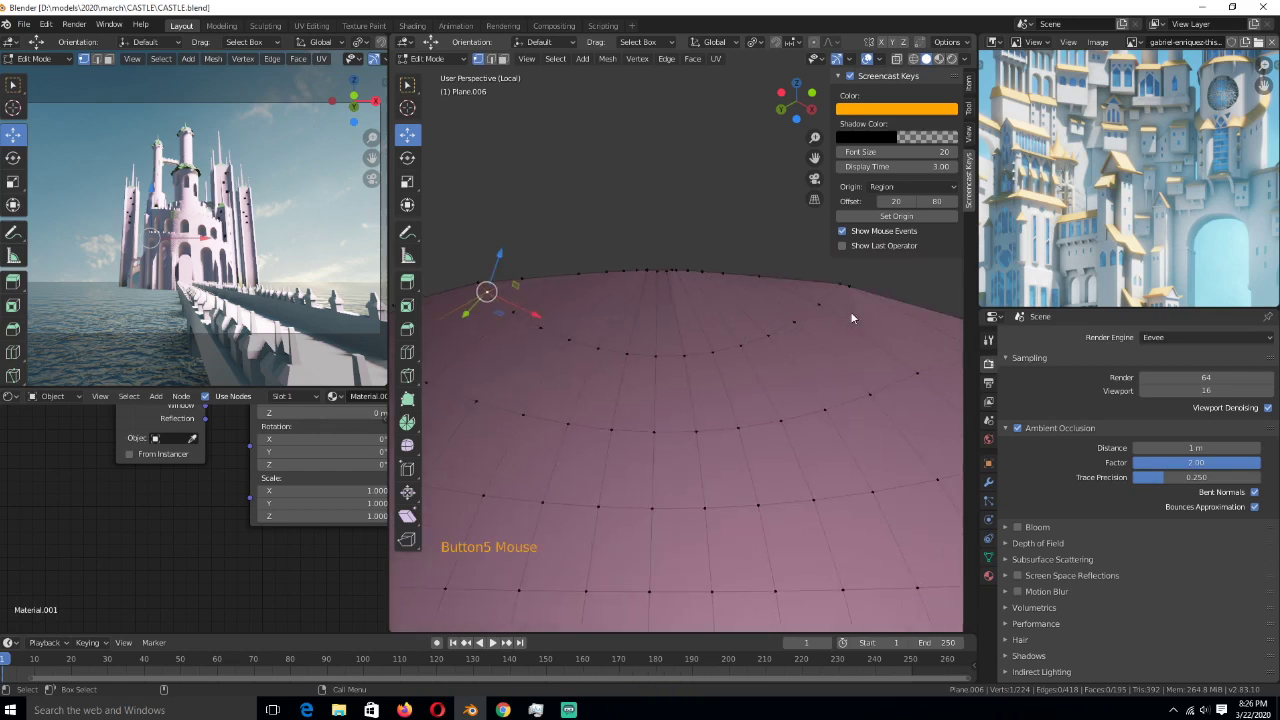
{"action": "key", "text": "ctrl+s"}
- Connect the end vertex of the dome's upper ring to the nearby vertex on the ring below
{"action": "scroll", "coordinate": [851, 318], "scroll_direction": "down", "scroll_amount": 4}
{"action": "scroll", "coordinate": [851, 318], "scroll_direction": "up", "scroll_amount": 4}
{"action": "middle_click_drag", "start_coordinate": [851, 318], "coordinate": [804, 331]}
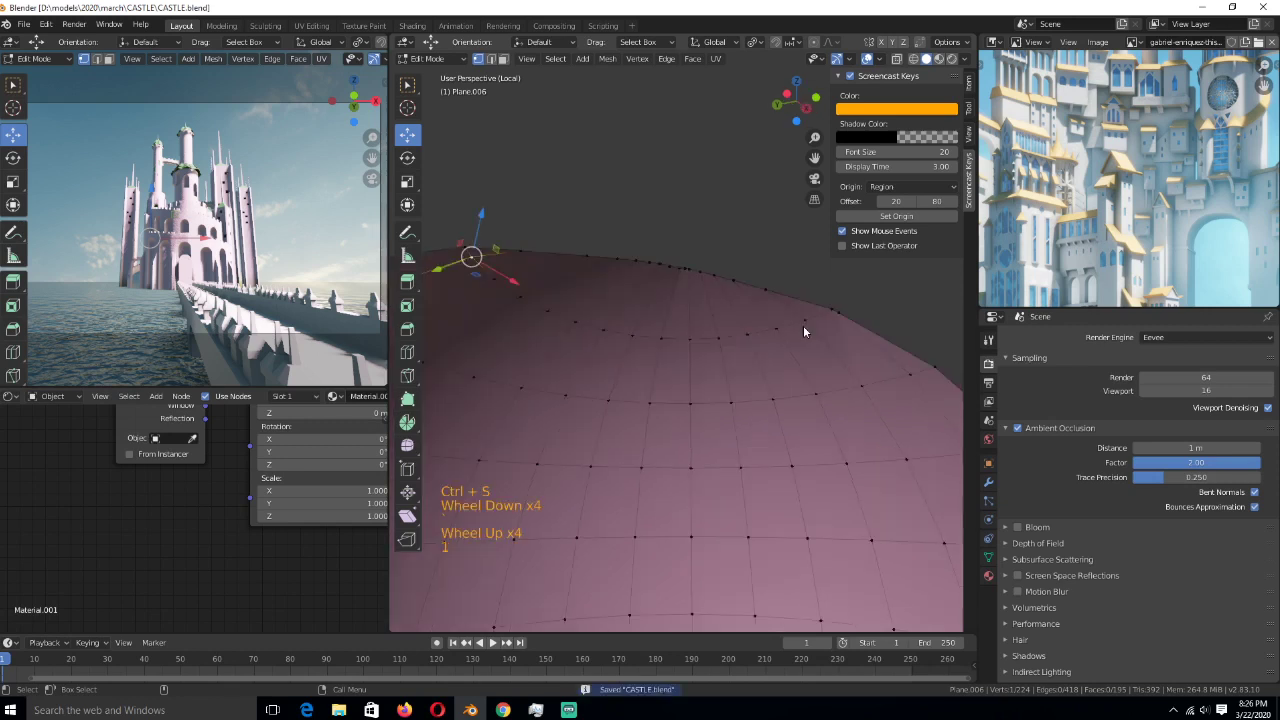
{"action": "left_click", "coordinate": [803, 325]}
{"action": "left_click", "coordinate": [889, 369], "text": "shift"}
{"action": "key", "text": "j"}
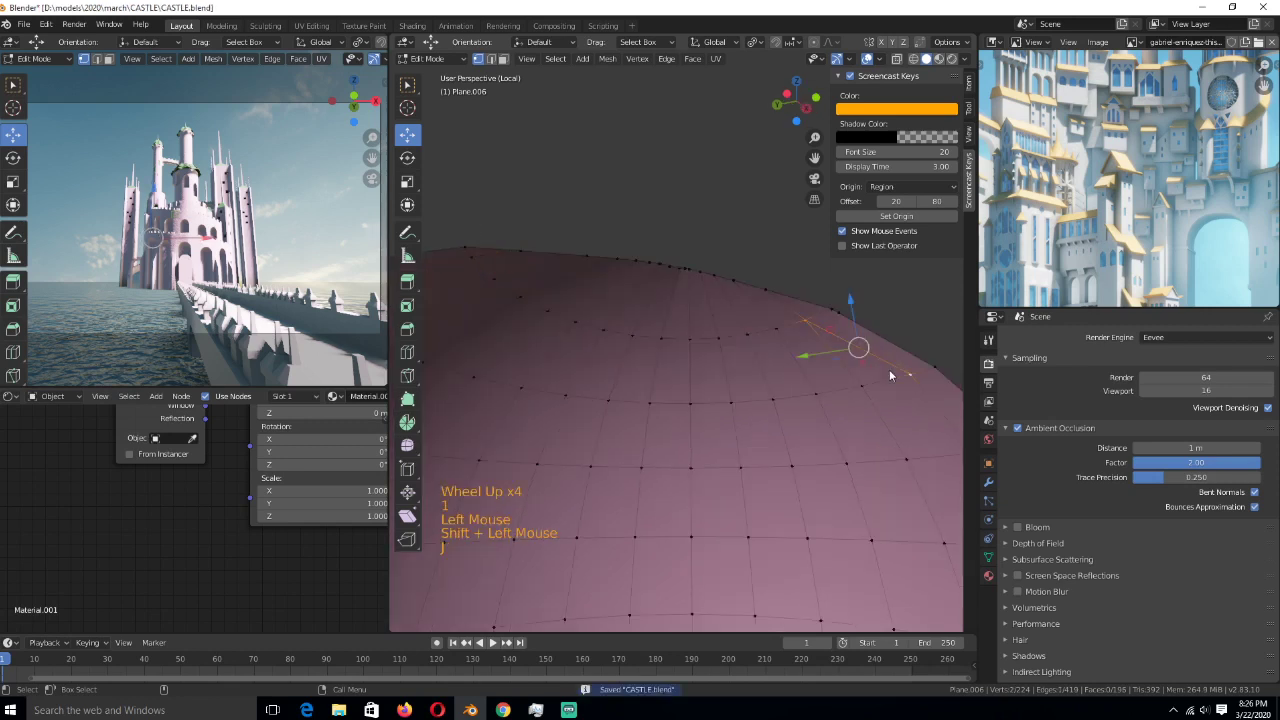
- Dissolve the redundant edge beside the new connection at the dome's rim in edge selection mode
{"action": "key", "text": "2"}
{"action": "key", "text": "alt+a"}
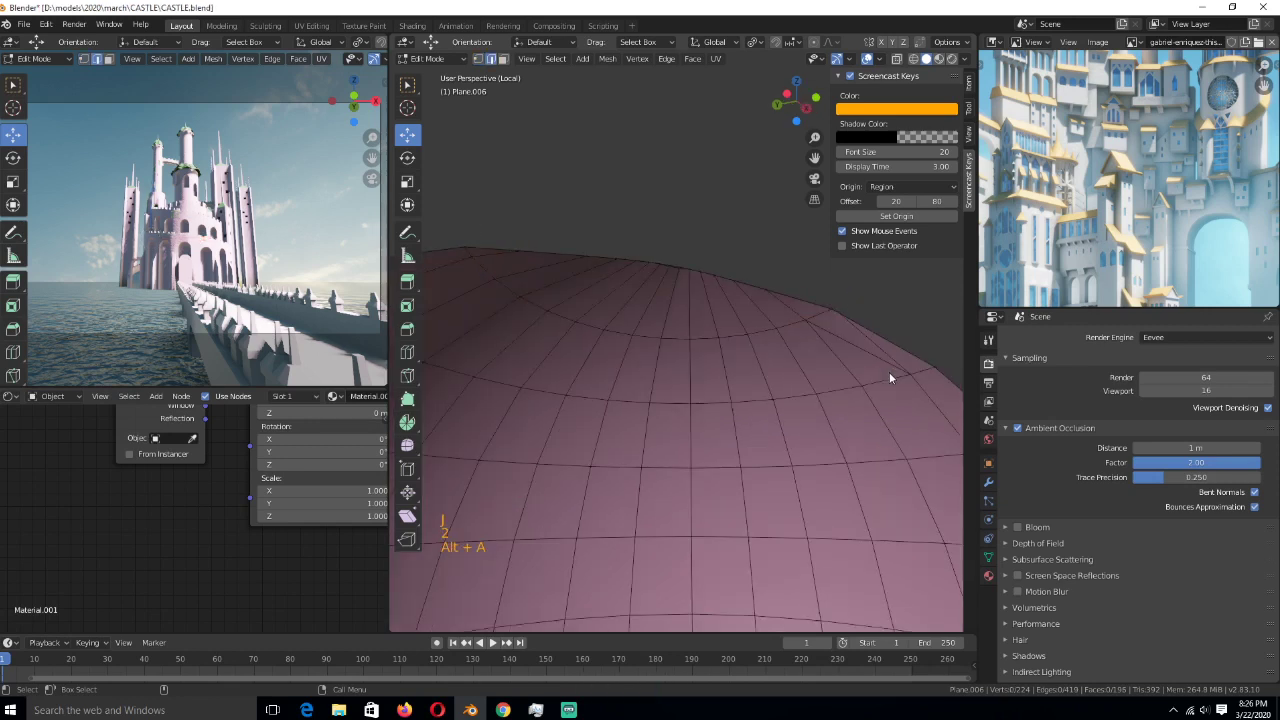
{"action": "left_click", "coordinate": [889, 372], "text": "alt"}
{"action": "key", "text": "ctrl+x"}
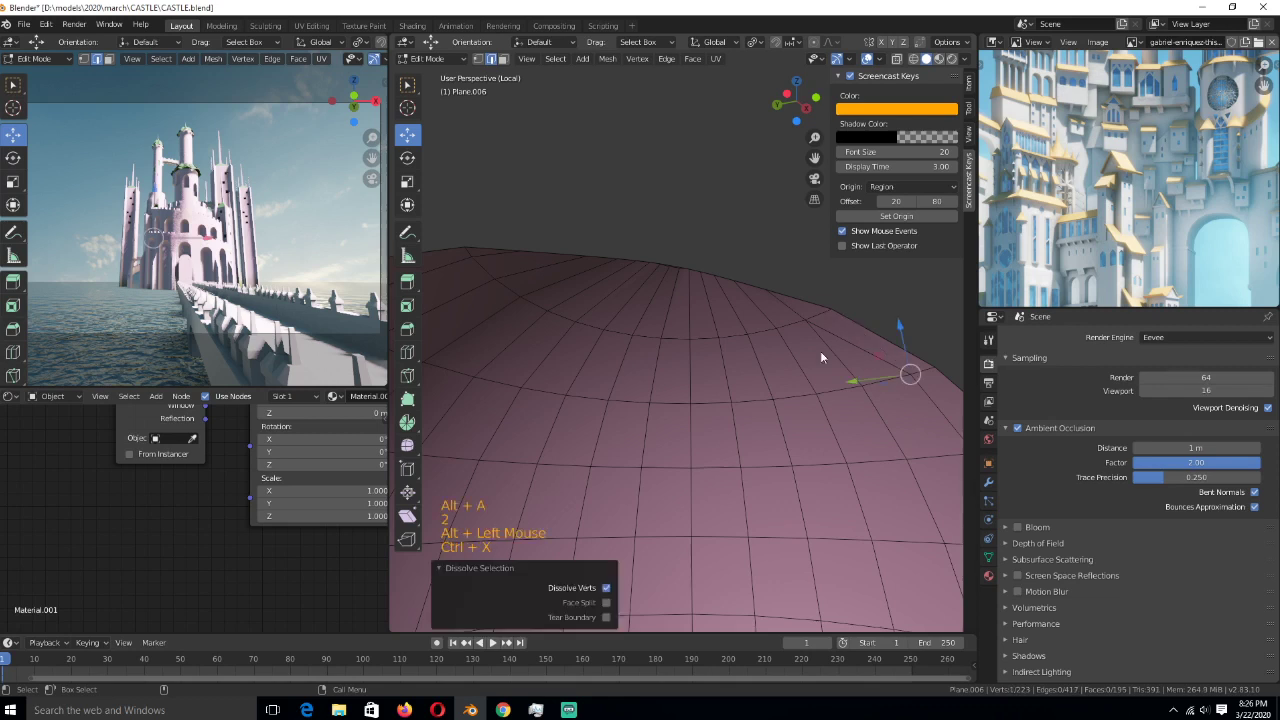
- Connect the two matching vertices on opposite sides of the dome's upper ring with a new row of edges parallel to the rim
{"action": "key", "text": "1"}
{"action": "scroll", "coordinate": [820, 357], "scroll_direction": "down", "scroll_amount": 2}
{"action": "left_click", "coordinate": [563, 357]}
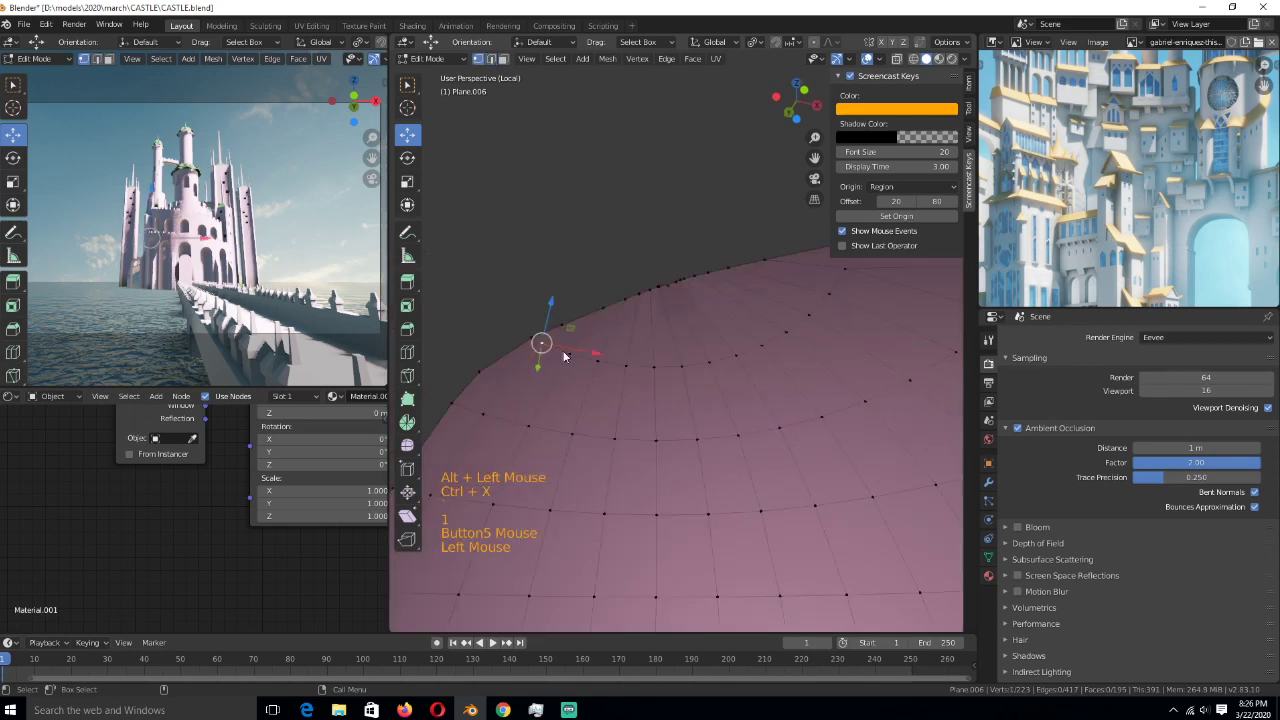
{"action": "scroll", "coordinate": [563, 357], "scroll_direction": "down", "scroll_amount": 1}
{"action": "left_click", "coordinate": [794, 322], "text": "shift"}
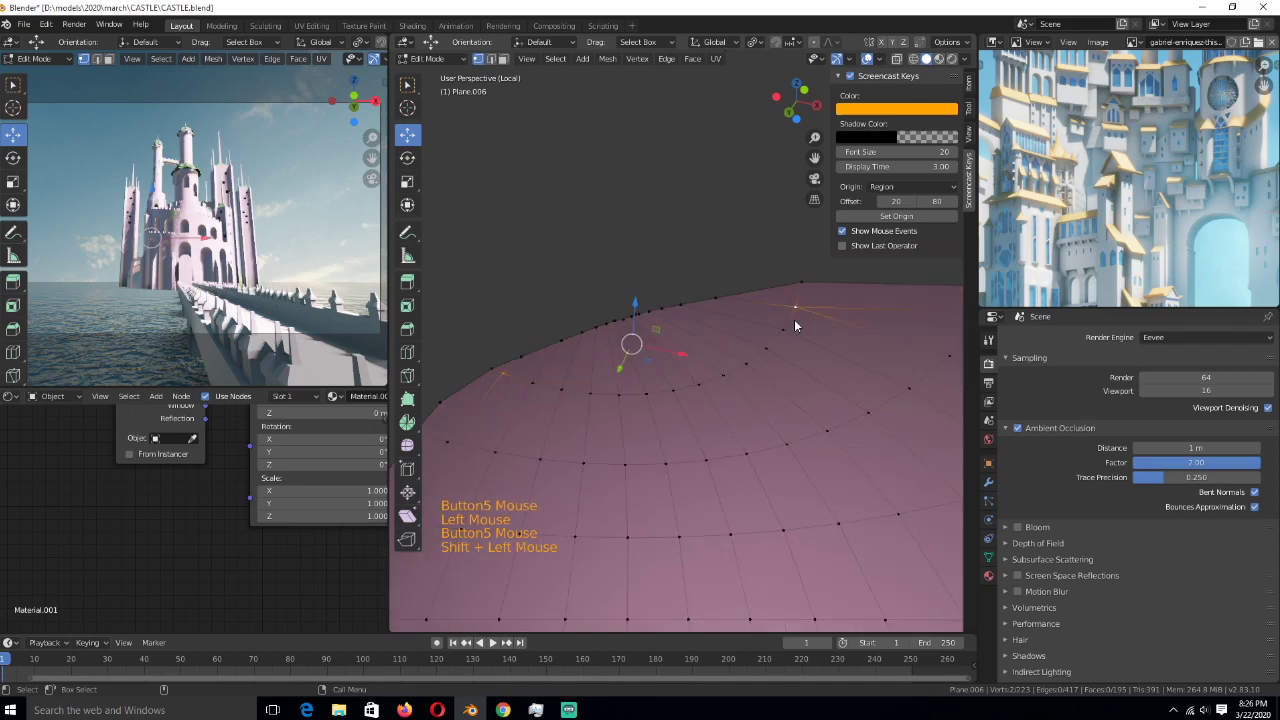
{"action": "key", "text": "j"}
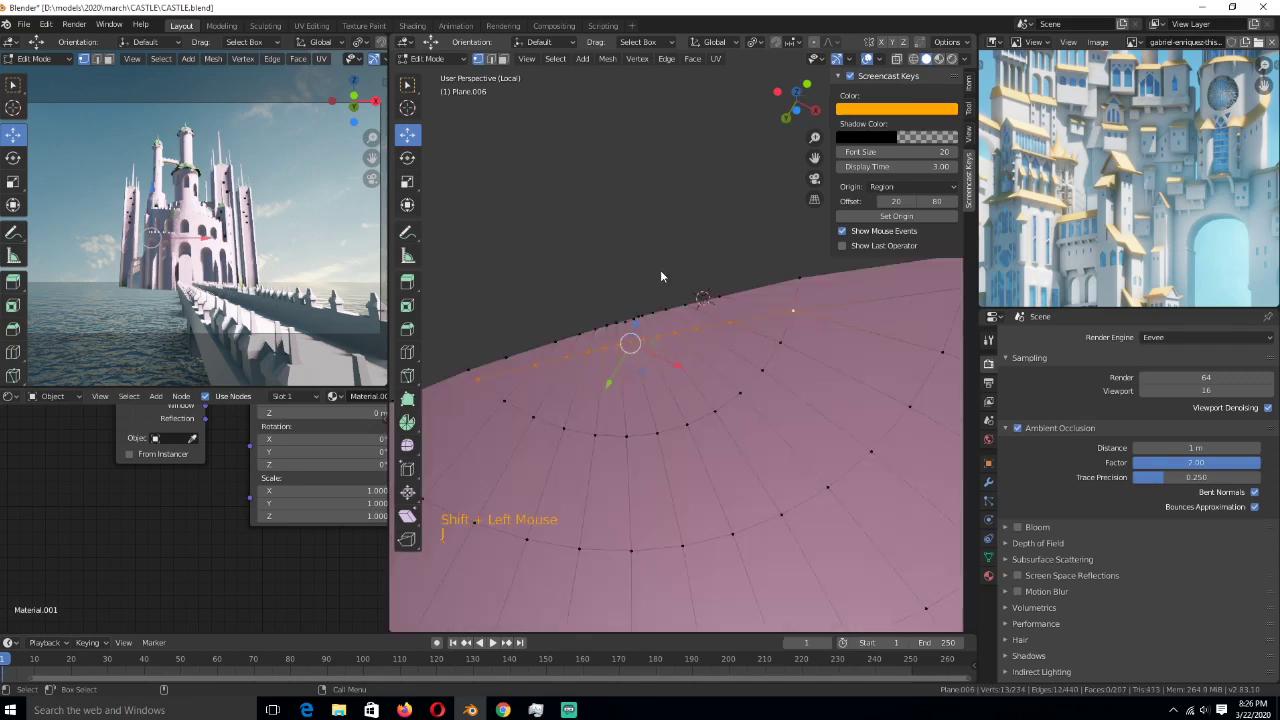
- Select the new row's vertices without its end vertices and edge-slide them toward the rim with a factor of about -0.491
{"action": "left_click", "coordinate": [680, 310]}
{"action": "left_click", "coordinate": [705, 338], "text": "ctrl"}
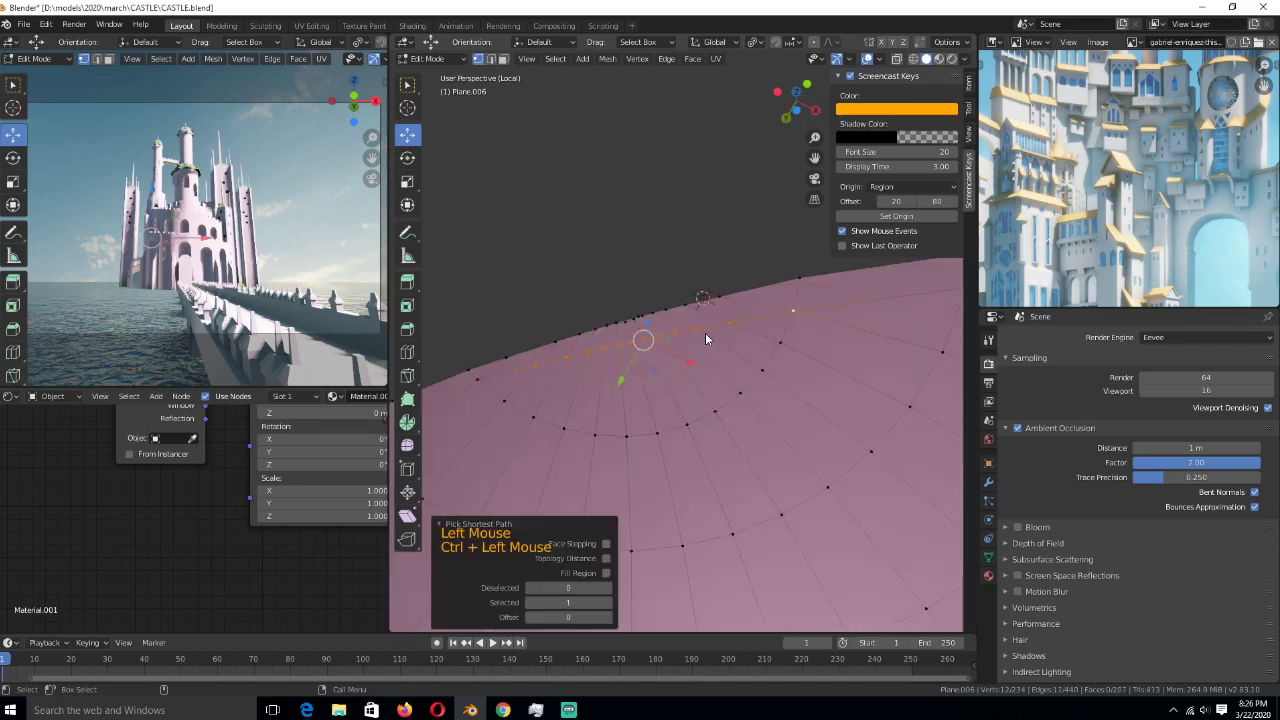
{"action": "left_click", "coordinate": [740, 334], "text": "ctrl"}
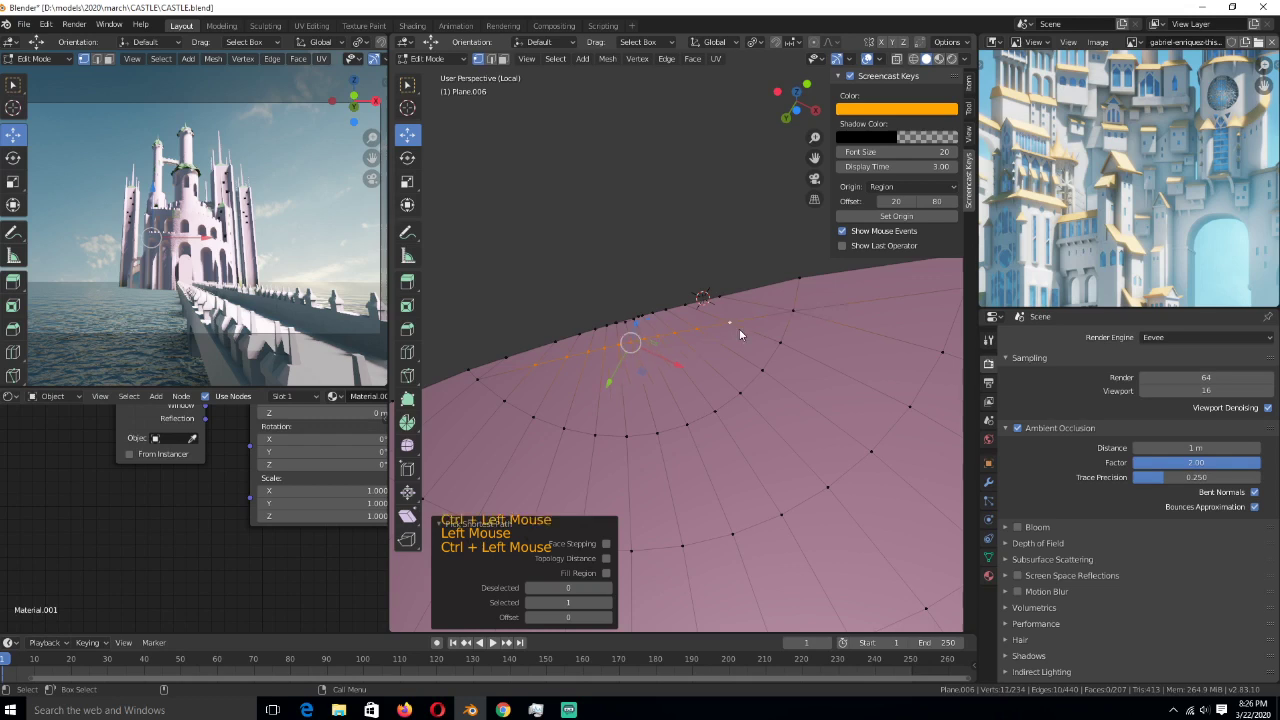
{"action": "key", "text": "g"}
{"action": "key", "text": "g"}
{"action": "left_click", "coordinate": [728, 307]}
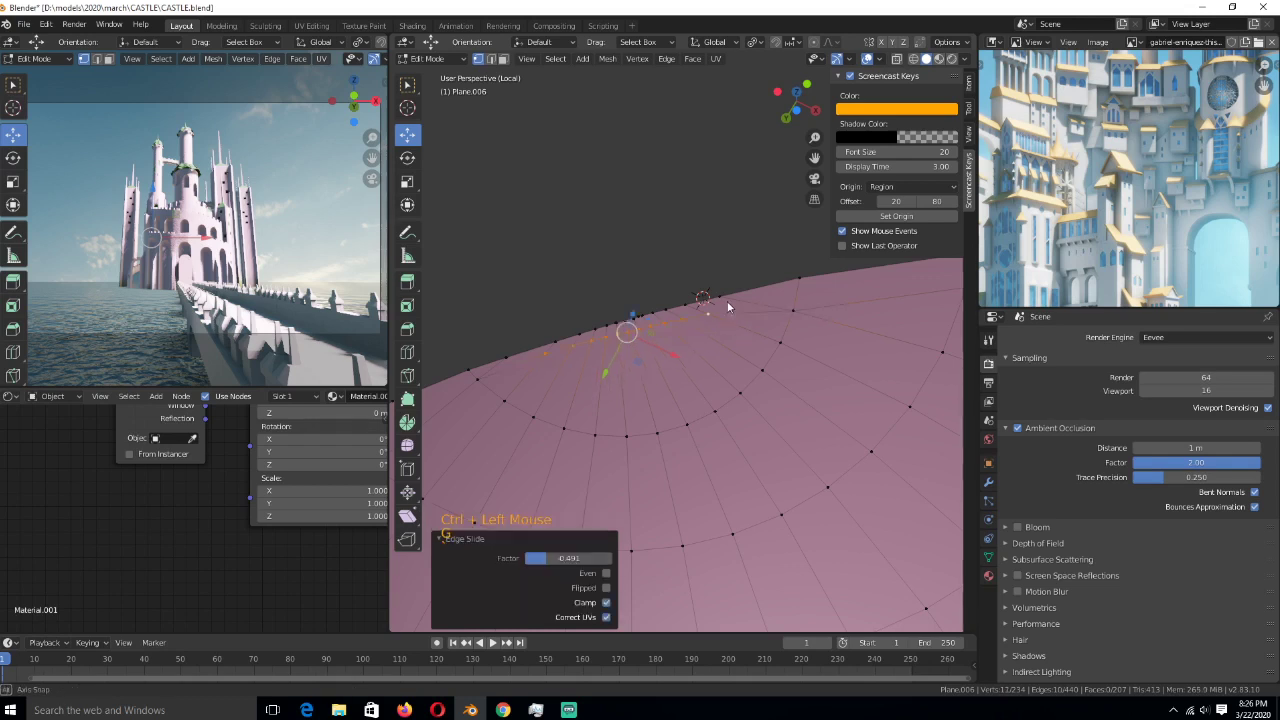
- Dissolve the redundant edge at each end of the new row in edge selection mode
{"action": "key", "text": "2"}
{"action": "left_click", "coordinate": [541, 313]}
{"action": "key", "text": "ctrl+x"}
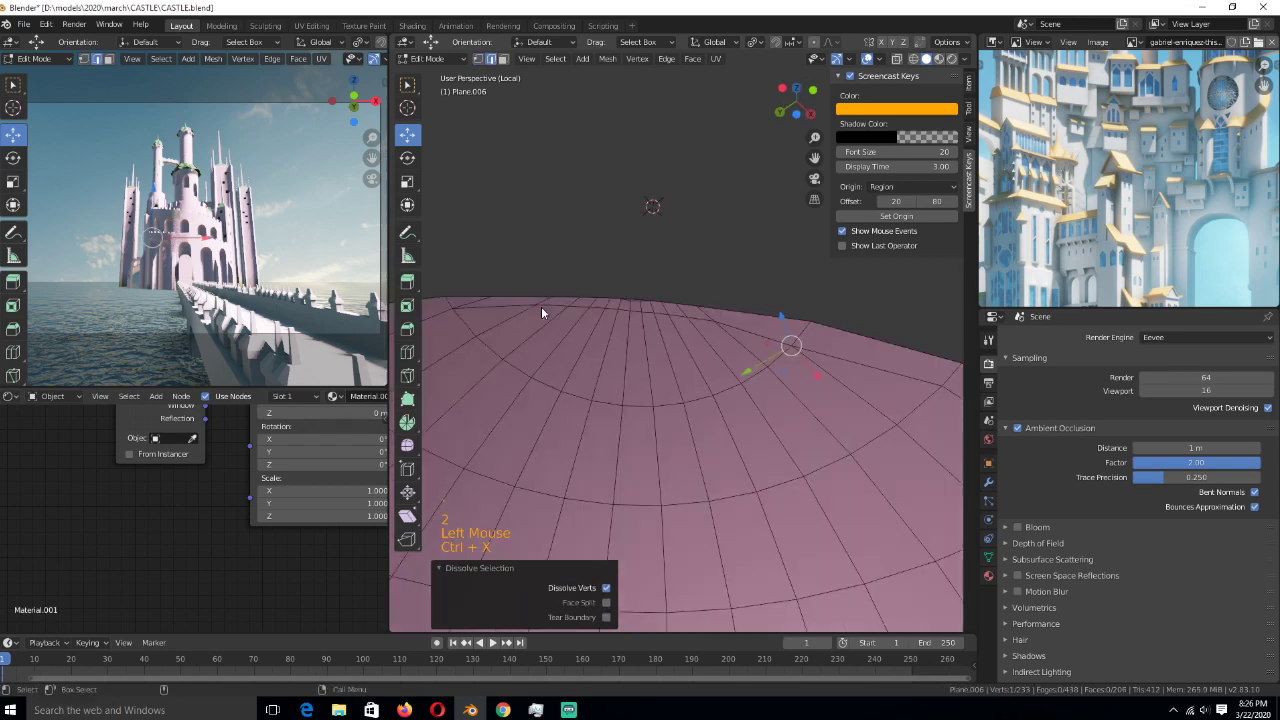
{"action": "left_click", "coordinate": [541, 313]}
{"action": "key", "text": "ctrl+x"}
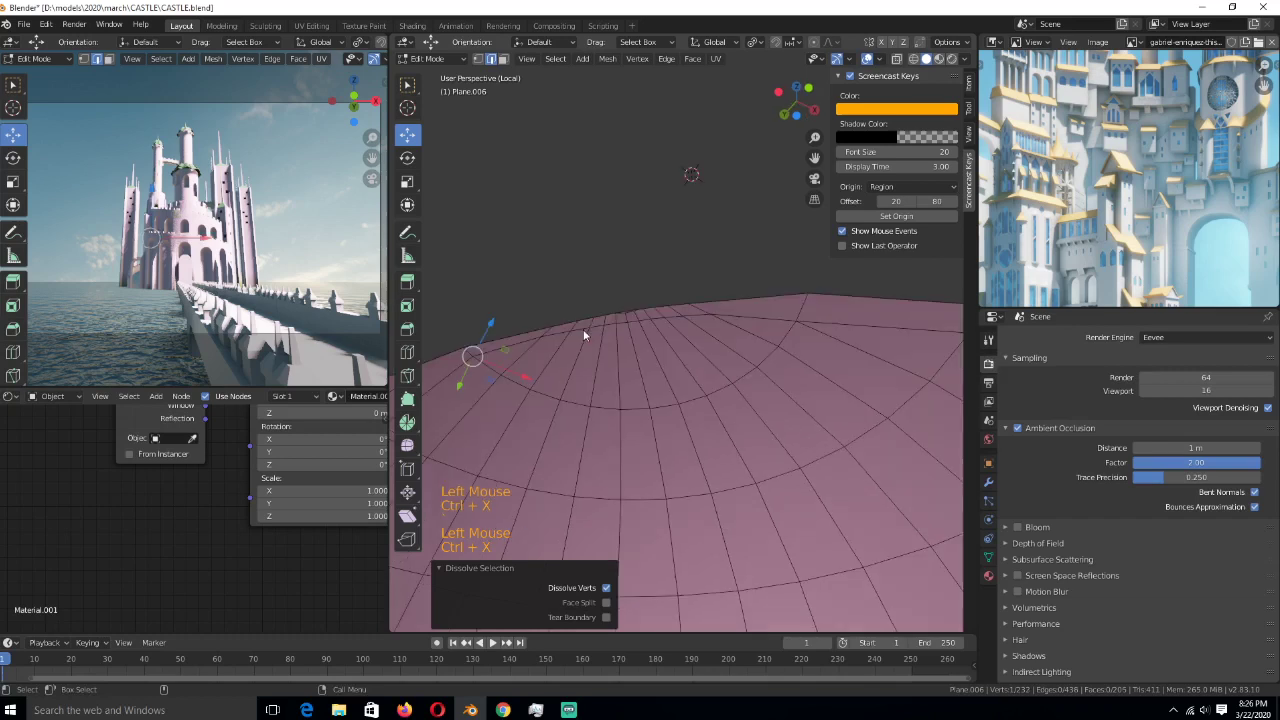
- Slide the two rim vertices next to the ends of the new row along the dome's rim
{"action": "scroll", "coordinate": [583, 336], "scroll_direction": "up", "scroll_amount": 2}
{"action": "key", "text": "1"}
{"action": "left_click", "coordinate": [547, 338]}
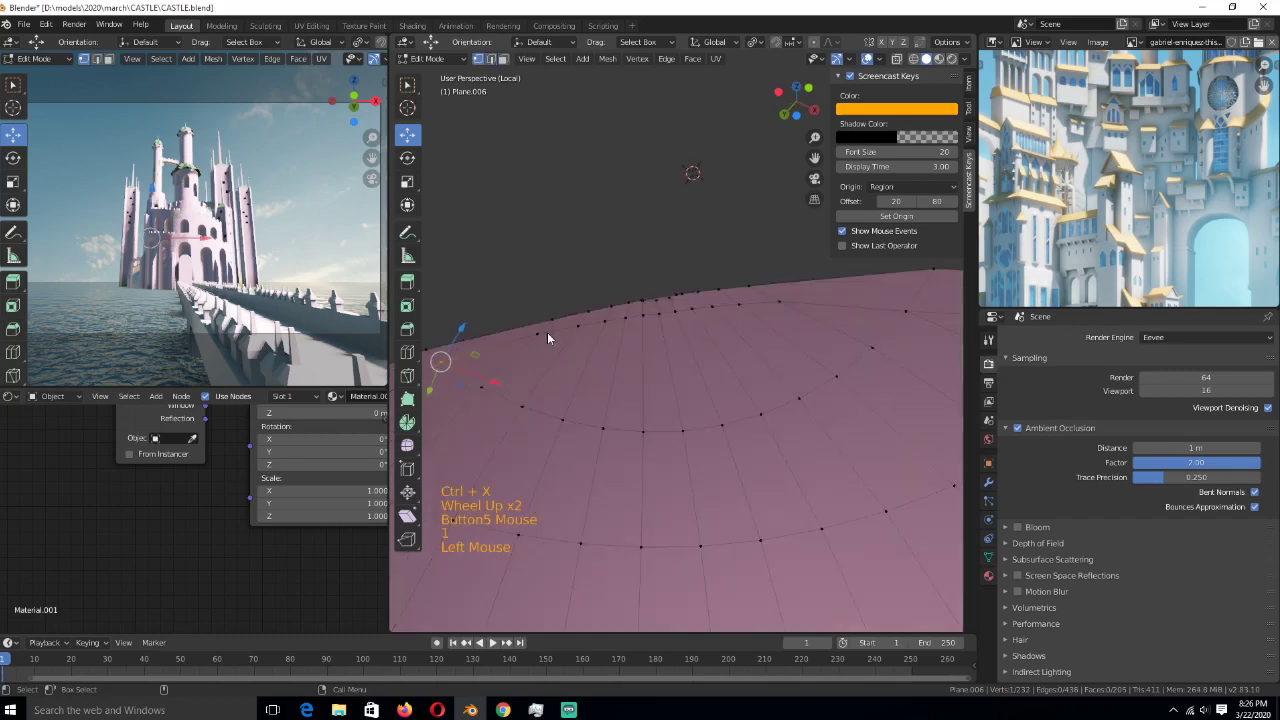
{"action": "left_click", "coordinate": [547, 338]}
{"action": "left_click", "coordinate": [547, 338]}
{"action": "key", "text": "g"}
{"action": "key", "text": "g"}
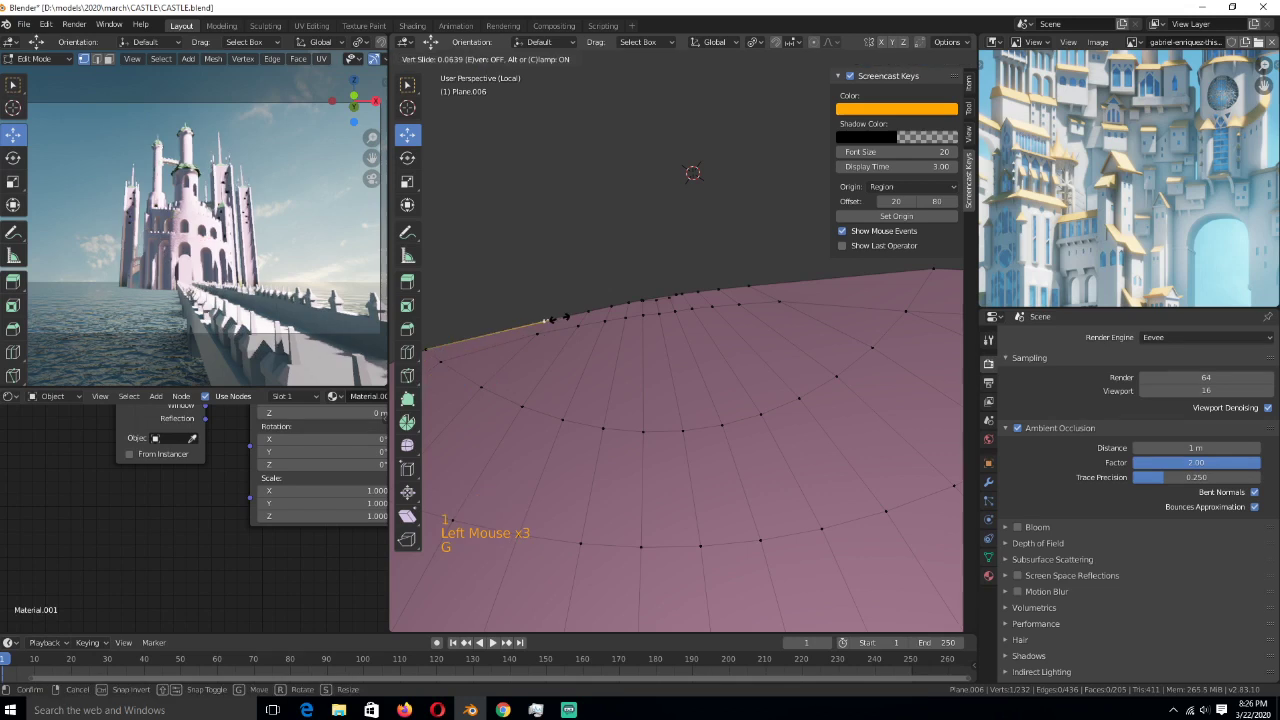
{"action": "left_click", "coordinate": [769, 286]}
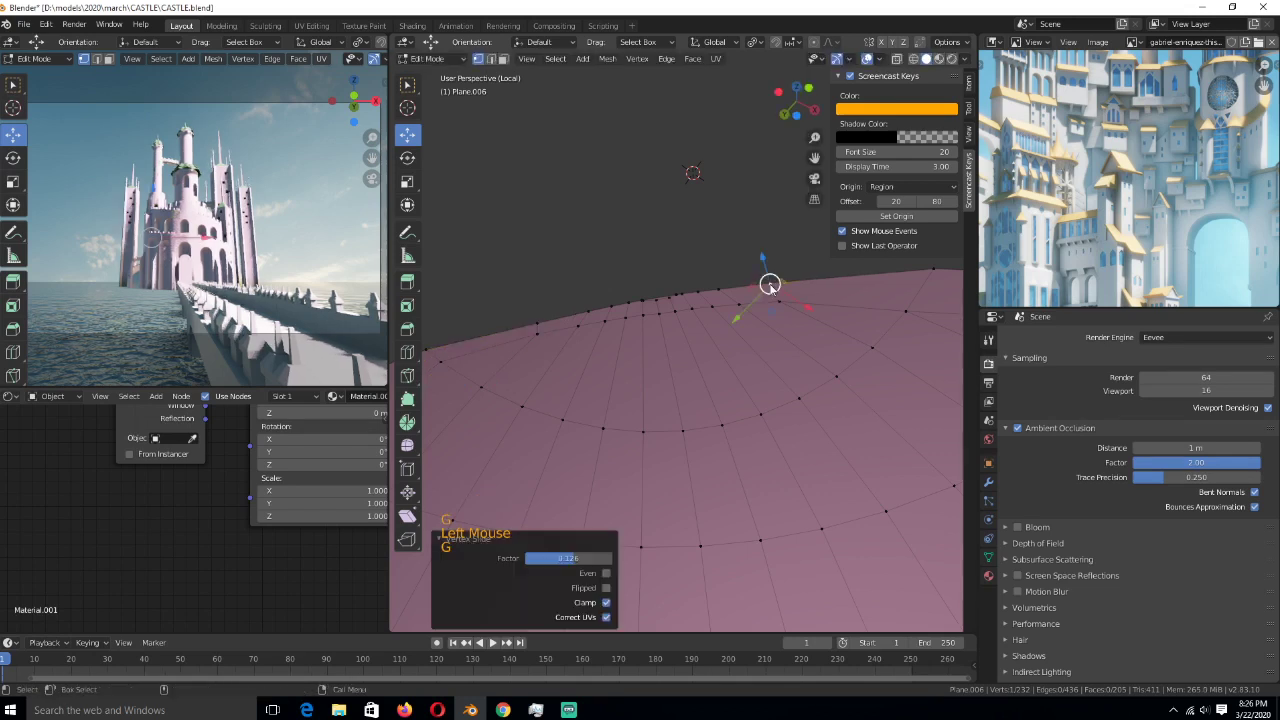
- Dissolve the small edge loop between the new row and the top of the dome's rim
{"action": "key", "text": "2"}
{"action": "scroll", "coordinate": [700, 282], "scroll_direction": "up", "scroll_amount": 3}
{"action": "left_click", "coordinate": [648, 275], "text": "alt"}
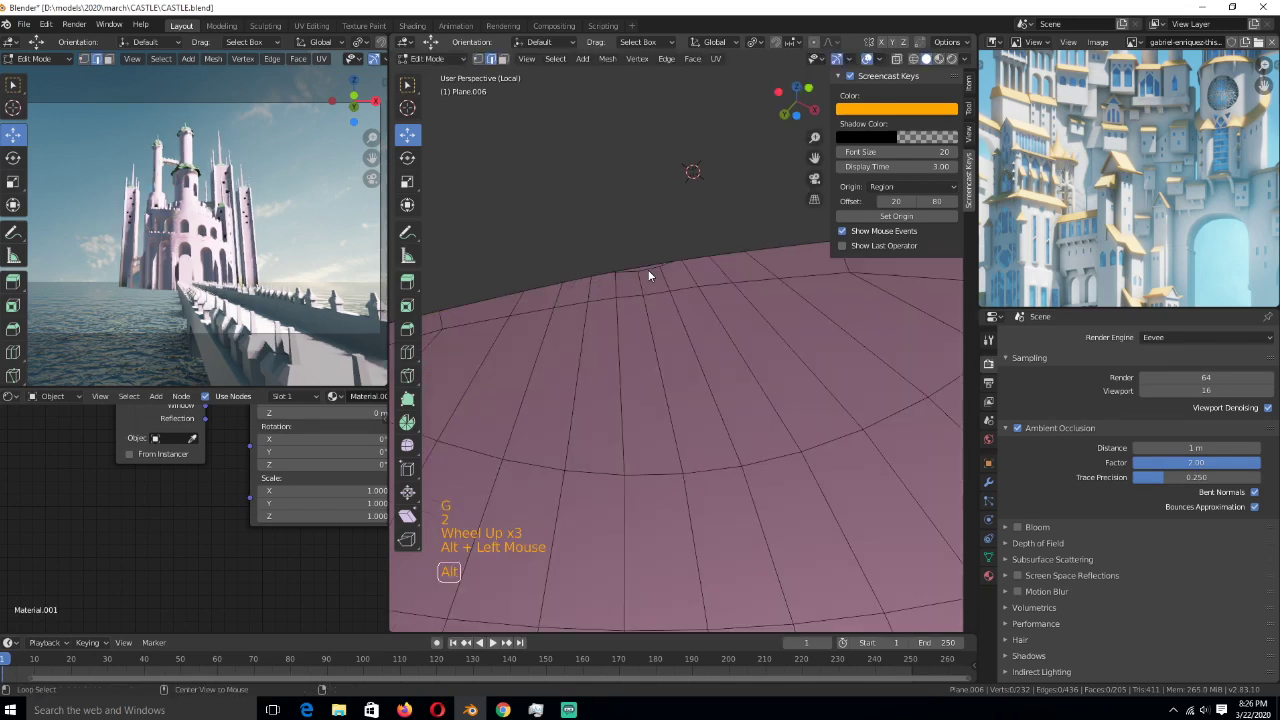
{"action": "key", "text": "ctrl+x"}
- Dissolve the remaining short edges joining the new row to the dome's rim one after another
{"action": "left_click", "coordinate": [594, 307]}
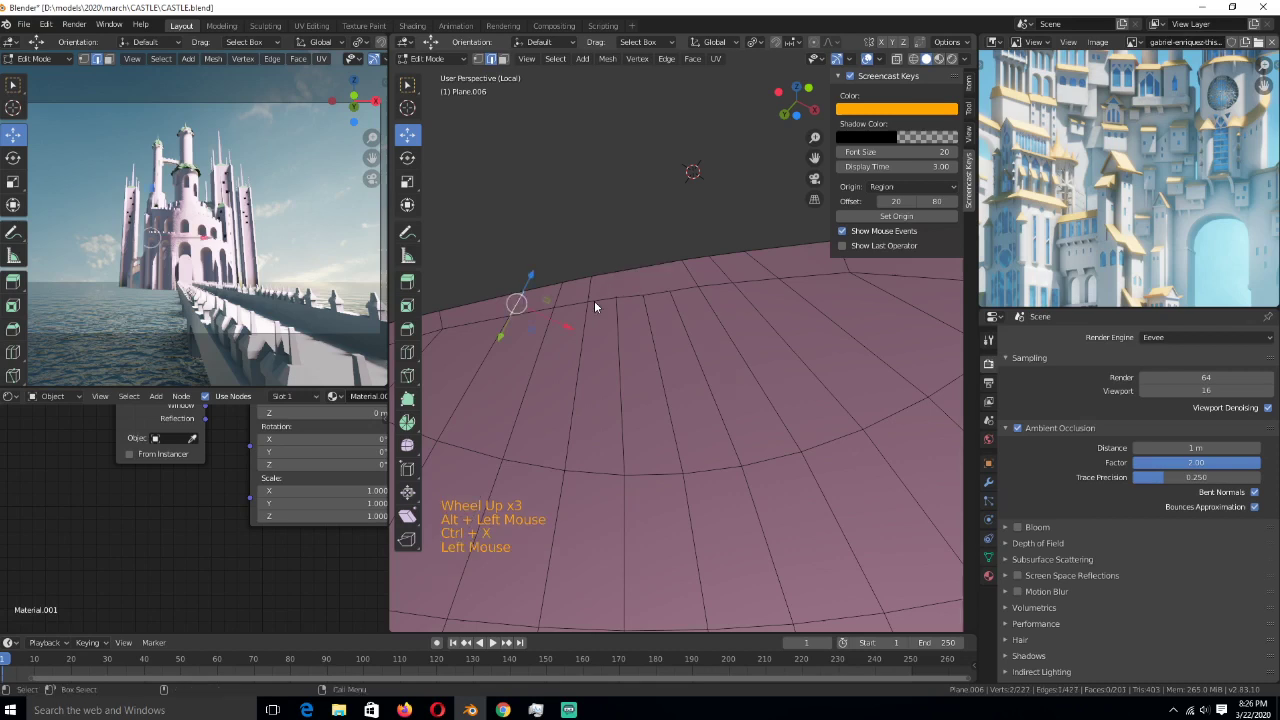
{"action": "key", "text": "ctrl+x"}
{"action": "left_click", "coordinate": [660, 288]}
{"action": "key", "text": "ctrl+x"}
{"action": "left_click", "coordinate": [722, 278]}
{"action": "key", "text": "ctrl+x"}
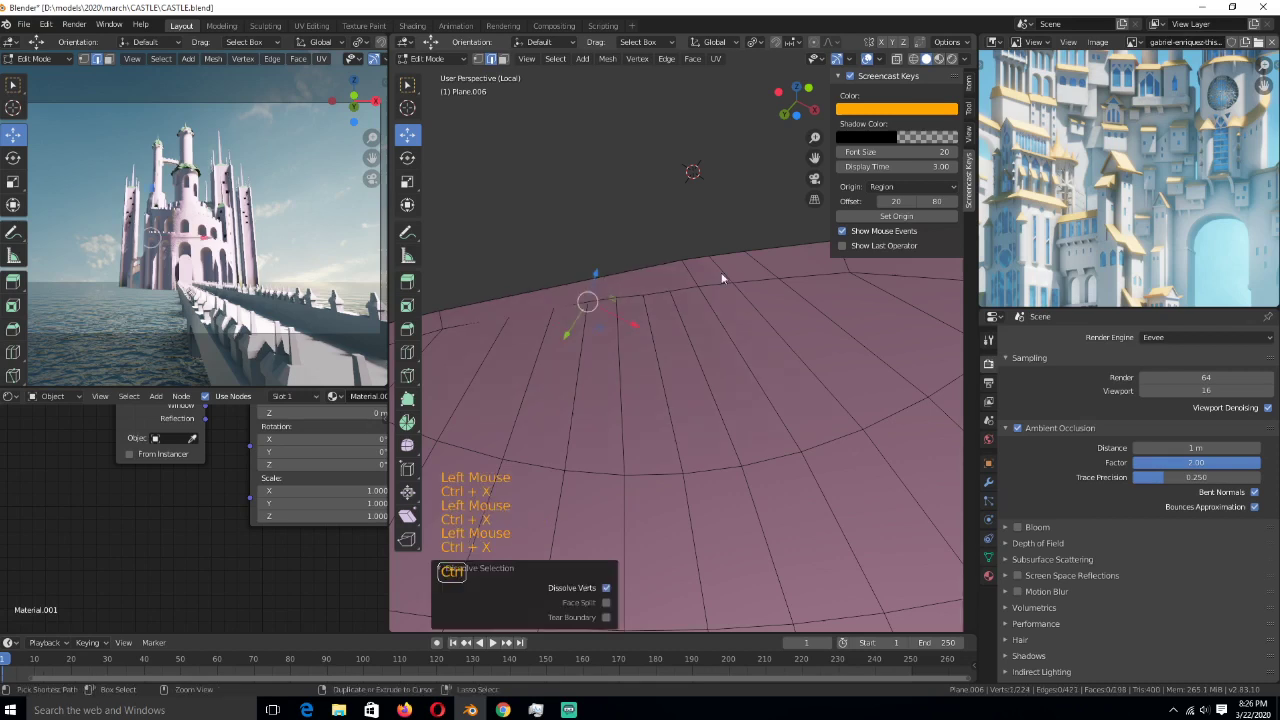
{"action": "left_click", "coordinate": [718, 276], "text": "ctrl"}
{"action": "double_click", "coordinate": [705, 271]}
{"action": "key", "text": "ctrl+x"}
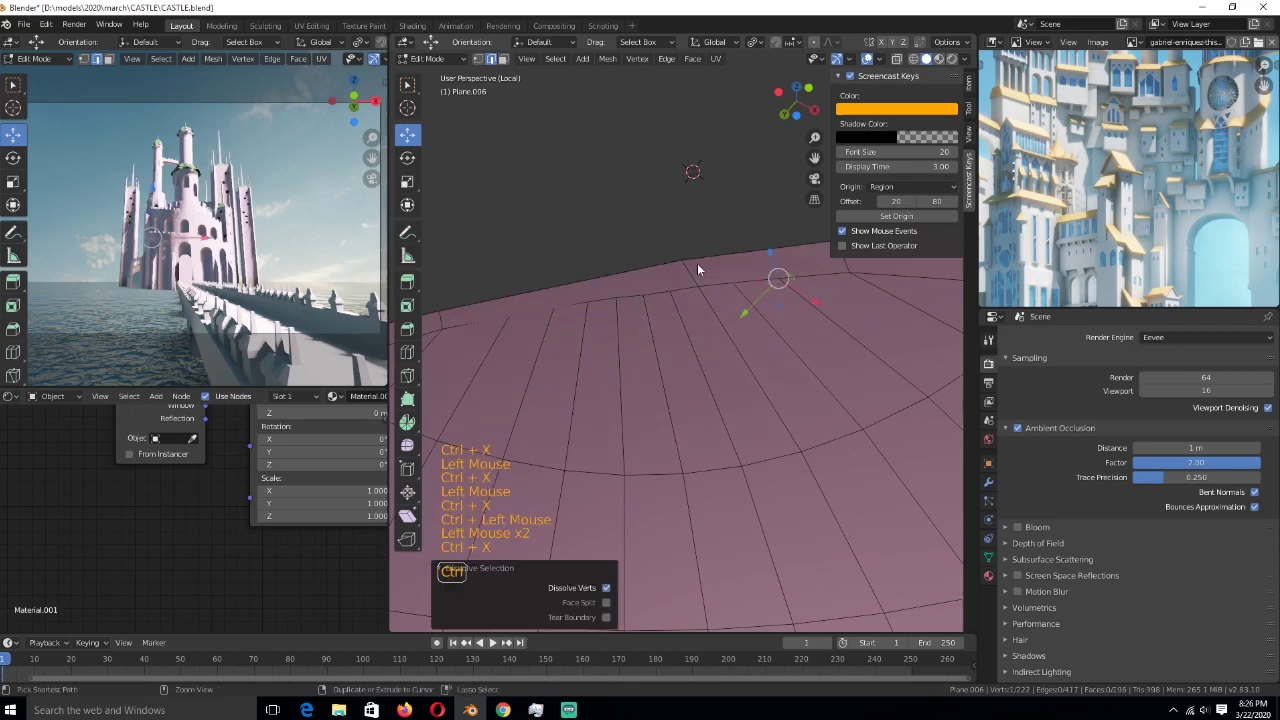
{"action": "left_click", "coordinate": [697, 263]}
{"action": "key", "text": "ctrl+x"}
- Select the first four closely spaced vertices of the new row near the dome's apex and merge them at center
{"action": "scroll", "coordinate": [766, 296], "scroll_direction": "down", "scroll_amount": 3}
{"action": "key", "text": "1"}
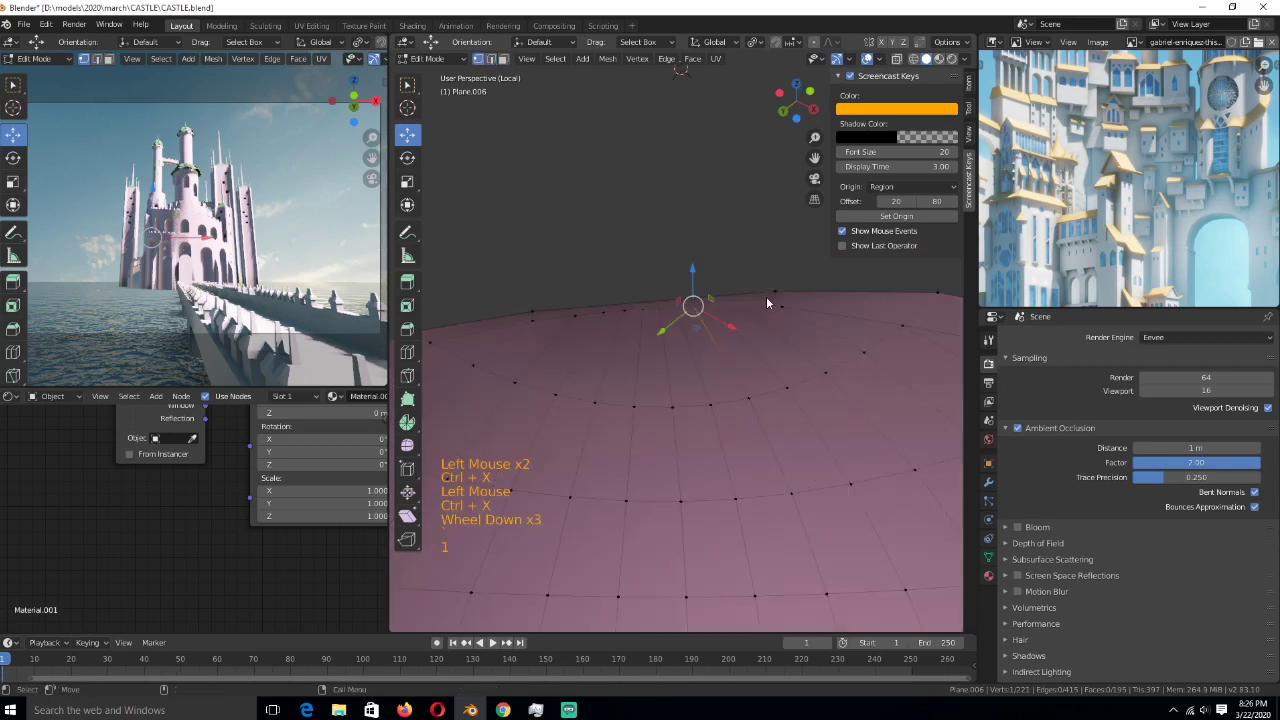
{"action": "double_click", "coordinate": [659, 315]}
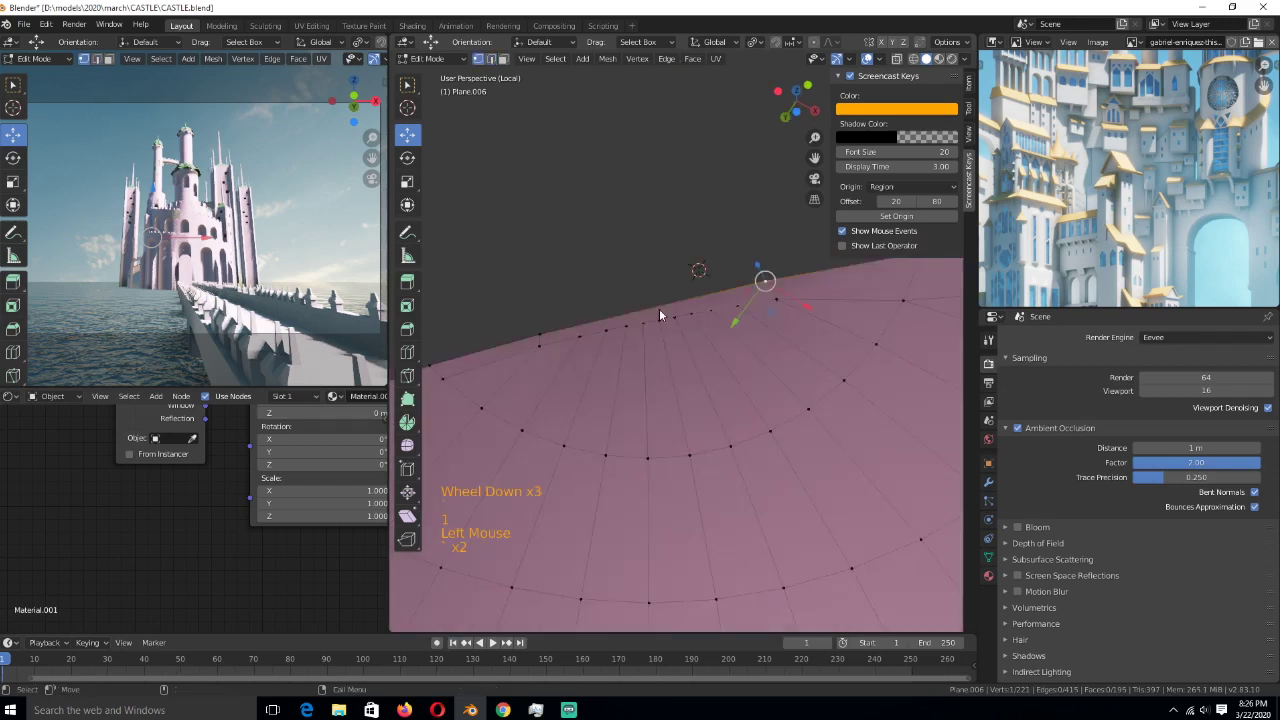
{"action": "scroll", "coordinate": [659, 315], "scroll_direction": "down", "scroll_amount": 2}
{"action": "left_click", "coordinate": [624, 340]}
{"action": "key", "text": "alt+a"}
{"action": "left_click", "coordinate": [624, 340]}
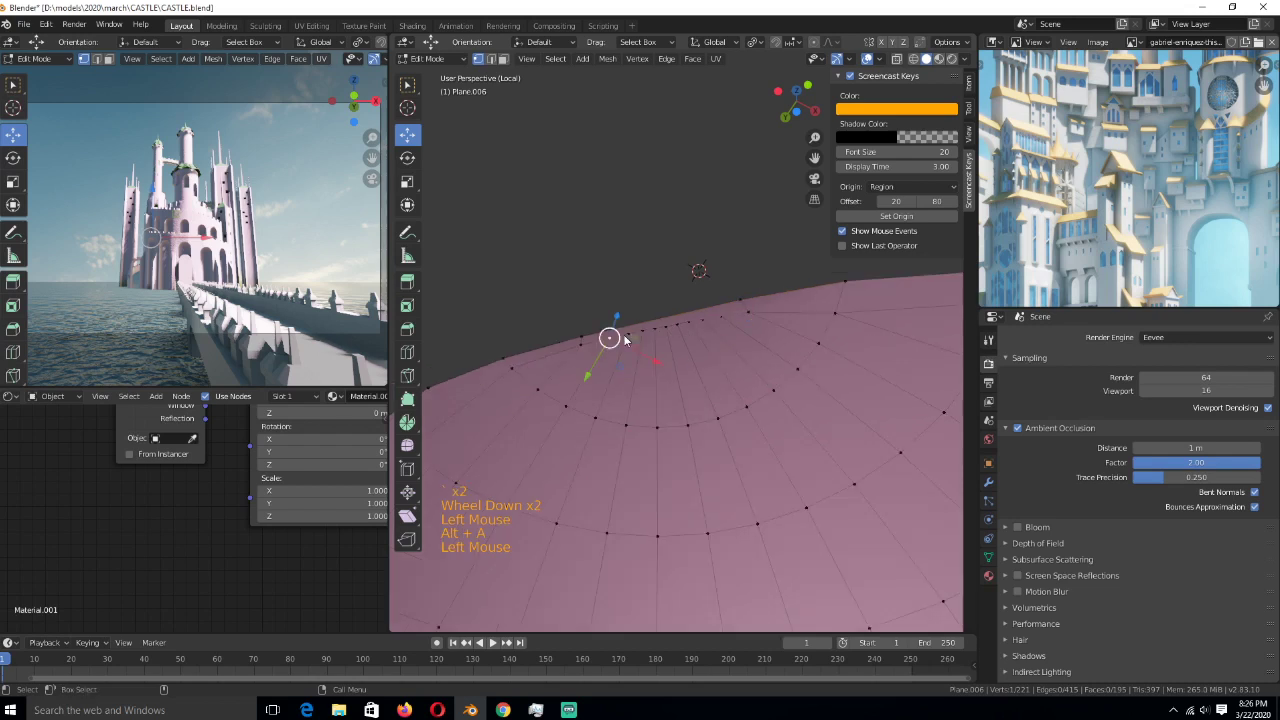
{"action": "double_click", "coordinate": [630, 335], "text": "ctrl"}
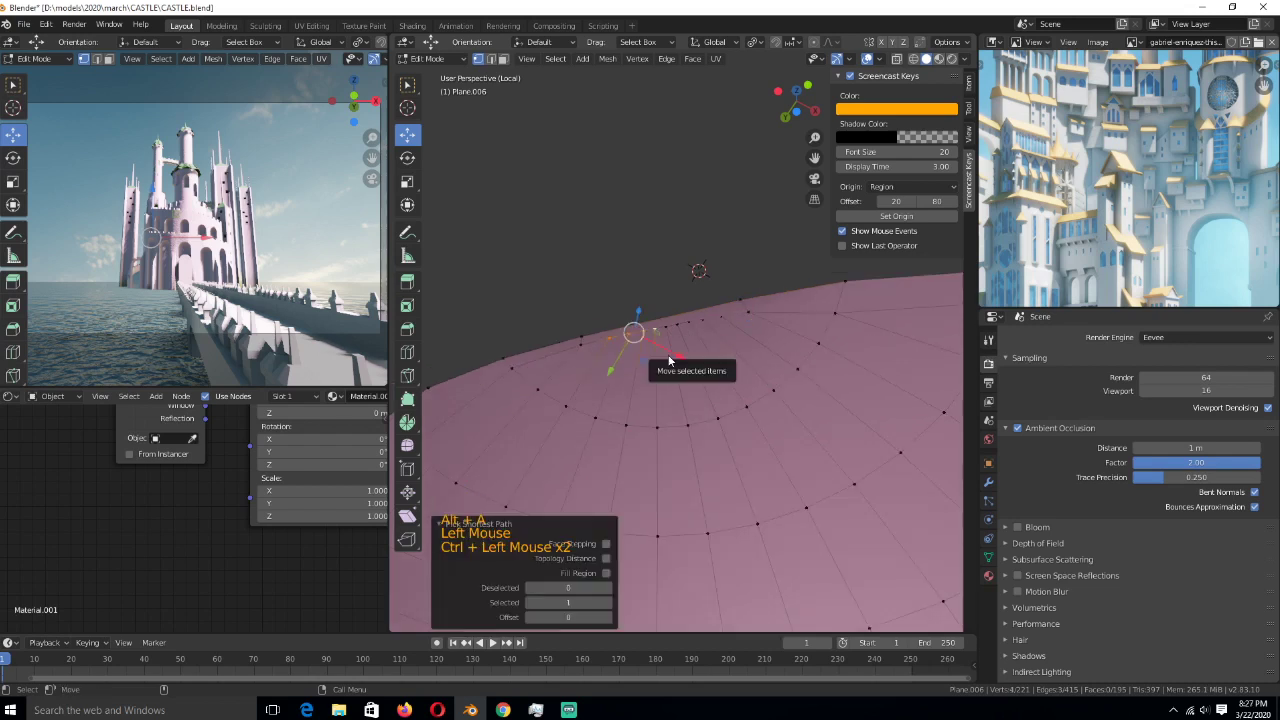
{"action": "key", "text": "alt+m"}
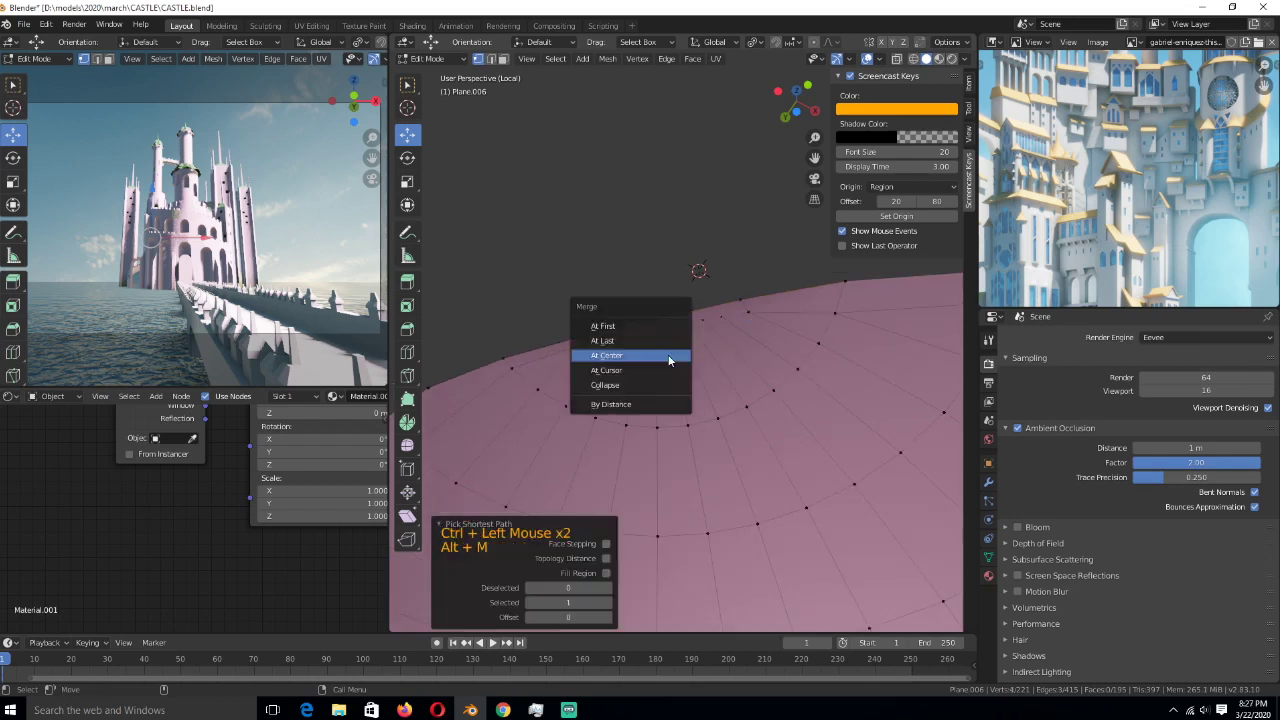
{"action": "left_click", "coordinate": [606, 355]}
- Select the other five closely spaced vertices of the row and merge them at center
{"action": "left_click", "coordinate": [730, 320], "text": "ctrl"}
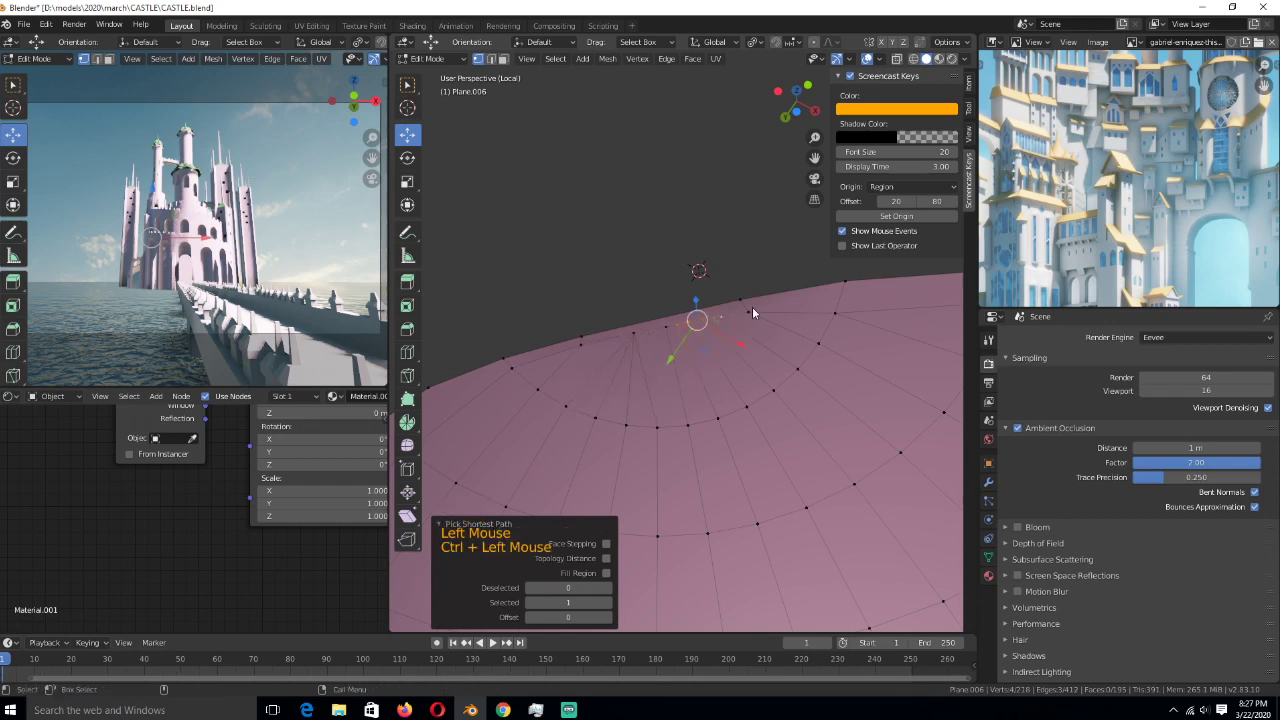
{"action": "left_click", "coordinate": [752, 313]}
{"action": "key", "text": "alt"}
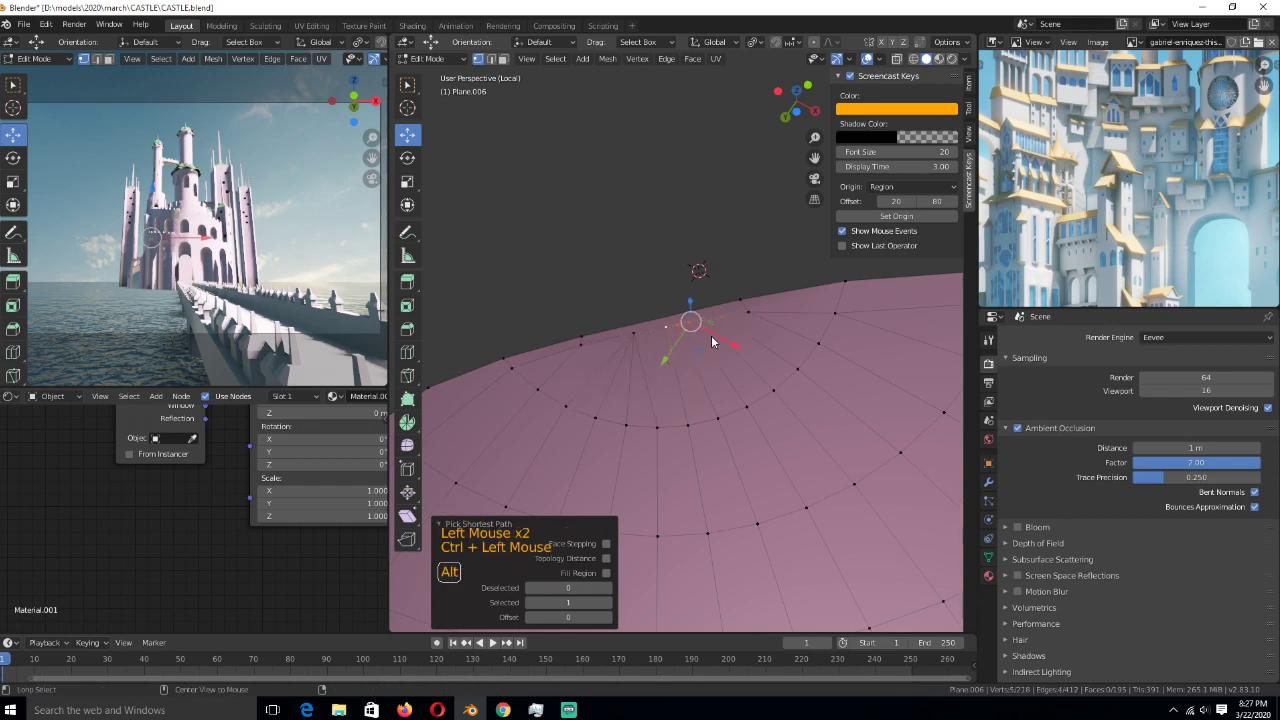
{"action": "key", "text": "alt+m"}
{"action": "left_click", "coordinate": [711, 335]}
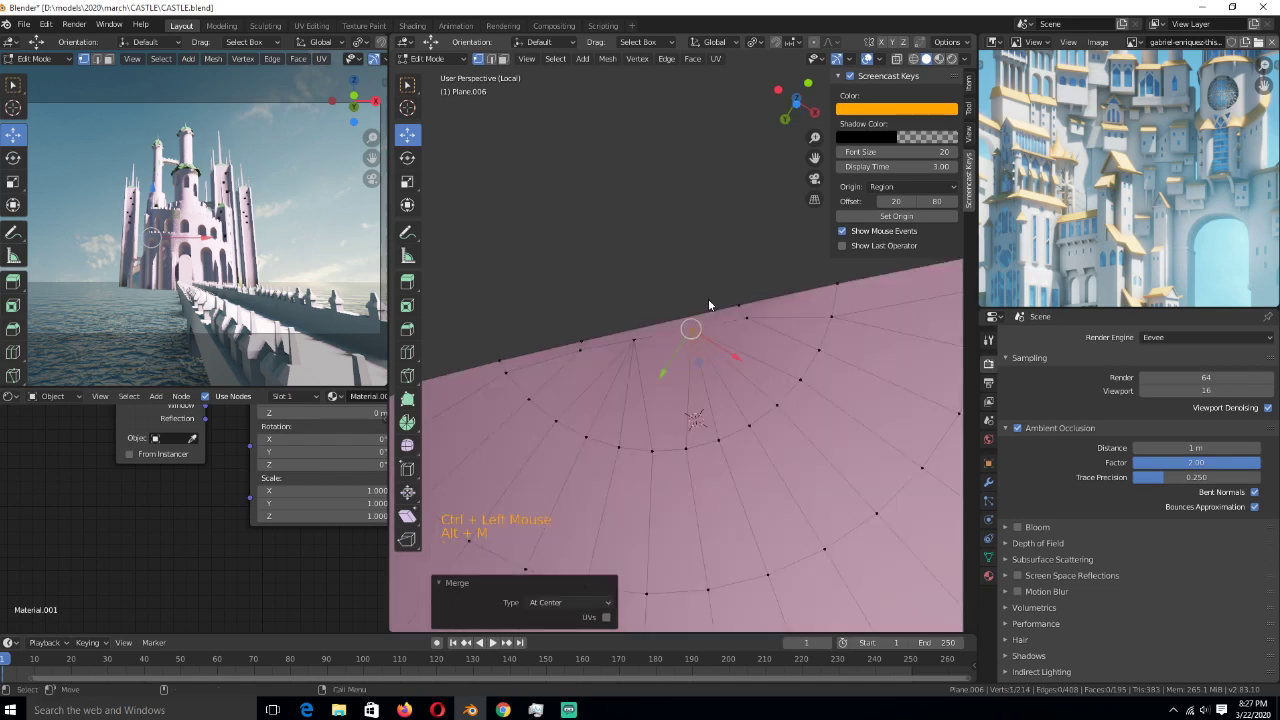
- Cut a short edge with the Knife from each merged vertex to the dome's rim, and adjust the adjacent rim vertex
{"action": "key", "text": "alt+a"}
{"action": "key", "text": "k"}
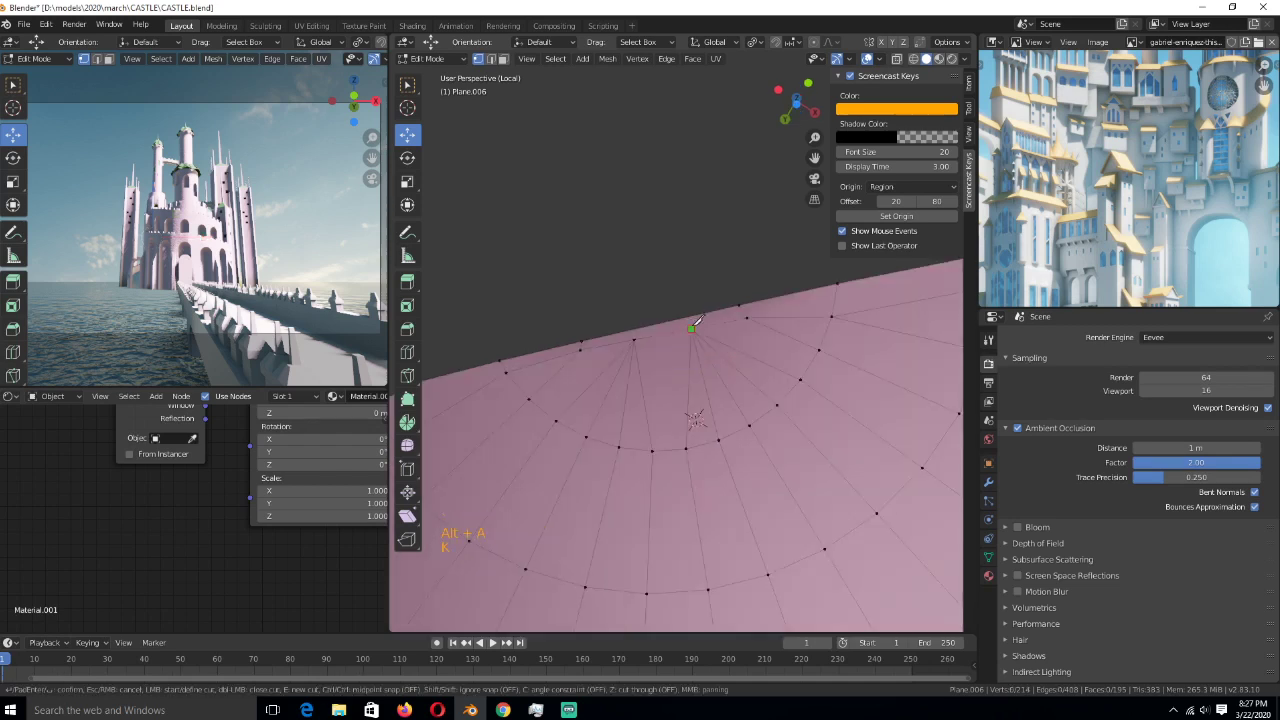
{"action": "key", "text": "a"}
{"action": "left_click", "coordinate": [629, 322]}
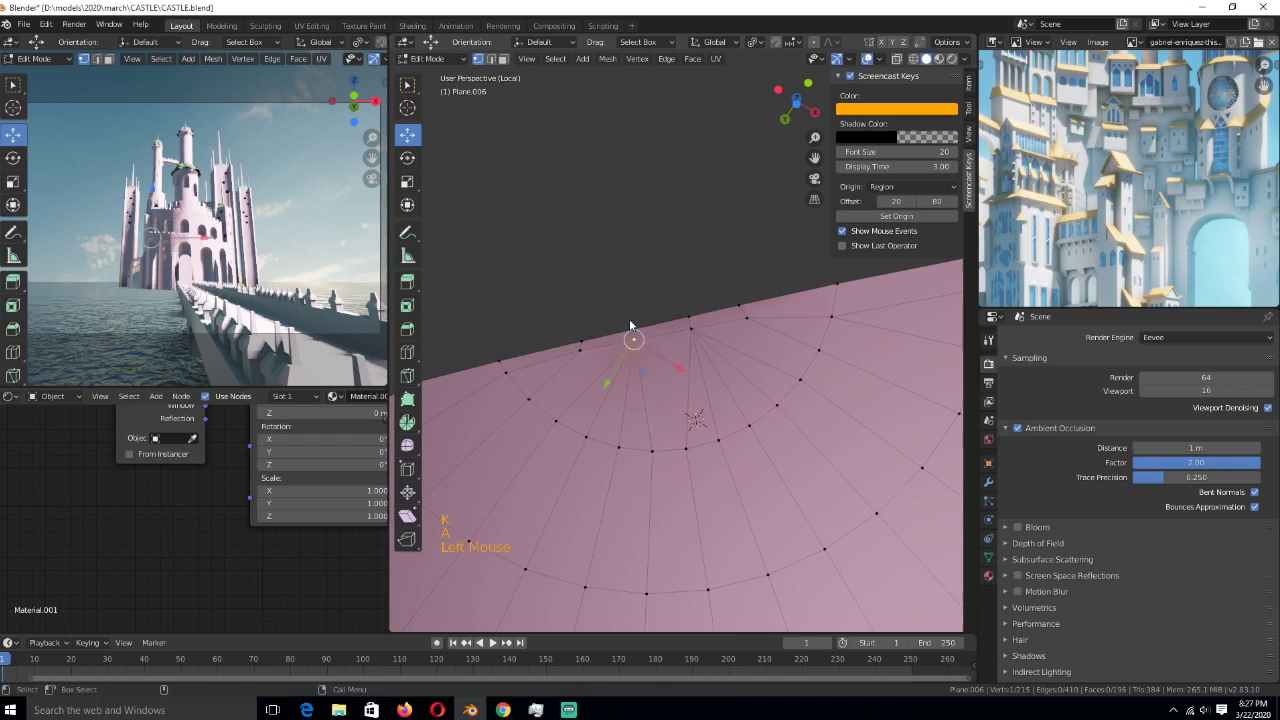
{"action": "key", "text": "k"}
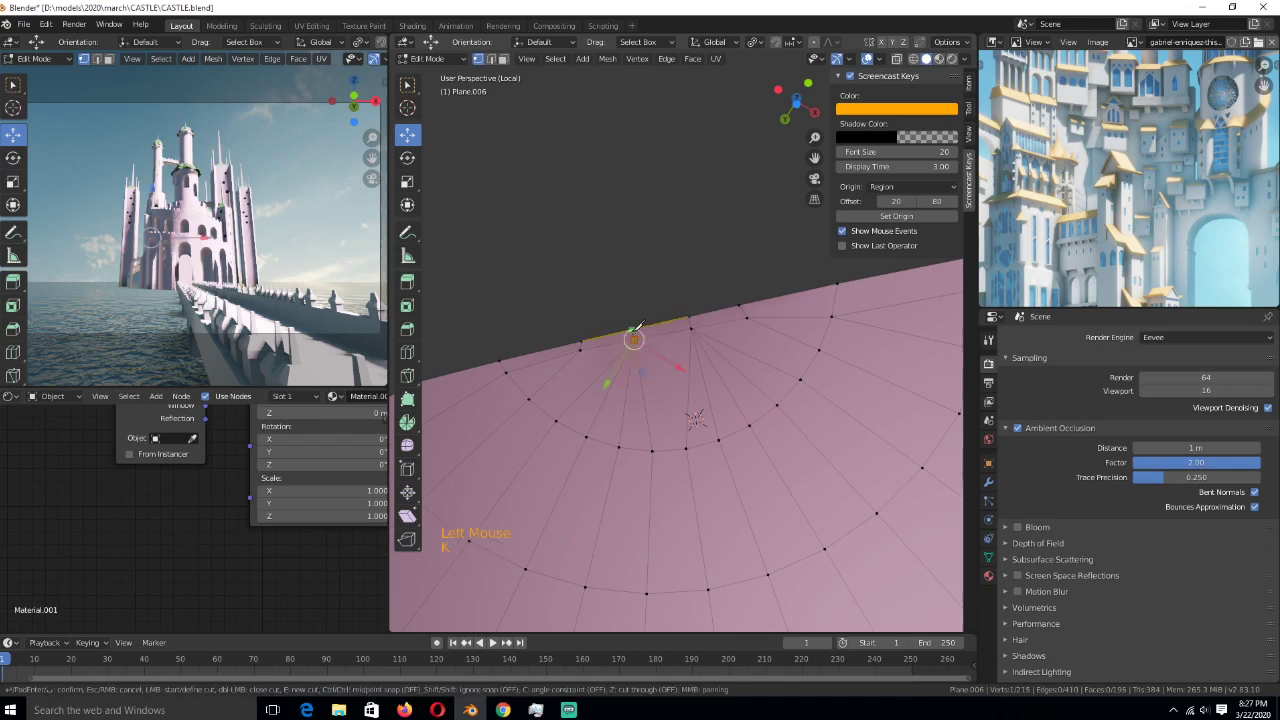
{"action": "left_click", "coordinate": [633, 325]}
{"action": "key", "text": "g"}
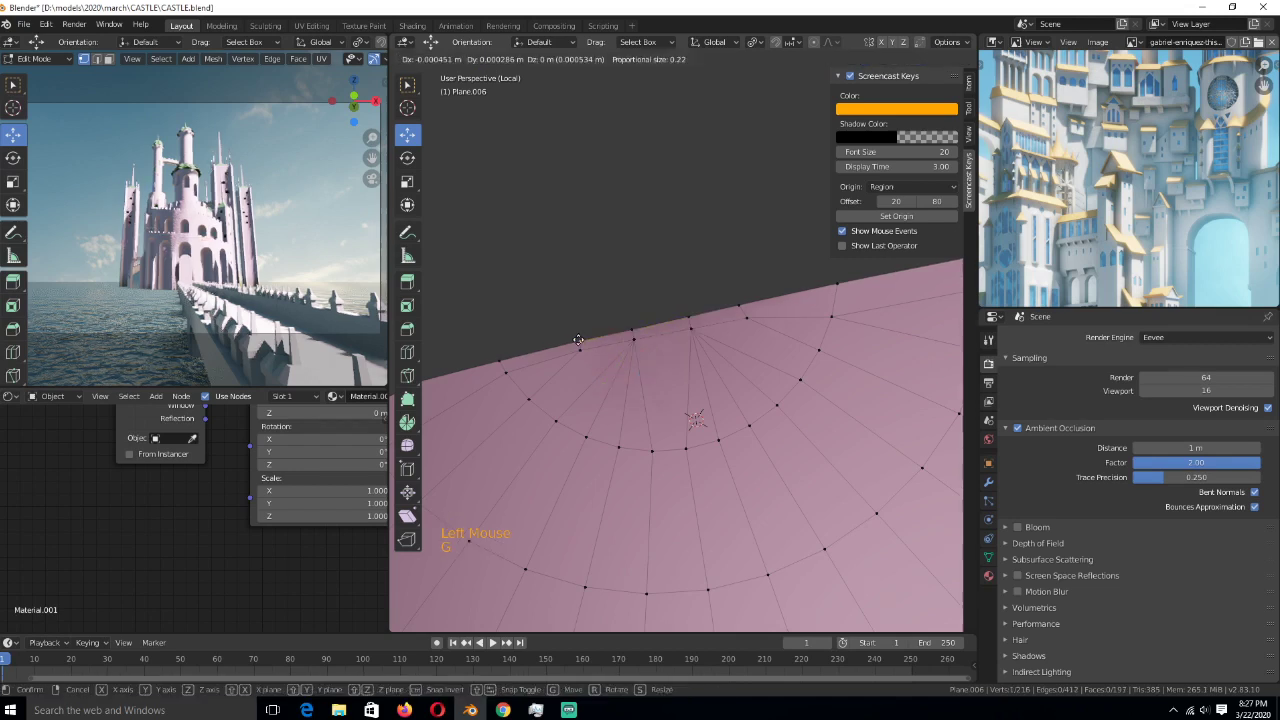
- Select the face loops along the dome's rim to check the flow of the narrow strip on both sides
{"action": "key", "text": "3"}
{"action": "left_click", "coordinate": [686, 335], "text": "alt"}
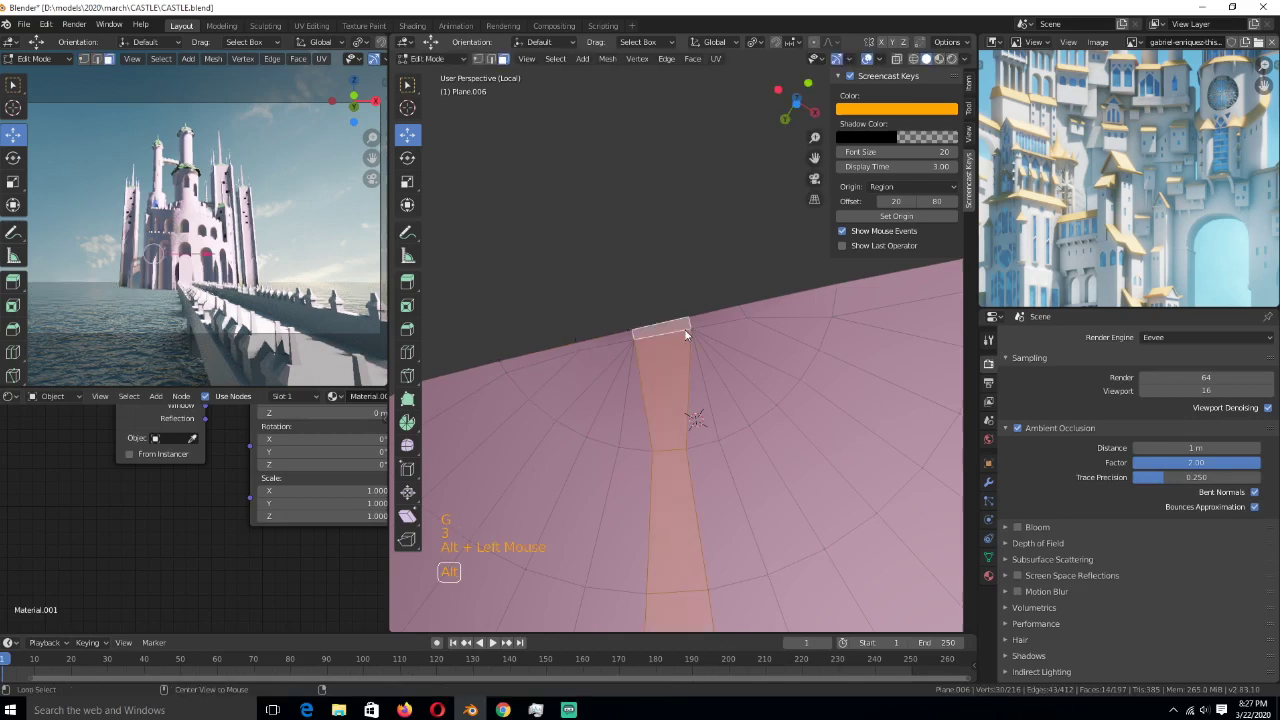
{"action": "left_click", "coordinate": [686, 335], "text": "alt"}
{"action": "scroll", "coordinate": [651, 457], "scroll_direction": "down", "scroll_amount": 9}
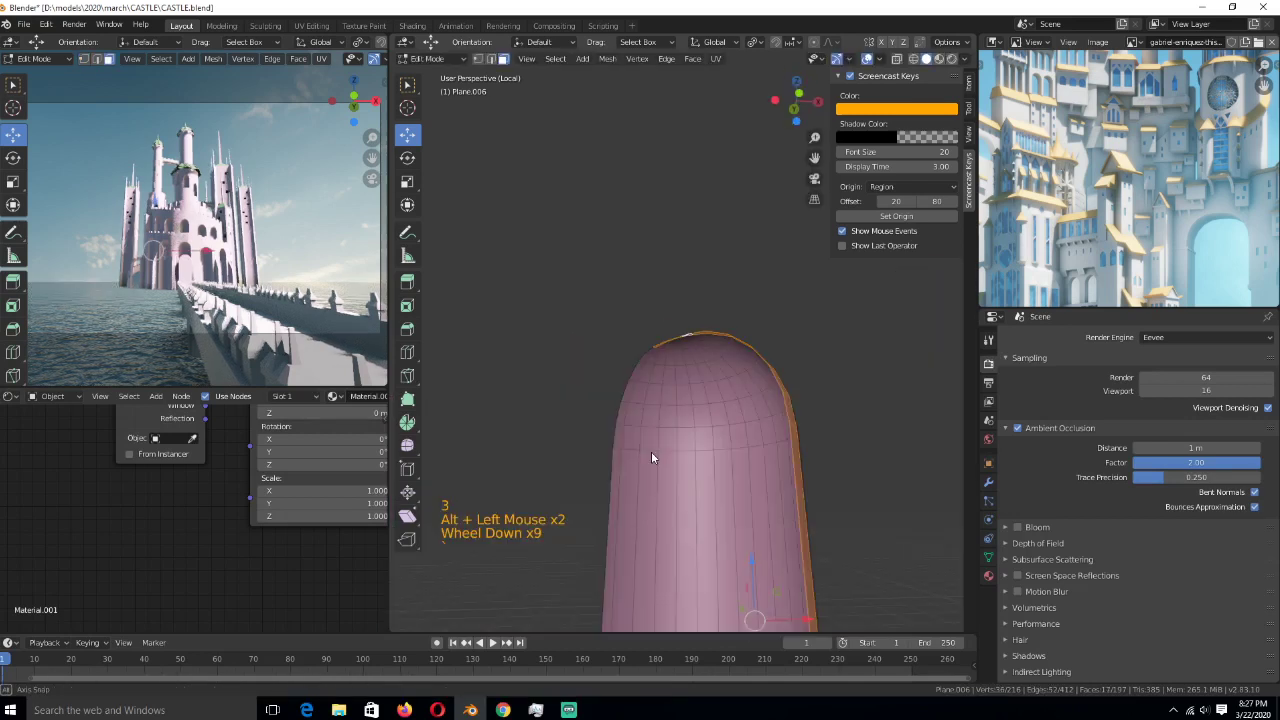
{"action": "scroll", "coordinate": [675, 398], "scroll_direction": "up", "scroll_amount": 3}
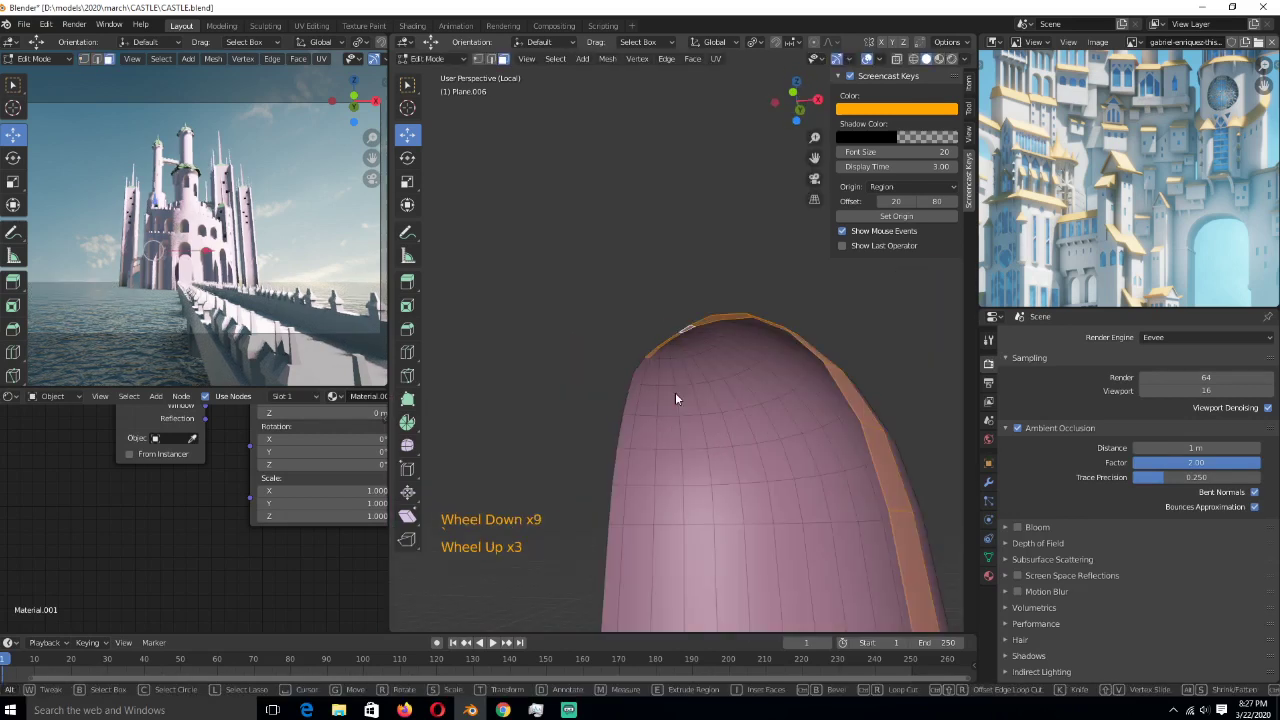
{"action": "scroll", "coordinate": [675, 398], "scroll_direction": "up", "scroll_amount": 2}
{"action": "left_click", "coordinate": [618, 390], "text": "alt+shift"}
- Dissolve the extra vertex on the rim strip and select the face loop around the whole niche opening
{"action": "key", "text": "1"}
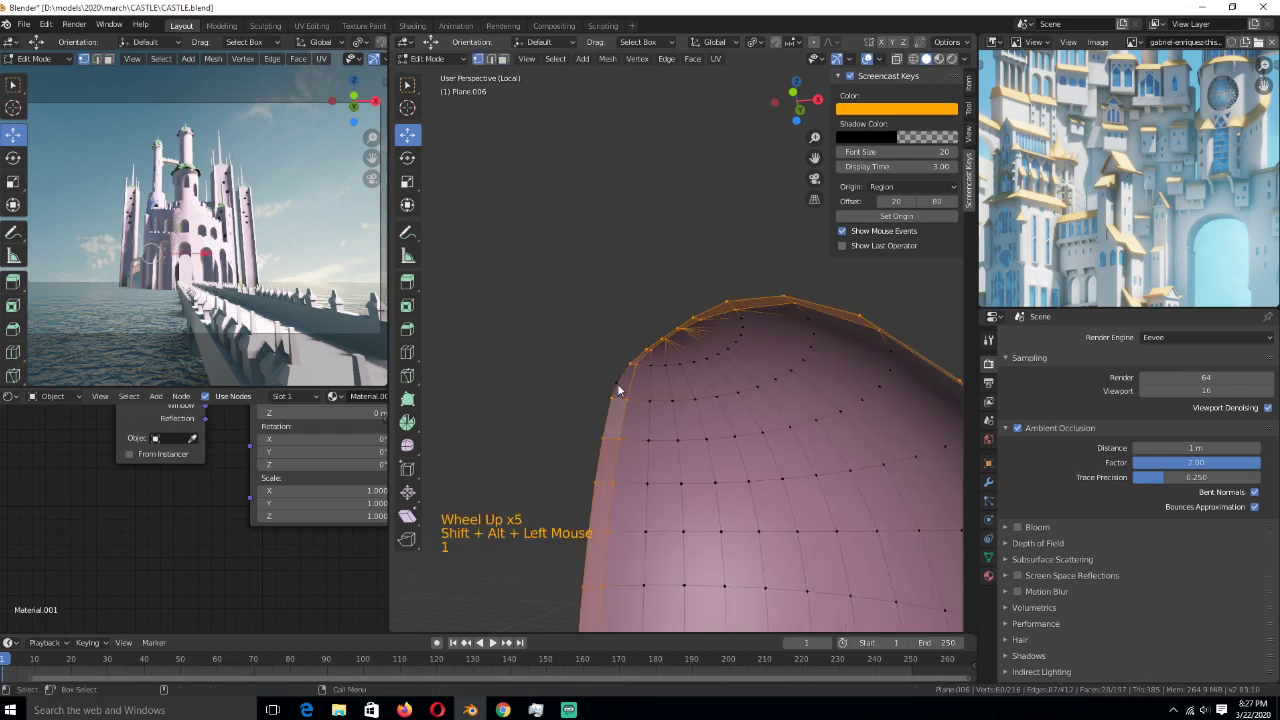
{"action": "left_click", "coordinate": [618, 398]}
{"action": "key", "text": "ctrl+x"}
{"action": "key", "text": "3"}
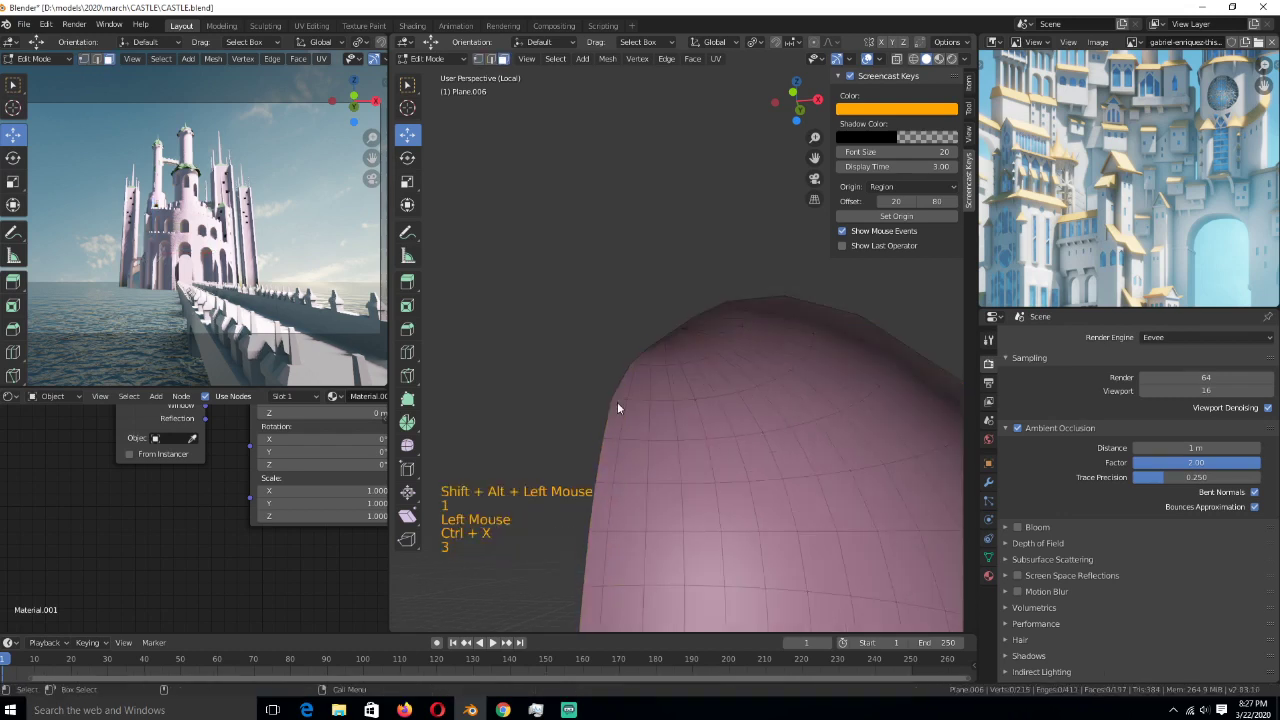
{"action": "left_click", "coordinate": [618, 405], "text": "alt"}
{"action": "scroll", "coordinate": [769, 410], "scroll_direction": "down", "scroll_amount": 5}
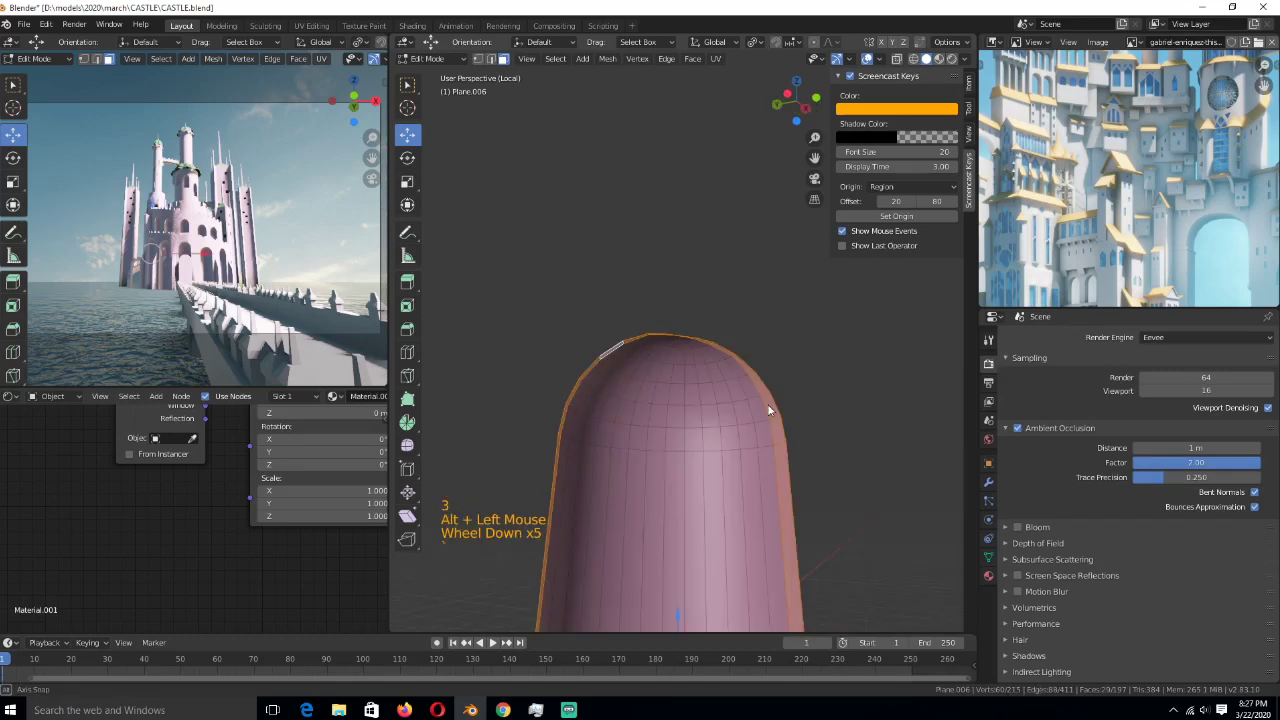
- Select the row of five rim vertices around the dome's pole and scale it along the Y axis
{"action": "scroll", "coordinate": [700, 400], "scroll_direction": "up", "scroll_amount": 4}
{"action": "scroll", "coordinate": [600, 392], "scroll_direction": "up", "scroll_amount": 3}
{"action": "key", "text": "1"}
{"action": "left_click", "coordinate": [584, 391]}
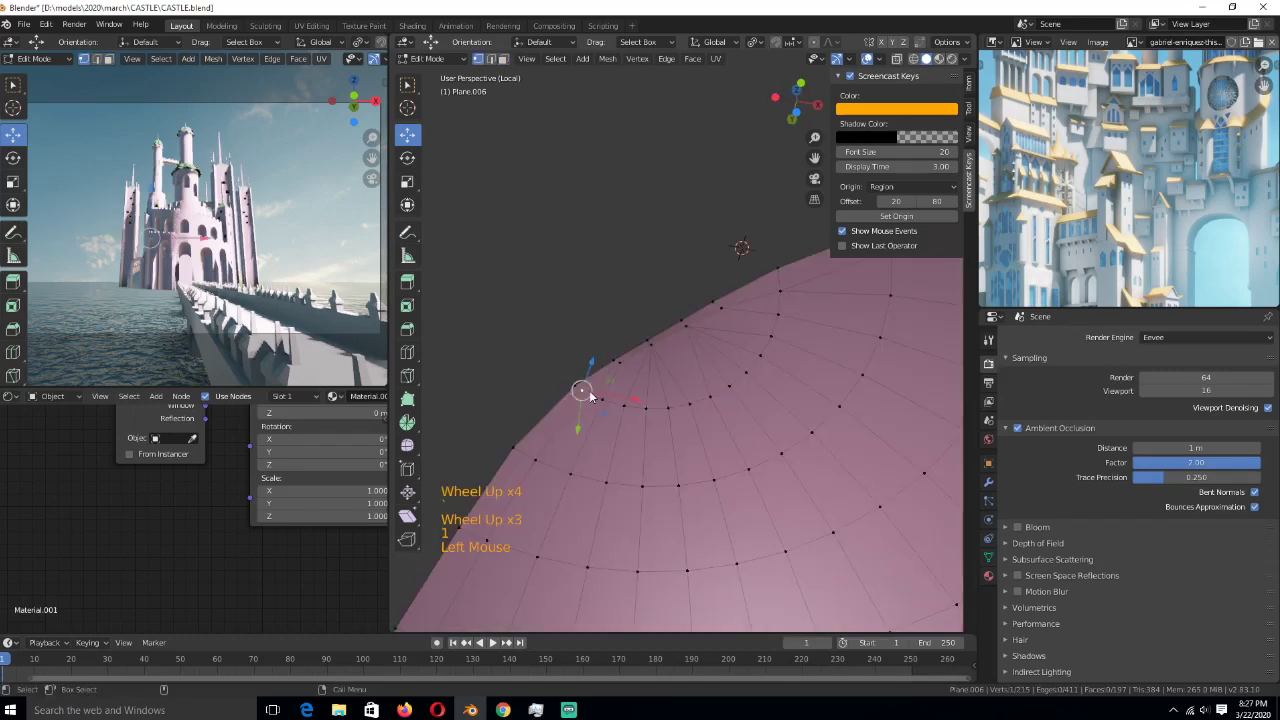
{"action": "left_click", "coordinate": [590, 397], "text": "ctrl"}
{"action": "middle_click_drag", "start_coordinate": [590, 397], "coordinate": [603, 325]}
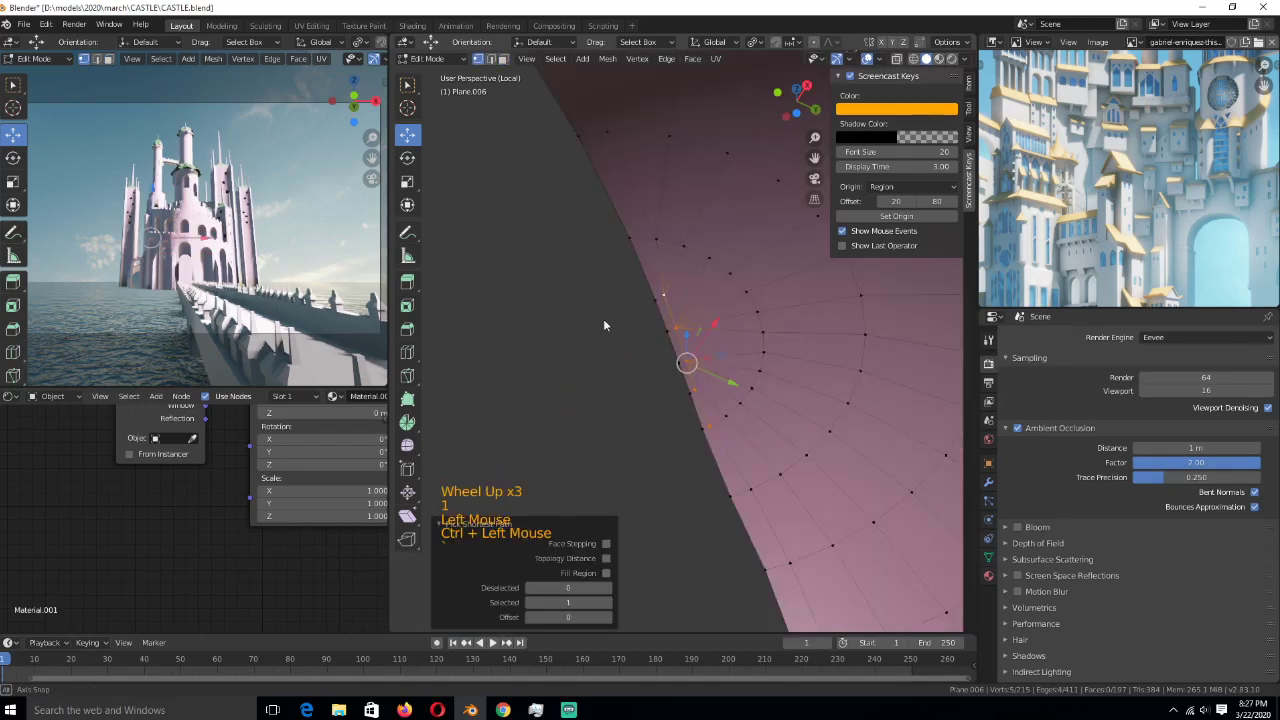
{"action": "key", "text": "s"}
{"action": "key", "text": "y"}
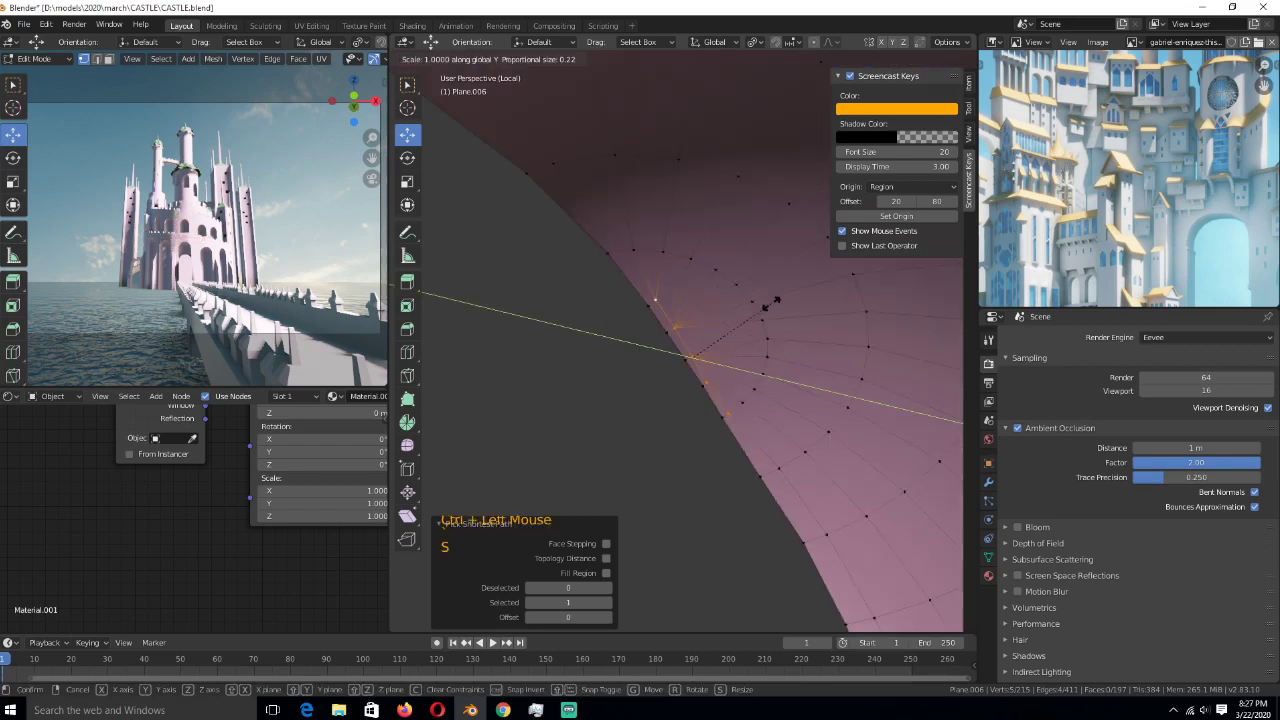
{"action": "left_click", "coordinate": [776, 300]}
- Slide the rim vertex beside the dome's pole along its edge by a factor of about 0.450 and save the file
{"action": "key", "text": "g"}
{"action": "key", "text": "g"}
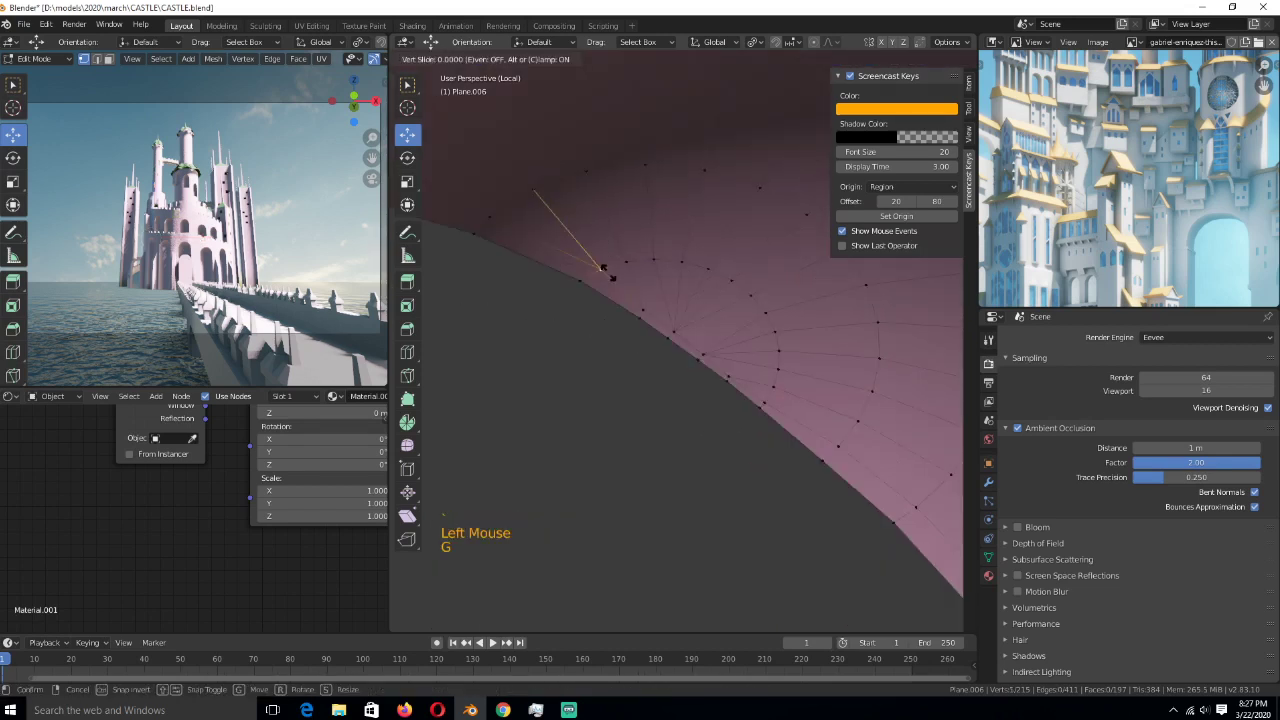
{"action": "left_click", "coordinate": [723, 355]}
{"action": "scroll", "coordinate": [725, 358], "scroll_direction": "down", "scroll_amount": 2}
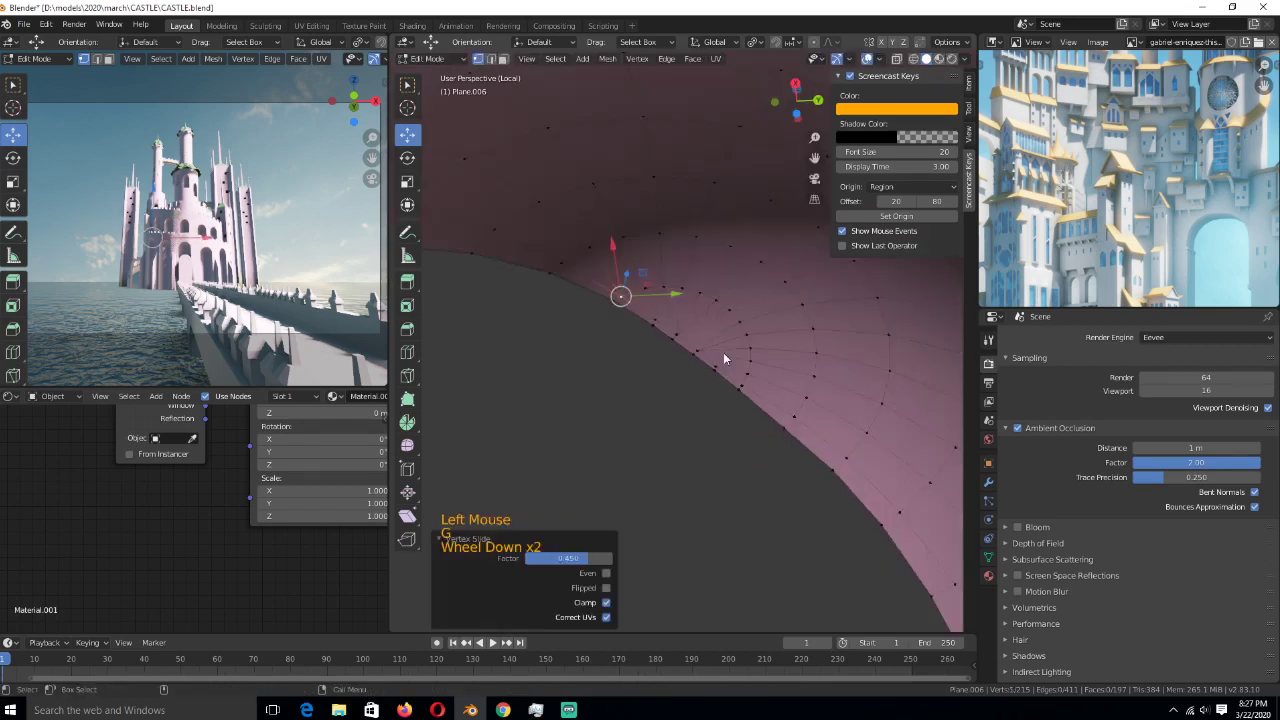
{"action": "scroll", "coordinate": [723, 358], "scroll_direction": "down", "scroll_amount": 3}
{"action": "middle_click_drag", "start_coordinate": [723, 358], "coordinate": [820, 418]}
{"action": "key", "text": "ctrl+s"}
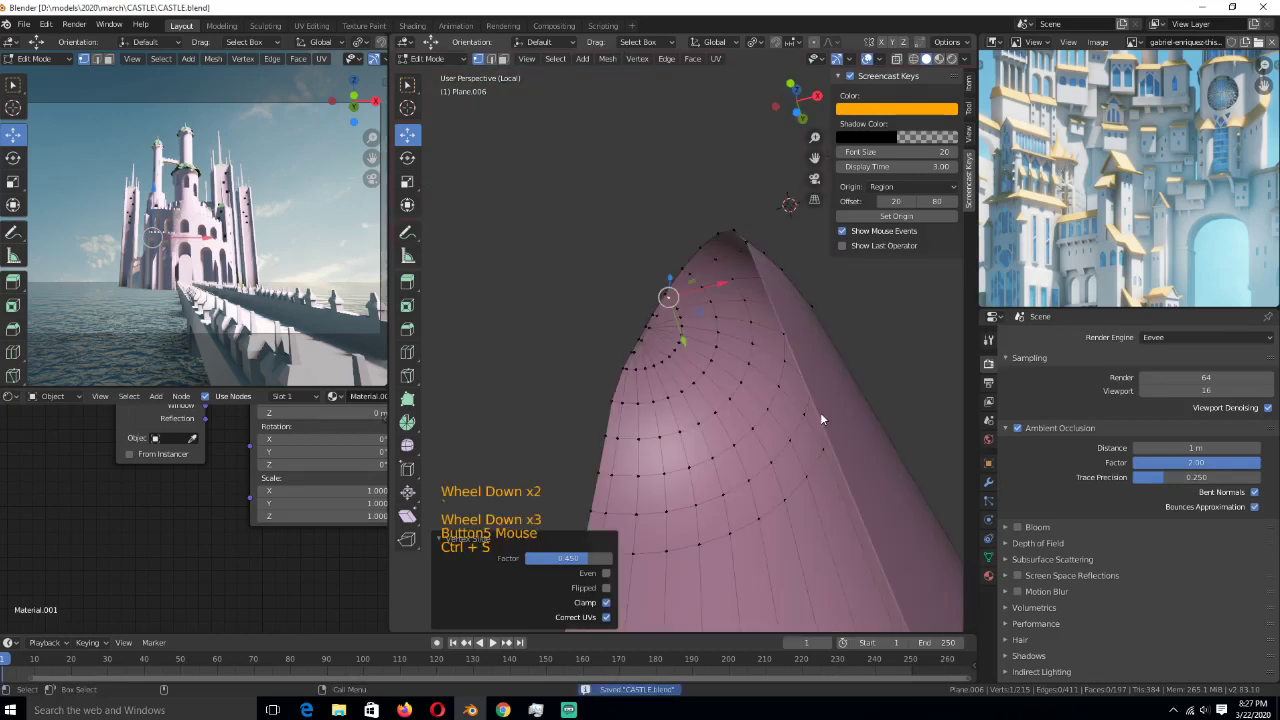
- Select the face loop around the niche opening and add a horizontal band loop across the niche body
{"action": "key", "text": "2"}
{"action": "key", "text": "3"}
{"action": "left_click", "coordinate": [674, 327], "text": "alt"}
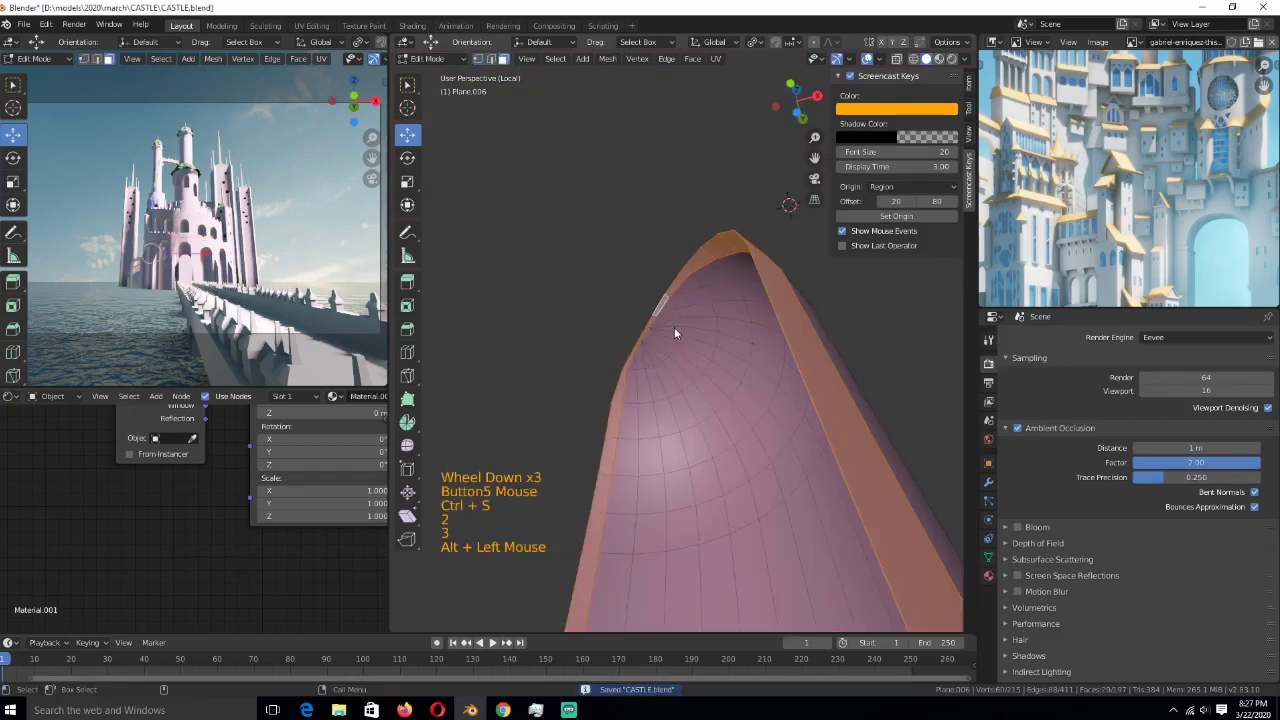
{"action": "scroll", "coordinate": [674, 327], "scroll_direction": "down", "scroll_amount": 5}
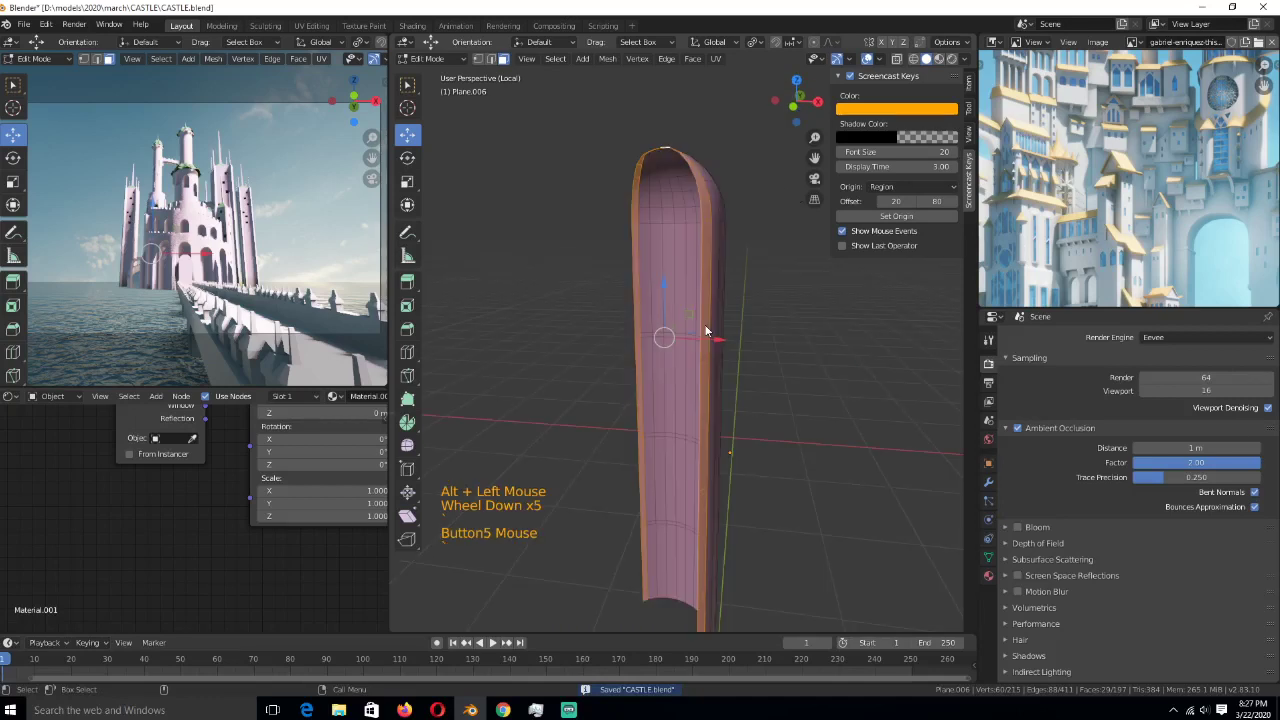
{"action": "scroll", "coordinate": [706, 331], "scroll_direction": "up", "scroll_amount": 4}
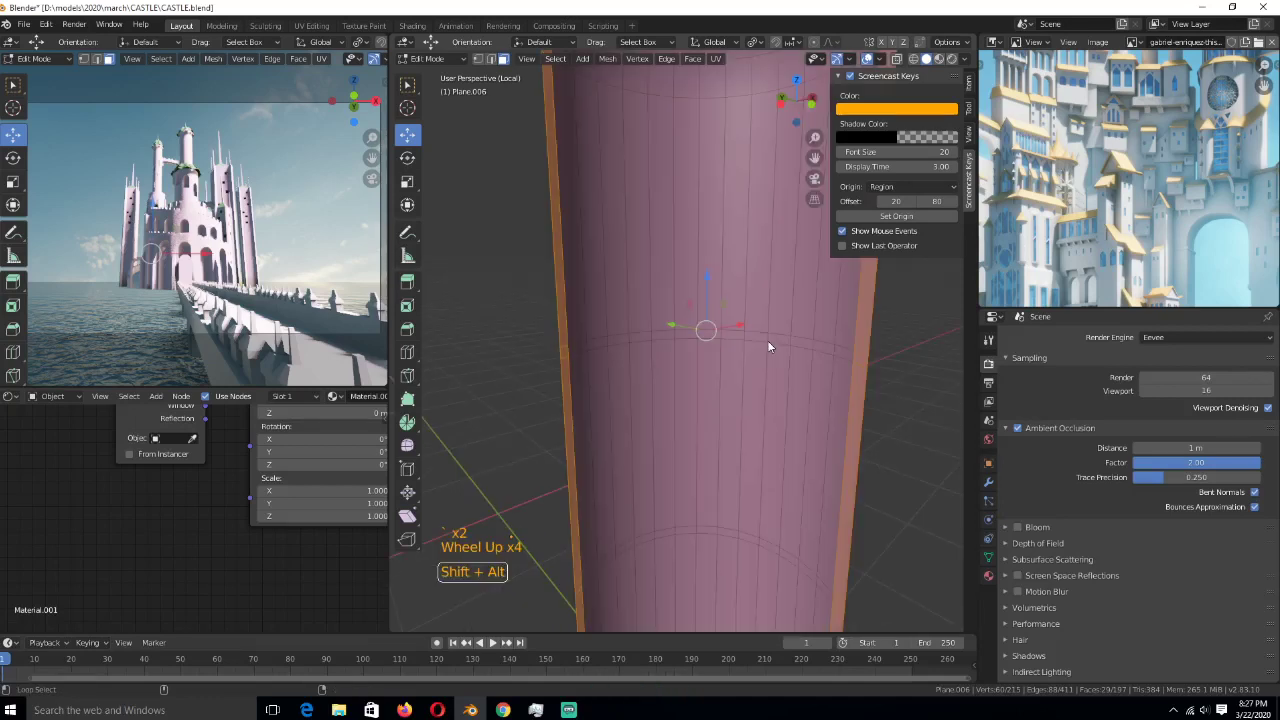
{"action": "left_click", "coordinate": [767, 340], "text": "alt+shift"}
{"action": "scroll", "coordinate": [690, 423], "scroll_direction": "down", "scroll_amount": 4}
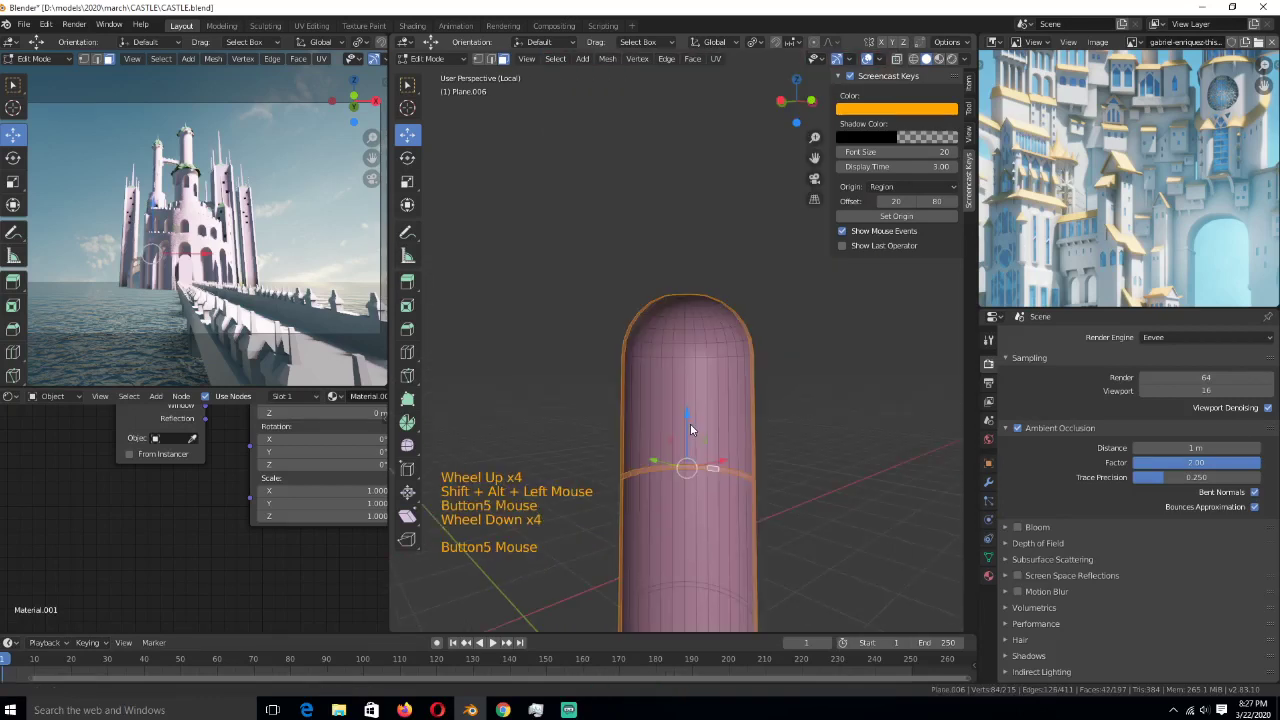
- Clear the selection and select the edge path running from the dome's pole down to its base ring as one rib
{"action": "scroll", "coordinate": [690, 423], "scroll_direction": "up", "scroll_amount": 4}
{"action": "key", "text": "2"}
{"action": "scroll", "coordinate": [660, 250], "scroll_direction": "up", "scroll_amount": 2}
{"action": "key", "text": "alt+a"}
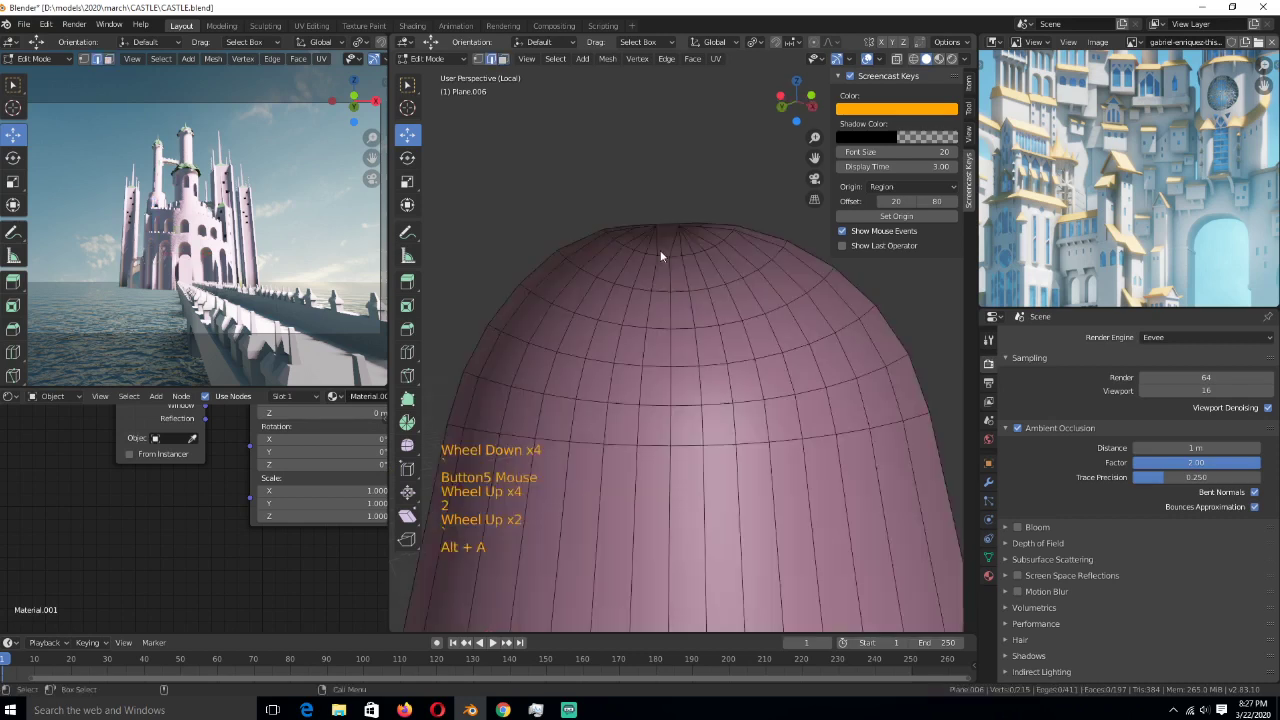
{"action": "left_click", "coordinate": [660, 255]}
{"action": "key", "text": "alt+a"}
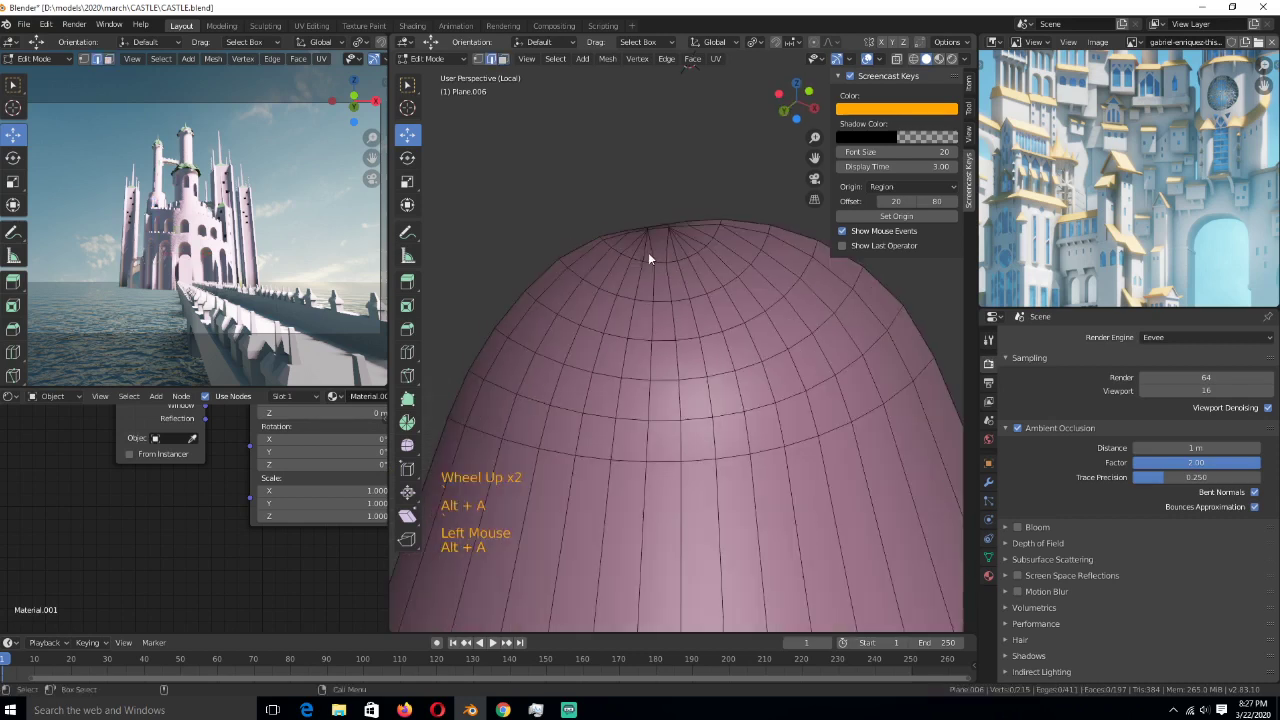
{"action": "left_click", "coordinate": [648, 252]}
{"action": "left_click", "coordinate": [577, 455], "text": "ctrl"}
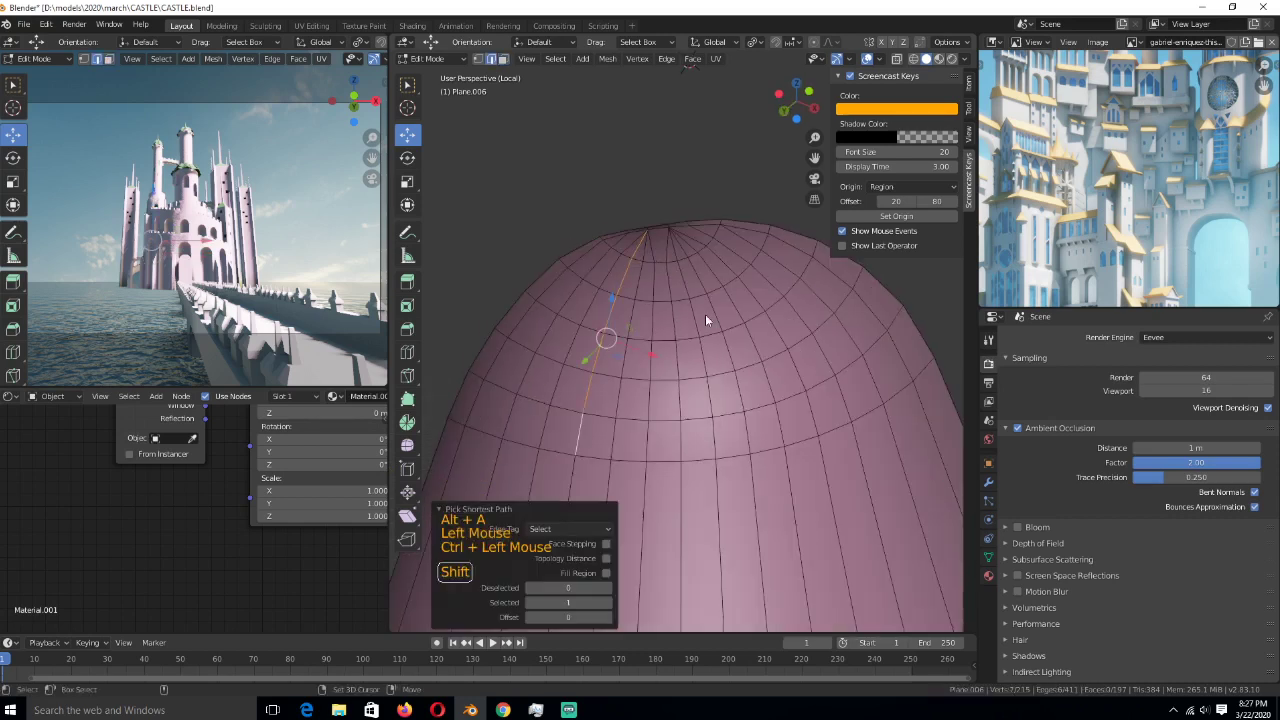
- Add a second rib's edge path and the dome's base edge loop to the selection, and bevel them all into narrow strips
{"action": "left_click", "coordinate": [695, 256], "text": "shift"}
{"action": "key", "text": "ctrl+z"}
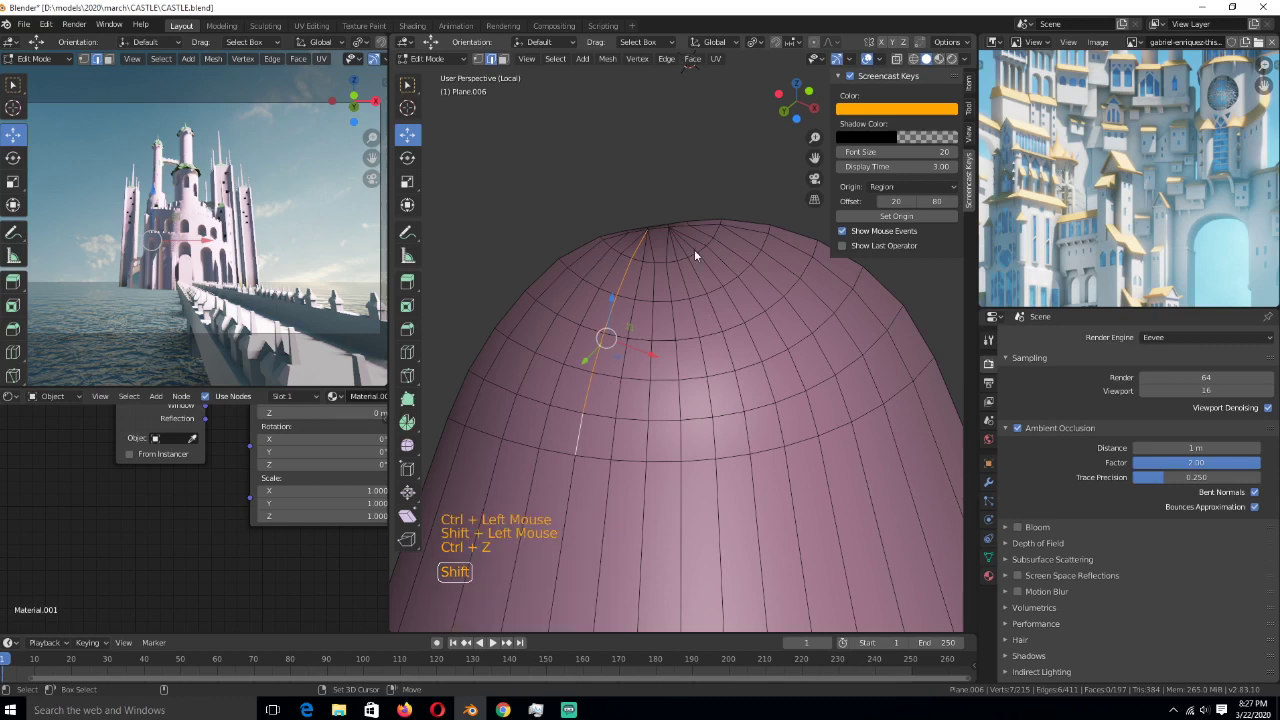
{"action": "left_click", "coordinate": [694, 250], "text": "shift"}
{"action": "left_click", "coordinate": [694, 250], "text": "alt+shift"}
{"action": "key", "text": "ctrl+z"}
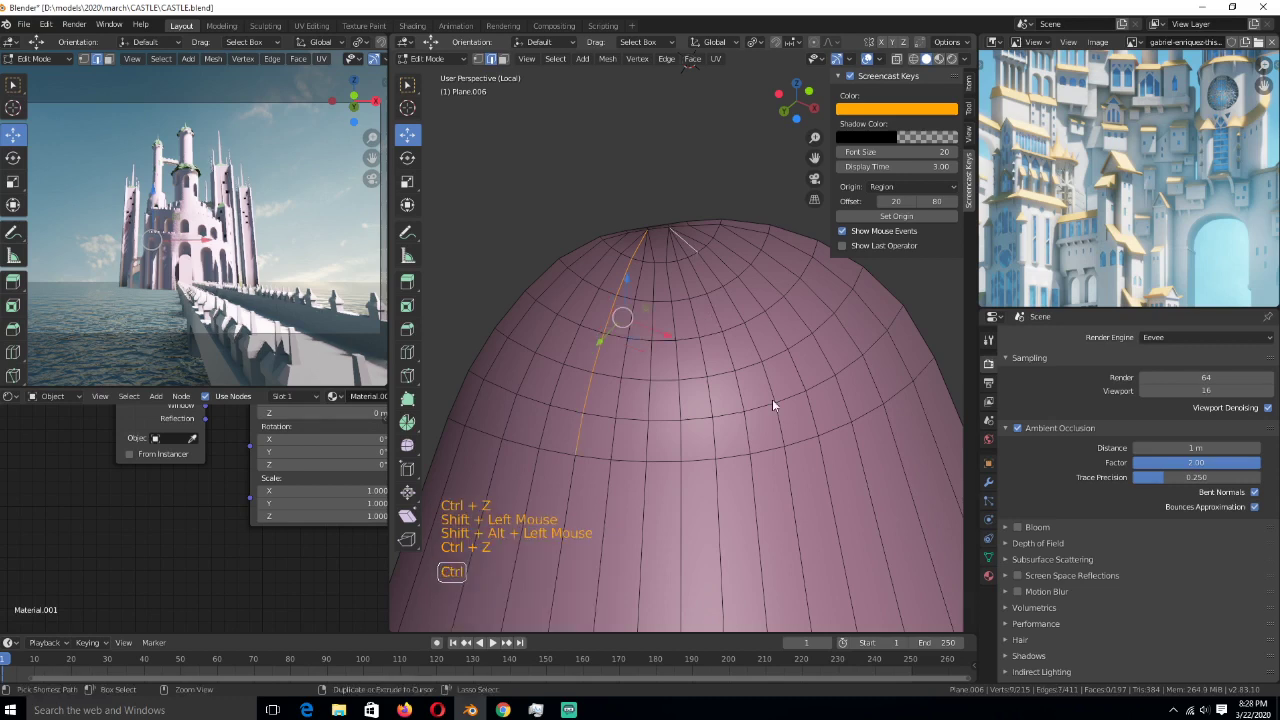
{"action": "left_click", "coordinate": [772, 405], "text": "ctrl"}
{"action": "left_click", "coordinate": [775, 452], "text": "alt+shift"}
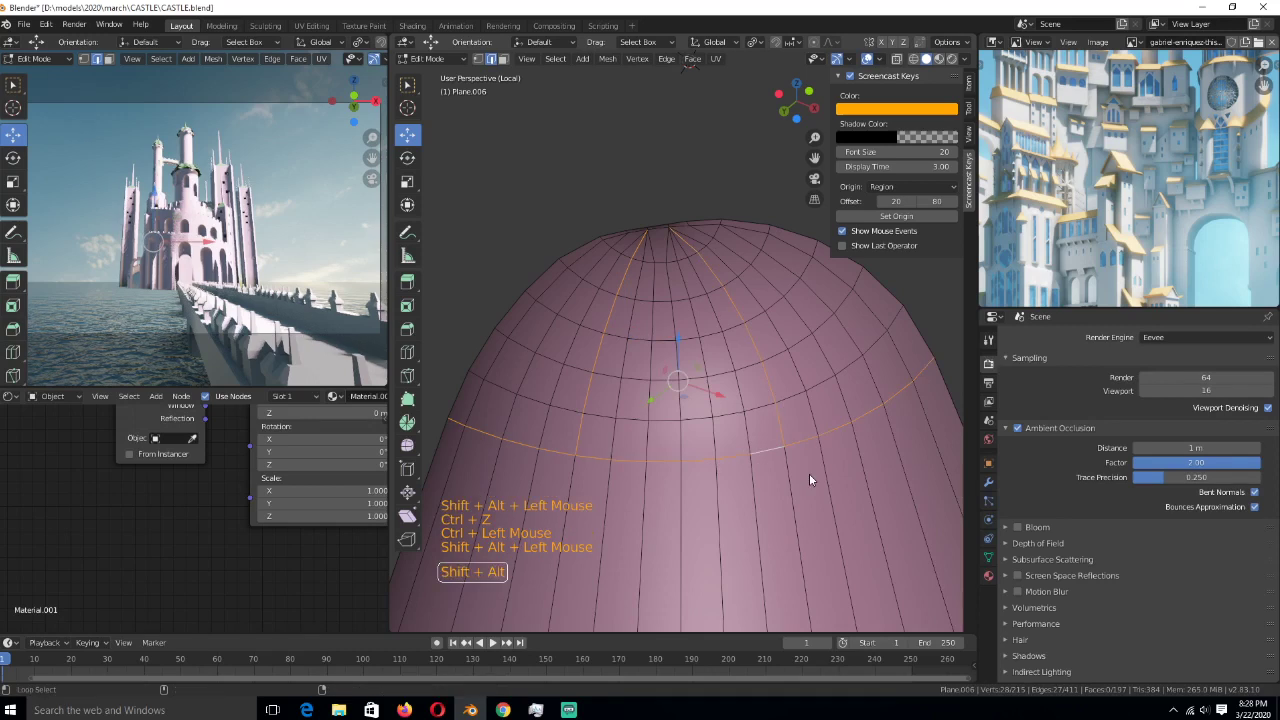
{"action": "key", "text": "ctrl+b"}
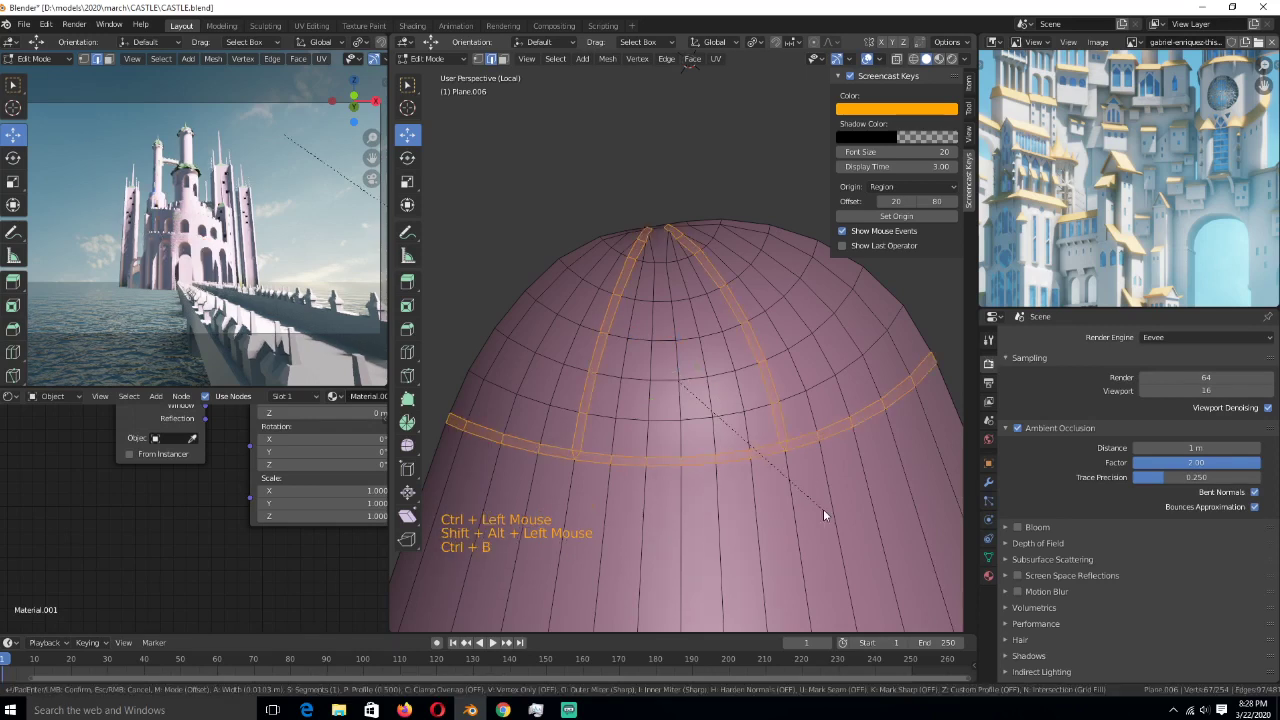
{"action": "key", "text": "Escape"}
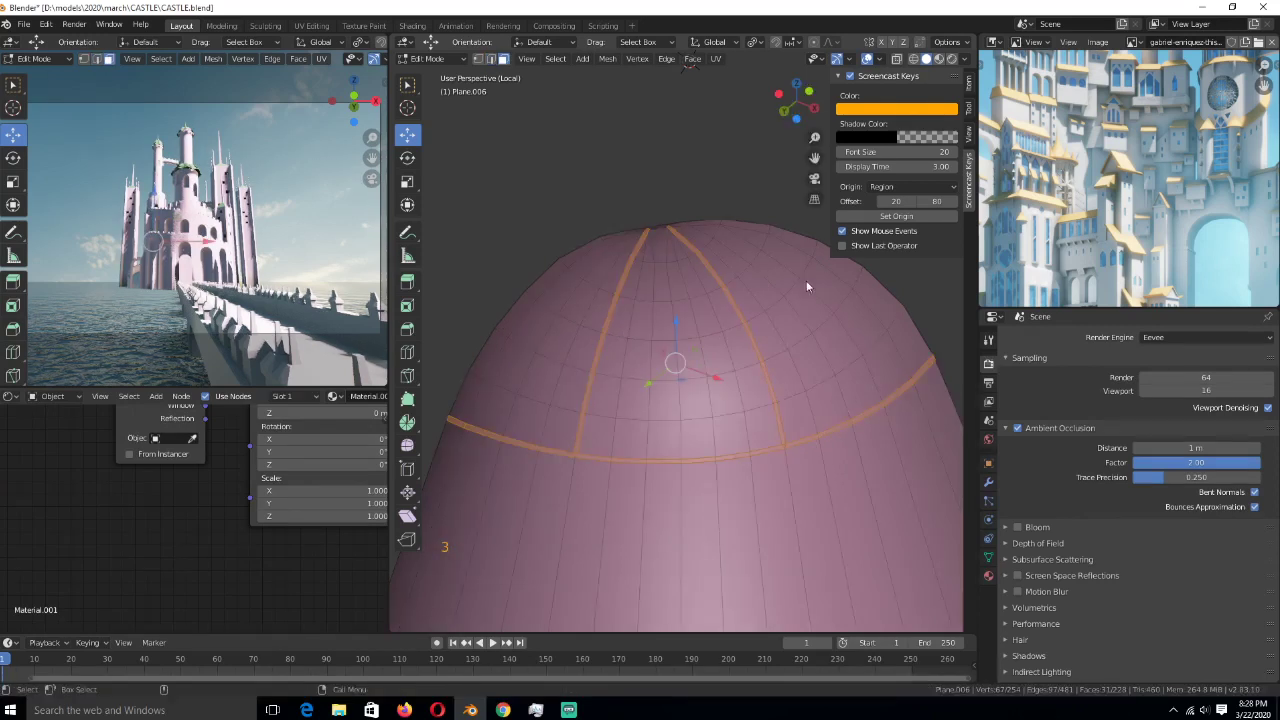
- Add the rim face loops on both sides and the missing rim faces at the dome's pole to the strip selection, saving the file
{"action": "left_click", "coordinate": [604, 243], "text": "alt+shift"}
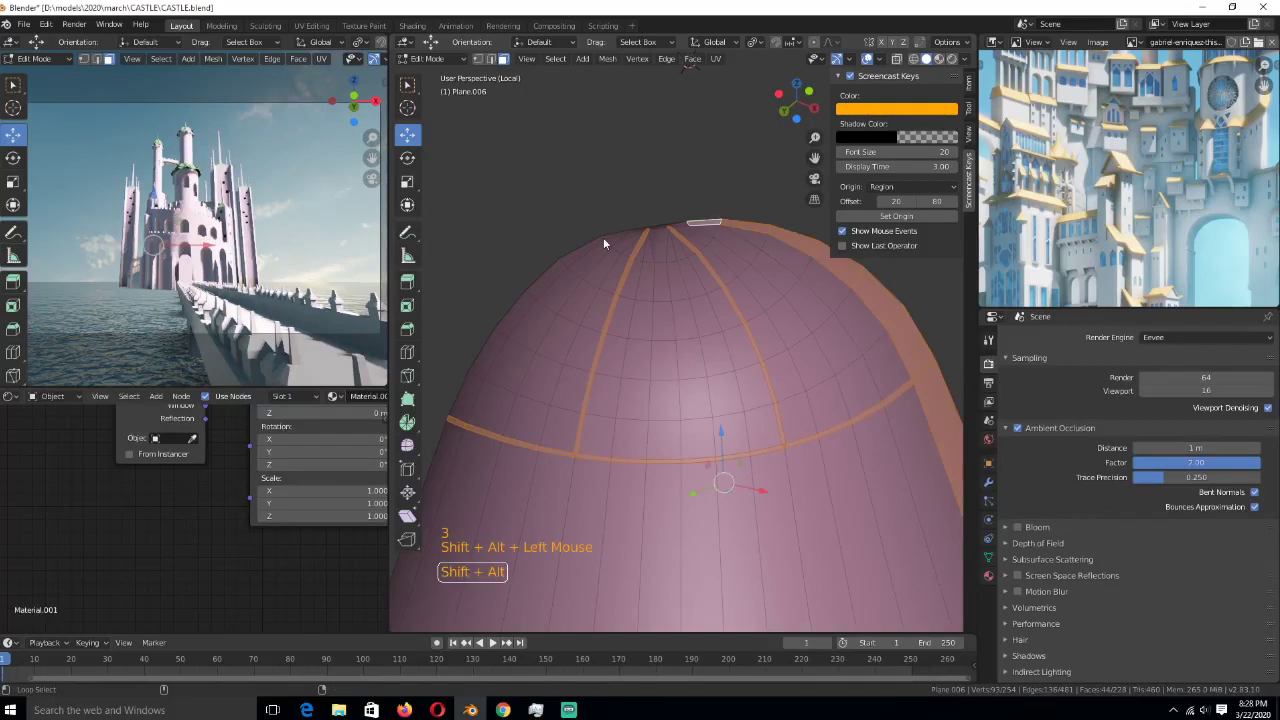
{"action": "left_click", "coordinate": [603, 241], "text": "alt+shift"}
{"action": "scroll", "coordinate": [703, 336], "scroll_direction": "up", "scroll_amount": 6}
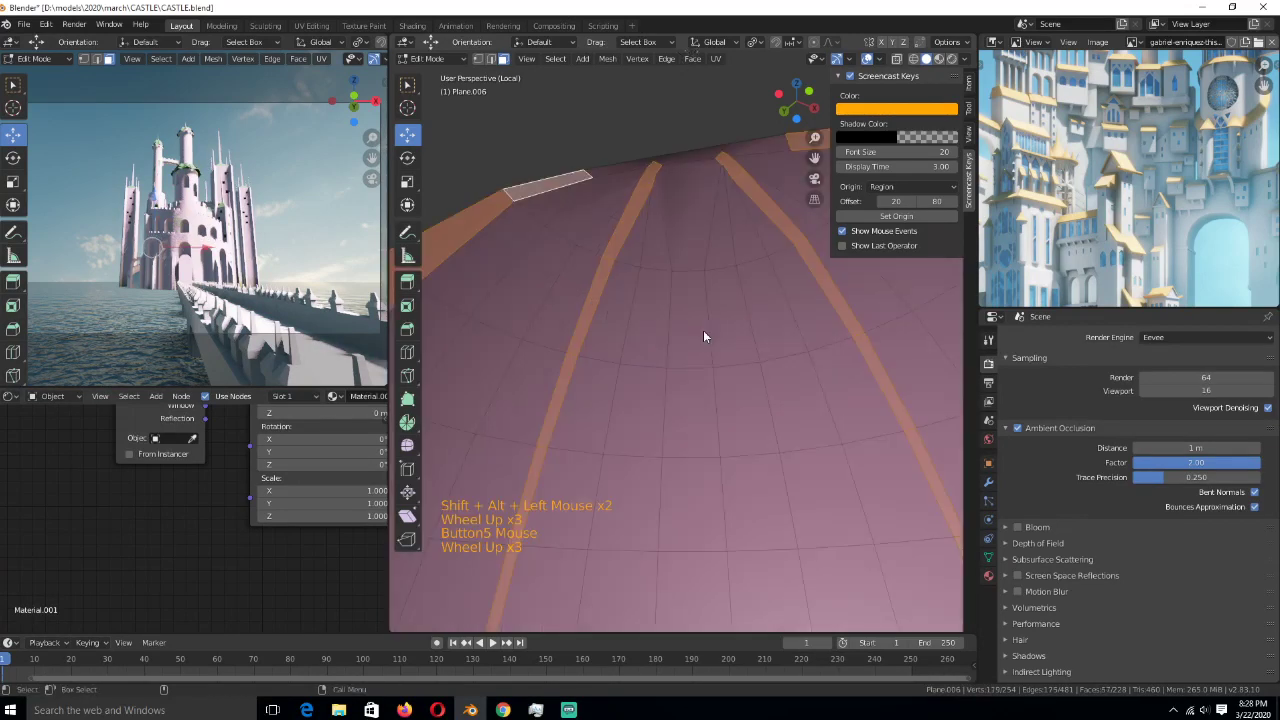
{"action": "key", "text": "ctrl+s"}
{"action": "left_click", "coordinate": [668, 162], "text": "shift"}
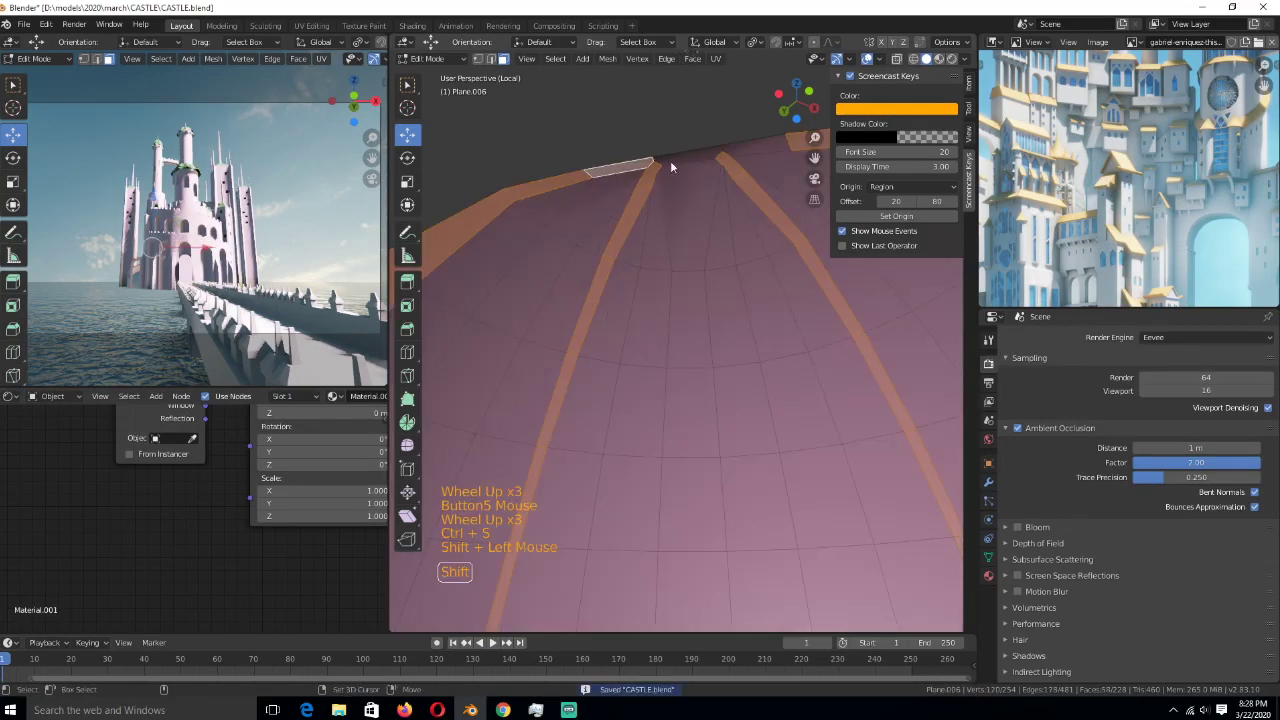
{"action": "left_click", "coordinate": [690, 157], "text": "shift"}
{"action": "left_click", "coordinate": [755, 145], "text": "shift"}
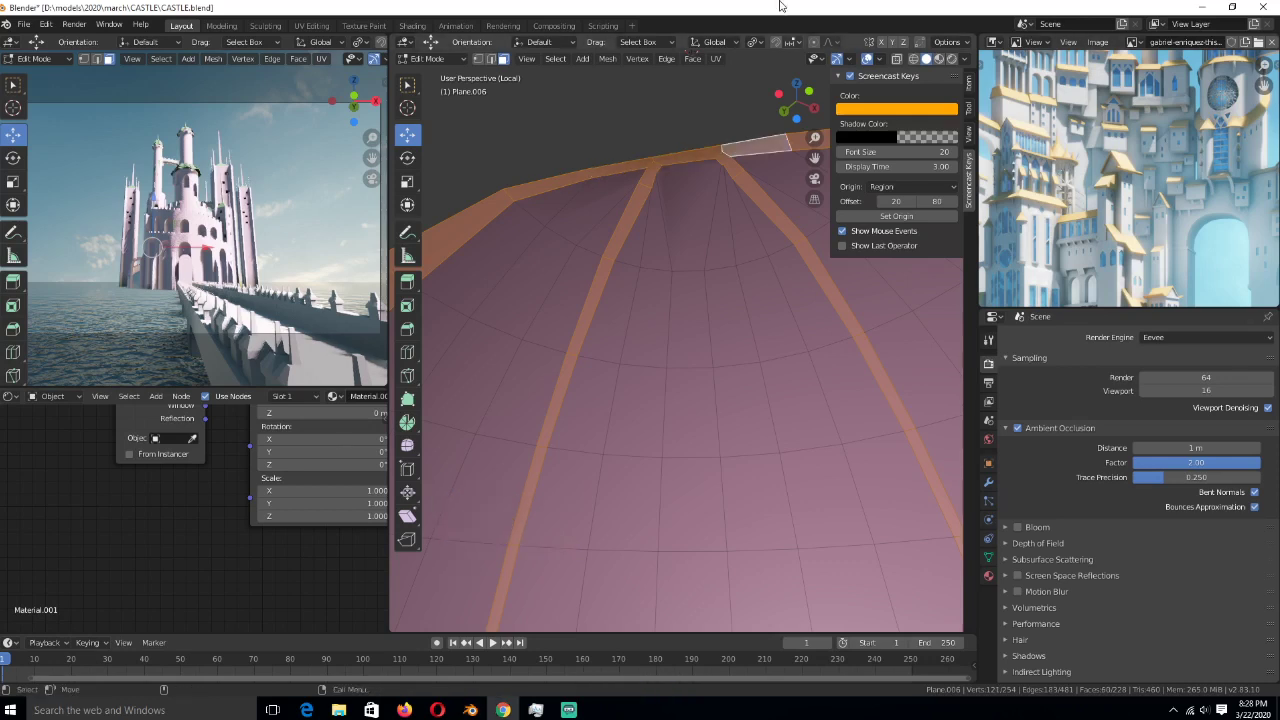
- Add the three narrow horizontal face loops along the niche body to the selection
{"action": "scroll", "coordinate": [716, 392], "scroll_direction": "down", "scroll_amount": 12}
{"action": "scroll", "coordinate": [716, 392], "scroll_direction": "up", "scroll_amount": 4}
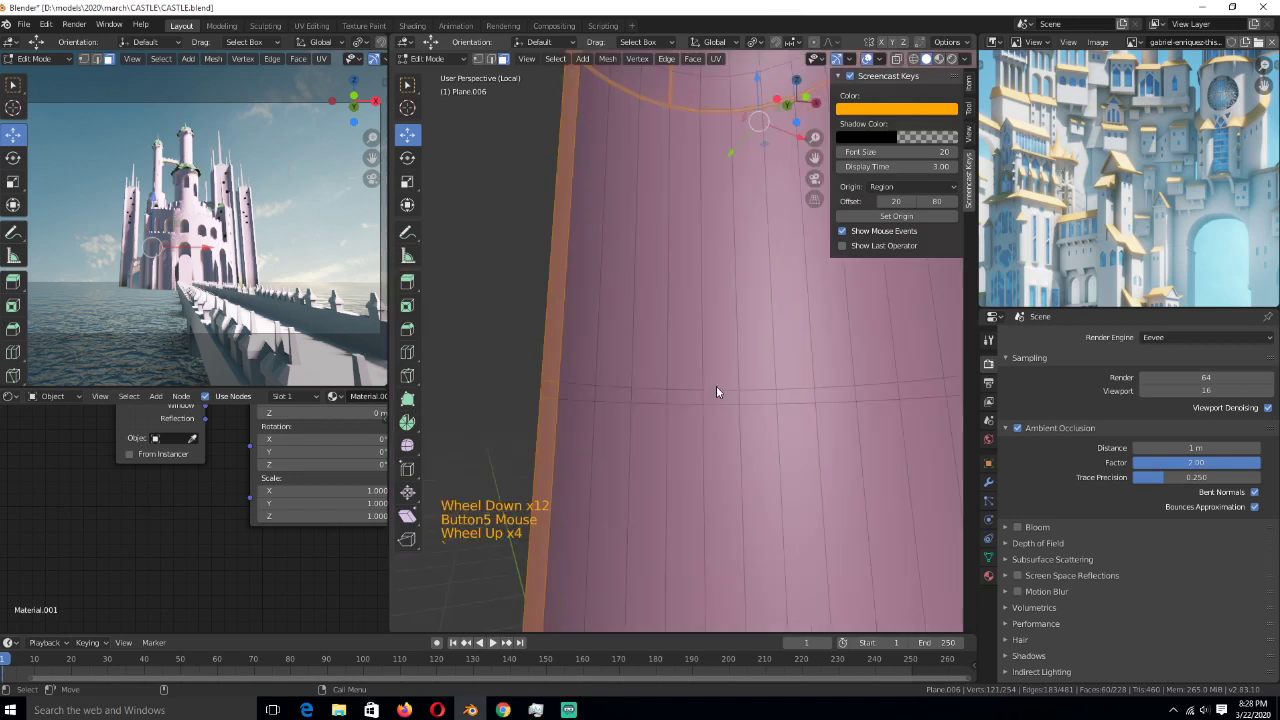
{"action": "left_click", "coordinate": [690, 331], "text": "alt+shift"}
{"action": "scroll", "coordinate": [690, 331], "scroll_direction": "down", "scroll_amount": 6}
{"action": "scroll", "coordinate": [690, 331], "scroll_direction": "up", "scroll_amount": 5}
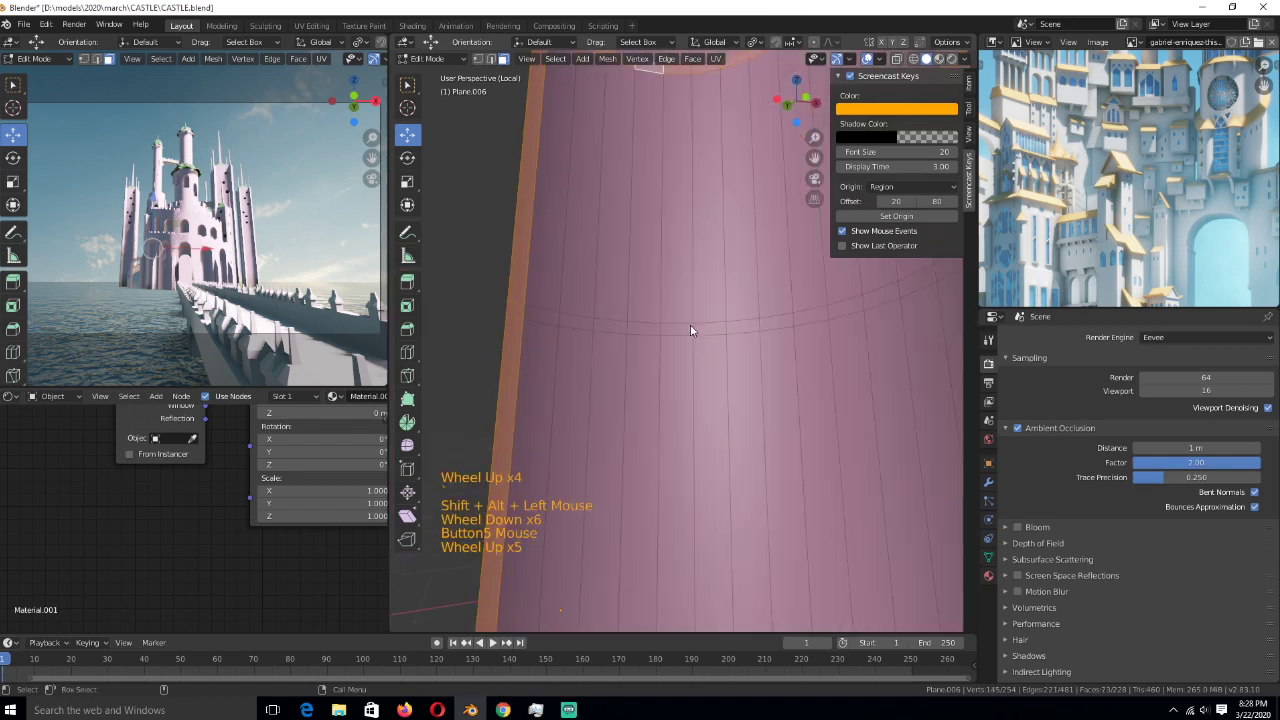
{"action": "left_click", "coordinate": [690, 331], "text": "alt+shift"}
{"action": "scroll", "coordinate": [714, 413], "scroll_direction": "down", "scroll_amount": 5}
{"action": "scroll", "coordinate": [714, 413], "scroll_direction": "up", "scroll_amount": 4}
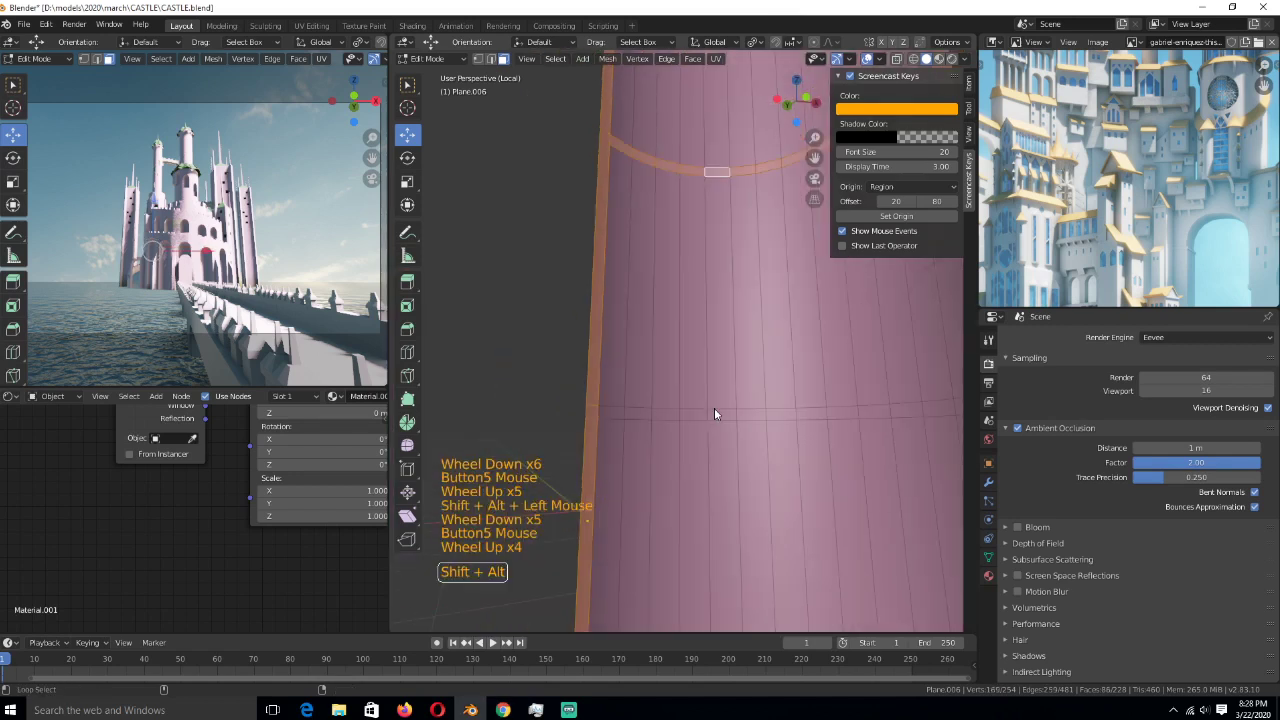
{"action": "scroll", "coordinate": [745, 321], "scroll_direction": "down", "scroll_amount": 5}
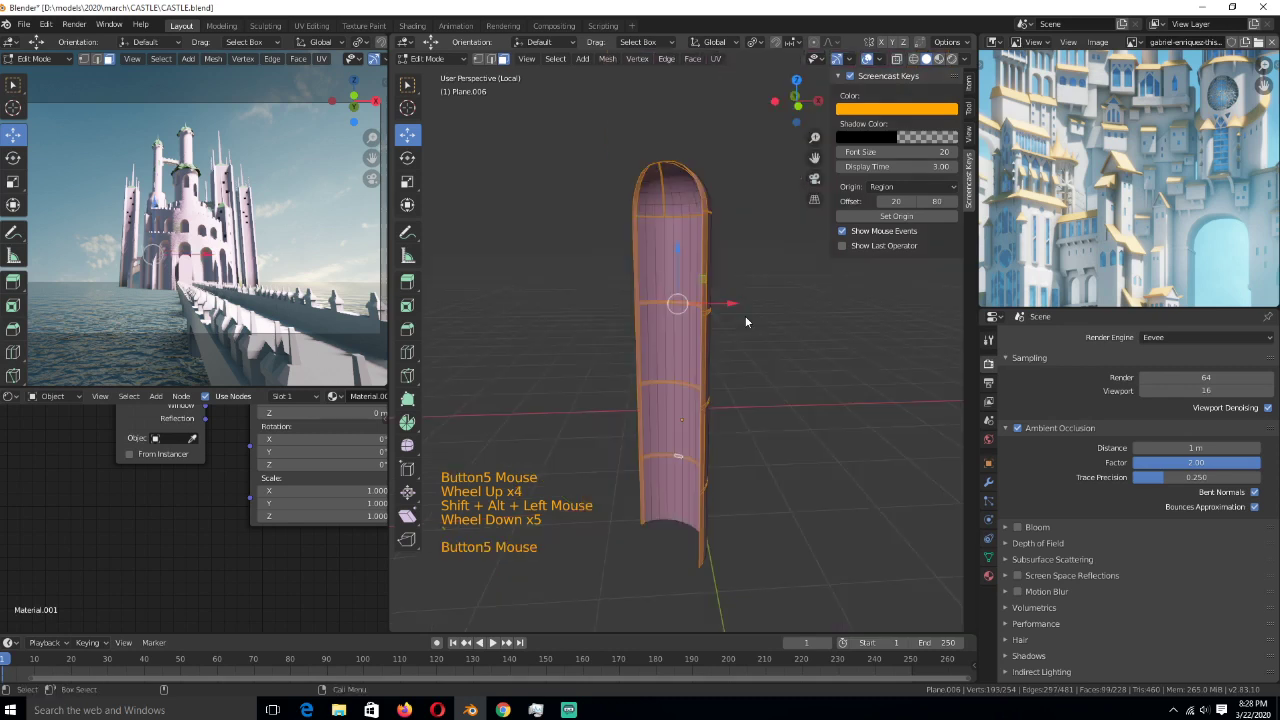
- Separate the selected strip faces into their own object, leave Edit Mode and deselect everything
{"action": "key", "text": "p"}
{"action": "key", "text": "Tab"}
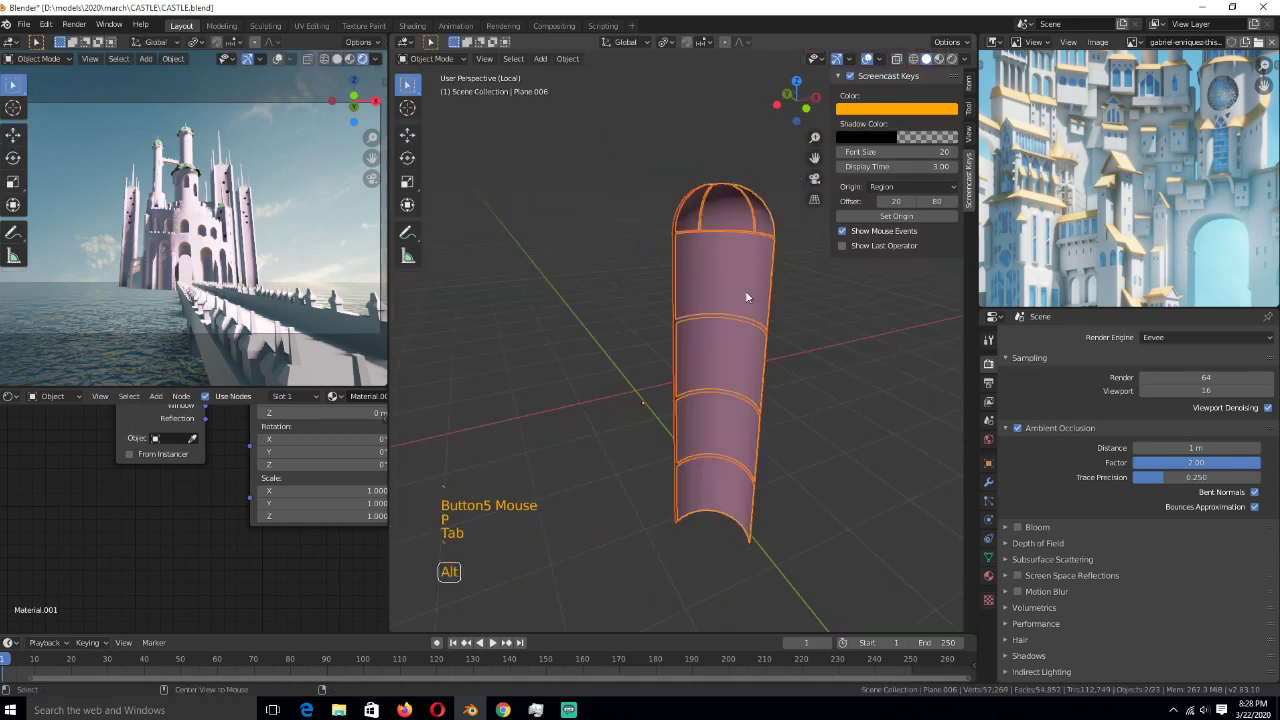
{"action": "key", "text": "alt+a"}
{"action": "scroll", "coordinate": [638, 377], "scroll_direction": "up", "scroll_amount": 3}
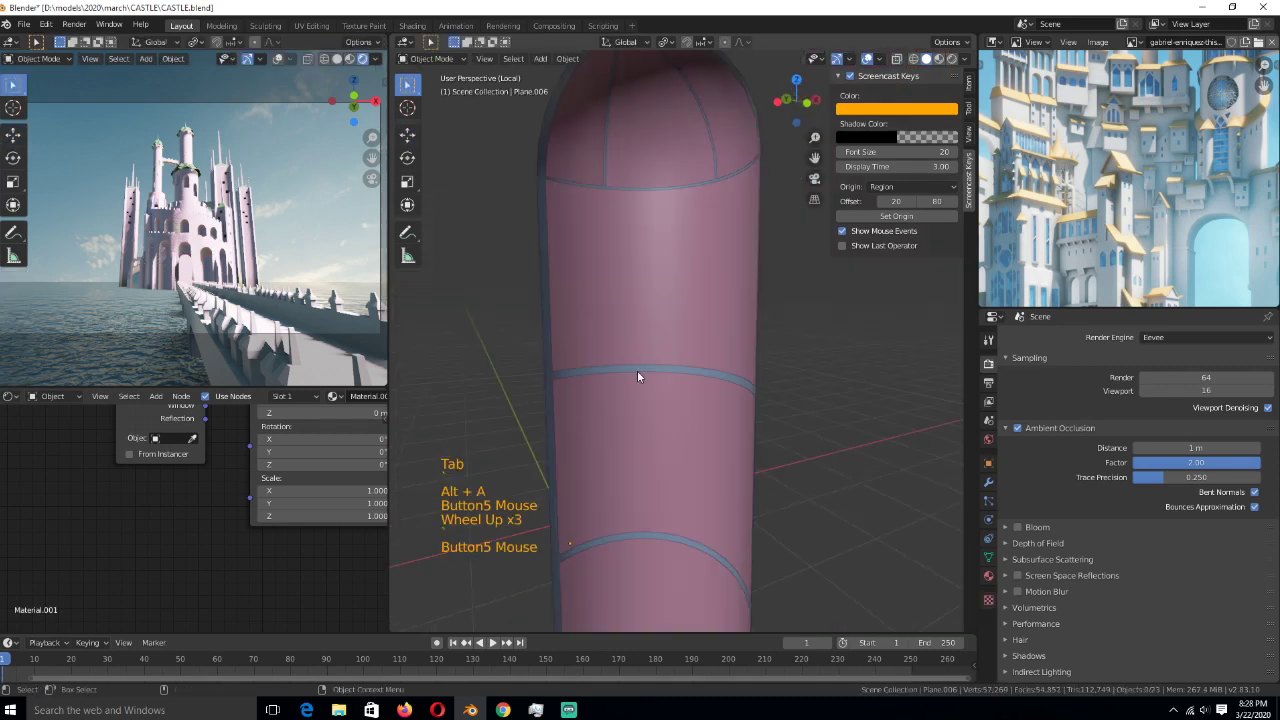
- Add a Solidify modifier to the separated strip framework and set its thickness to -0.015 m
{"action": "left_click", "coordinate": [637, 376]}
{"action": "left_click", "coordinate": [988, 481]}
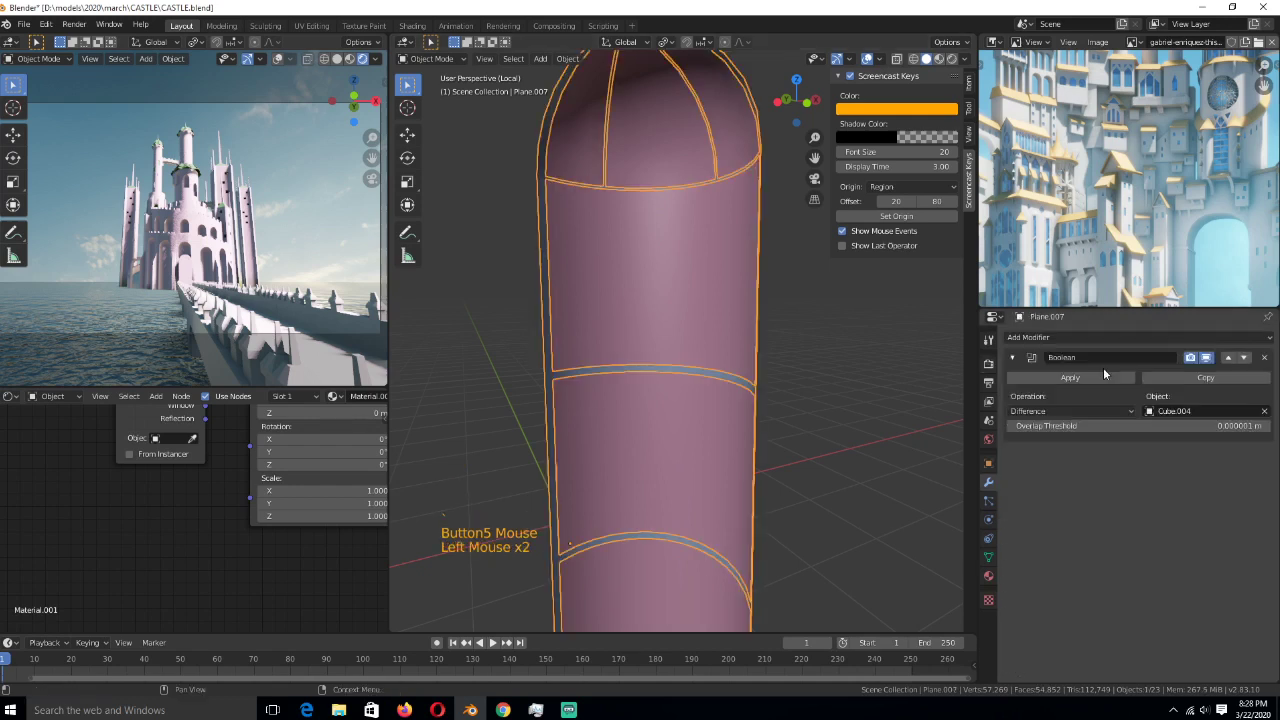
{"action": "left_click", "coordinate": [1070, 338]}
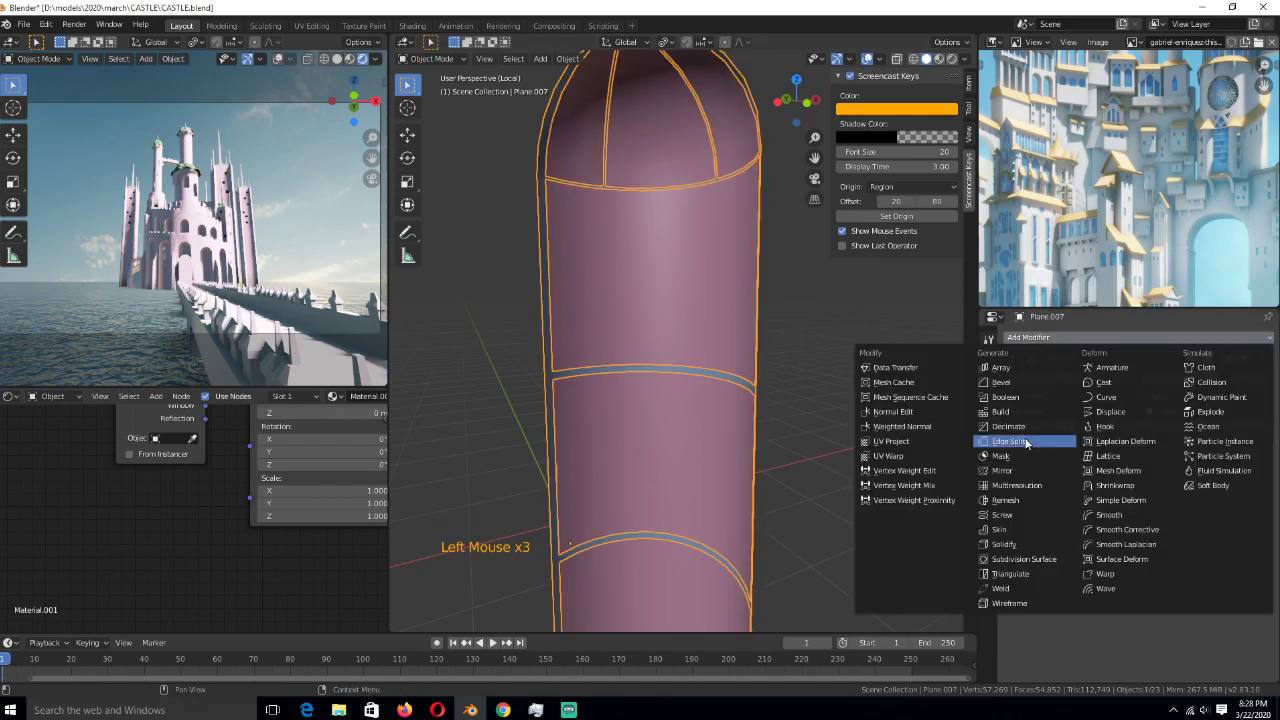
{"action": "left_click", "coordinate": [1021, 544]}
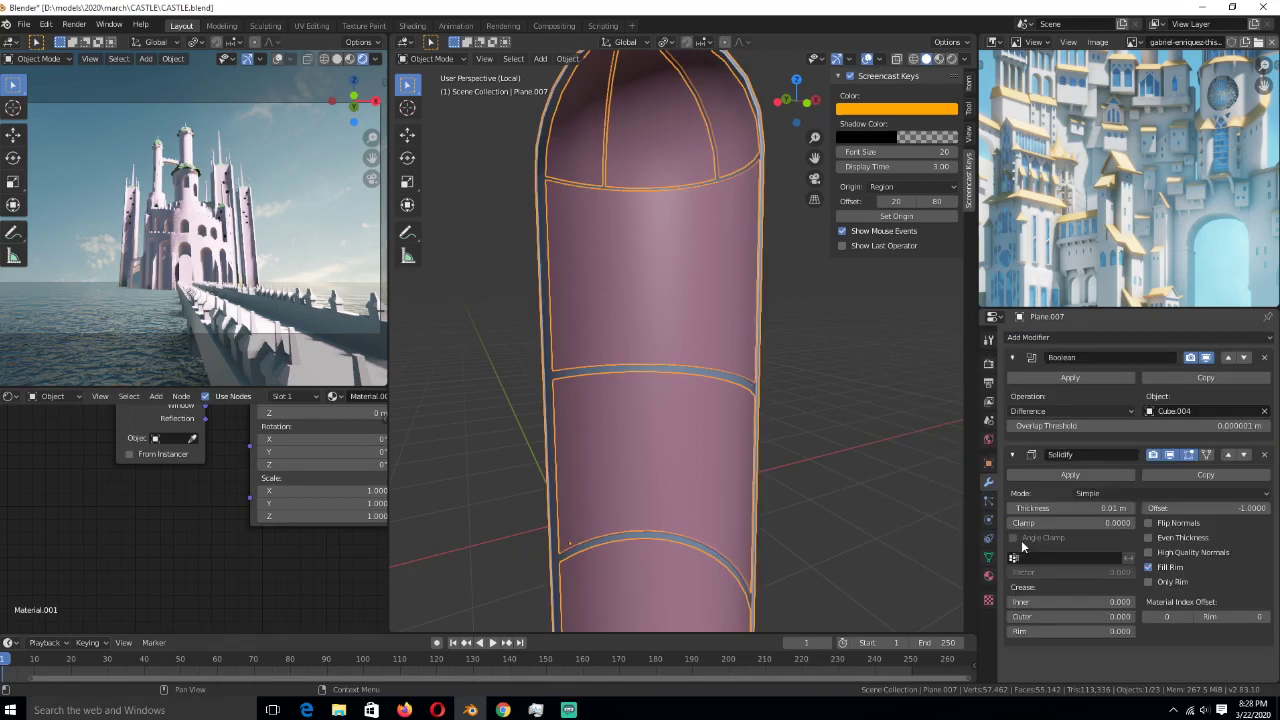
{"action": "key", "text": "shift"}
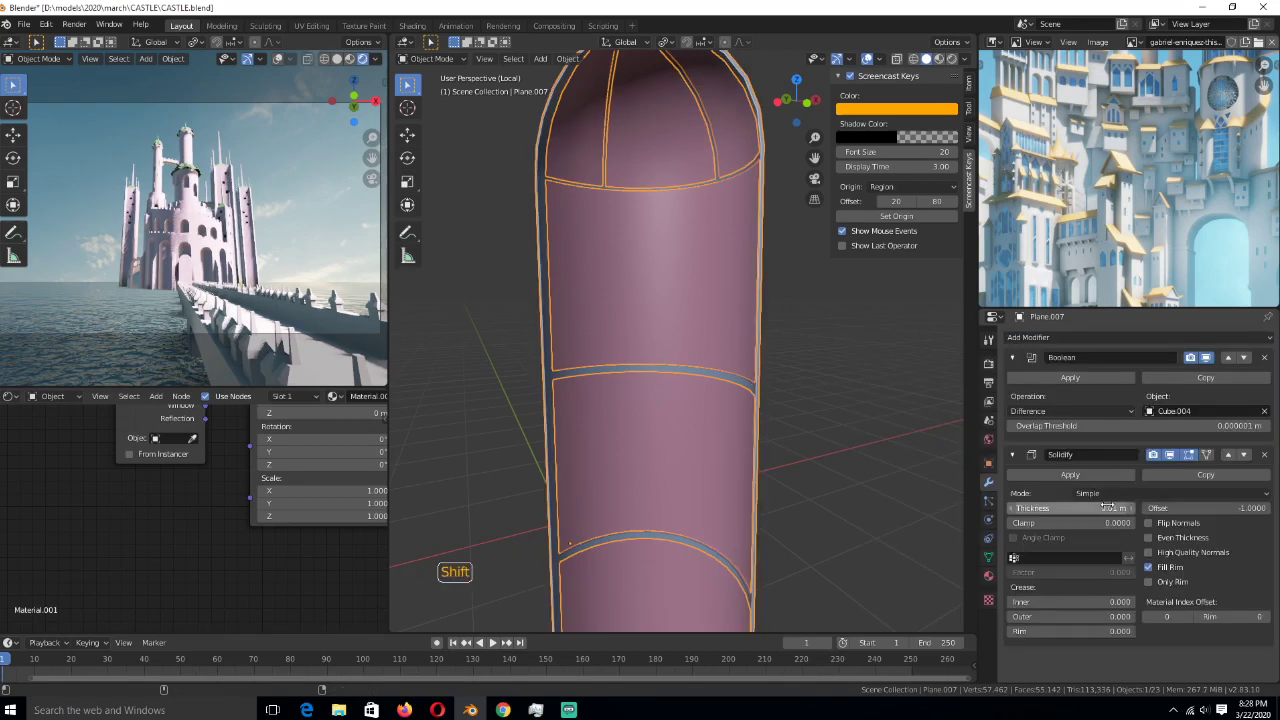
{"action": "left_click_drag", "start_coordinate": [1108, 508], "coordinate": [1112, 508], "text": "shift"}
{"action": "scroll", "coordinate": [671, 357], "scroll_direction": "down", "scroll_amount": 3}
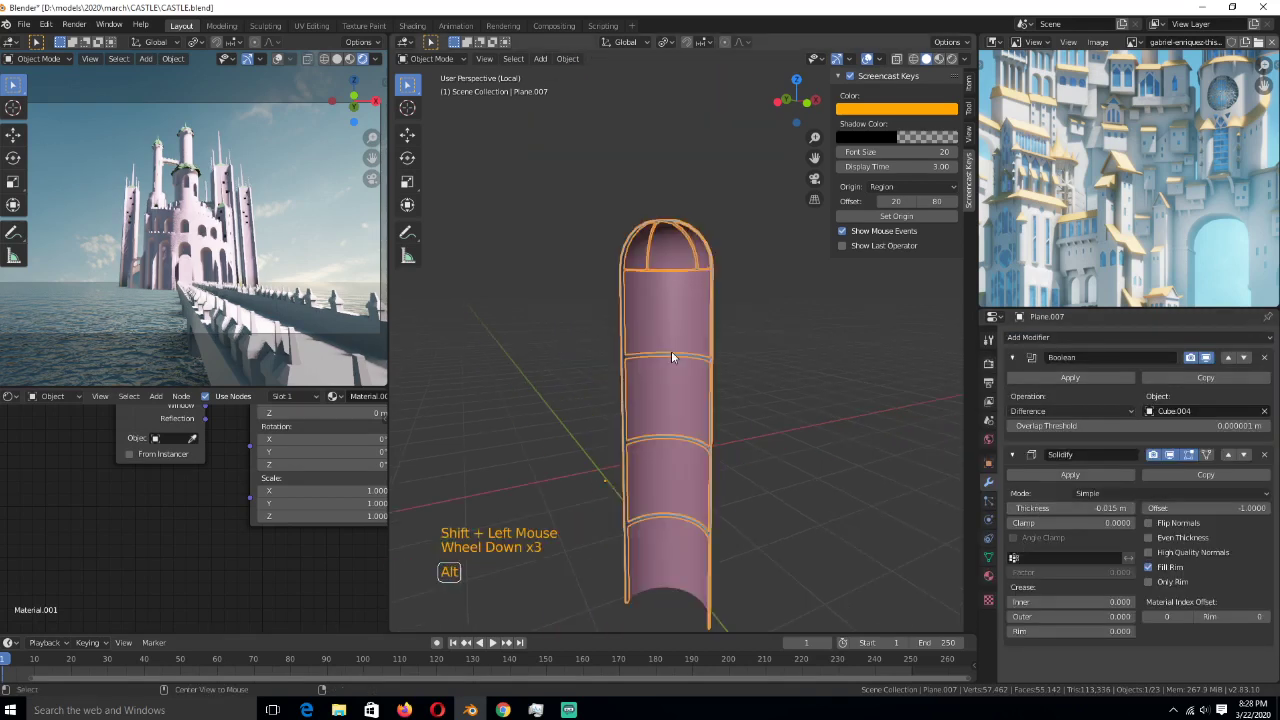
- Save the file, reselect the strip framework and bring its material nodes into view
{"action": "key", "text": "alt+a"}
{"action": "scroll", "coordinate": [720, 330], "scroll_direction": "up", "scroll_amount": 1}
{"action": "key", "text": "ctrl+s"}
{"action": "left_click", "coordinate": [770, 303]}
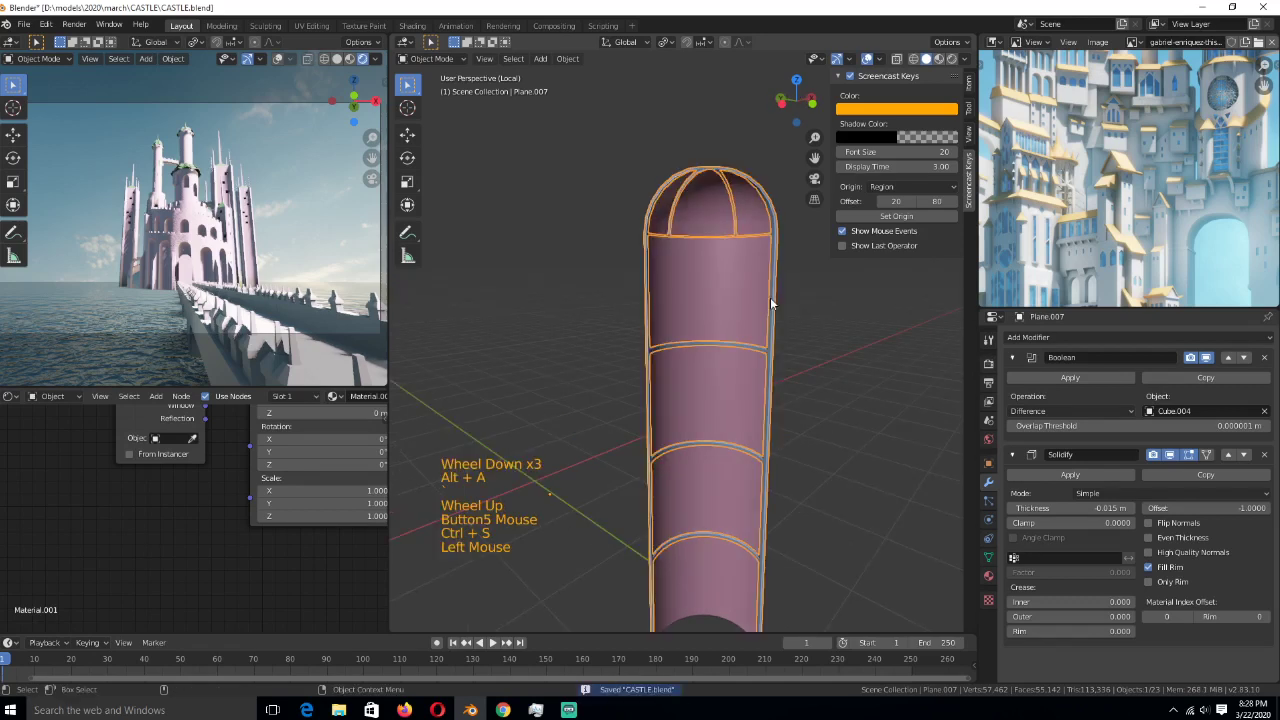
{"action": "scroll", "coordinate": [228, 451], "scroll_direction": "down", "scroll_amount": 7}
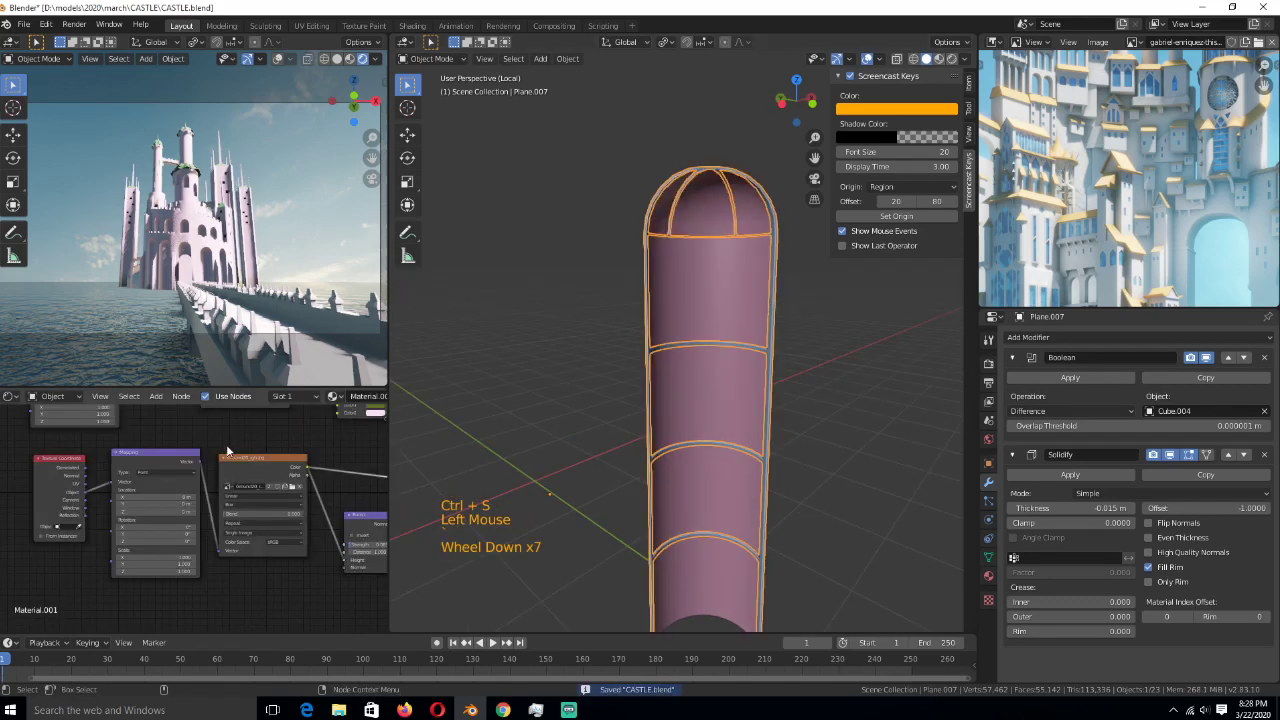
- Replace the strip framework's inherited material with a new one and give it an orange-gold base colour
{"action": "left_click", "coordinate": [988, 575]}
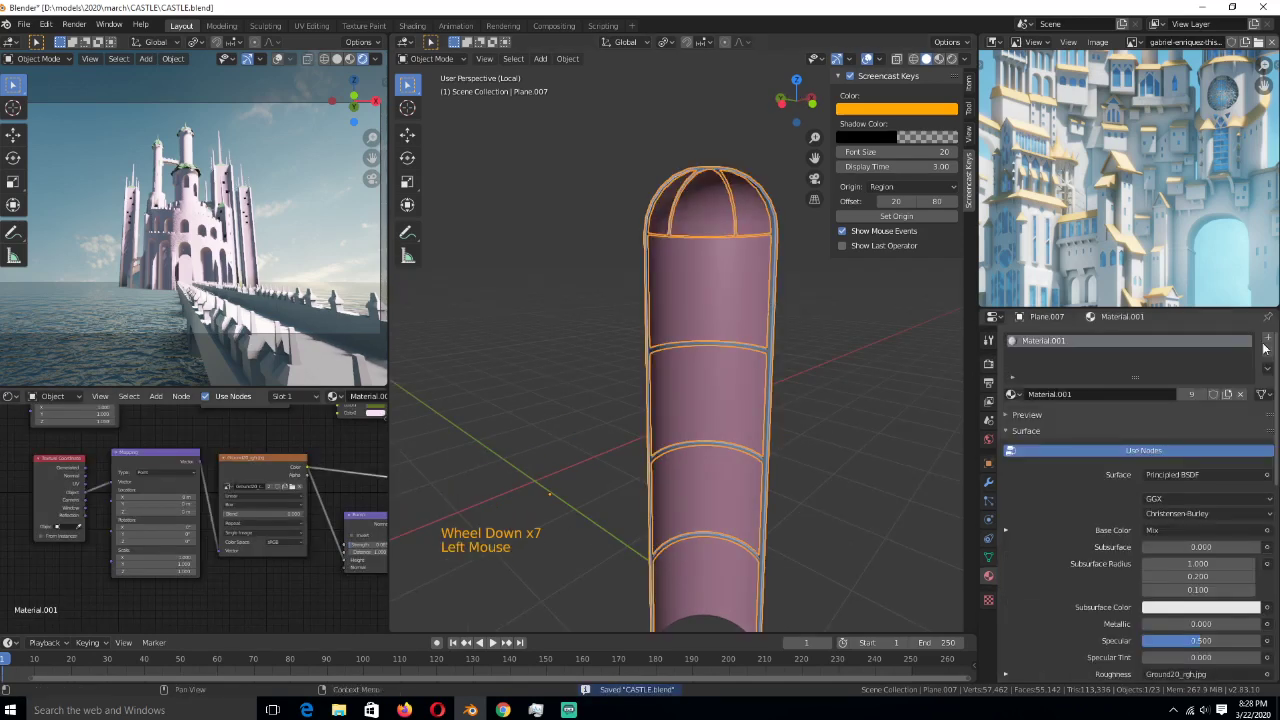
{"action": "left_click", "coordinate": [1266, 350]}
{"action": "left_click", "coordinate": [1267, 338]}
{"action": "left_click", "coordinate": [1136, 394]}
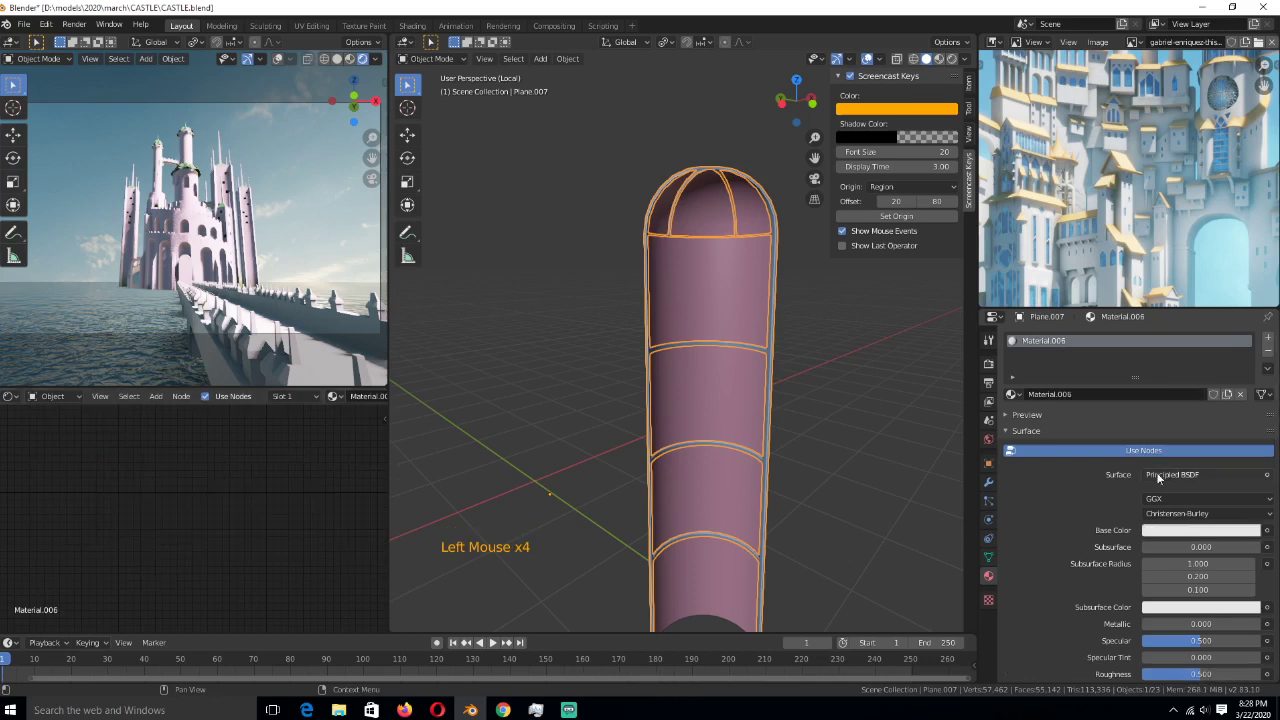
{"action": "left_click", "coordinate": [1172, 530]}
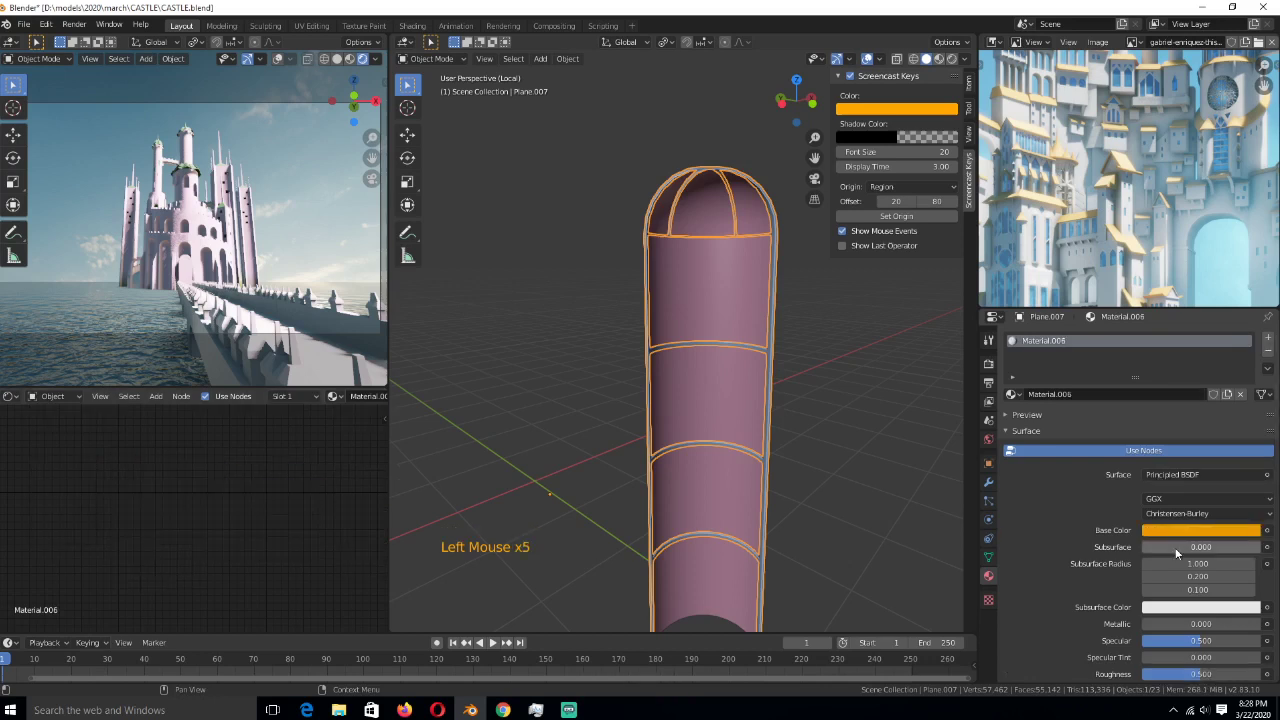
- Set the trim material's Metallic value to 1 and save the file
{"action": "double_click", "coordinate": [1200, 623]}
{"action": "type", "text": "1"}
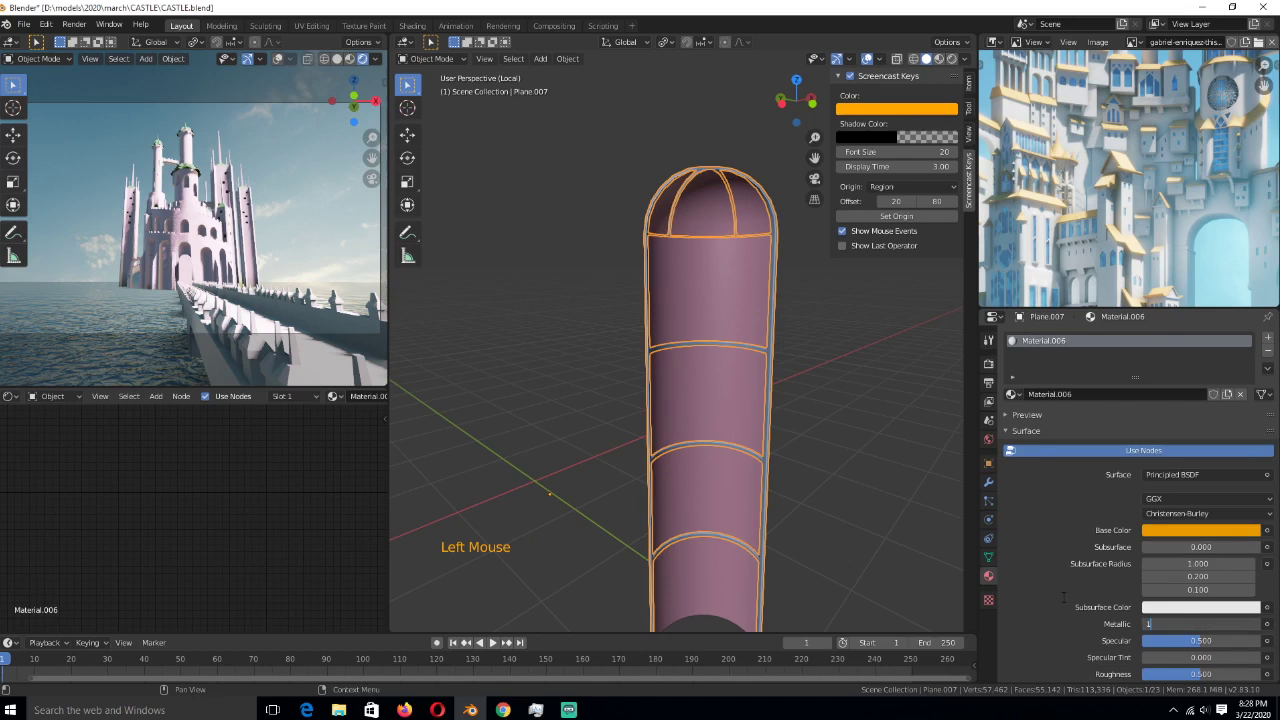
{"action": "key", "text": "Return"}
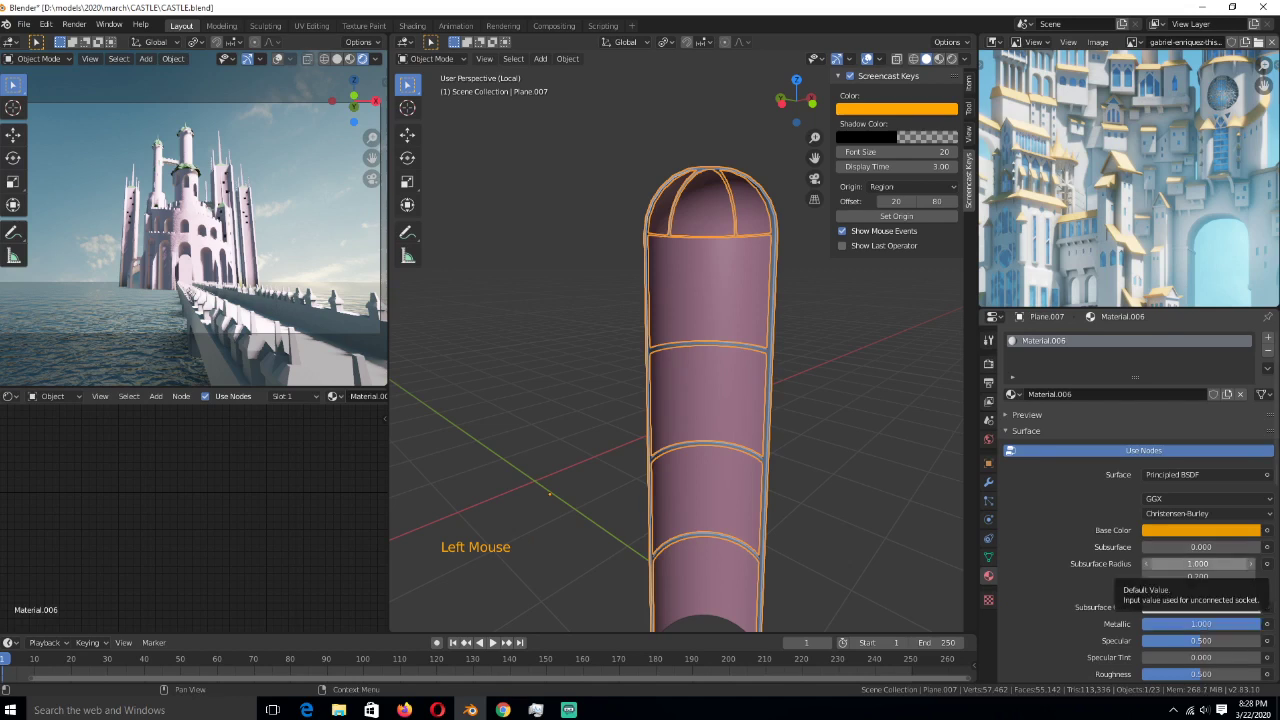
{"action": "scroll", "coordinate": [760, 413], "scroll_direction": "down", "scroll_amount": 1}
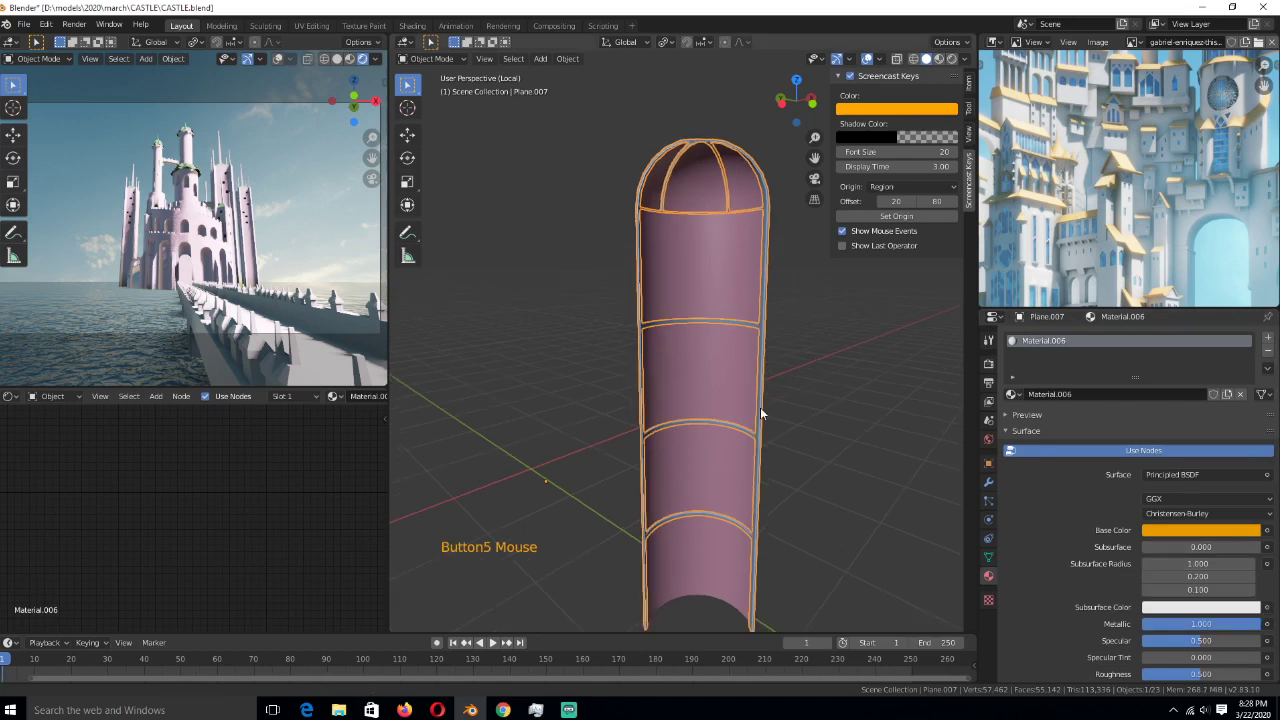
{"action": "key", "text": "ctrl+s"}
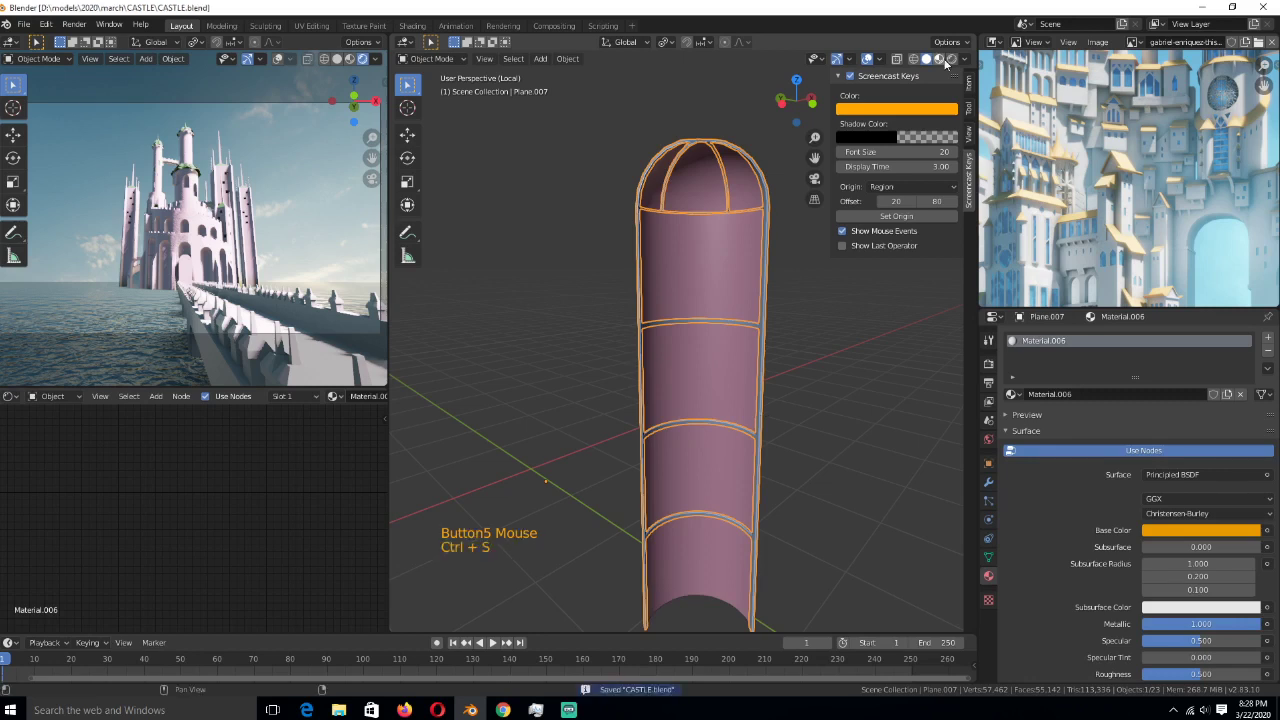
- Show the viewport in Material Preview with nothing selected, lower the trim material's Roughness to about 0.064 and save
{"action": "left_click", "coordinate": [945, 63]}
{"action": "left_click_drag", "start_coordinate": [800, 130], "coordinate": [723, 160], "text": "alt"}
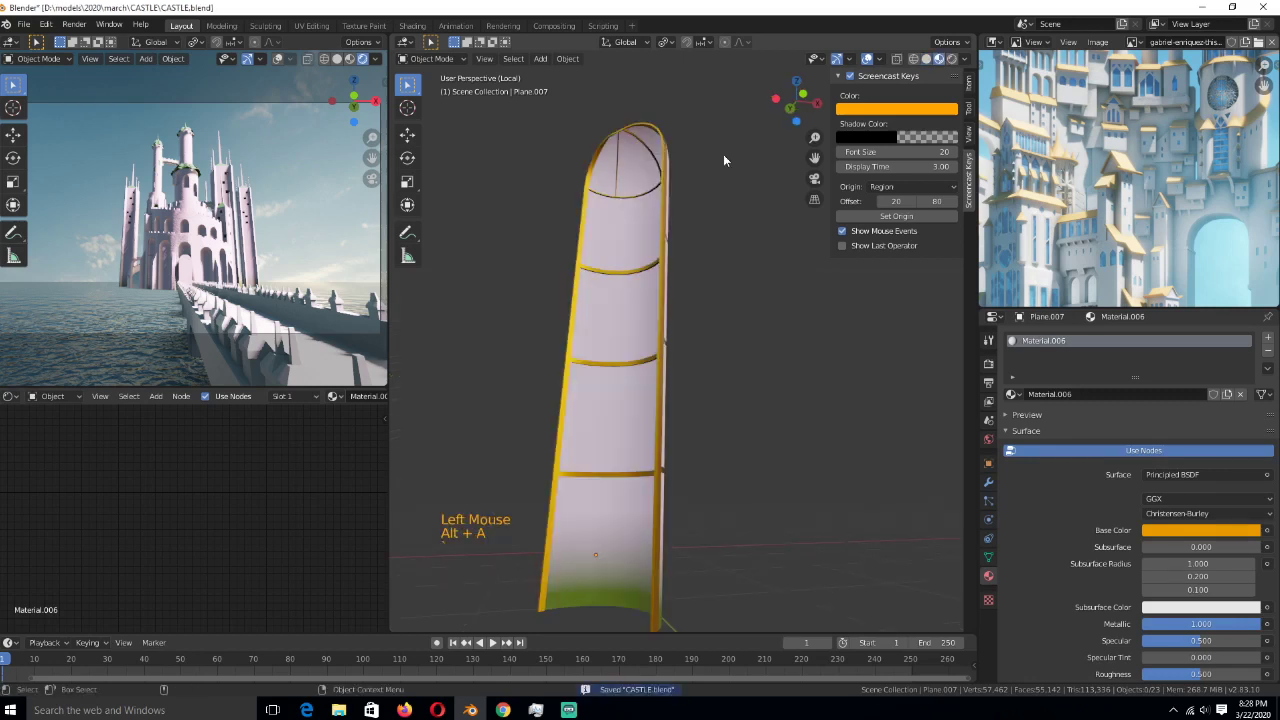
{"action": "scroll", "coordinate": [1150, 480], "scroll_direction": "down", "scroll_amount": 3}
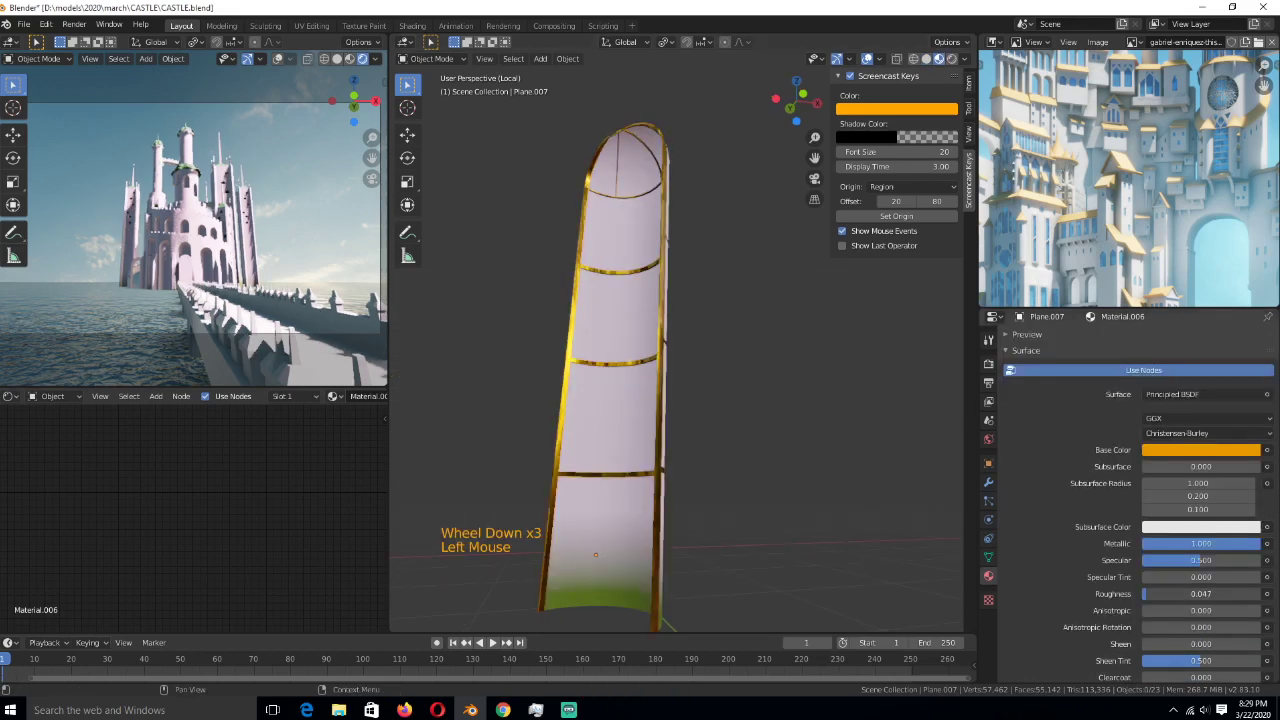
{"action": "key", "text": "ctrl+s"}
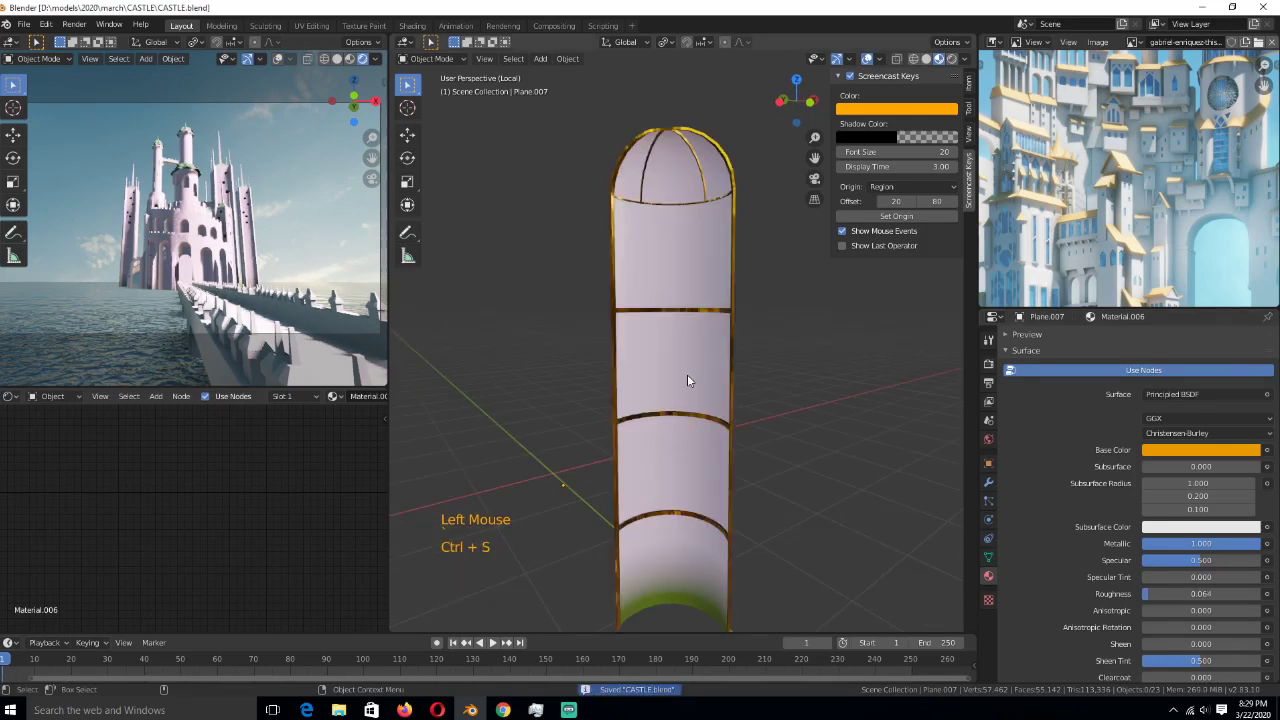
- Select the niche panel surface behind the trim and replace its material with a new one
{"action": "double_click", "coordinate": [687, 377]}
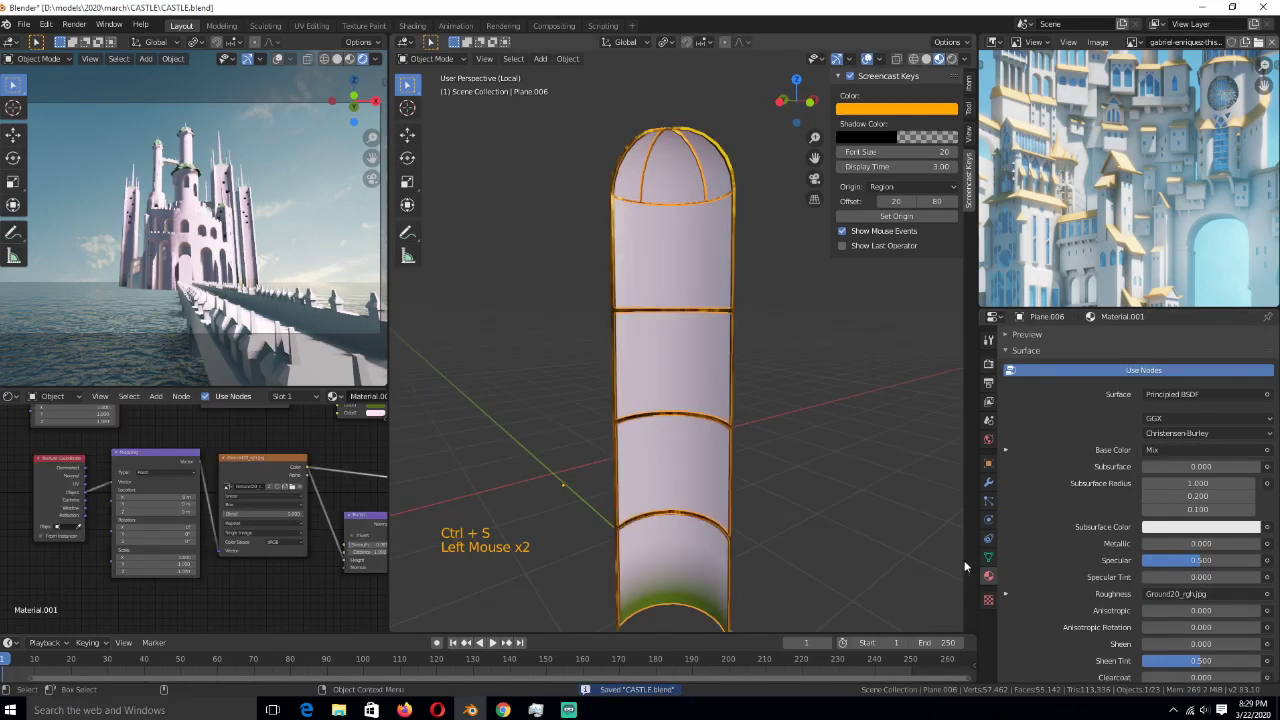
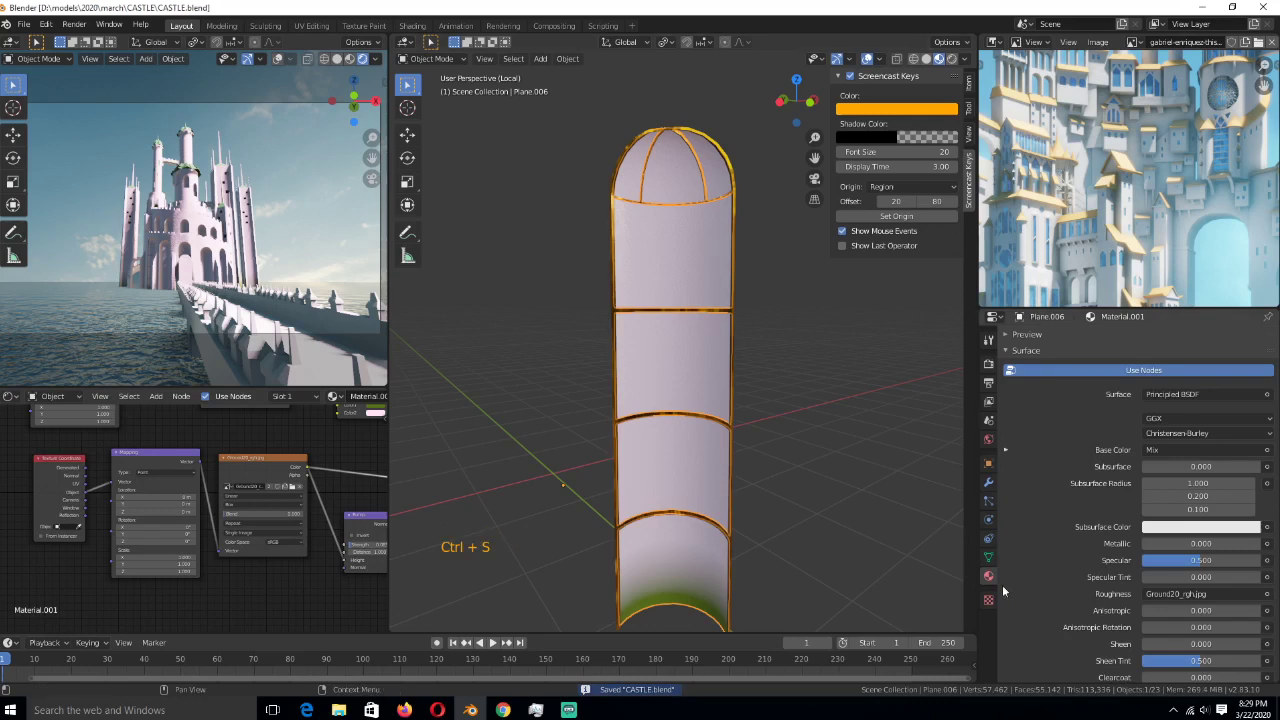
{"action": "left_click", "coordinate": [1002, 585]}
{"action": "scroll", "coordinate": [1002, 585], "scroll_direction": "up", "scroll_amount": 11}
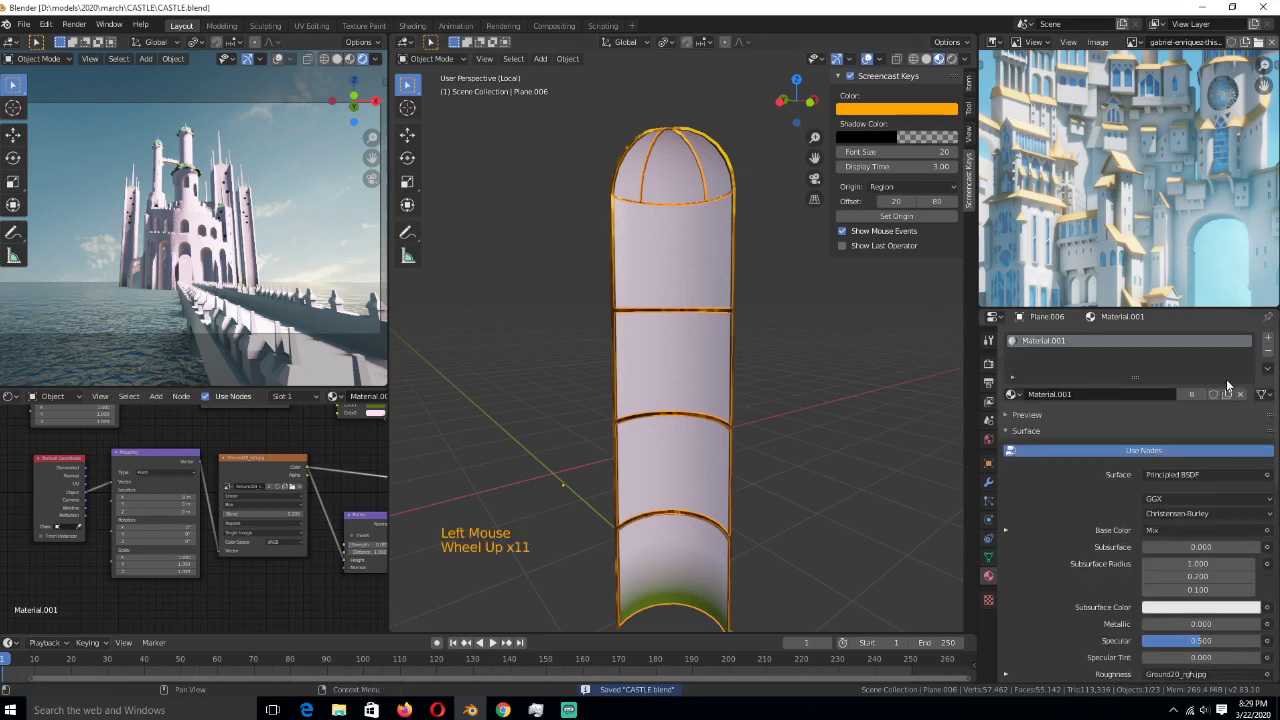
{"action": "left_click", "coordinate": [1269, 348]}
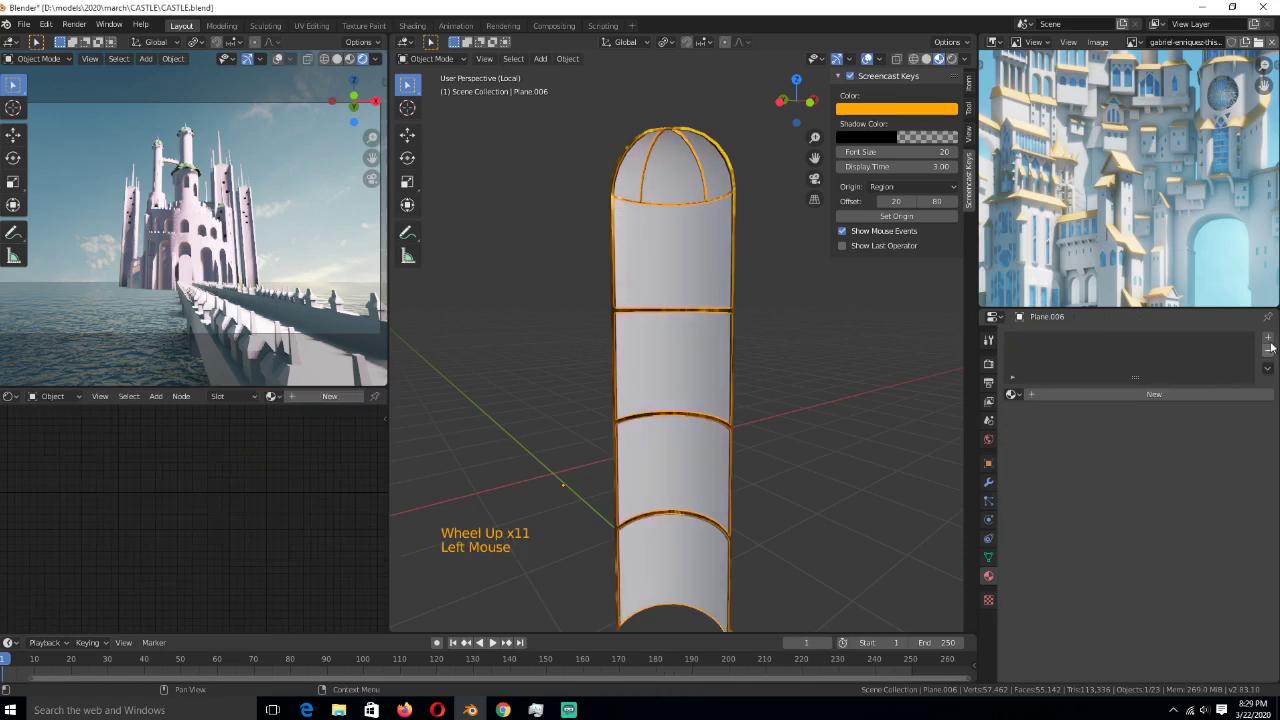
{"action": "left_click", "coordinate": [1132, 395]}
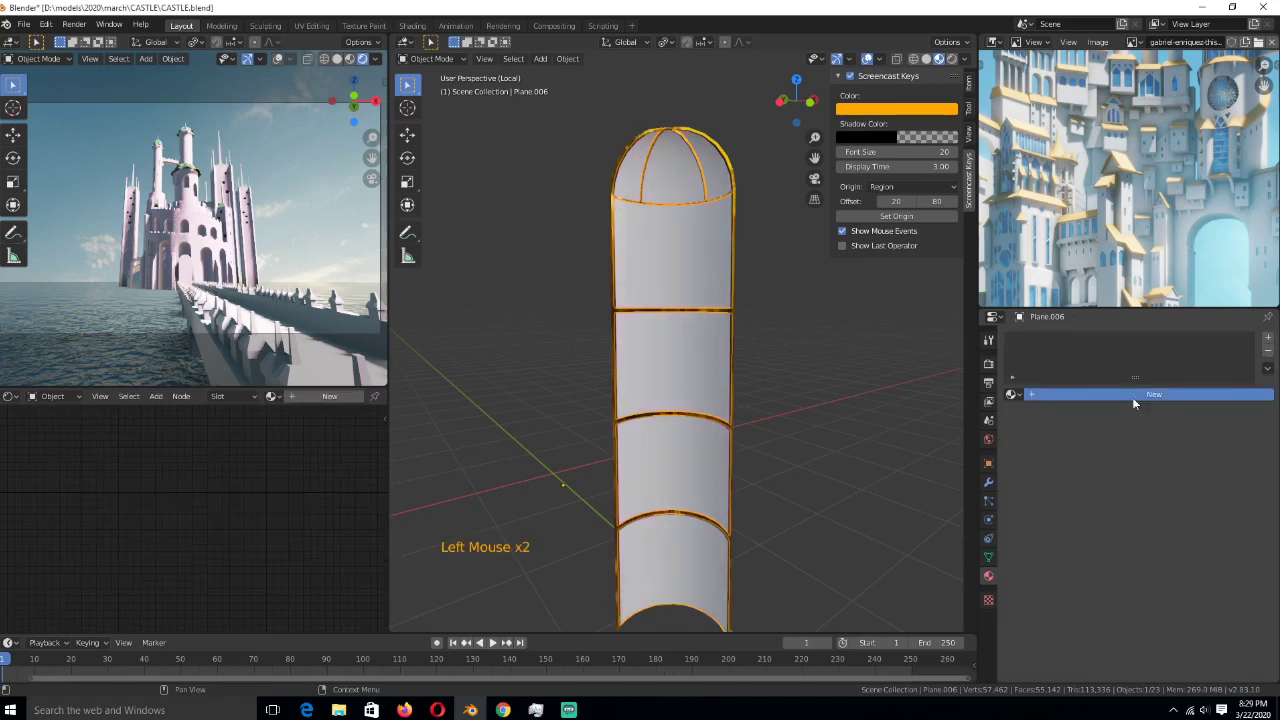
- Frame the new panel material's nodes, save the file and set the Principled BSDF base colour to light blue
{"action": "key", "text": "a"}
{"action": "key", "text": "KP_Decimal"}
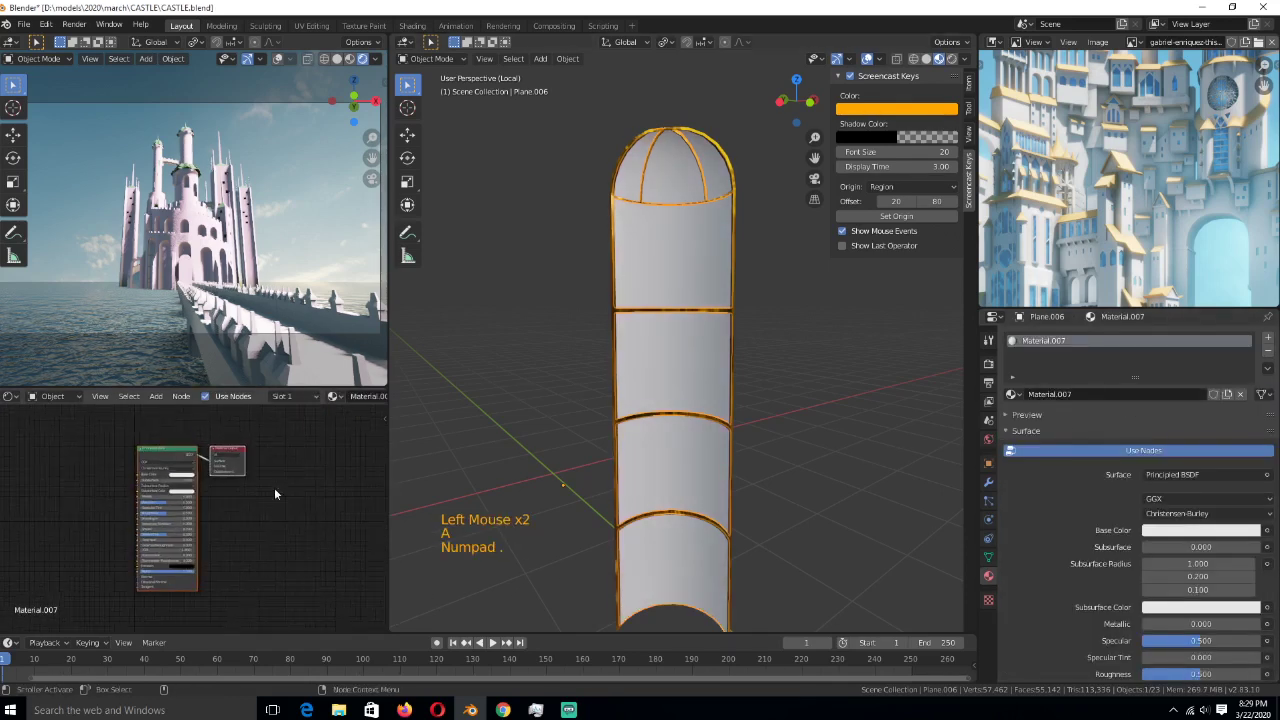
{"action": "key", "text": "ctrl+s"}
{"action": "scroll", "coordinate": [202, 497], "scroll_direction": "up", "scroll_amount": 8}
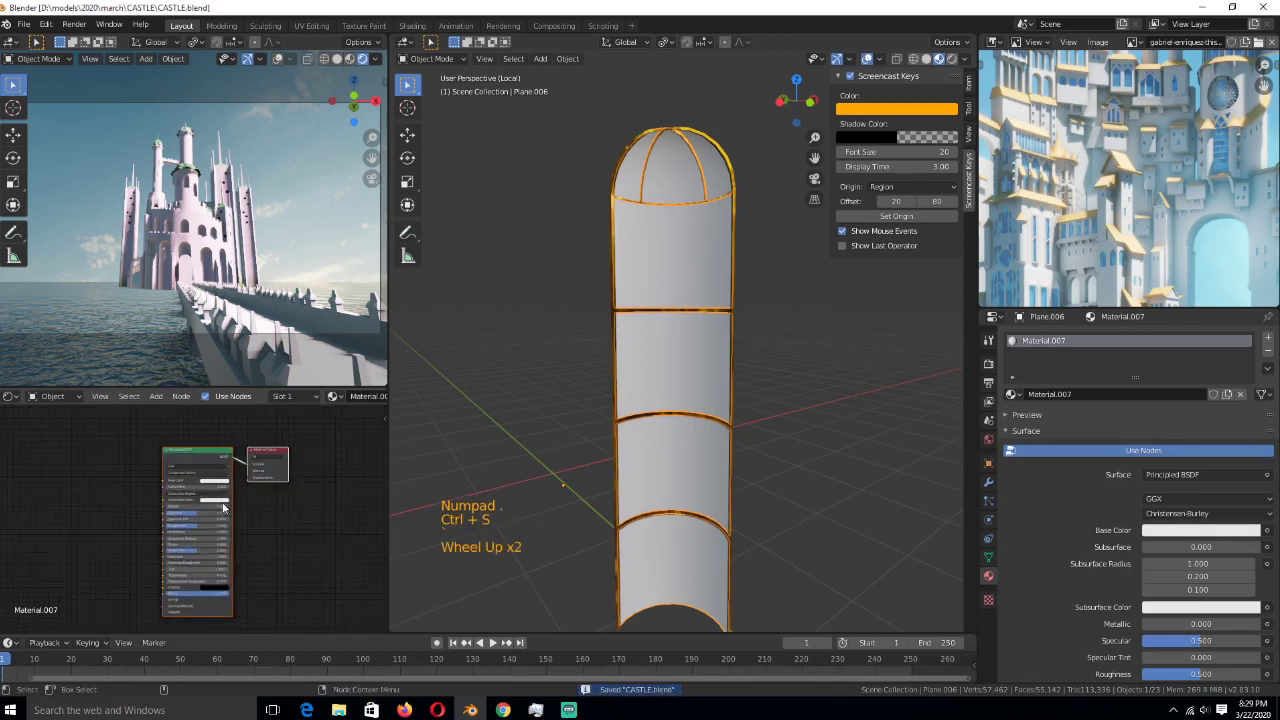
{"action": "left_click", "coordinate": [222, 460]}
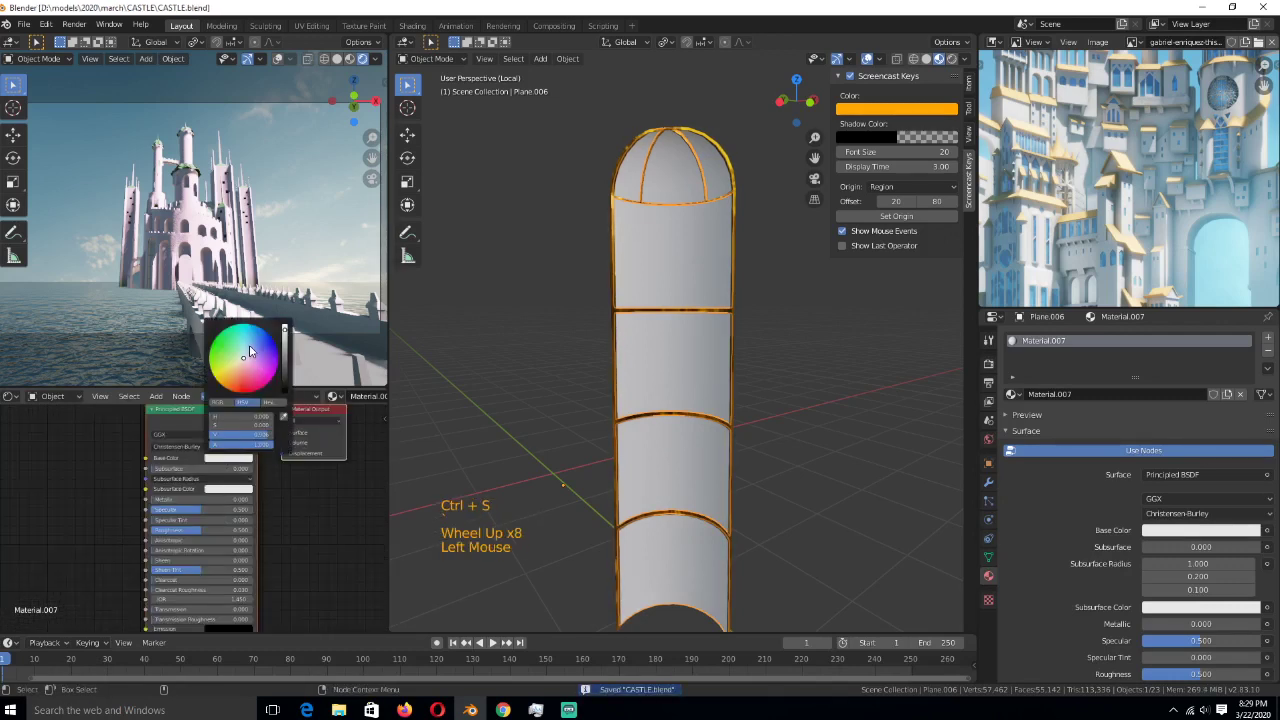
{"action": "left_click", "coordinate": [247, 347]}
- Lower the blue panel material's Roughness to 0.050 and save the file
{"action": "scroll", "coordinate": [230, 500], "scroll_direction": "up", "scroll_amount": 3}
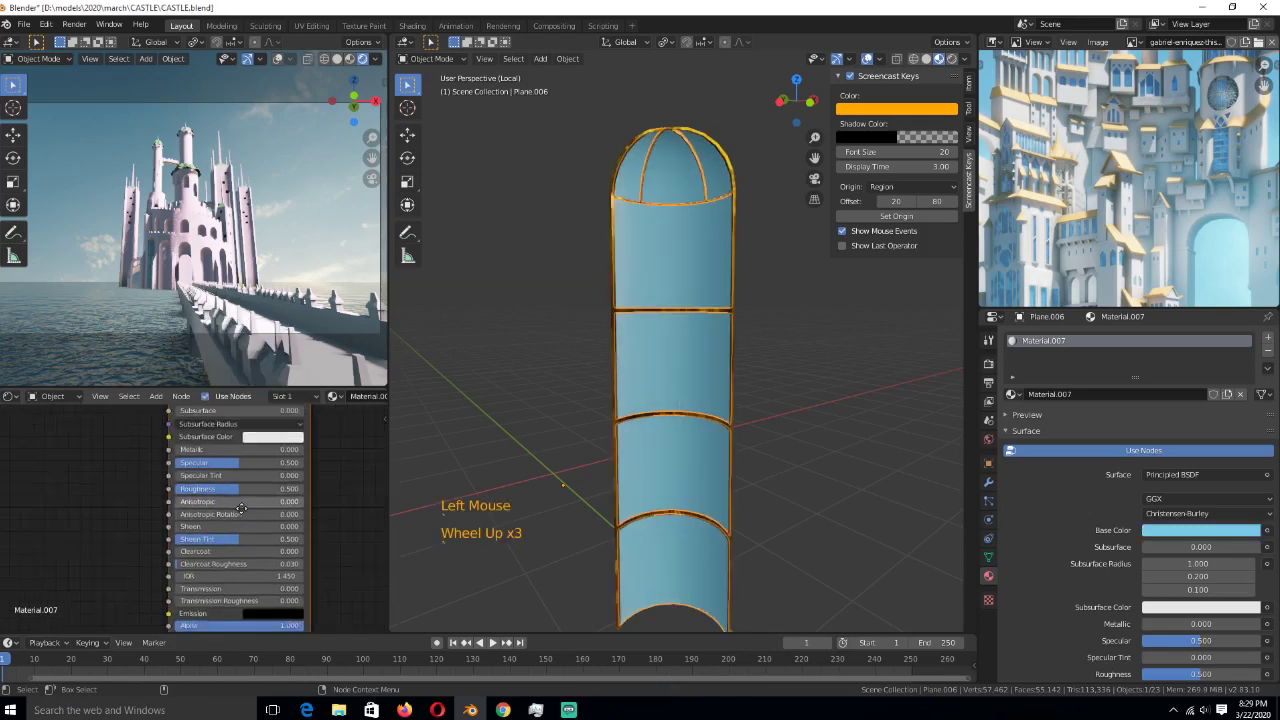
{"action": "left_click_drag", "start_coordinate": [240, 493], "coordinate": [186, 493]}
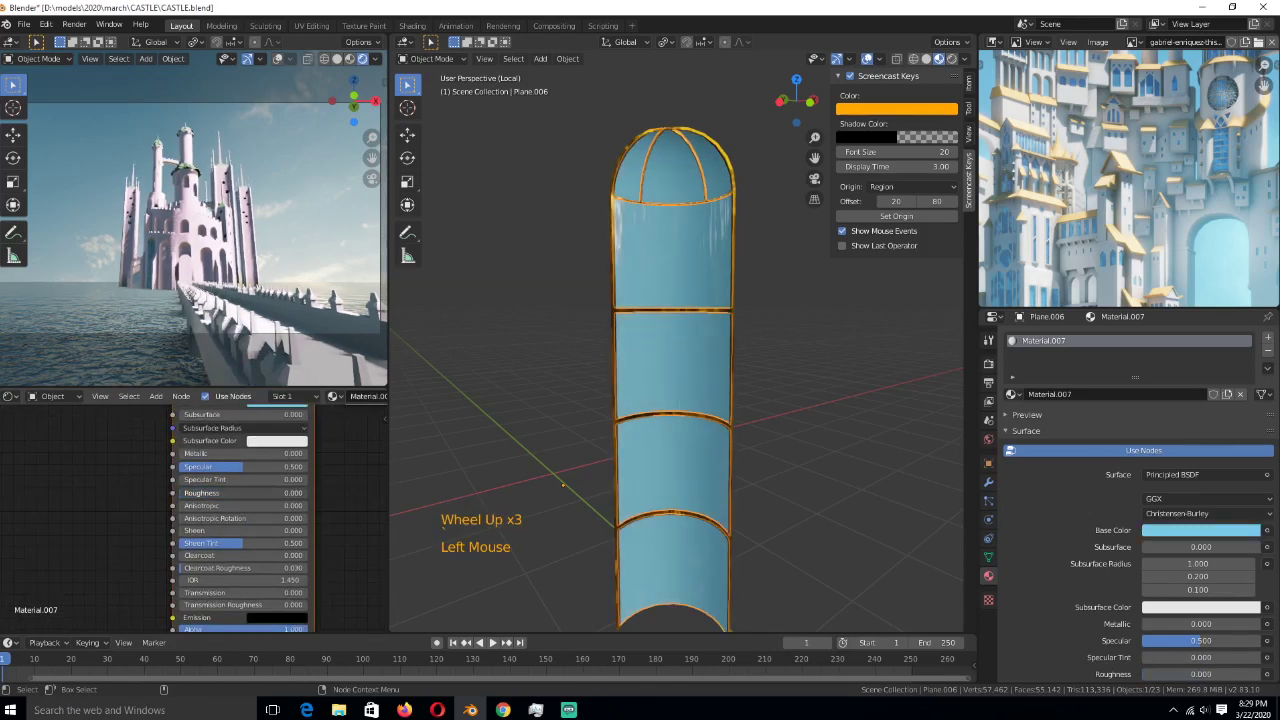
{"action": "mouse_move", "coordinate": [186, 493]}
{"action": "left_mouse_down"}
{"action": "mouse_move", "coordinate": [215, 493]}
{"action": "mouse_move", "coordinate": [195, 493]}
{"action": "left_mouse_up"}
{"action": "key", "text": "ctrl+s"}
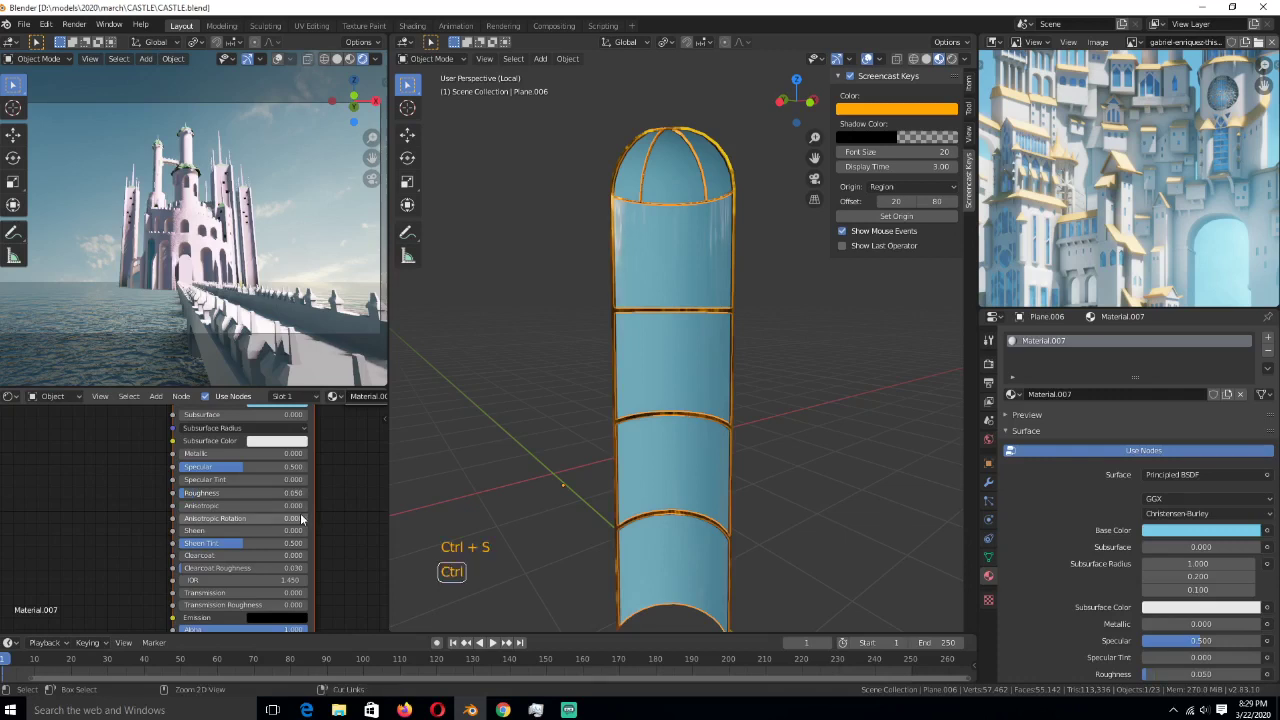
- Set the panel material's Transmission to 1.000 and reduce its Alpha to about 0.868
{"action": "scroll", "coordinate": [280, 540], "scroll_direction": "down", "scroll_amount": 3}
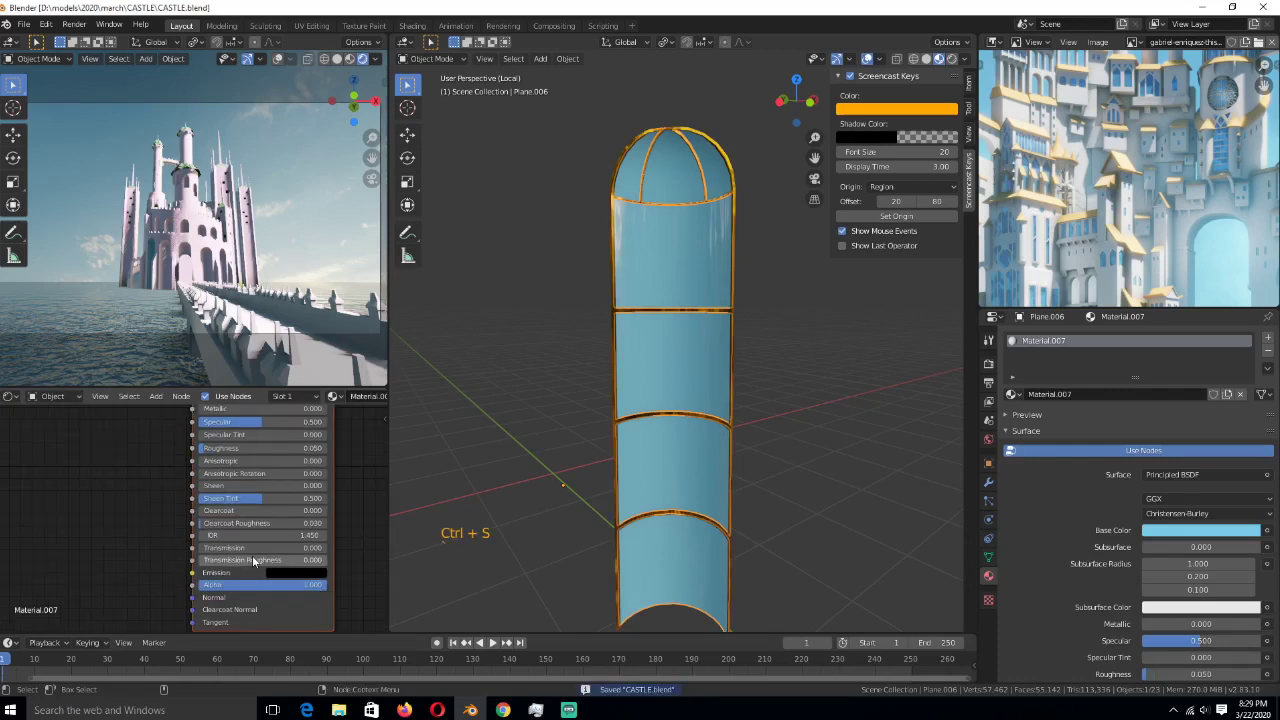
{"action": "left_click_drag", "start_coordinate": [254, 549], "coordinate": [330, 567]}
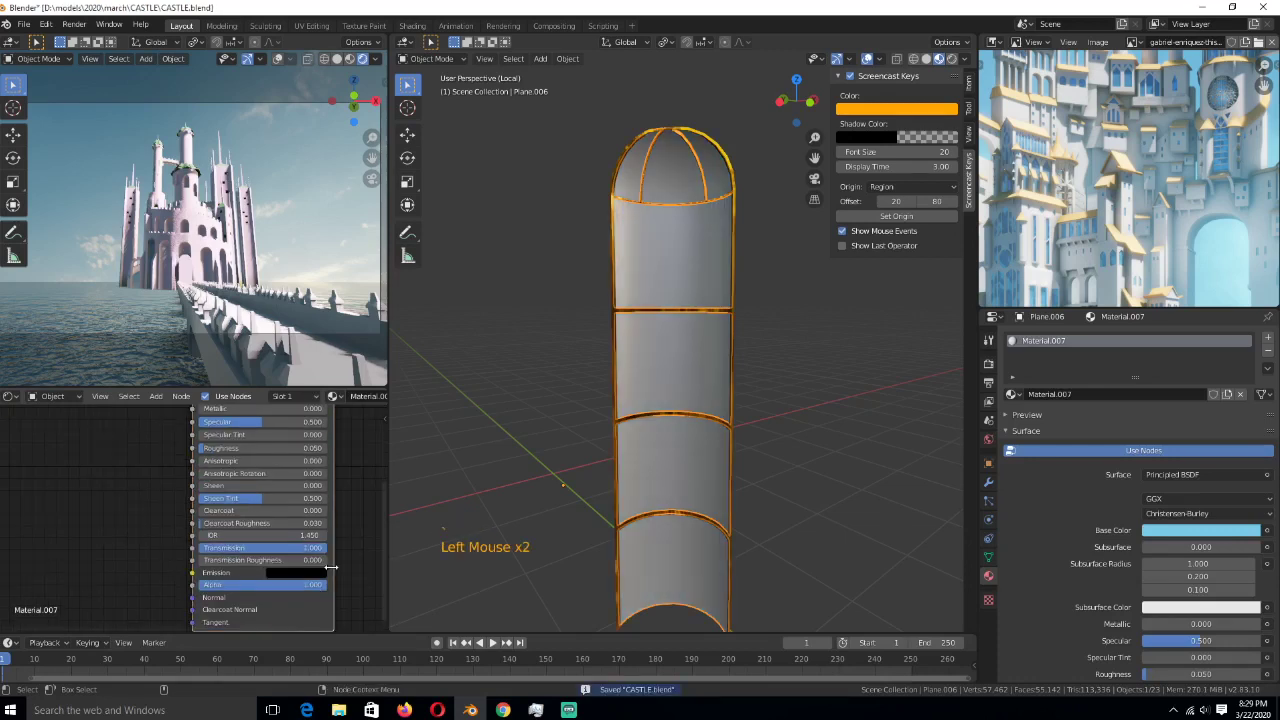
{"action": "scroll", "coordinate": [273, 540], "scroll_direction": "down", "scroll_amount": 2}
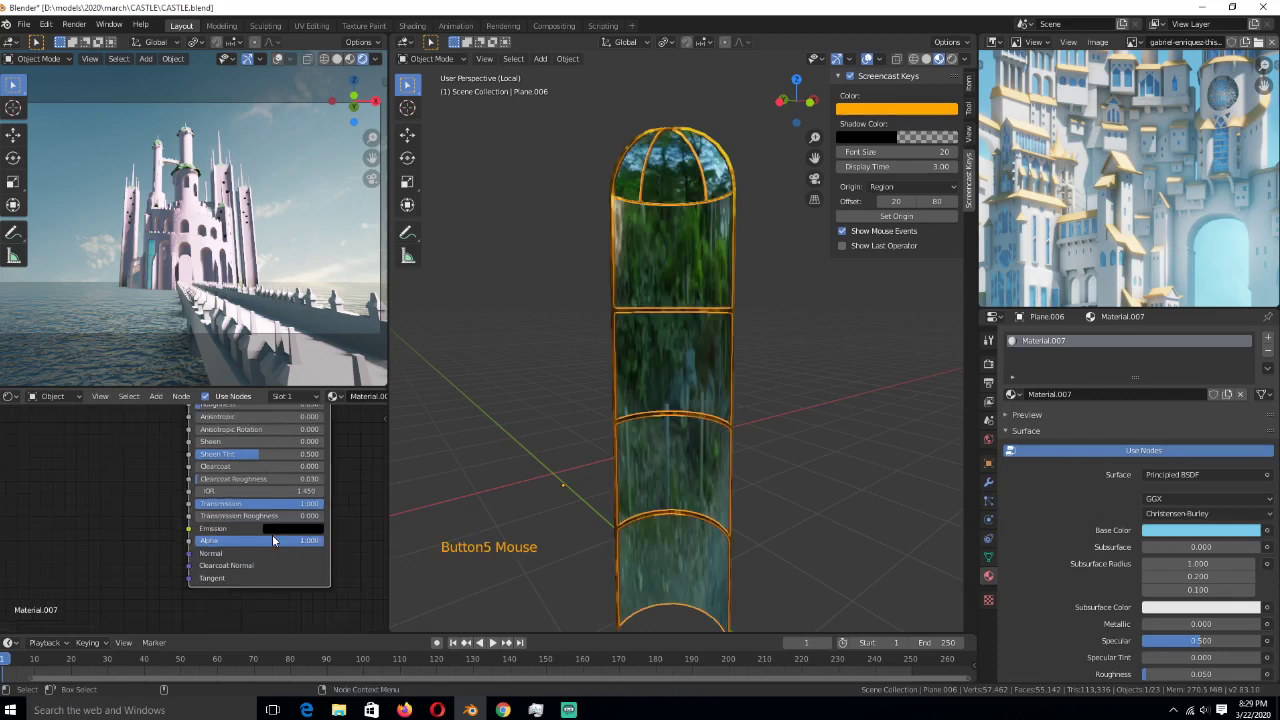
{"action": "left_click_drag", "start_coordinate": [272, 540], "coordinate": [256, 540]}
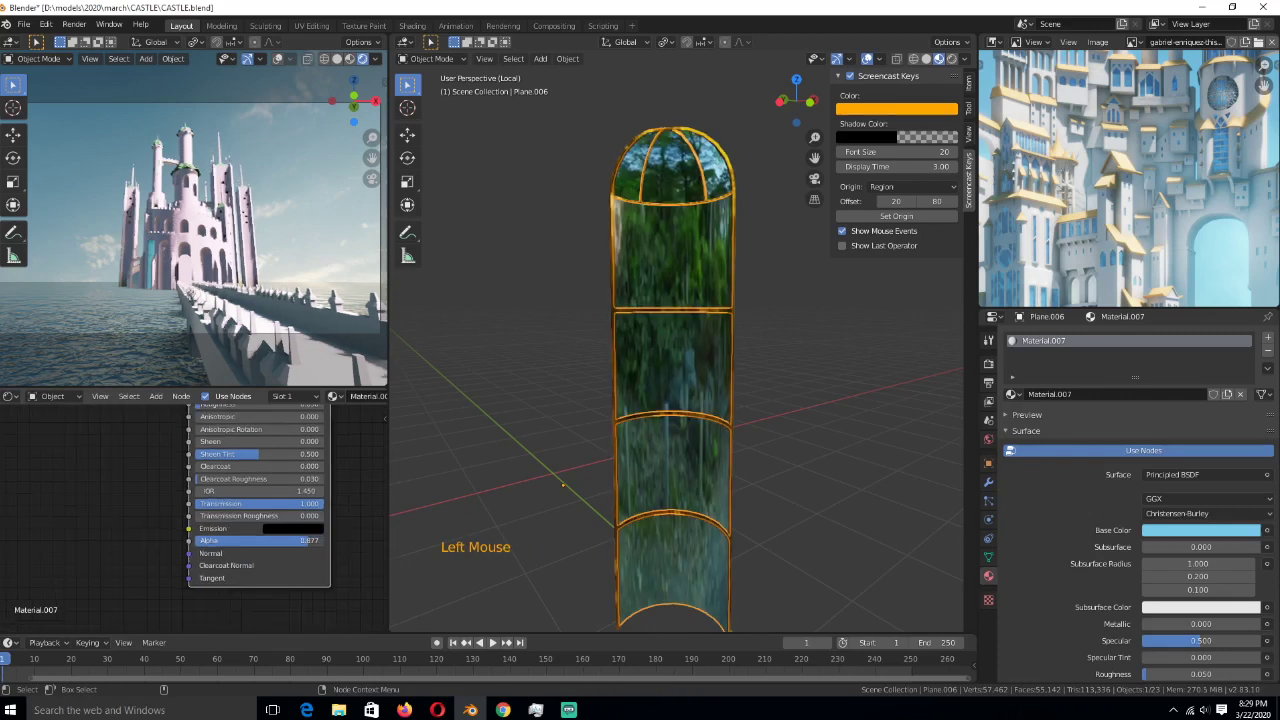
- Change the panel material's Blend Mode to Alpha Blend
{"action": "left_click", "coordinate": [988, 364]}
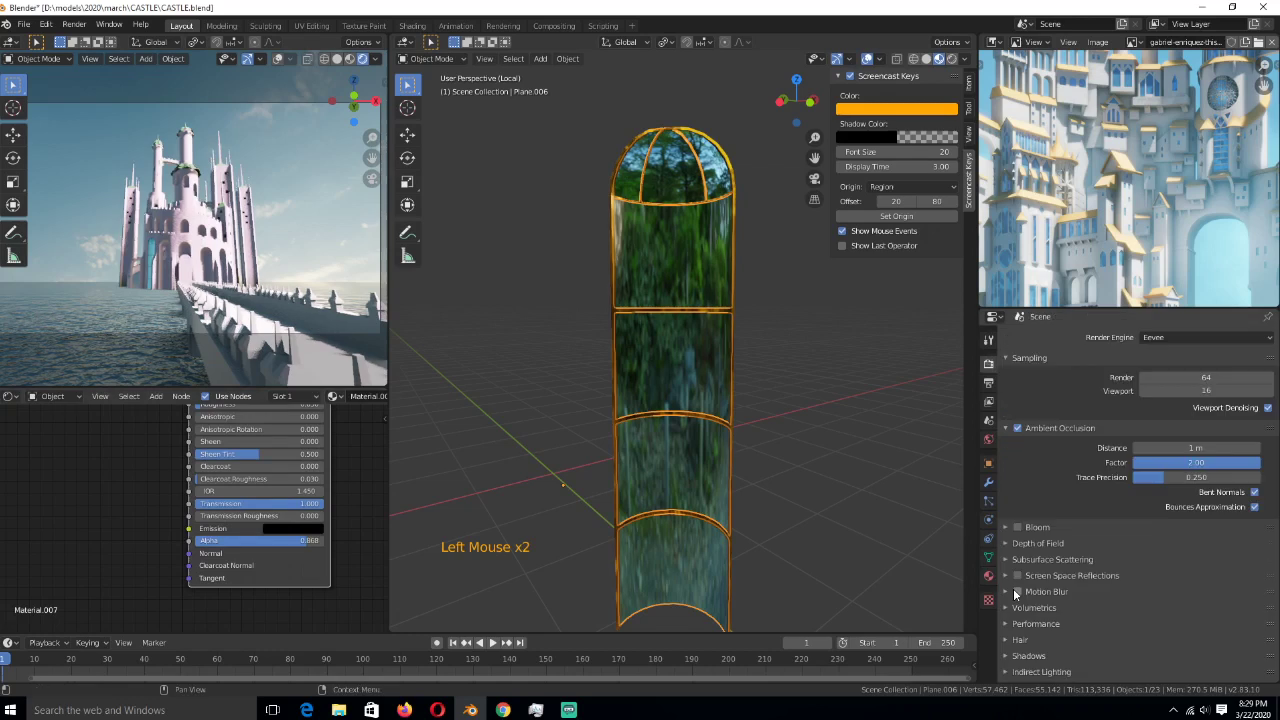
{"action": "scroll", "coordinate": [1014, 588], "scroll_direction": "down", "scroll_amount": 9}
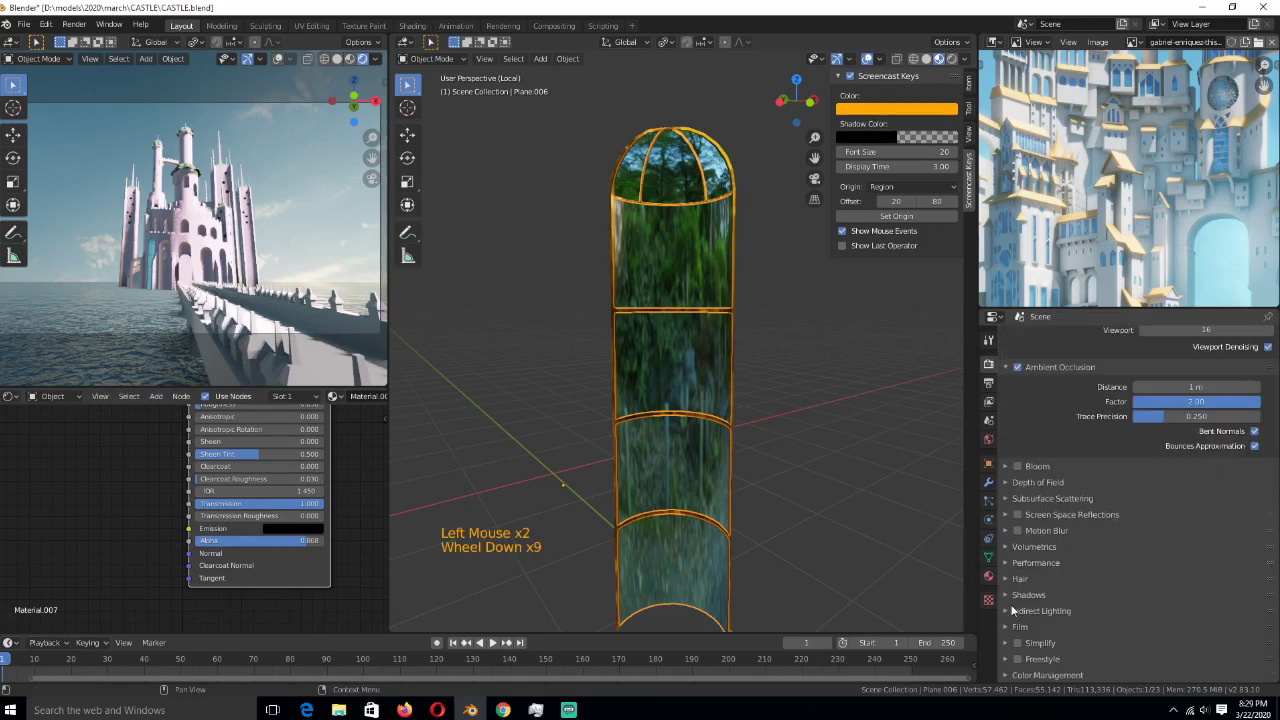
{"action": "left_click", "coordinate": [988, 575]}
{"action": "scroll", "coordinate": [1090, 612], "scroll_direction": "down", "scroll_amount": 5}
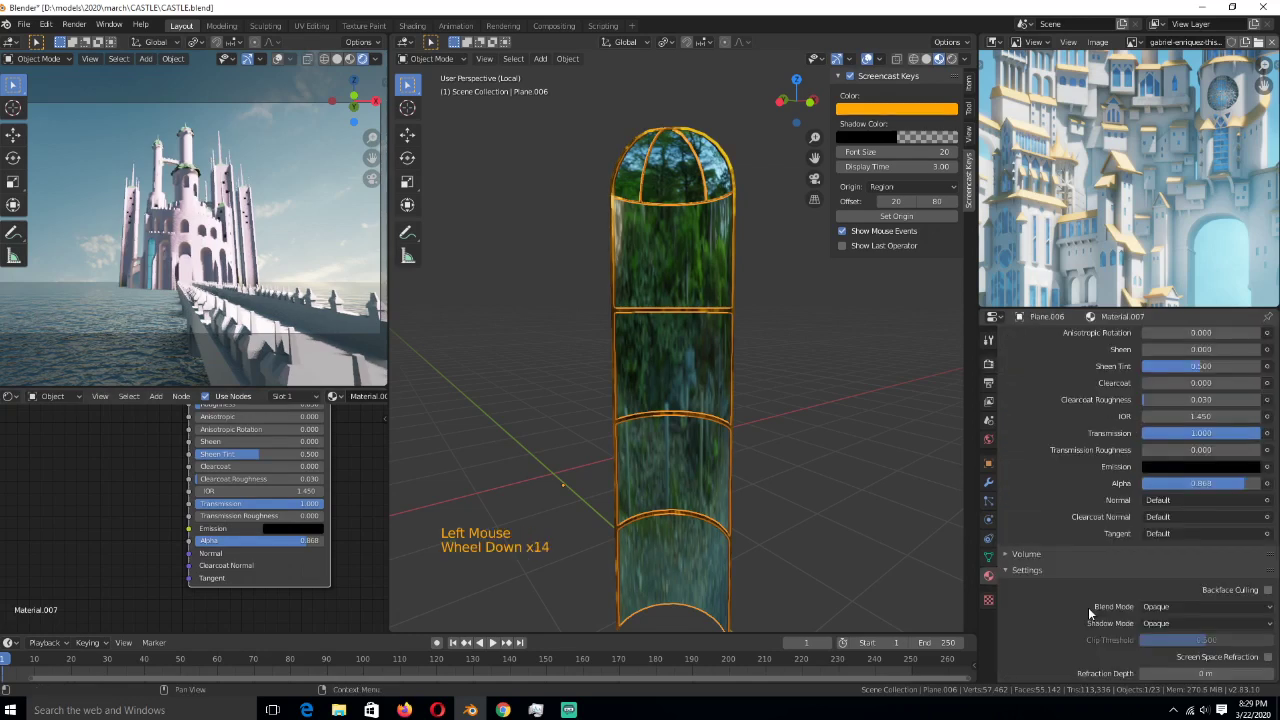
{"action": "scroll", "coordinate": [1088, 607], "scroll_direction": "down", "scroll_amount": 2}
{"action": "left_click", "coordinate": [1200, 553]}
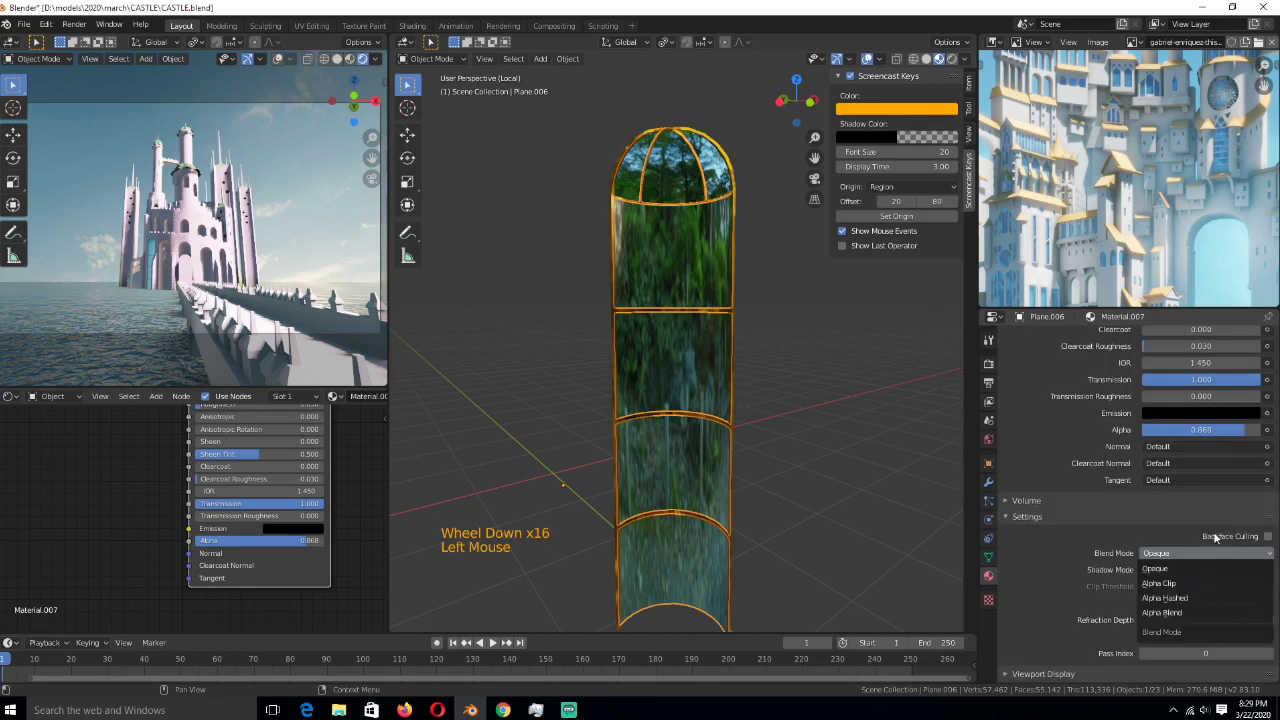
{"action": "left_click", "coordinate": [1183, 613]}
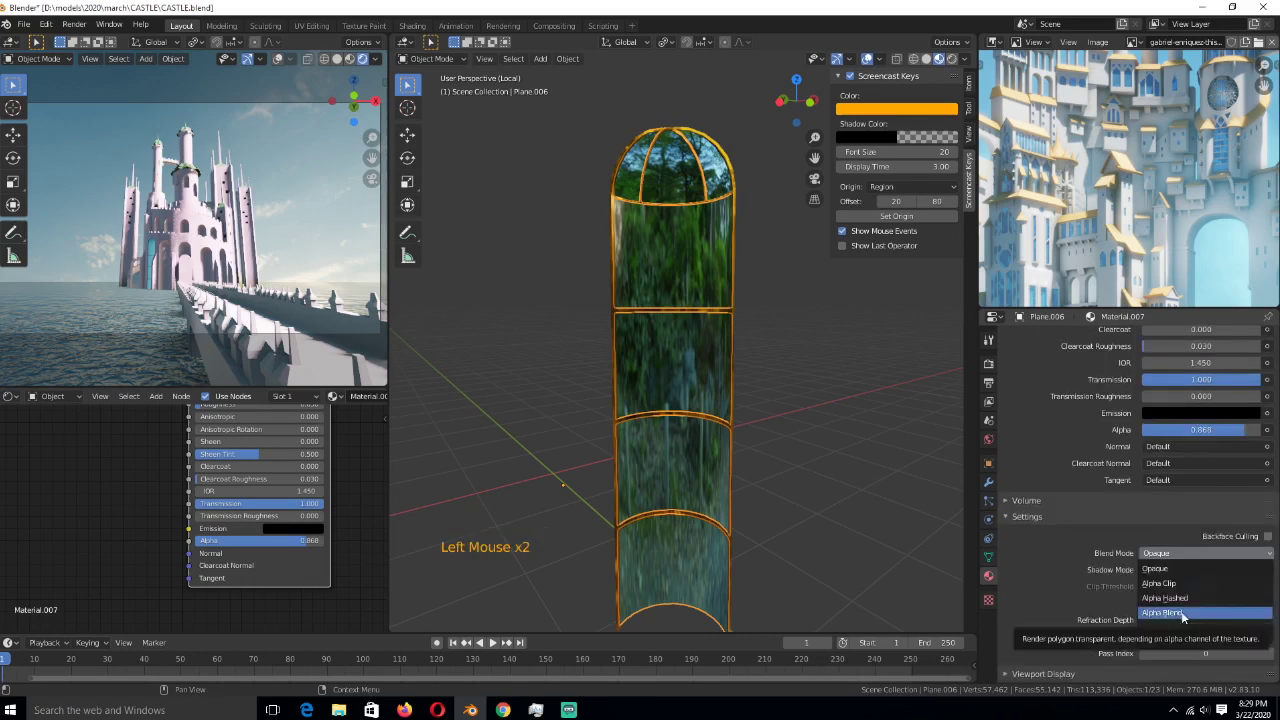
{"action": "left_click", "coordinate": [1183, 613]}
- Deselect everything, leave local view, inspect the glass window in the castle wall and save the file
{"action": "middle_click_drag", "start_coordinate": [740, 440], "coordinate": [781, 432]}
{"action": "key", "text": "alt+a"}
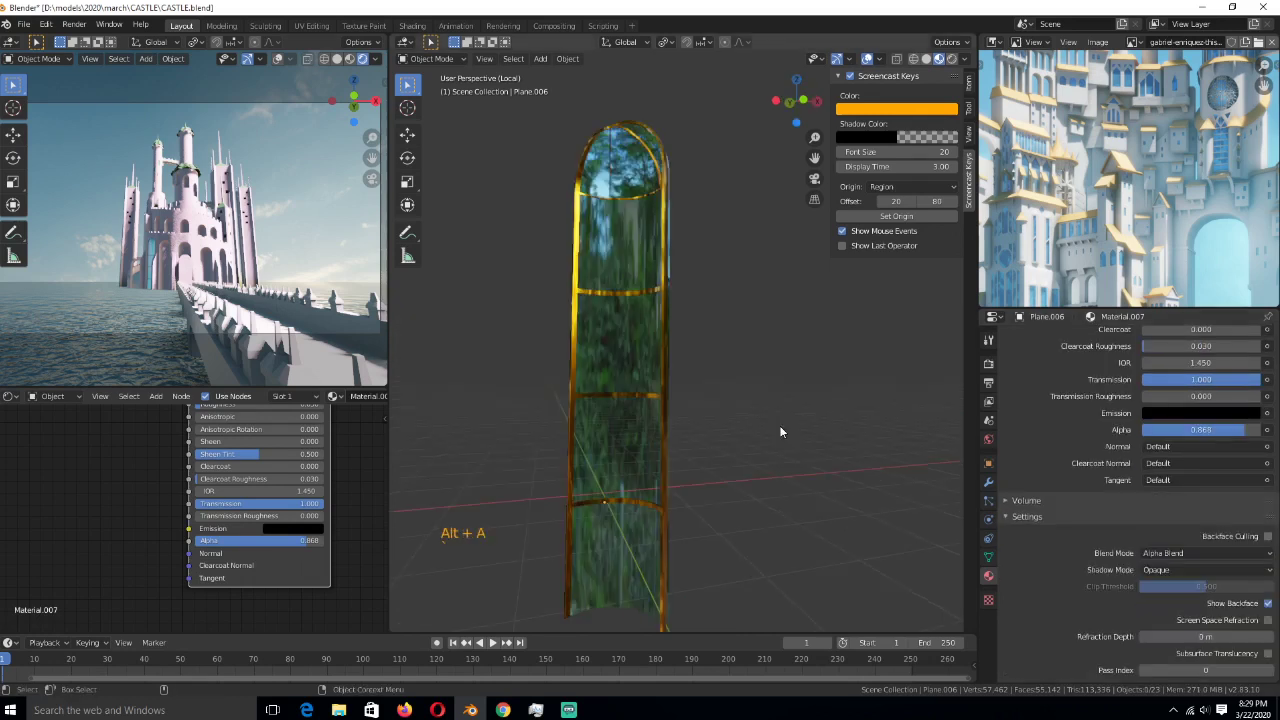
{"action": "key", "text": "KP_Divide"}
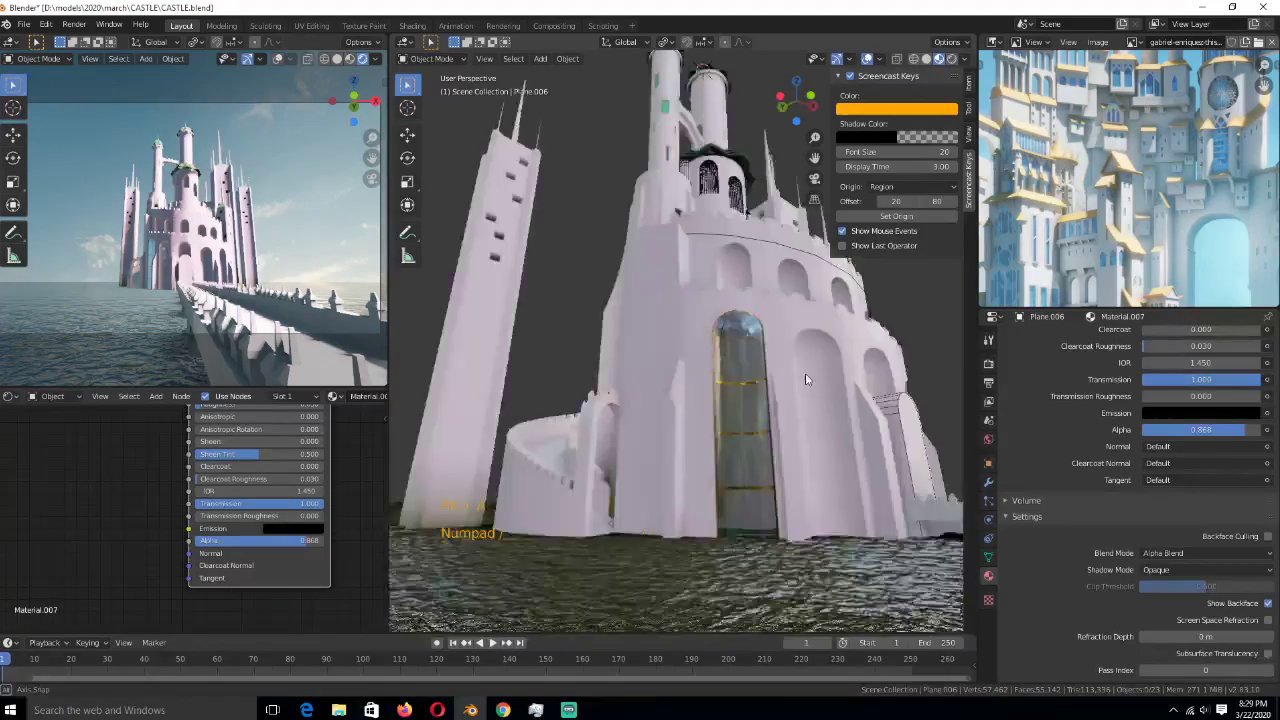
{"action": "middle_click_drag", "start_coordinate": [805, 378], "coordinate": [776, 393]}
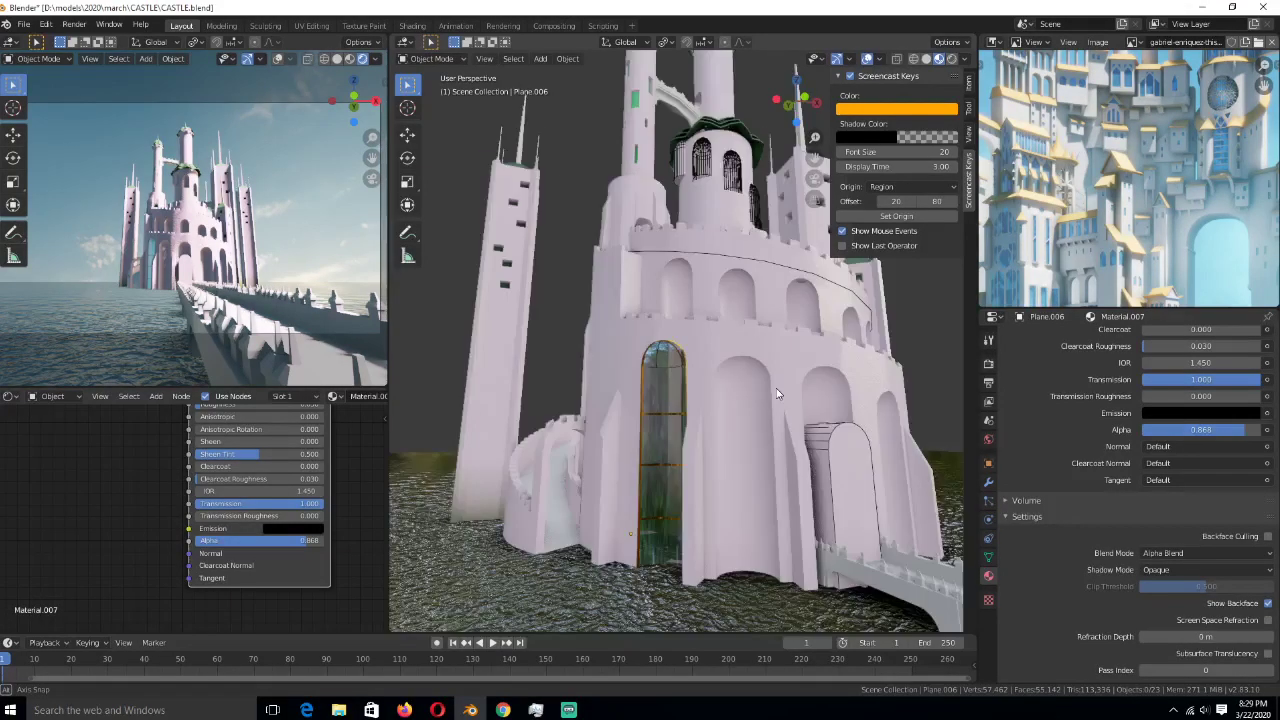
{"action": "key", "text": "ctrl+s"}
{"action": "scroll", "coordinate": [697, 390], "scroll_direction": "up", "scroll_amount": 3}
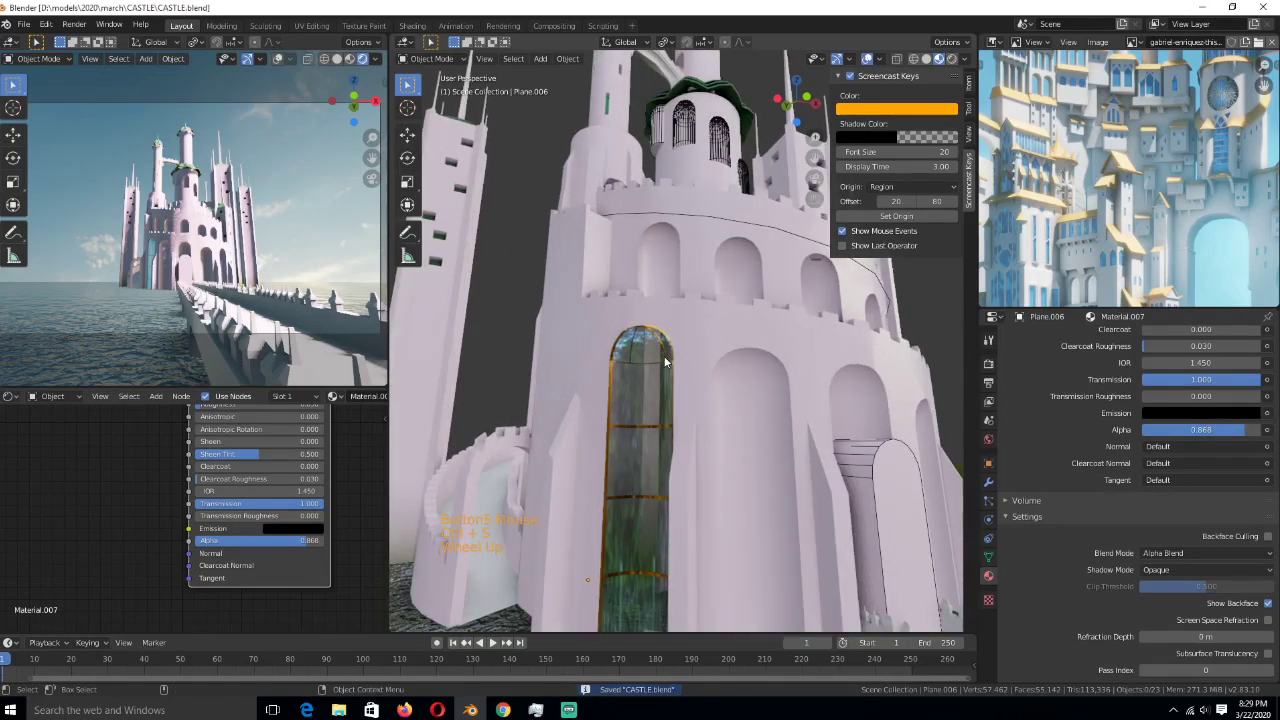
- Return the viewport to solid shading, set the origins of the window glass and trim to their geometry, and save the file
{"action": "left_click", "coordinate": [786, 471]}
{"action": "key", "text": "z"}
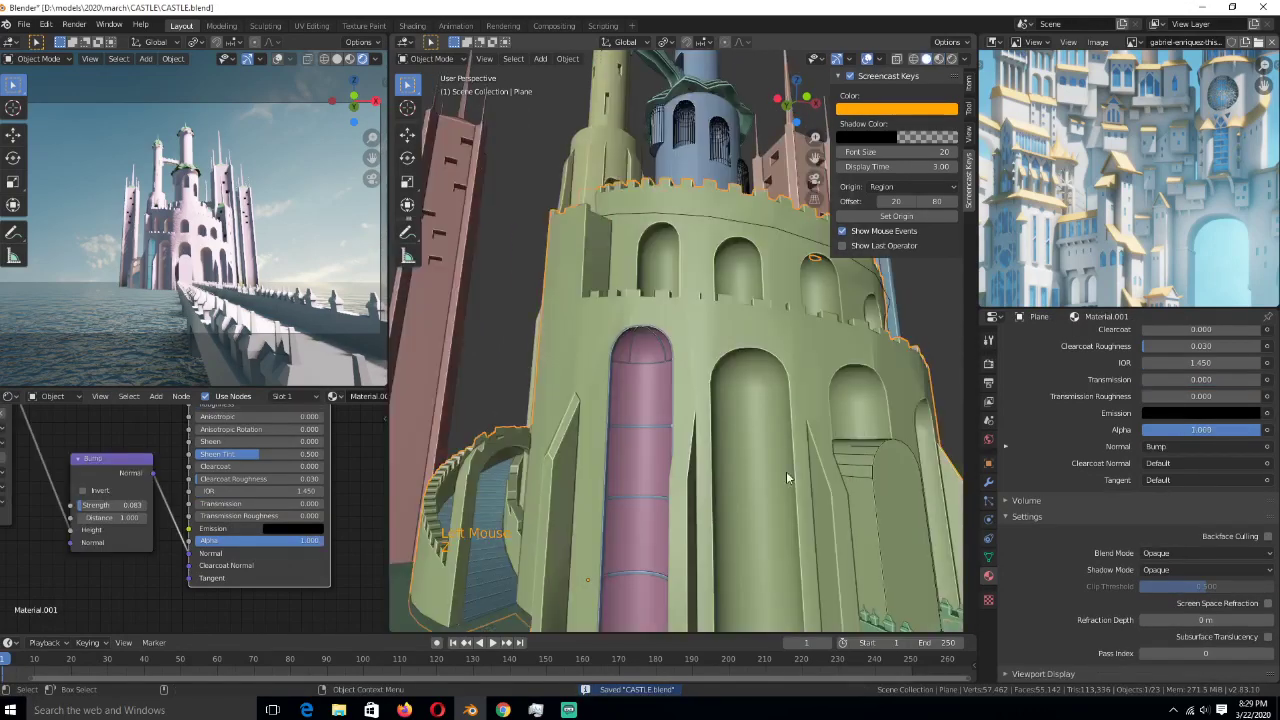
{"action": "scroll", "coordinate": [735, 421], "scroll_direction": "down", "scroll_amount": 1}
{"action": "key", "text": "Tab"}
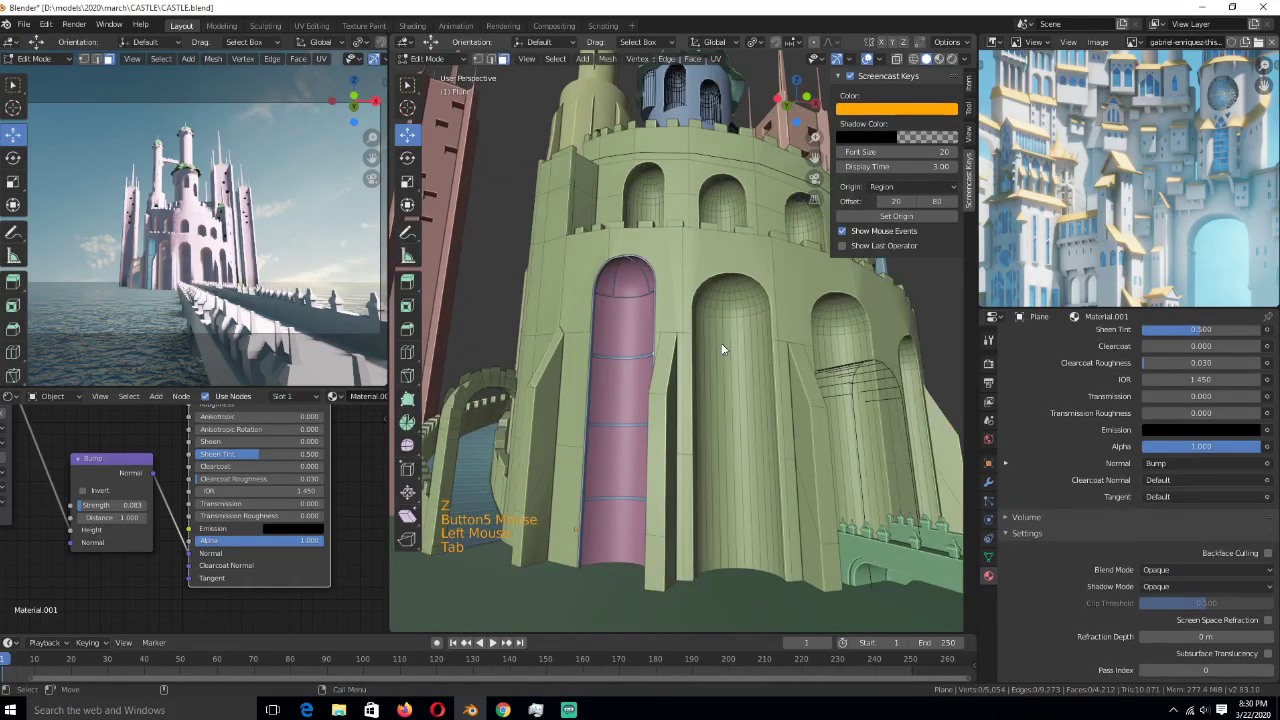
{"action": "key", "text": "Tab"}
{"action": "left_click", "coordinate": [655, 295]}
{"action": "left_click", "coordinate": [649, 272], "text": "shift"}
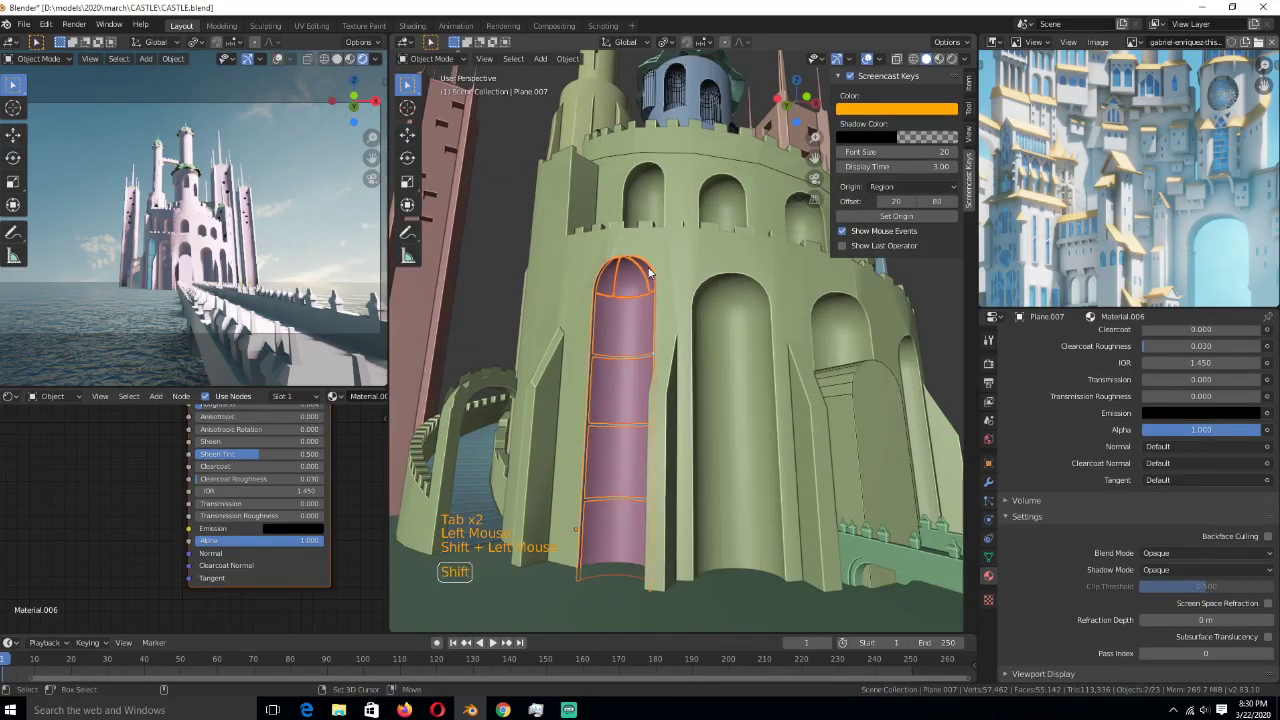
{"action": "right_click_drag", "start_coordinate": [649, 272], "coordinate": [722, 347]}
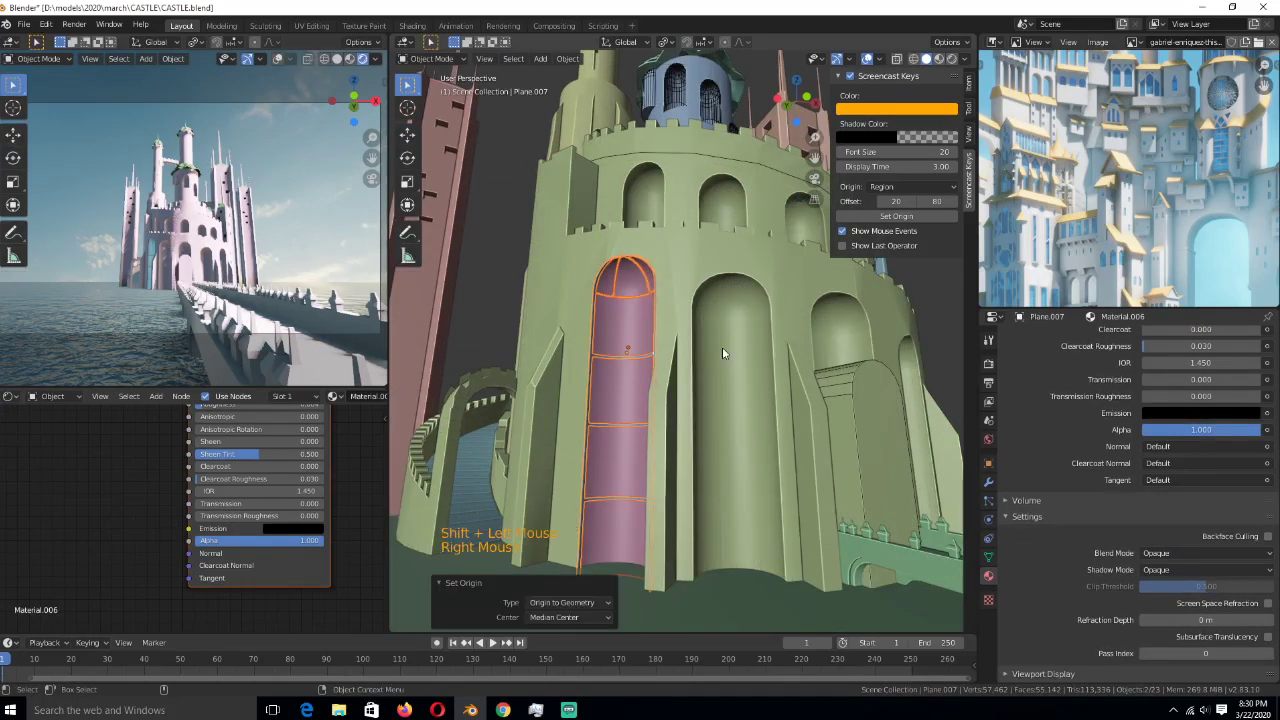
{"action": "key", "text": "ctrl+s"}
- Clear the Boolean and Solidify modifiers from the window trim's modifier stack
{"action": "scroll", "coordinate": [627, 340], "scroll_direction": "up", "scroll_amount": 5}
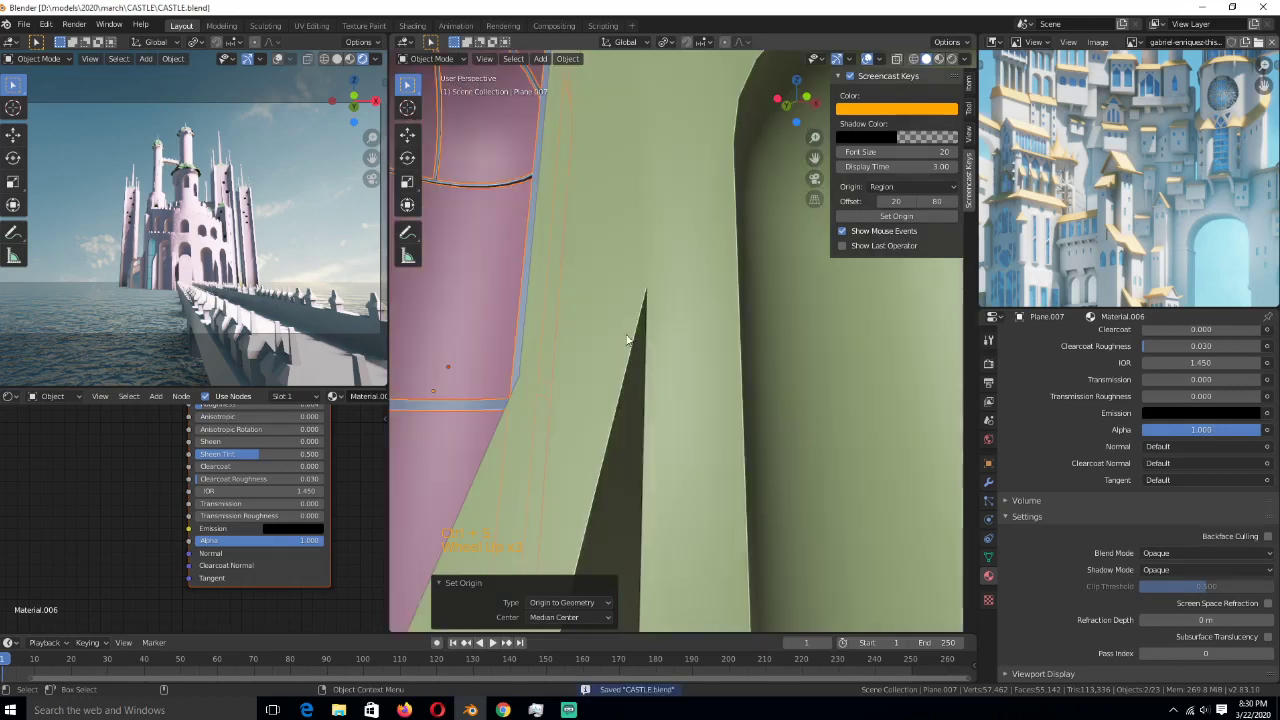
{"action": "scroll", "coordinate": [627, 340], "scroll_direction": "down", "scroll_amount": 3}
{"action": "left_click", "coordinate": [681, 337]}
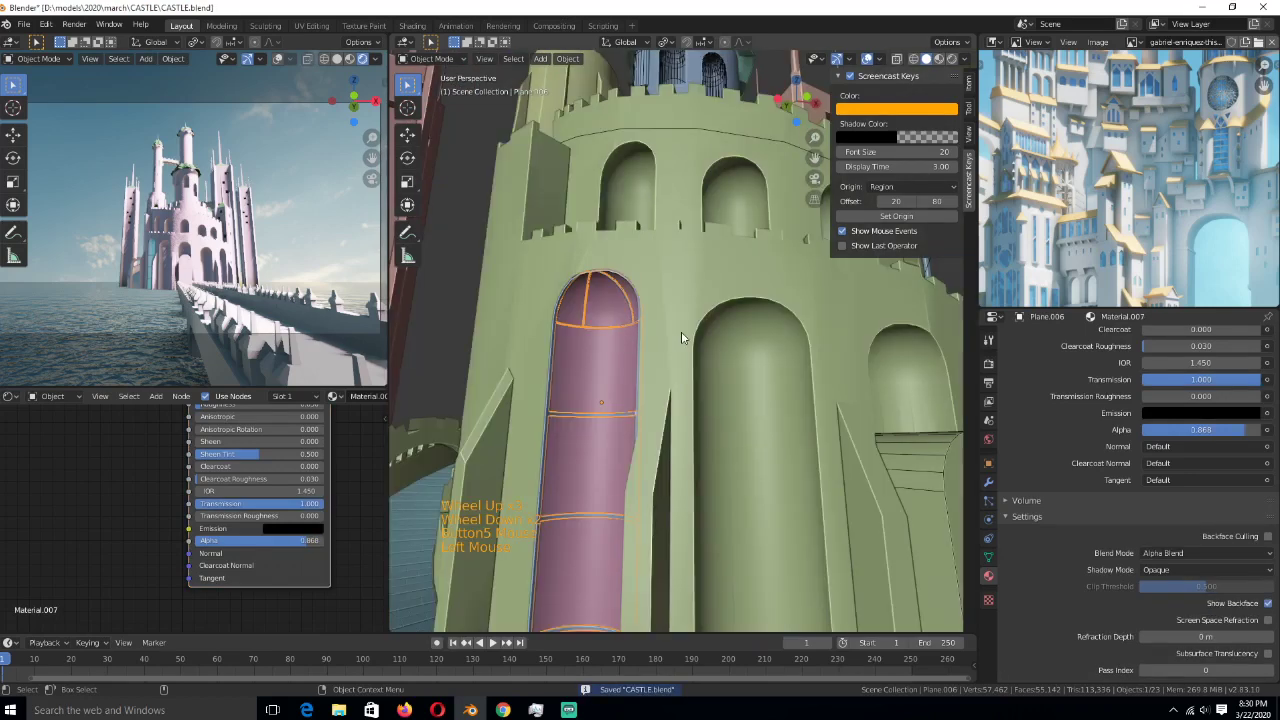
{"action": "left_click", "coordinate": [659, 333]}
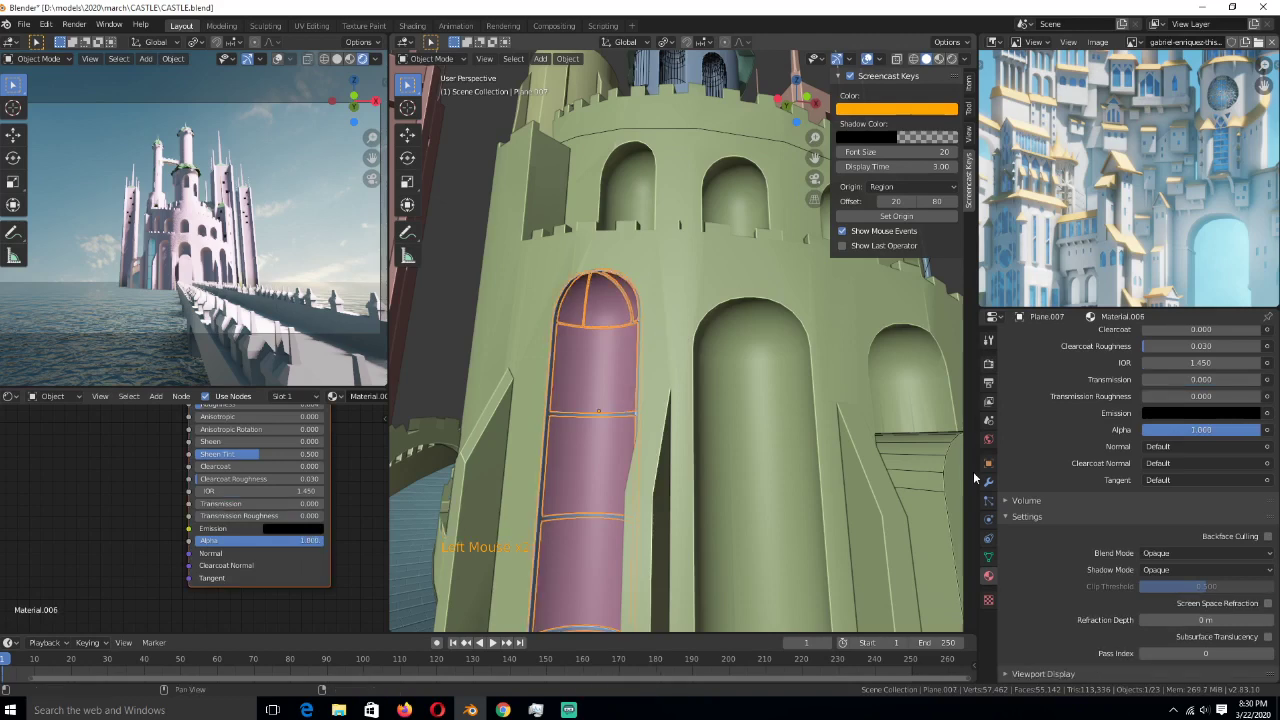
{"action": "left_click", "coordinate": [987, 484]}
{"action": "key", "text": "z"}
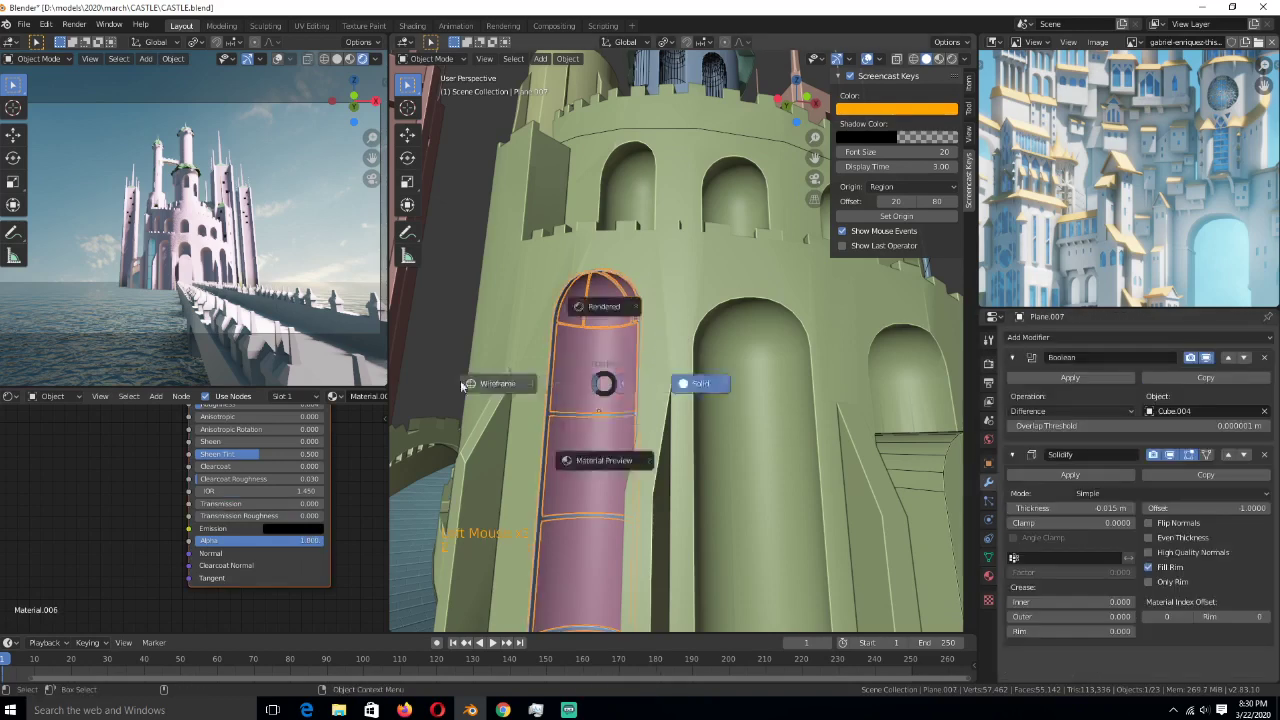
{"action": "left_click", "coordinate": [451, 379]}
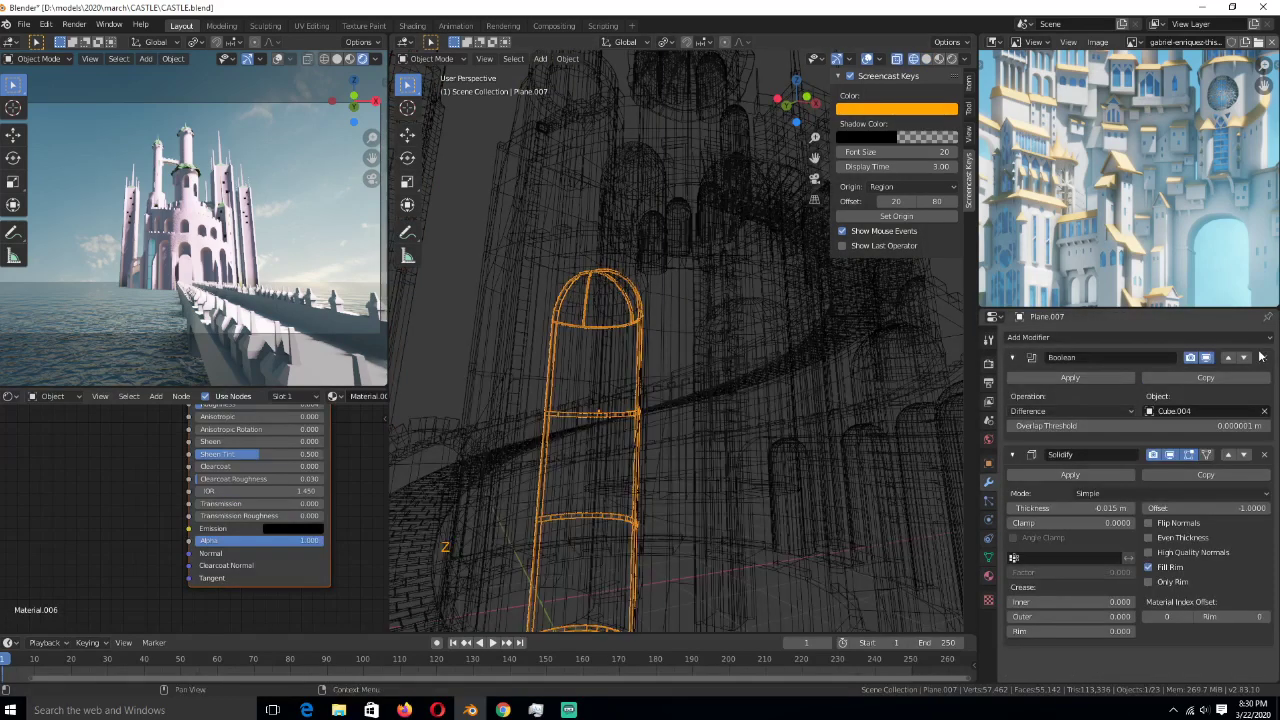
{"action": "left_click", "coordinate": [1263, 357]}
{"action": "left_click", "coordinate": [1263, 357]}
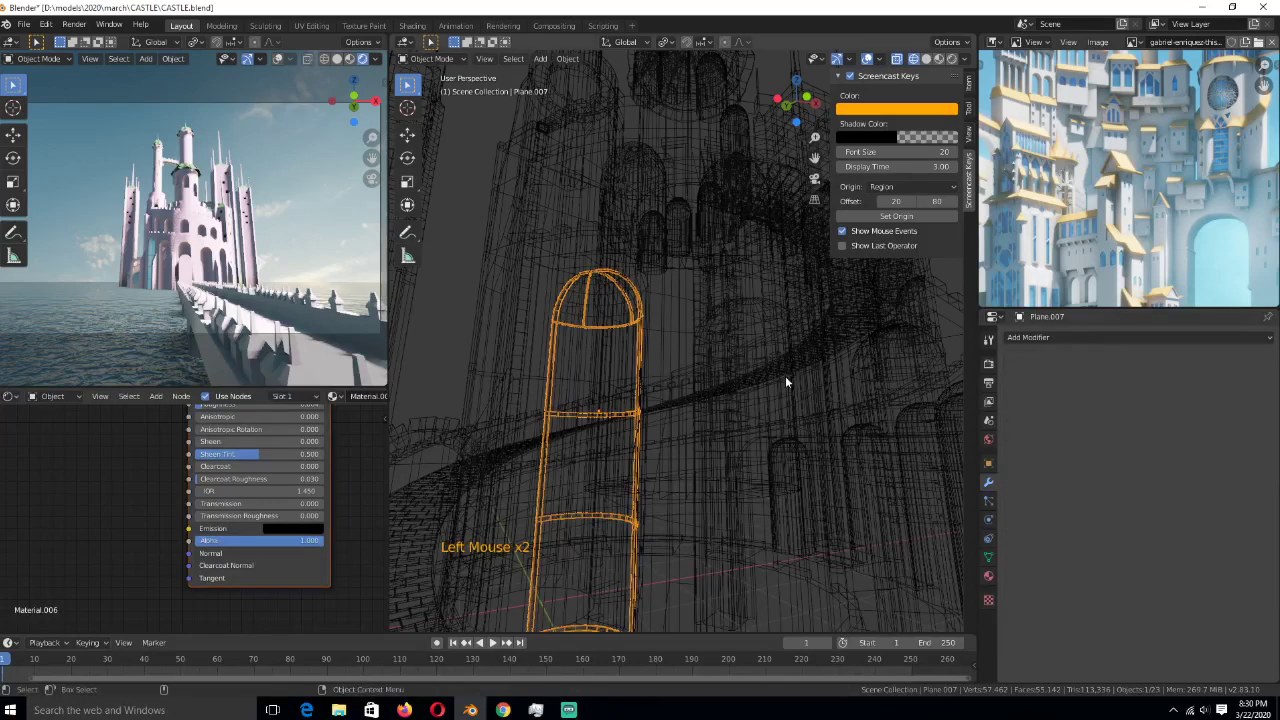
- Join the window trim into the glass panel object and save the file
{"action": "key", "text": "ctrl+z"}
{"action": "key", "text": "ctrl+z"}
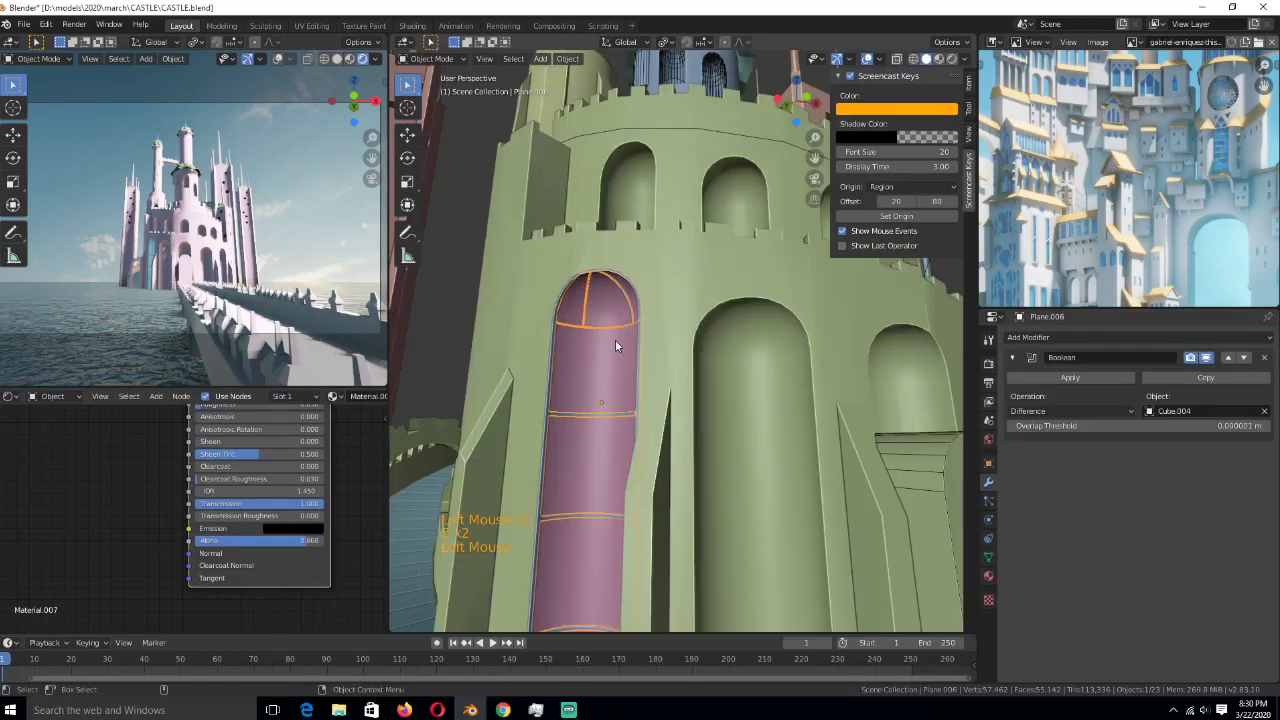
{"action": "left_click", "coordinate": [625, 287]}
{"action": "key", "text": "shift"}
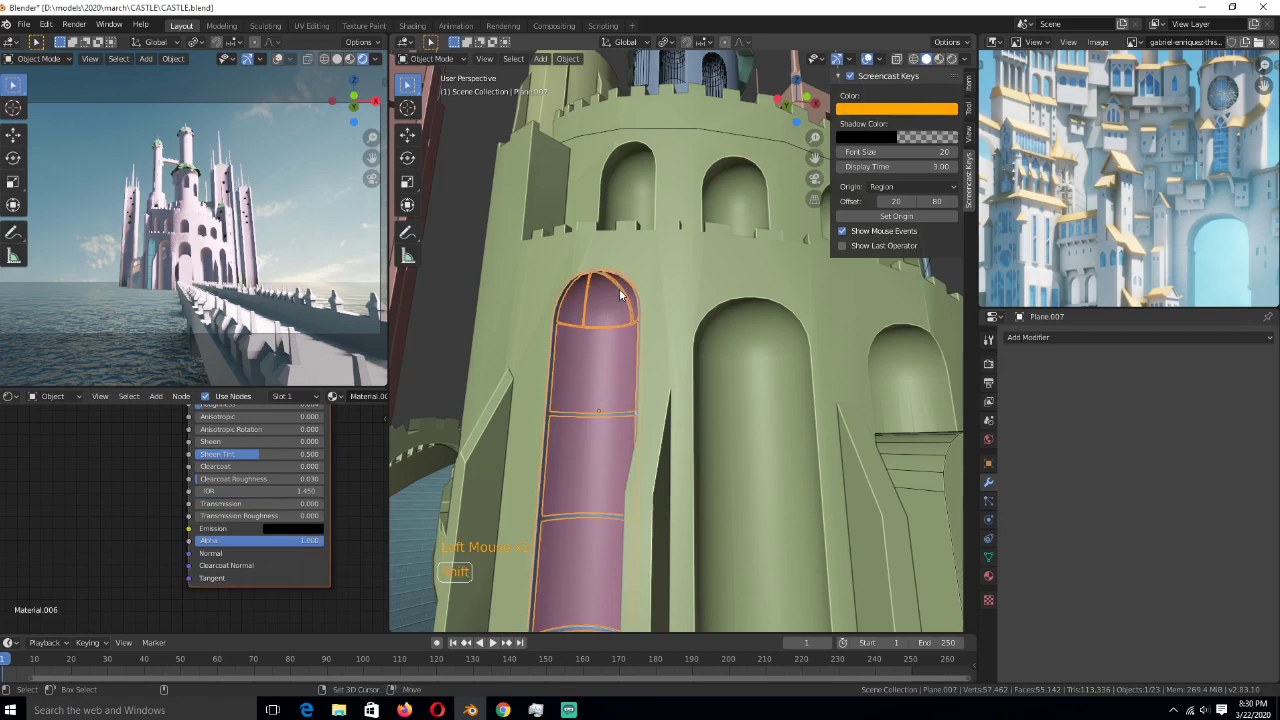
{"action": "key", "text": "ctrl+j"}
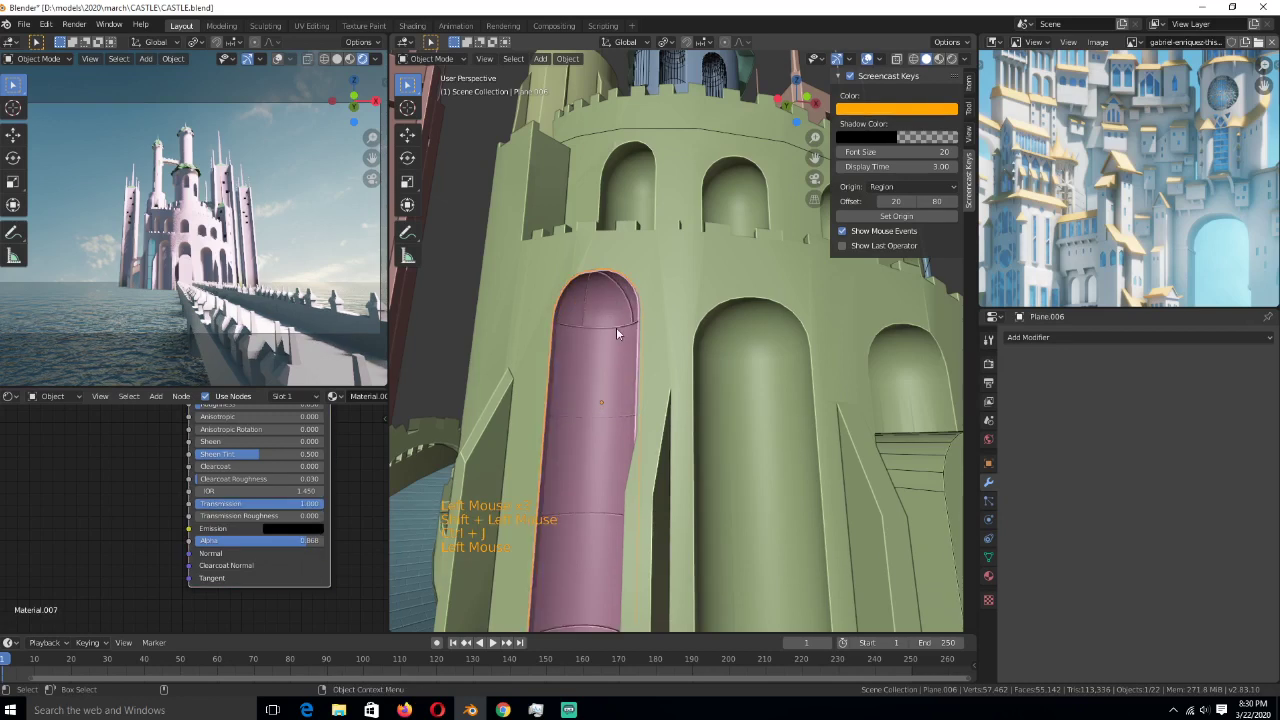
{"action": "left_click", "coordinate": [619, 329]}
{"action": "key", "text": "ctrl+s"}
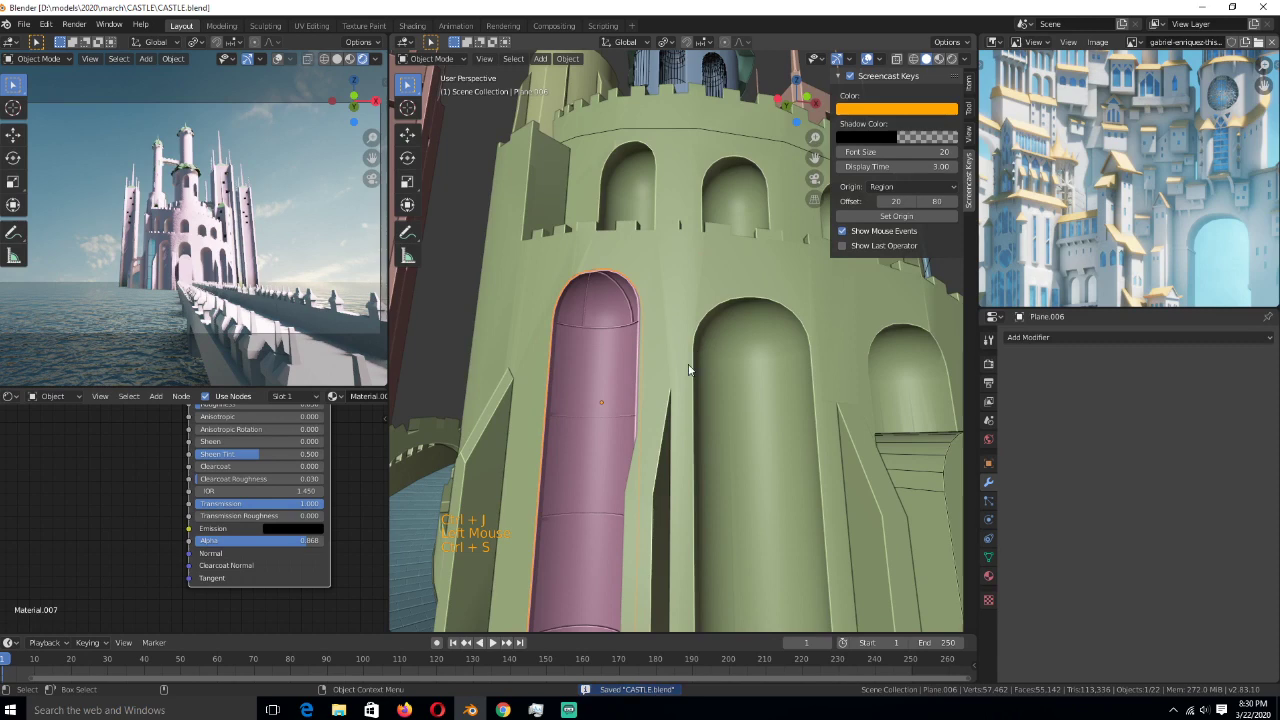
- Examine how the window and the neighbouring arched niche sit in the wall, using a wireframe top view
{"action": "key", "text": "KP_7"}
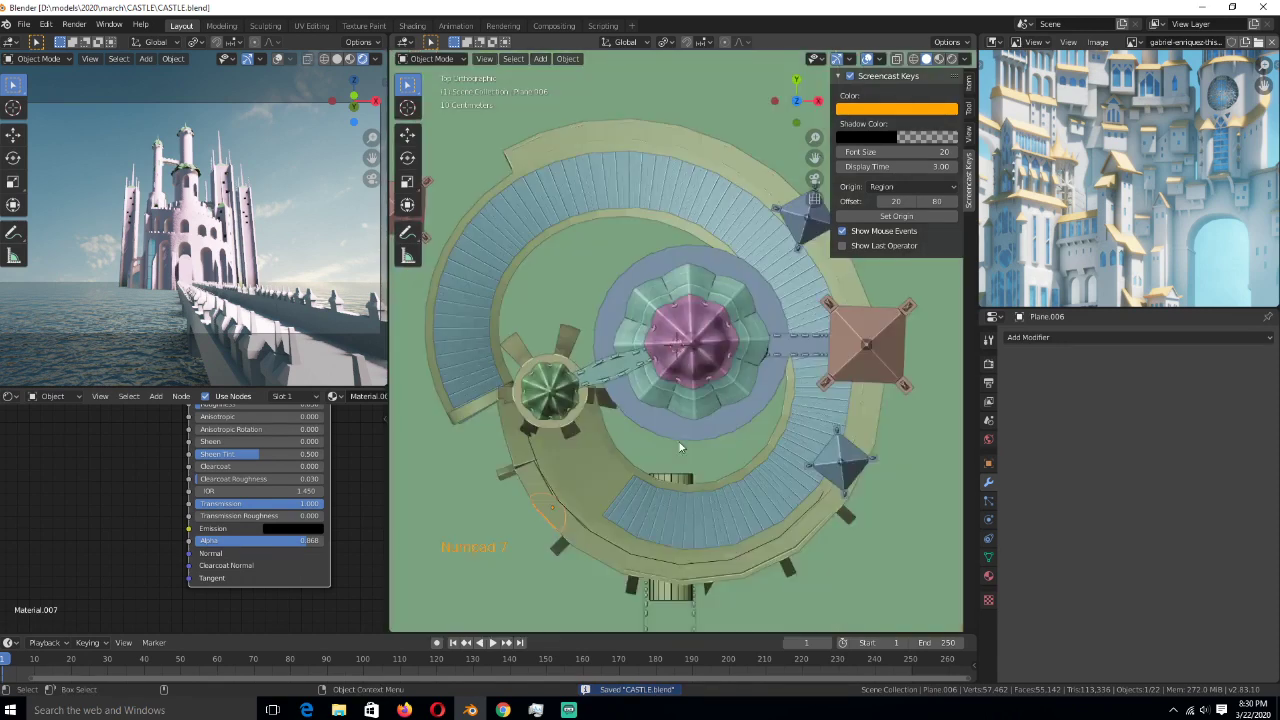
{"action": "scroll", "coordinate": [680, 447], "scroll_direction": "down", "scroll_amount": 1}
{"action": "key", "text": "z"}
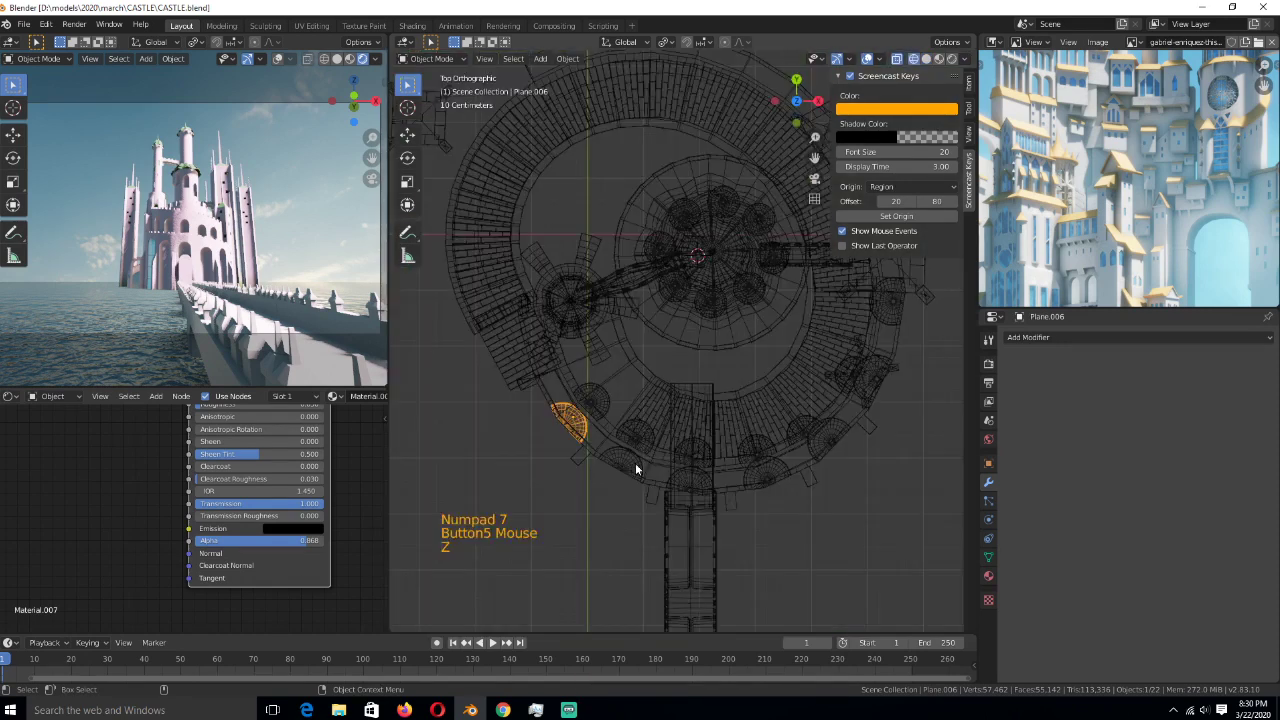
{"action": "scroll", "coordinate": [650, 393], "scroll_direction": "up", "scroll_amount": 9}
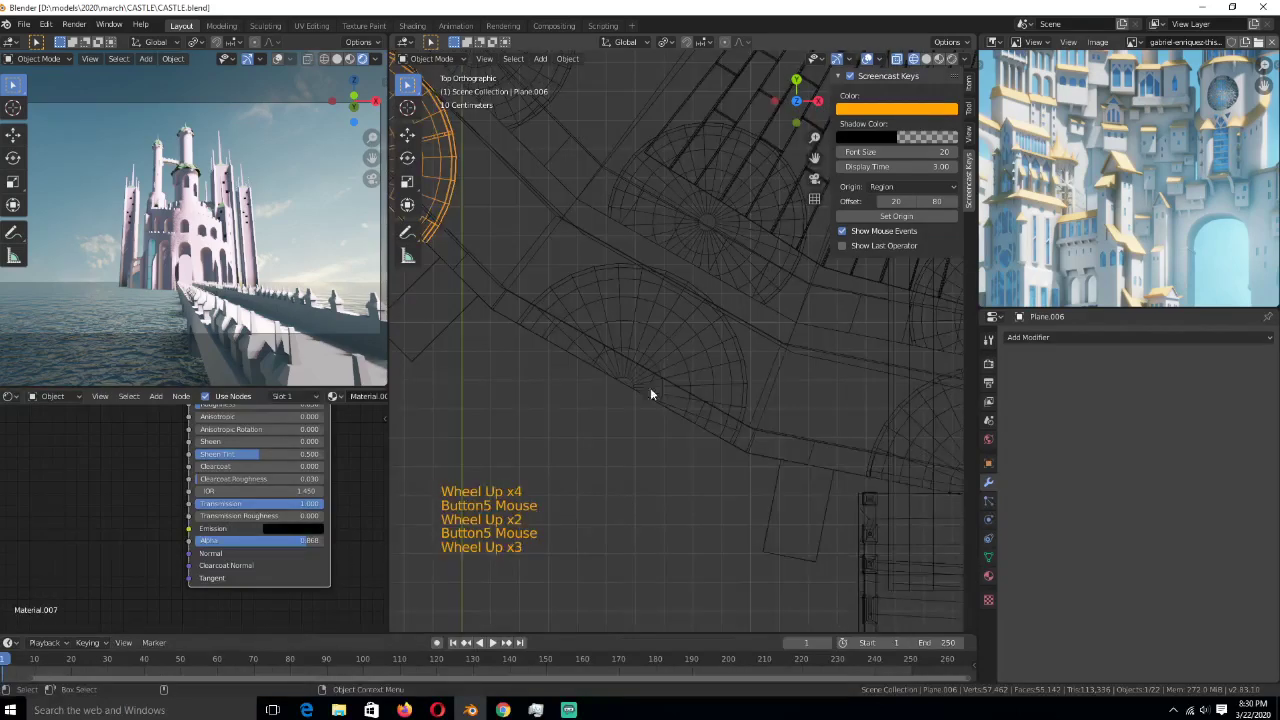
{"action": "scroll", "coordinate": [714, 386], "scroll_direction": "down", "scroll_amount": 4}
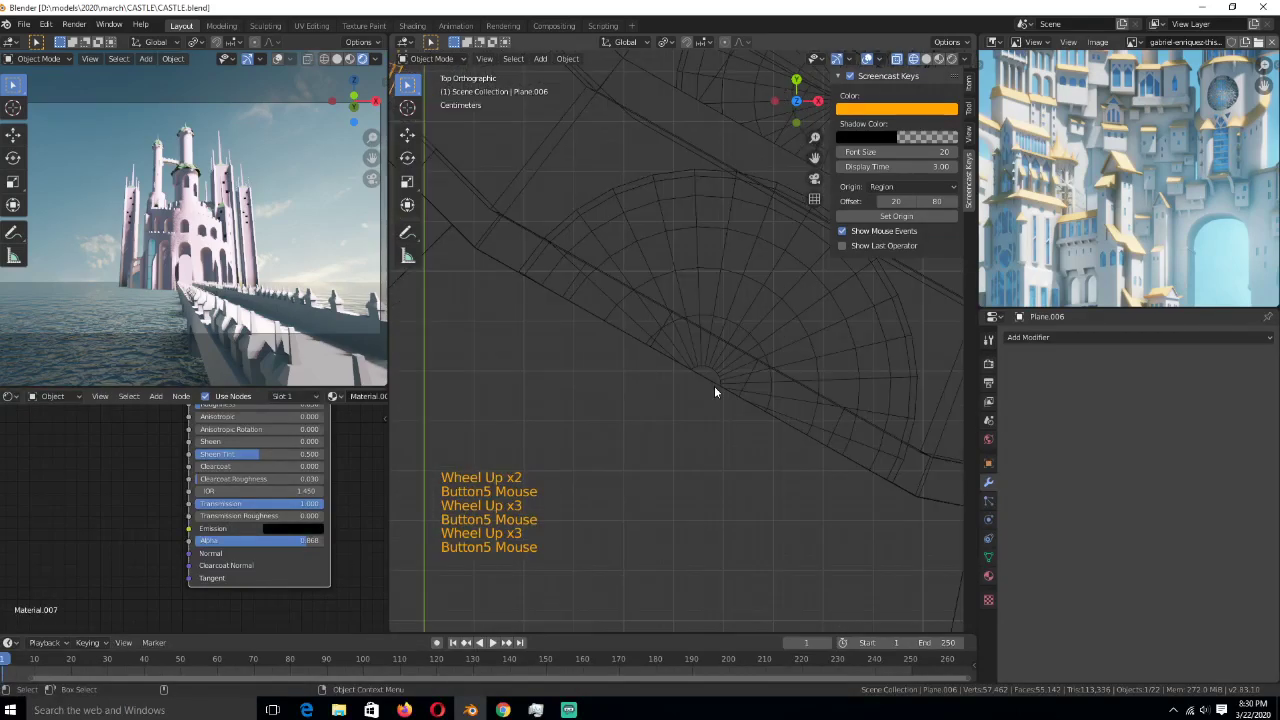
{"action": "scroll", "coordinate": [714, 386], "scroll_direction": "down", "scroll_amount": 4}
{"action": "mouse_move", "coordinate": [714, 386]}
{"action": "middle_mouse_down"}
{"action": "mouse_move", "coordinate": [697, 339]}
{"action": "mouse_move", "coordinate": [799, 326]}
{"action": "mouse_move", "coordinate": [775, 421]}
{"action": "middle_mouse_up"}
{"action": "key", "text": "z"}
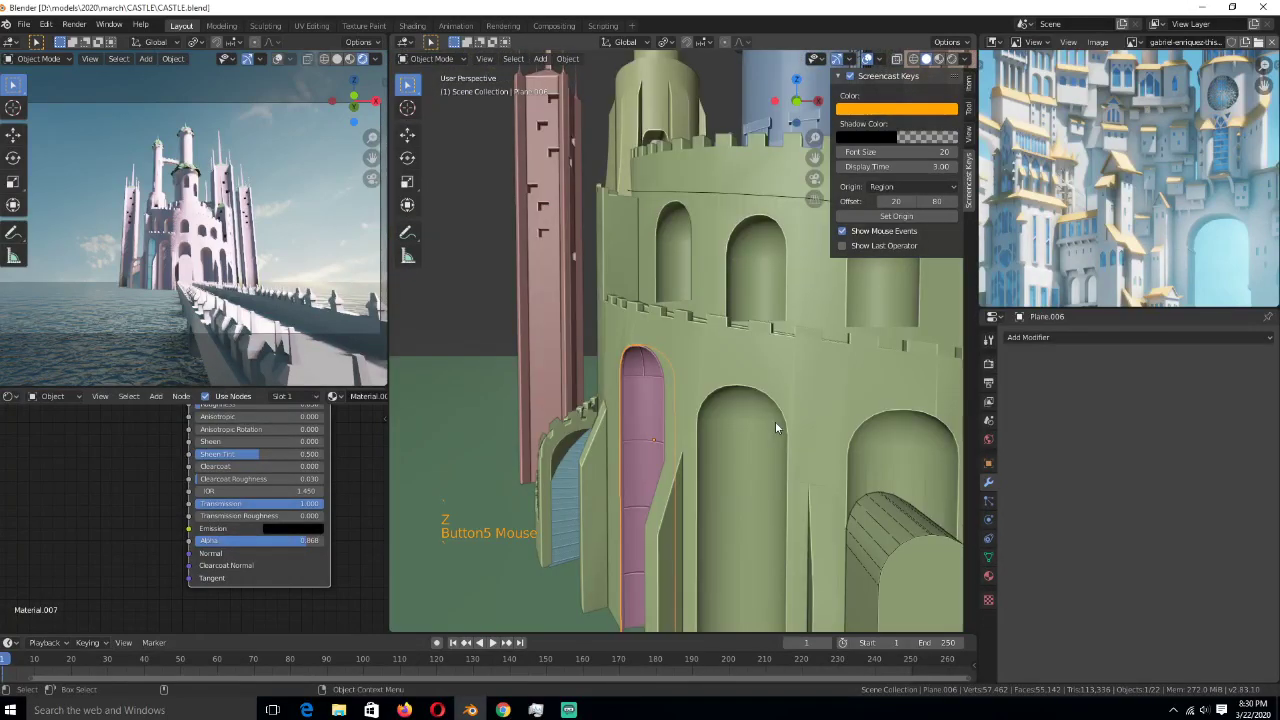
- Open the joined window mesh for vertex editing in a wireframe top view
{"action": "key", "text": "Tab"}
{"action": "key", "text": "KP_7"}
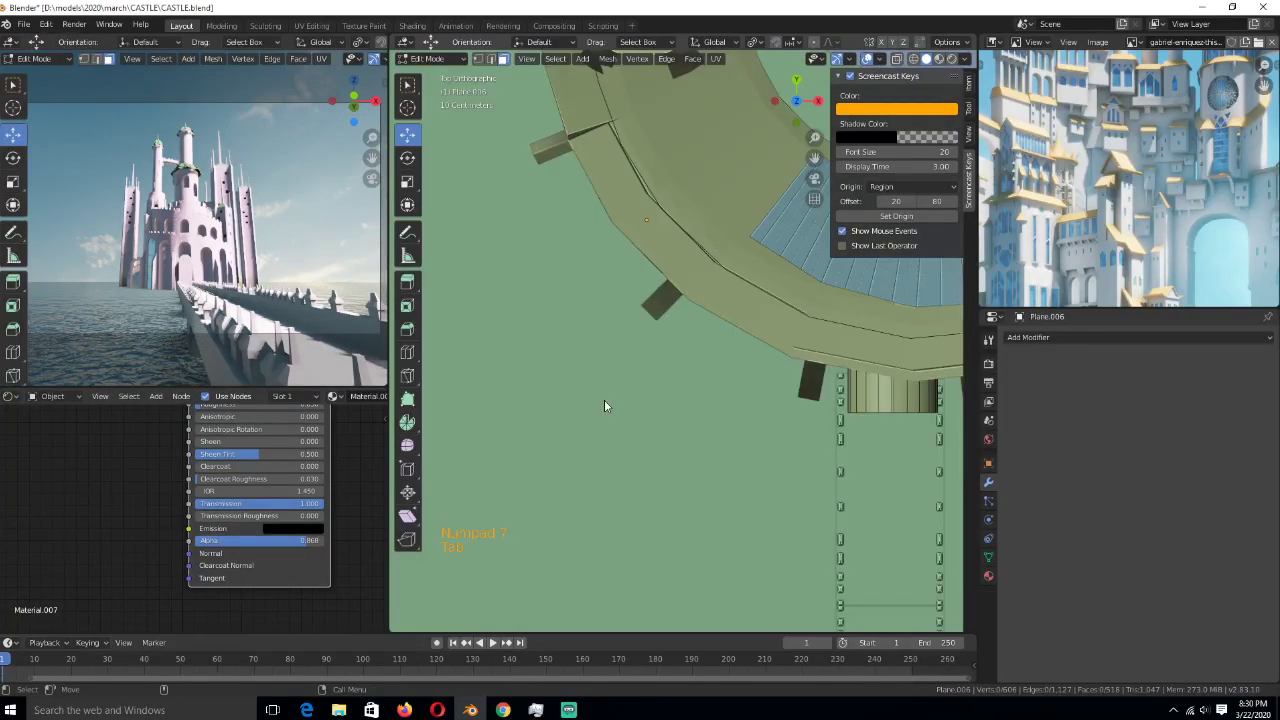
{"action": "key", "text": "Tab"}
{"action": "key", "text": "KP_Decimal"}
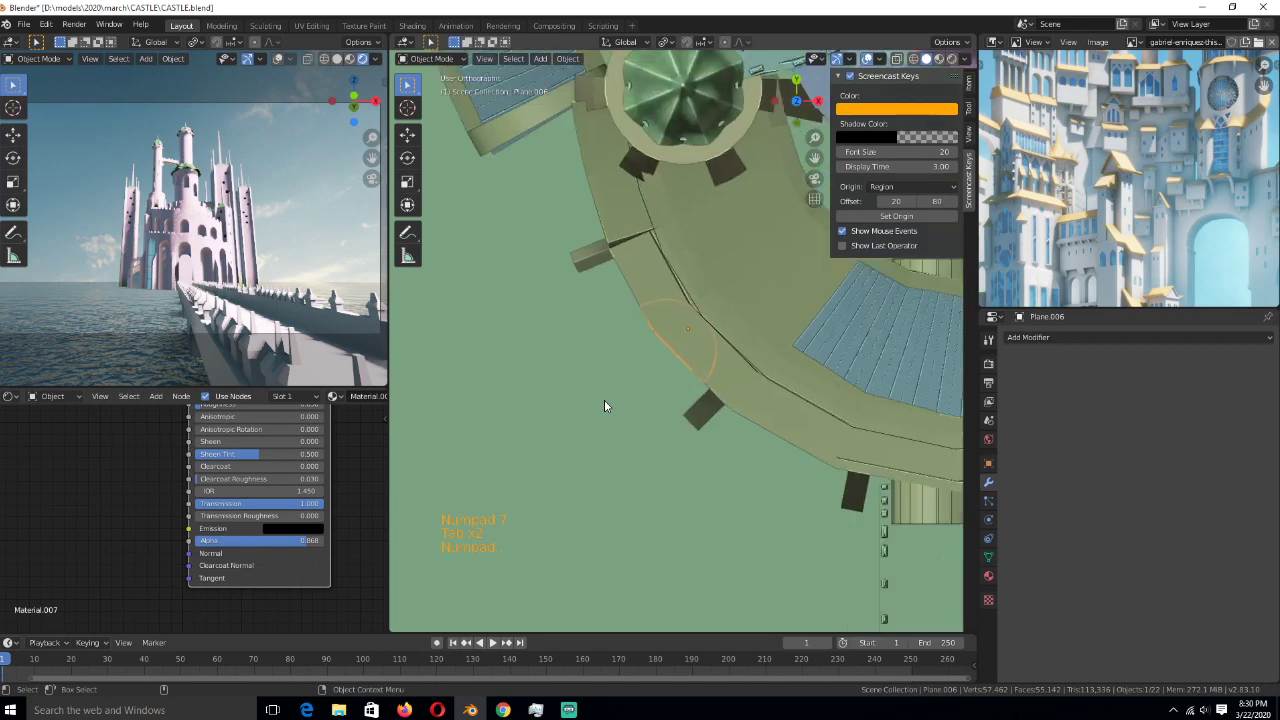
{"action": "key", "text": "Tab"}
{"action": "scroll", "coordinate": [604, 406], "scroll_direction": "up", "scroll_amount": 5}
{"action": "key", "text": "z"}
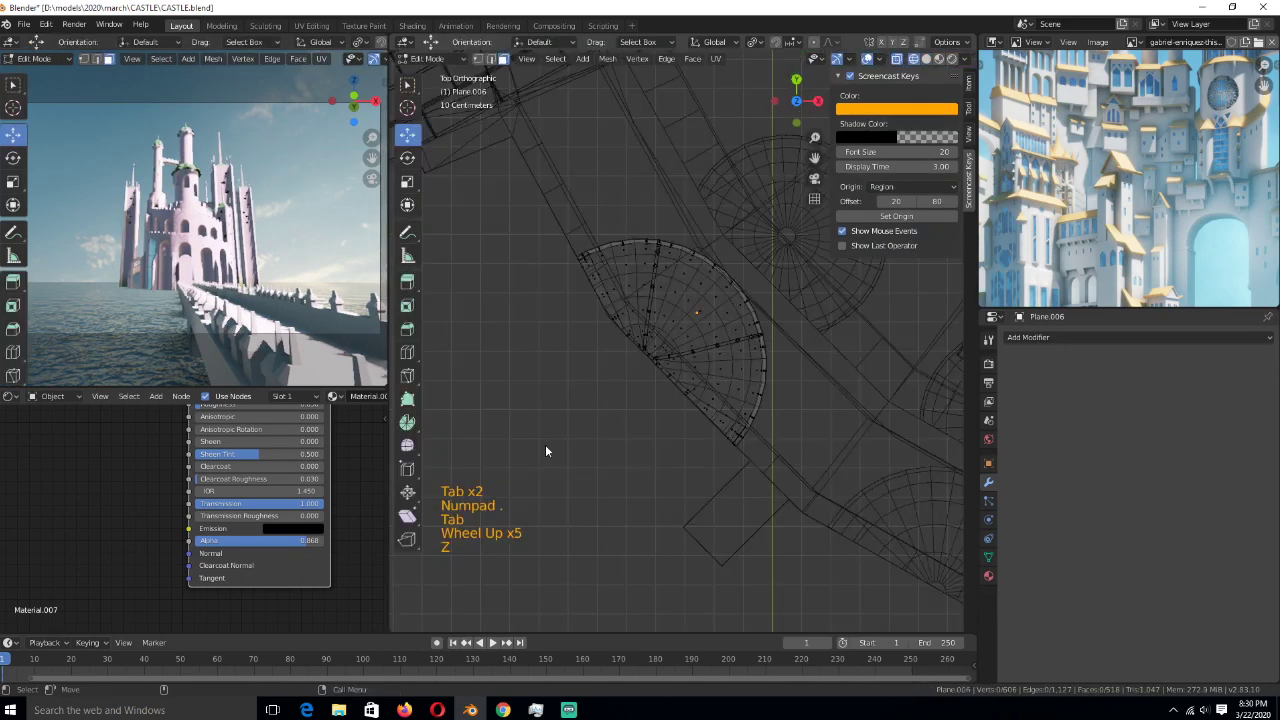
{"action": "scroll", "coordinate": [545, 451], "scroll_direction": "up", "scroll_amount": 9}
{"action": "key", "text": "1"}
{"action": "scroll", "coordinate": [633, 420], "scroll_direction": "down", "scroll_amount": 3}
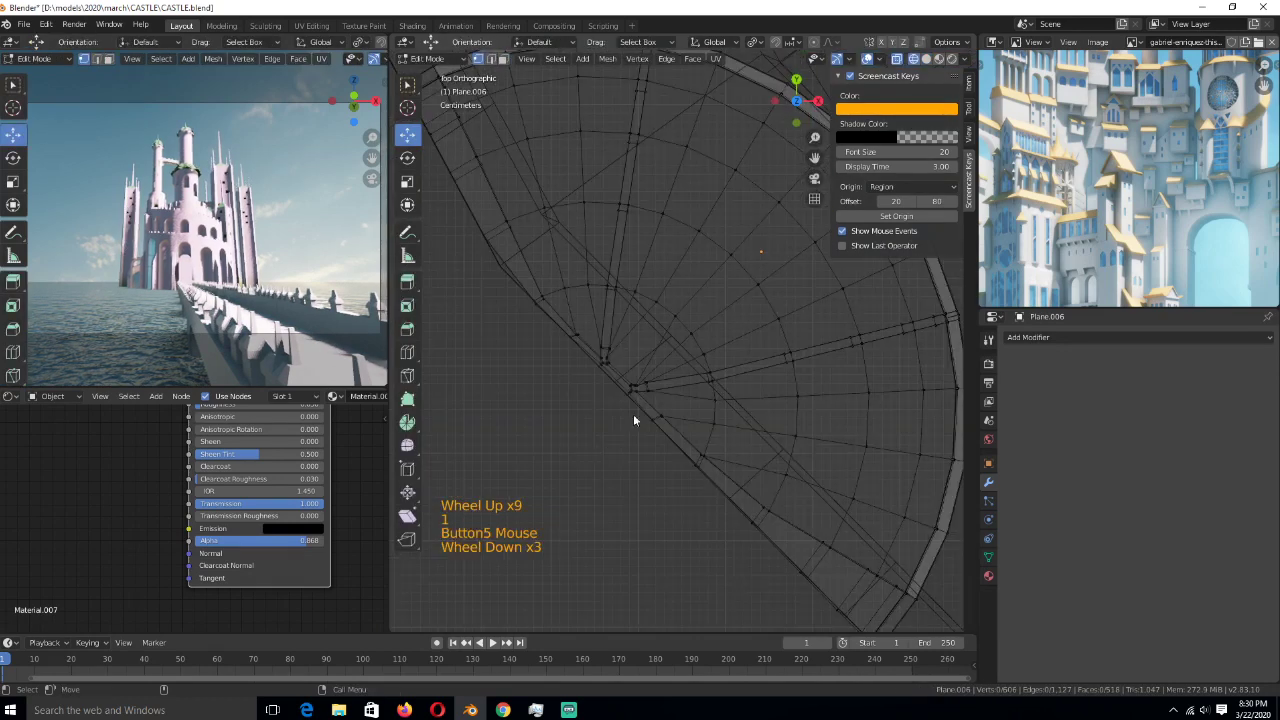
{"action": "key", "text": "2"}
{"action": "left_click", "coordinate": [593, 288], "text": "alt"}
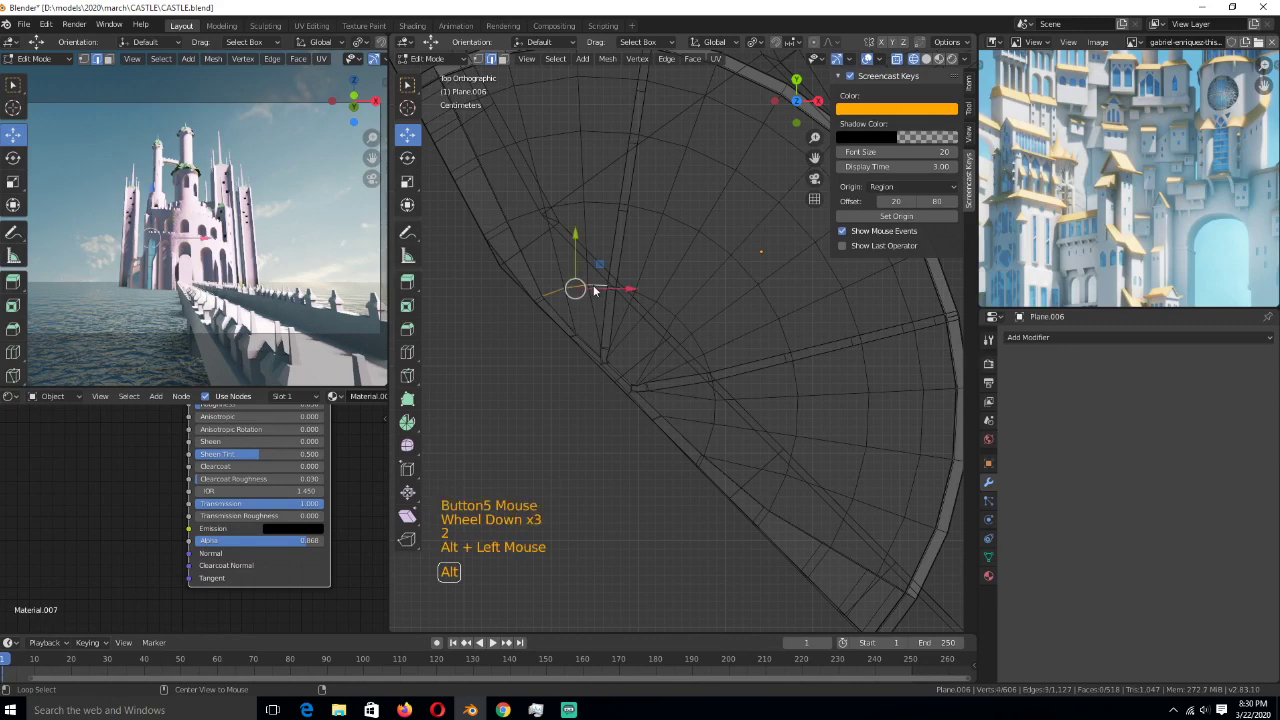
{"action": "left_click", "coordinate": [692, 345], "text": "alt"}
{"action": "scroll", "coordinate": [692, 345], "scroll_direction": "up", "scroll_amount": 2}
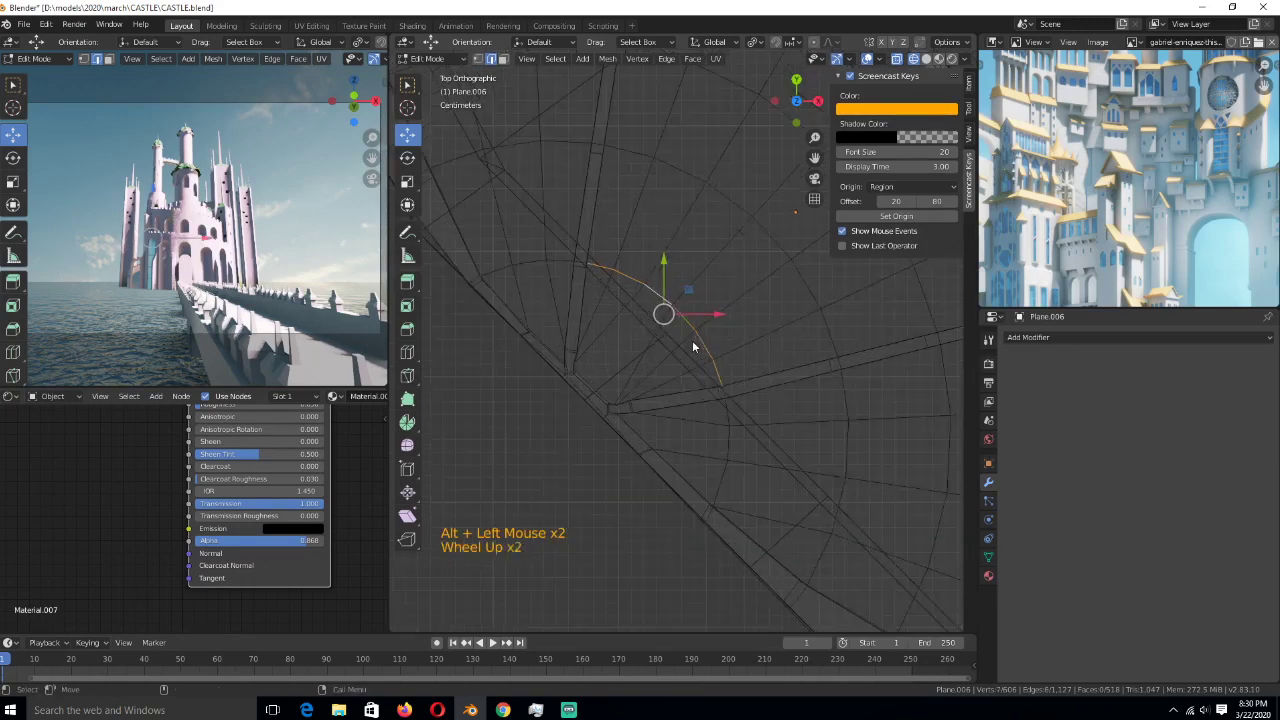
{"action": "key", "text": "1"}
{"action": "key", "text": "alt+a"}
- Snap the 3D cursor to the window vertex on the middle radial line, one ring inside the curved outer rim
{"action": "scroll", "coordinate": [603, 428], "scroll_direction": "down", "scroll_amount": 4}
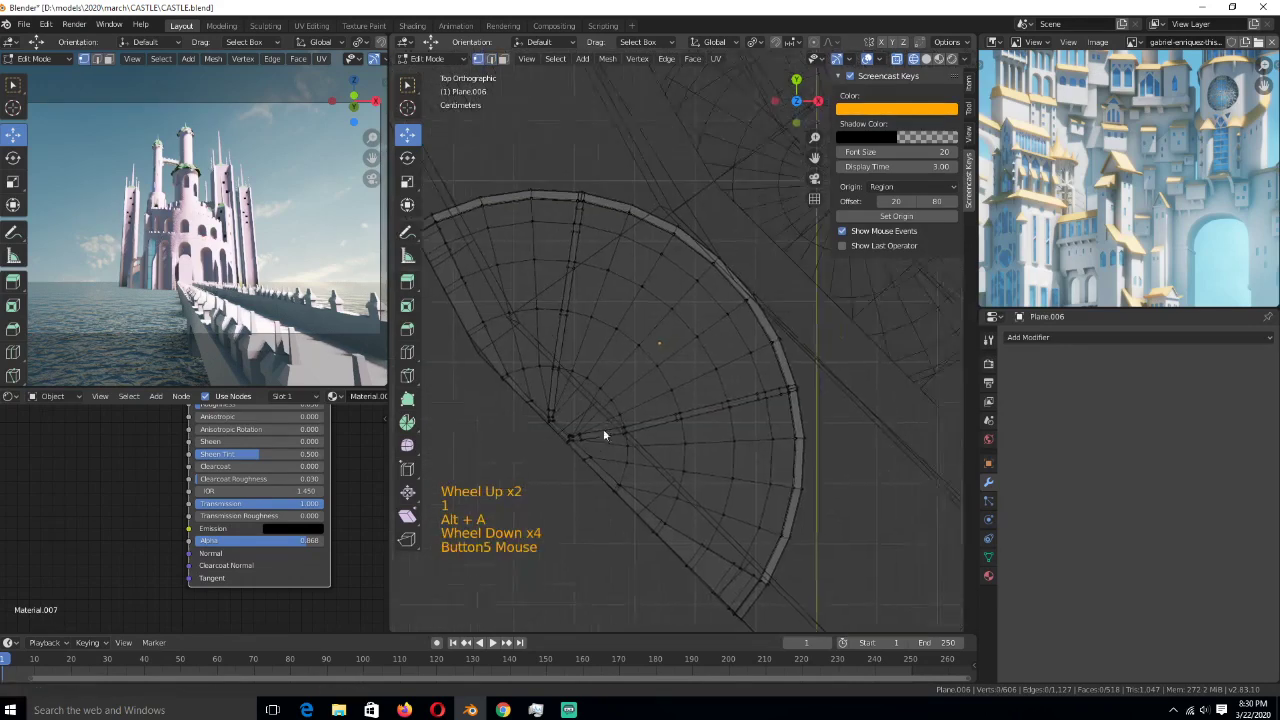
{"action": "scroll", "coordinate": [708, 289], "scroll_direction": "up", "scroll_amount": 4}
{"action": "left_click", "coordinate": [741, 237]}
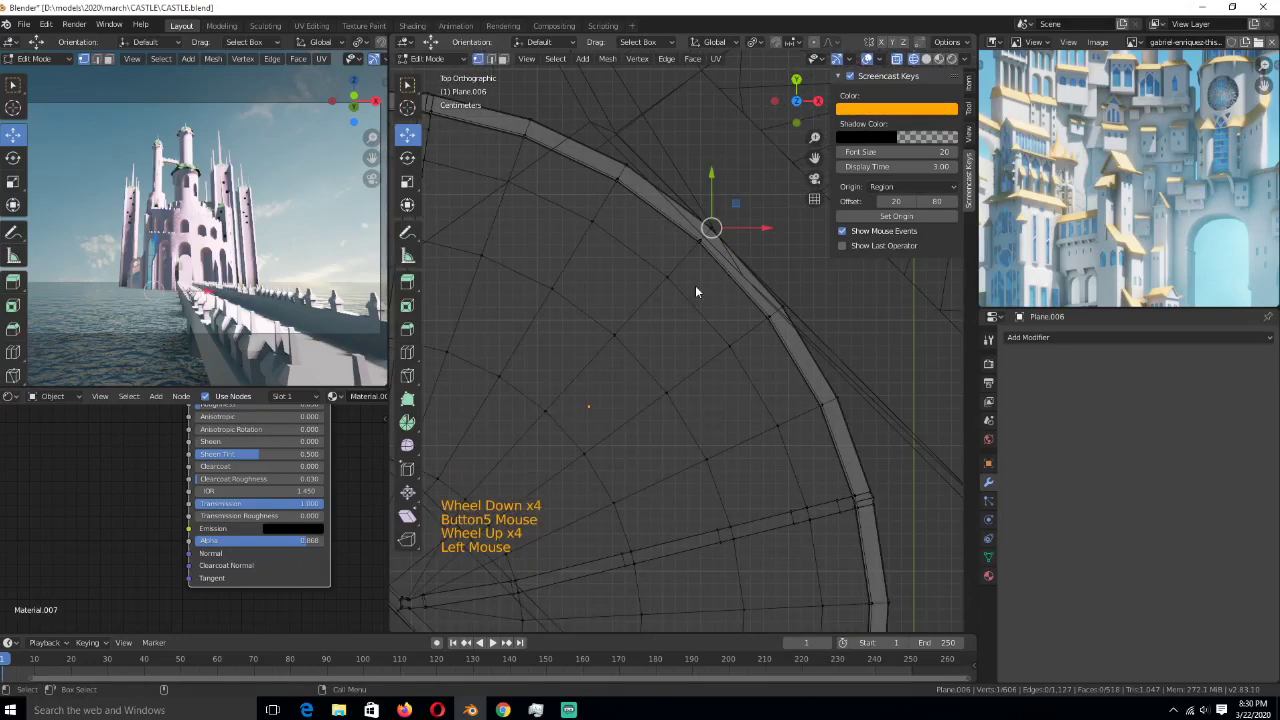
{"action": "left_click", "coordinate": [668, 276]}
{"action": "key", "text": "shift+s"}
- Set the window's origin to the 3D cursor and try rotating the window around it
{"action": "key", "text": "Tab"}
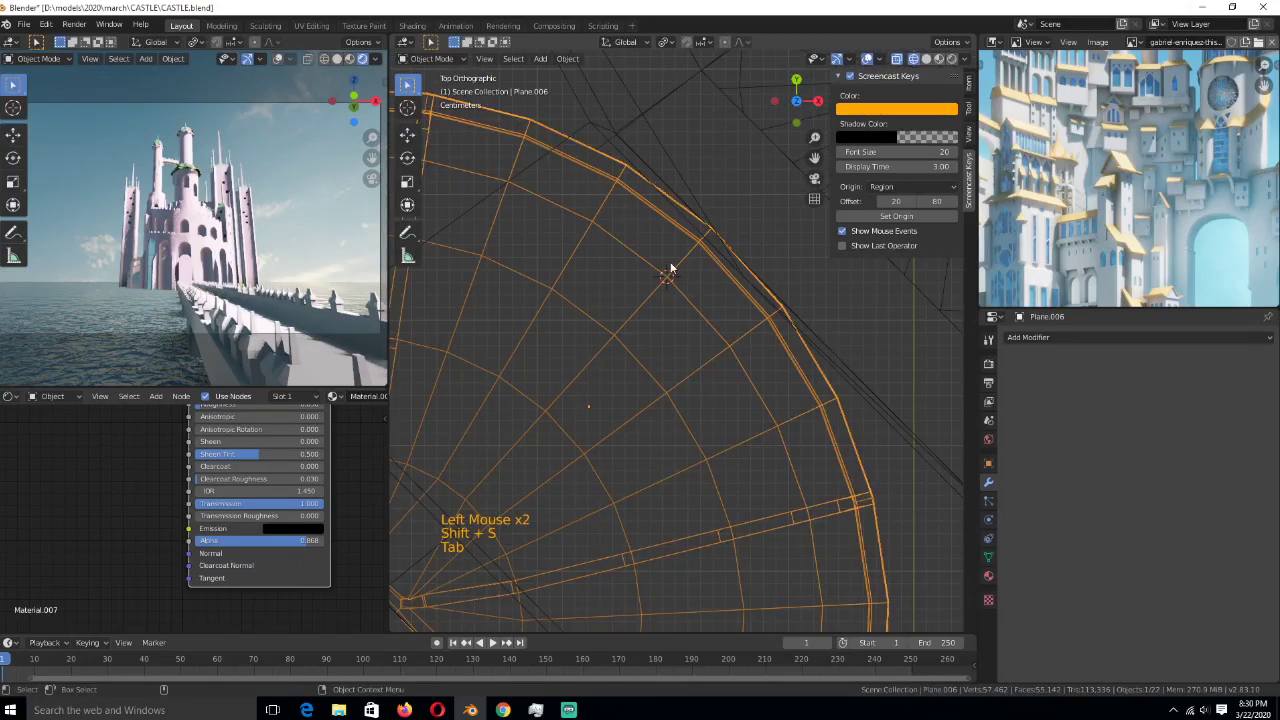
{"action": "right_click", "coordinate": [670, 270]}
{"action": "mouse_move", "coordinate": [600, 289]}
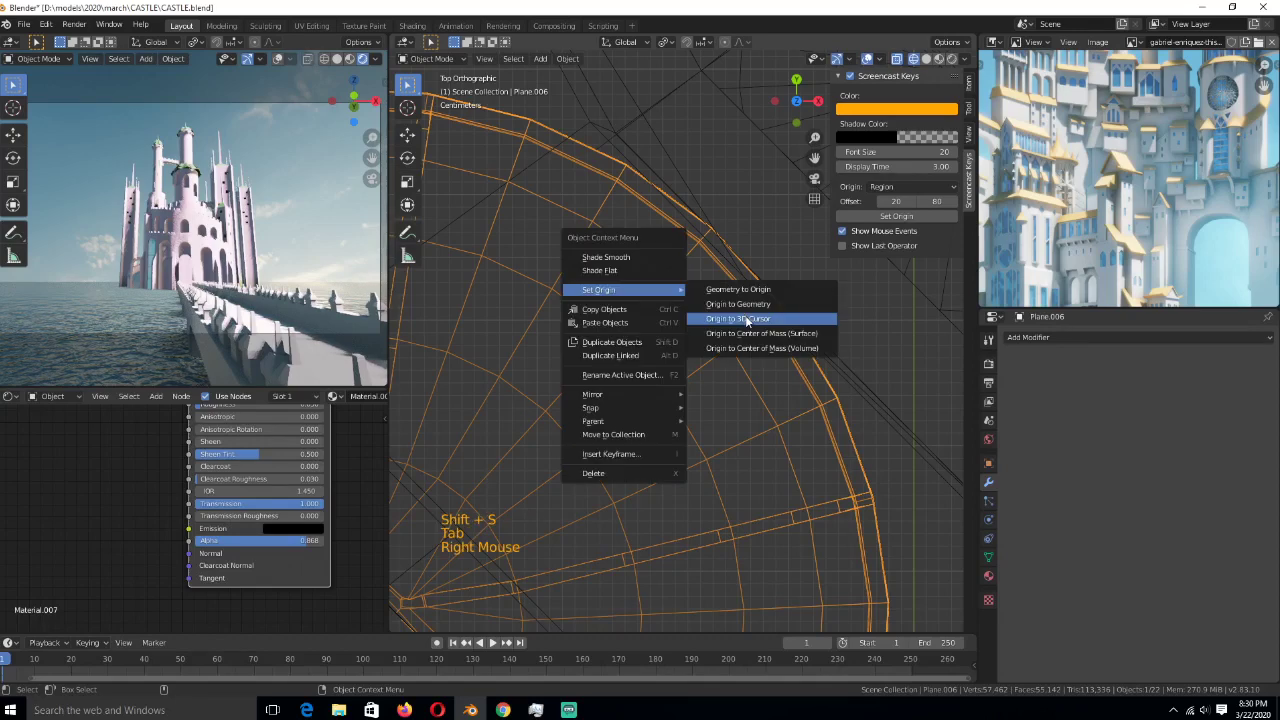
{"action": "left_click", "coordinate": [743, 318]}
{"action": "scroll", "coordinate": [650, 320], "scroll_direction": "down", "scroll_amount": 4}
{"action": "key", "text": "r"}
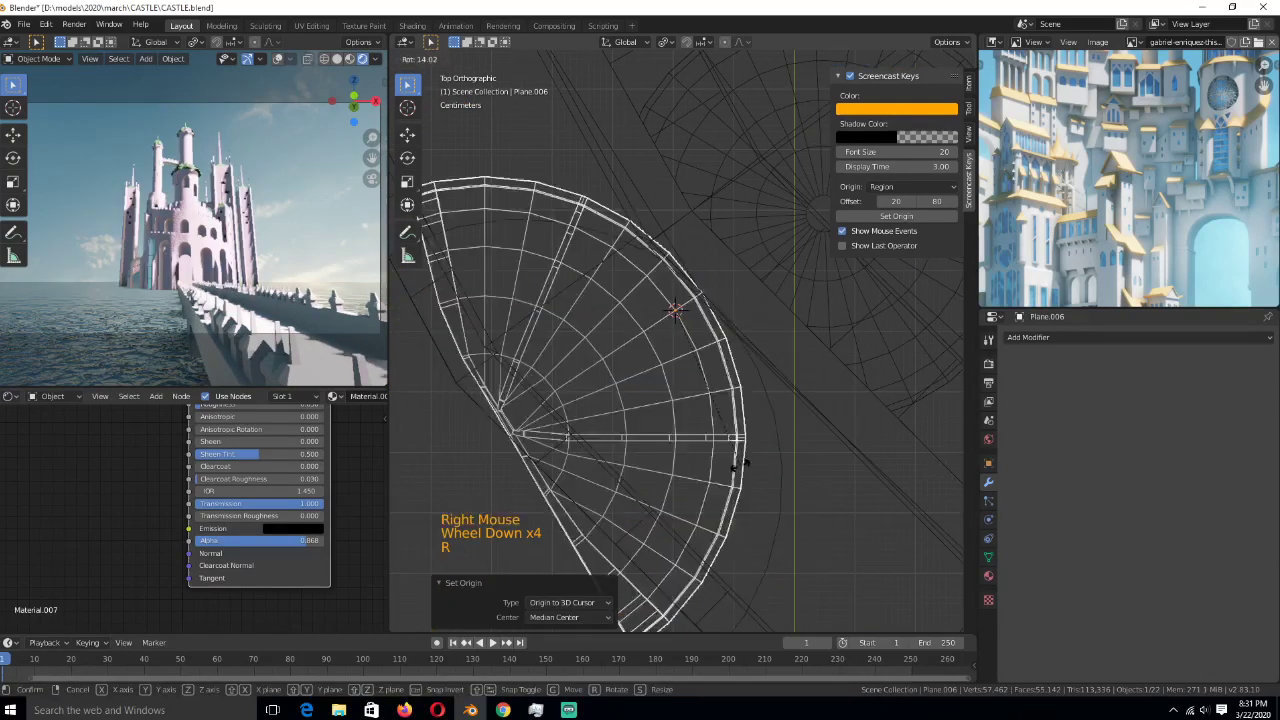
{"action": "scroll", "coordinate": [690, 440], "scroll_direction": "down", "scroll_amount": 6}
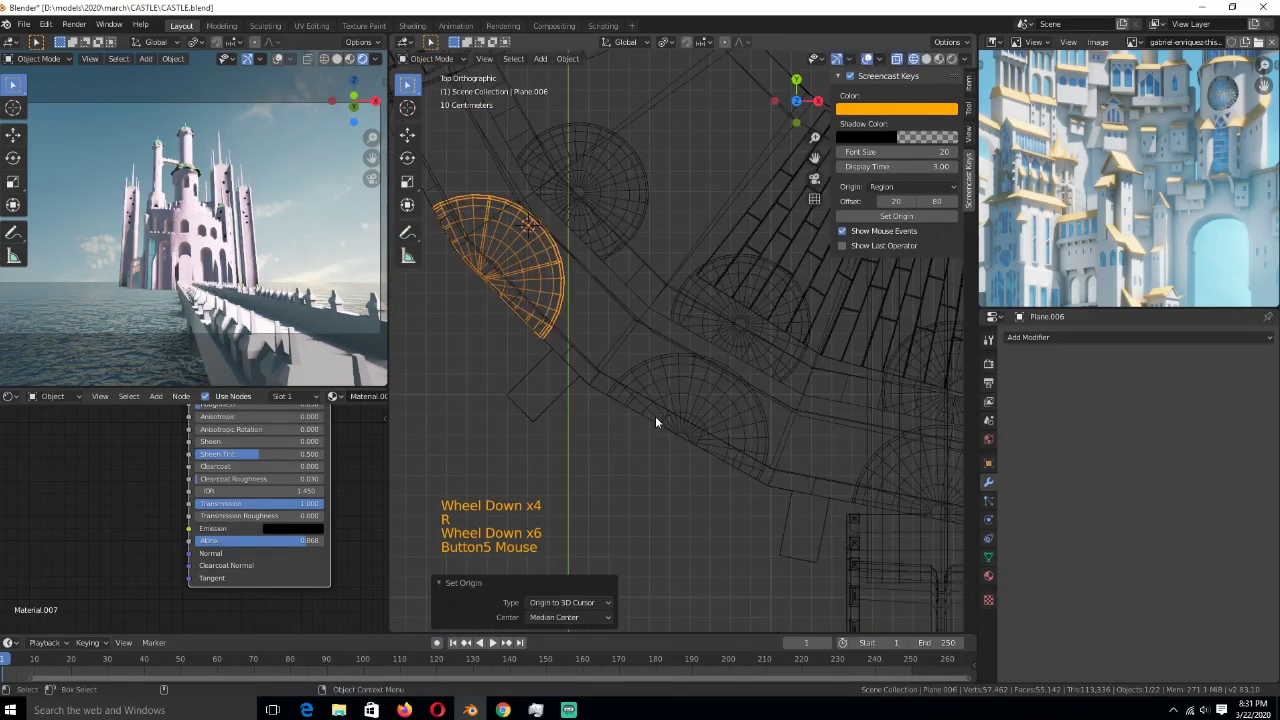
- Snap the 3D cursor to the castle wall vertex on the neighbouring niche's middle radial line, just inside its curved rim
{"action": "scroll", "coordinate": [664, 404], "scroll_direction": "up", "scroll_amount": 1}
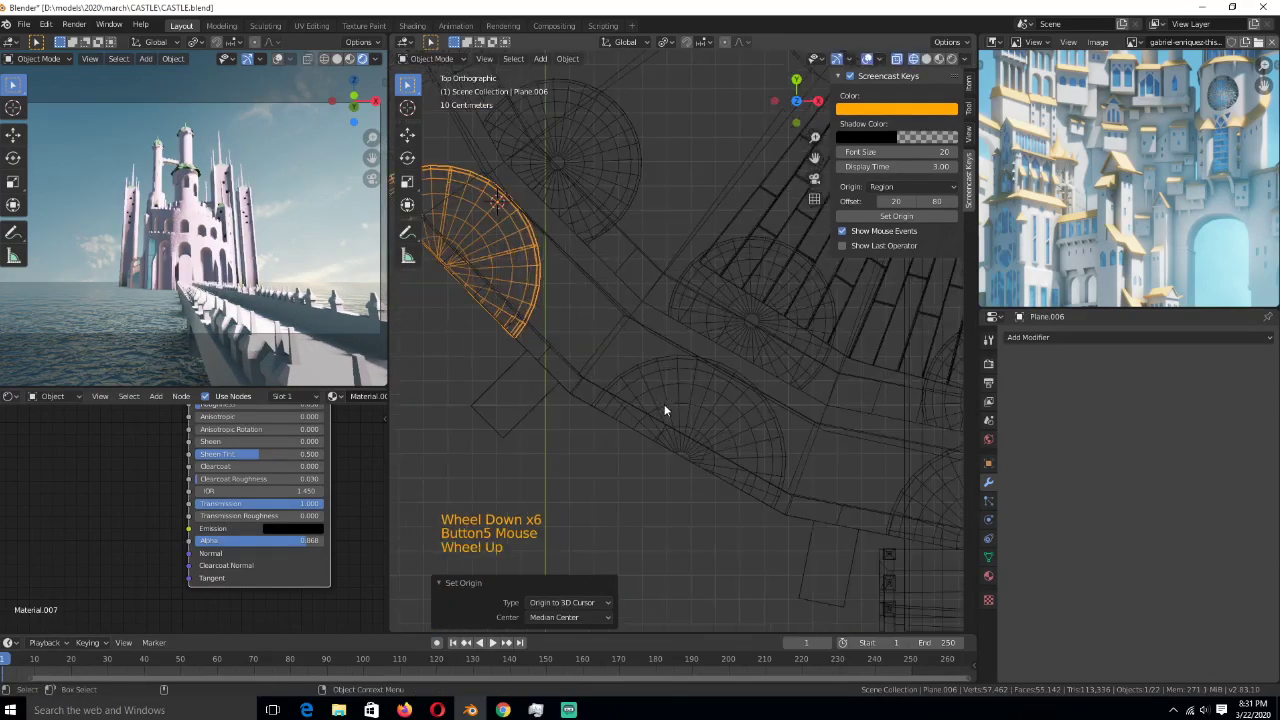
{"action": "left_click", "coordinate": [645, 339]}
{"action": "key", "text": "Tab"}
{"action": "scroll", "coordinate": [744, 410], "scroll_direction": "up", "scroll_amount": 3}
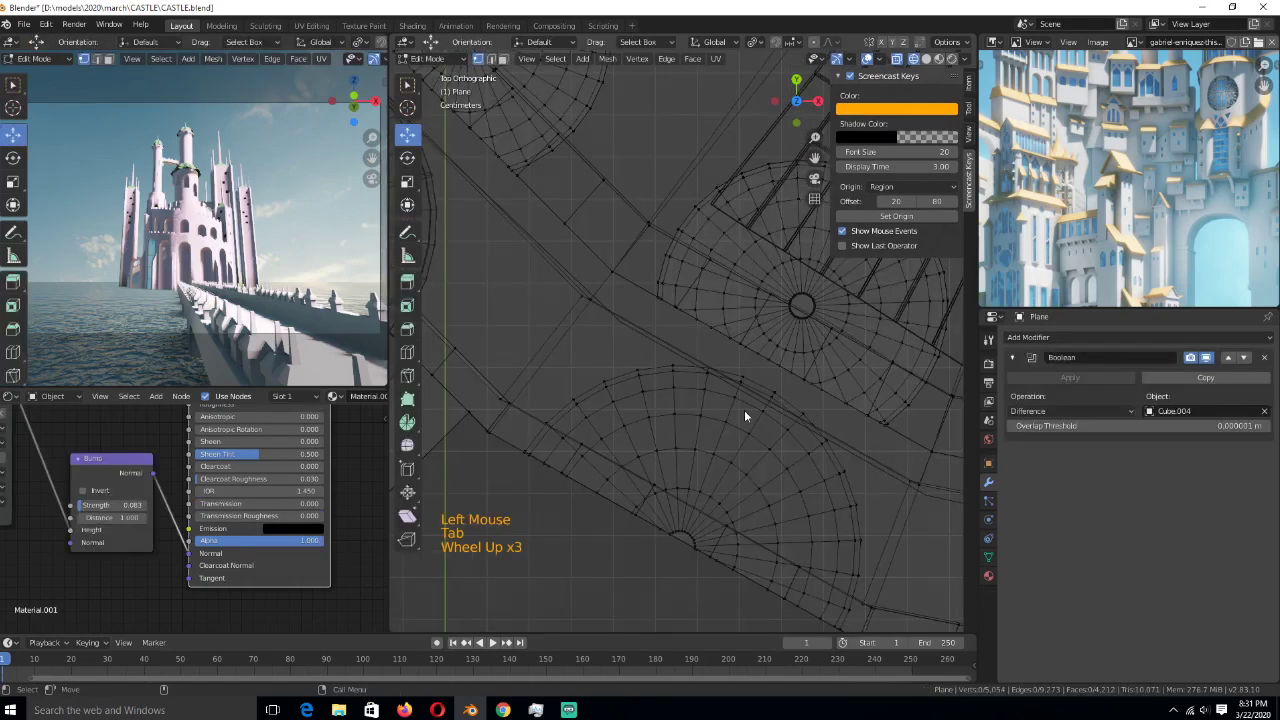
{"action": "left_click", "coordinate": [761, 415]}
{"action": "scroll", "coordinate": [750, 418], "scroll_direction": "down", "scroll_amount": 3}
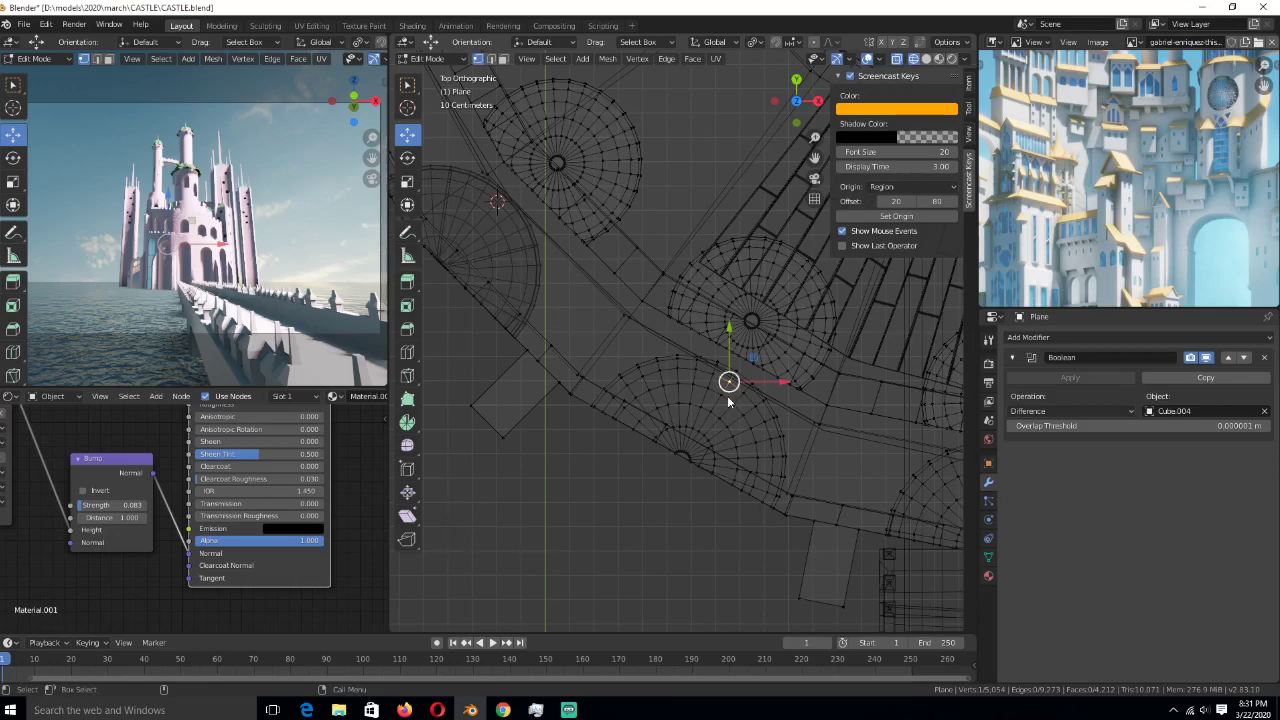
{"action": "key", "text": "shift+s"}
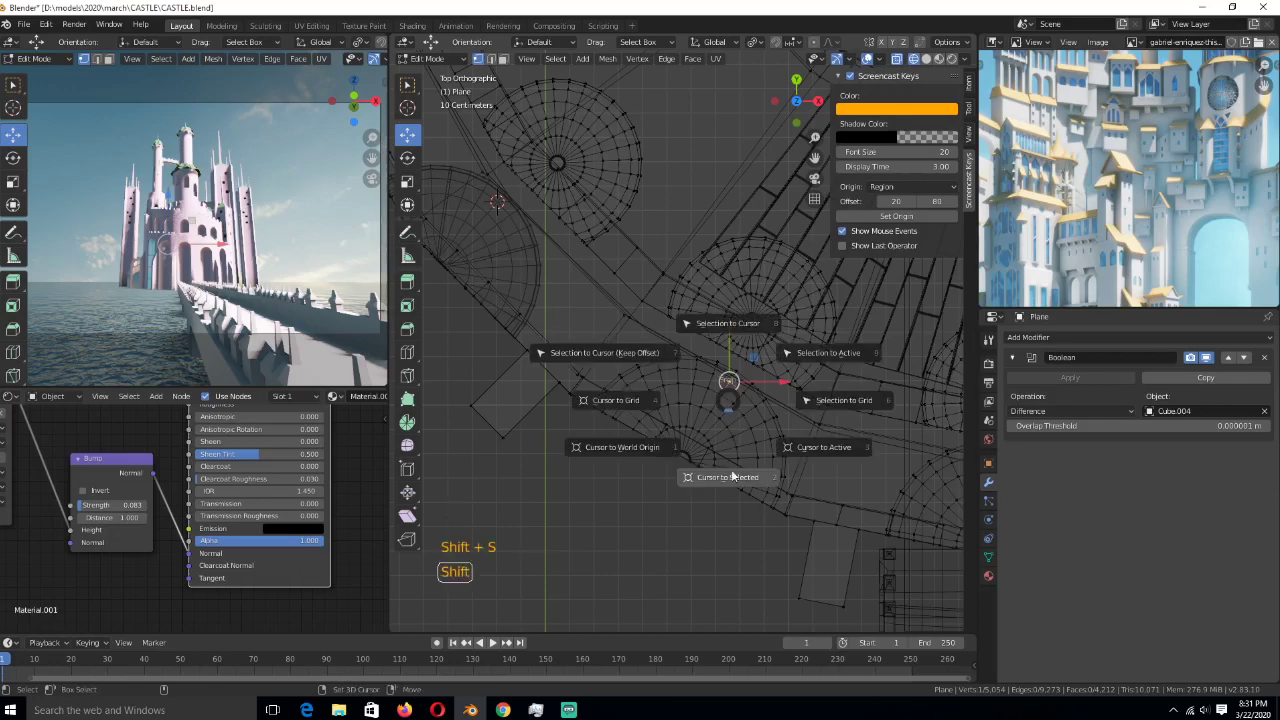
{"action": "left_click", "coordinate": [729, 470]}
{"action": "key", "text": "Tab"}
- Make a linked duplicate of the glass window and snap it to the 3D cursor in the neighbouring niche
{"action": "left_click", "coordinate": [493, 242]}
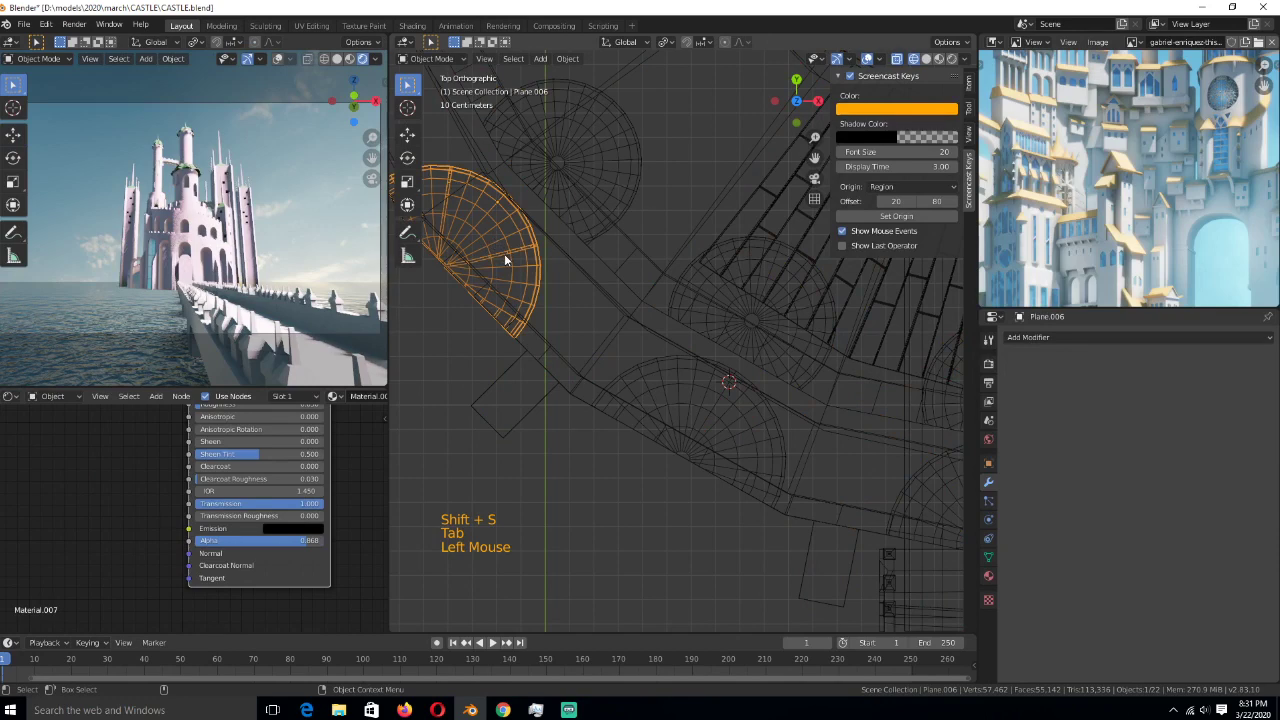
{"action": "key", "text": "alt+d"}
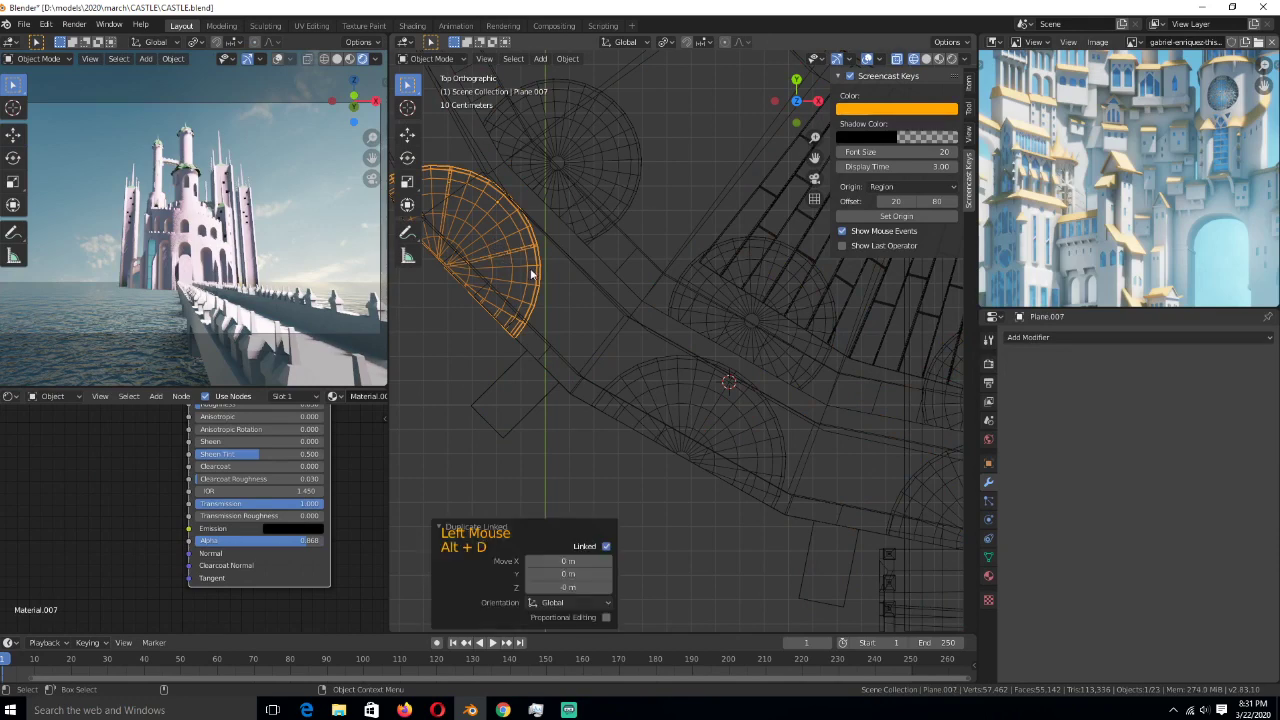
{"action": "key", "text": "shift+s"}
- Rotate the duplicated window by -10.7° about the vertical axis to align it with the niche
{"action": "scroll", "coordinate": [651, 311], "scroll_direction": "up", "scroll_amount": 3}
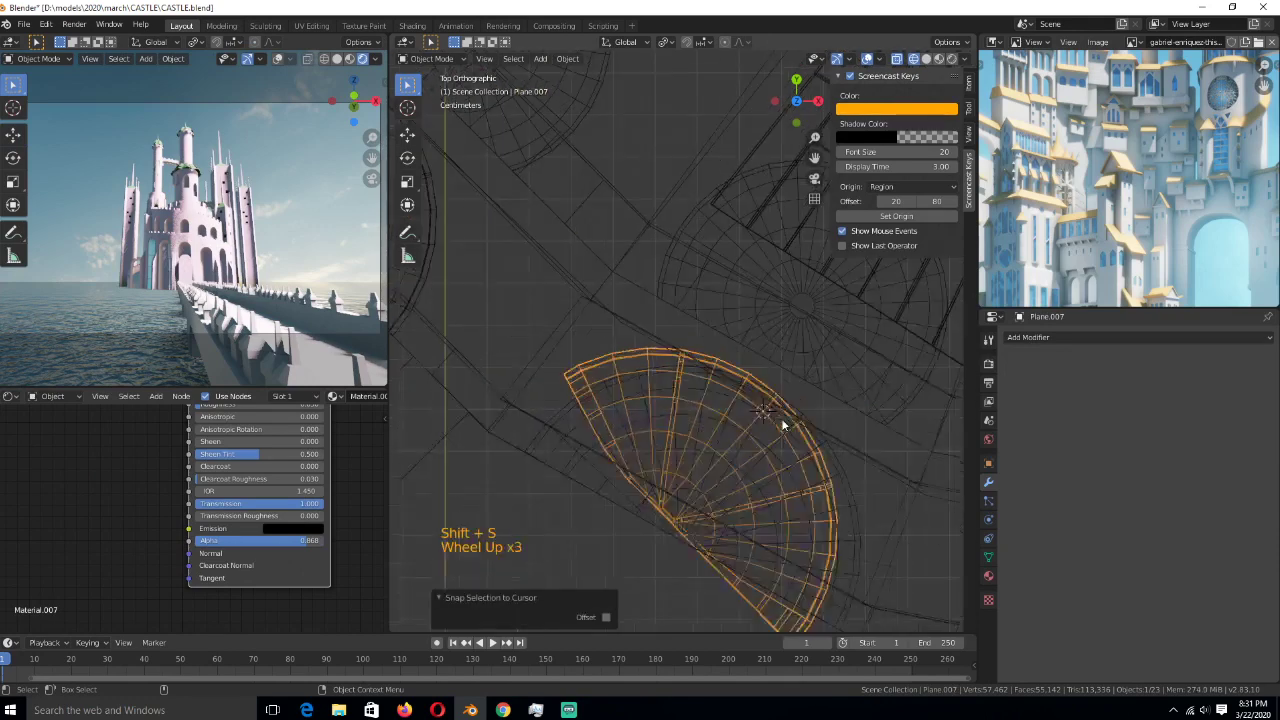
{"action": "key", "text": "r"}
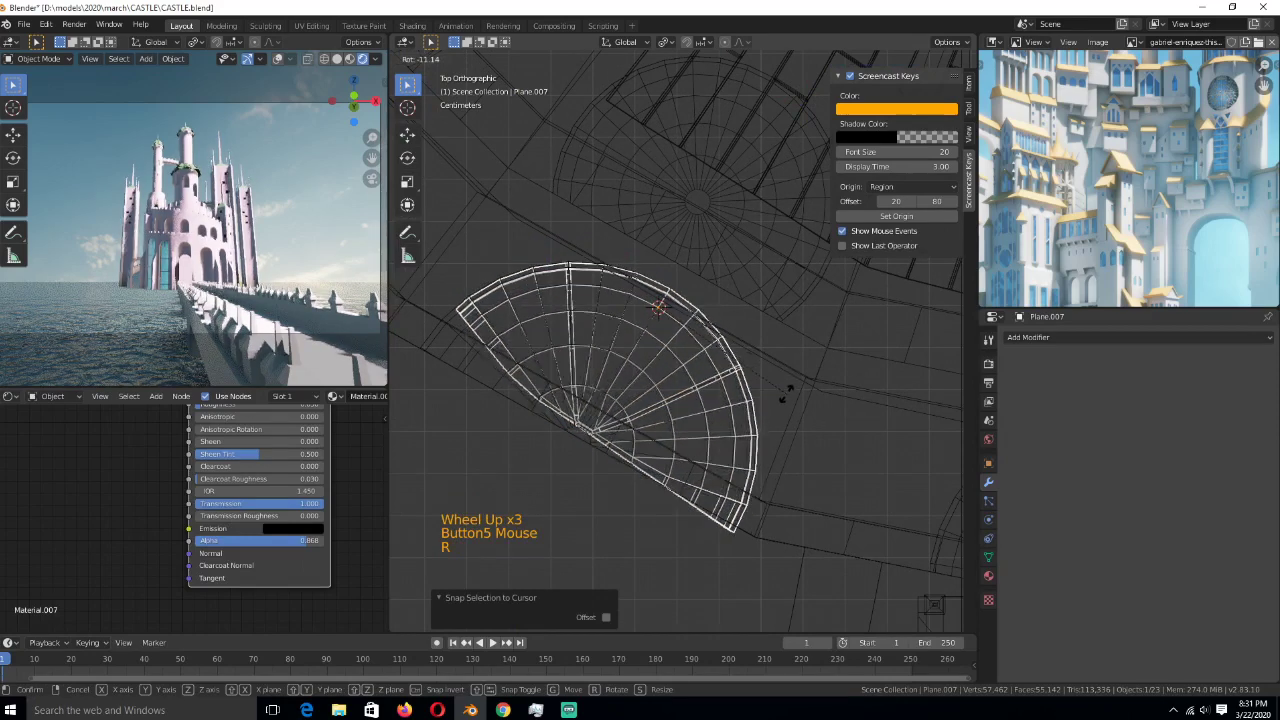
{"action": "left_click", "coordinate": [787, 399]}
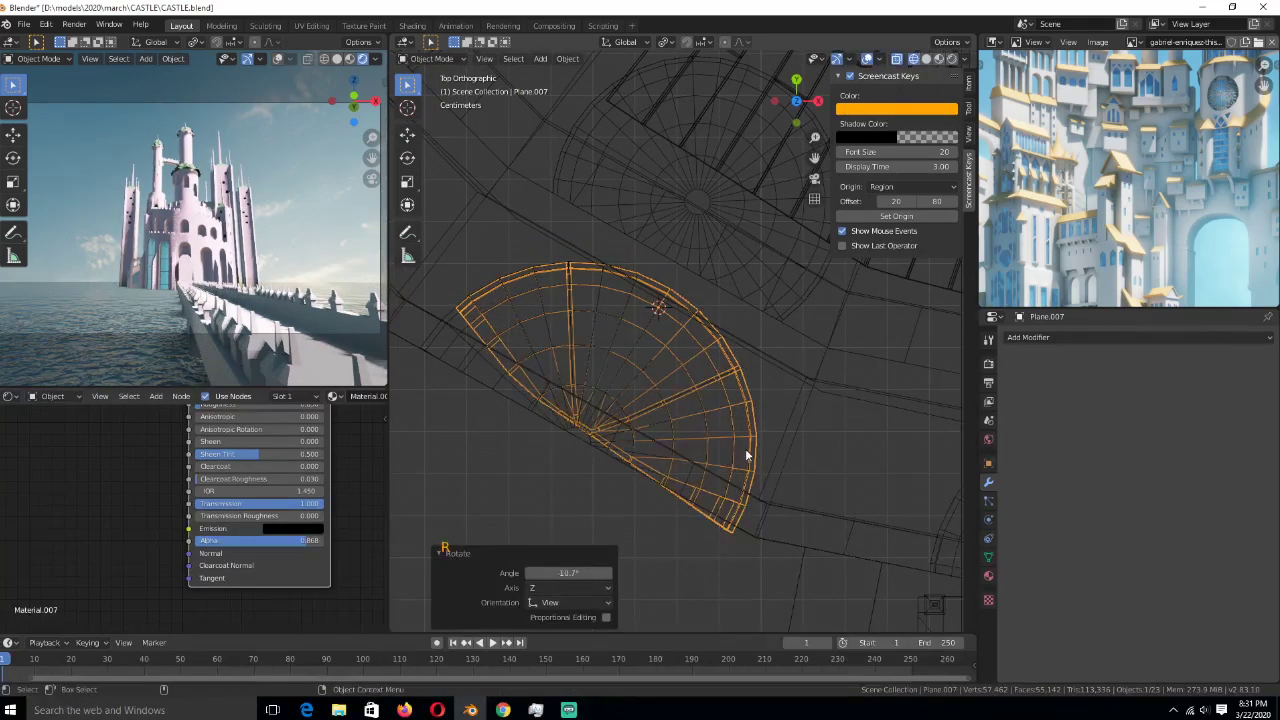
{"action": "scroll", "coordinate": [614, 478], "scroll_direction": "down", "scroll_amount": 1}
{"action": "scroll", "coordinate": [614, 478], "scroll_direction": "up", "scroll_amount": 1}
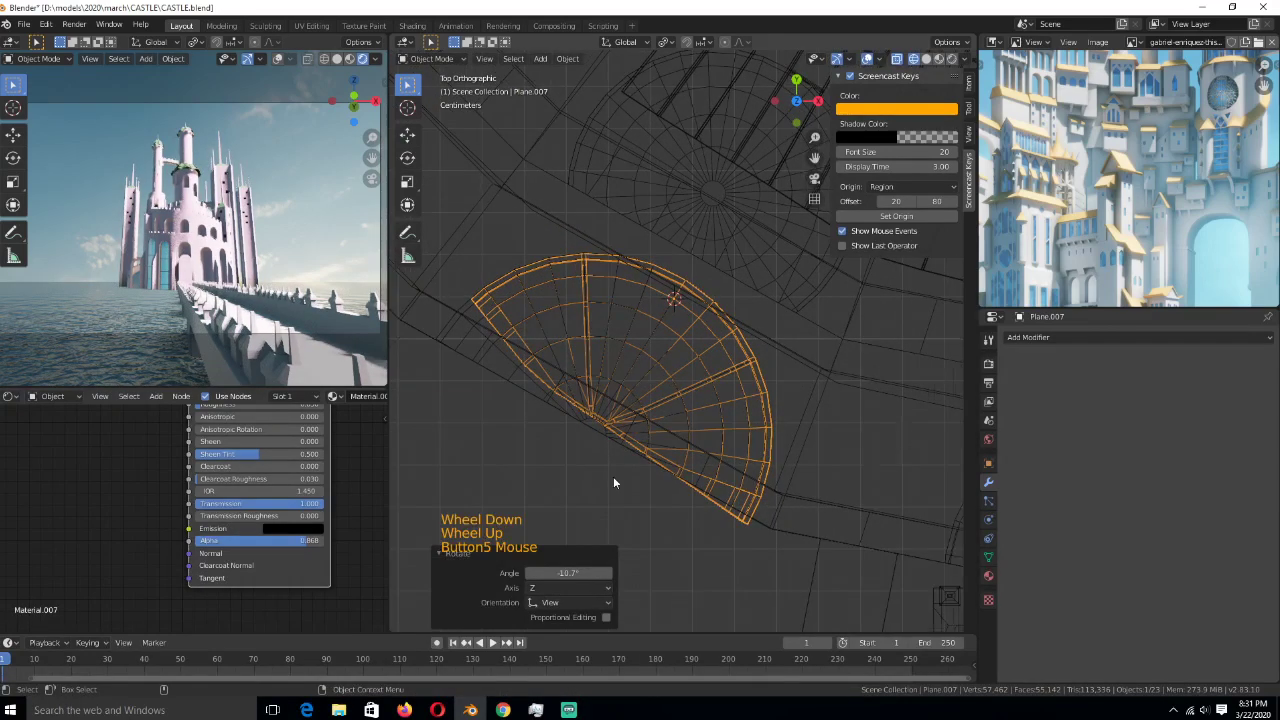
- Check the duplicated window's fit, open its mesh in a wireframe top view and circle-select vertices of the end section by the wall
{"action": "middle_click_drag", "start_coordinate": [614, 478], "coordinate": [650, 400]}
{"action": "scroll", "coordinate": [650, 400], "scroll_direction": "down", "scroll_amount": 2}
{"action": "key", "text": "z"}
{"action": "scroll", "coordinate": [681, 333], "scroll_direction": "down", "scroll_amount": 4}
{"action": "middle_click_drag", "start_coordinate": [681, 333], "coordinate": [512, 364]}
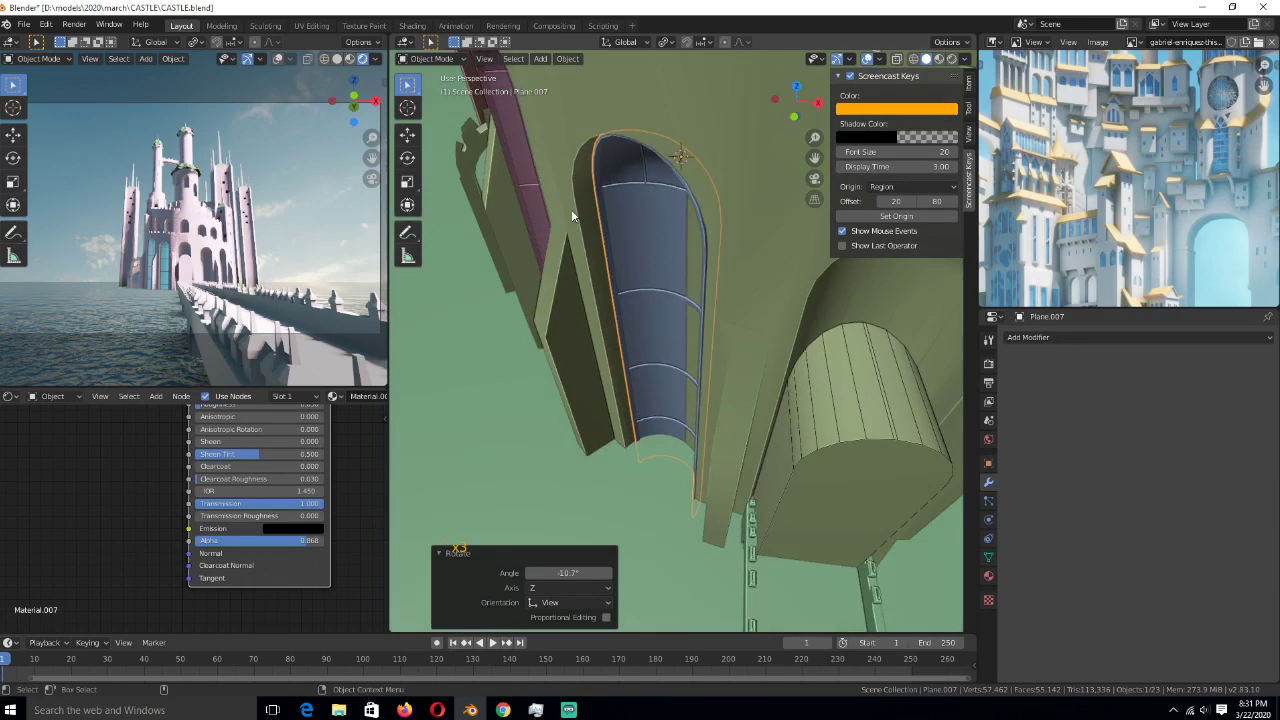
{"action": "key", "text": "KP_7"}
{"action": "scroll", "coordinate": [610, 351], "scroll_direction": "up", "scroll_amount": 4}
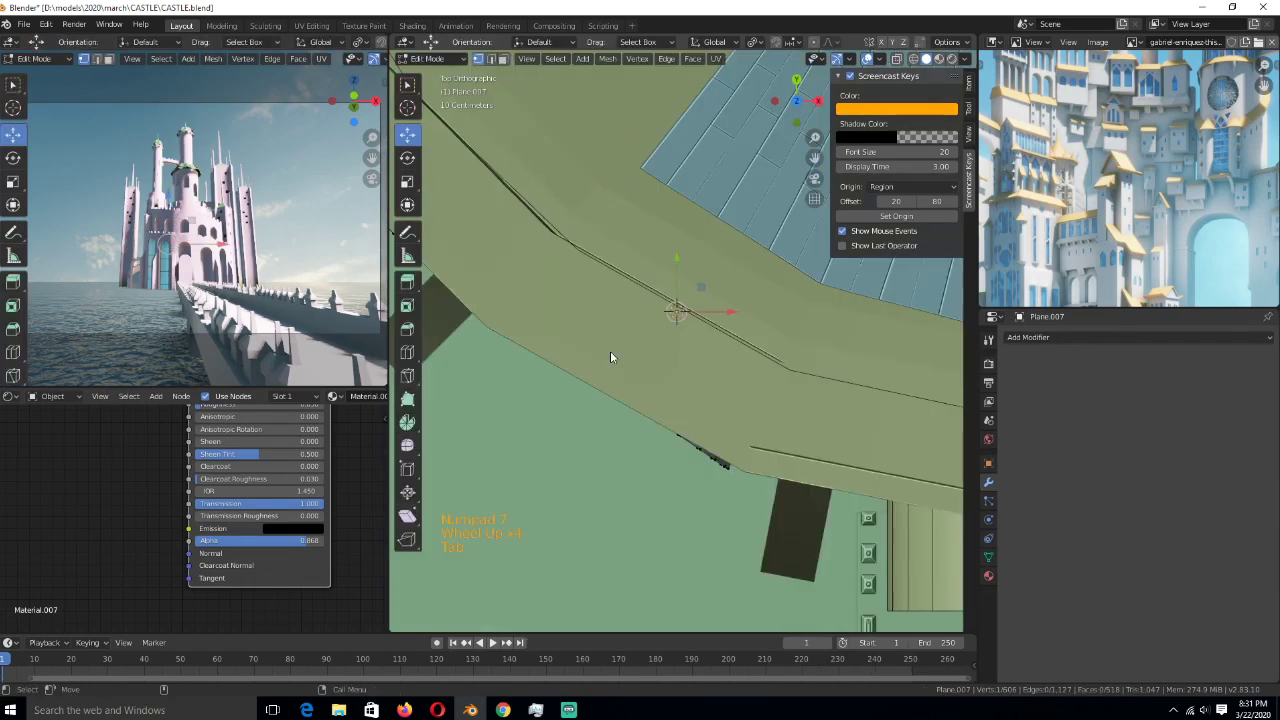
{"action": "key", "text": "Tab"}
{"action": "key", "text": "z"}
{"action": "scroll", "coordinate": [494, 361], "scroll_direction": "up", "scroll_amount": 2}
{"action": "key", "text": "alt+a"}
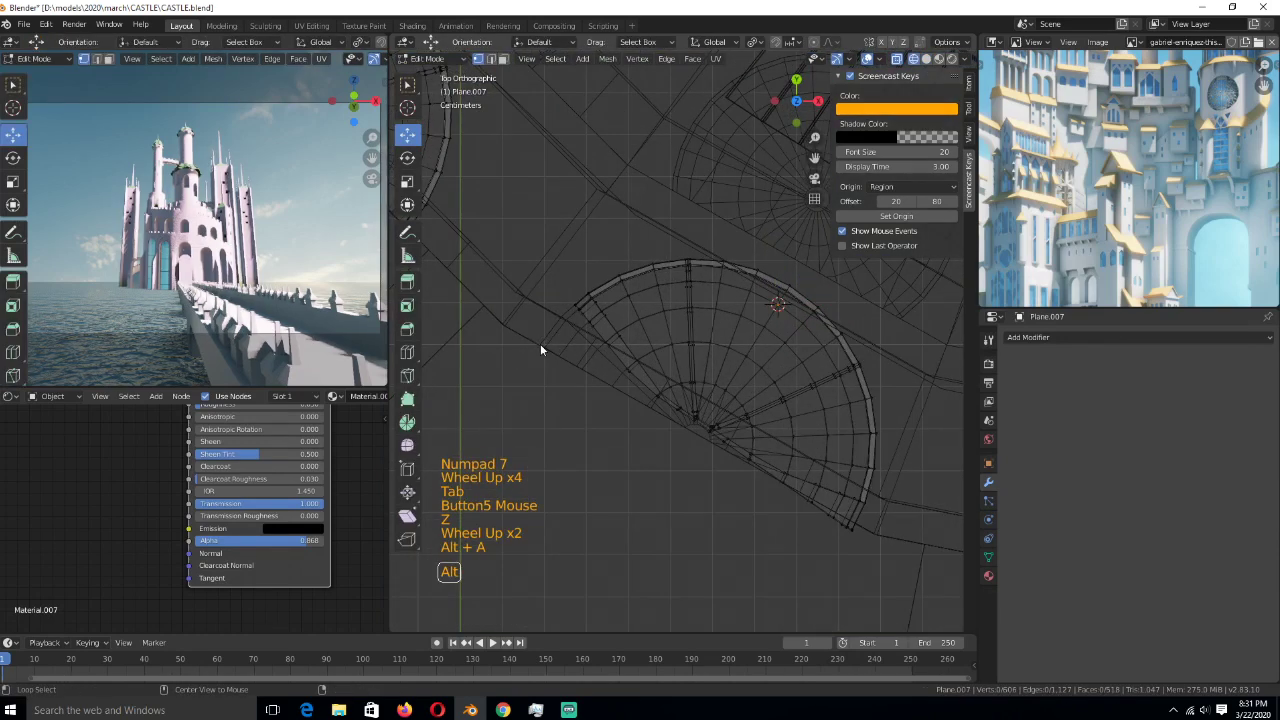
{"action": "left_click", "coordinate": [609, 378], "text": "alt"}
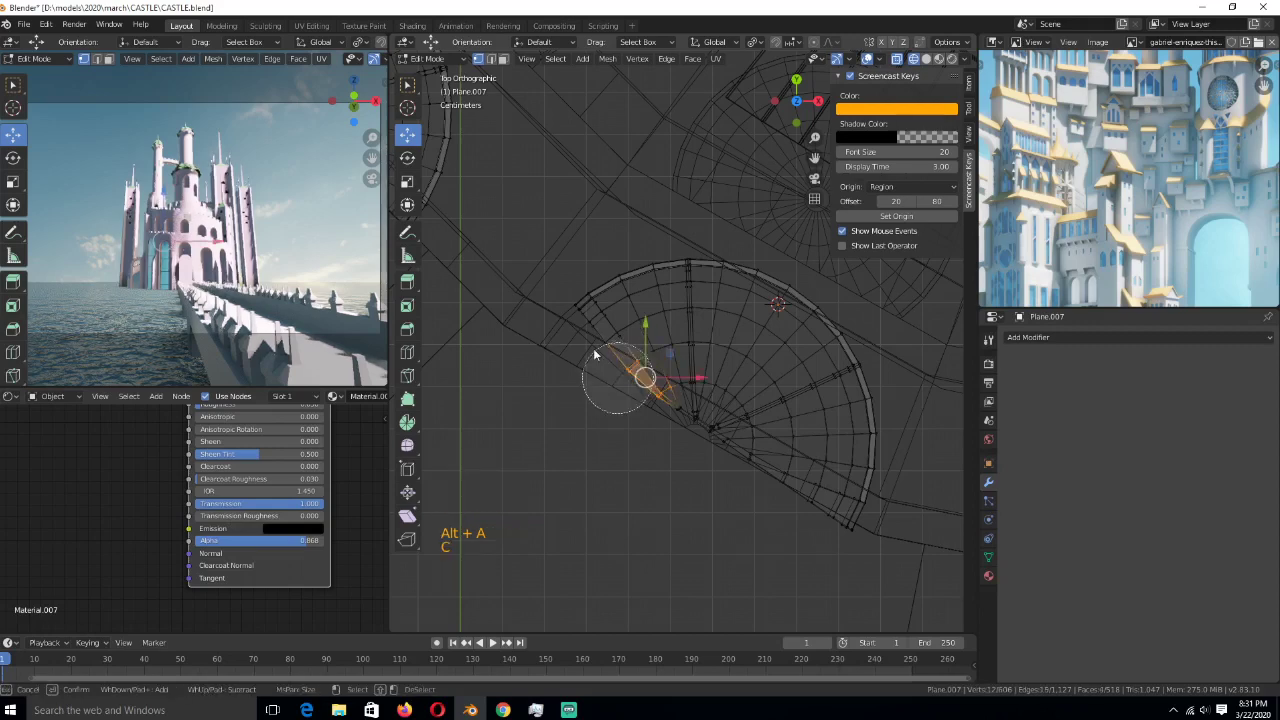
{"action": "left_click", "coordinate": [545, 302], "text": "alt"}
- Place the 3D cursor at the centre of the niche's arc, on the wall's outer edge
{"action": "scroll", "coordinate": [587, 395], "scroll_direction": "up", "scroll_amount": 4}
{"action": "key", "text": "Tab"}
{"action": "left_click", "coordinate": [711, 538]}
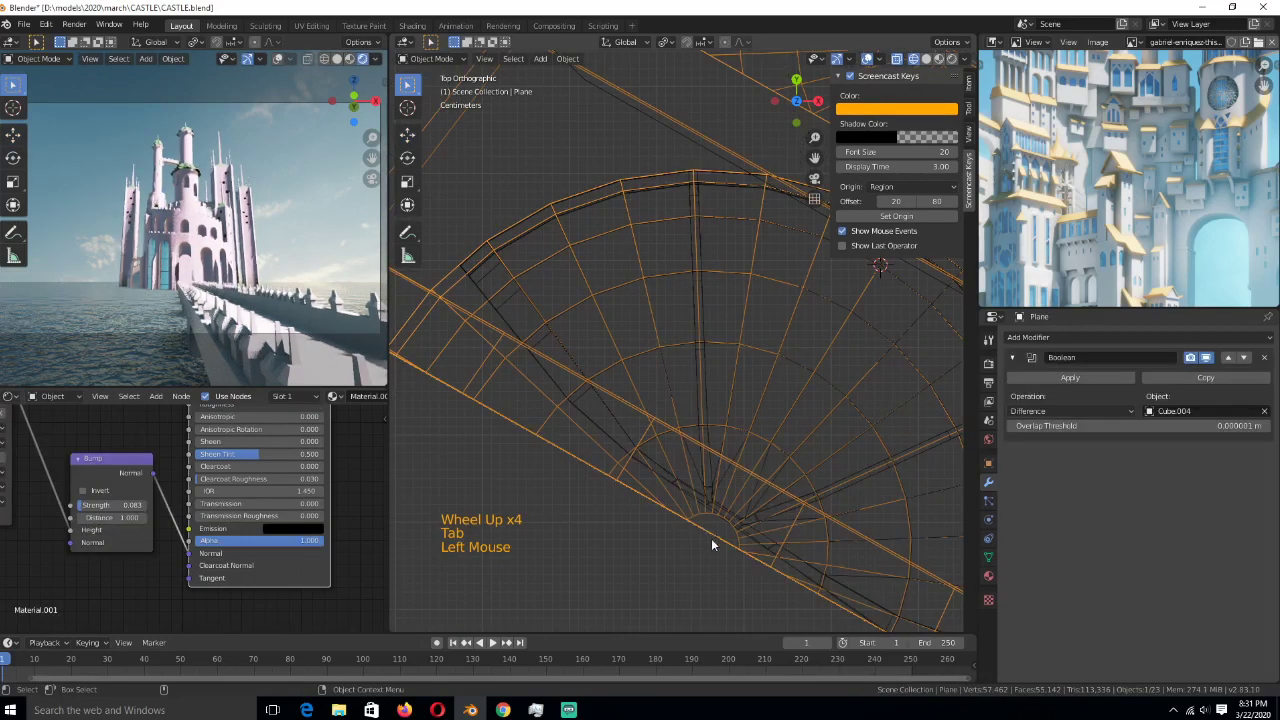
{"action": "key", "text": "Tab"}
{"action": "left_click", "coordinate": [713, 540]}
{"action": "key", "text": "2"}
{"action": "key", "text": "Tab"}
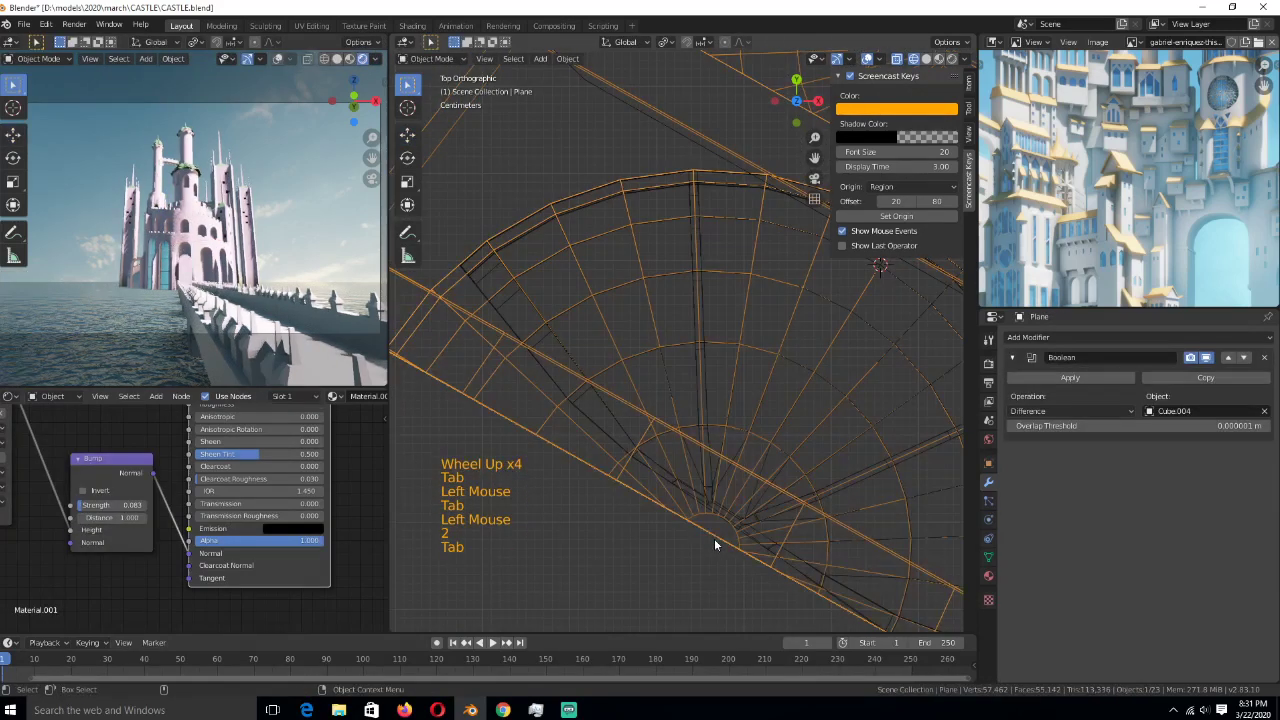
{"action": "right_click", "coordinate": [714, 538], "text": "shift"}
{"action": "right_click", "coordinate": [714, 538], "text": "shift"}
- Reopen the duplicated window's mesh and circle-select the vertices of its end section in vertex mode
{"action": "key", "text": "Tab"}
{"action": "left_click", "coordinate": [486, 300]}
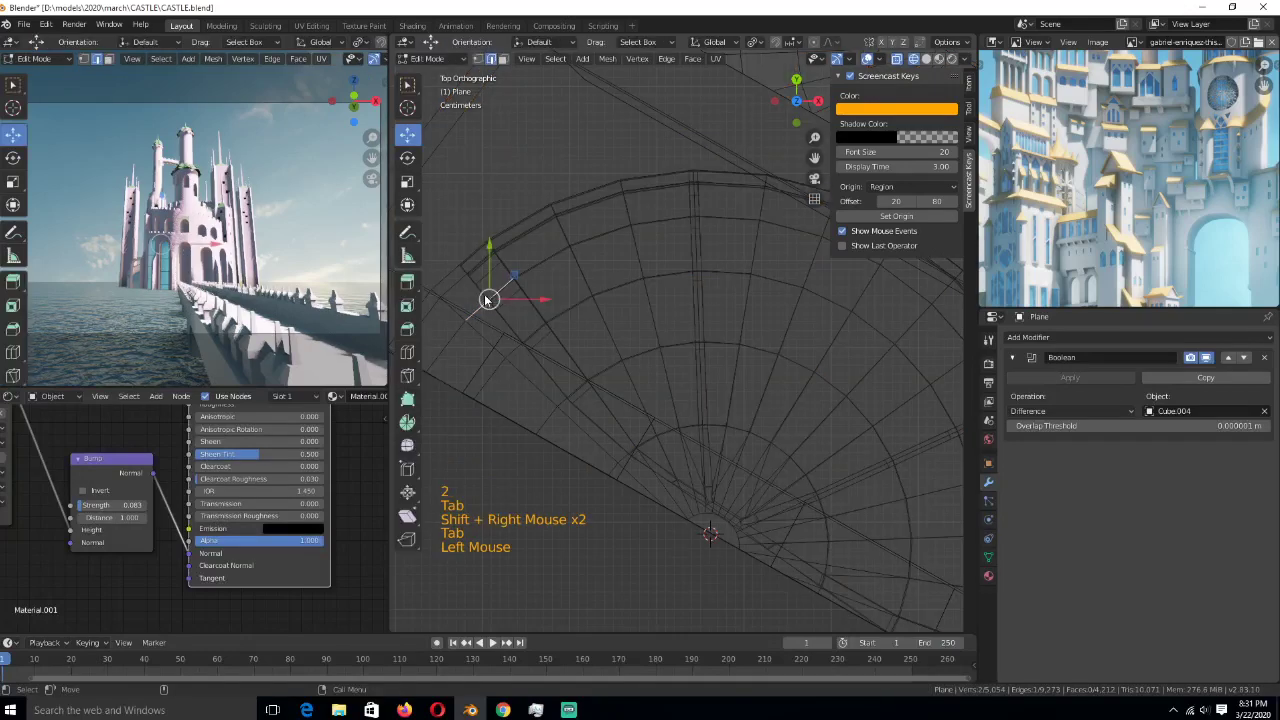
{"action": "key", "text": "Tab"}
{"action": "left_click", "coordinate": [495, 290]}
{"action": "key", "text": "Tab"}
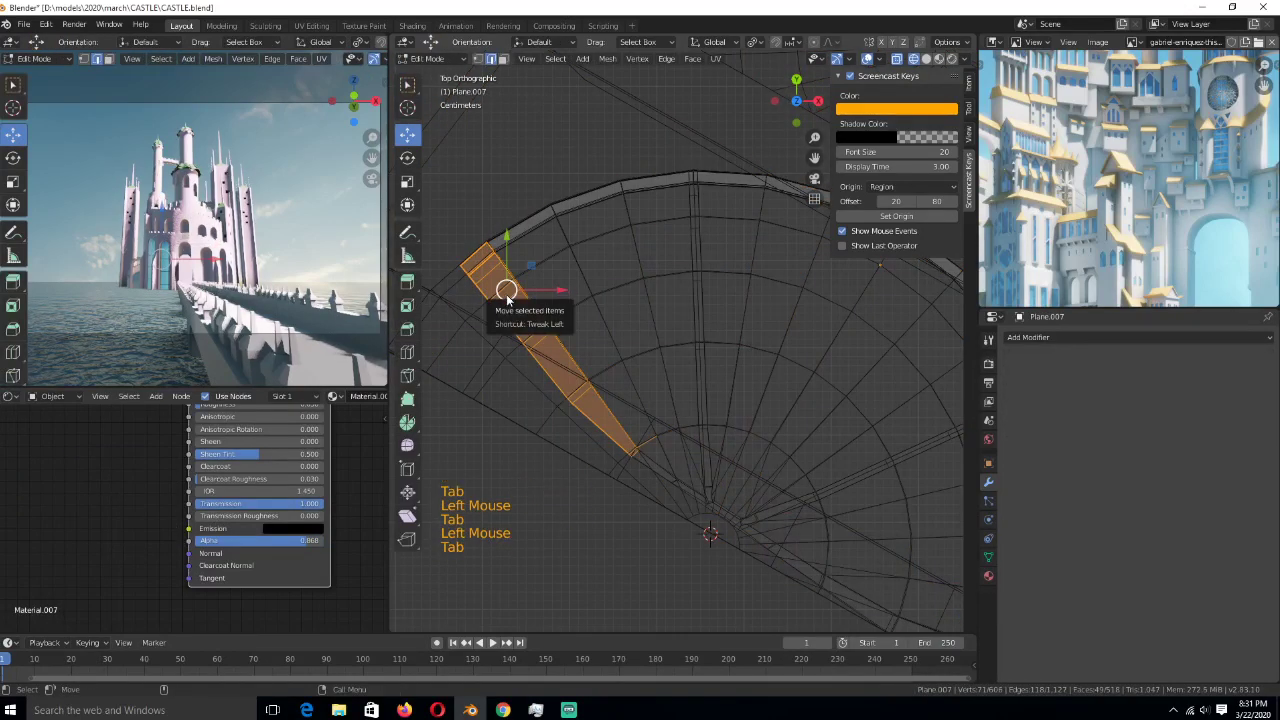
{"action": "key", "text": "1"}
{"action": "key", "text": "alt+a"}
{"action": "key", "text": "c"}
{"action": "mouse_move", "coordinate": [632, 448]}
{"action": "left_mouse_down"}
{"action": "mouse_move", "coordinate": [565, 397]}
{"action": "mouse_move", "coordinate": [438, 237]}
{"action": "left_mouse_up"}
{"action": "right_click", "coordinate": [438, 237]}
- Set the pivot point to the 3D cursor and rotate the selected window end section by -15.6° around it
{"action": "key", "text": "period"}
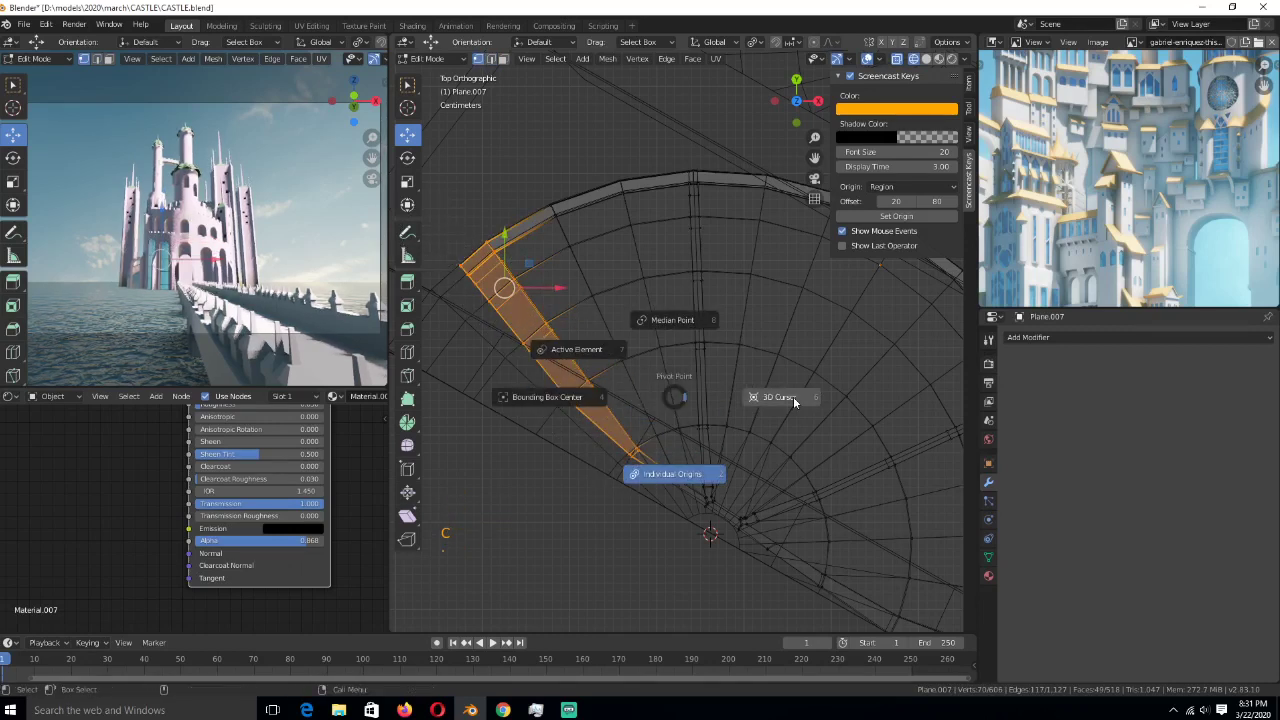
{"action": "left_click", "coordinate": [793, 396]}
{"action": "key", "text": "e"}
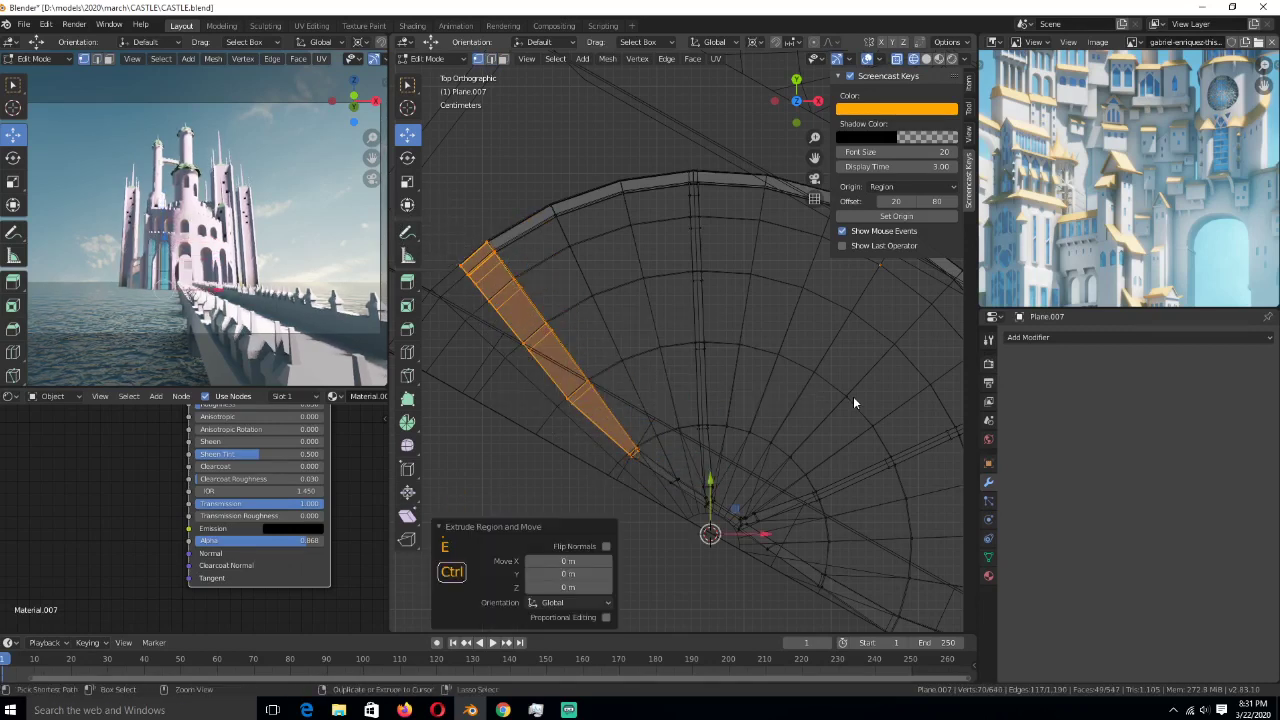
{"action": "key", "text": "ctrl+z"}
{"action": "key", "text": "r"}
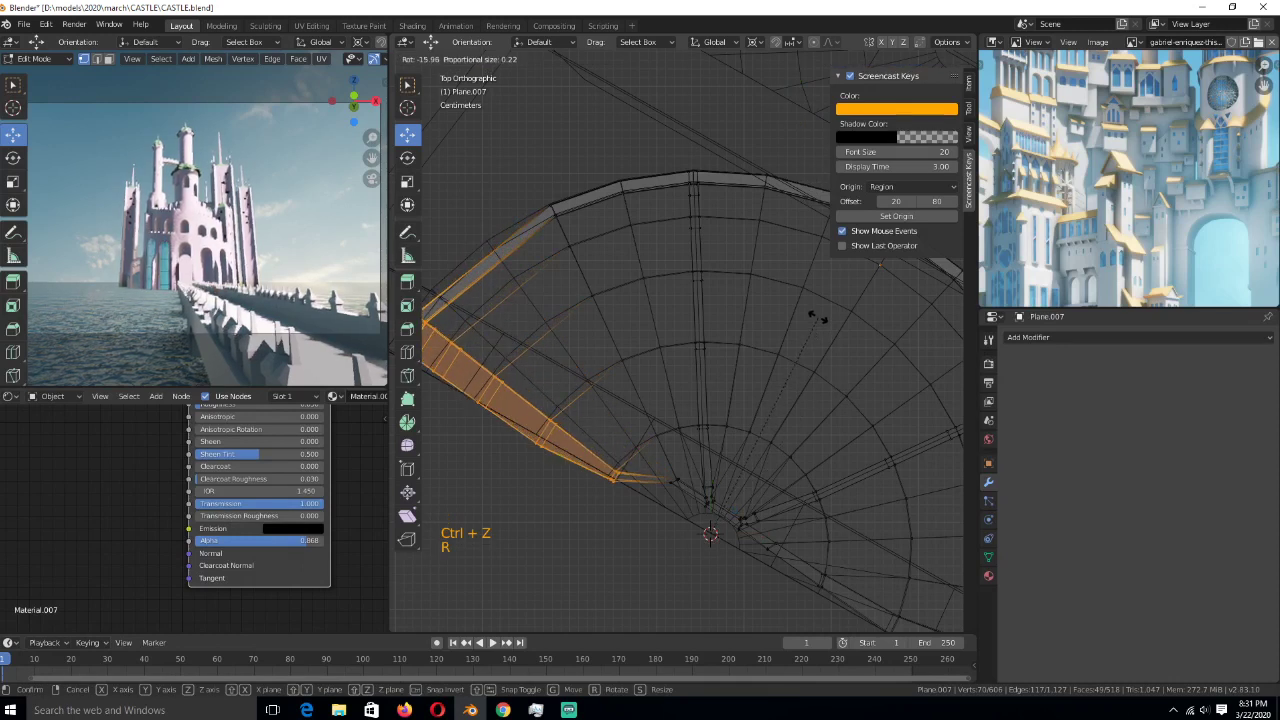
{"action": "left_click", "coordinate": [815, 318]}
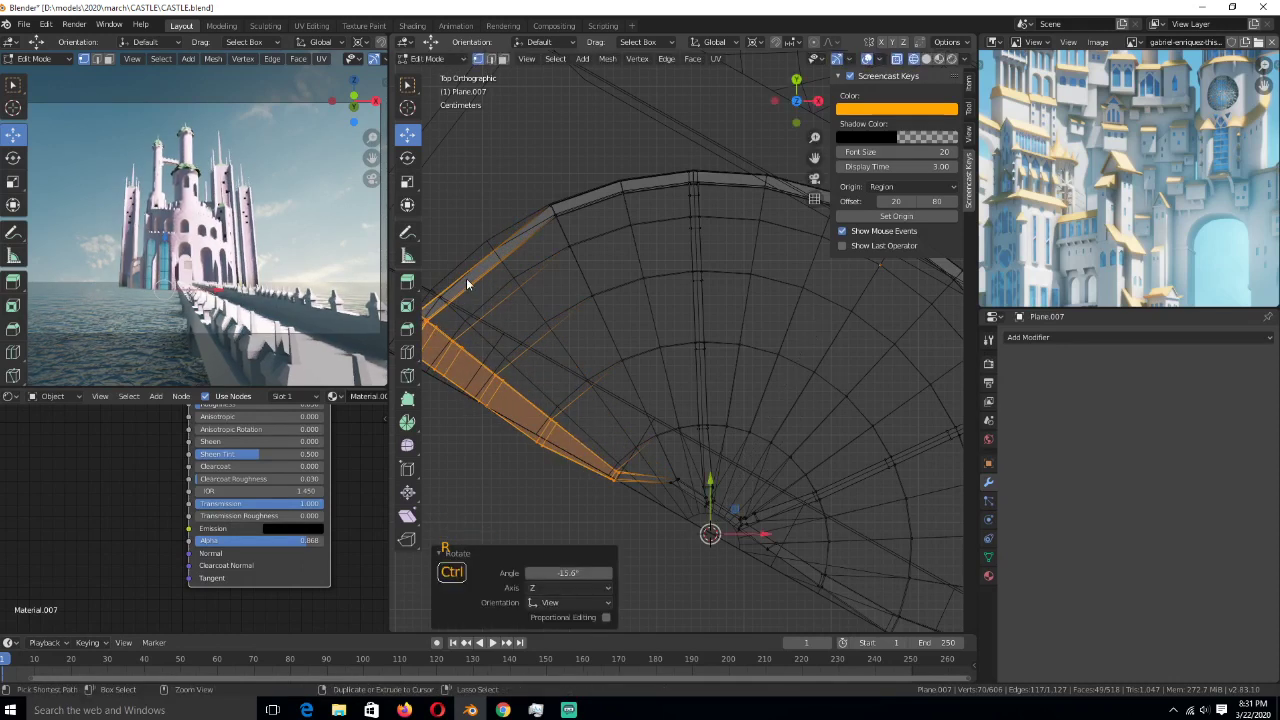
- Add one loop cut across the stretched window panel and scale it to about 1.04 from the 3D cursor, excluding Z
{"action": "key", "text": "ctrl+r"}
{"action": "left_click", "coordinate": [481, 264]}
{"action": "right_click", "coordinate": [481, 264]}
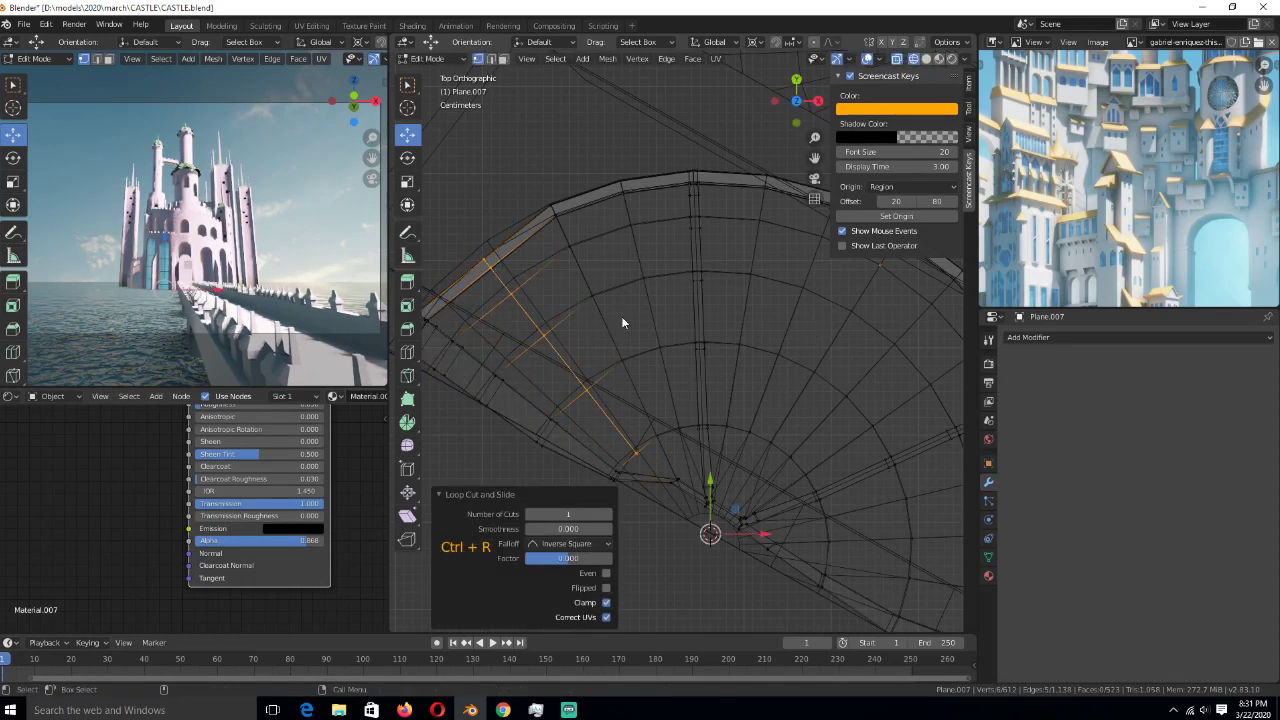
{"action": "key", "text": "s"}
{"action": "key", "text": "shift+z"}
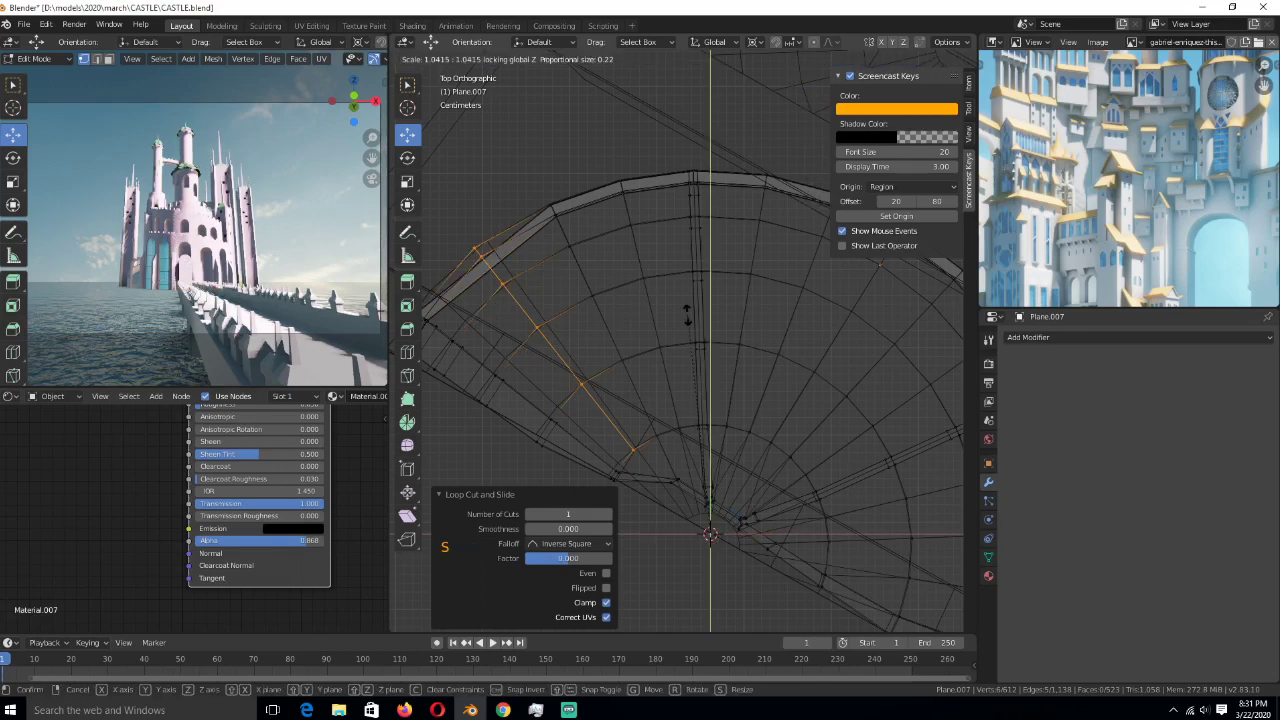
{"action": "left_click", "coordinate": [686, 314]}
{"action": "key", "text": "Tab"}
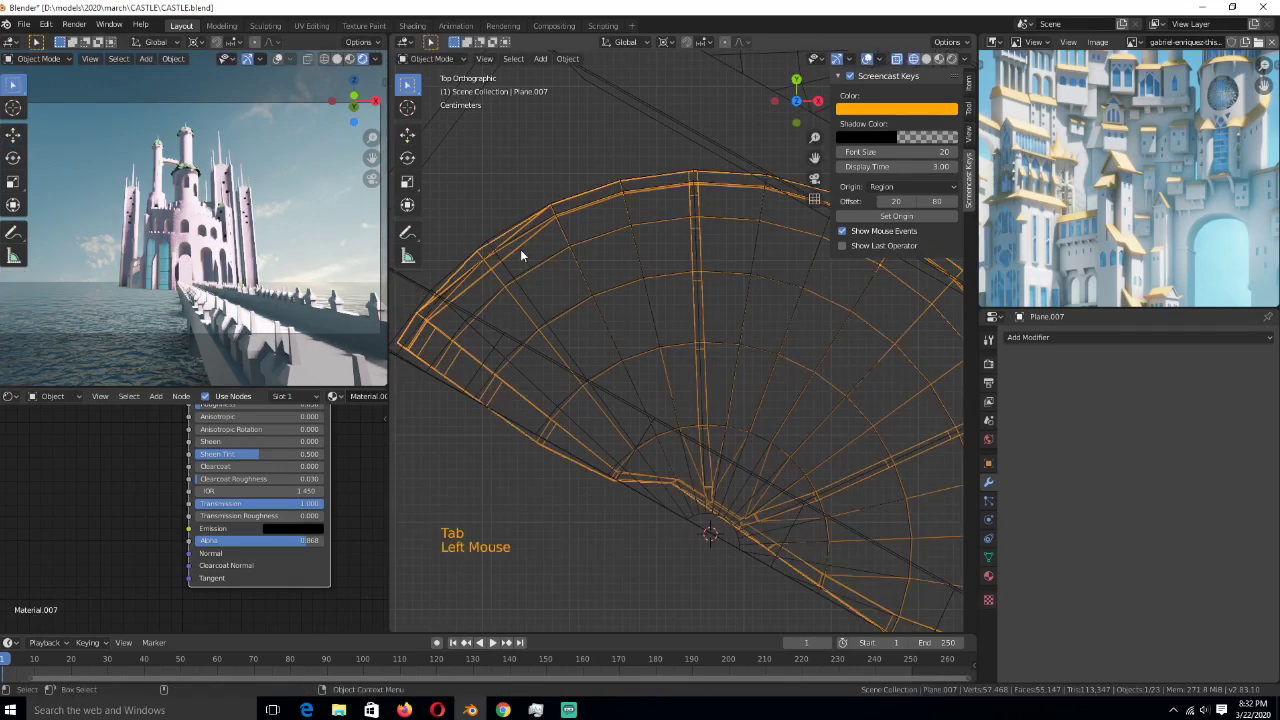
- Examine how the reshaped window sits in its niche, in solid and material preview shading
{"action": "key", "text": "Tab"}
{"action": "key", "text": "ctrl+r"}
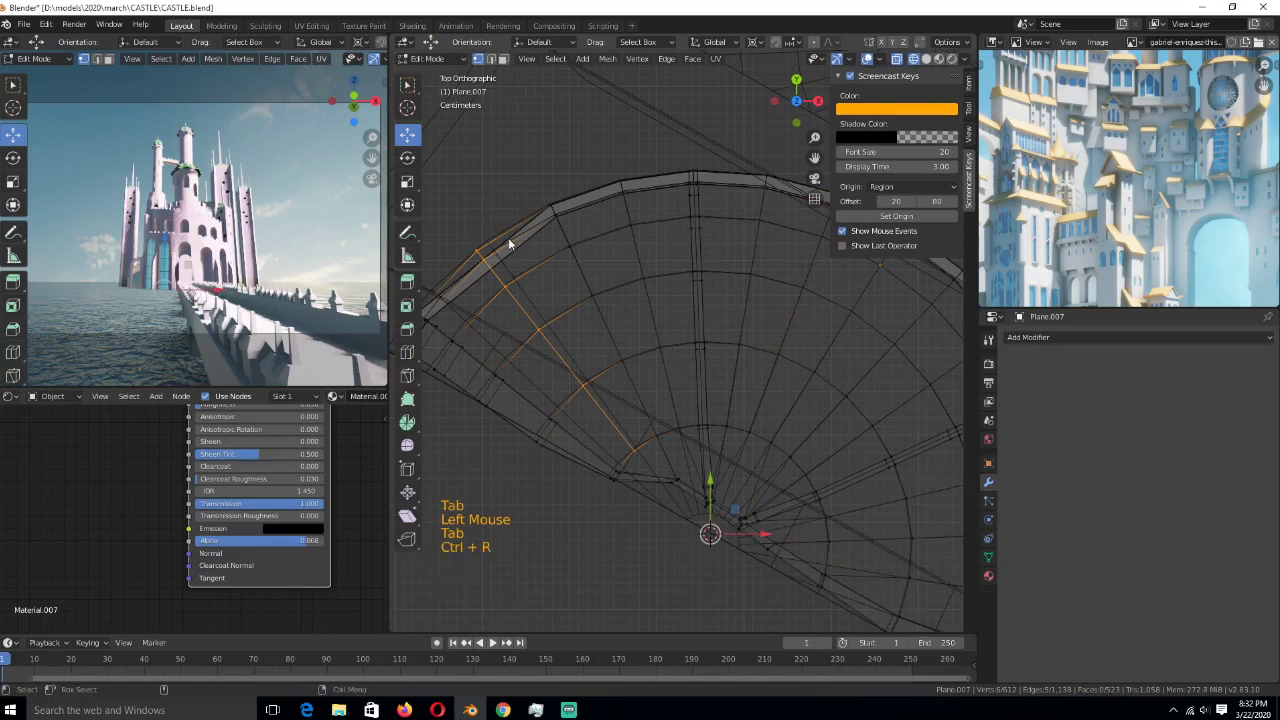
{"action": "middle_click_drag", "start_coordinate": [508, 237], "coordinate": [512, 278]}
{"action": "scroll", "coordinate": [512, 278], "scroll_direction": "down", "scroll_amount": 2}
{"action": "key", "text": "z"}
{"action": "key", "text": "Tab"}
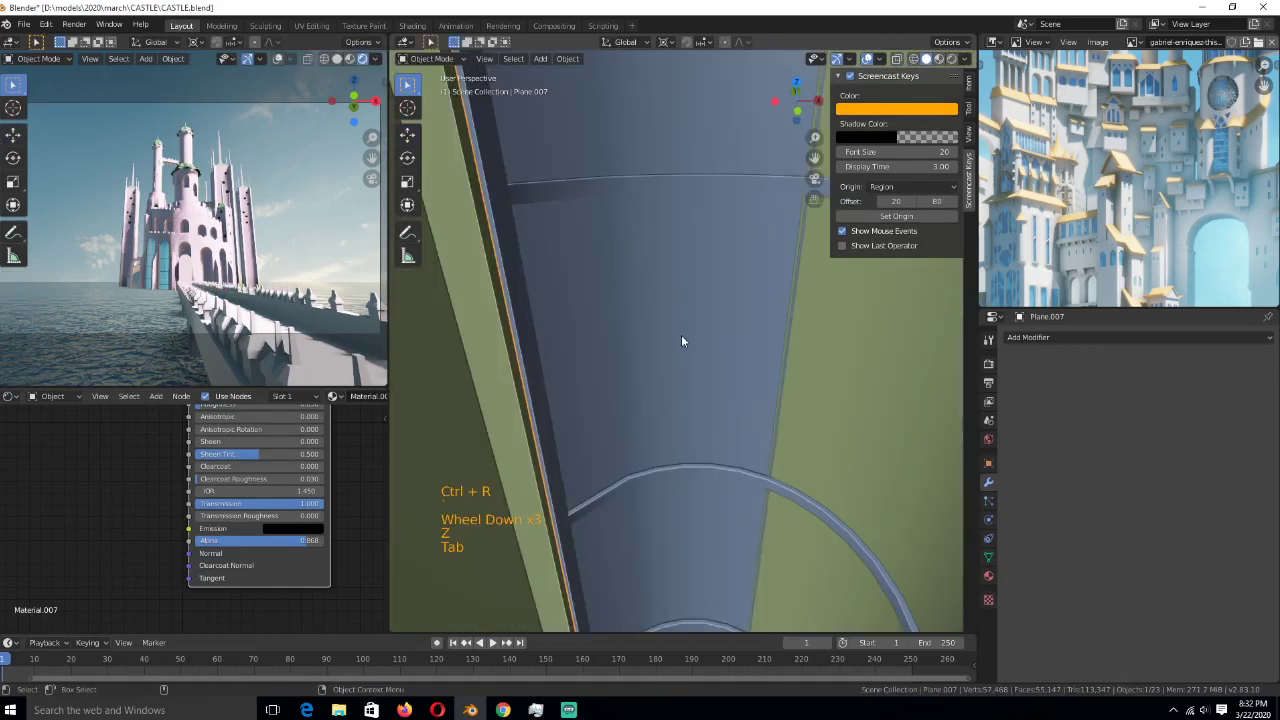
{"action": "scroll", "coordinate": [685, 359], "scroll_direction": "down", "scroll_amount": 8}
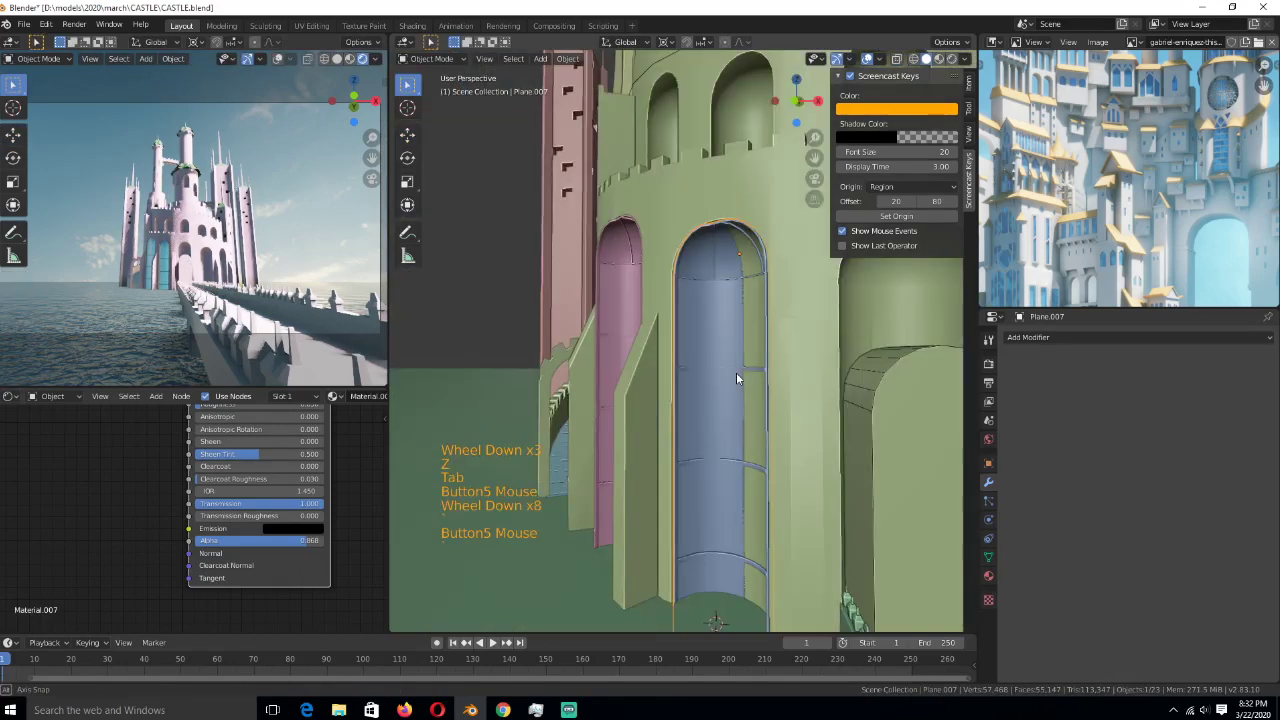
{"action": "middle_click_drag", "start_coordinate": [736, 372], "coordinate": [806, 267]}
{"action": "key", "text": "alt+a"}
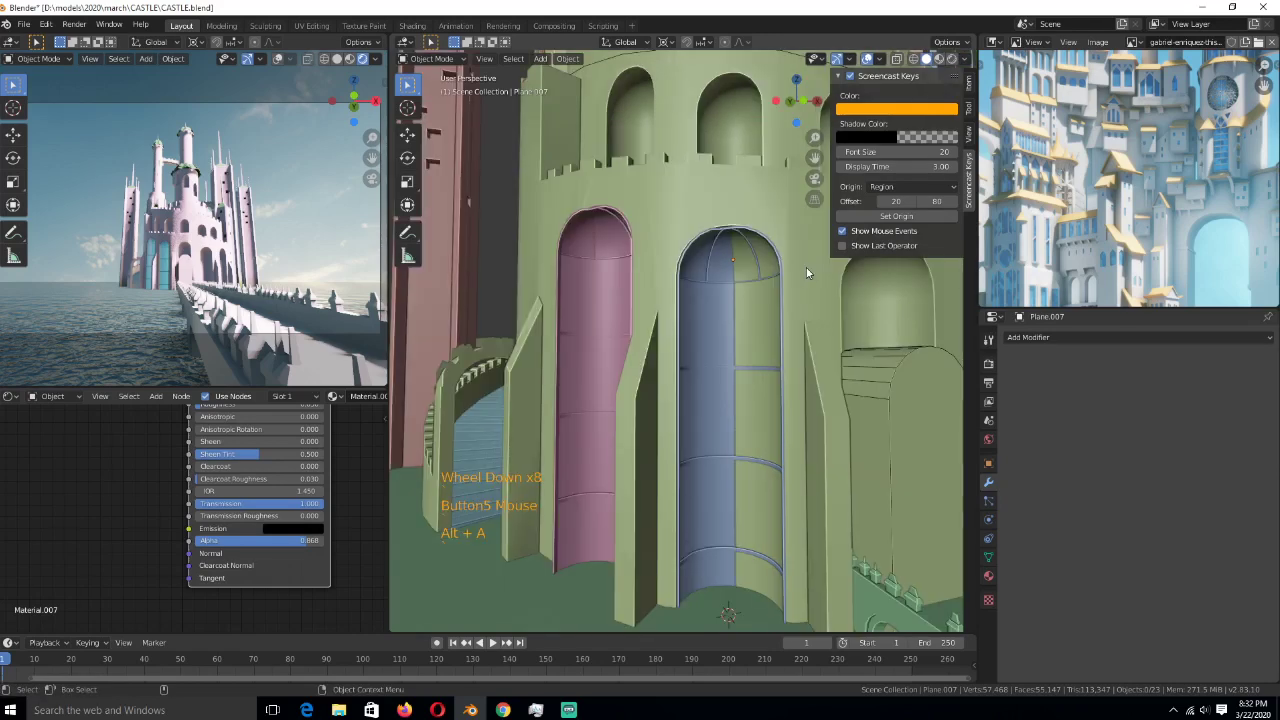
{"action": "left_click", "coordinate": [941, 59]}
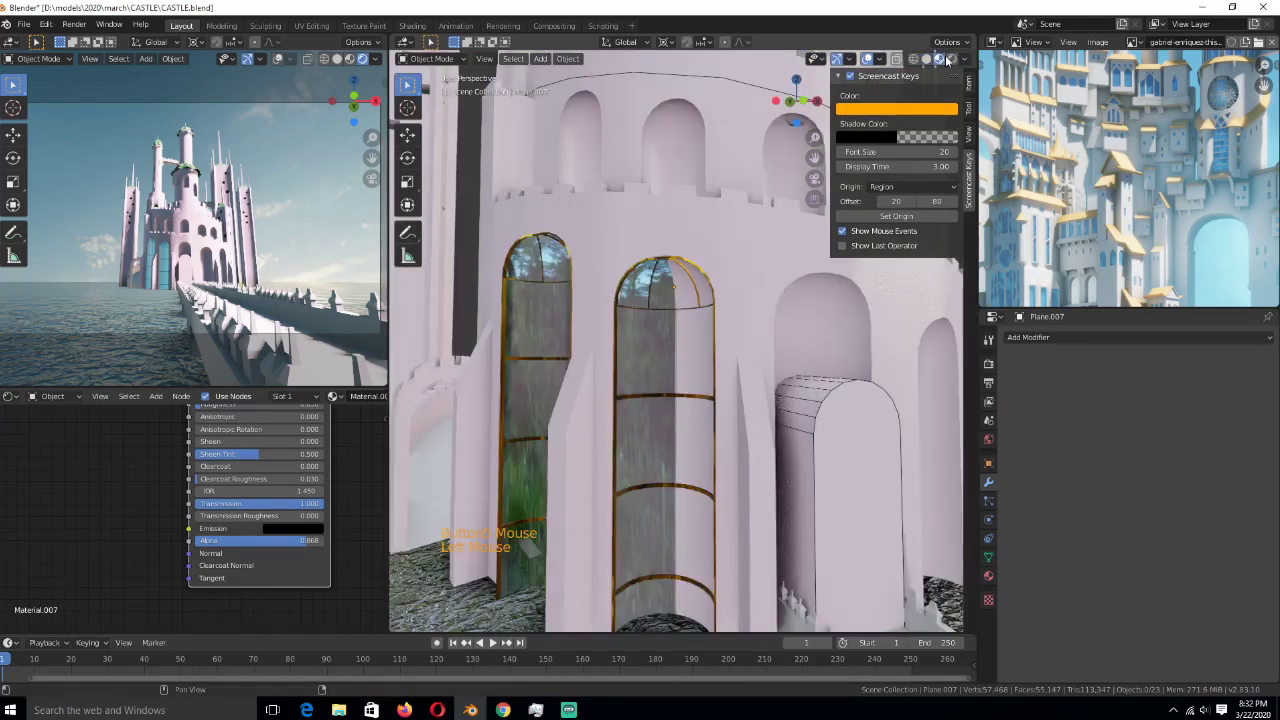
{"action": "left_click", "coordinate": [926, 59]}
- Select the duplicated window and hide it to expose the niche behind it
{"action": "scroll", "coordinate": [682, 312], "scroll_direction": "up", "scroll_amount": 2}
{"action": "left_click", "coordinate": [682, 312]}
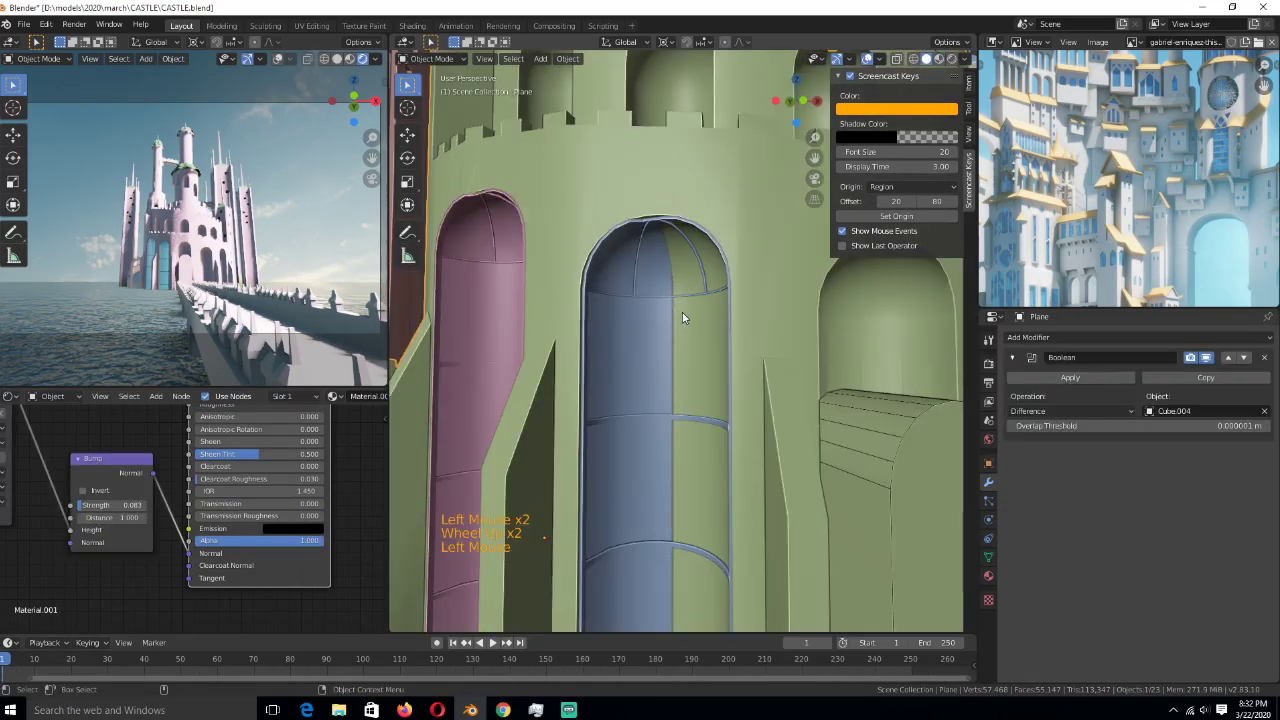
{"action": "key", "text": "g"}
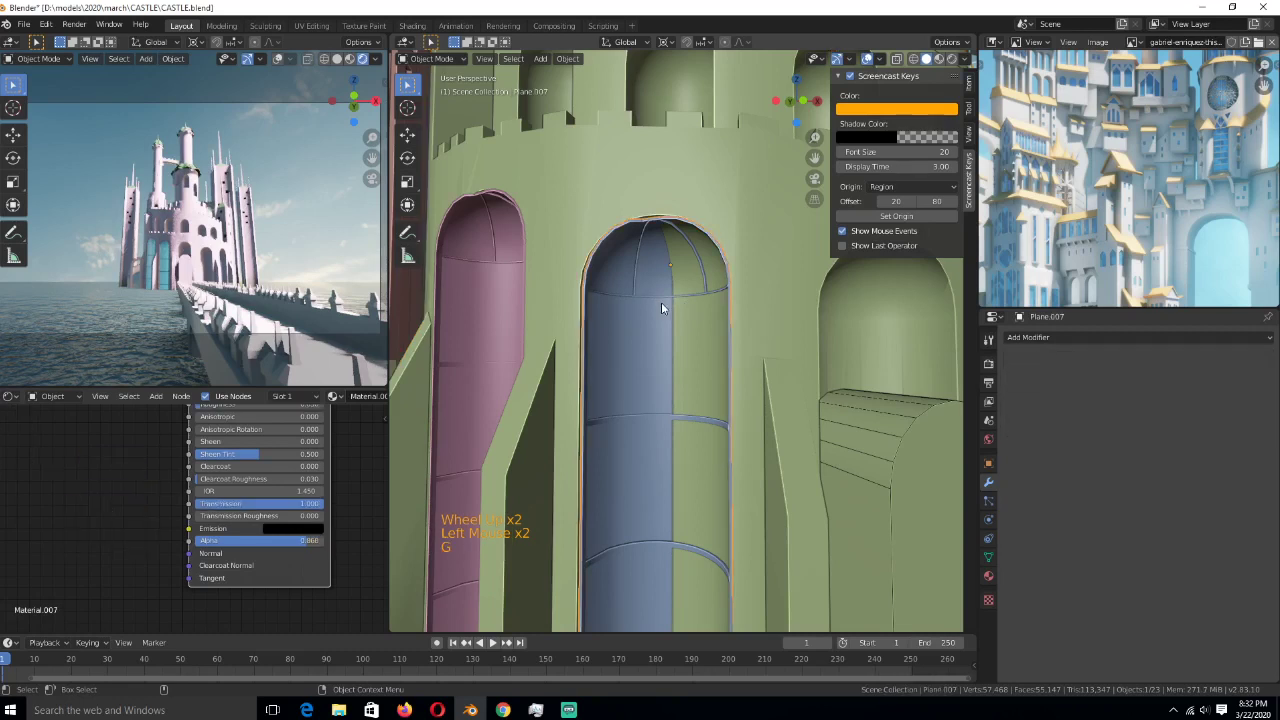
{"action": "key", "text": "h"}
- Open the castle wall mesh in face mode and select the narrow vertical face along the exposed niche's side
{"action": "left_click", "coordinate": [668, 312]}
{"action": "key", "text": "Tab"}
{"action": "key", "text": "3"}
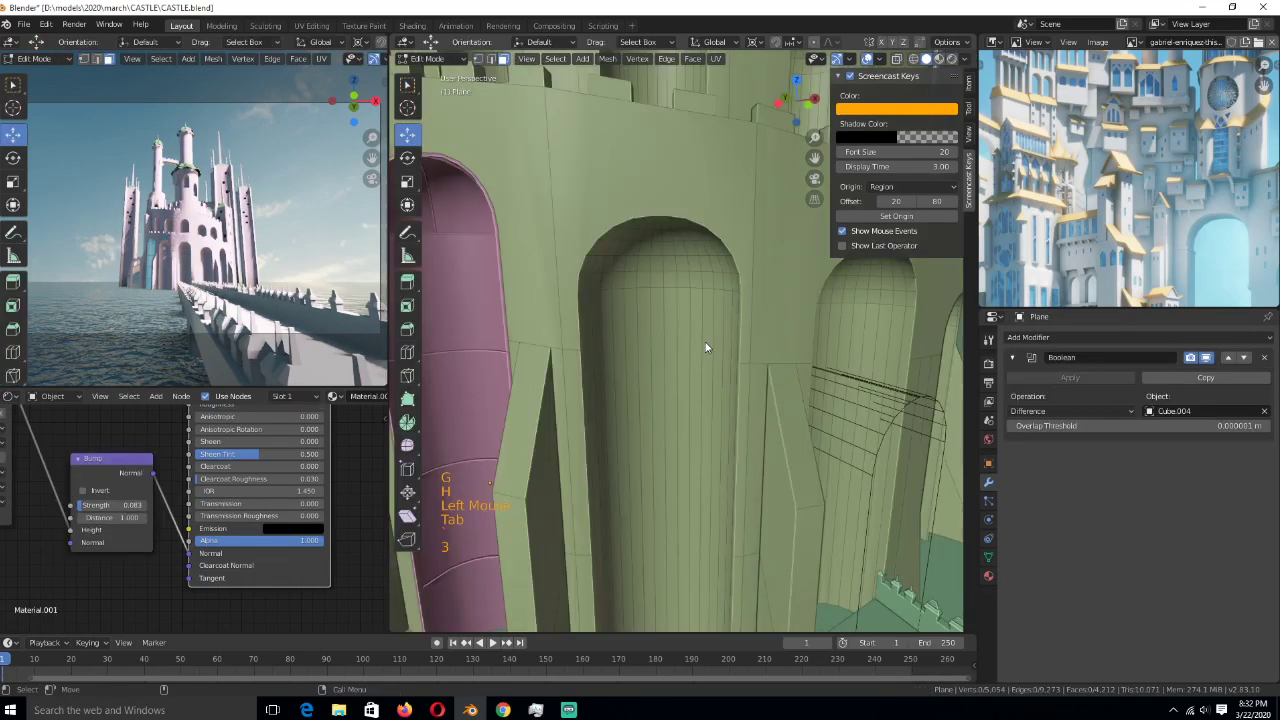
{"action": "scroll", "coordinate": [705, 342], "scroll_direction": "down", "scroll_amount": 1}
{"action": "left_click", "coordinate": [724, 377]}
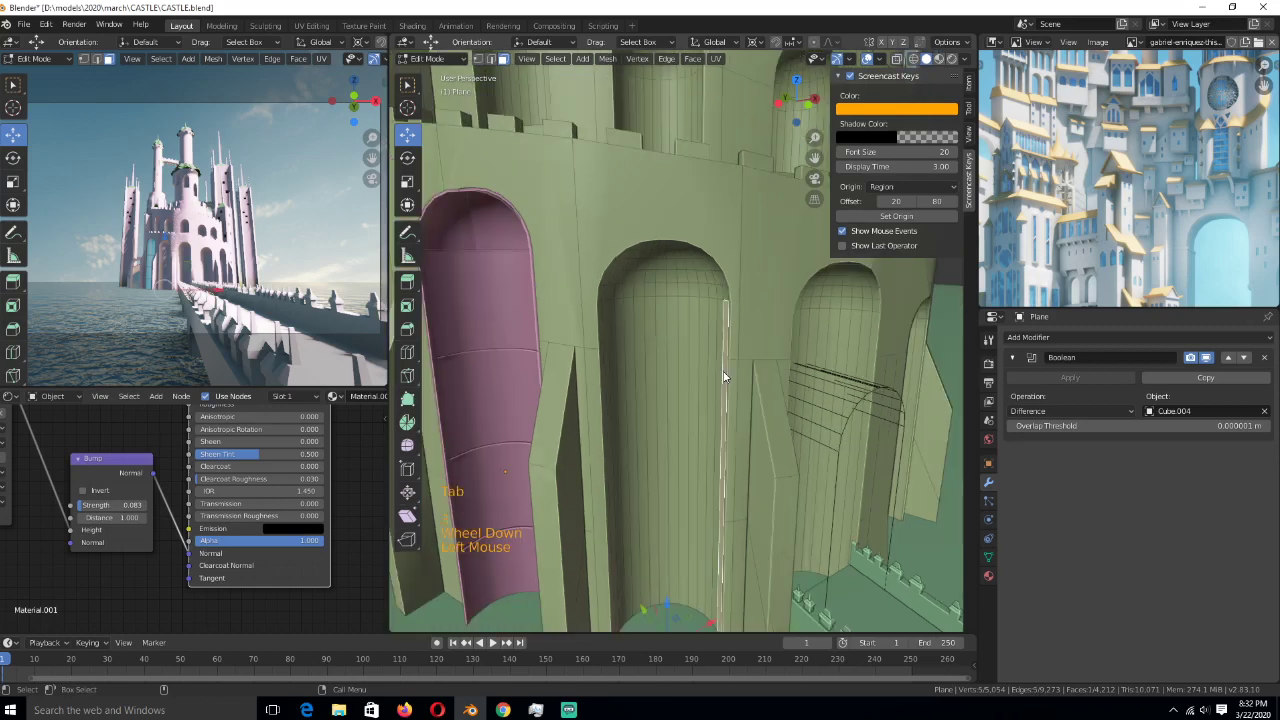
{"action": "scroll", "coordinate": [724, 377], "scroll_direction": "down", "scroll_amount": 5}
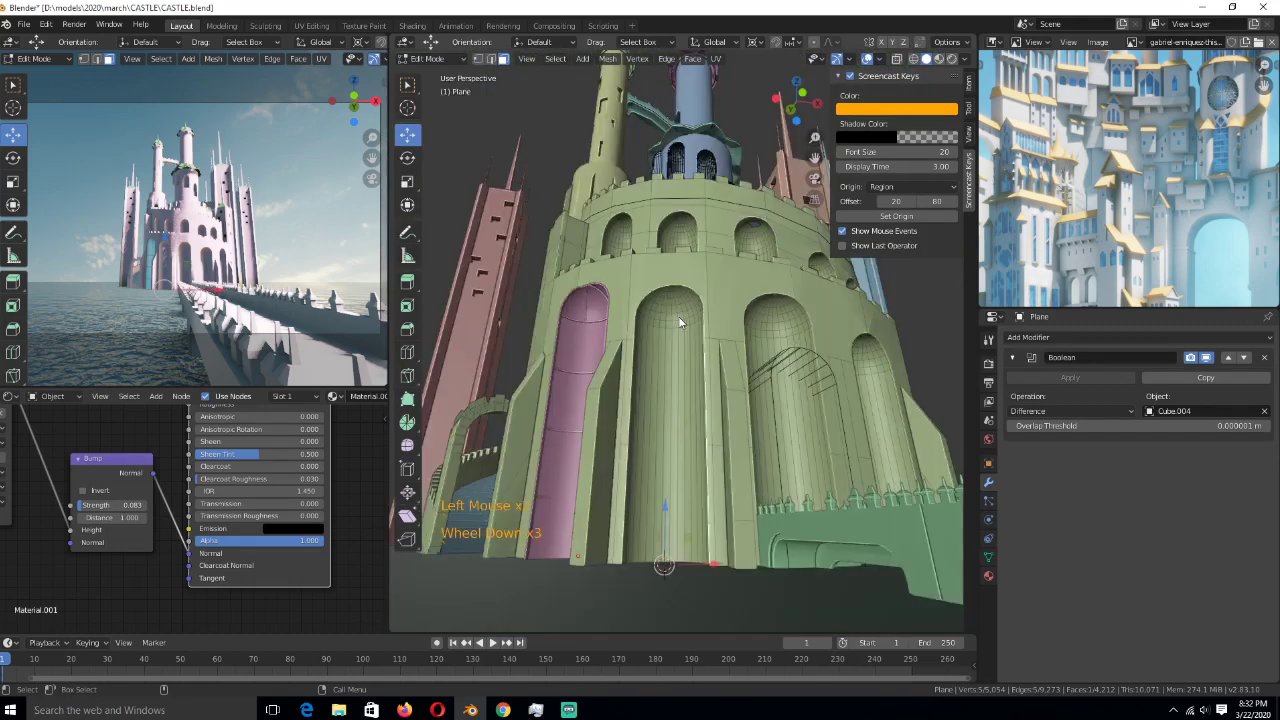
- Delete the inner faces of the exposed niche in the castle wall, leaving the surrounding wall faces out of the selection
{"action": "key", "text": "z"}
{"action": "left_click", "coordinate": [629, 312]}
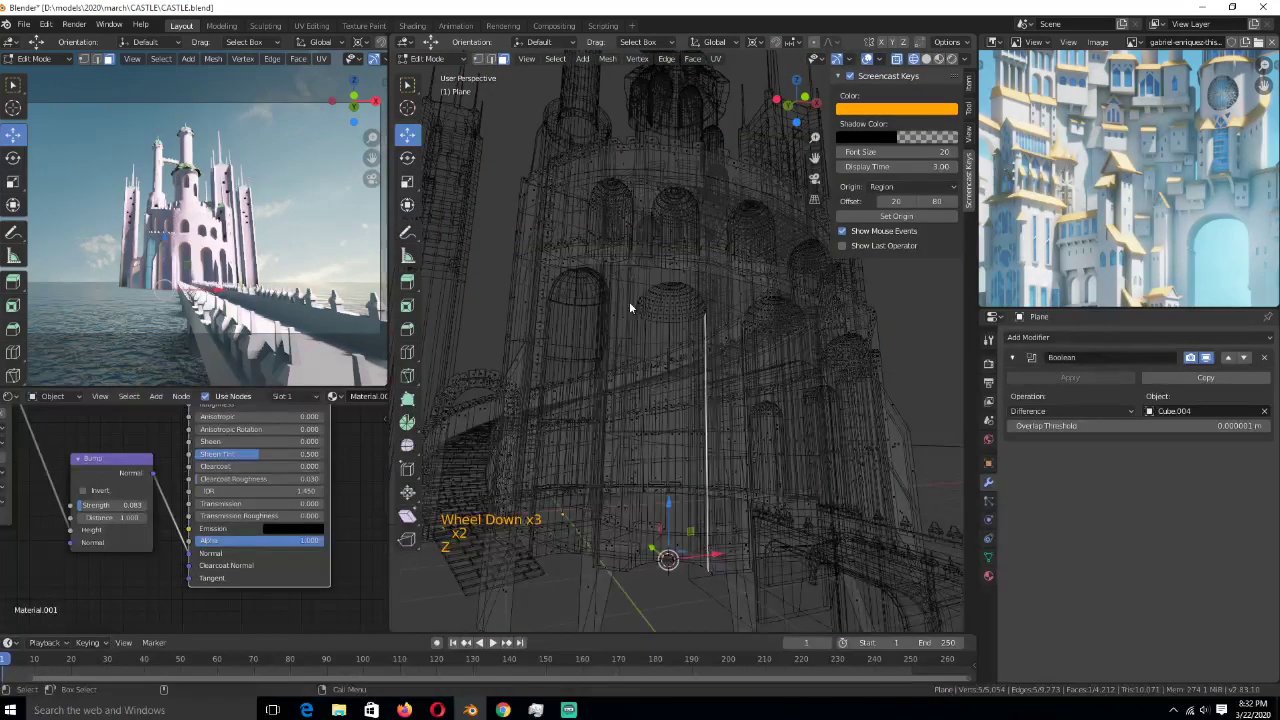
{"action": "key", "text": "z"}
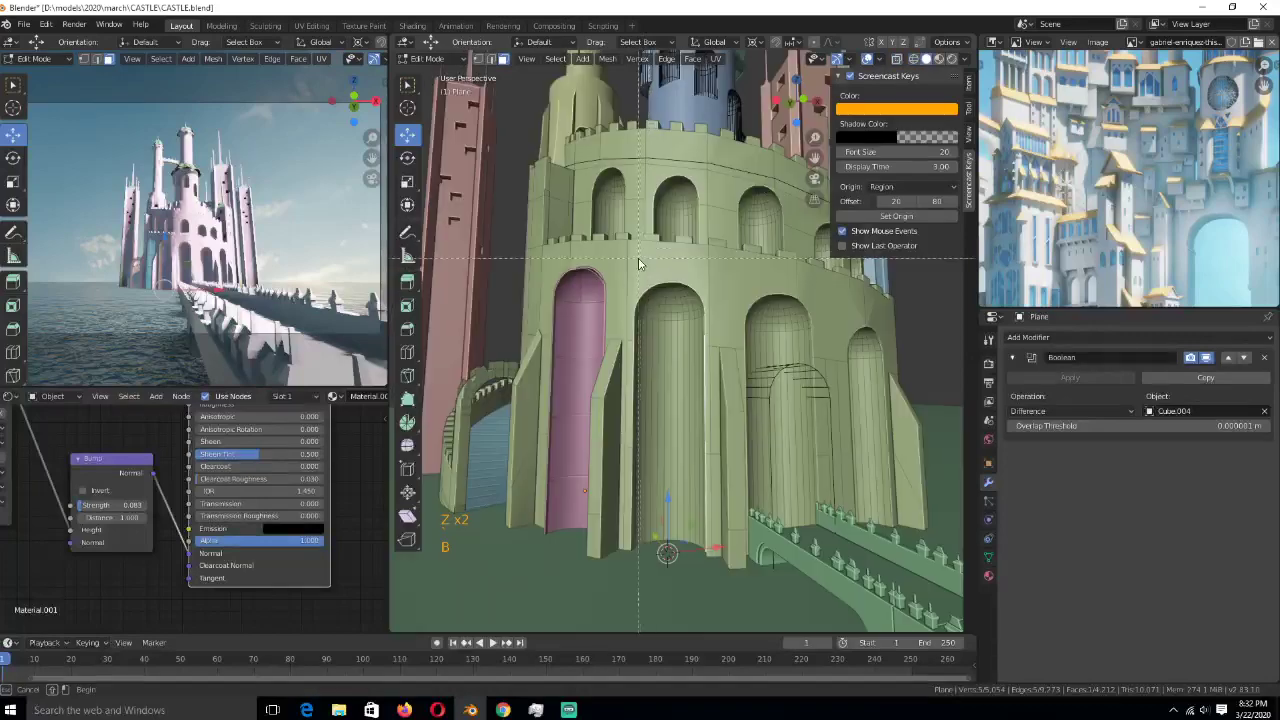
{"action": "key", "text": "b"}
{"action": "left_click_drag", "start_coordinate": [633, 279], "coordinate": [706, 569]}
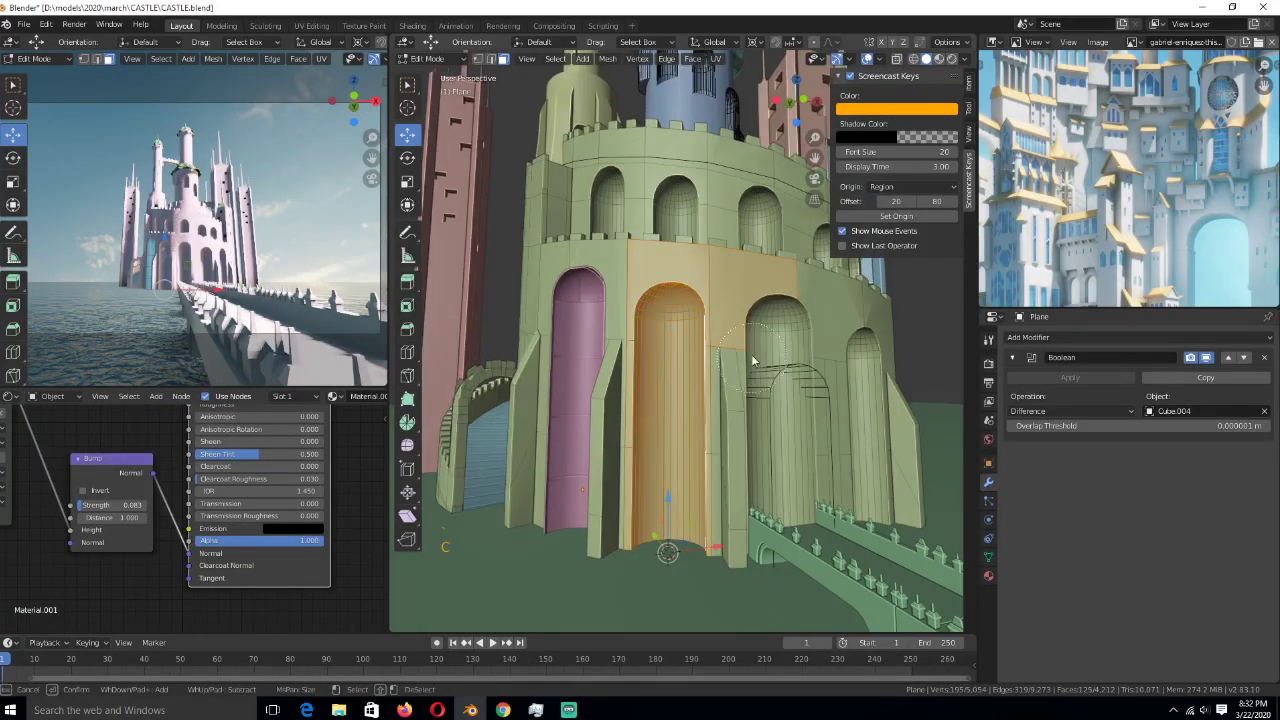
{"action": "key", "text": "c"}
{"action": "left_click", "coordinate": [752, 349], "text": "shift"}
{"action": "scroll", "coordinate": [704, 286], "scroll_direction": "up", "scroll_amount": 2}
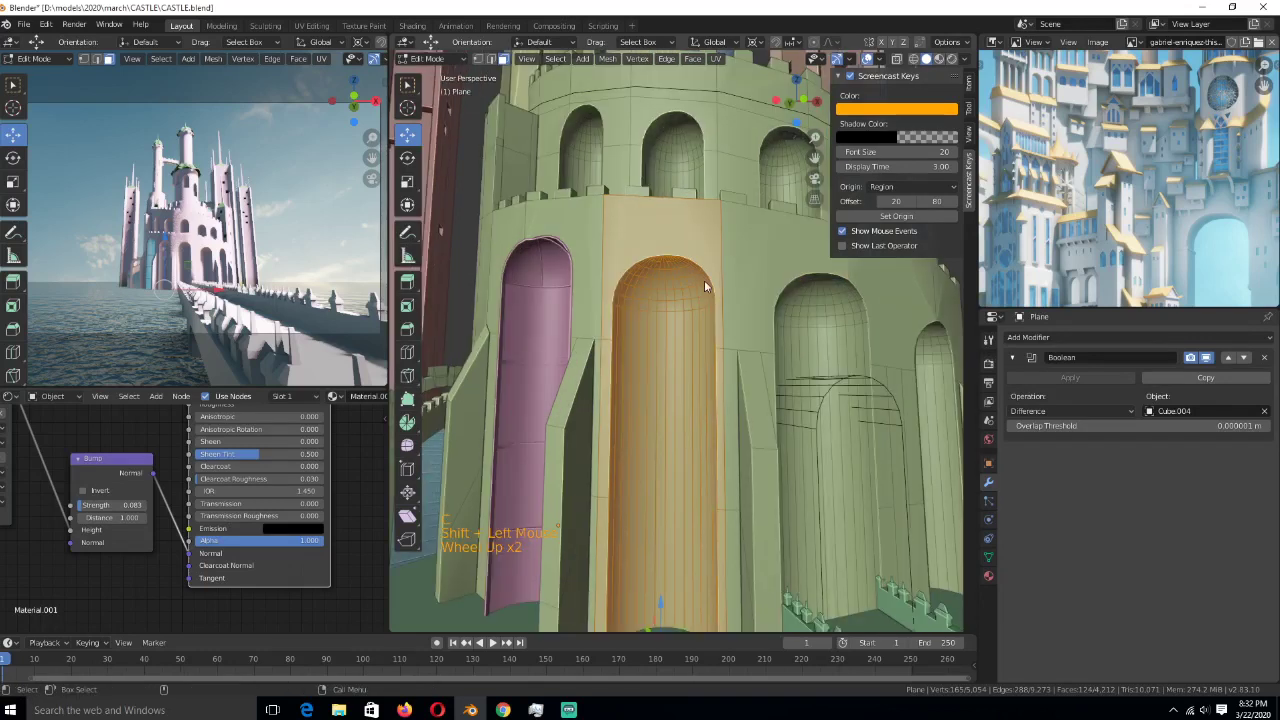
{"action": "left_click", "coordinate": [704, 283], "text": "shift"}
{"action": "left_click", "coordinate": [613, 286], "text": "shift"}
{"action": "middle_click_drag", "start_coordinate": [609, 534], "coordinate": [781, 277], "text": "shift"}
{"action": "left_click", "coordinate": [614, 391], "text": "shift"}
{"action": "key", "text": "x"}
{"action": "left_click", "coordinate": [732, 314]}
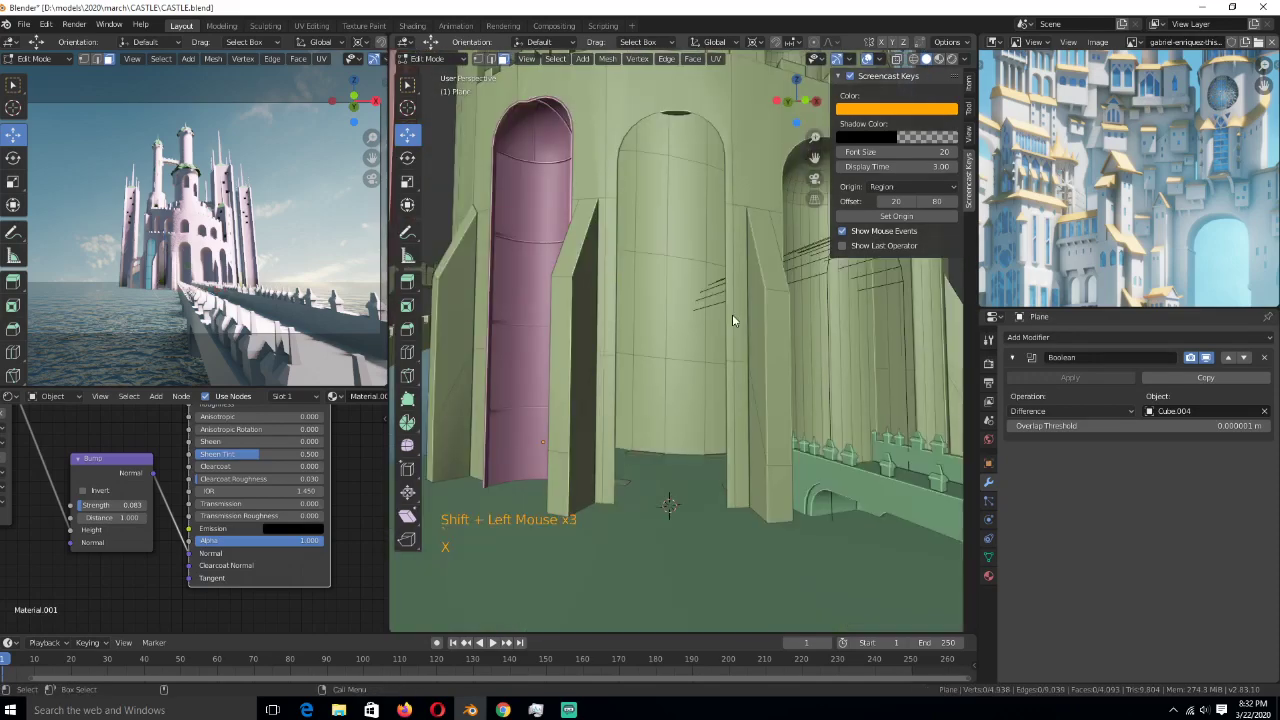
- Leave mesh editing, unhide the duplicated window, clear the selection and save the file
{"action": "key", "text": "Tab"}
{"action": "key", "text": "alt+h"}
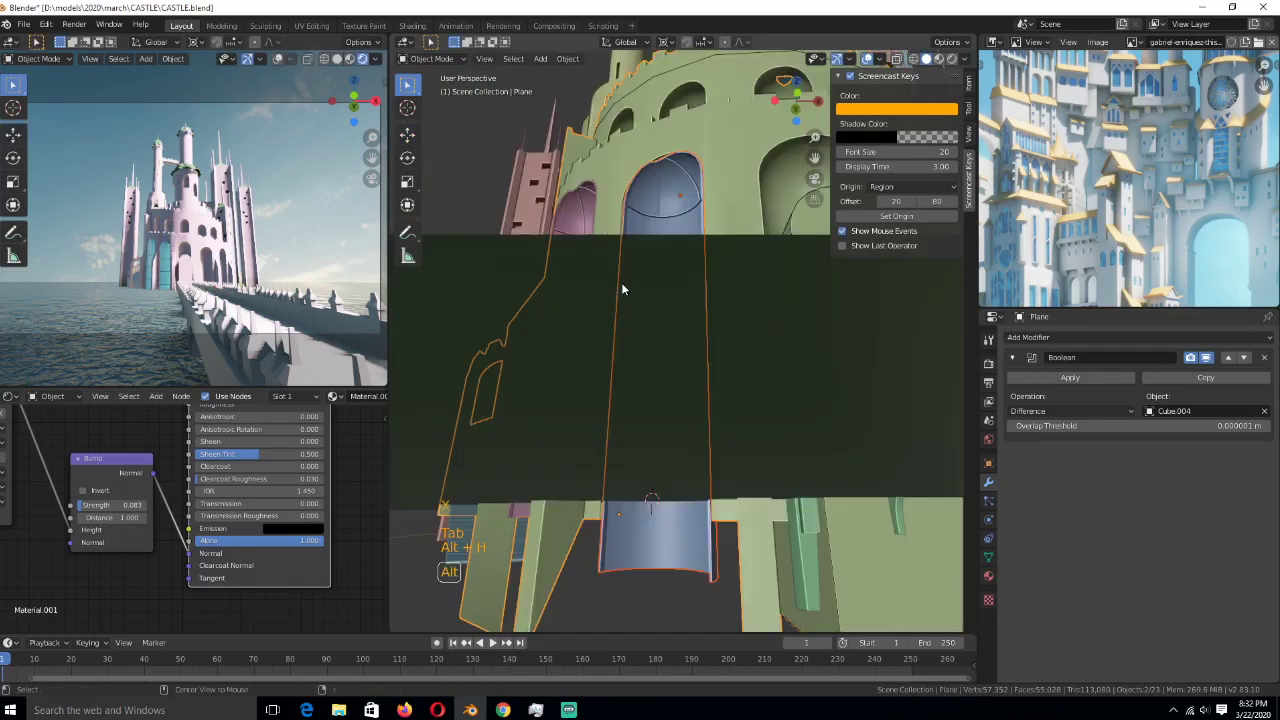
{"action": "key", "text": "alt+a"}
{"action": "scroll", "coordinate": [669, 300], "scroll_direction": "down", "scroll_amount": 3}
{"action": "key", "text": "ctrl+s"}
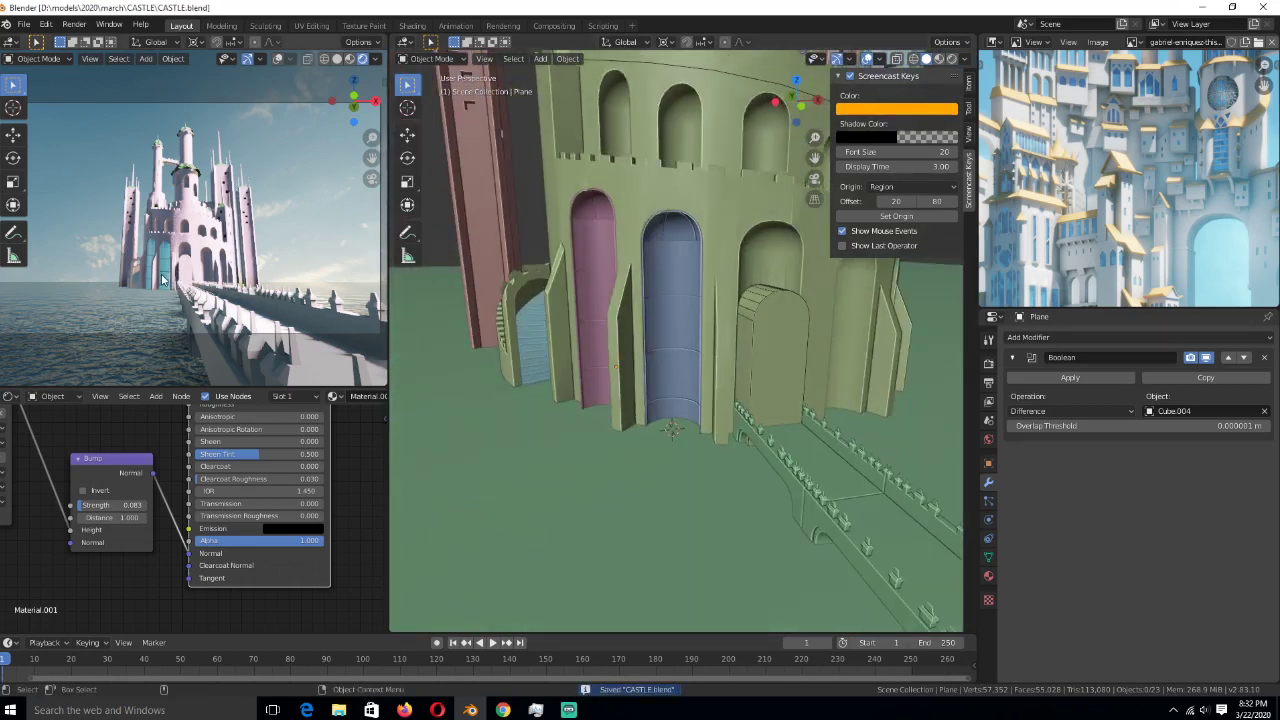
{"action": "scroll", "coordinate": [162, 280], "scroll_direction": "down", "scroll_amount": 1}
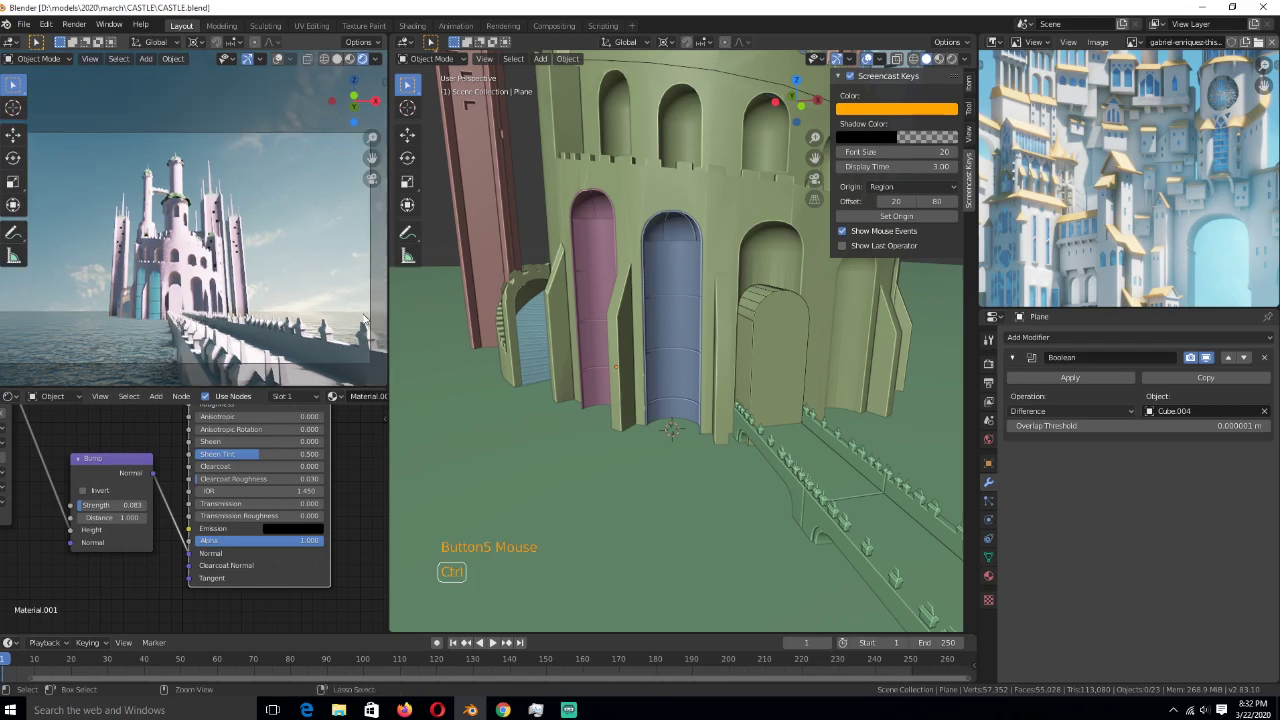
{"action": "key", "text": "ctrl+s"}
{"action": "scroll", "coordinate": [519, 375], "scroll_direction": "down", "scroll_amount": 2}
- Apply the Boolean difference modifier on the castle wall that cuts the doorway by the bridge
{"action": "left_click", "coordinate": [649, 390]}
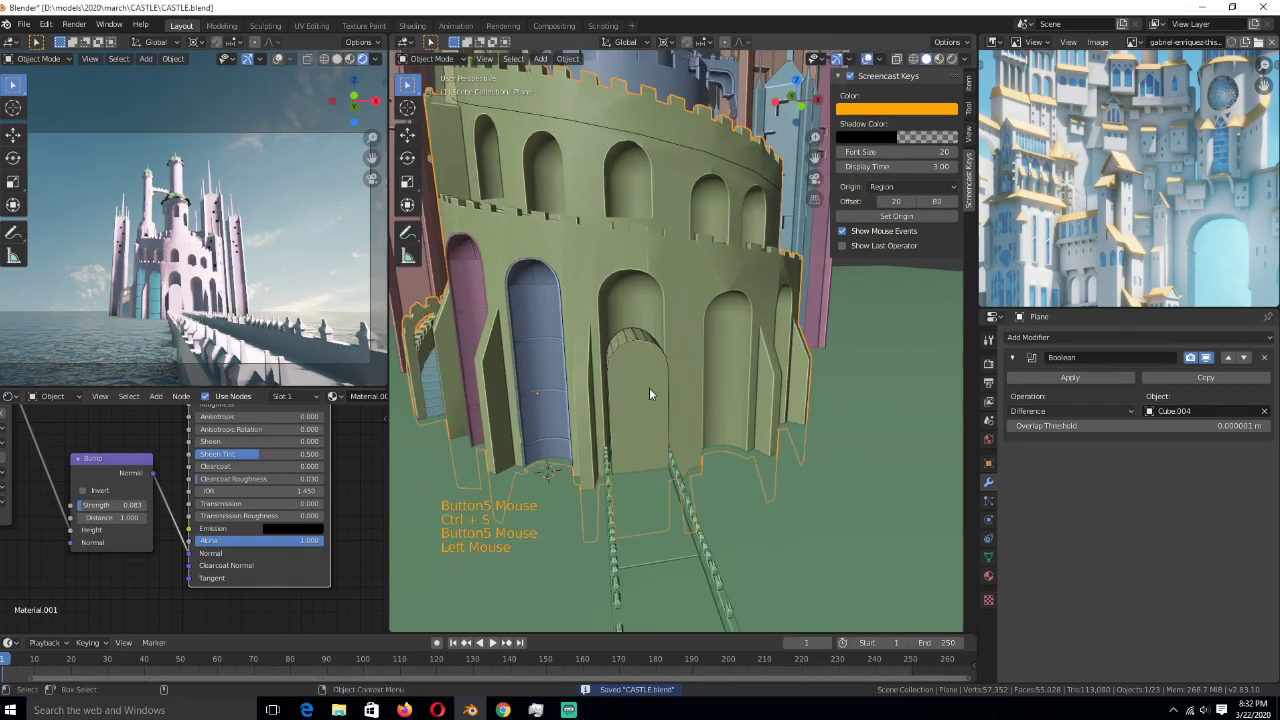
{"action": "left_click", "coordinate": [649, 390]}
{"action": "mouse_move", "coordinate": [649, 390]}
{"action": "middle_mouse_down"}
{"action": "mouse_move", "coordinate": [688, 382]}
{"action": "mouse_move", "coordinate": [633, 372]}
{"action": "middle_mouse_up"}
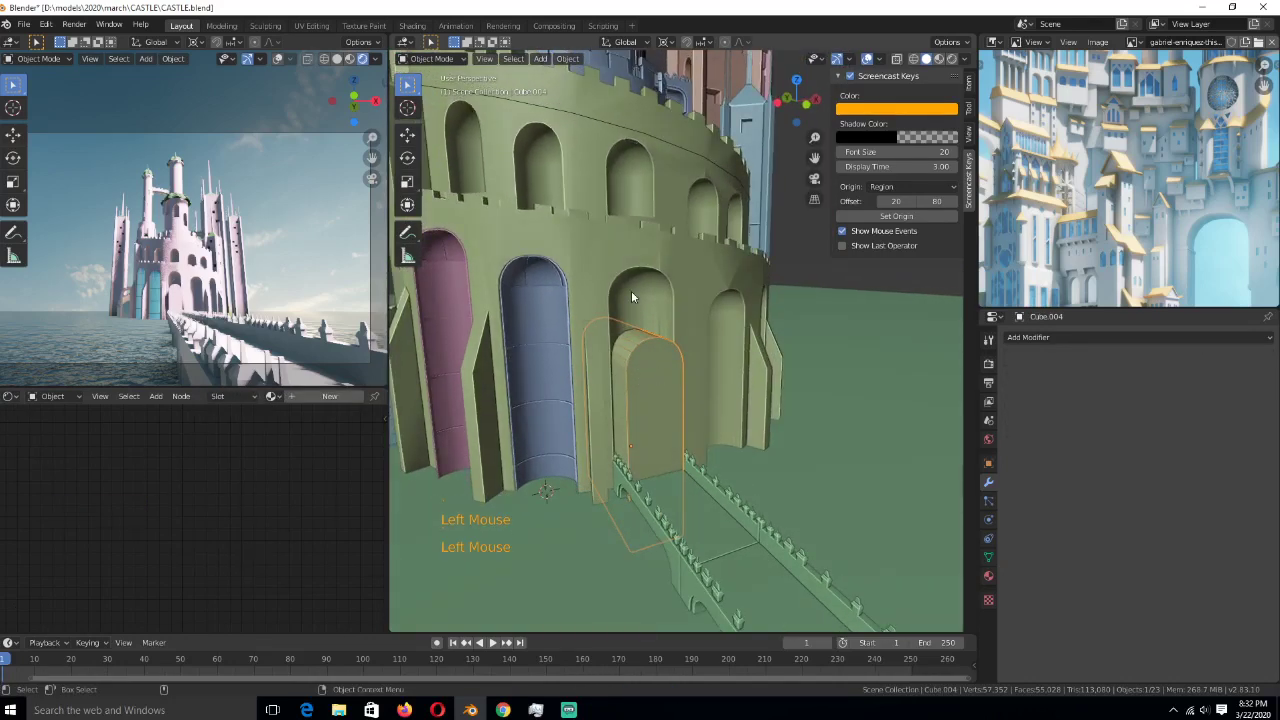
{"action": "middle_click_drag", "start_coordinate": [631, 297], "coordinate": [645, 333]}
{"action": "left_click", "coordinate": [645, 333]}
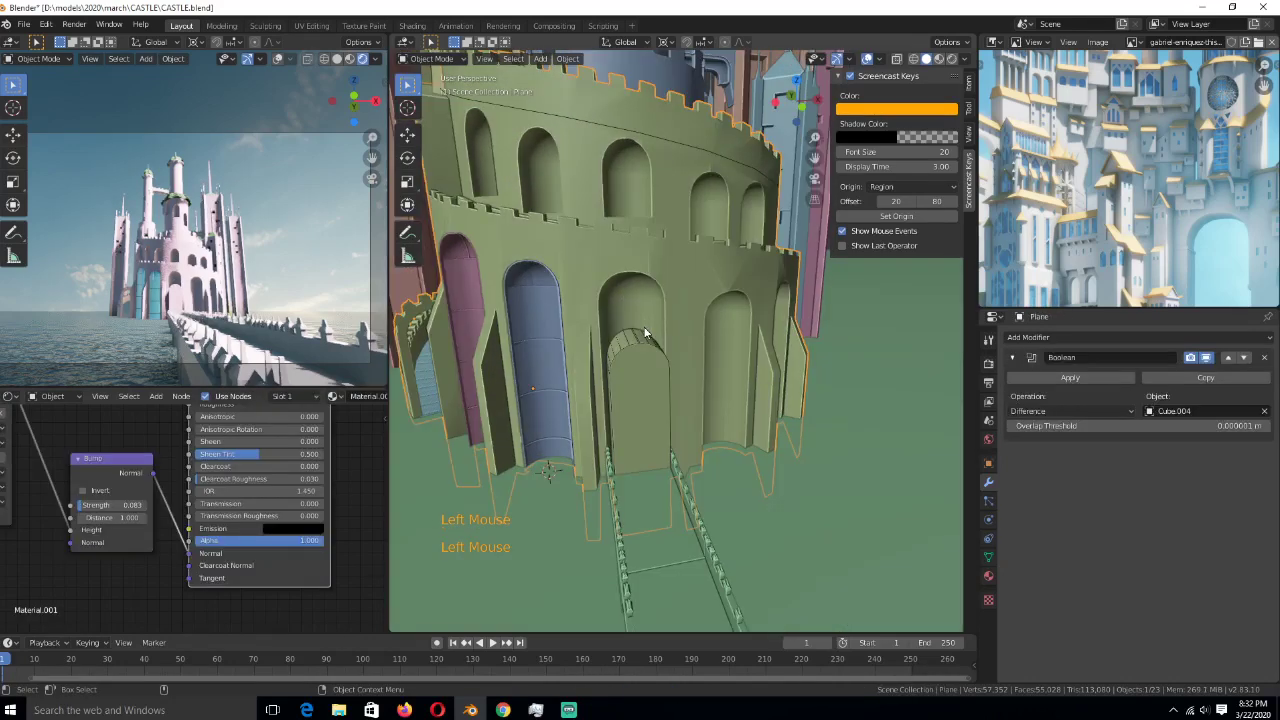
{"action": "left_click", "coordinate": [1075, 377]}
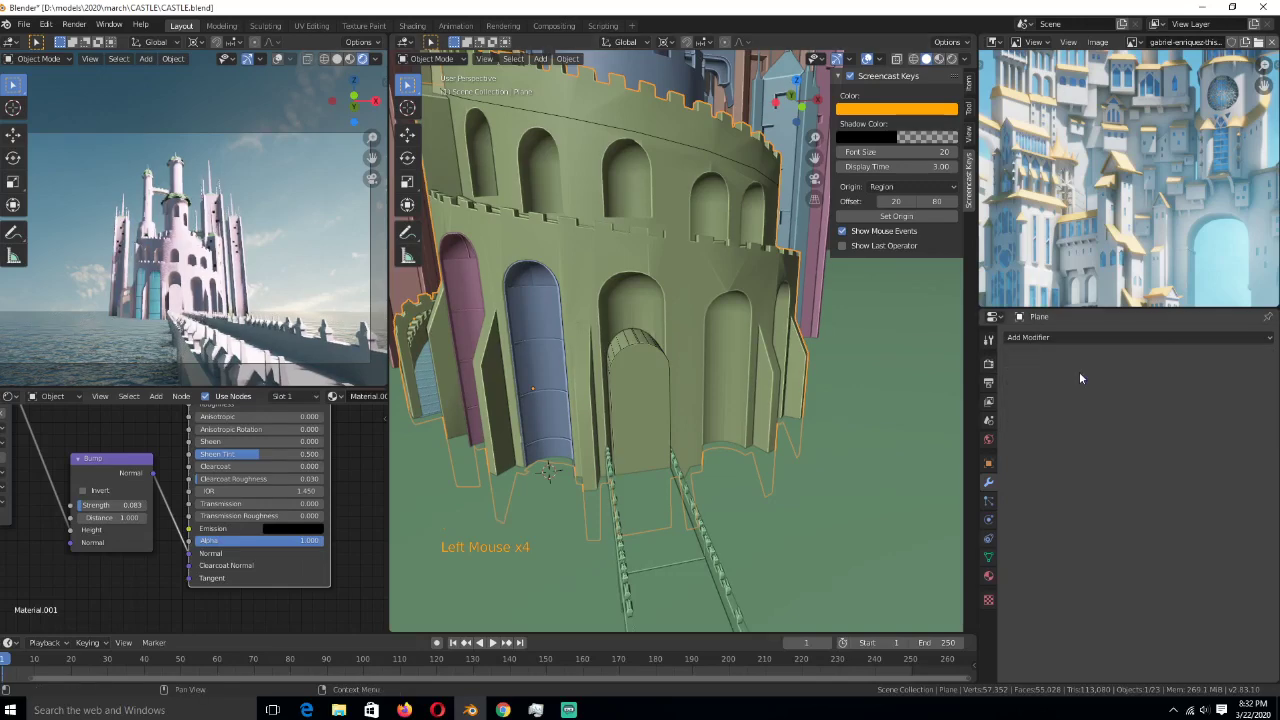
- Delete the arched cutter object Cube.004 at the doorway, selecting it in wireframe, and return to solid shading
{"action": "key", "text": "z"}
{"action": "left_click", "coordinate": [643, 338]}
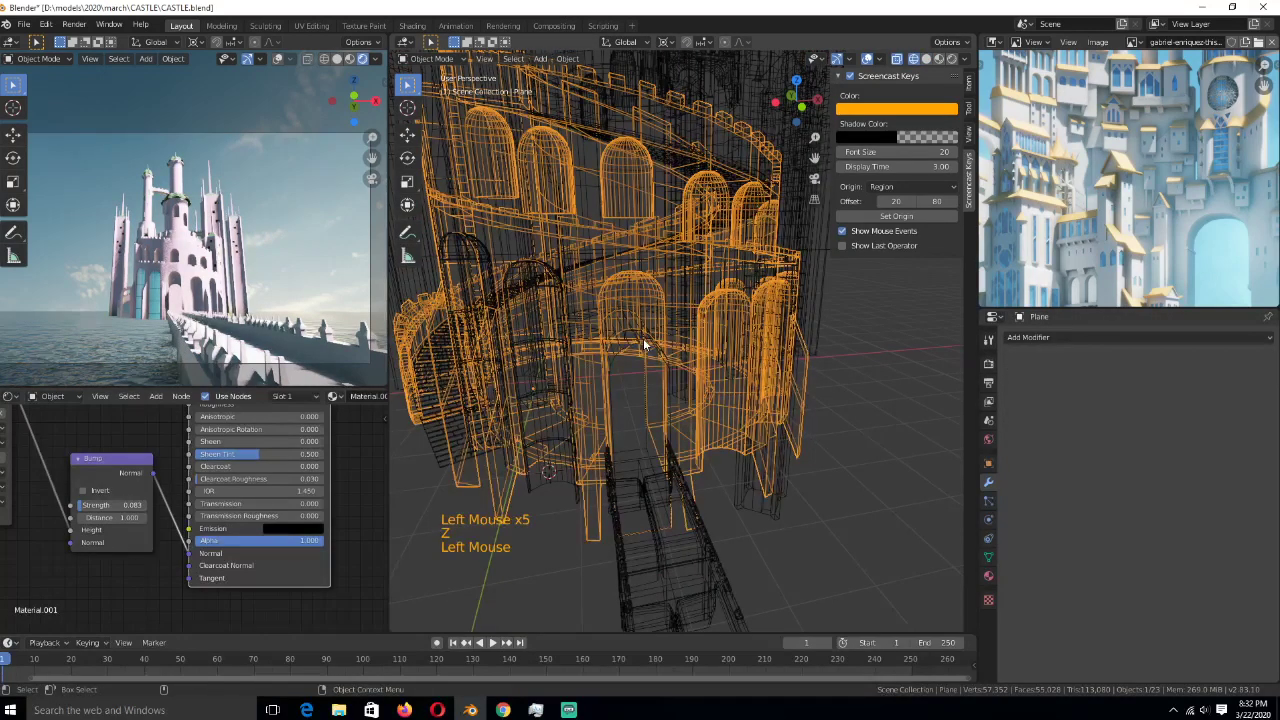
{"action": "left_click", "coordinate": [643, 338]}
{"action": "left_click", "coordinate": [643, 338]}
{"action": "key", "text": "x"}
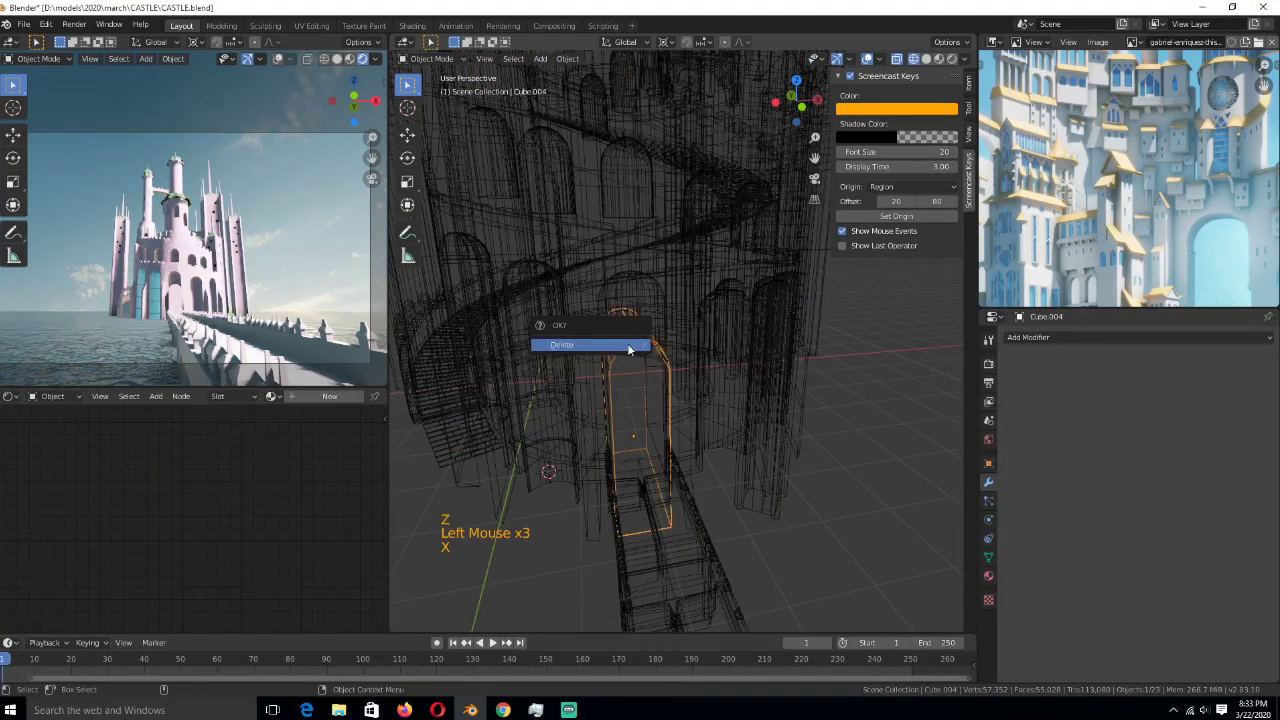
{"action": "left_click", "coordinate": [627, 343]}
{"action": "key", "text": "z"}
{"action": "left_click", "coordinate": [639, 373]}
- Check the castle wall mesh around the doorway in edit mode, deselect everything and save the file
{"action": "key", "text": "Tab"}
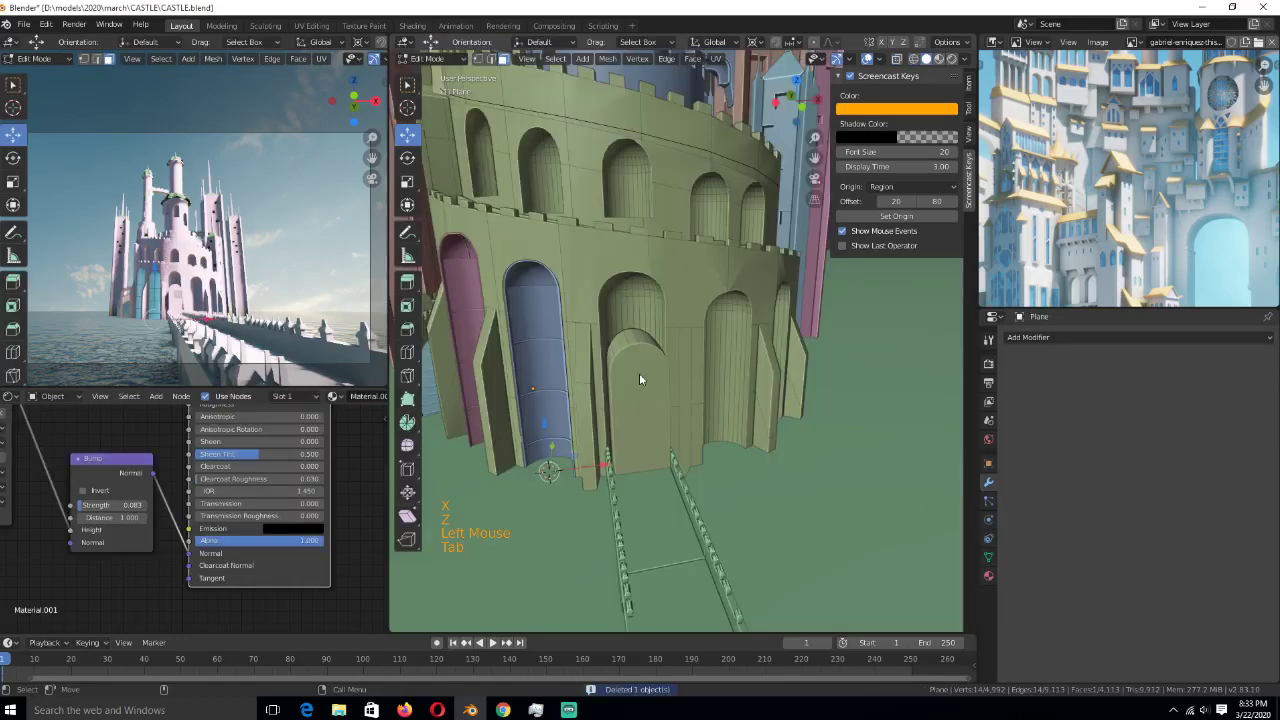
{"action": "middle_click_drag", "start_coordinate": [640, 379], "coordinate": [653, 355]}
{"action": "key", "text": "Tab"}
{"action": "key", "text": "ctrl+s"}
{"action": "key", "text": "alt+a"}
{"action": "key", "text": "ctrl+s"}
- Snap the 3D cursor to a castle wall vertex at the back of the lower niche past the bridge, in top wireframe view
{"action": "left_click", "coordinate": [653, 355]}
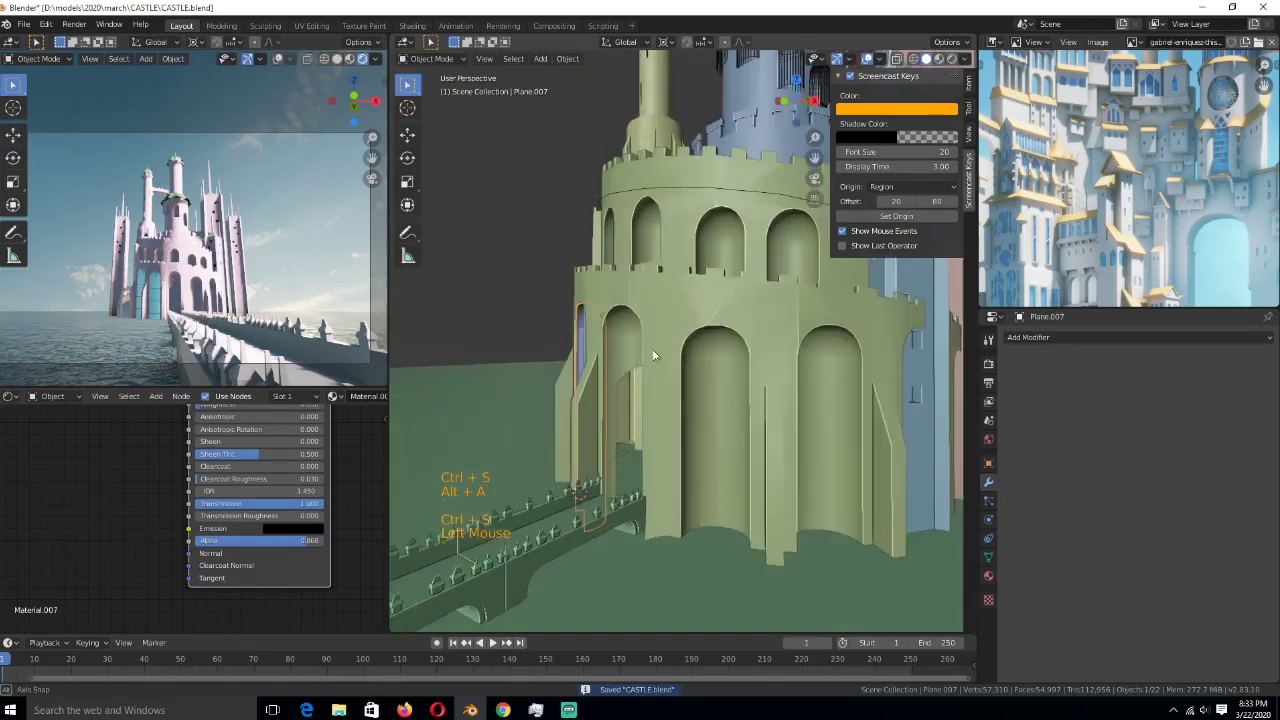
{"action": "left_click", "coordinate": [653, 355]}
{"action": "key", "text": "KP_7"}
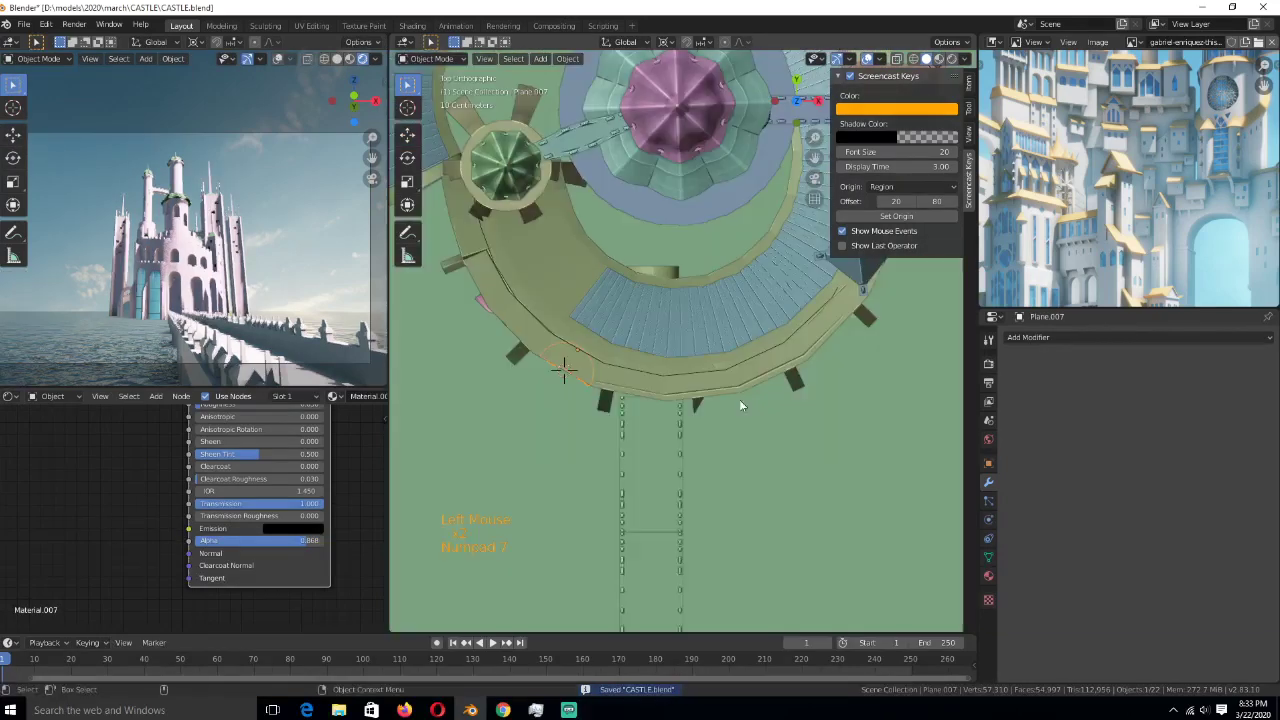
{"action": "scroll", "coordinate": [739, 399], "scroll_direction": "up", "scroll_amount": 2}
{"action": "key", "text": "z"}
{"action": "left_click", "coordinate": [672, 422]}
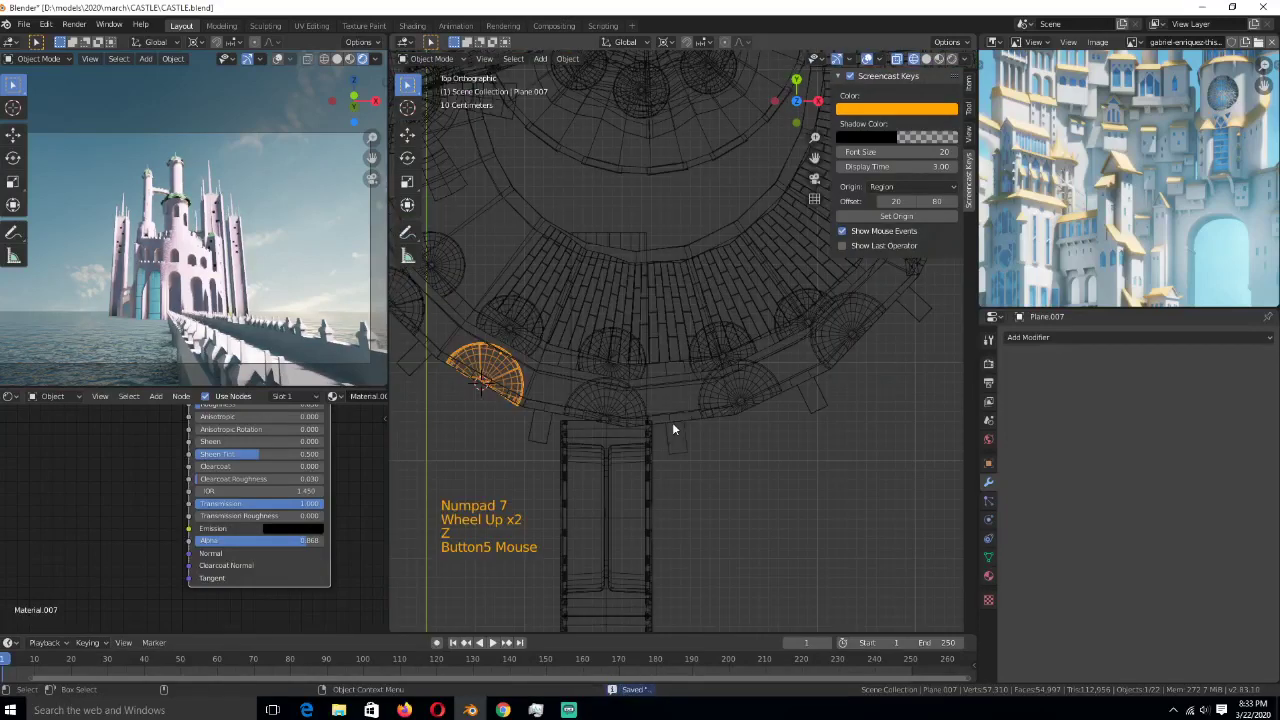
{"action": "scroll", "coordinate": [672, 422], "scroll_direction": "up", "scroll_amount": 3}
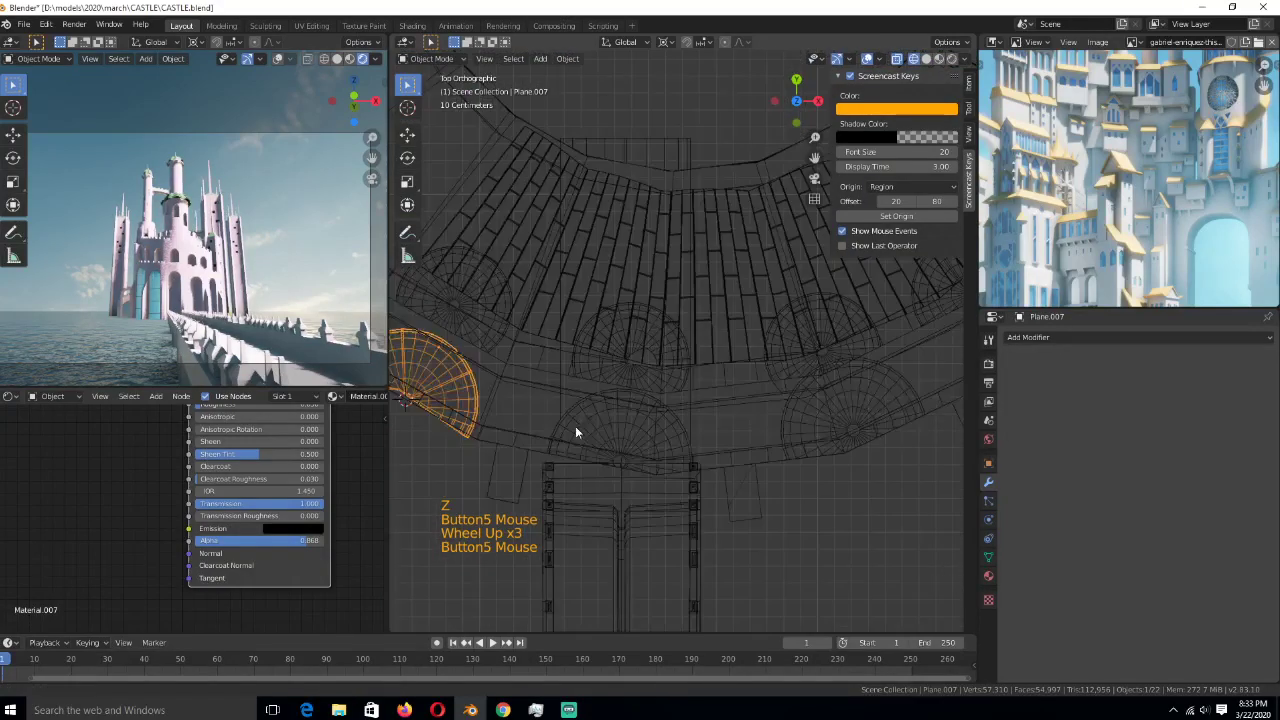
{"action": "scroll", "coordinate": [575, 426], "scroll_direction": "up", "scroll_amount": 2}
{"action": "left_click", "coordinate": [672, 400]}
{"action": "key", "text": "Tab"}
{"action": "key", "text": "1"}
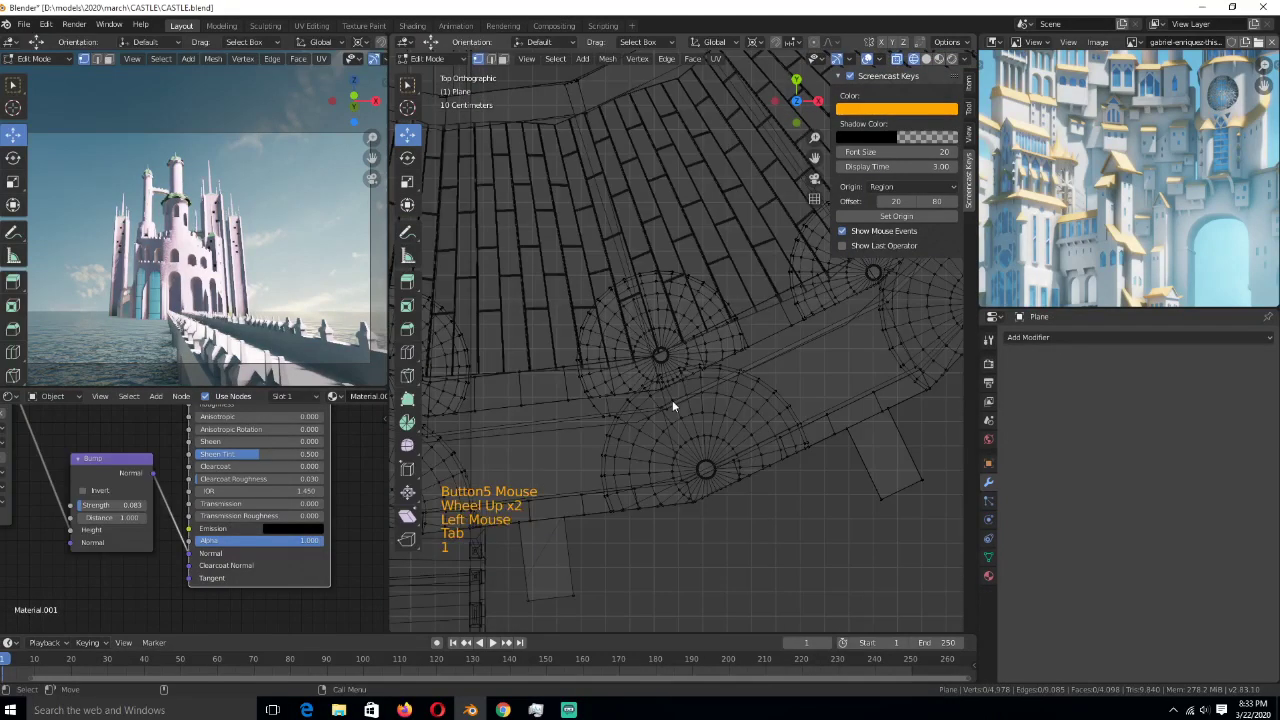
{"action": "left_click", "coordinate": [672, 400]}
{"action": "key", "text": "shift+s"}
{"action": "key", "text": "Tab"}
- Make a linked duplicate of the glass window and snap it to the 3D cursor at the niche past the bridge
{"action": "scroll", "coordinate": [512, 497], "scroll_direction": "down", "scroll_amount": 1}
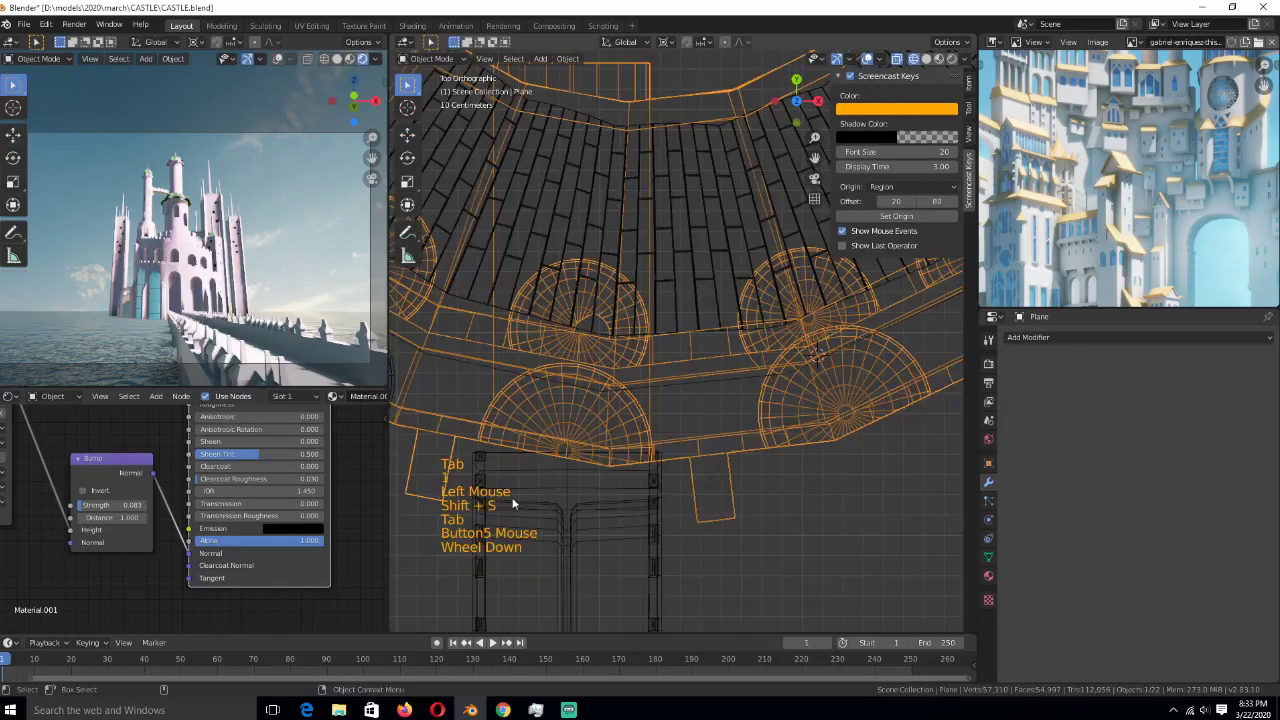
{"action": "scroll", "coordinate": [512, 497], "scroll_direction": "down", "scroll_amount": 1}
{"action": "left_click", "coordinate": [436, 373]}
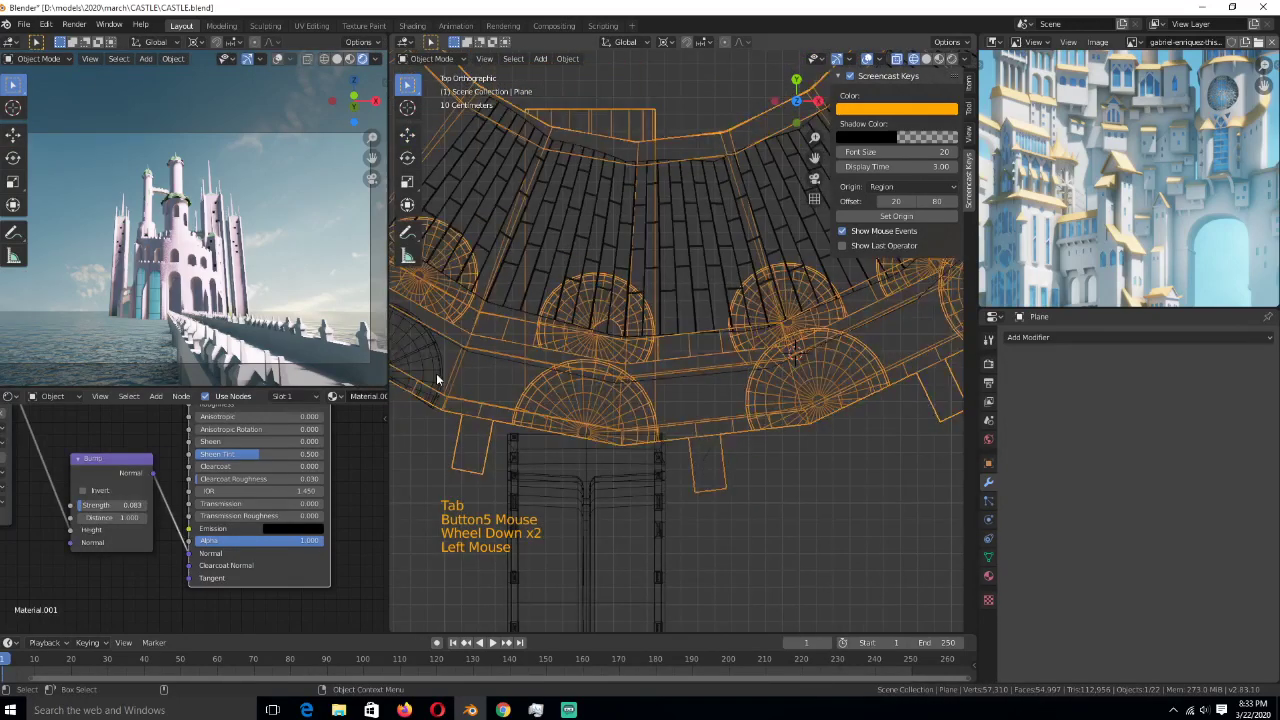
{"action": "key", "text": "alt+d"}
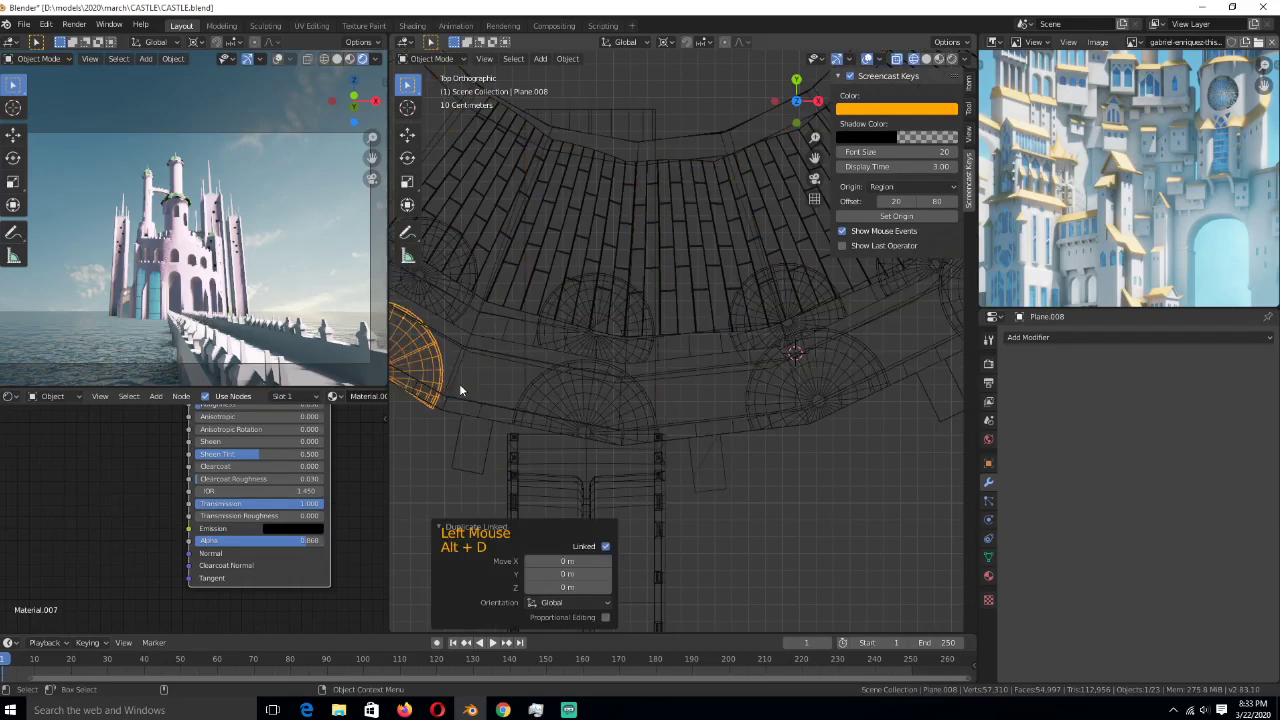
{"action": "key", "text": "shift+s"}
{"action": "key", "text": "KP_Decimal"}
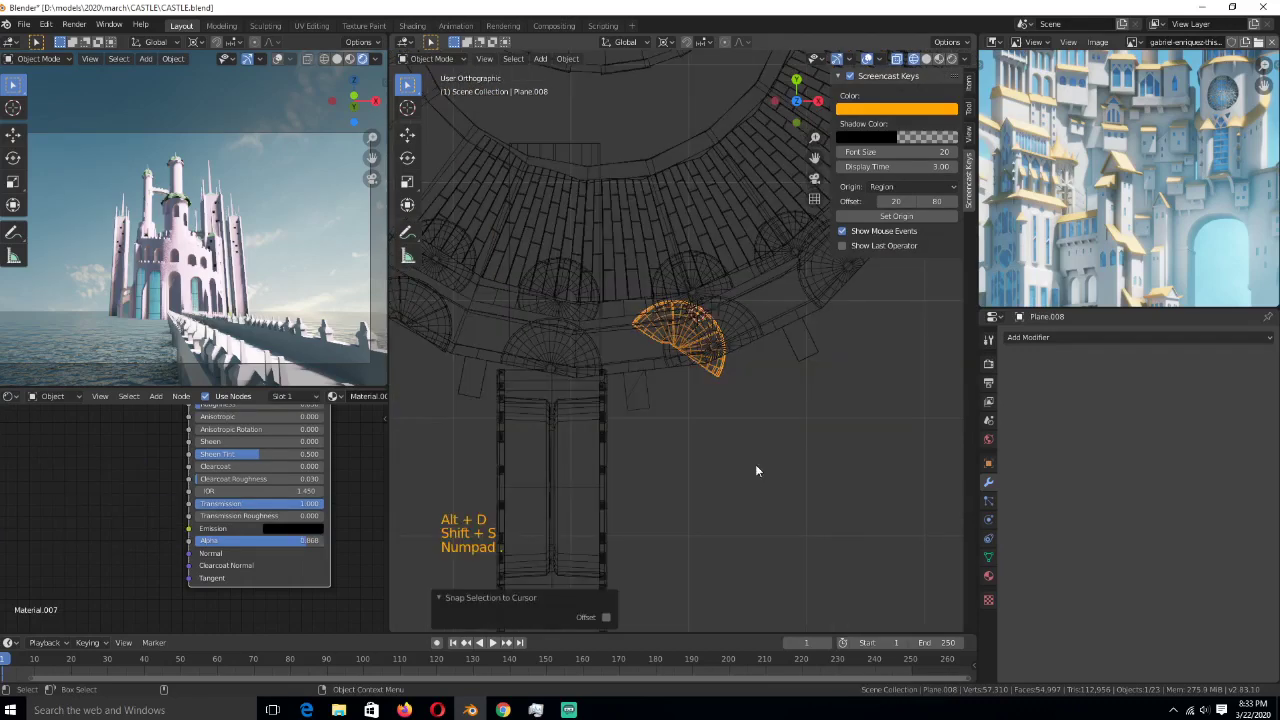
- Rotate the copied window about -52.4° around Z to face out of the niche, with a small correction of about 1.5°
{"action": "scroll", "coordinate": [756, 470], "scroll_direction": "up", "scroll_amount": 5}
{"action": "key", "text": "r"}
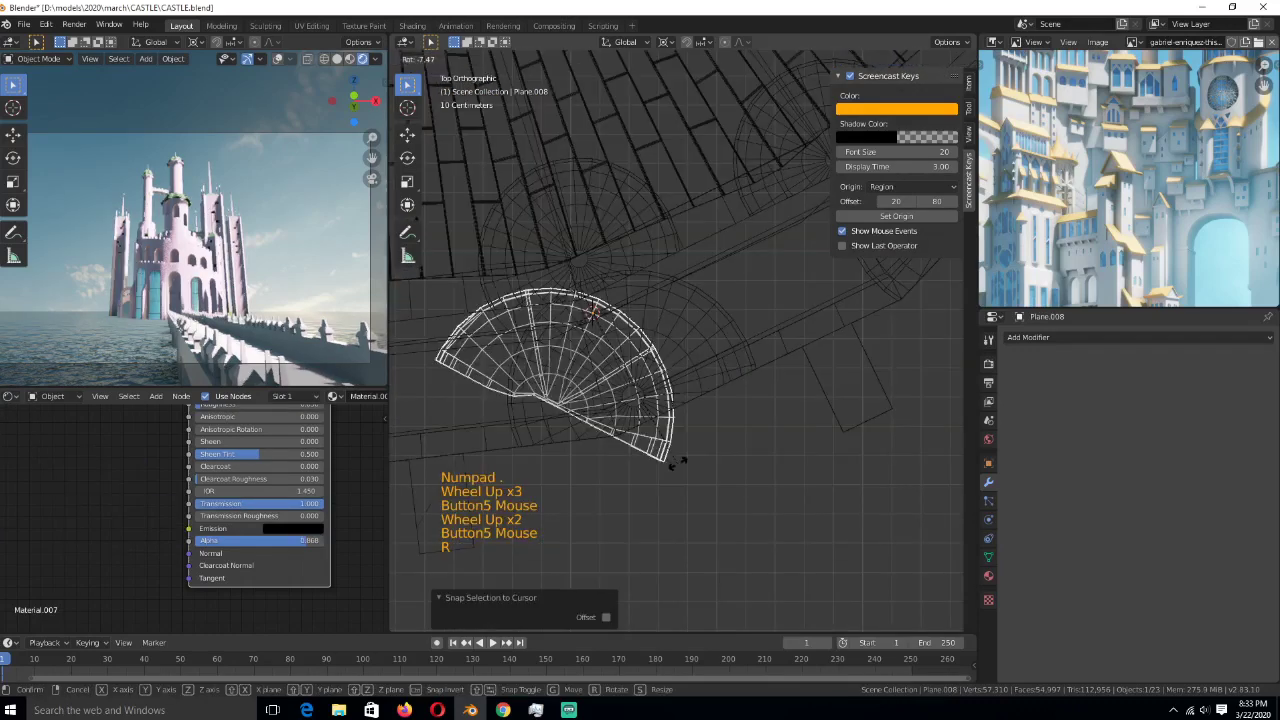
{"action": "left_click", "coordinate": [677, 404]}
{"action": "key", "text": "KP_Decimal"}
{"action": "scroll", "coordinate": [677, 404], "scroll_direction": "up", "scroll_amount": 4}
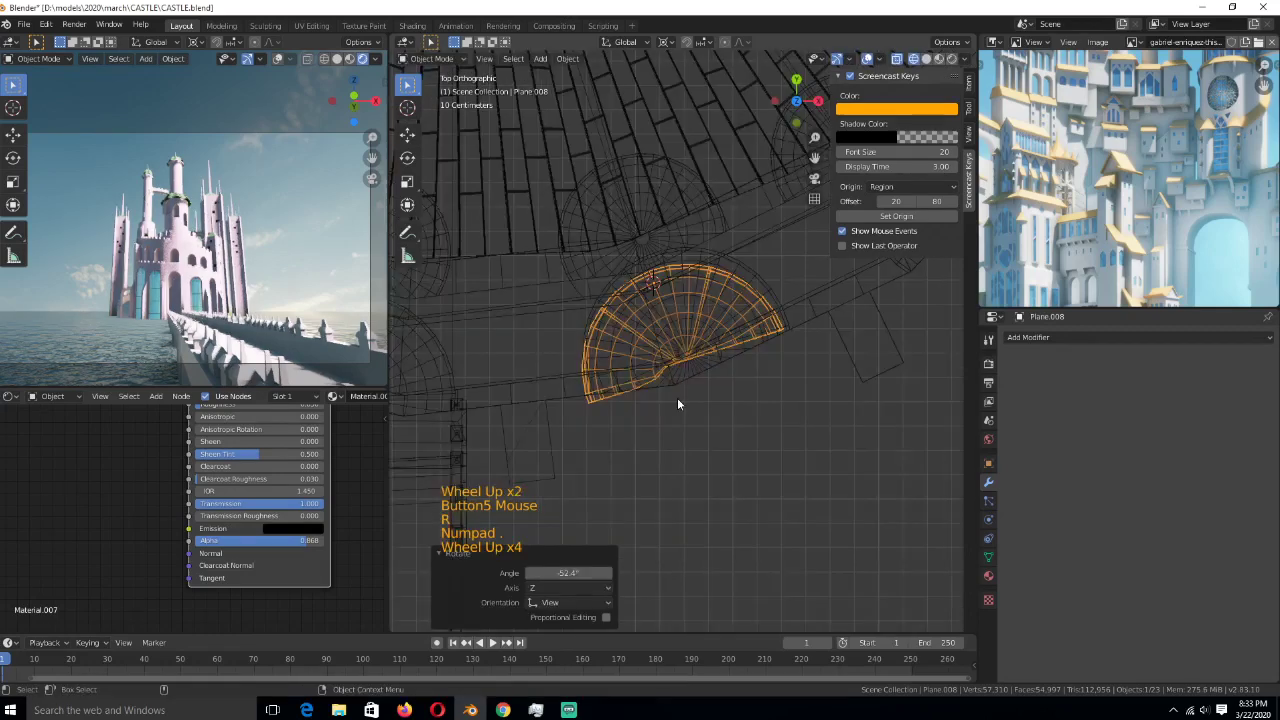
{"action": "scroll", "coordinate": [677, 404], "scroll_direction": "up", "scroll_amount": 5}
{"action": "key", "text": "r"}
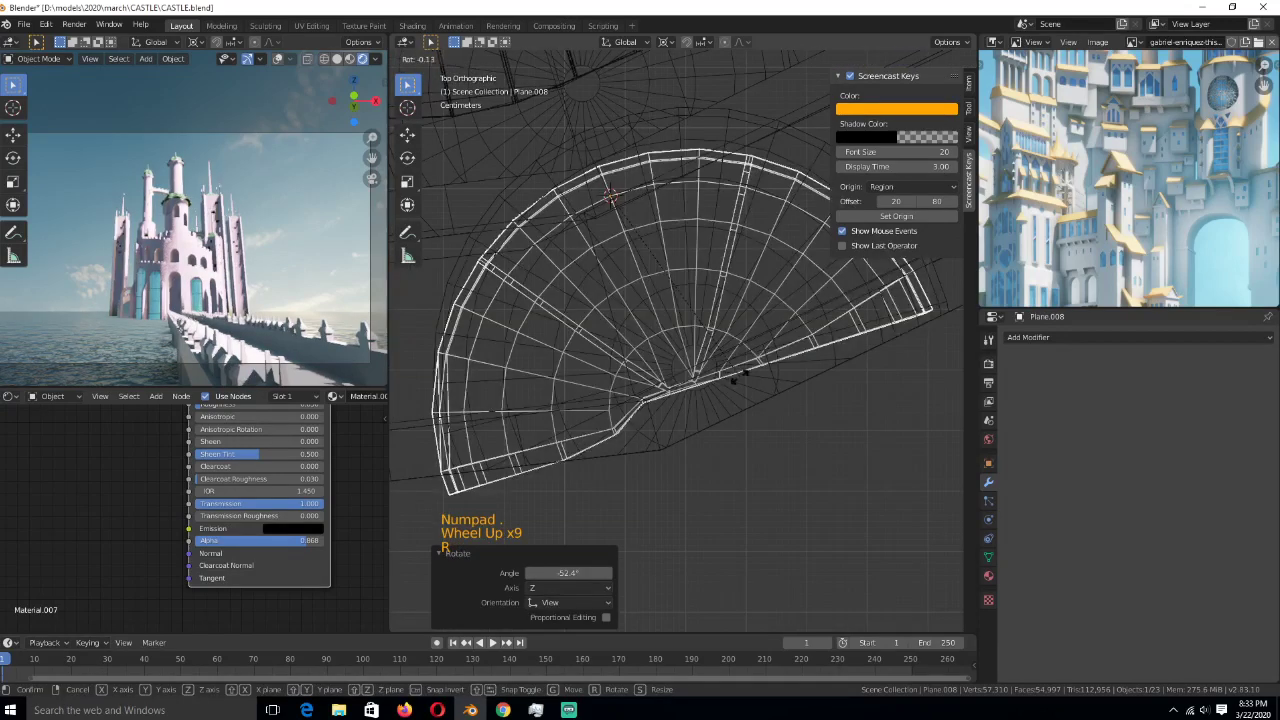
{"action": "left_click", "coordinate": [733, 380]}
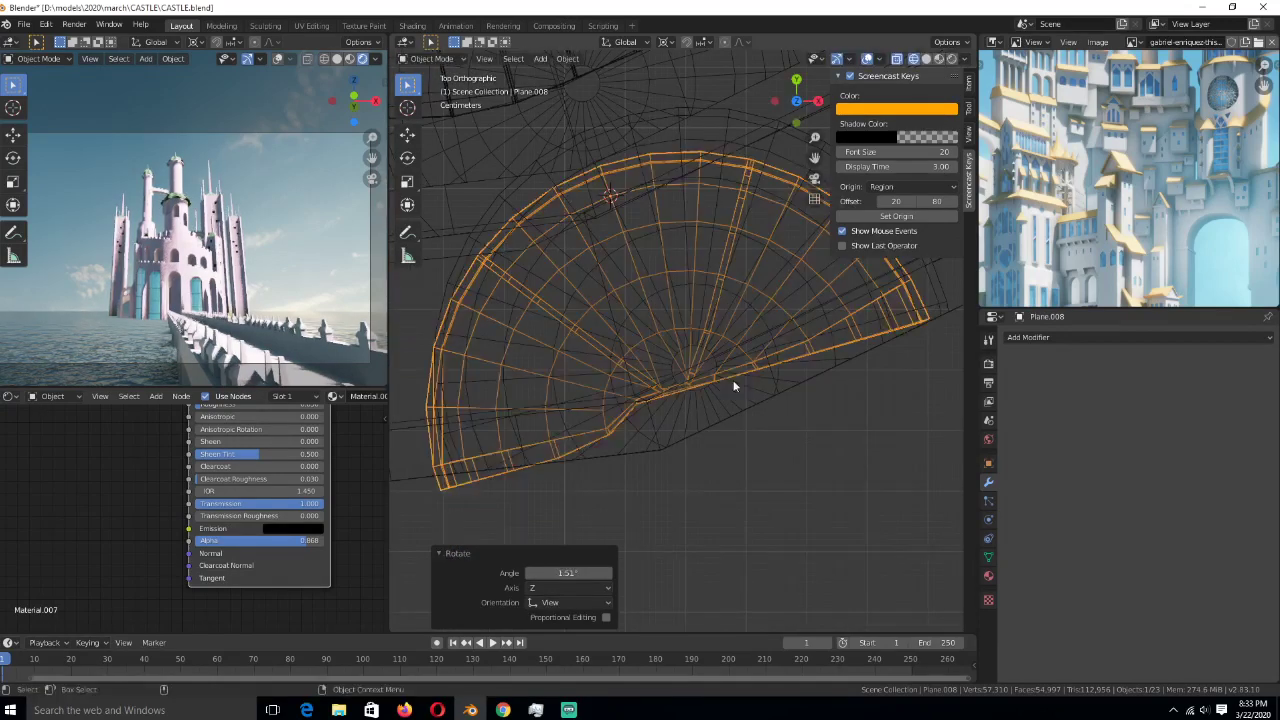
- Move the copied window about 0.06 m along Y into the niche and rotate it about -2.9° around Z
{"action": "key", "text": "g"}
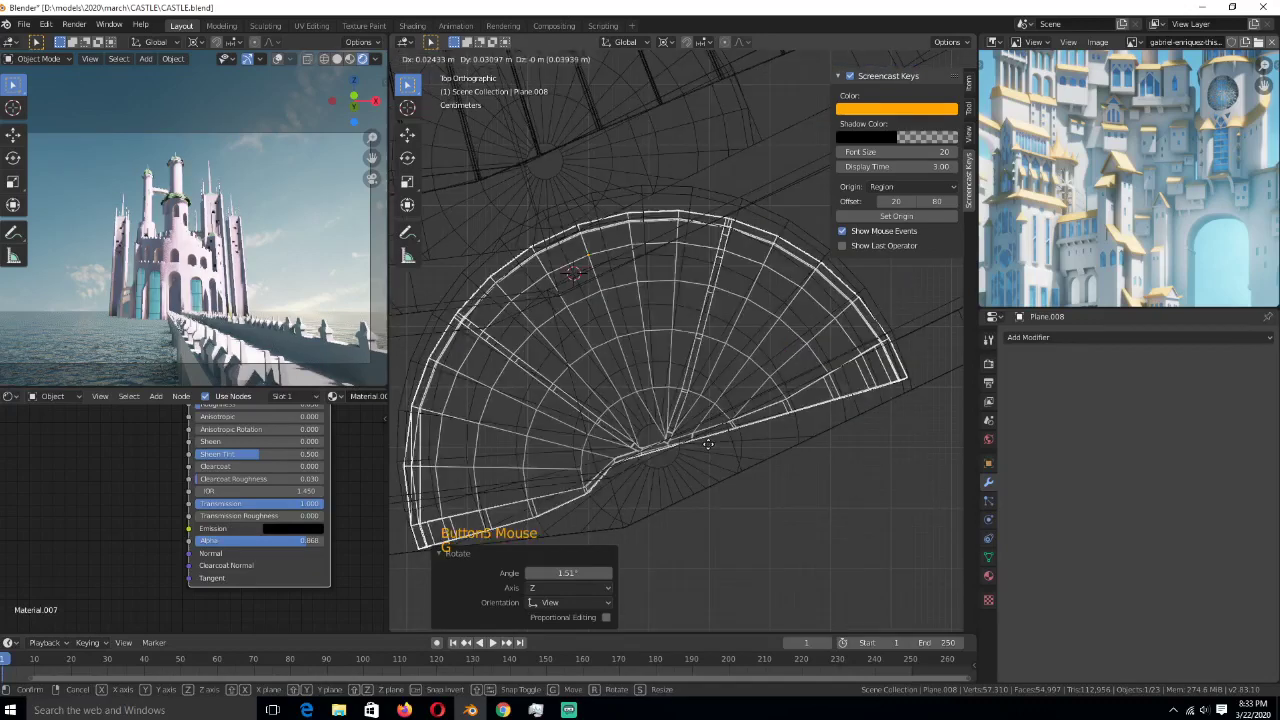
{"action": "left_click", "coordinate": [712, 428]}
{"action": "key", "text": "r"}
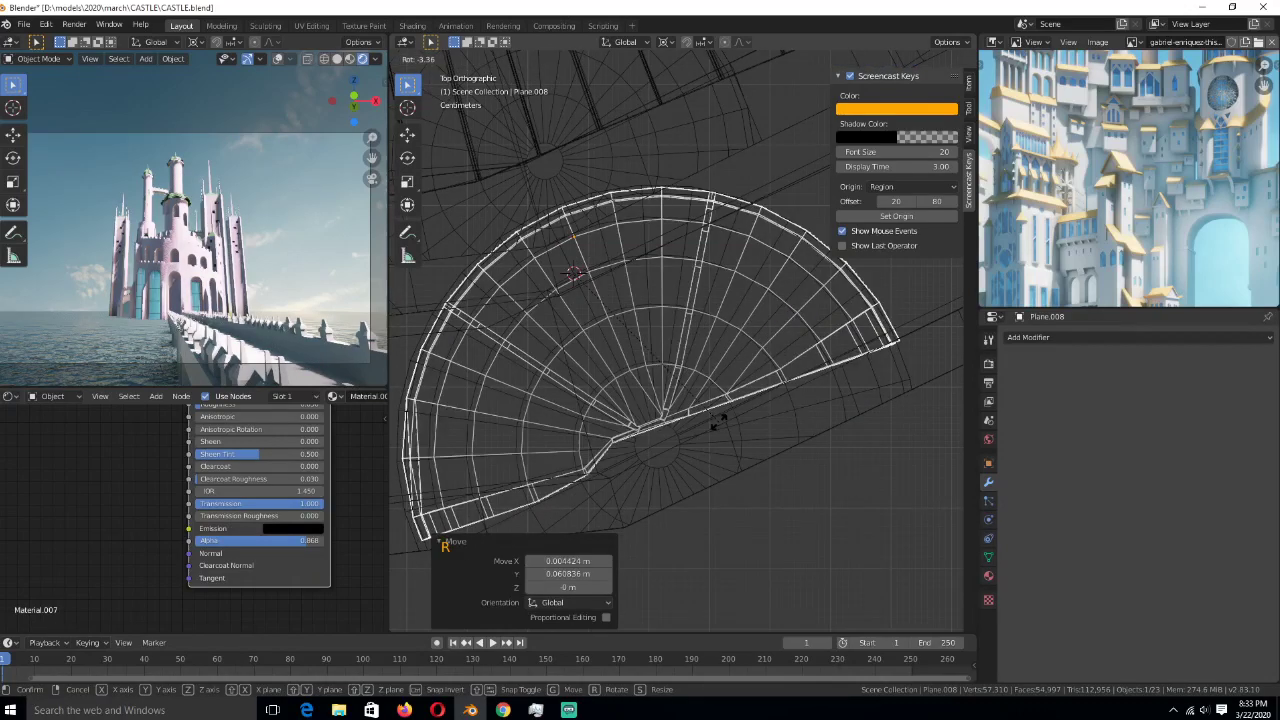
{"action": "left_click", "coordinate": [726, 436]}
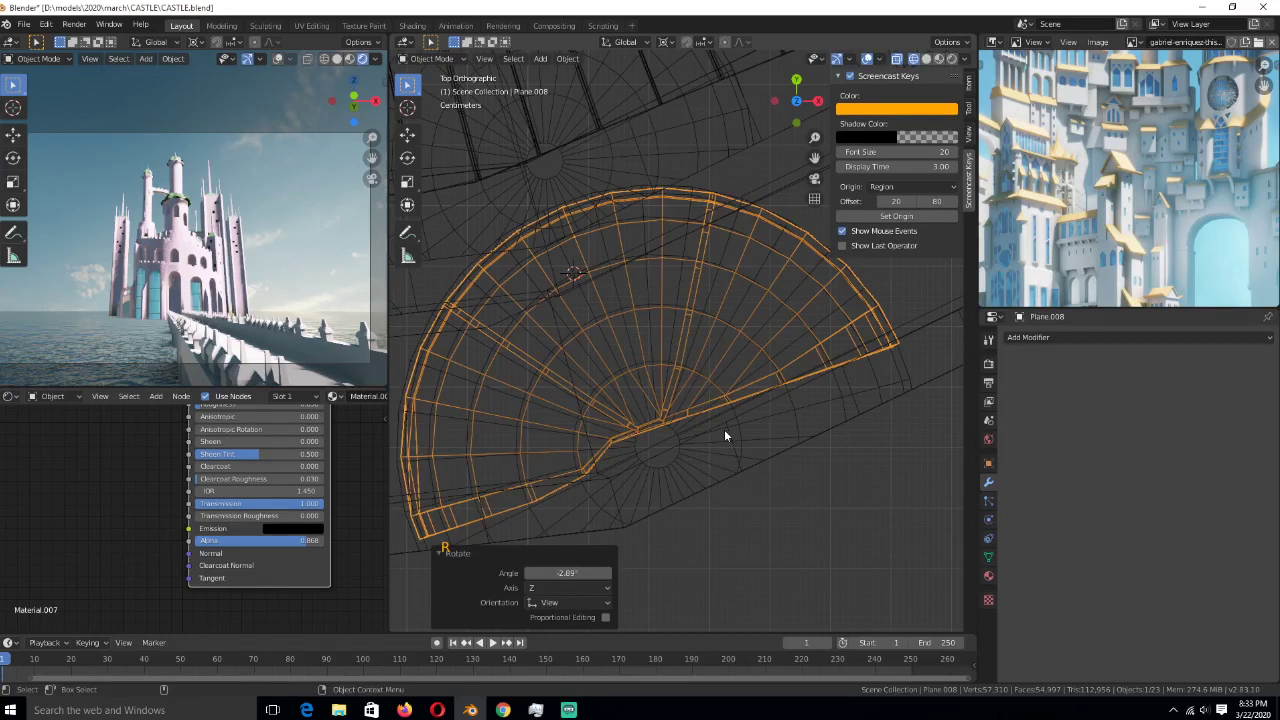
{"action": "key", "text": "r"}
{"action": "left_click", "coordinate": [743, 436]}
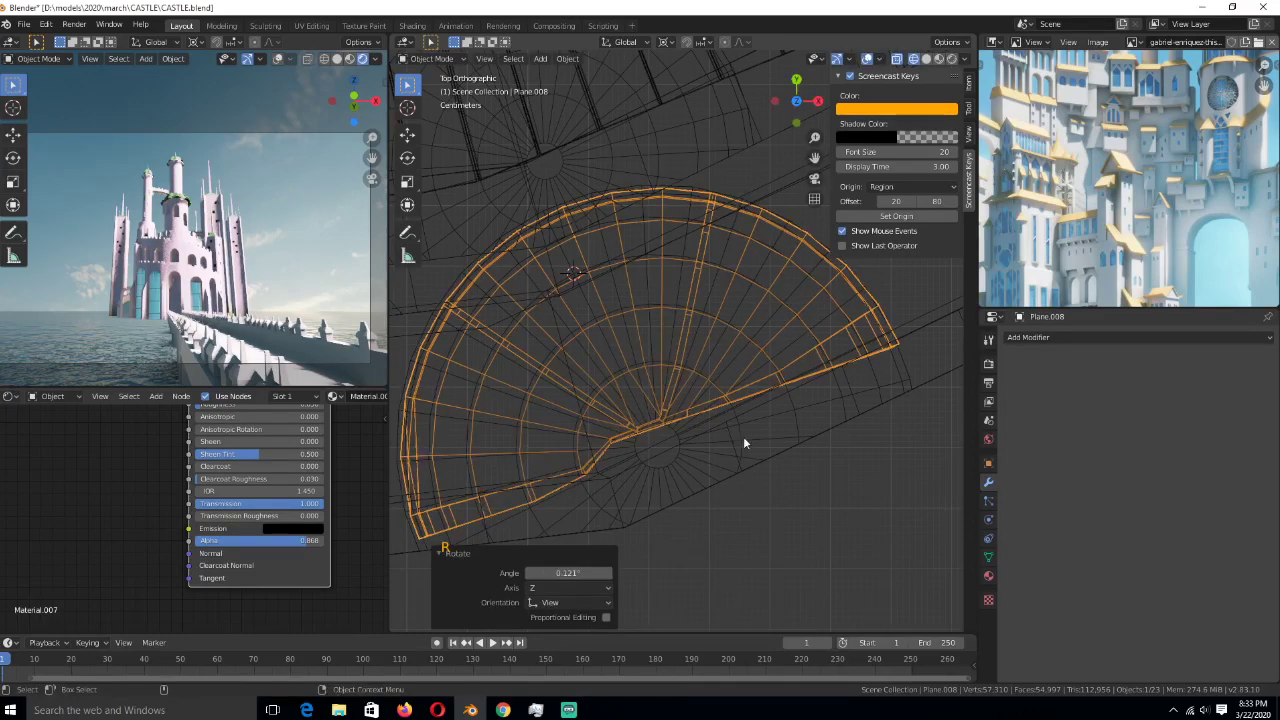
- Nudge the copied window about -0.01 m along X, rotate it about 1.25°, -2.94° and -0.23° around Z, and save the file
{"action": "key", "text": "g"}
{"action": "left_click", "coordinate": [743, 436]}
{"action": "key", "text": "r"}
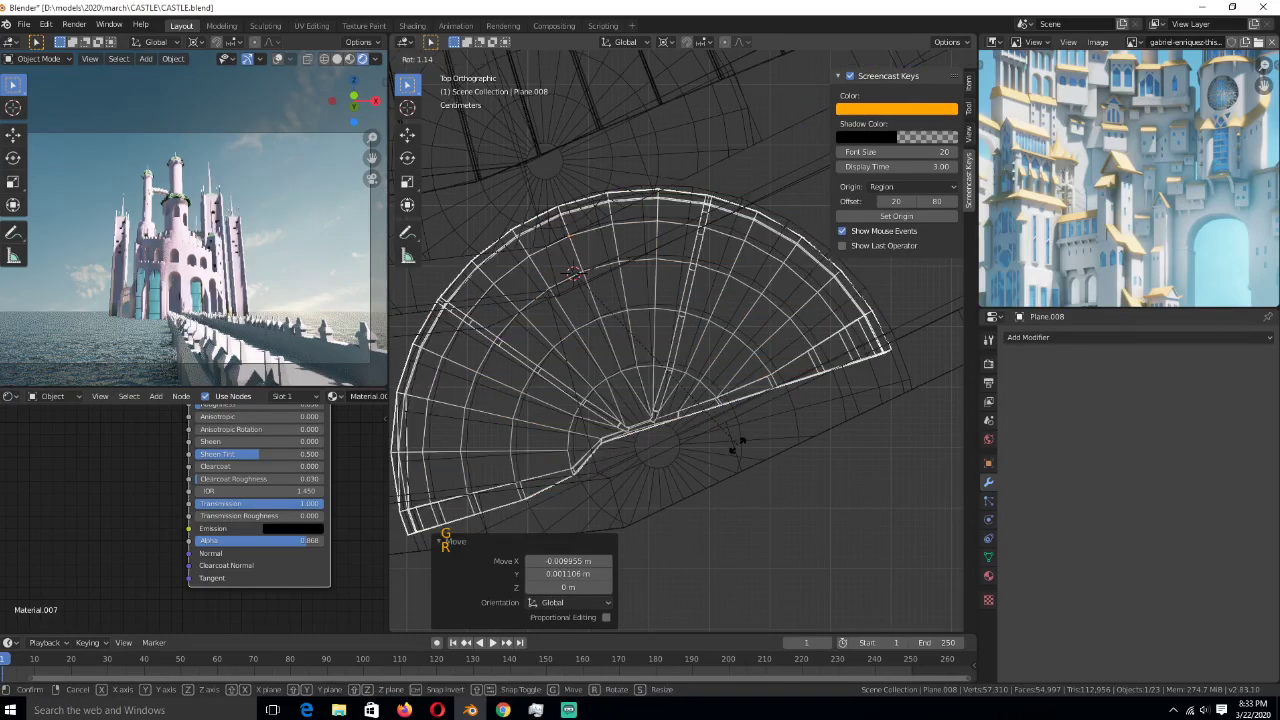
{"action": "left_click", "coordinate": [743, 439]}
{"action": "key", "text": "r"}
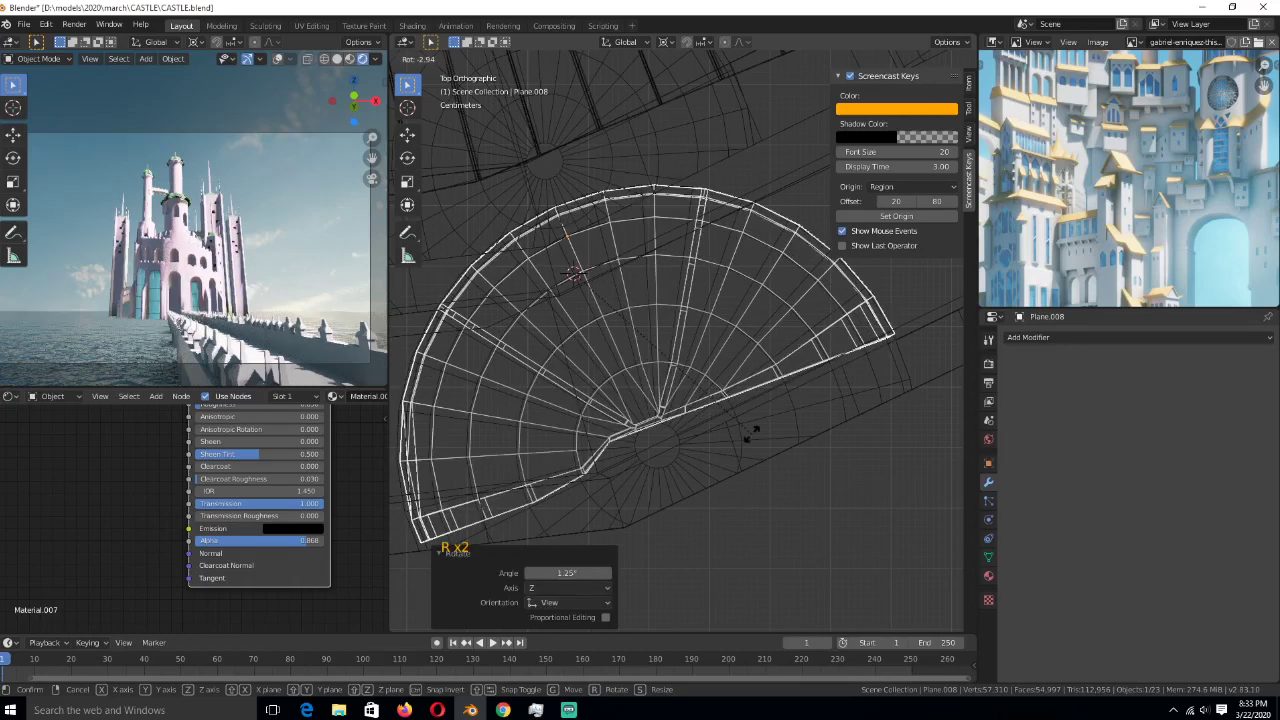
{"action": "left_click", "coordinate": [753, 433]}
{"action": "key", "text": "g"}
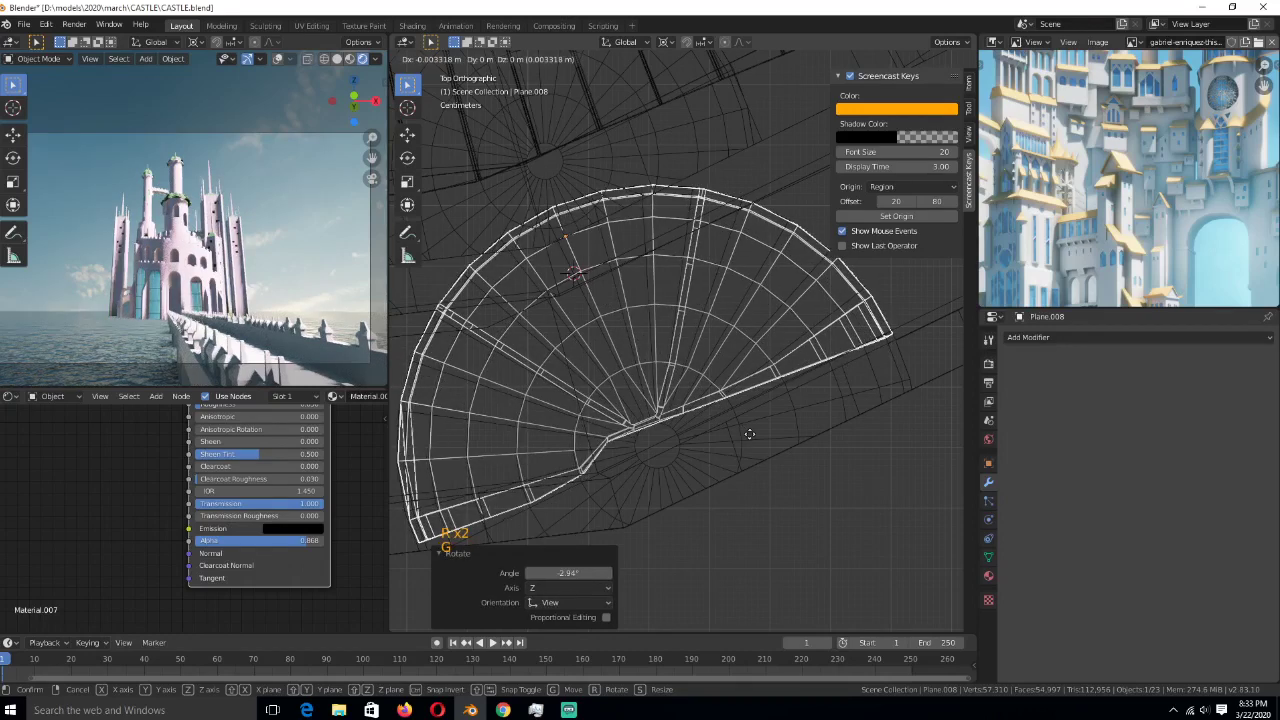
{"action": "key", "text": "r"}
{"action": "left_click", "coordinate": [752, 437]}
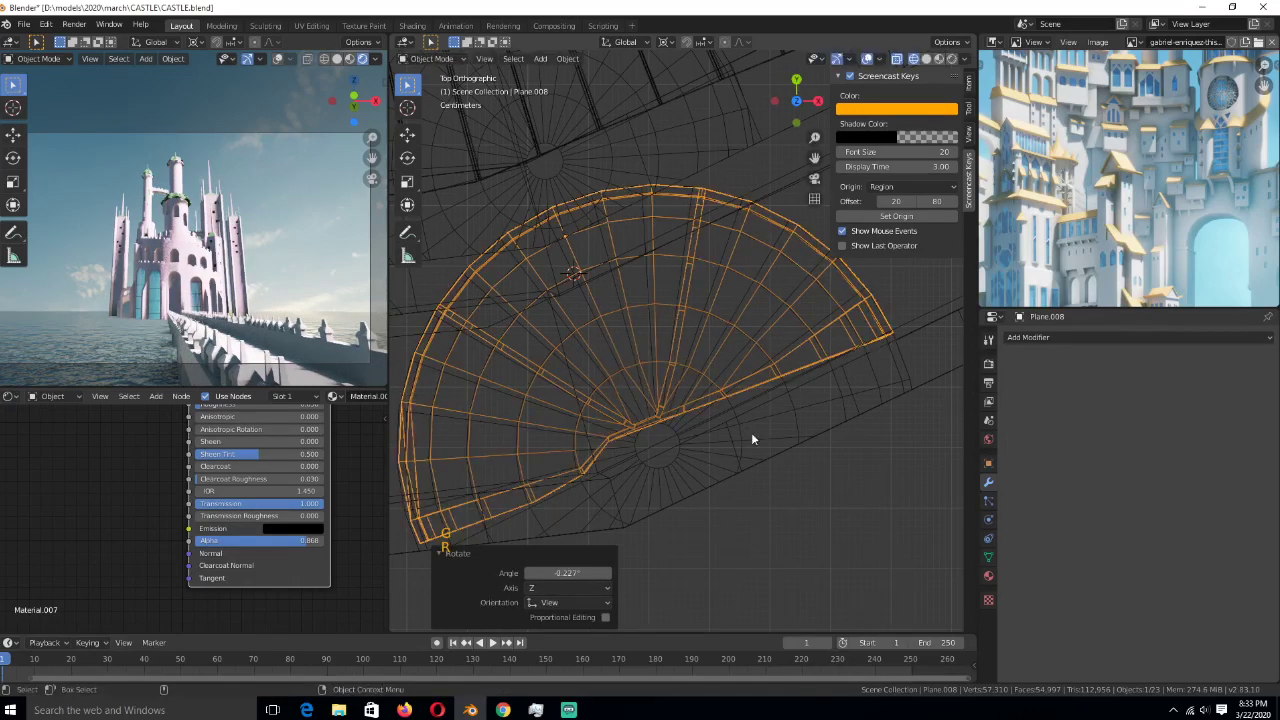
{"action": "key", "text": "ctrl+s"}
{"action": "scroll", "coordinate": [752, 438], "scroll_direction": "down", "scroll_amount": 4}
{"action": "key", "text": "z"}
{"action": "scroll", "coordinate": [790, 447], "scroll_direction": "down", "scroll_amount": 4}
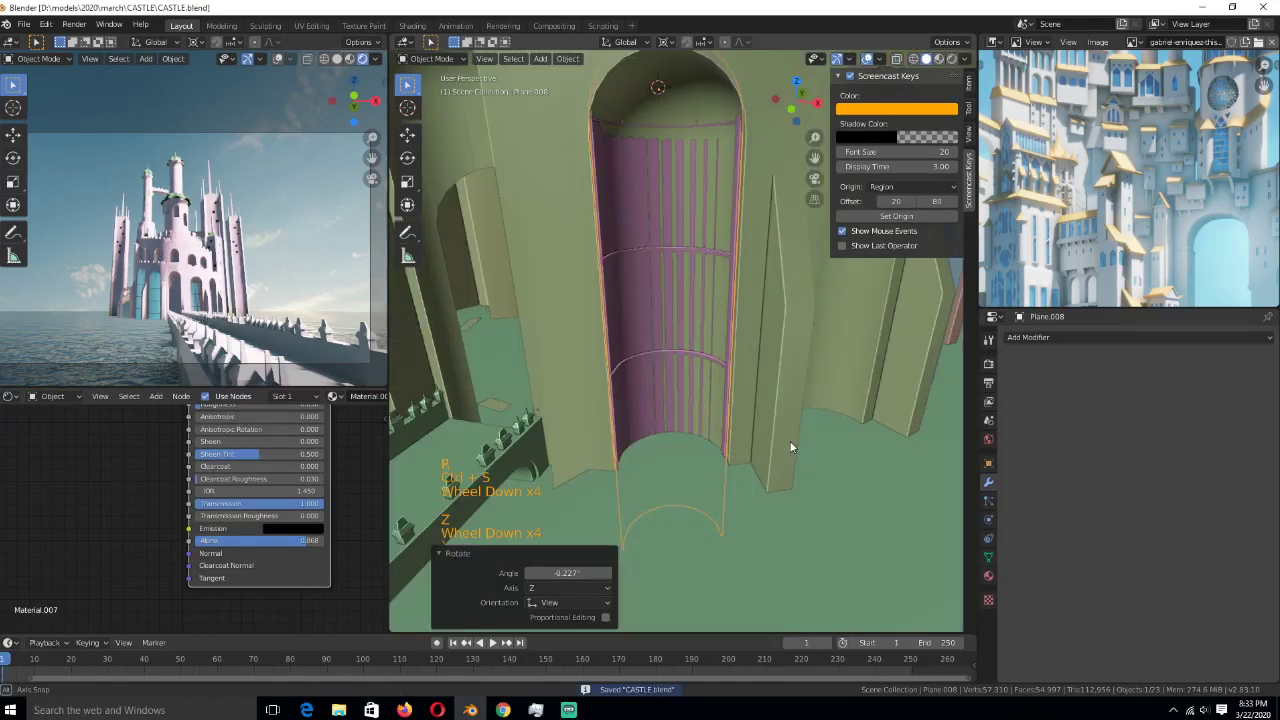
{"action": "scroll", "coordinate": [790, 447], "scroll_direction": "down", "scroll_amount": 4}
{"action": "key", "text": "g"}
{"action": "key", "text": "y"}
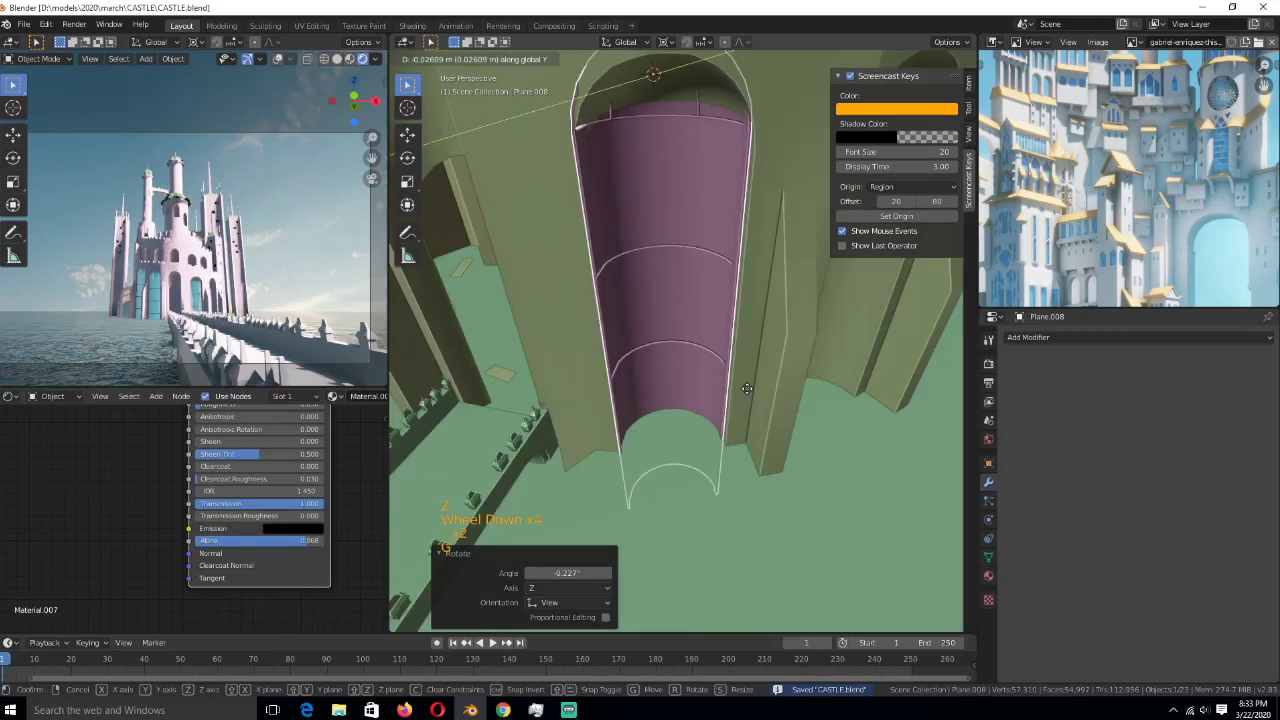
{"action": "key", "text": "y"}
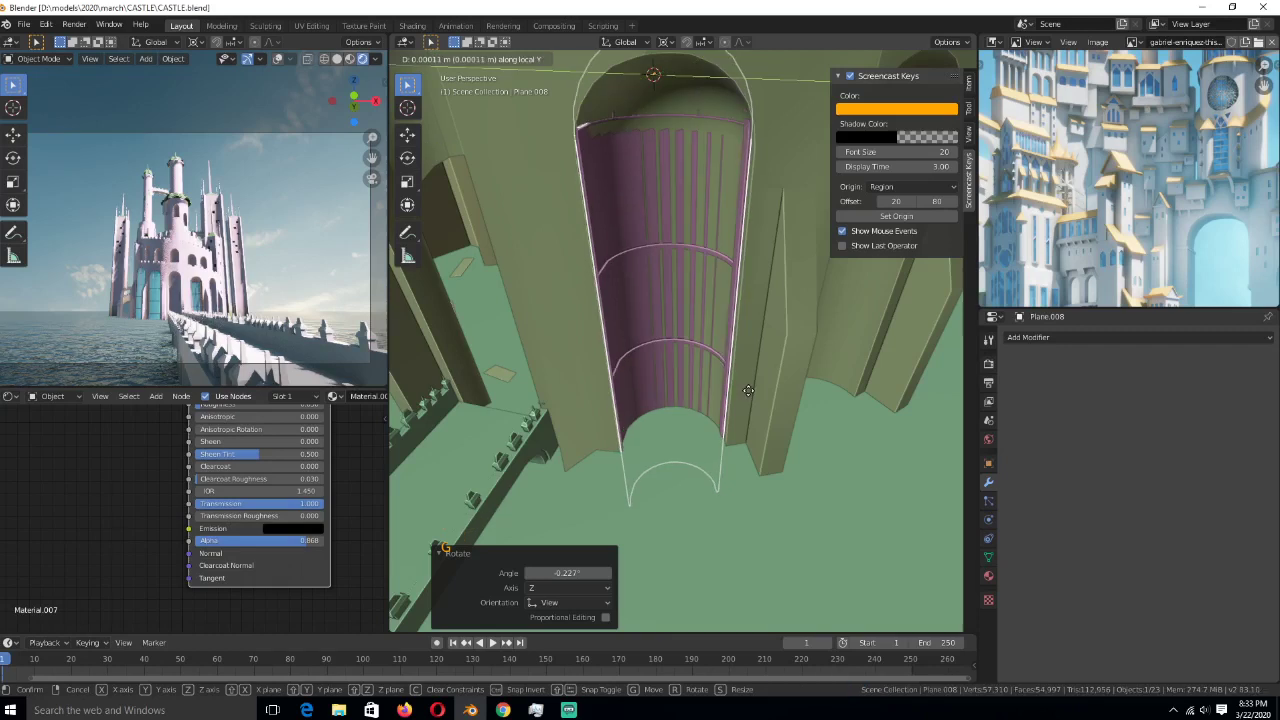
{"action": "key", "text": "z"}
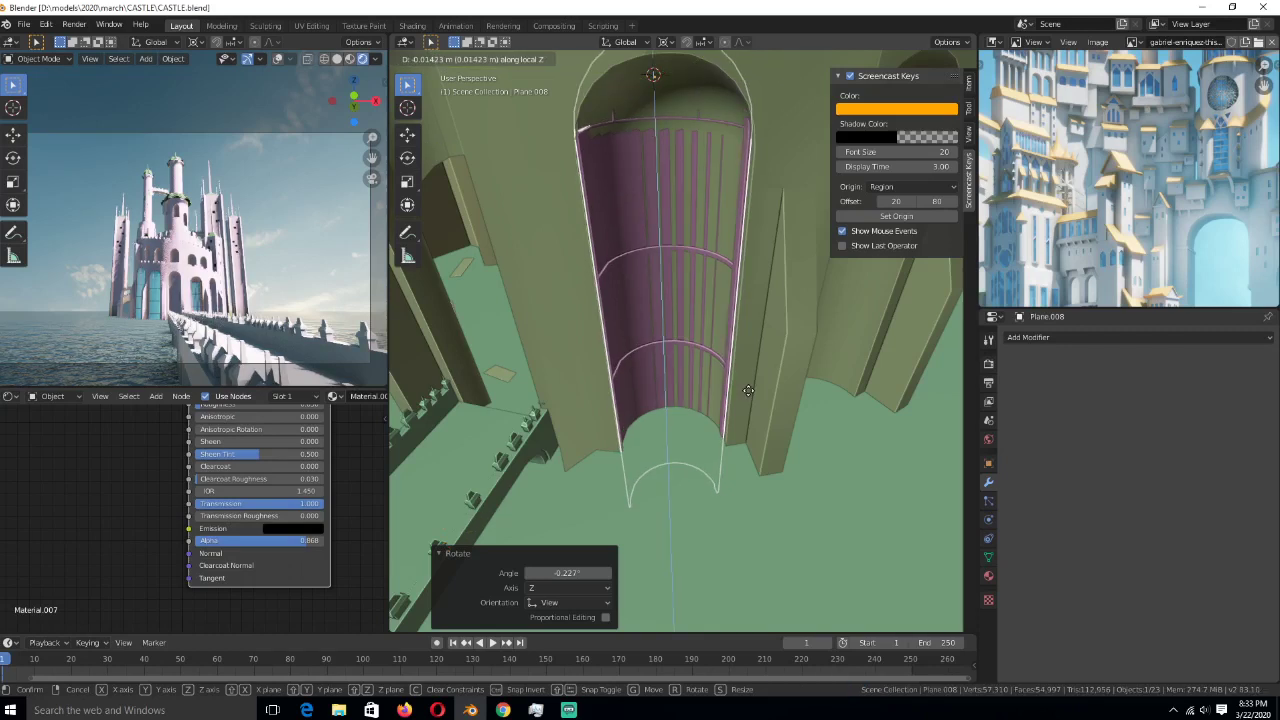
{"action": "right_click", "coordinate": [748, 390]}
- Move the copied window about 0.007 m along X and -0.007 m along Y in top wireframe view
{"action": "middle_click_drag", "start_coordinate": [748, 390], "coordinate": [775, 412]}
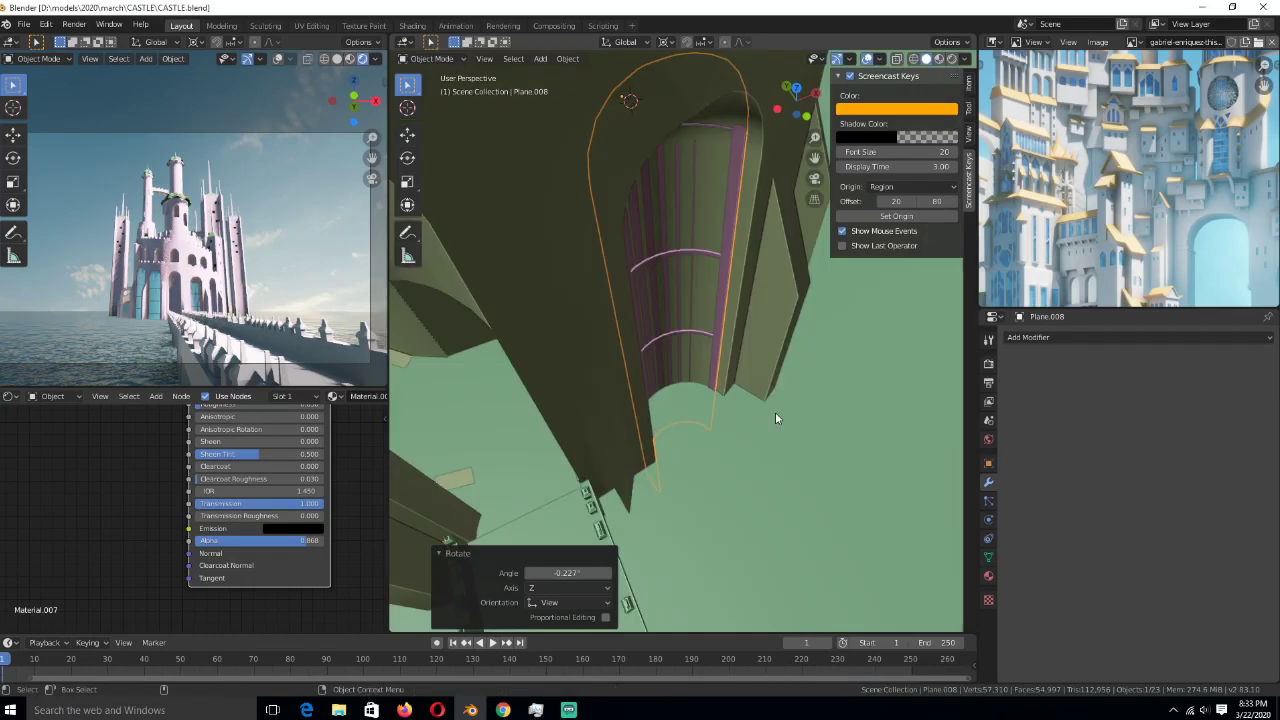
{"action": "key", "text": "KP_7"}
{"action": "key", "text": "z"}
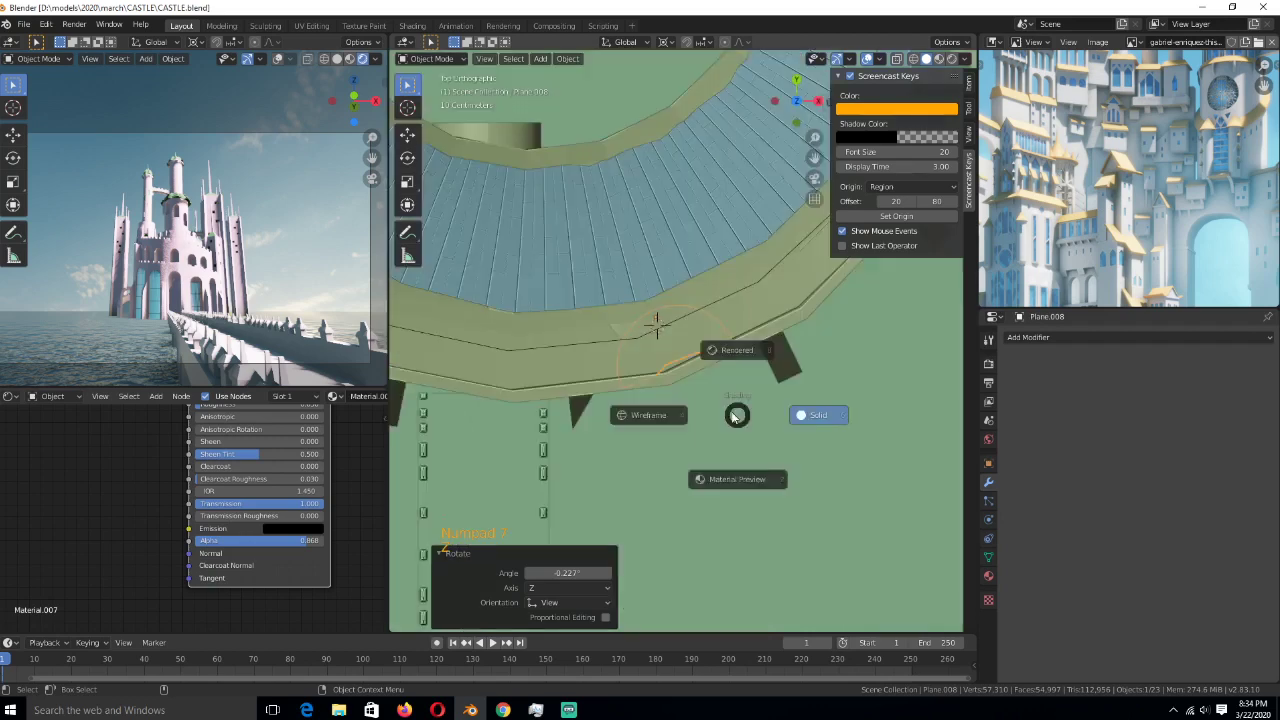
{"action": "scroll", "coordinate": [652, 398], "scroll_direction": "up", "scroll_amount": 4}
{"action": "key", "text": "g"}
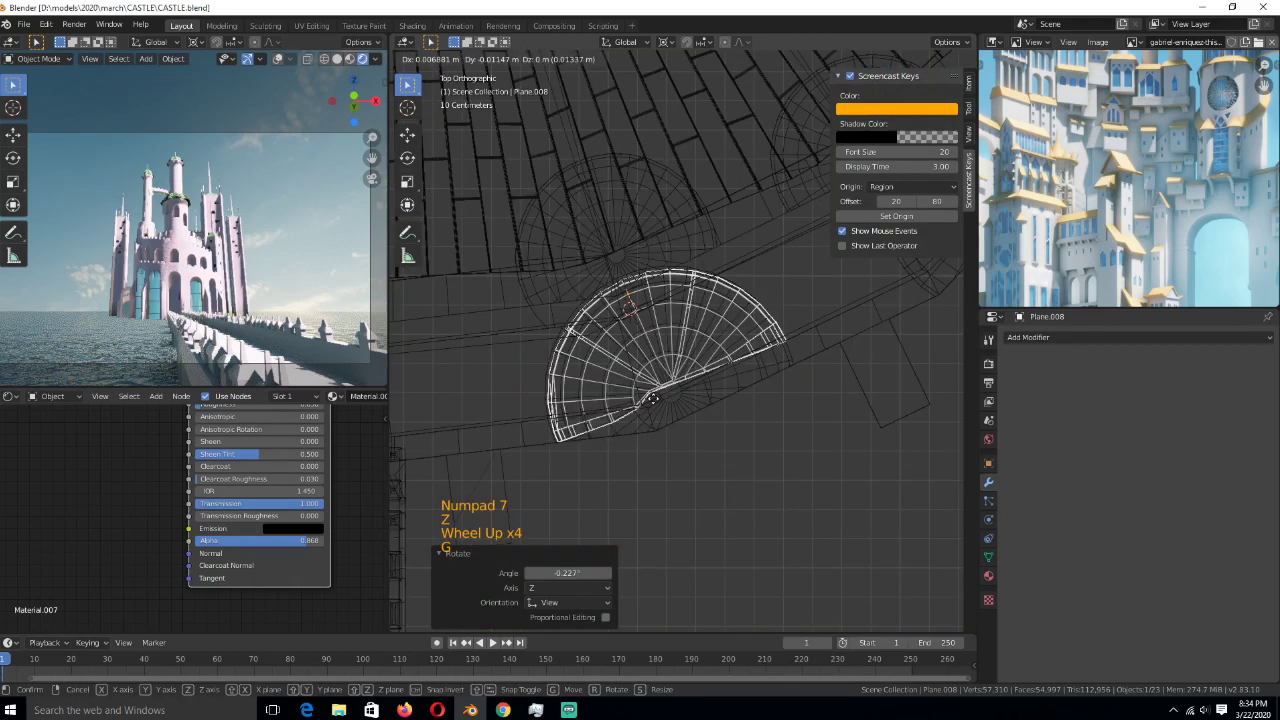
{"action": "left_click", "coordinate": [652, 398]}
- Lower the copied window about 0.05 m along Z in the niche, in solid view
{"action": "key", "text": "z"}
{"action": "middle_click_drag", "start_coordinate": [652, 398], "coordinate": [717, 347]}
{"action": "scroll", "coordinate": [717, 347], "scroll_direction": "down", "scroll_amount": 5}
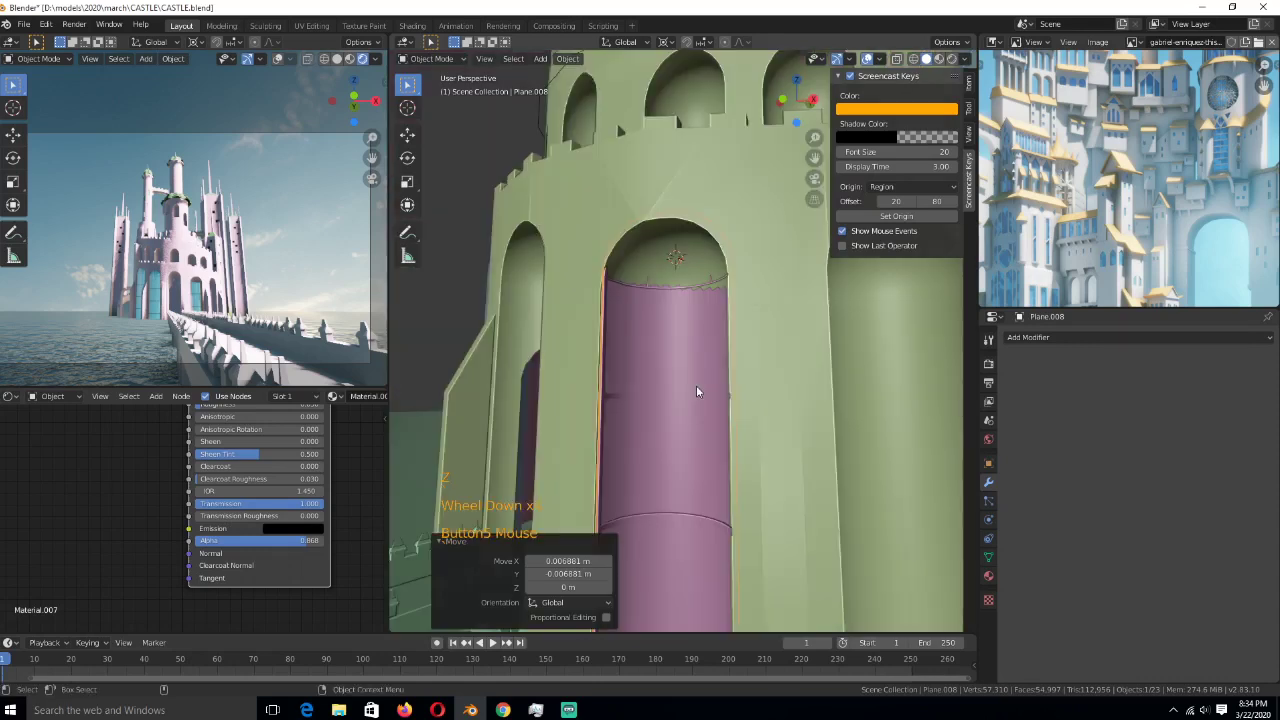
{"action": "key", "text": "g"}
{"action": "key", "text": "z"}
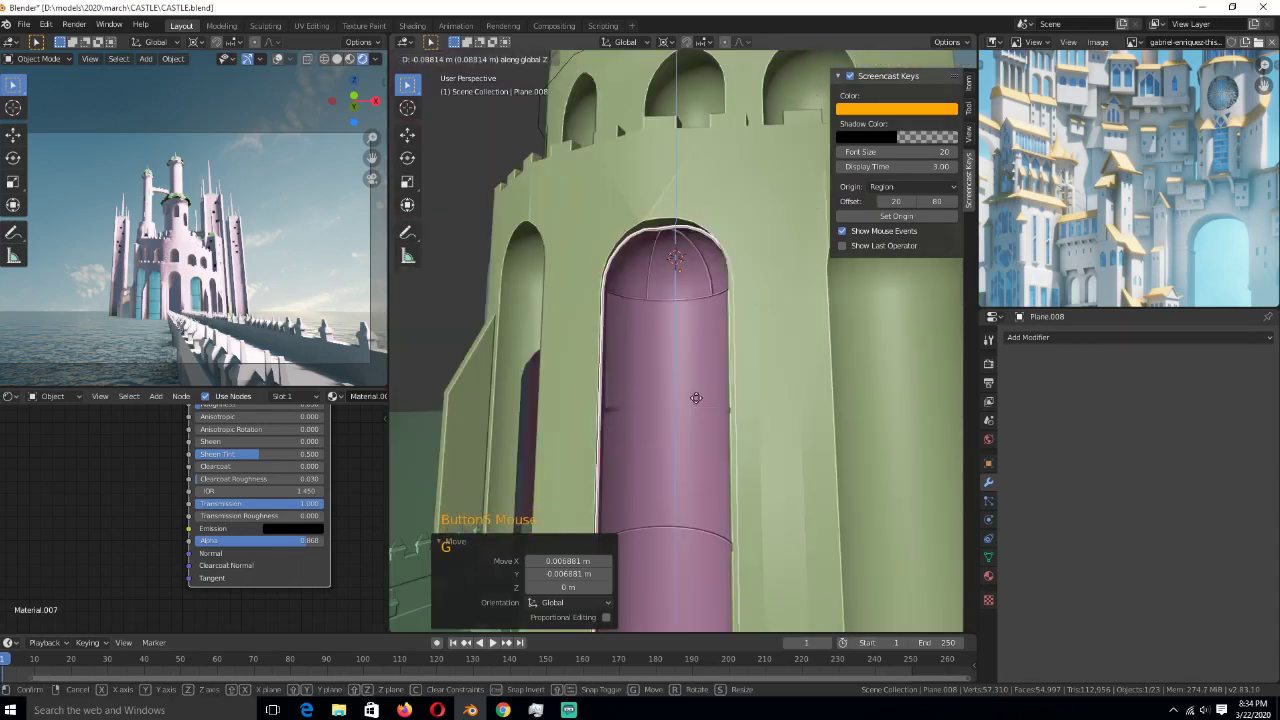
{"action": "left_click", "coordinate": [711, 398]}
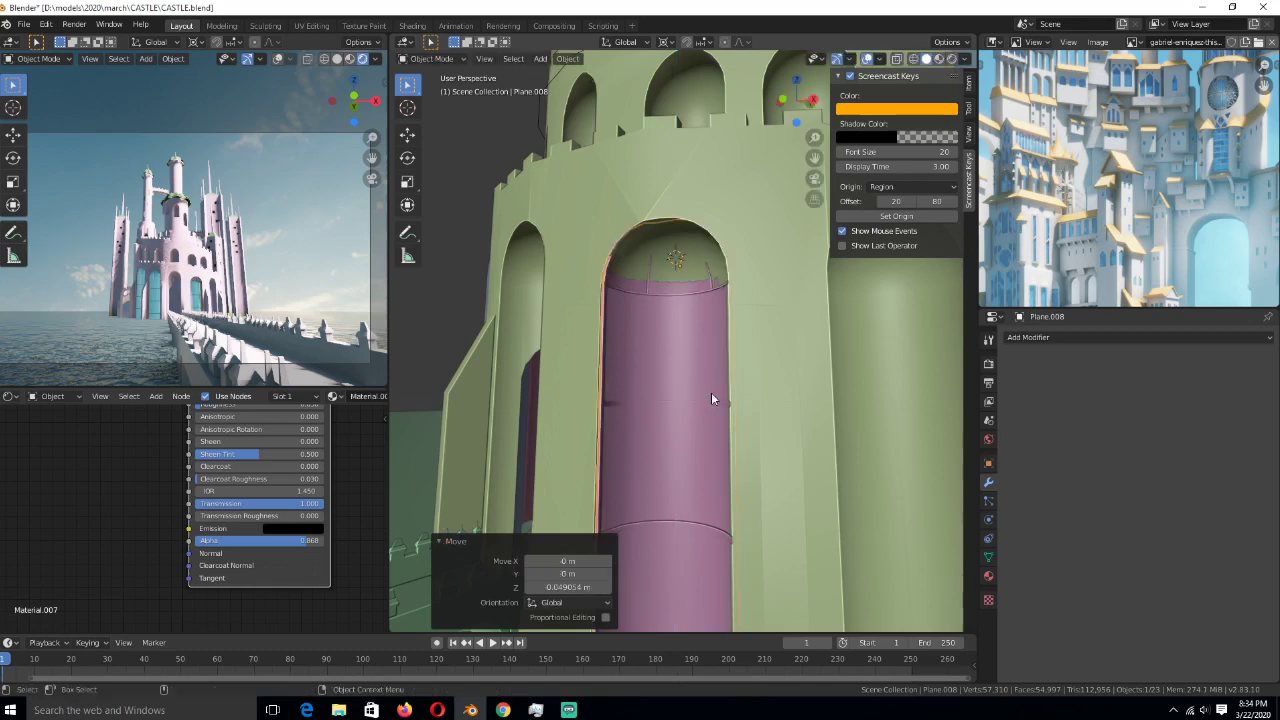
{"action": "left_click", "coordinate": [750, 438]}
{"action": "key", "text": "Tab"}
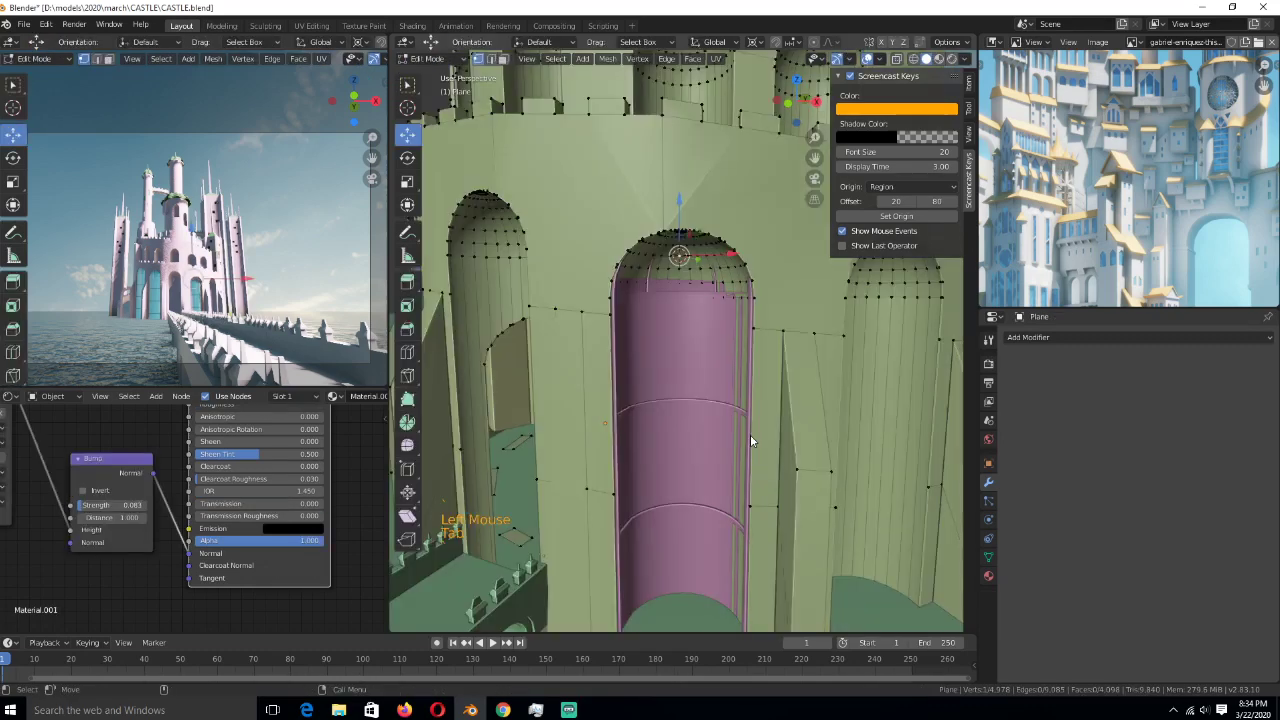
{"action": "scroll", "coordinate": [750, 434], "scroll_direction": "down", "scroll_amount": 1}
{"action": "key", "text": "Tab"}
- Hide the copied window and open the castle mesh for editing in face select mode with nothing selected
{"action": "left_click", "coordinate": [750, 434]}
{"action": "key", "text": "h"}
{"action": "left_click", "coordinate": [679, 355]}
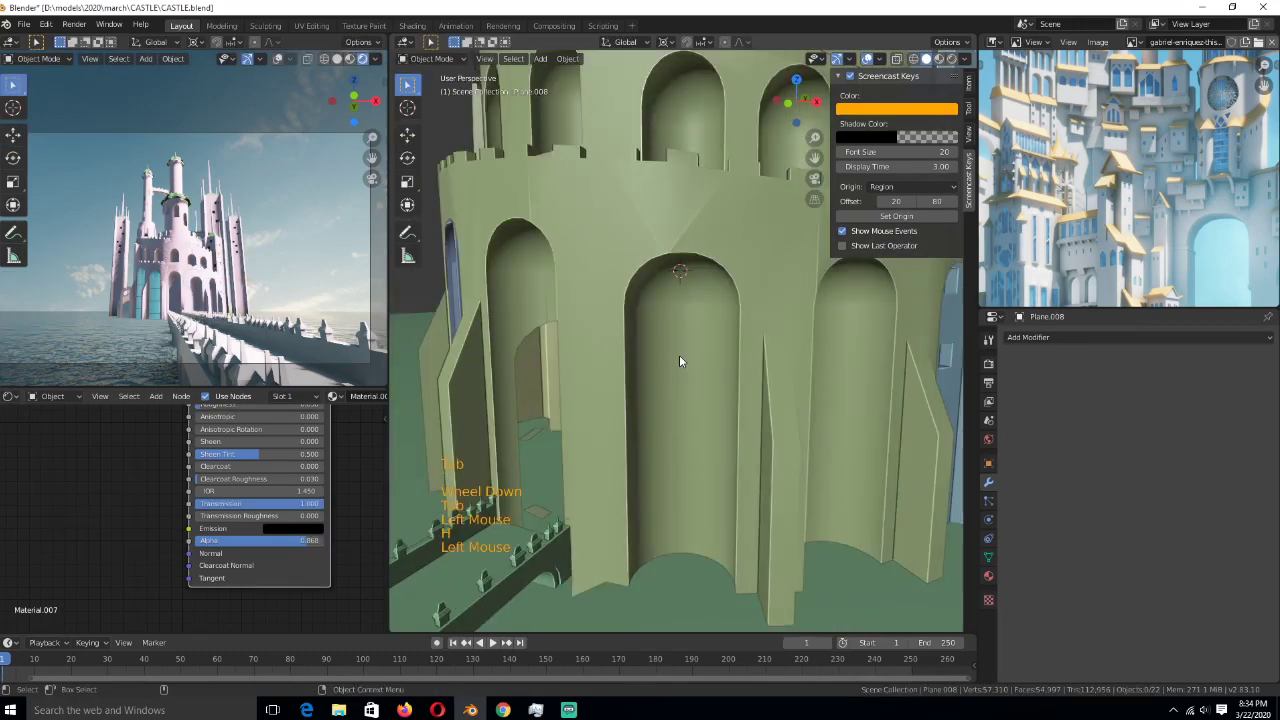
{"action": "key", "text": "Tab"}
{"action": "key", "text": "3"}
{"action": "key", "text": "alt+a"}
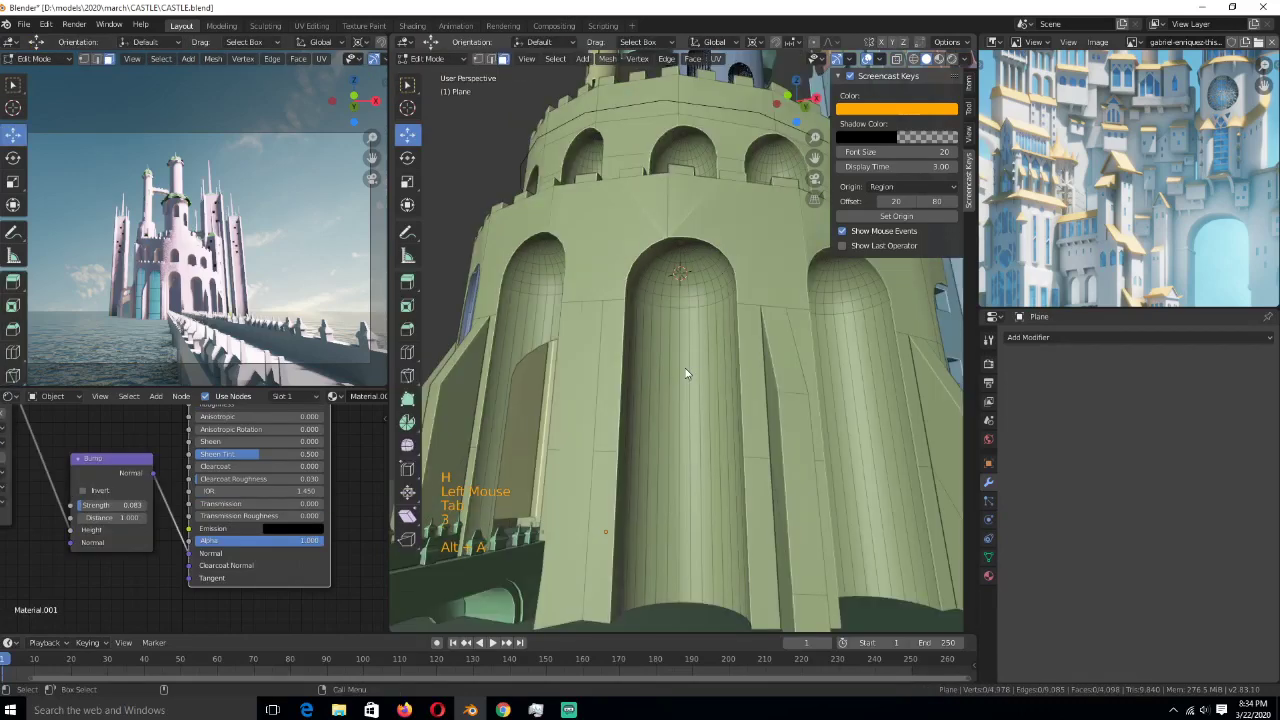
- Box-select the faces of the niche past the bridge and deselect the surrounding outer wall faces above and beside it
{"action": "scroll", "coordinate": [686, 373], "scroll_direction": "down", "scroll_amount": 1}
{"action": "key", "text": "b"}
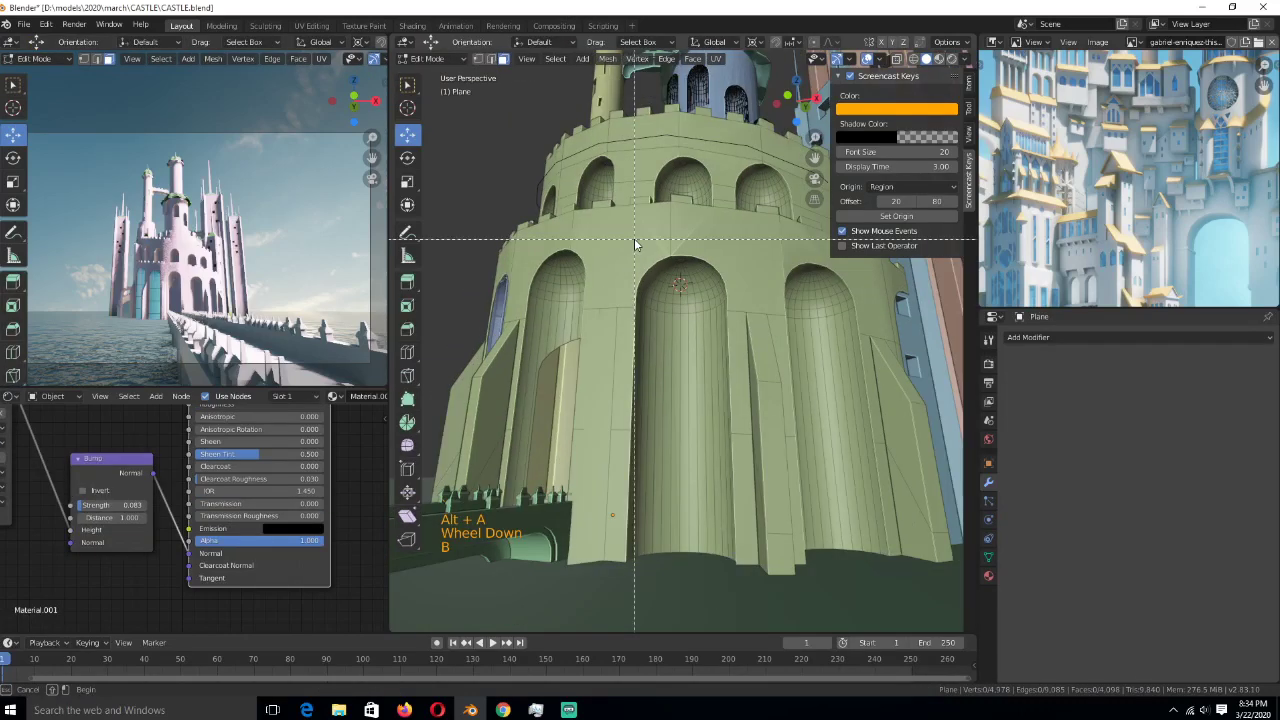
{"action": "left_click_drag", "start_coordinate": [634, 238], "coordinate": [735, 615]}
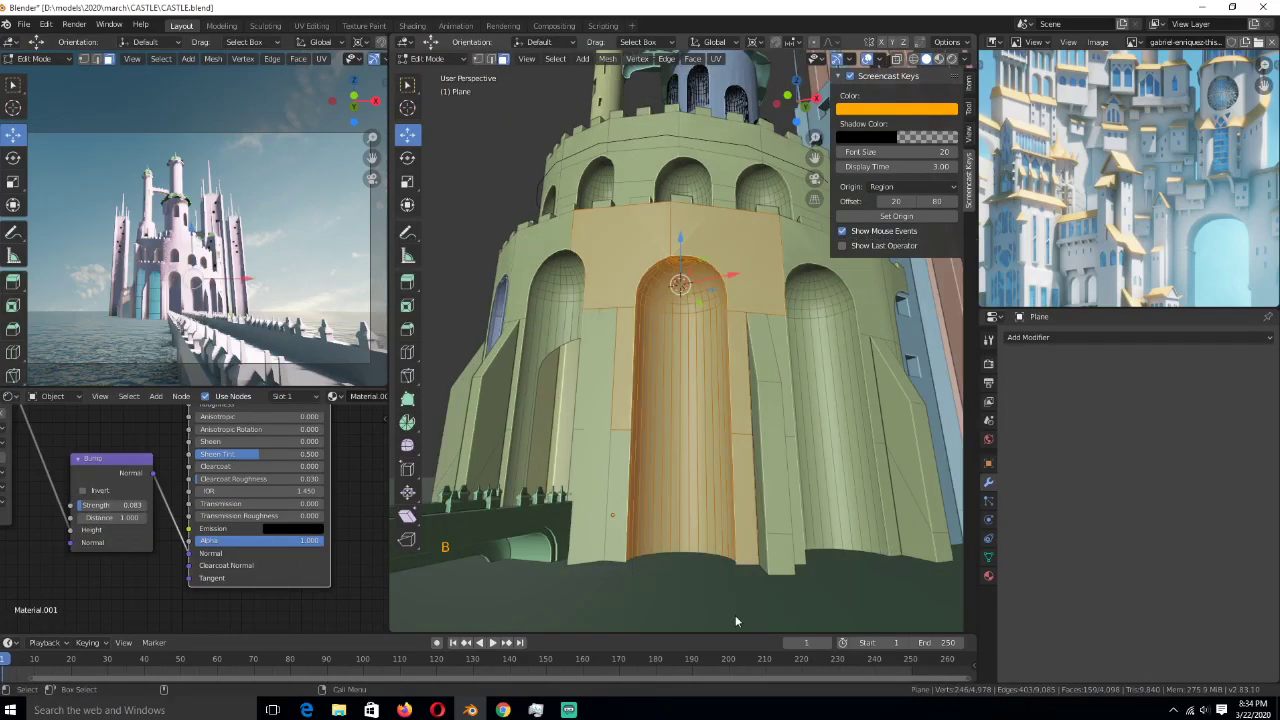
{"action": "left_click", "coordinate": [600, 235], "text": "shift"}
{"action": "left_click", "coordinate": [650, 240], "text": "shift"}
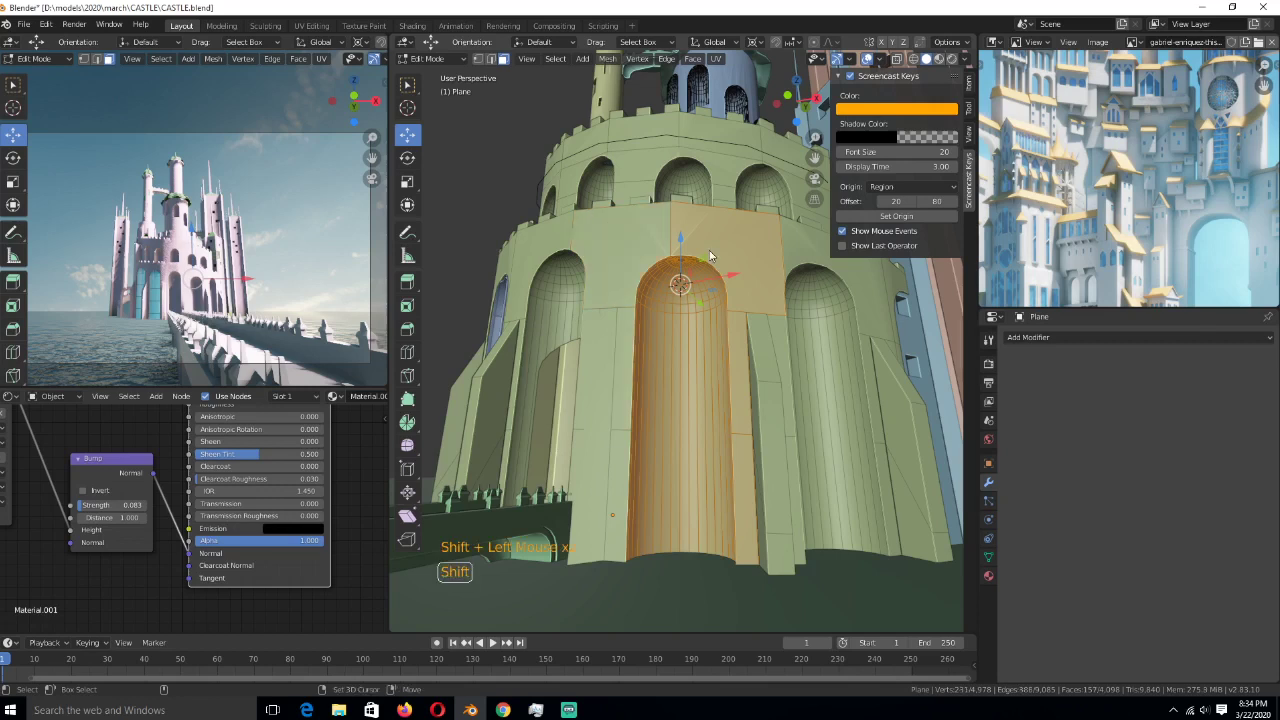
{"action": "left_click", "coordinate": [709, 250], "text": "shift"}
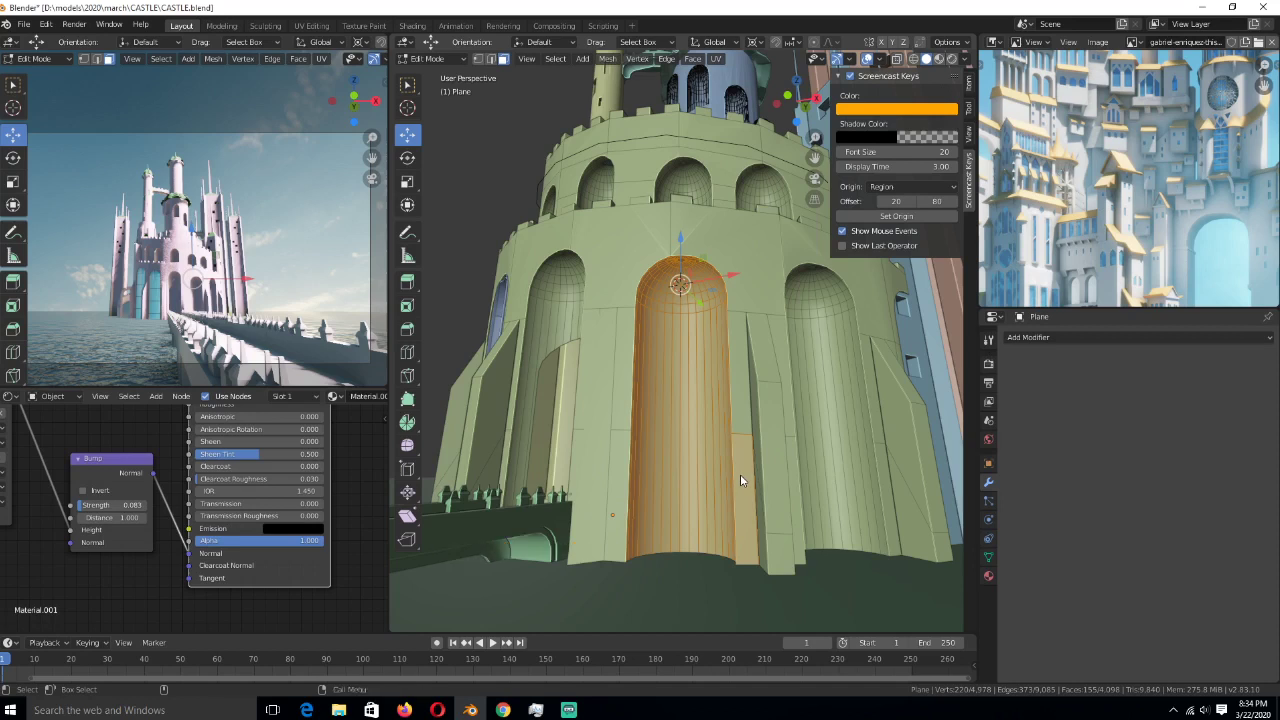
{"action": "left_click", "coordinate": [741, 483], "text": "shift"}
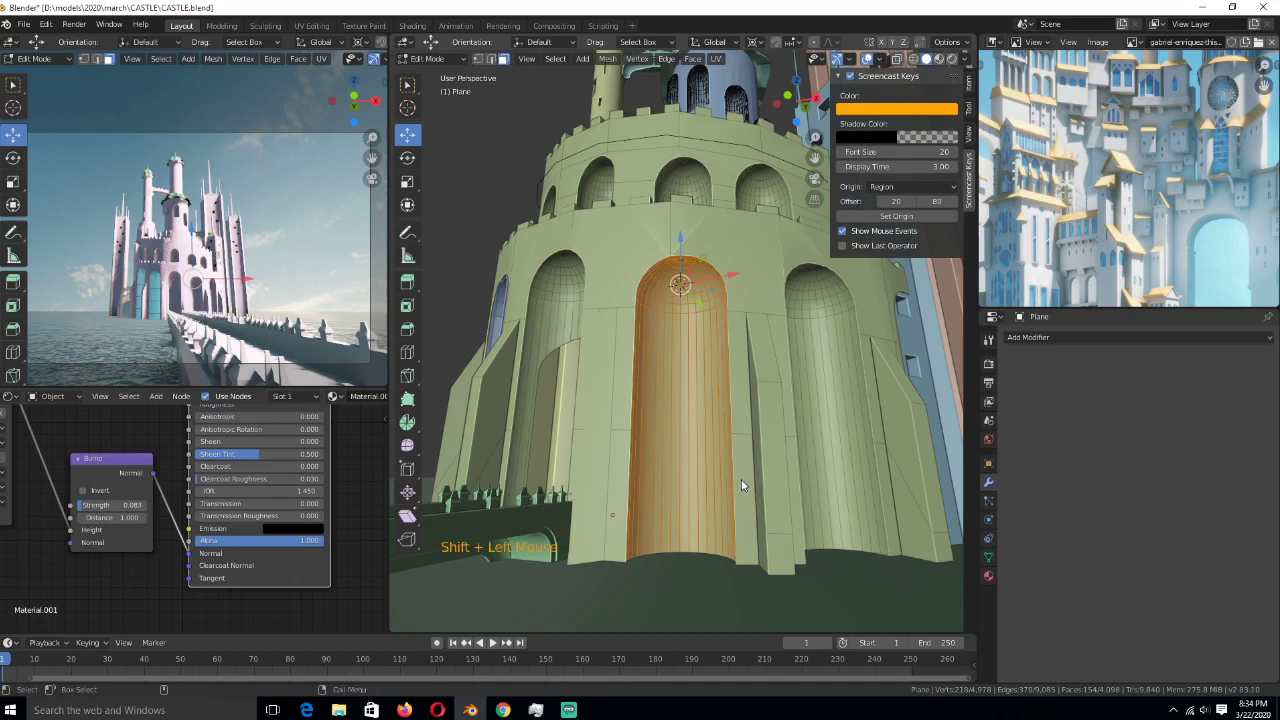